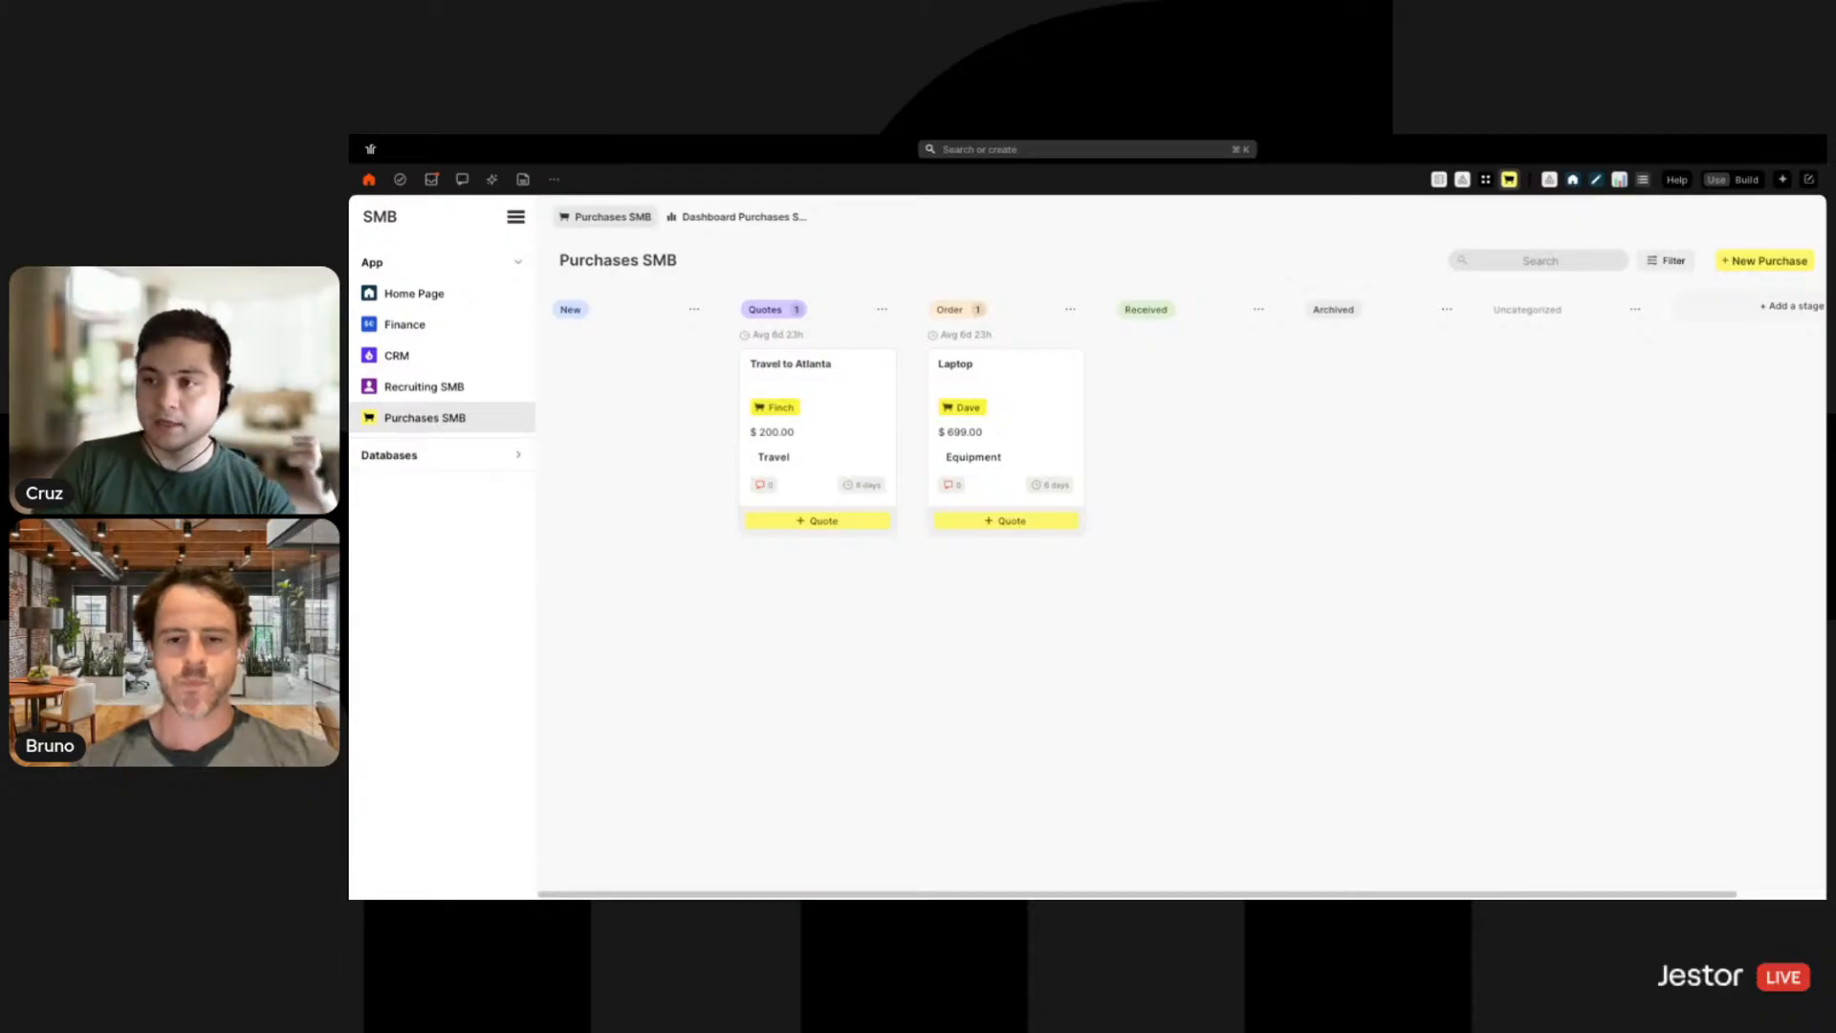
Create a new blank table and title it Projects SMB
left_click(1783, 180)
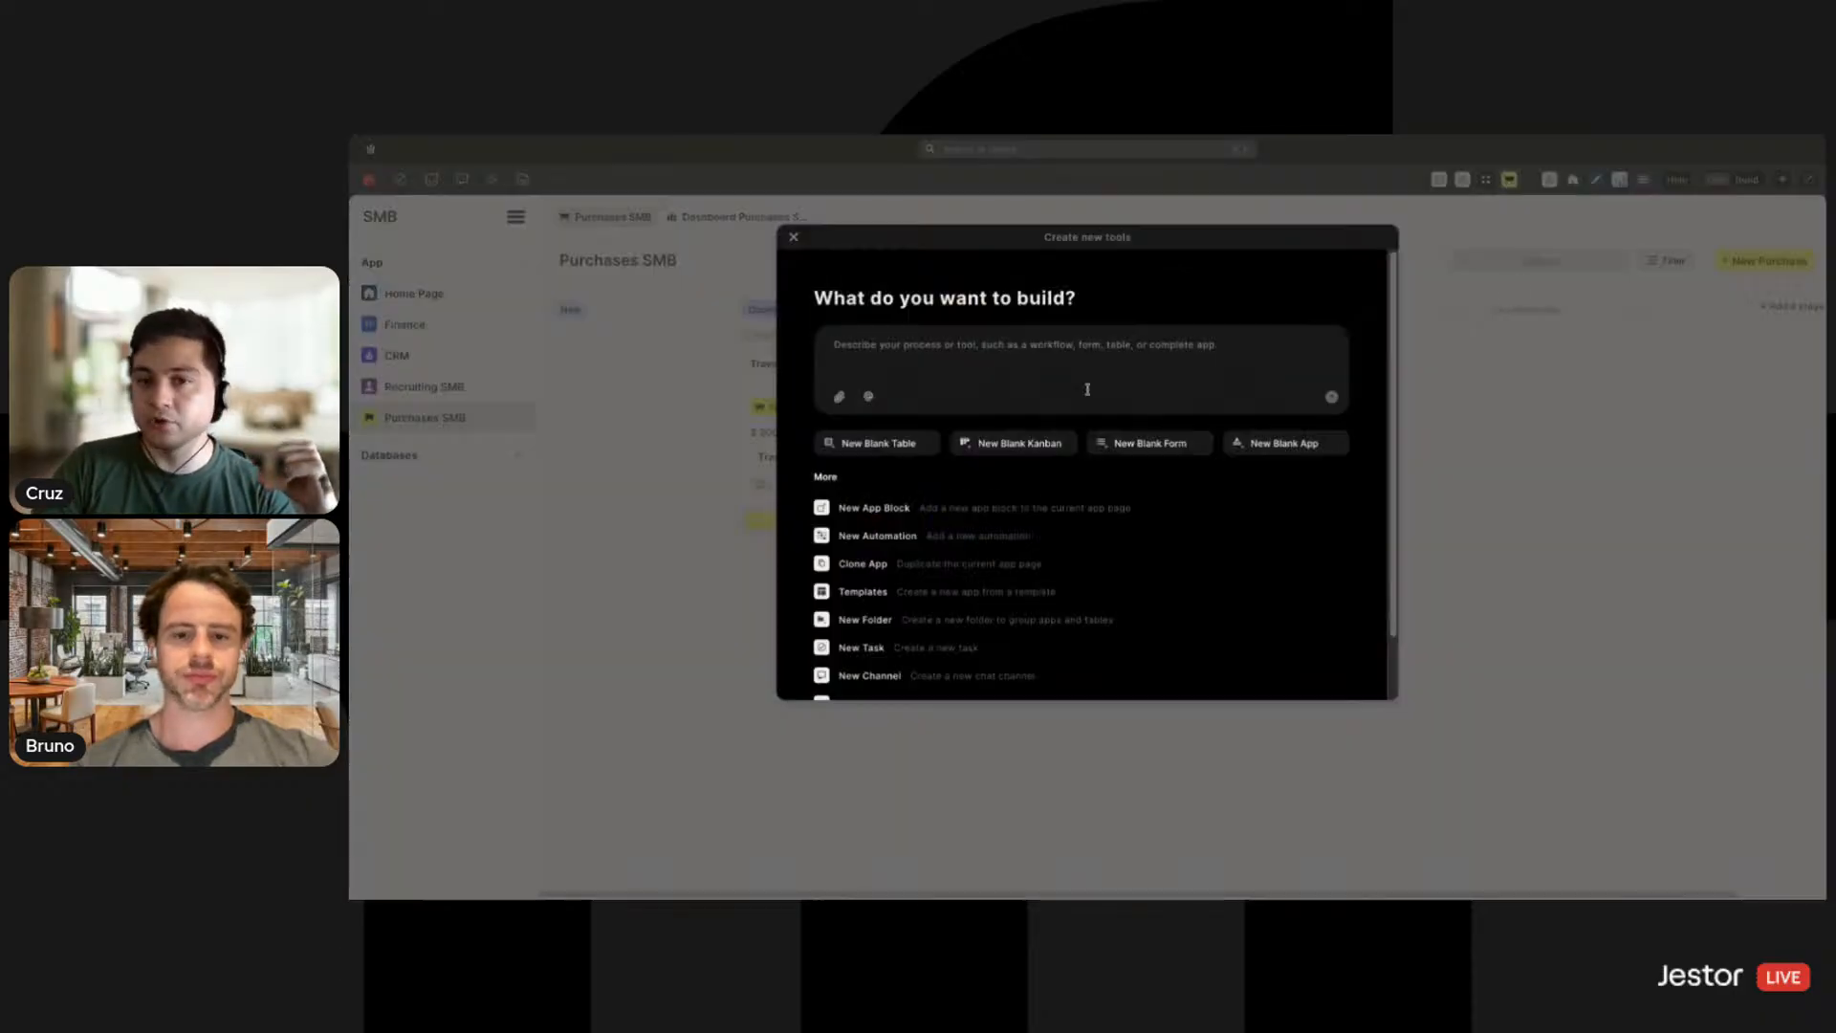
left_click(901, 445)
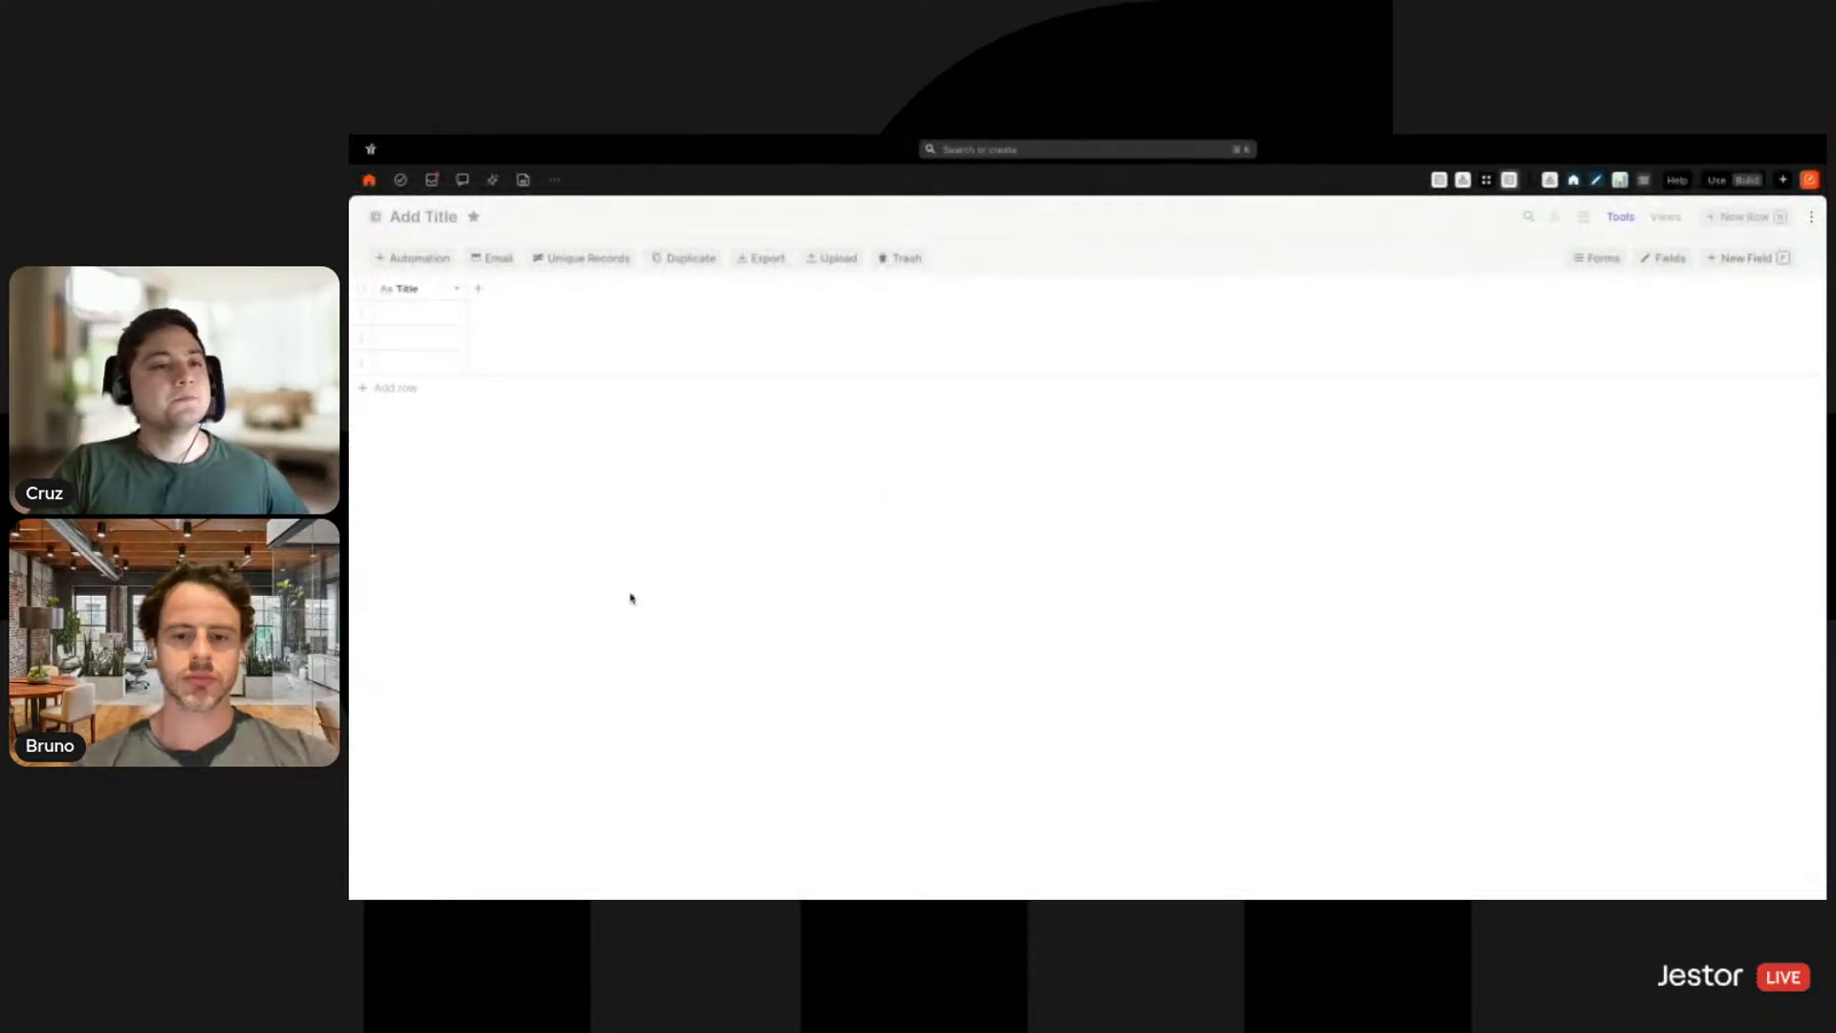
left_click(419, 217)
type("Projects")
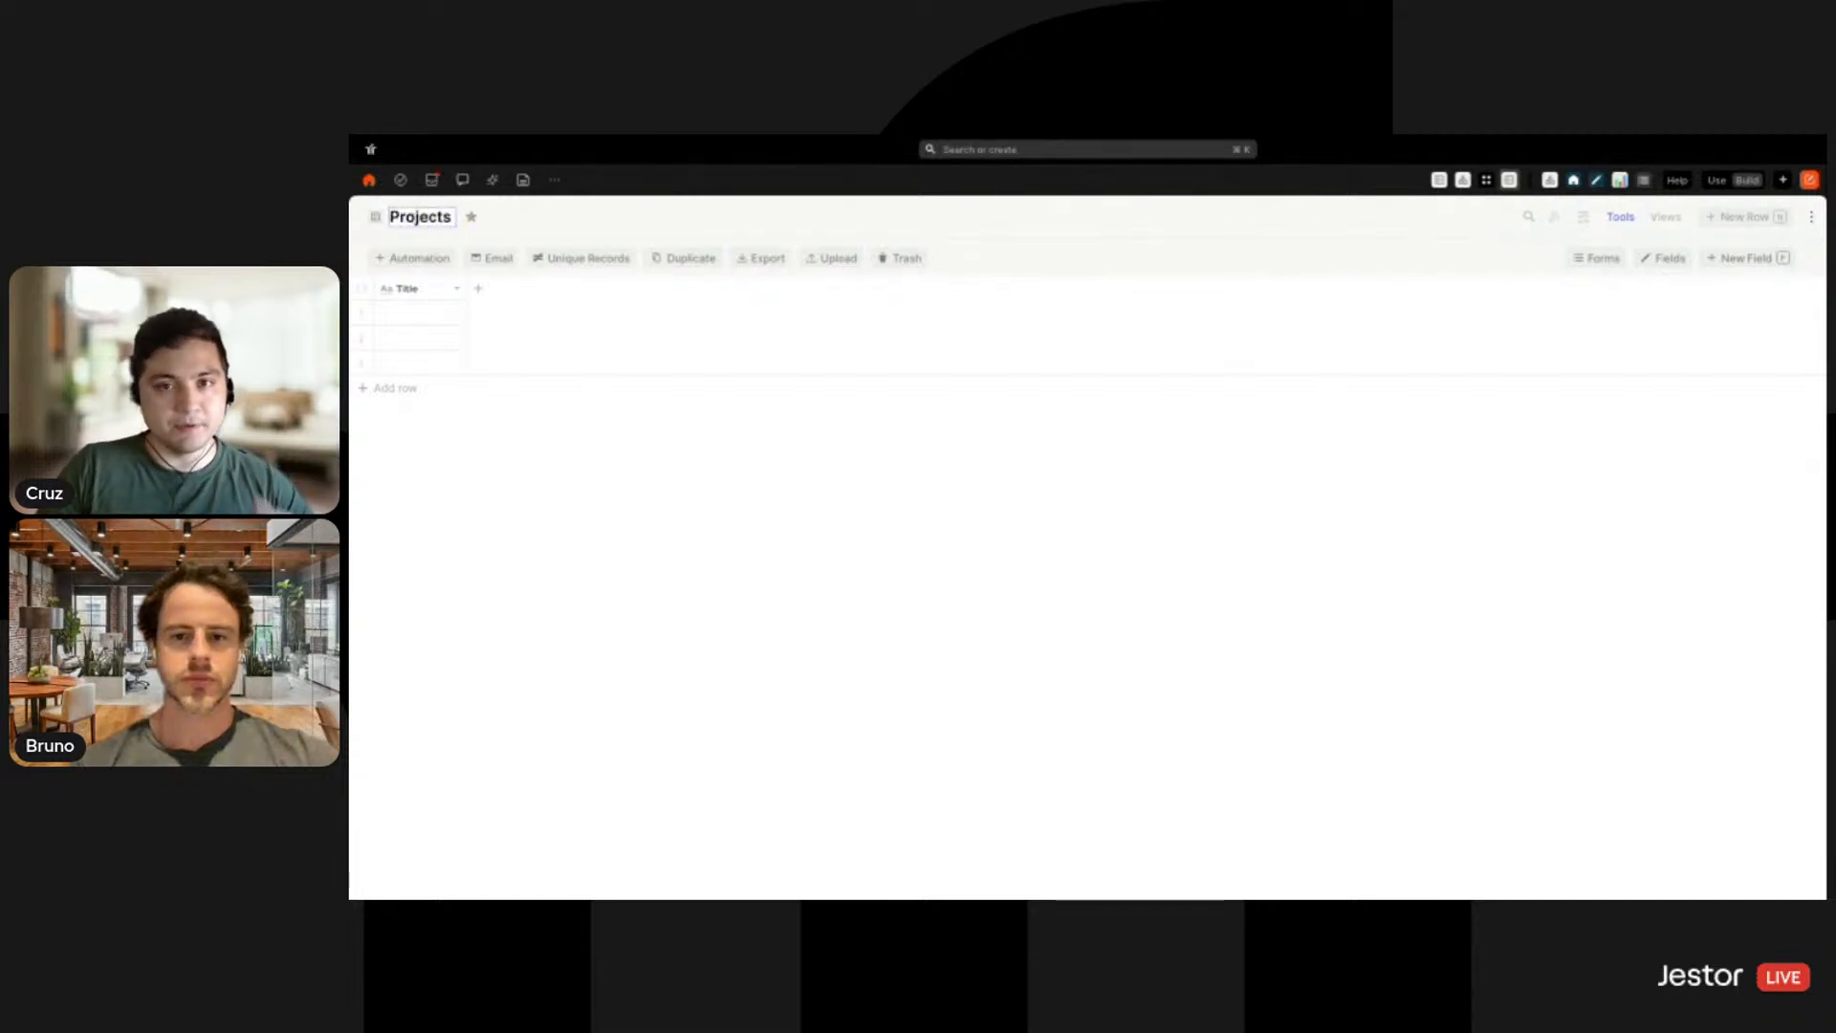
key("Return")
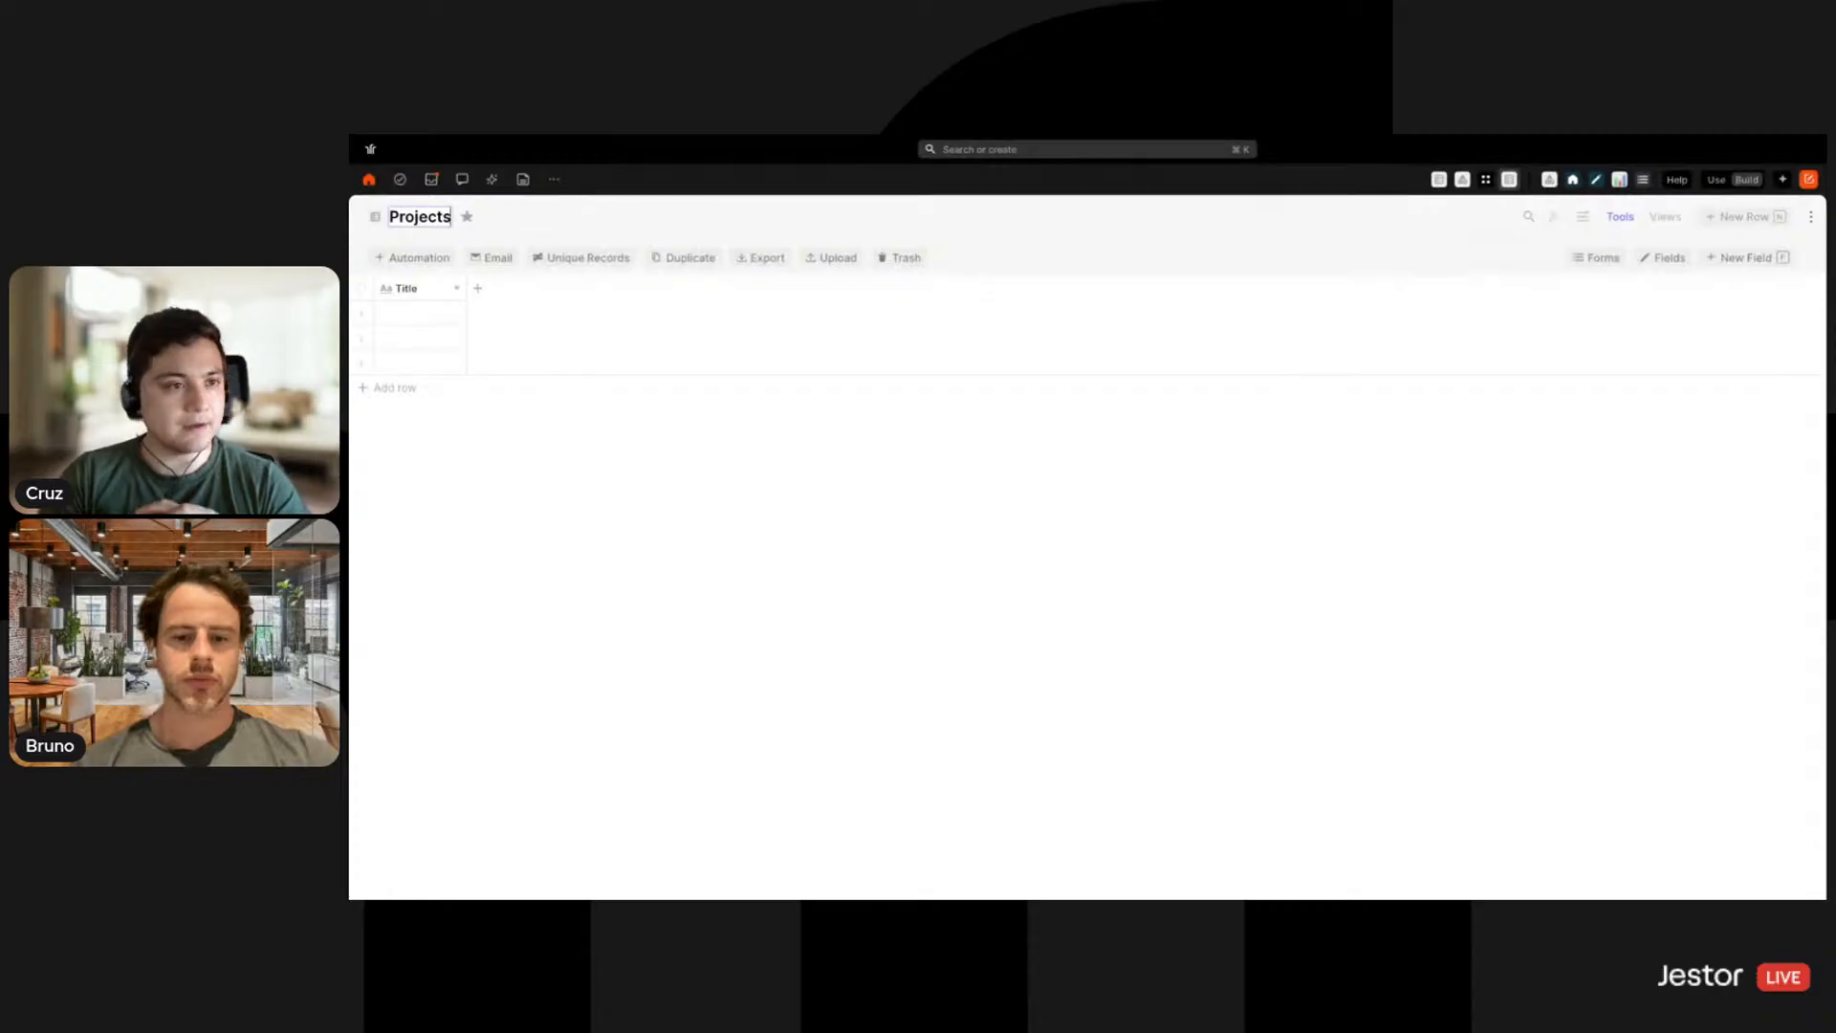
type("SMB")
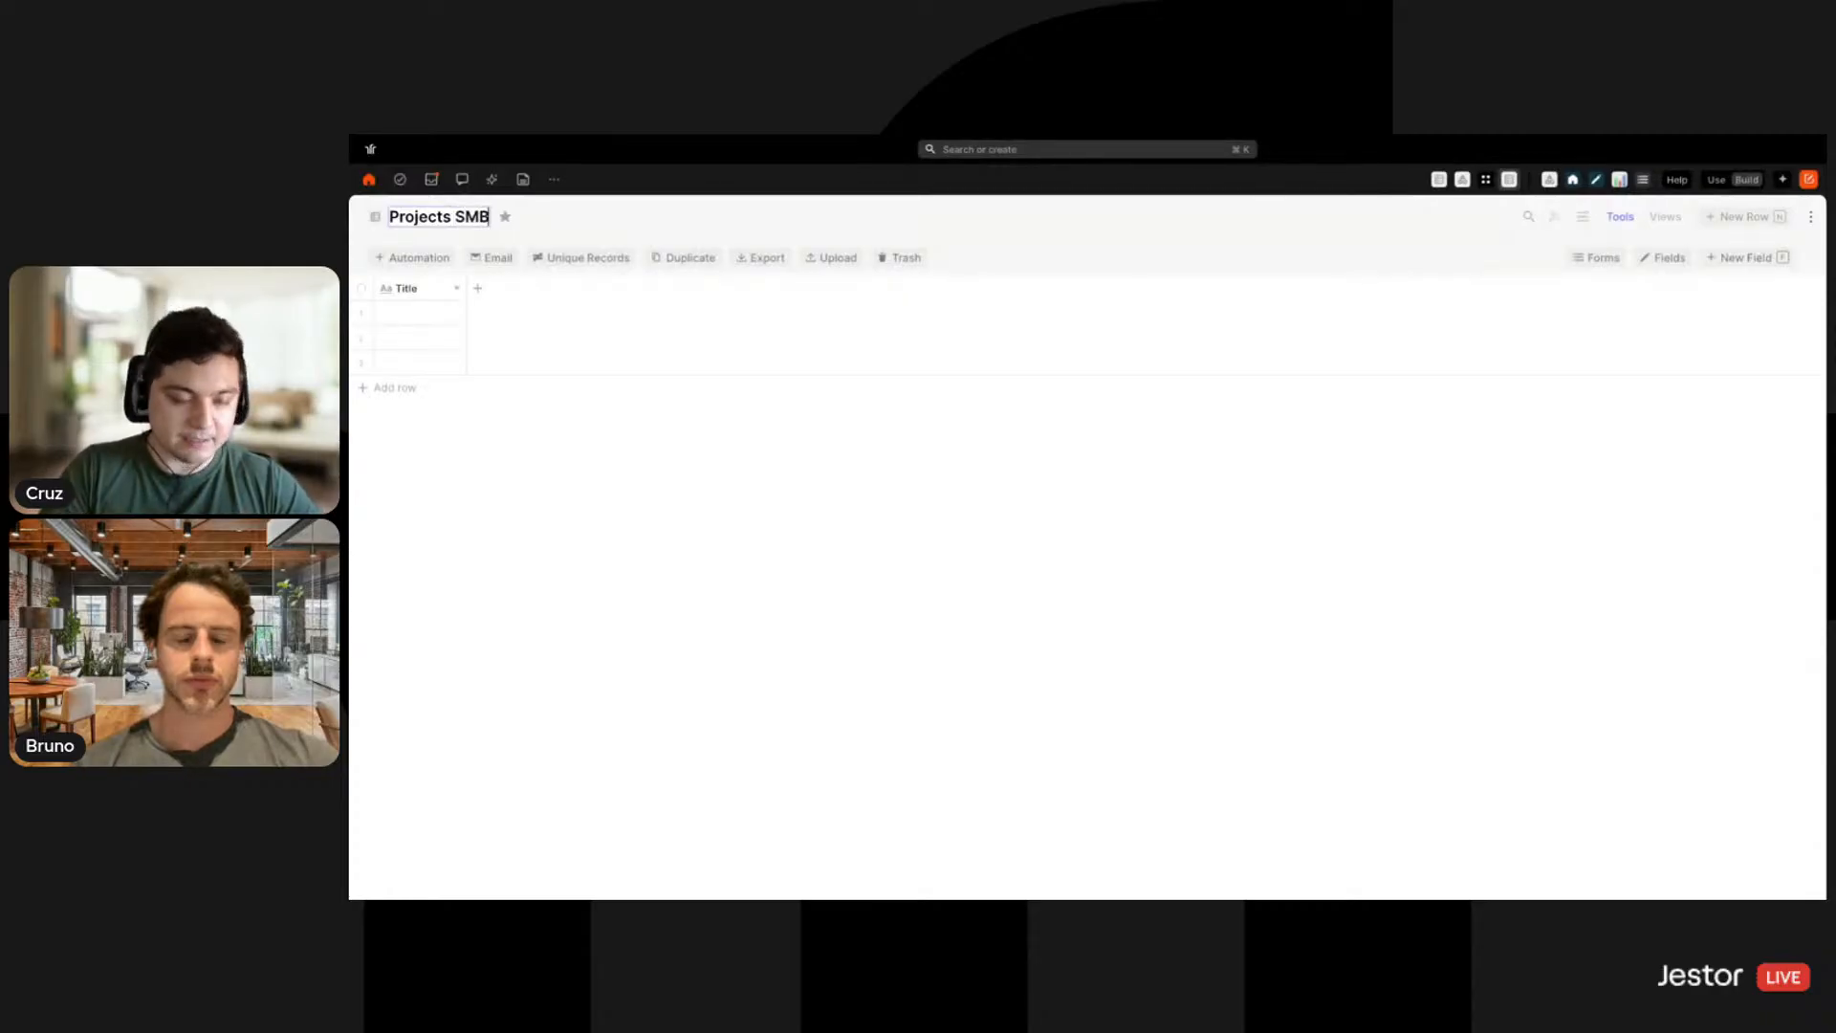
key("Return")
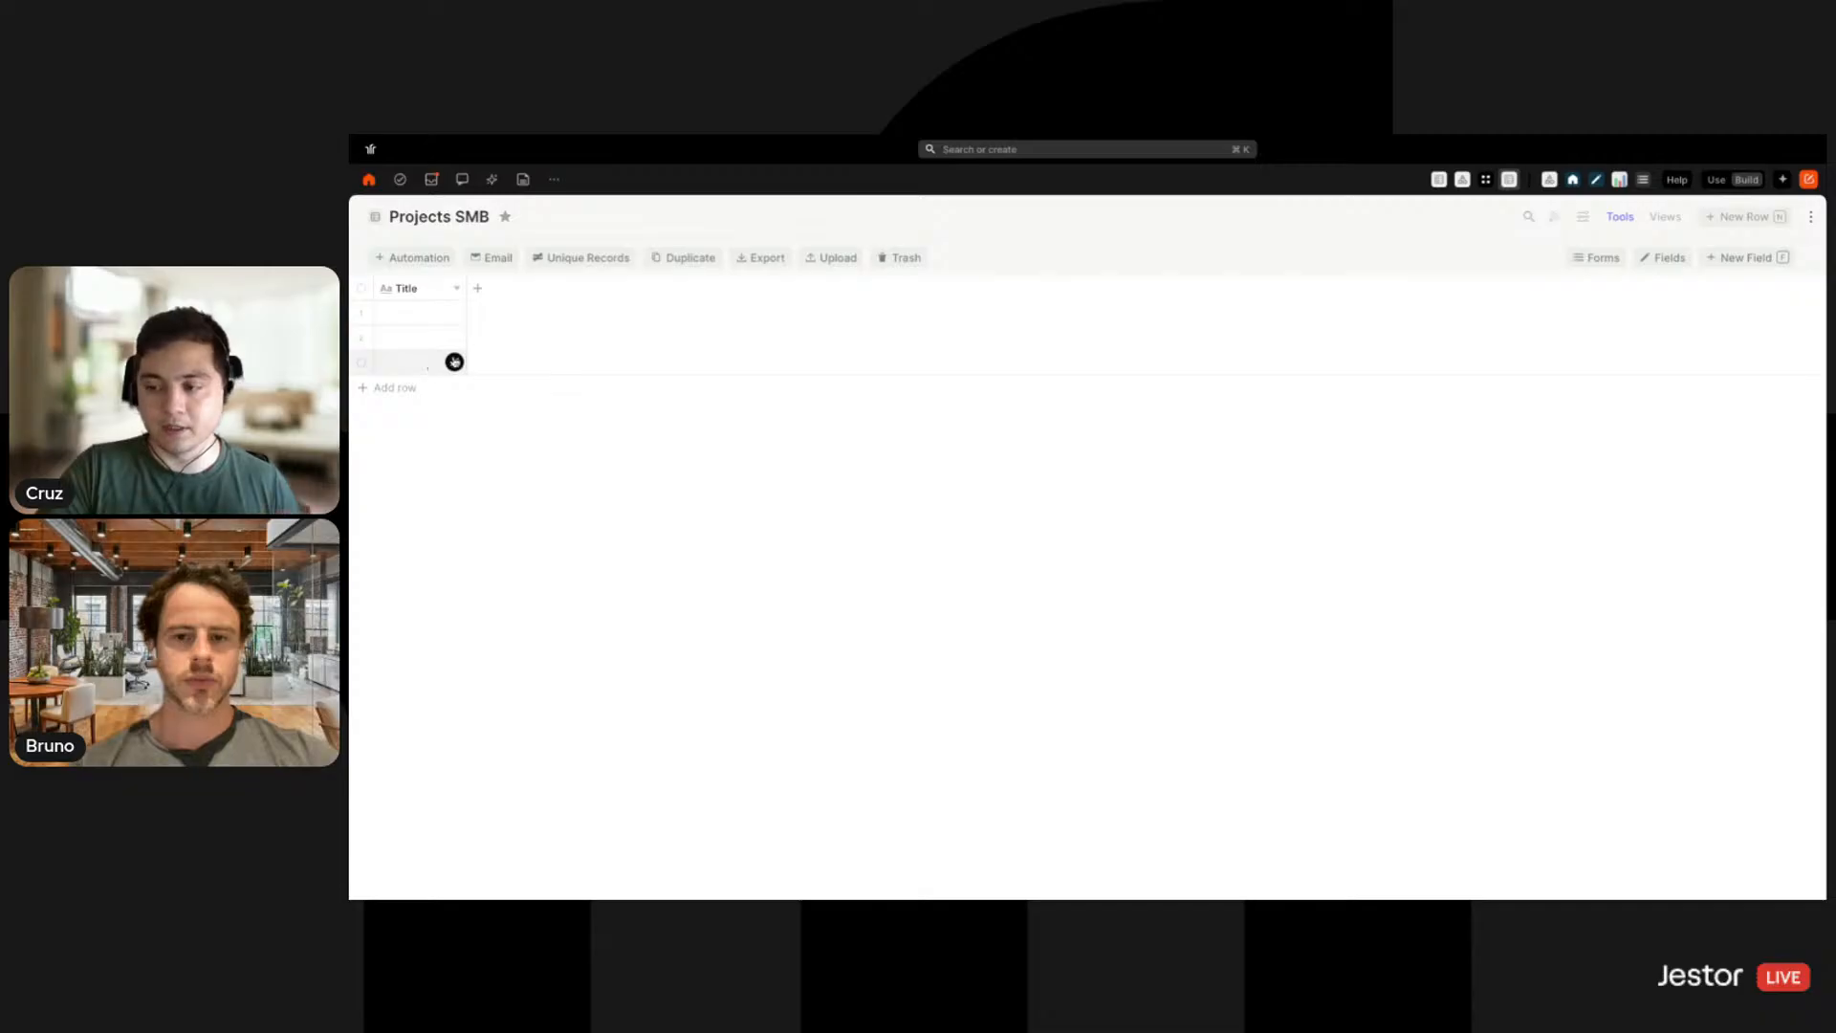
Add a Text field named Description in Rich text format to the Projects SMB table
left_click(477, 288)
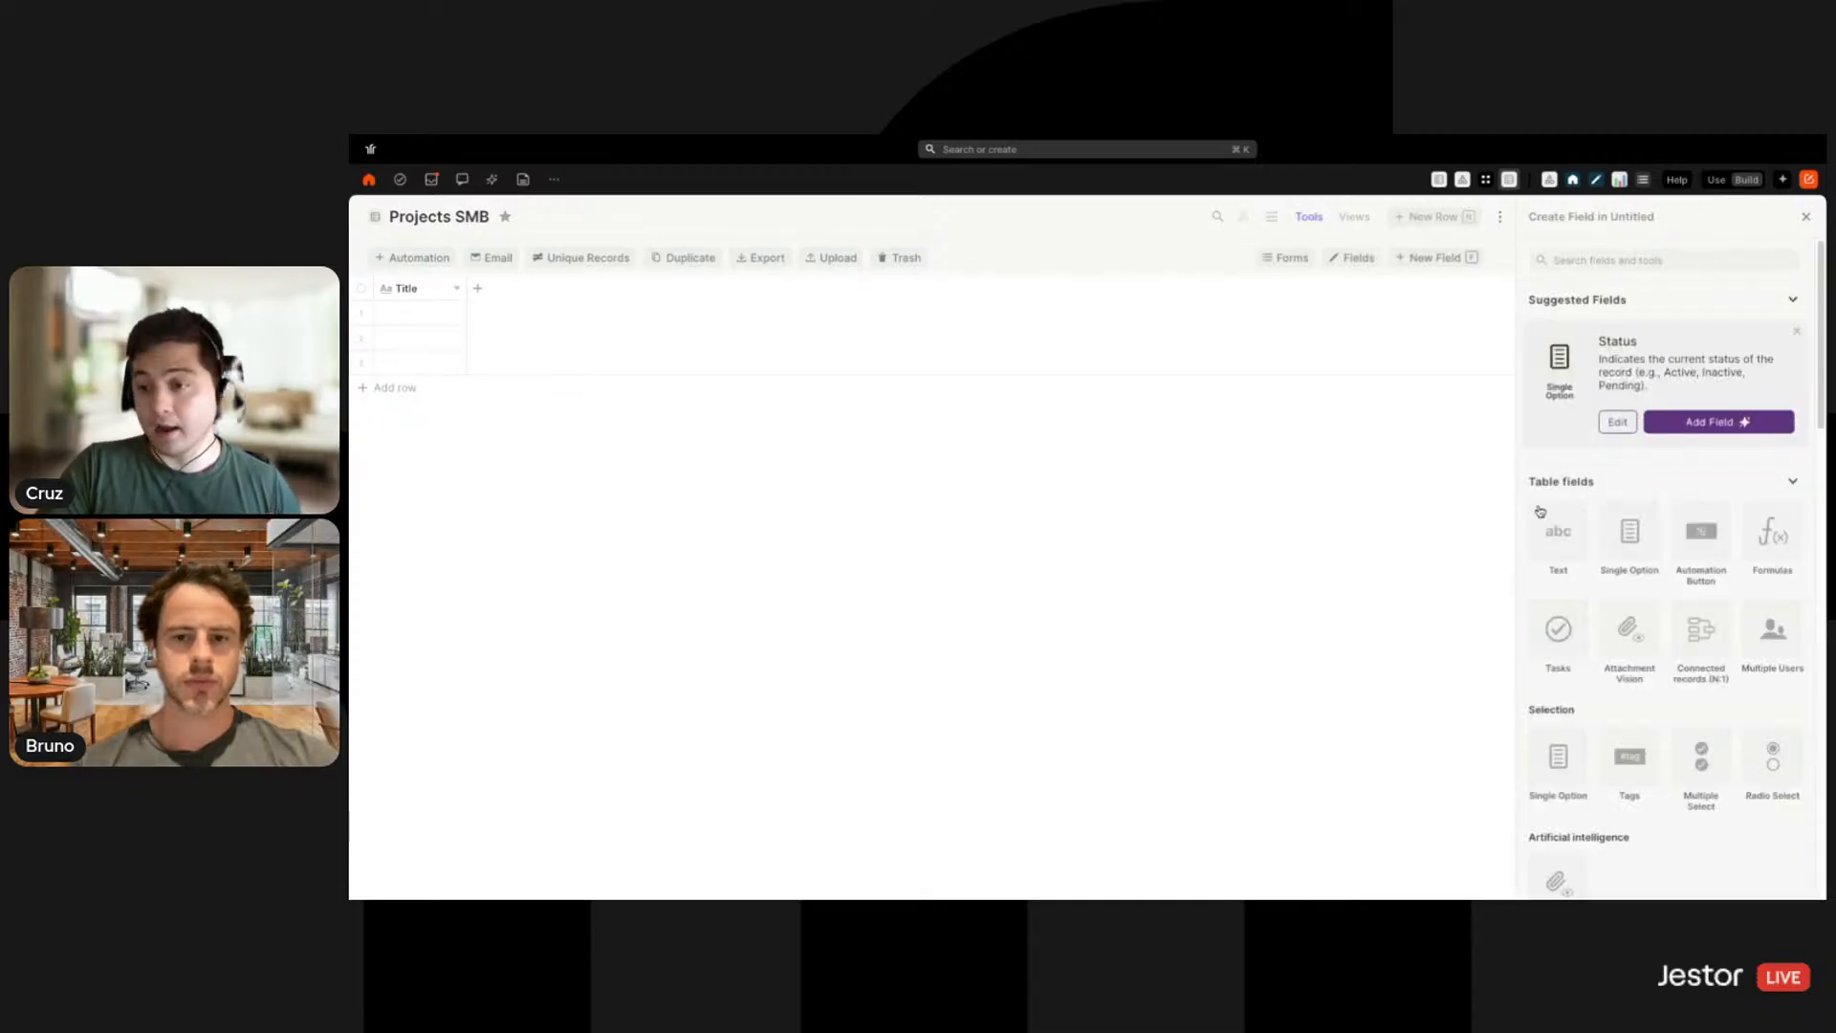
left_click(1558, 532)
left_click(1600, 451)
left_click(1581, 517)
double_click(1590, 370)
type("Decri")
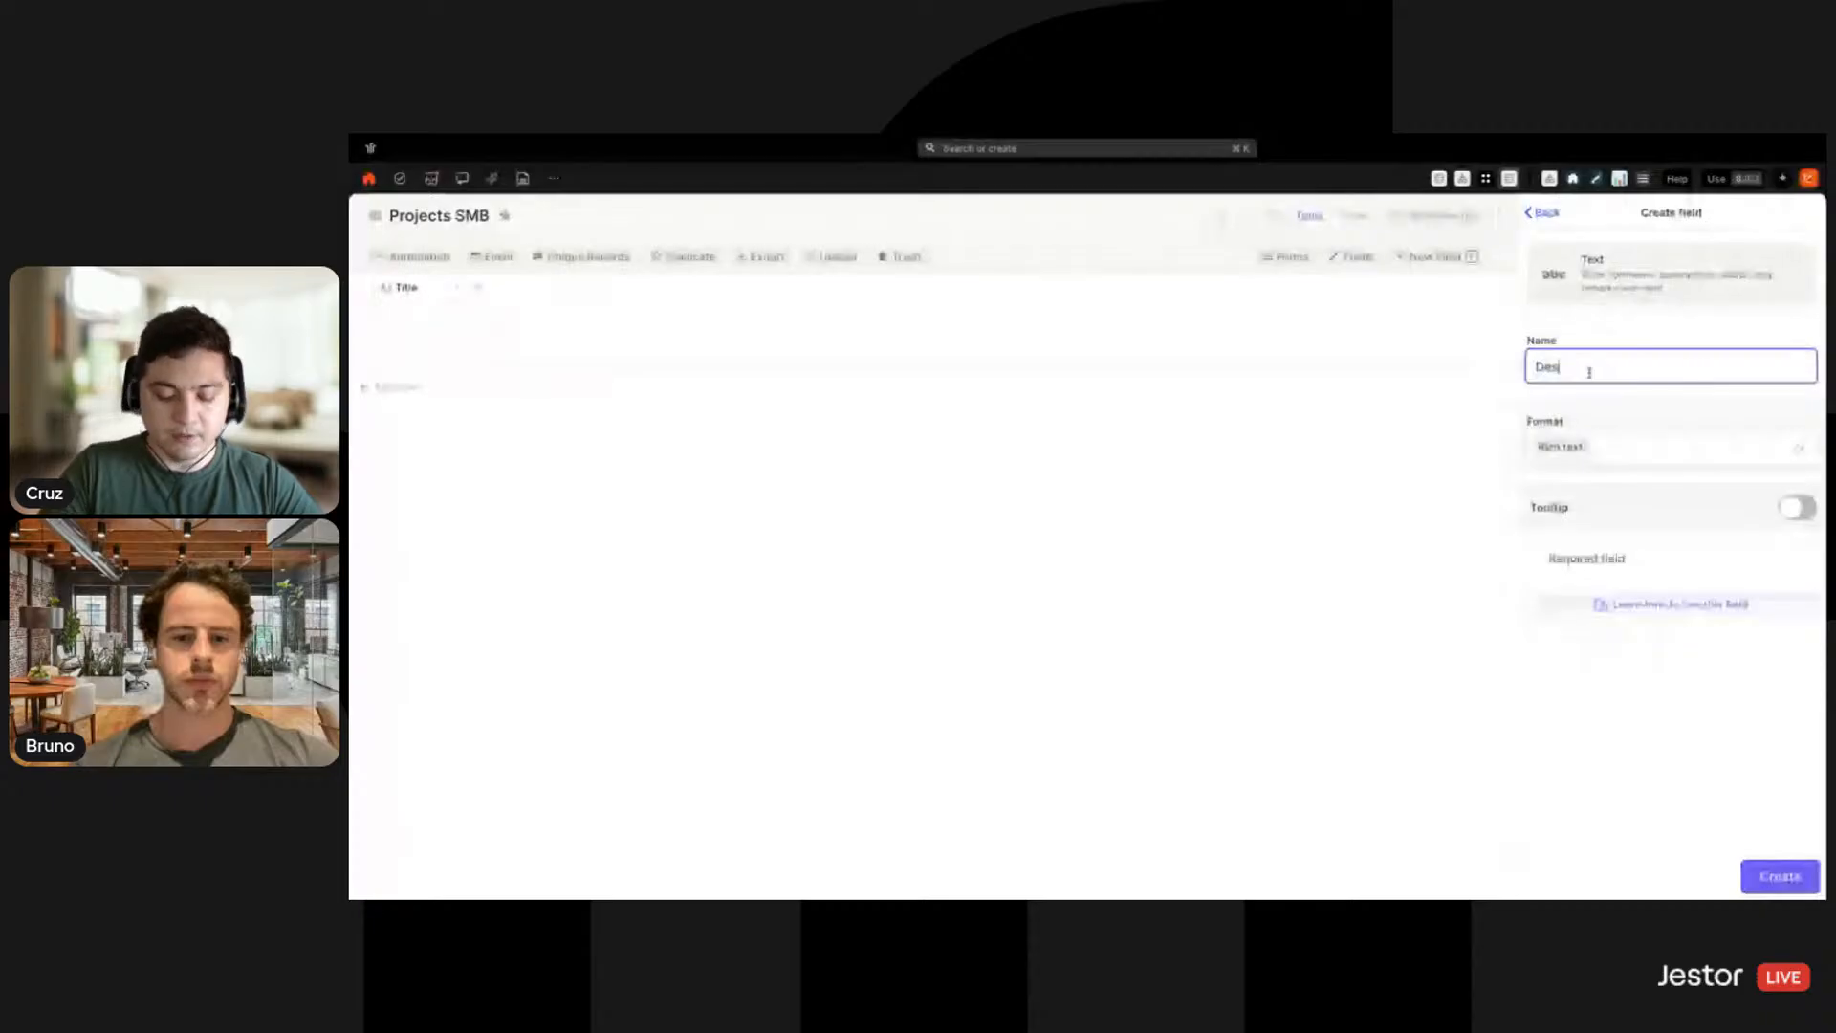
key("BackSpace")
key("BackSpace")
key("BackSpace")
type("scription")
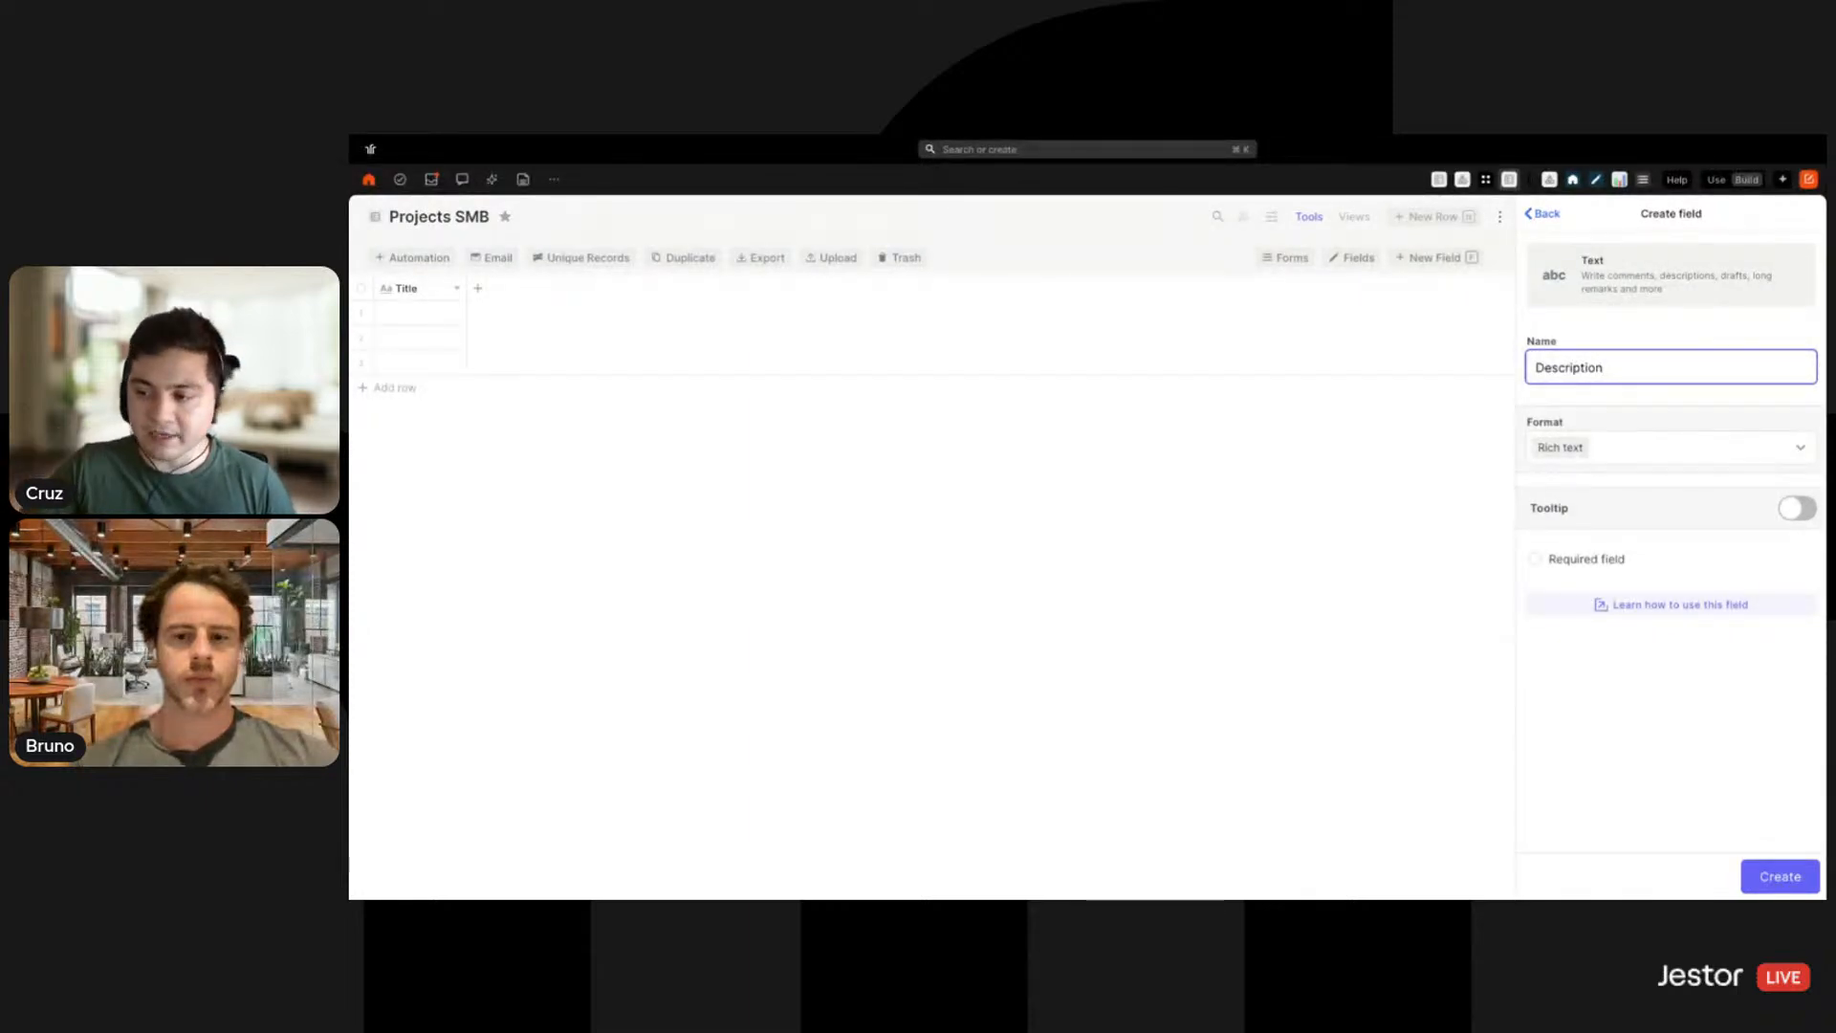
left_click(1777, 890)
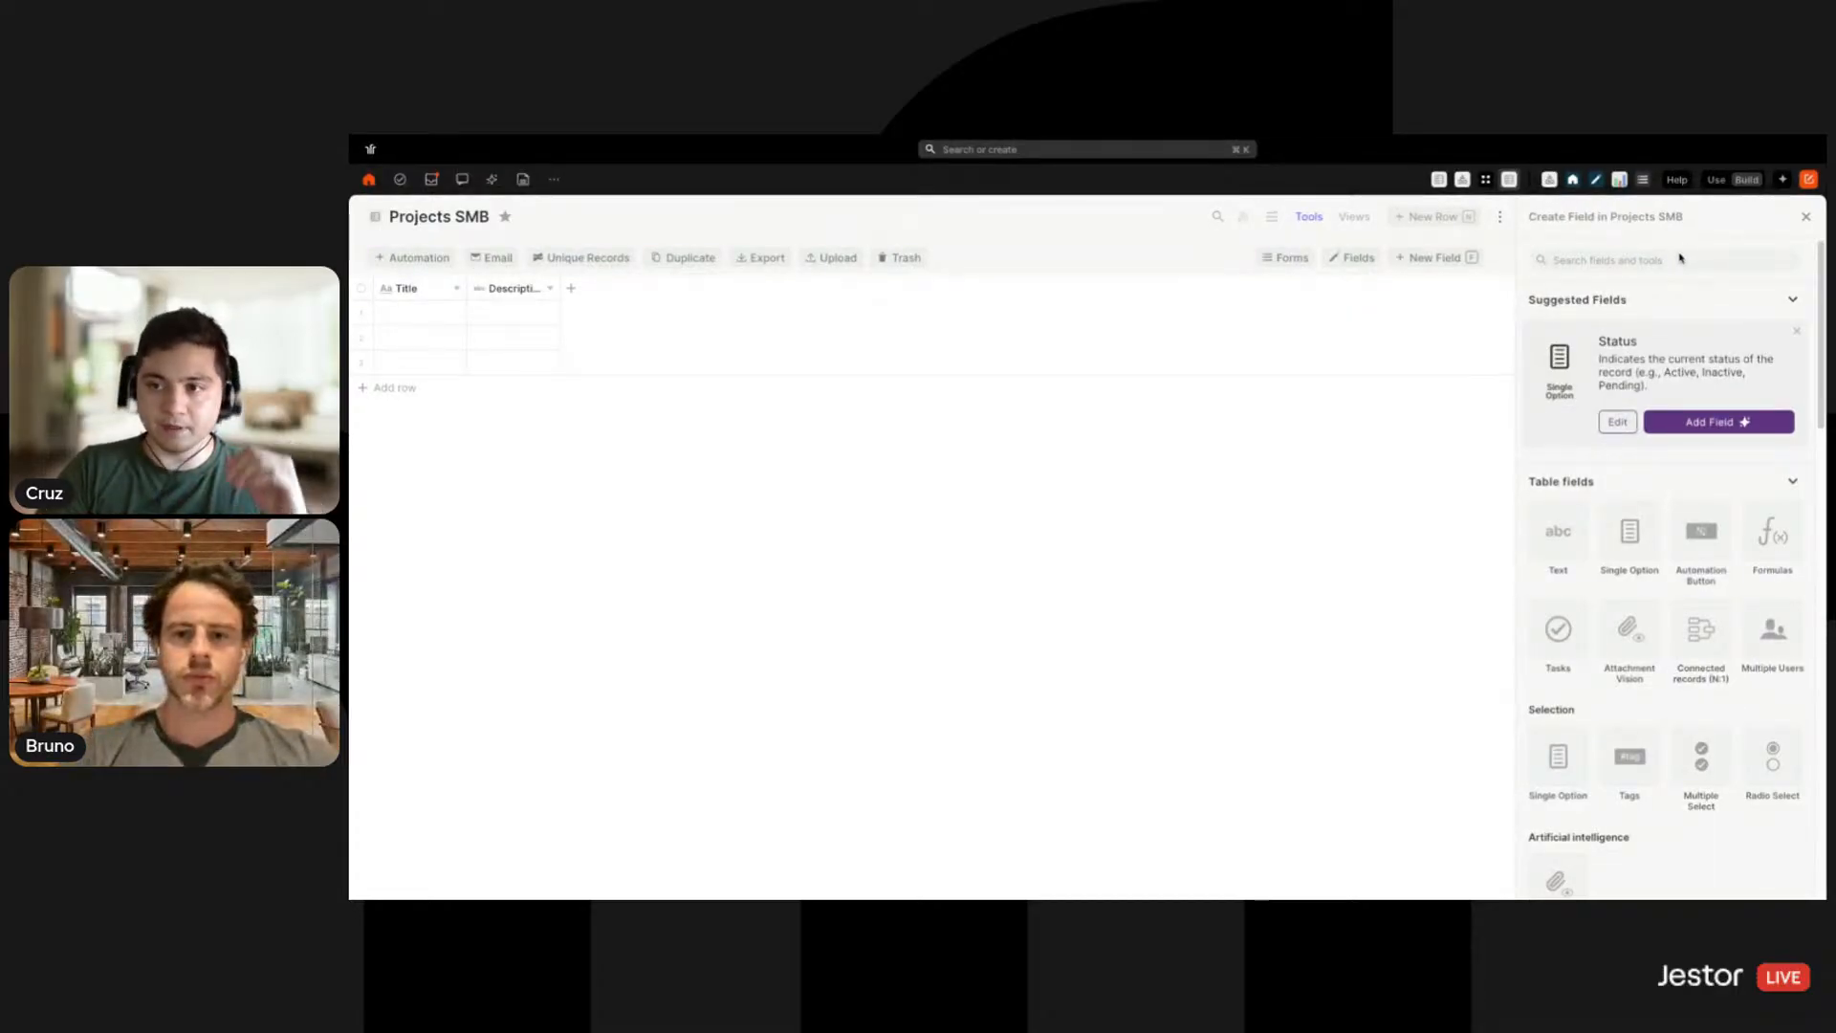
Add an Attachment field named Attachments to the table, keeping the Large image size
left_click(1675, 260)
type("attach")
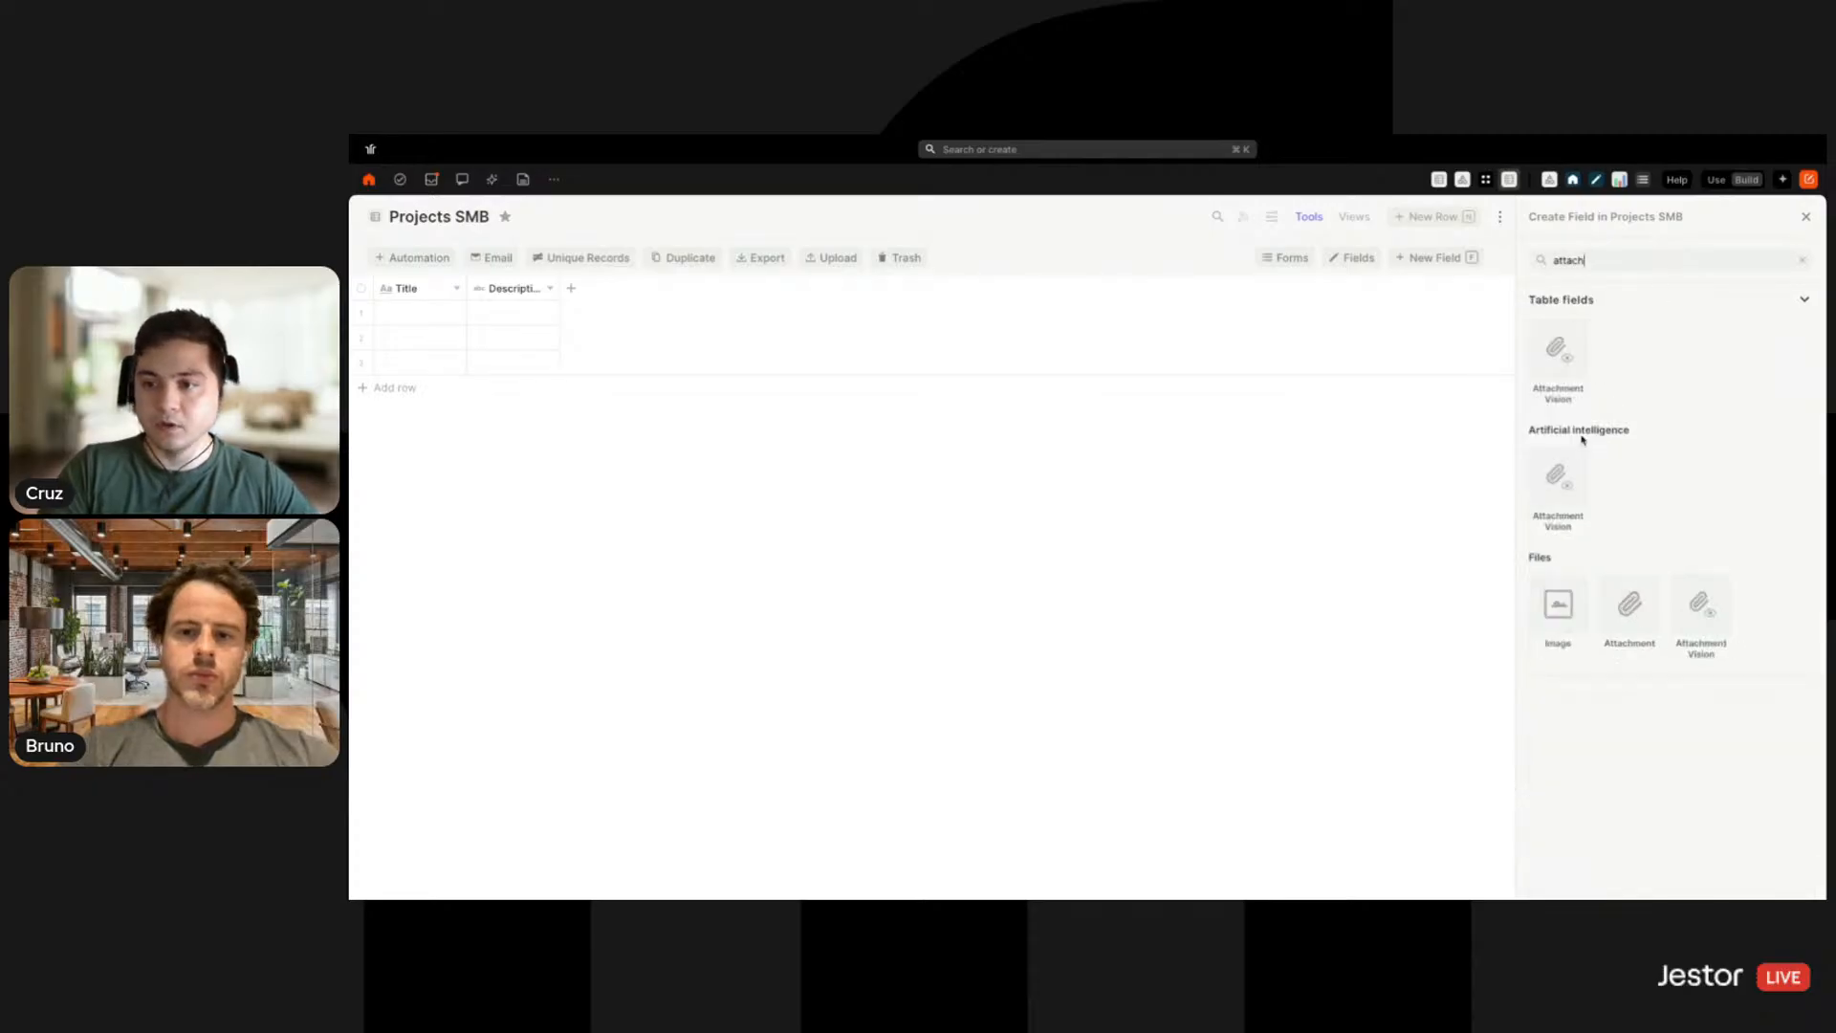
left_click(1630, 610)
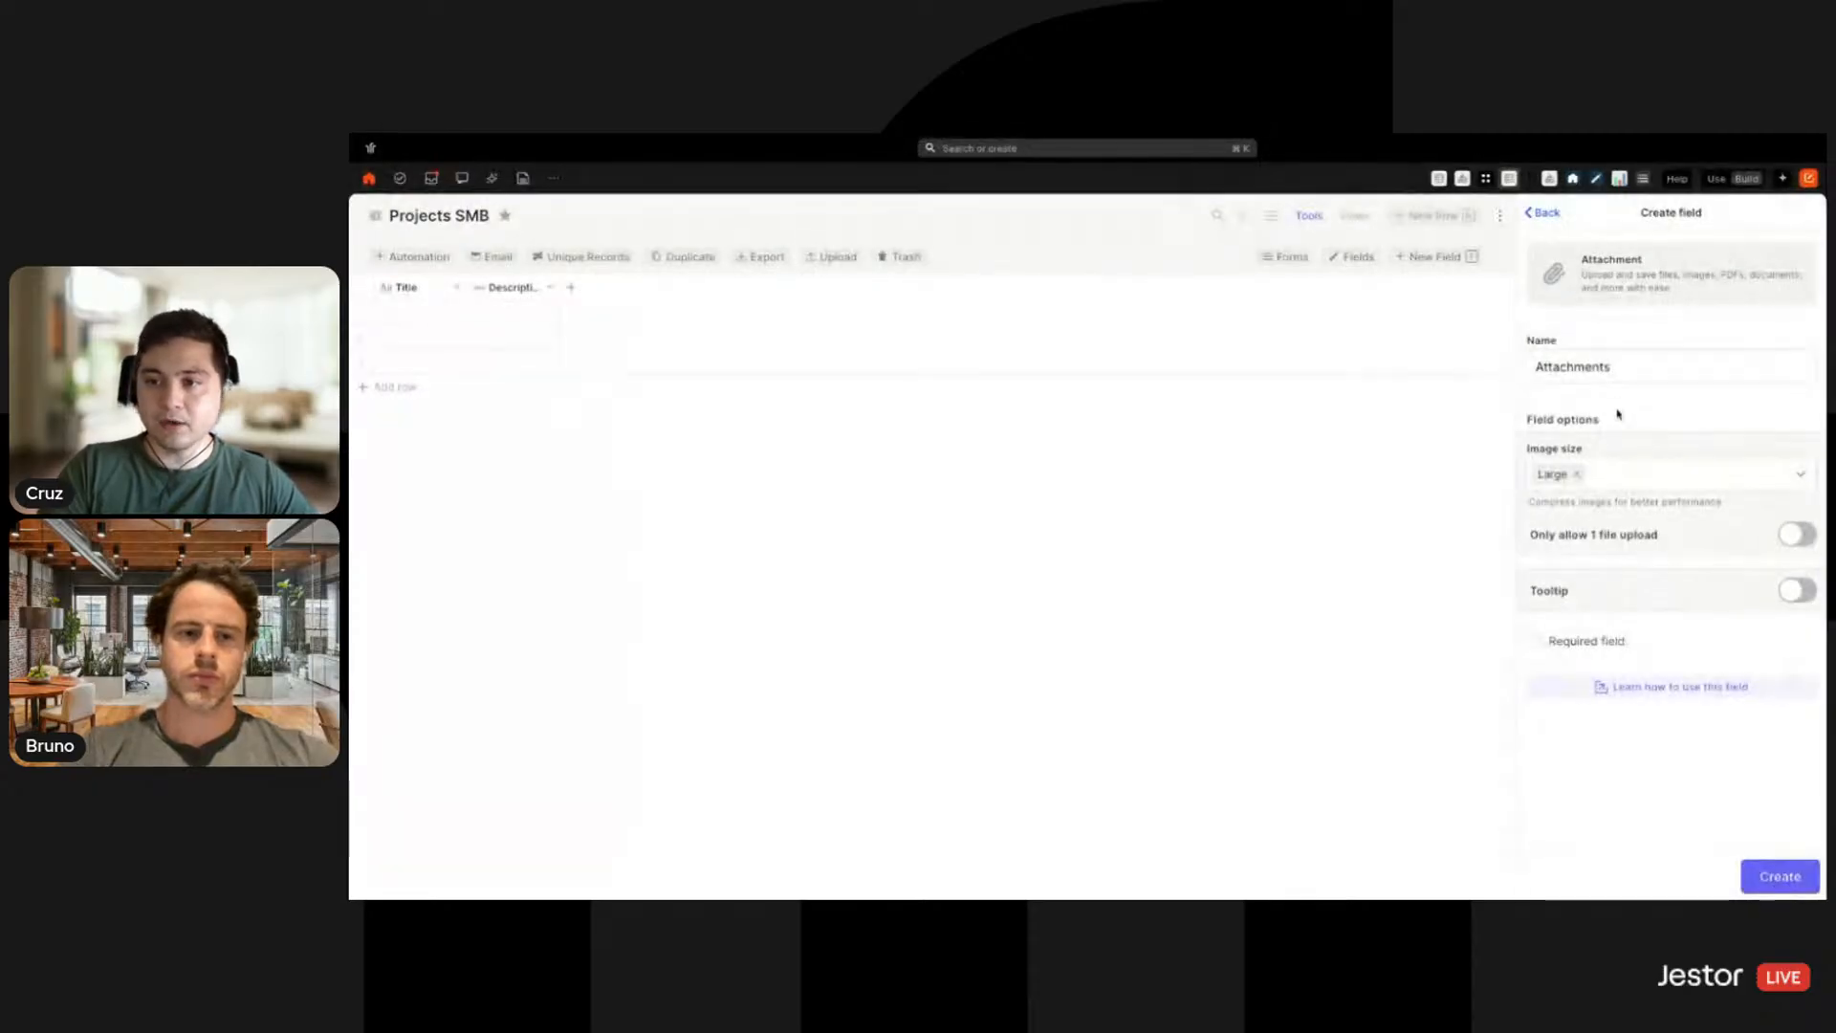
left_click(1795, 882)
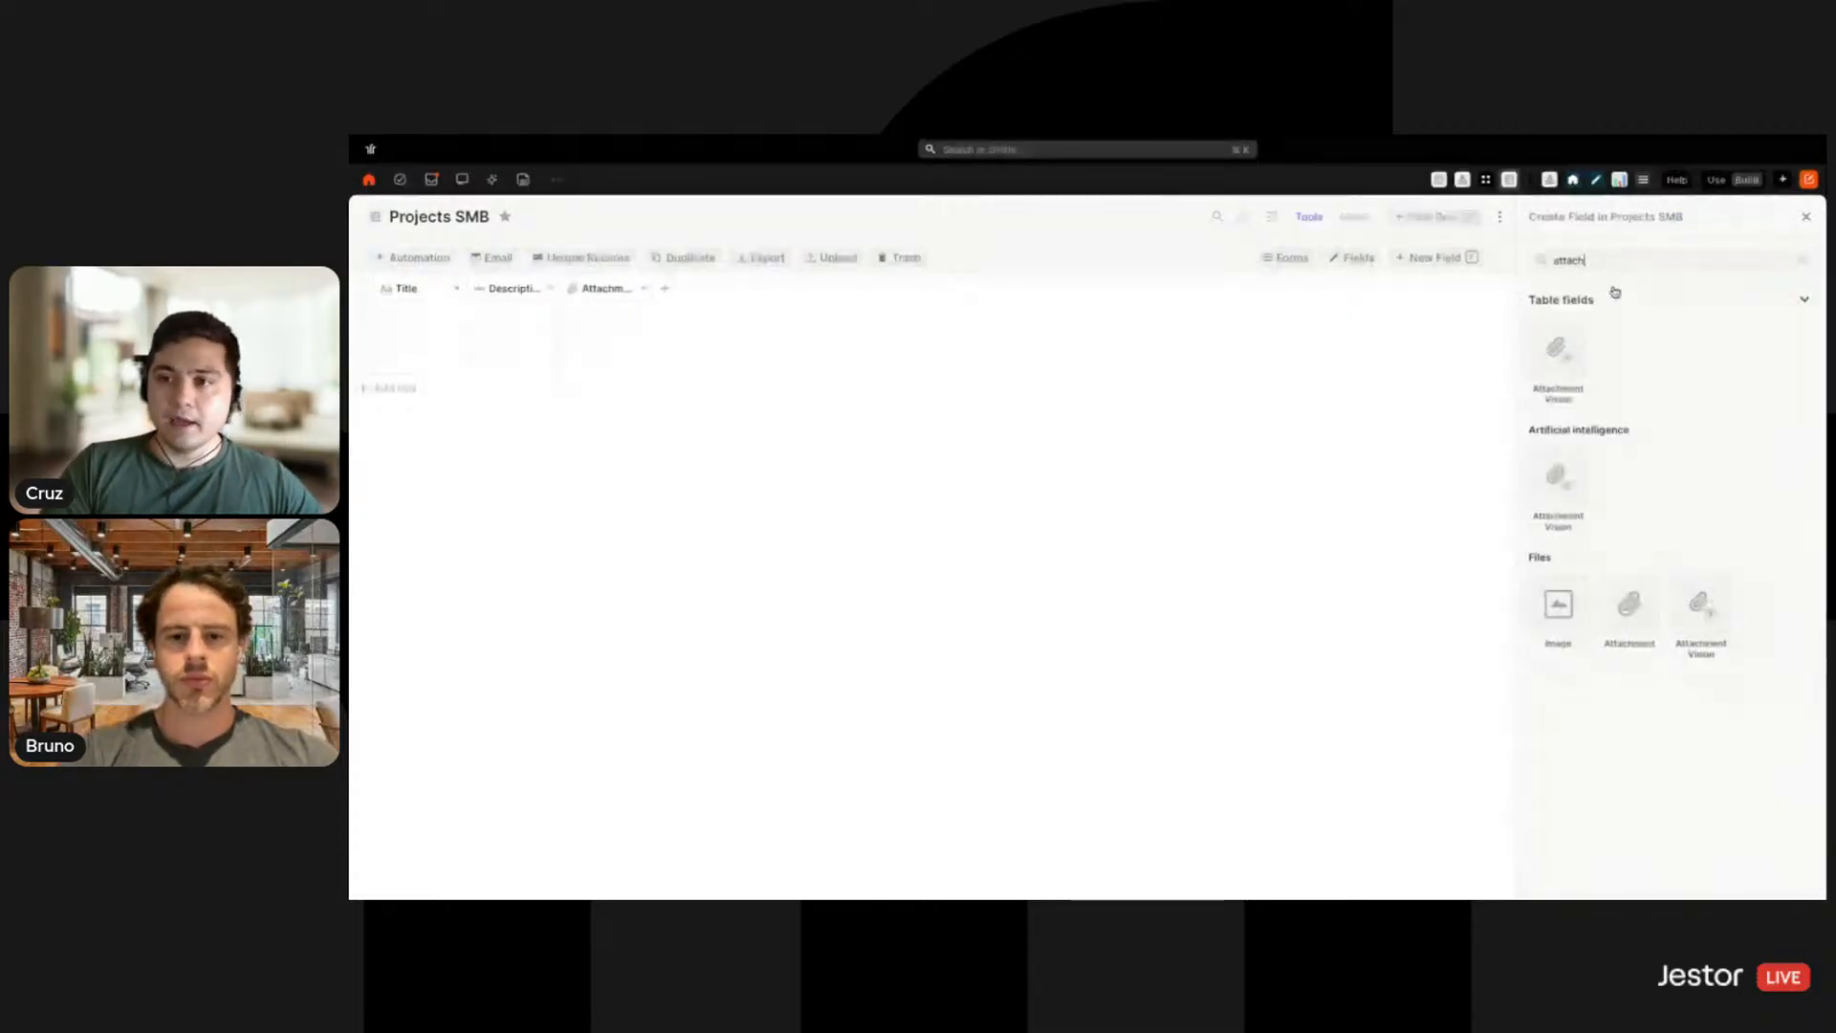
Add a Multiple Users field named Owners to the table
double_click(1617, 264)
type("owners")
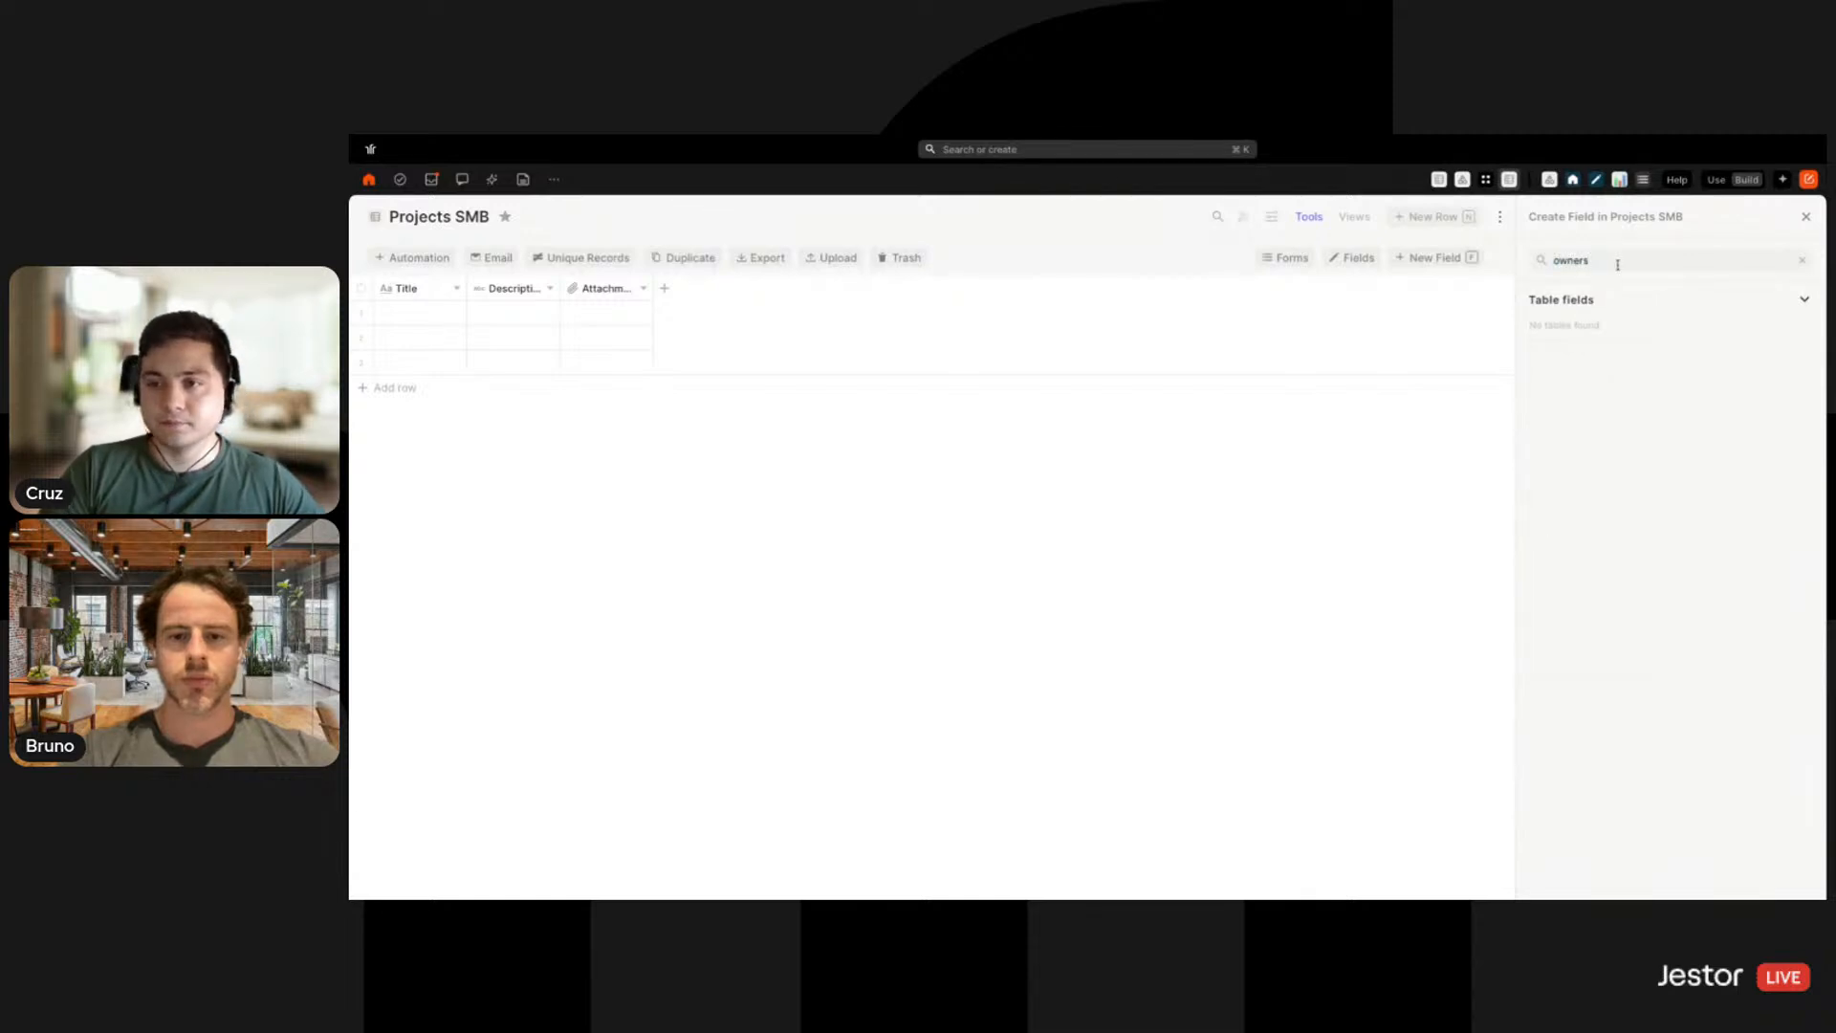
key("BackSpace")
key("BackSpace")
key("BackSpace")
key("BackSpace")
type("us")
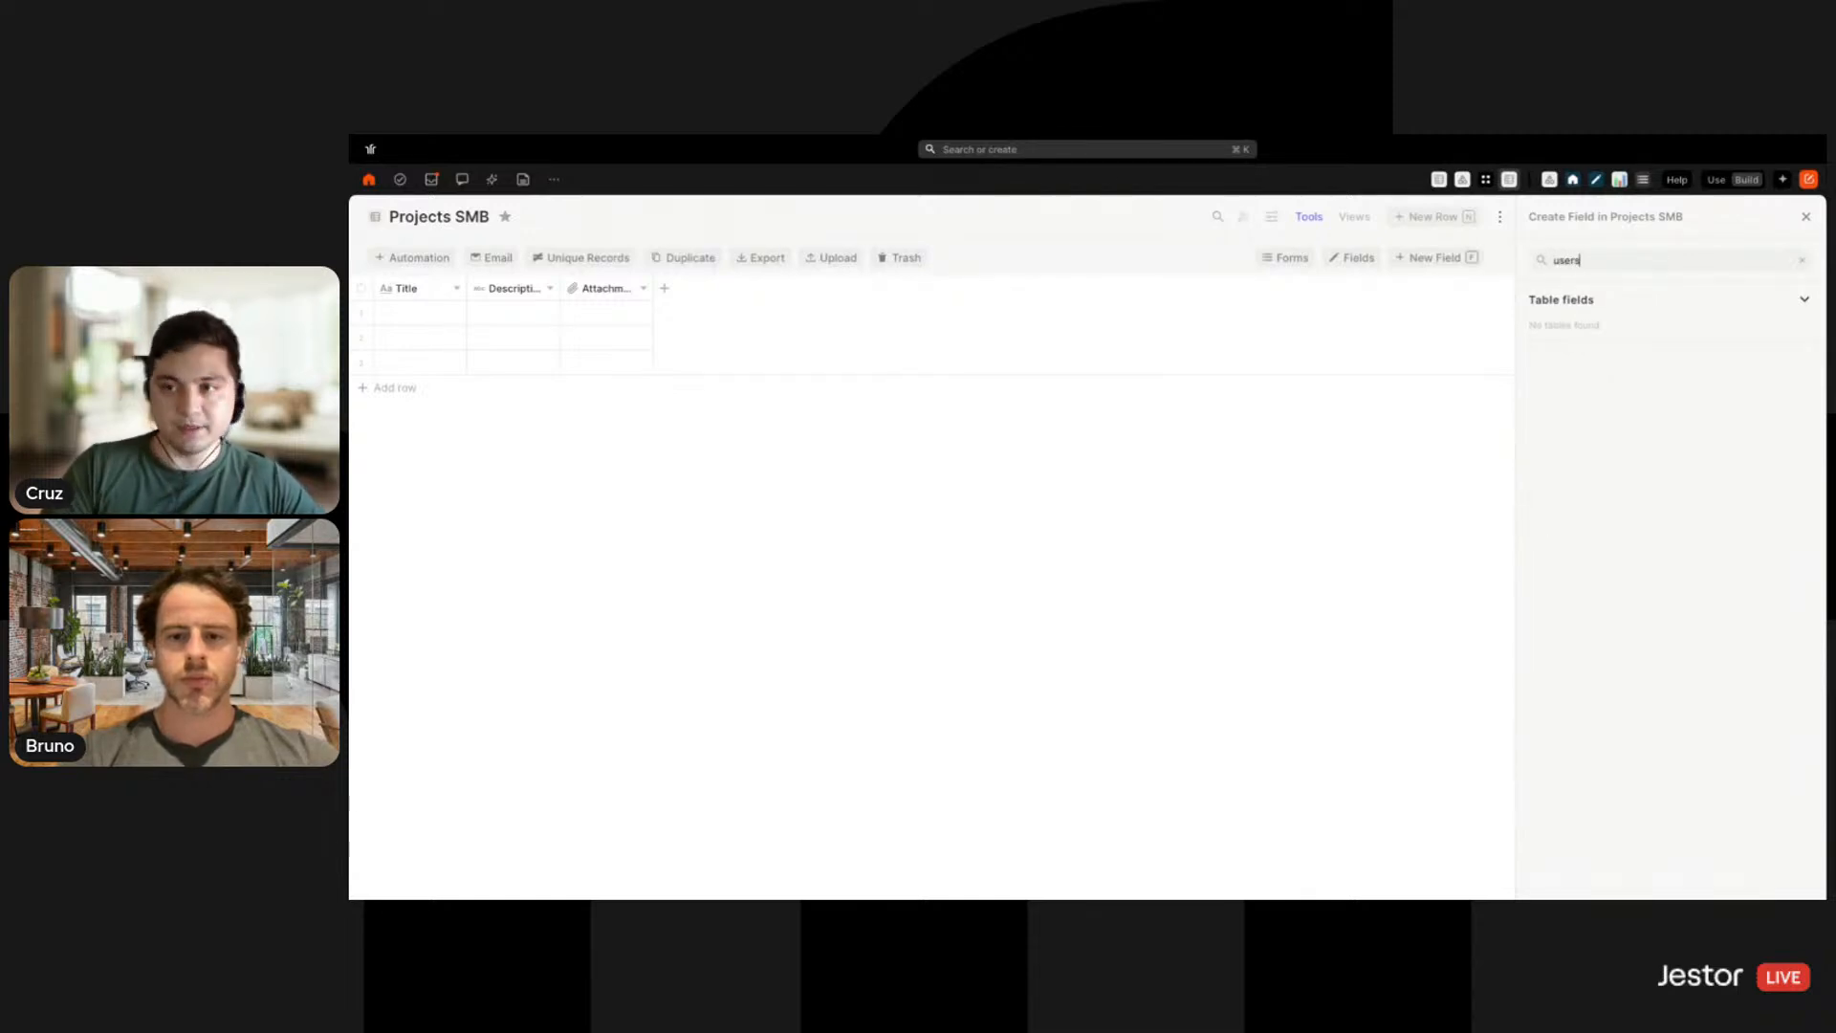
left_click(1568, 390)
triple_click(1594, 366)
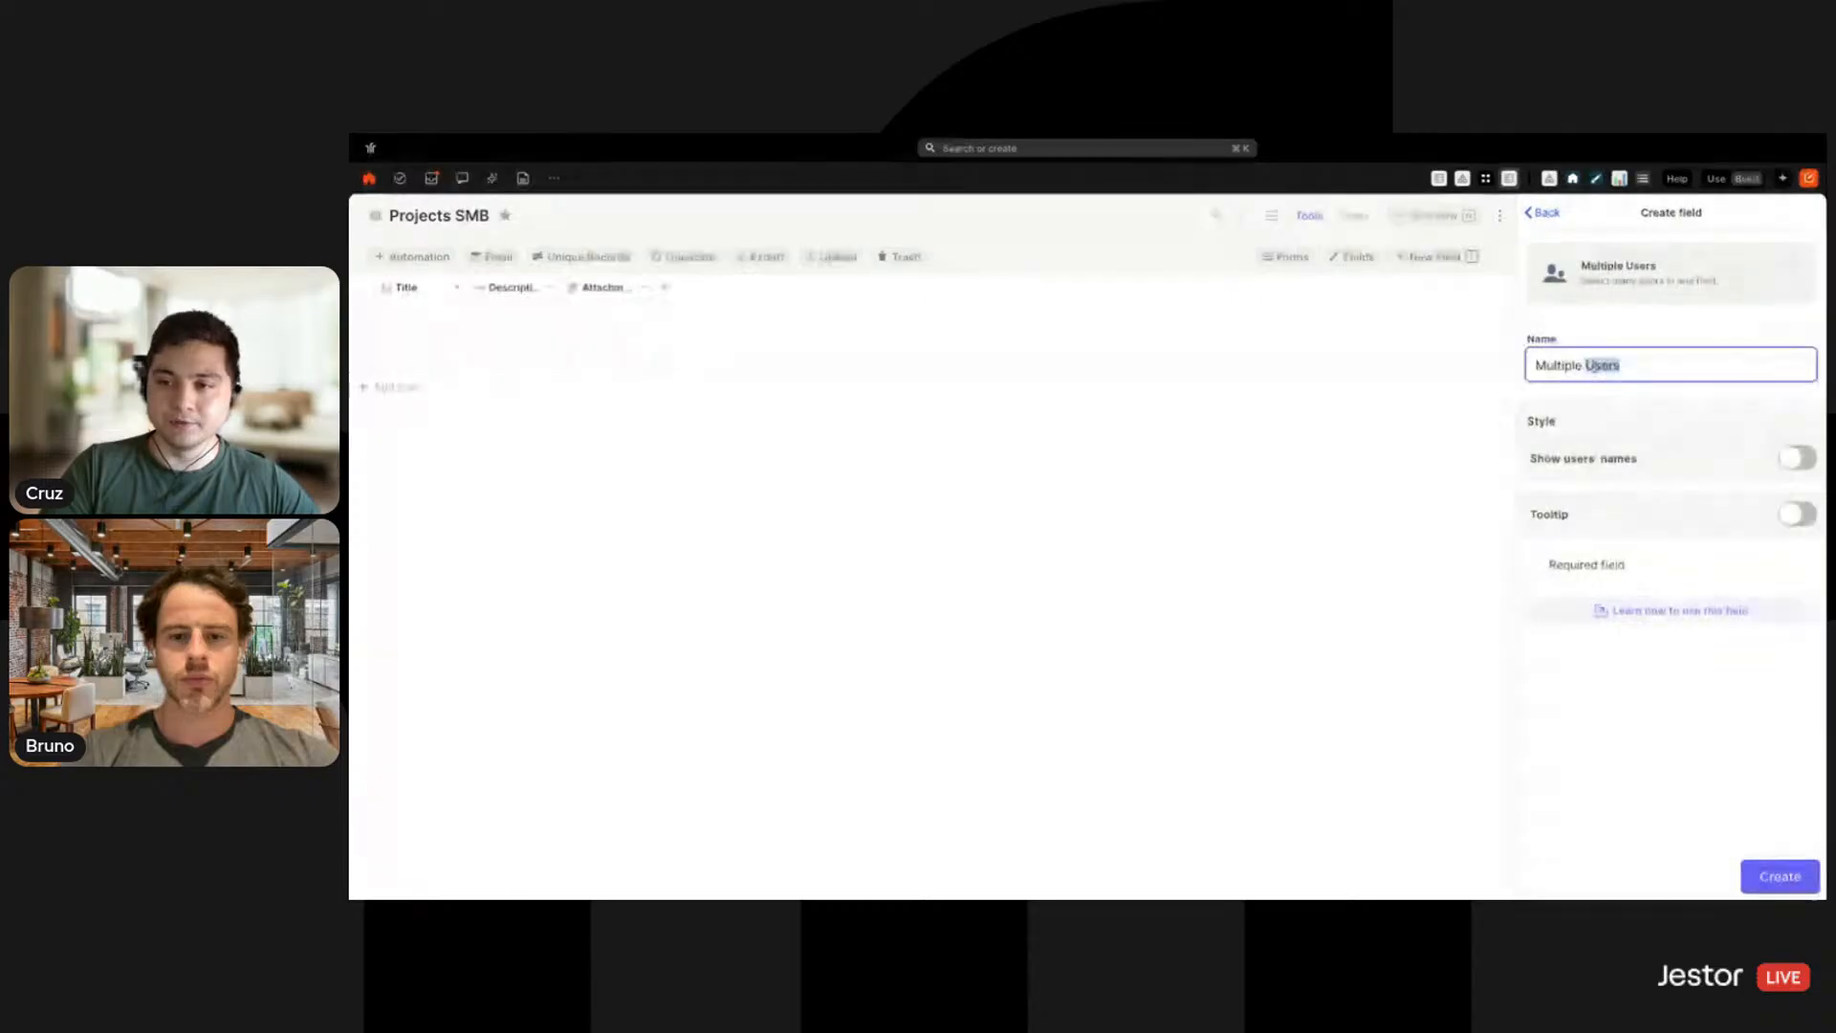
type("Owners")
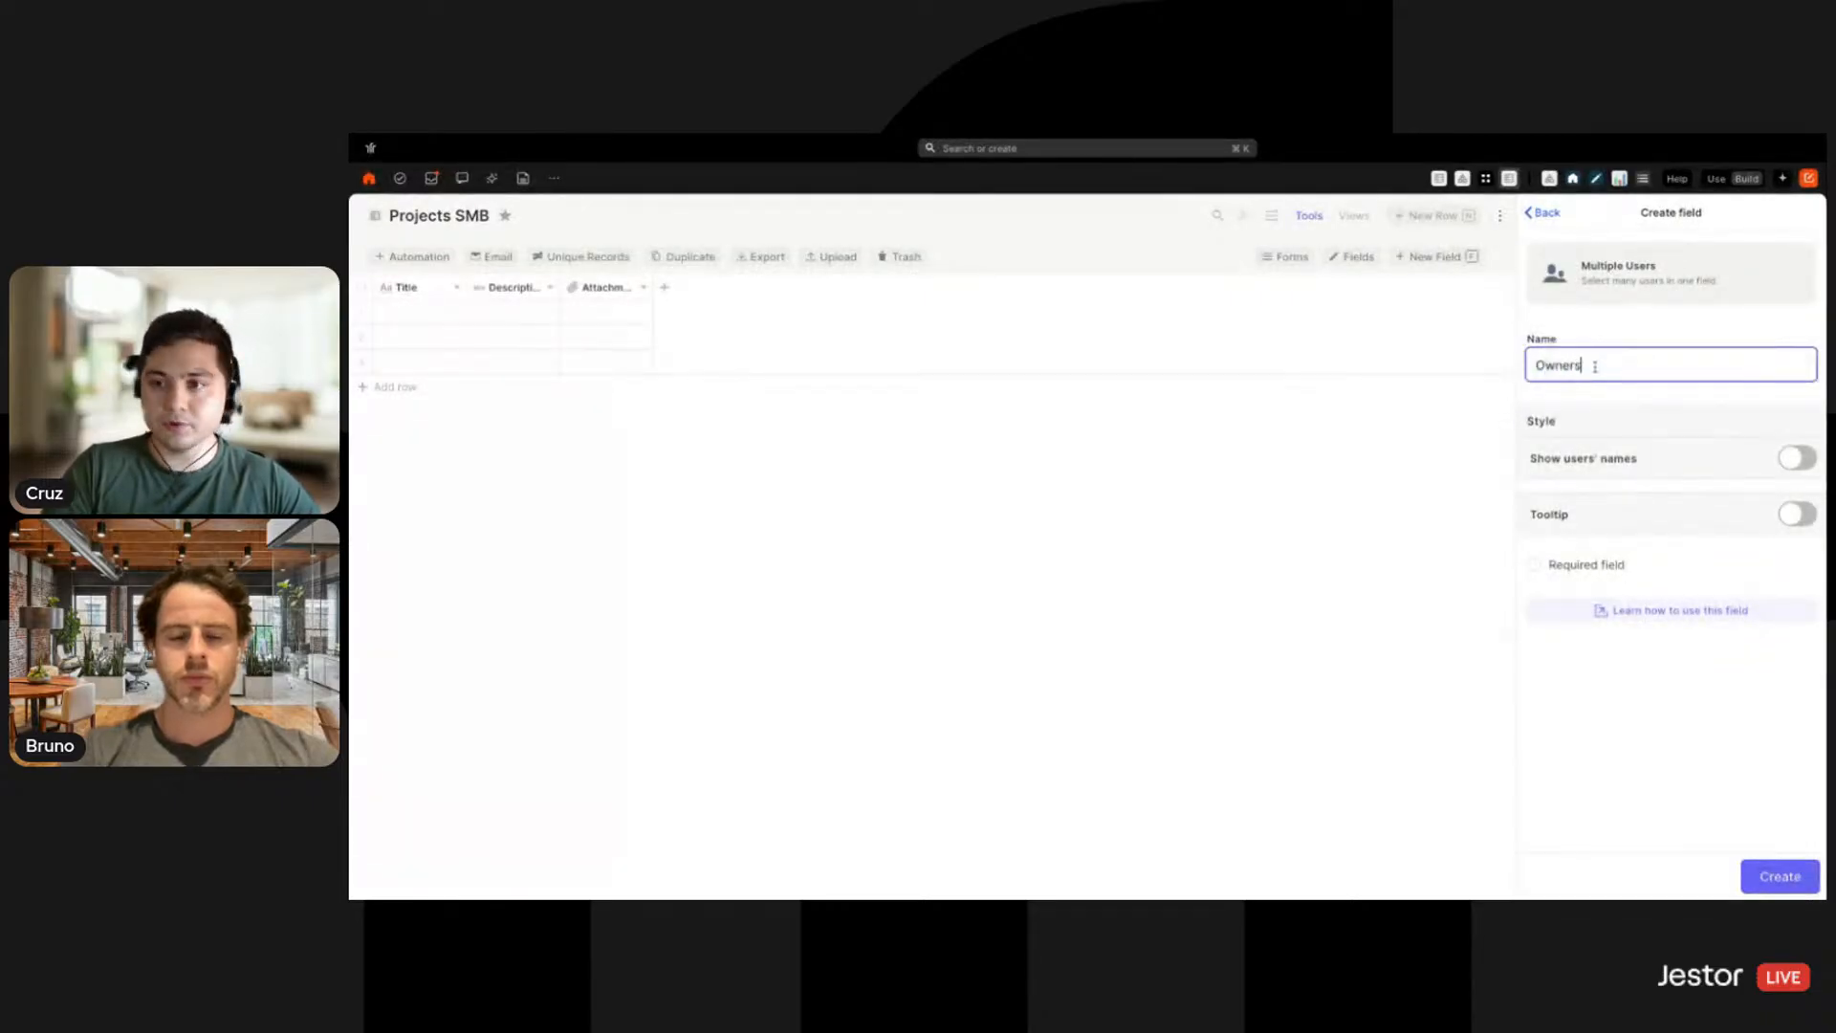
left_click(1772, 877)
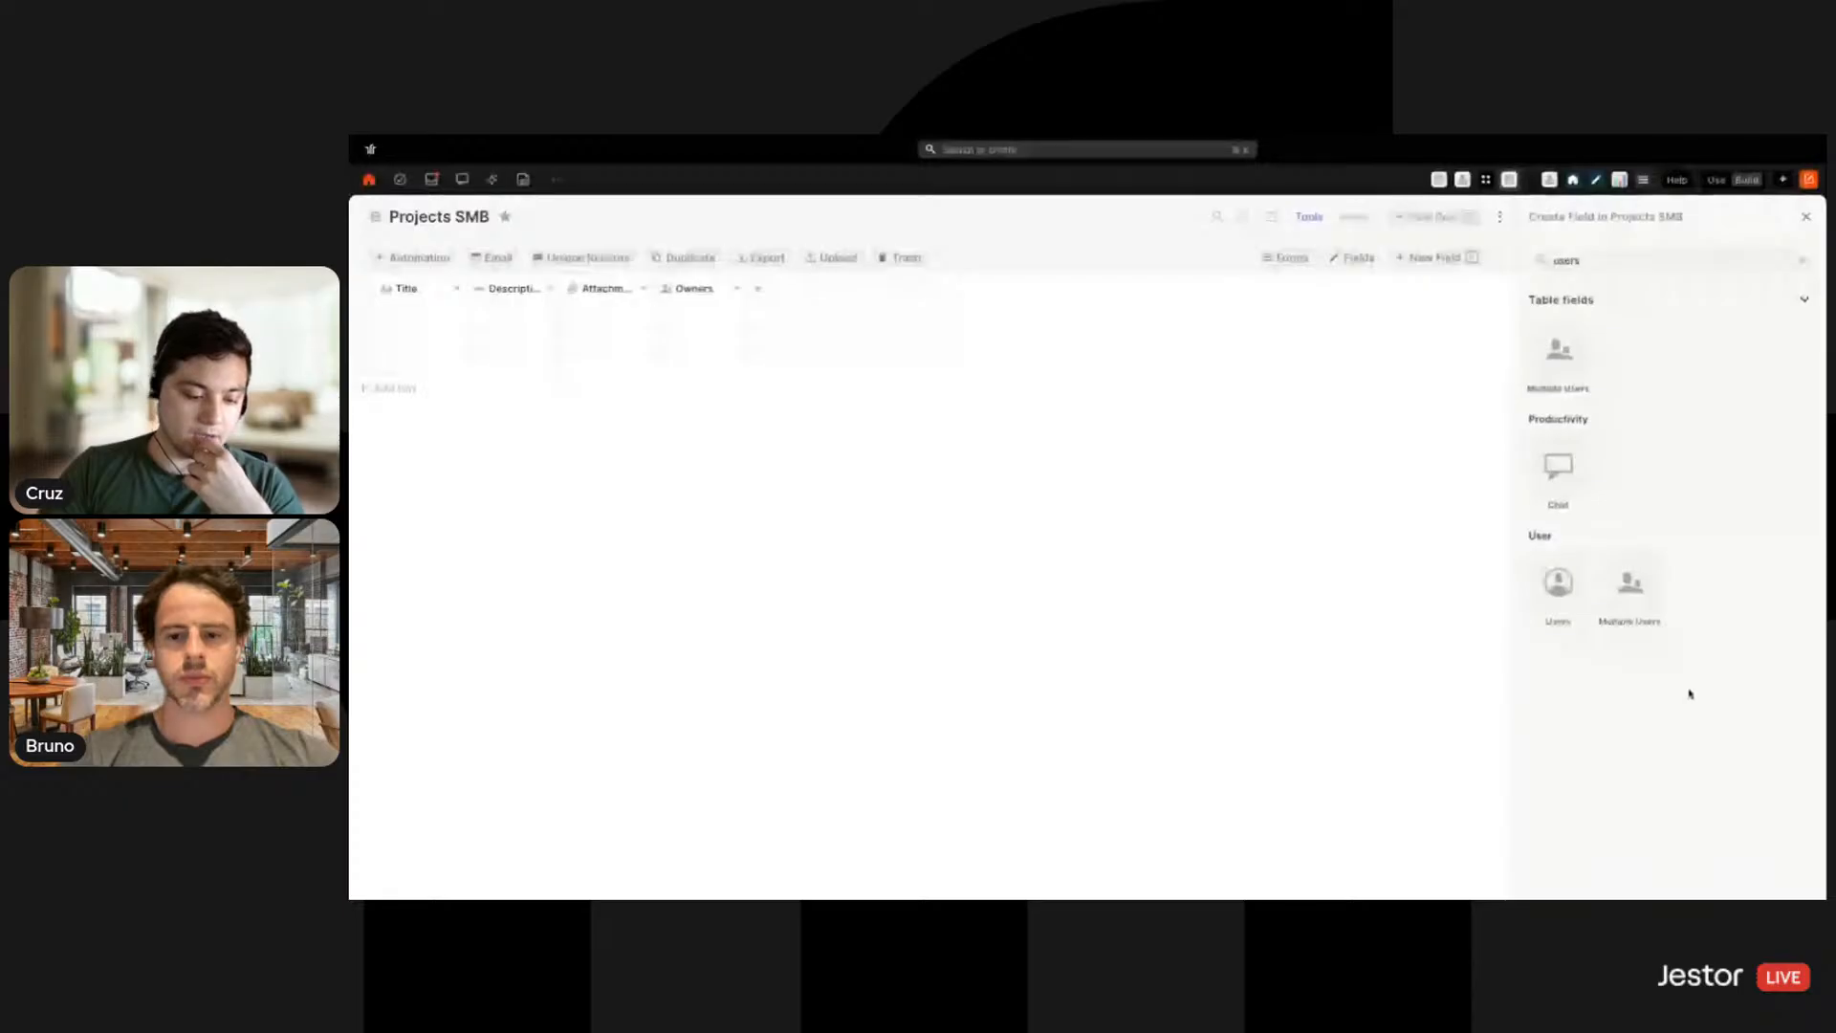
Find the Tasks field type and add it to the table under the name Tasks
double_click(1689, 257)
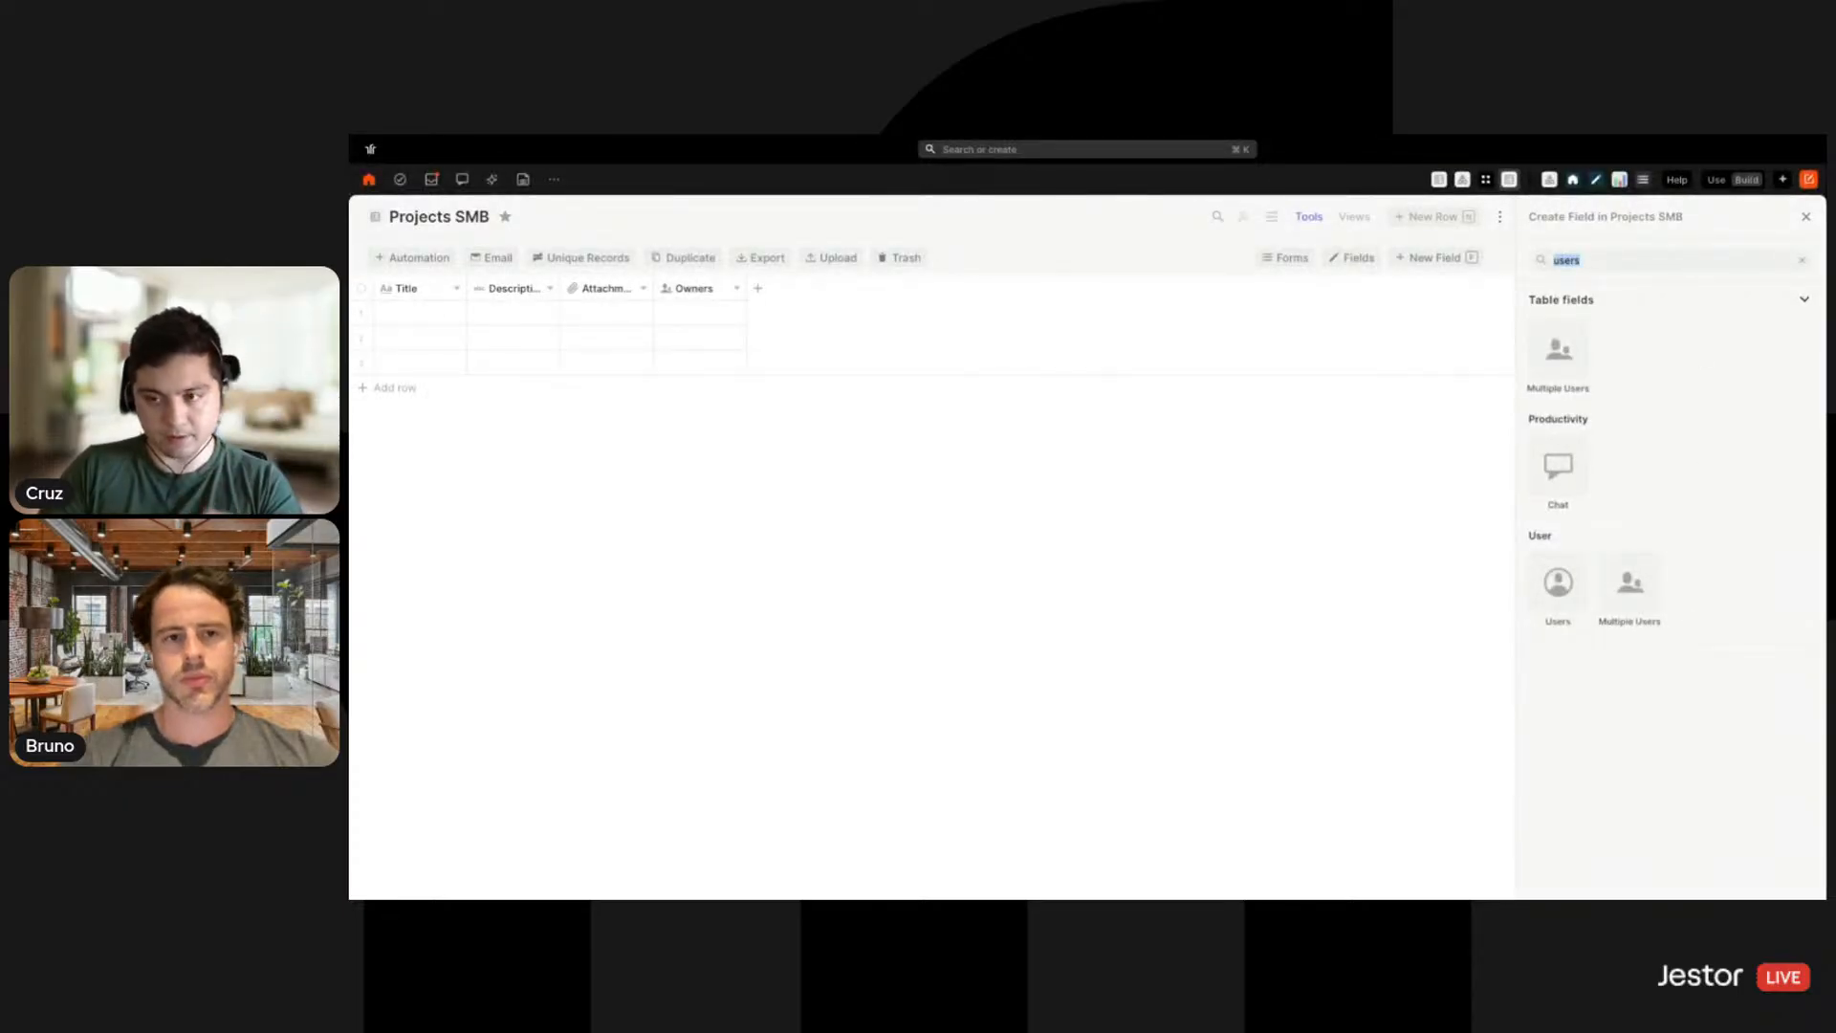
type("tasks")
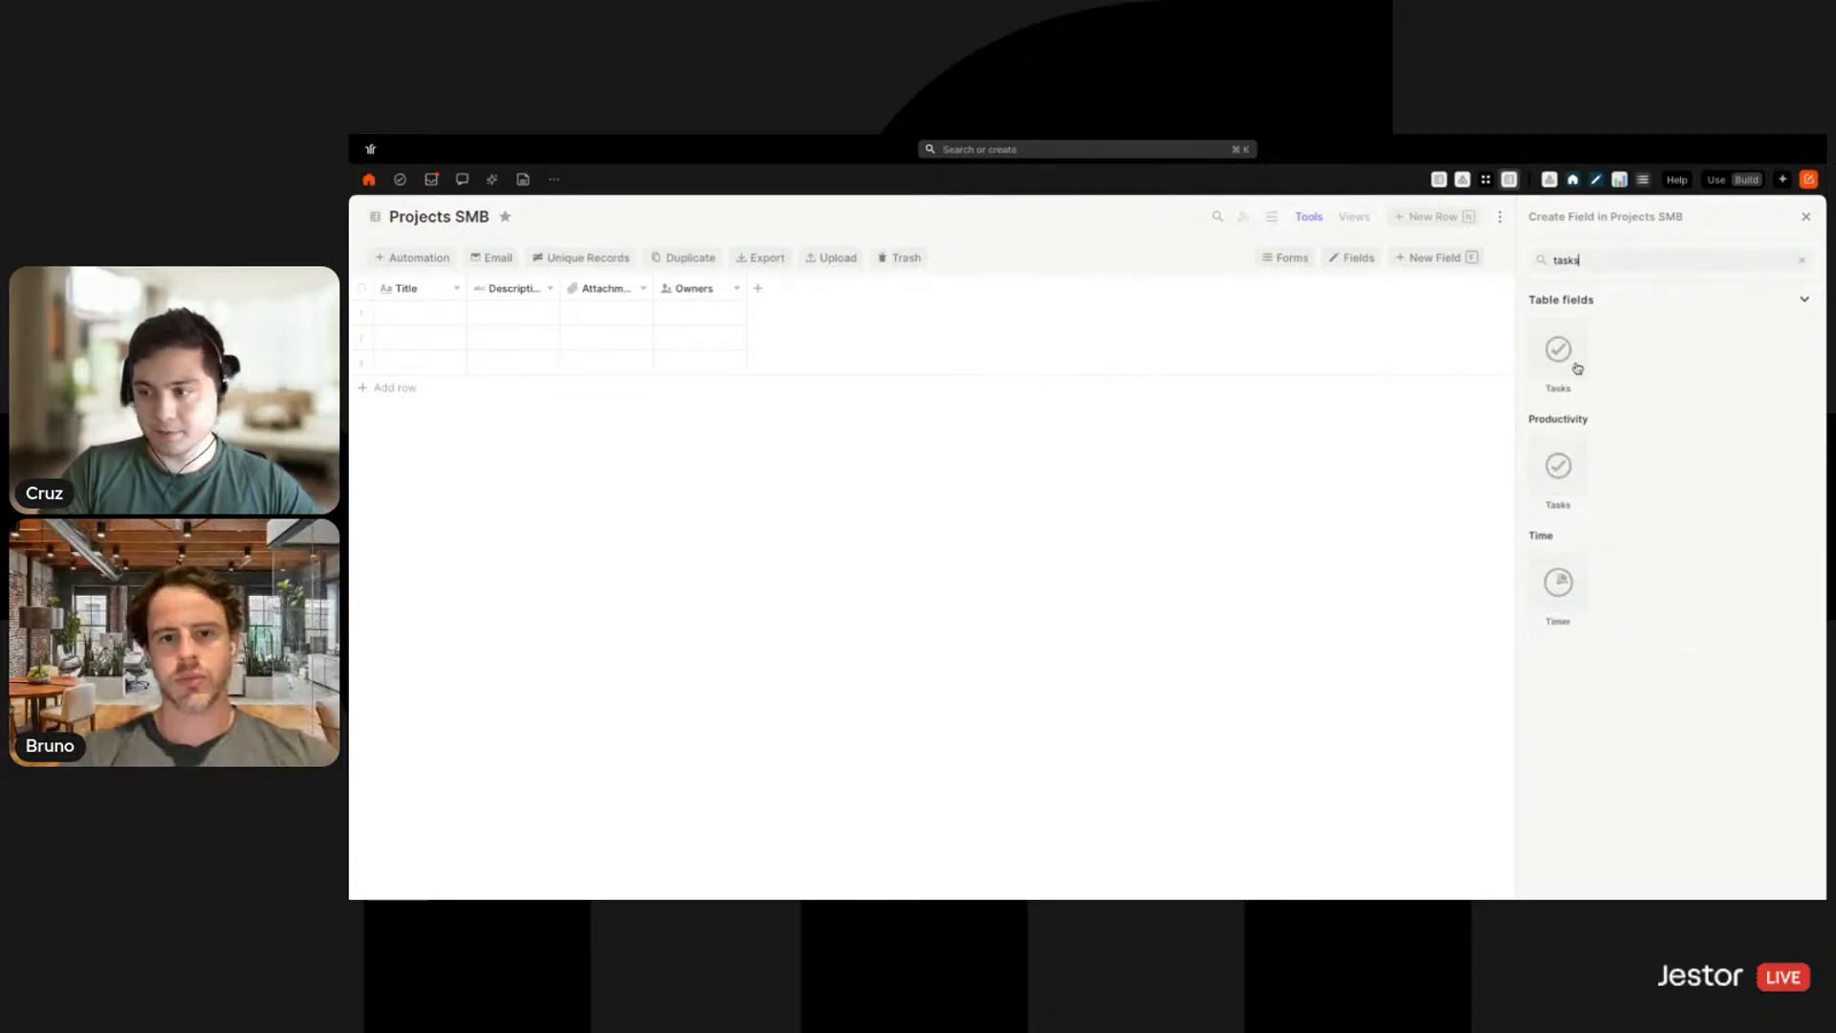
left_click(1566, 356)
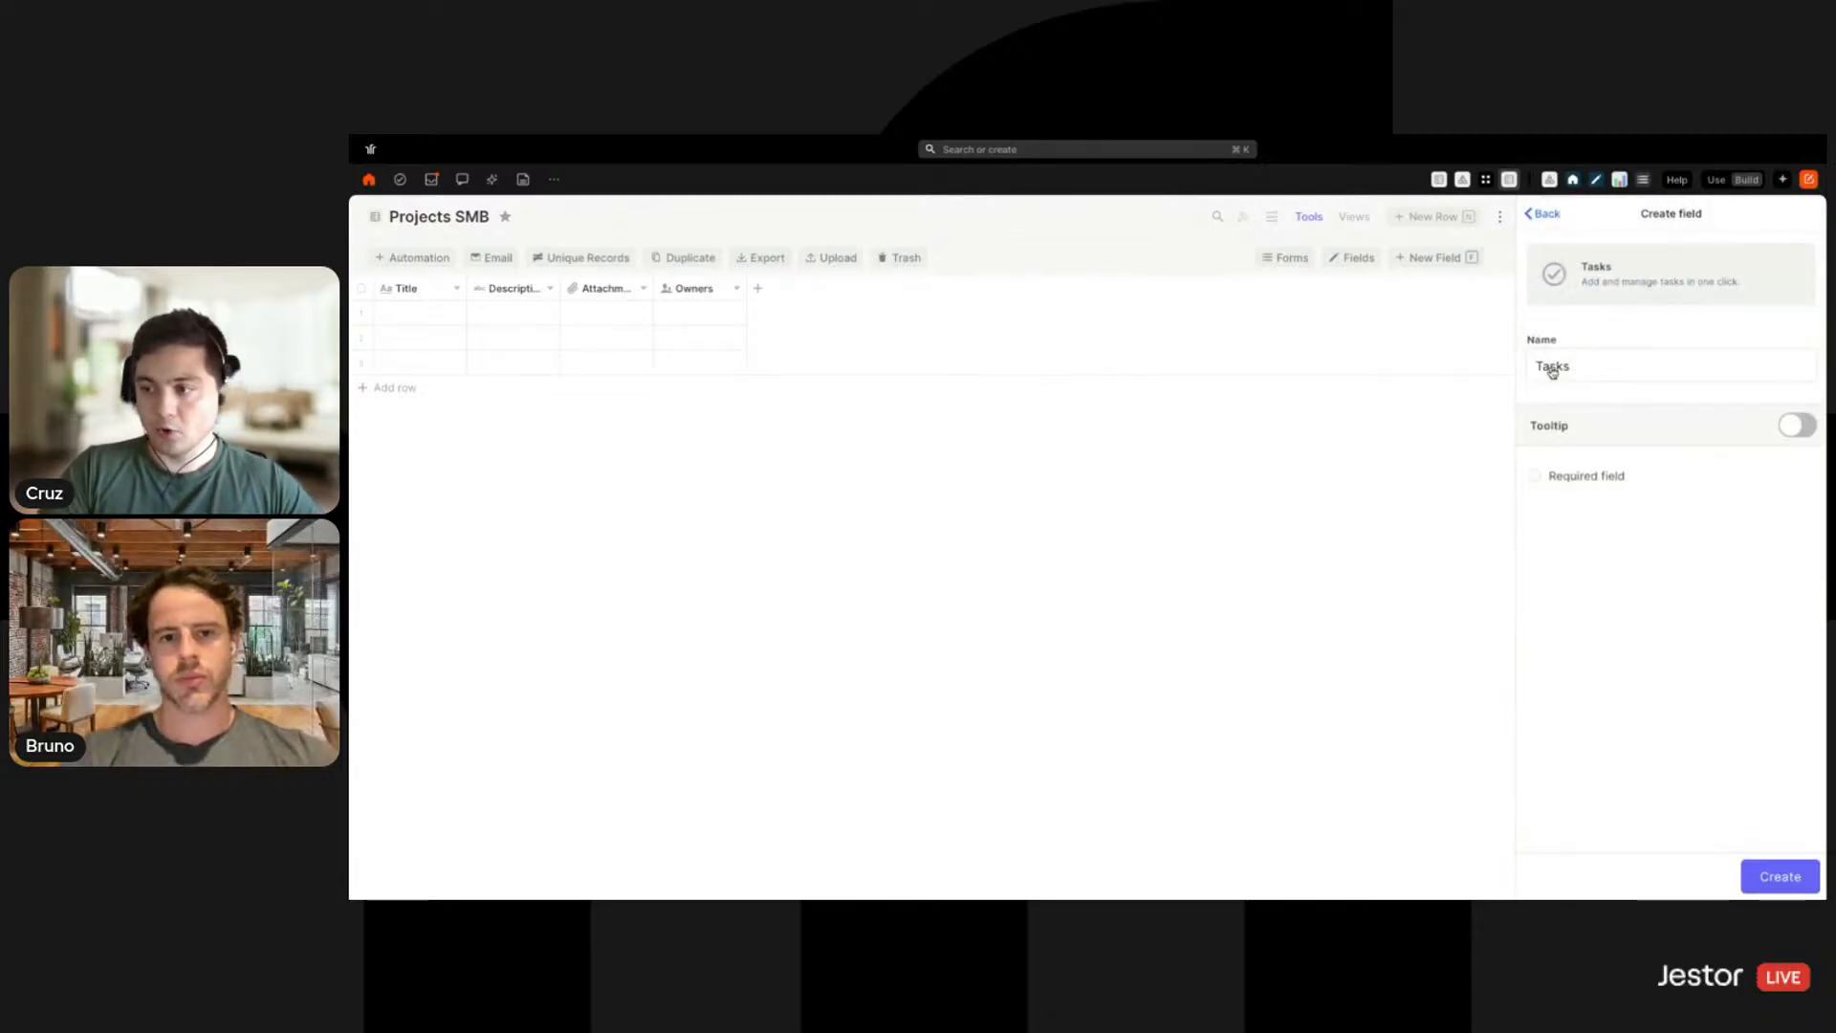
left_click(1764, 877)
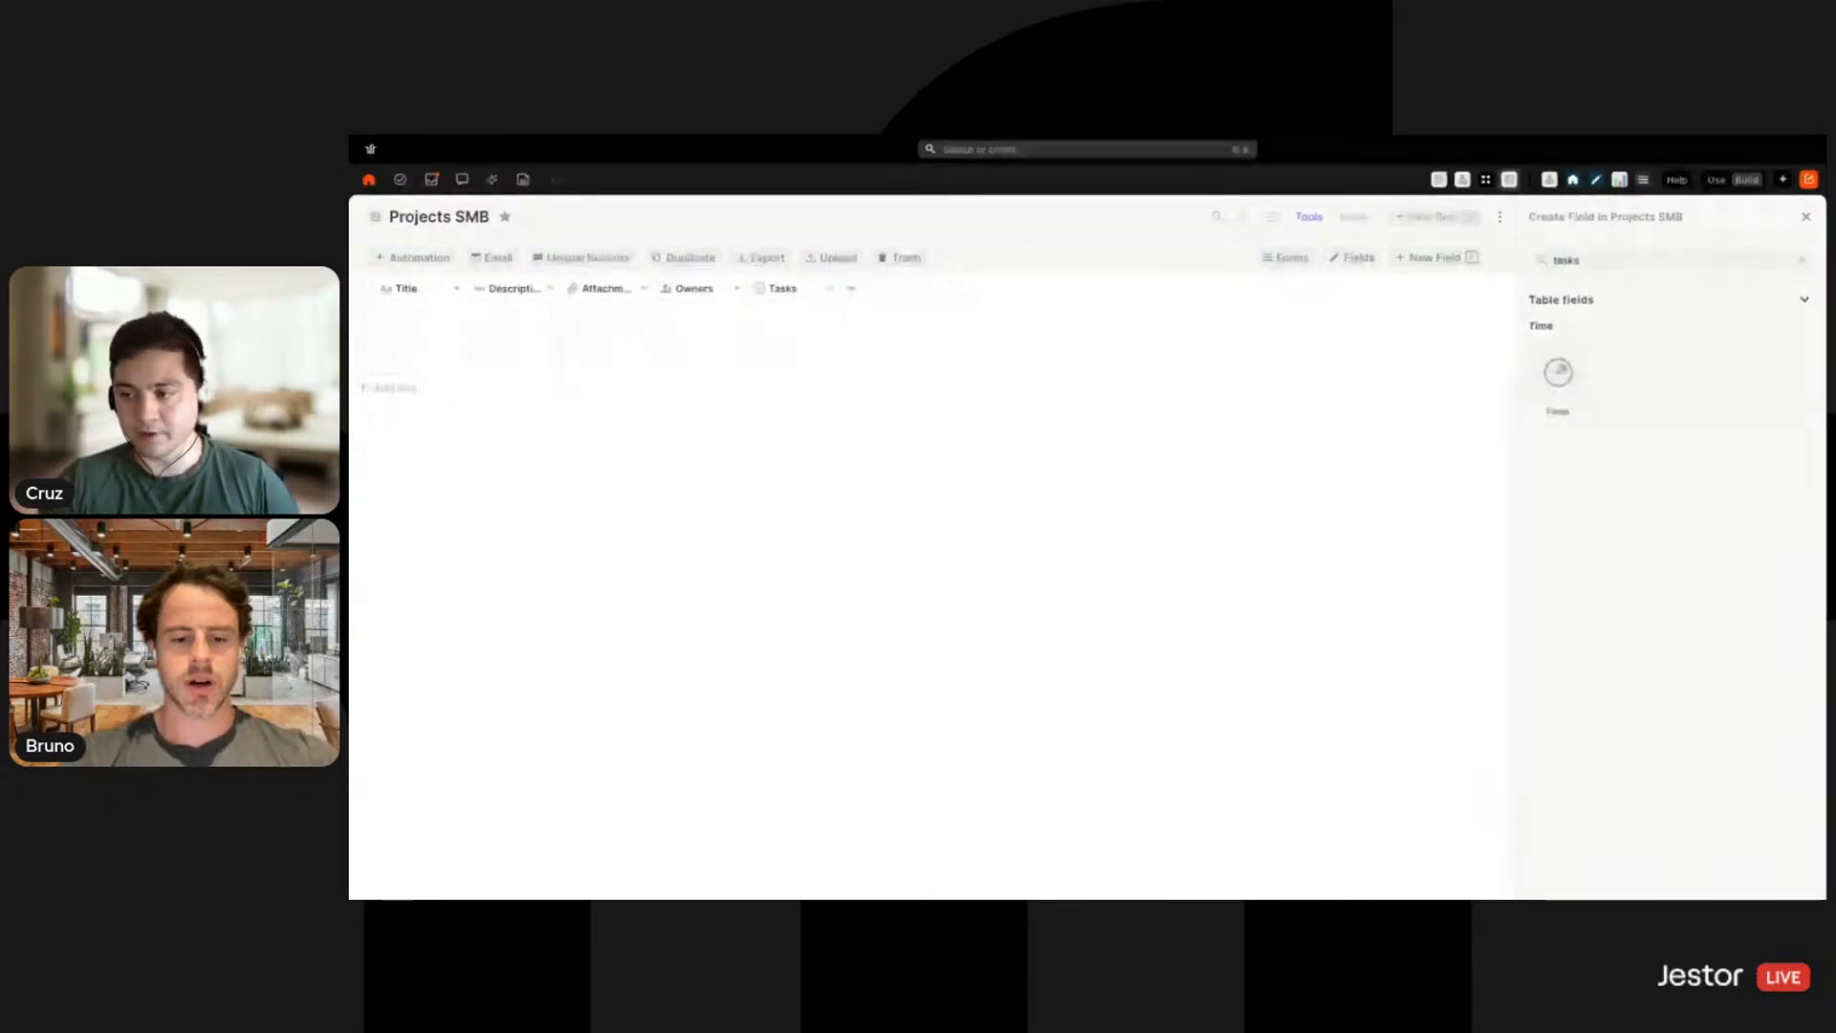
Find the Chat field type and add it to the table with its default name
double_click(1594, 255)
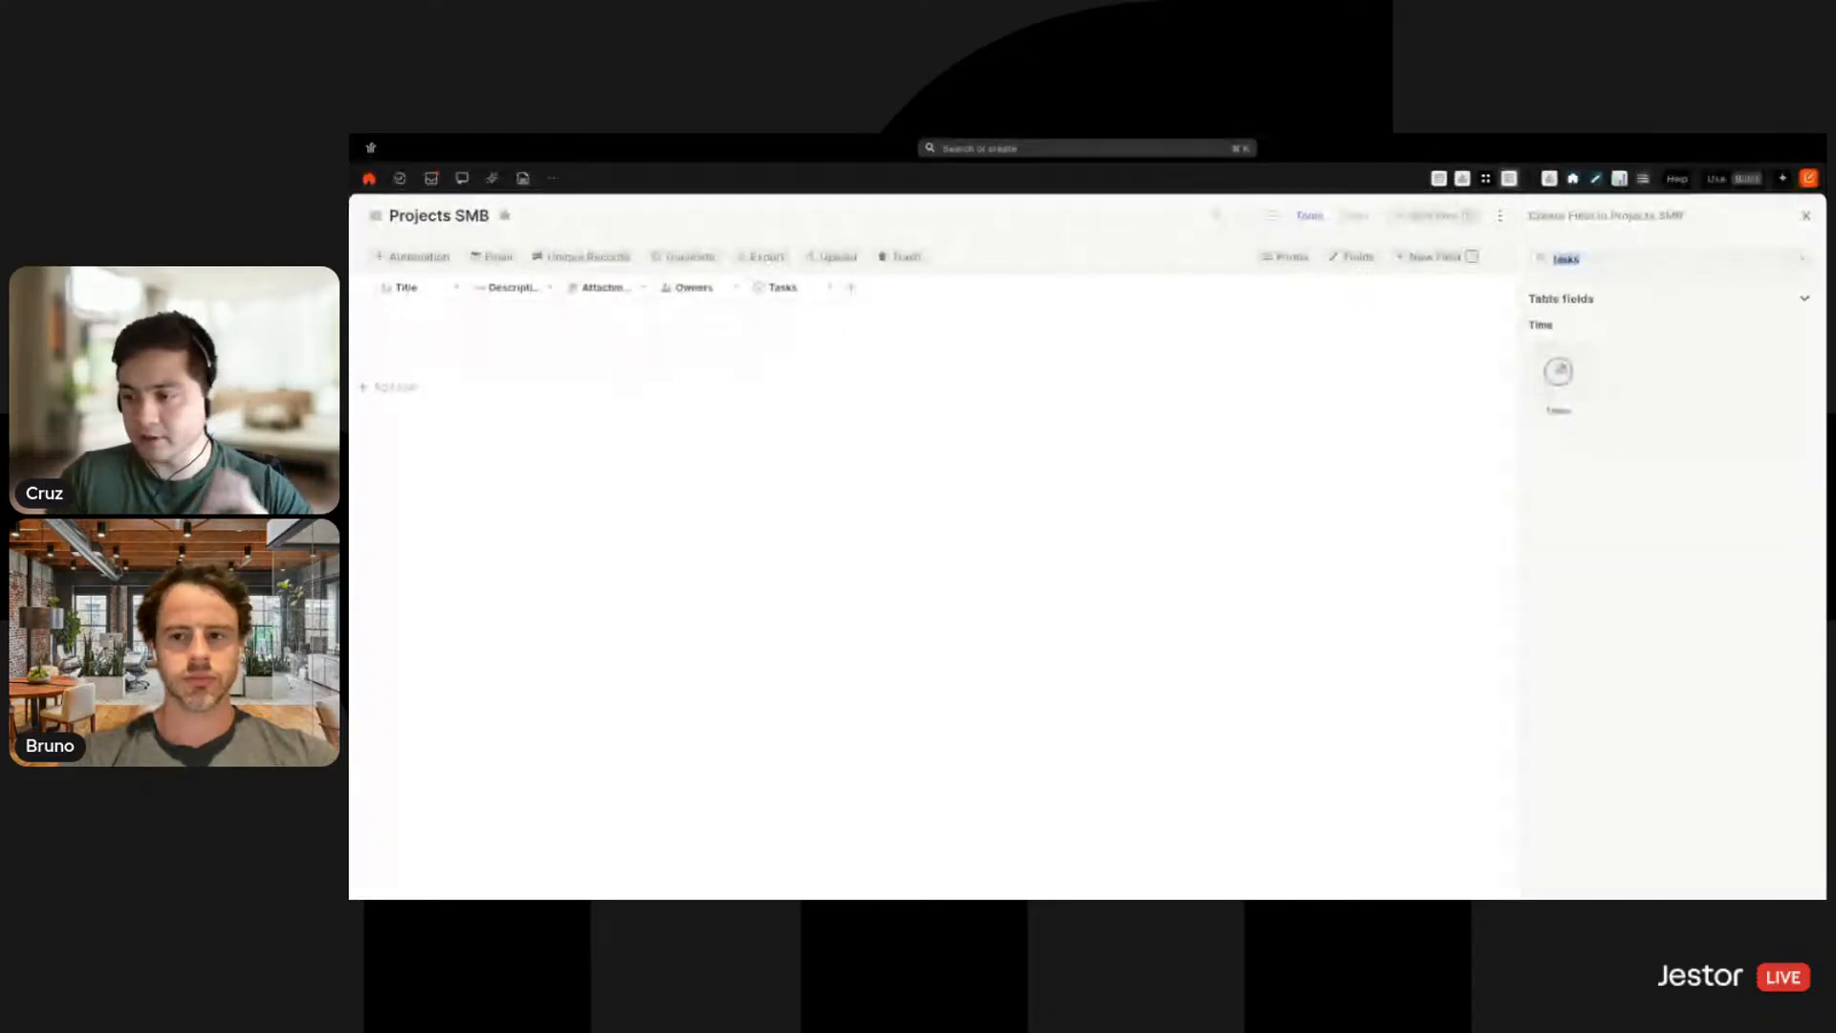
type("chat")
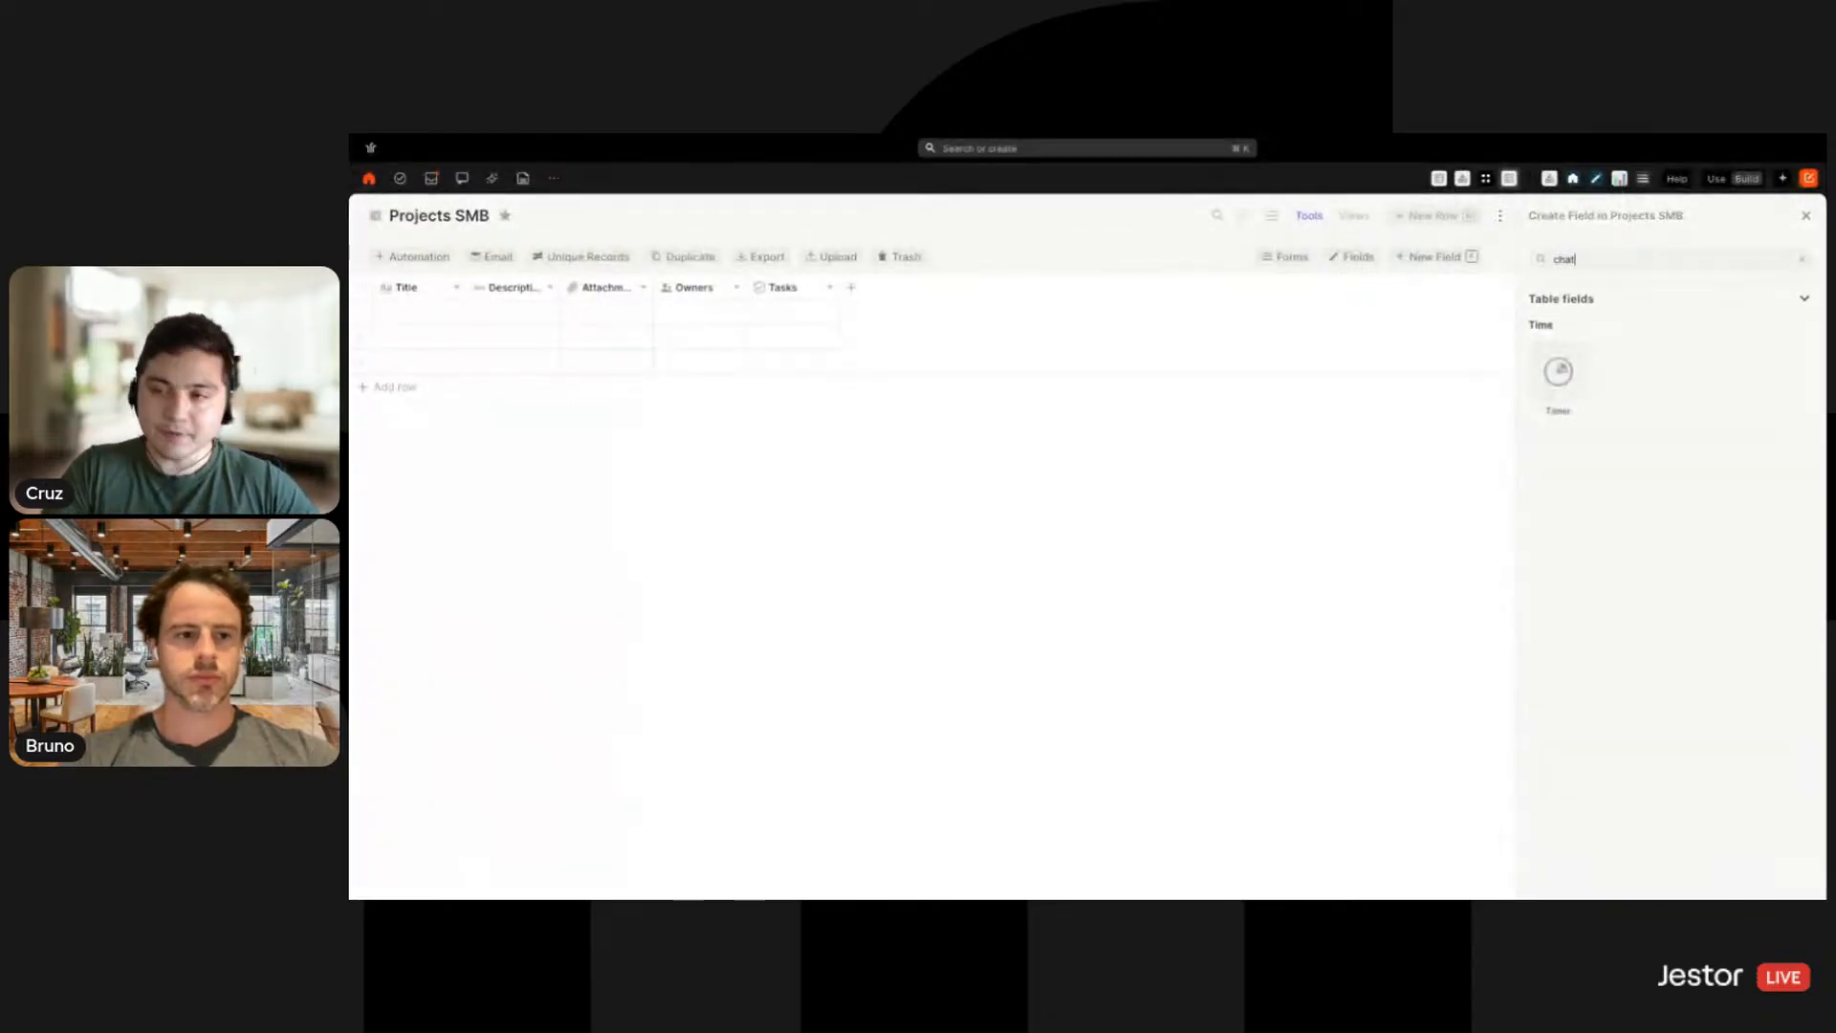
left_click(1573, 375)
left_click(1765, 878)
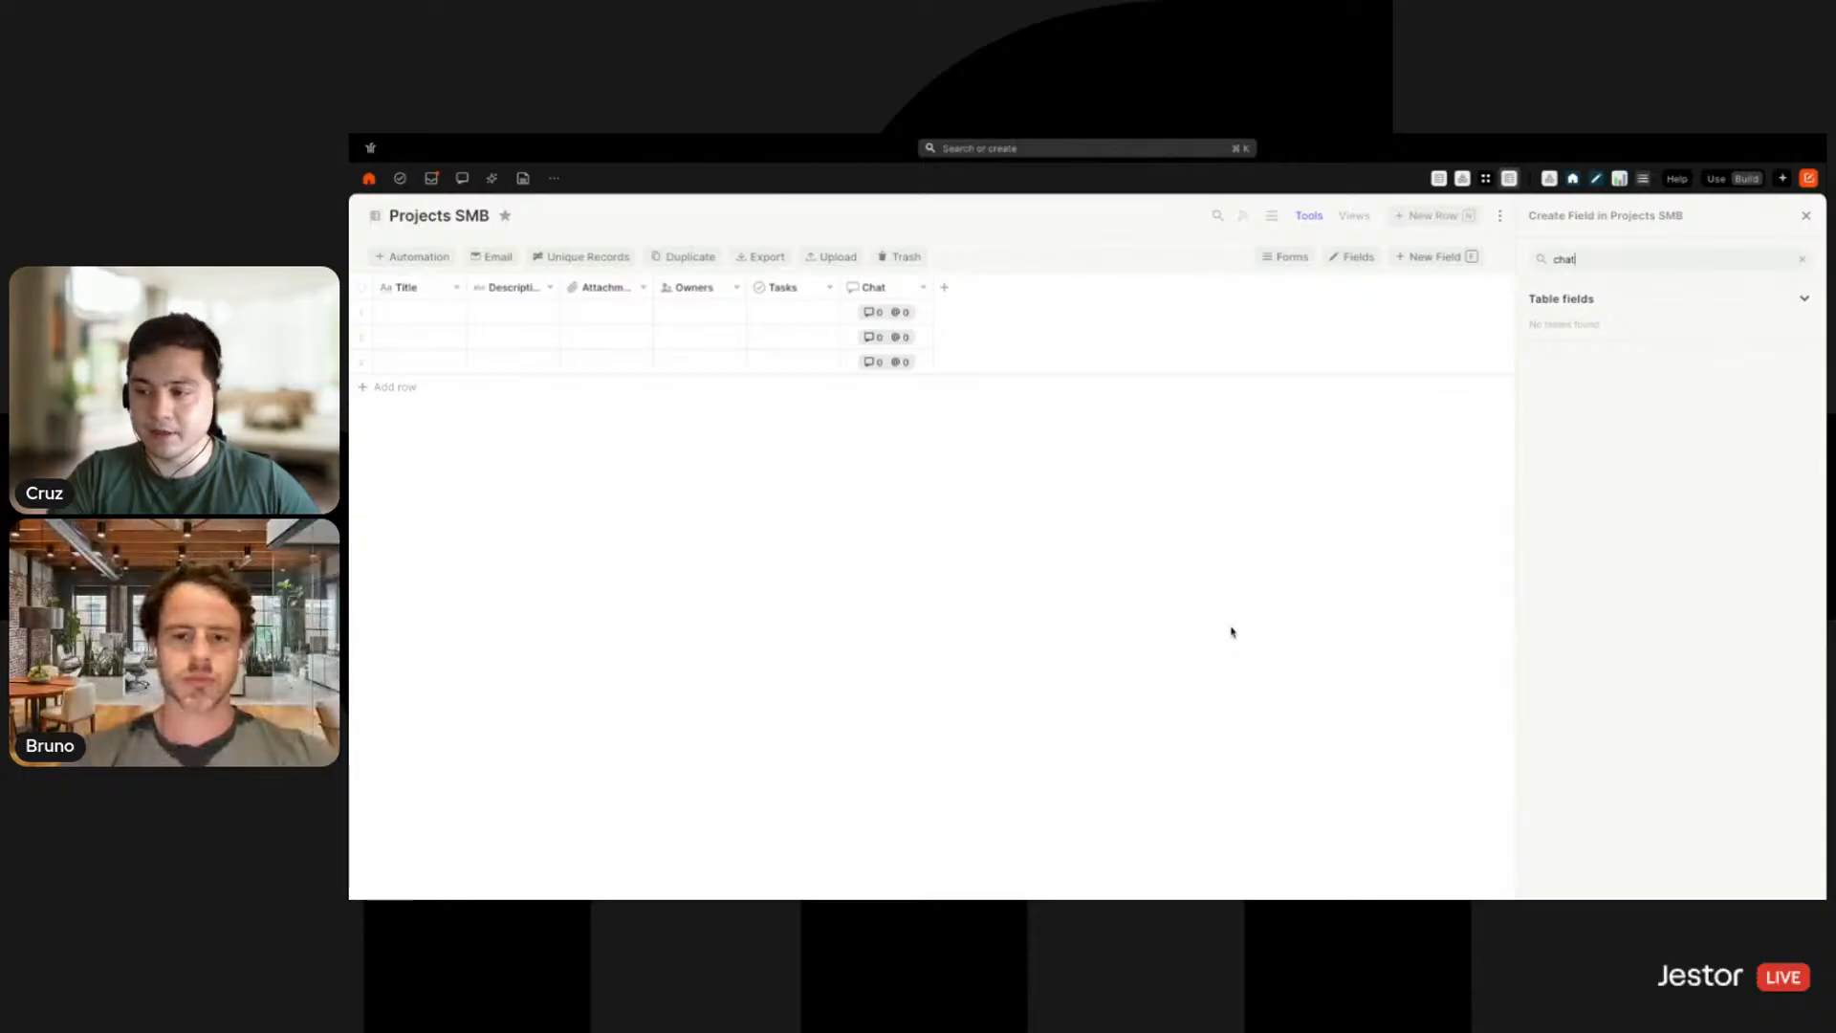
Add an Image field named Cover to the table, keeping the Large image size
double_click(1594, 259)
type("image")
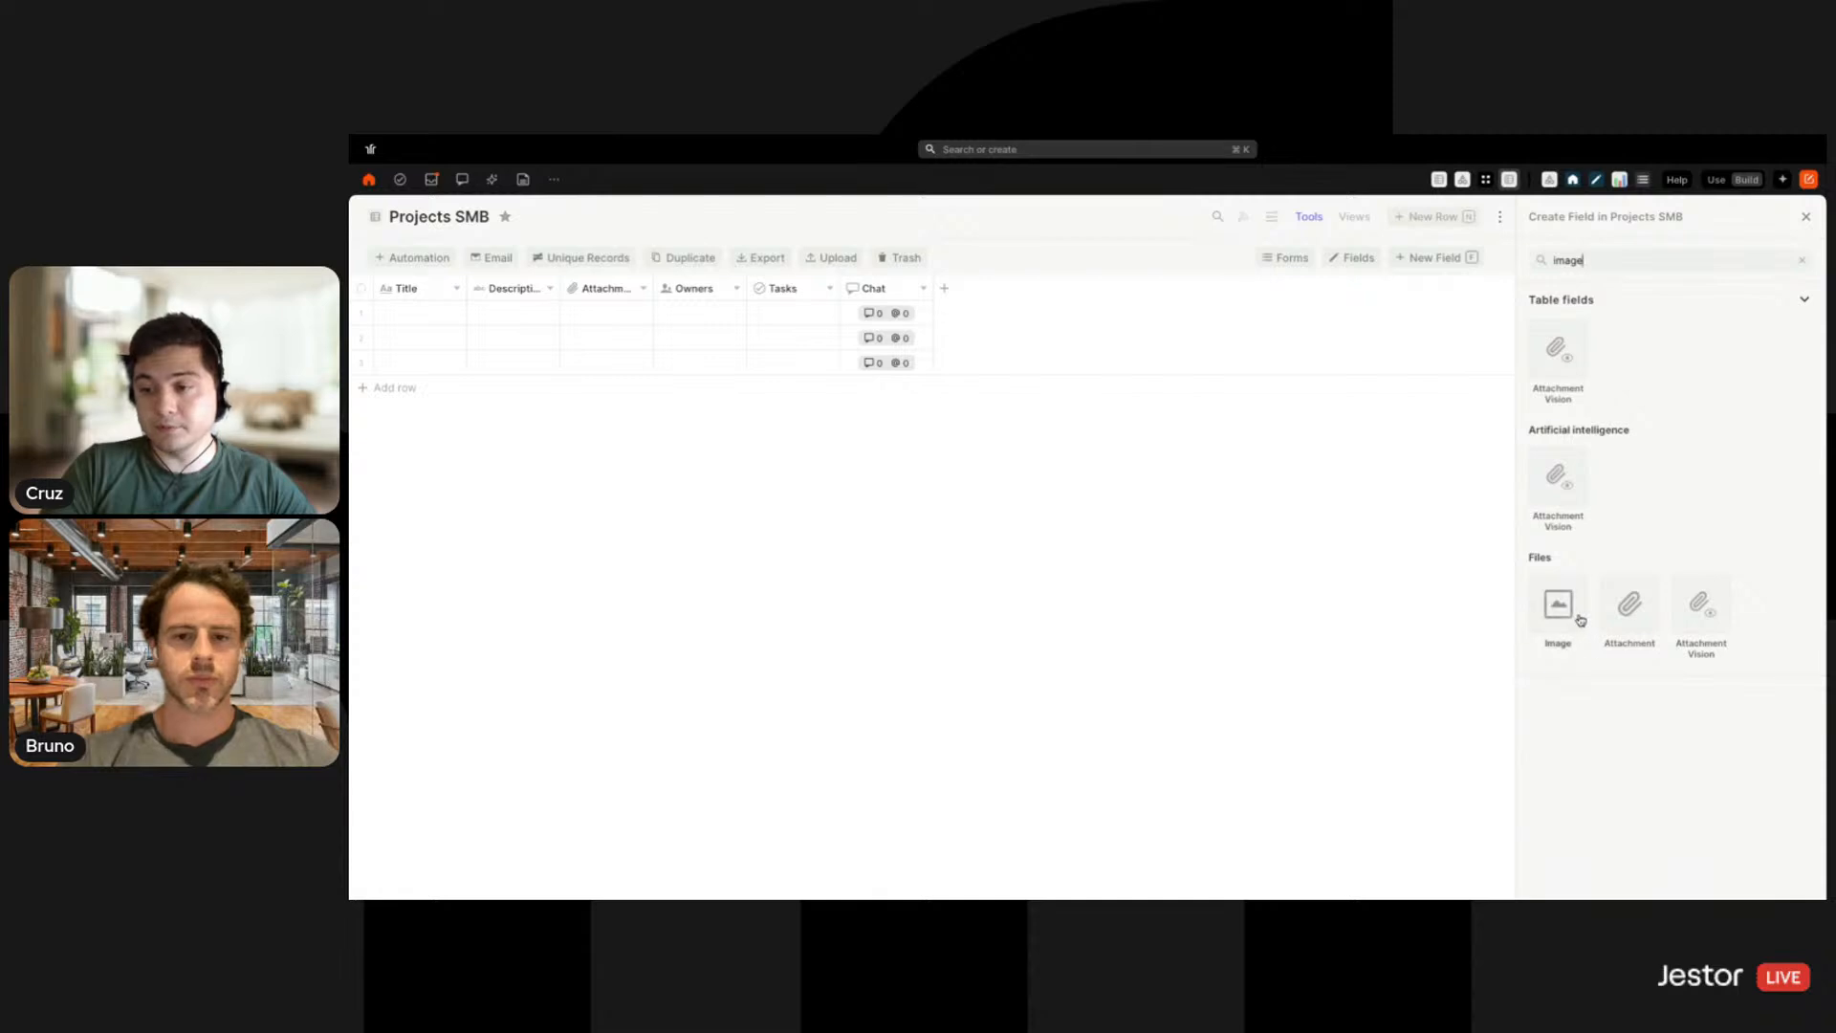
left_click(1561, 607)
left_click(1575, 373)
double_click(1574, 373)
type("Cover")
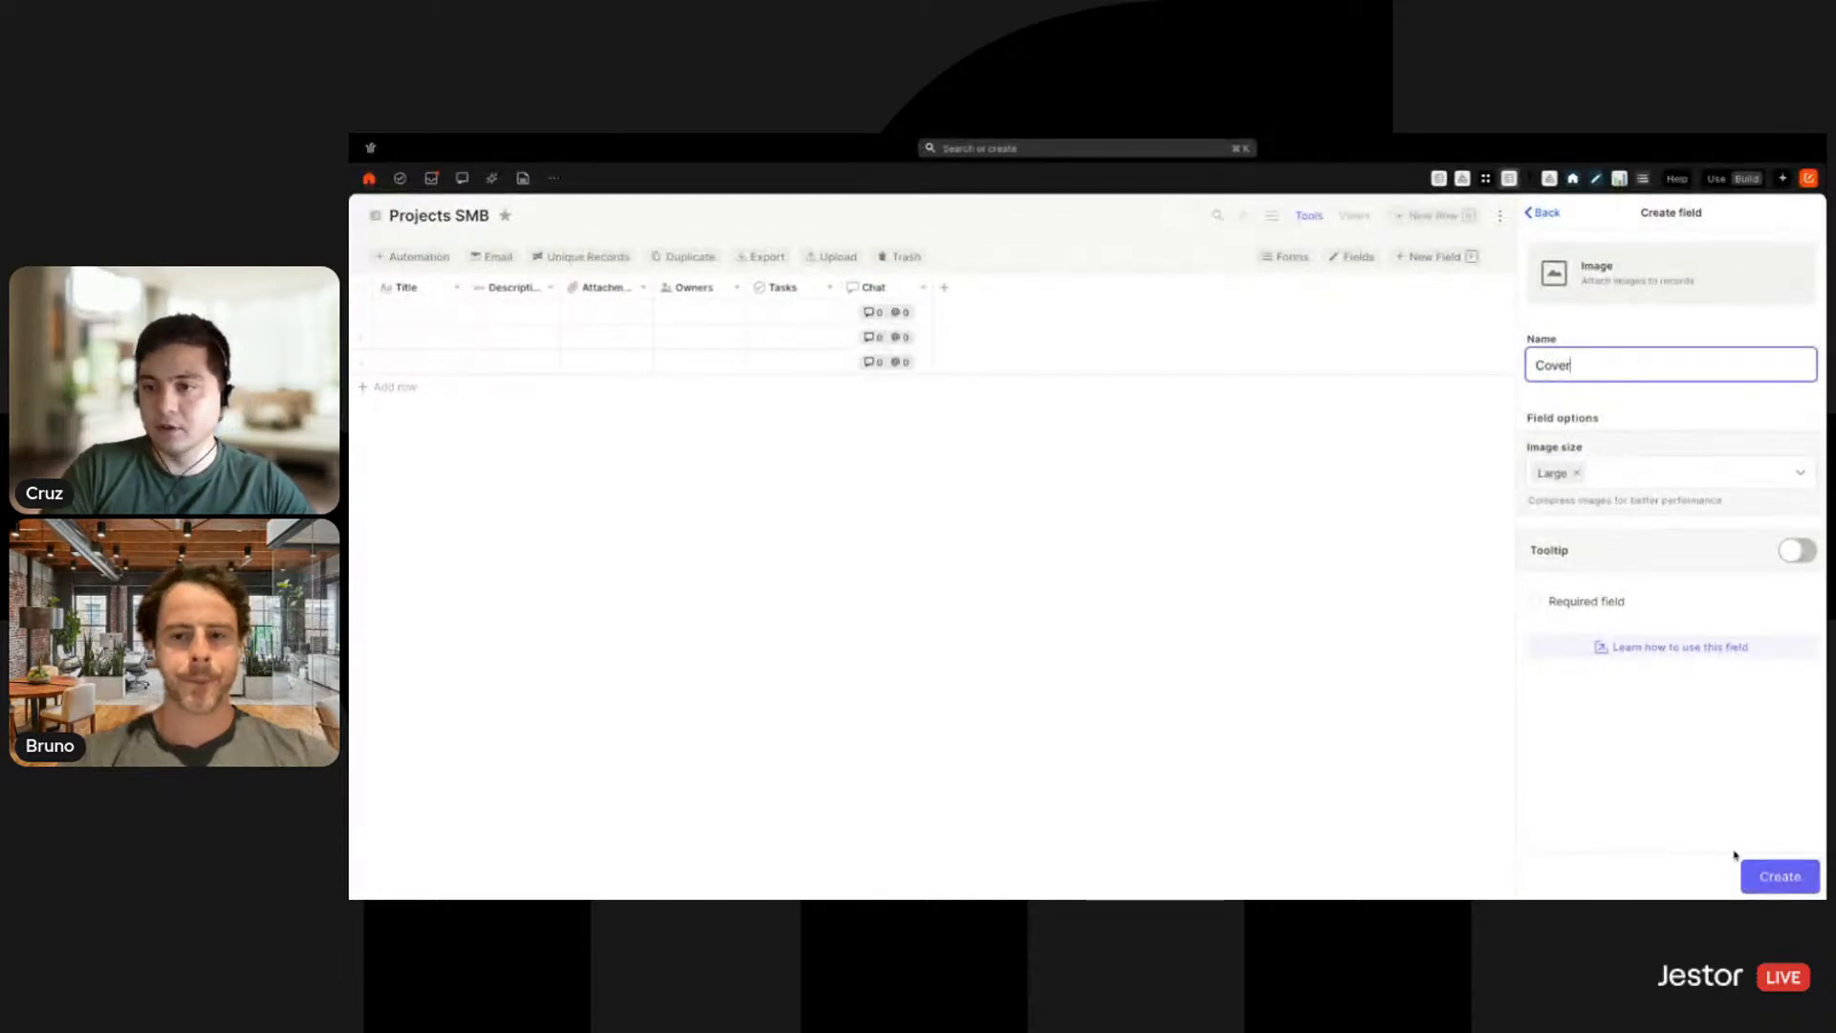
left_click(1777, 877)
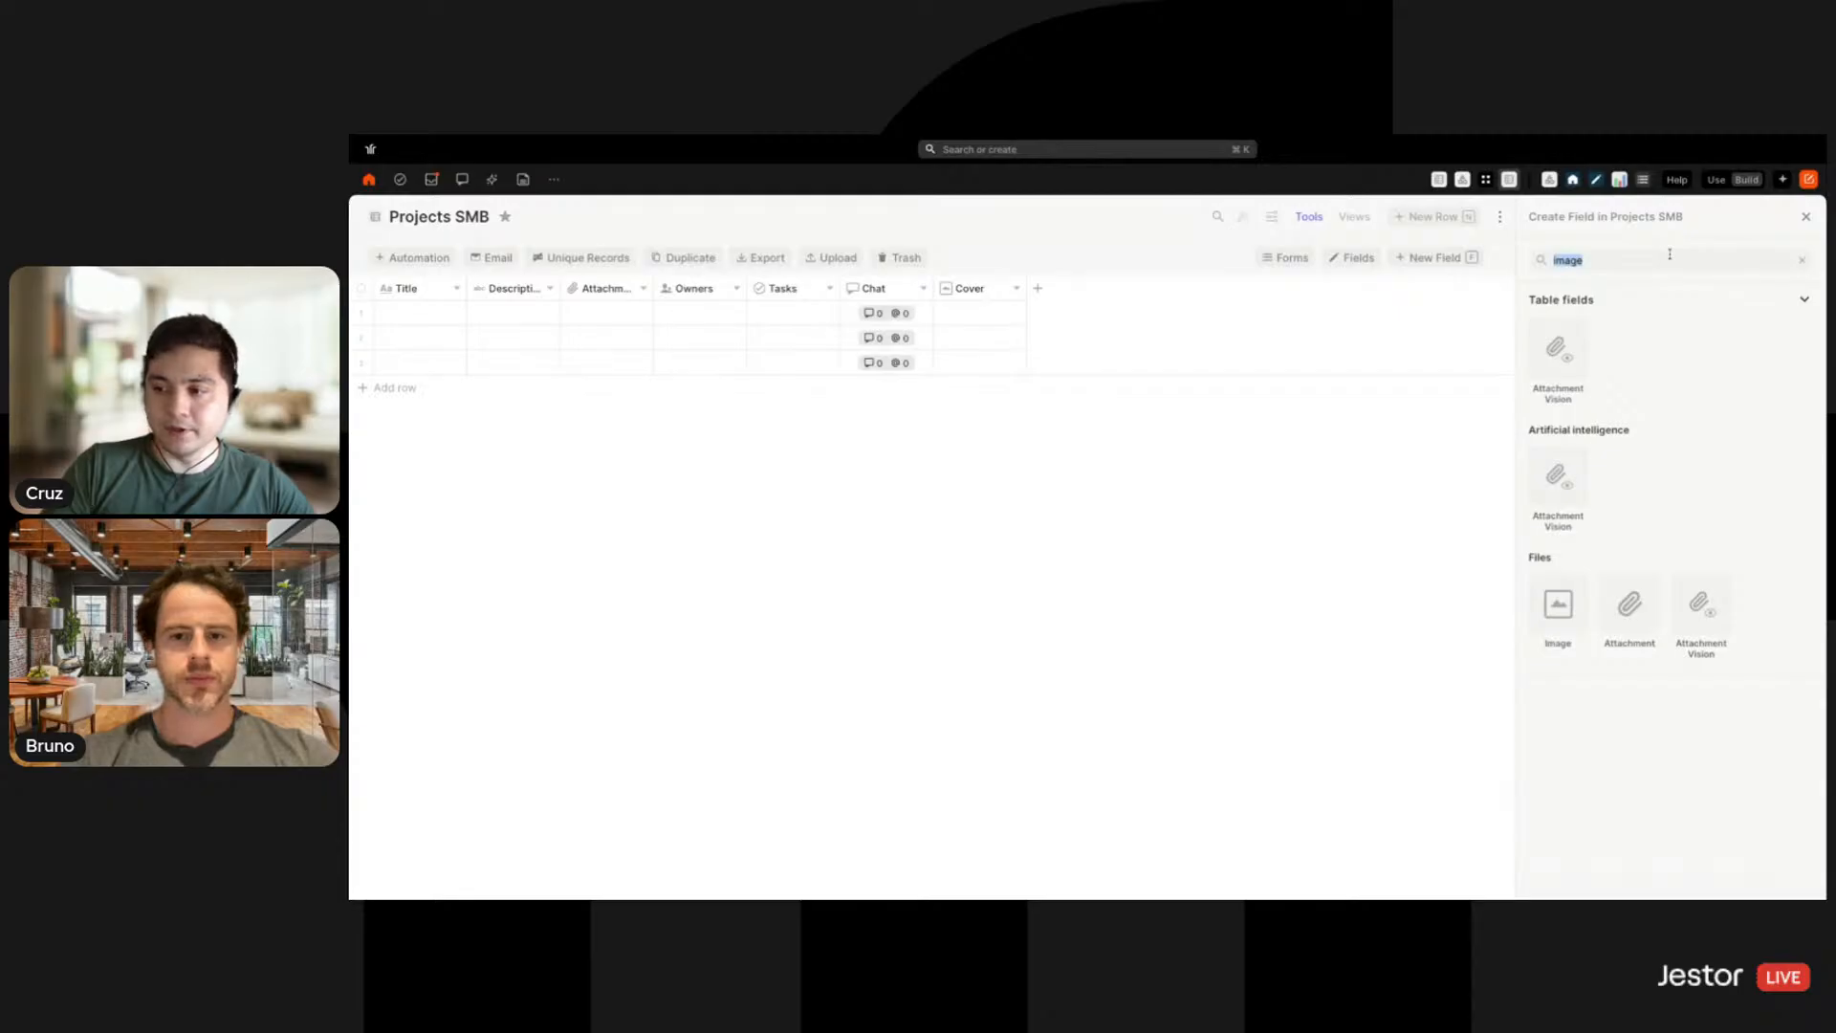
Start a new Single Option field for the table and name it Stage
type("single op")
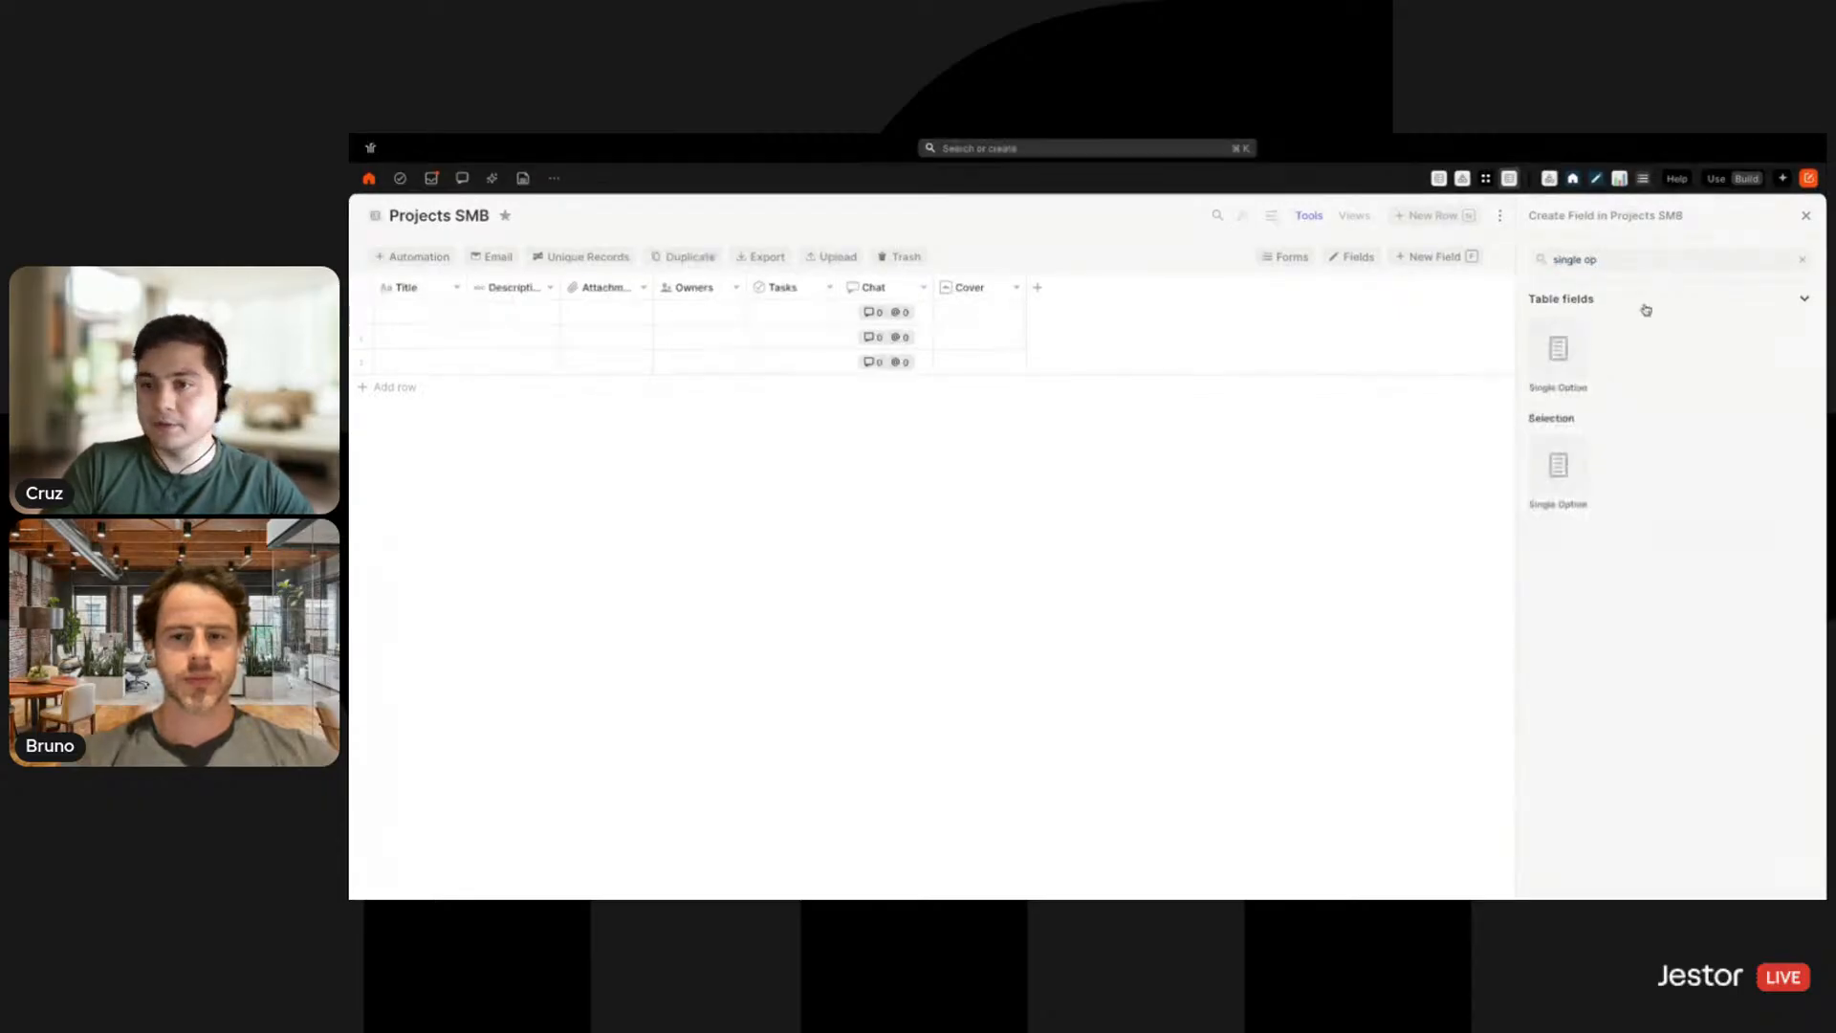
left_click(1558, 352)
triple_click(1582, 364)
type("Stage")
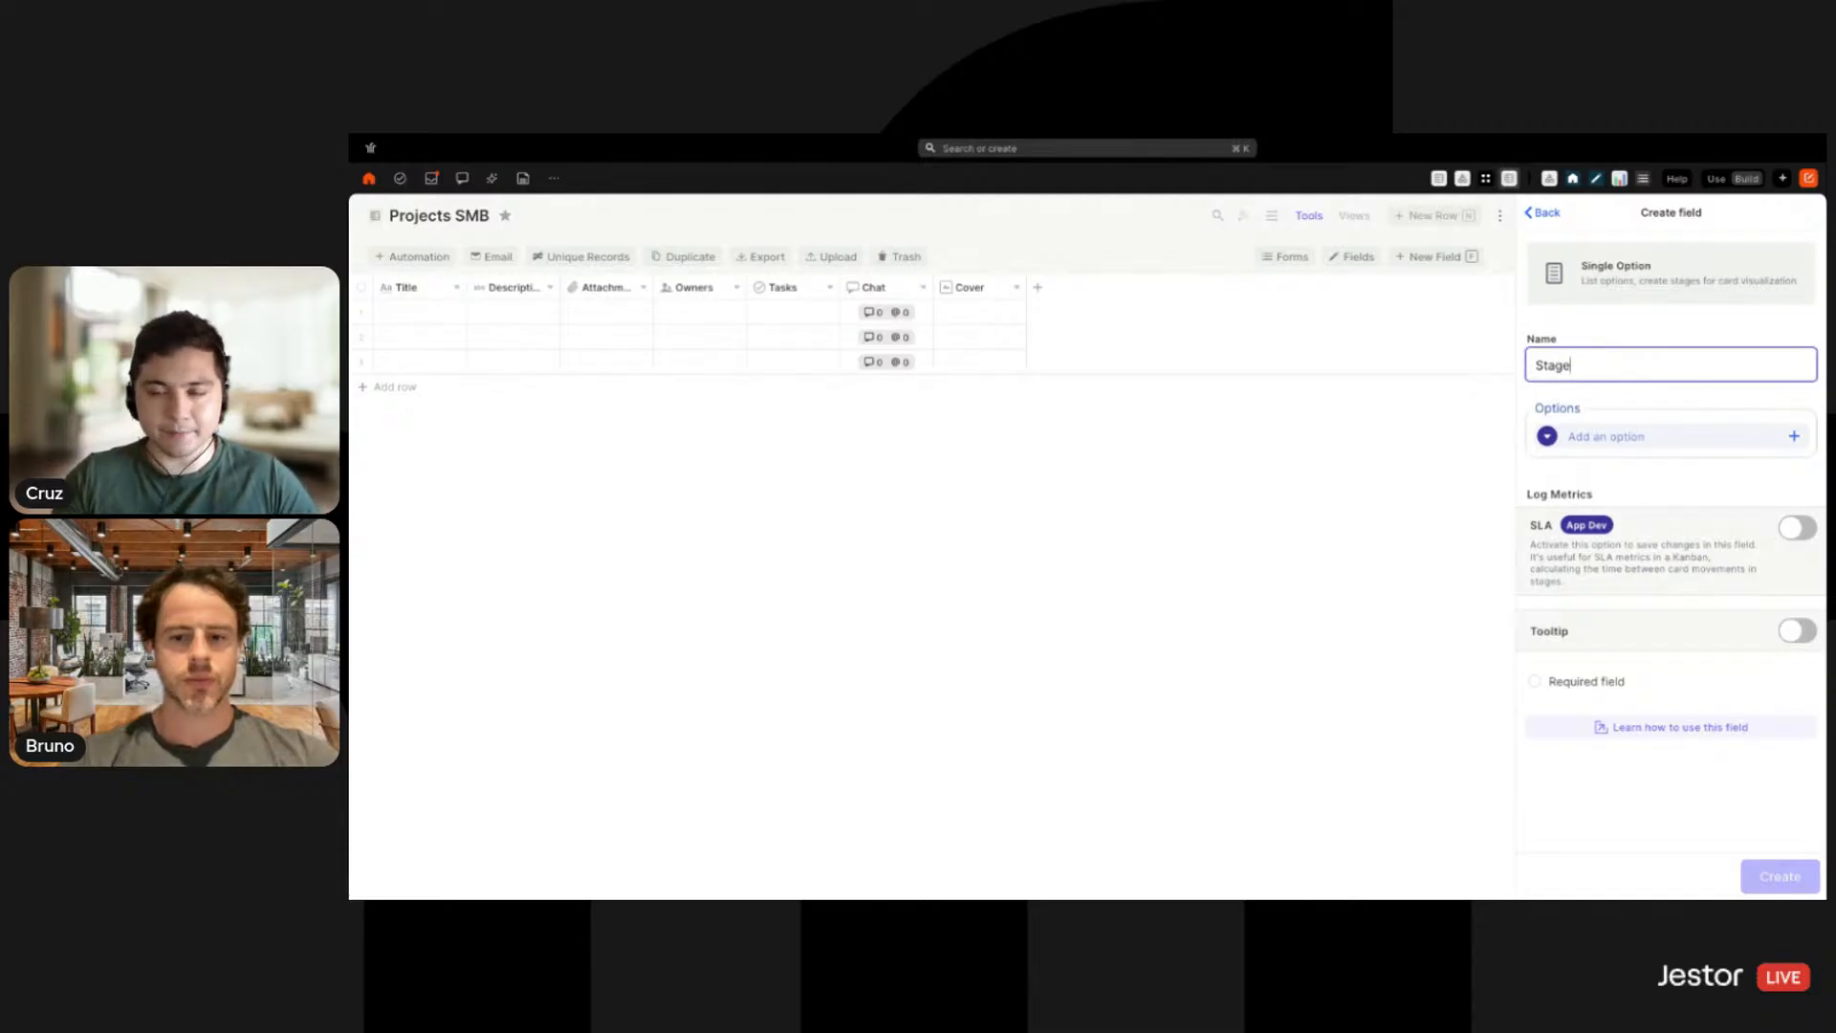
left_click(1419, 348)
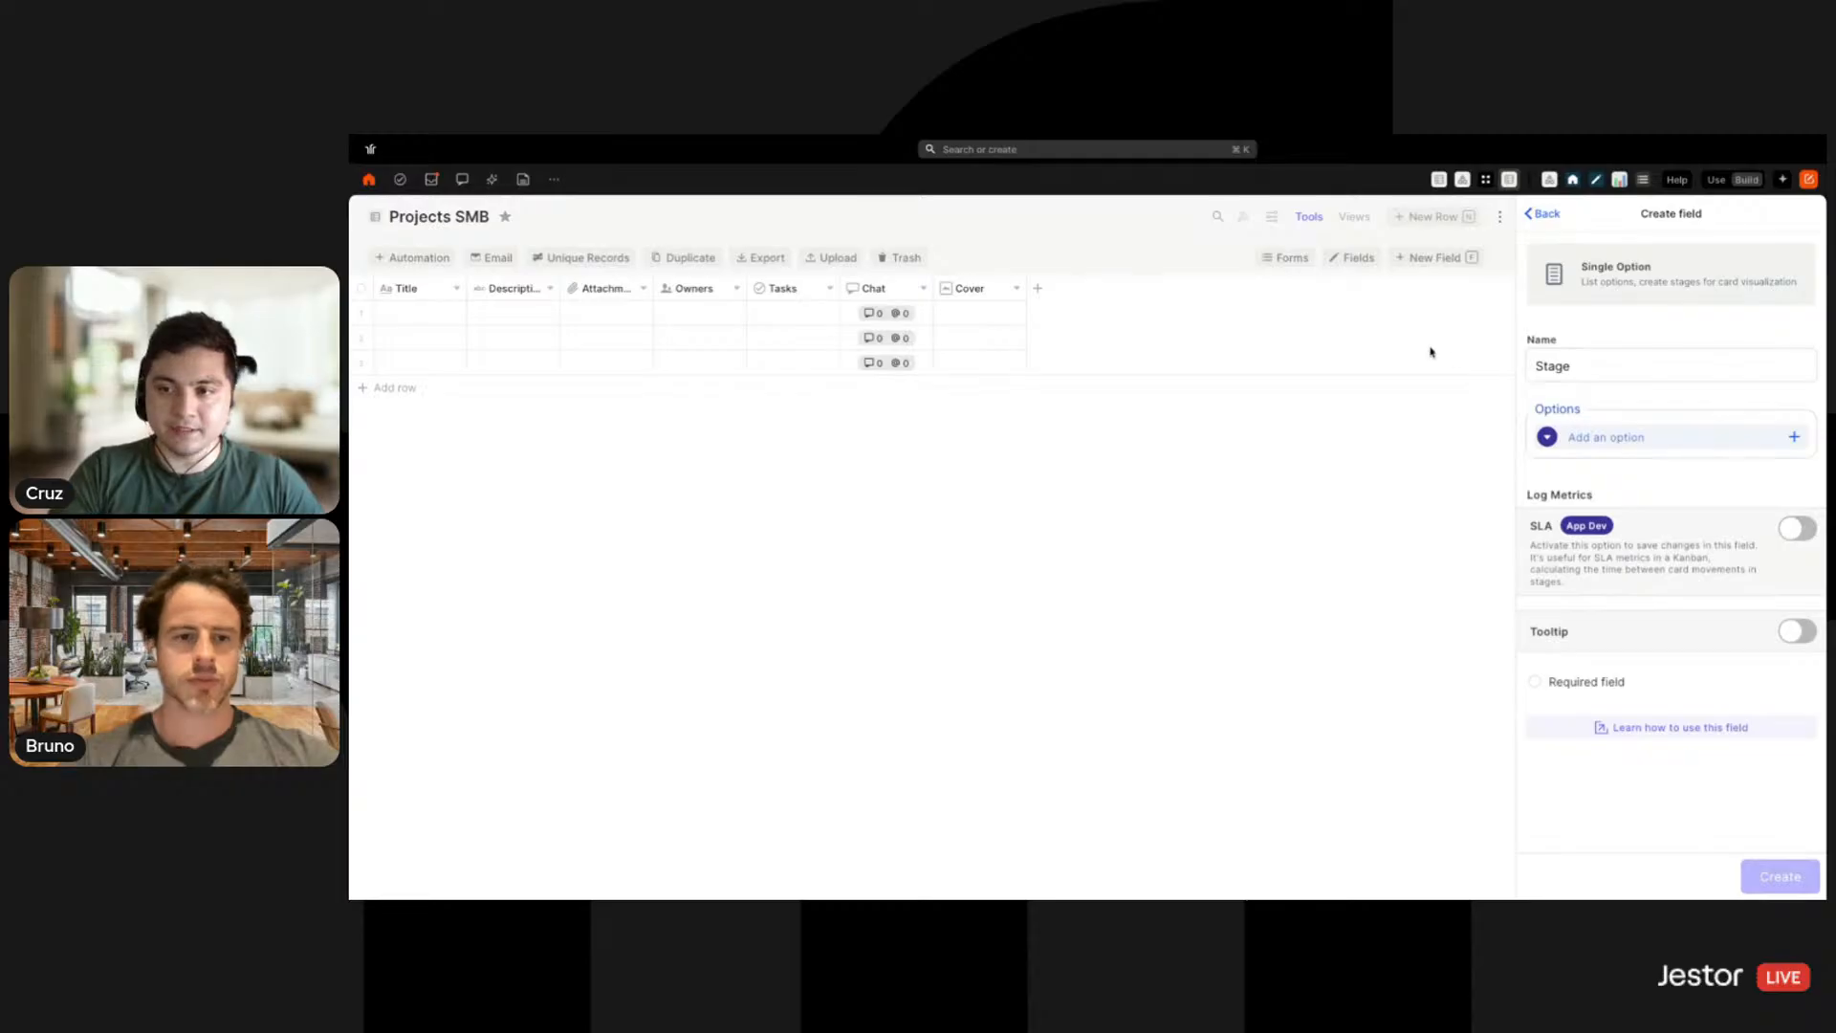
Add a Planned option in light blue to the Stage field
left_click(1611, 446)
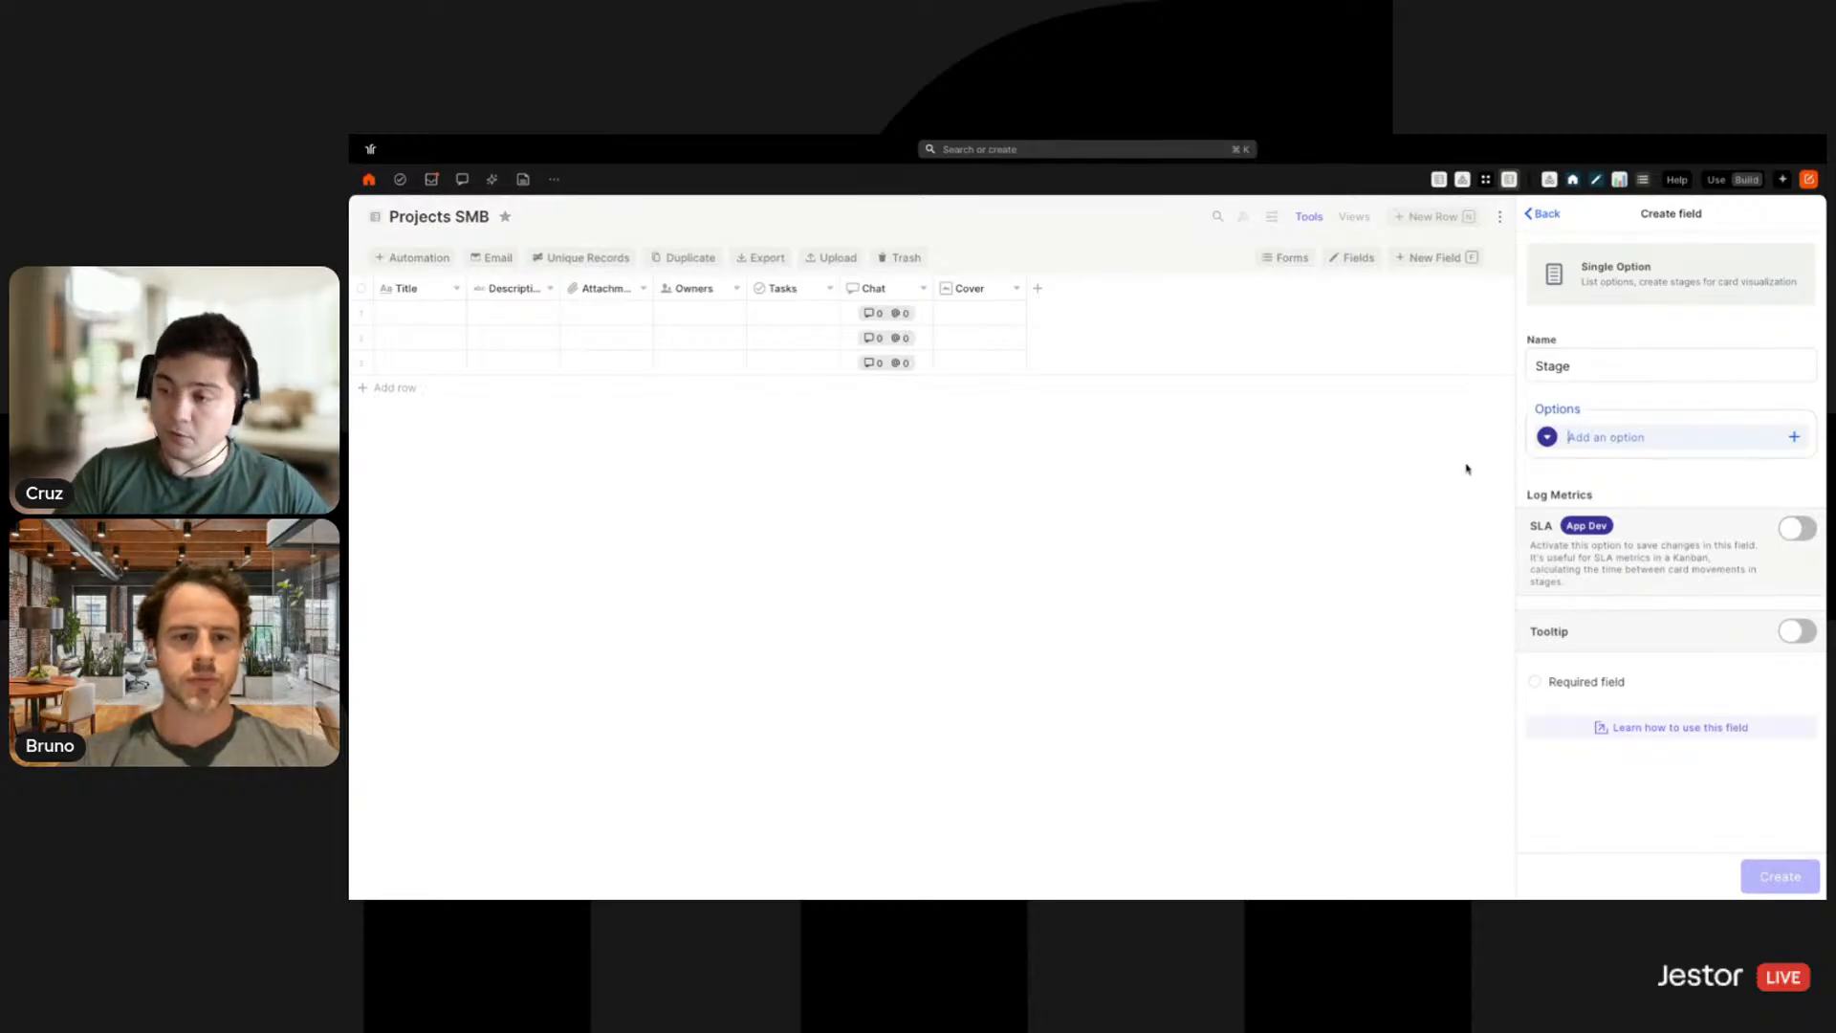
type("Planned")
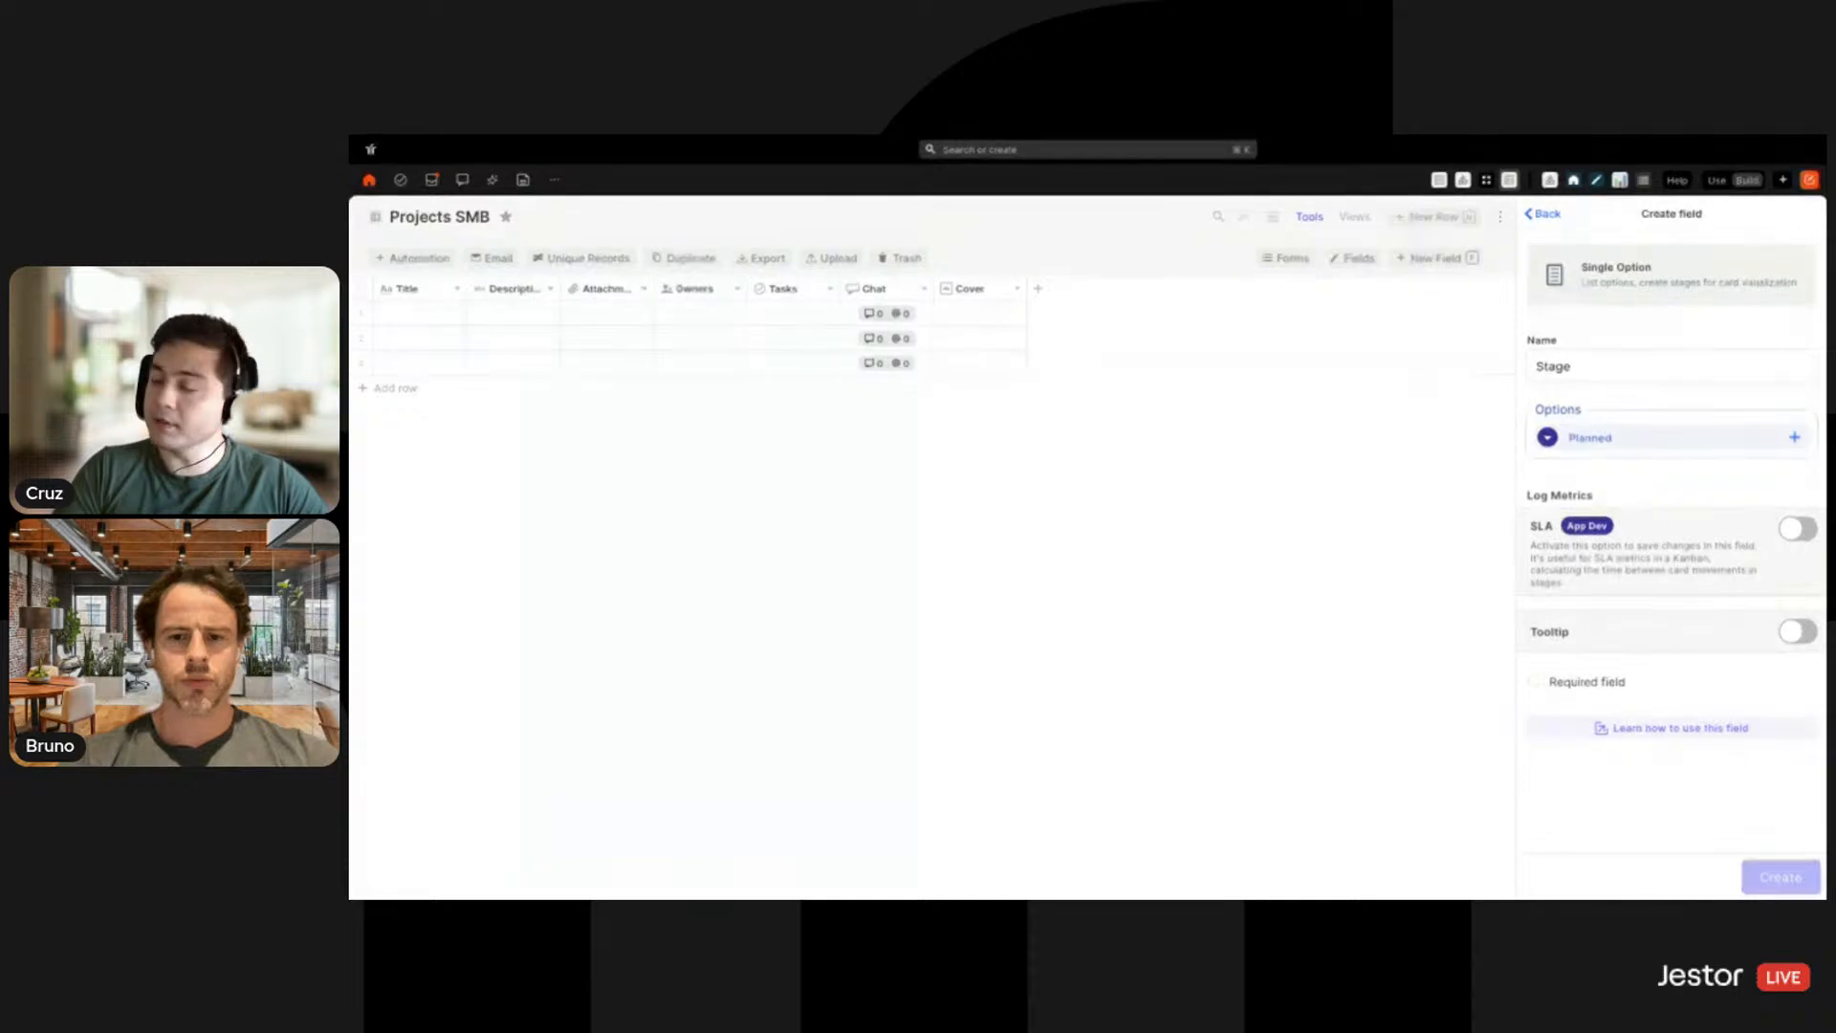
left_click(1547, 439)
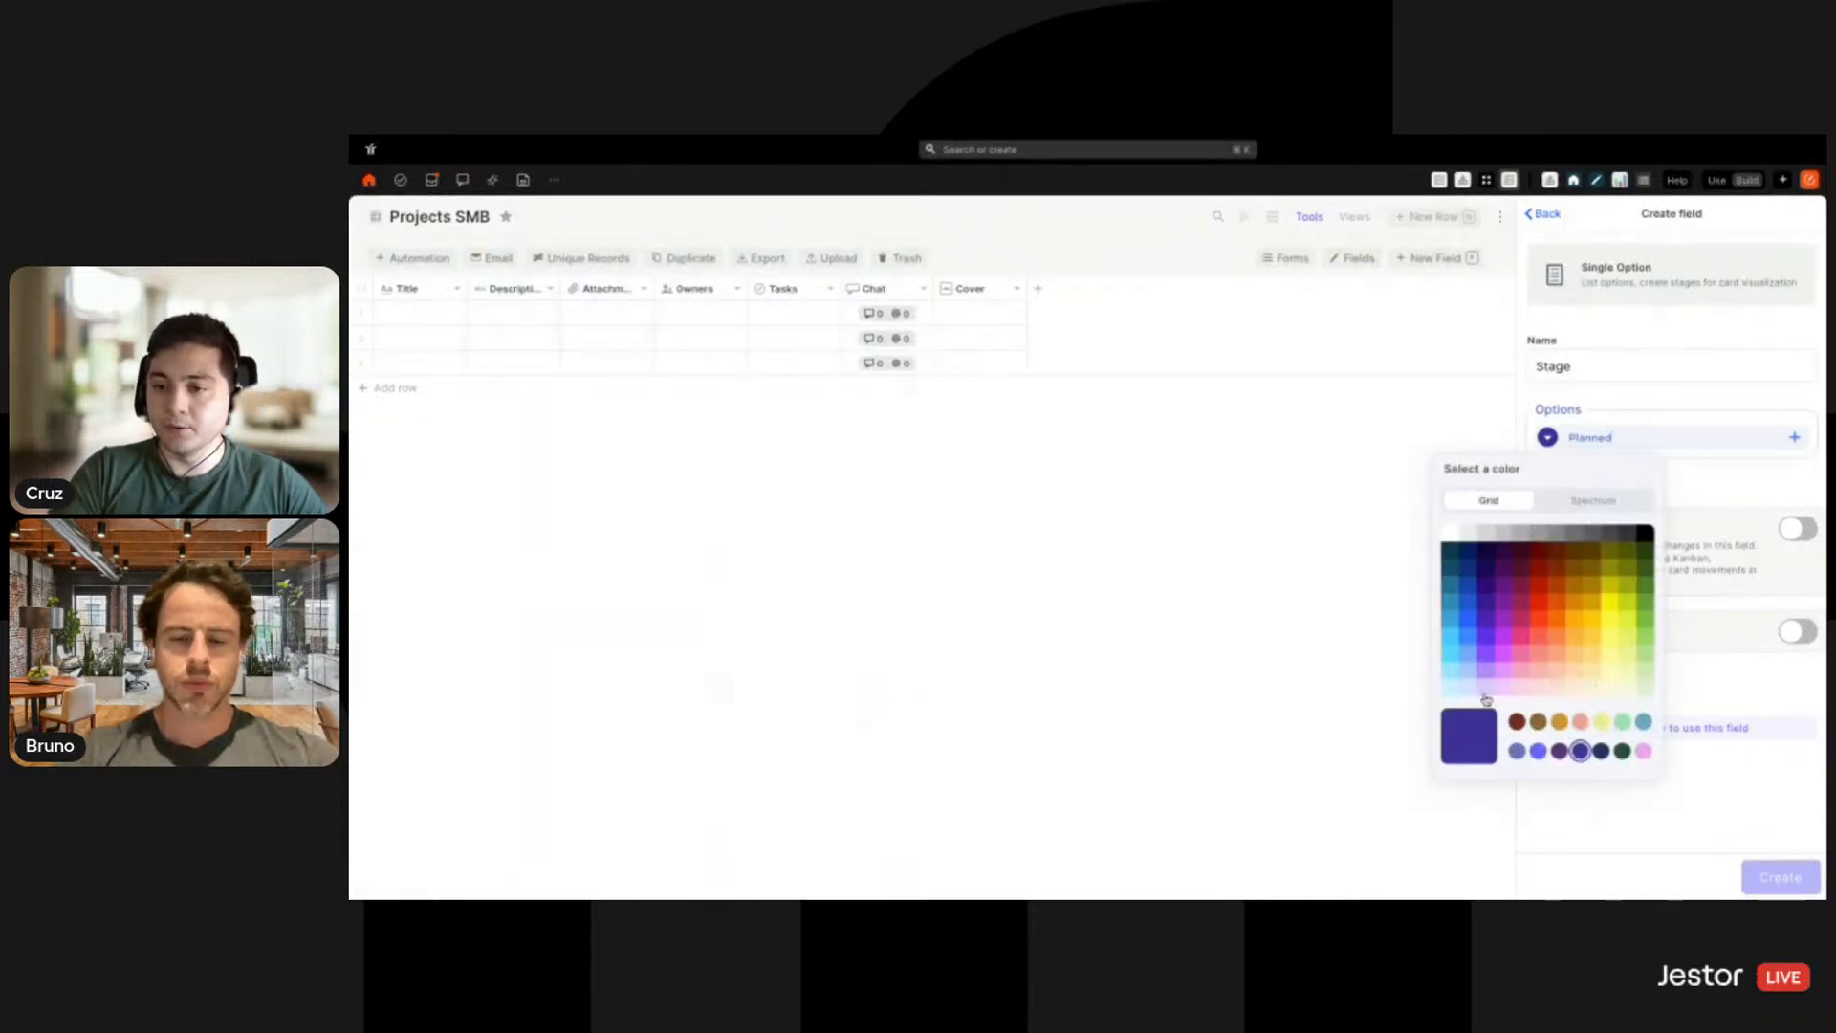
left_click(1468, 687)
left_click(1726, 706)
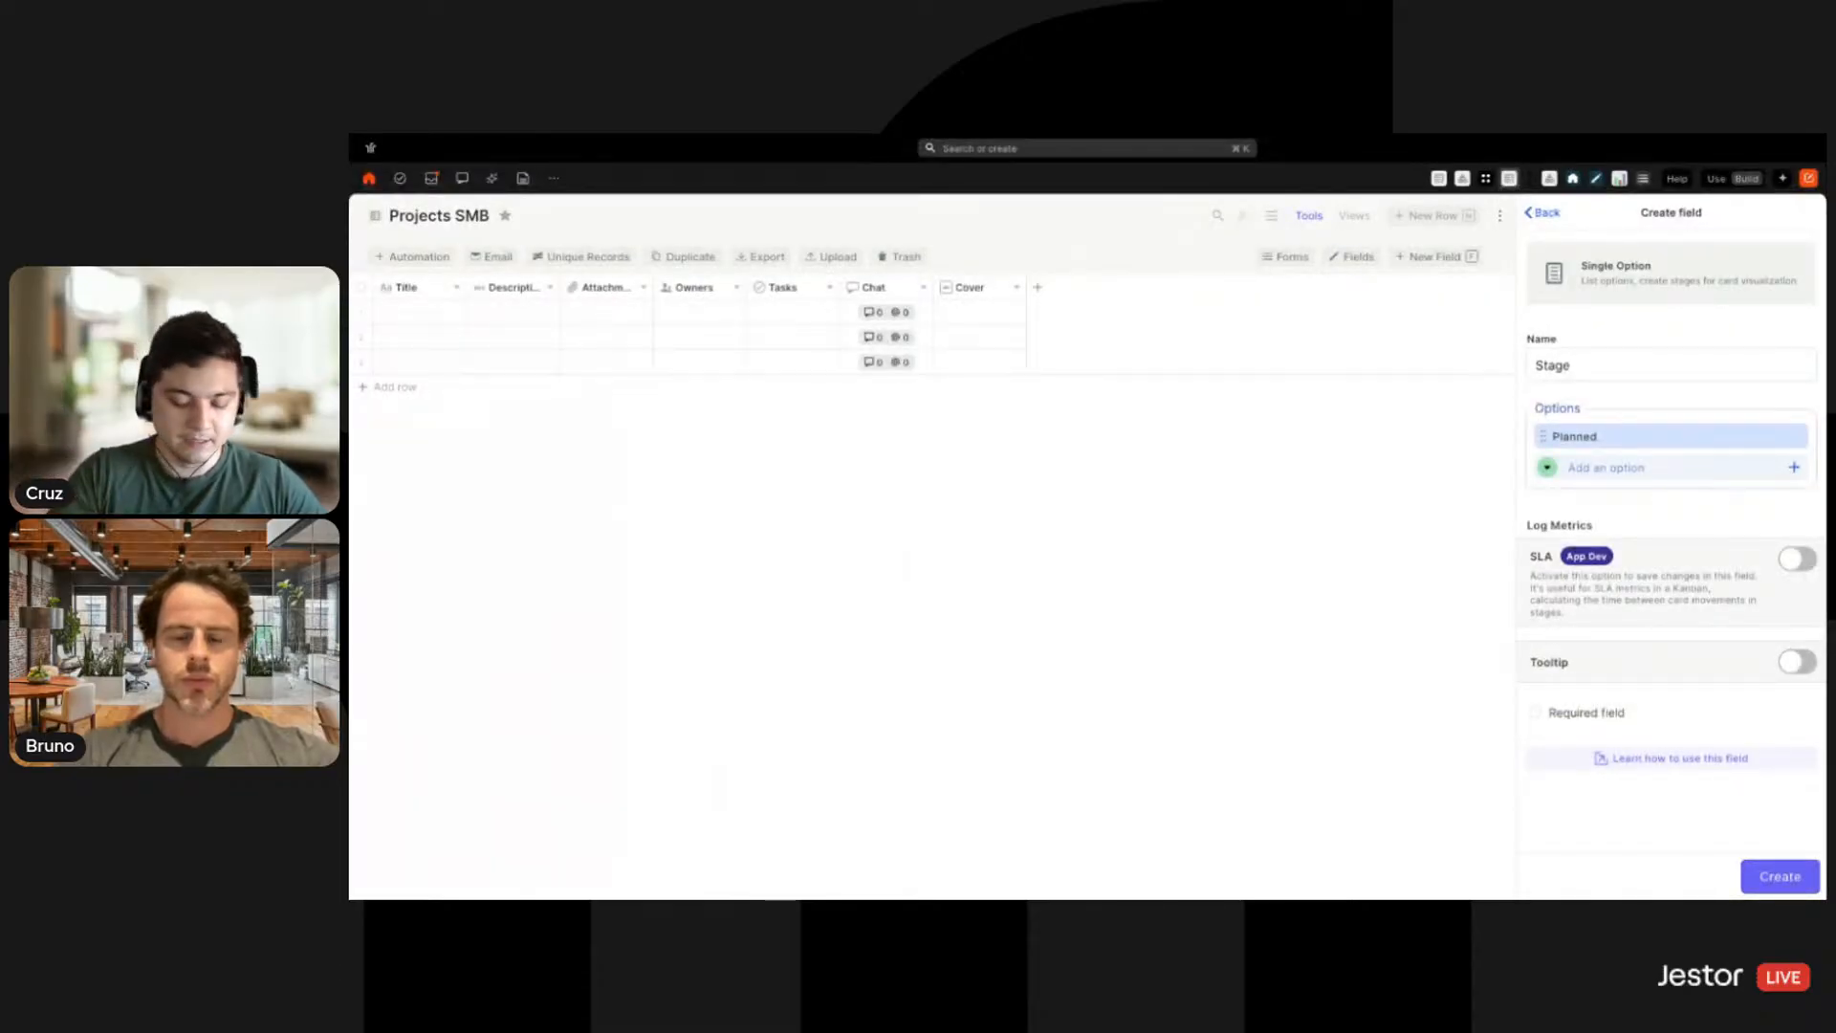
Add an In Progress option to the Stage field and colour it pale yellow
key("n")
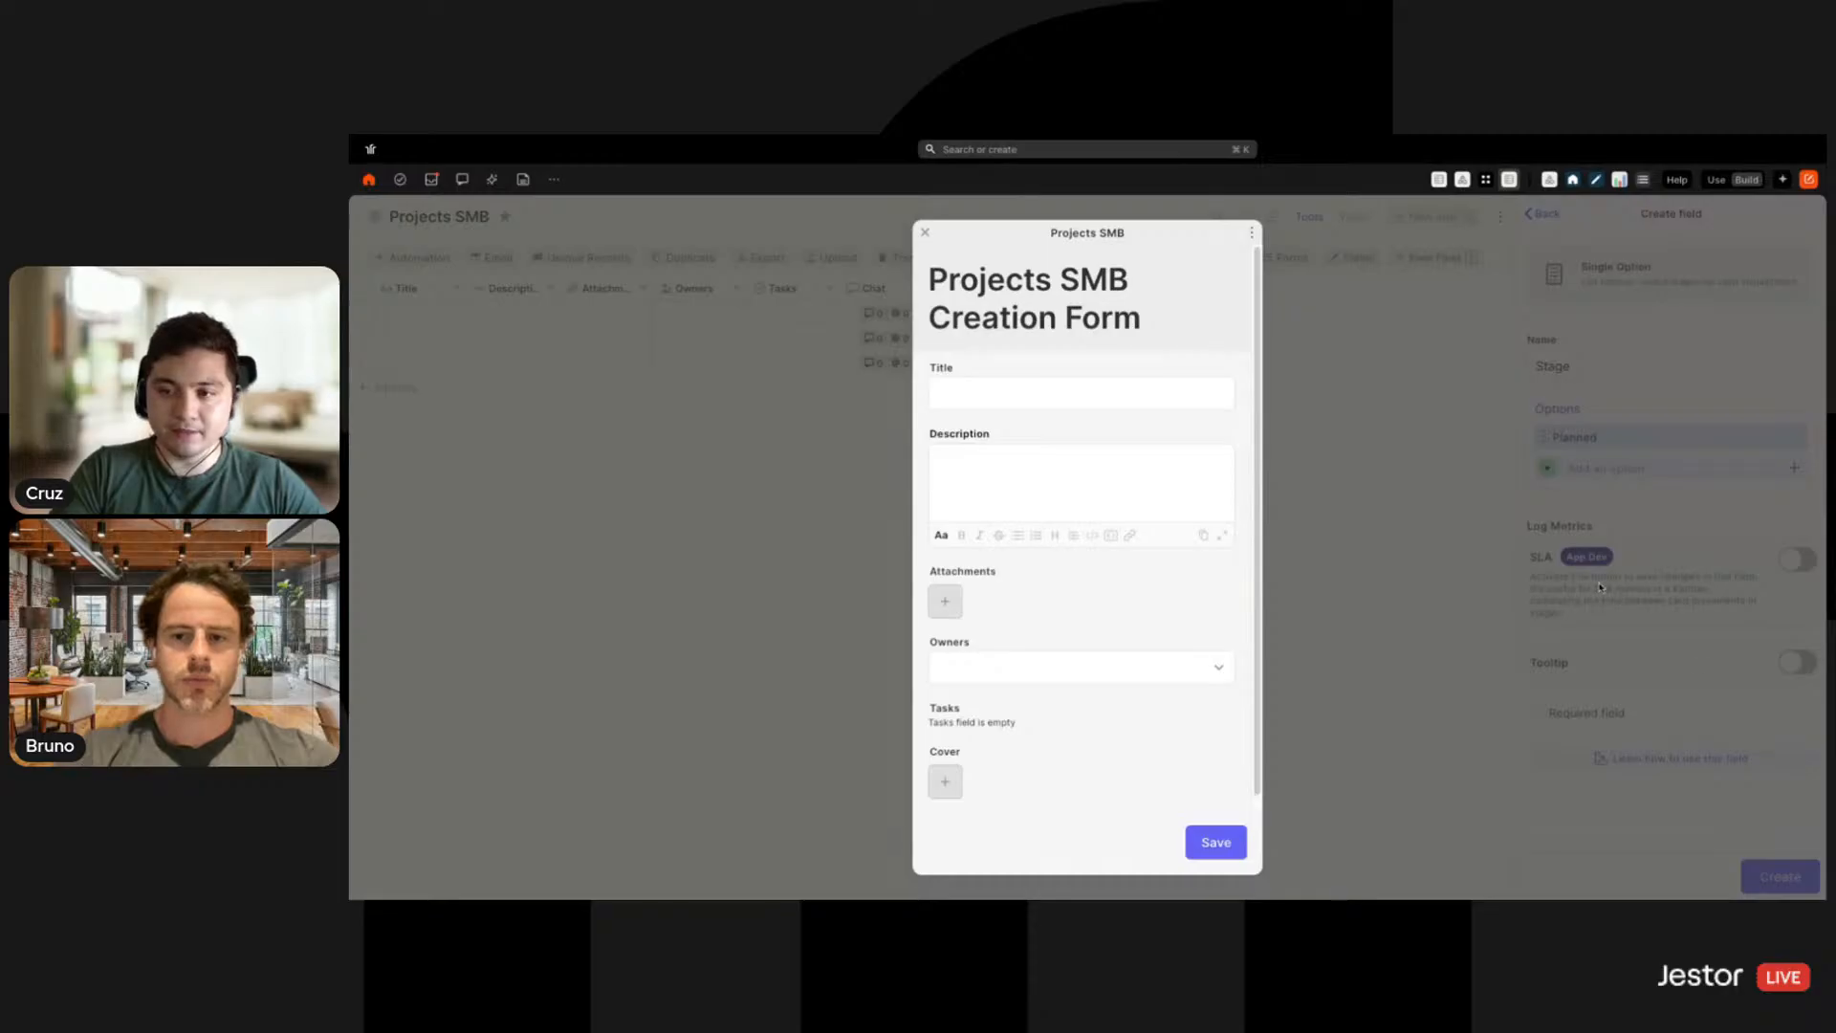
key("Escape")
type("In")
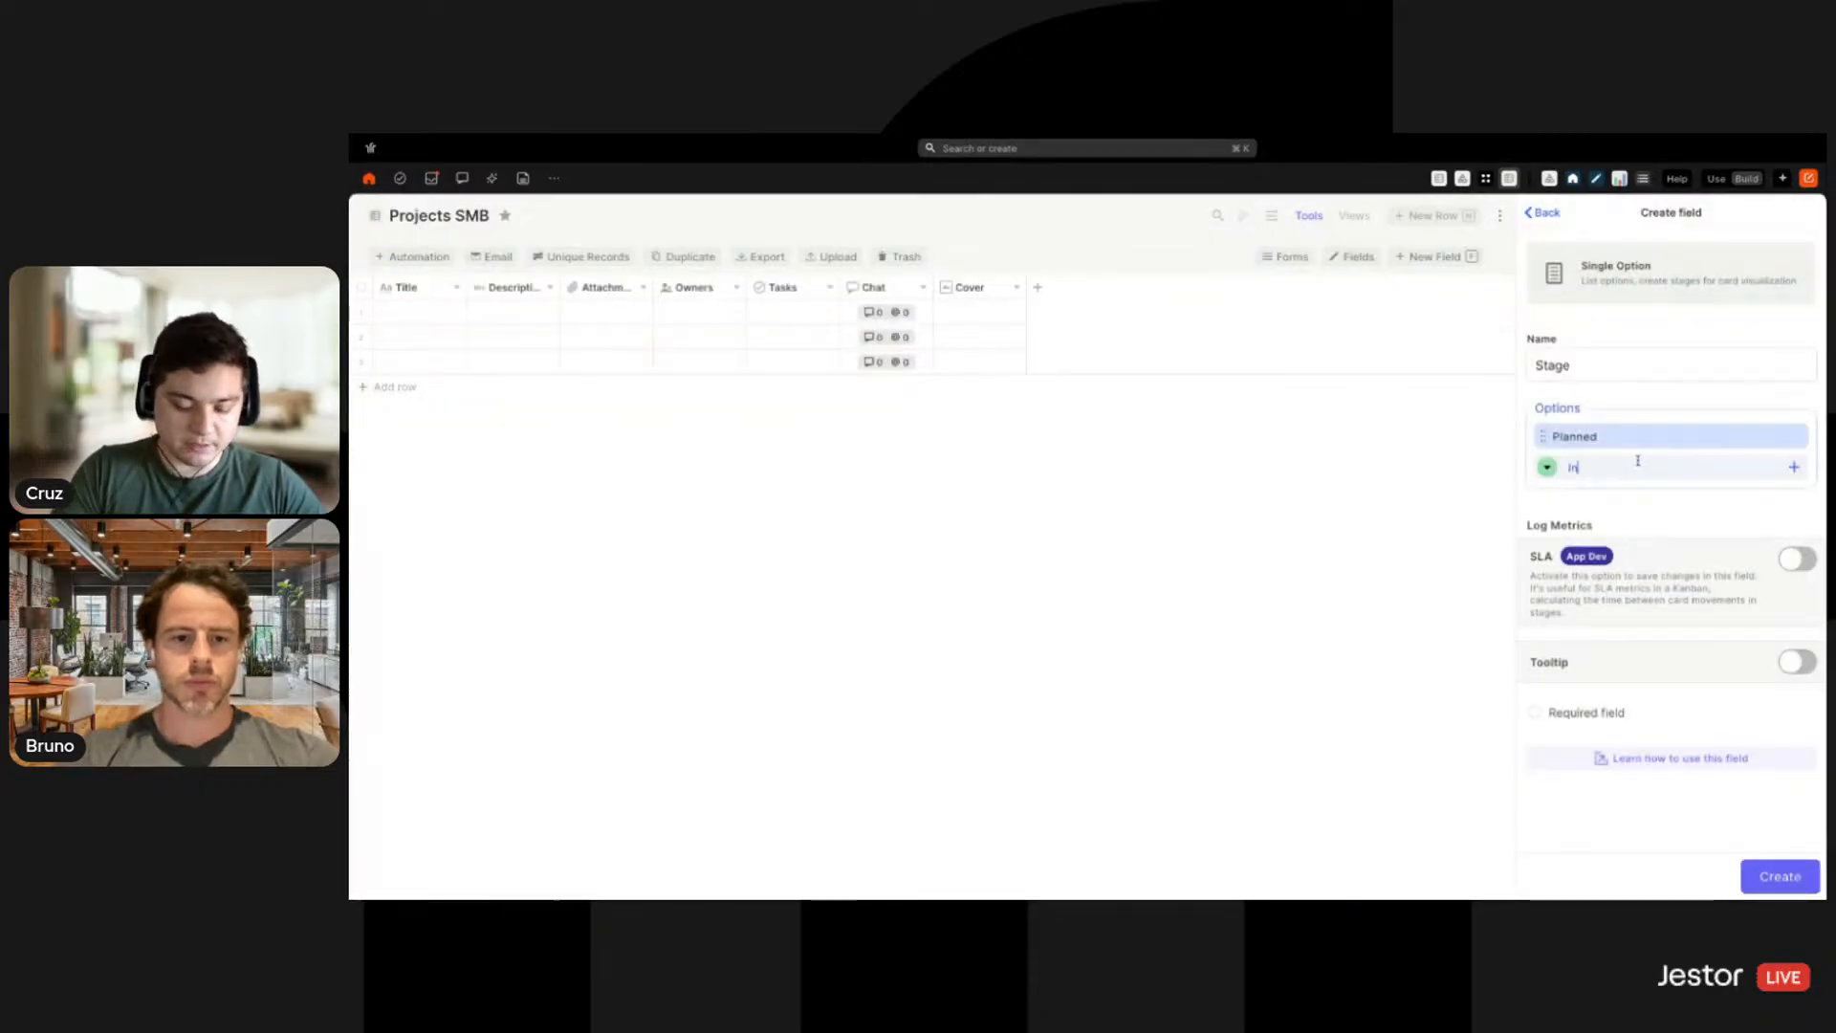
type(" Progress")
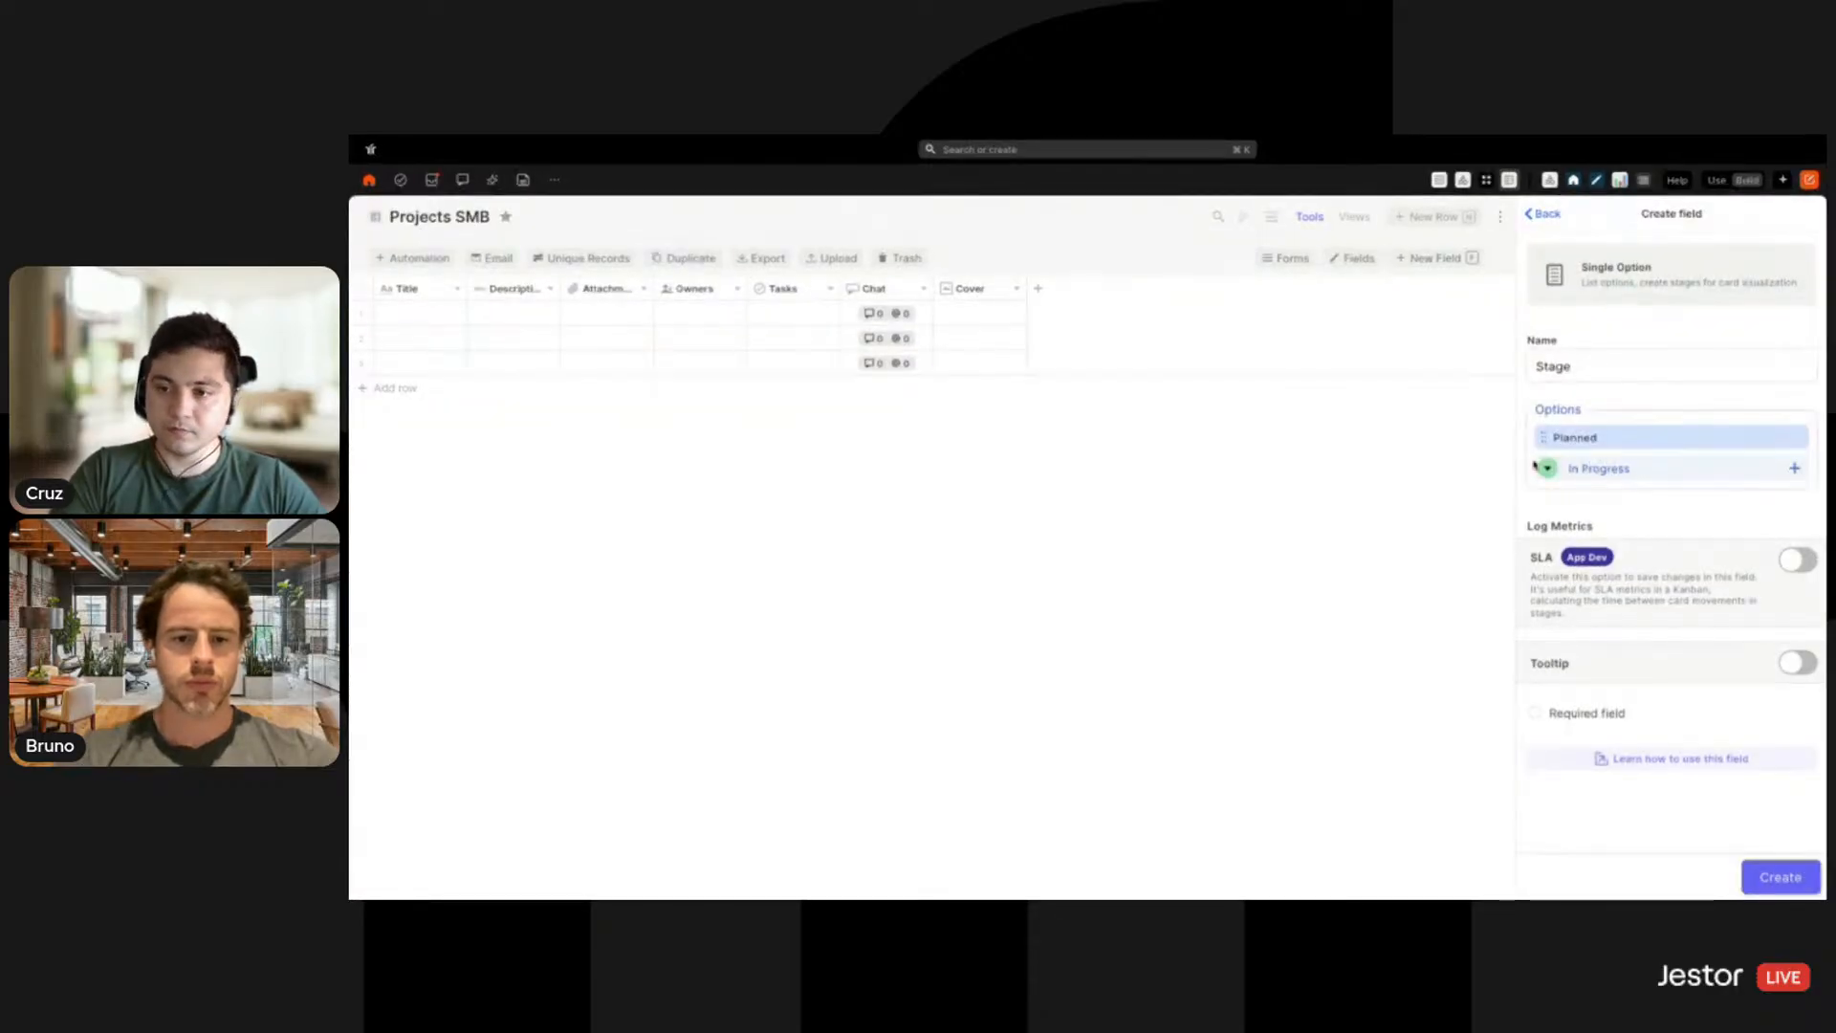
key("Return")
left_click(1775, 468)
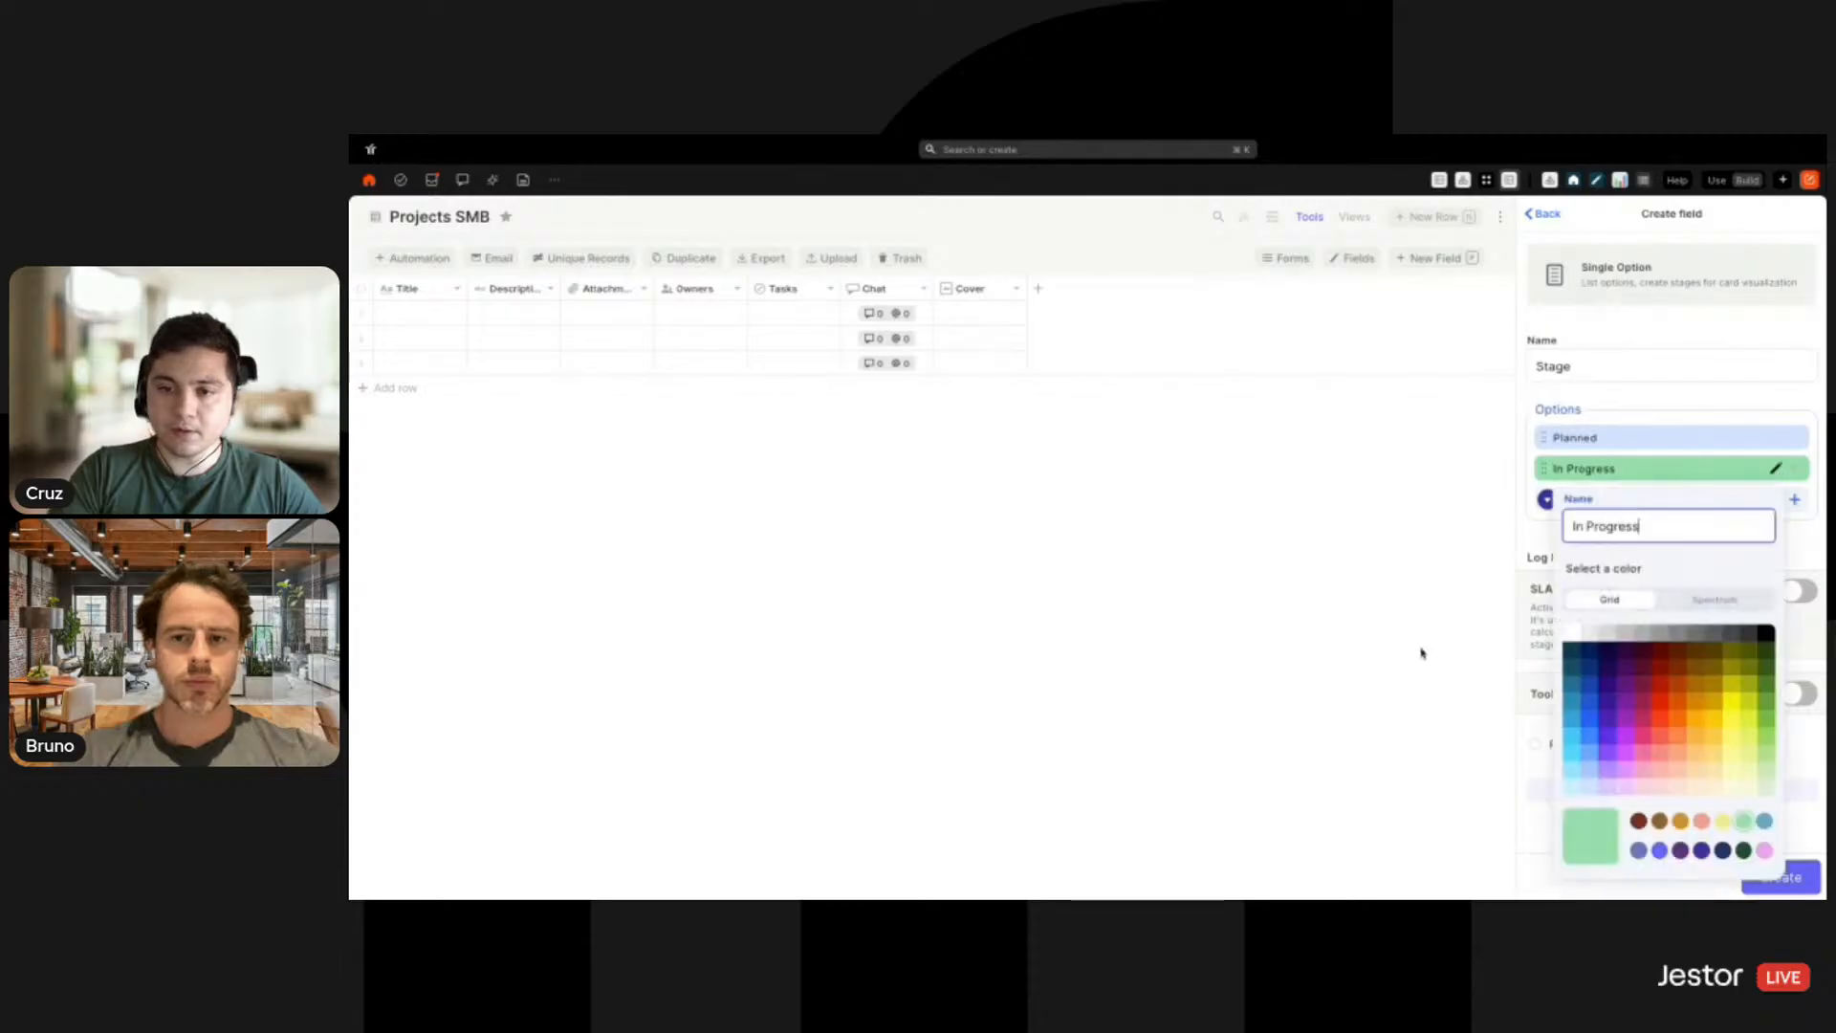
left_click(1715, 787)
left_click(1790, 399)
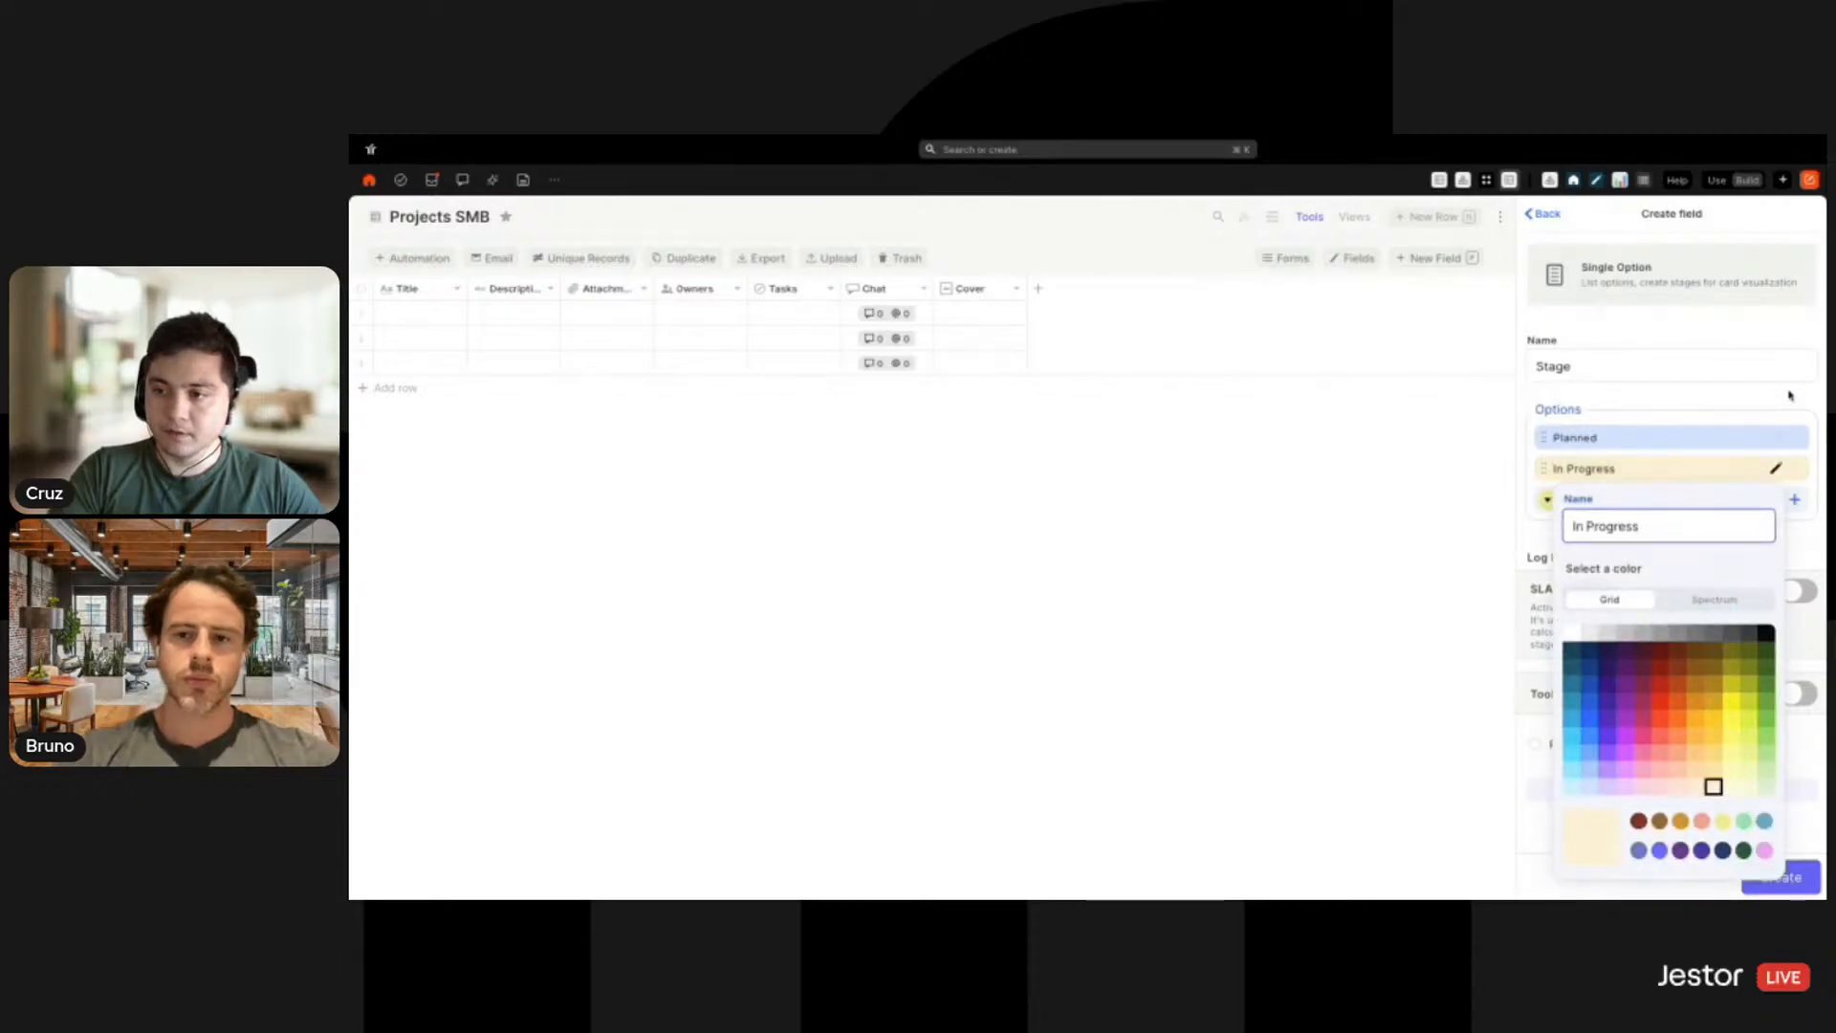
Add a Finished option in light green to the Stage field
type("Finished")
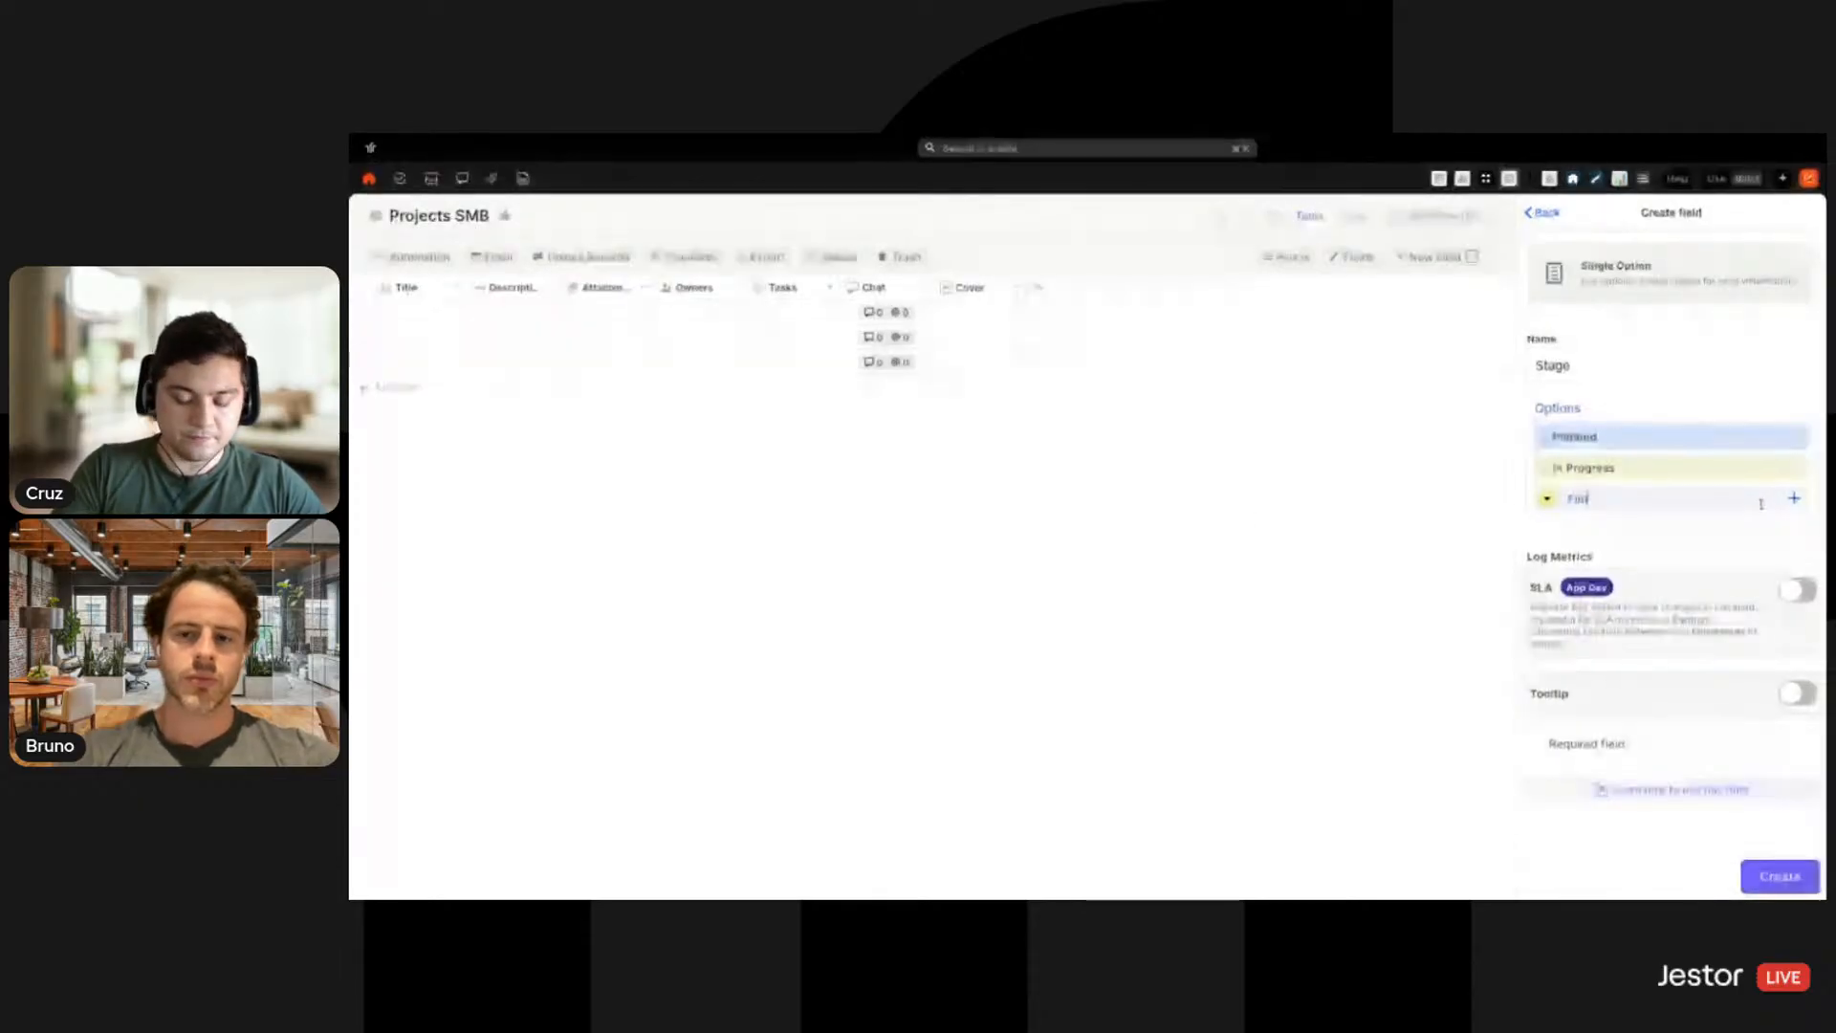
left_click(1550, 500)
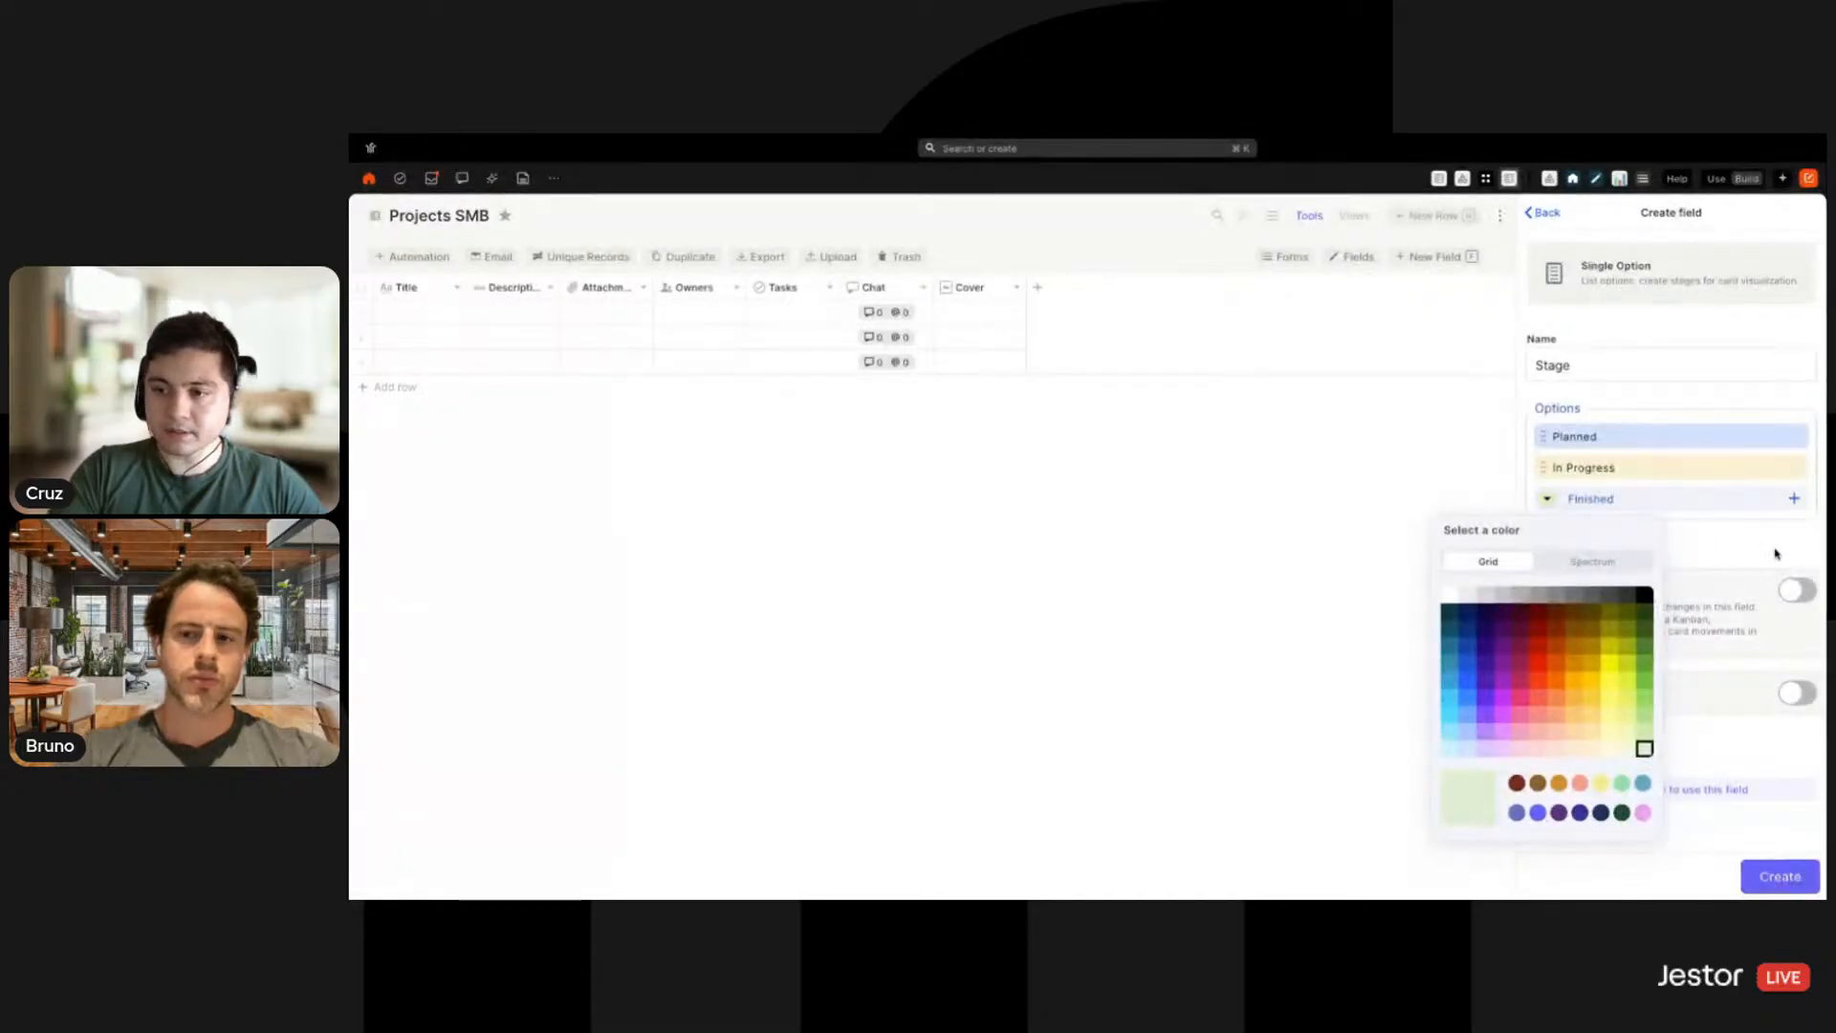
left_click(1793, 500)
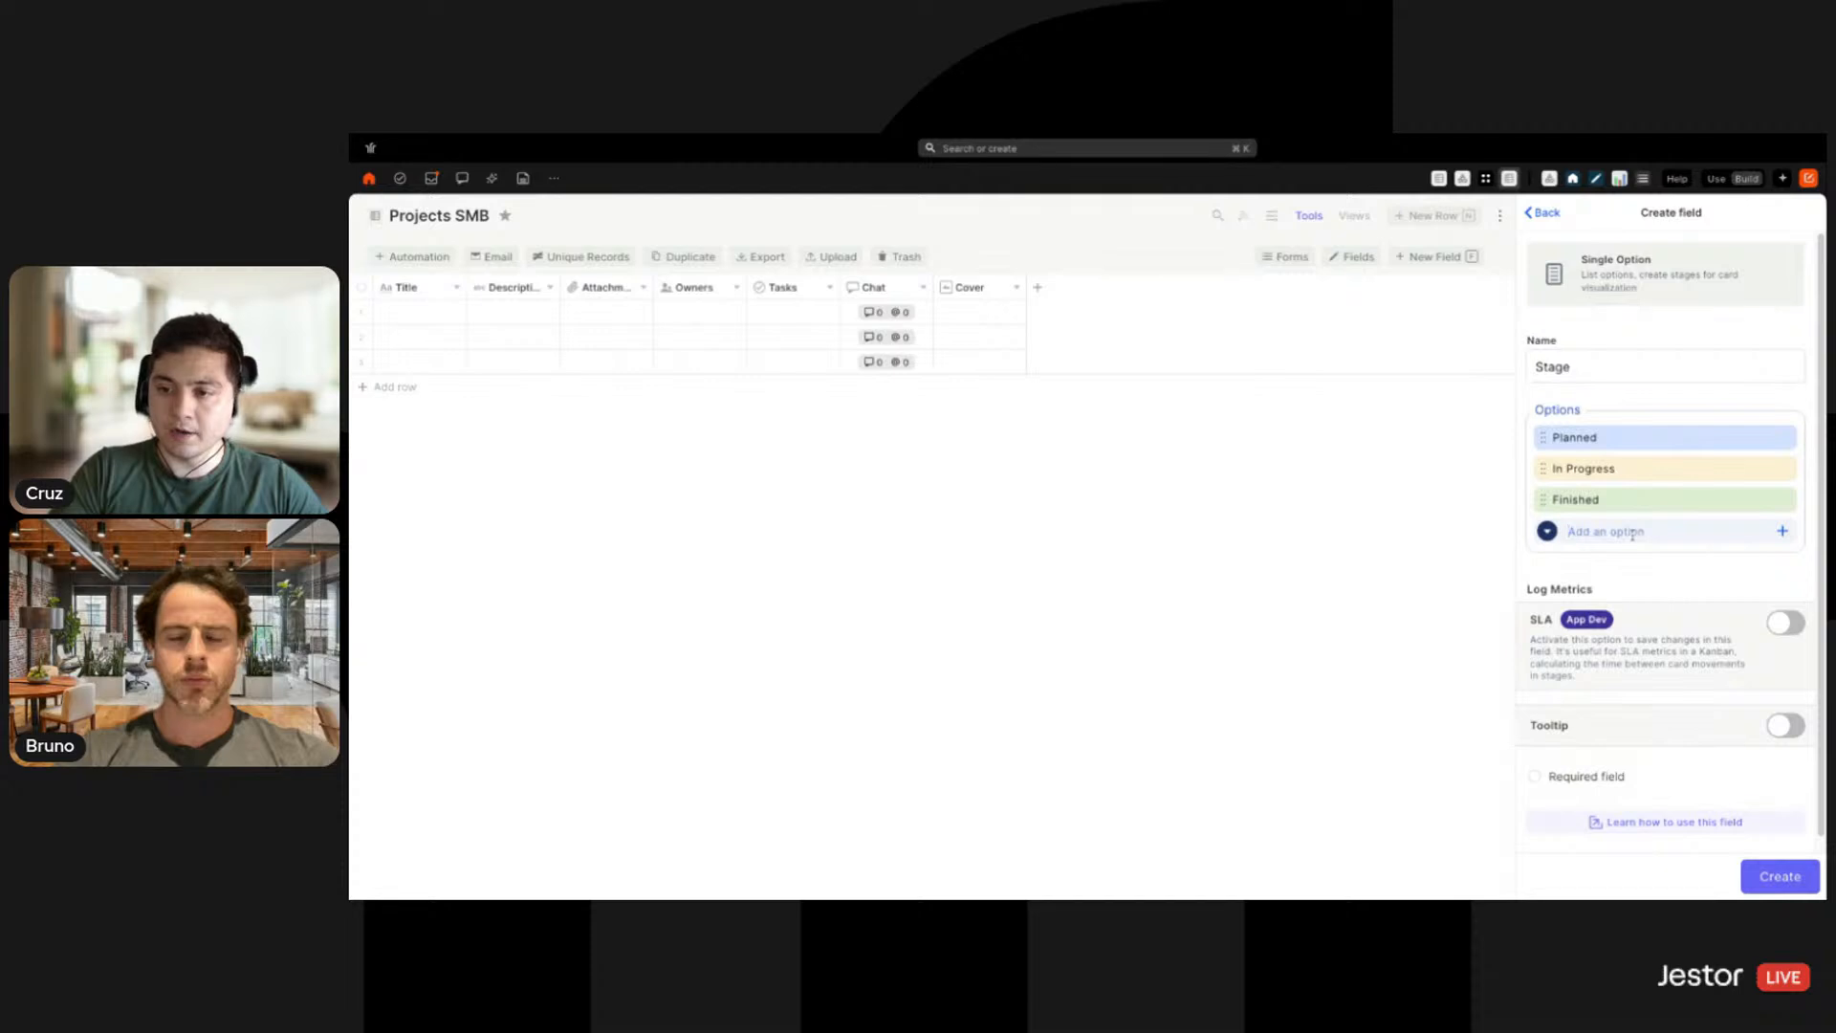
Add an Archived option to the Stage field and colour it light grey
type("Archived")
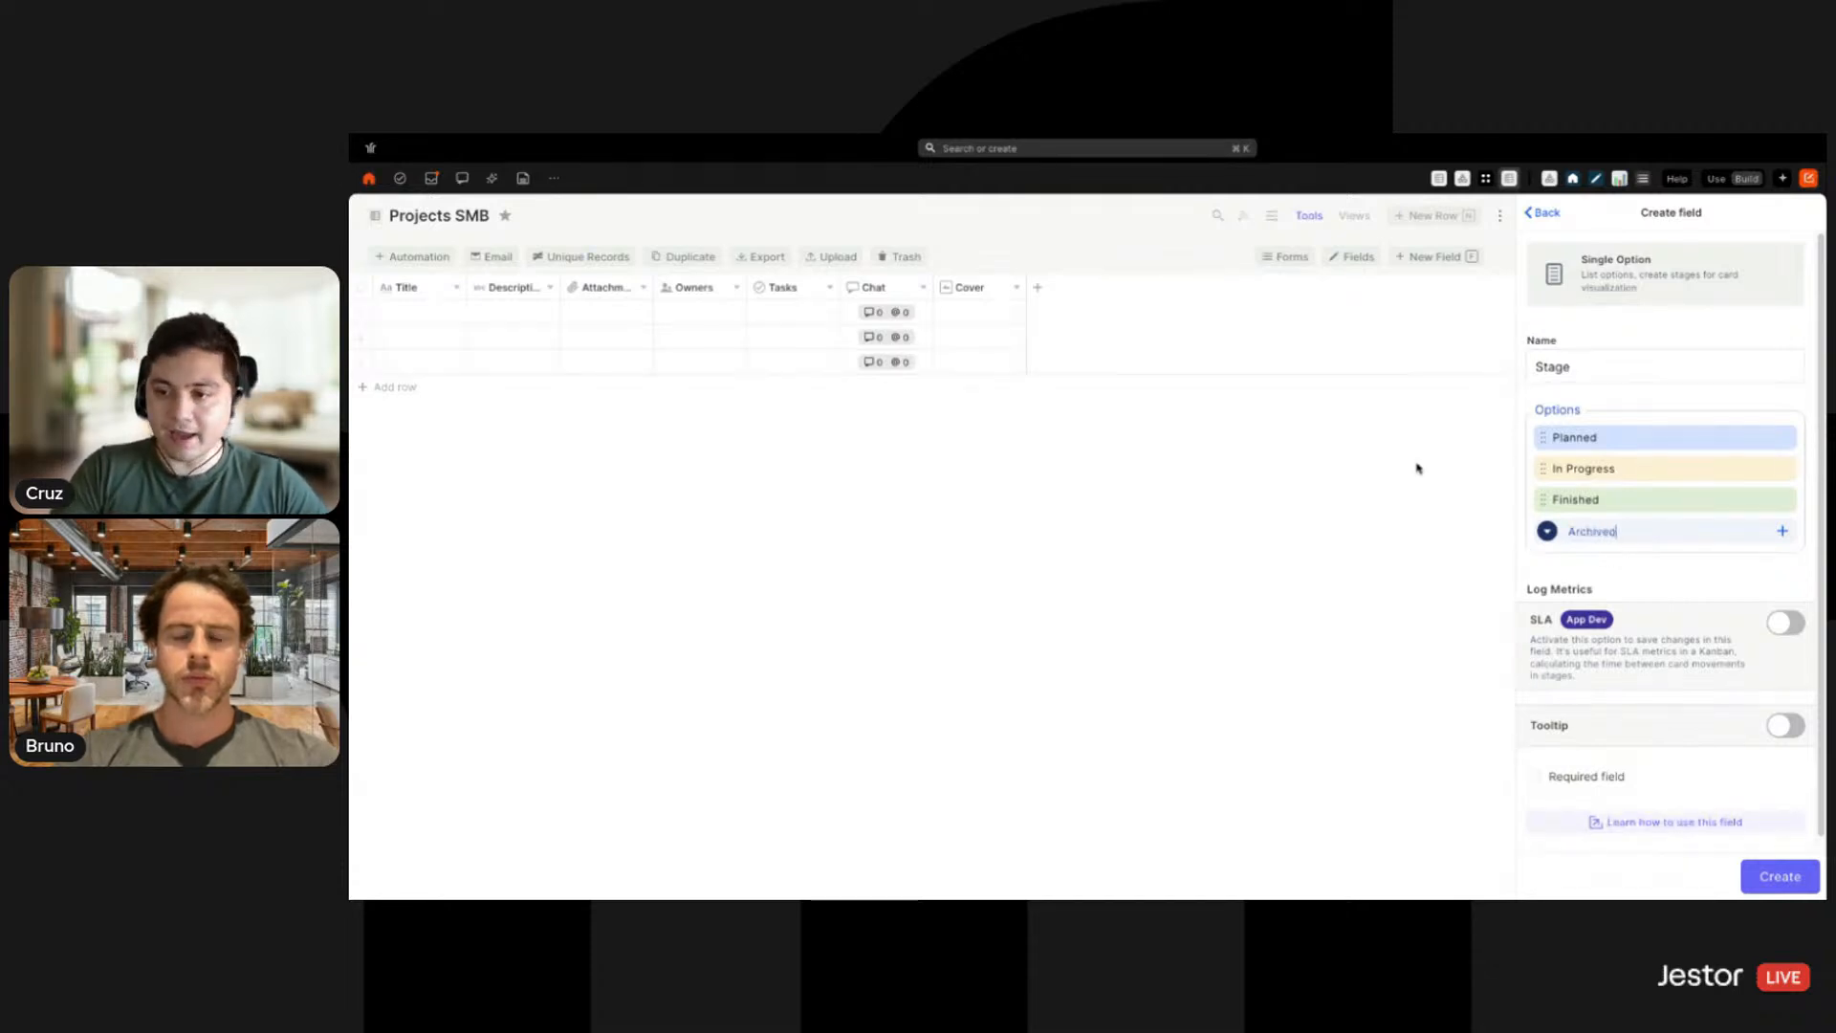
left_click(1548, 531)
left_click(1466, 644)
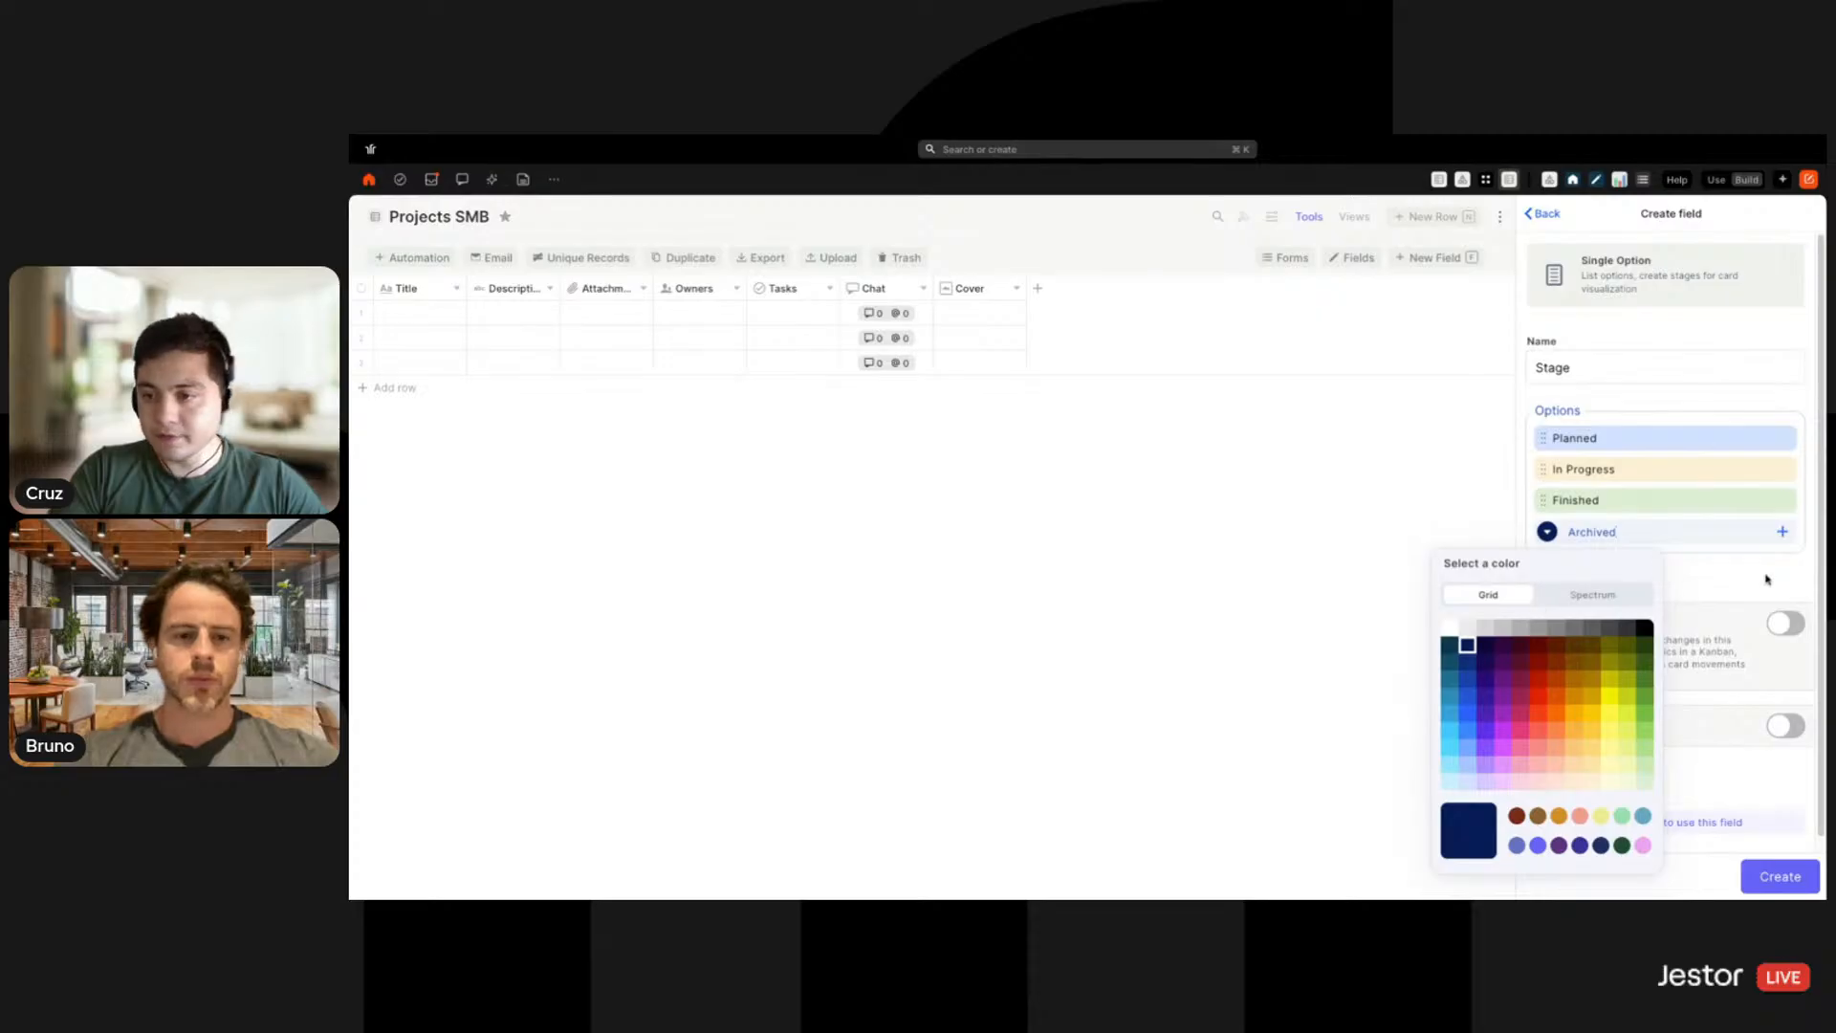
left_click(1763, 581)
left_click(1765, 531)
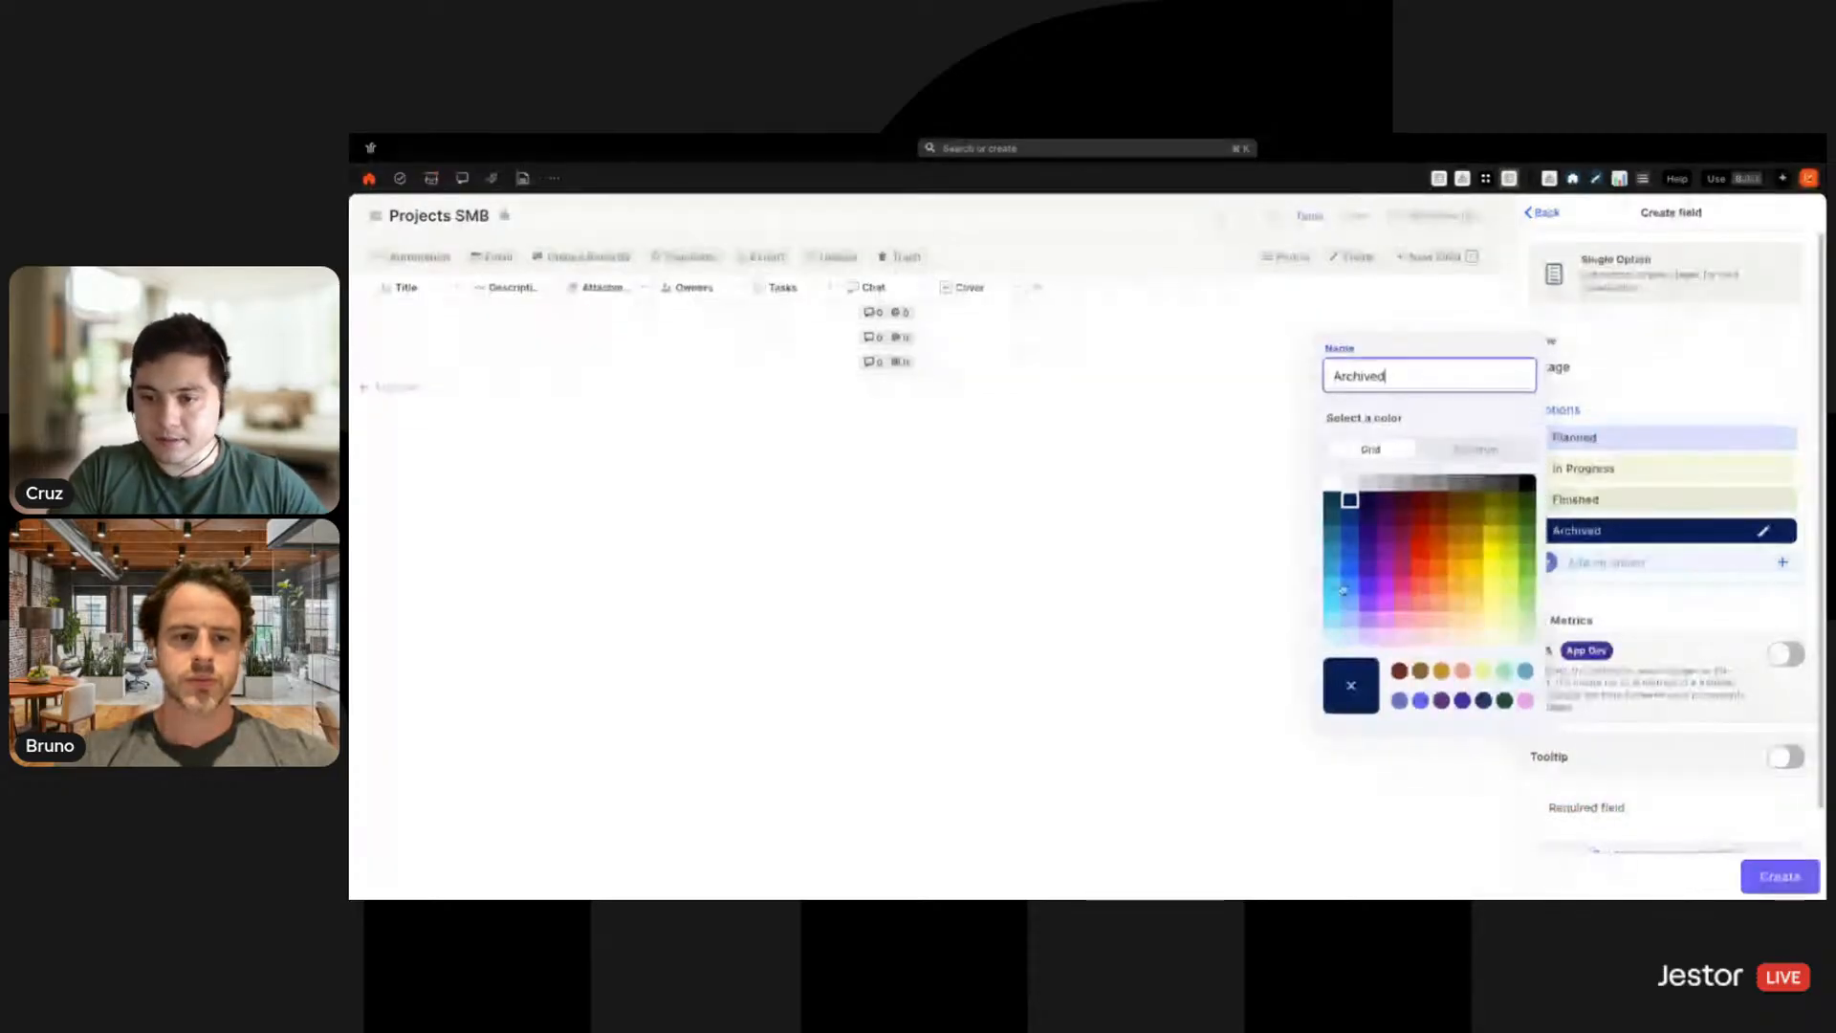
left_click(1350, 482)
left_click(1700, 615)
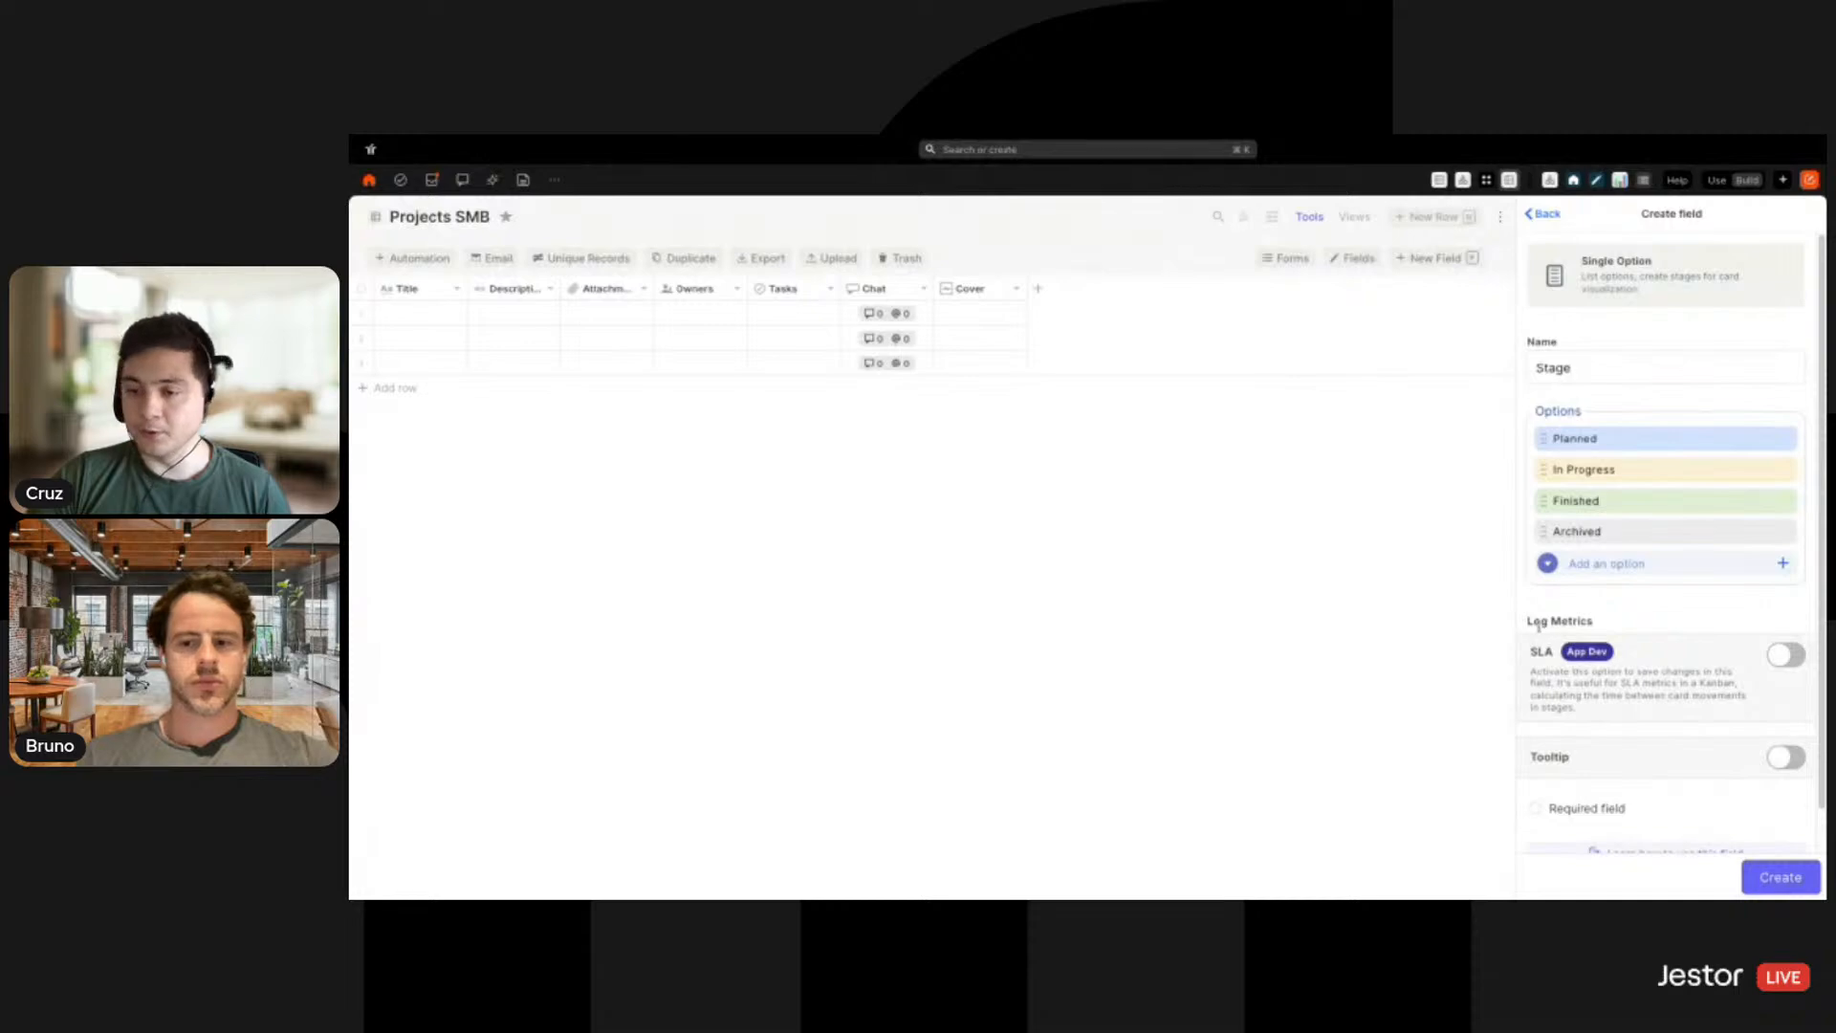
Enable SLA logging for the Stage field and create the field
left_click(1777, 660)
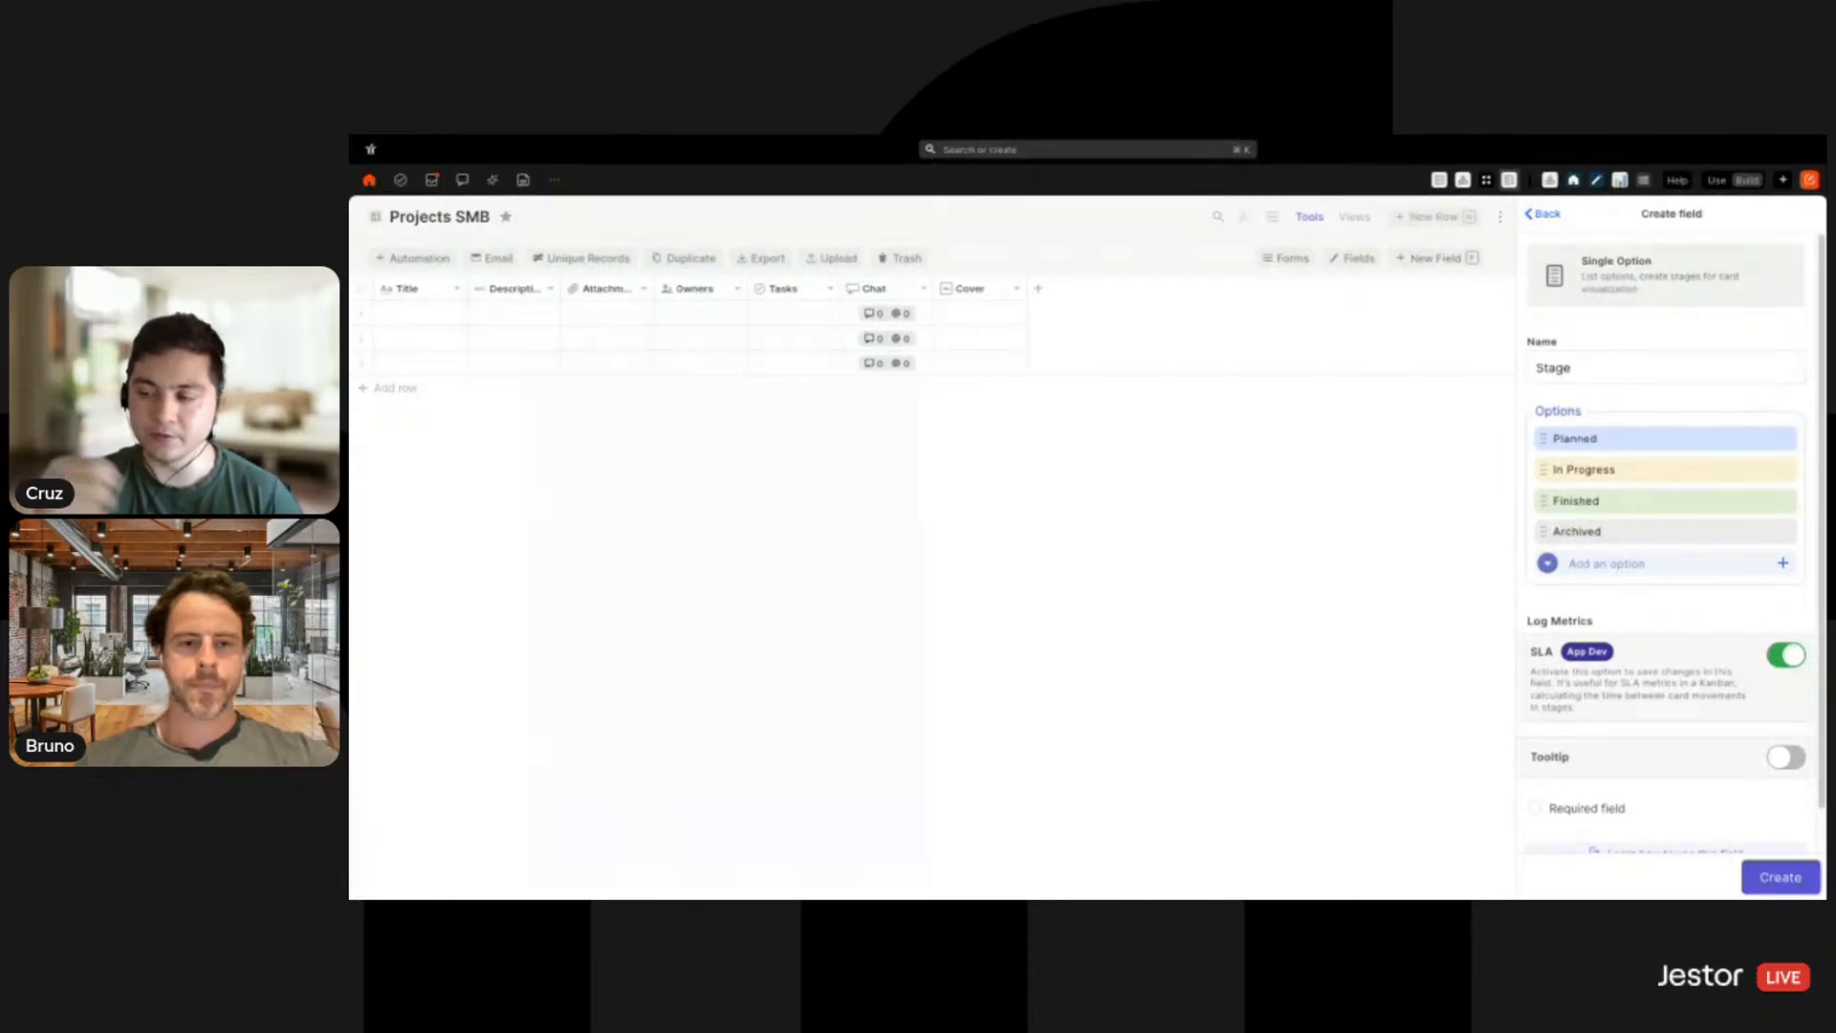
left_click(1781, 877)
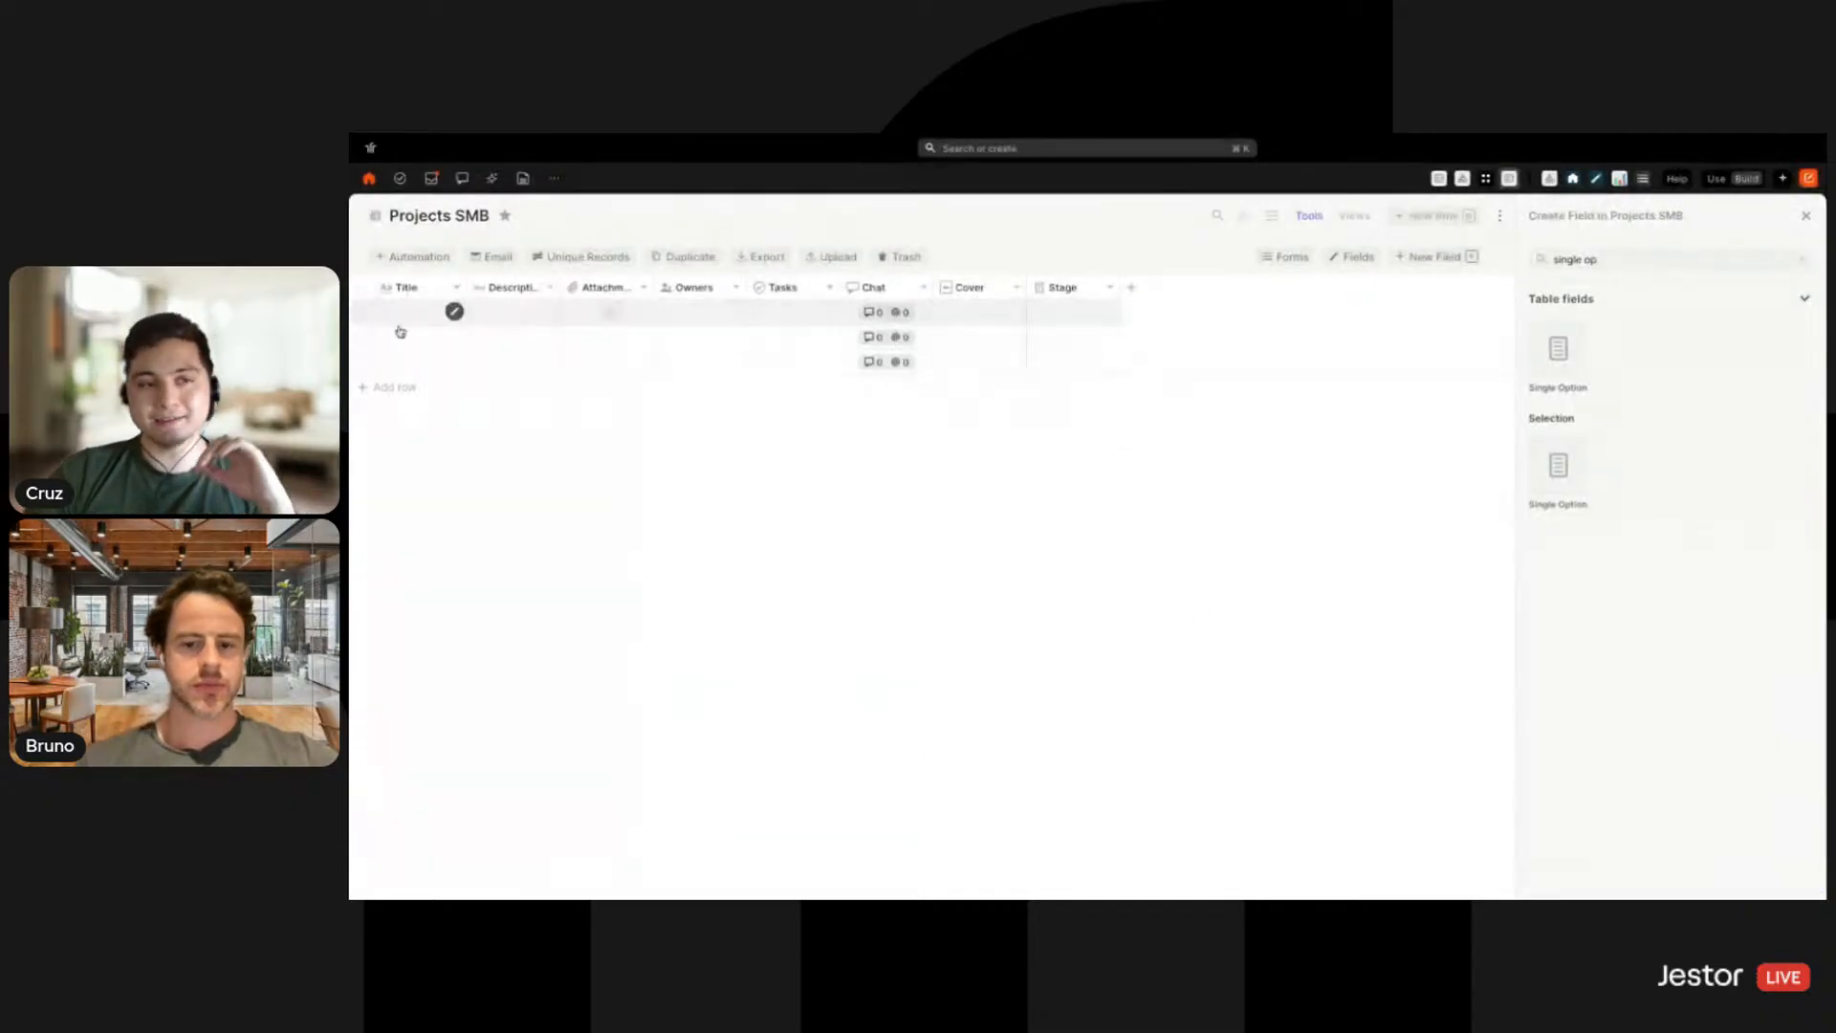
Delete the first two empty rows of the Projects SMB table
left_click(361, 337)
left_click(363, 316)
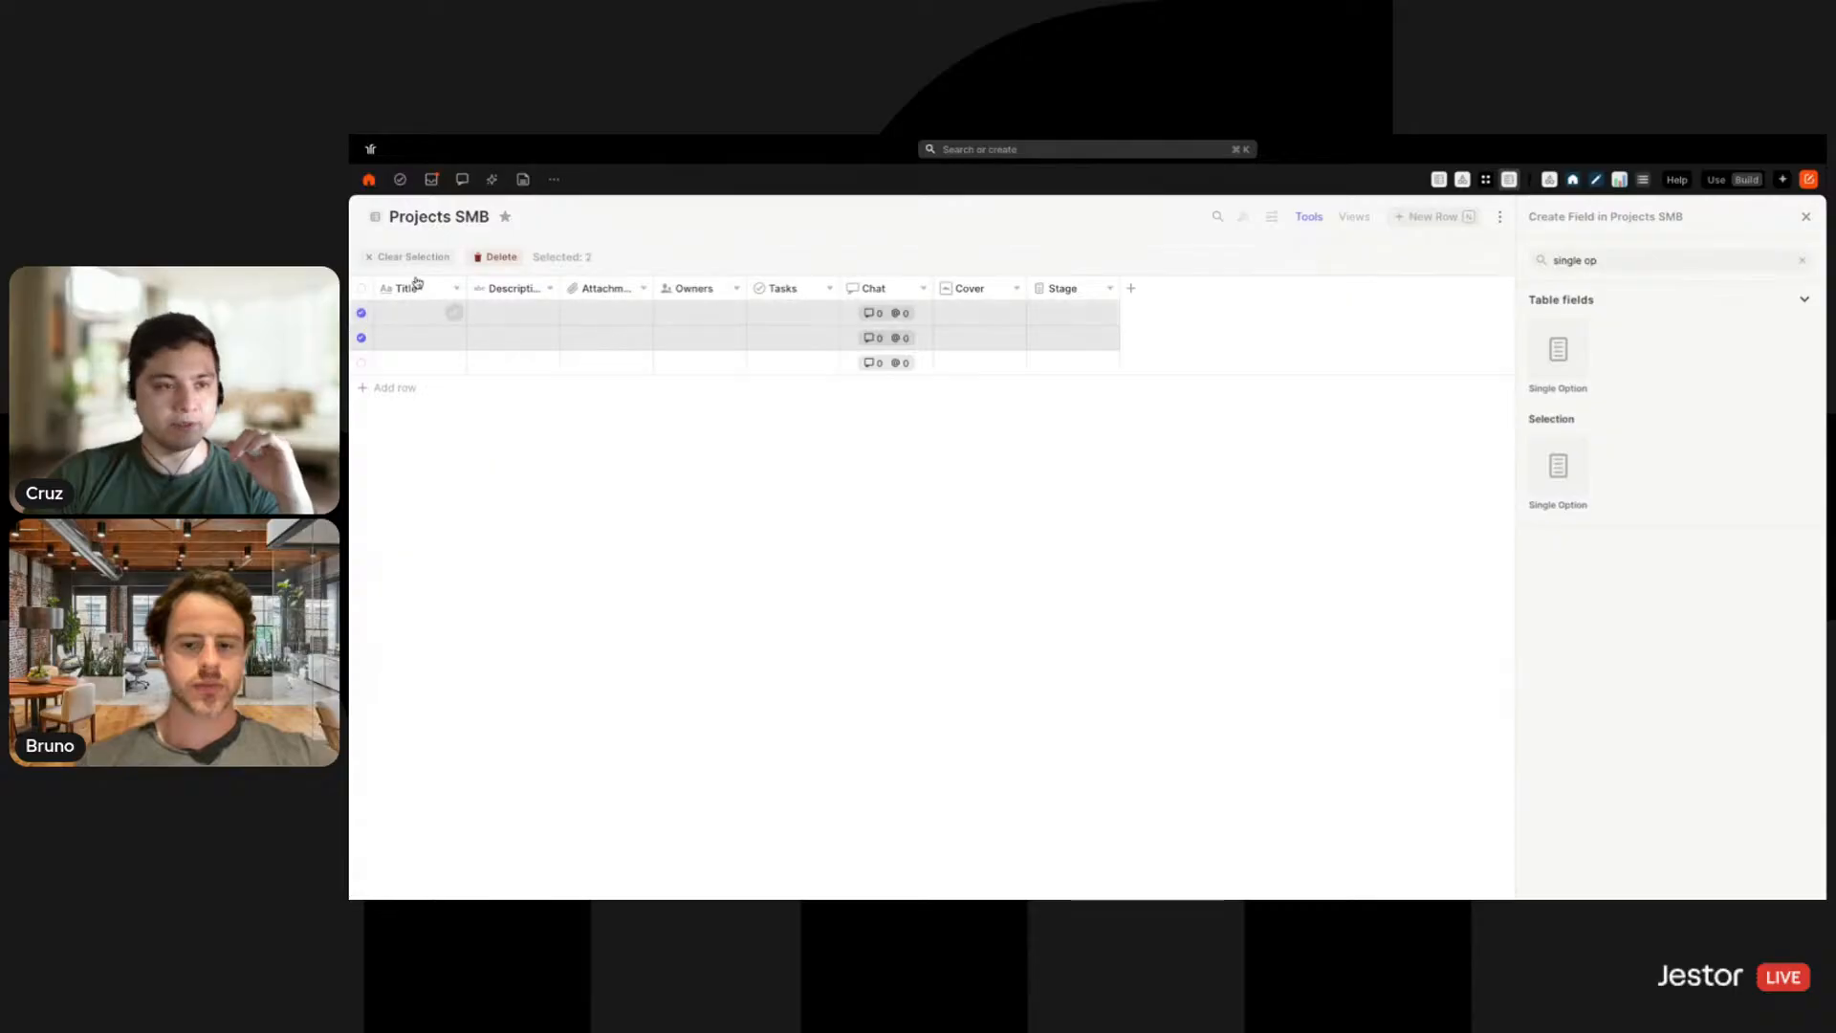
left_click(492, 258)
left_click(1181, 579)
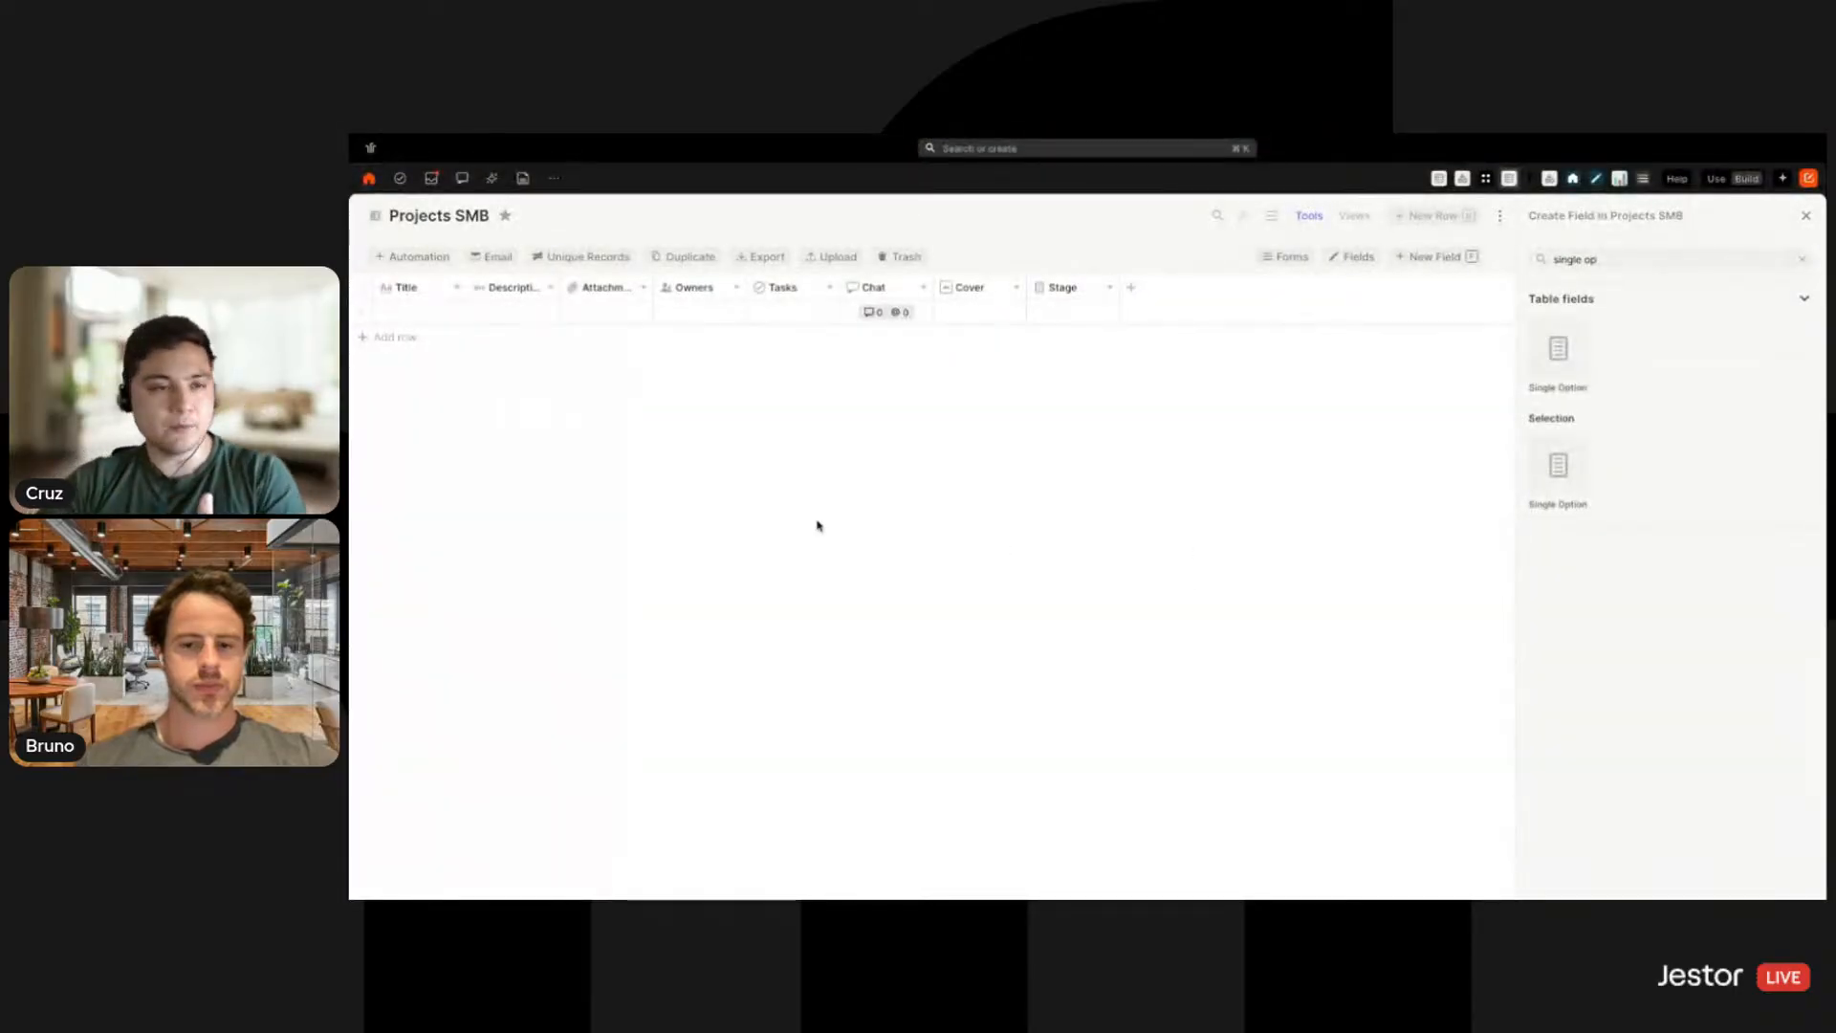
Enter Review Finance Records as the title of the remaining project row
left_click(395, 338)
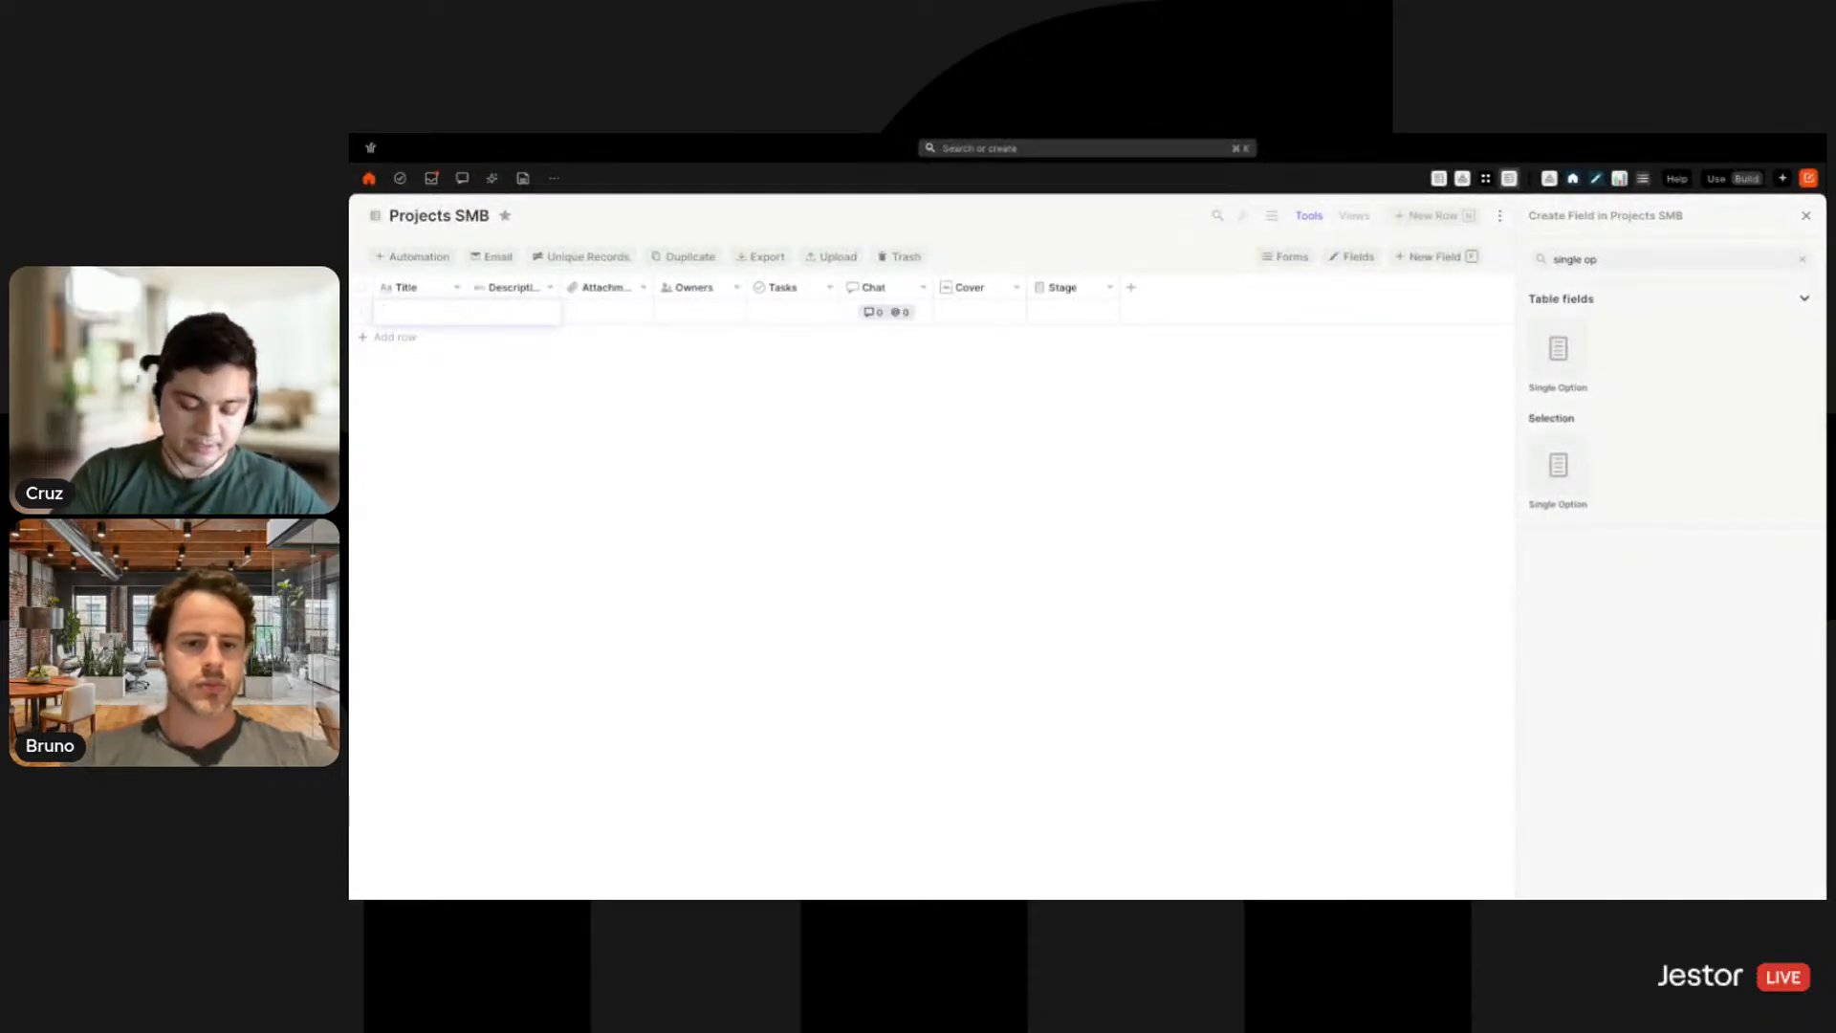
type("C")
key("BackSpace")
type("Revi")
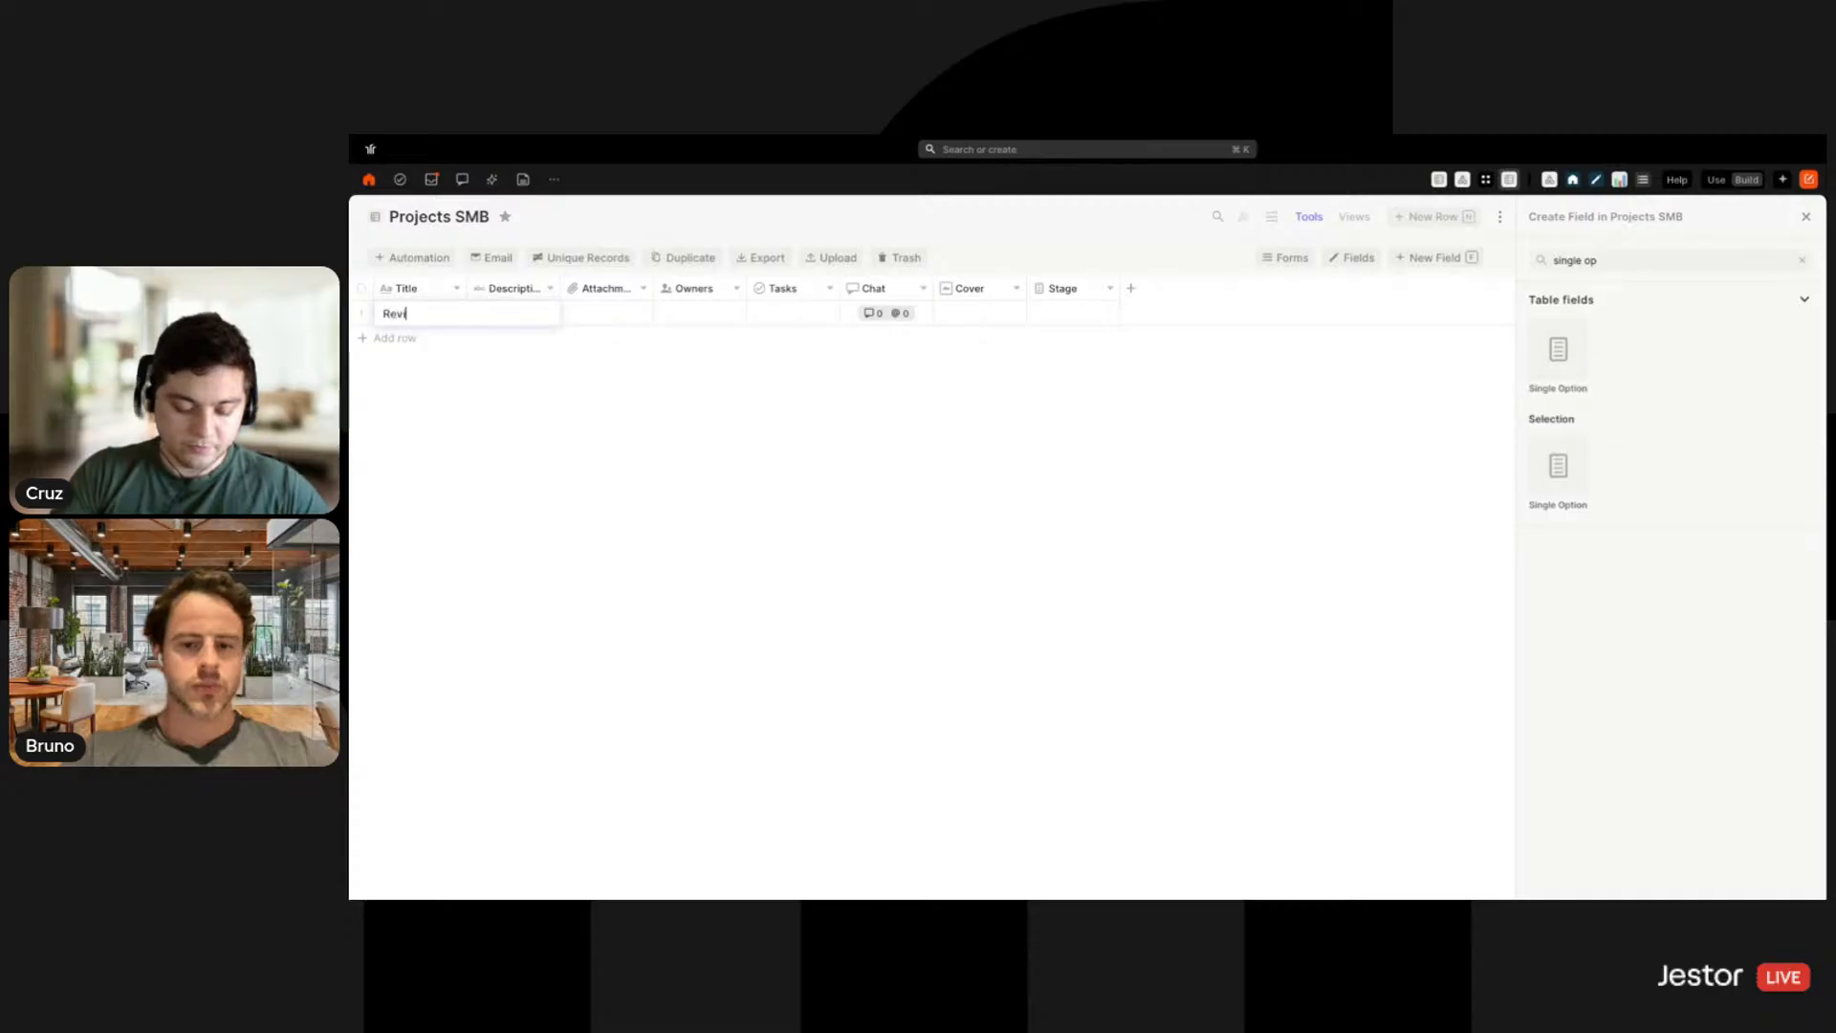
type("ew Finance")
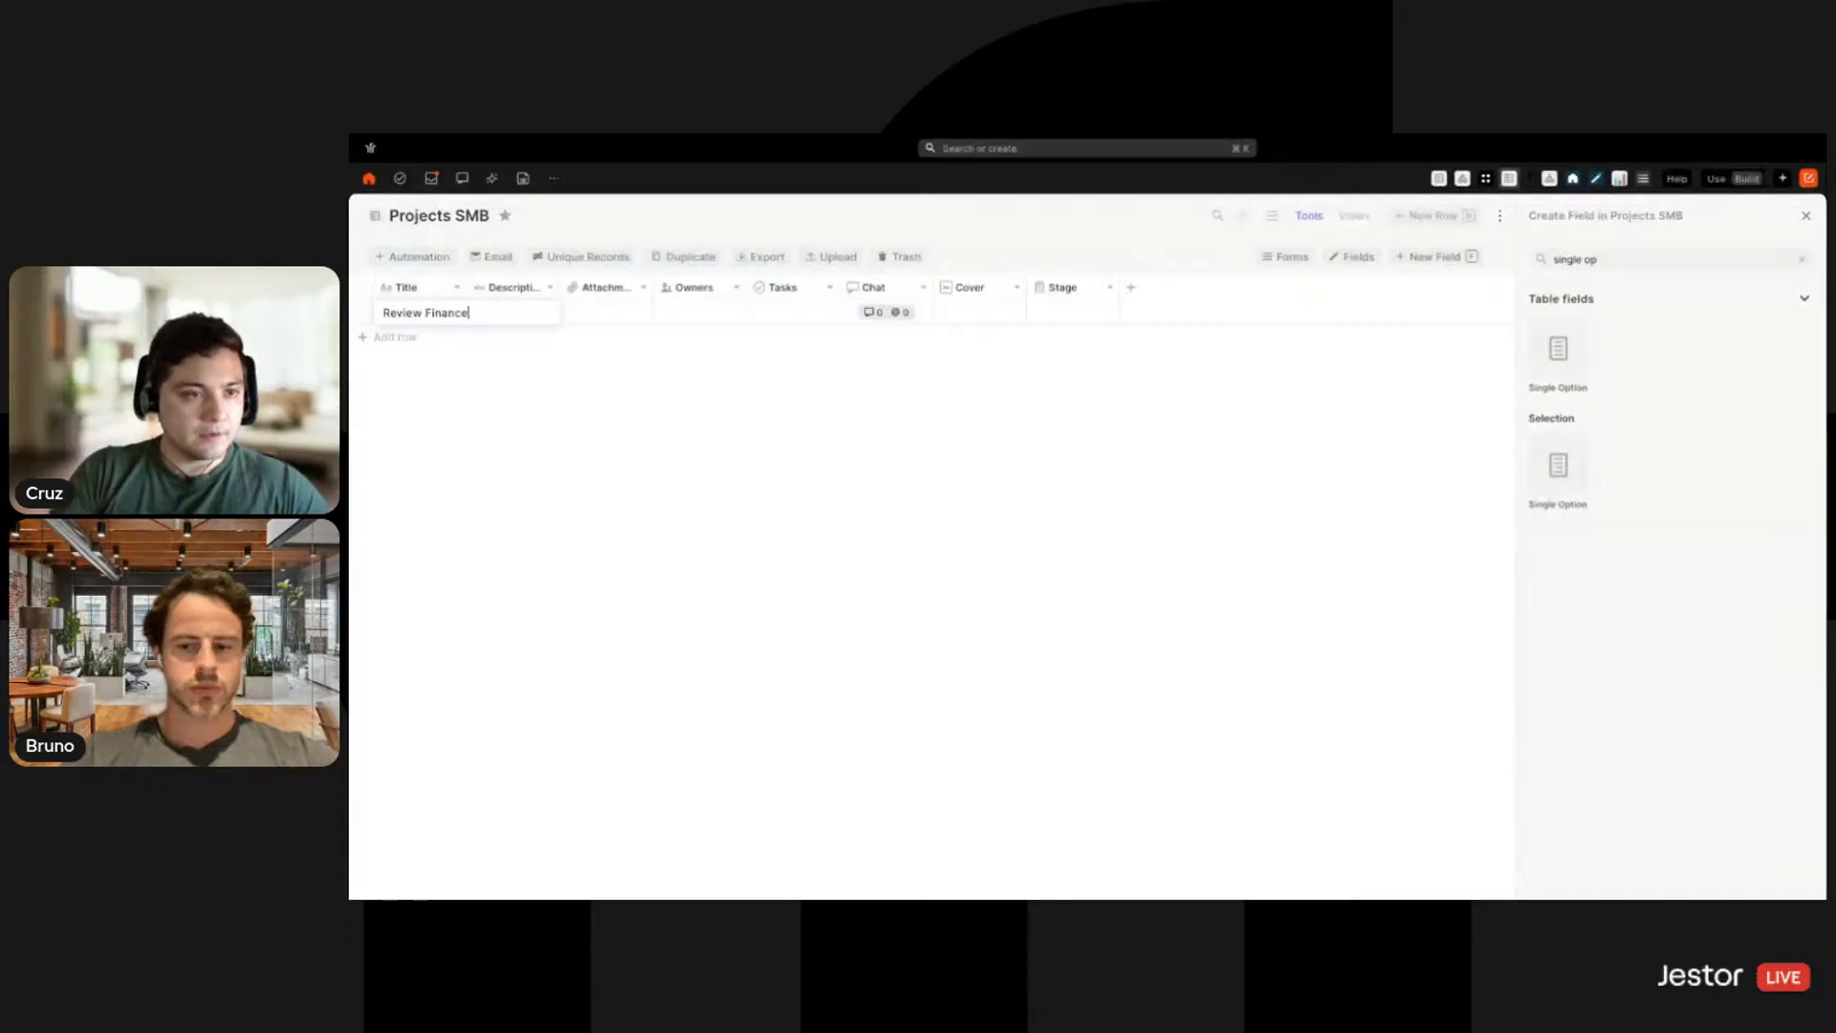
type(" Records")
left_click(804, 467)
Fill the project's description with a numbered list of Scope 1, Scope 2 and Scope 3
left_click(507, 315)
left_click(575, 392)
type("Scope 1")
key("Return")
type("Scope 2")
key("Return")
type("Scope 3")
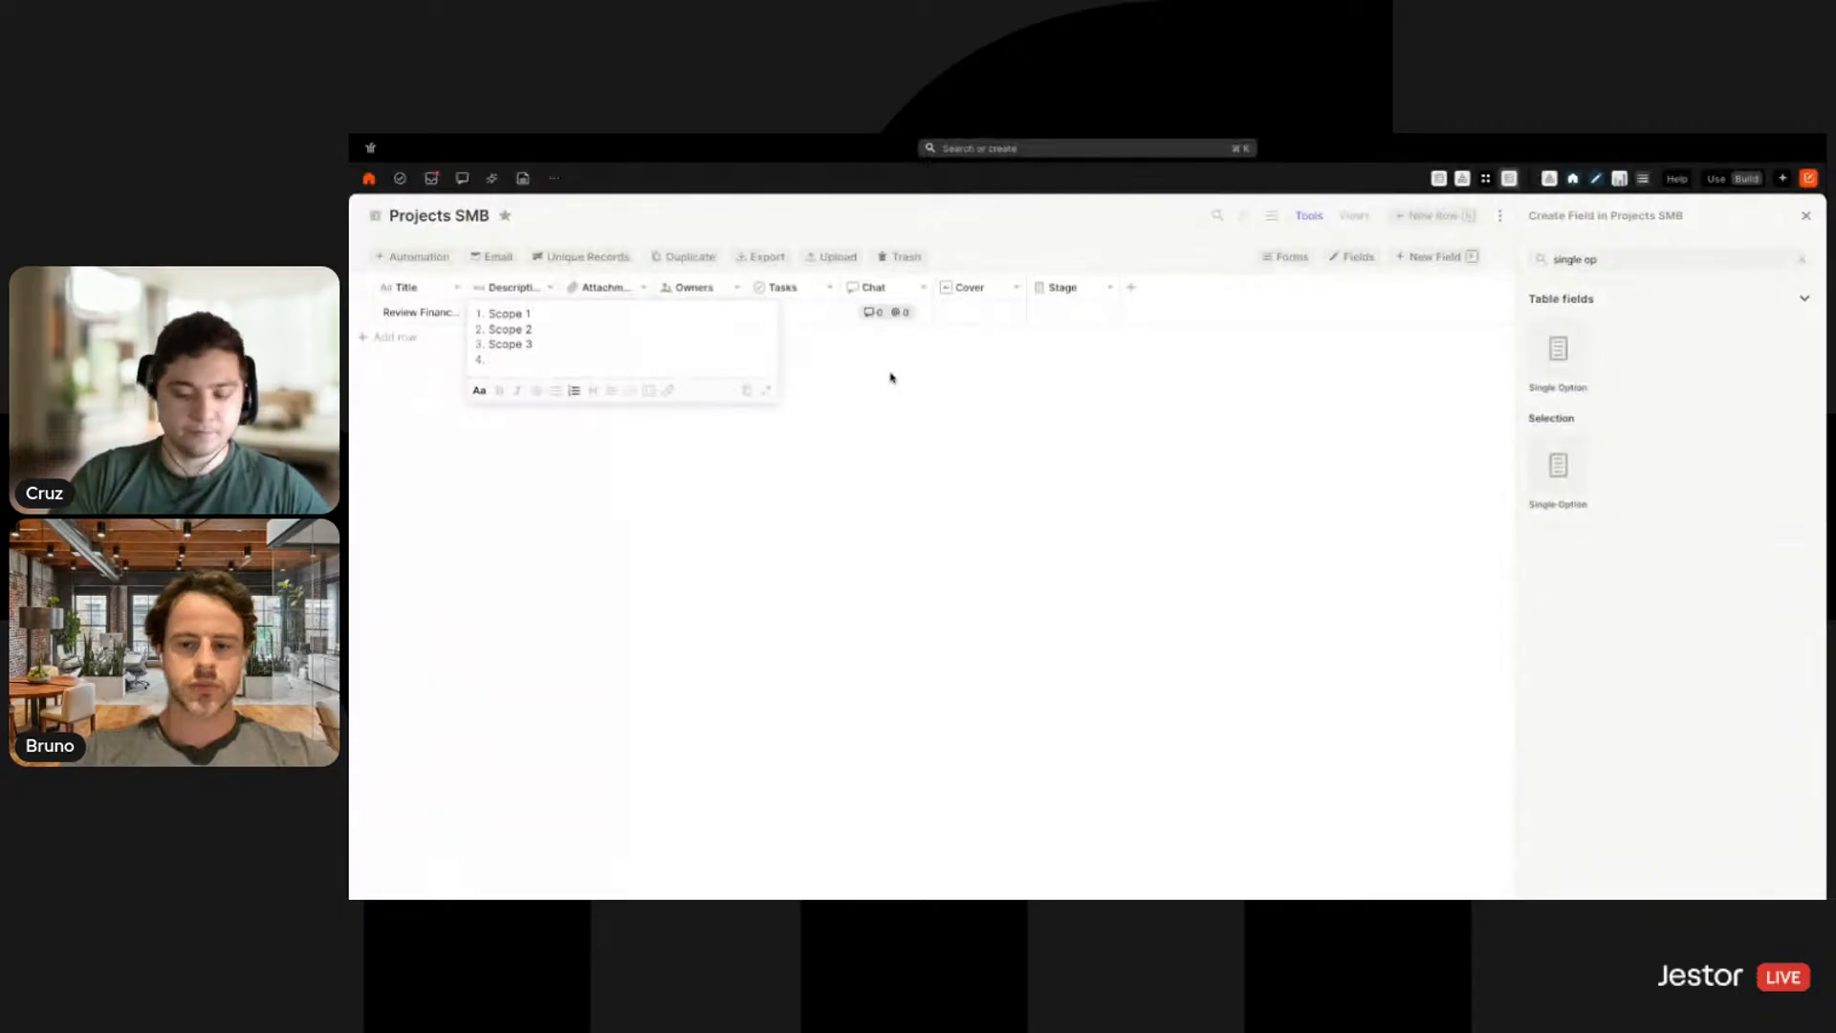
left_click(904, 470)
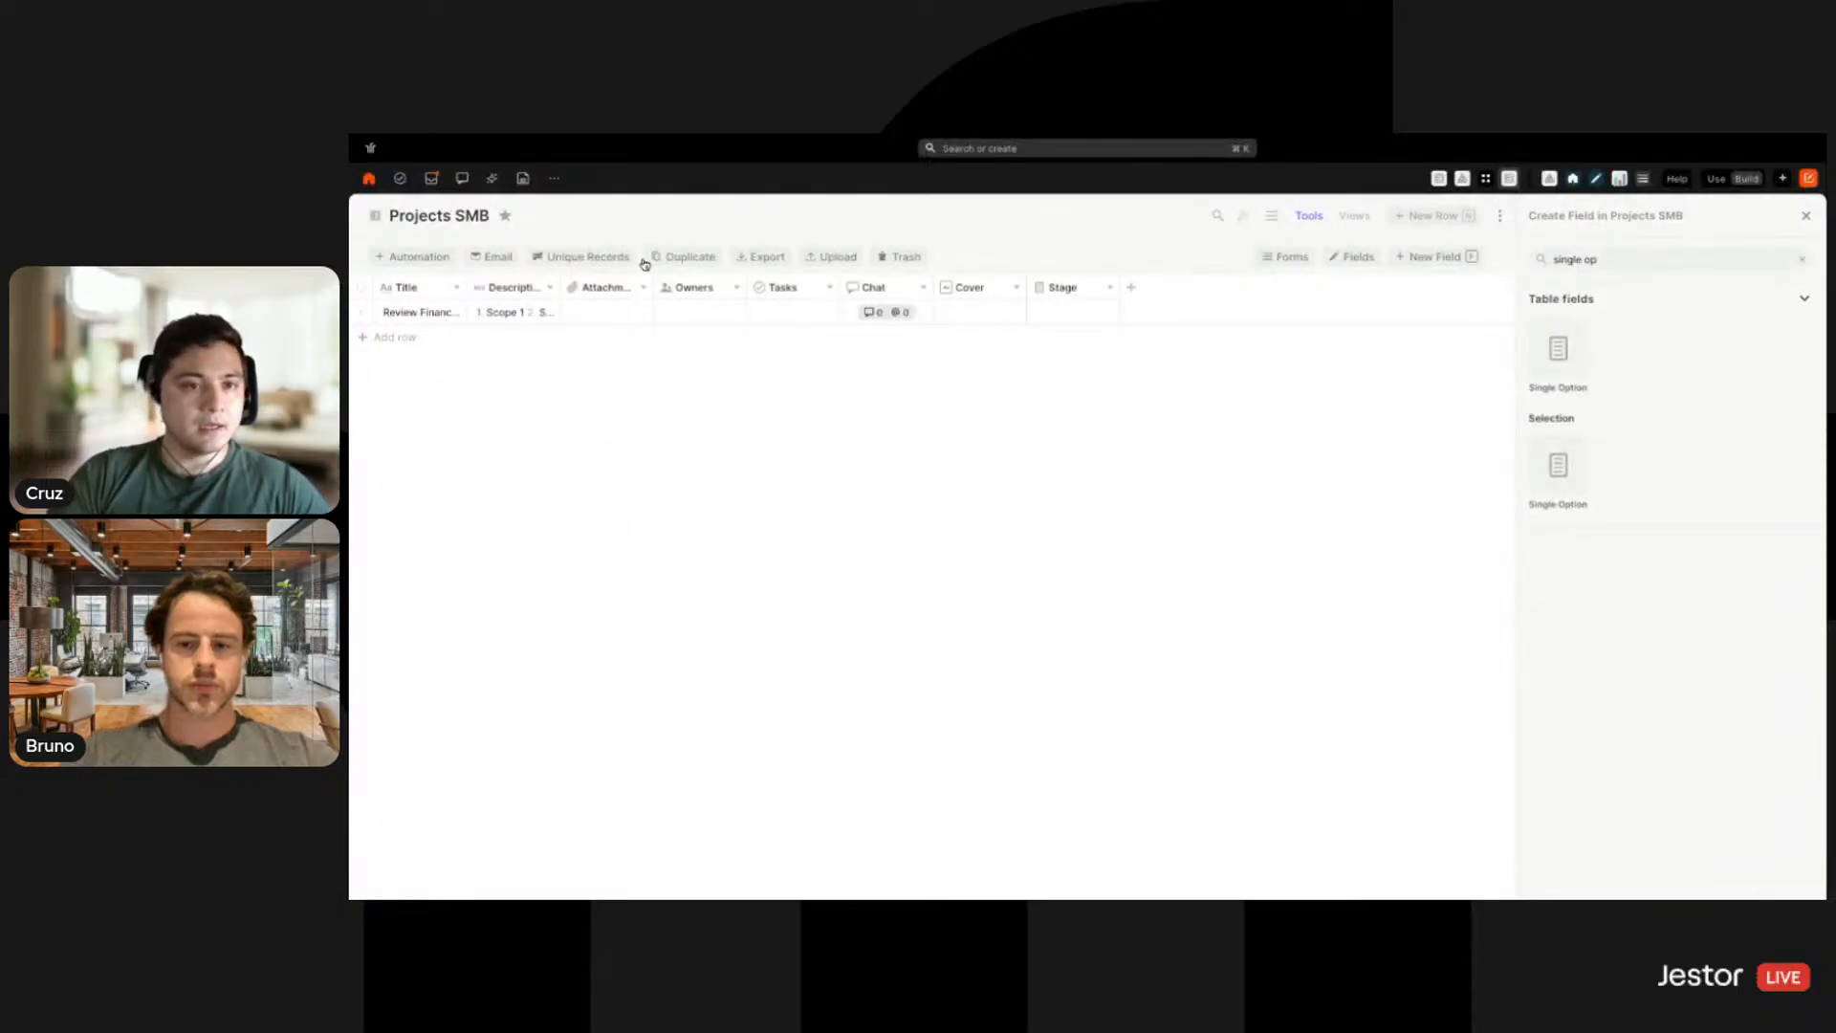
Assign the first listed user as the project's owner and set its stage to Planned
left_click(687, 313)
left_click(691, 353)
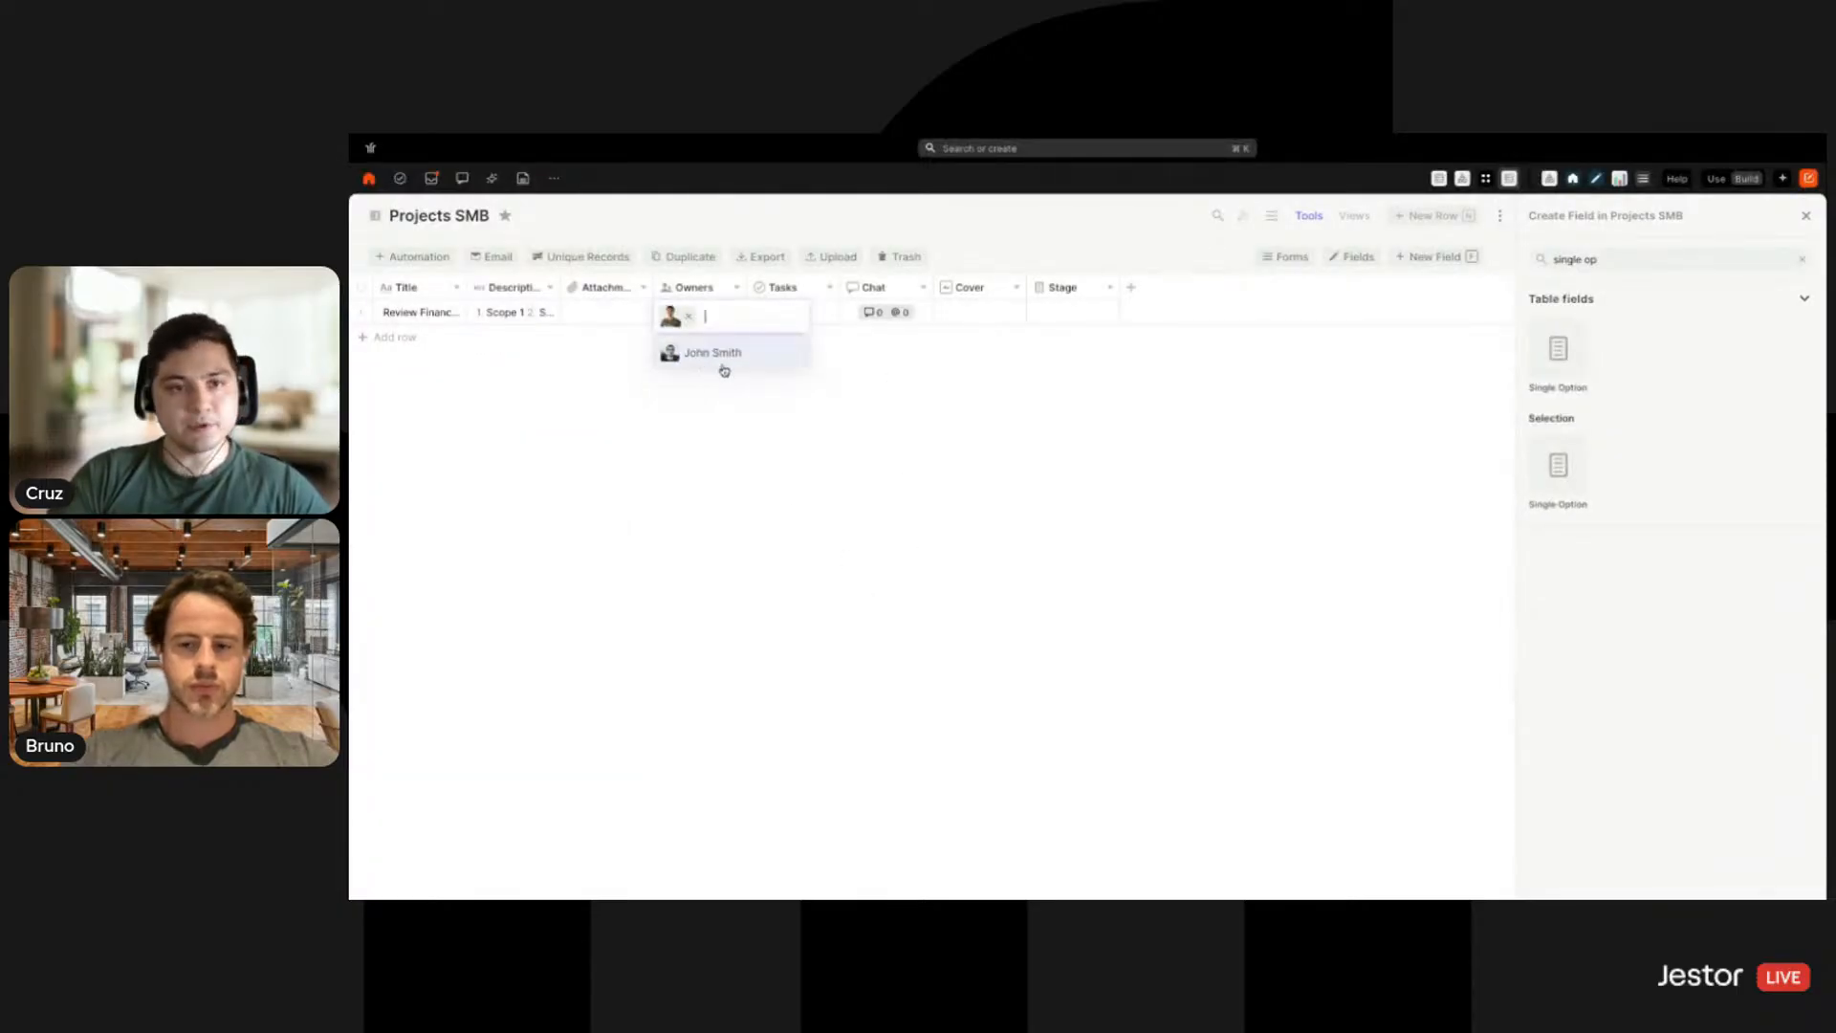
left_click(1012, 459)
left_click(1086, 314)
left_click(1064, 352)
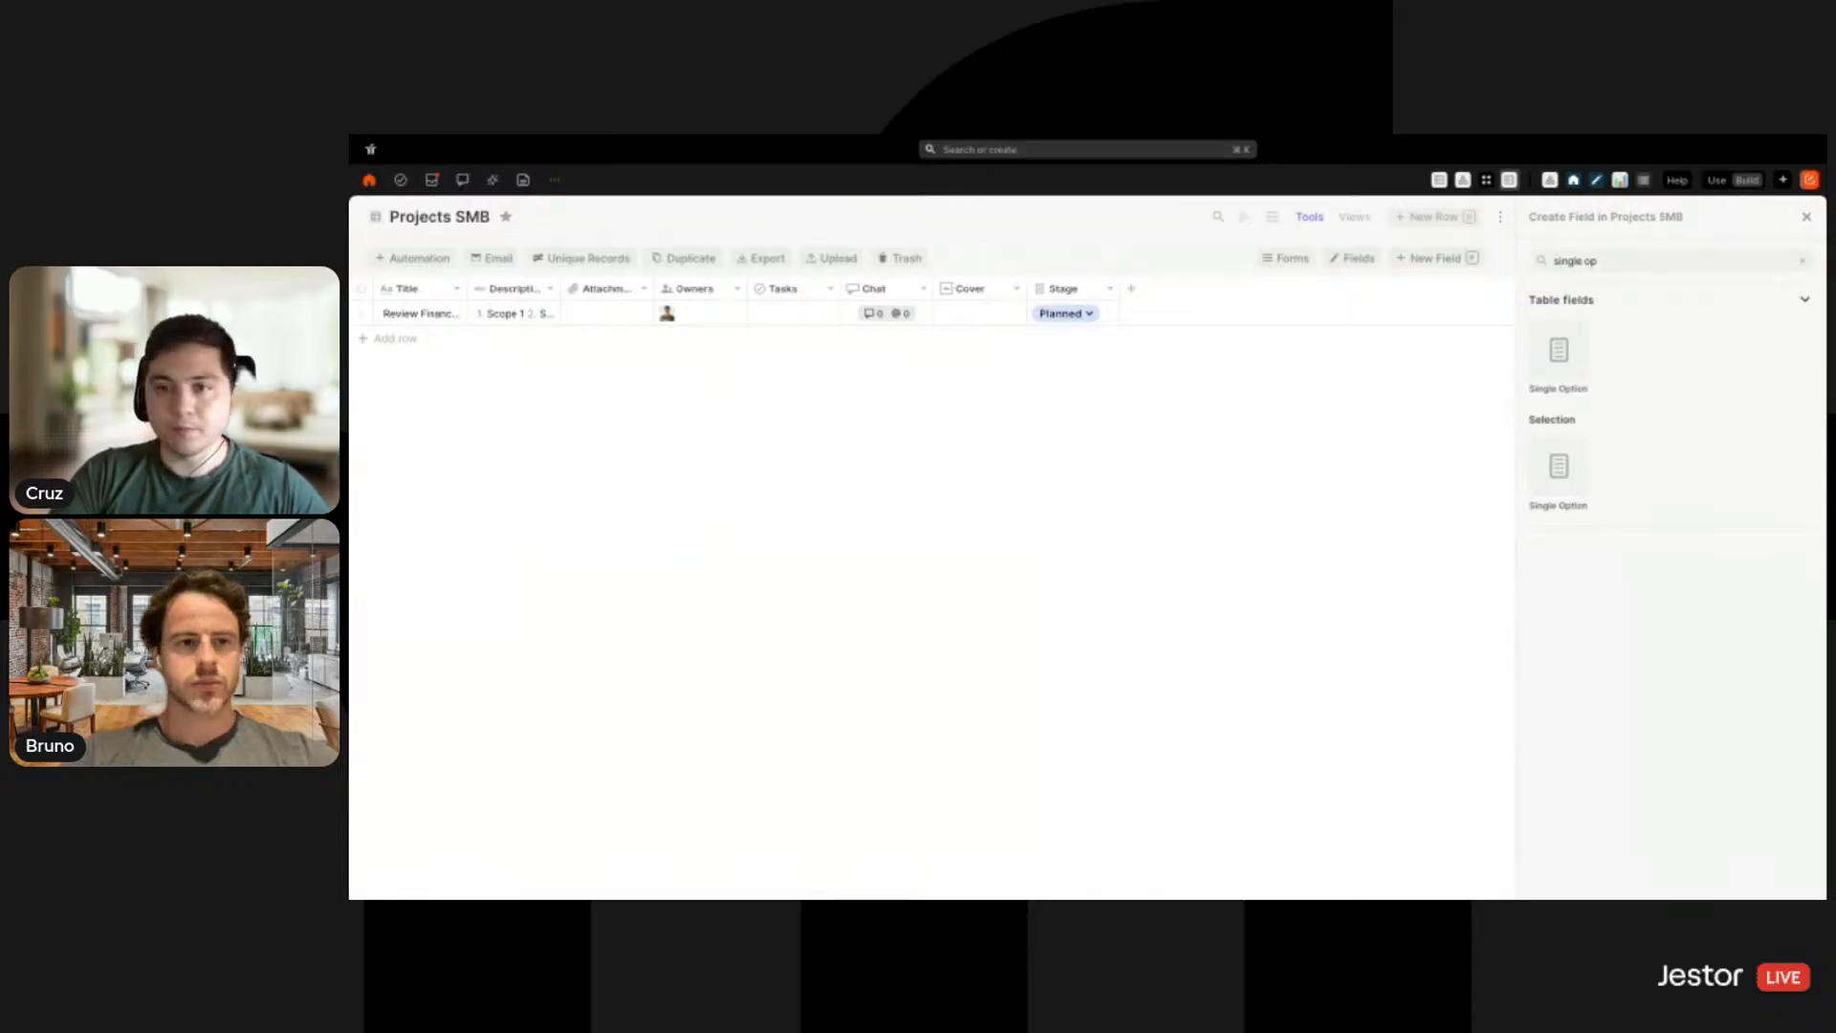
Open the Review Finance Records project, upload a nebula picture as its cover and save the record
left_click(454, 313)
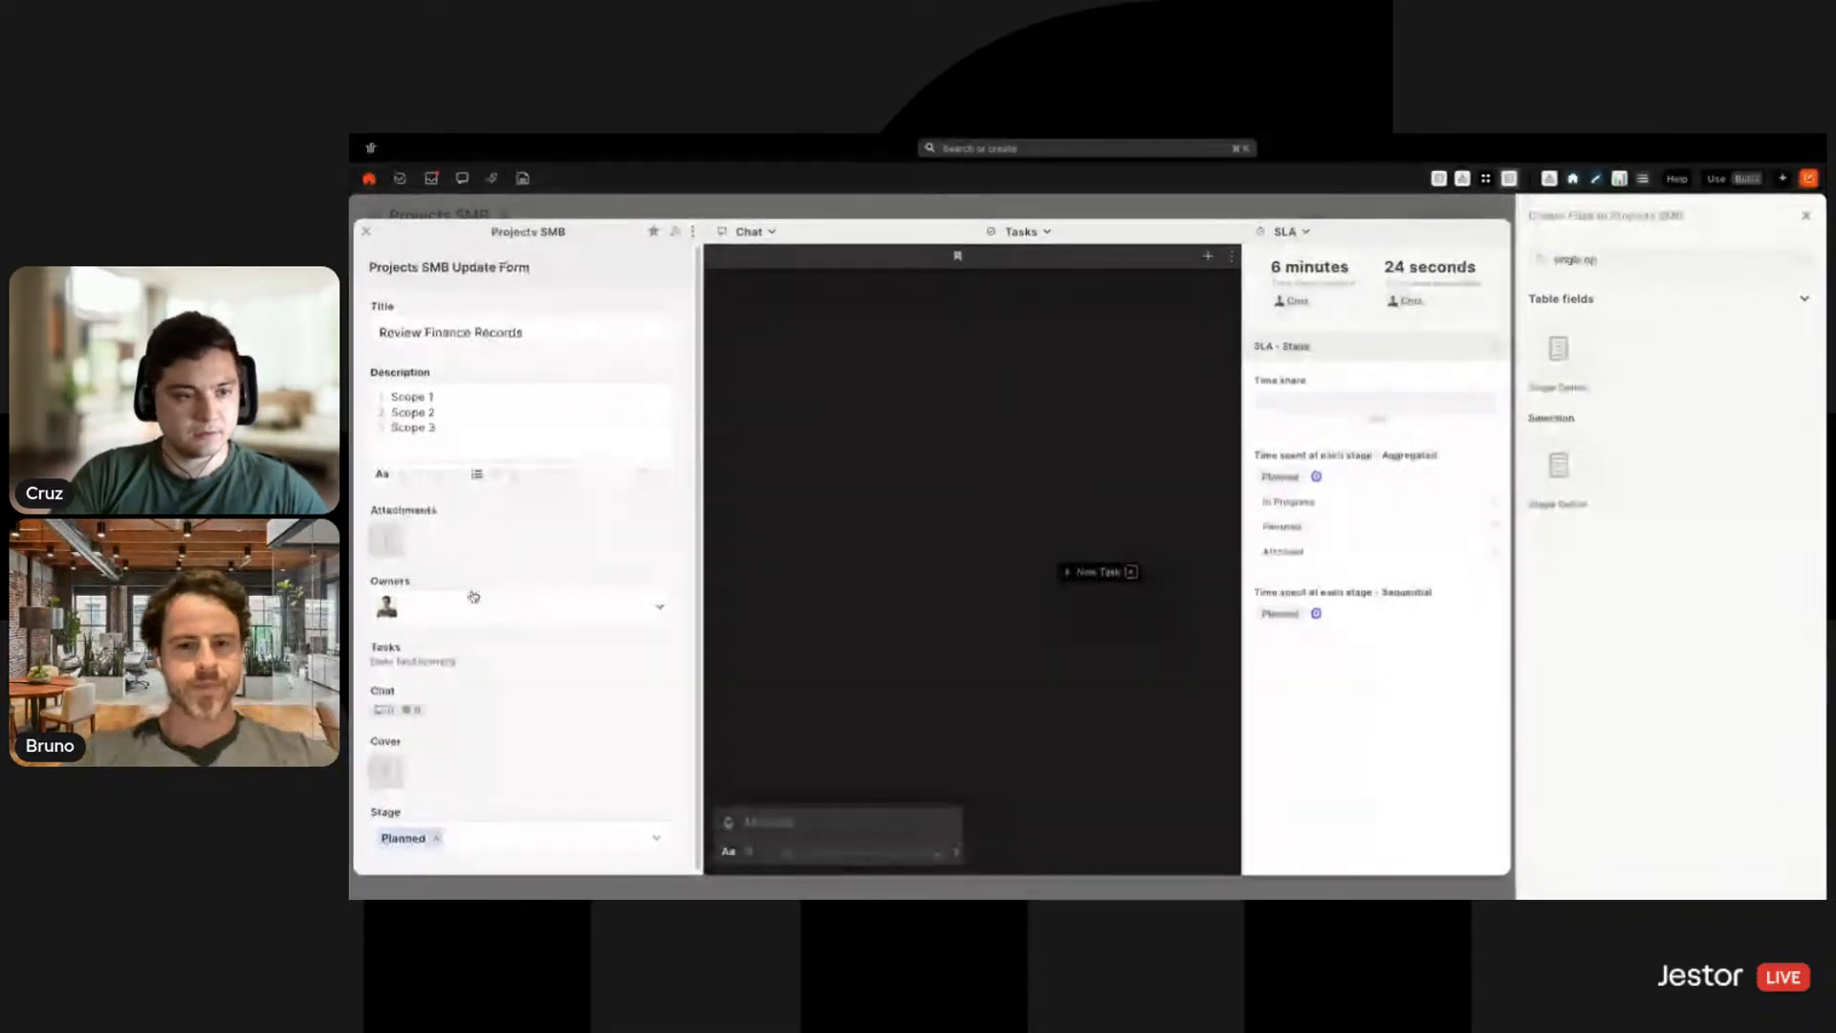
left_click(387, 770)
scroll(612, 804, "down", 2)
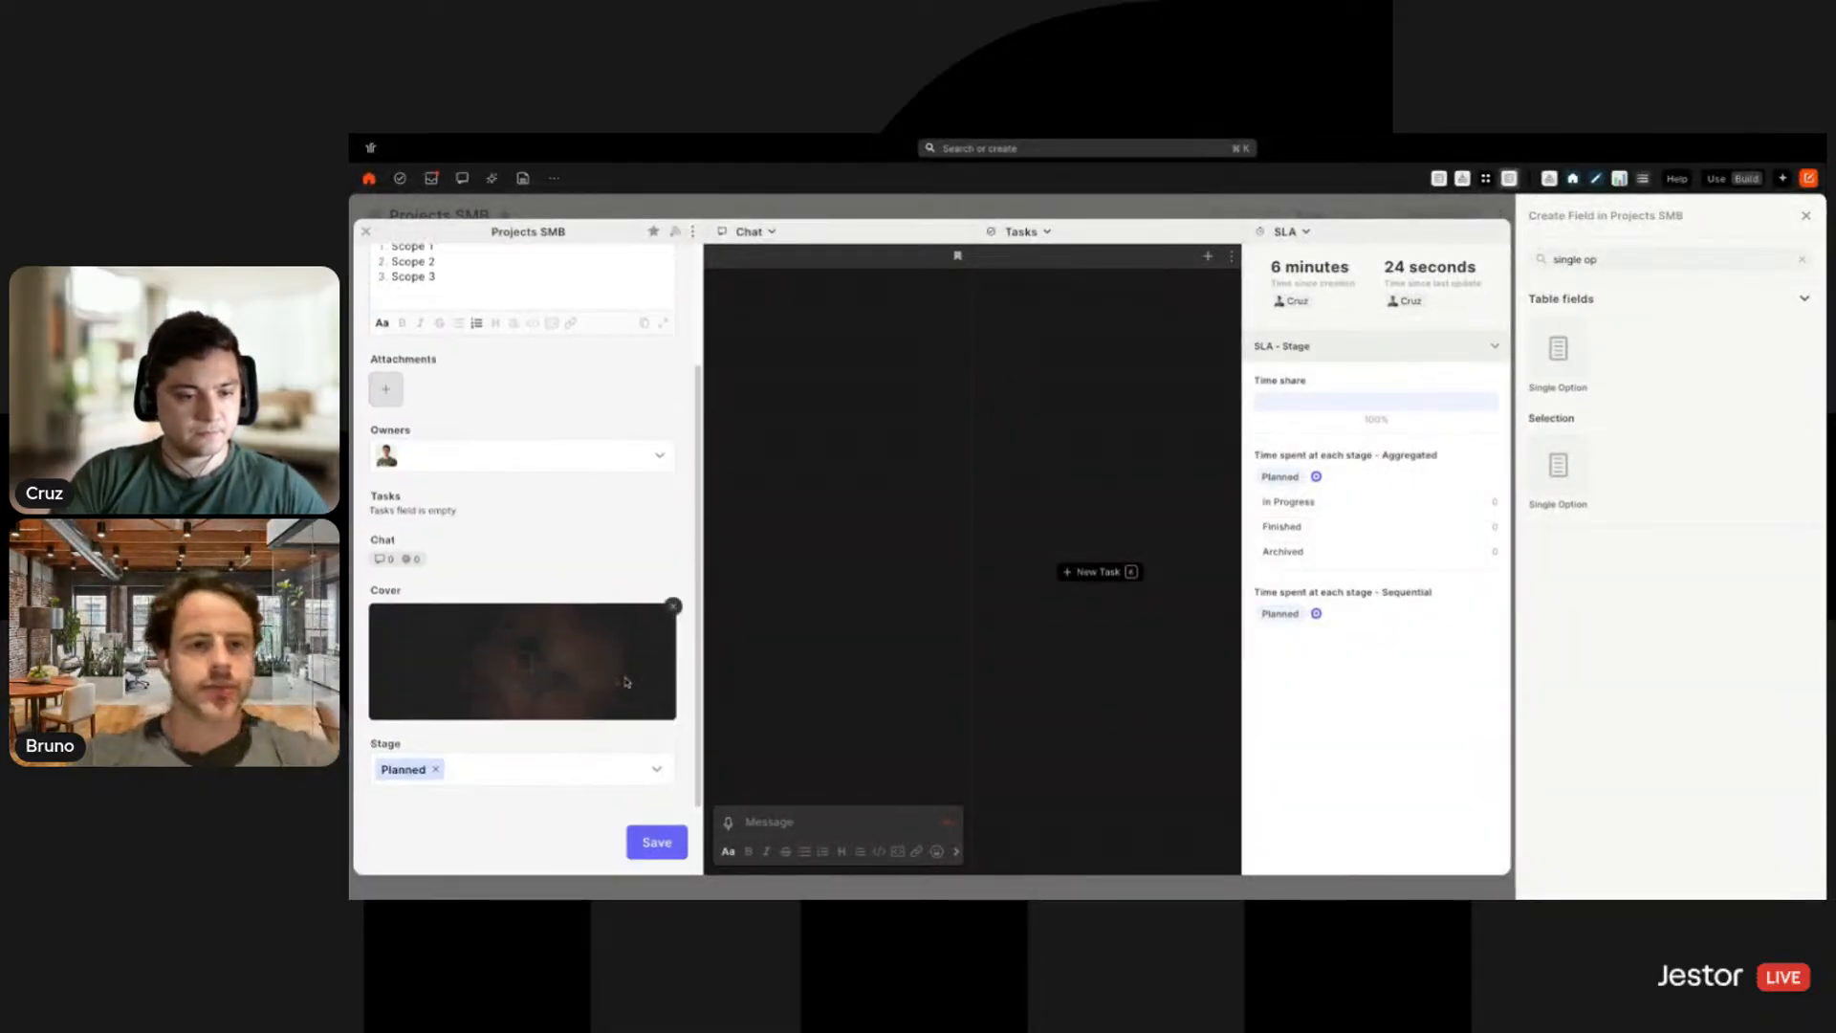
left_click(641, 831)
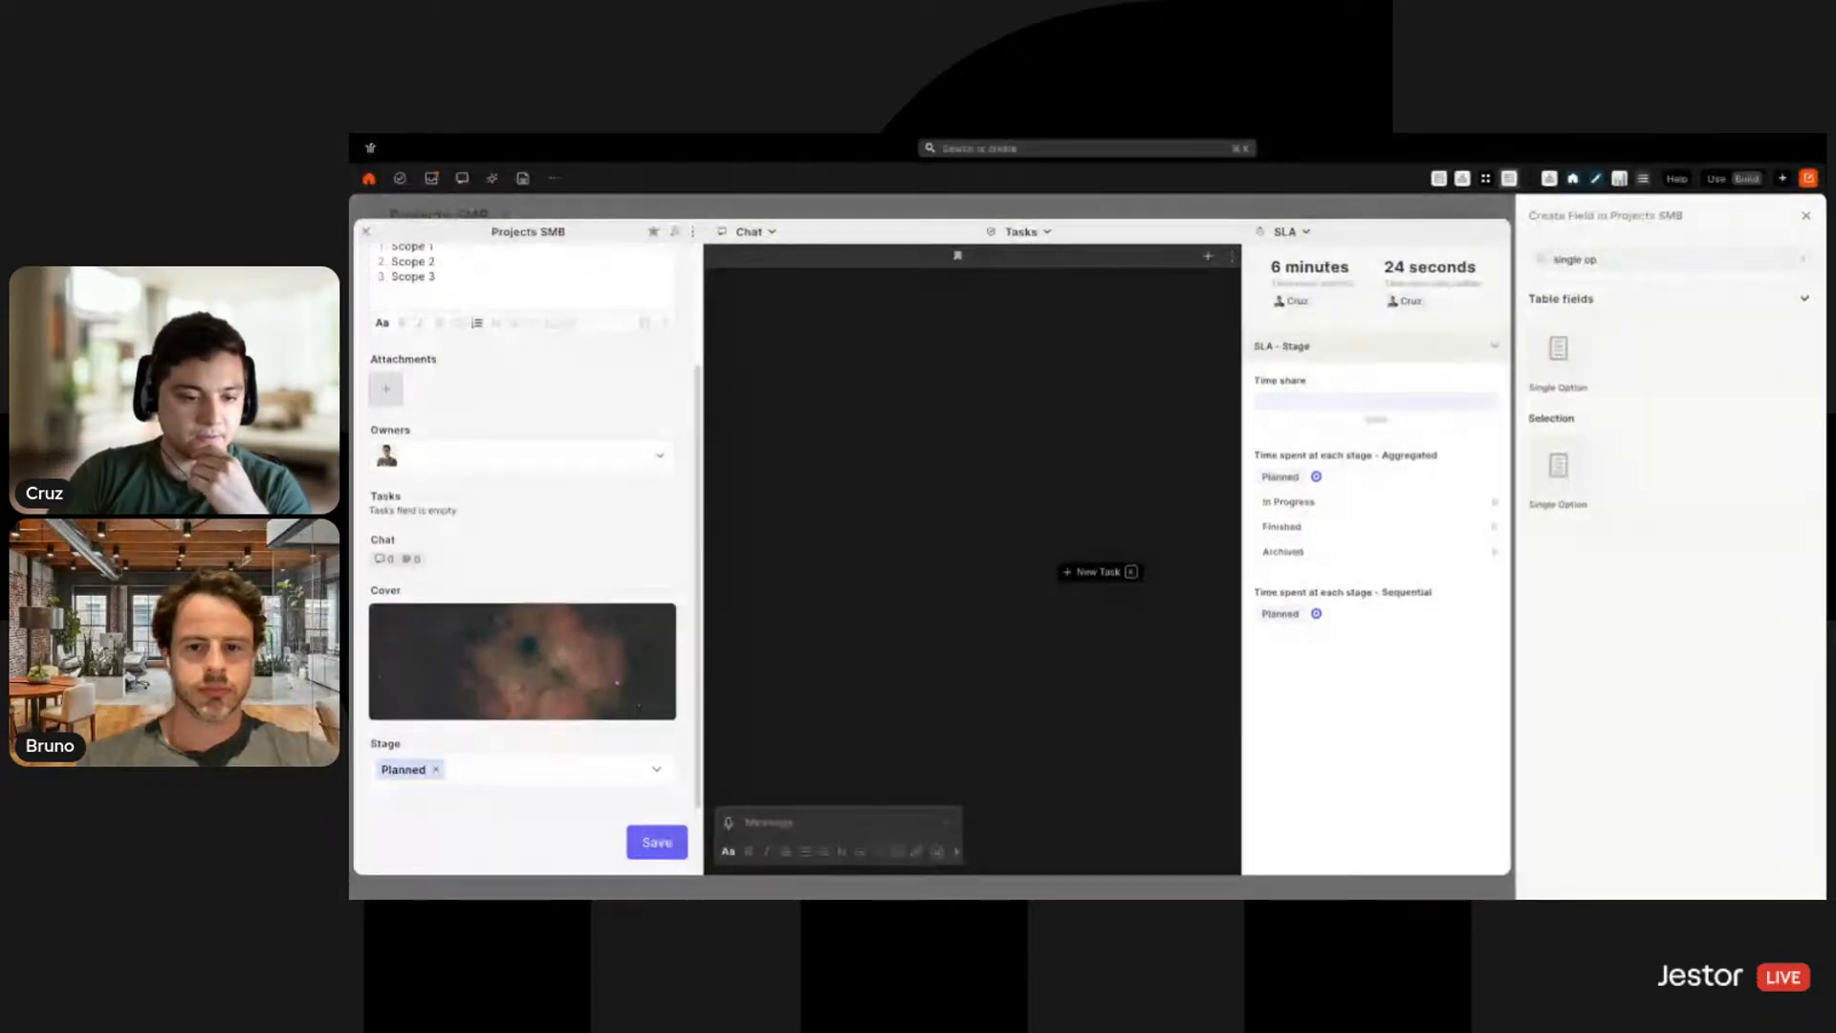
left_click(659, 842)
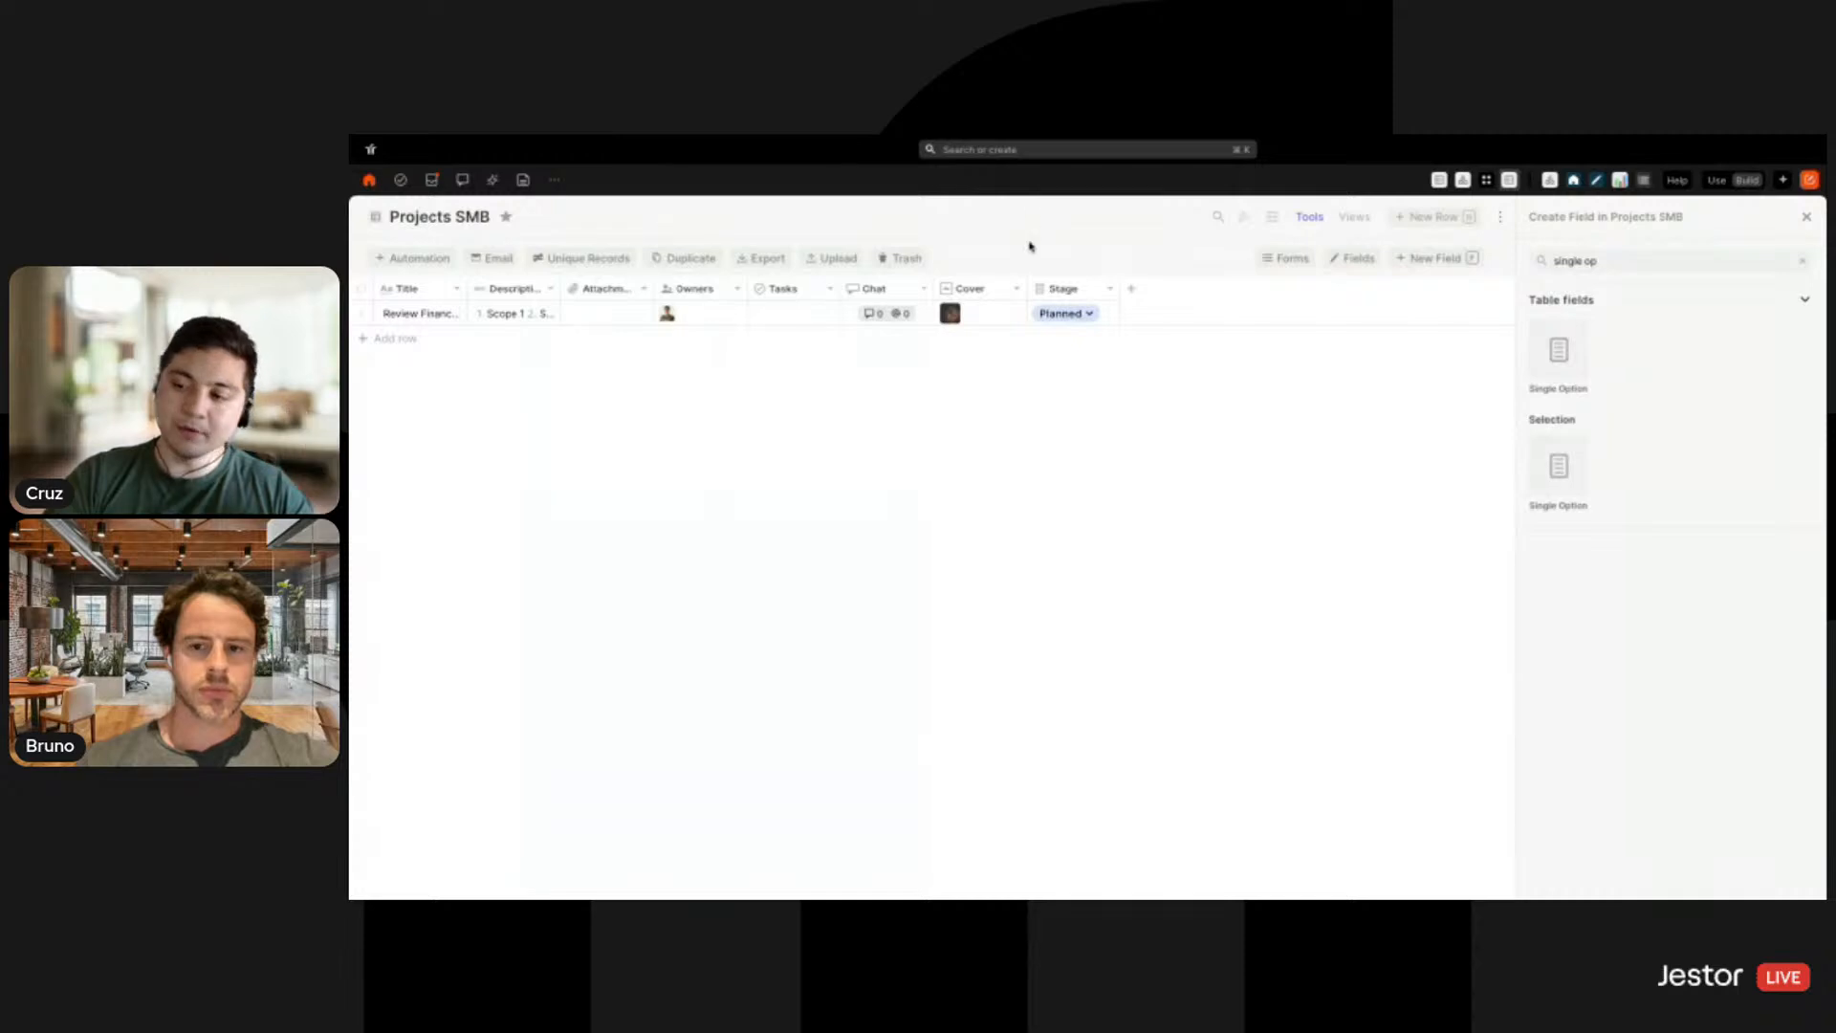
Create a new table and name it Steps SMB
left_click(1807, 180)
left_click(909, 444)
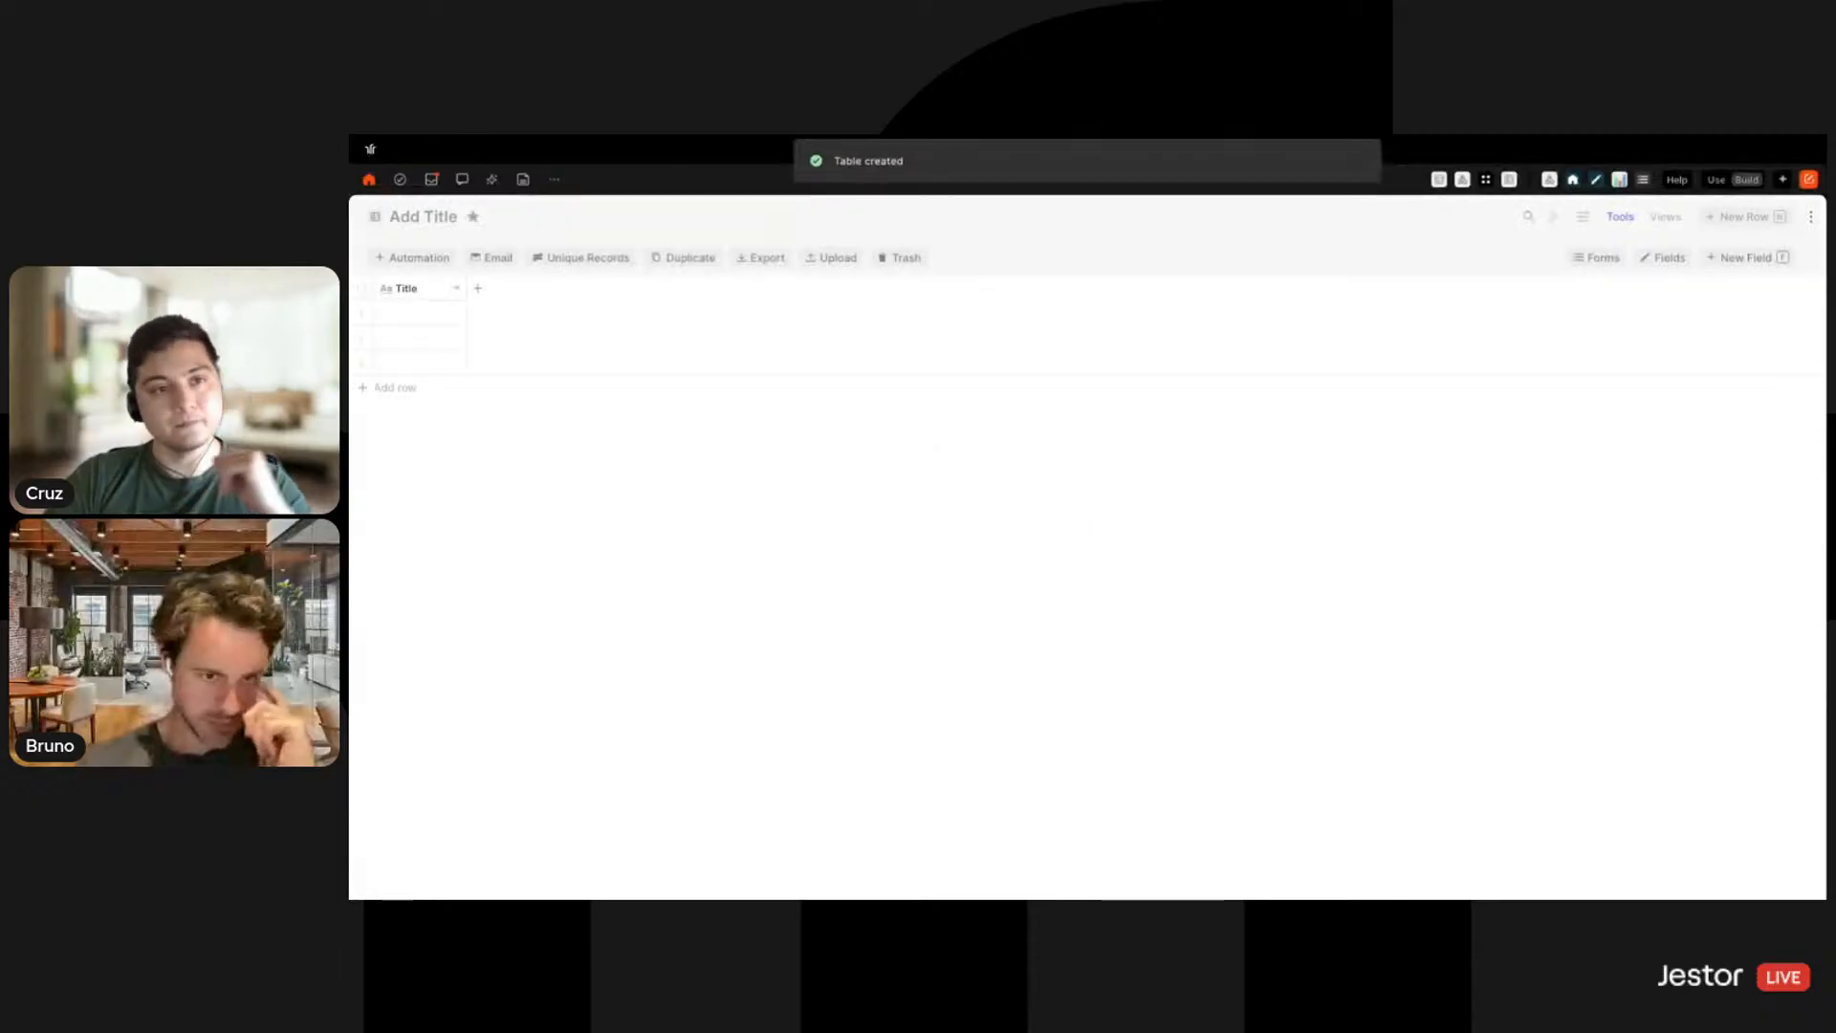
left_click(414, 218)
type("Steps SMB")
left_click(629, 225)
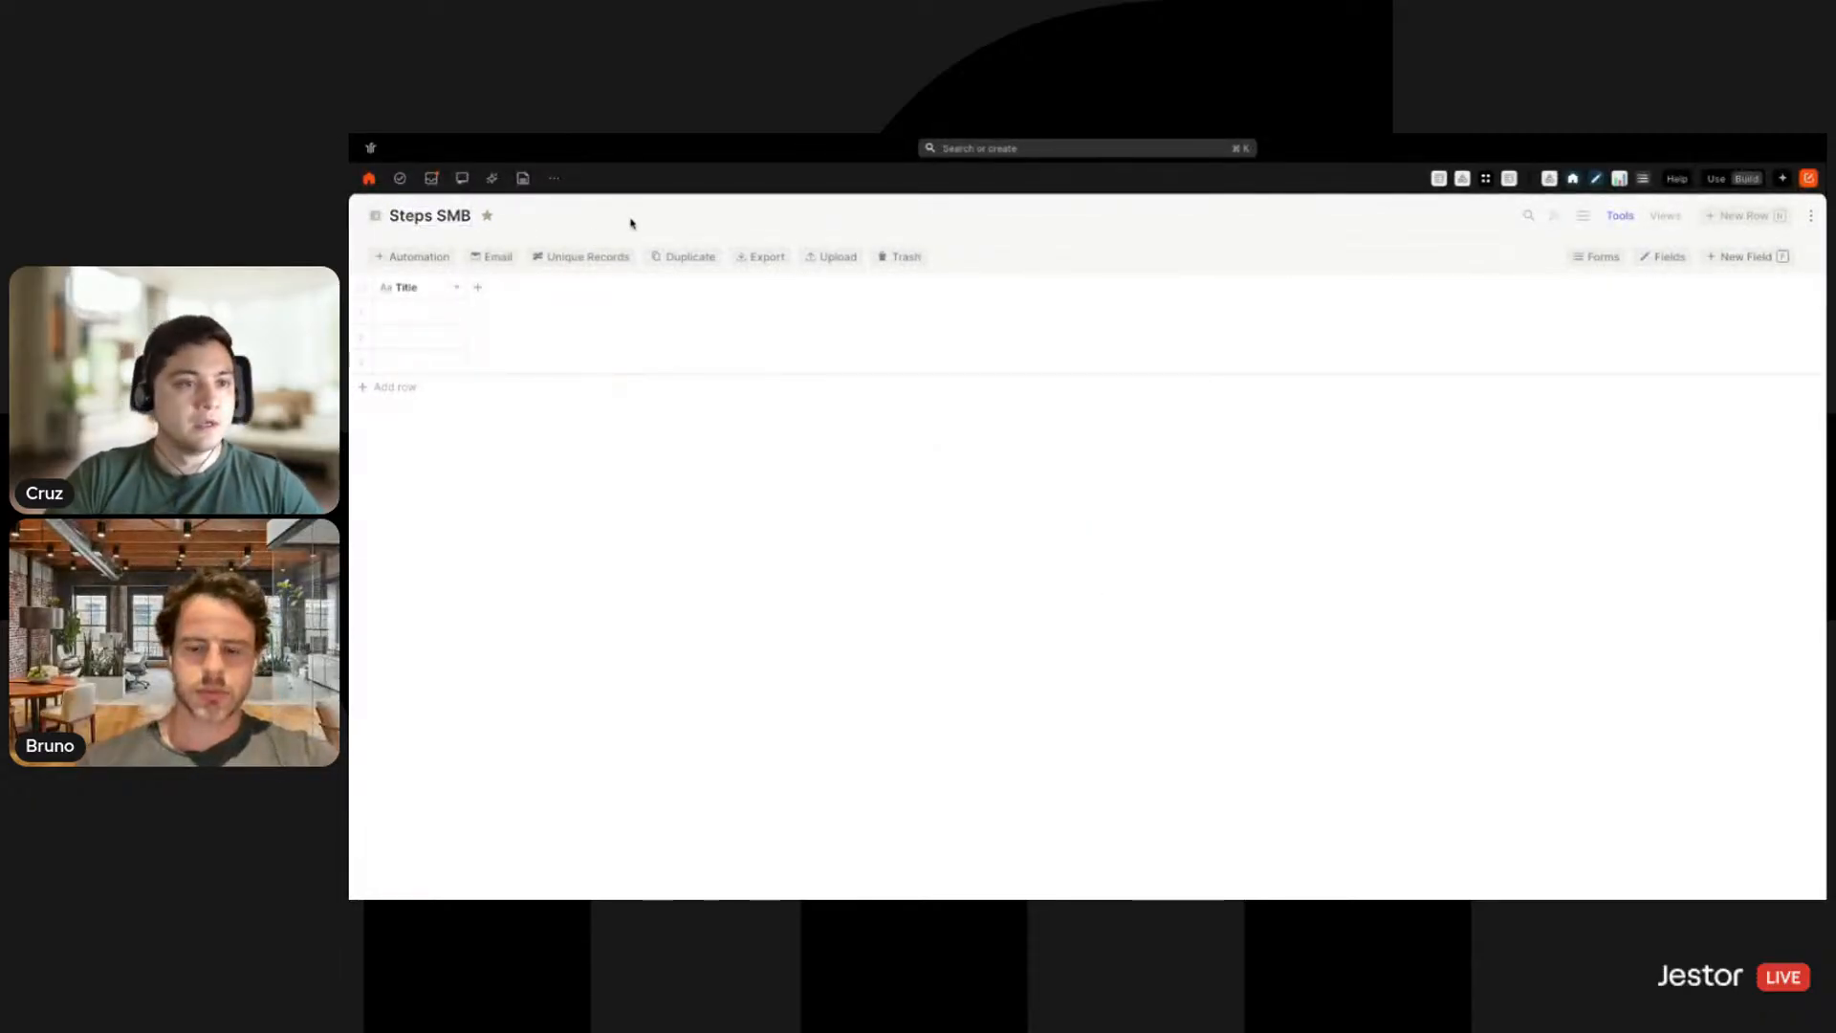
Add a Text field named Description in Rich text format to the Steps SMB table
left_click(481, 292)
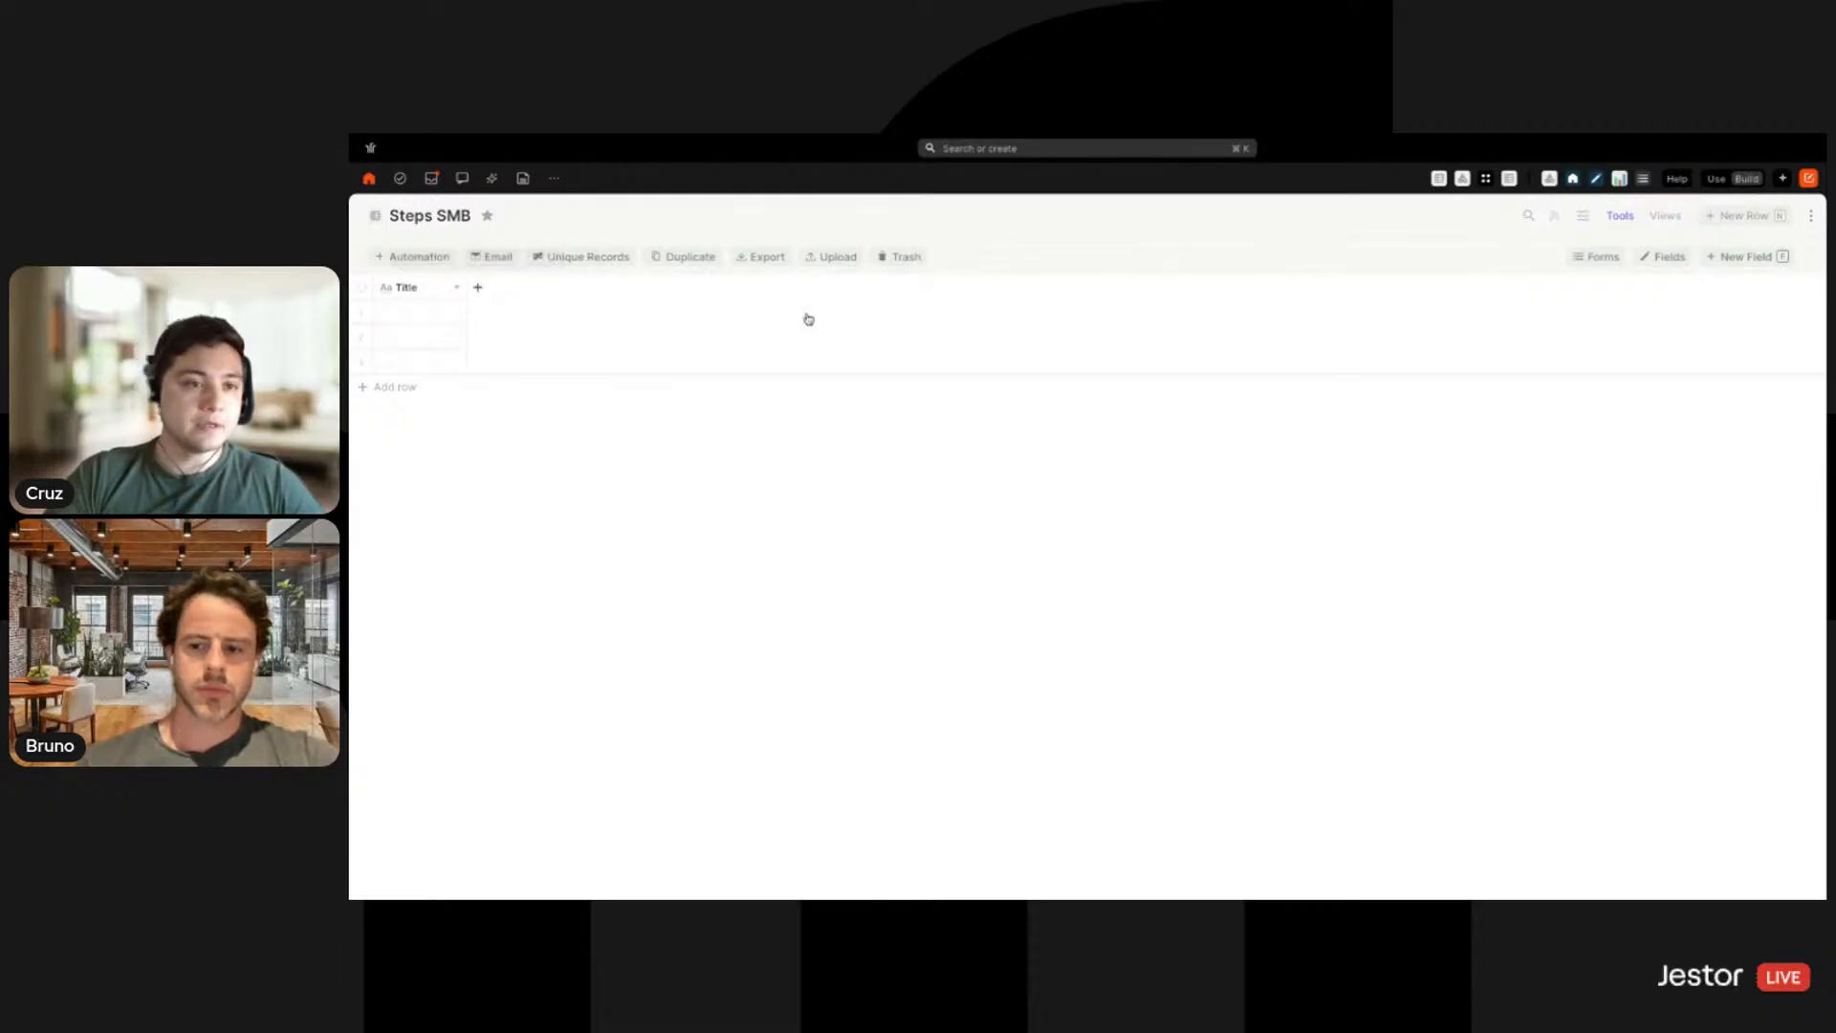
left_click(1557, 544)
left_click(1592, 445)
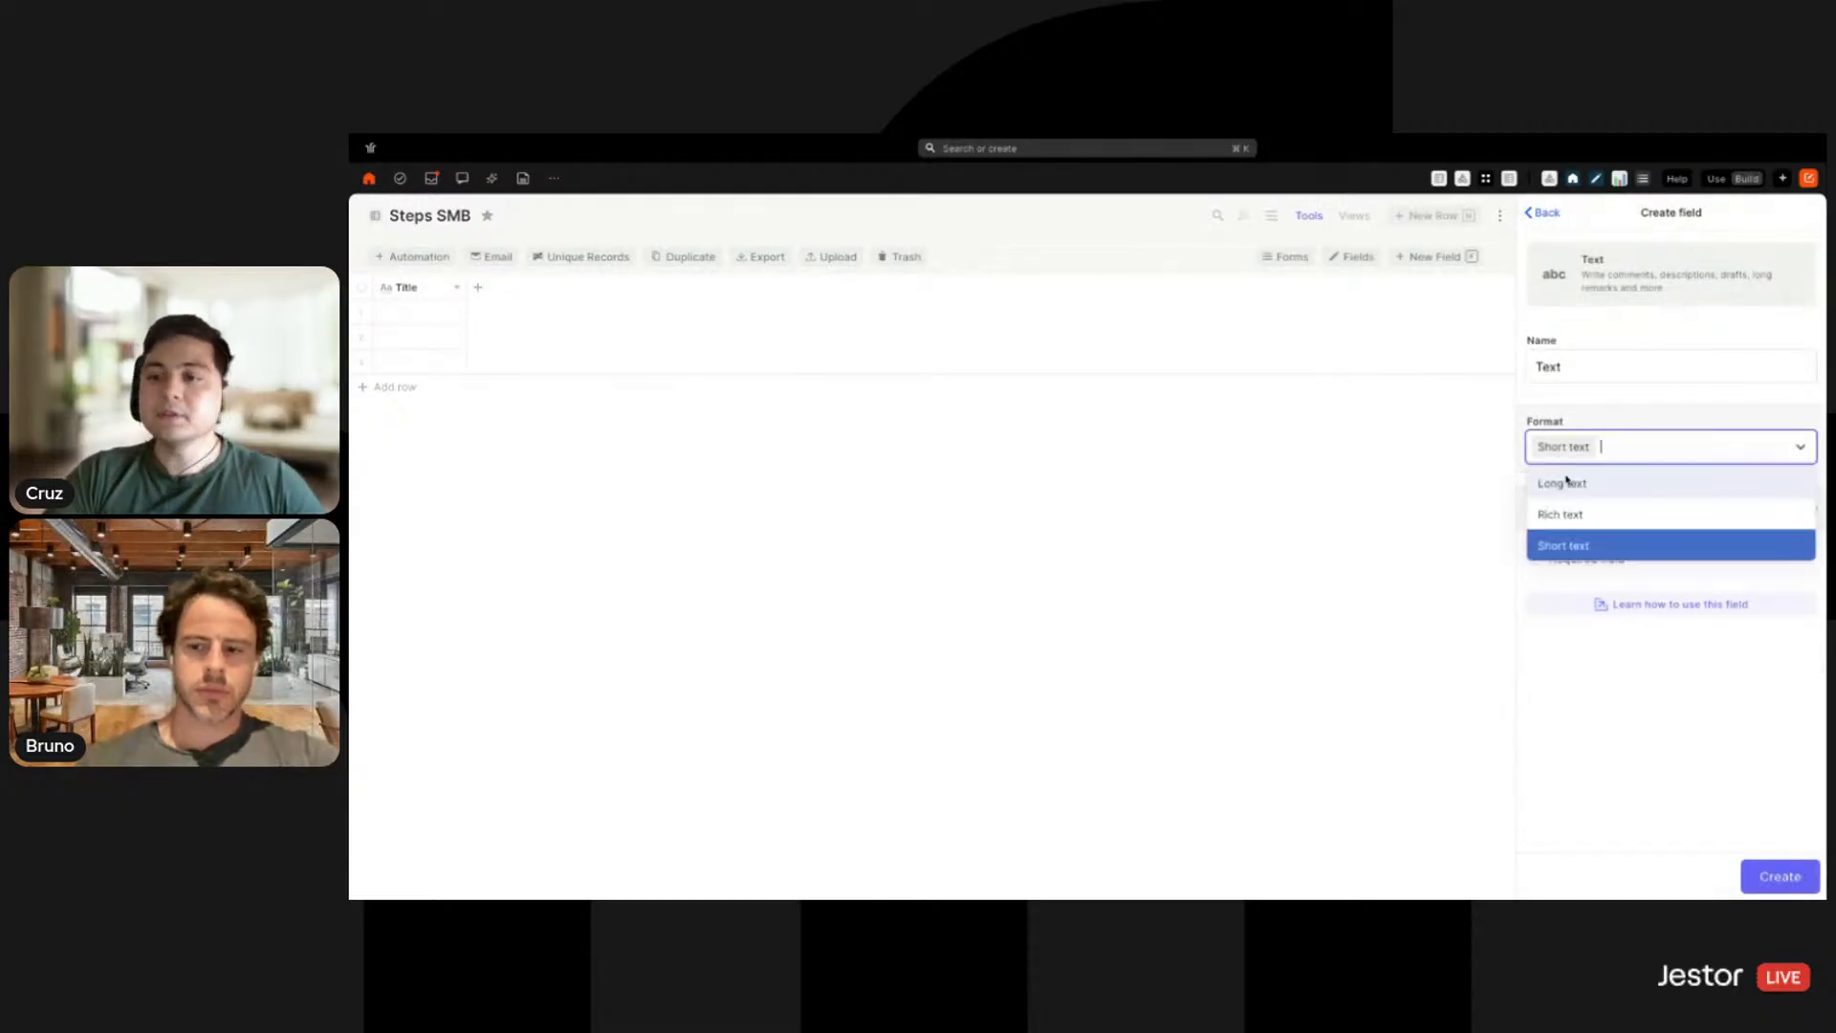
left_click(1568, 453)
left_click(1596, 358)
type("Description")
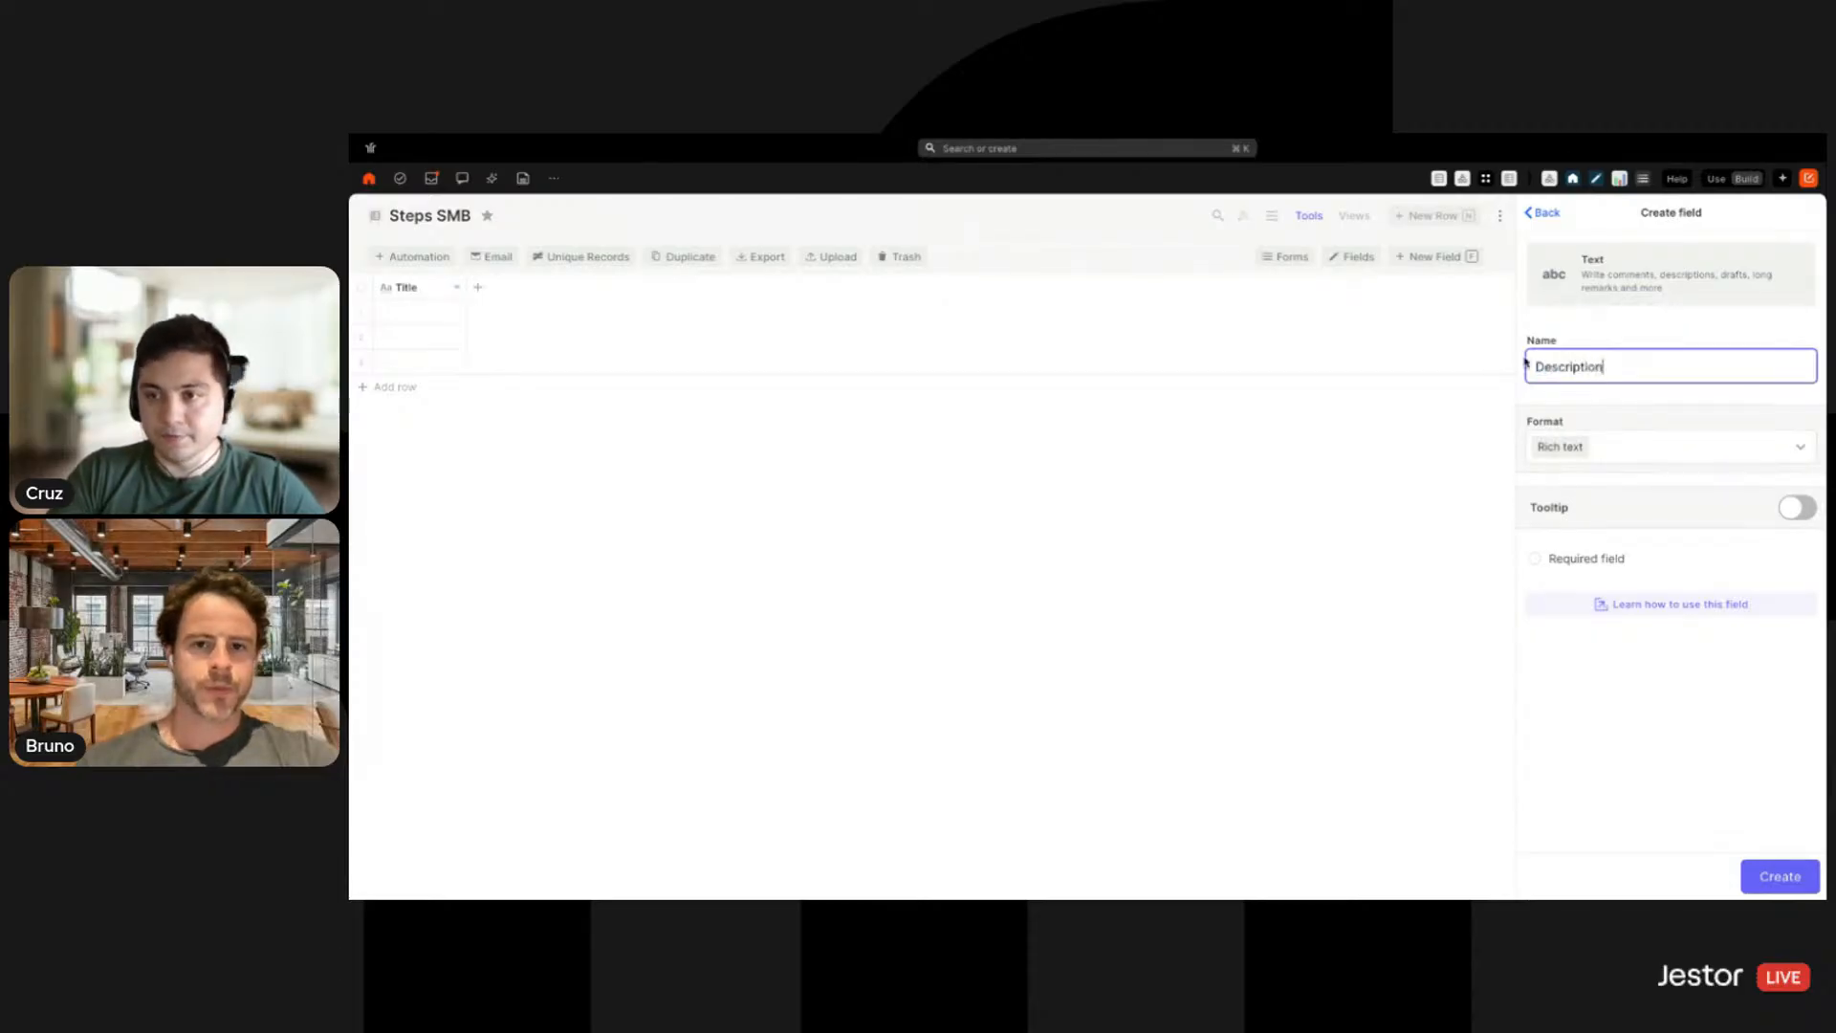
left_click(1783, 878)
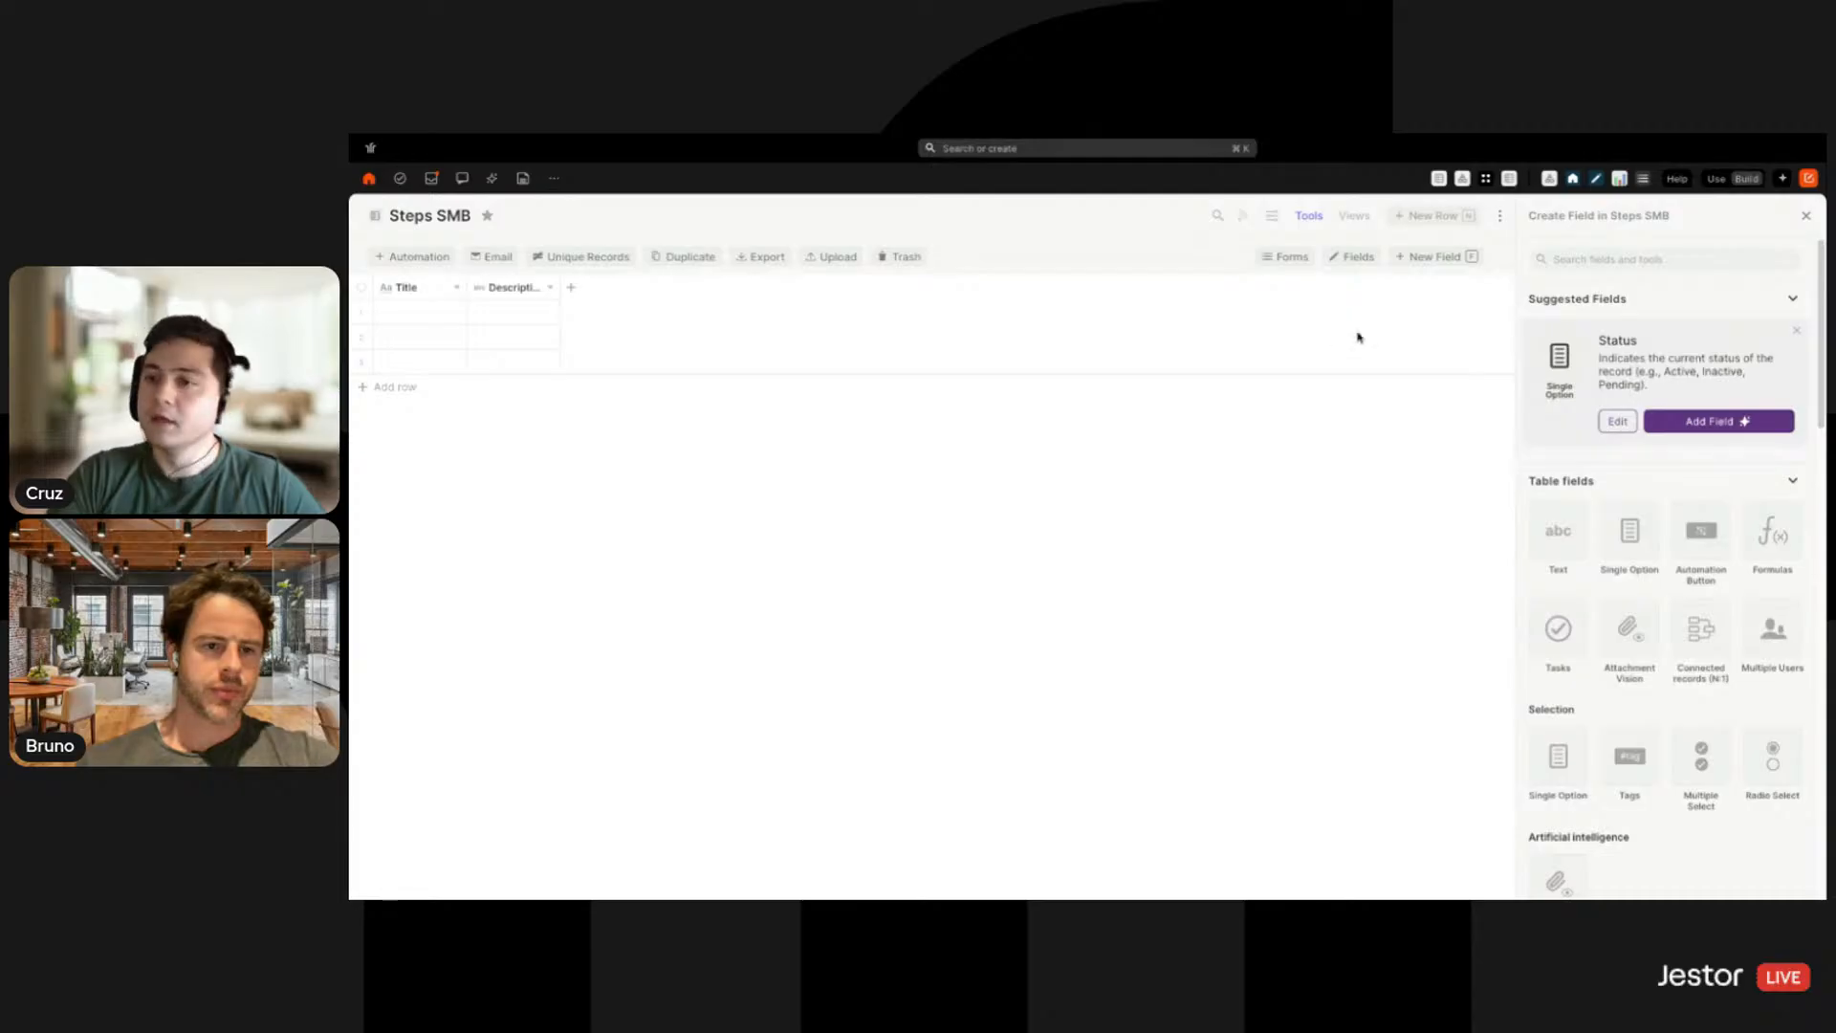
Add an Attachment field named Attachments to the Steps SMB table
left_click(1705, 262)
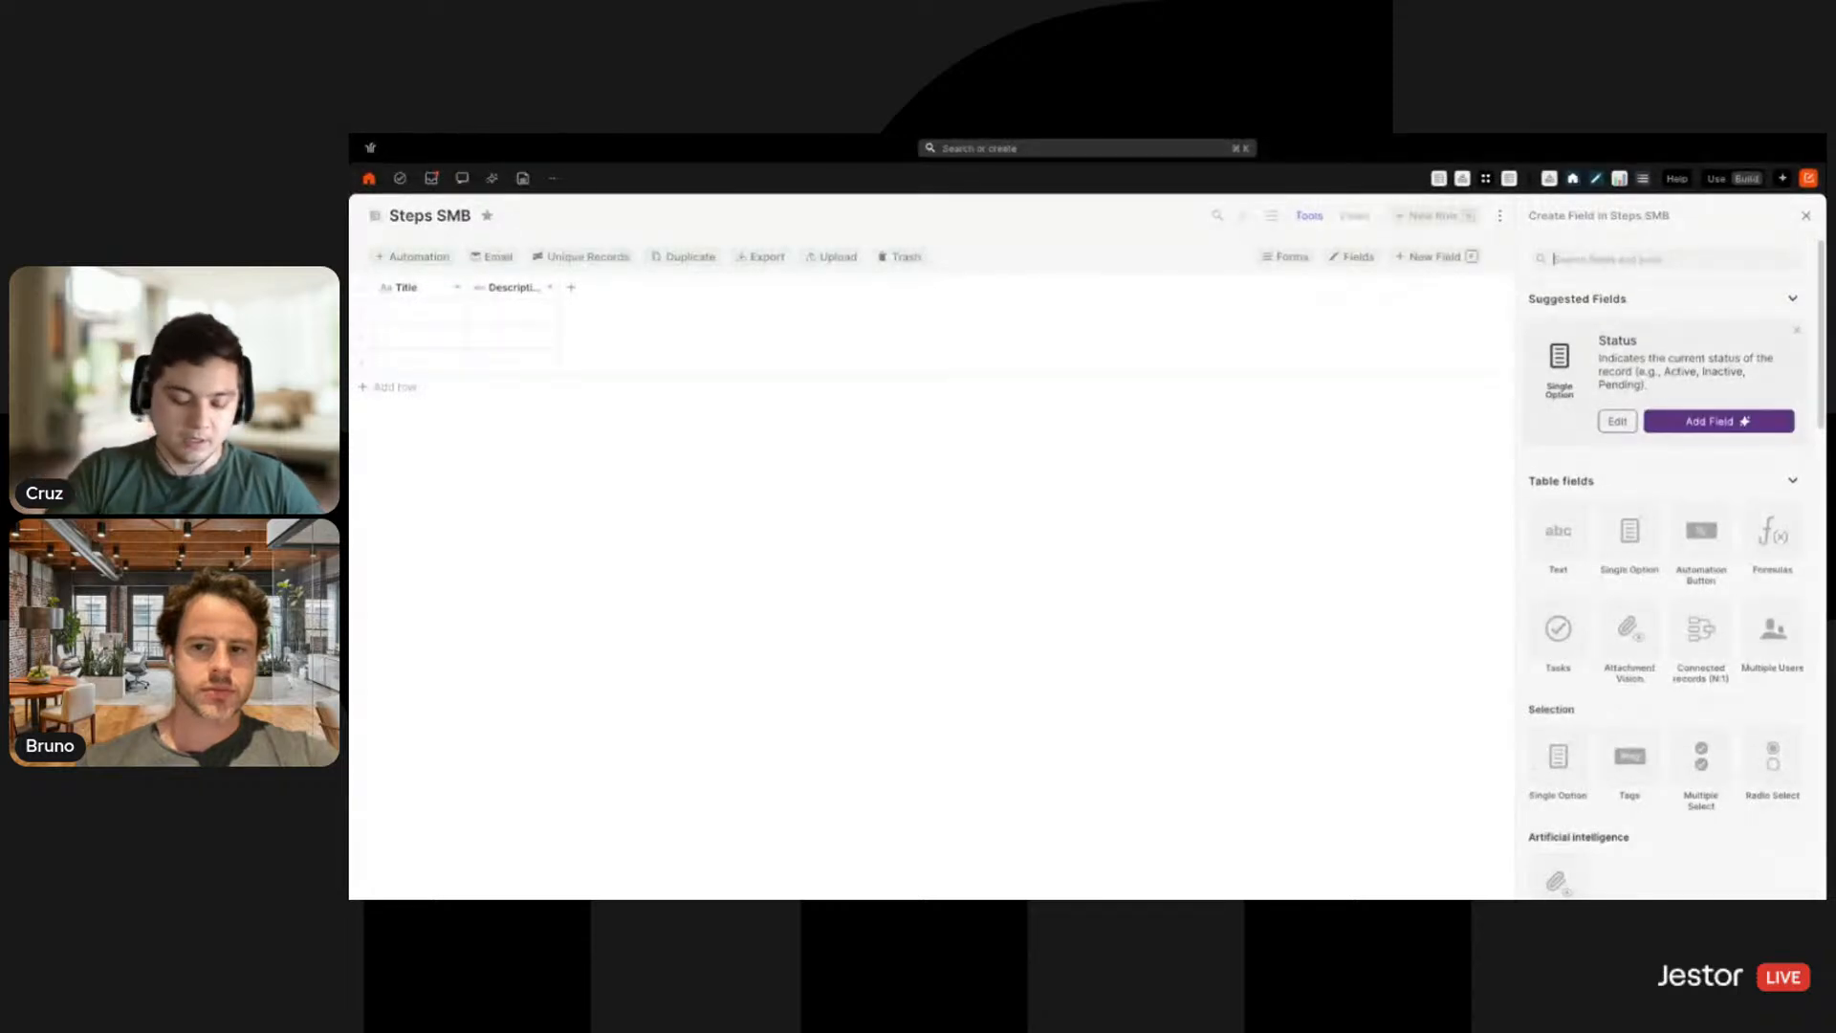
type("ad")
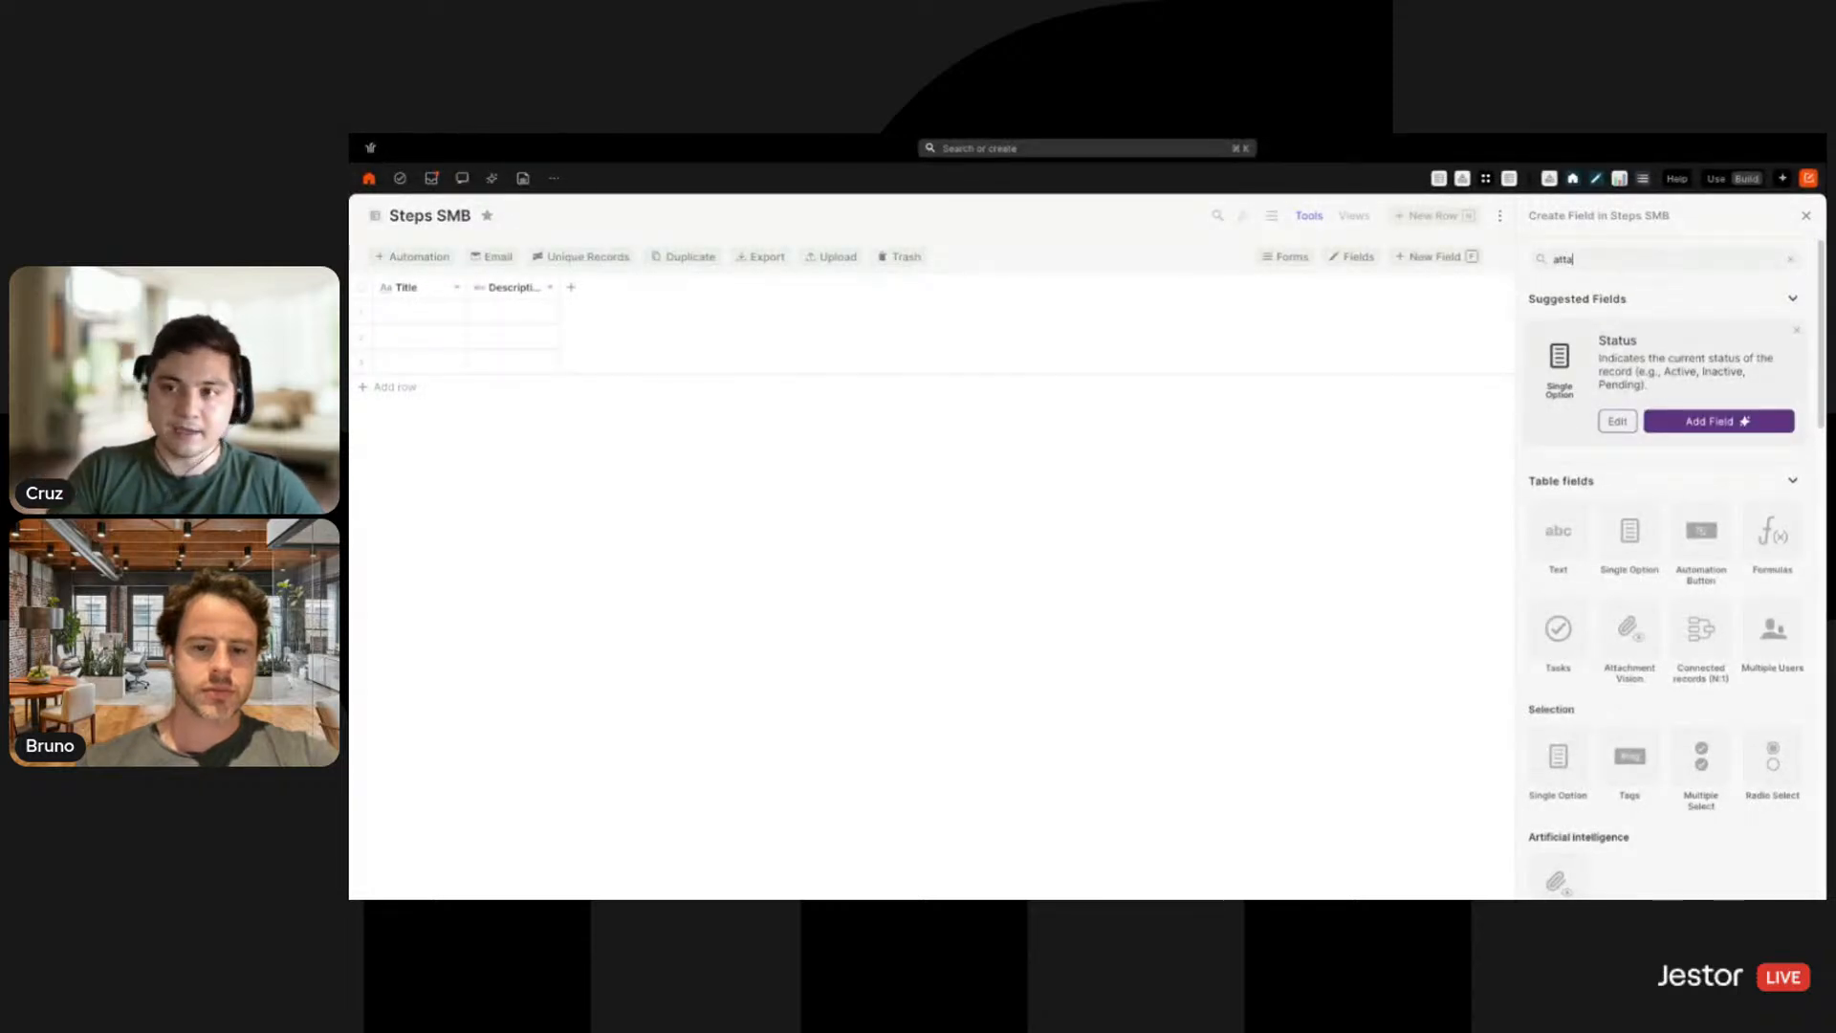
left_click(1559, 603)
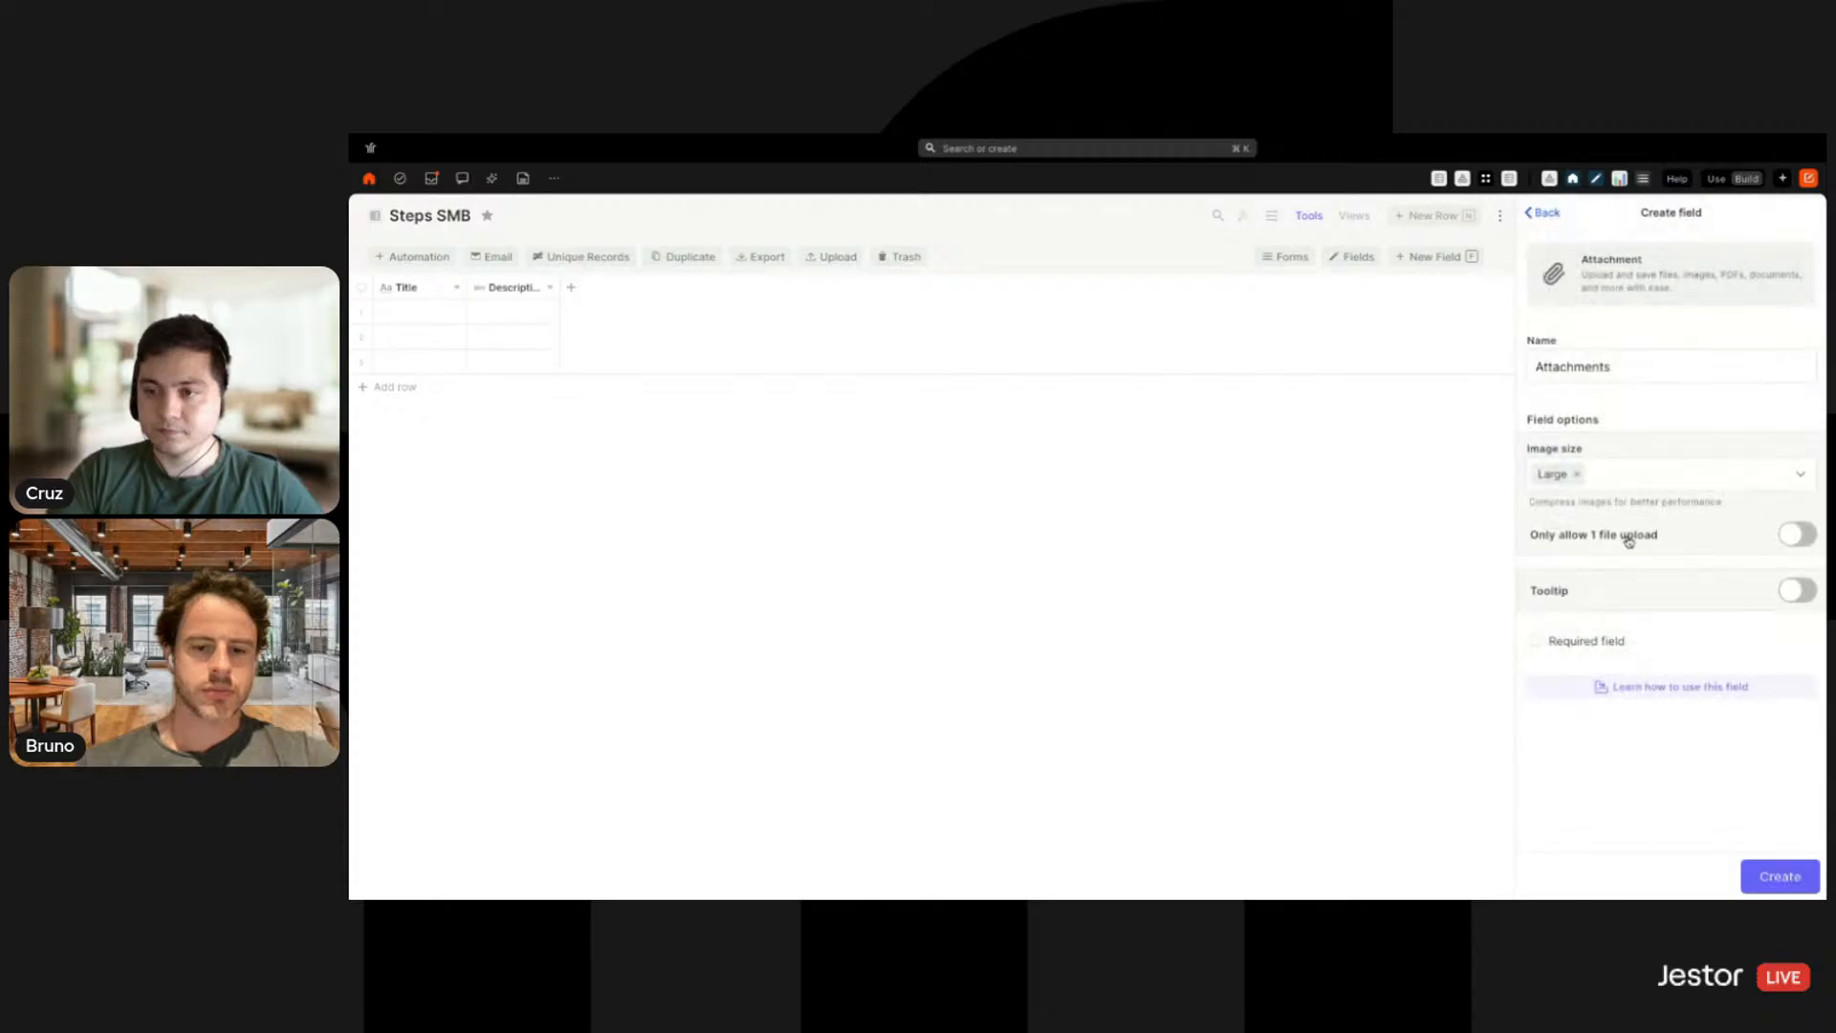
left_click(1747, 863)
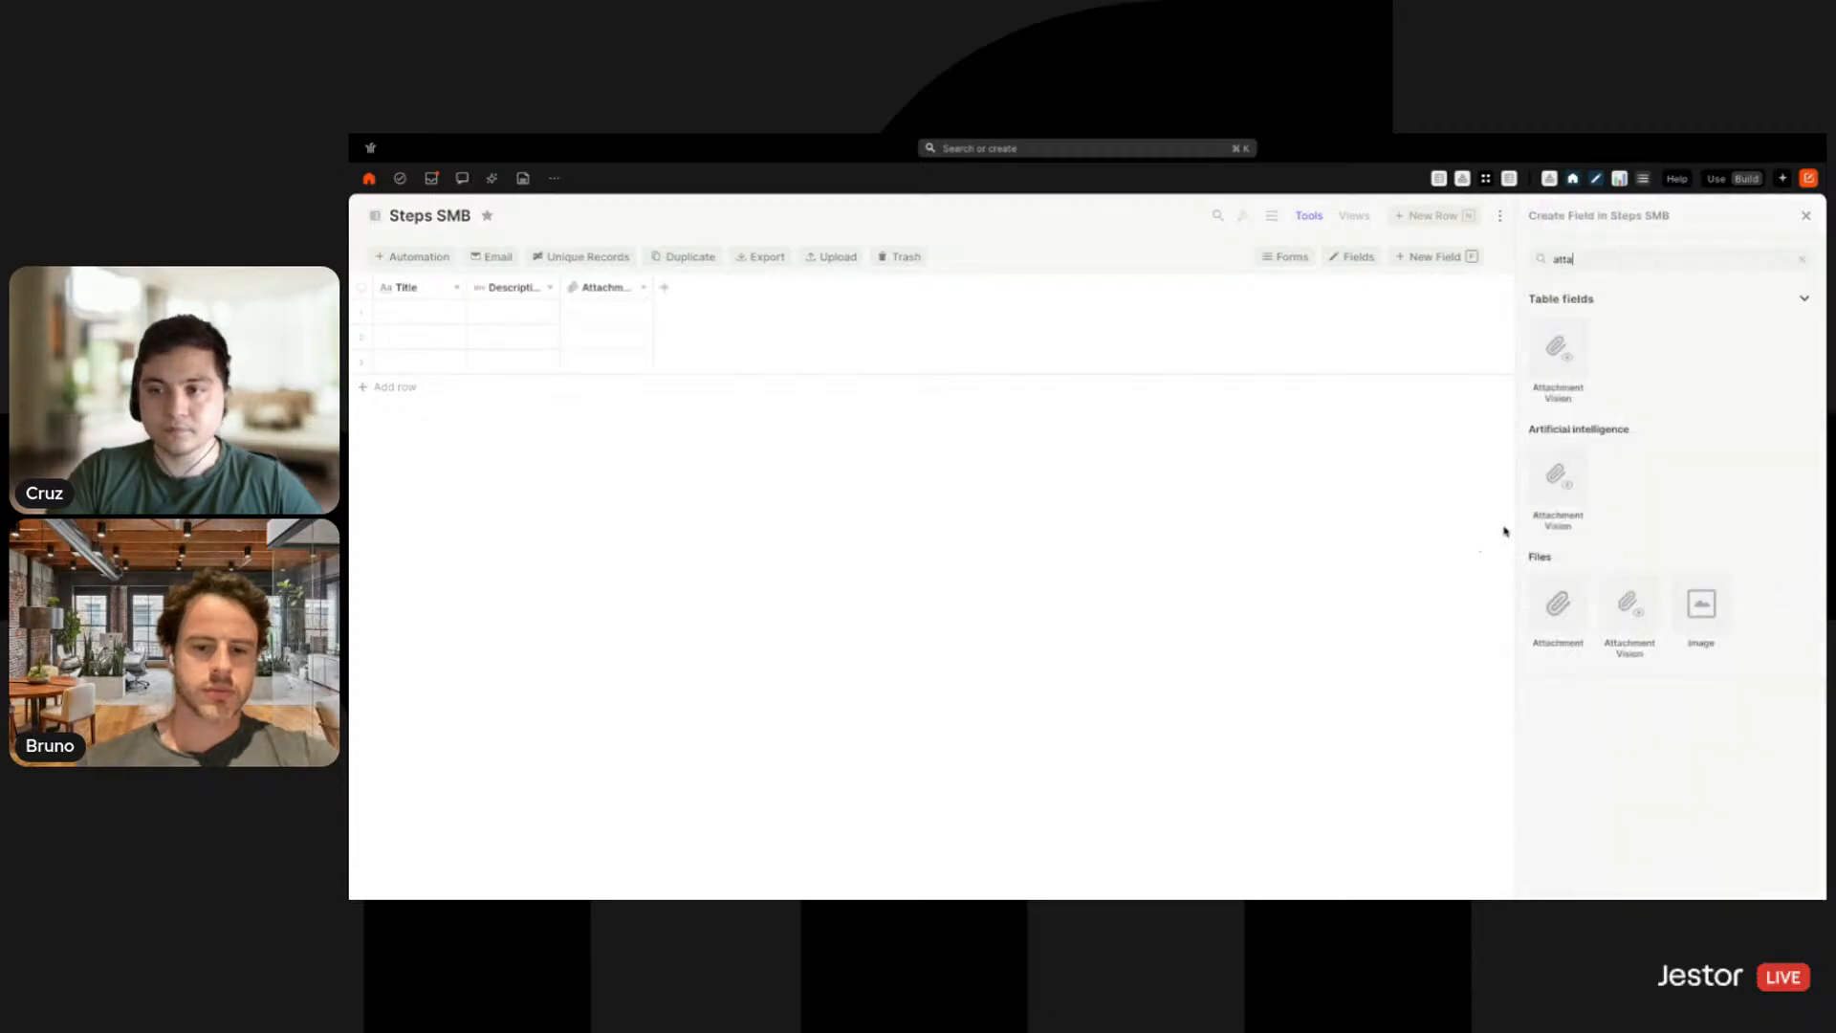
Add a Multiple Users field named Owners to the Steps SMB table
left_click(1637, 262)
type("owner")
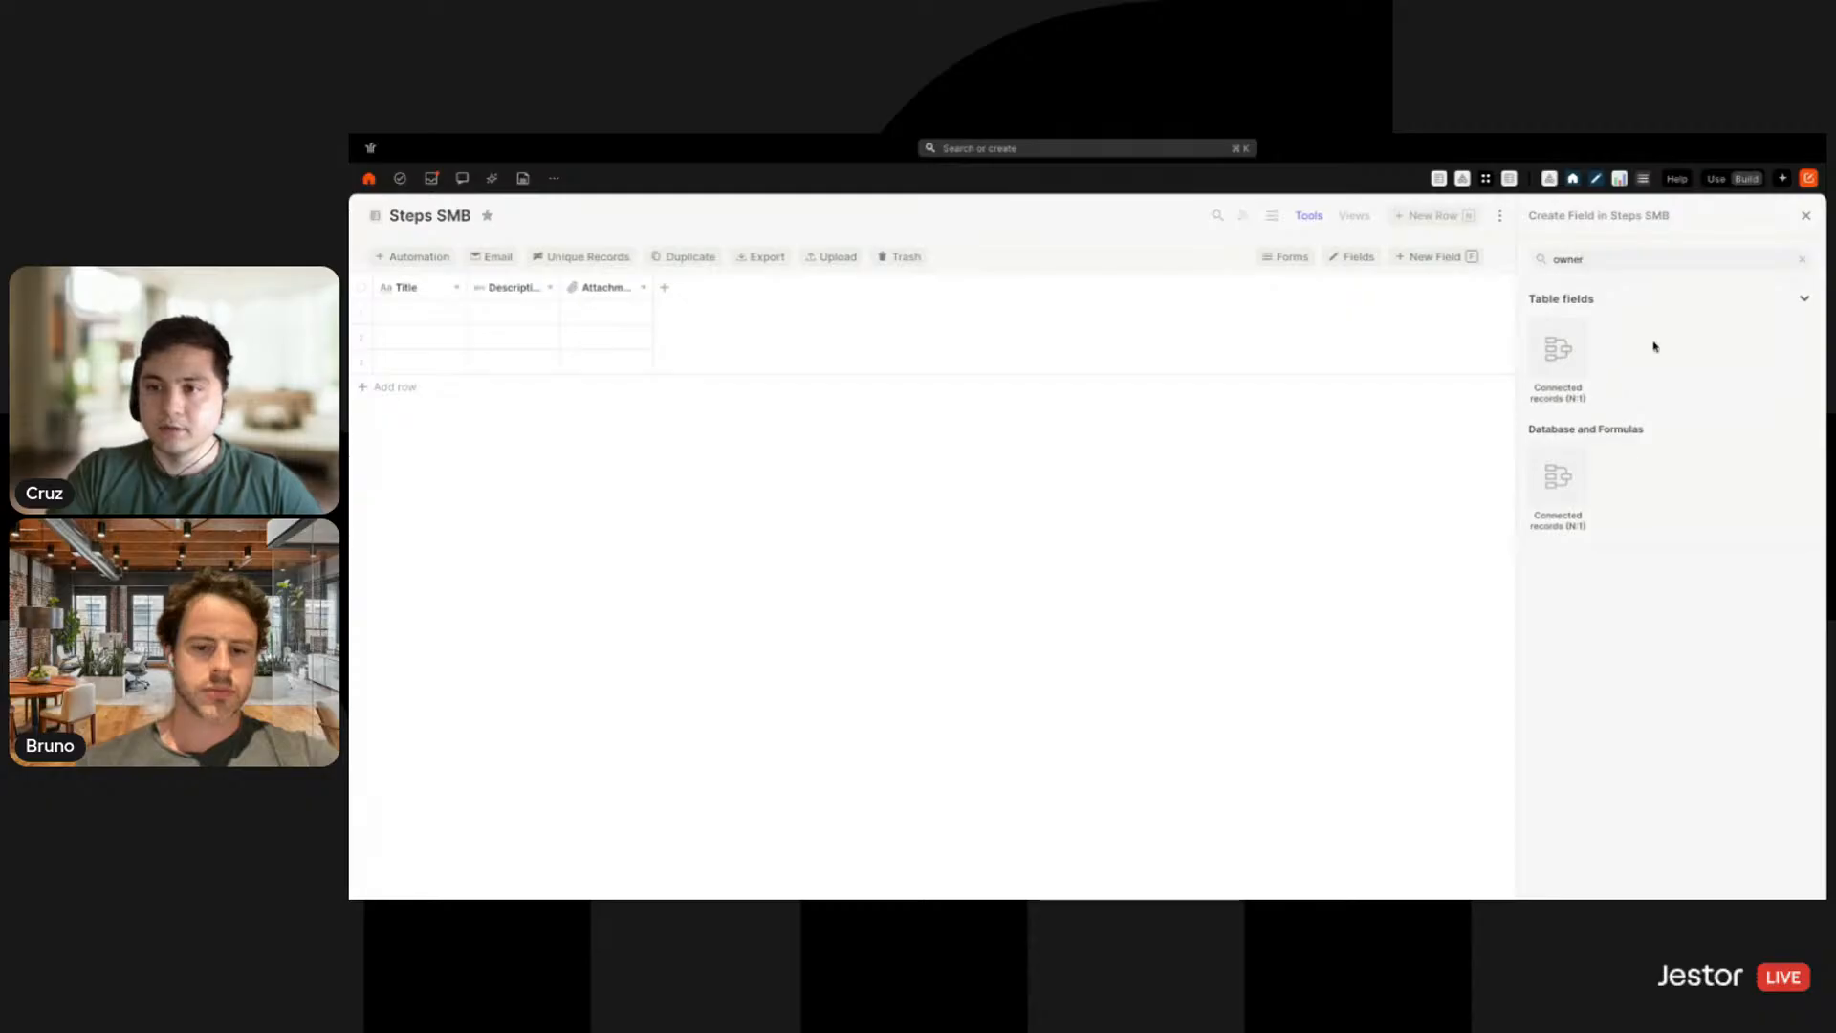
left_click(1653, 256)
type("use")
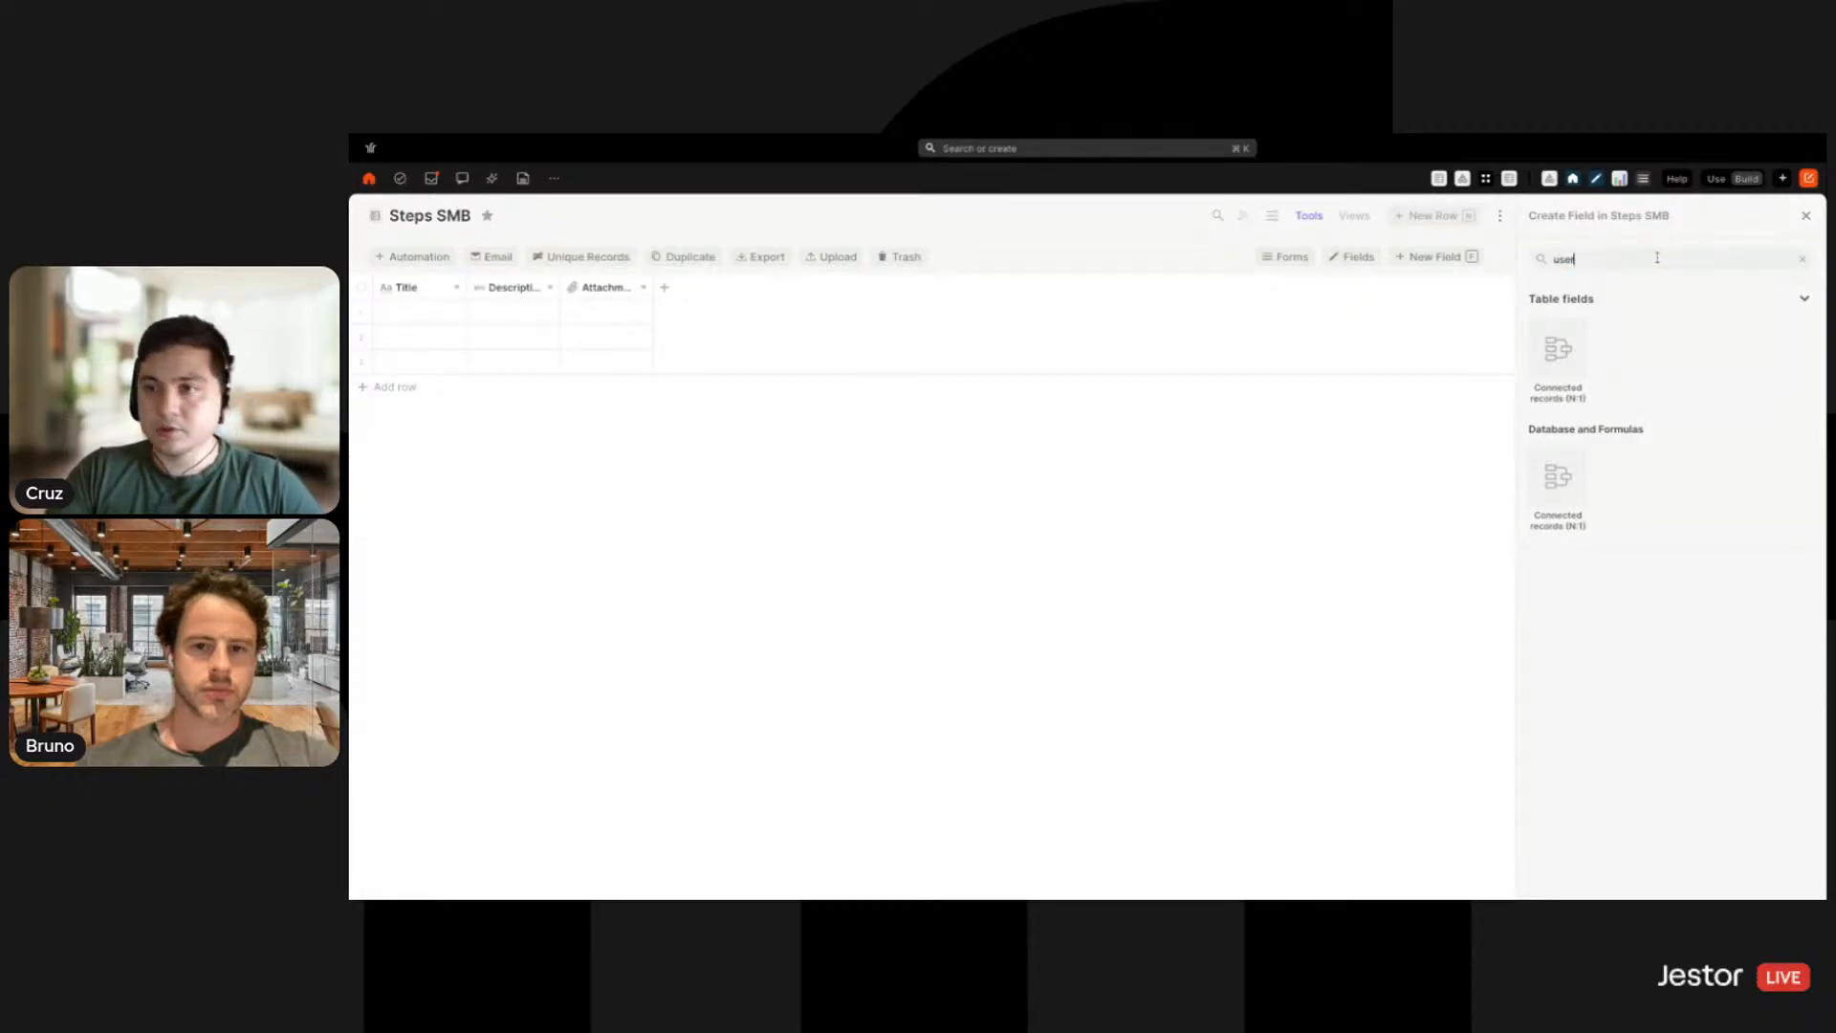
type("r")
left_click(1579, 382)
triple_click(1617, 365)
type("Owners")
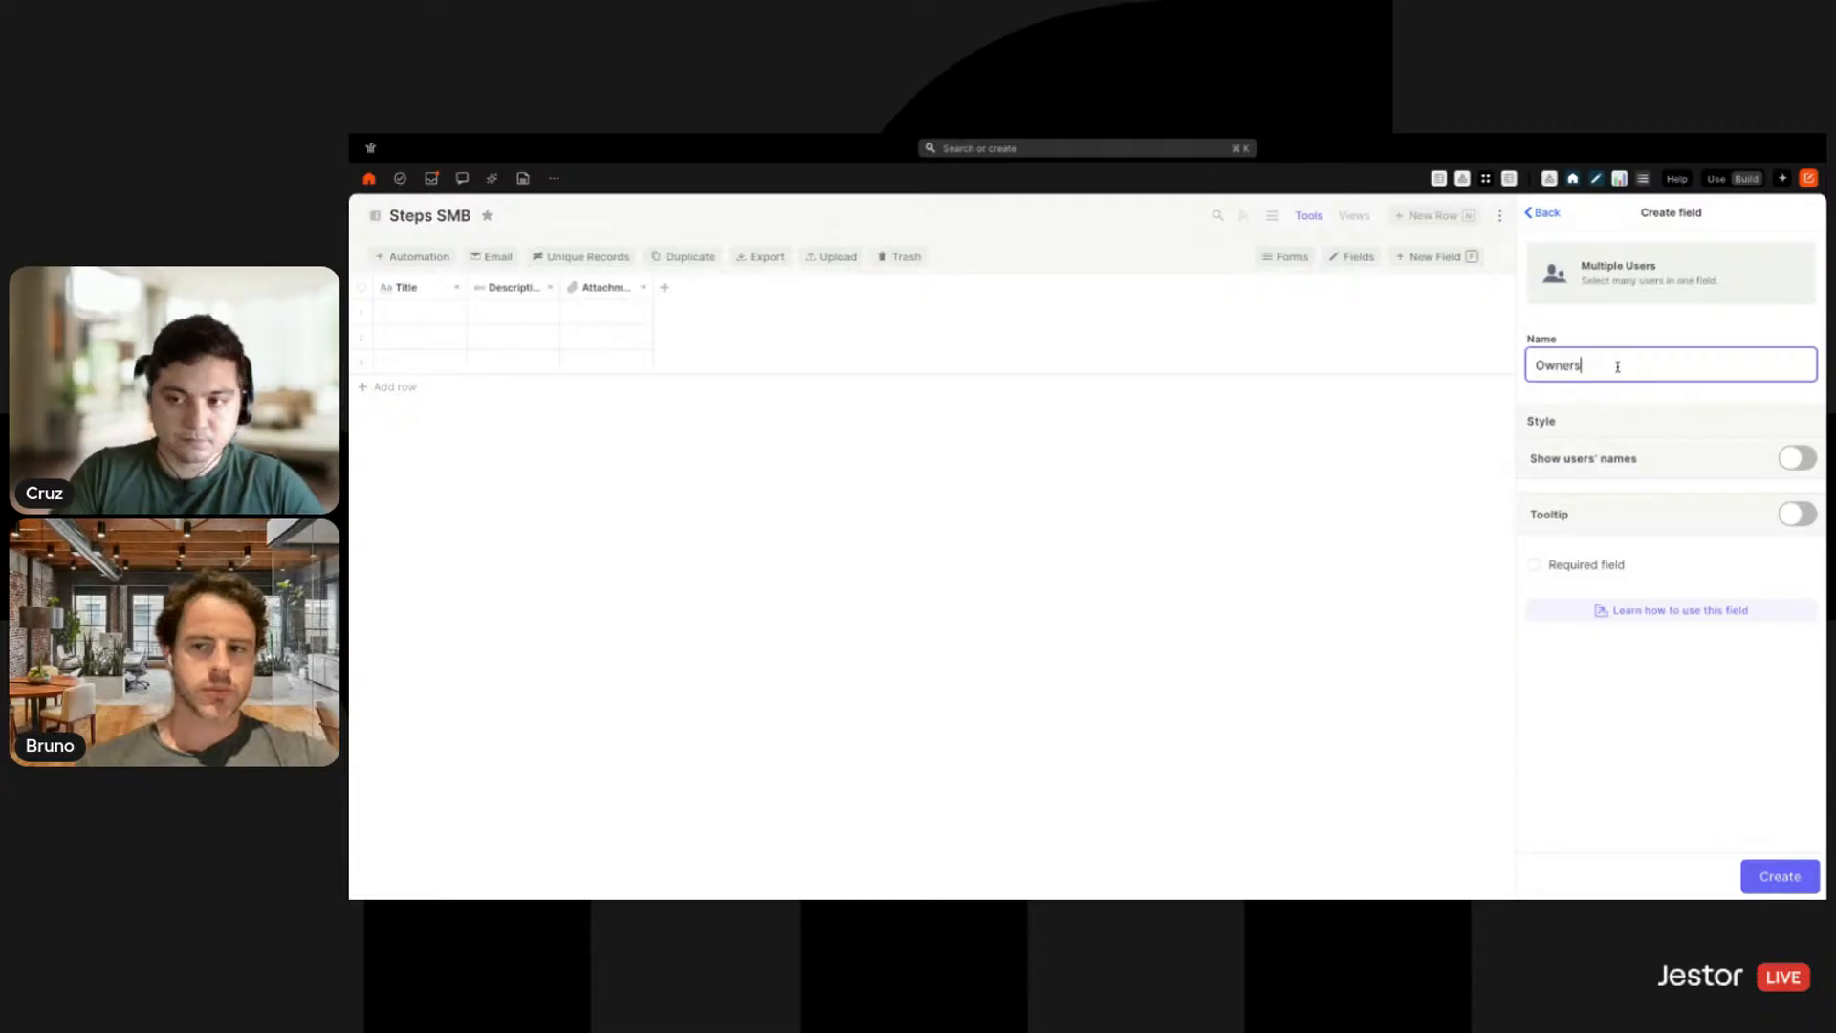
left_click(1773, 876)
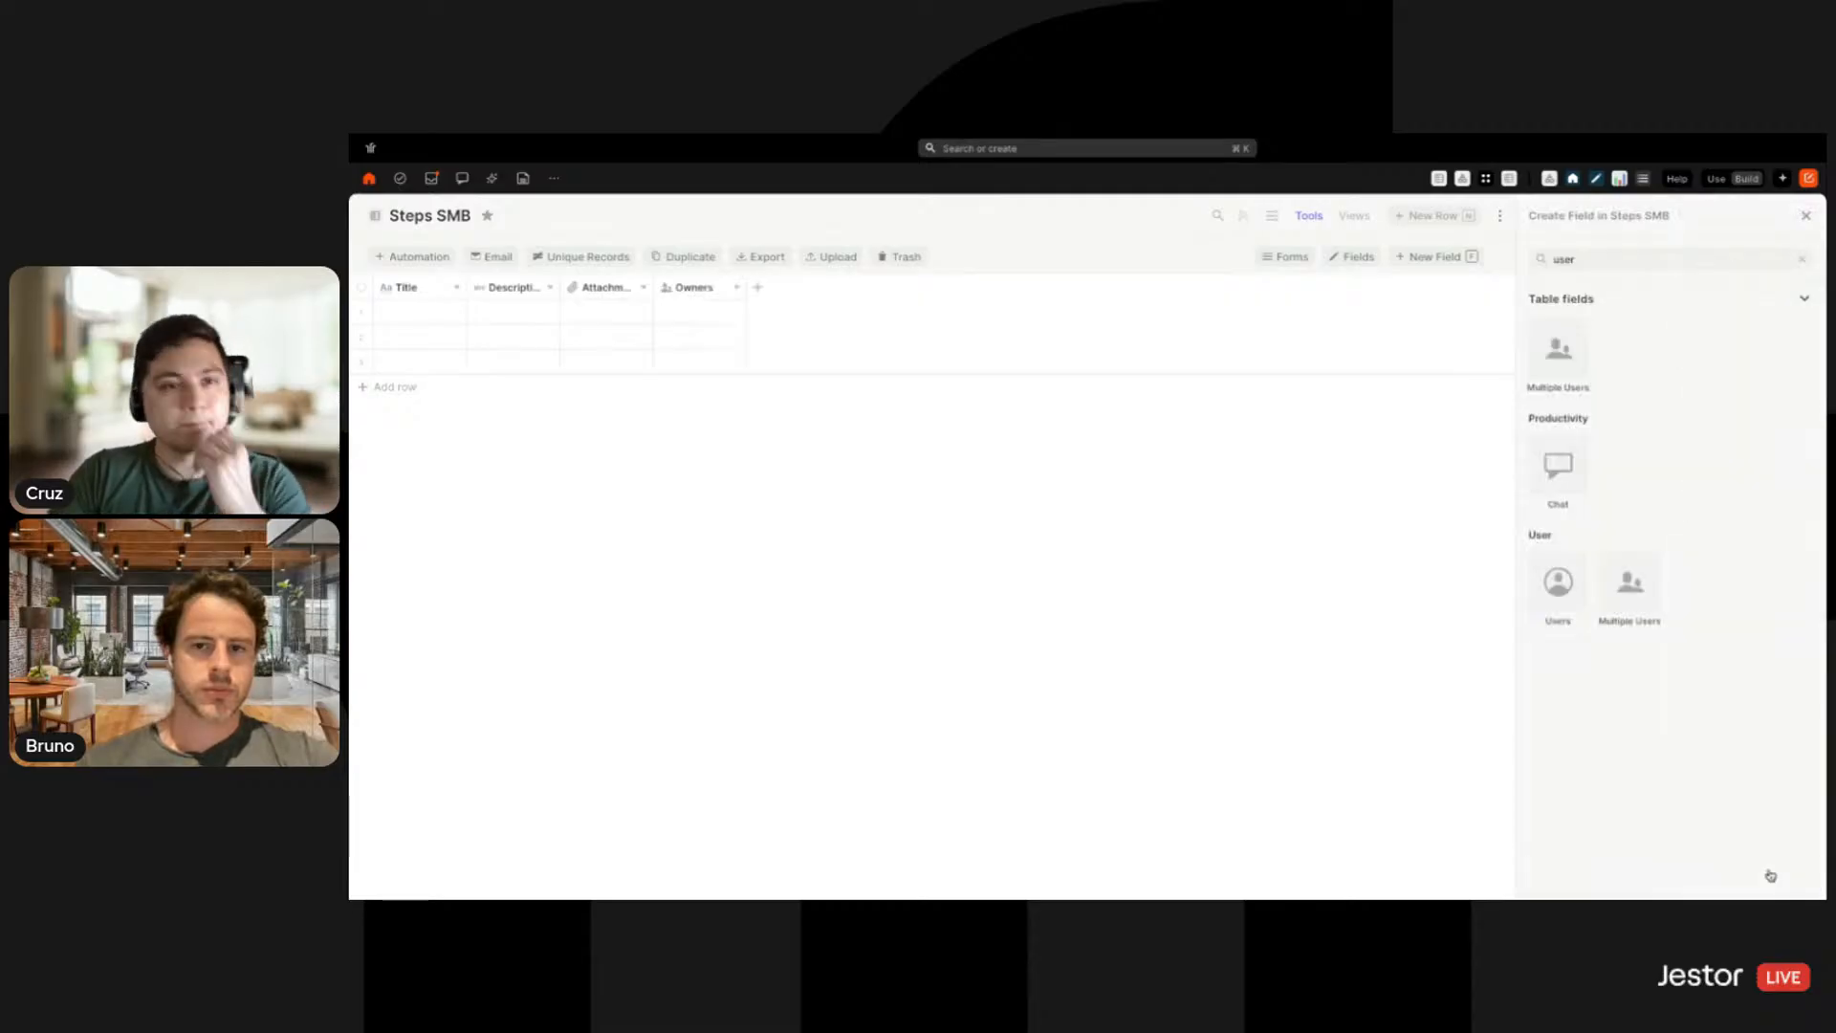
Begin a new Single Option field for the Steps SMB table and name it Status
double_click(1611, 264)
type("sta")
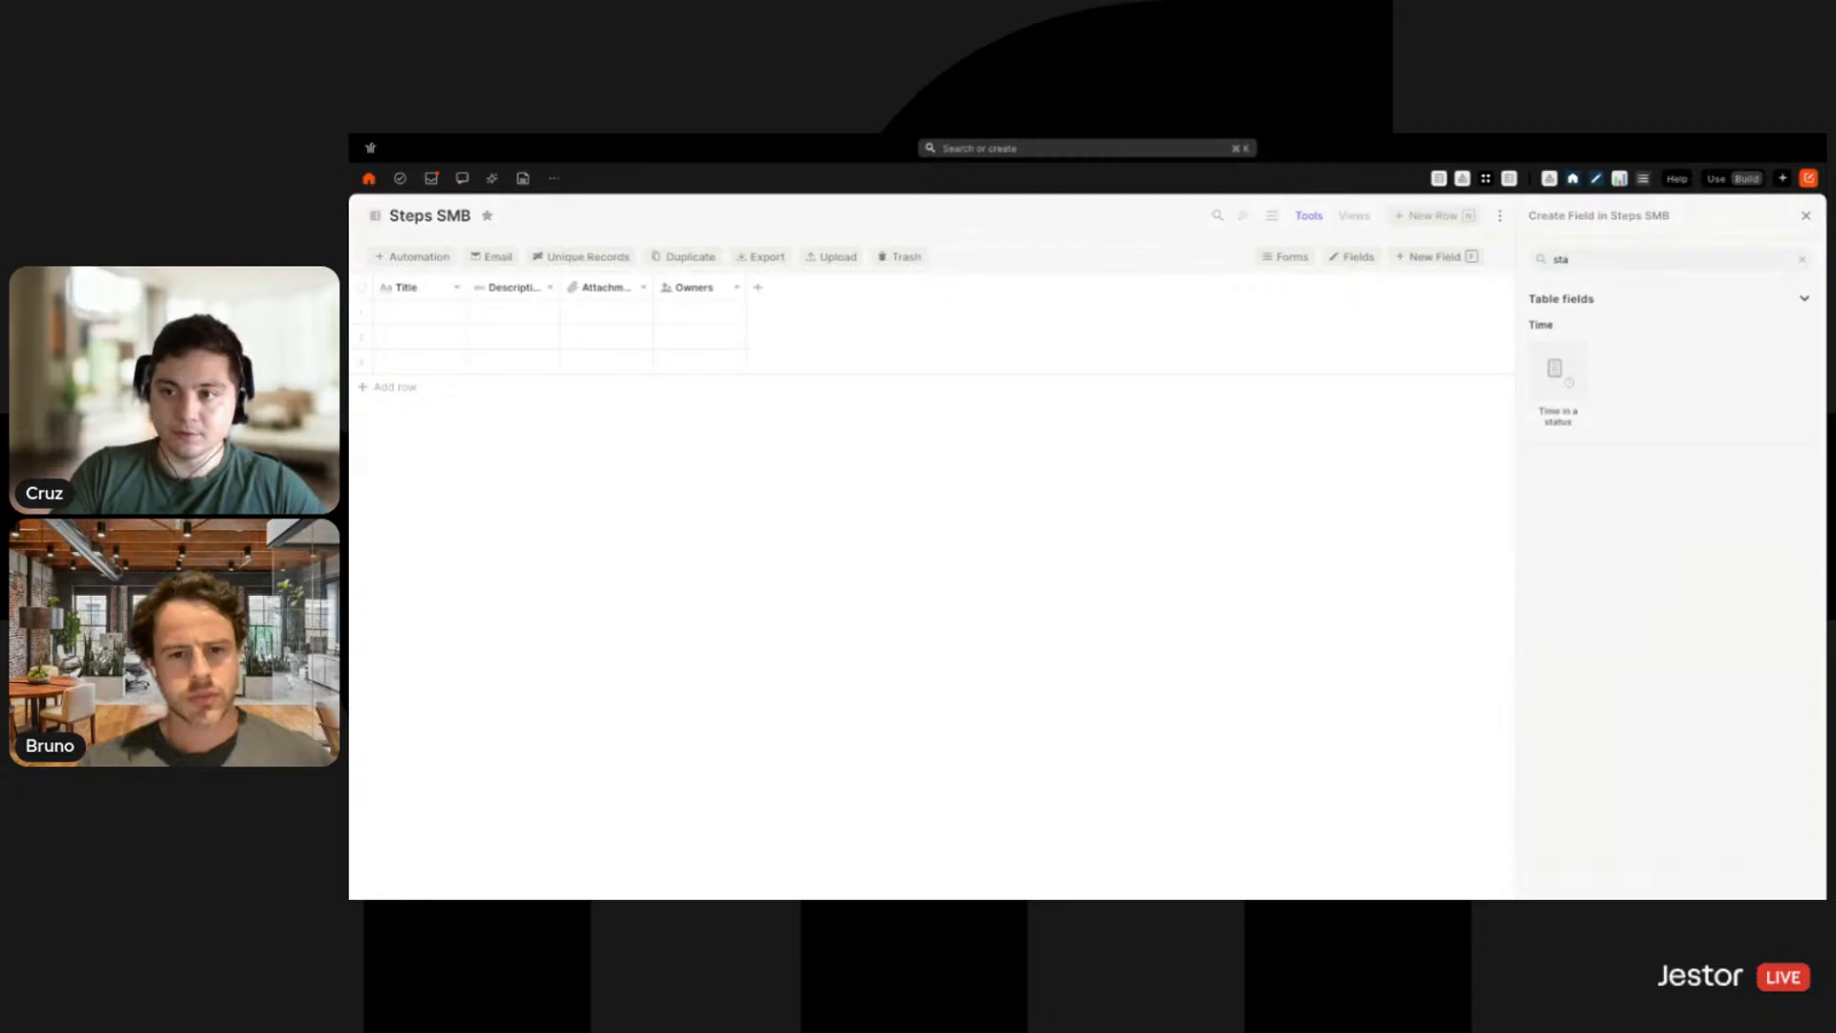
key("BackSpace")
key("BackSpace")
key("BackSpace")
type("sing")
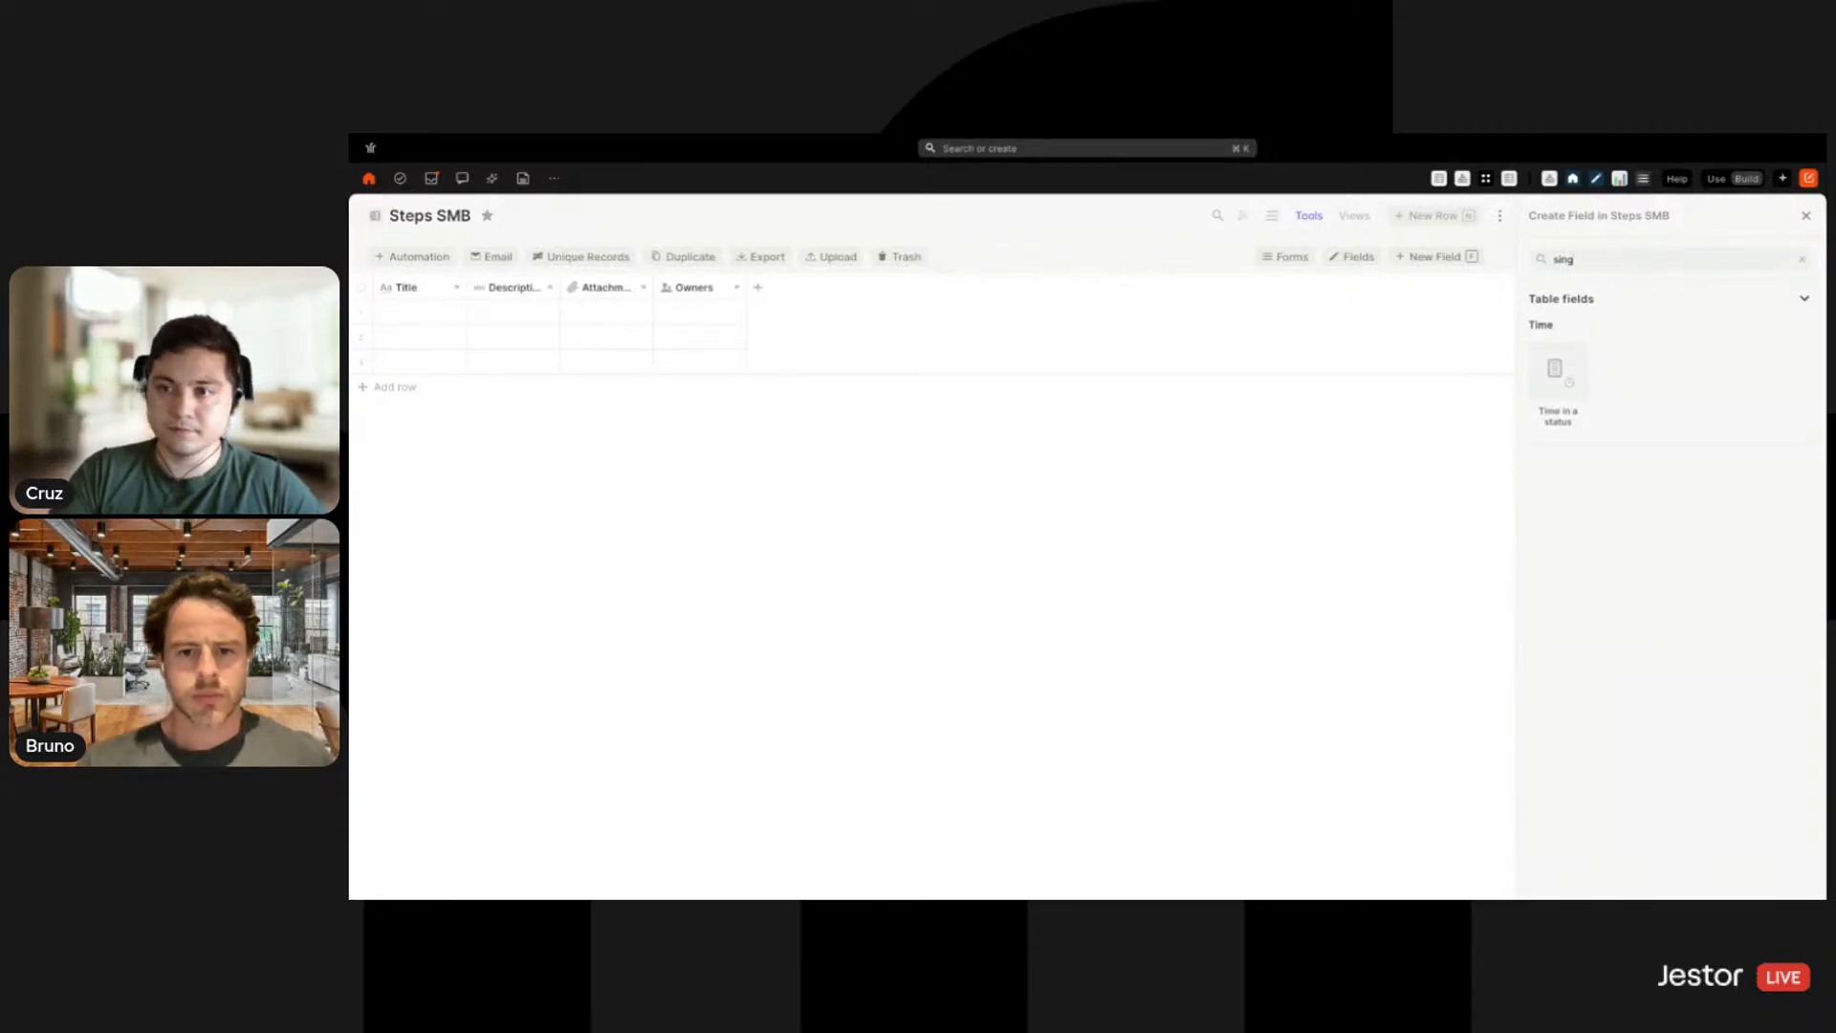
left_click(1578, 381)
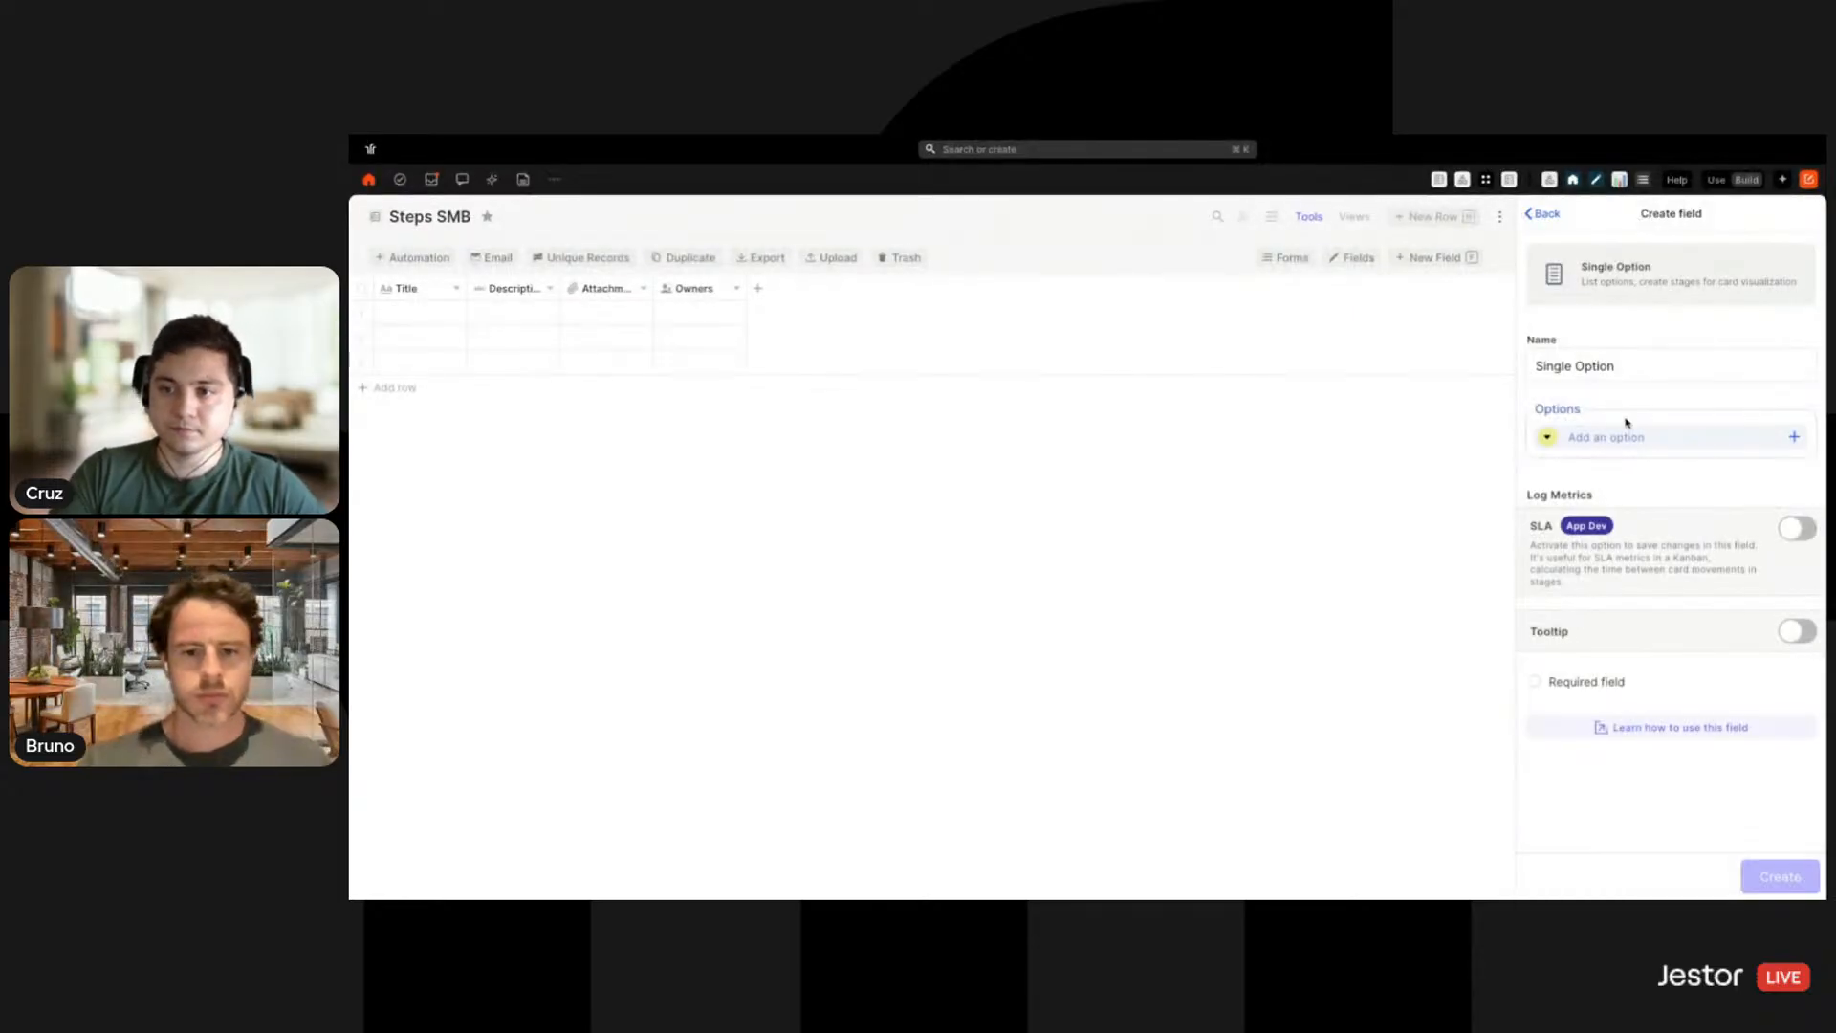
triple_click(1611, 366)
type("Status")
Add the options Planned, In Progress and Finished to the Status field
left_click(1633, 437)
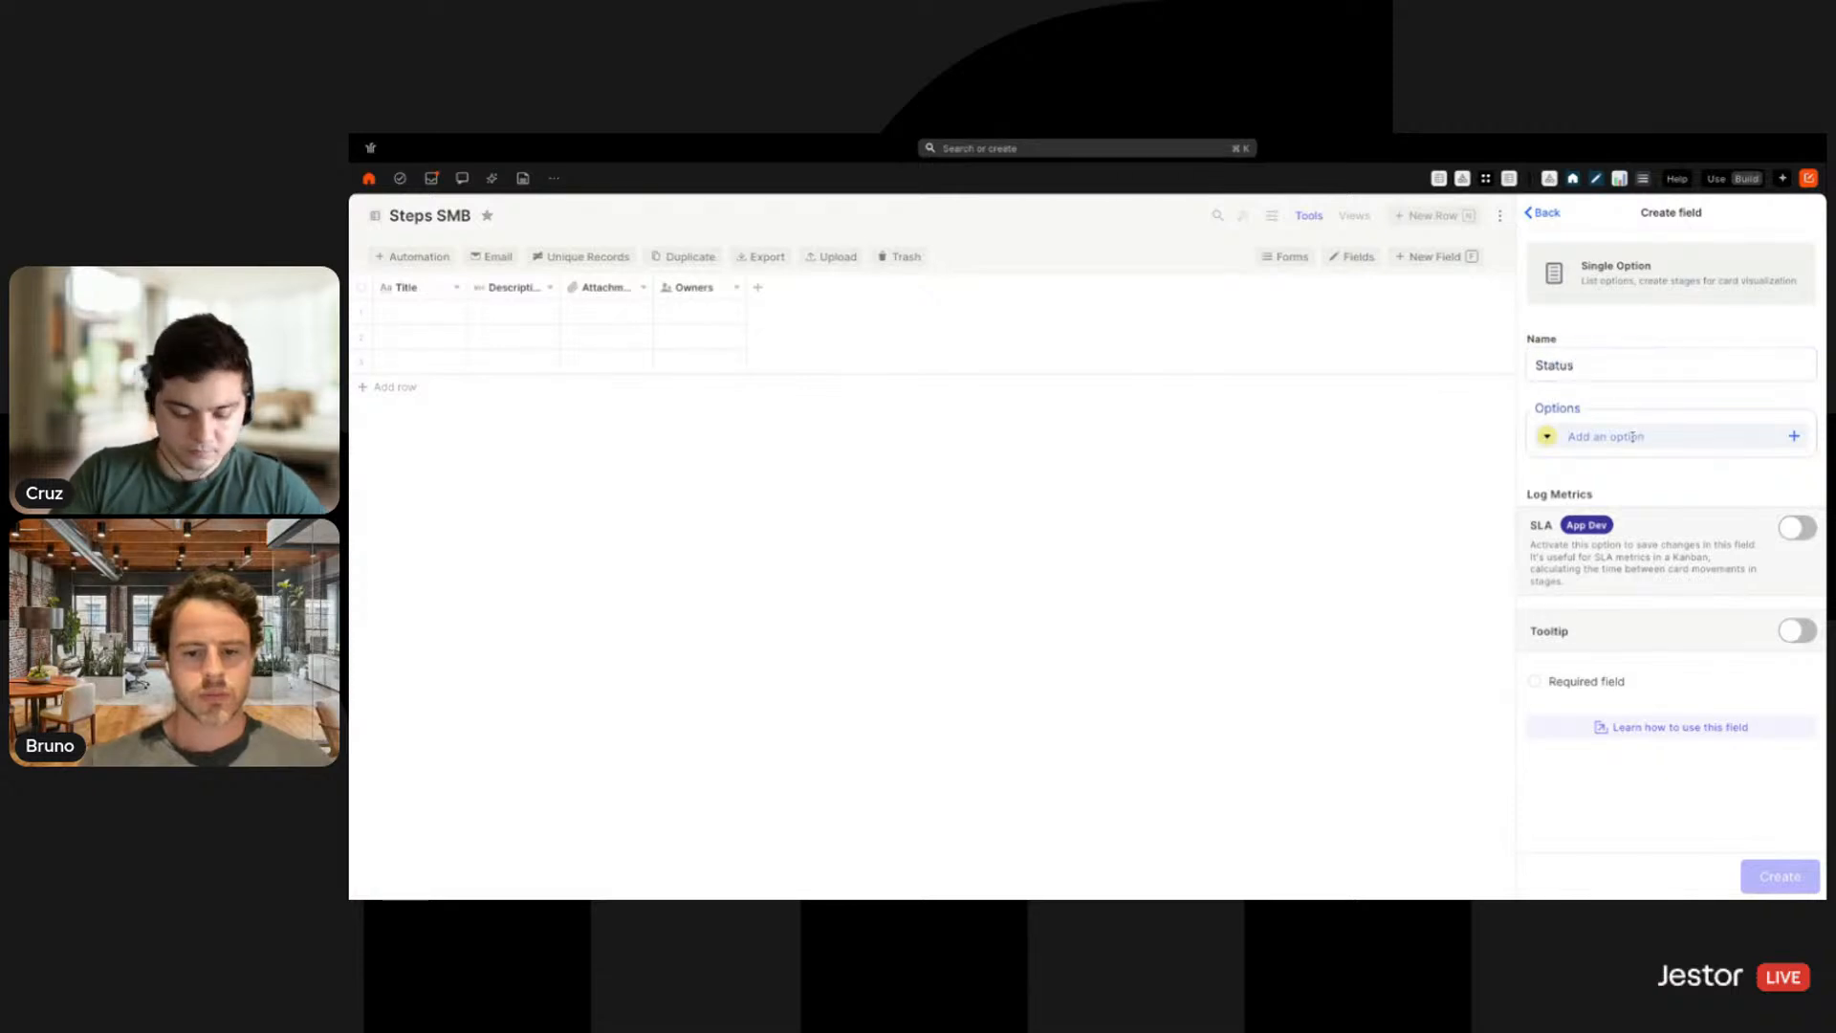
type("Planned")
key("Return")
type("In Progress")
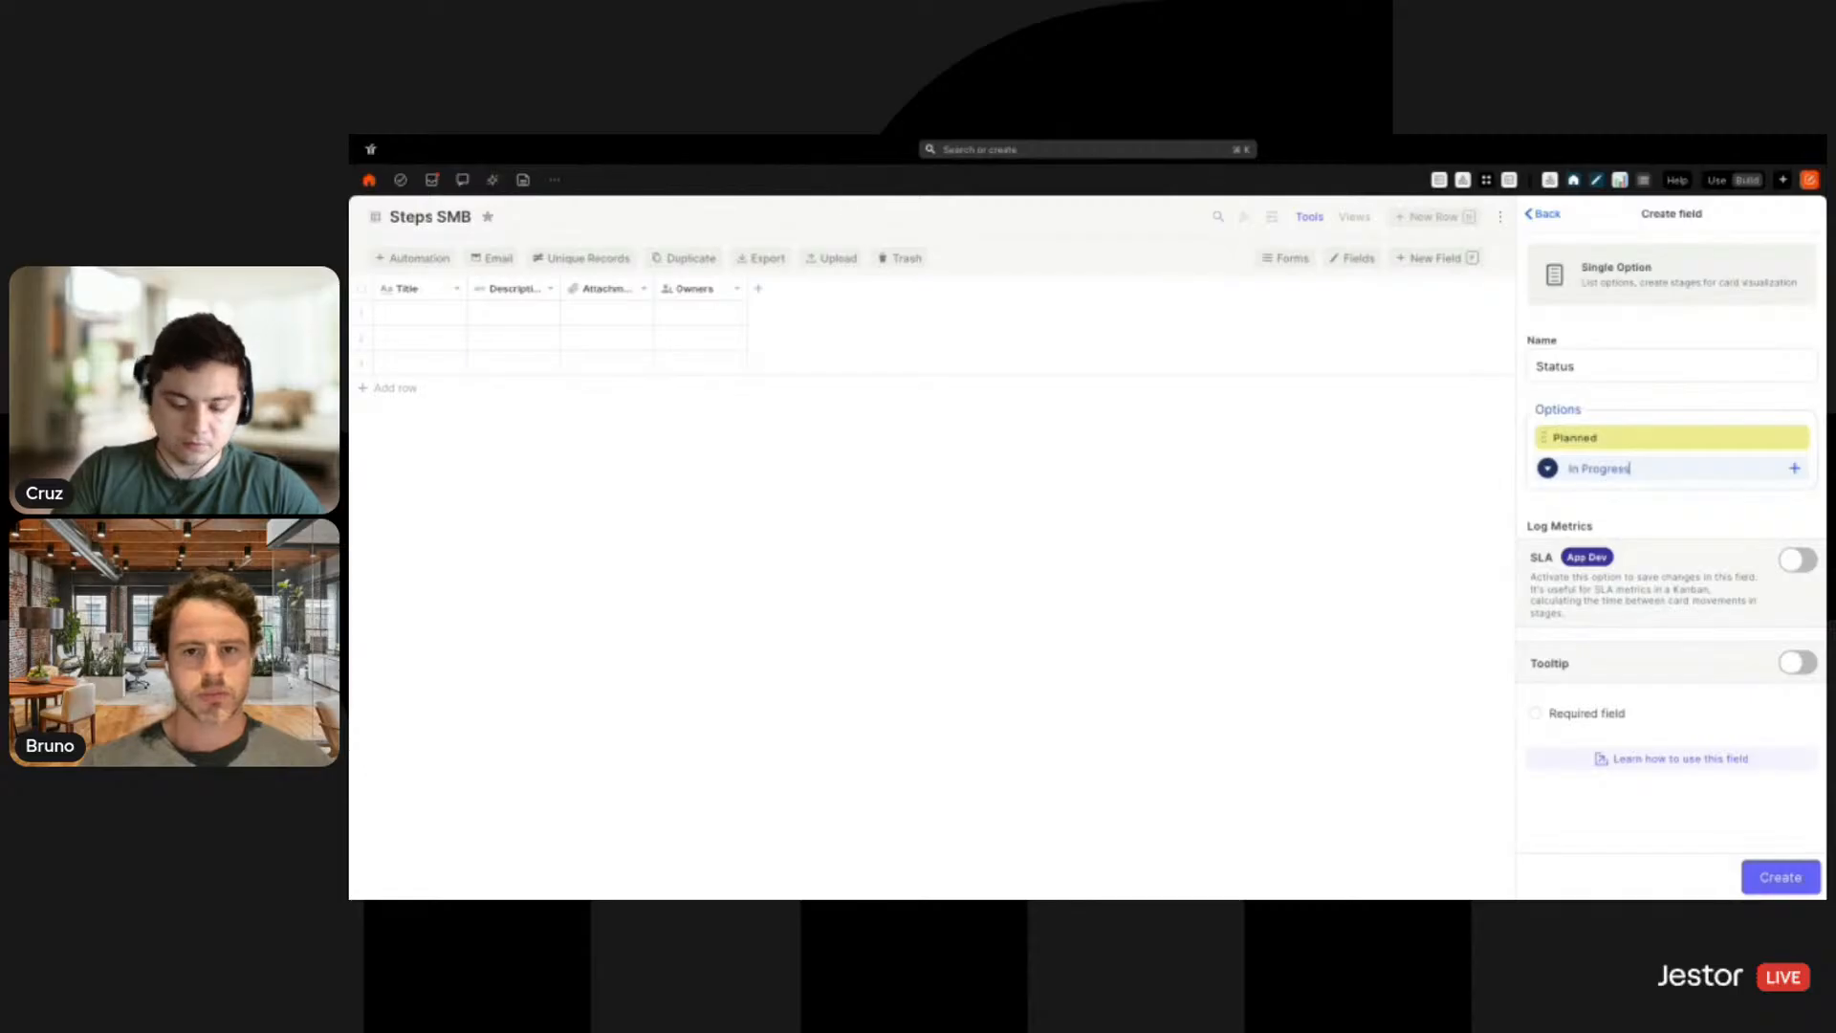
key("Return")
type("Dinished")
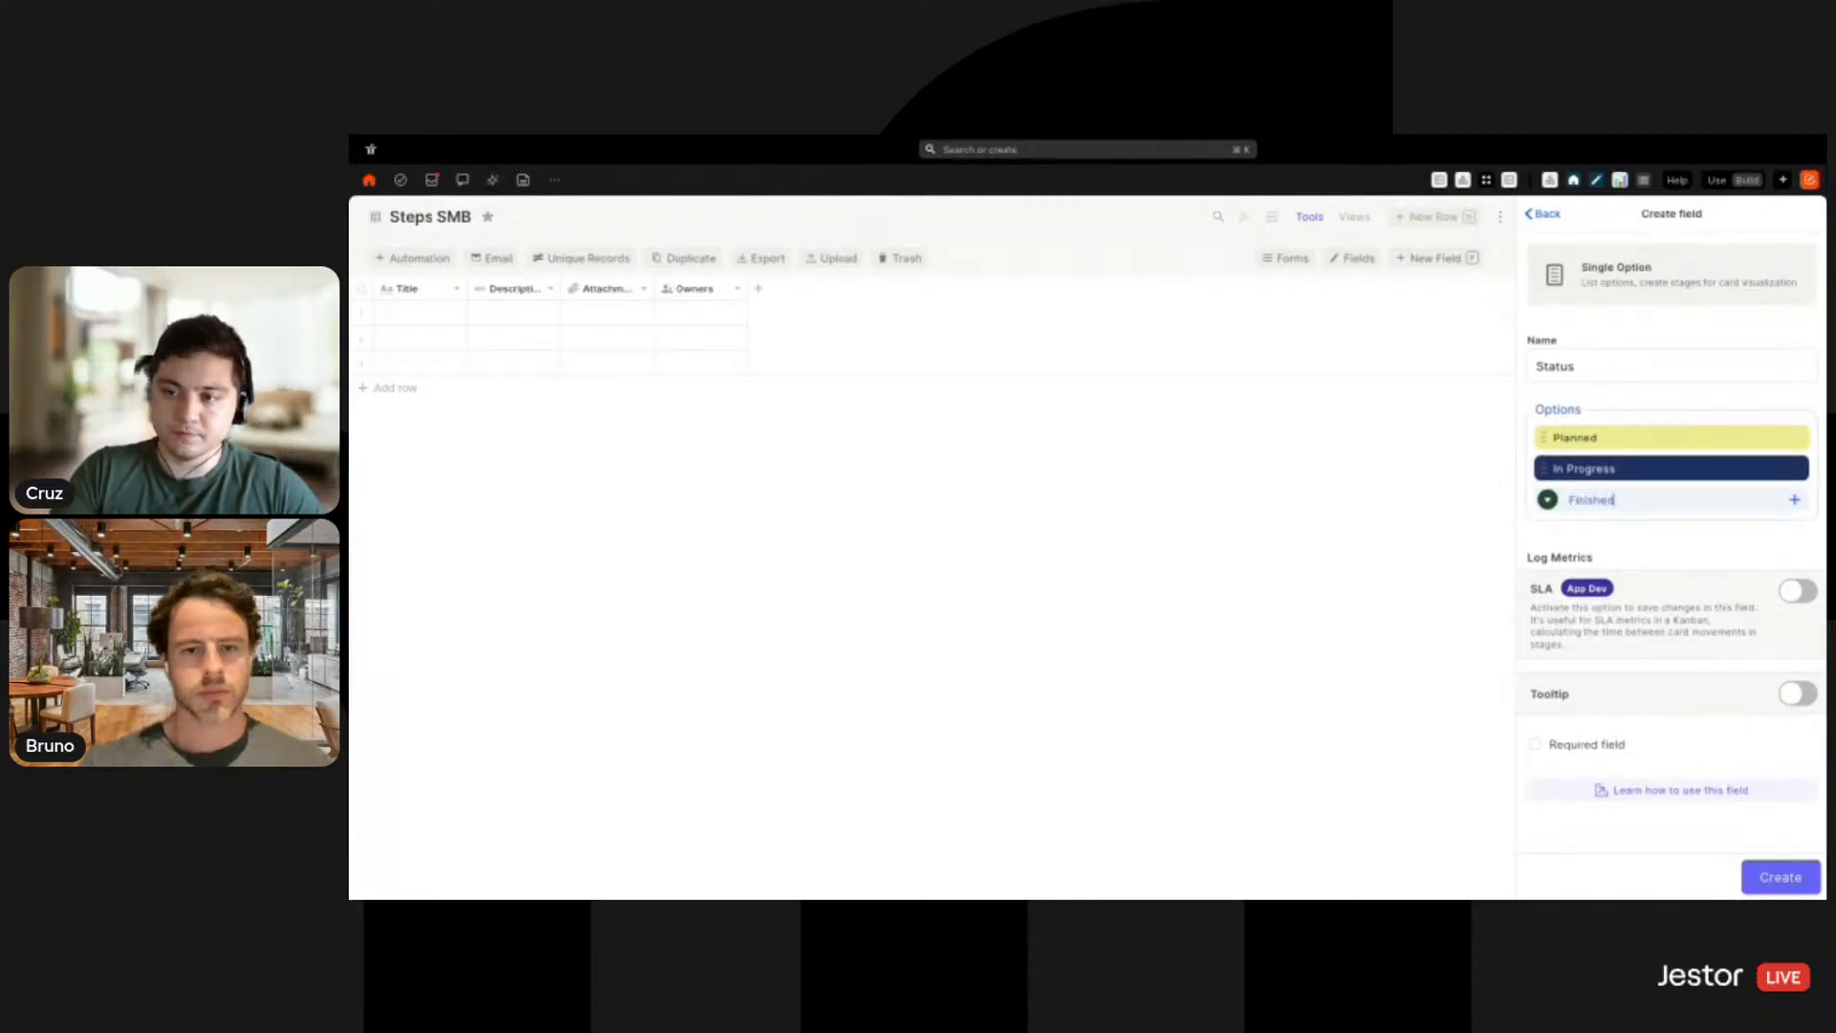
key("Return")
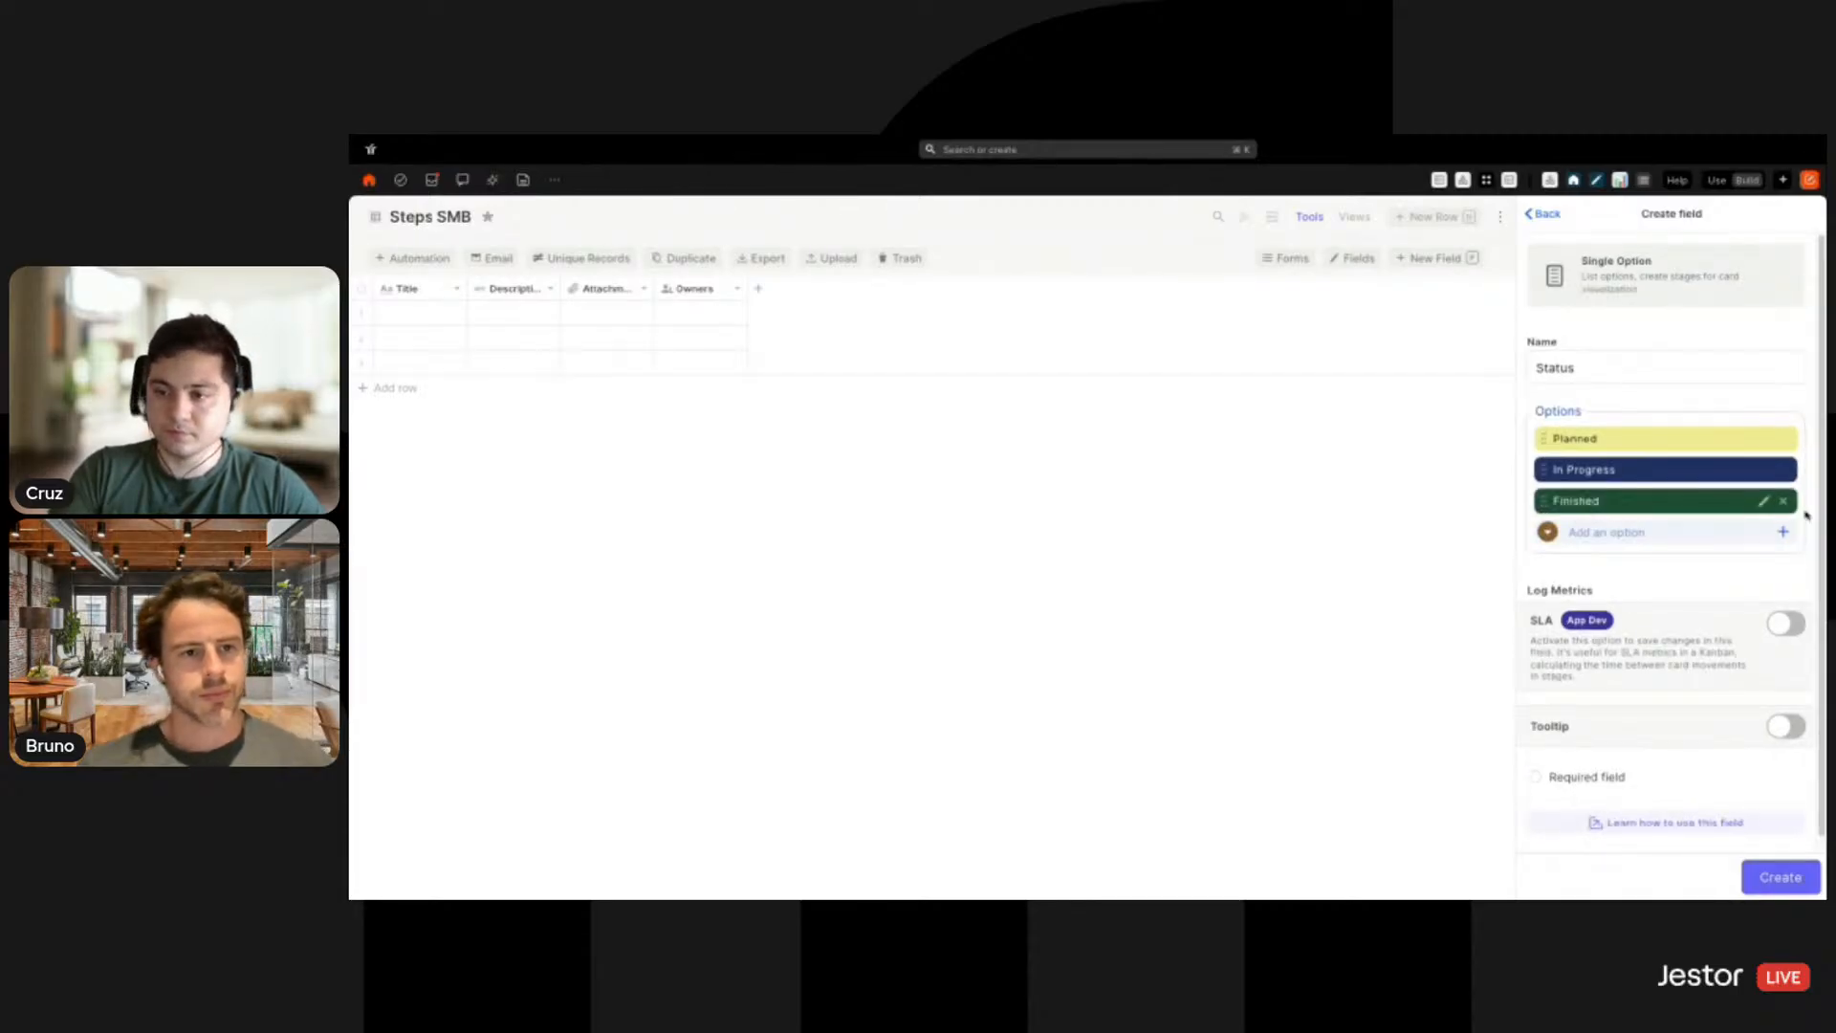
Recolor Finished light green, In Progress light orange and Planned light blue, and create the Status field
left_click(1764, 505)
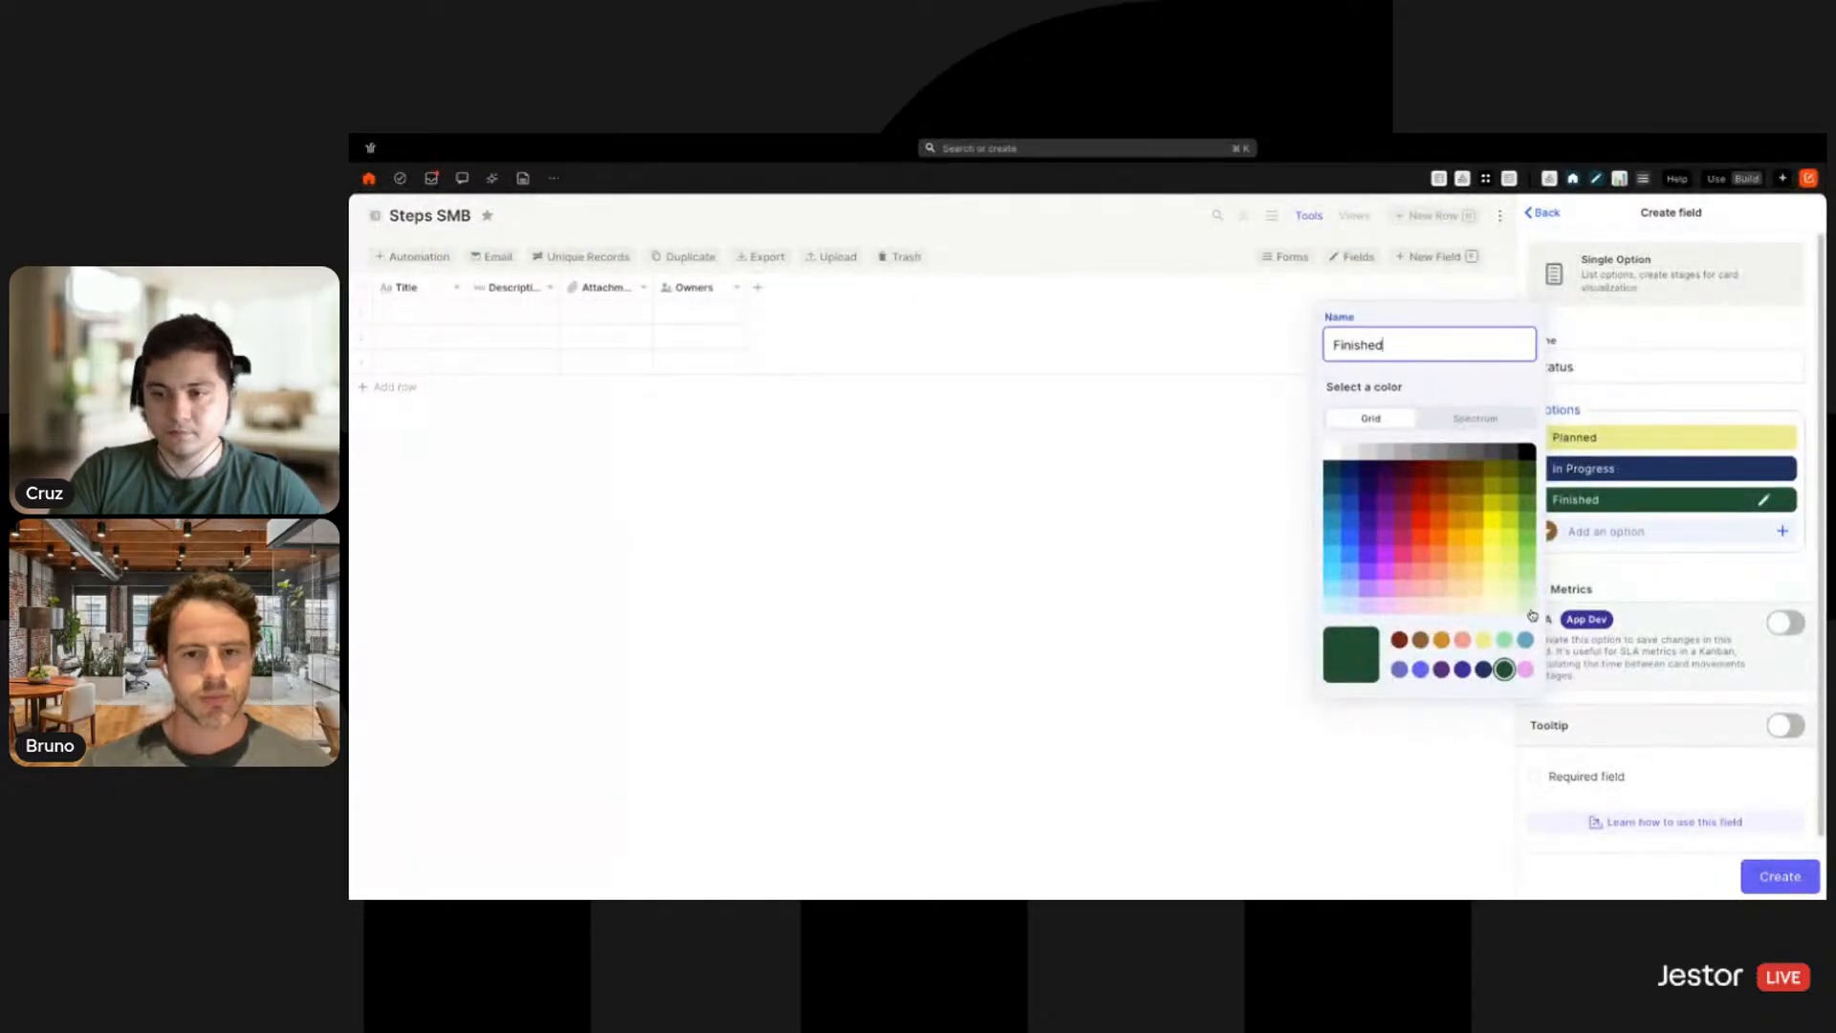
left_click(1529, 609)
left_click(1759, 581)
left_click(1765, 472)
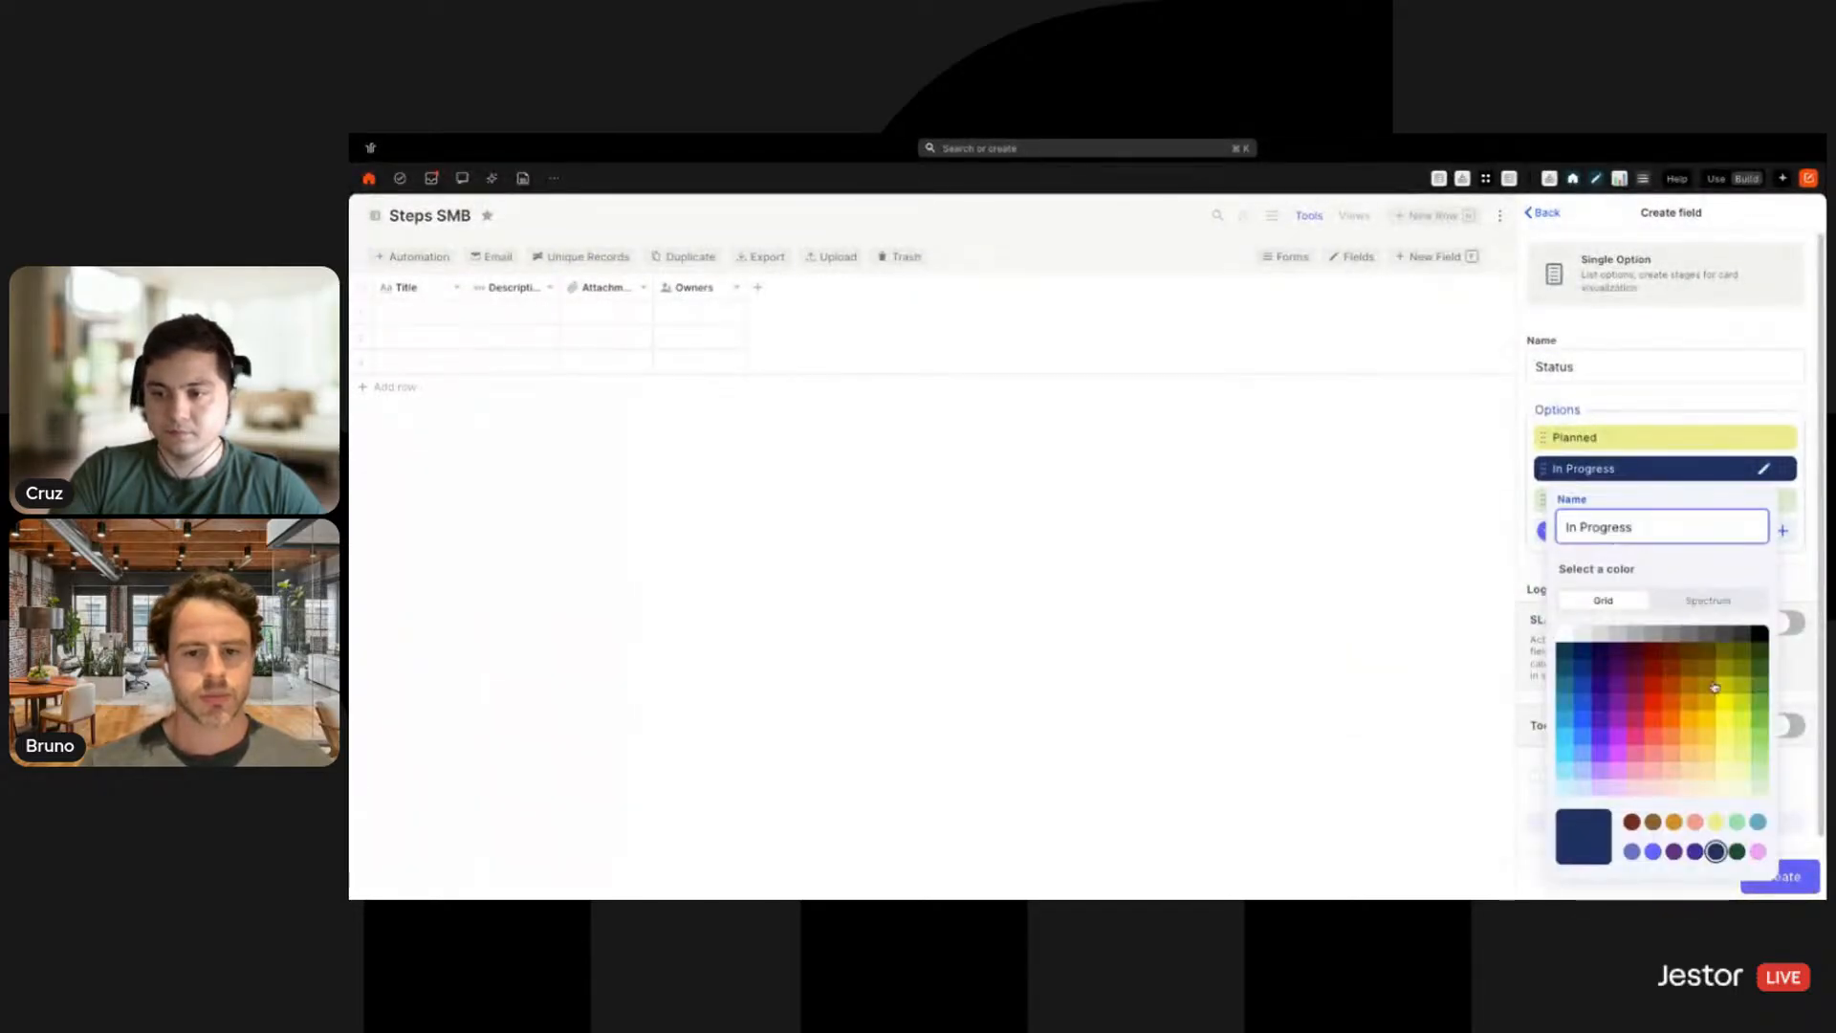
left_click(1707, 787)
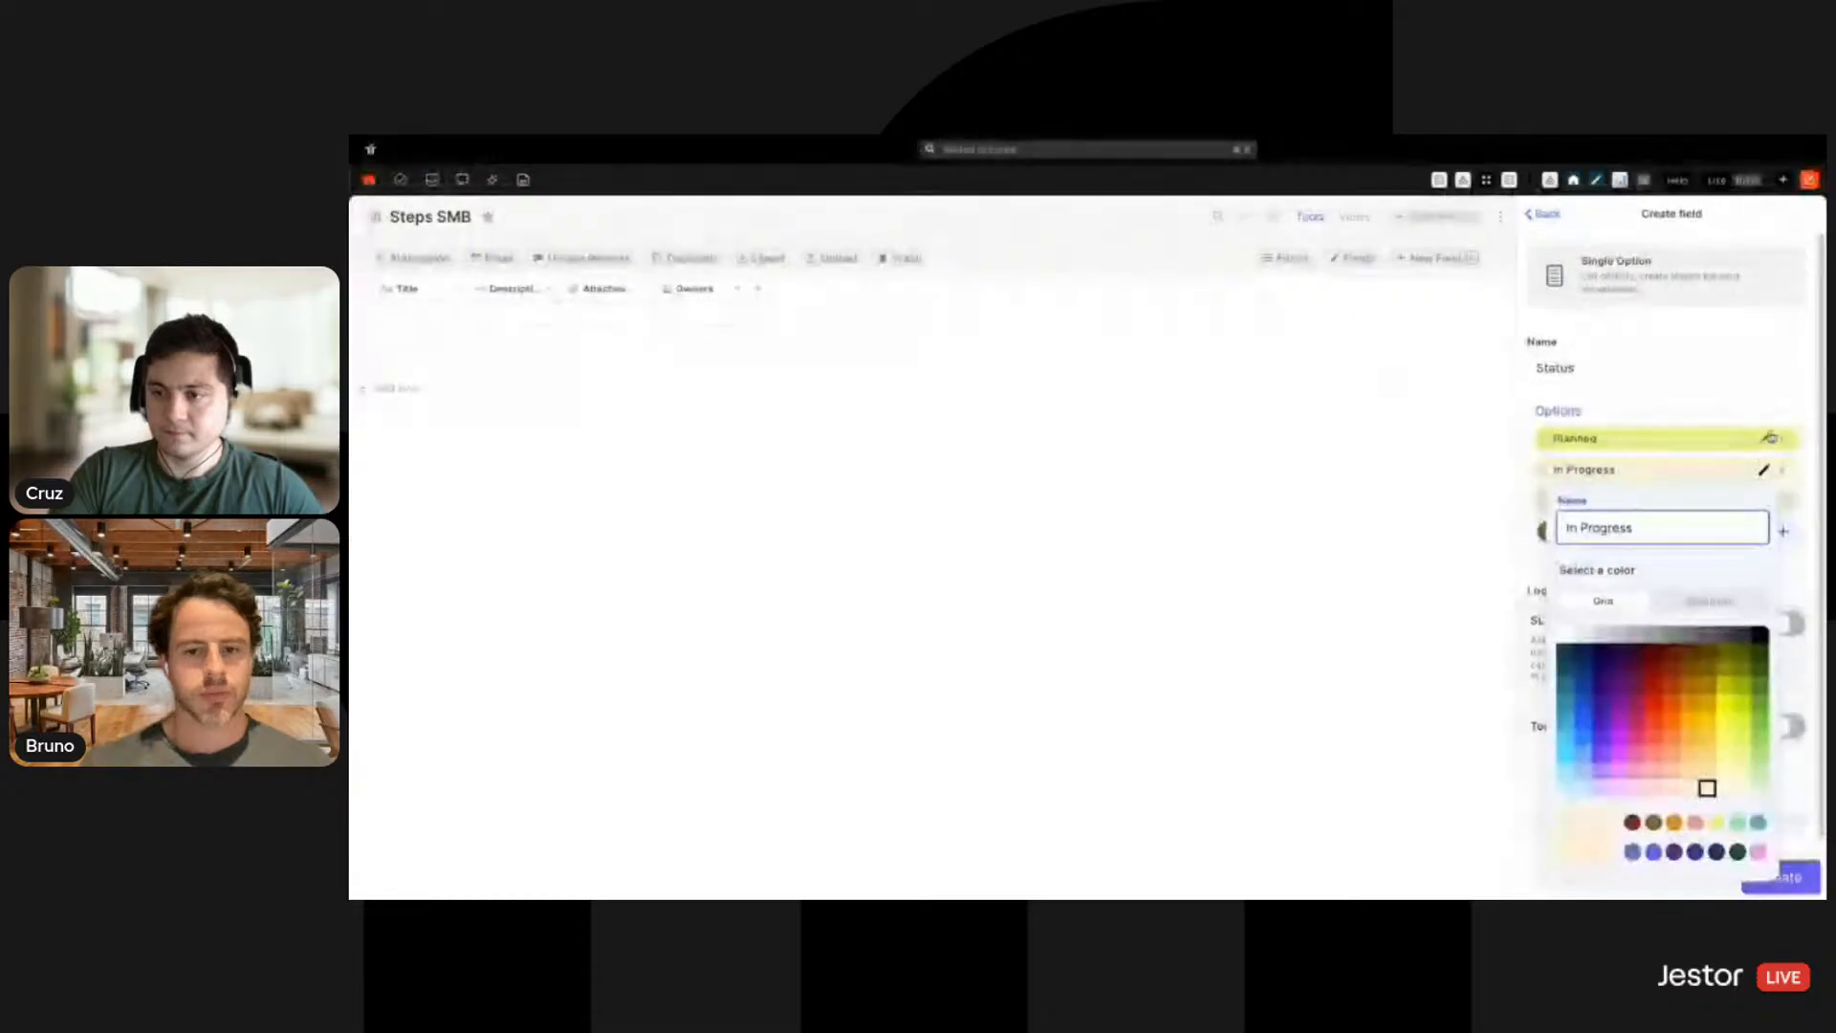
left_click(1765, 439)
left_click(1765, 439)
left_click(1583, 756)
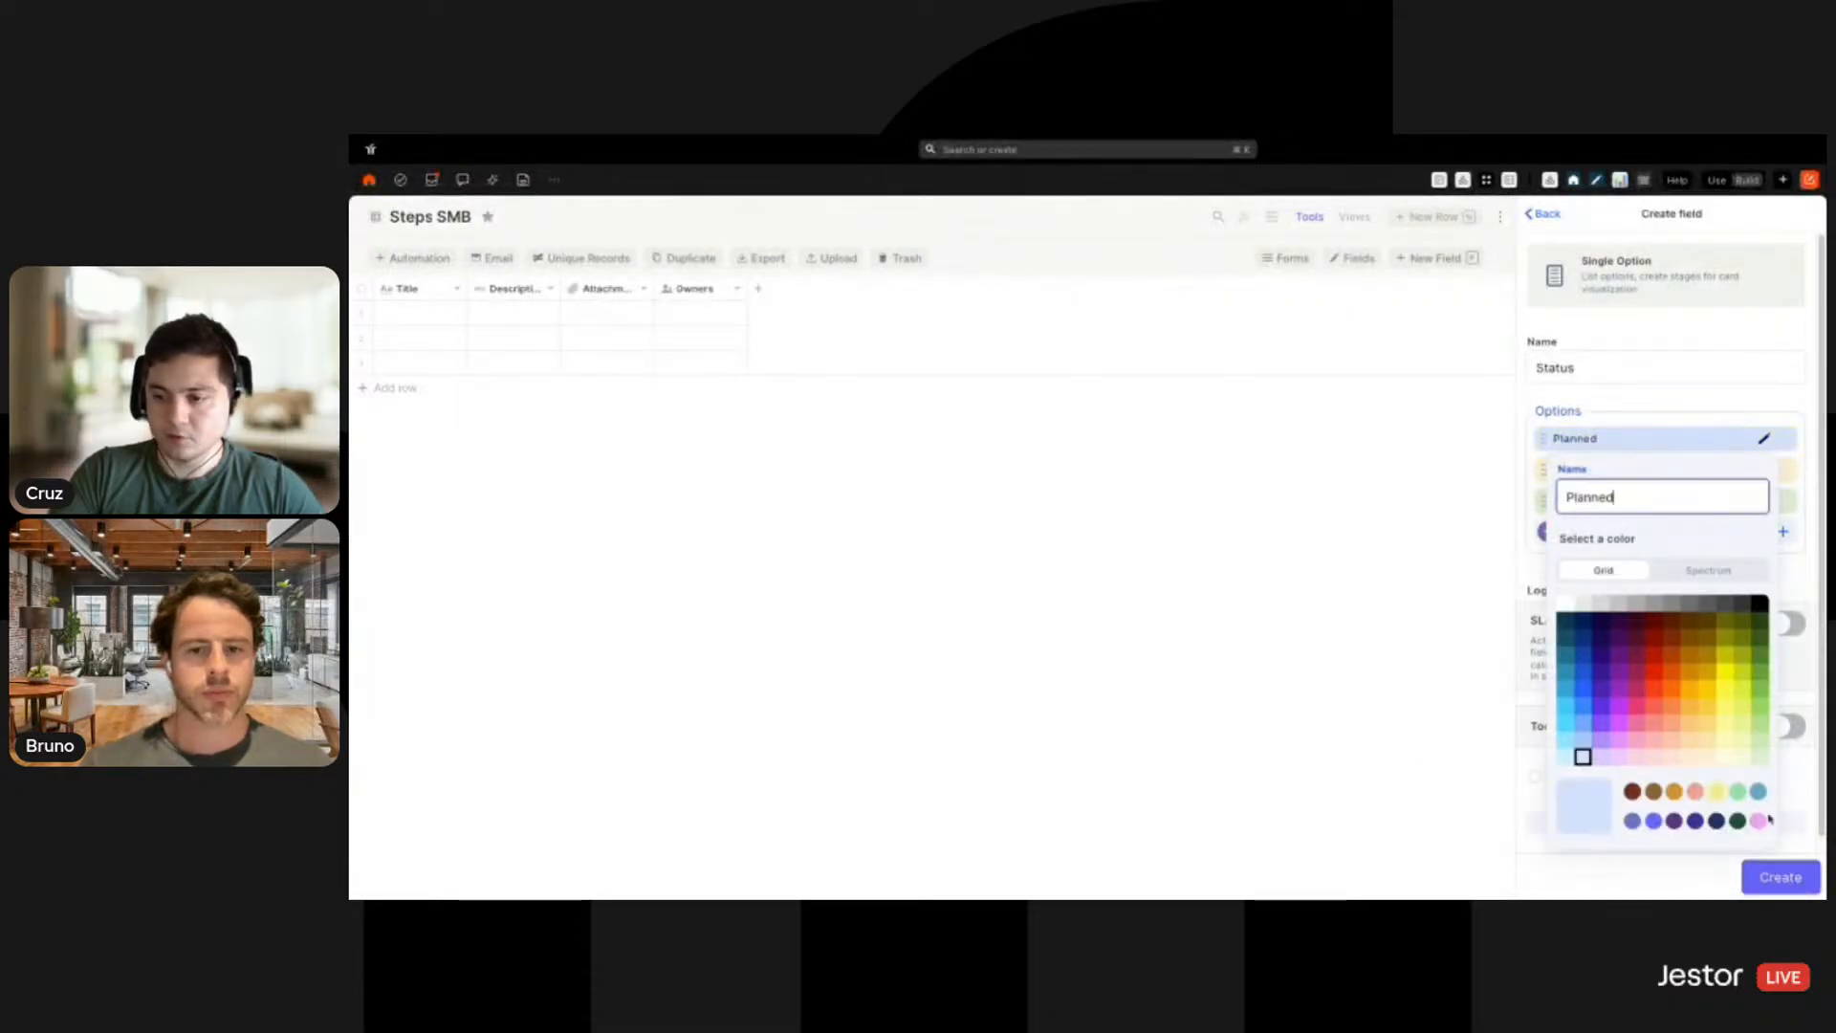
left_click(1801, 785)
left_click(1781, 877)
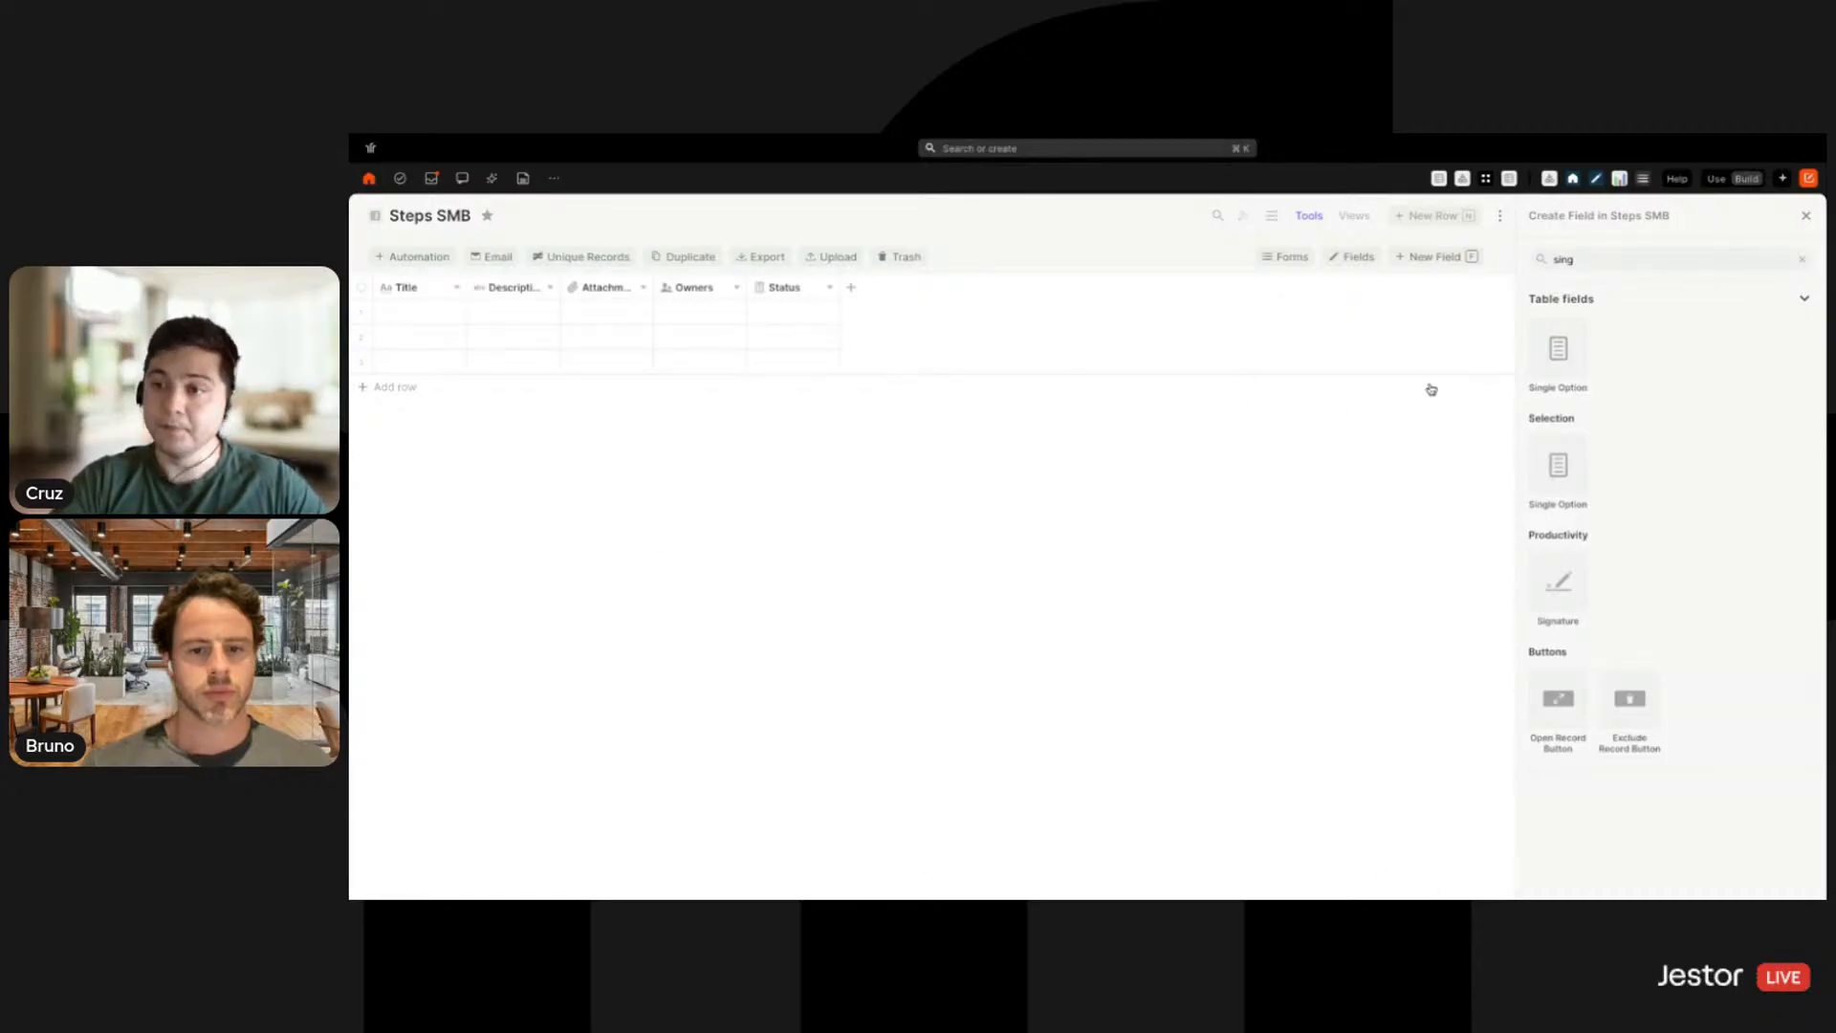
Add a Date field named Start with the mm/dd/yyyy format to the Steps SMB table
double_click(1590, 260)
type("date")
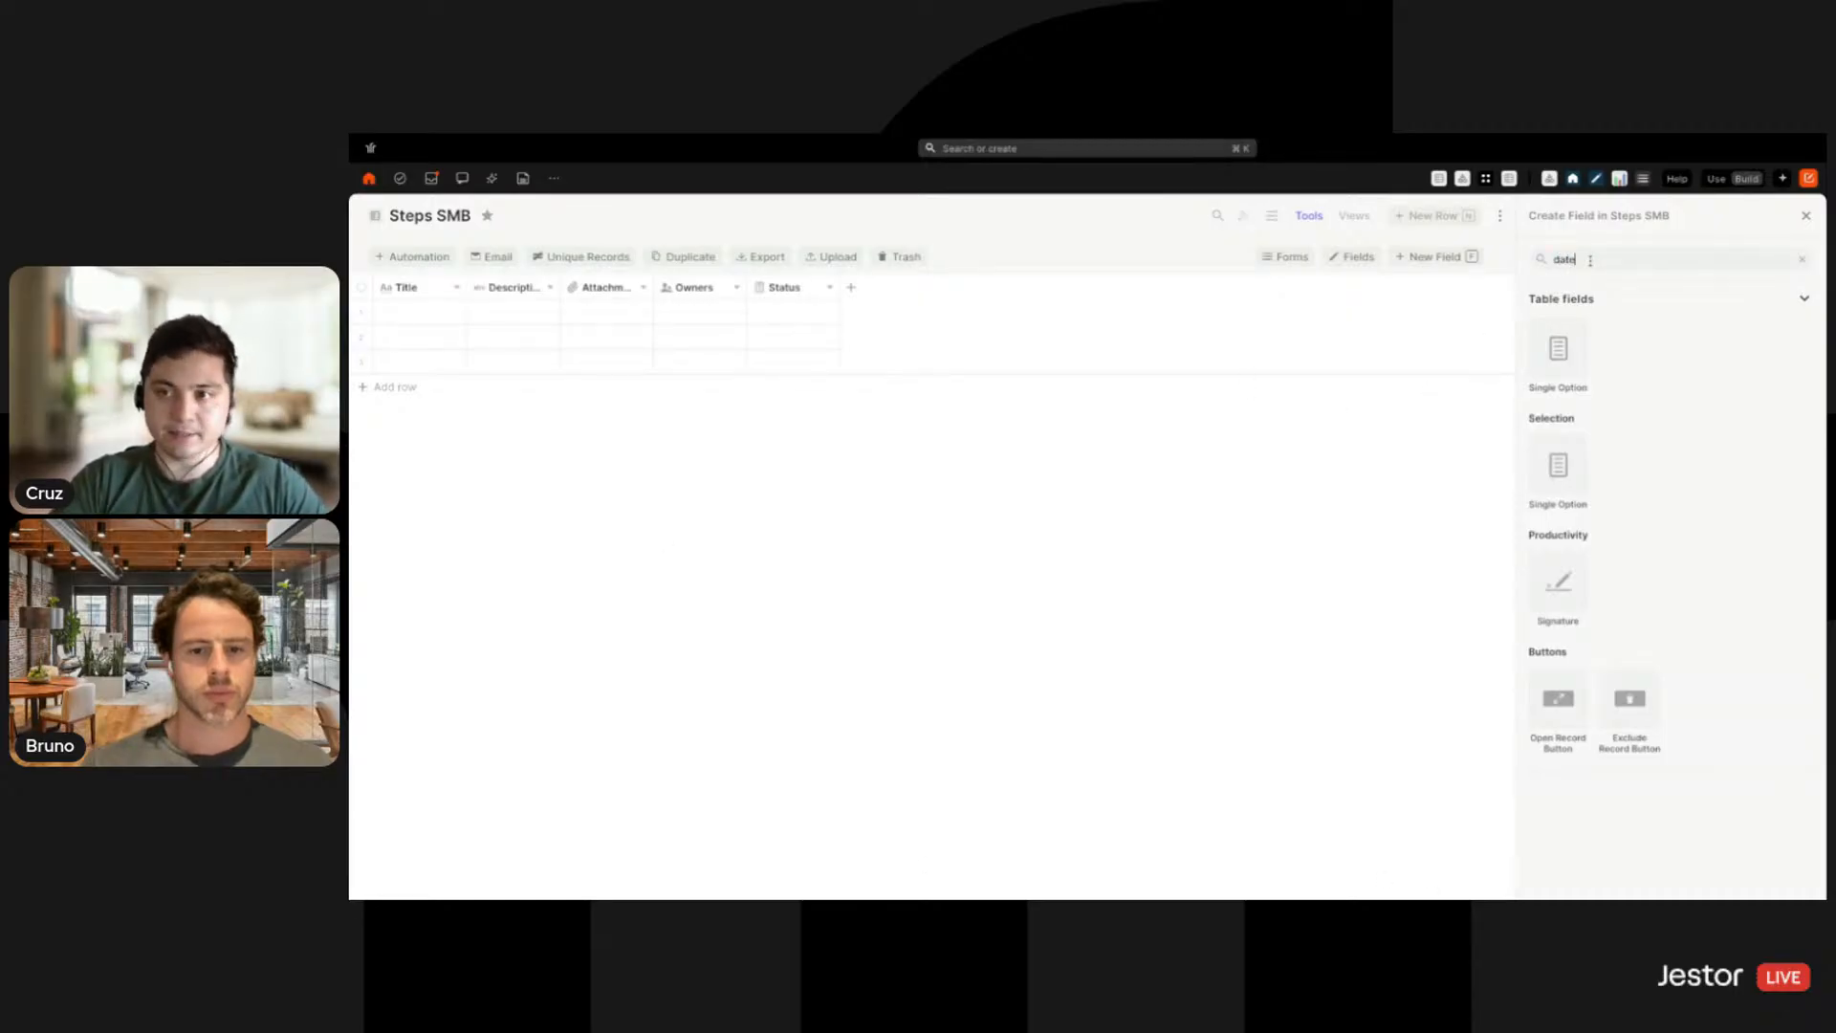
left_click(1578, 520)
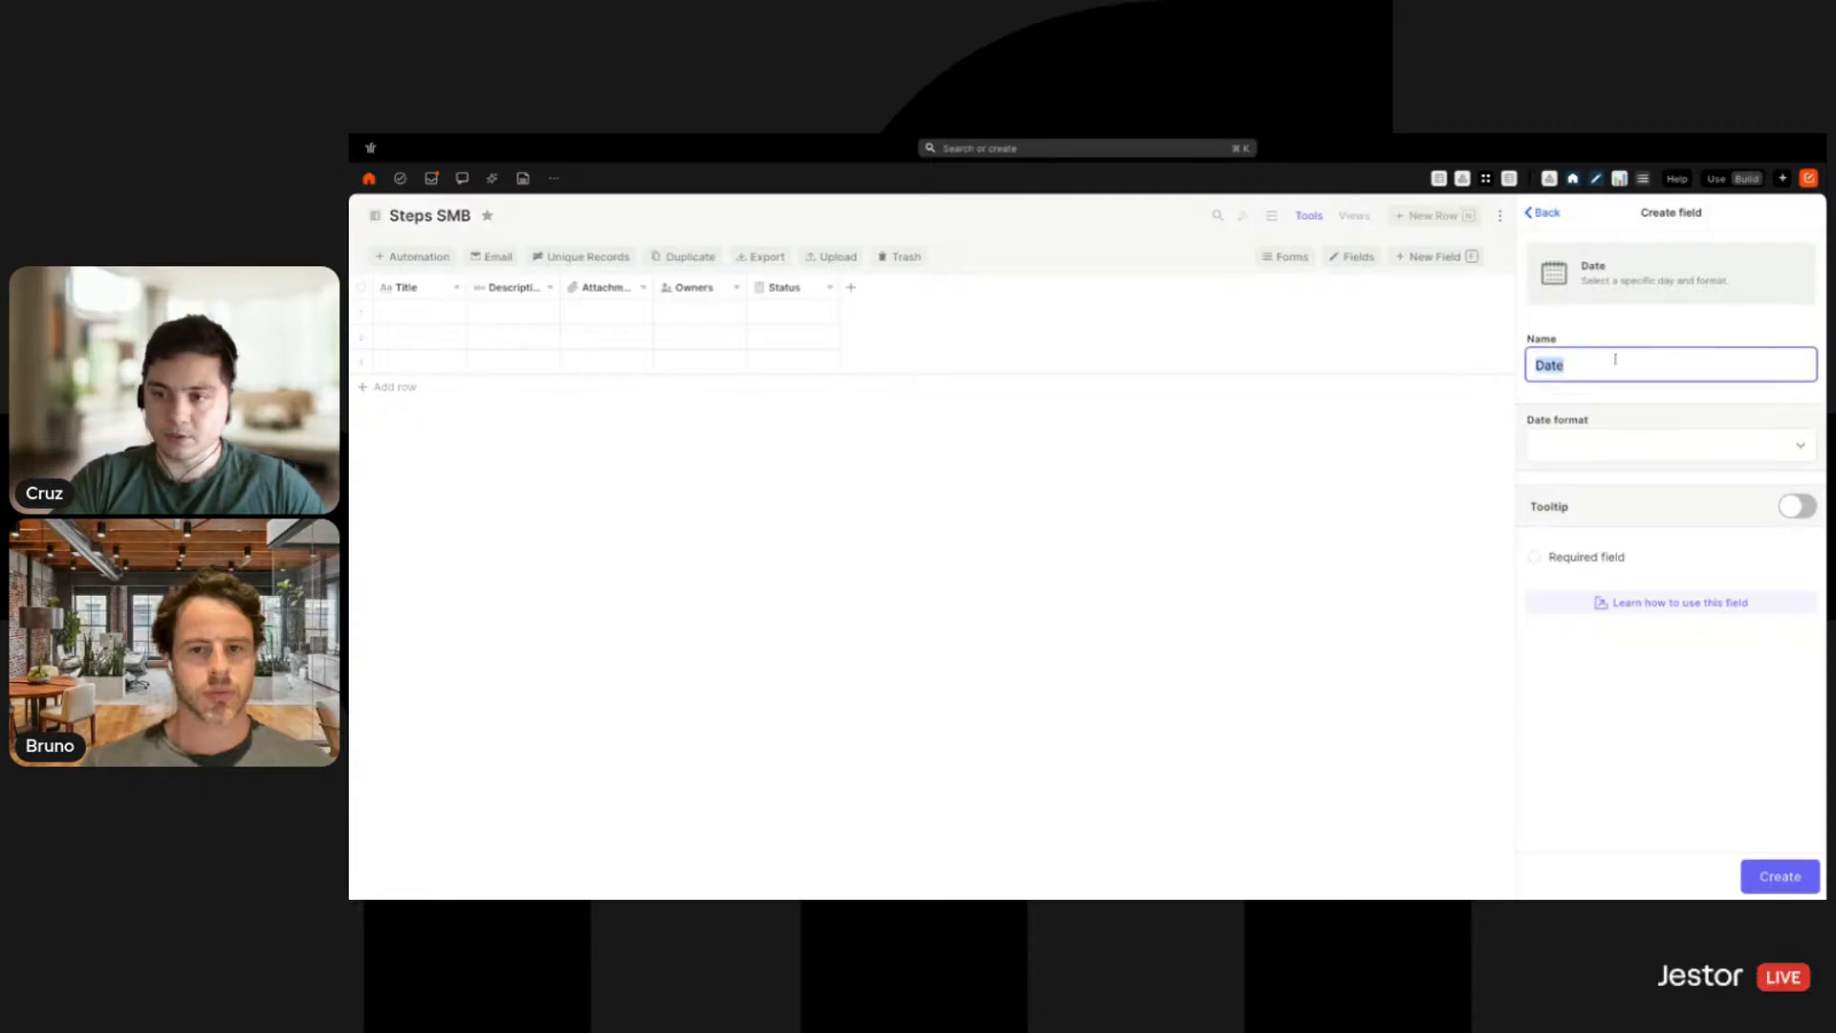
type("Start")
left_click(1626, 445)
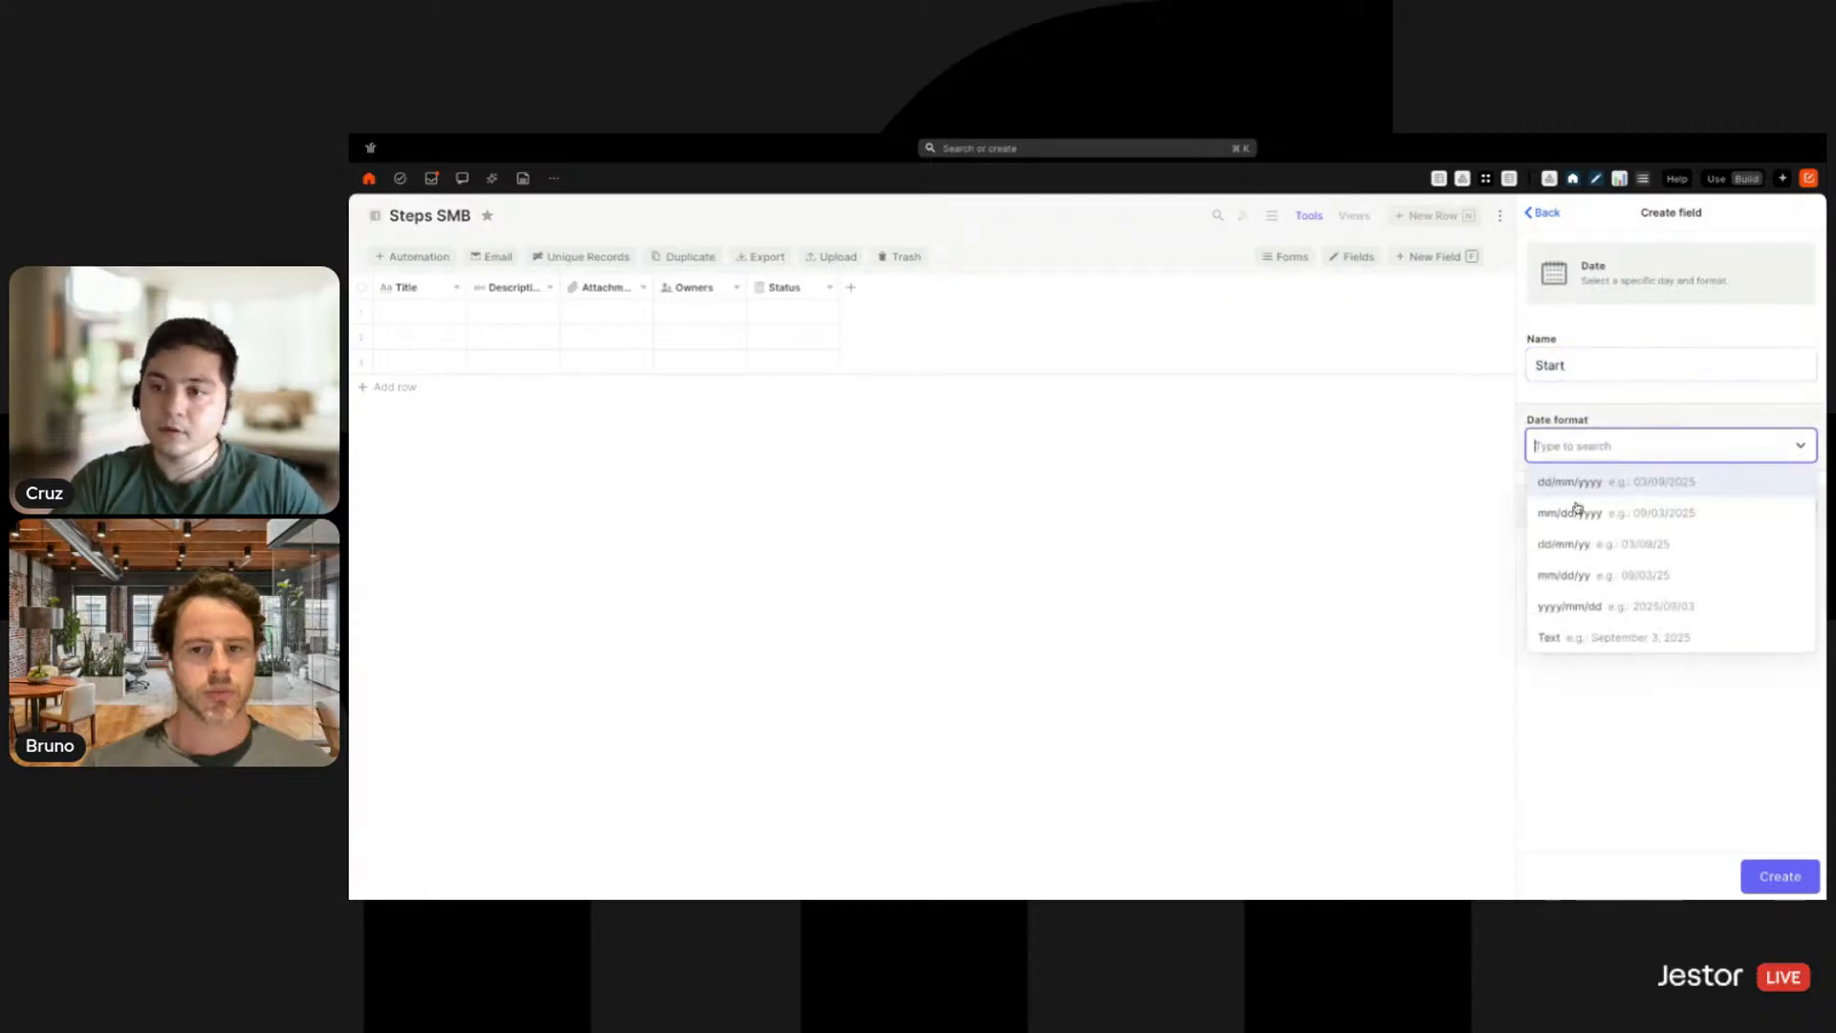
left_click(1749, 874)
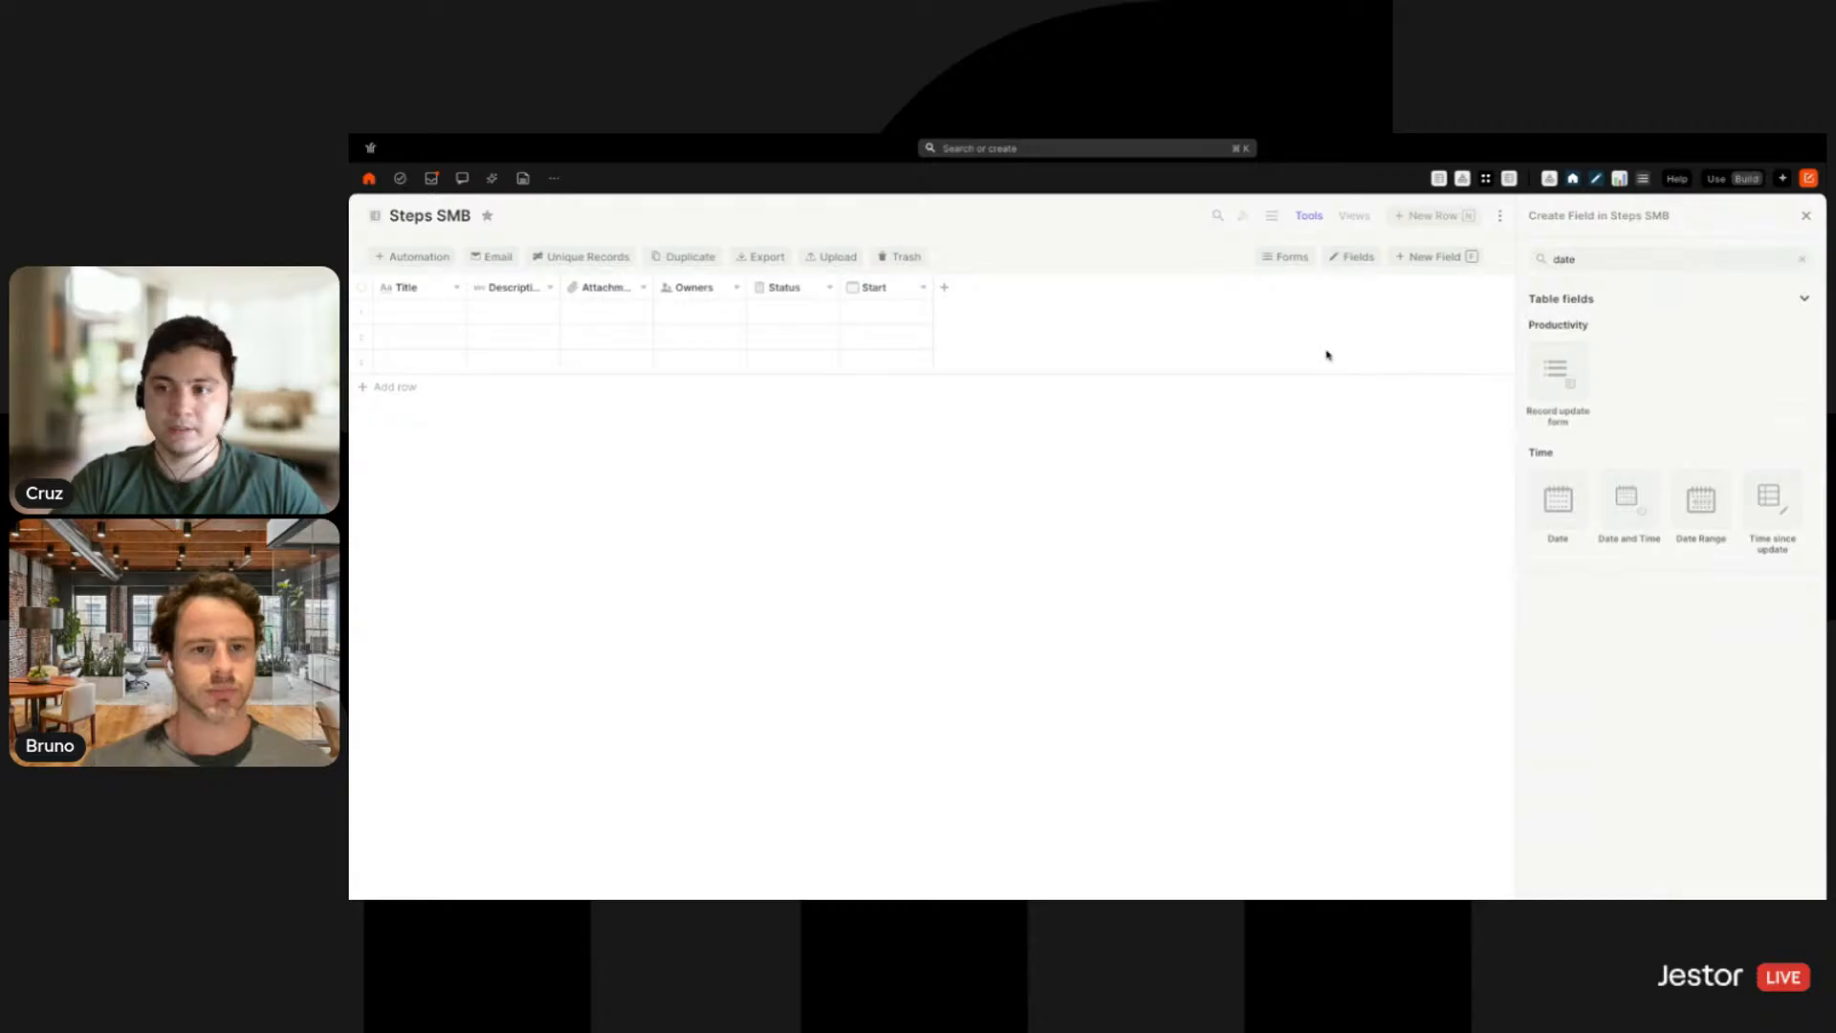
Add a Date field named End with the mm/dd/yyyy format to the Steps SMB table
left_click(1557, 501)
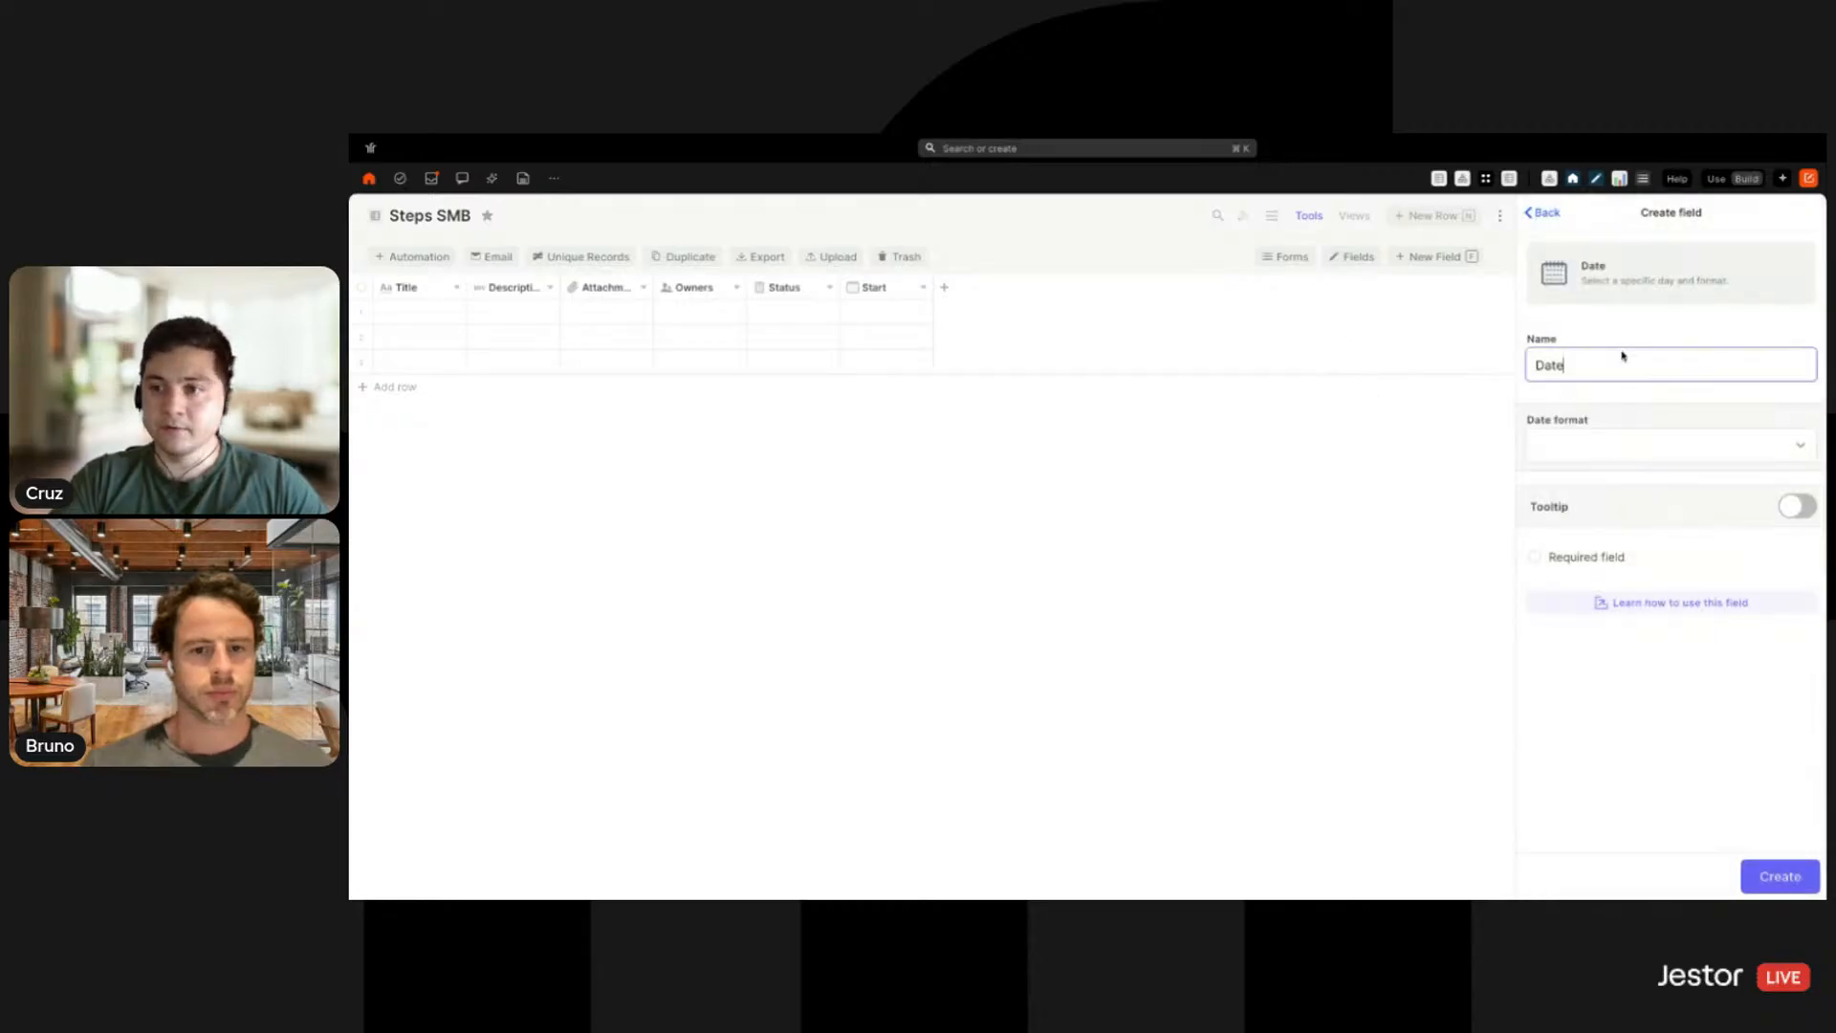
type("End")
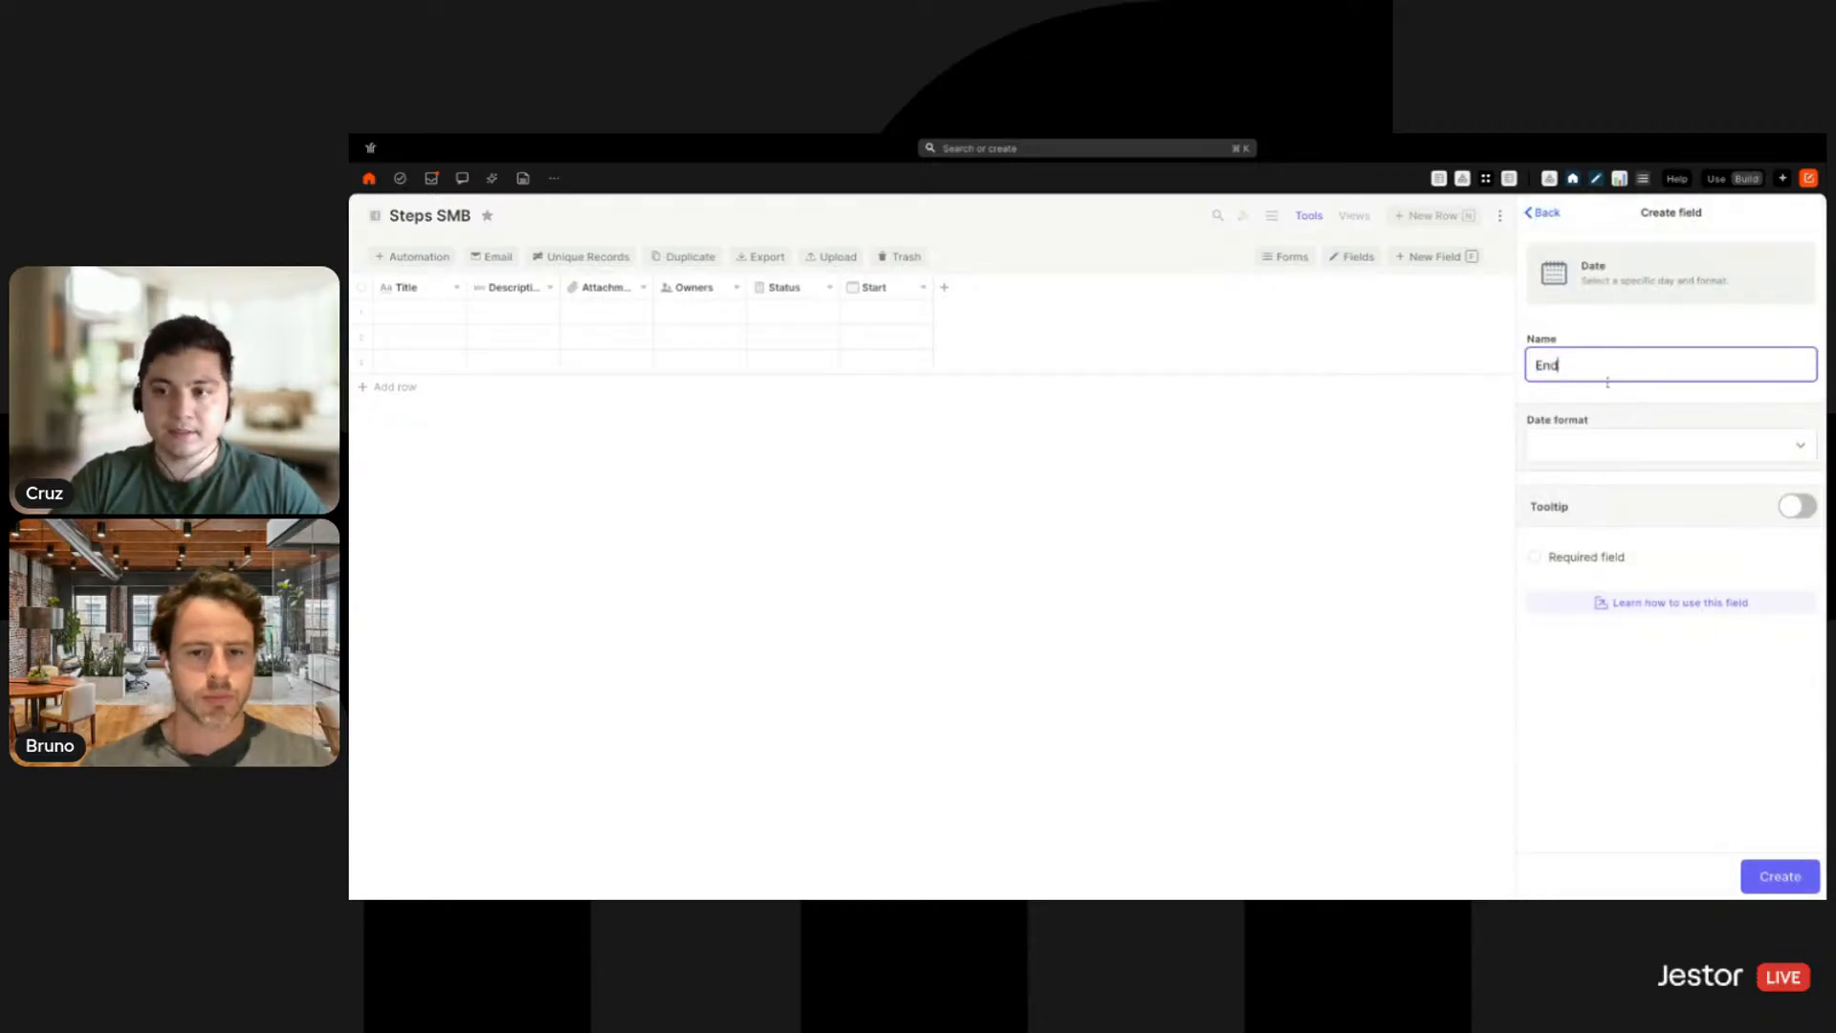
left_click(1632, 457)
left_click(1598, 513)
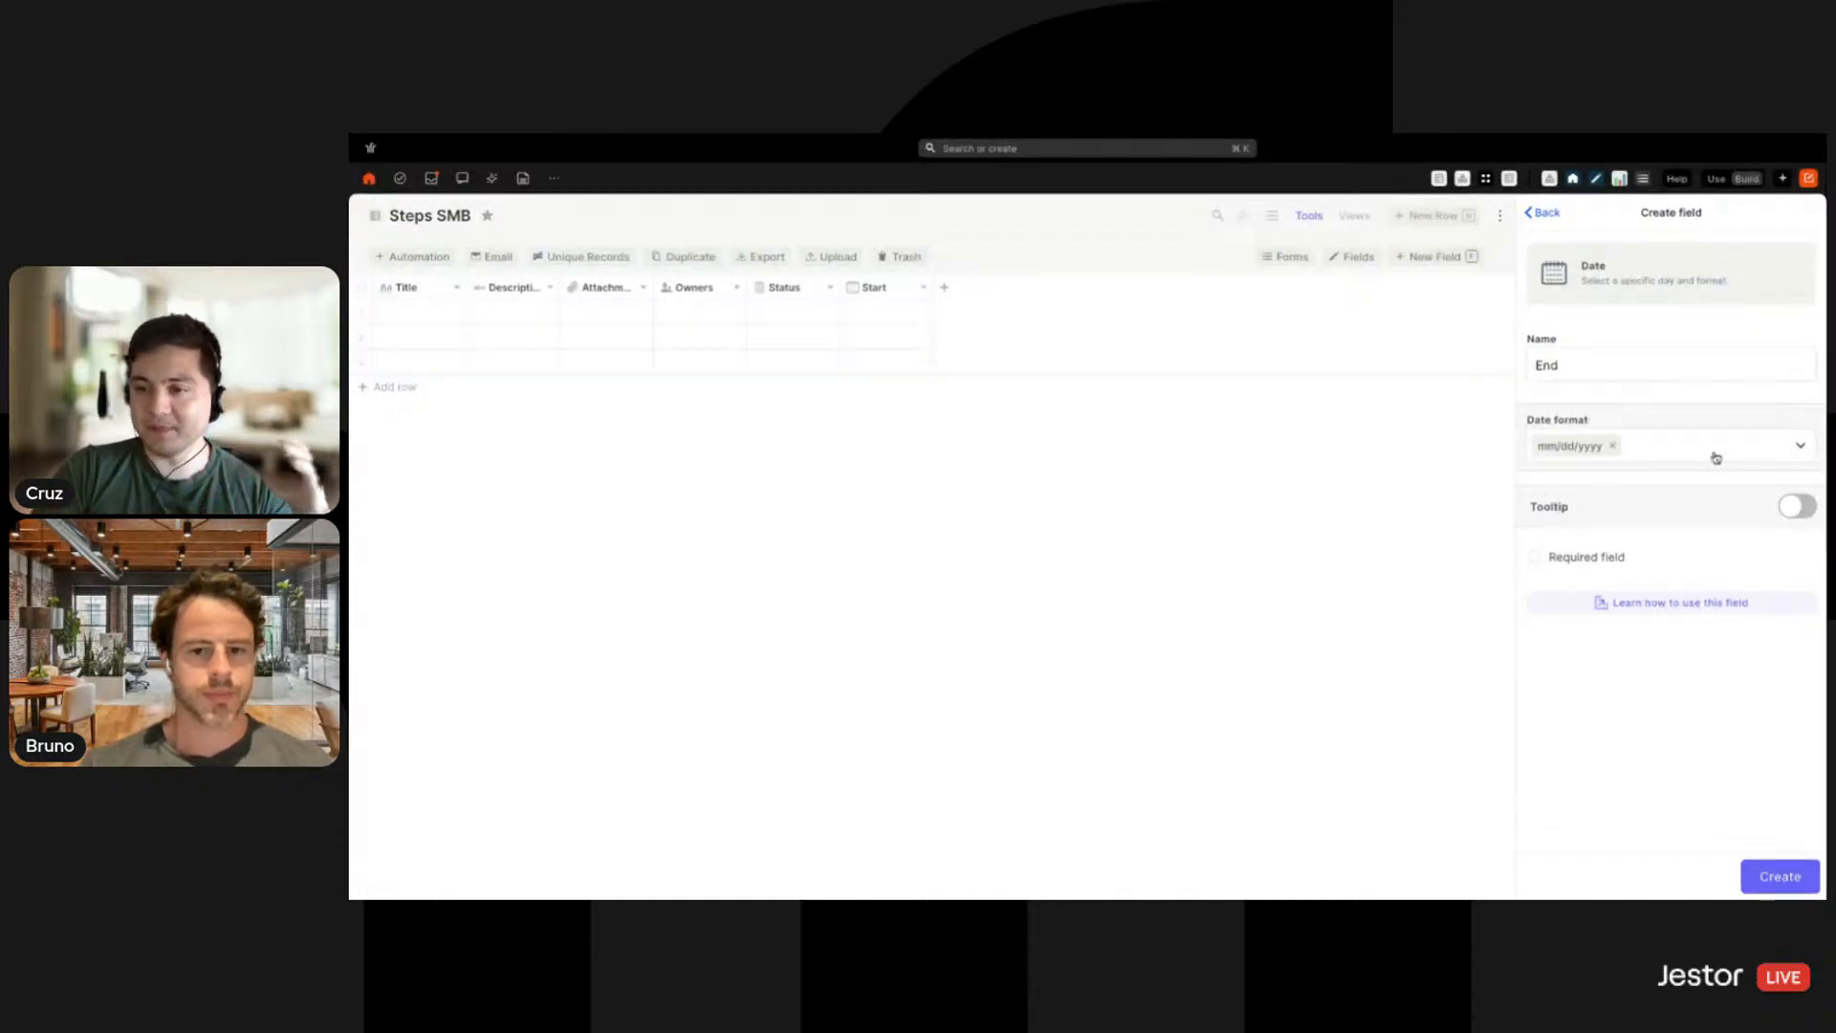
left_click(1715, 450)
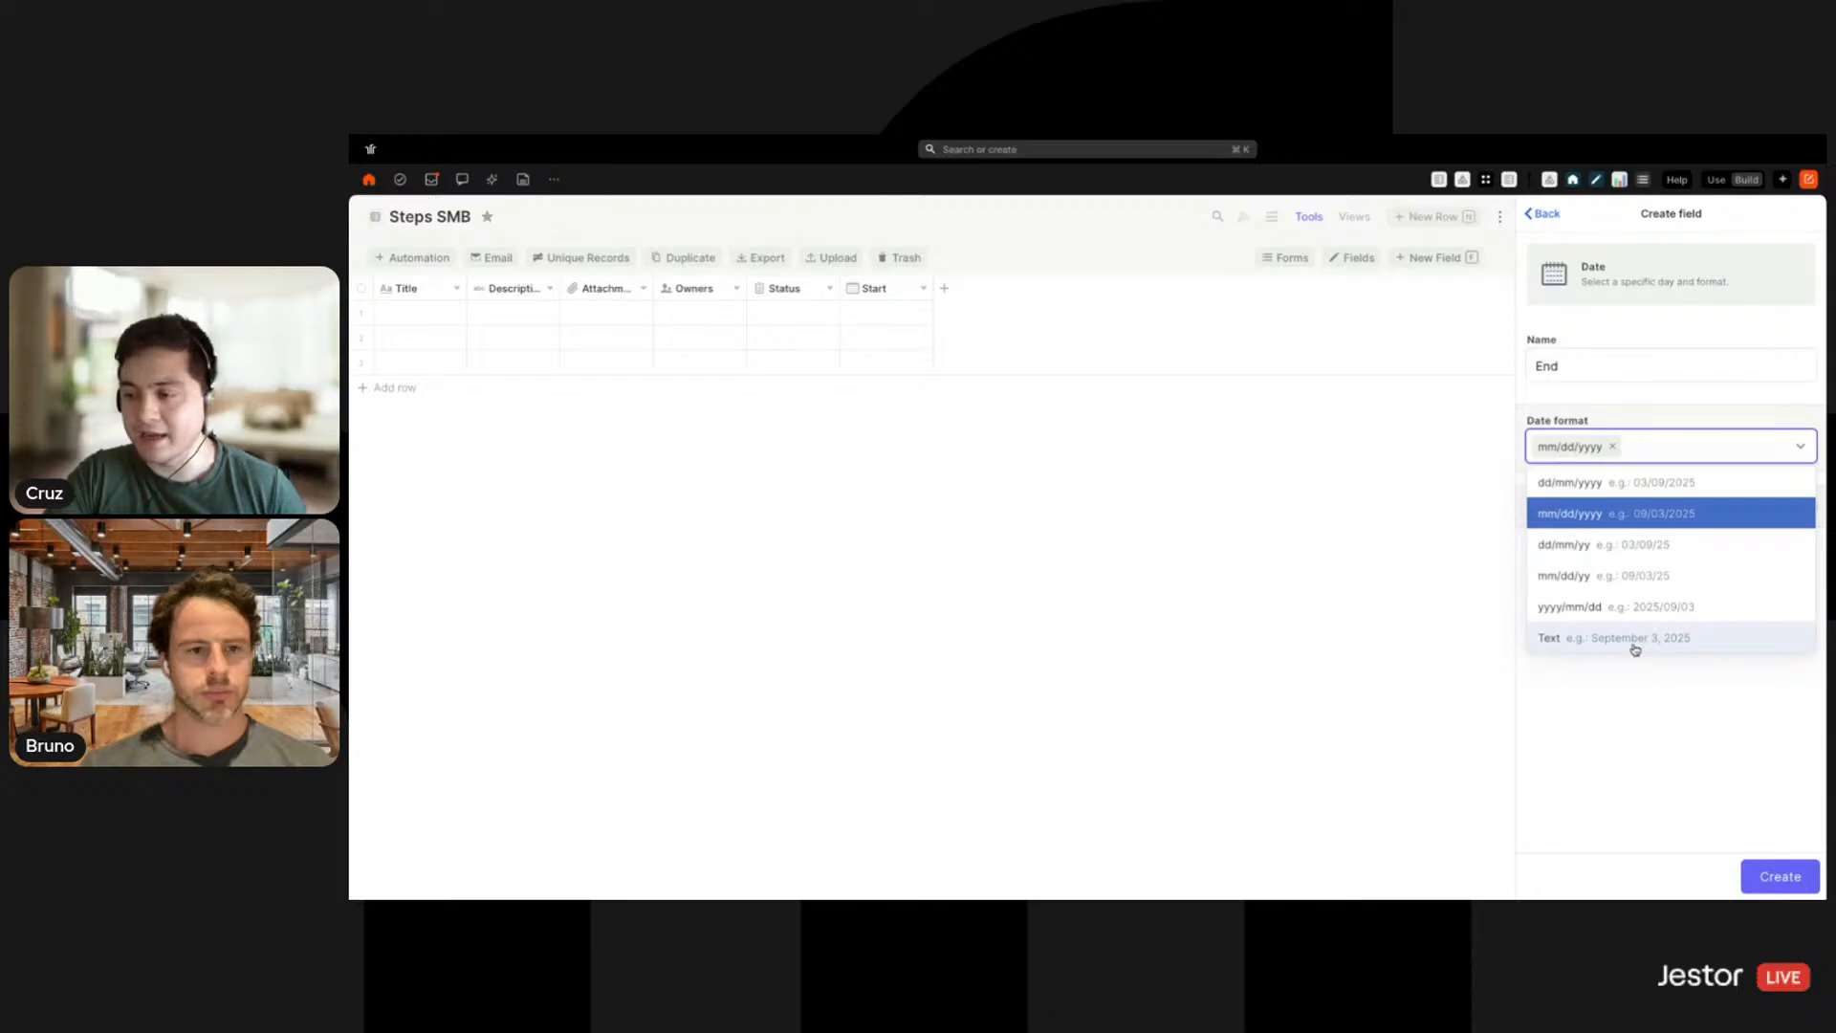
left_click(1681, 773)
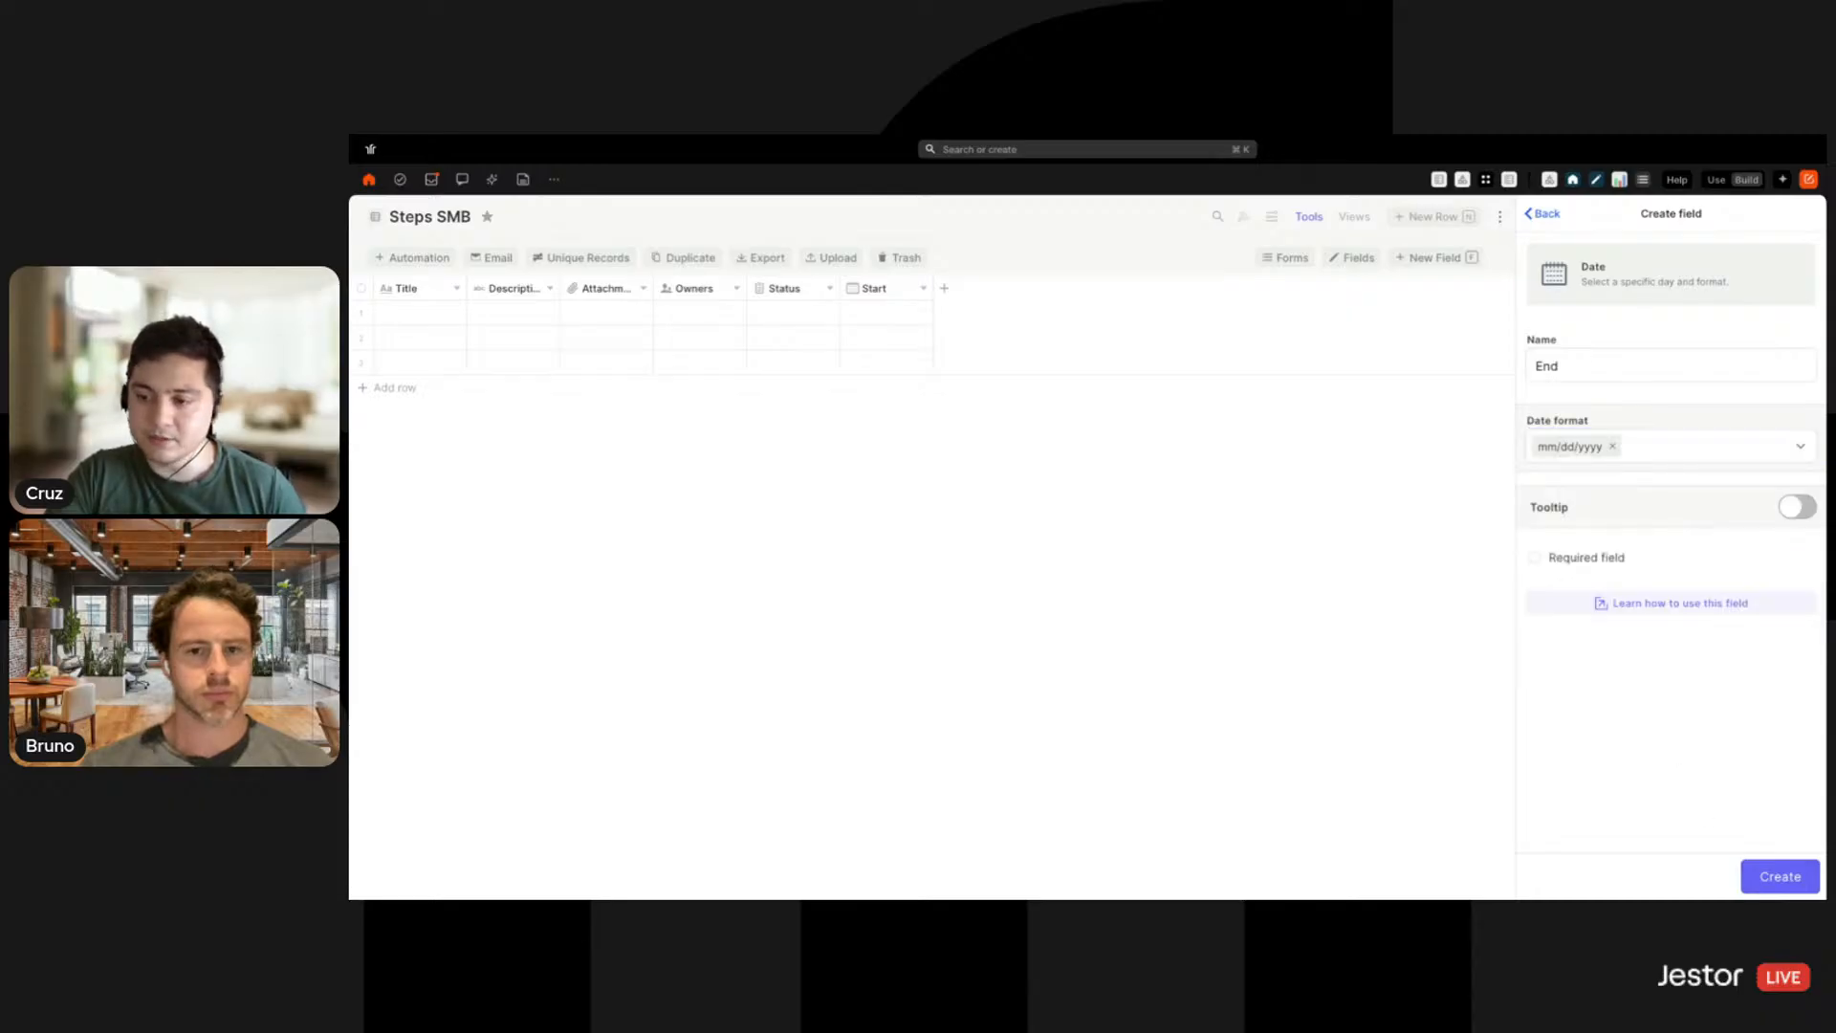
left_click(1784, 877)
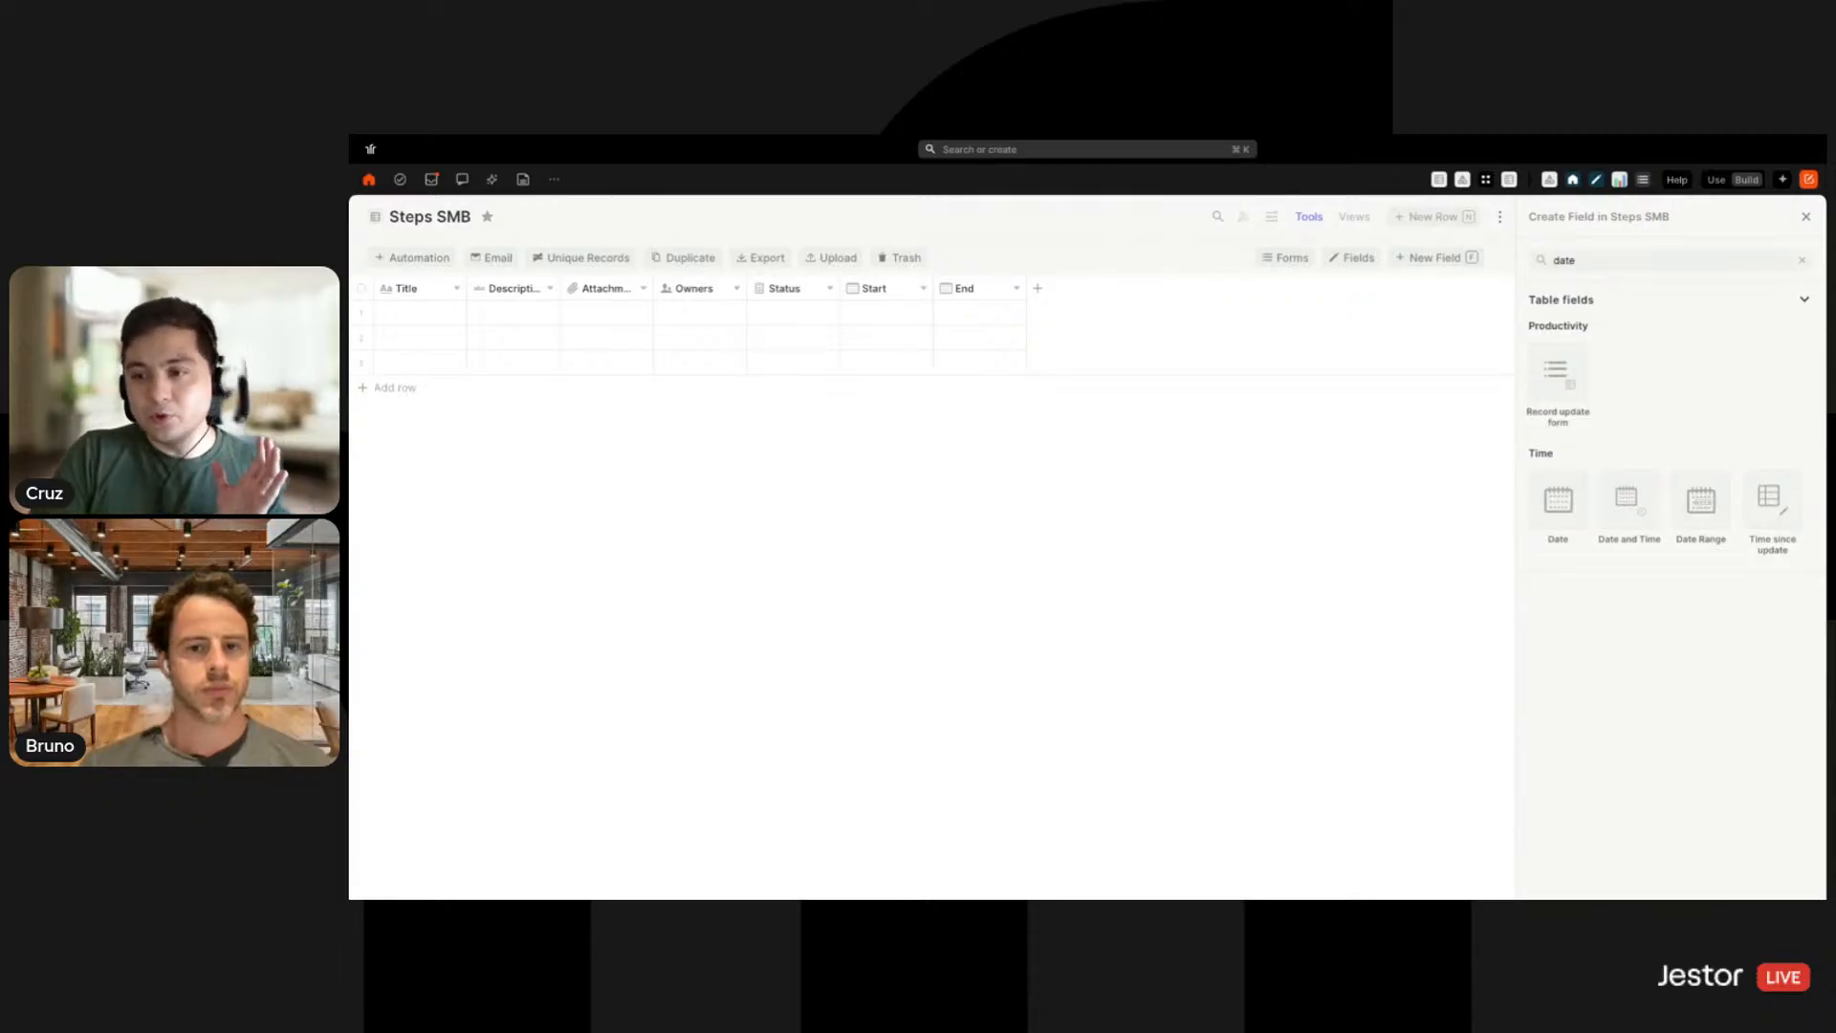
Add a Date Range field that uses Start as its start field and End as its end field
left_click(1704, 517)
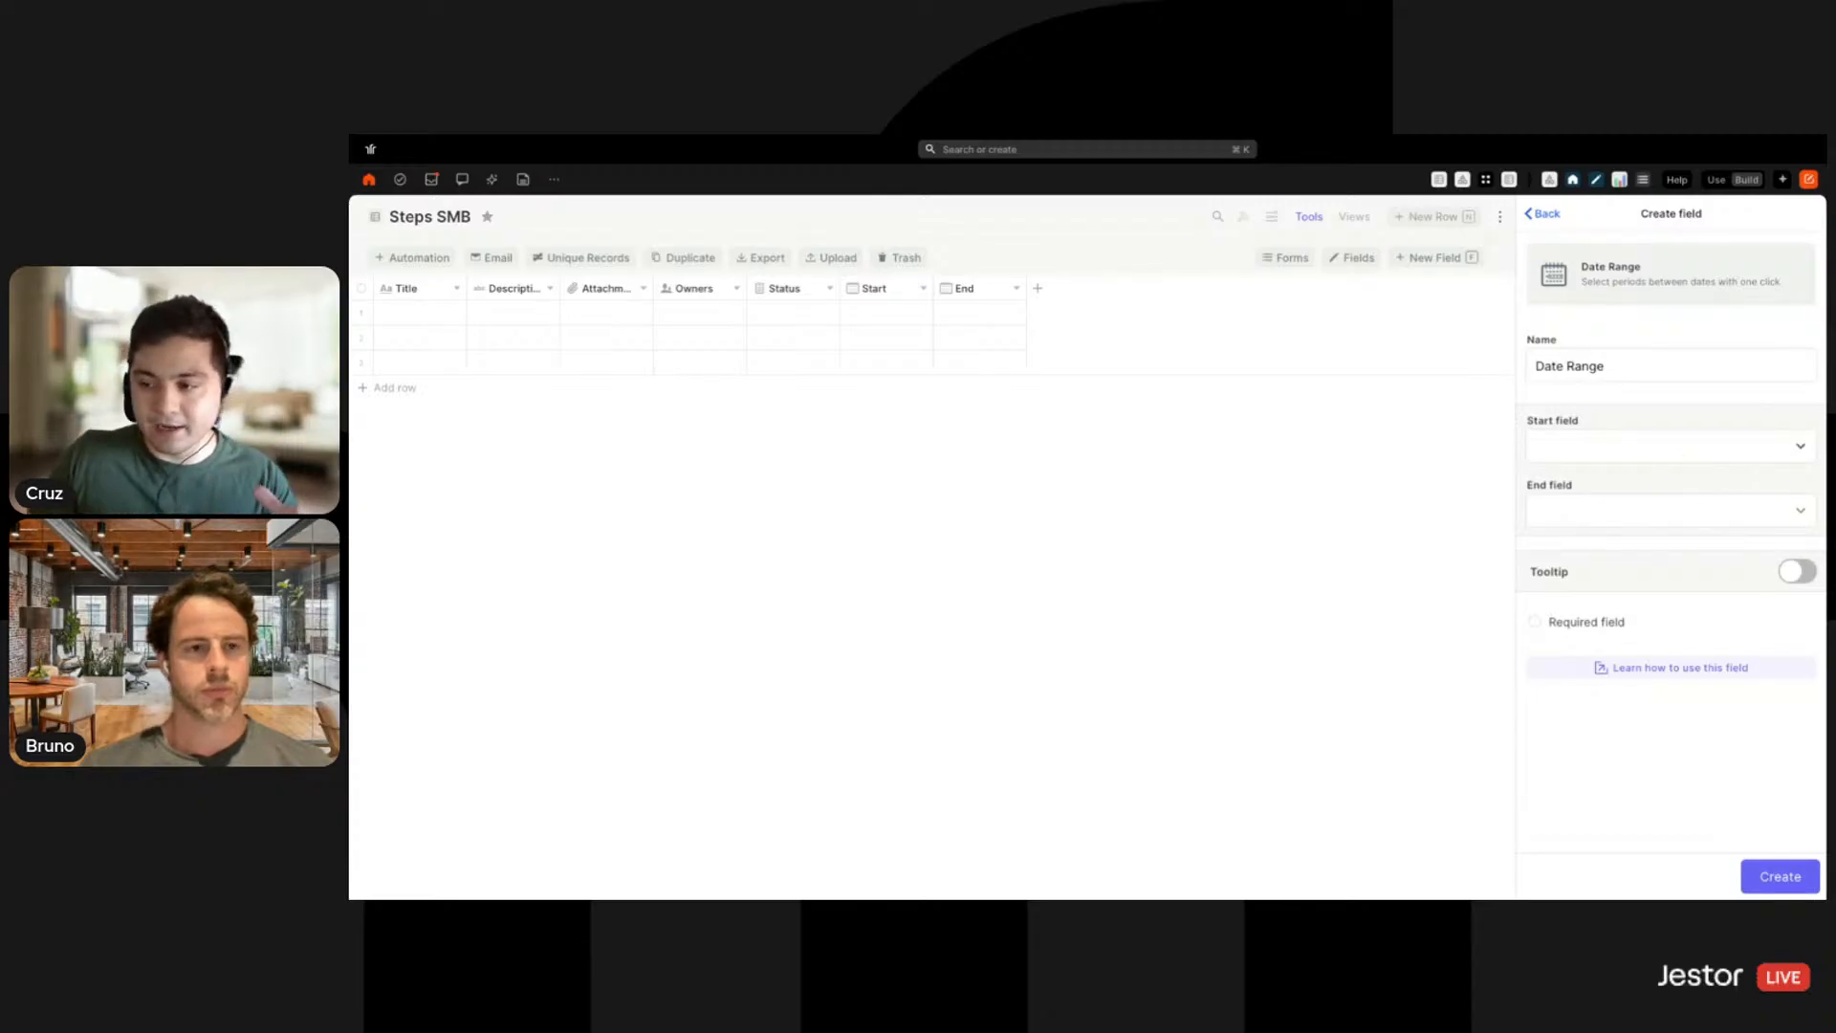
left_click(1670, 445)
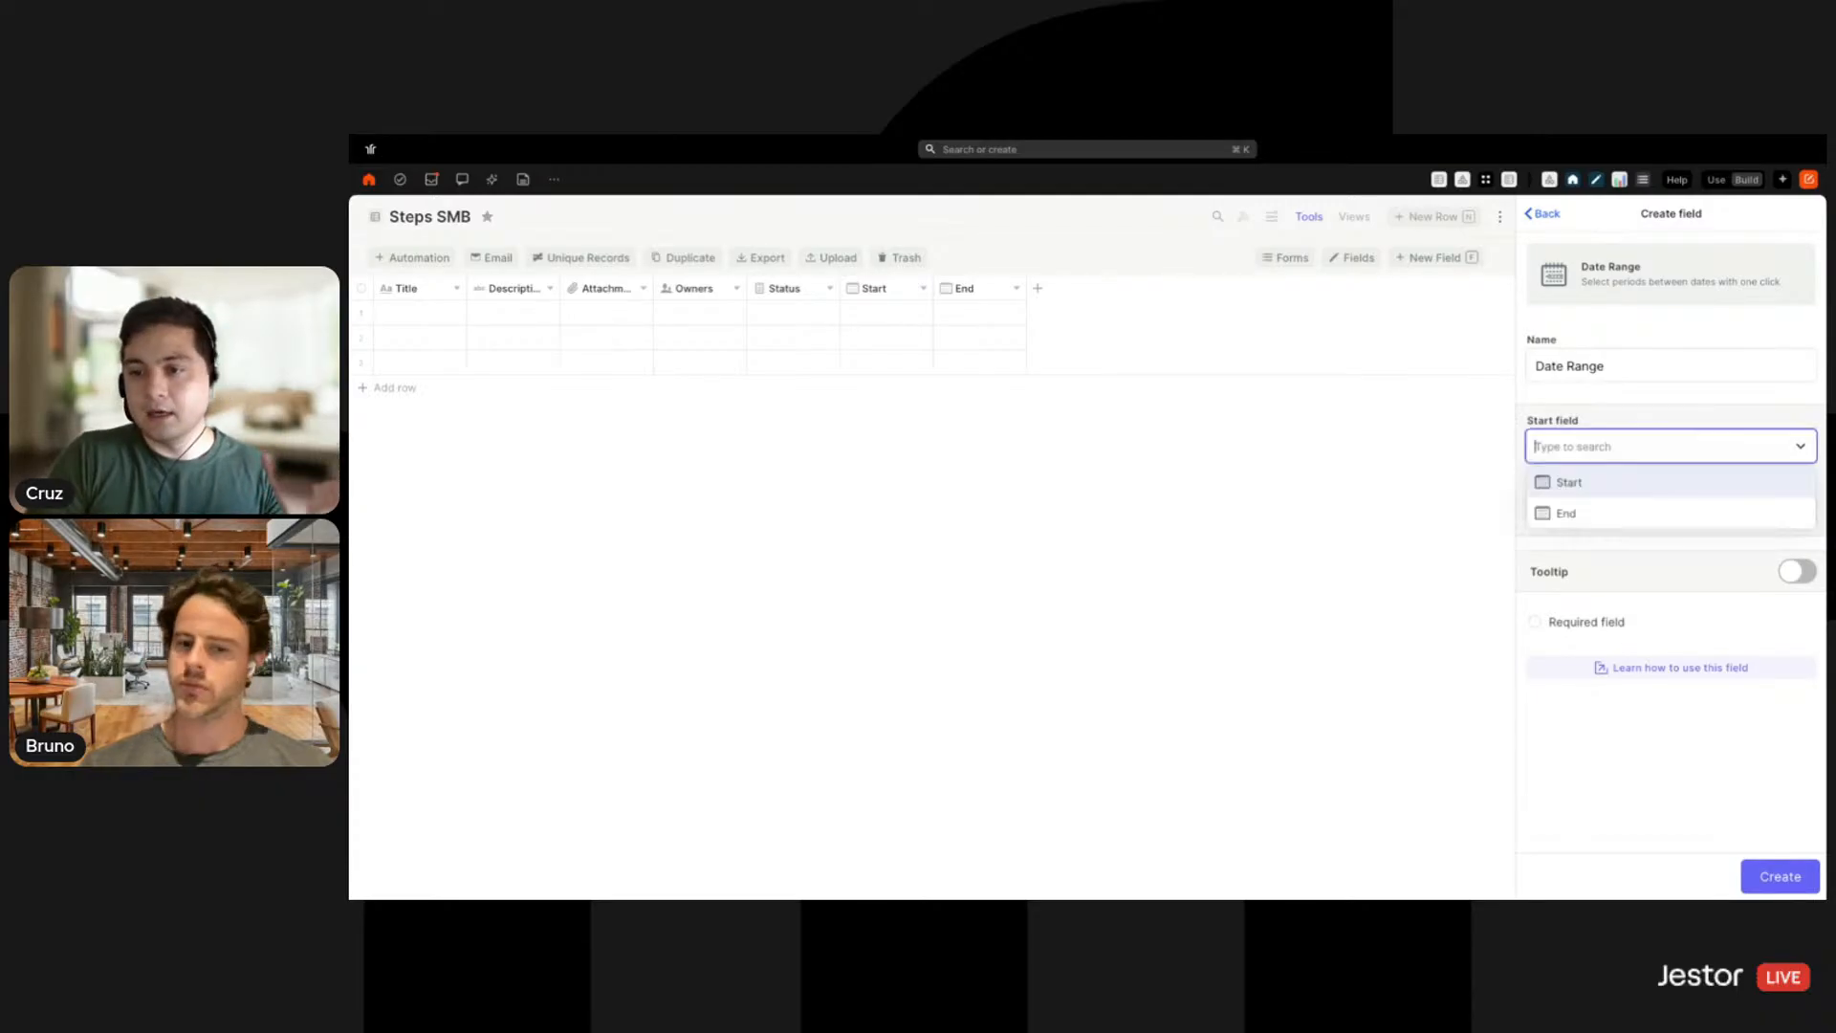
left_click(1649, 481)
left_click(1626, 510)
left_click(1583, 545)
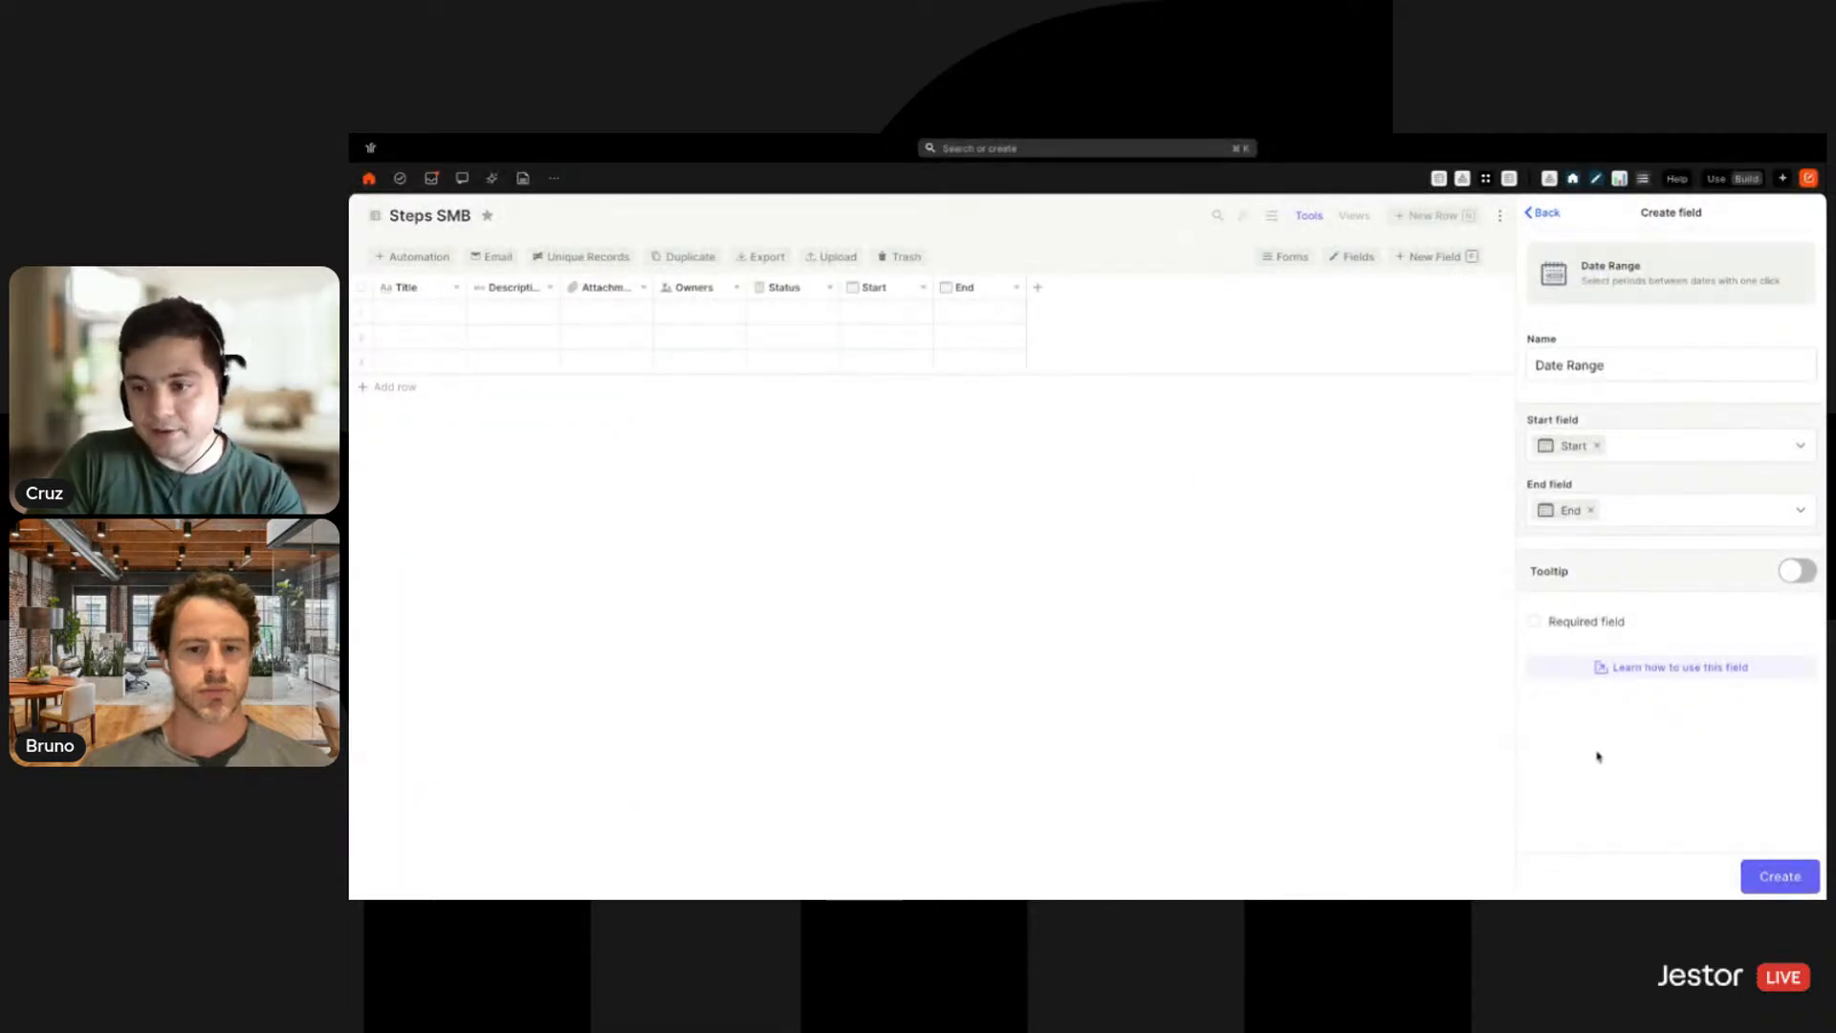
left_click(1742, 878)
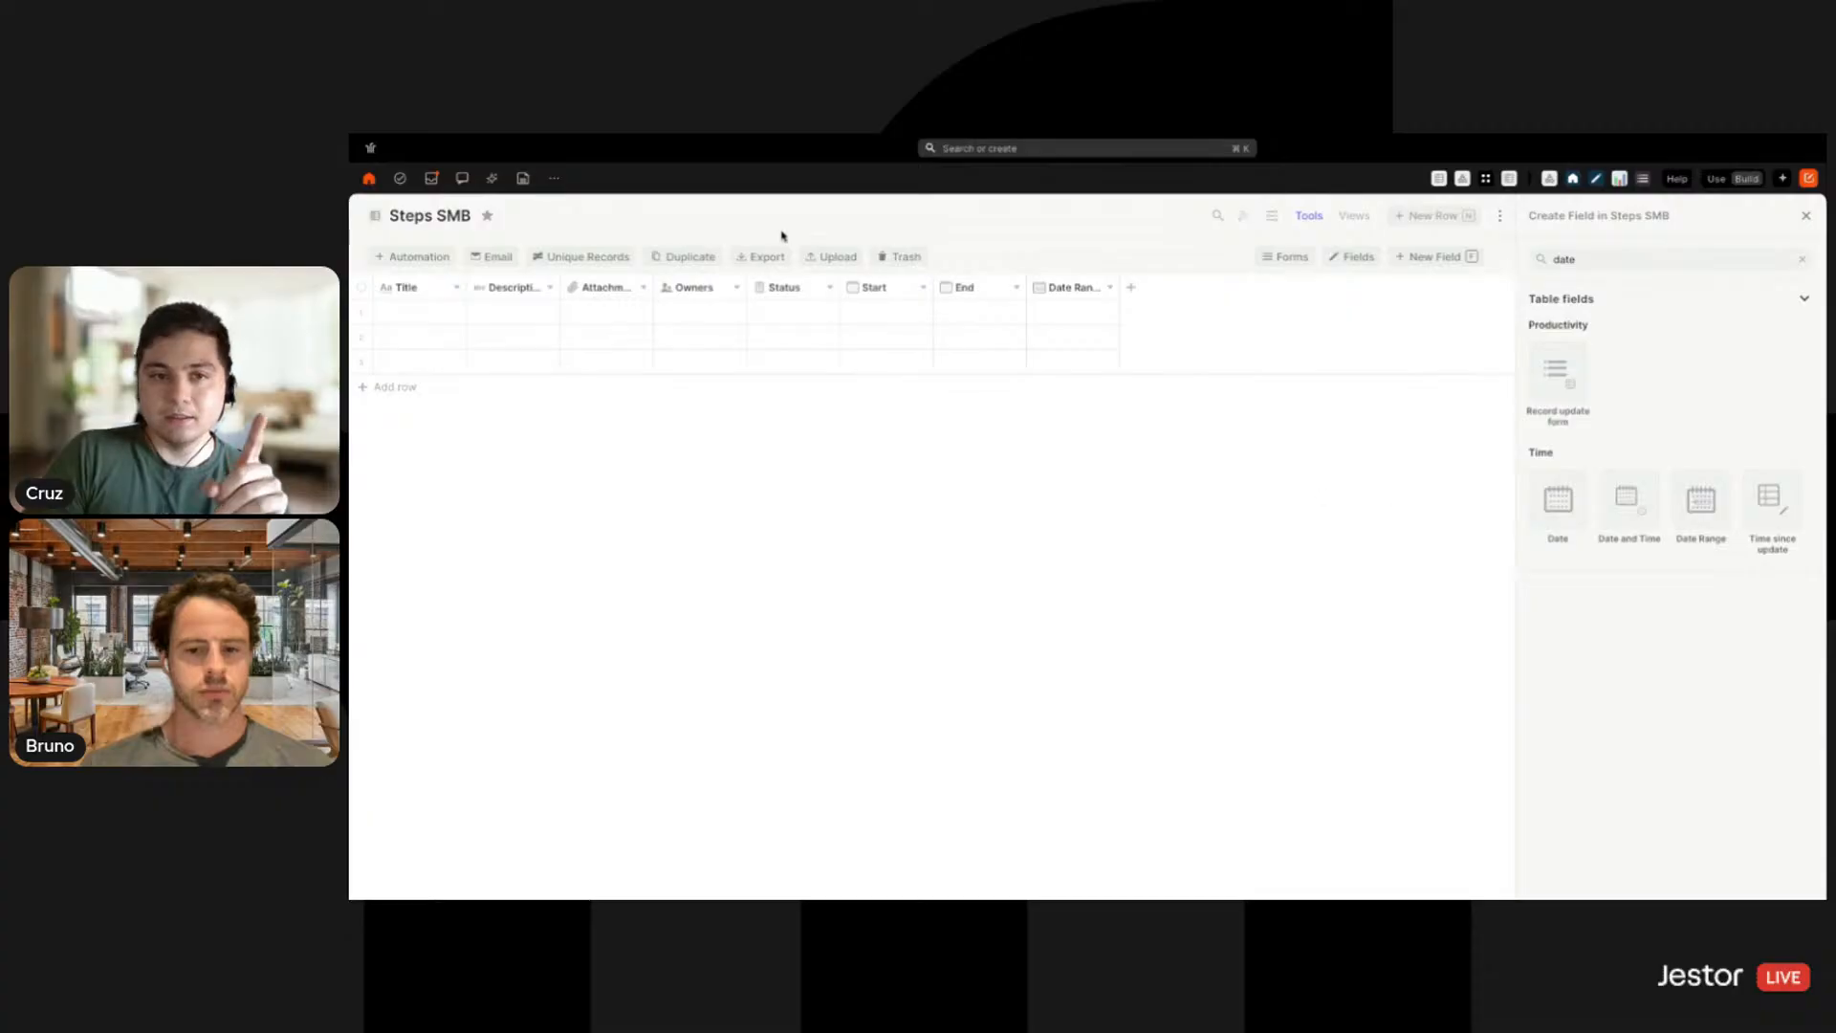
Set the first row's Start to 09/03/2025 and End to 09/09/2025, and widen the Date Range column to show both dates
left_click(885, 313)
left_click(957, 408)
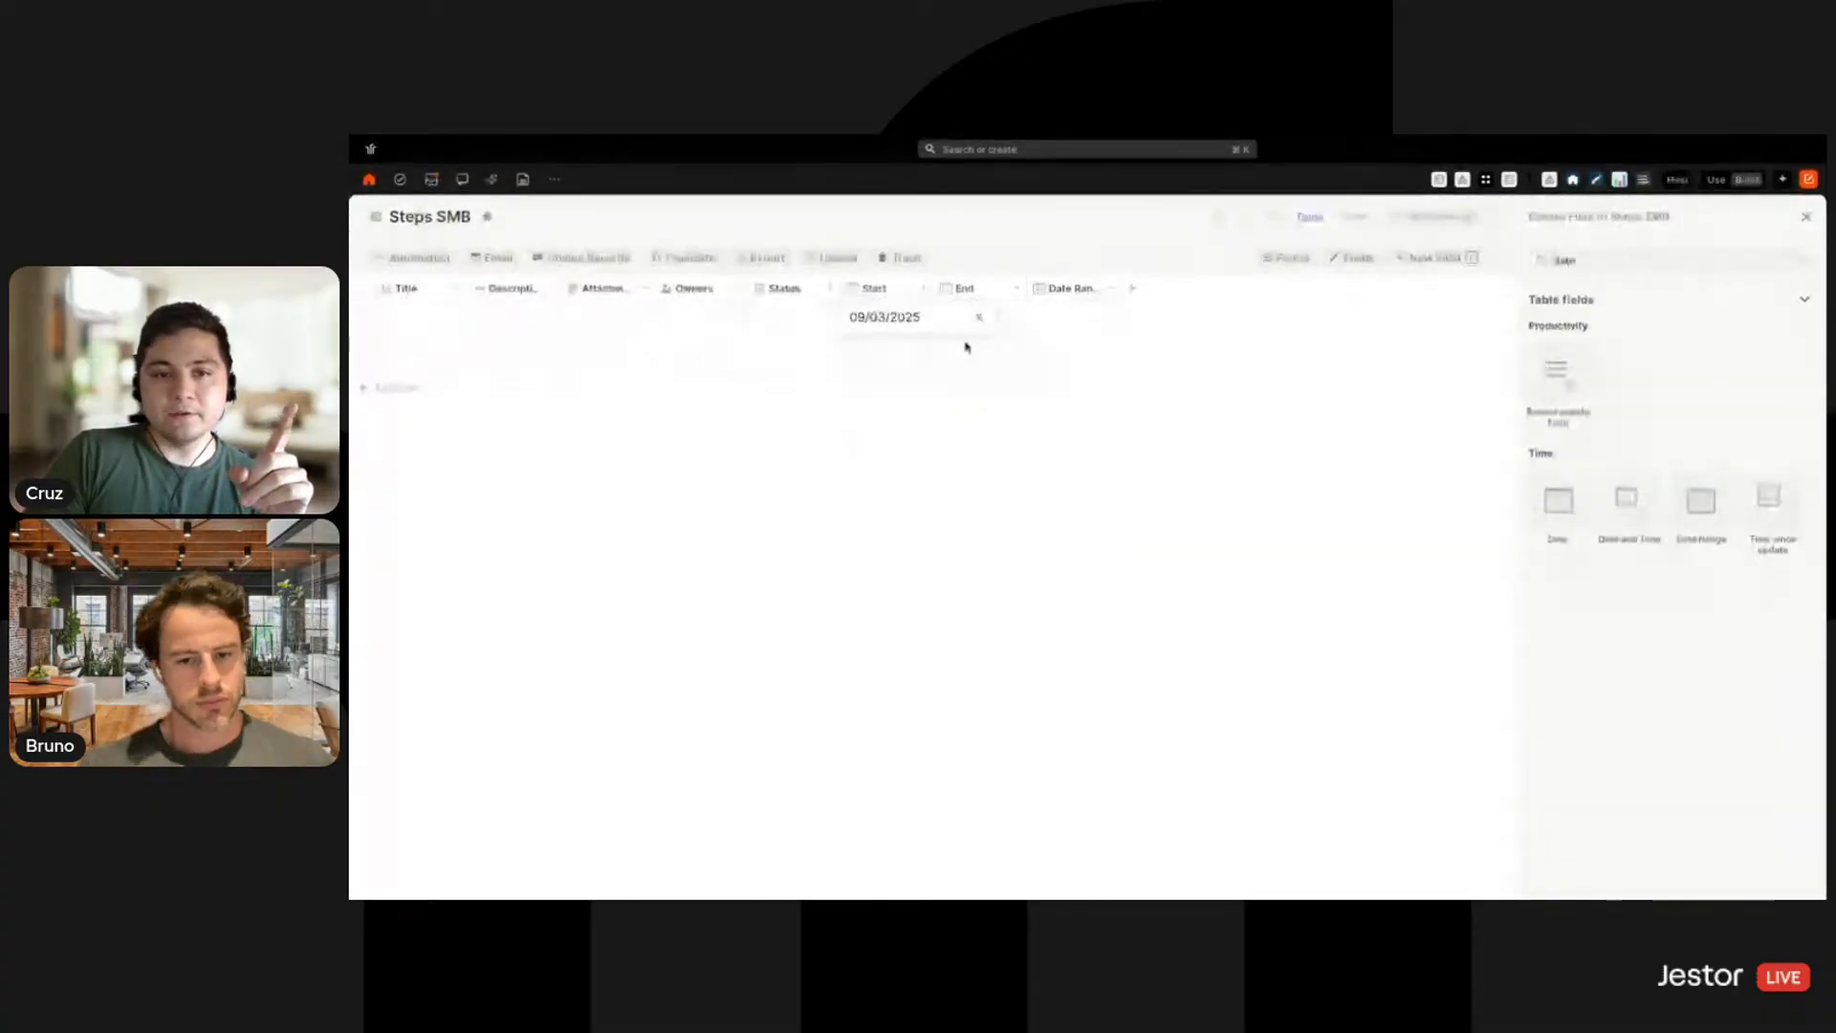
left_click(1003, 322)
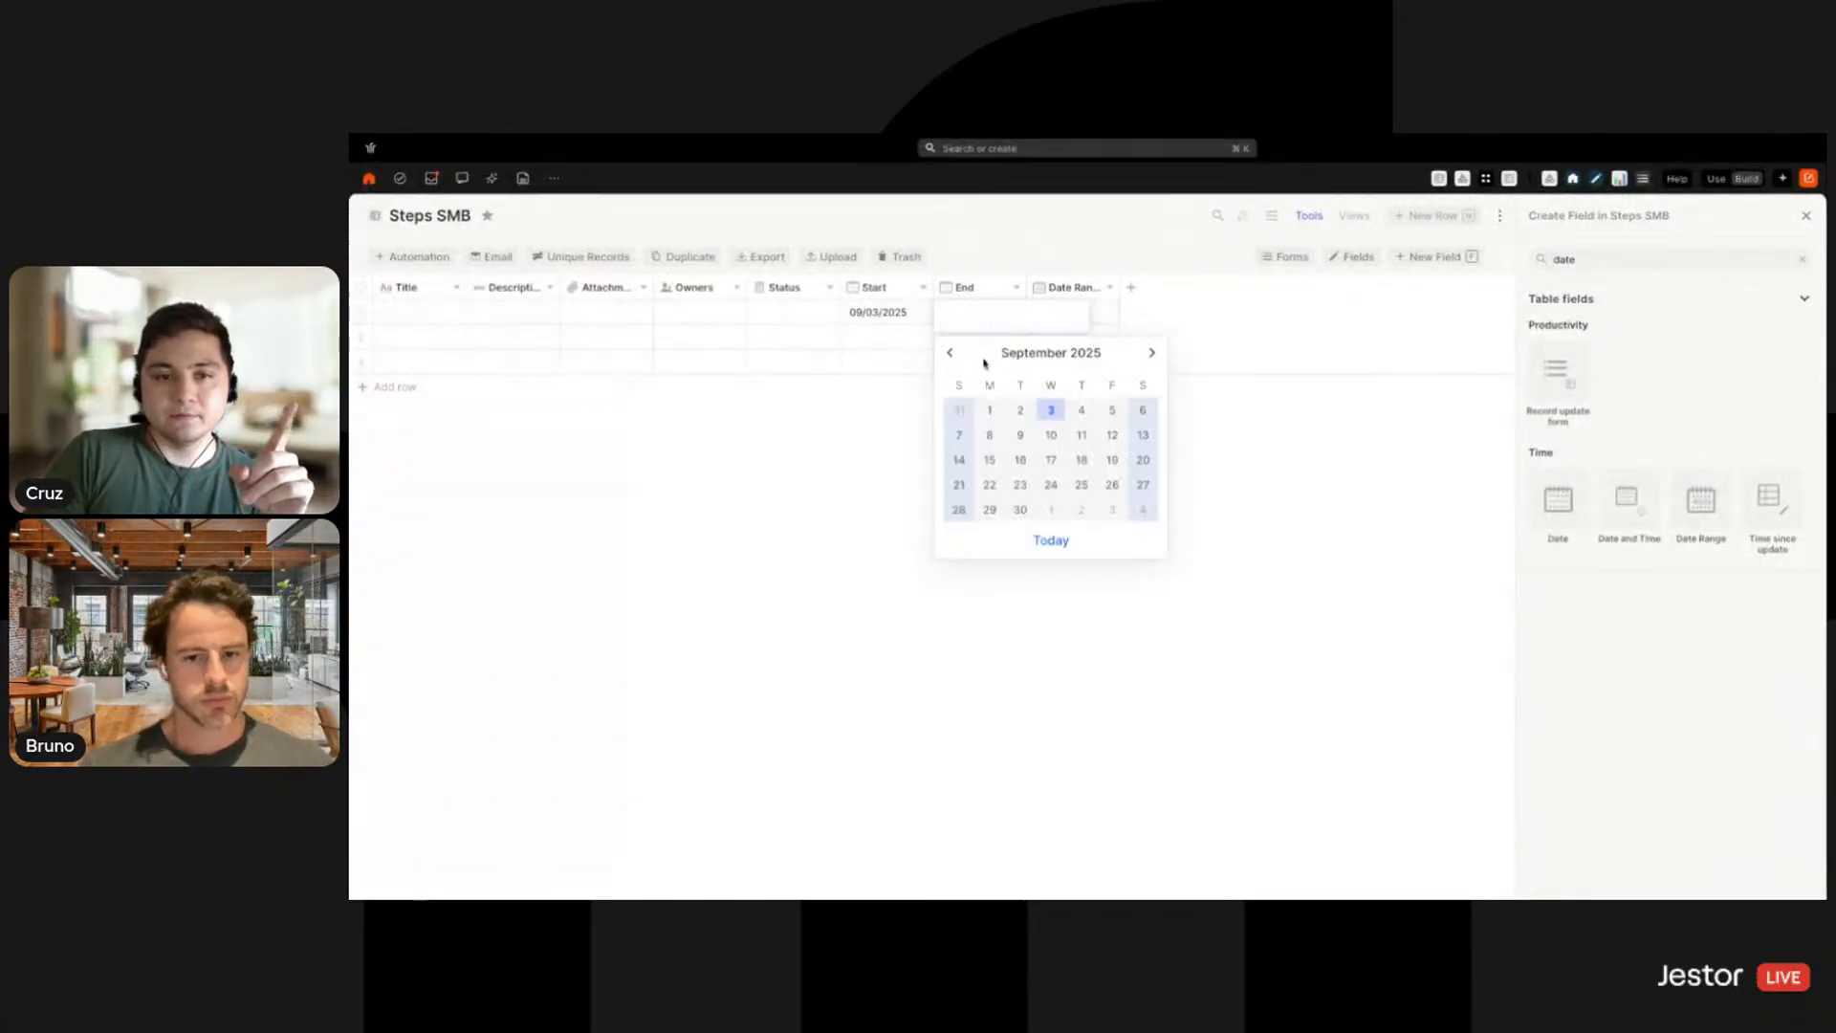
left_click(1033, 444)
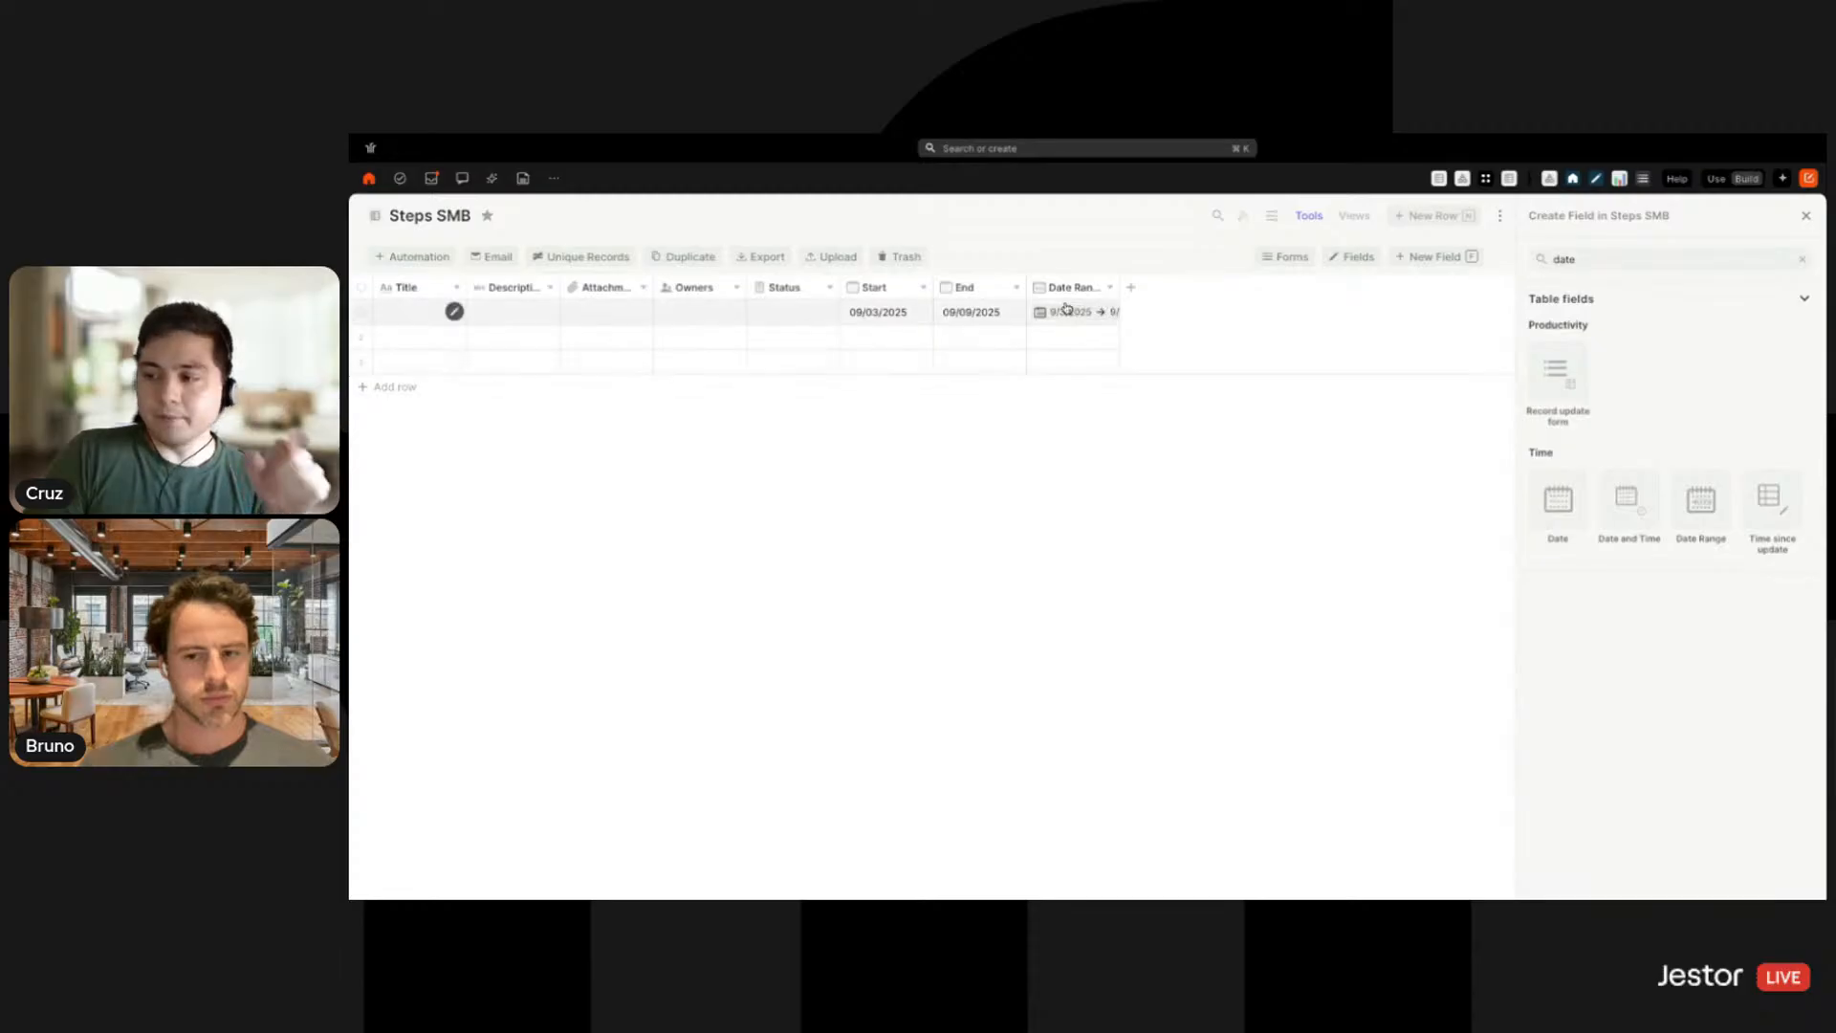
left_click_drag(1119, 287, 1173, 287)
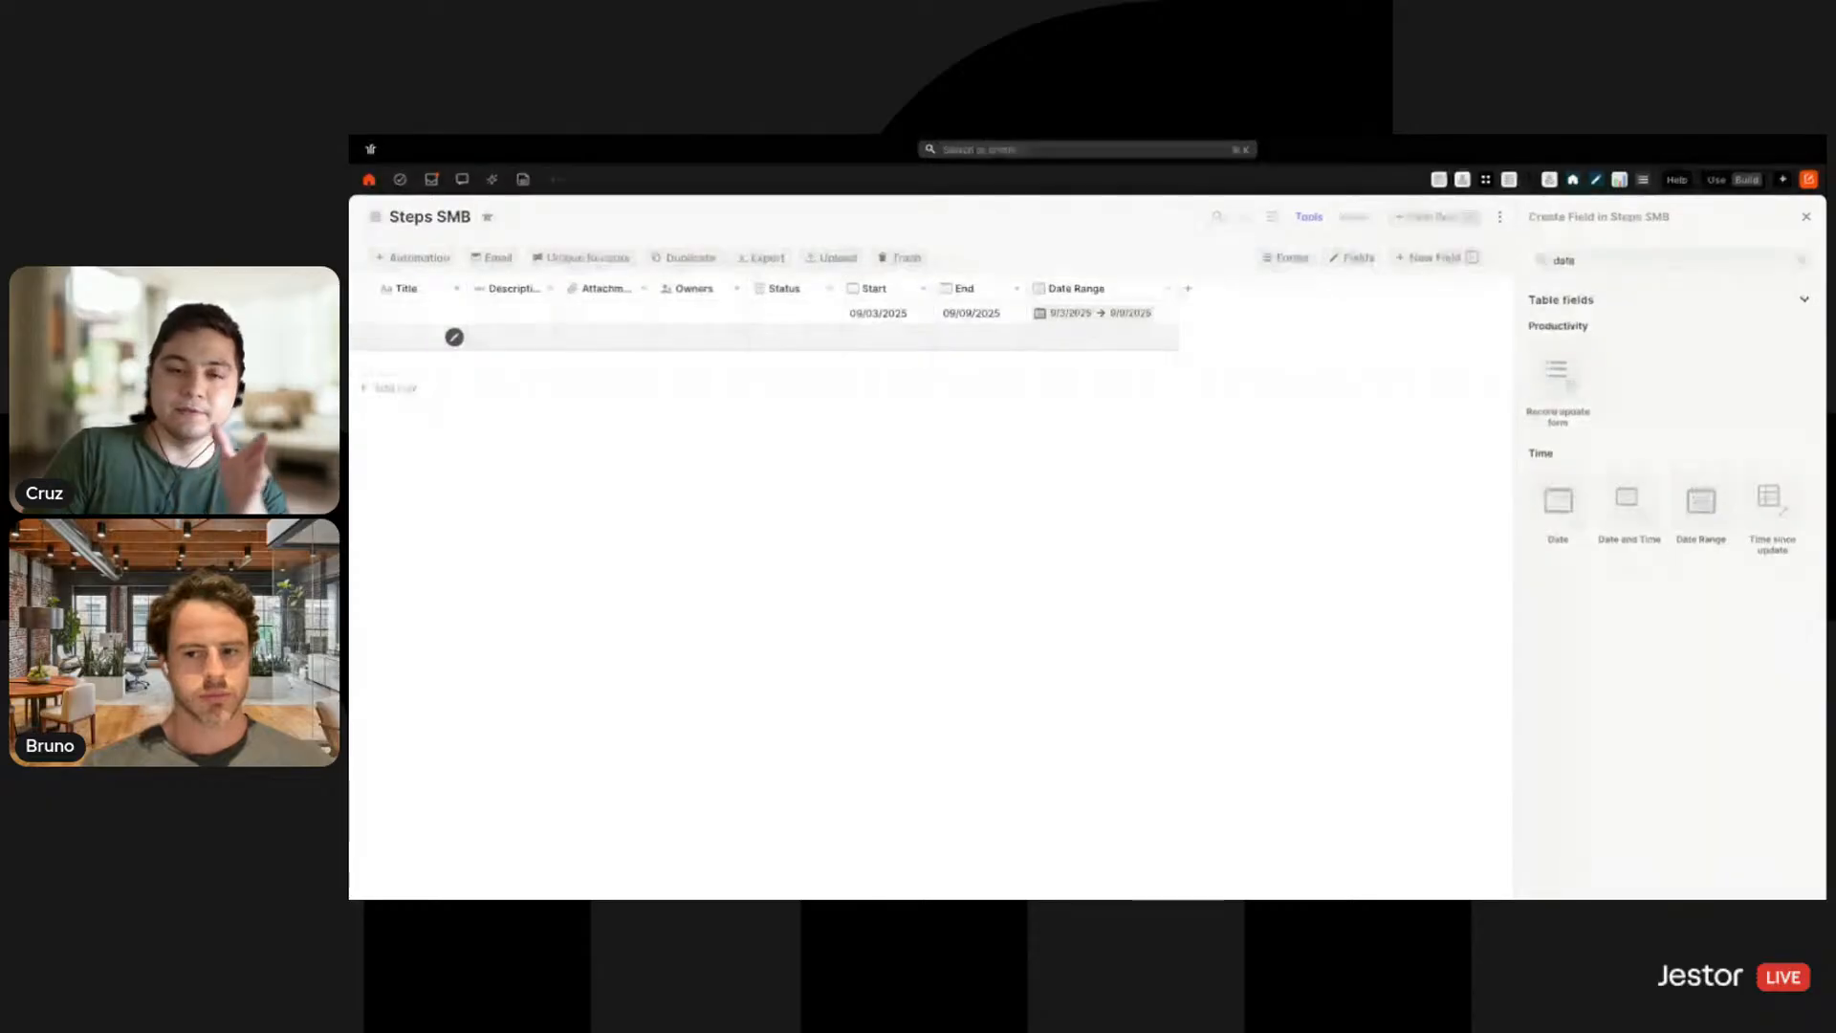
Set the Date Range to 09/10/2025 - 09/16/2025 in the second row and 09/17/2025 - 09/23/2025 in the third row
left_click(1100, 340)
left_click(1145, 460)
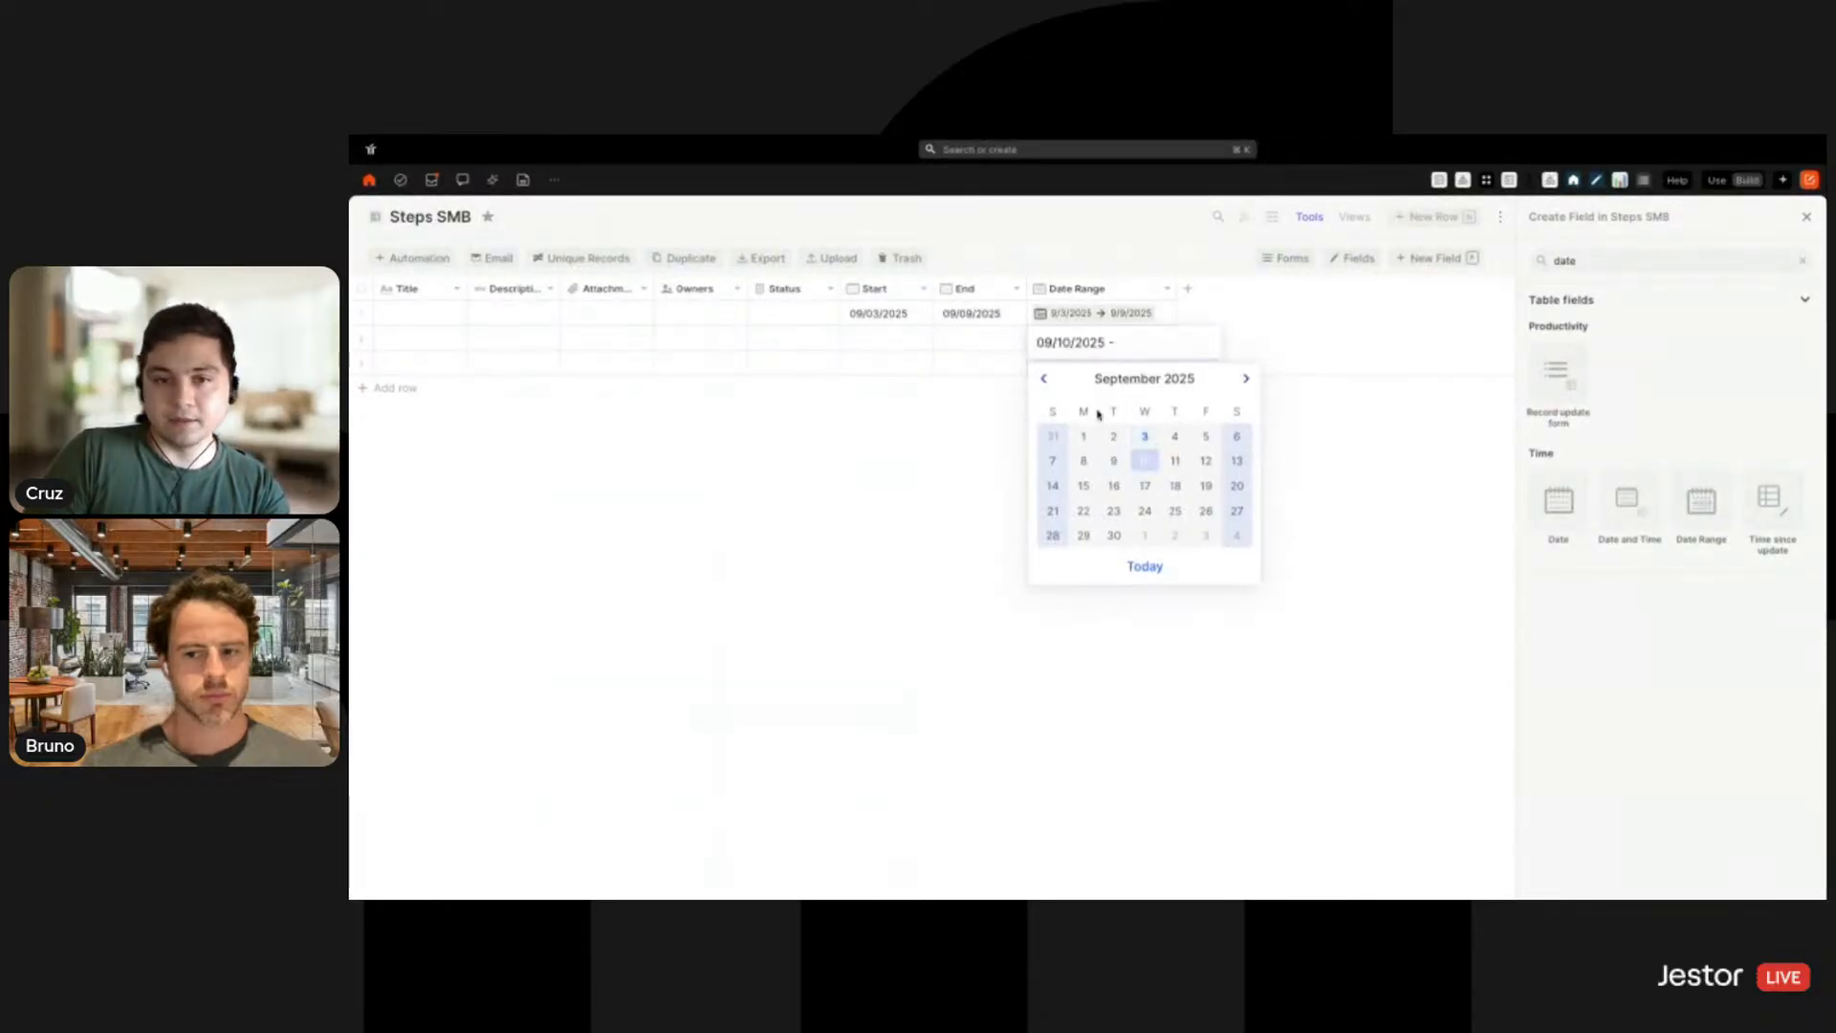
left_click(1114, 486)
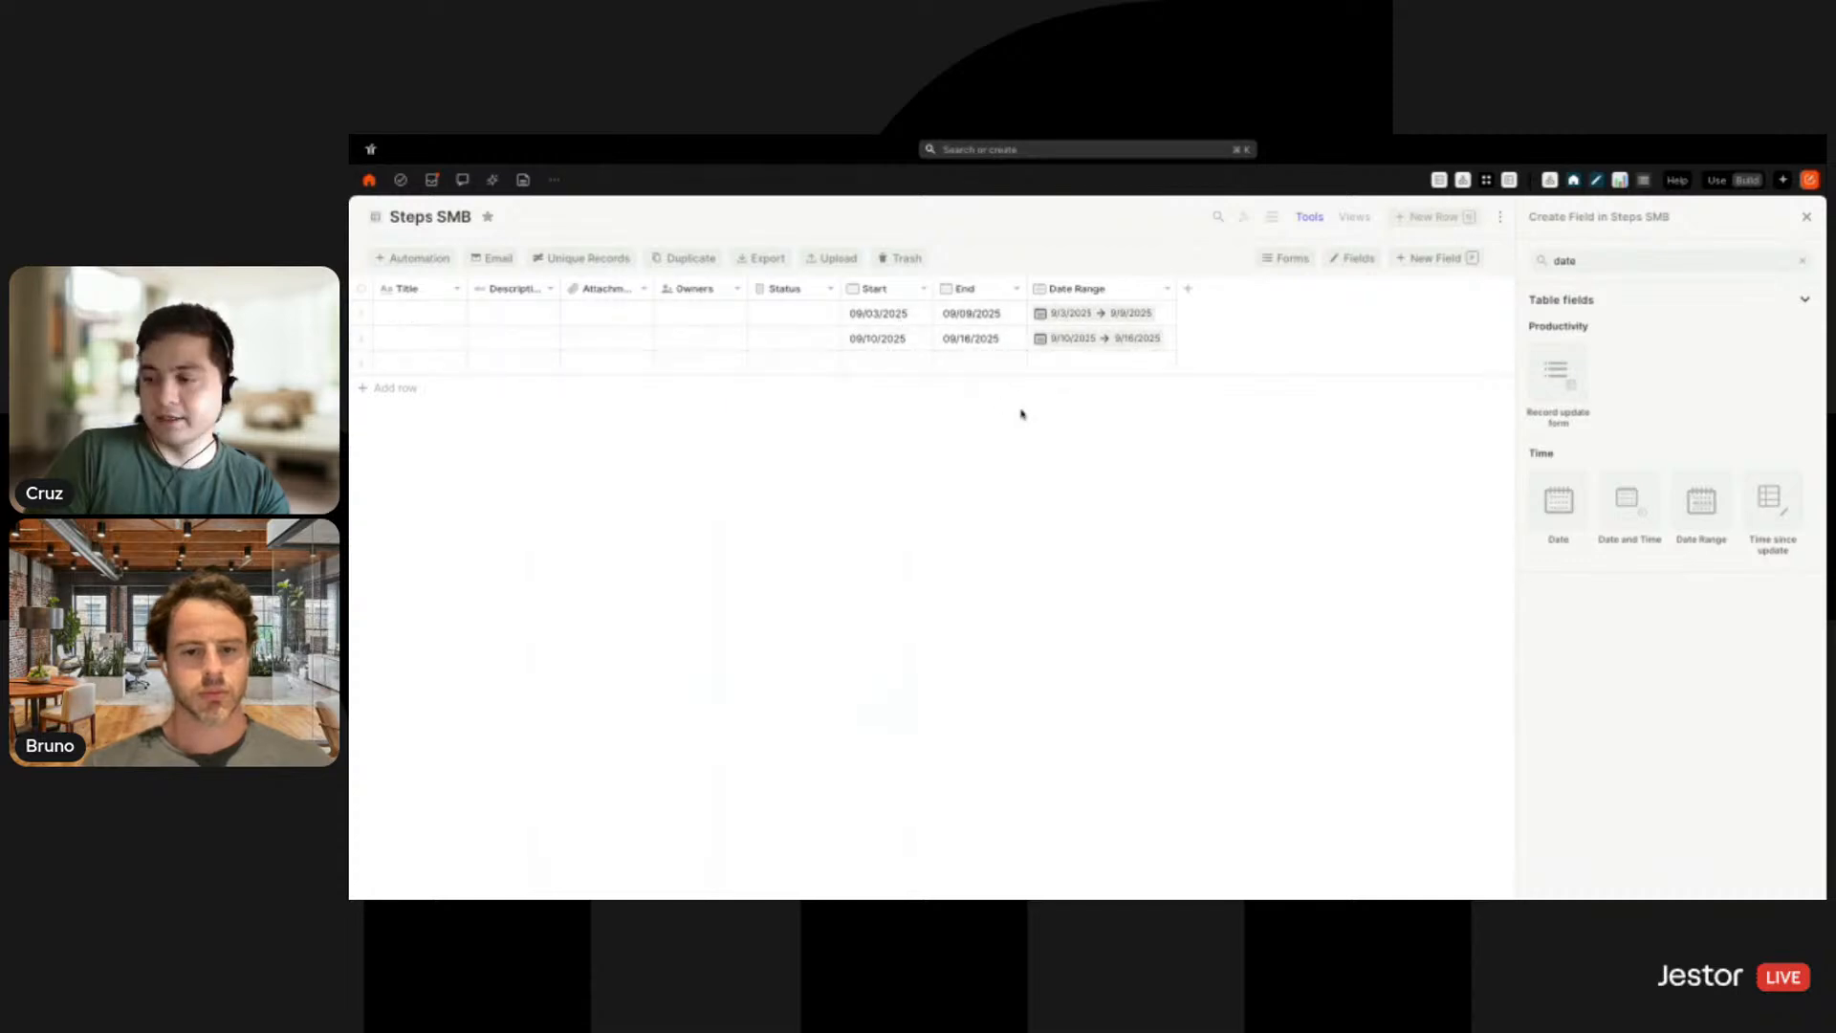
left_click(1119, 371)
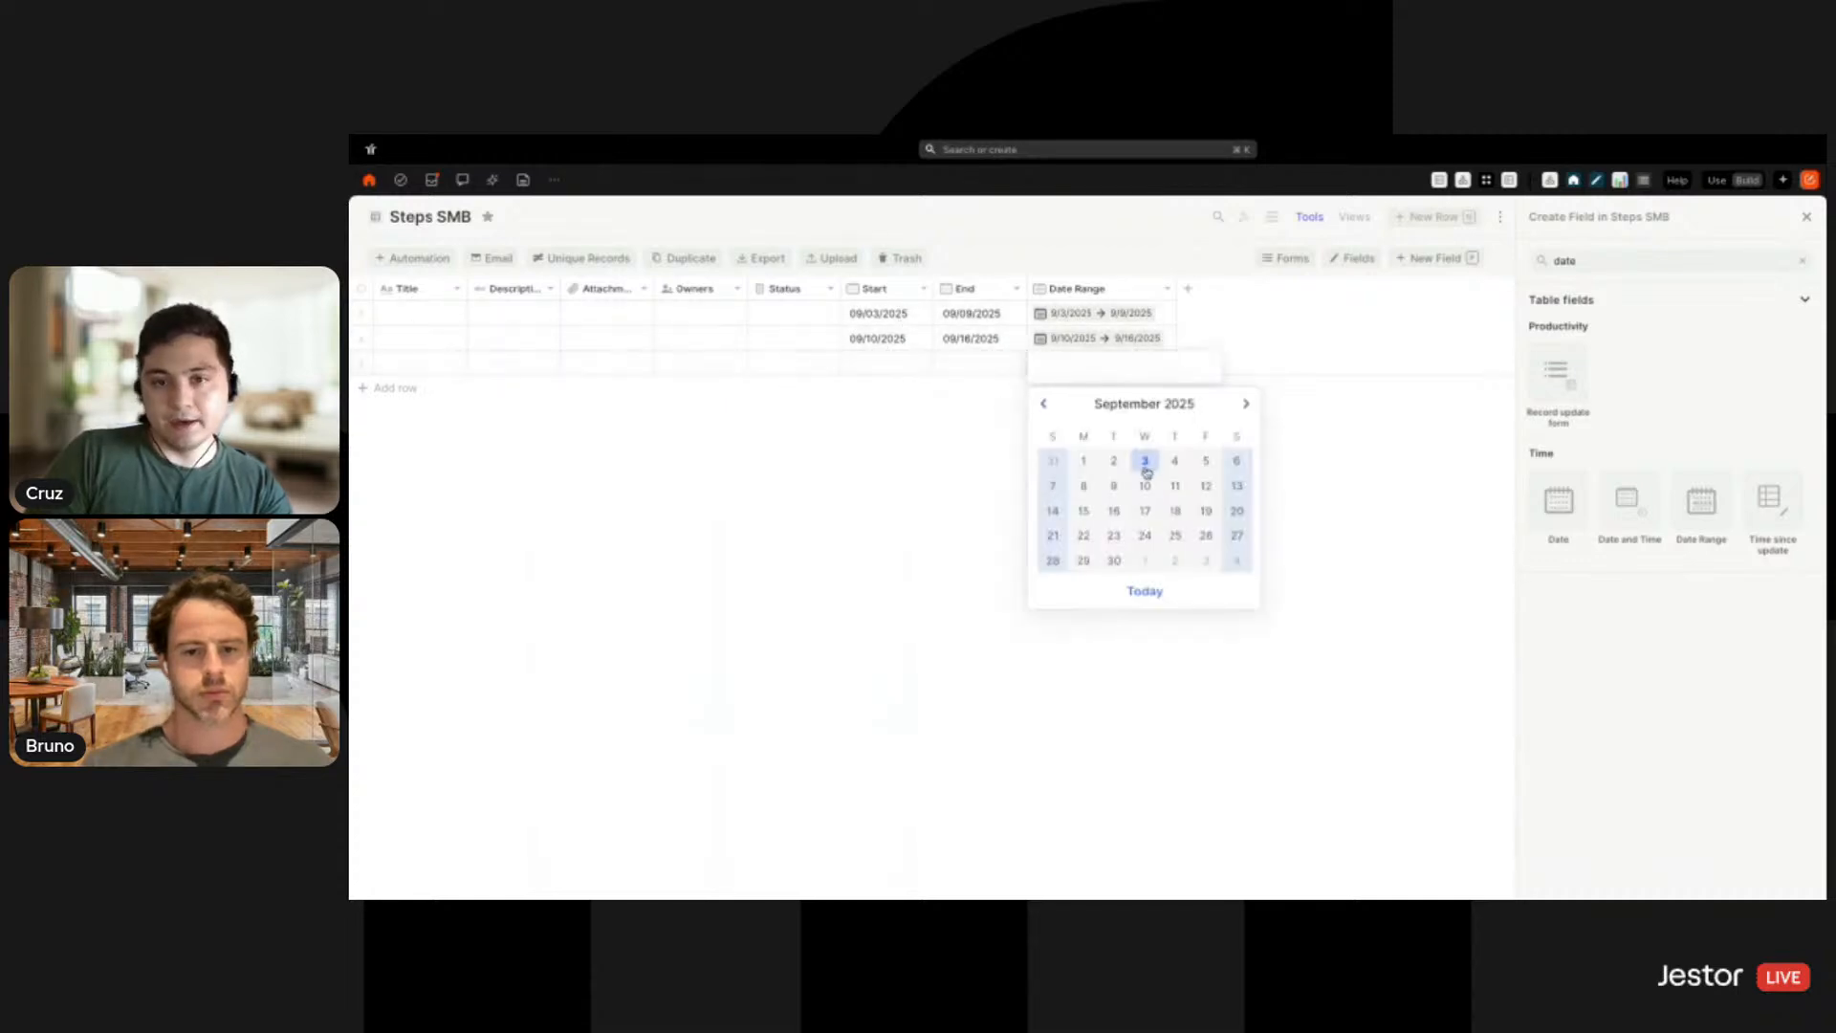
left_click(1144, 512)
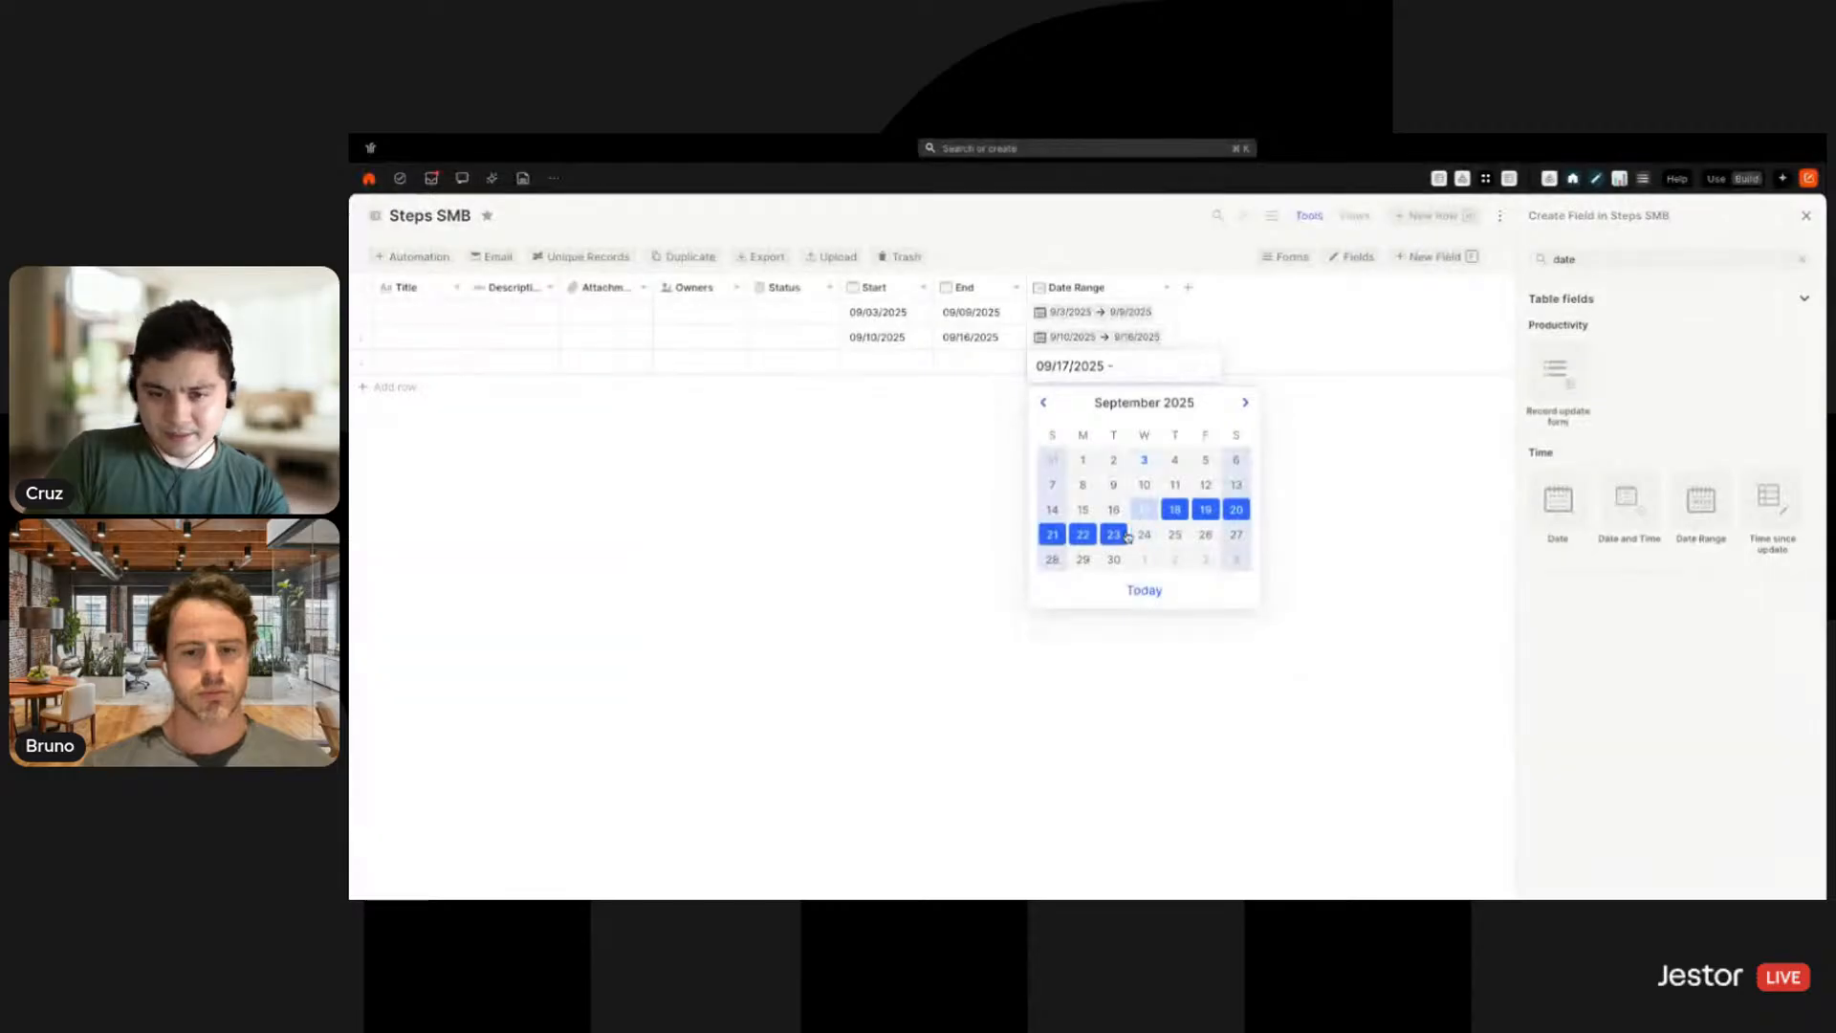
left_click(1113, 535)
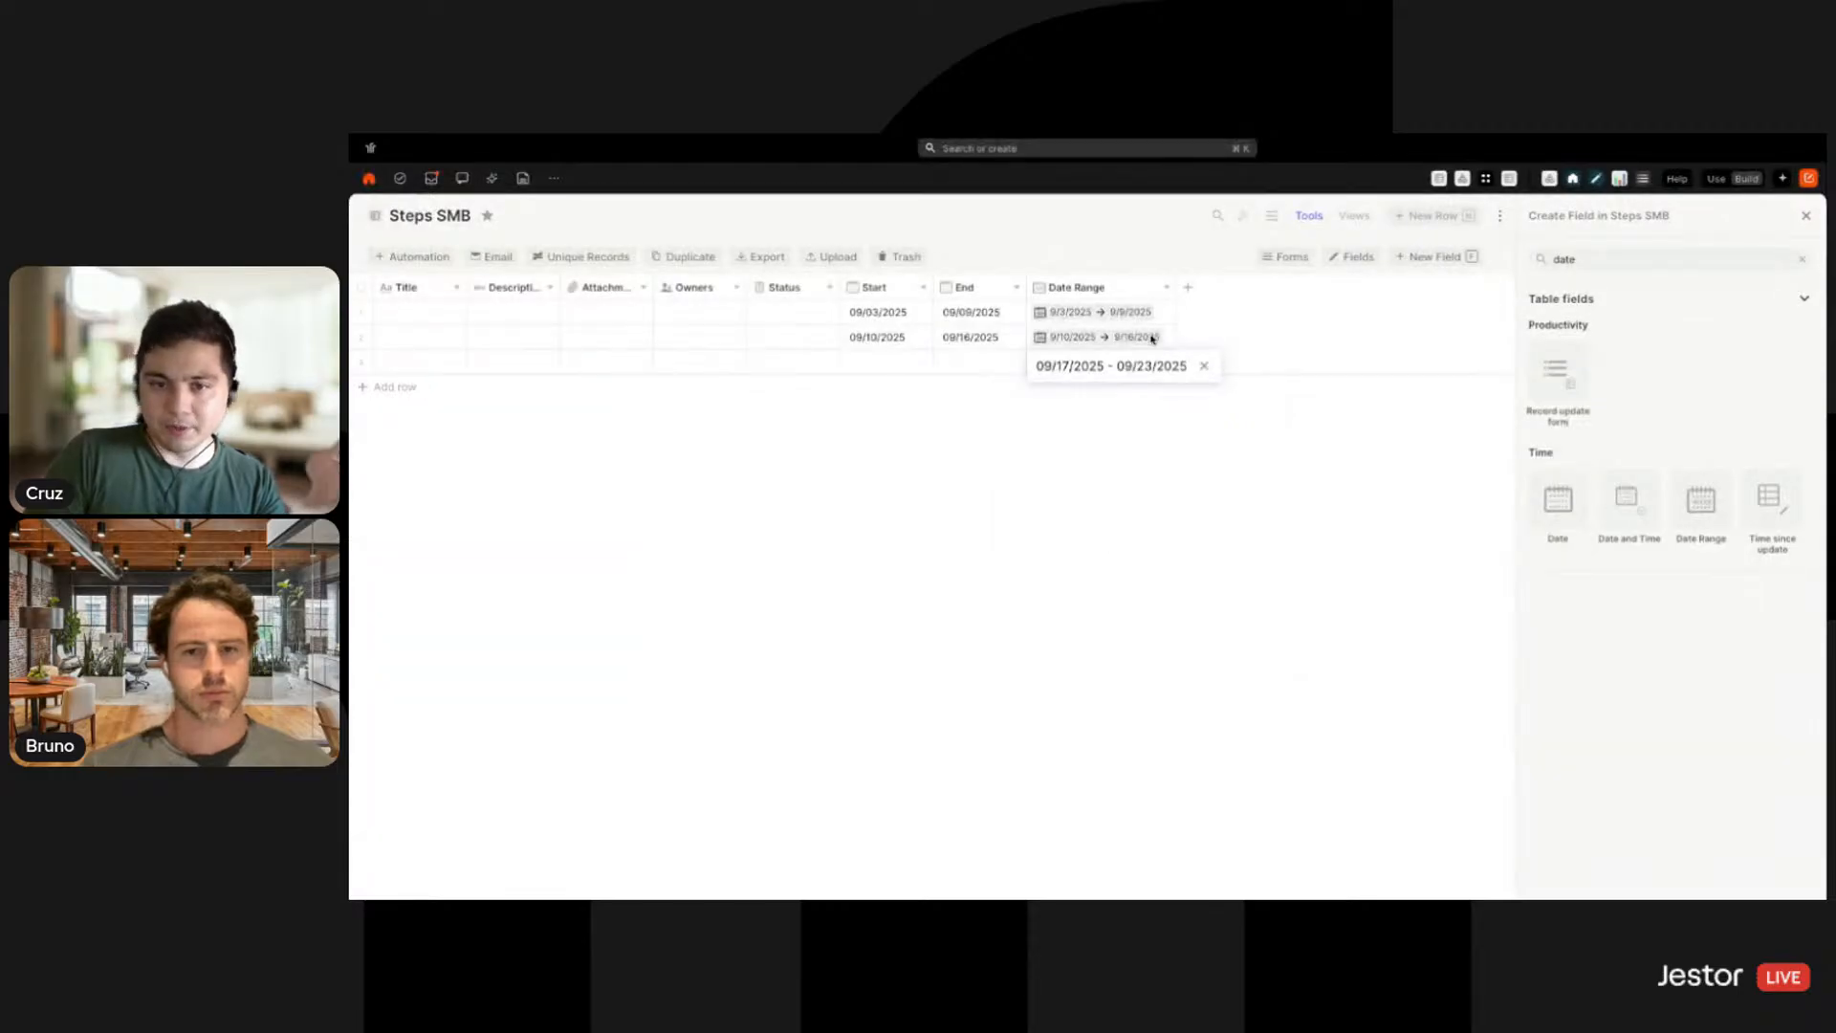
left_click(1140, 367)
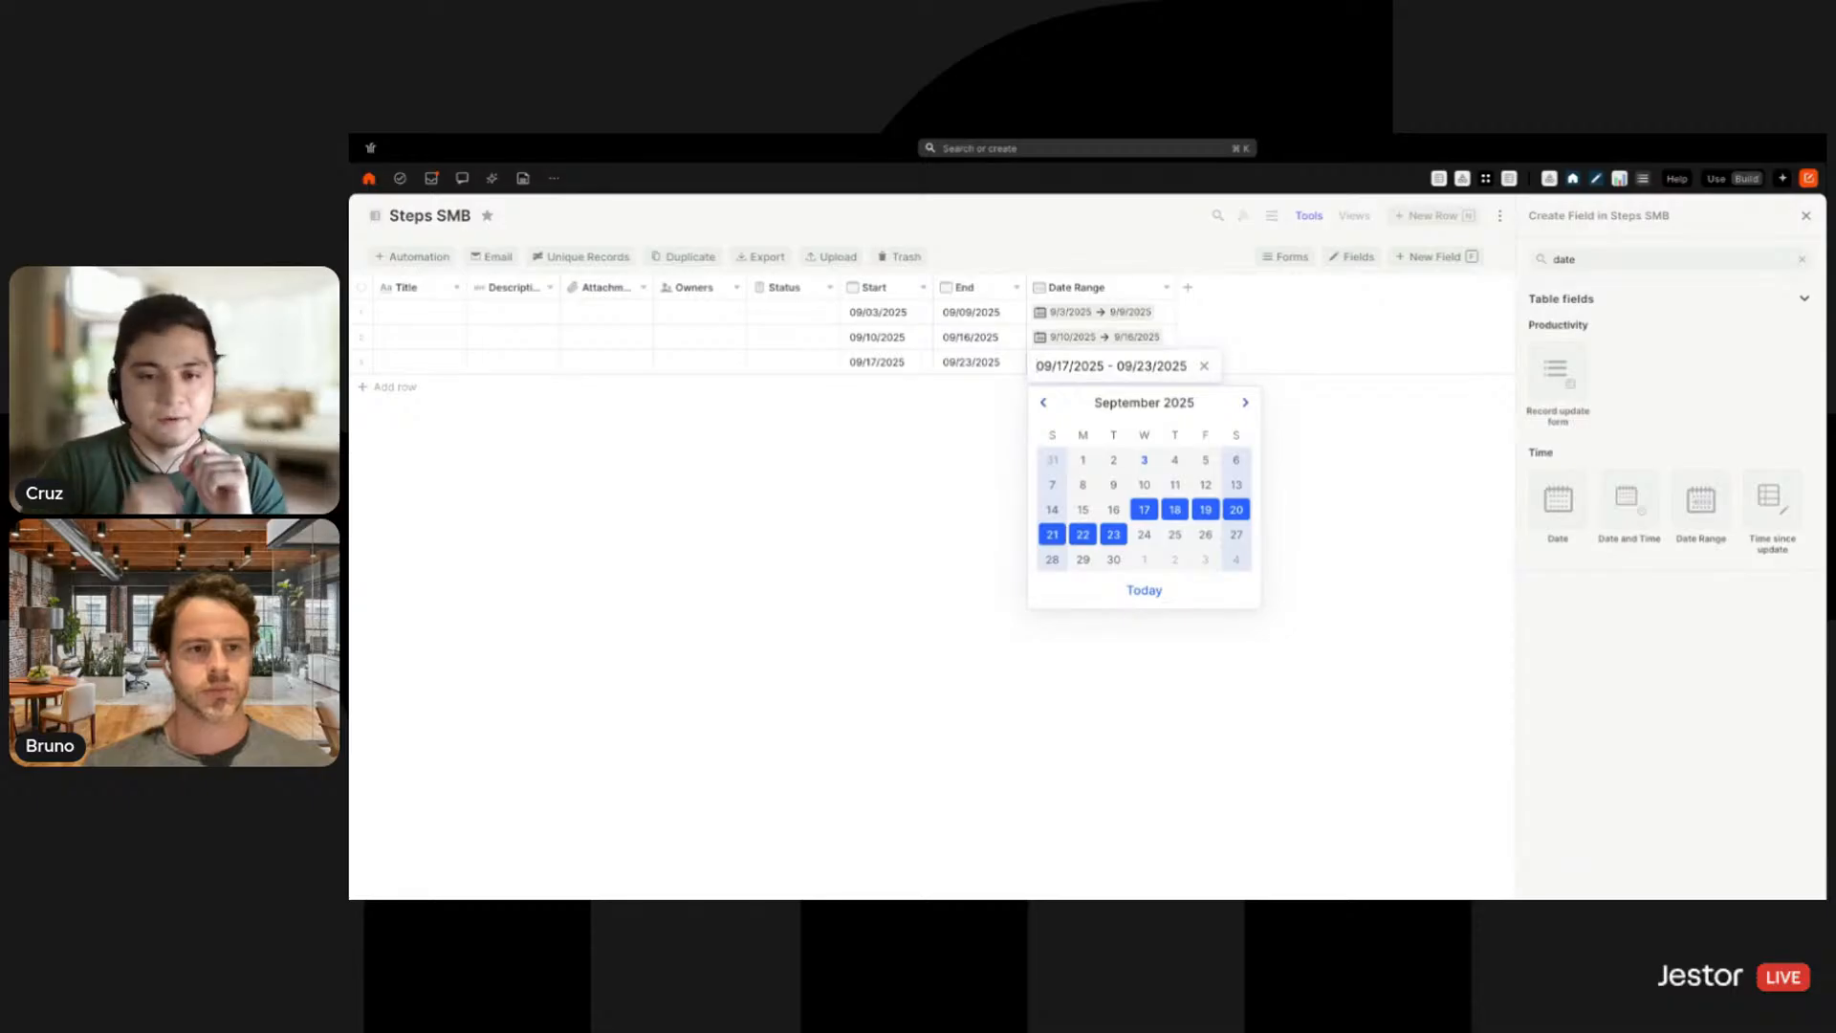
left_click(1302, 650)
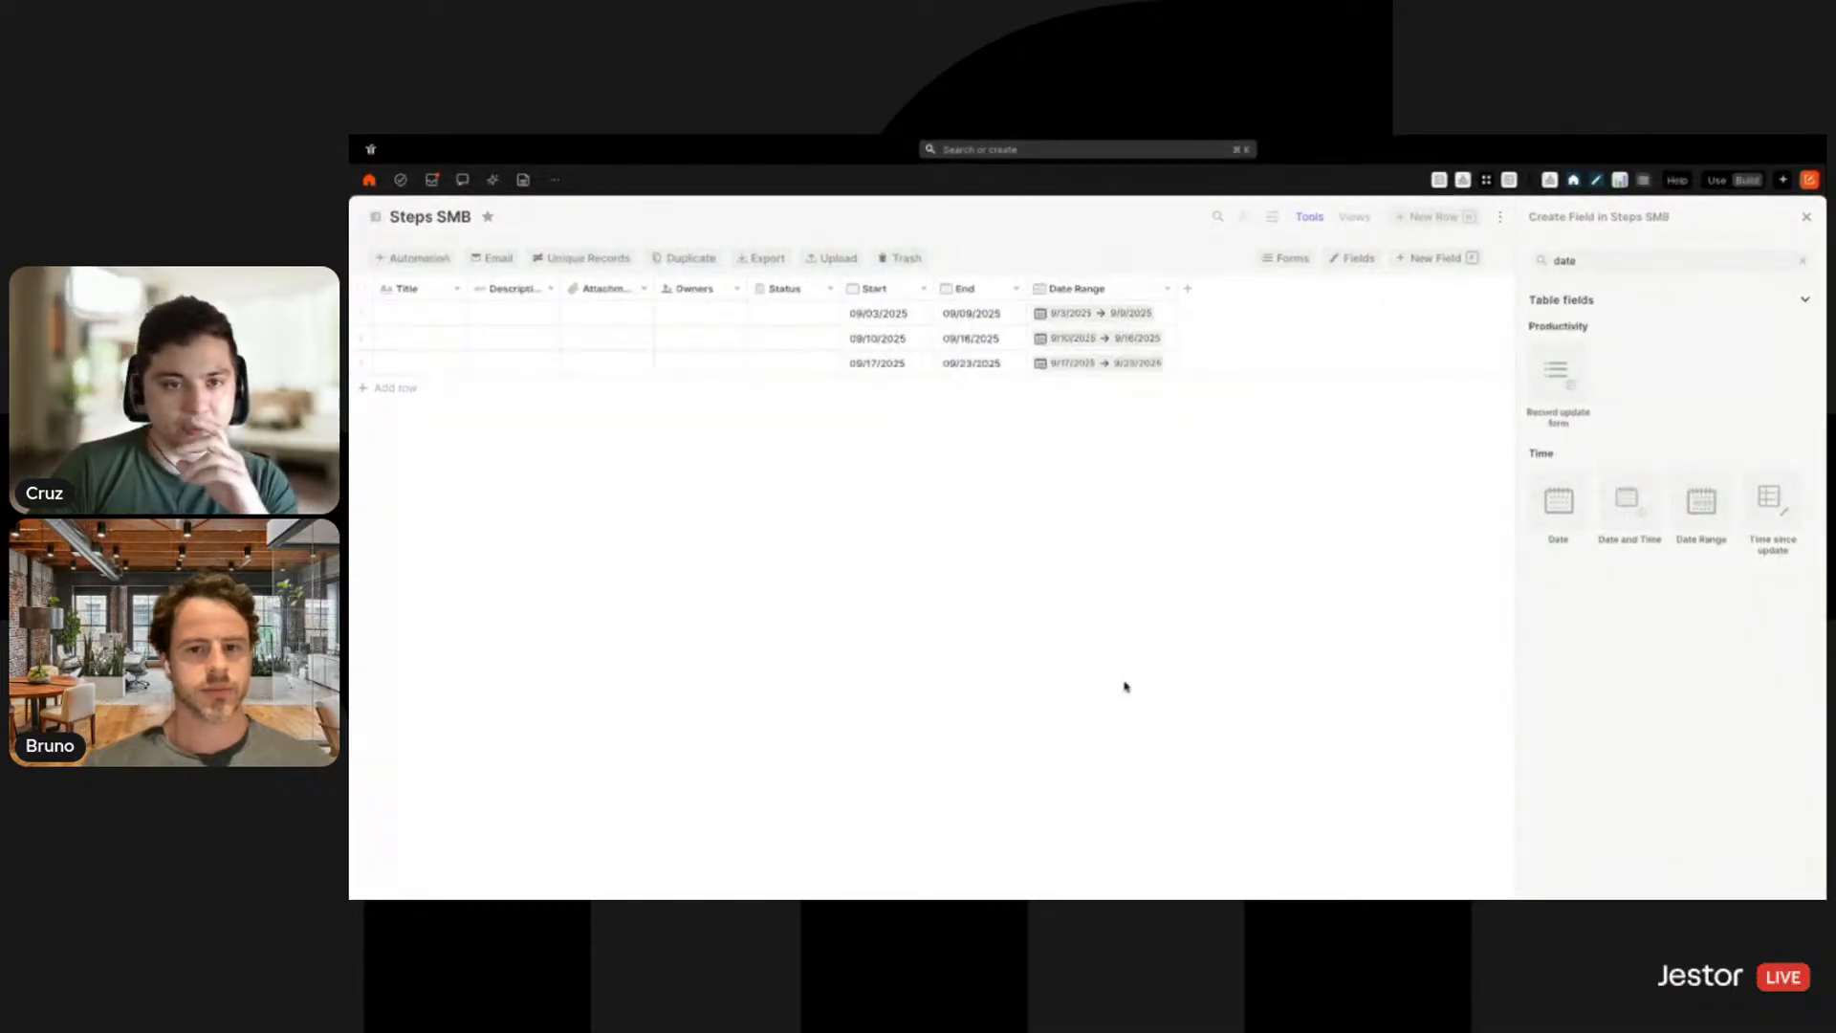
Set the Status of the first, second and third rows to Planned, In Progress and Finished respectively
left_click(780, 316)
left_click(794, 355)
left_click(794, 342)
left_click(791, 405)
left_click(780, 361)
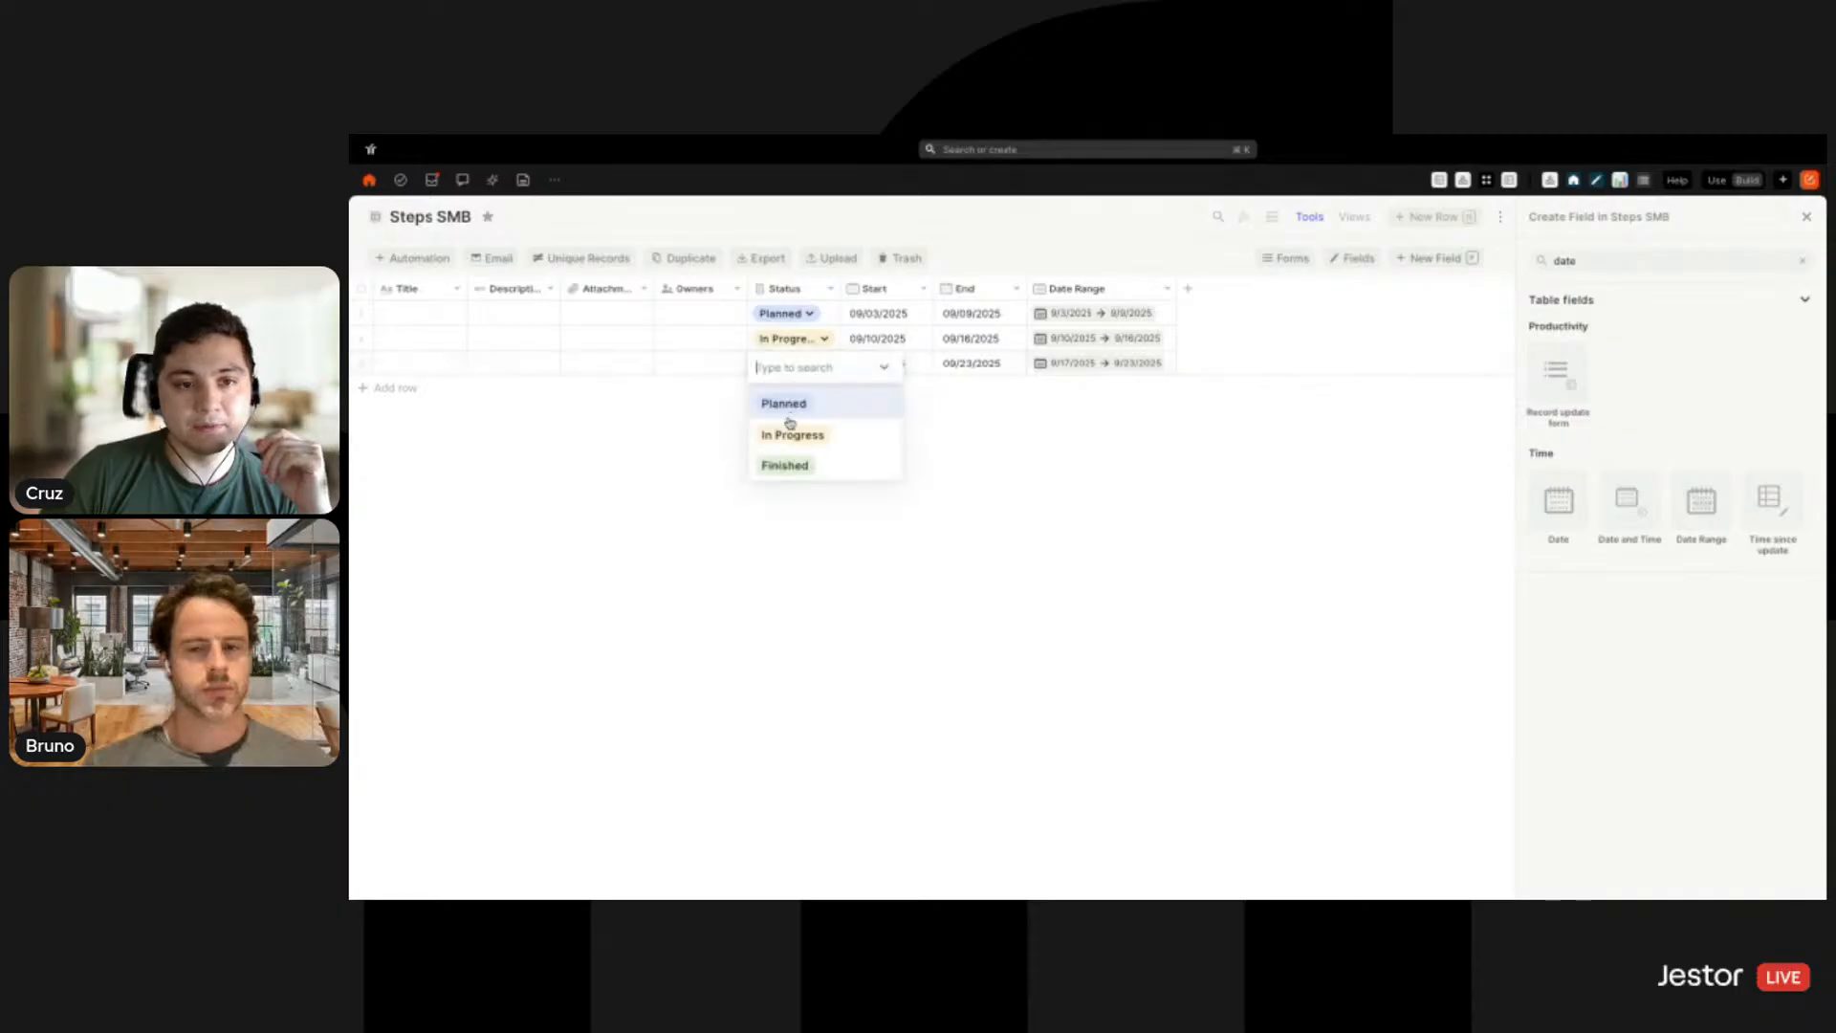
left_click(783, 465)
Assign the first listed user as owner of the first and third rows and the second user as owner of the second row
left_click(700, 314)
left_click(698, 350)
left_click(709, 314)
left_click(701, 338)
left_click(697, 378)
left_click(711, 302)
left_click(700, 363)
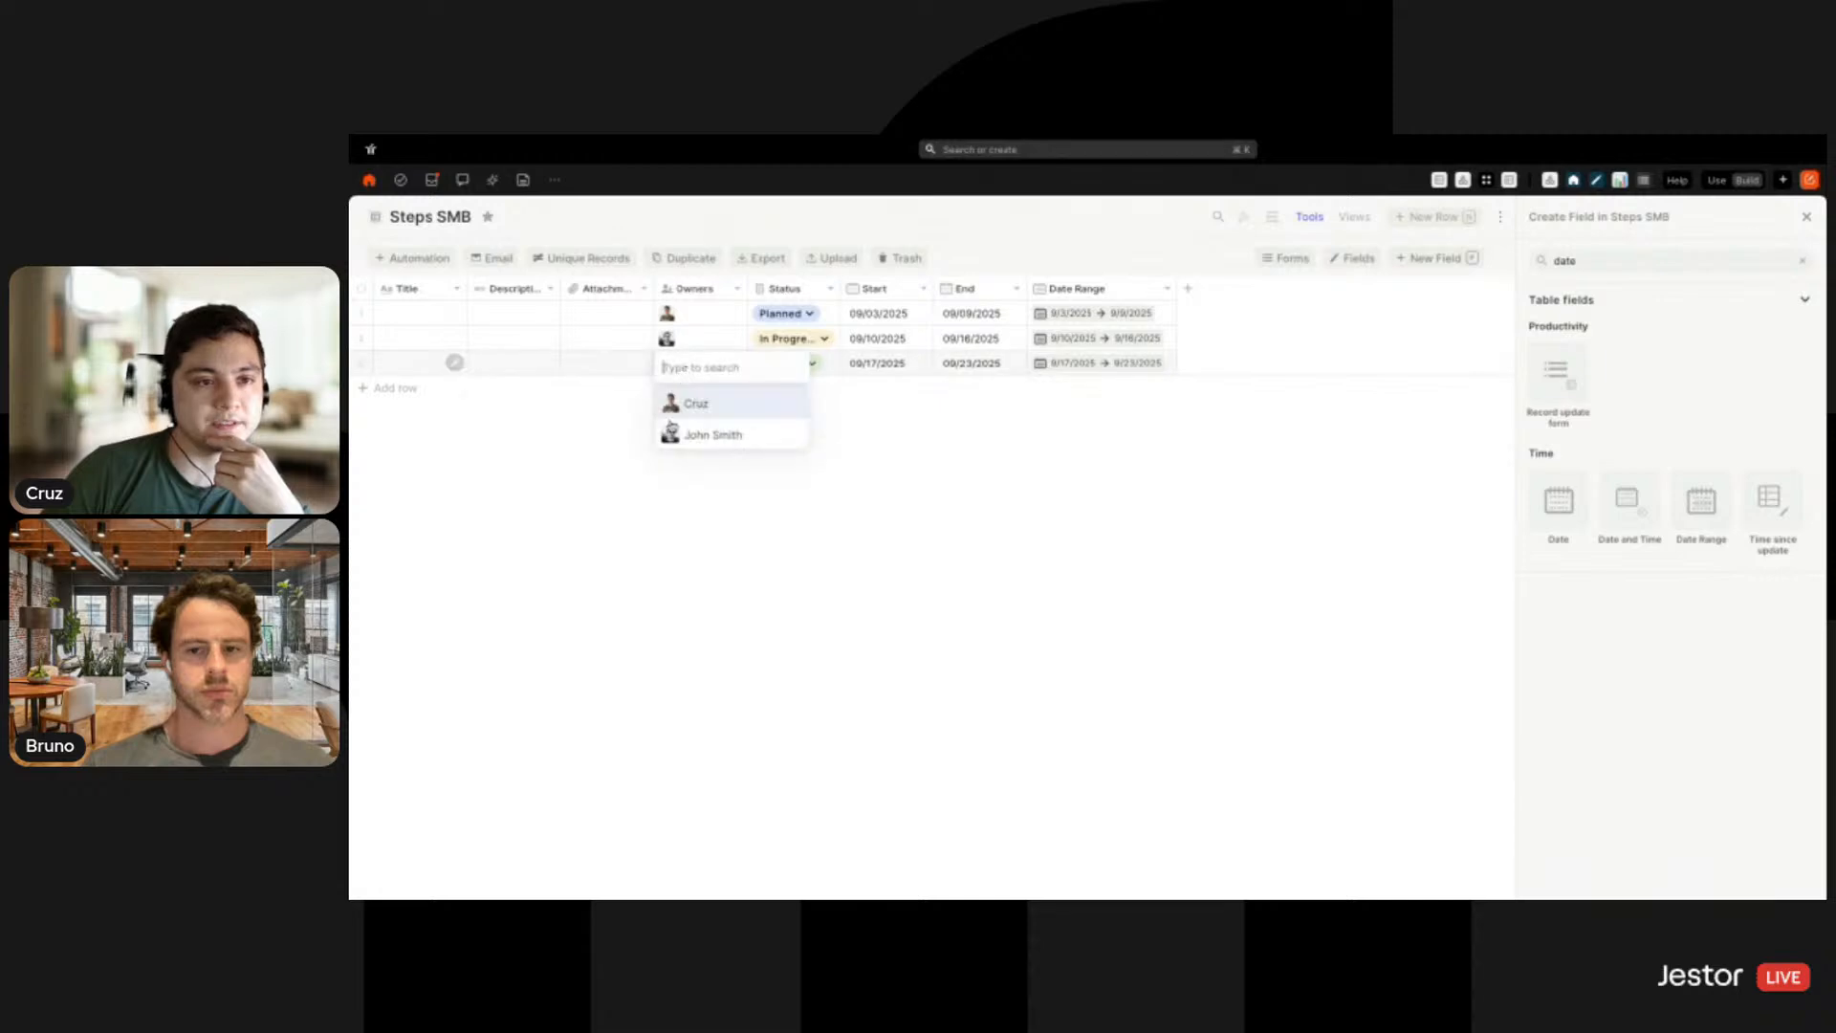
left_click(687, 405)
left_click(921, 622)
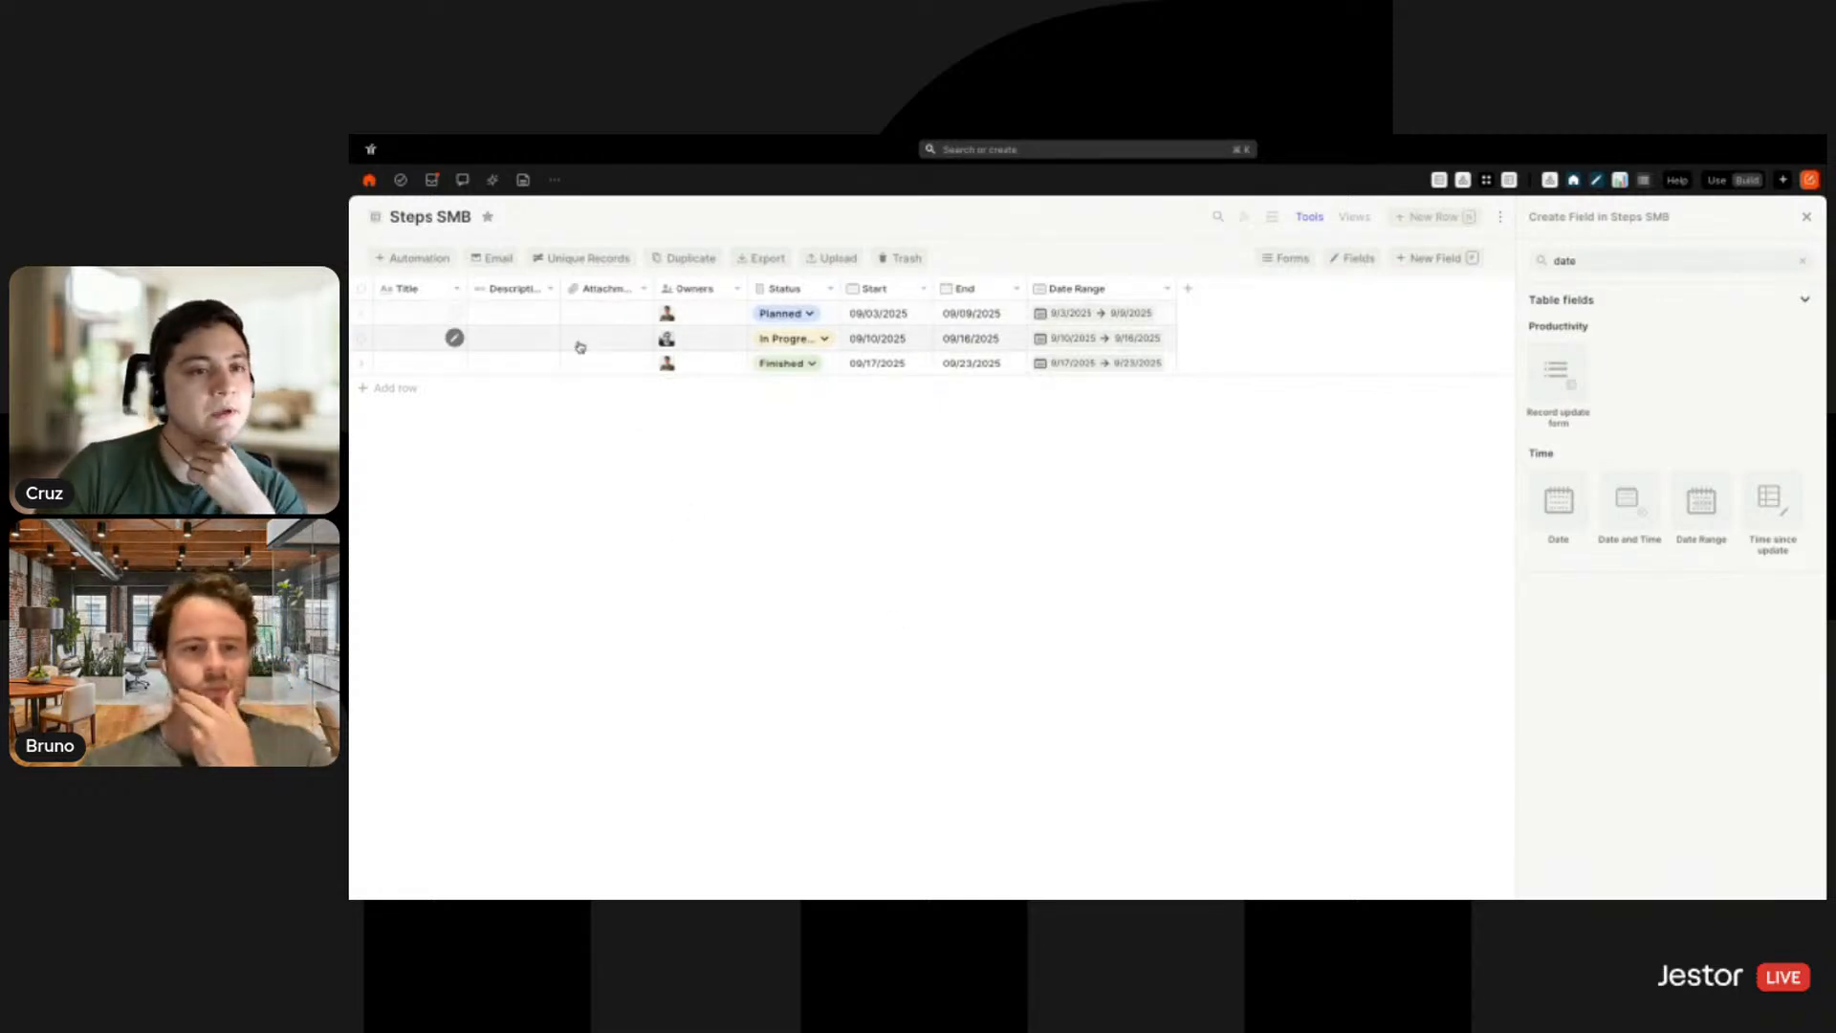
Start a Connected records (N:1) field named Project that links to the Projects SMB table with Title as its label
double_click(1574, 261)
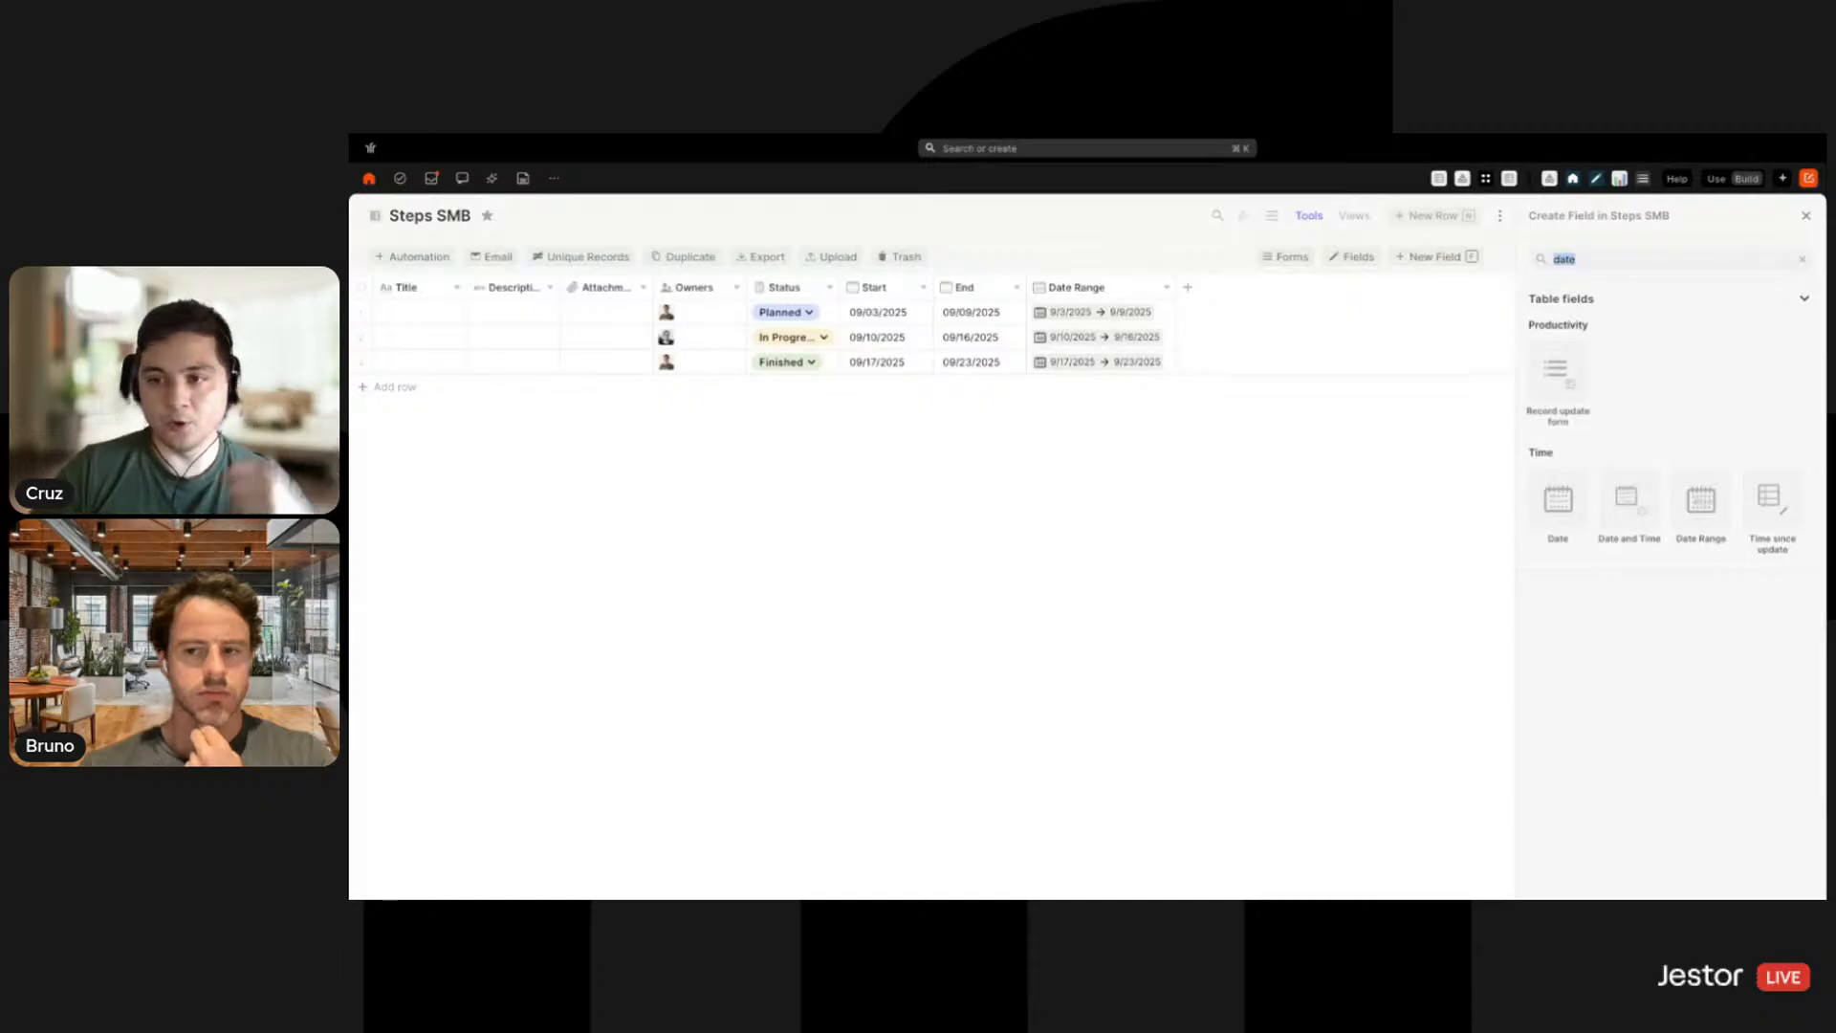
type("con")
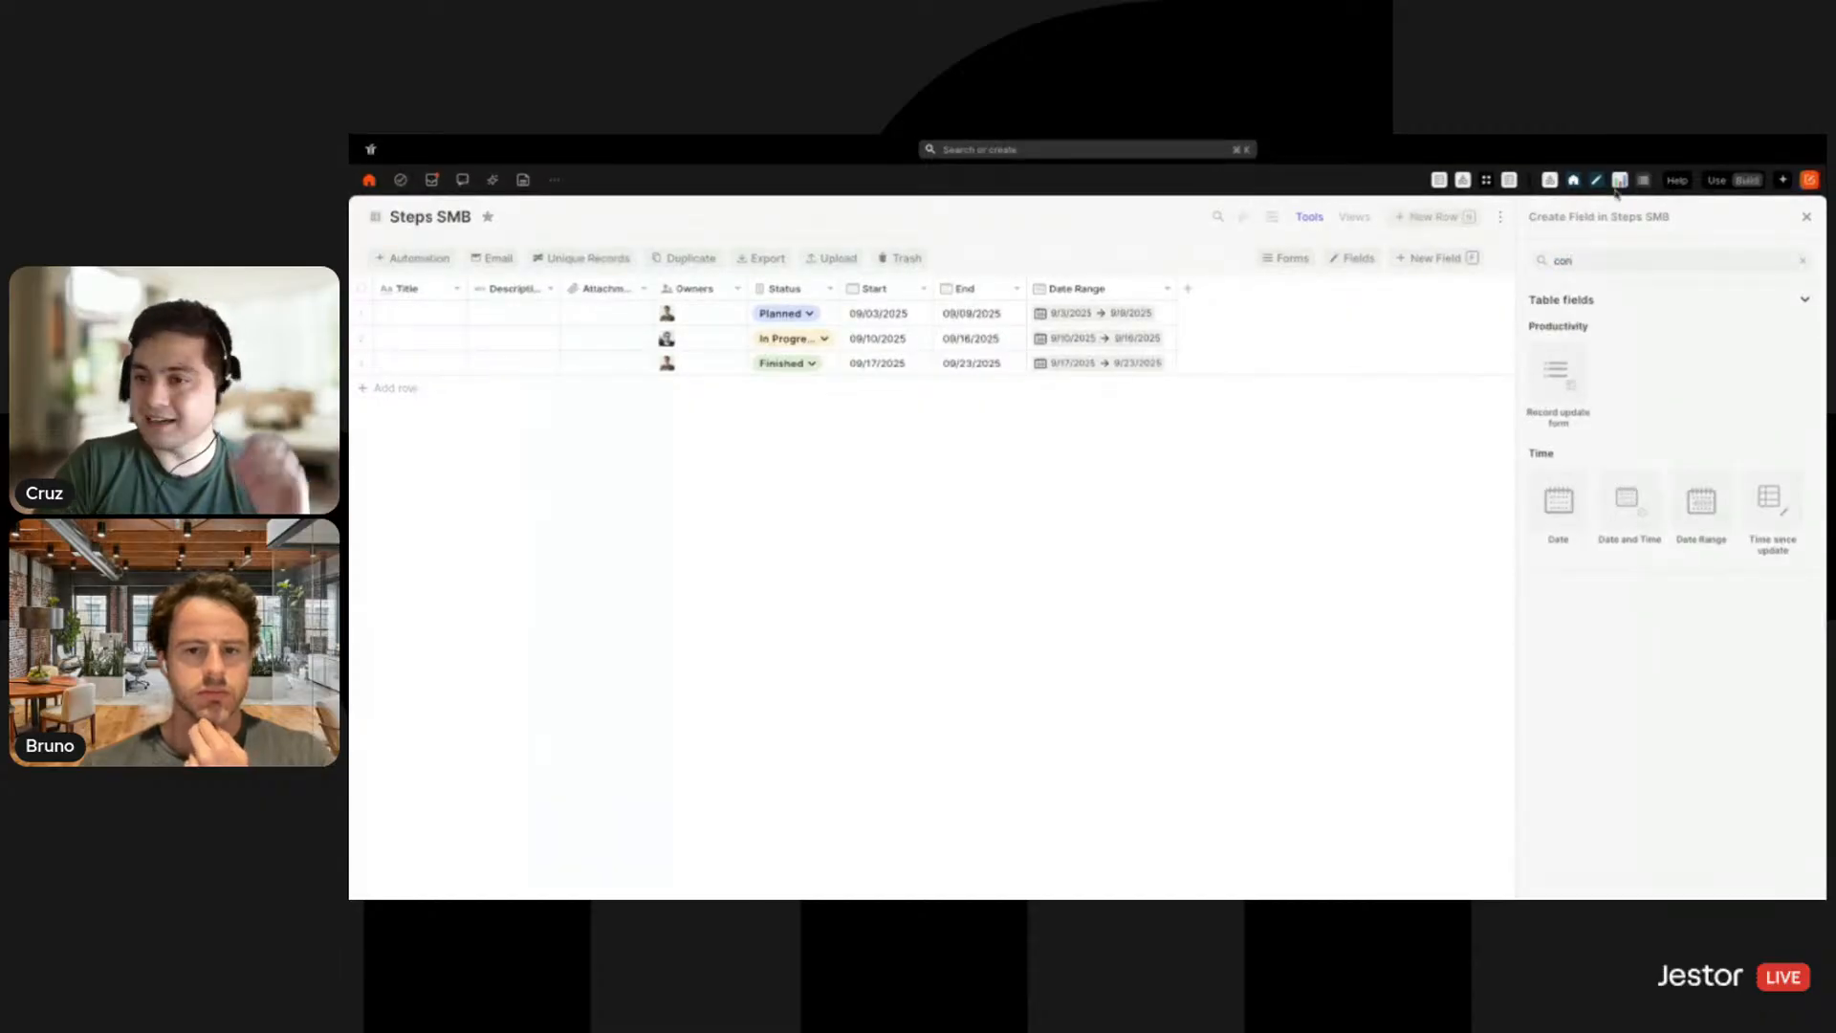
left_click(1544, 356)
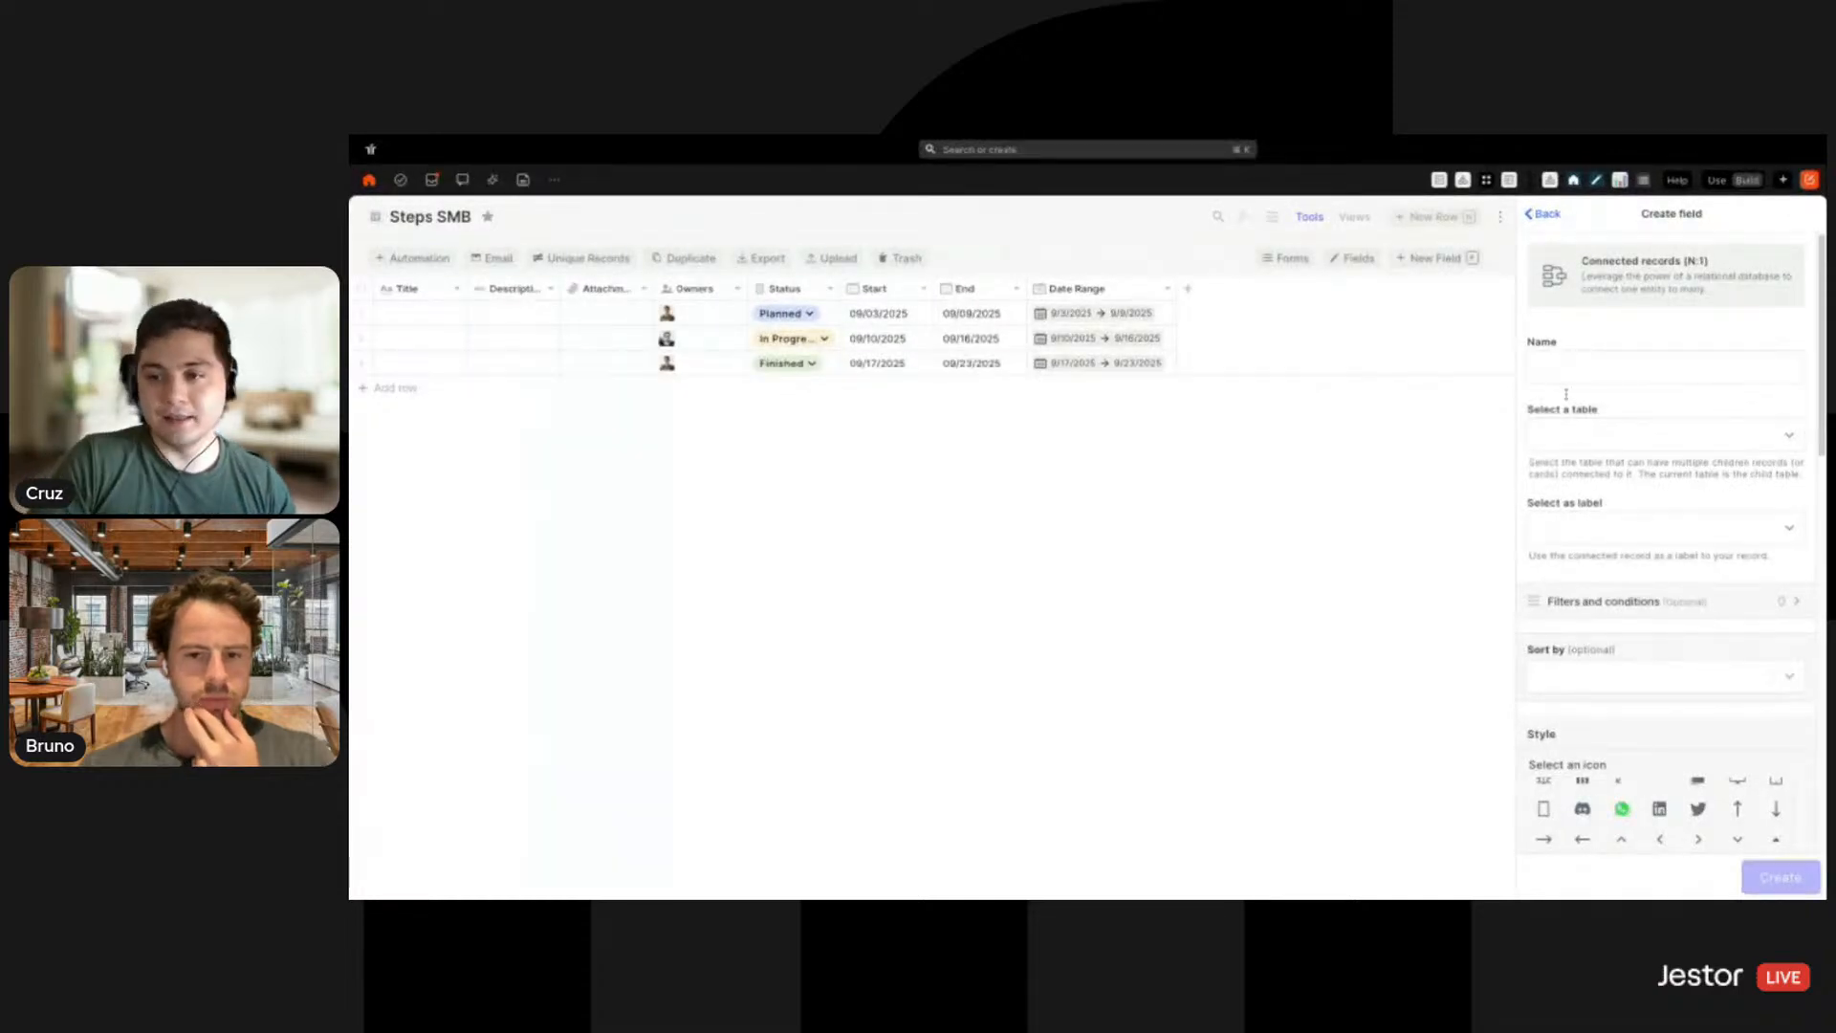
left_click(1626, 448)
type("smb")
left_click(1631, 474)
double_click(1615, 367)
key("BackSpace")
key("BackSpace")
key("BackSpace")
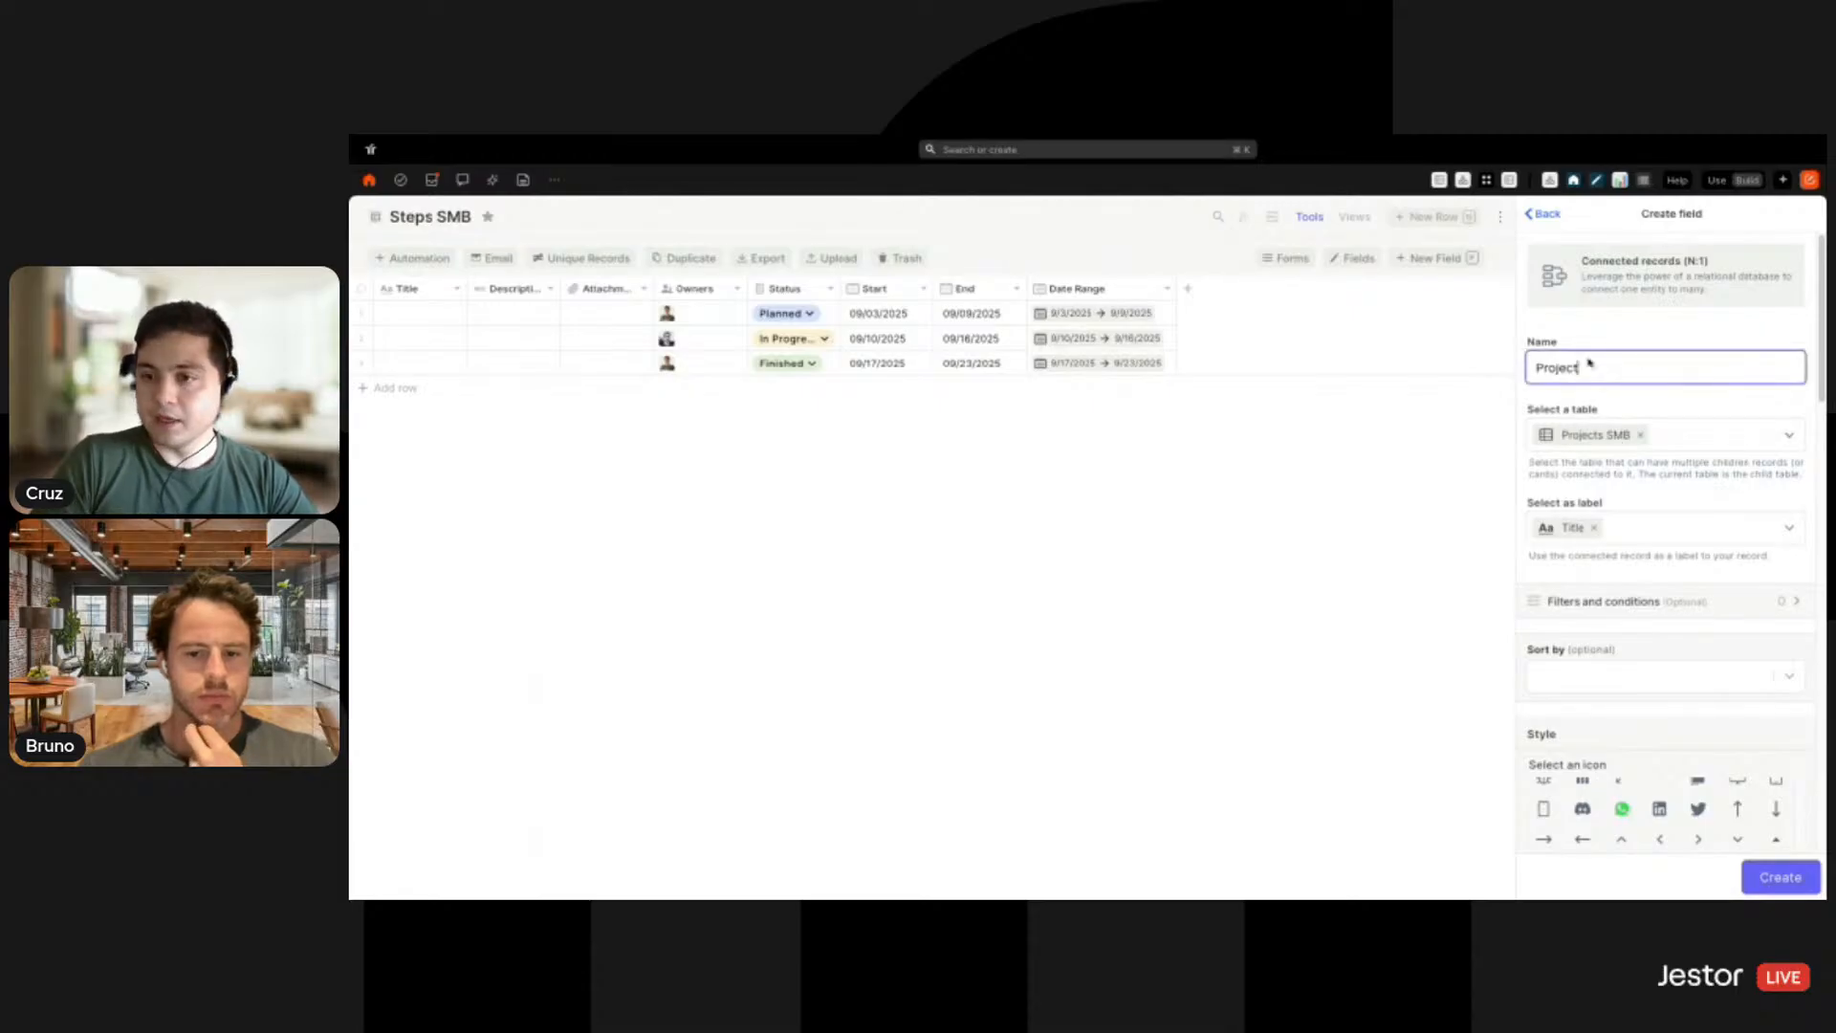
Sort the connected records of the Project field by Title in ascending order
scroll(1588, 521, "down", 2)
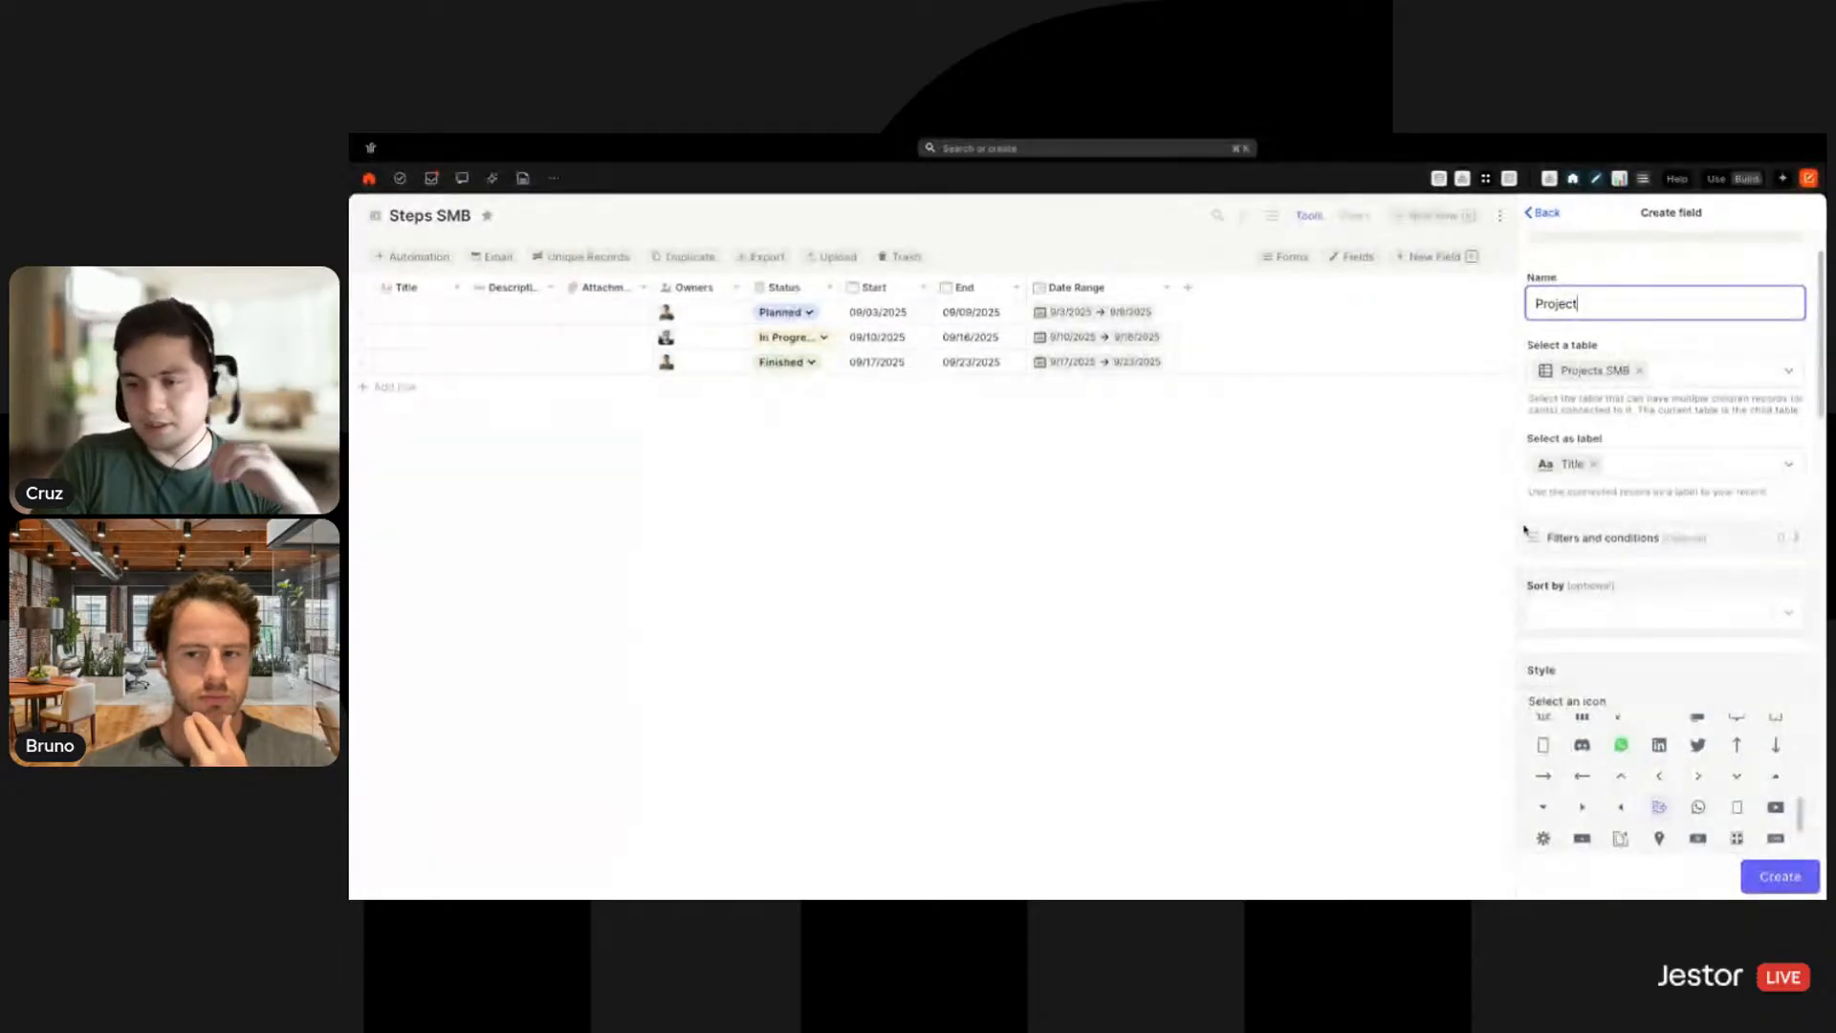
scroll(1588, 506, "down", 3)
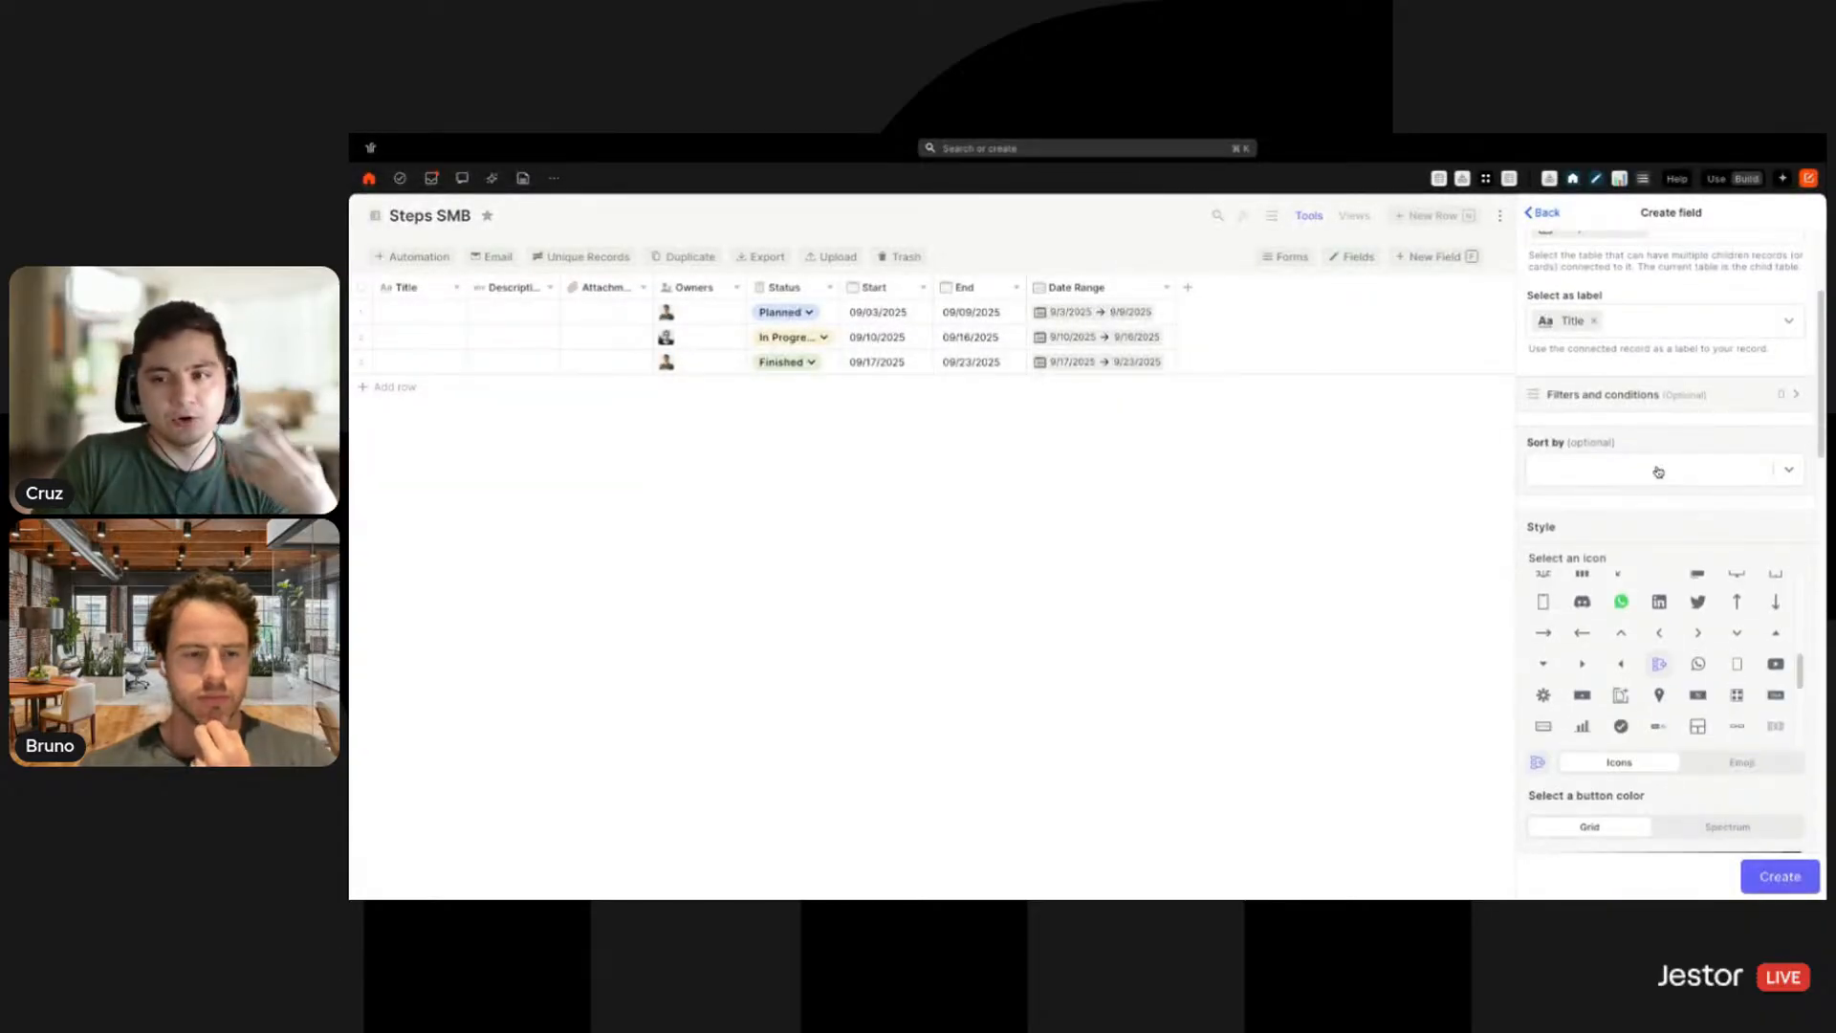
left_click(1658, 472)
left_click(1628, 505)
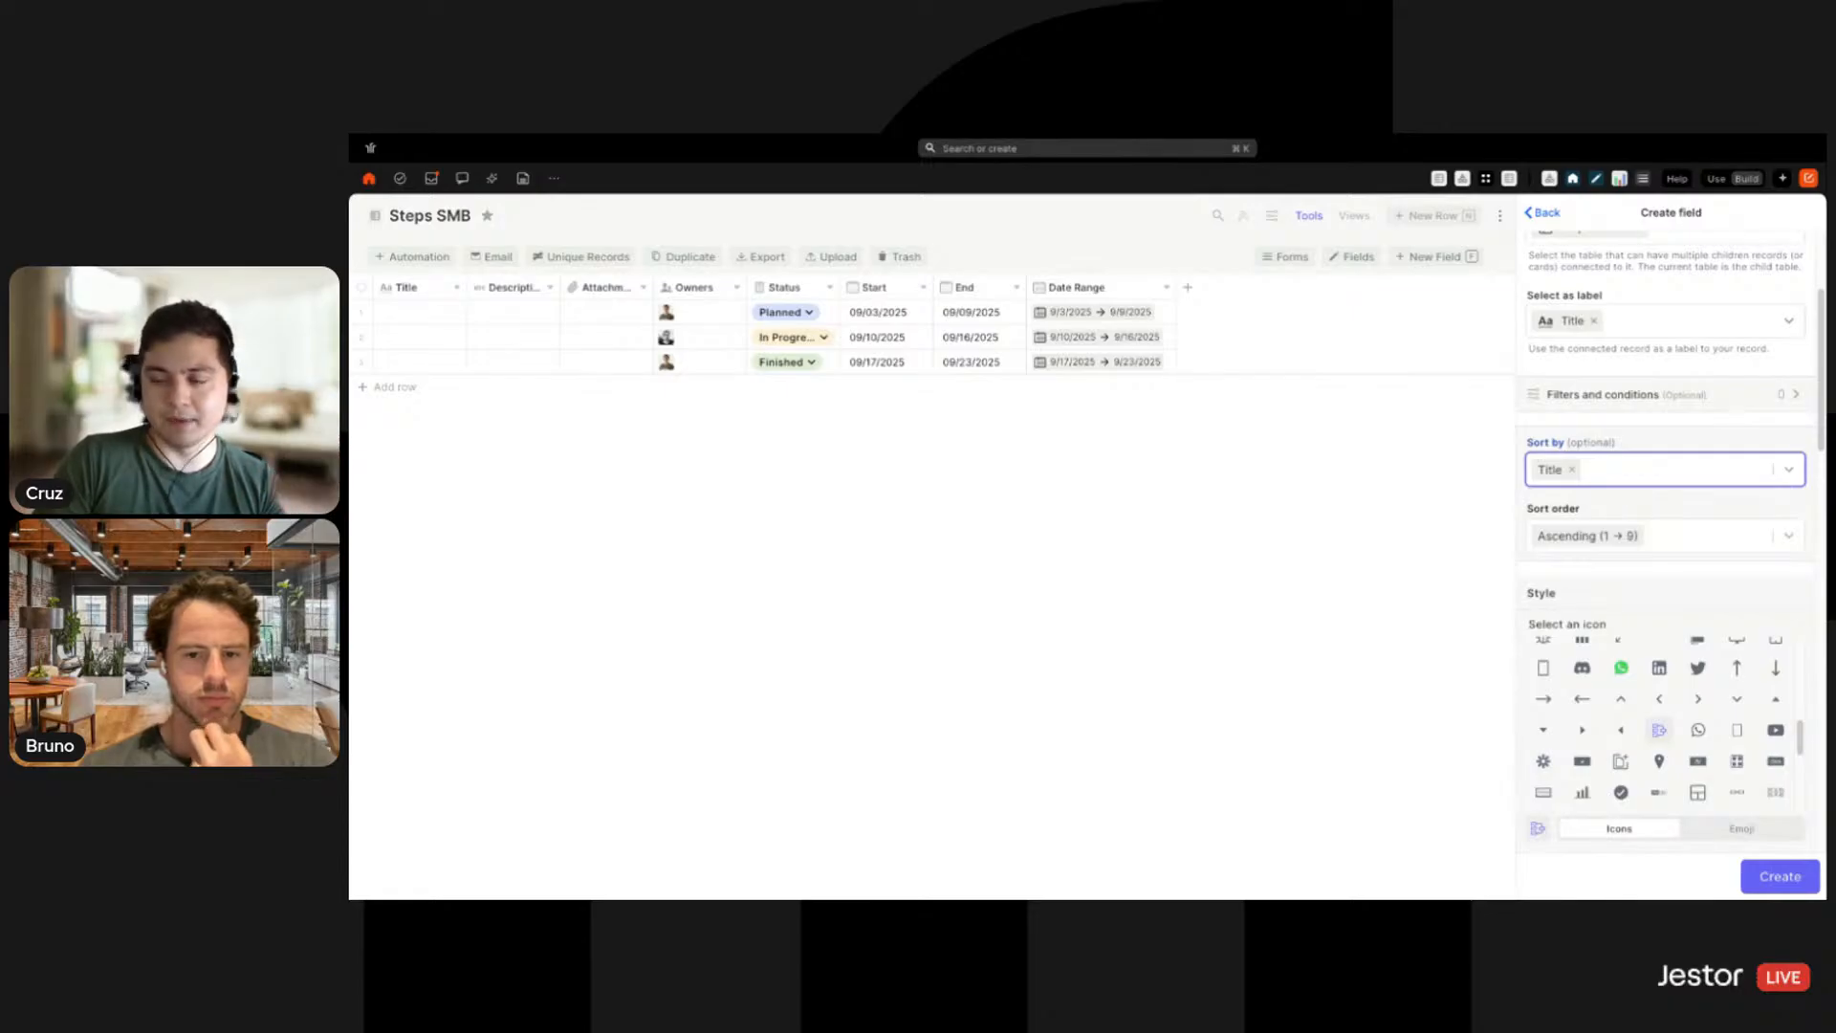
Choose the small branching hierarchy icon for the Project field's style
scroll(1719, 492, "down", 2)
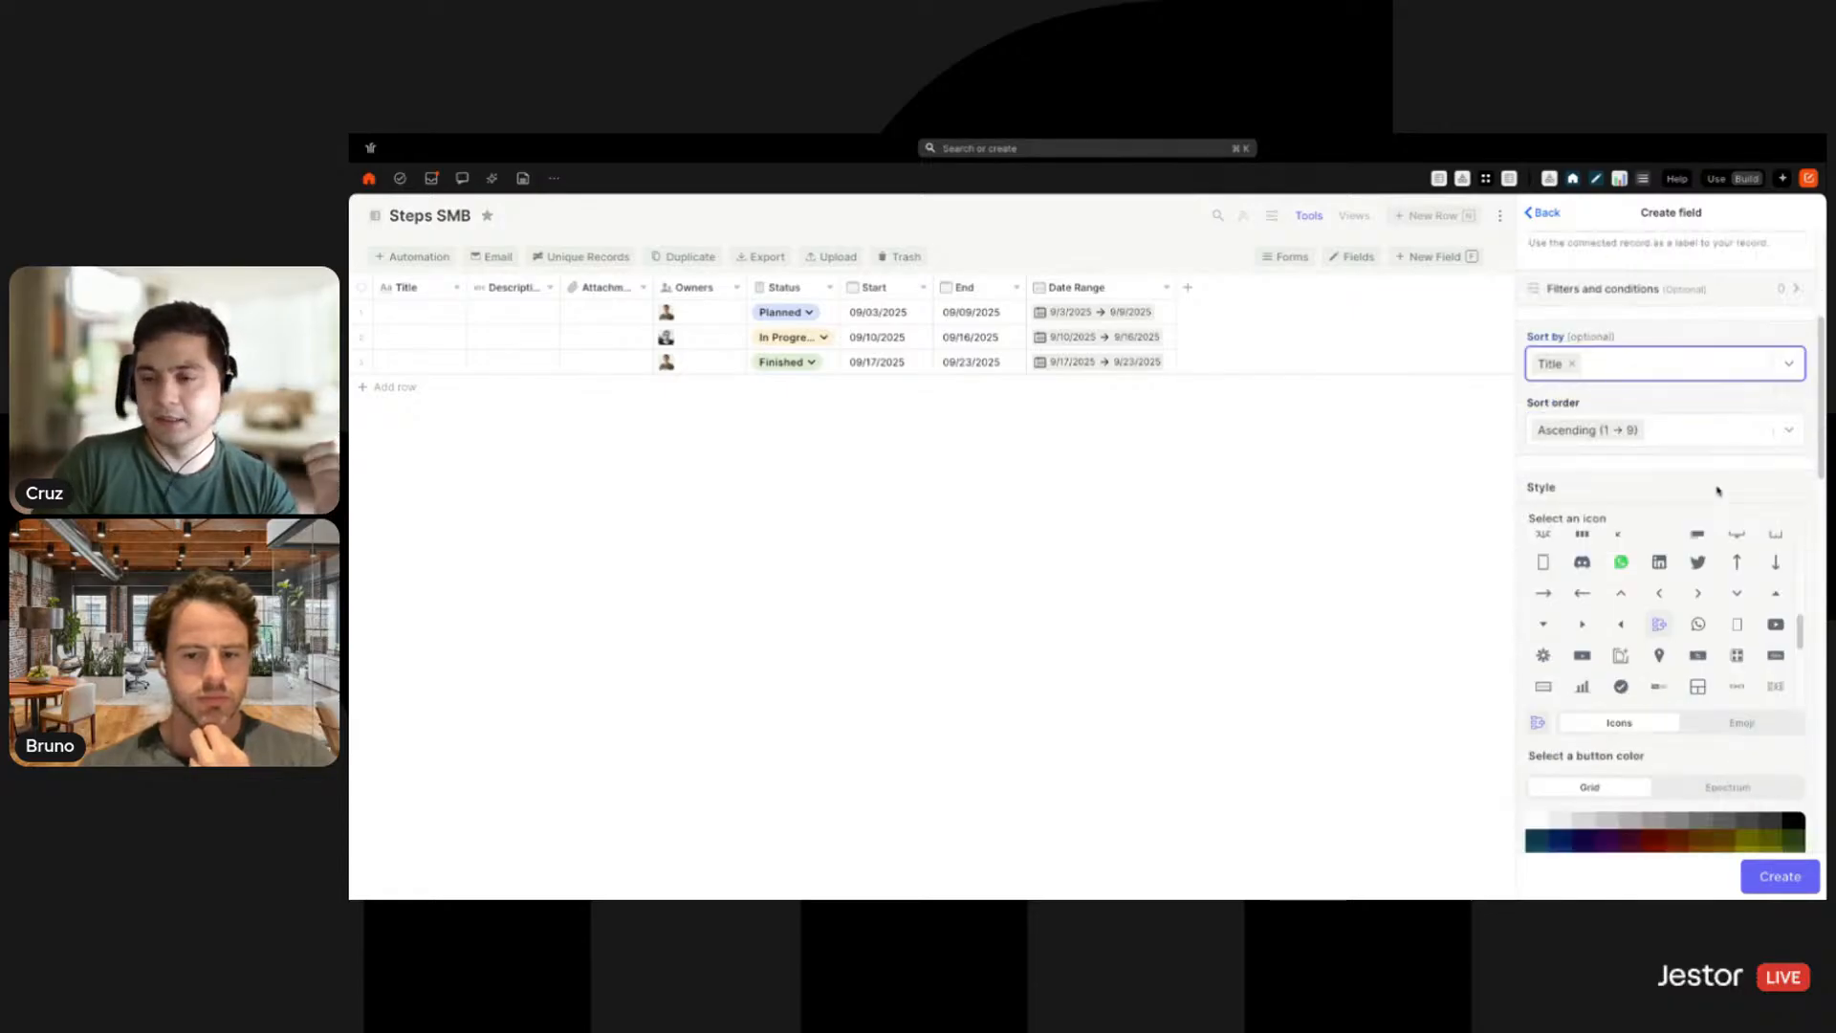
scroll(1754, 618, "up", 5)
scroll(1754, 618, "down", 5)
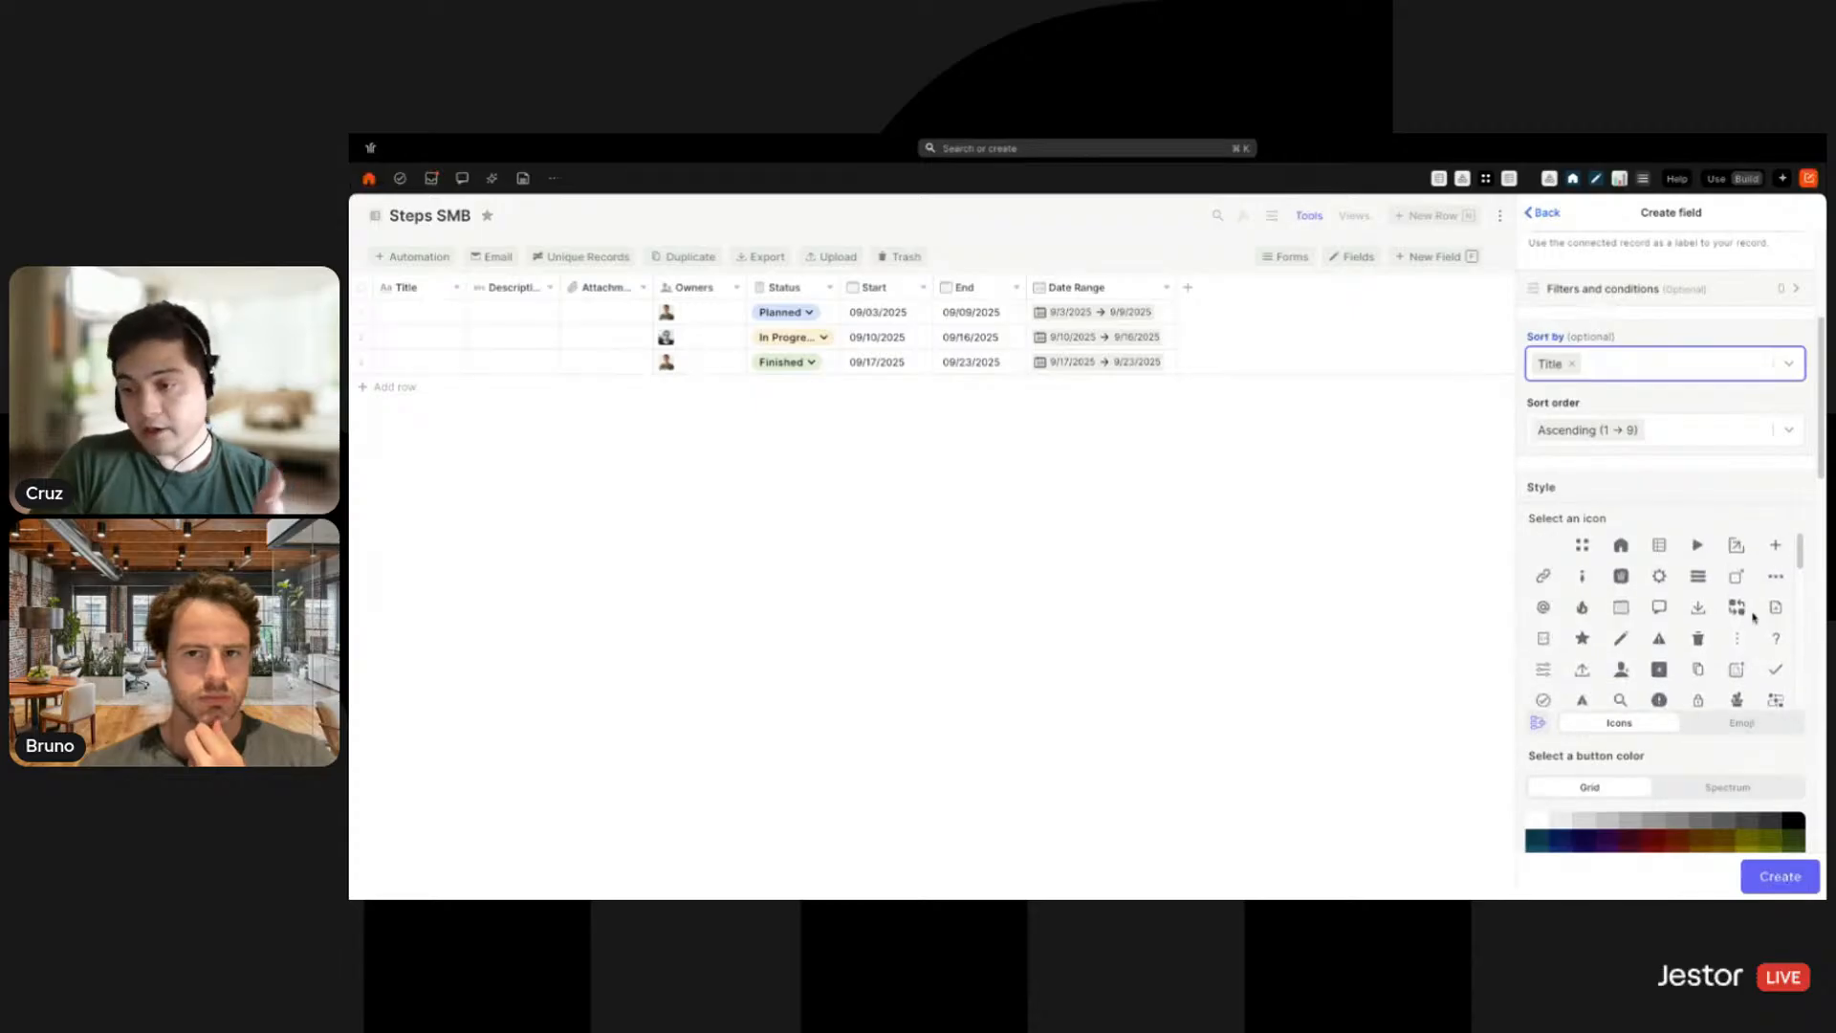
scroll(1757, 593, "down", 2)
scroll(1756, 586, "down", 2)
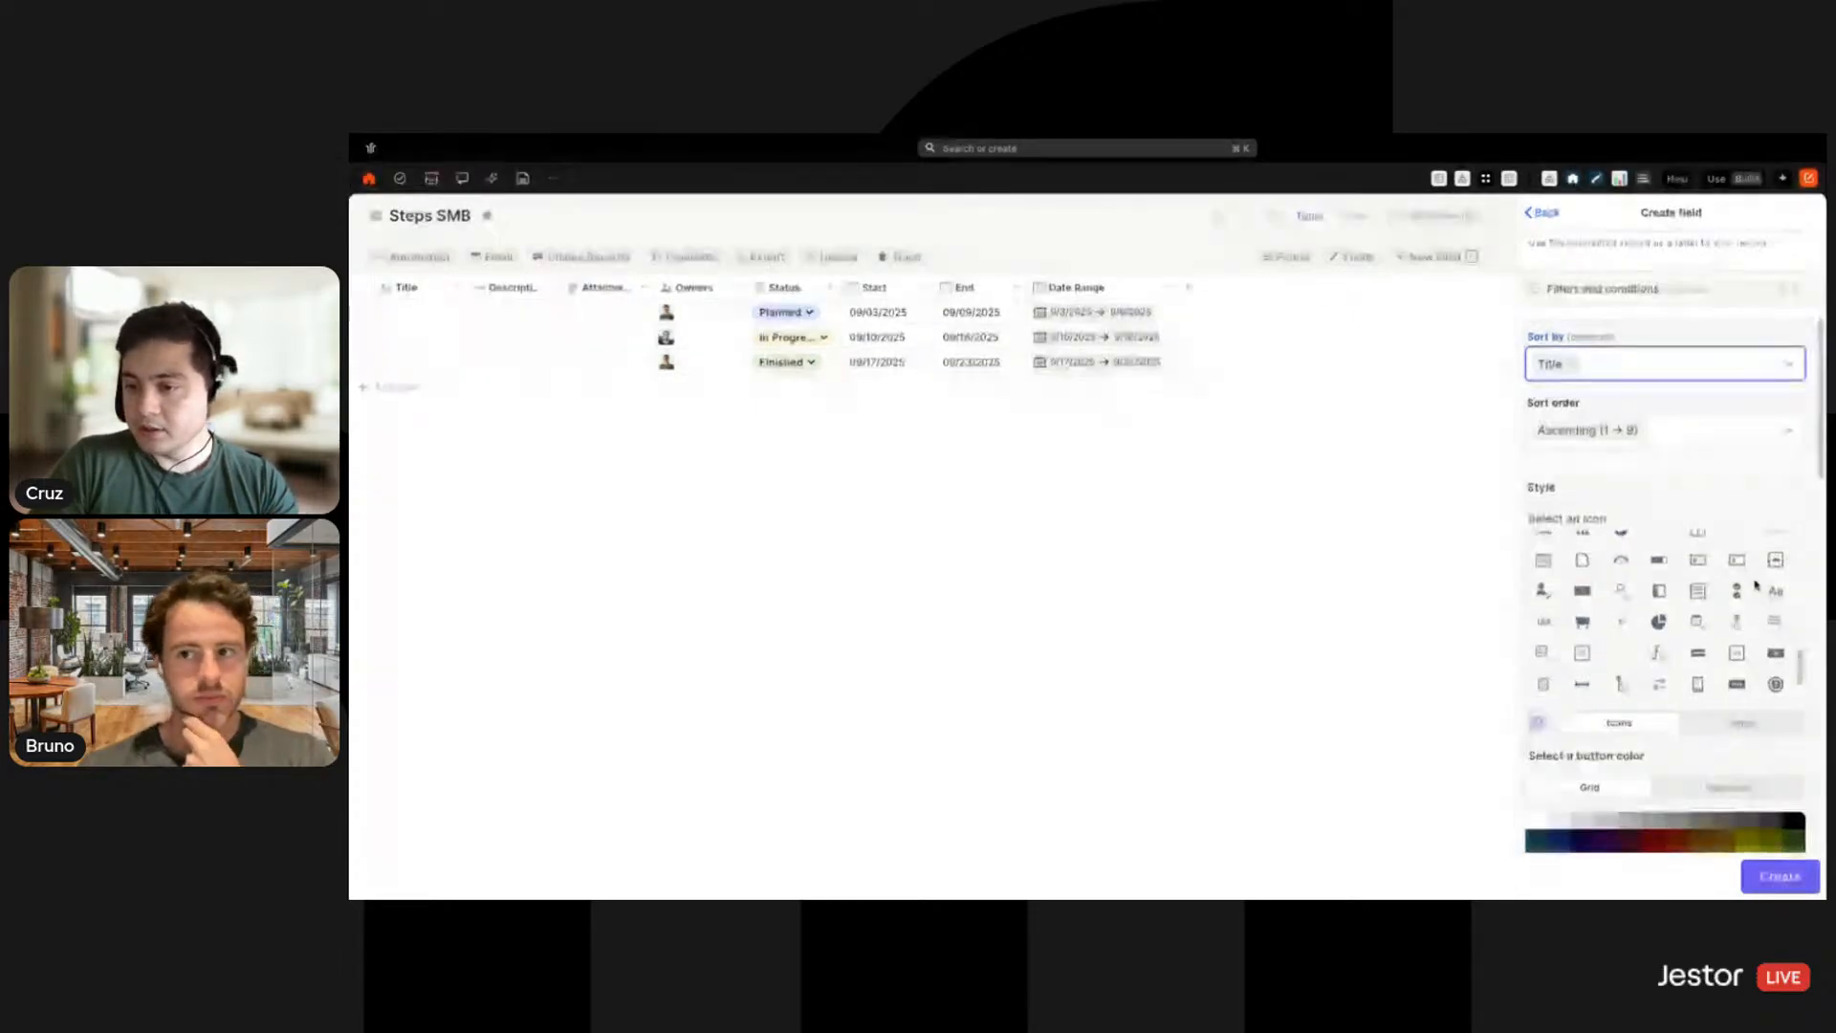
left_click(1631, 608)
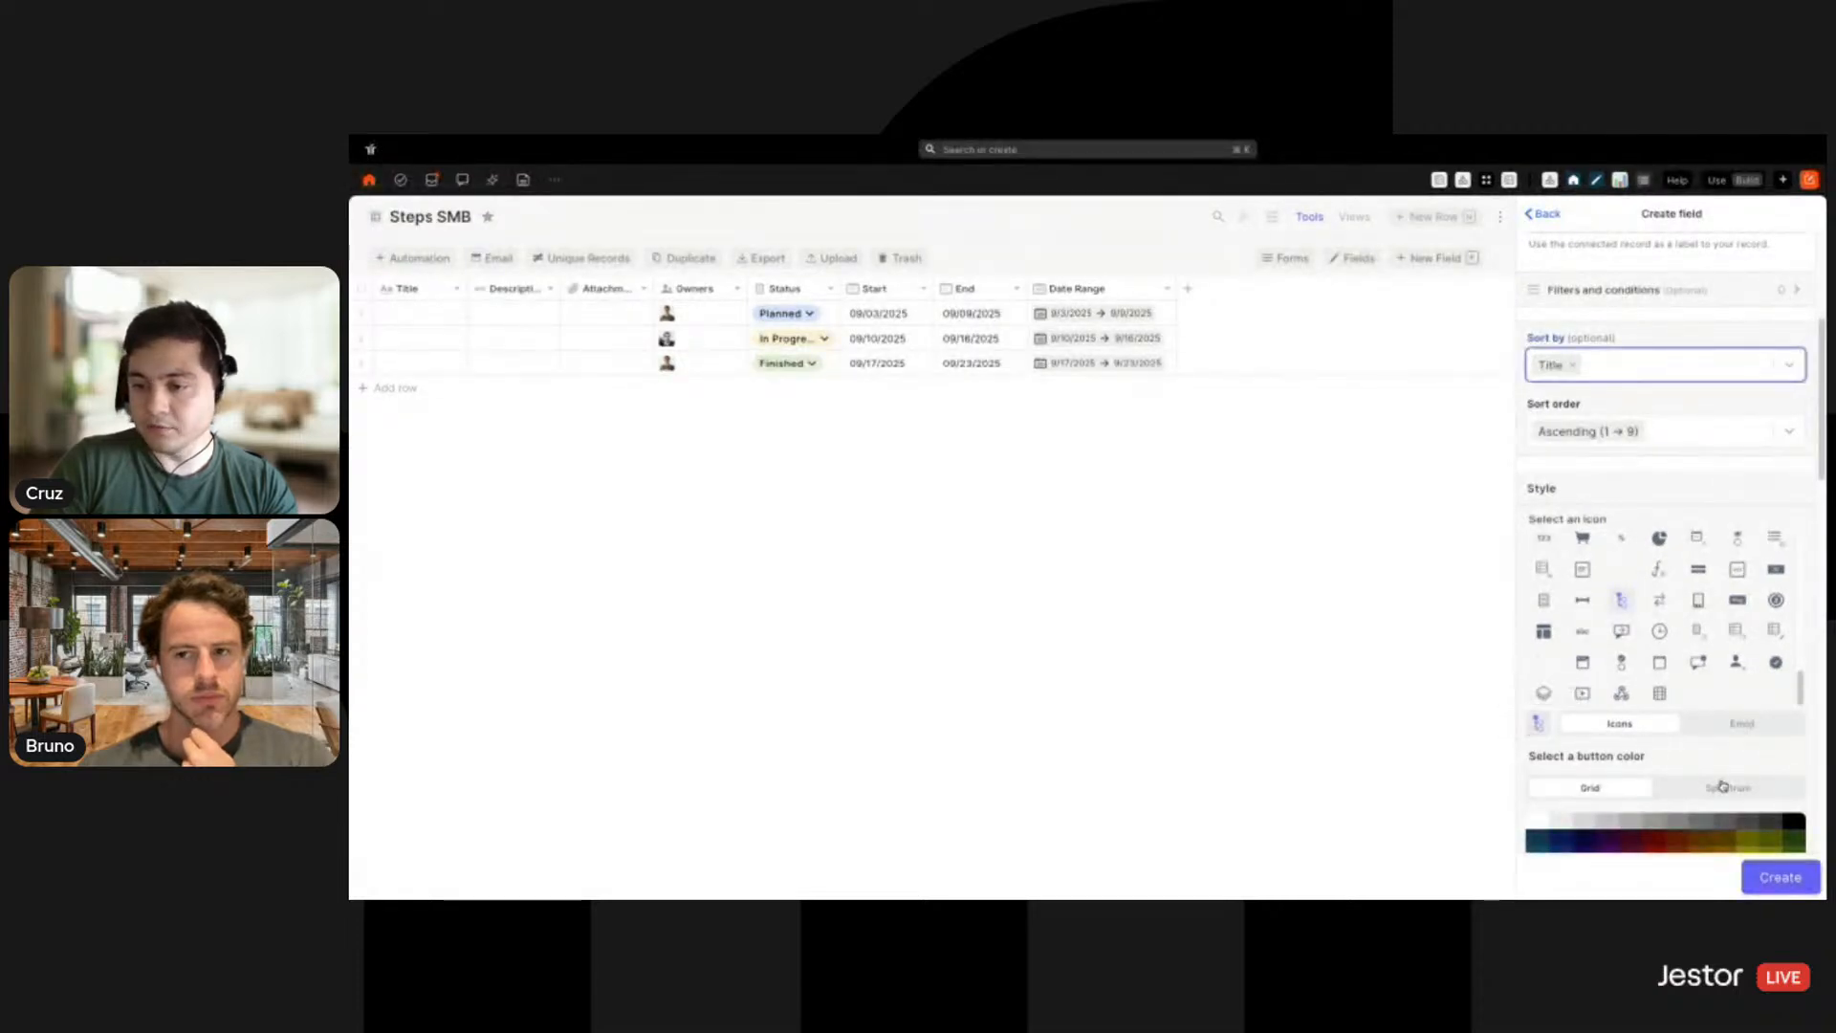
Try red shades for the Project field's button color and settle on bright orange
scroll(1722, 784, "down", 2)
scroll(1723, 784, "down", 2)
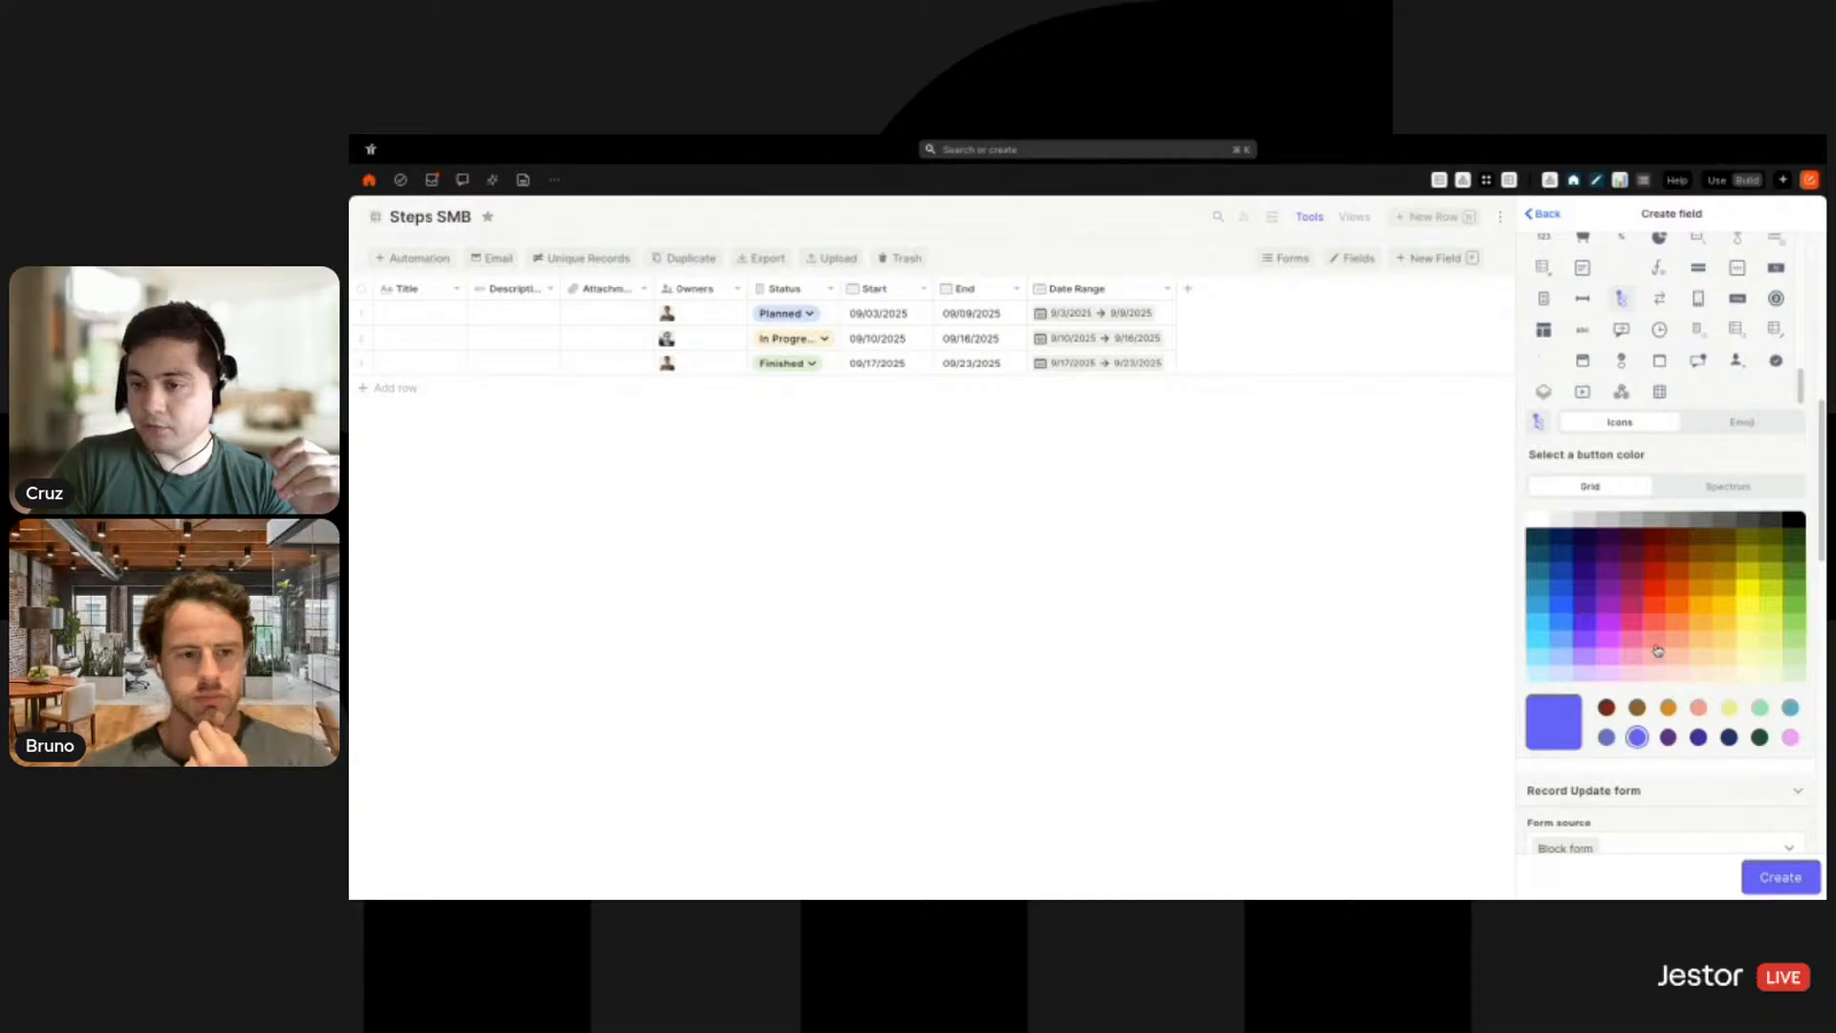
left_click(1656, 604)
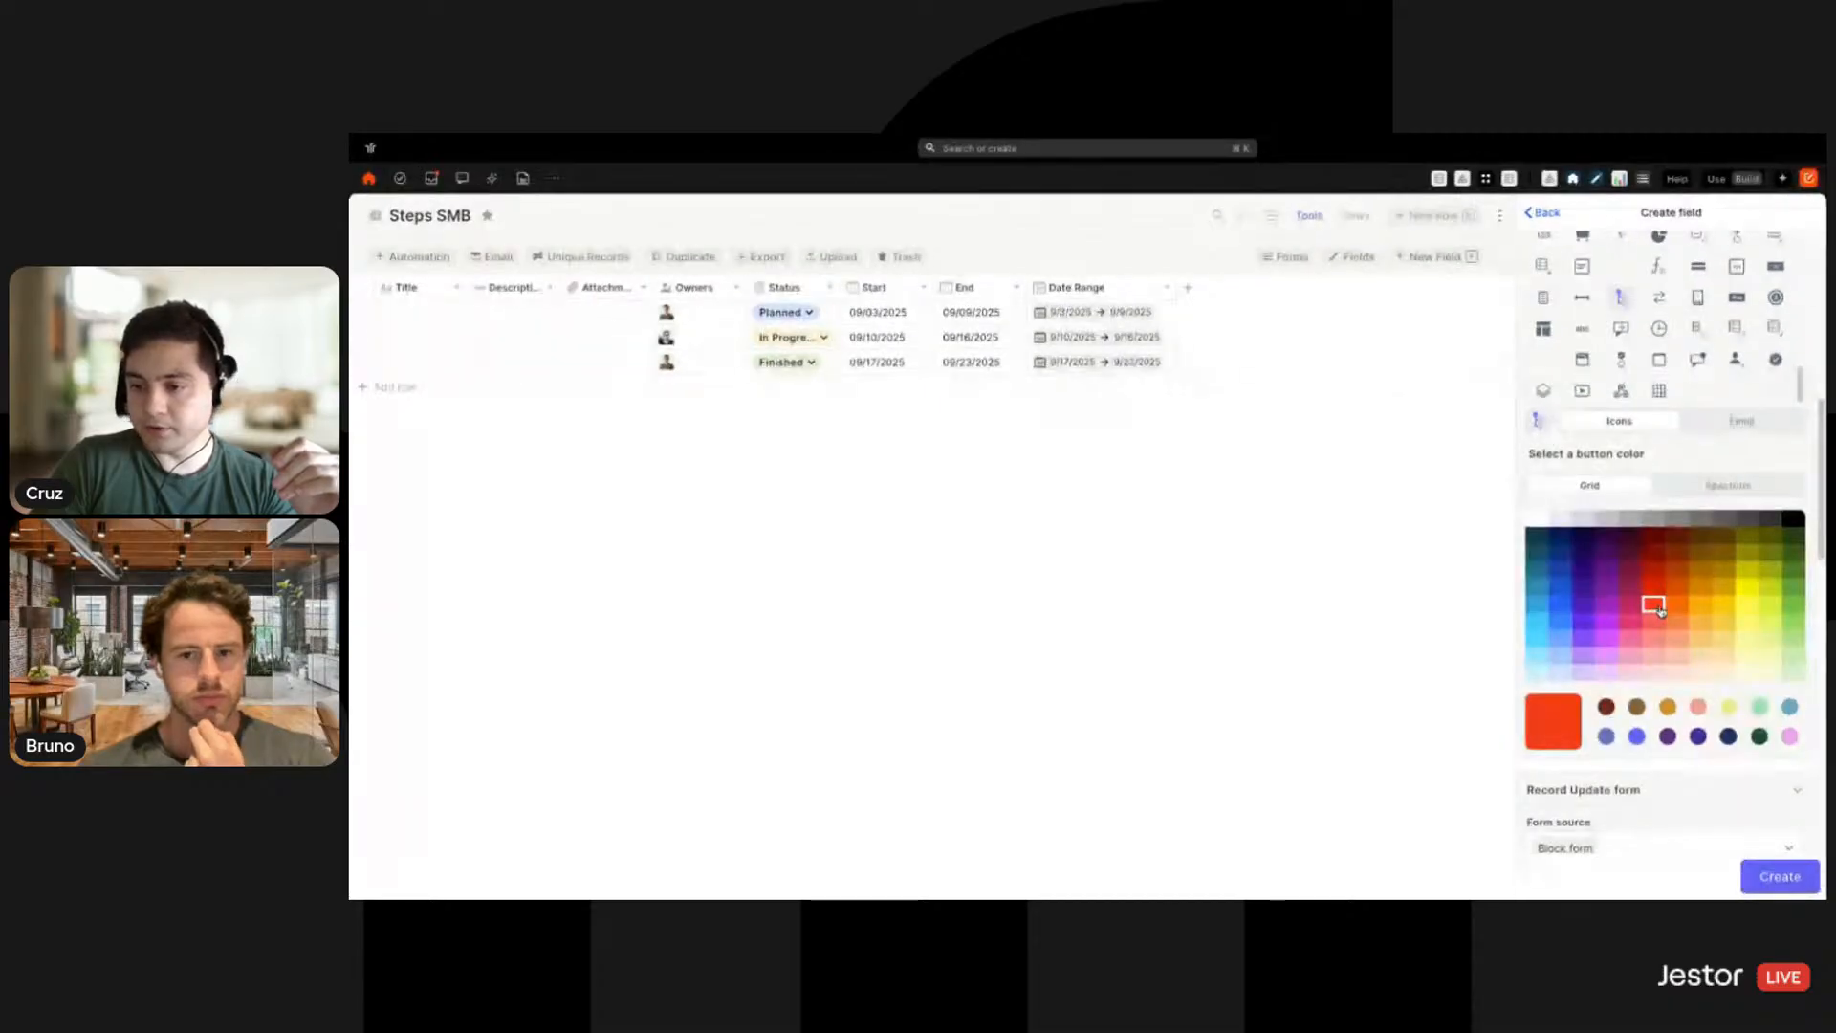
left_click(1654, 586)
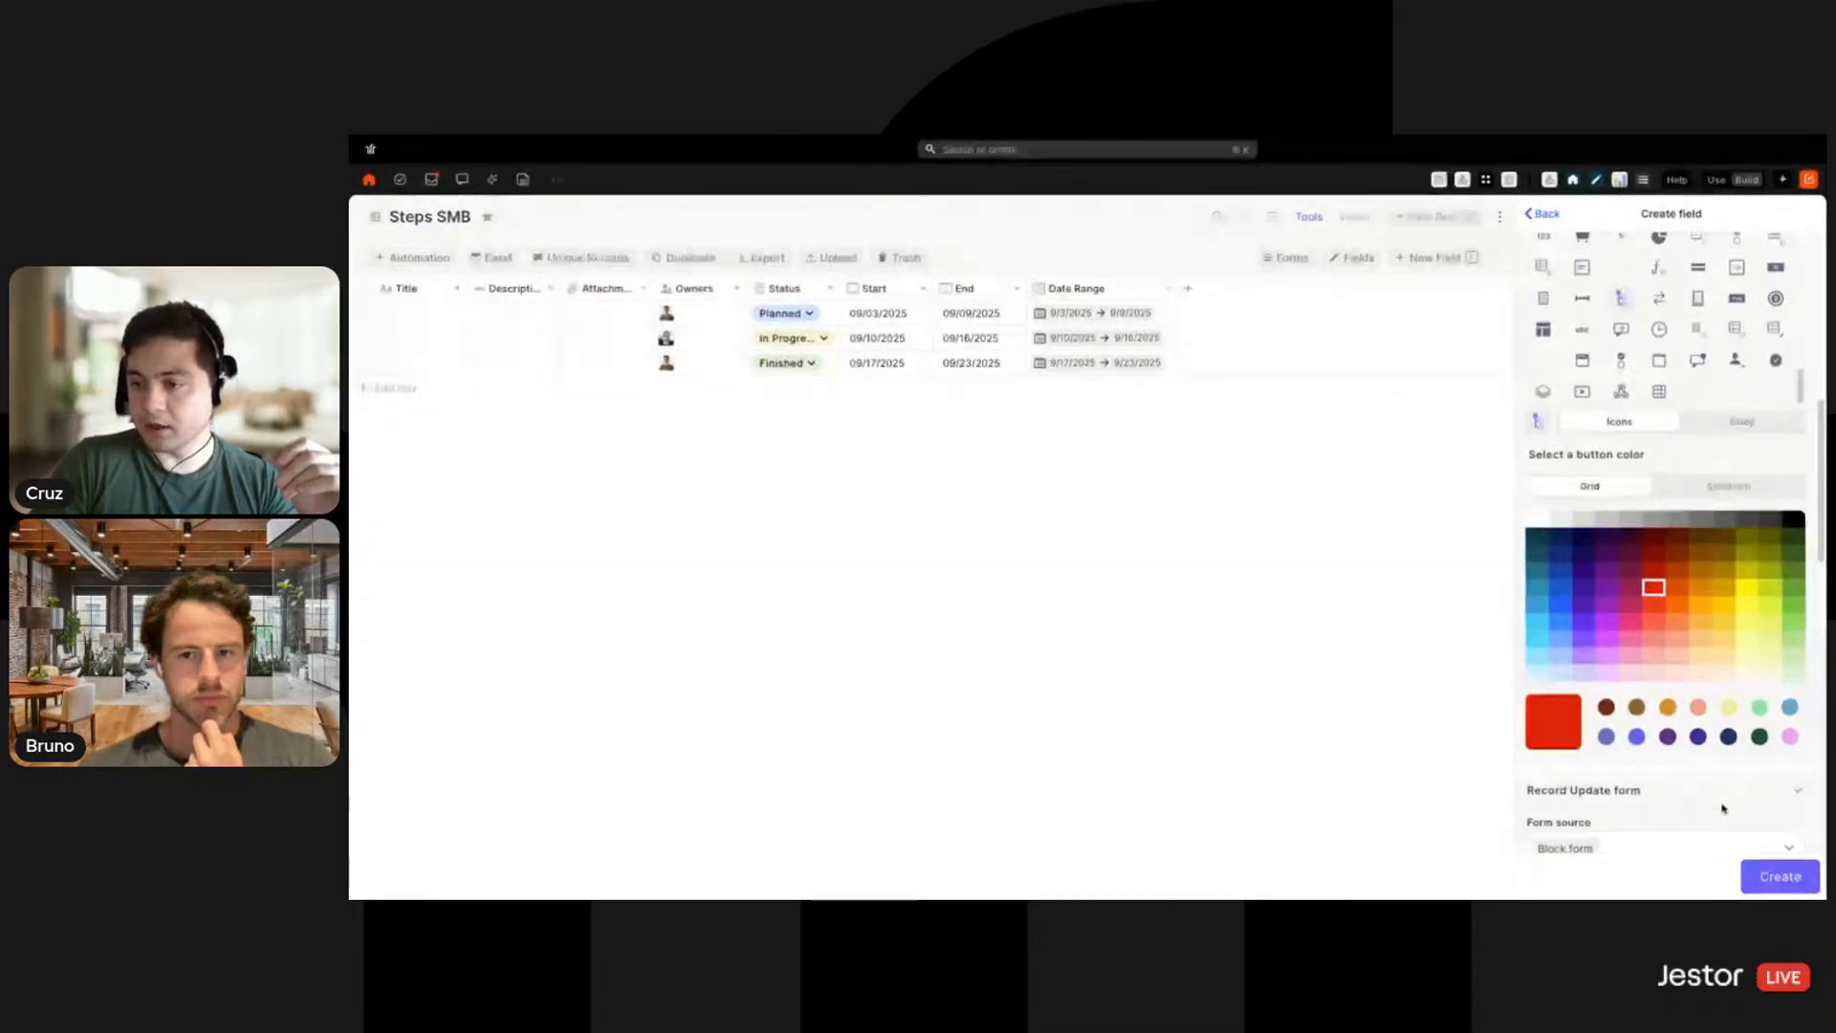
left_click(1678, 587)
left_click(1676, 604)
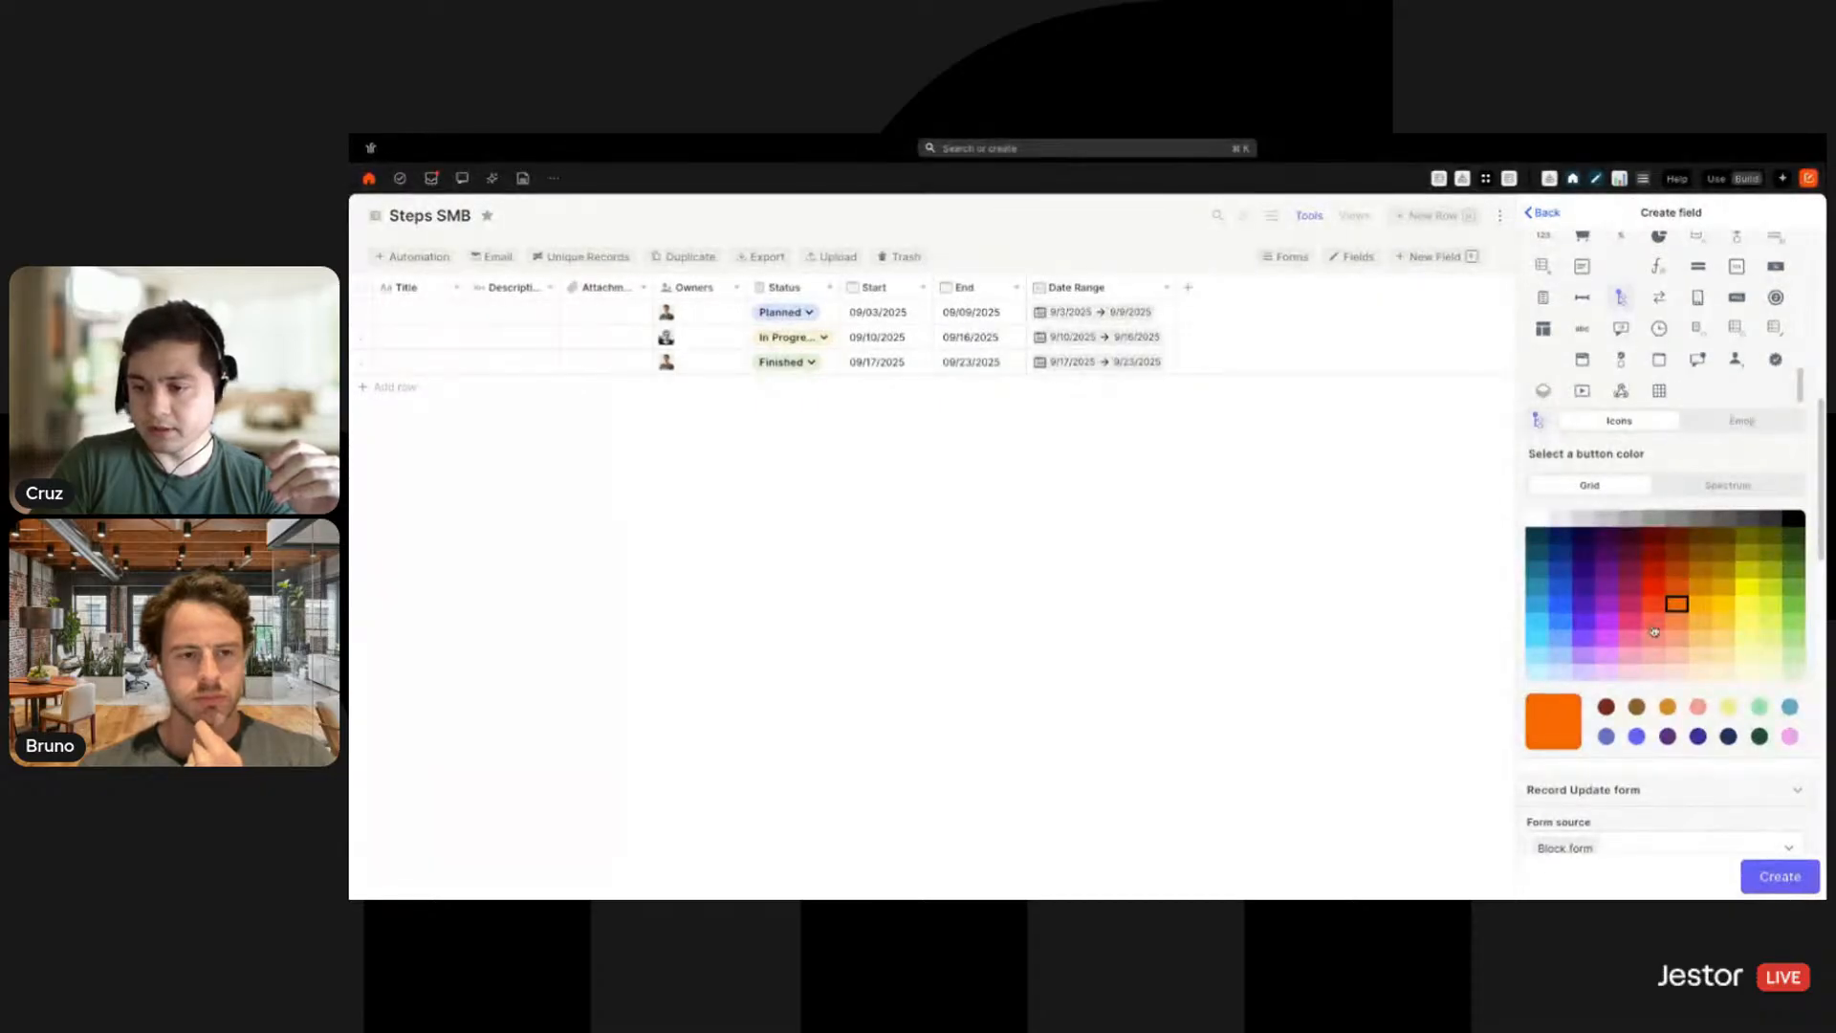
Set the record update form source to Default table form and create the Project field
scroll(1659, 623, "down", 3)
left_click(1725, 560)
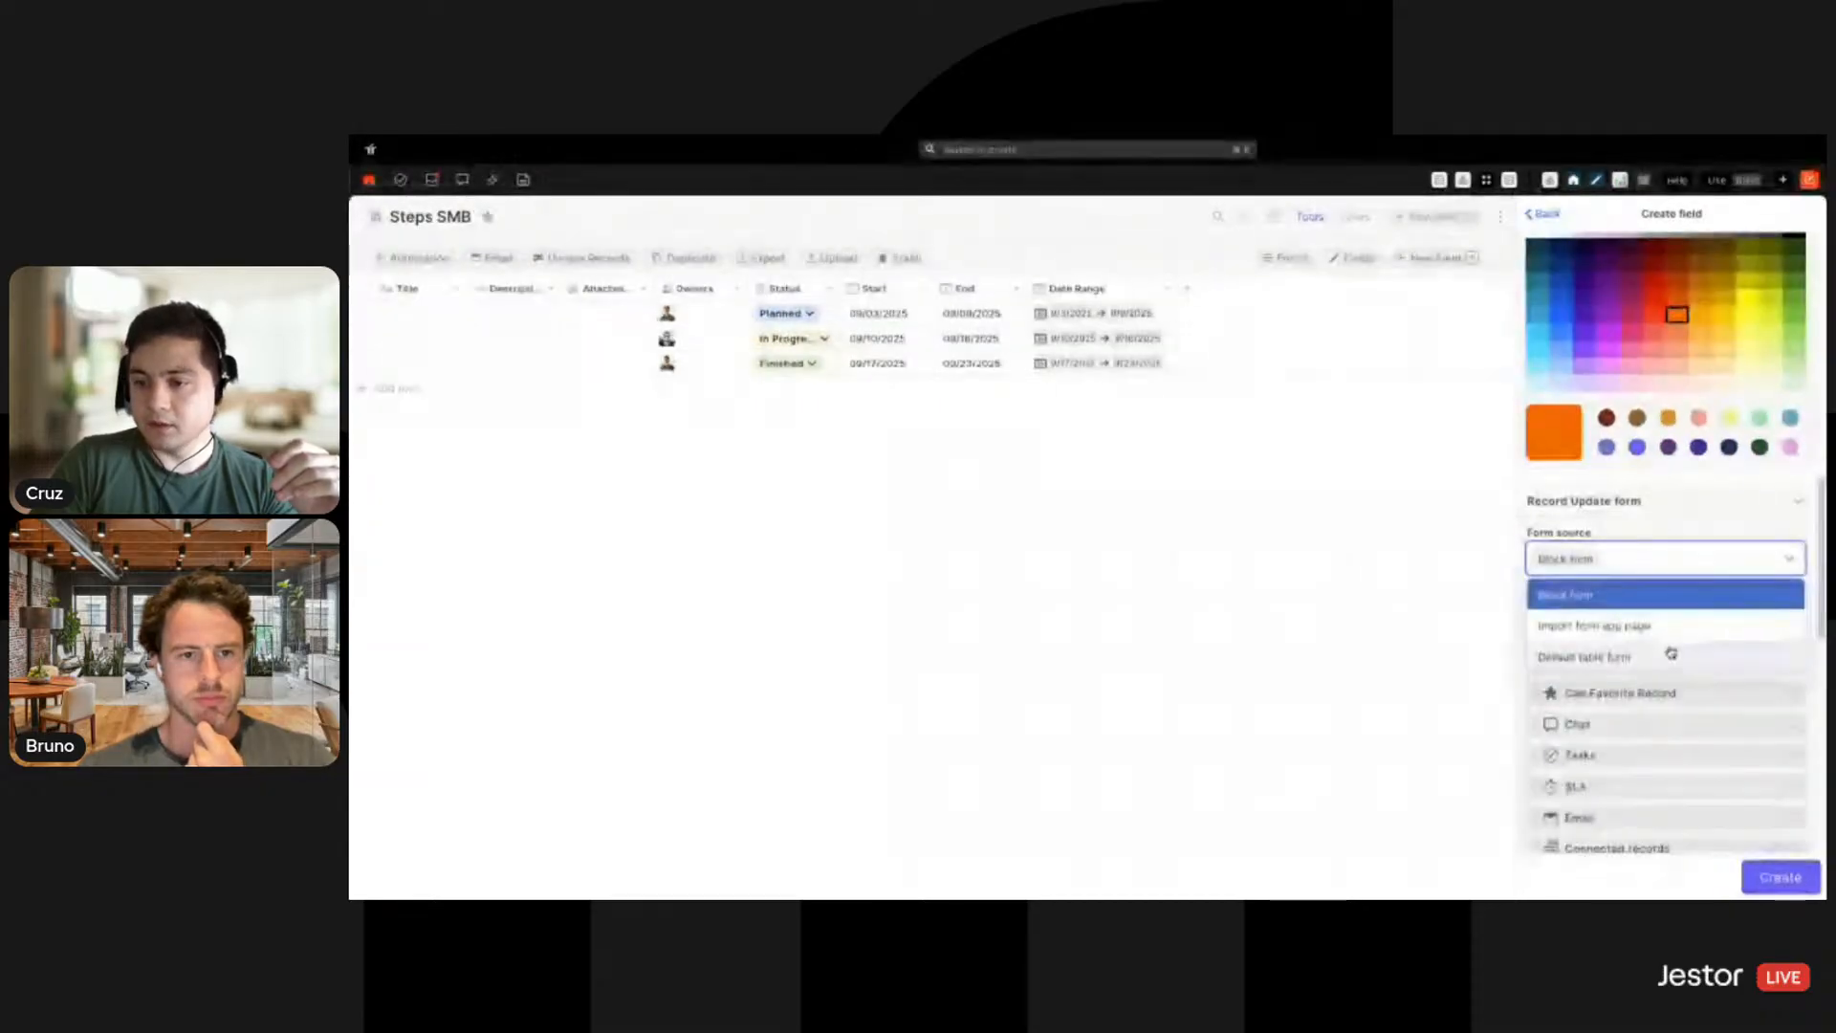
left_click(1671, 654)
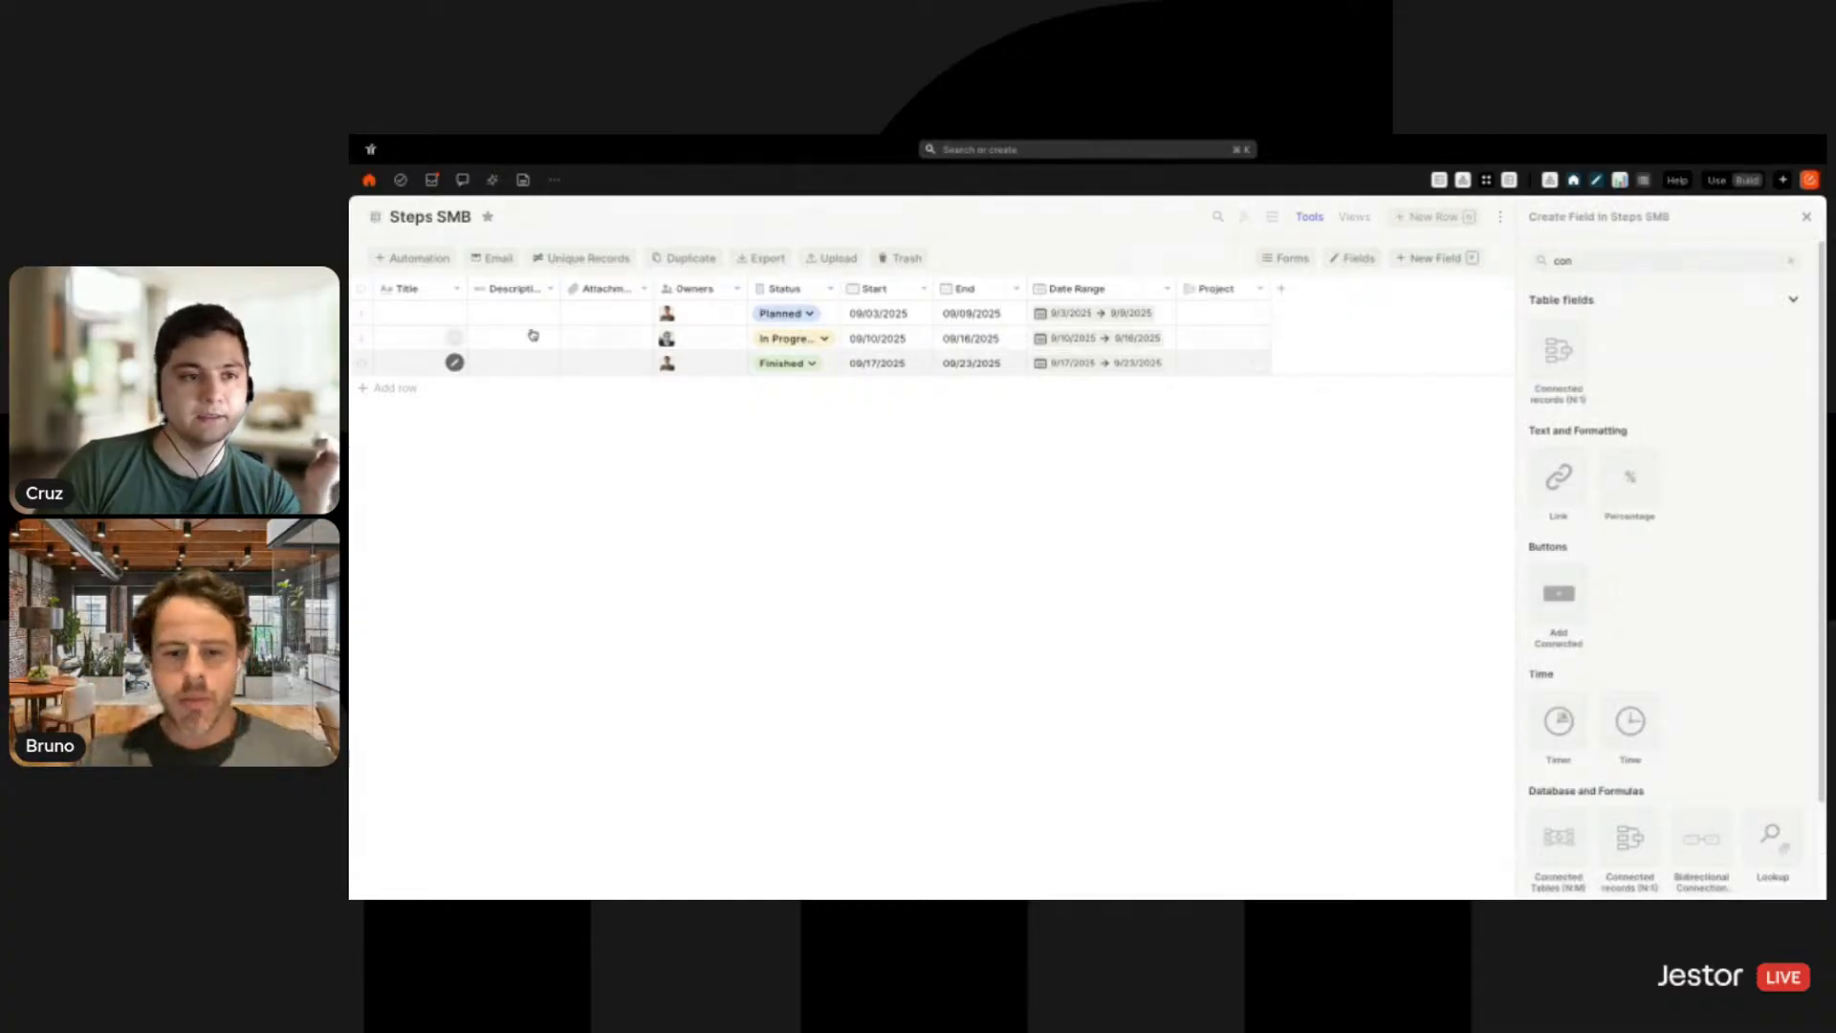
Connect all three Steps SMB rows to the same existing Review project in the Project column
left_click(1219, 373)
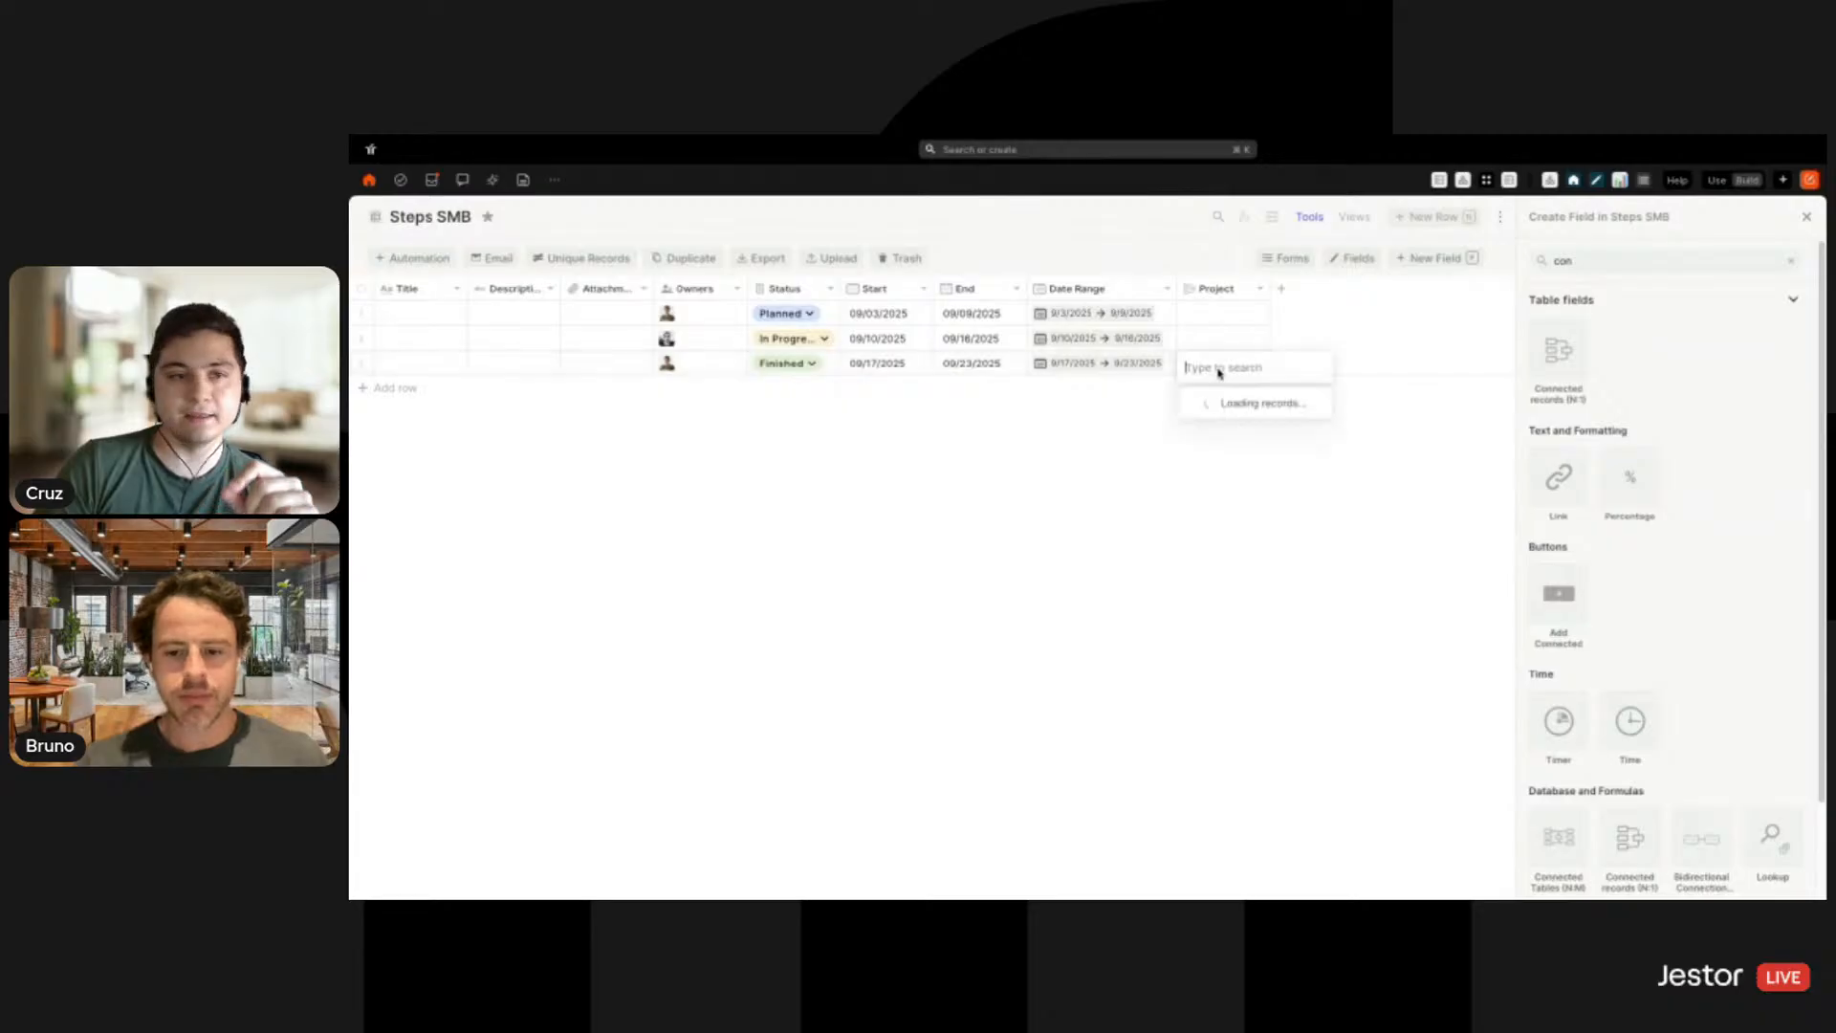
left_click(1229, 410)
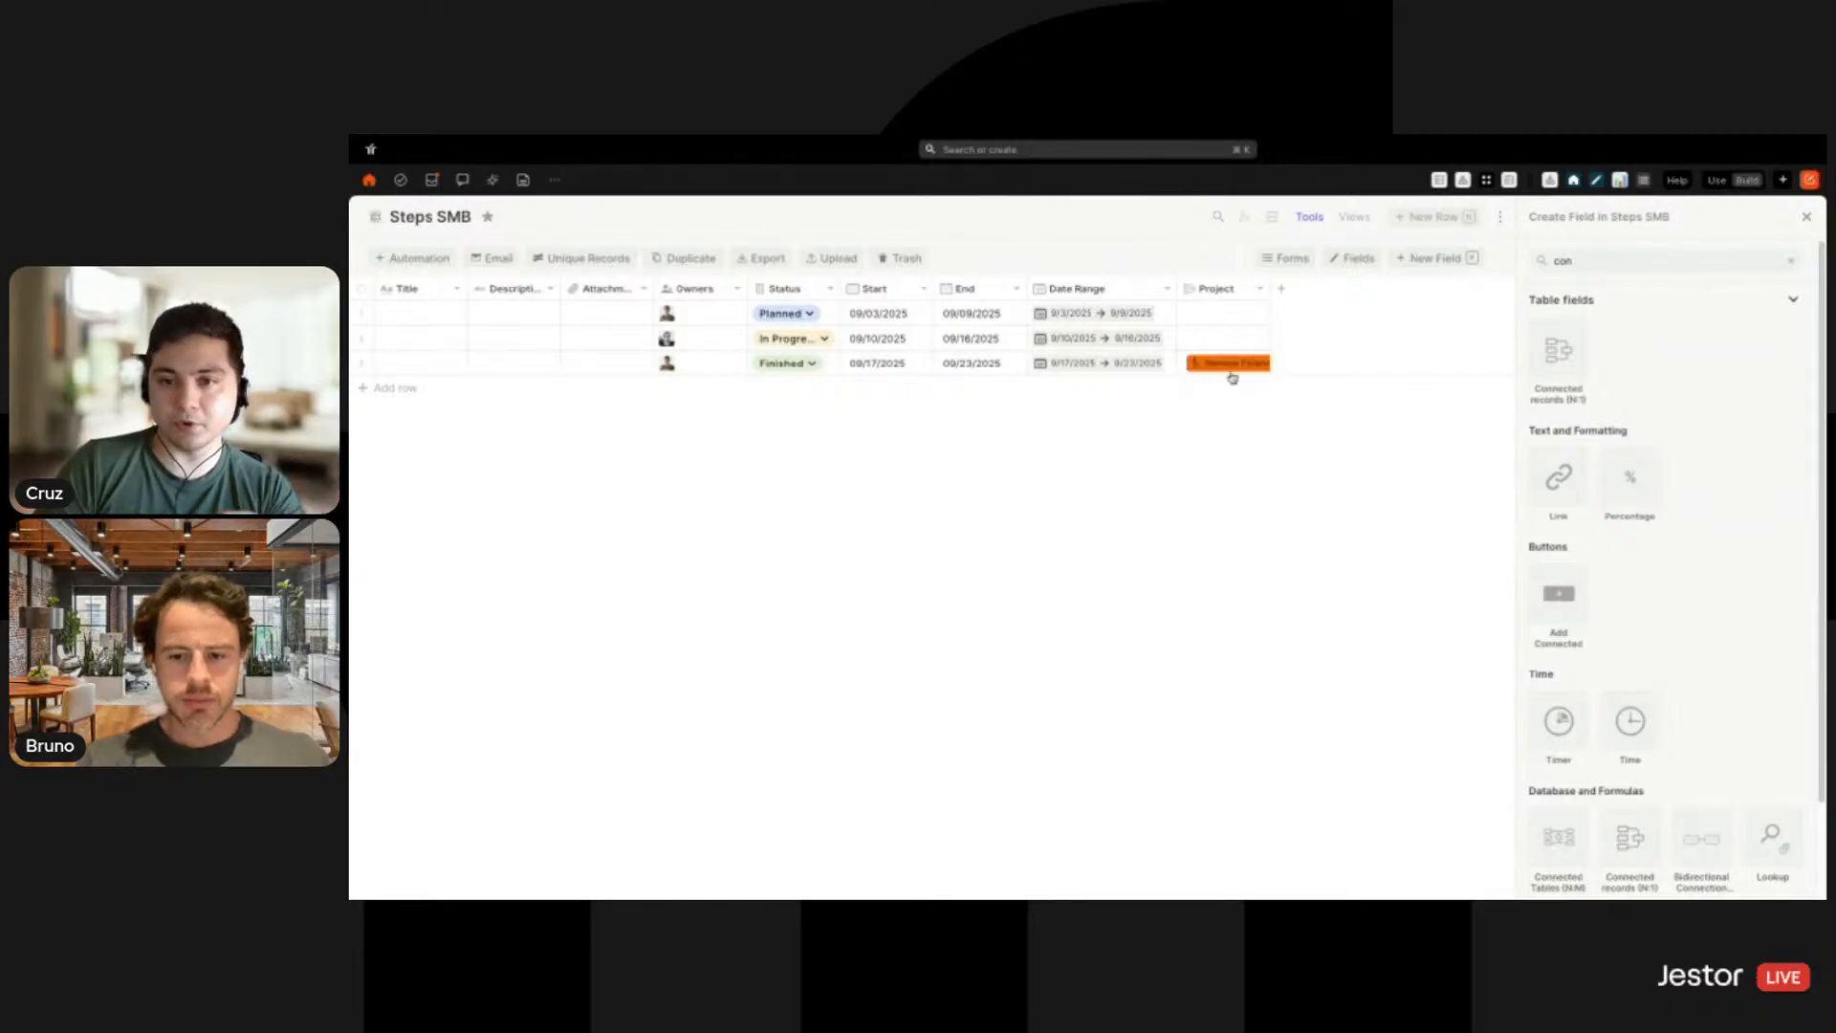
left_click(1253, 336)
left_click(1229, 398)
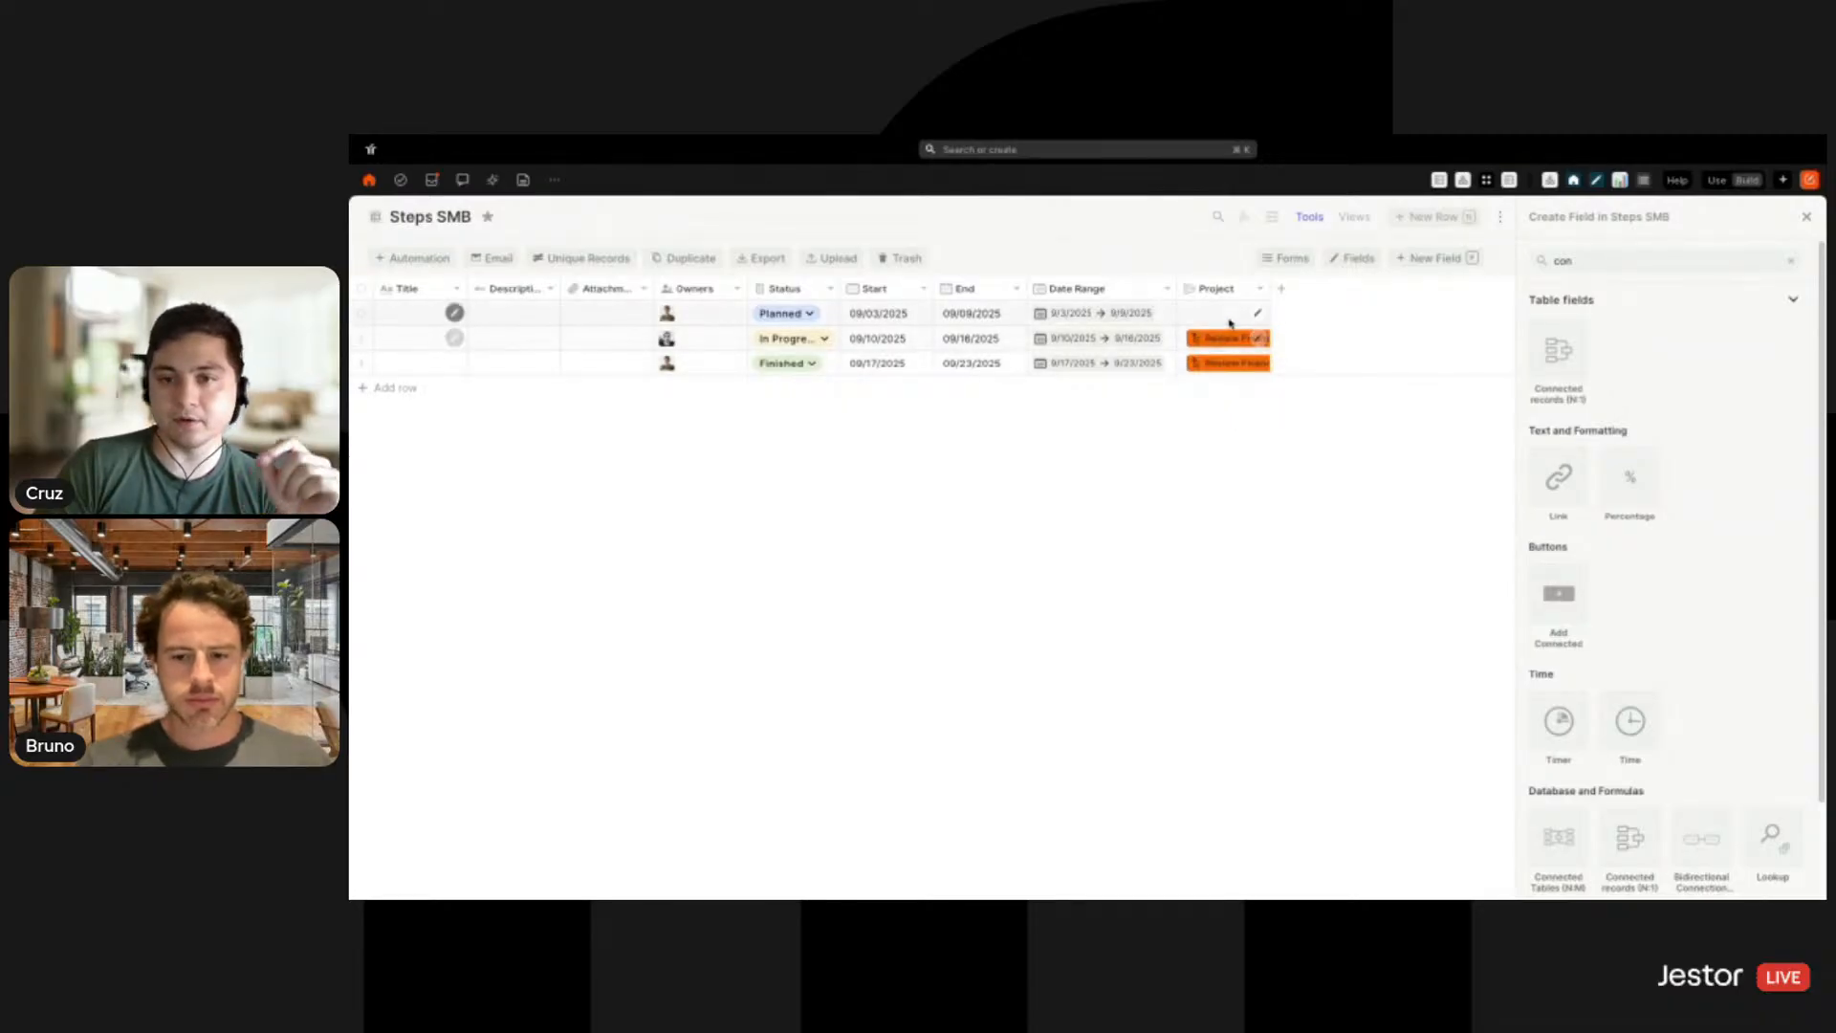
left_click(1229, 313)
left_click(1231, 353)
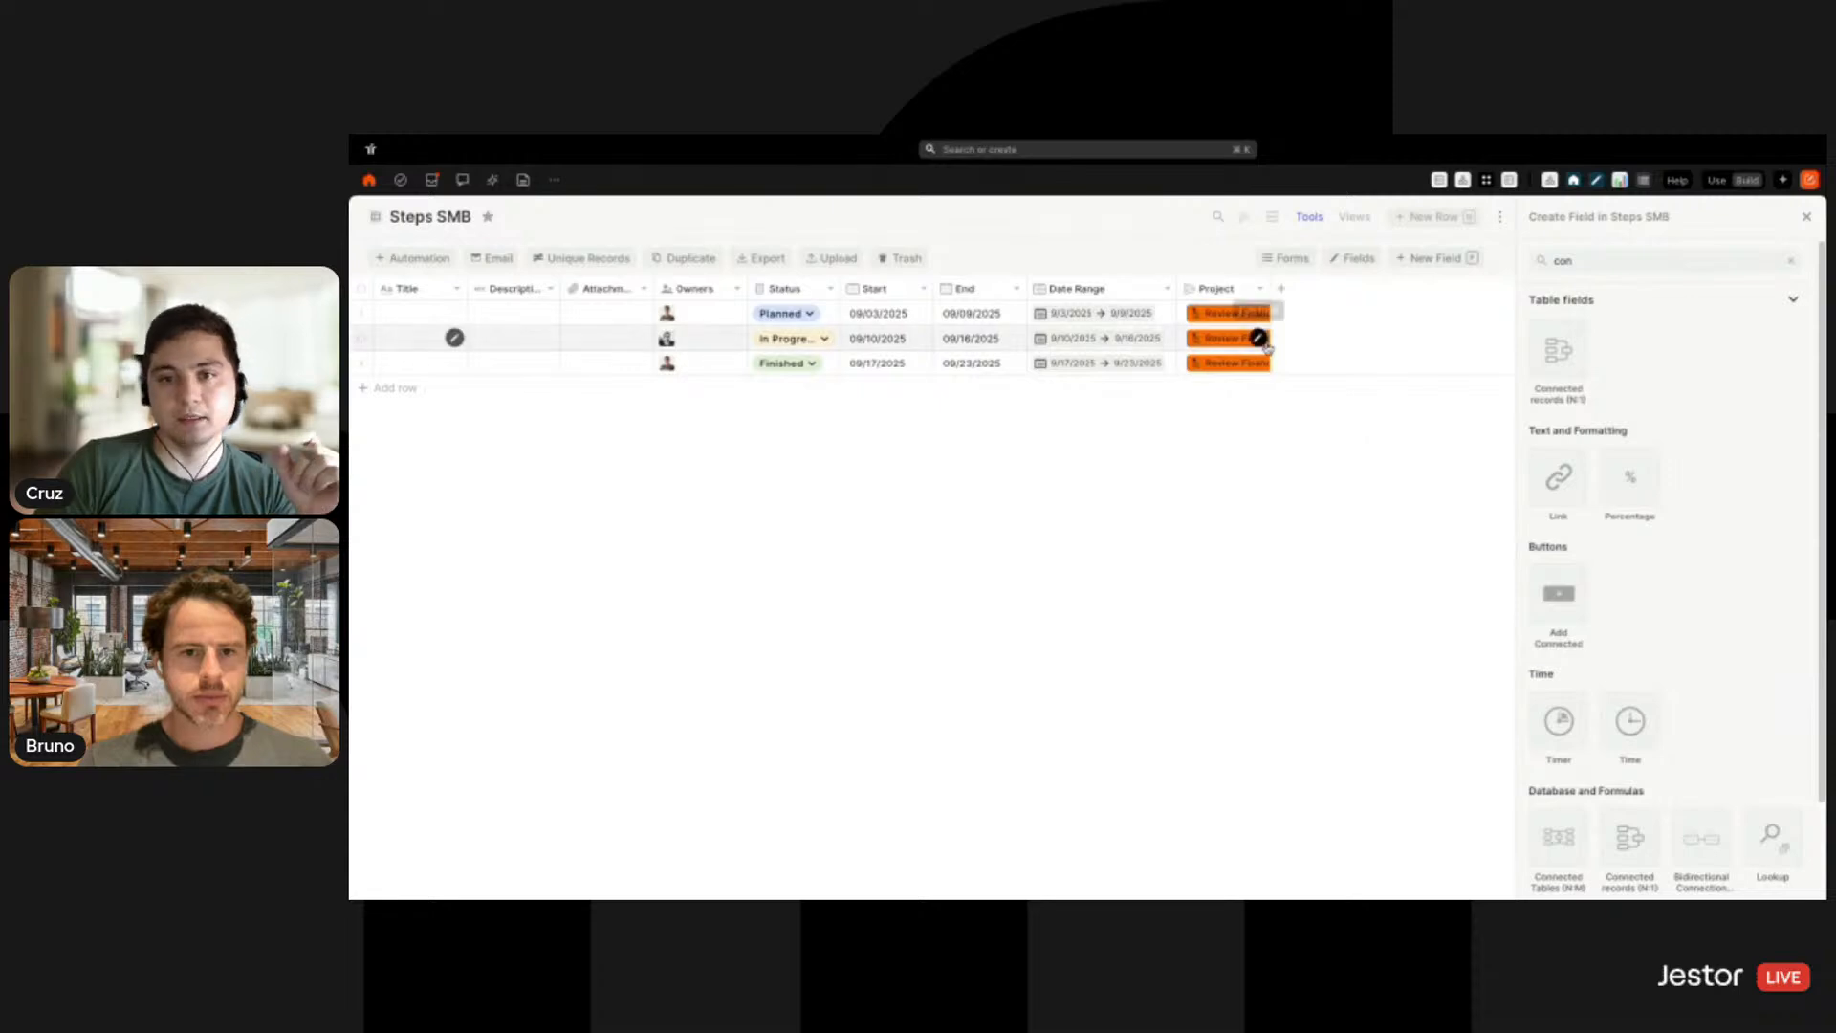
Widen the Project column to fit its button text, change the field's button color to a darker red-orange and save
left_click_drag(1274, 288, 1353, 287)
left_click(1279, 293)
left_click(1272, 397)
scroll(1712, 597, "down", 2)
scroll(1722, 604, "down", 4)
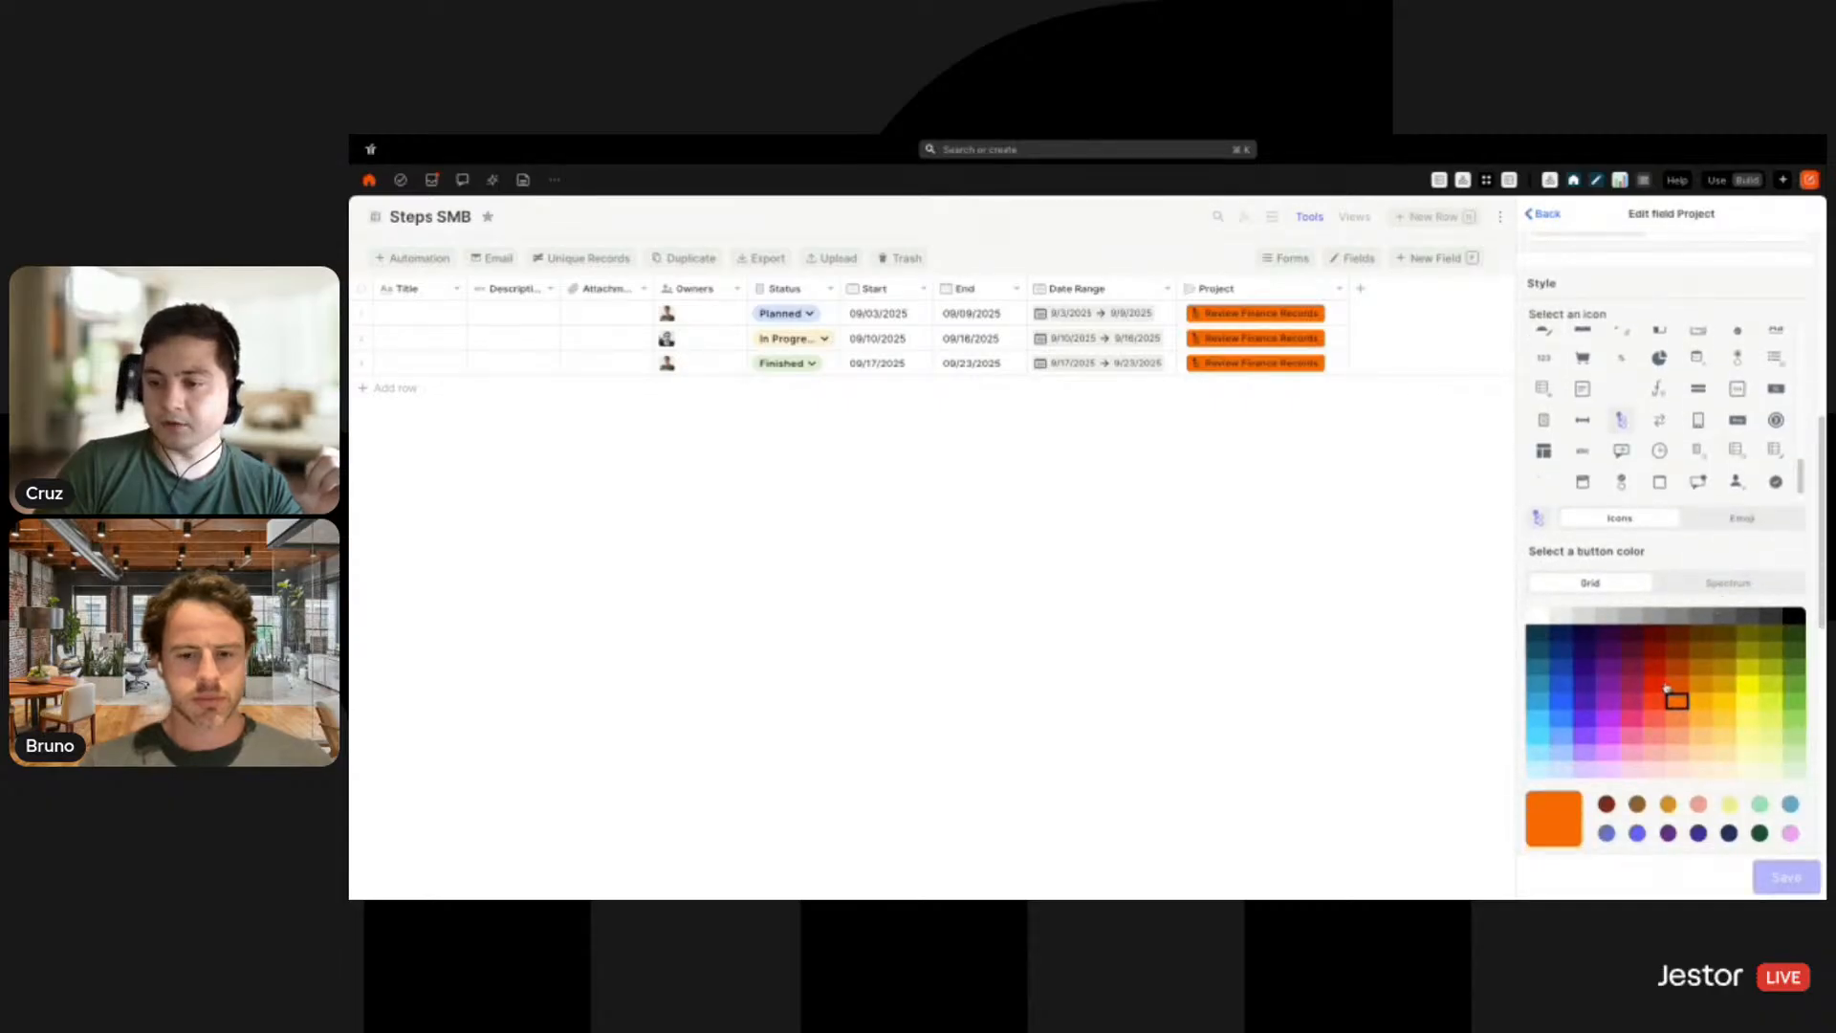
left_click(1665, 689)
left_click(1783, 879)
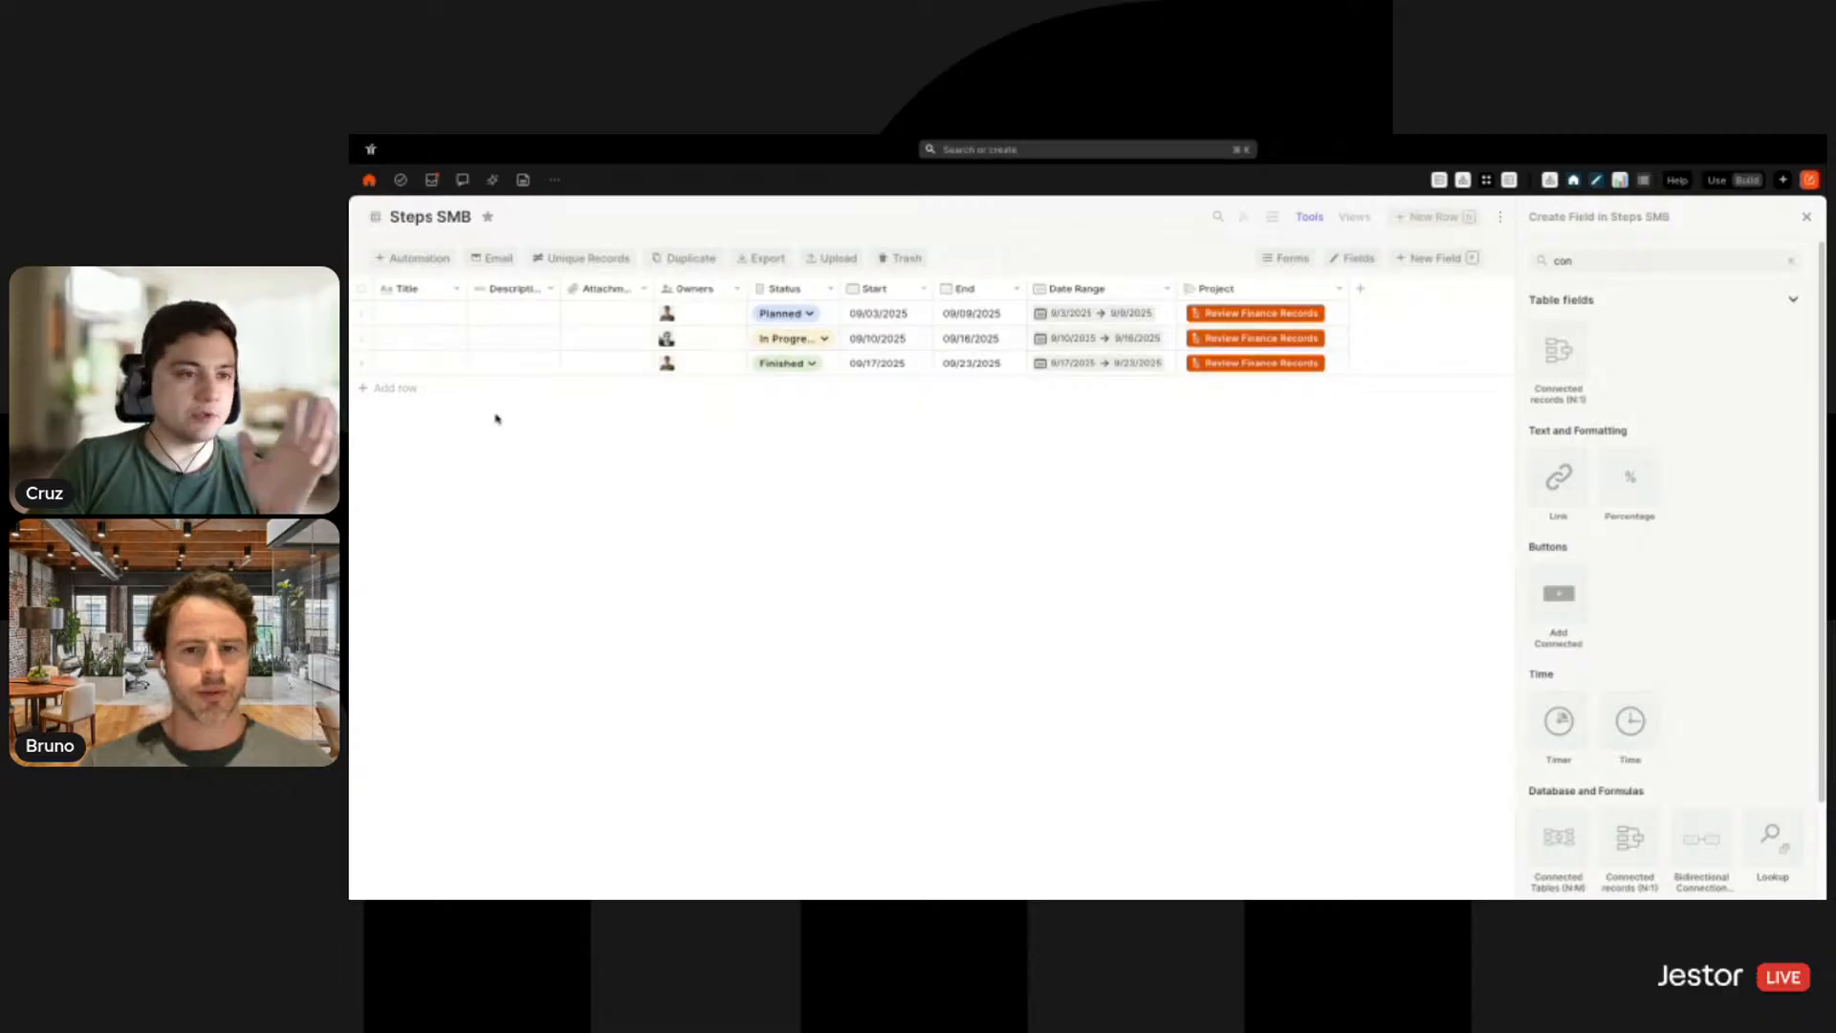
Title the Finished step Gather Finance Records, the In Progress step Go Through Docs with CPA, and the Planned step Draft Report
left_click(421, 367)
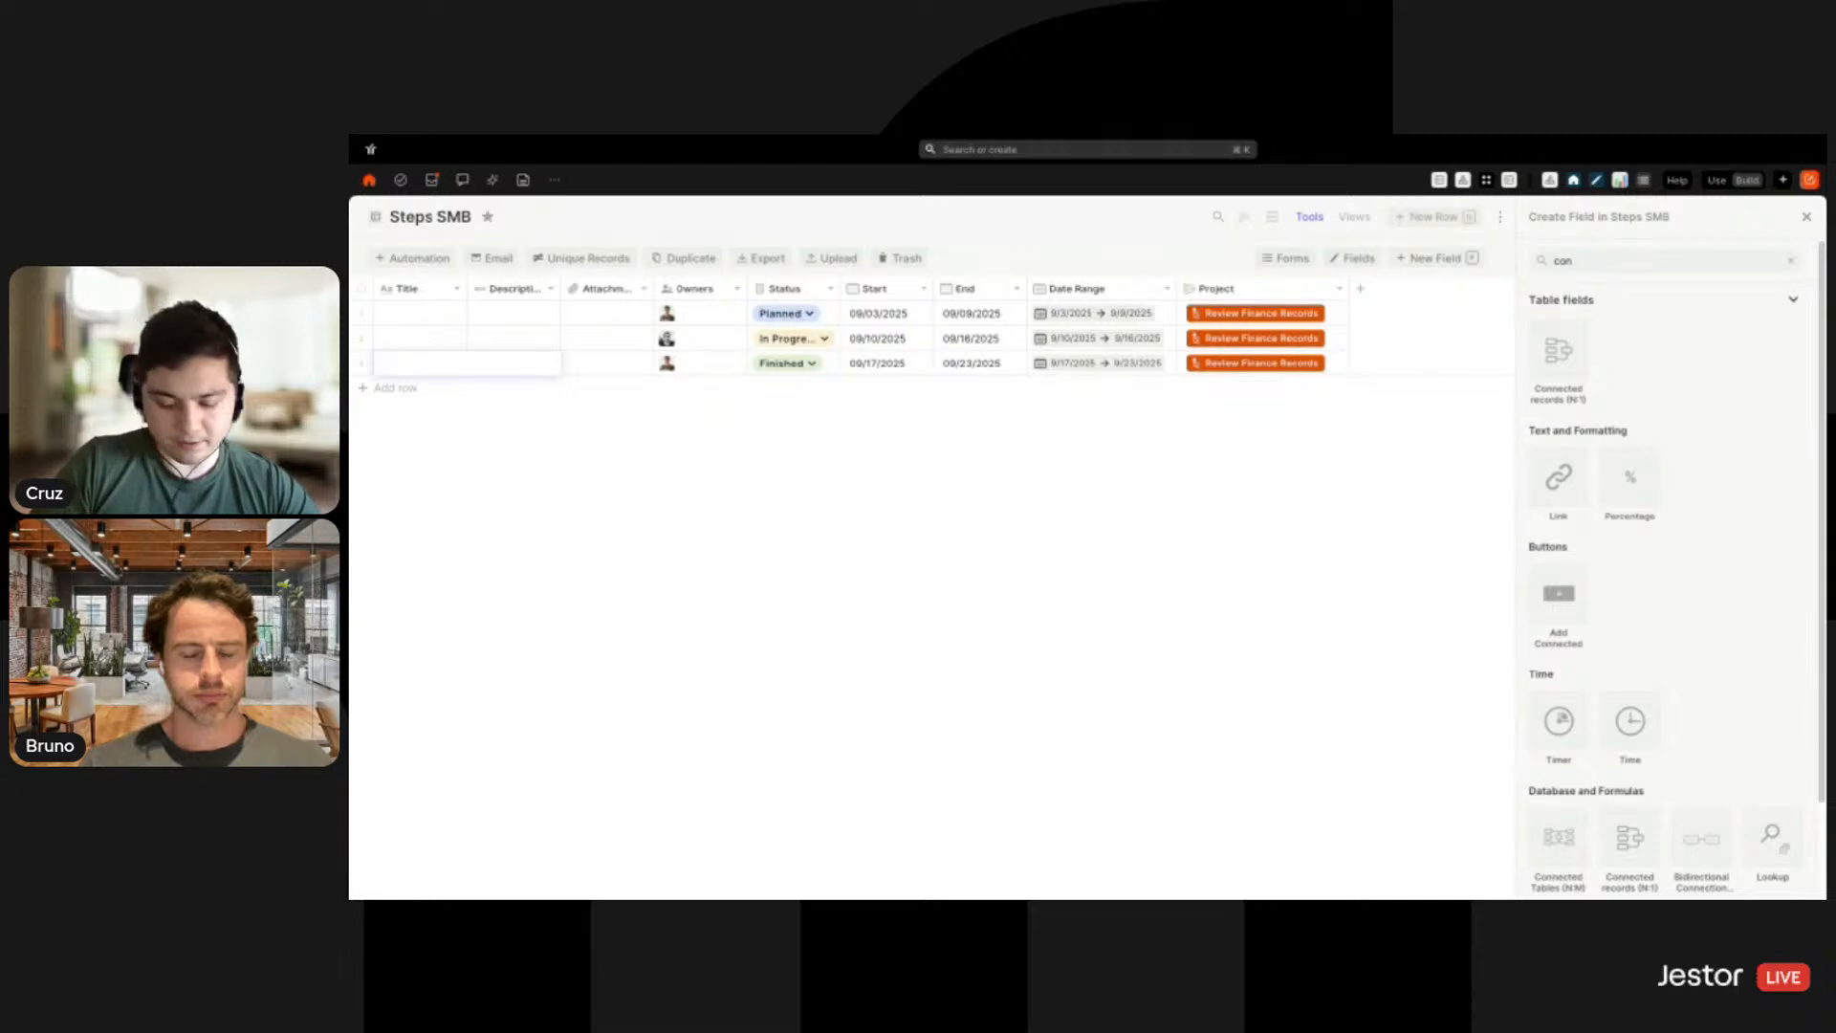
type("Gather Finan")
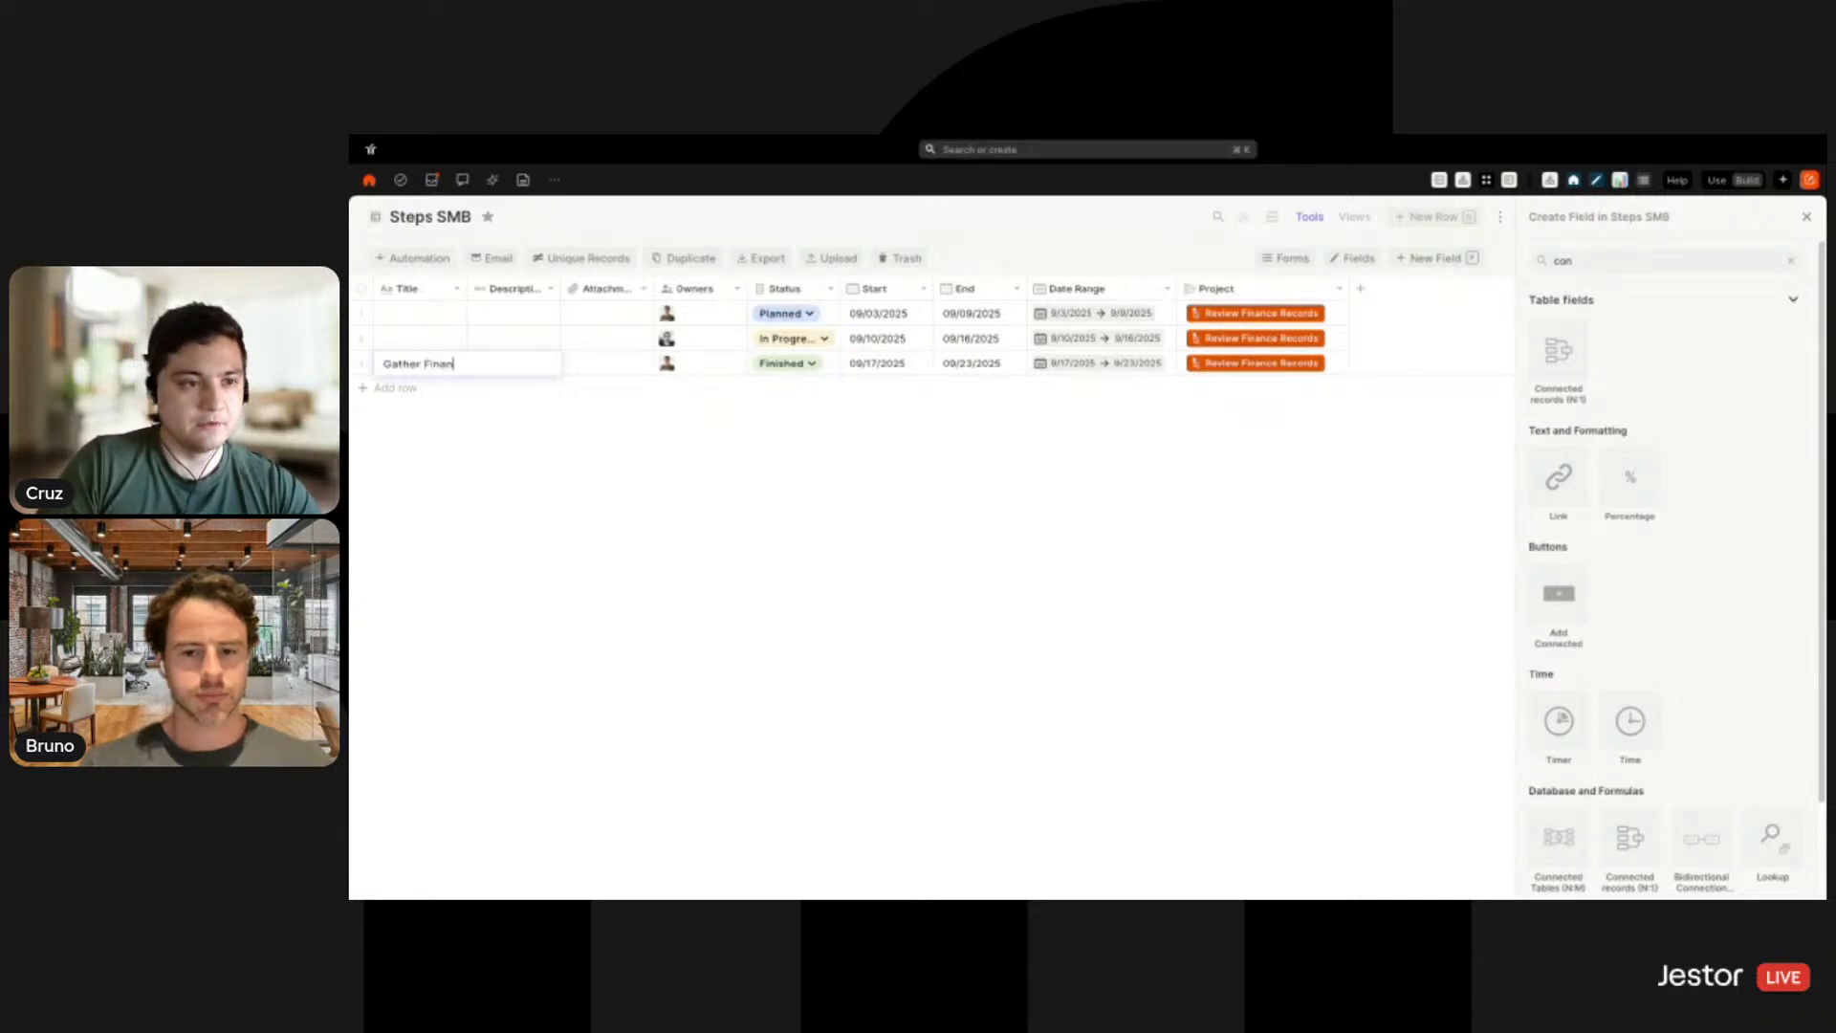
type("ce Records")
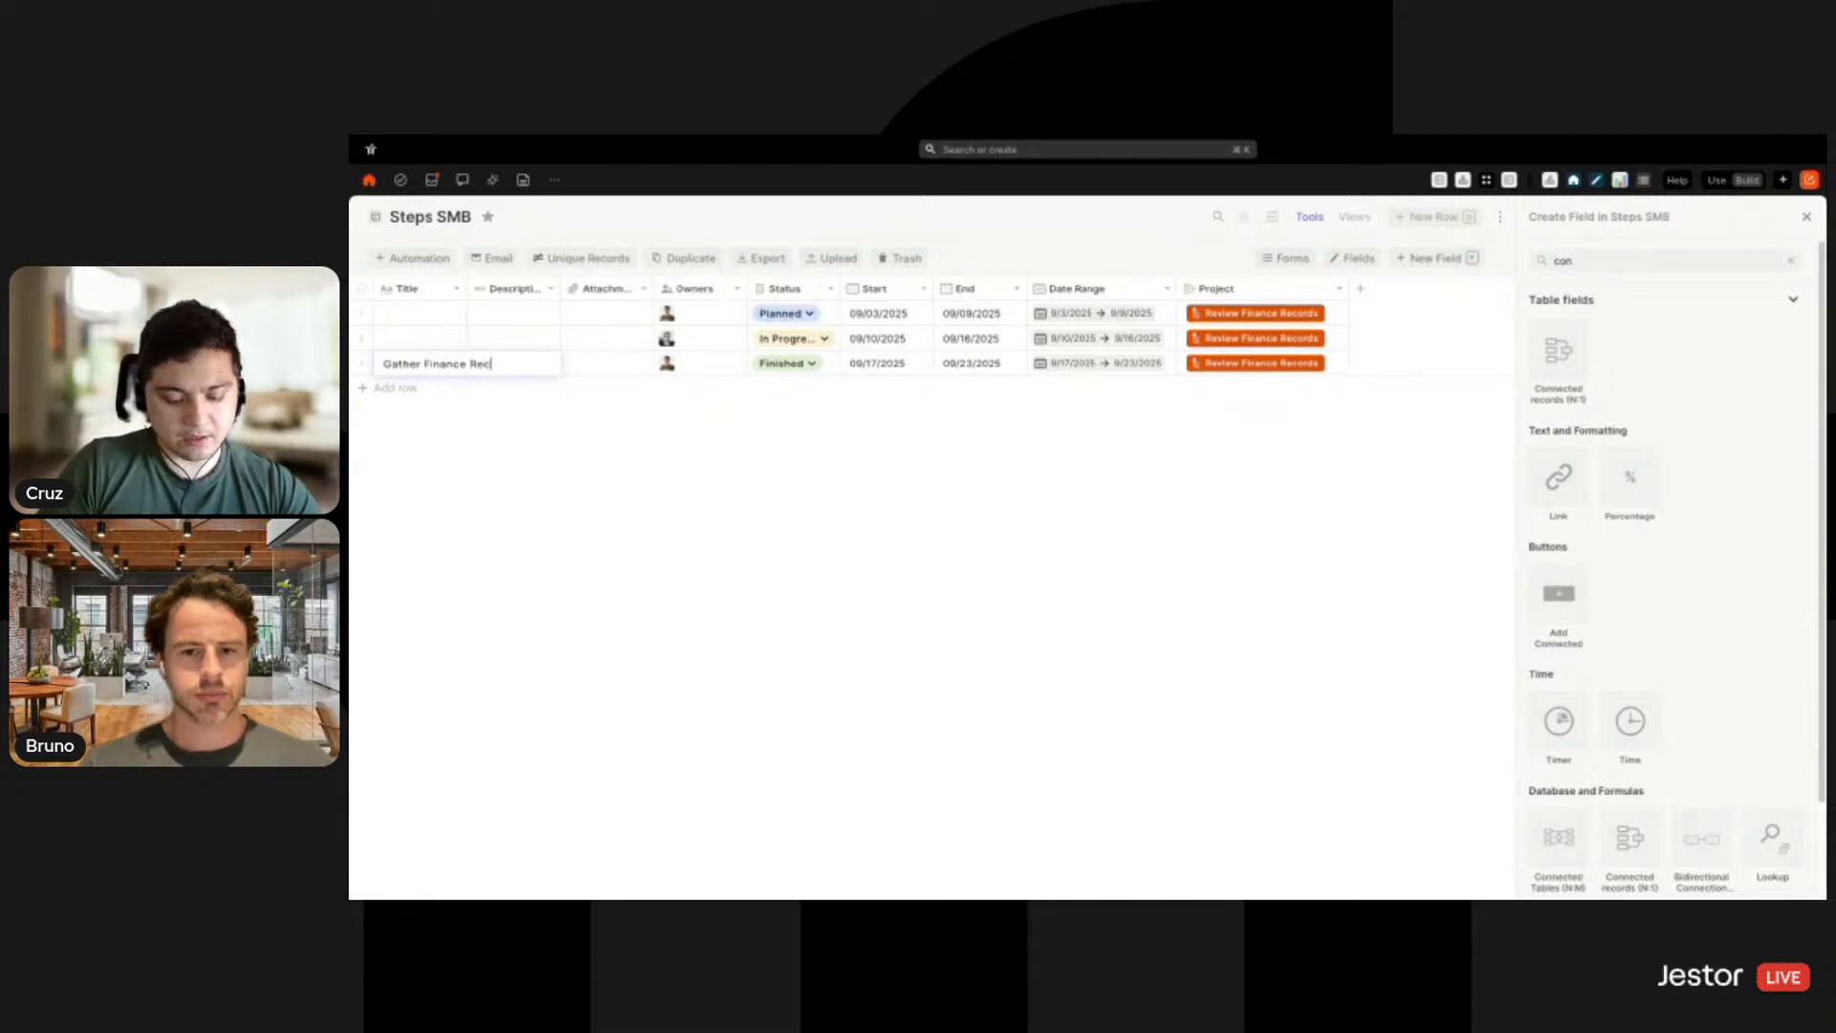
left_click(421, 339)
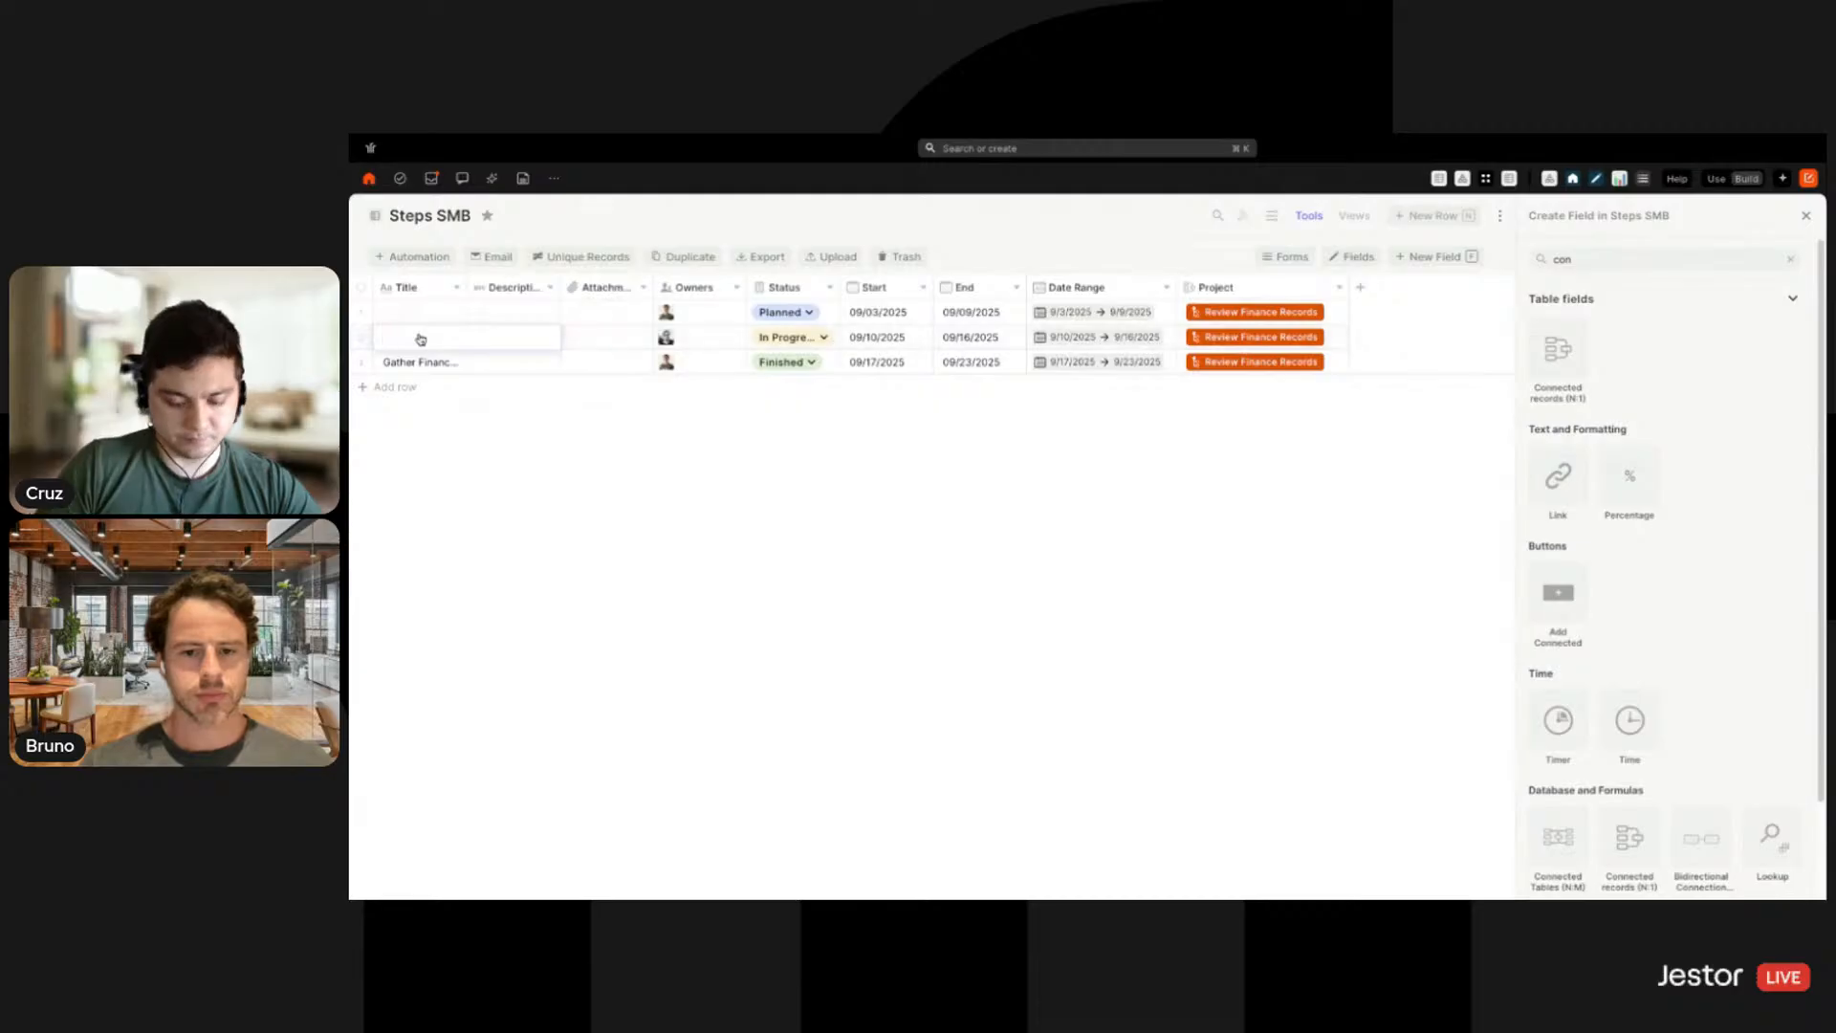
type("Go Thr")
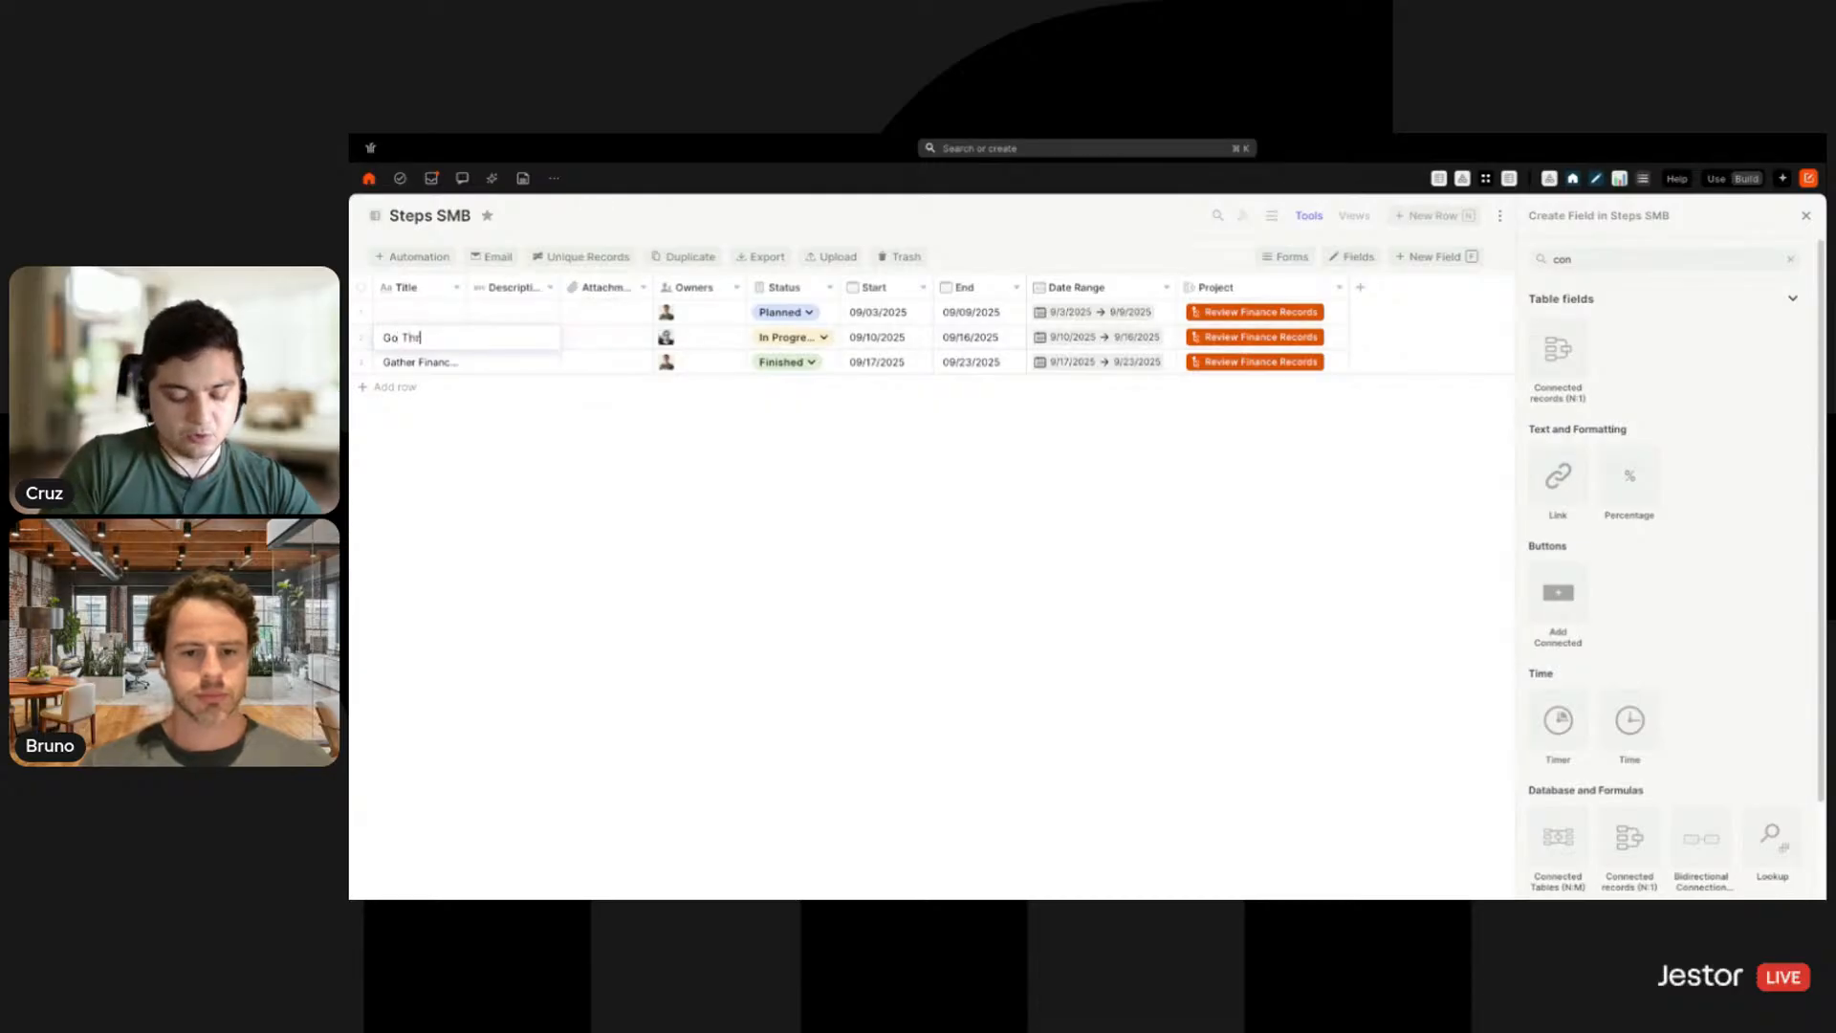
type("ough Docs")
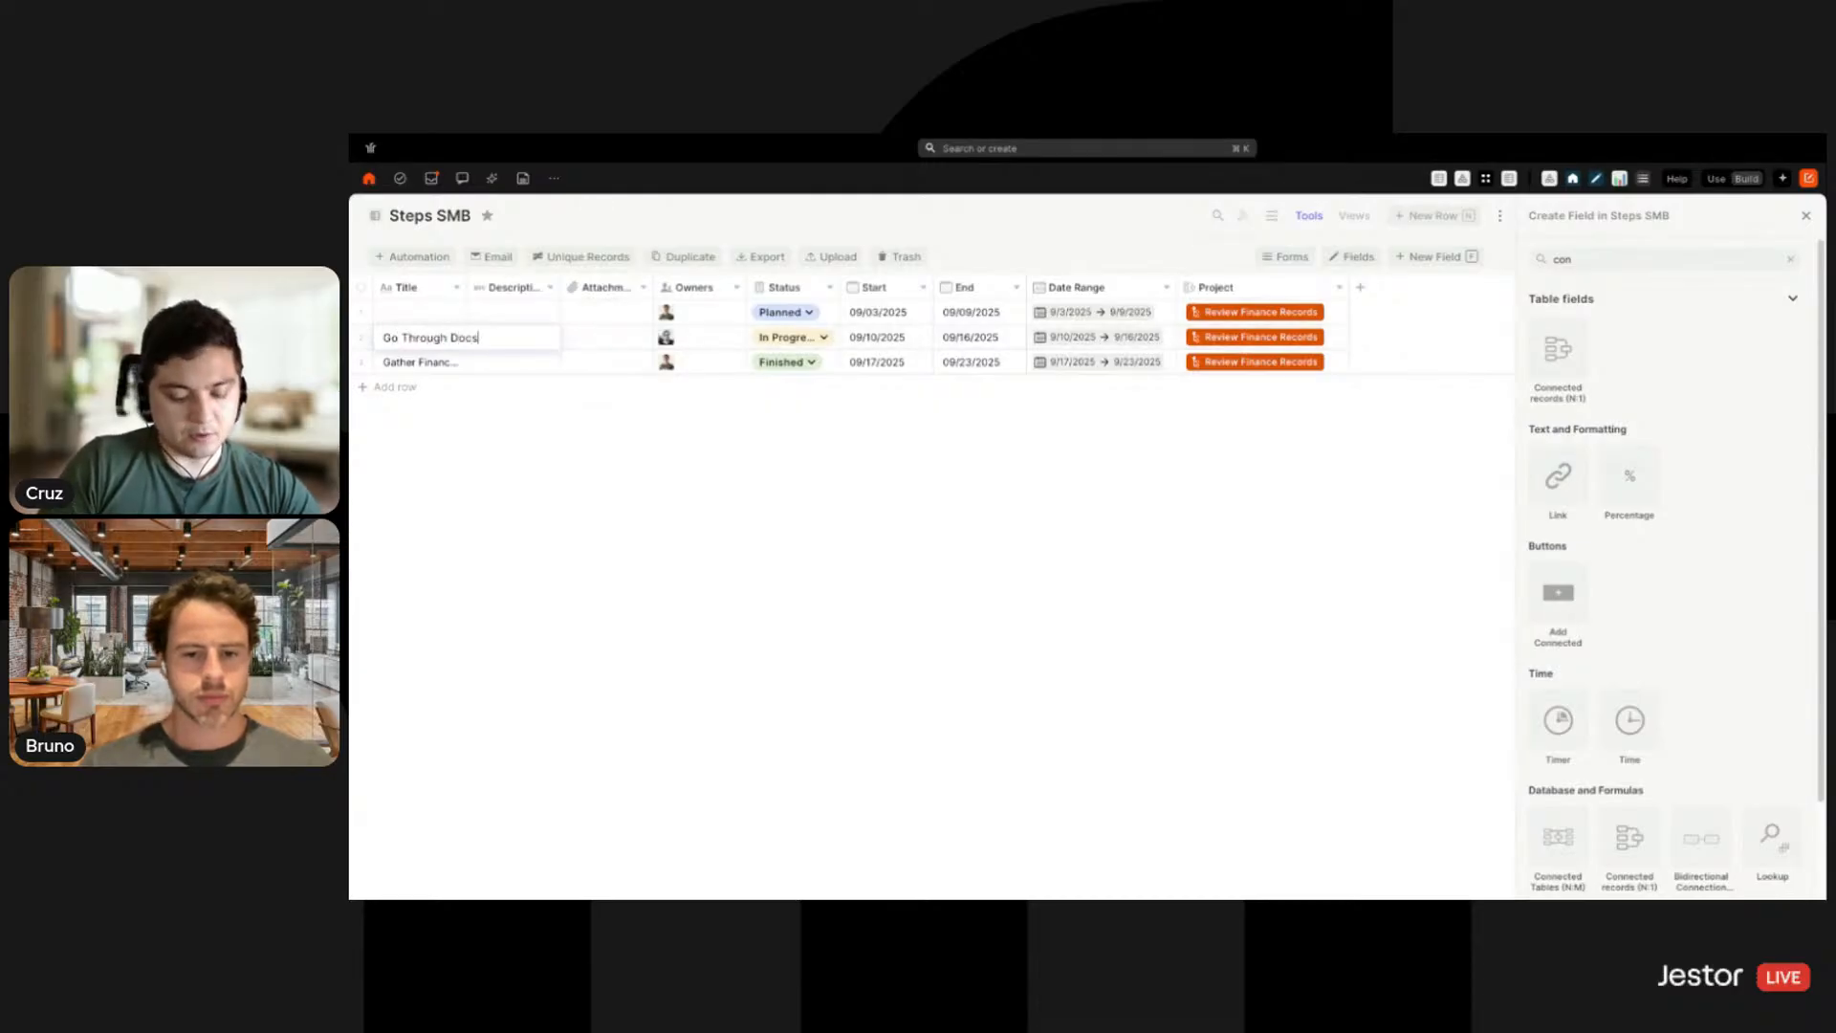
type(" with CPA")
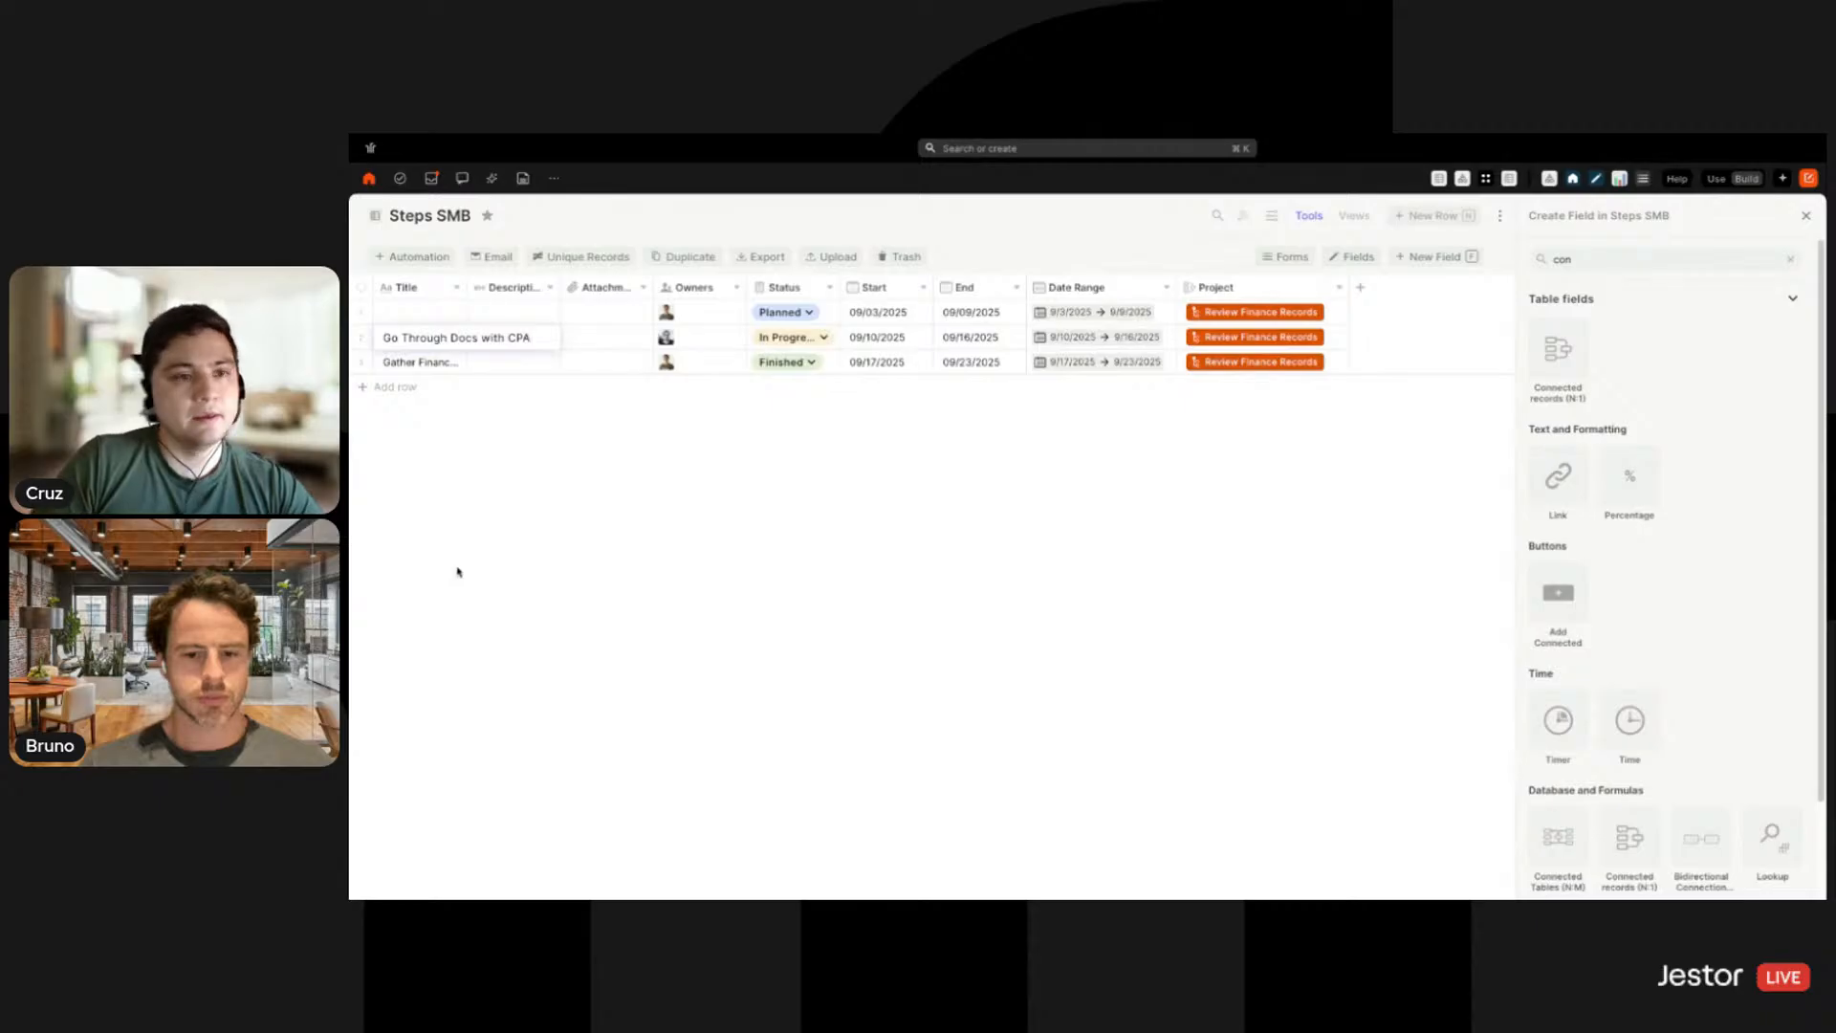
left_click(413, 313)
type("Draft Report")
left_click(694, 603)
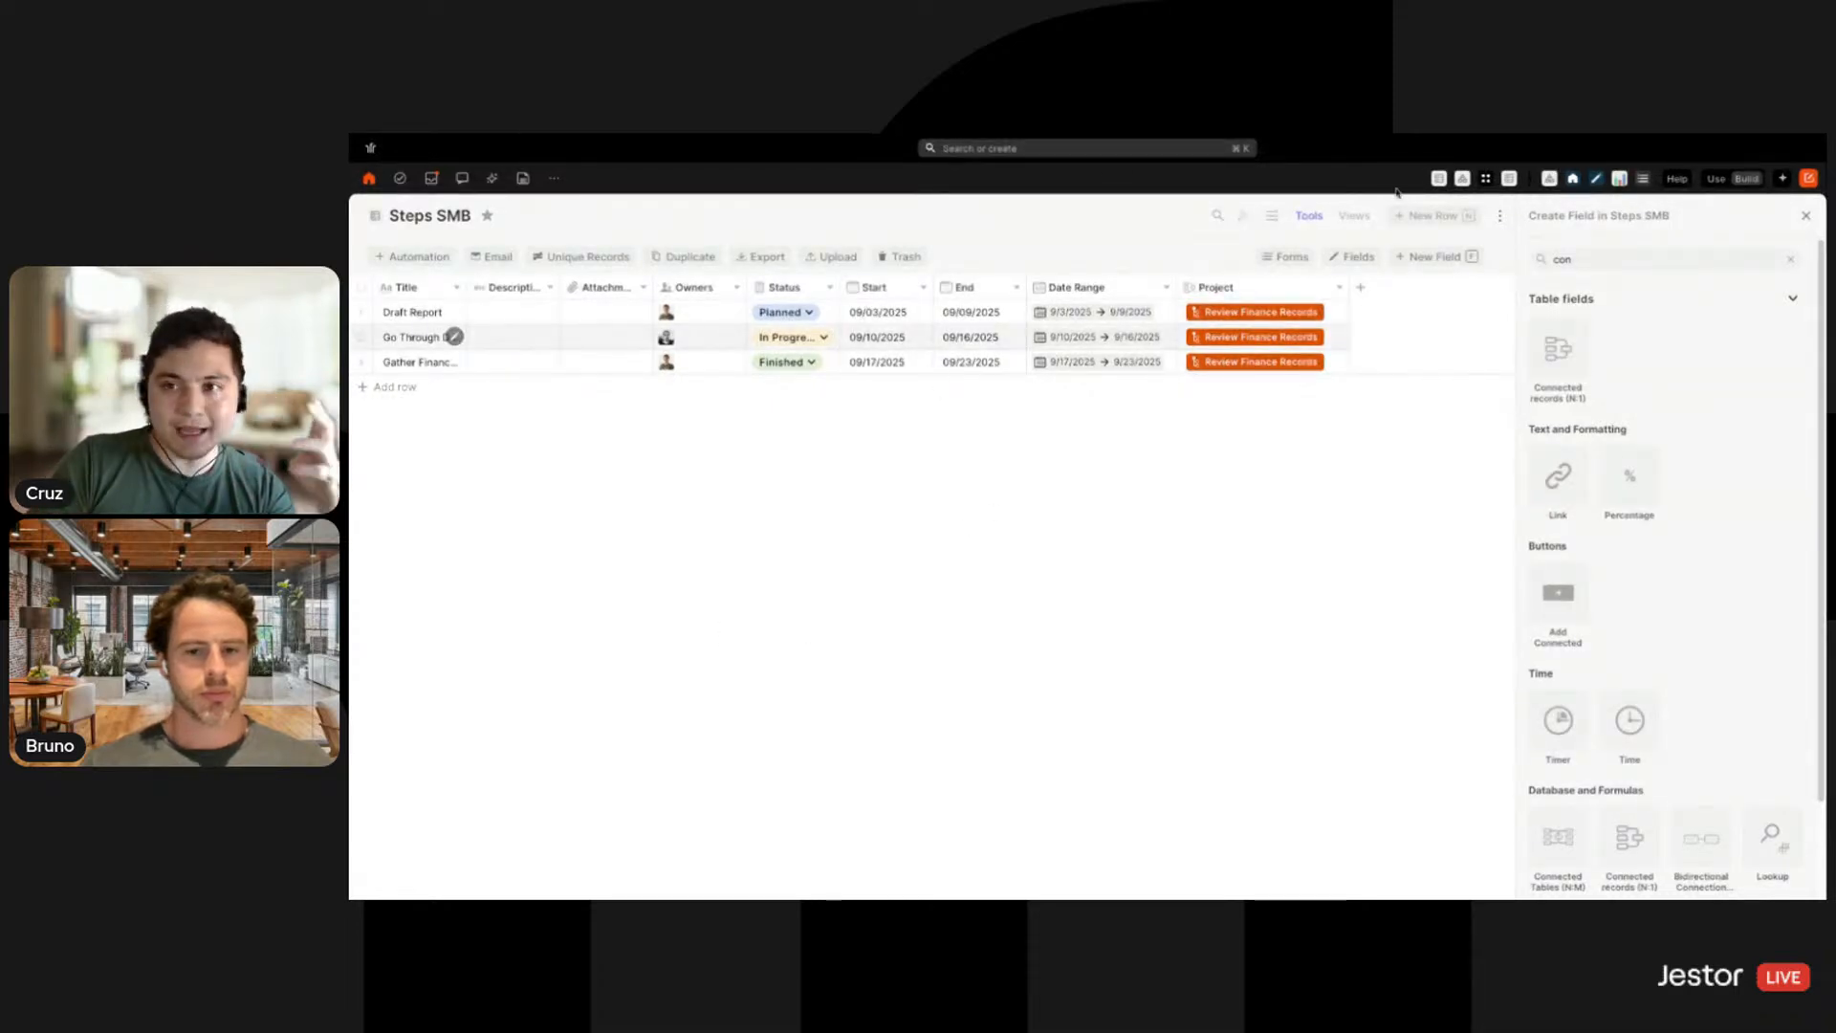
Open the Projects SMB table and examine its blank creation form and the Review Finance Records project's update form
left_click(1509, 179)
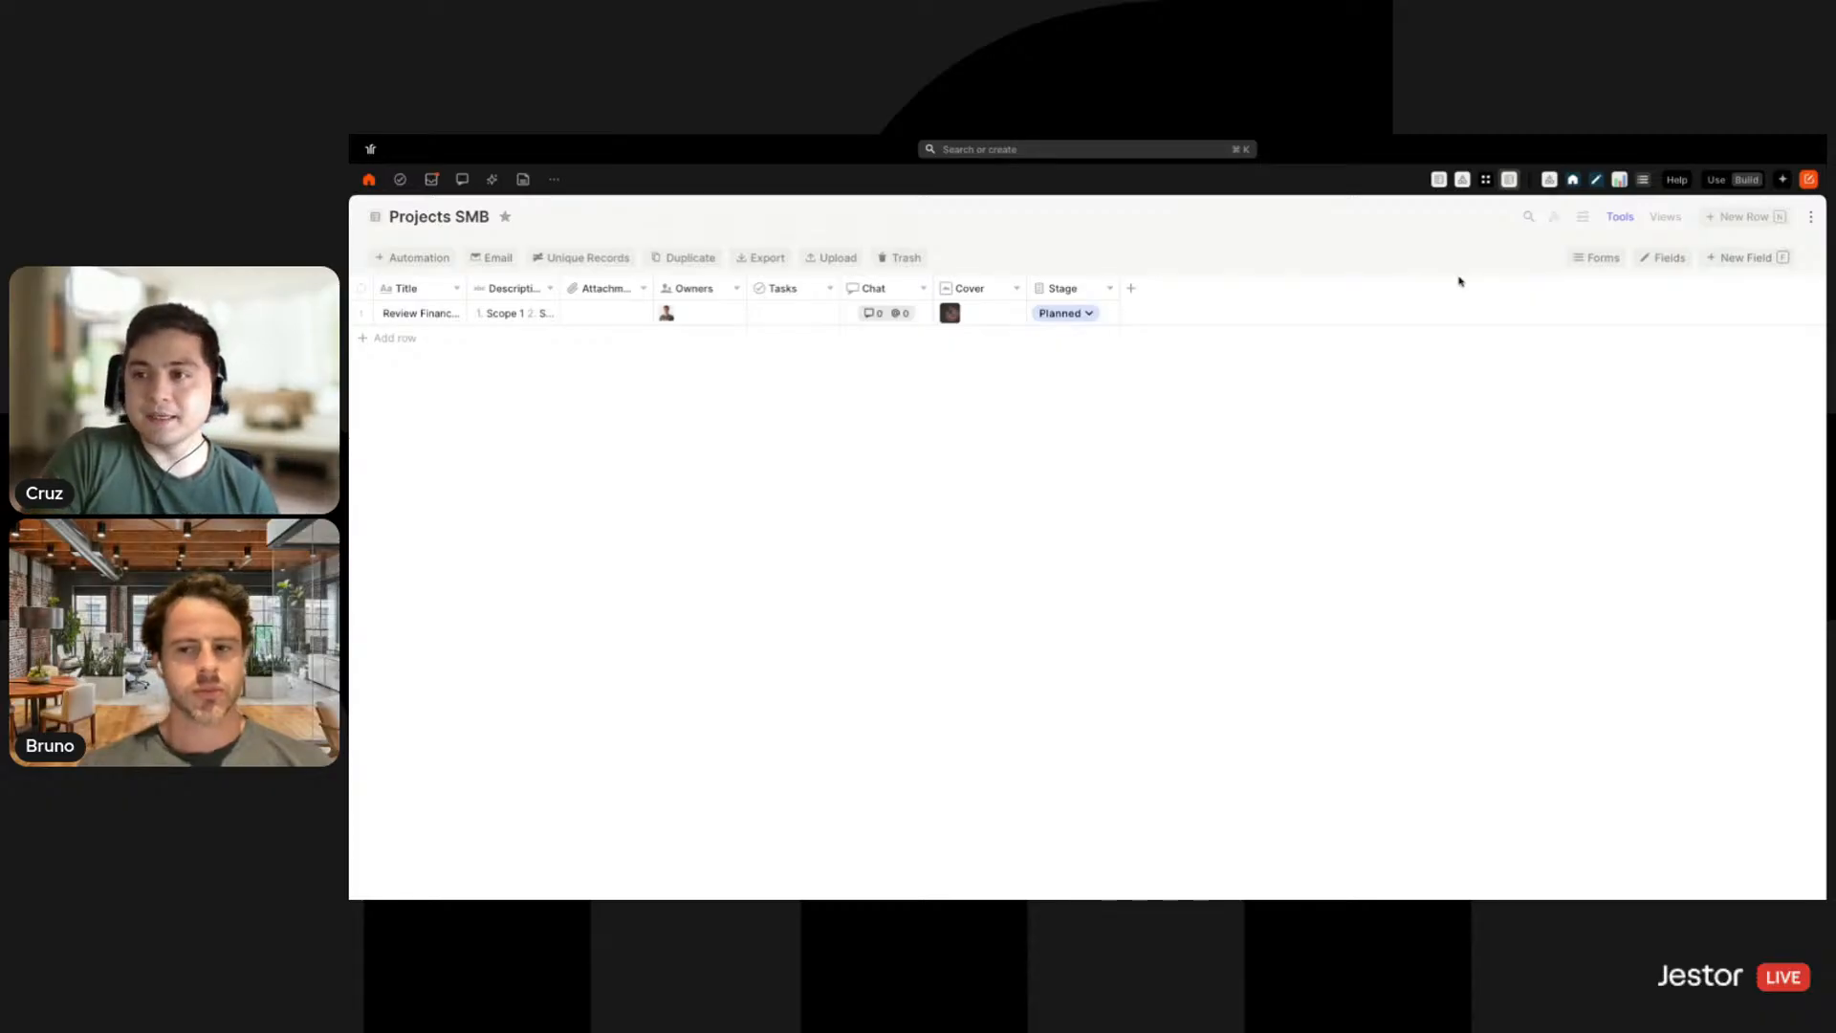
left_click(1743, 227)
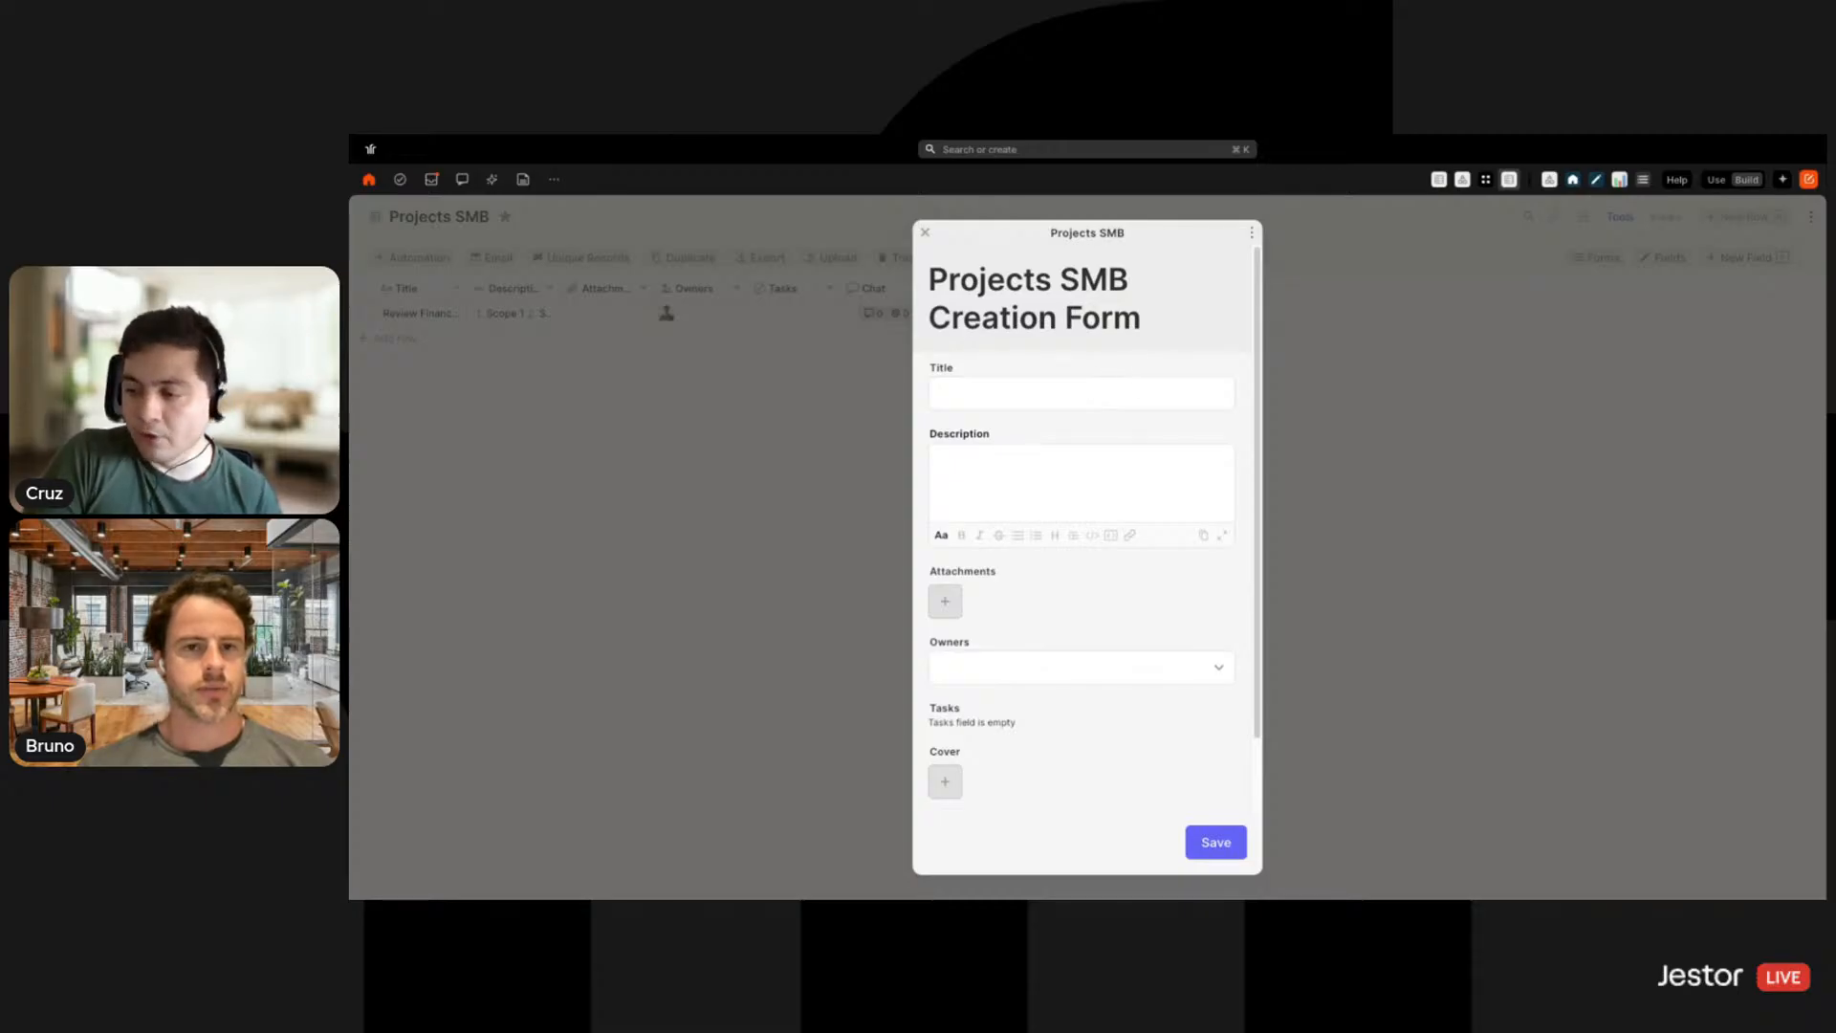
key("Escape")
left_click(455, 314)
scroll(637, 640, "up", 1)
scroll(644, 678, "down", 1)
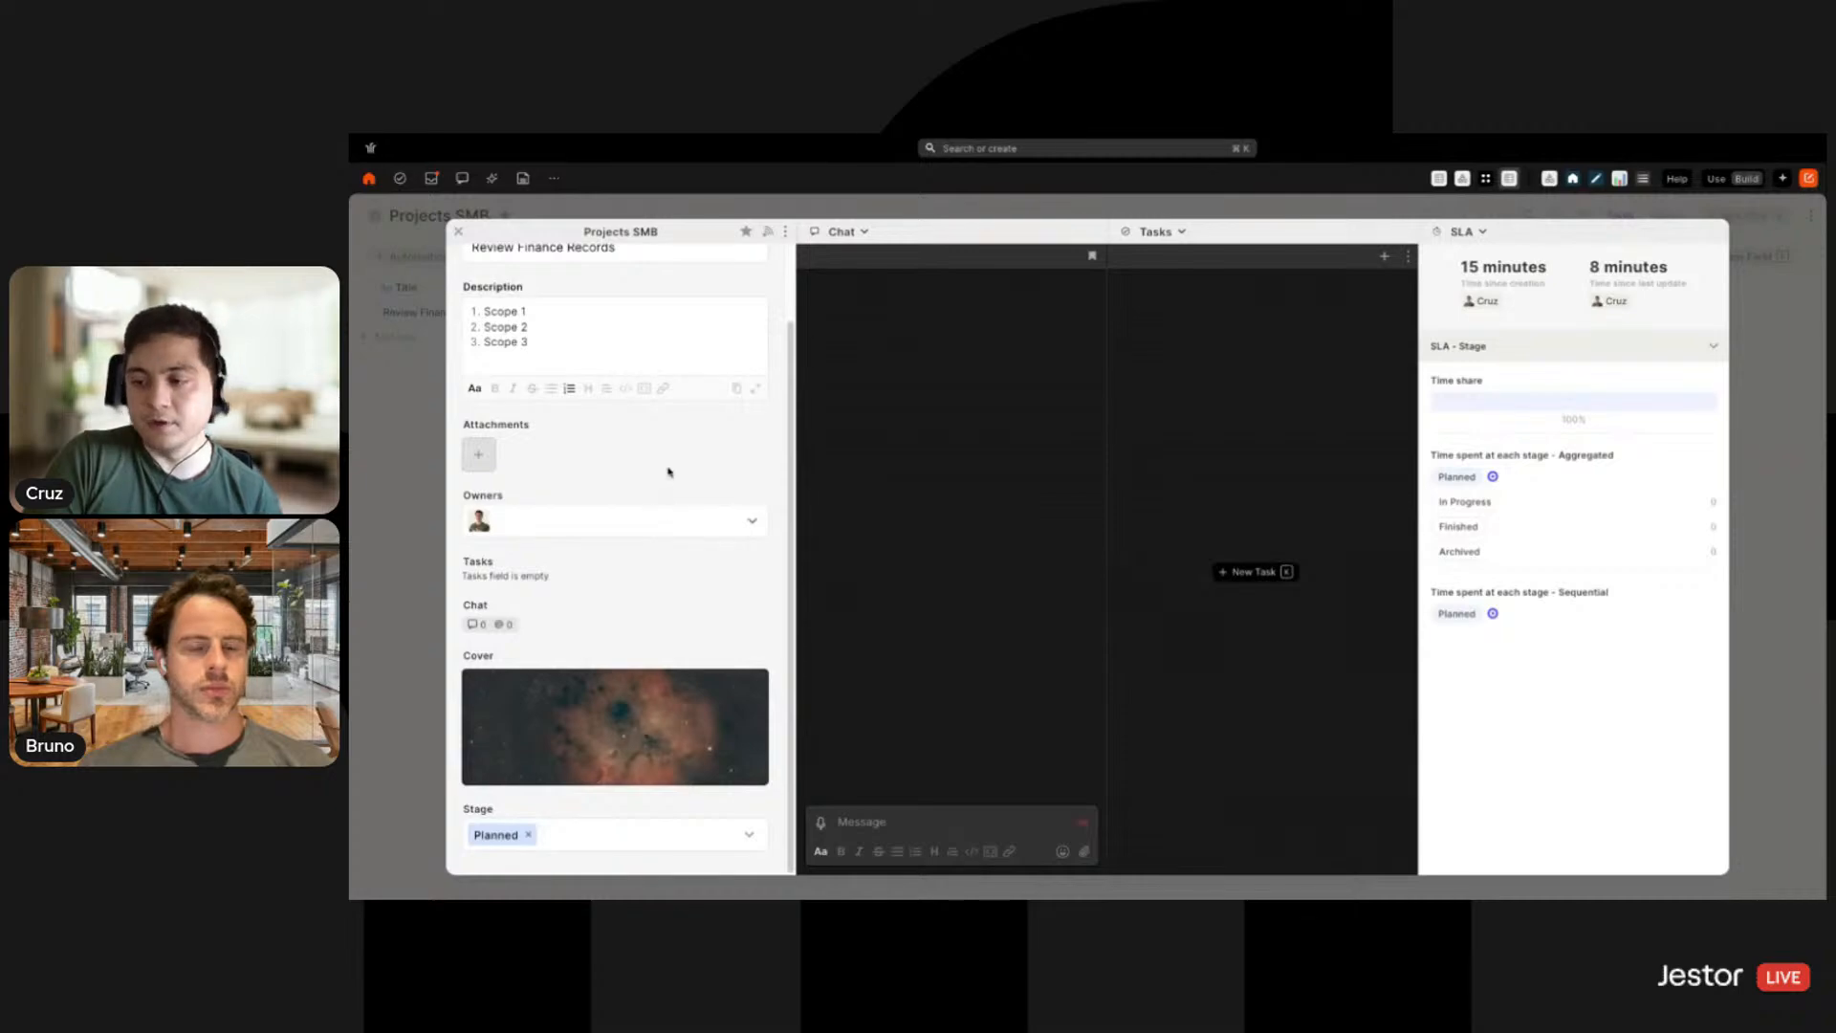
scroll(631, 540, "up", 1)
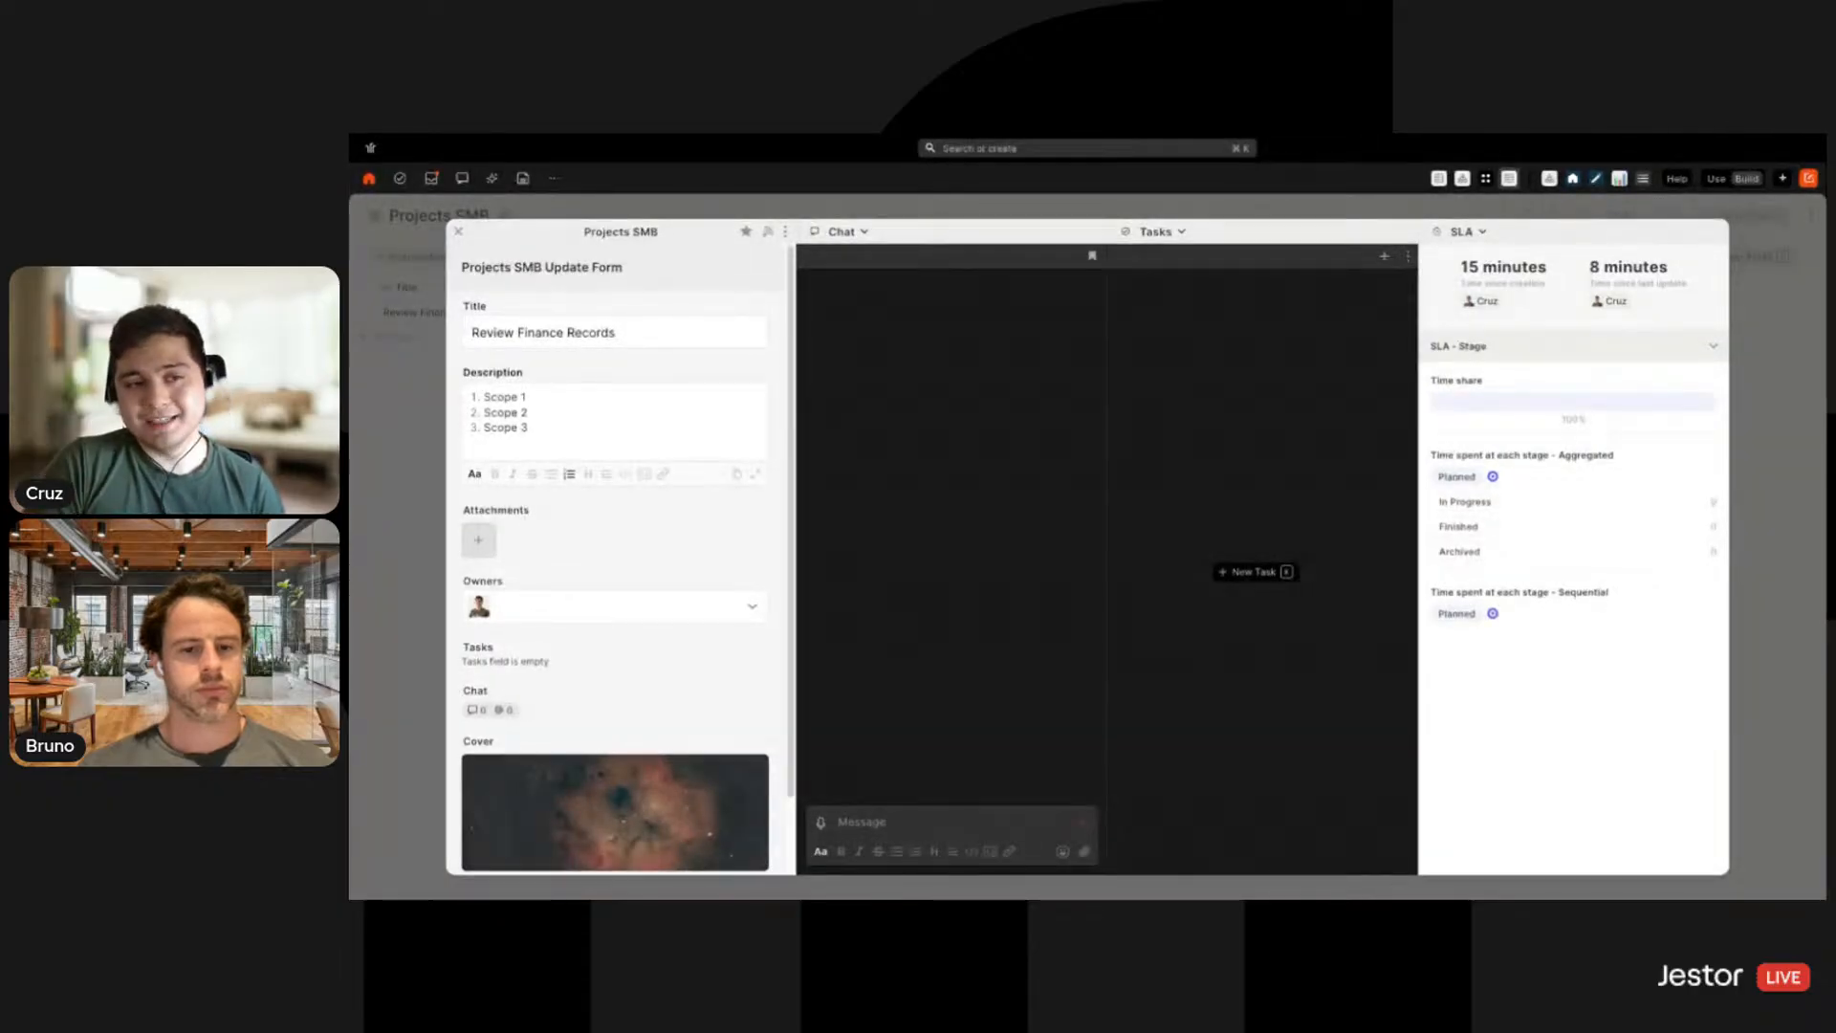
scroll(615, 512, "down", 2)
scroll(620, 348, "up", 2)
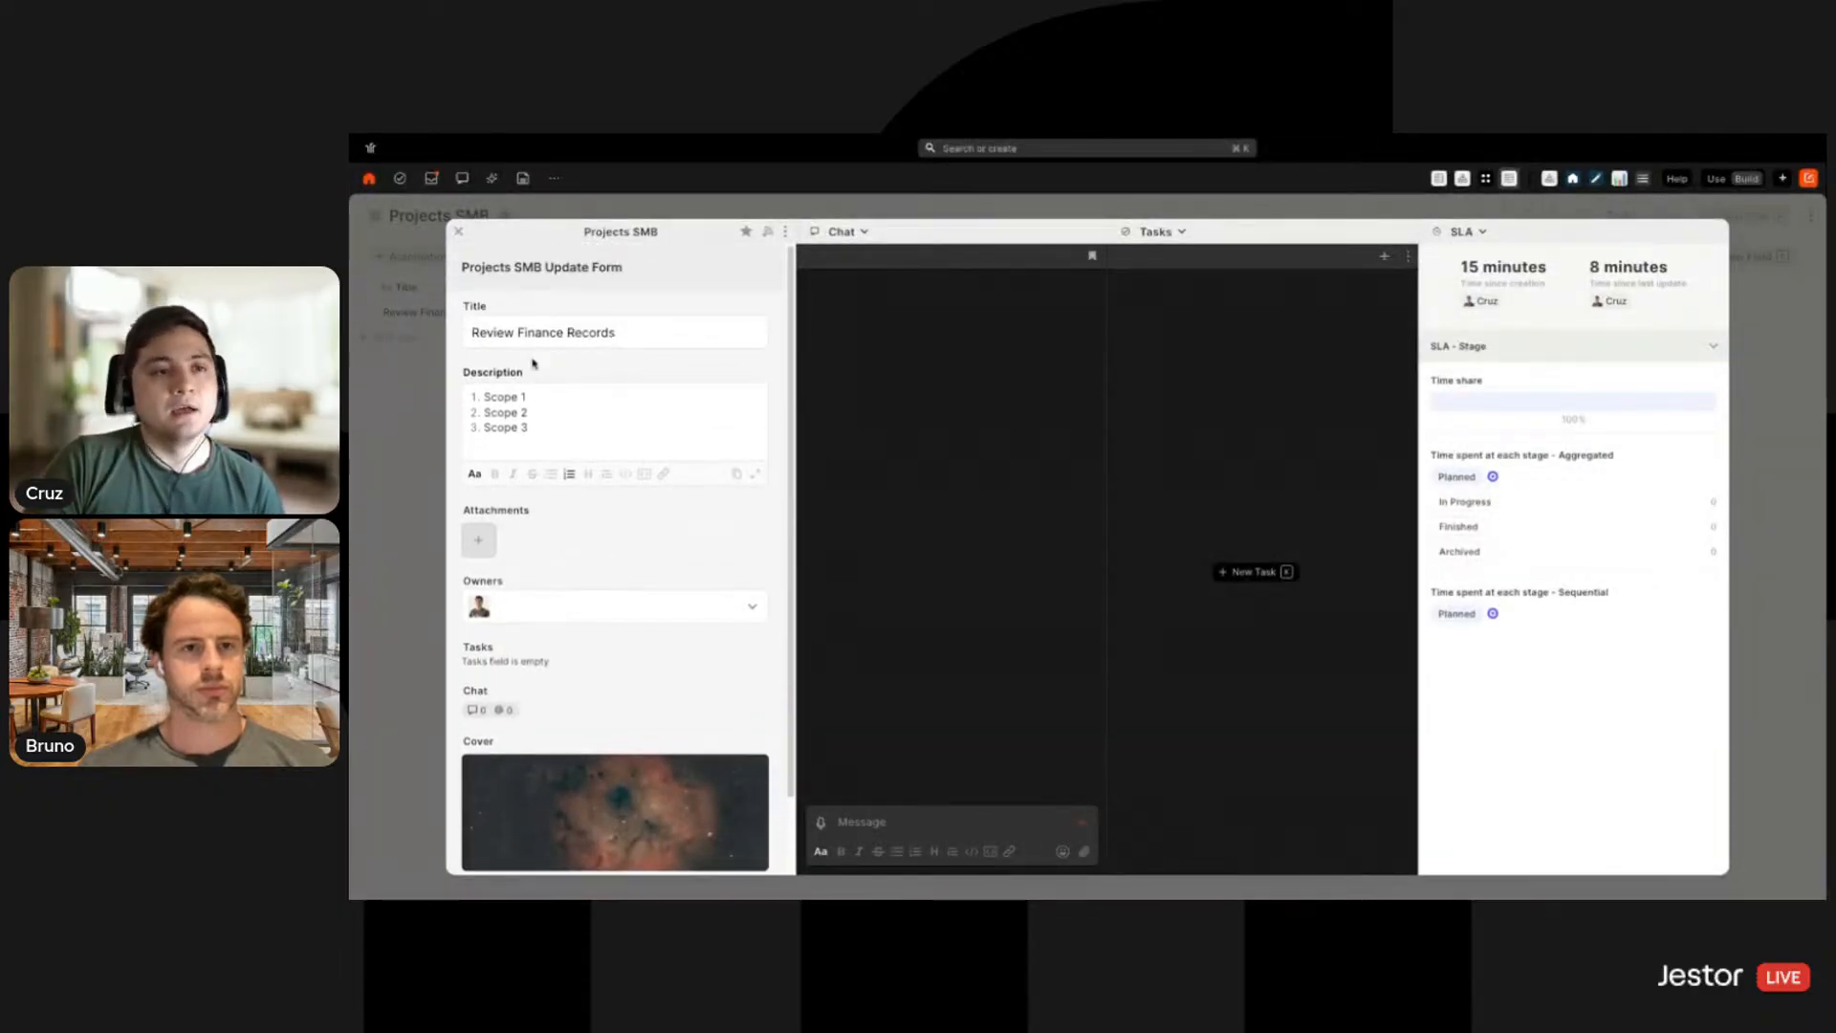
left_click(432, 455)
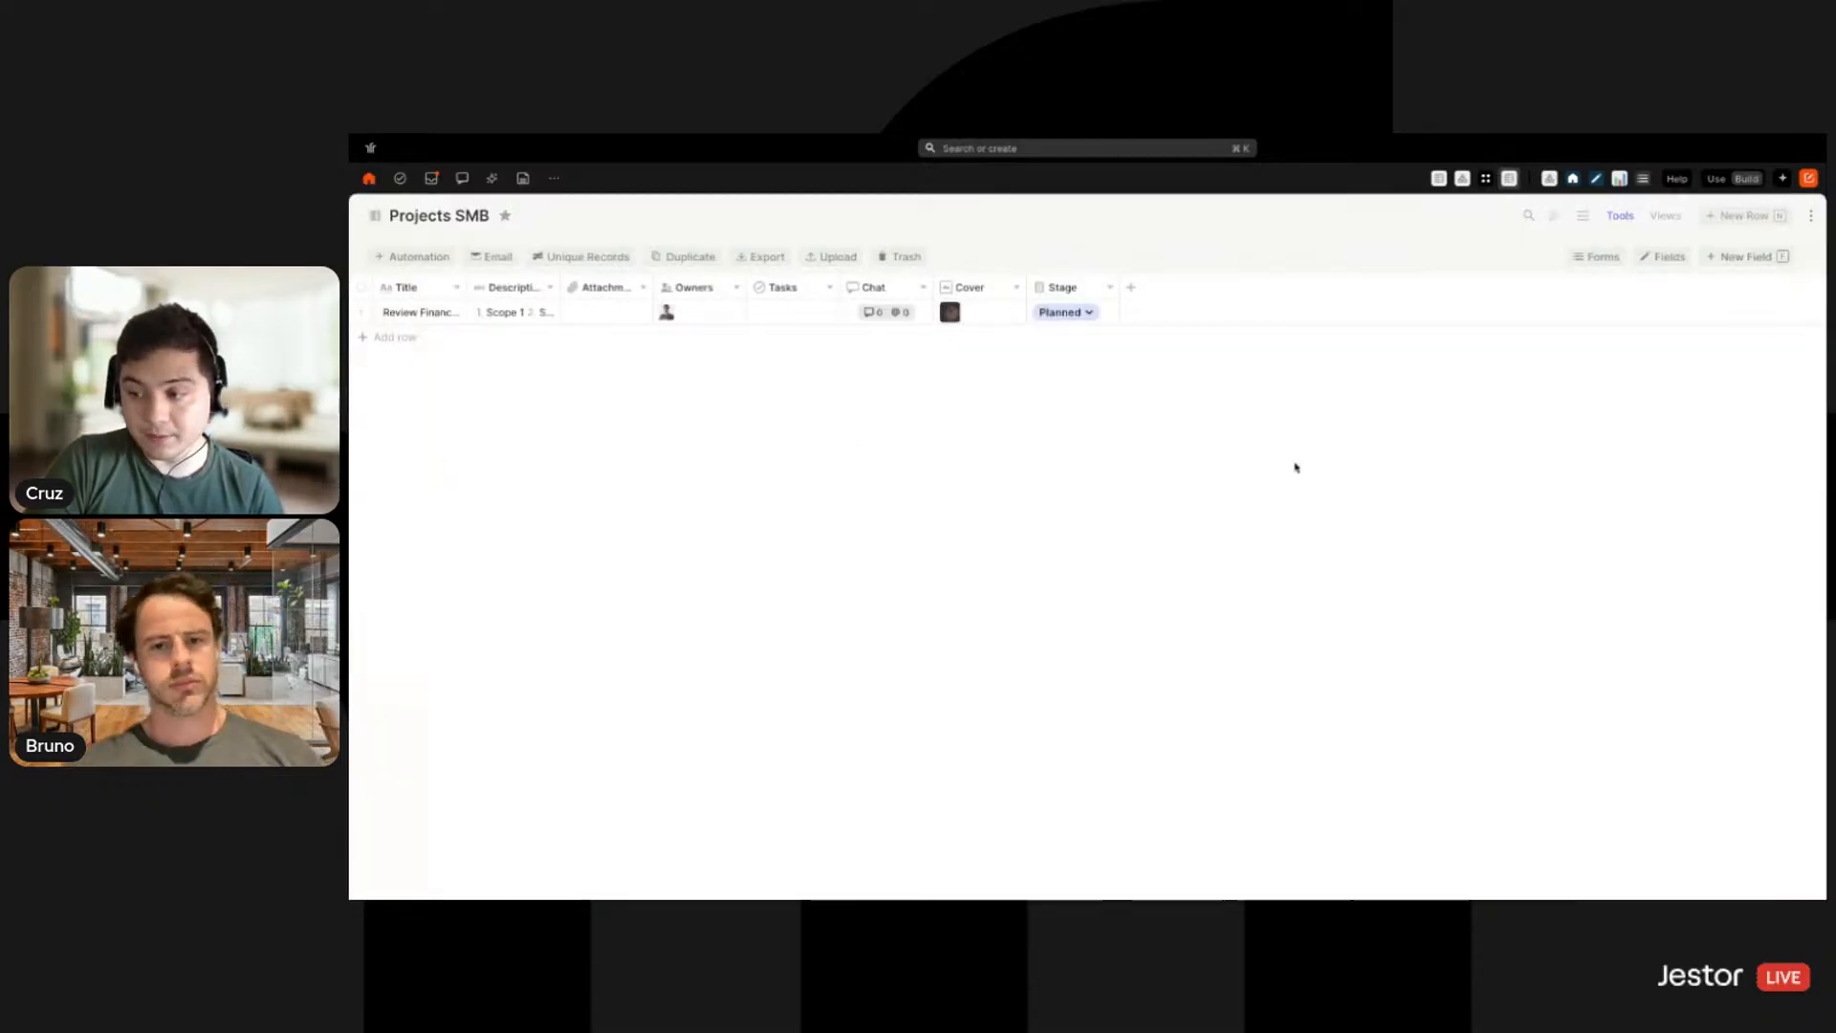
Set the Projects SMB record creation form's window style to Right side window, save, and preview a blank new record
left_click(1607, 257)
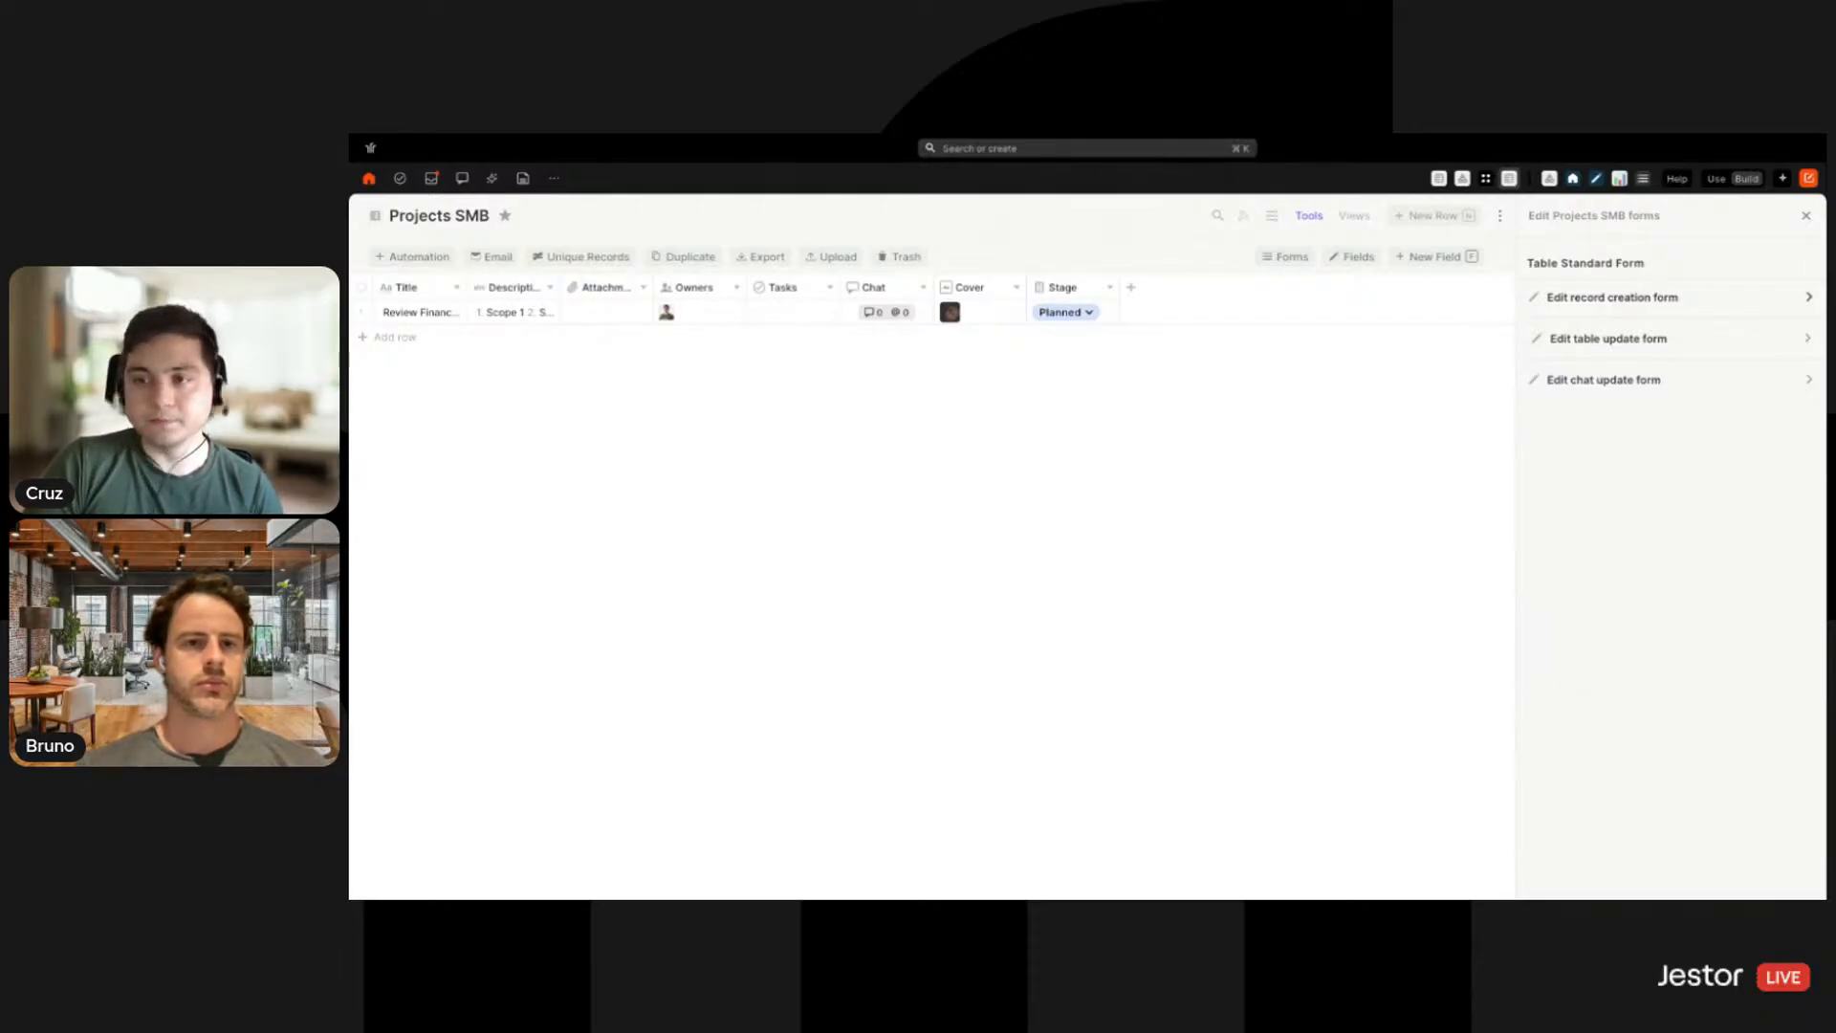
left_click(1612, 297)
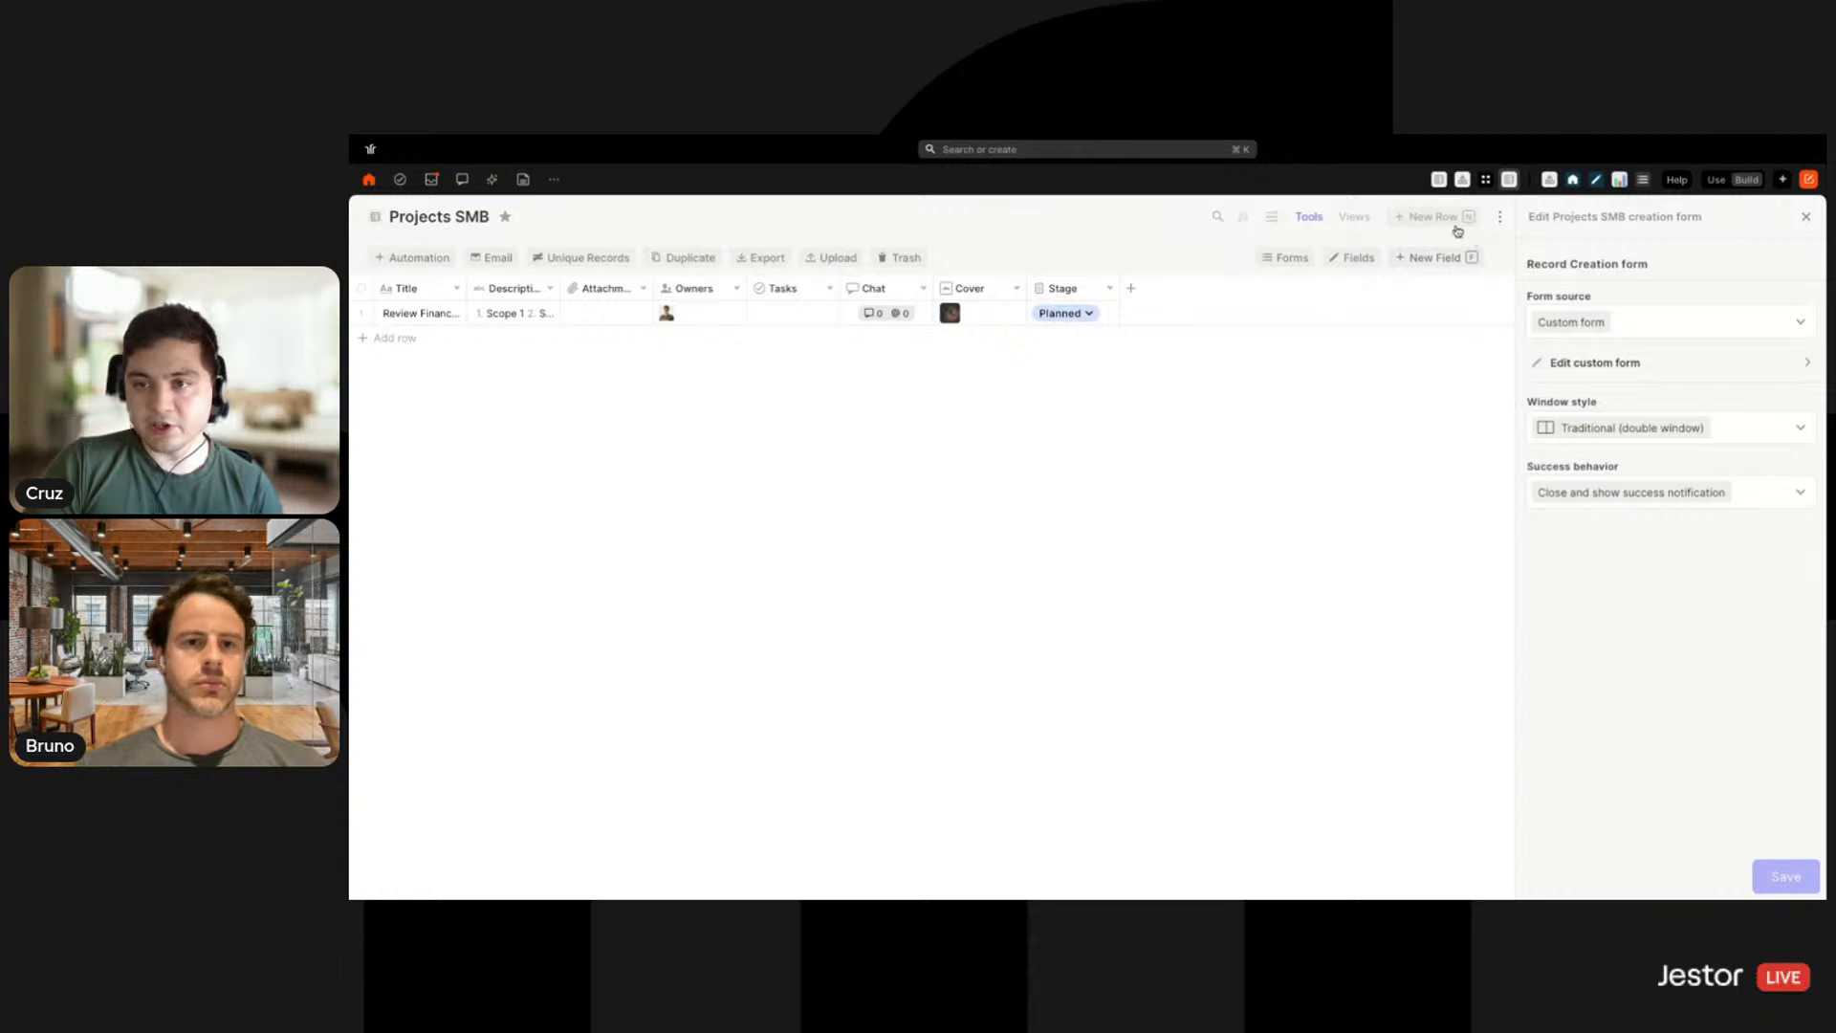
left_click(1454, 220)
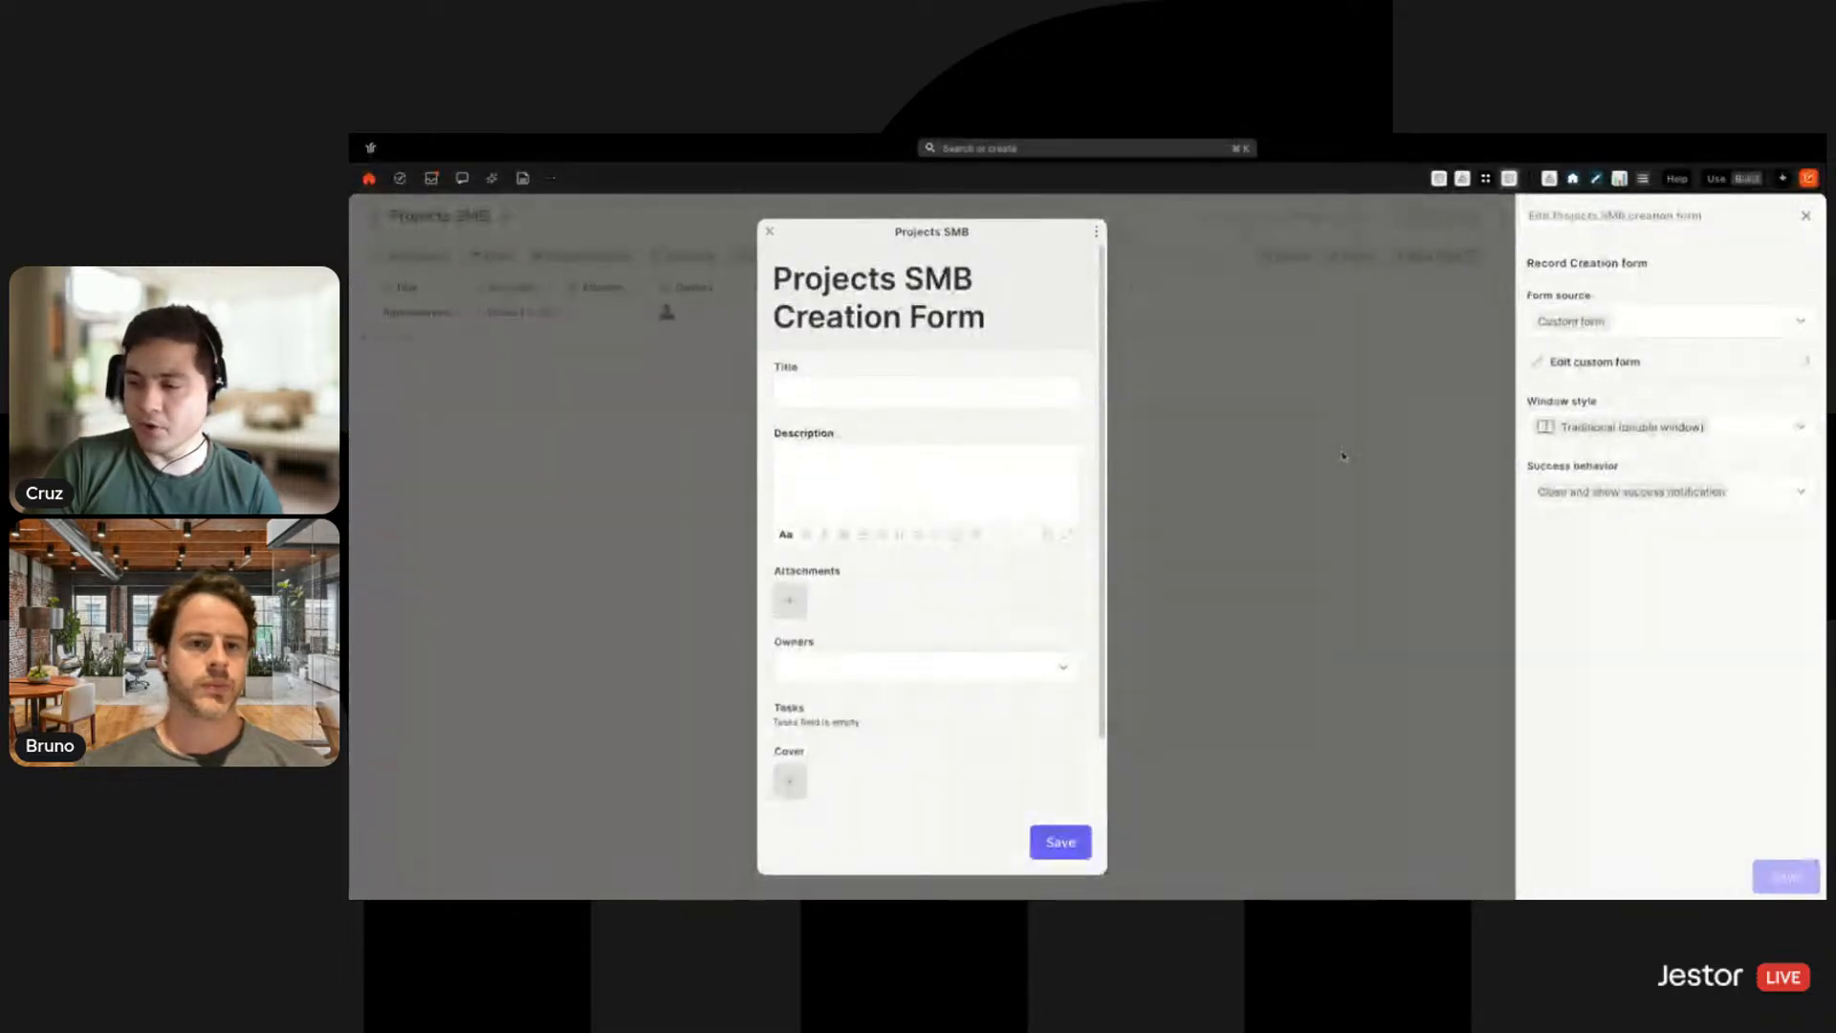
left_click(1399, 458)
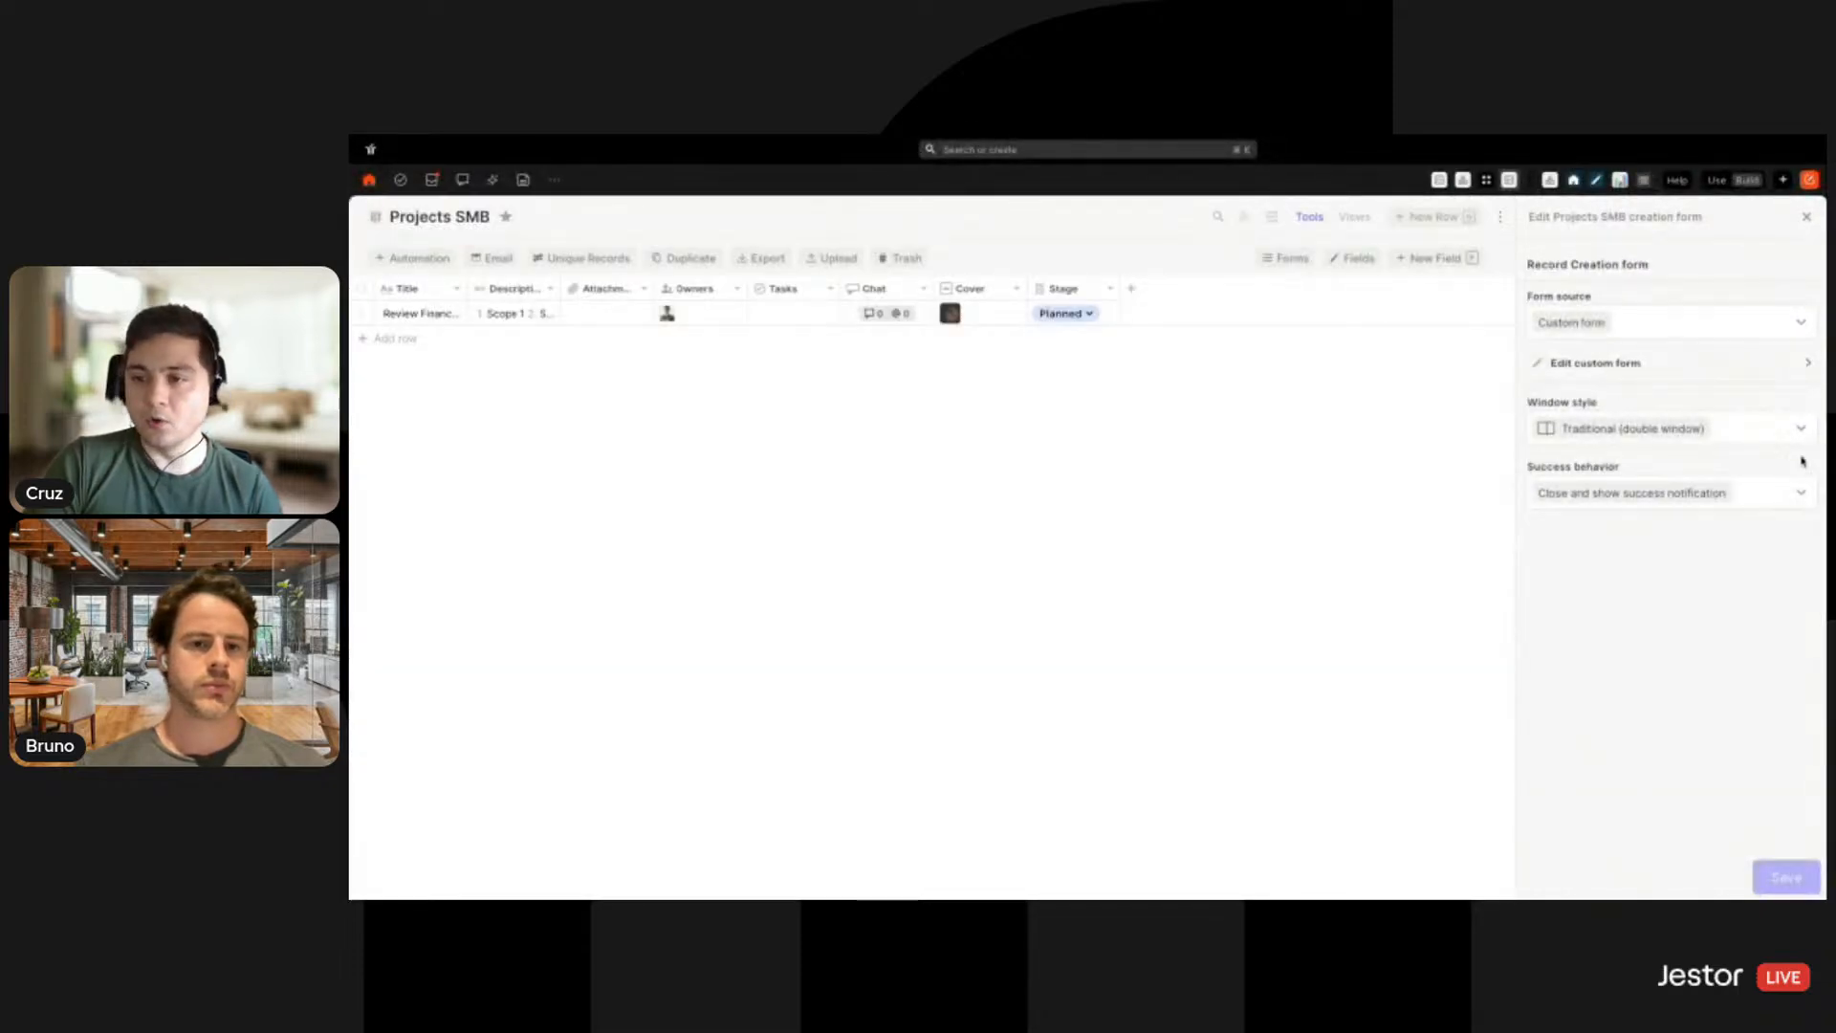
left_click(1742, 438)
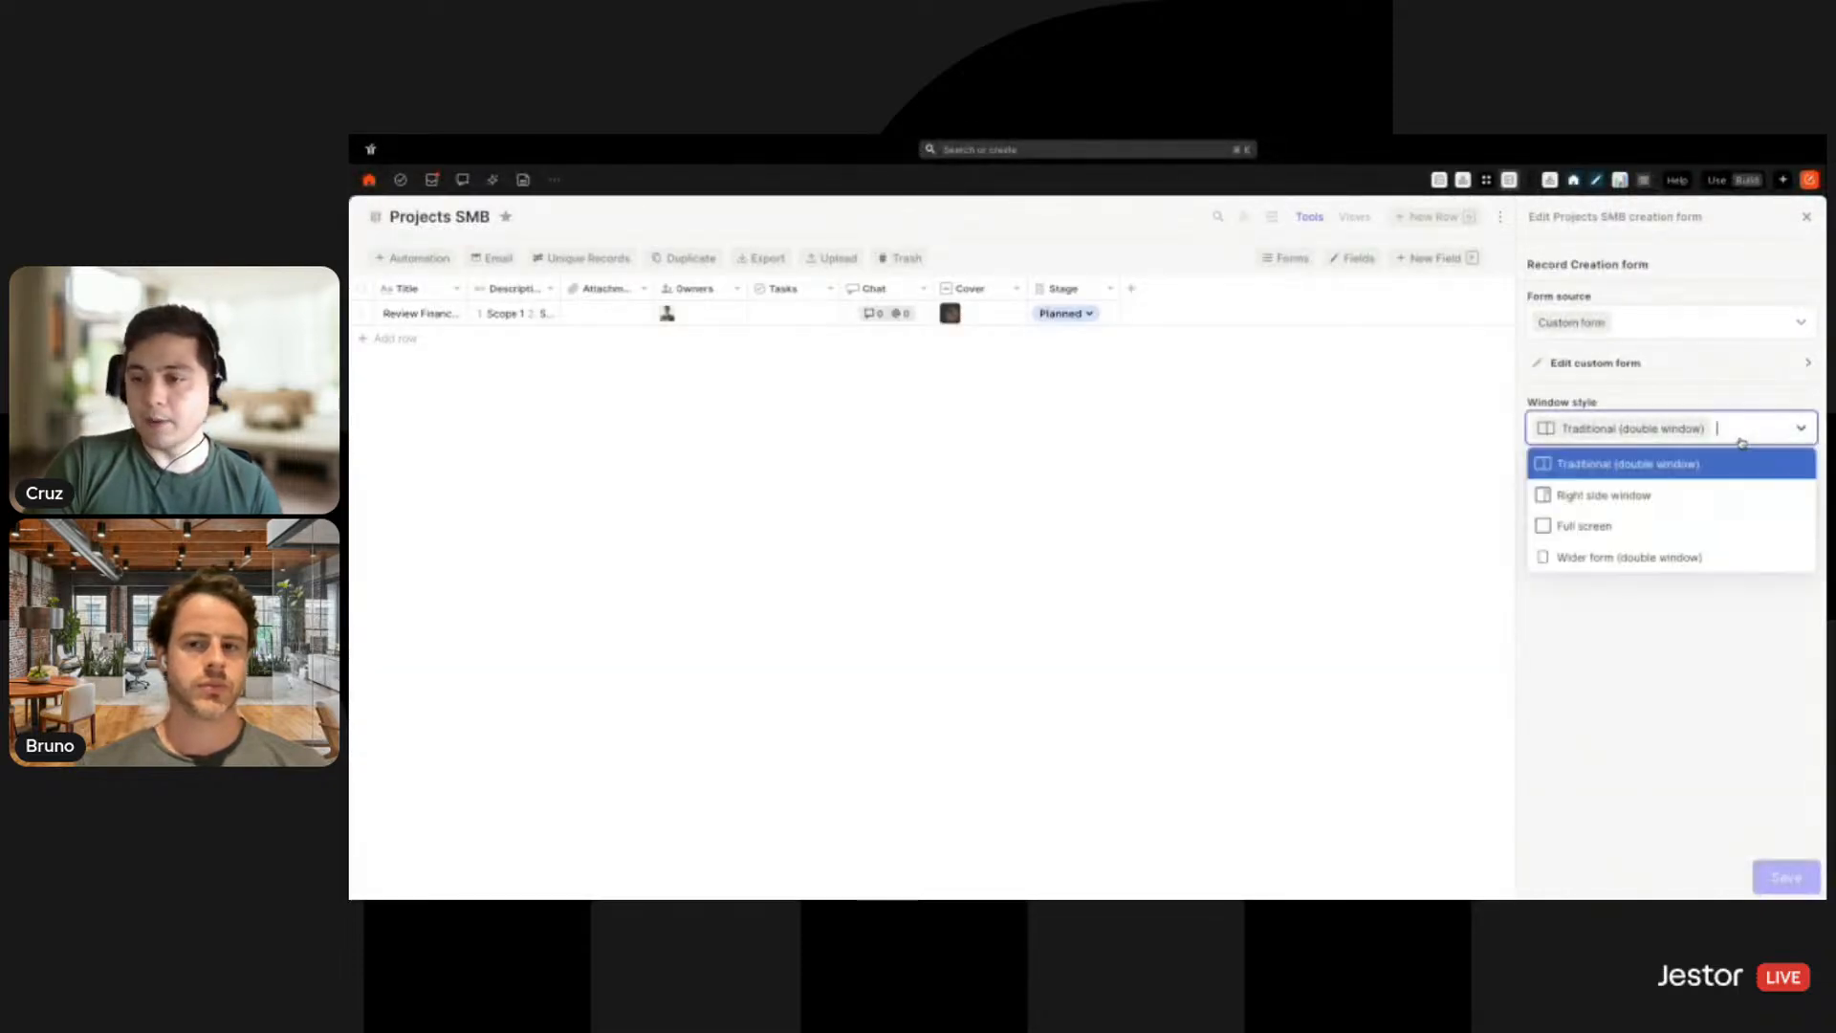
left_click(1611, 495)
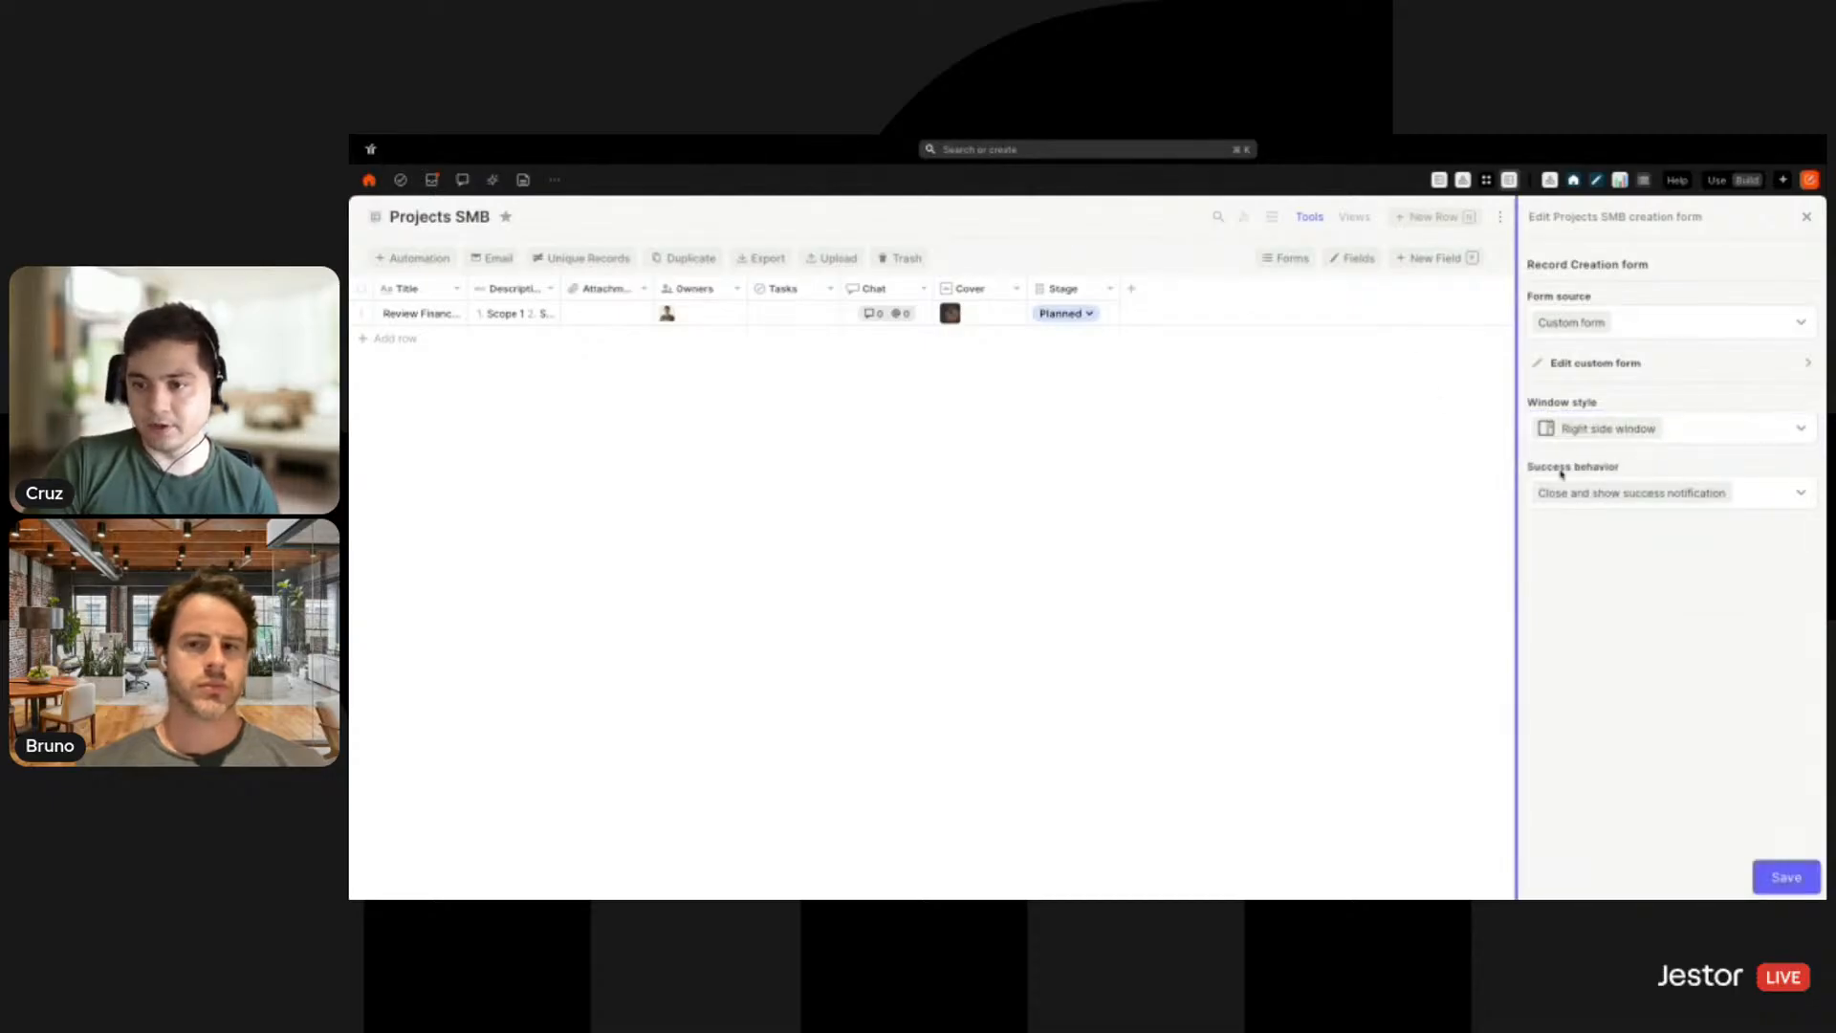
left_click(1777, 879)
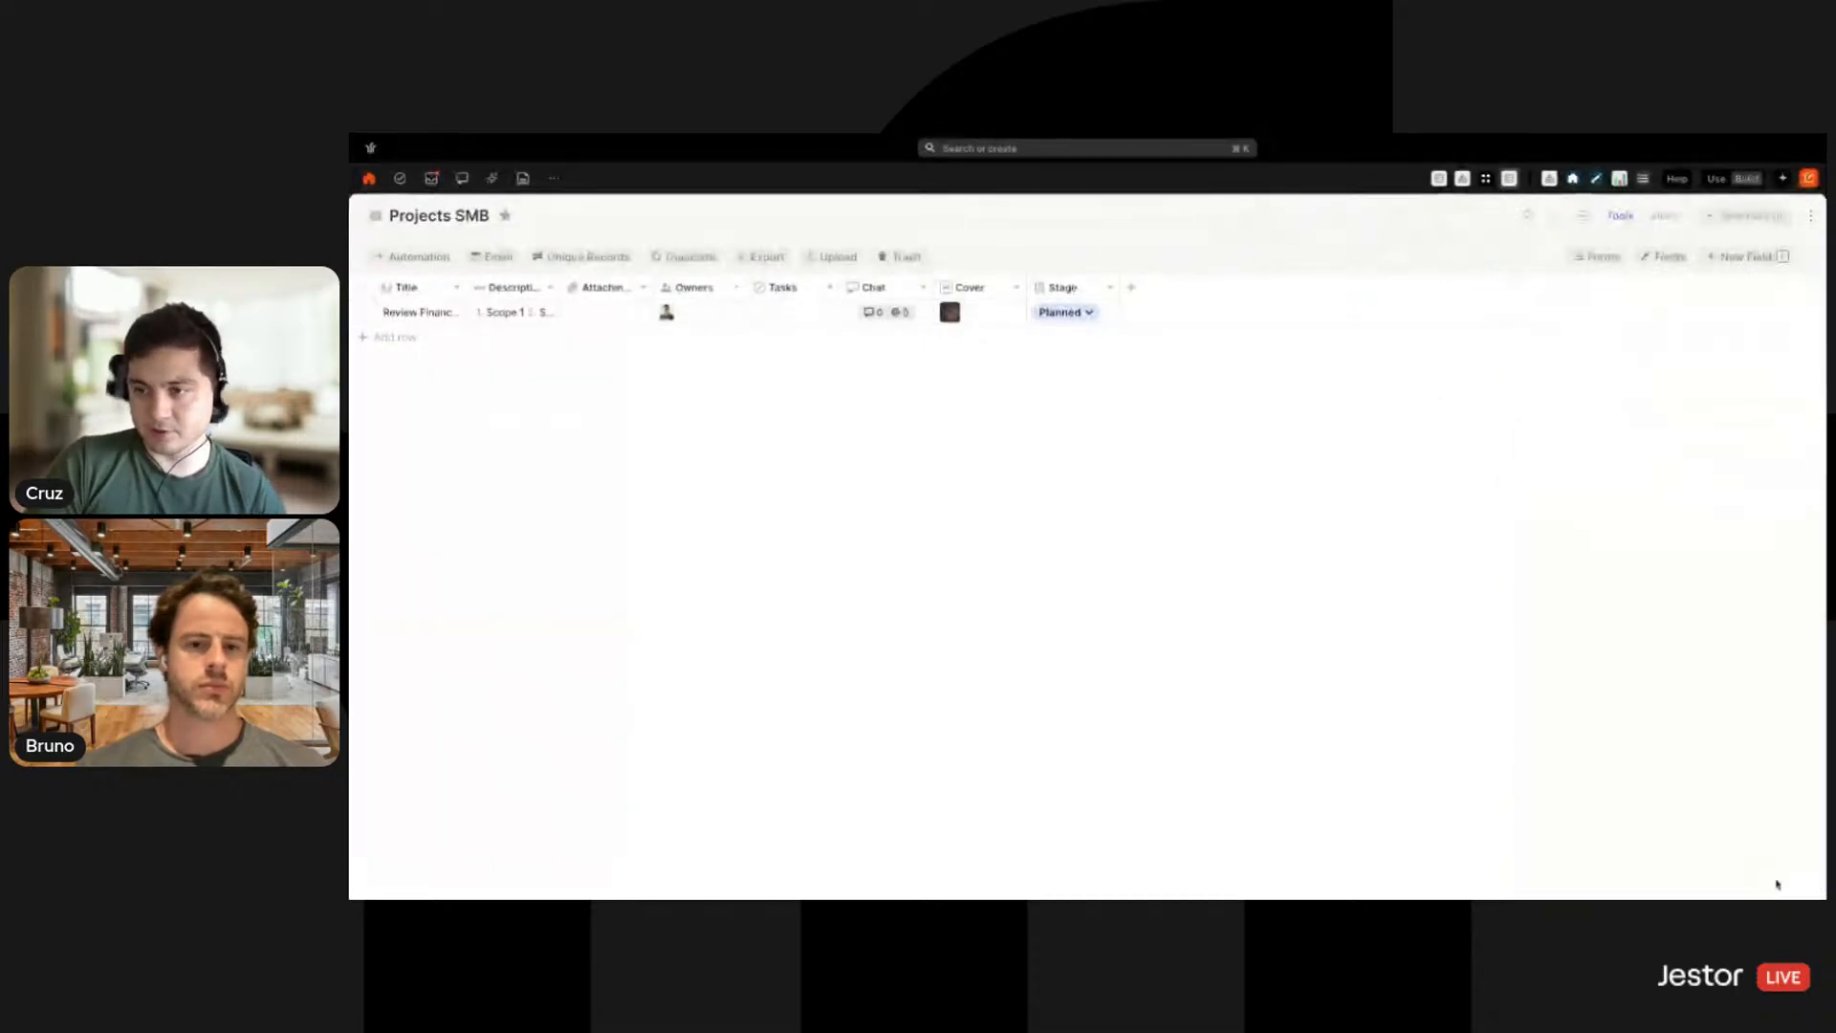
left_click(1720, 218)
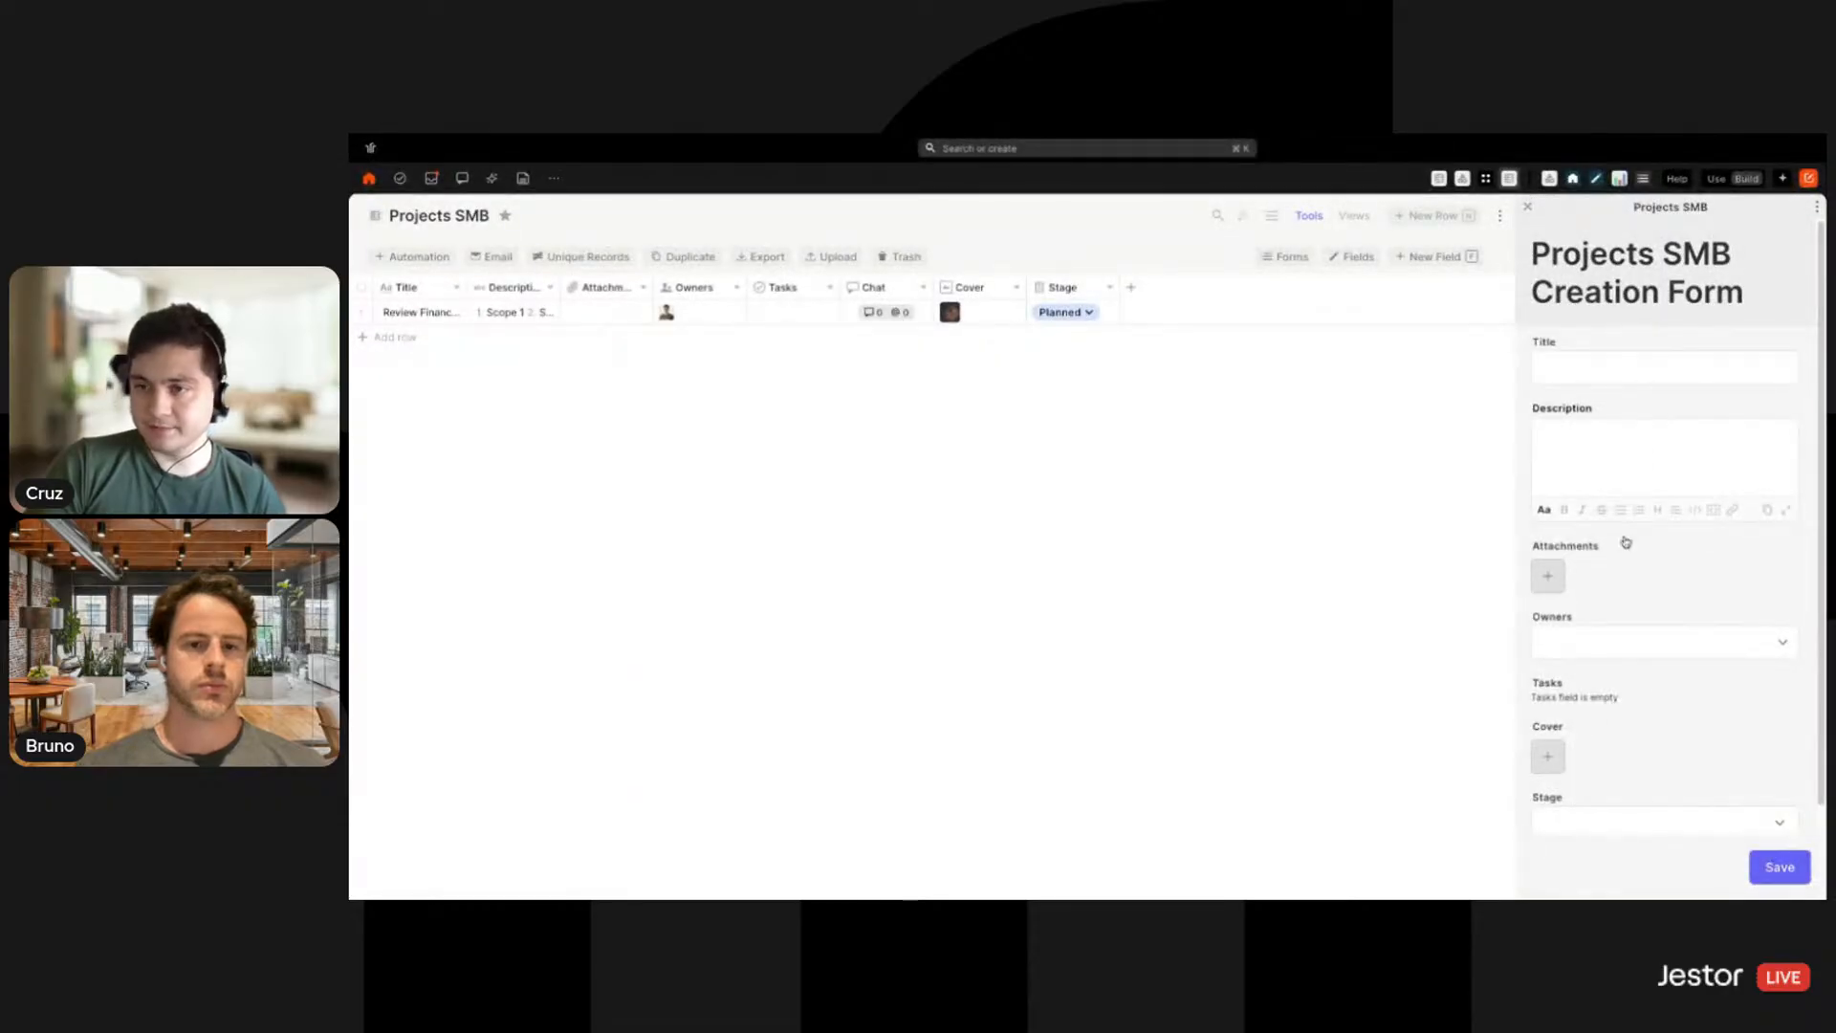
left_click(1527, 207)
Give the custom creation form the title New Project and the description "Use this form to plan a new project."
left_click(1576, 264)
left_click(1659, 304)
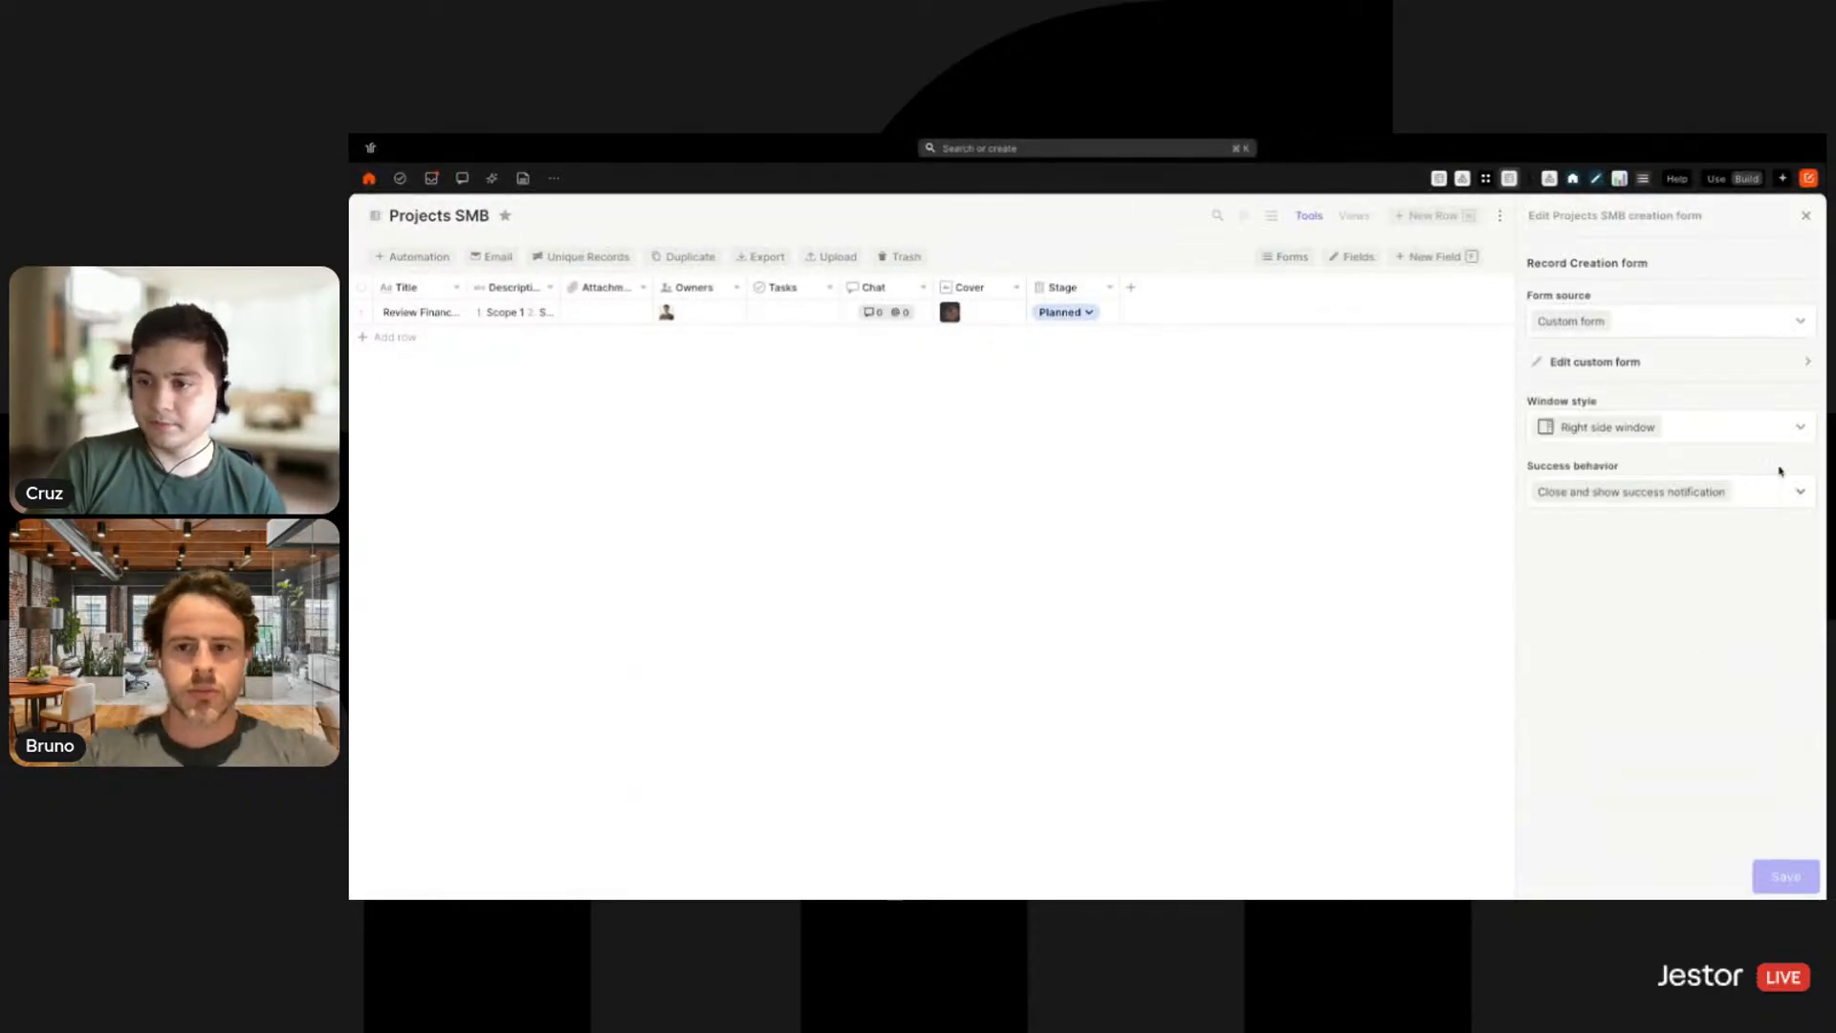
left_click(1662, 365)
triple_click(1656, 398)
type("New Project")
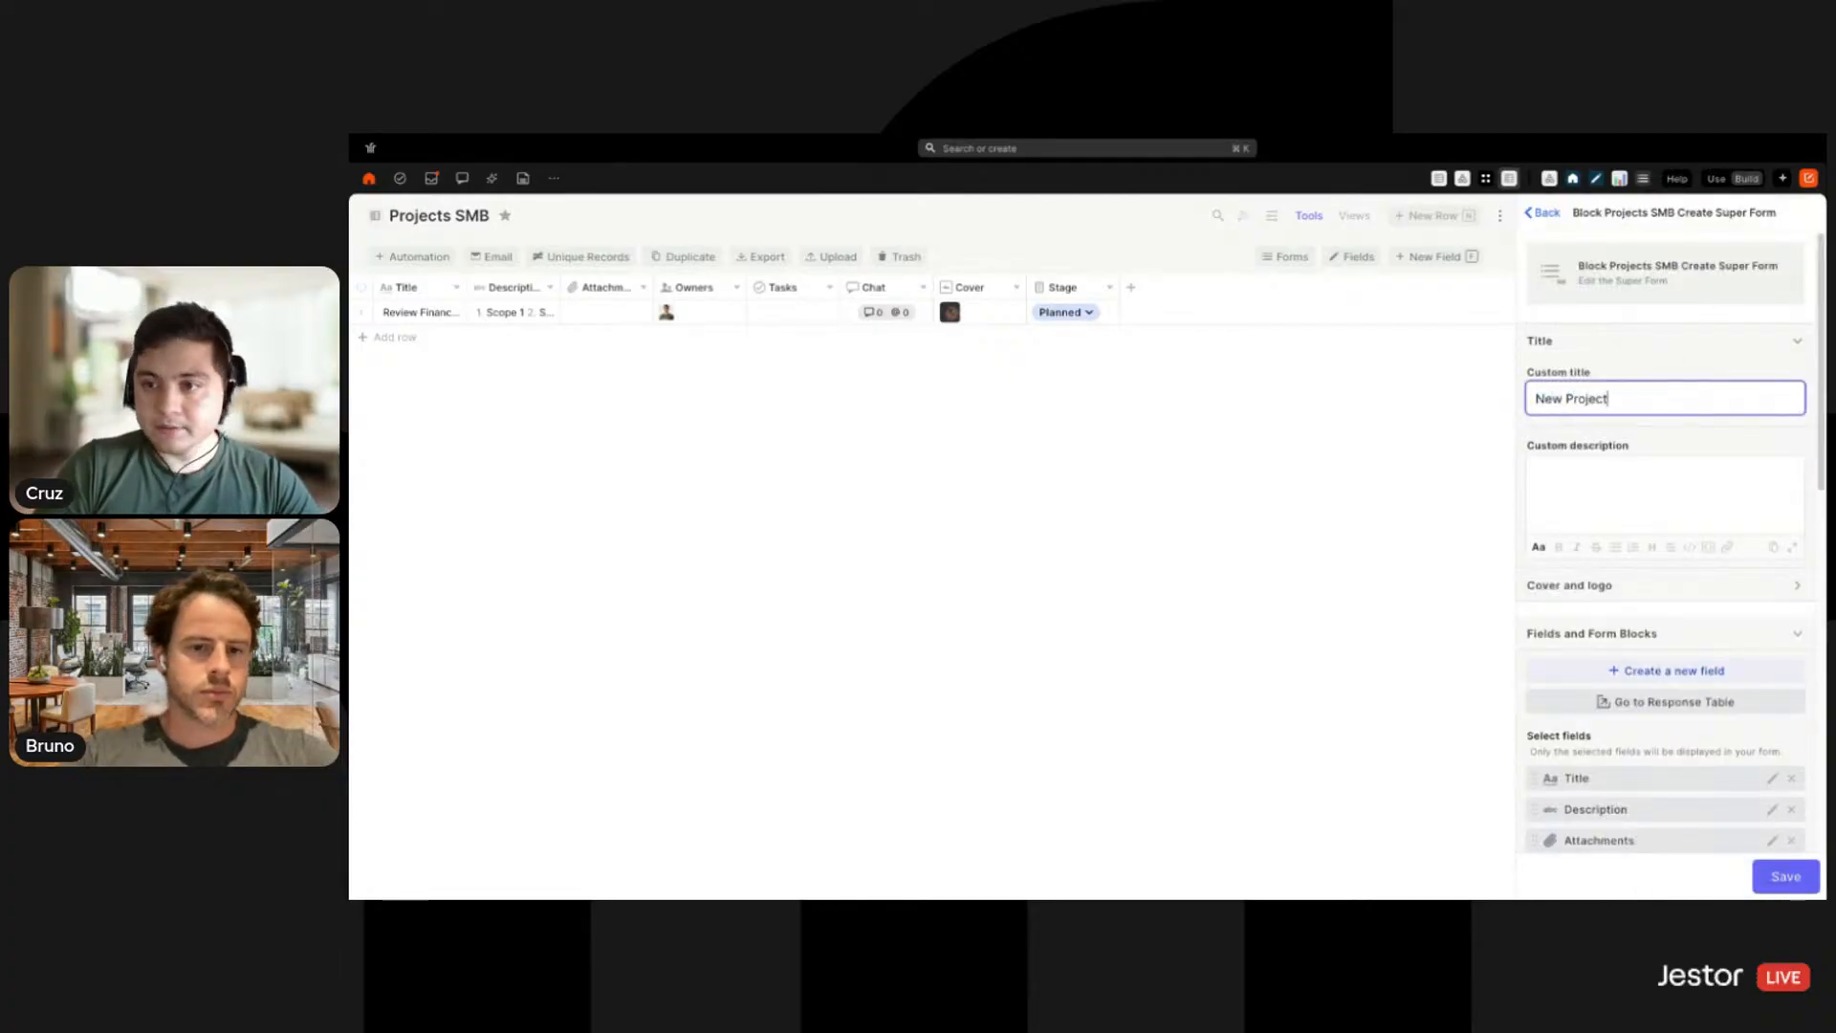
key("Tab")
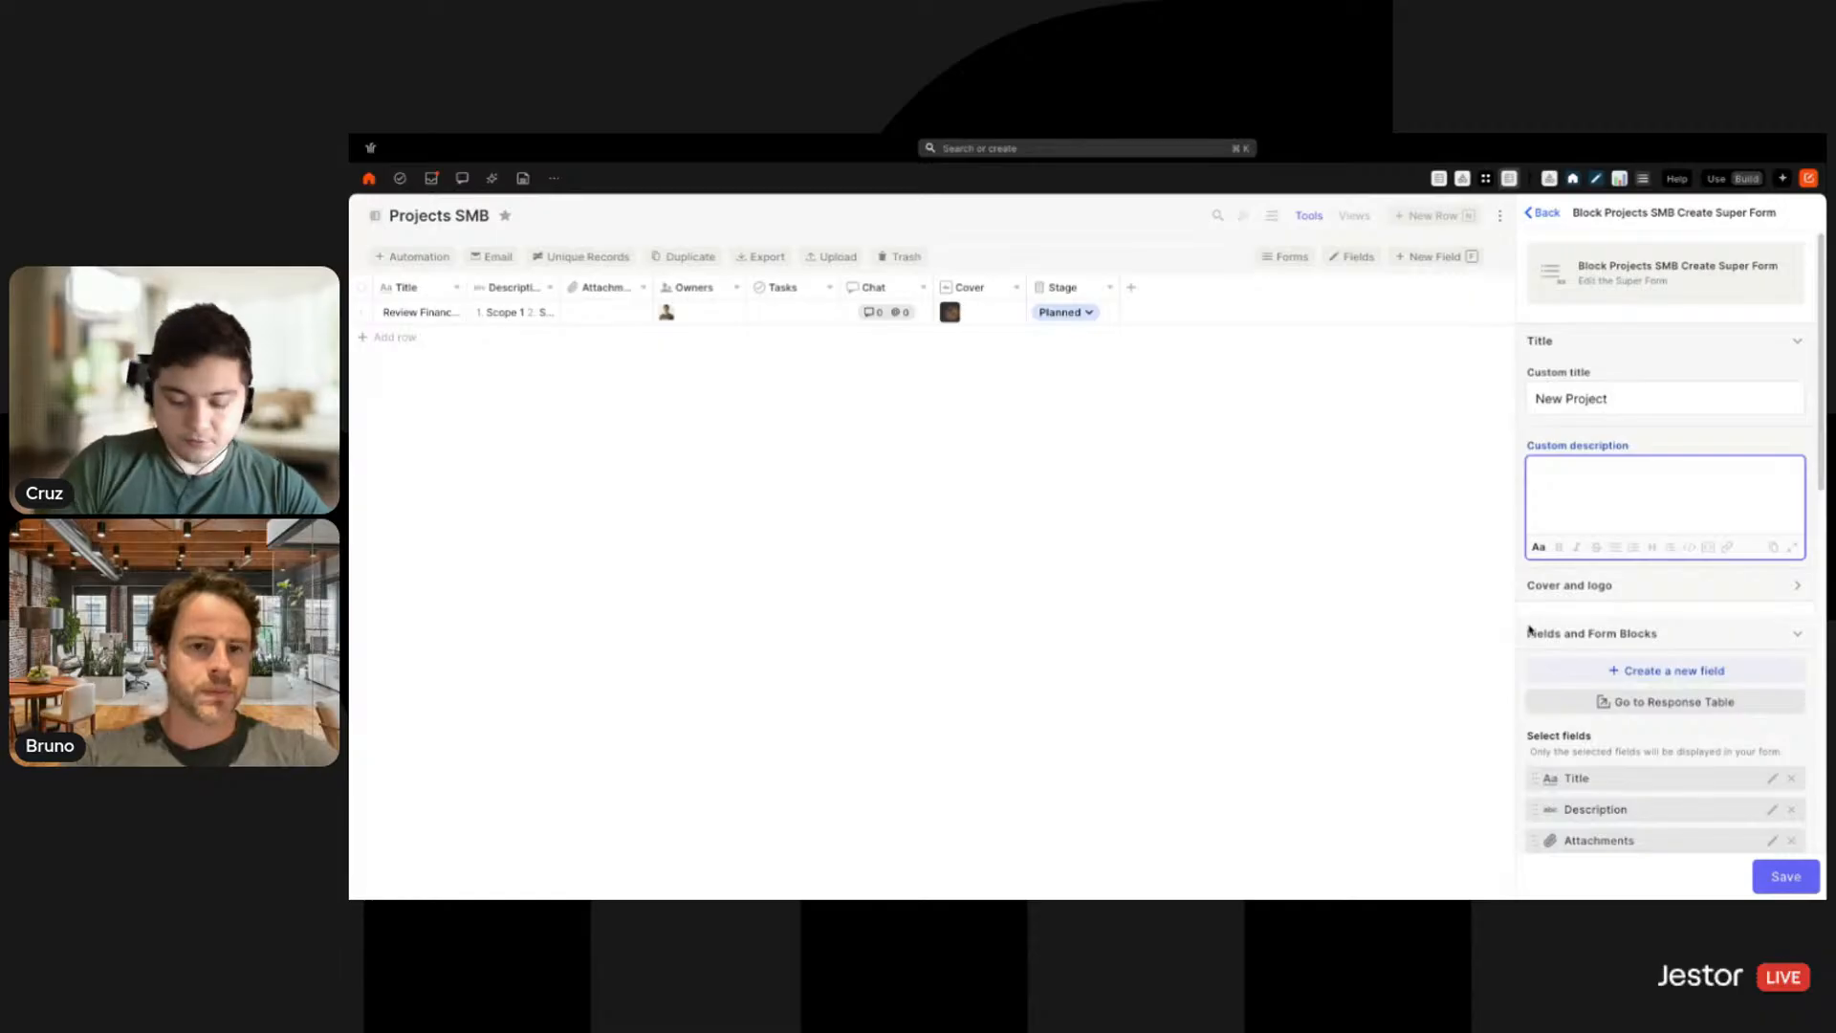
type("Use this fo")
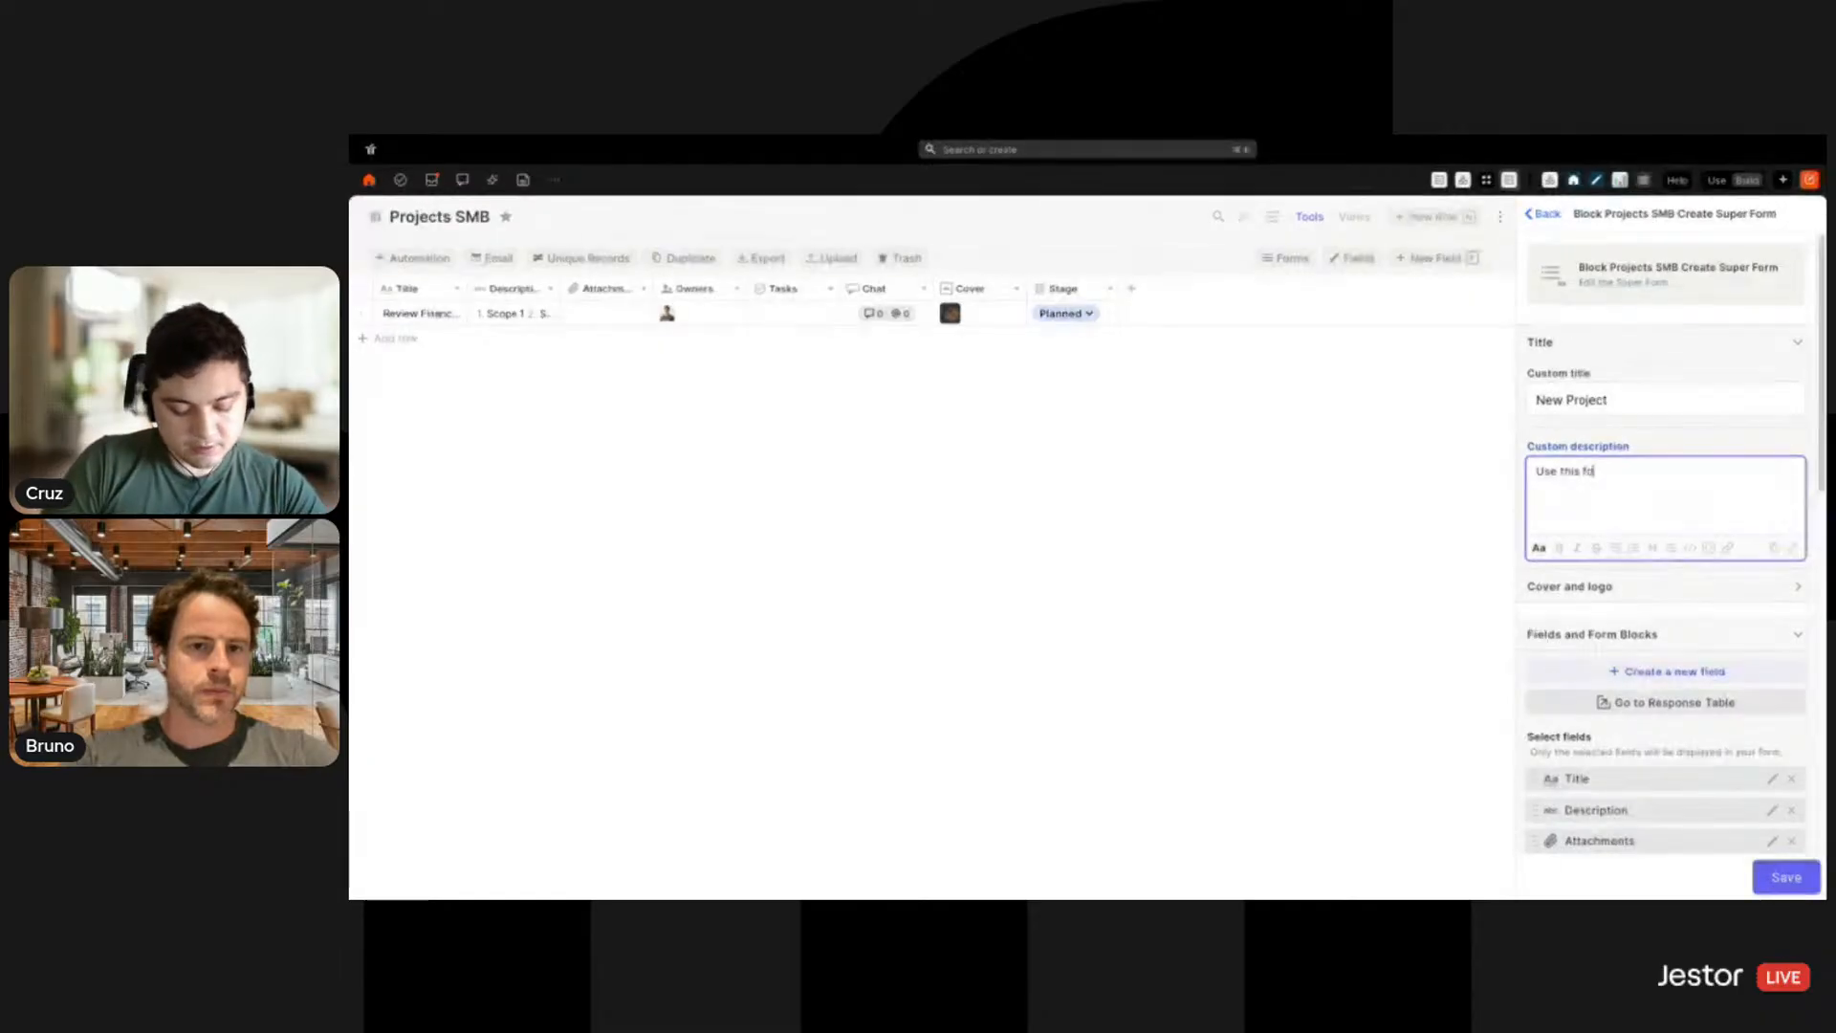
type("rm to plan a new")
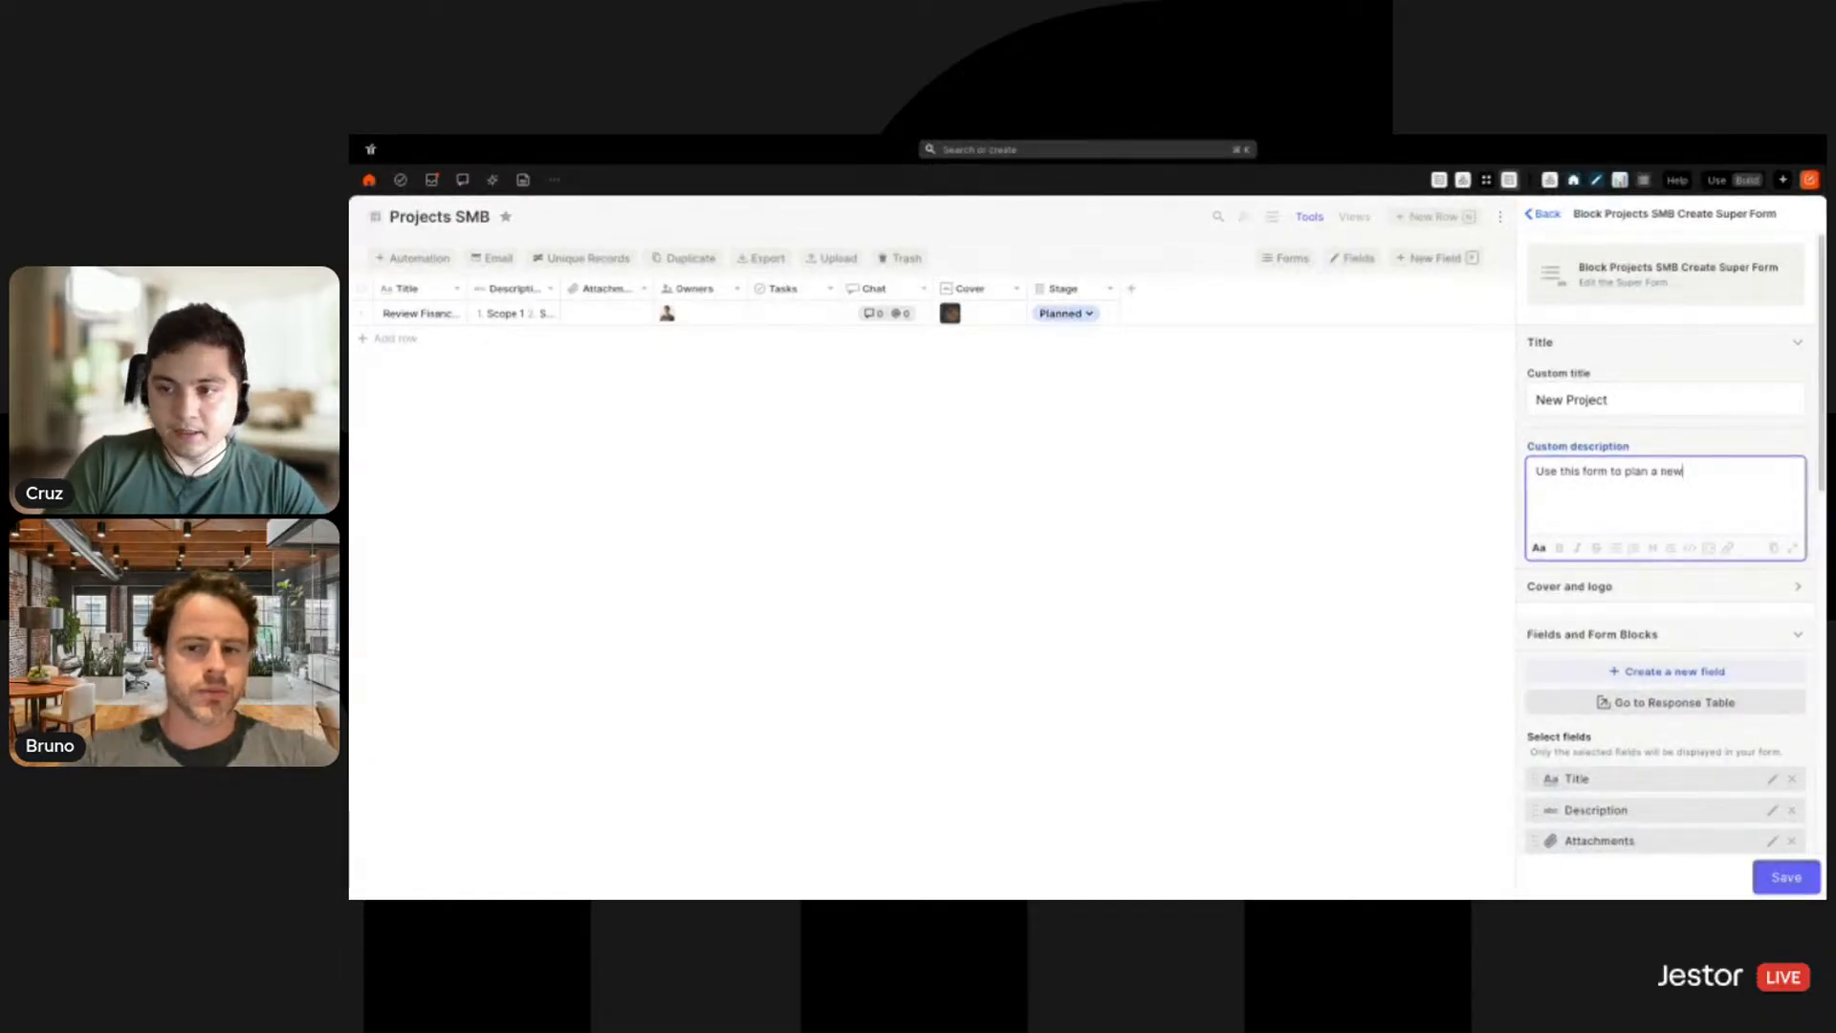
type(" project.")
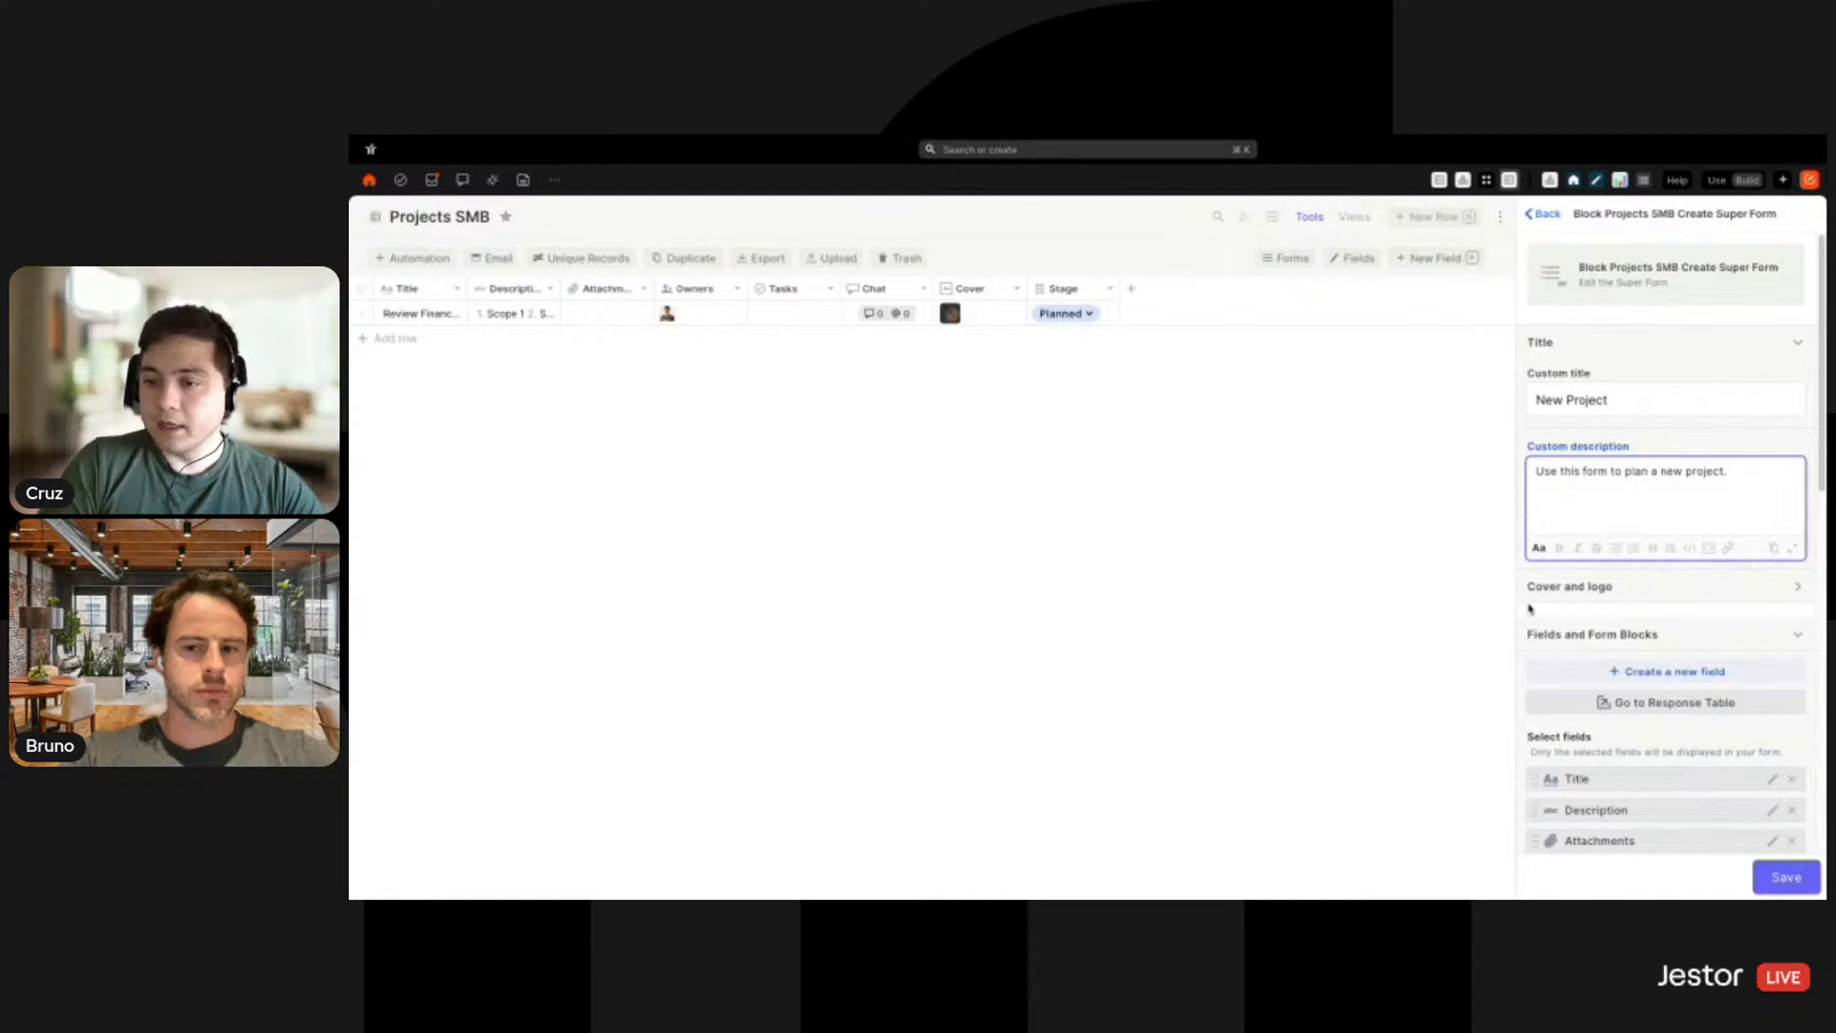
Remove the Tasks and Chat fields from the creation form and move Cover above Title
scroll(1636, 555, "down", 1)
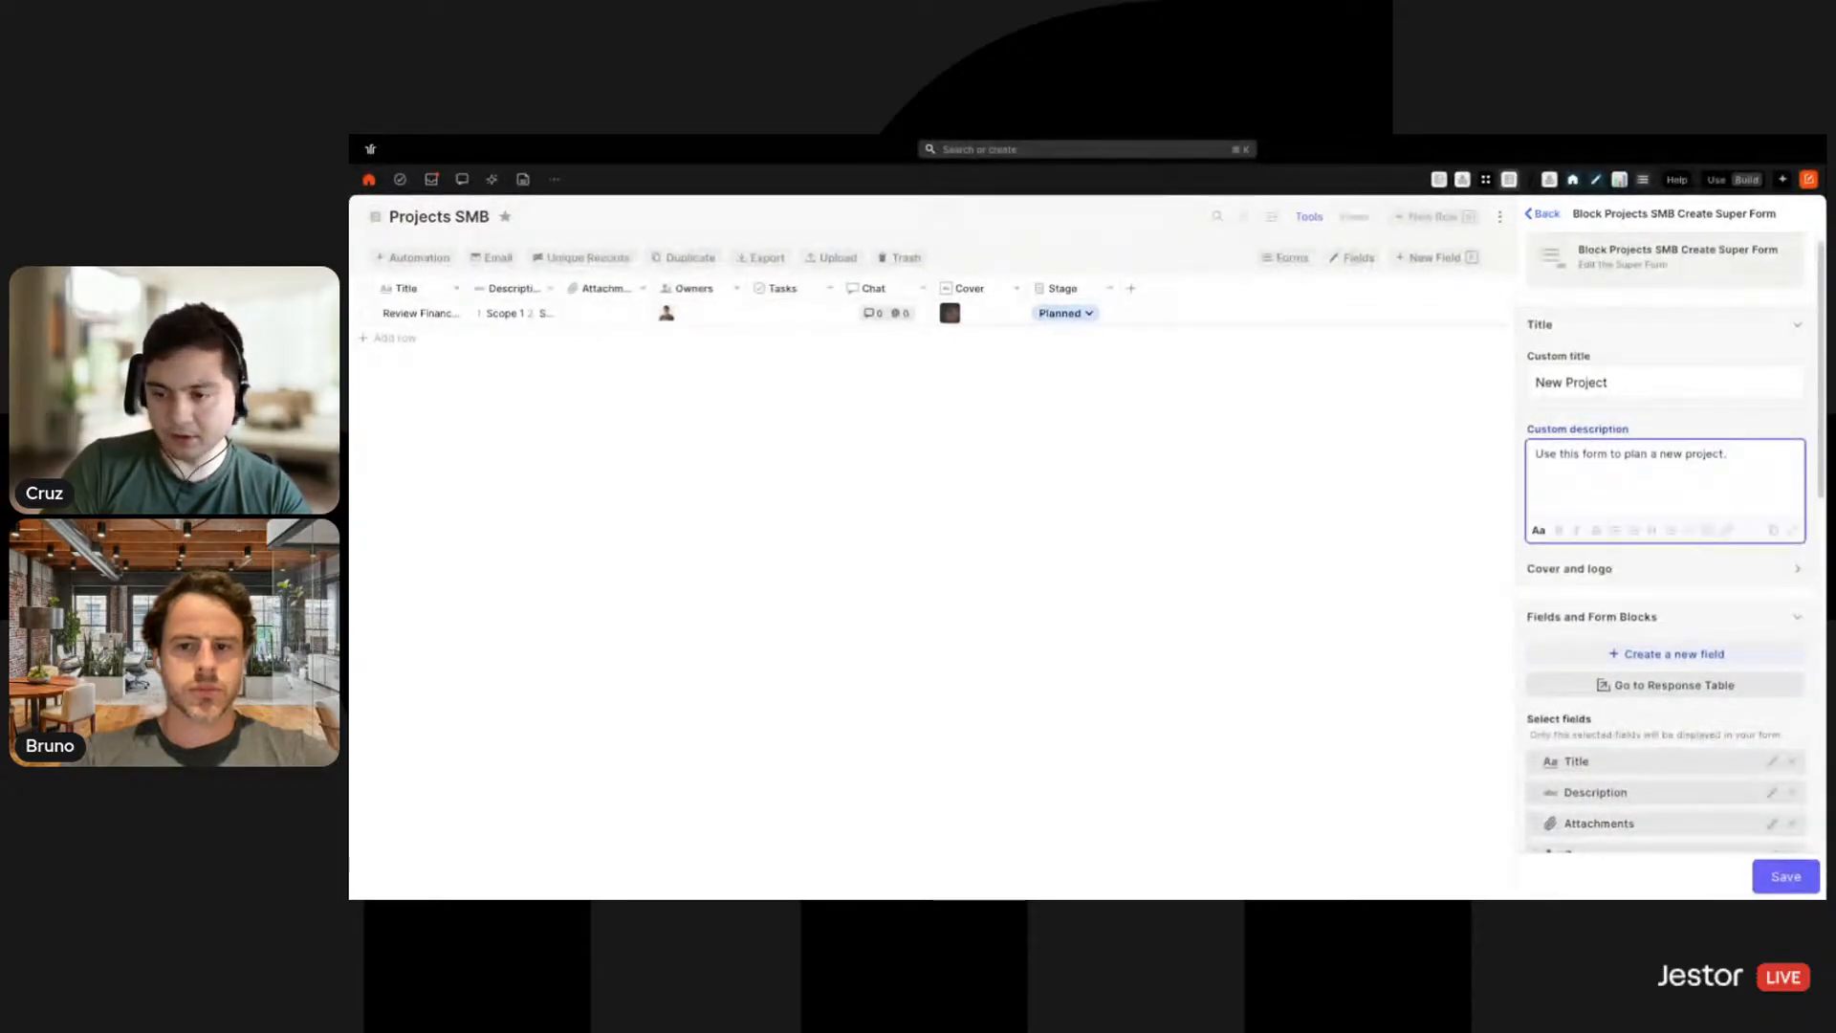
scroll(1590, 476, "down", 1)
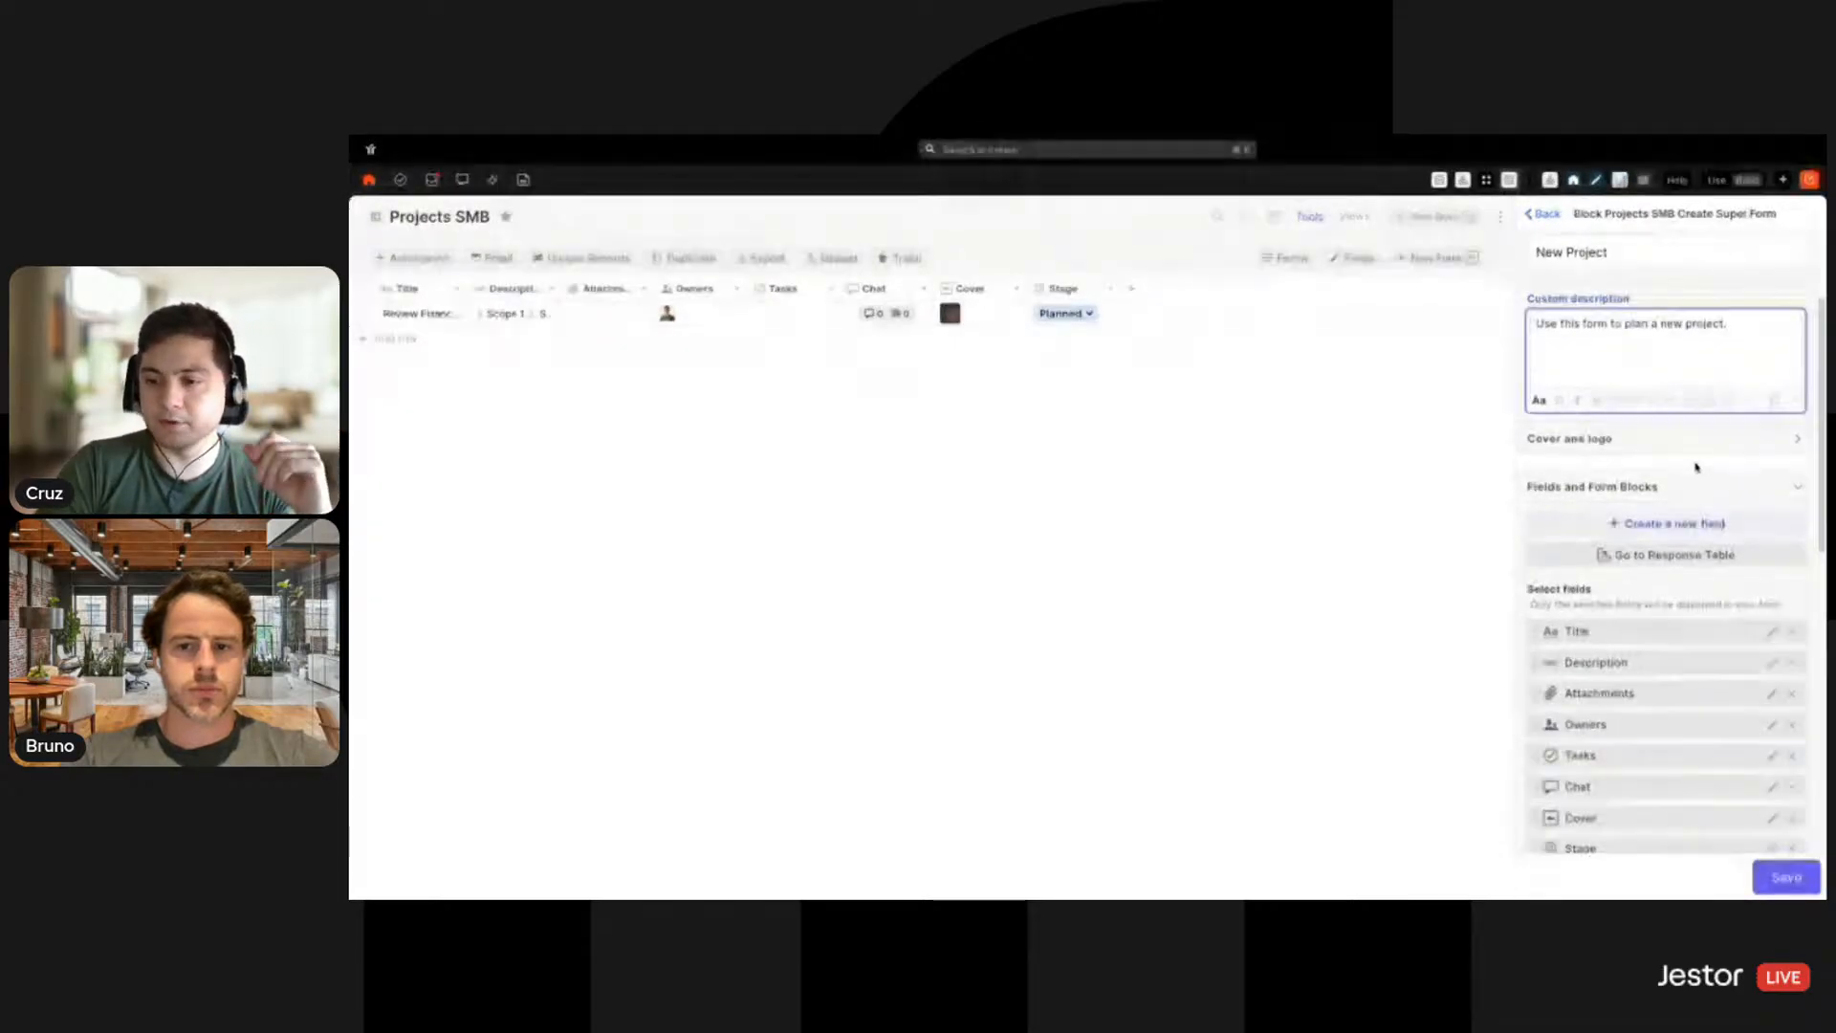
scroll(1712, 450, "down", 1)
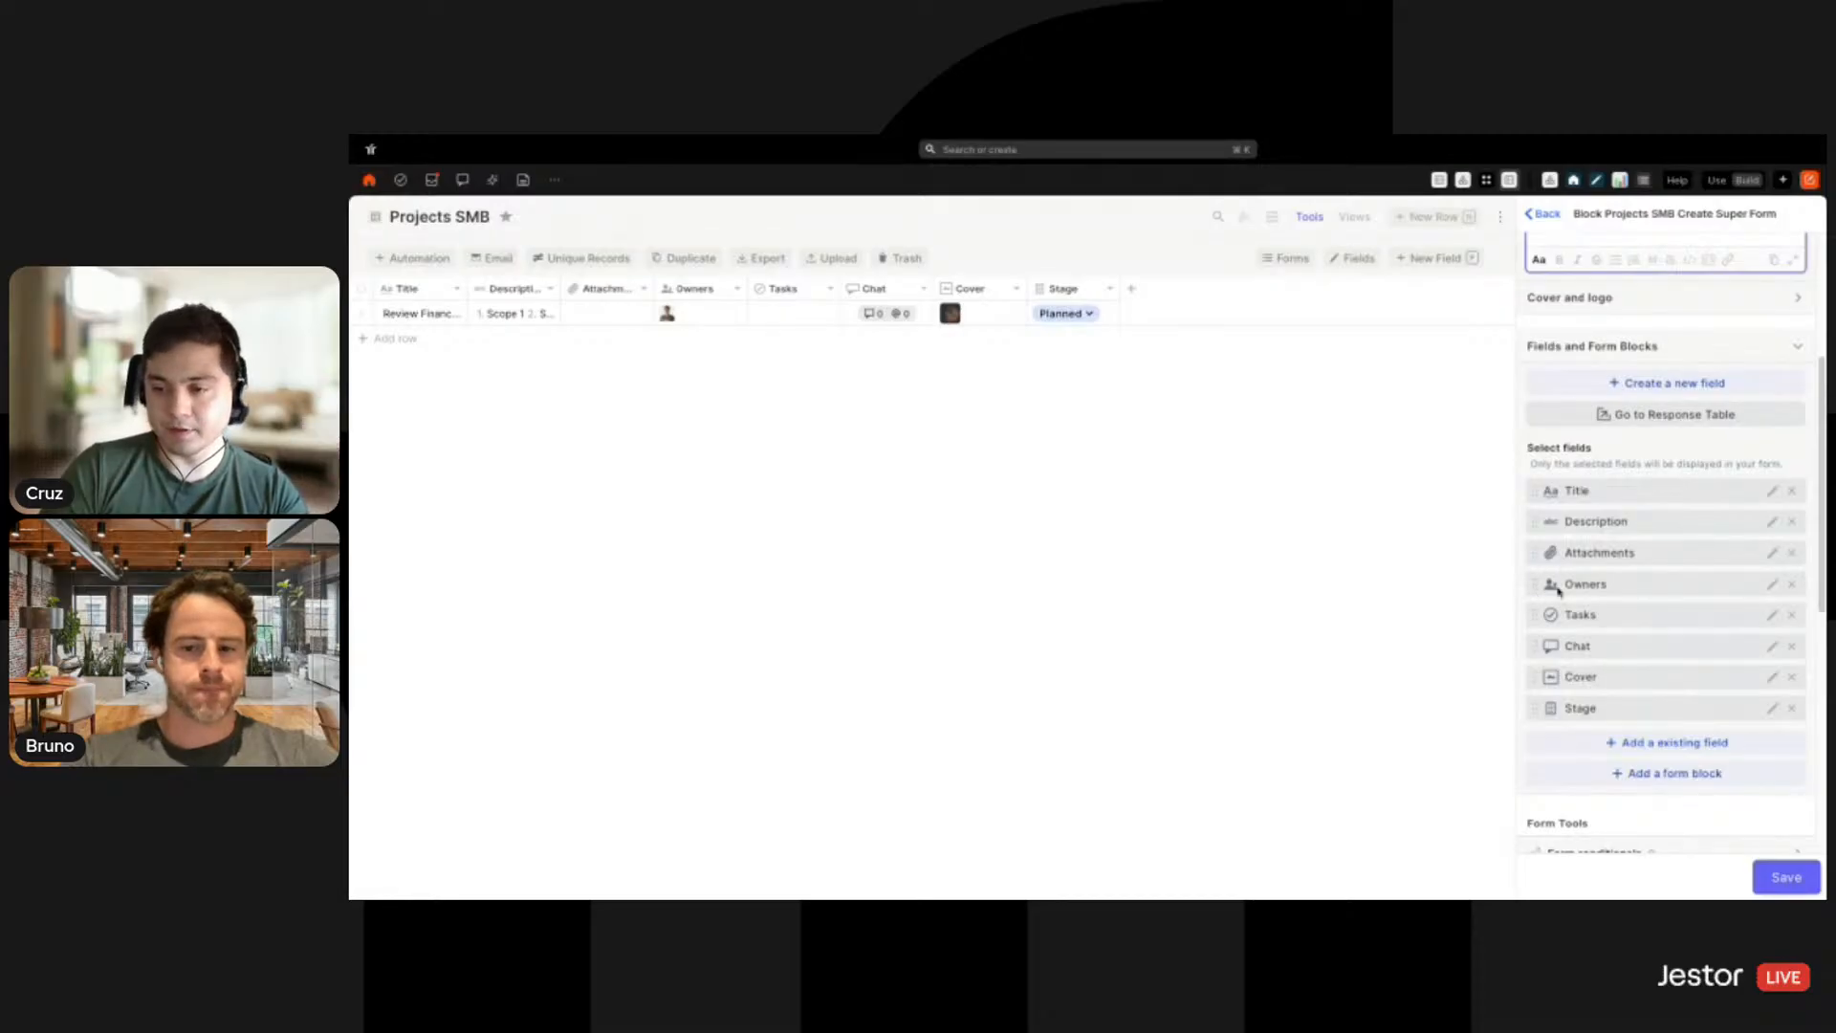
left_click(1793, 616)
left_click(1792, 616)
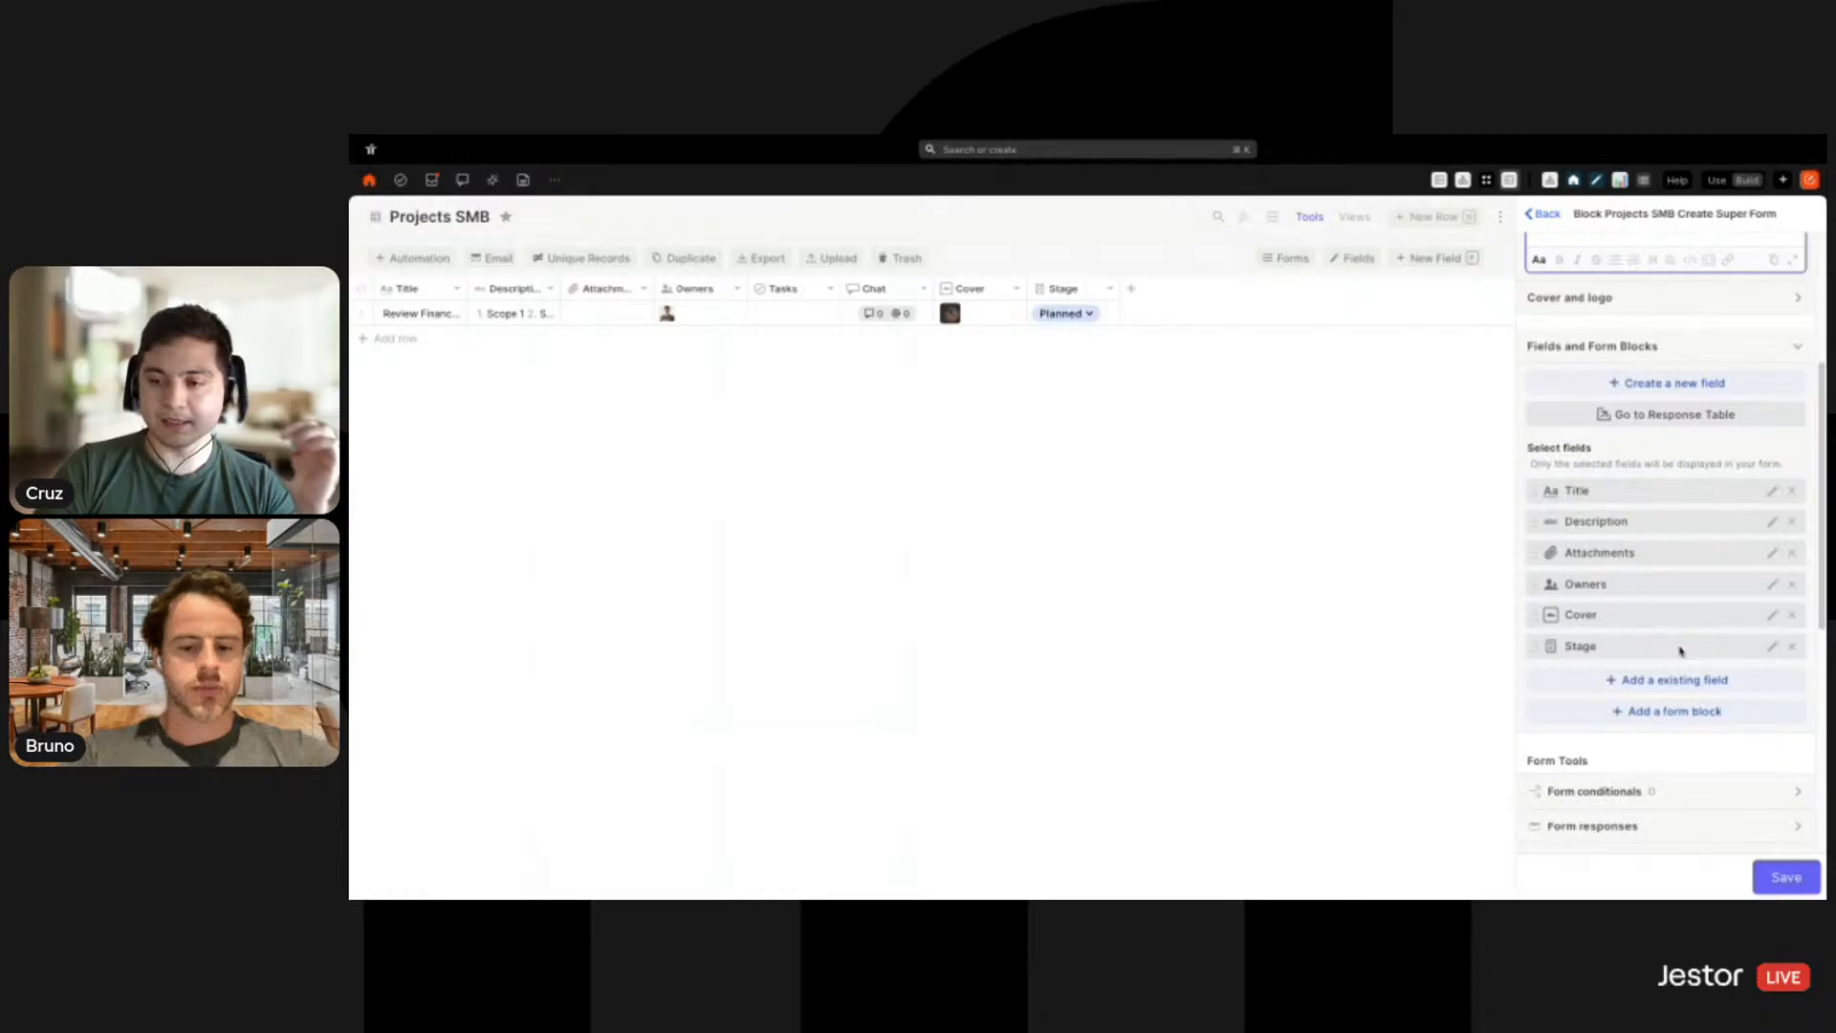
left_click_drag(1693, 623, 1702, 496)
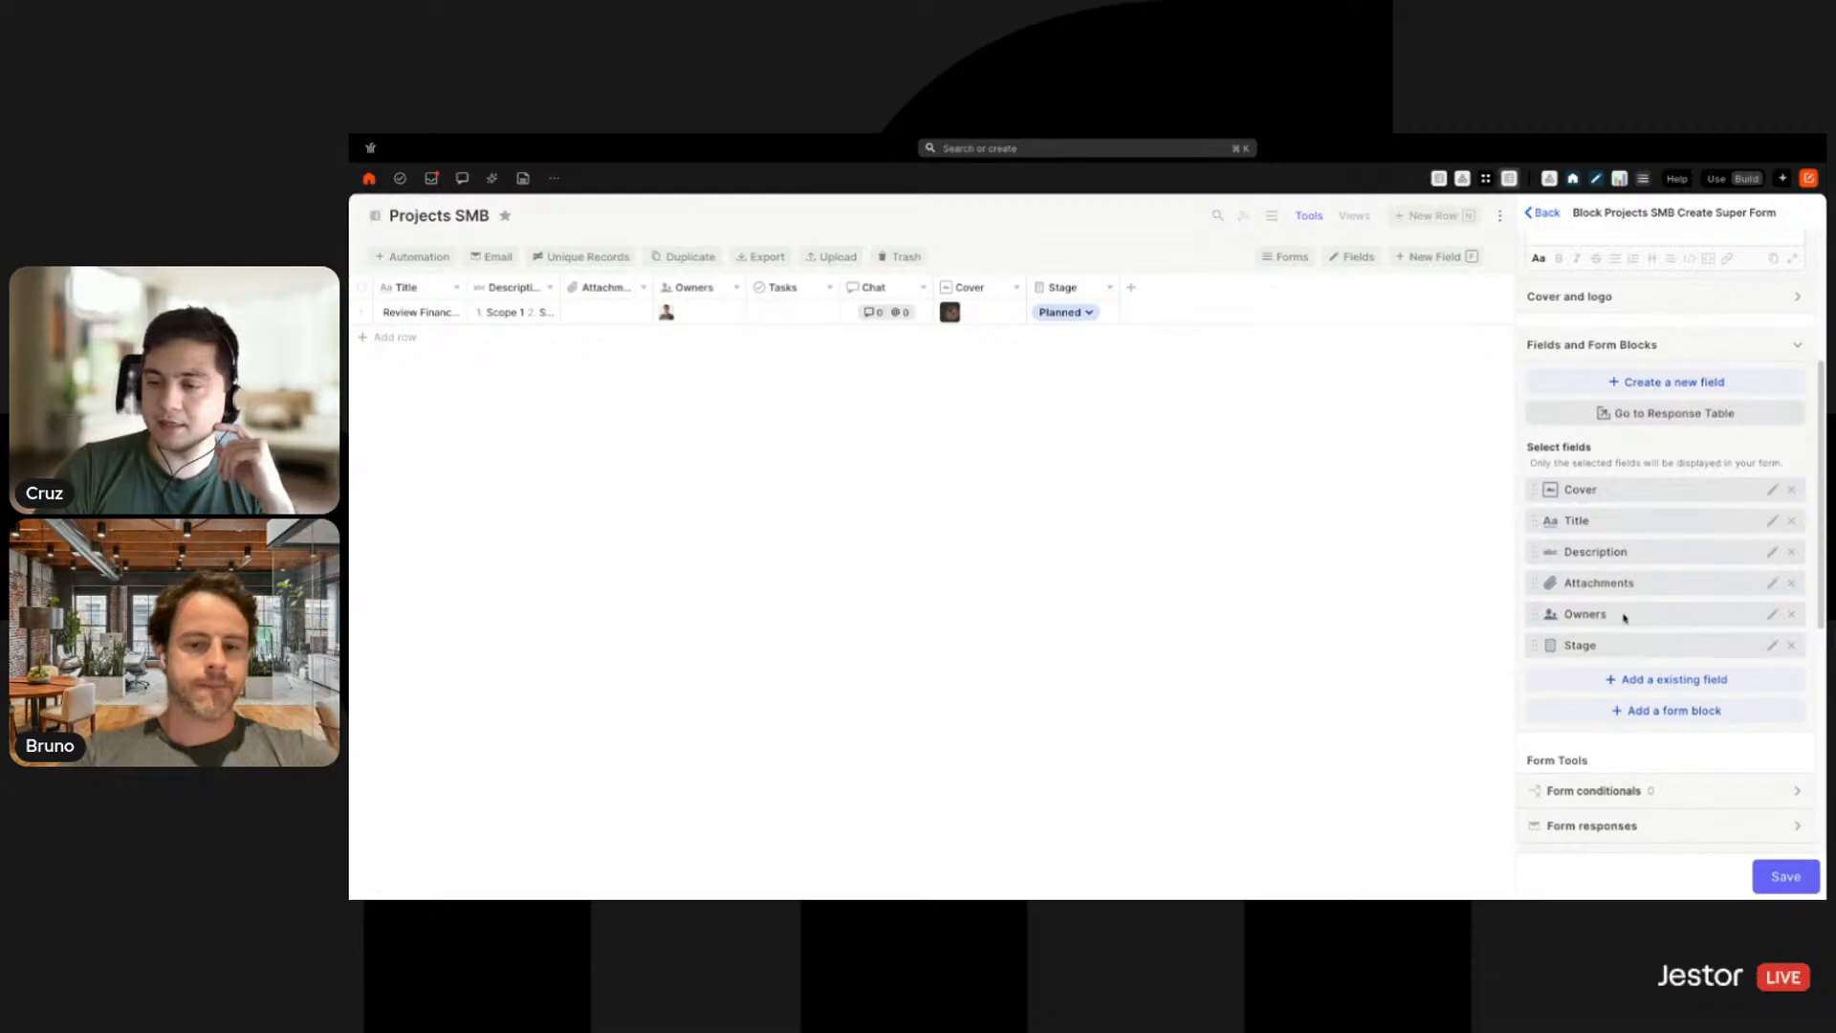
Make the Title field required on the Projects SMB creation form
left_click(1773, 523)
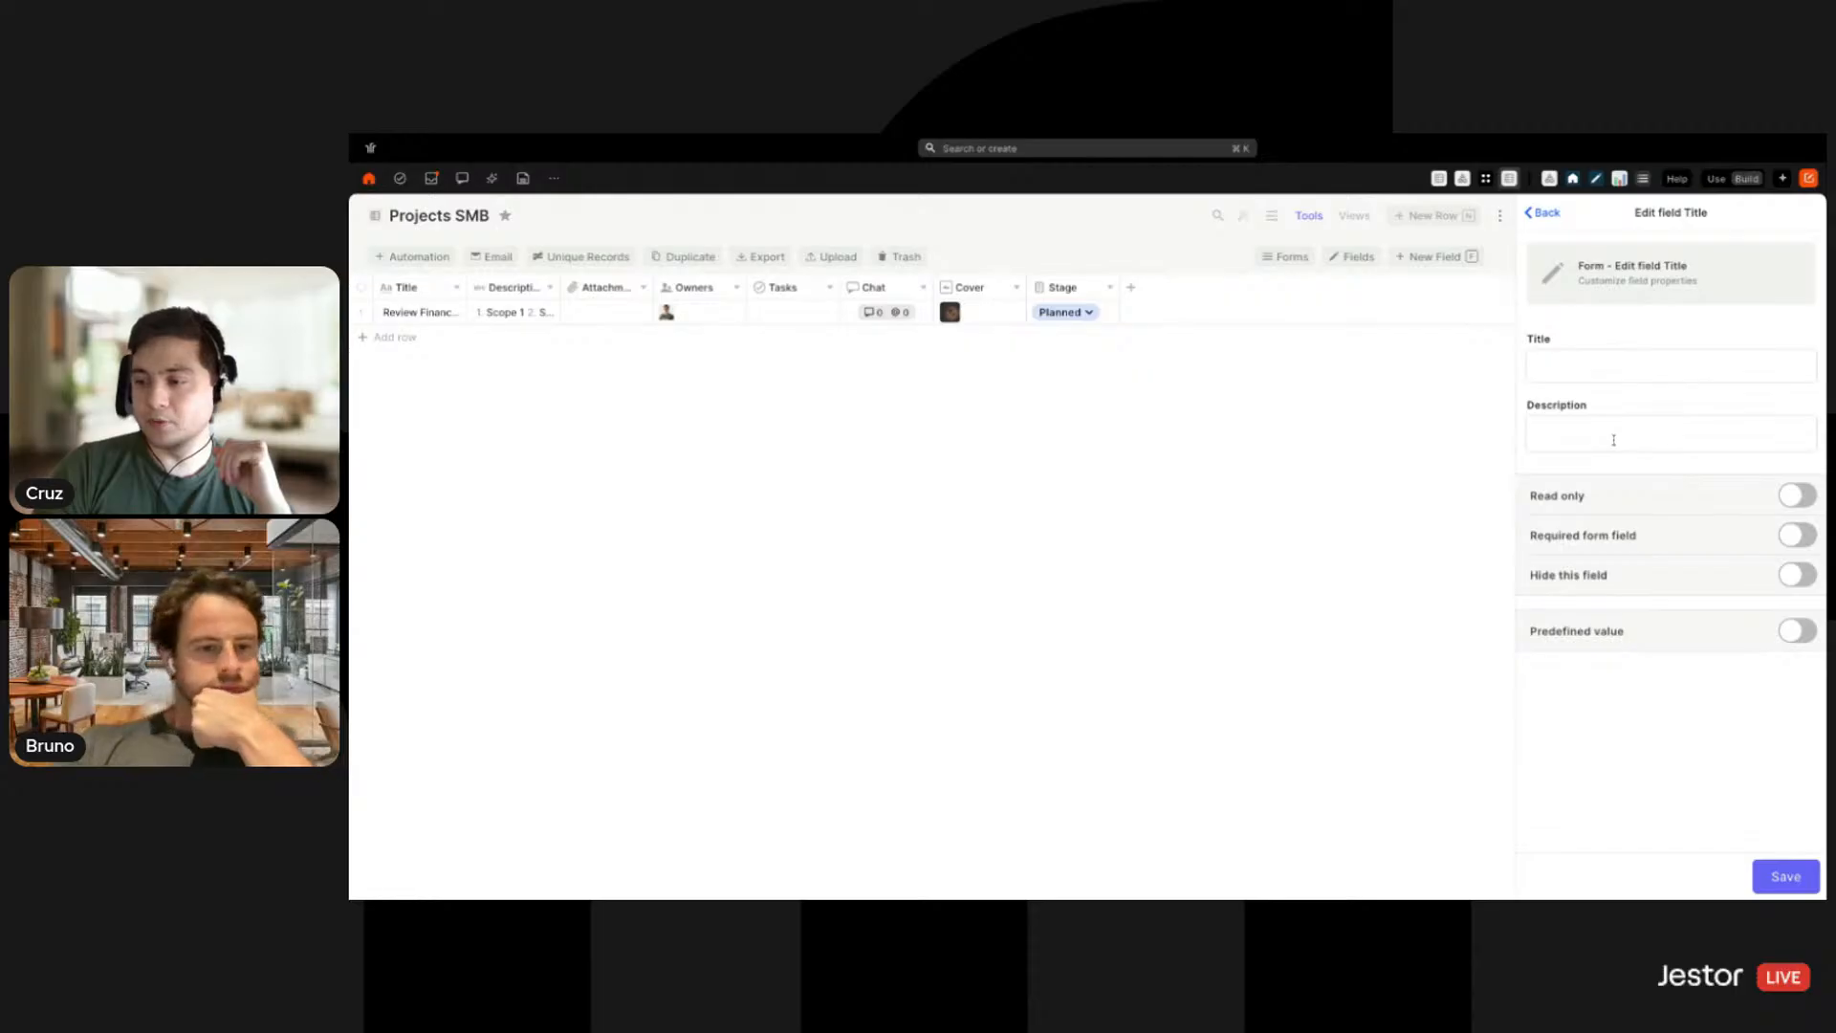
left_click(1795, 535)
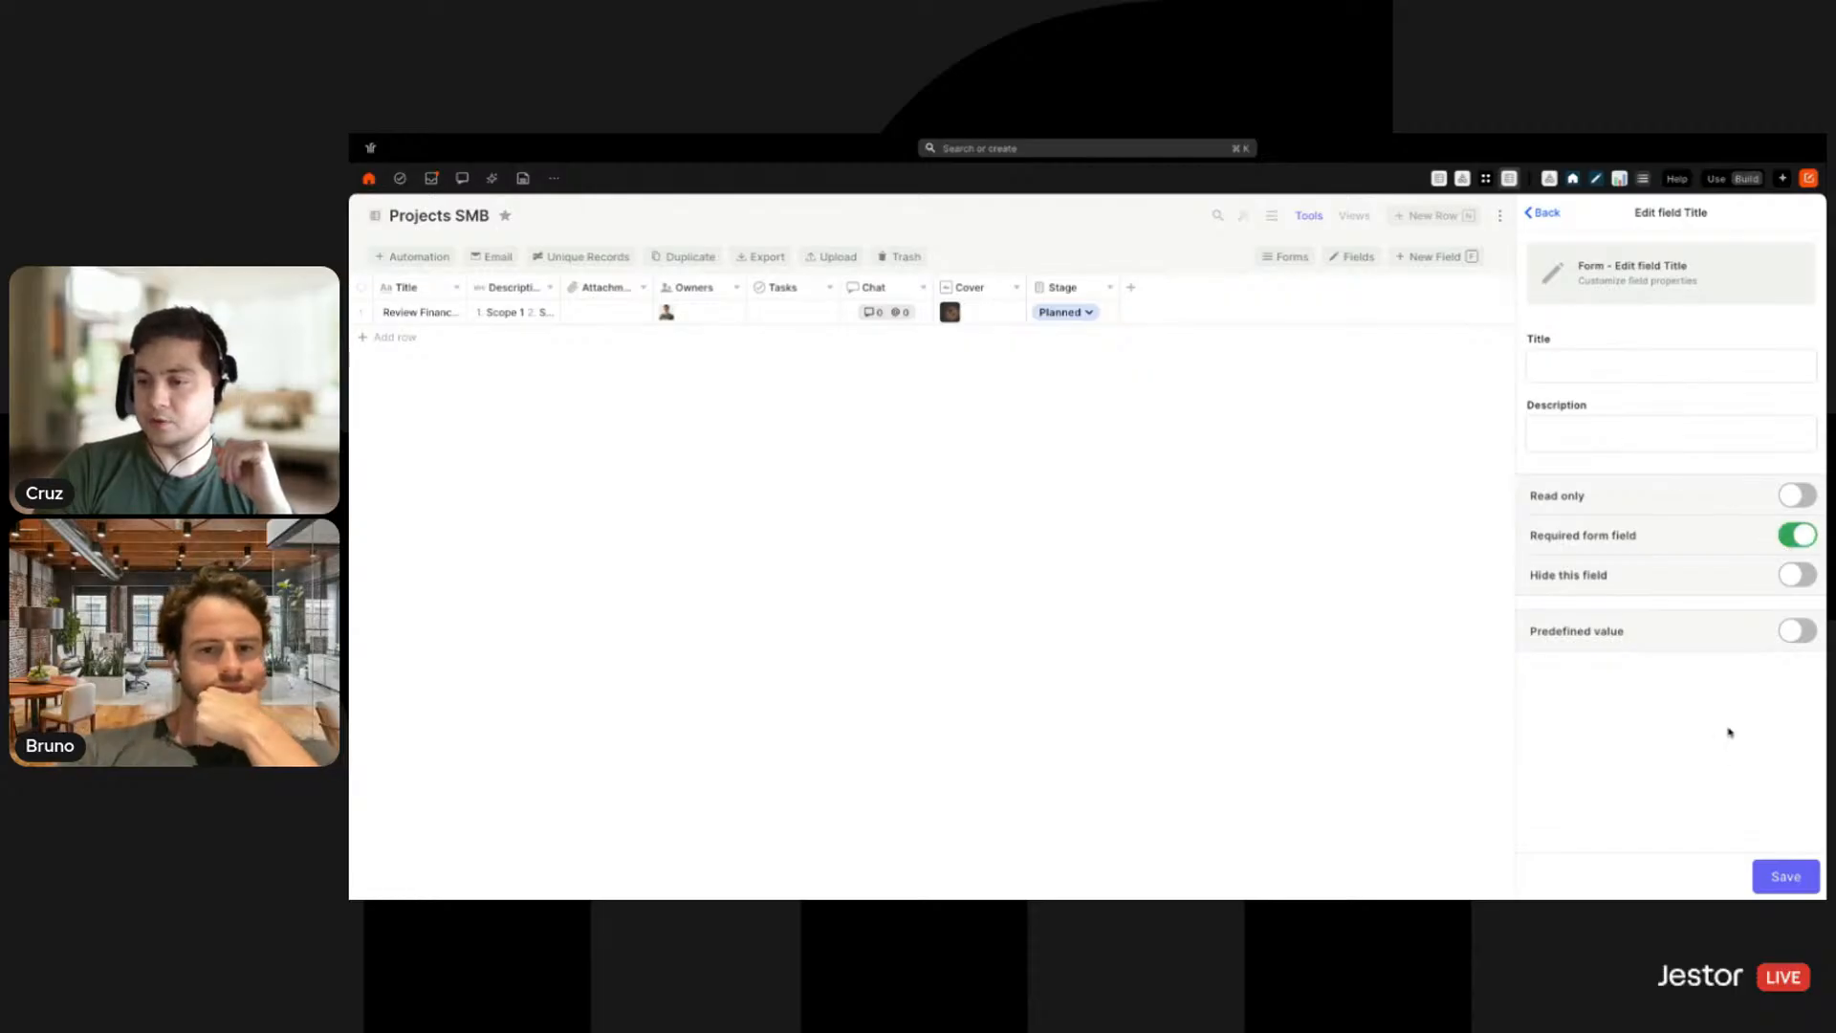
left_click(1765, 871)
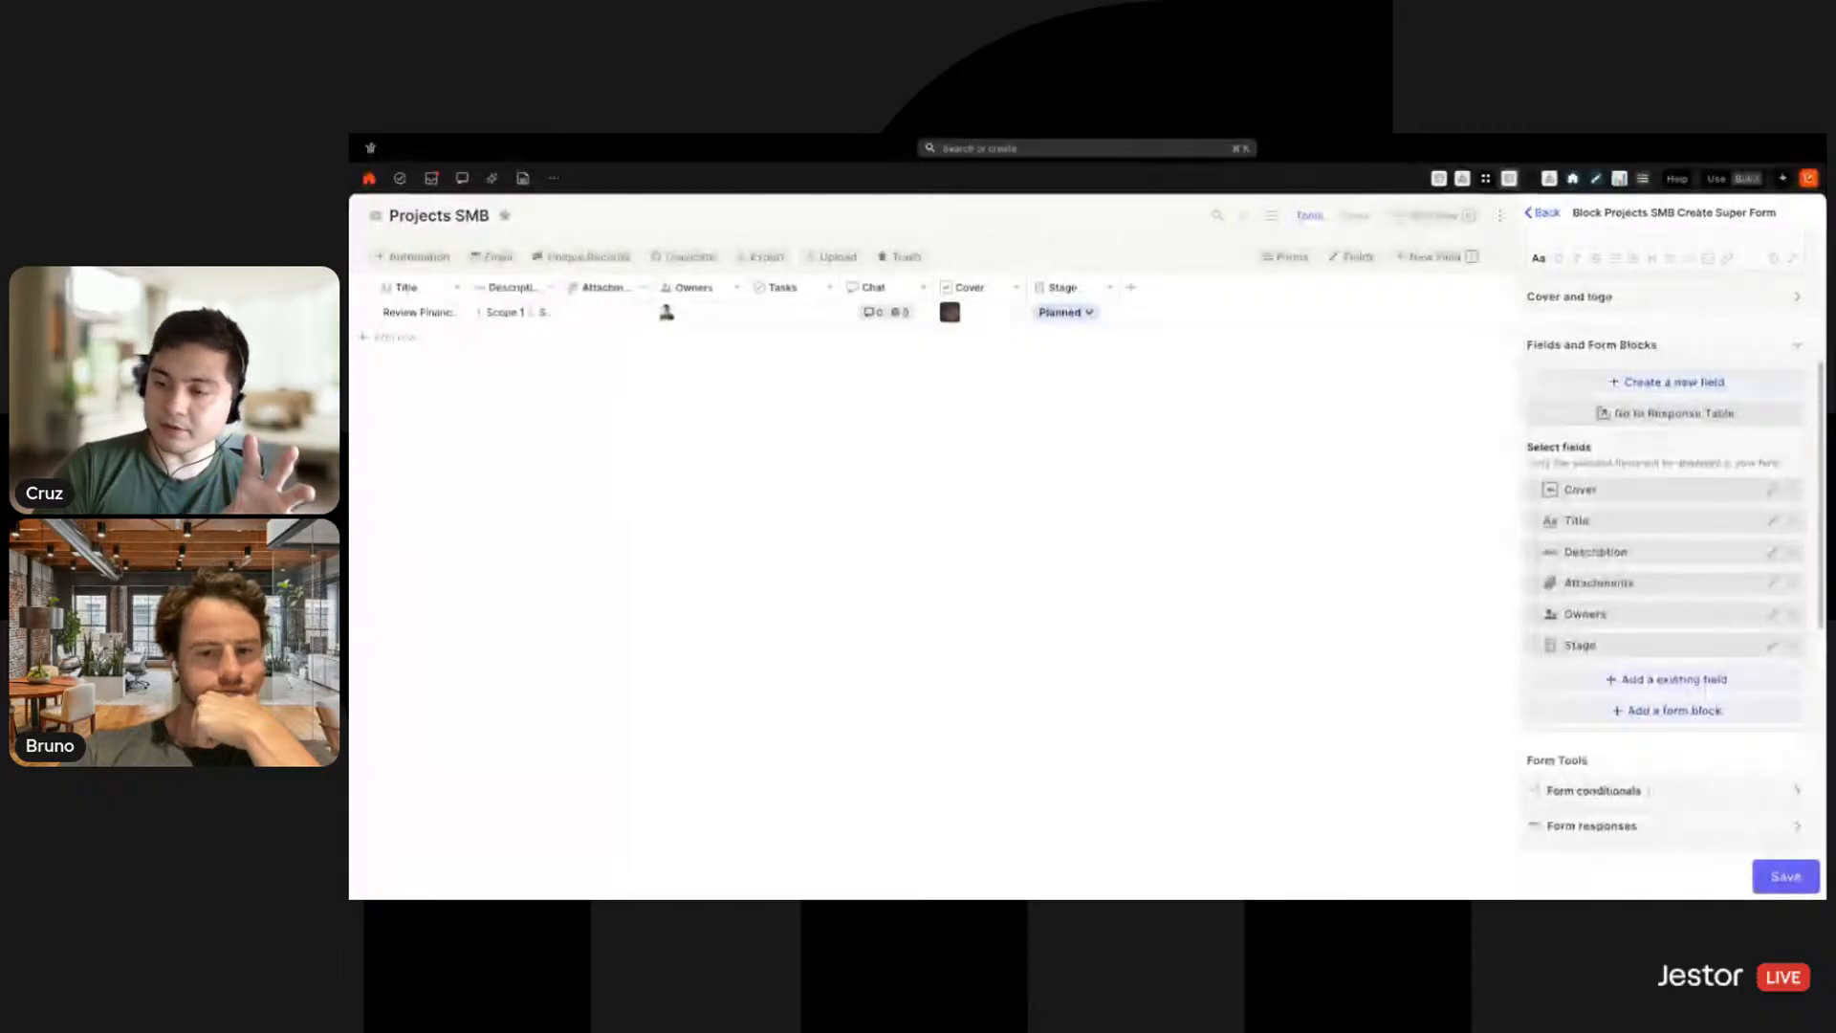
Give the form's Stage field the predefined value Planned and save the custom creation form
left_click(1771, 647)
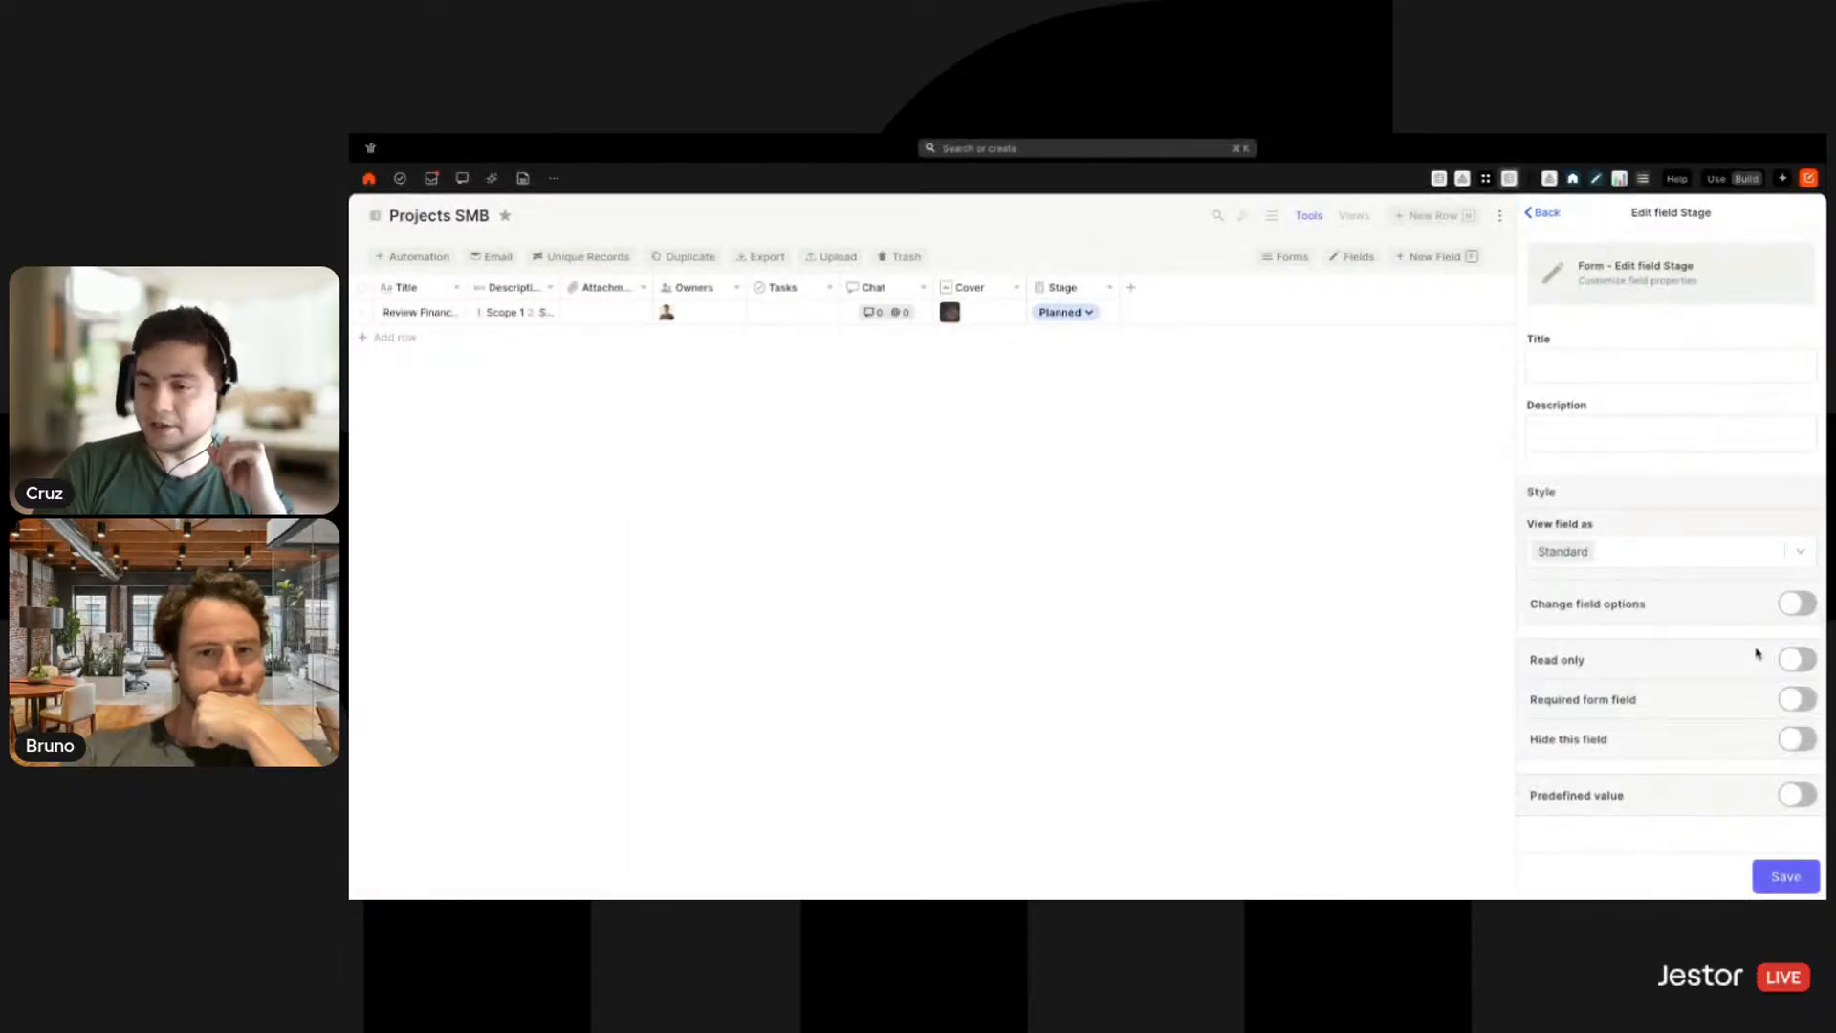
left_click(1794, 795)
scroll(1713, 688, "down", 1)
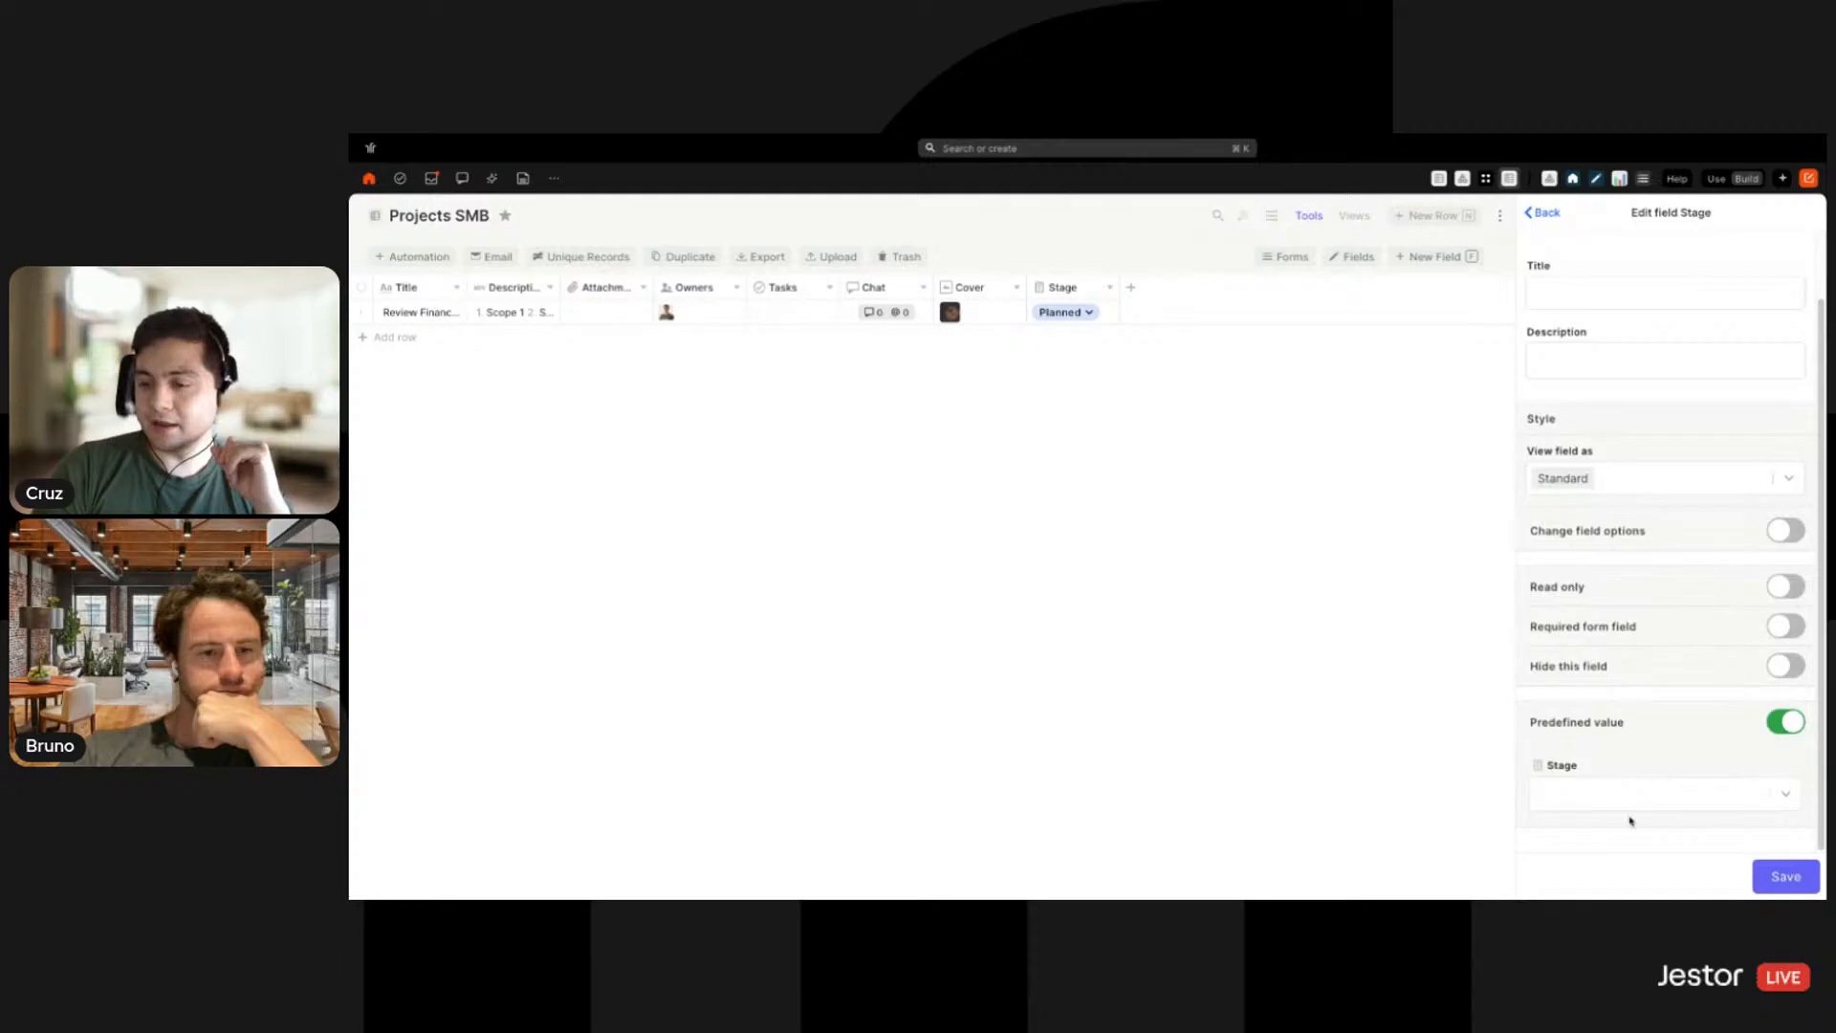
left_click(1596, 803)
left_click(1626, 685)
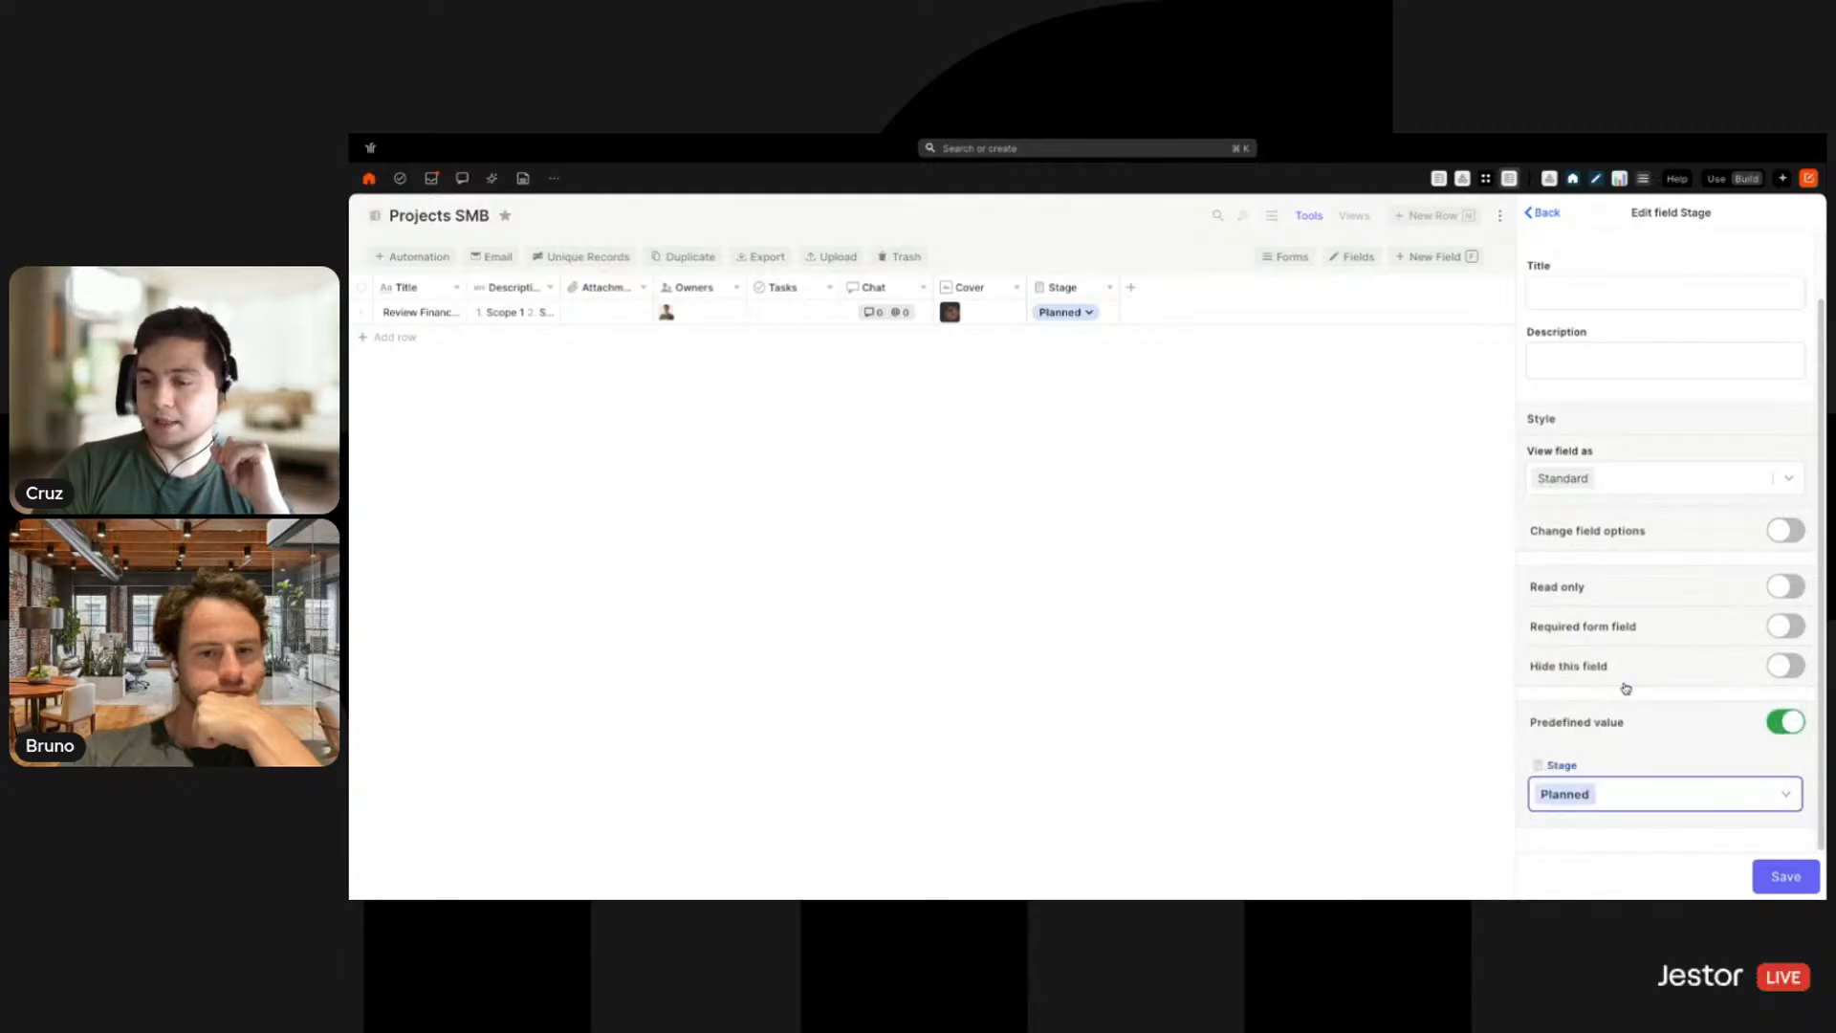
left_click(1781, 877)
left_click(1781, 877)
left_click(1781, 877)
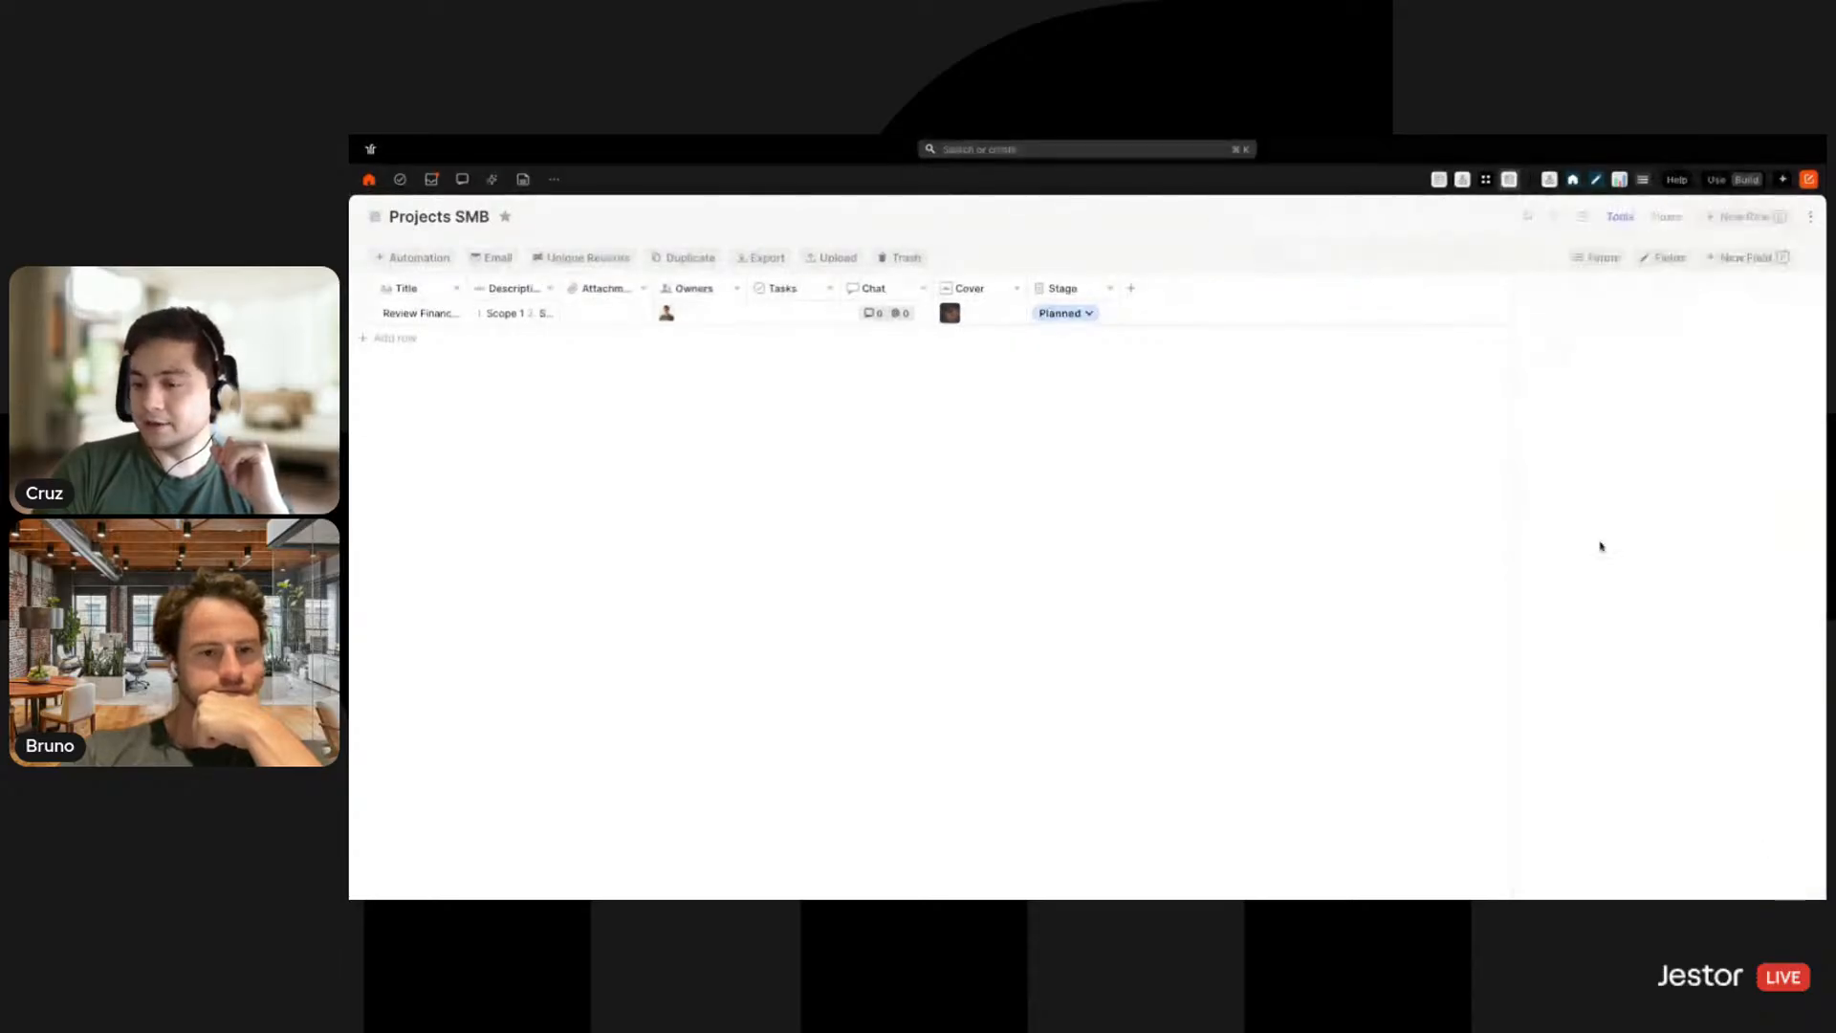
Preview a blank new project, examine its Stage options, and close the form without saving
left_click(1734, 218)
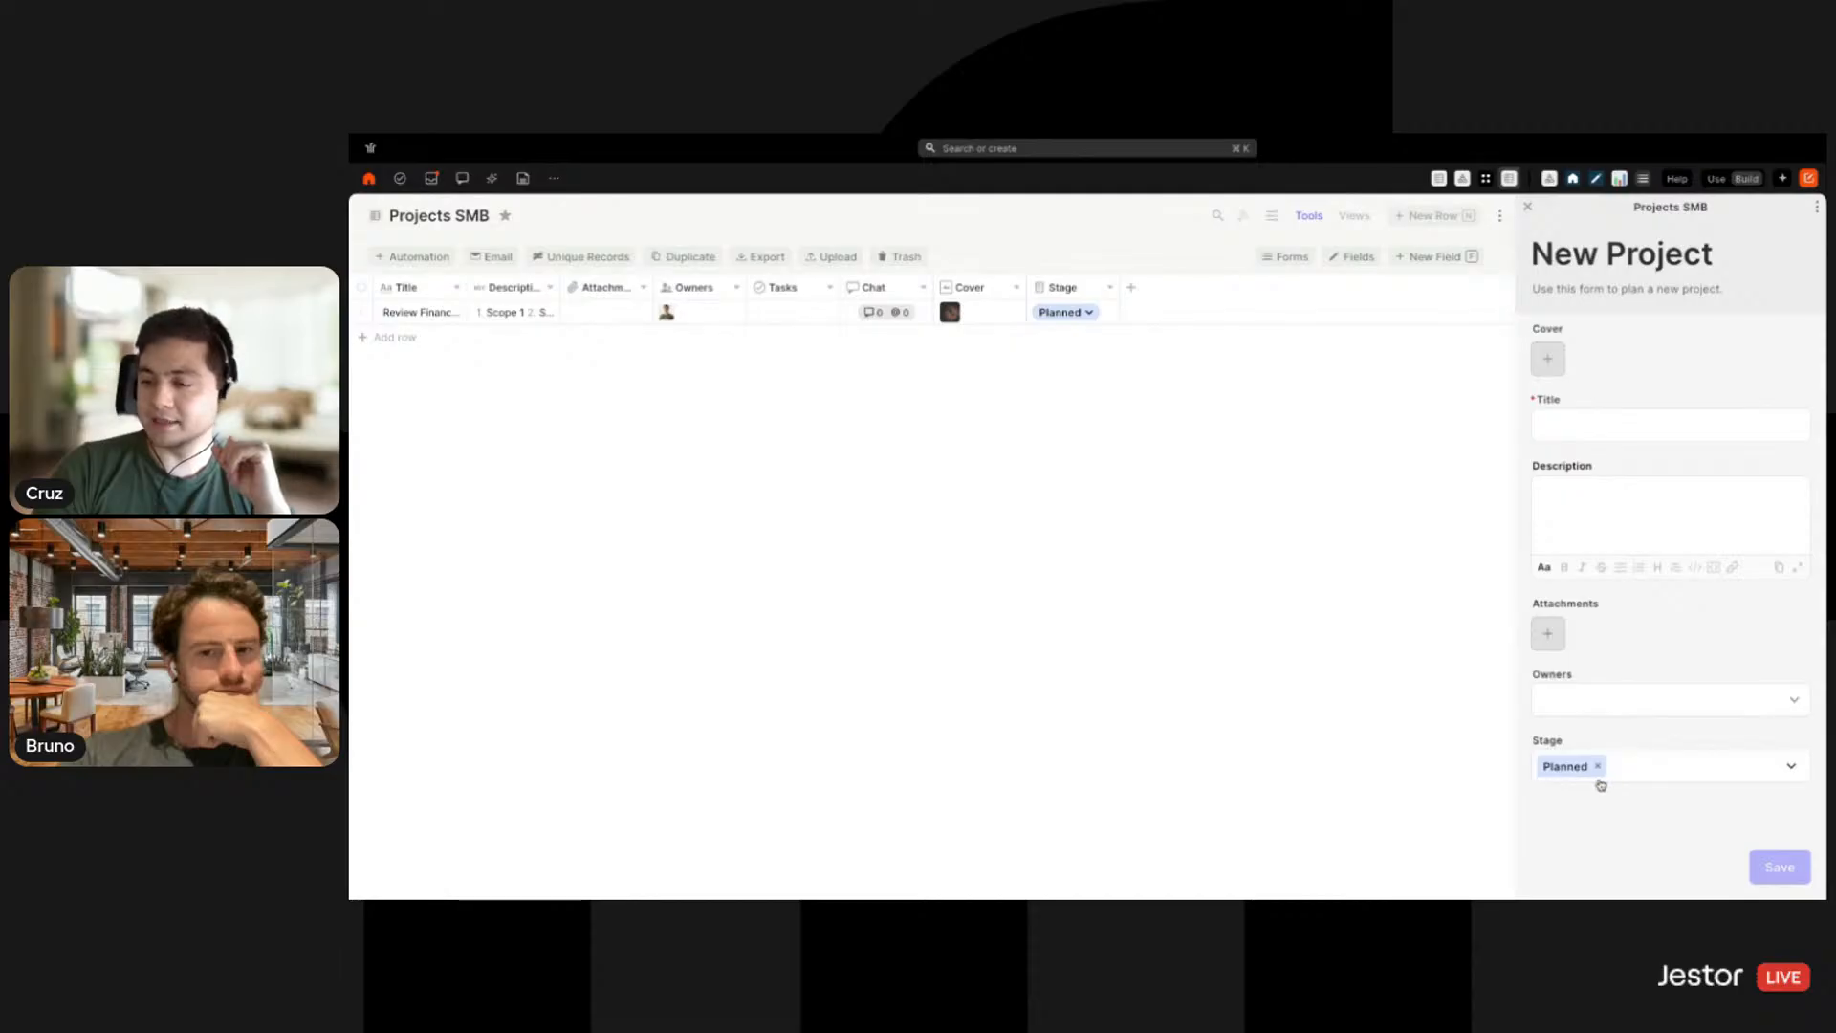
left_click(1695, 768)
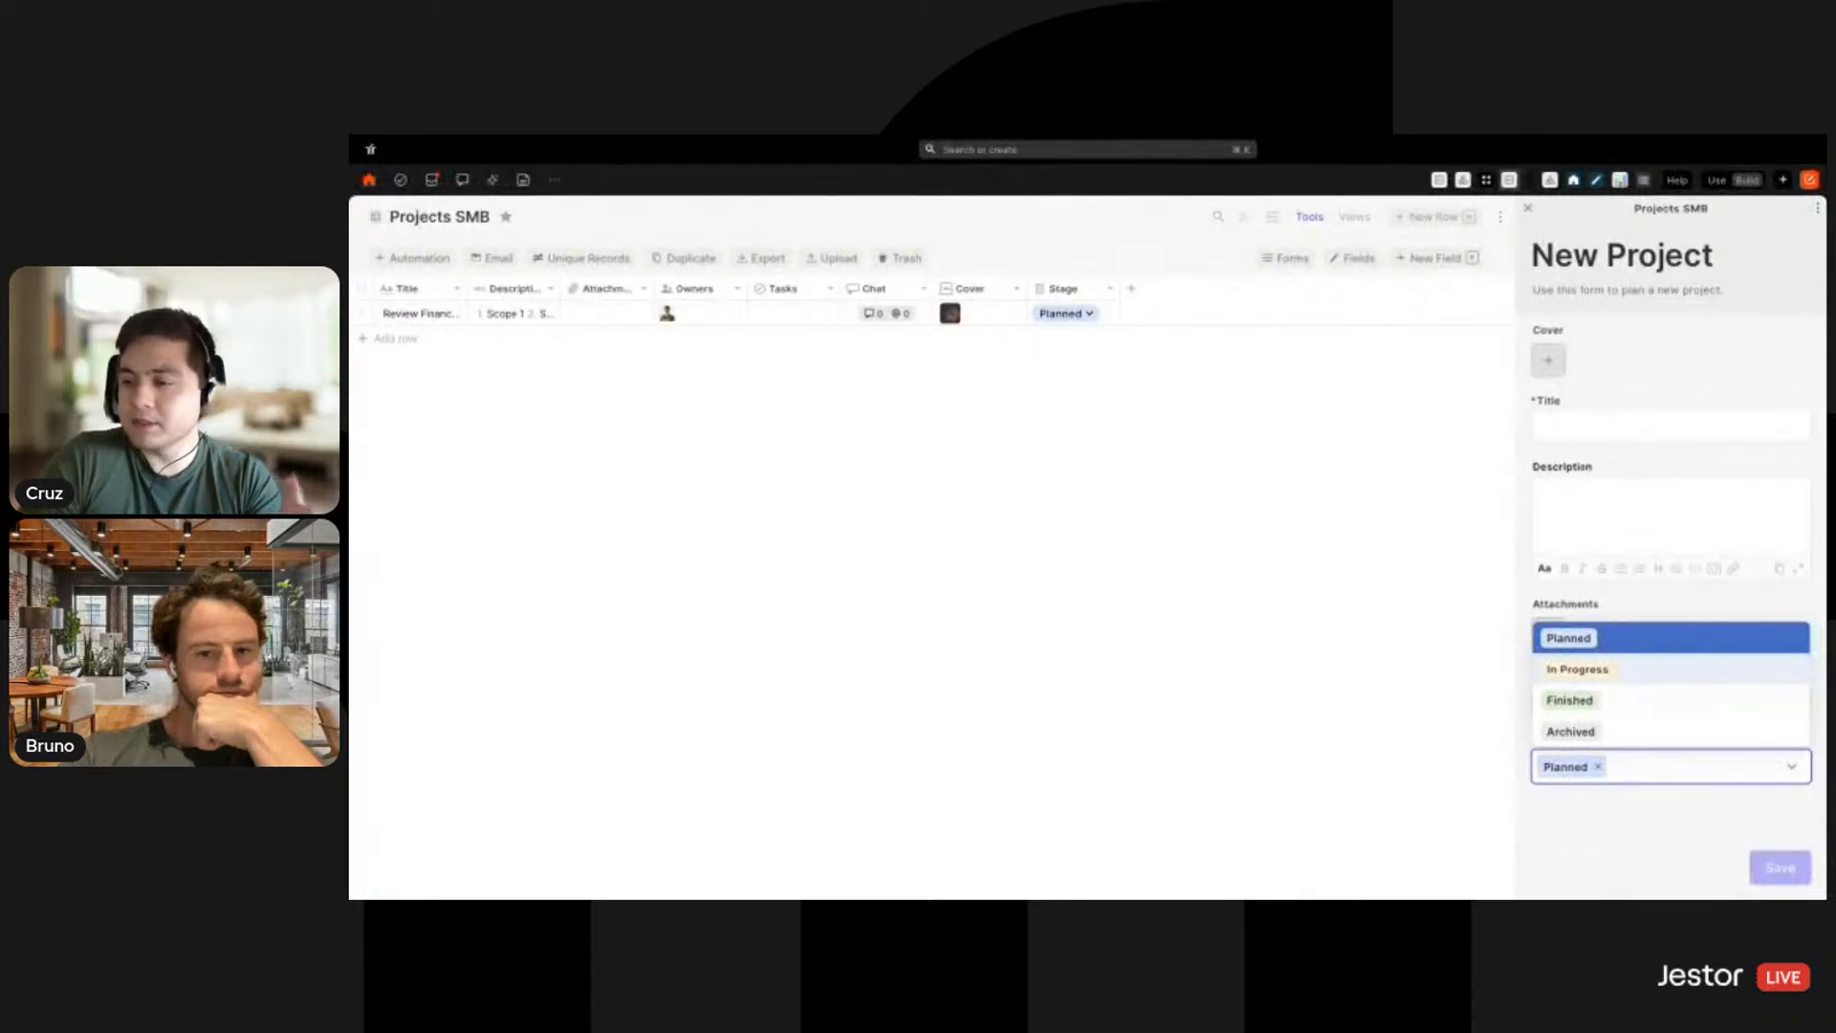
left_click(1478, 629)
left_click(1530, 209)
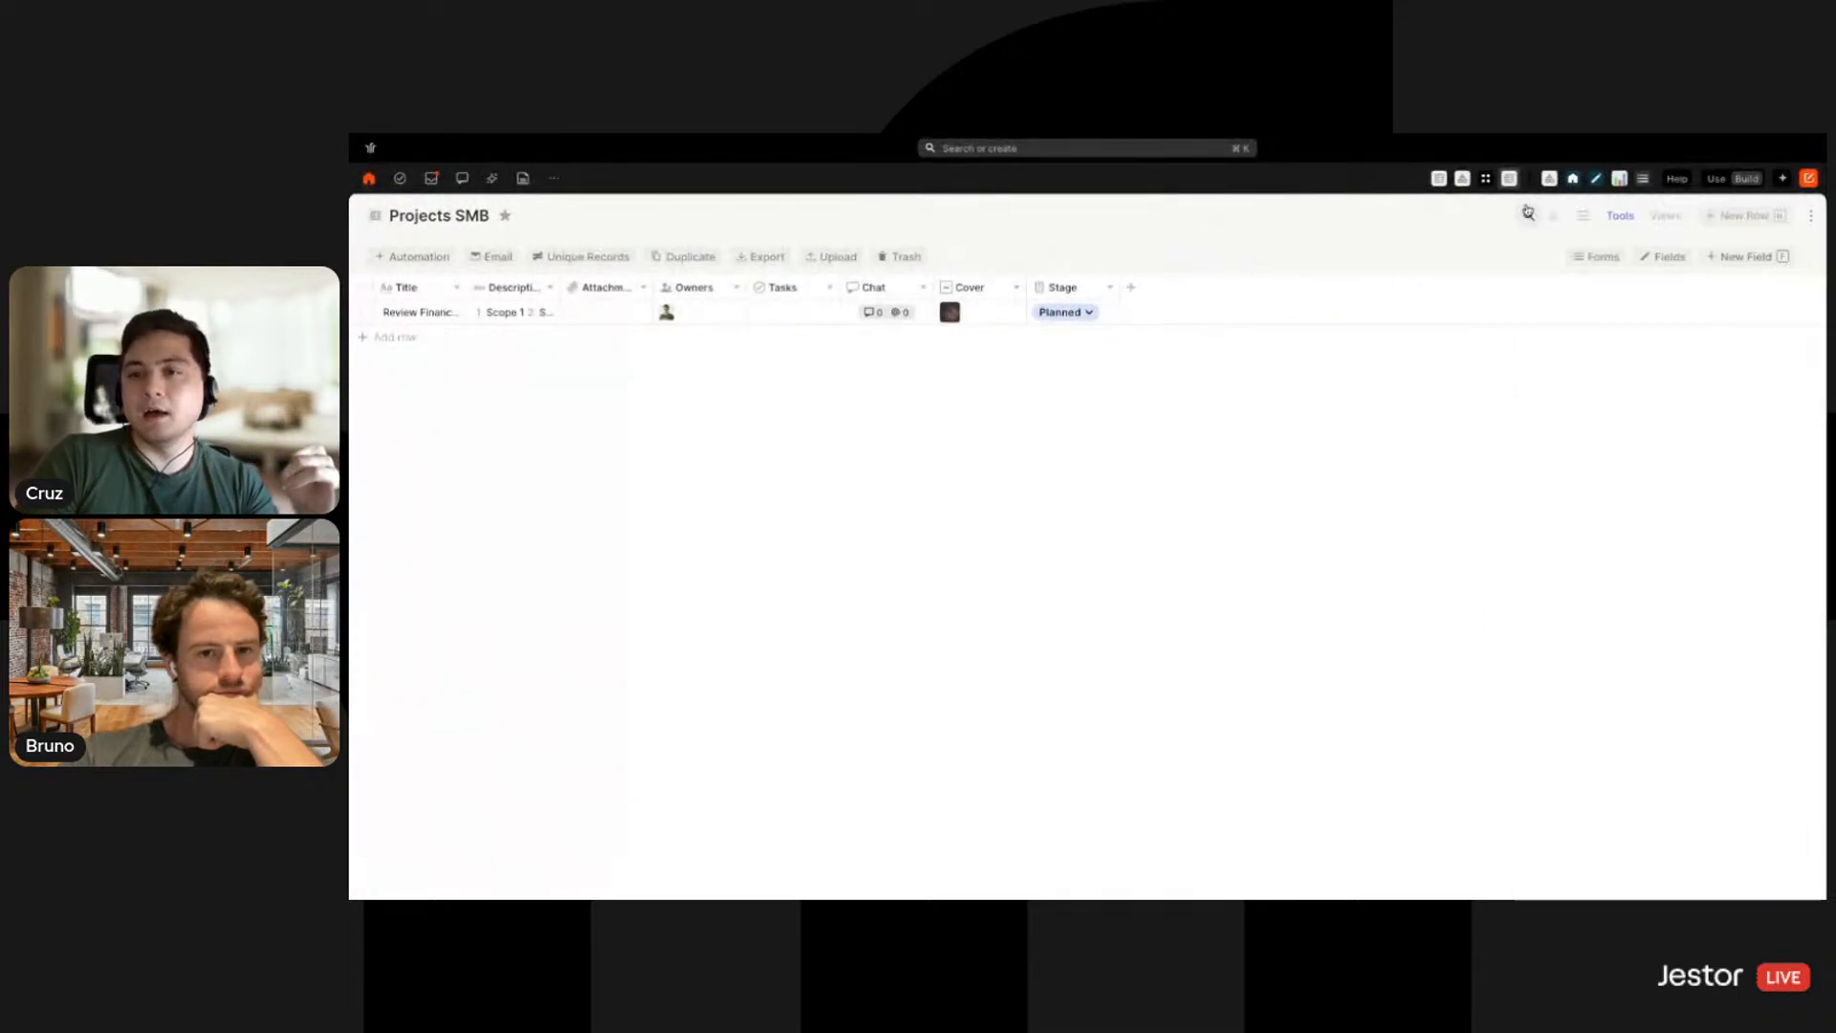
Reopen the custom creation form and set its Stage field to be viewed as Button like
left_click(1600, 263)
left_click(1608, 298)
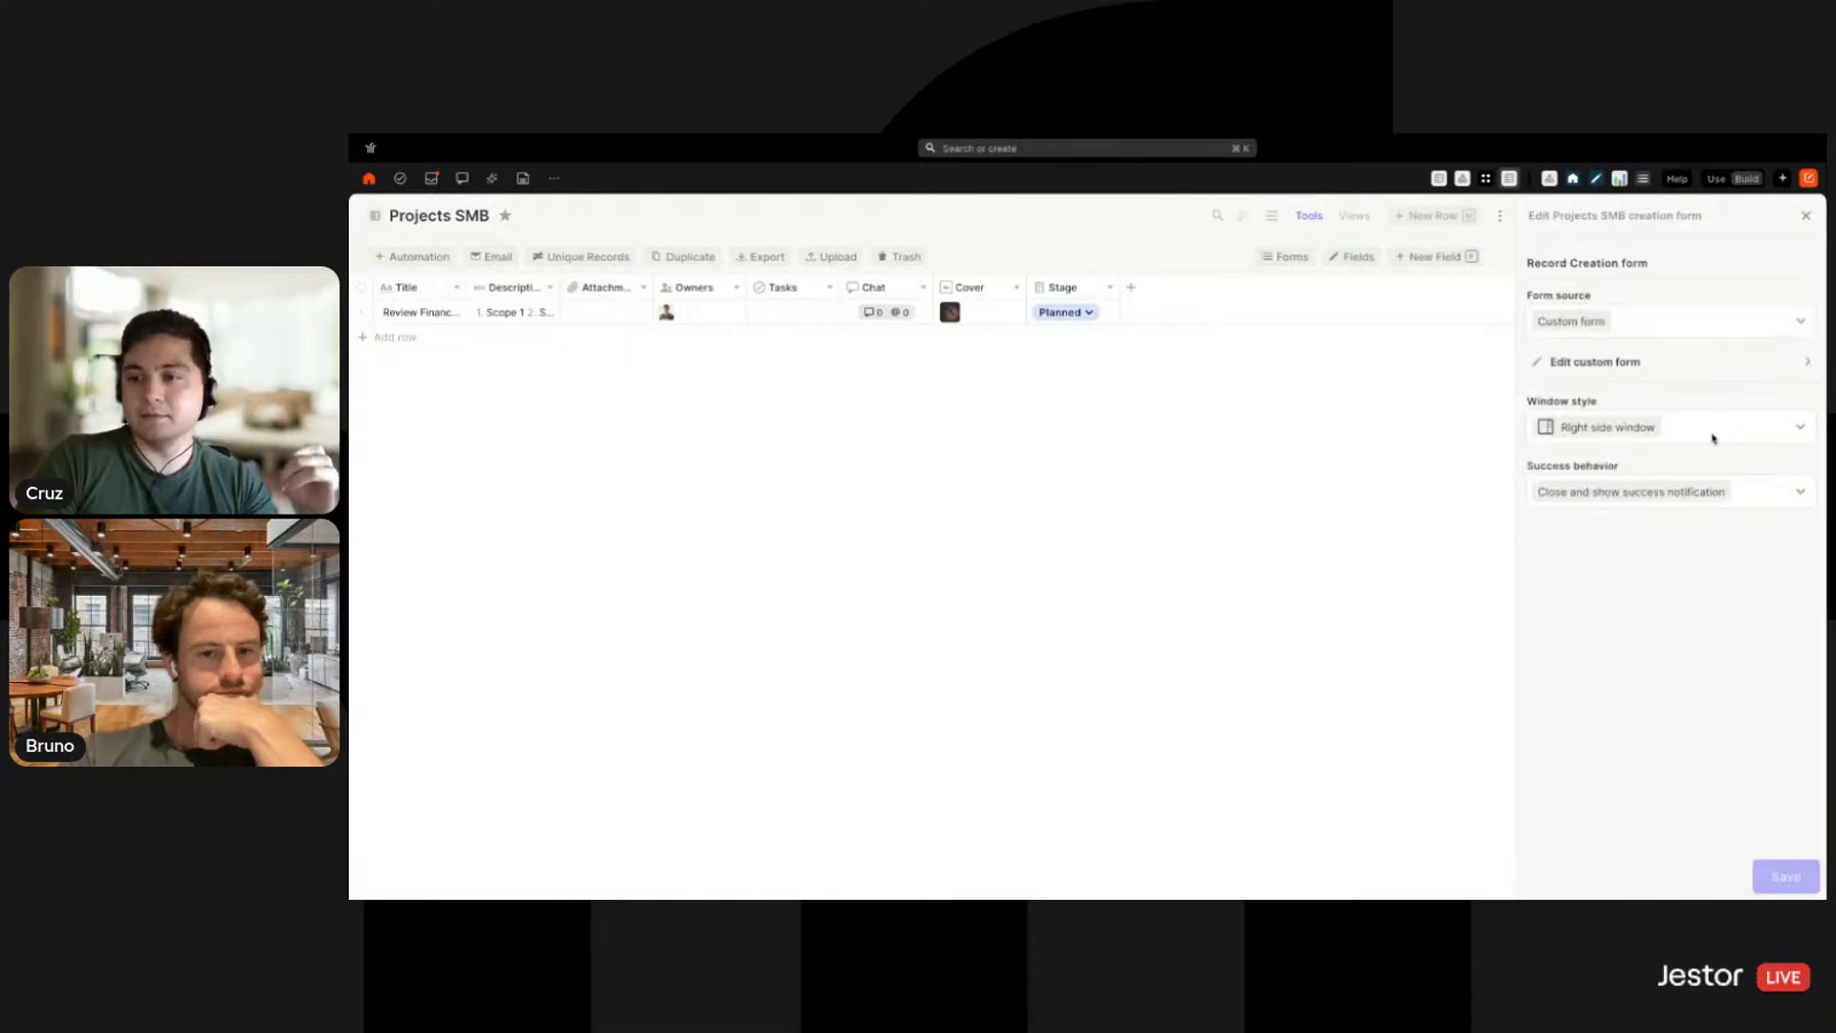
left_click(1698, 368)
scroll(1712, 498, "down", 3)
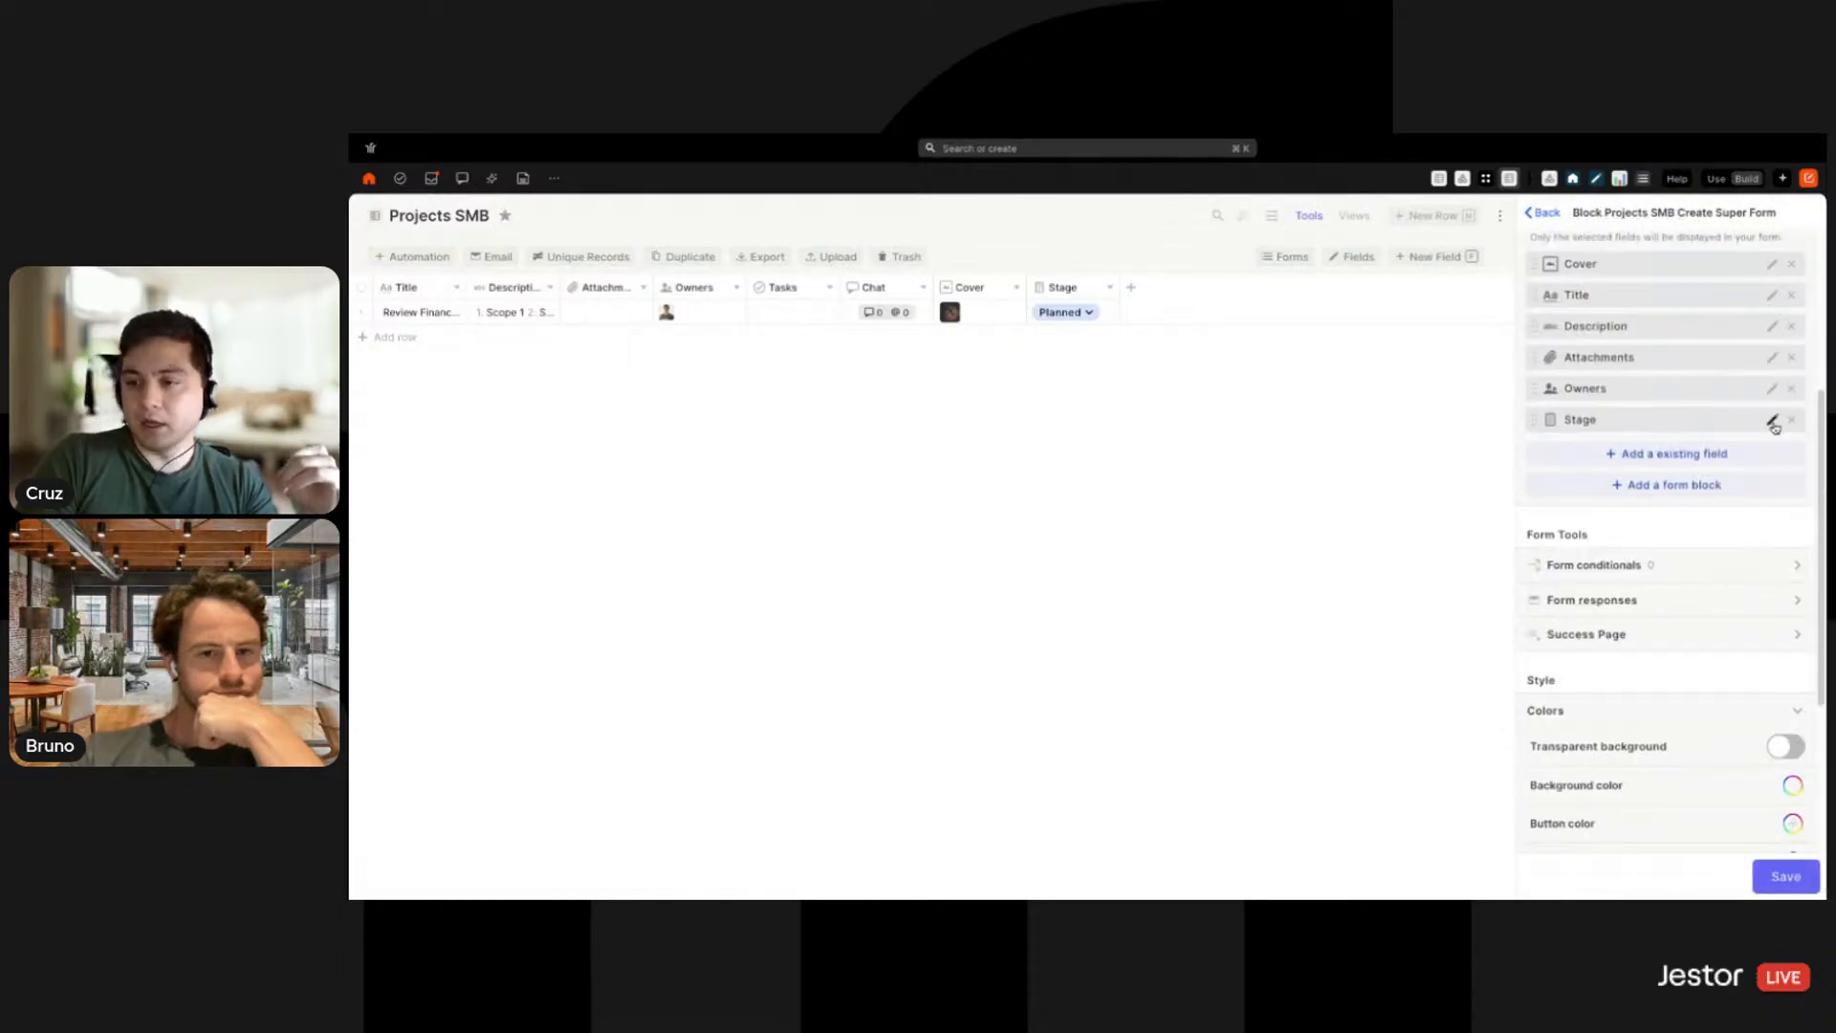
left_click(1770, 419)
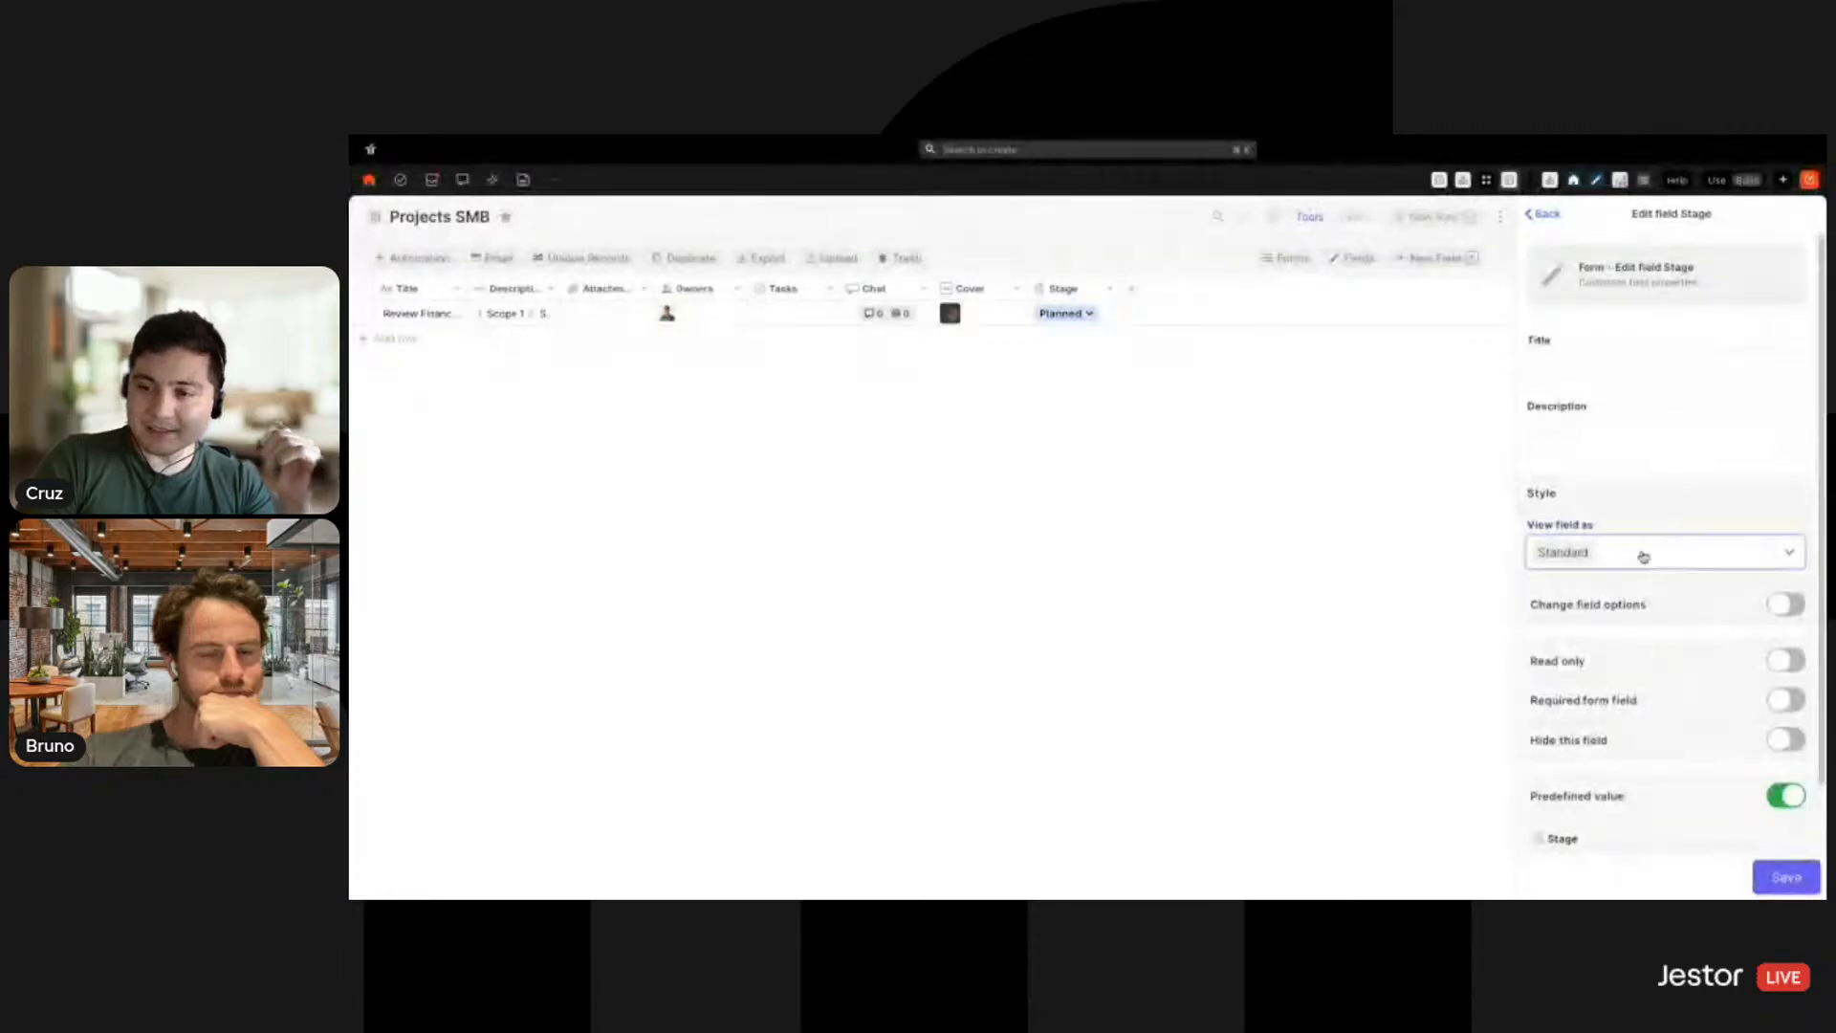
left_click(1644, 556)
left_click(1603, 729)
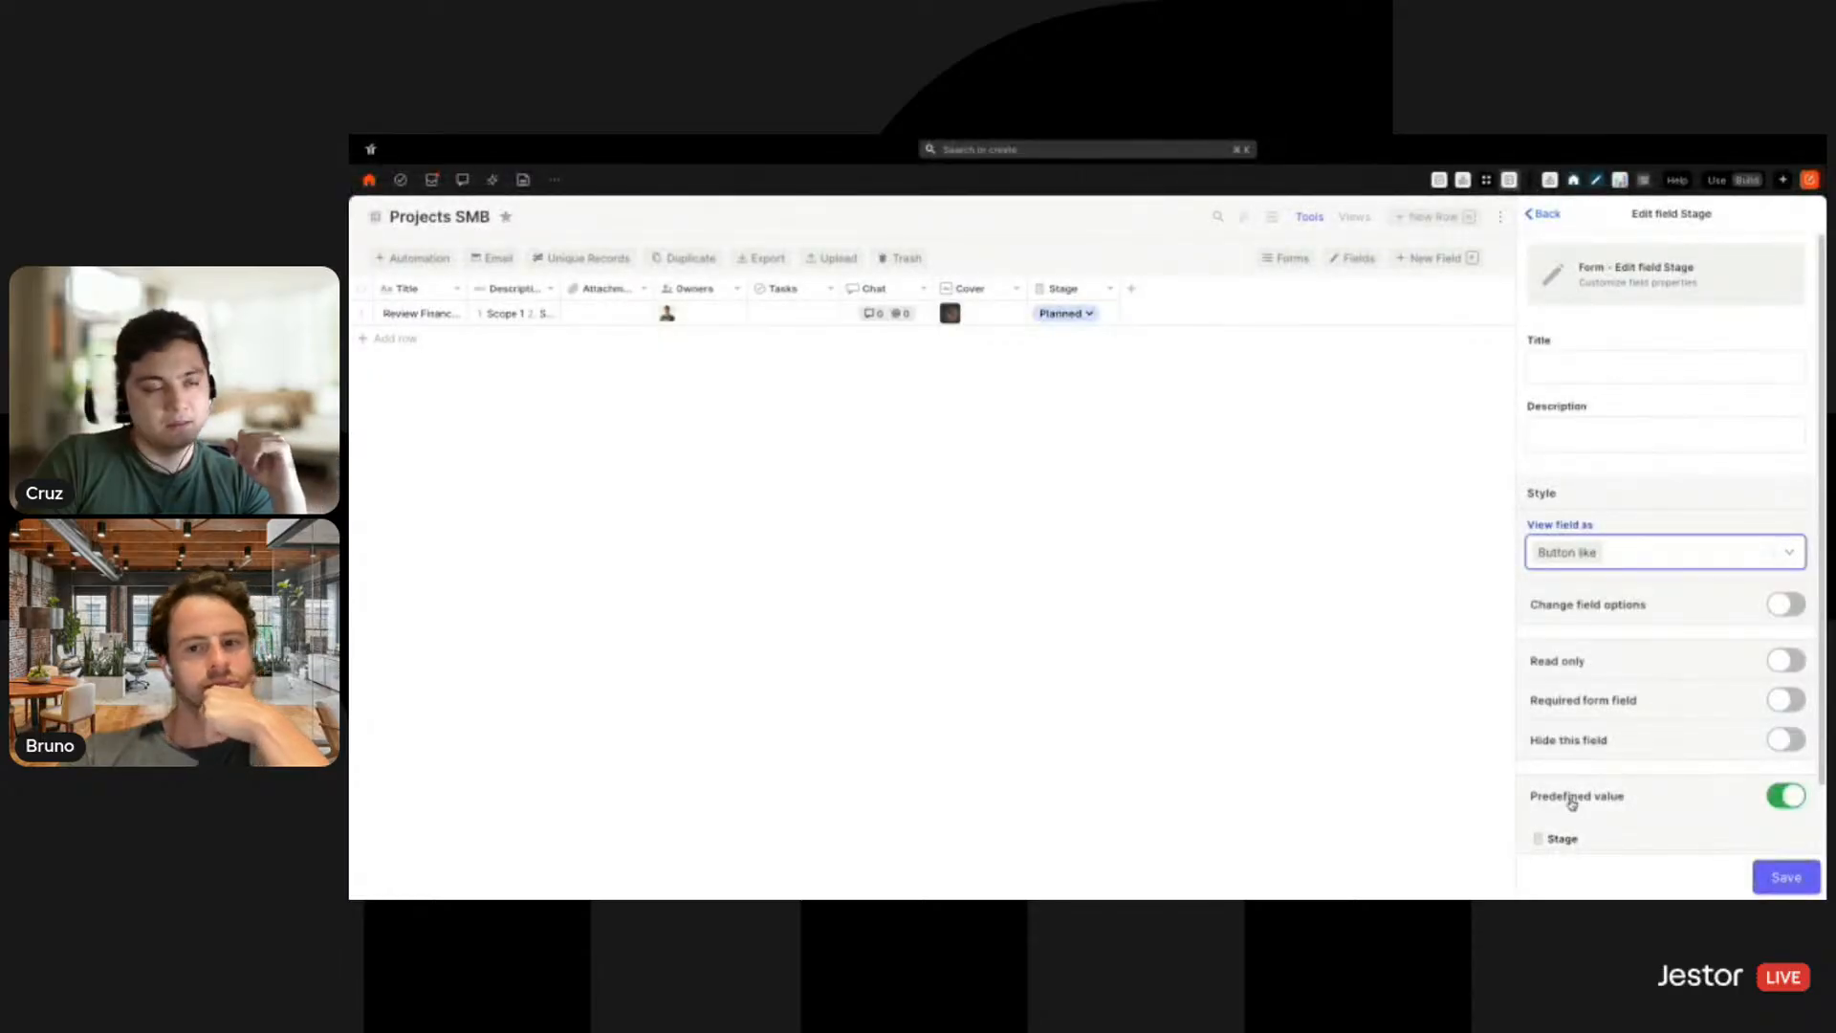
left_click(1785, 878)
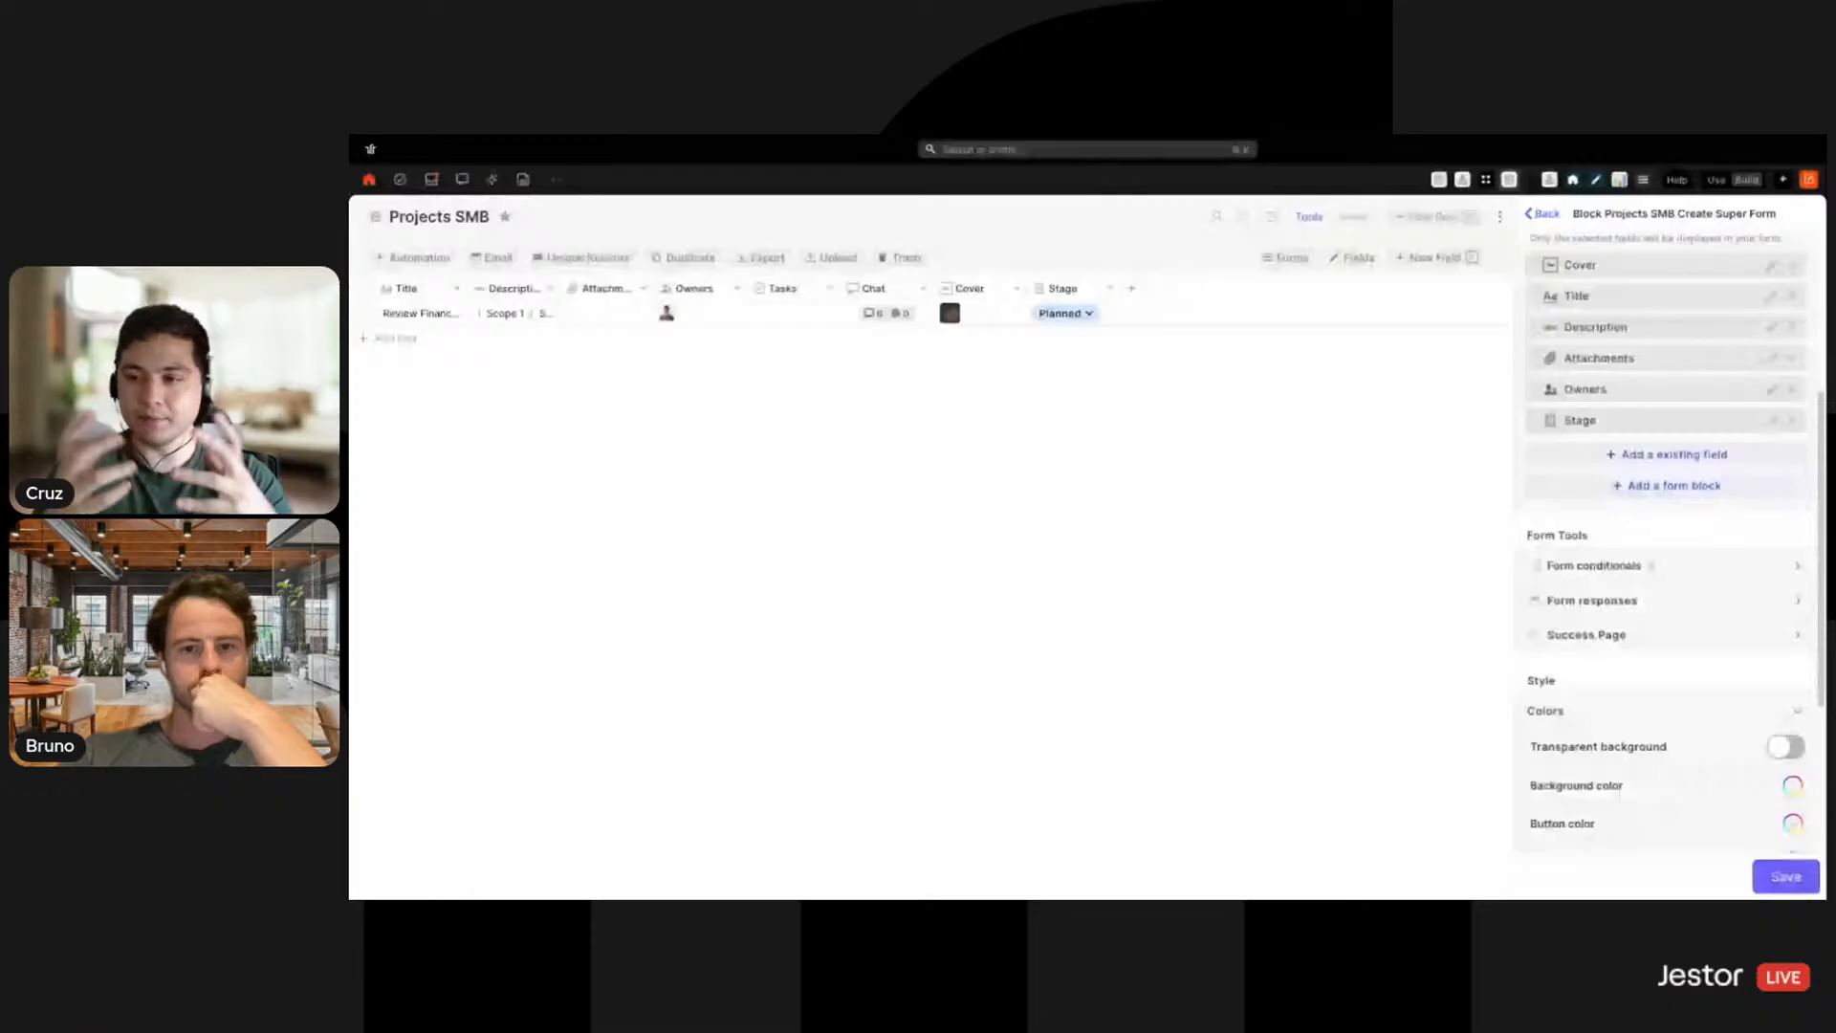
Enable a predefined value for the Description field and enter "Briefing: example" as its first line, with "Briefing:" in bold
left_click(1775, 355)
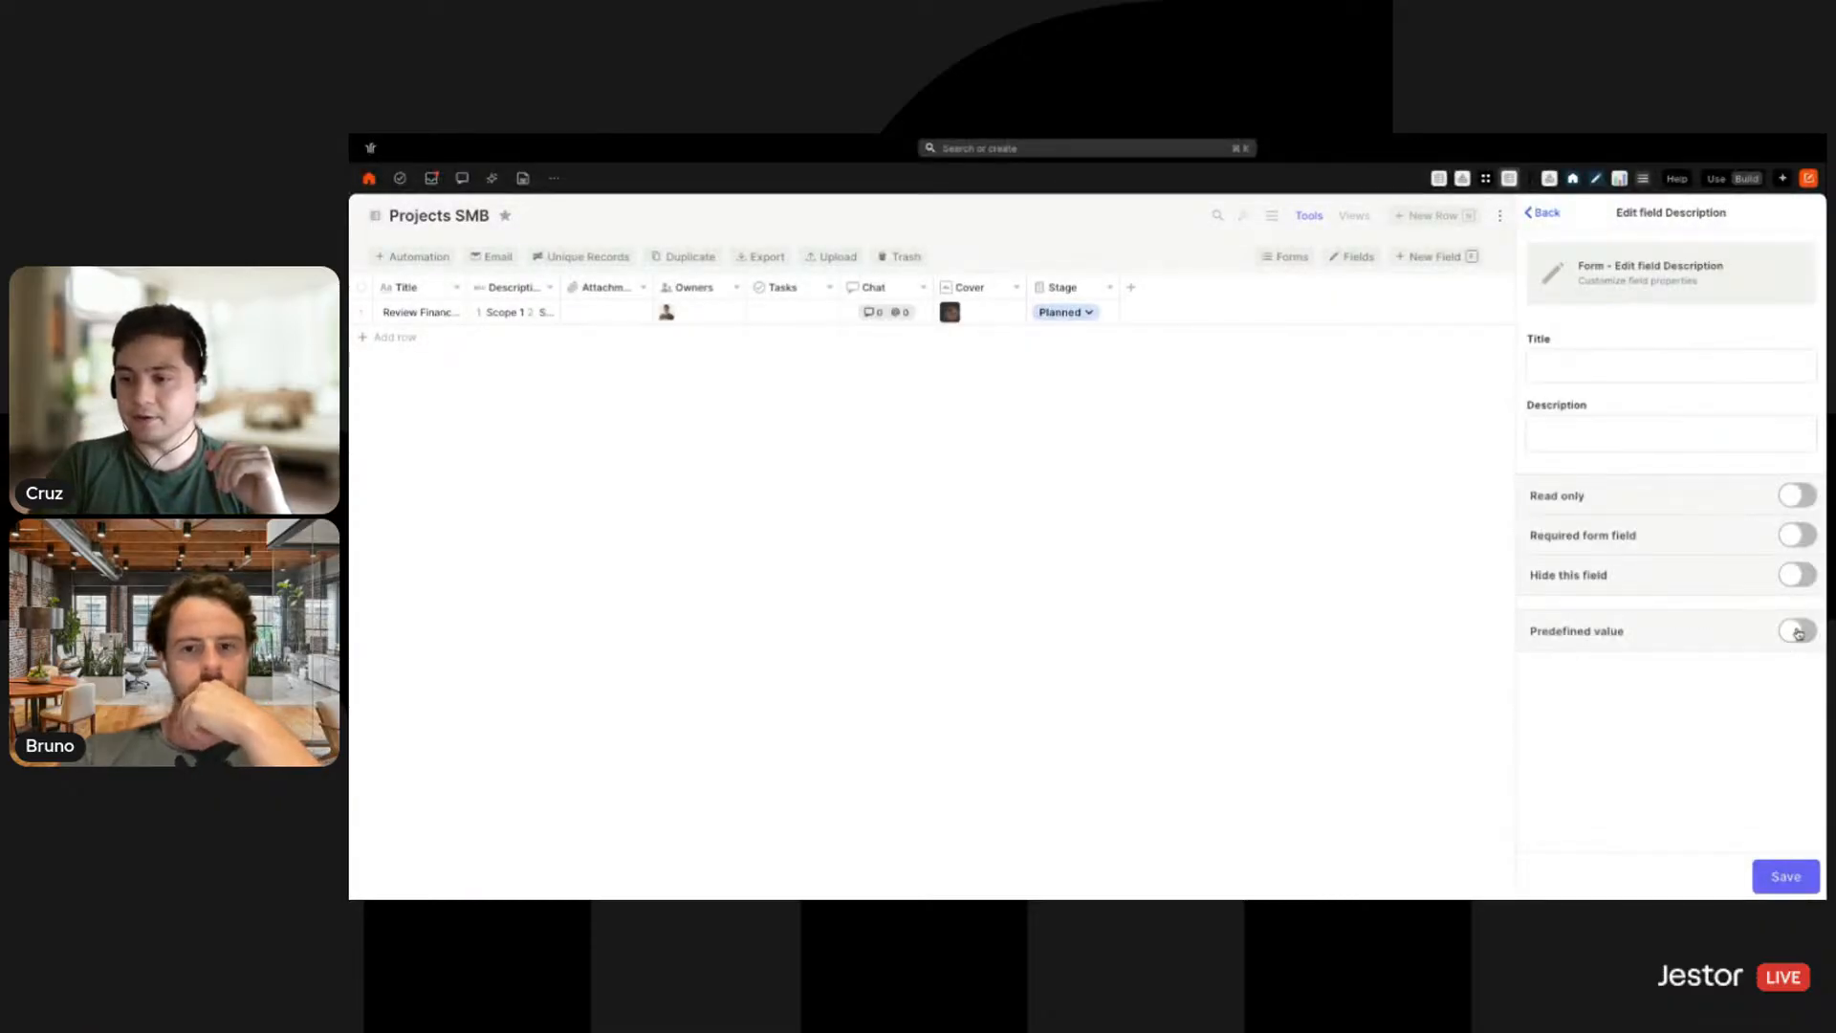
left_click(1794, 639)
left_click(1614, 719)
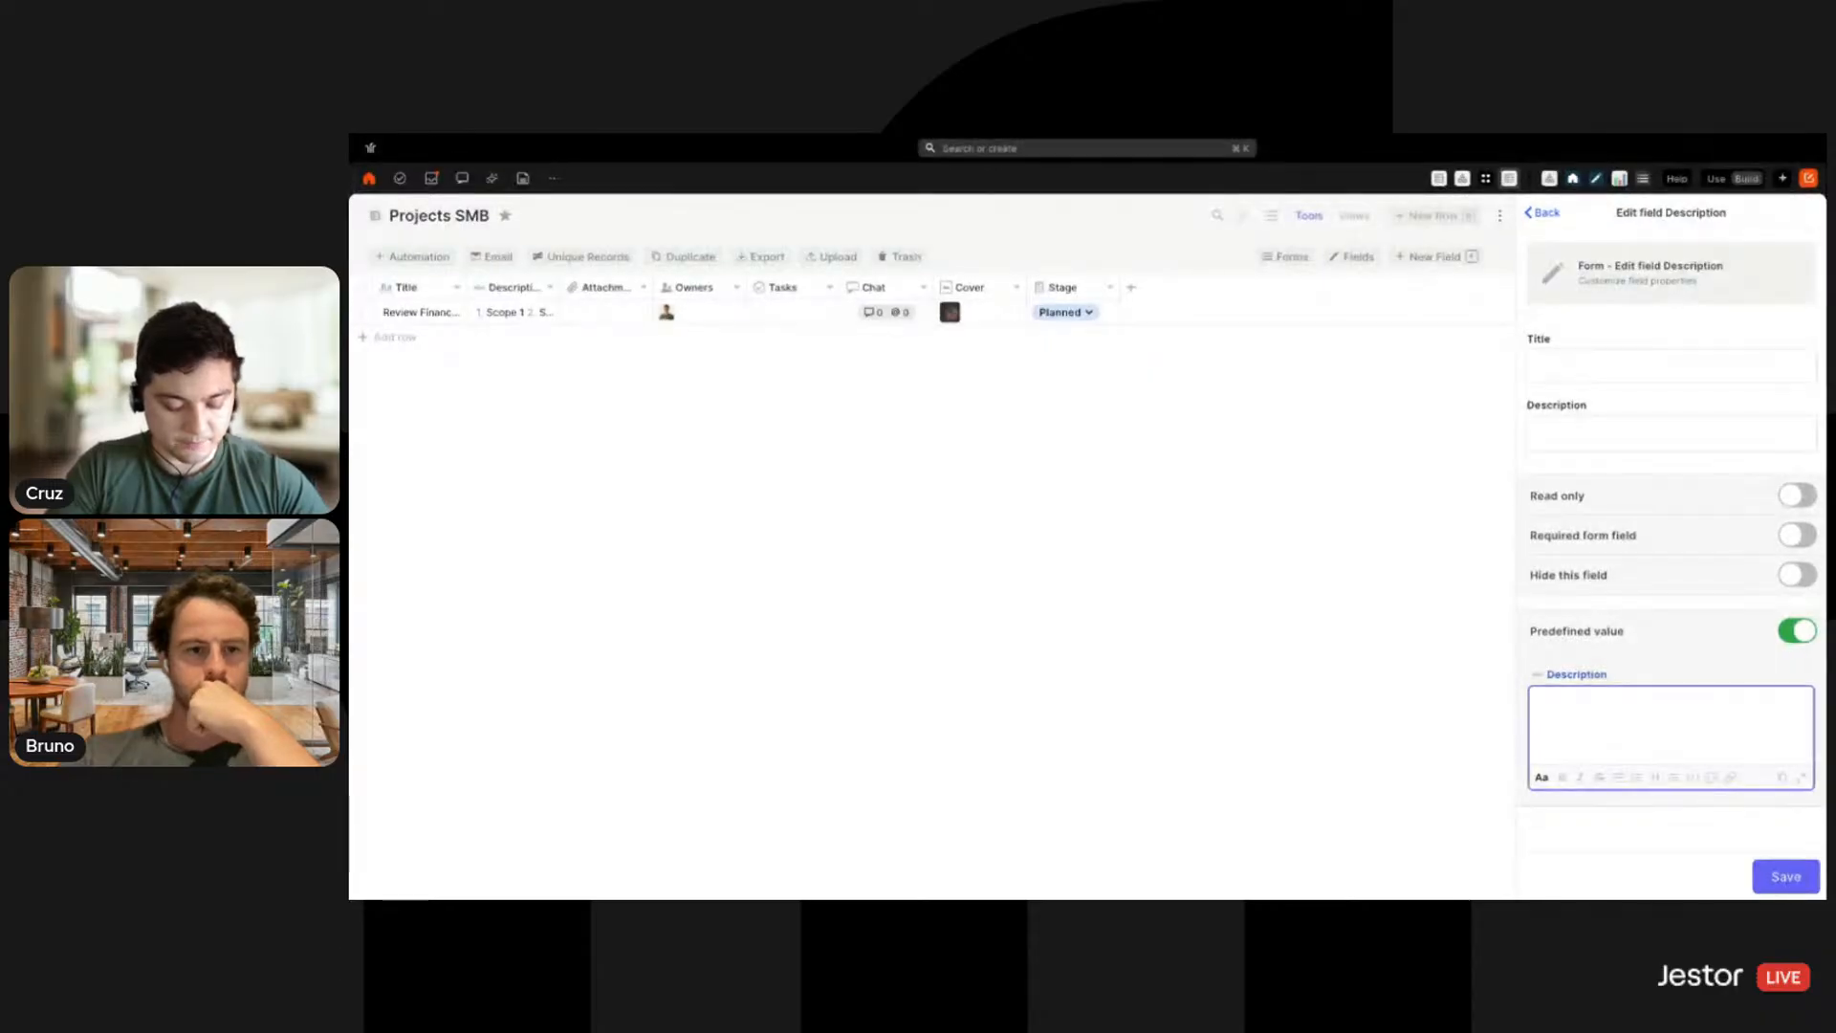
type("Briefing")
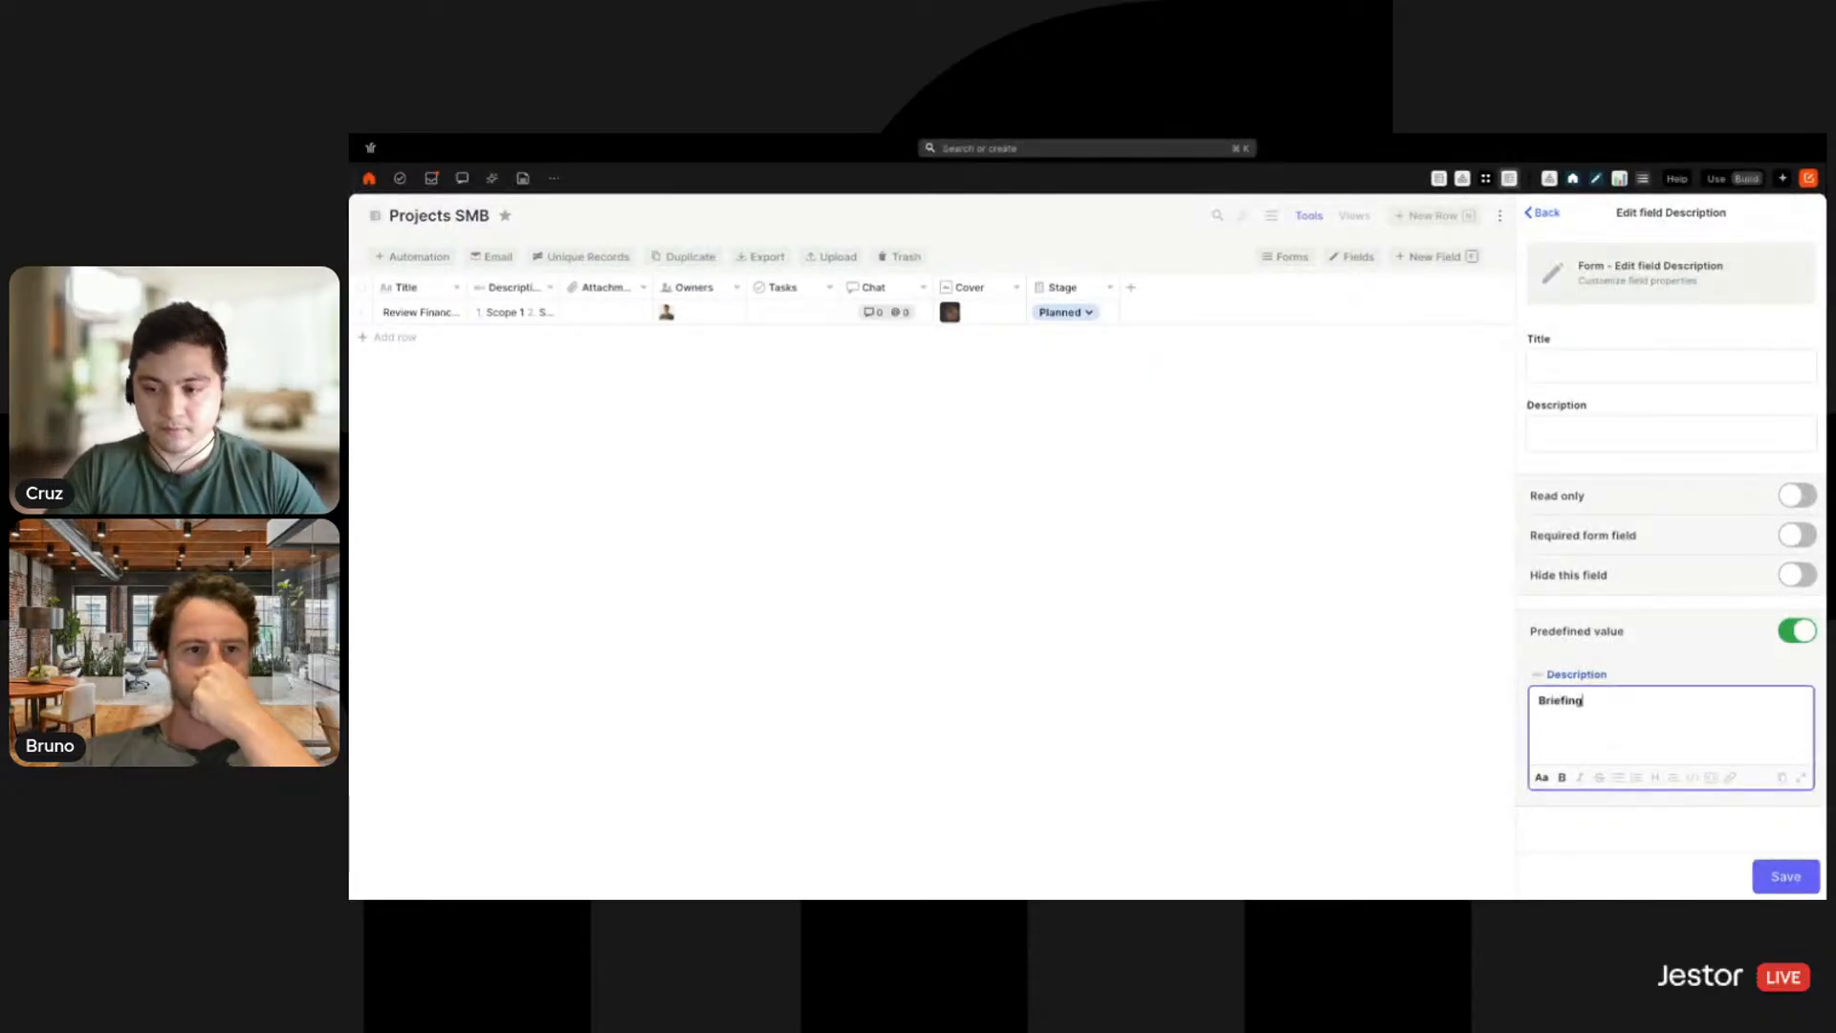
type(": example")
key("Return")
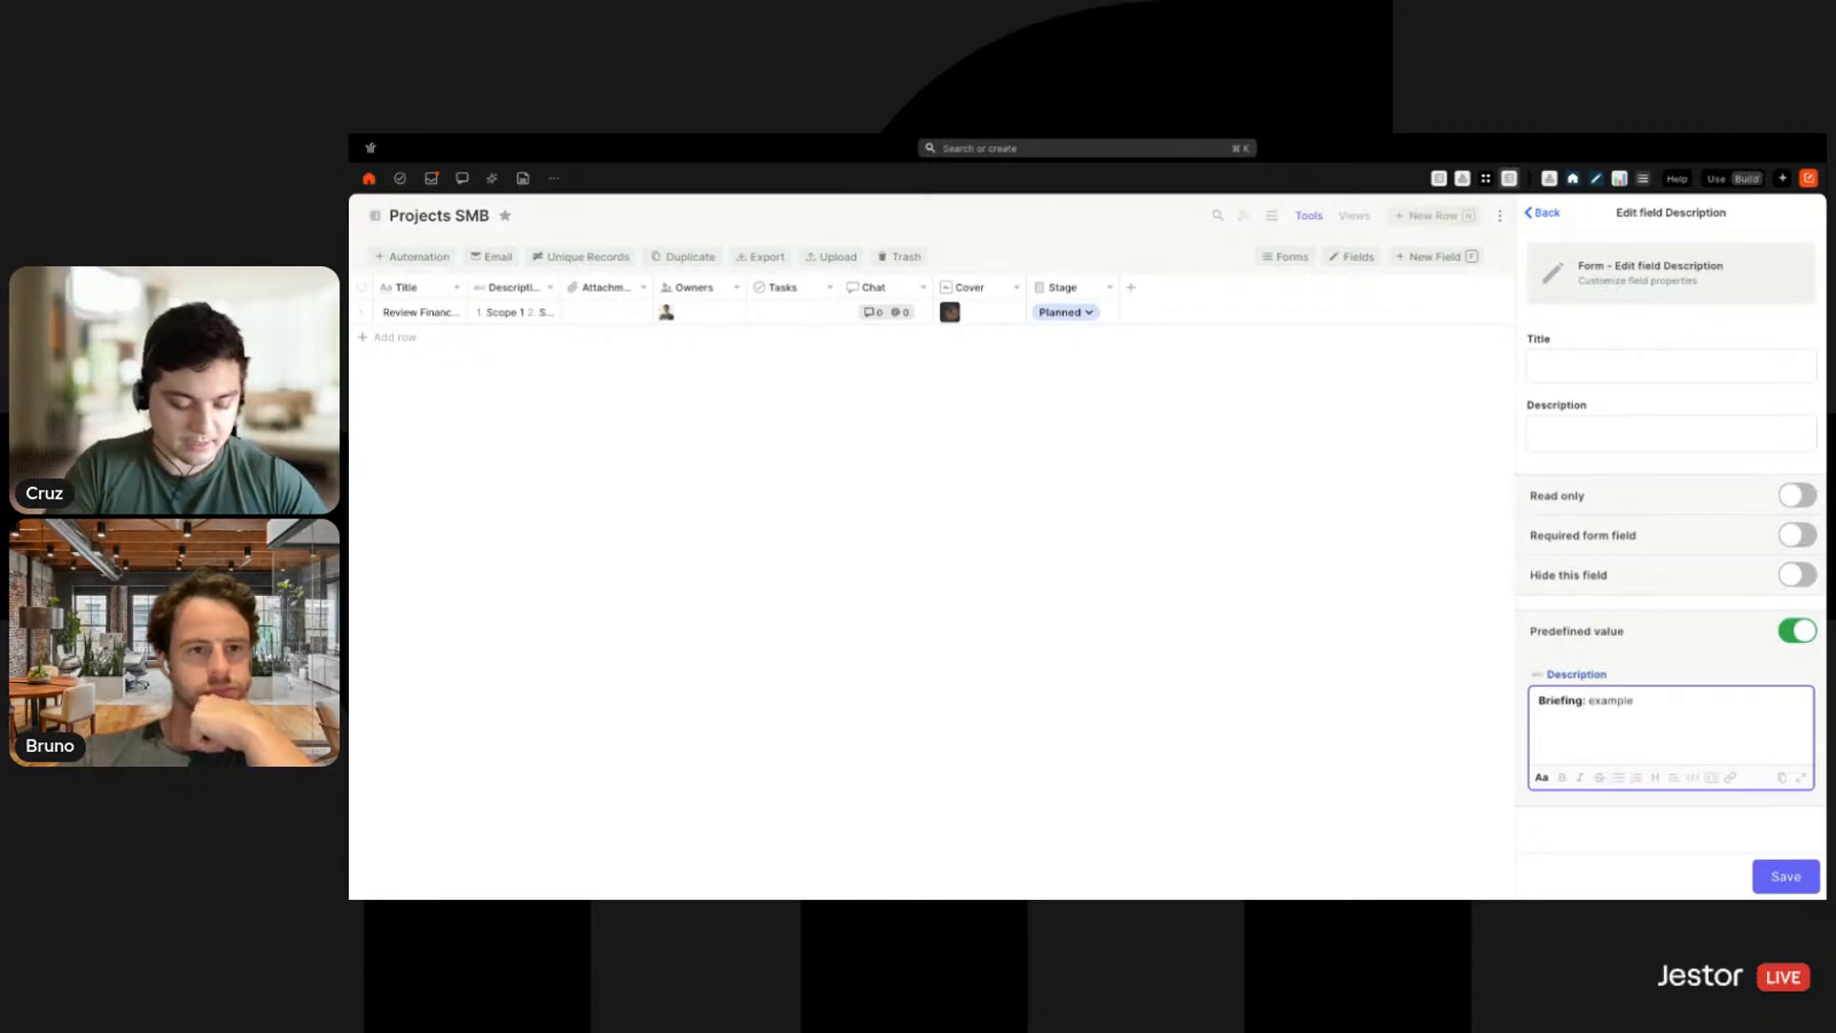
Add the line "What are we trying to achieve: example." to the Description template, with the question in bold, and save the form
type("What are ")
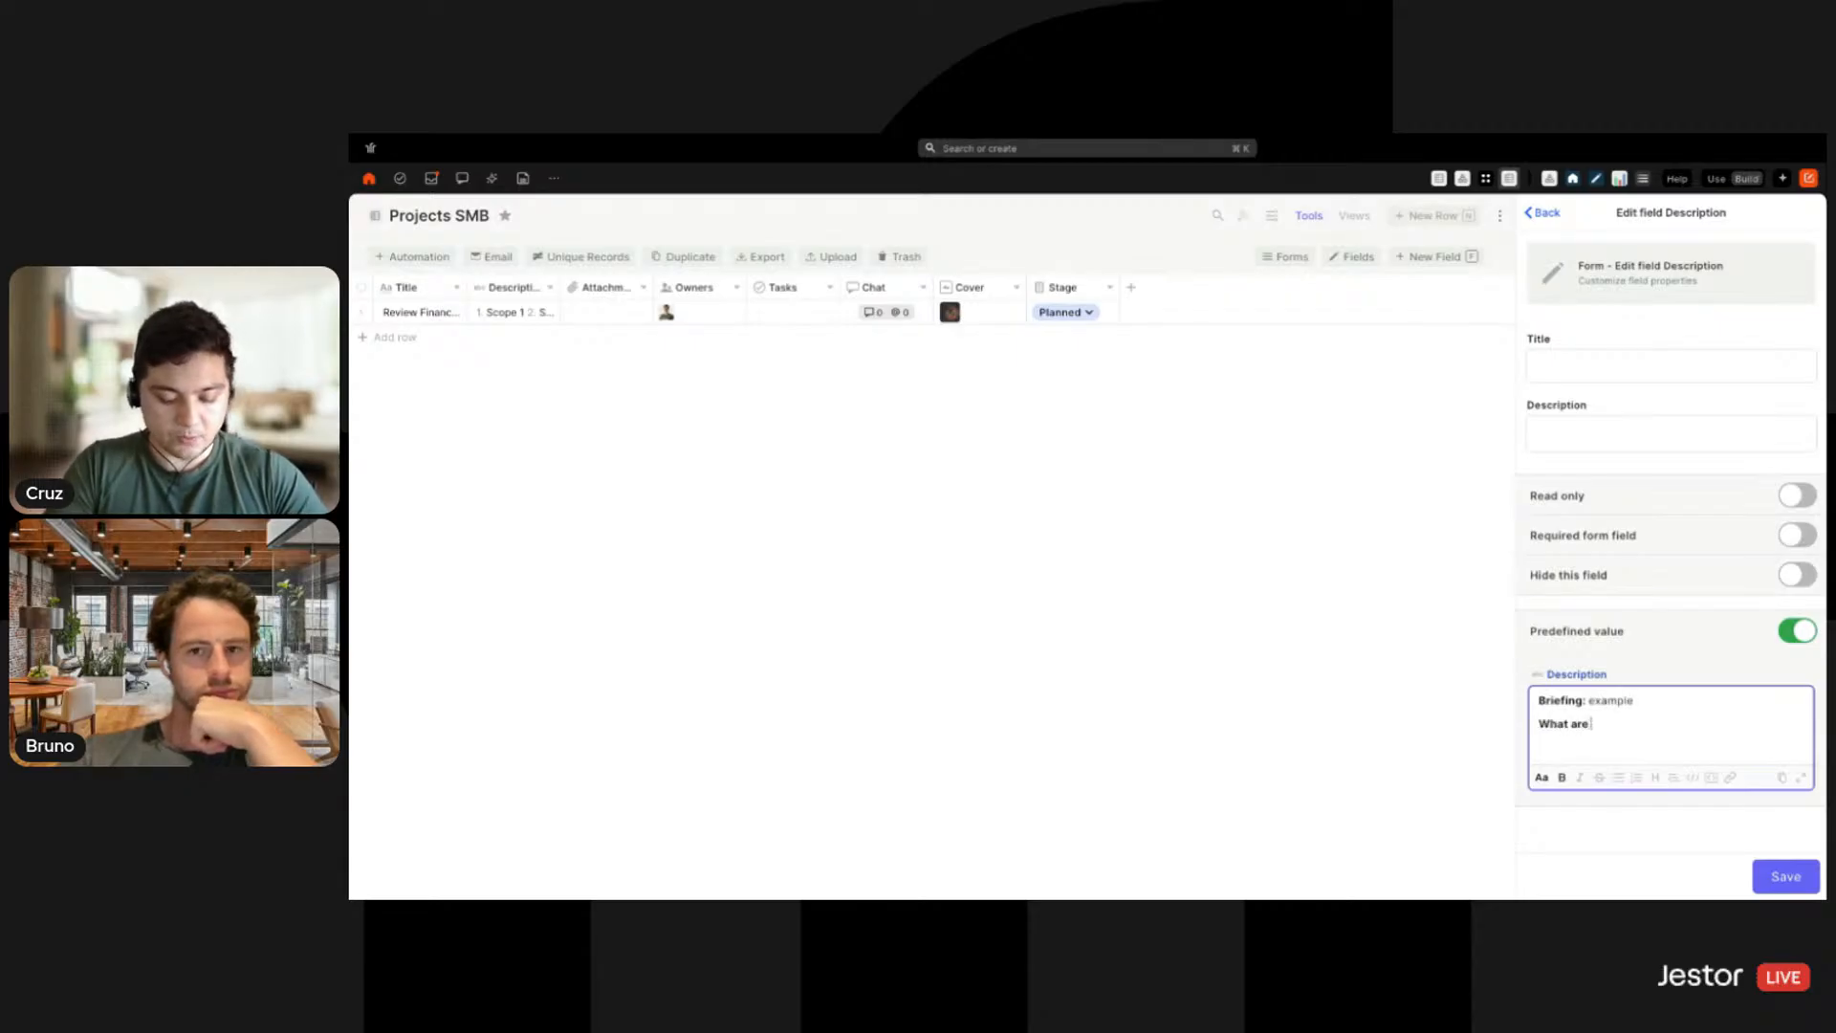
type("we trying to achie")
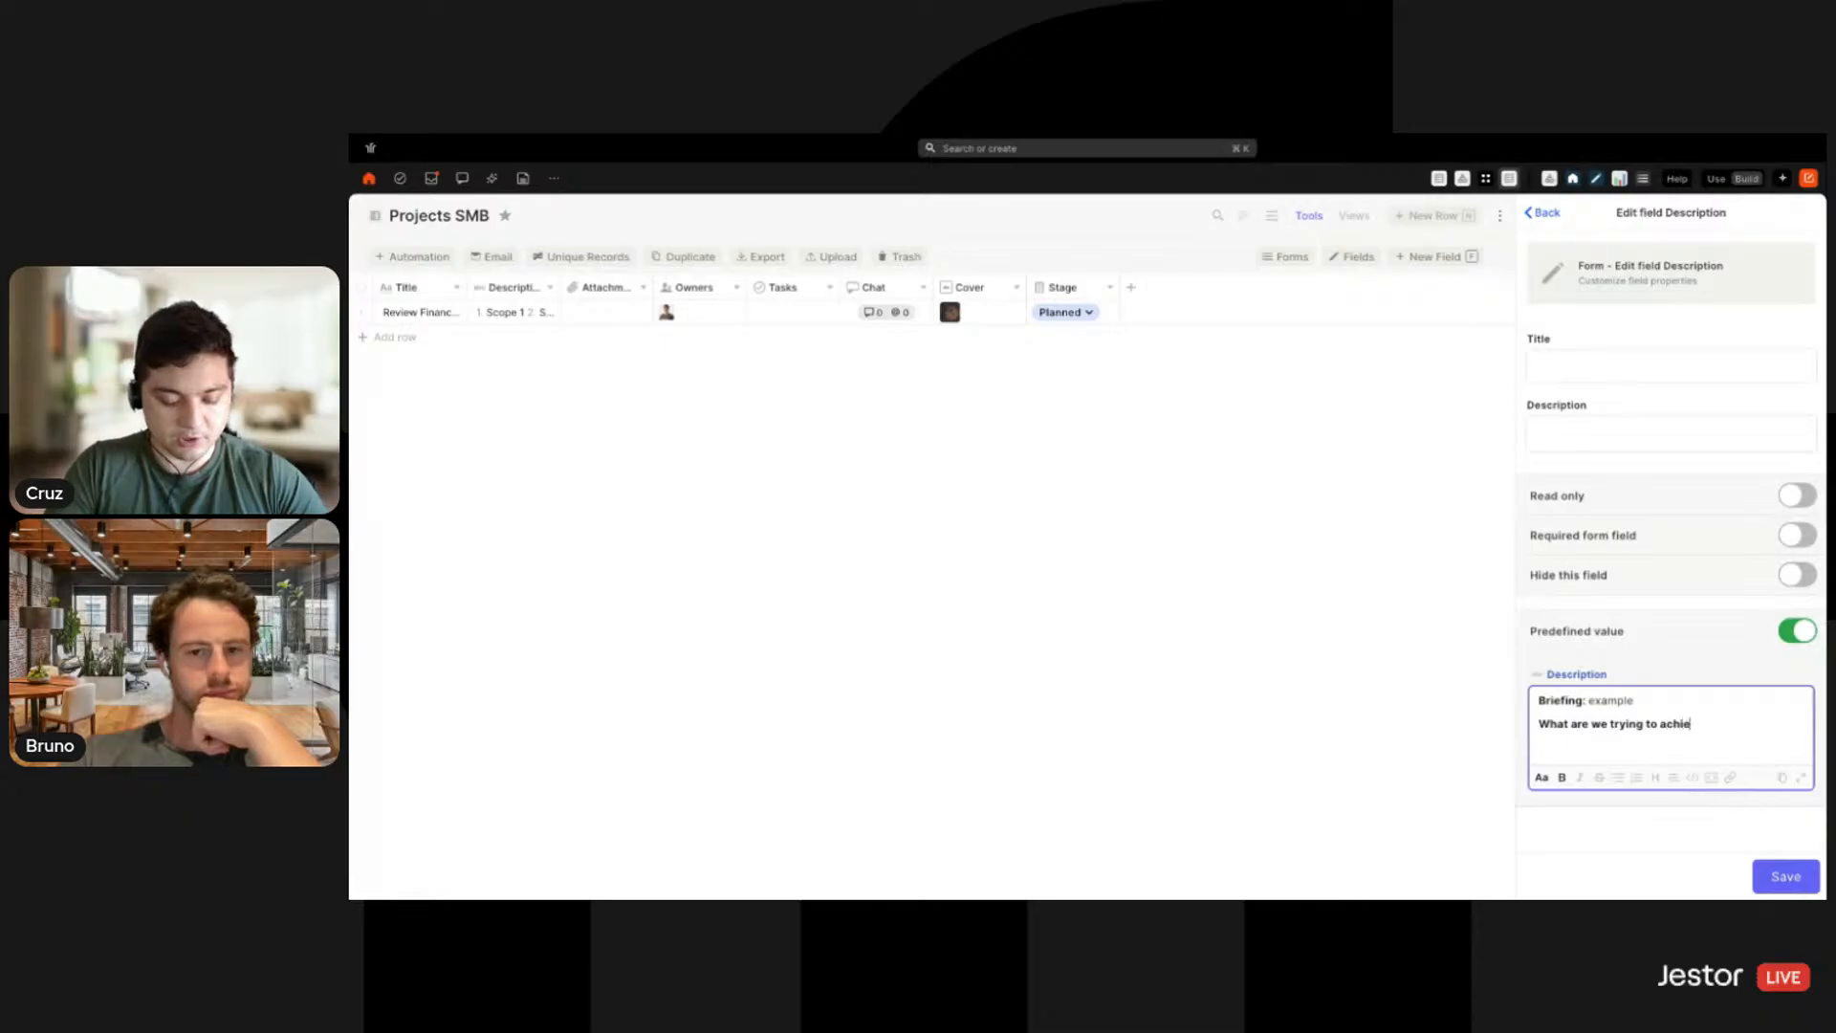
type("ve: ")
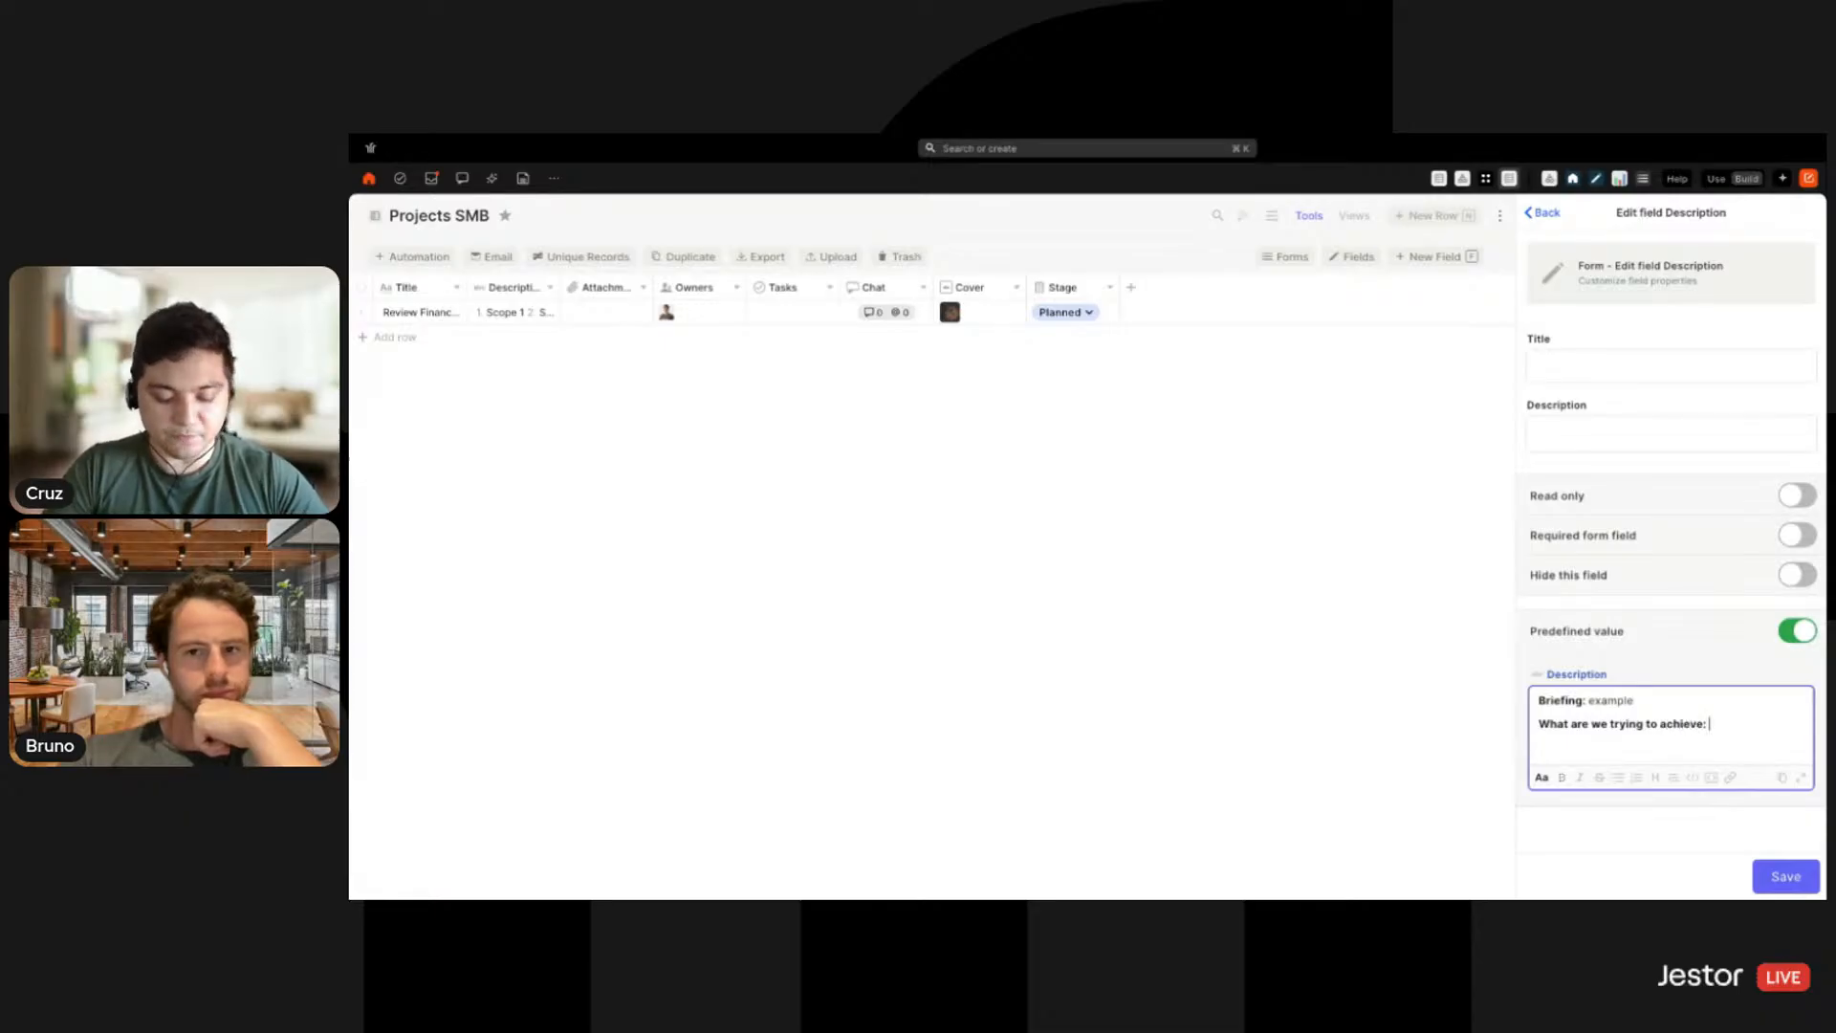
type("example.")
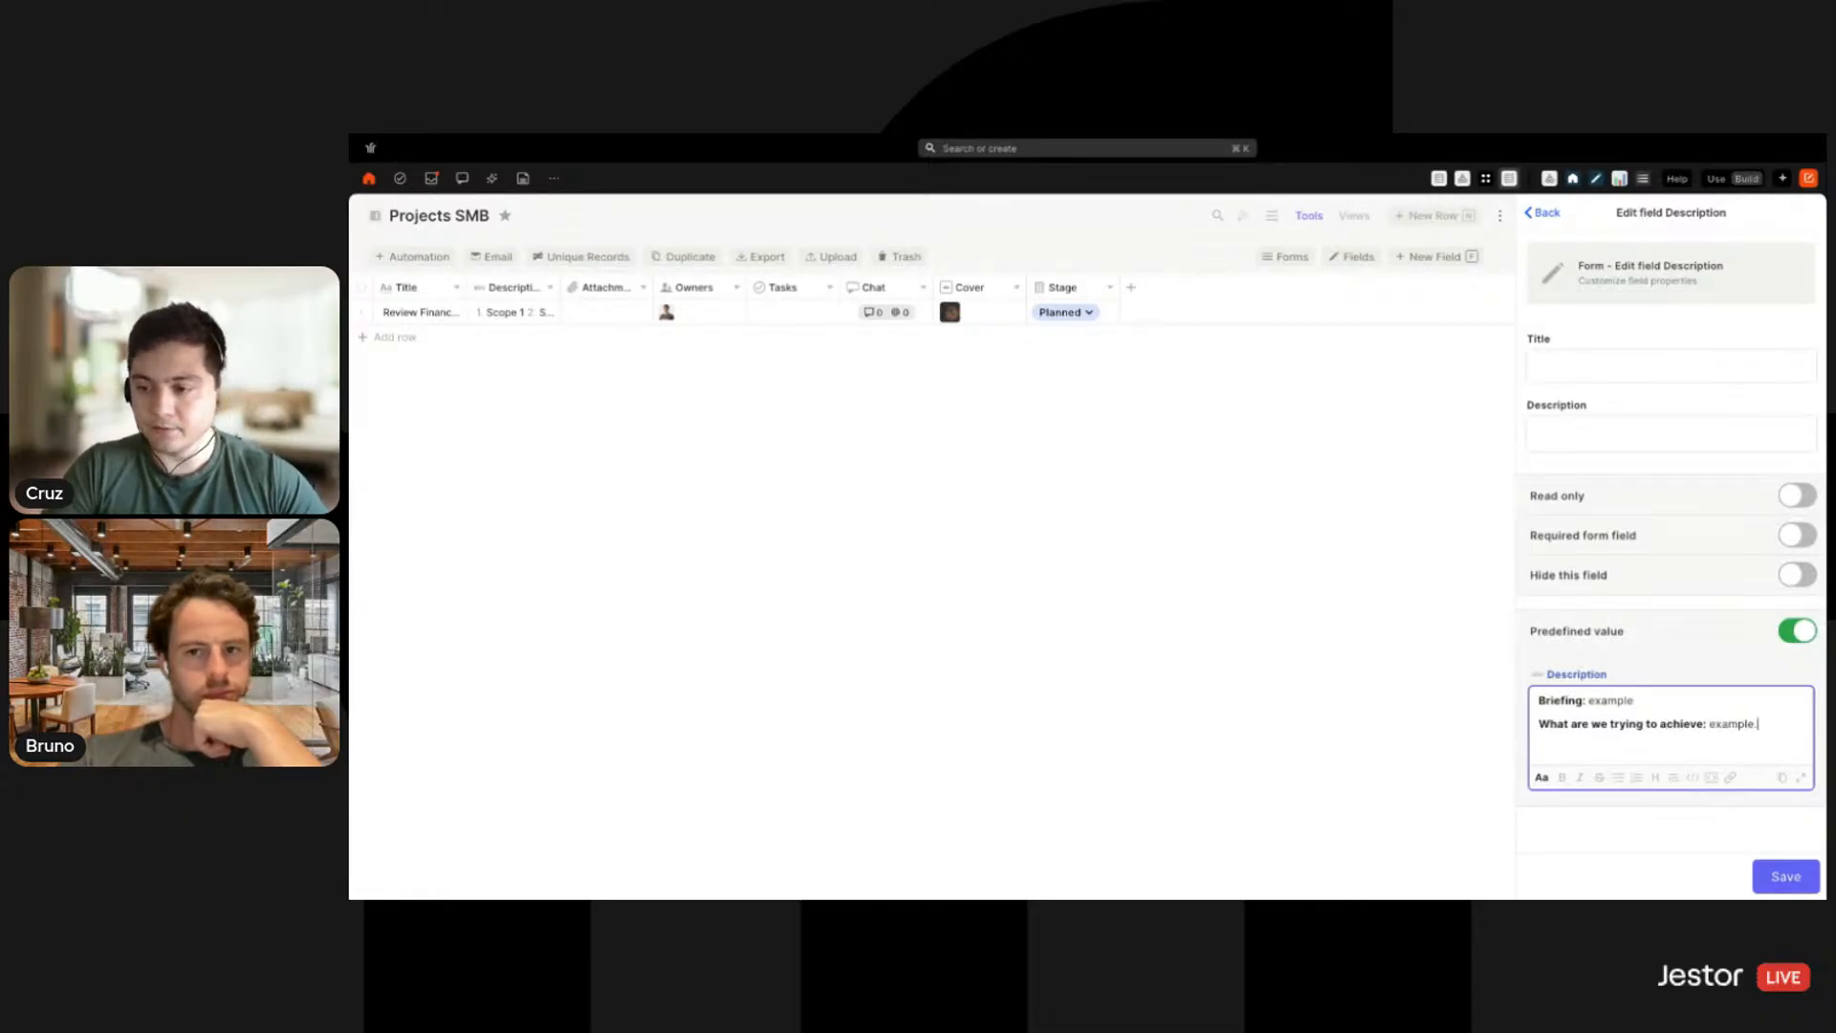
left_click(1783, 875)
left_click(1786, 875)
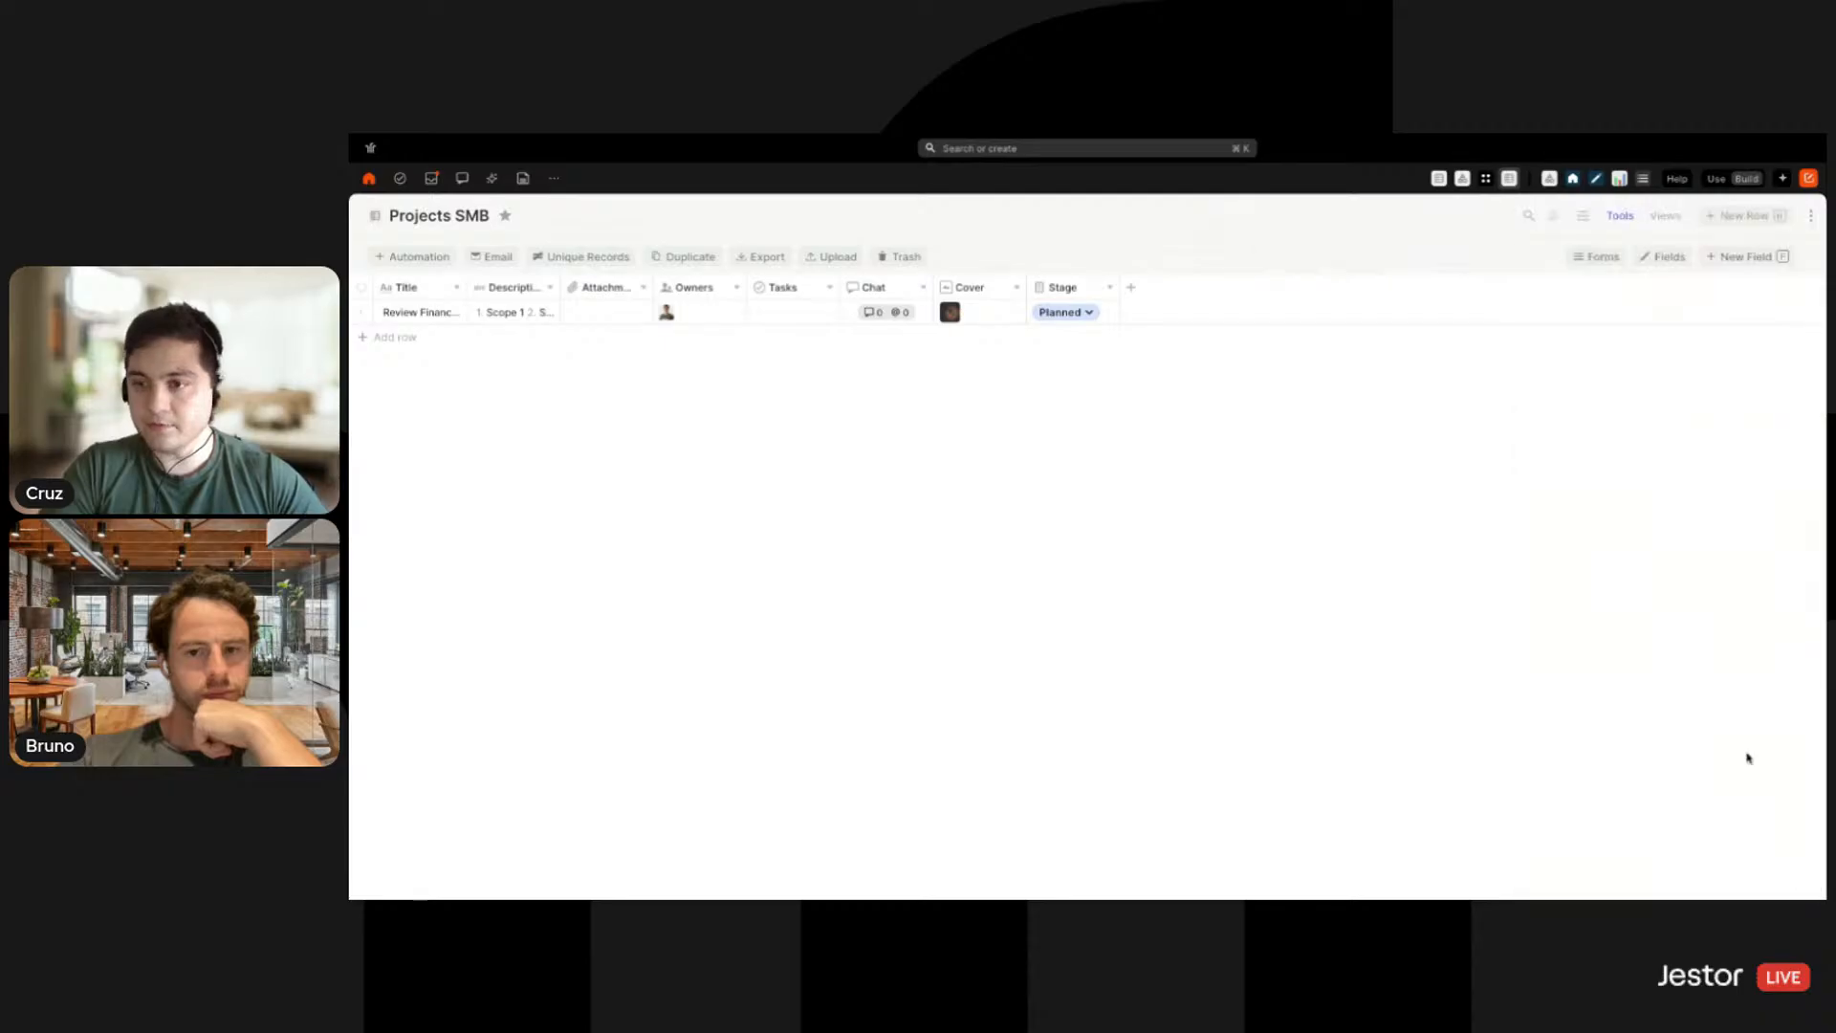
Preview a blank new project to check the Description template and button-style Stage field, and close it
left_click(1741, 215)
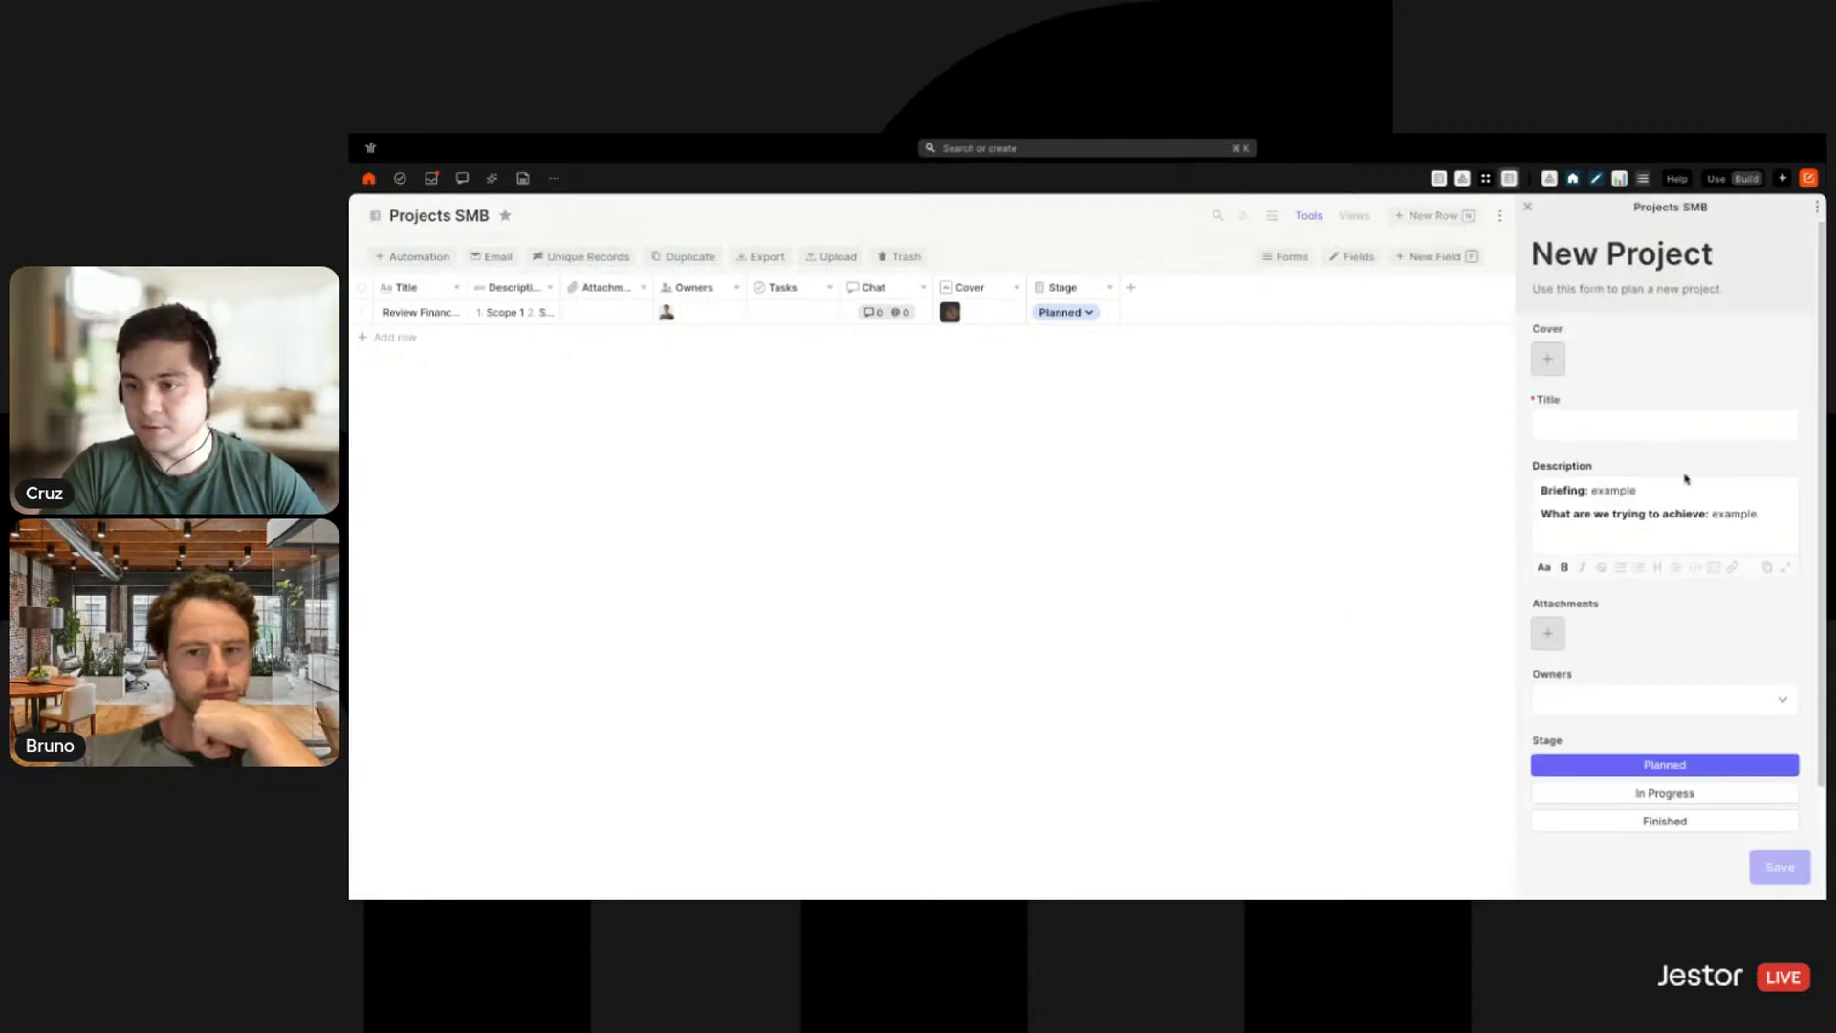
left_click_drag(1597, 490, 1723, 514)
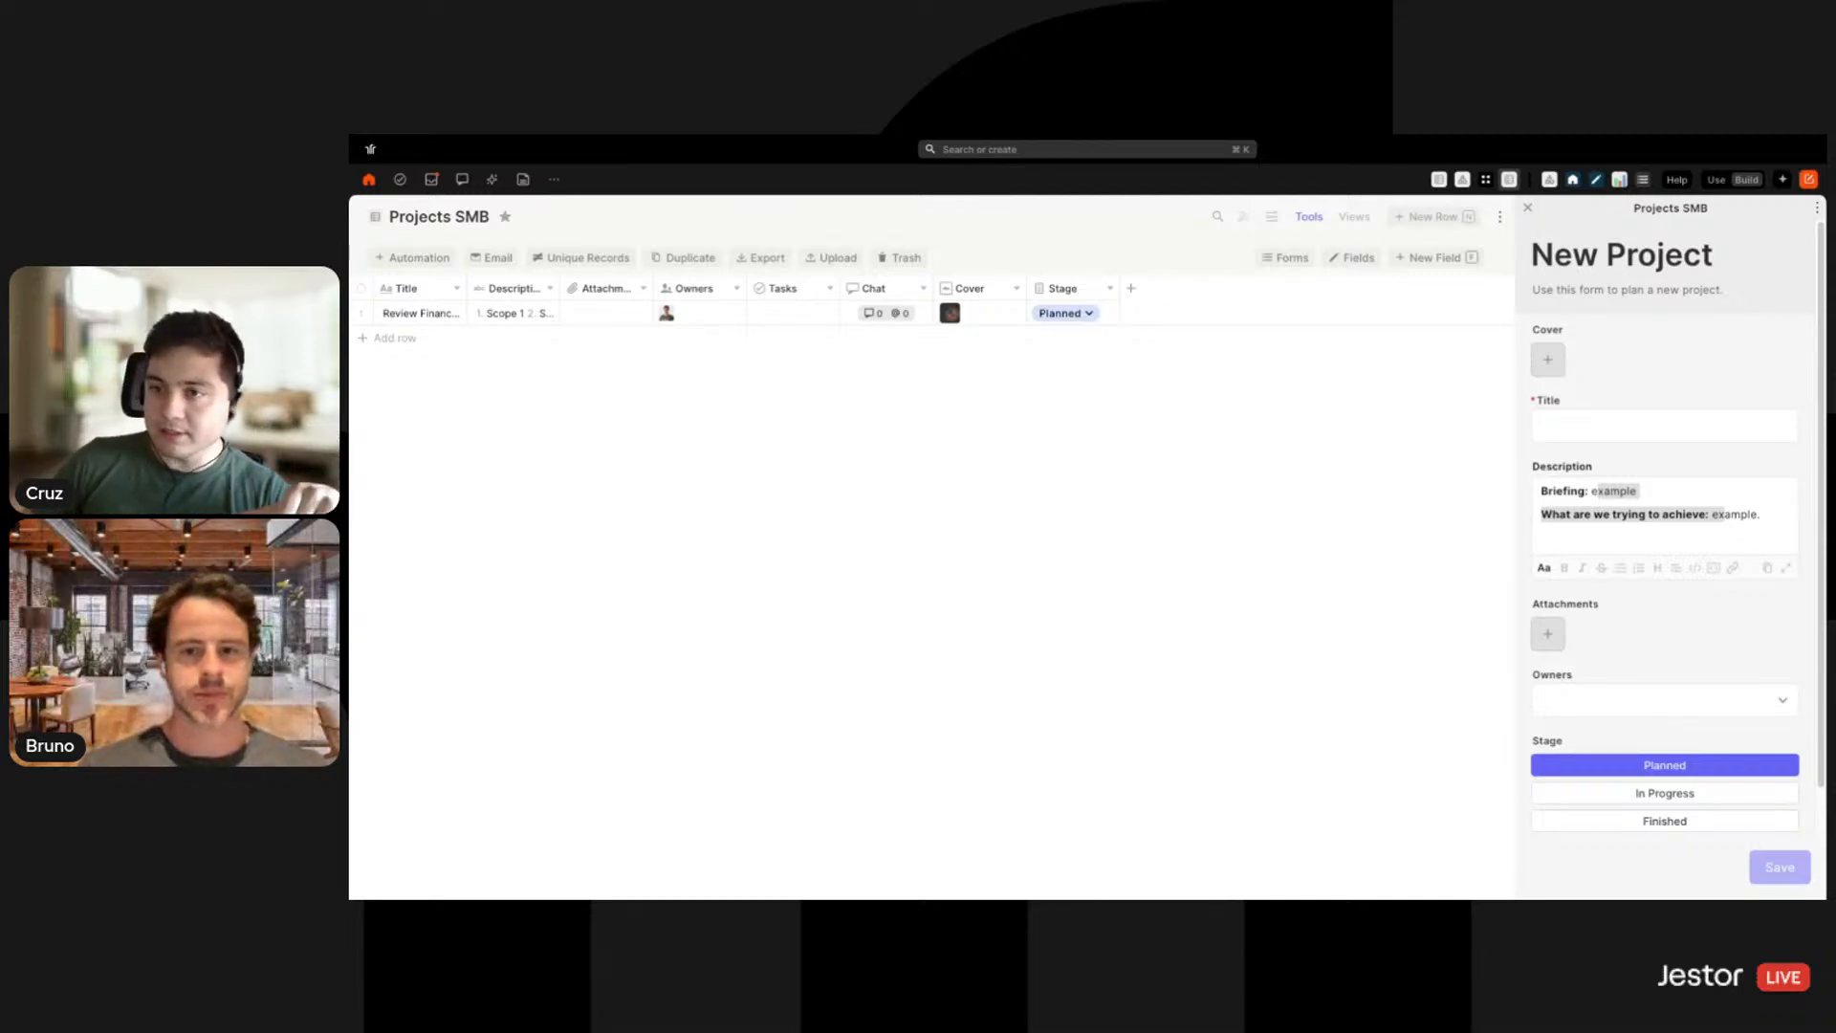
left_click(1527, 208)
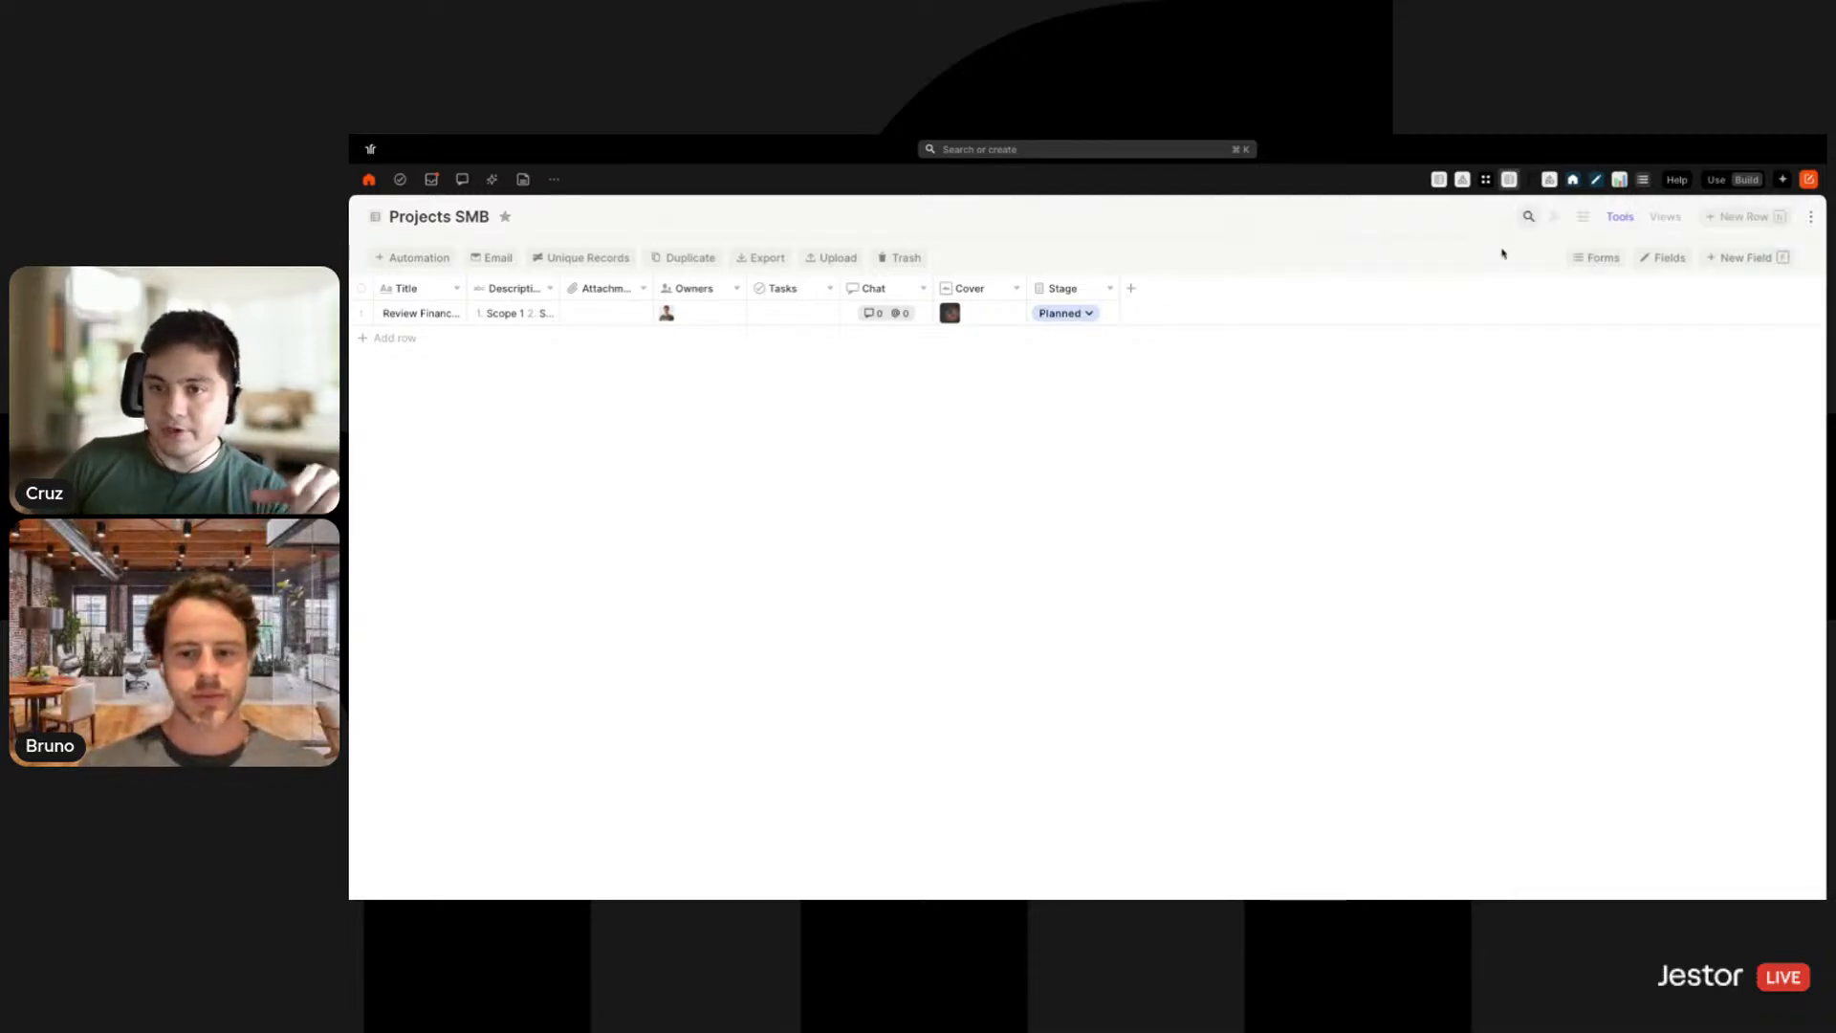
Reopen the custom creation form, expand its form responses settings, and set the background color to dark teal
left_click(1592, 256)
left_click(1619, 301)
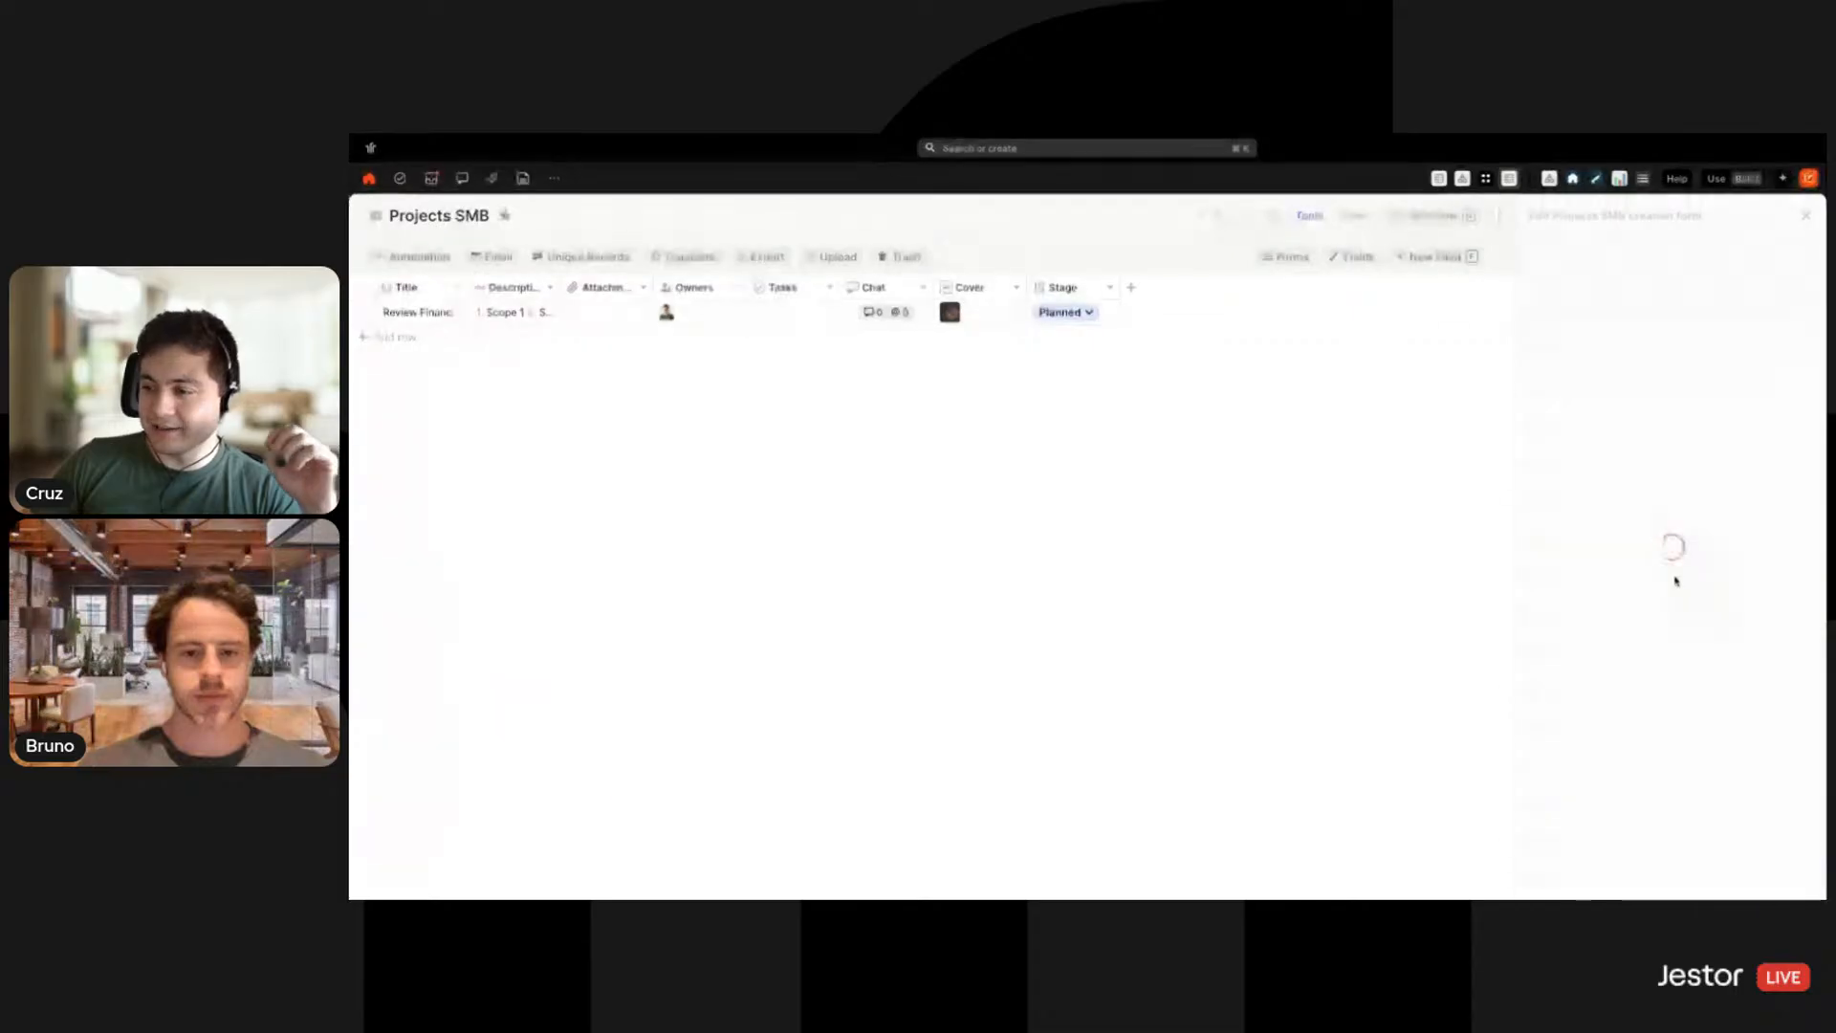
left_click(1628, 366)
scroll(1664, 550, "down", 5)
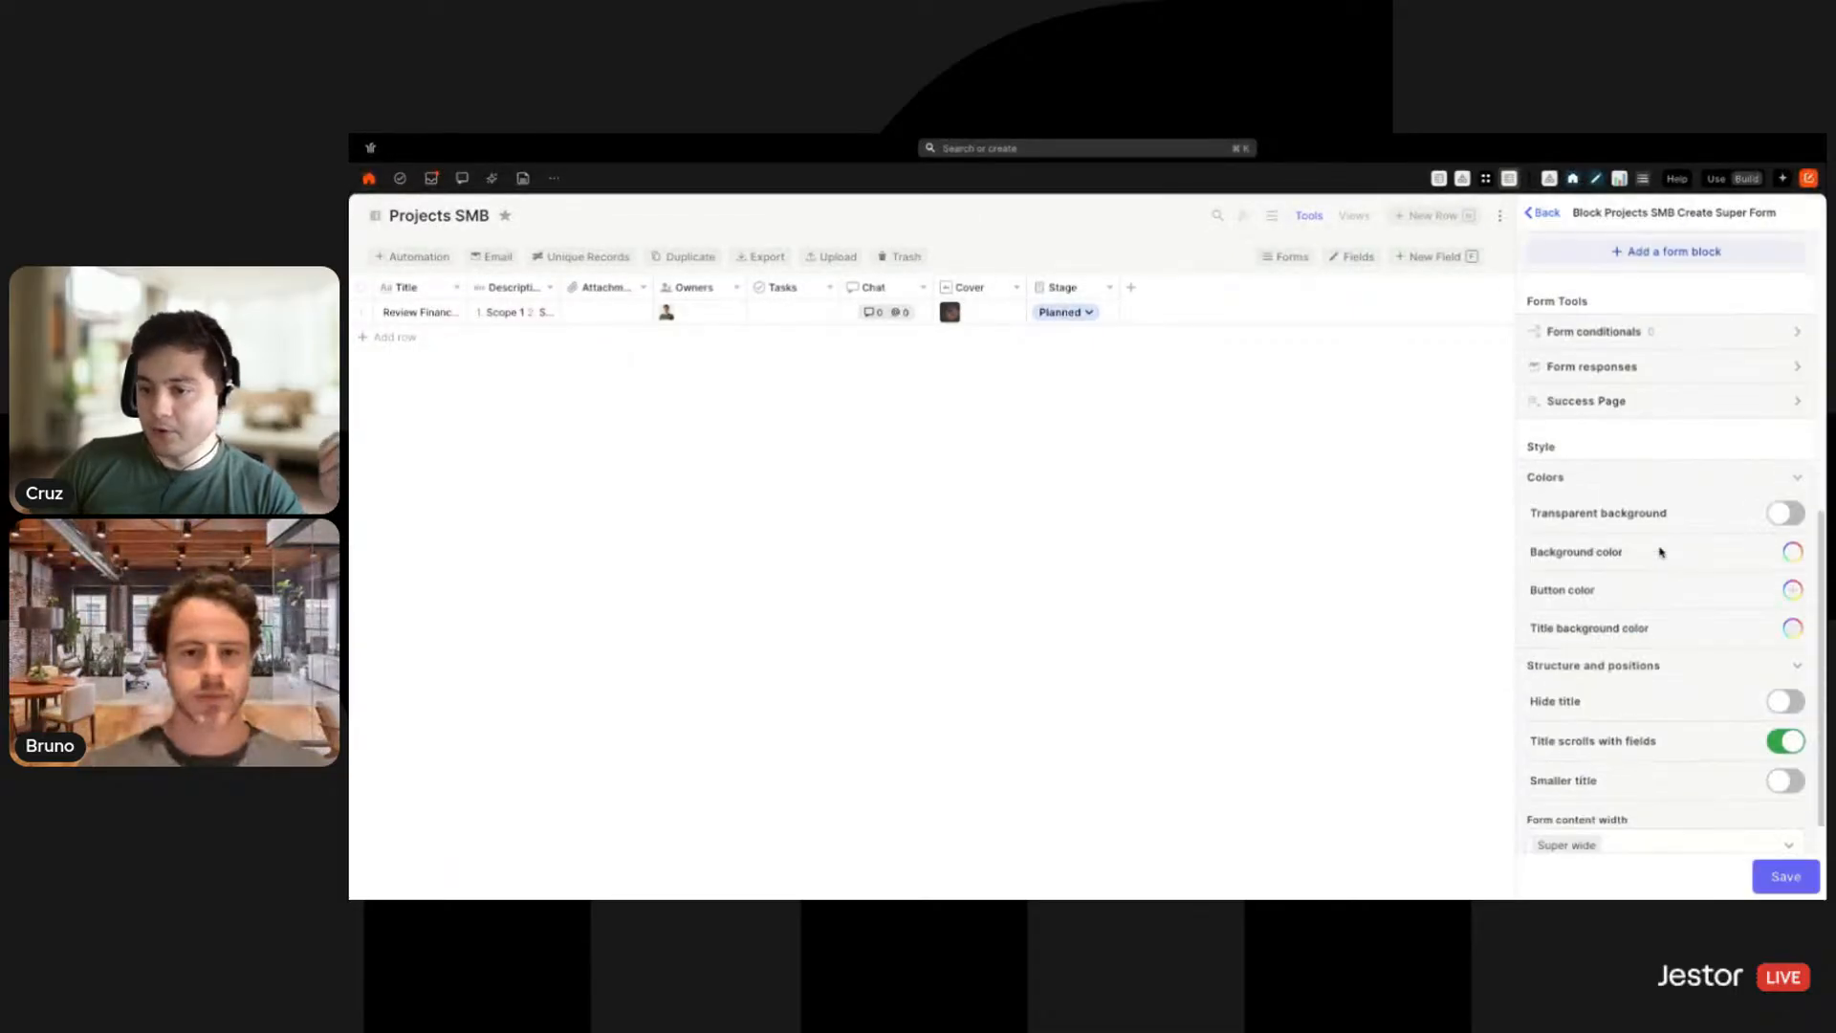
left_click(1748, 373)
left_click(1777, 403)
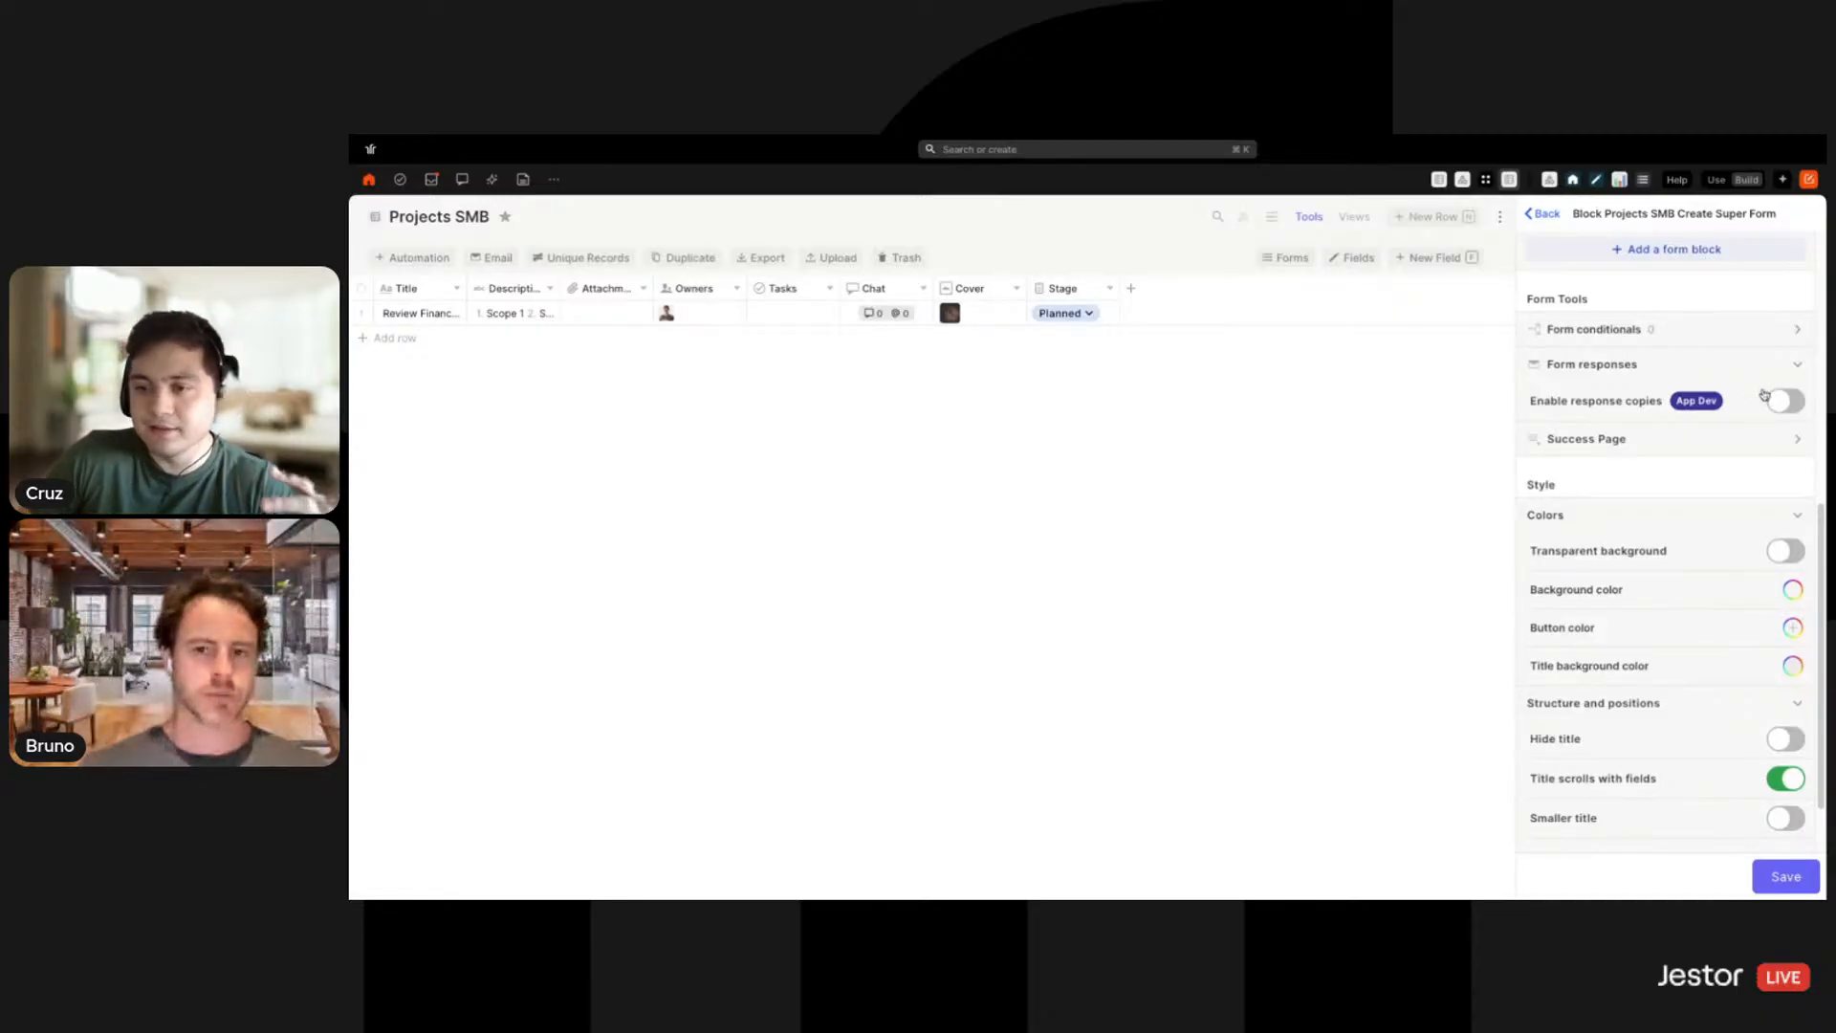
scroll(1722, 478, "down", 1)
left_click(1793, 560)
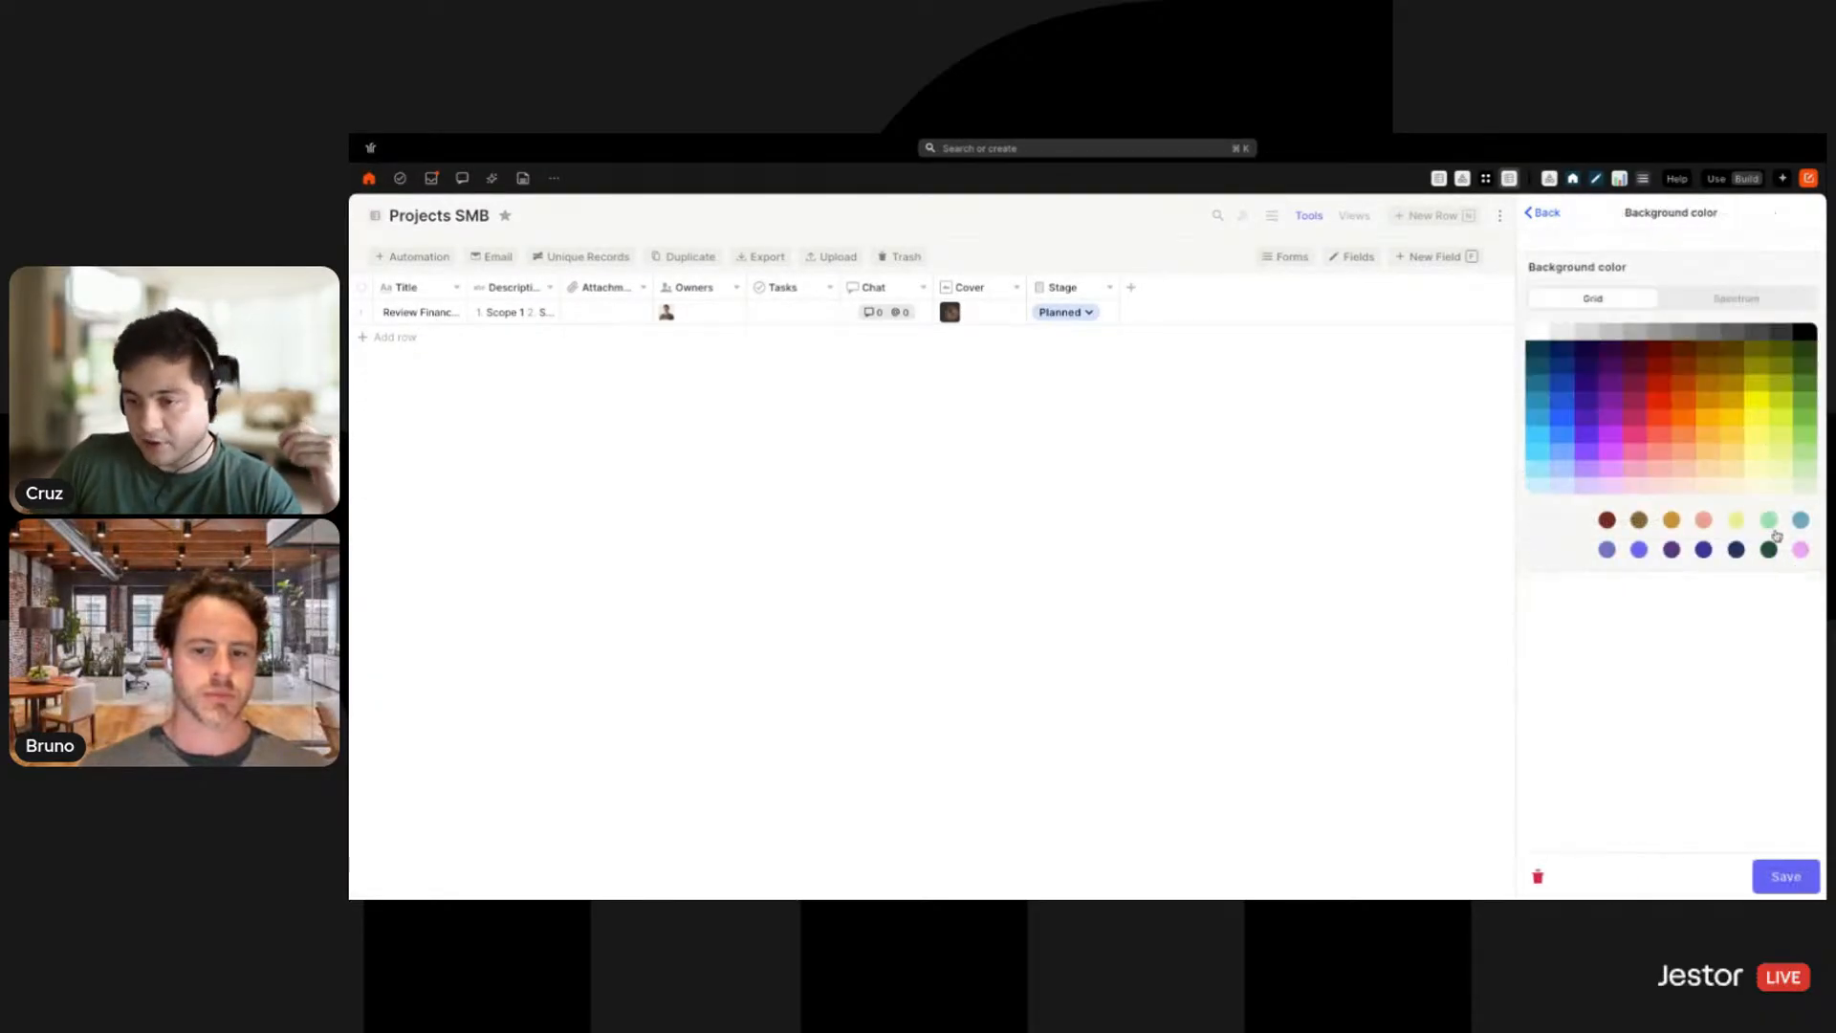
left_click(1539, 349)
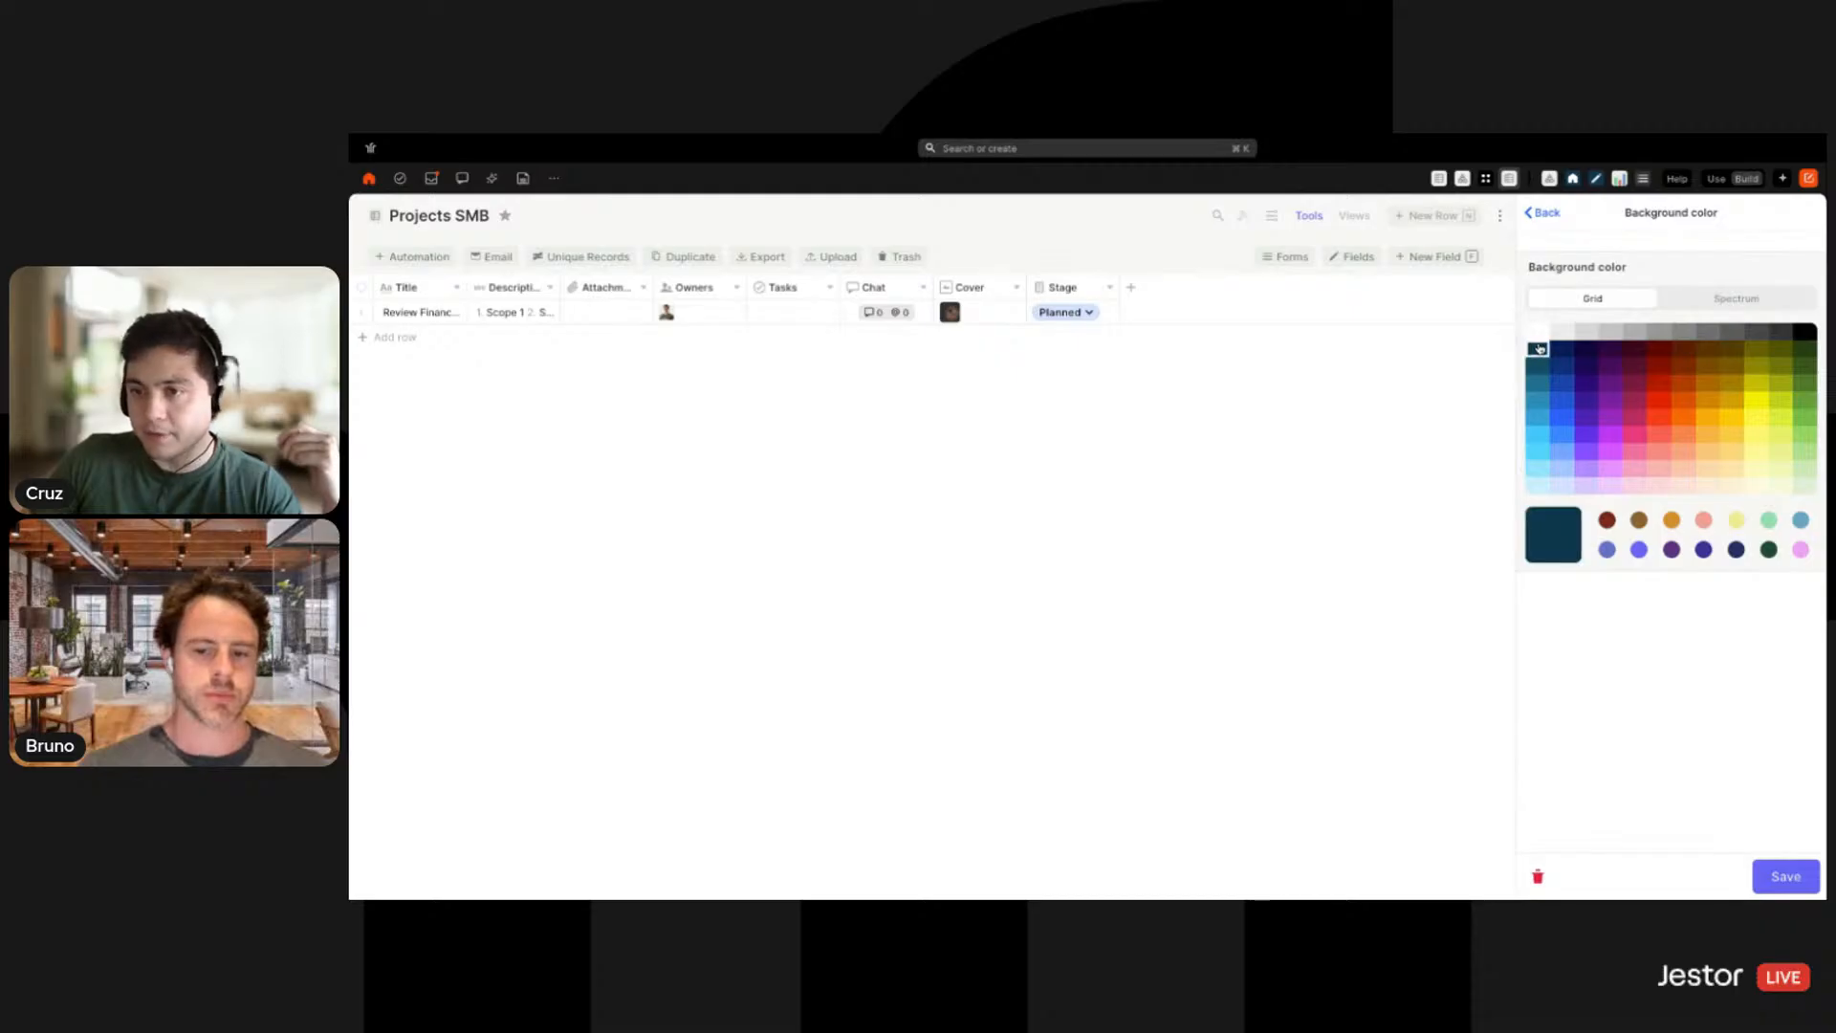
left_click(1785, 874)
Set the creation form's title background color to white
left_click(1795, 638)
left_click(1538, 334)
left_click(1785, 872)
Set the form's button color to orange, turn off Title scrolls with fields, and save the custom creation form
left_click(1793, 597)
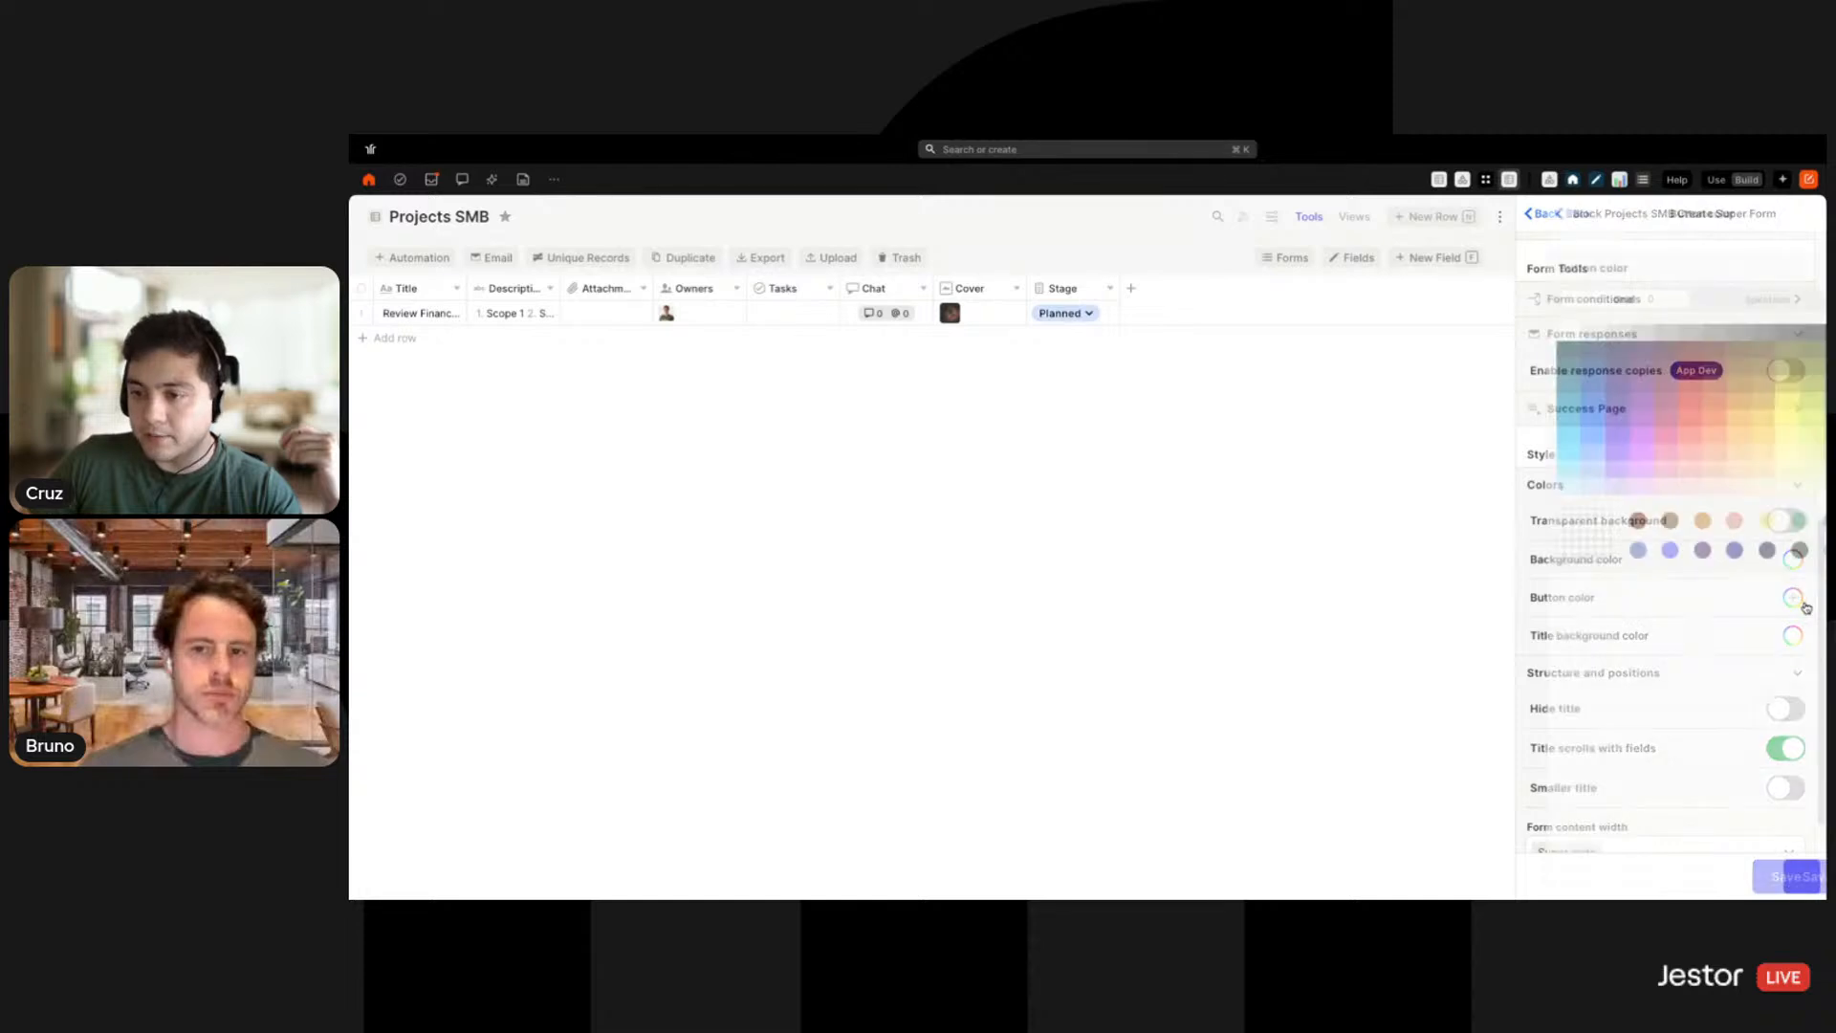
left_click(1686, 407)
left_click(1785, 875)
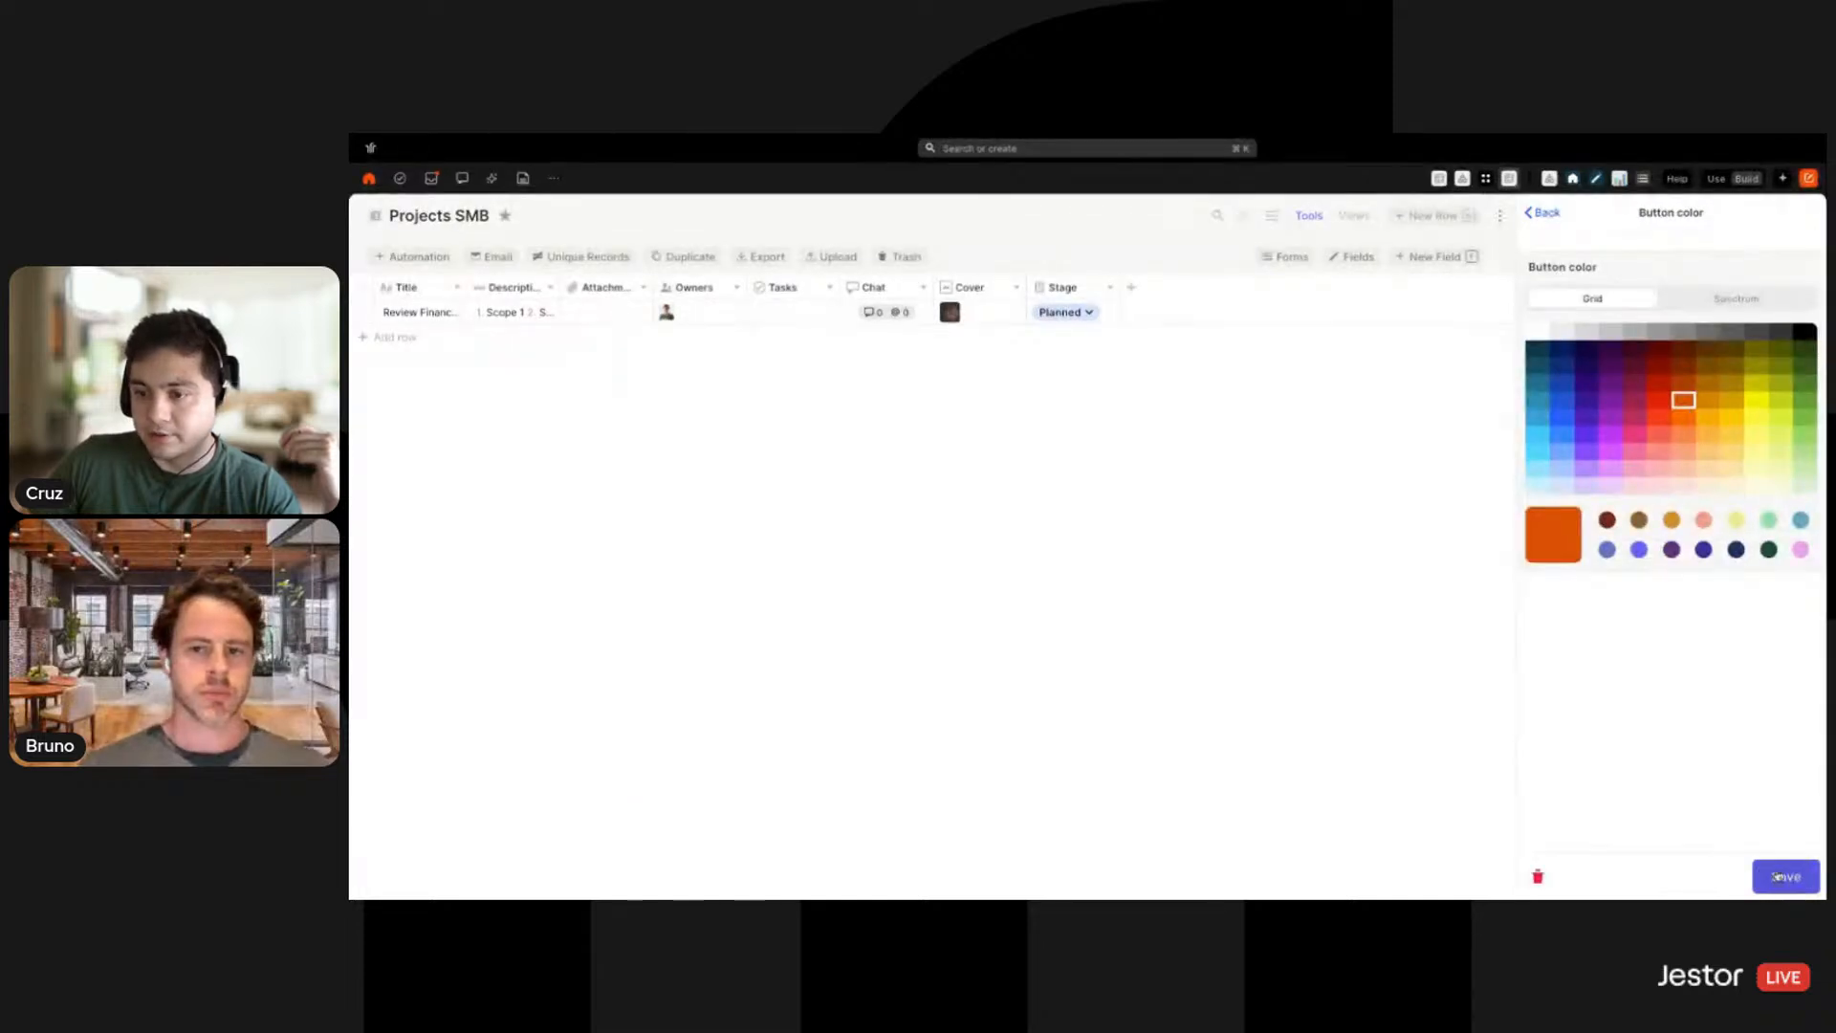
left_click(1785, 738)
left_click(1786, 877)
left_click(1785, 876)
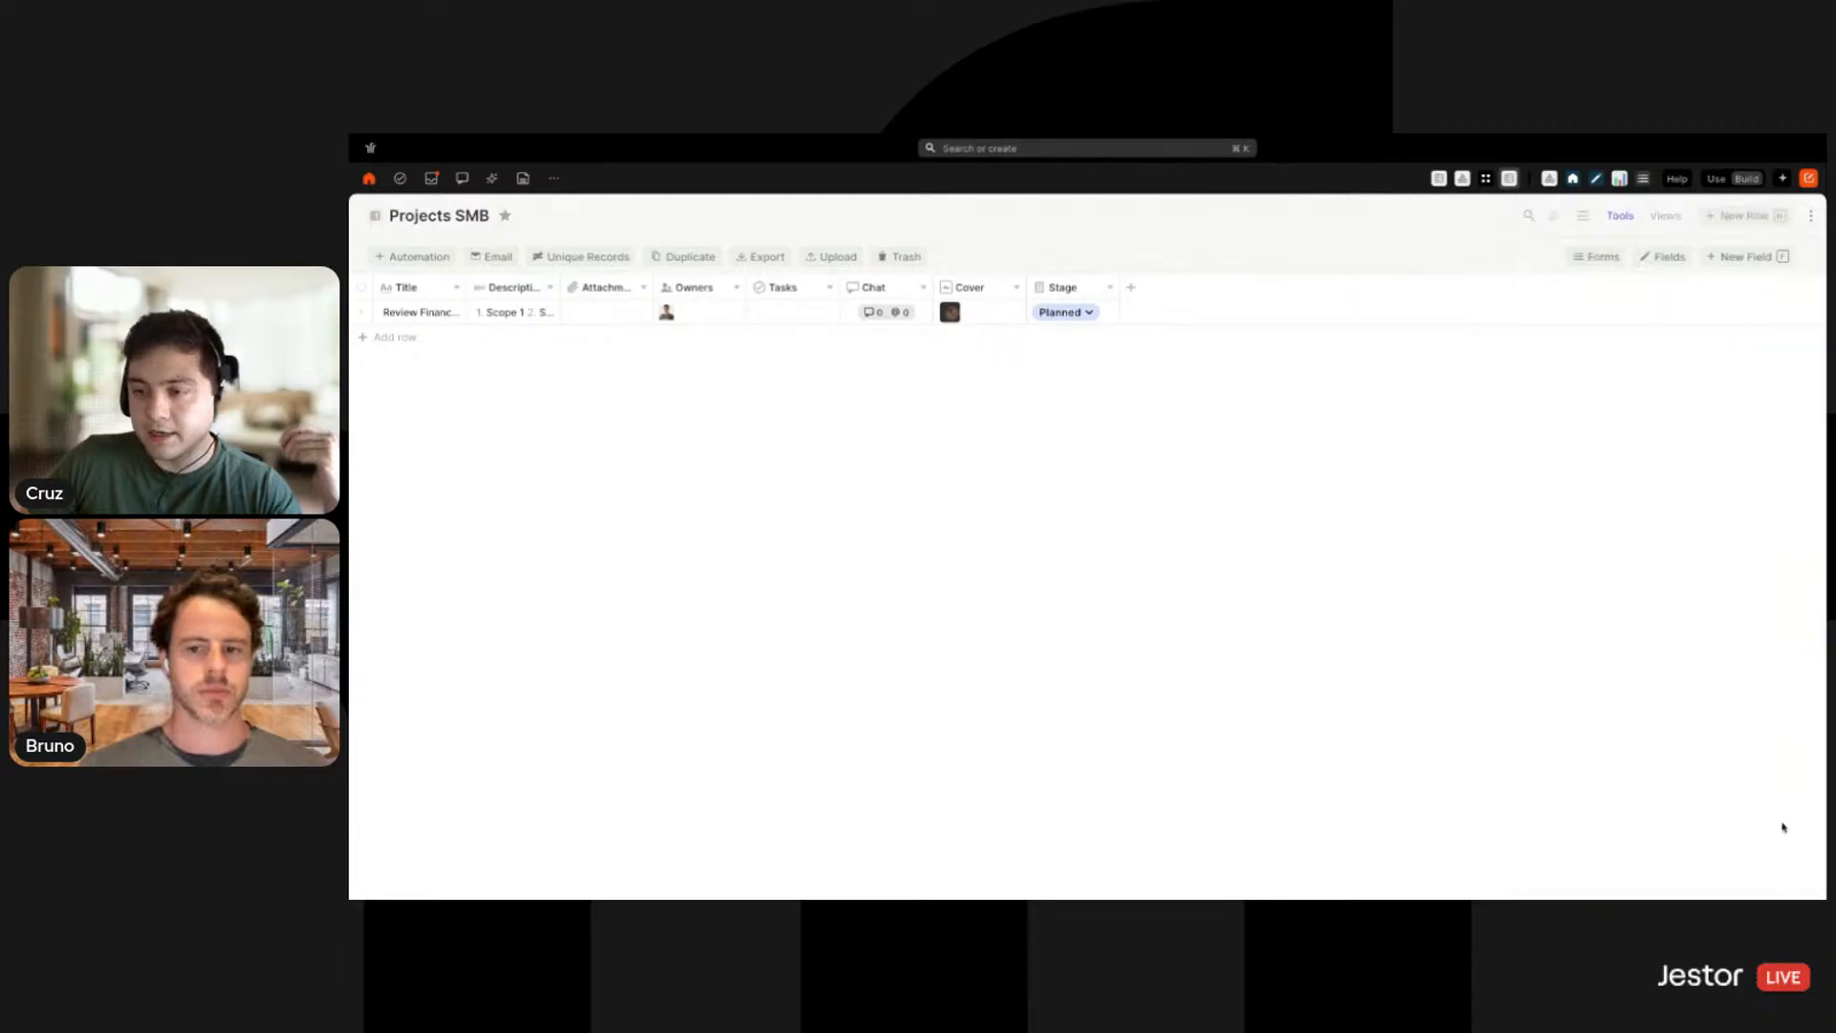
Preview a blank new project to check the restyled creation form, and close it
left_click(1734, 218)
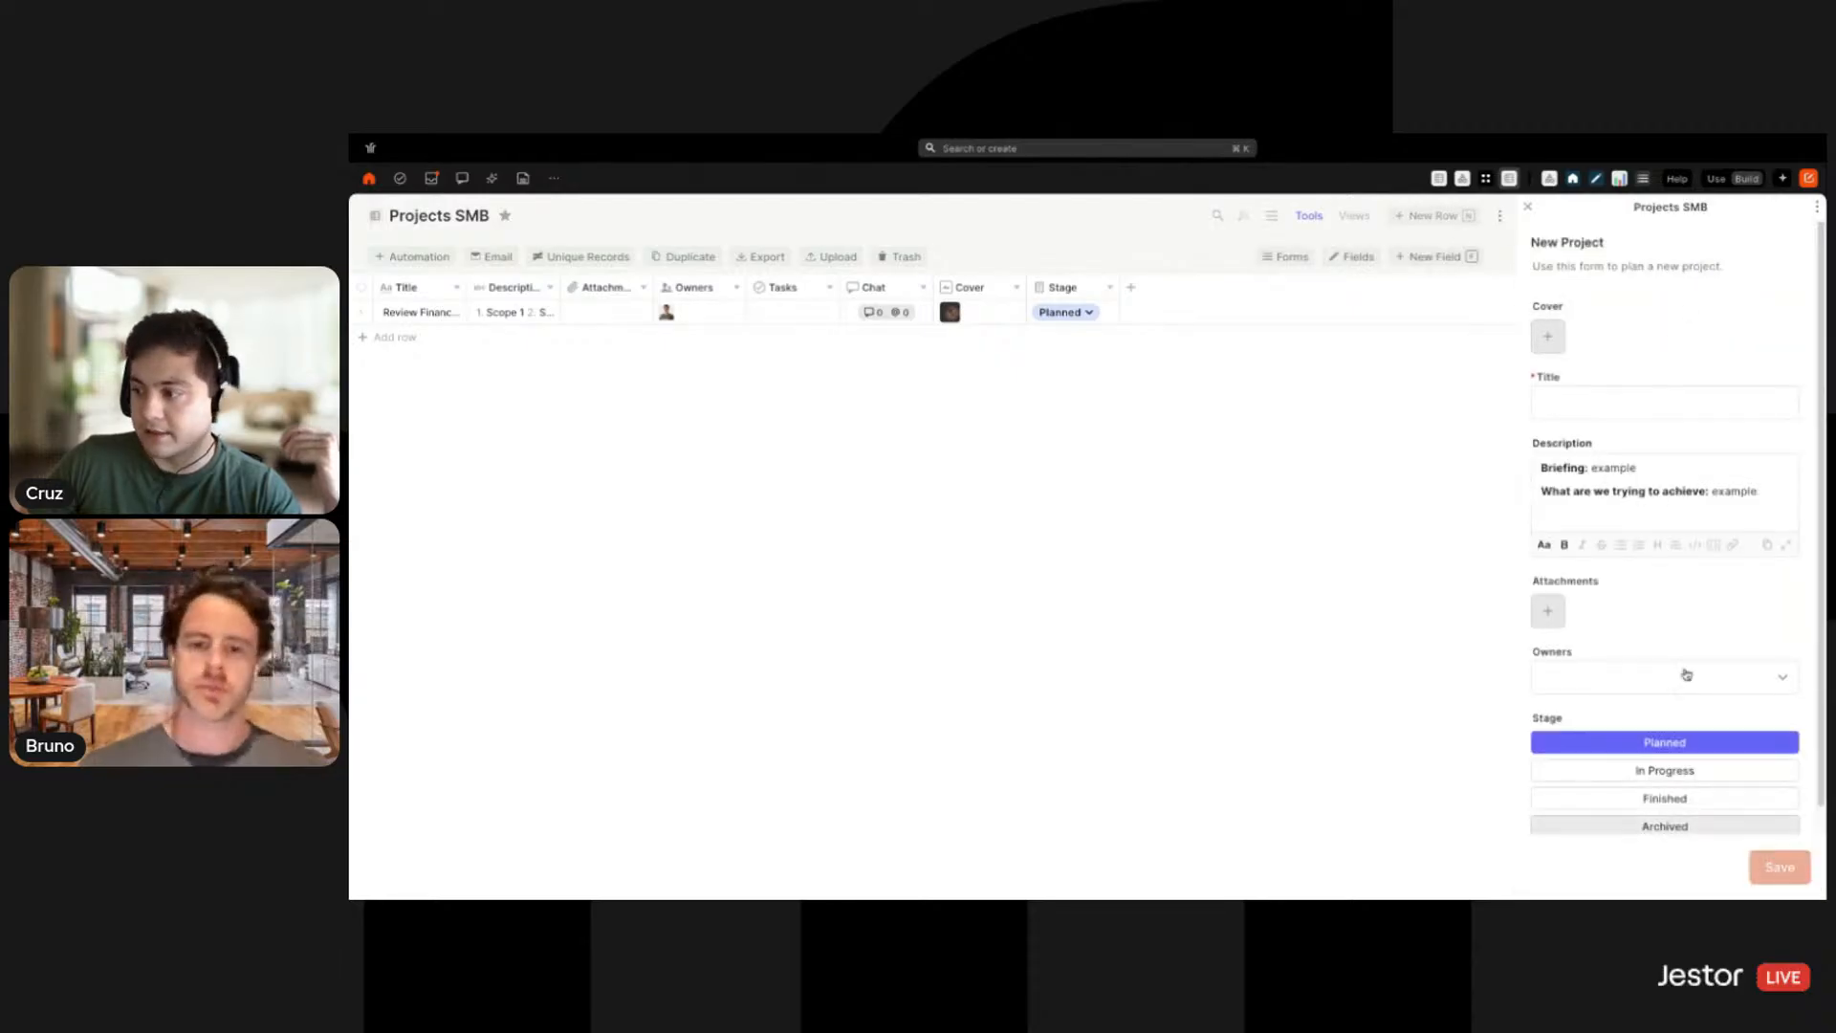
scroll(1650, 573, "down", 1)
scroll(1644, 463, "up", 1)
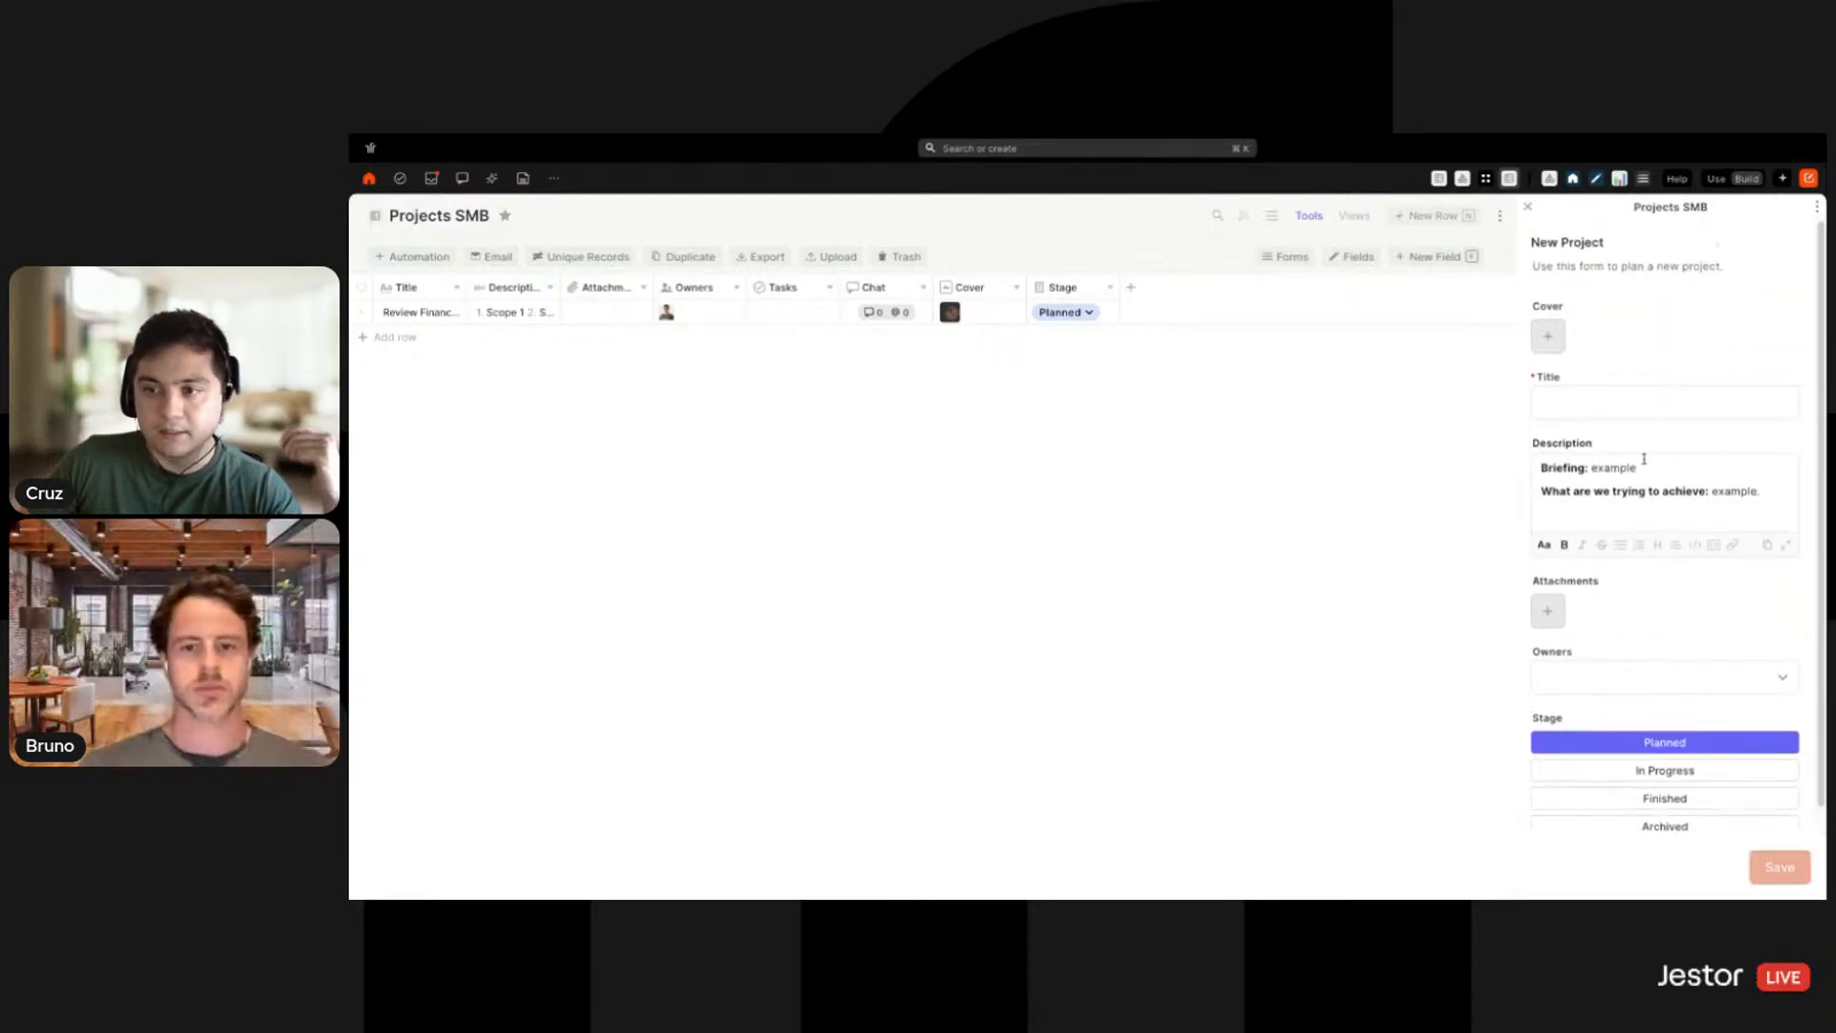
scroll(1658, 550, "down", 1)
scroll(1659, 550, "up", 1)
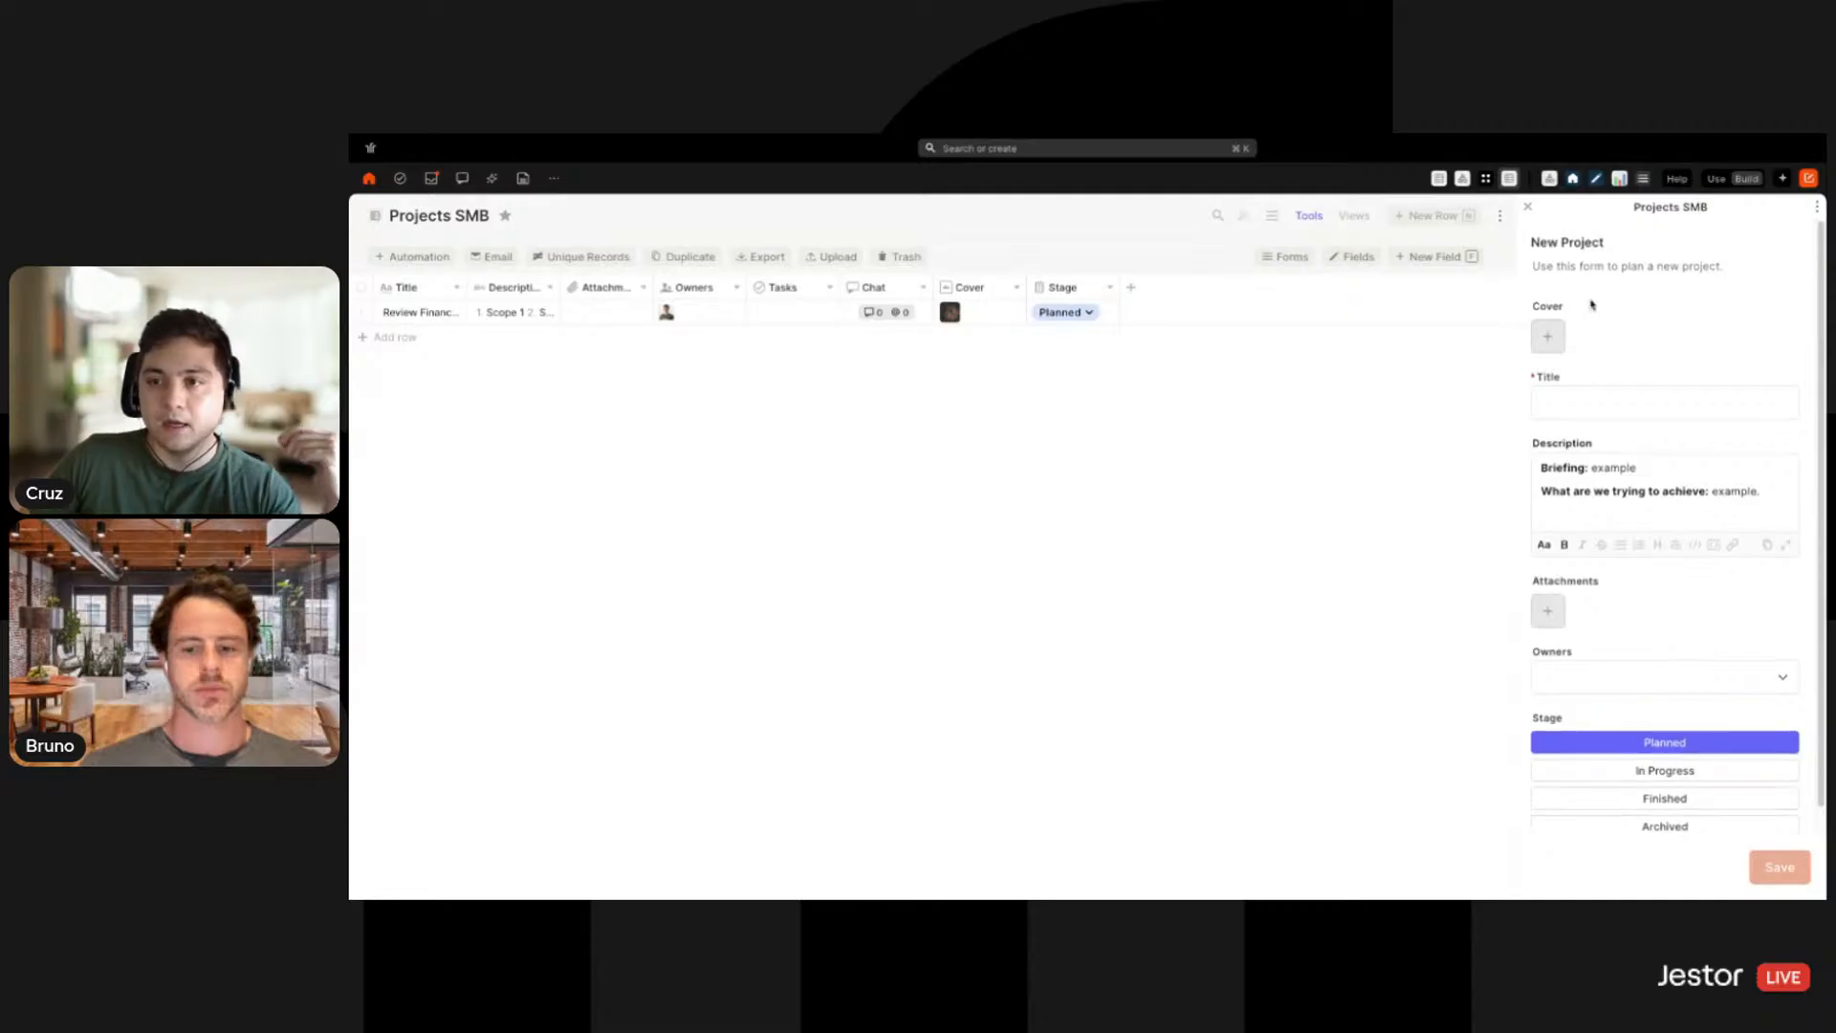
left_click(1526, 208)
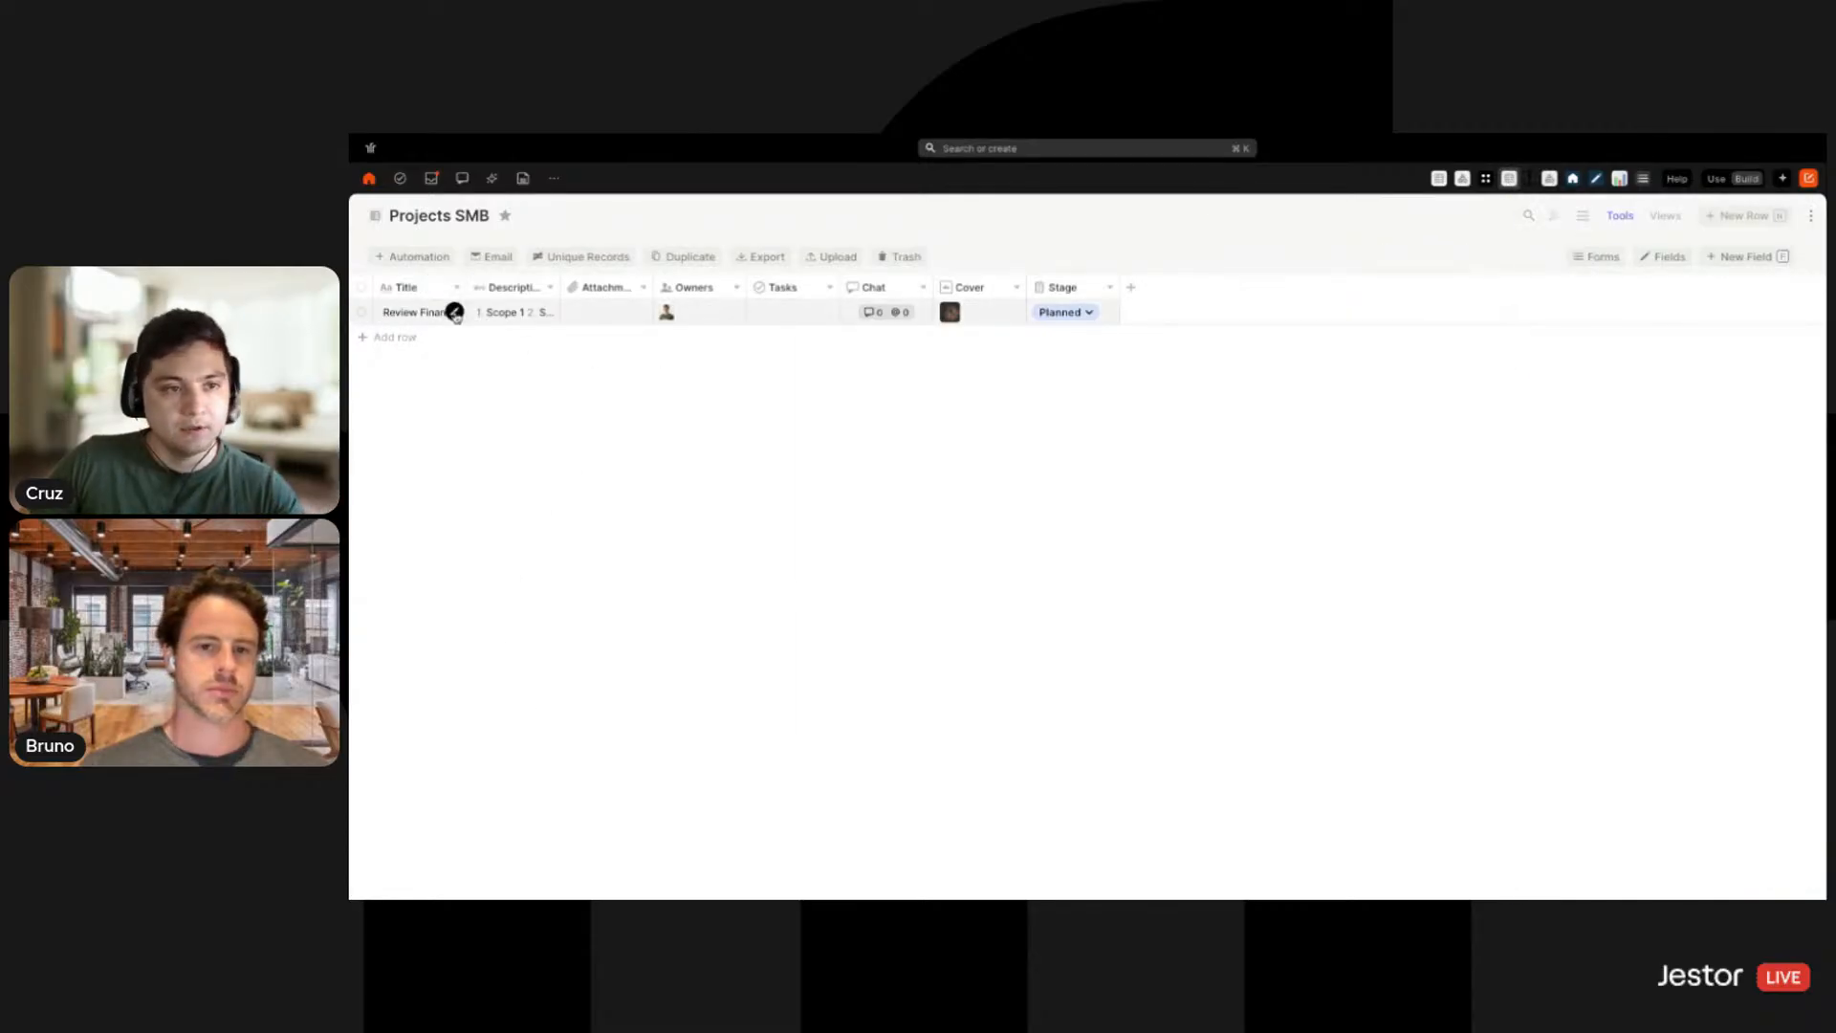
Open the Review Finance Records project to examine its update form, Chat, Tasks and SLA windows, and close it
left_click(455, 314)
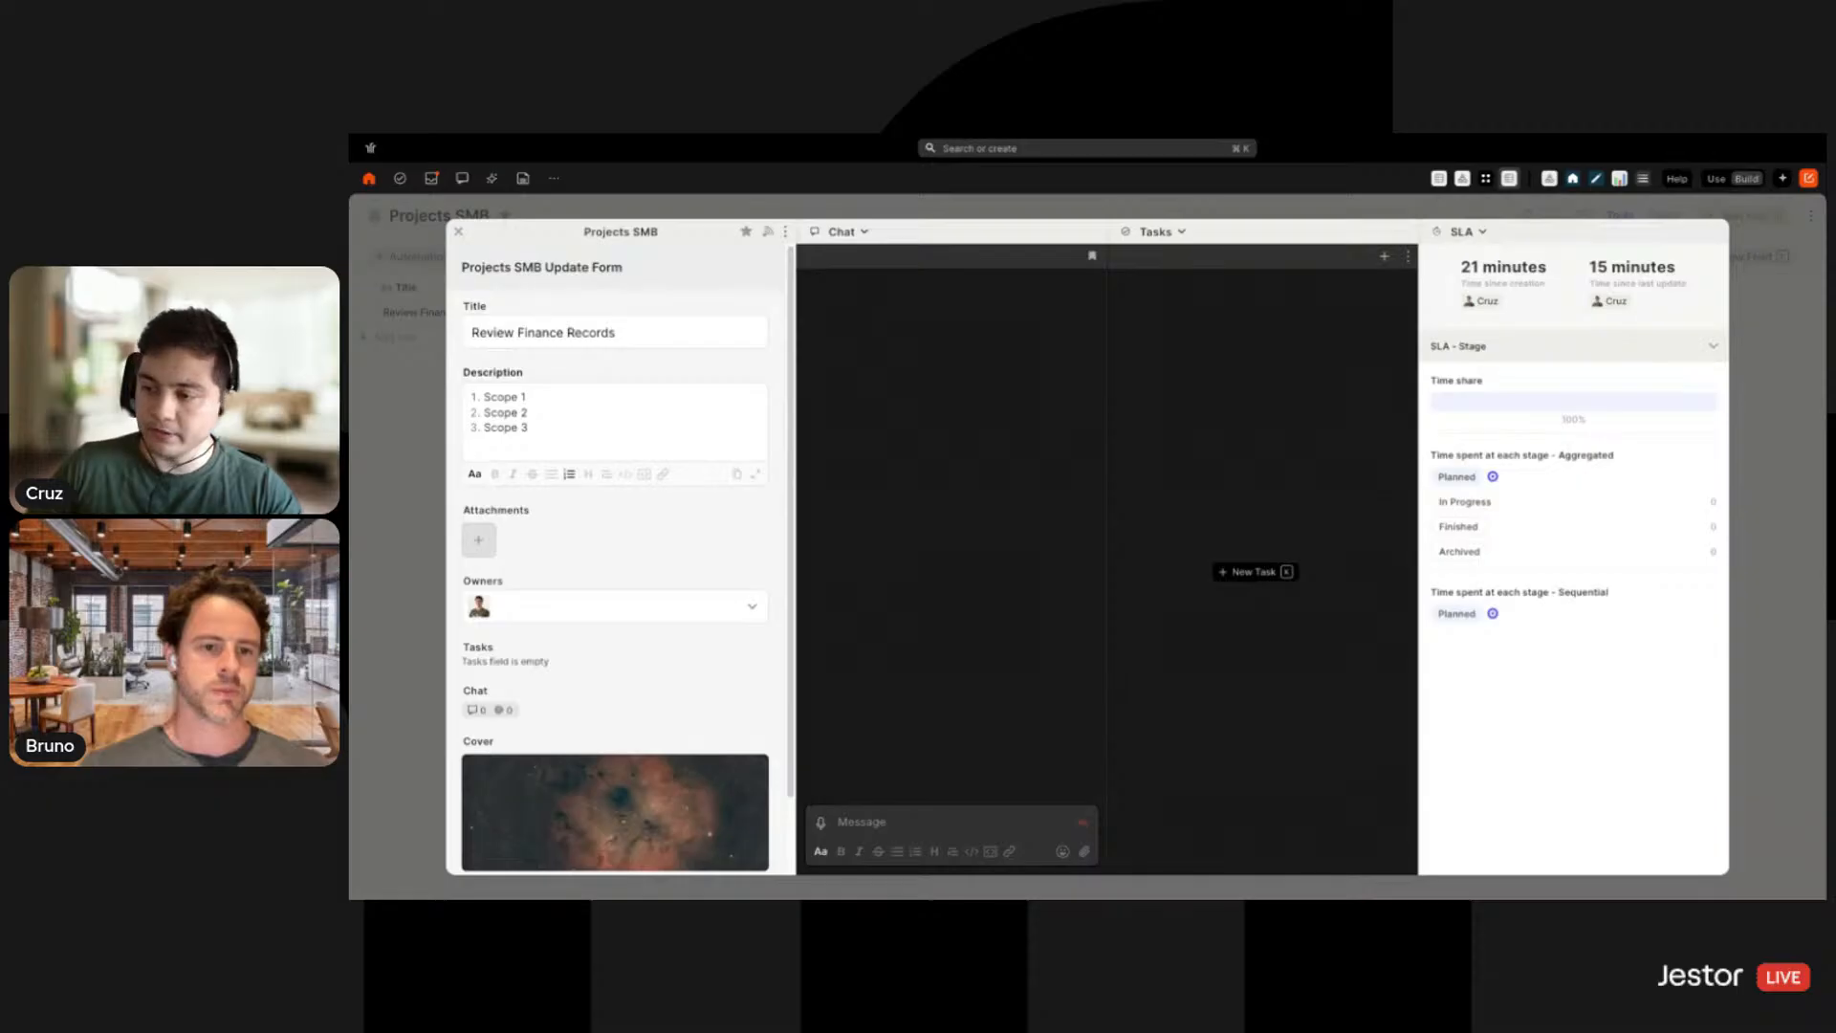
left_click(421, 411)
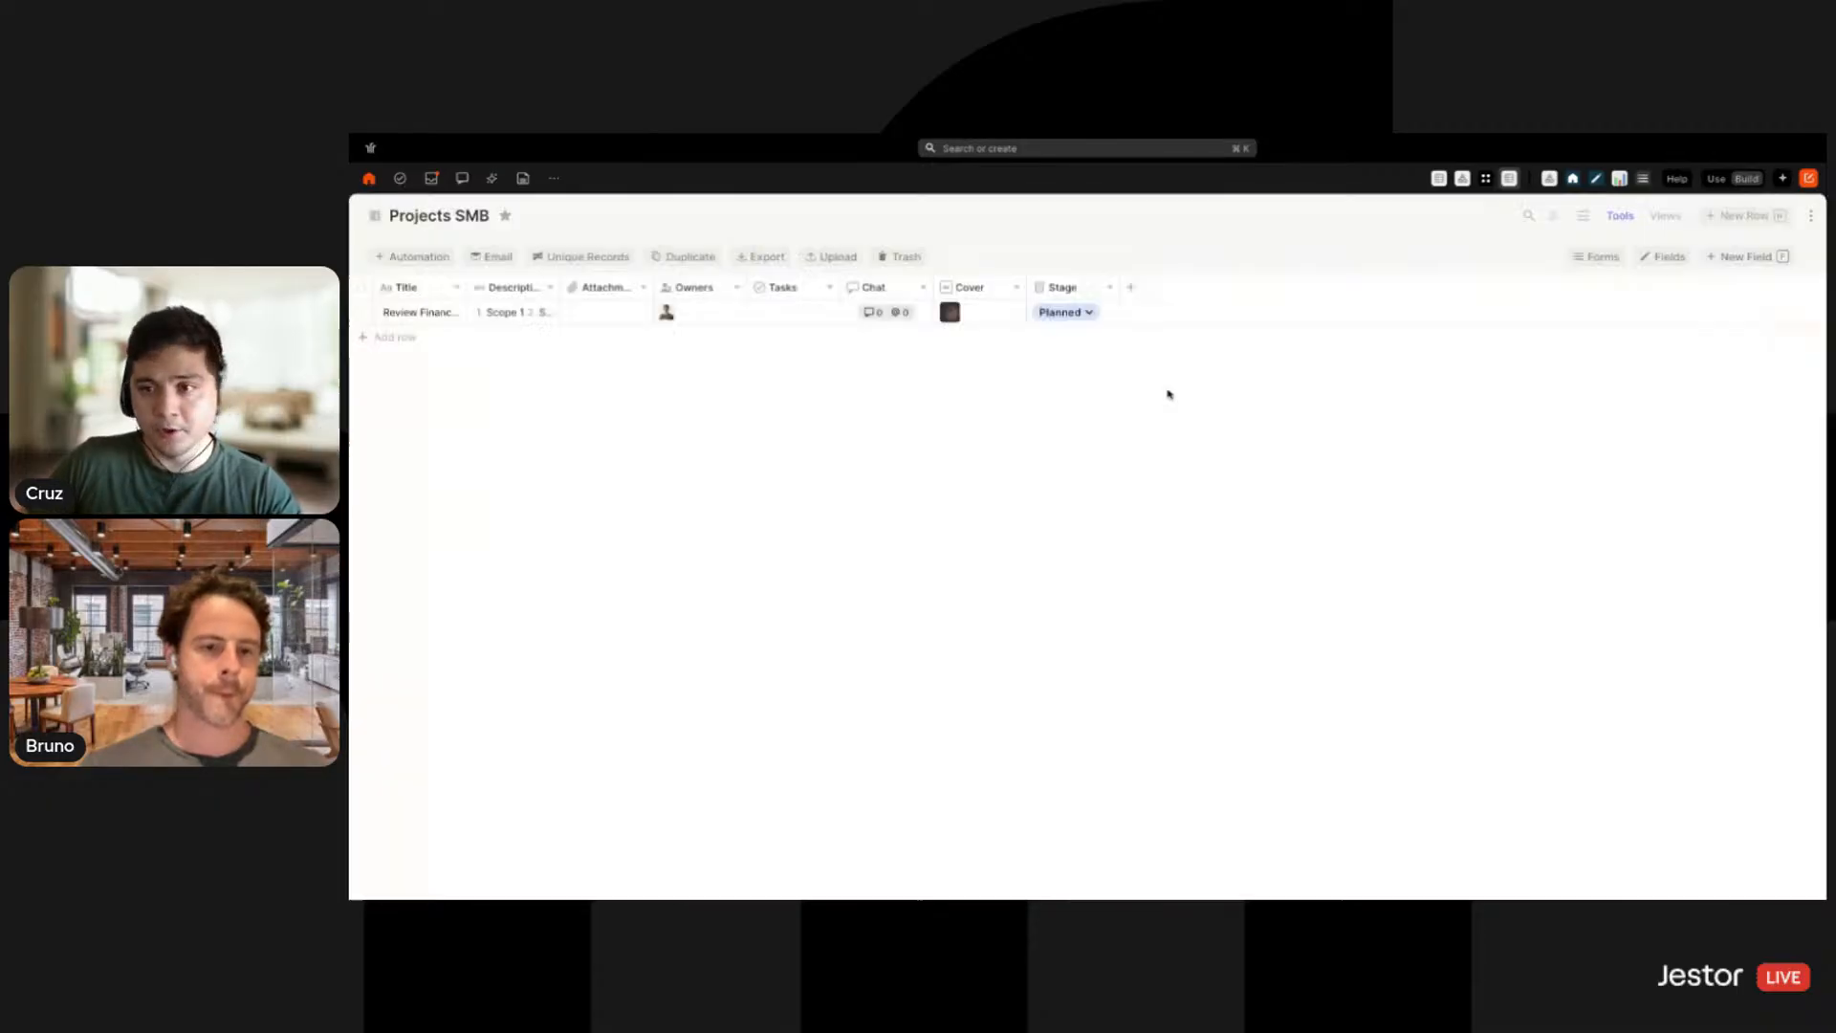
left_click(454, 313)
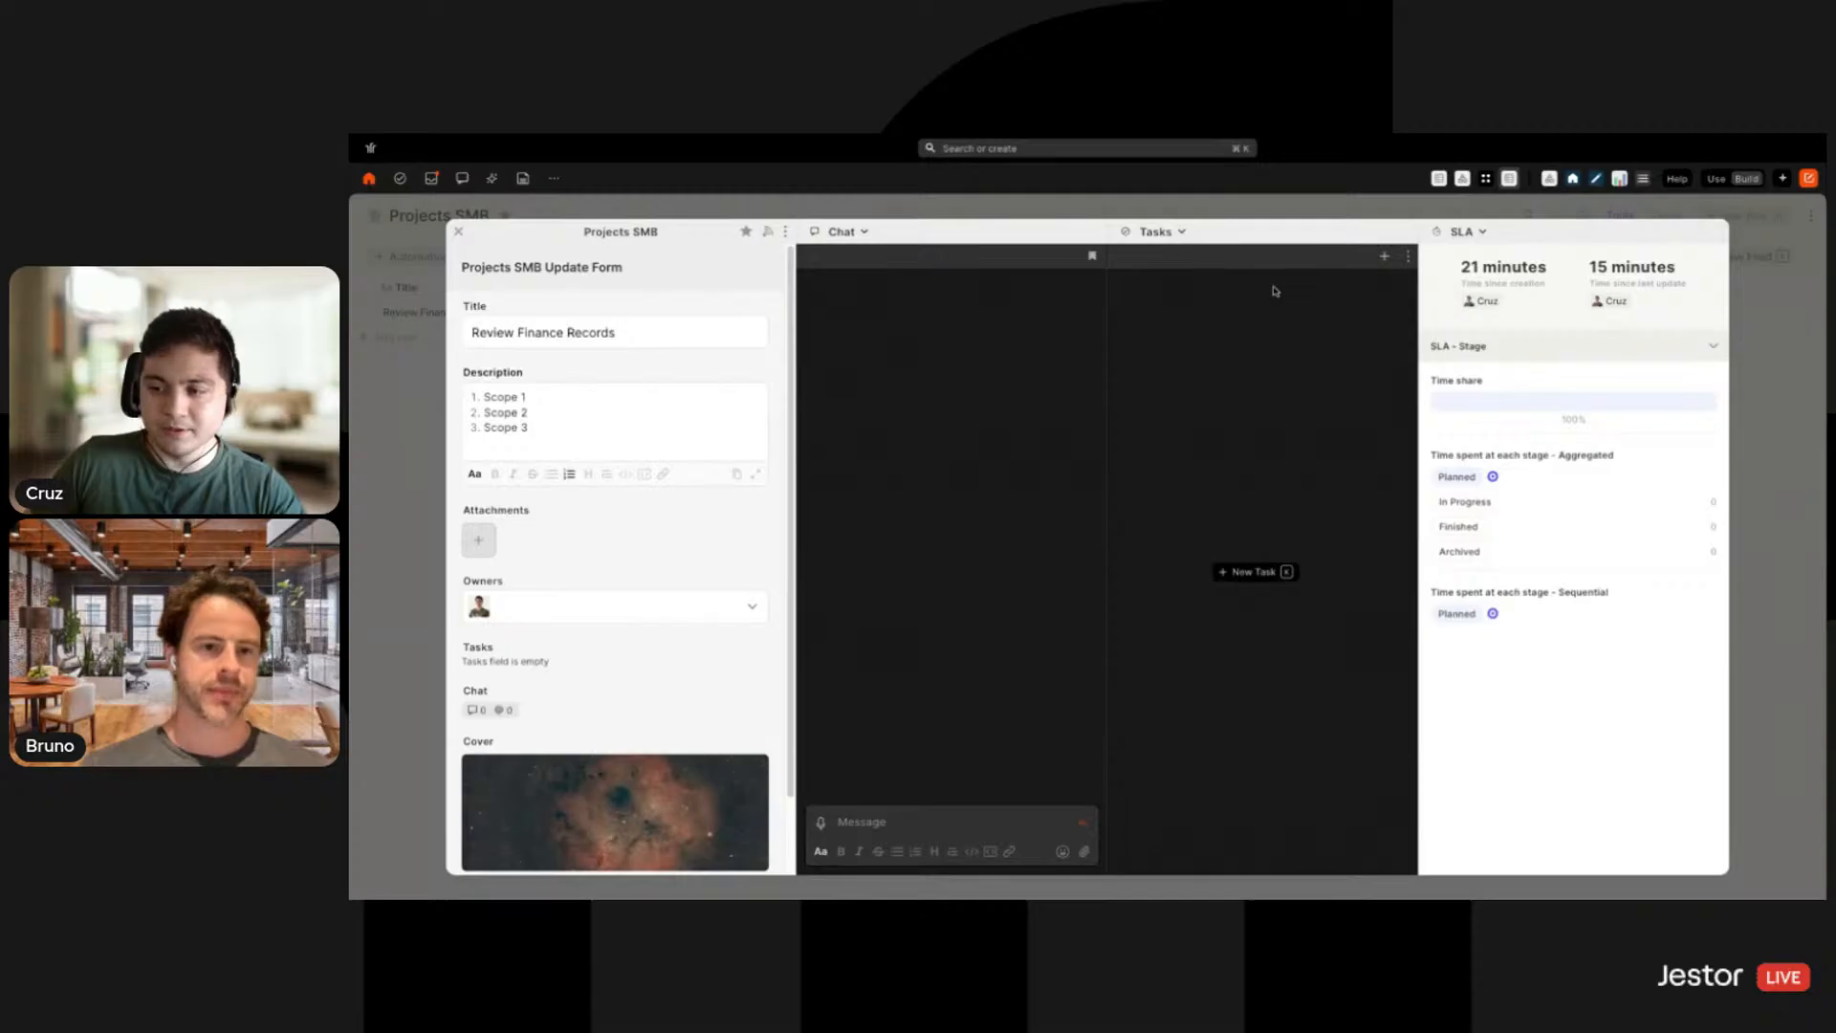
left_click(1765, 355)
Remove Email, Connected records, Record history and All records data from the update form's tool bar, and set its window style to Wider form (double window)
left_click(1574, 258)
left_click(1719, 342)
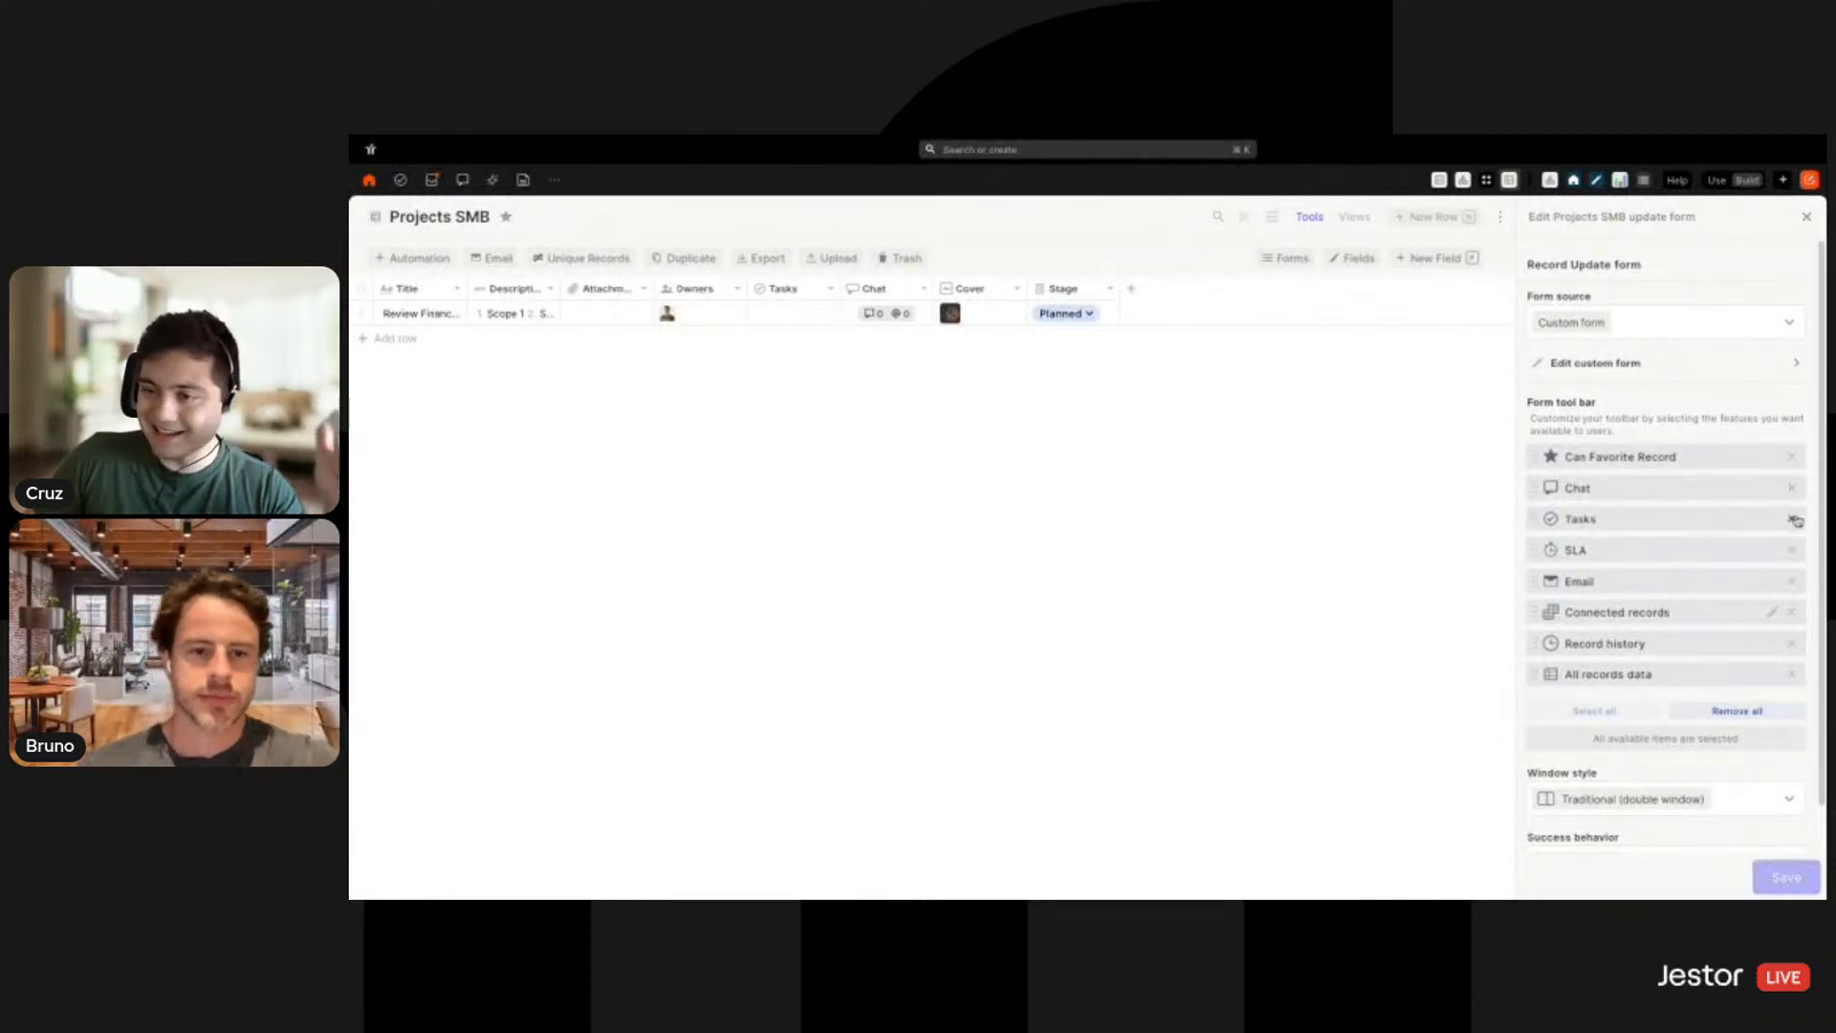
left_click(1793, 580)
left_click(1802, 581)
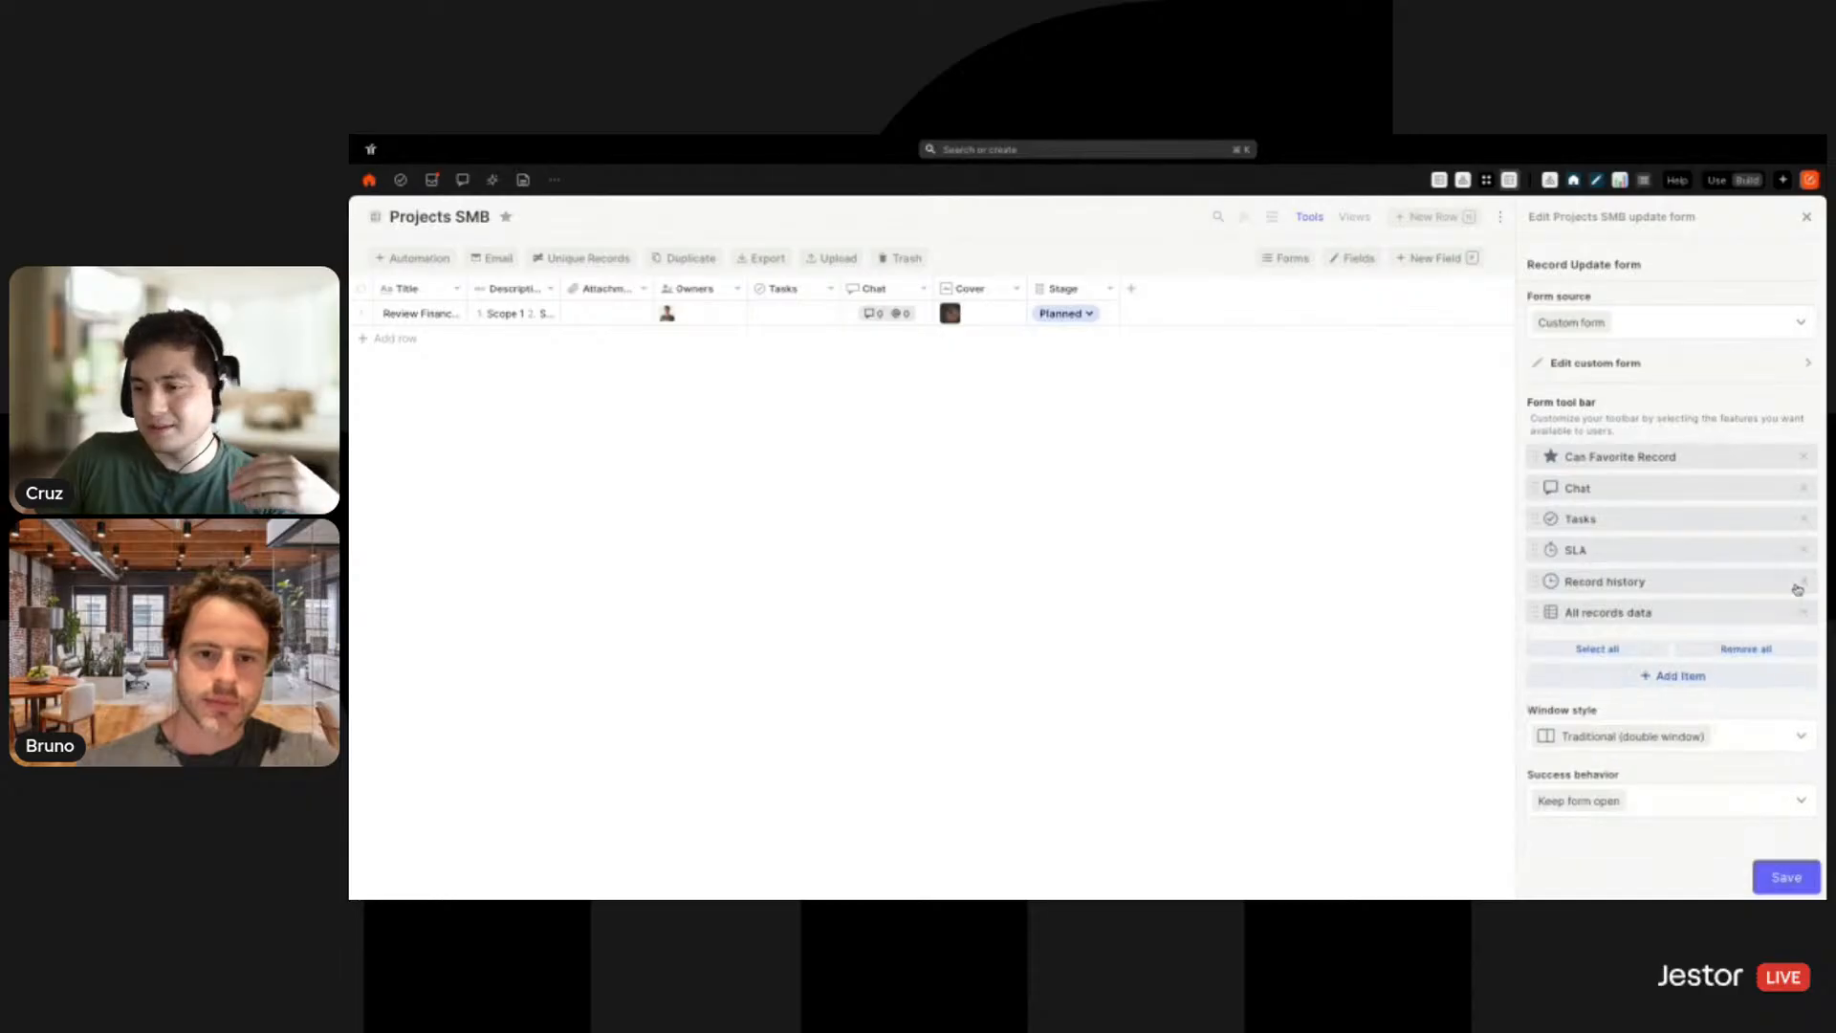
left_click(1802, 582)
left_click(1803, 584)
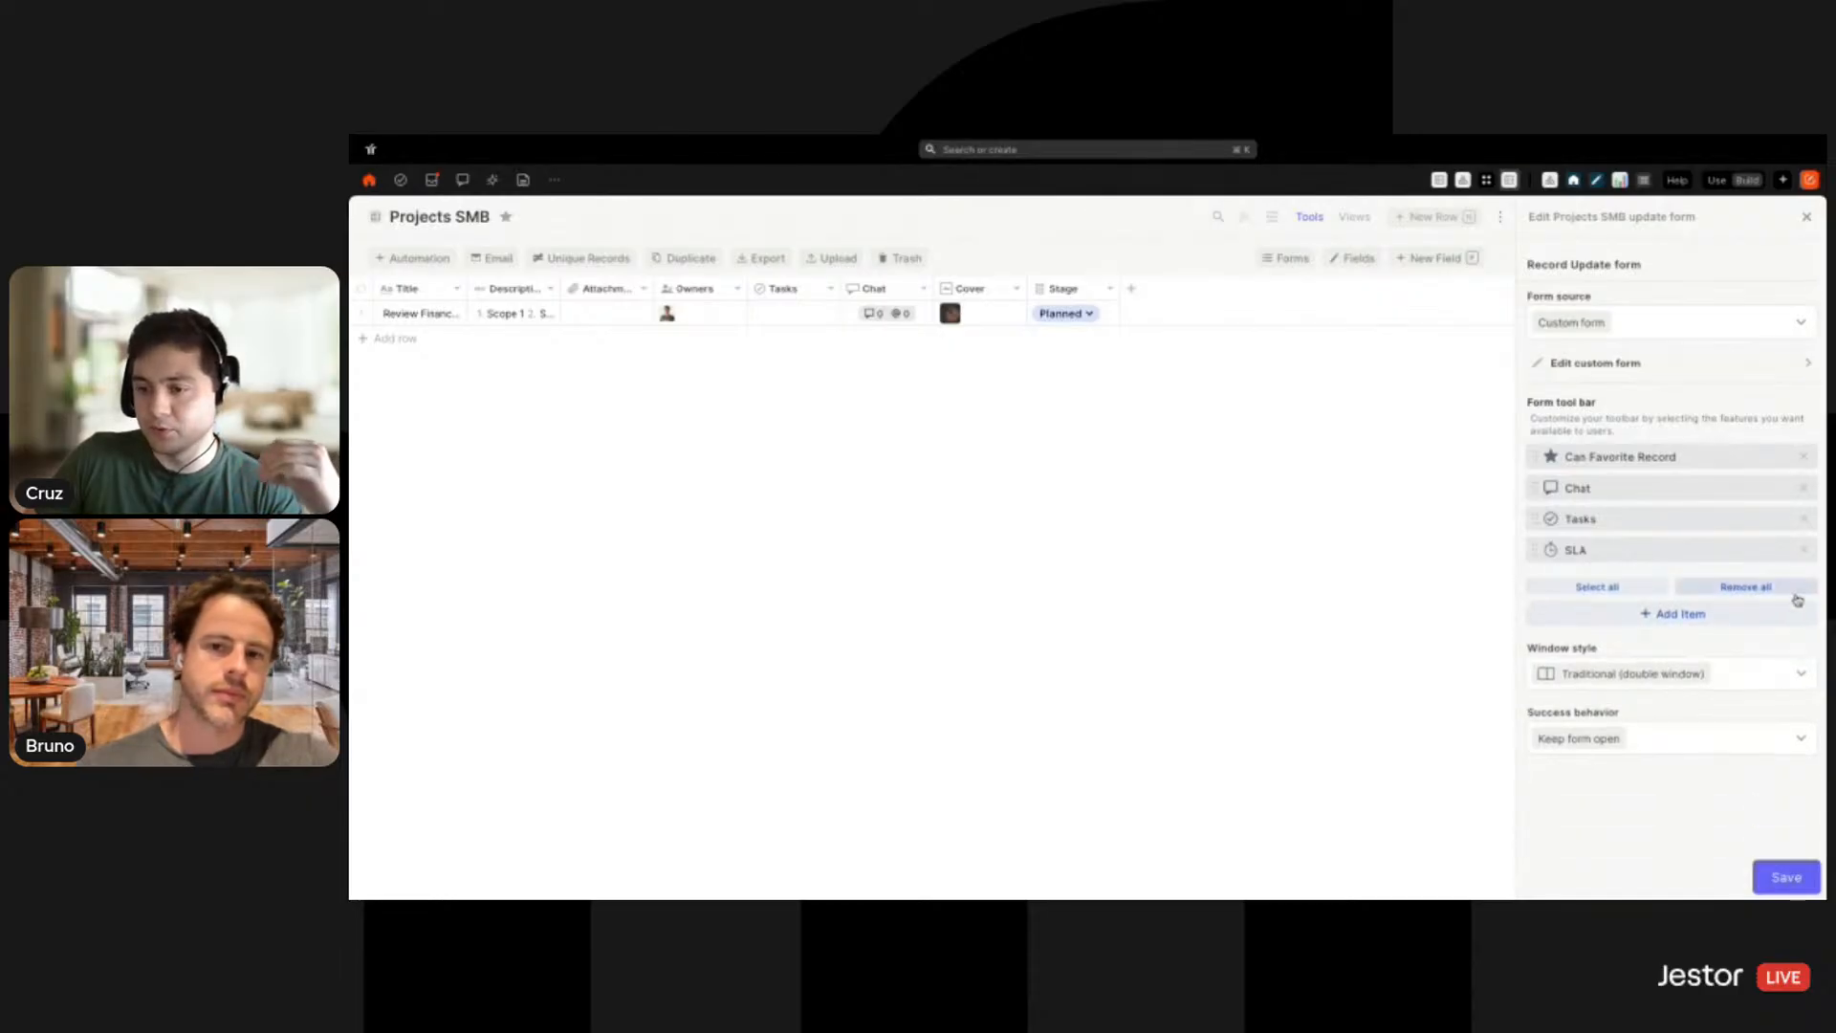
left_click(1765, 677)
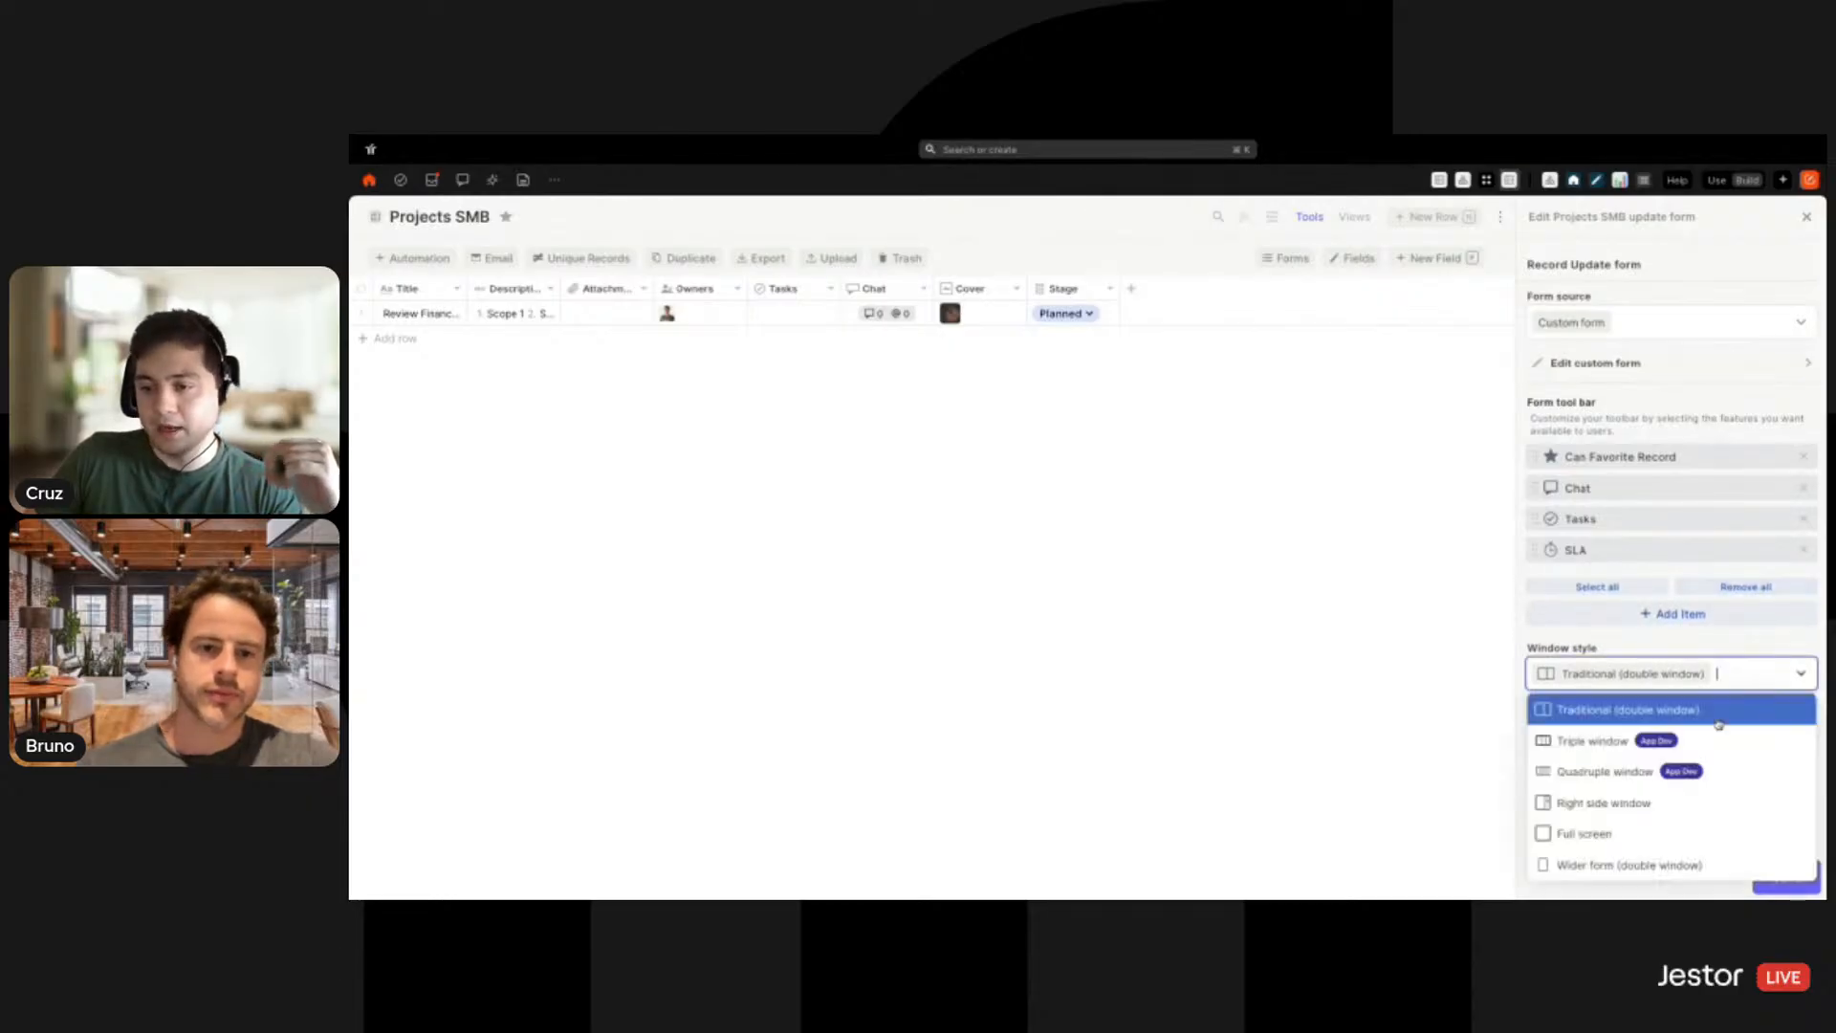
left_click(1637, 872)
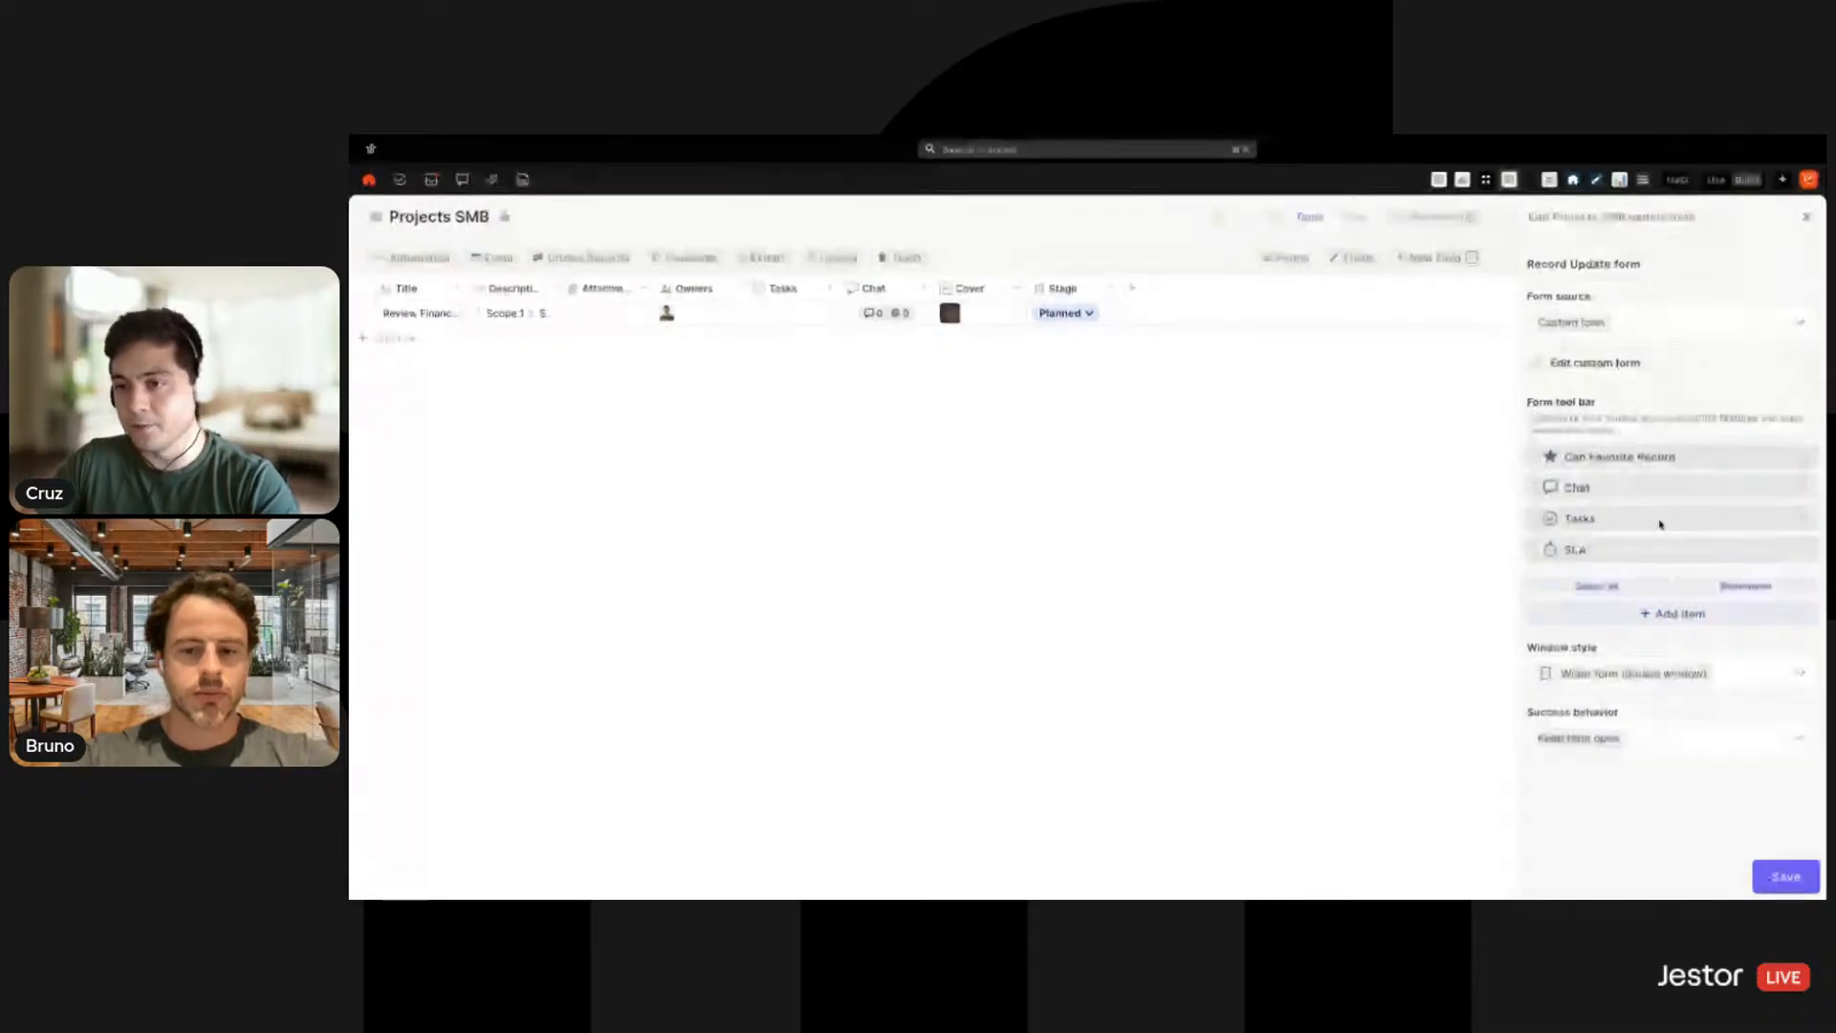
Open the custom update form for editing and turn on Record label as title
left_click(1640, 372)
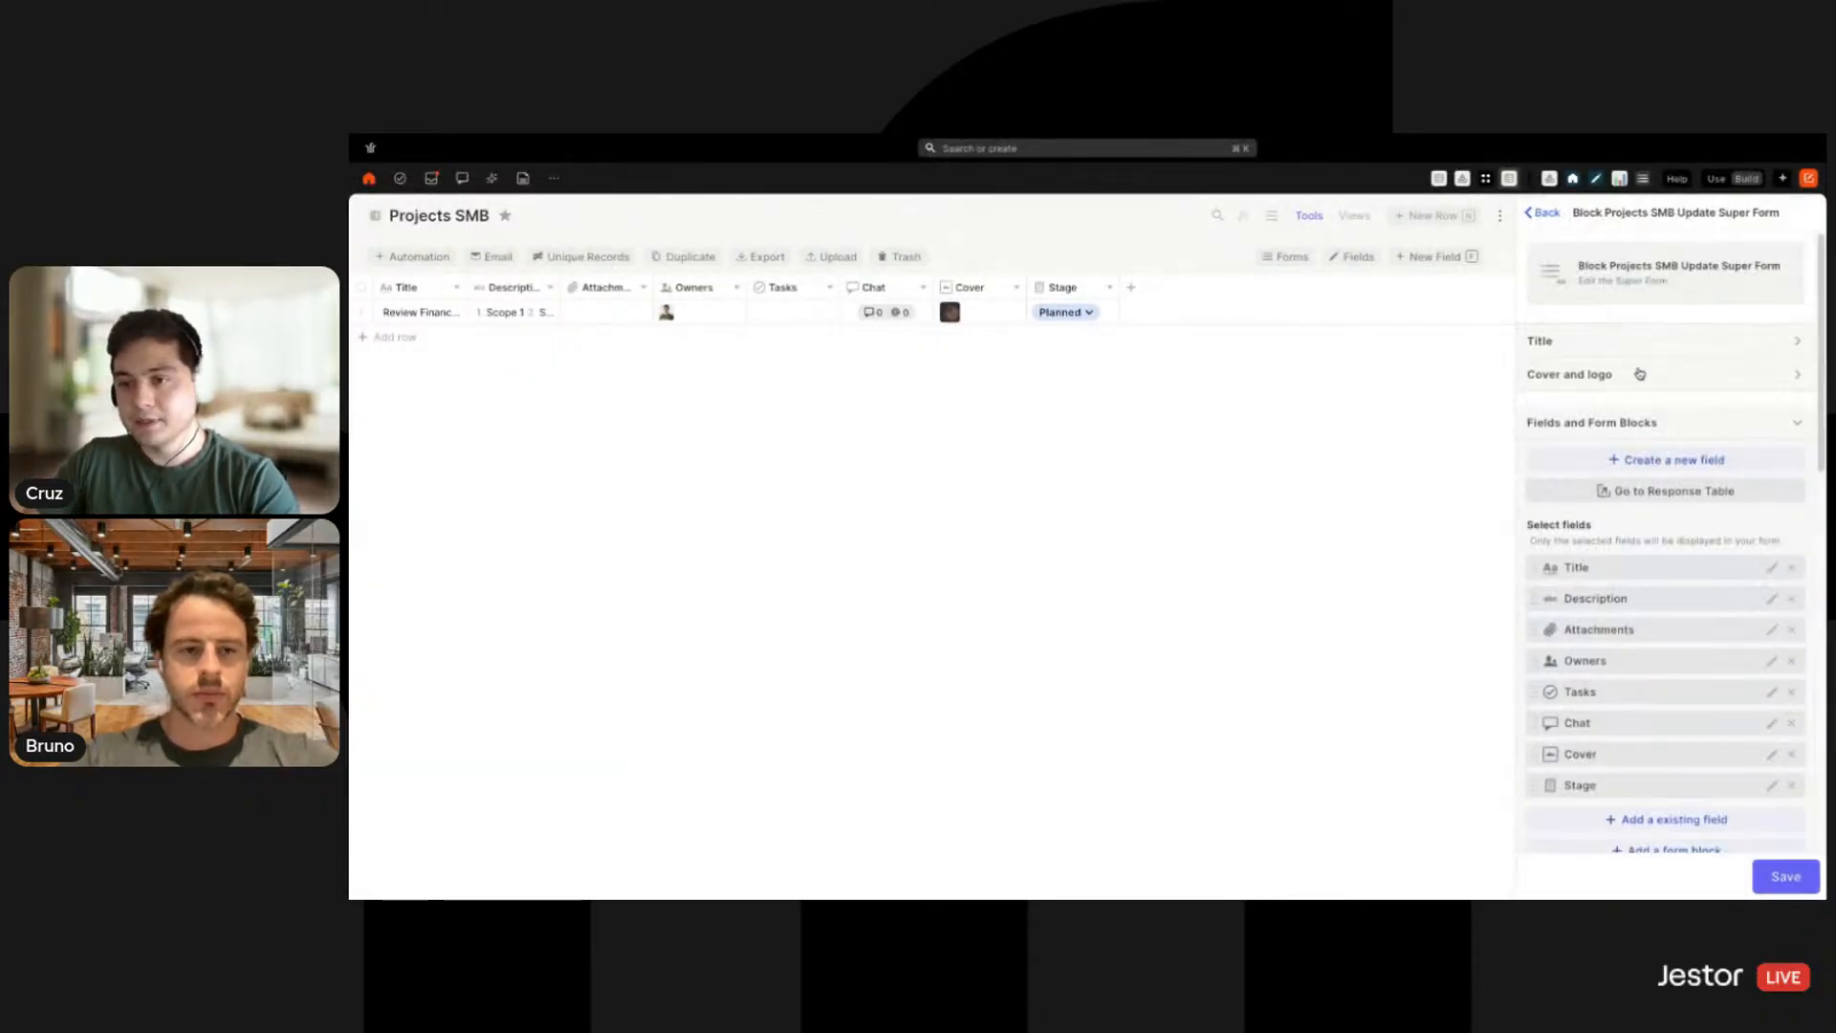
left_click(1663, 341)
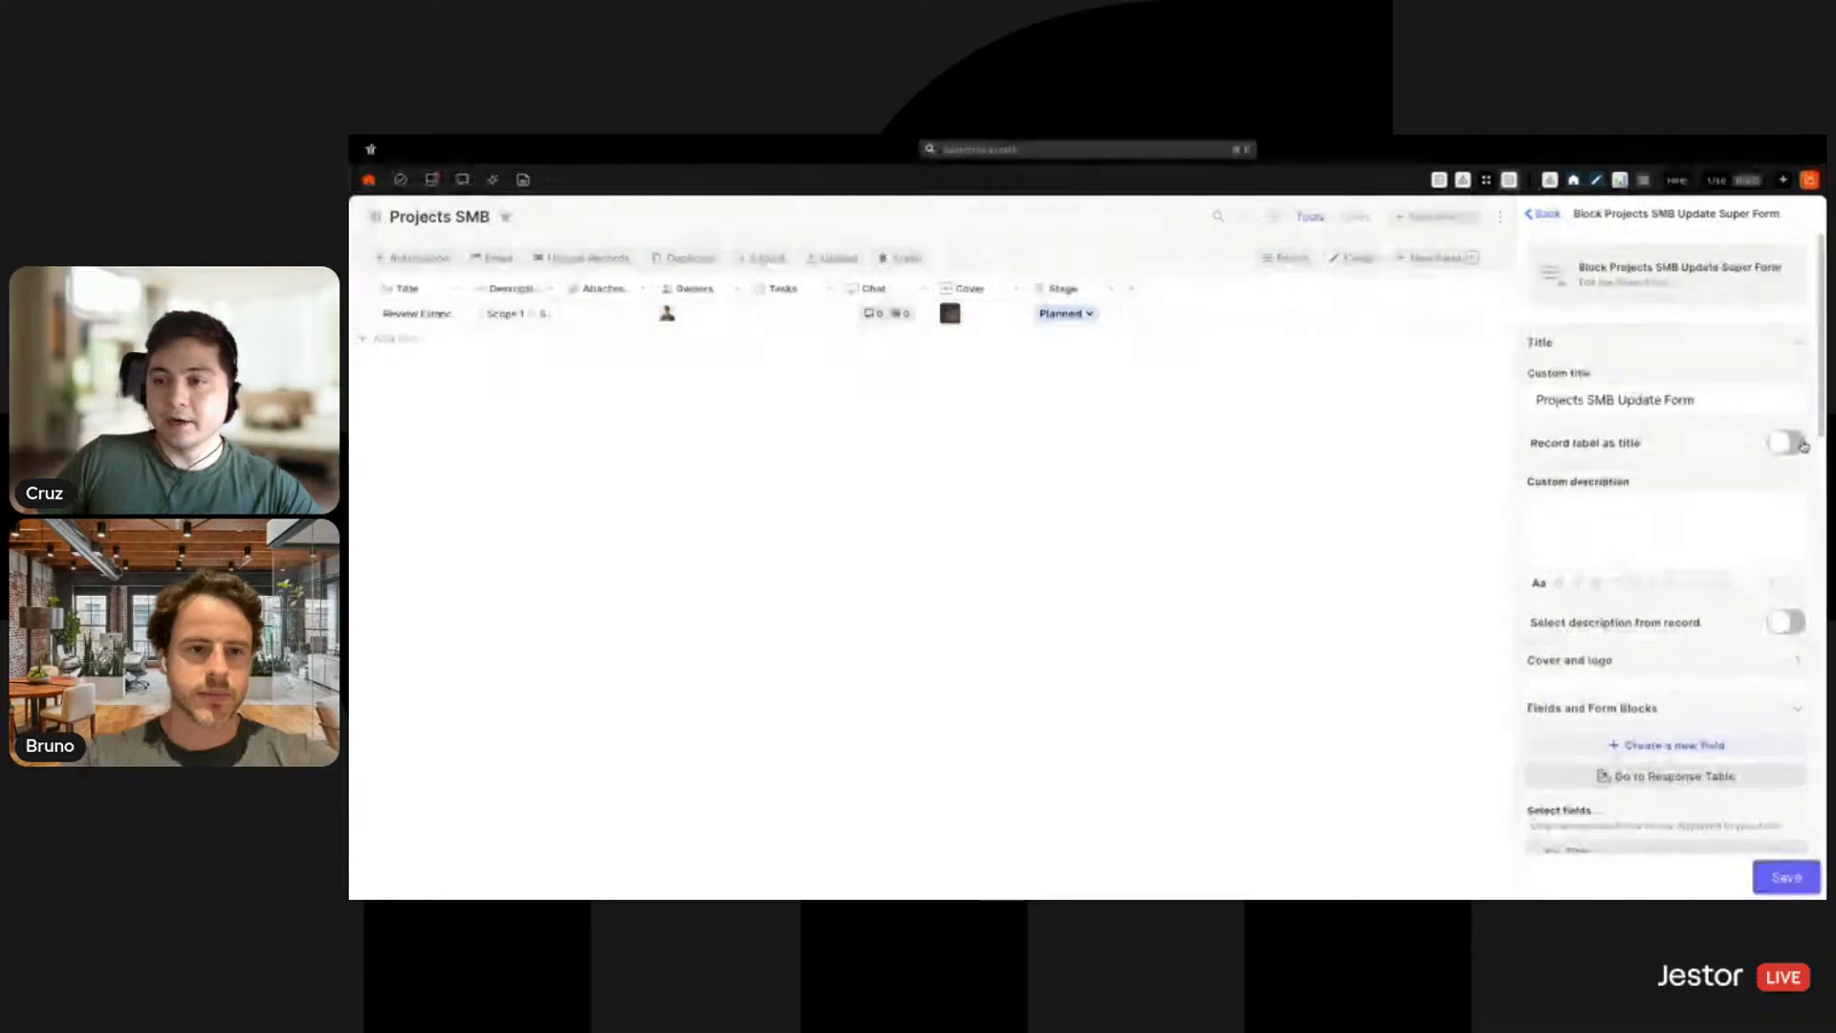
left_click(1624, 443)
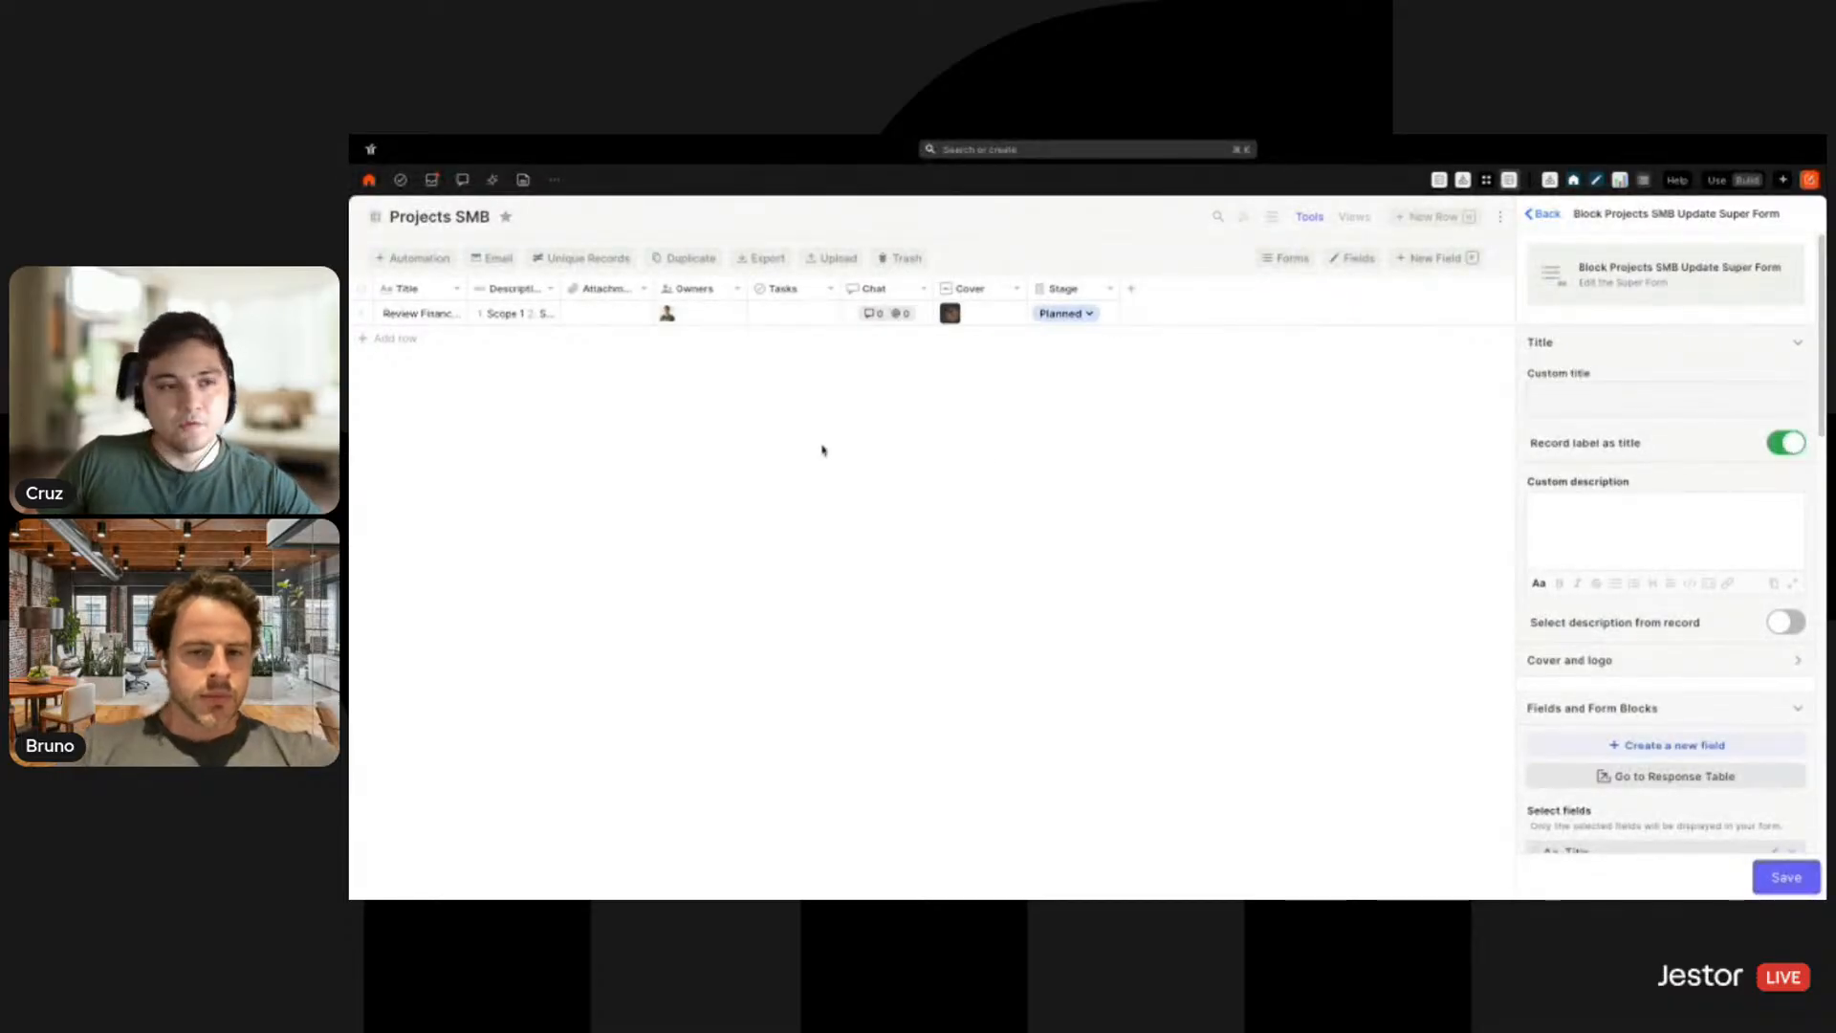
Open the Review Finance Records project to compare the form heading with the record title, and close it
left_click(454, 312)
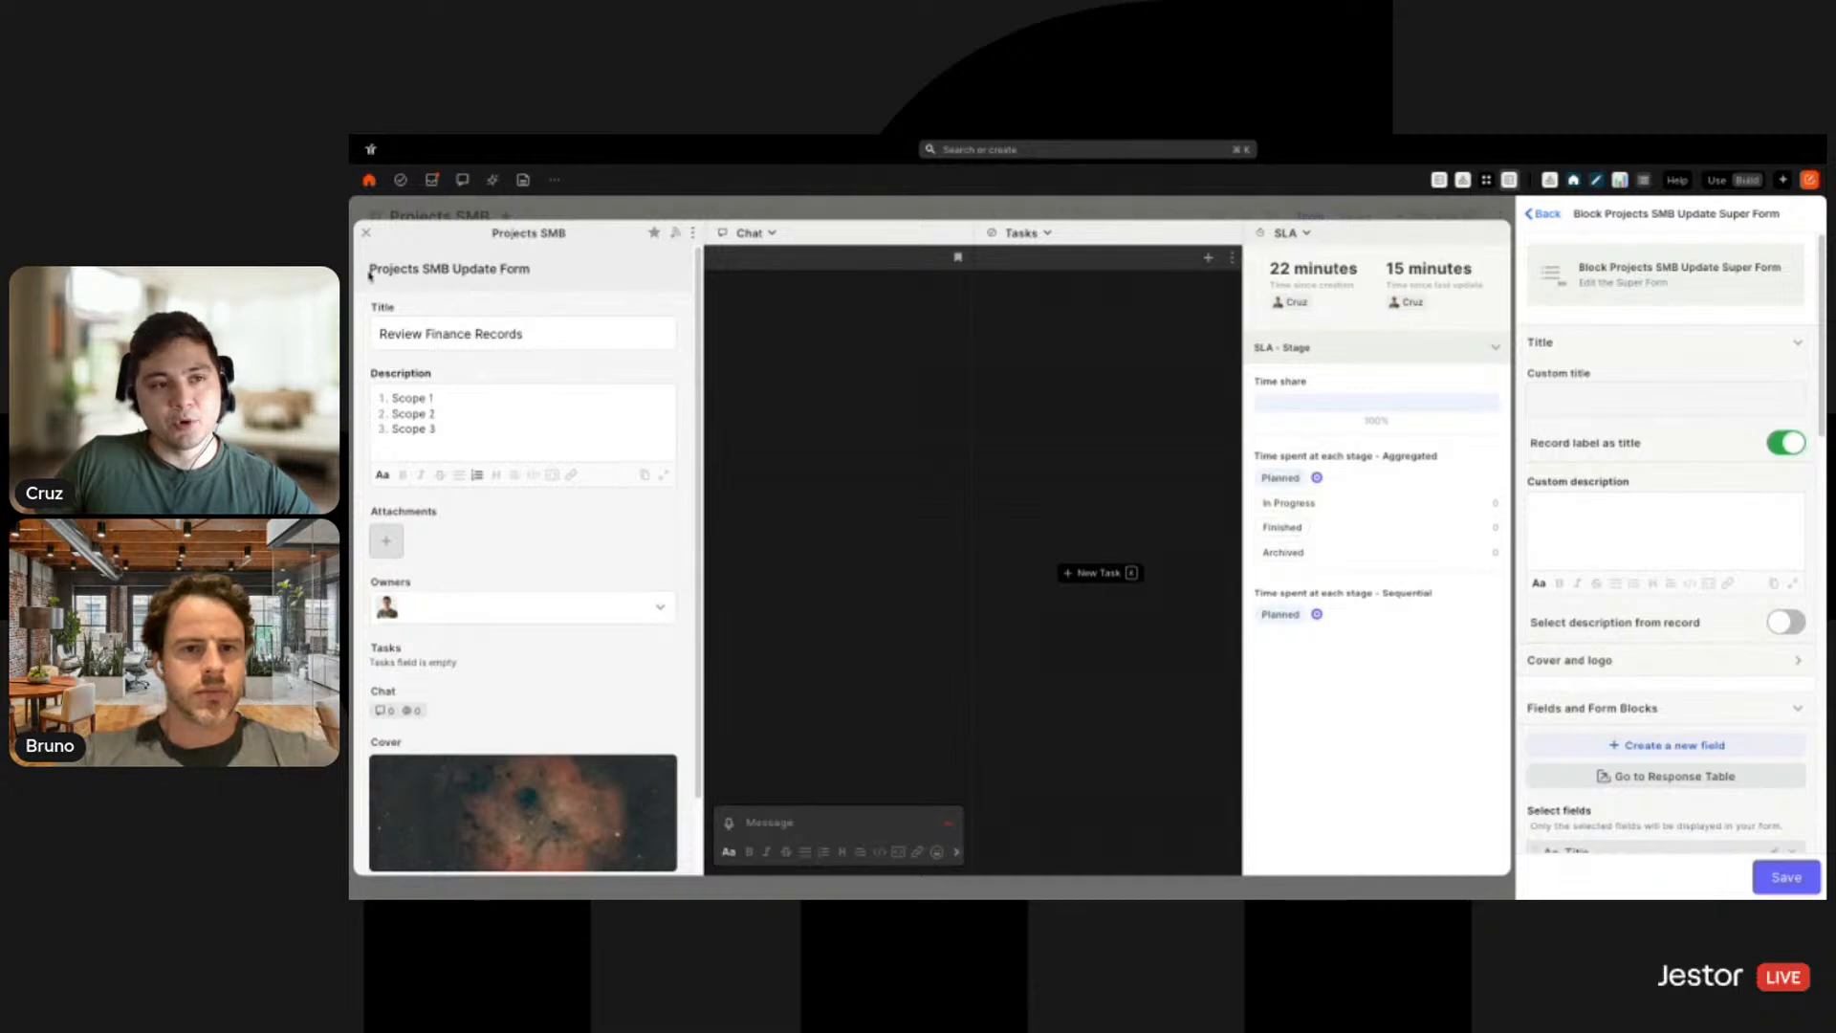
triple_click(389, 270)
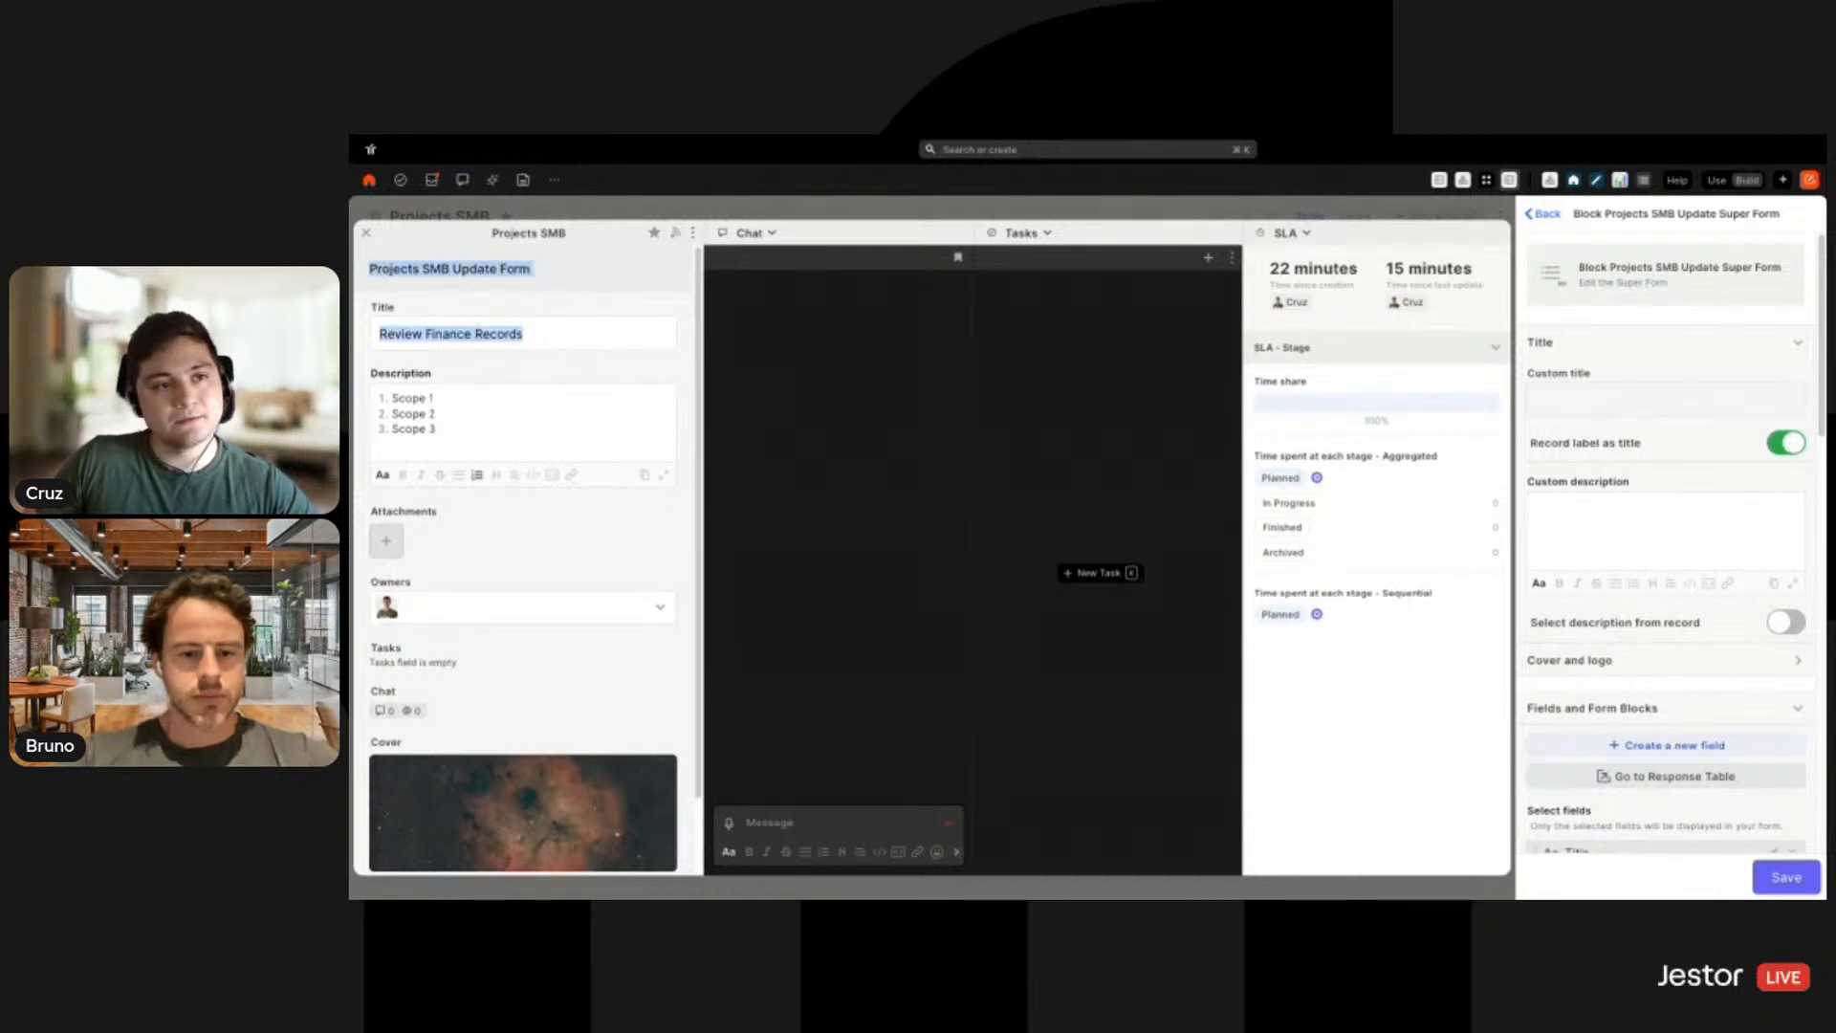
left_click(365, 232)
Remove the Tasks and Chat fields from the custom update form
scroll(1595, 528, "down", 3)
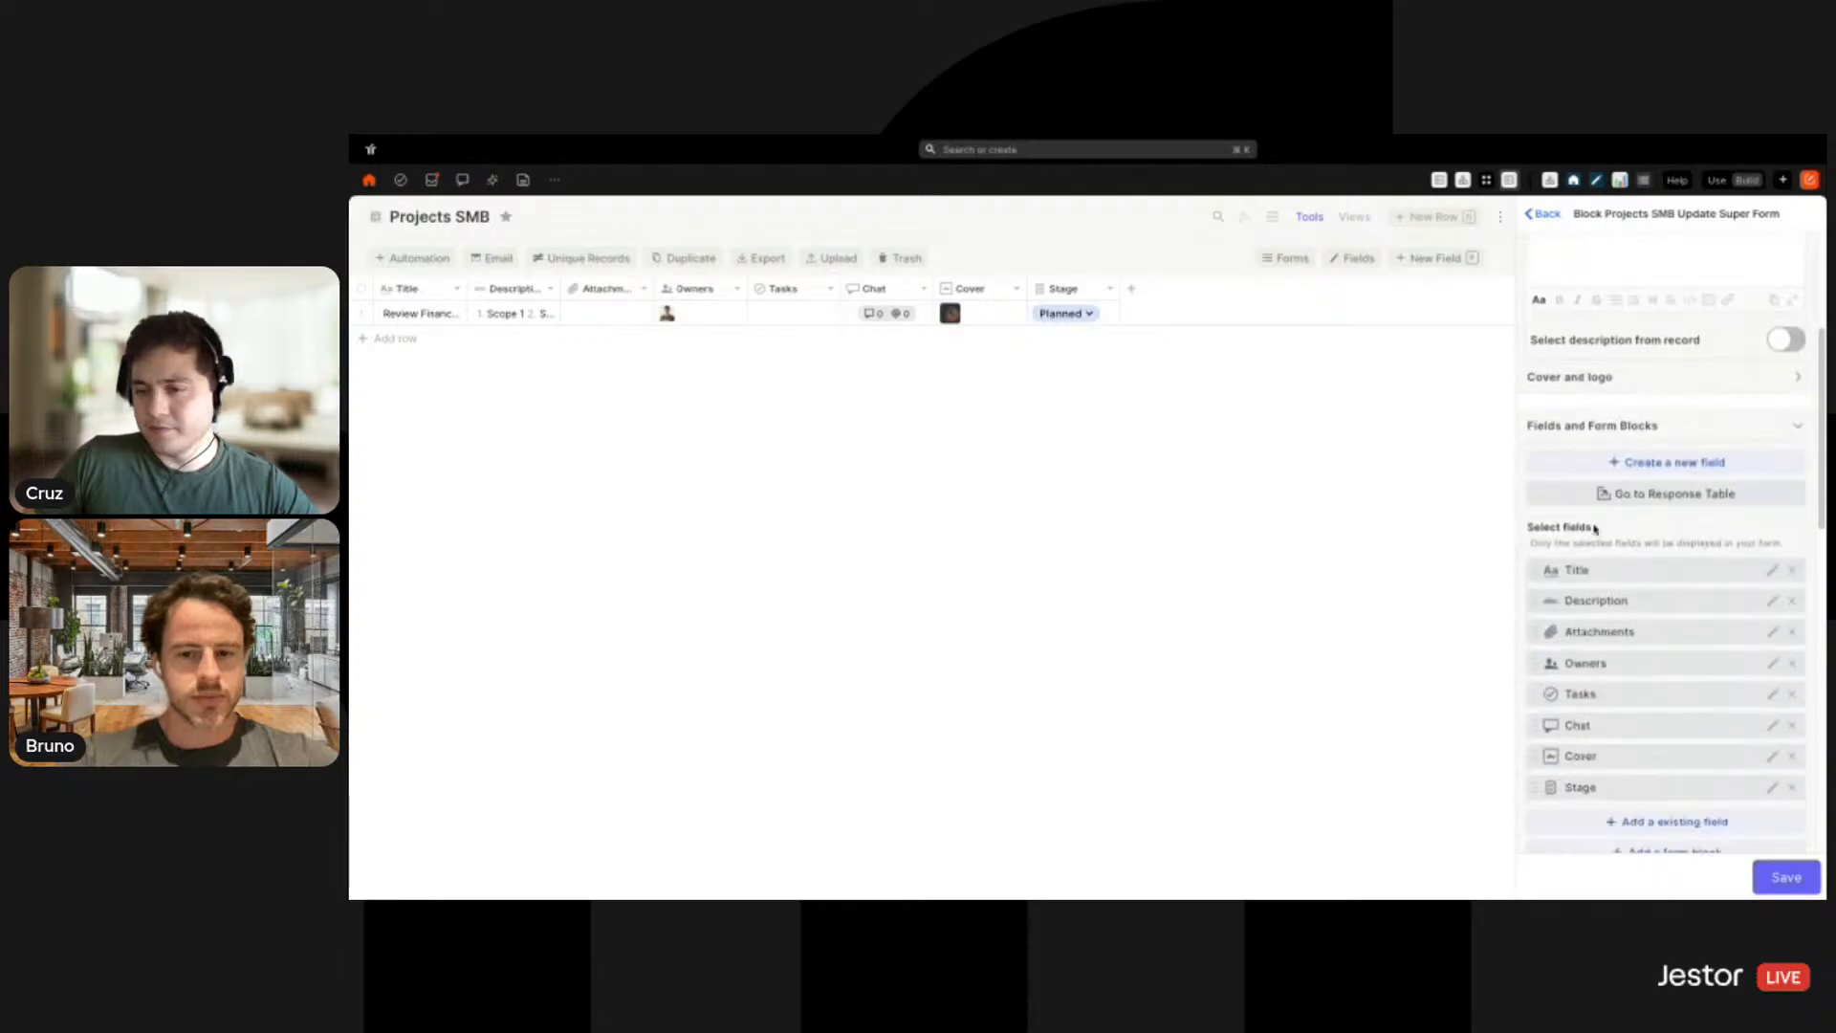
scroll(1693, 410, "down", 3)
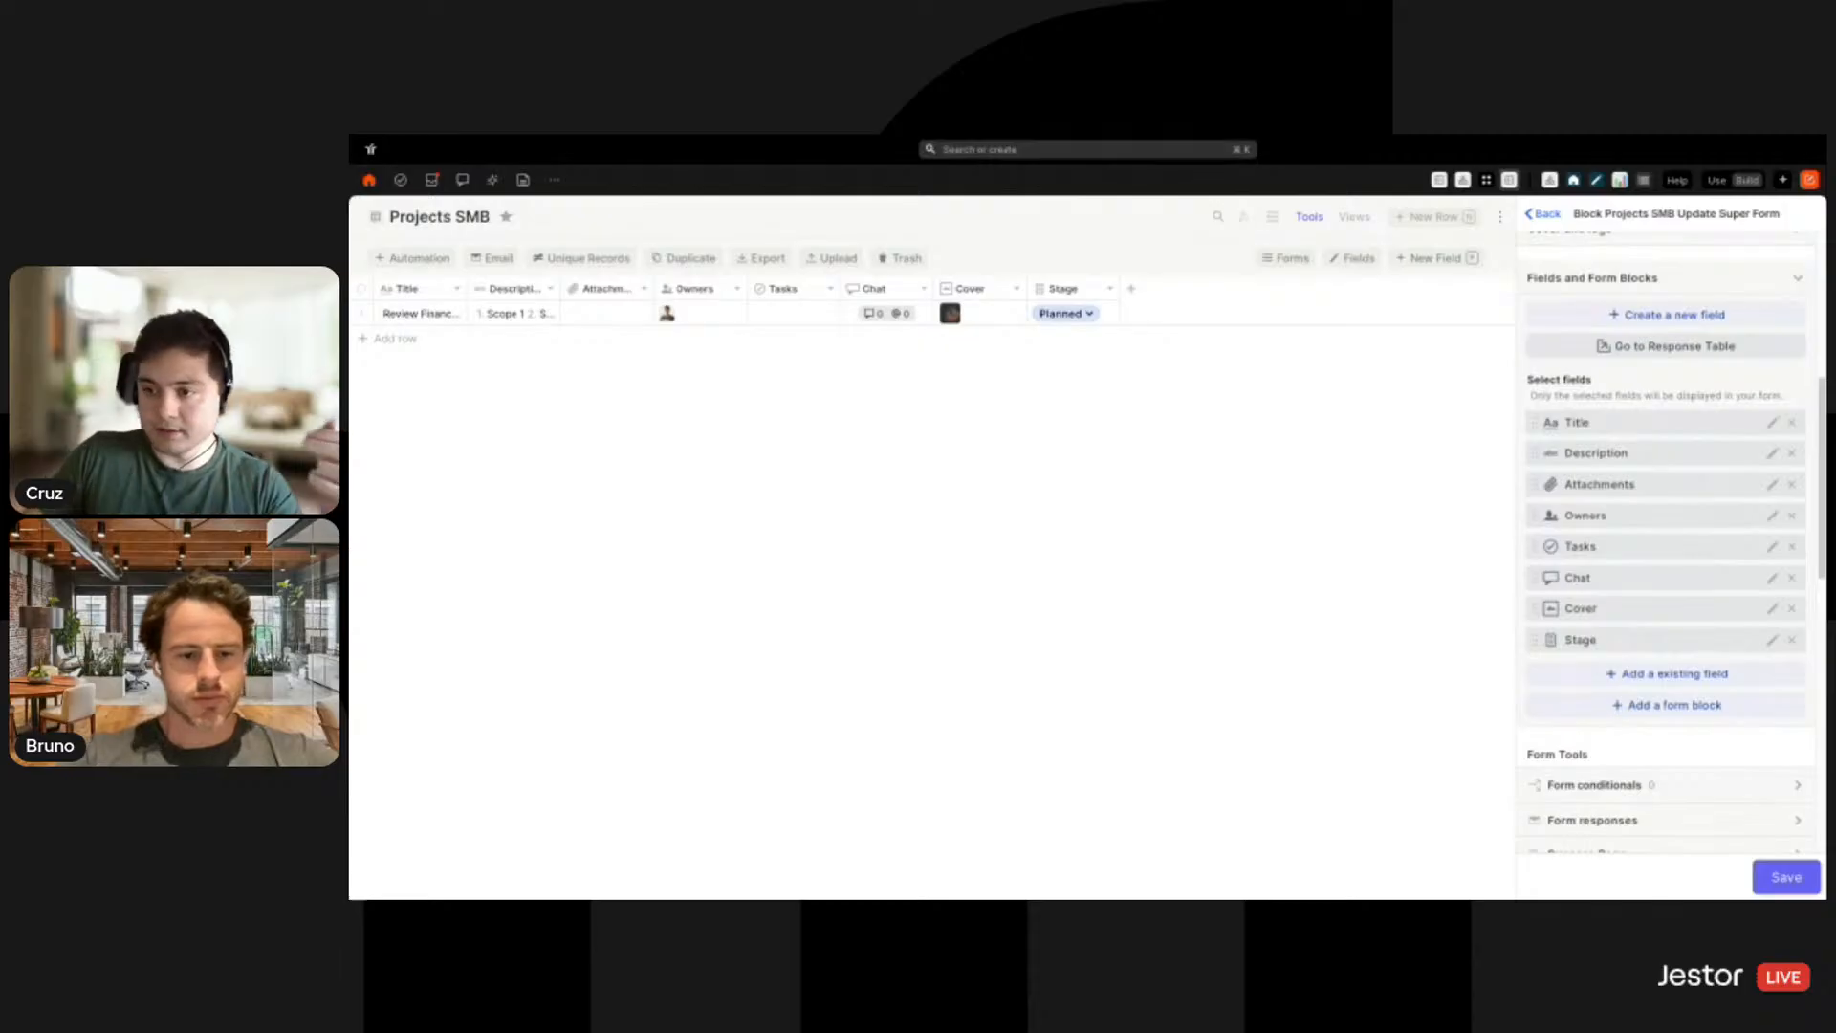
left_click(1792, 545)
left_click(1791, 545)
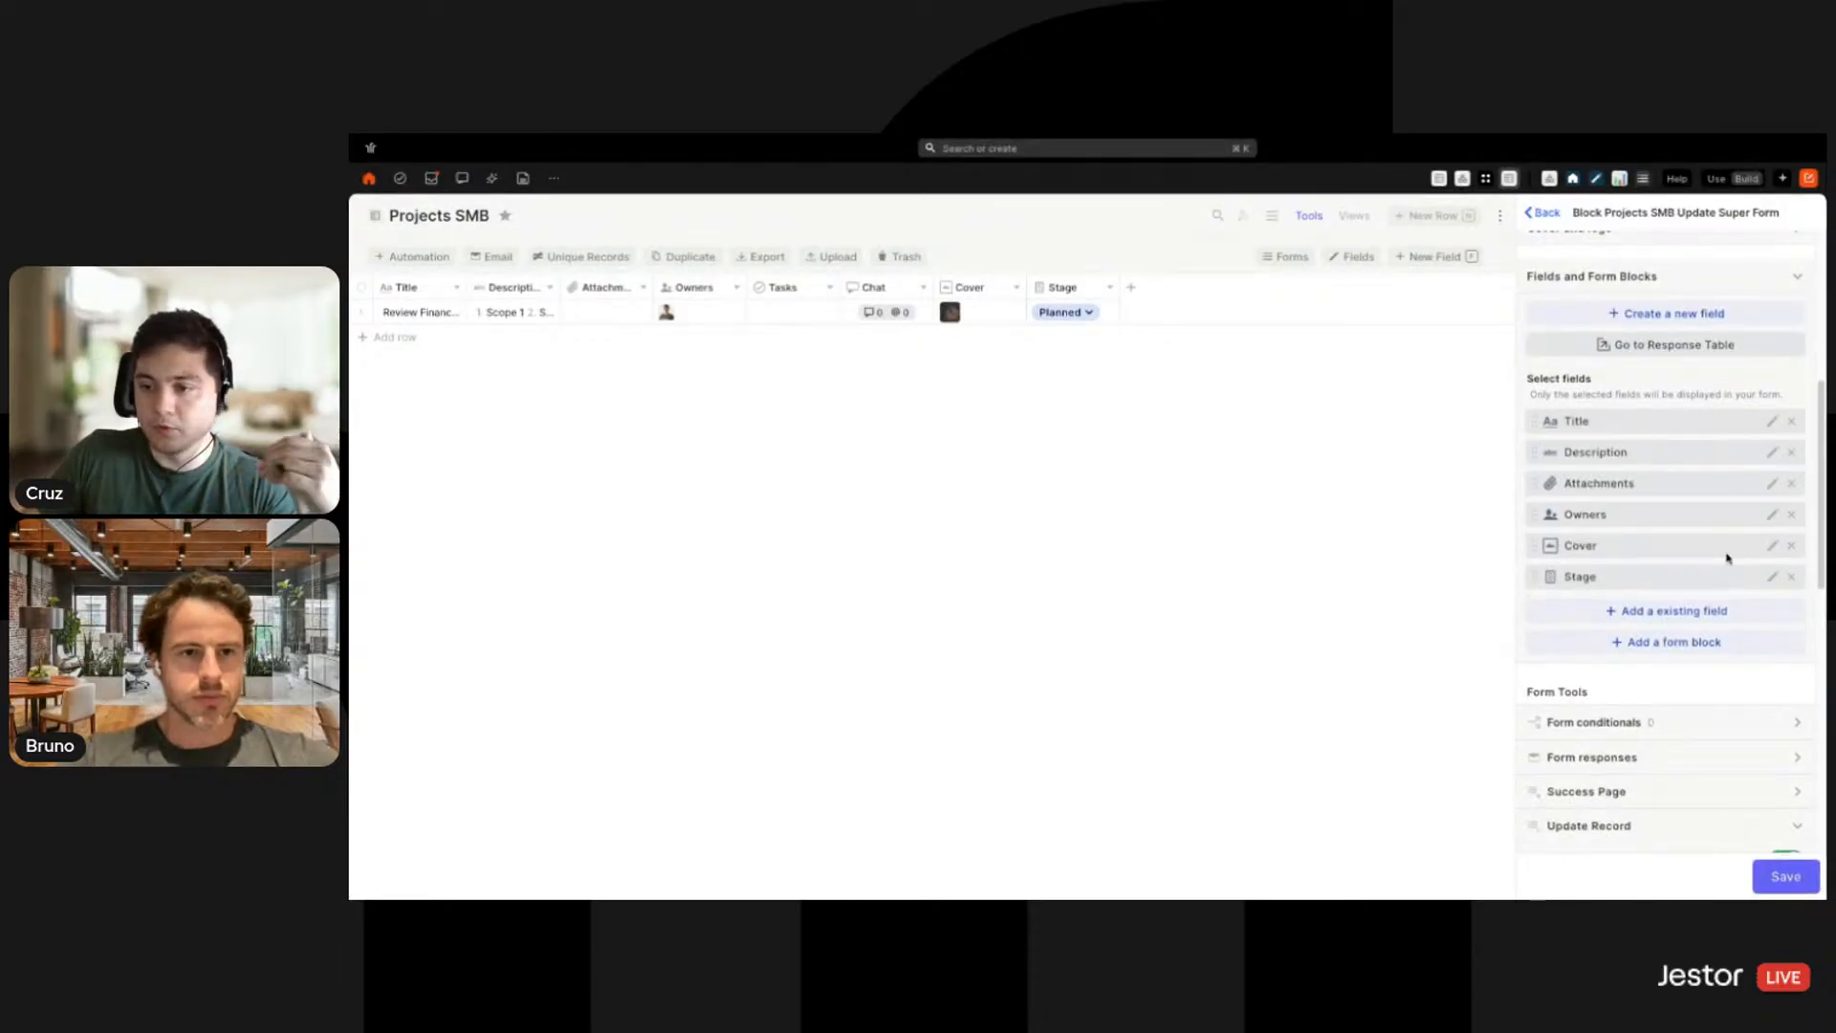
Set the update form's Stage field to be viewed as Button like, and save the field
left_click(1785, 577)
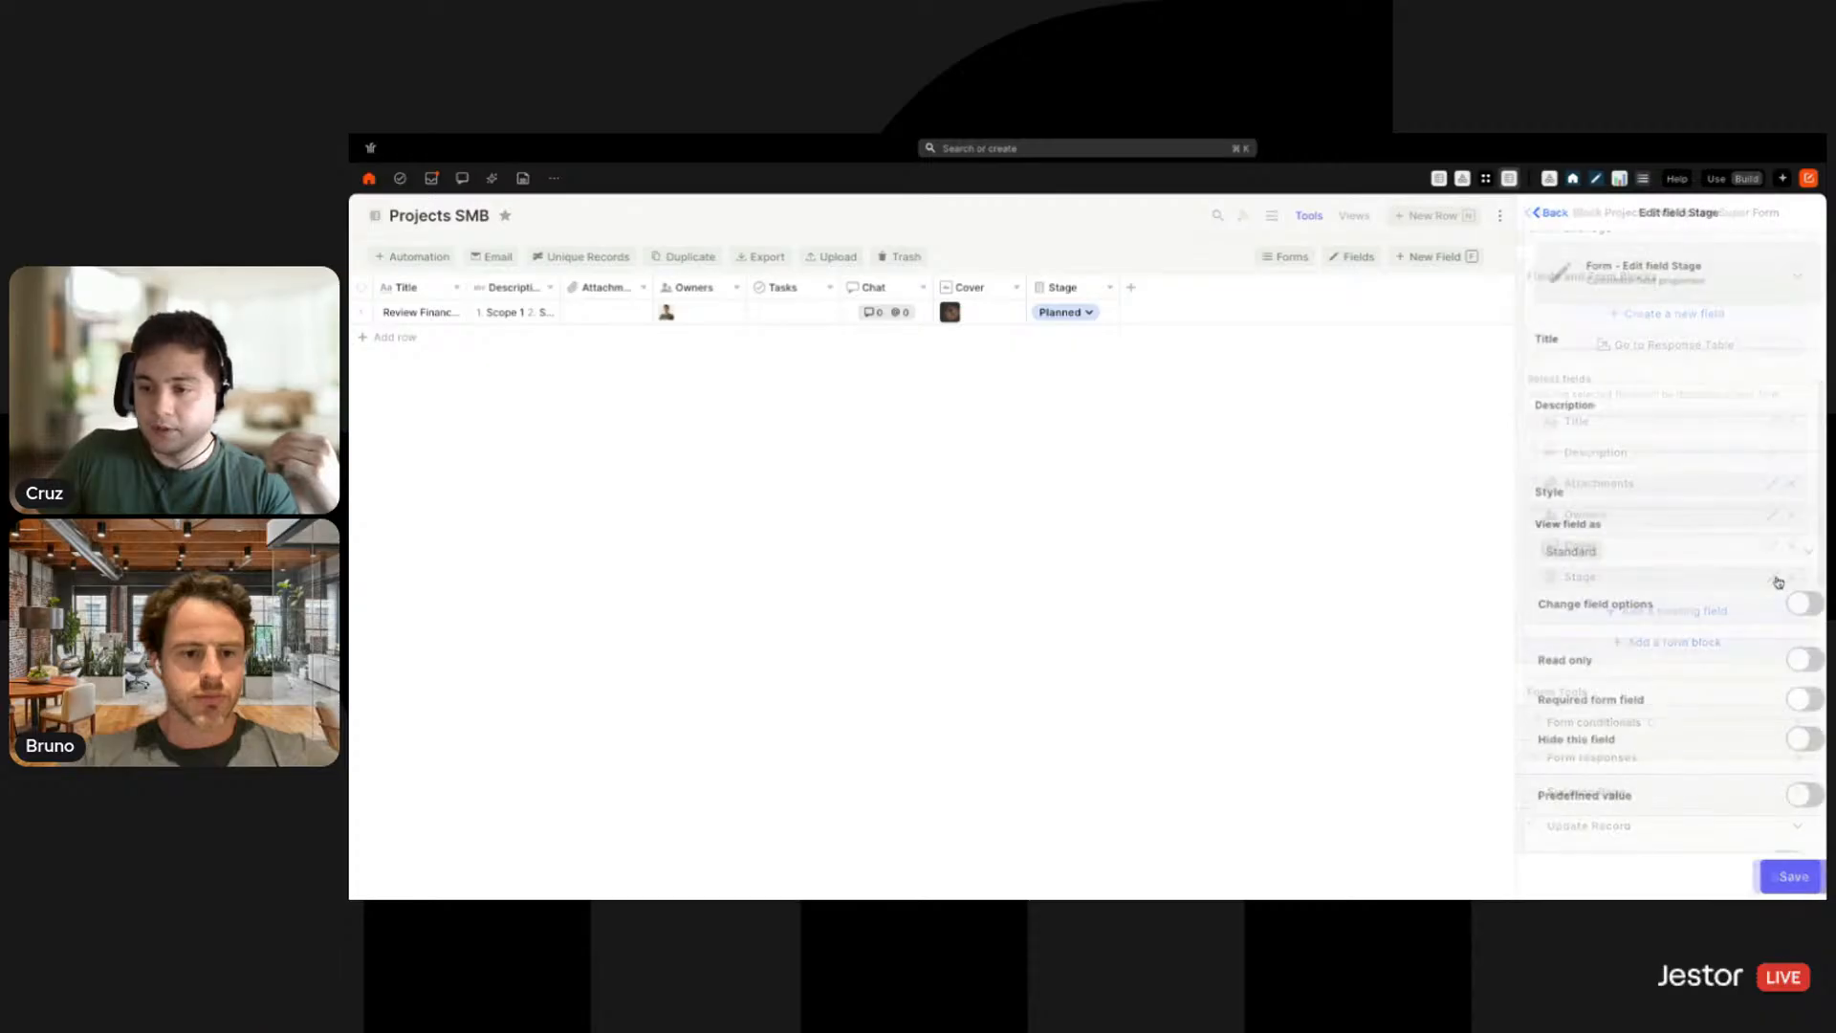
left_click(1582, 549)
left_click(1592, 729)
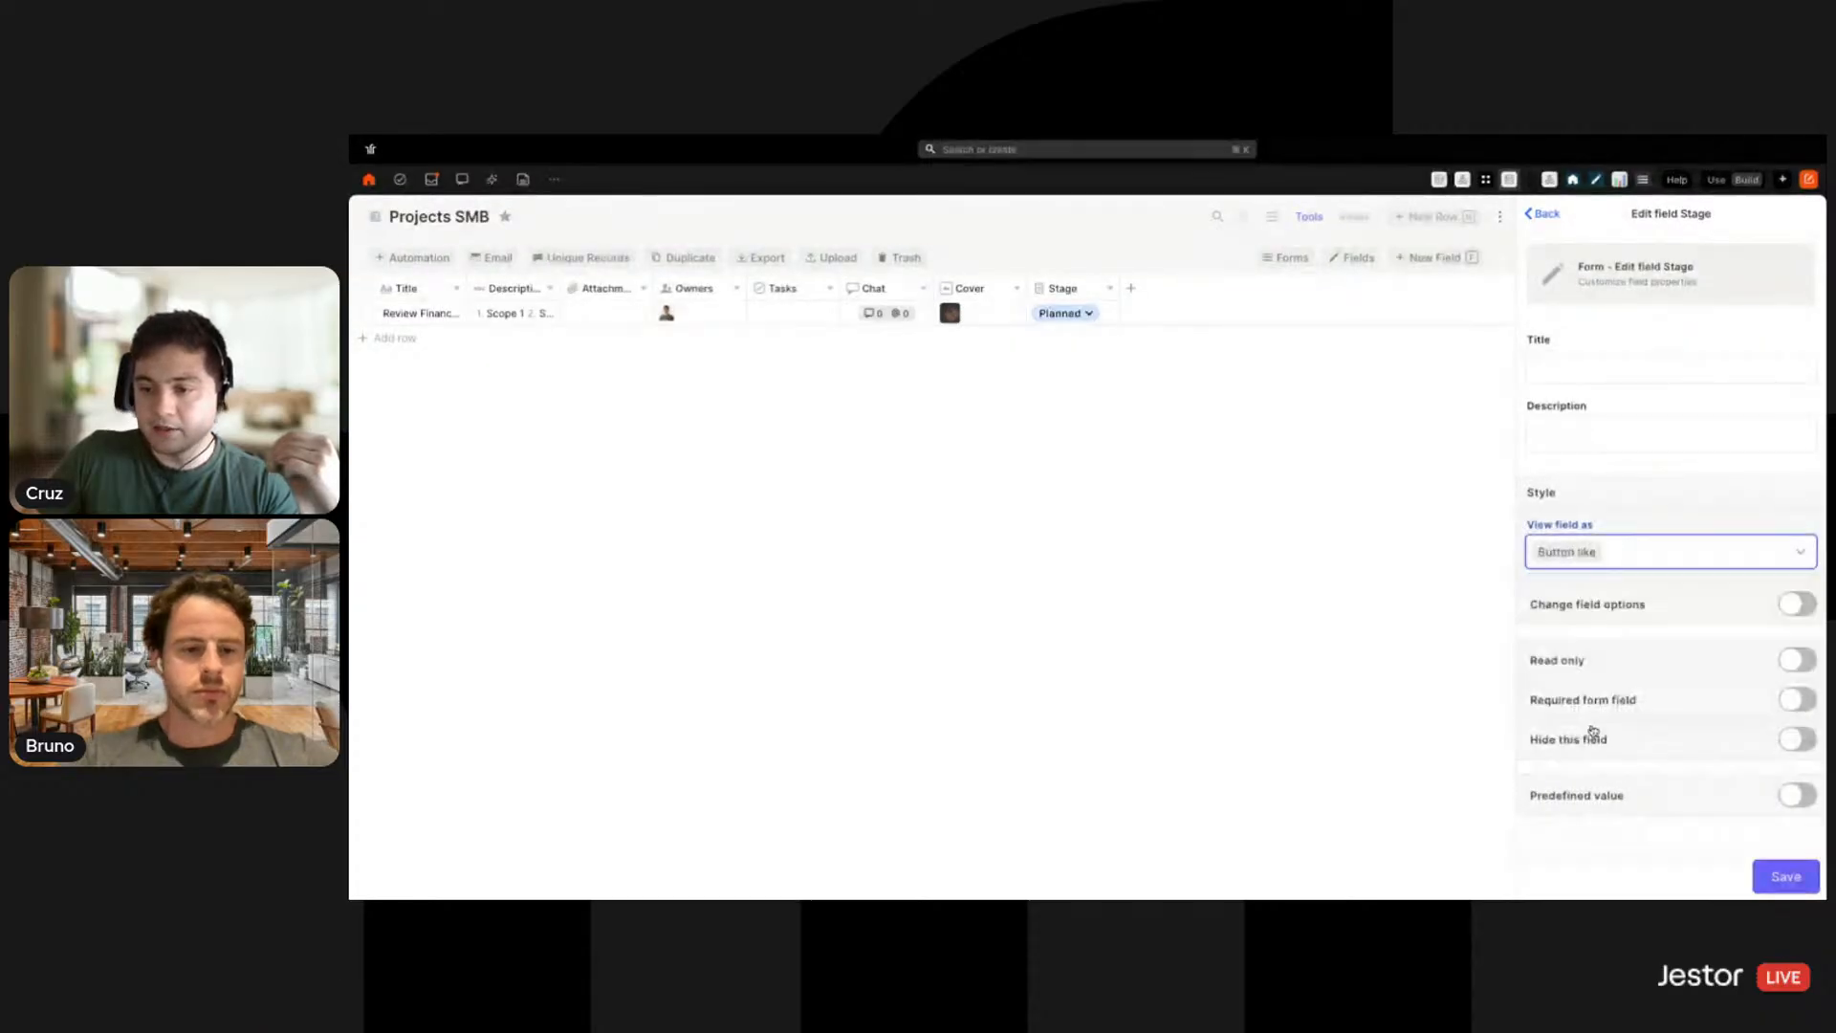
left_click(1786, 877)
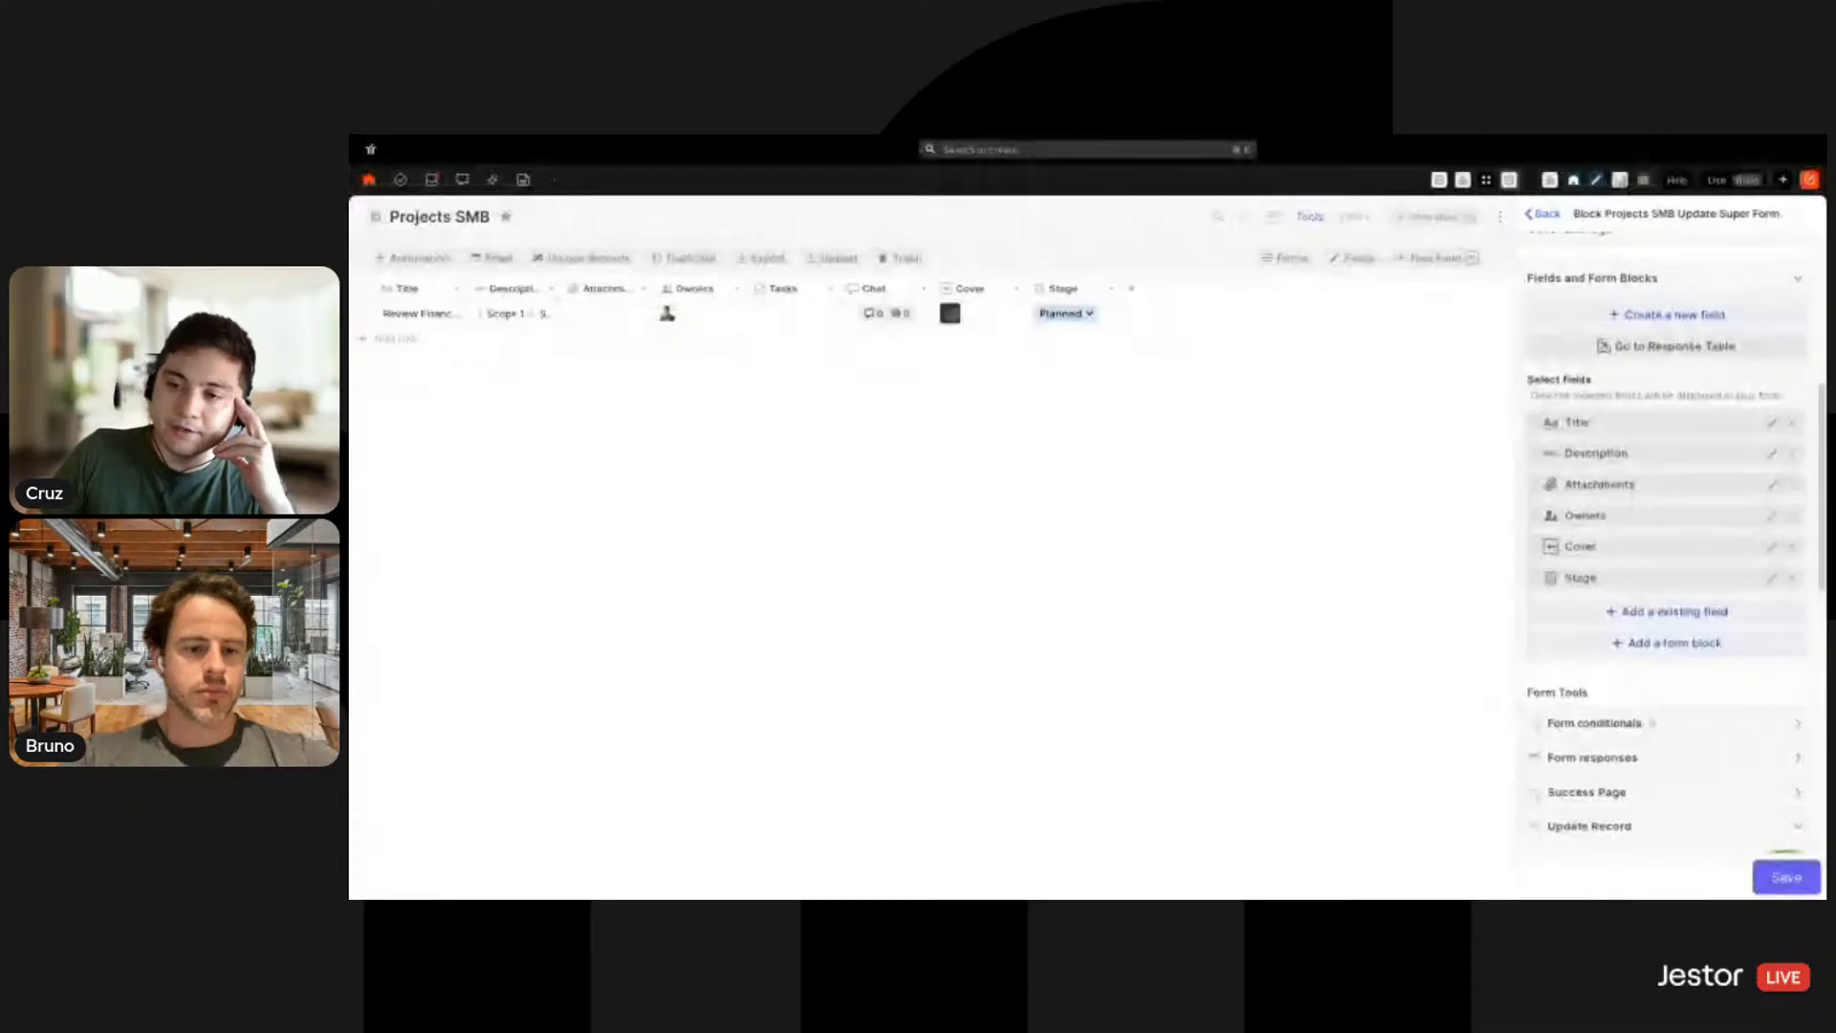
Turn off Enable response copies in the custom update form's form responses settings
scroll(1727, 550, "down", 6)
scroll(1726, 550, "up", 8)
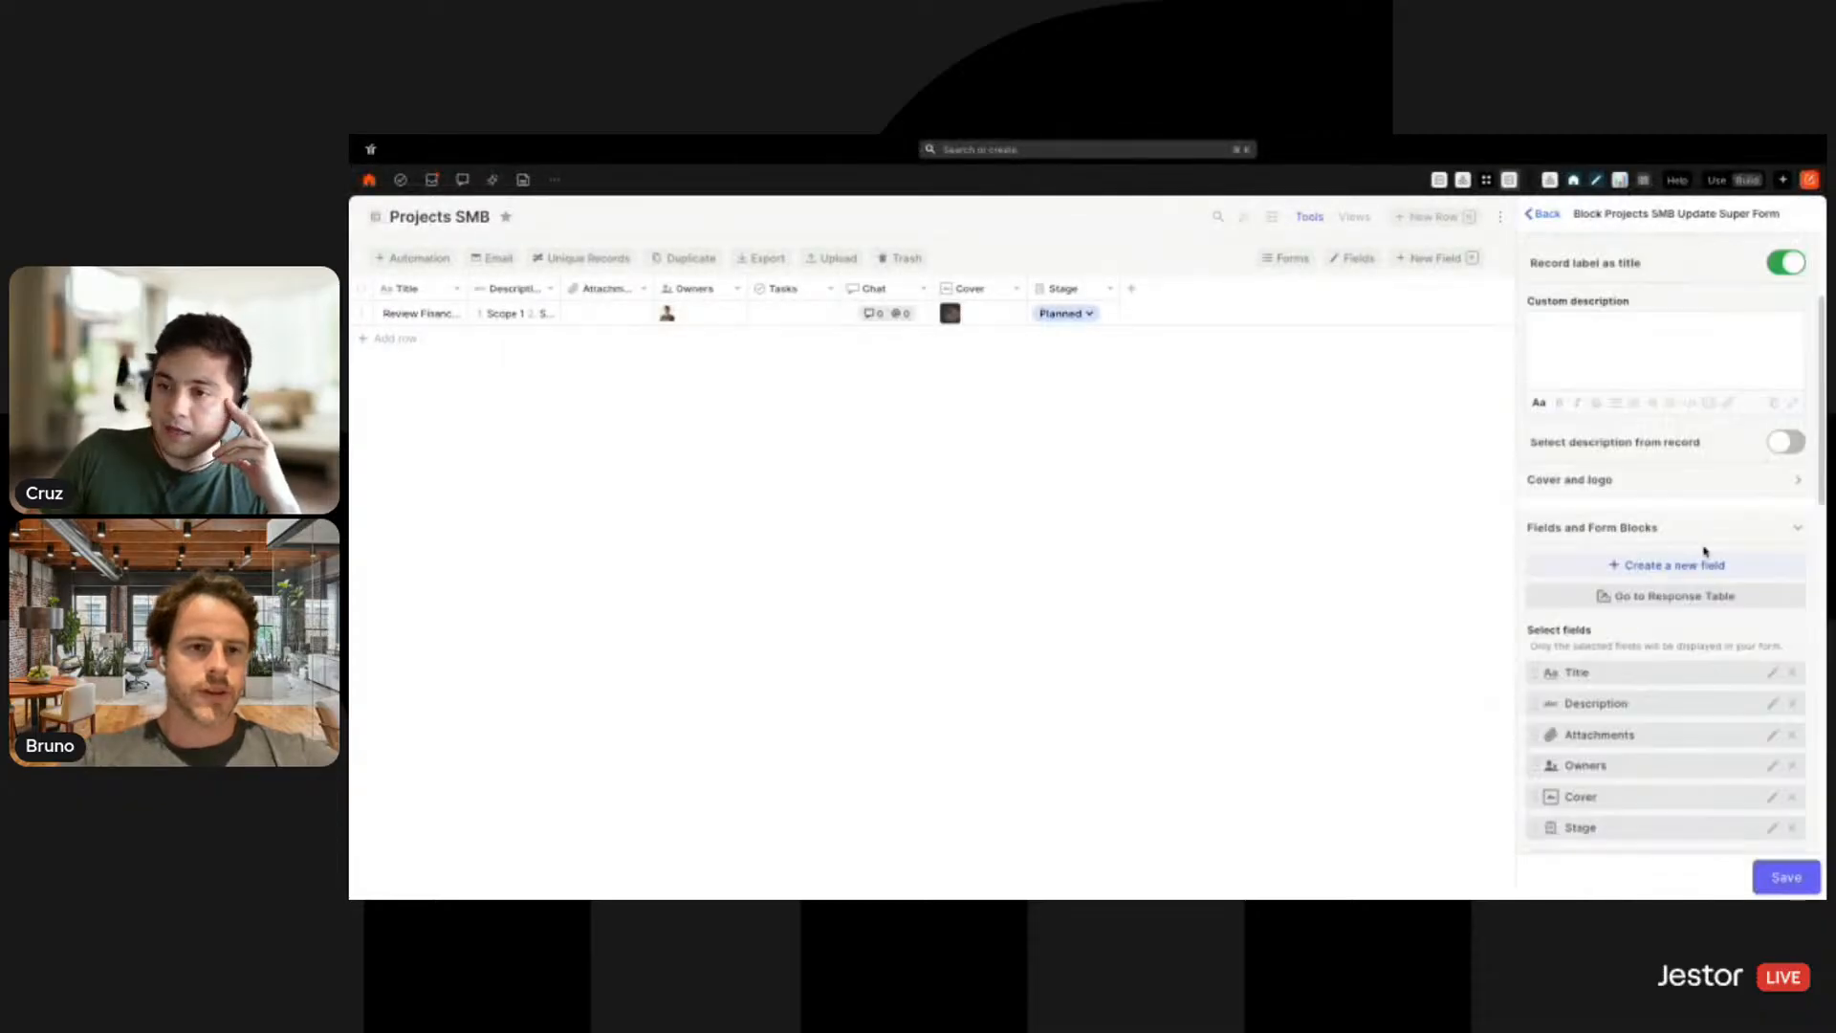
scroll(1727, 550, "down", 3)
scroll(1713, 599, "down", 1)
left_click(1730, 639)
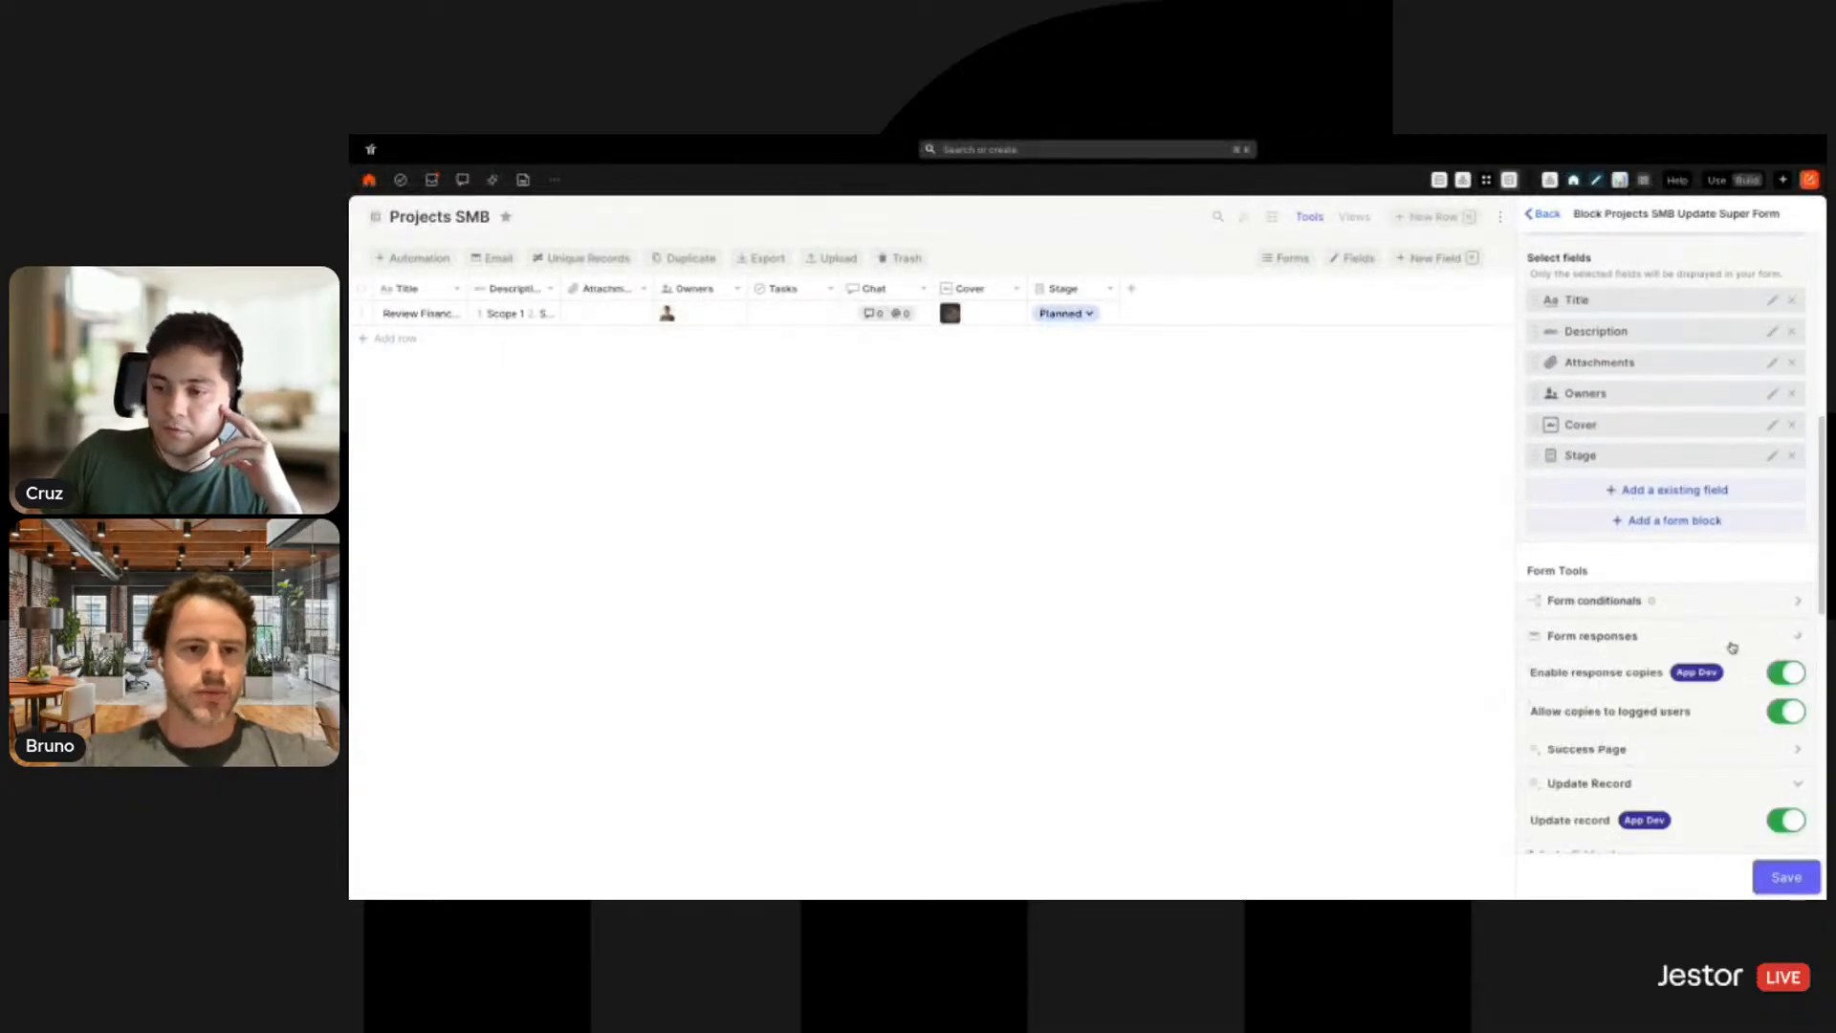
left_click(1785, 674)
left_click(1789, 639)
Set the update form's background color to white and its button color to orange
scroll(1751, 651, "down", 6)
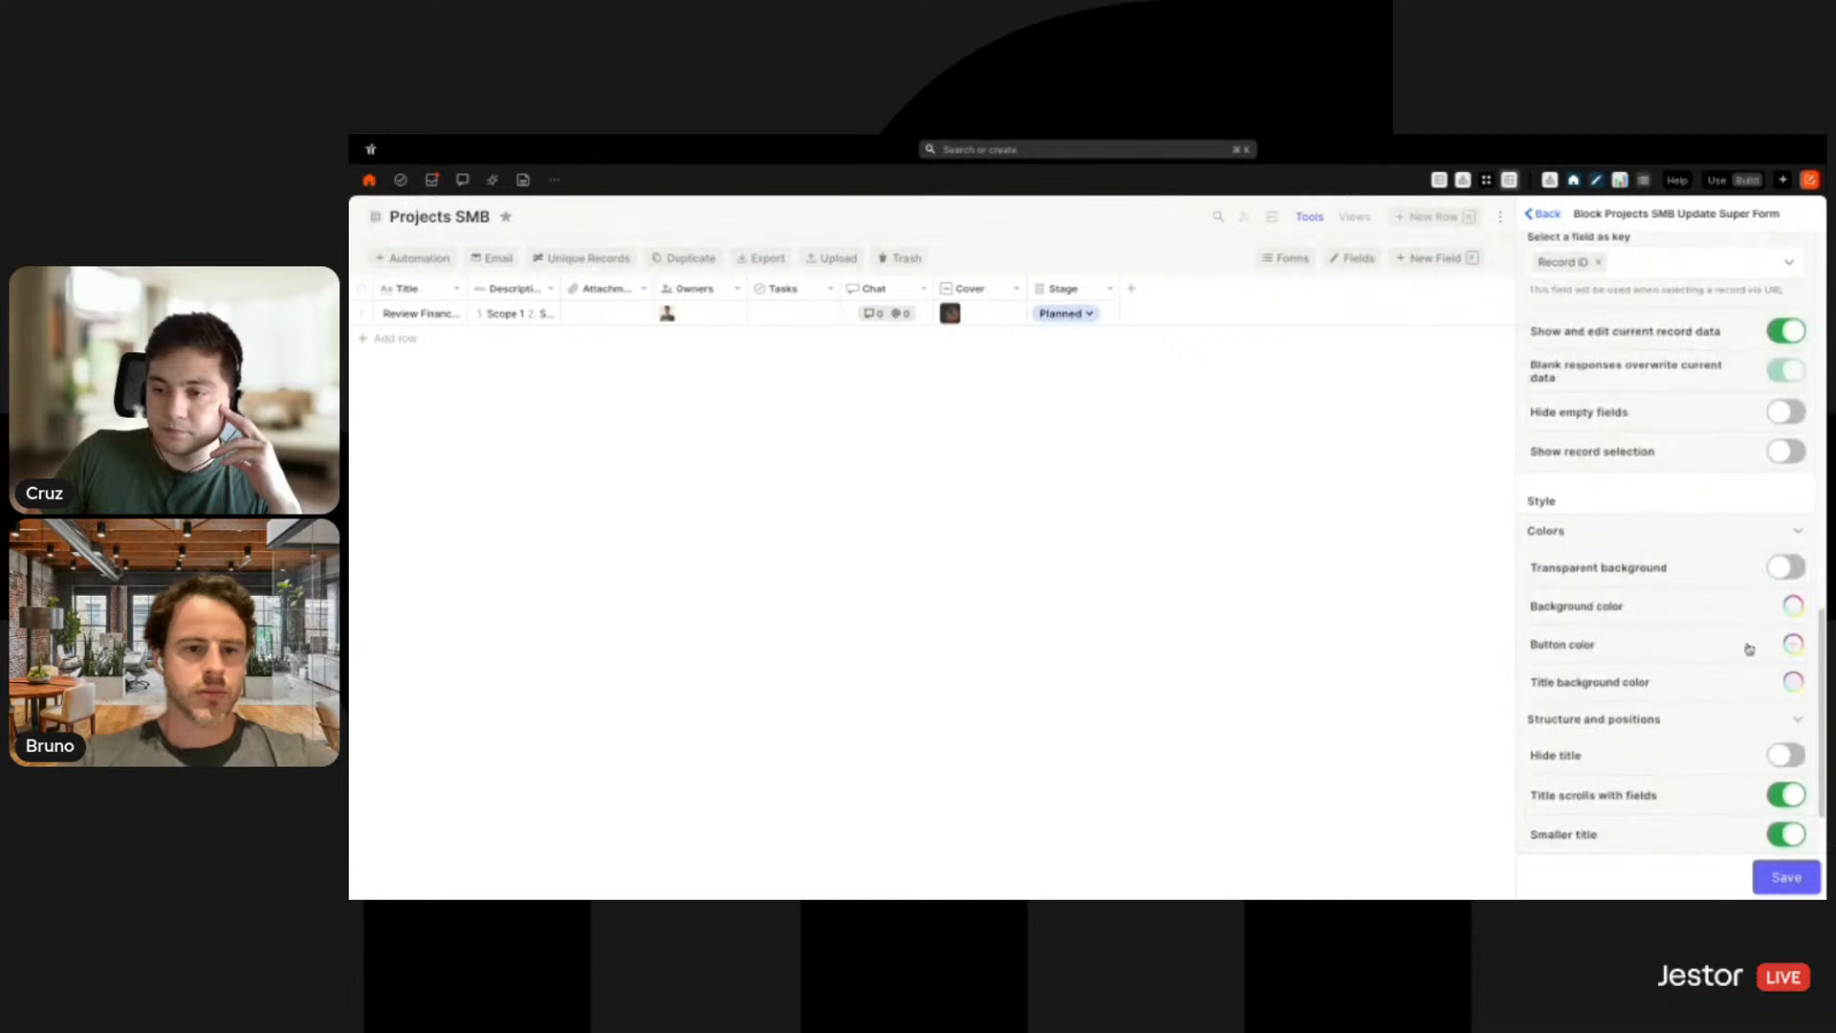
left_click(1795, 587)
left_click(1540, 348)
left_click(1786, 877)
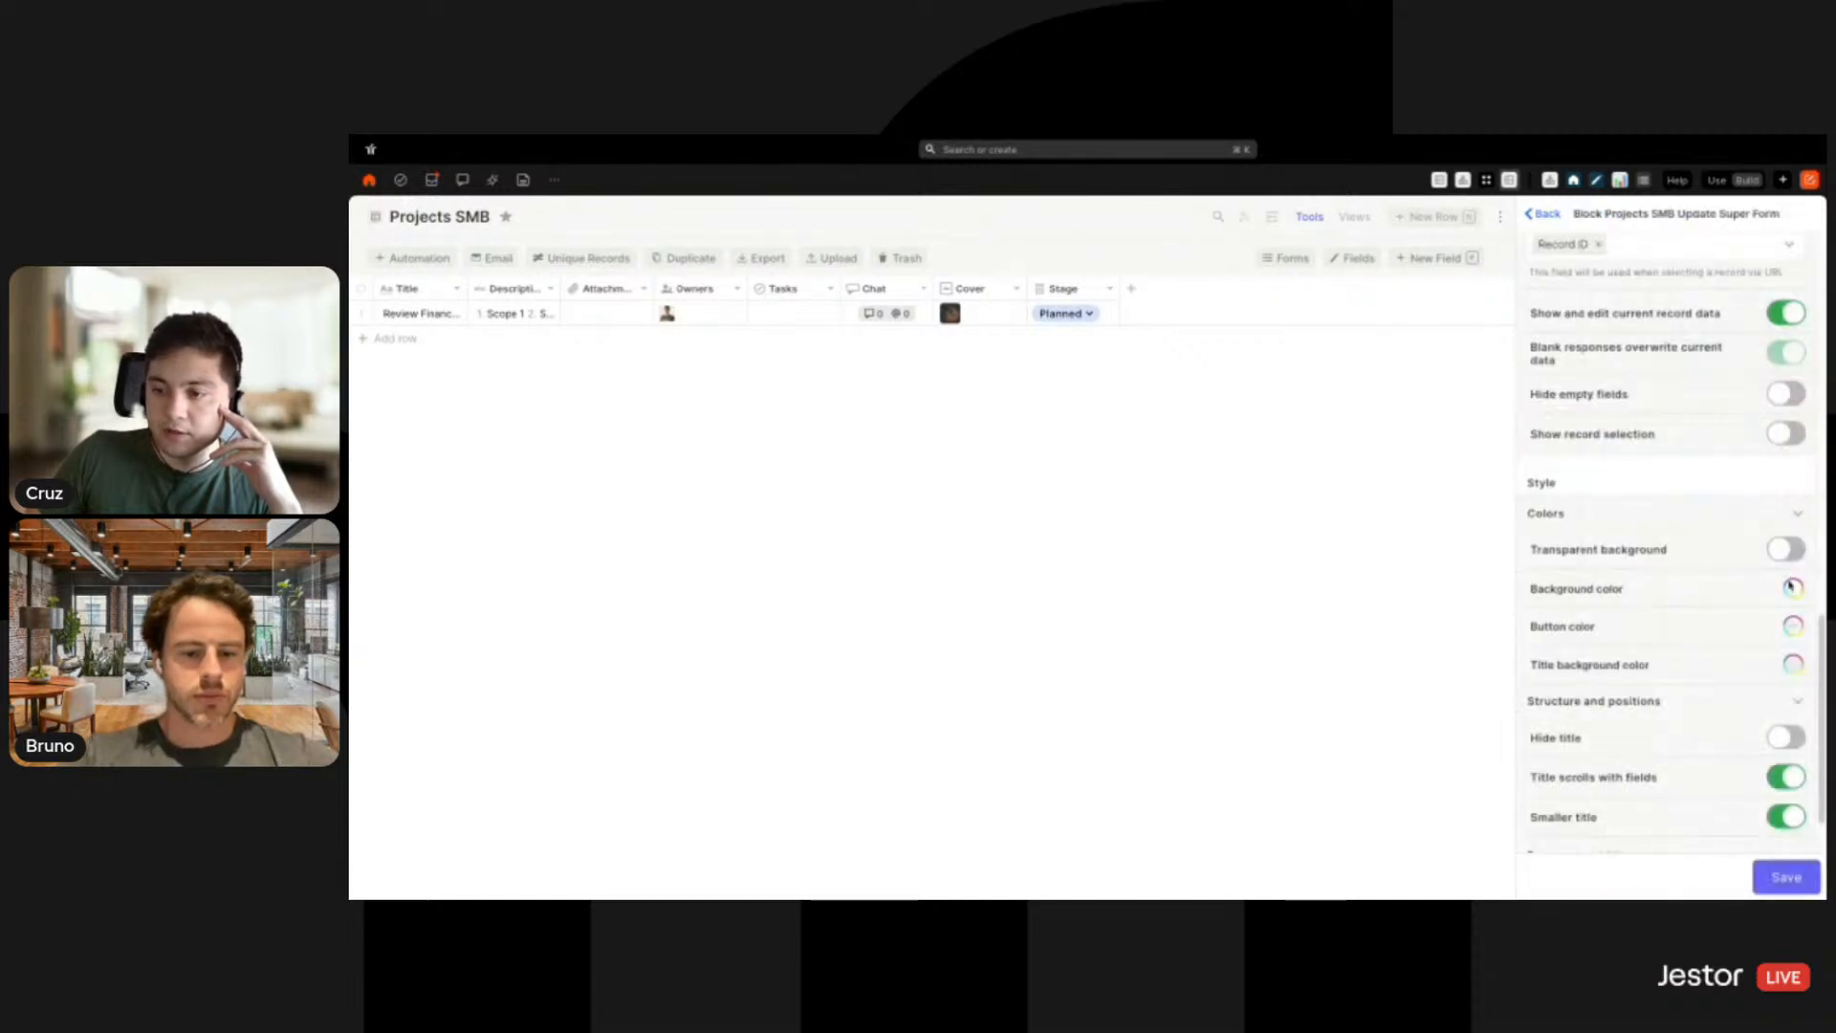
left_click(1795, 626)
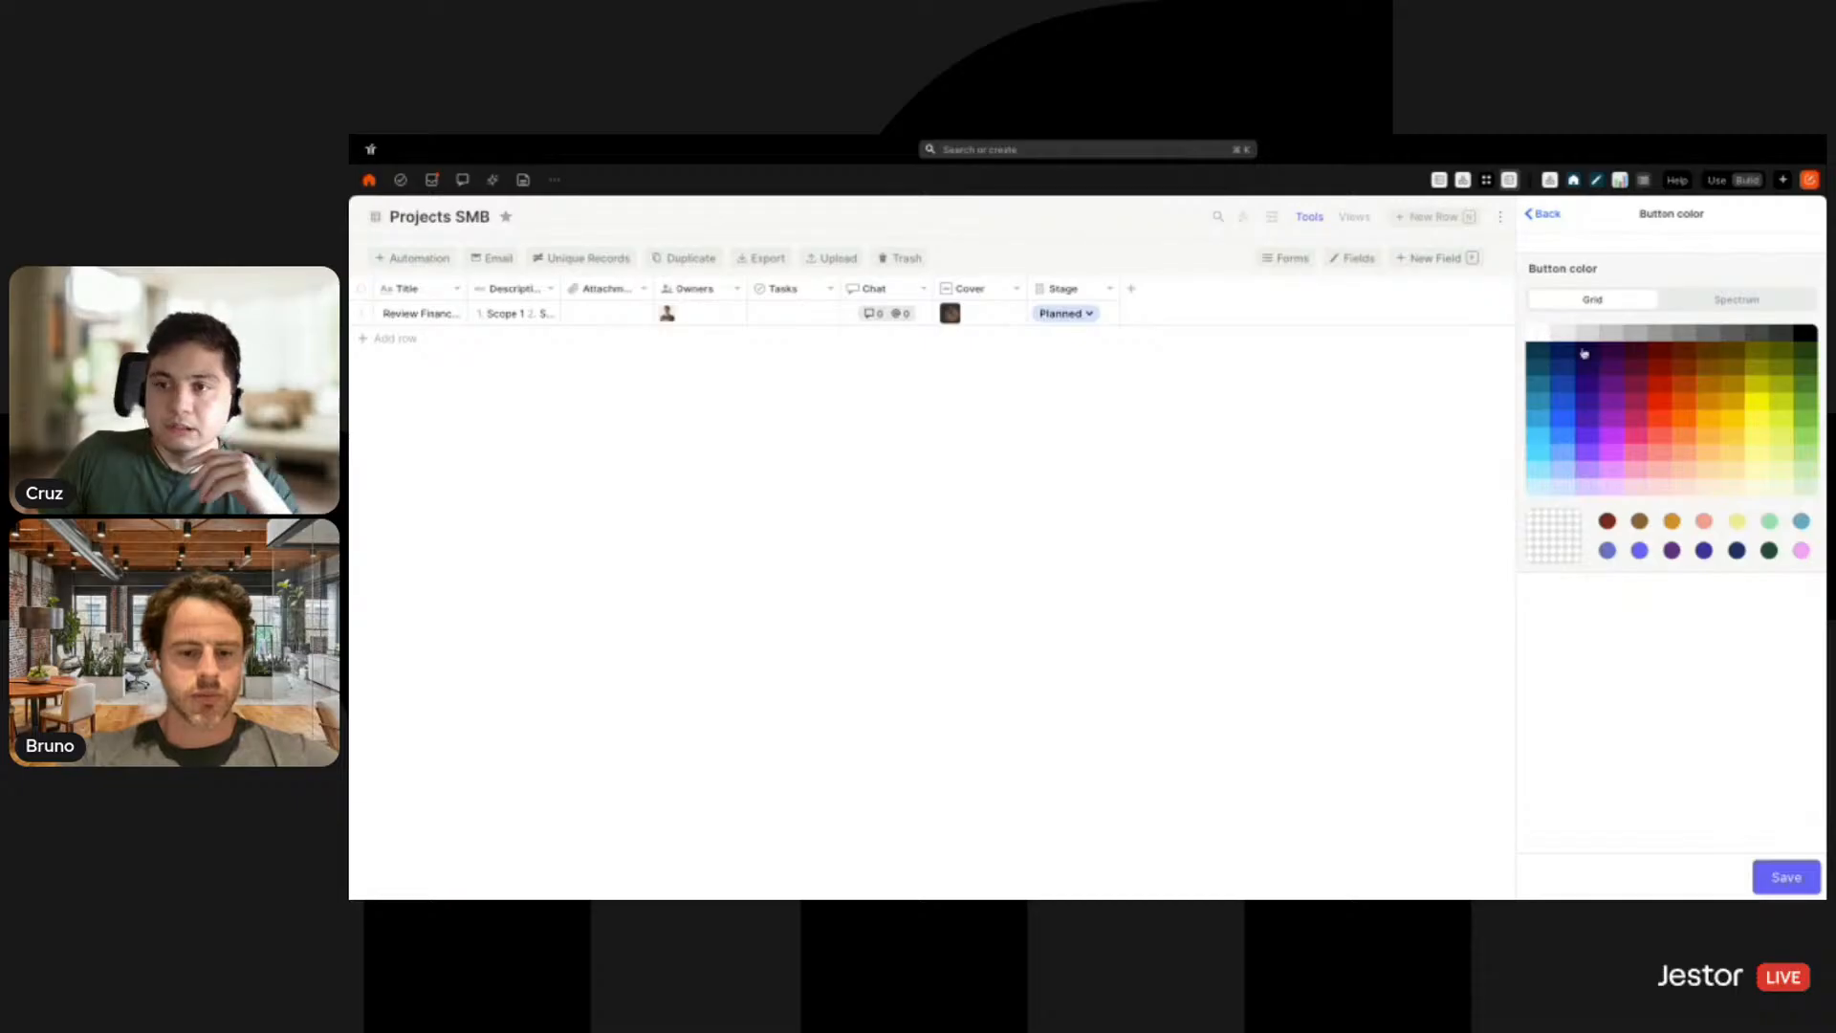
left_click(1693, 419)
left_click(1781, 876)
Set the update form's title background color to light gray, and save the custom form and the update form settings
left_click(1793, 642)
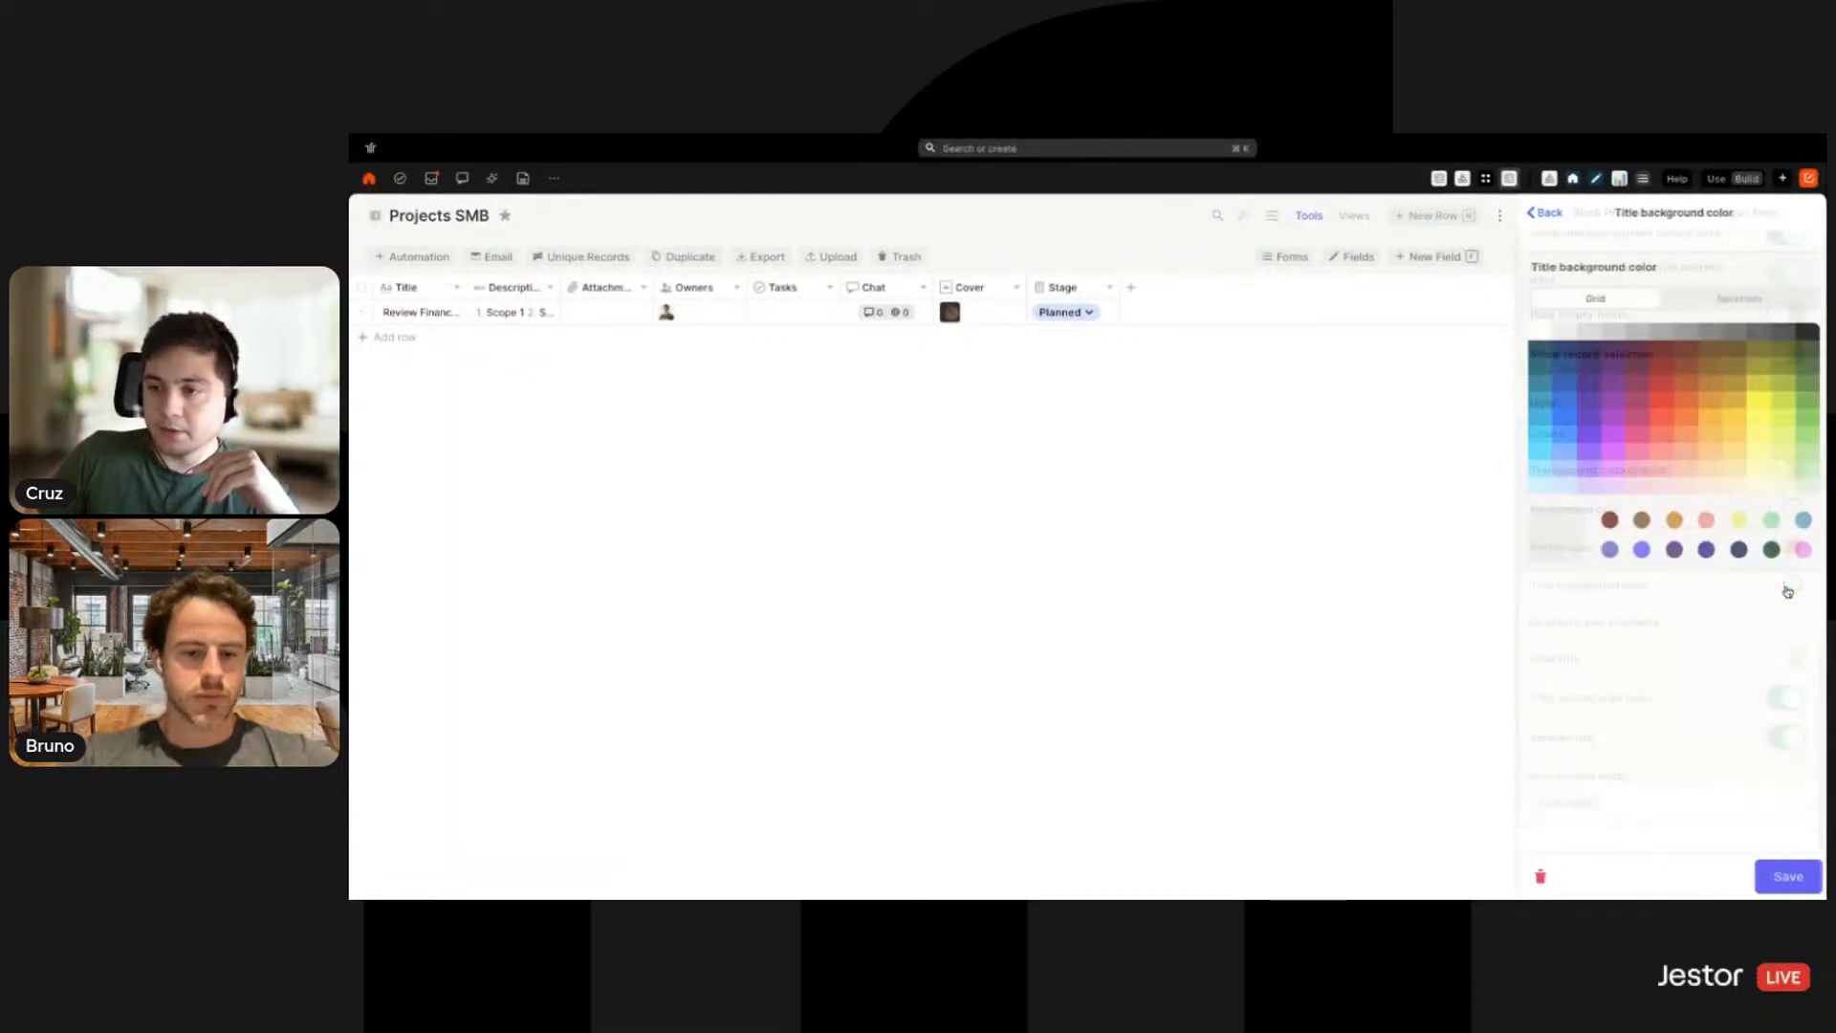
left_click(1570, 339)
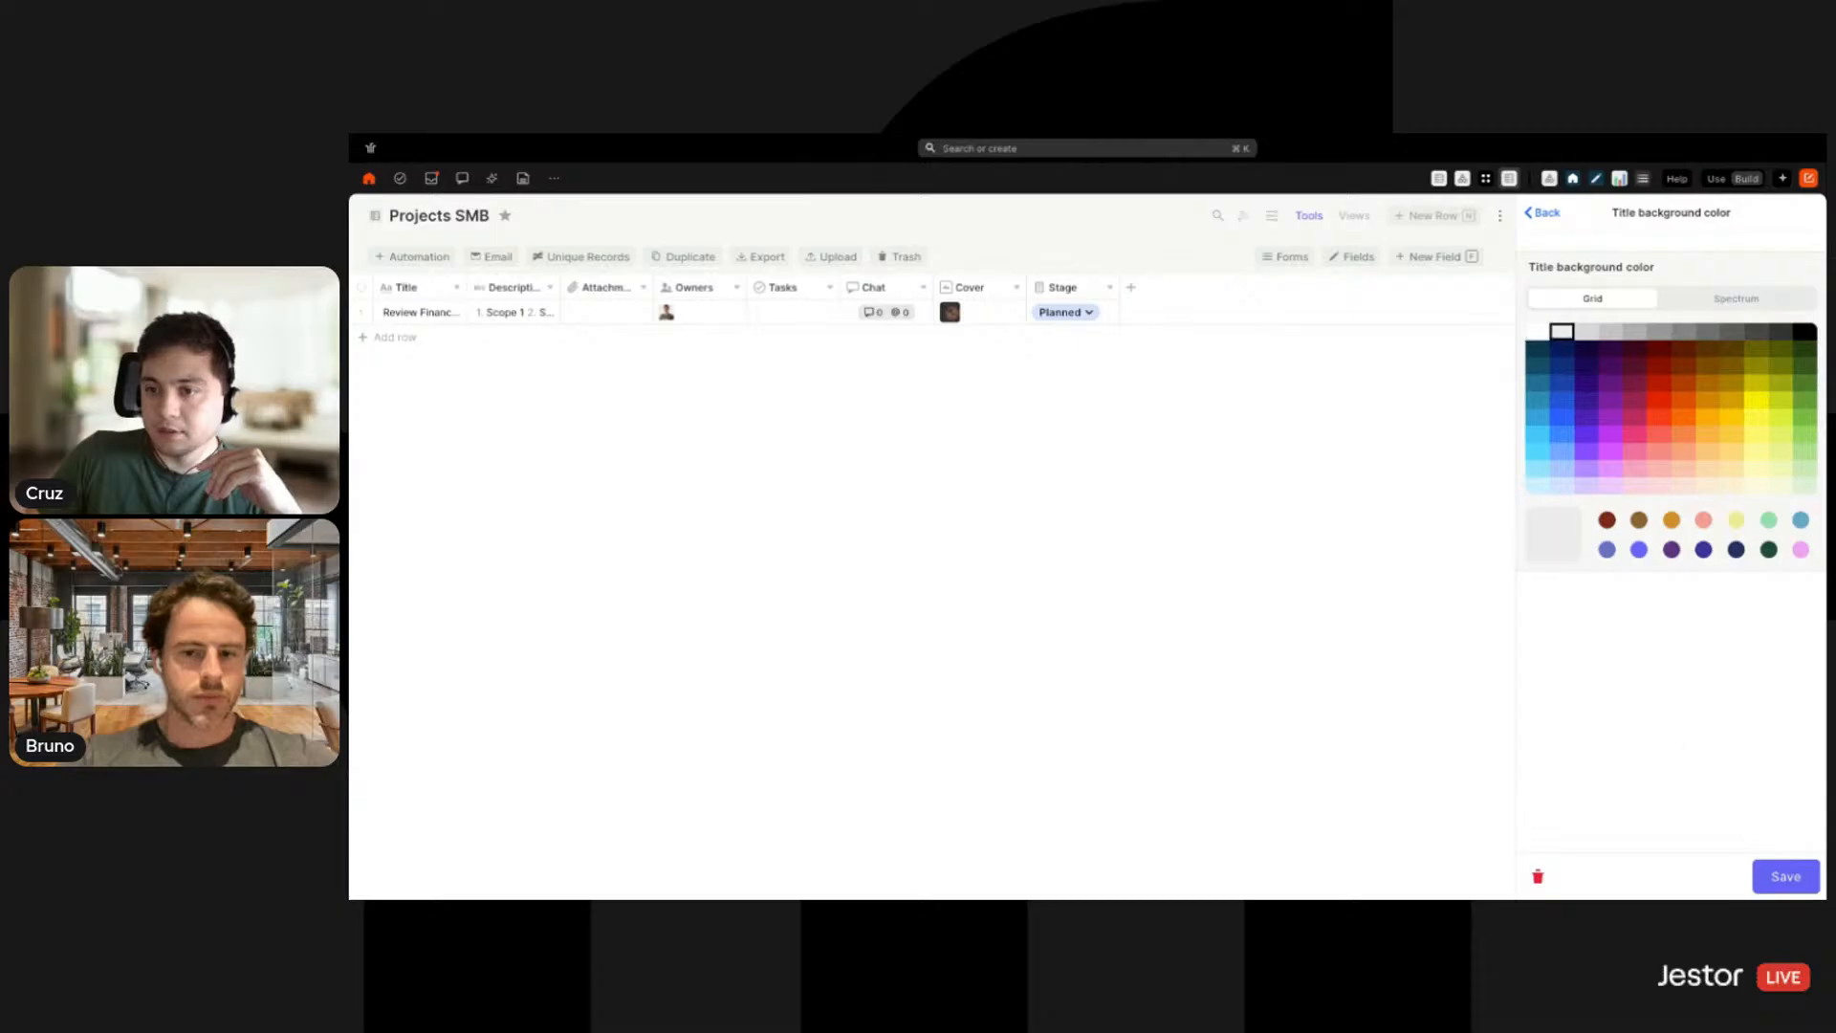
left_click(1781, 876)
left_click(1785, 876)
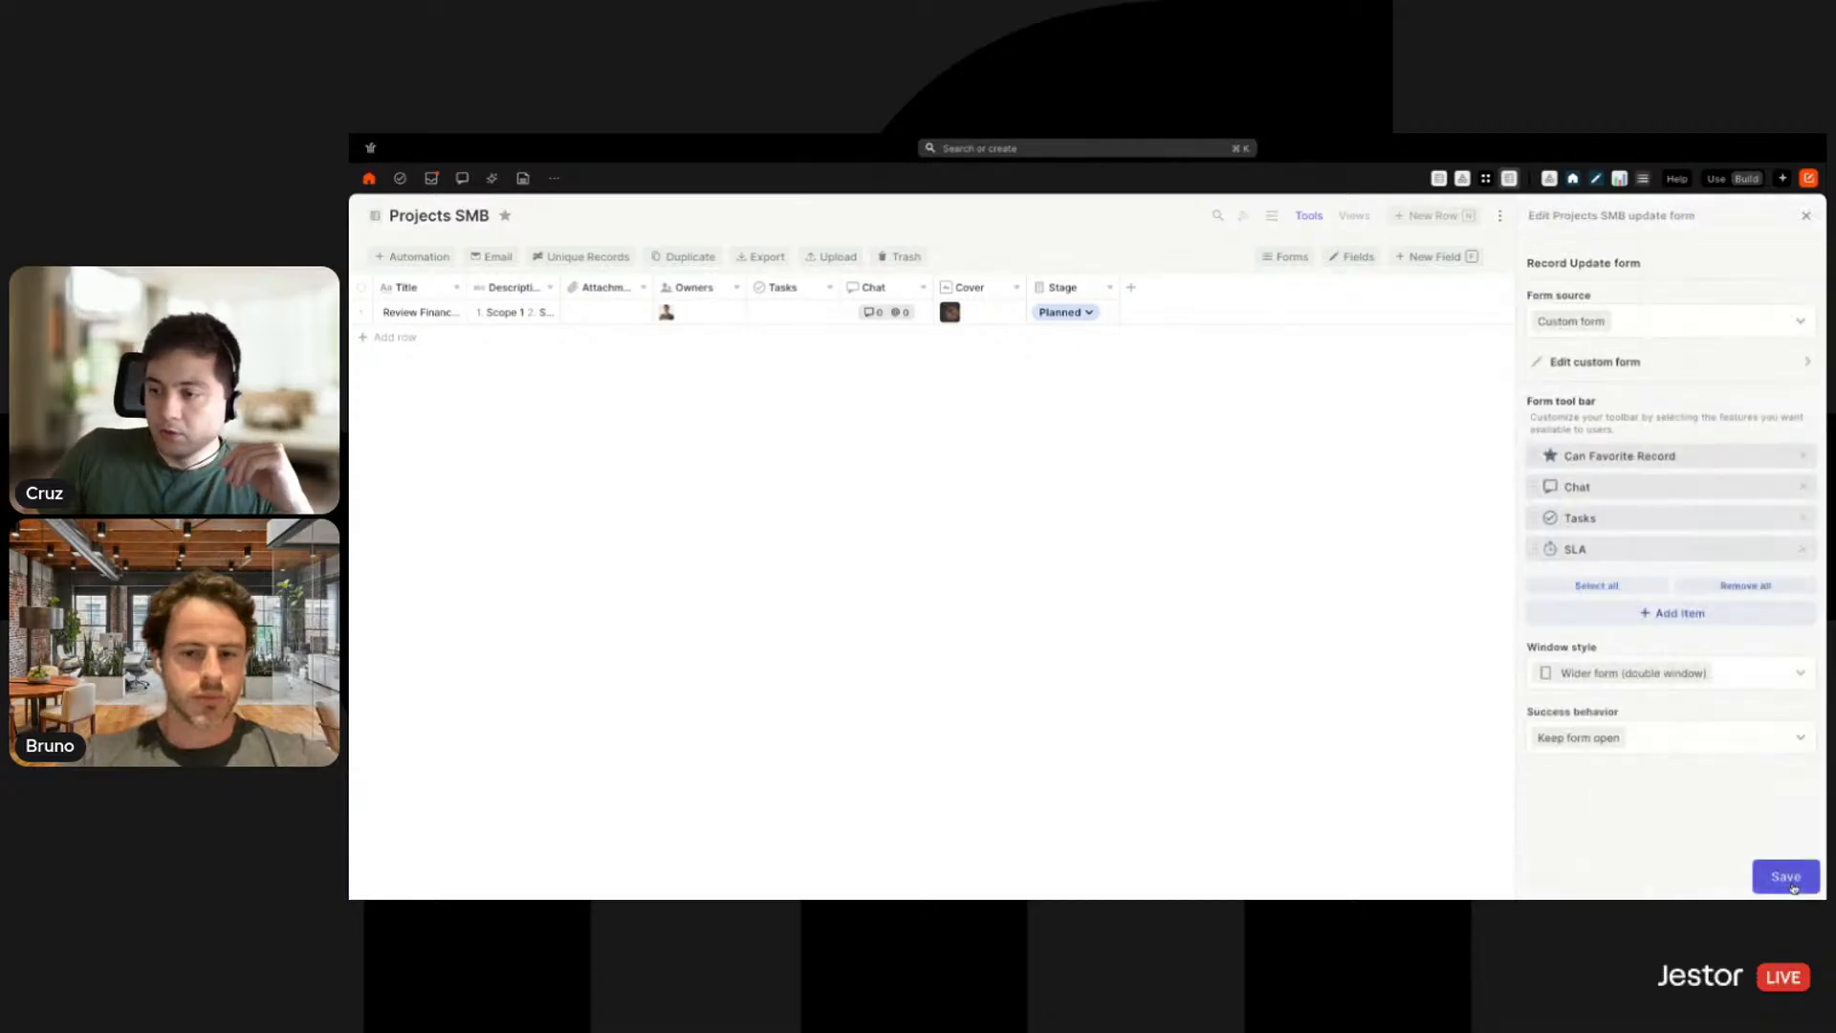
left_click(1785, 876)
Open the Review Finance Records project to review the wider update form from title to Stage field, and close it
left_click(460, 313)
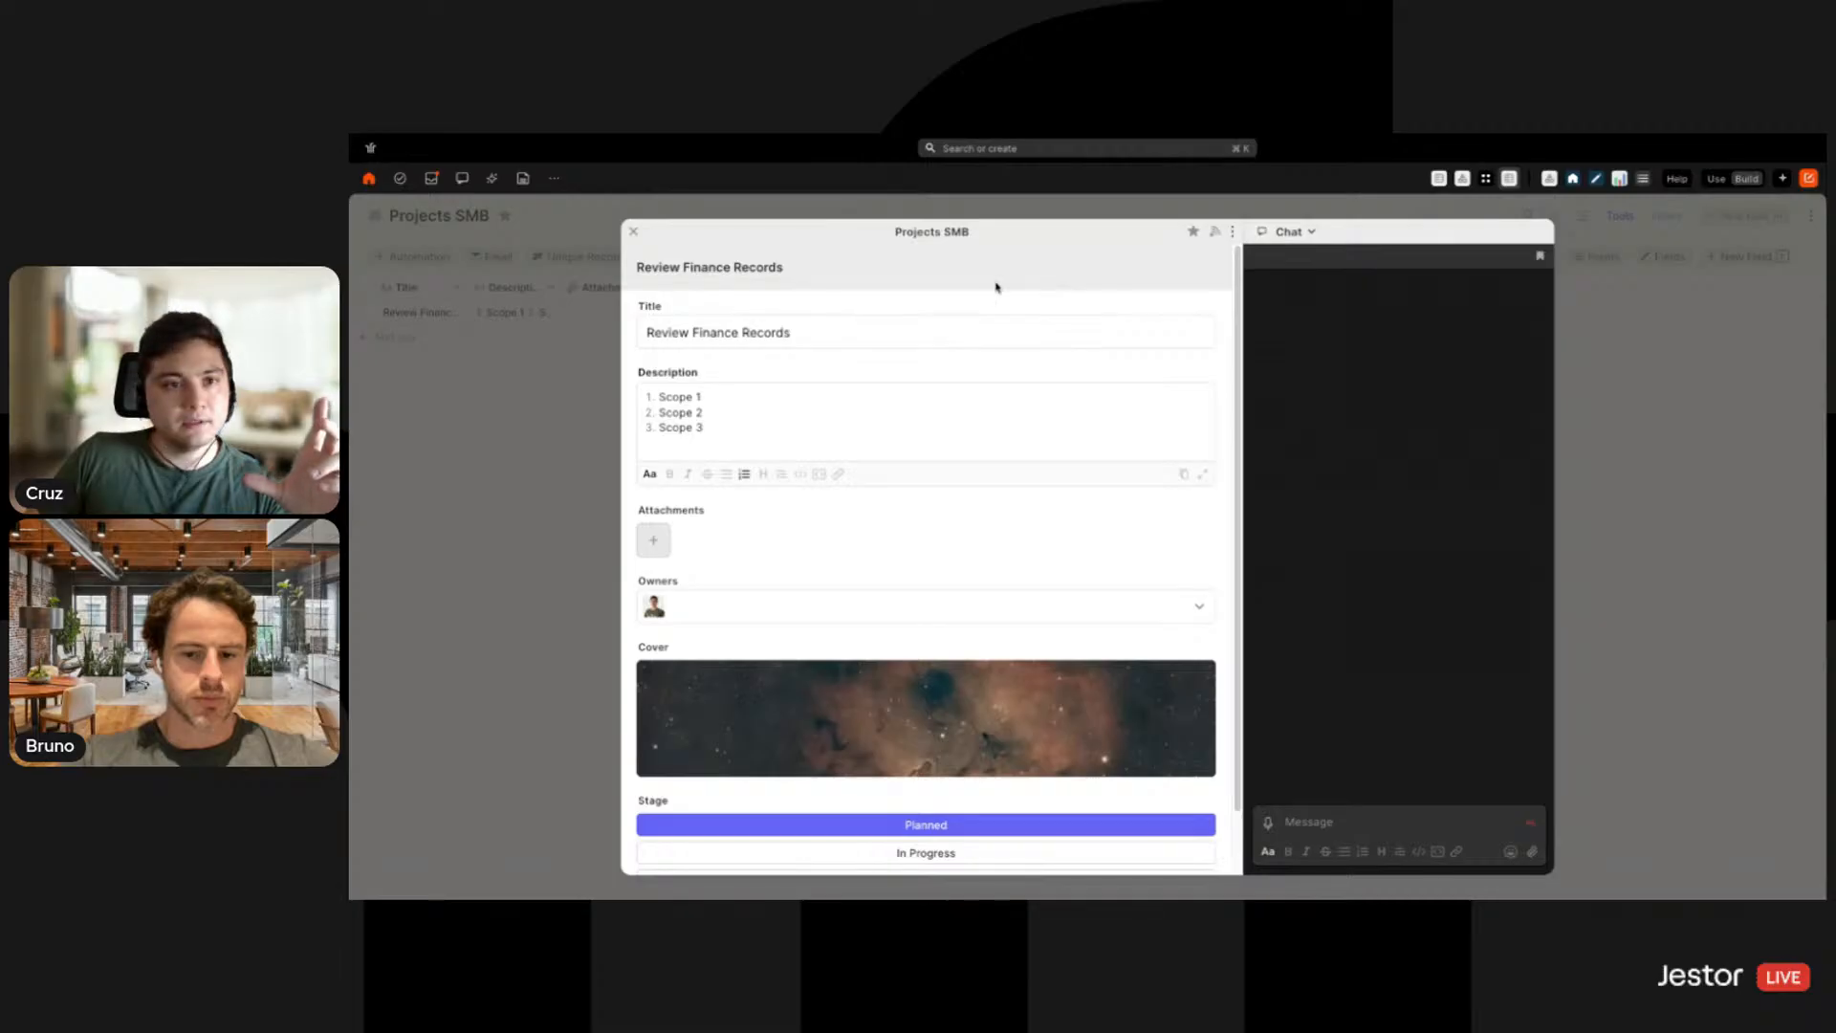
scroll(884, 440, "down", 1)
scroll(884, 440, "down", 2)
scroll(910, 606, "up", 3)
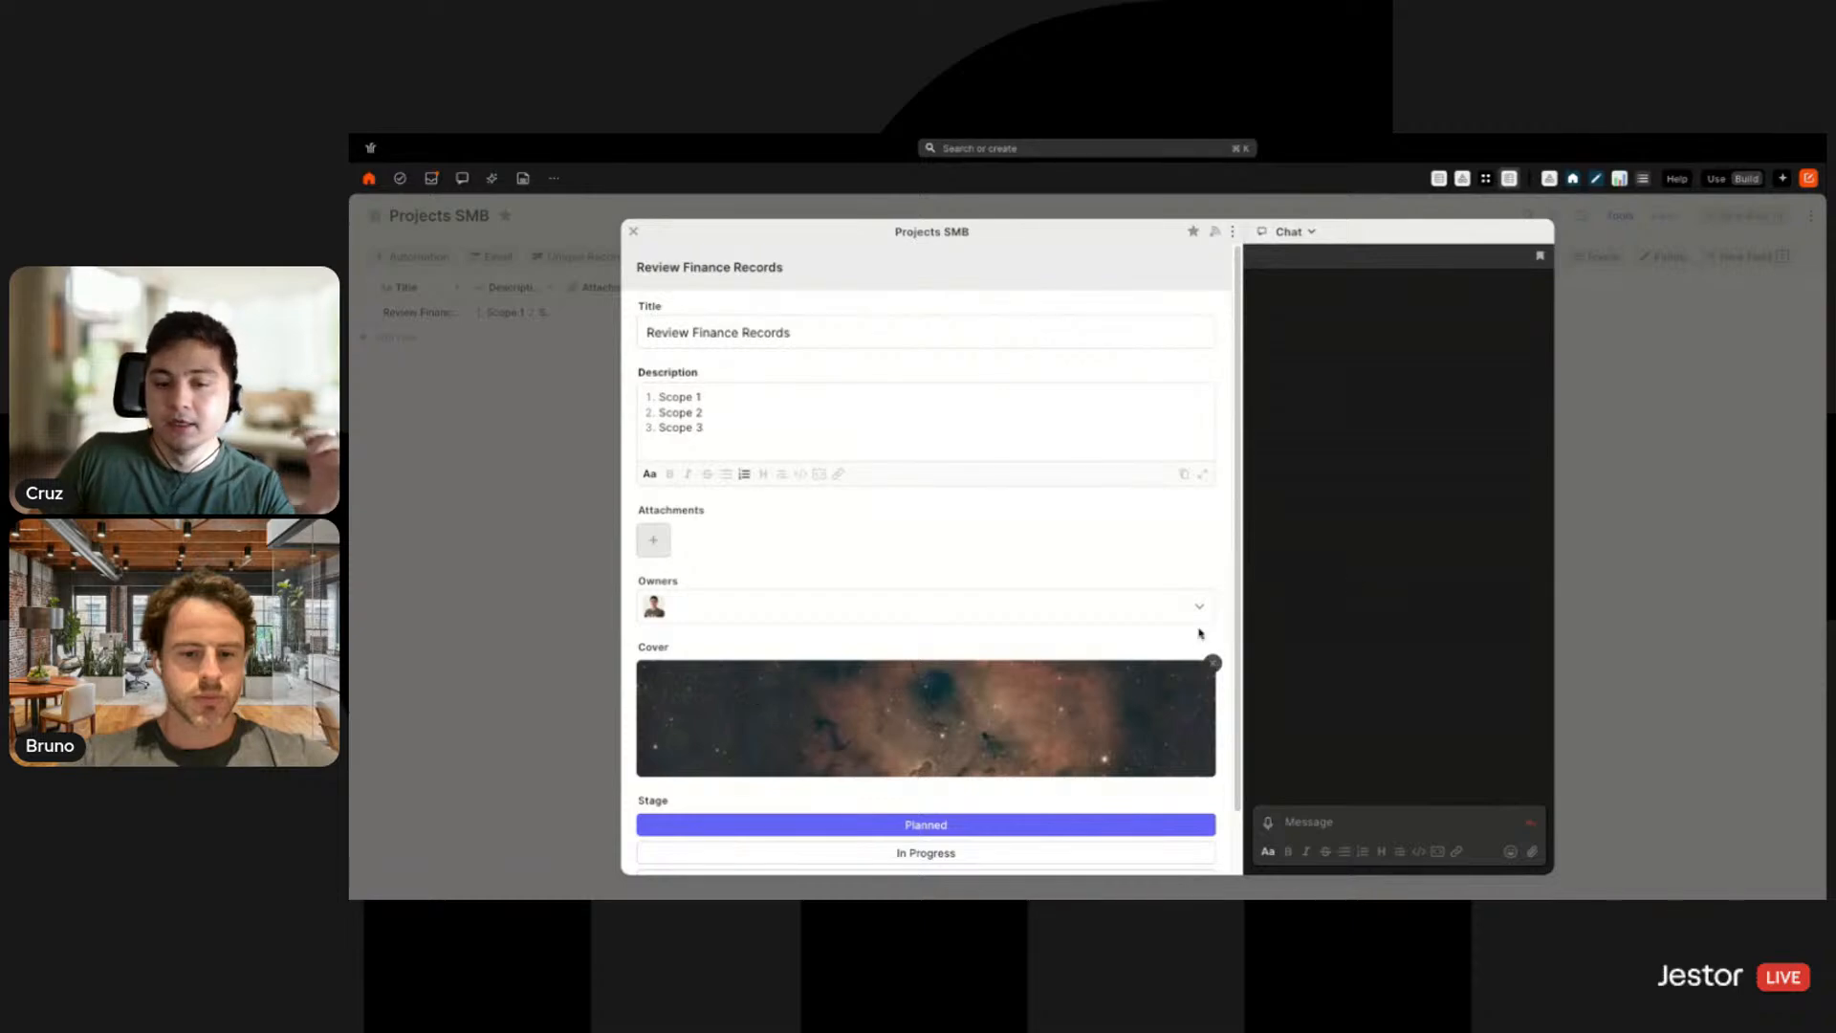
left_click(1659, 490)
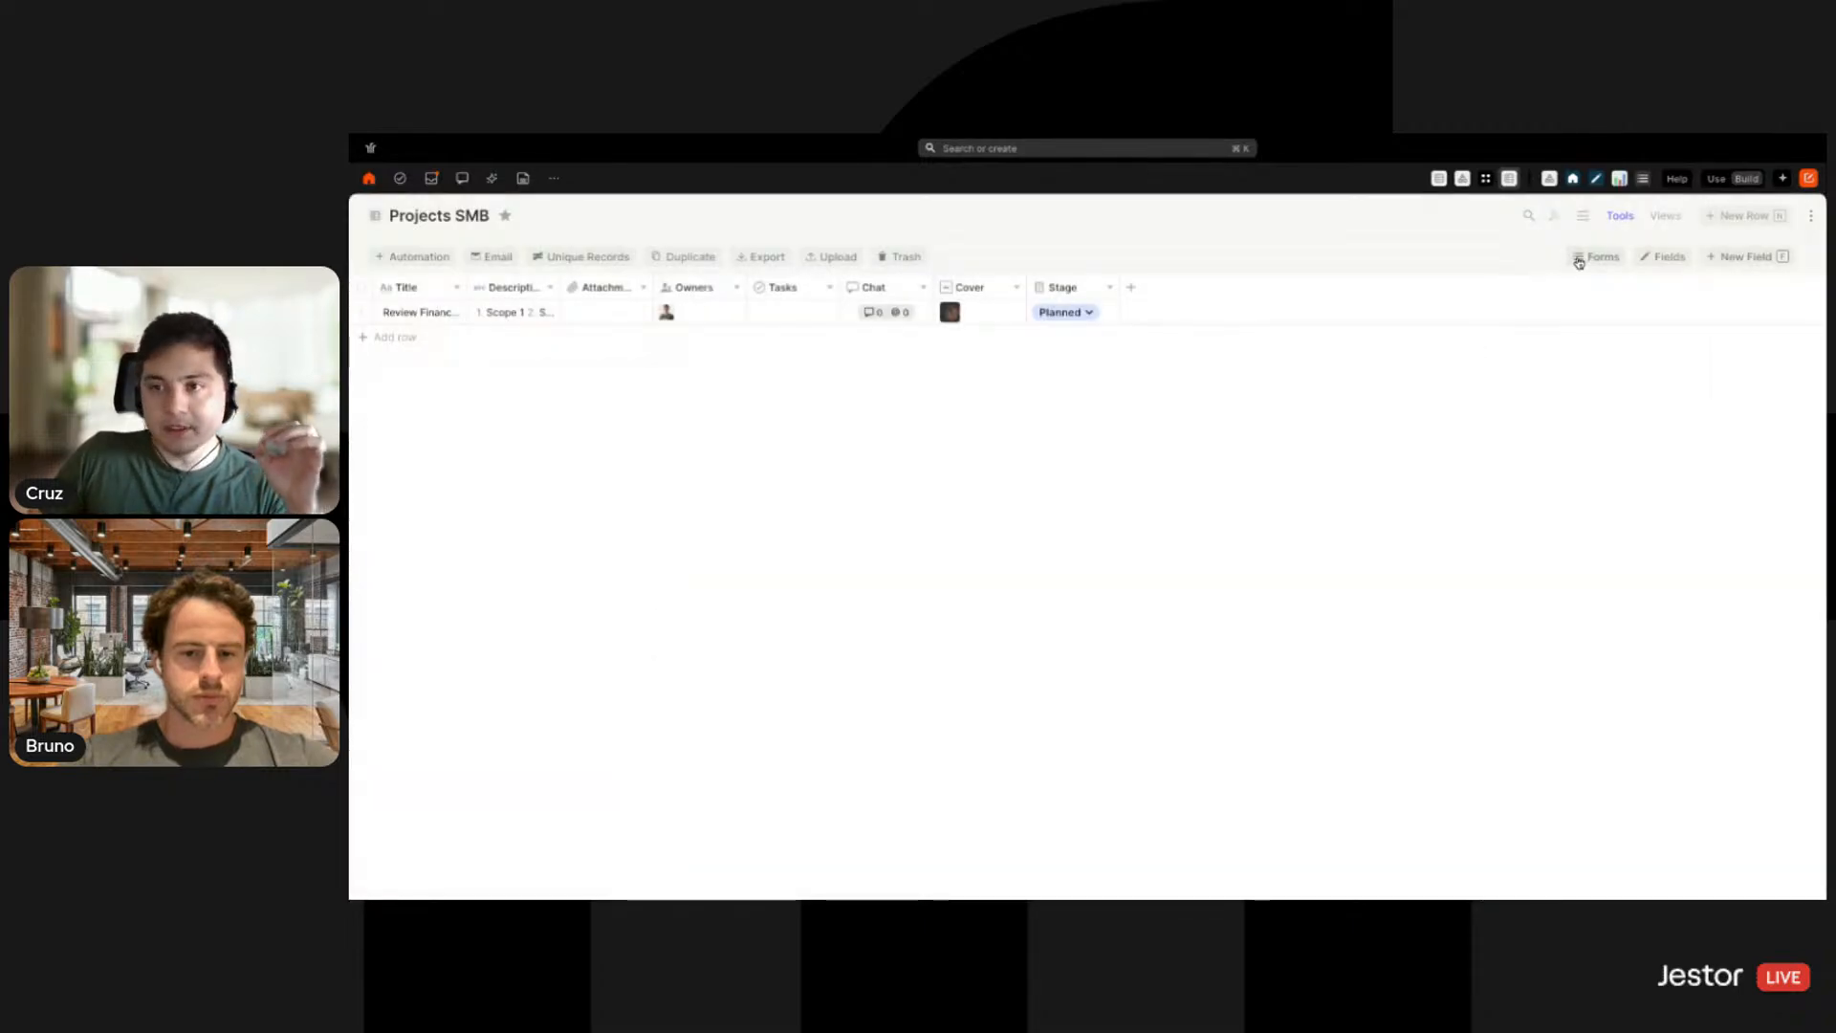
Open the custom update form of Projects SMB for editing and add a Connected Table form block
left_click(1574, 258)
left_click(1569, 341)
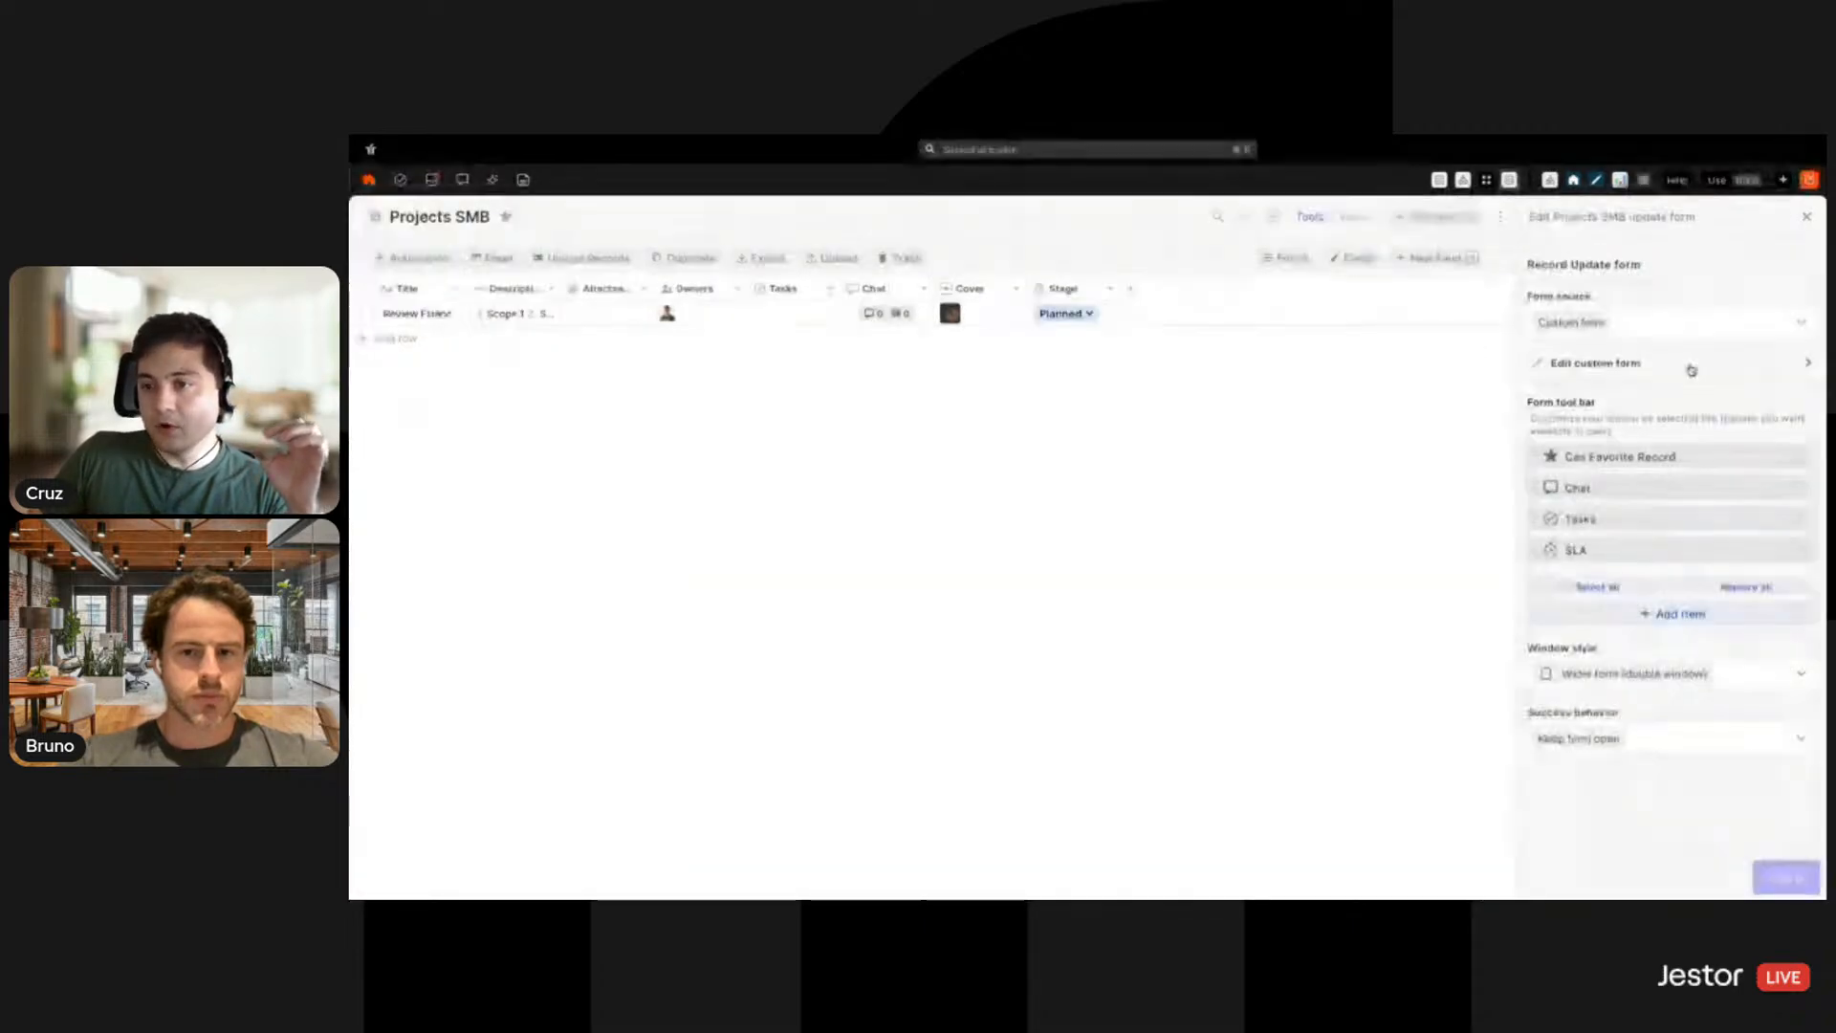
left_click(1688, 368)
scroll(1702, 658, "down", 1)
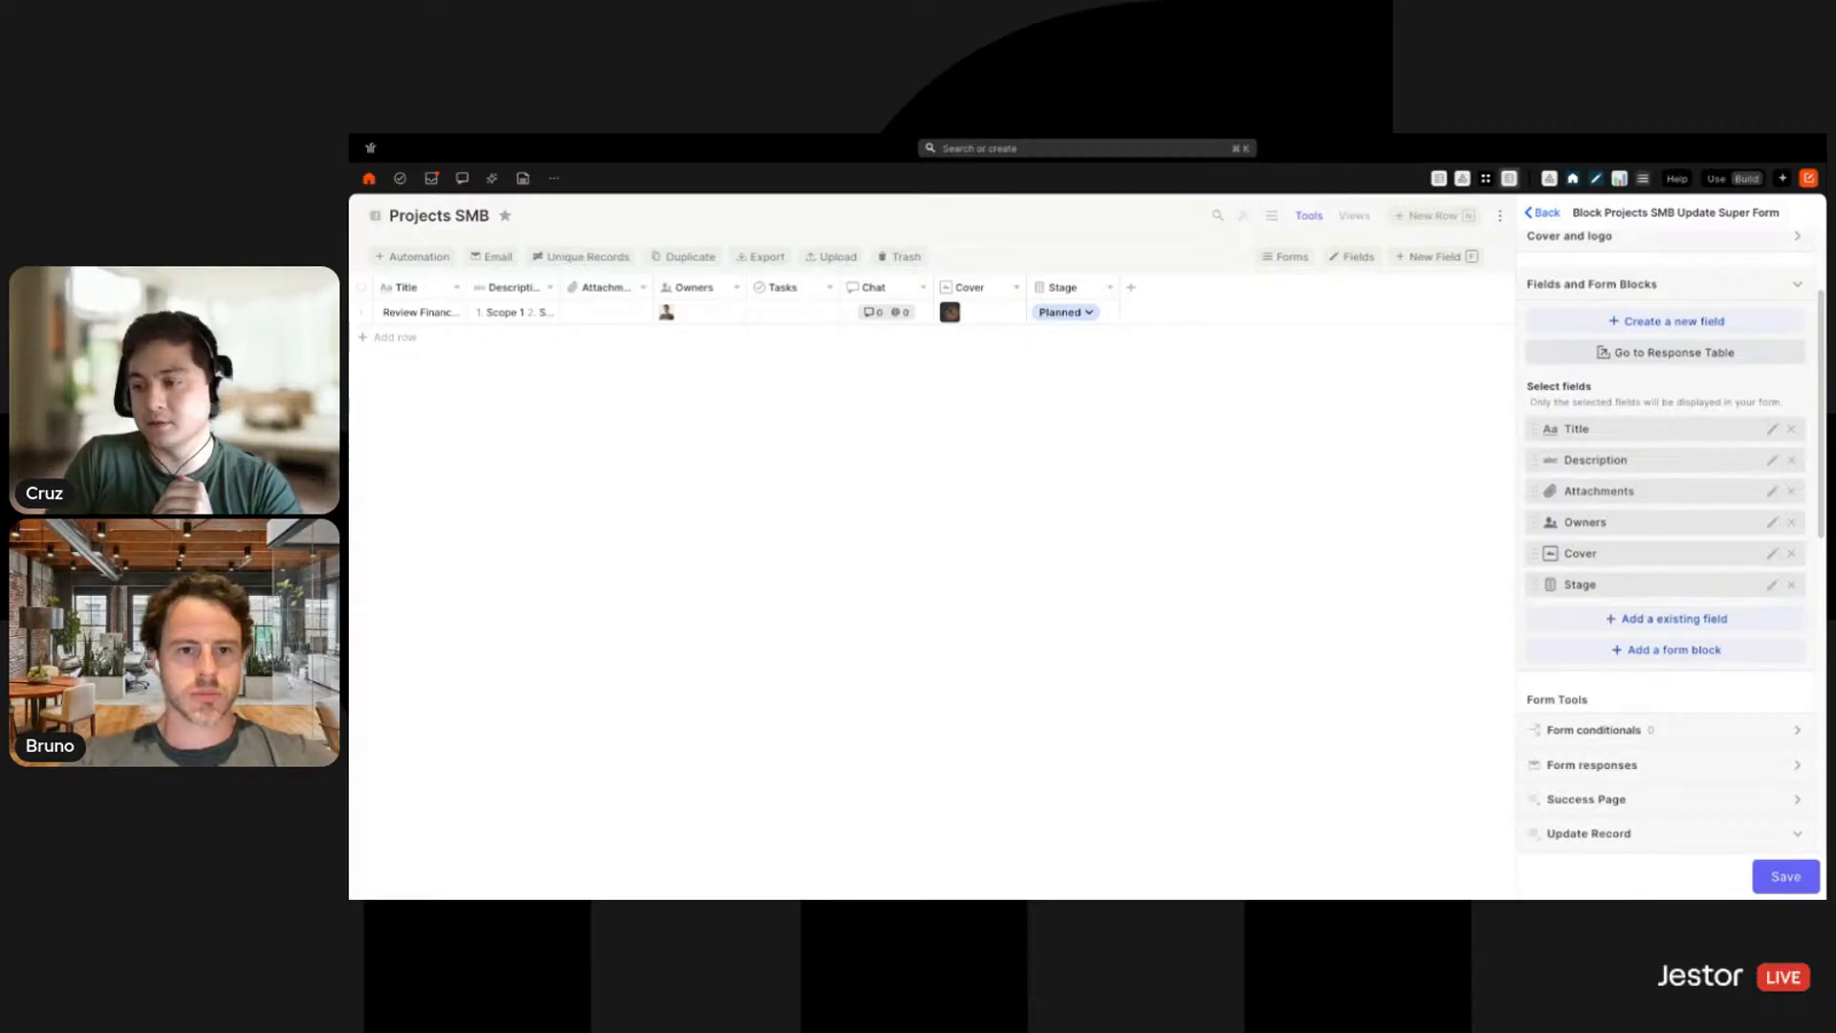
left_click(1641, 656)
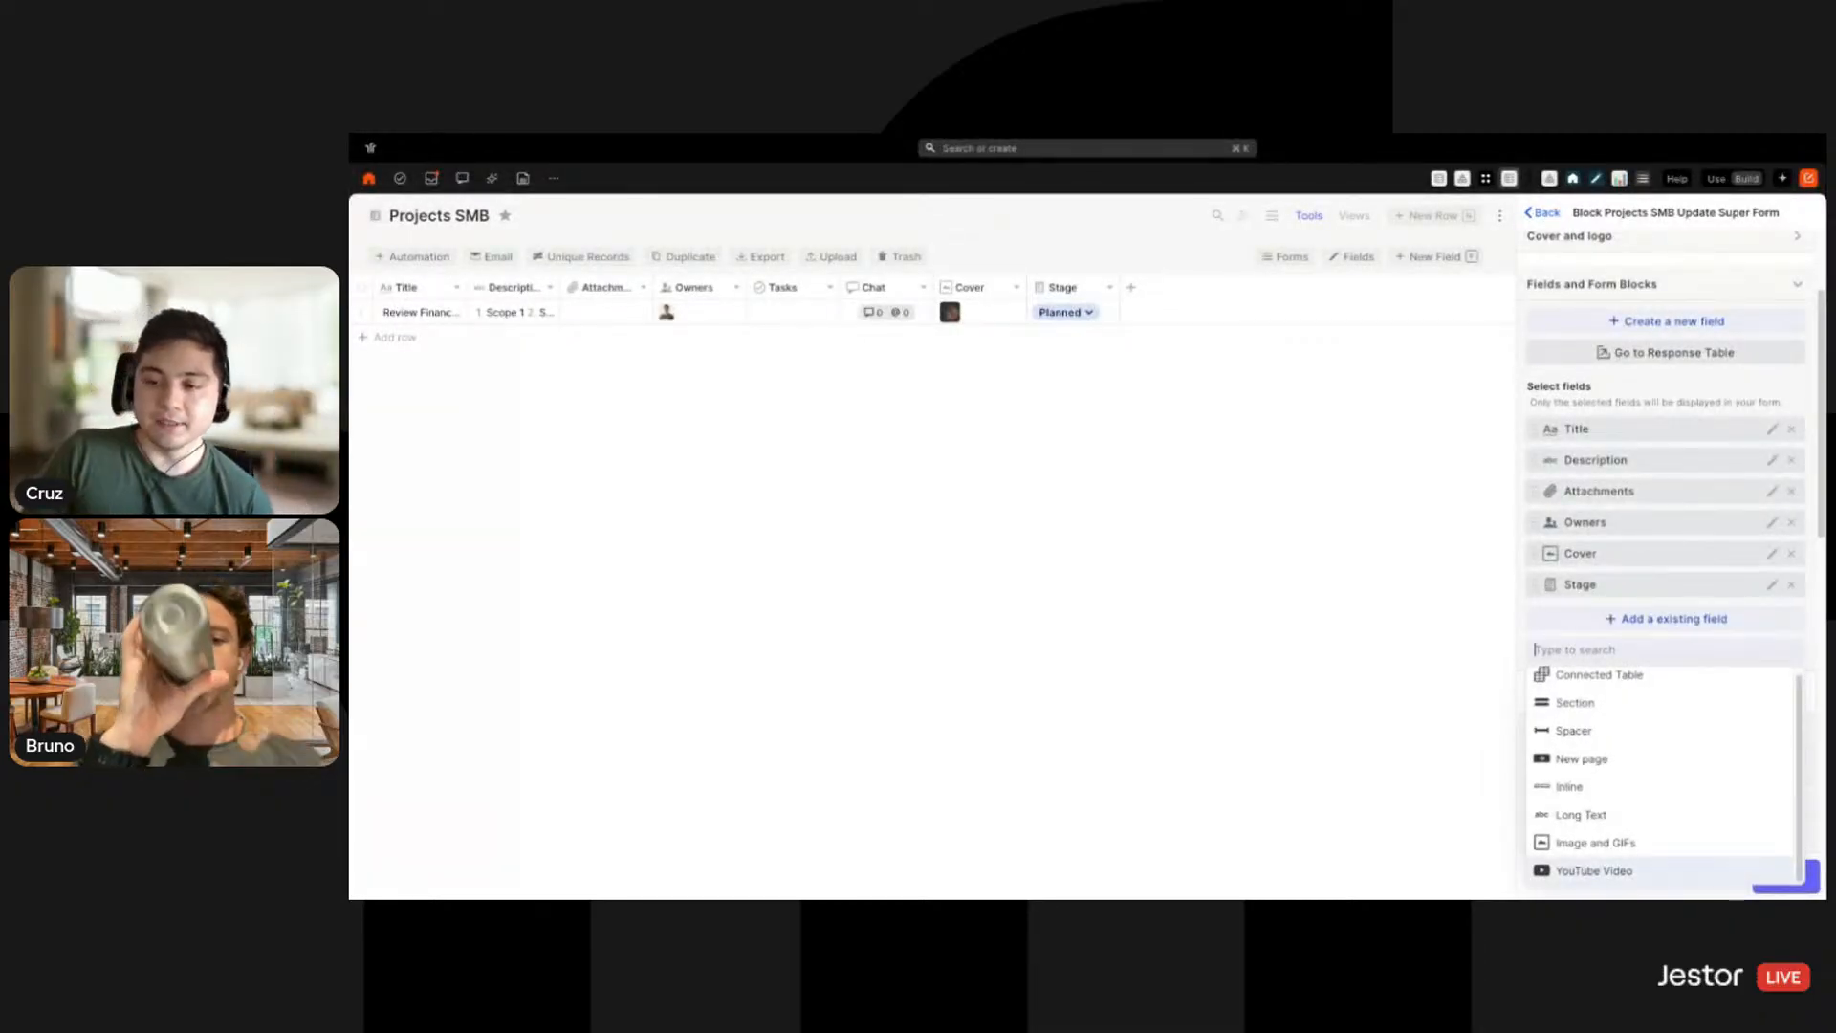
left_click(1635, 676)
Title the connected table block "Steps" and give it the description "A quick summary of the project's steps."
double_click(1690, 359)
triple_click(1689, 359)
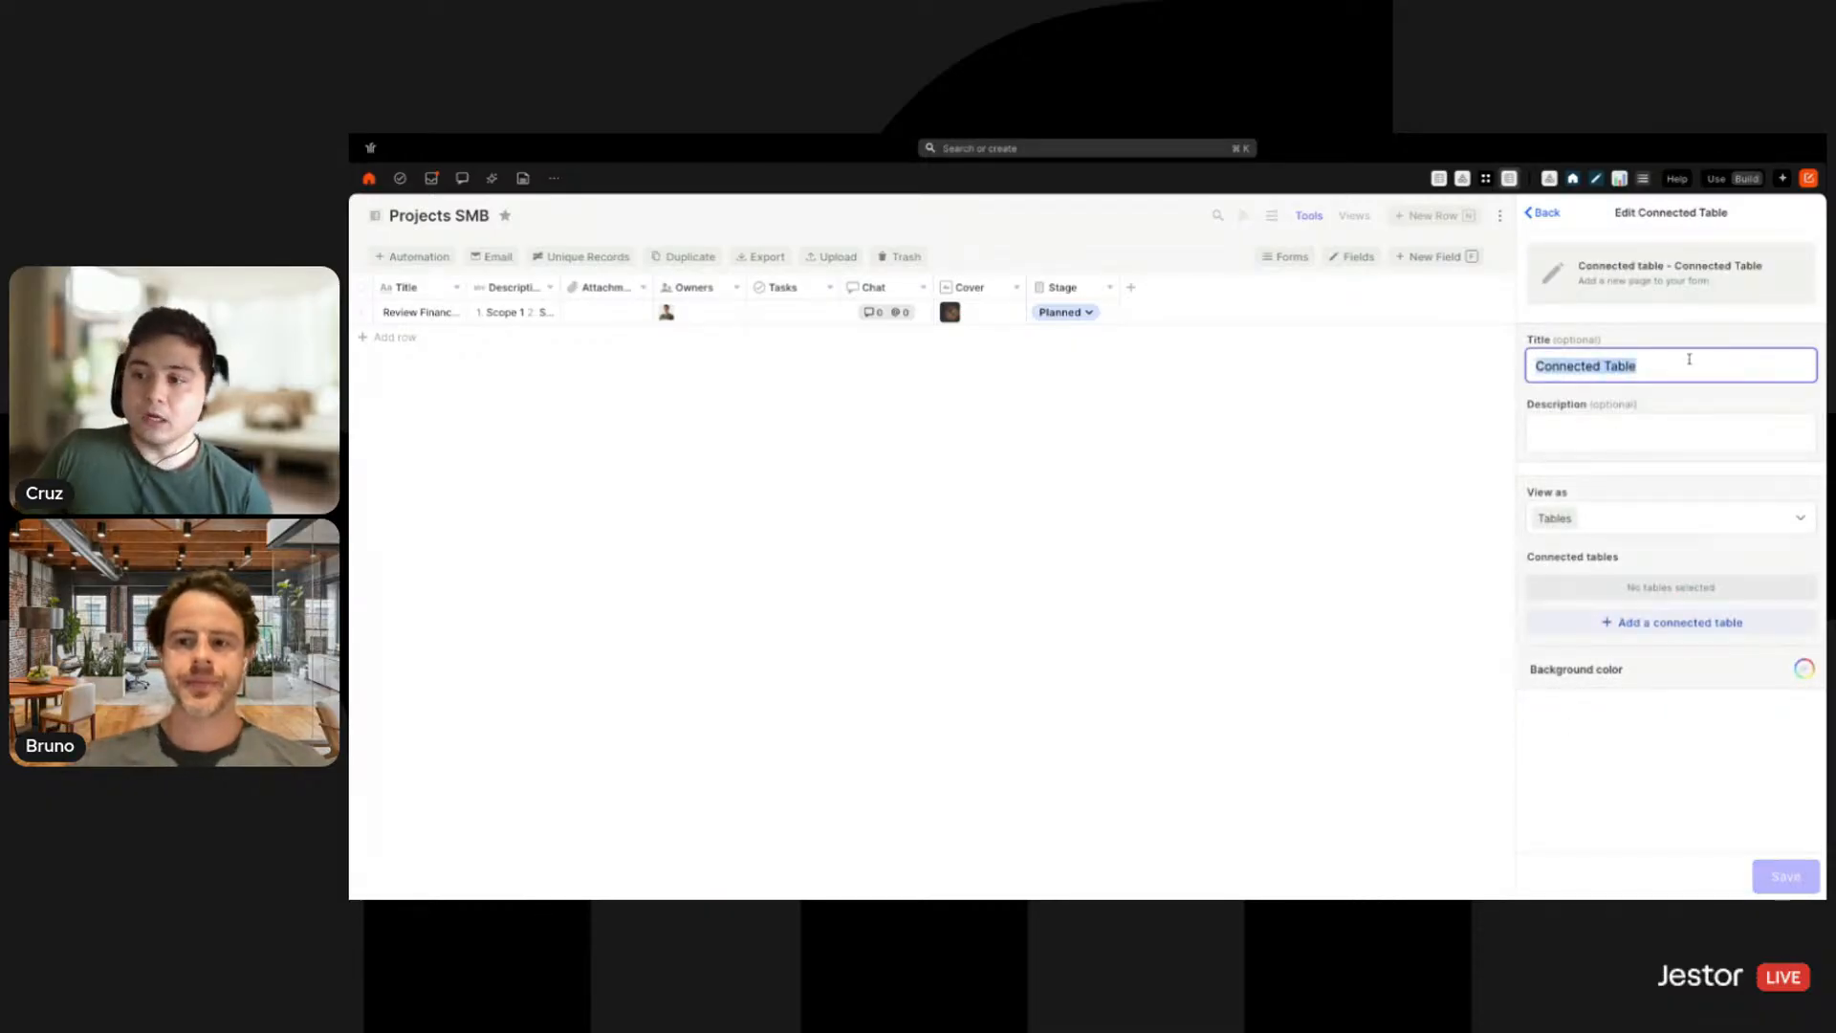
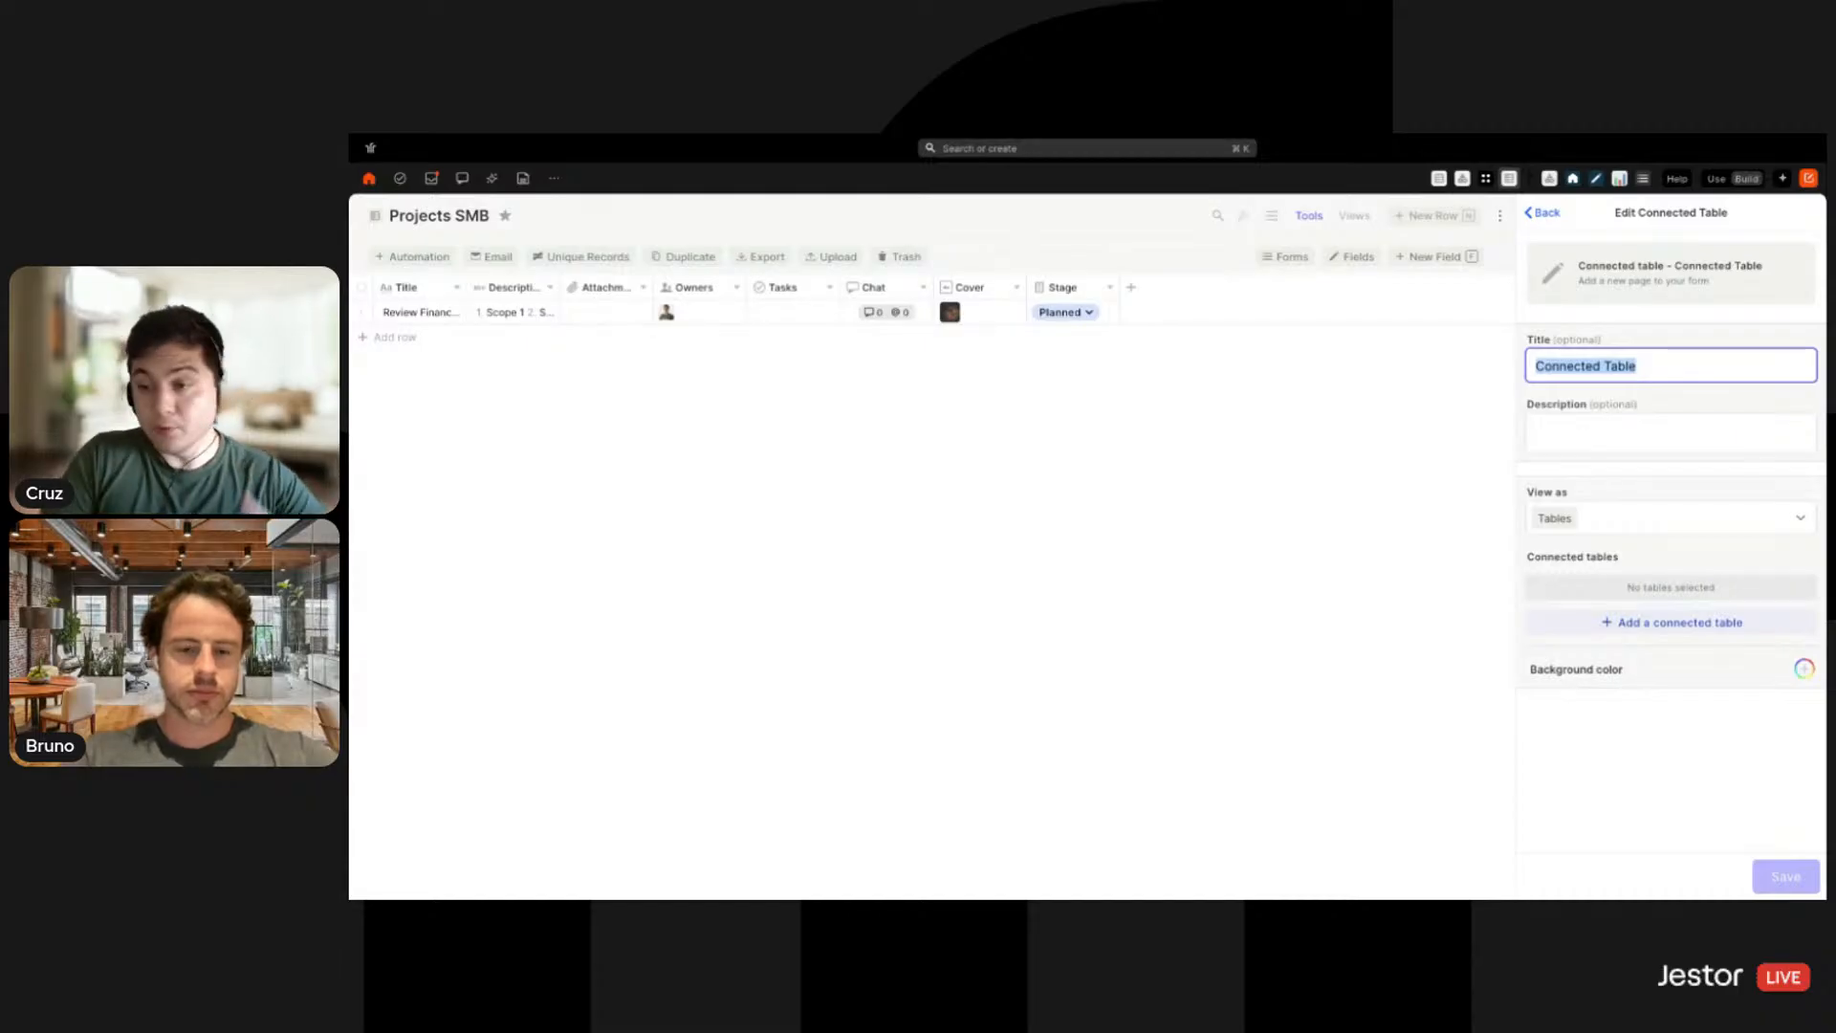
type("Steps")
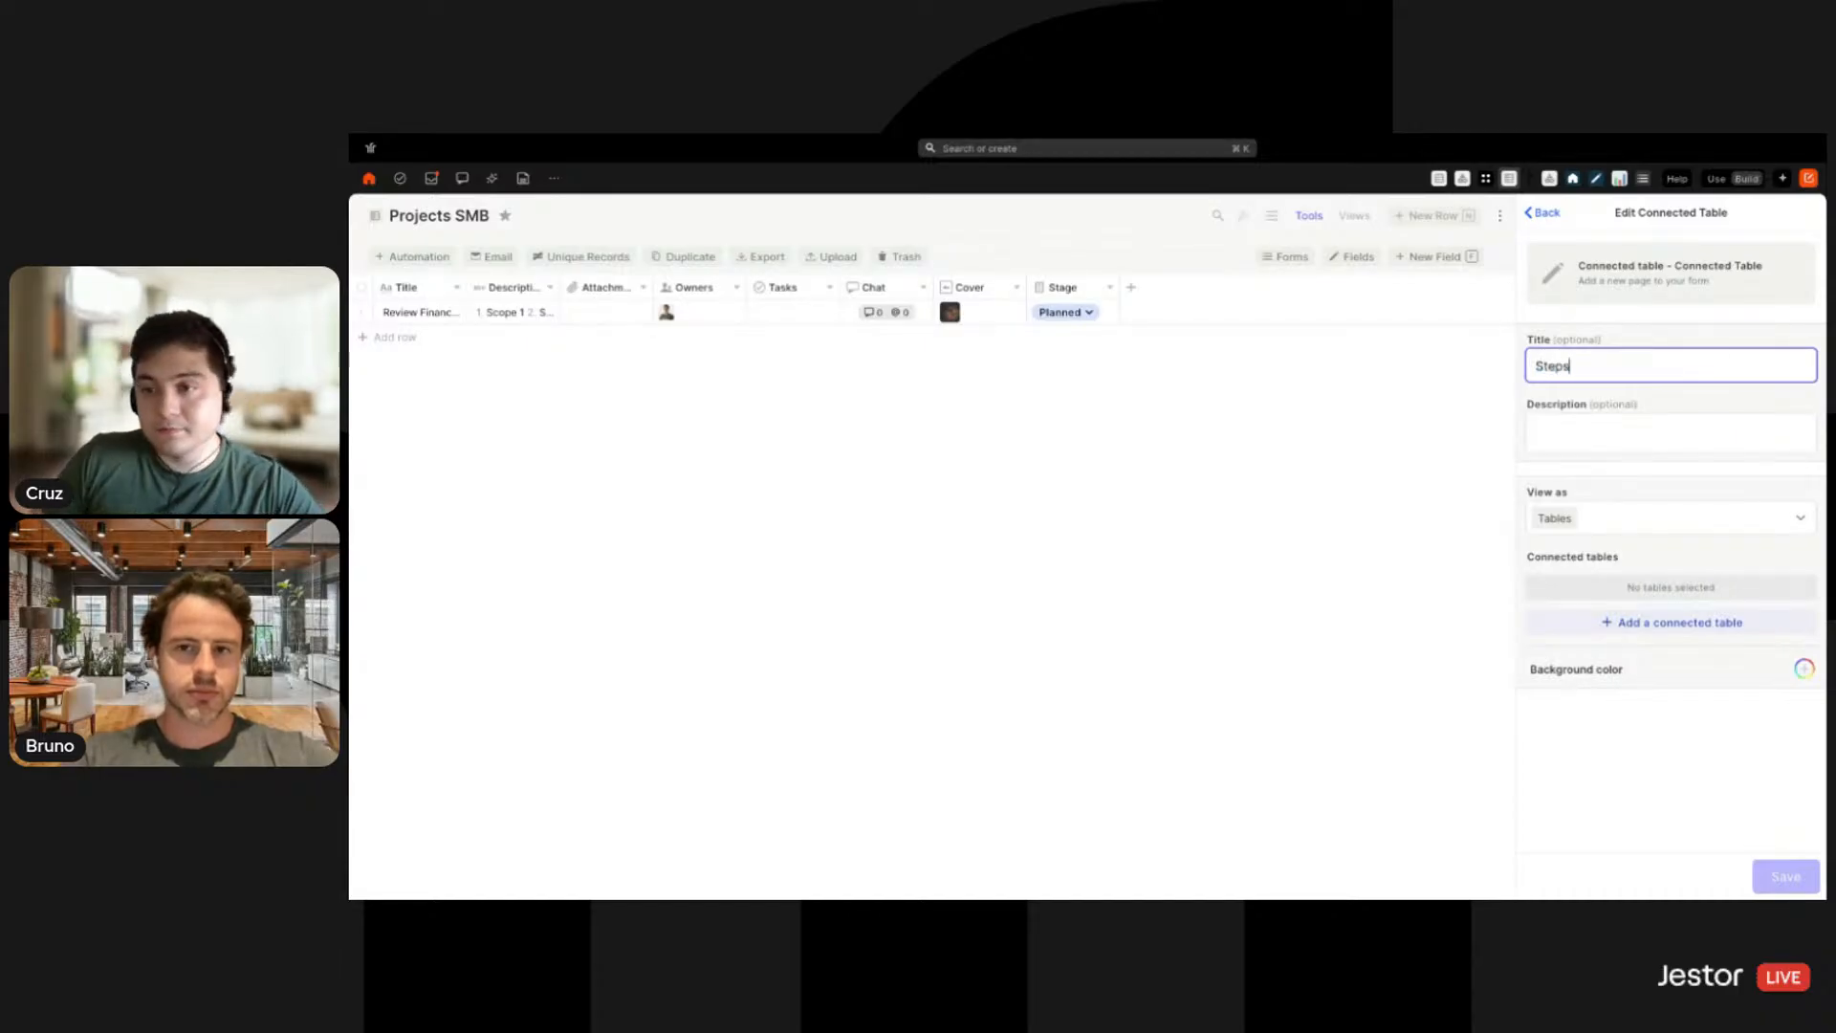
left_click(1699, 424)
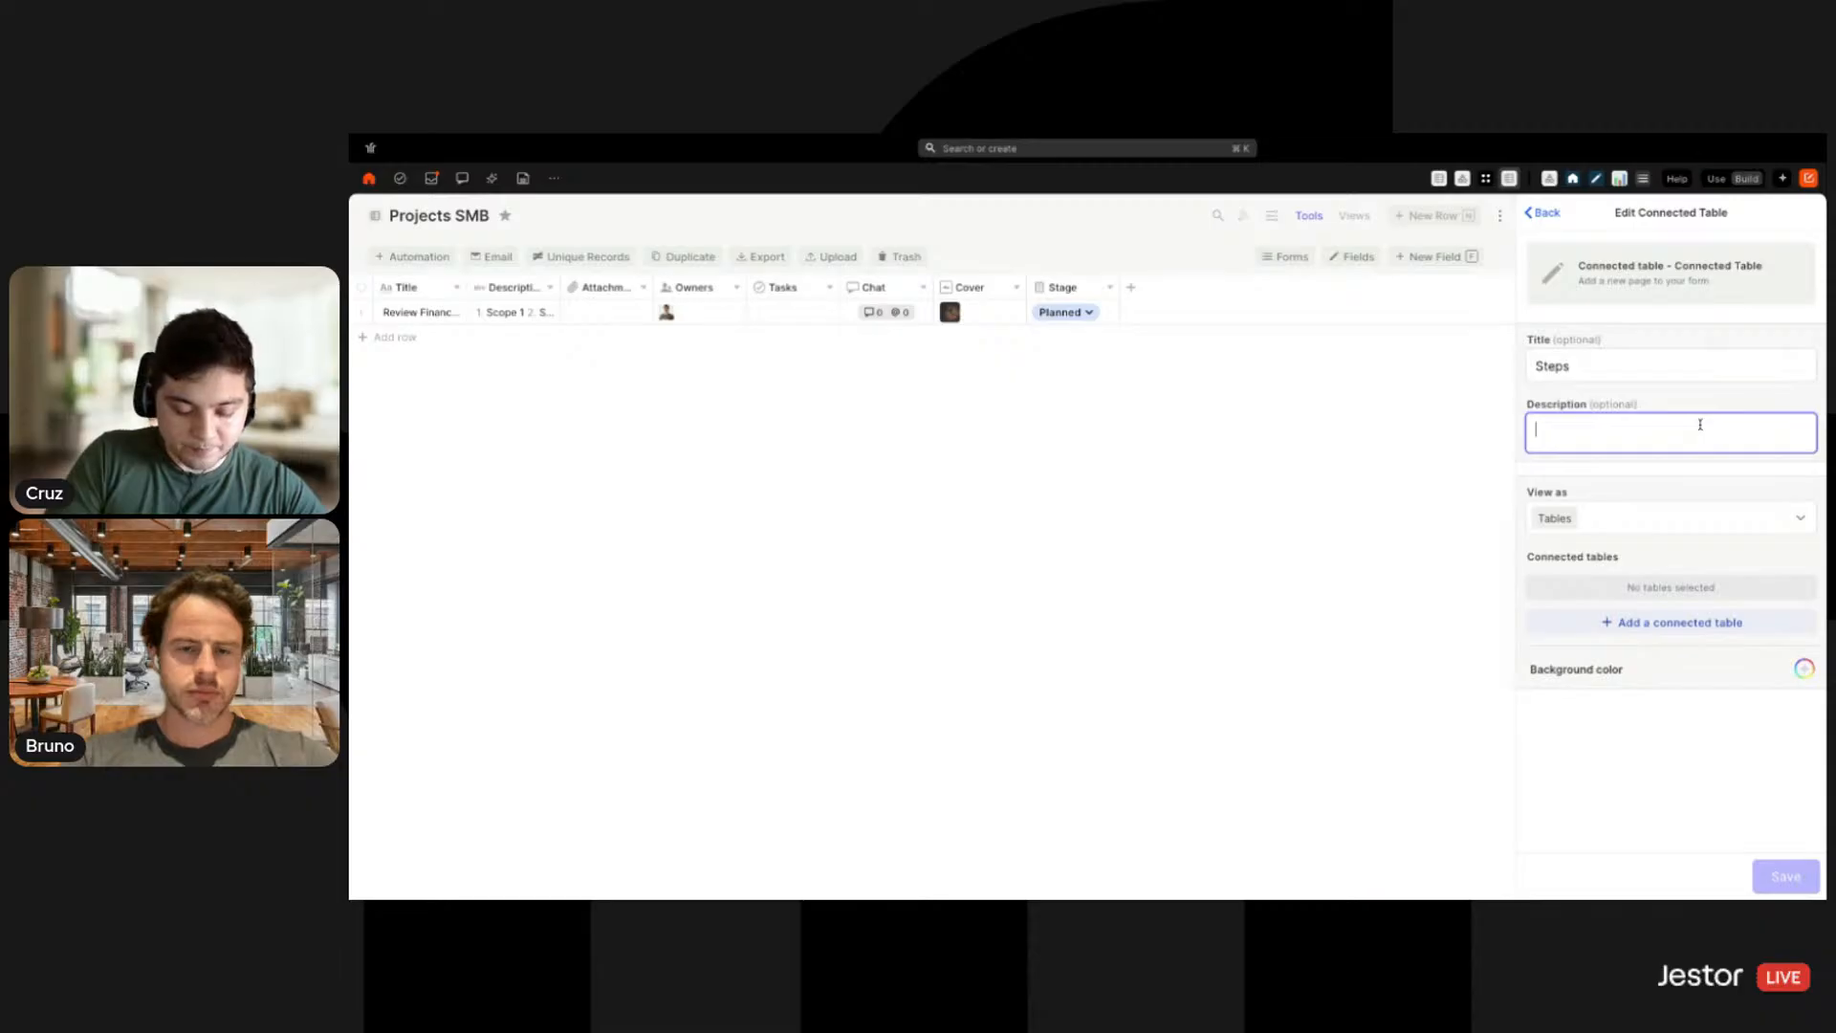
type("A quick summary of the pro")
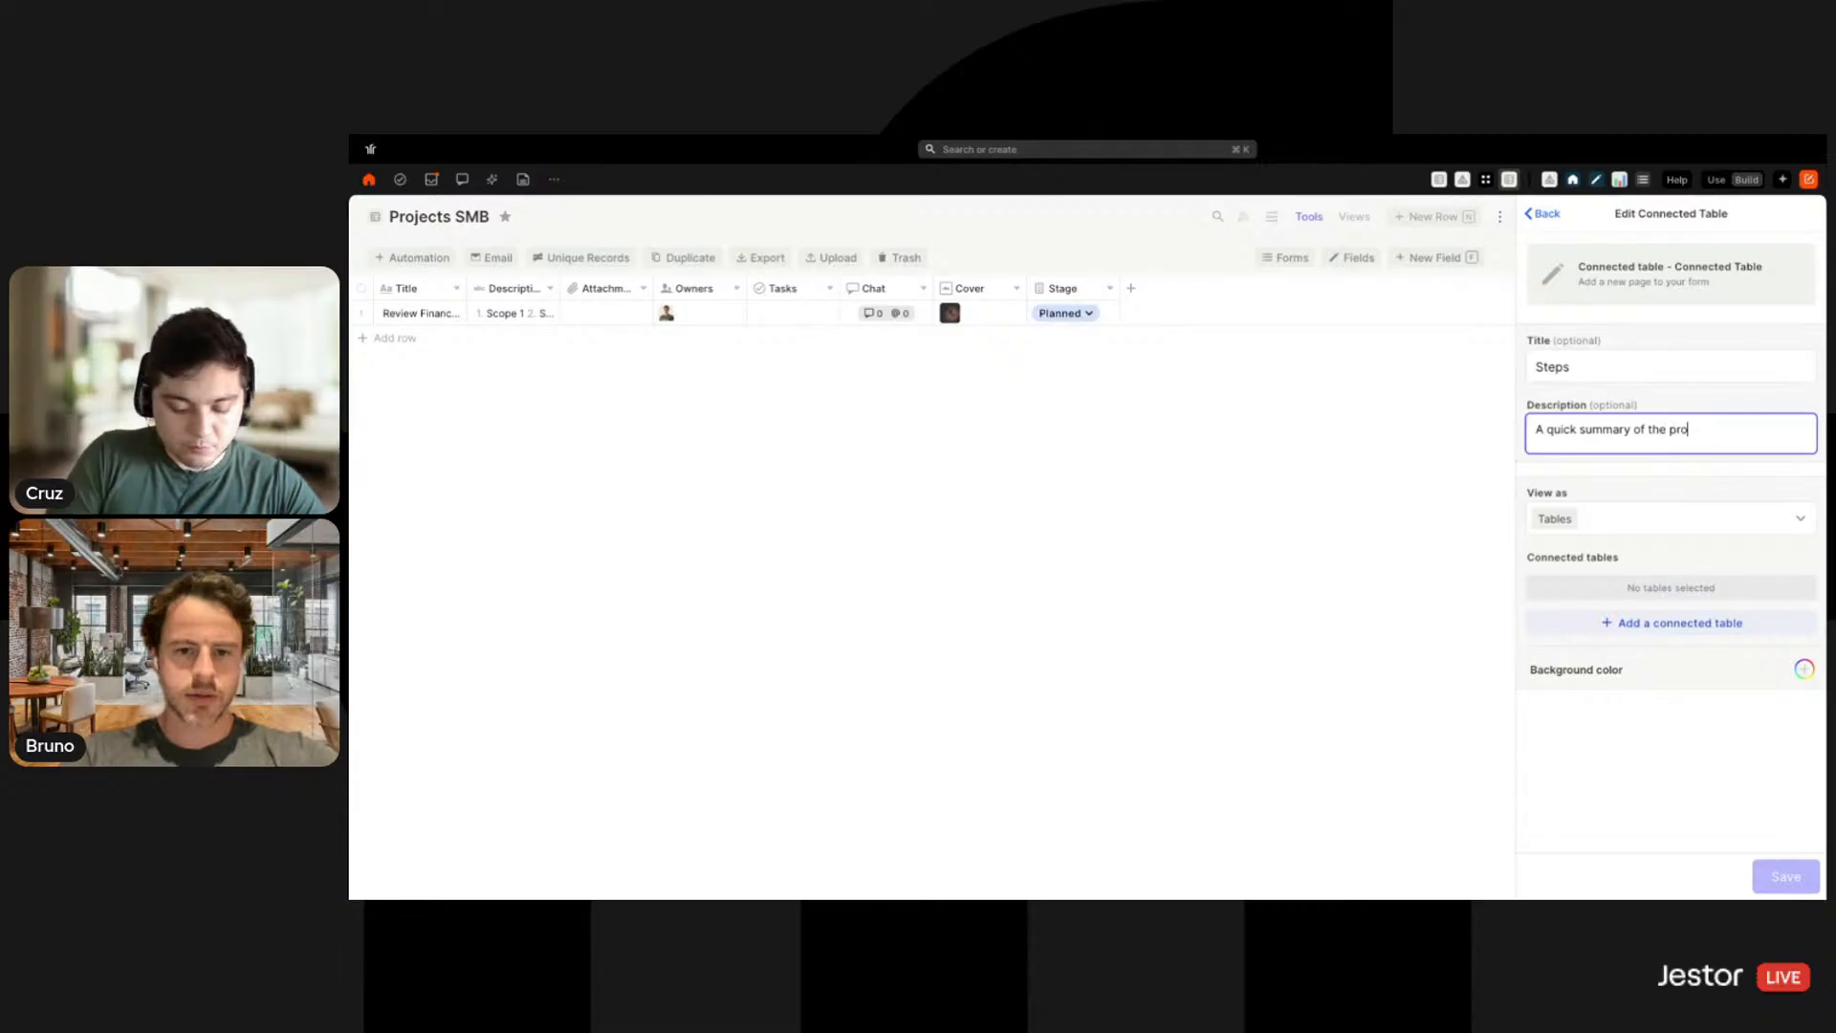
type("ject\\s steps")
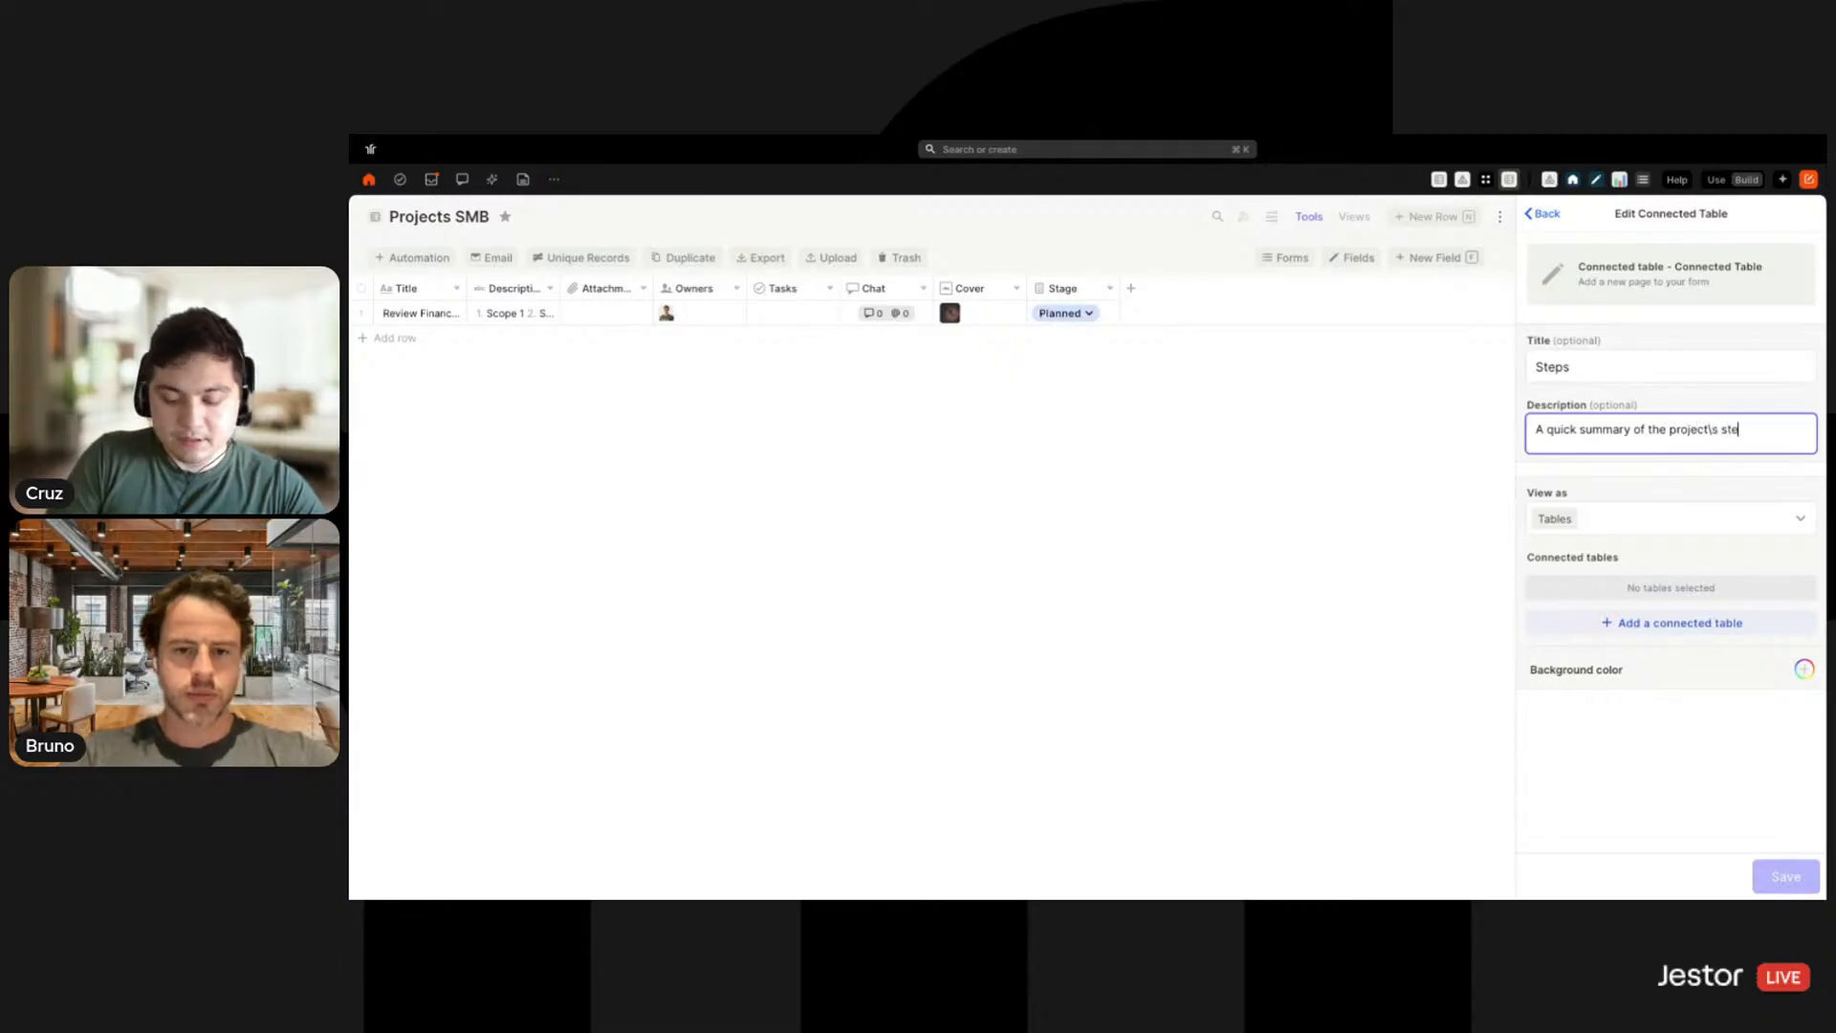
left_click(1713, 430)
key("BackSpace")
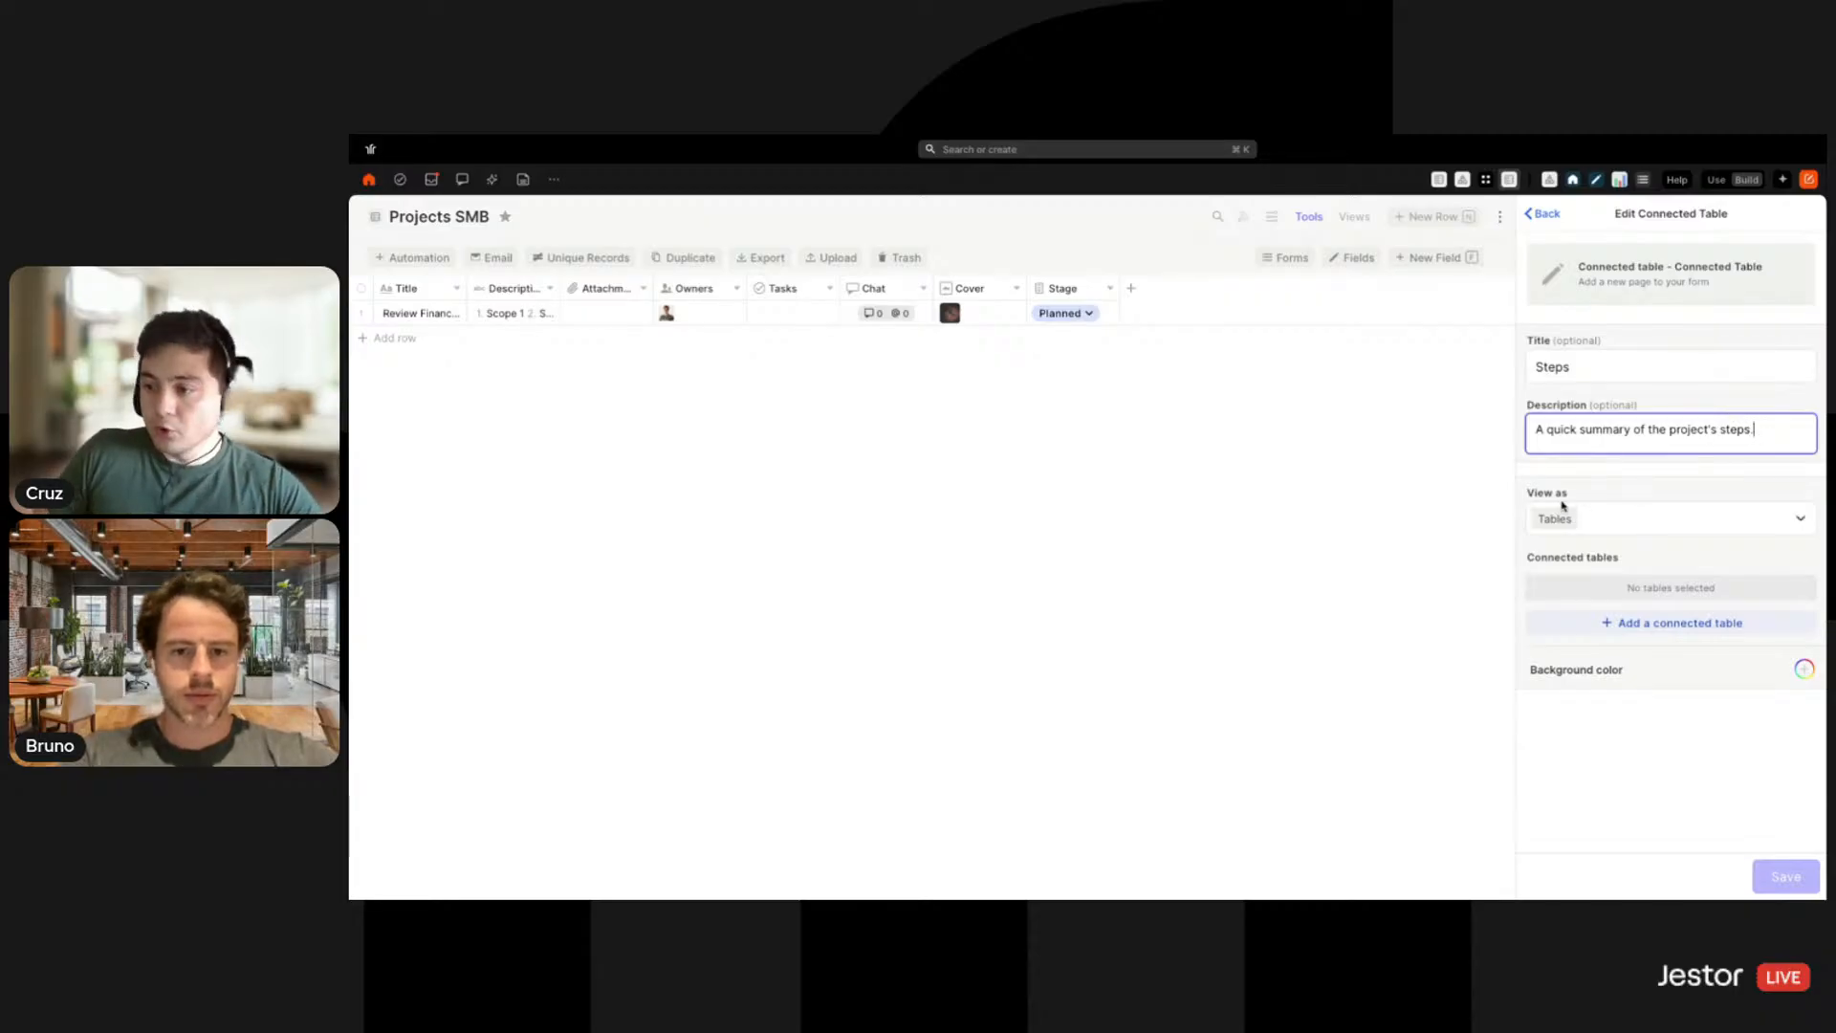
Add Steps SMB as the block's connected table and remove its Created by, Created at, Updated by and Updated at fields
left_click(1636, 622)
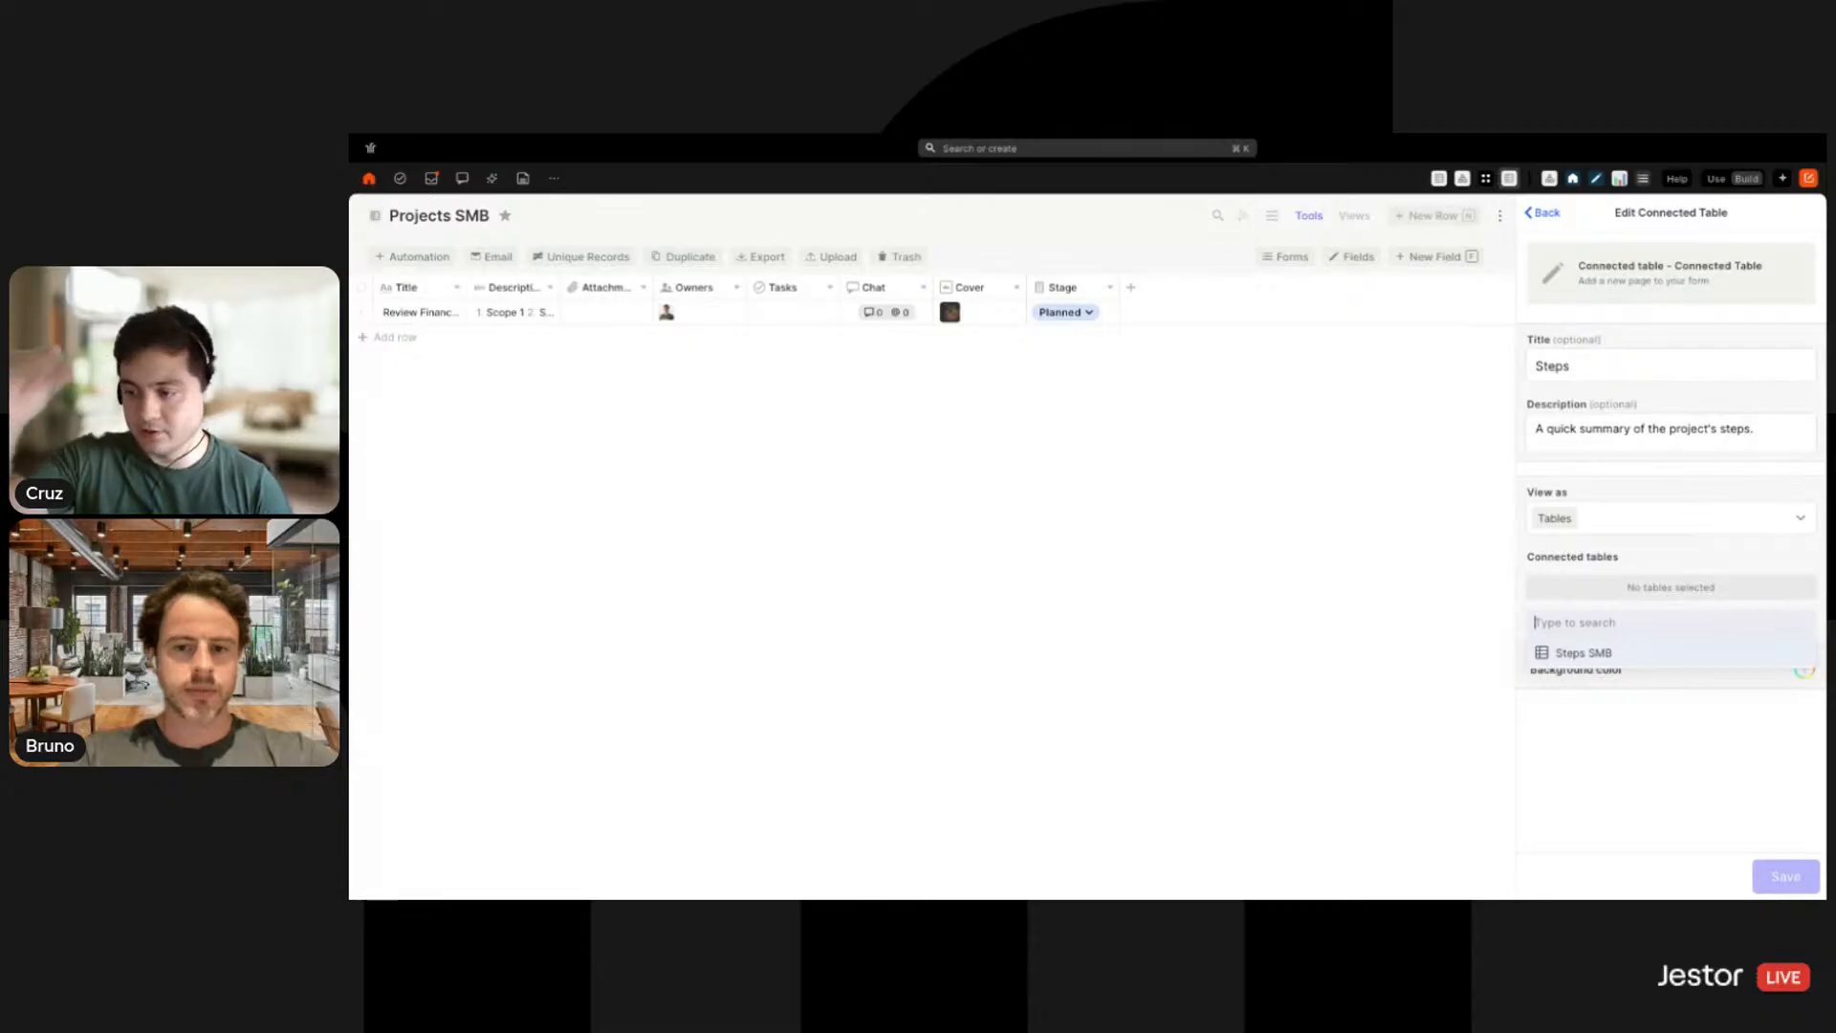
left_click(1639, 651)
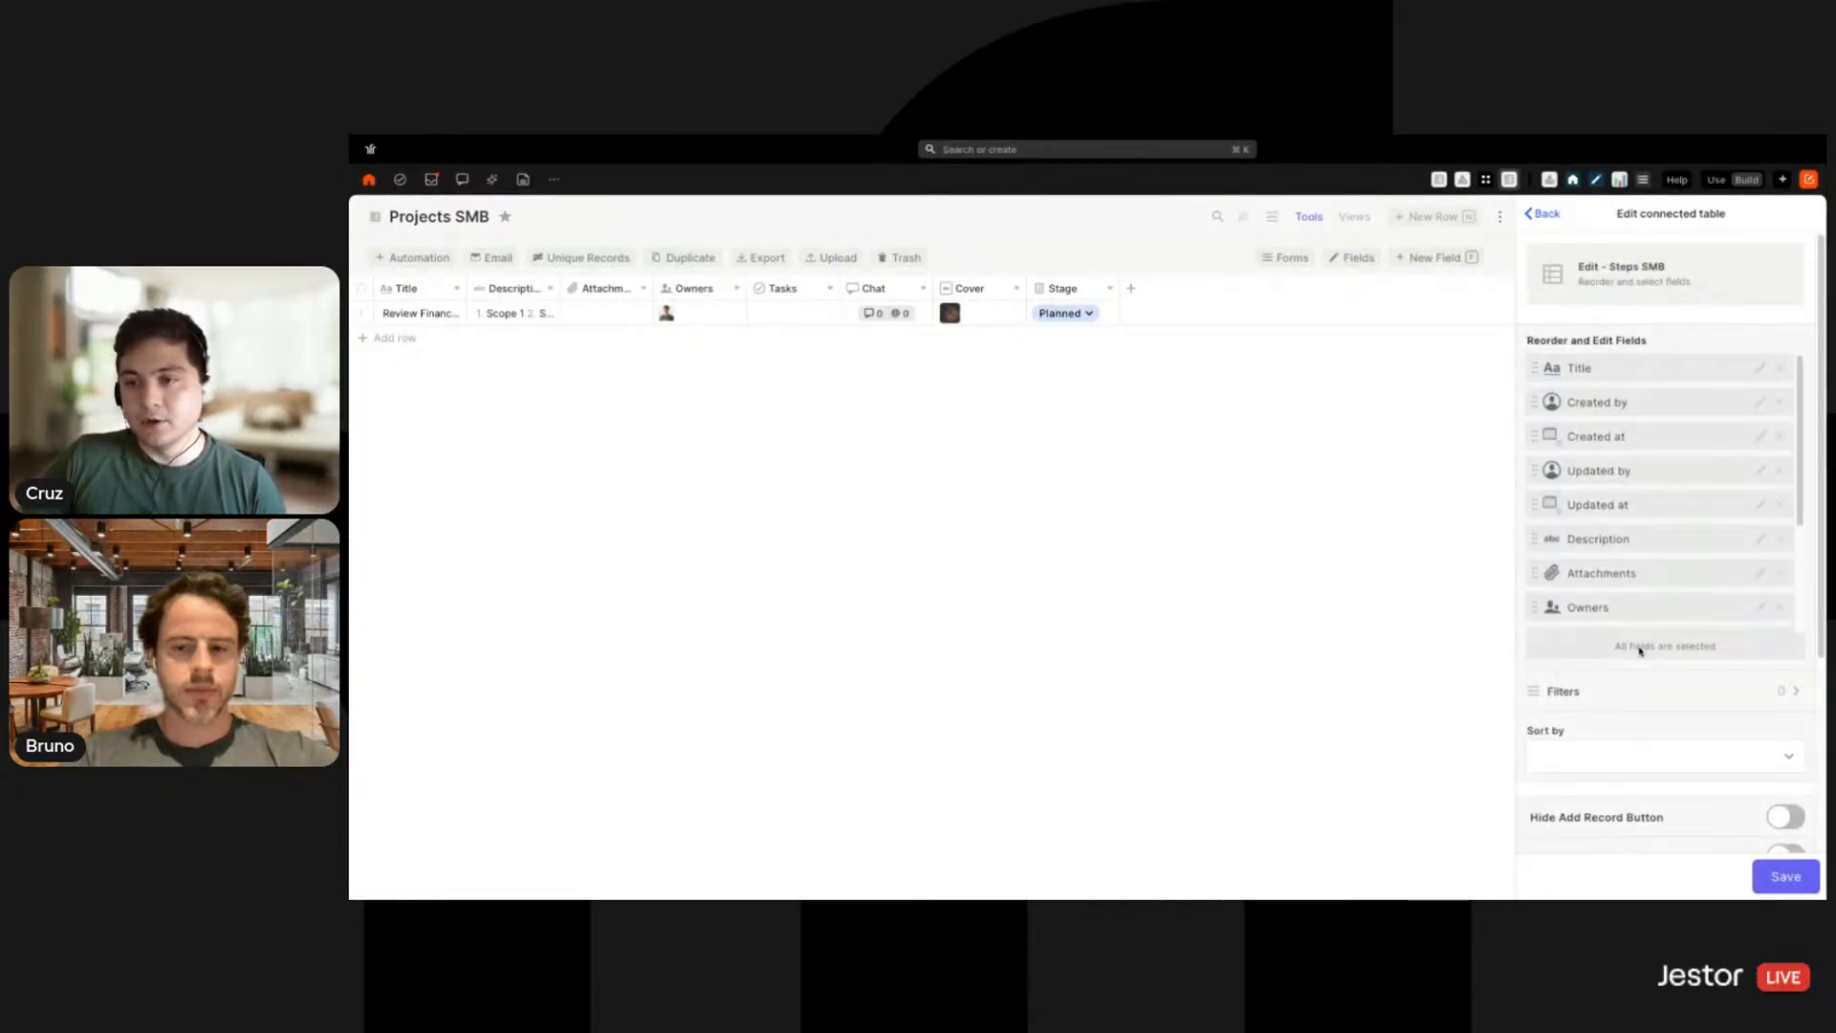
left_click(1780, 402)
left_click(1780, 401)
left_click(1780, 401)
left_click(1780, 402)
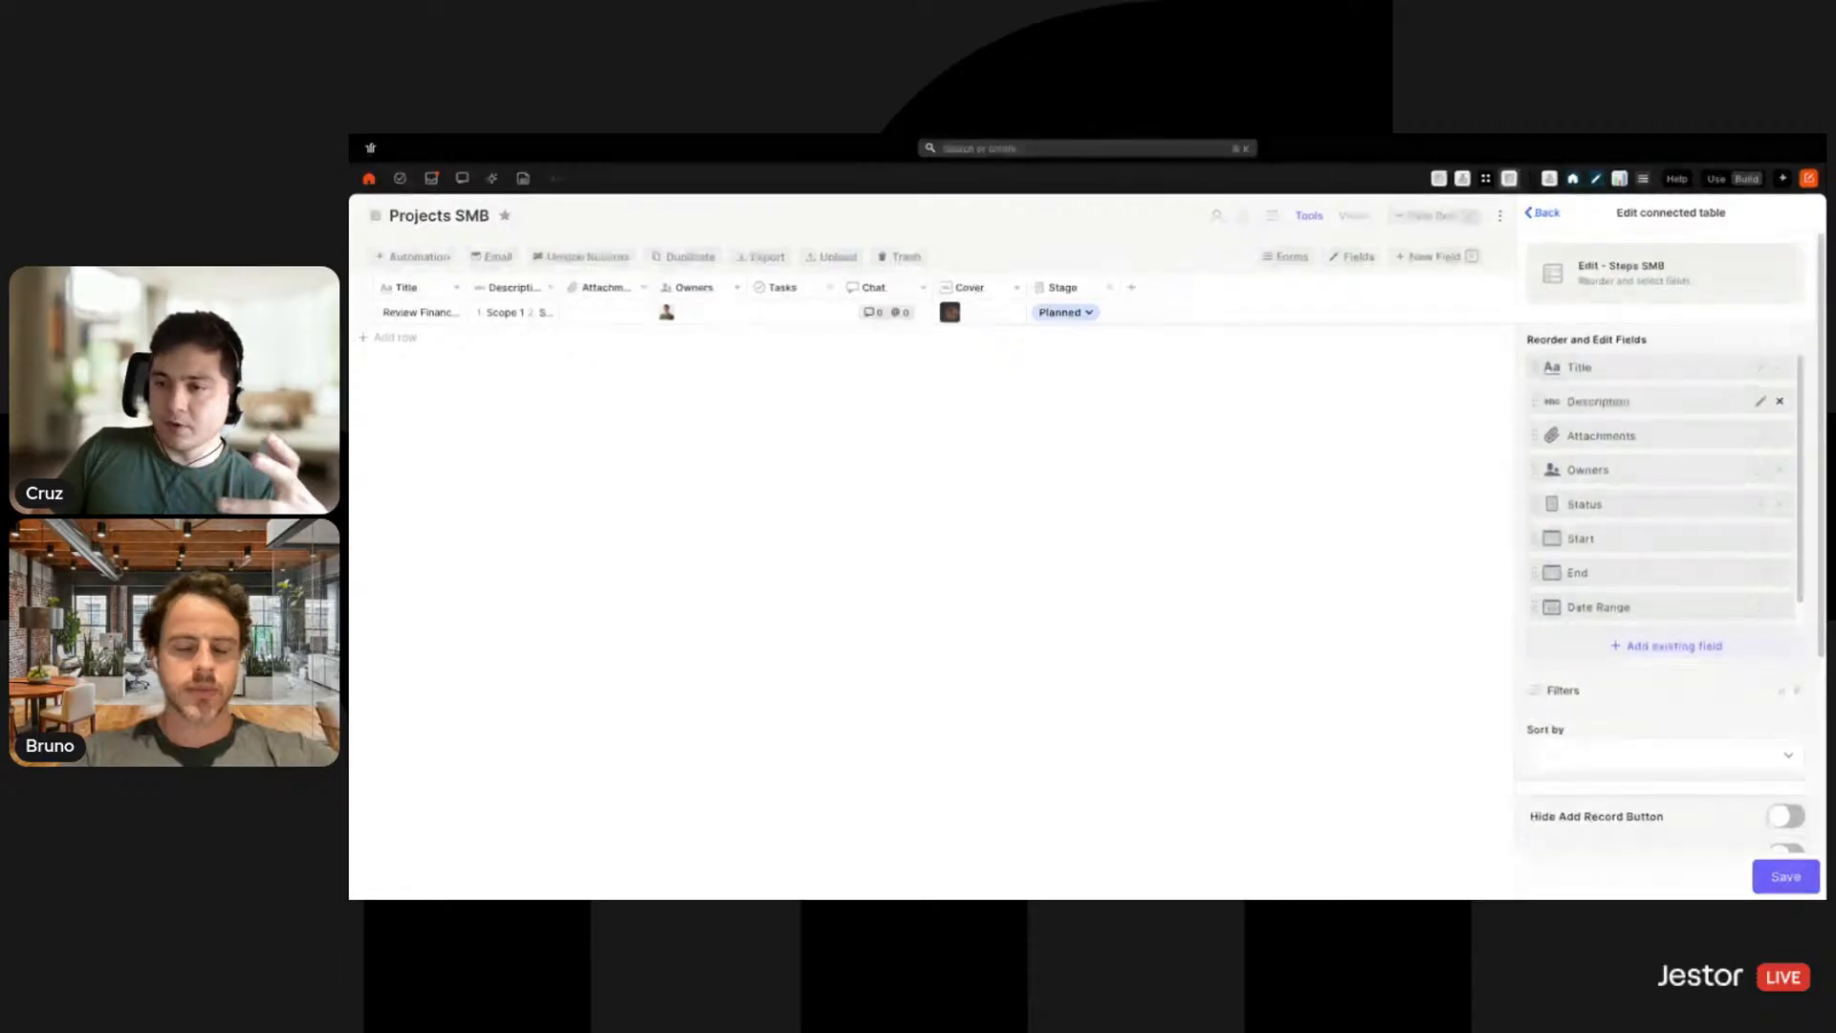
Remove the Start, End and Project fields from the connected table and order Date Range, Owners, Attachments and Status after Description
scroll(1763, 524, "down", 1)
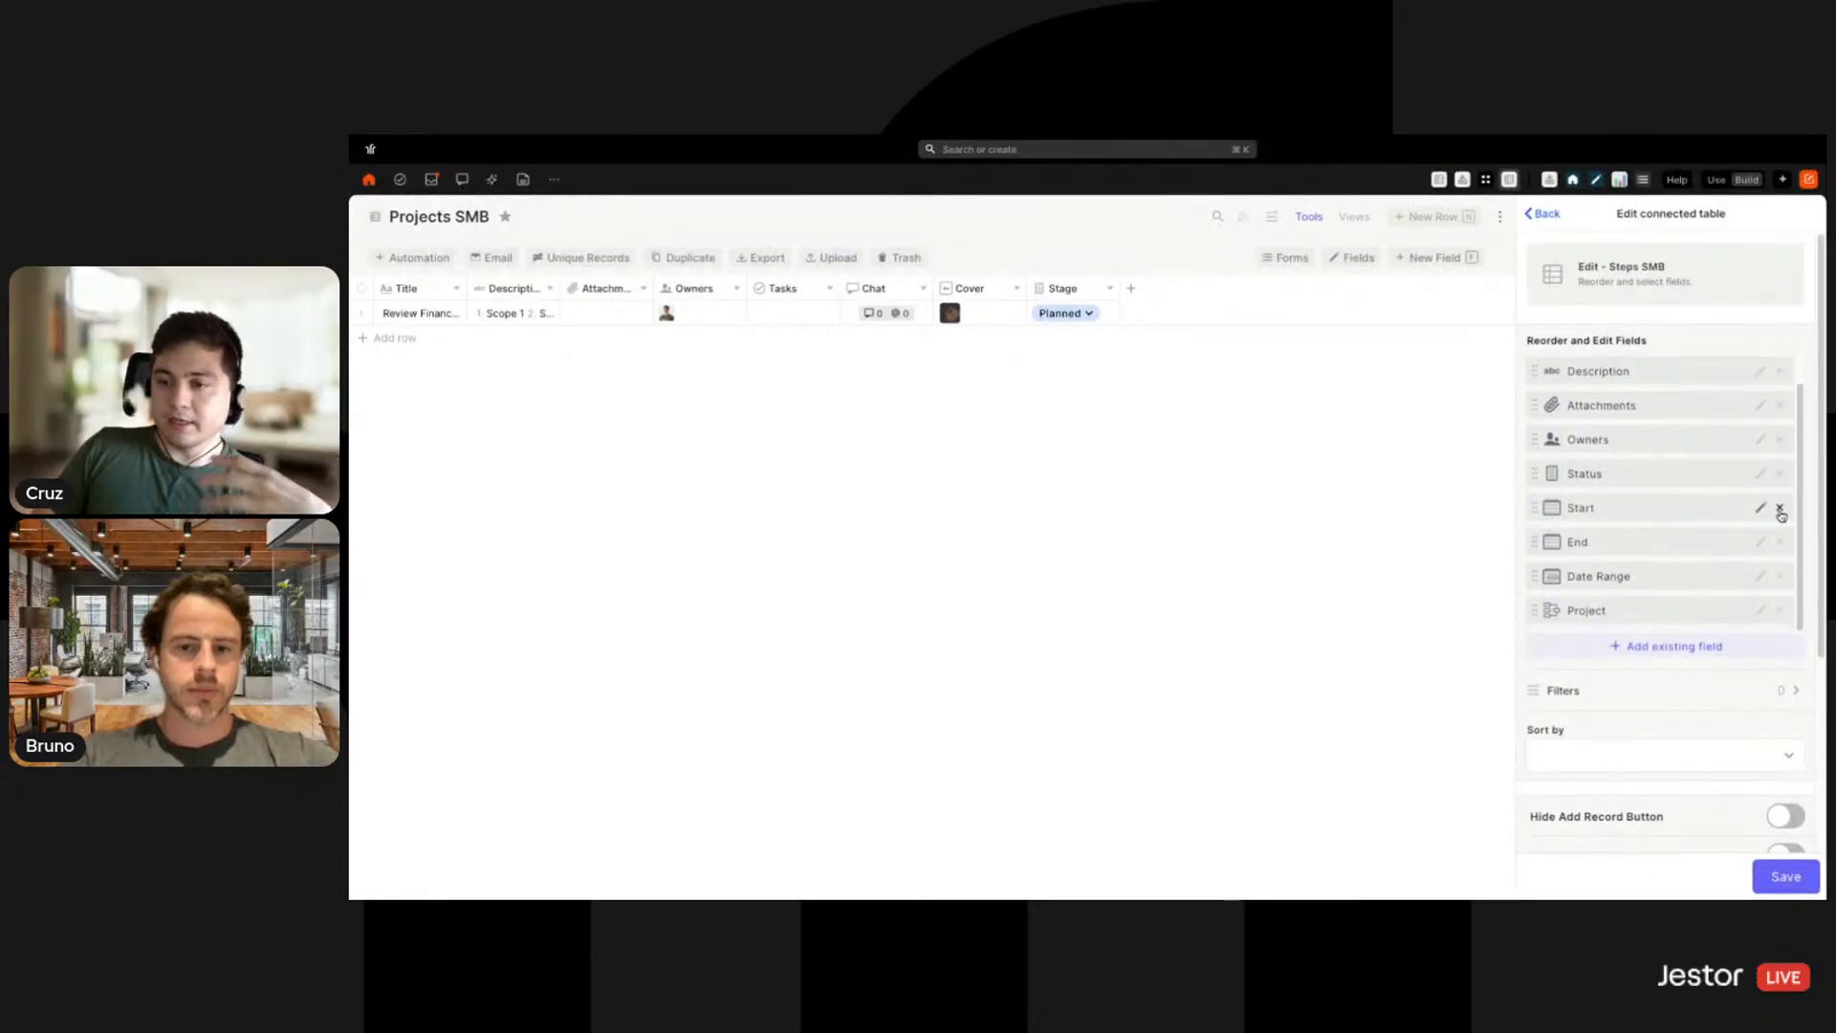
left_click(1781, 511)
left_click(1780, 542)
left_click_drag(1637, 555, 1632, 500)
scroll(1703, 522, "down", 1)
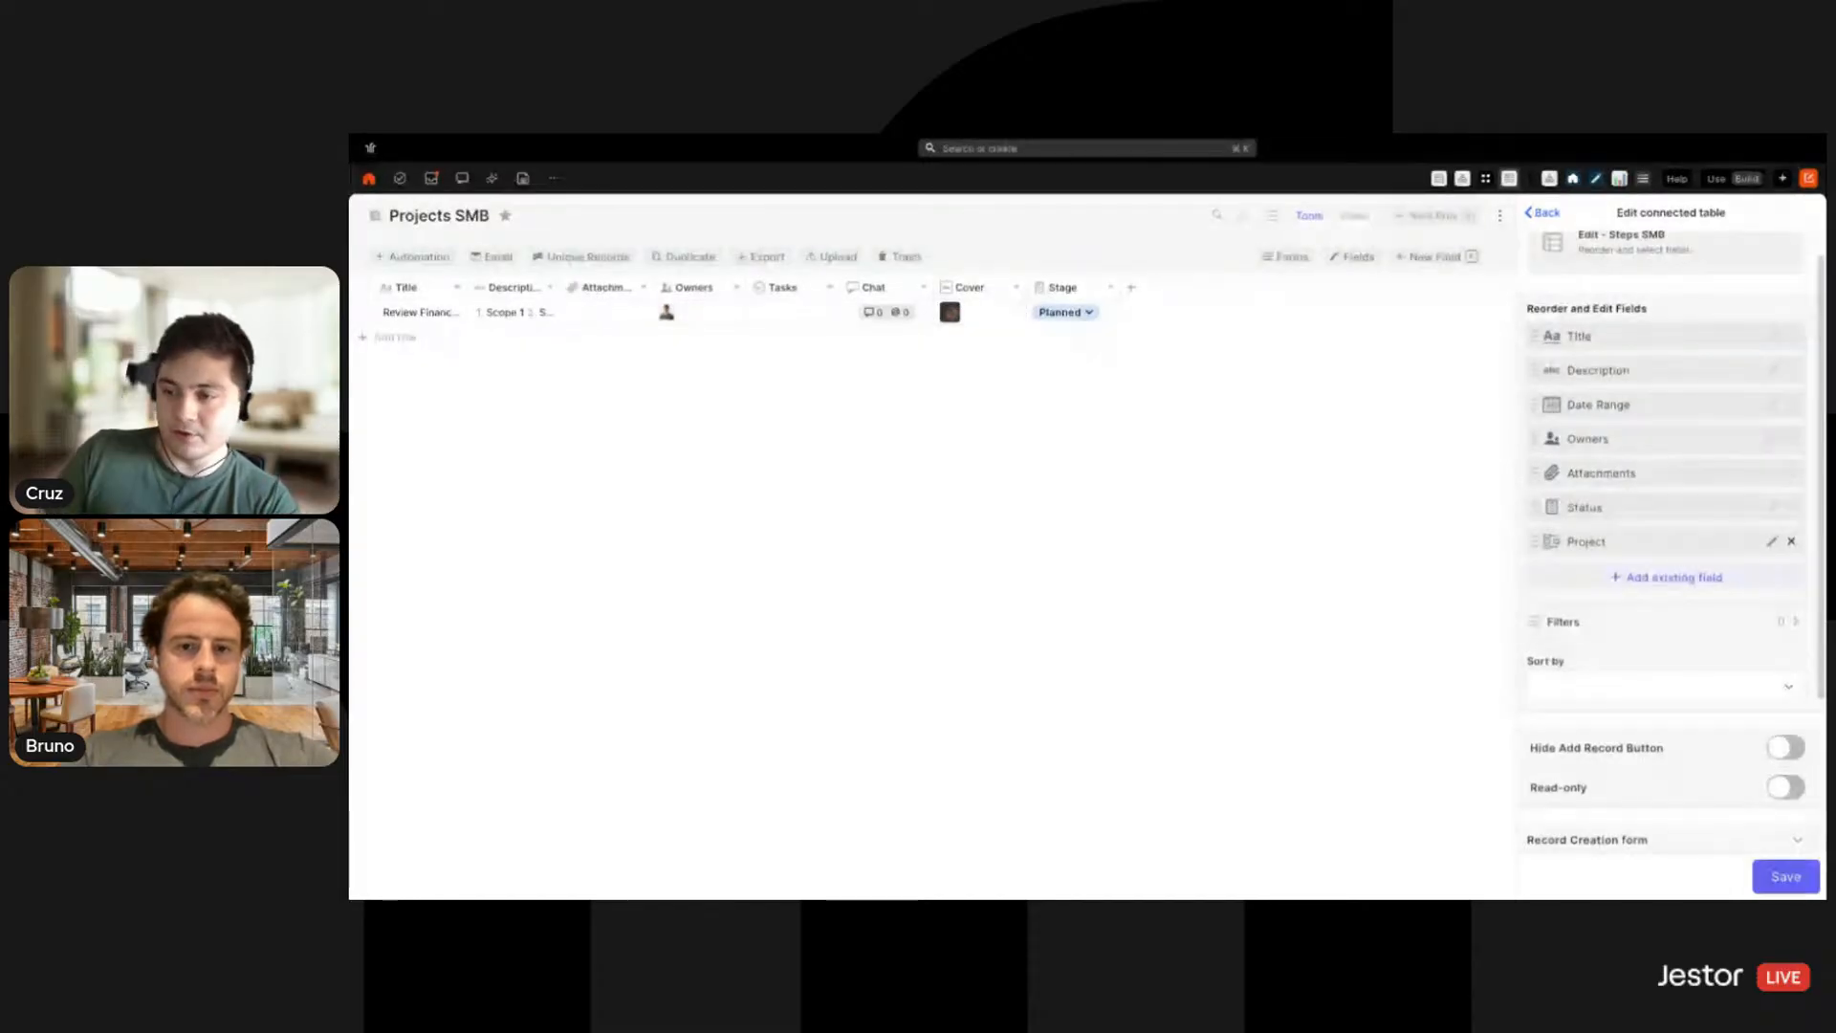
left_click(1791, 541)
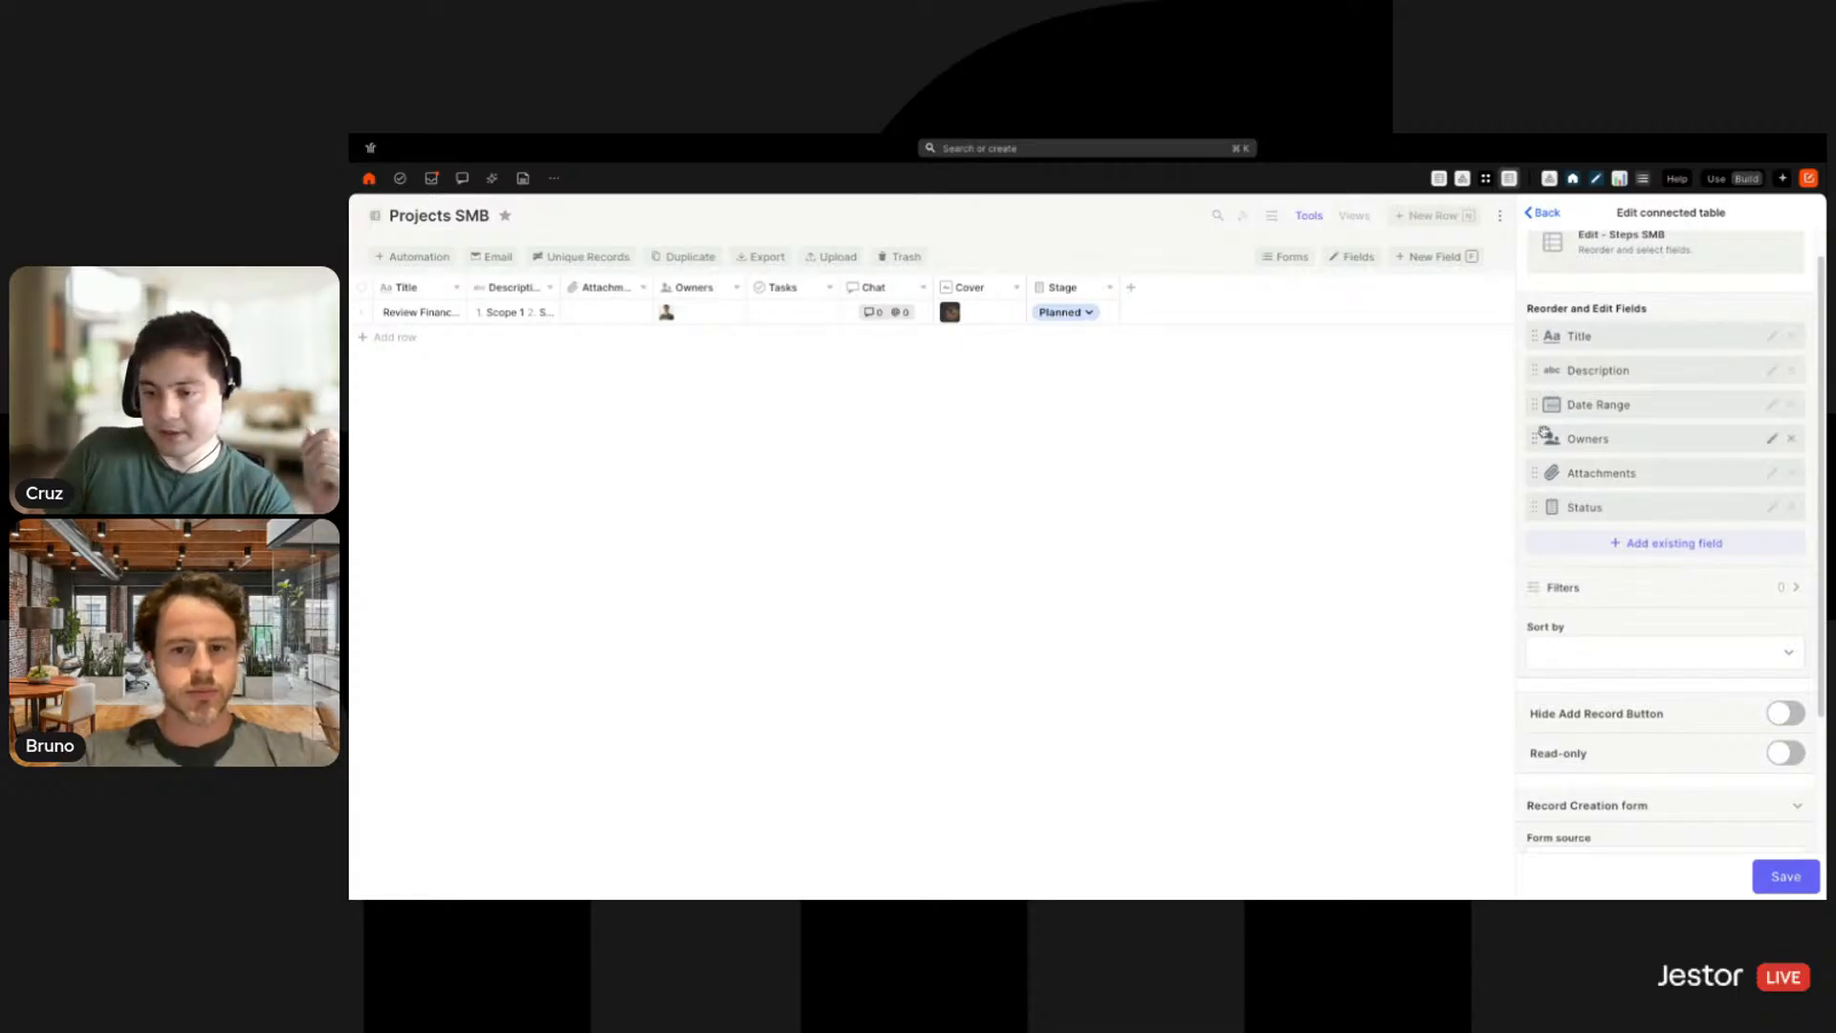
Sort the connected Steps SMB table by Start in ascending order, and save the table, block and update form settings
scroll(1713, 446, "down", 3)
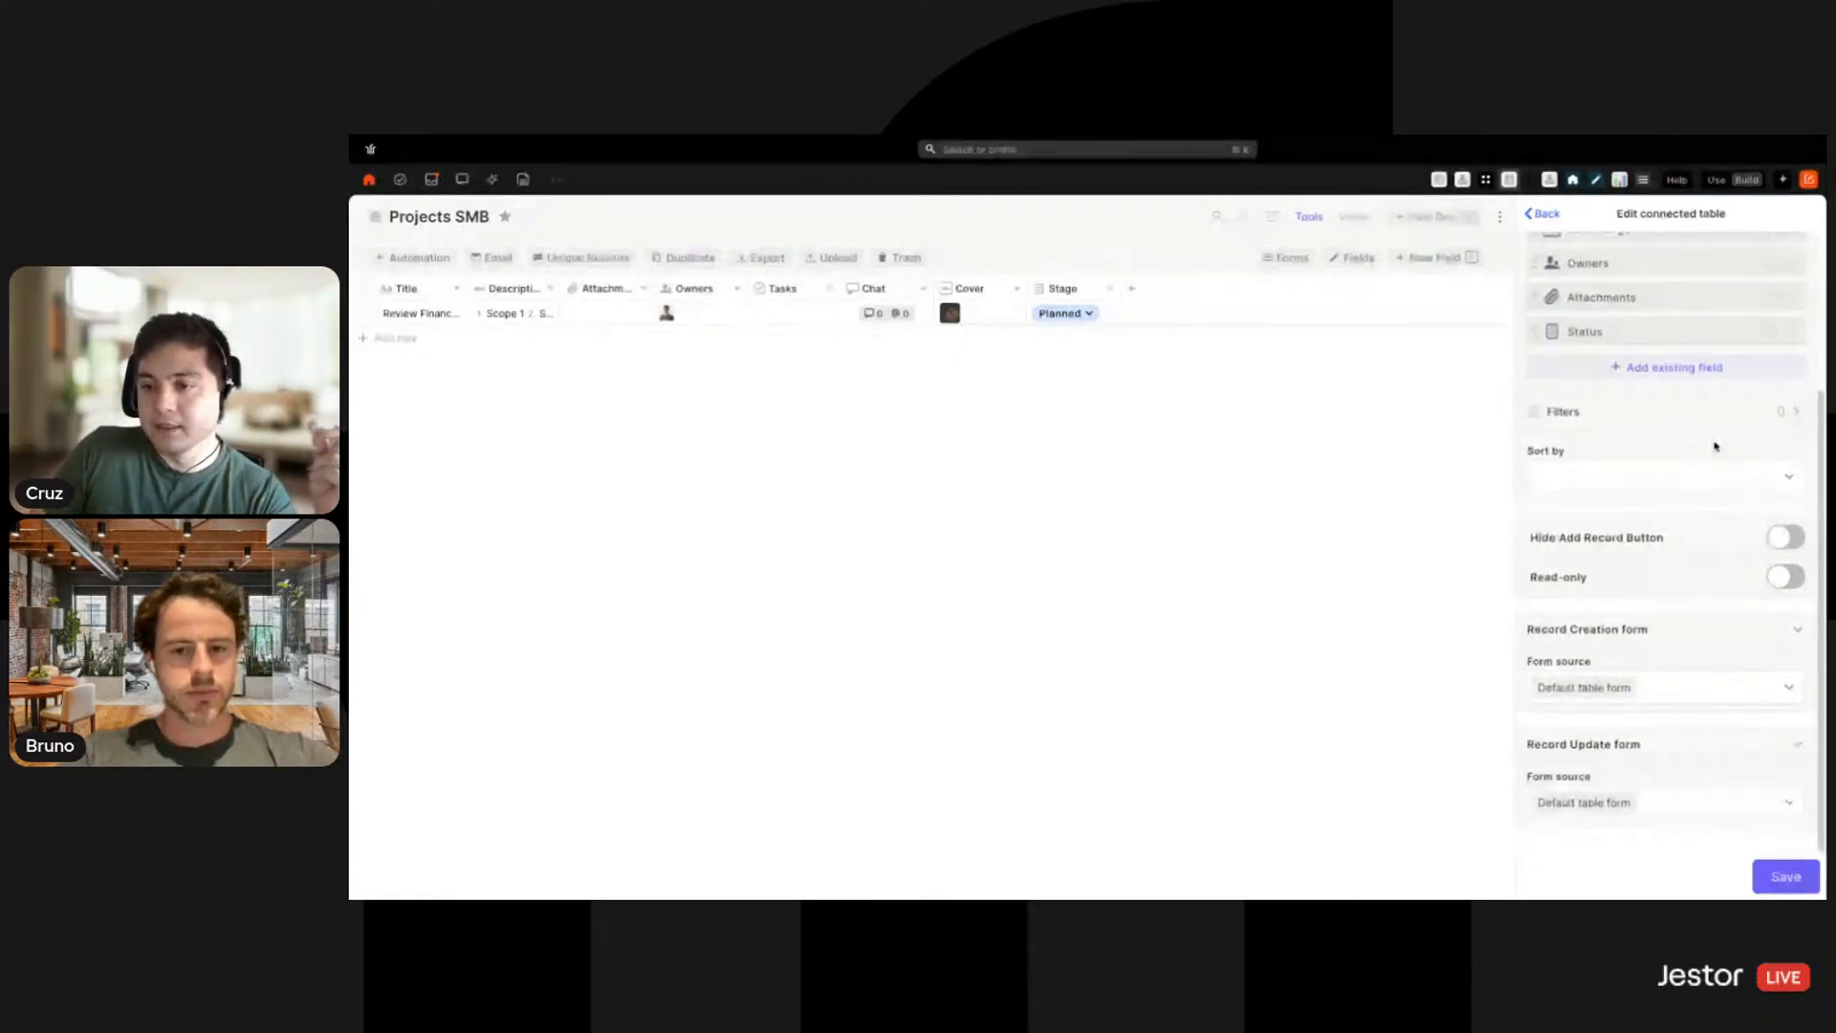
left_click(1654, 483)
scroll(1641, 562, "down", 5)
left_click(1603, 610)
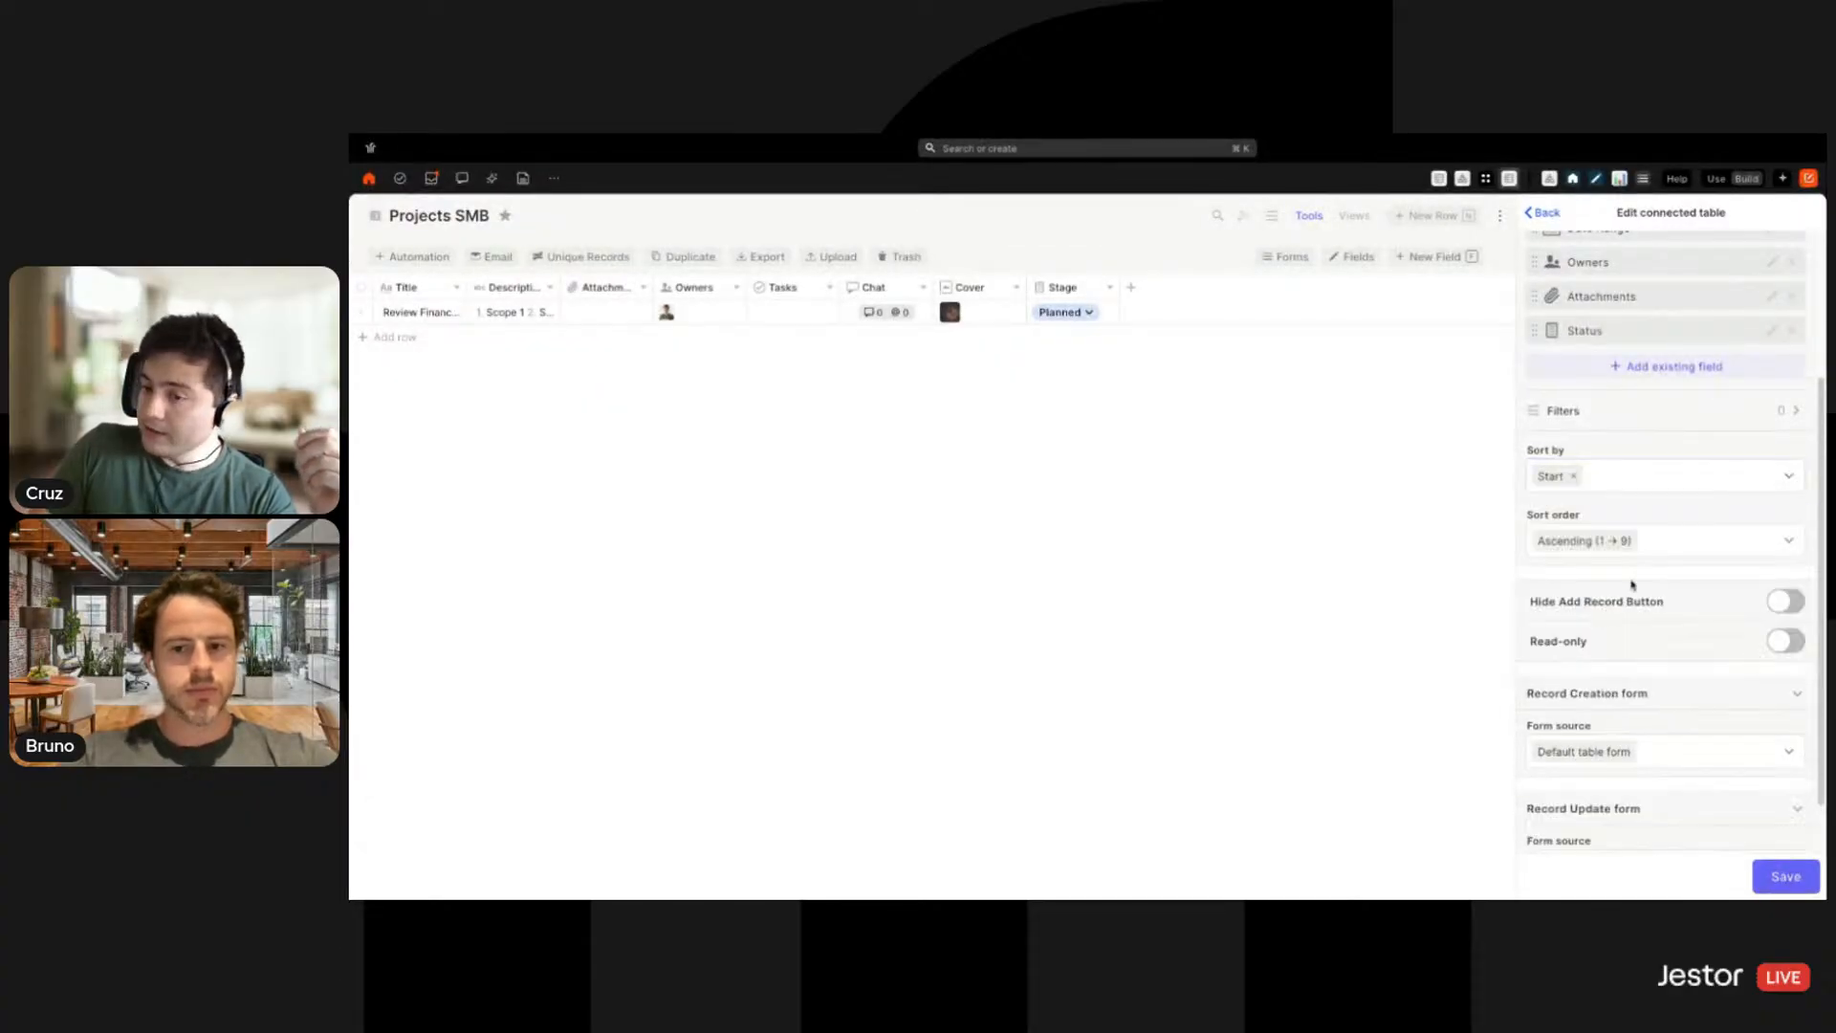
left_click(1672, 547)
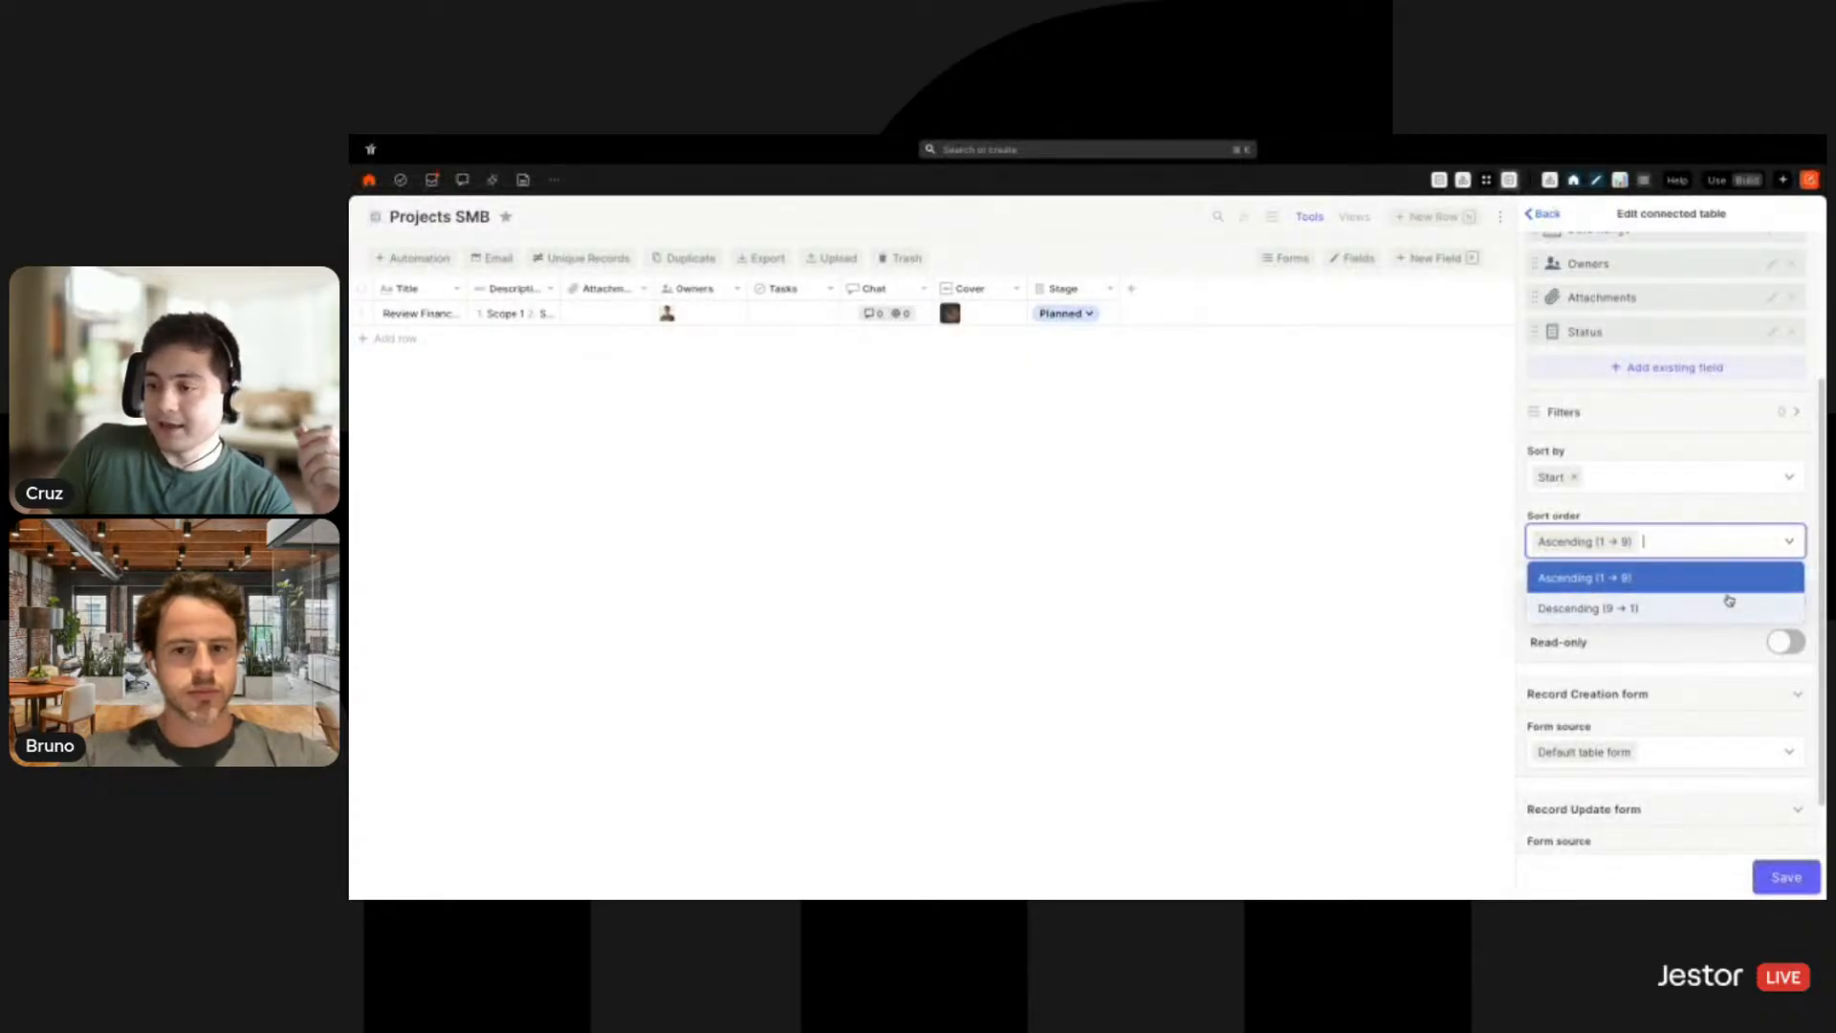
left_click(1664, 516)
scroll(1707, 574, "down", 1)
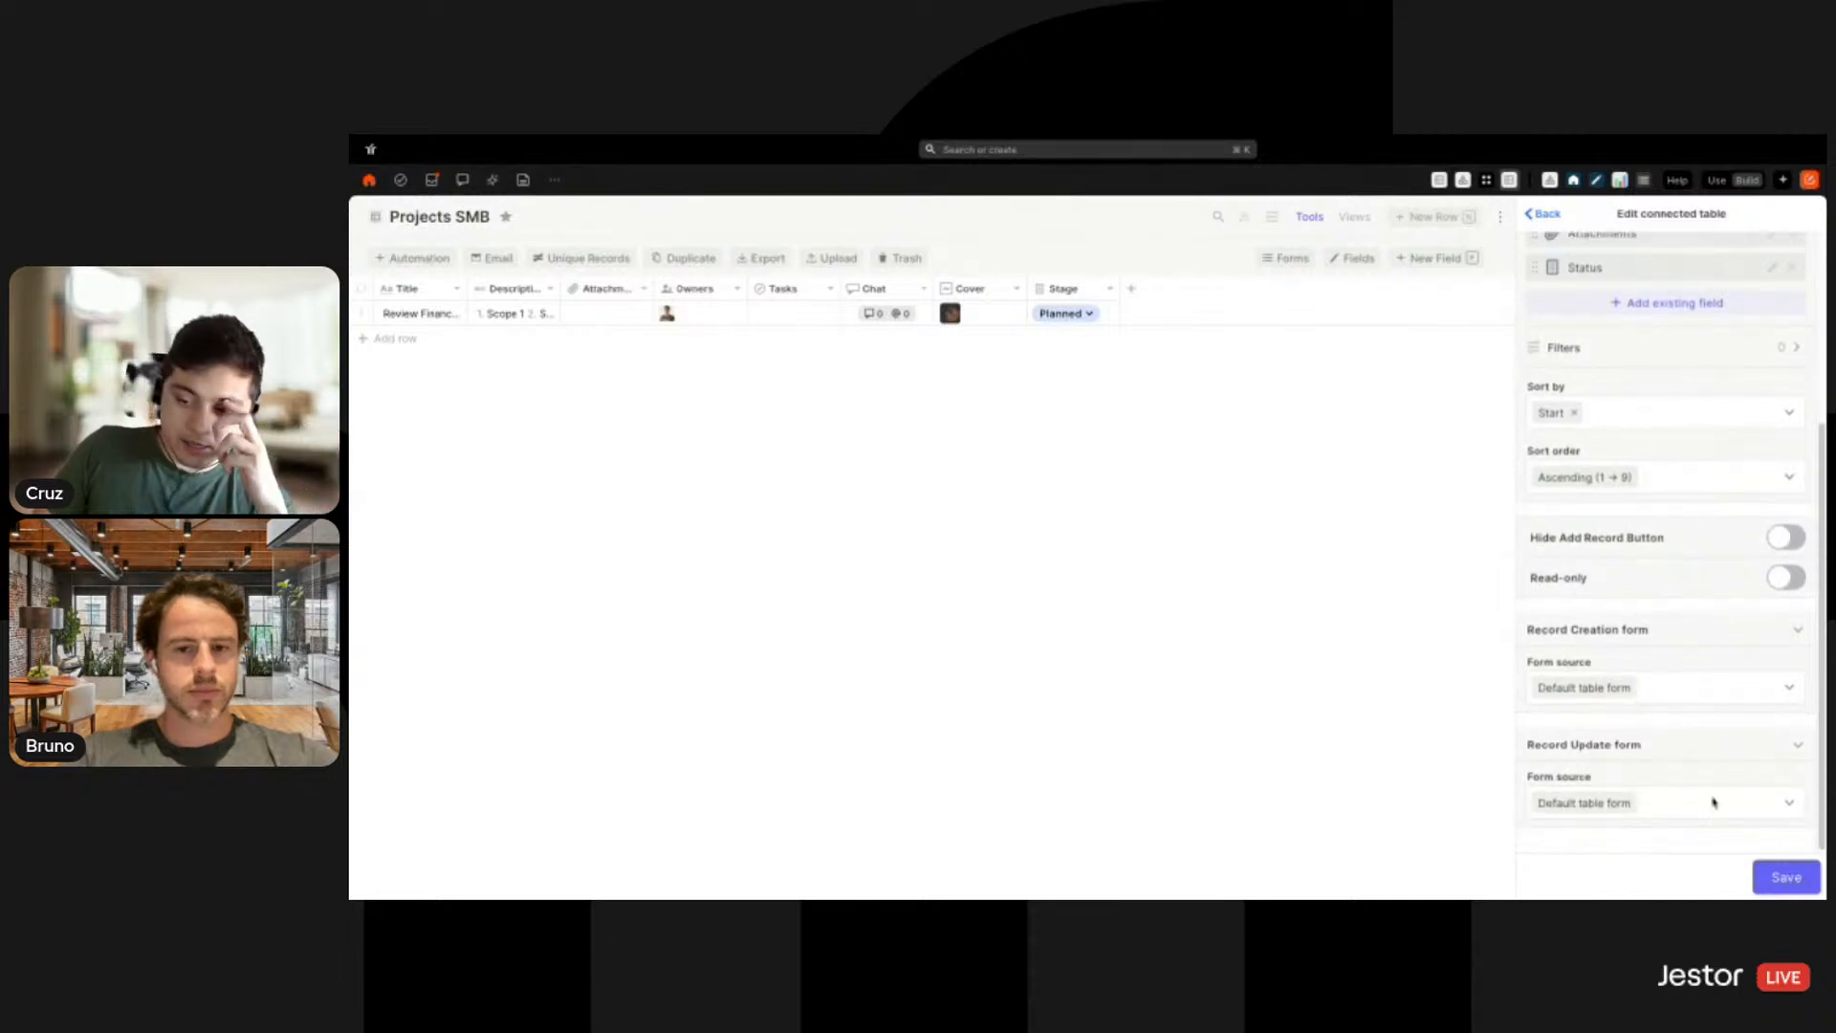
left_click(1783, 880)
left_click(1785, 878)
left_click(1785, 878)
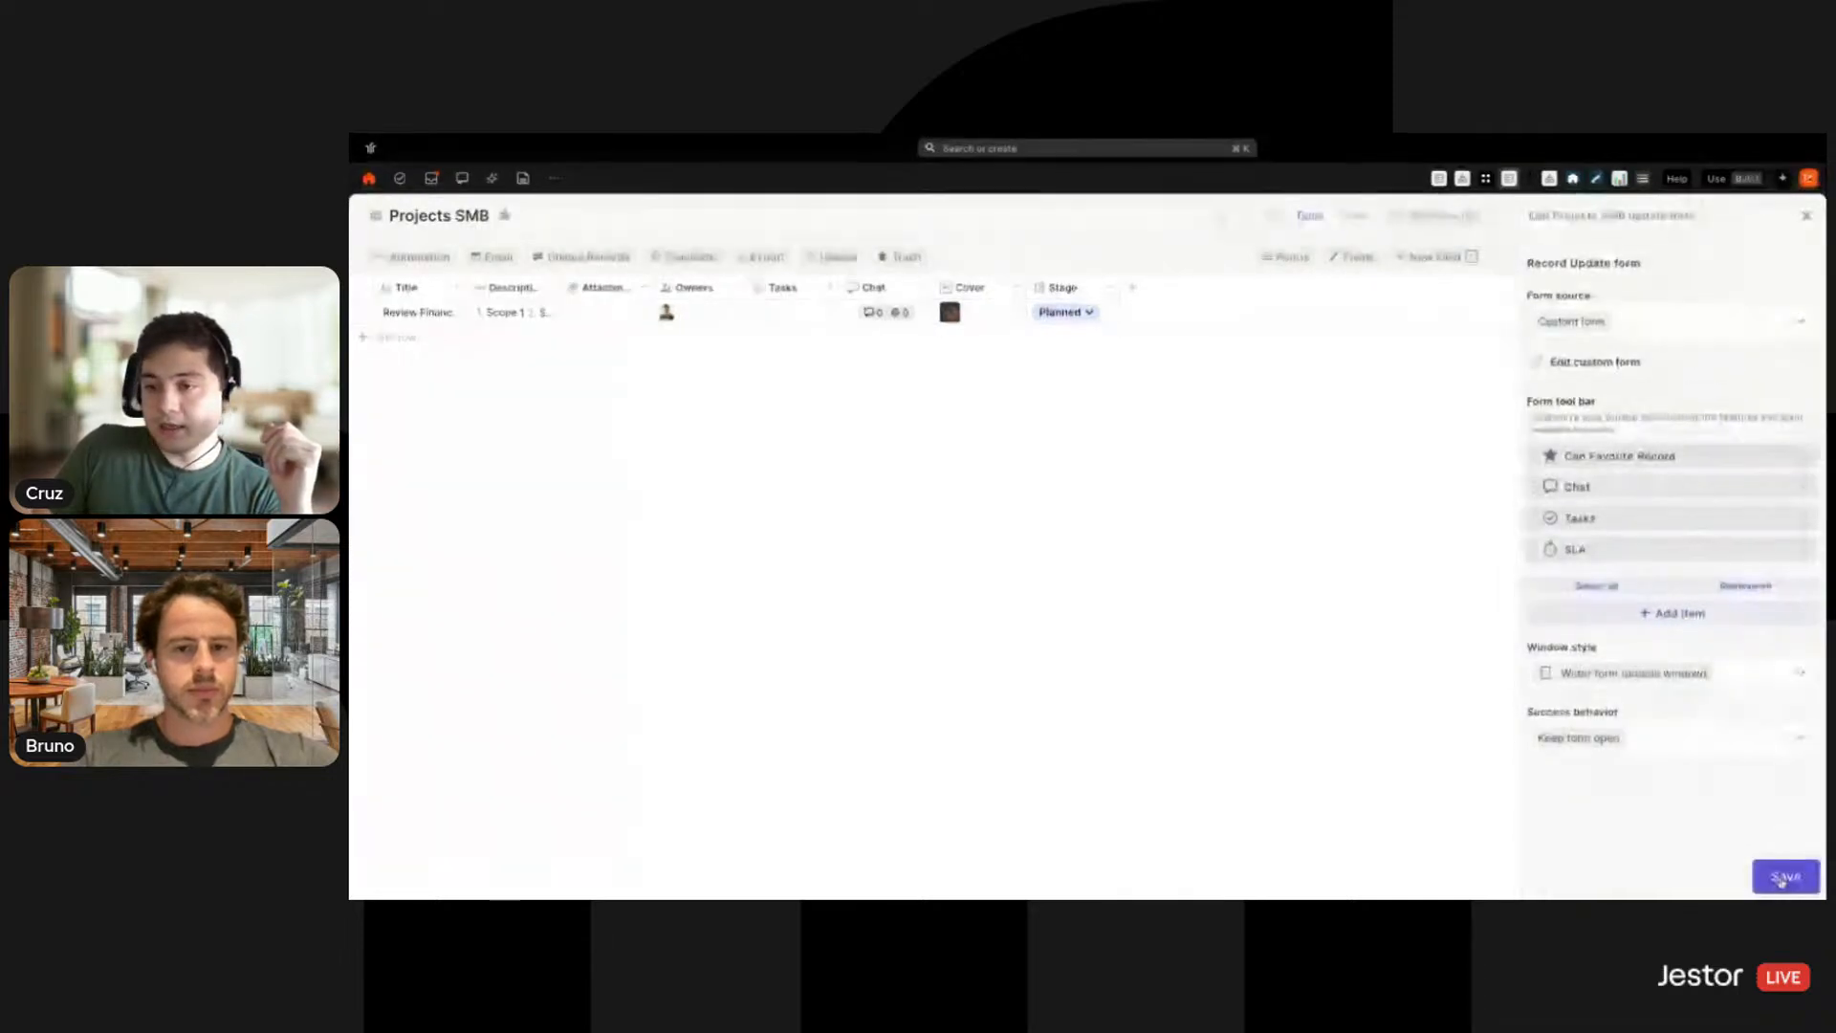
left_click(1785, 878)
Open the Review Finance Records project, expand its Steps SMB table and widen the Date Range column
left_click(458, 312)
scroll(1115, 529, "down", 2)
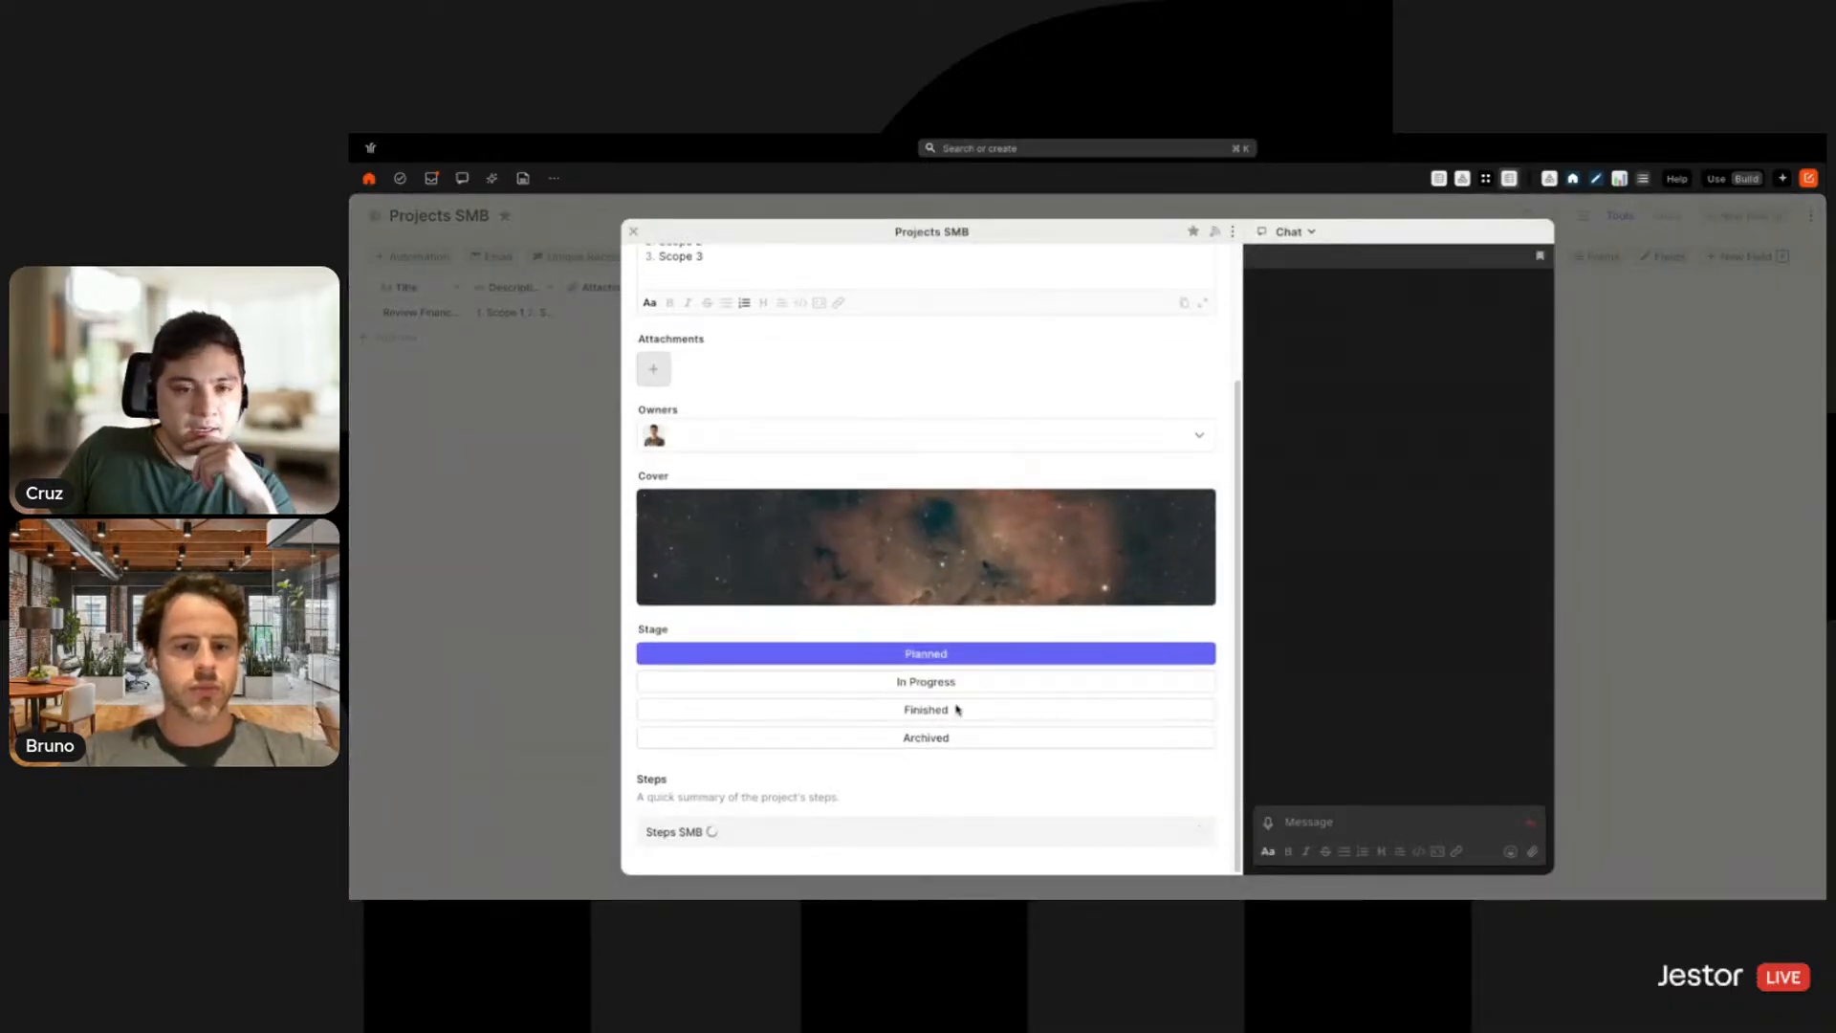
left_click(961, 838)
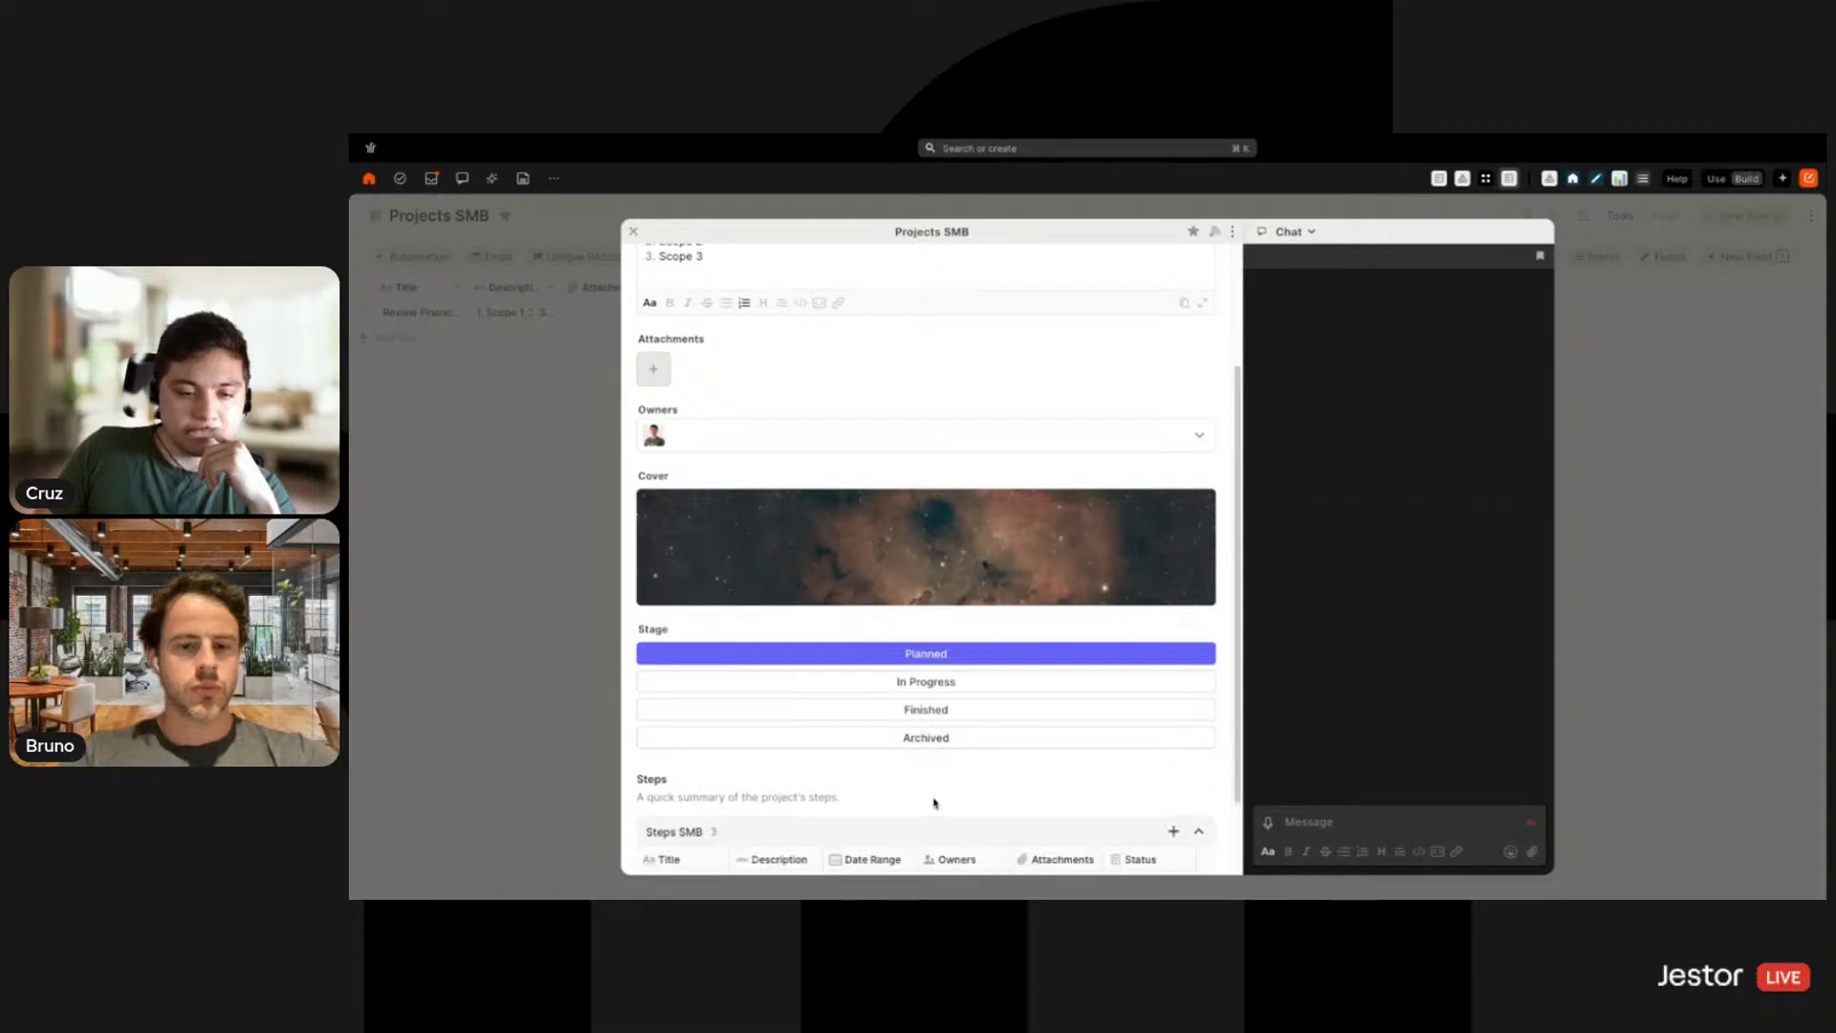
scroll(991, 677, "down", 2)
left_click_drag(921, 760, 1053, 760)
scroll(905, 736, "down", 1)
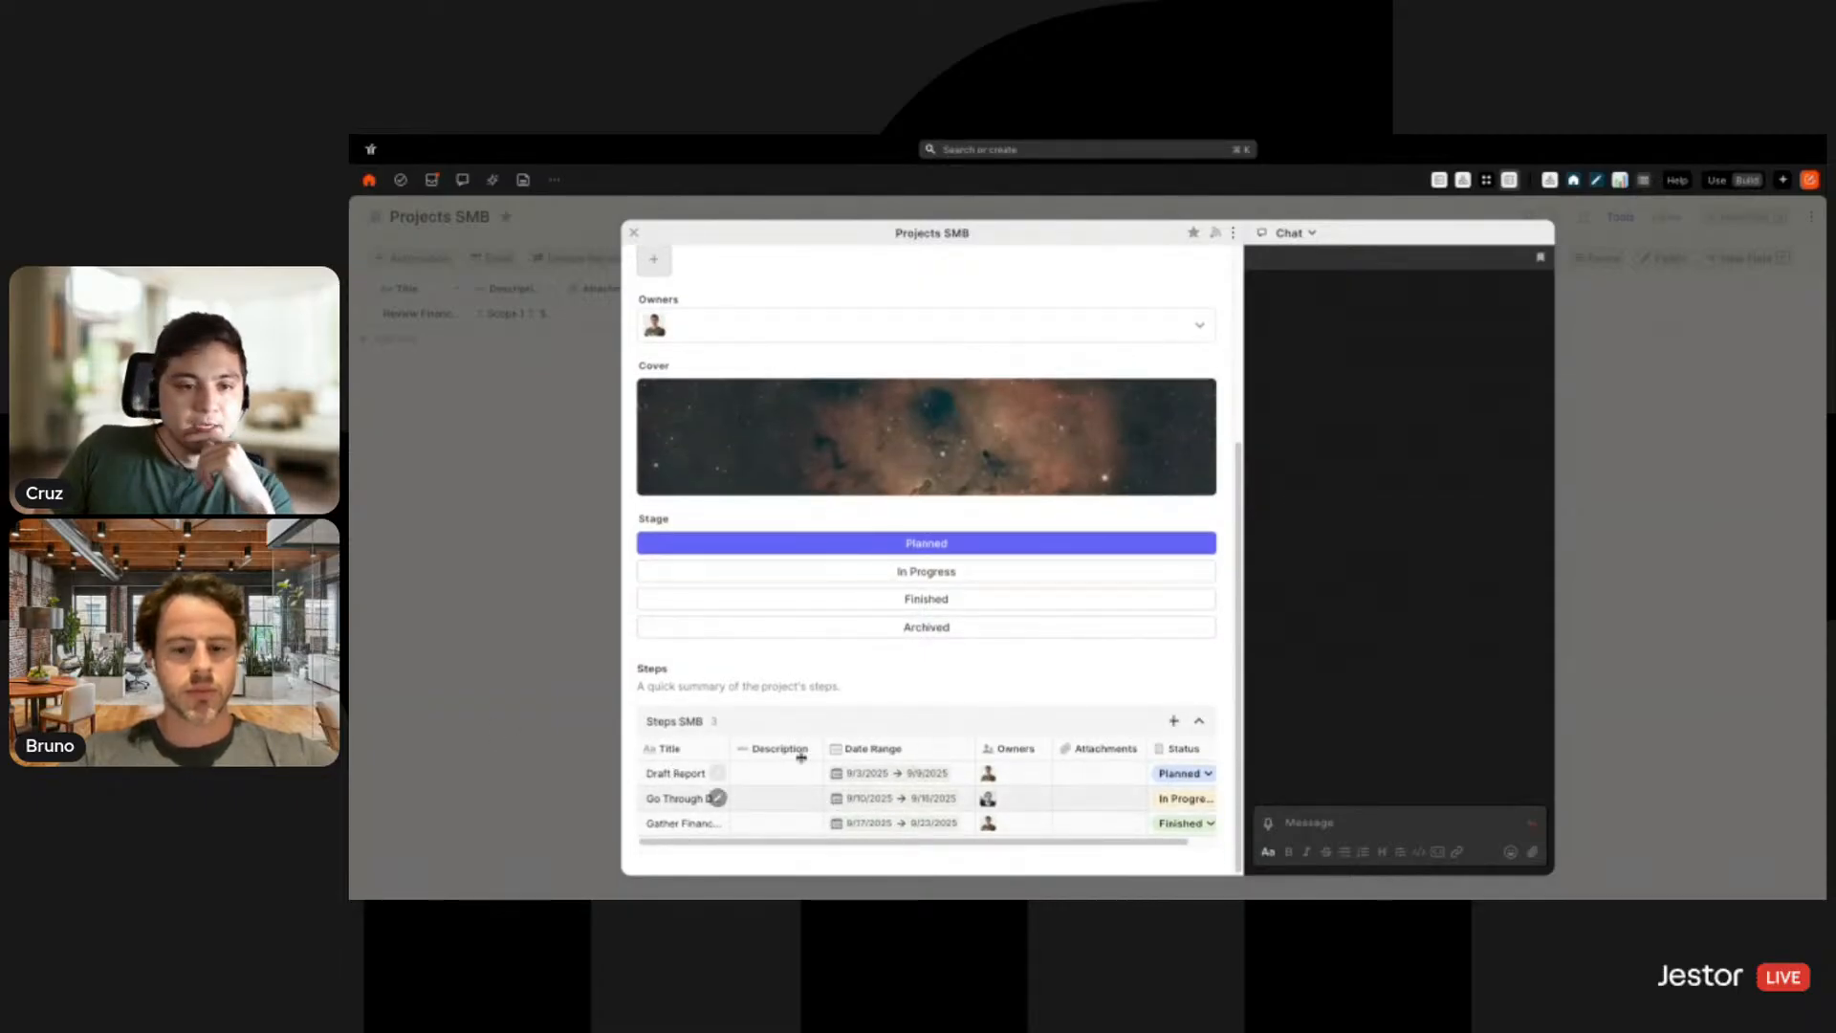
Review where the Steps section sits among the project's update form fields, and close the project
scroll(1037, 708, "up", 1)
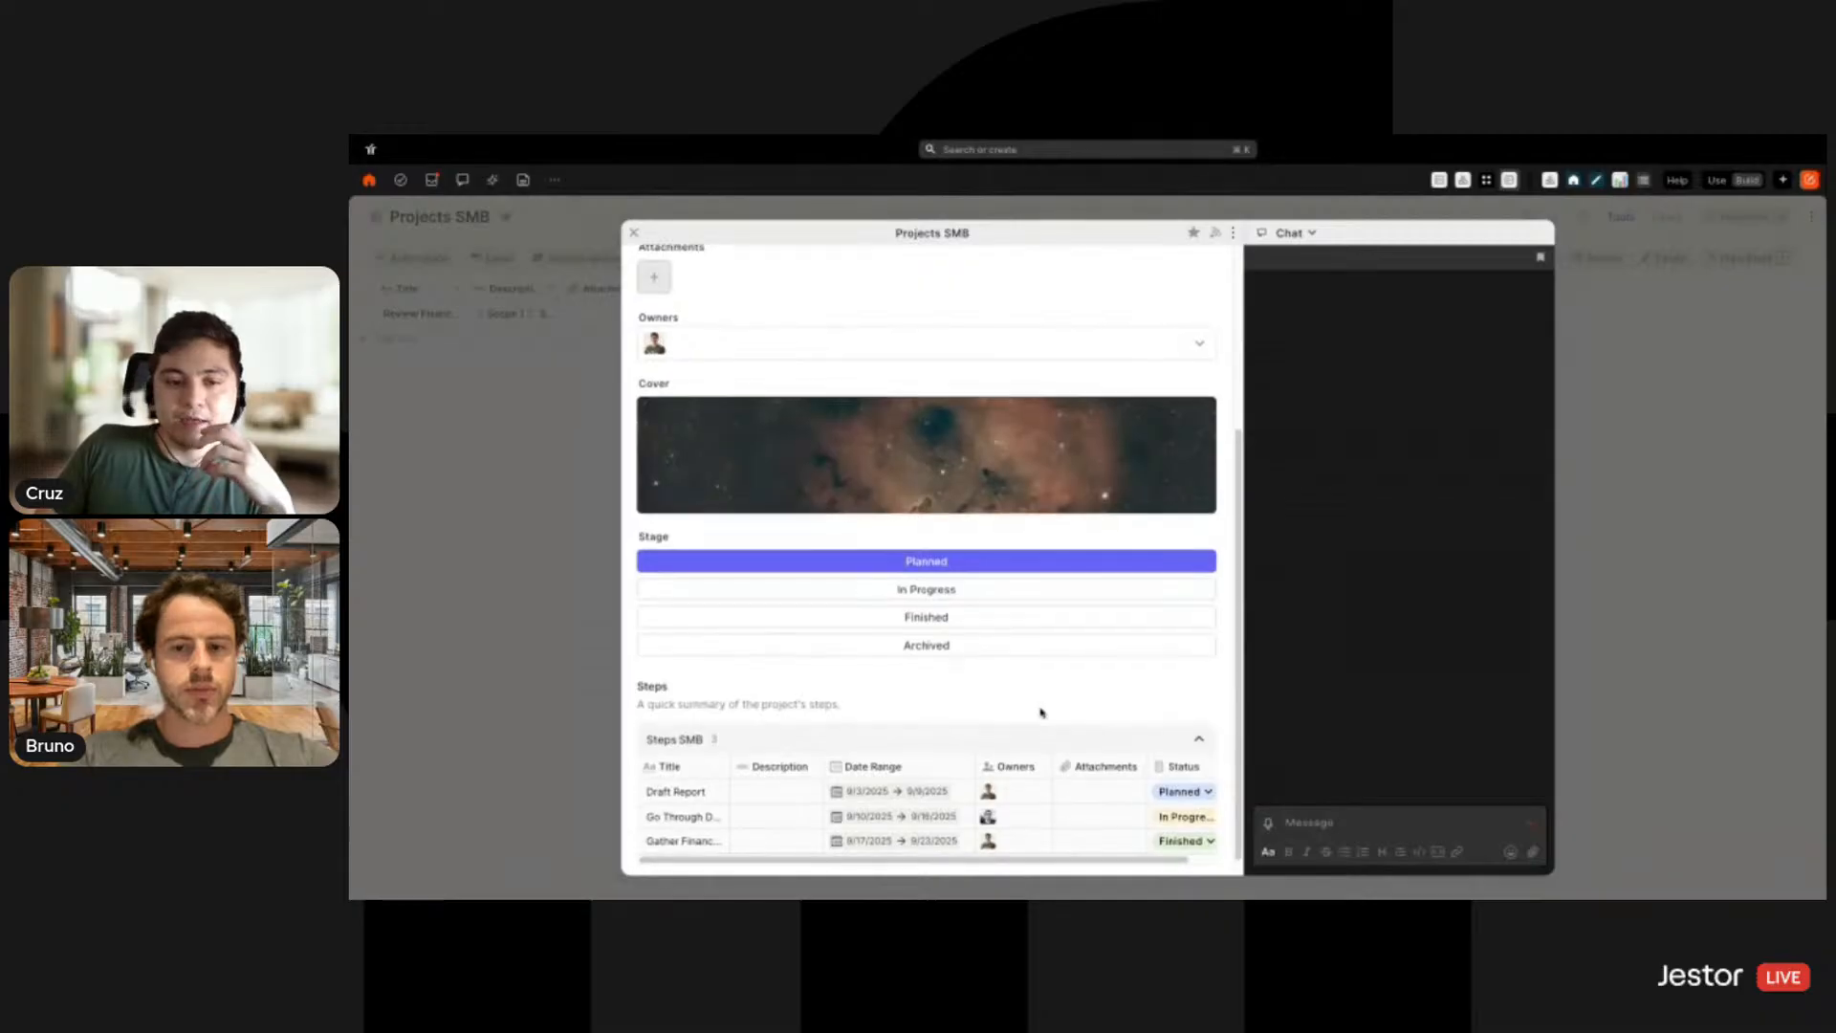
scroll(1042, 713, "up", 3)
scroll(1044, 717, "down", 3)
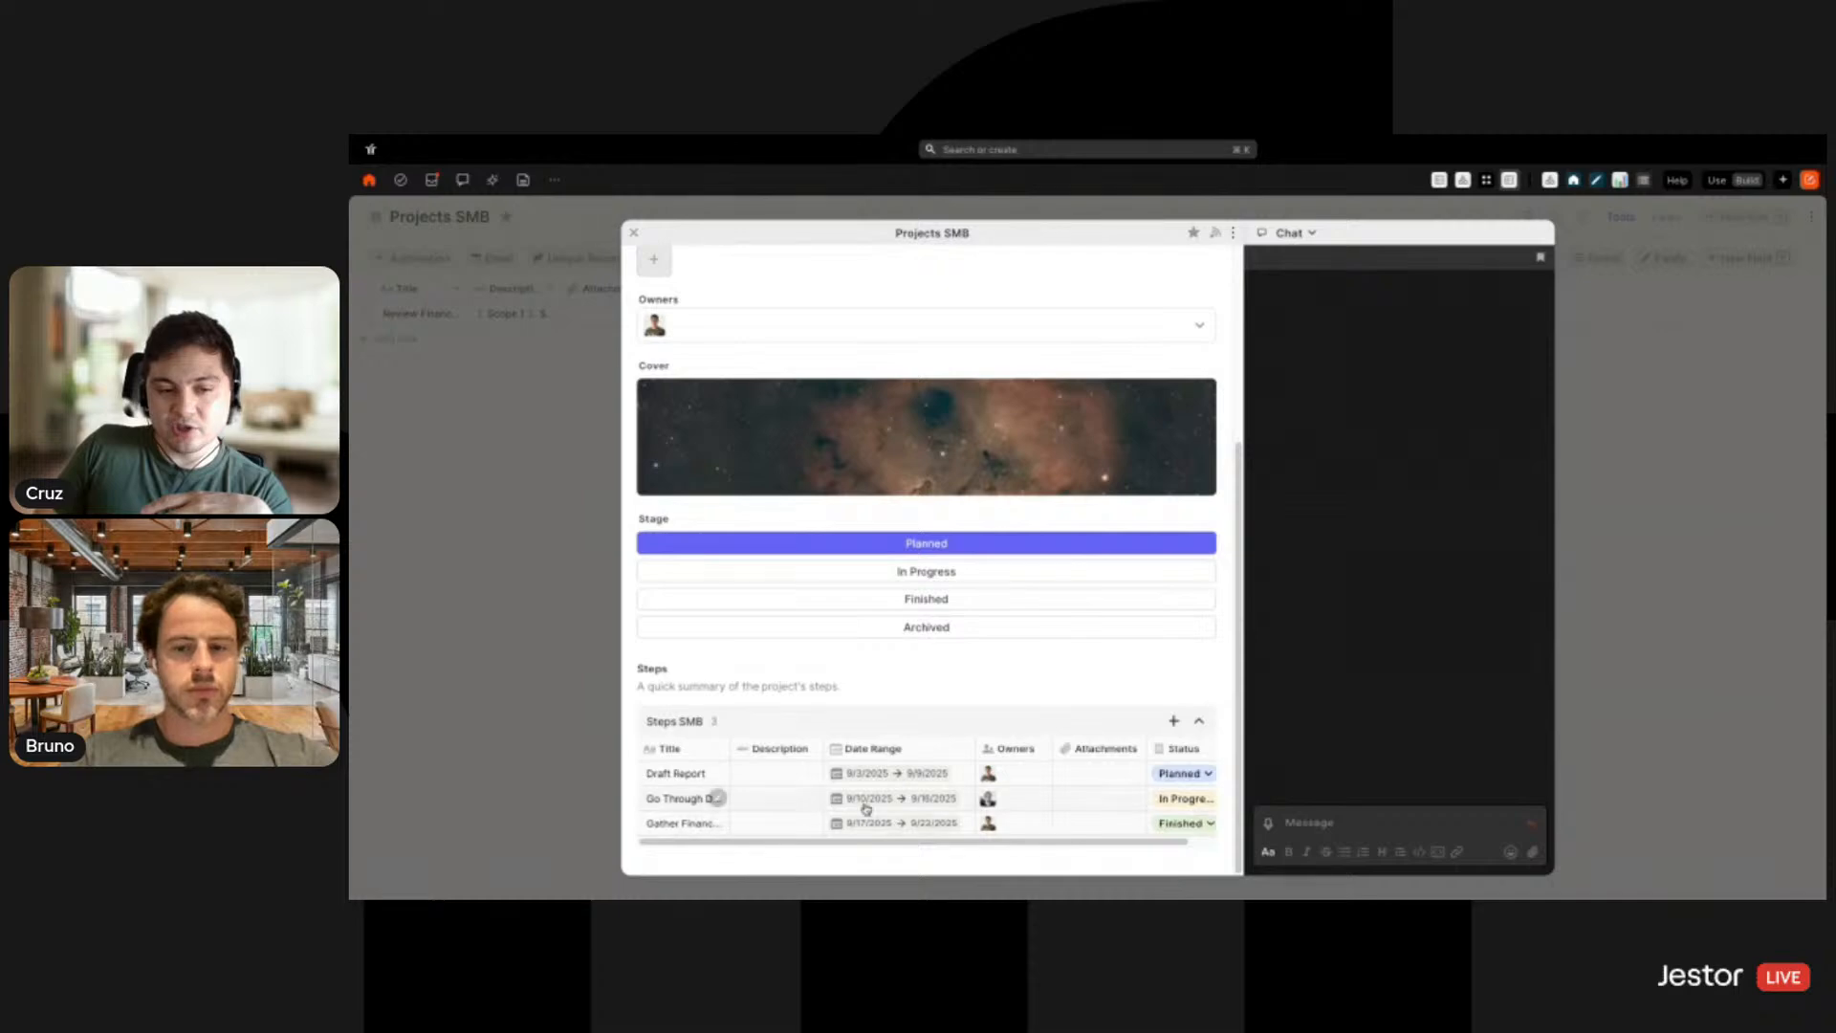
left_click(1744, 469)
Move the Steps block between Owners and Cover in the custom update form of Projects SMB
left_click(1600, 260)
left_click(1626, 343)
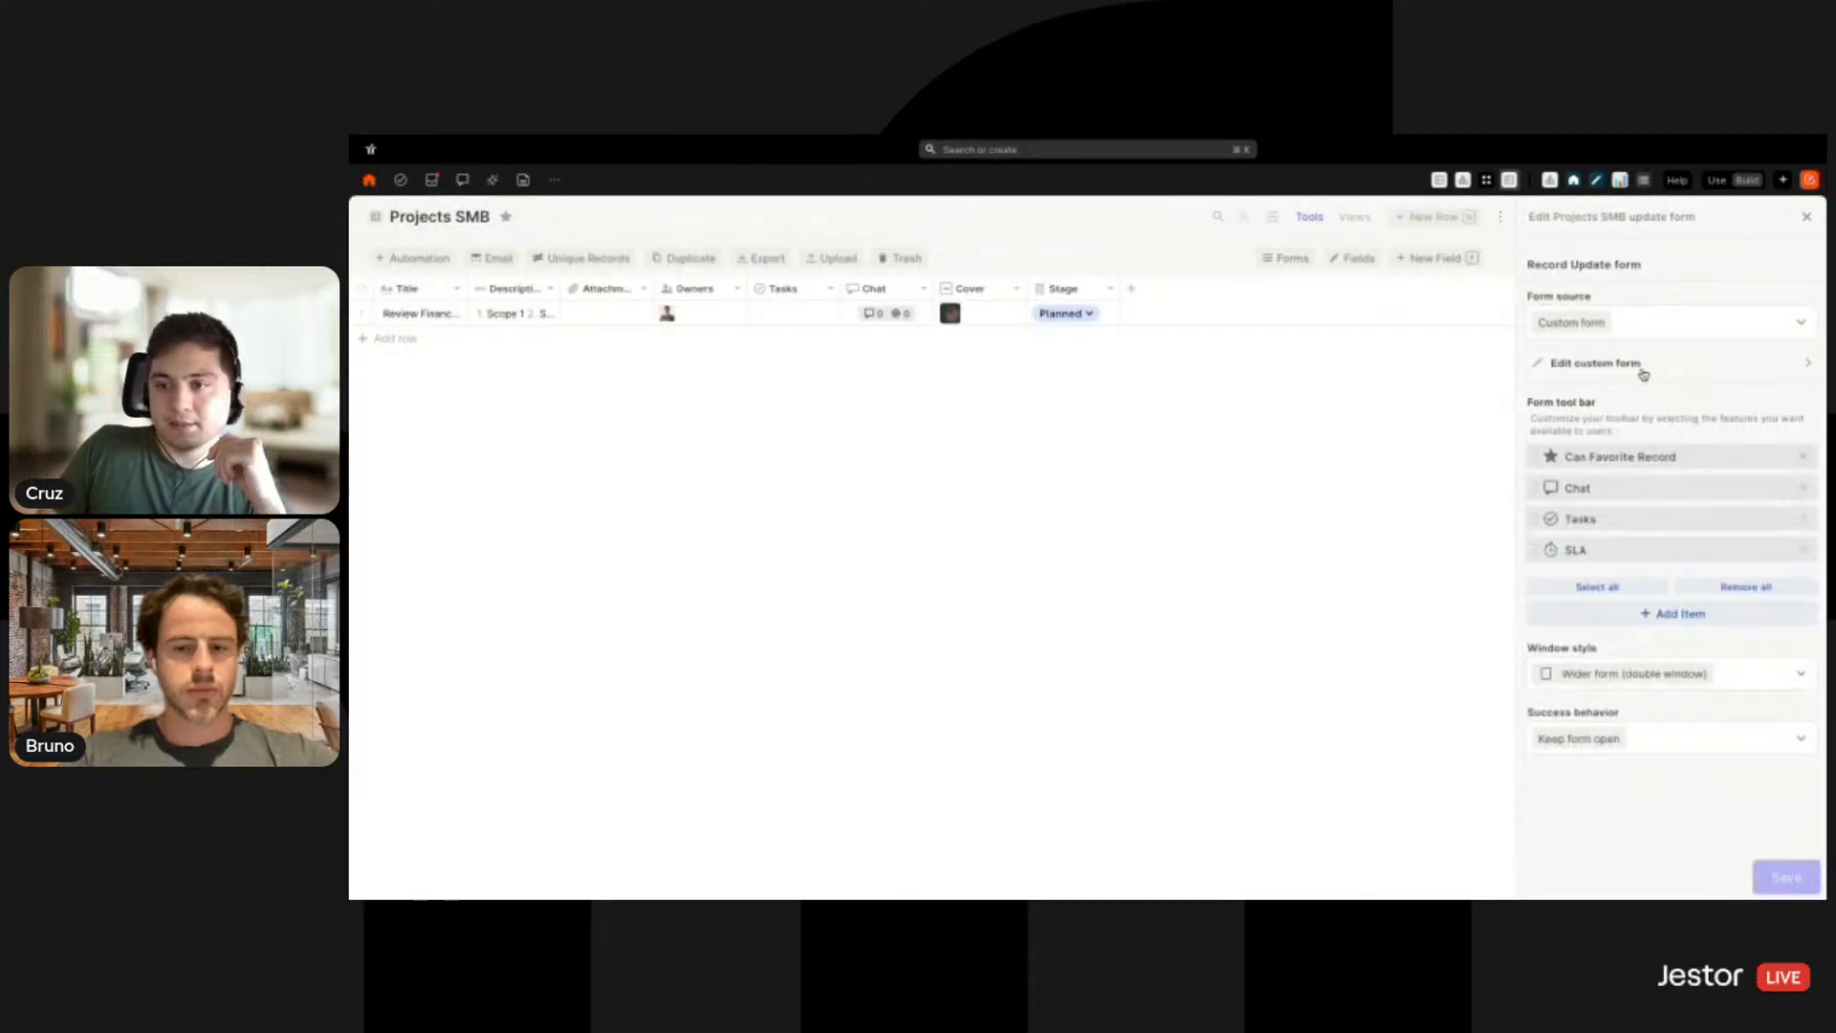
left_click(1644, 373)
scroll(1683, 574, "down", 2)
left_click_drag(1668, 615, 1666, 555)
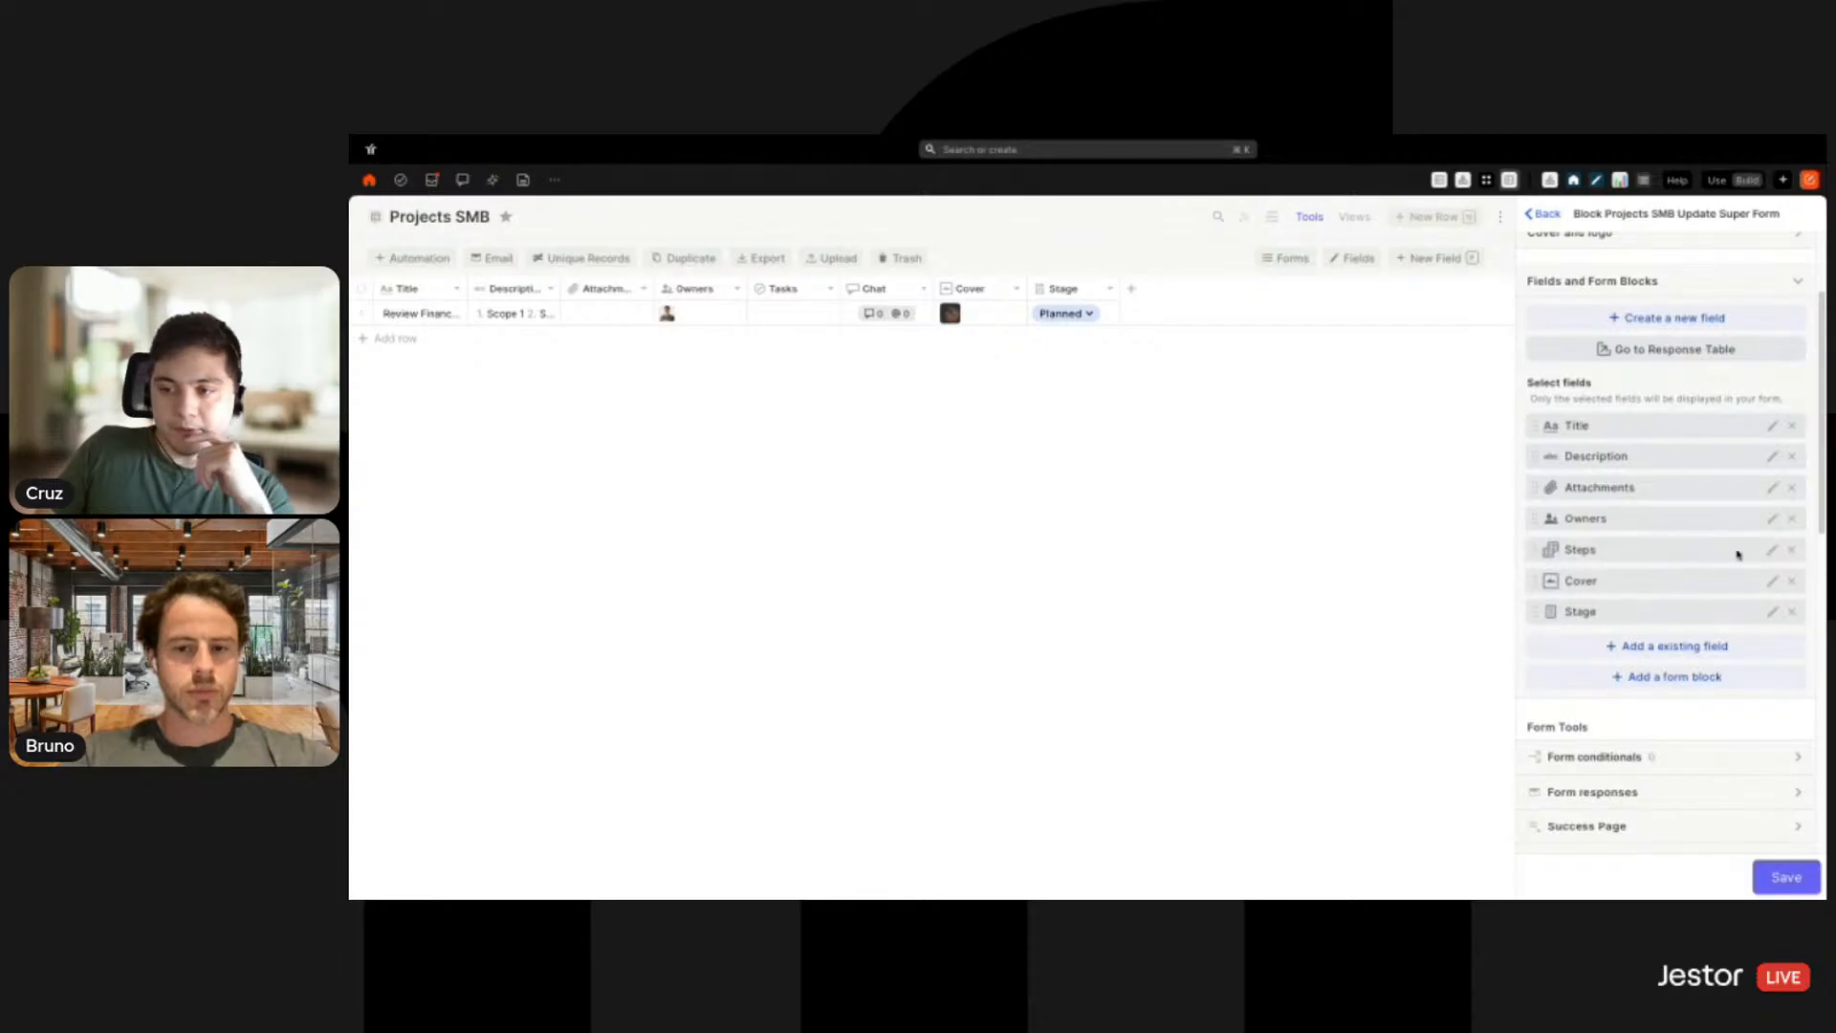
Set the Steps block's background color to dark gray, and save the block and update form settings
left_click(1772, 550)
left_click(1799, 675)
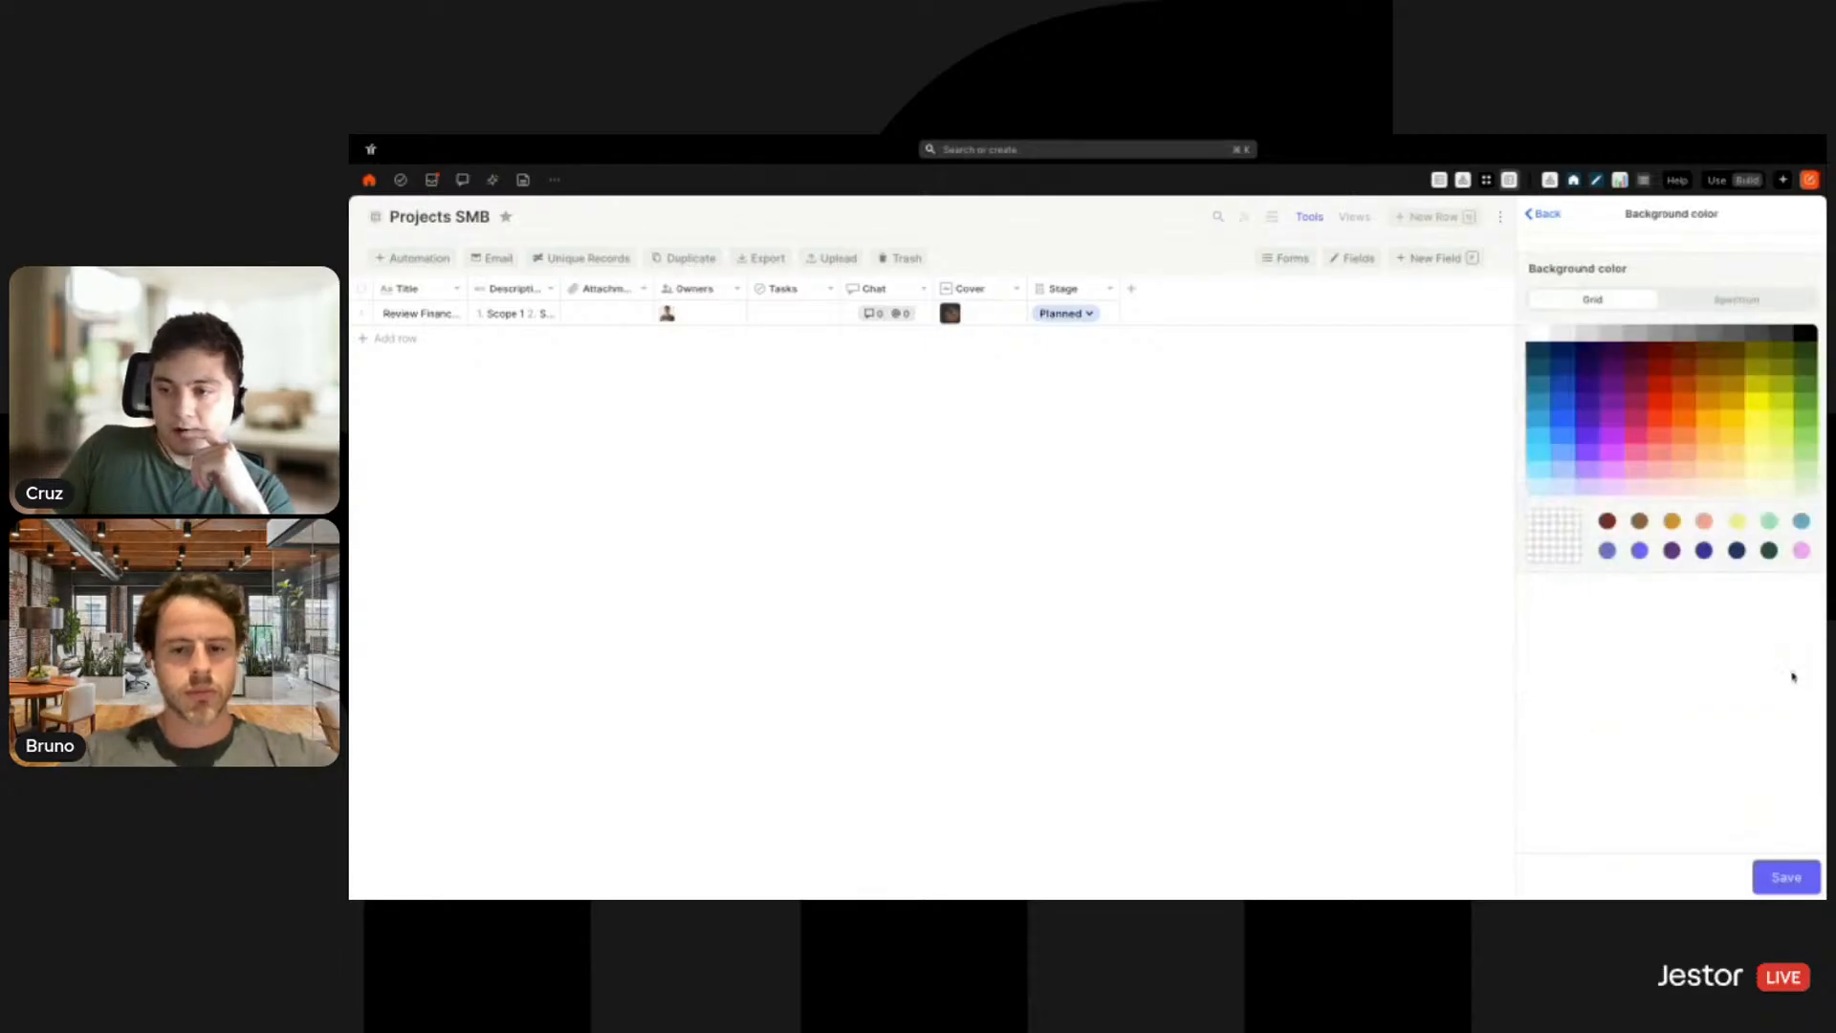
left_click(1788, 337)
left_click(1785, 877)
left_click(1785, 877)
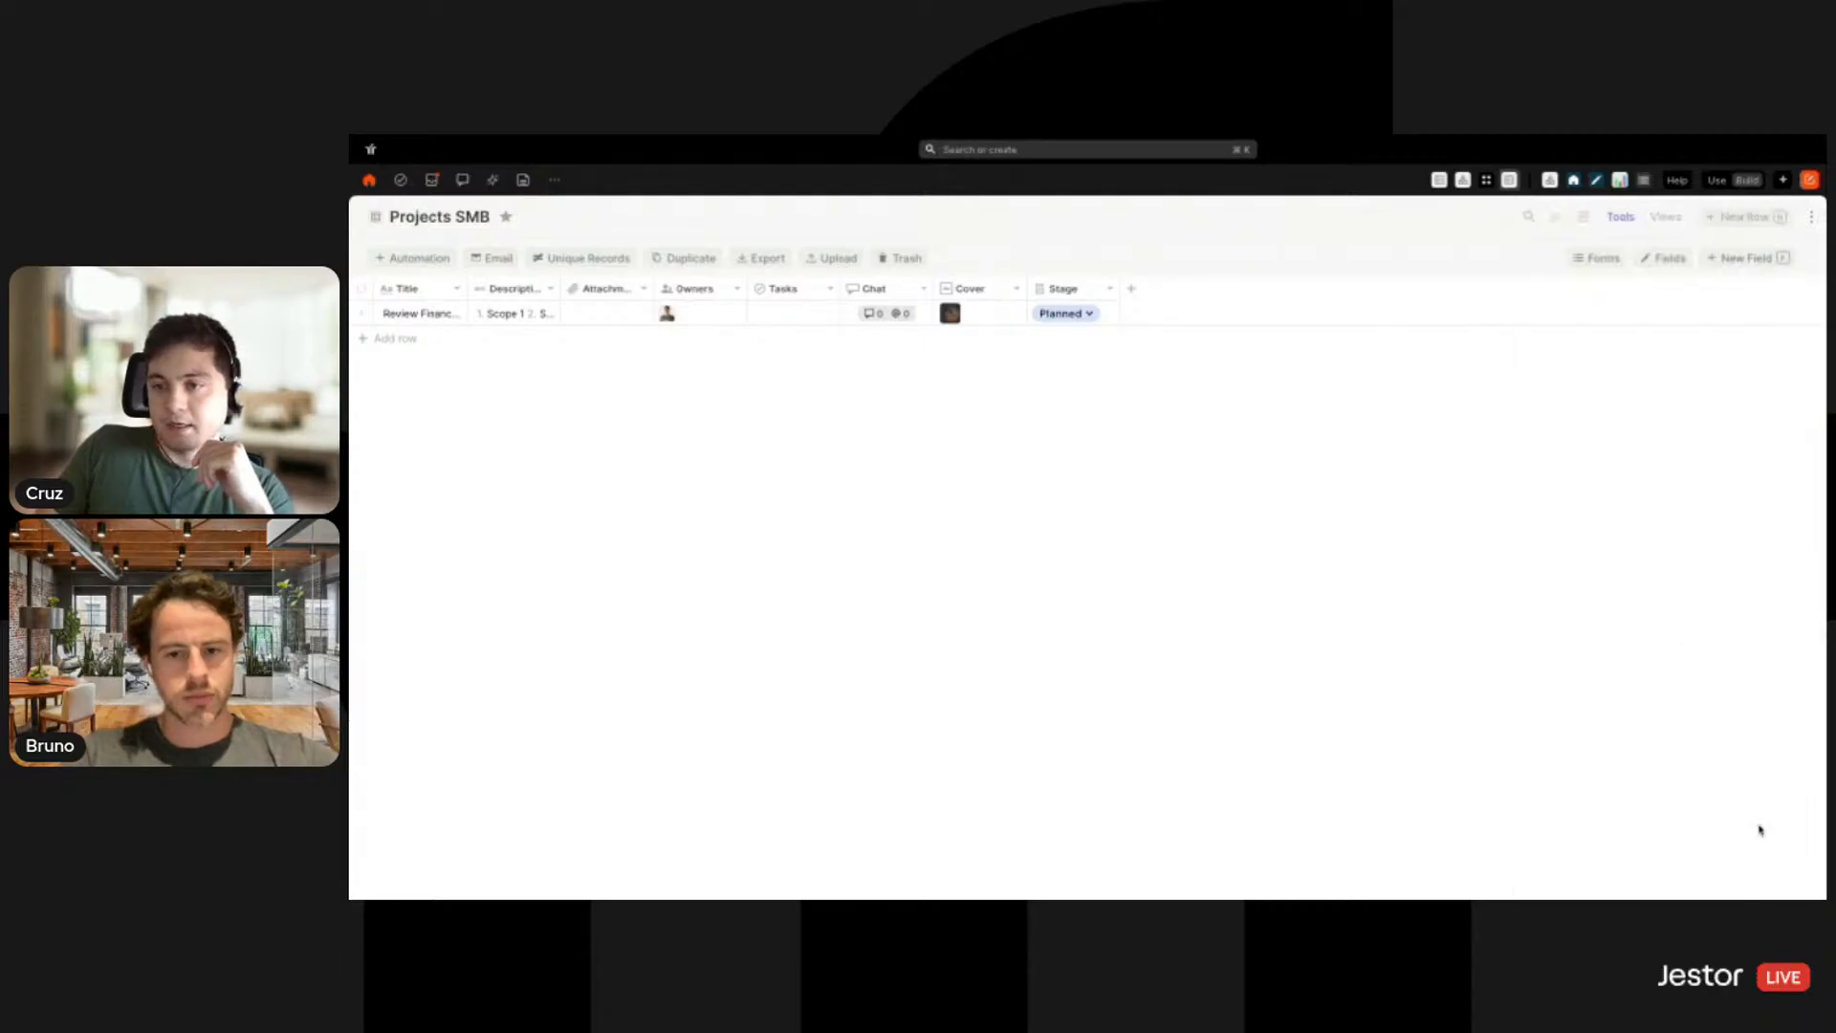
Open the Review Finance Records project to check the repositioned, recolored Steps table, and close it
left_click(452, 312)
scroll(970, 546, "down", 6)
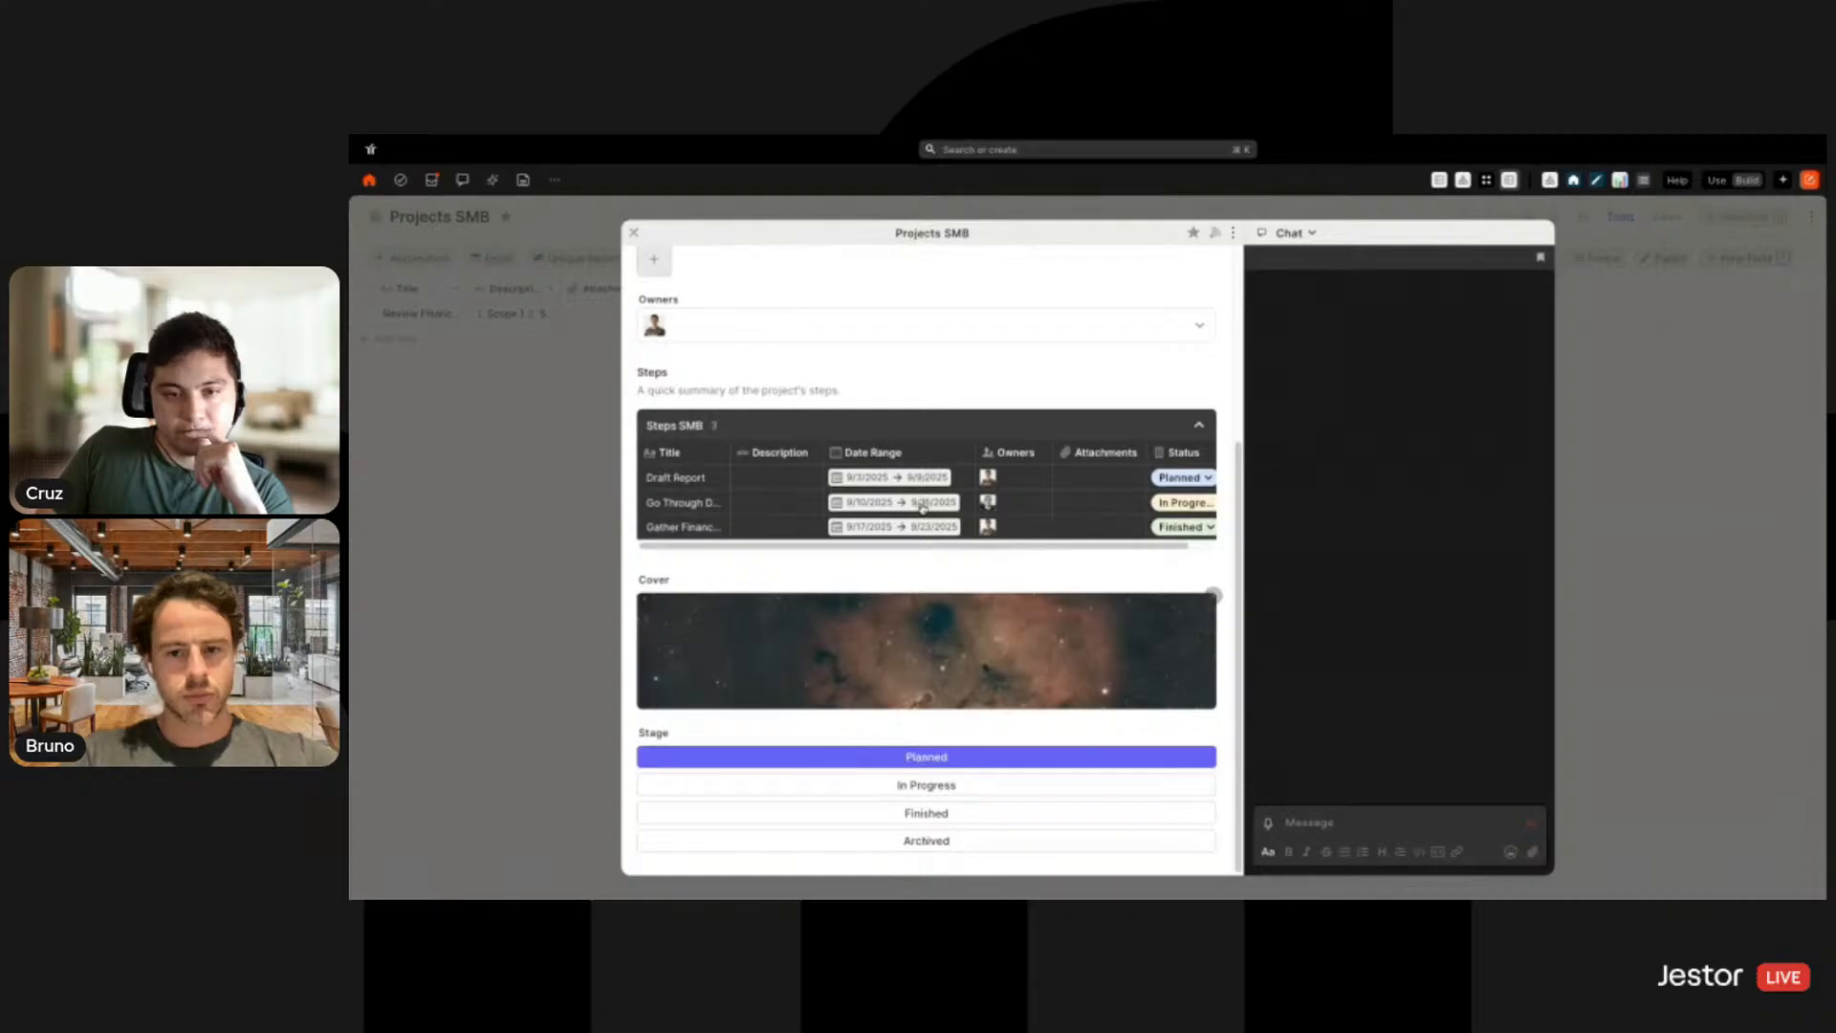
scroll(1107, 586, "up", 6)
left_click(1608, 402)
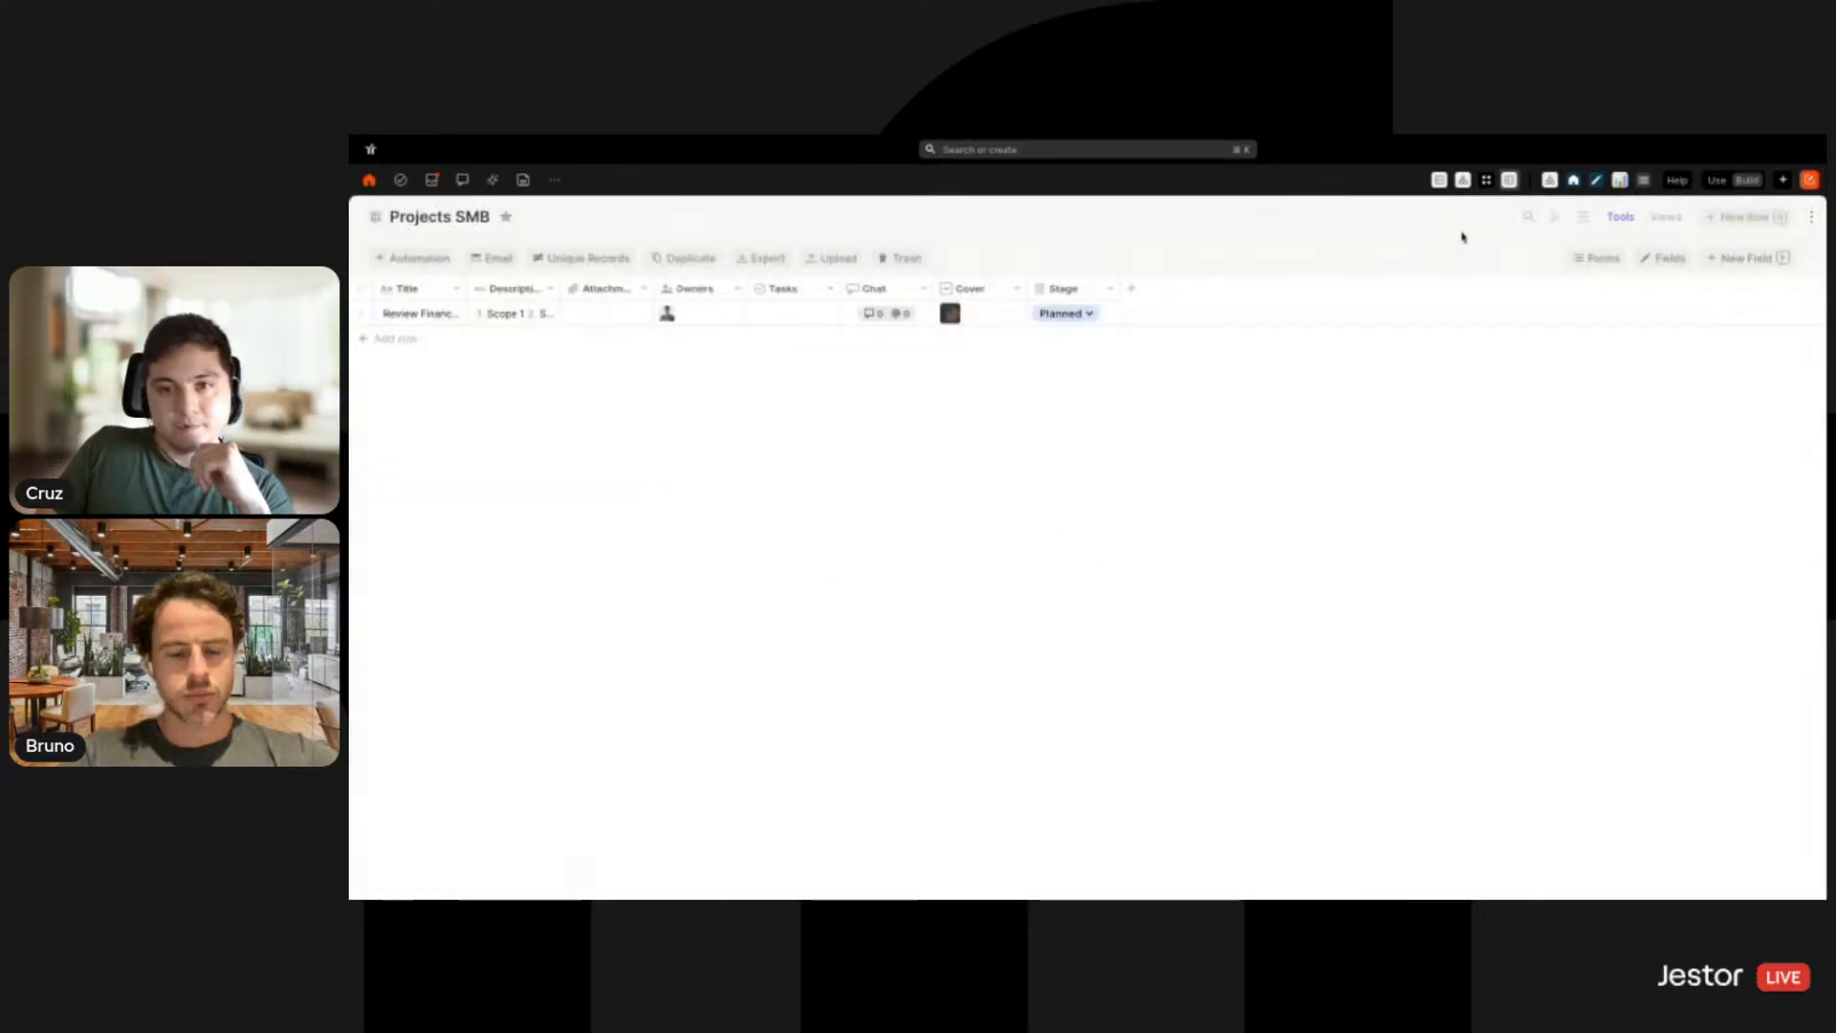
Set the Steps block's background color to light gray in the Projects SMB custom update form, and save the block and form settings
left_click(1598, 263)
left_click(1671, 344)
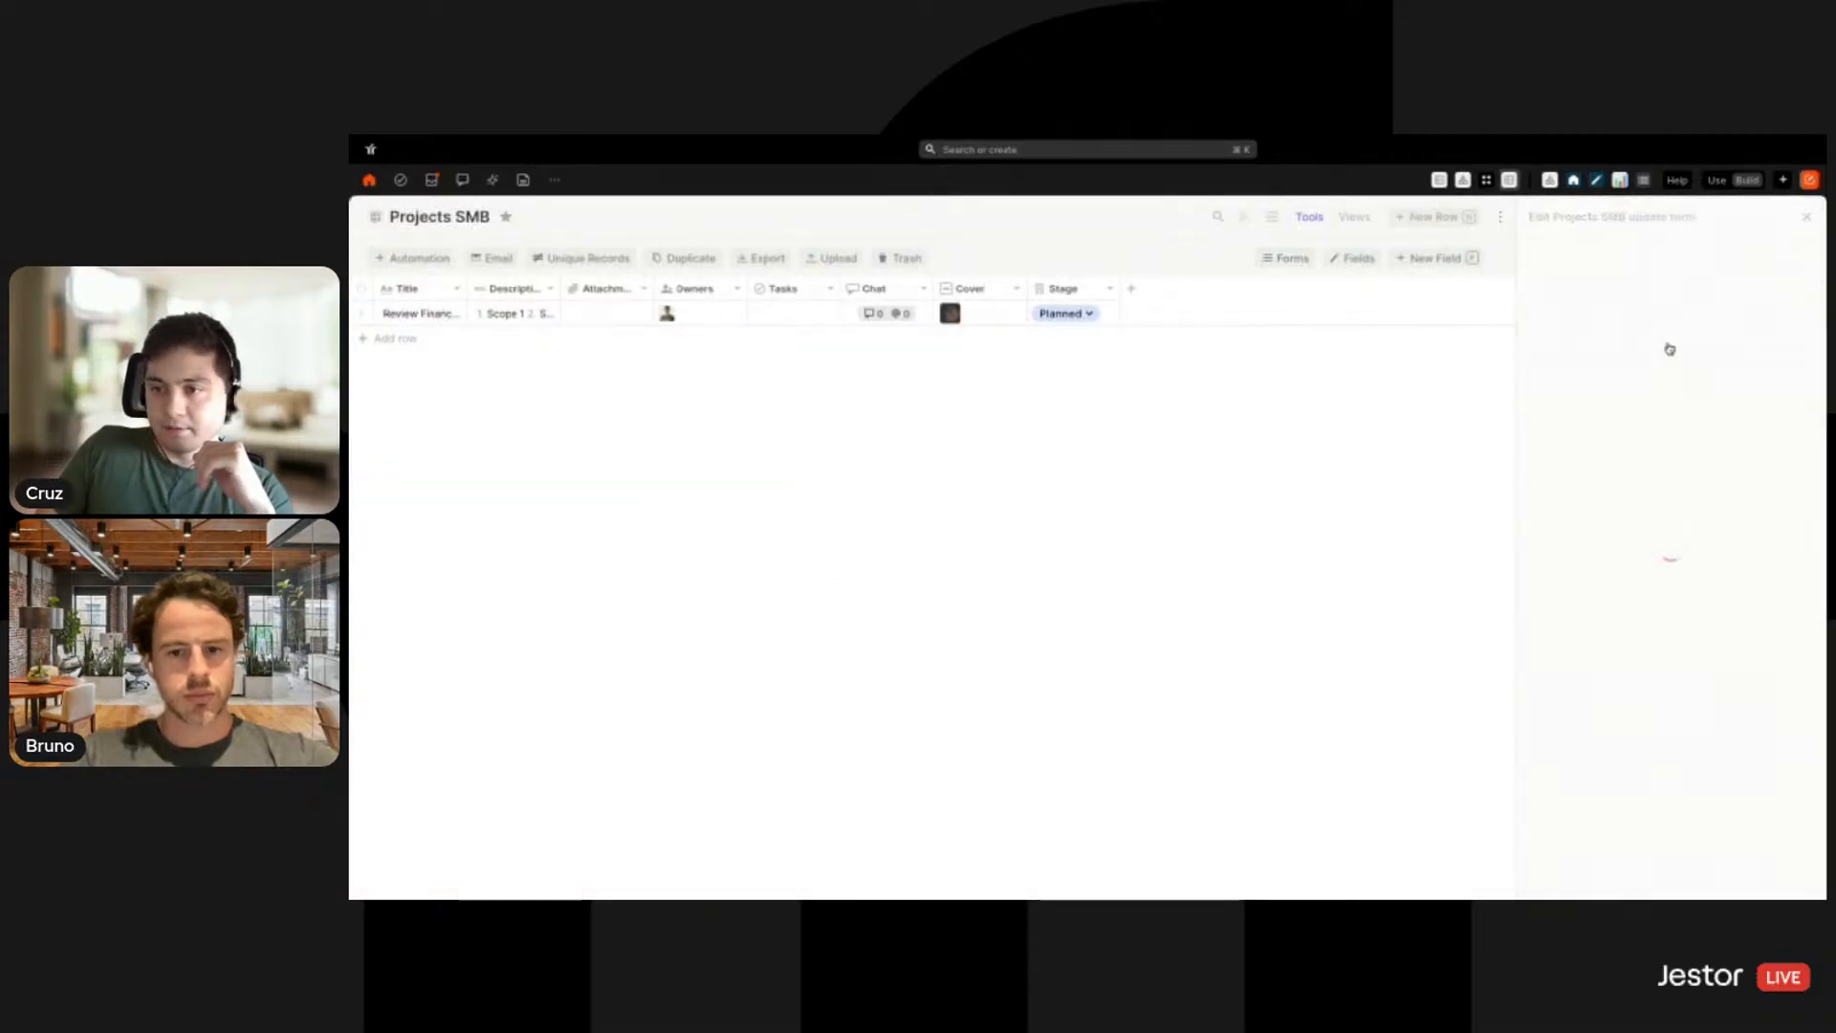
left_click(1652, 363)
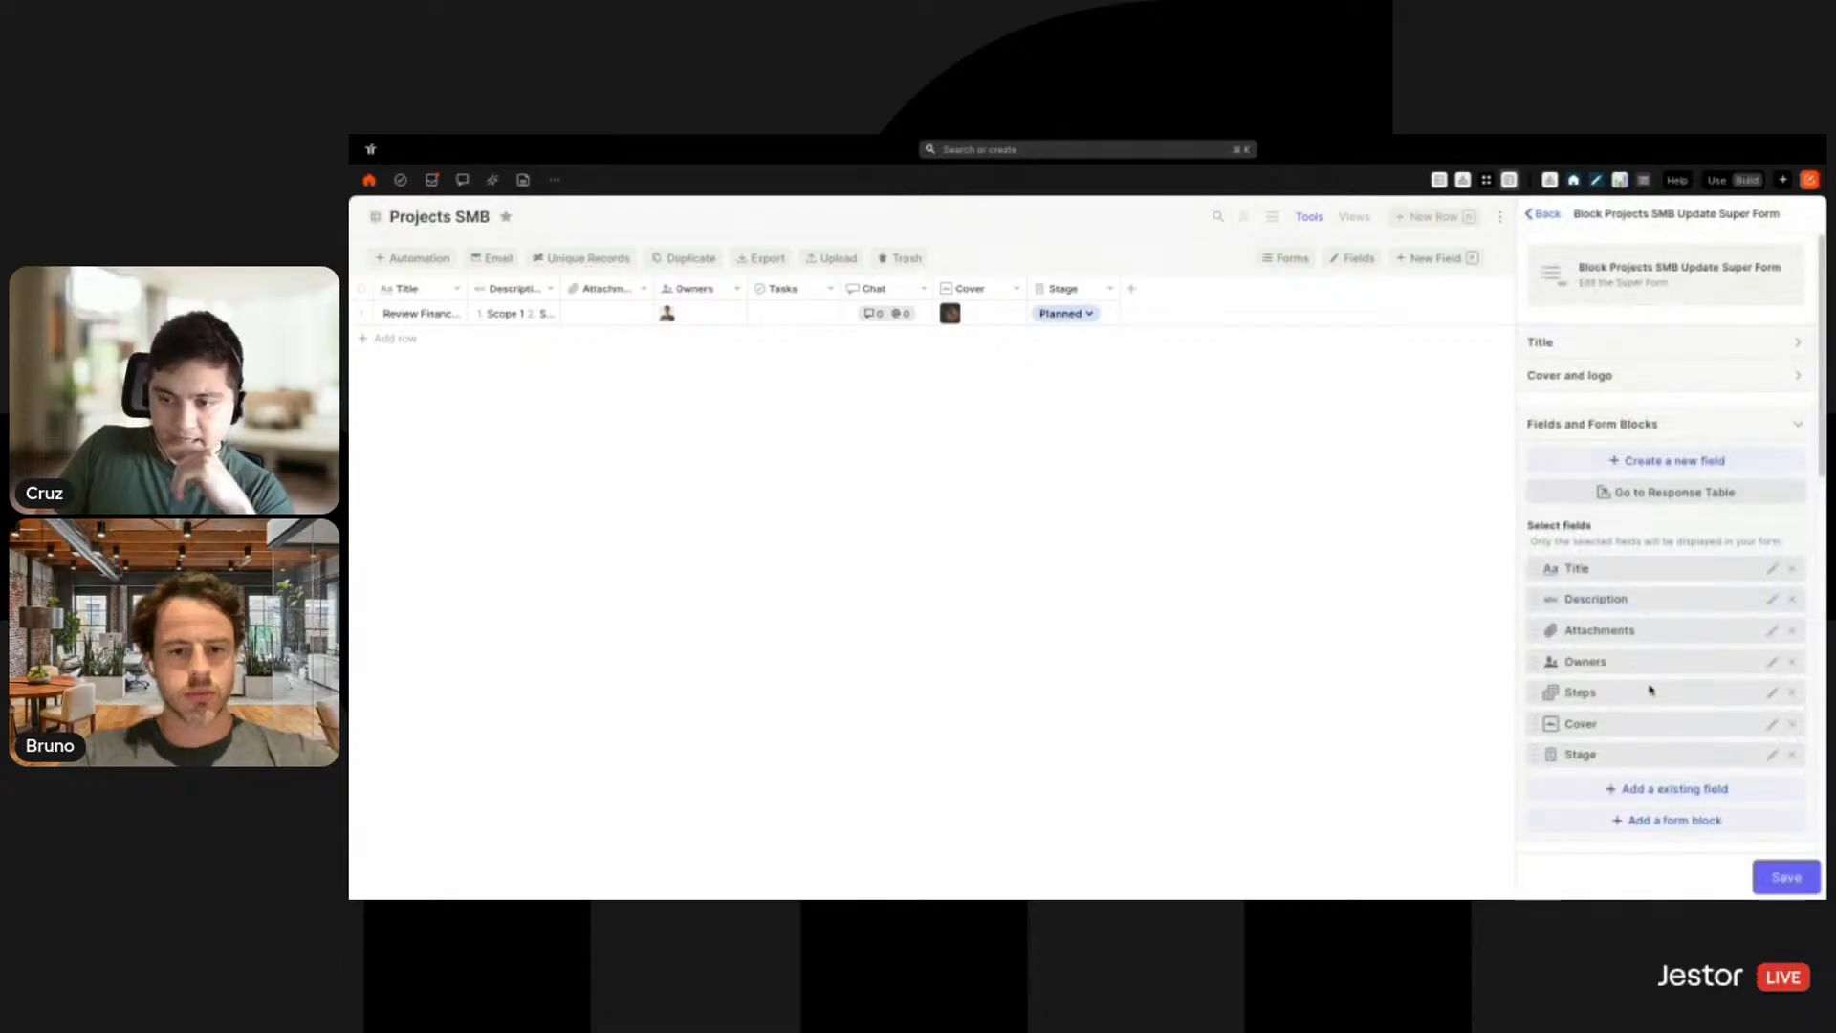
scroll(1652, 669, "down", 5)
left_click(1773, 436)
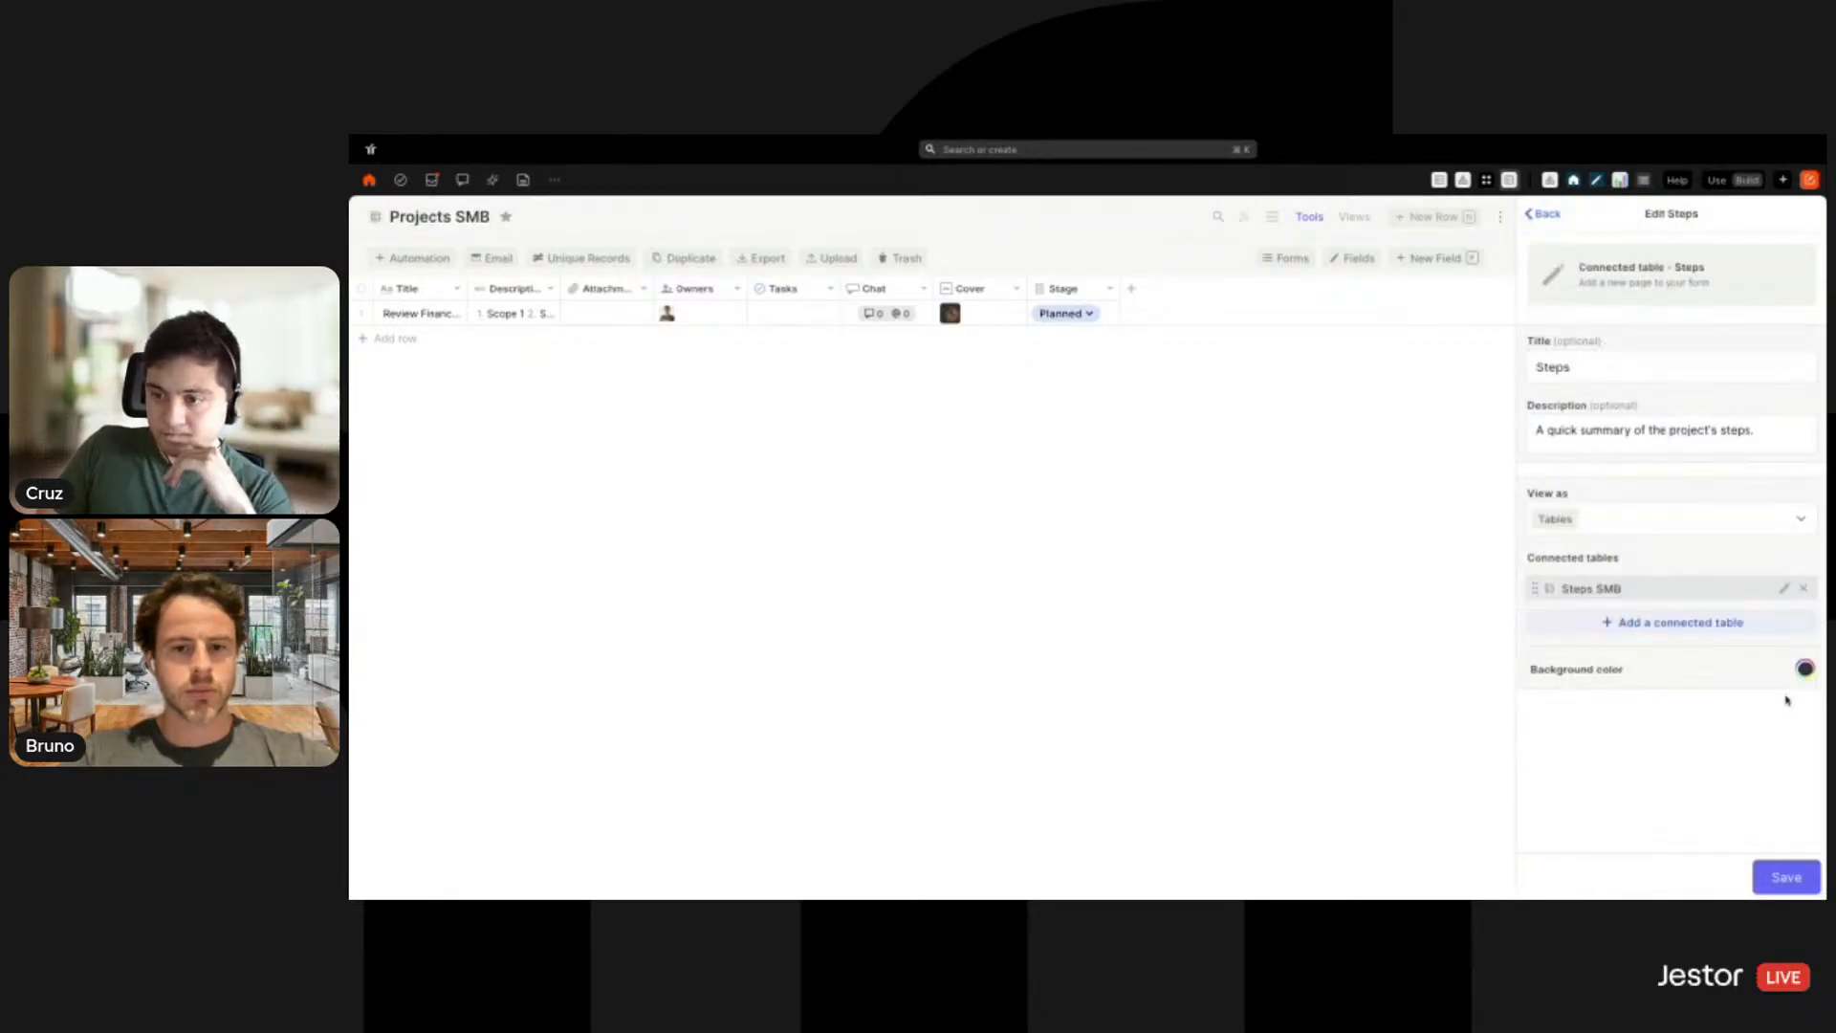
left_click(1804, 670)
left_click(1564, 338)
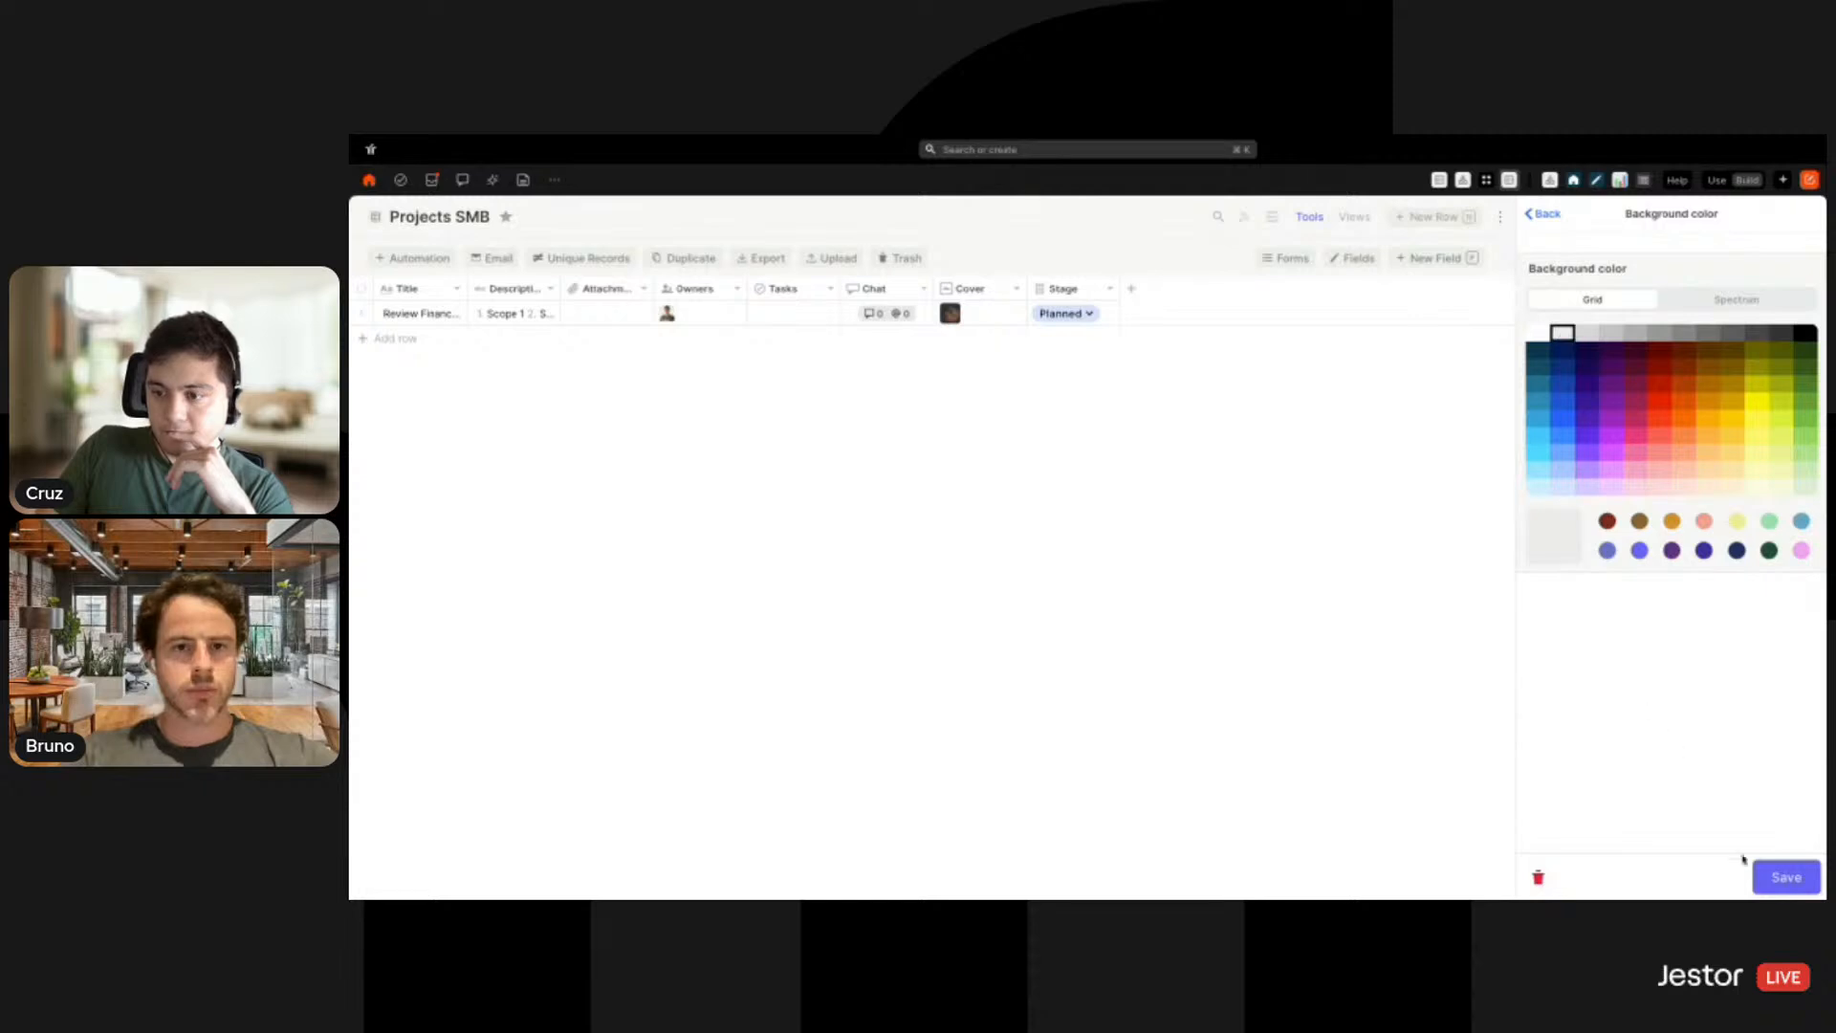
left_click(1786, 877)
left_click(1786, 877)
left_click(1786, 878)
left_click(1786, 877)
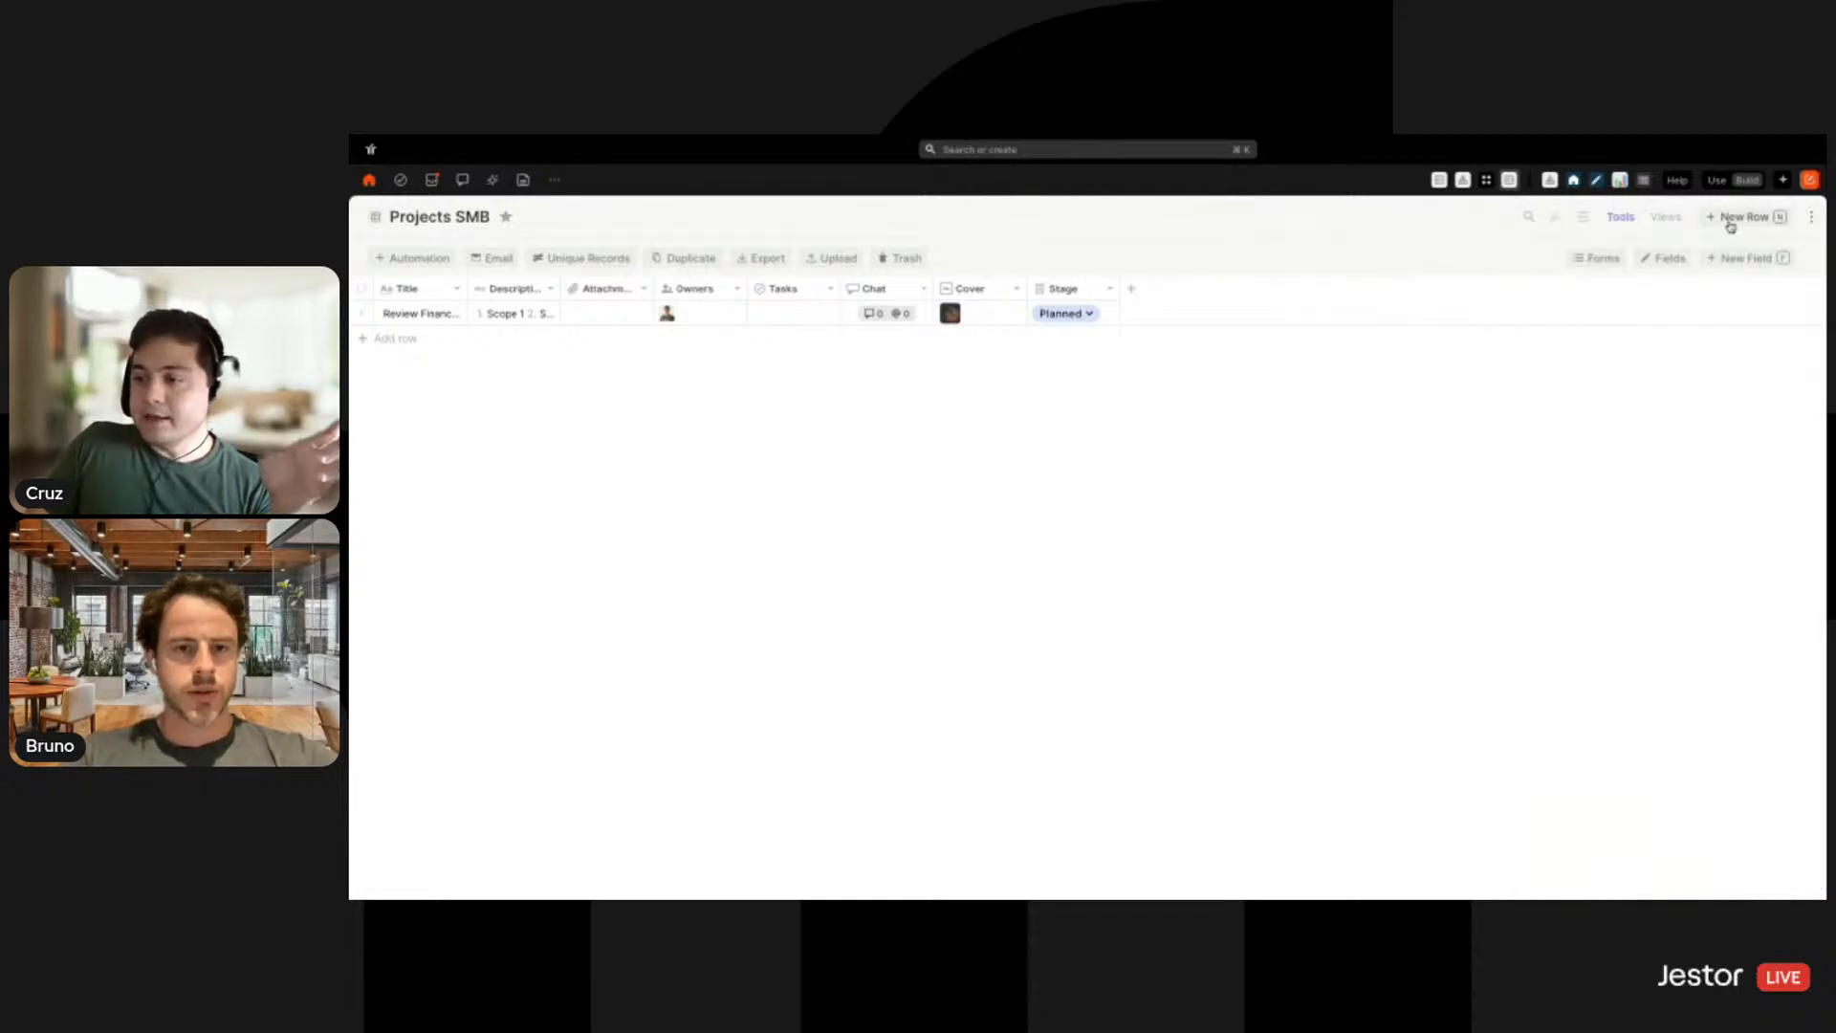
Check the new-project form, and inspect the recolored Steps table inside the Review Finance Records project before closing it
left_click(1729, 220)
scroll(1732, 593, "down", 2)
left_click(929, 399)
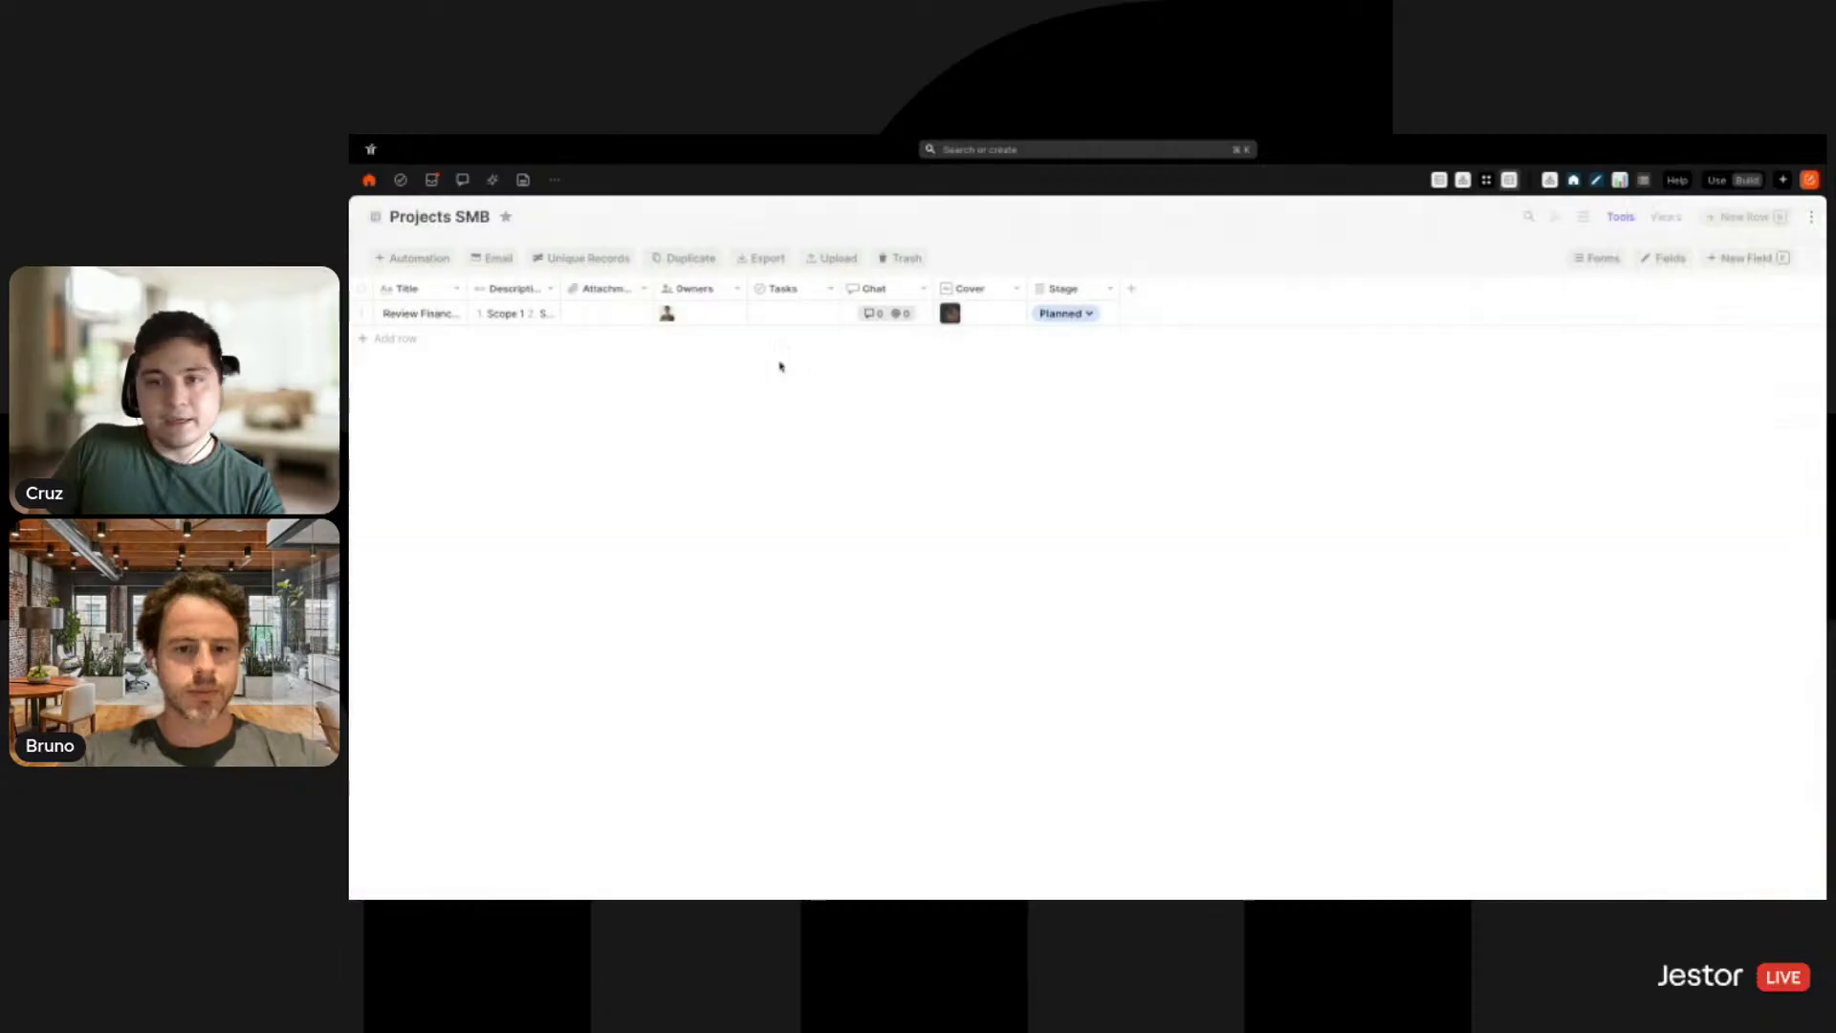
left_click(454, 314)
scroll(951, 593, "down", 3)
scroll(913, 514, "up", 5)
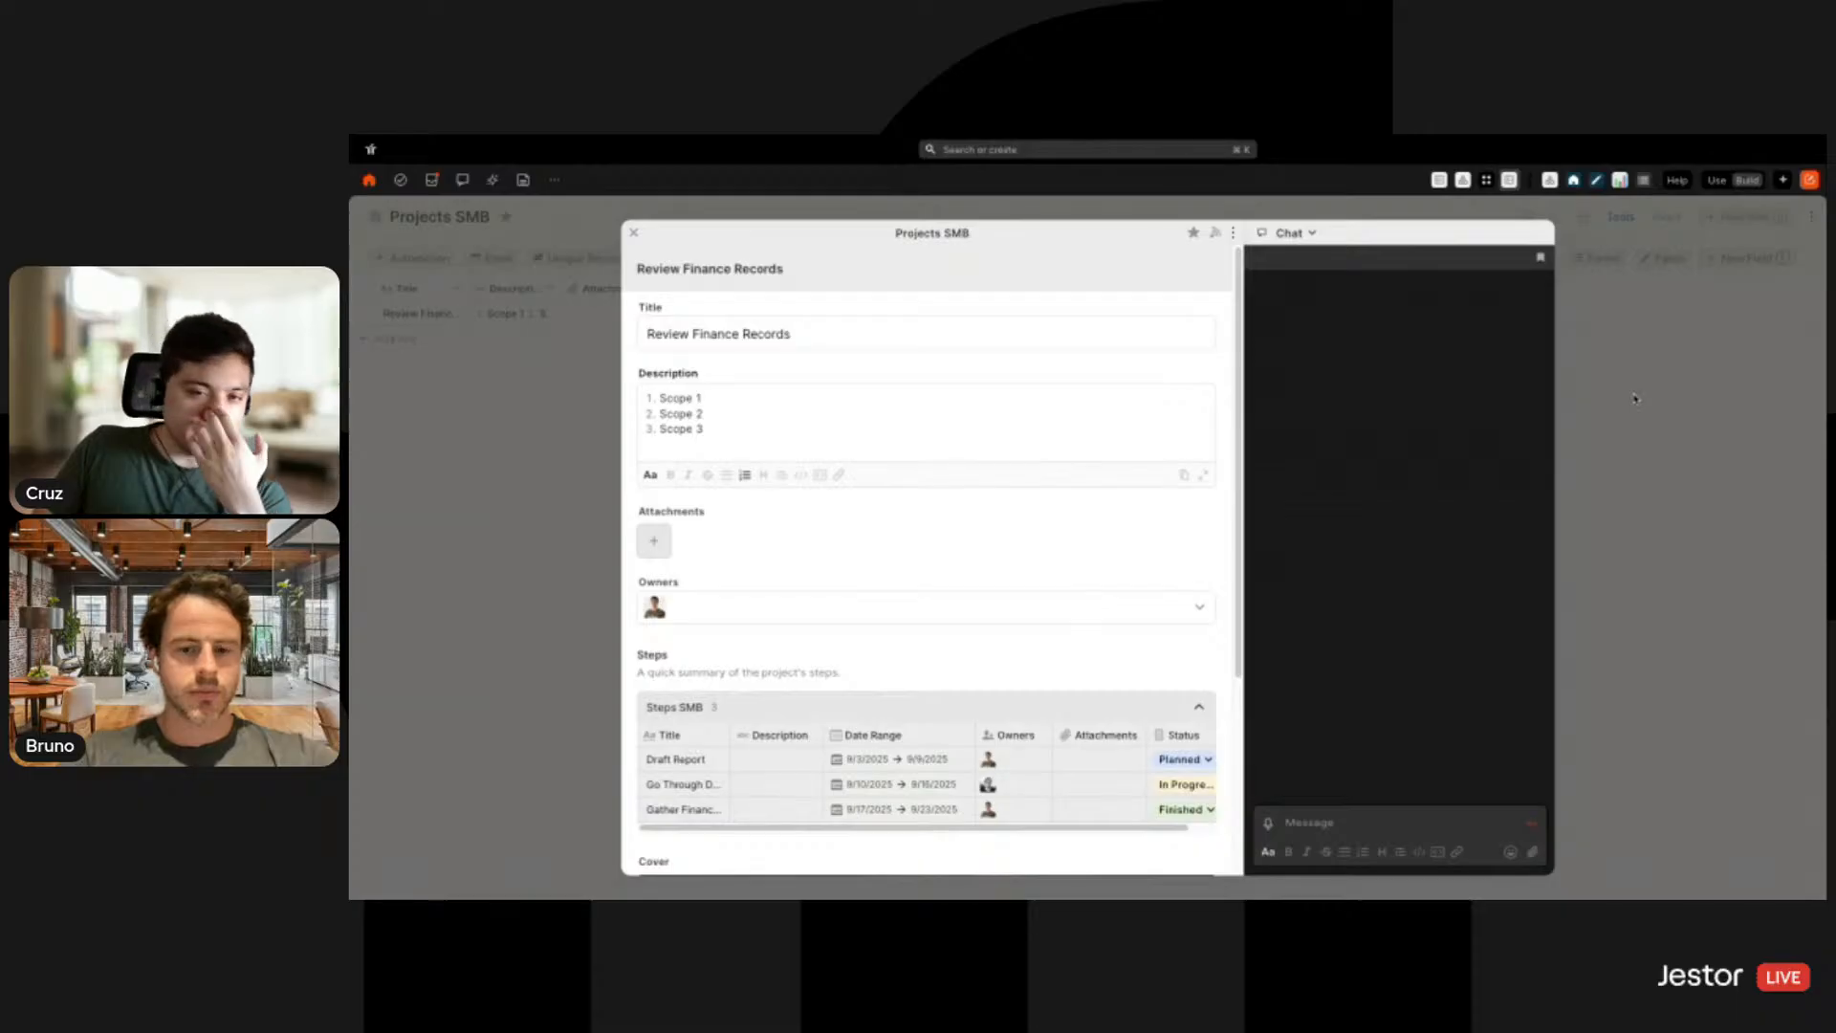
scroll(1100, 708, "down", 2)
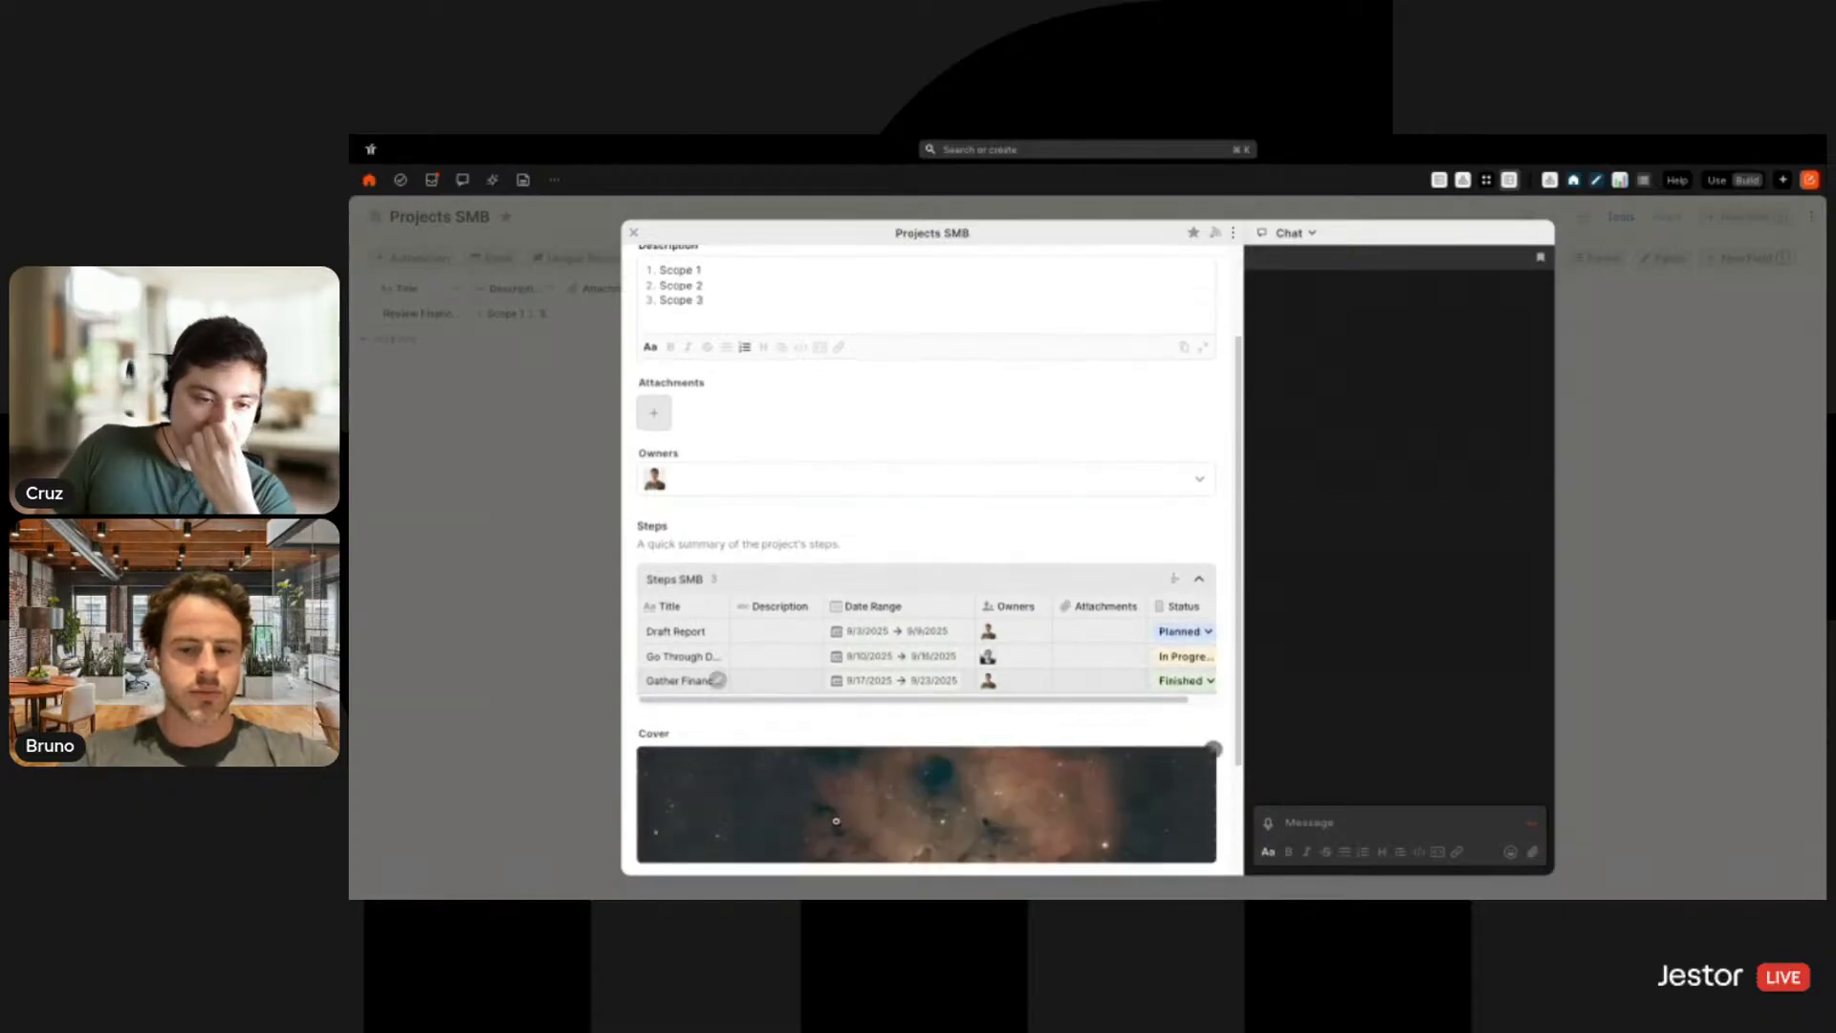
key("Escape")
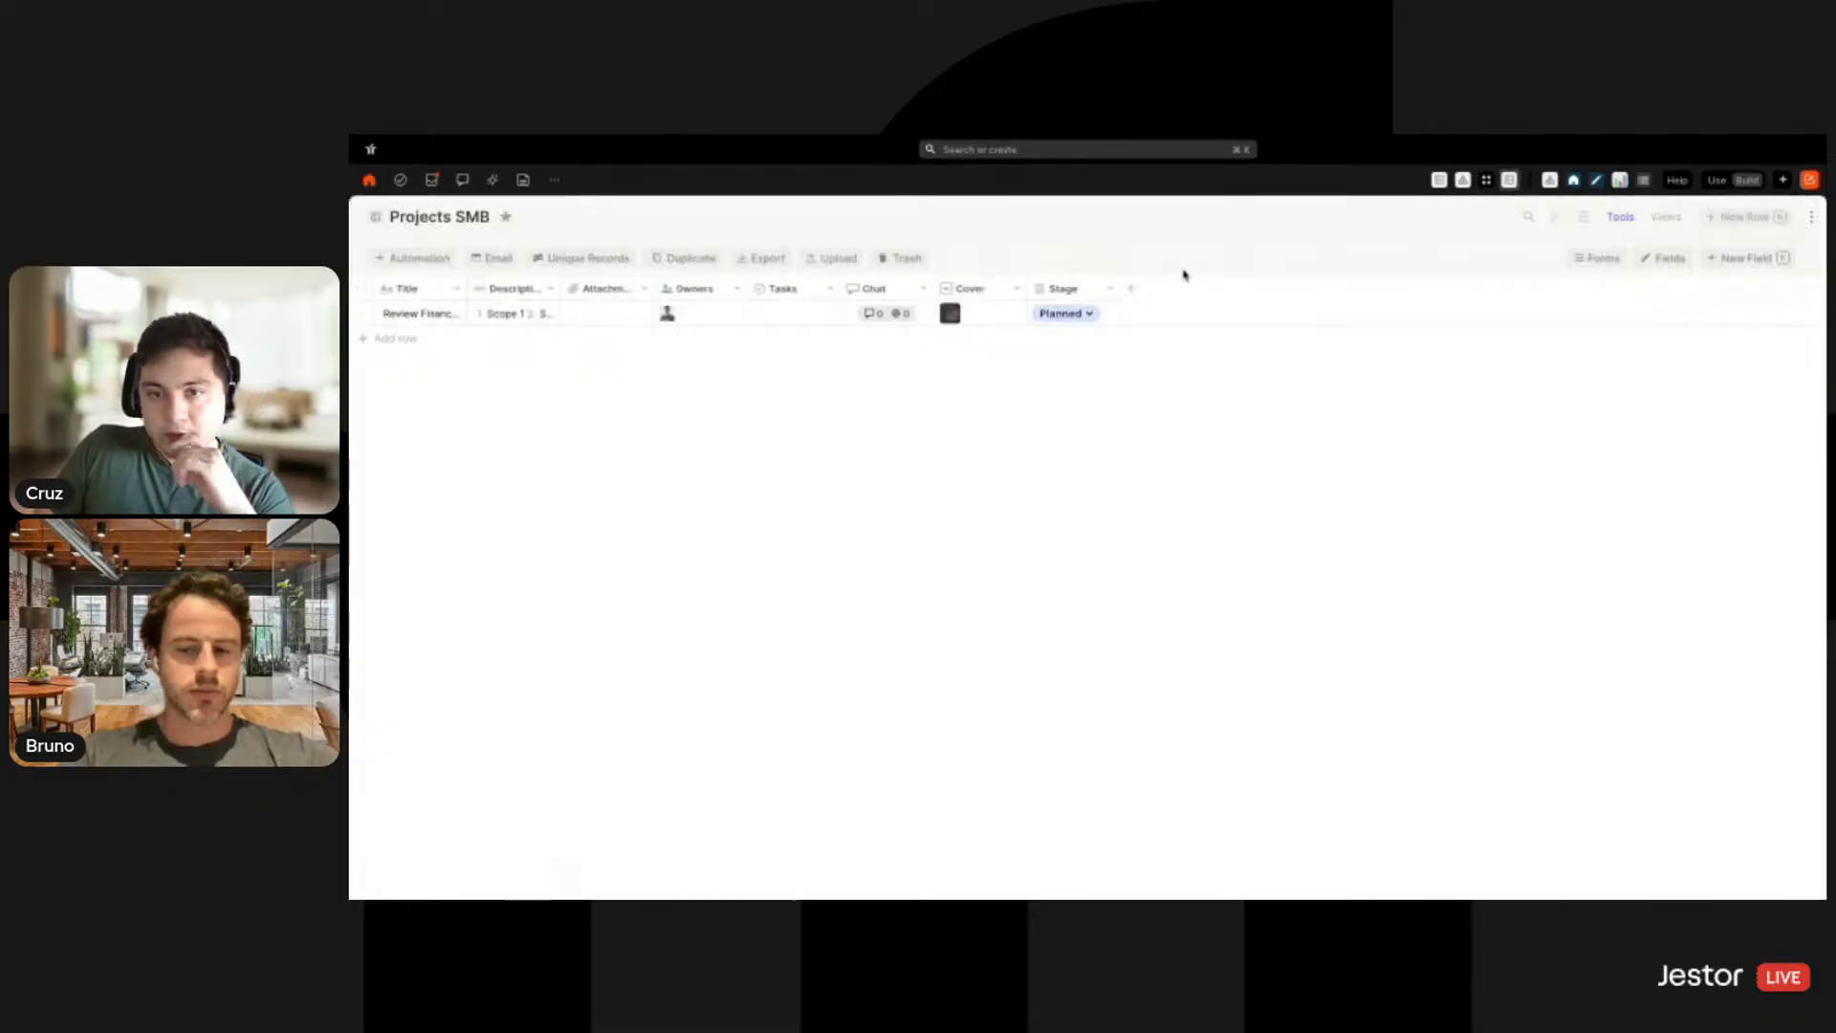
Set up an Add Connected field in Projects SMB named Add Step, with Steps SMB as its connected table
left_click(1130, 296)
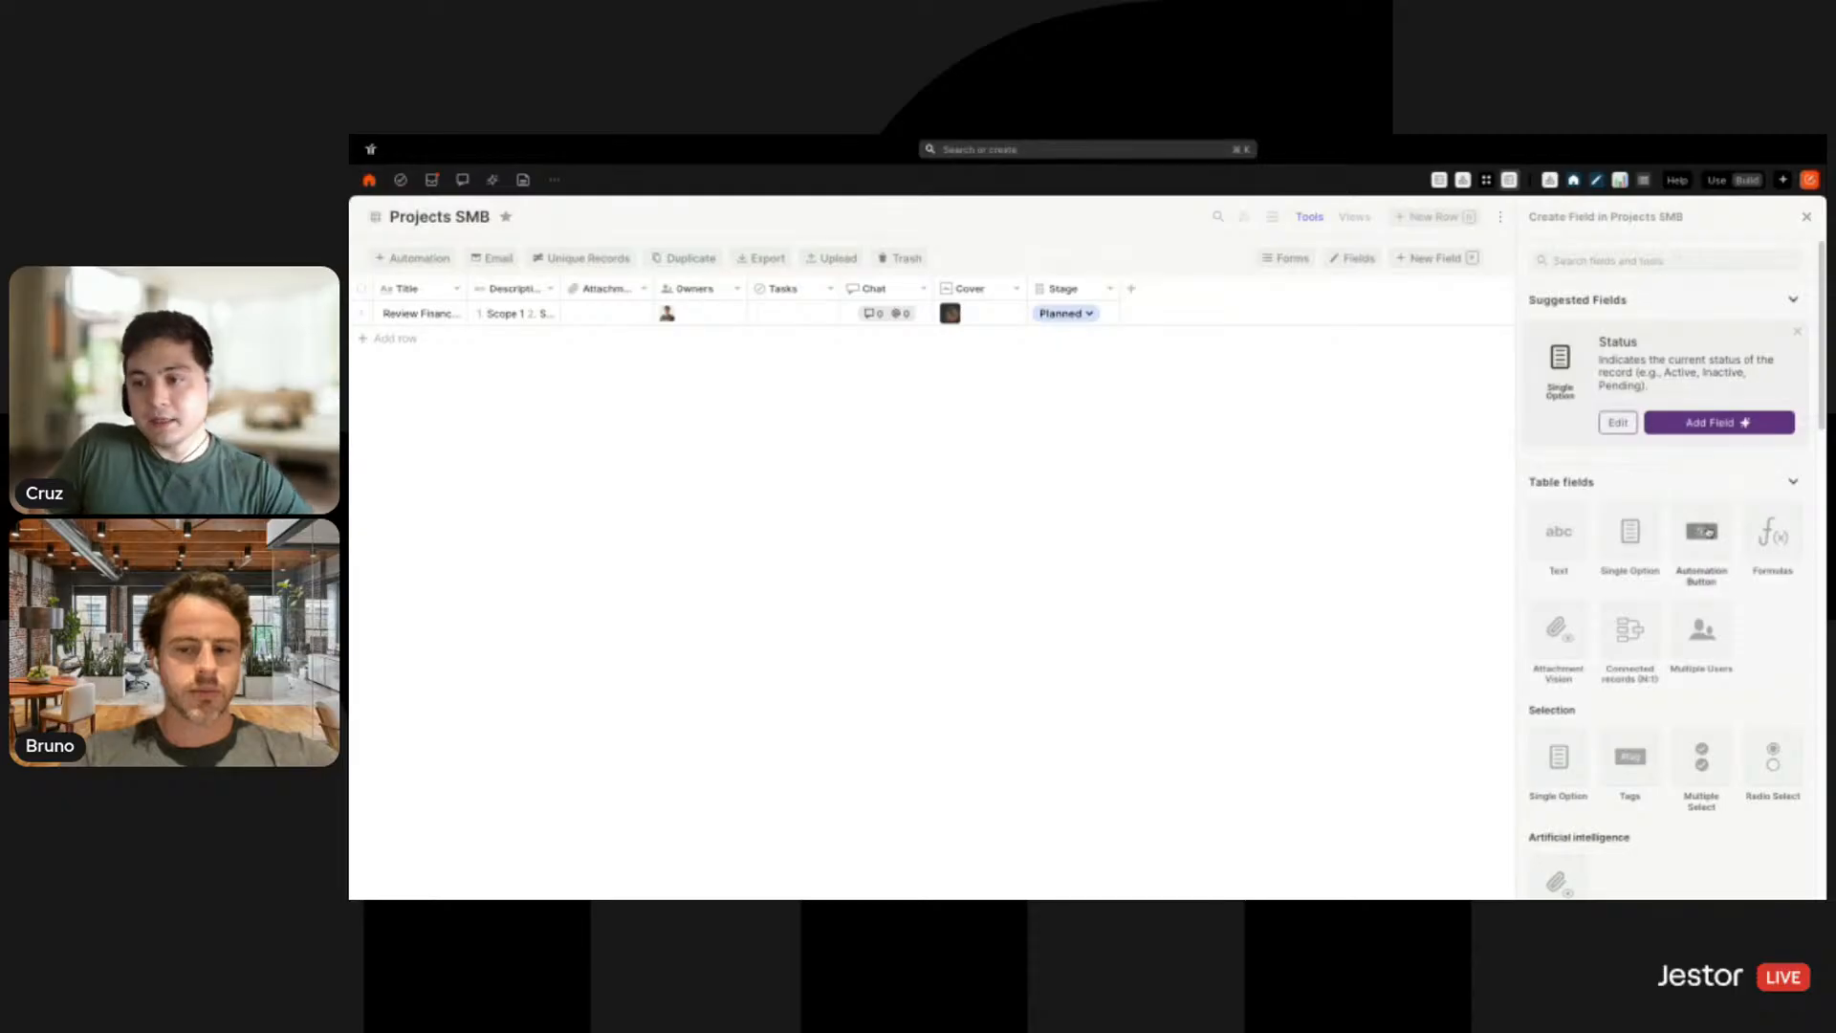
type("conn")
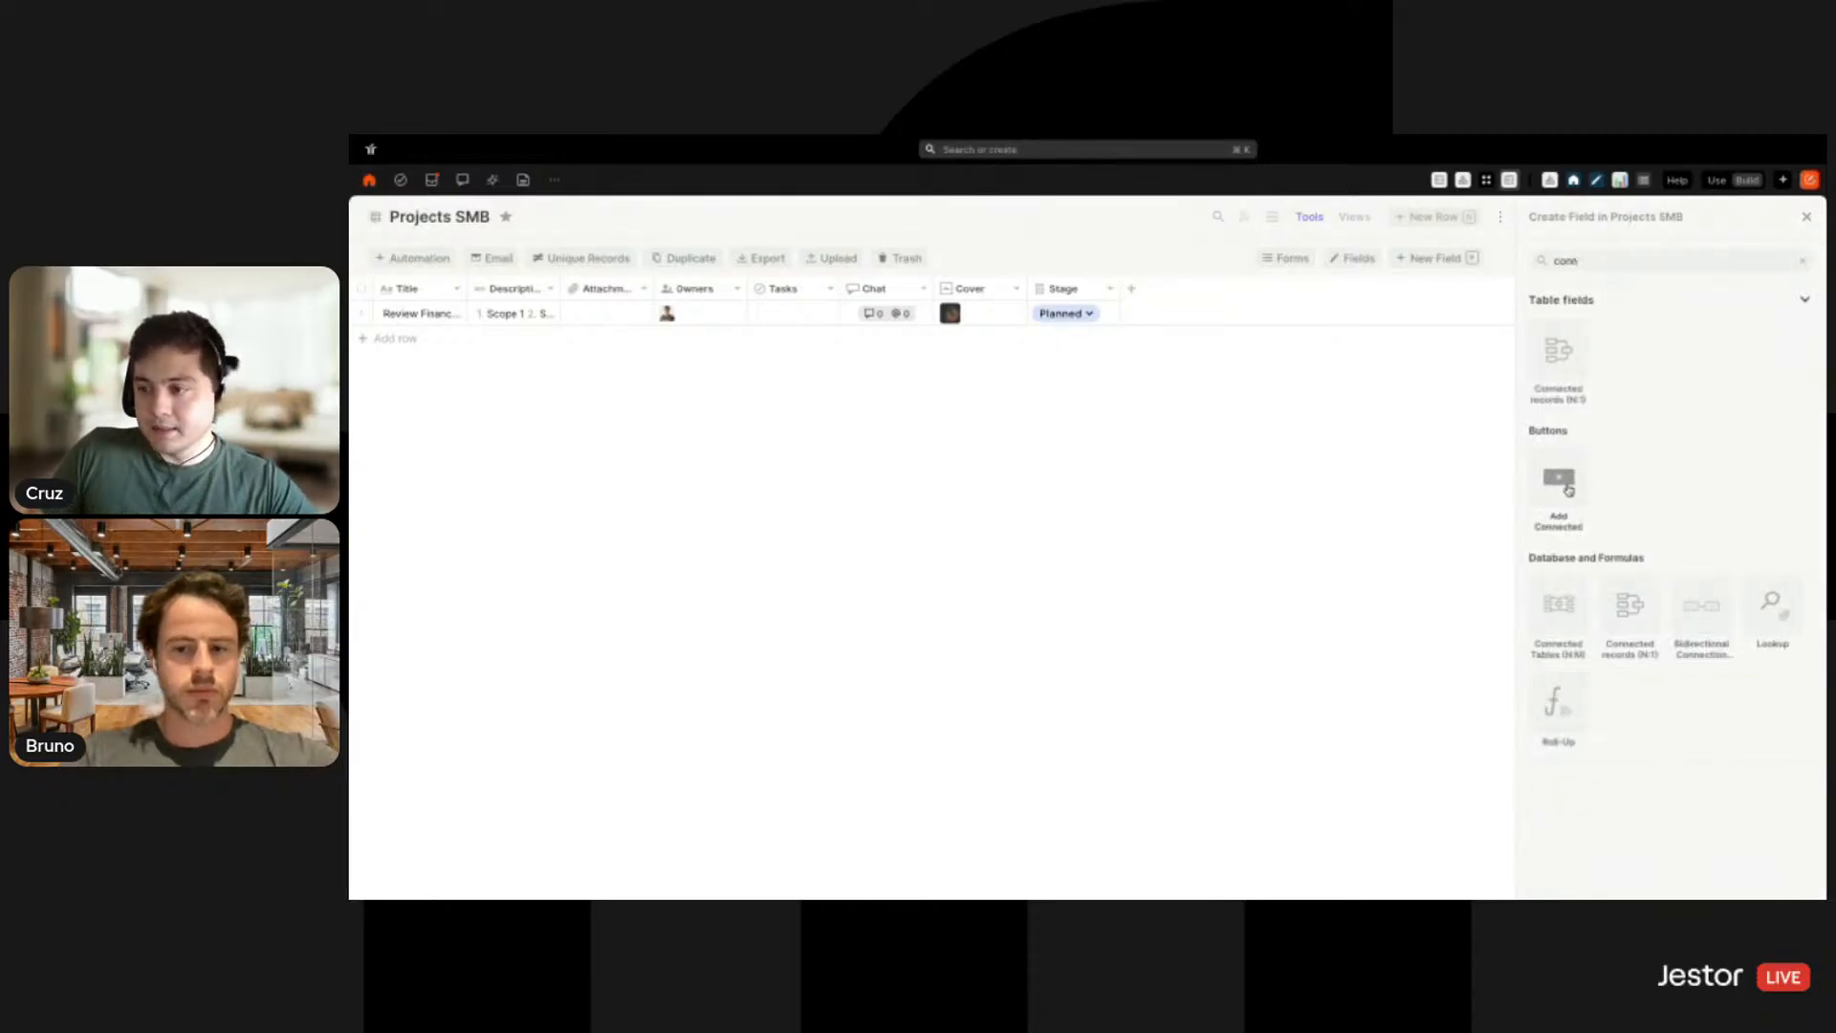
left_click(1570, 512)
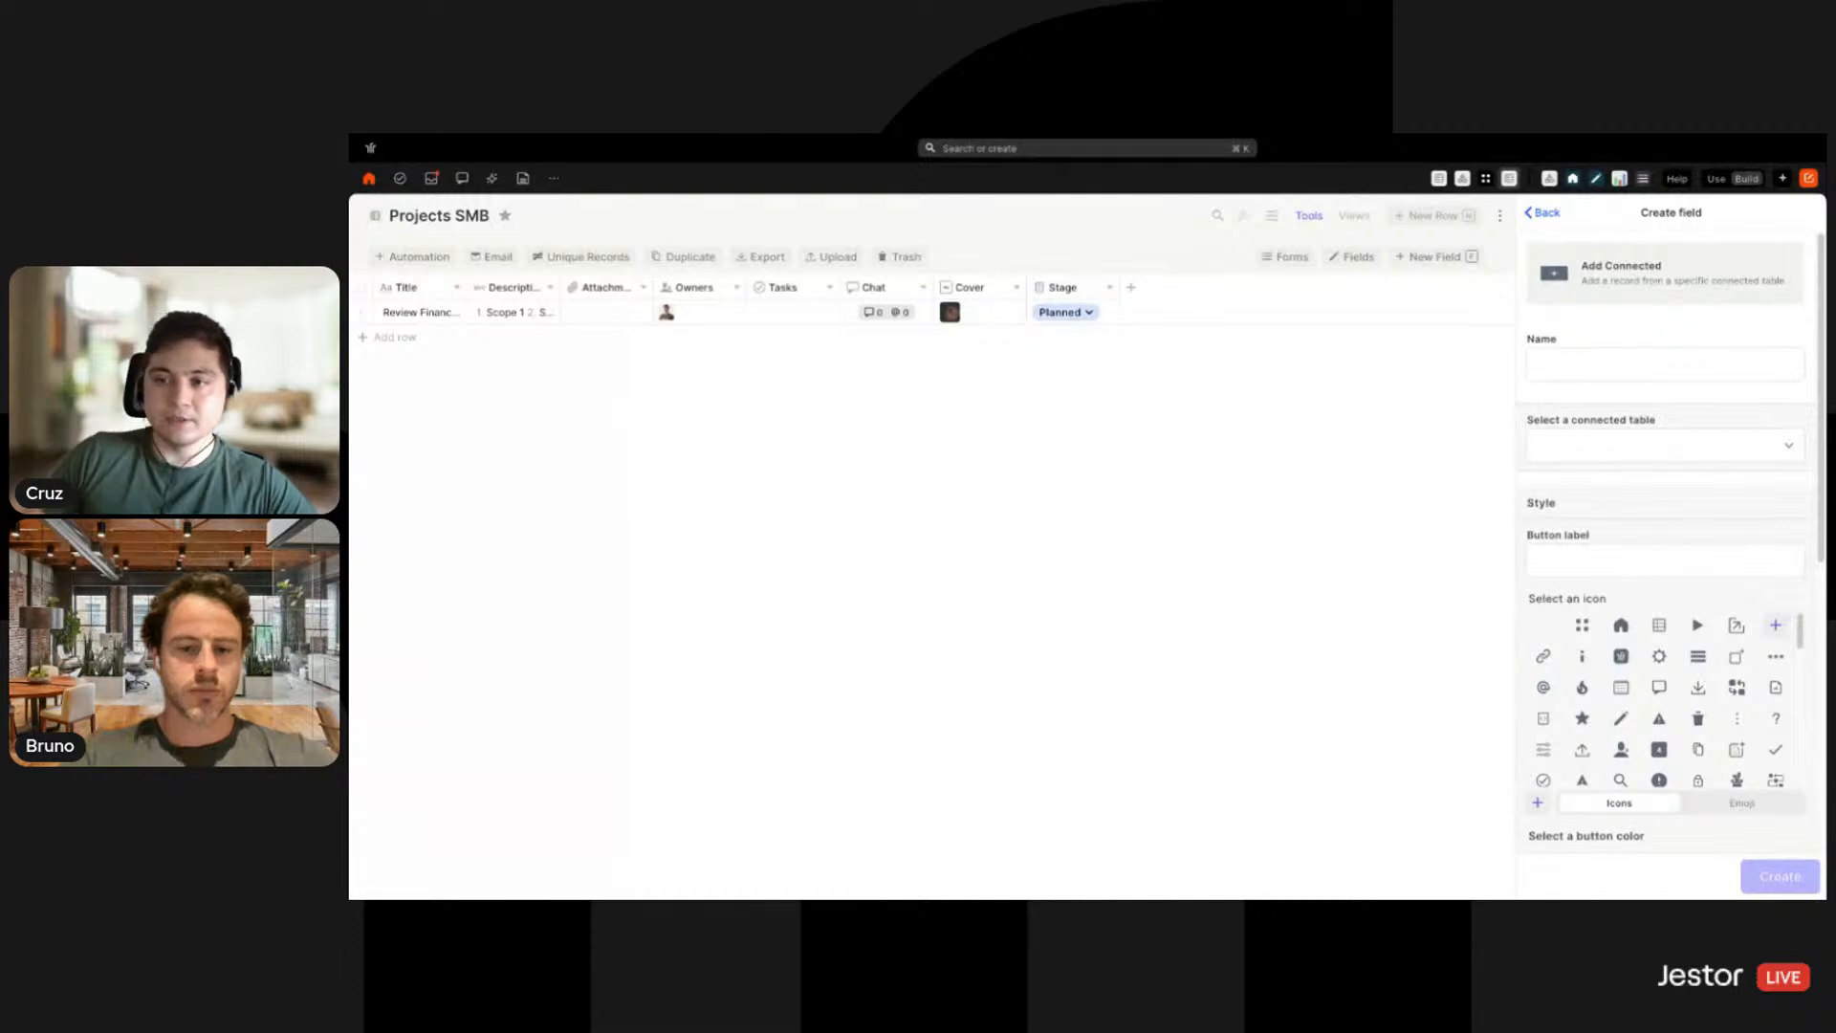
left_click(1621, 369)
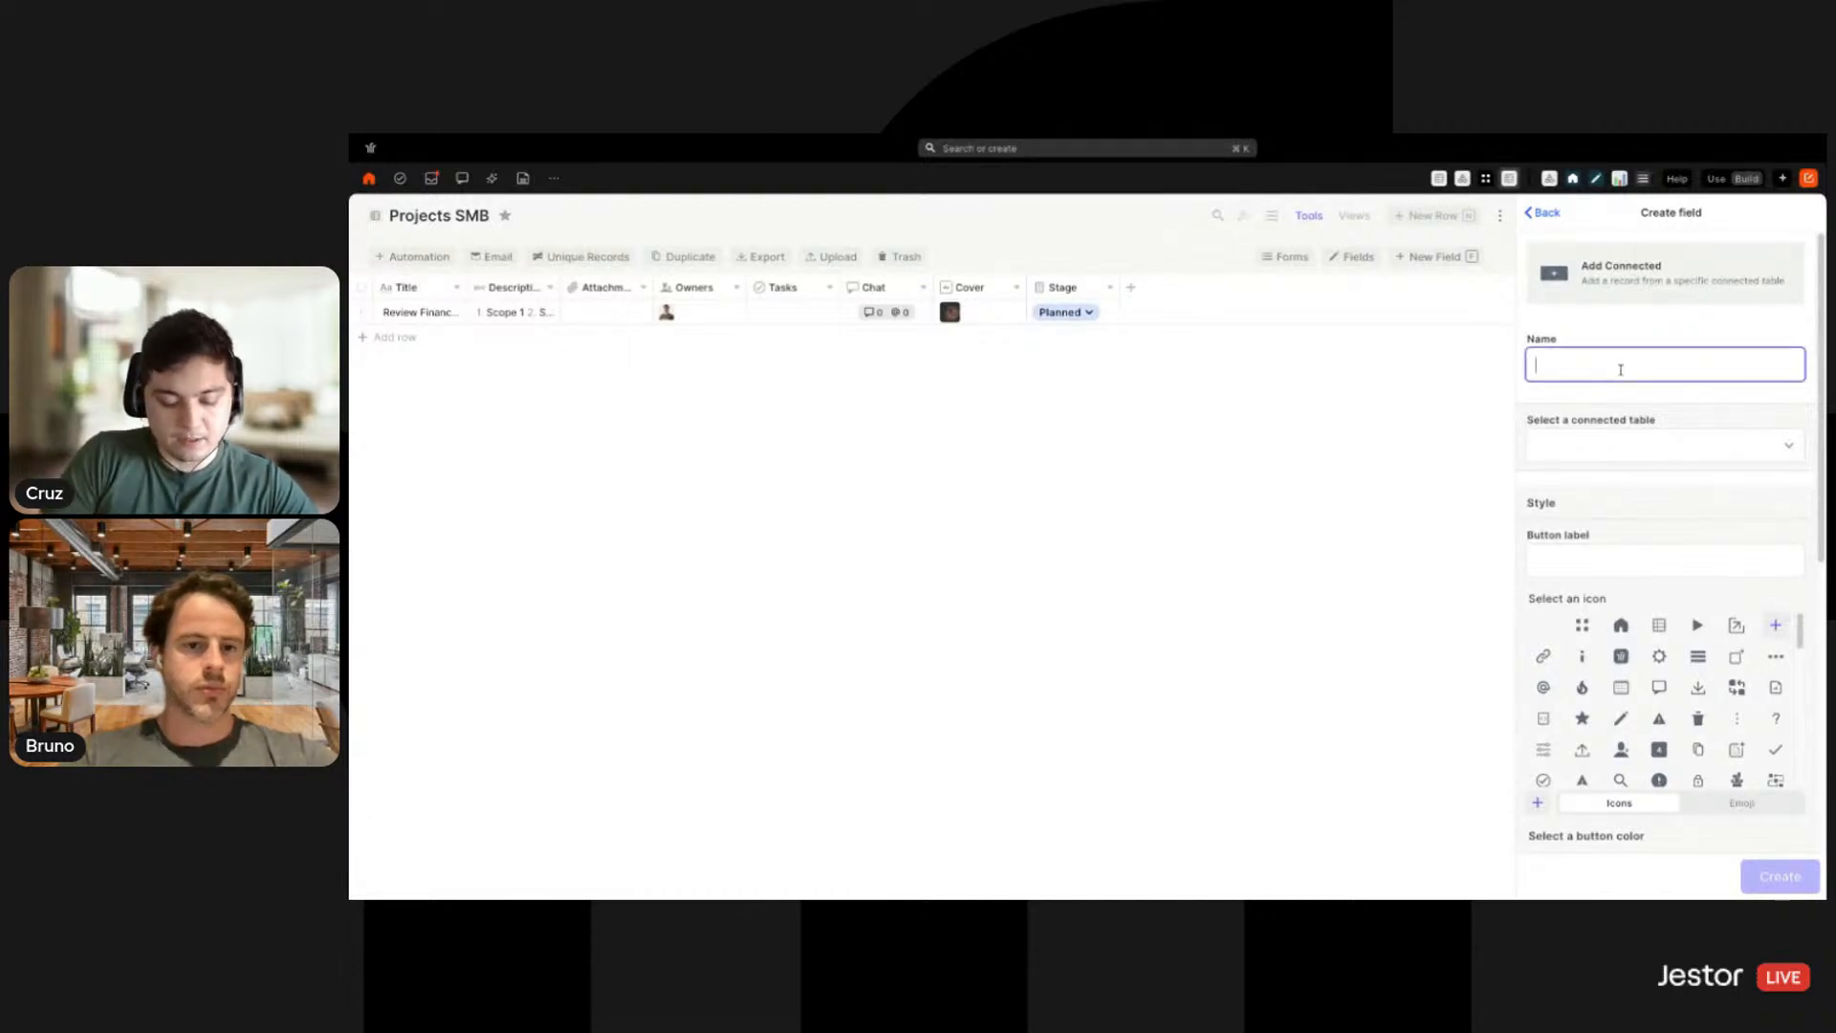
left_click(1640, 448)
left_click(1605, 490)
Shorten the button label to Steps SMB, color the button orange, and create the Add Step field
left_click(1540, 564)
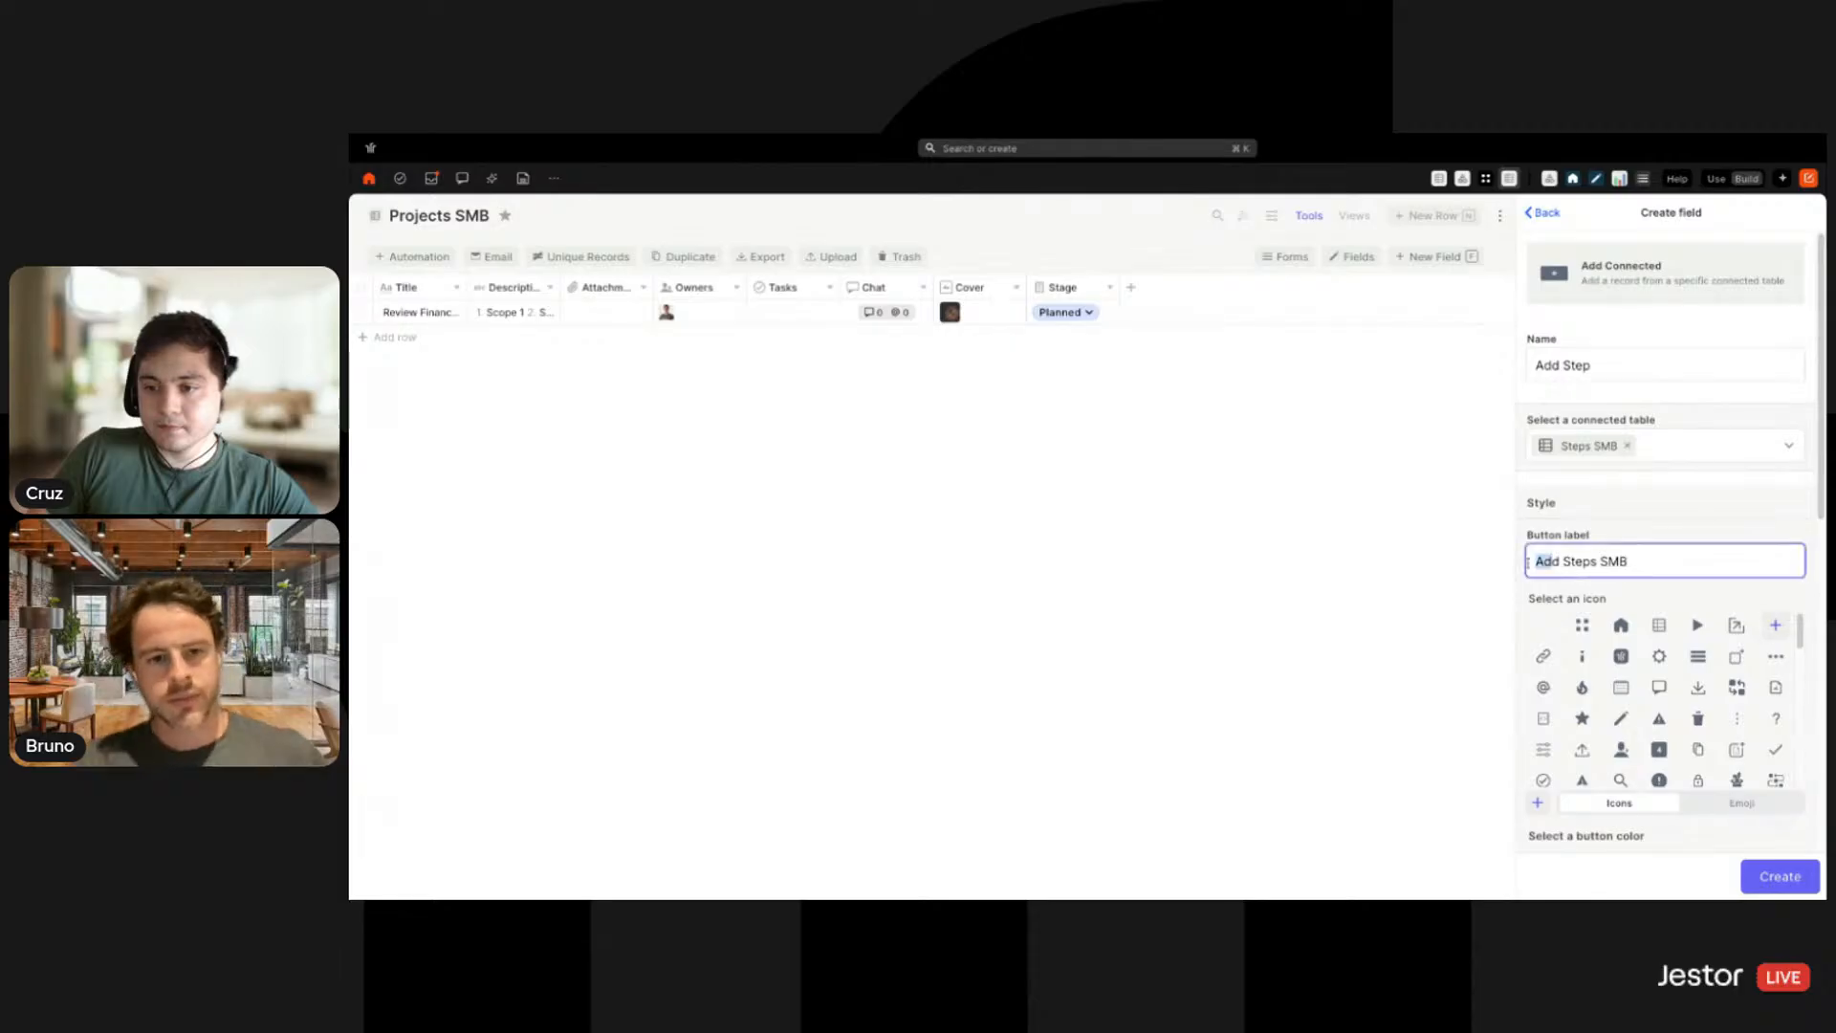
key("Delete")
key("Delete")
key("Delete")
scroll(1703, 466, "down", 5)
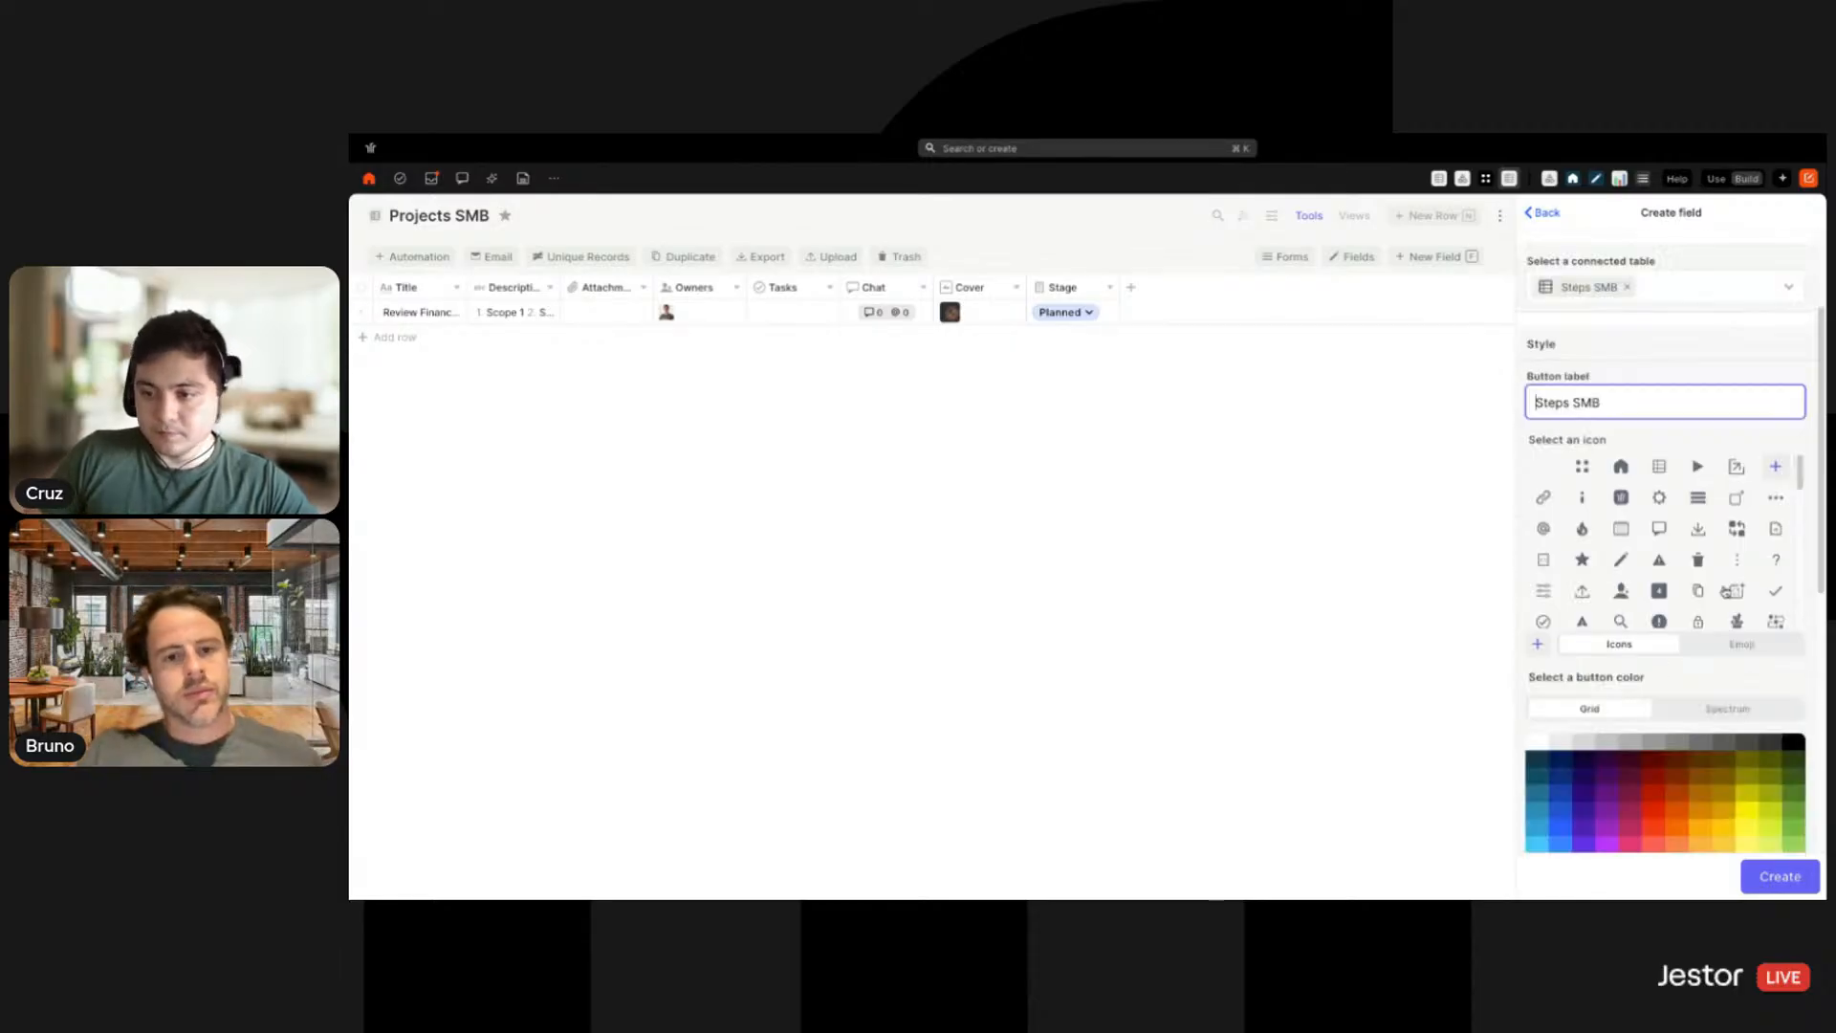
left_click(1677, 470)
left_click(1665, 717)
left_click(1587, 779)
scroll(1664, 842, "down", 1)
left_click(1780, 876)
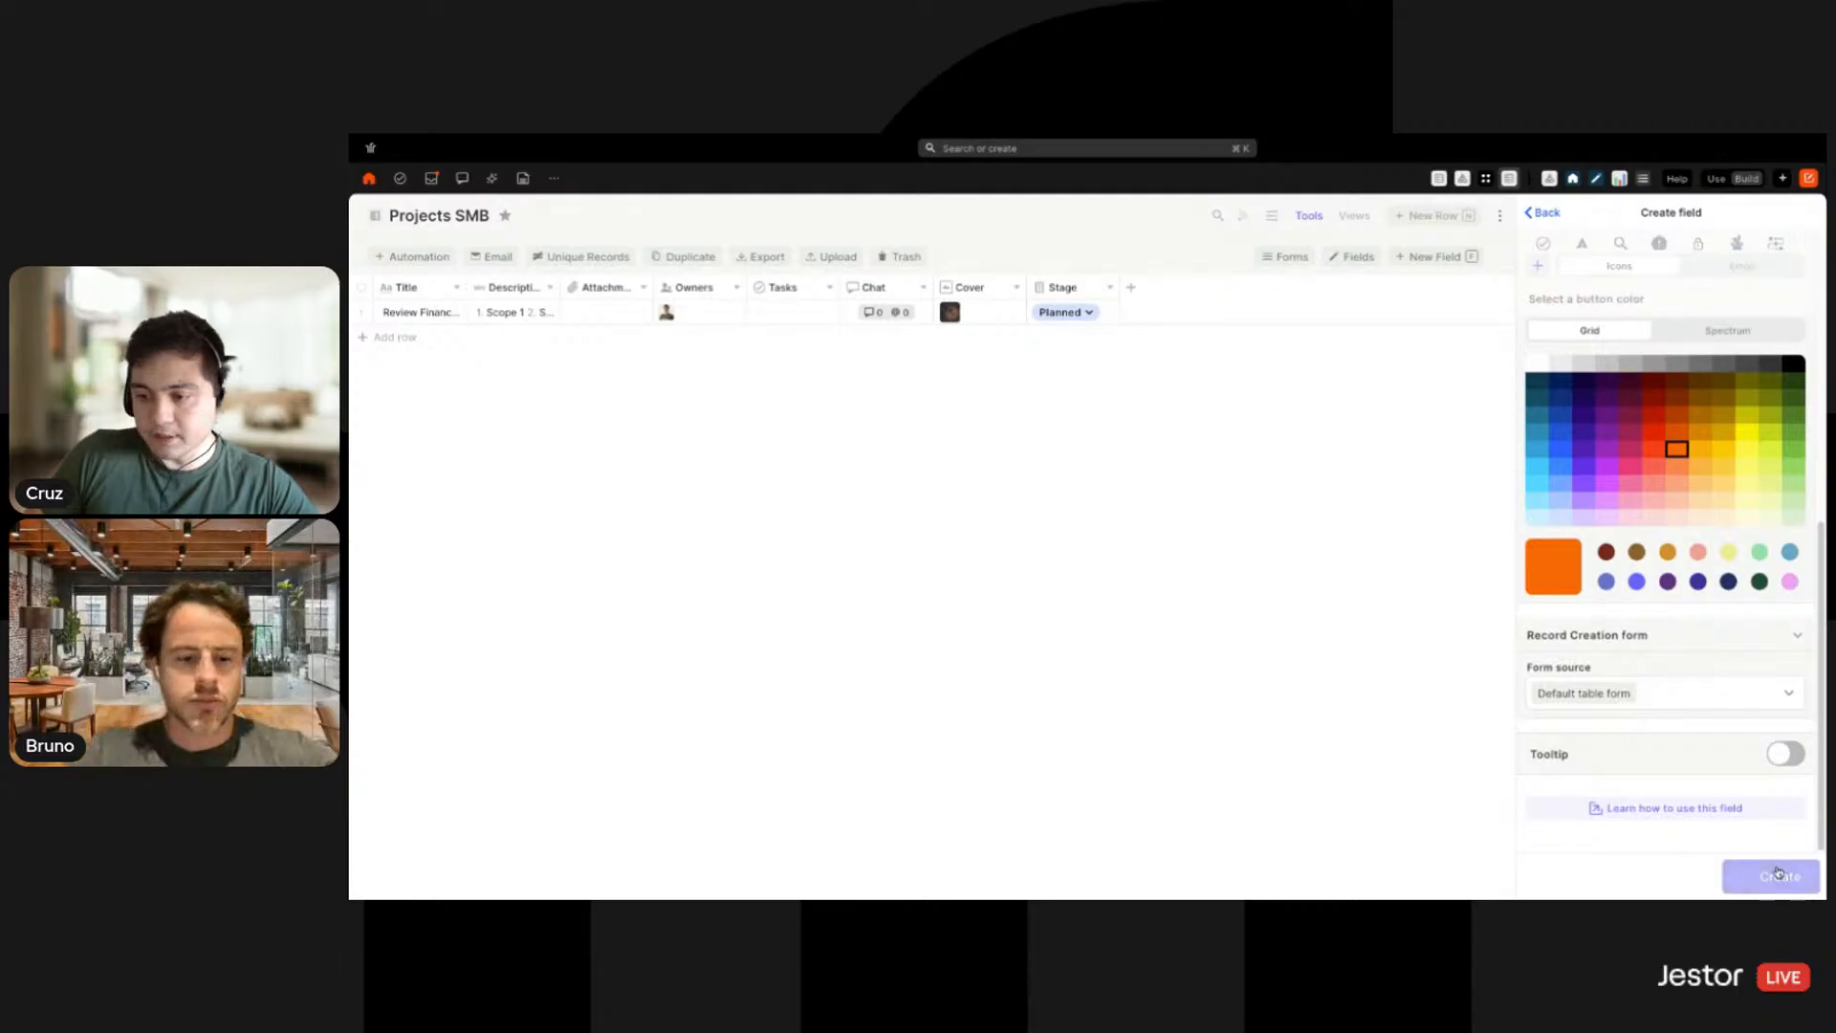
Open the step creation form from the Review Finance Records row's button, review its fields down to Project, and close it
left_click(1169, 312)
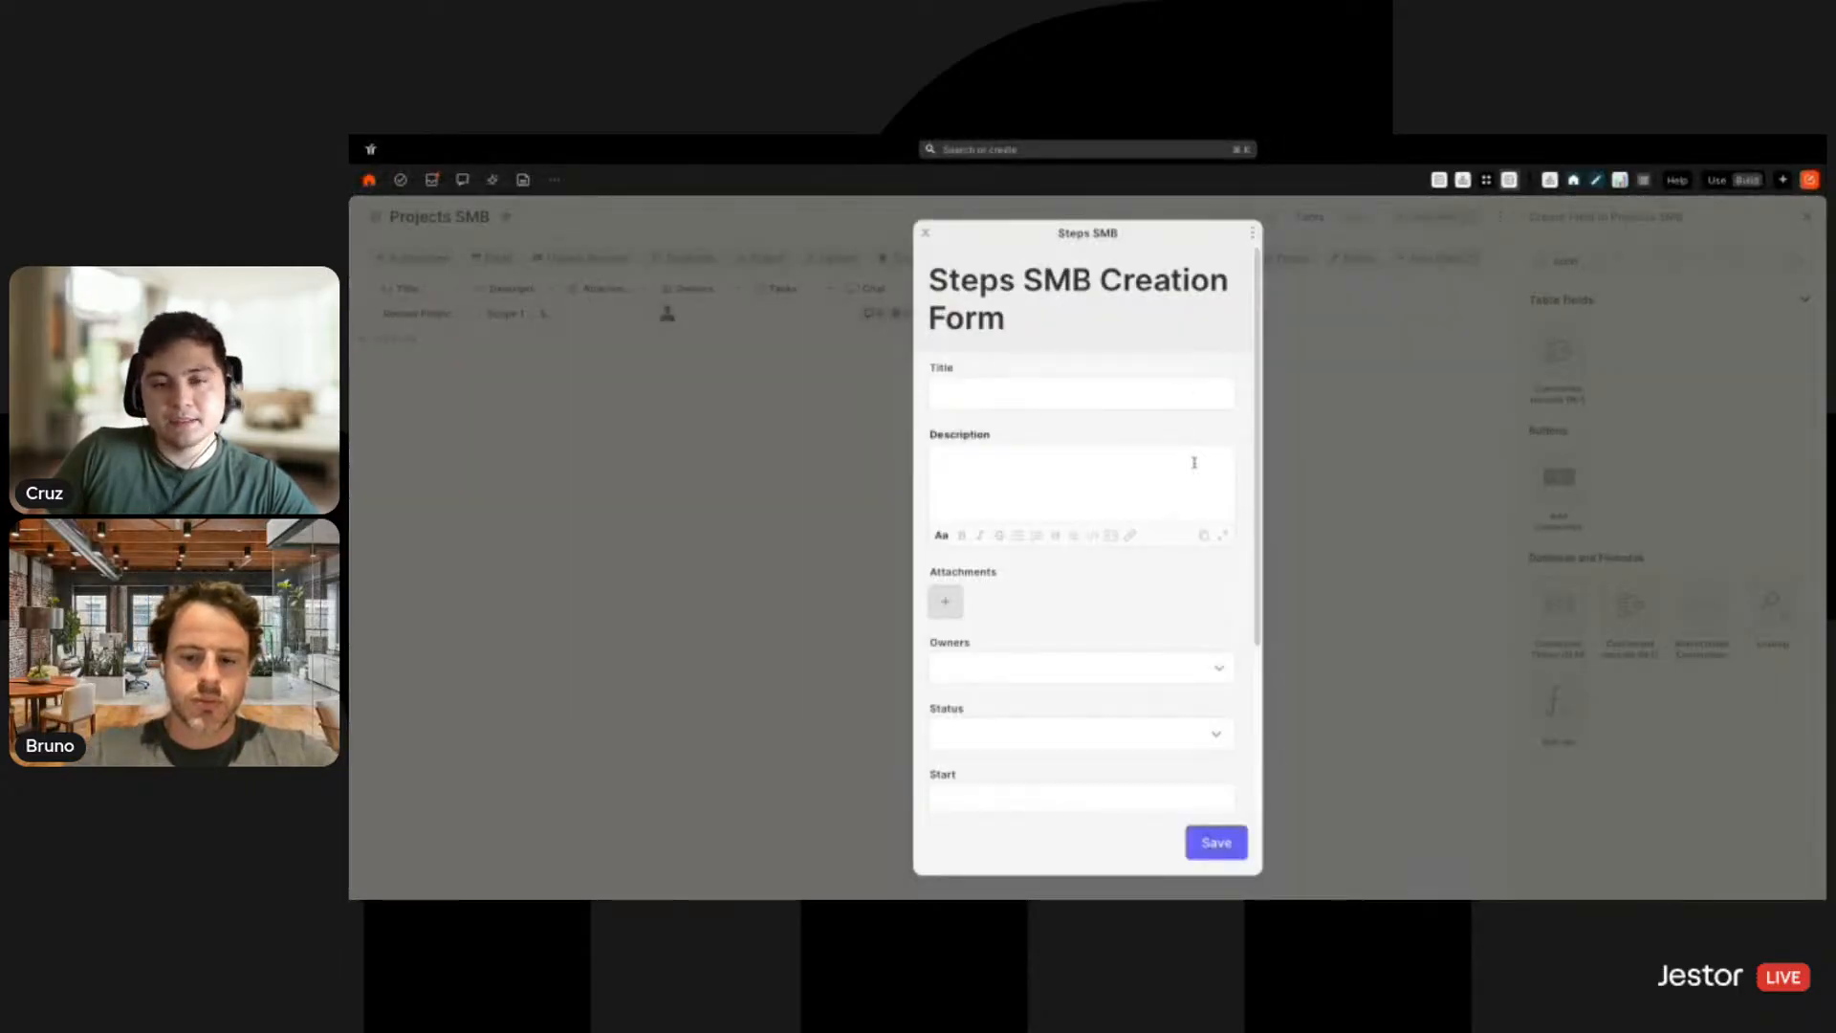
scroll(1081, 536, "down", 5)
scroll(1030, 722, "up", 5)
scroll(1047, 627, "down", 3)
scroll(1064, 555, "up", 3)
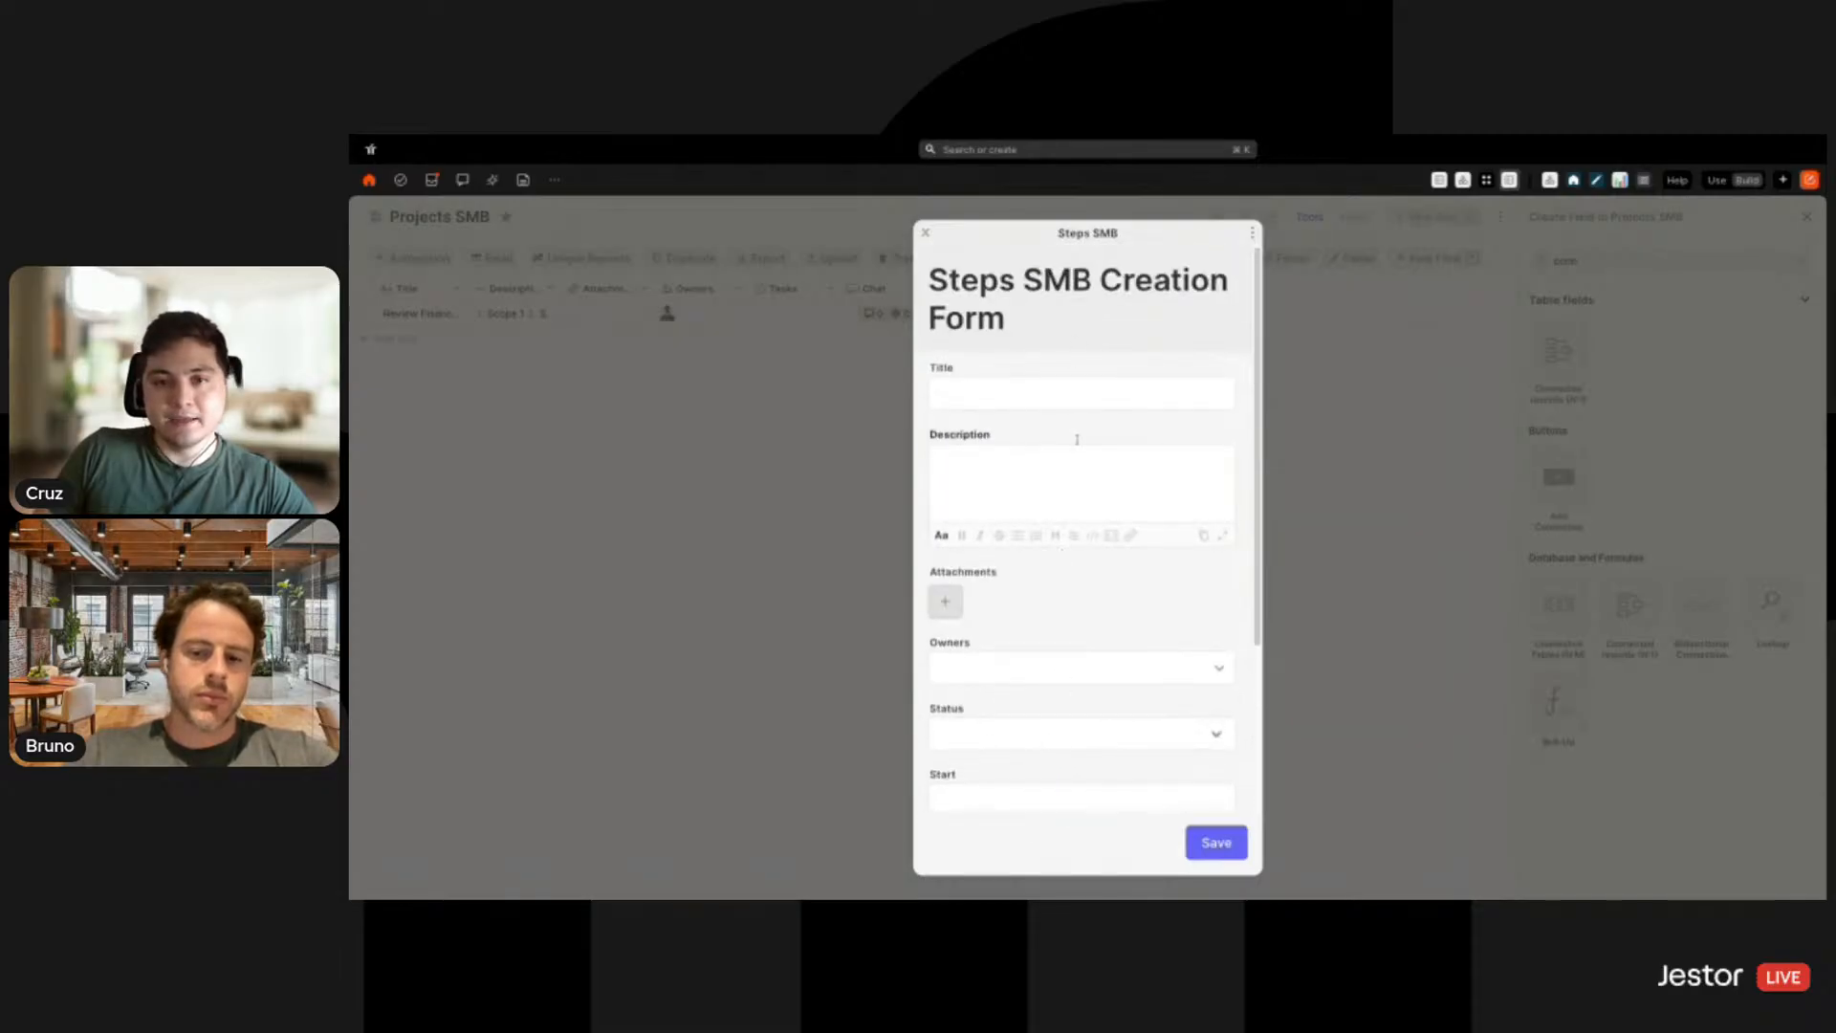
scroll(1115, 640, "down", 3)
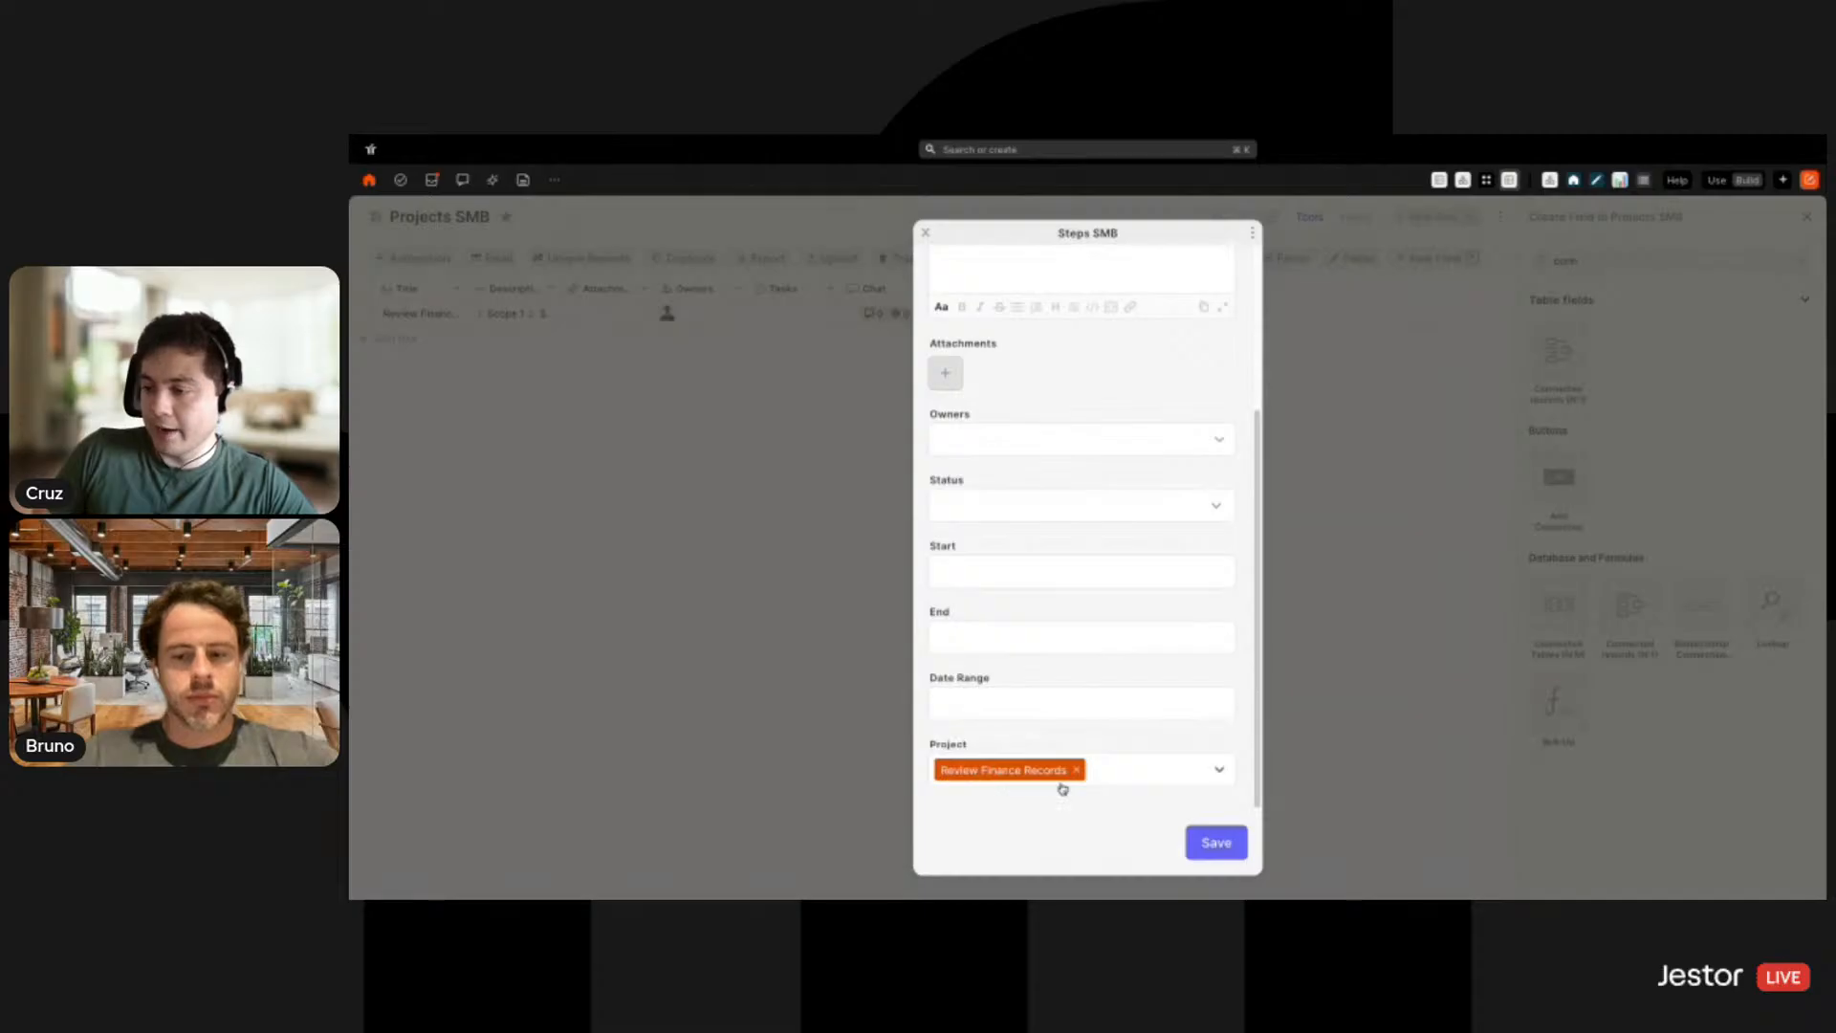
left_click(1418, 596)
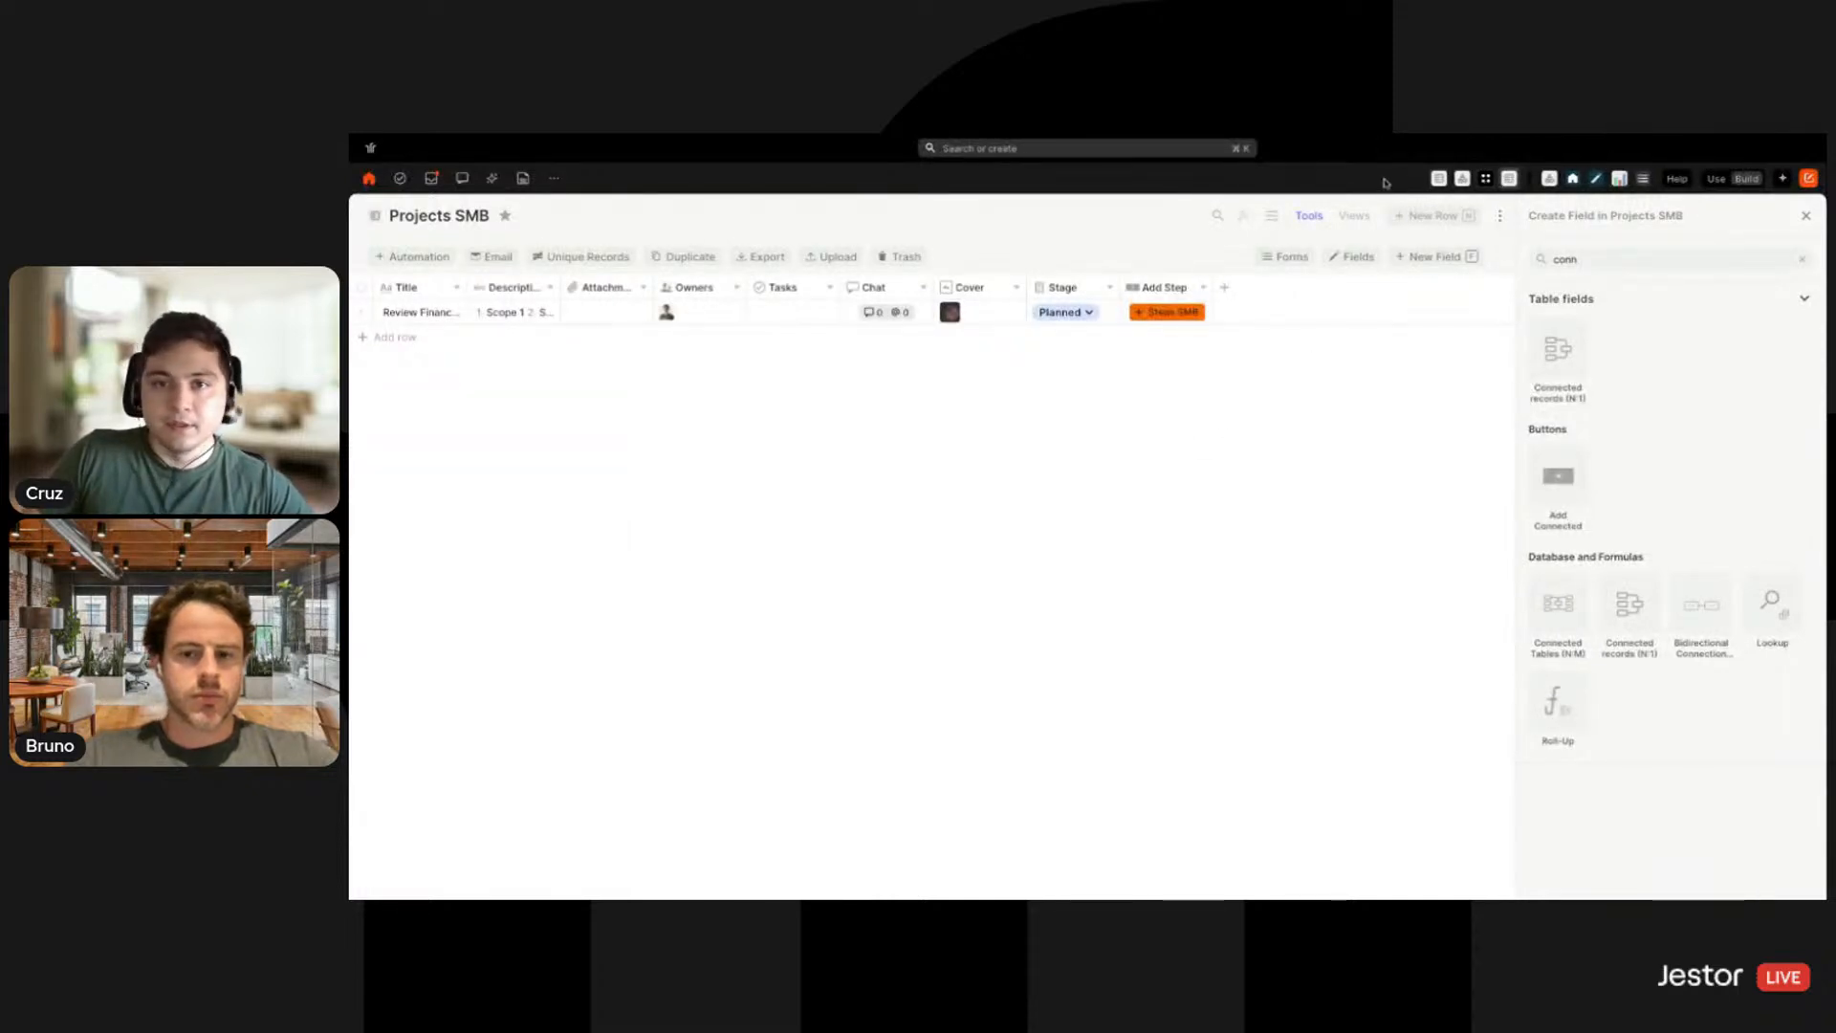
key("super+k")
type("ste")
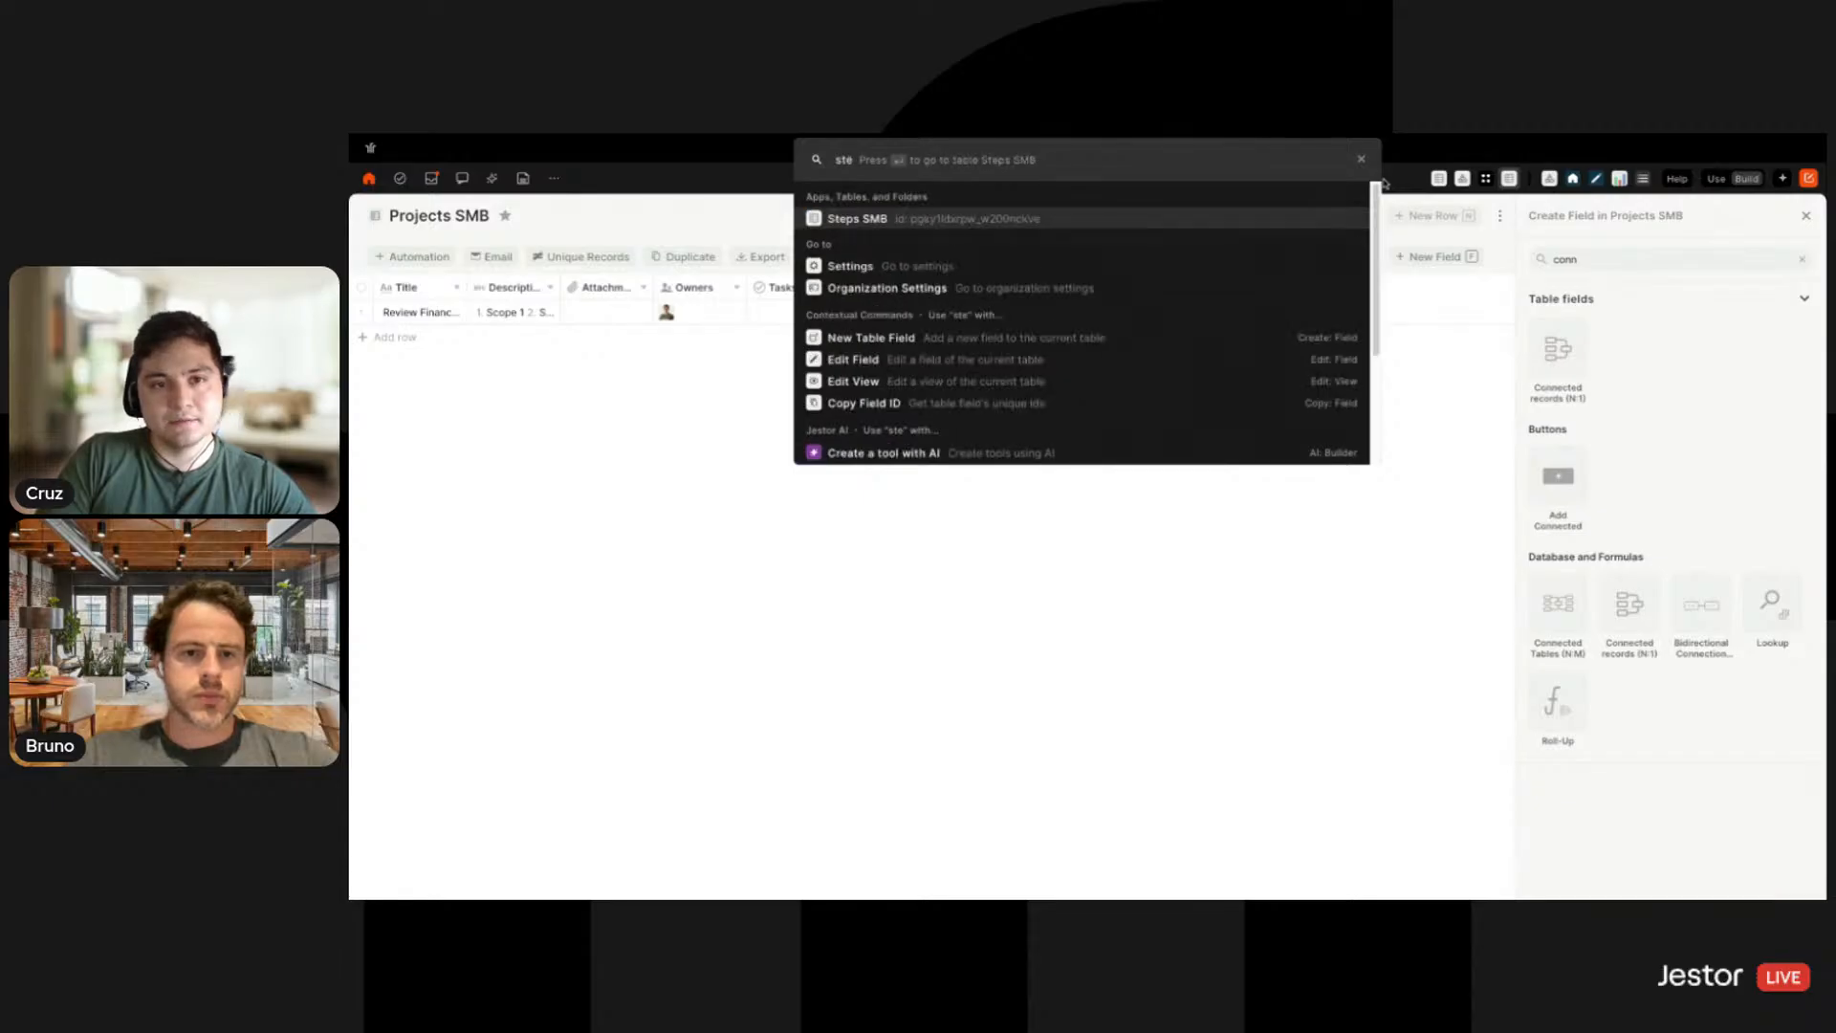
left_click(1257, 641)
Edit the Add Step field so its button label reads Step, and save the field
left_click(1152, 287)
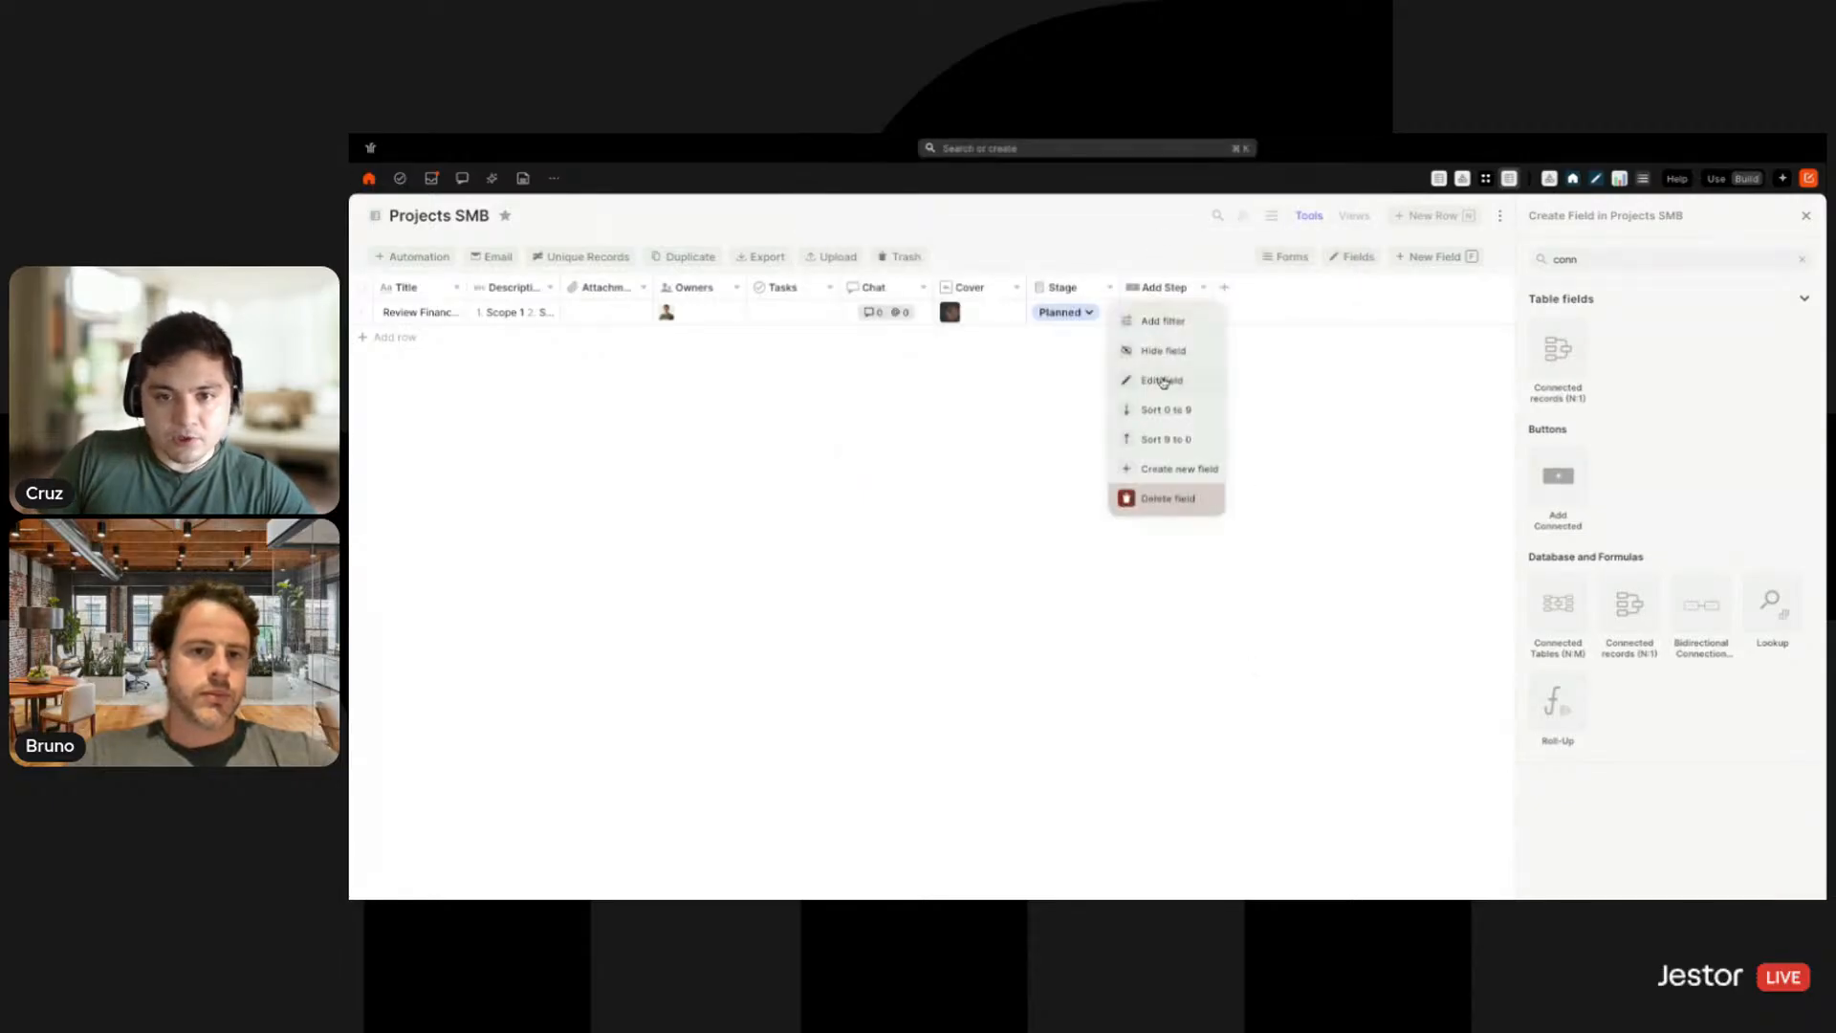
left_click(1163, 381)
double_click(1588, 562)
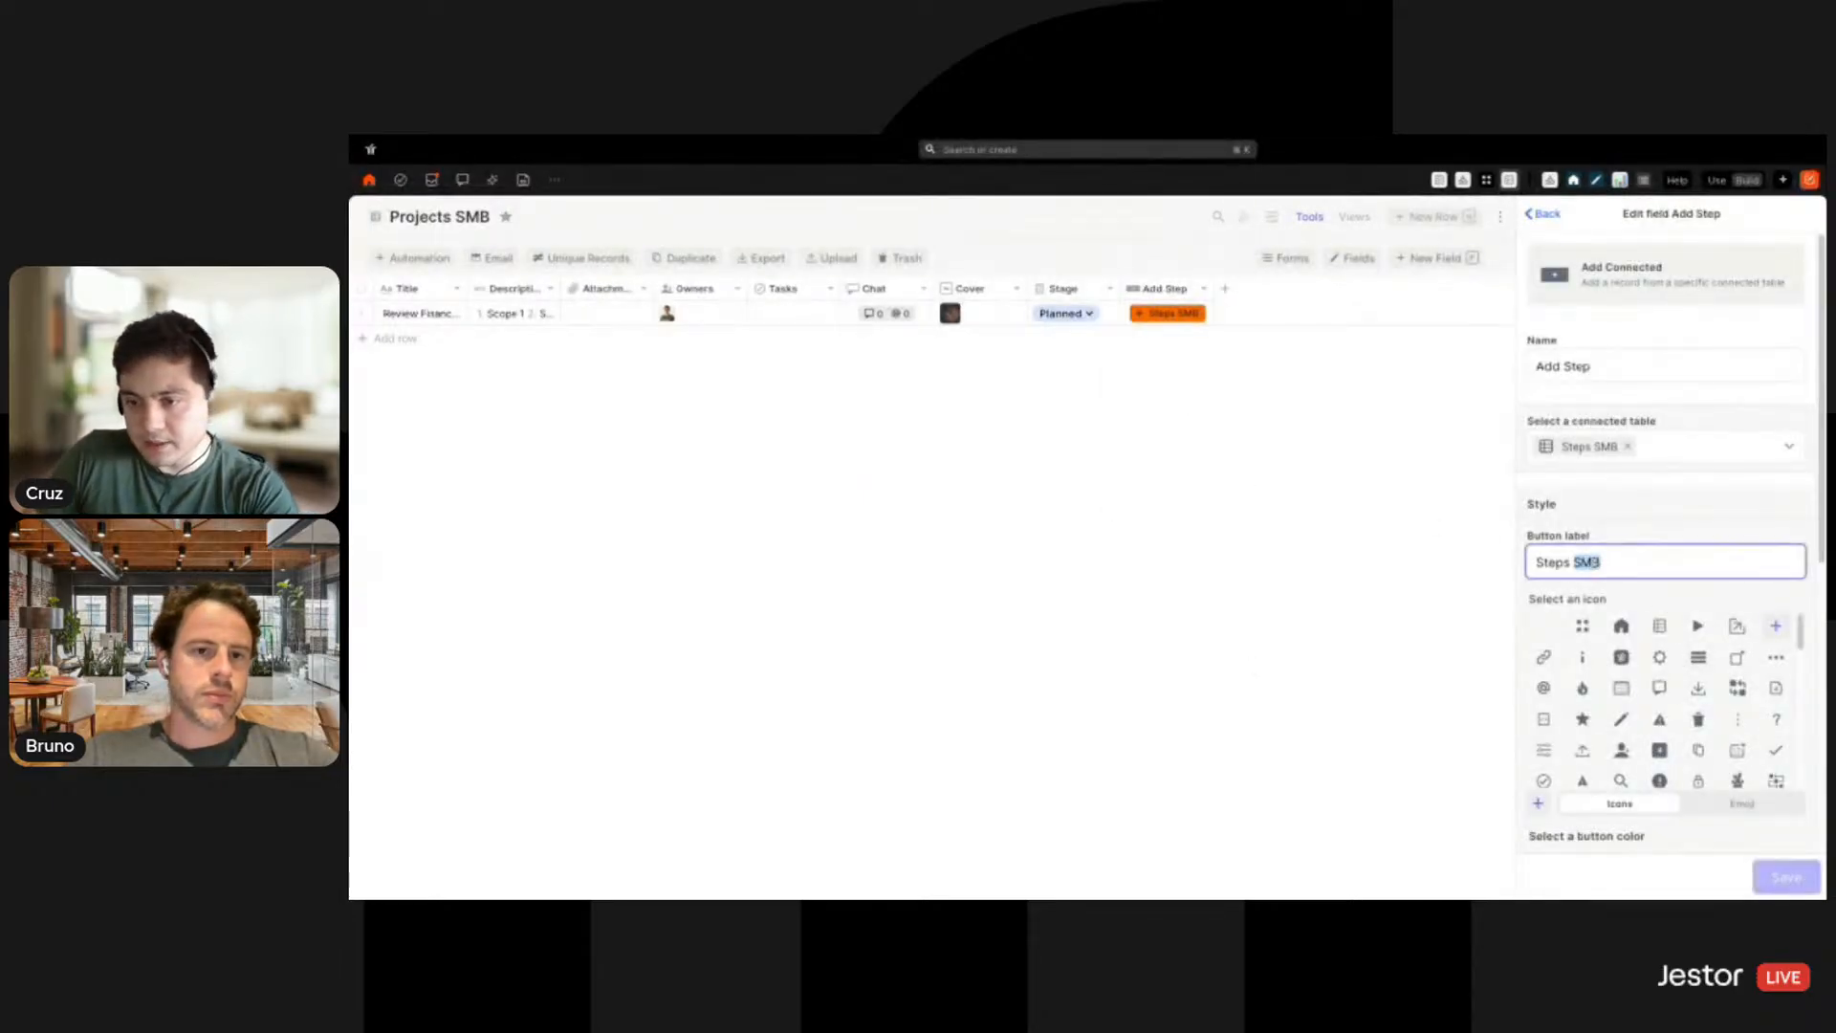
key("BackSpace")
left_click(1784, 878)
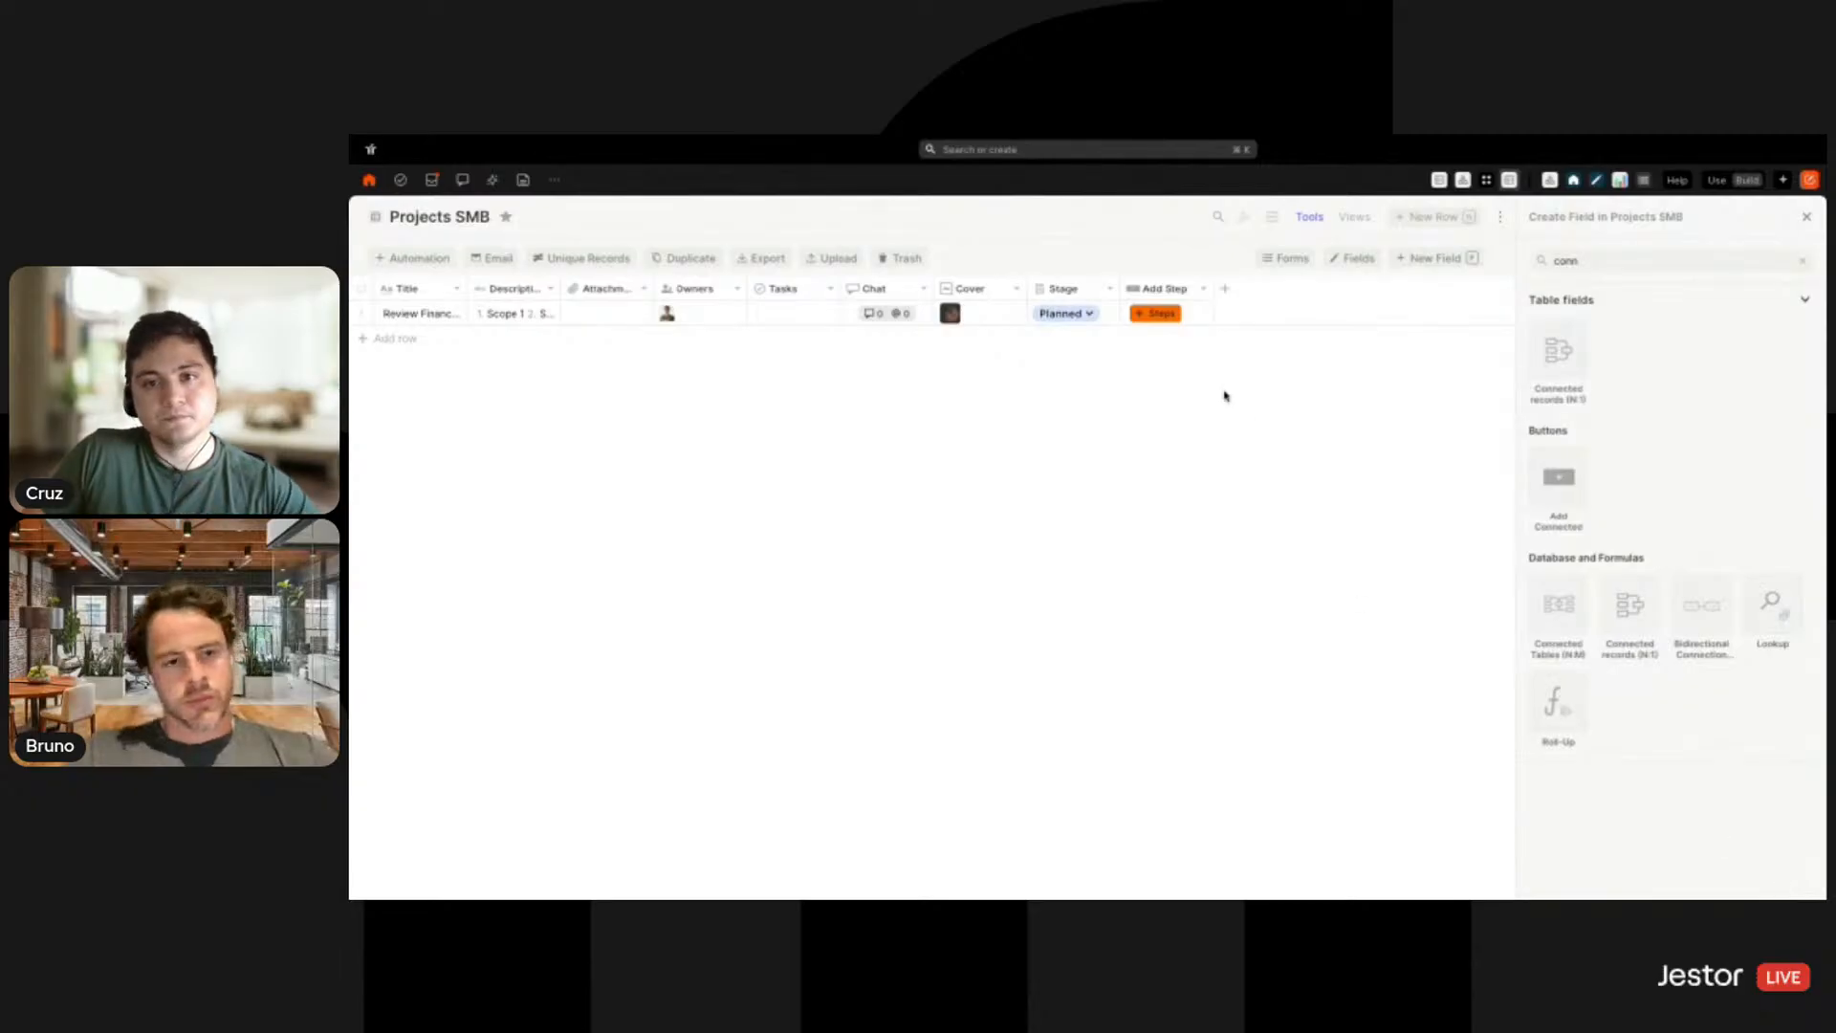
left_click(1193, 292)
left_click(1163, 381)
left_click(1617, 562)
key("BackSpace")
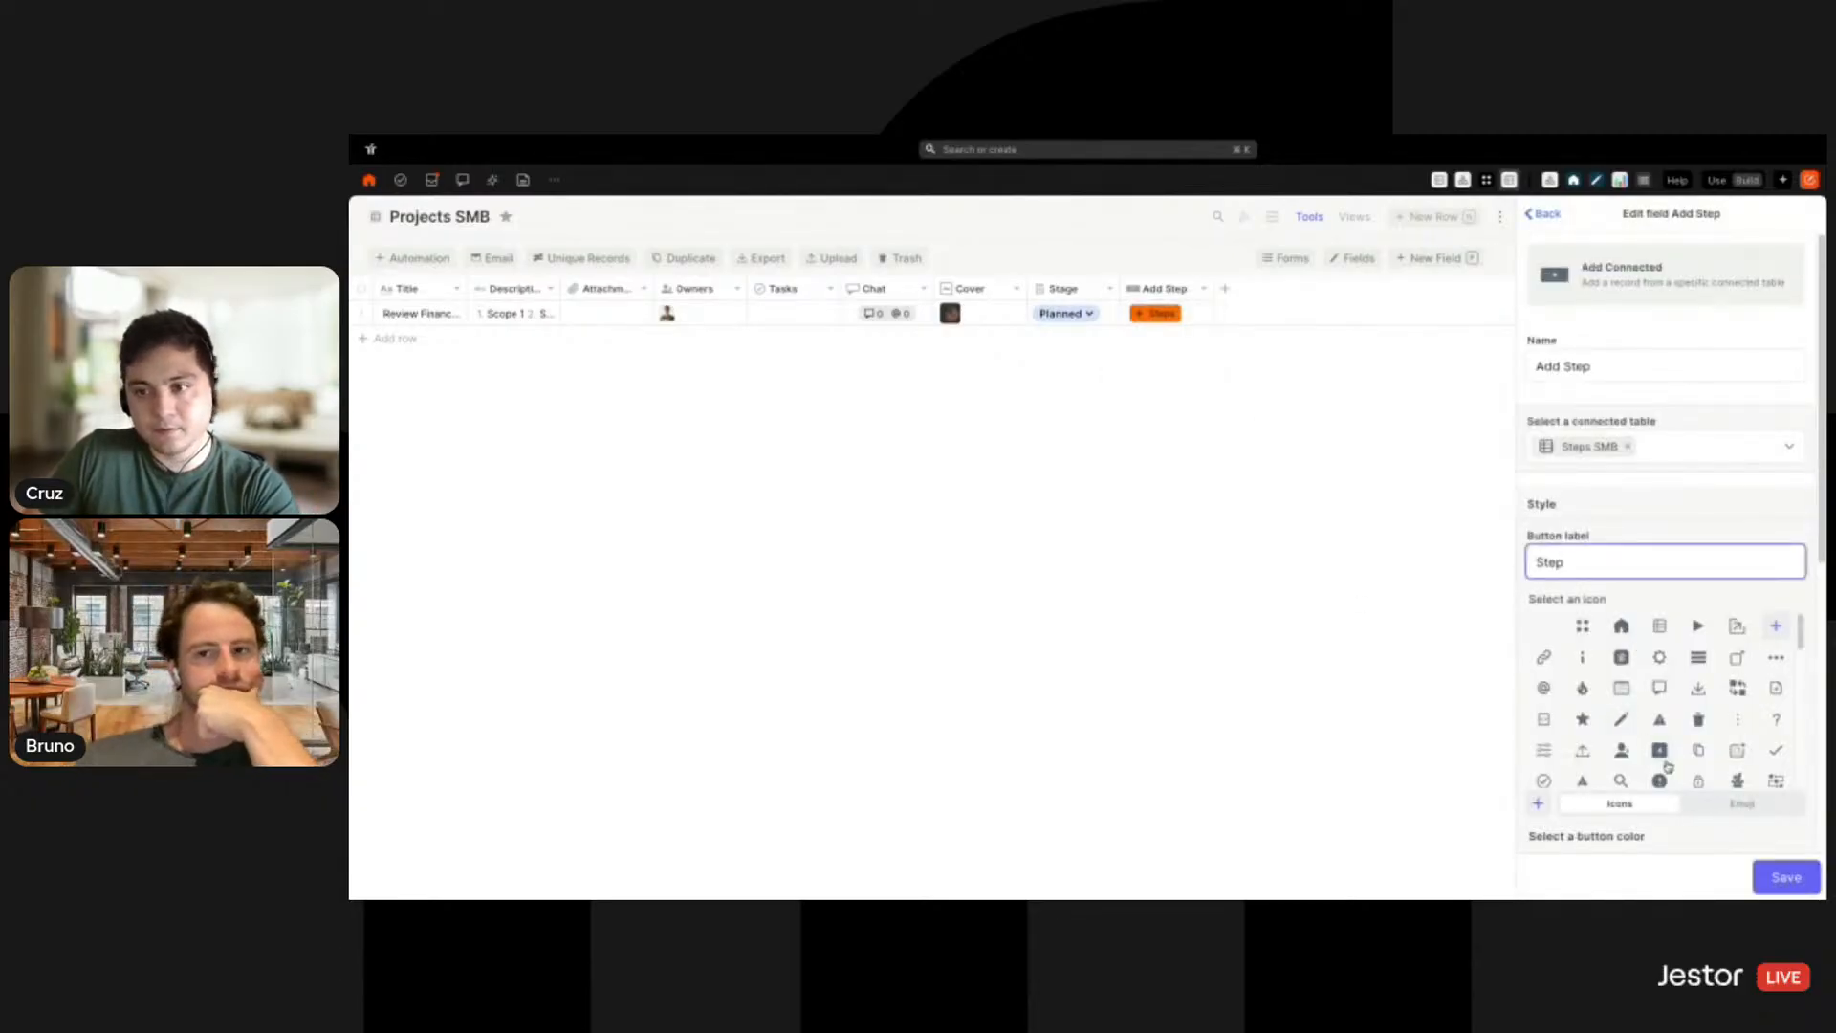
left_click(1795, 881)
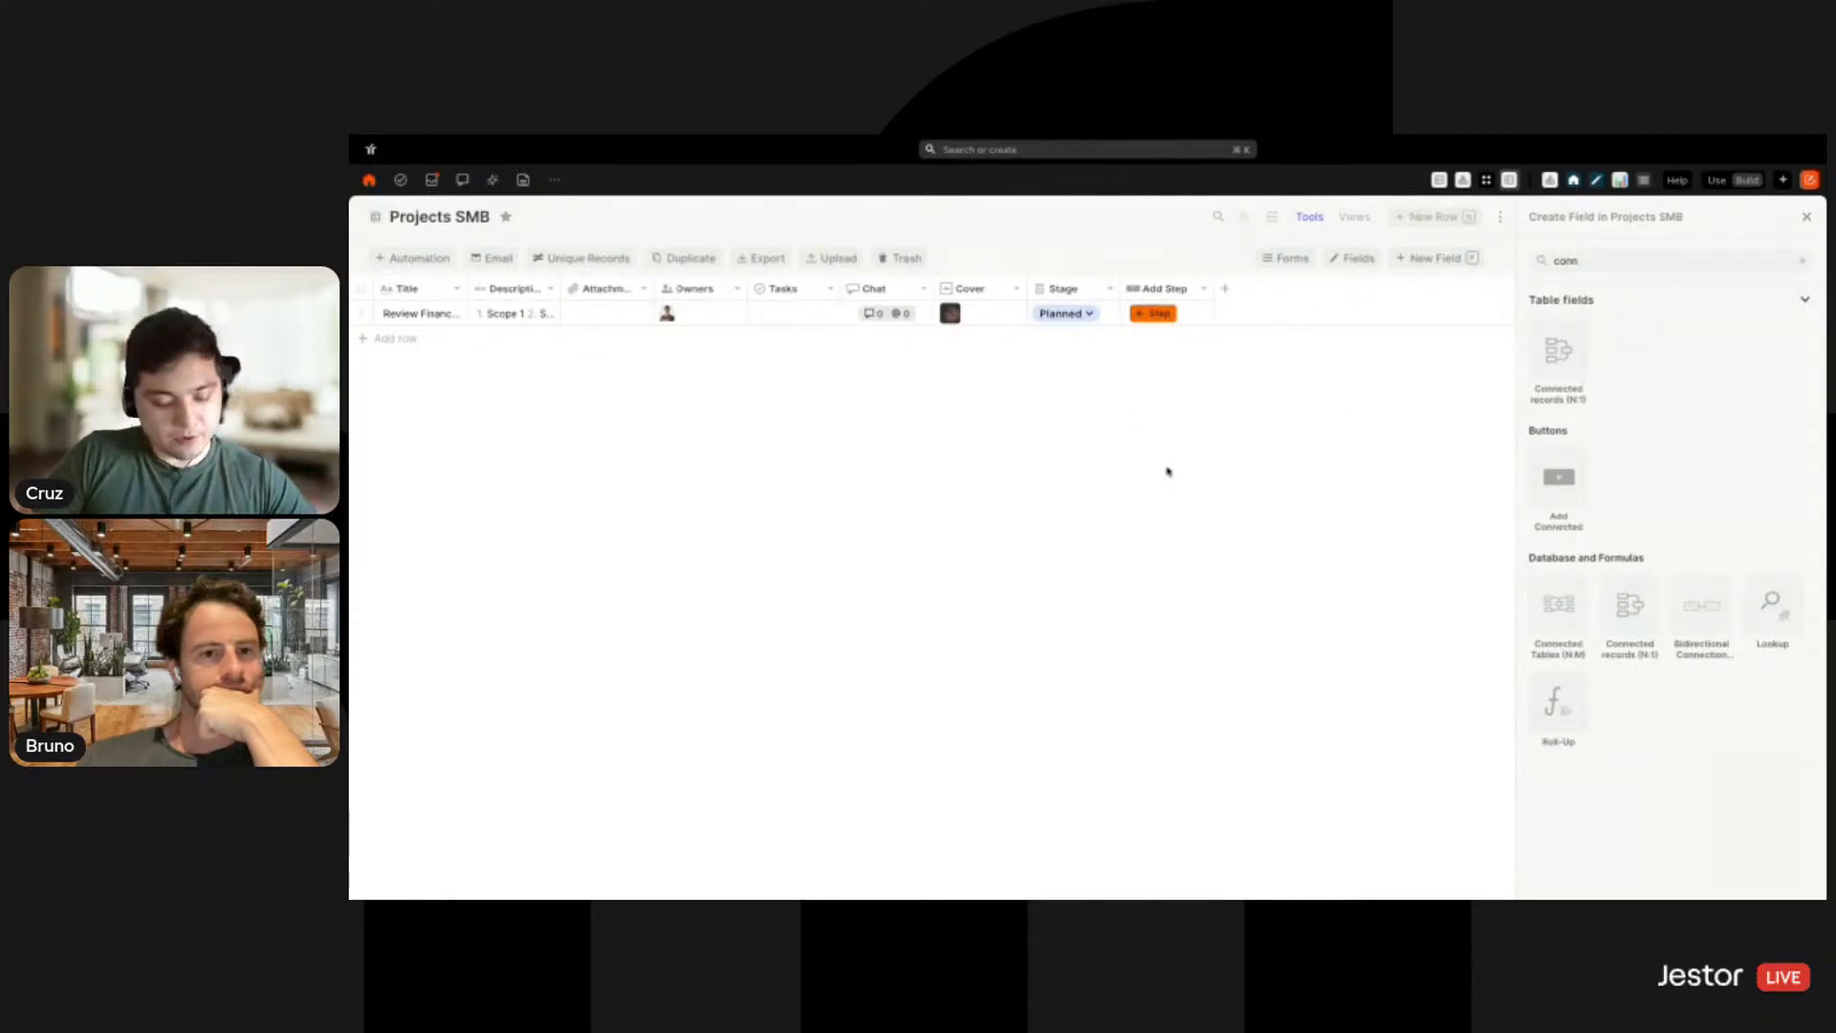
Open the Steps SMB table and change the window style of its record creation form
key("super+k")
type("step")
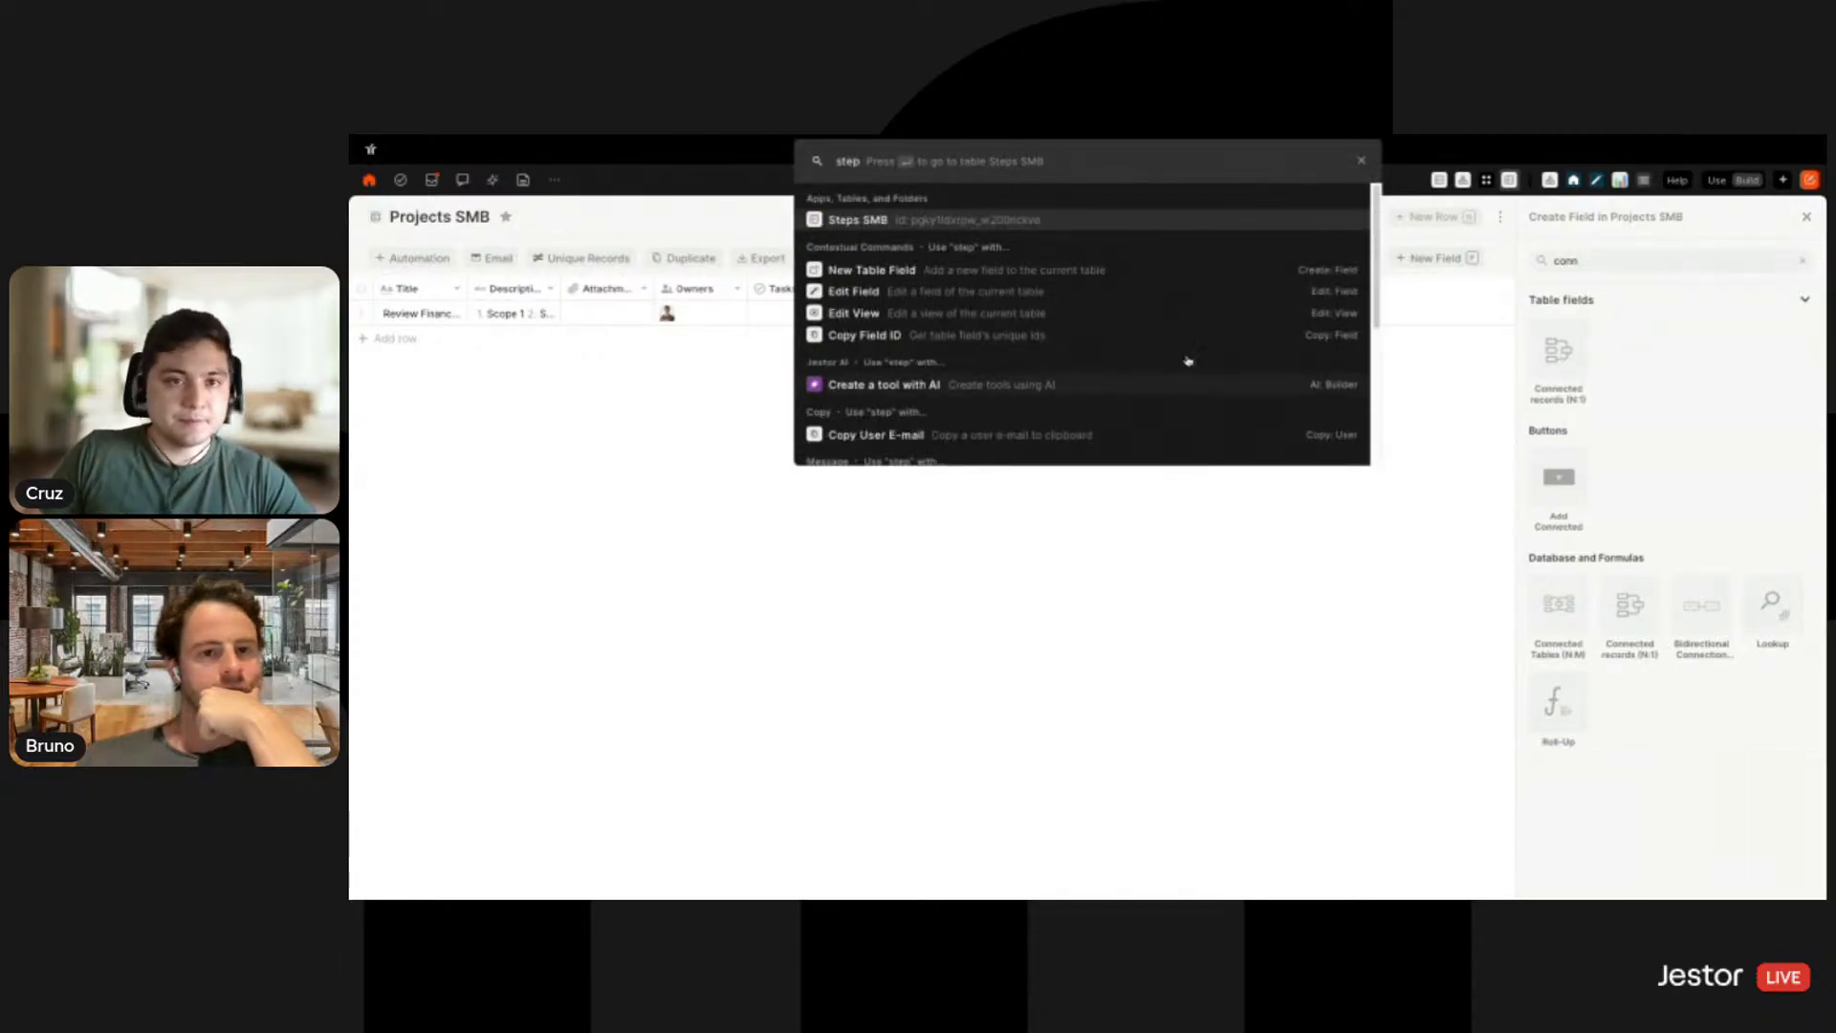
left_click(1150, 222)
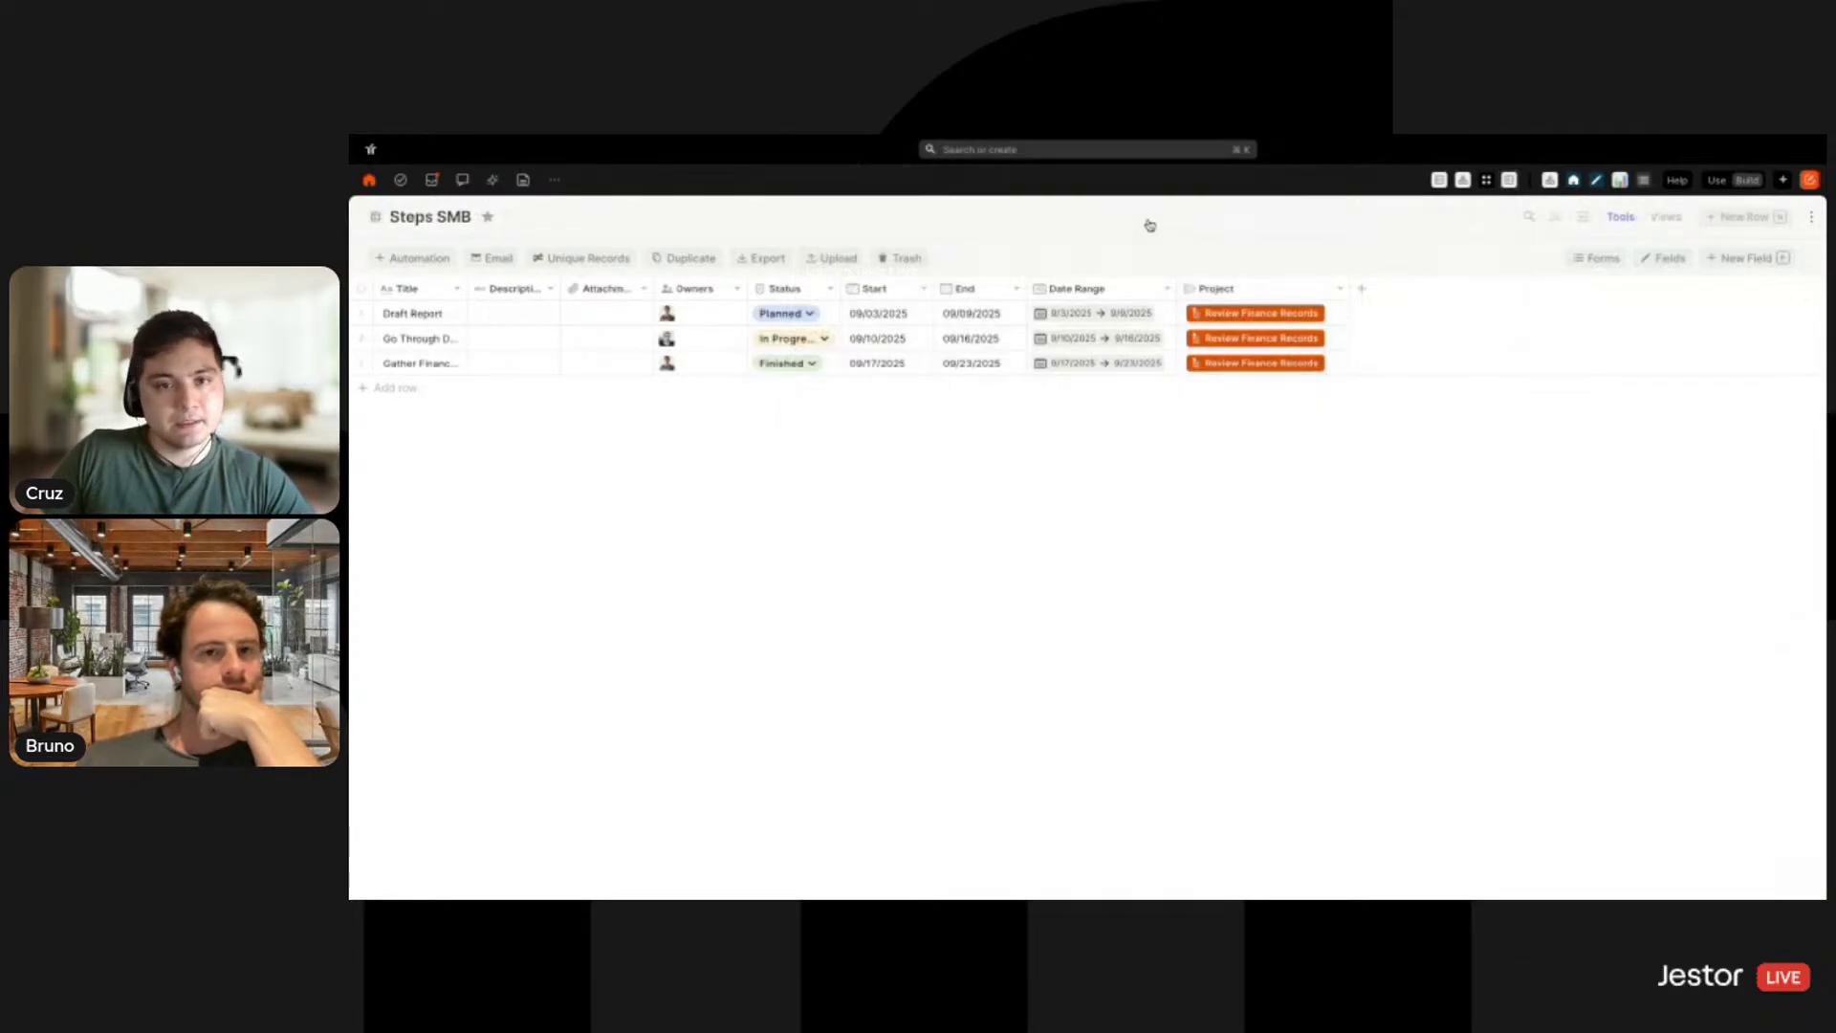
left_click(1599, 257)
left_click(1557, 299)
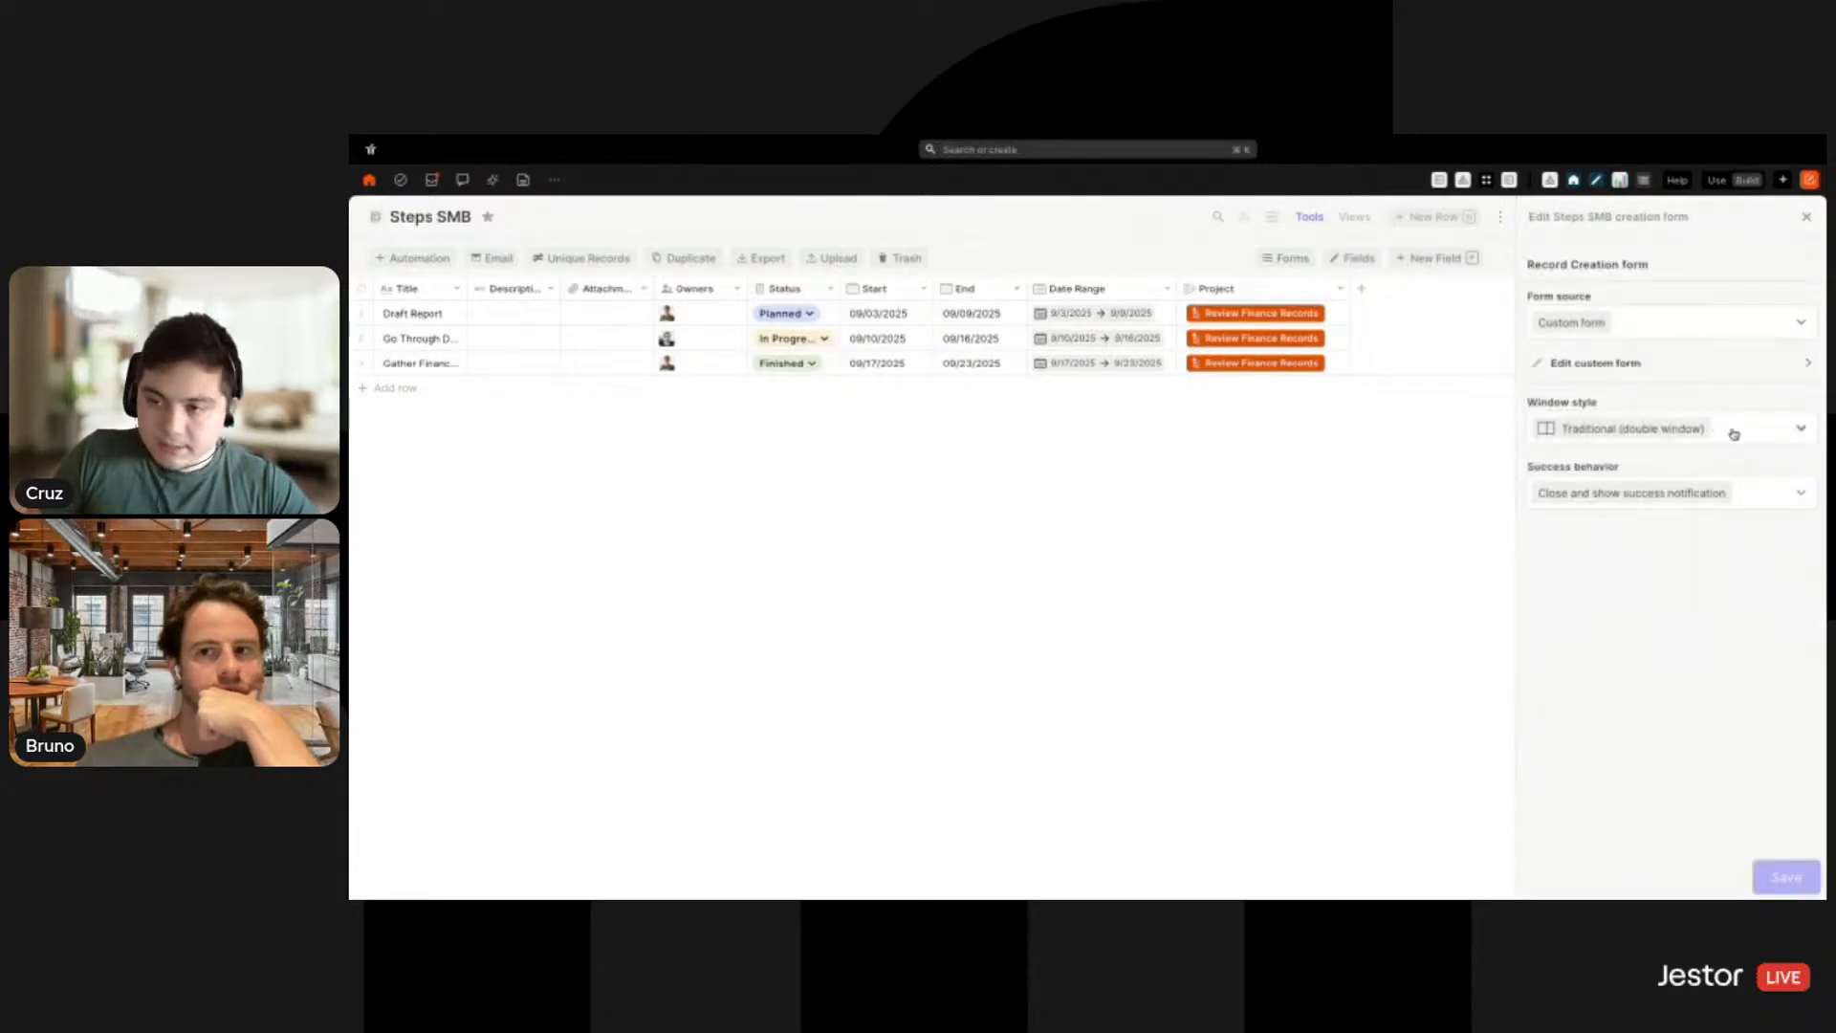
left_click(1735, 435)
left_click(1660, 498)
Give the Steps SMB custom creation form the title New Step and the description "Use this form to add a new step to the project"
left_click(1673, 365)
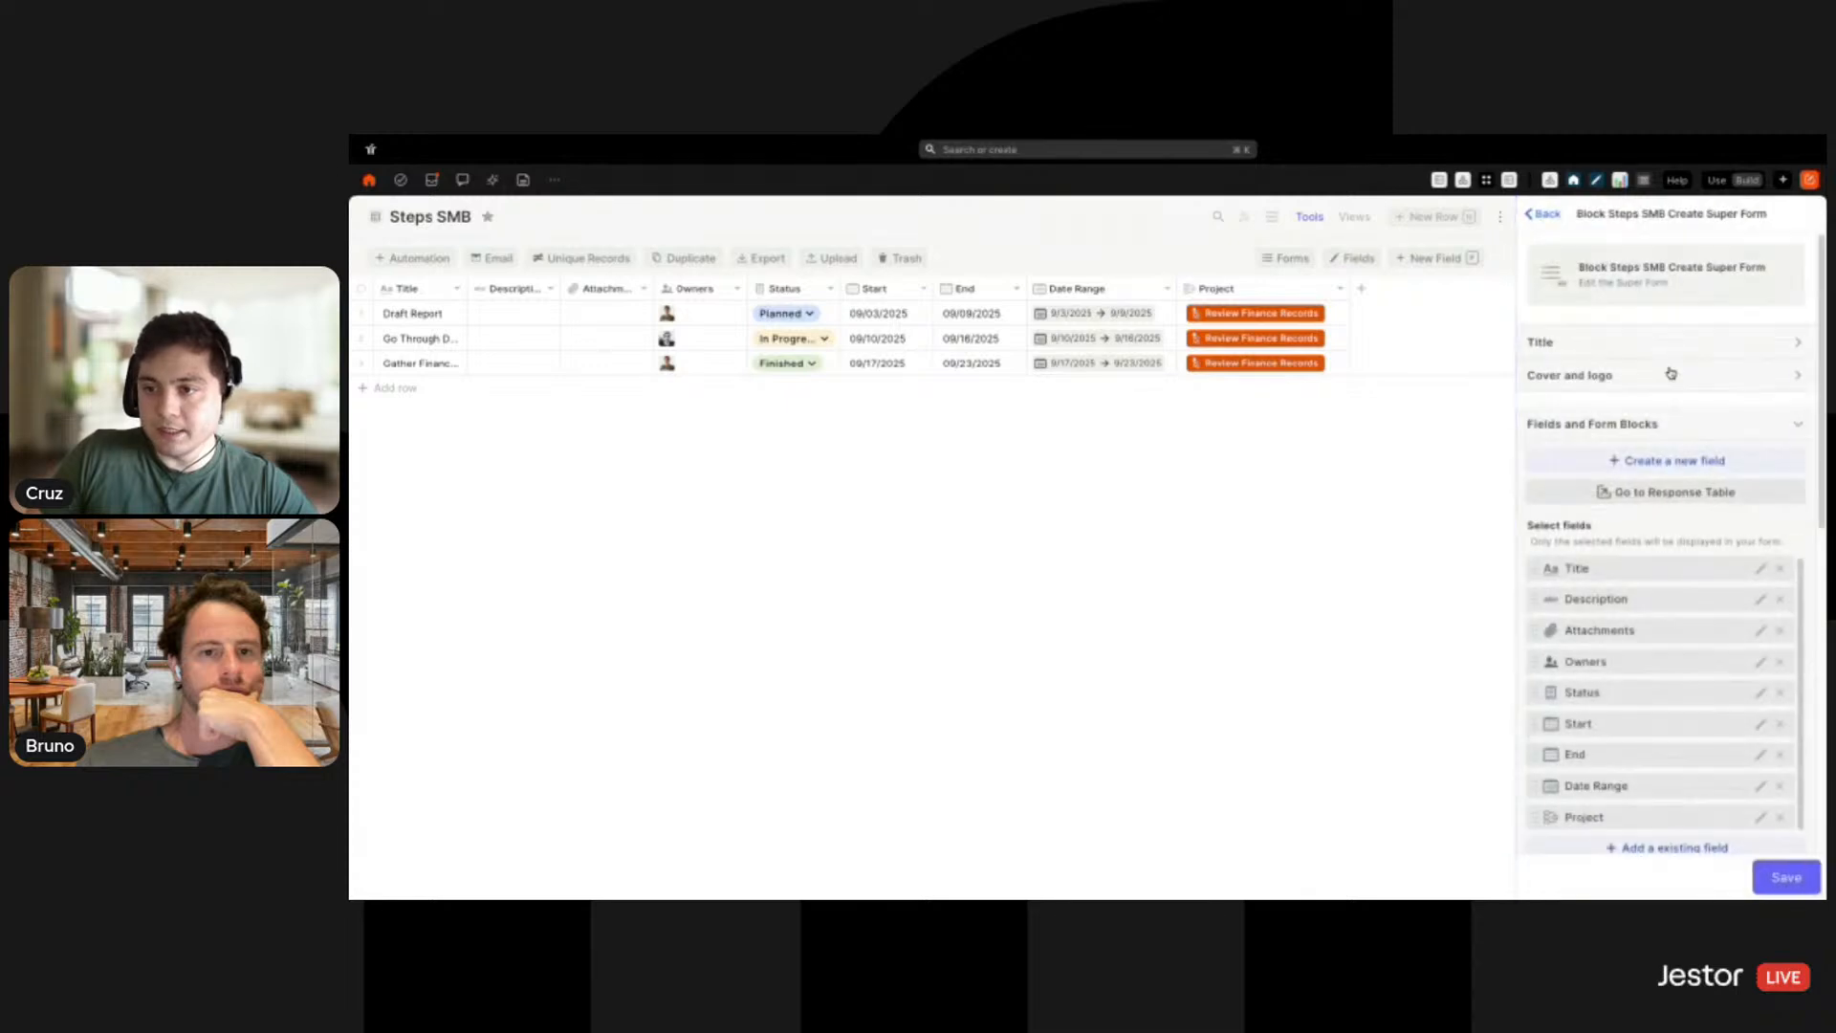
left_click(1671, 343)
triple_click(1656, 409)
type("N")
key("Tab")
type("Use this form to c")
type("dd a new step to the project")
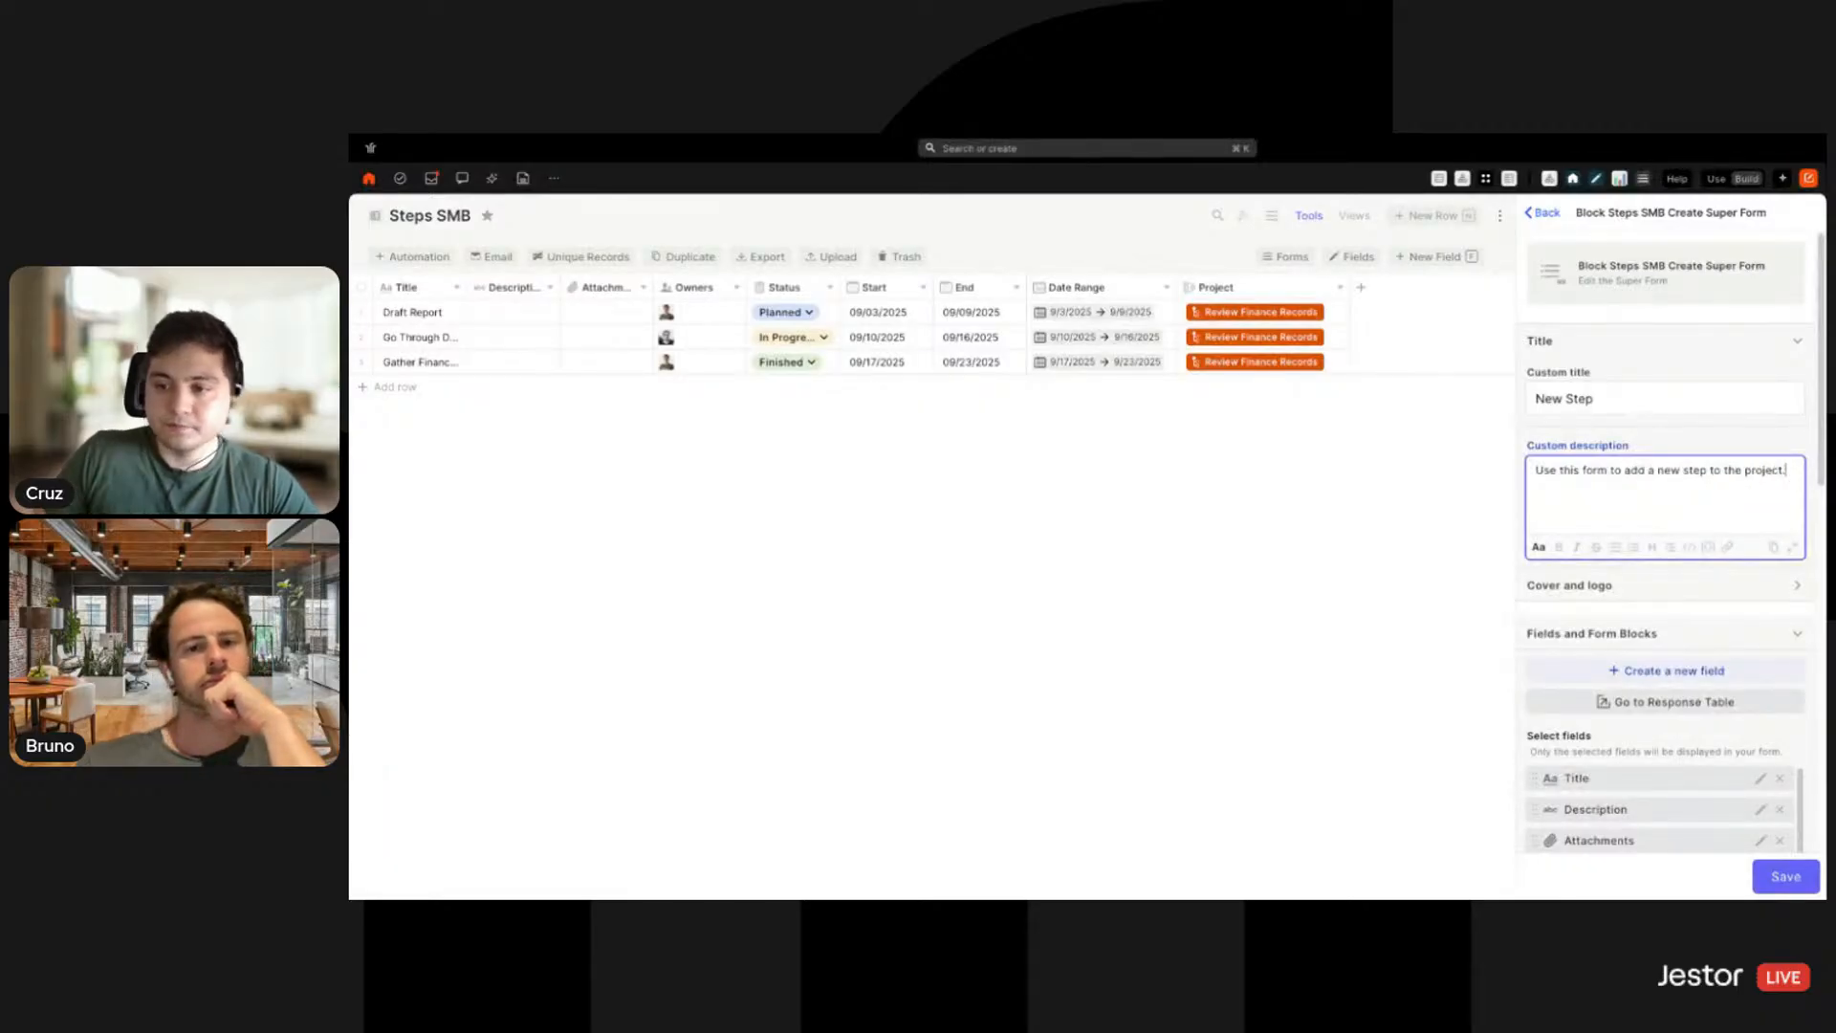
Remove the Start and End fields from the creation form, and move Date Range up to the Owners position
scroll(1674, 505, "down", 3)
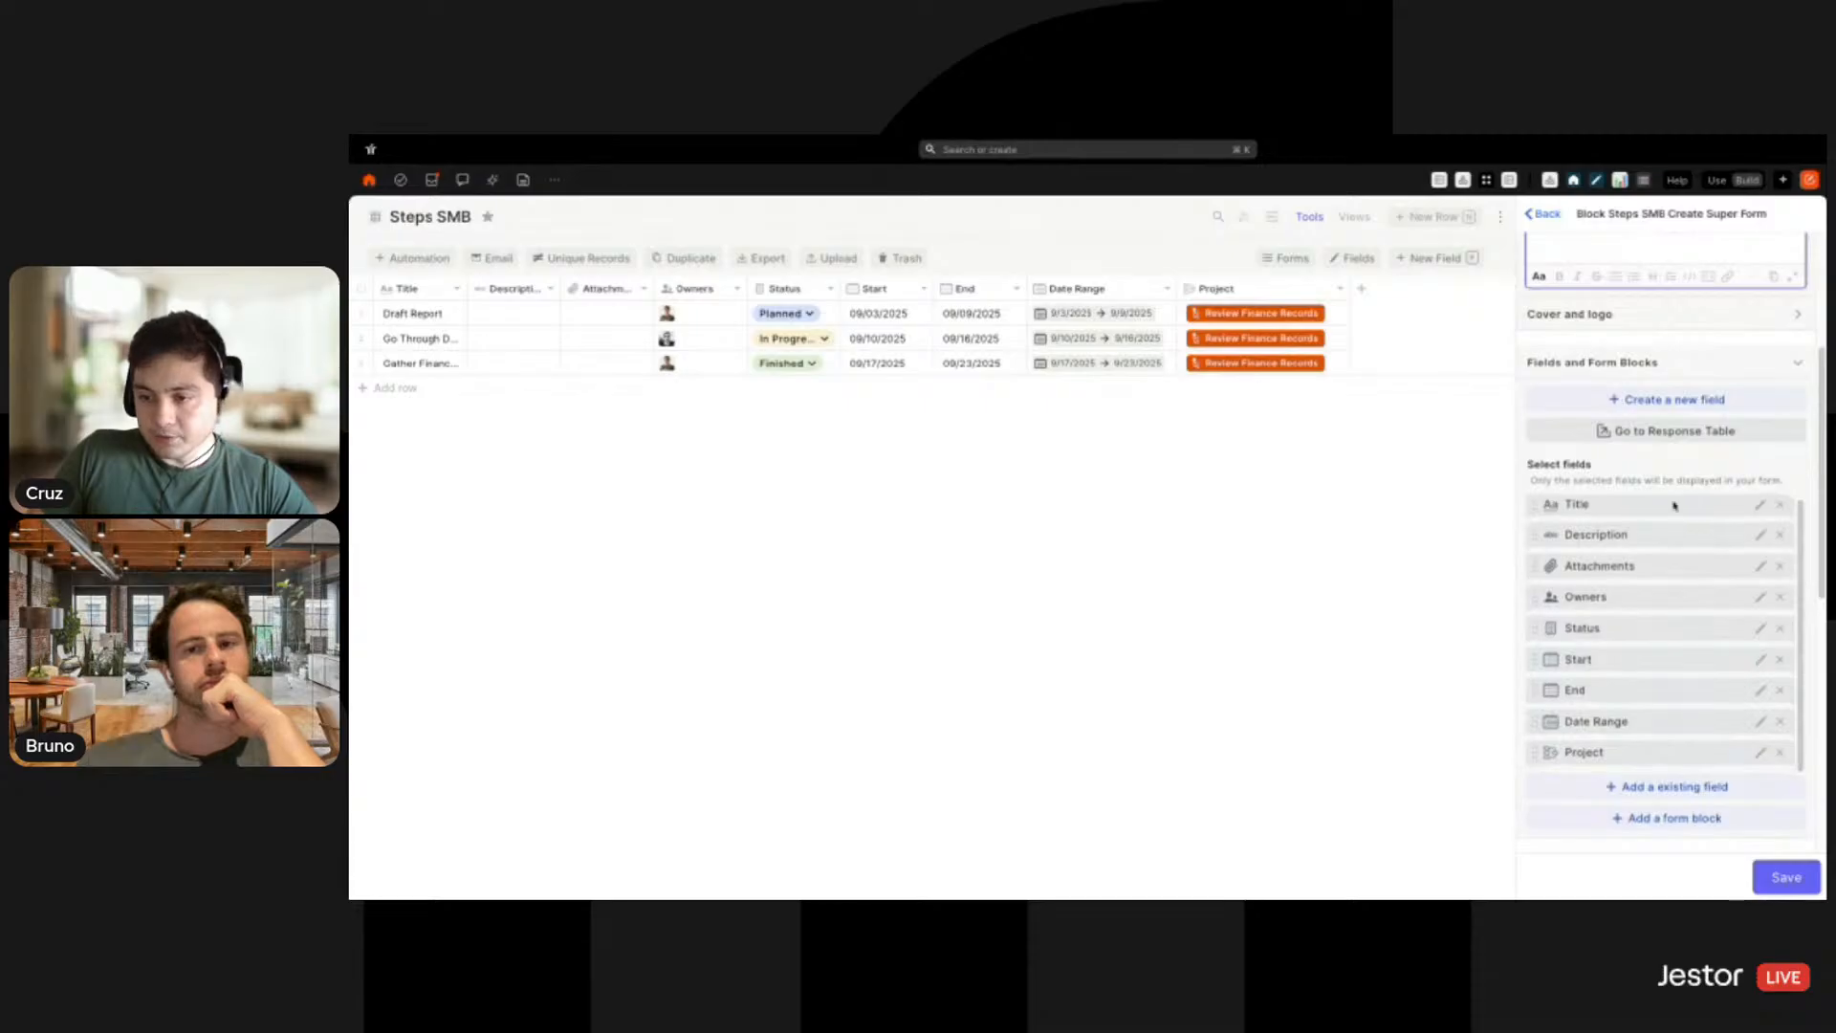
scroll(1642, 605, "down", 1)
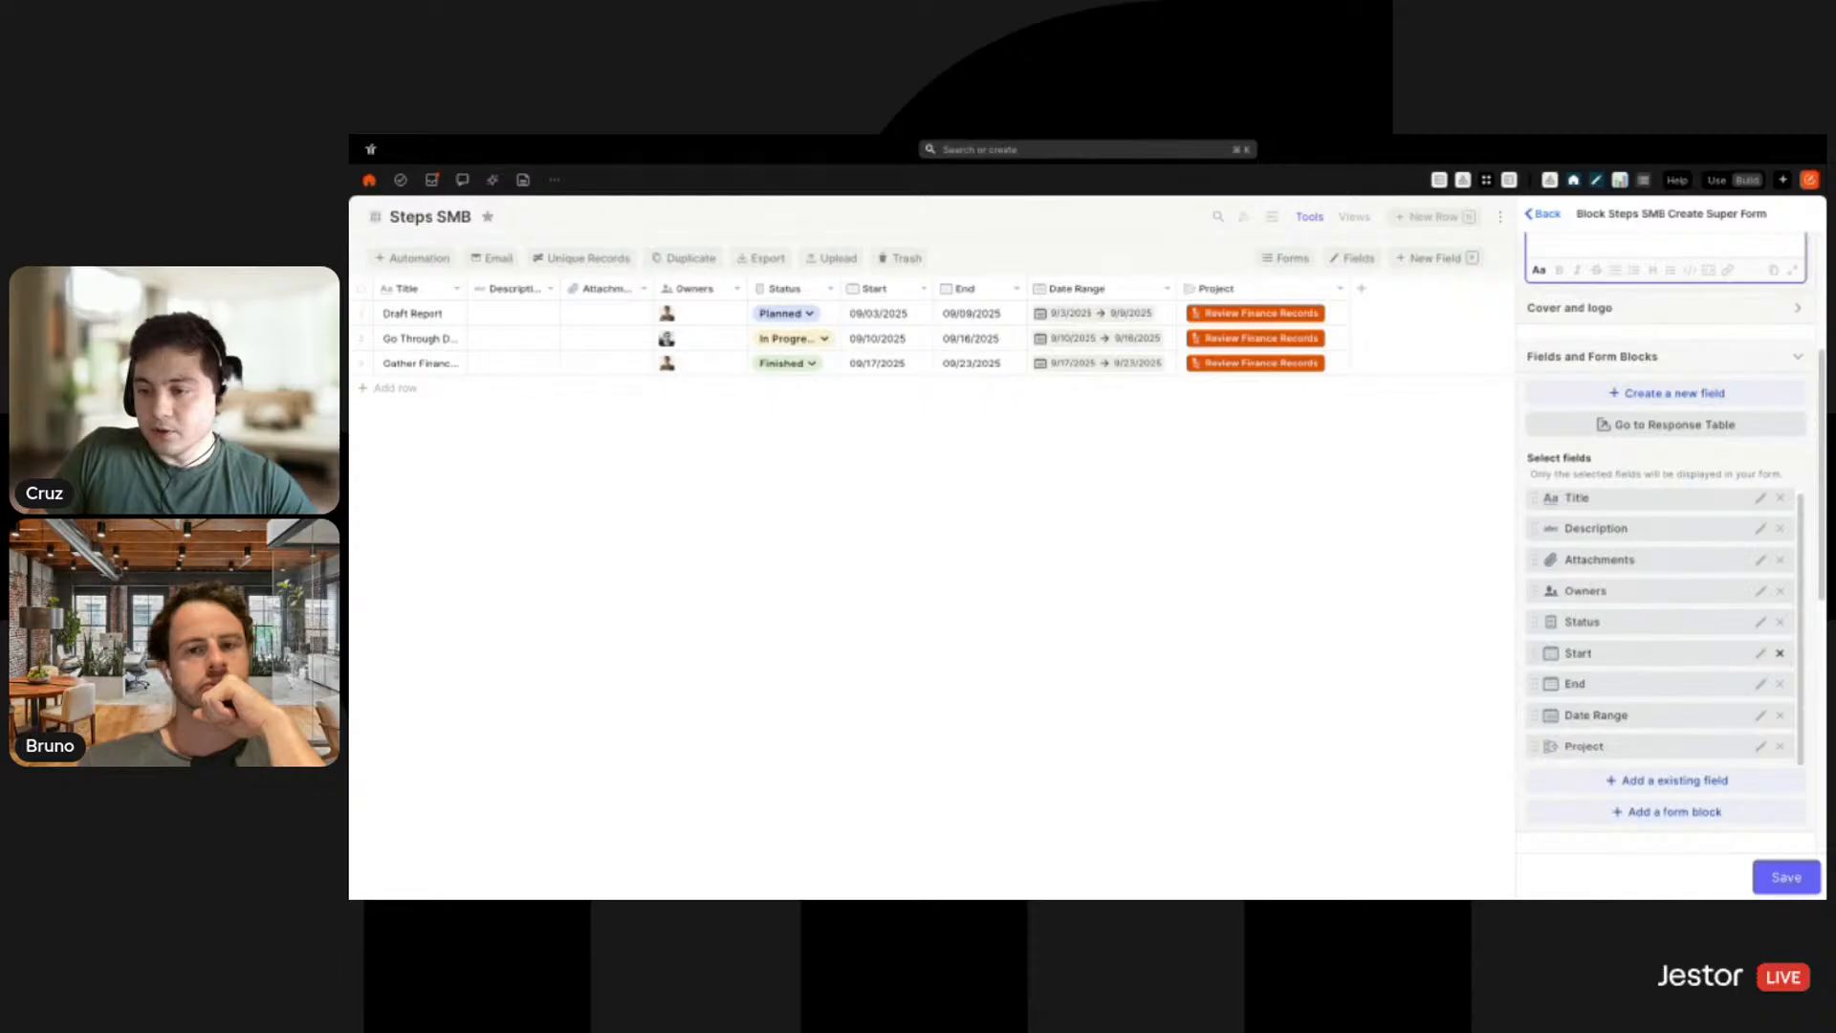
left_click(1781, 653)
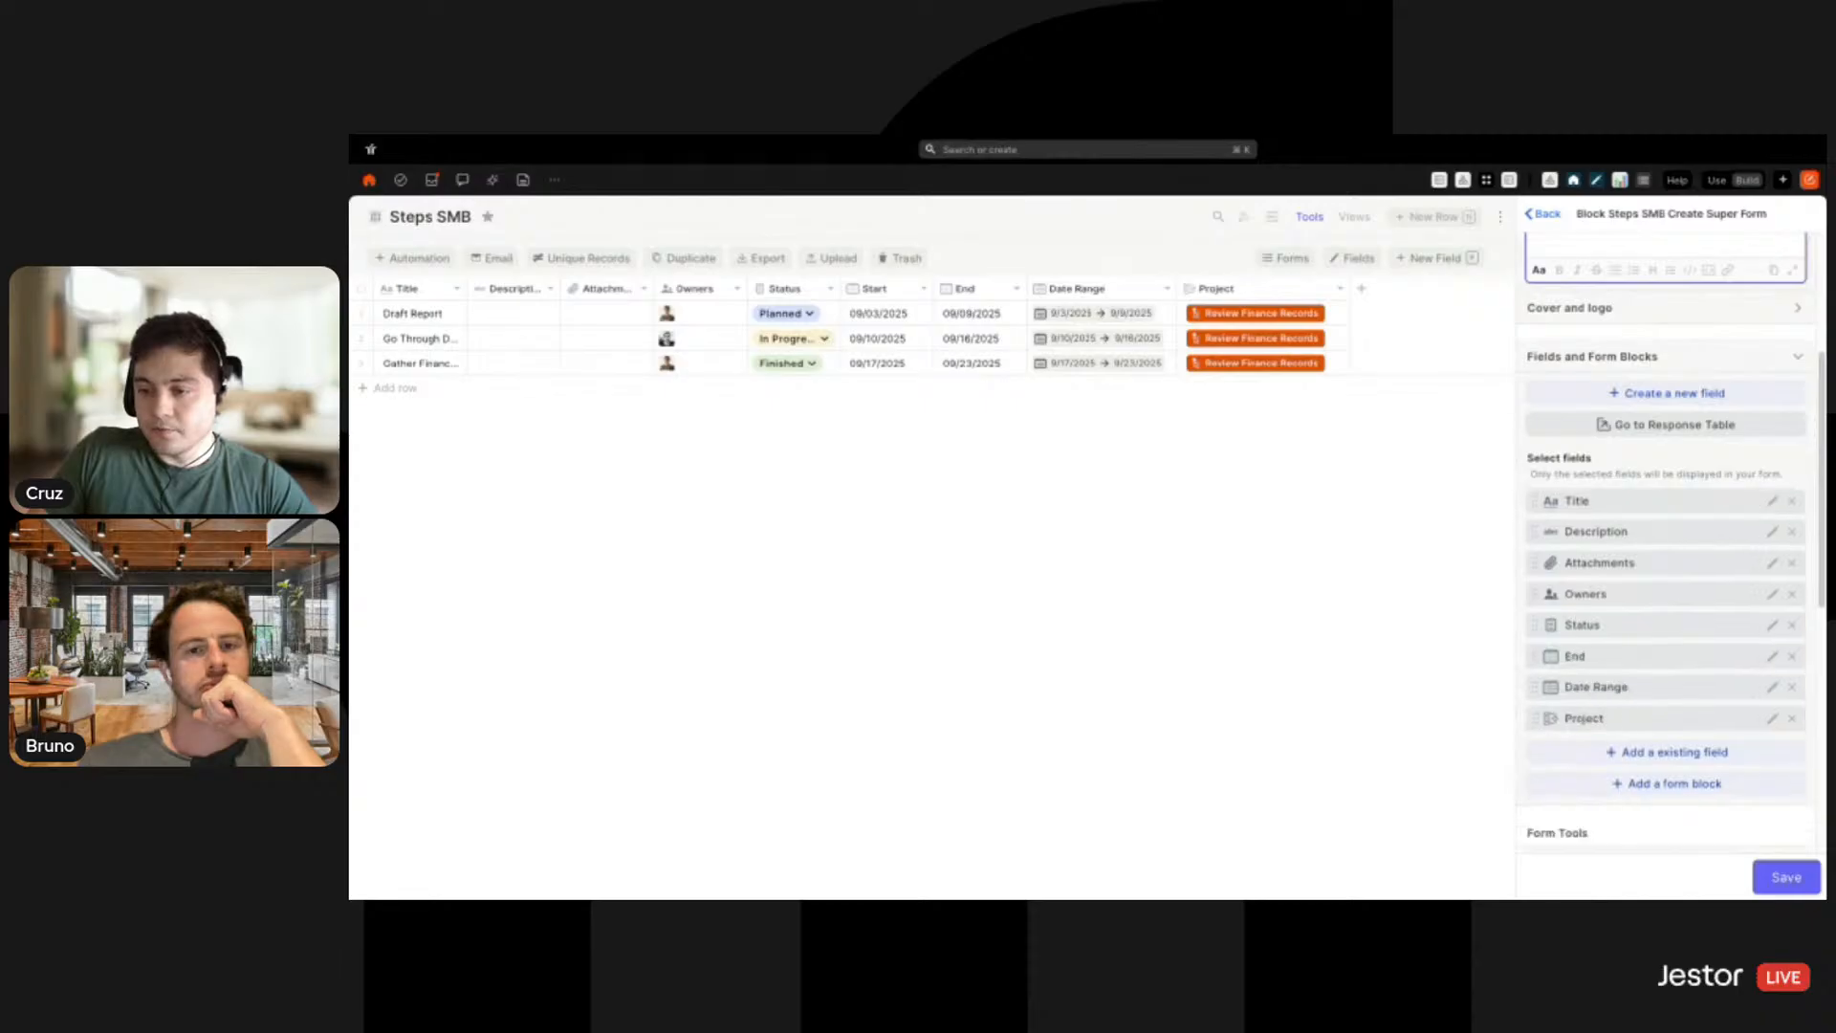
left_click(1791, 657)
left_click_drag(1595, 662, 1592, 600)
Add an Inline block around Date Range, Owners and Status in the creation form, and move Project directly below Title
left_click(1685, 753)
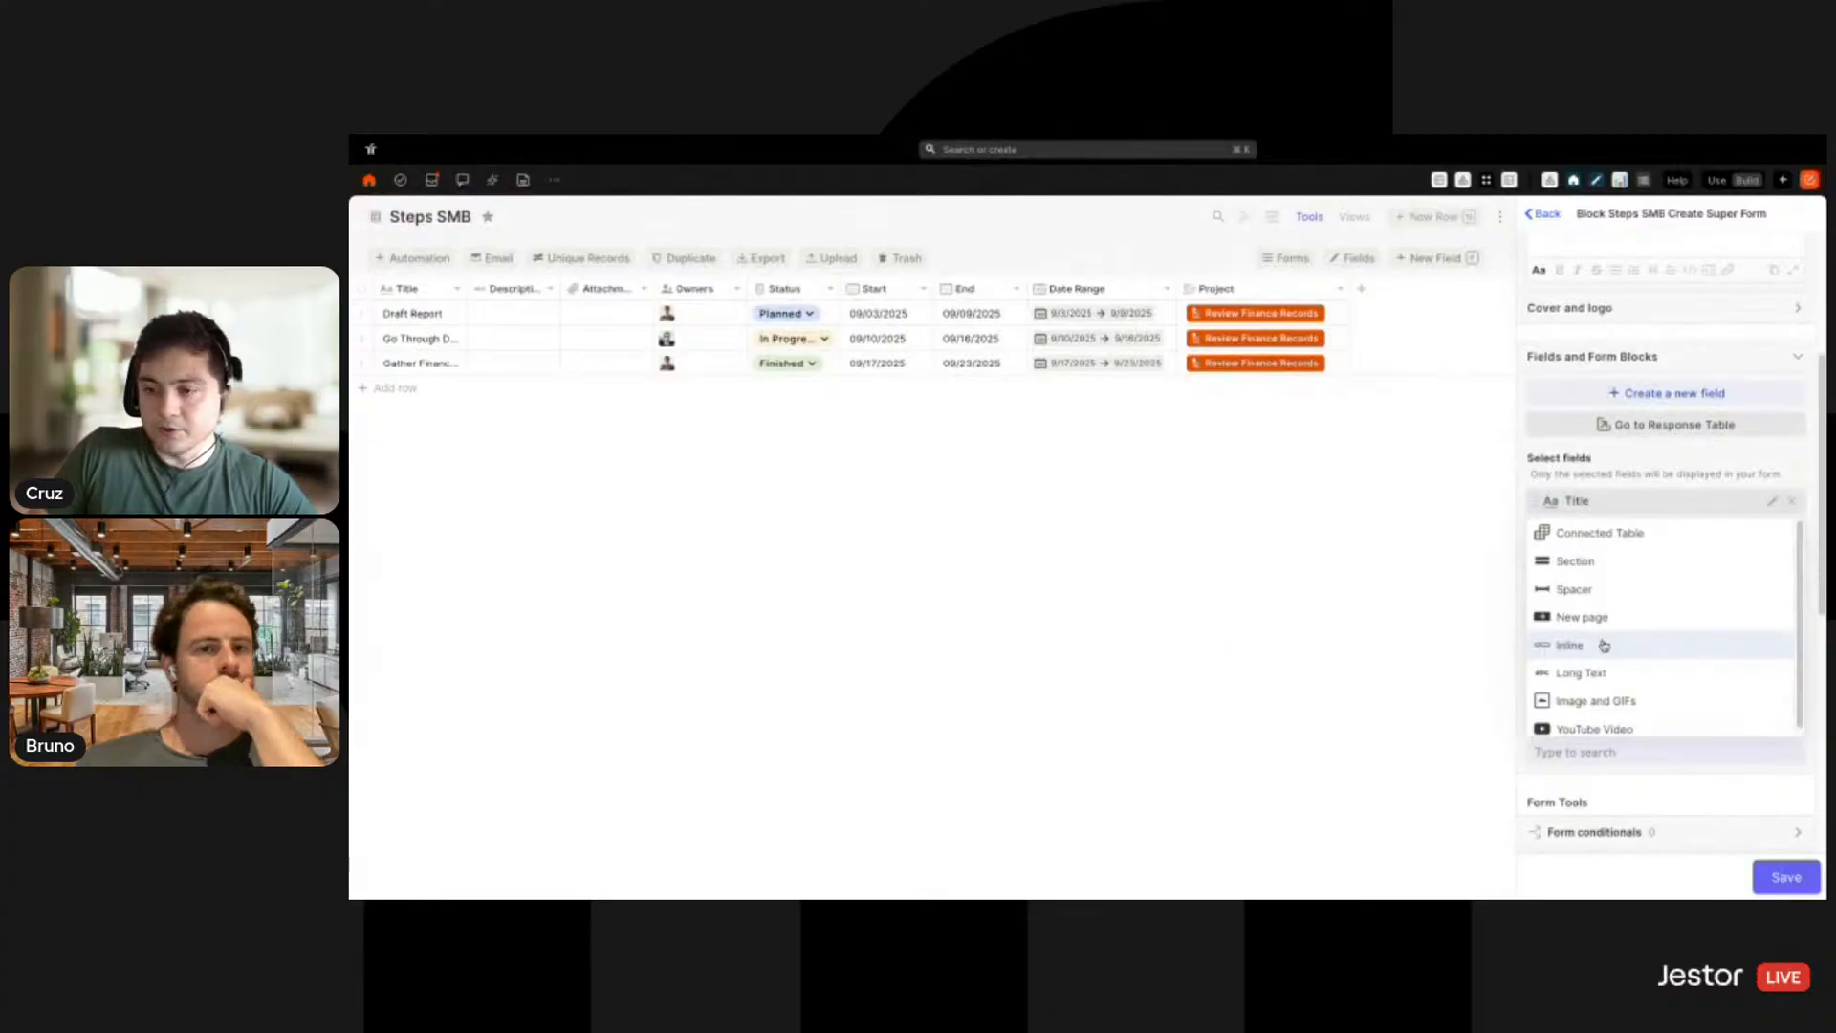
left_click(1605, 645)
left_click_drag(1592, 708, 1593, 595)
left_click_drag(1593, 754, 1644, 537)
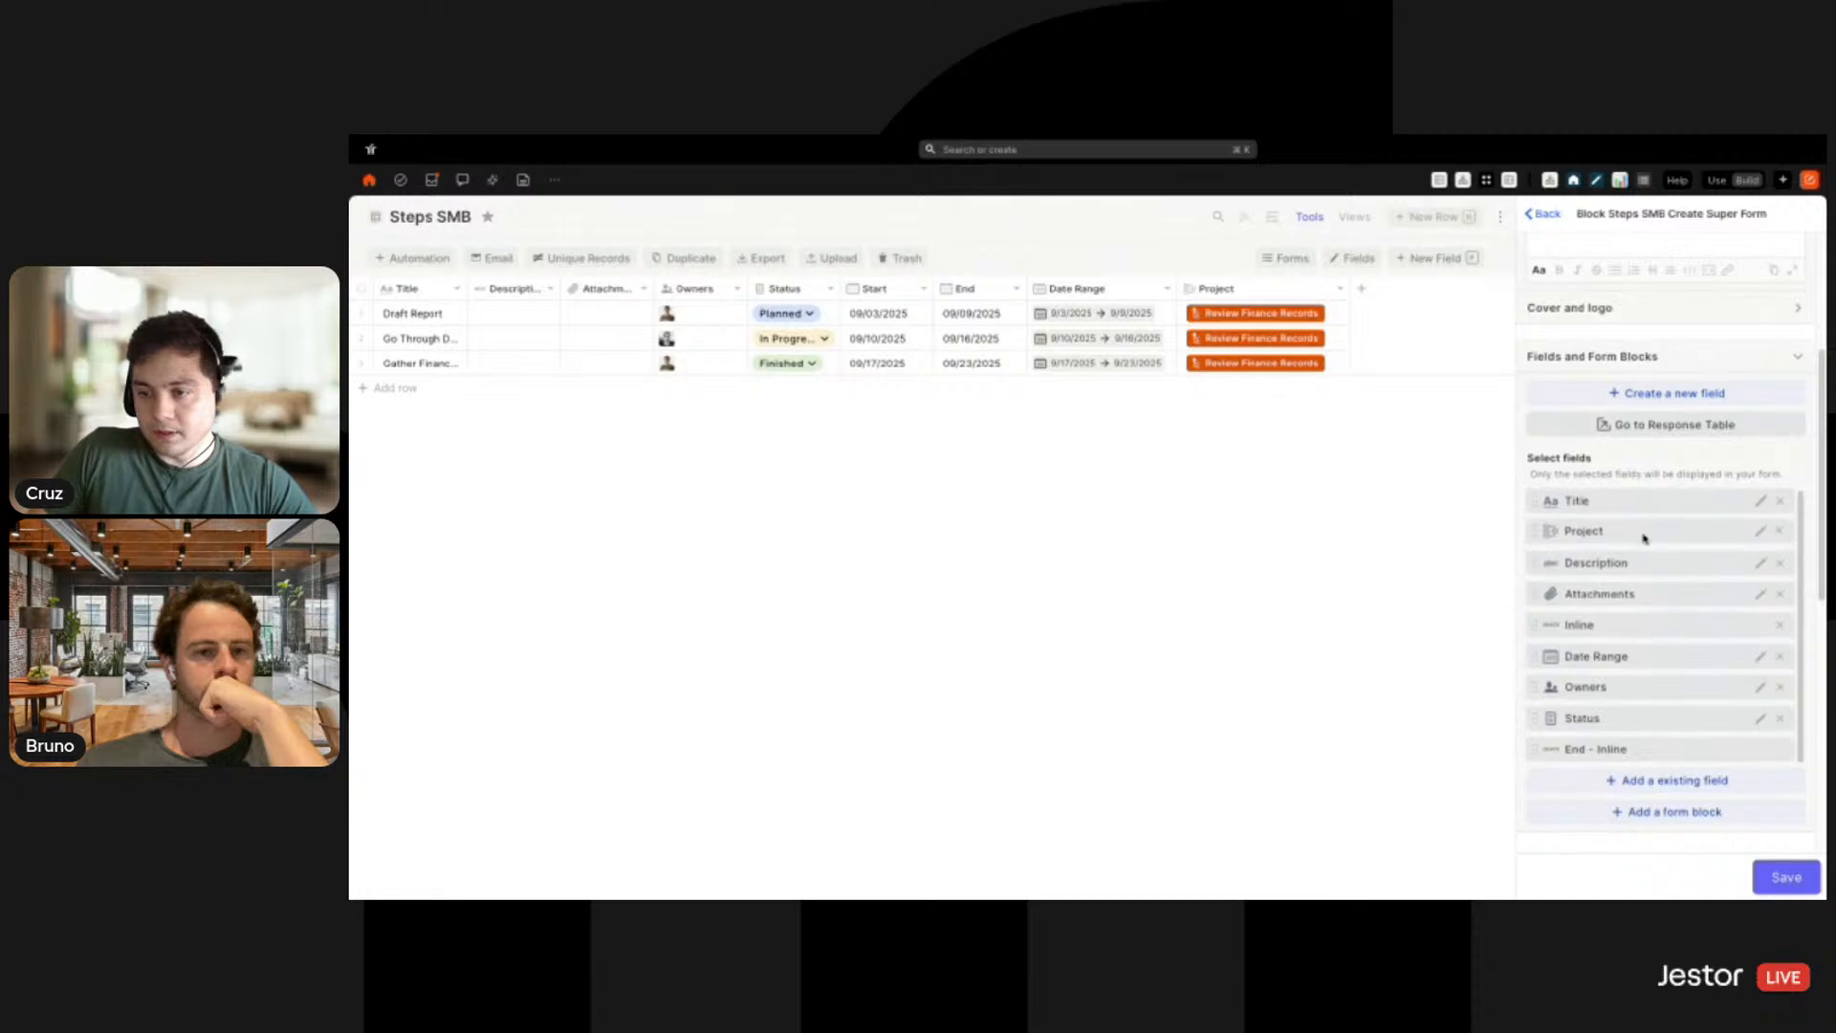
Set the creation form's background color and make its button color orange
scroll(1673, 707, "down", 5)
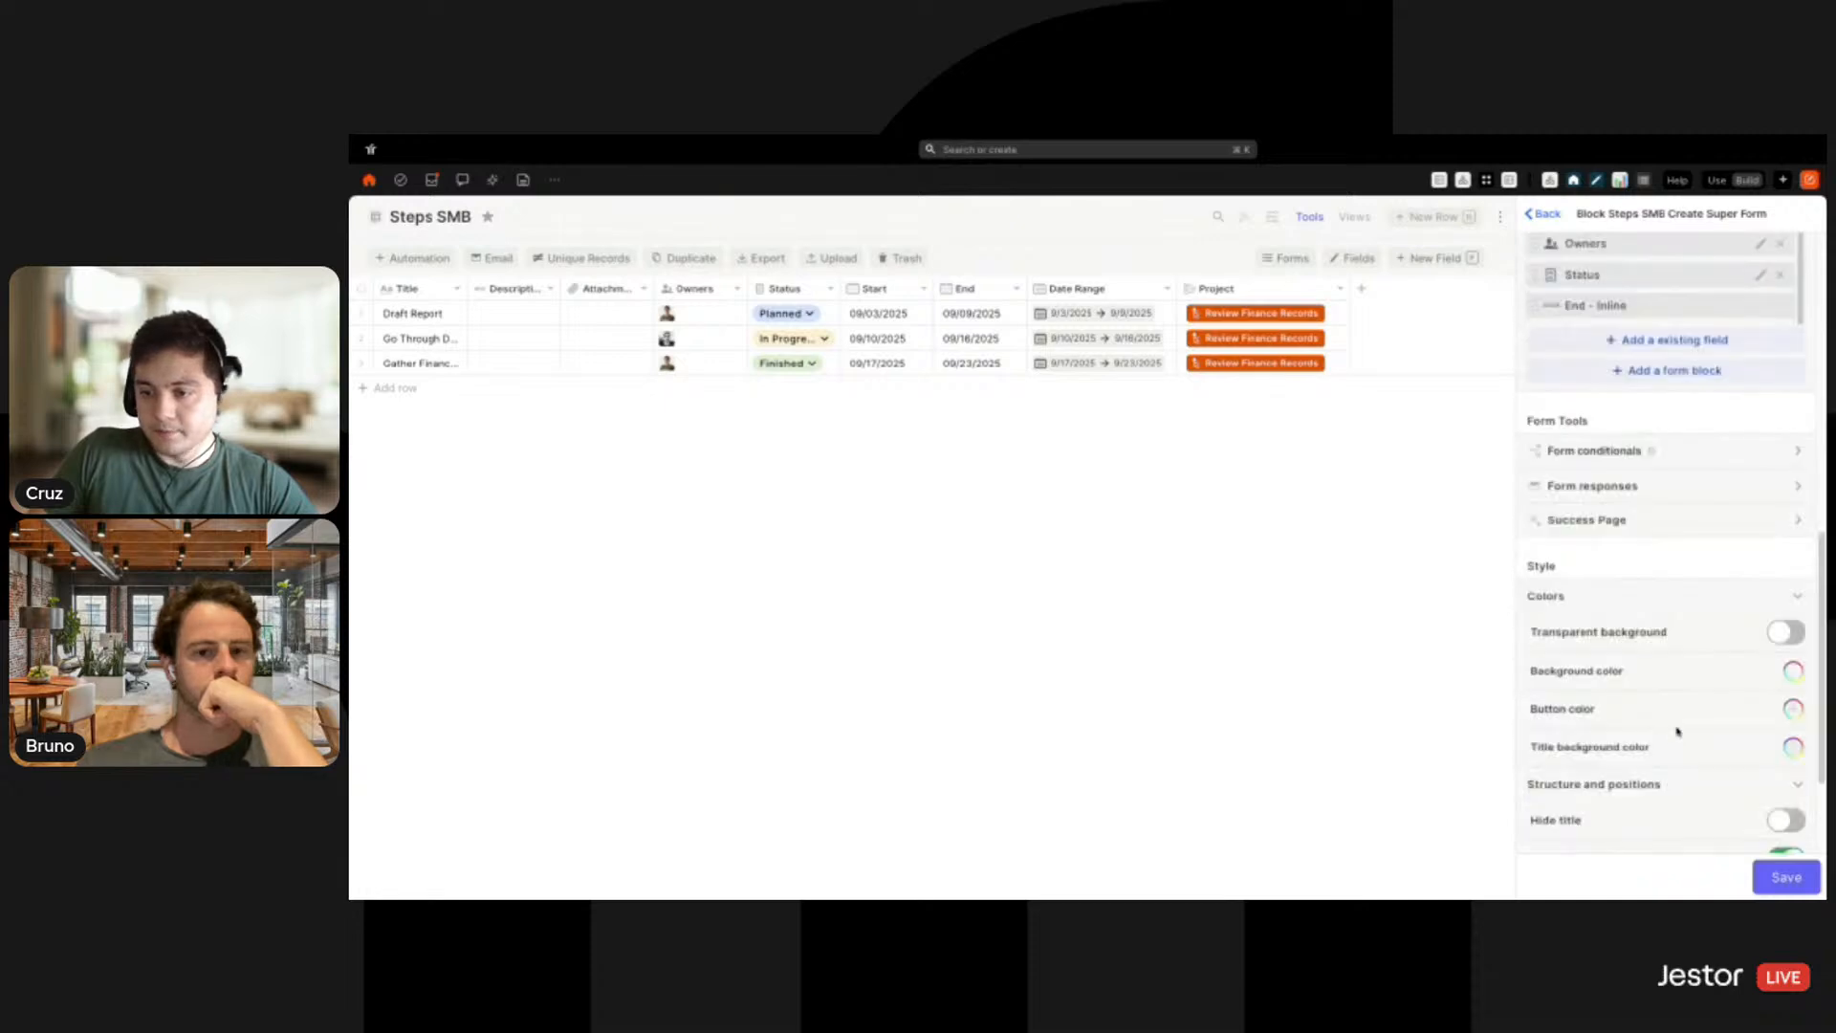
left_click(1753, 495)
scroll(1789, 574, "down", 4)
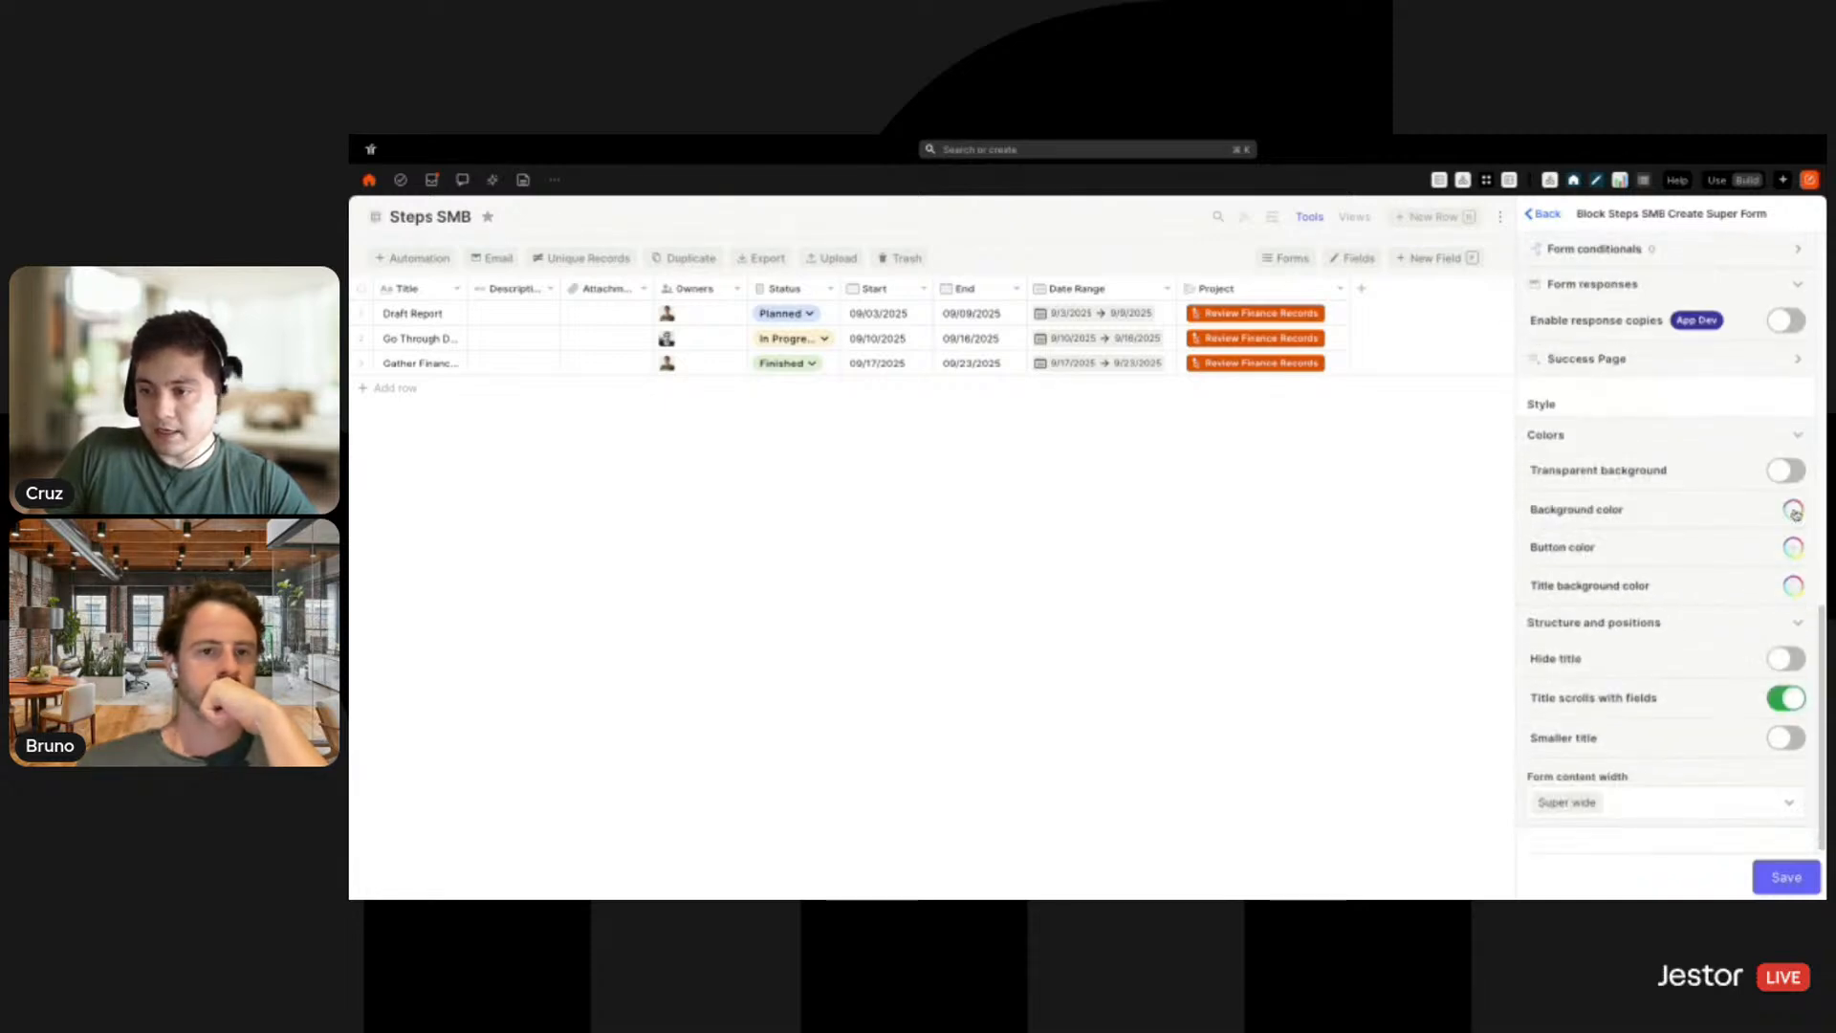
left_click(1794, 511)
left_click(1779, 877)
left_click(1796, 548)
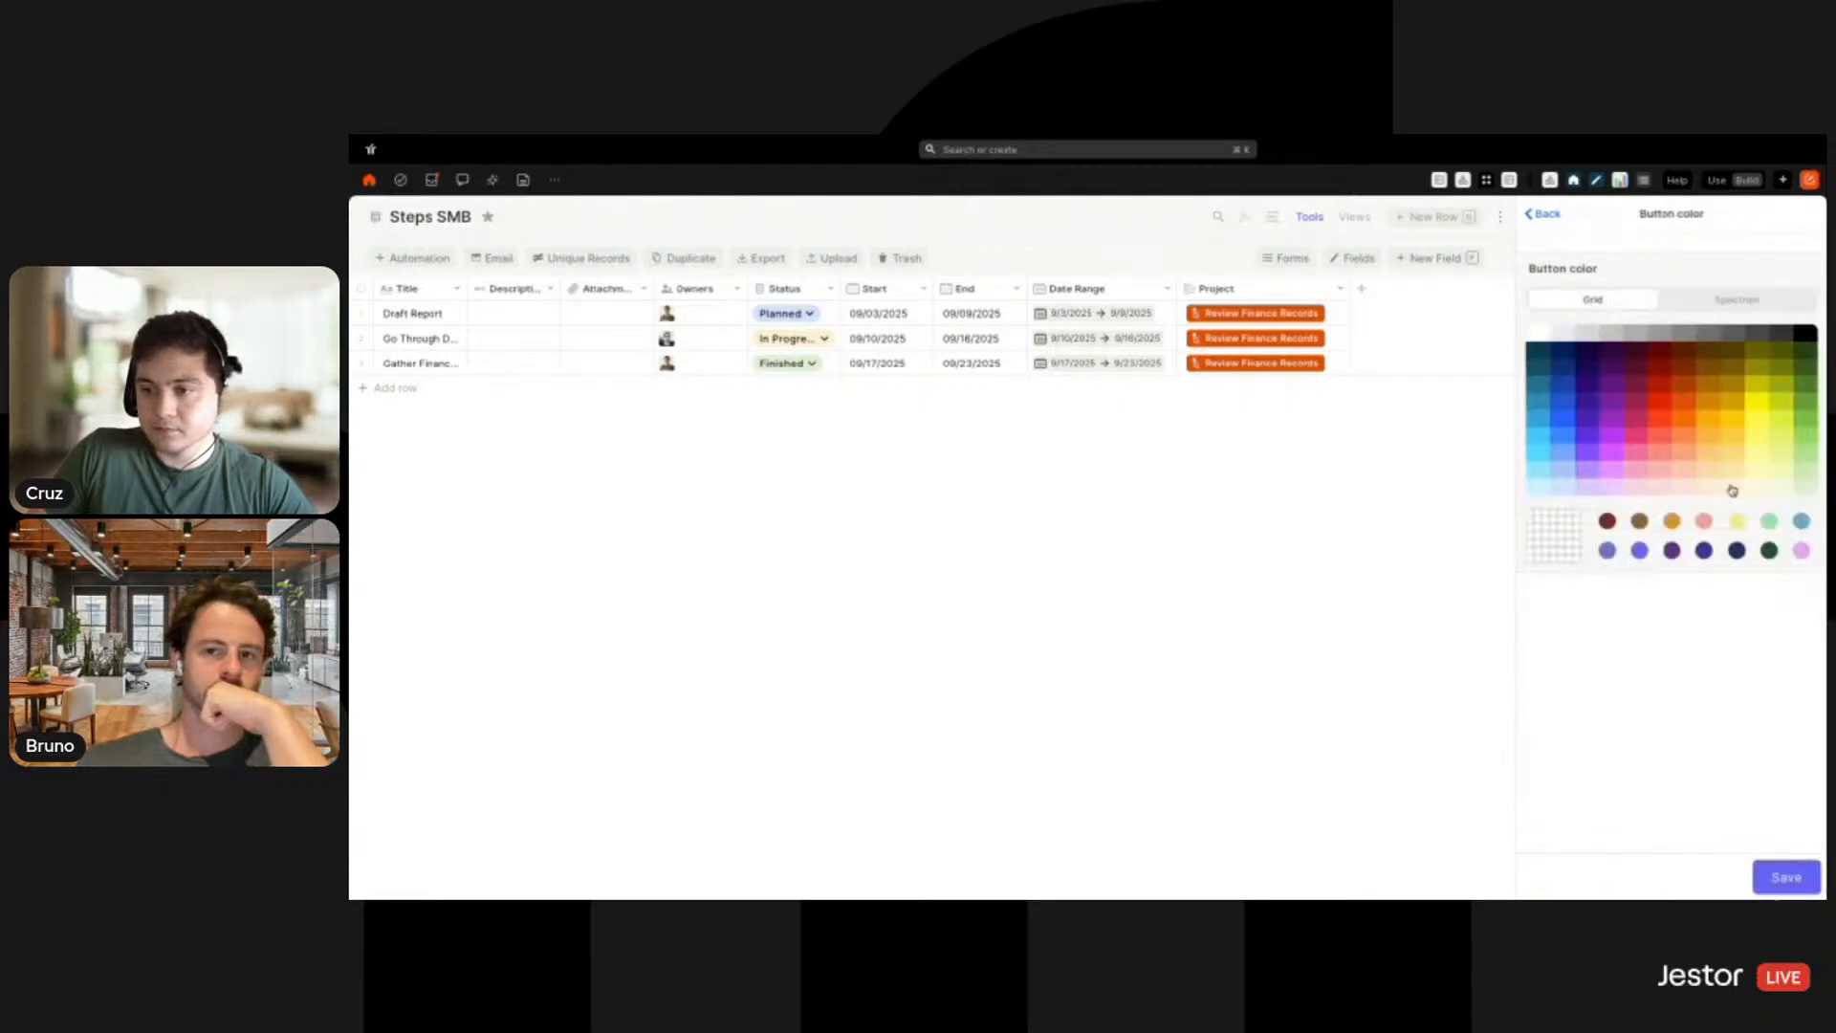
left_click(1686, 419)
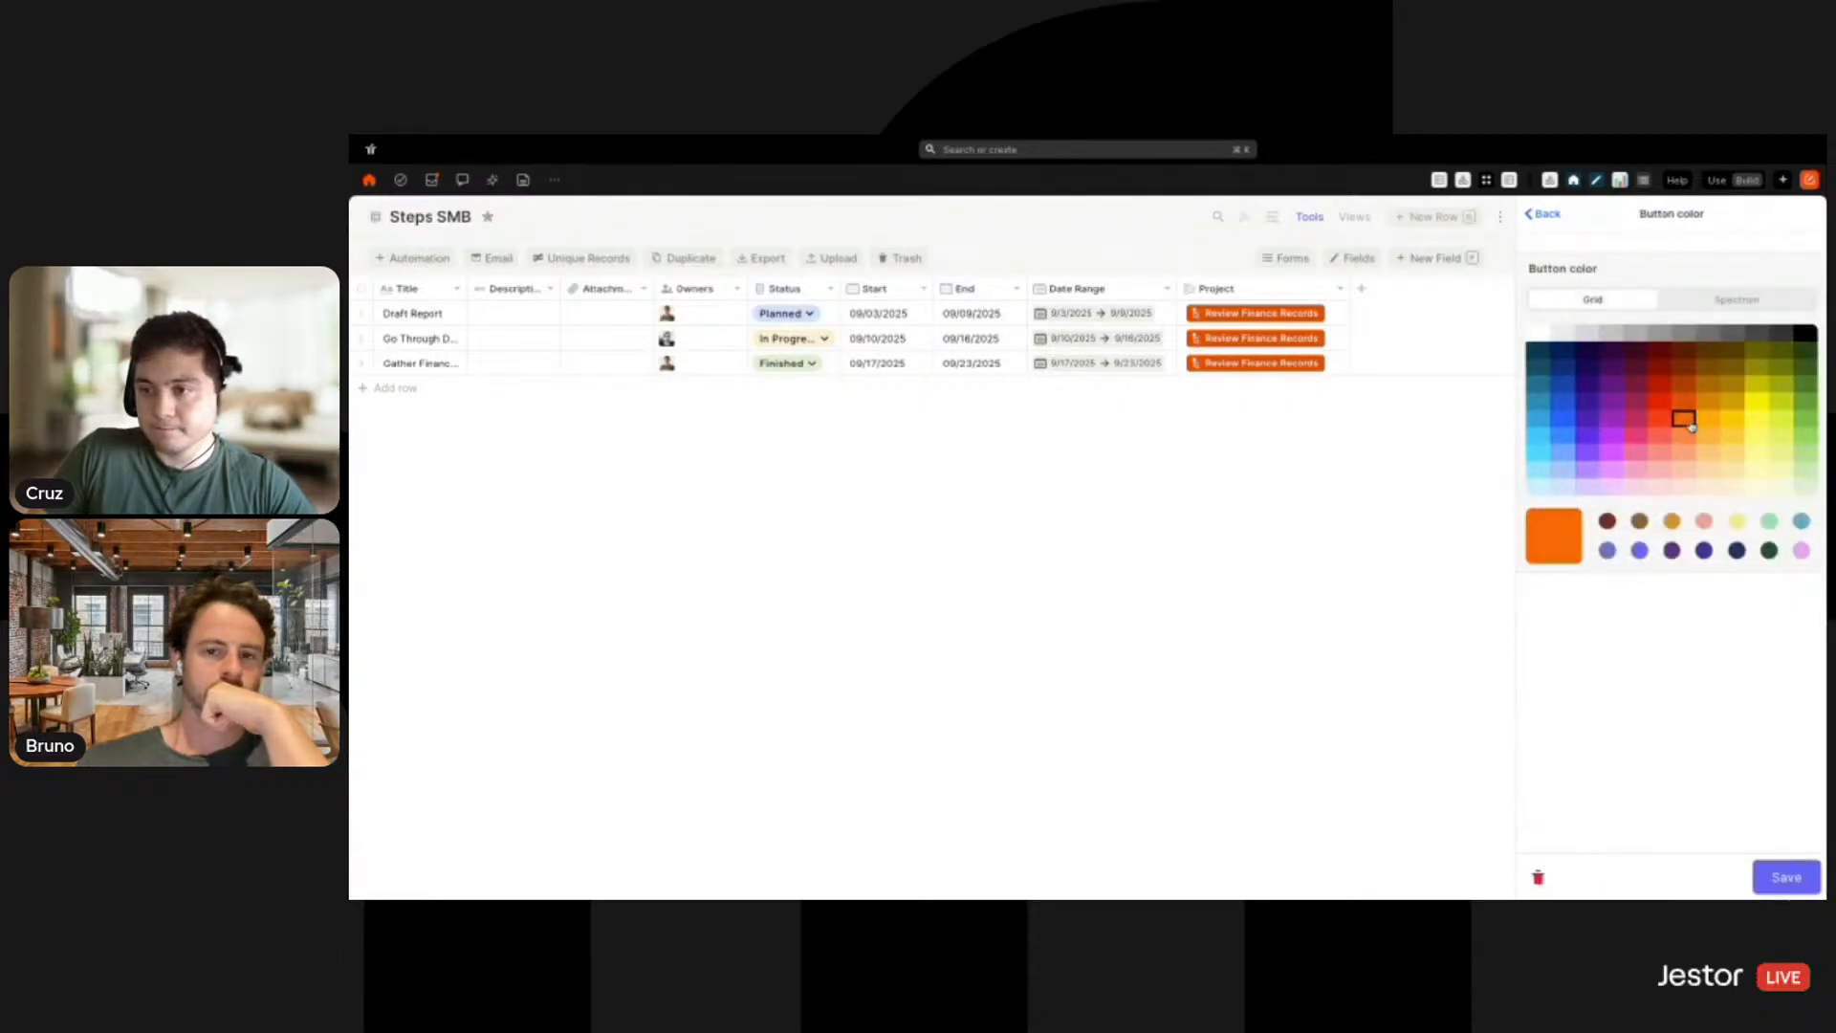
left_click(1785, 877)
Set the creation form's title background color to white and save the form settings
left_click(1795, 588)
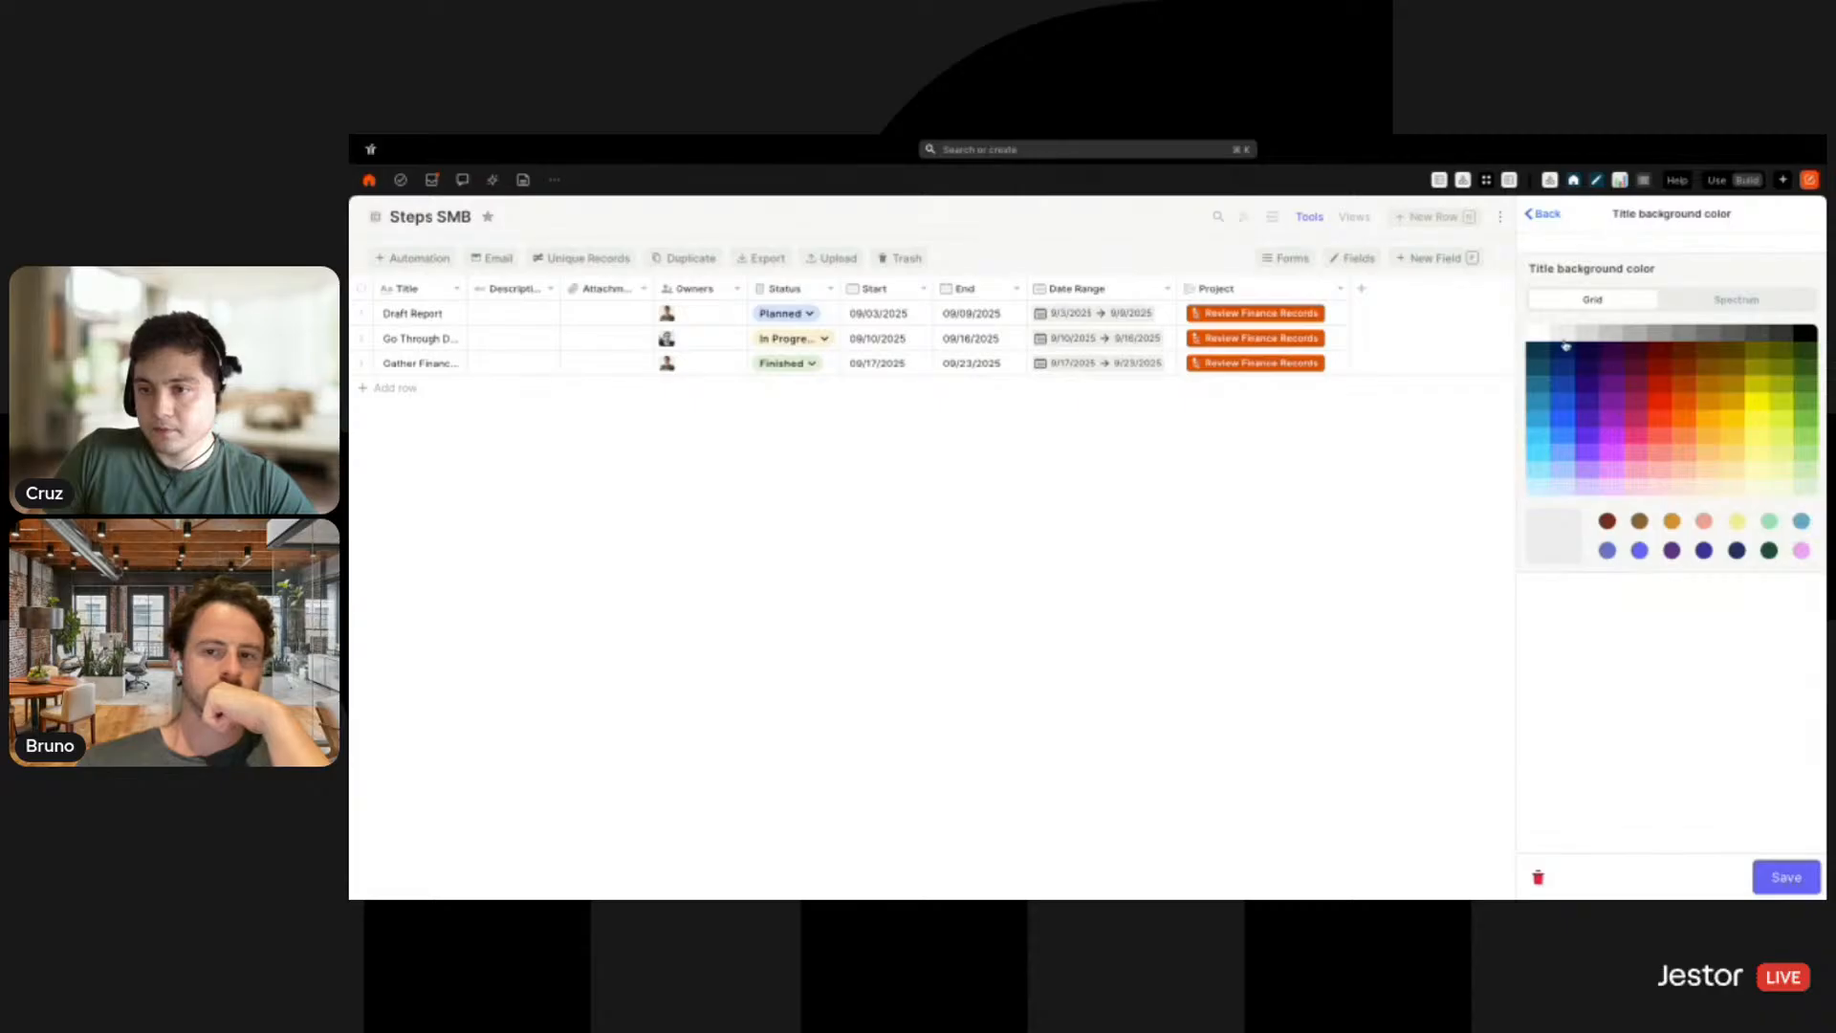
left_click(1537, 332)
left_click(1784, 877)
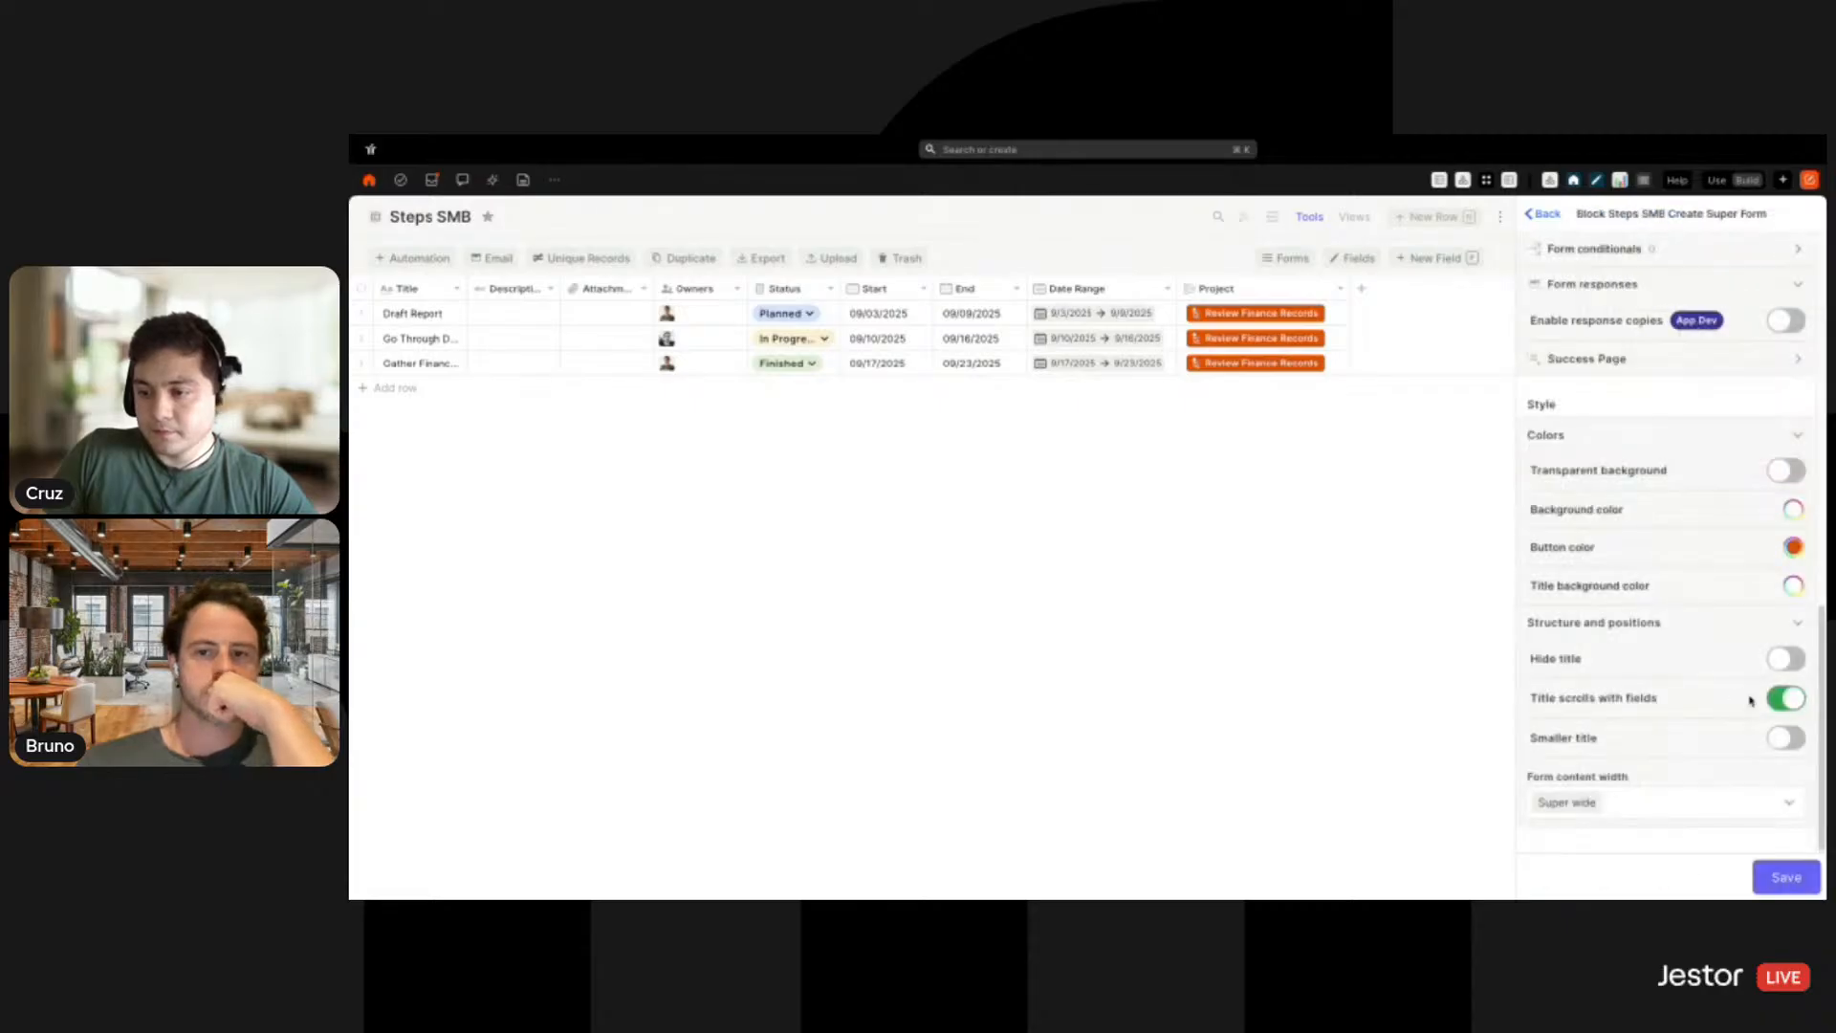
left_click(1788, 878)
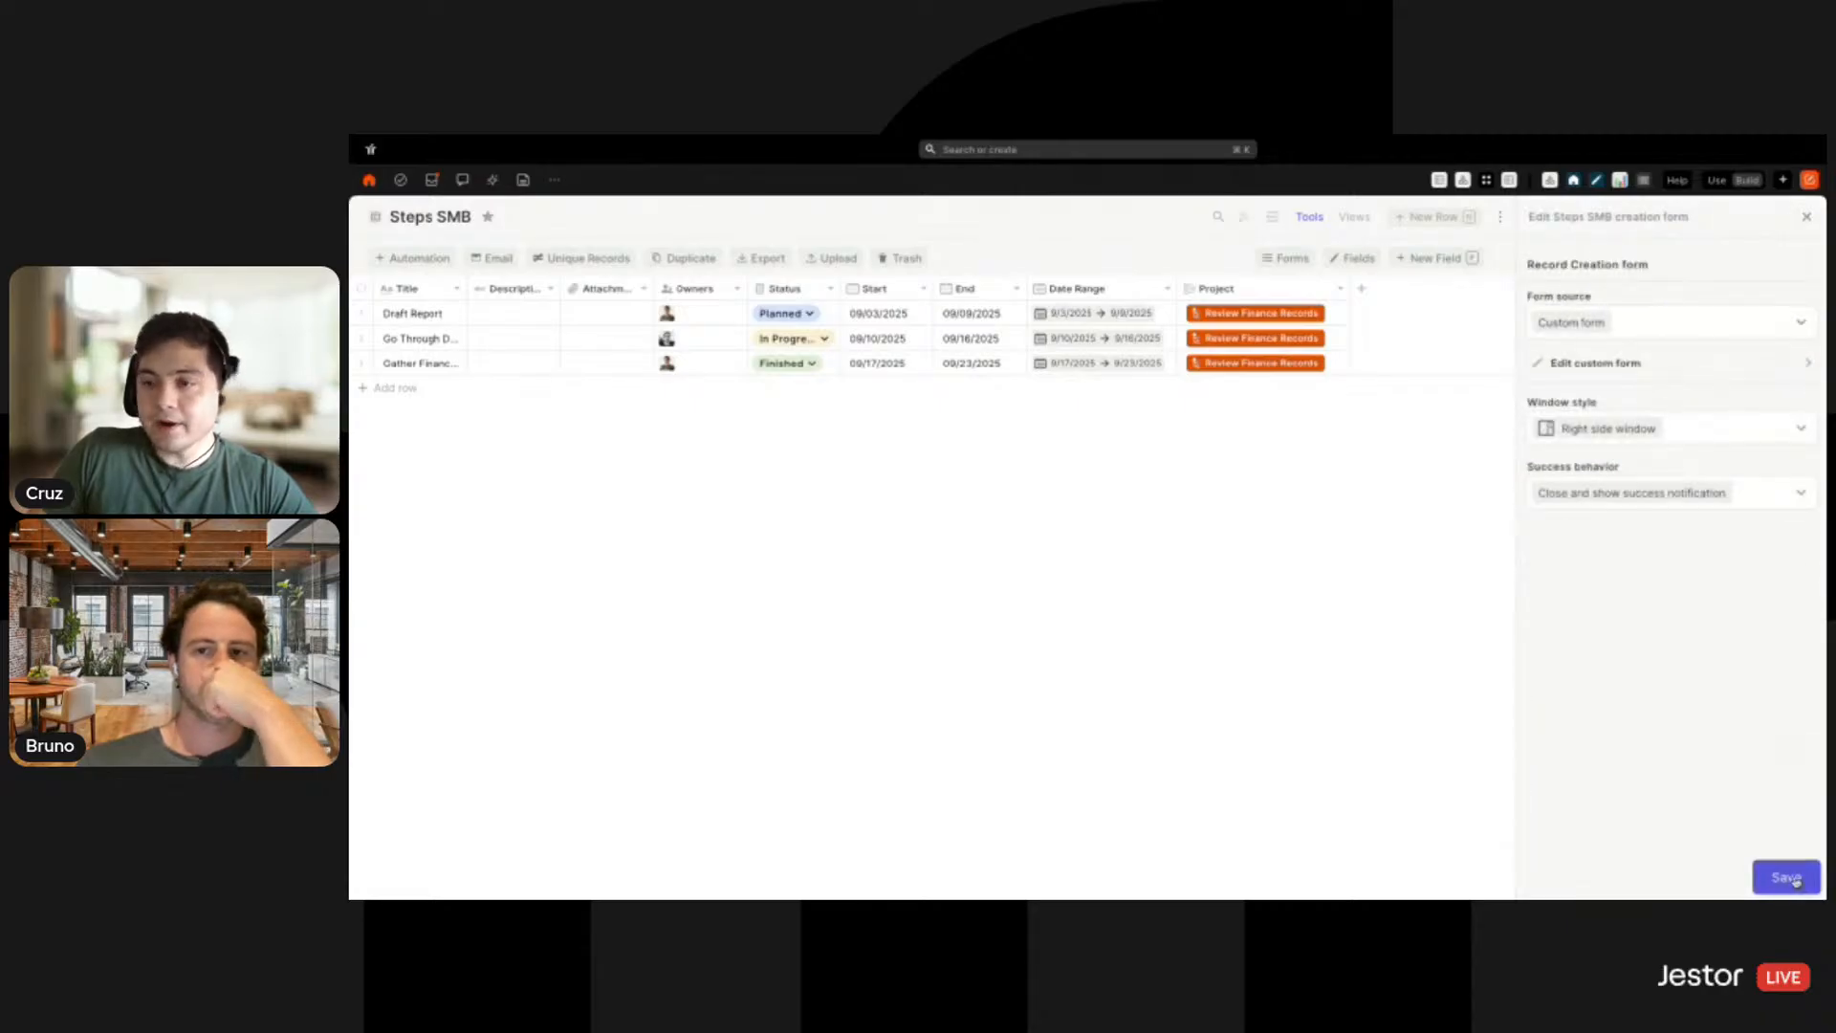
left_click(1789, 878)
Preview the New Step form, then reopen its custom form settings and move Status below the end of the Inline block
left_click(1746, 216)
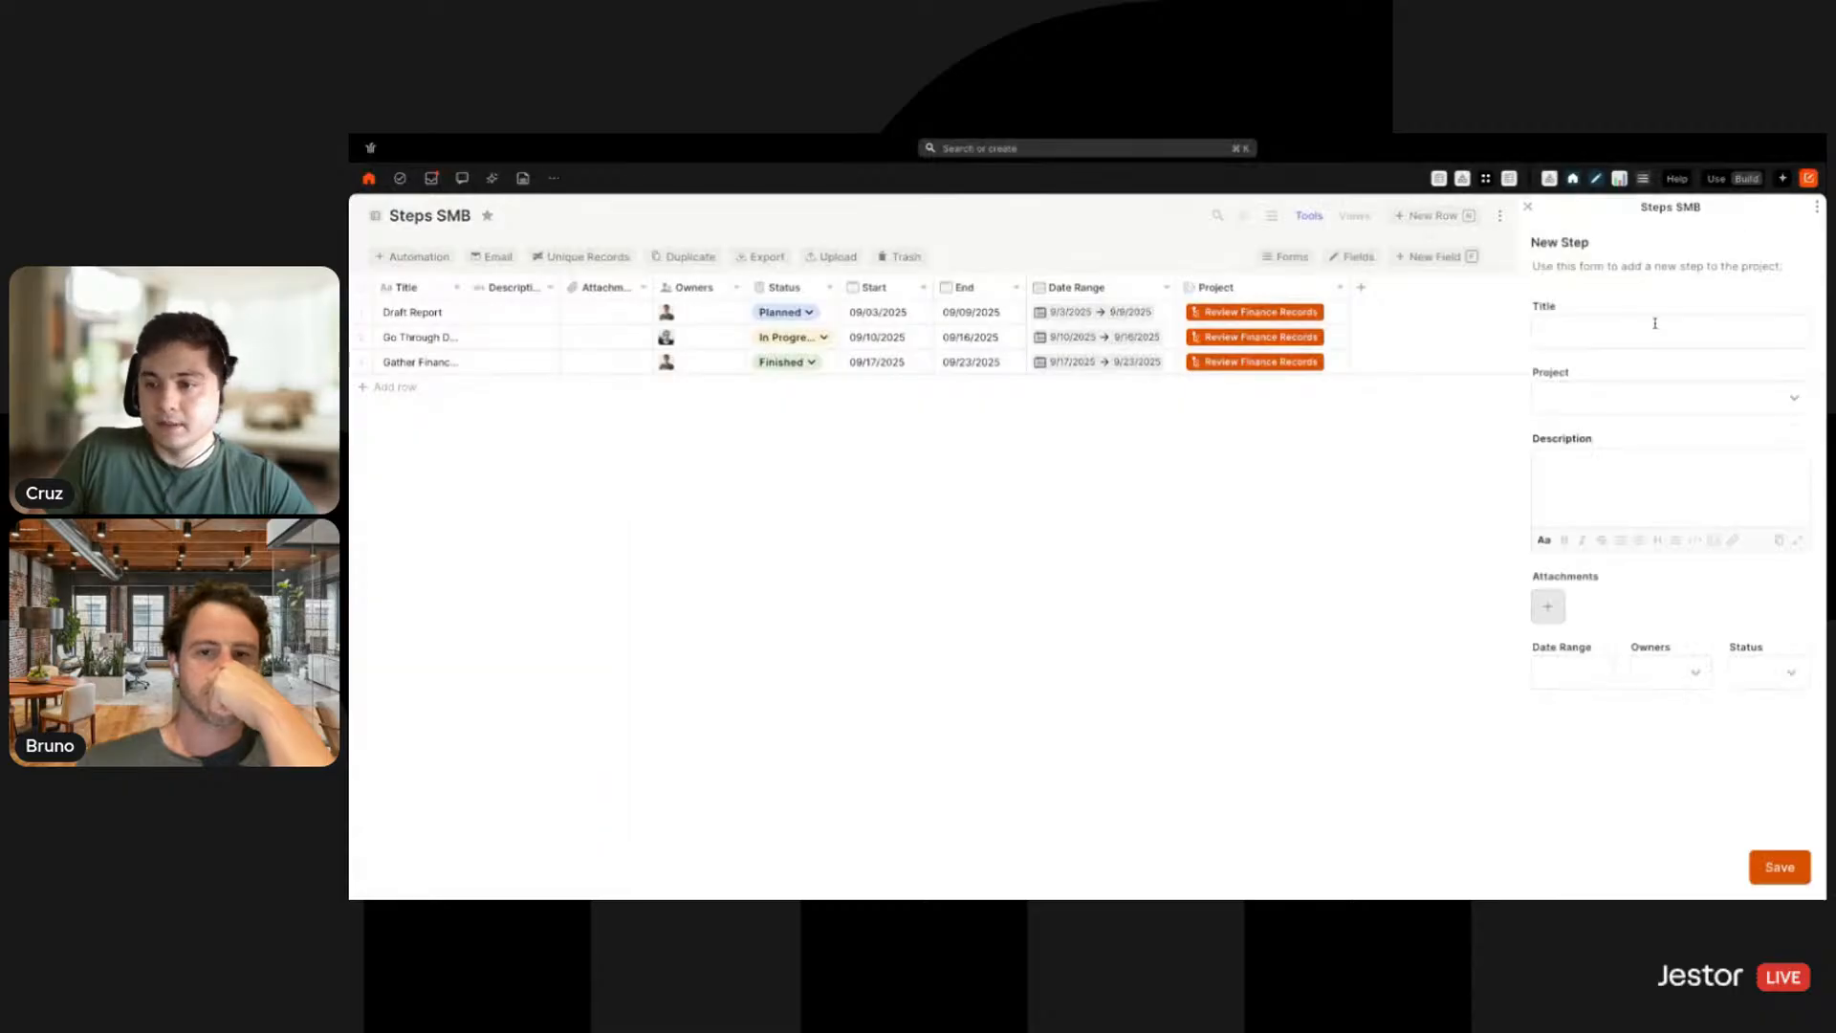
left_click(1773, 669)
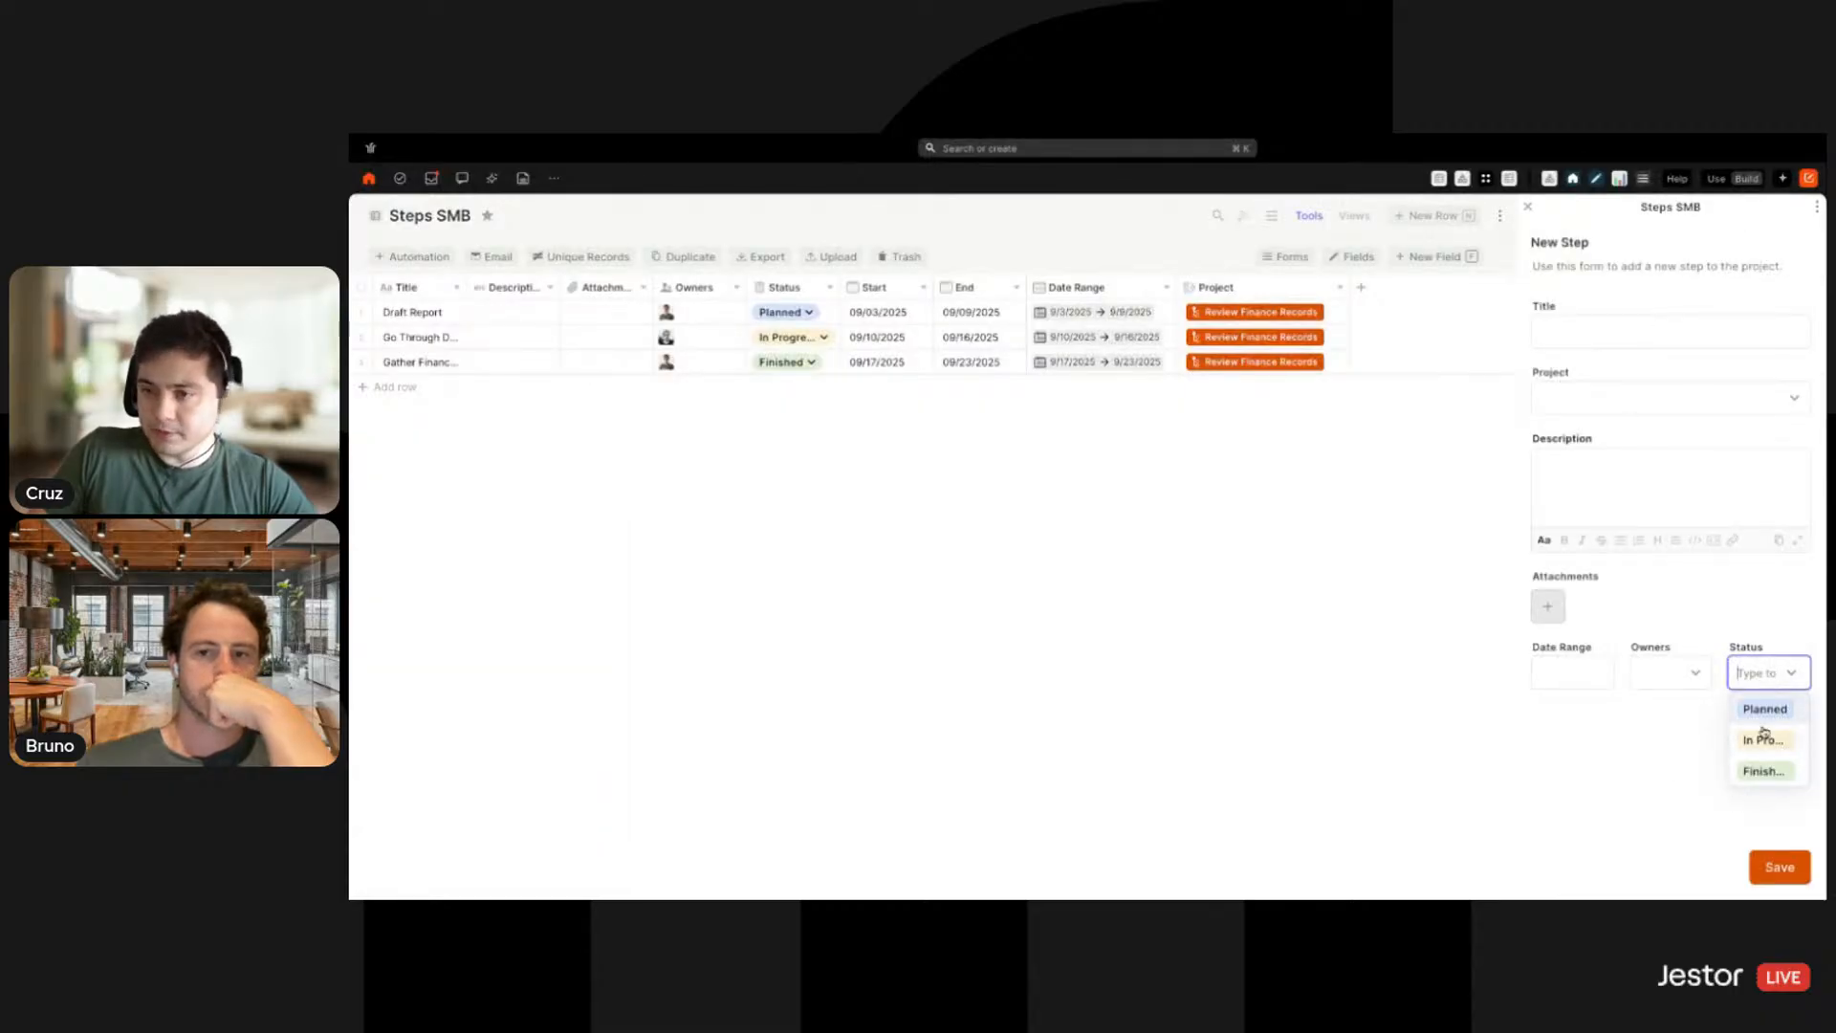
left_click(1299, 264)
left_click(1608, 298)
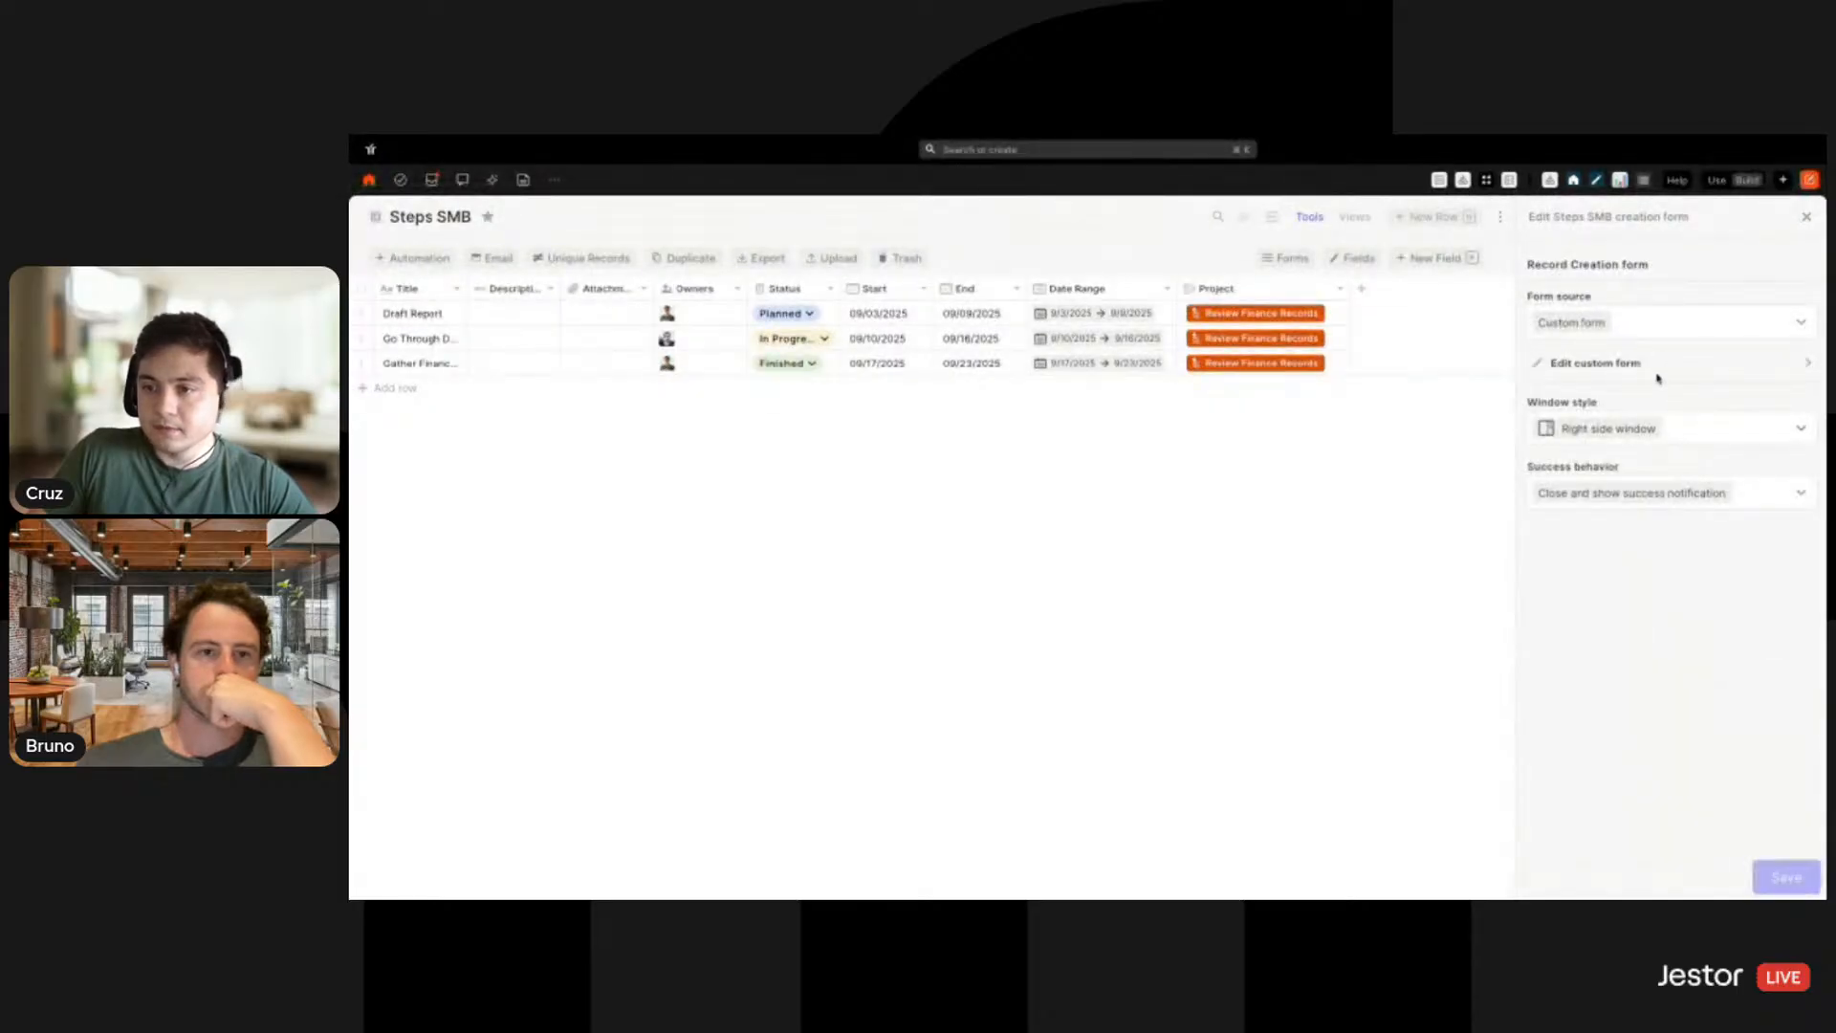
left_click(1655, 364)
left_click_drag(1670, 788, 1632, 615)
Display the creation form's Status field as Button like, with Planned as its predefined value
left_click(1760, 611)
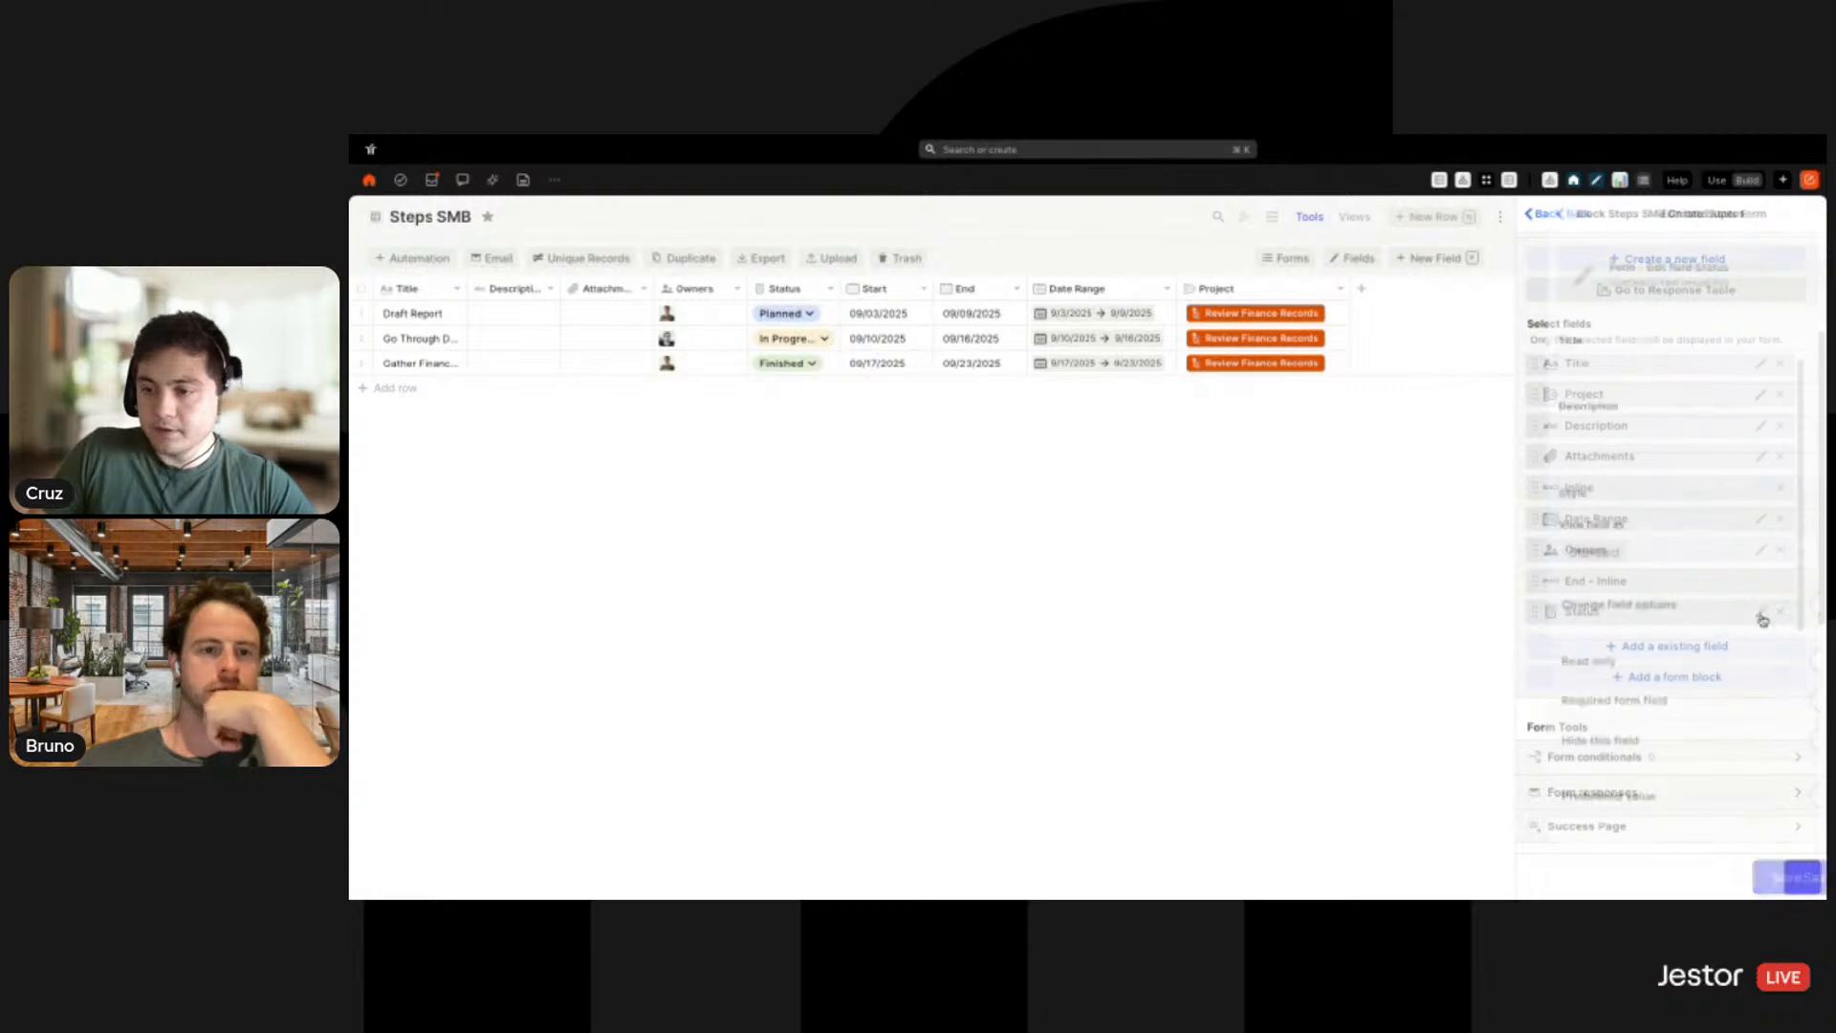
left_click(1626, 552)
left_click(1583, 699)
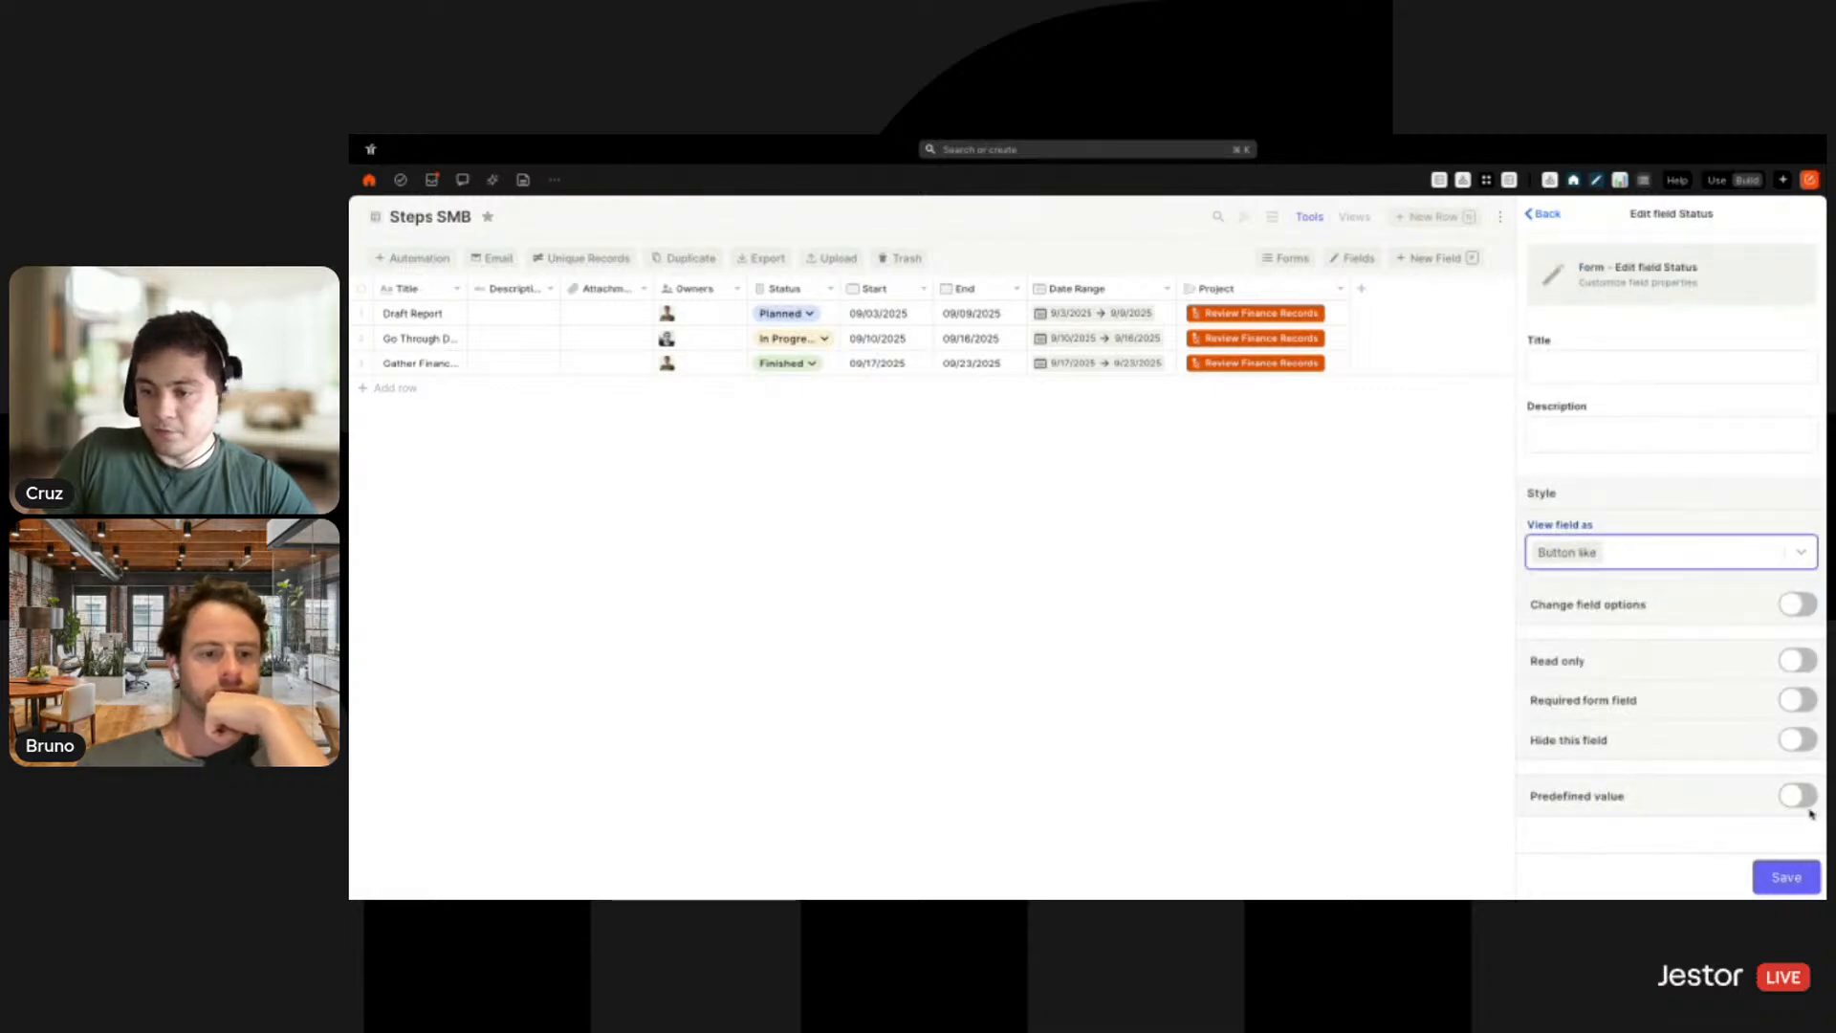
left_click(1797, 796)
scroll(1701, 823, "down", 1)
left_click(1698, 796)
left_click(1619, 828)
left_click(1787, 878)
Save the creation form, preview it as a new record, and close the preview
left_click(1786, 878)
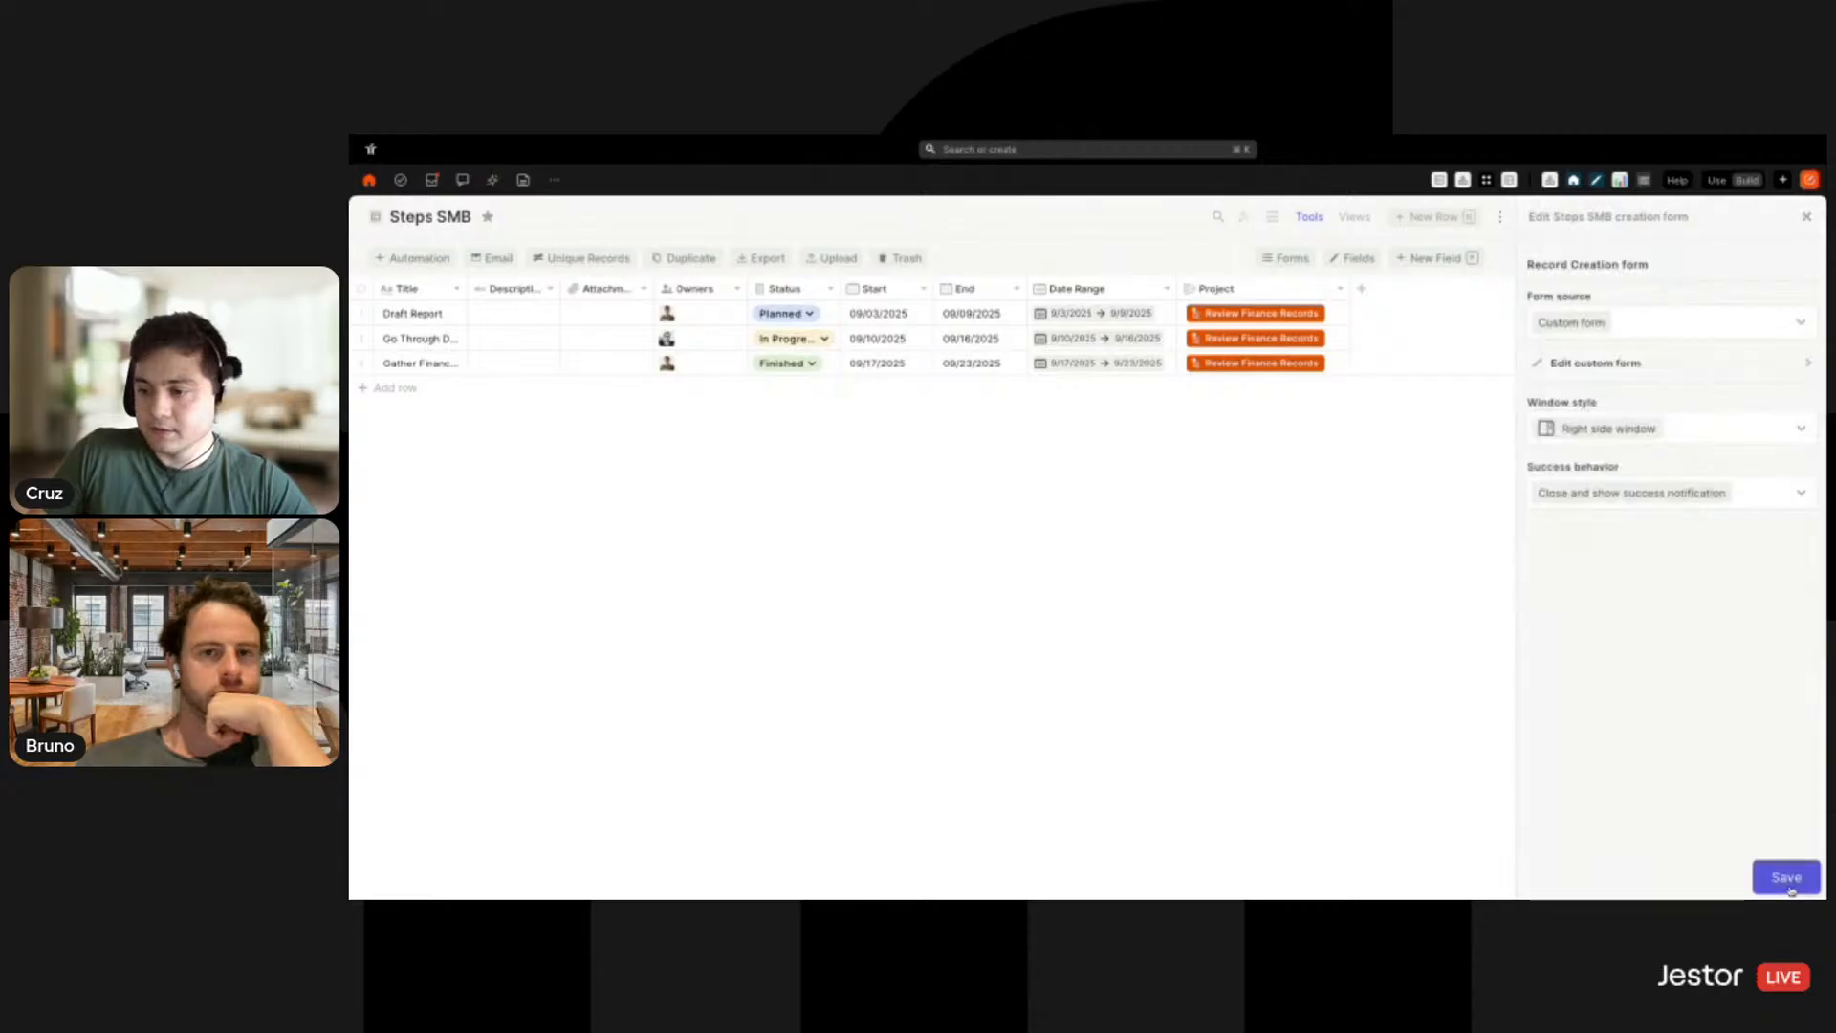
left_click(1432, 226)
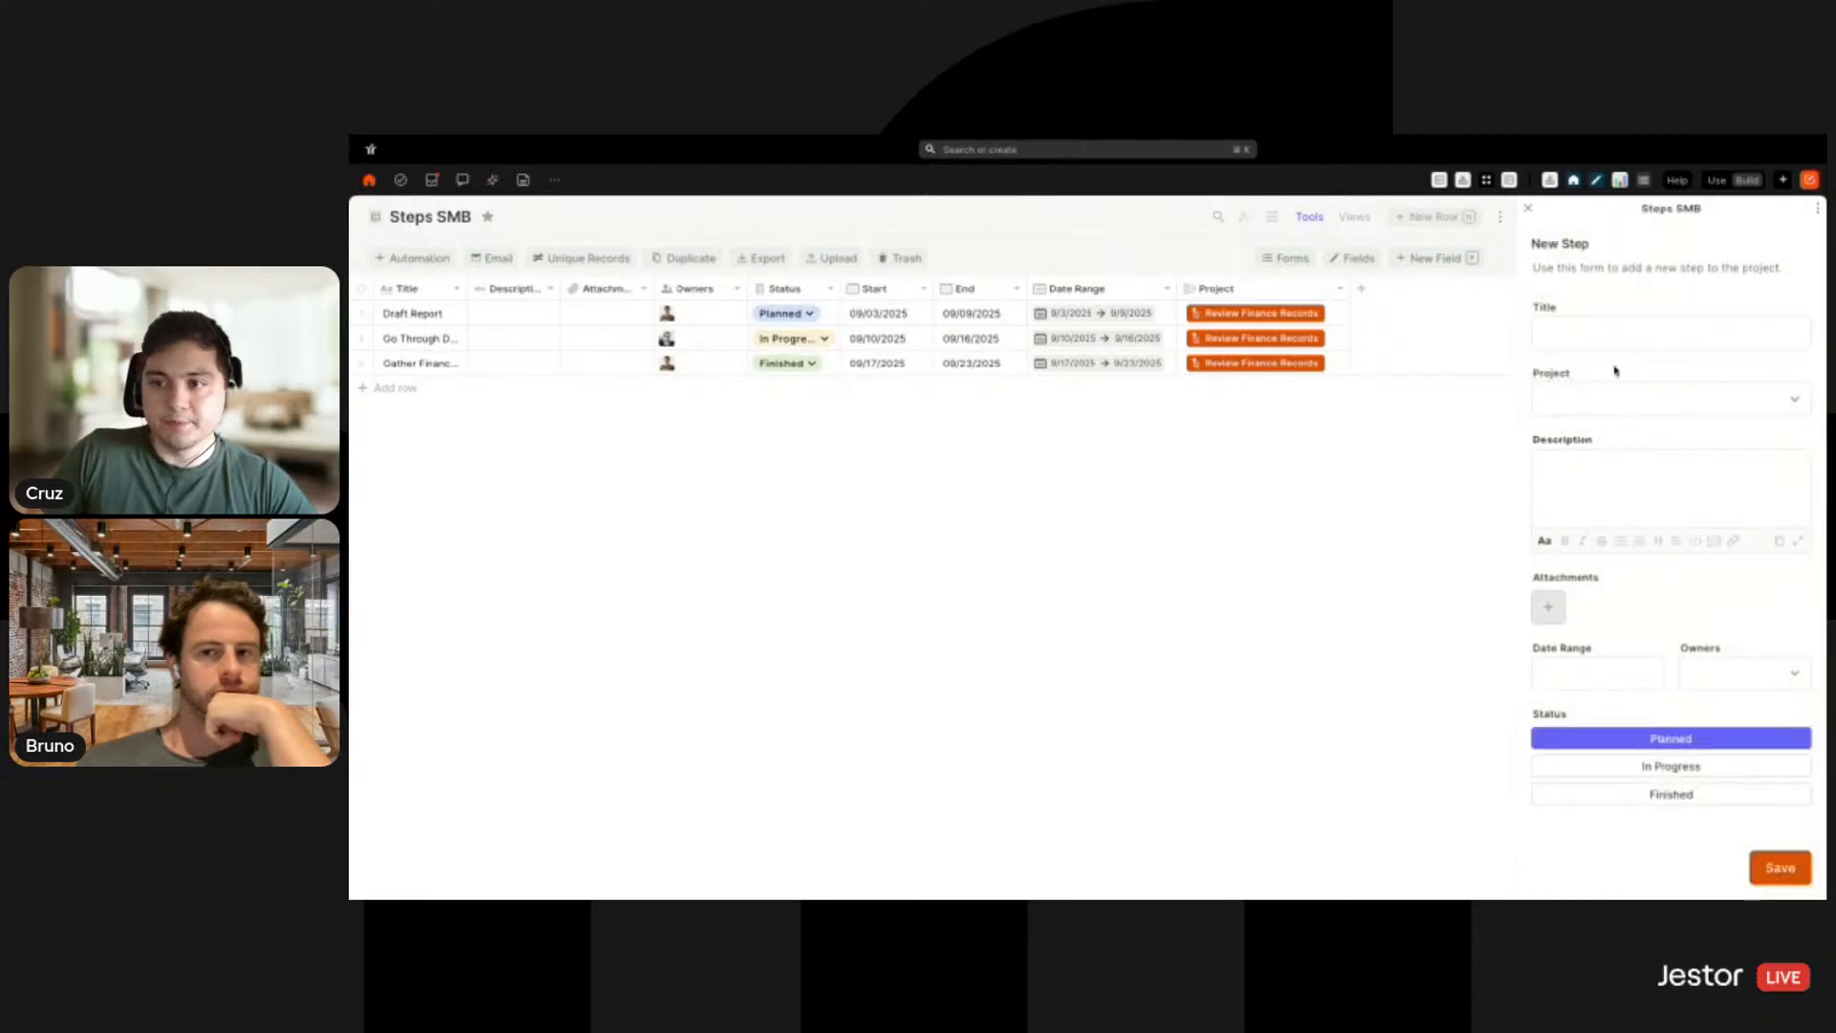
key("Escape")
Open the Steps SMB record update form settings and remove SLA, Email, Connected records, Record history and All records data from its tool bar
left_click(1638, 342)
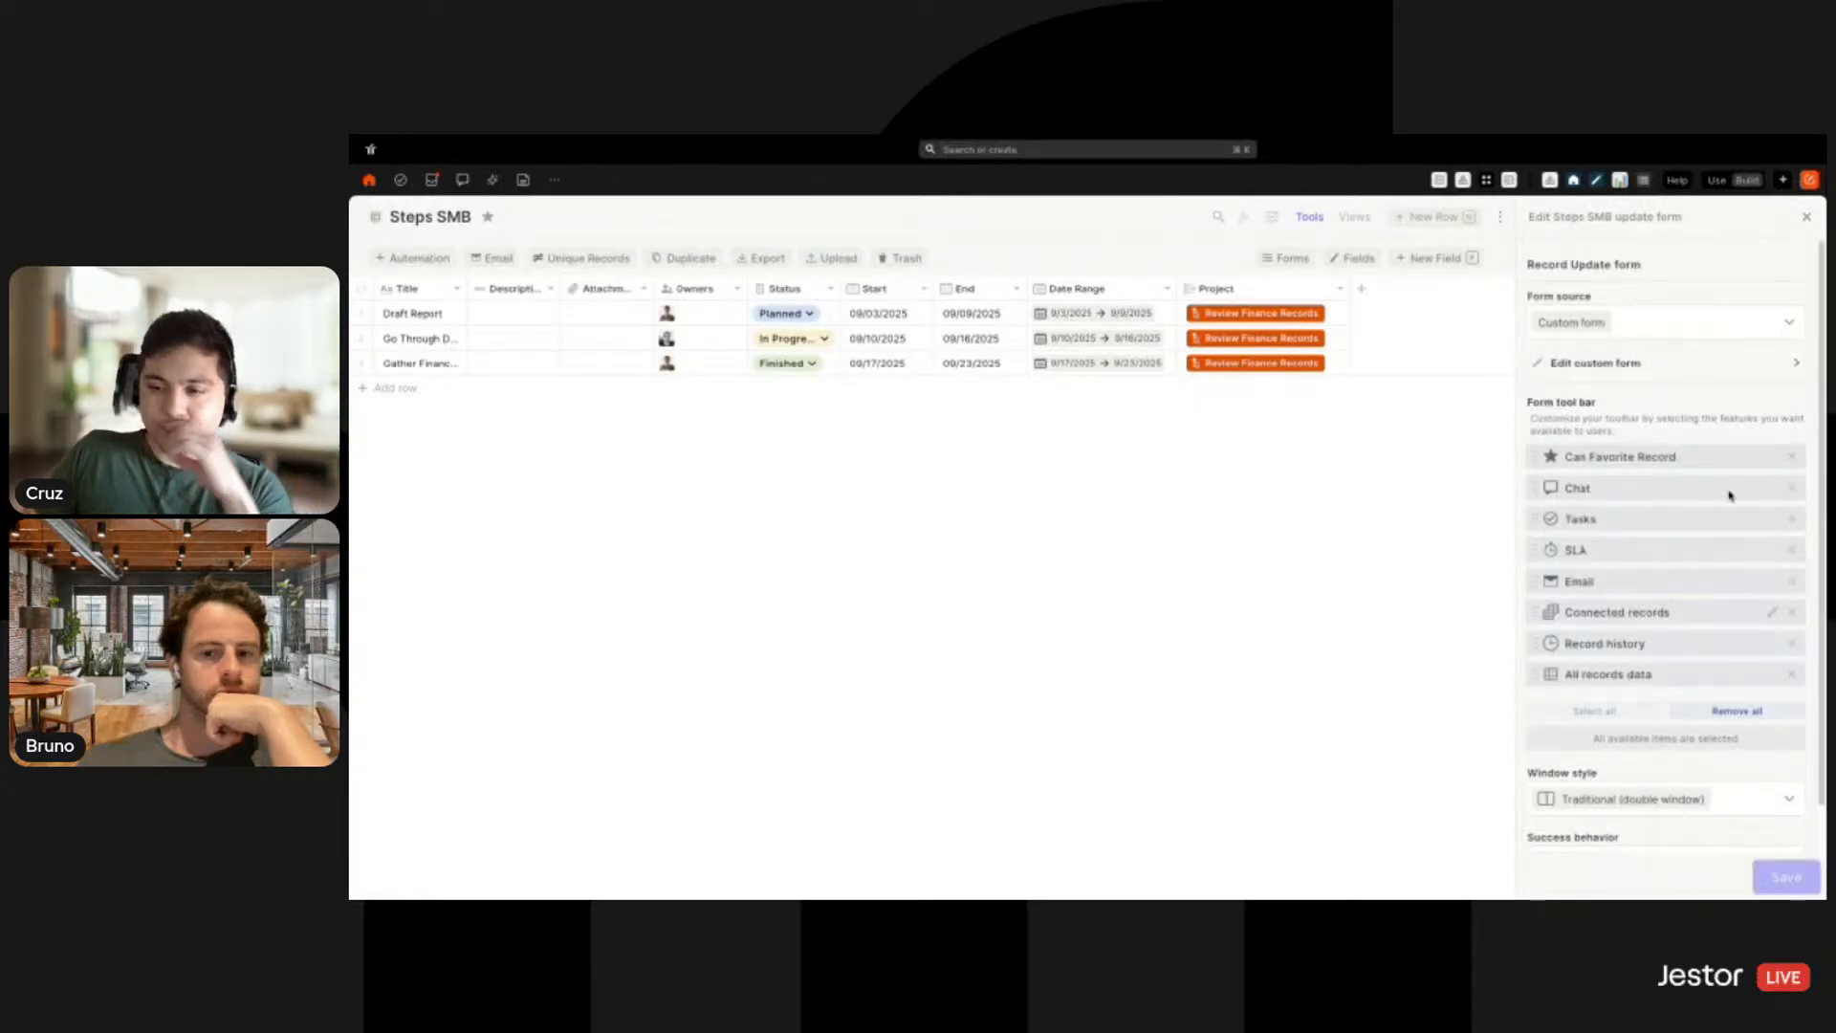
left_click(1792, 551)
left_click(1793, 551)
left_click(1792, 551)
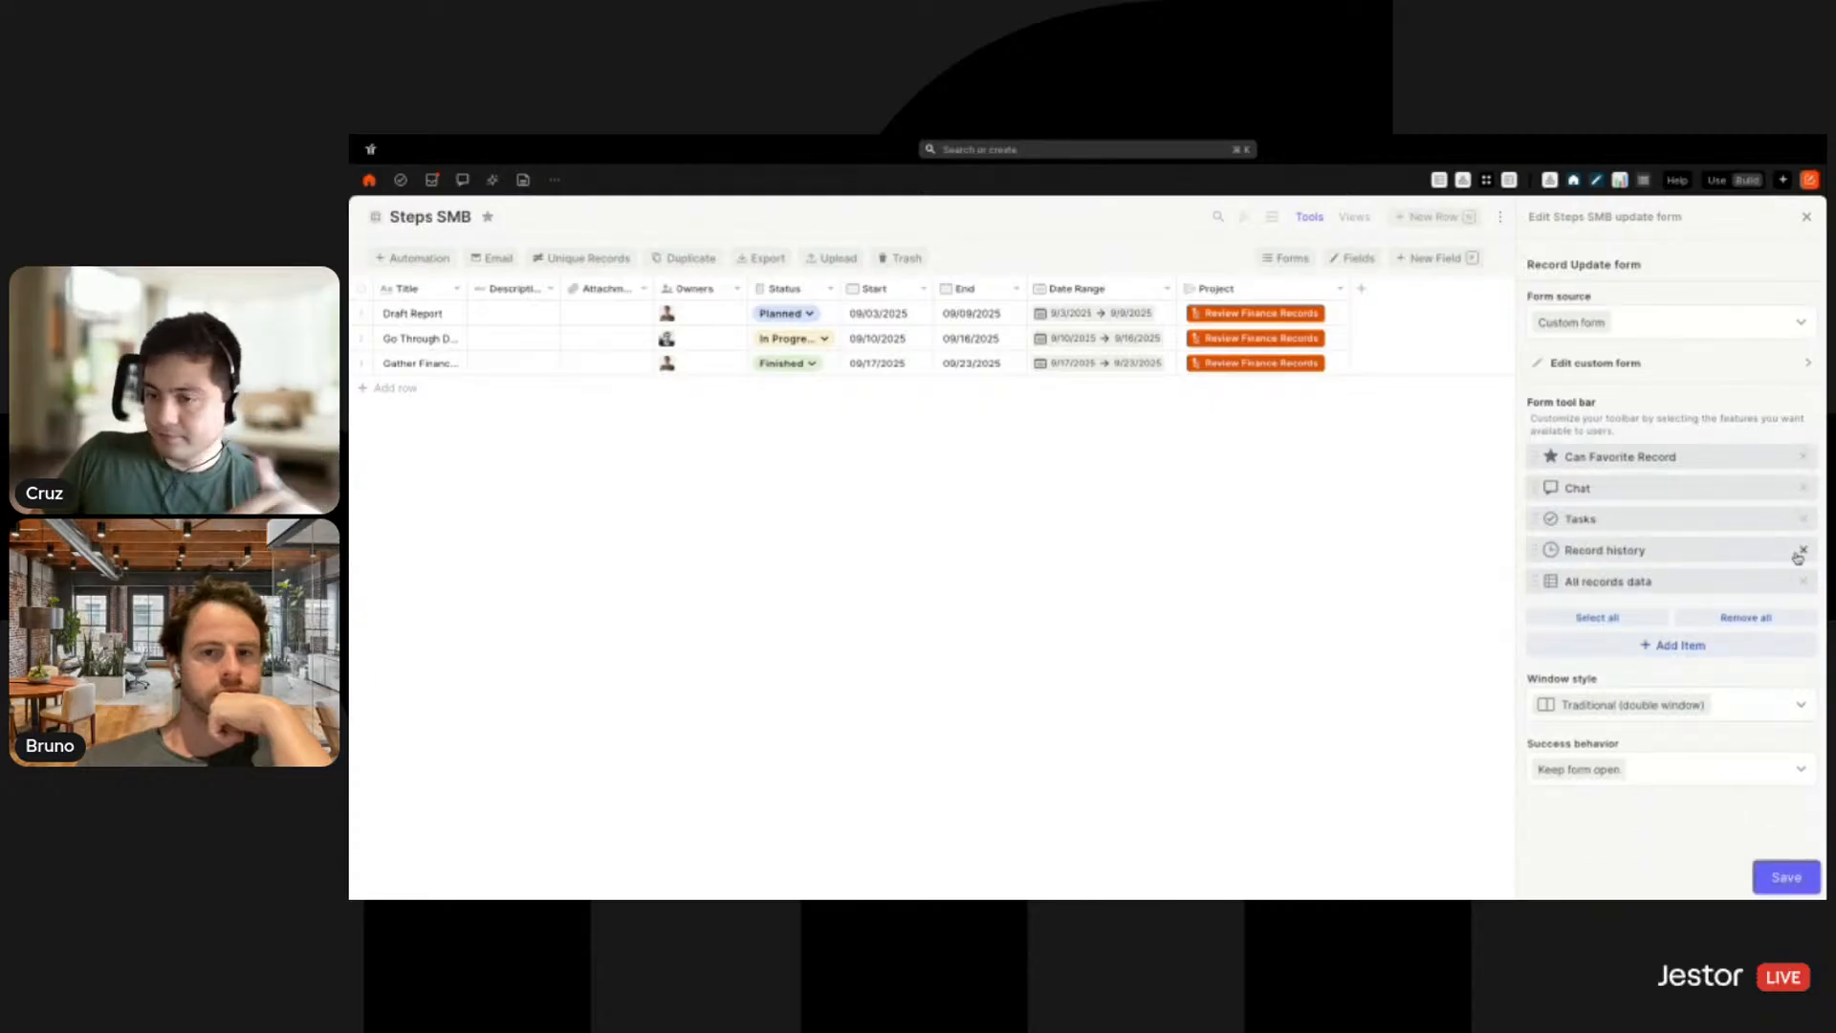
left_click(1793, 551)
left_click(1804, 550)
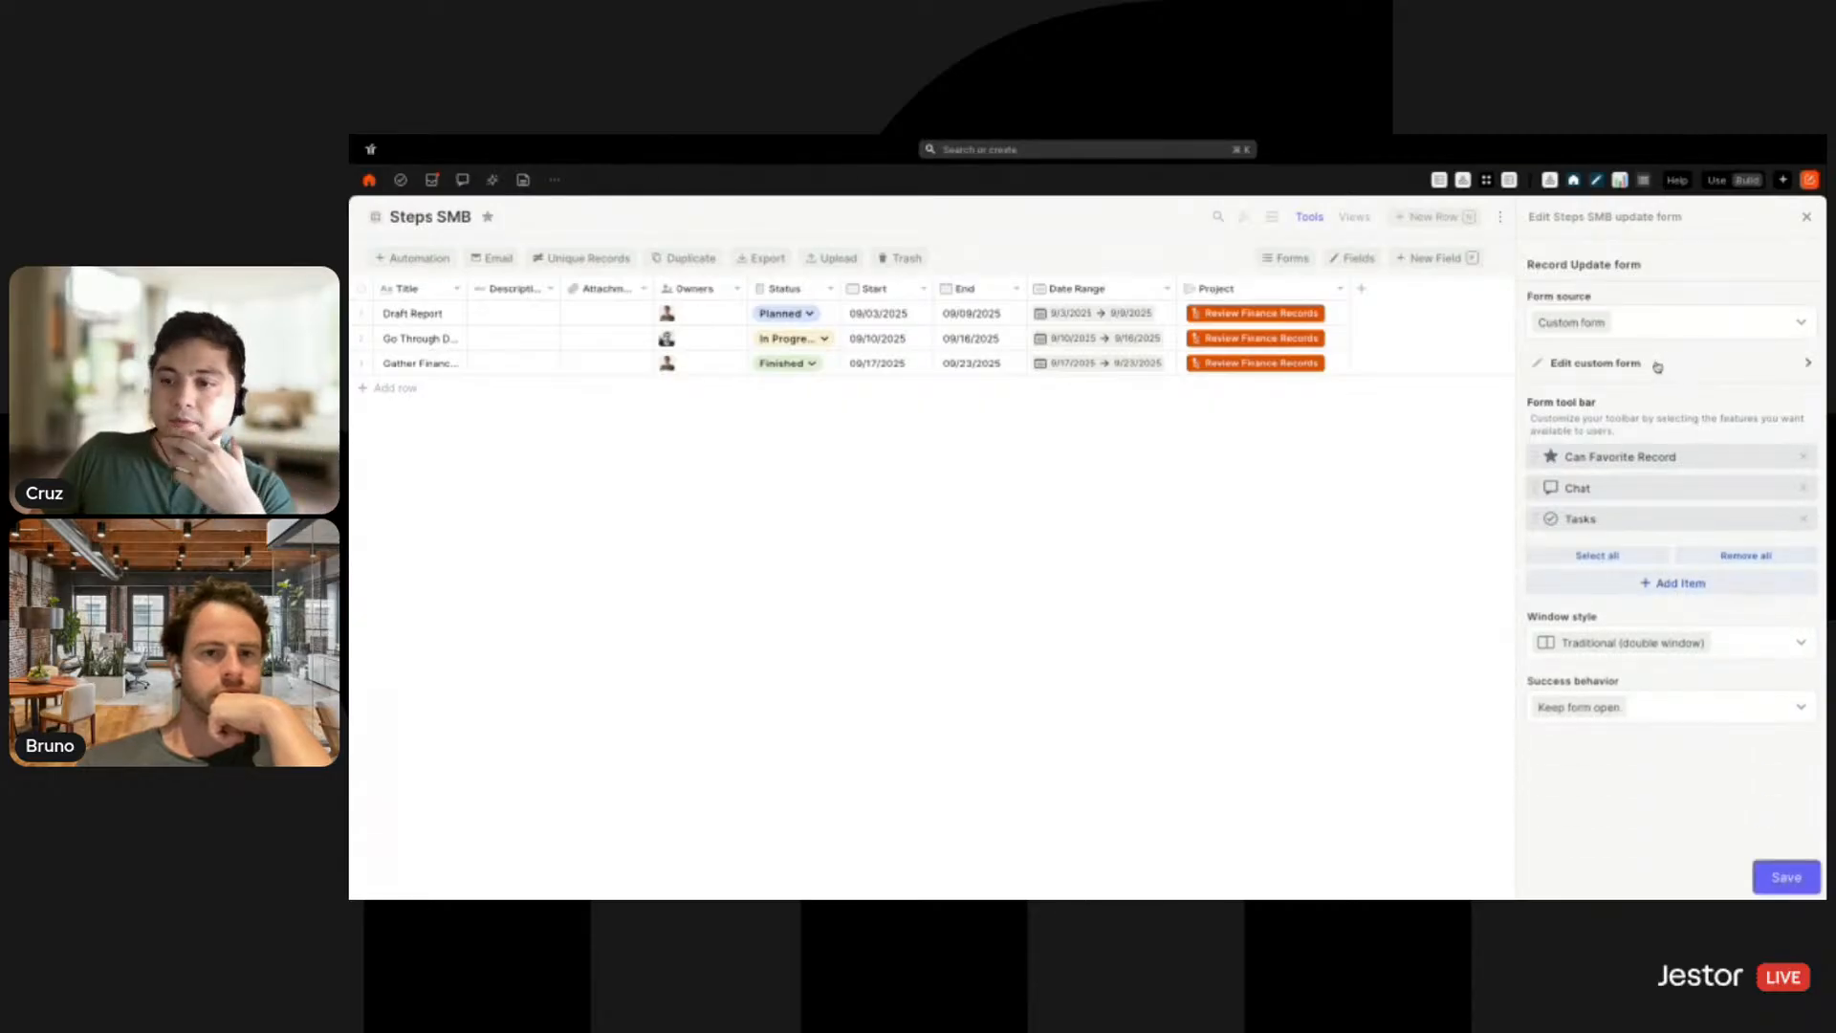
Set the update form's window style to Right side window
left_click(1658, 366)
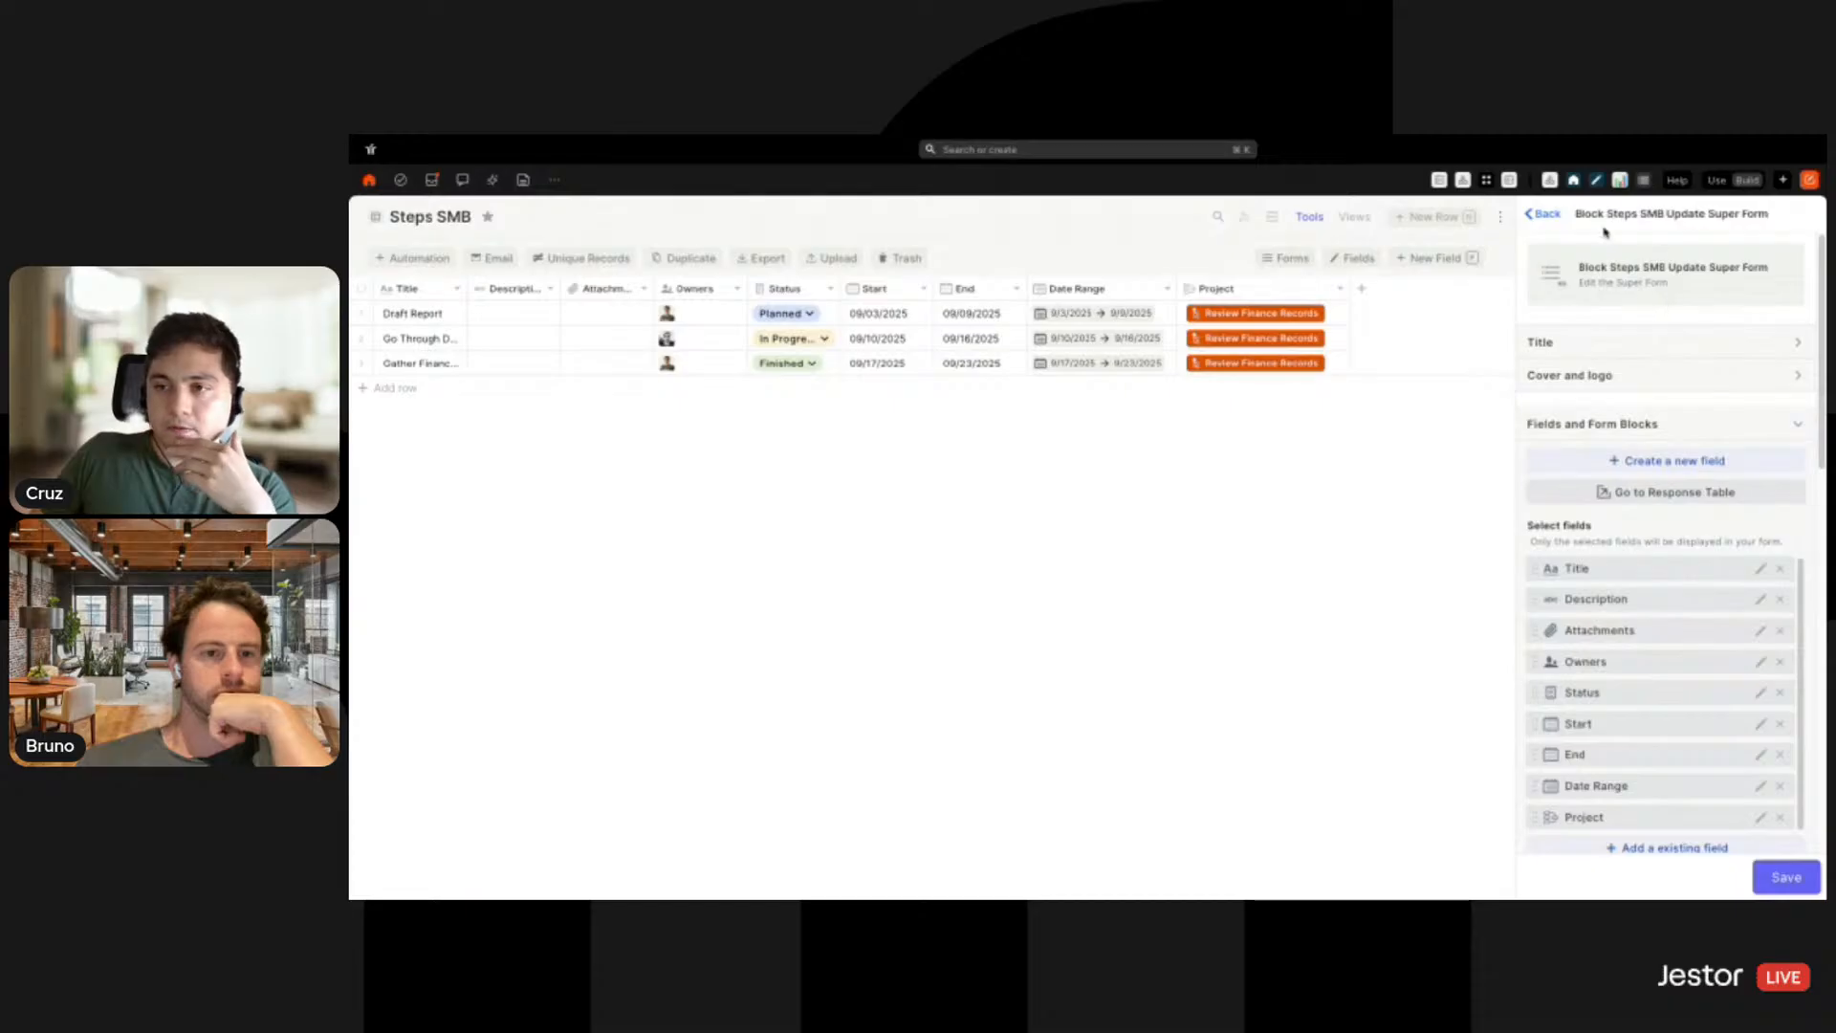
left_click(1547, 215)
left_click(1722, 643)
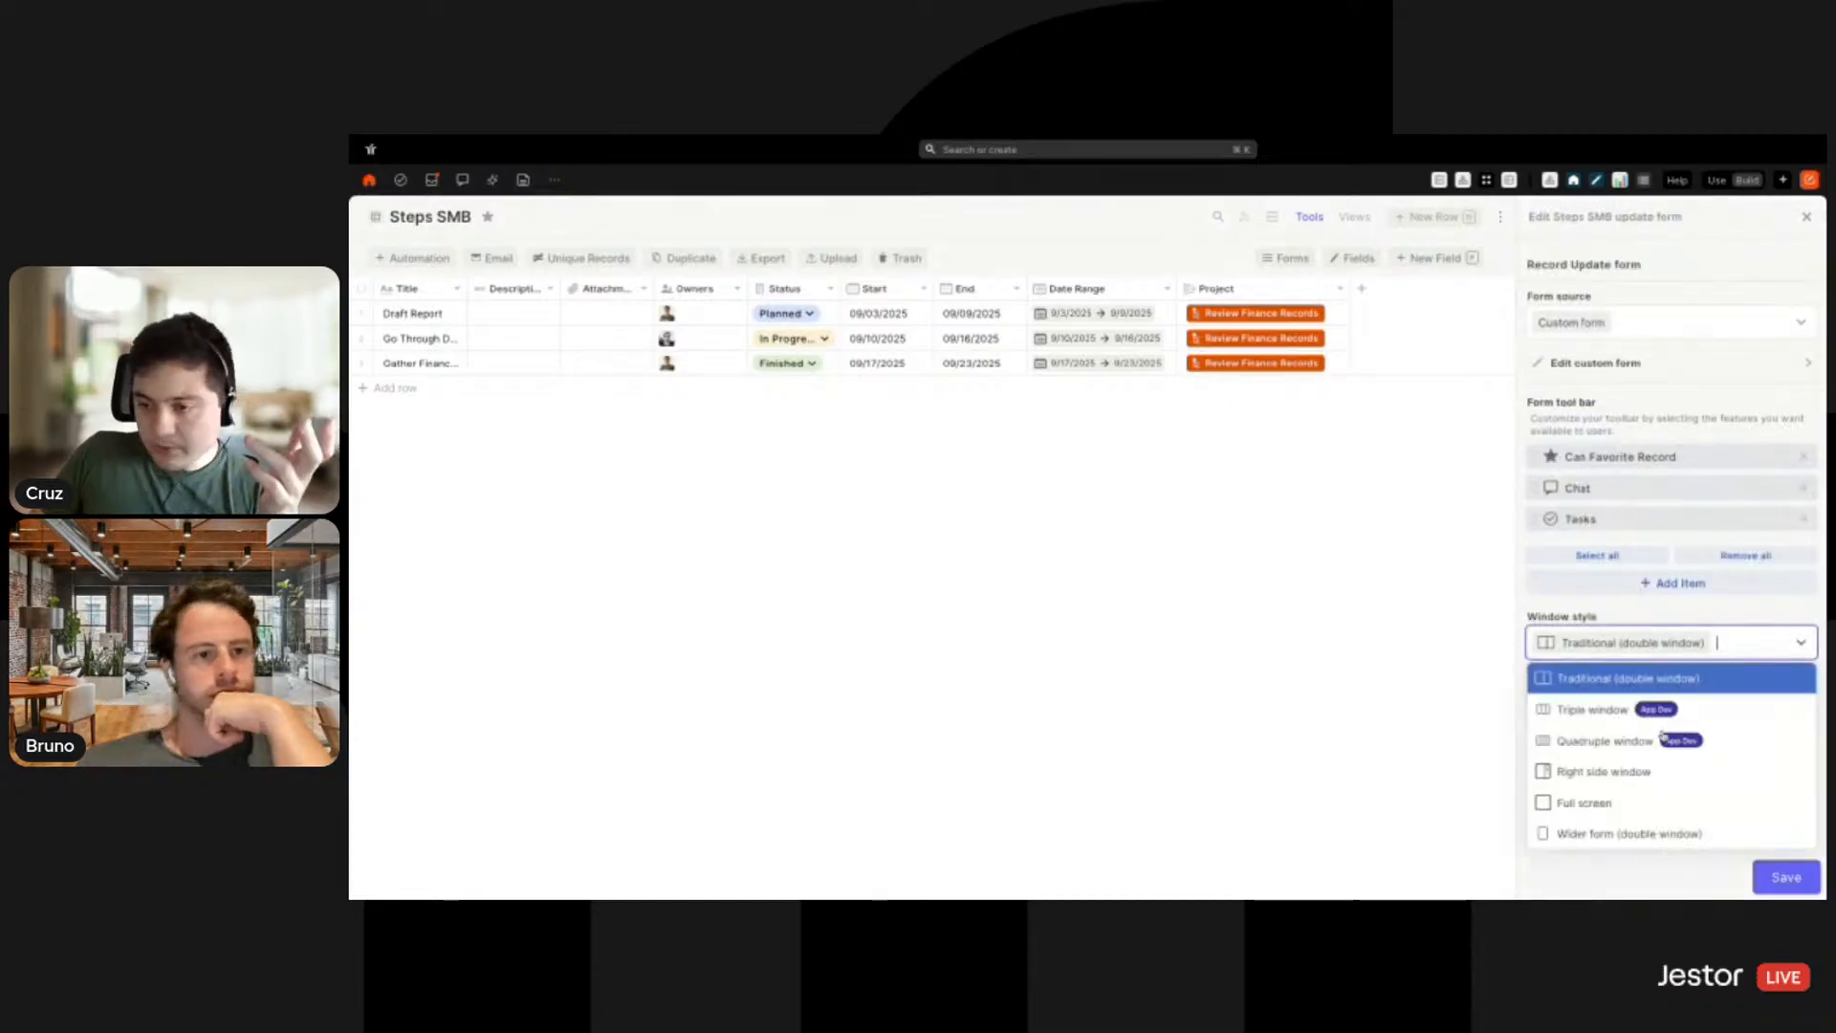
left_click(1621, 771)
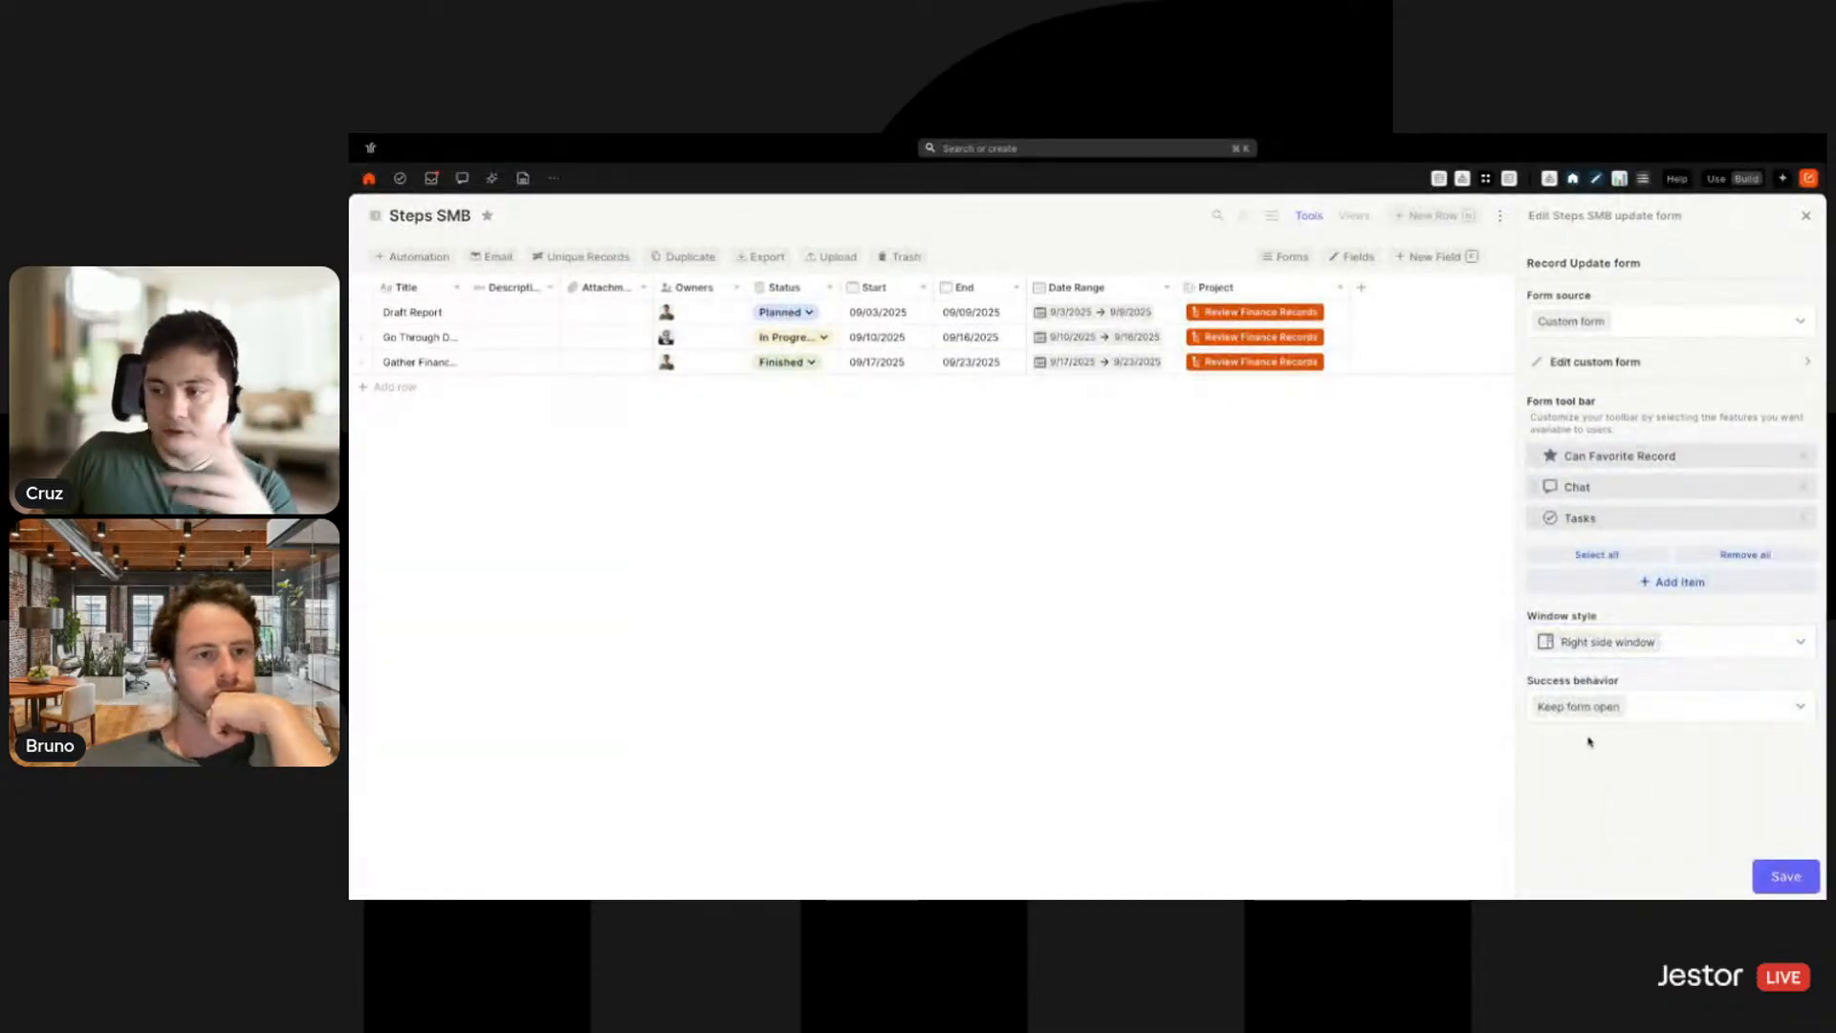
Edit the custom update form so the record label is used as its title
left_click(1617, 361)
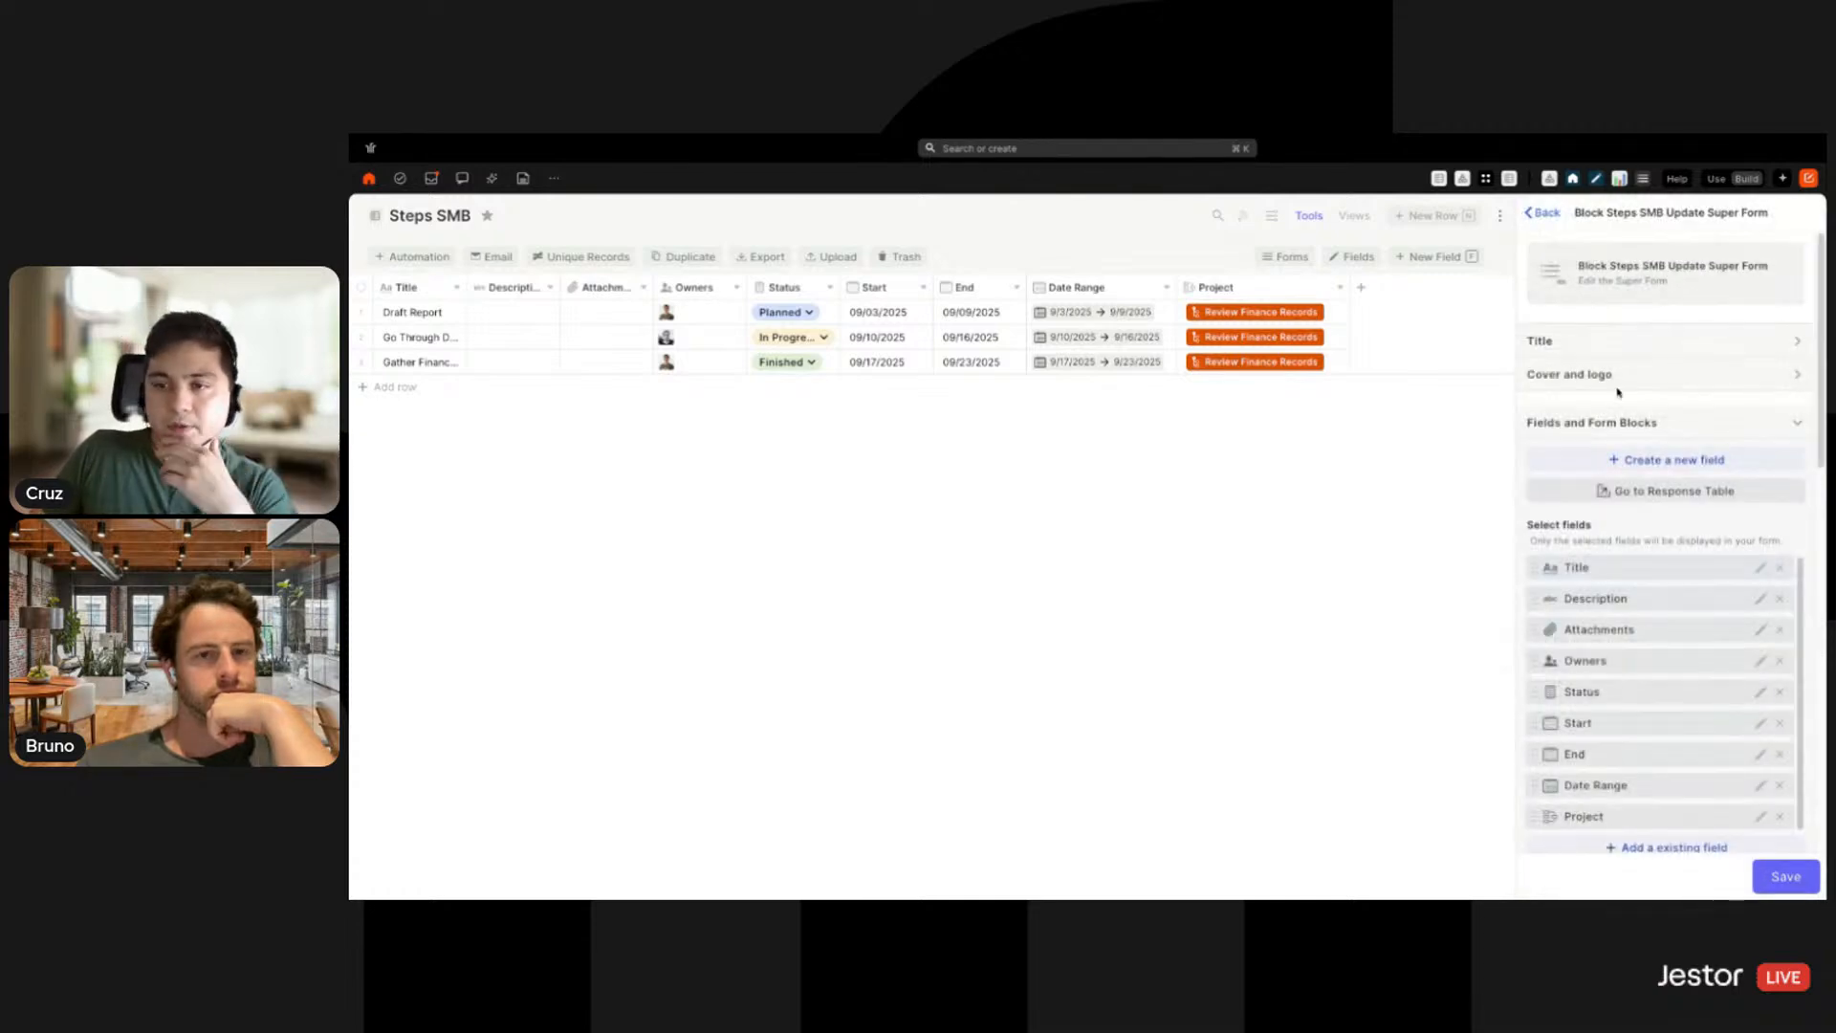
left_click(1661, 342)
left_click(1768, 445)
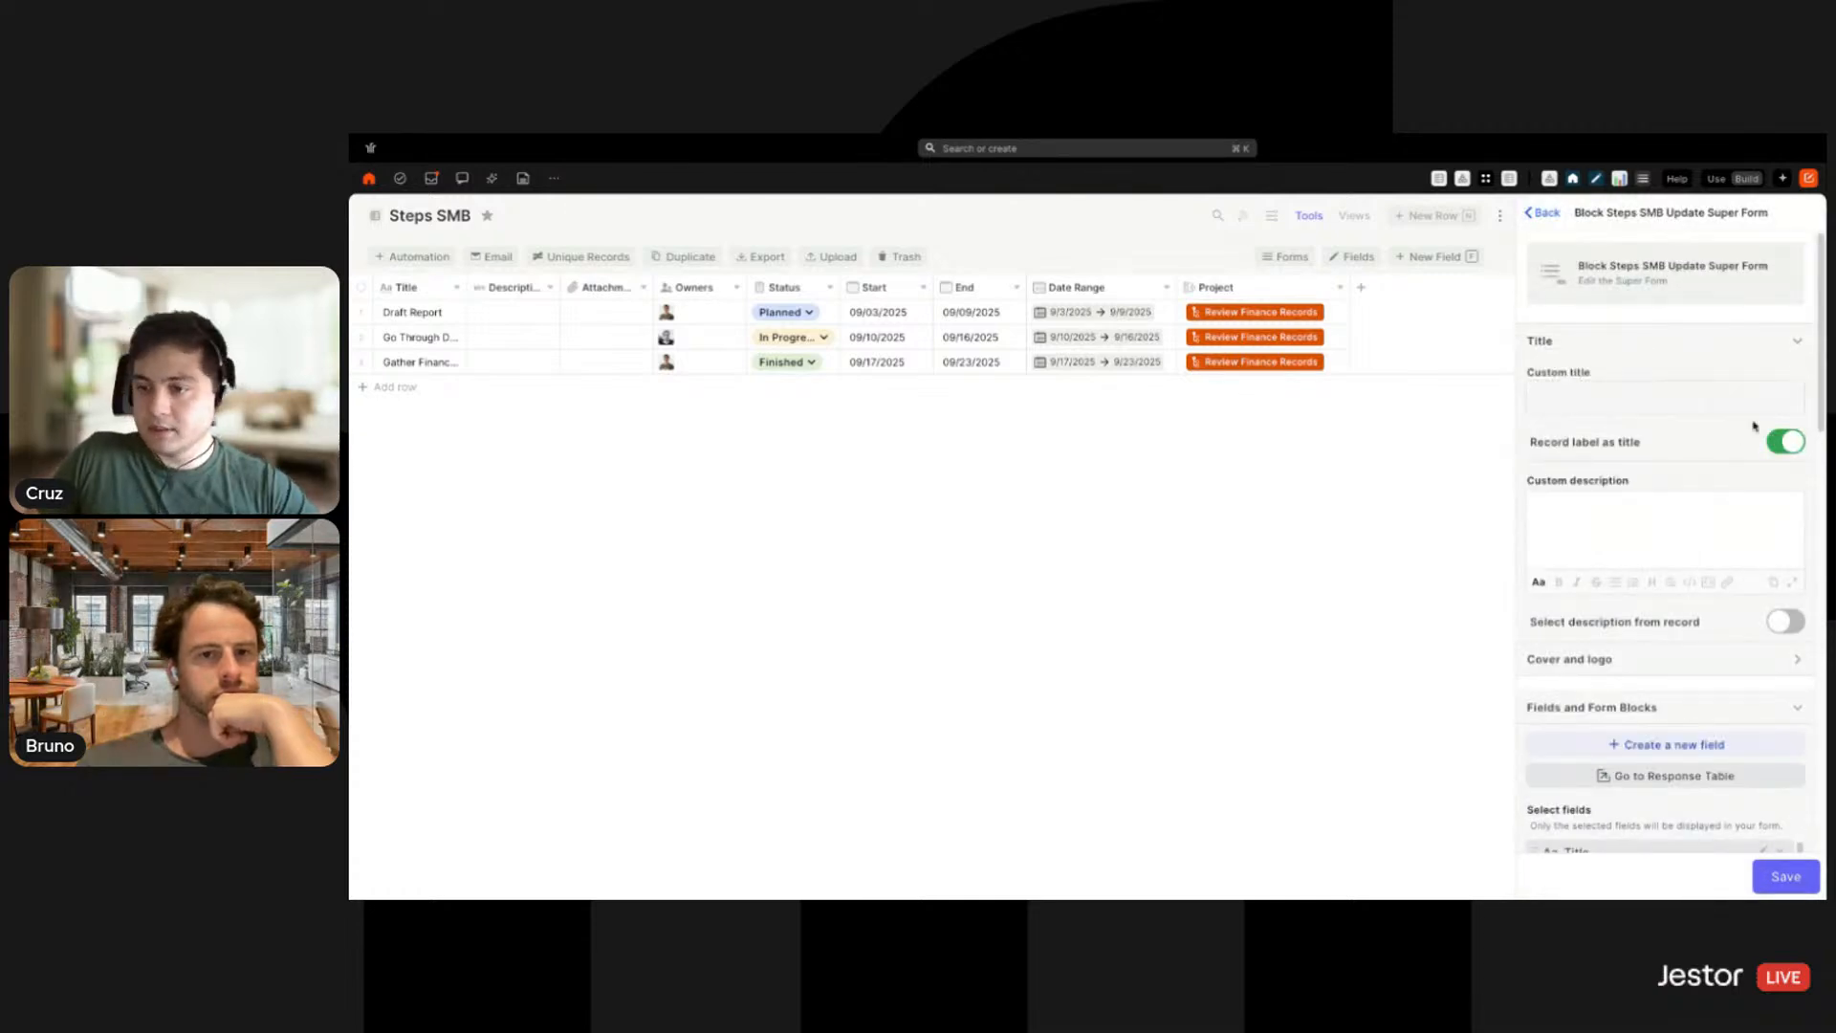
Remove Start and End from the update form, and order the fields as Title, Project, Description, Owners, Date Range, Attachments, Status
scroll(1760, 431, "down", 5)
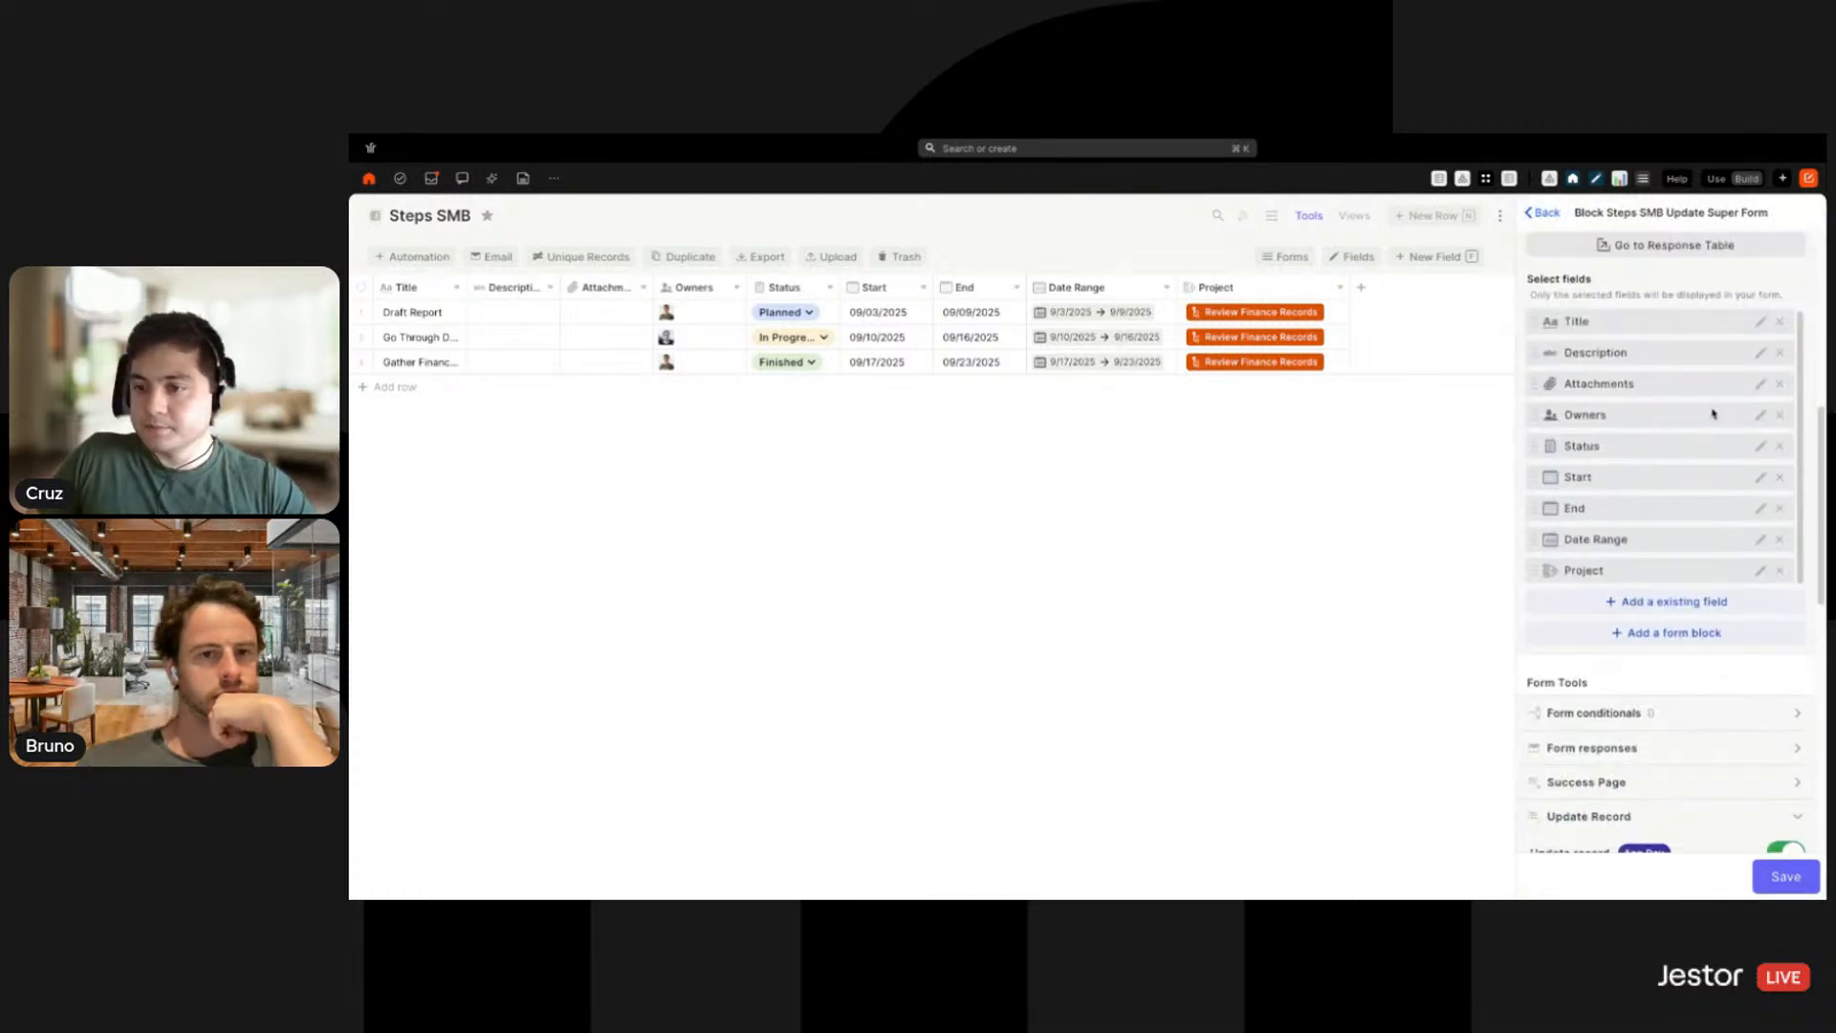
left_click(1781, 477)
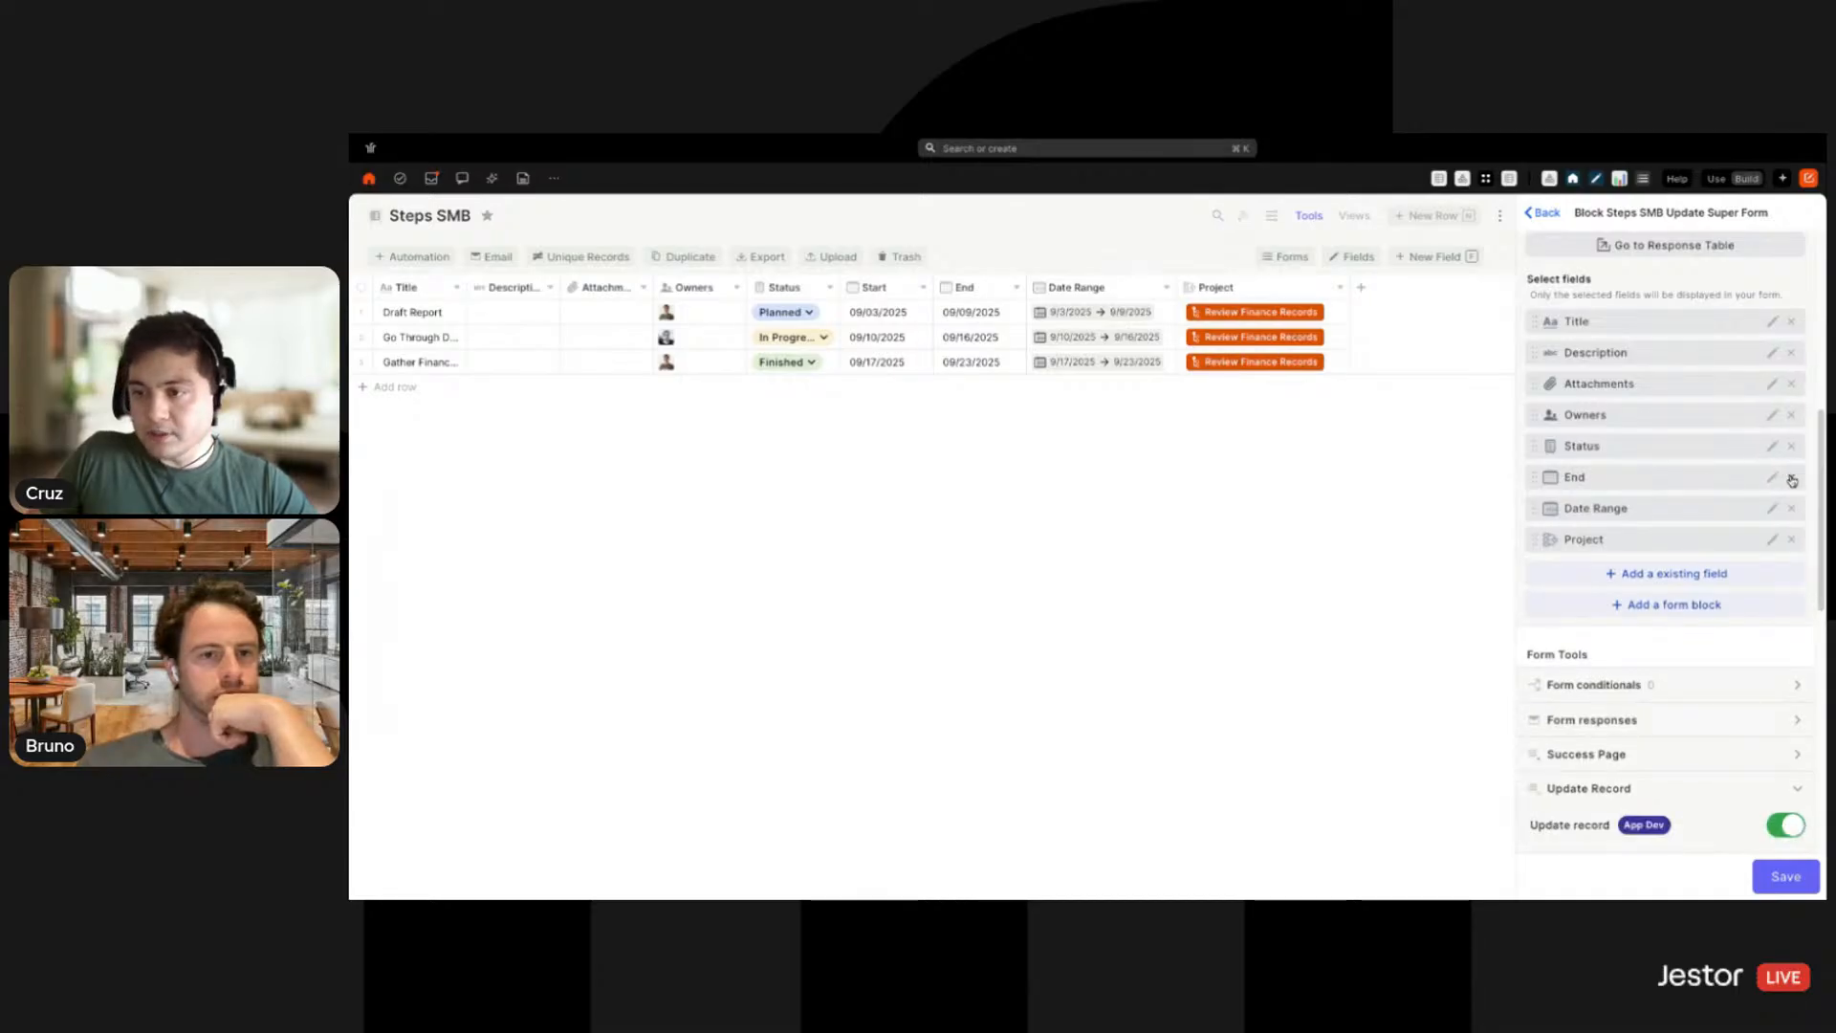
left_click(1792, 481)
left_click_drag(1684, 455, 1648, 476)
Add an Inline block around the Owners and Date Range fields in the update form
left_click(1661, 577)
left_click(1640, 574)
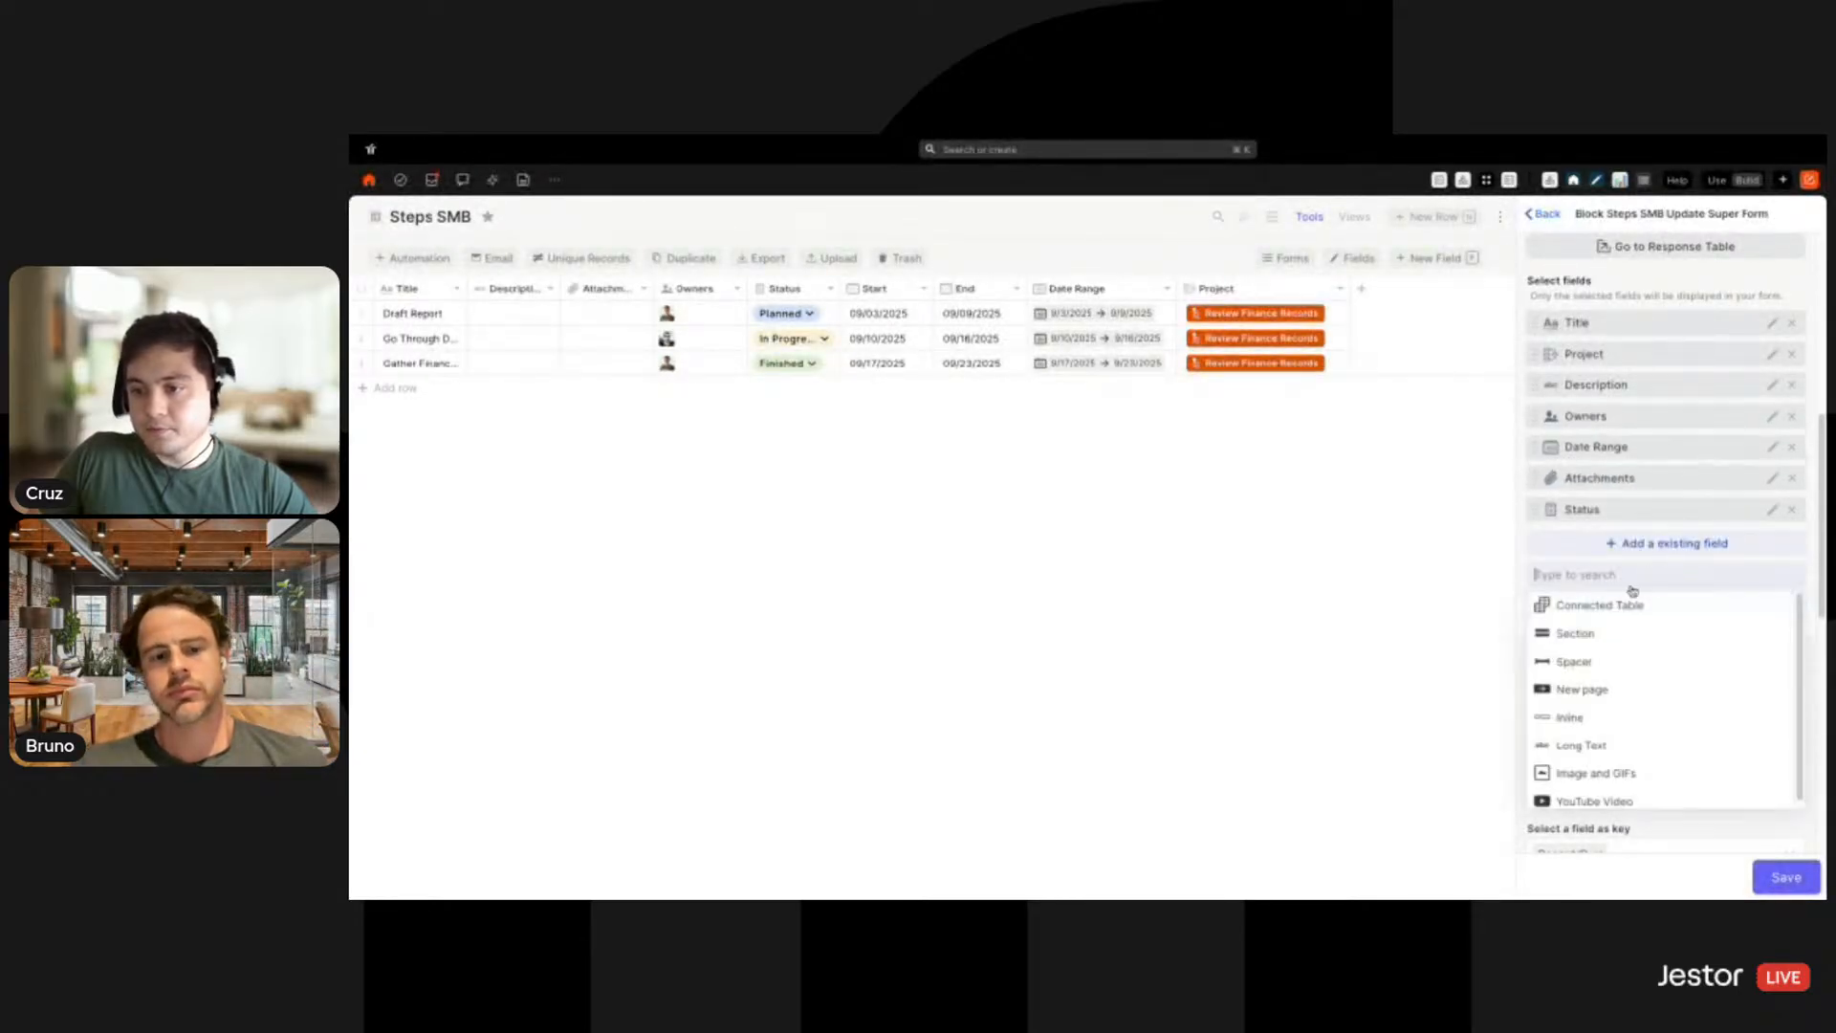
left_click(1586, 718)
left_click_drag(1588, 539, 1580, 453)
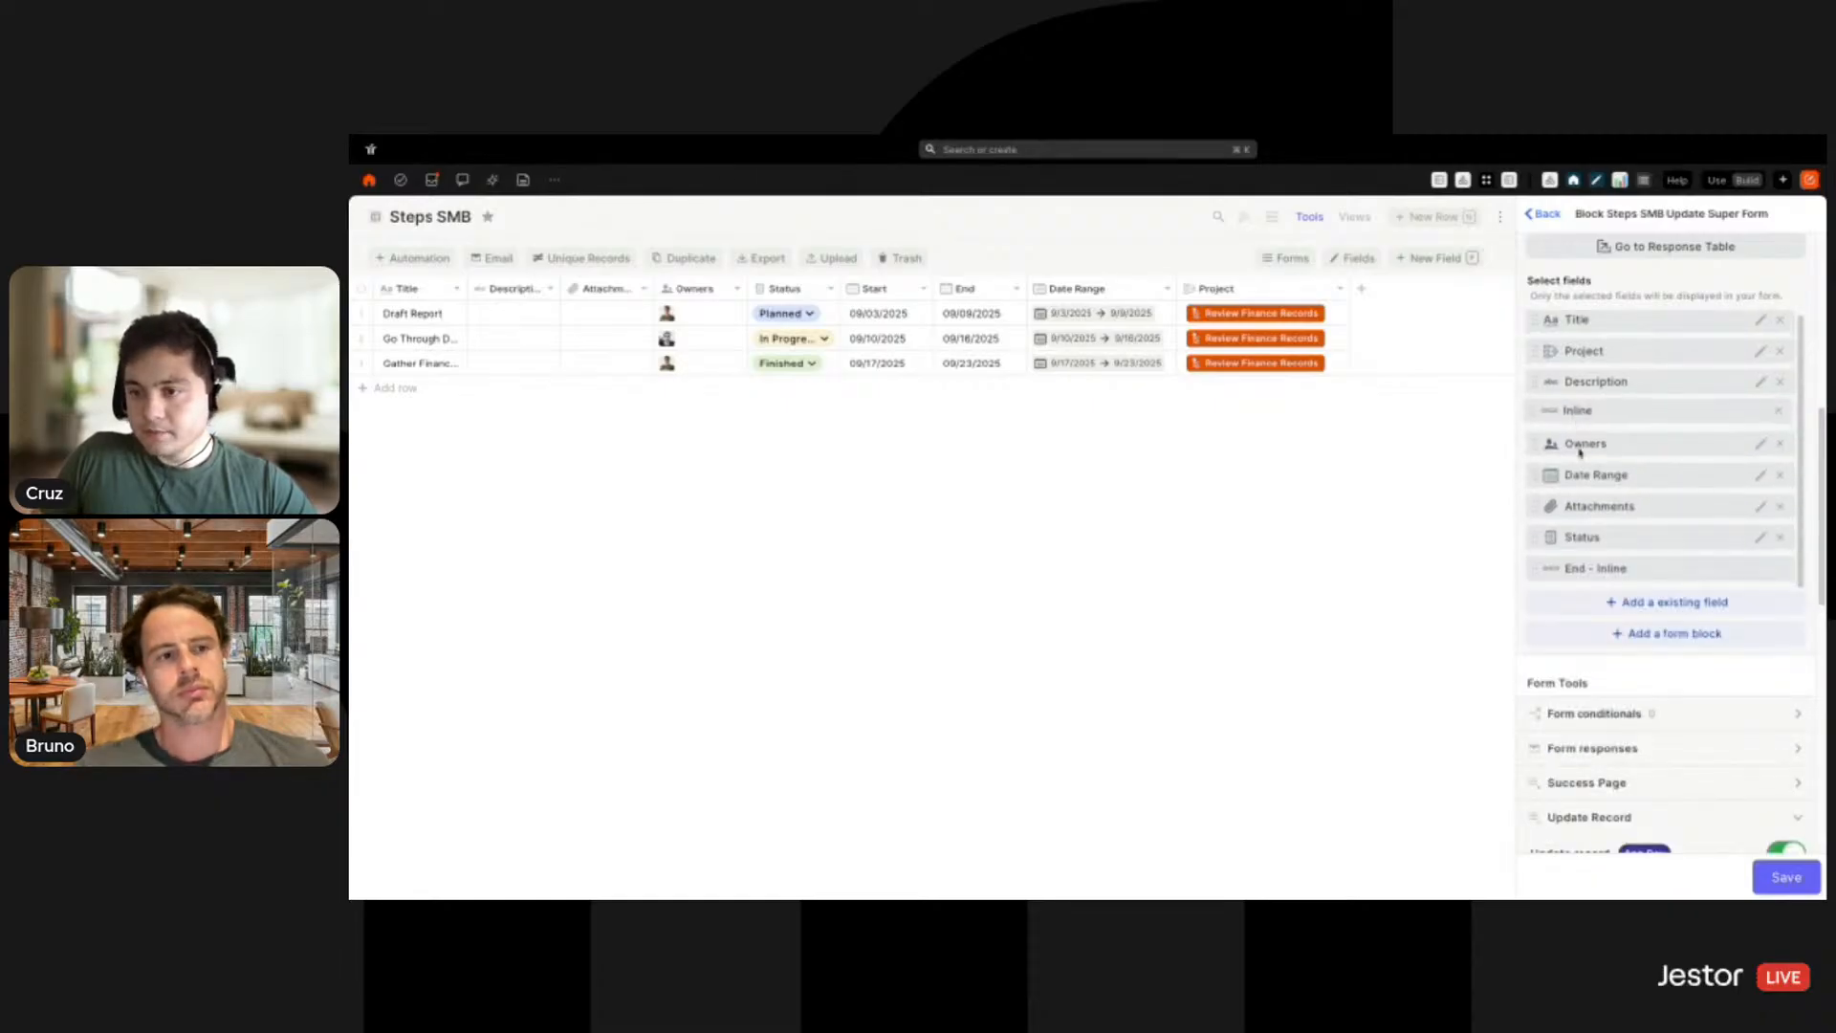
left_click_drag(1592, 570, 1593, 507)
Display the update form's Status field as Button like and save the field settings
left_click(1760, 571)
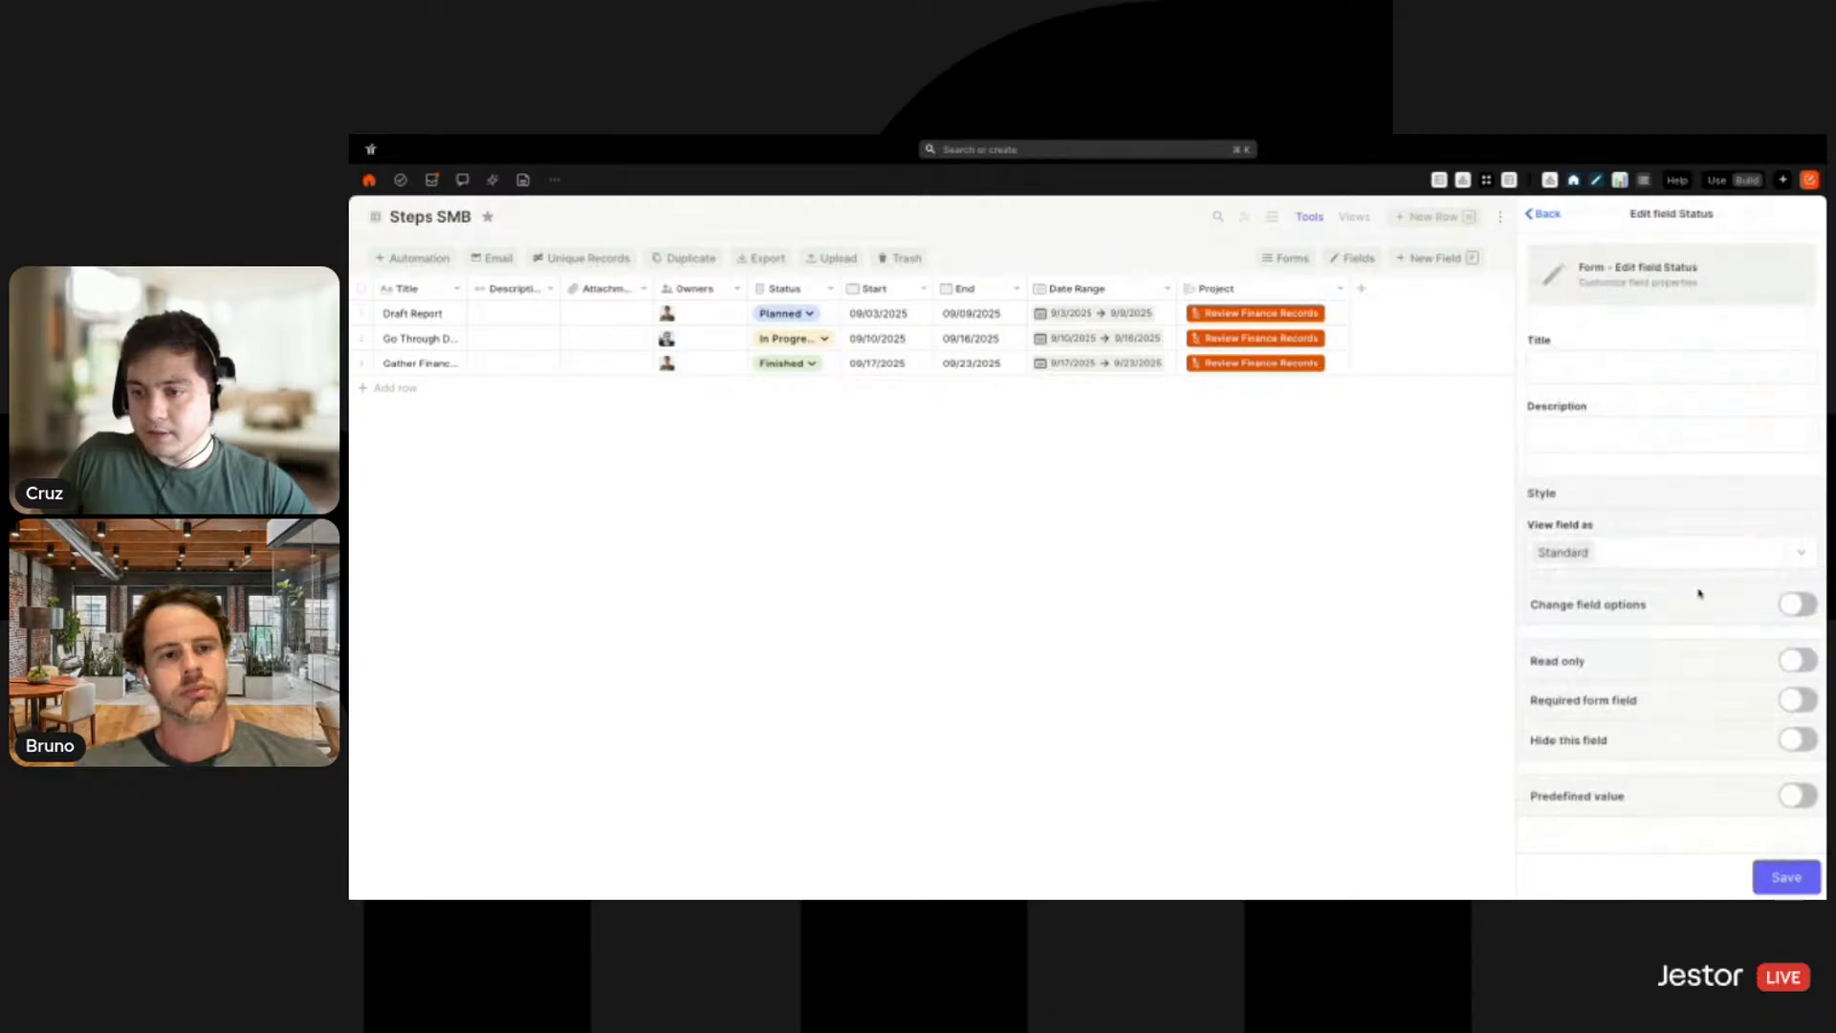
left_click(1684, 554)
left_click(1610, 736)
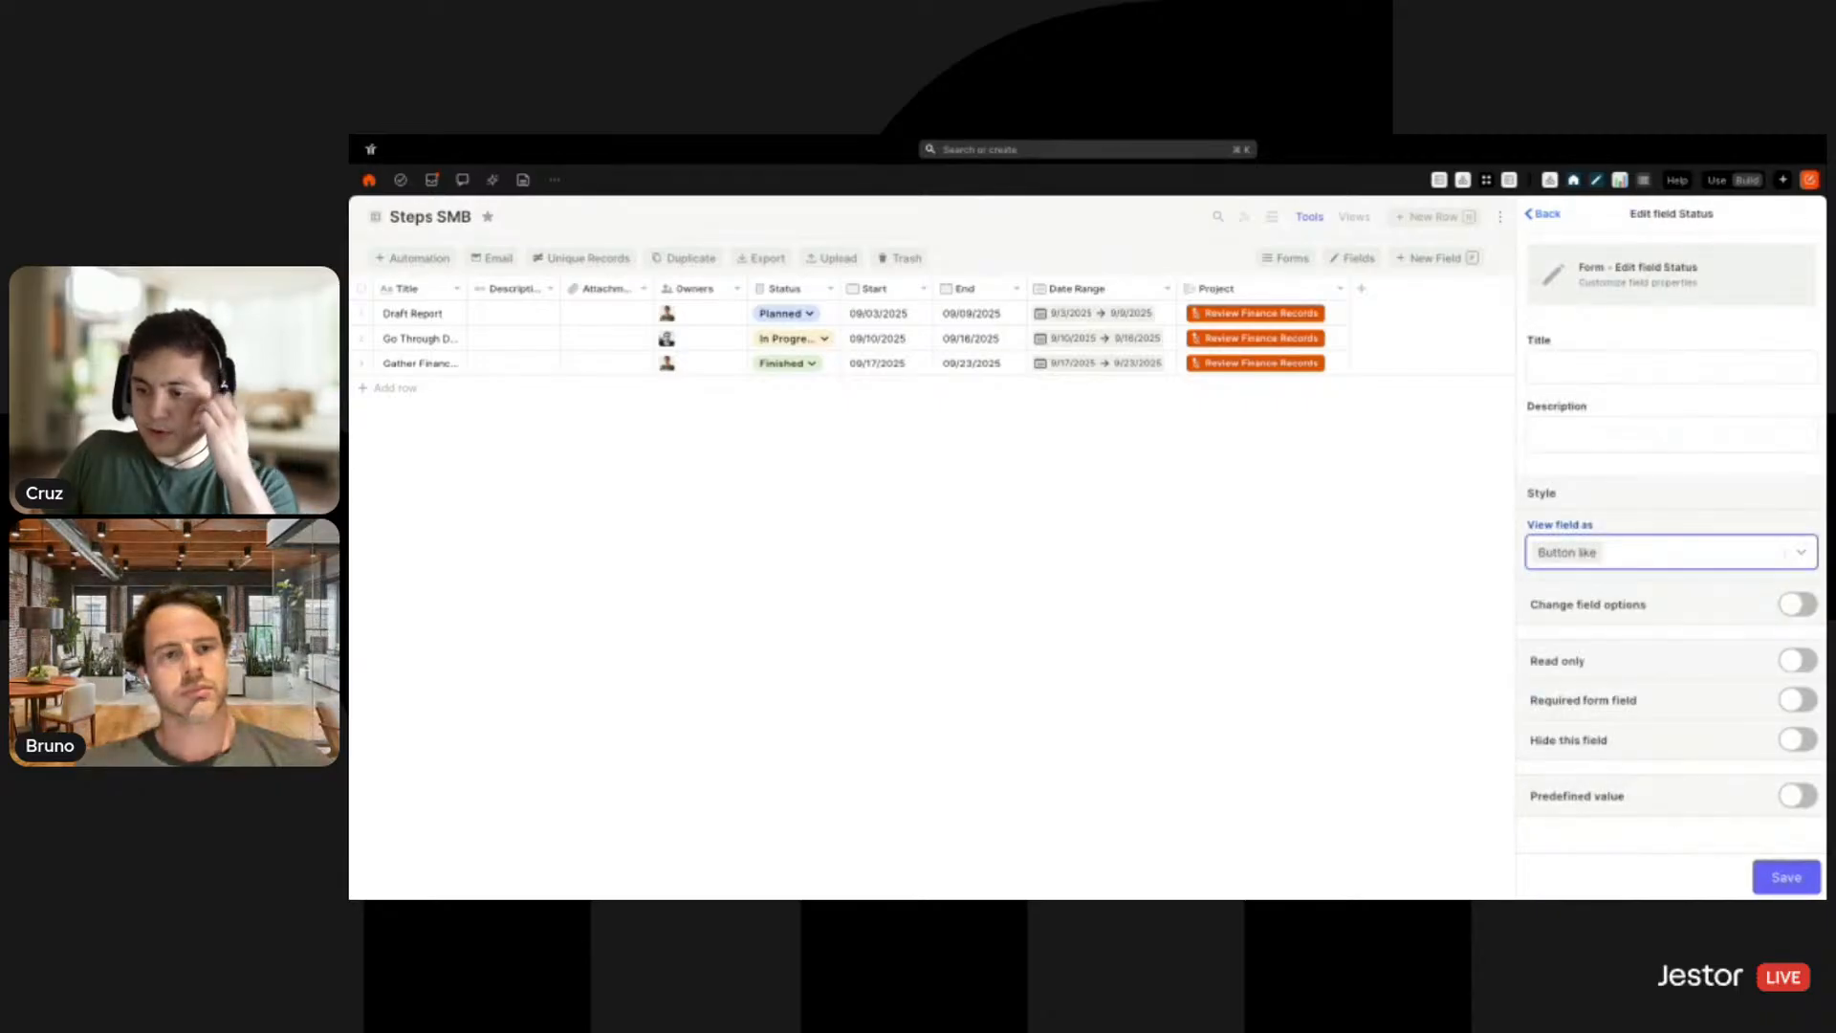
left_click(1787, 877)
Toggle the update form's option for response copies
scroll(1765, 483, "down", 5)
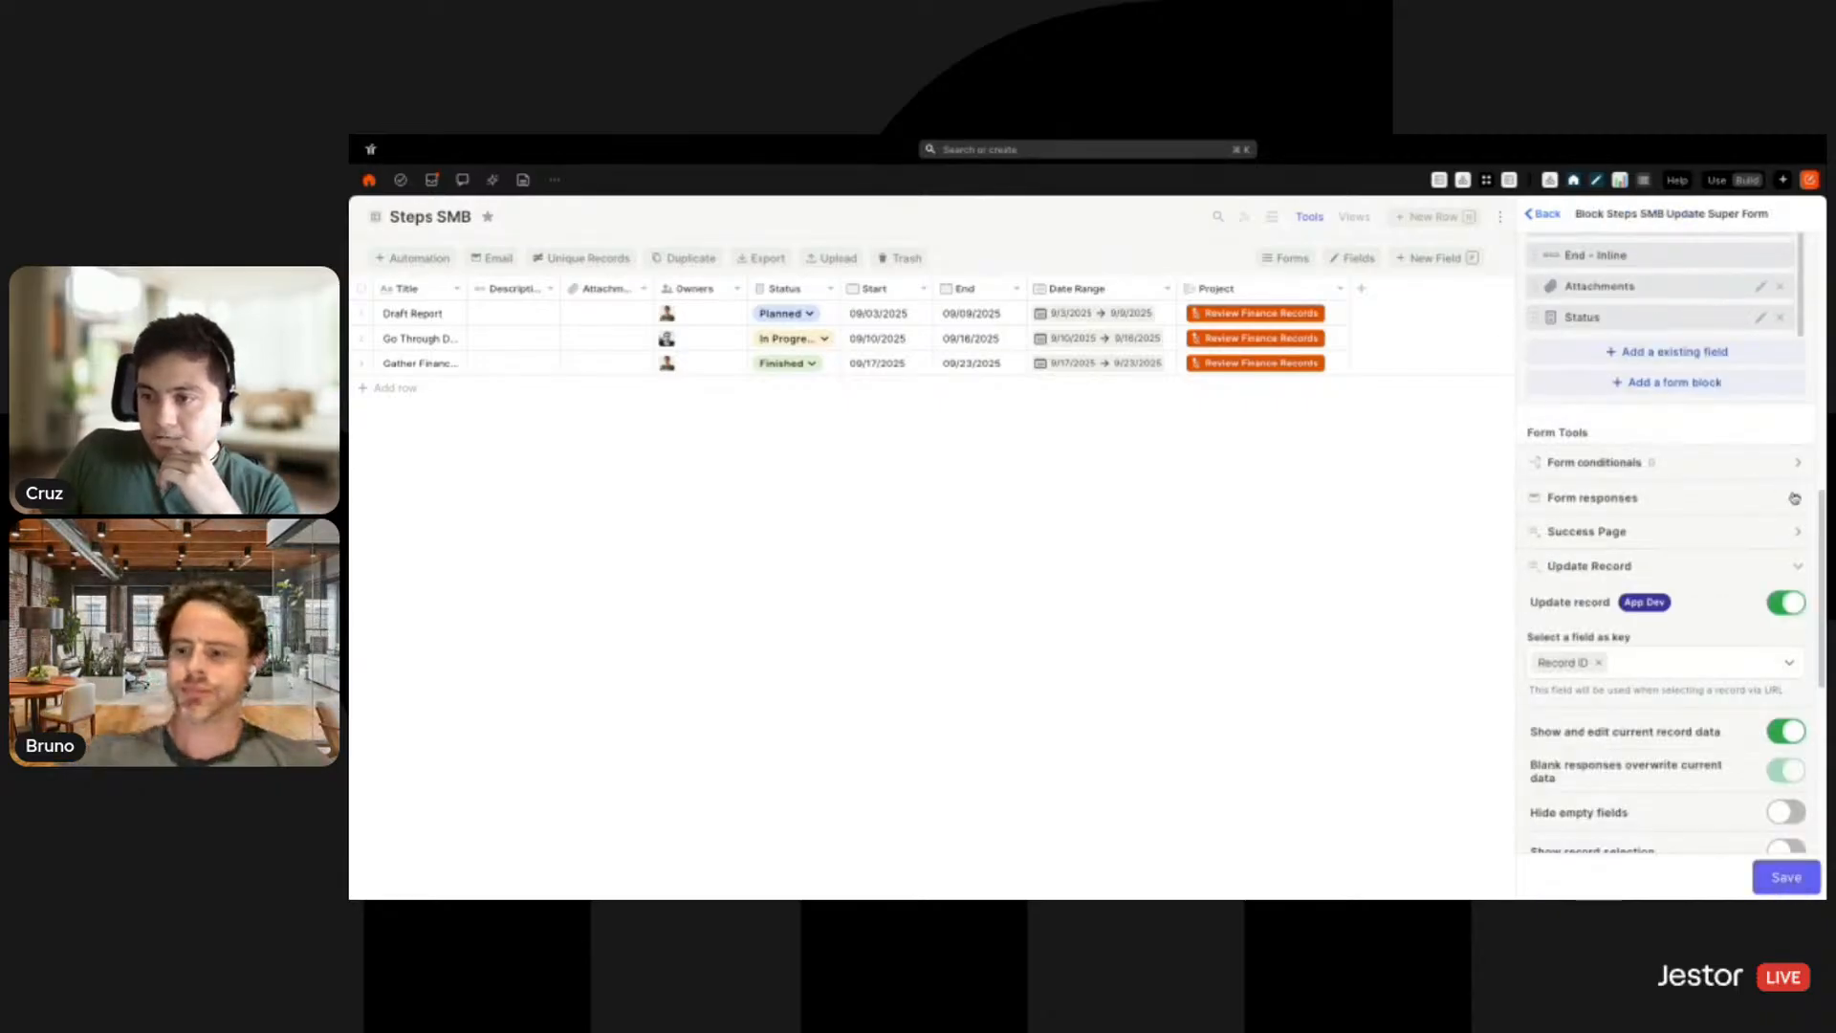
left_click(1794, 498)
left_click(1787, 529)
Set the update form's background color to white and its button color to orange
scroll(1792, 526, "down", 5)
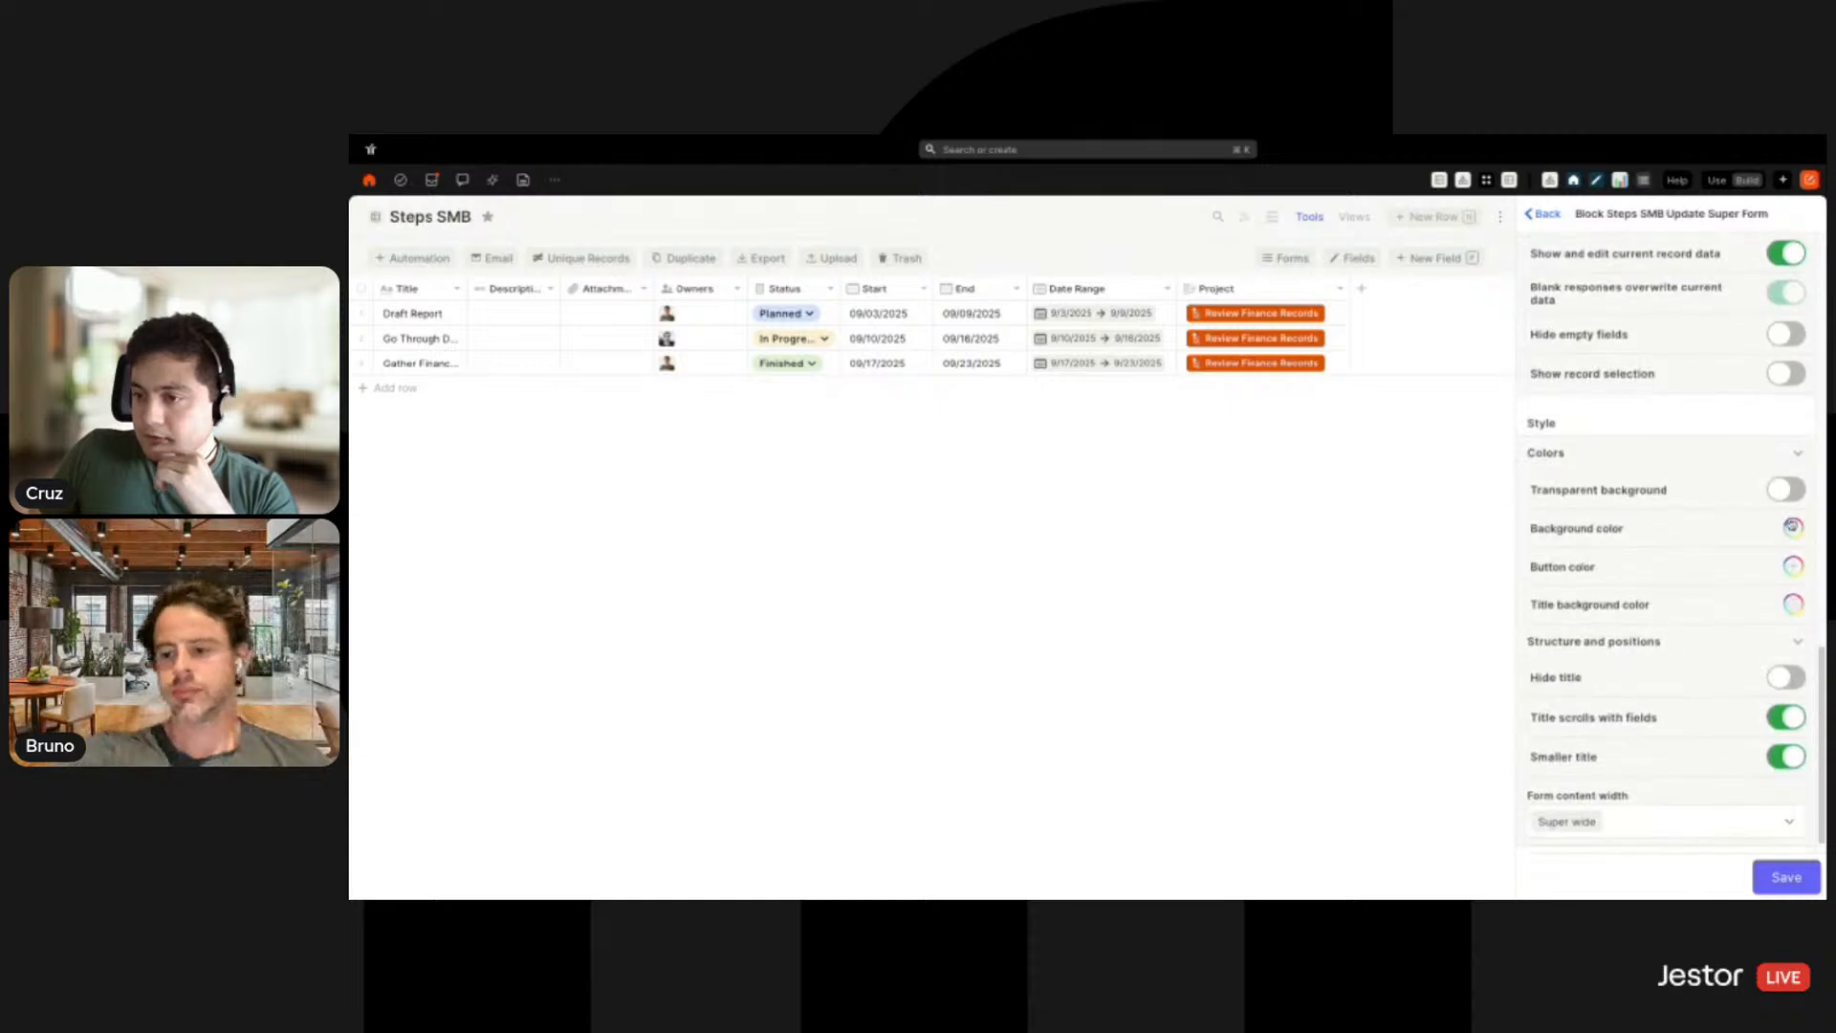
left_click(1792, 526)
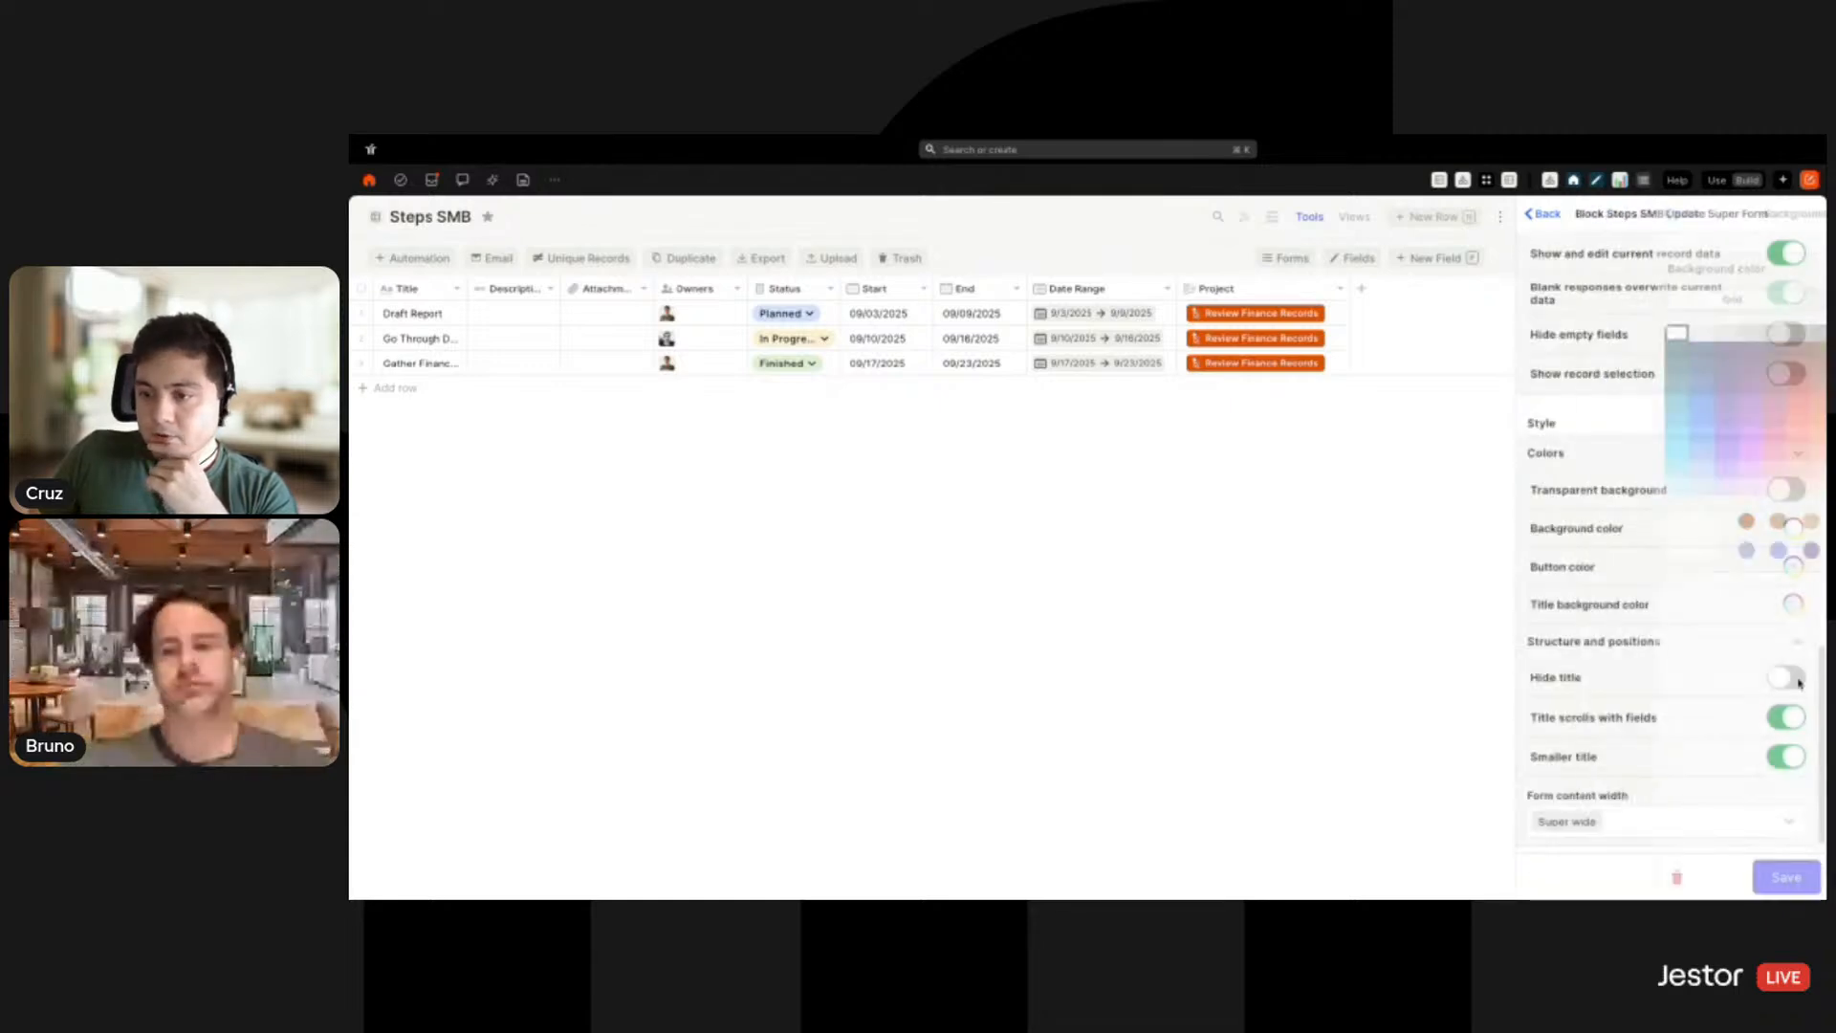
left_click(1792, 566)
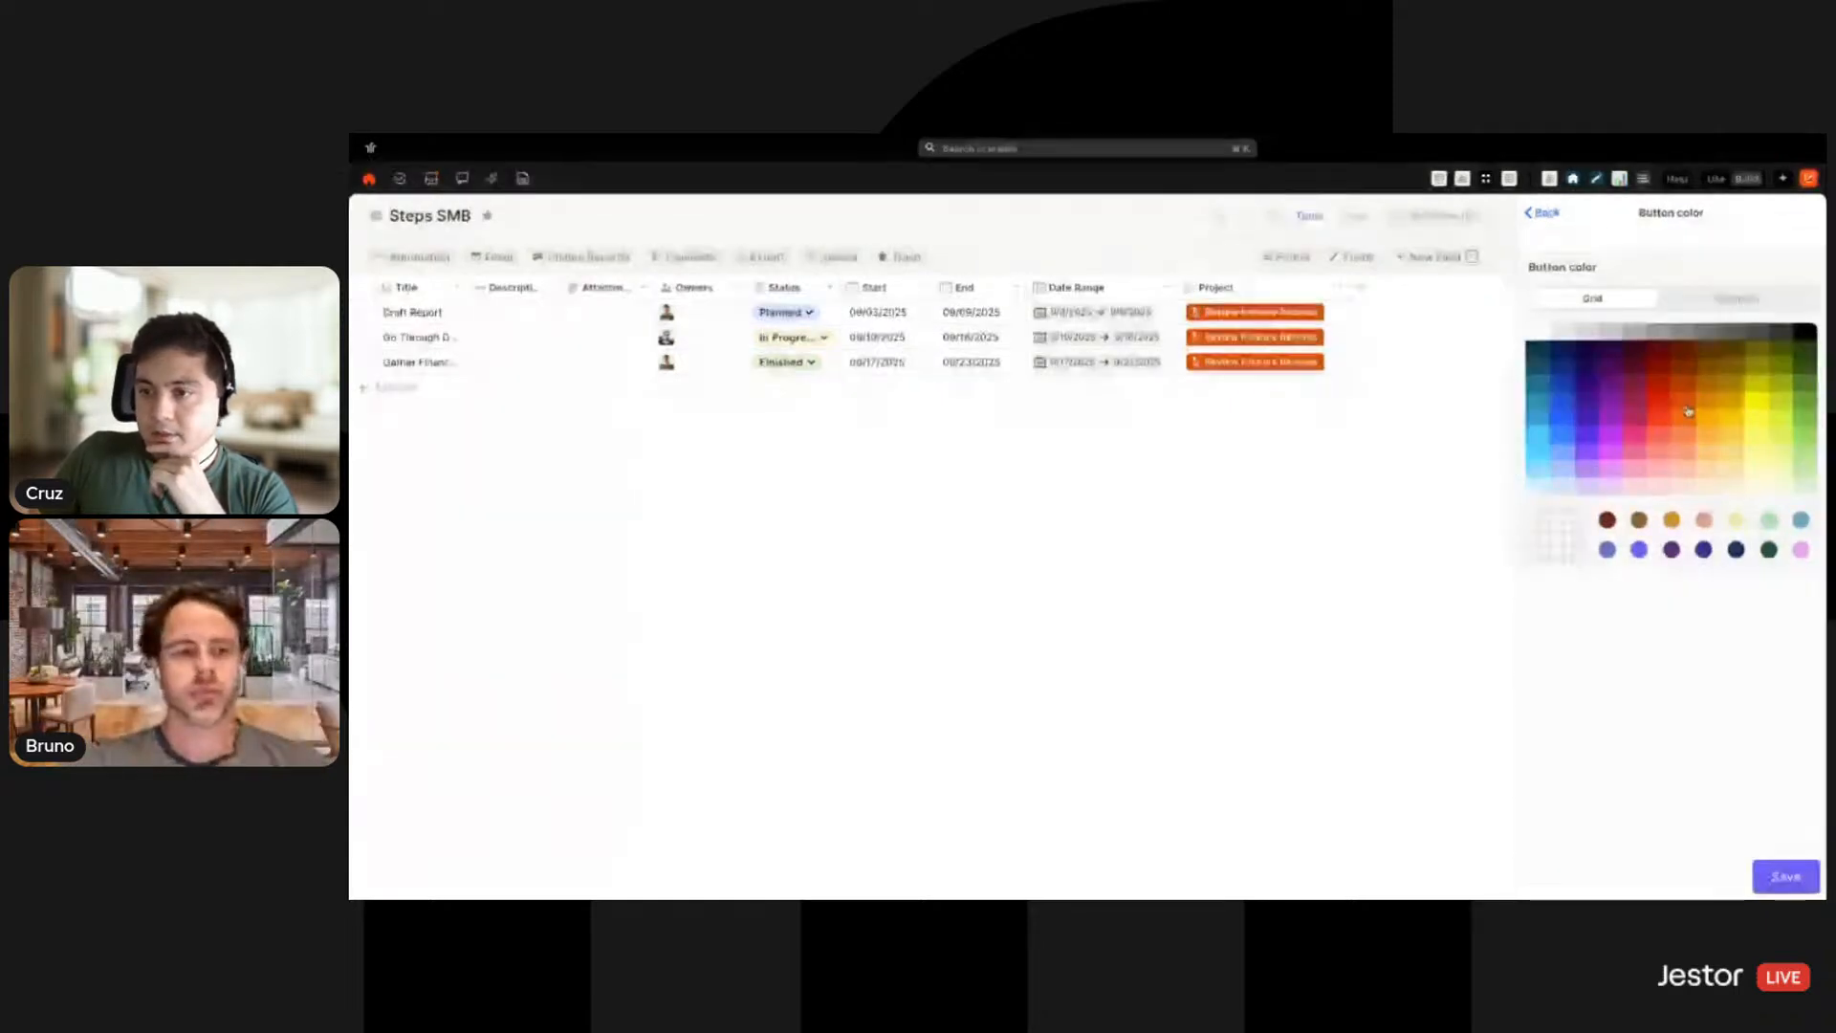
left_click(1684, 400)
left_click(1774, 876)
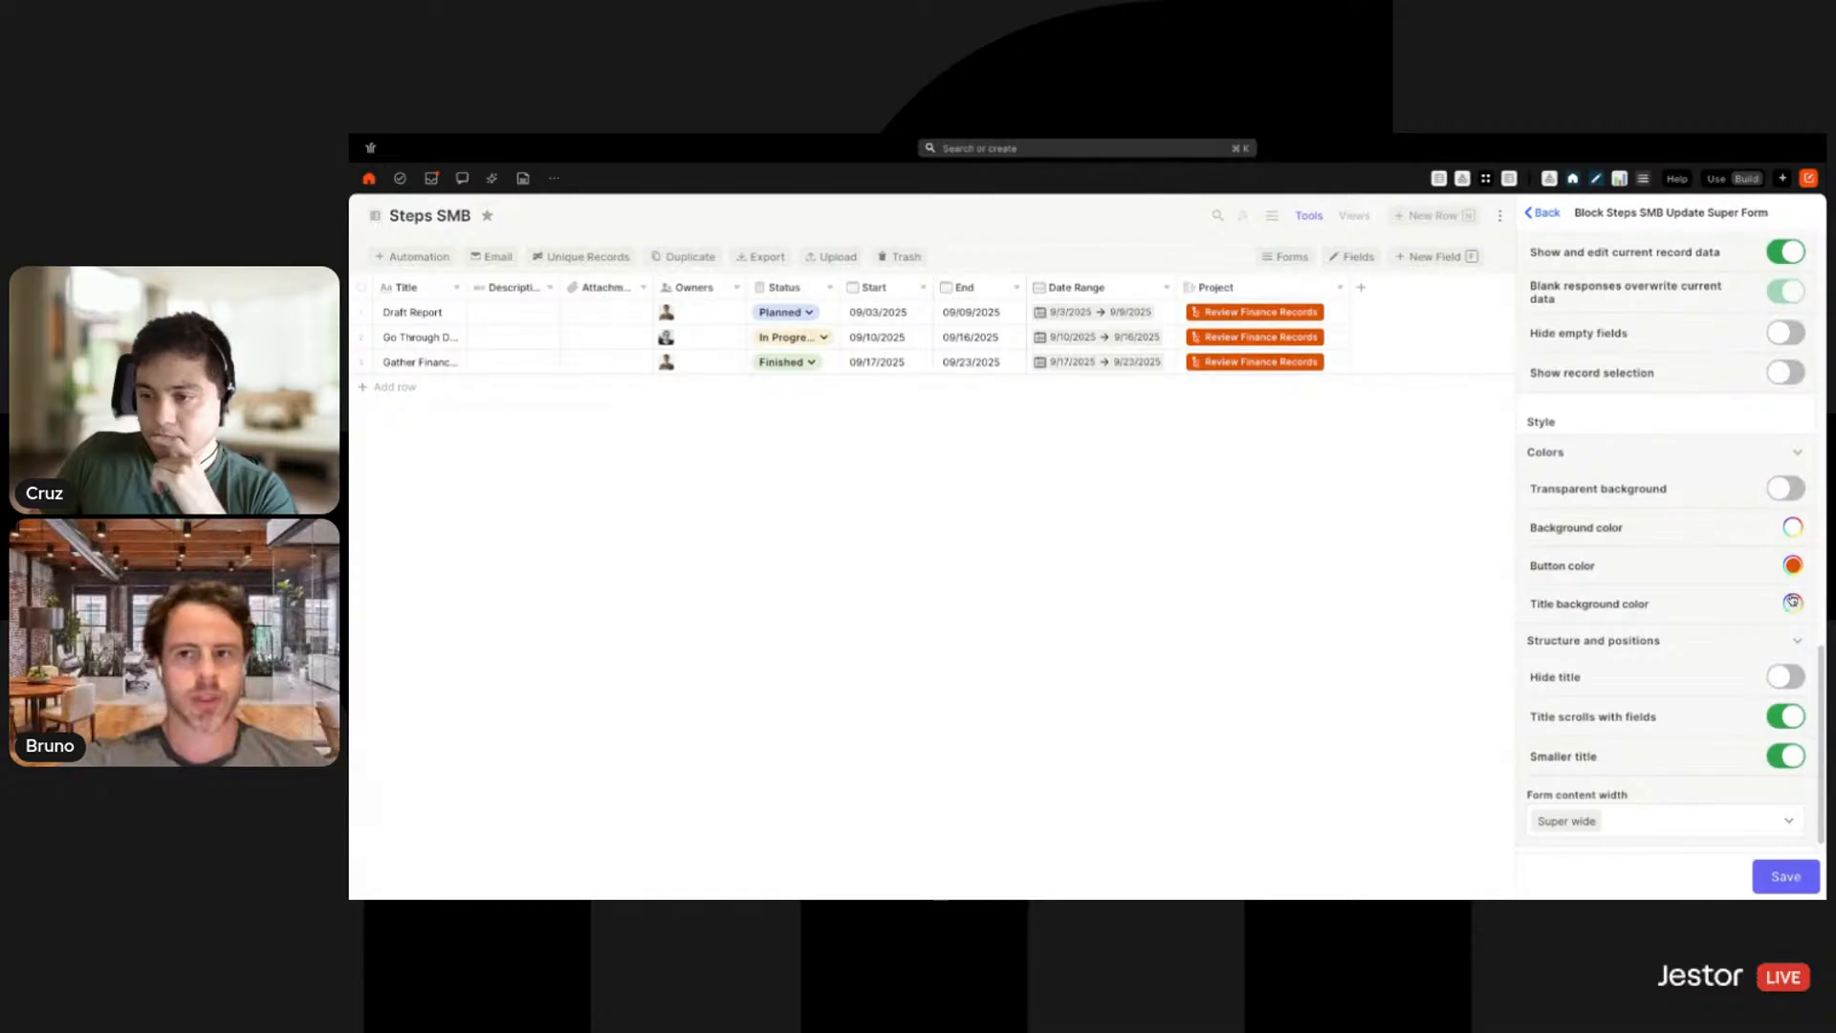
Set the update form's title background color to white, save the custom form and its settings, and close the form editor
left_click(1793, 602)
left_click(1534, 331)
left_click(1785, 876)
left_click(1786, 877)
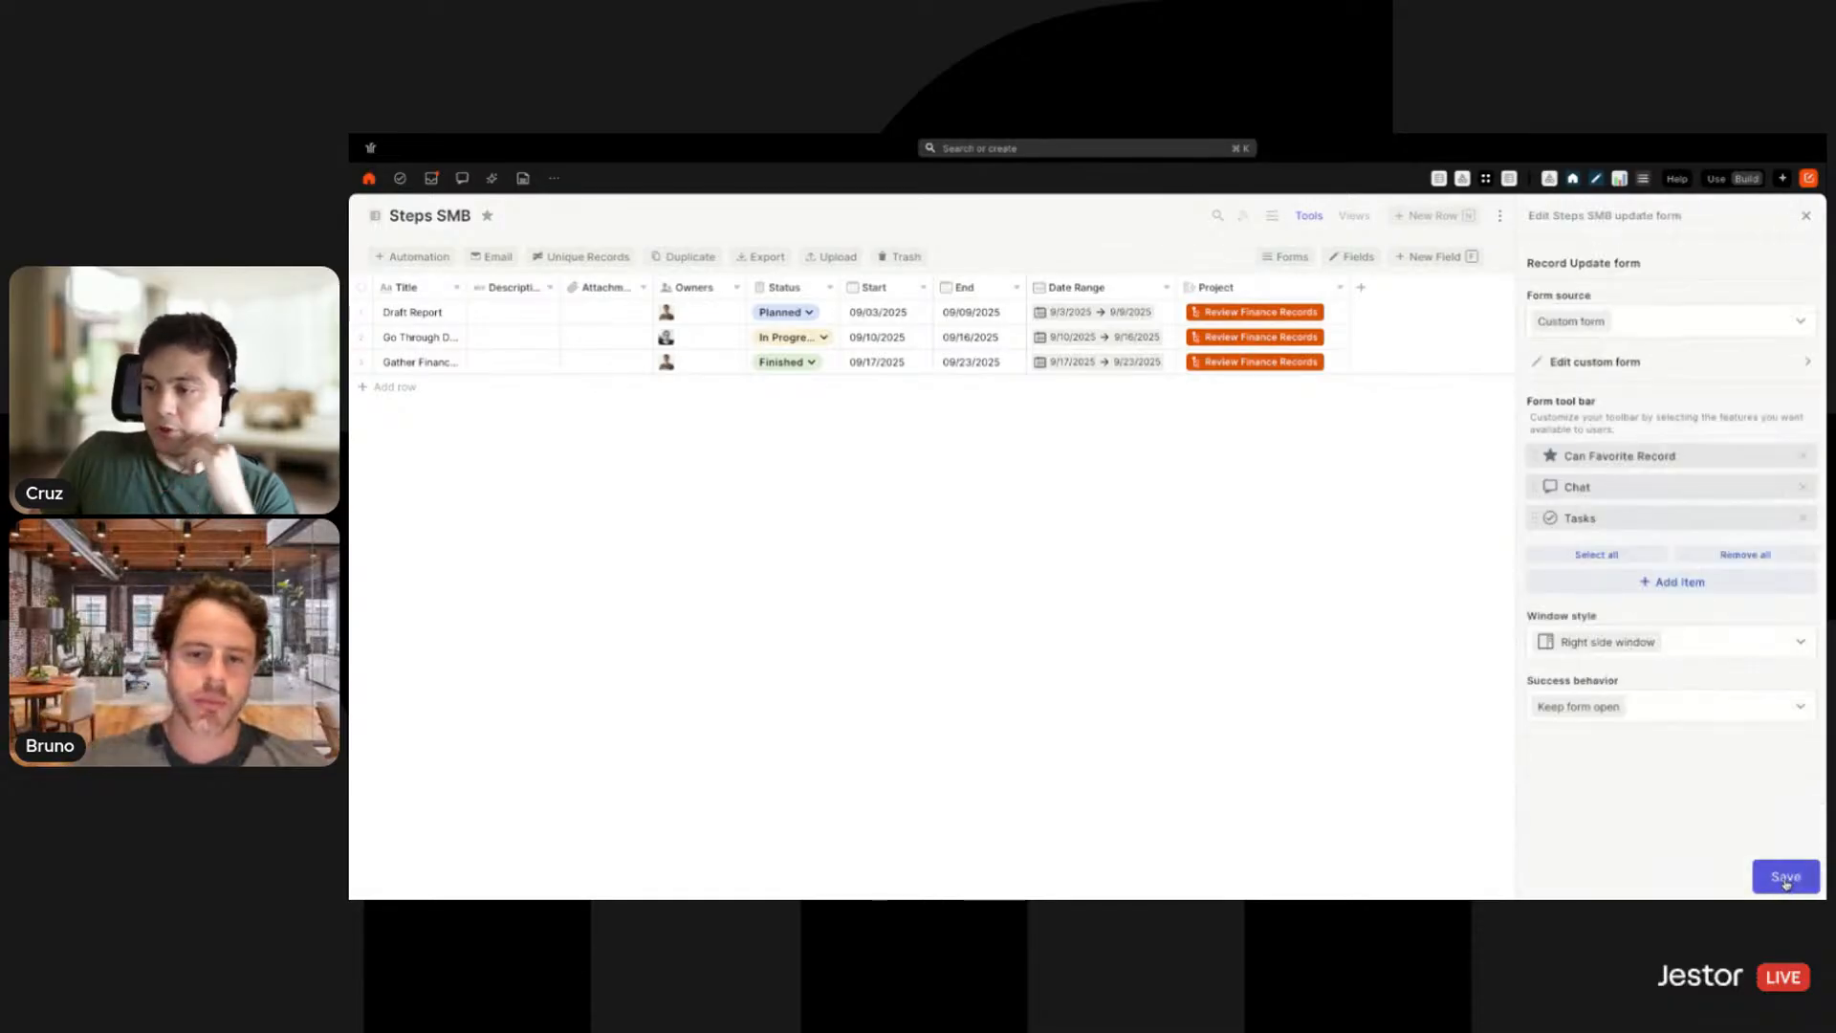
left_click(1807, 214)
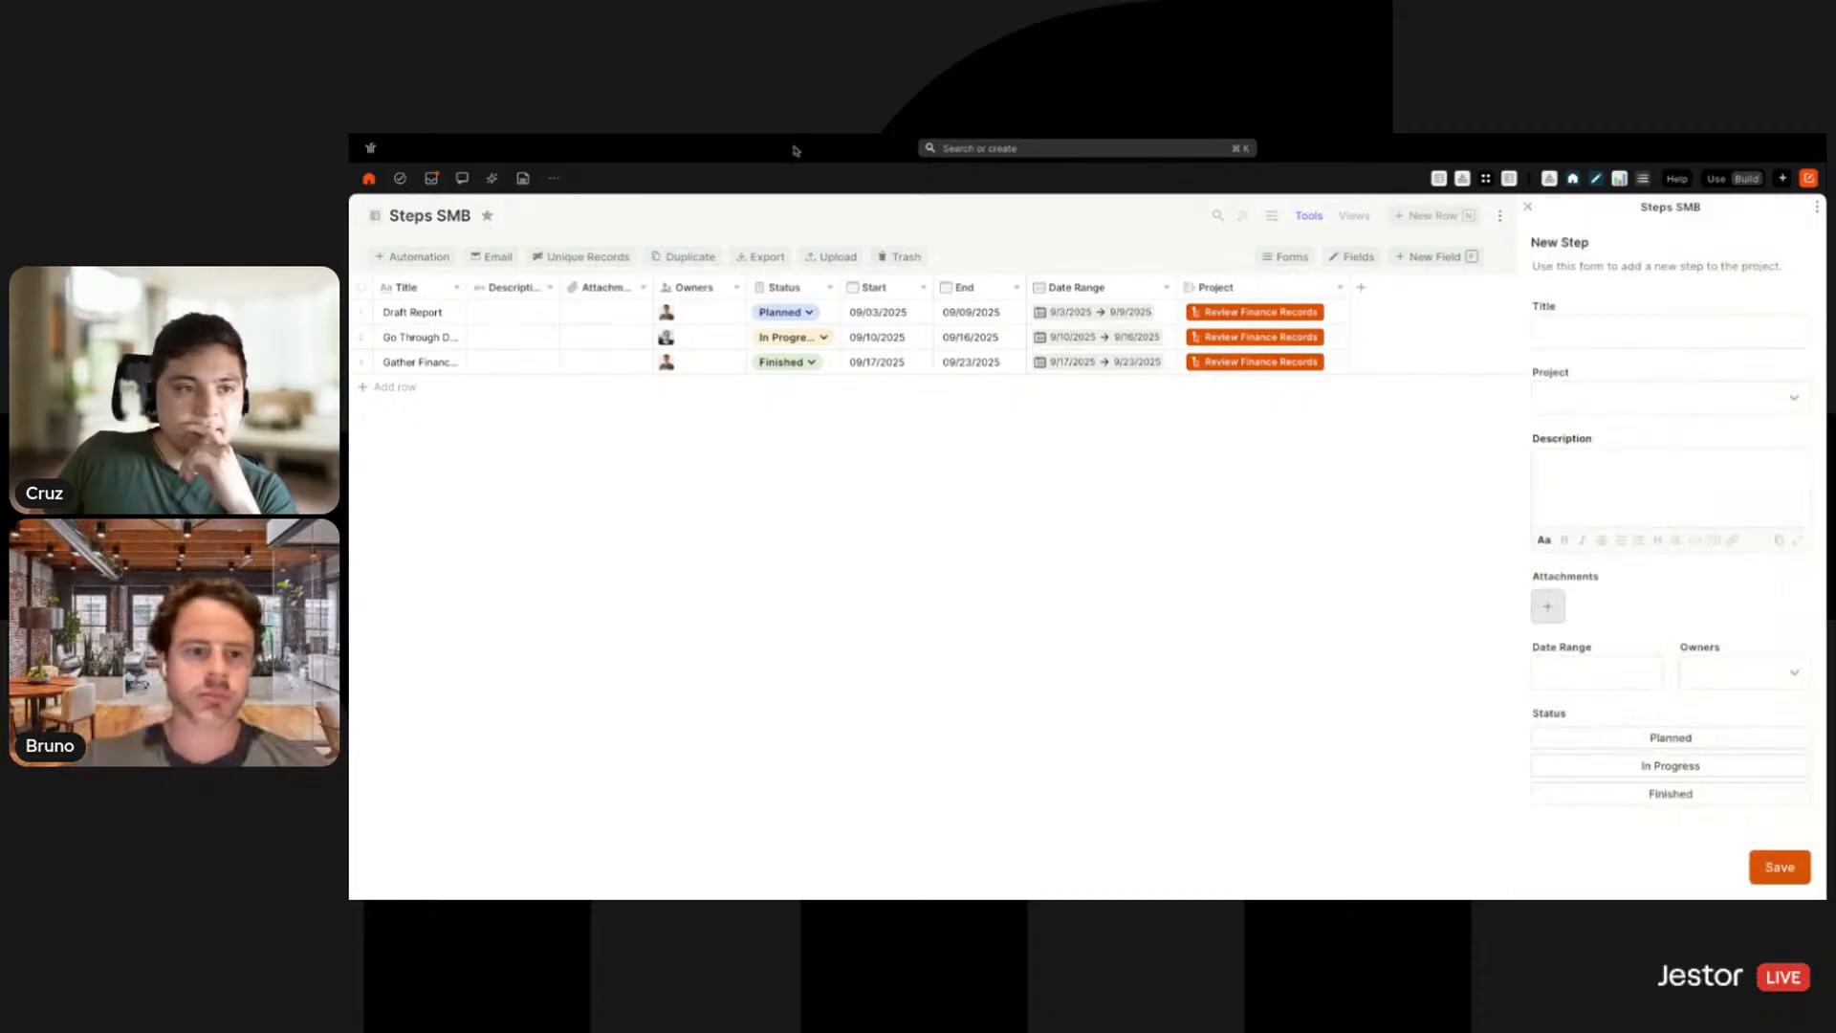
Open the Draft Report record to examine the update form's layout and Date Range calendar, and close the open forms
left_click(455, 313)
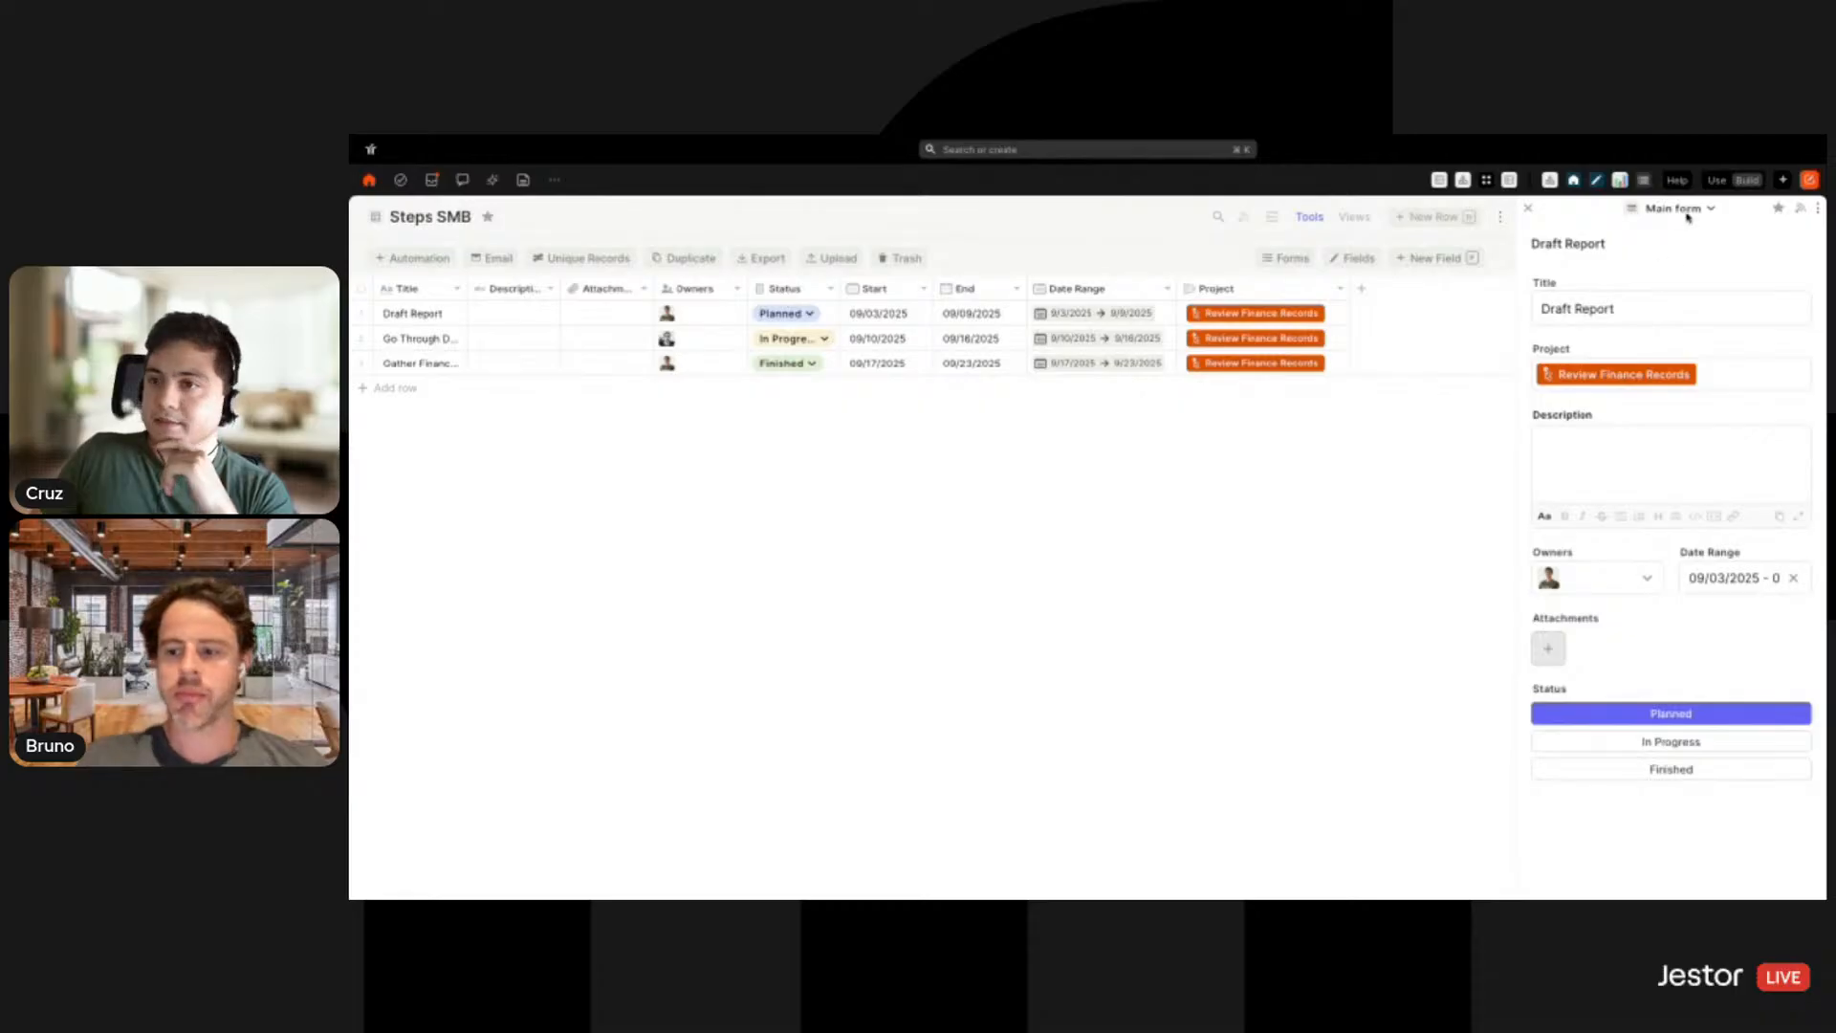
left_click(1734, 577)
left_click(1566, 554)
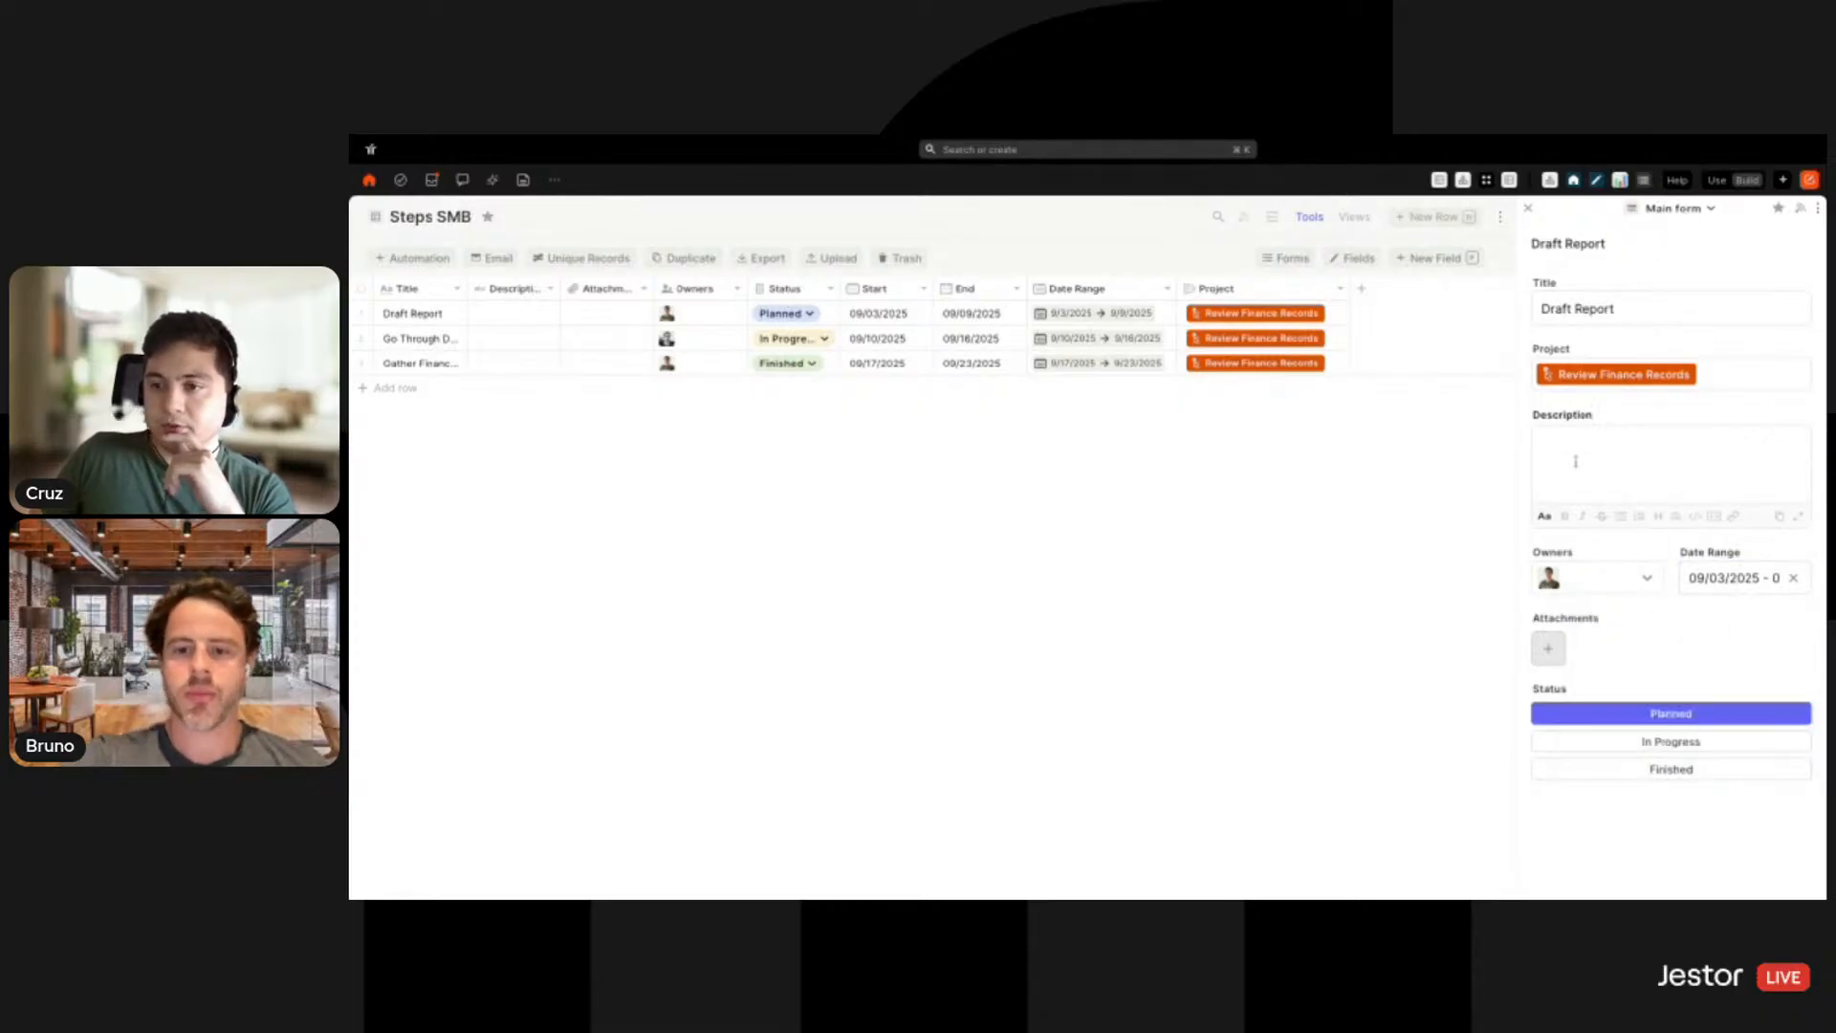
left_click(1717, 578)
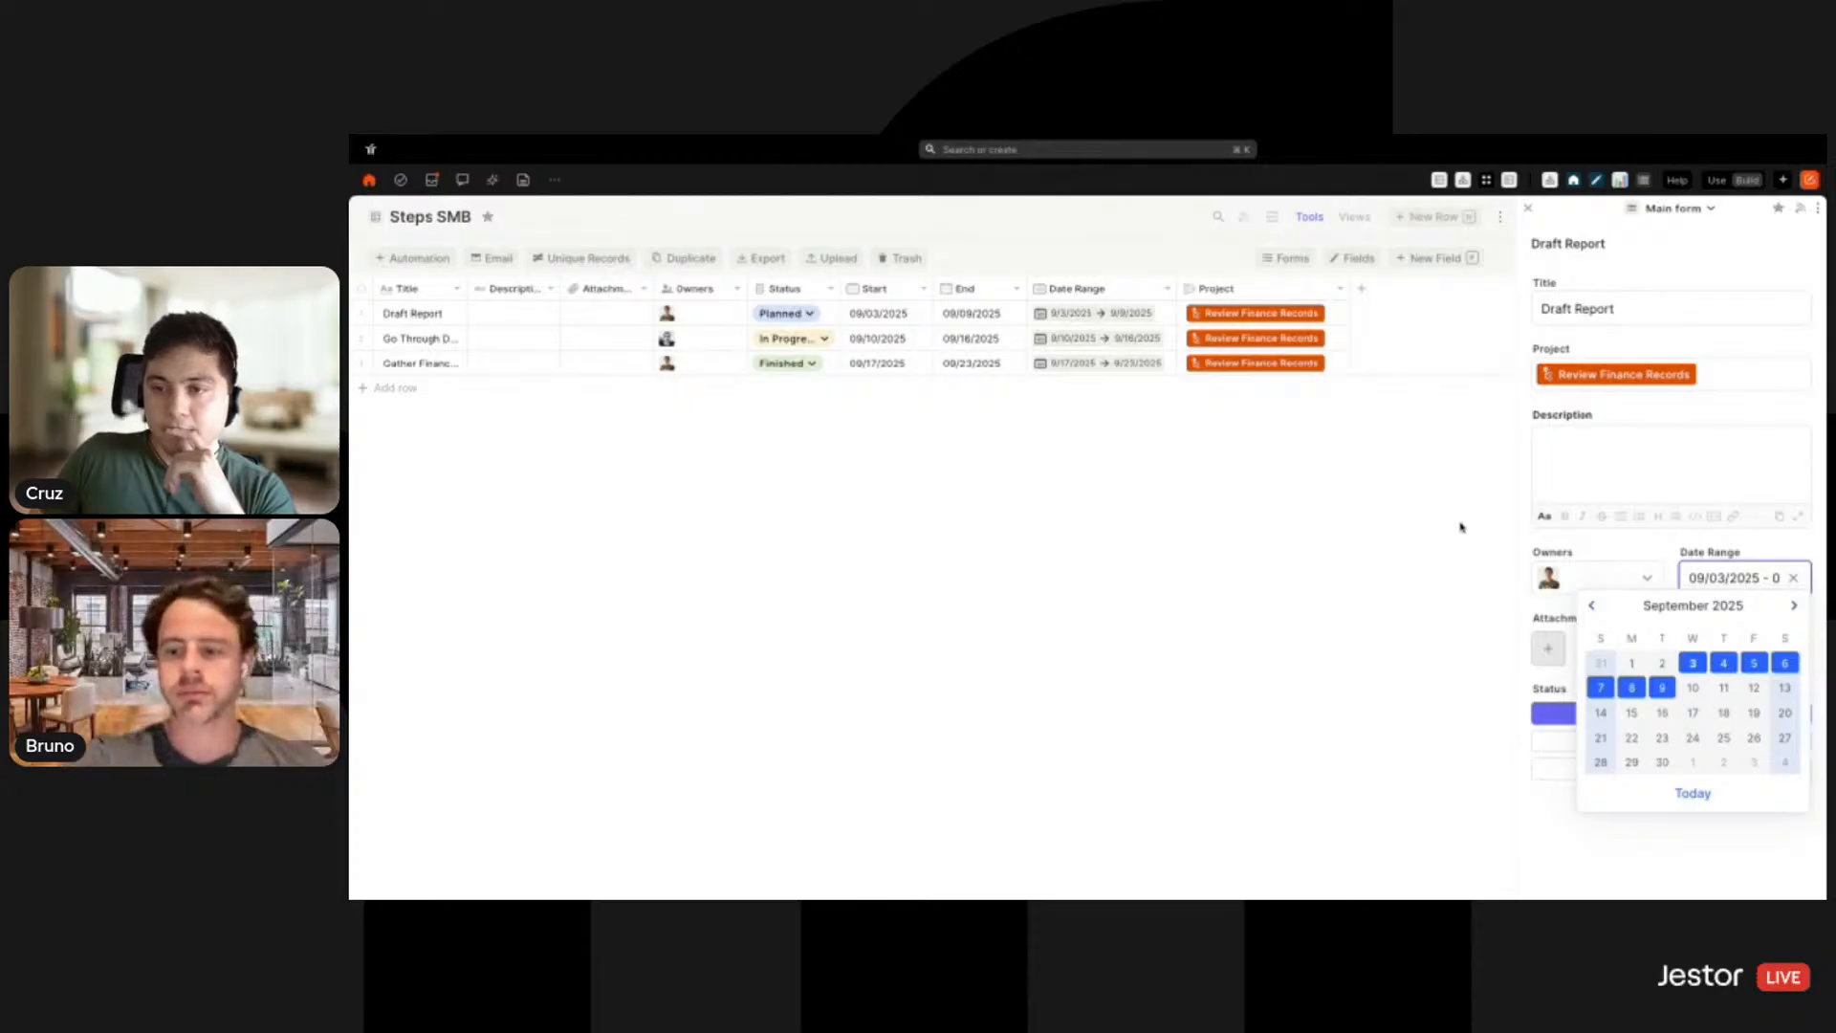
left_click(1465, 524)
left_click(1529, 209)
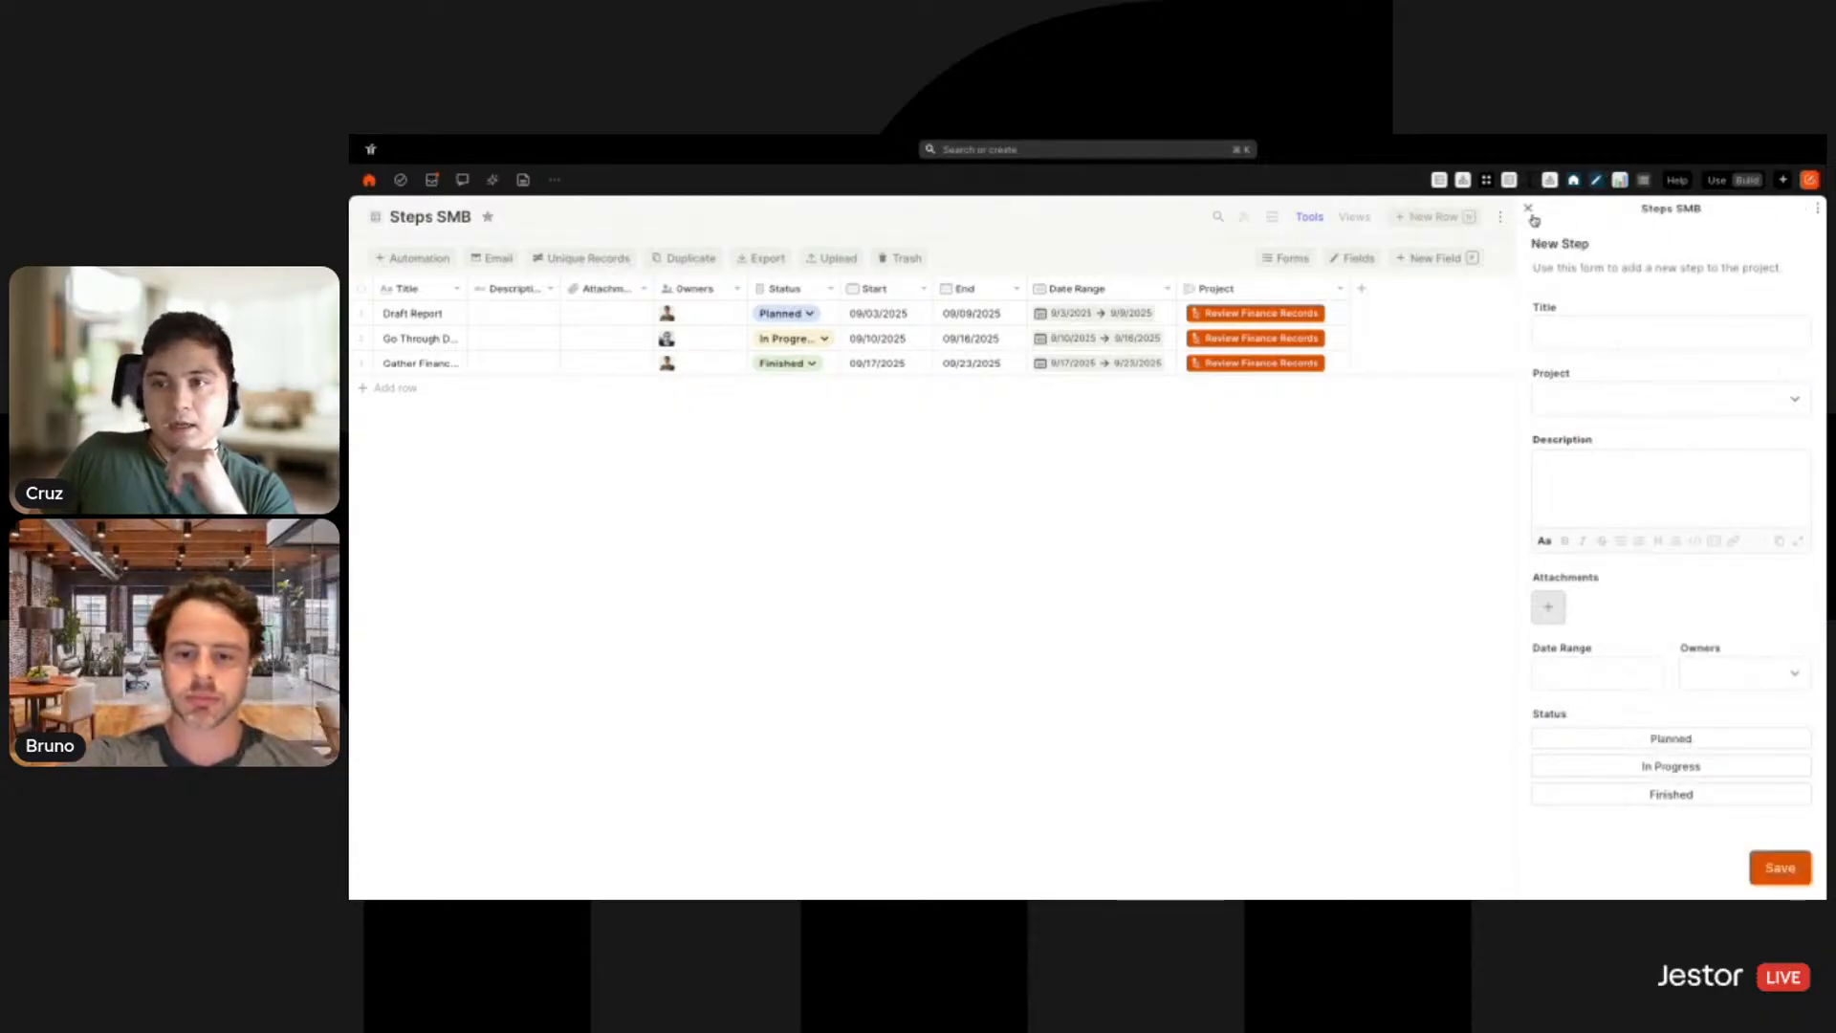
left_click(1530, 208)
left_click(1071, 315)
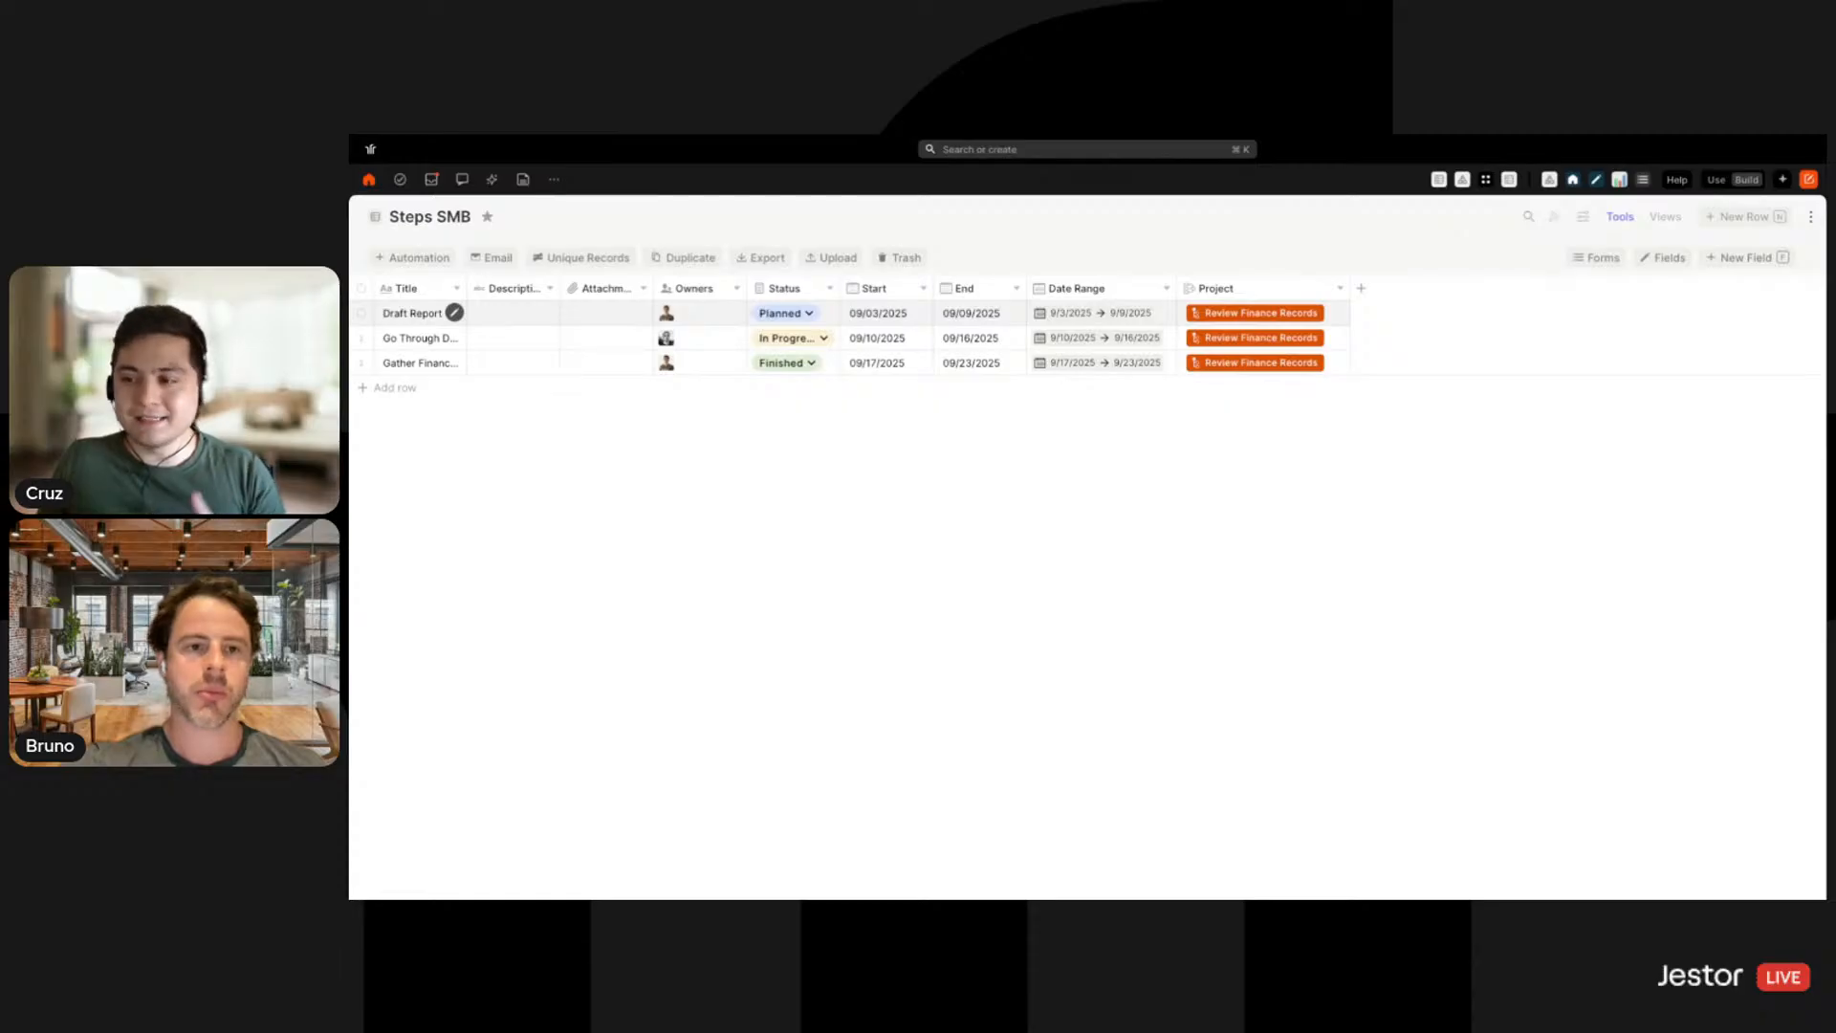
Create a new blank app and set its background color to #f8f8f8
left_click(1809, 182)
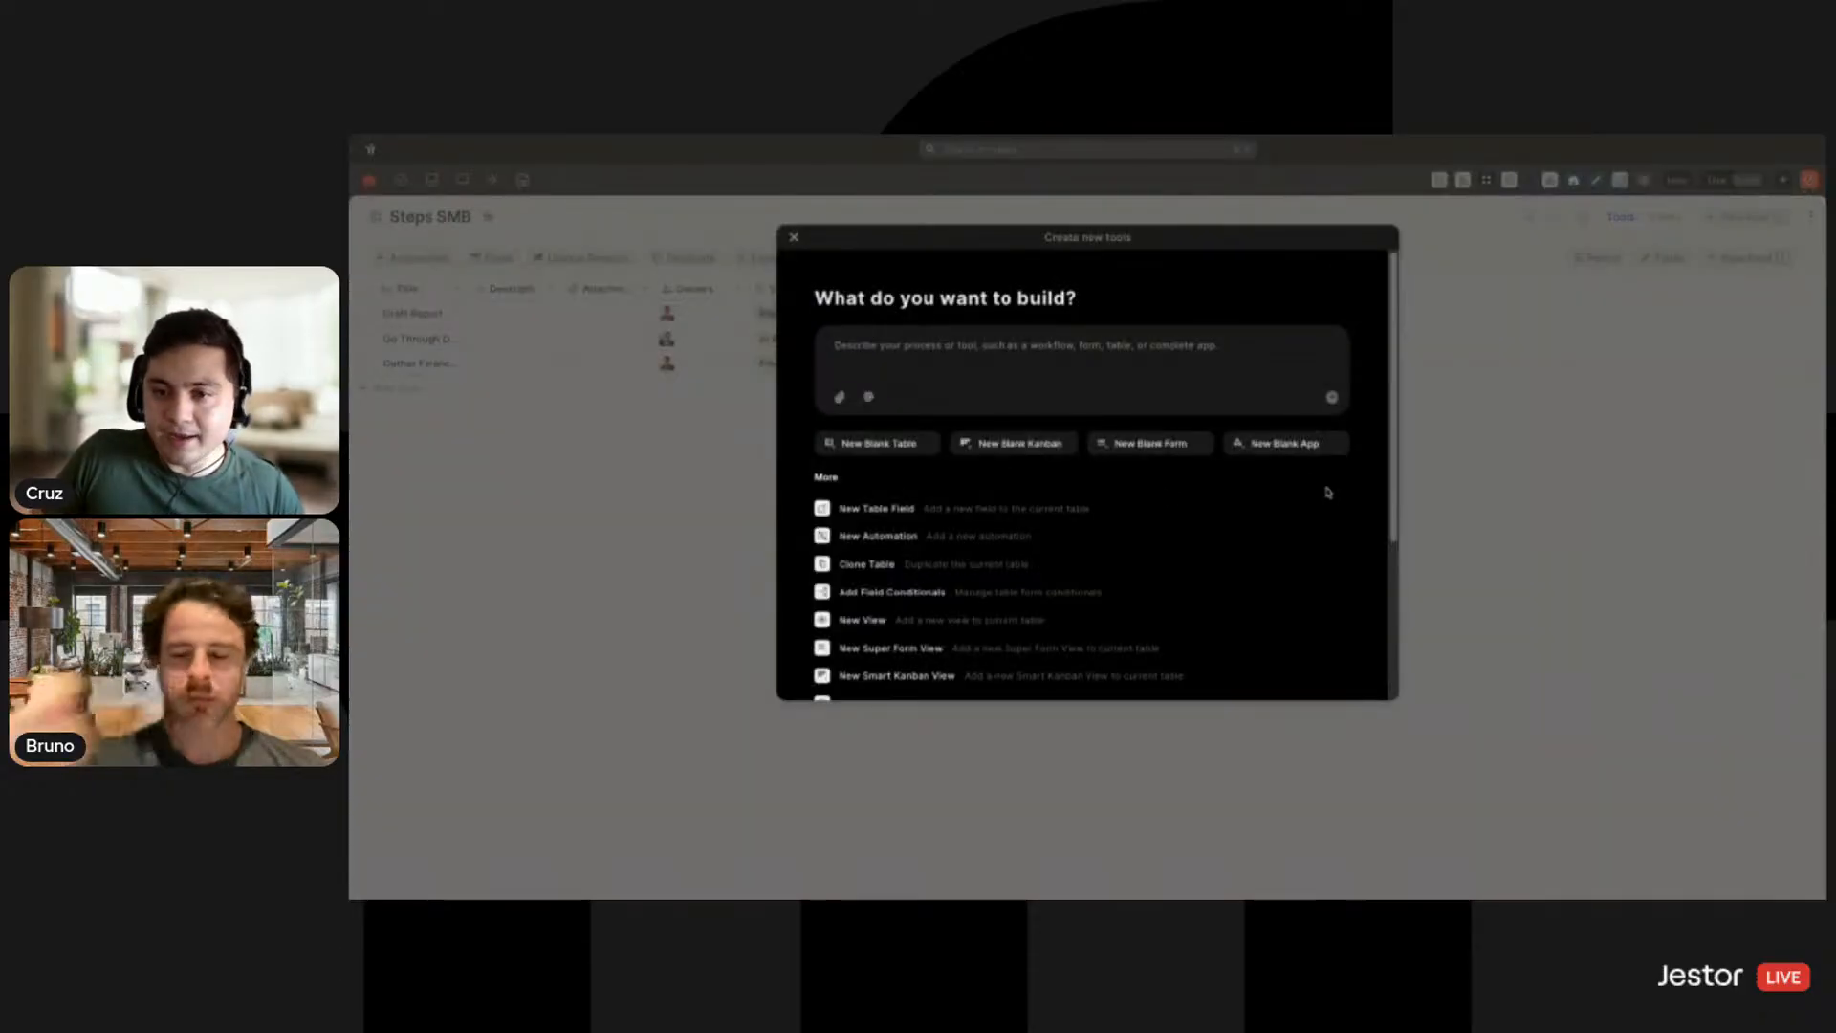
left_click(1315, 445)
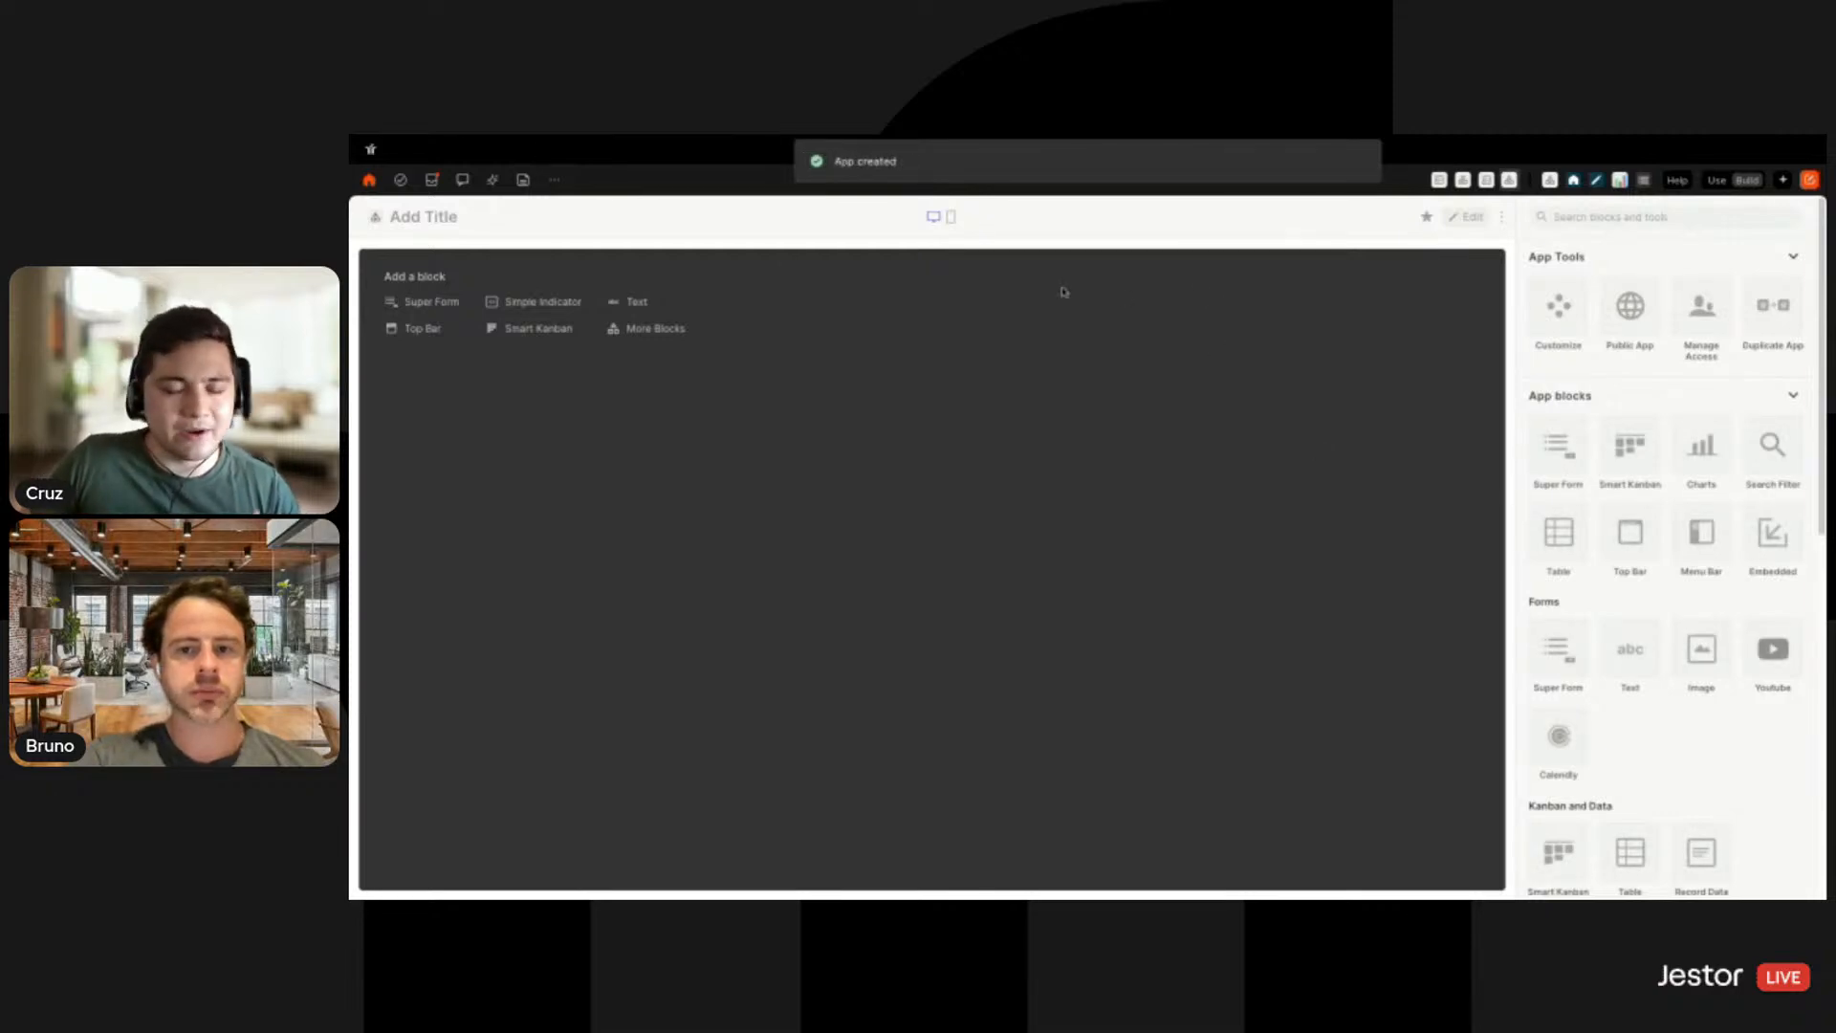
left_click(1556, 314)
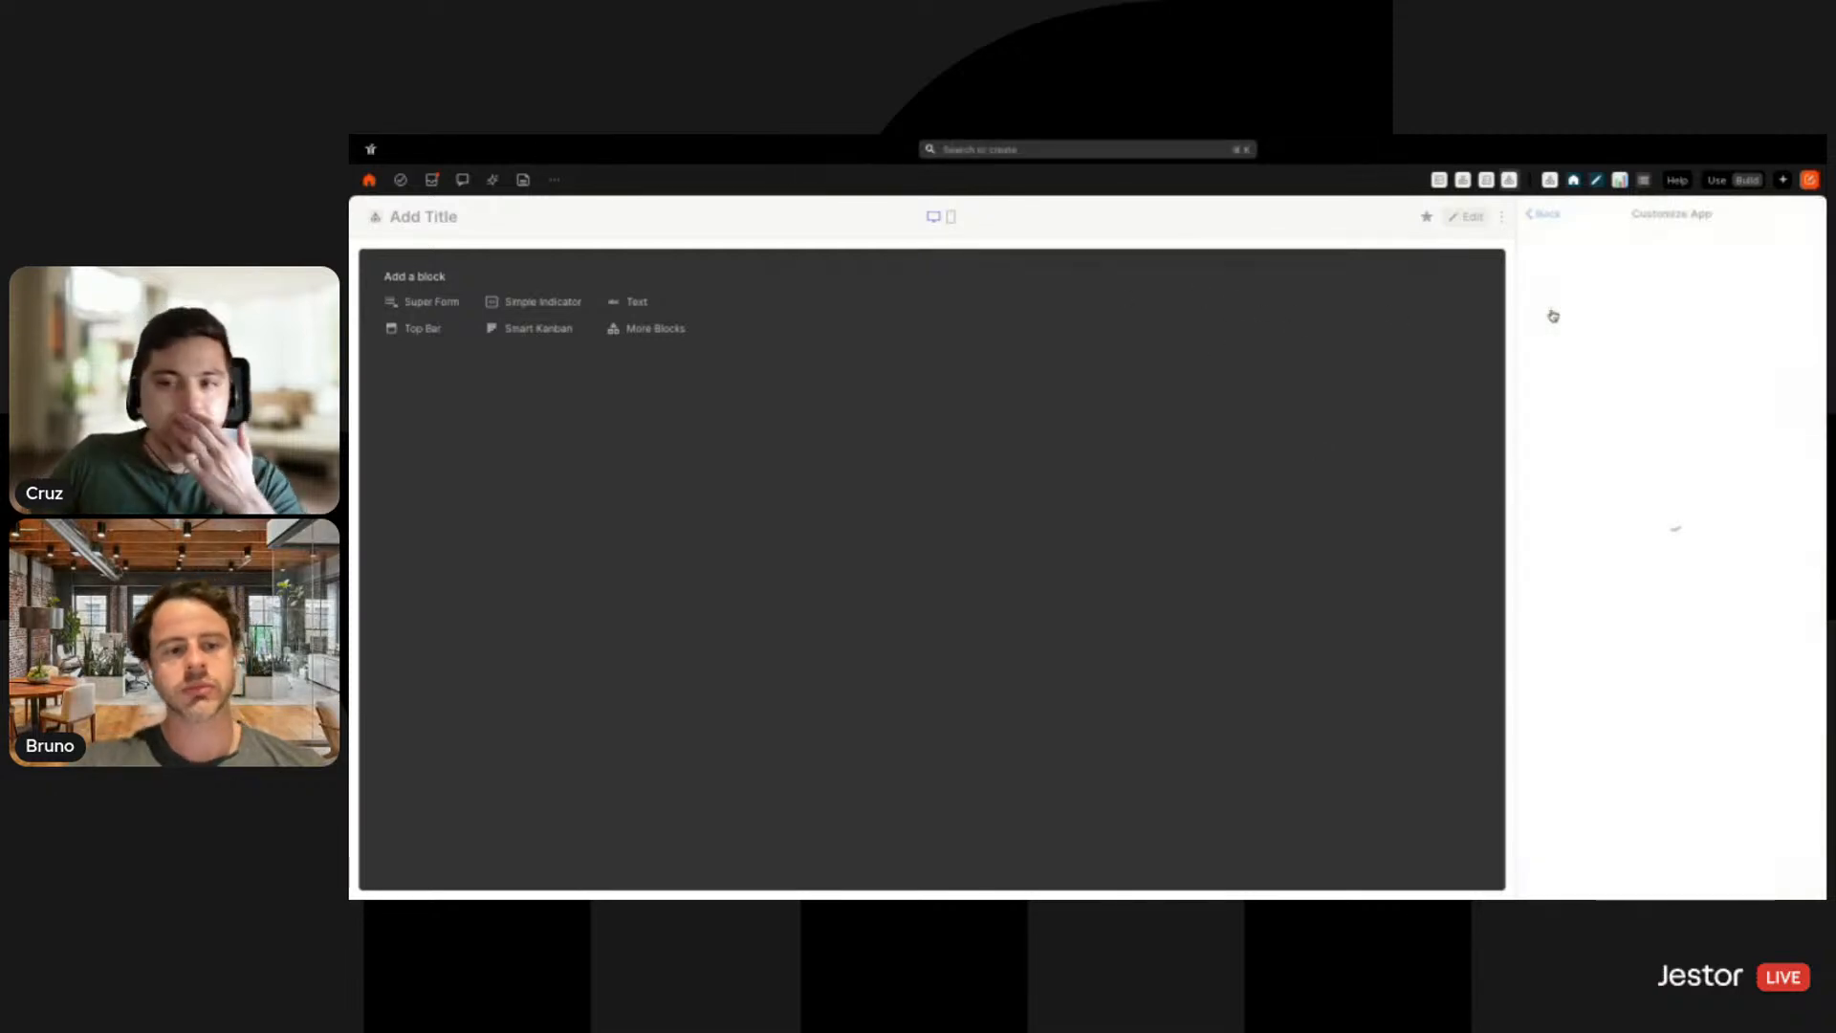
left_click(1716, 478)
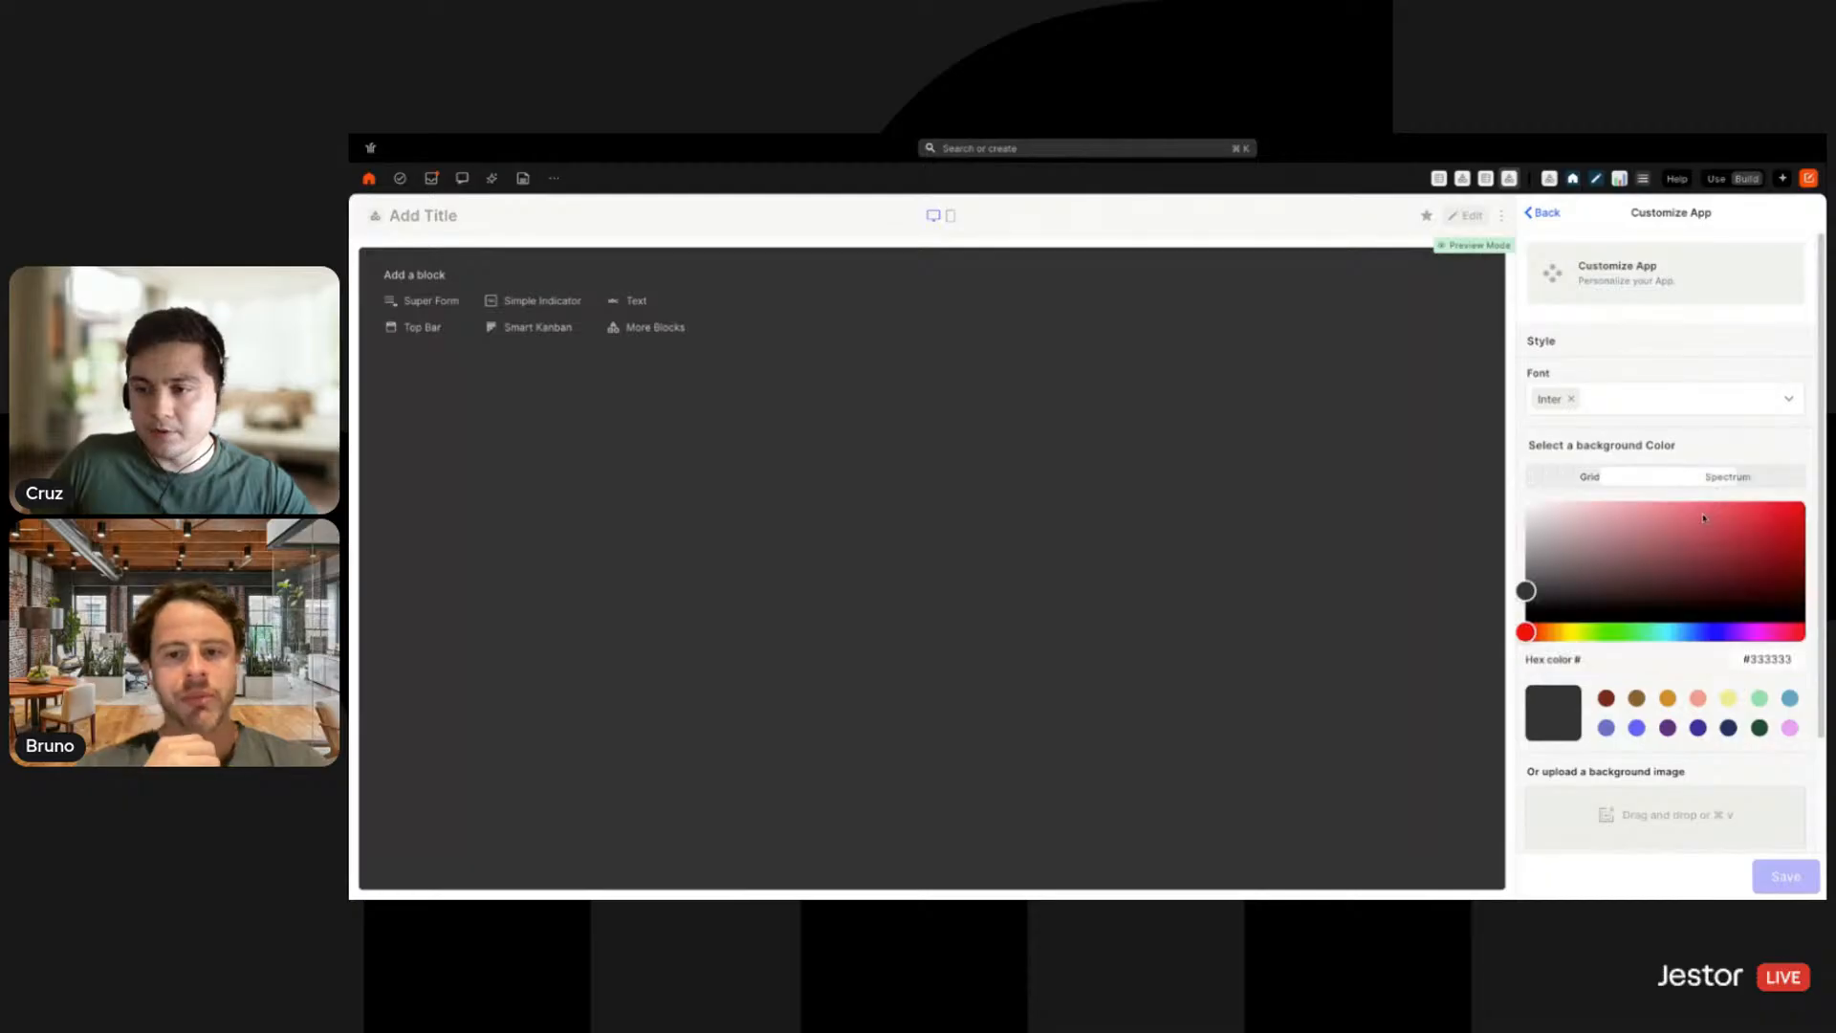
double_click(1767, 659)
type("fafafa")
Disable page scrolling in desktop for the app and save its customization
scroll(1753, 663, "down", 3)
left_click(1785, 789)
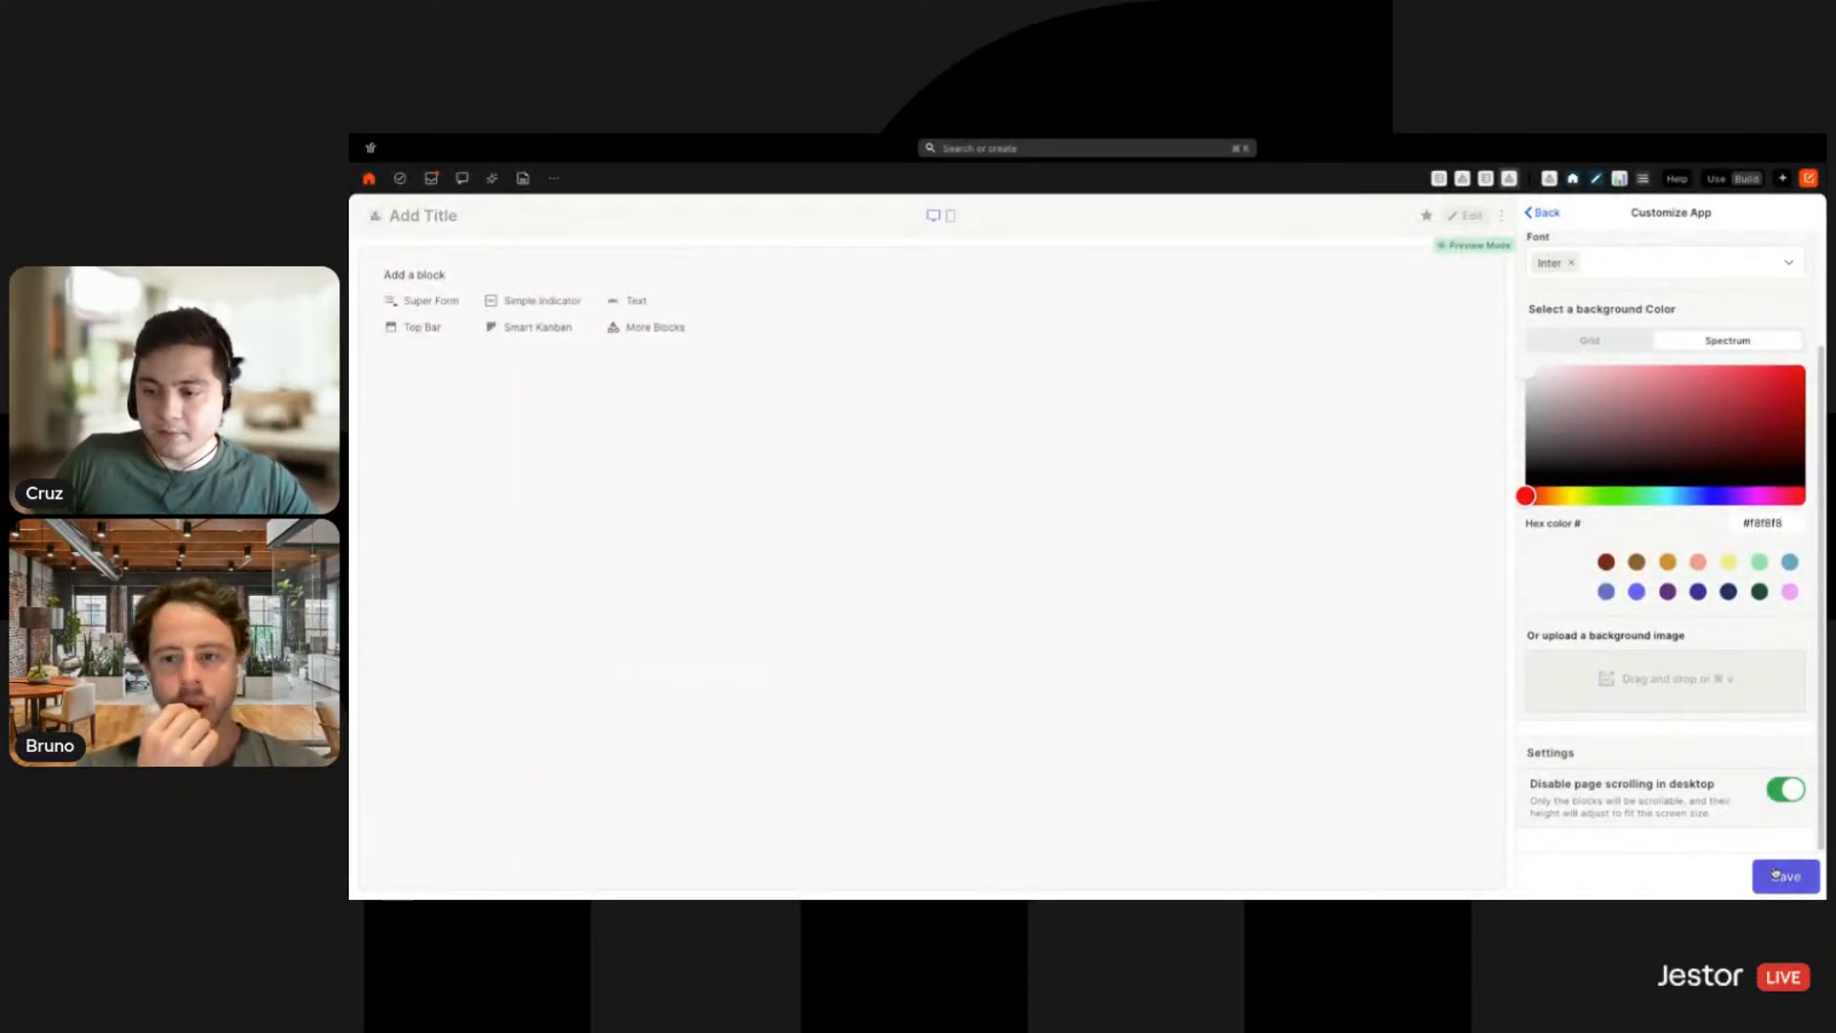
left_click(1775, 874)
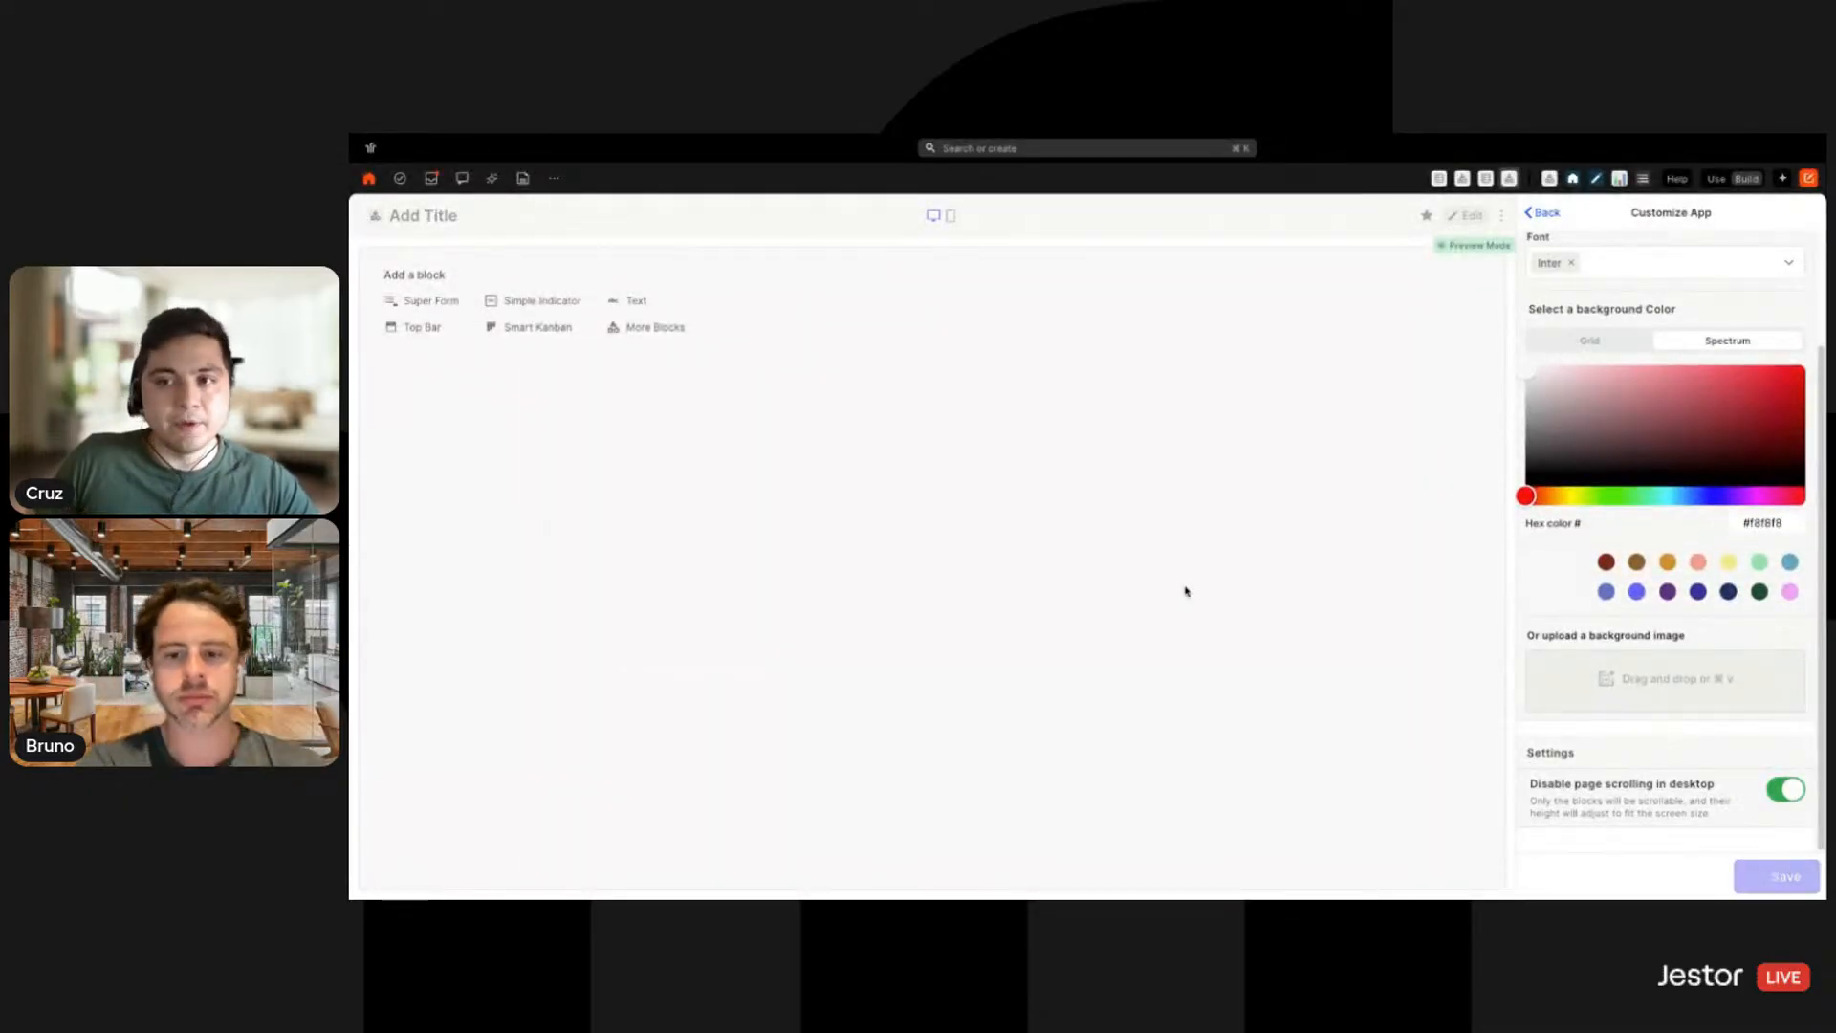
Title the new app Projects SMB
left_click(435, 218)
type("Projects SMB")
left_click(481, 441)
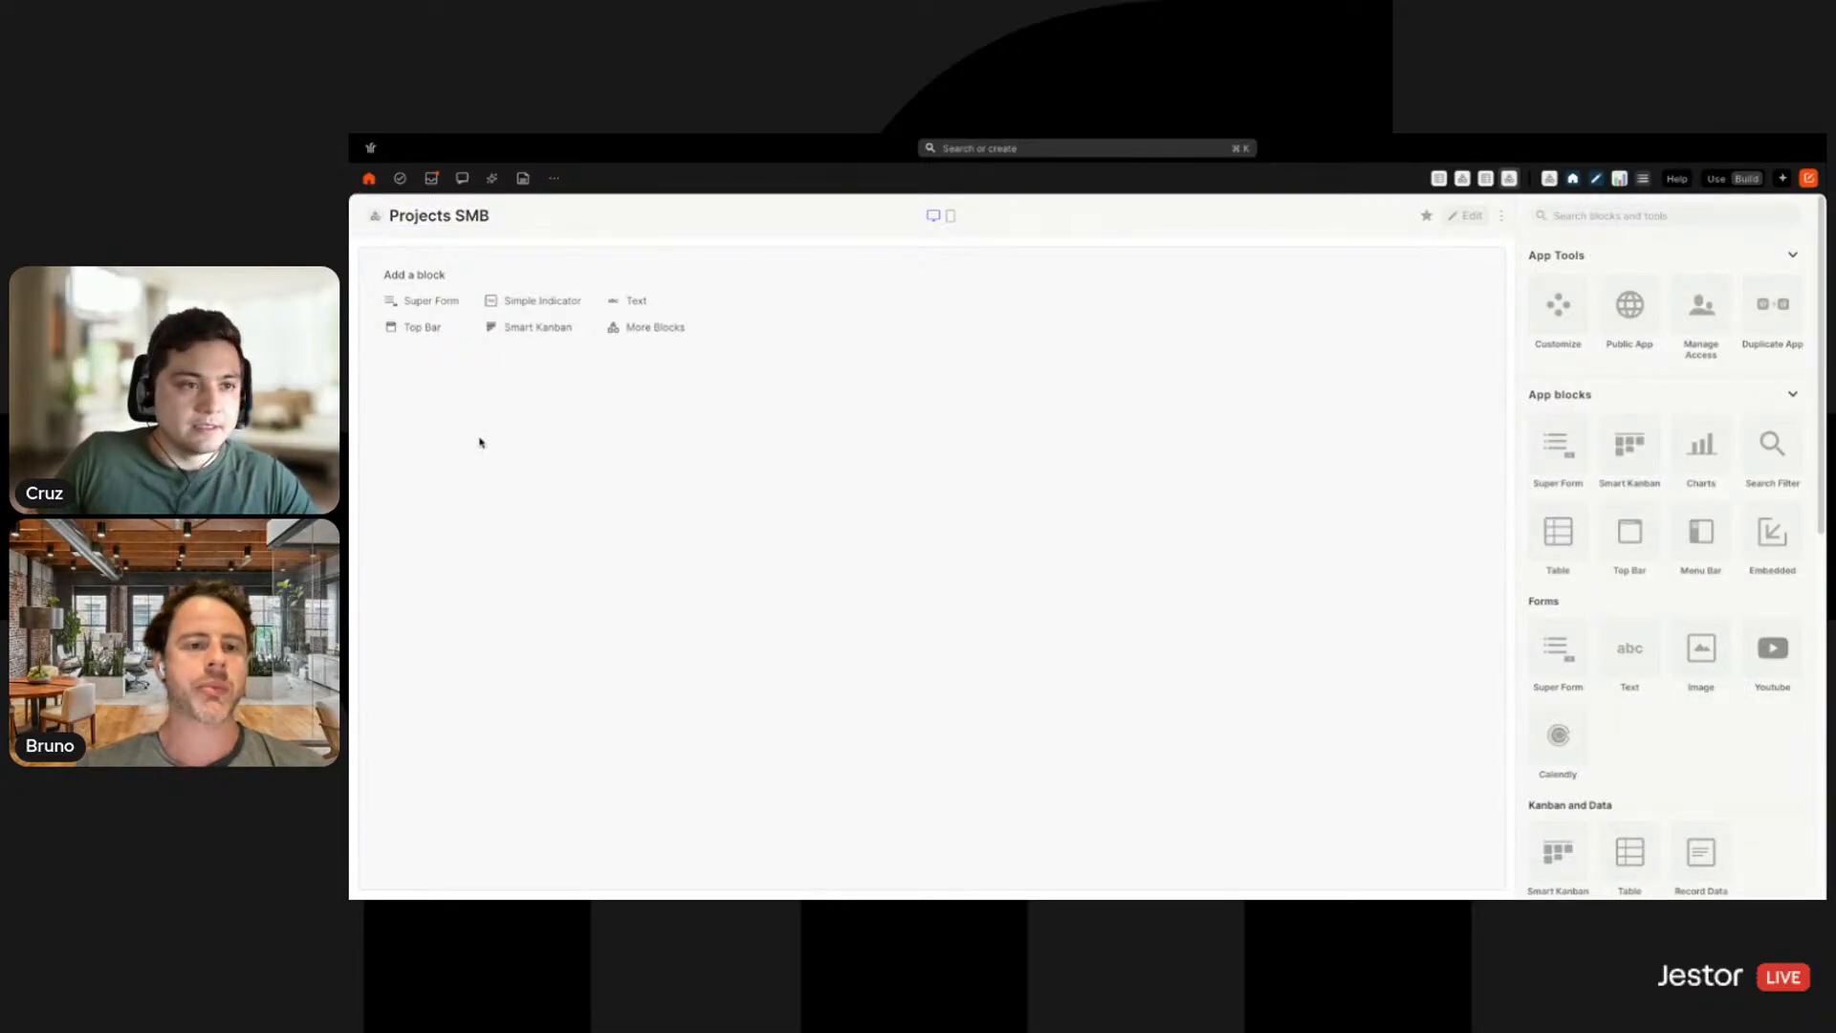
Give the app the same branching icon as the project records on an orange background and save it
left_click(375, 217)
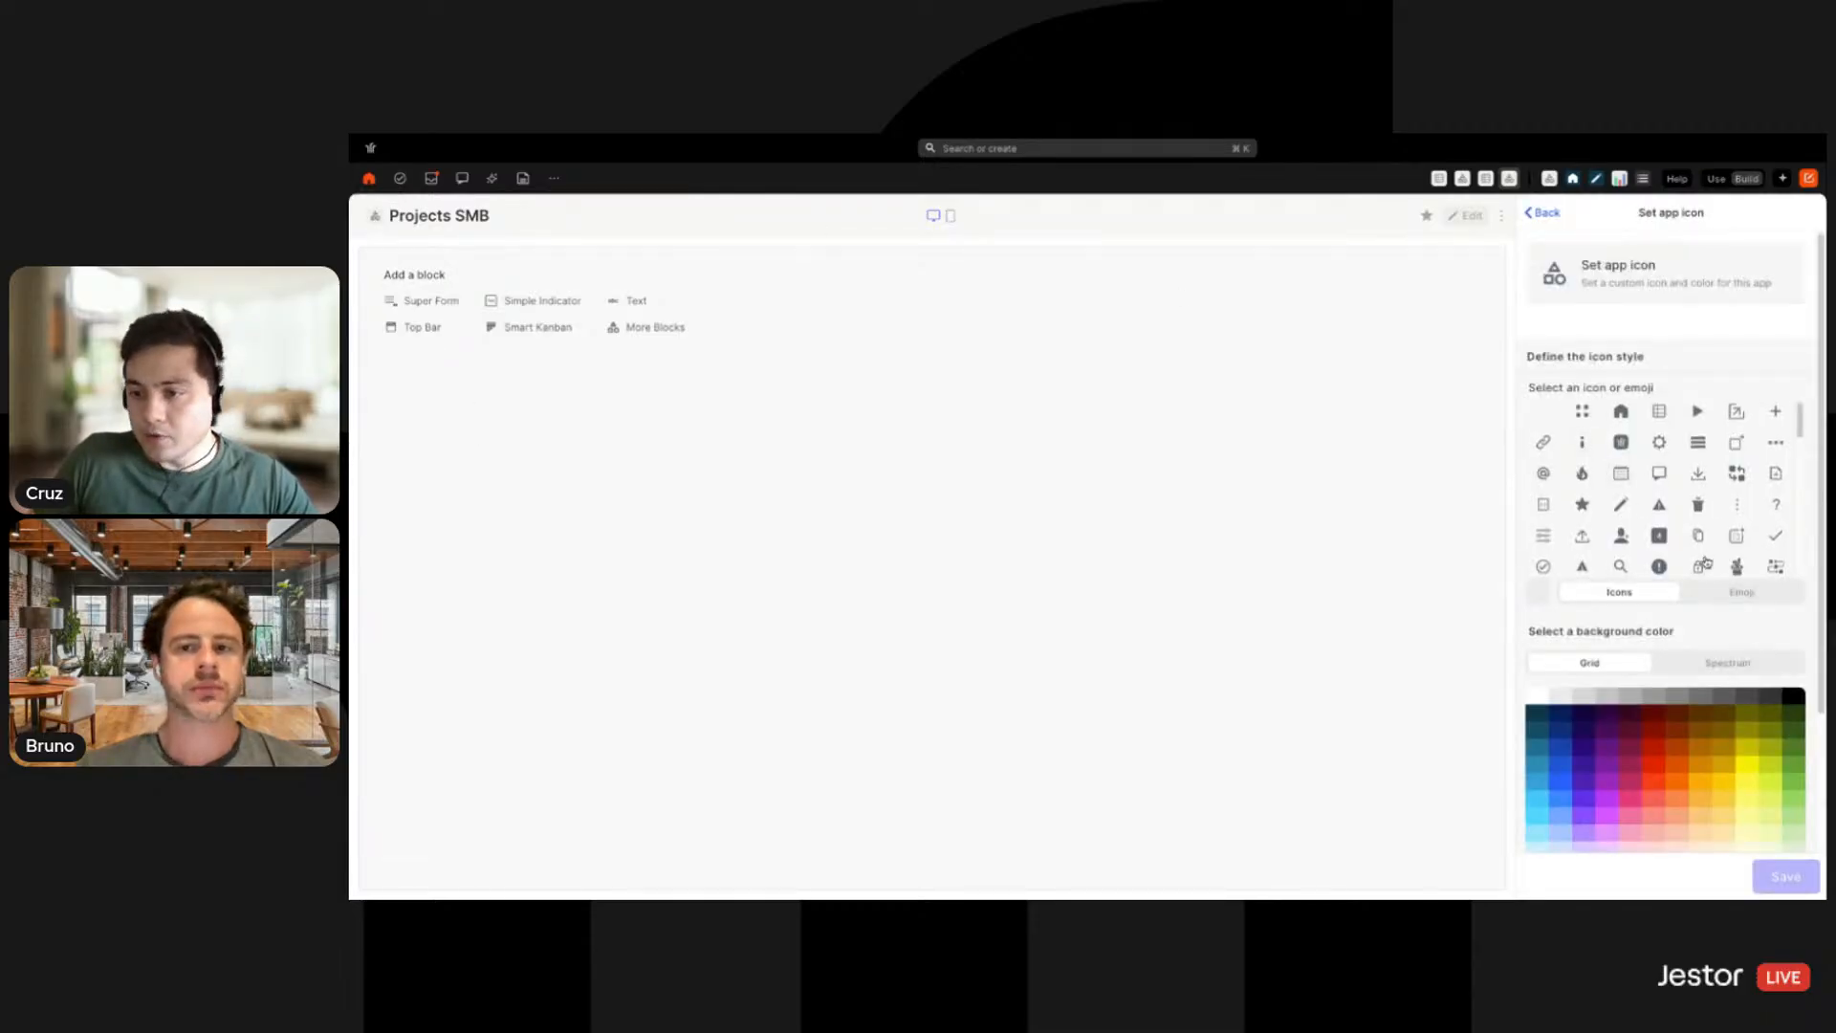
scroll(1701, 506, "down", 5)
left_click(1624, 468)
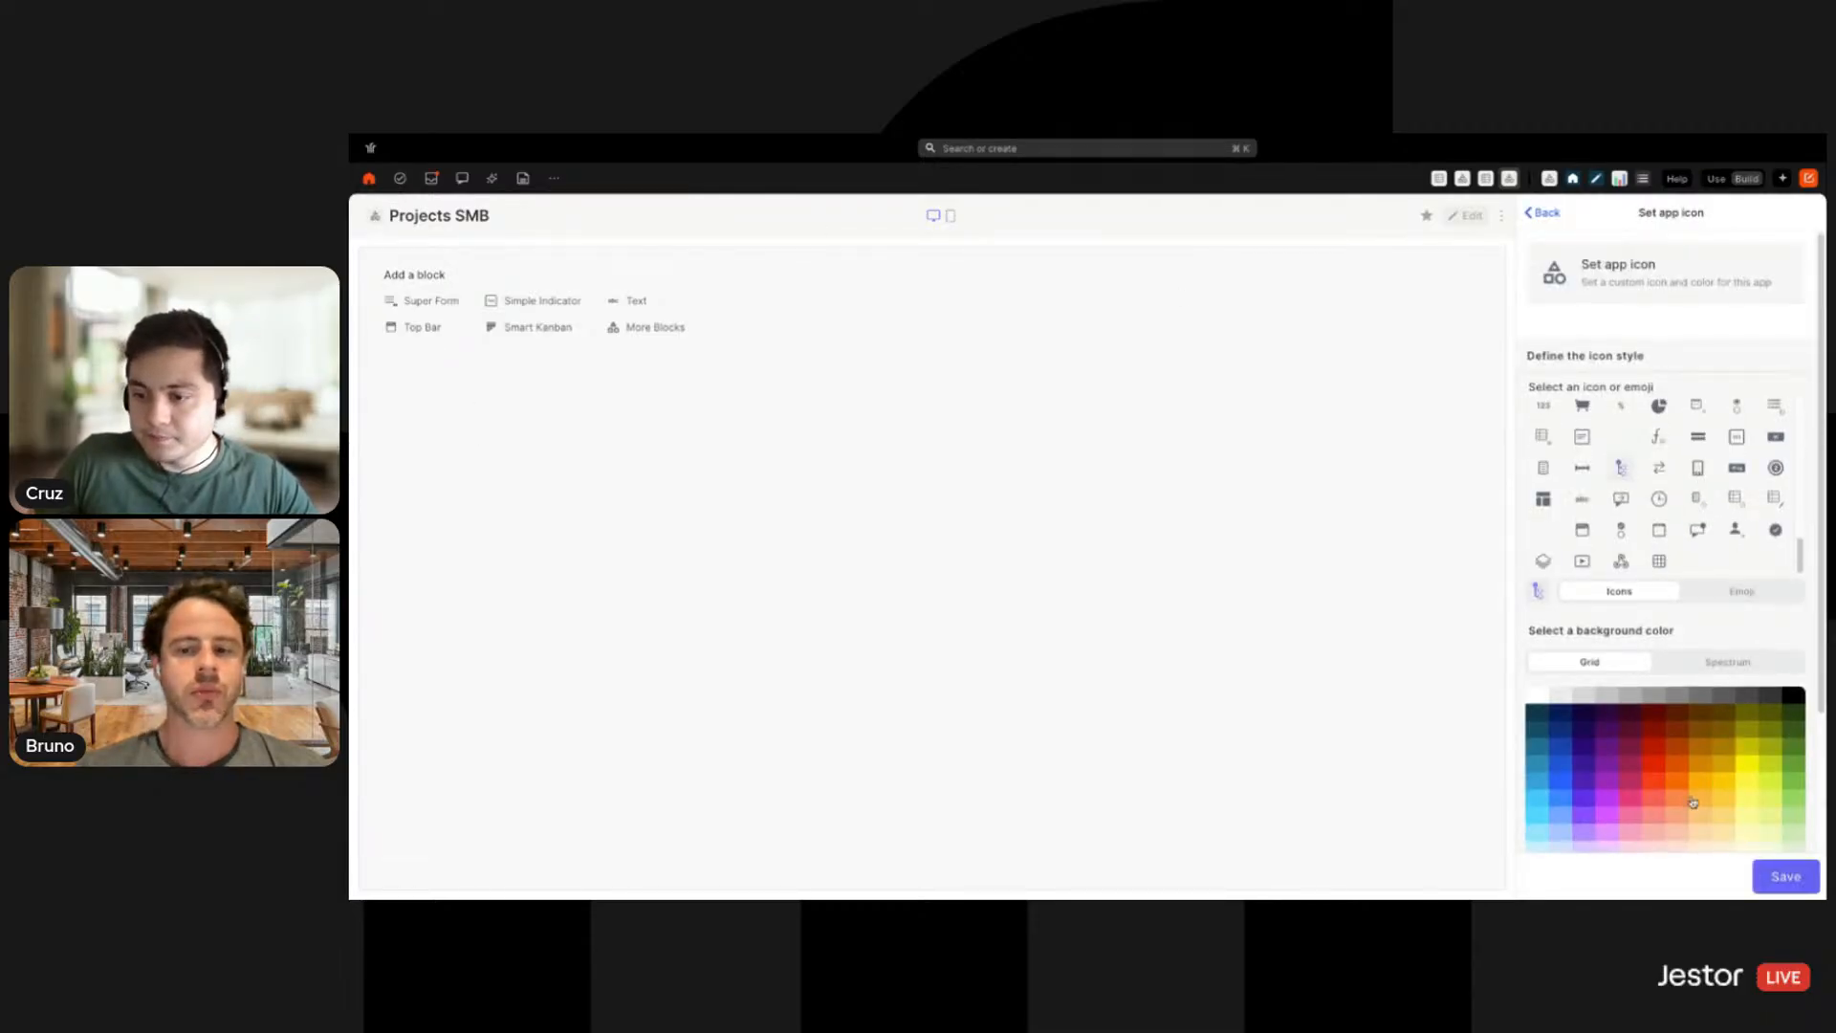
scroll(1677, 698, "down", 3)
left_click(1684, 658)
left_click(1786, 876)
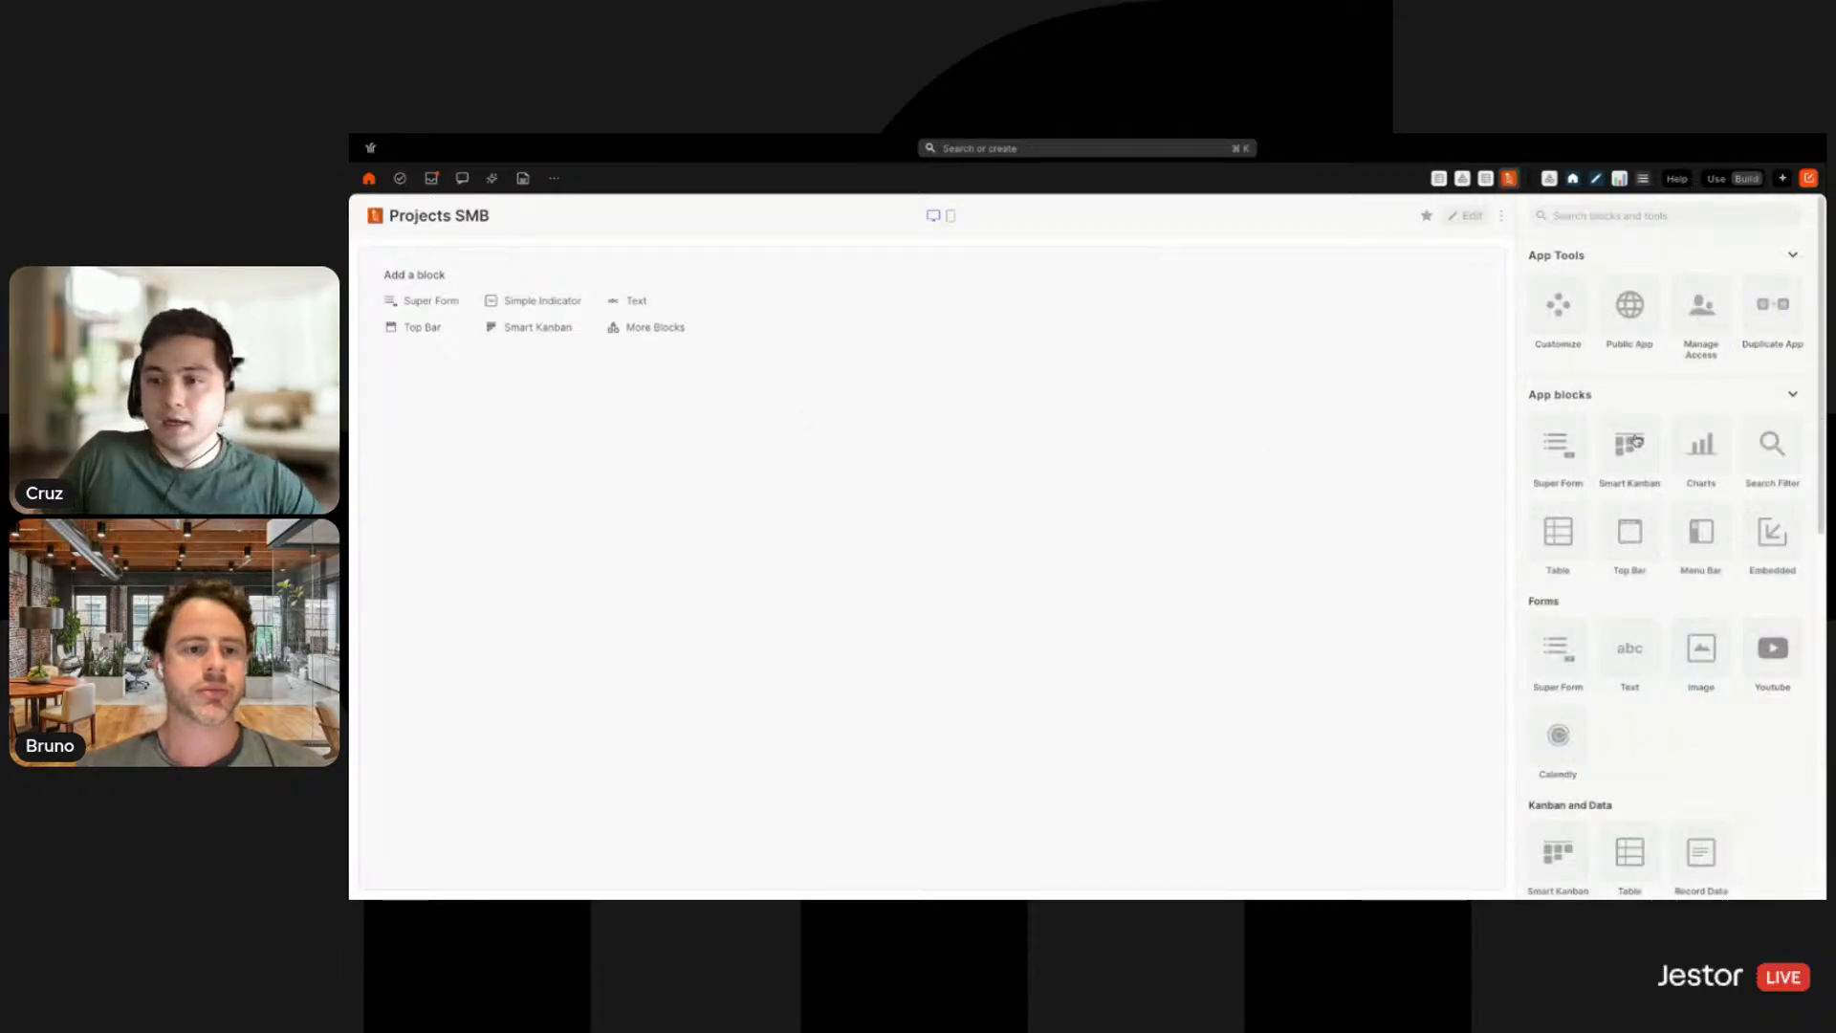
Add a Smart Kanban block to the app and enlarge it to fill the whole canvas
left_click(1659, 461)
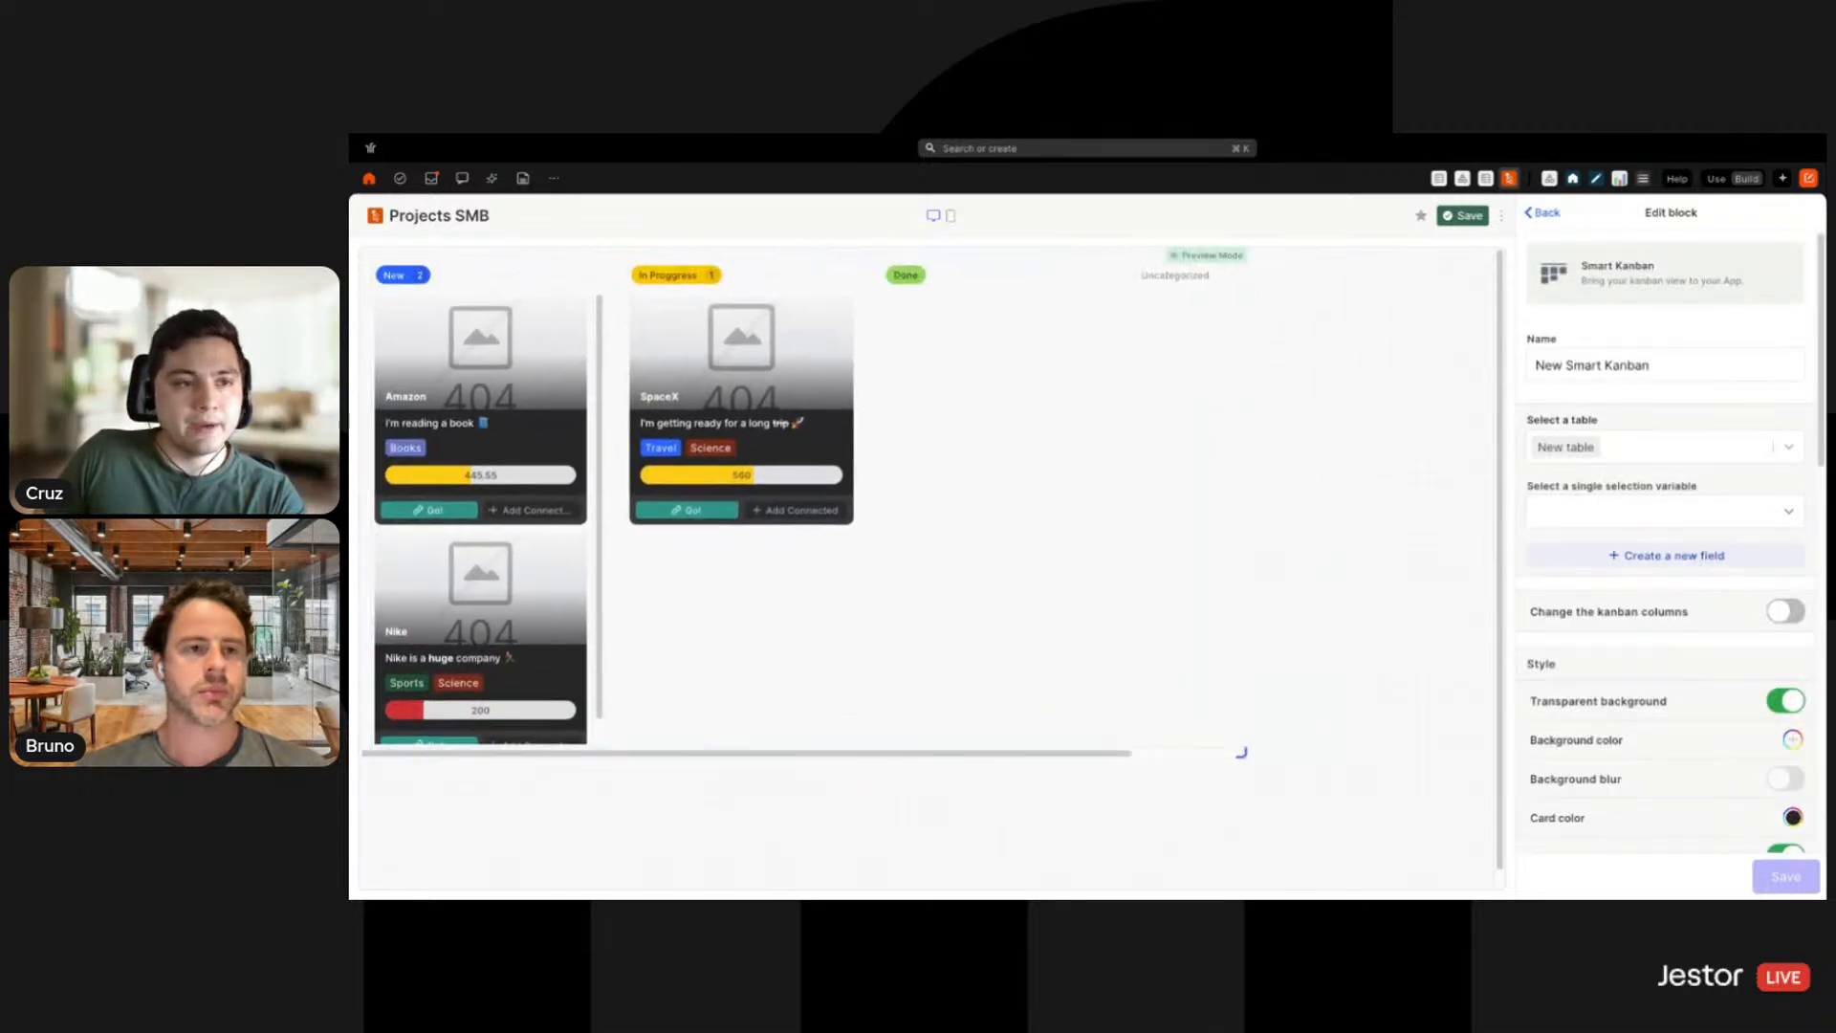
left_click_drag(1243, 756, 1501, 872)
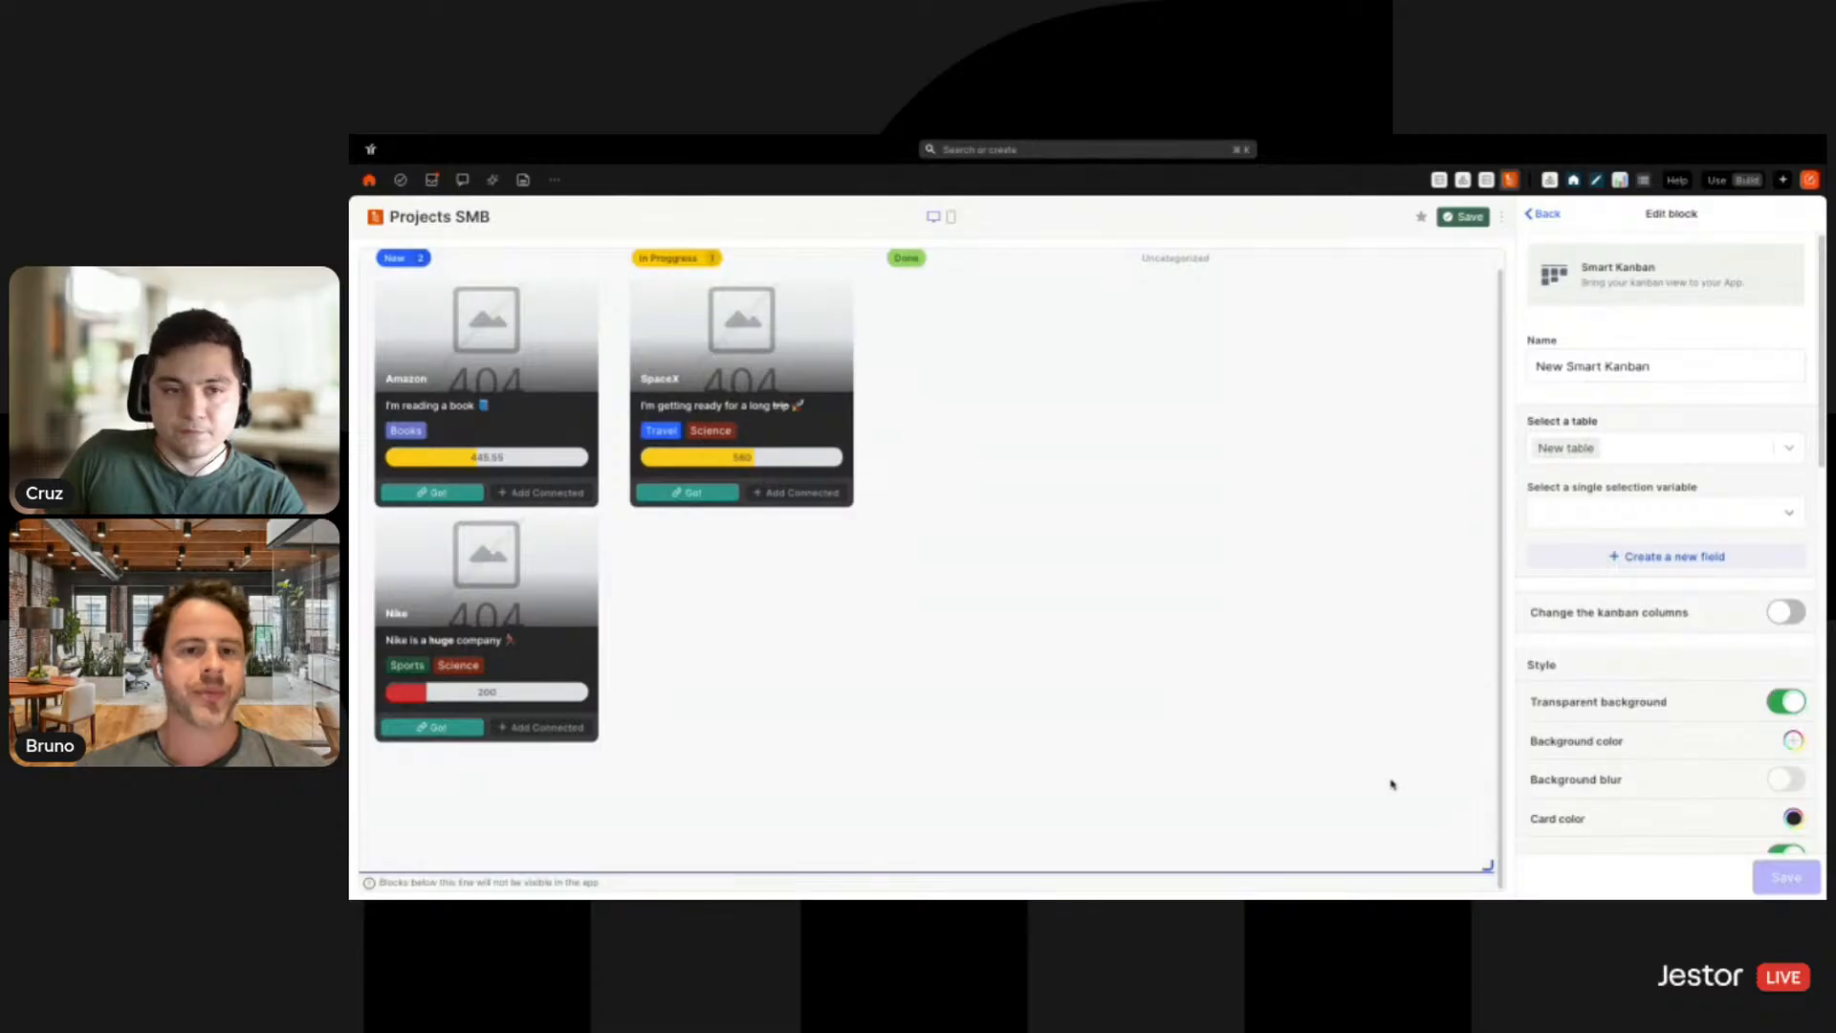
scroll(1397, 792, "up", 1)
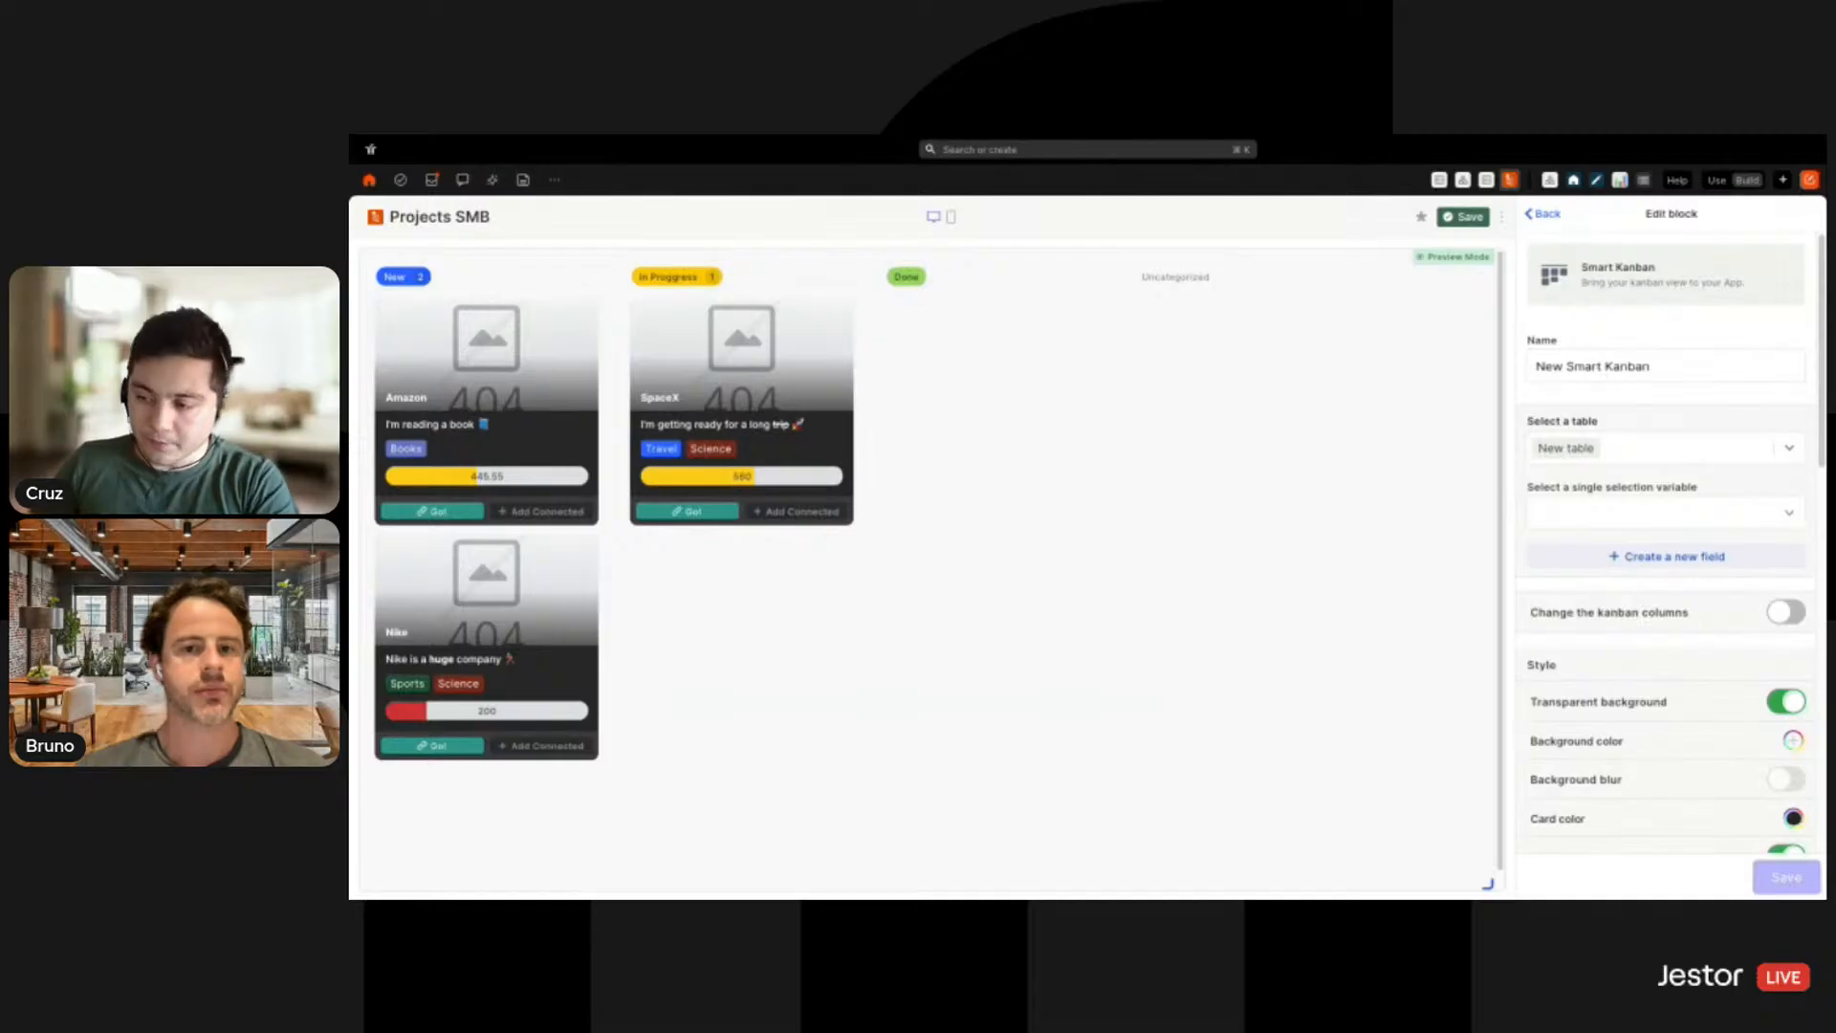
Connect the kanban block to the Projects SMB table and use Stage as its single selection variable
left_click(1607, 449)
type("proje")
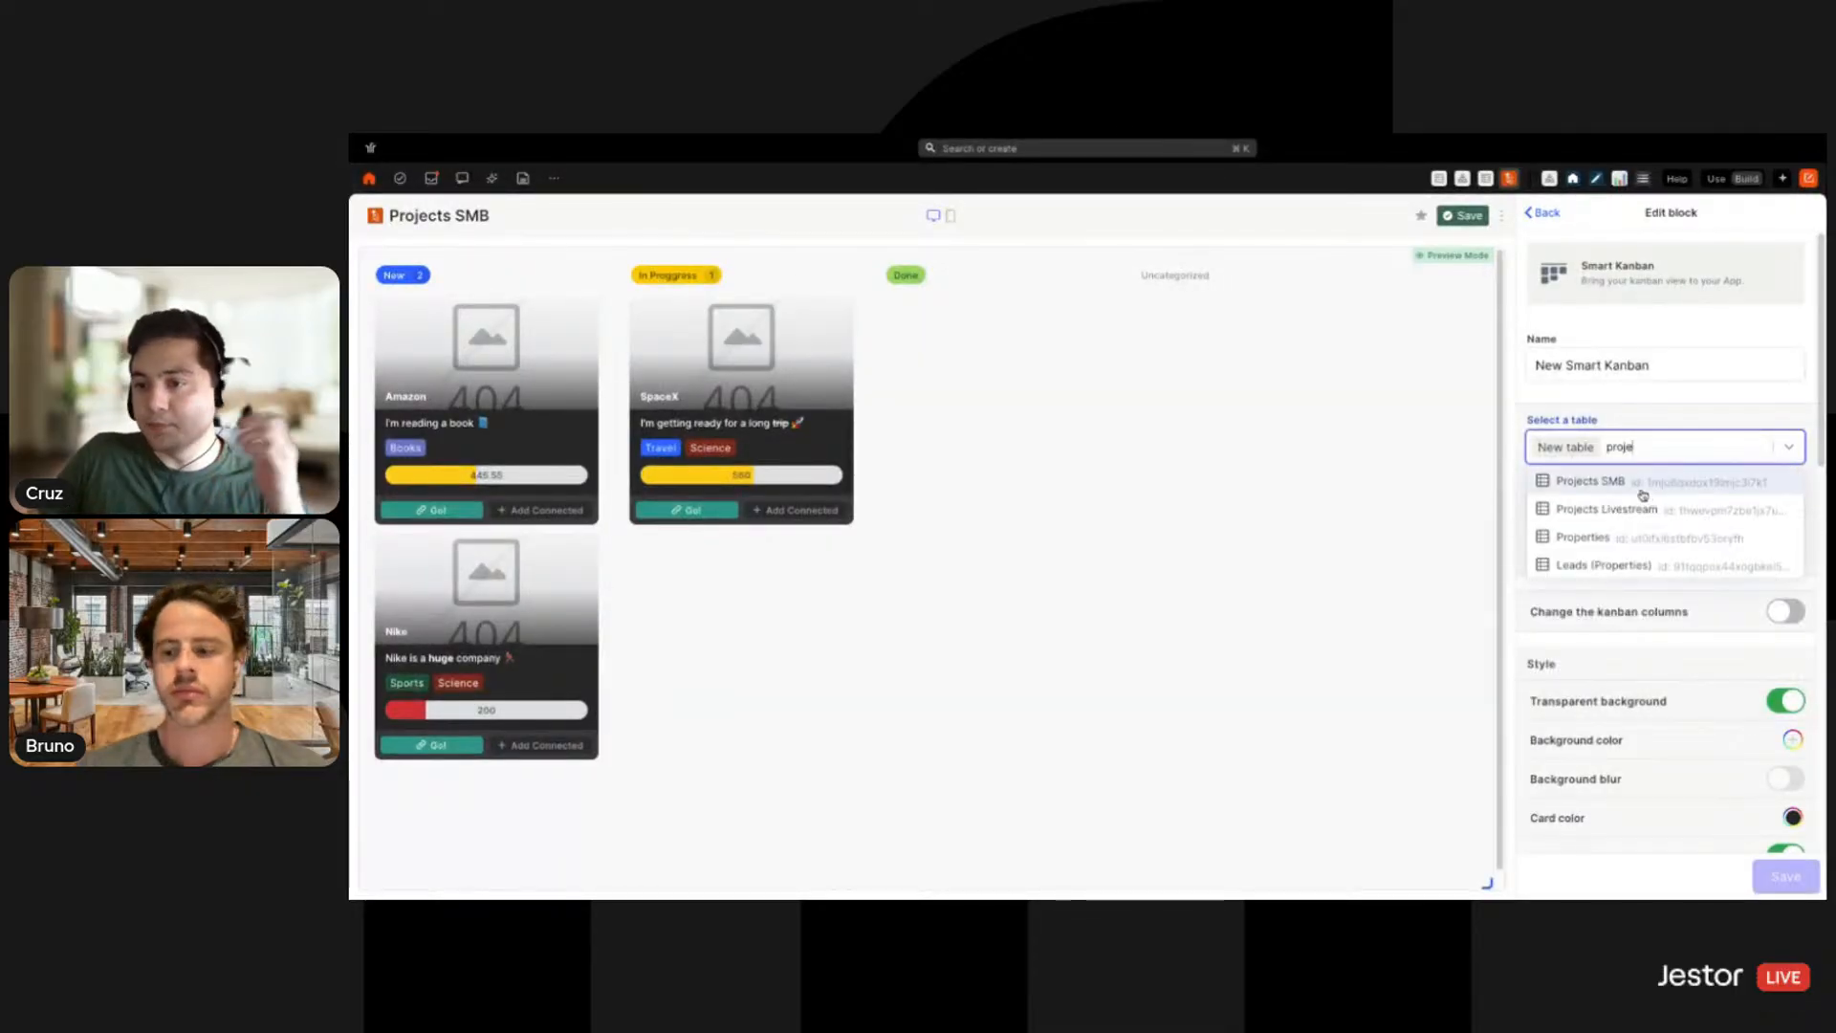
left_click(1643, 488)
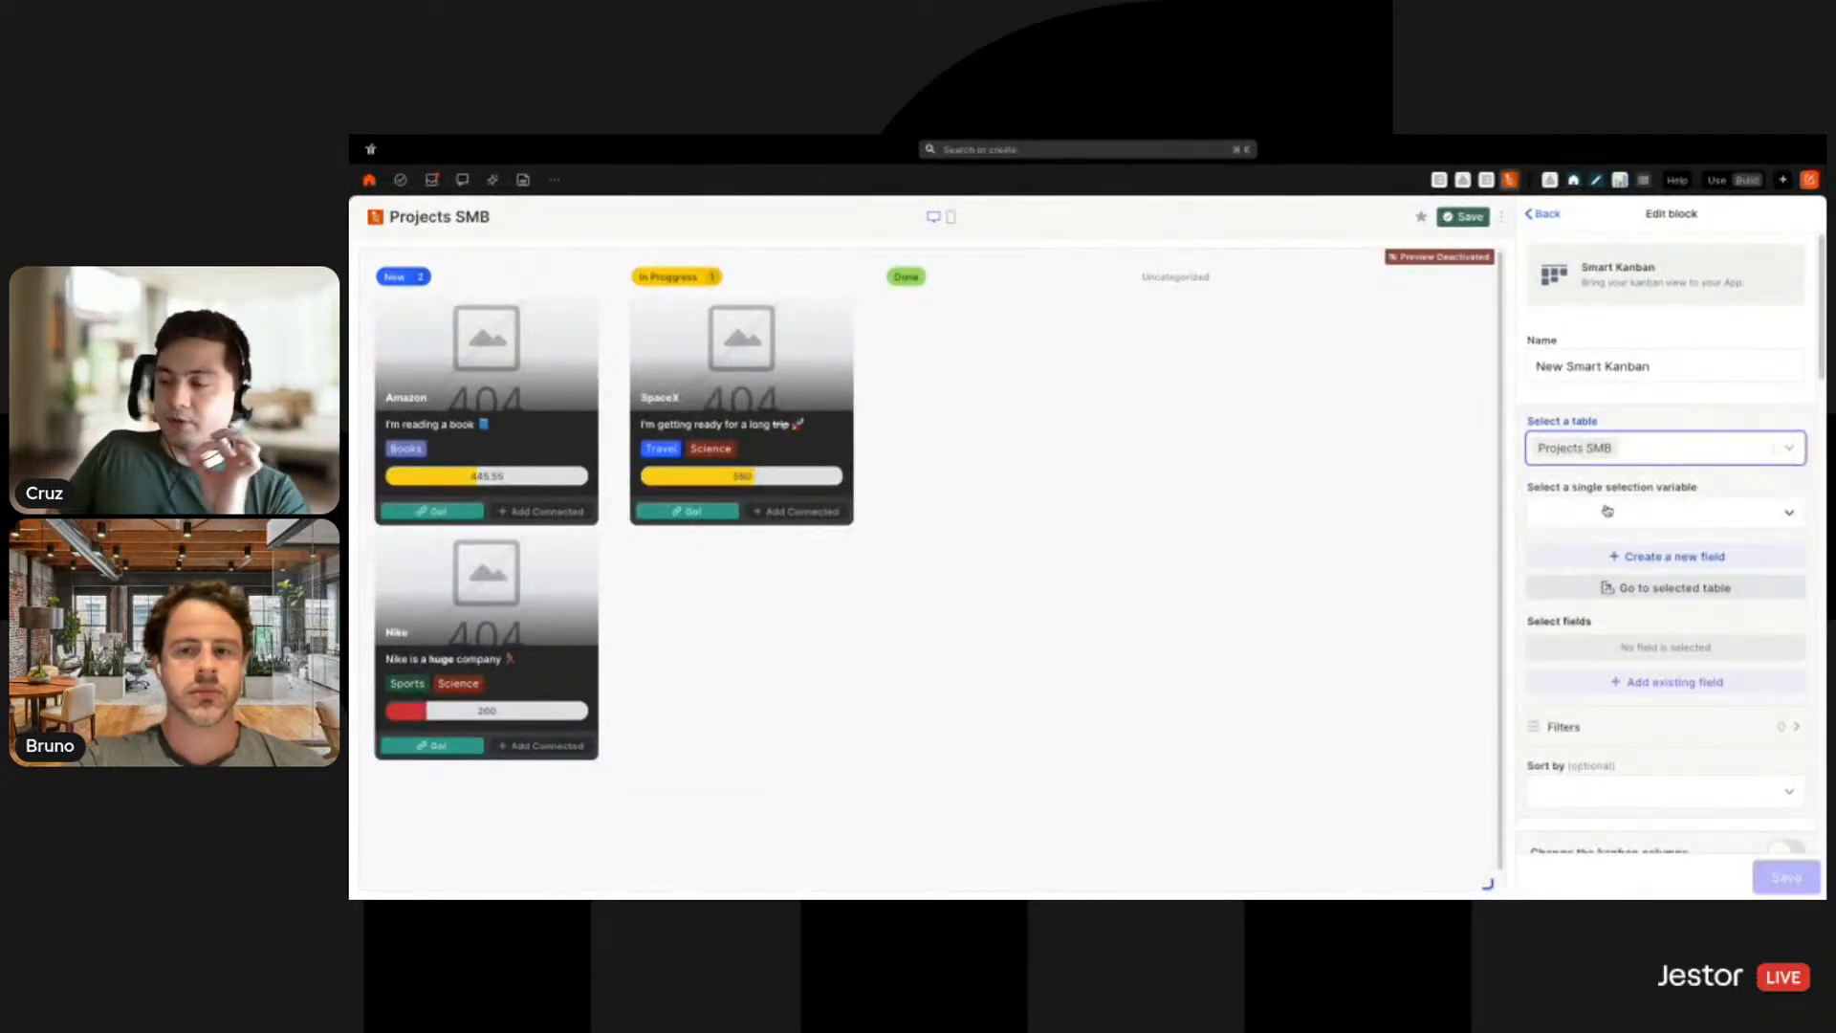
left_click(1613, 511)
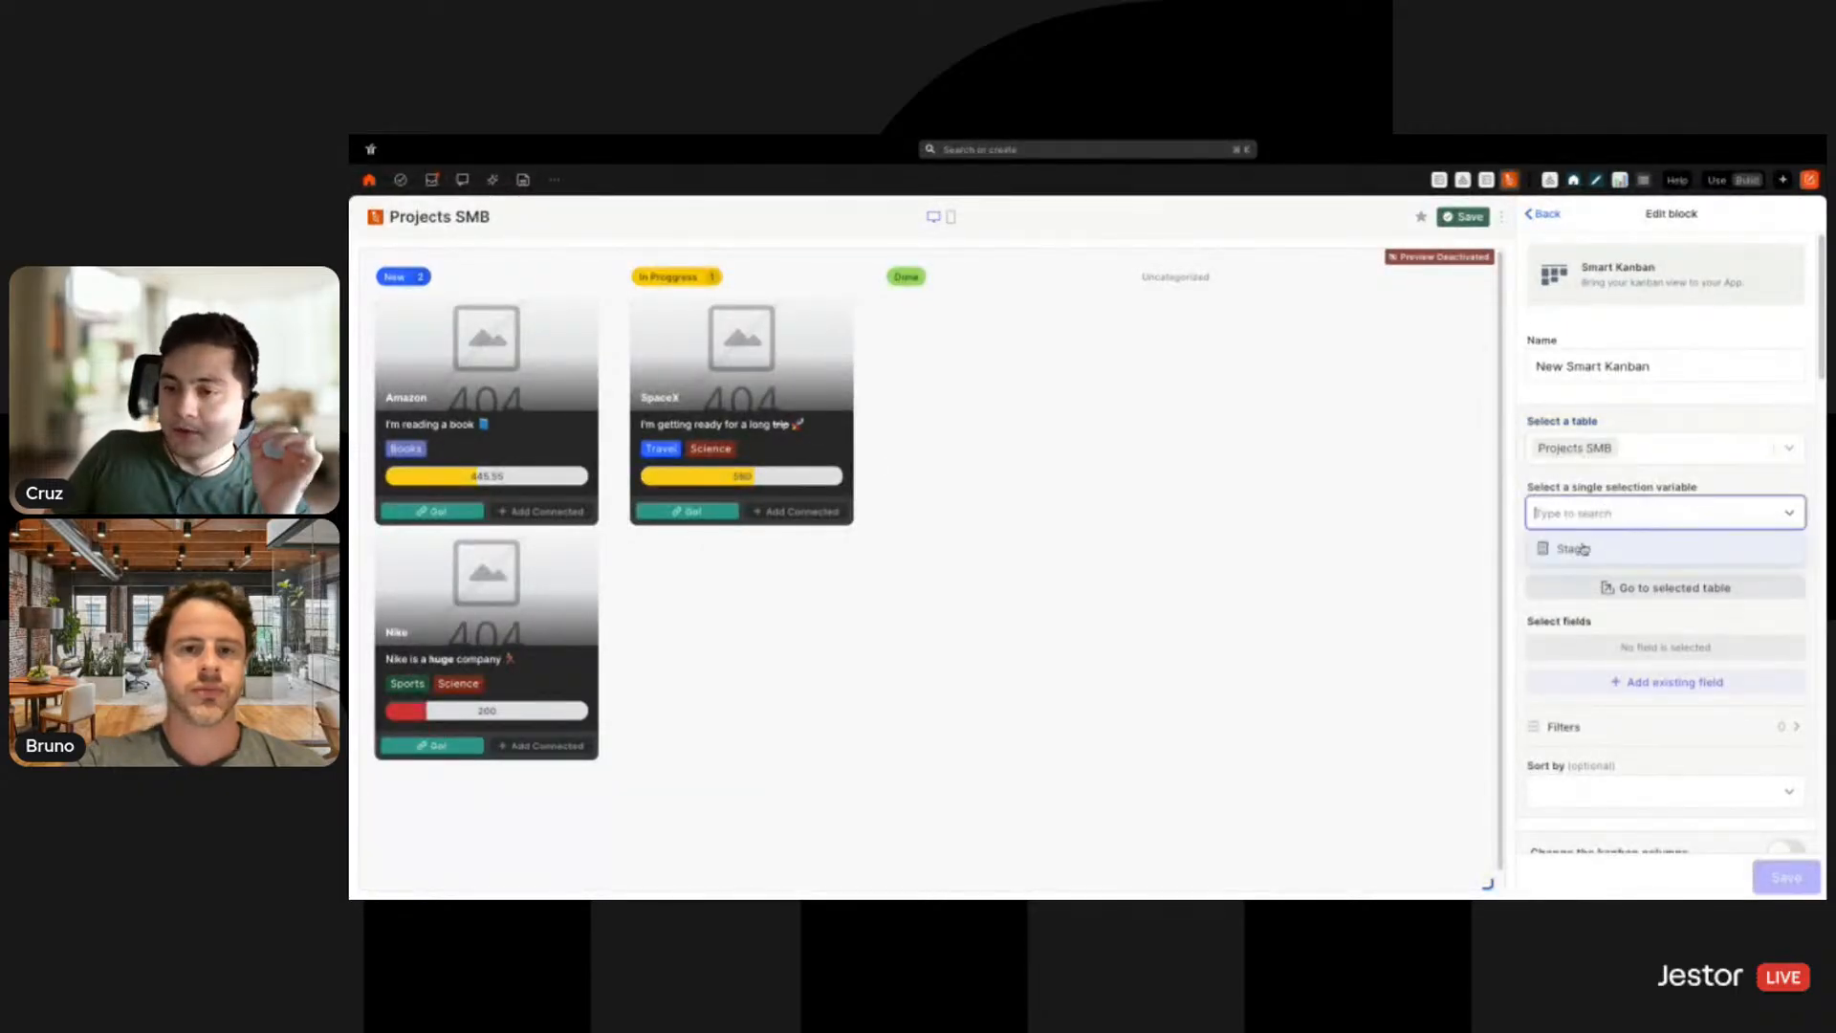
left_click(1585, 547)
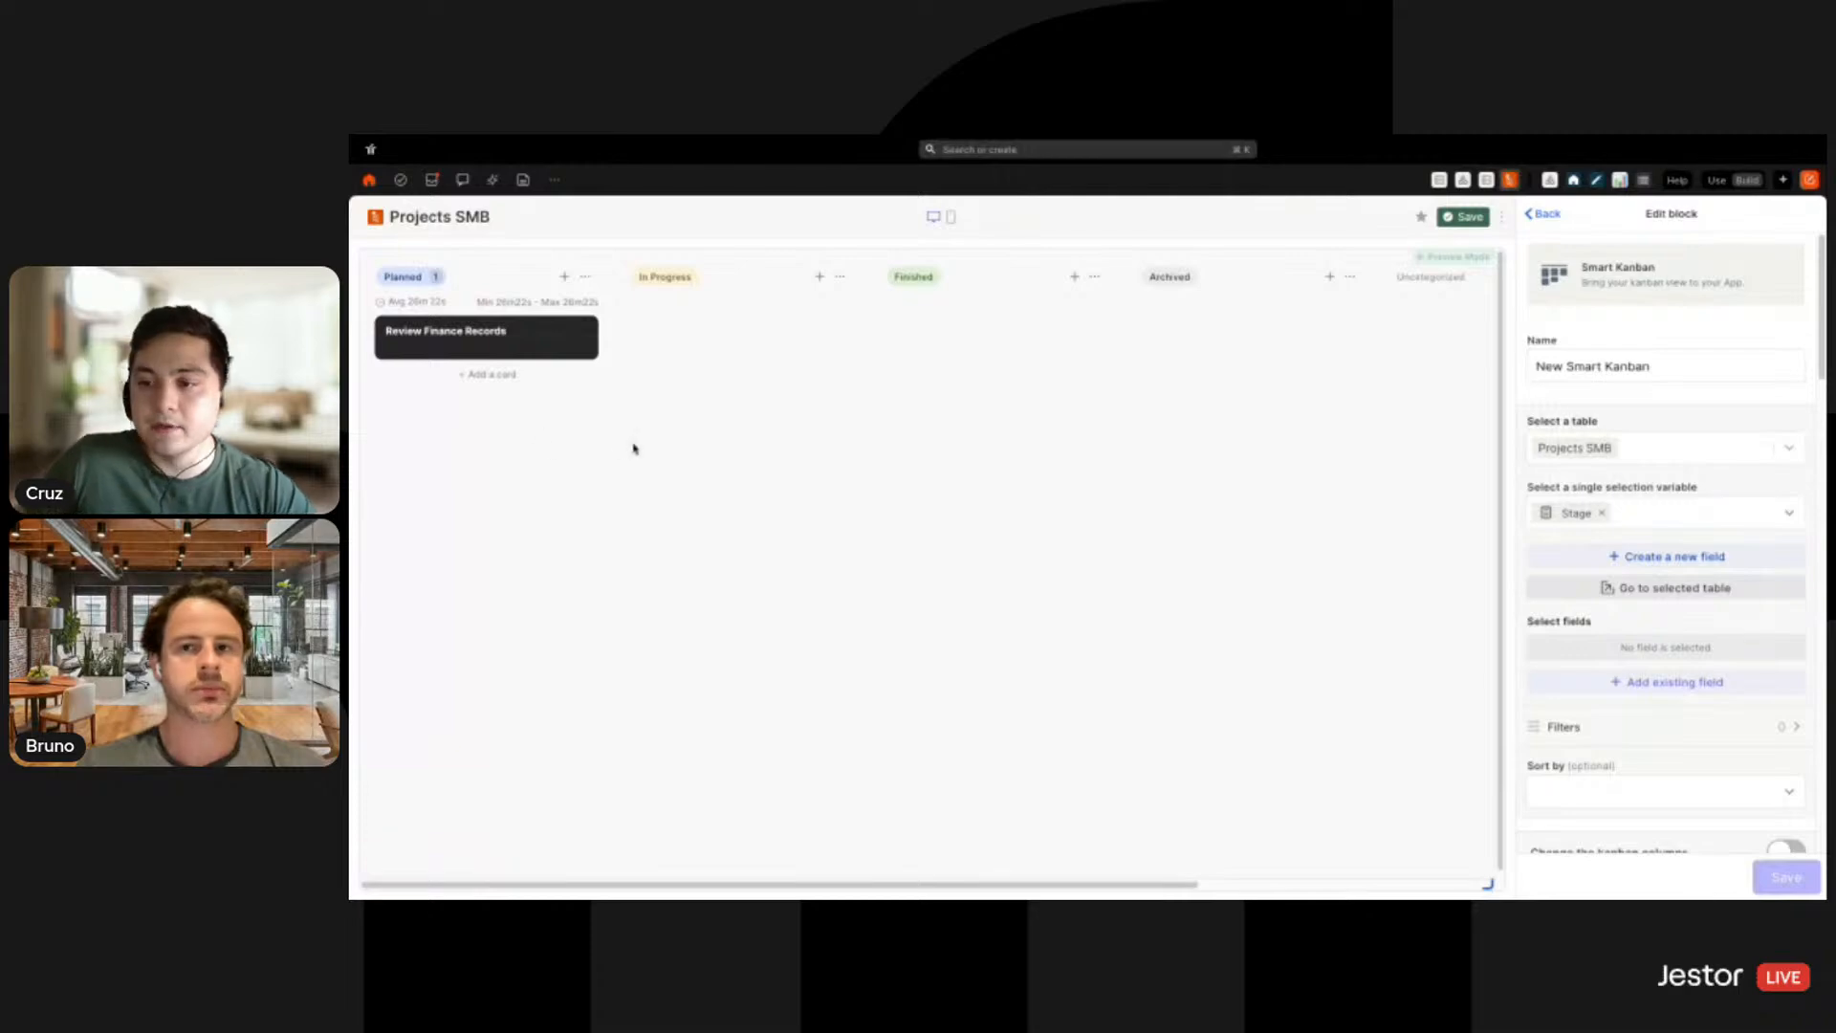
Add the existing Owners, Tasks and Chat fields to the kanban cards
scroll(1605, 641, "down", 1)
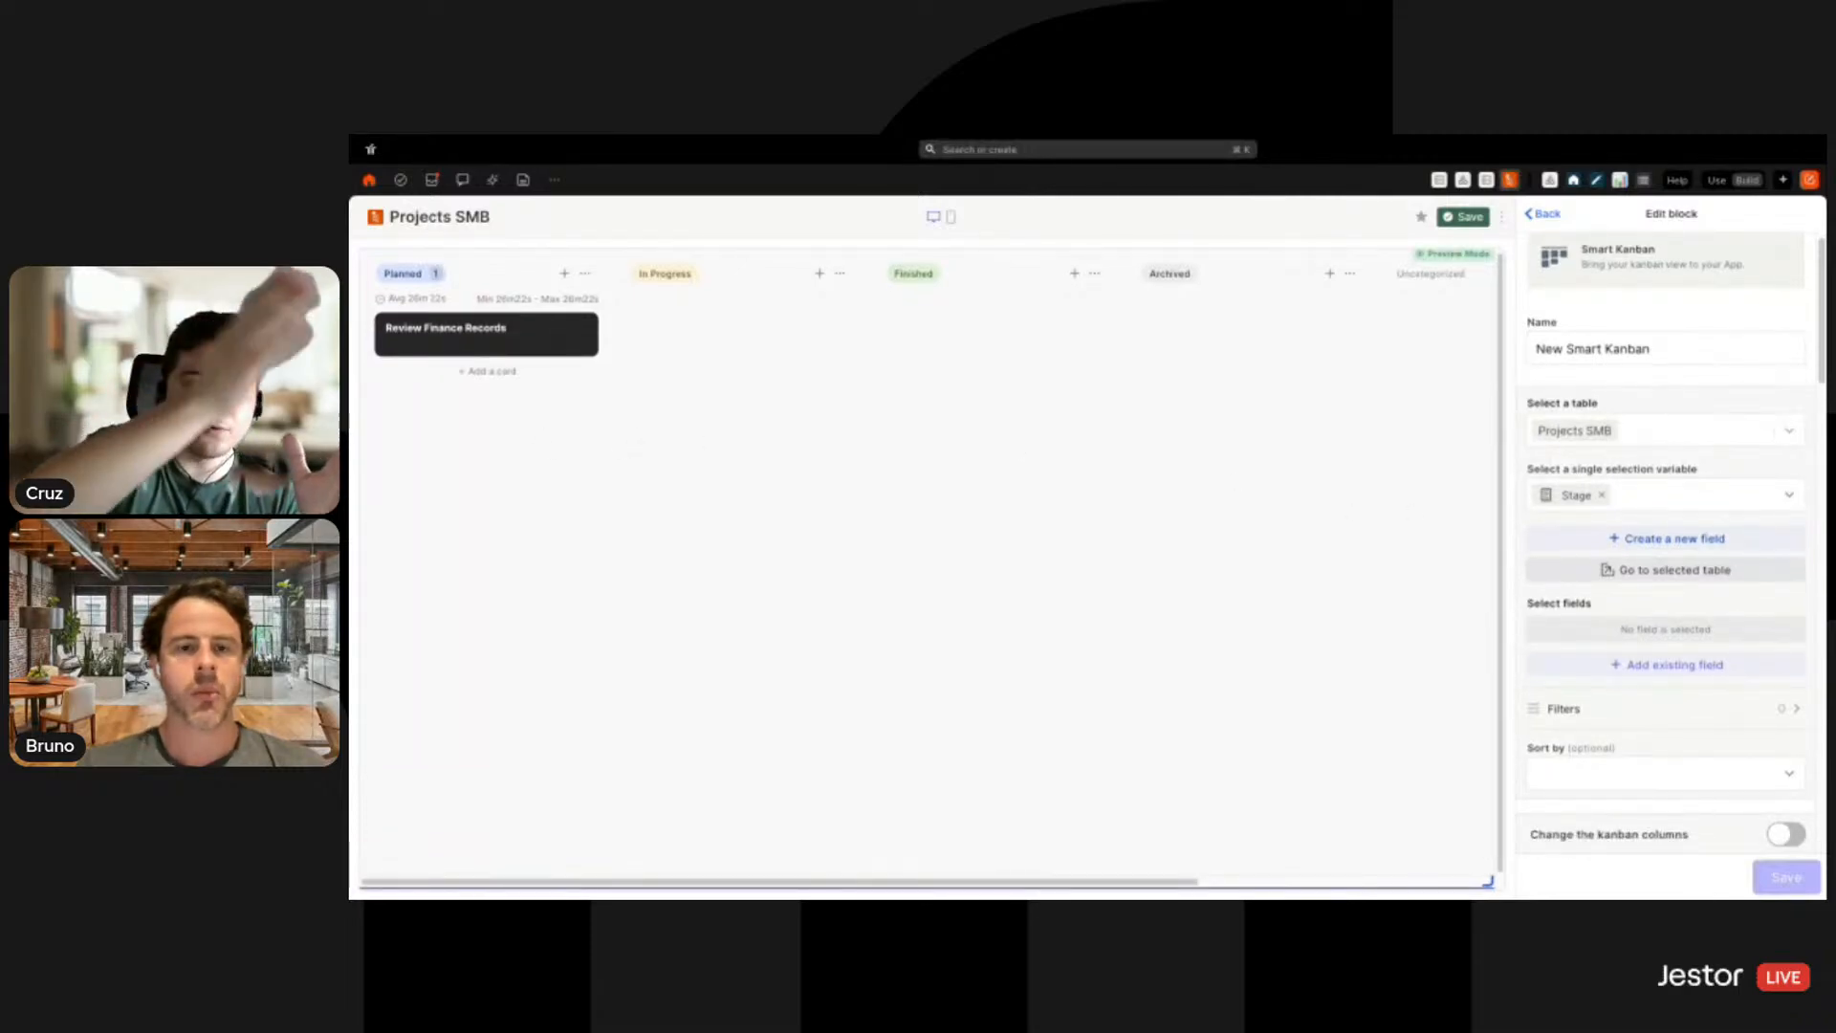
left_click(1675, 664)
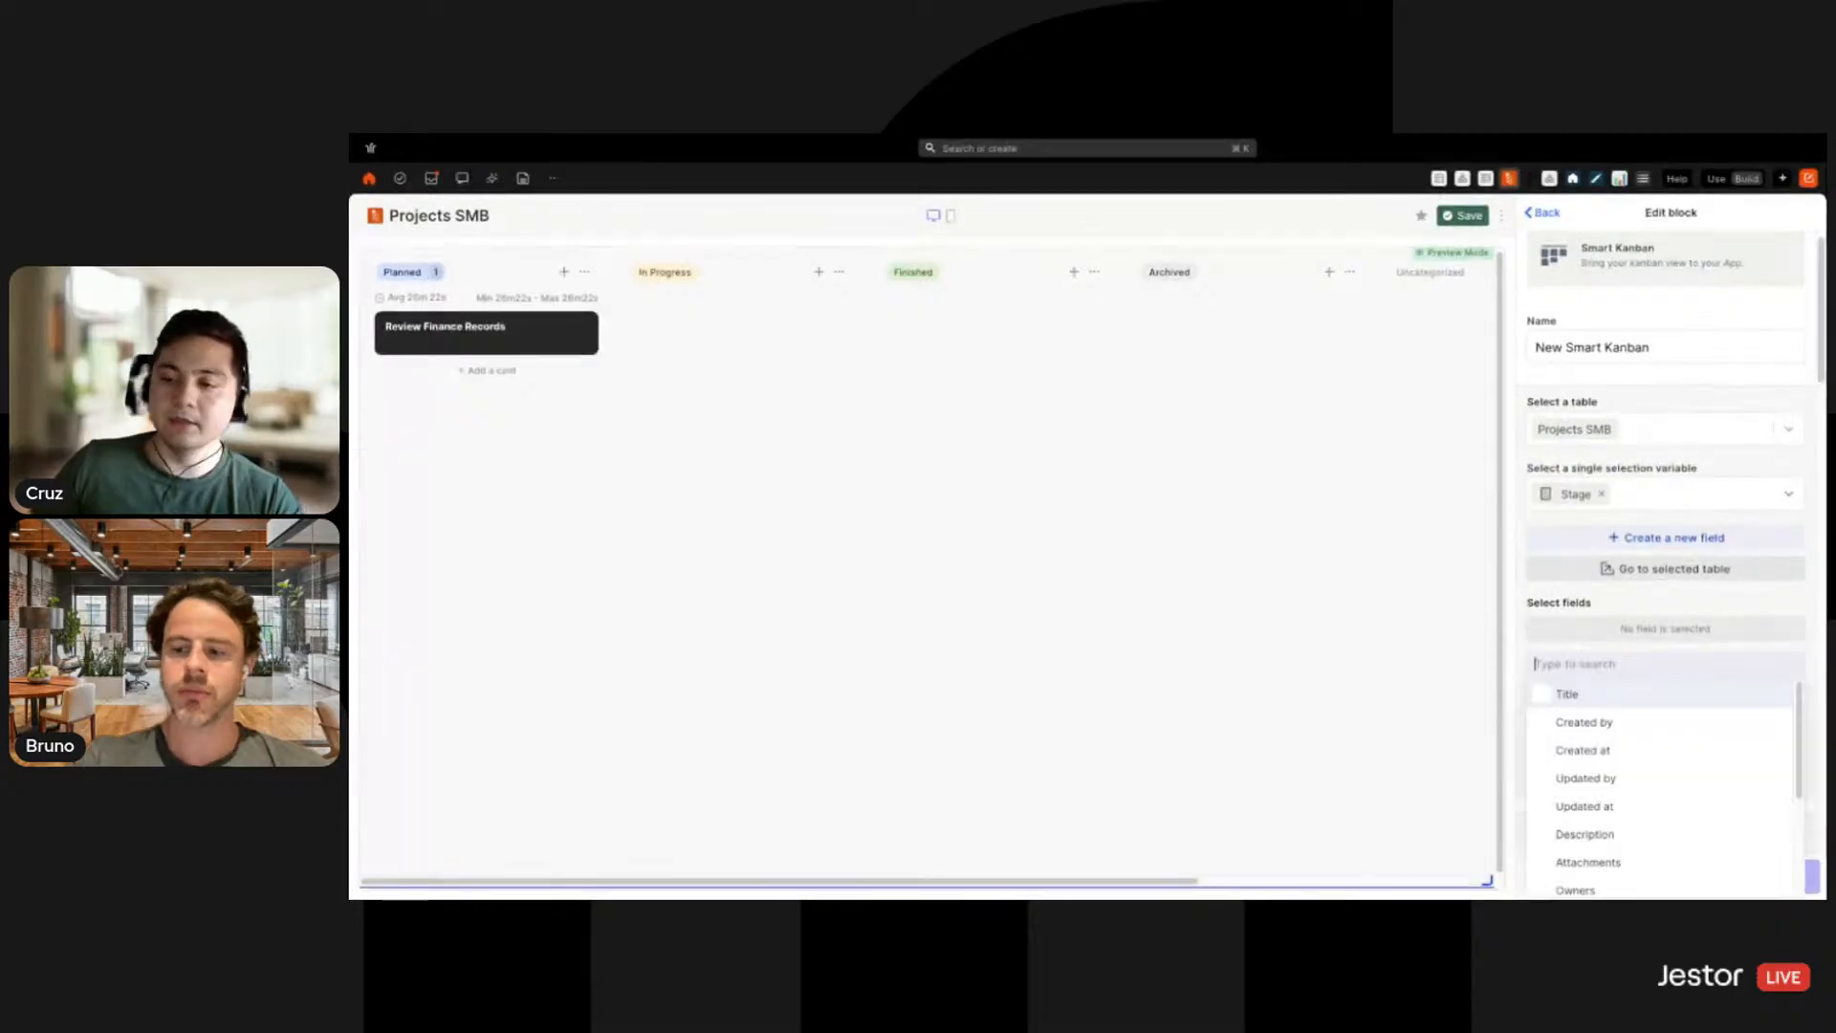
scroll(1632, 784, "down", 1)
scroll(1632, 783, "down", 2)
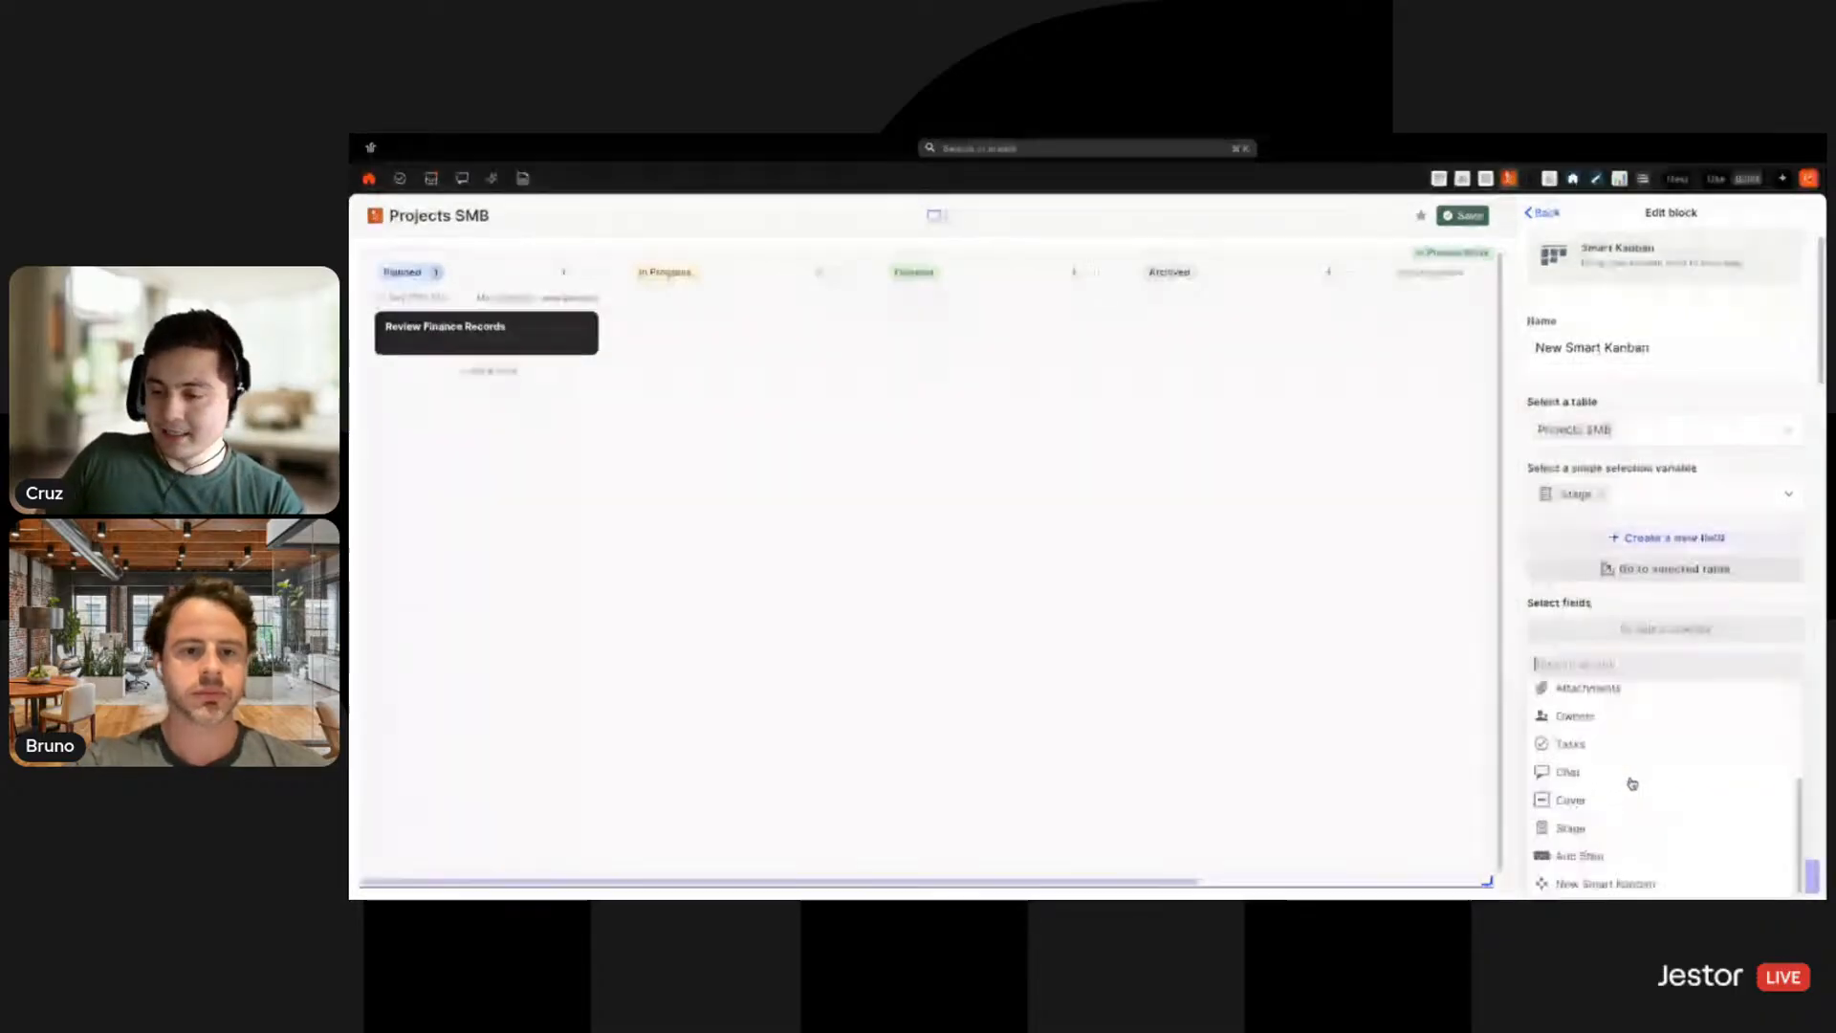
left_click(1611, 727)
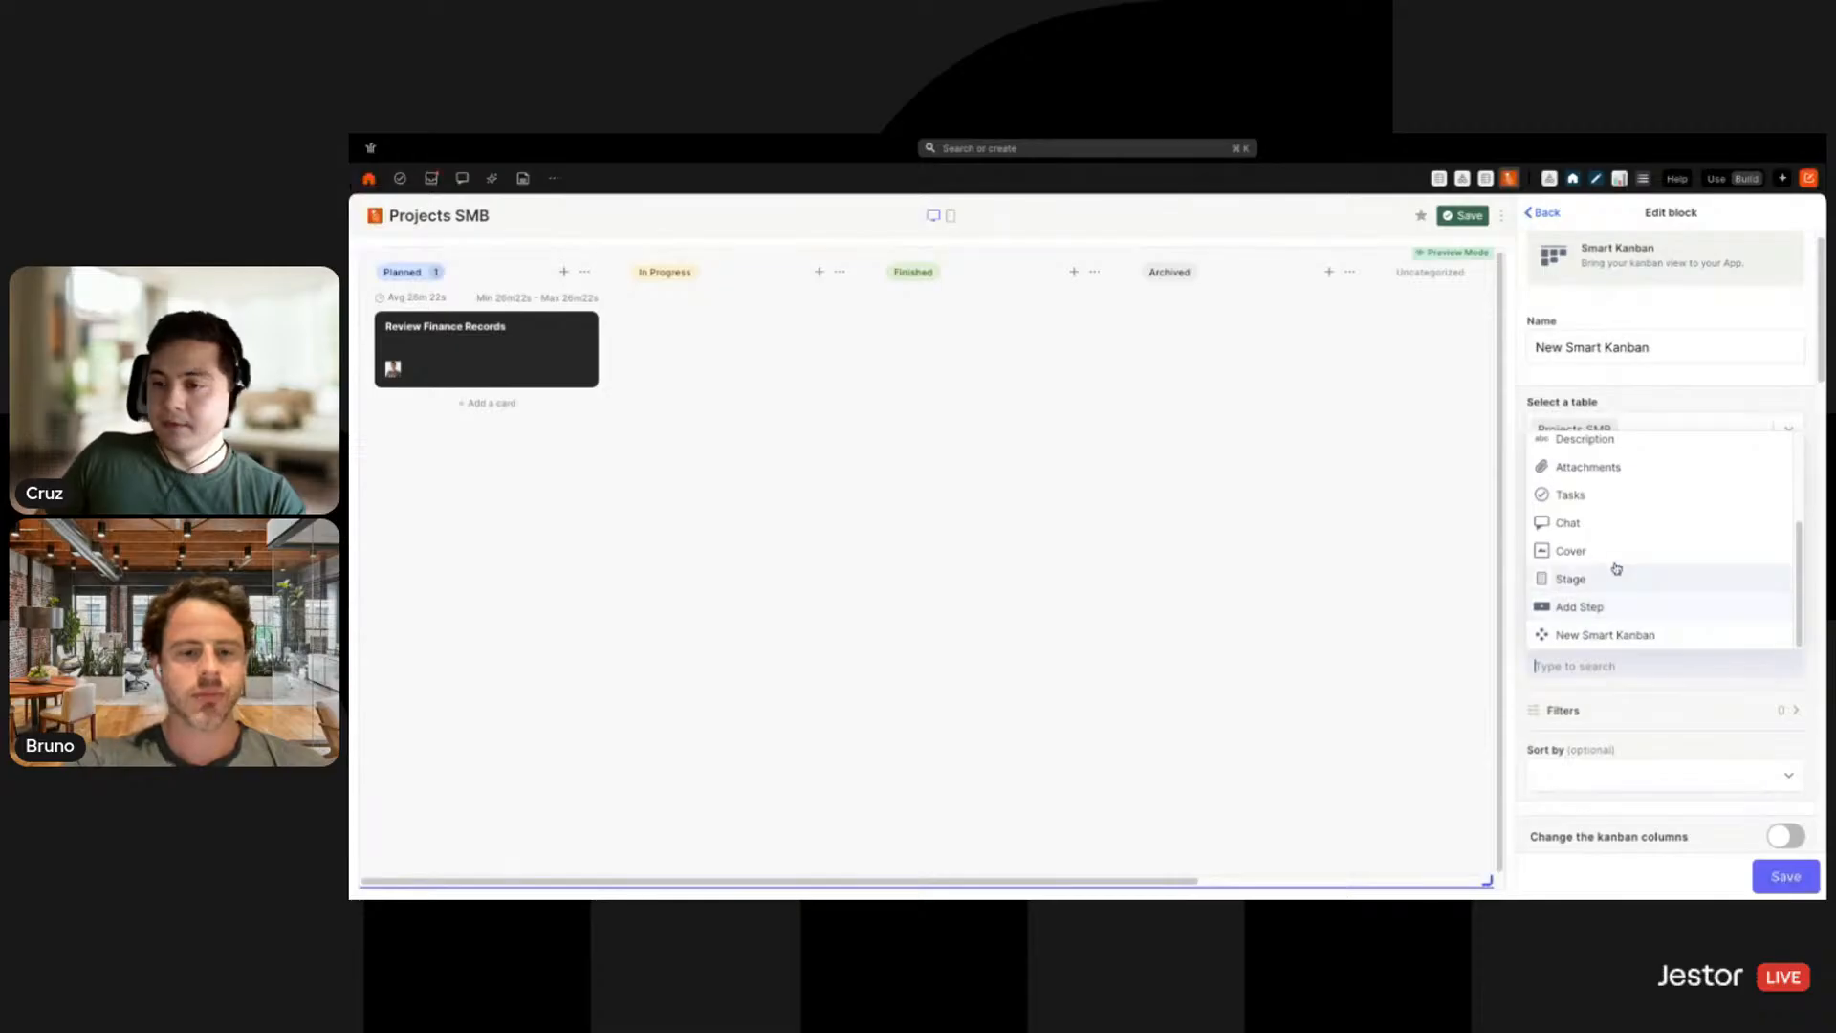
left_click(1586, 510)
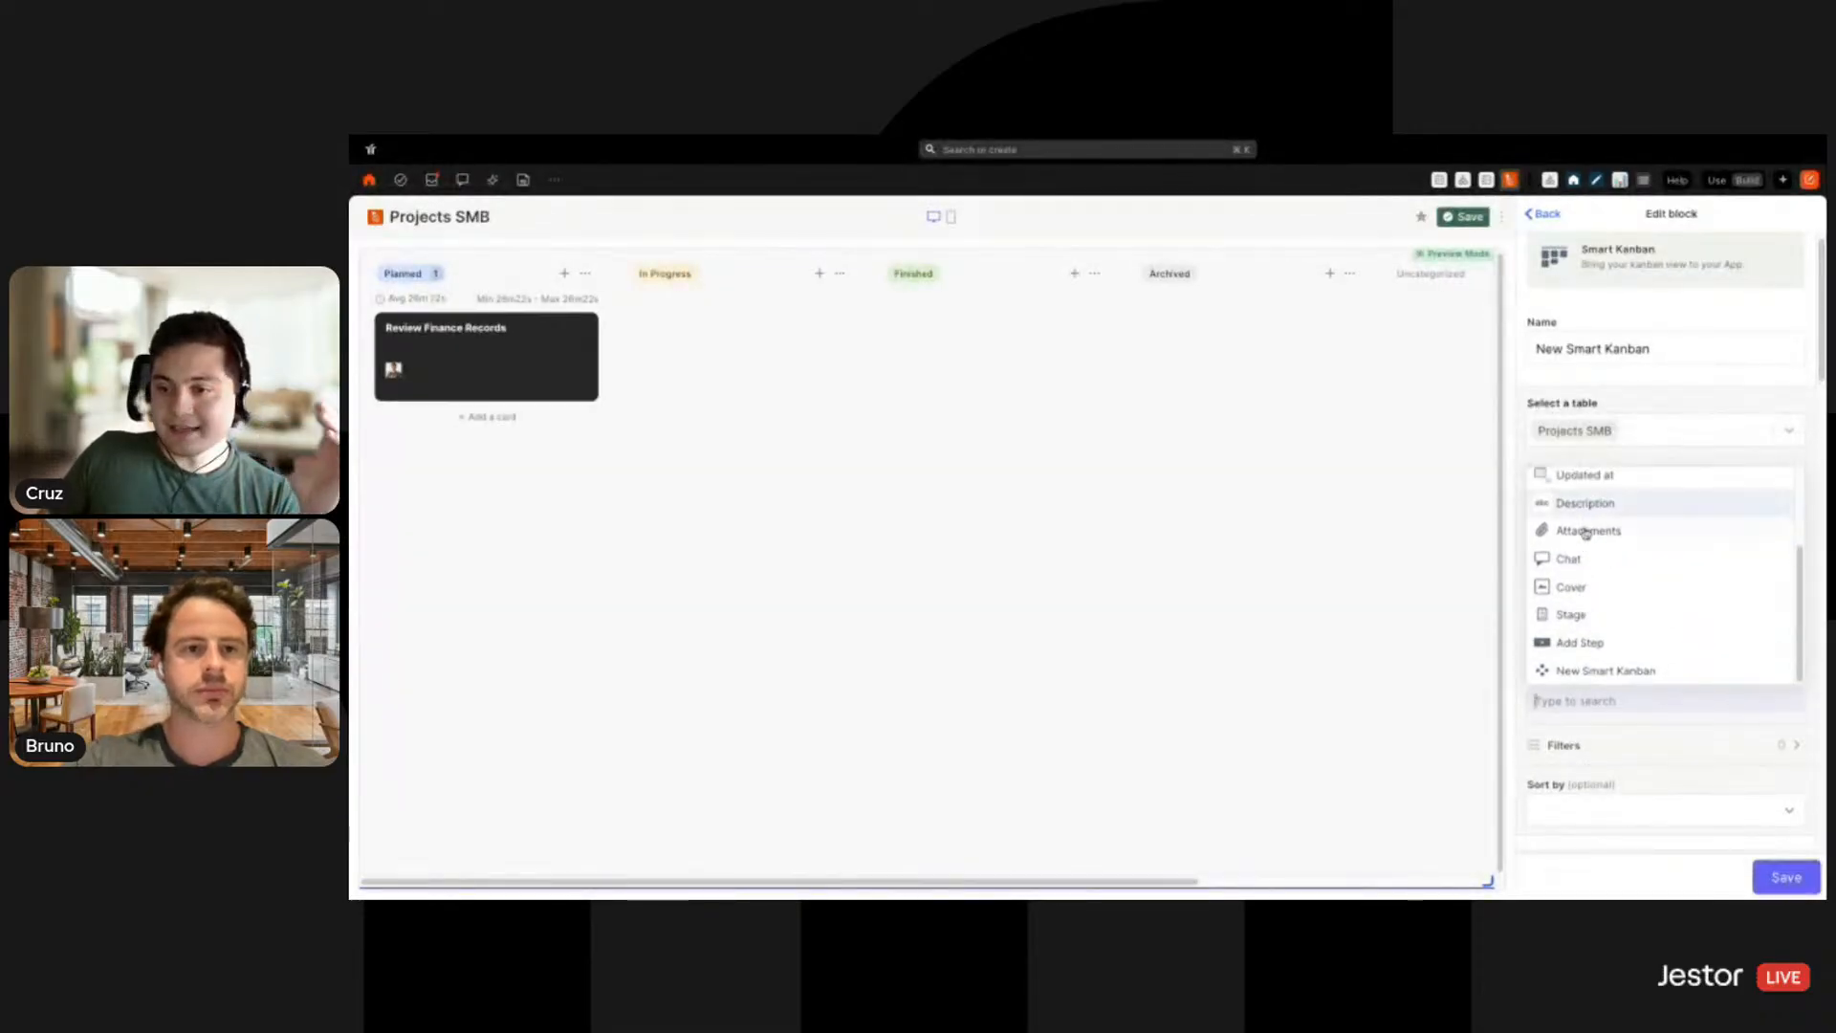
left_click(1579, 522)
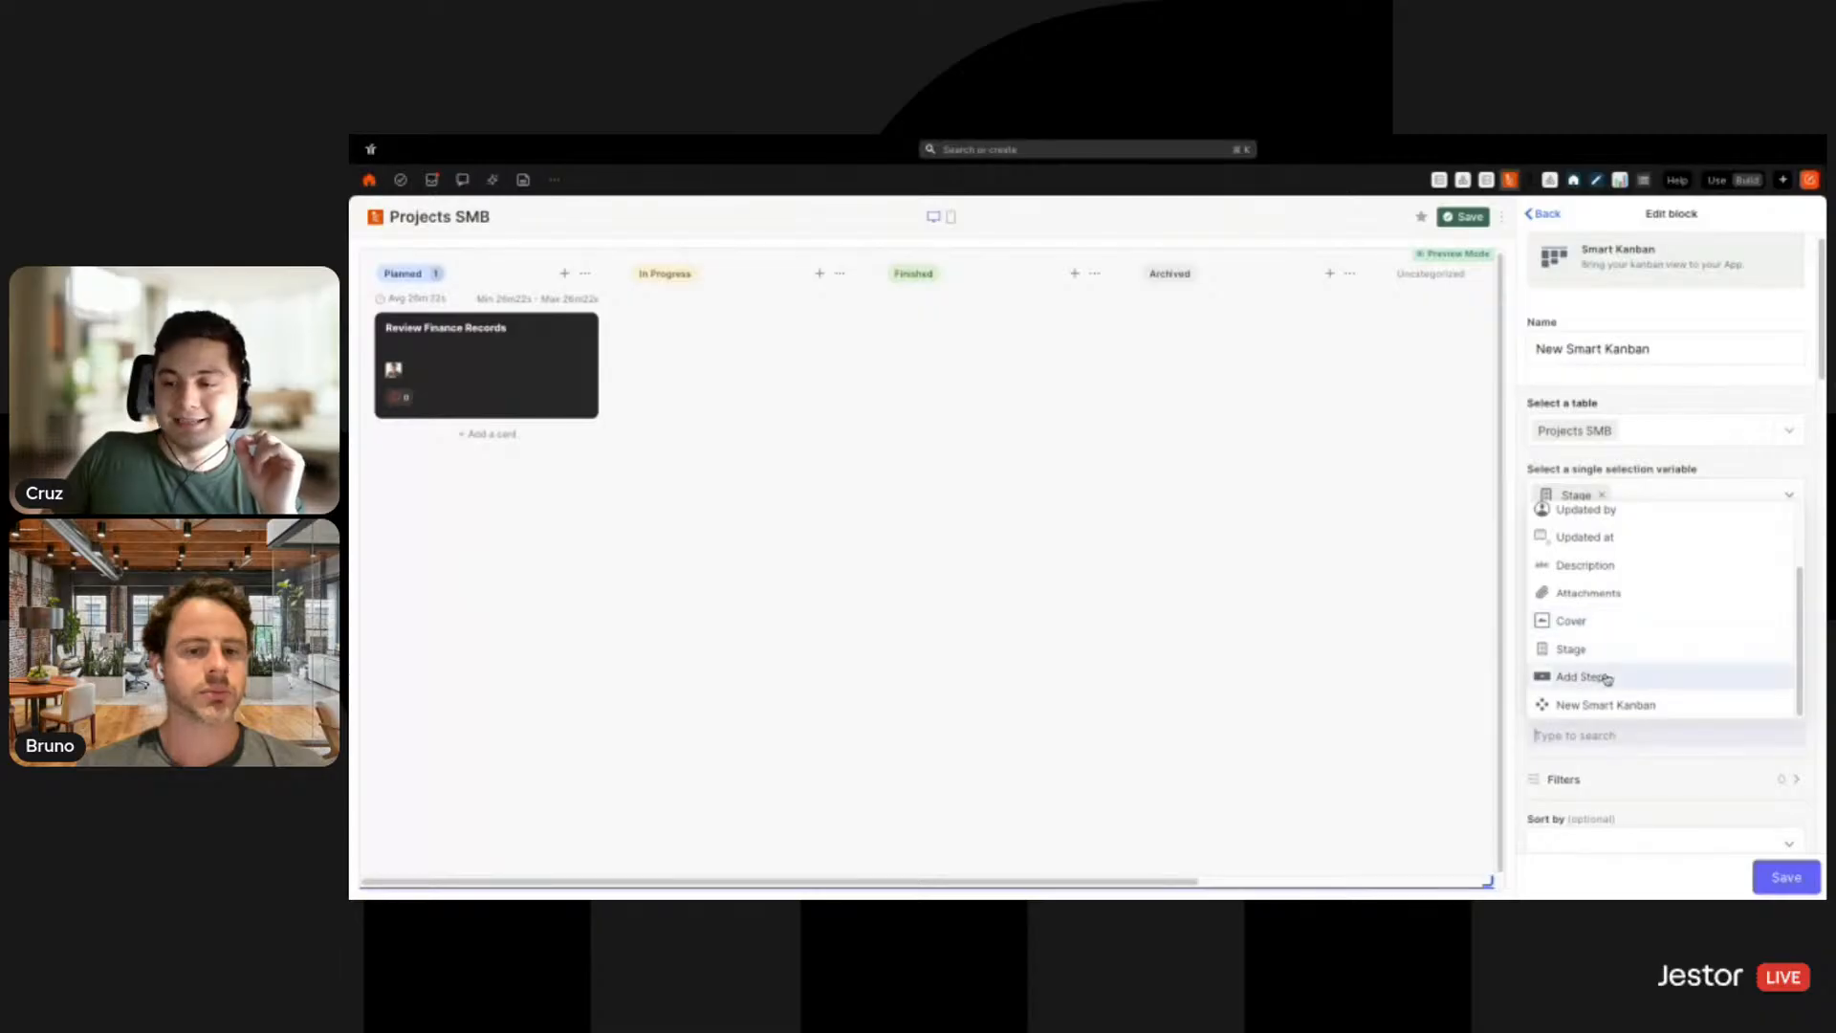
Add the Add Step and Cover fields to the Smart Kanban cards and move Cover to the start of the field list
left_click(1608, 677)
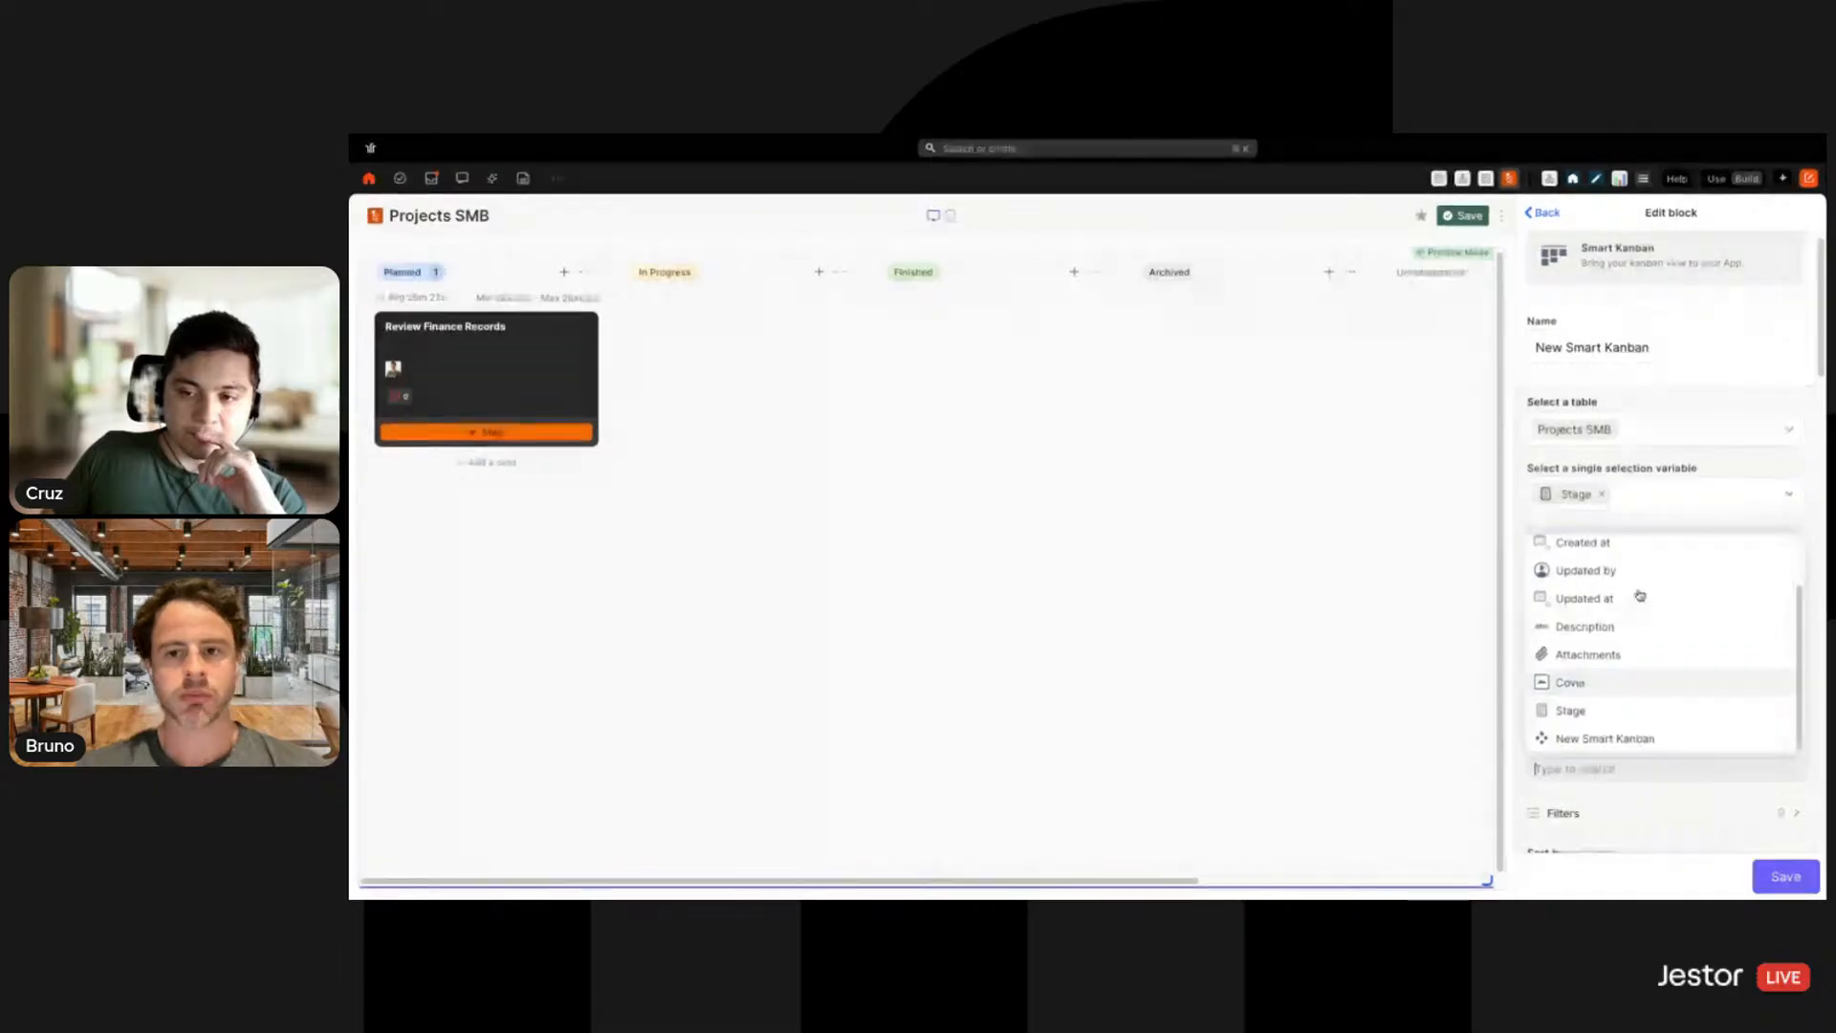
left_click(1571, 682)
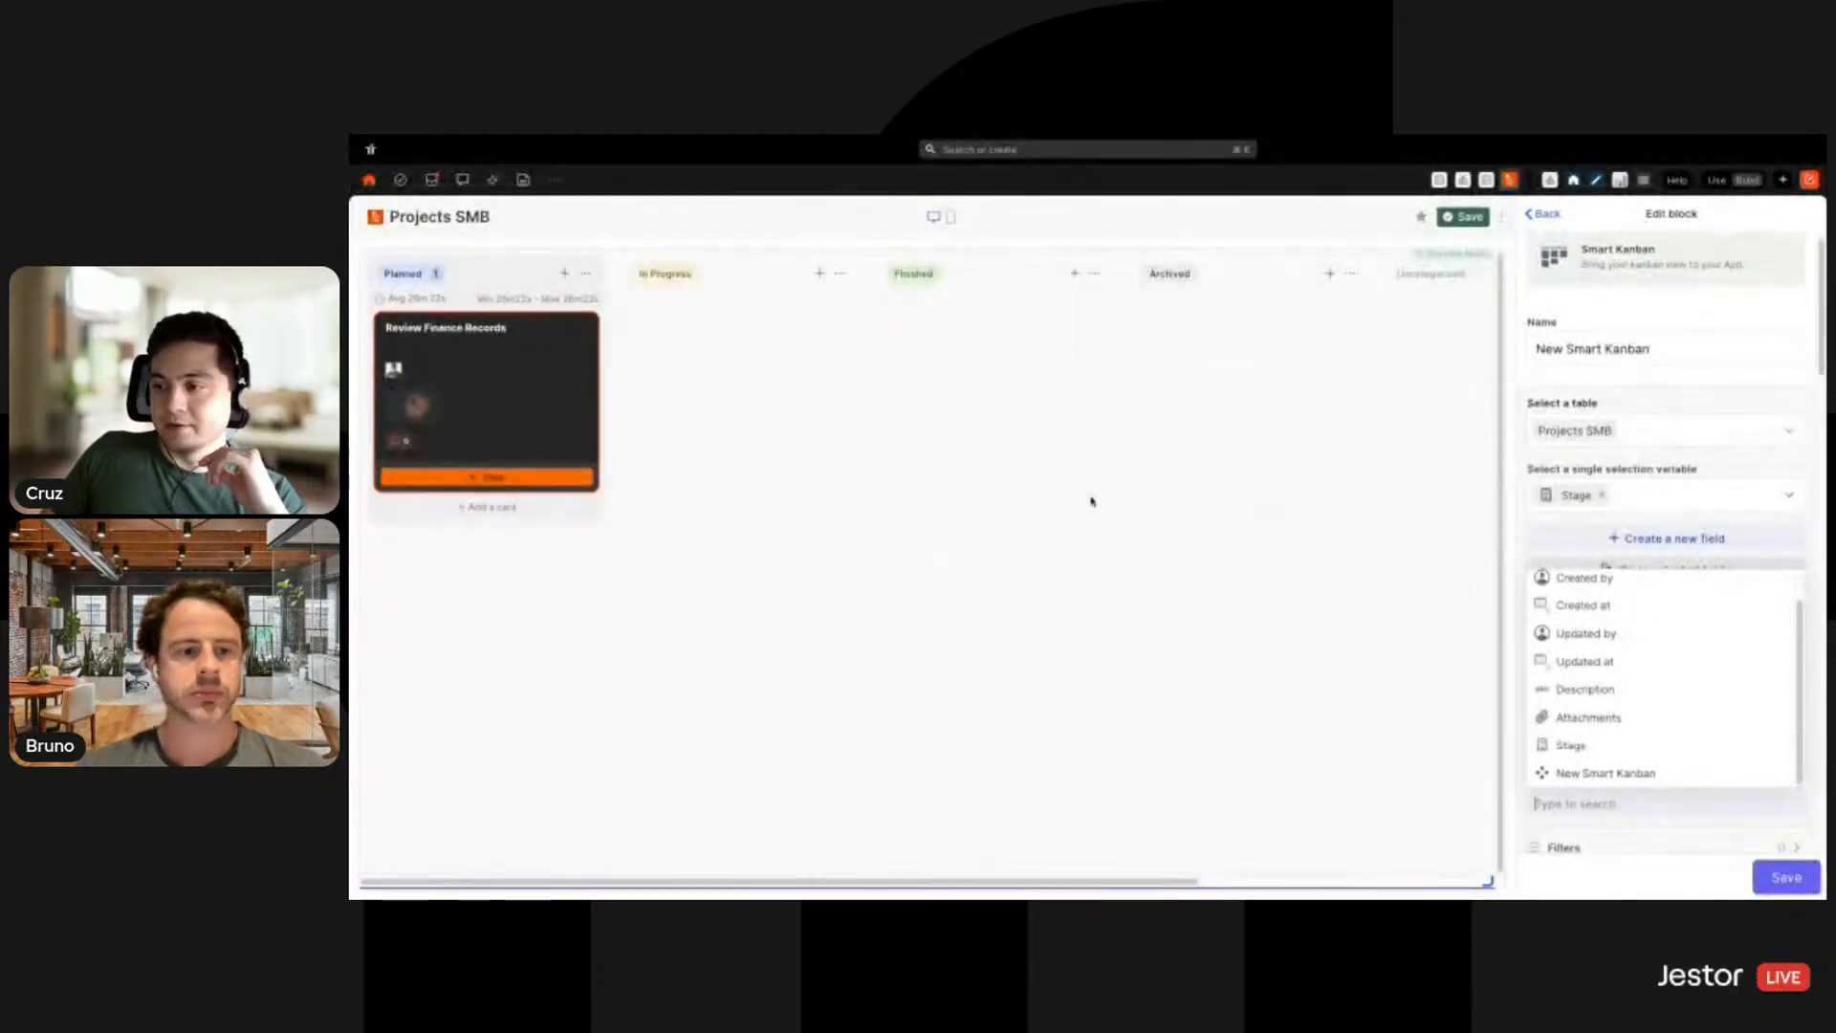
left_click(1654, 525)
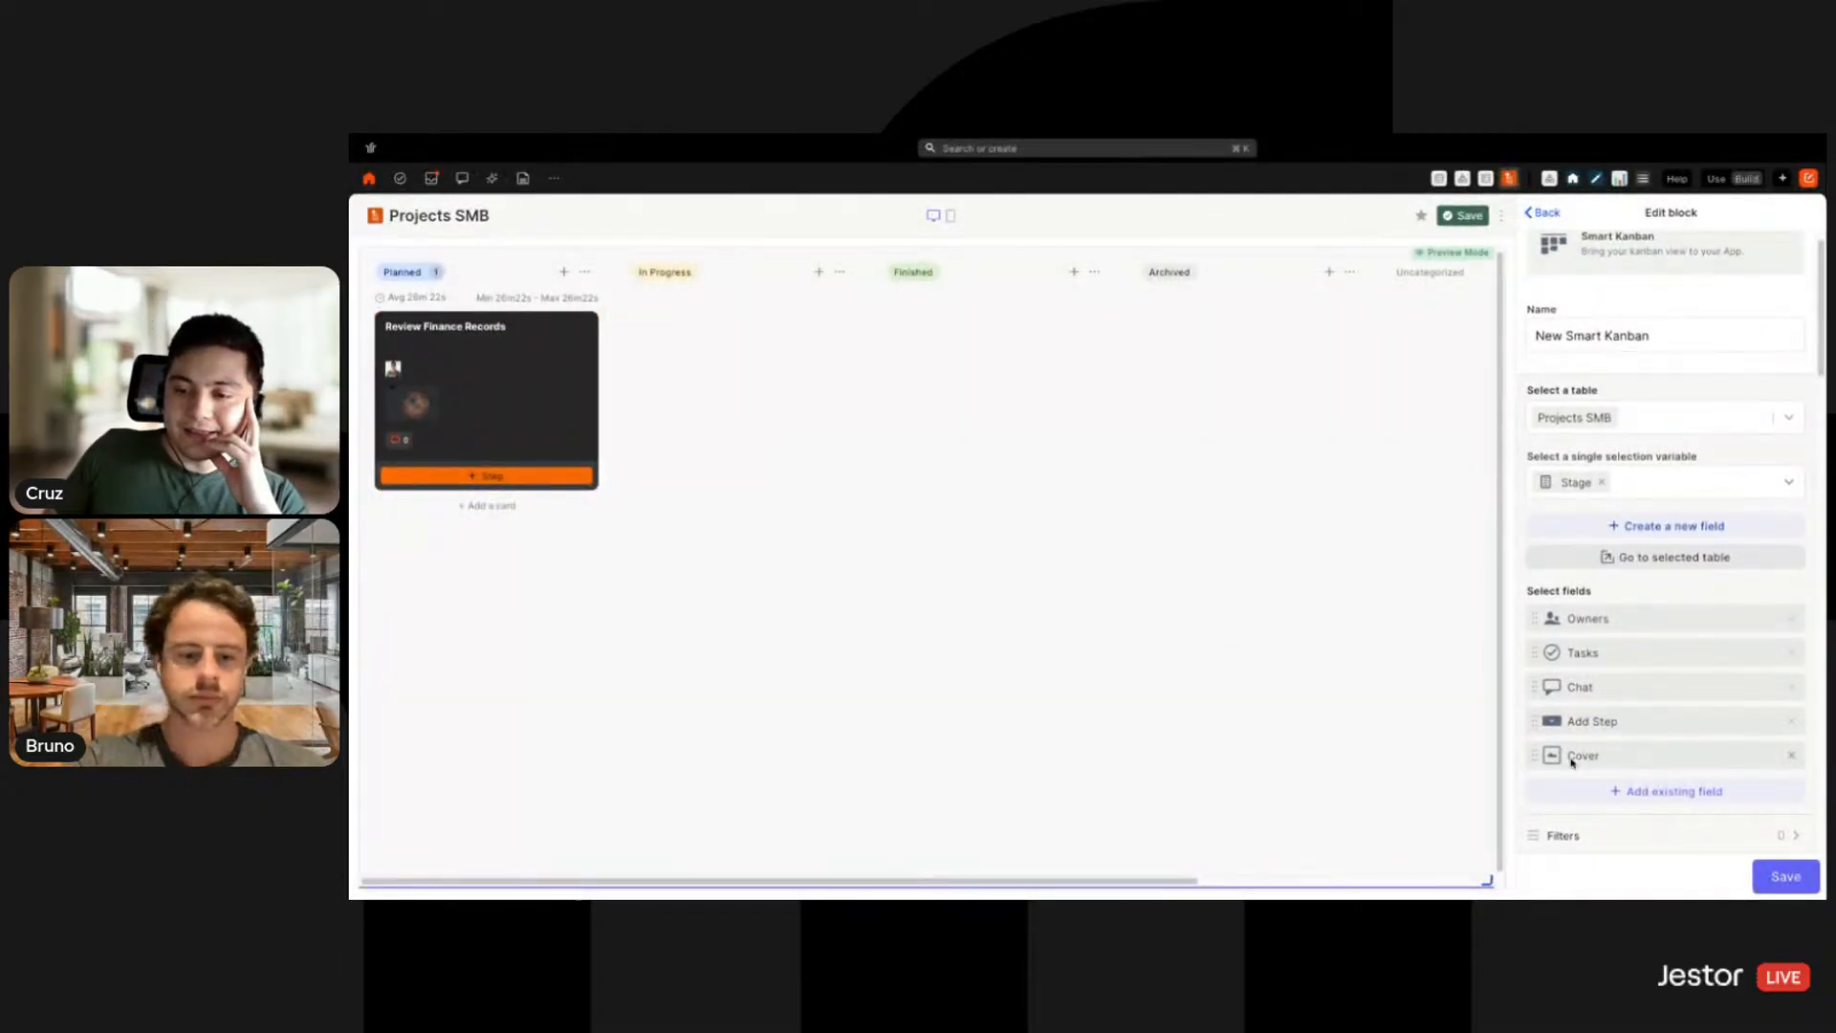
left_click_drag(1571, 762, 1578, 617)
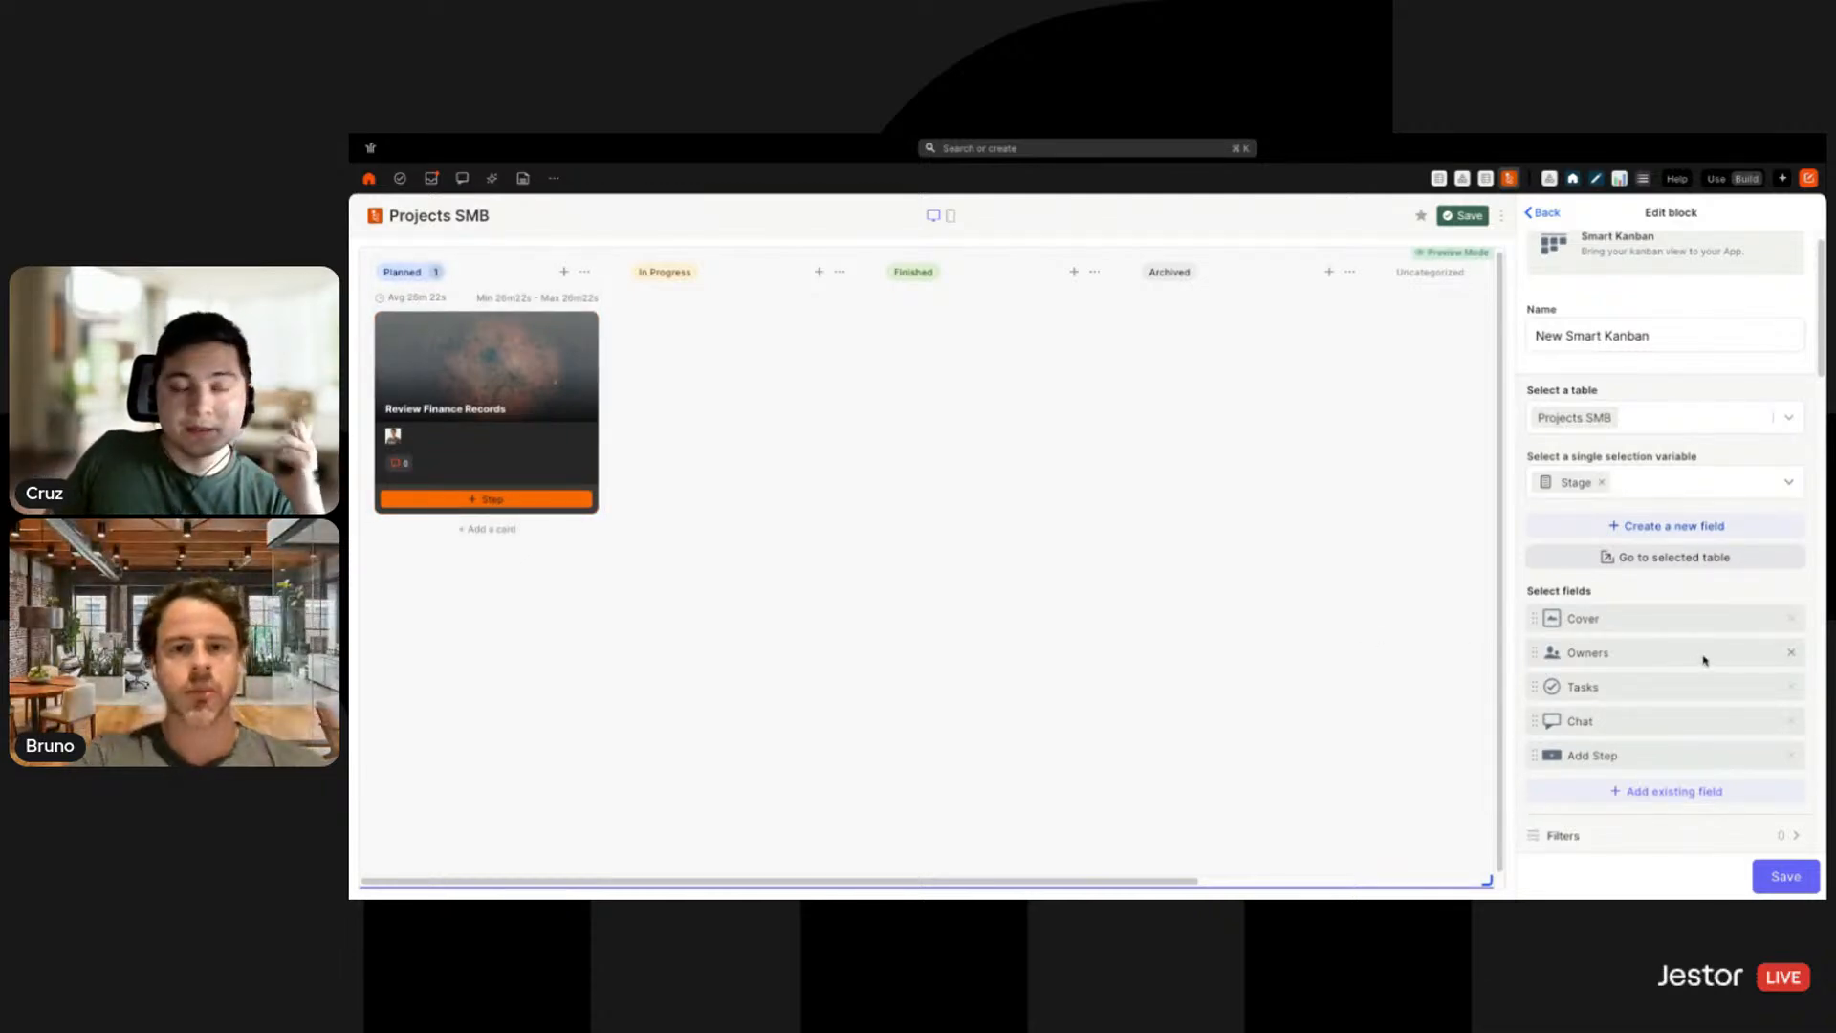
Remove the Owners, Tasks, Chat and Add Step fields from the kanban cards, keeping only Cover
left_click(1792, 654)
left_click(1792, 654)
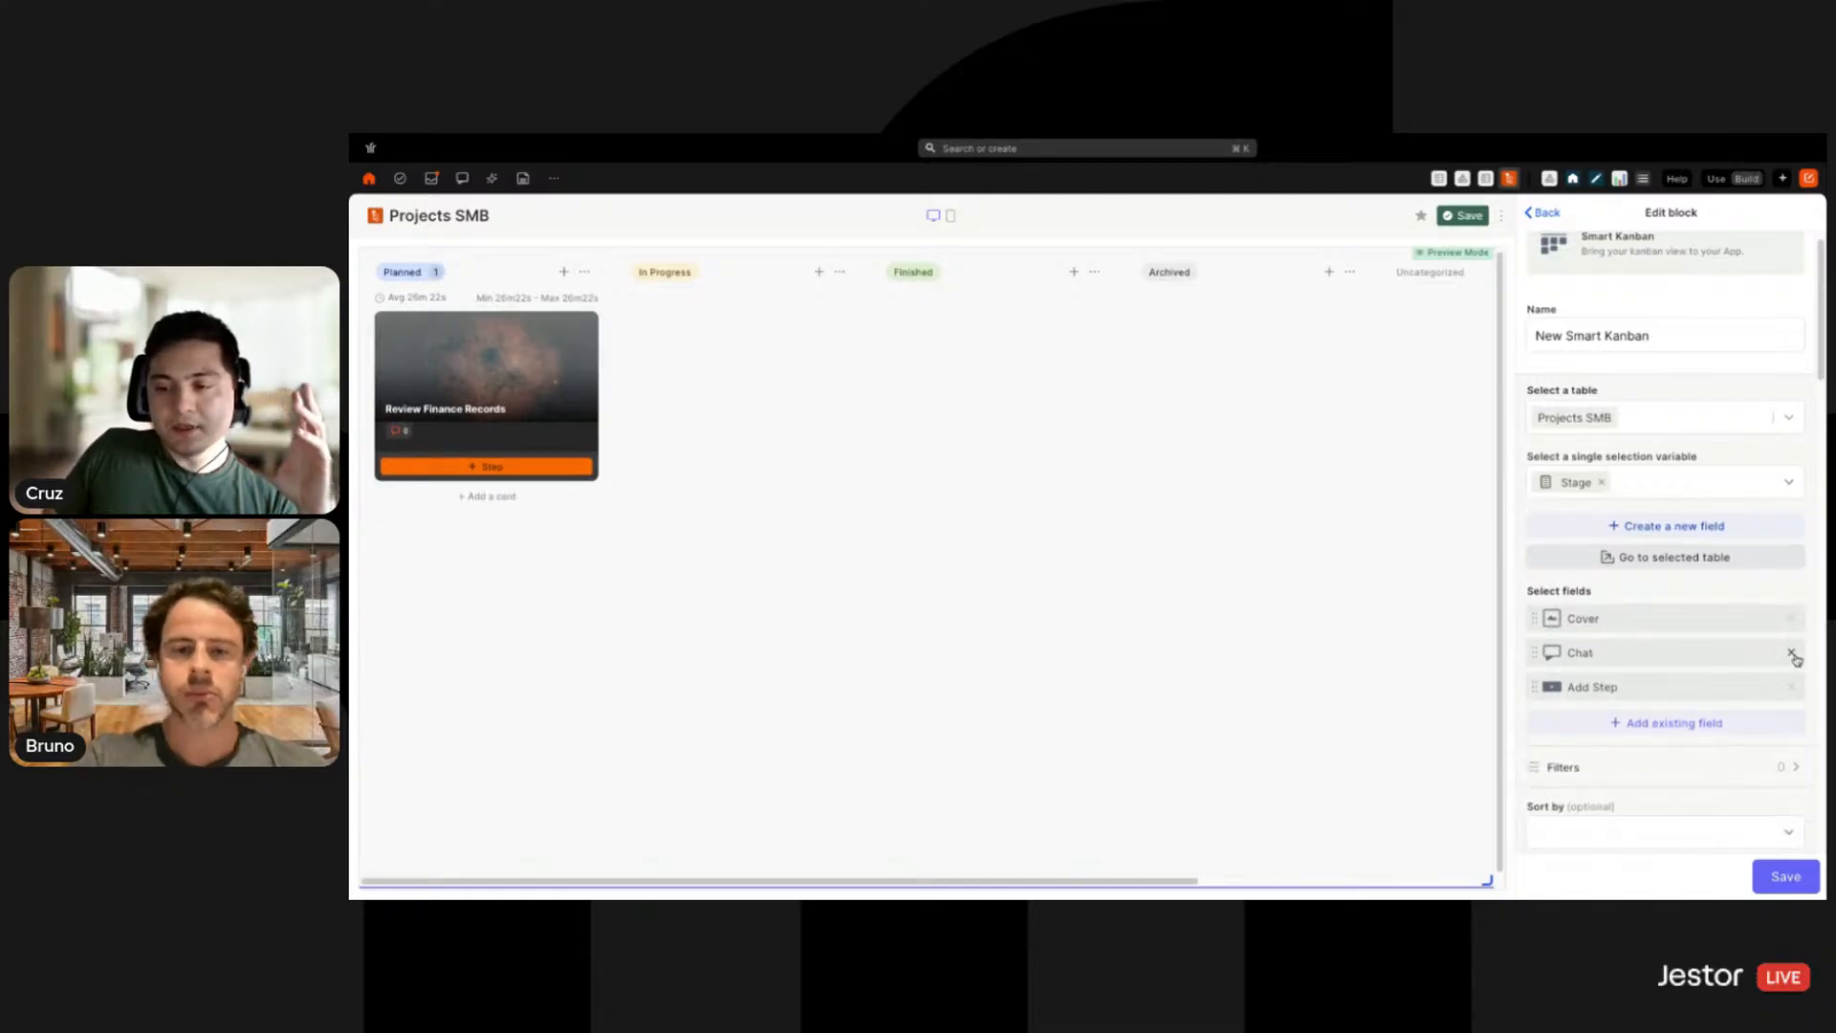
left_click(1793, 655)
left_click(1793, 654)
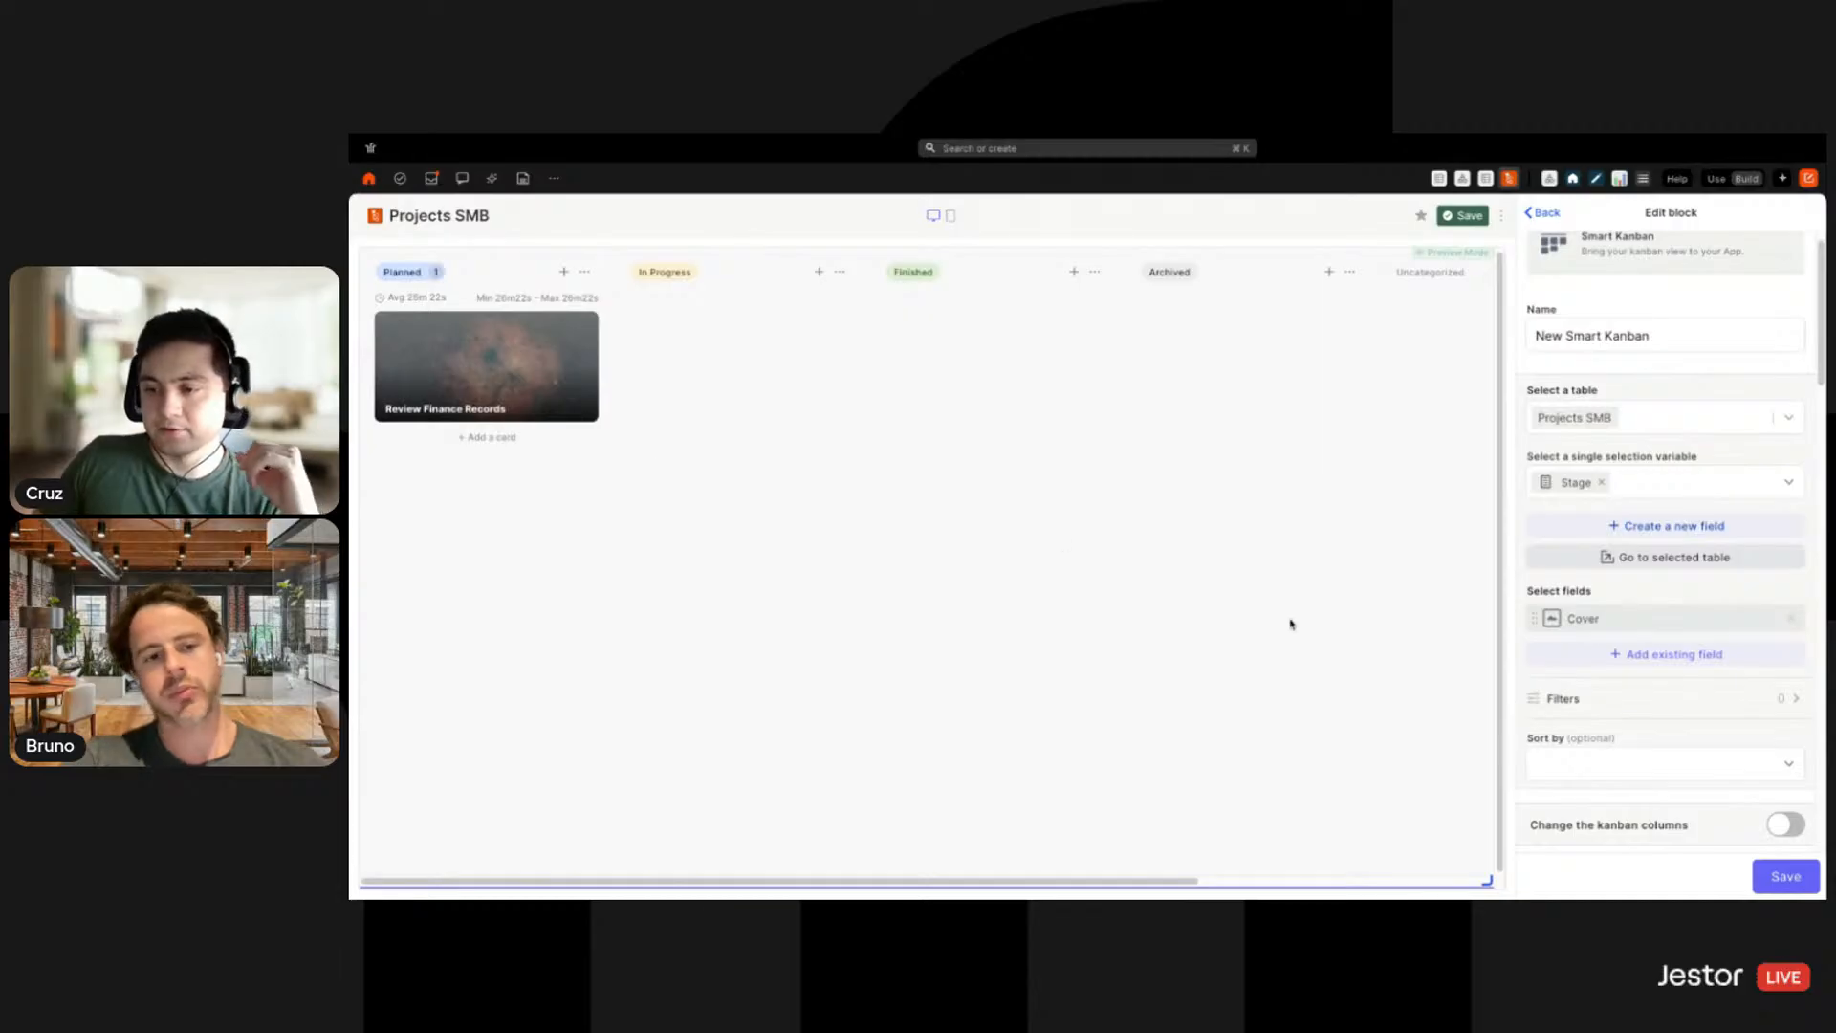
Add the Owners, Tasks, Chat and Add Step fields back to the kanban cards after Cover
left_click(1645, 654)
scroll(1579, 785, "down", 2)
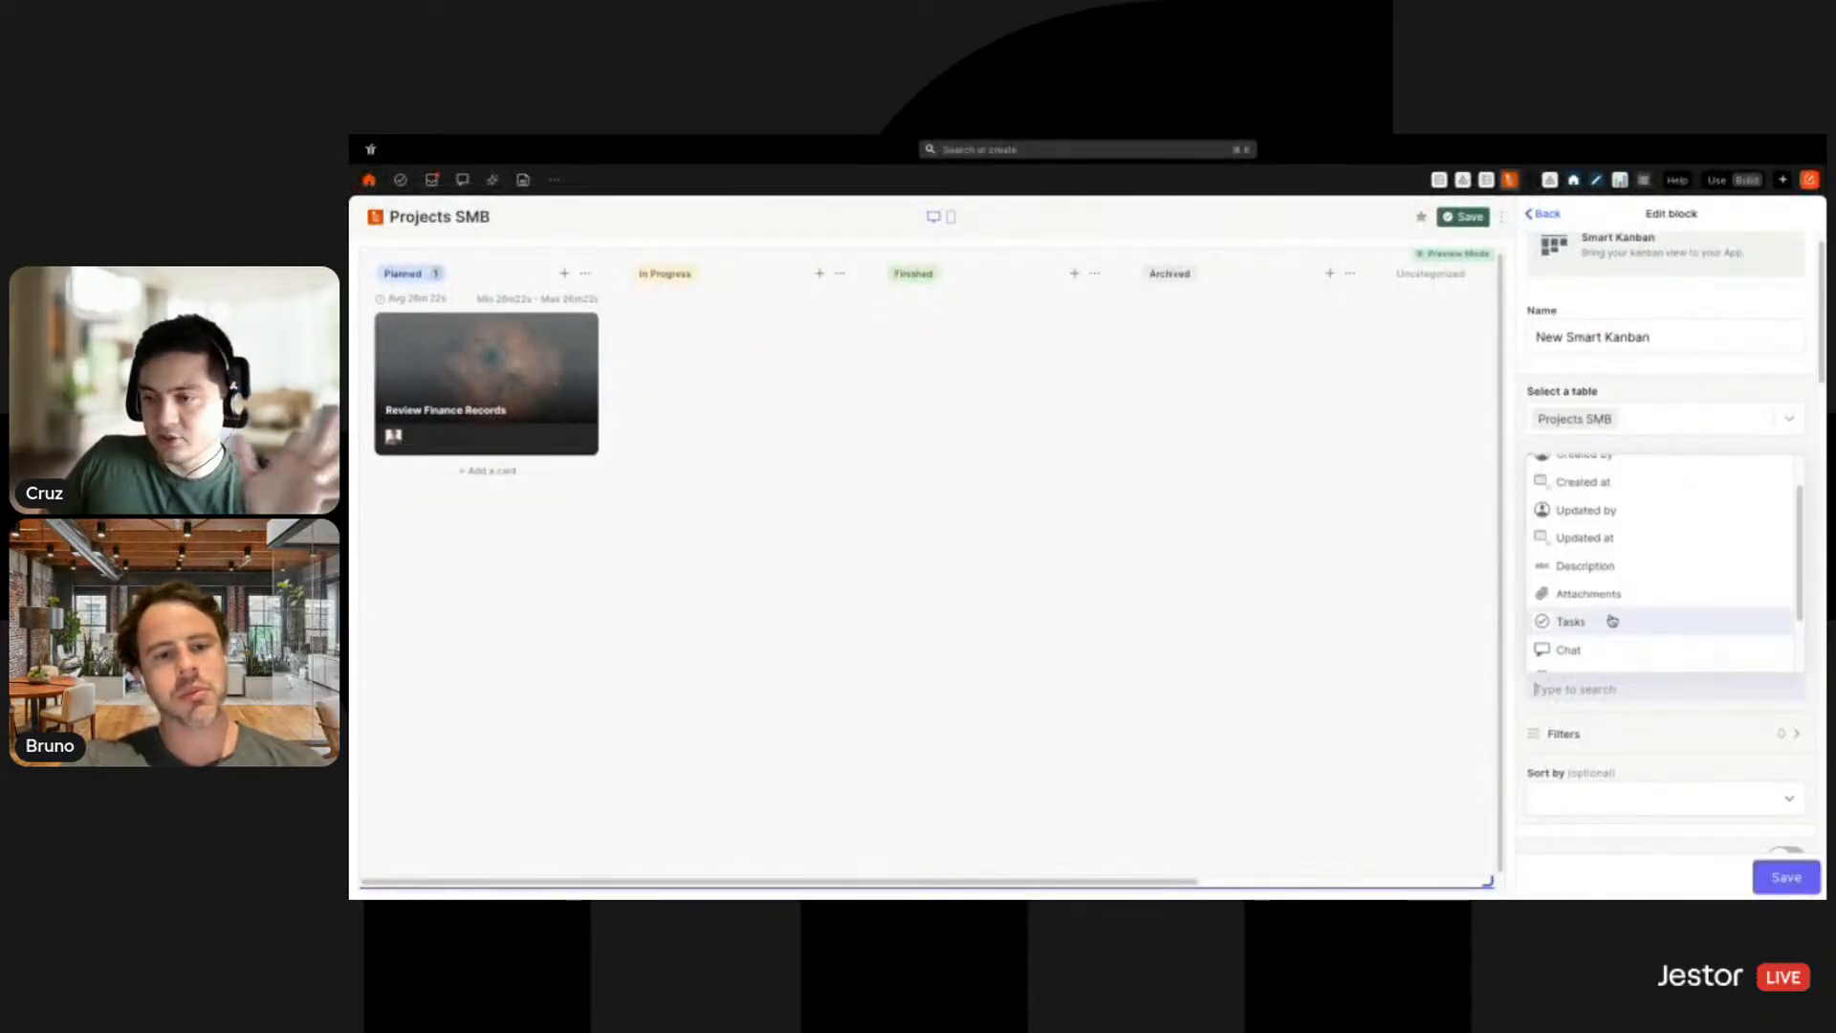
scroll(1592, 603, "down", 1)
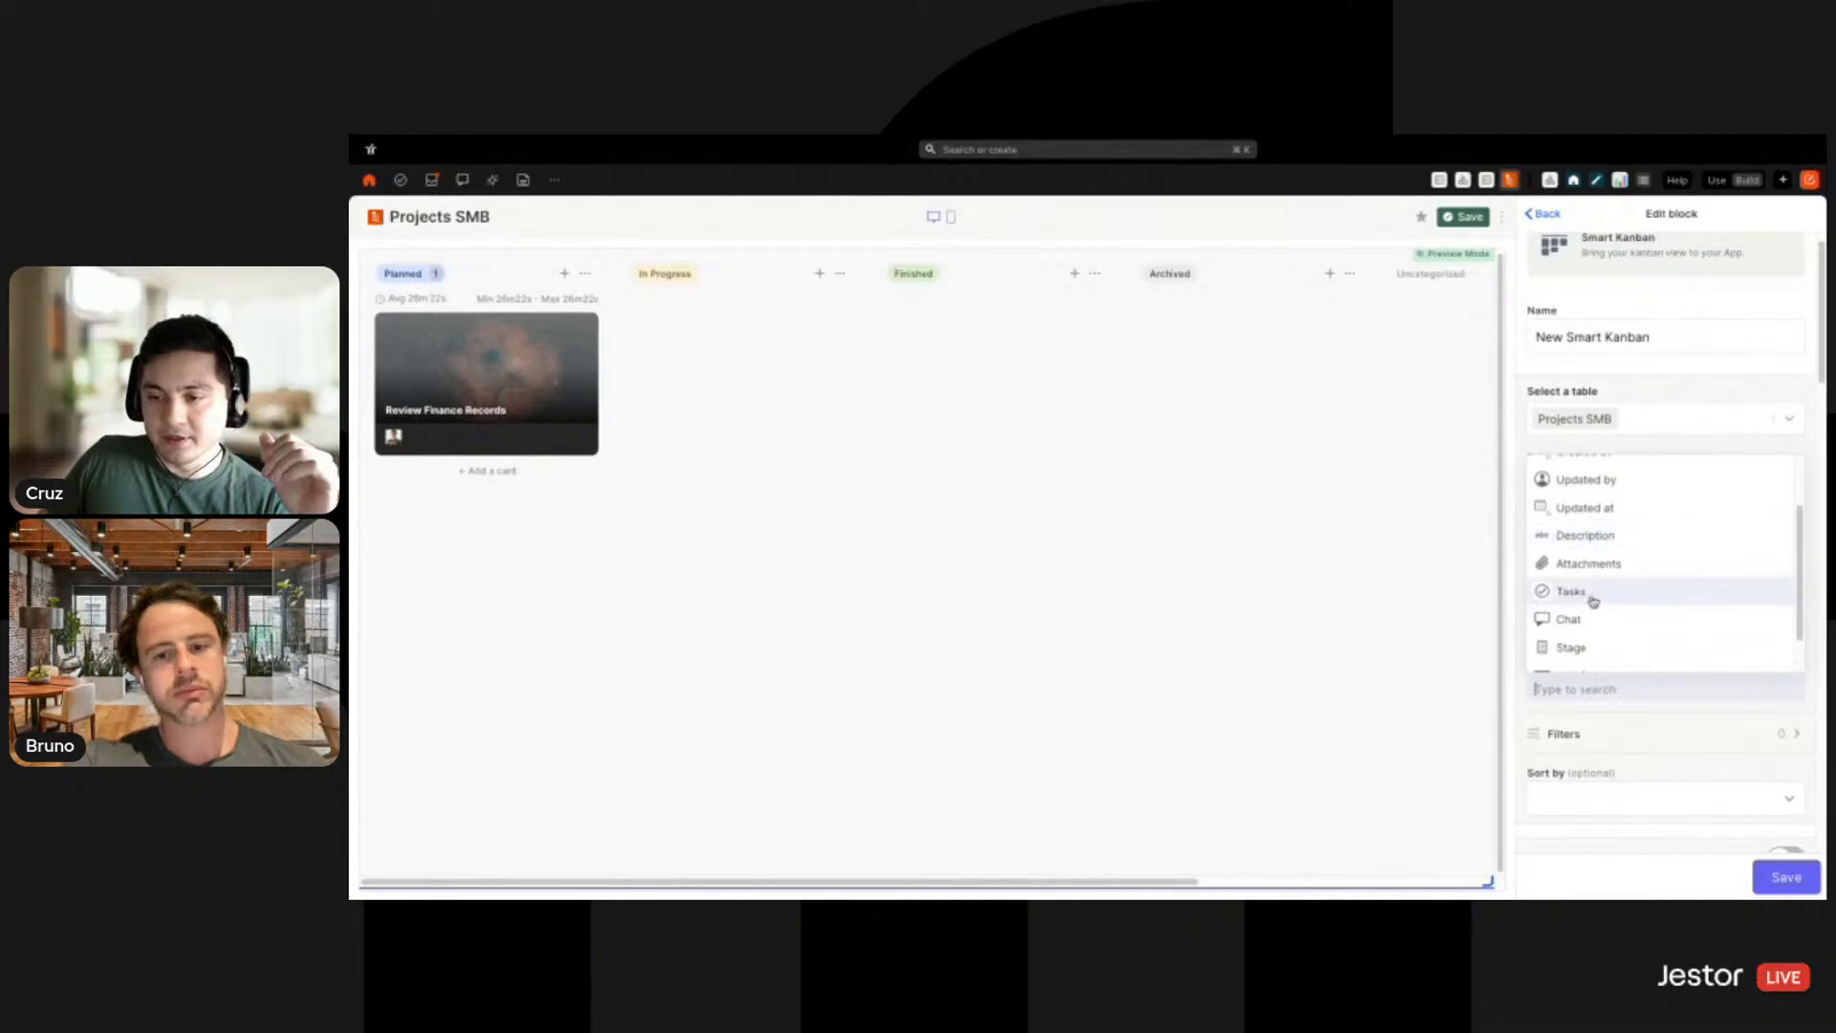
left_click(1593, 601)
left_click(1573, 626)
left_click(1579, 696)
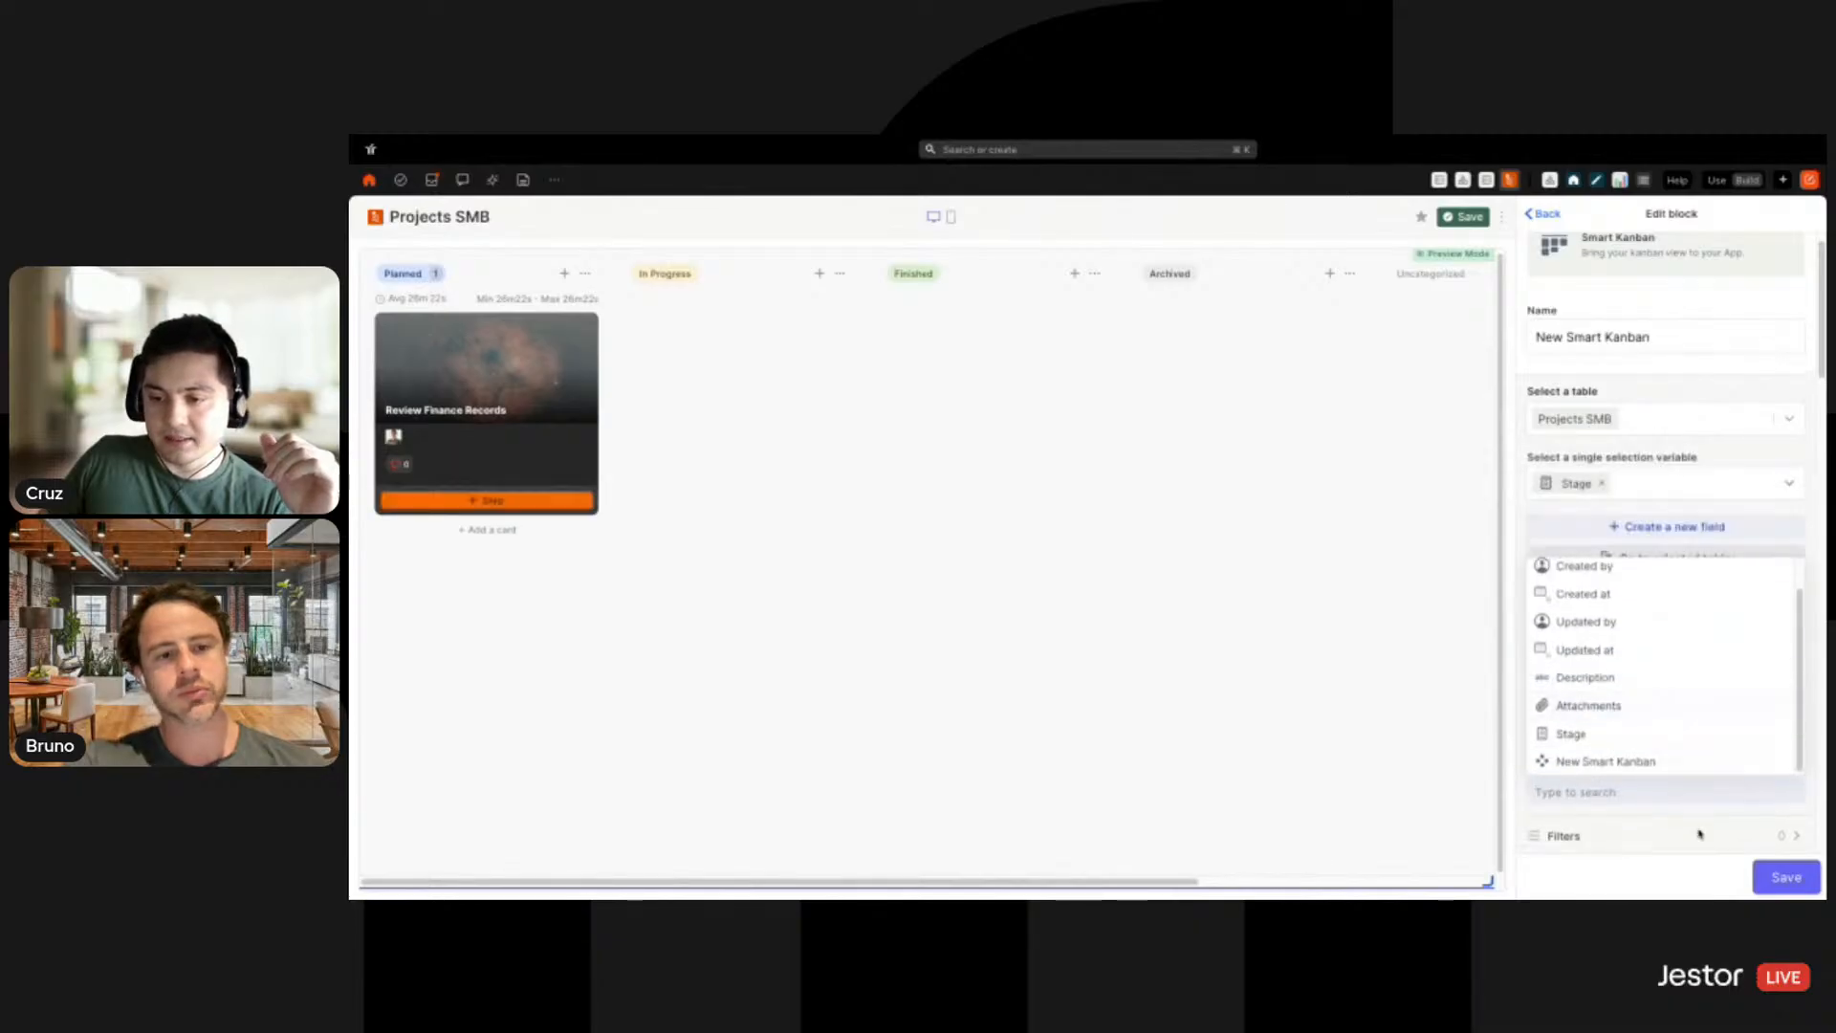
left_click(1688, 818)
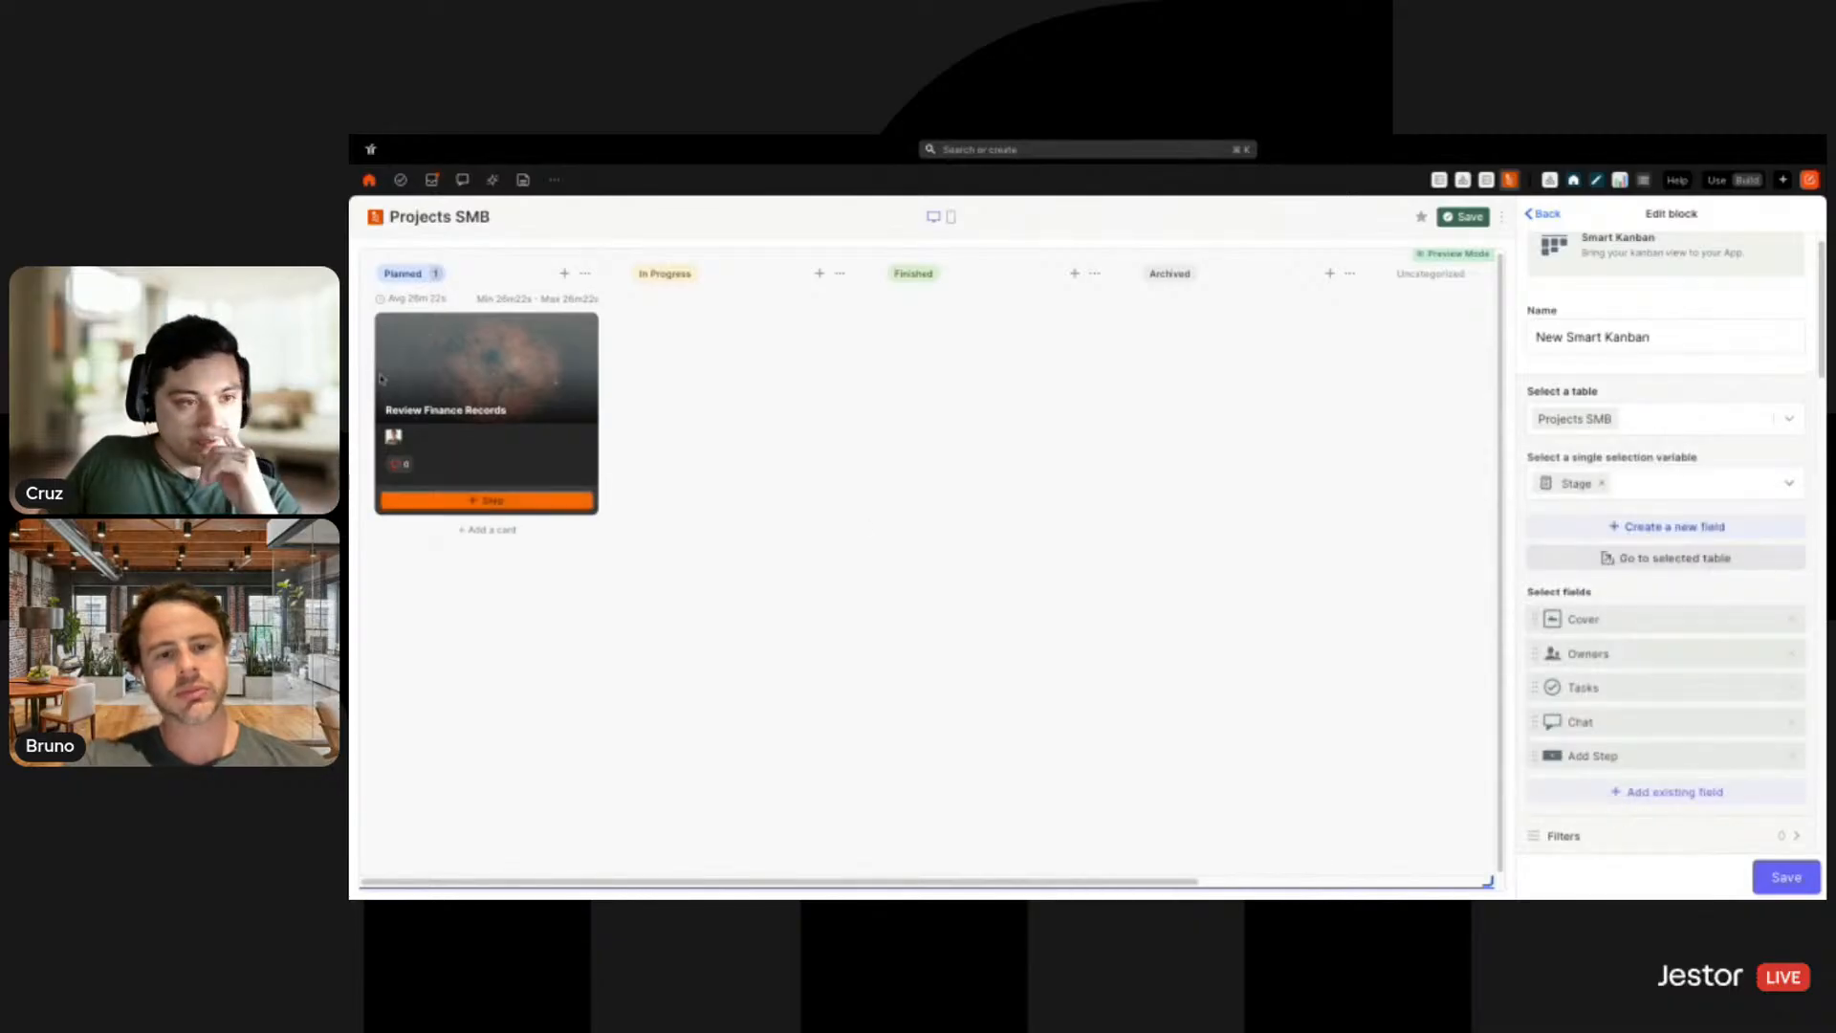
Set the kanban's card color to white and save the color
scroll(1631, 627, "down", 4)
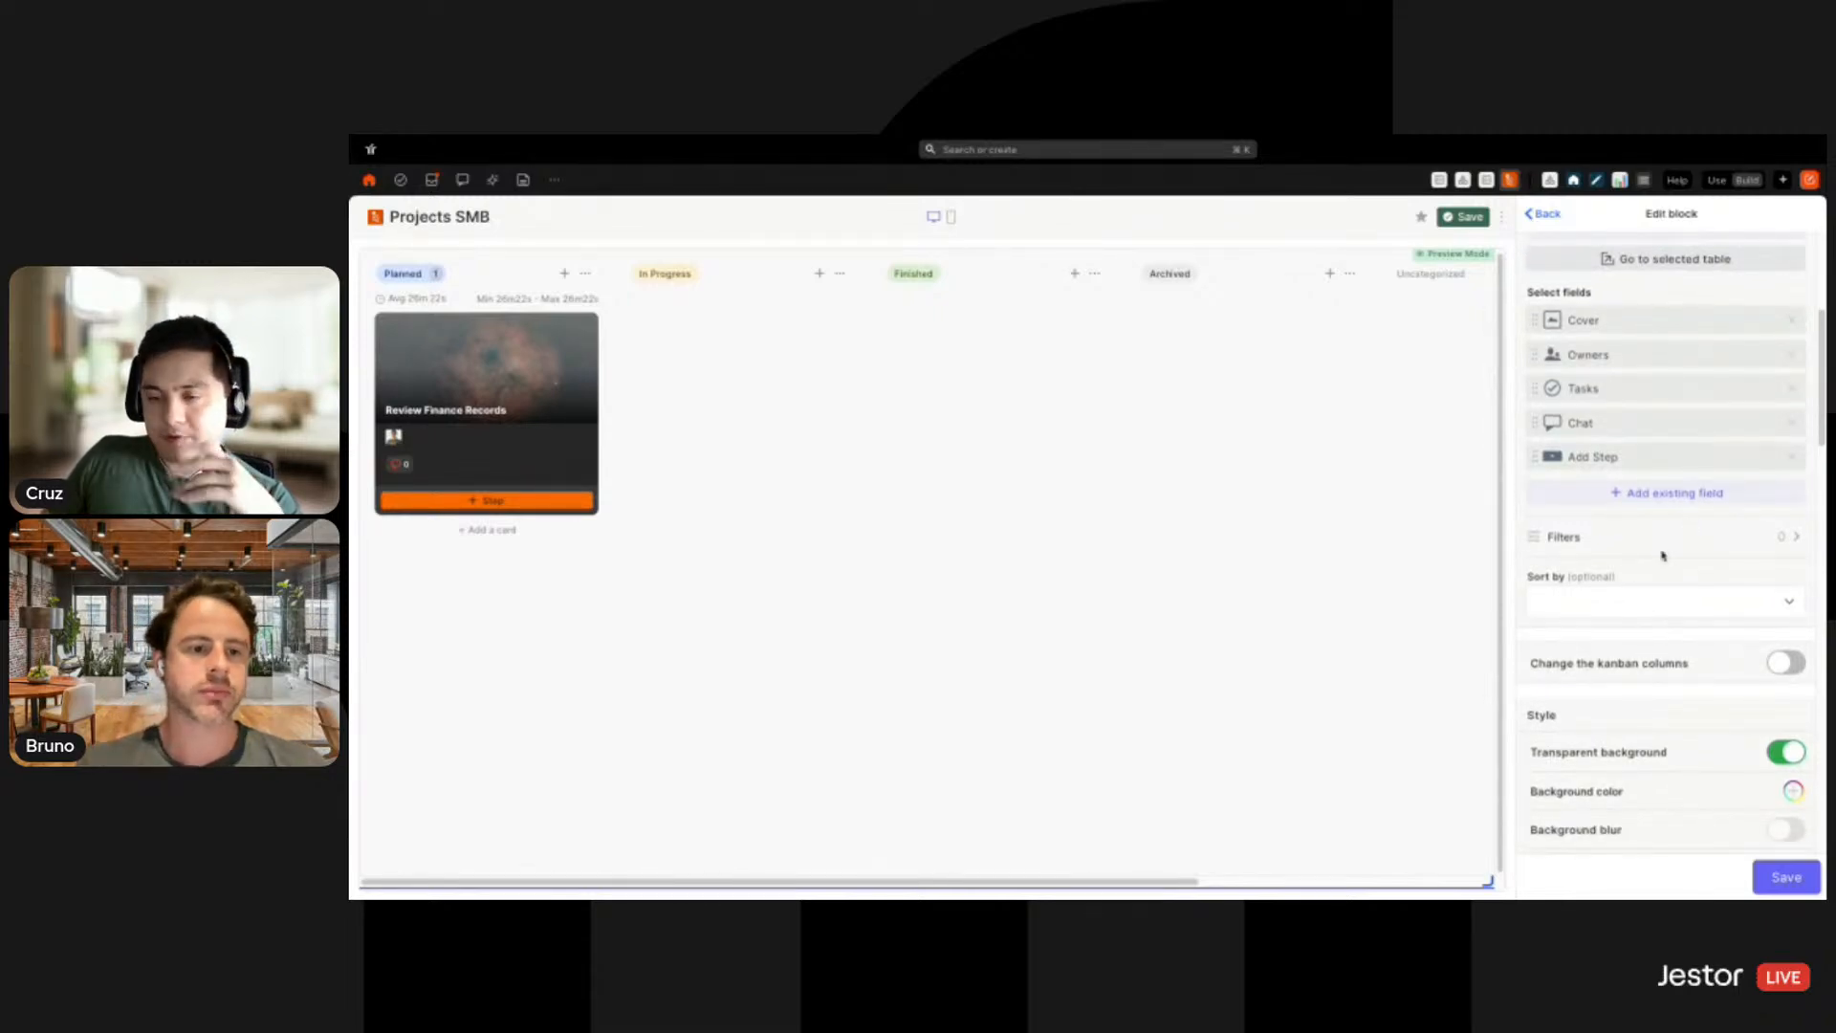
scroll(1663, 555, "down", 4)
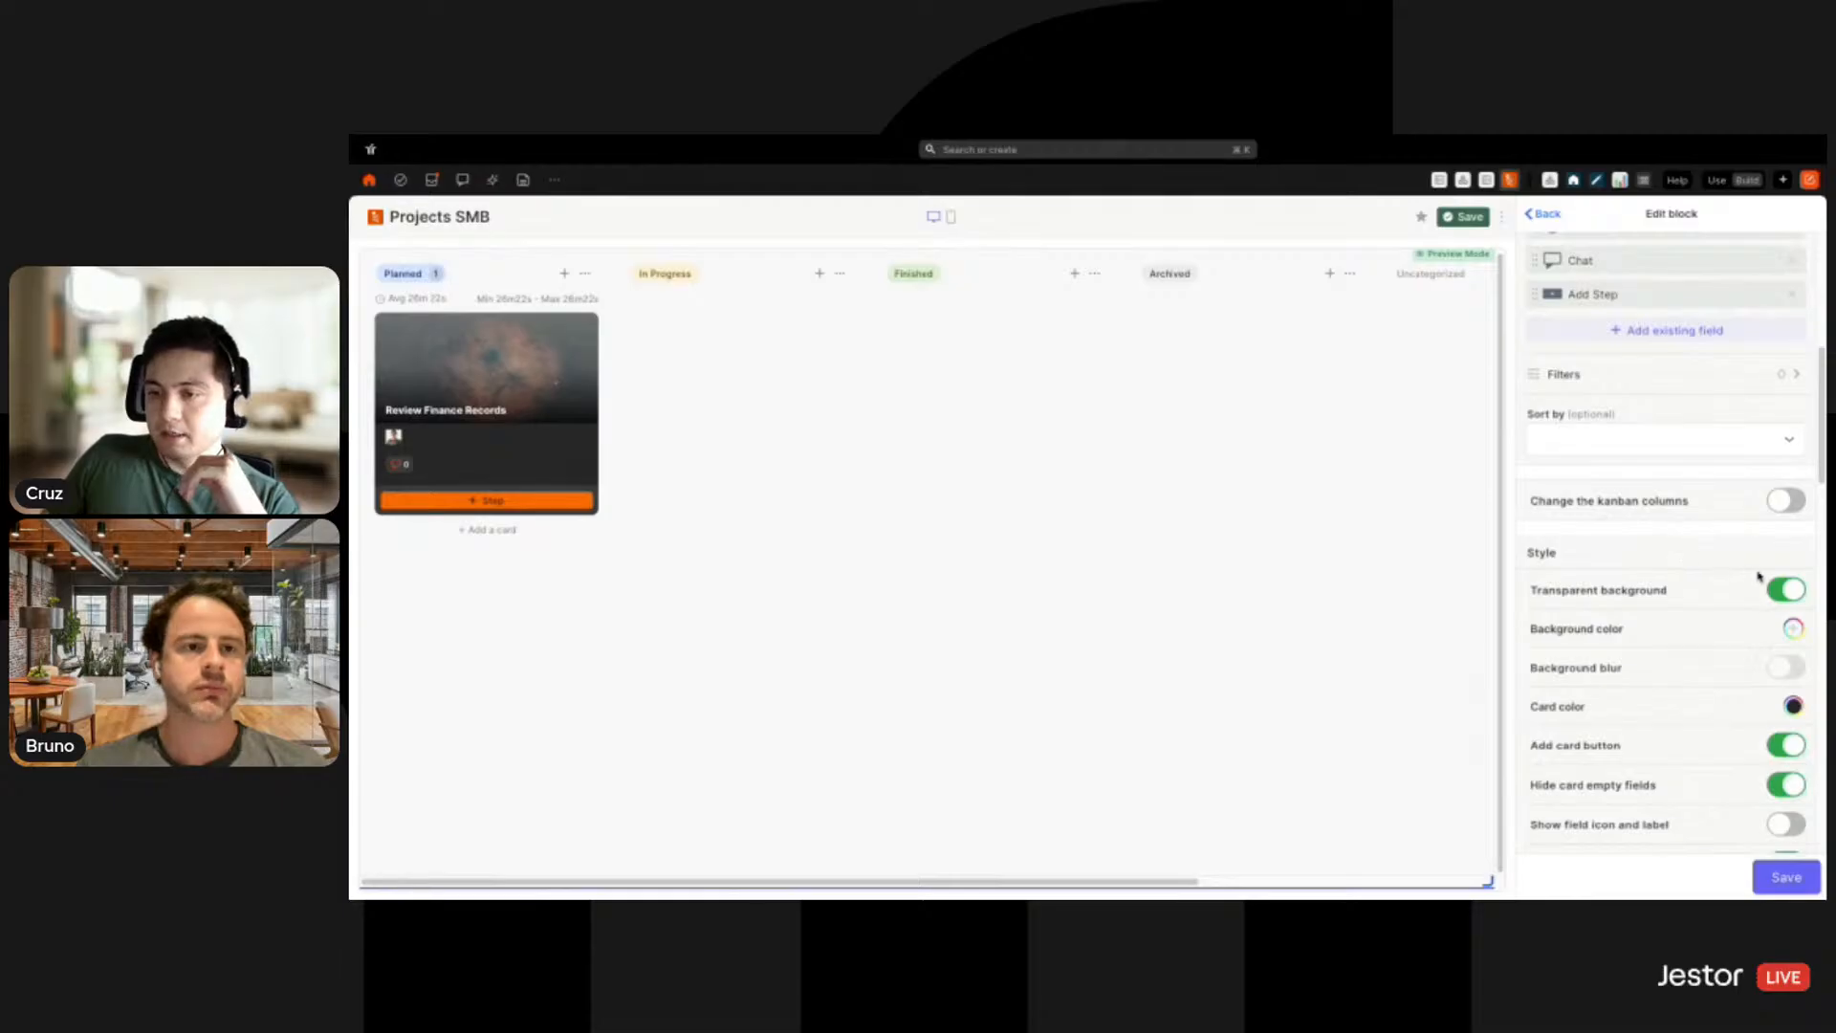
left_click(1793, 647)
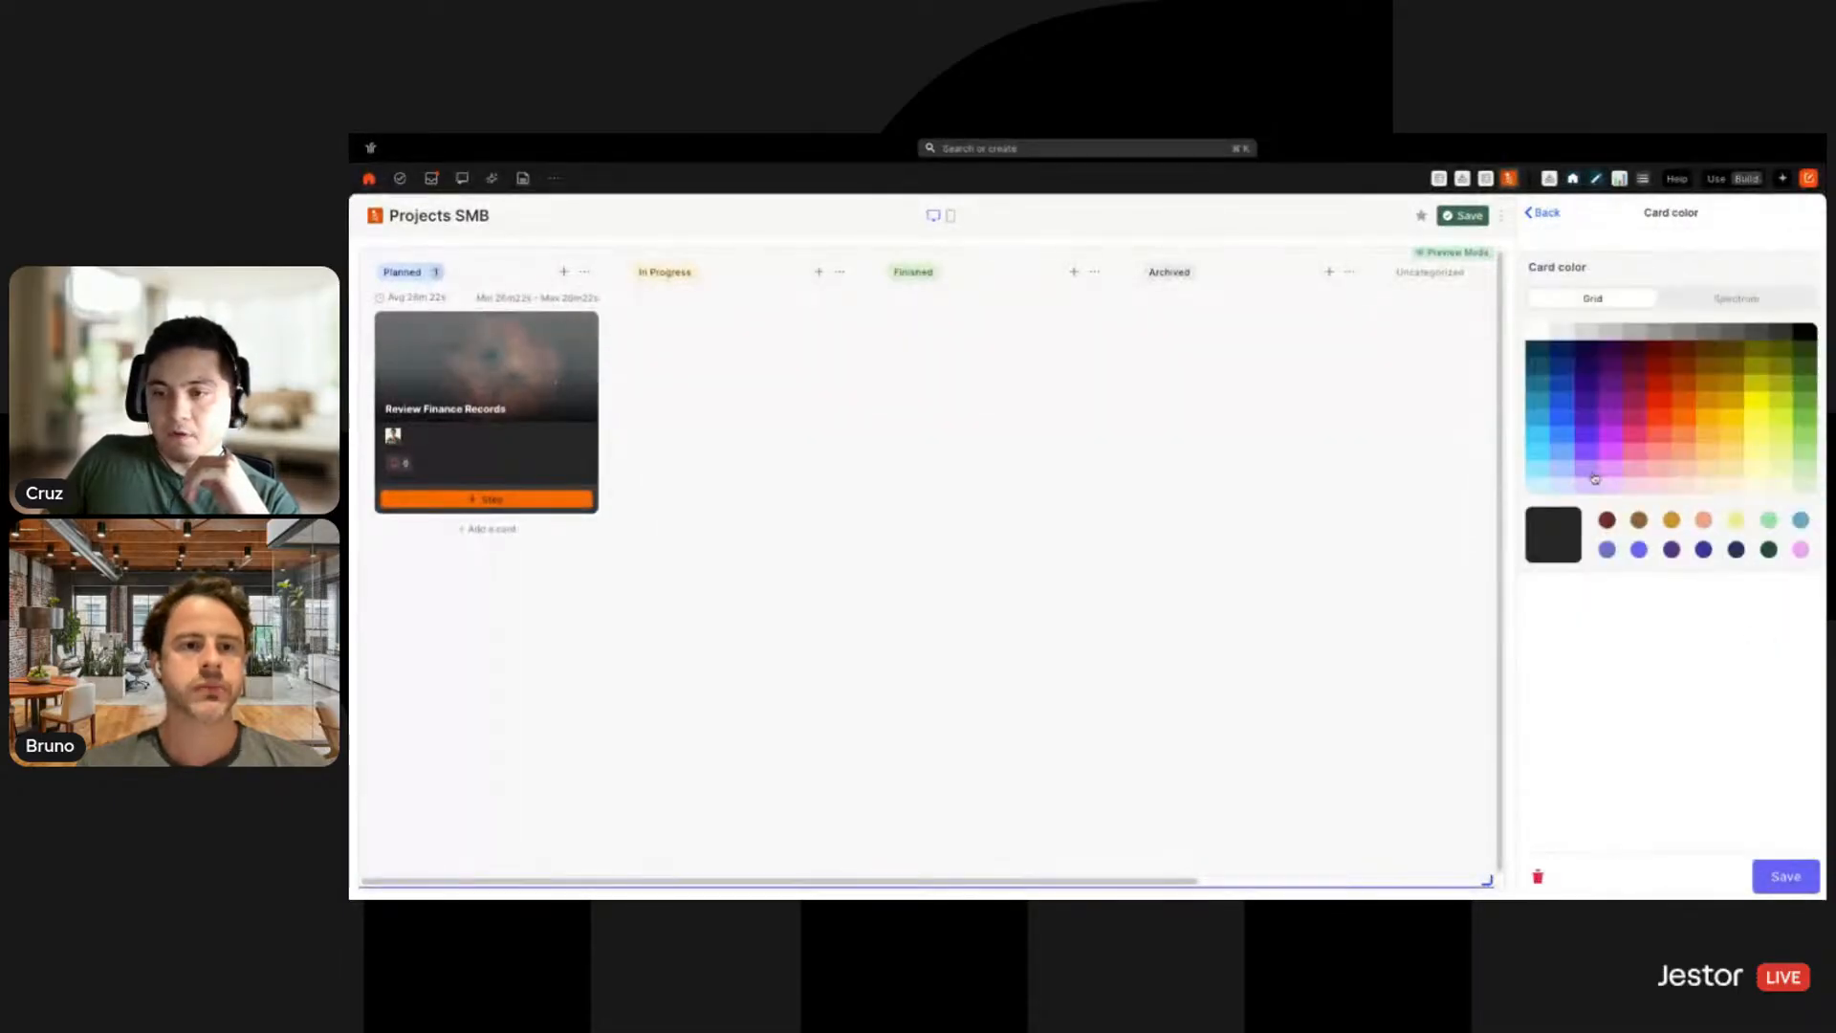
left_click(1537, 334)
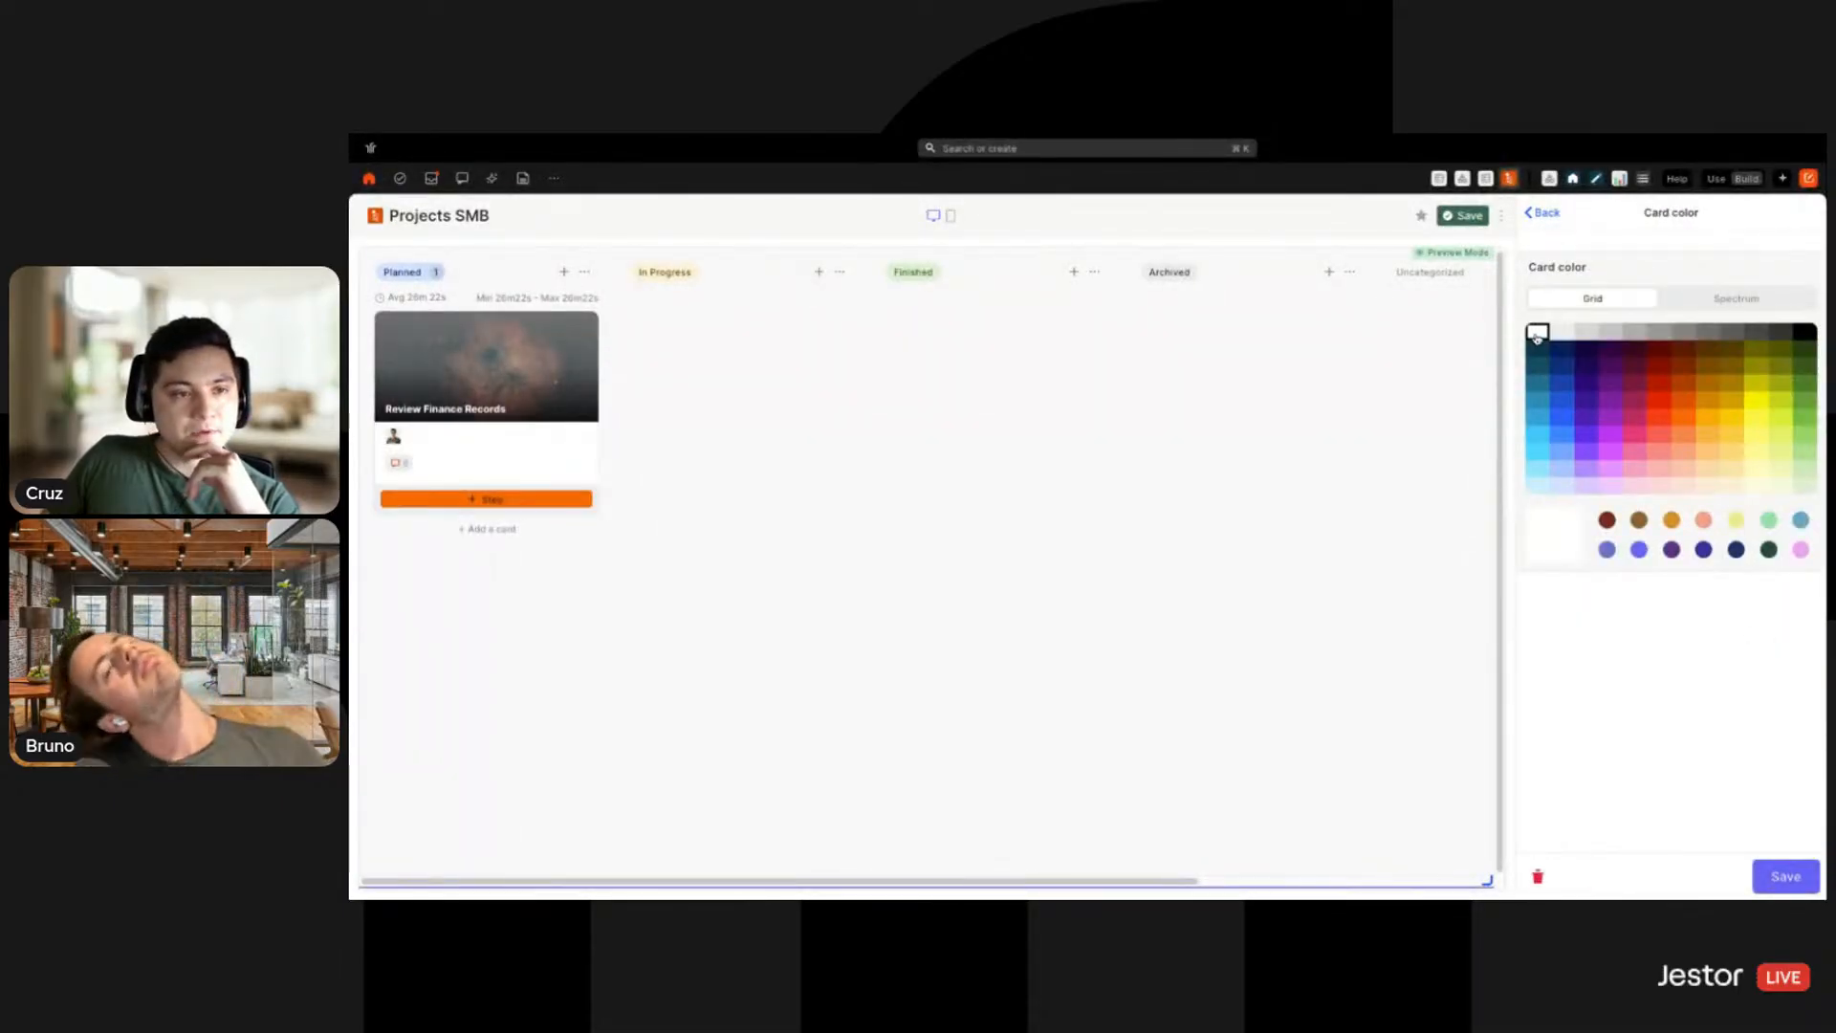
left_click(1781, 877)
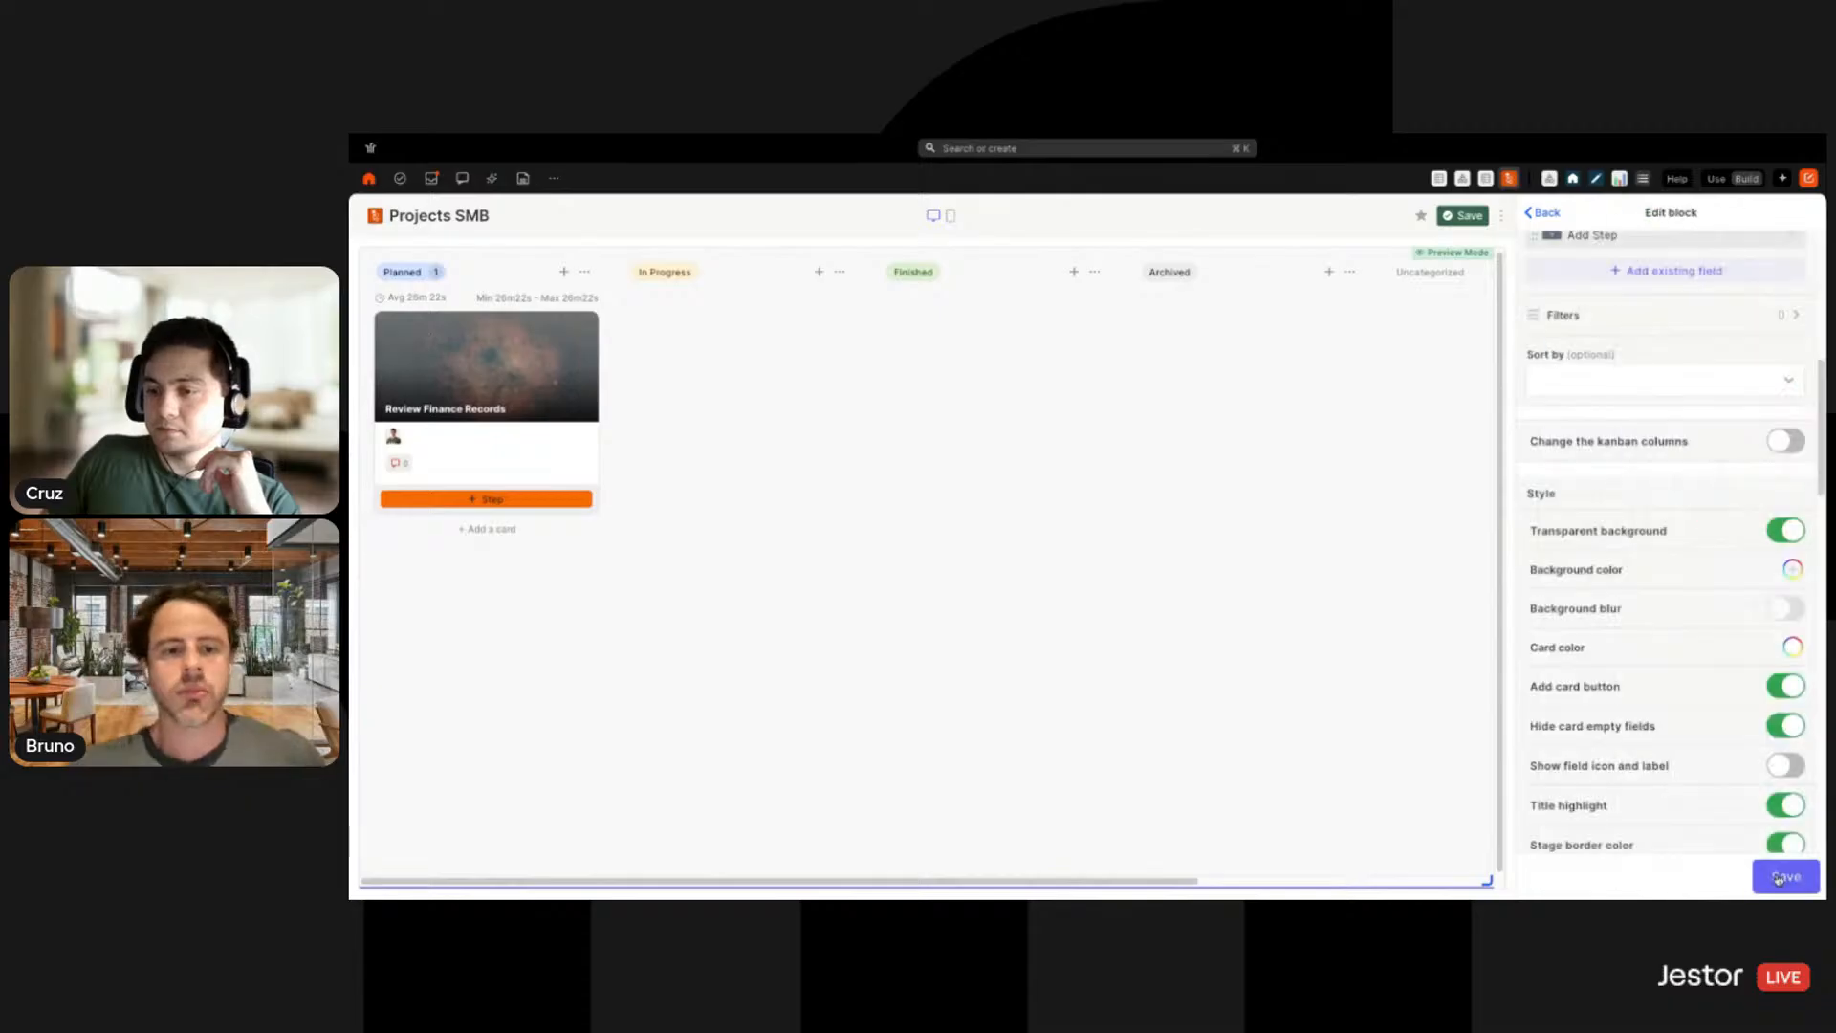
Set the kanban's card size to Small
scroll(1684, 529, "down", 2)
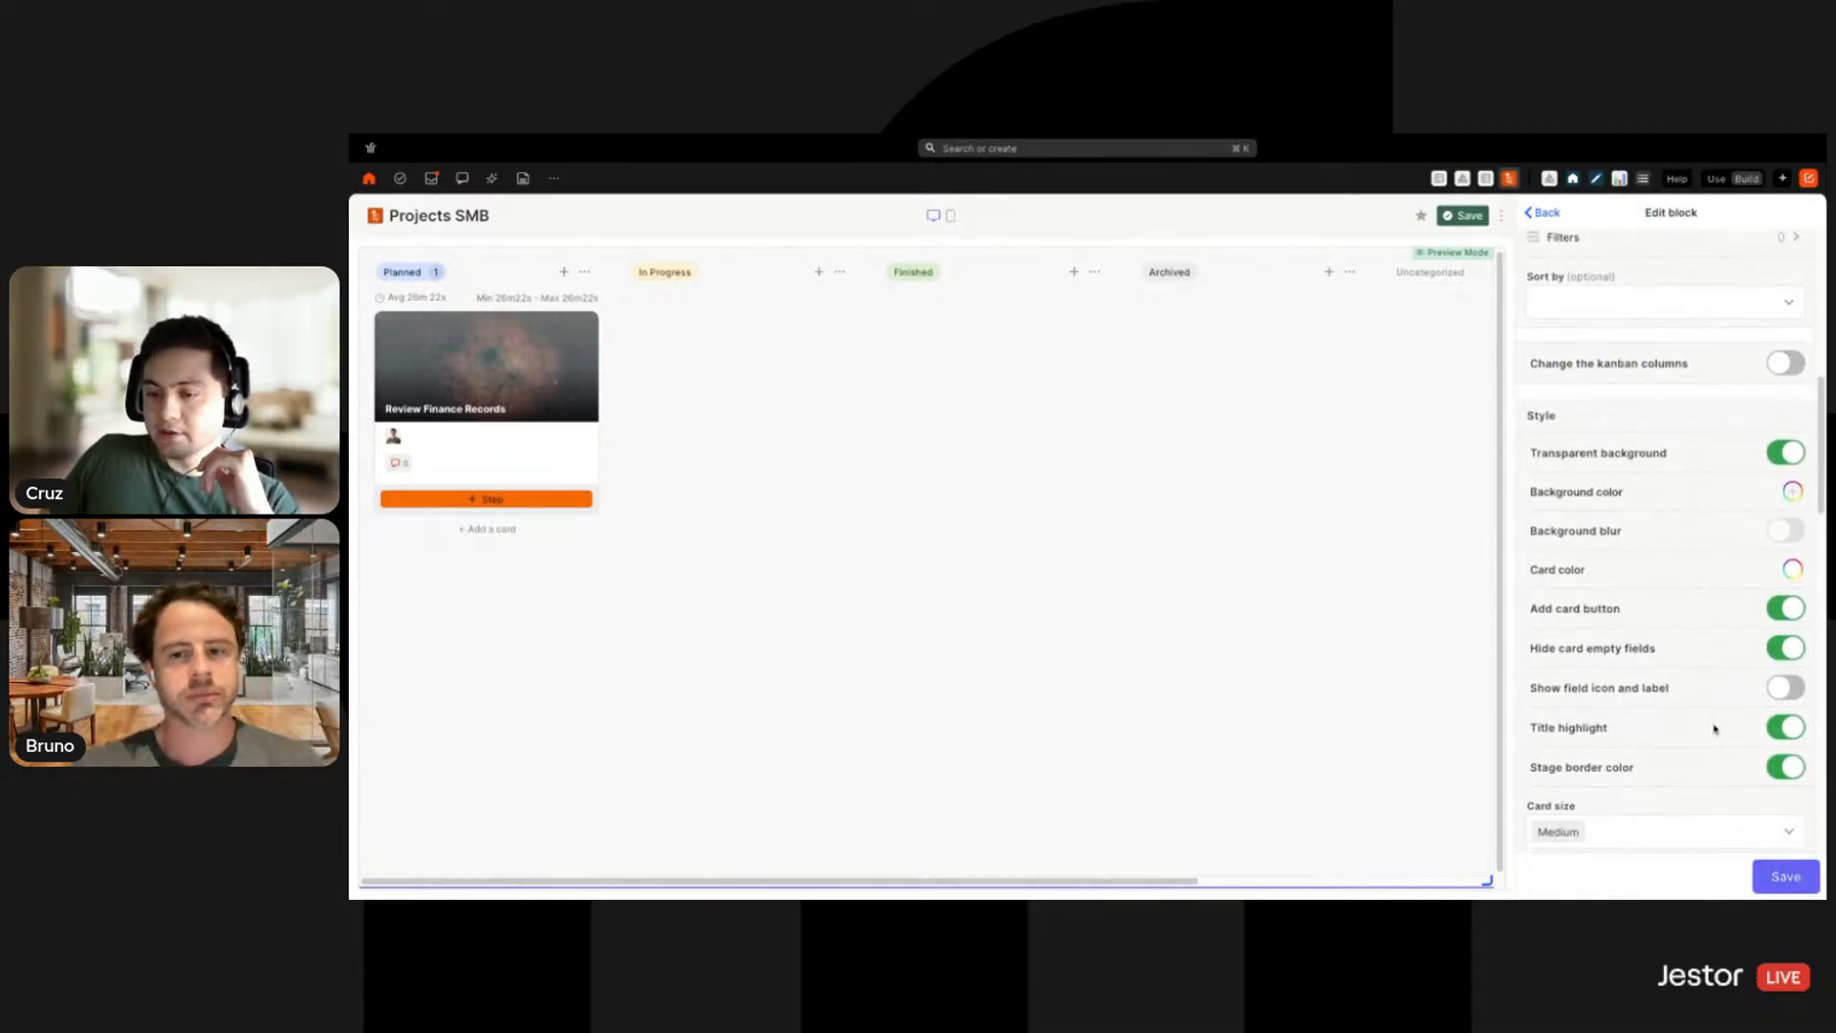
left_click(1688, 819)
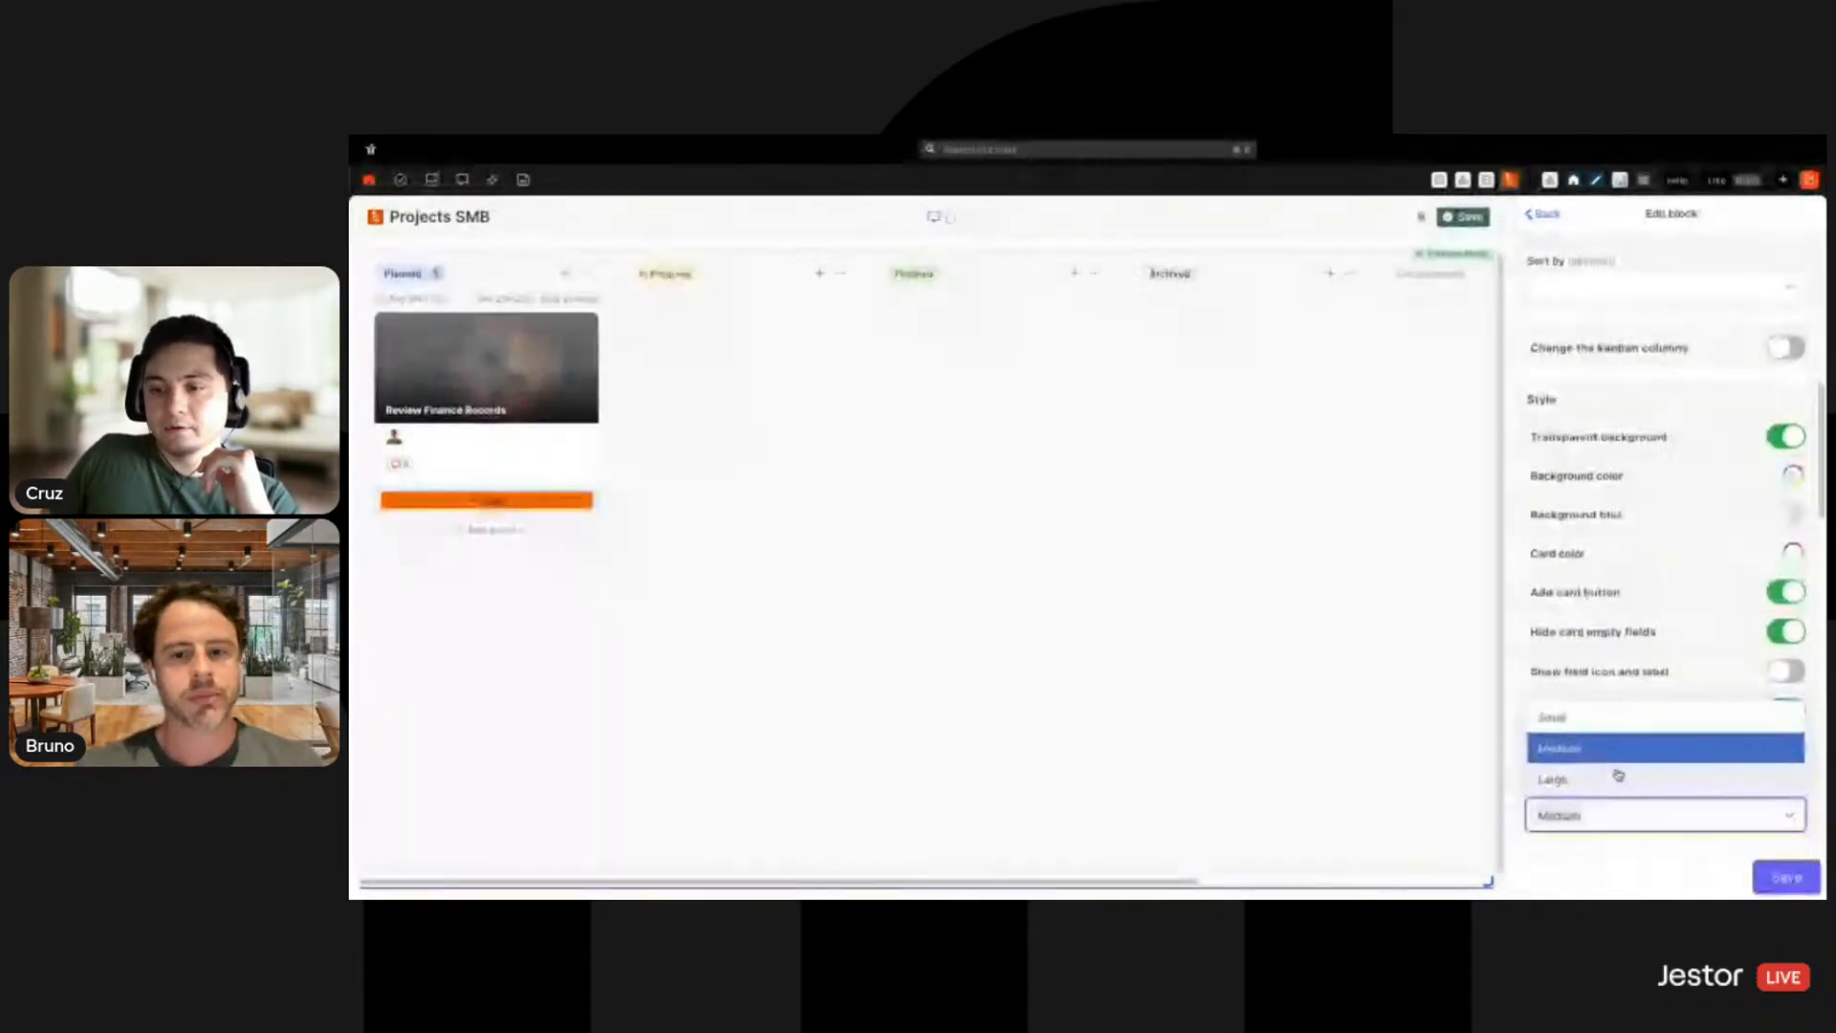
left_click(1607, 740)
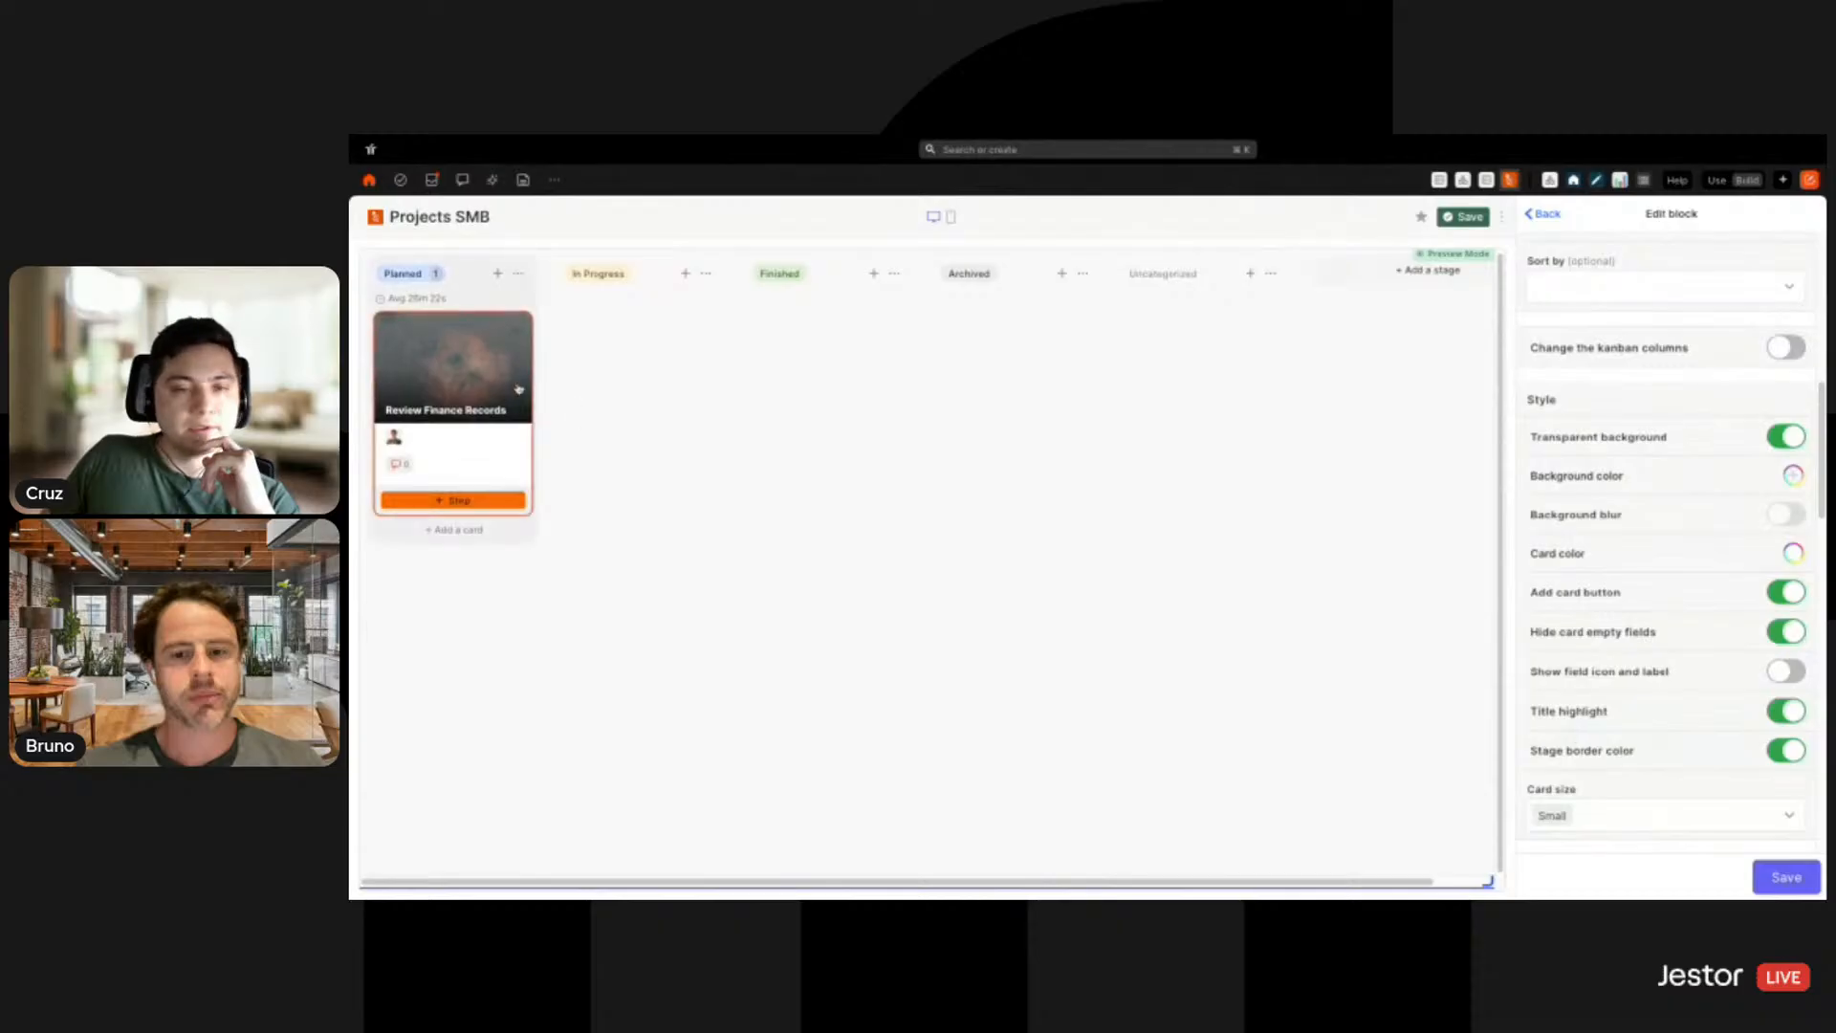
Set the kanban's record creation and record update form sources to Default table form, and save the block and the app
scroll(1669, 717, "down", 7)
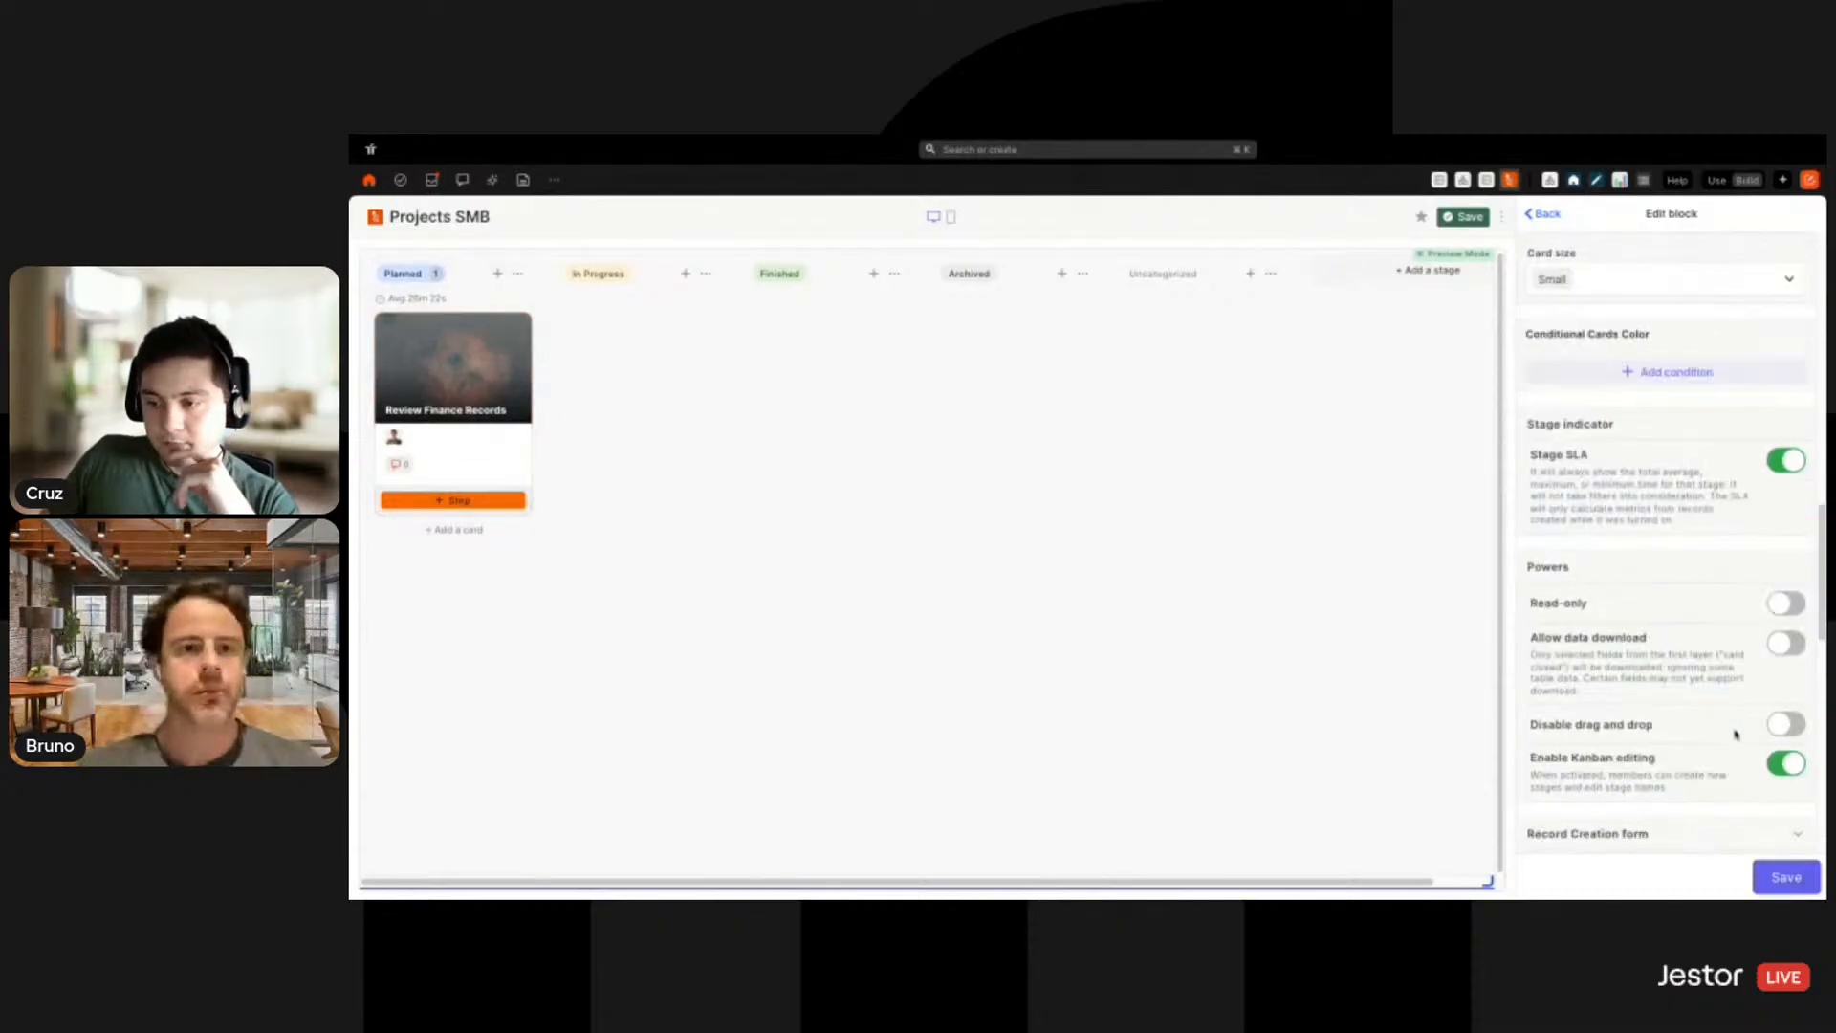
scroll(1726, 660, "down", 1)
left_click(1715, 647)
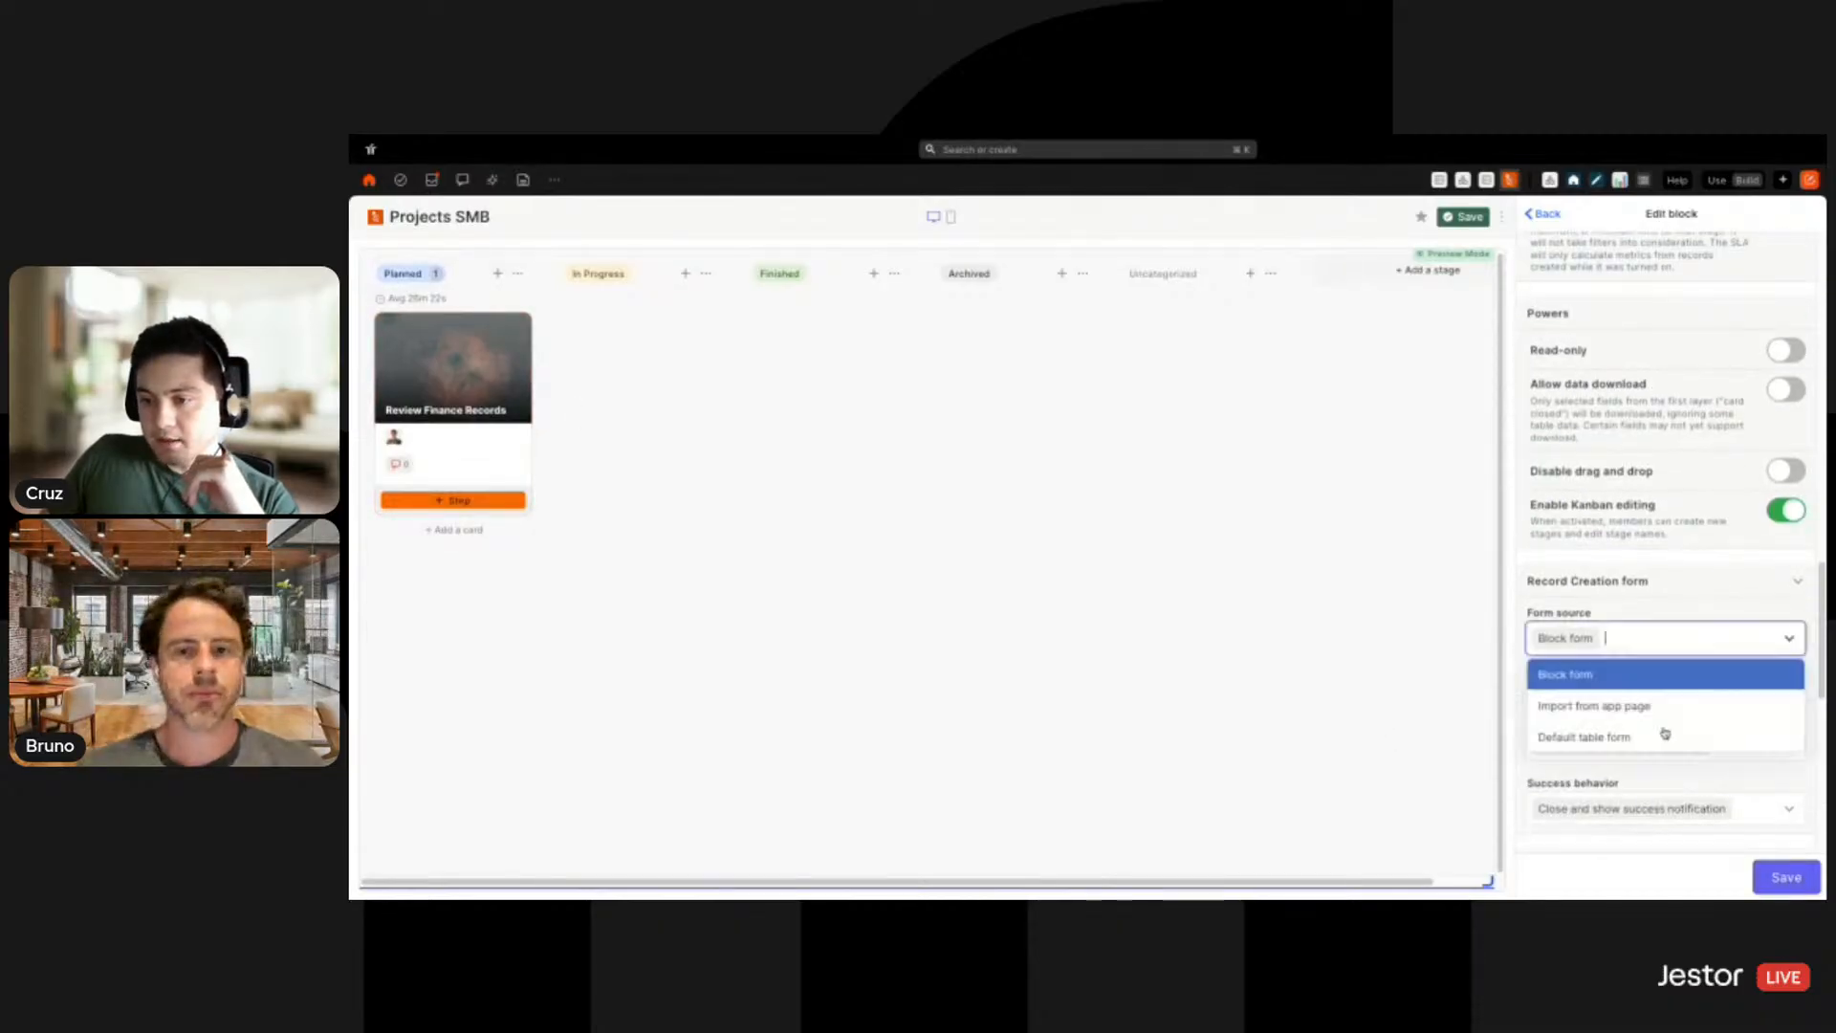
left_click(1644, 741)
scroll(1744, 748, "down", 3)
left_click(1658, 426)
left_click(1595, 520)
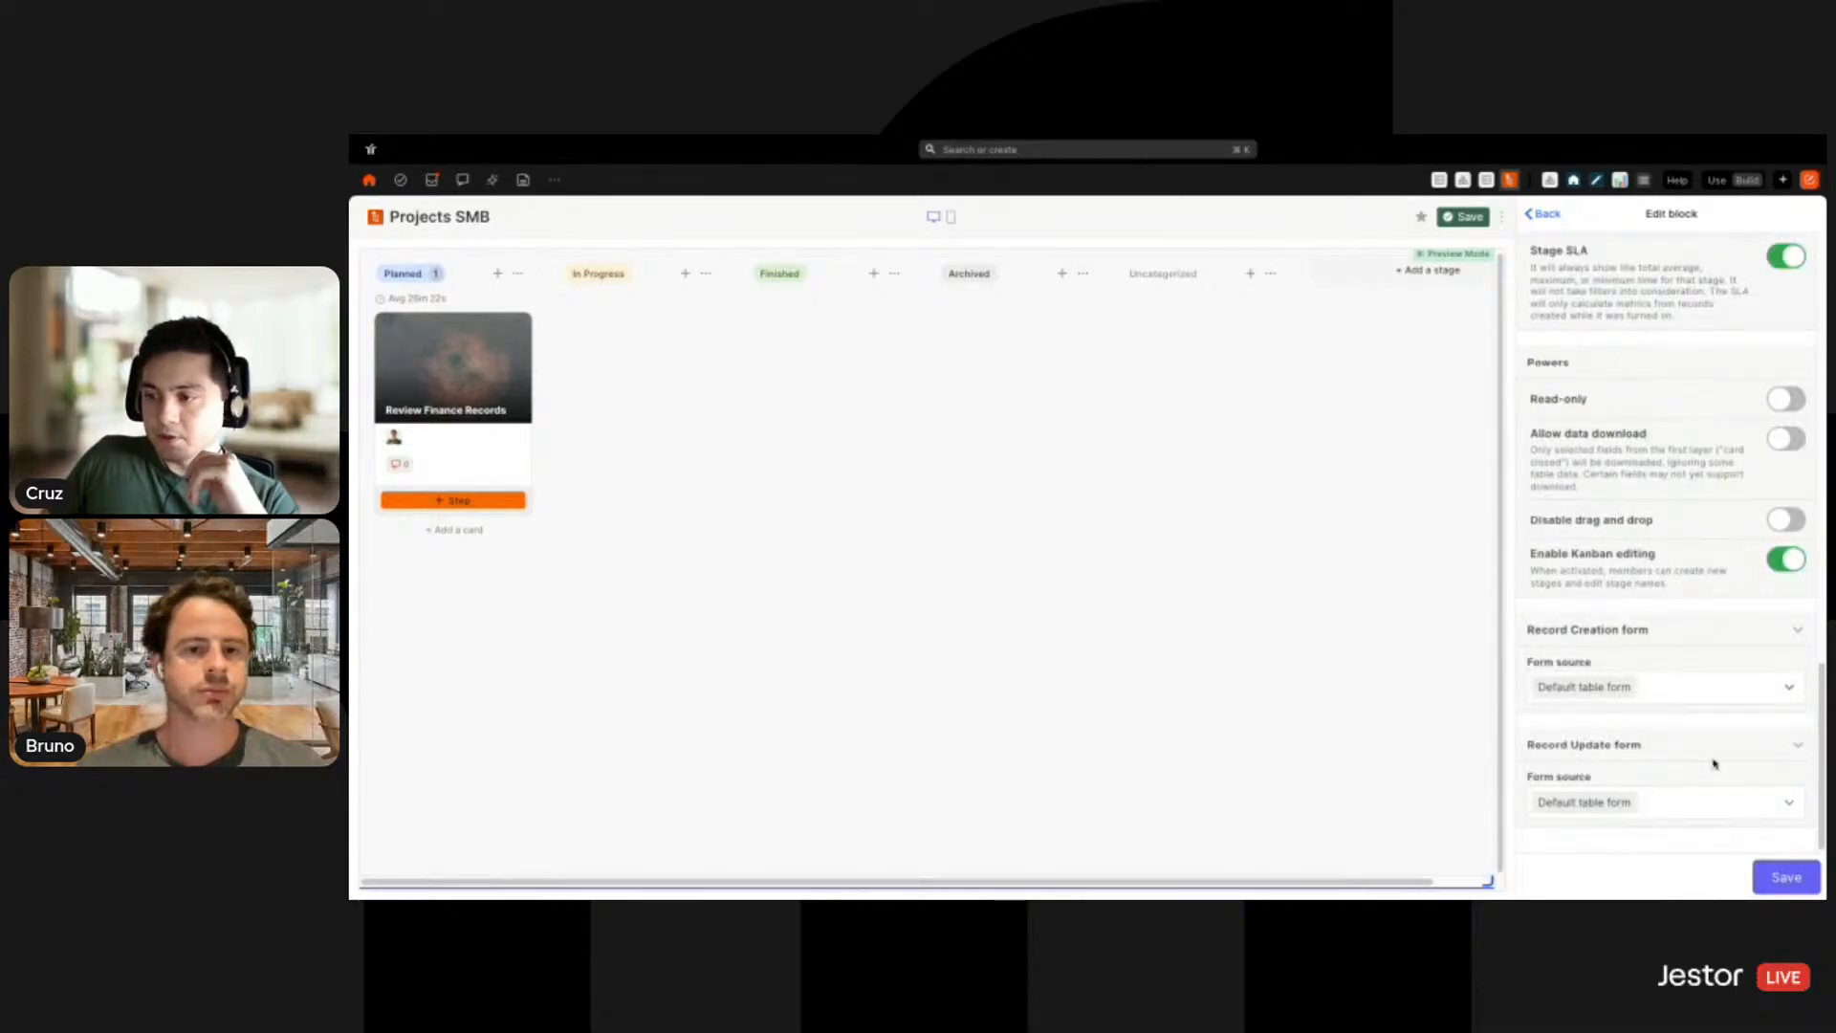
left_click(1765, 875)
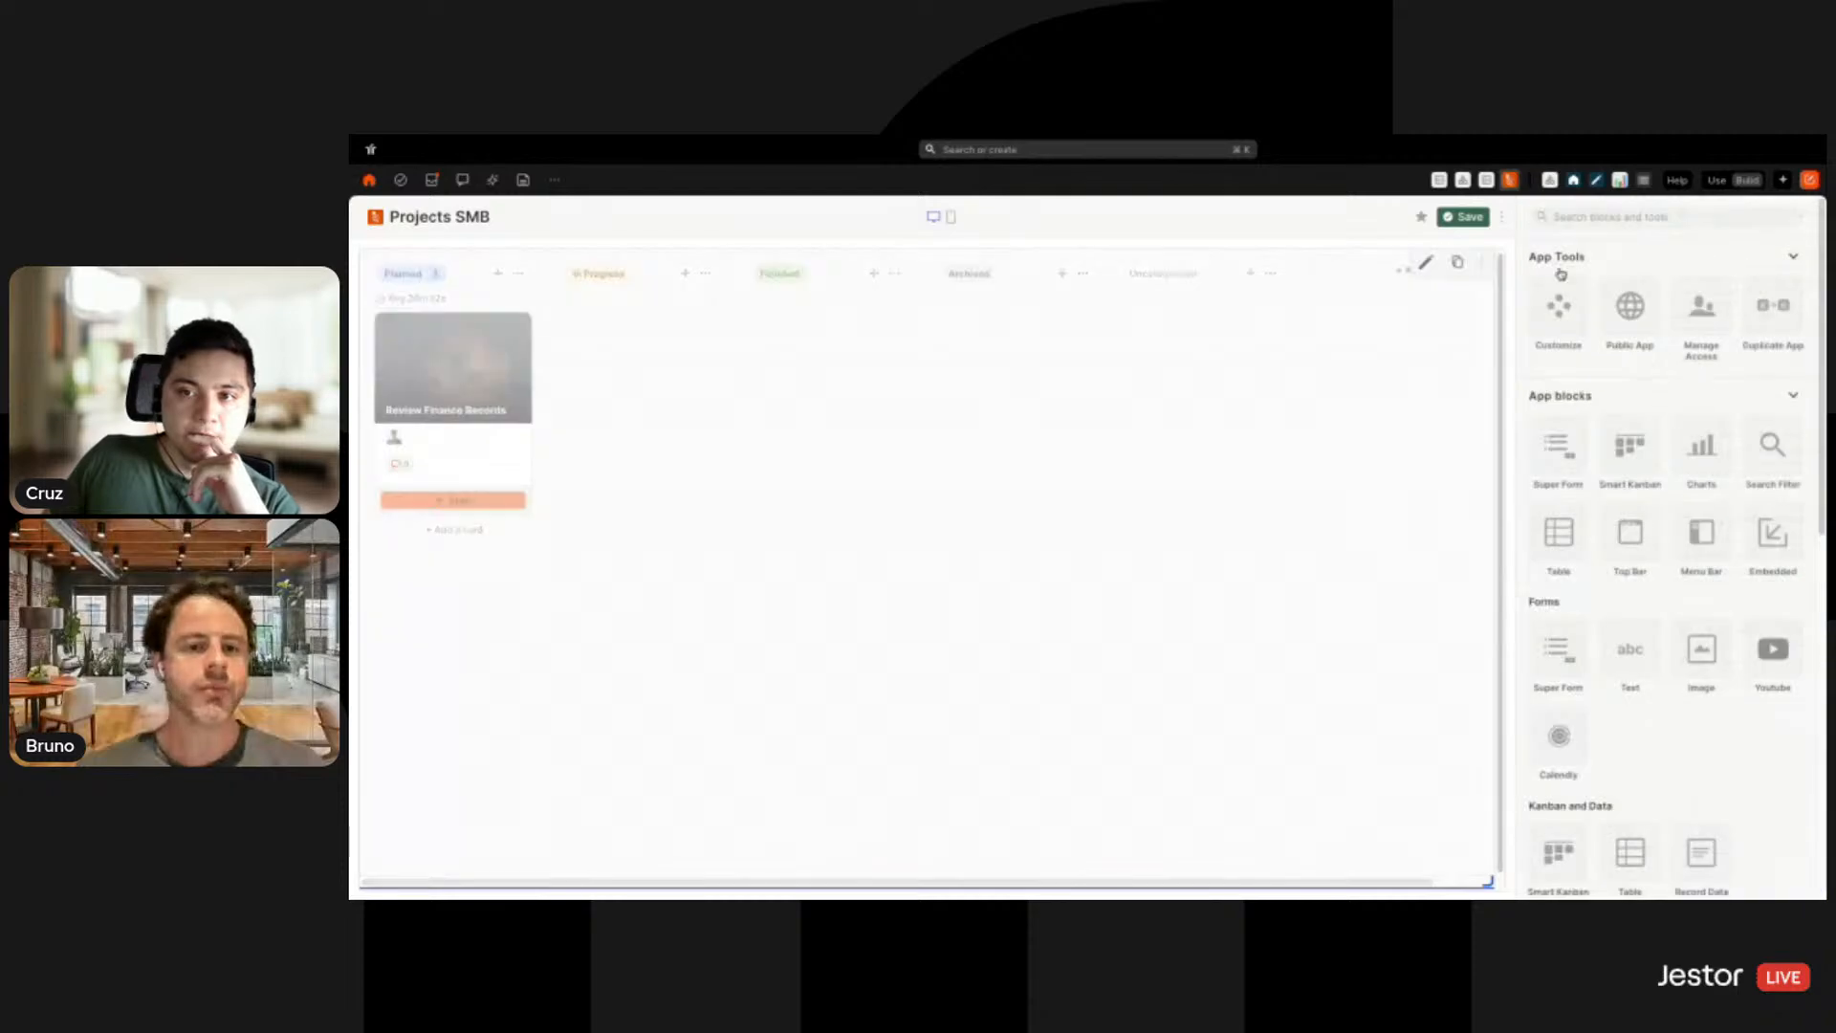
left_click(1464, 216)
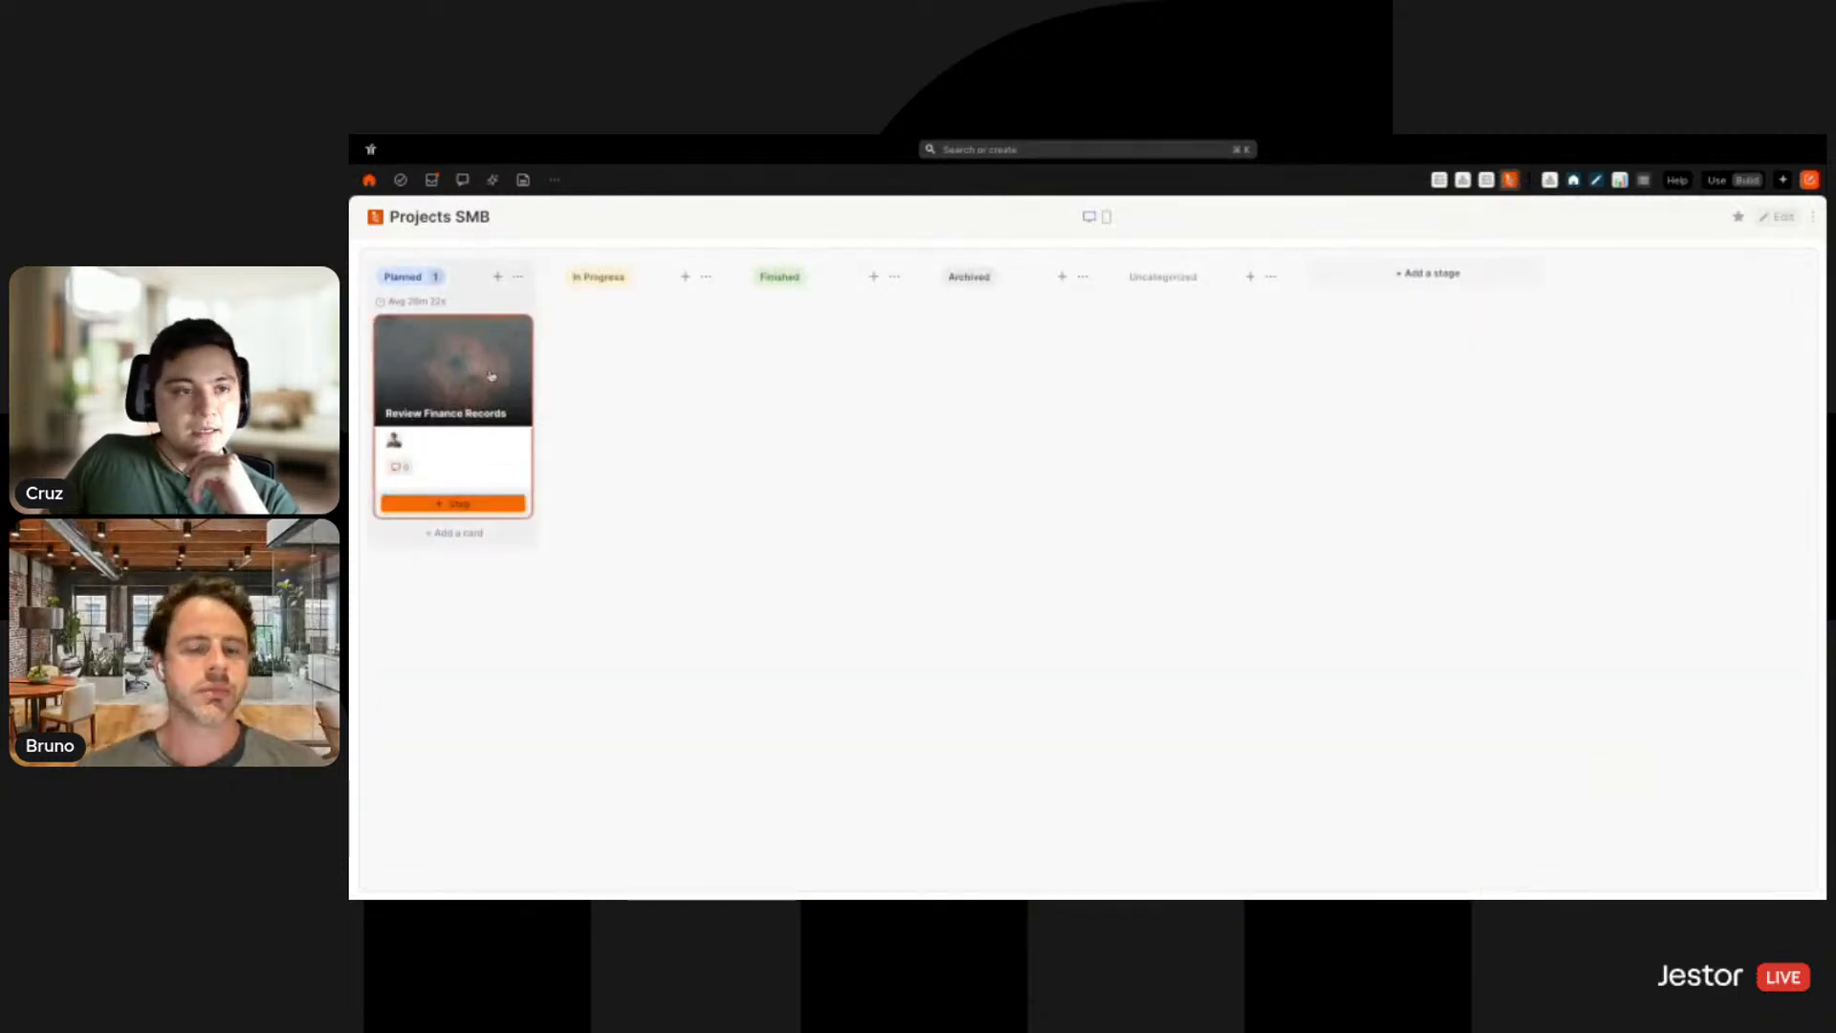
Open the Review Finance Records card and look through its record form, including steps, cover and stage
left_click(483, 434)
scroll(1189, 565, "down", 5)
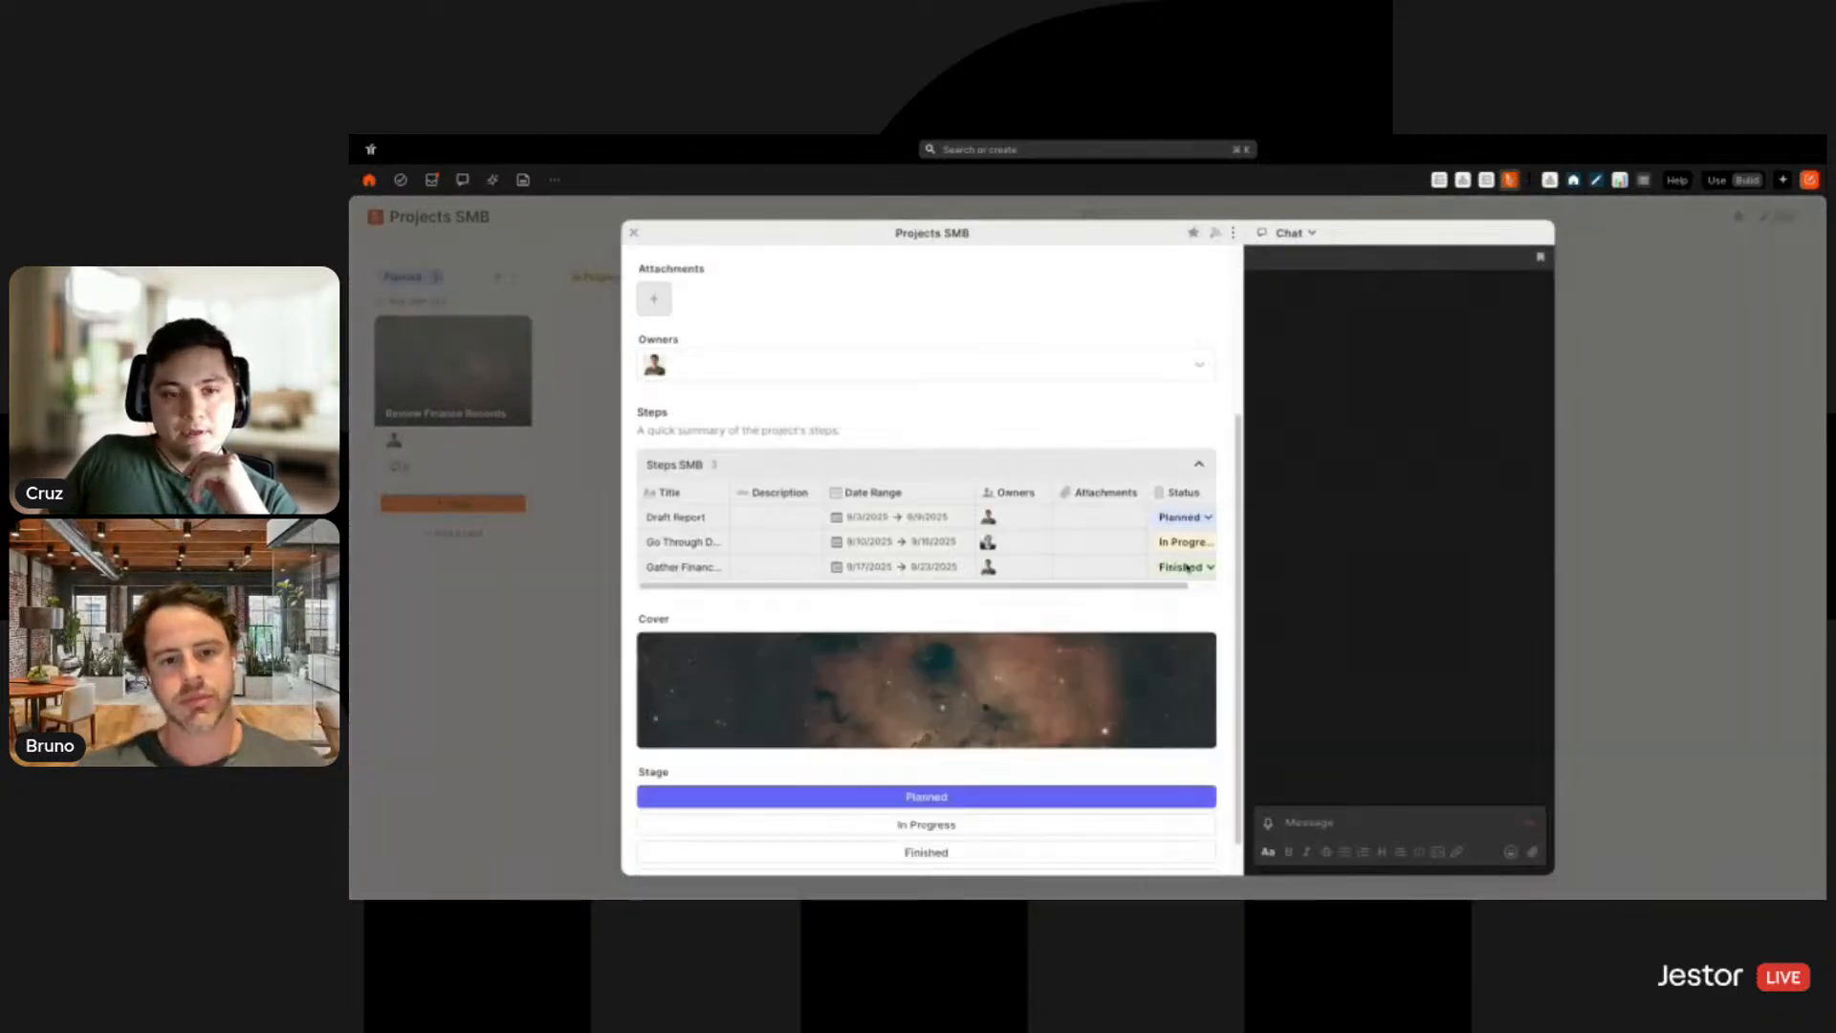
scroll(981, 314, "up", 3)
scroll(1003, 640, "down", 3)
scroll(1018, 627, "up", 3)
scroll(990, 584, "down", 3)
scroll(890, 591, "up", 3)
scroll(1100, 595, "down", 3)
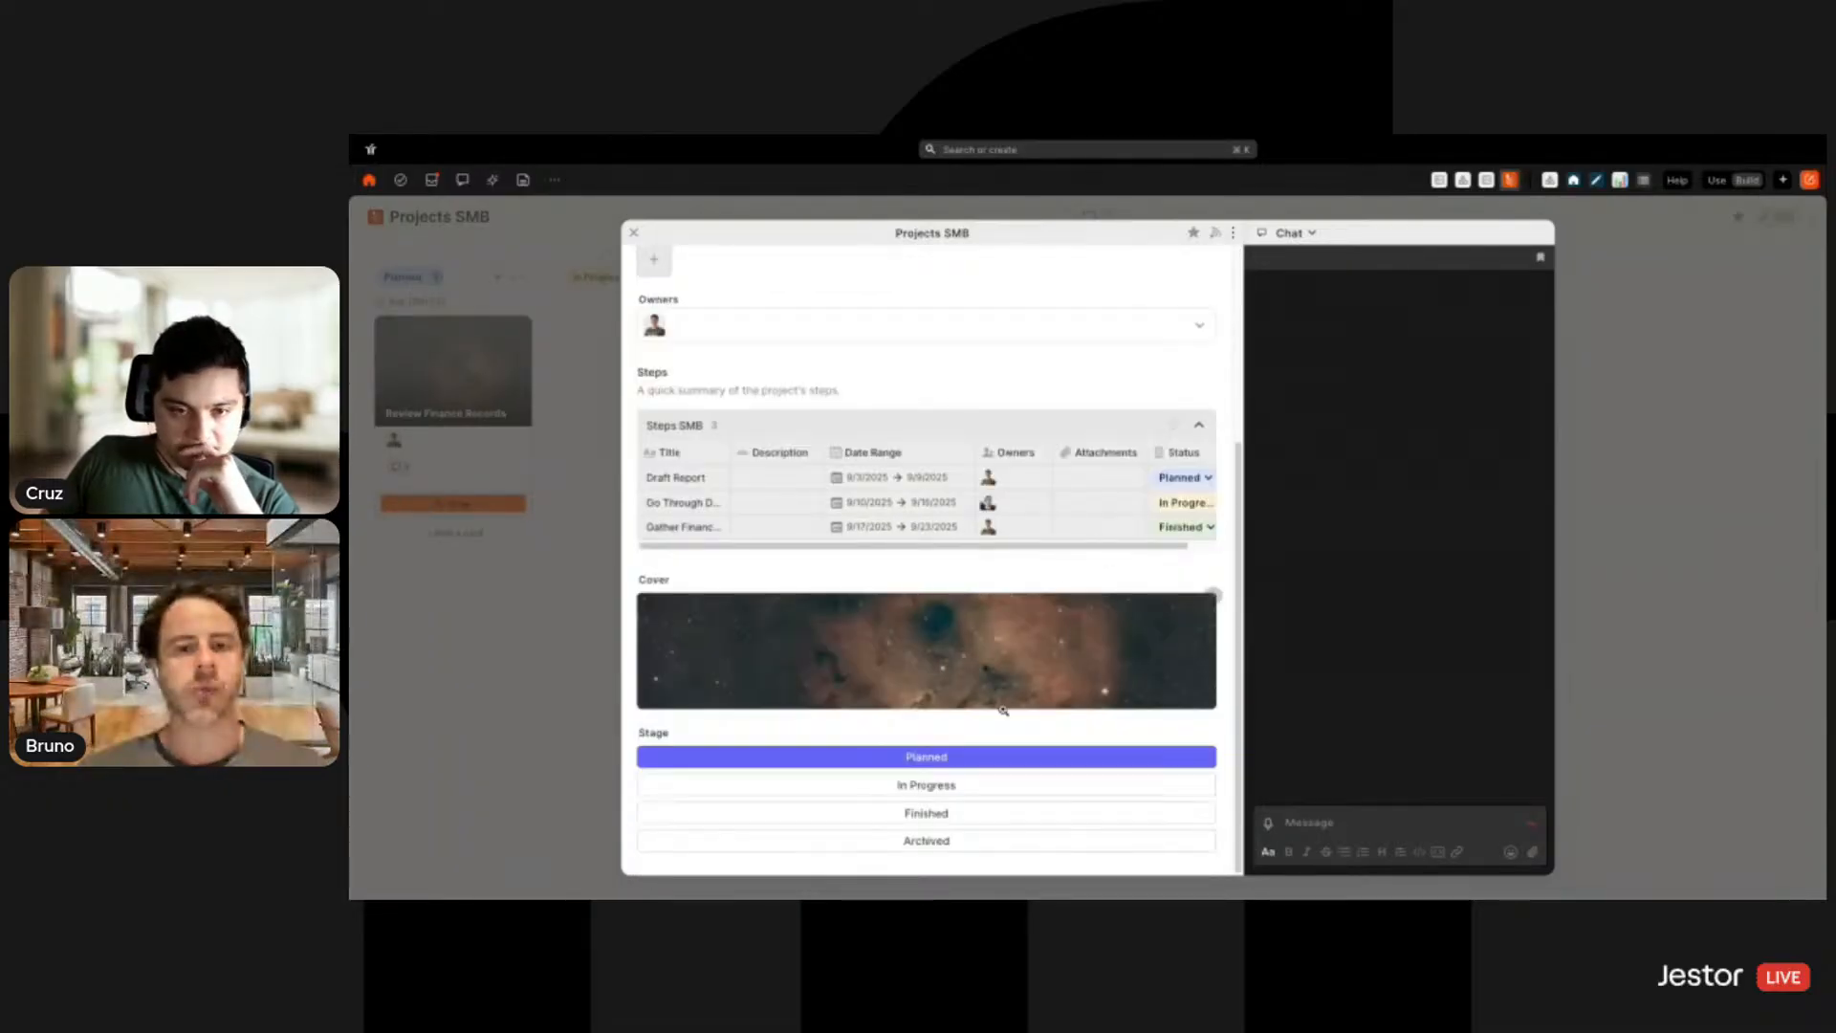
scroll(1004, 711, "up", 3)
left_click(500, 578)
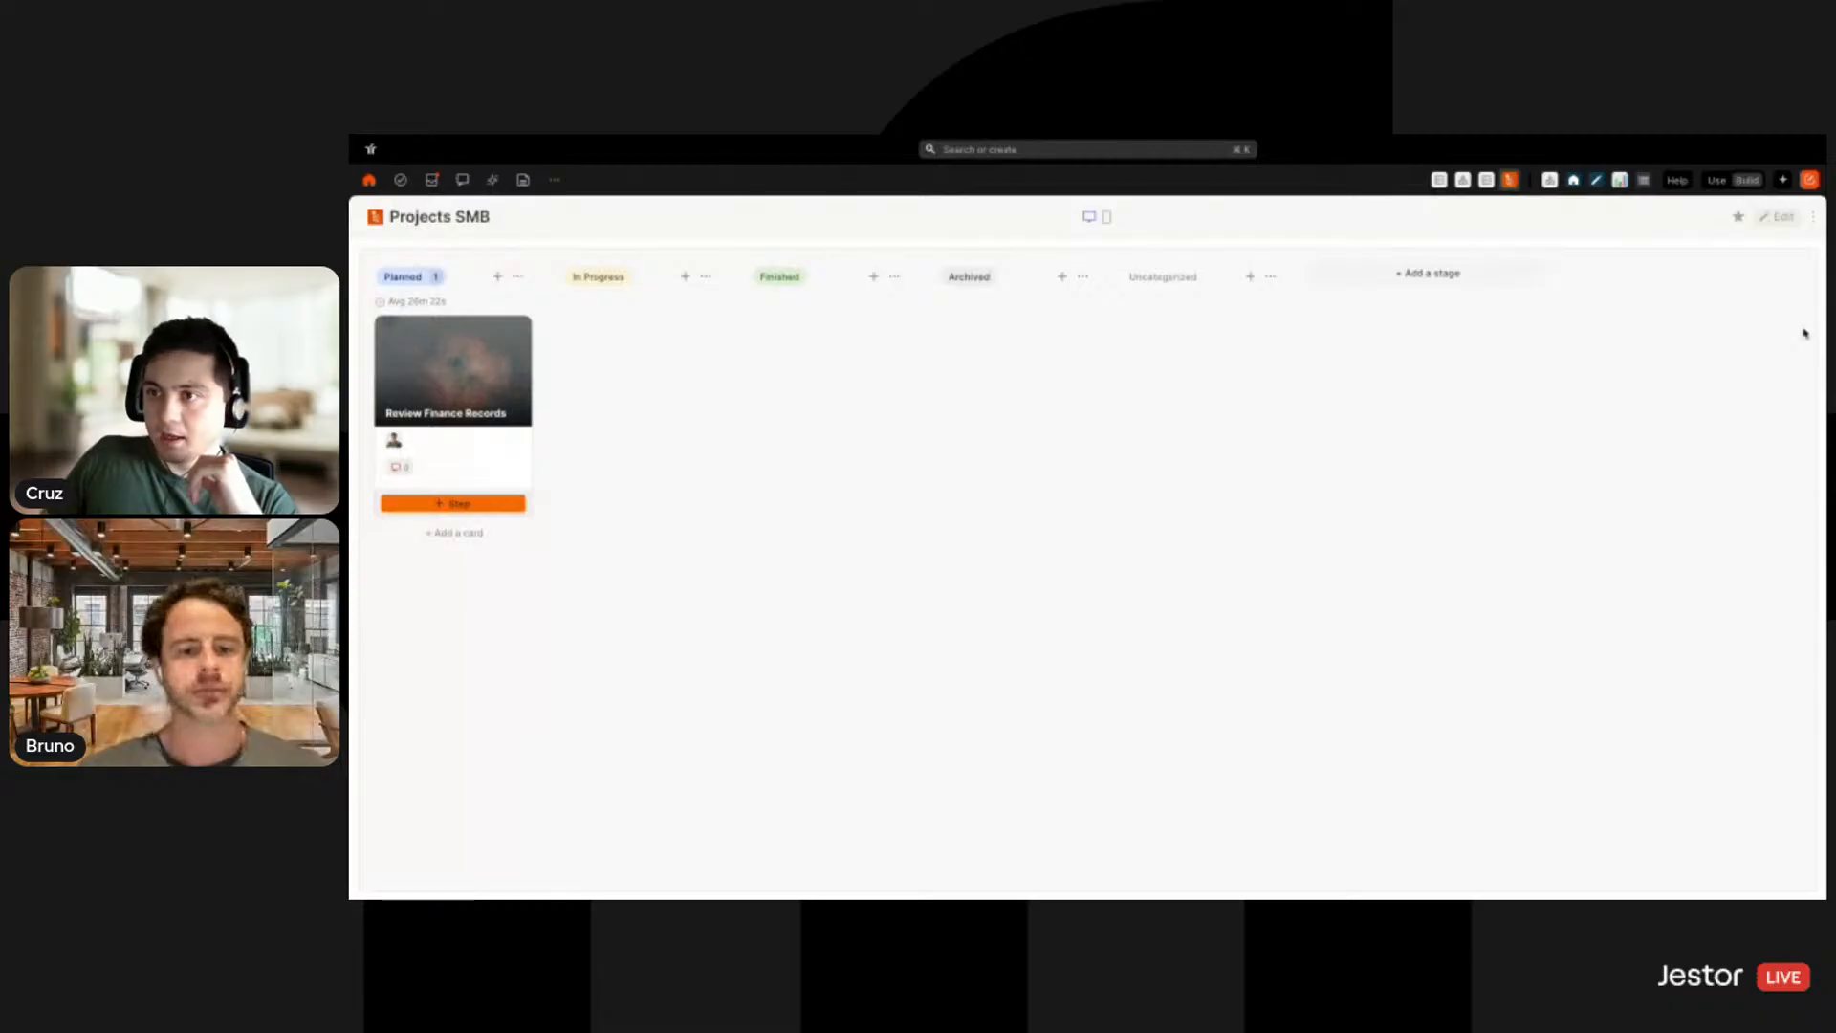
Reopen the Projects SMB app for editing, search the blocks for "title" and add a Title Bar
left_click(1778, 219)
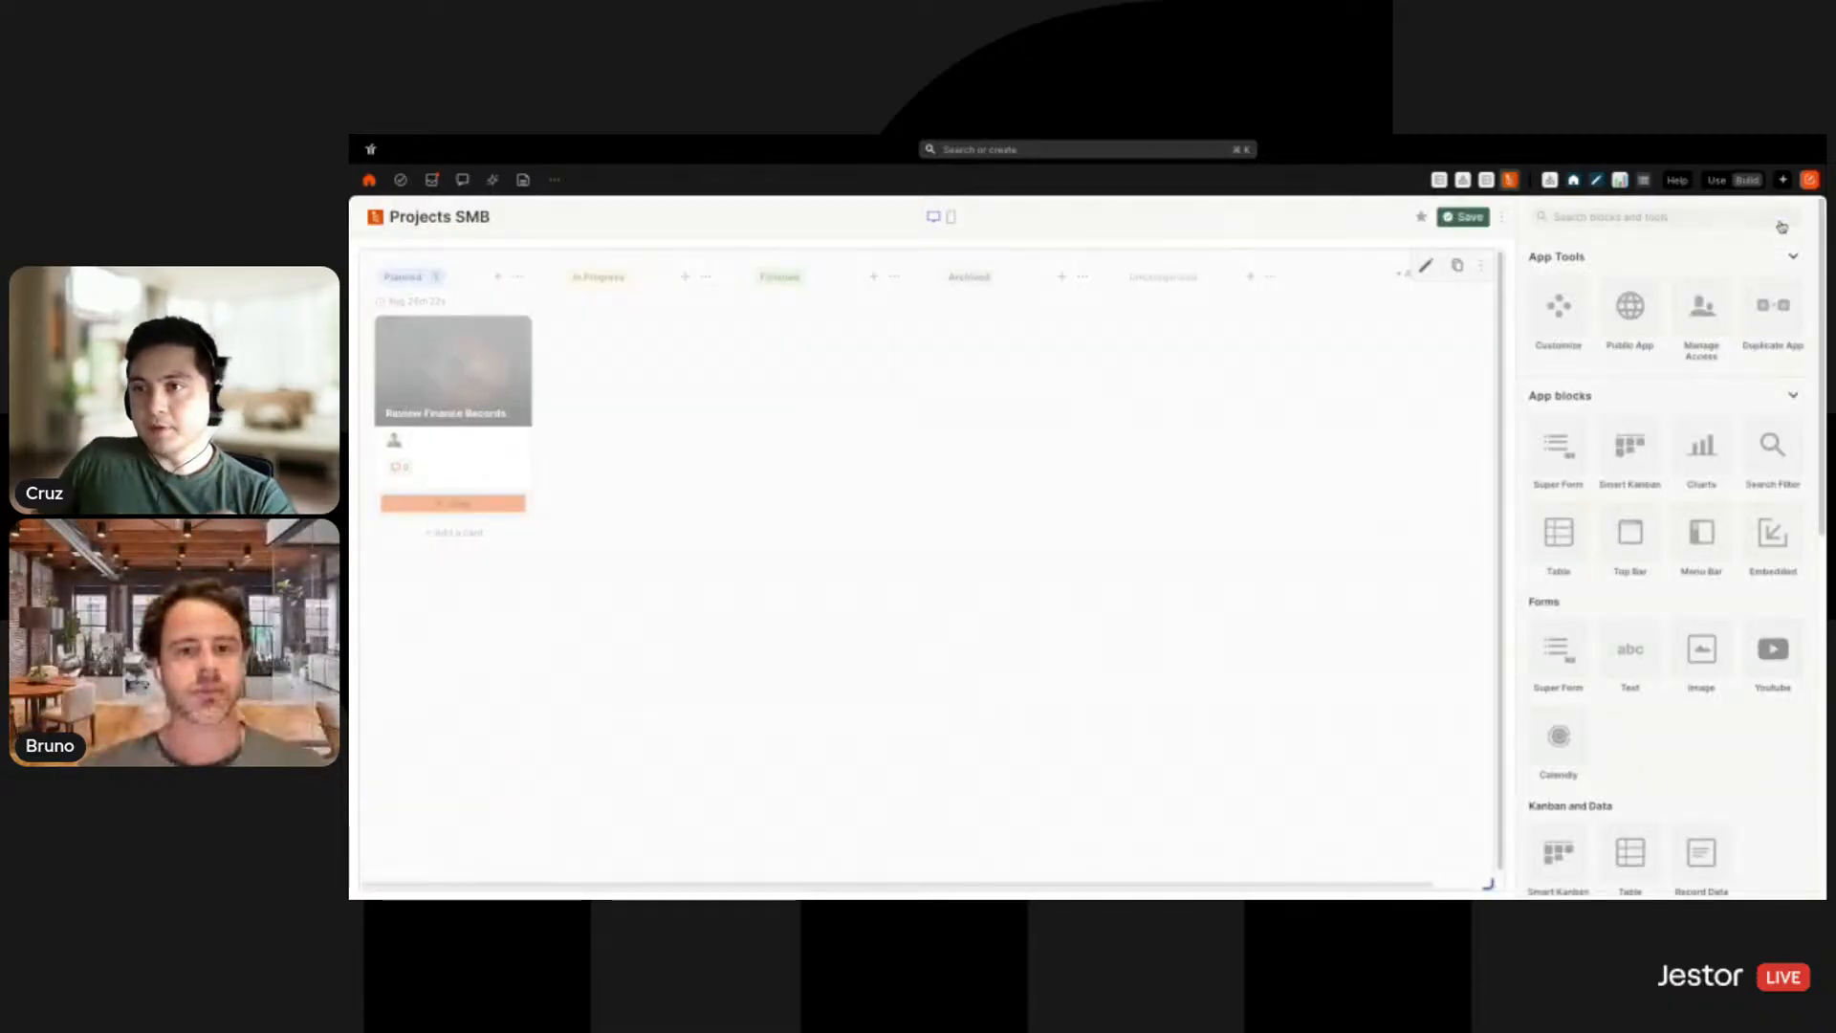
left_click(1739, 220)
type("title")
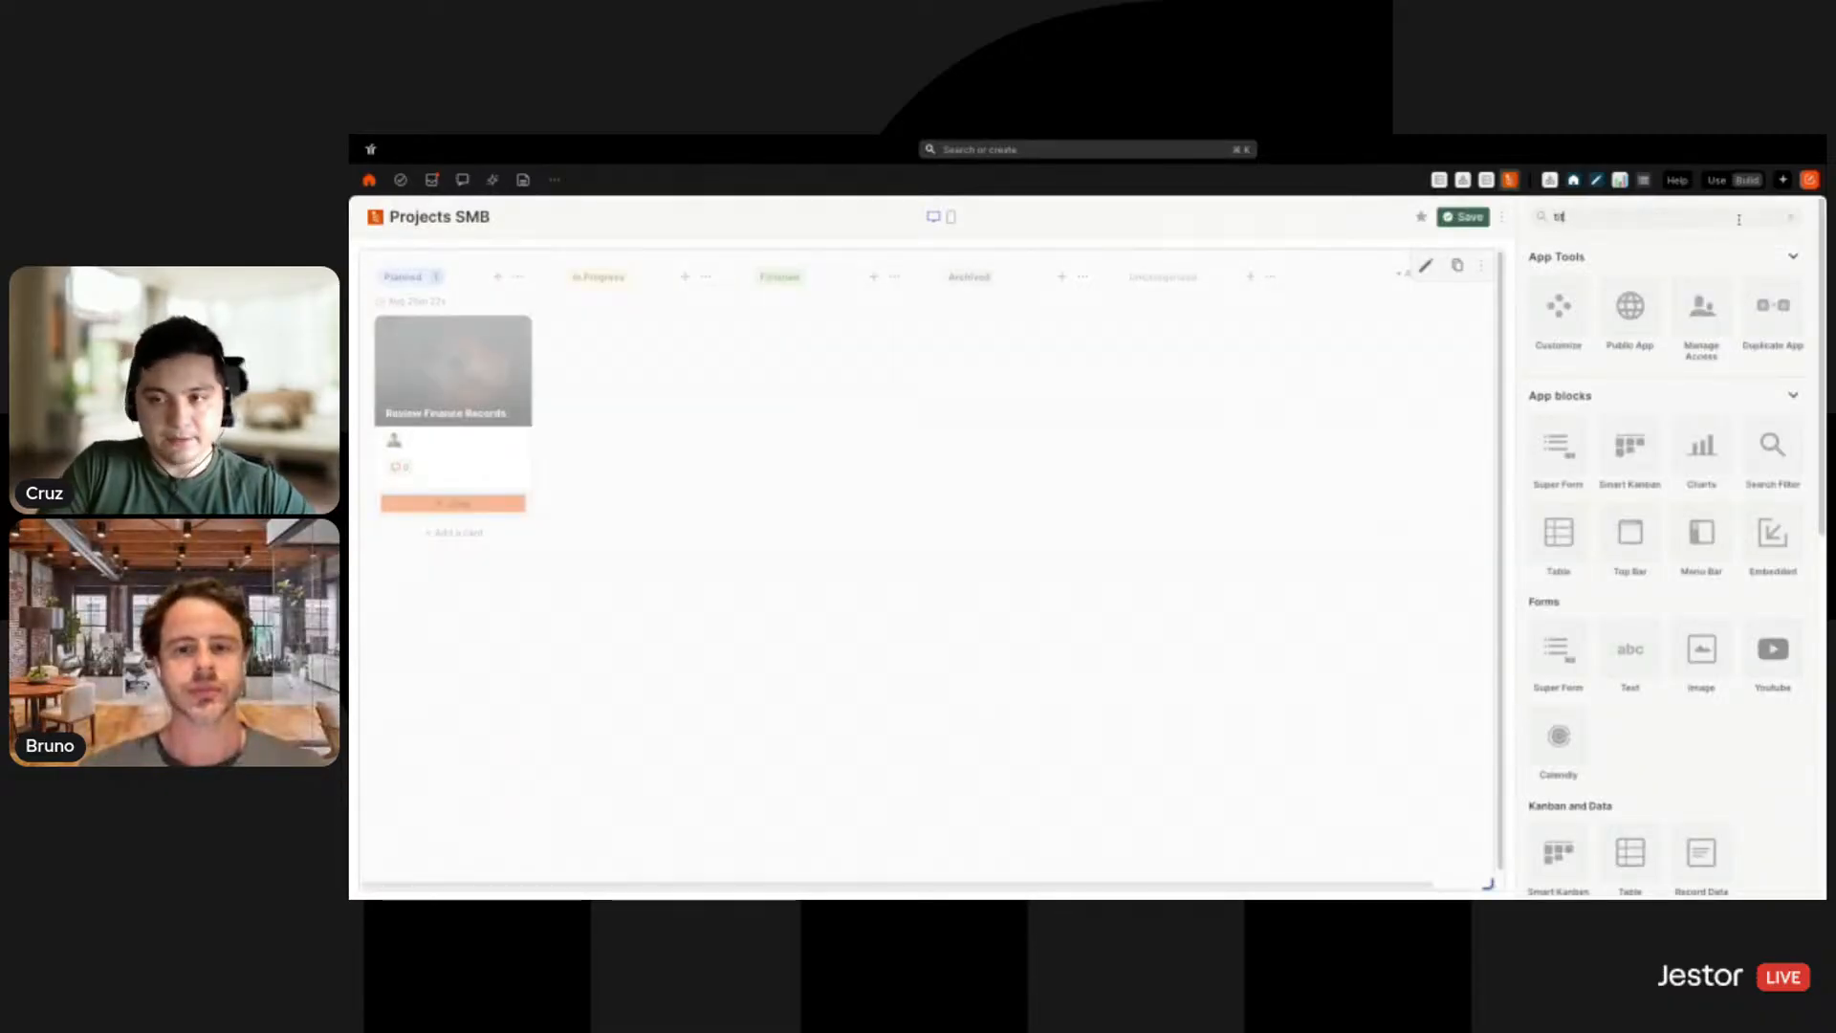
left_click(1570, 334)
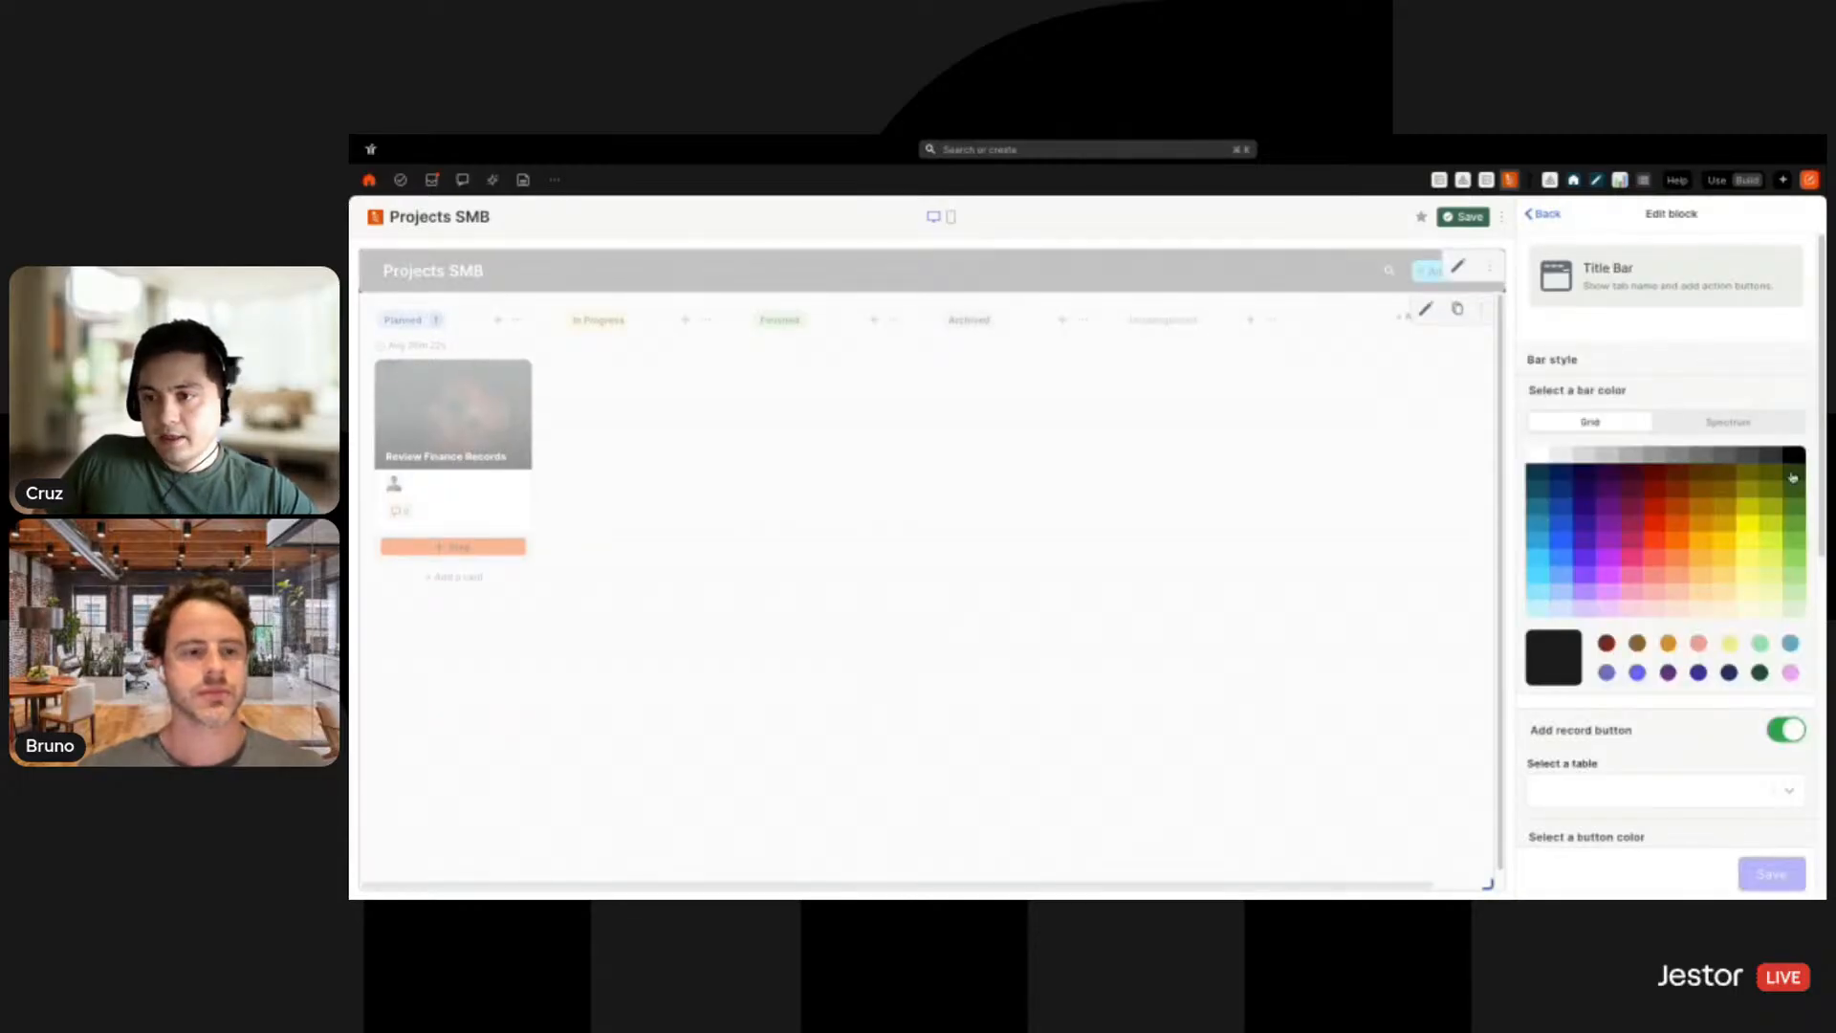
Set the title bar's color to hex #f8f8f8
left_click(1762, 426)
double_click(1760, 605)
type("f8")
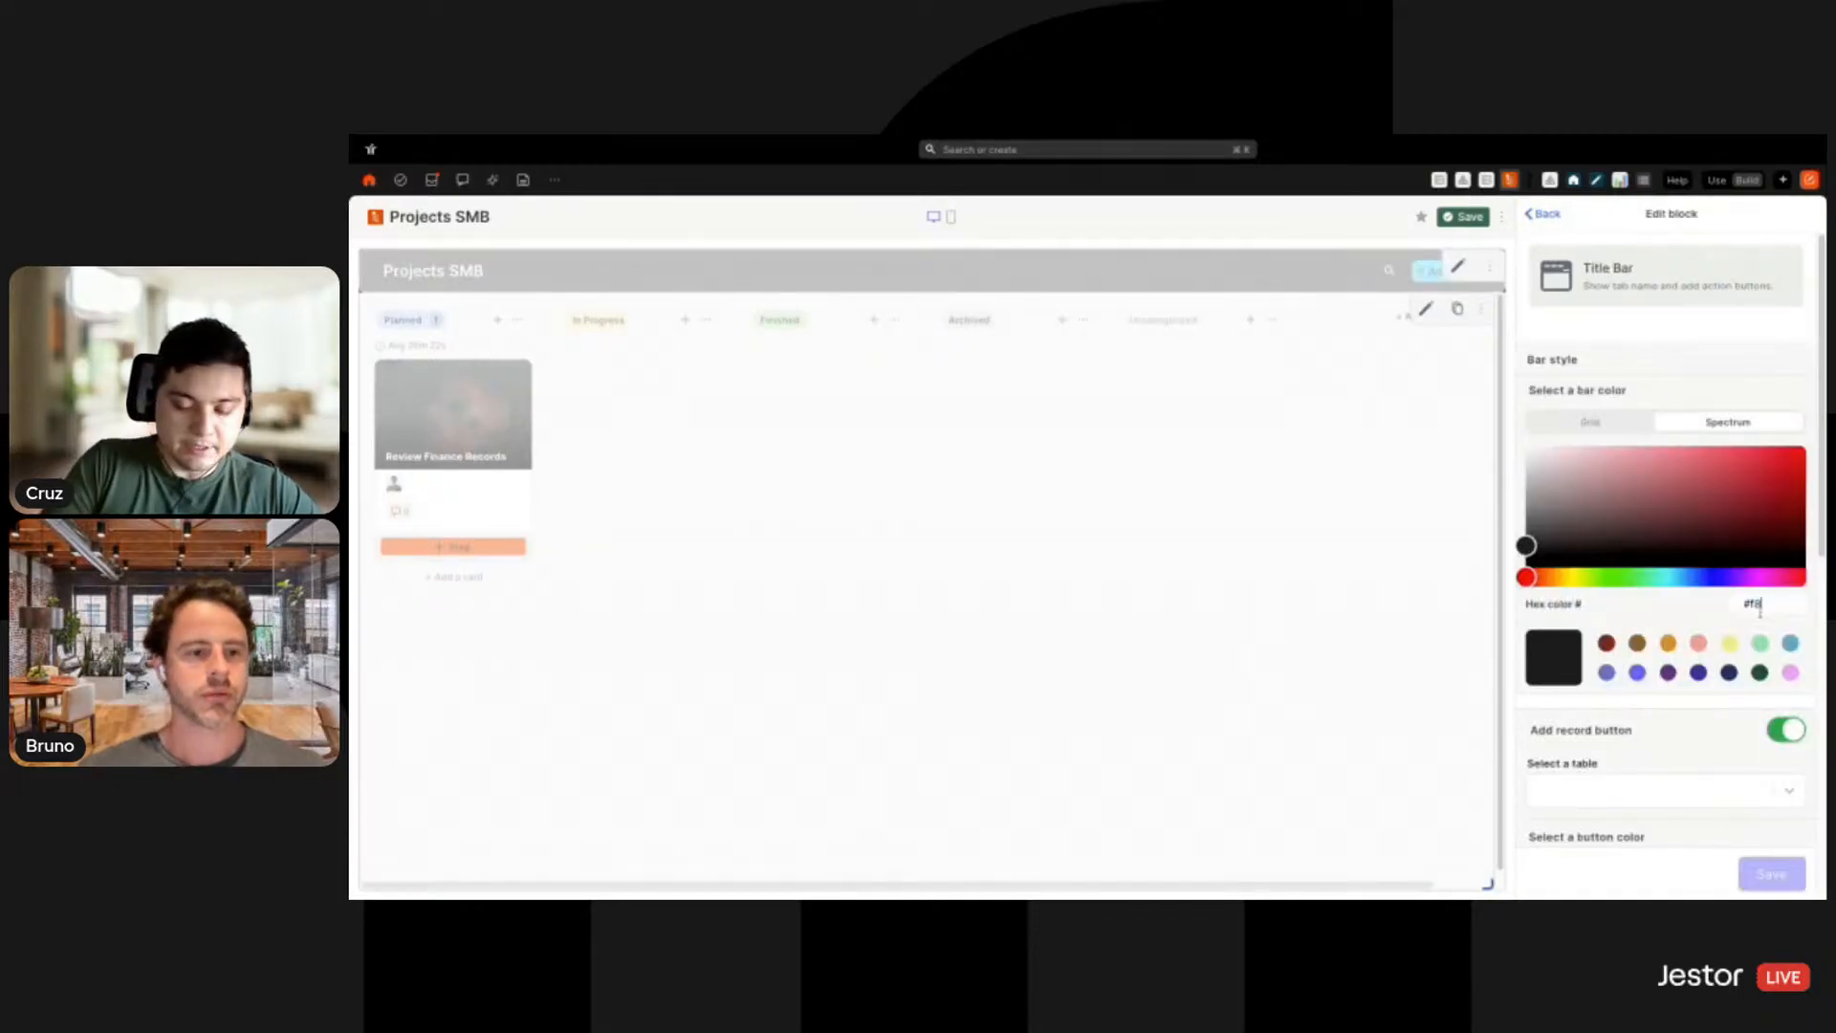
type("f8f8")
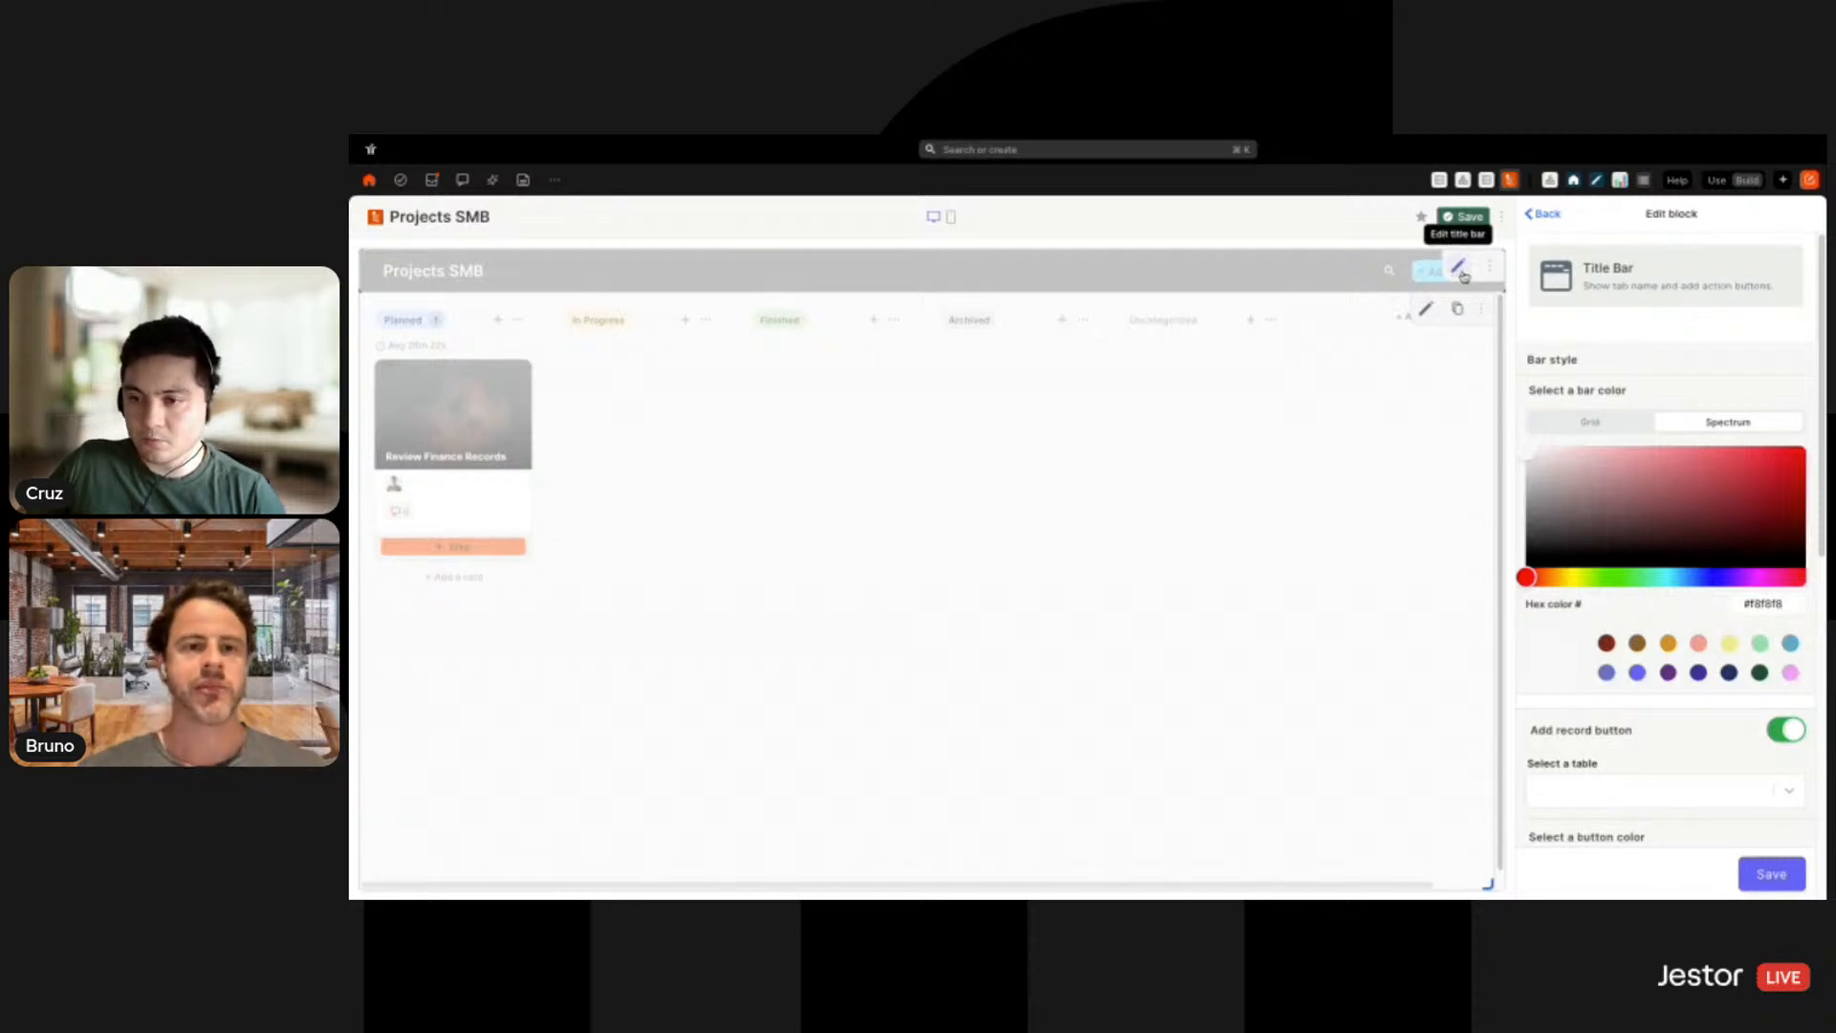
Link the title bar's add record button to the Projects SMB table
scroll(1673, 574, "down", 2)
left_click(1688, 643)
type("proje")
left_click(1690, 683)
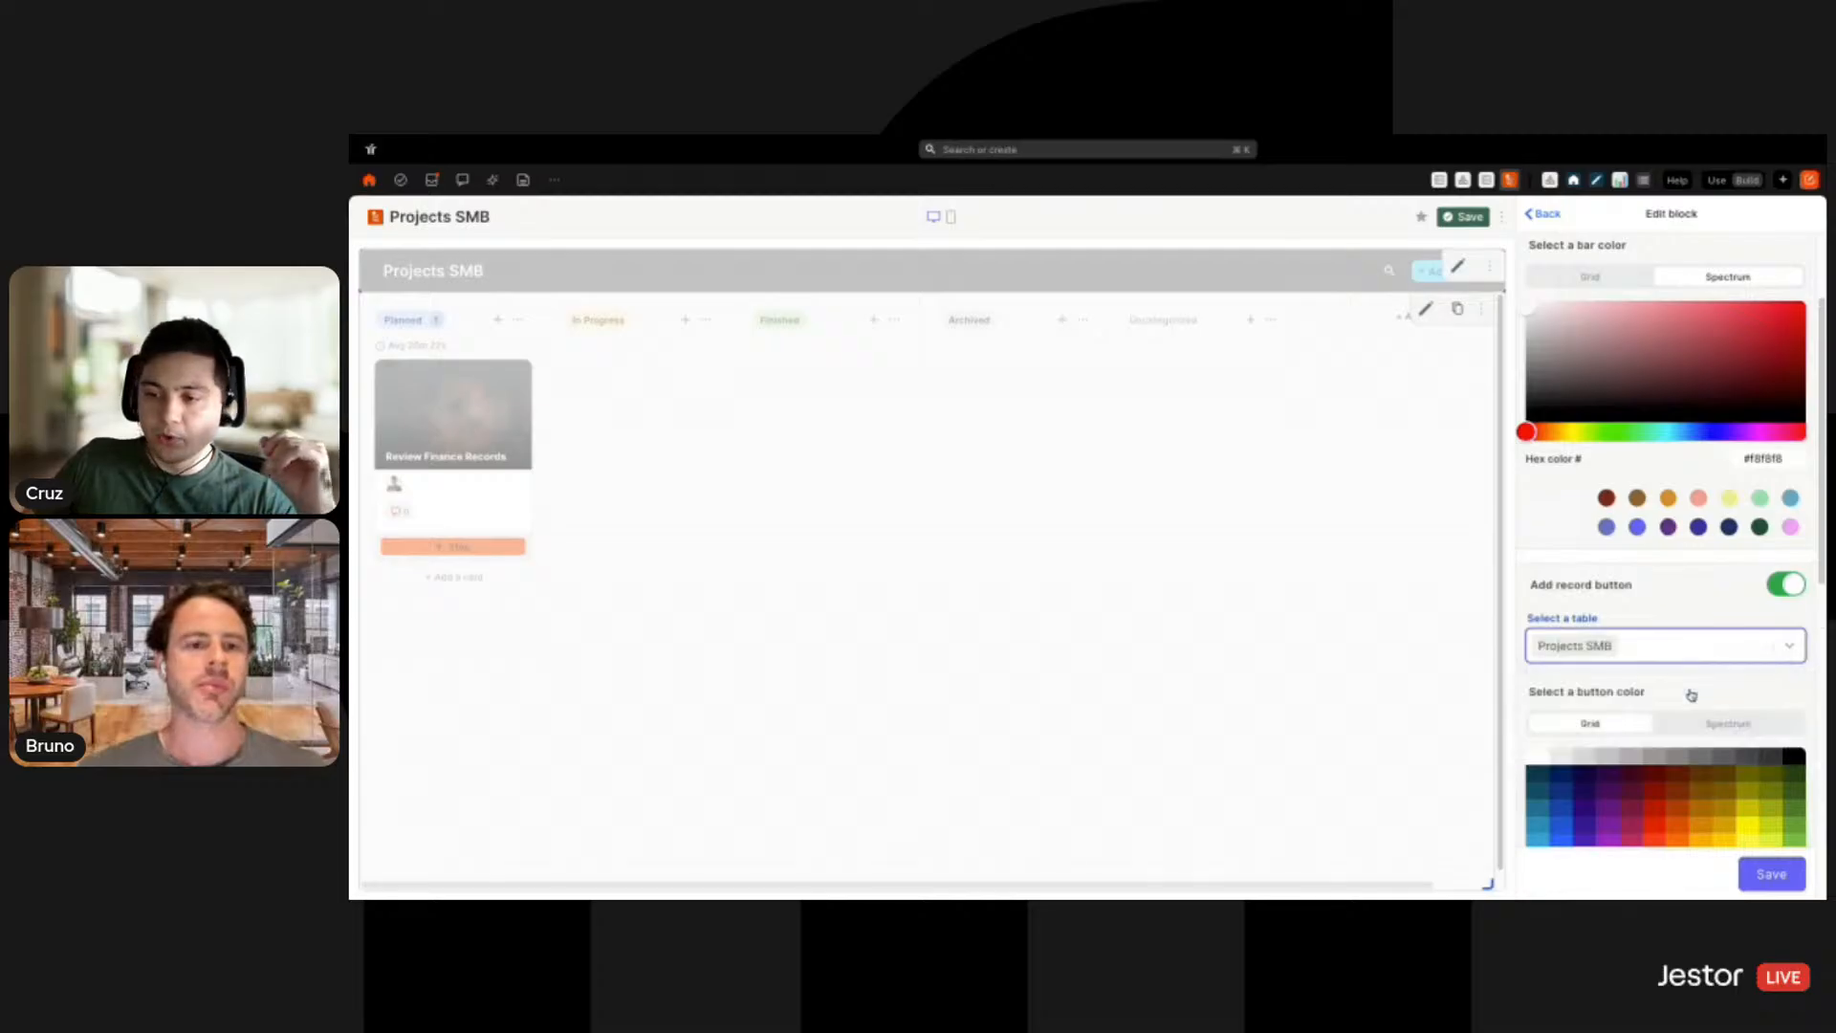
Color the title bar's add record button dark orange and label it "New Project"
scroll(1698, 651, "down", 3)
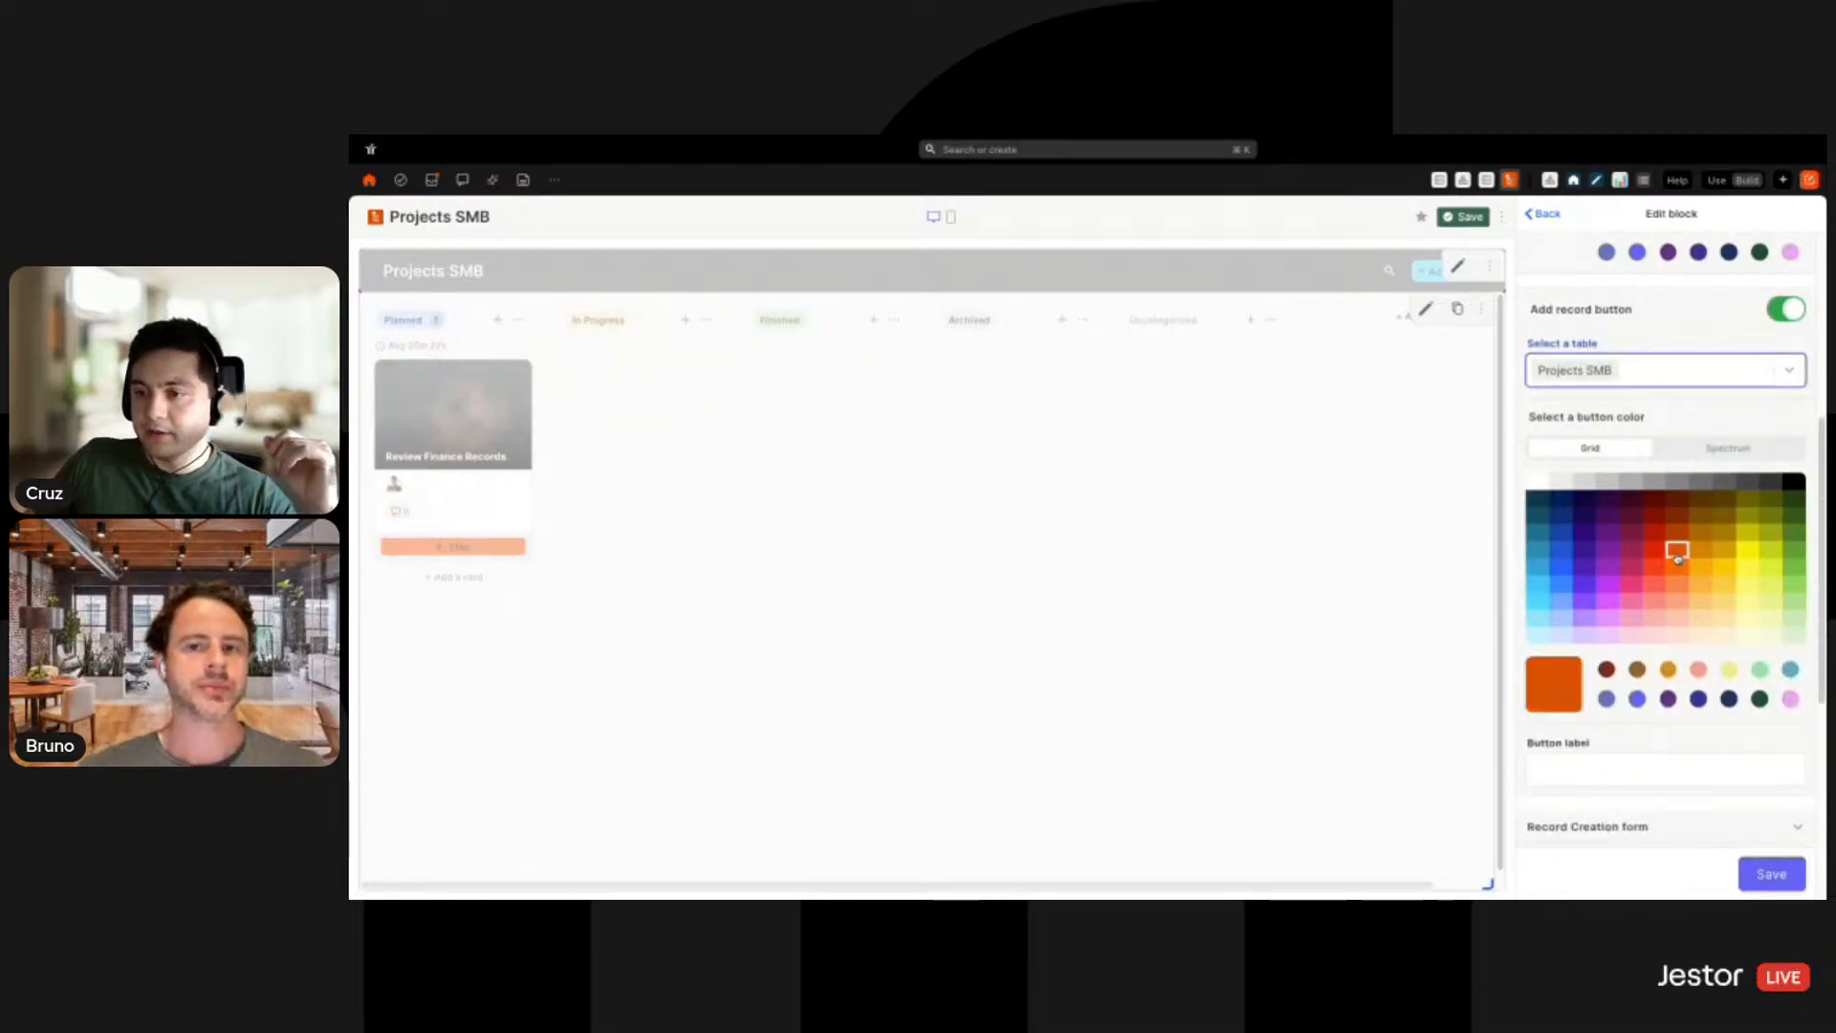
left_click(1678, 561)
scroll(1648, 669, "down", 2)
left_click(1650, 622)
type("New Project")
Set the title bar's record creation form source to Default table form, turn off its search, and save the block
left_click(1710, 740)
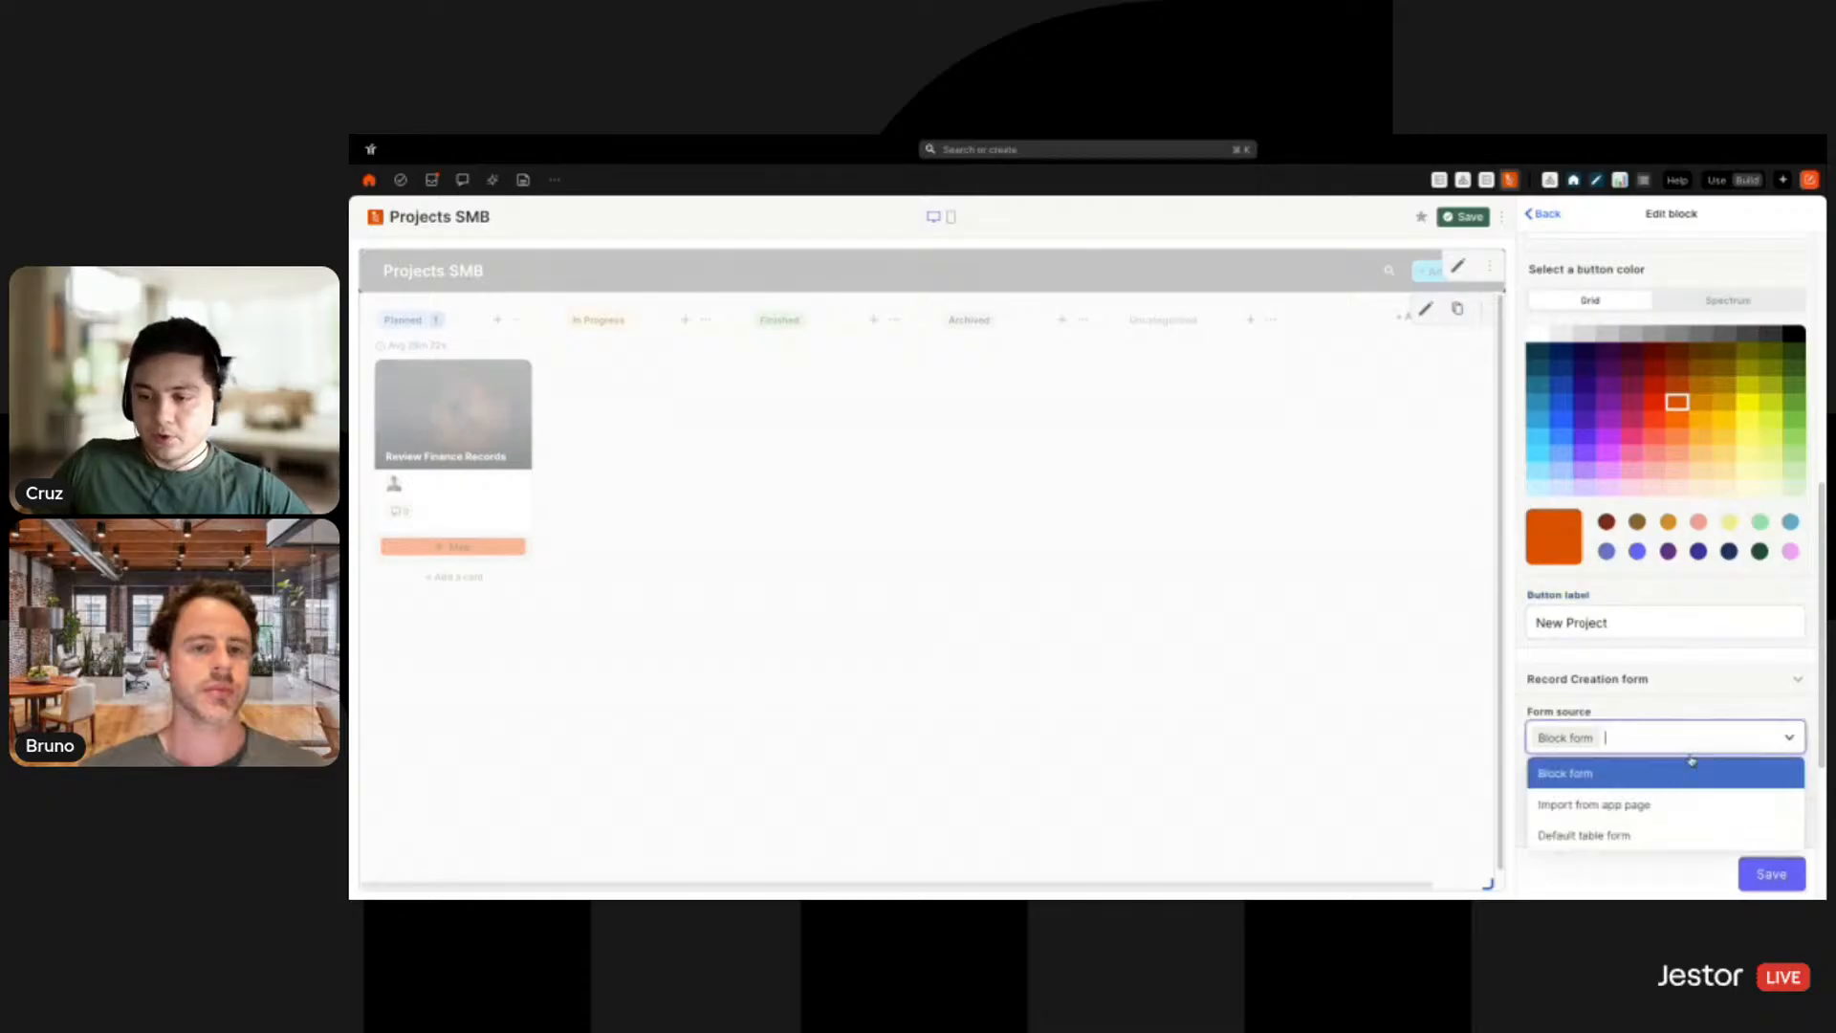
left_click(1597, 835)
scroll(1674, 765, "down", 2)
left_click(1791, 709)
left_click(1772, 874)
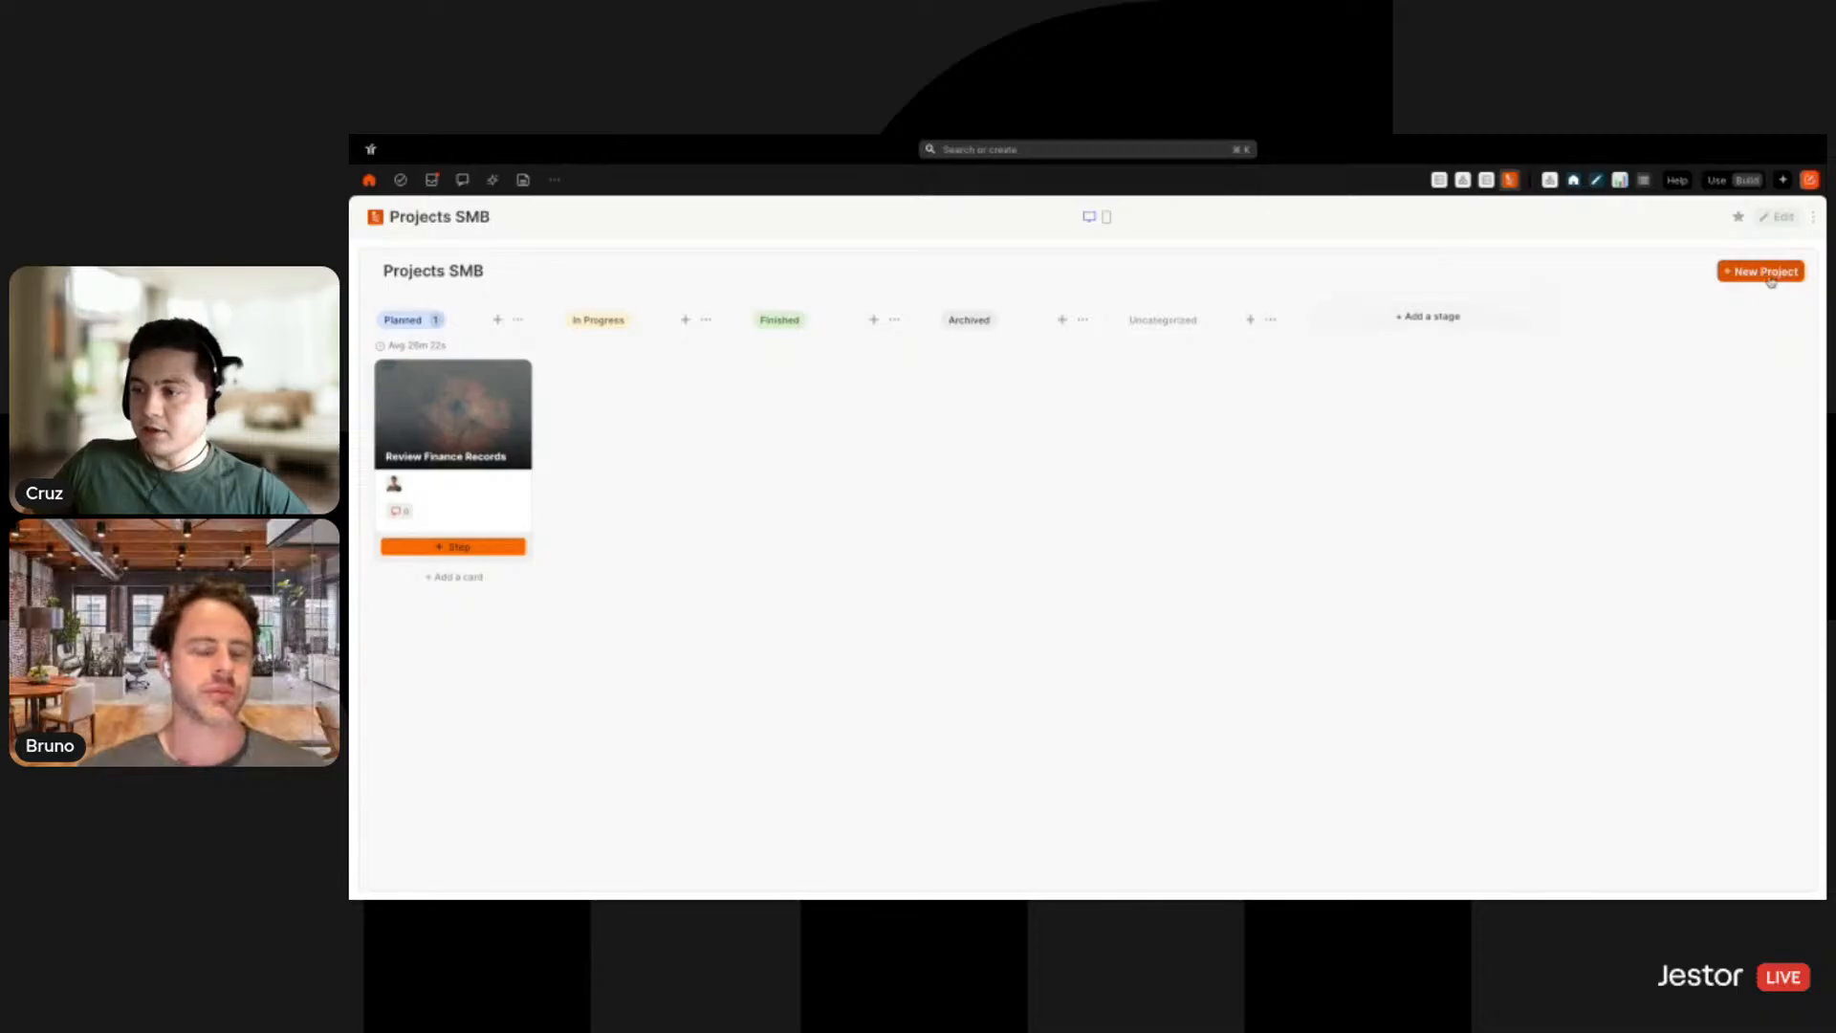
Open the New Project form from the title bar, review its fields, and close it
left_click(1768, 275)
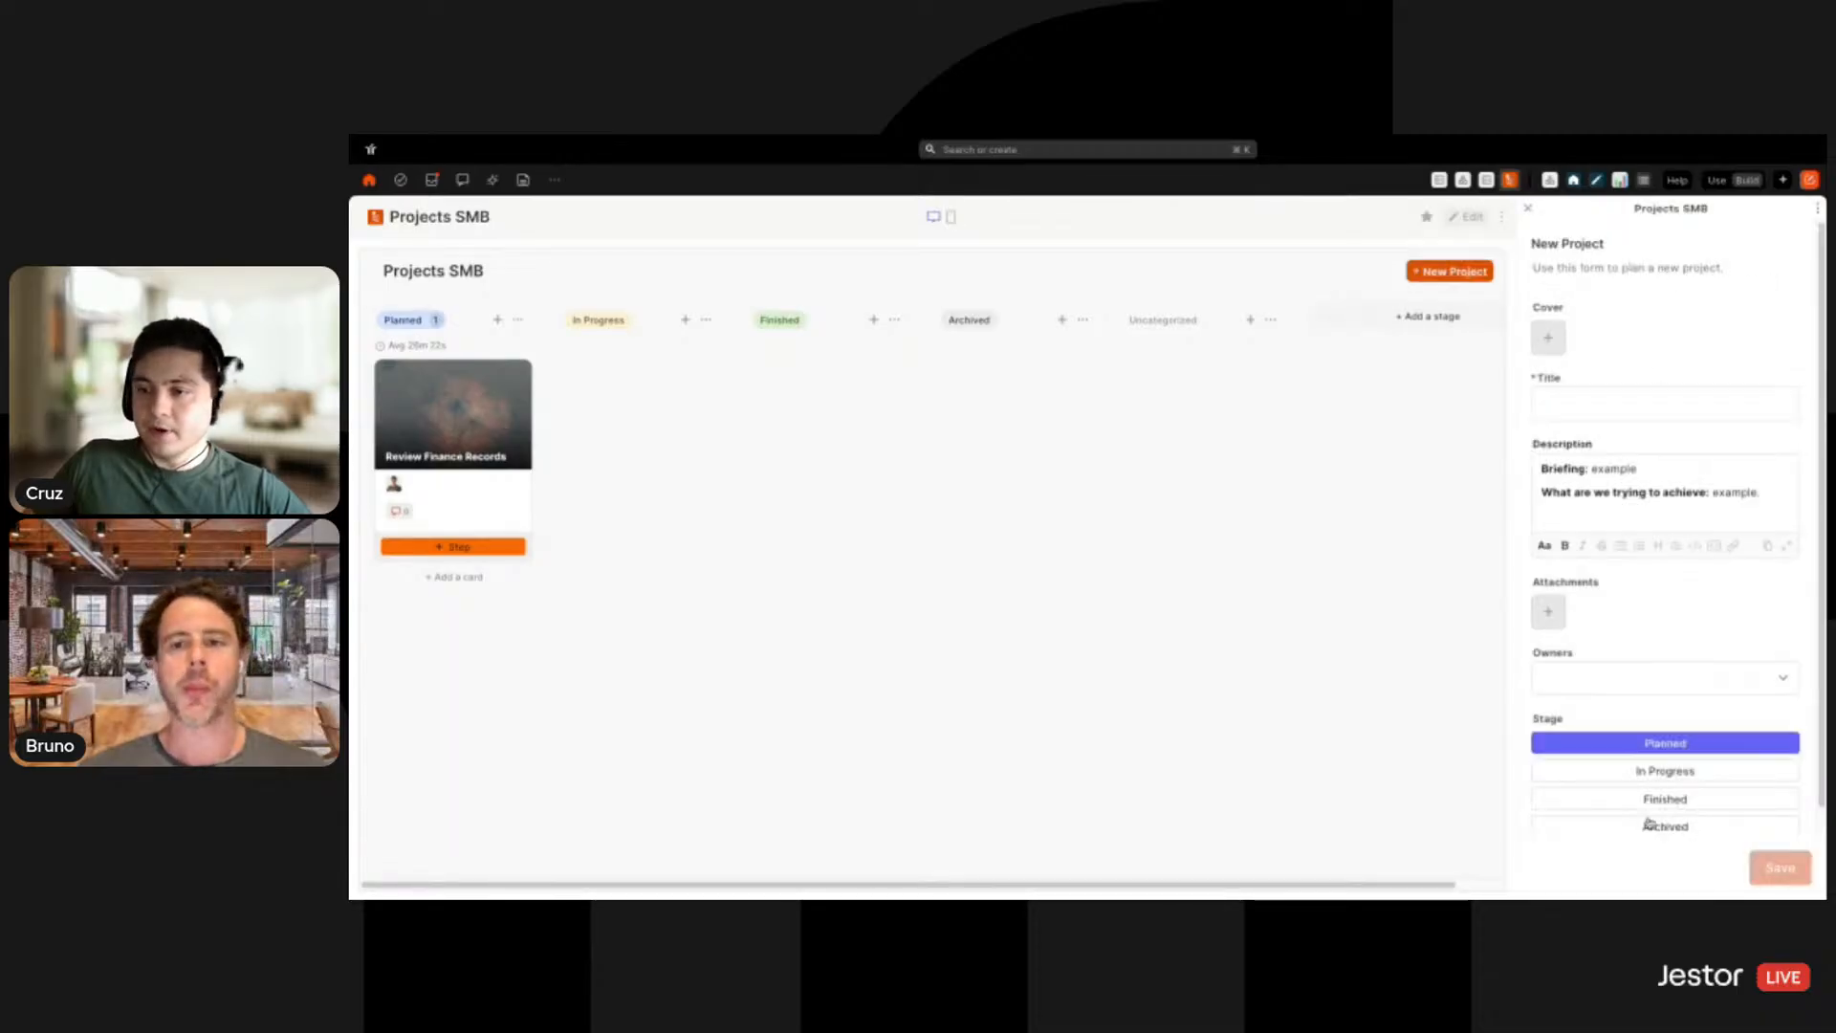
scroll(1653, 727, "down", 1)
scroll(1642, 669, "up", 1)
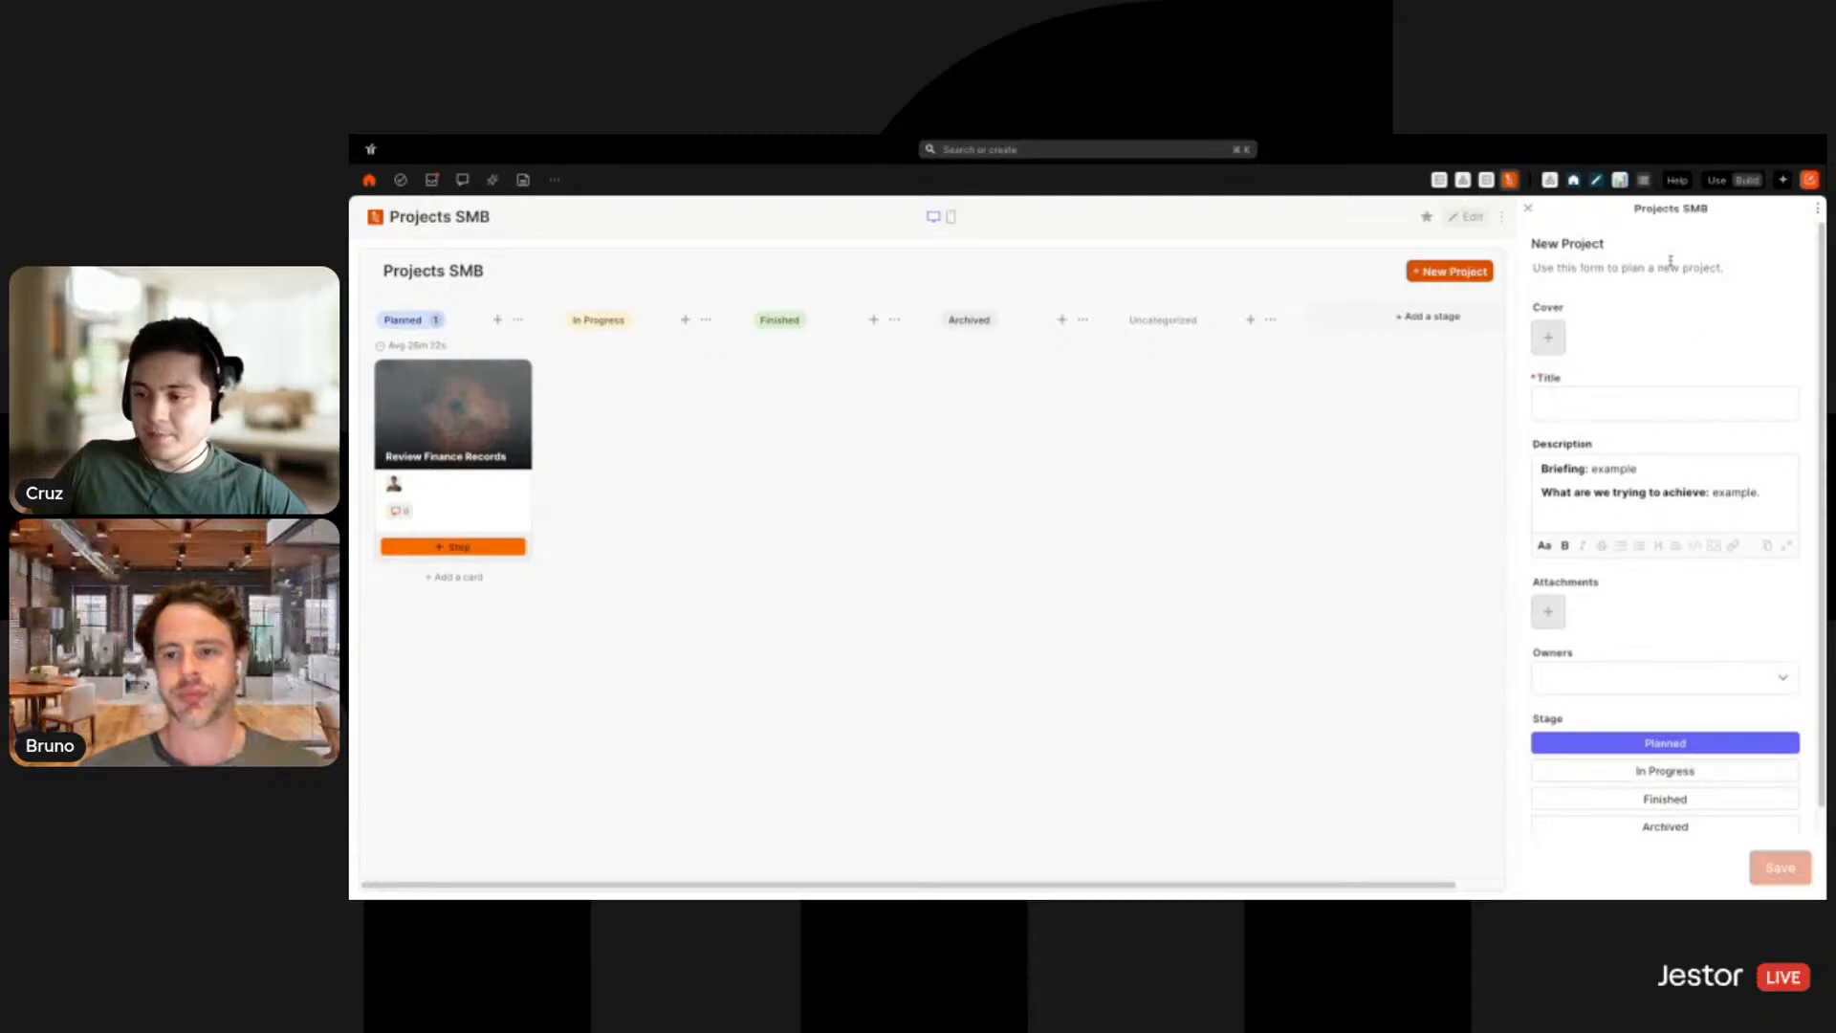
left_click(1530, 213)
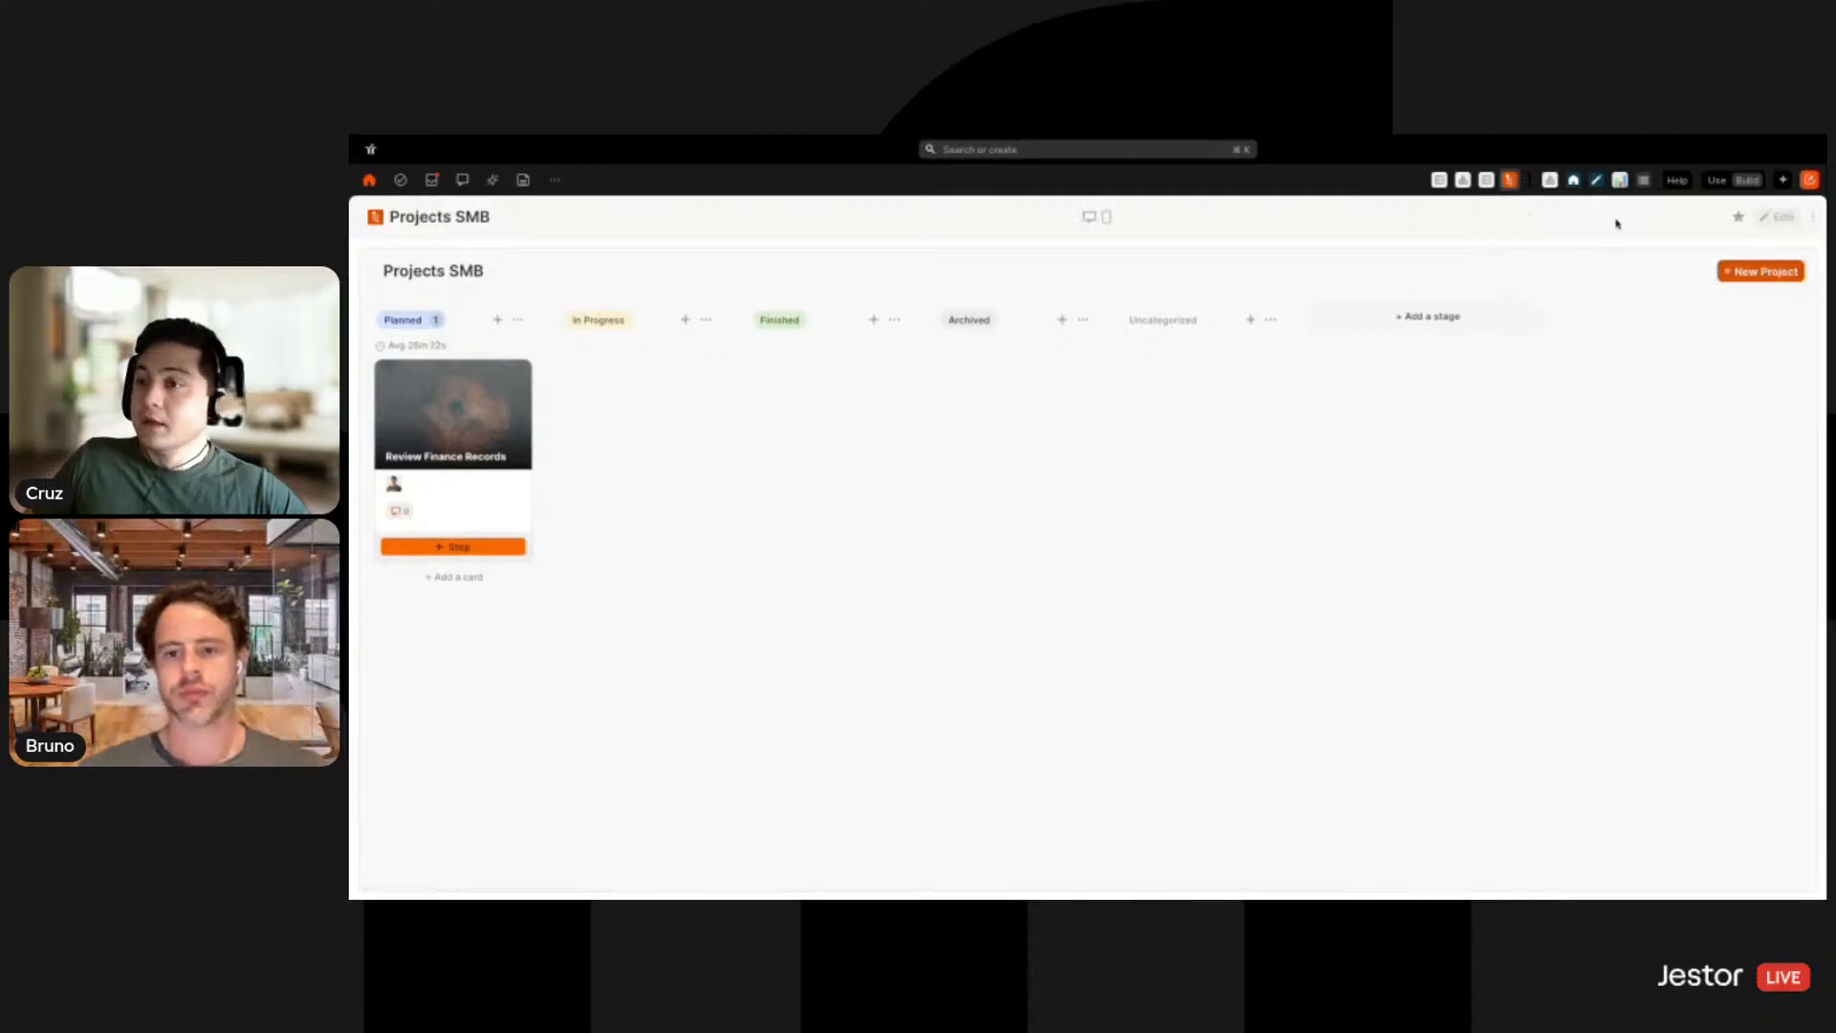
Start a new Search Filter block in the Projects SMB app and name it "Custom Filter"
left_click(1770, 220)
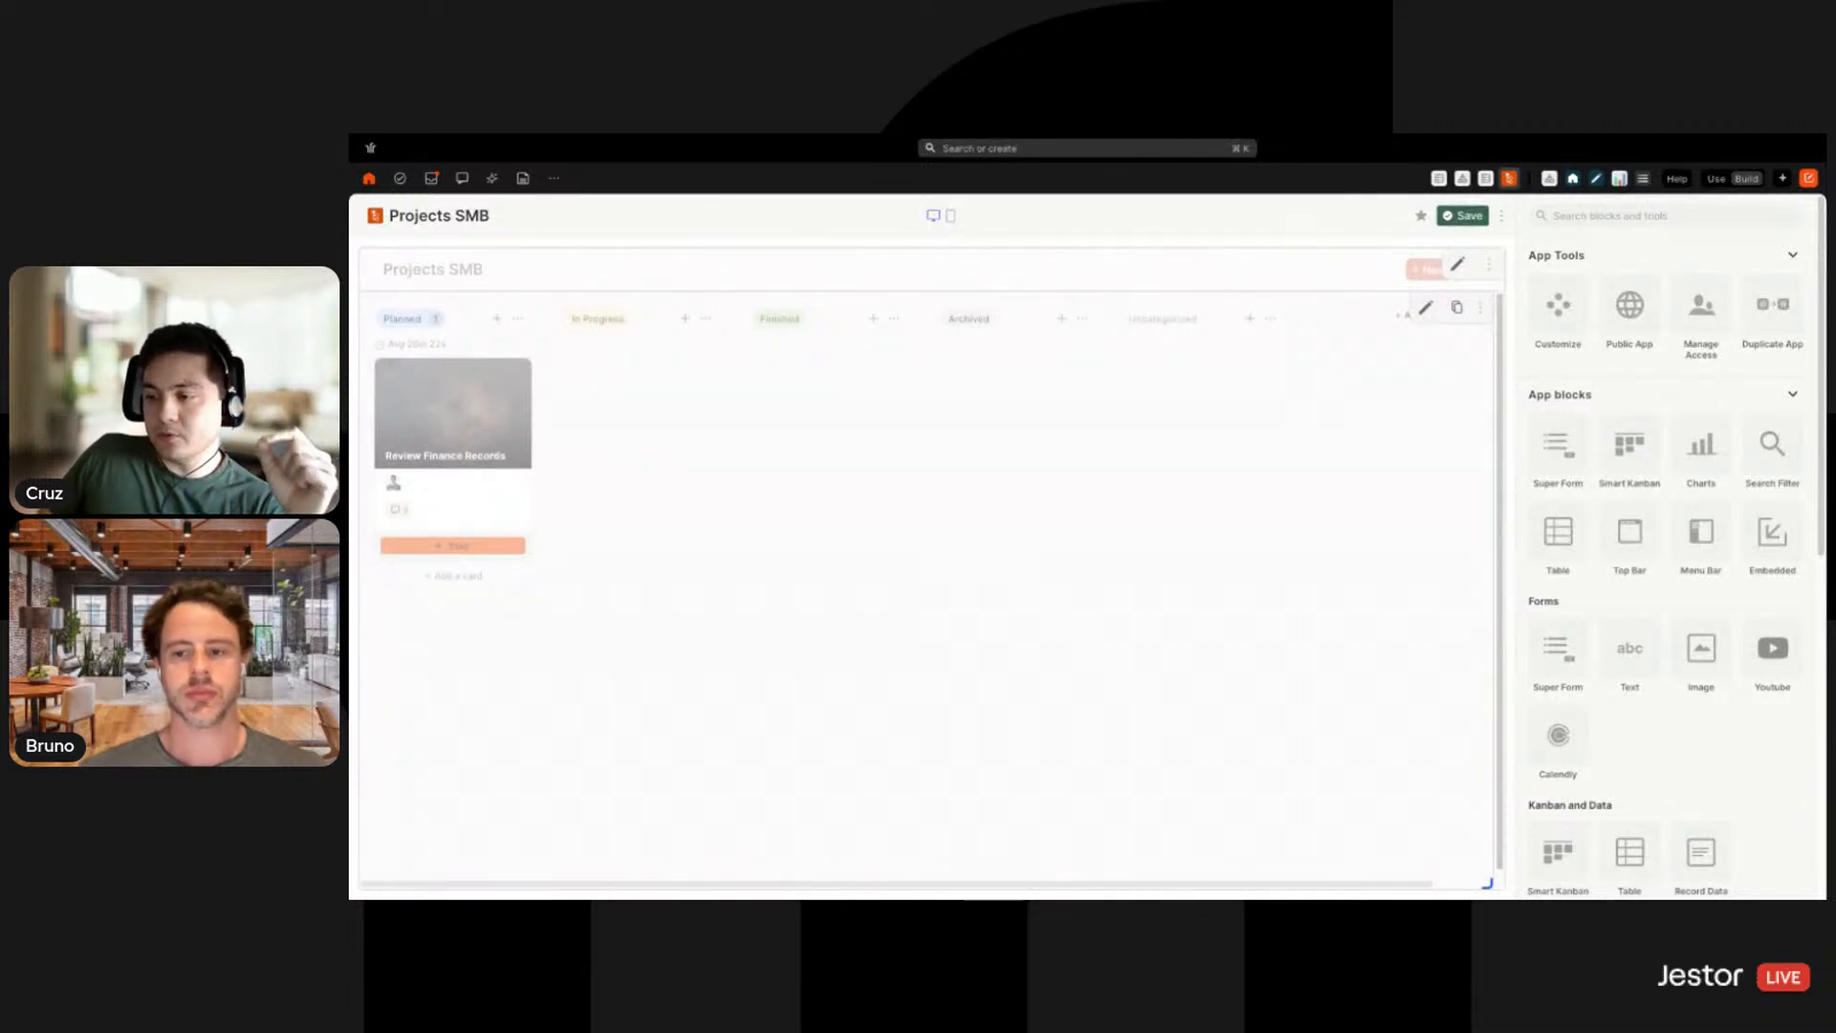
left_click(1775, 463)
left_click(1734, 369)
type("Custom Filter")
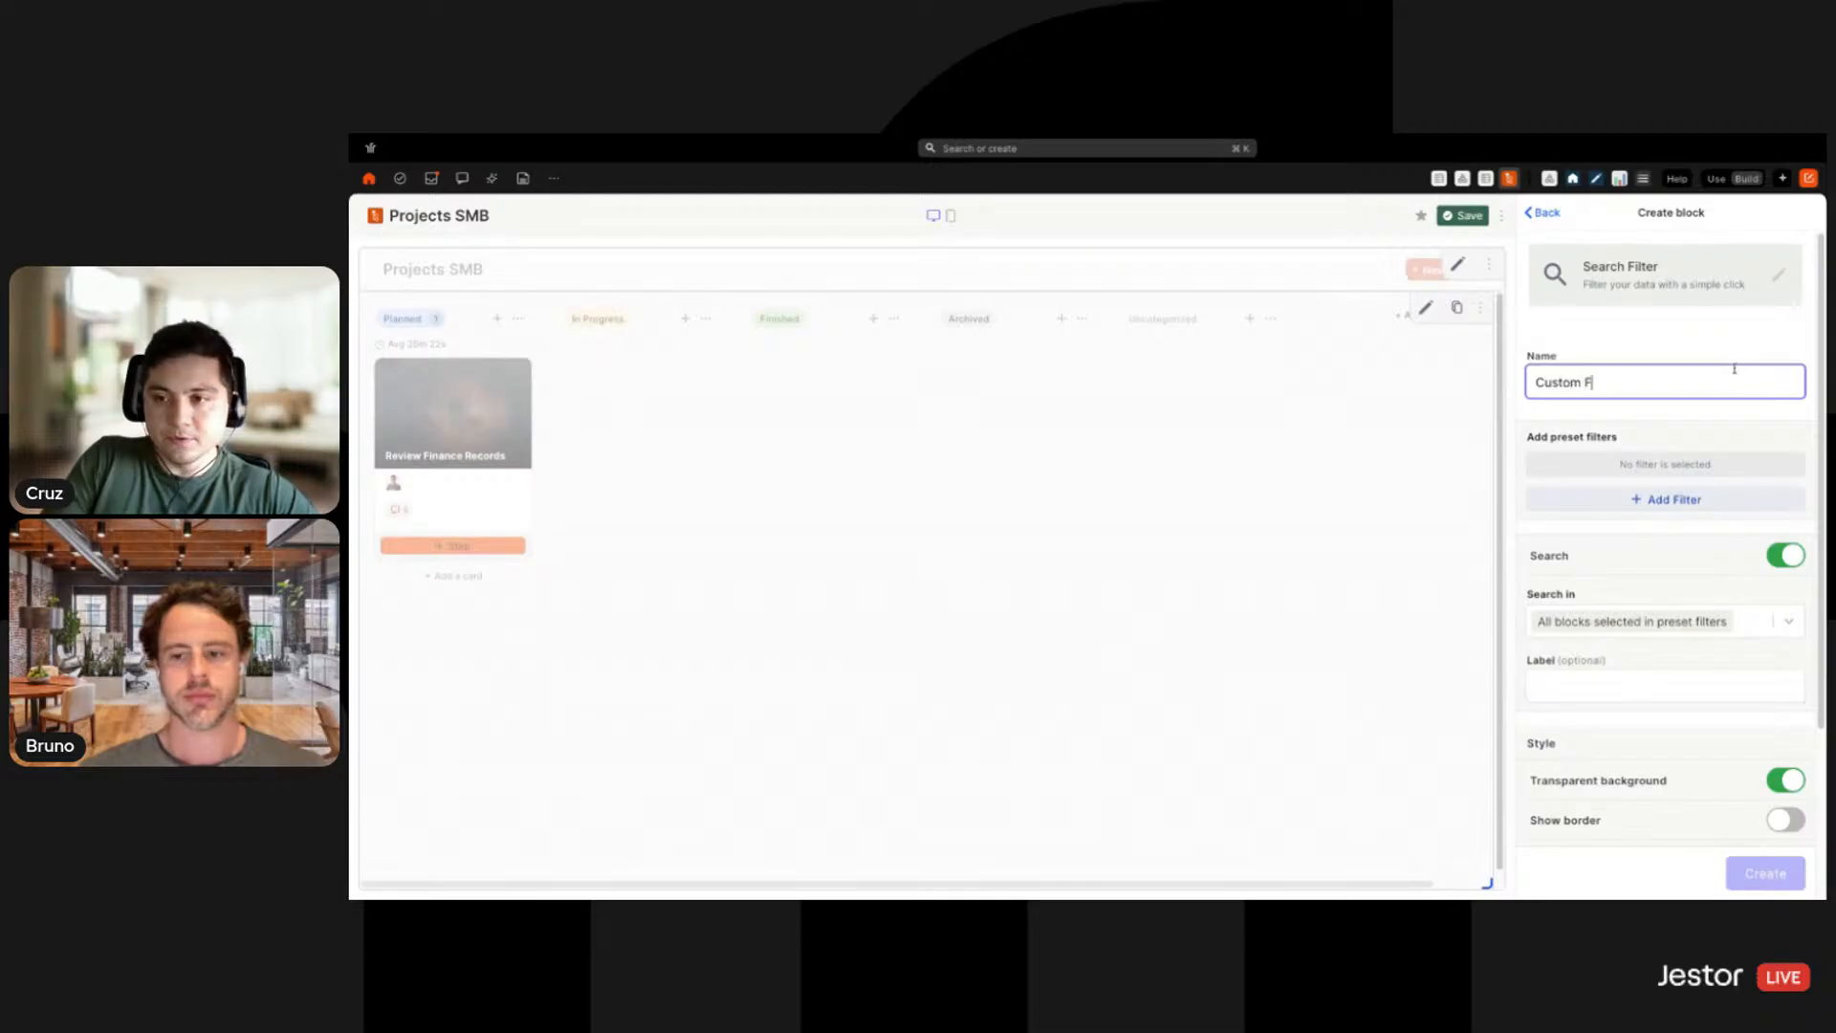
Add a light gray preset filter button named "Filter", keeping the Flexible filter type
left_click(1753, 504)
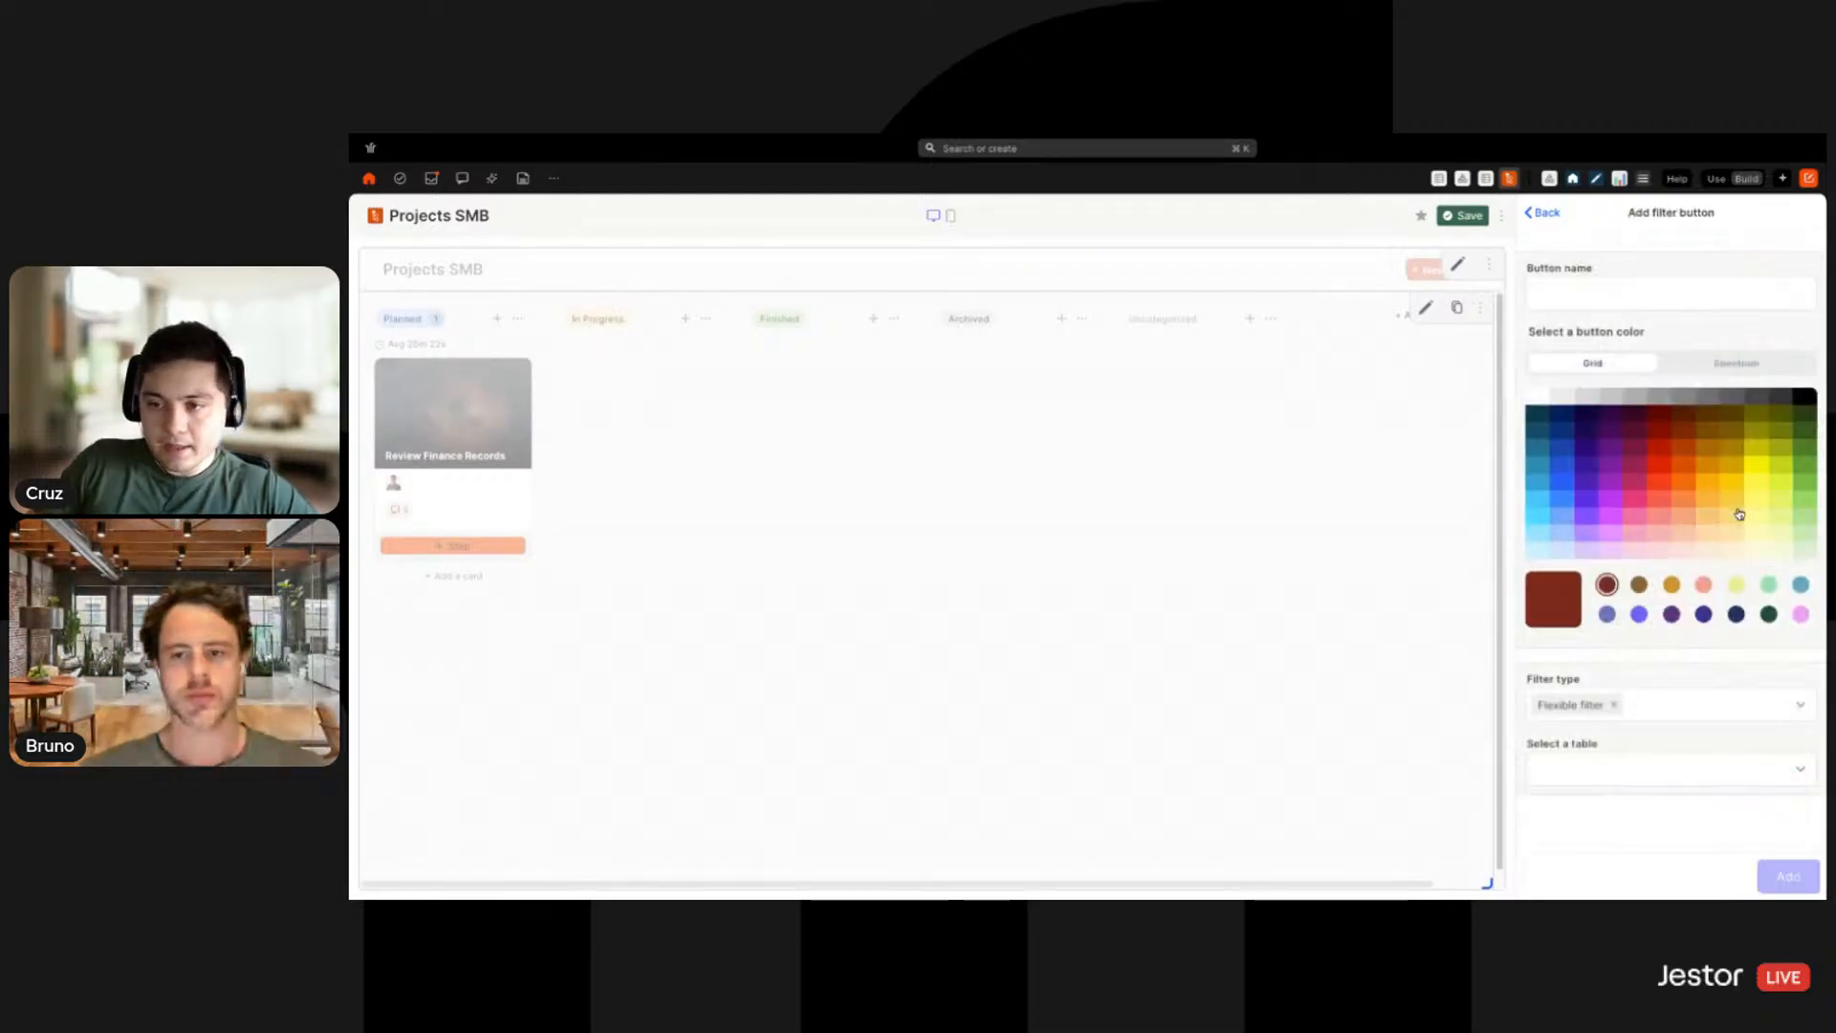
left_click(1702, 296)
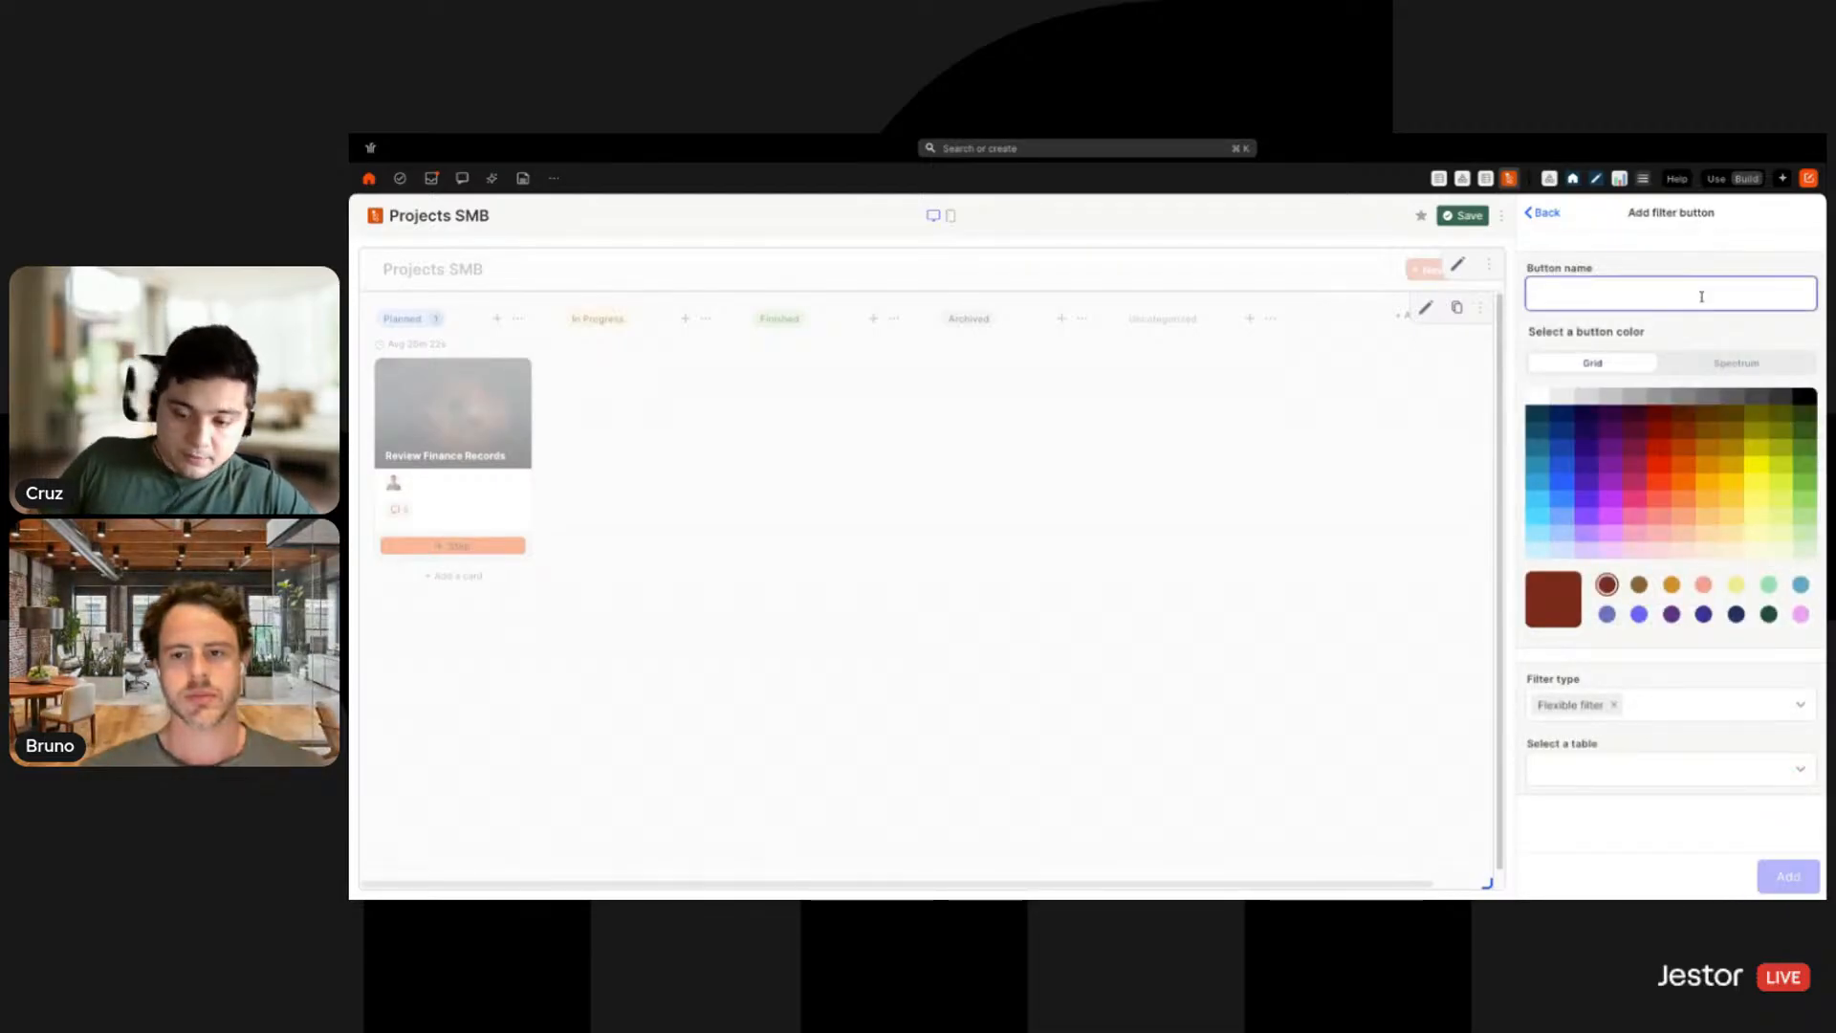
type("Filter")
left_click(1562, 396)
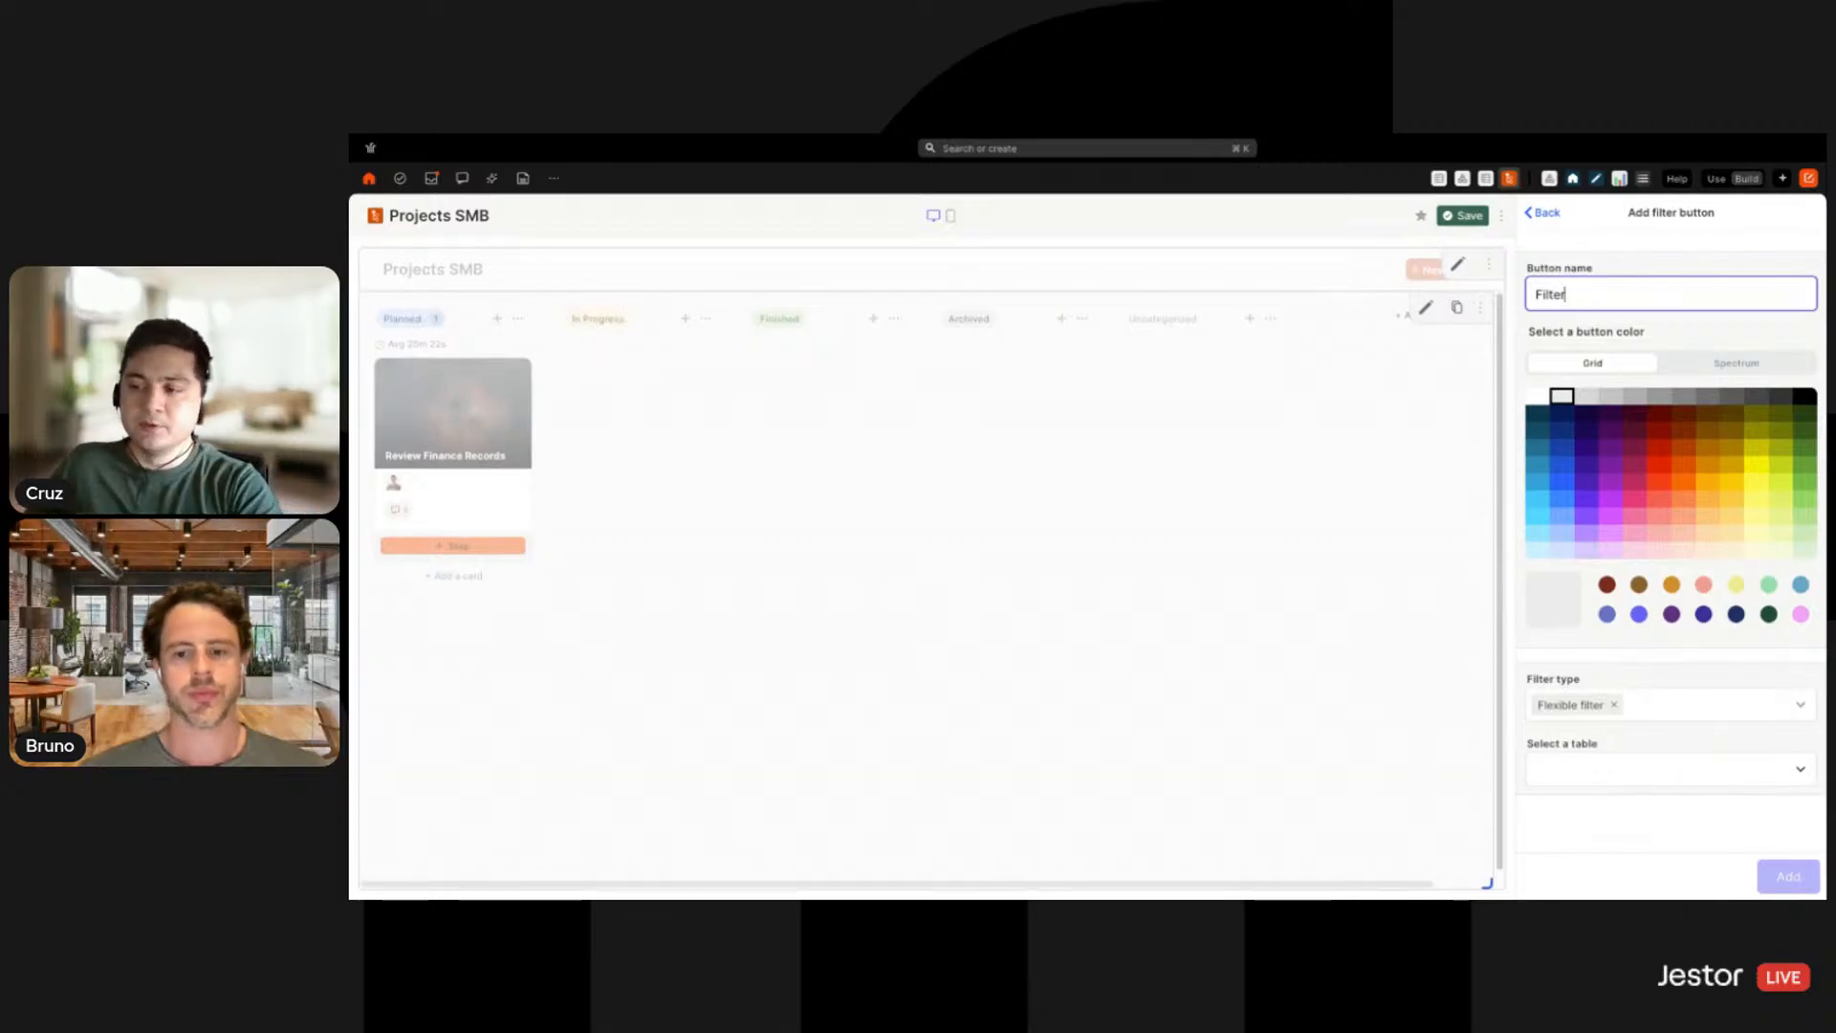
left_click(1661, 702)
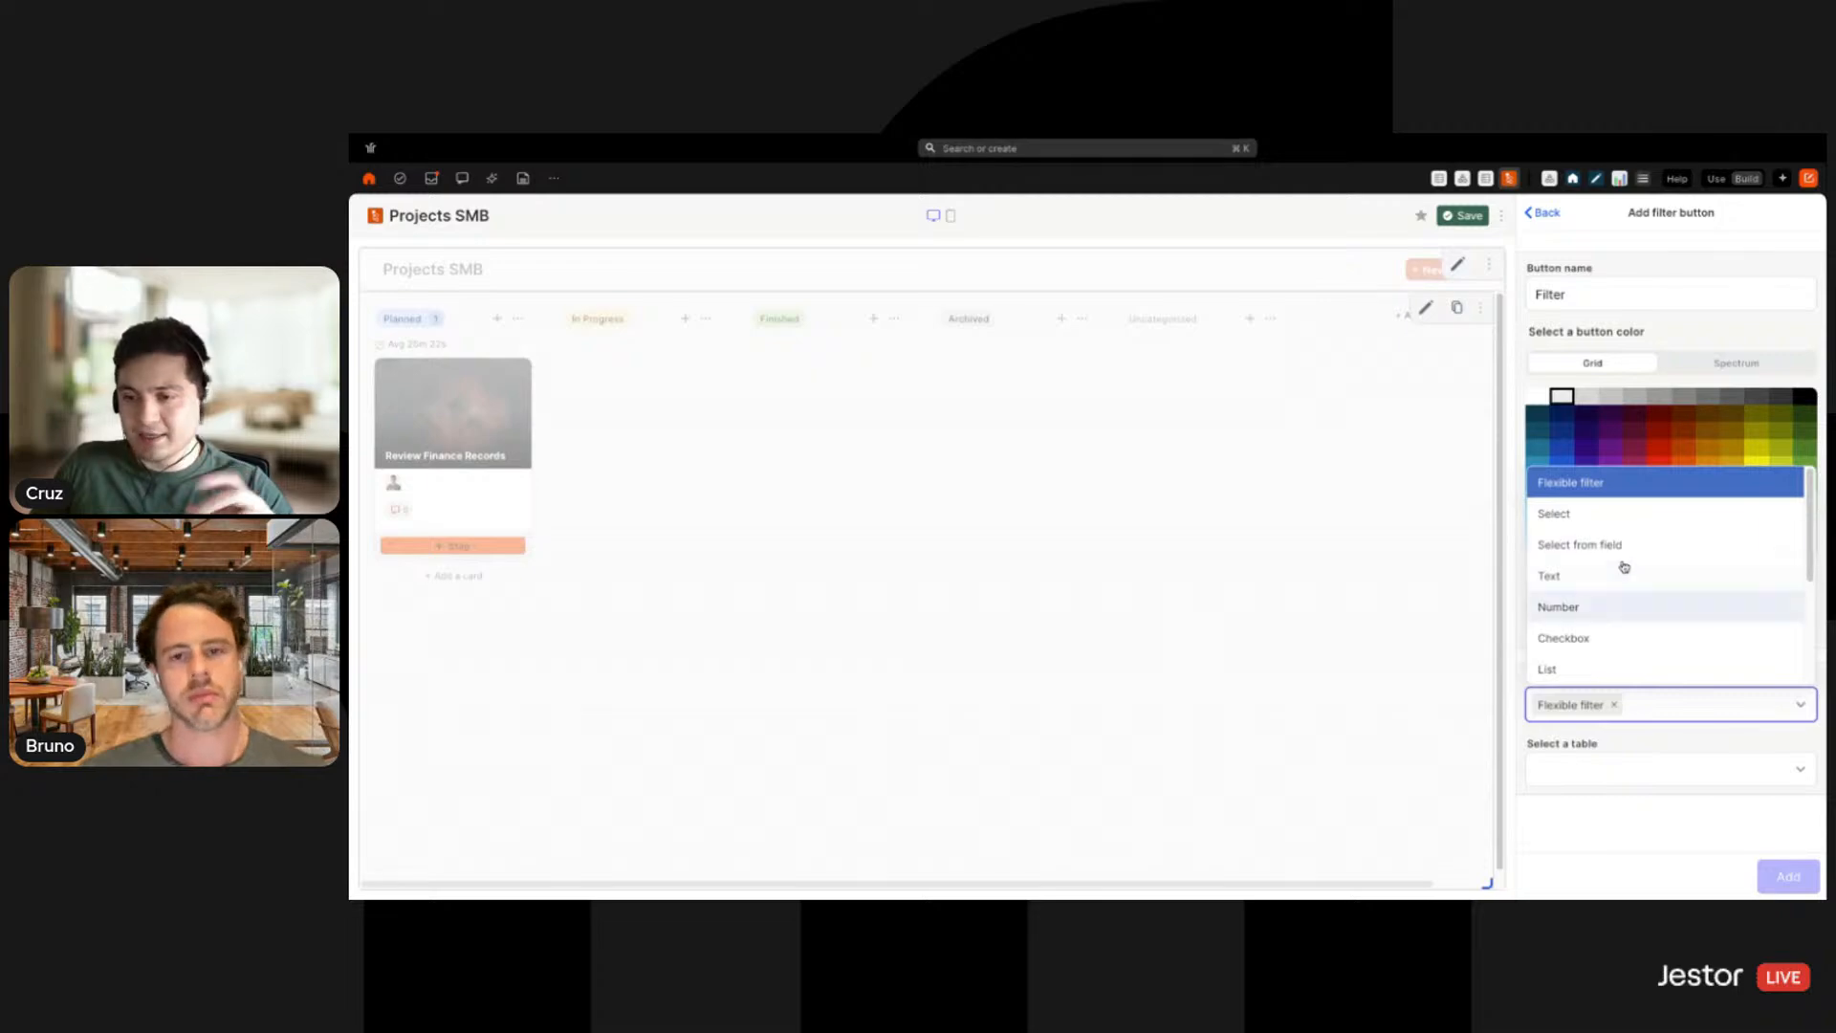
left_click(1636, 749)
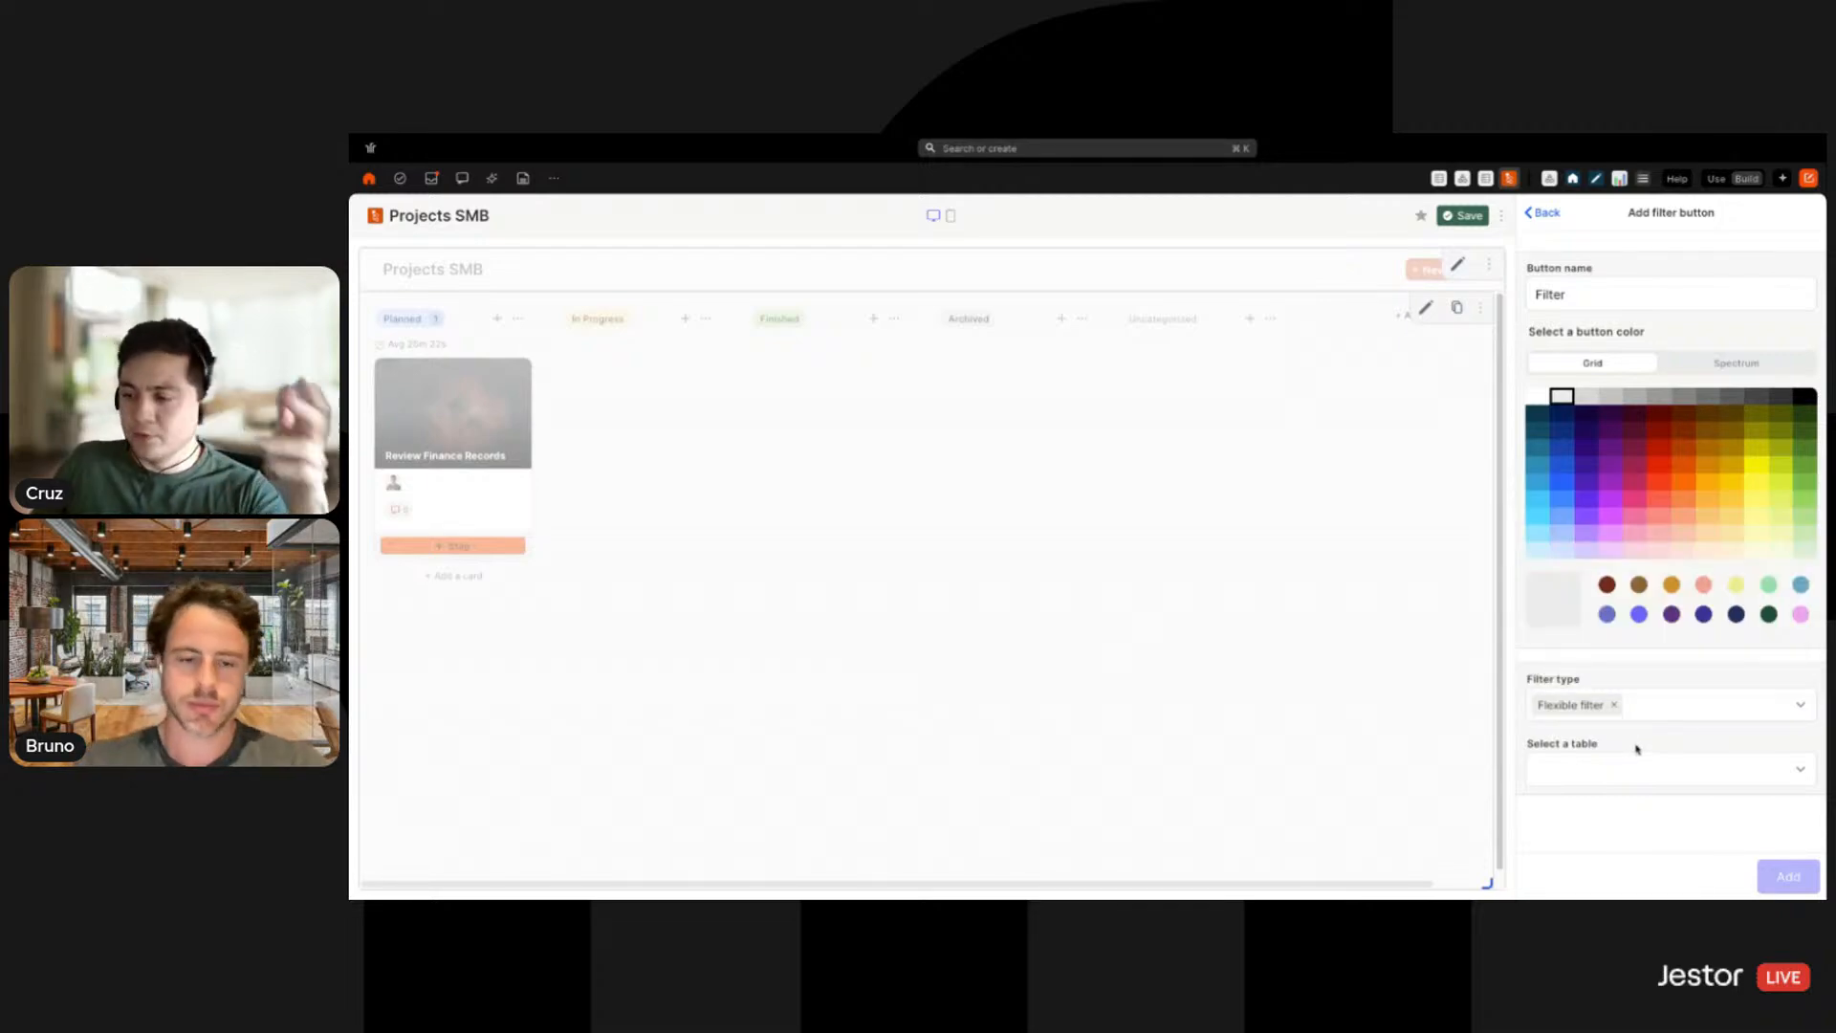
Link the filter button to the Projects SMB table and the New Smart Kanban component, and create the search filter block
left_click(1660, 780)
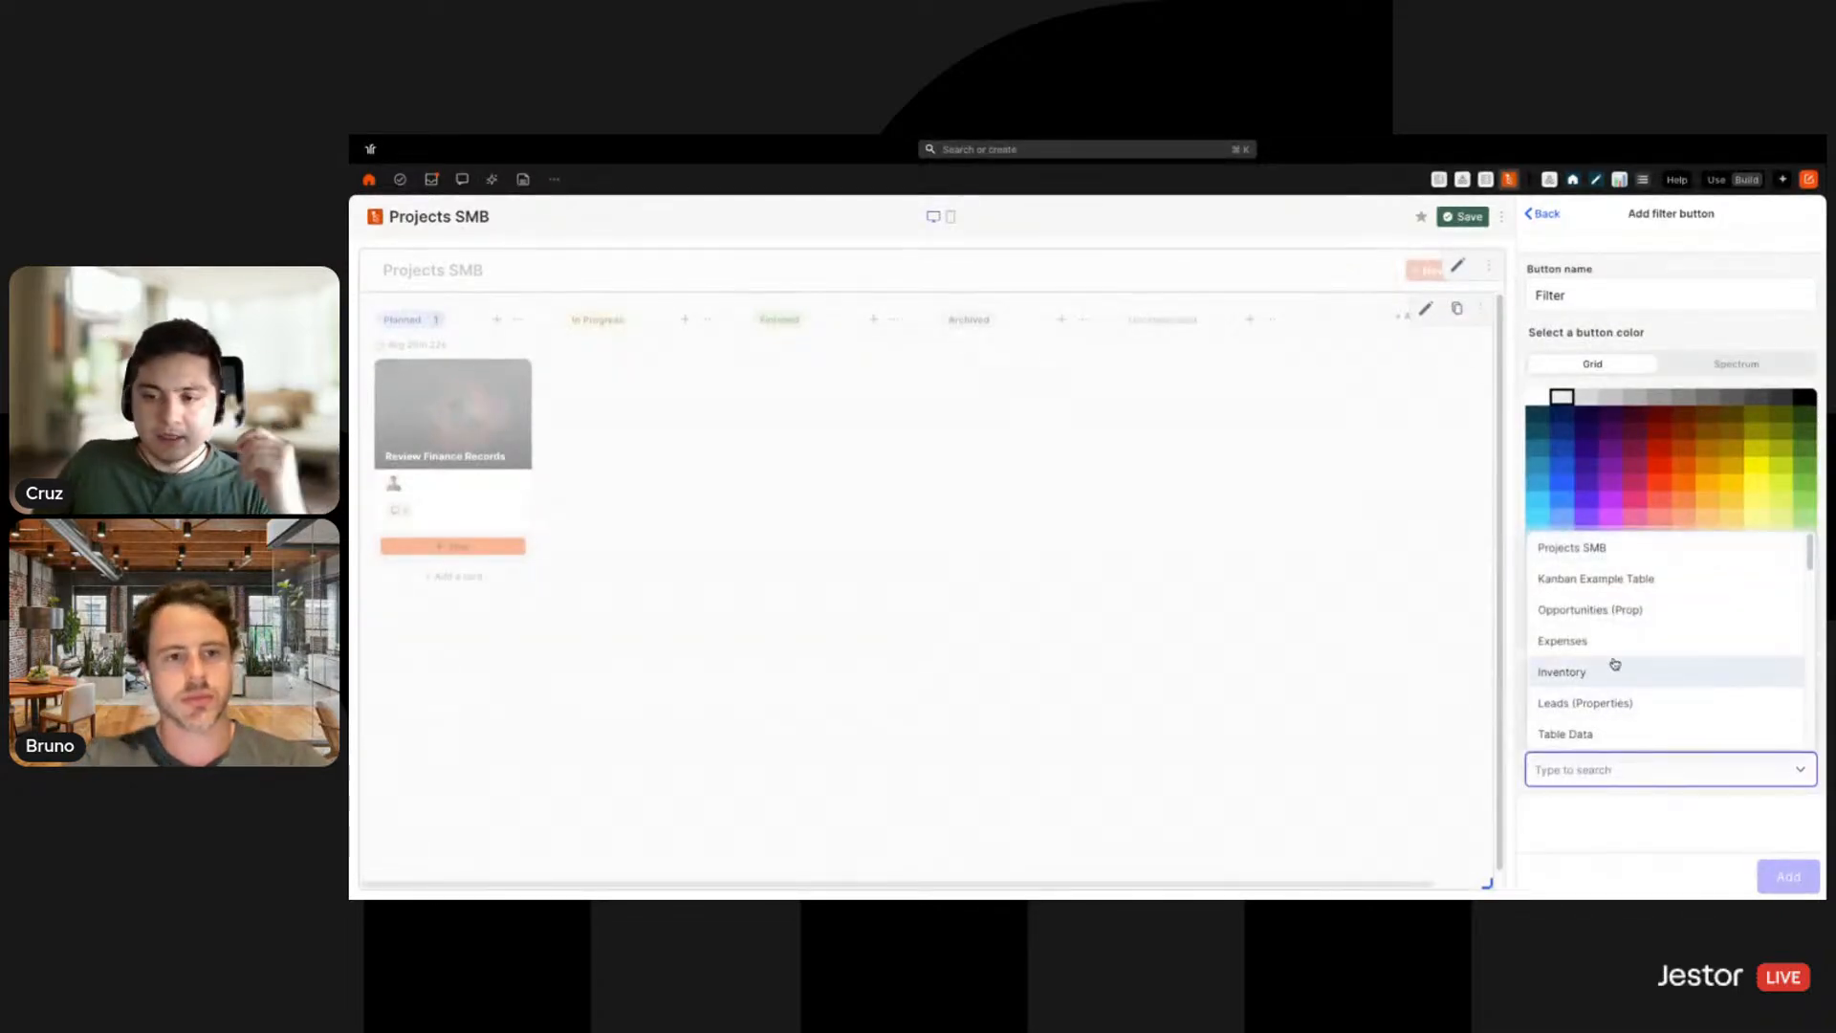
left_click(1615, 560)
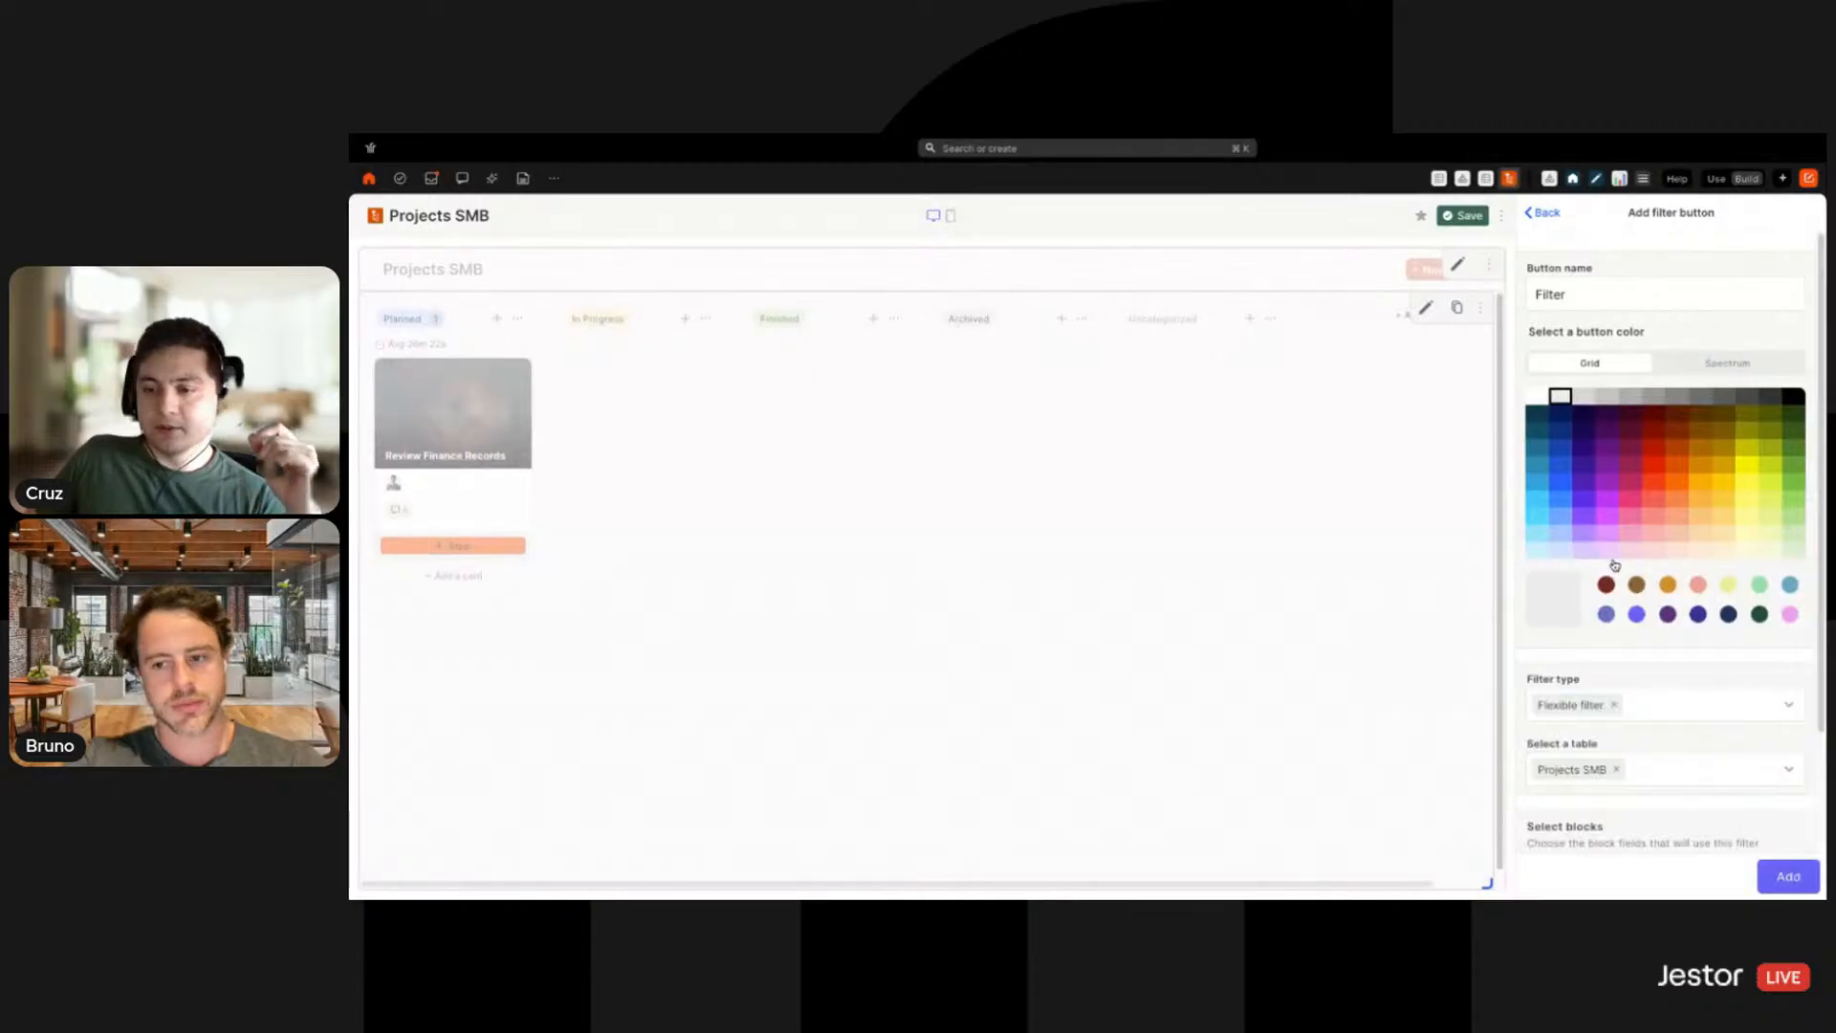
scroll(1610, 773, "down", 2)
left_click(1615, 770)
left_click(1602, 804)
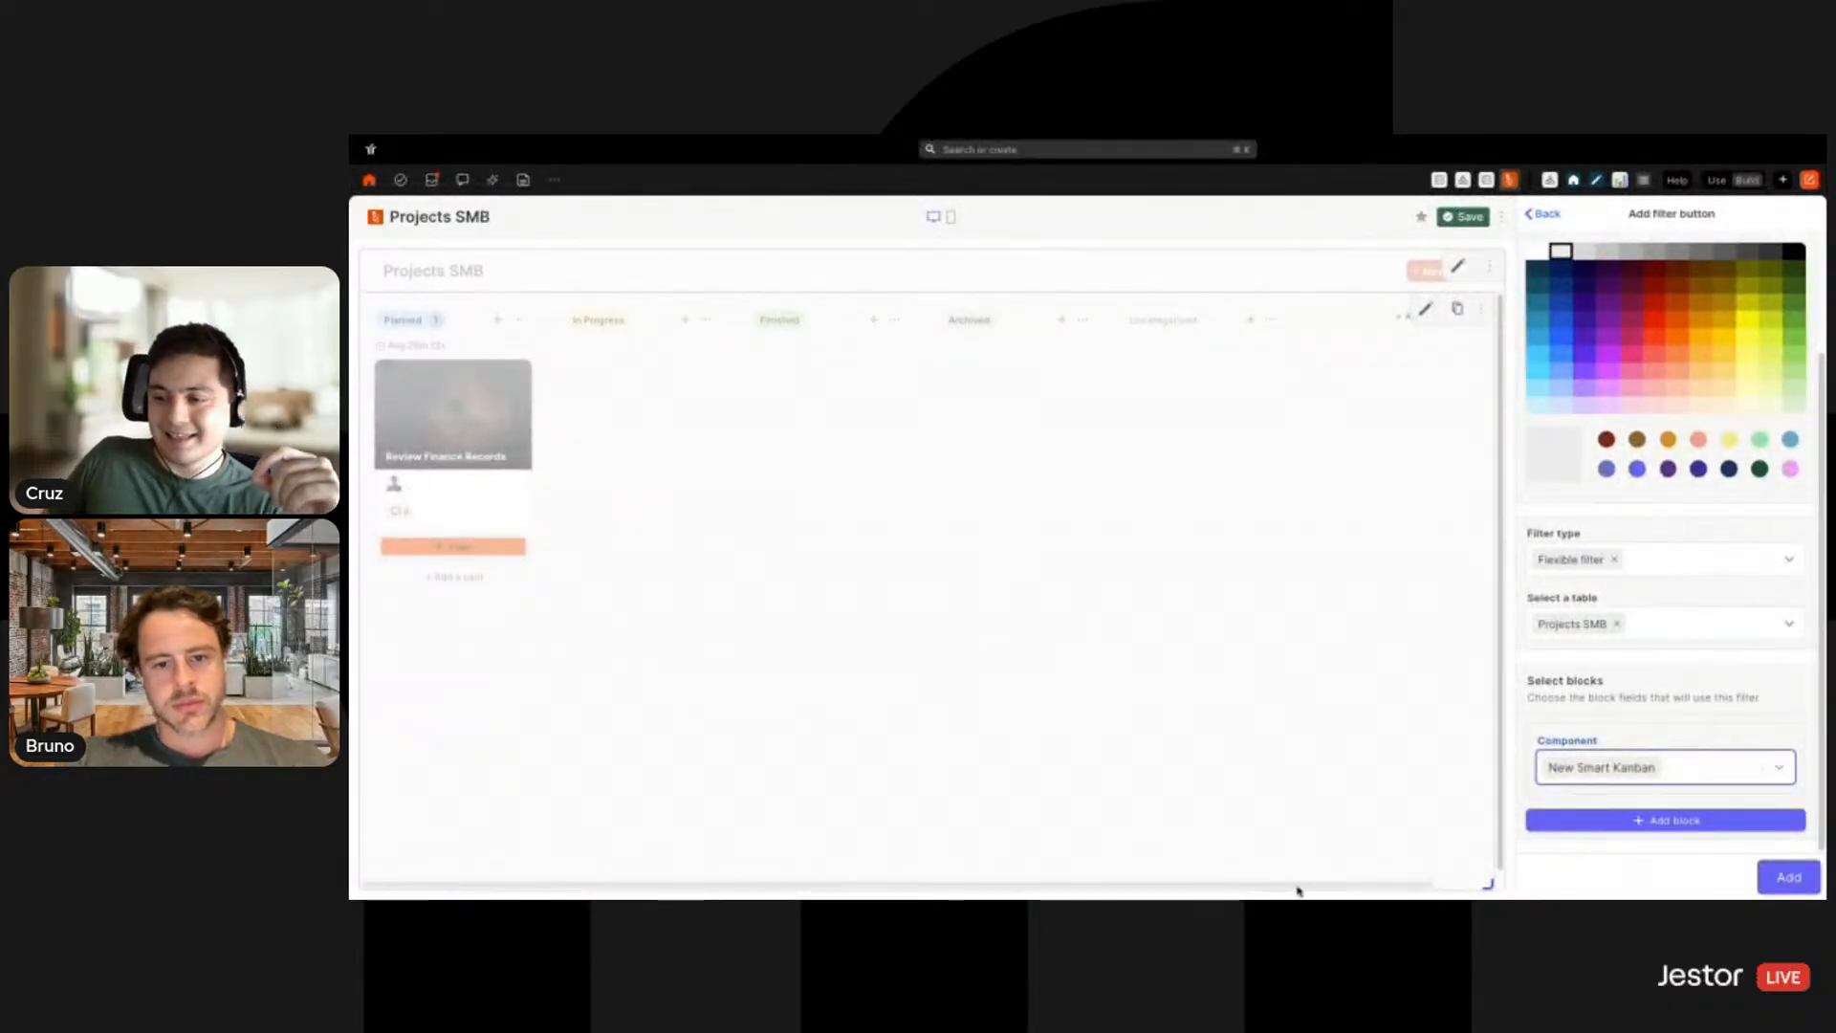
left_click(1786, 878)
left_click(1784, 884)
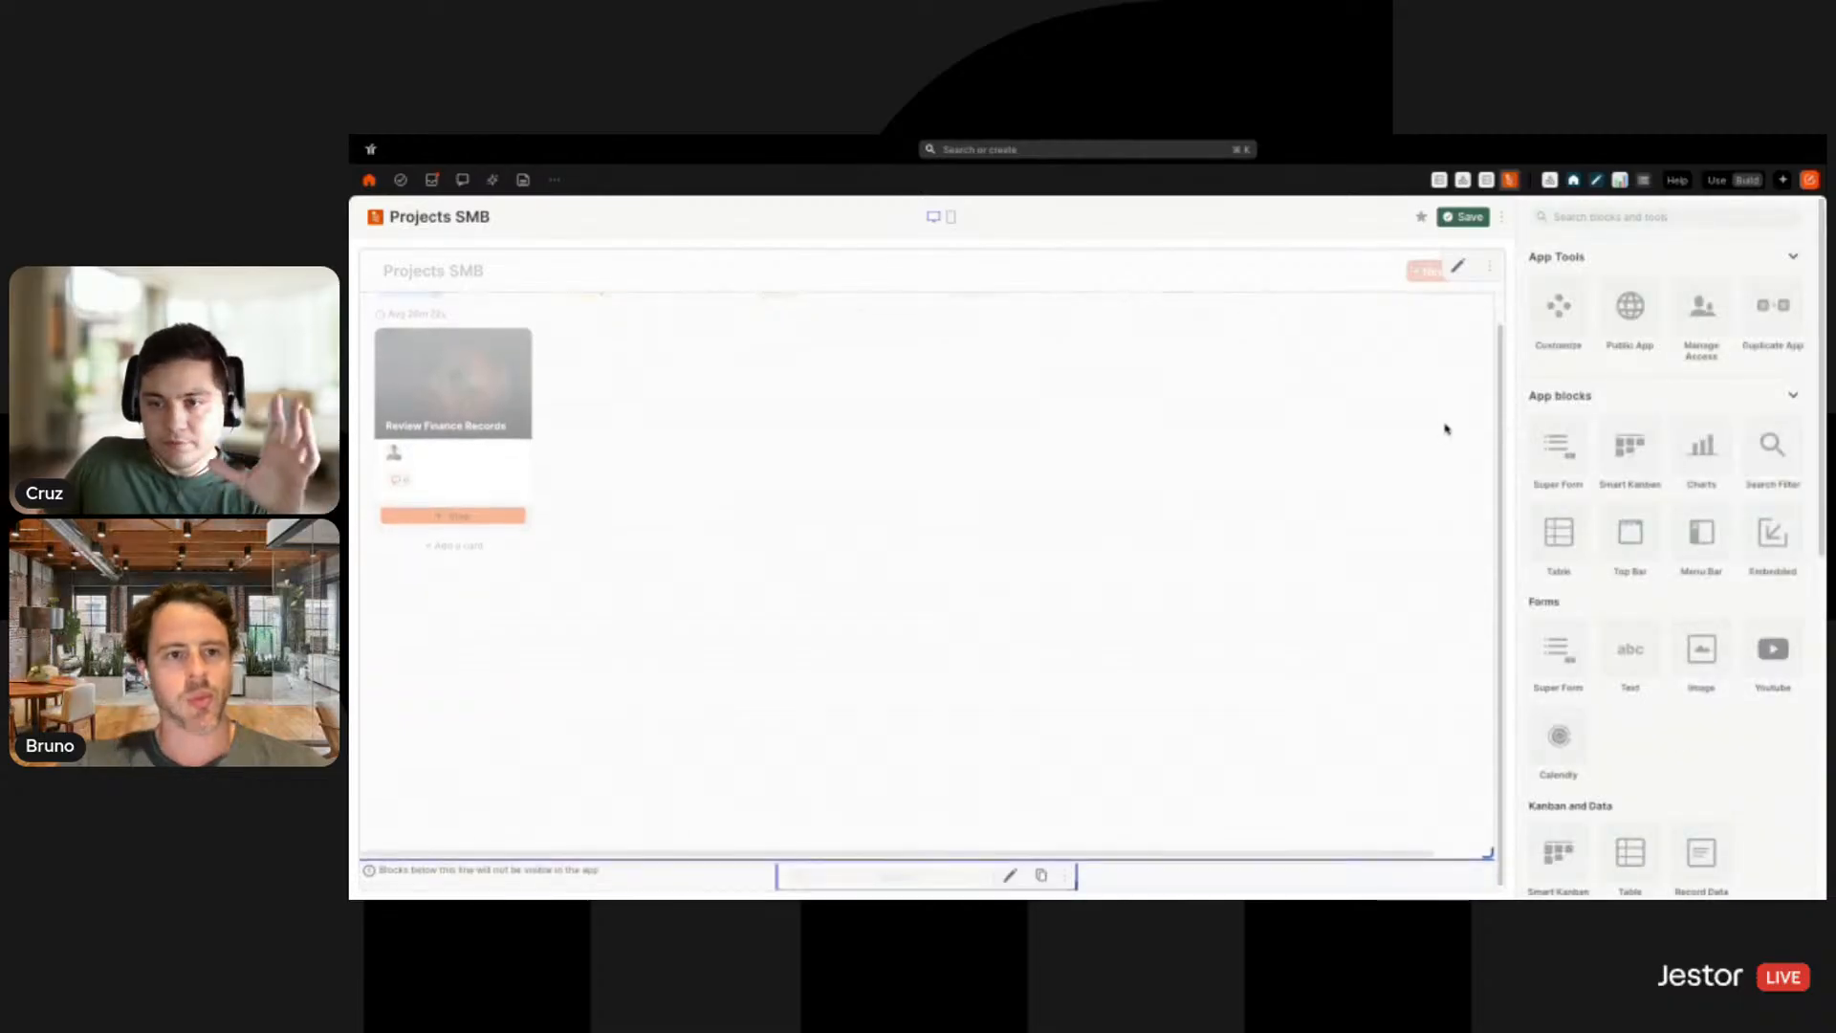
Set the title bar's search filter to Custom Filter and save the block
left_click(1458, 266)
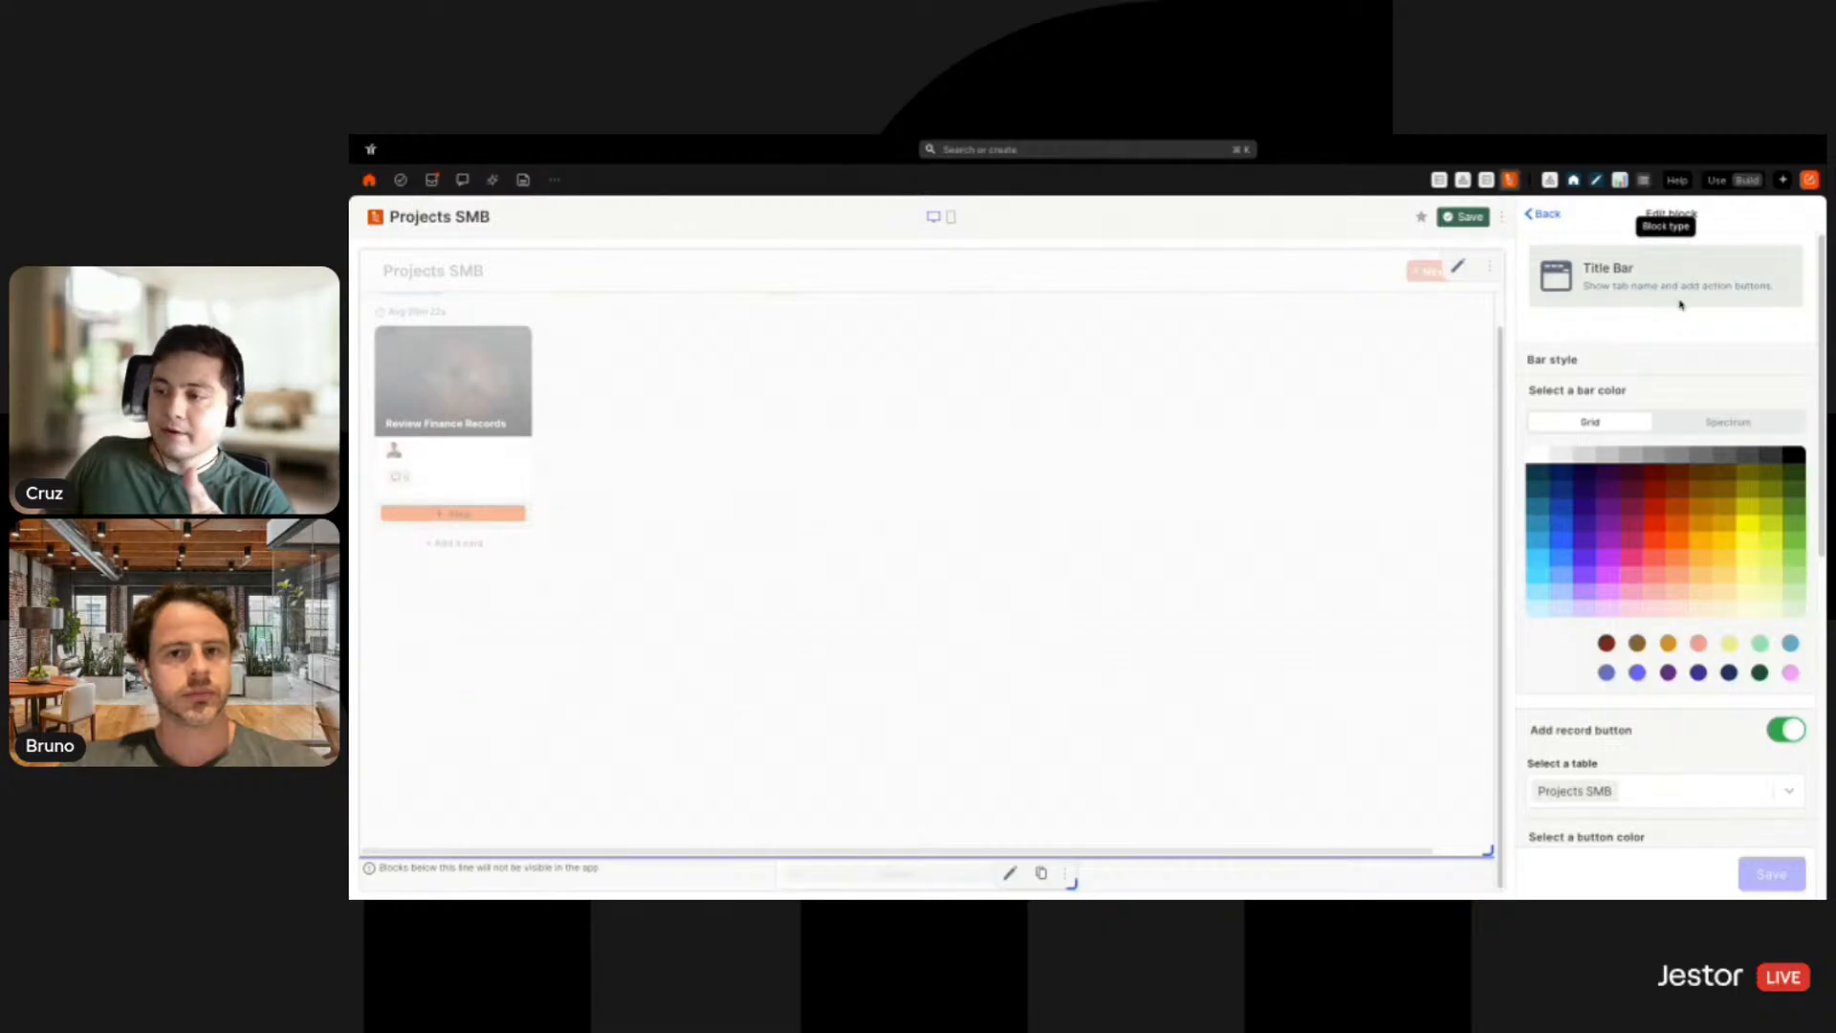
scroll(1673, 492, "down", 3)
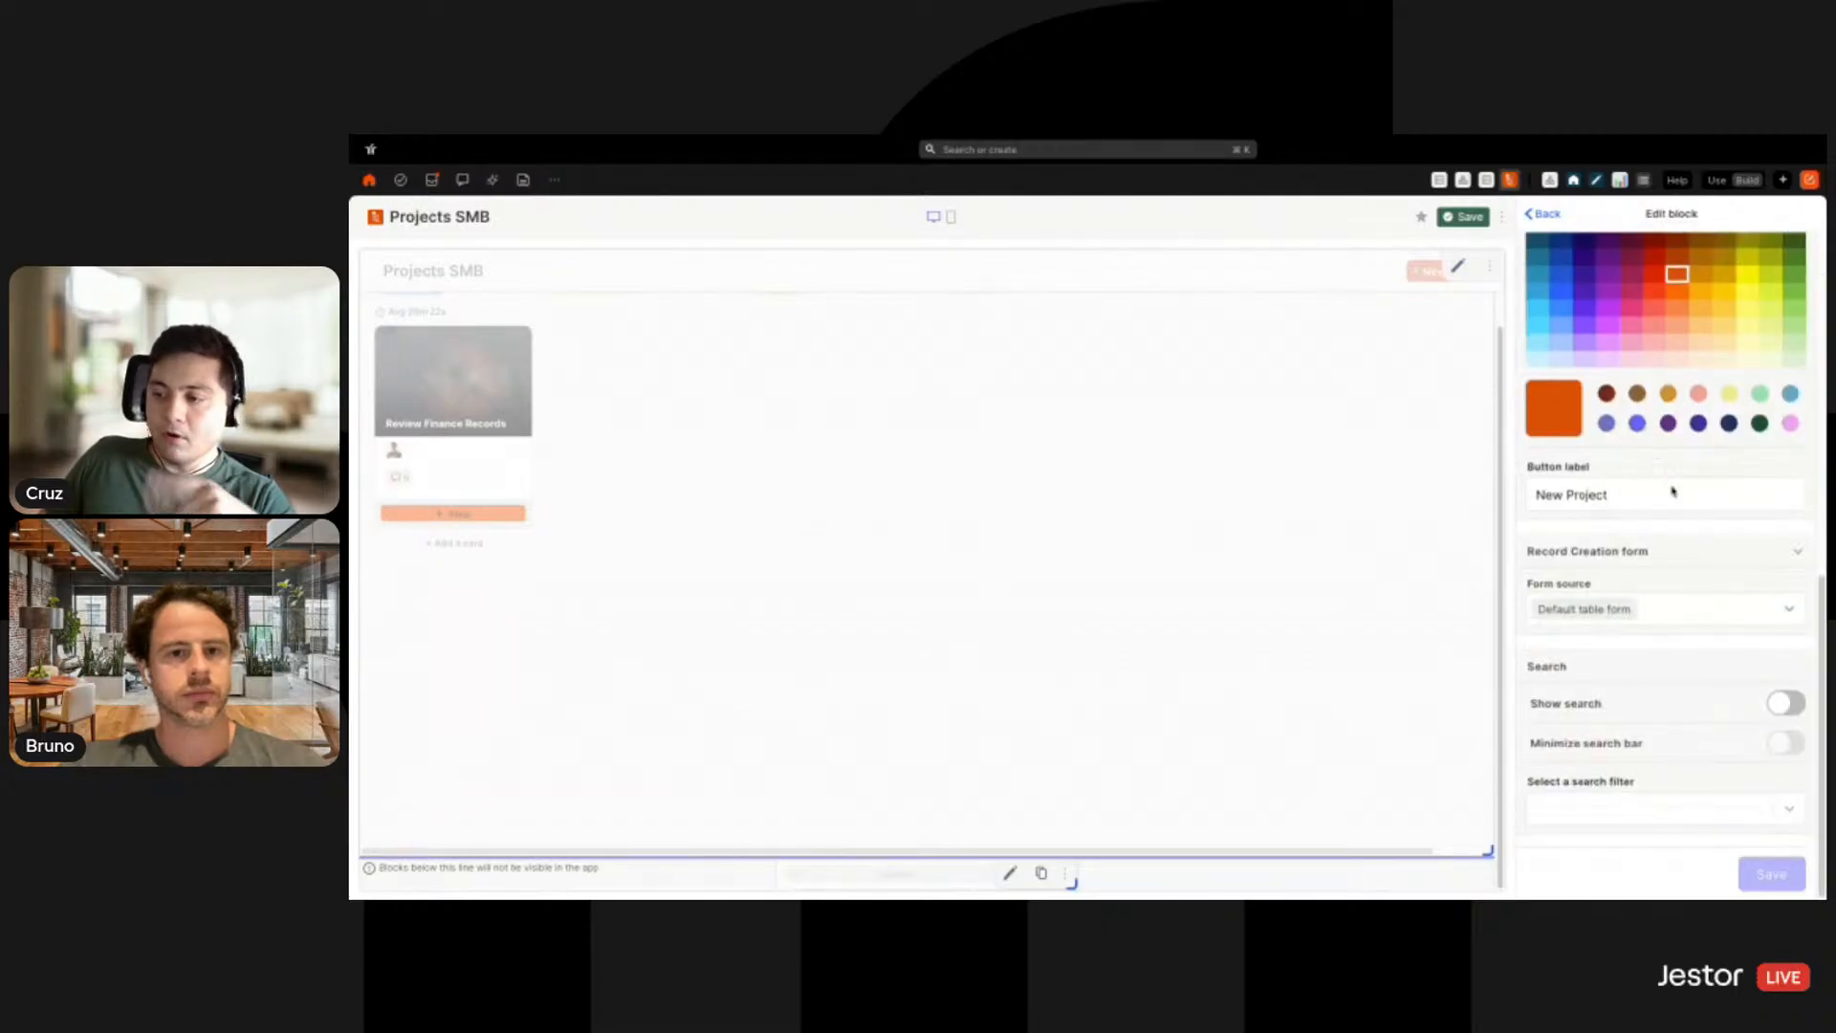
left_click(1677, 827)
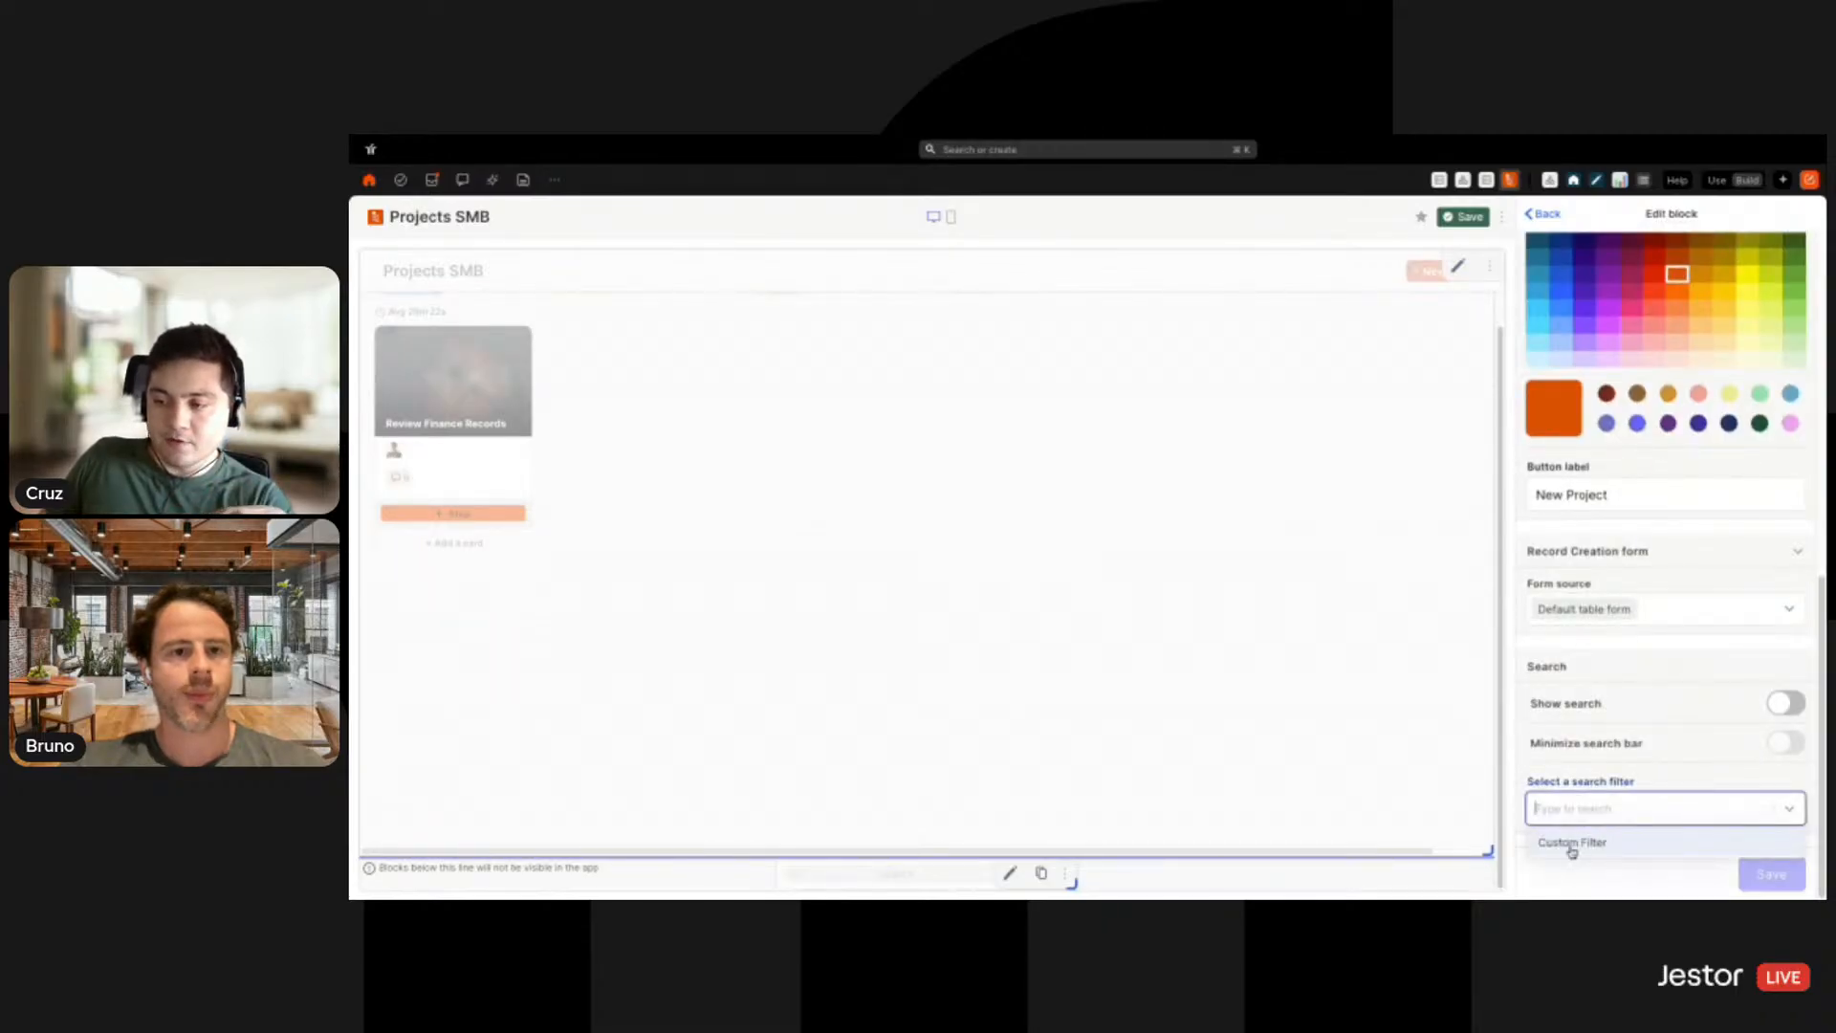
left_click(1581, 842)
left_click(1765, 875)
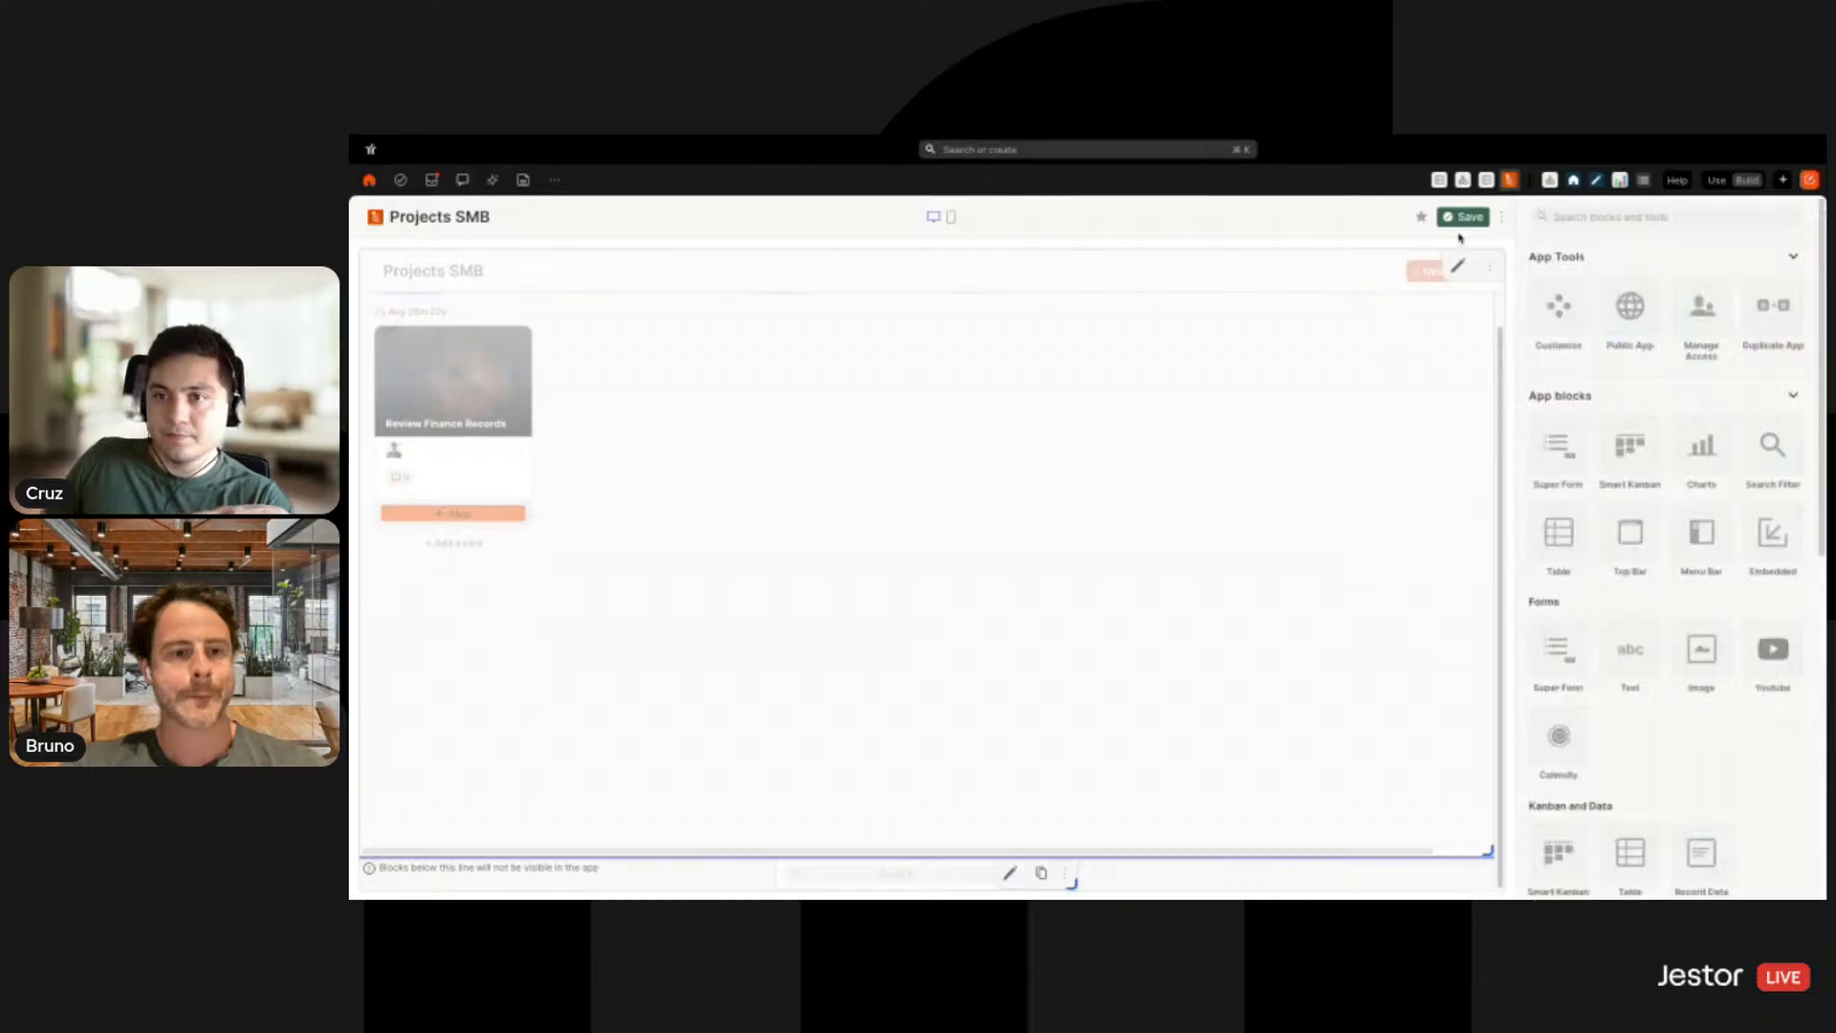
Switch the app to Use mode and test the title bar's filter and search with "review", clearing the search
left_click(1719, 180)
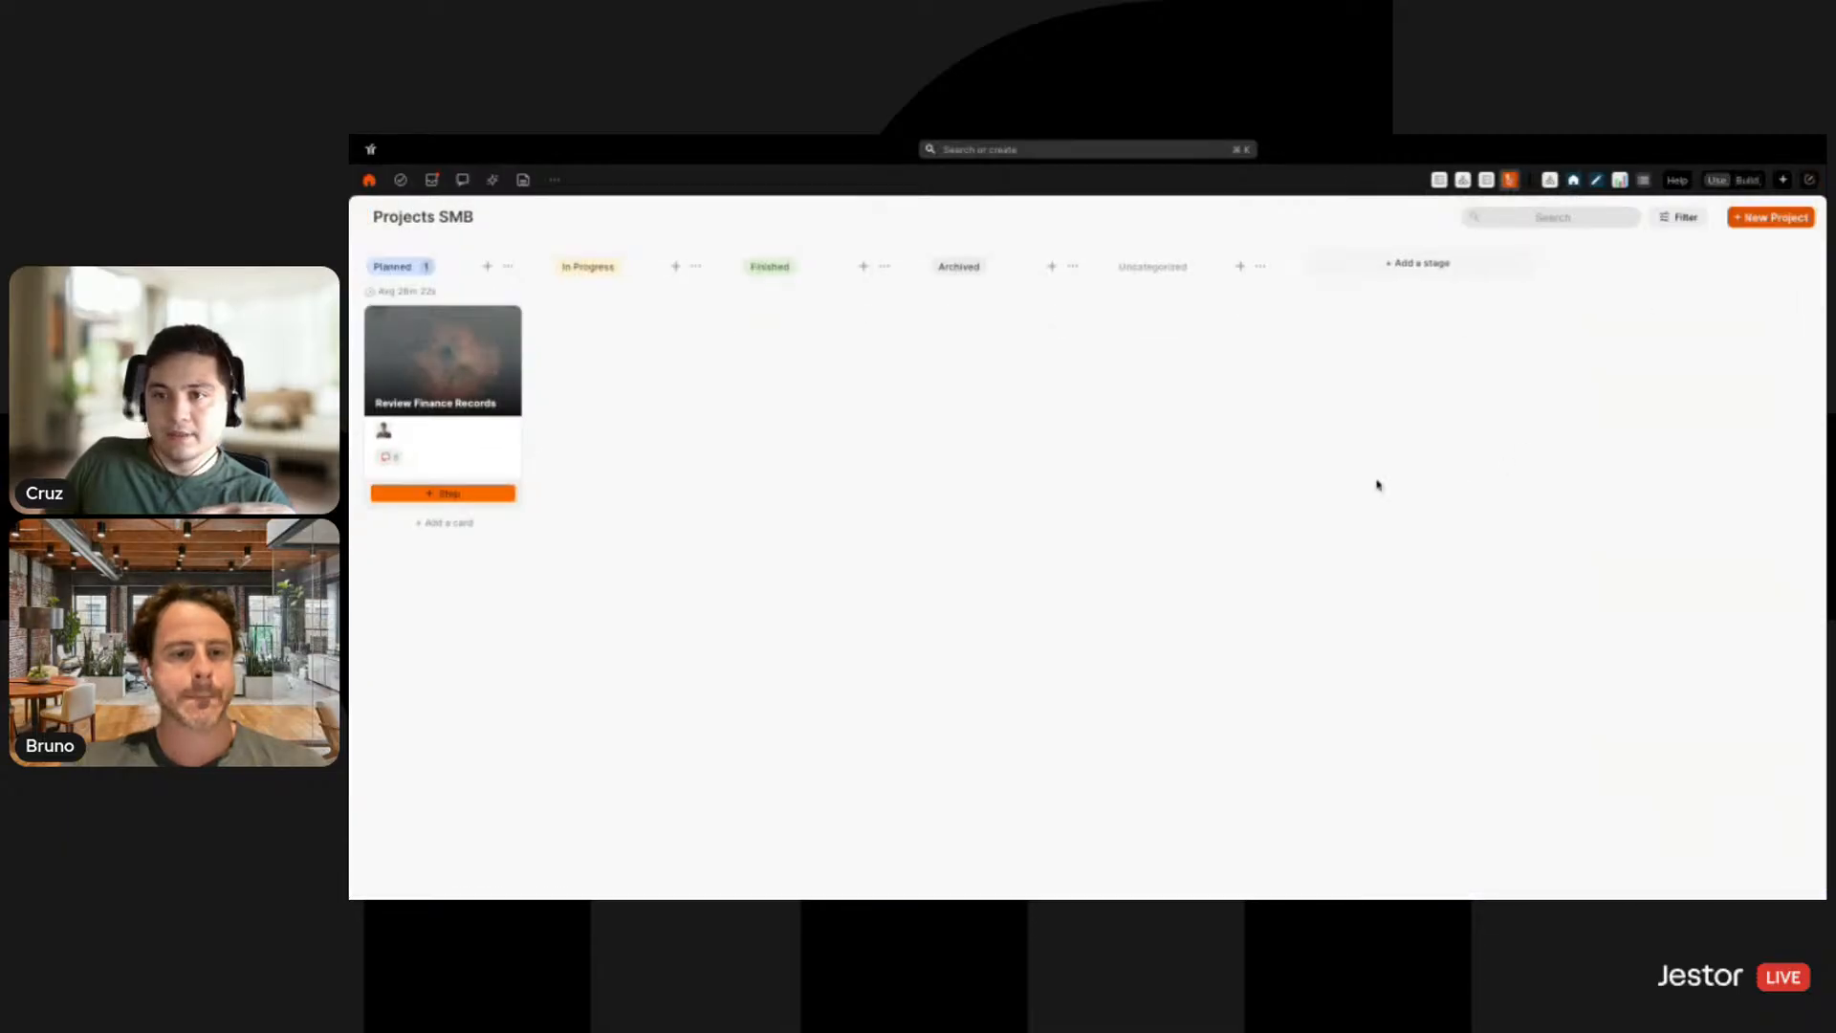
left_click(1683, 219)
left_click(1798, 216)
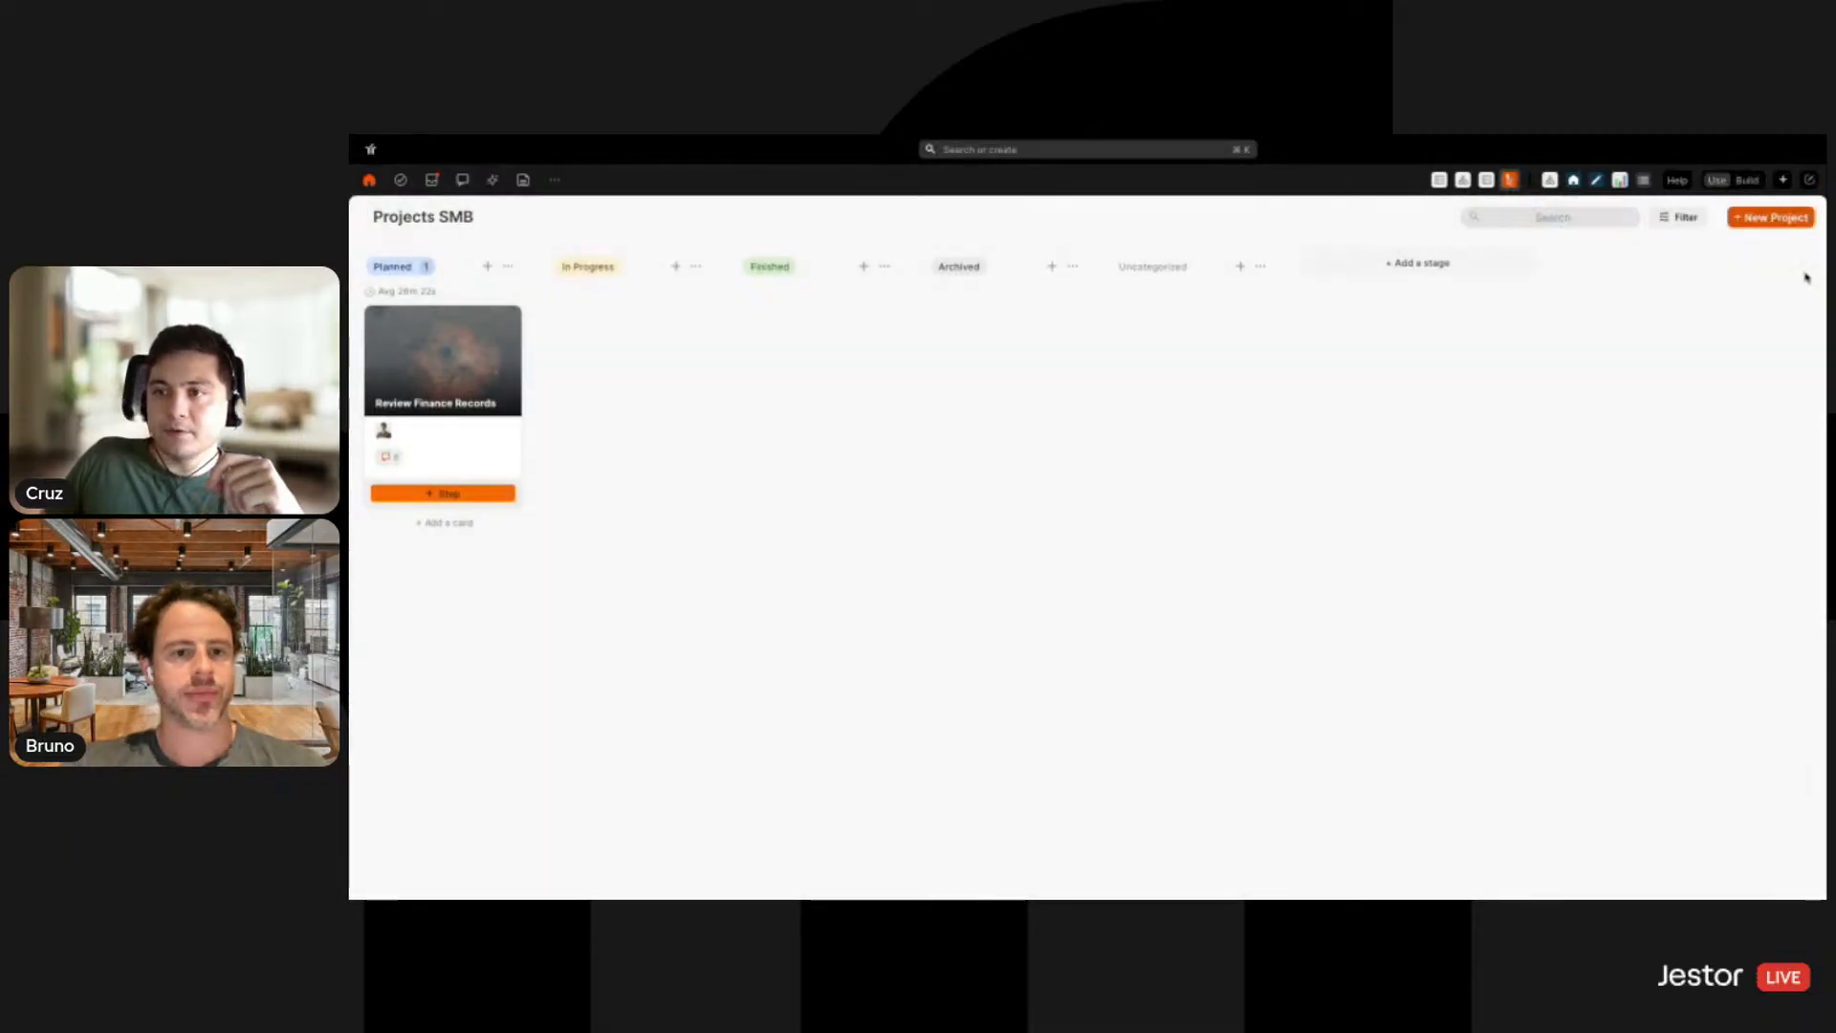
left_click(1802, 216)
left_click(1499, 218)
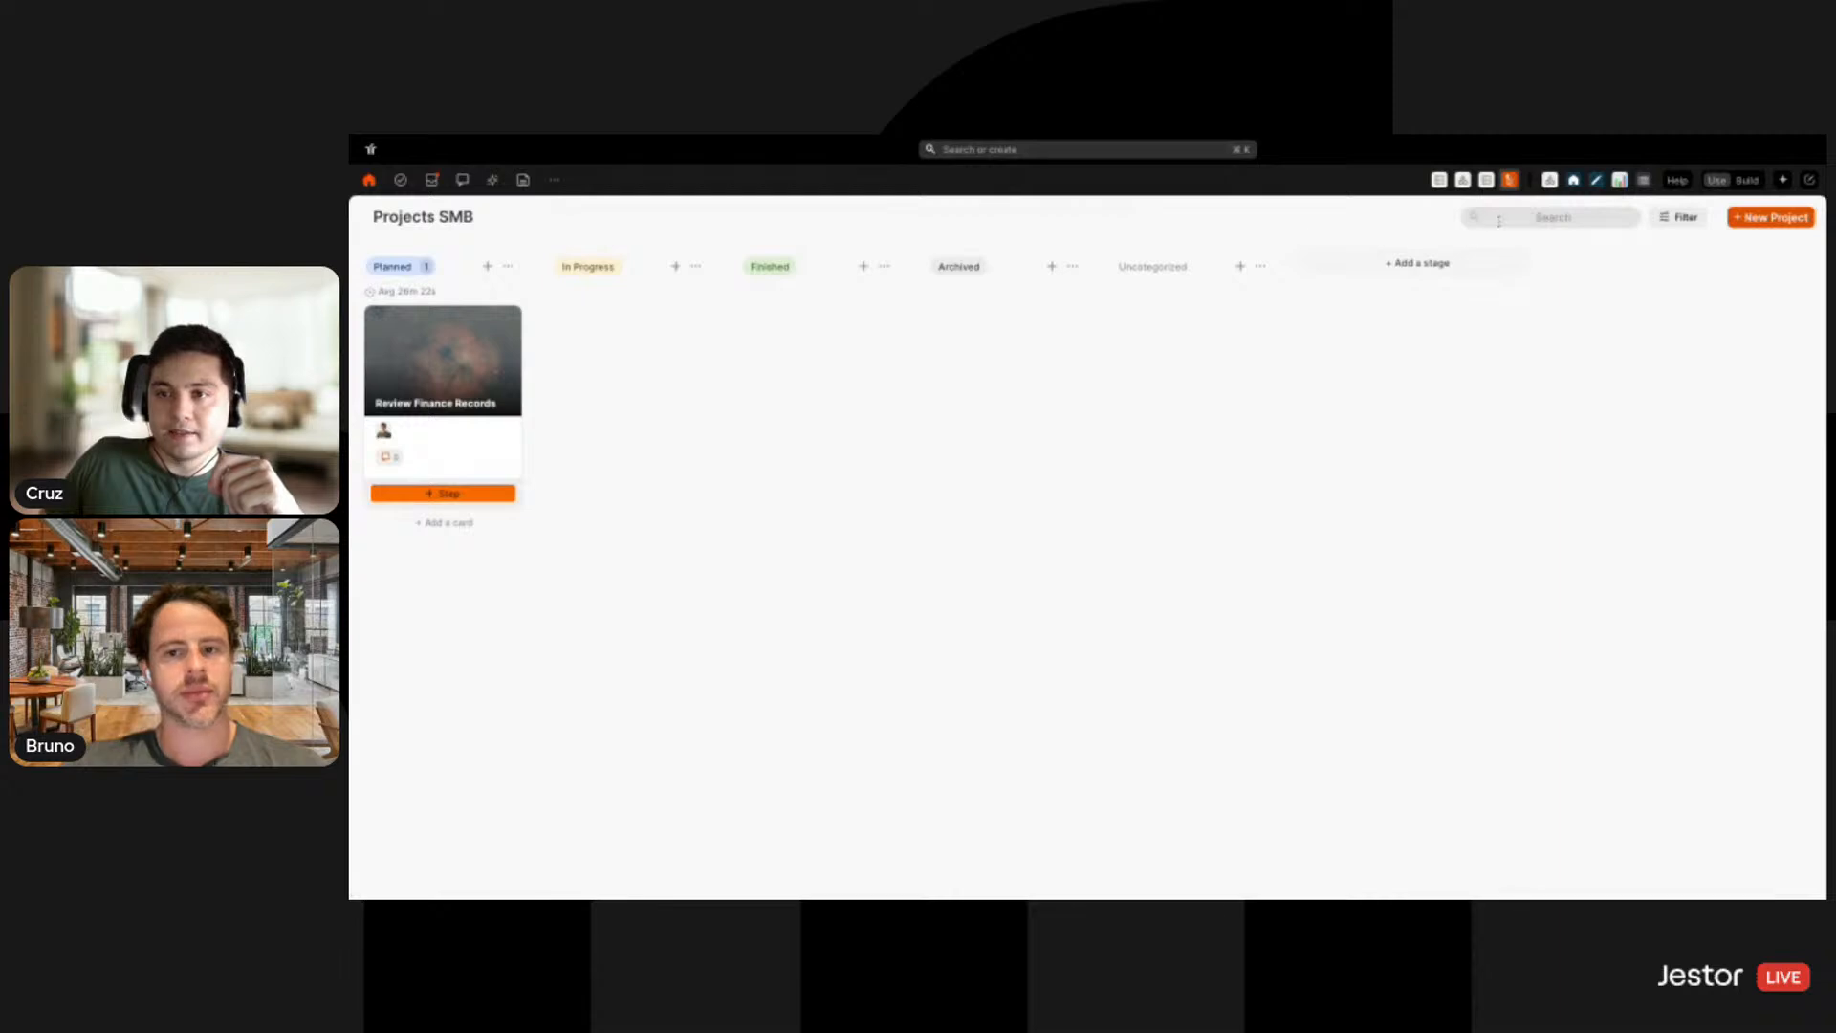
type("rep")
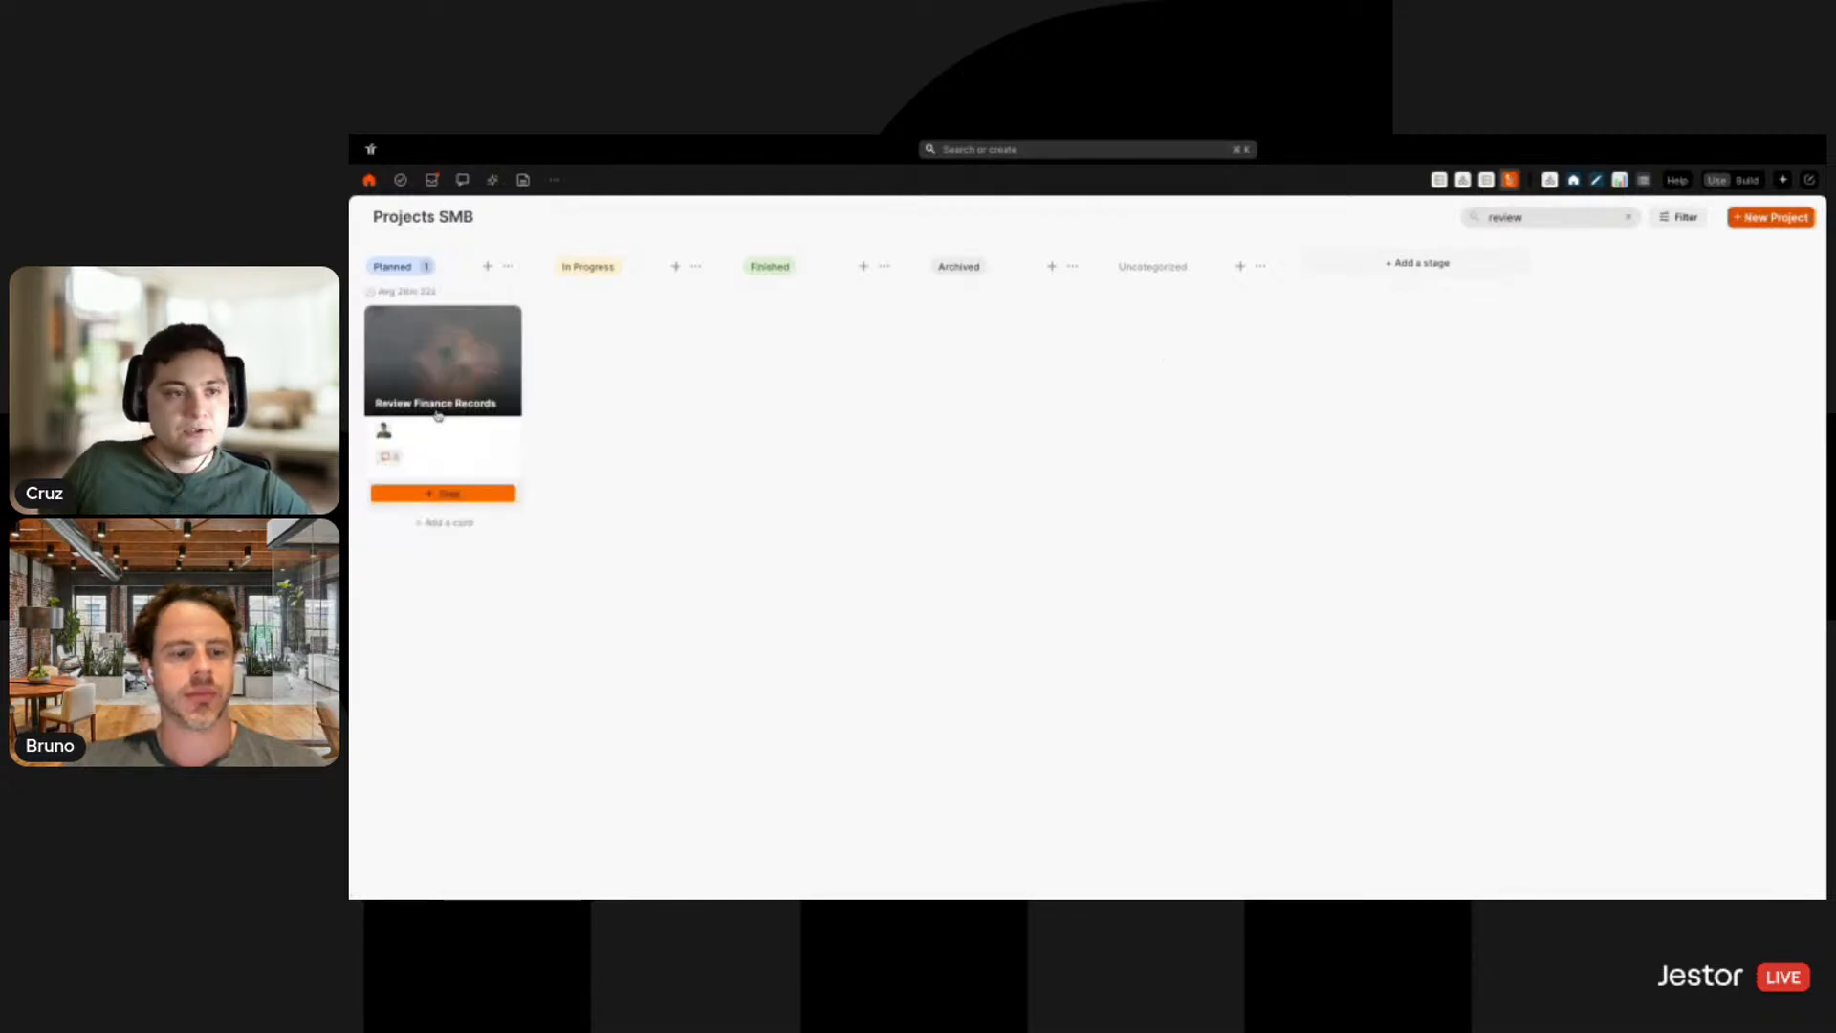
left_click(1630, 220)
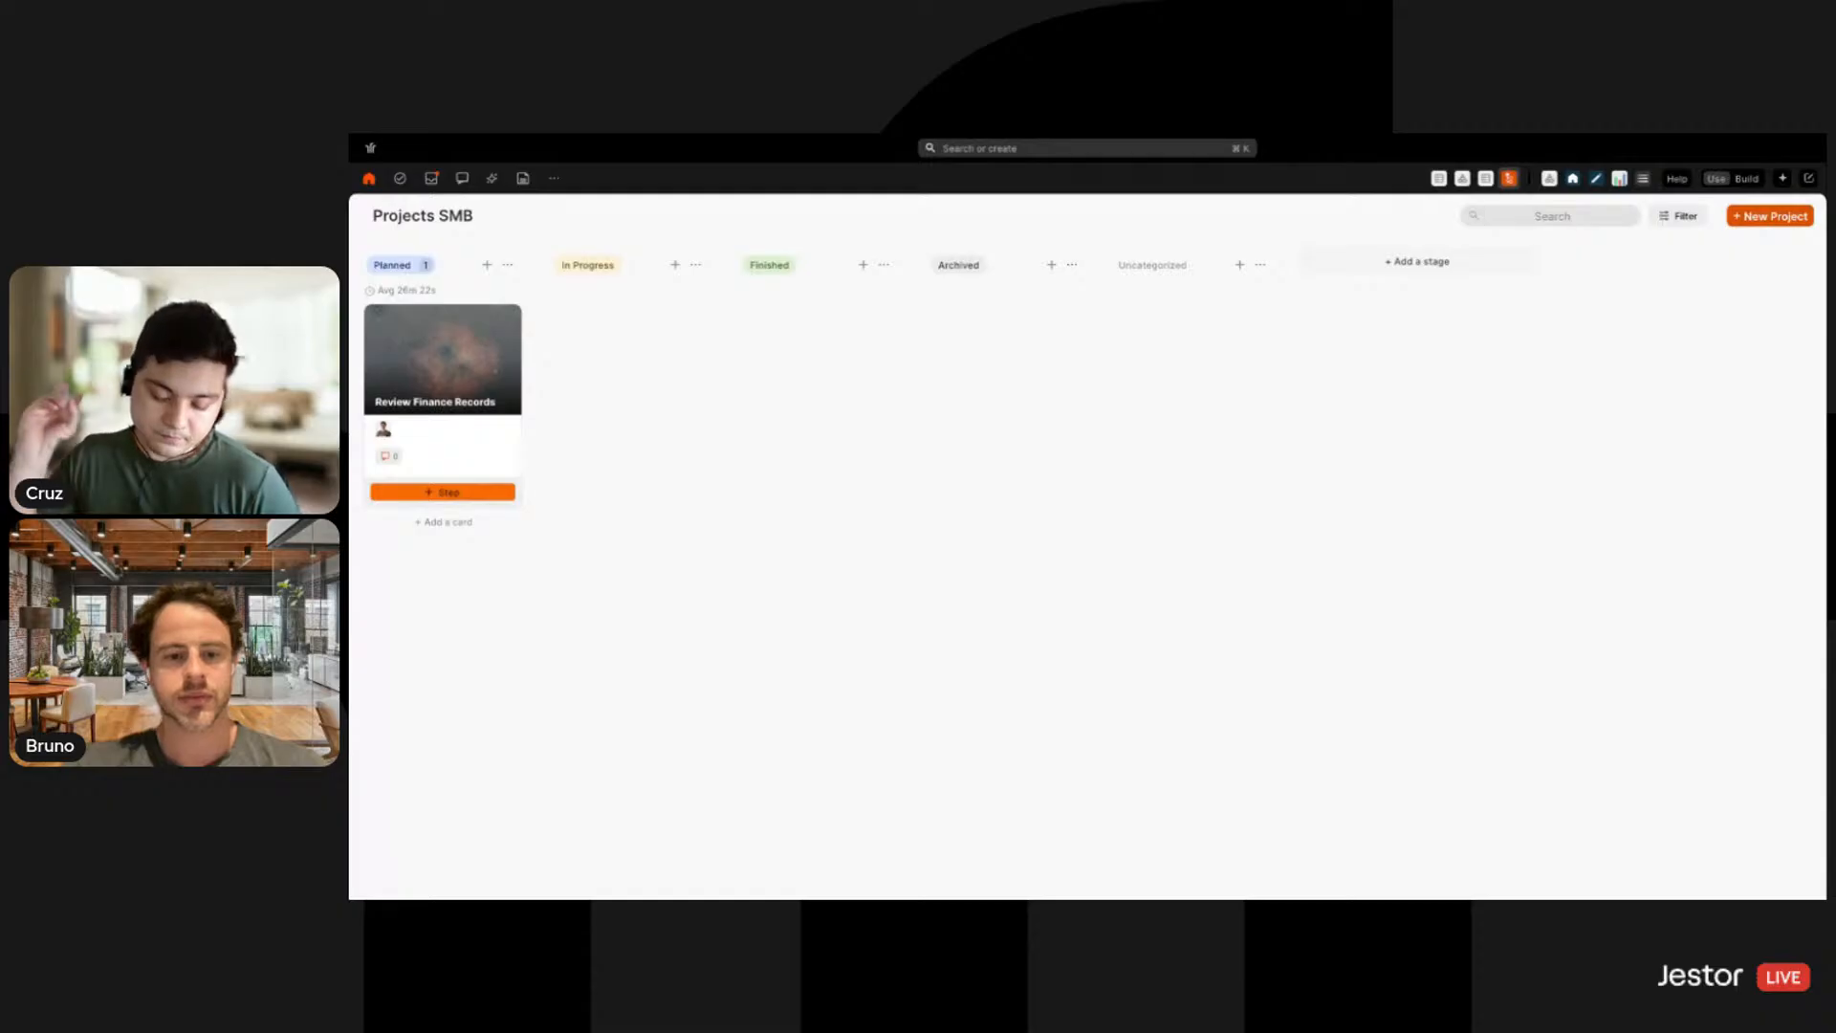
Create a blank app with background color hex #f8f8f8 and desktop page scrolling disabled, and save the customization
left_click(1811, 179)
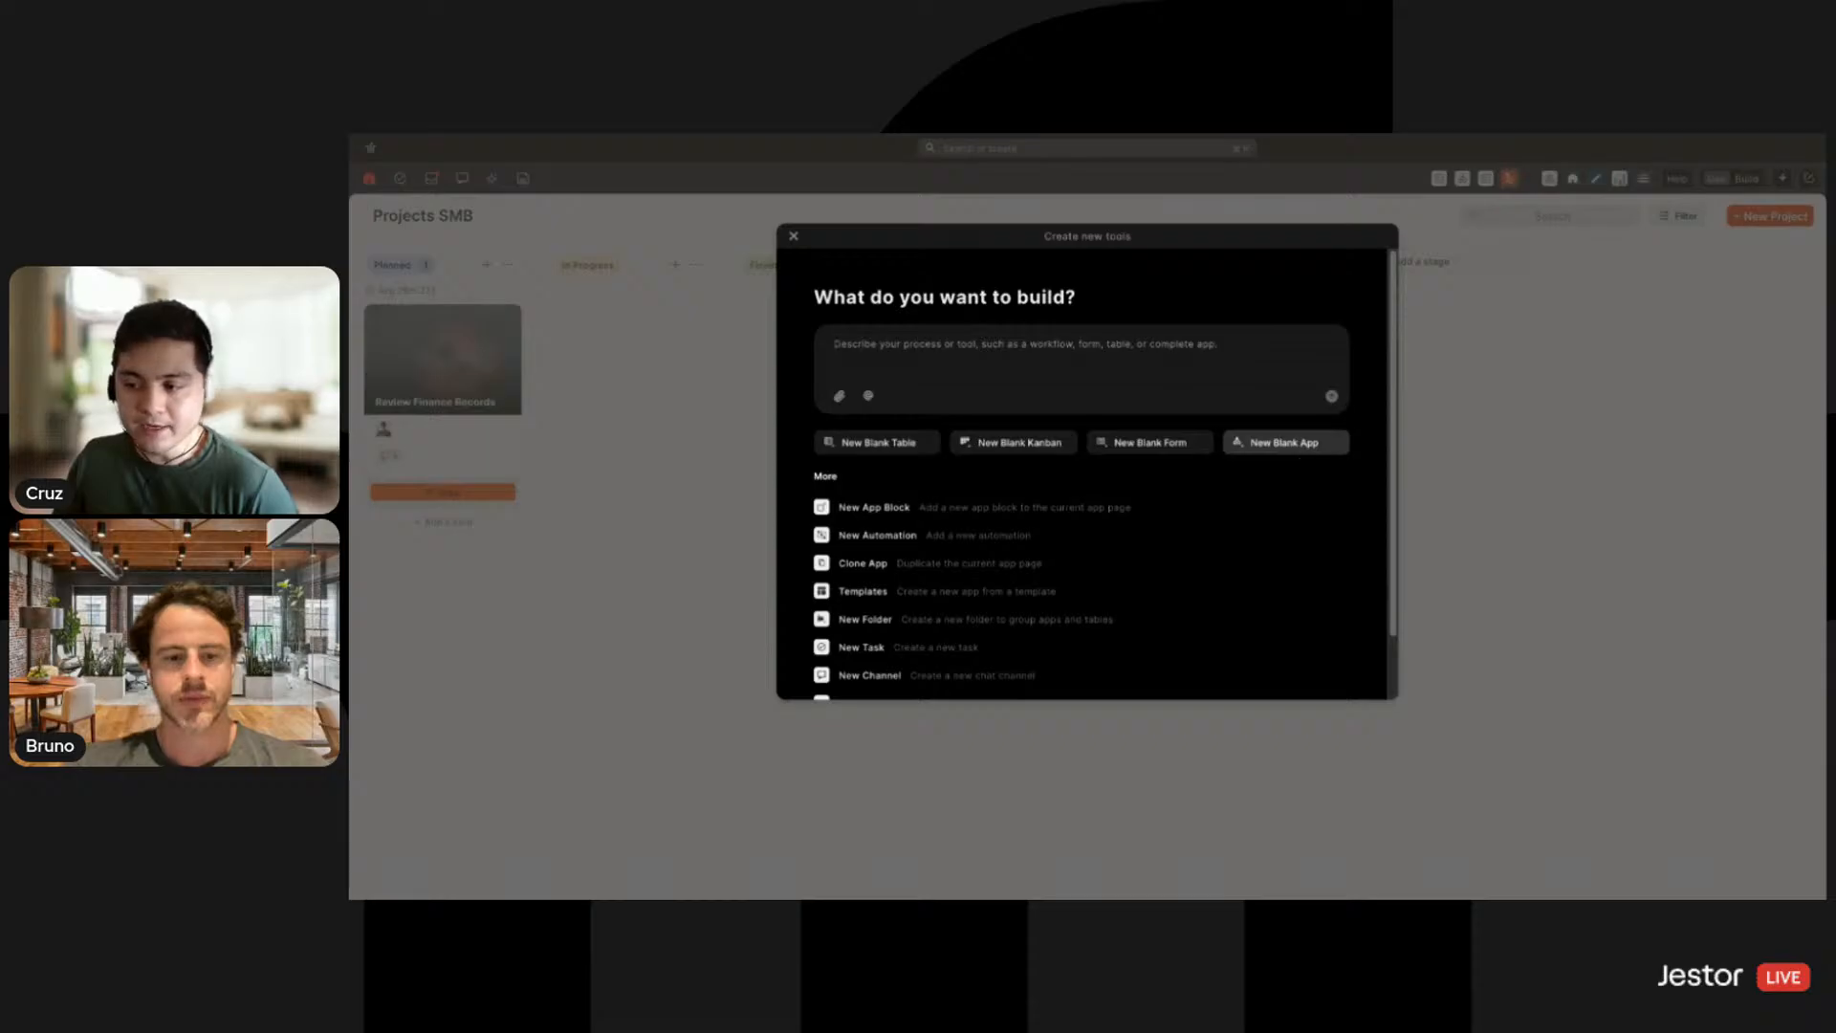
left_click(1285, 442)
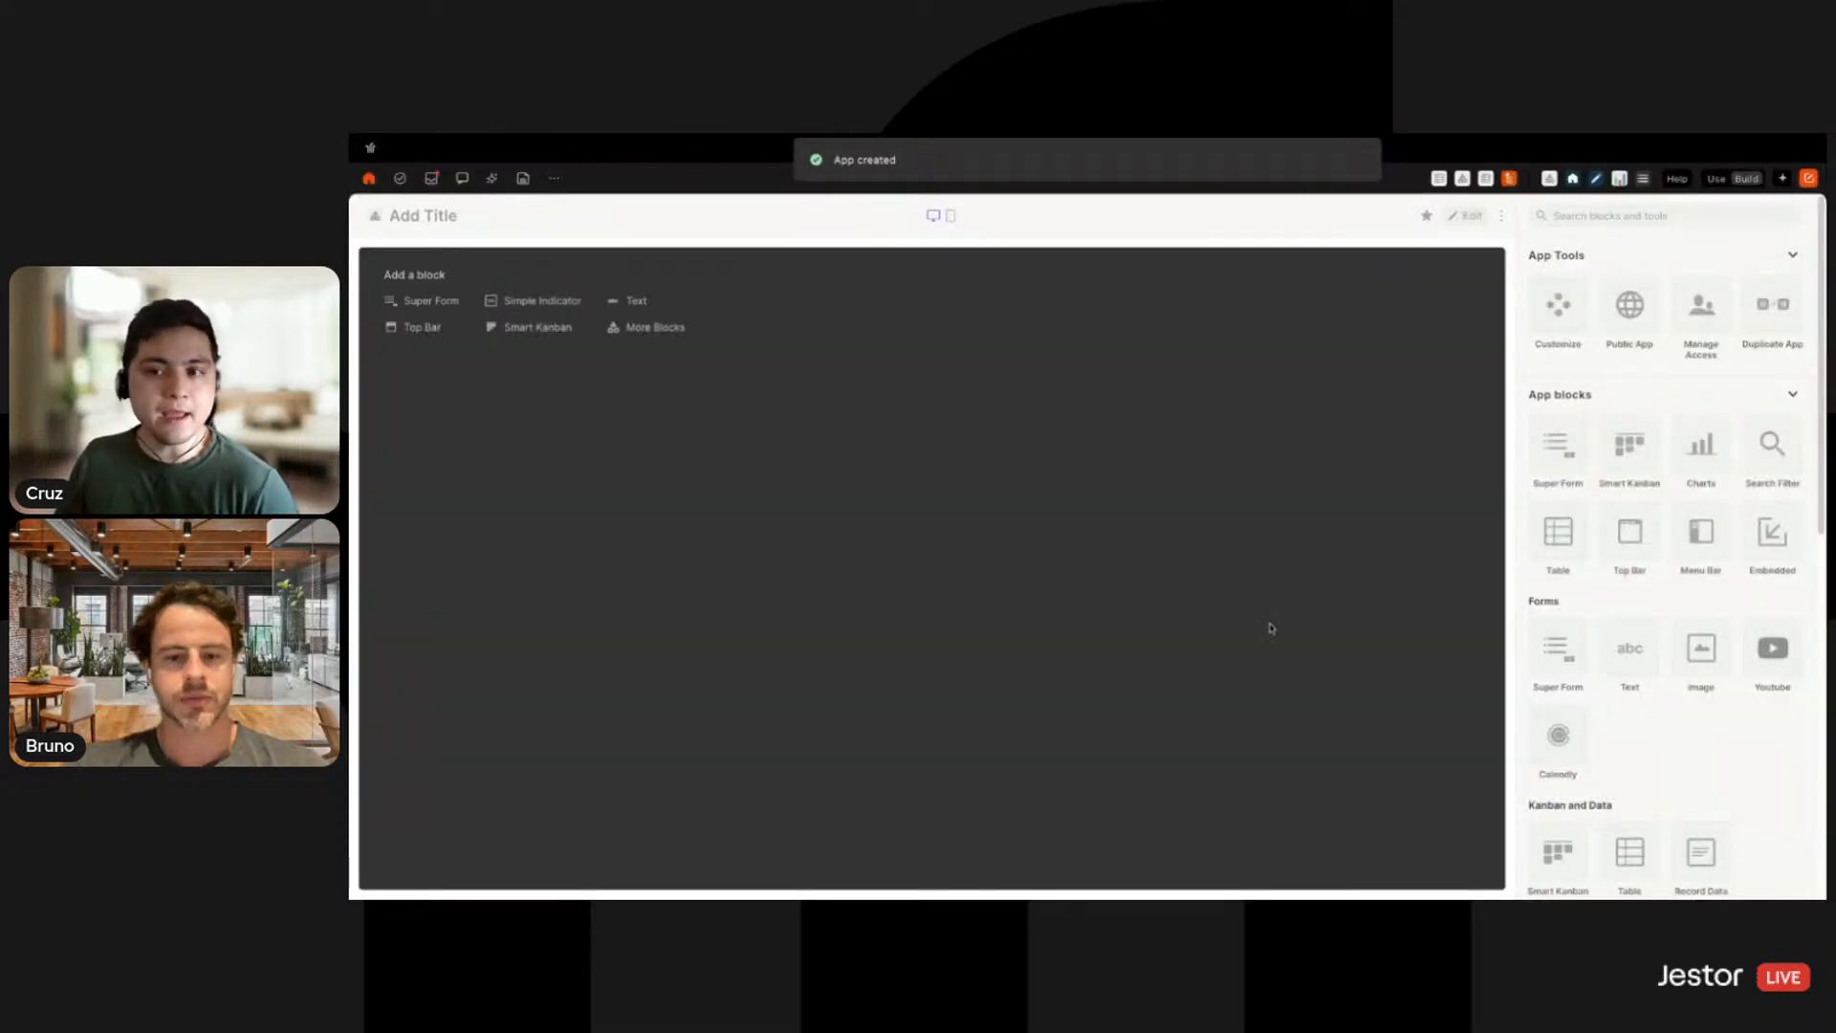
left_click(1560, 320)
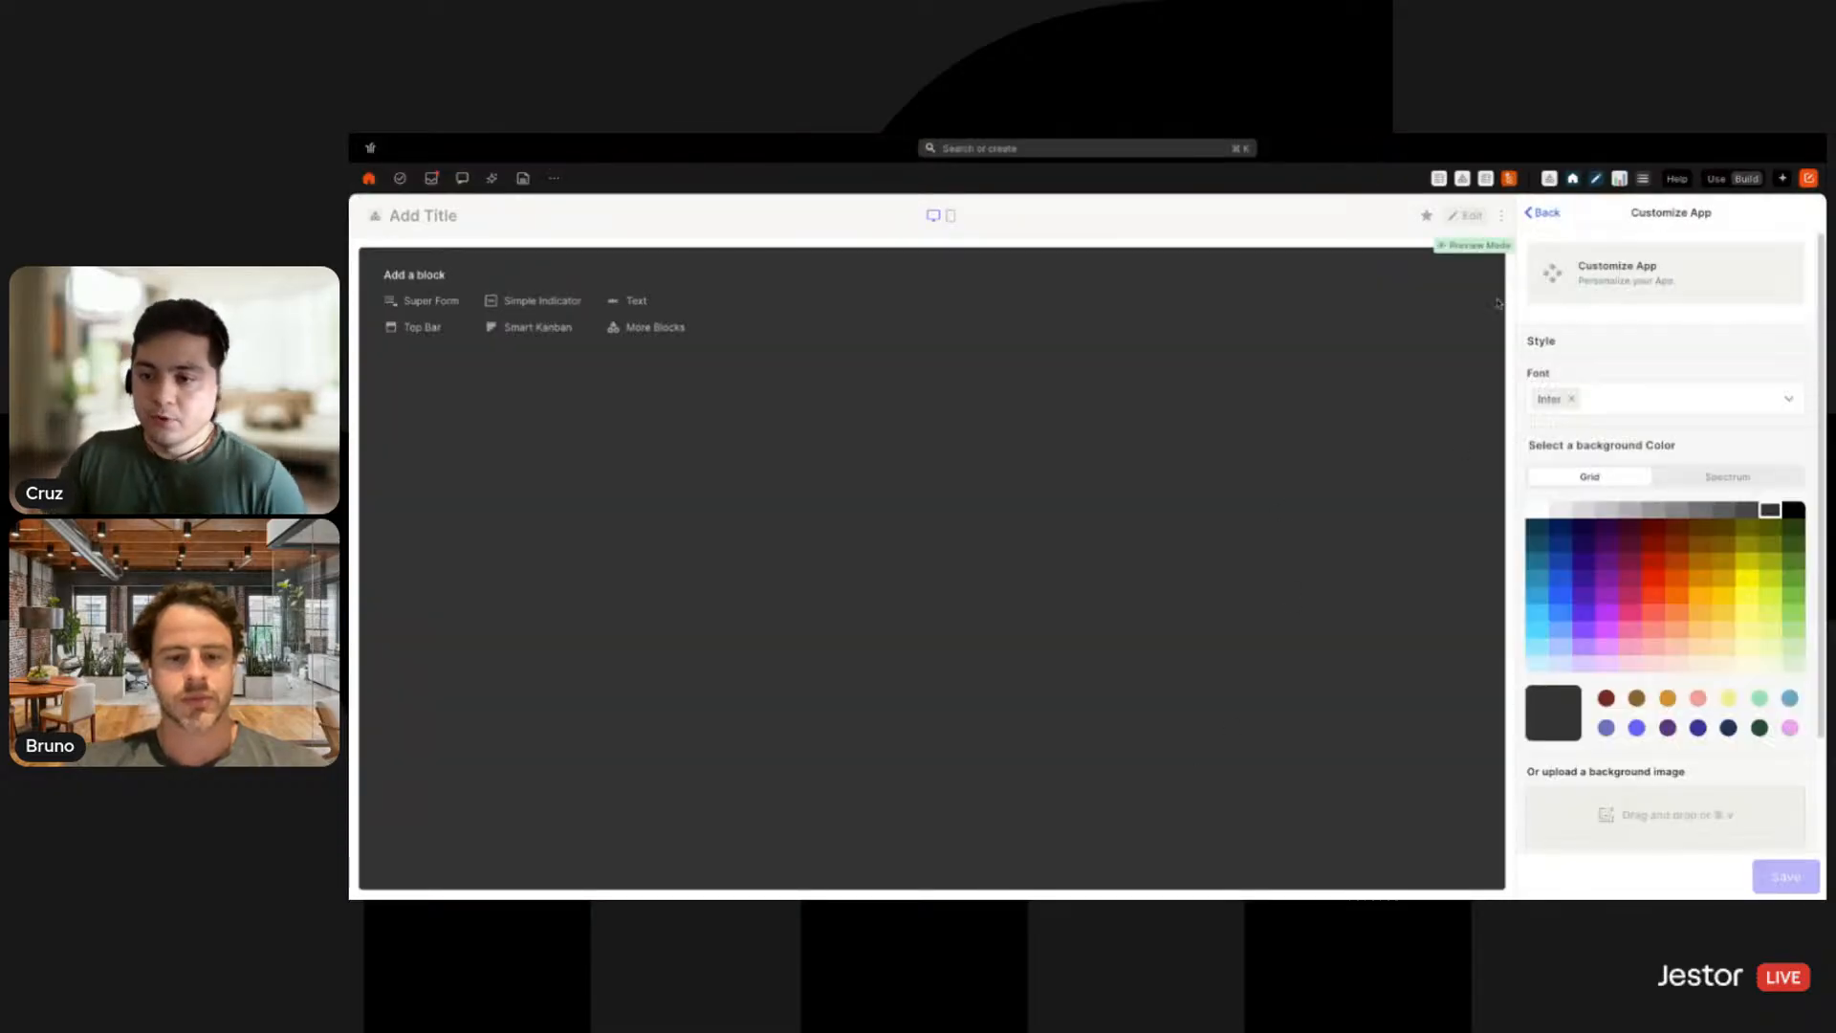
left_click(1768, 478)
double_click(1768, 657)
key("BackSpace")
type("f8f8f8")
scroll(1765, 669, "down", 3)
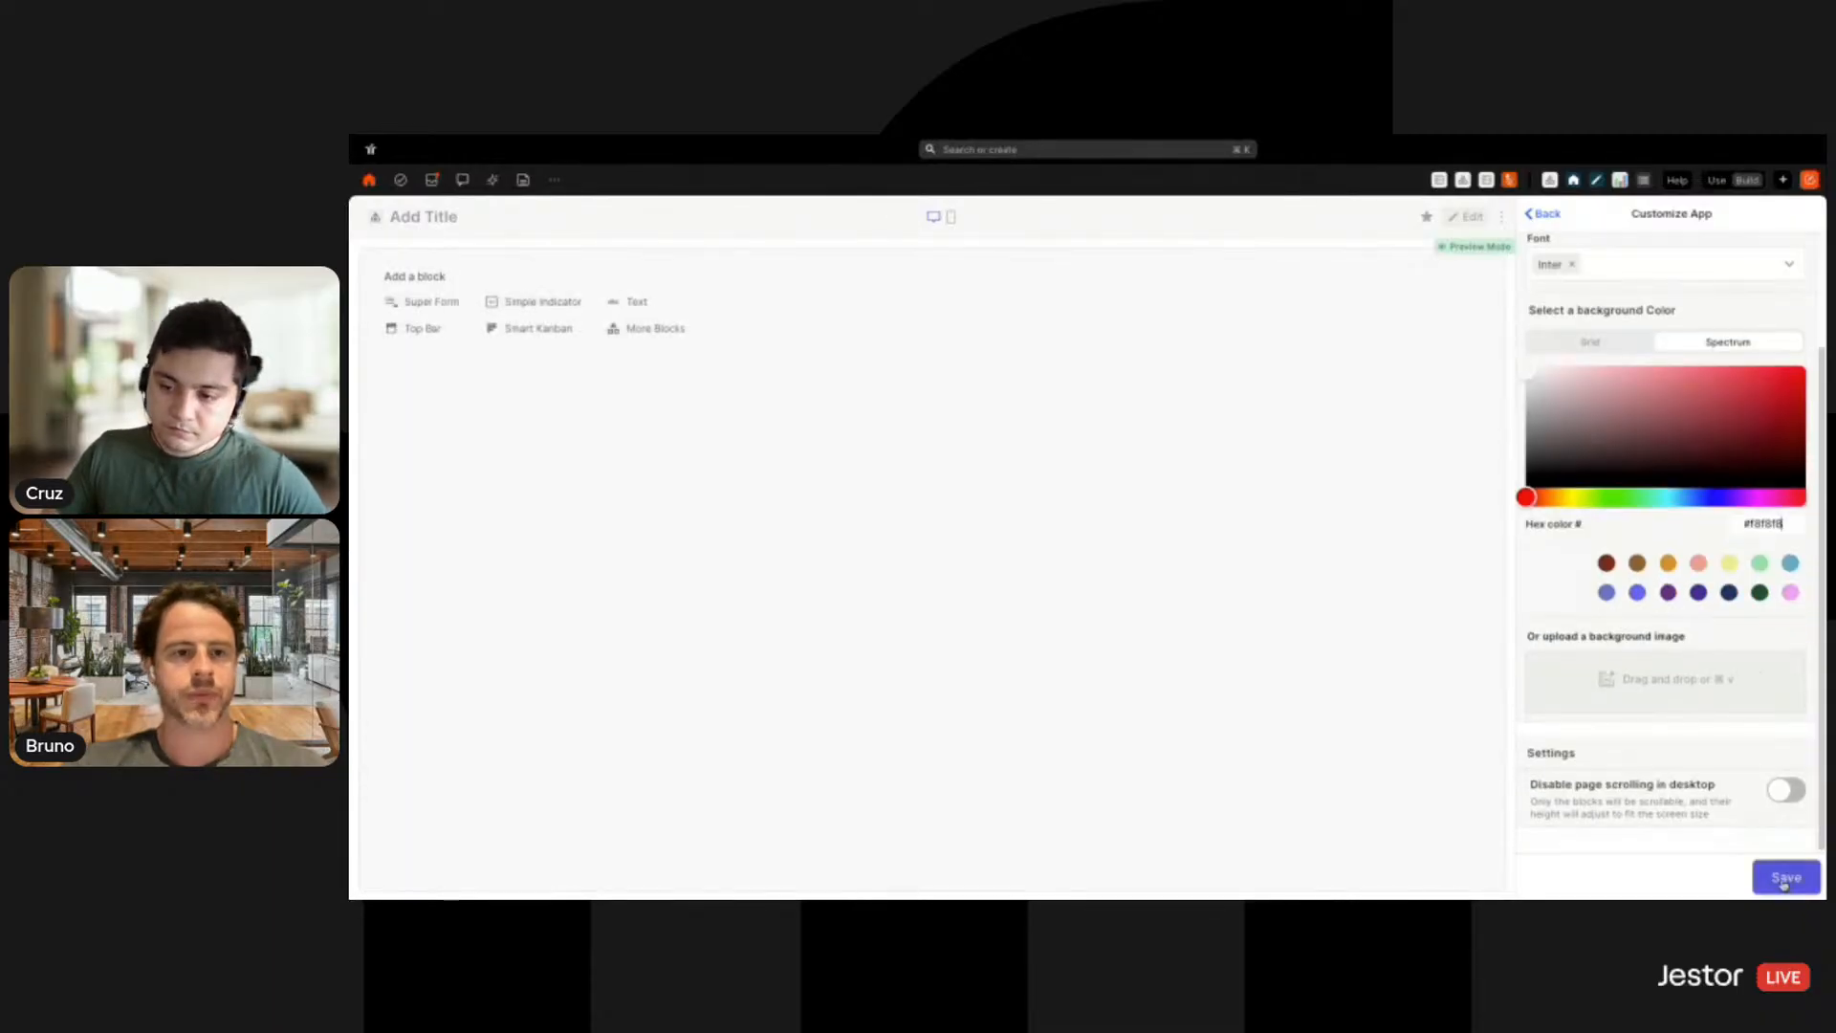
left_click(1784, 791)
left_click(1789, 877)
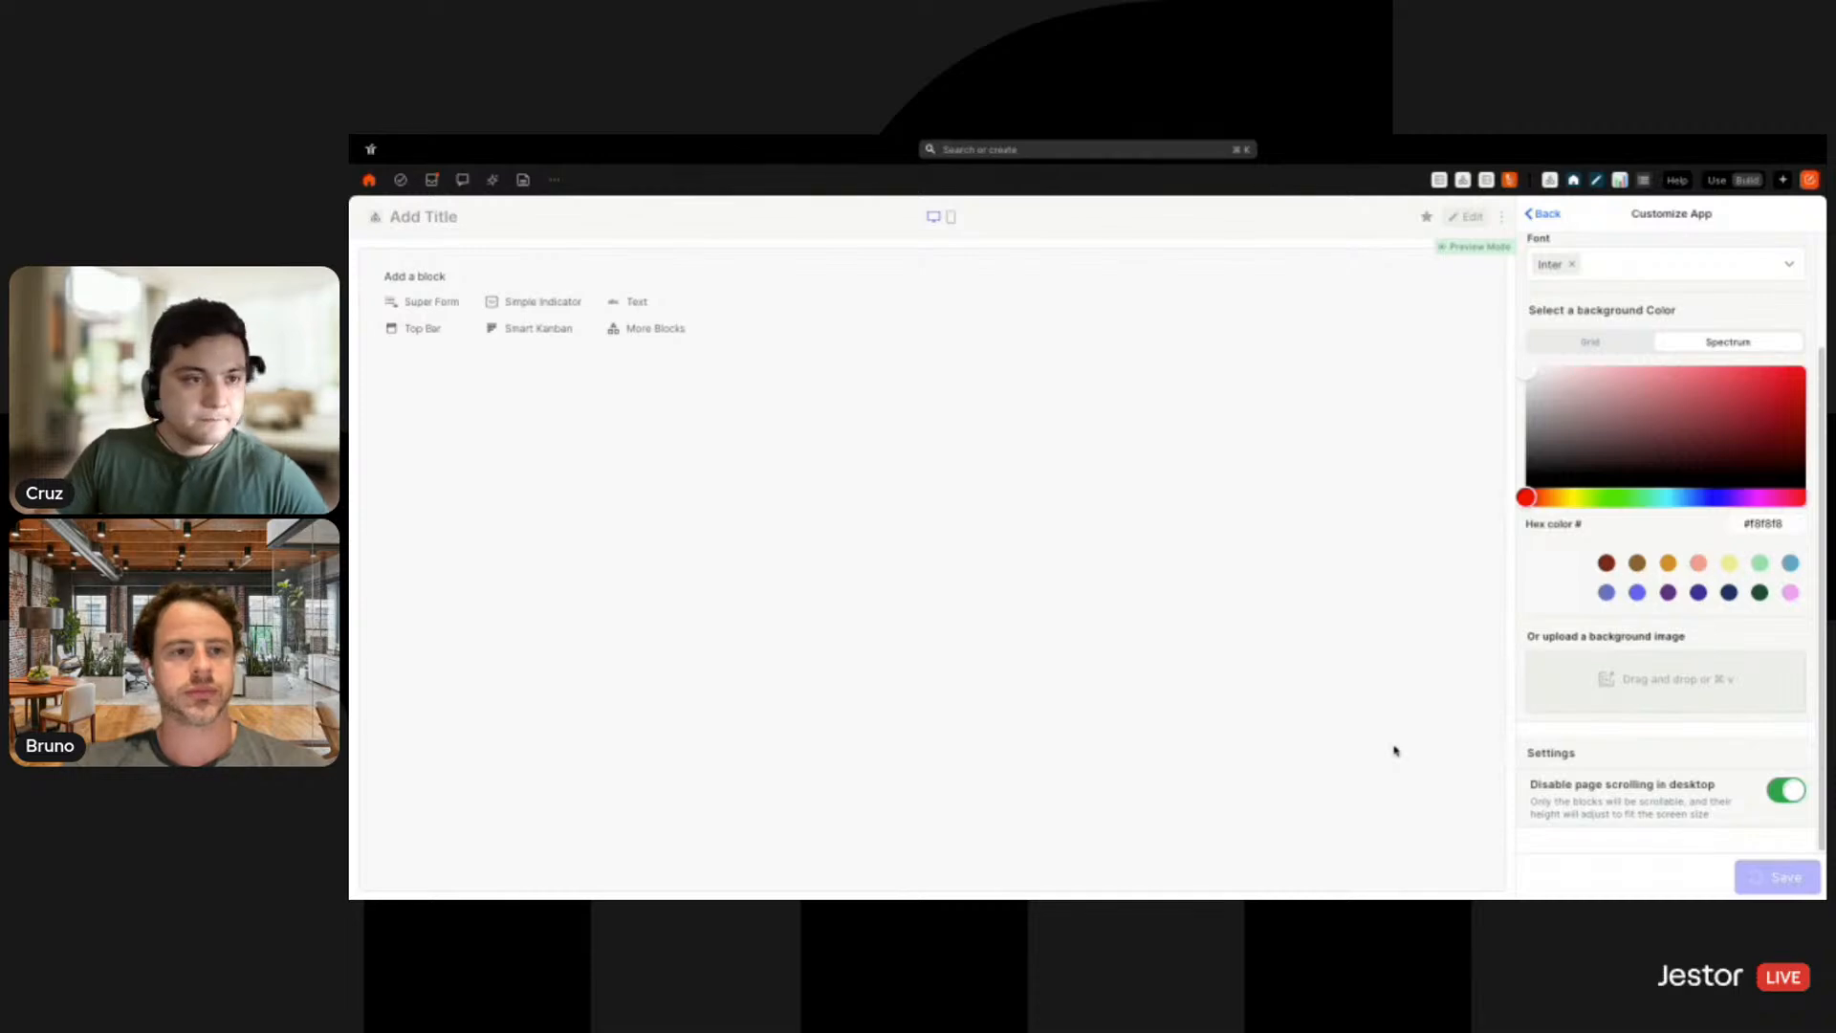
Title the new app "Gantt Projects SMB"
left_click(432, 218)
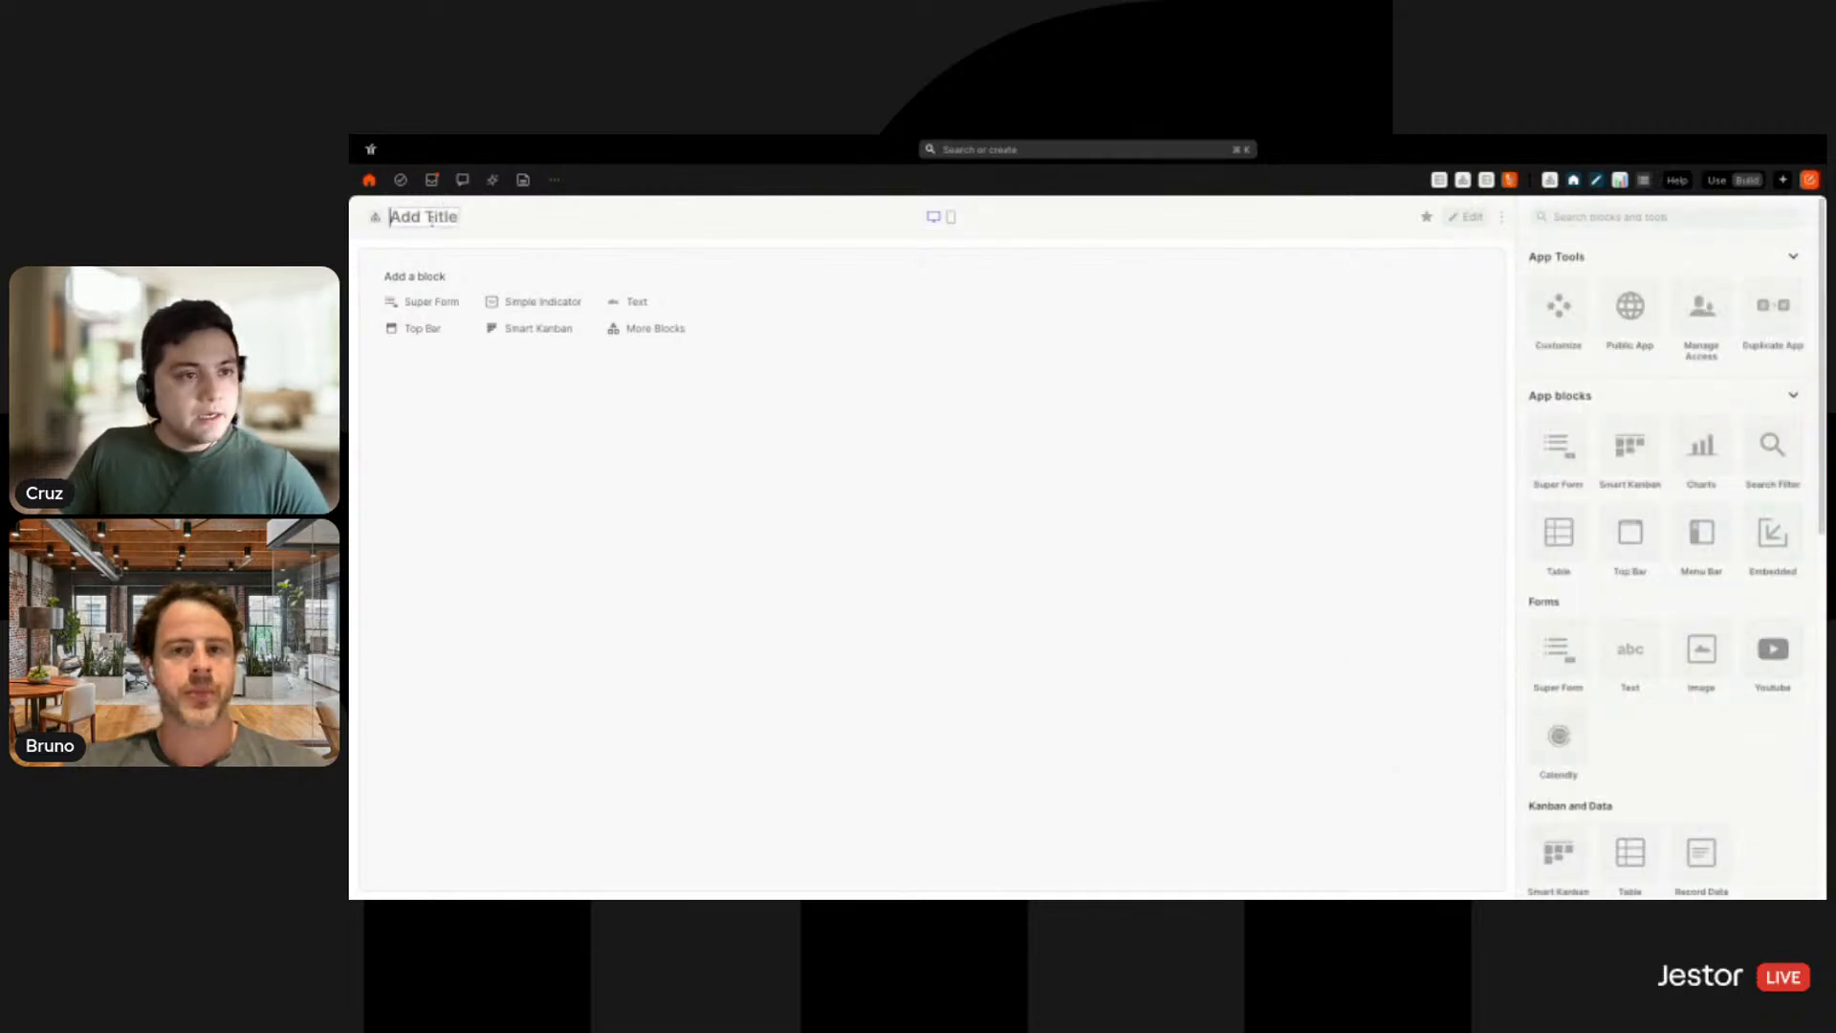
type("Gantt")
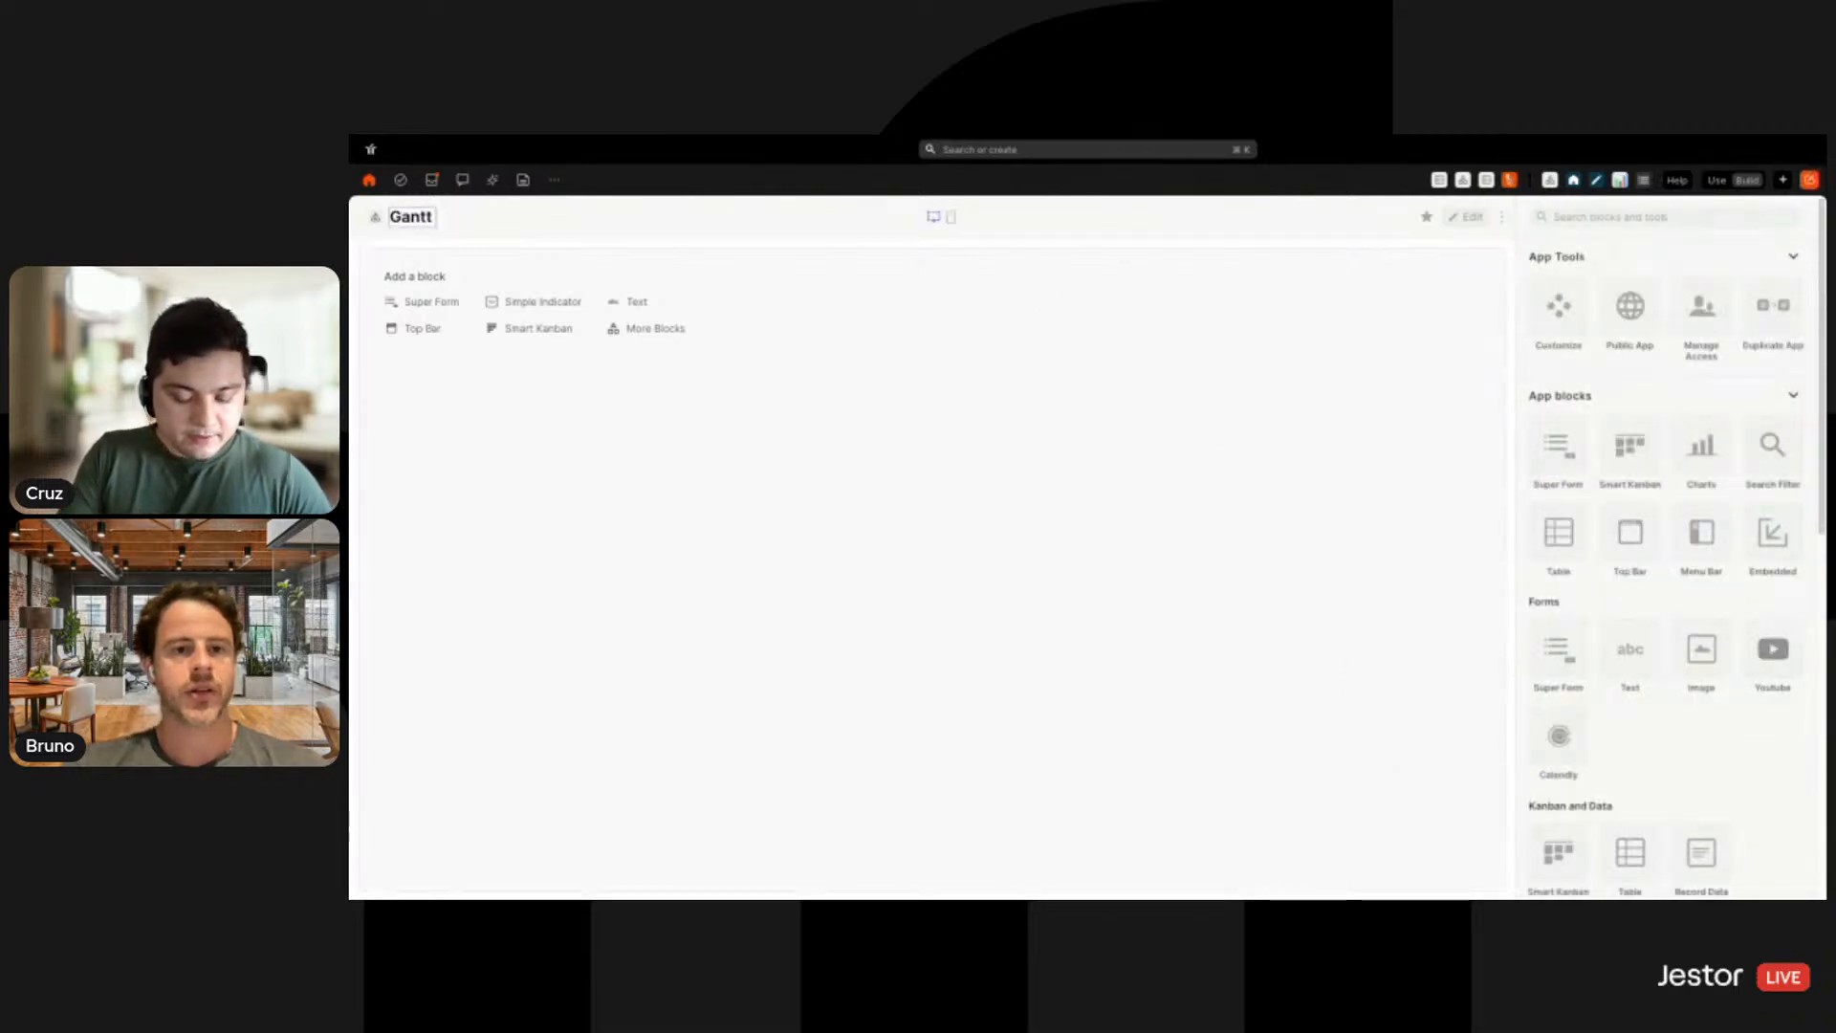
type("Projects SMB")
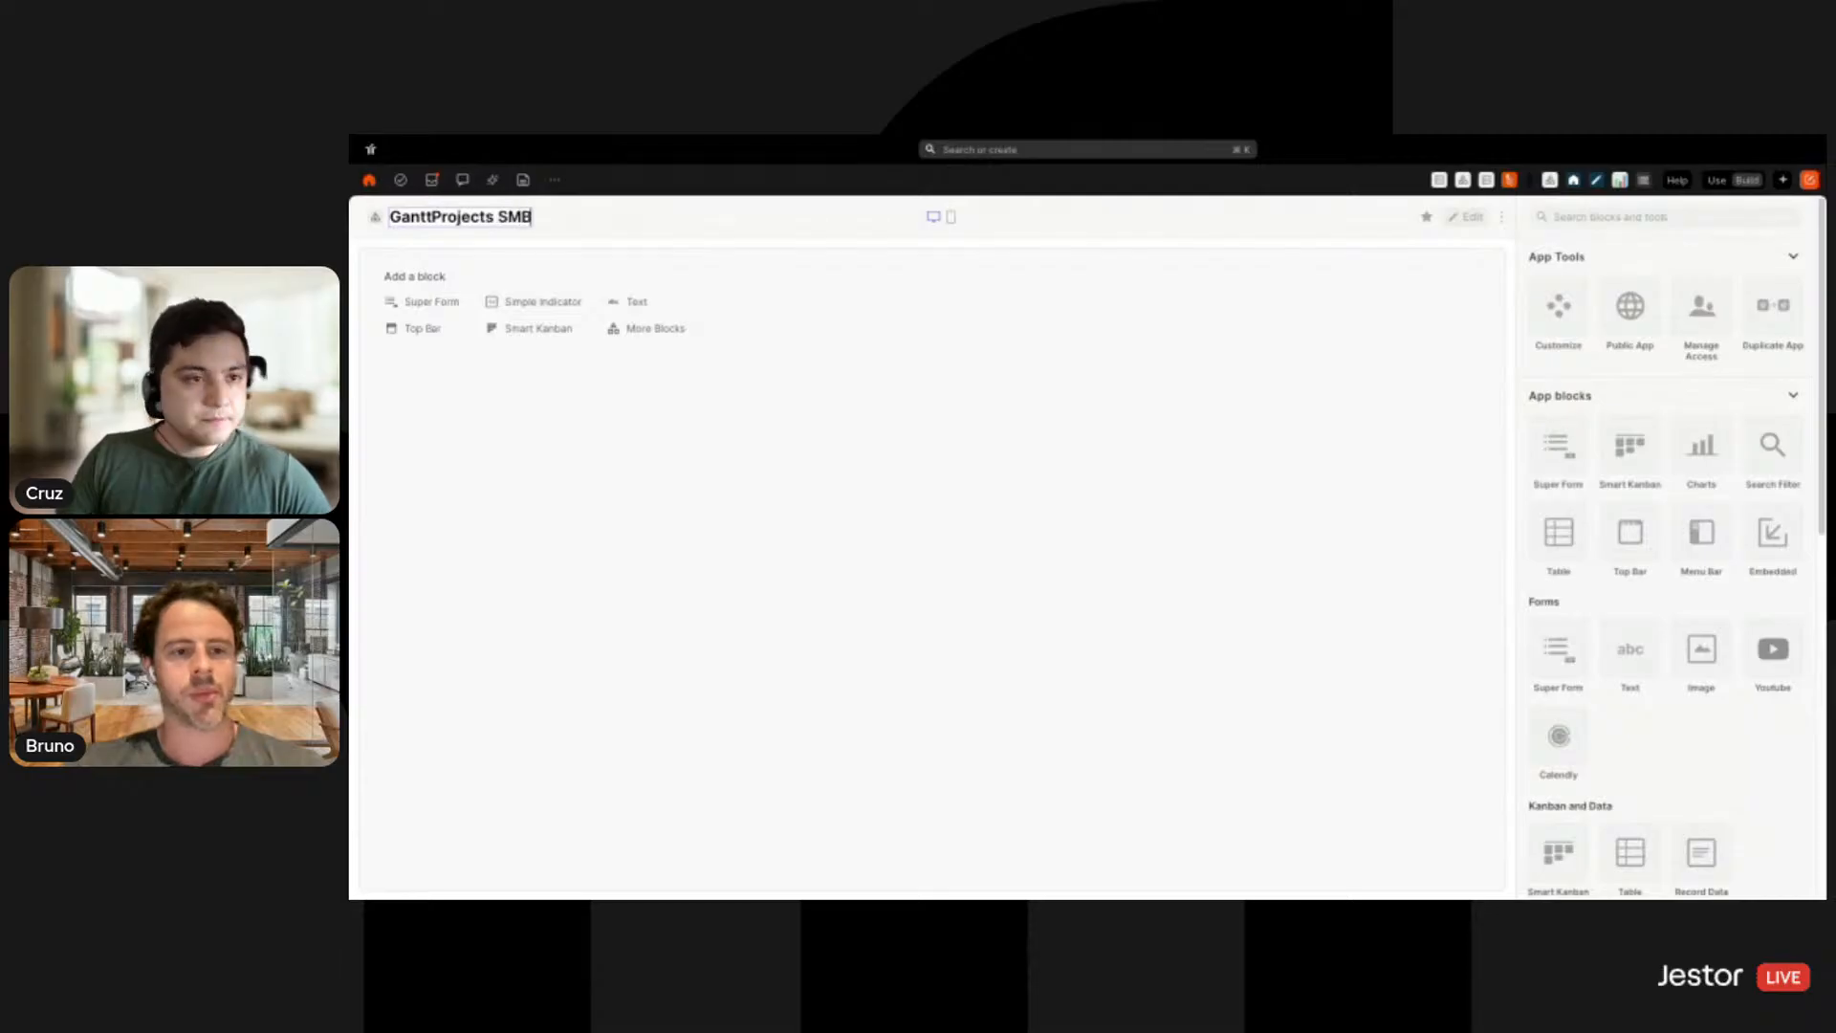
left_click(436, 217)
left_click(808, 289)
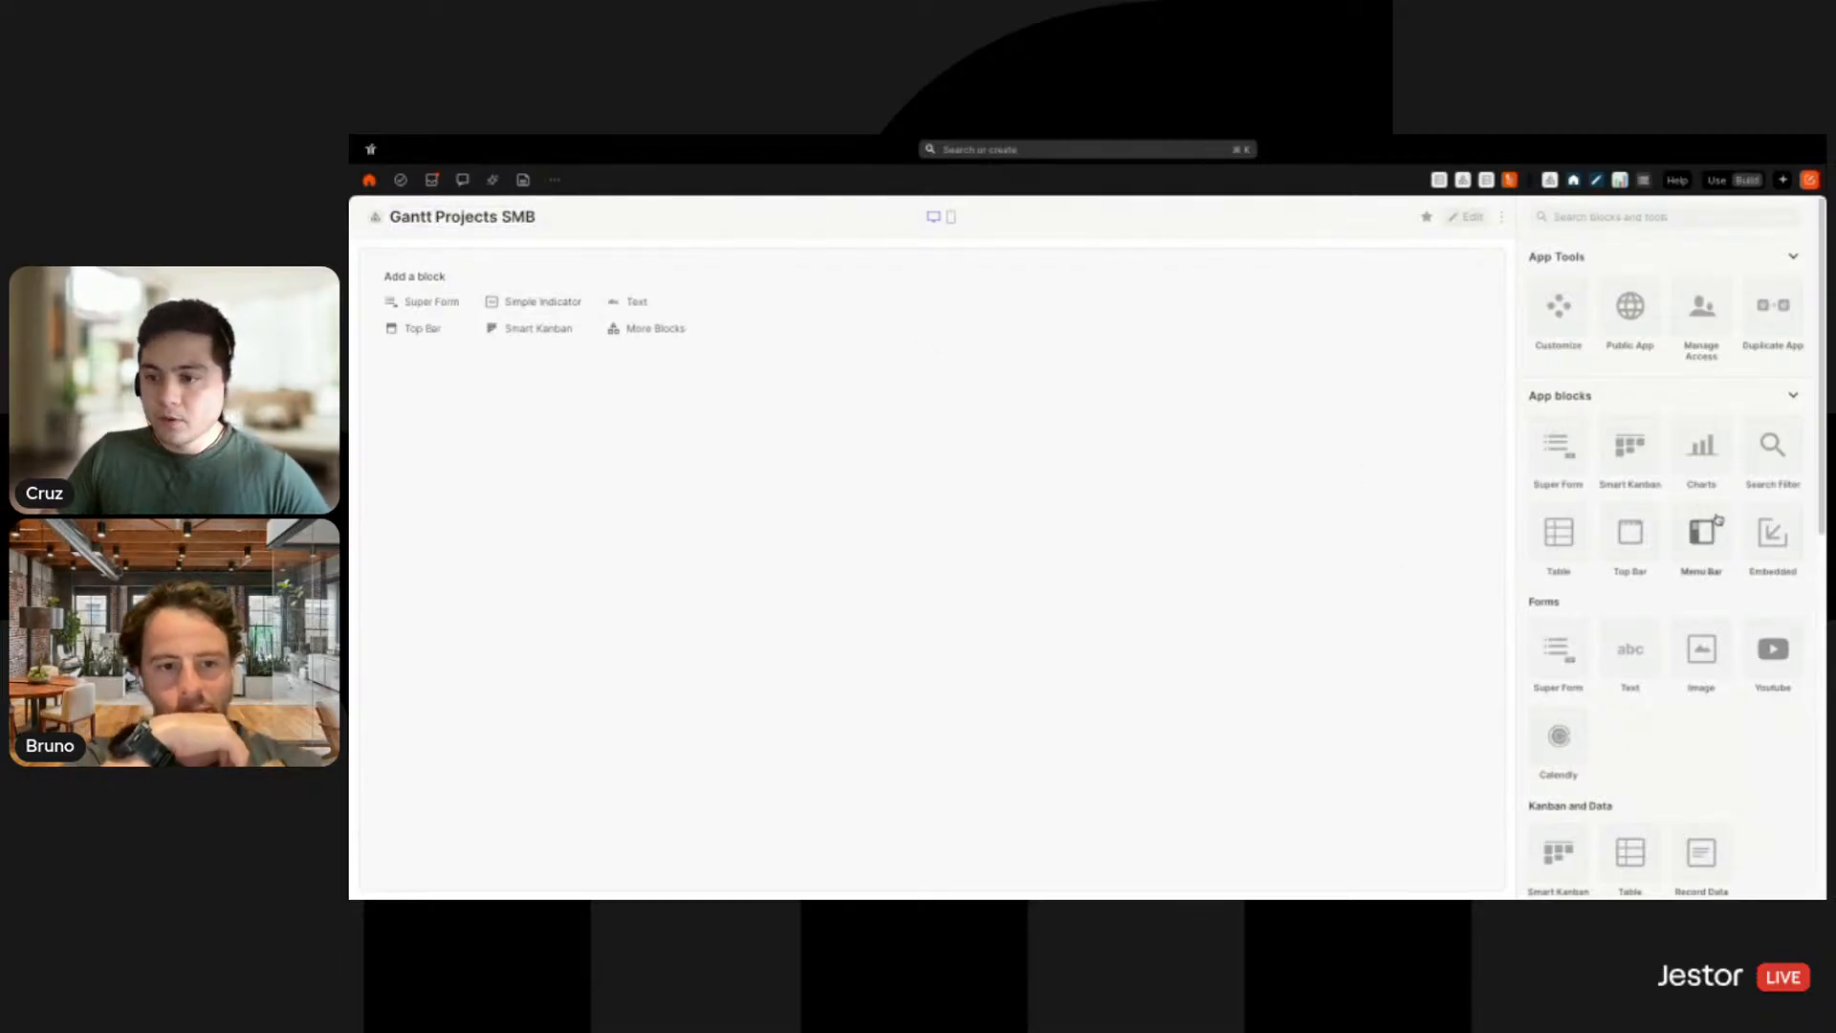
Find the Gantt block with "gantt", add it to the app, and enlarge it to fill the page
type("d")
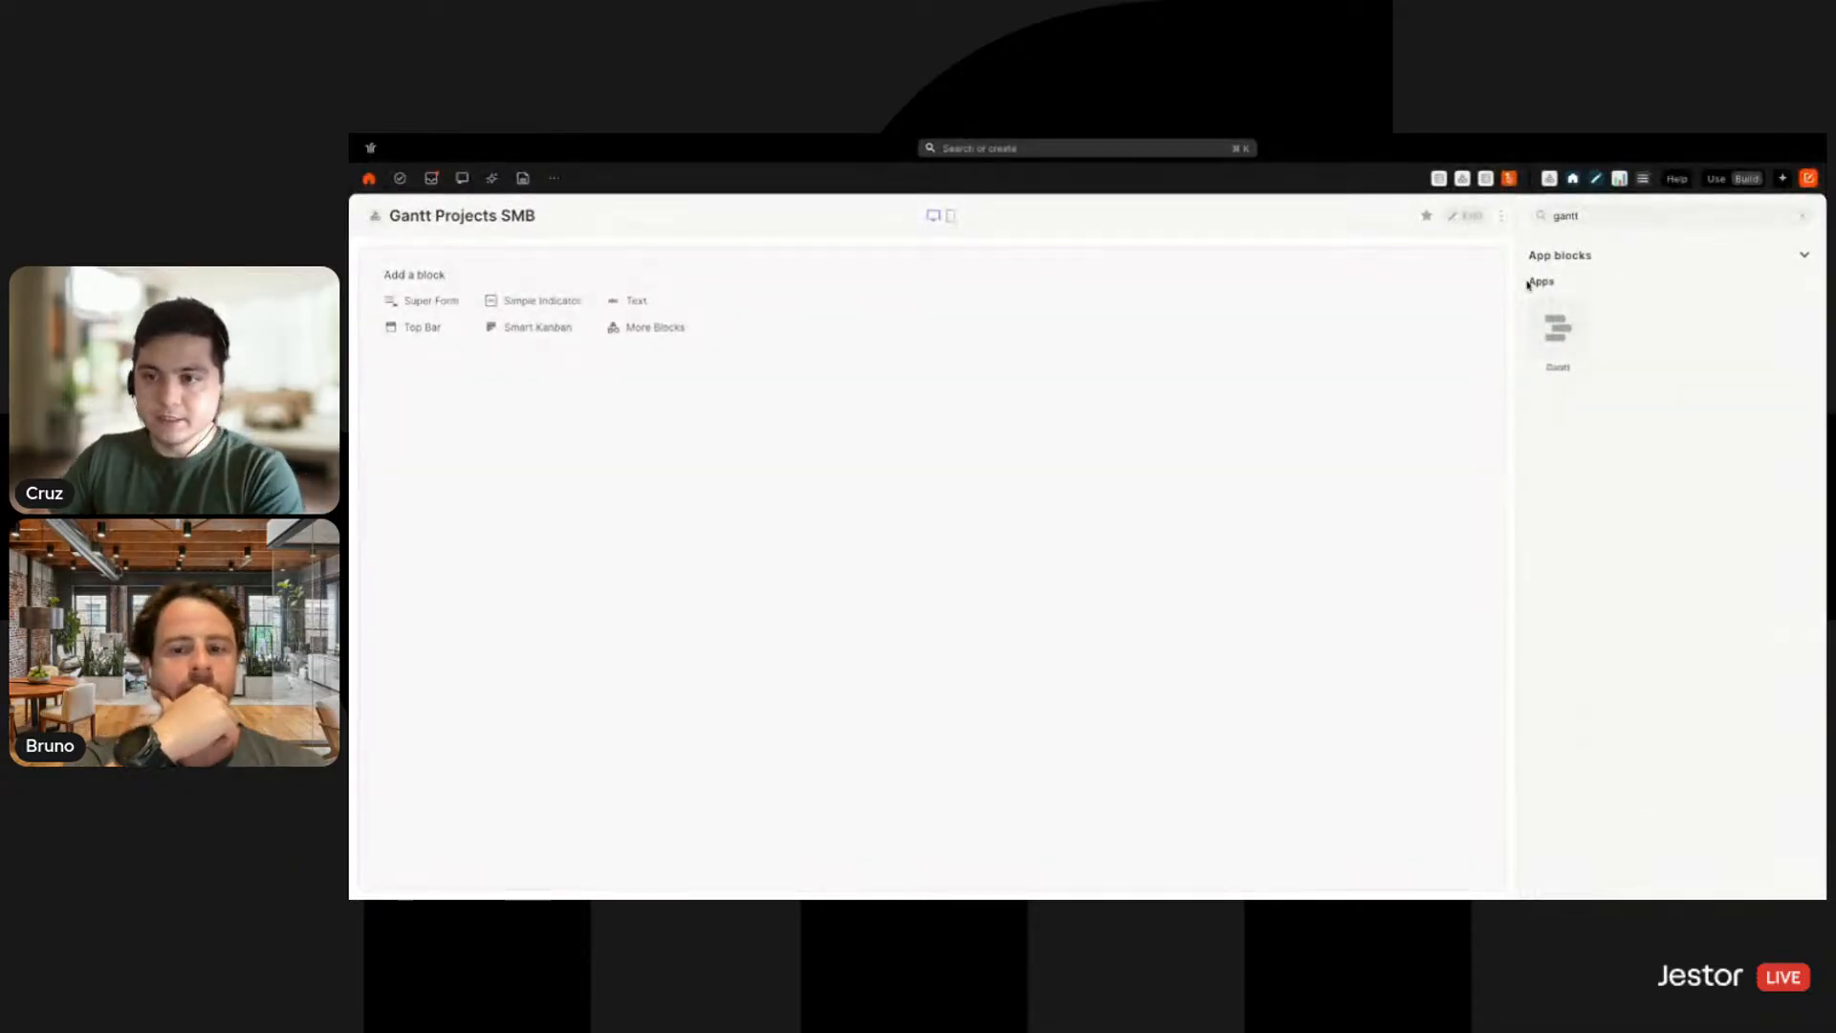
left_click(1558, 330)
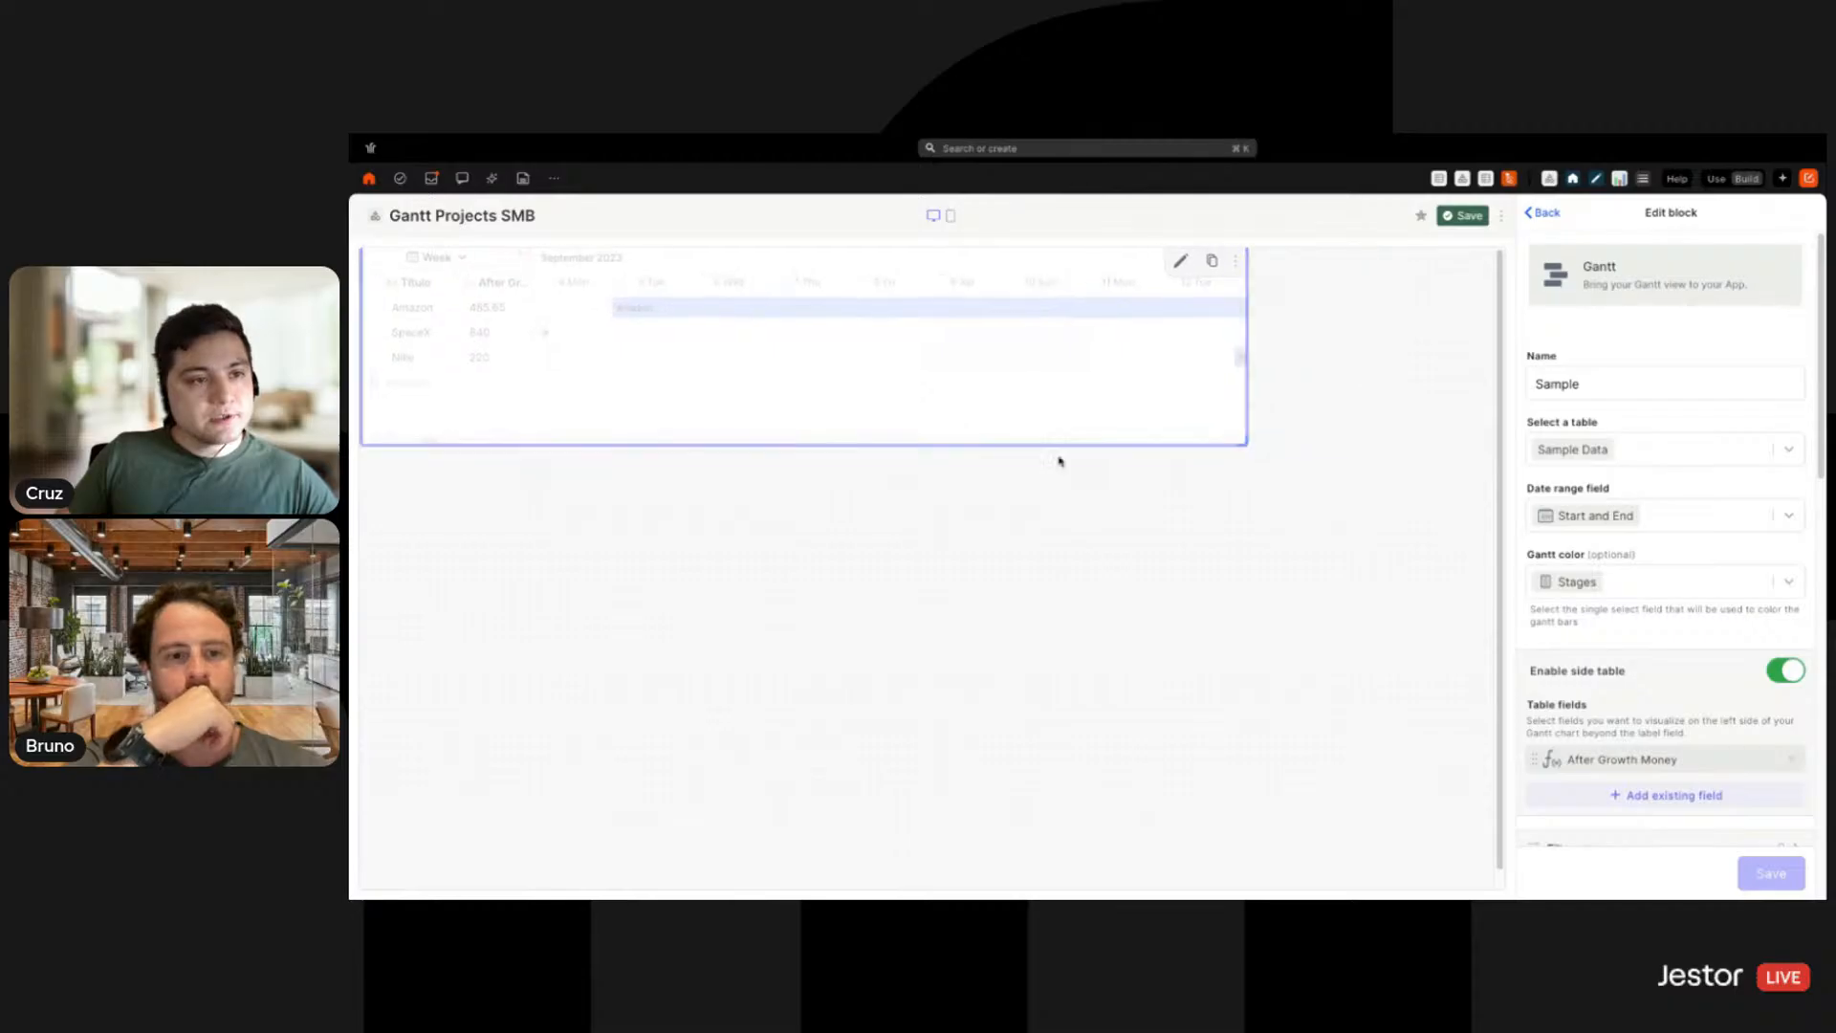
left_click_drag(1241, 444, 1505, 871)
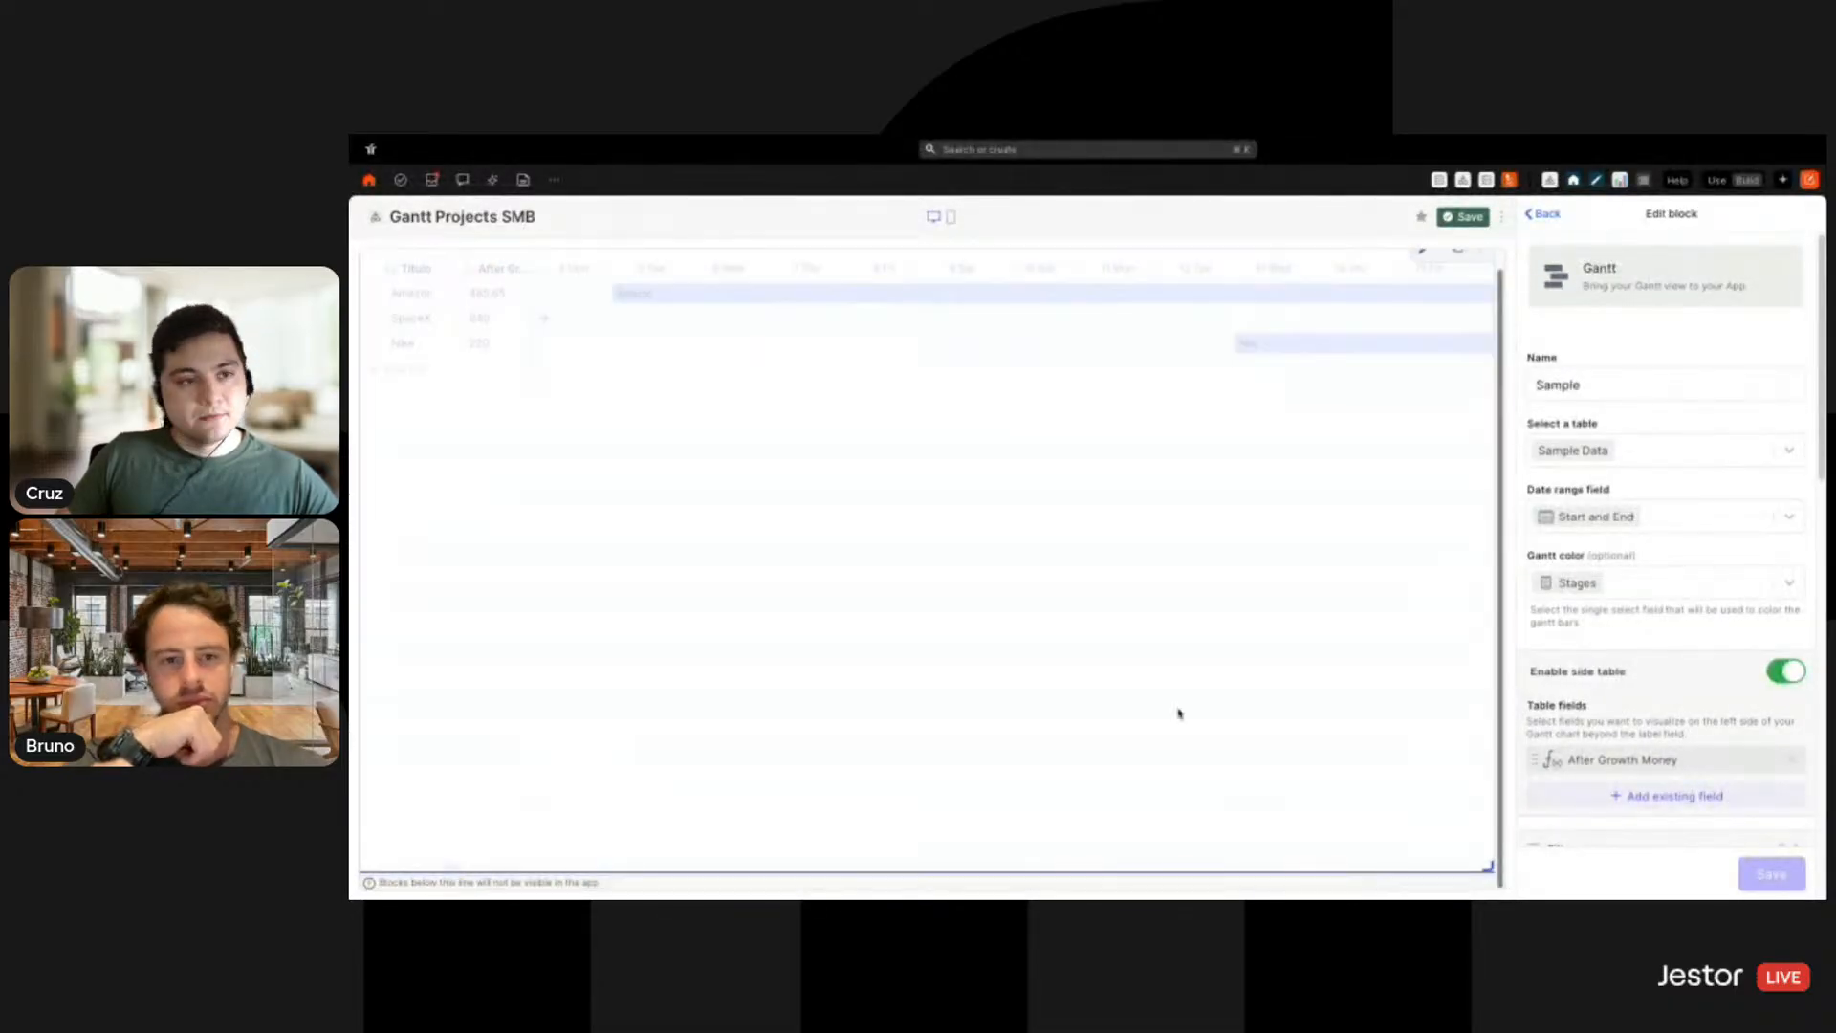
Name the block "Gantt" and set its source table to Steps SMB
left_click(1624, 383)
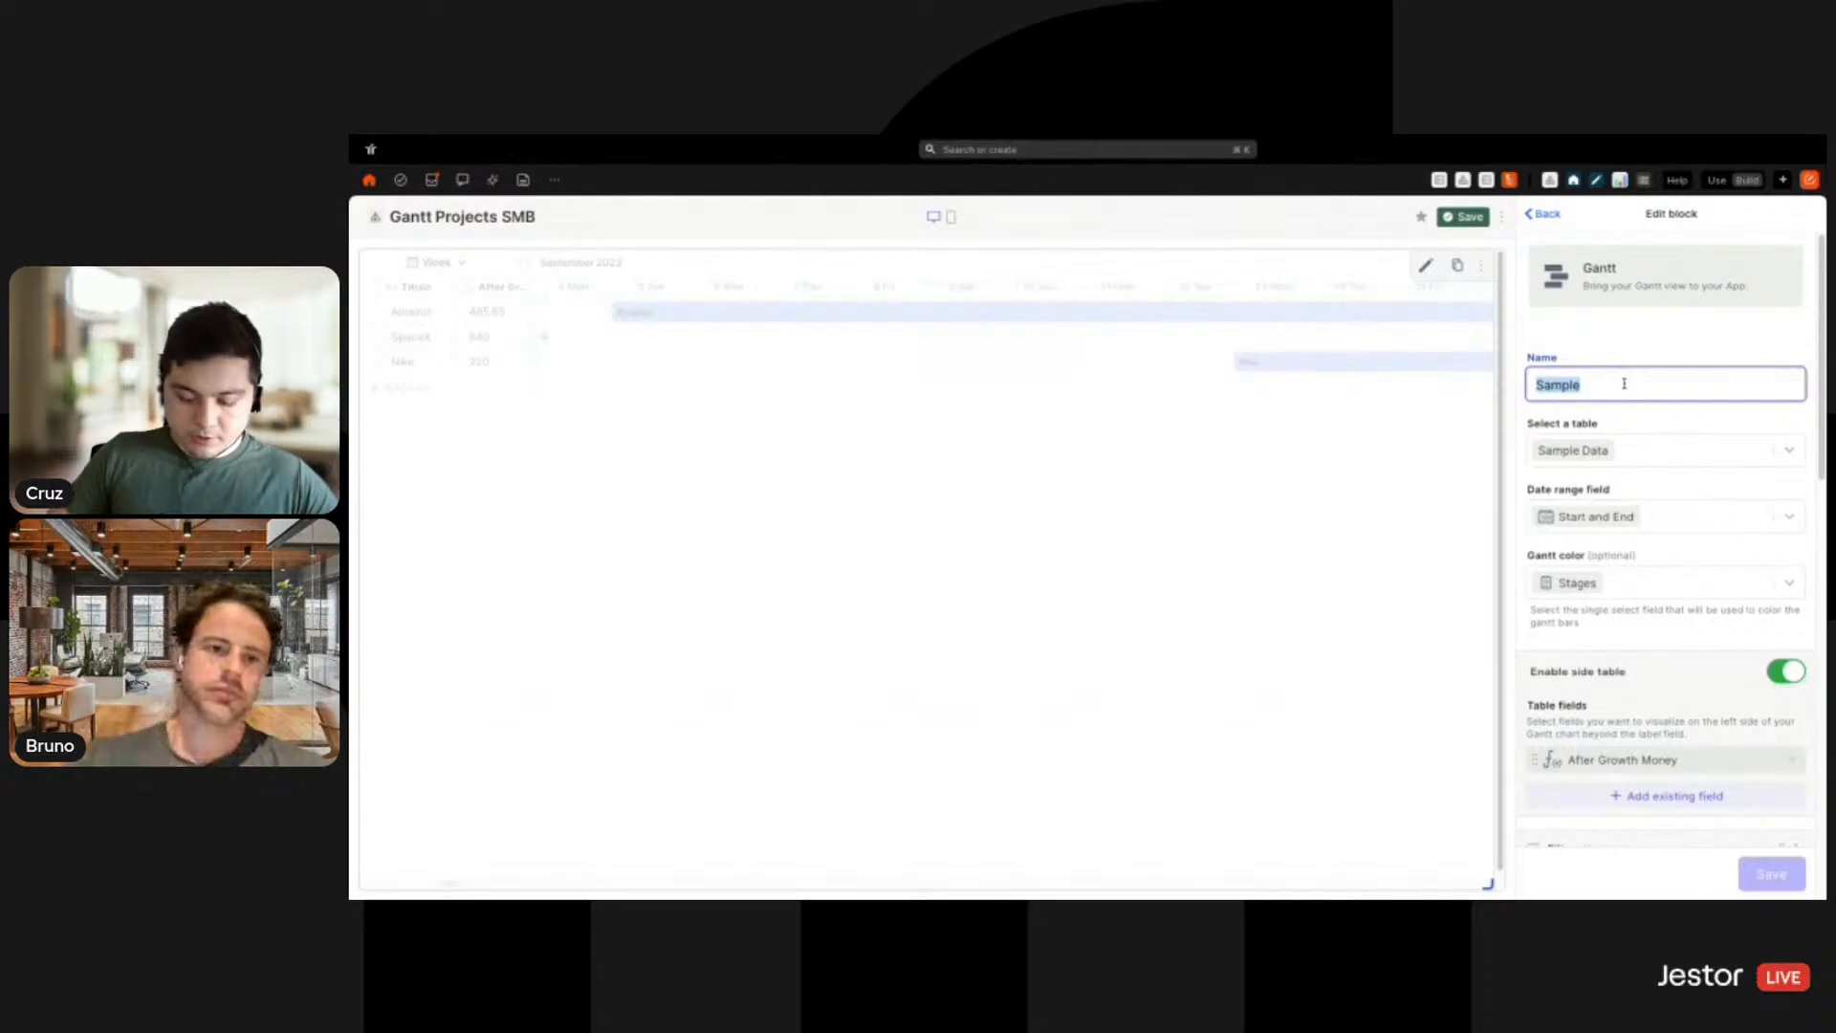
type("Gantt")
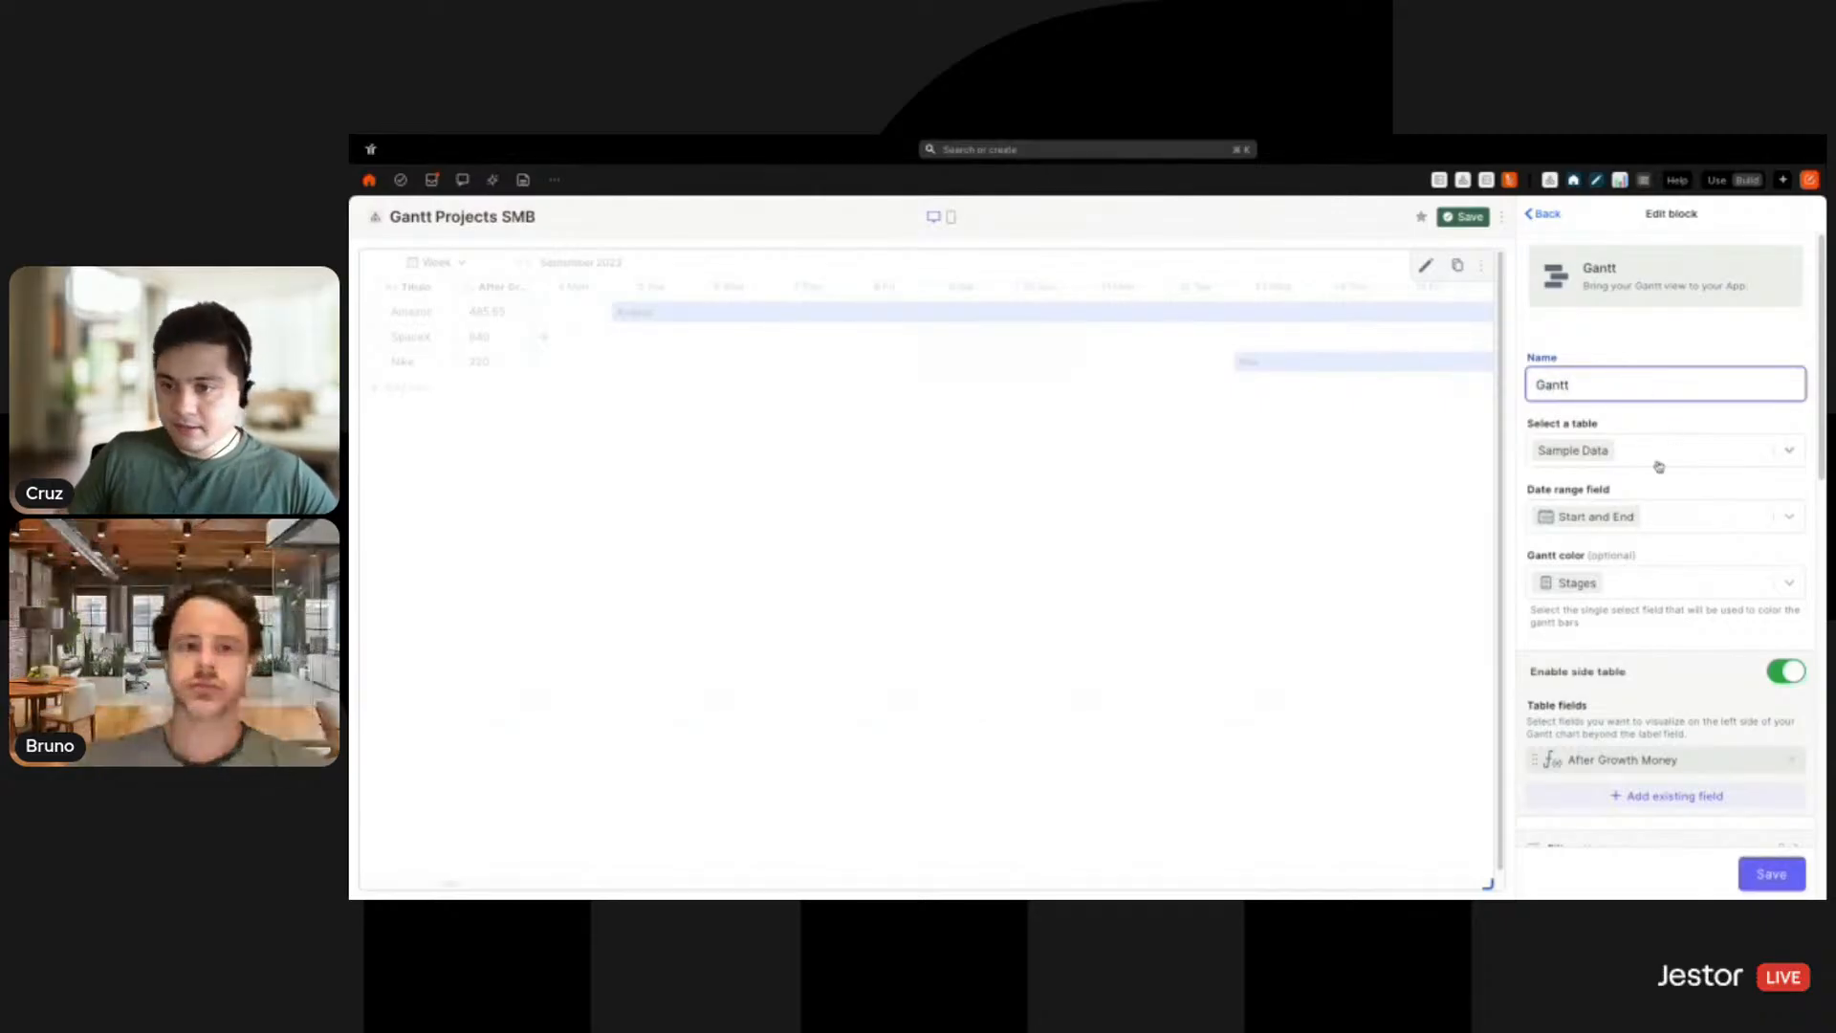
left_click(1660, 464)
type("step")
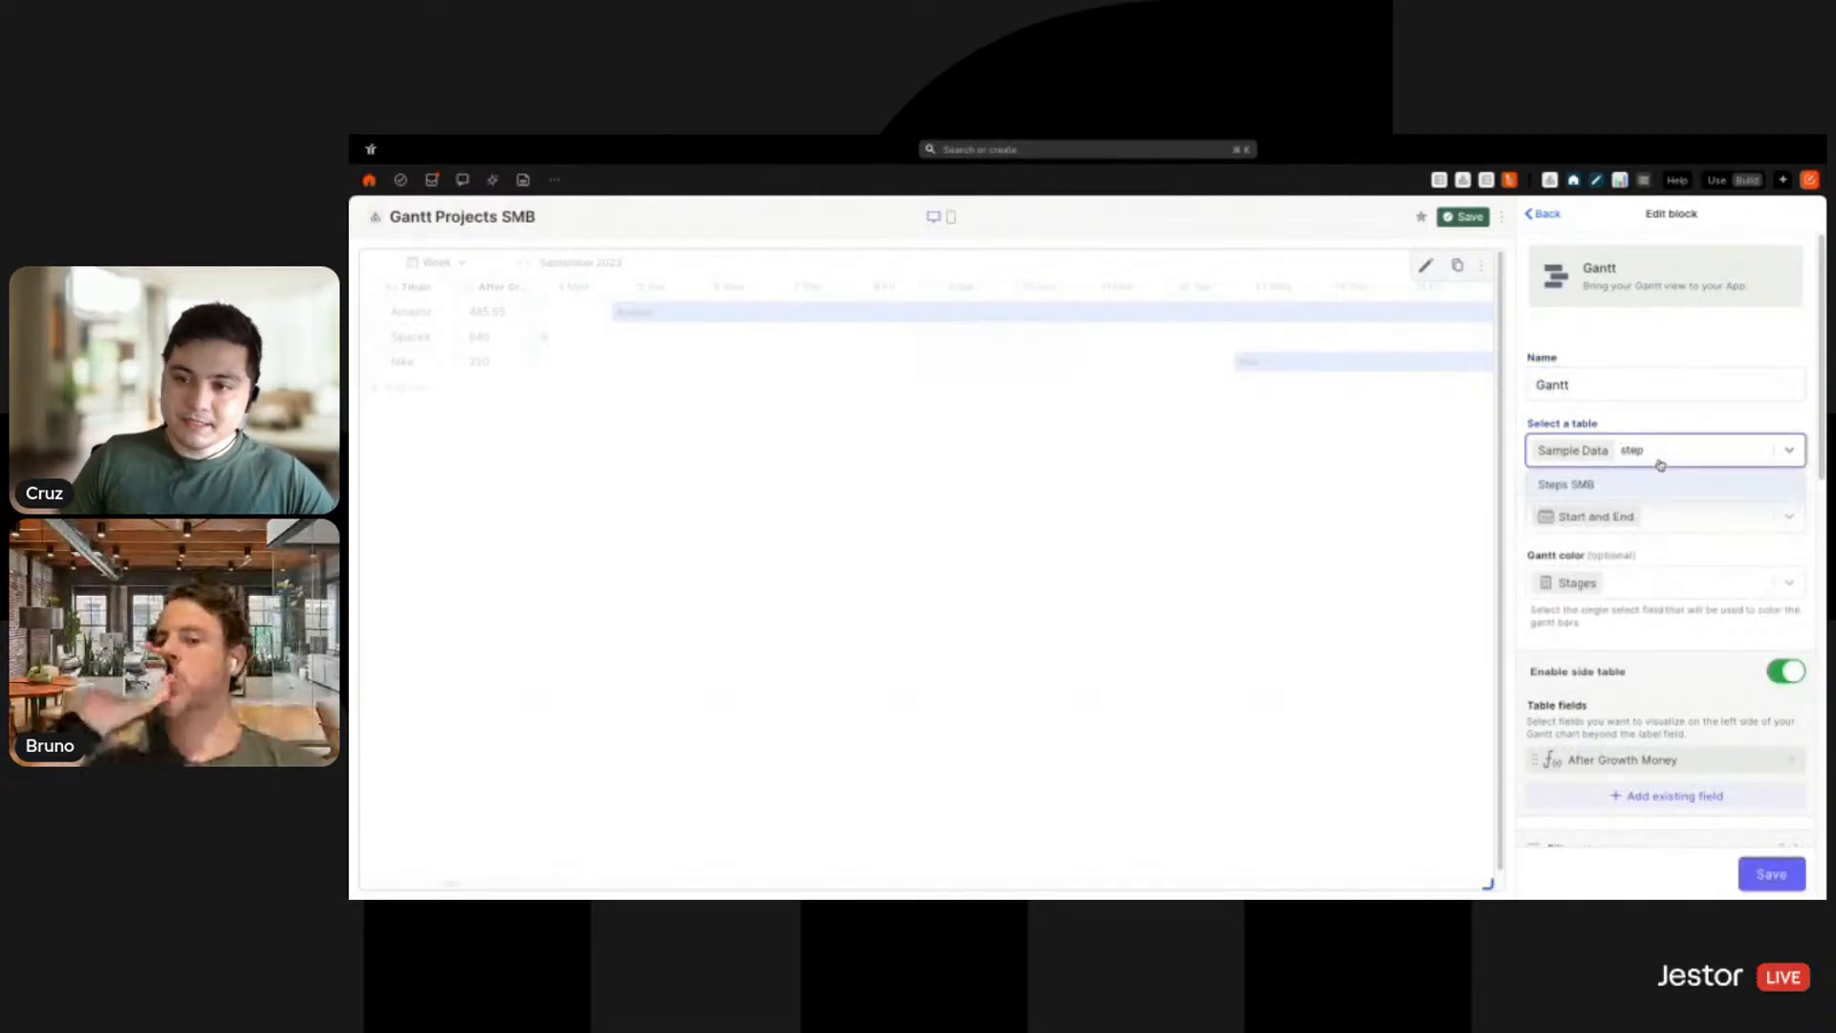
left_click(1618, 483)
Use Date Range as the Gantt block's date range field and Status as its Gantt color
left_click(1628, 517)
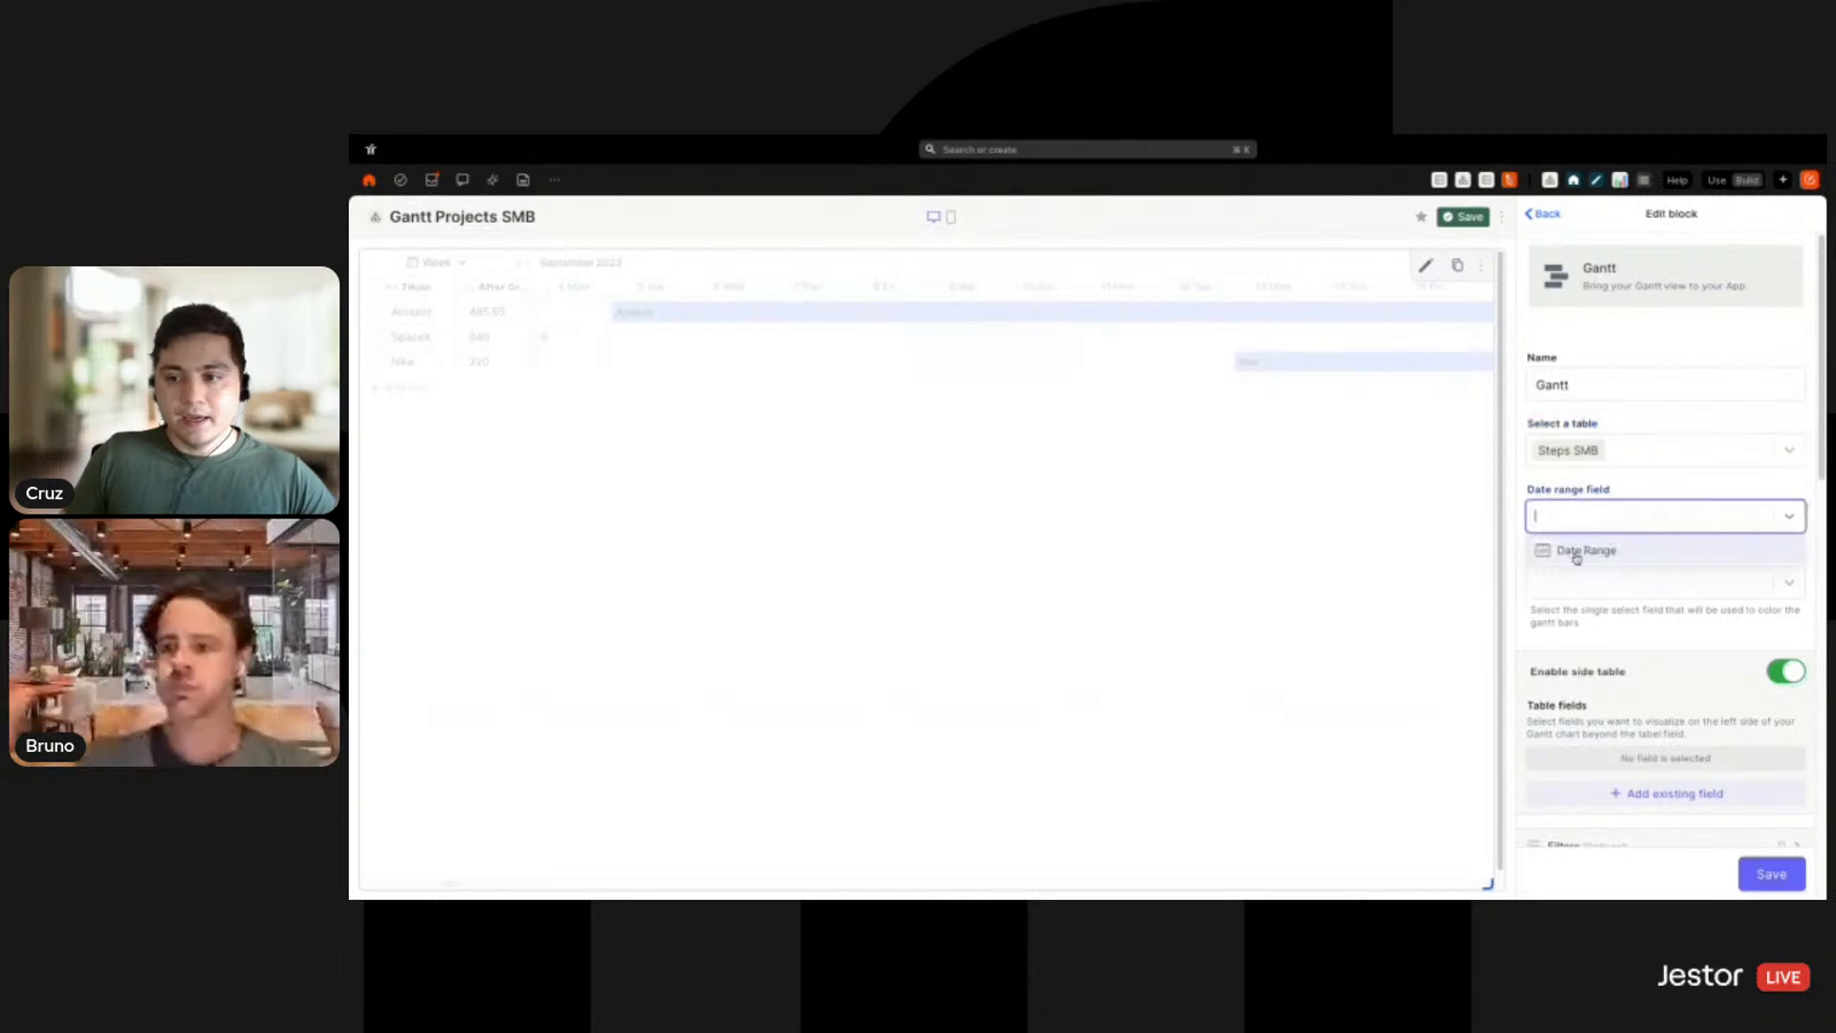
left_click(1583, 552)
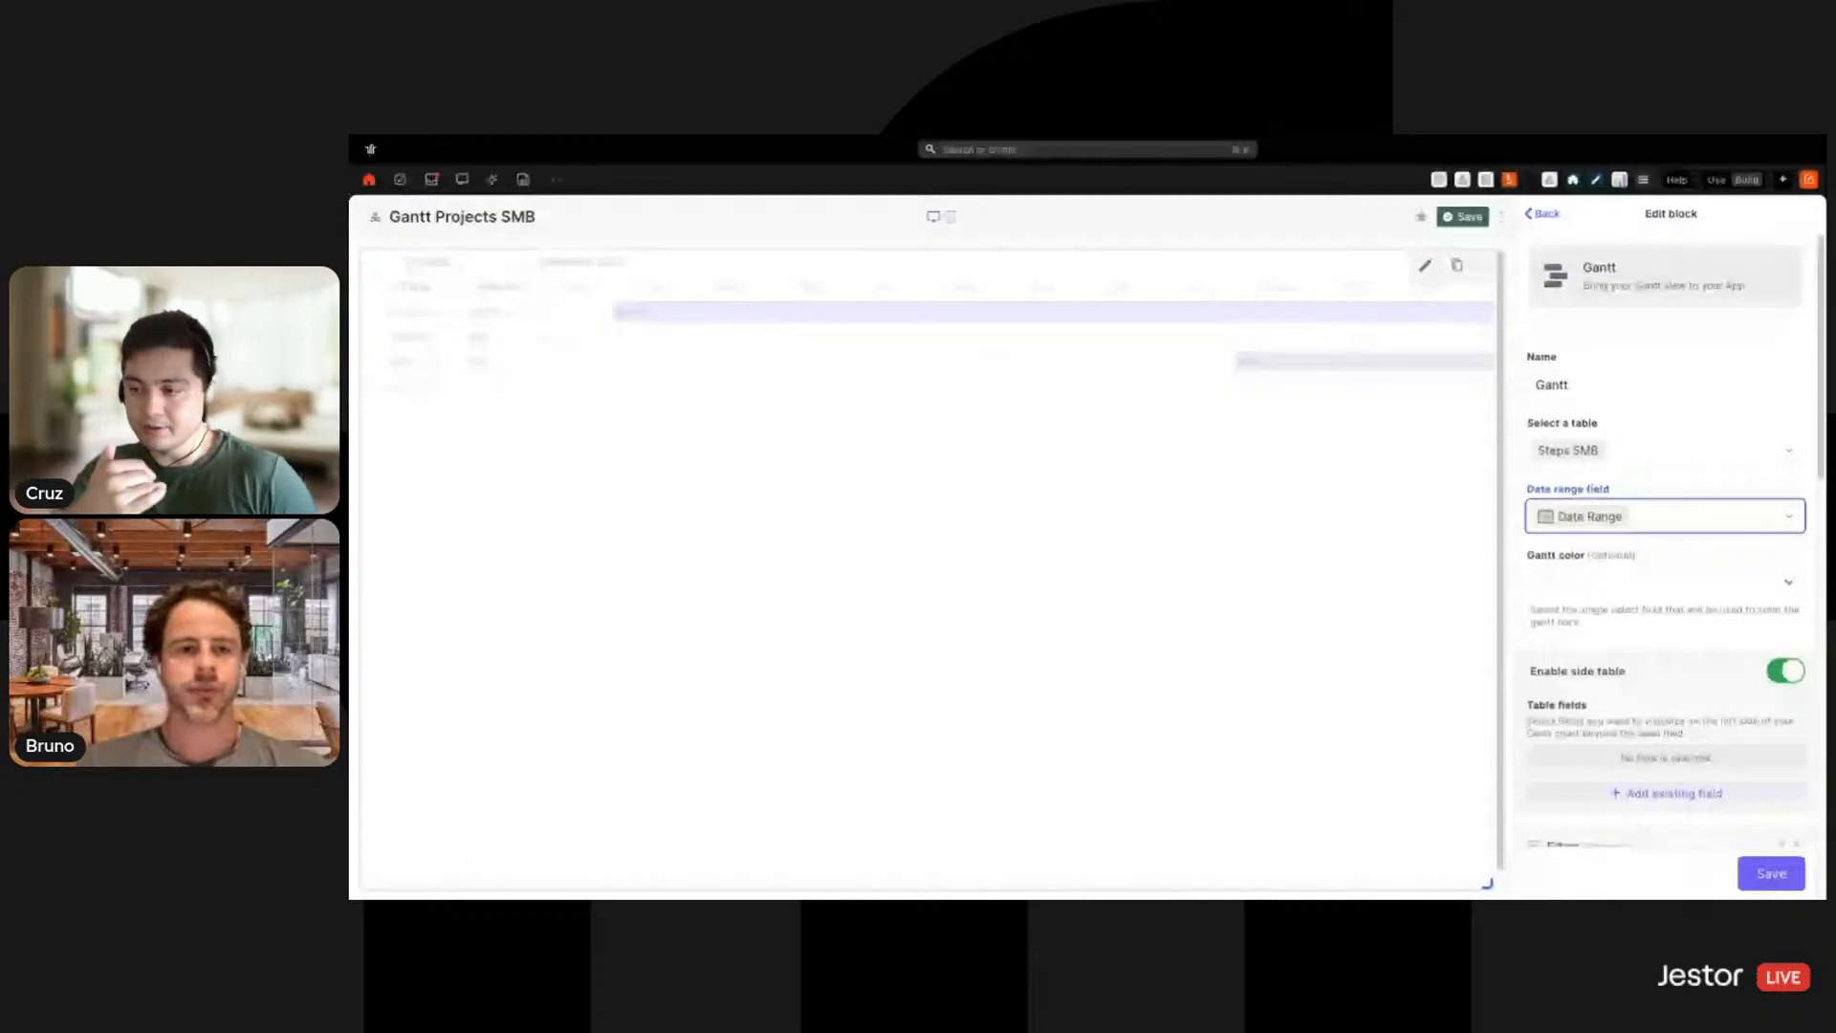
left_click(1626, 582)
left_click(1627, 620)
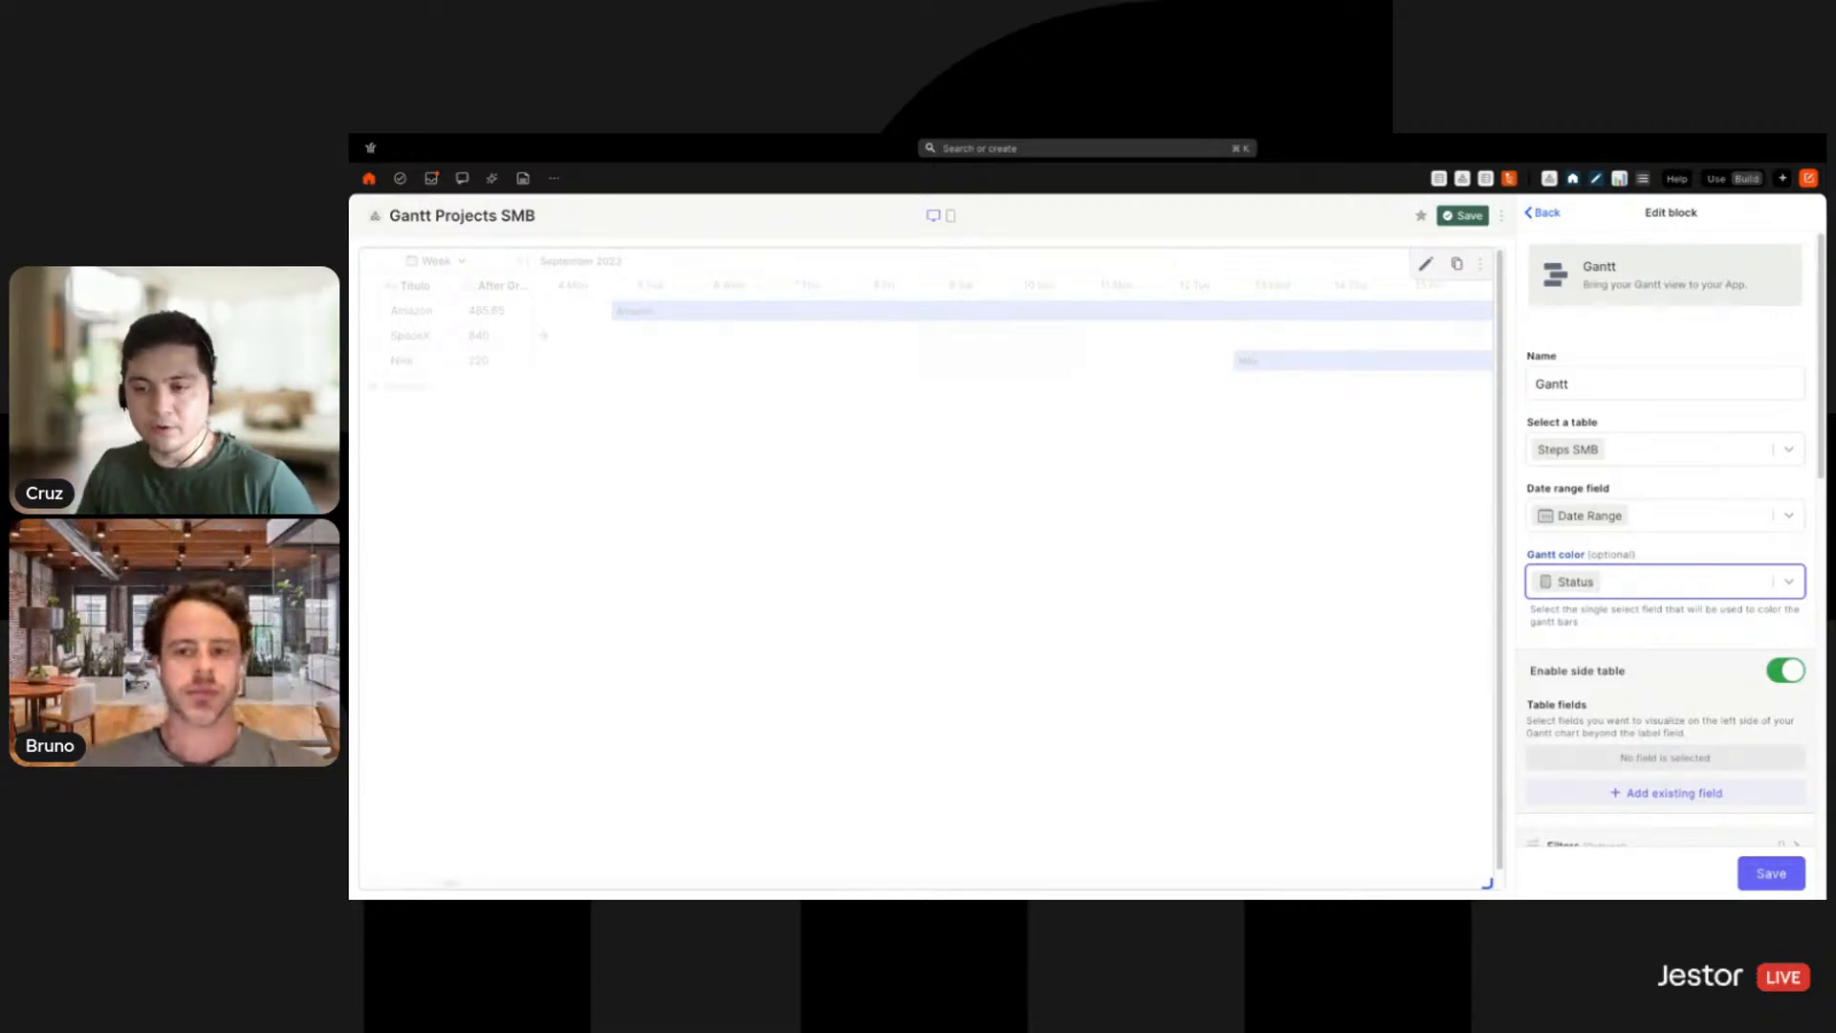
Disable the Gantt's side table, set its record creation and update forms to Default table form, and save the block and app
left_click(1786, 671)
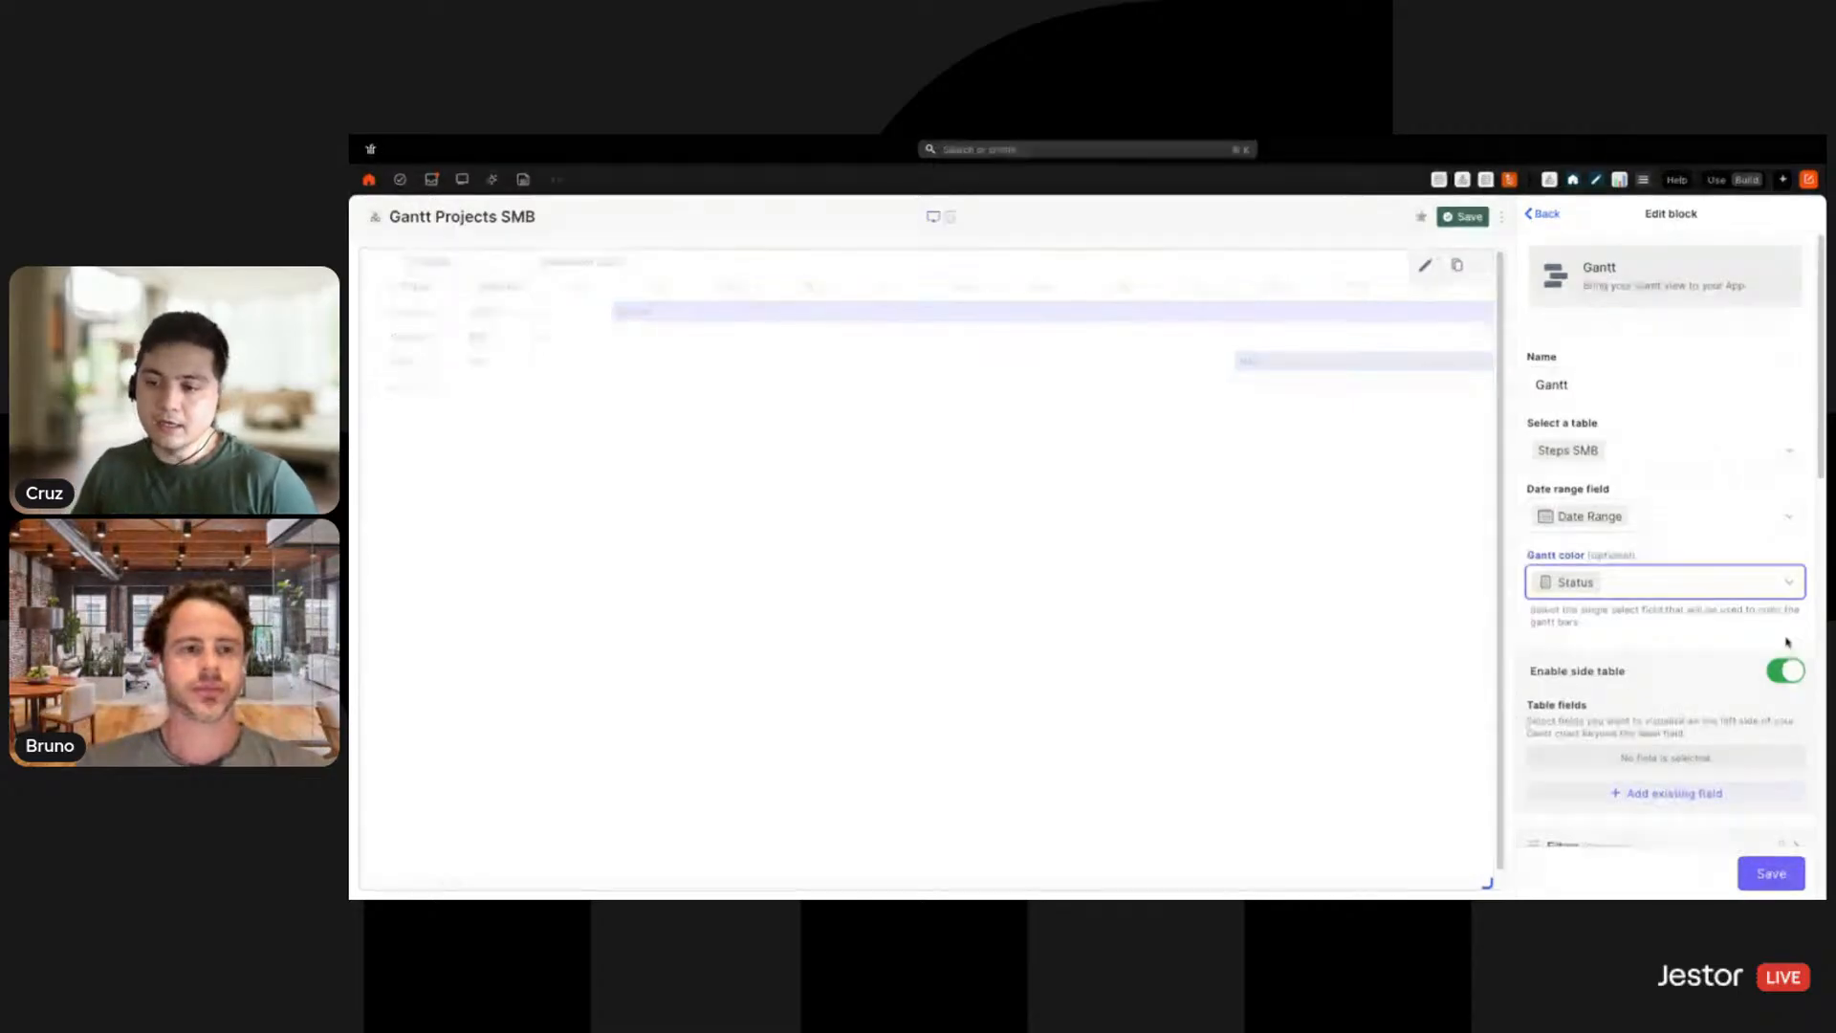
scroll(1719, 609, "down", 3)
scroll(1719, 610, "down", 1)
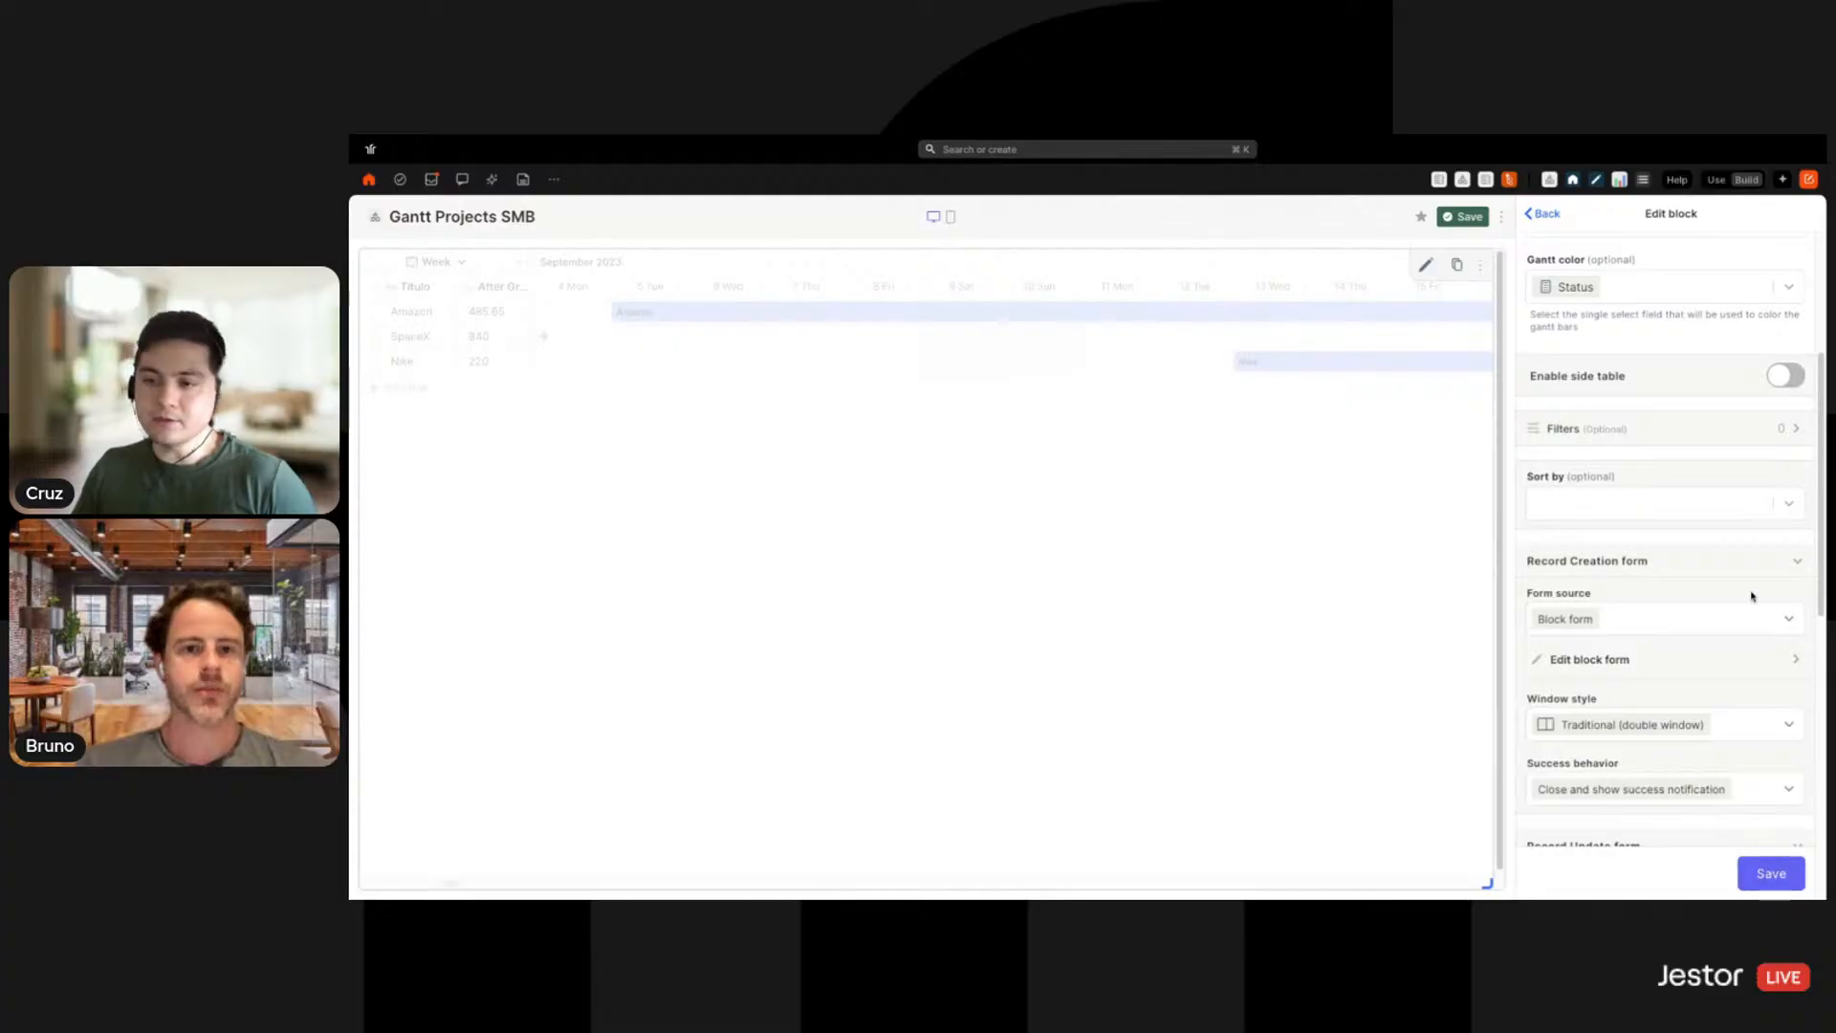
left_click(1735, 619)
left_click(1632, 716)
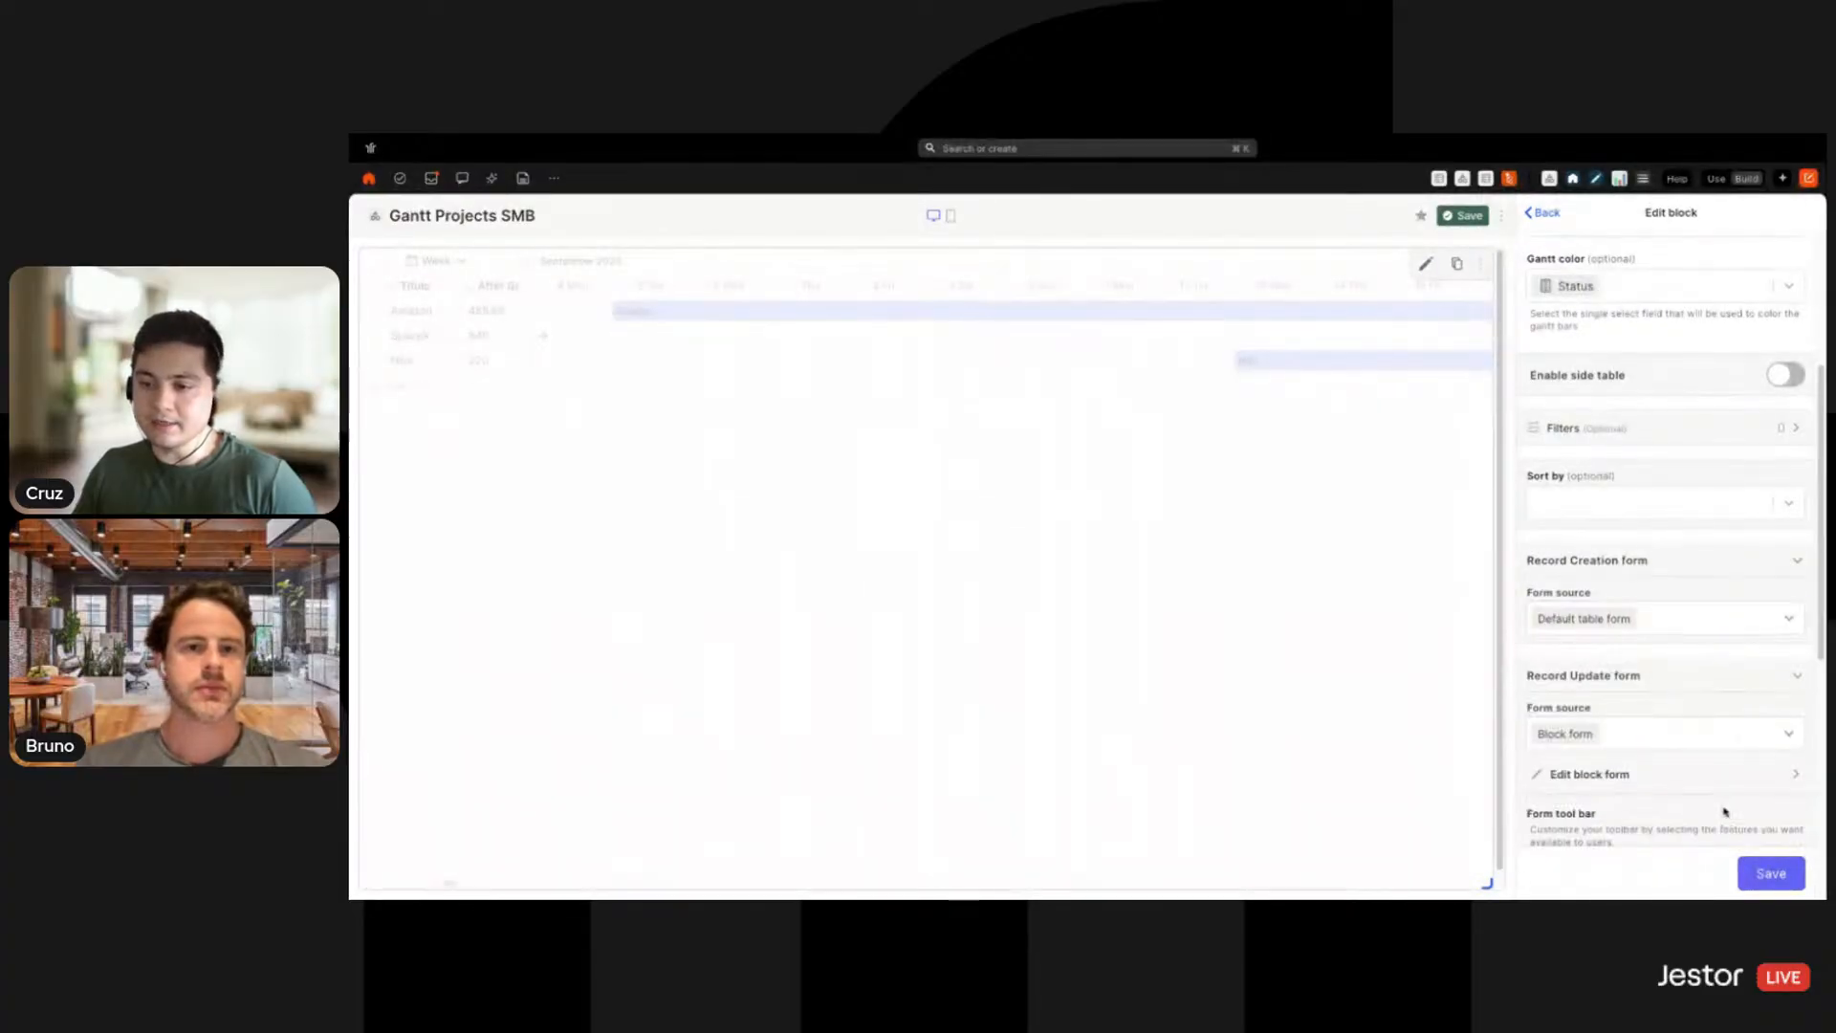
left_click(1743, 734)
left_click(1661, 832)
left_click(1771, 873)
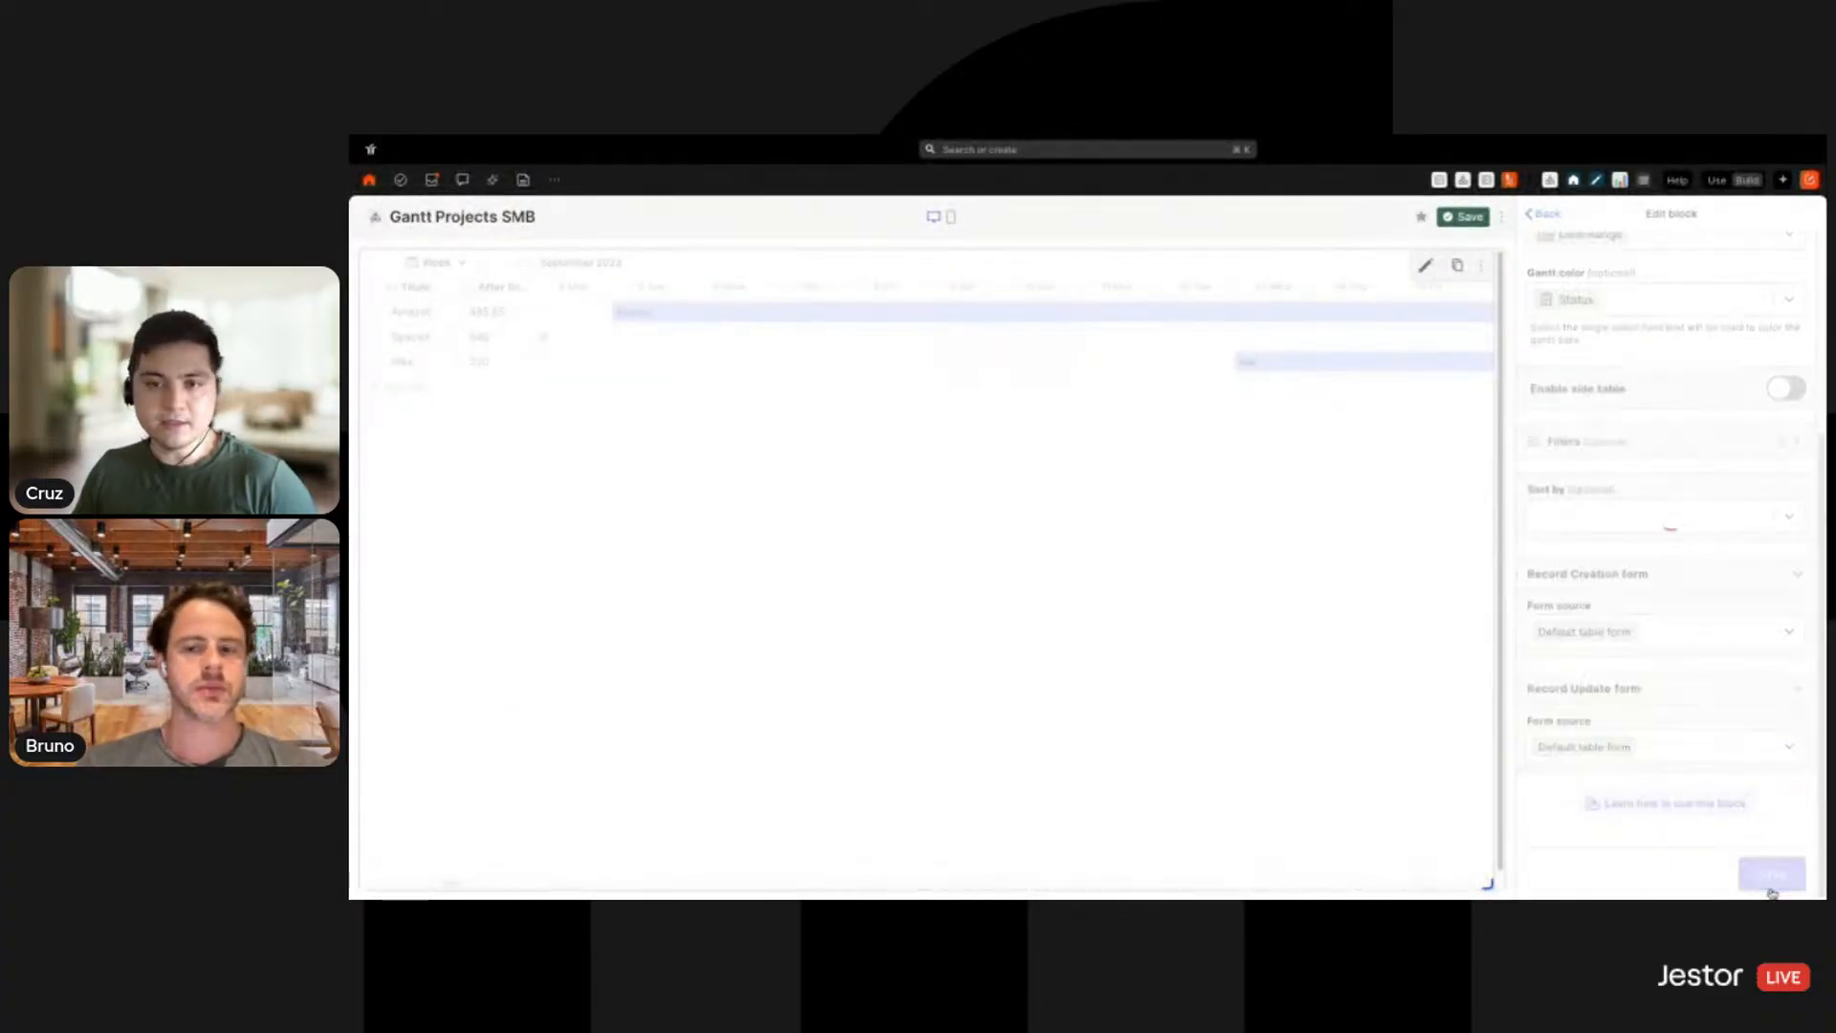
left_click(1482, 222)
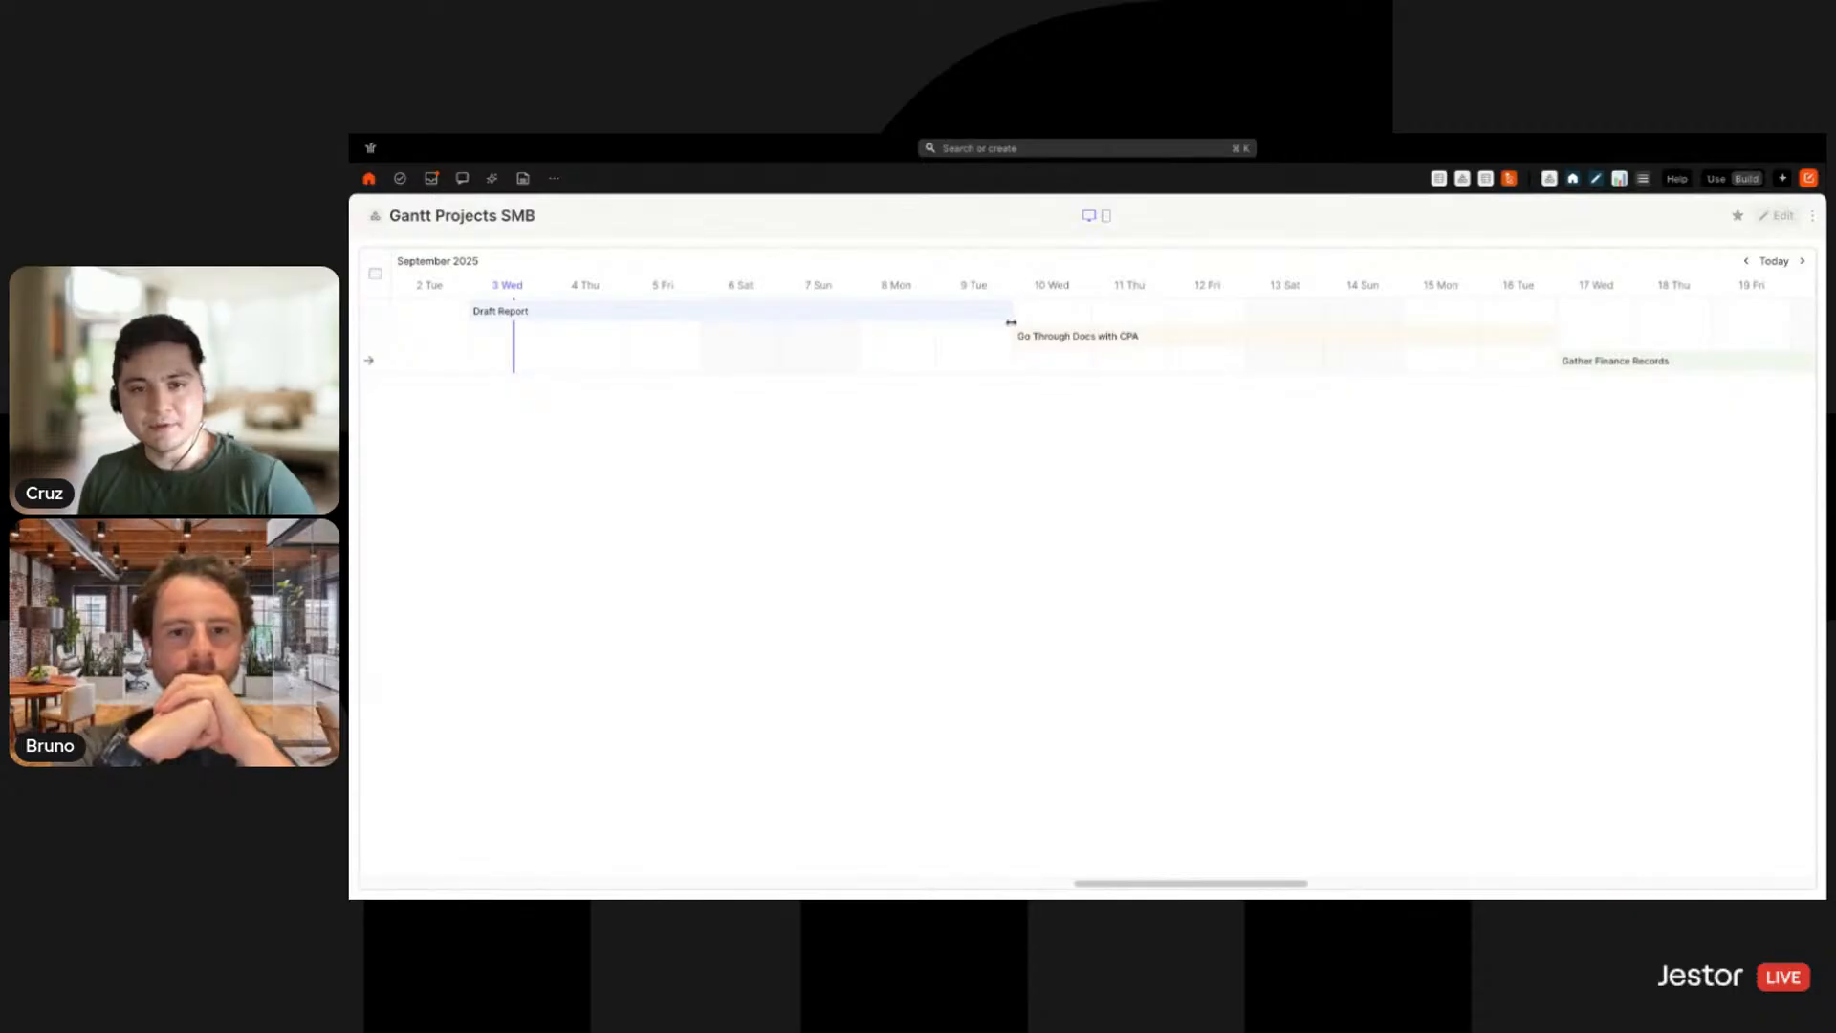
Reopen the app for editing and enable the side table in the Gantt block's settings
mouse_move(1110, 340)
left_mouse_down()
mouse_move(647, 319)
mouse_move(1094, 364)
left_mouse_up()
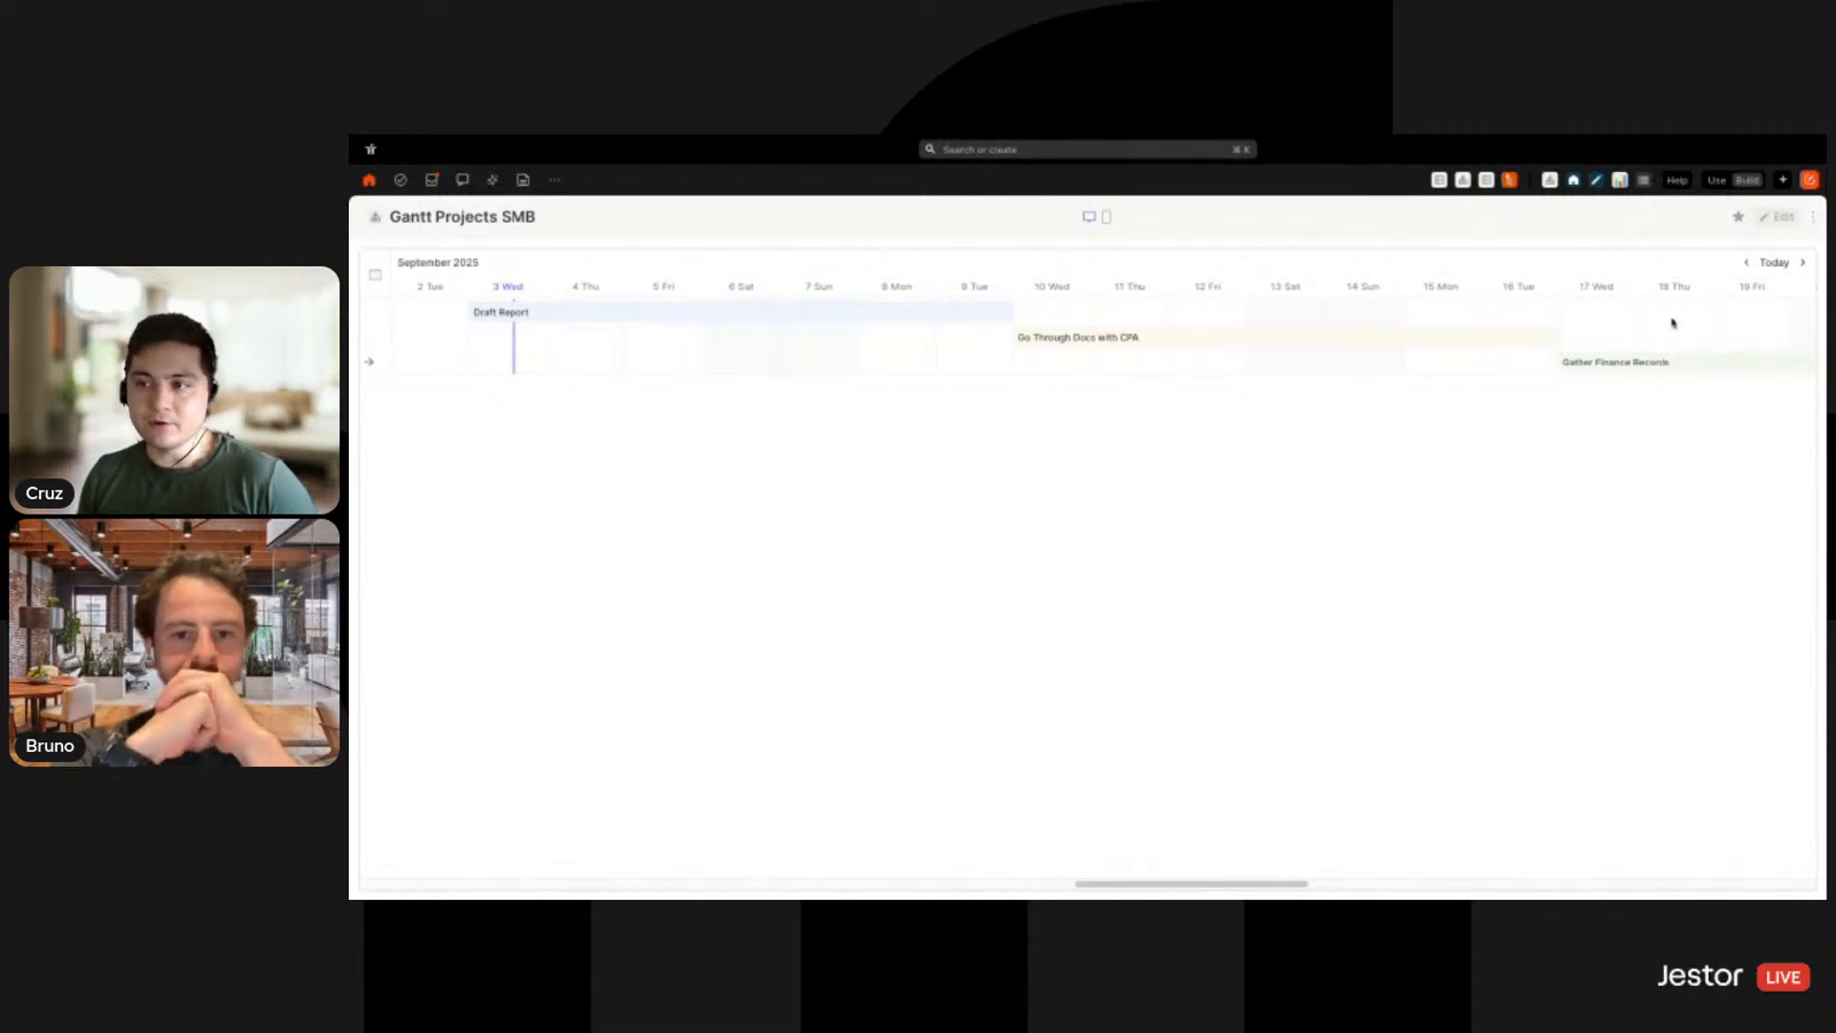
left_click(1778, 216)
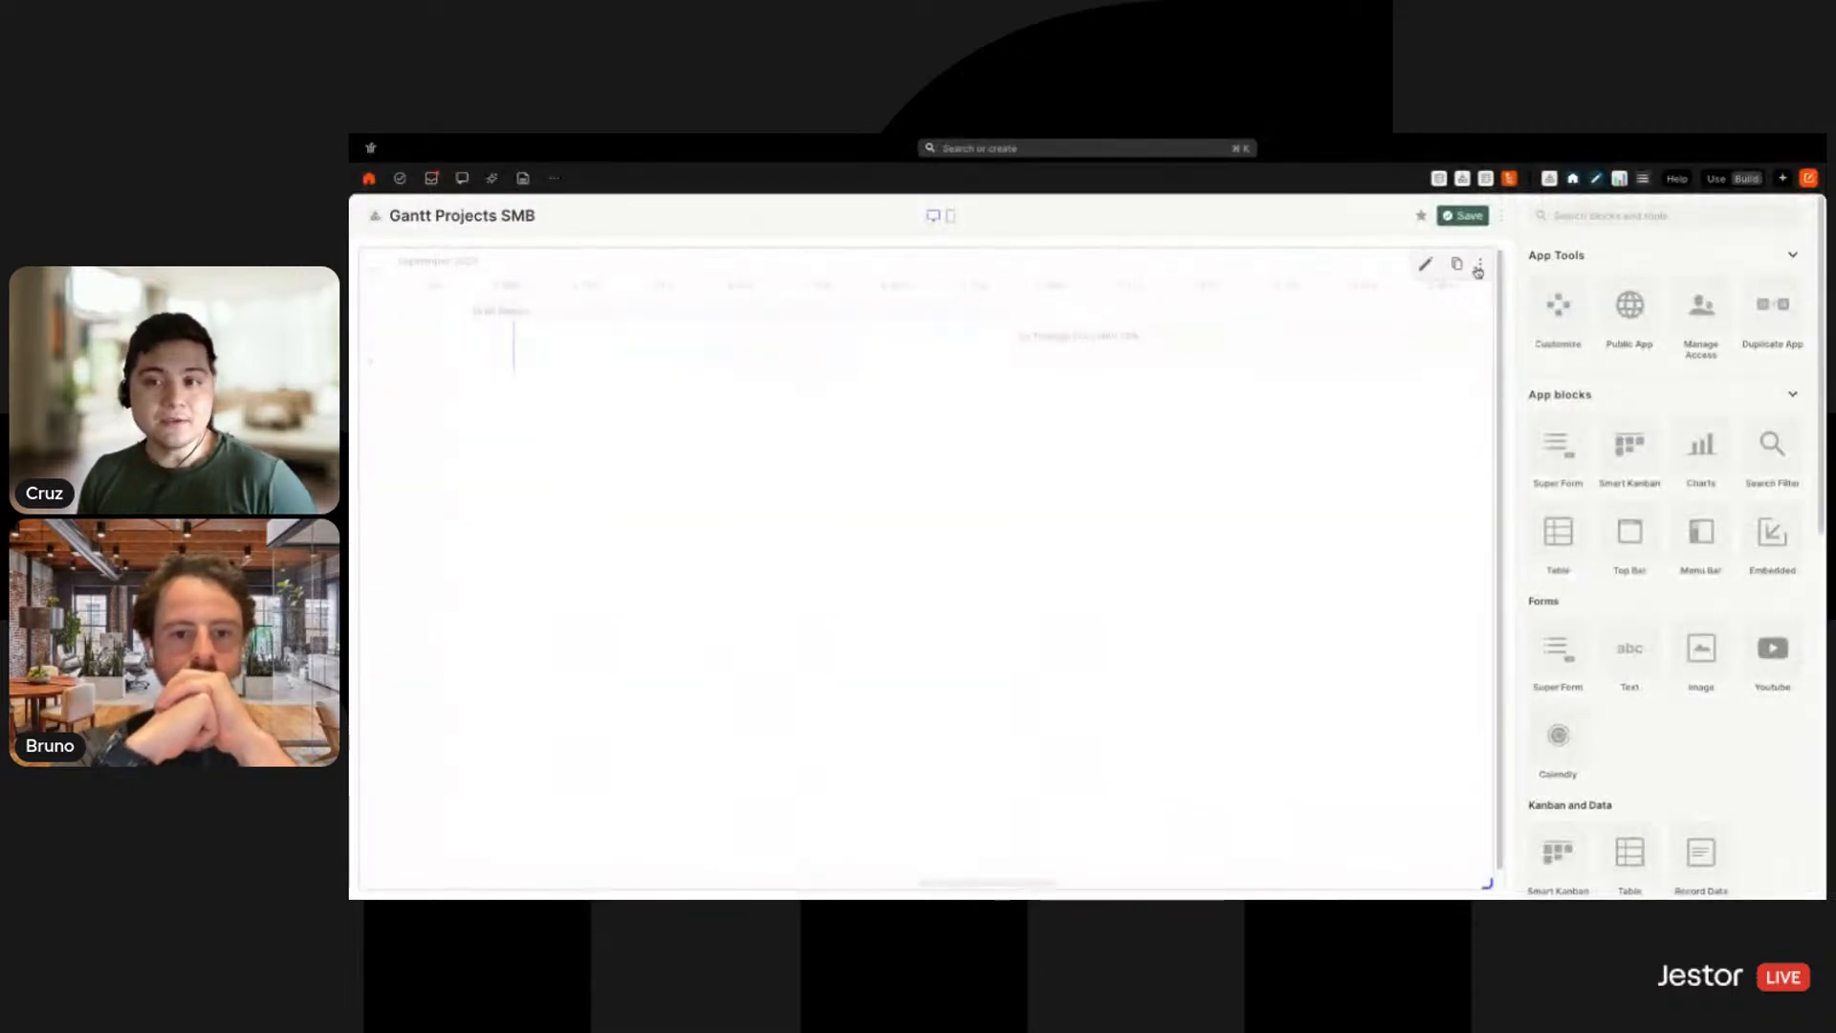
left_click(1425, 264)
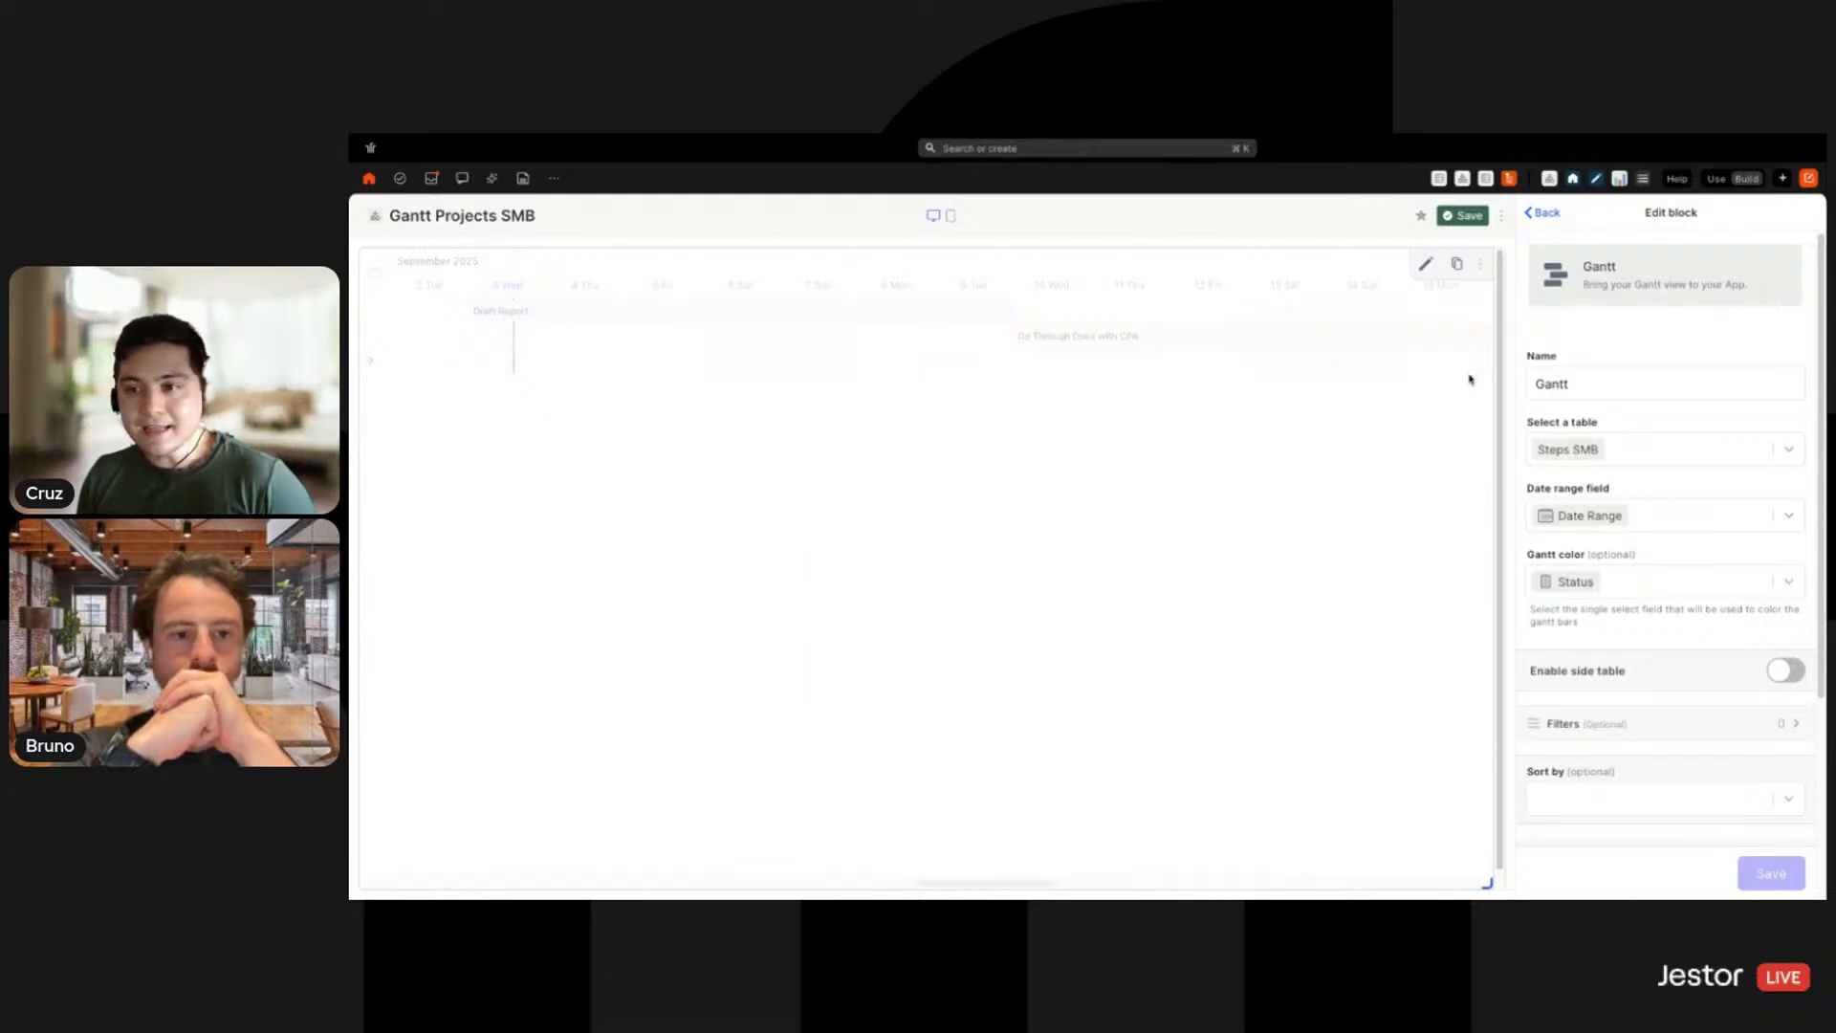
scroll(1726, 510, "down", 3)
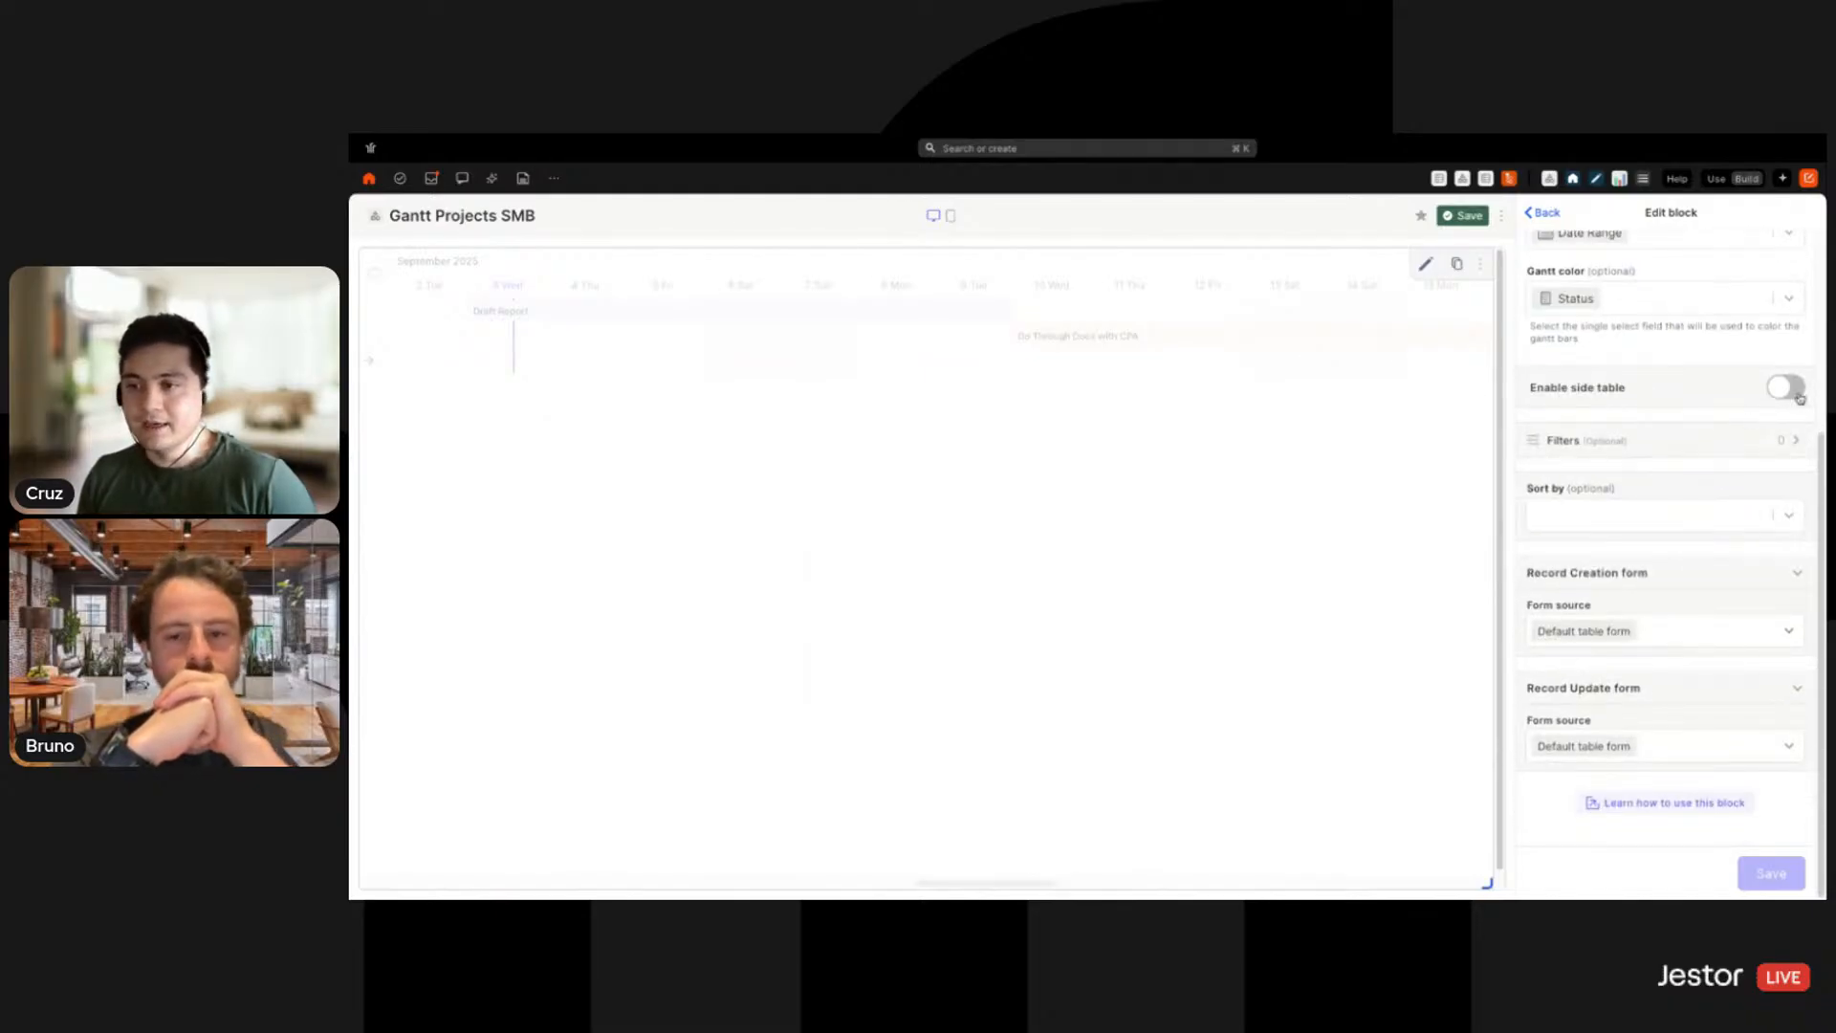
left_click(1798, 397)
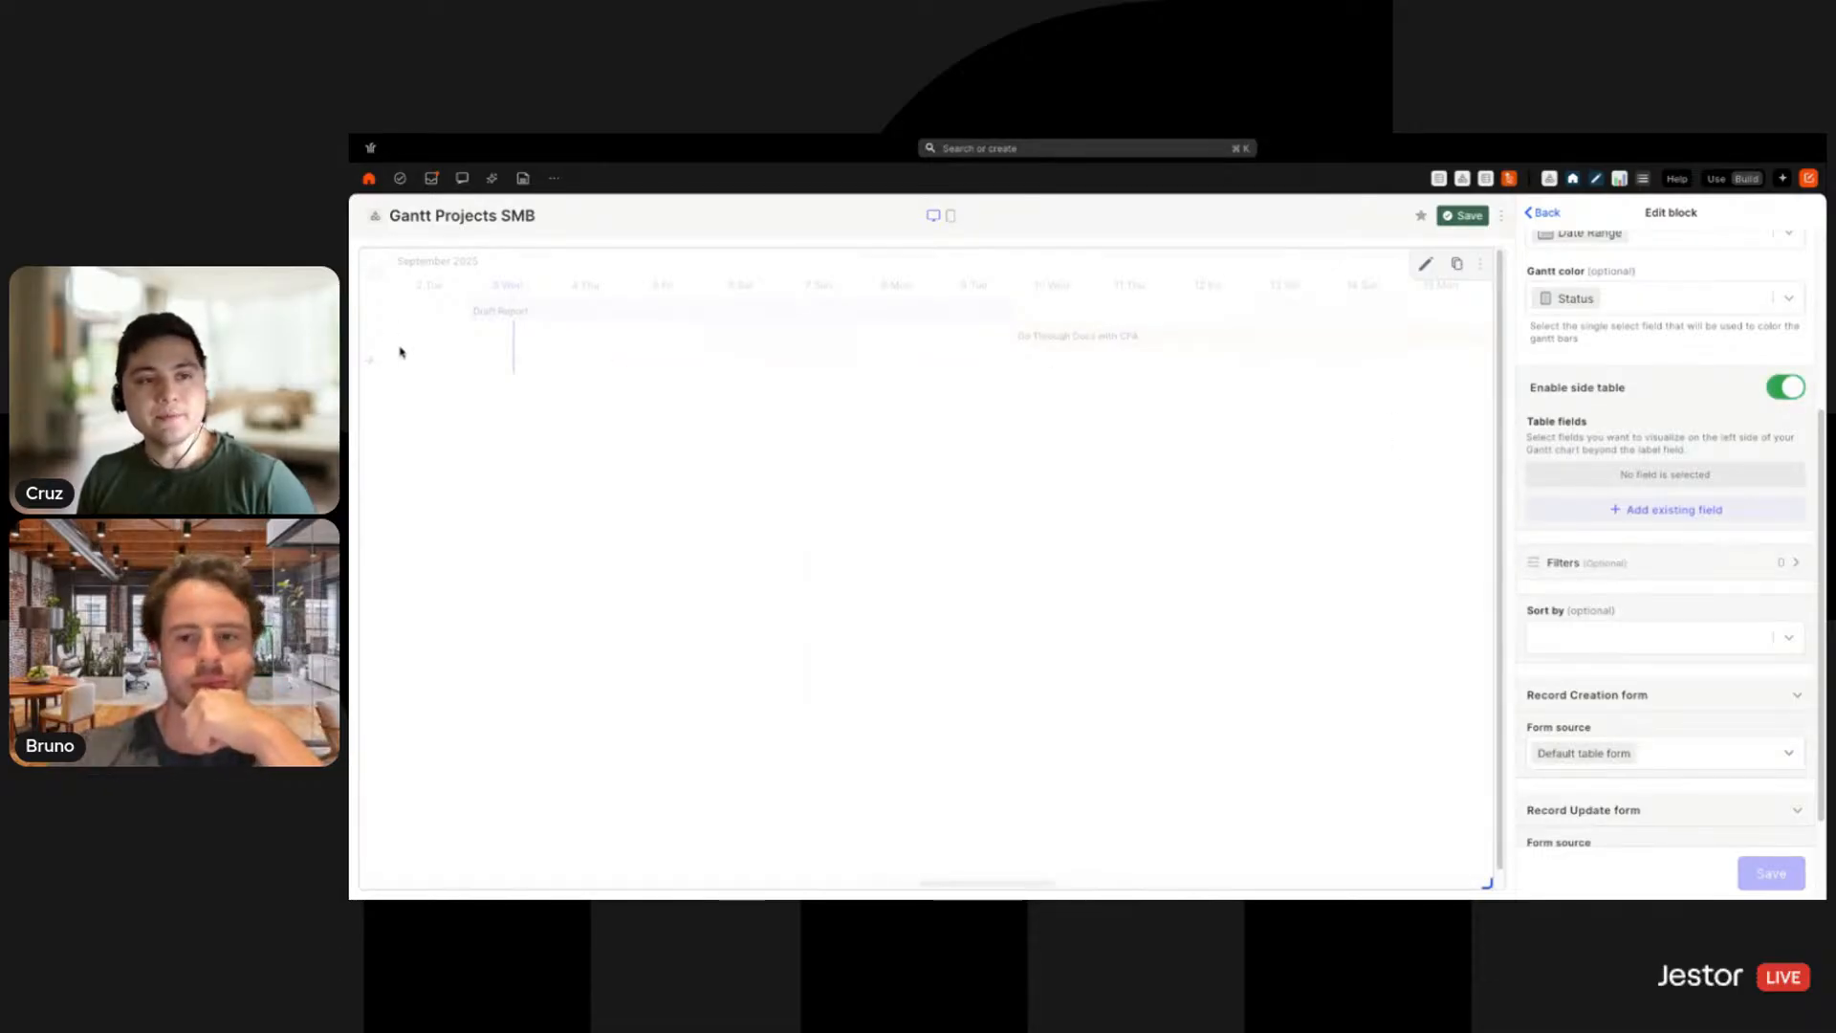
Add Project, Date Range and Owners as the Gantt's side table fields, and save the block and app
left_click(1625, 510)
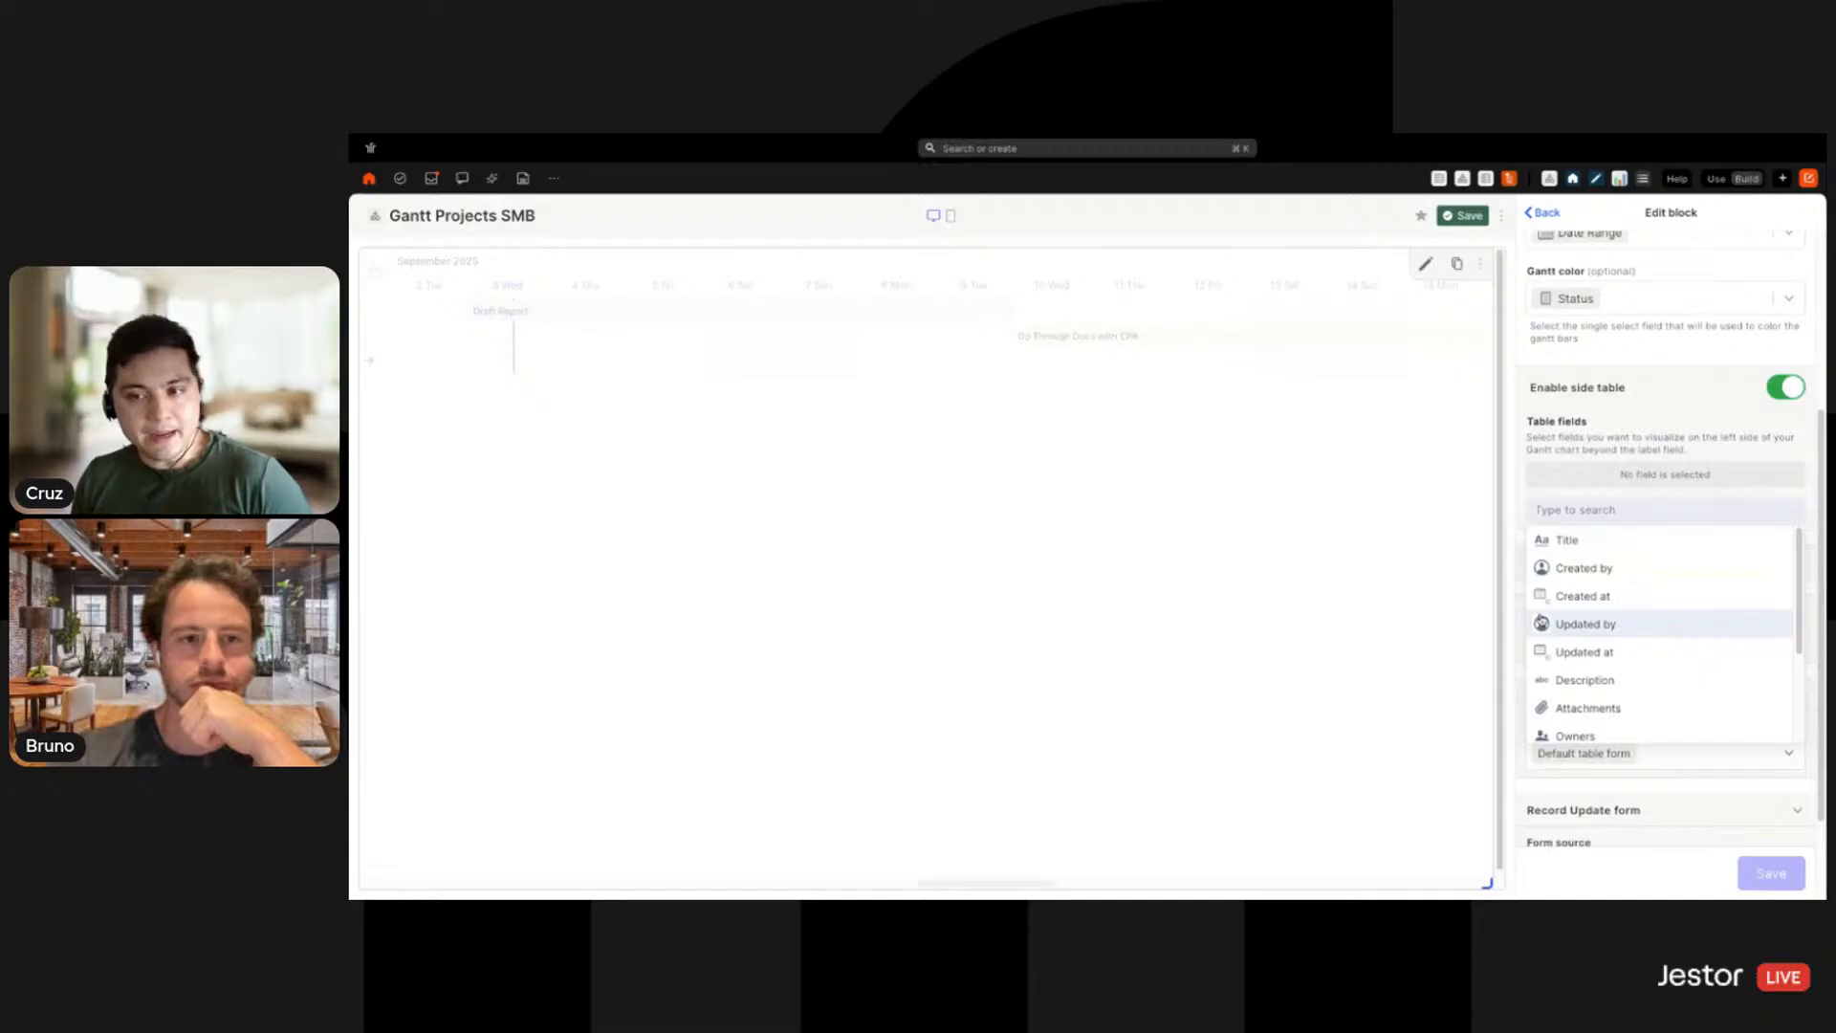
scroll(1641, 546, "down", 6)
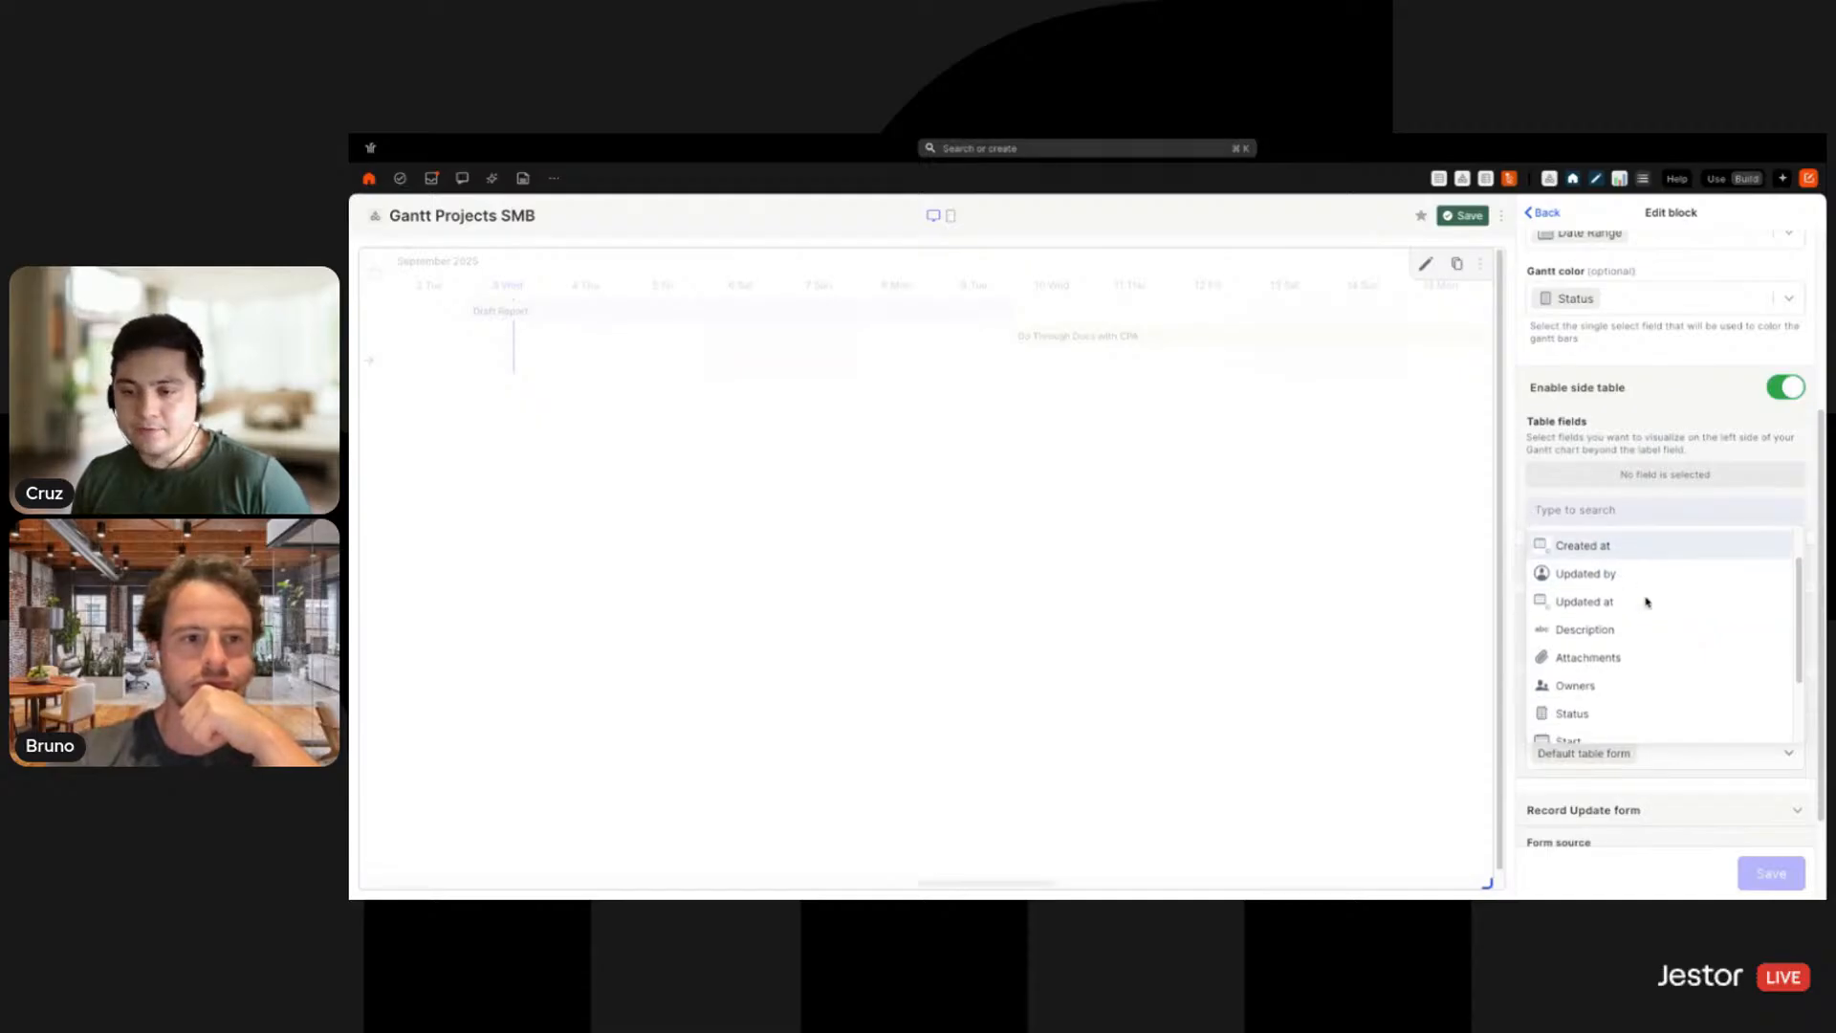
scroll(1594, 676, "up", 3)
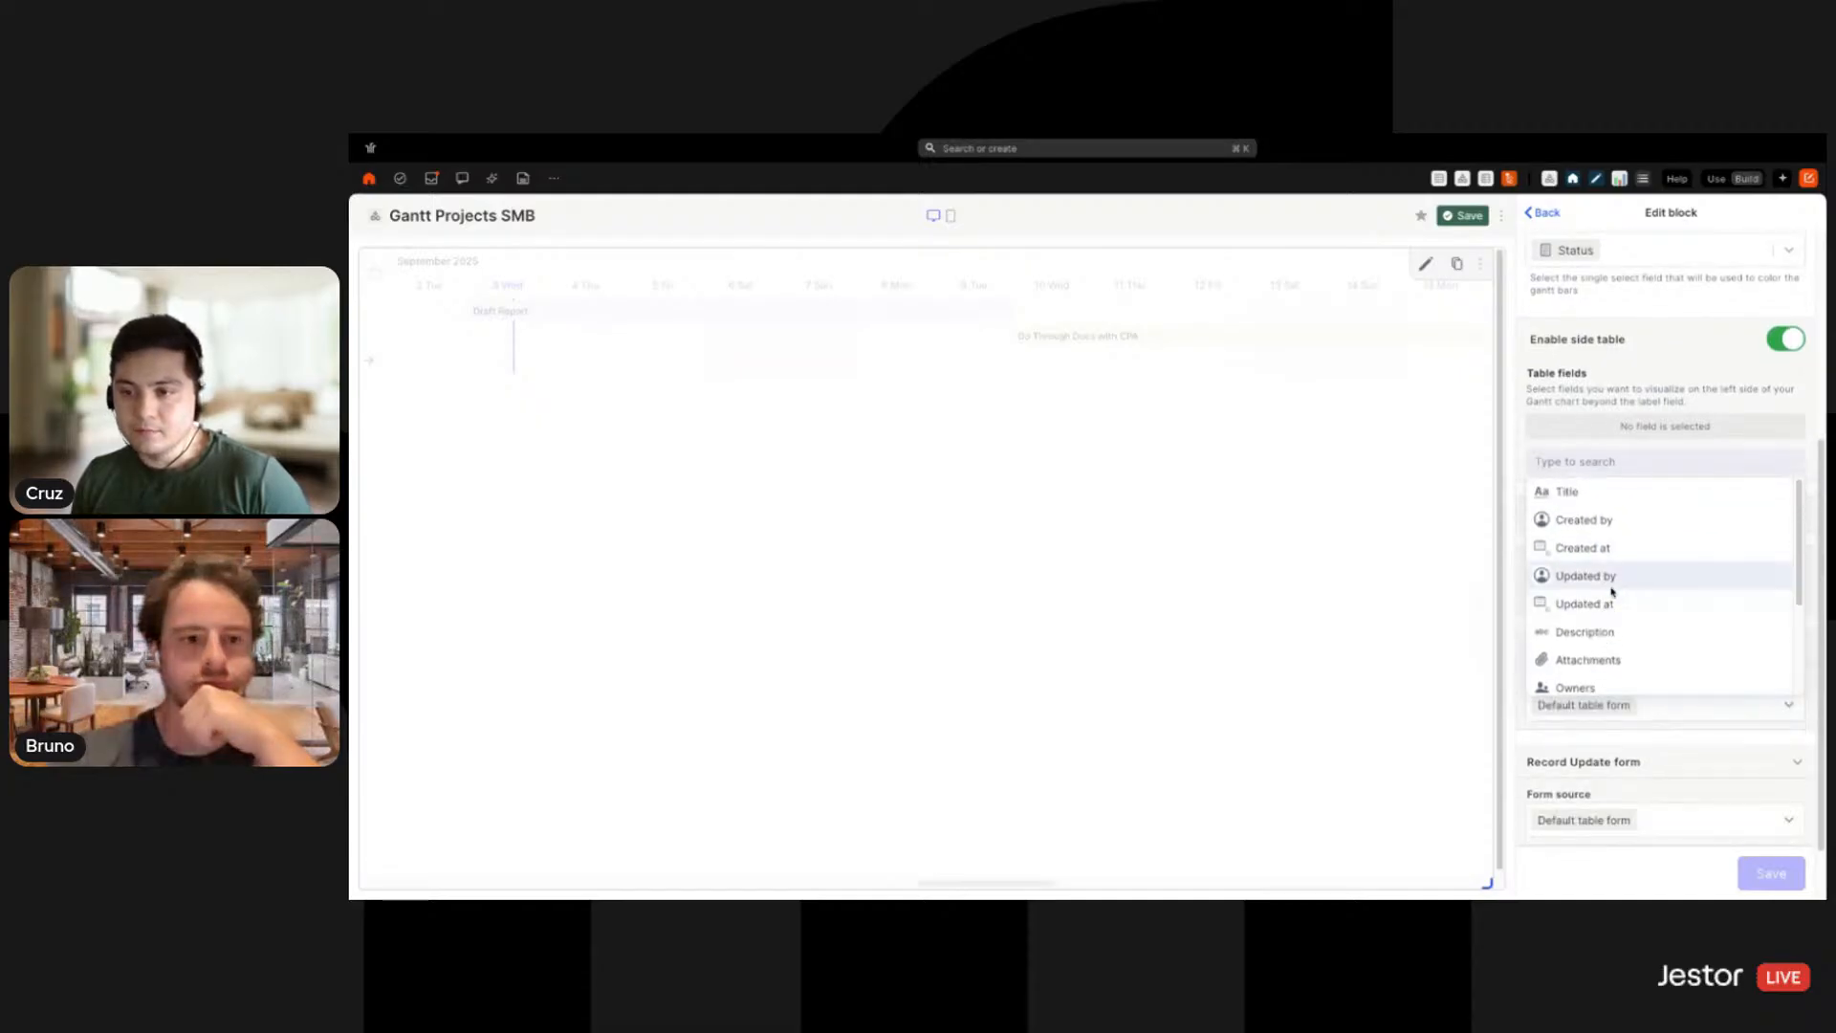
scroll(1616, 596, "down", 3)
left_click(1574, 681)
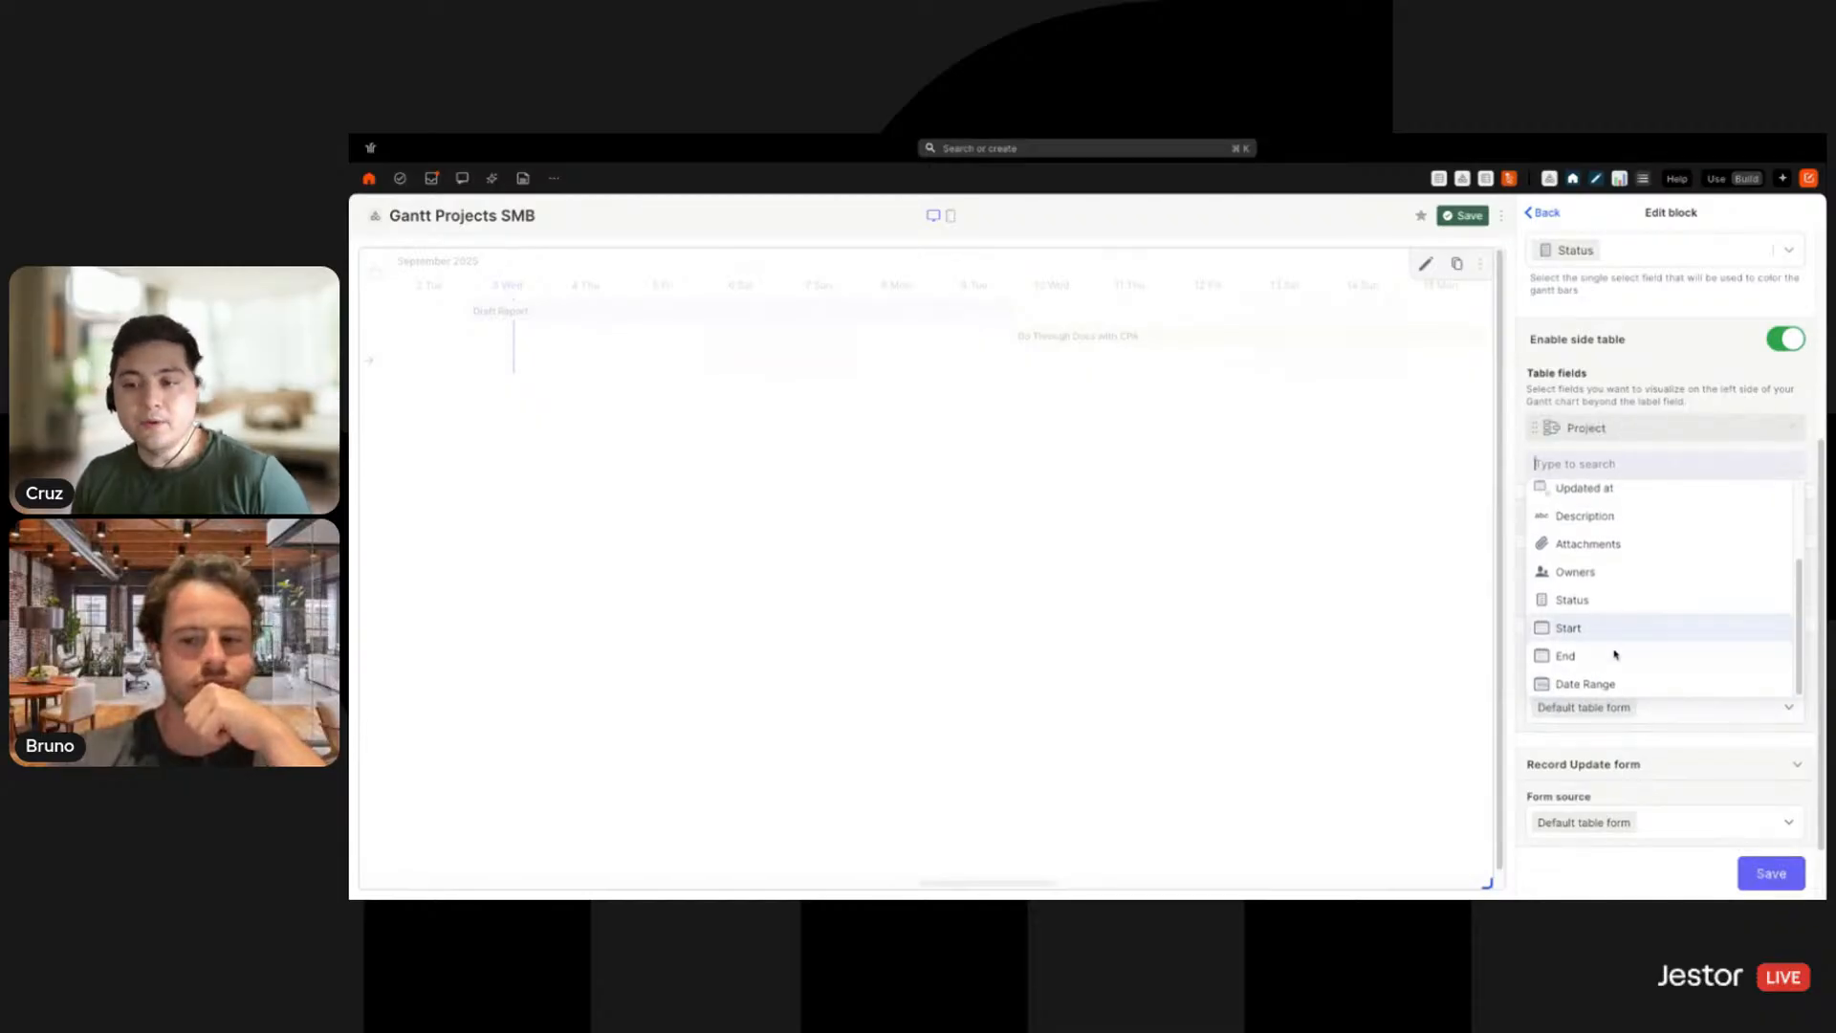
left_click(1587, 680)
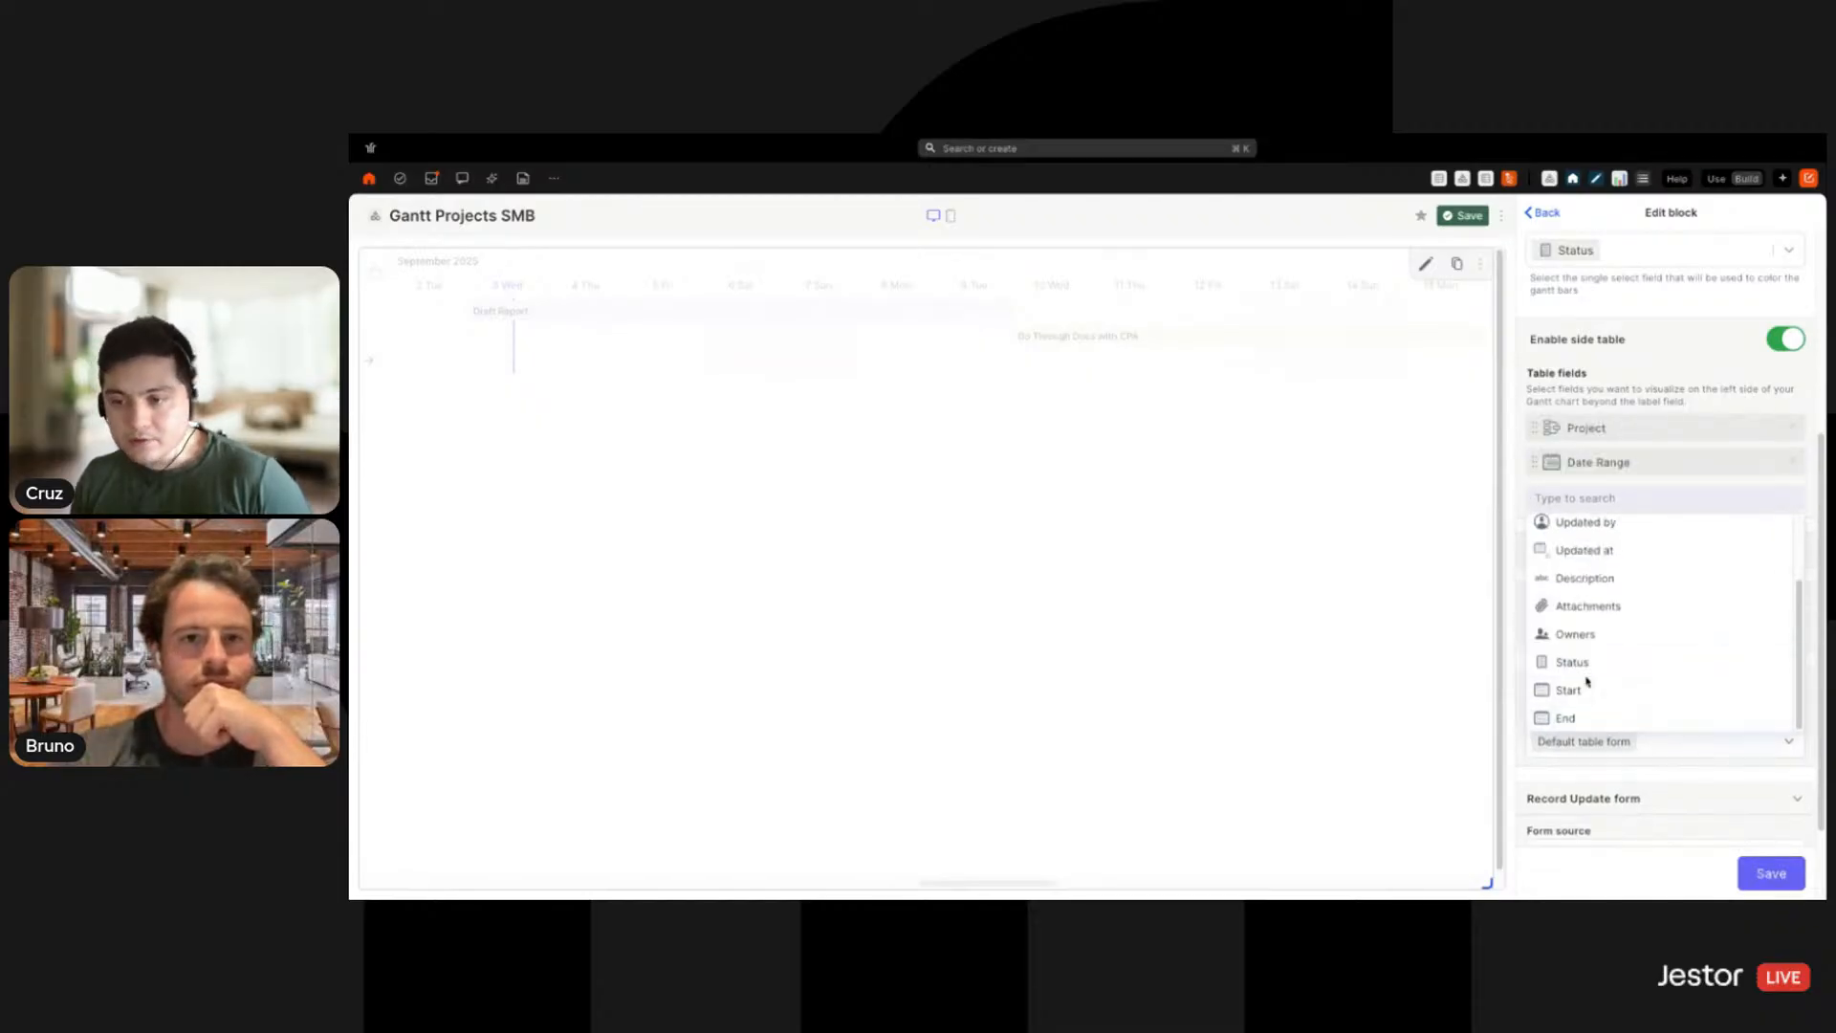
left_click(1620, 635)
scroll(1611, 638, "up", 3)
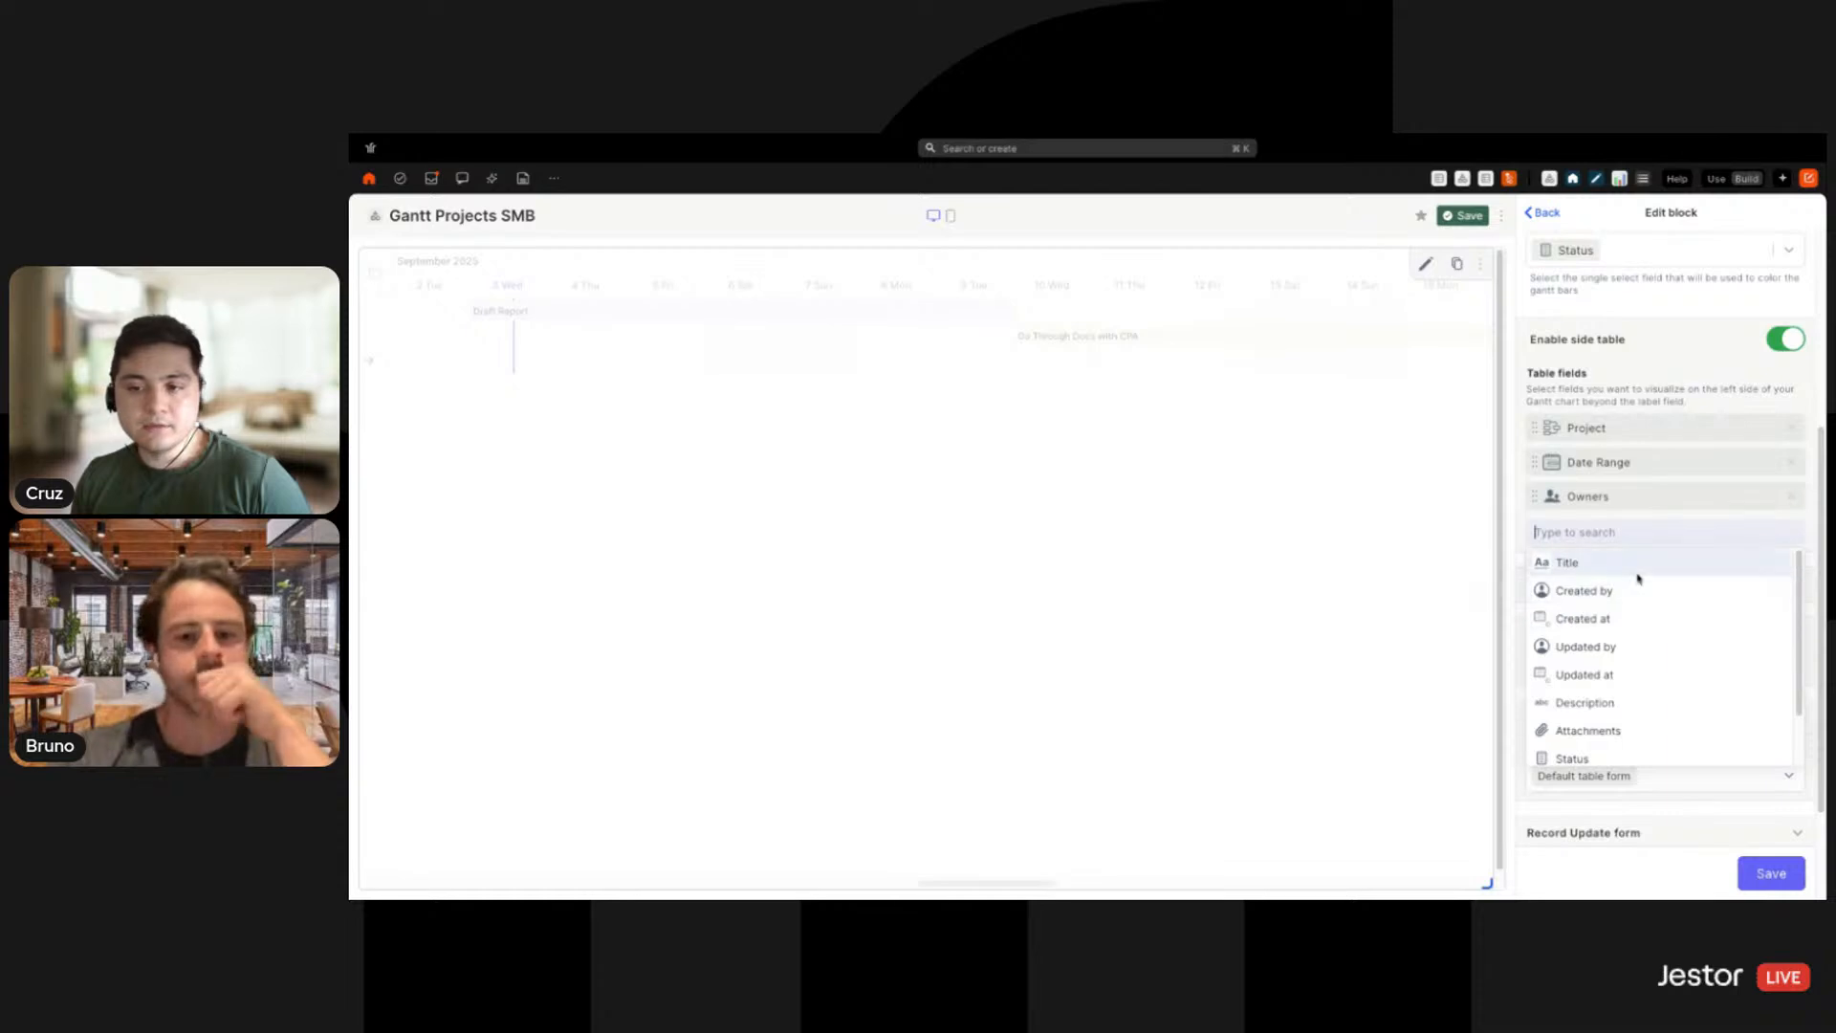
left_click(1734, 835)
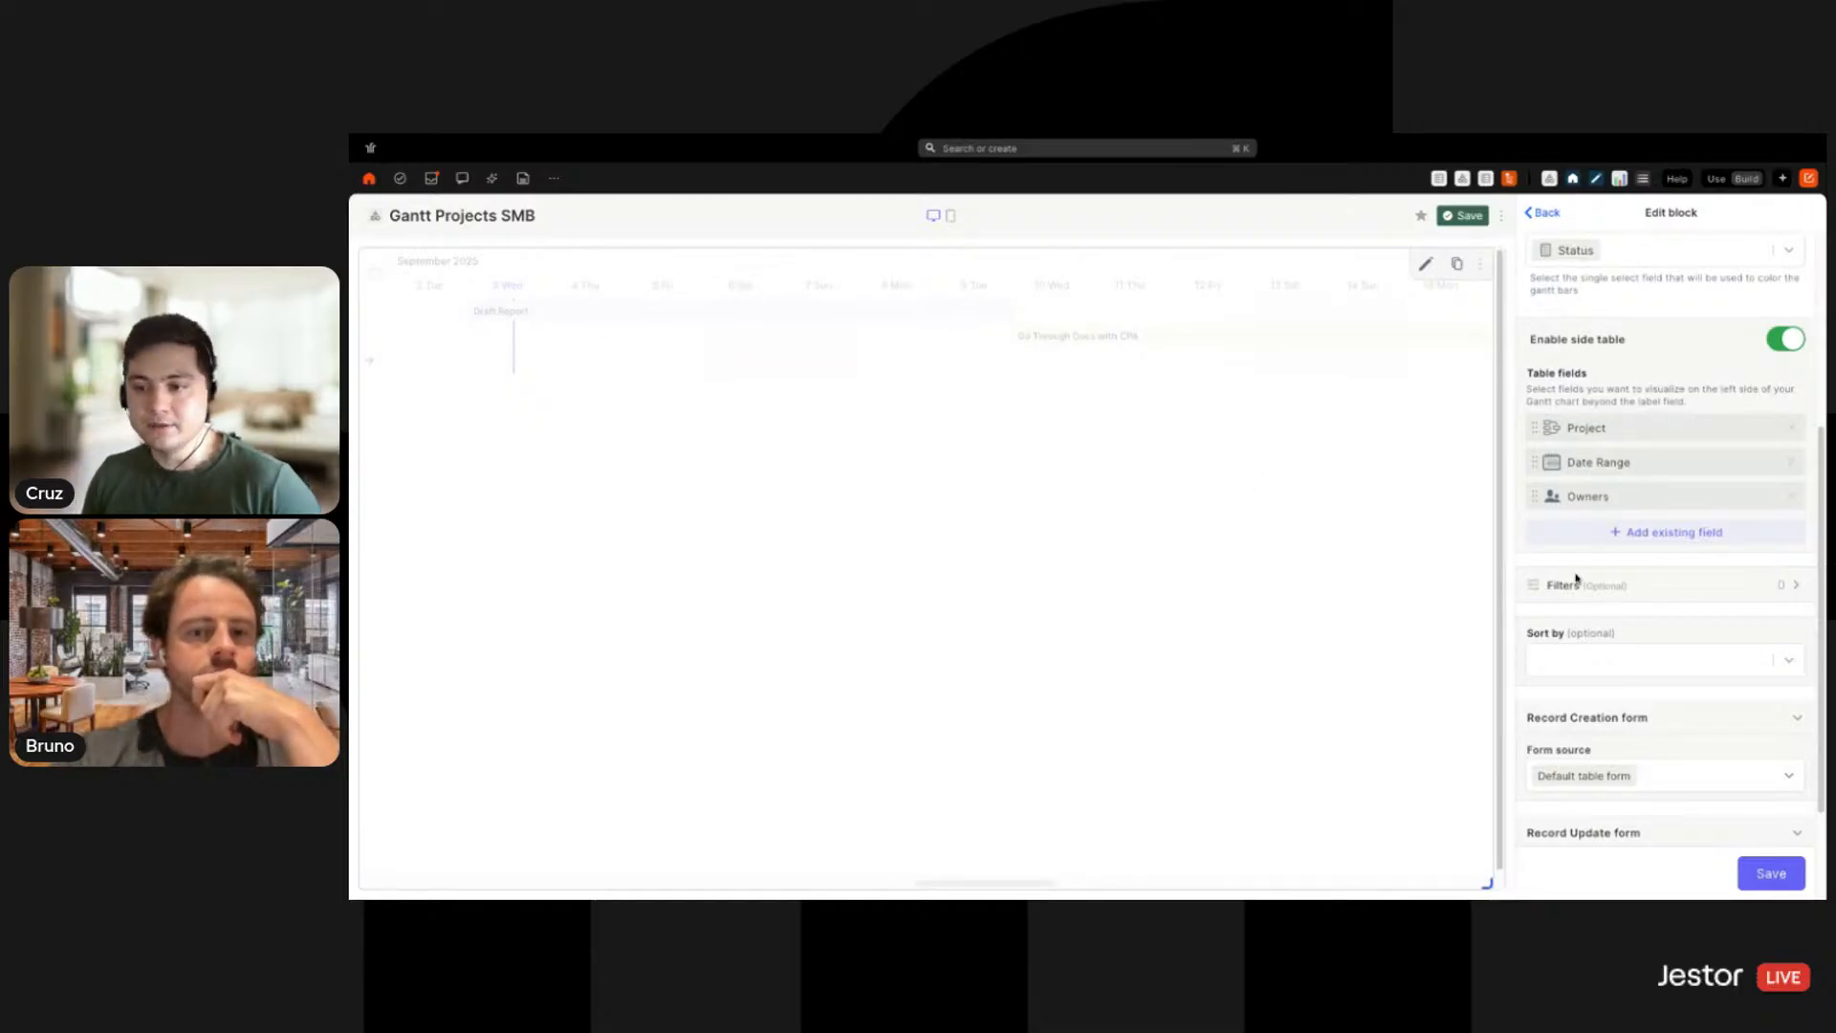
left_click(1753, 878)
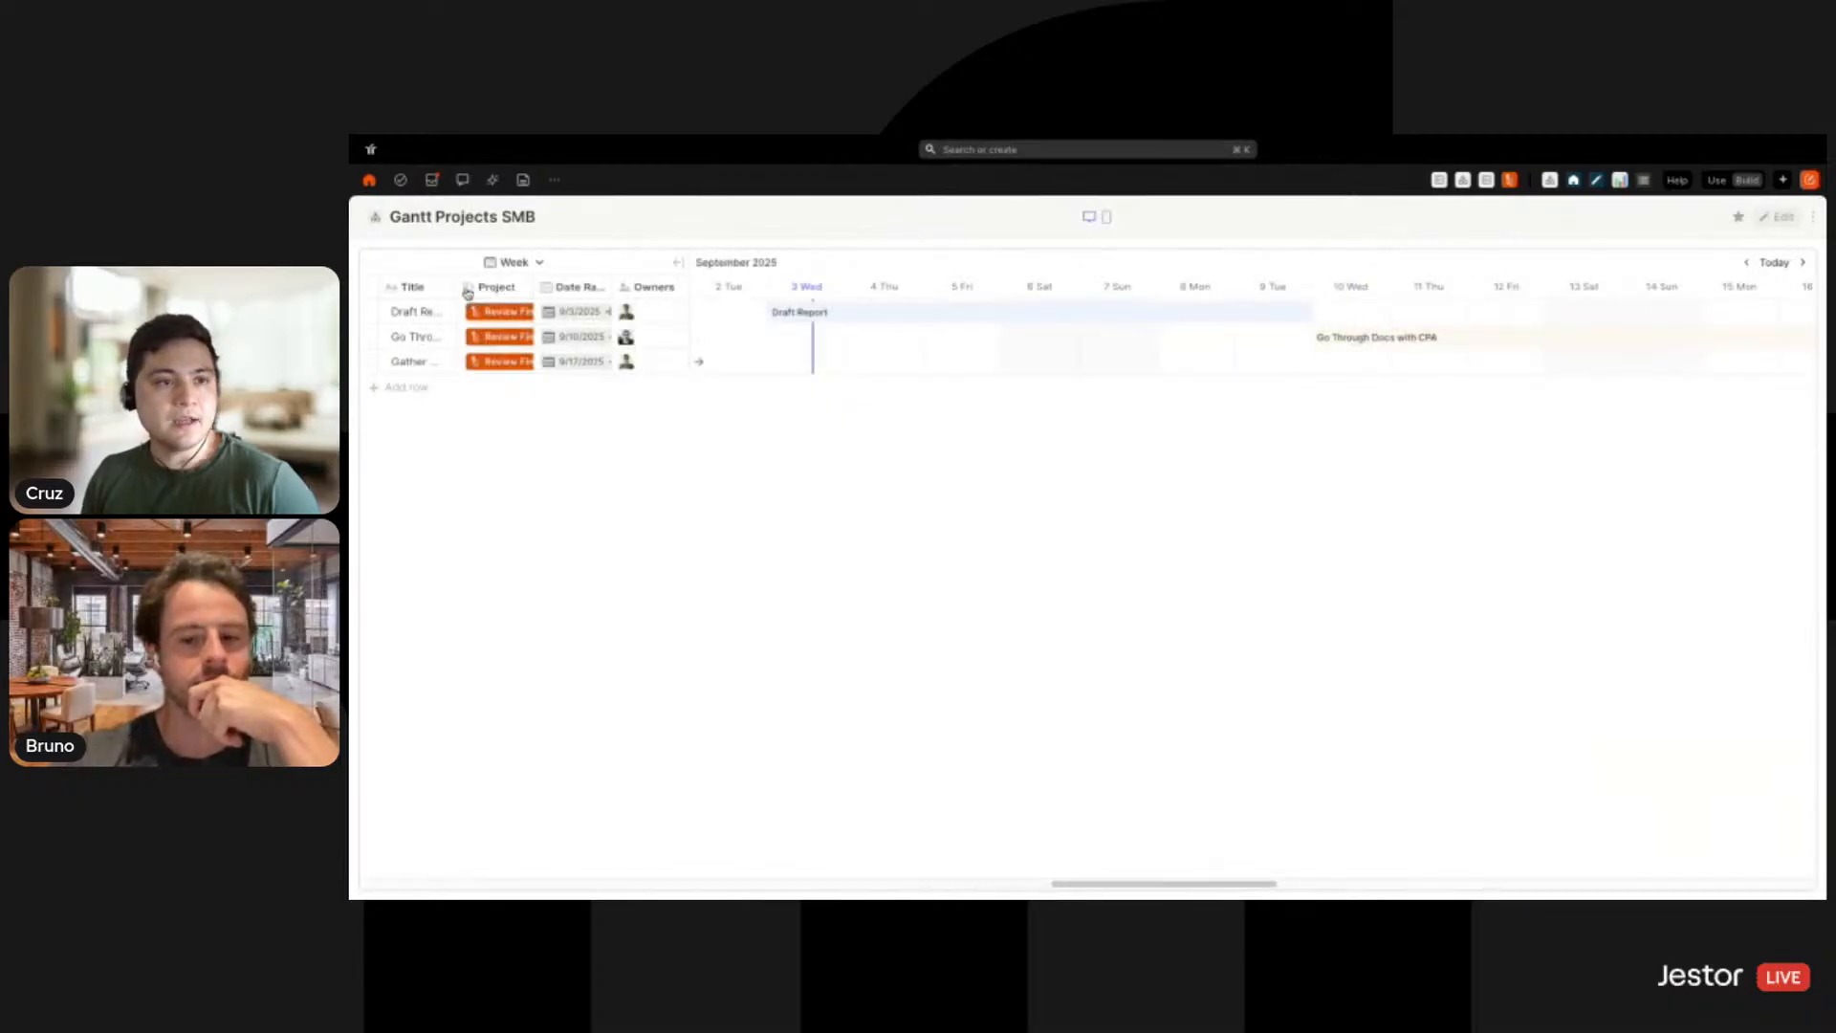
Widen the side table's Title, Project and Date Range columns and switch the timeline scale to Month
left_click_drag(456, 287, 820, 295)
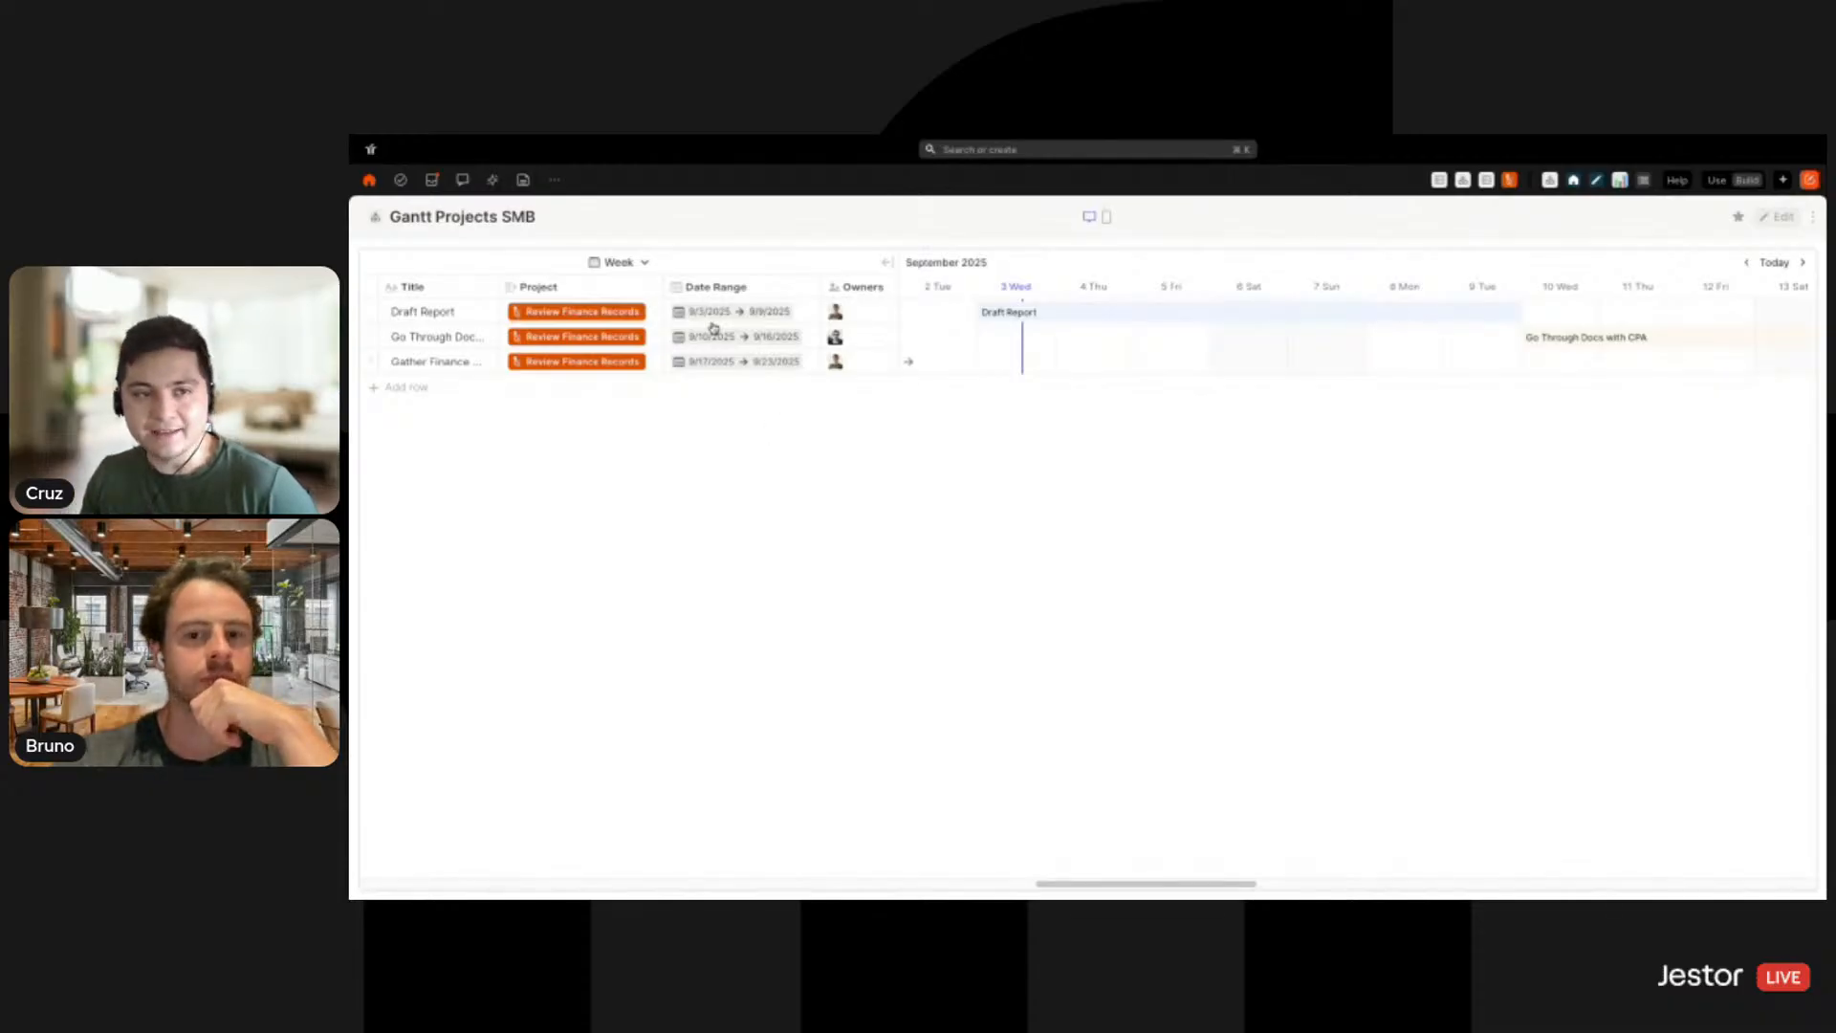
left_click(643, 263)
left_click(626, 335)
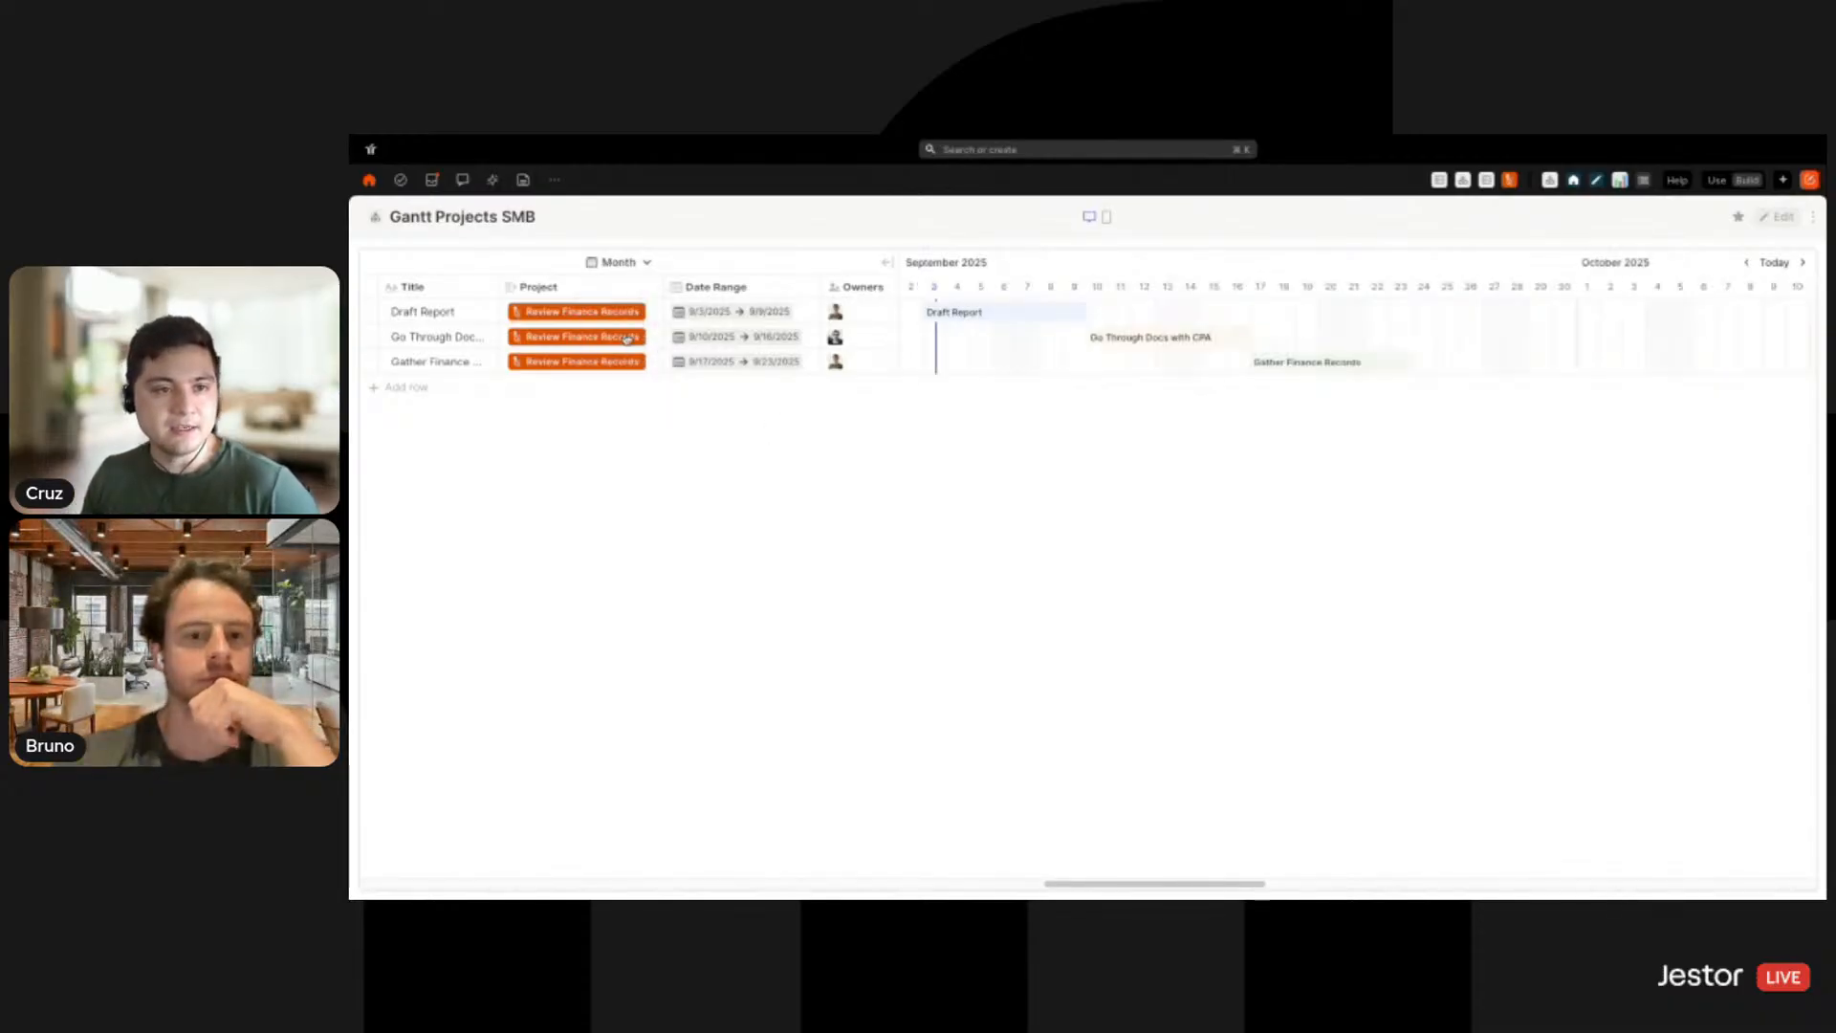
Preview the Gantt timeline in the Quarter, Year and Week scales, returning to Month
left_click(632, 272)
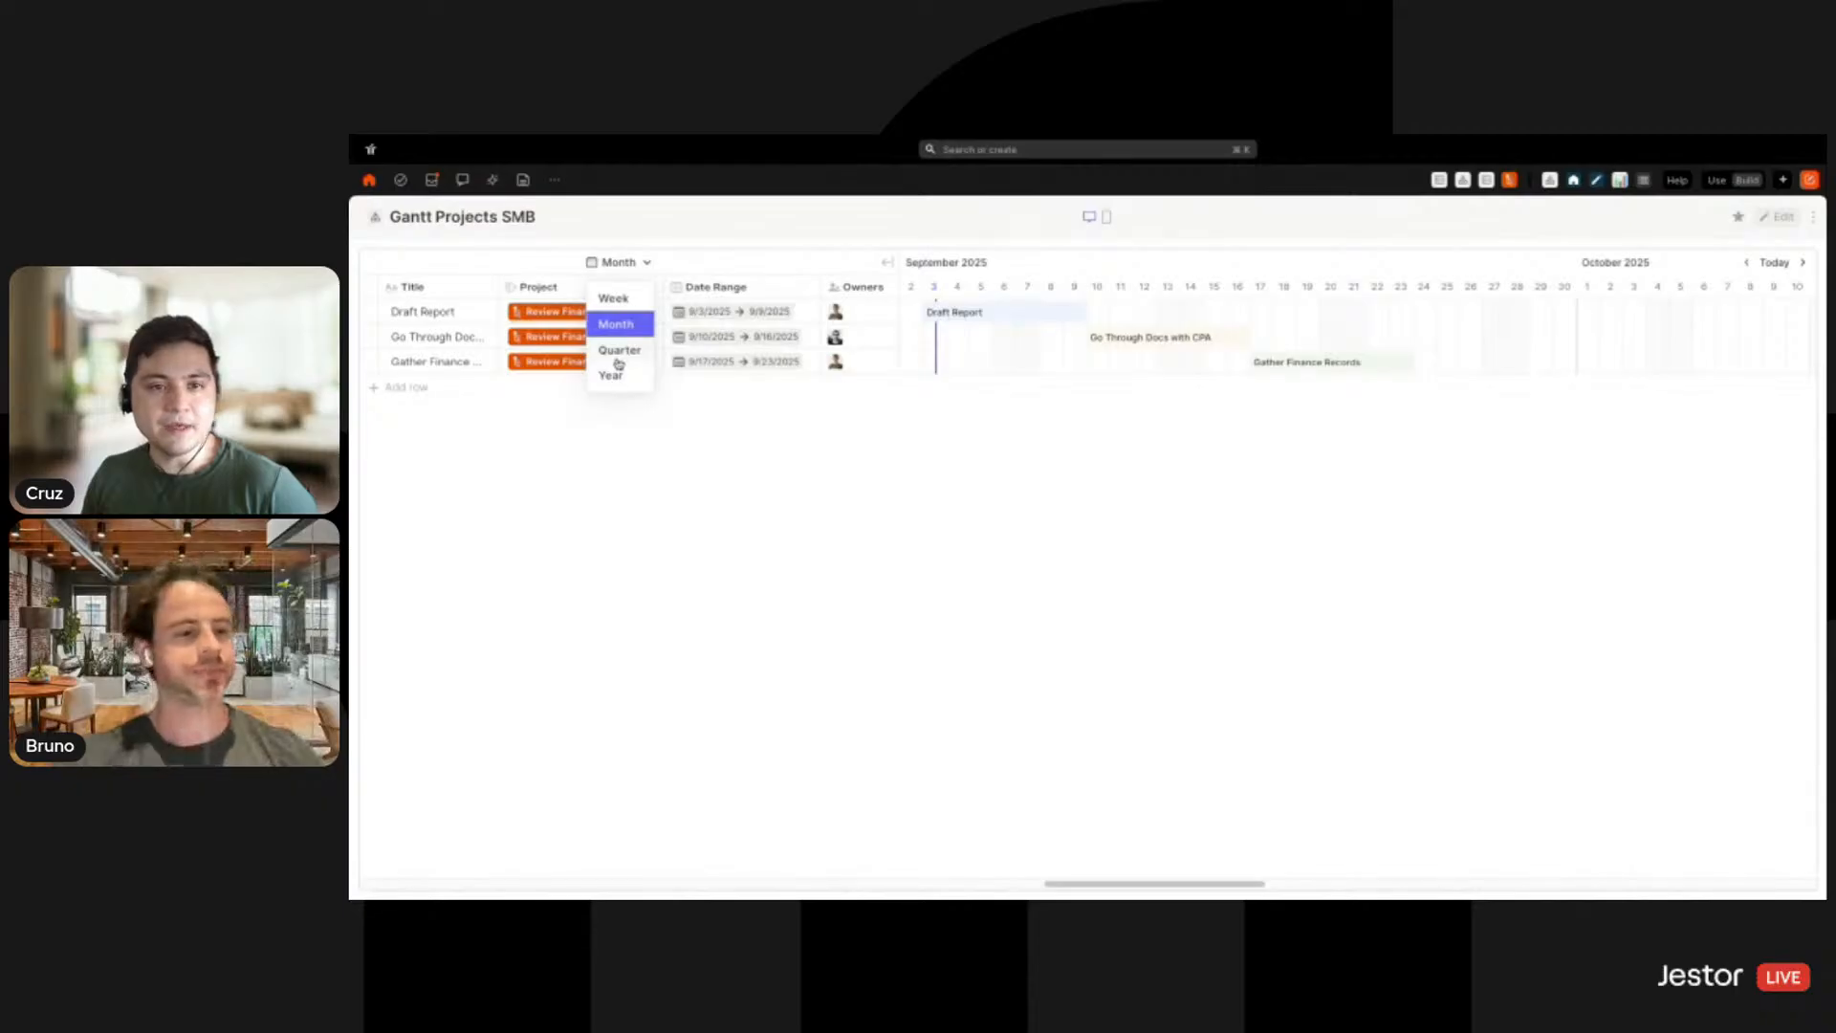
left_click(618, 356)
left_click(636, 264)
left_click(615, 375)
left_click(639, 264)
left_click(613, 299)
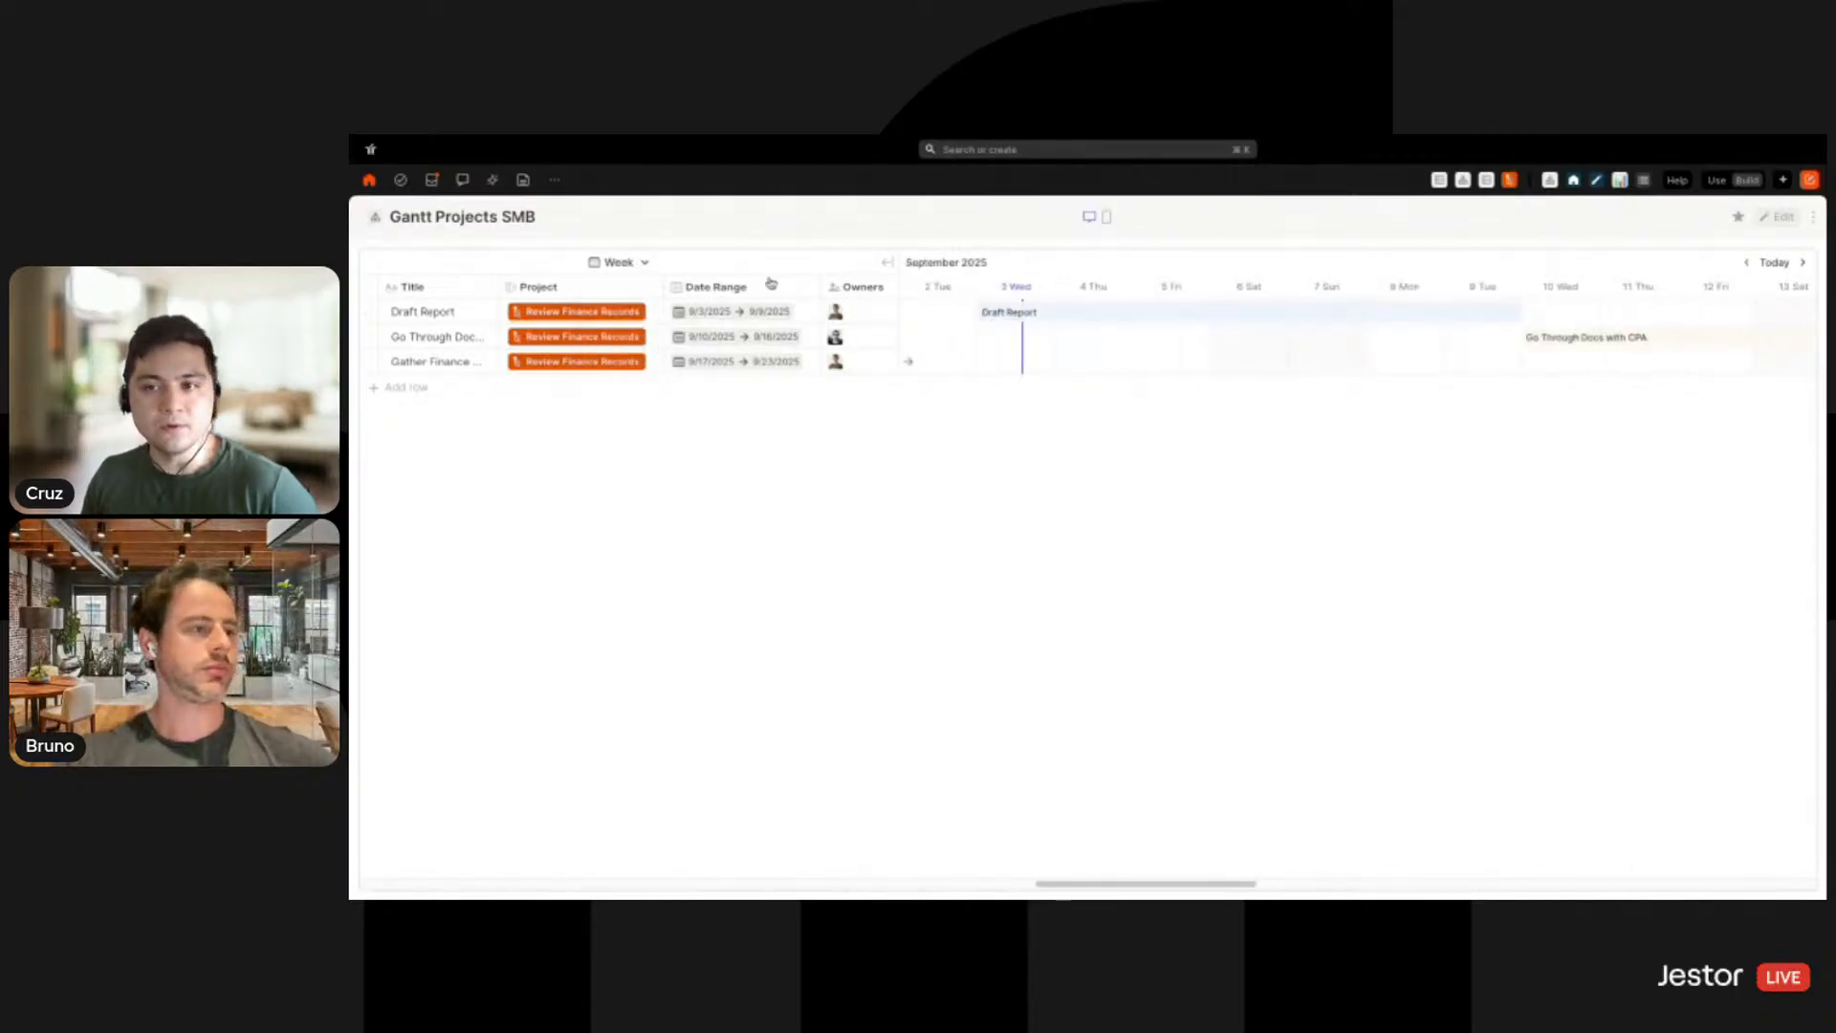
left_click(631, 266)
left_click(613, 335)
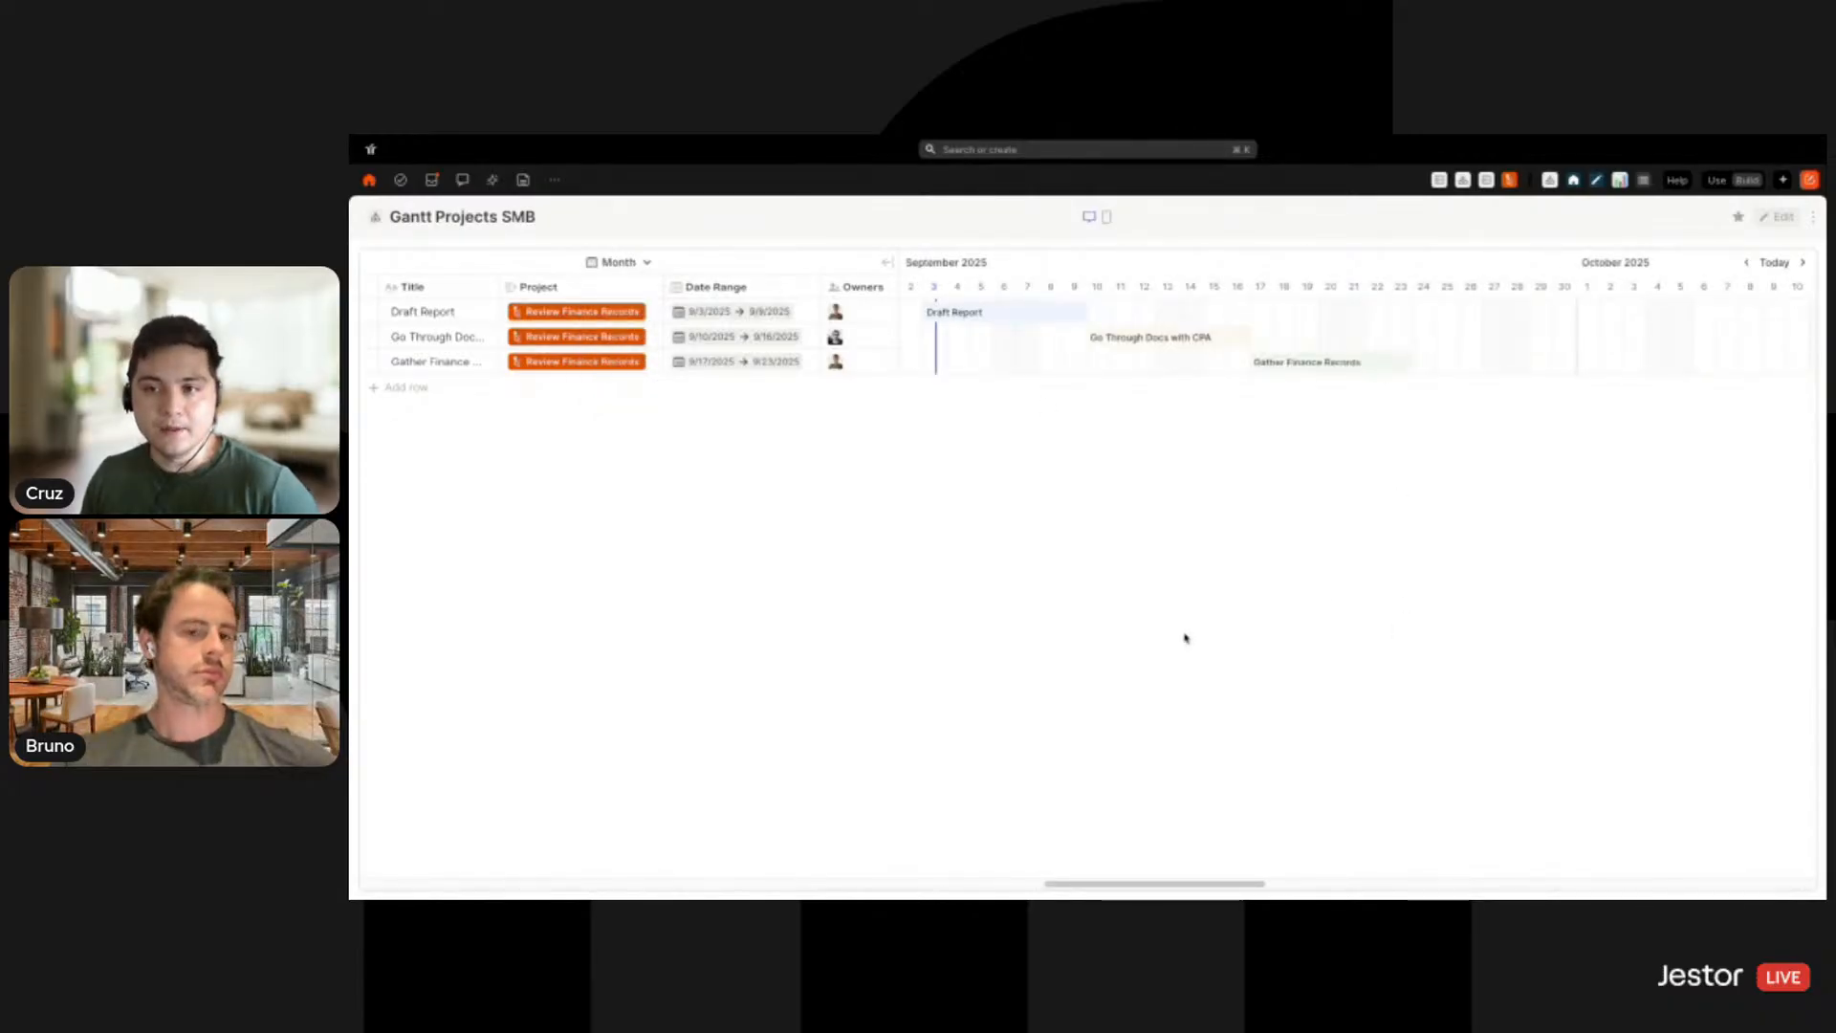
Edit the Gantt block to sort its records by Start, and save the block
left_click(1778, 216)
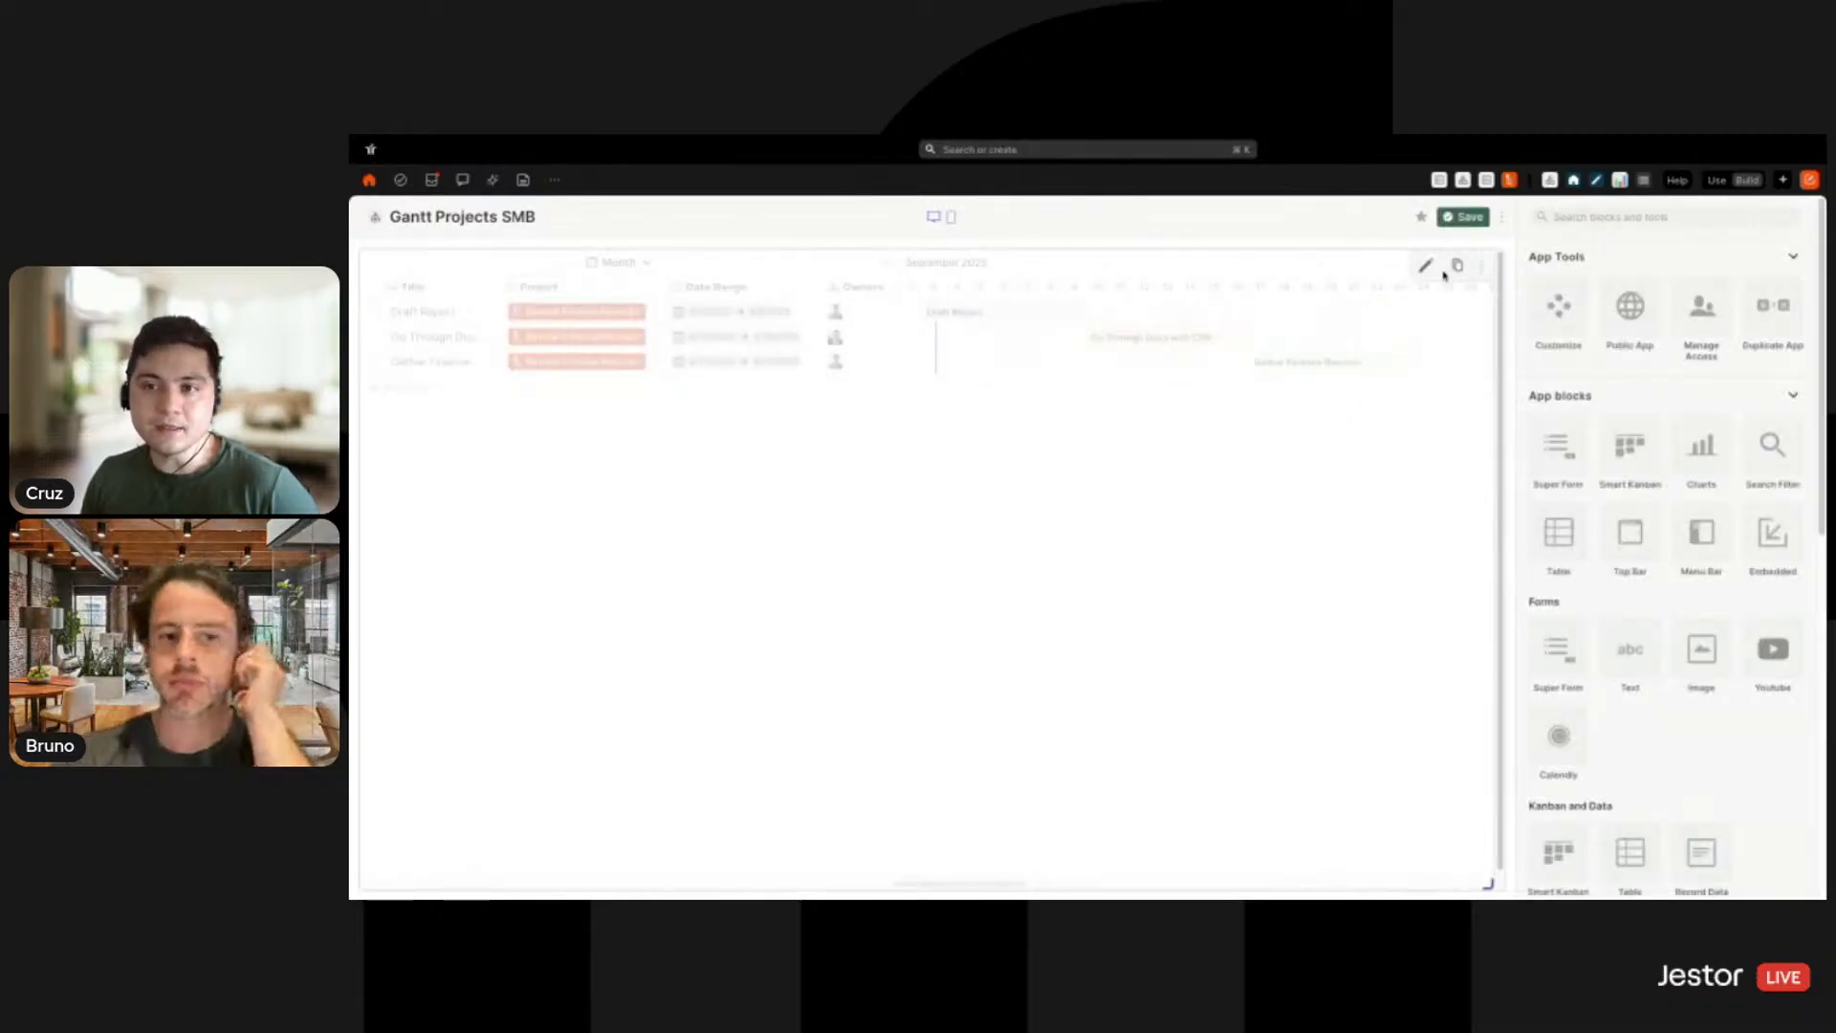
left_click(1426, 272)
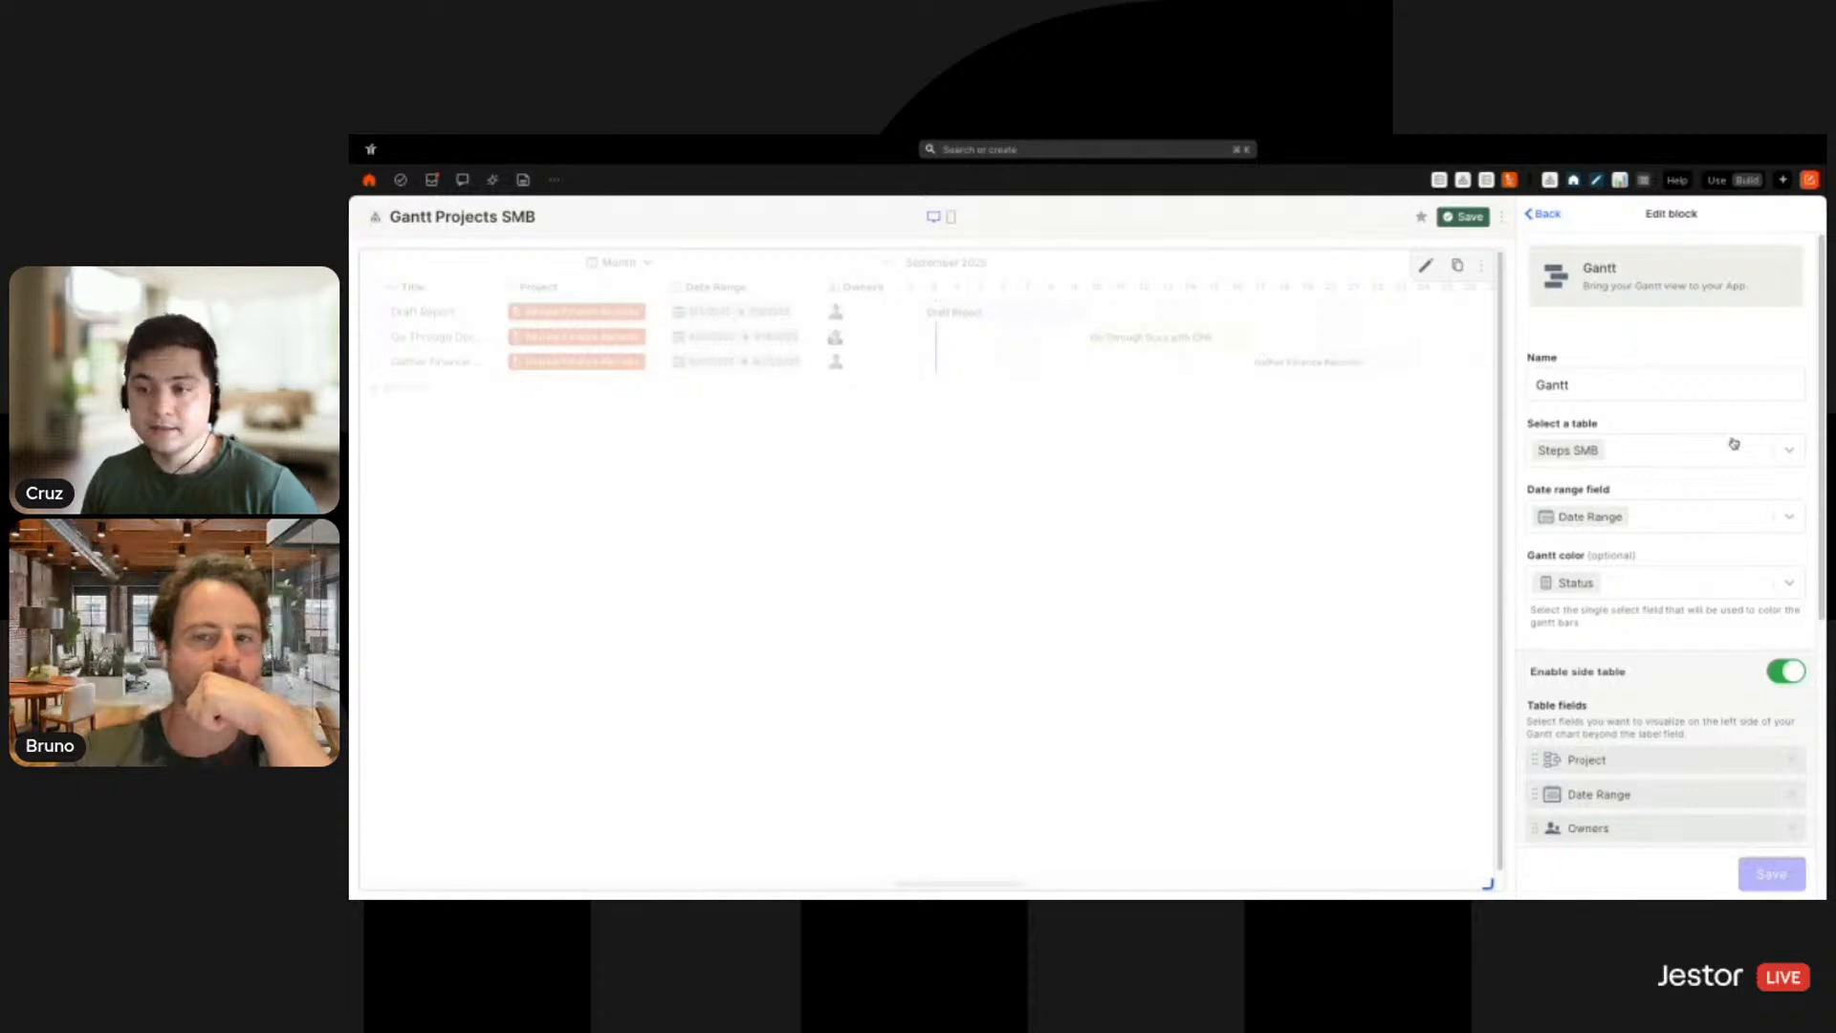
scroll(1733, 443, "down", 5)
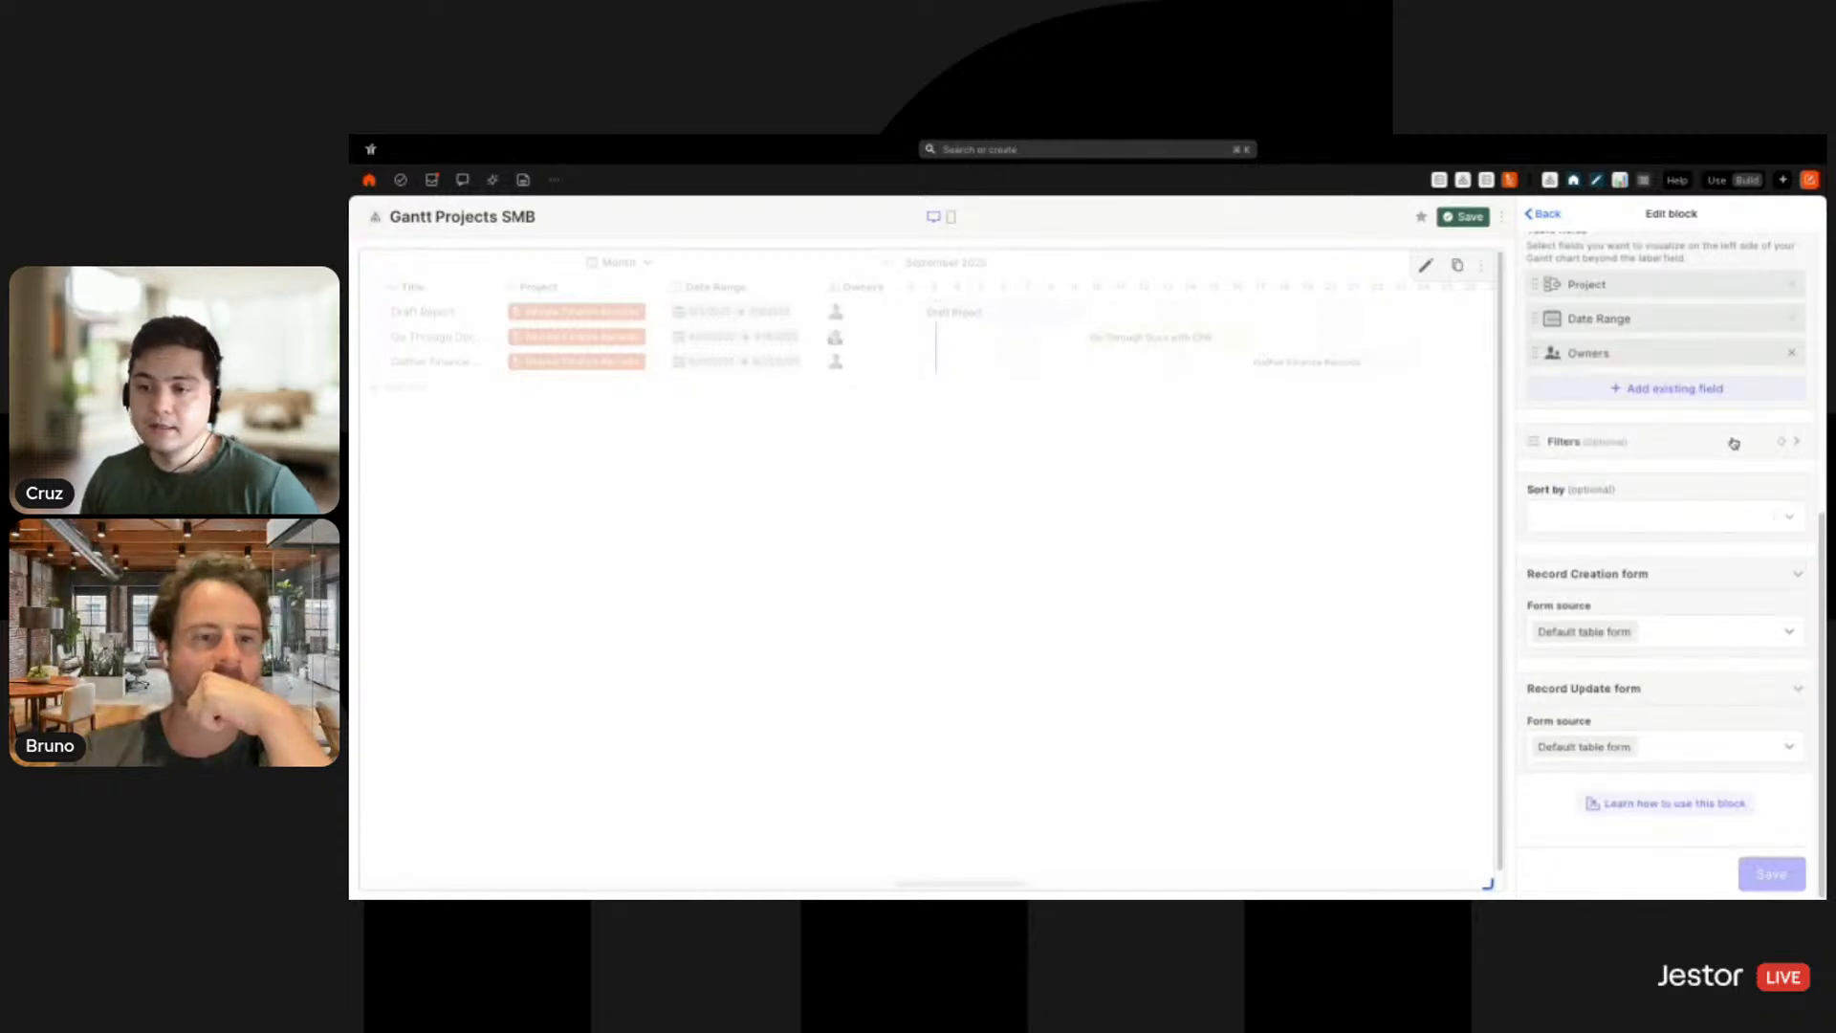
left_click(1614, 519)
scroll(1674, 612, "down", 2)
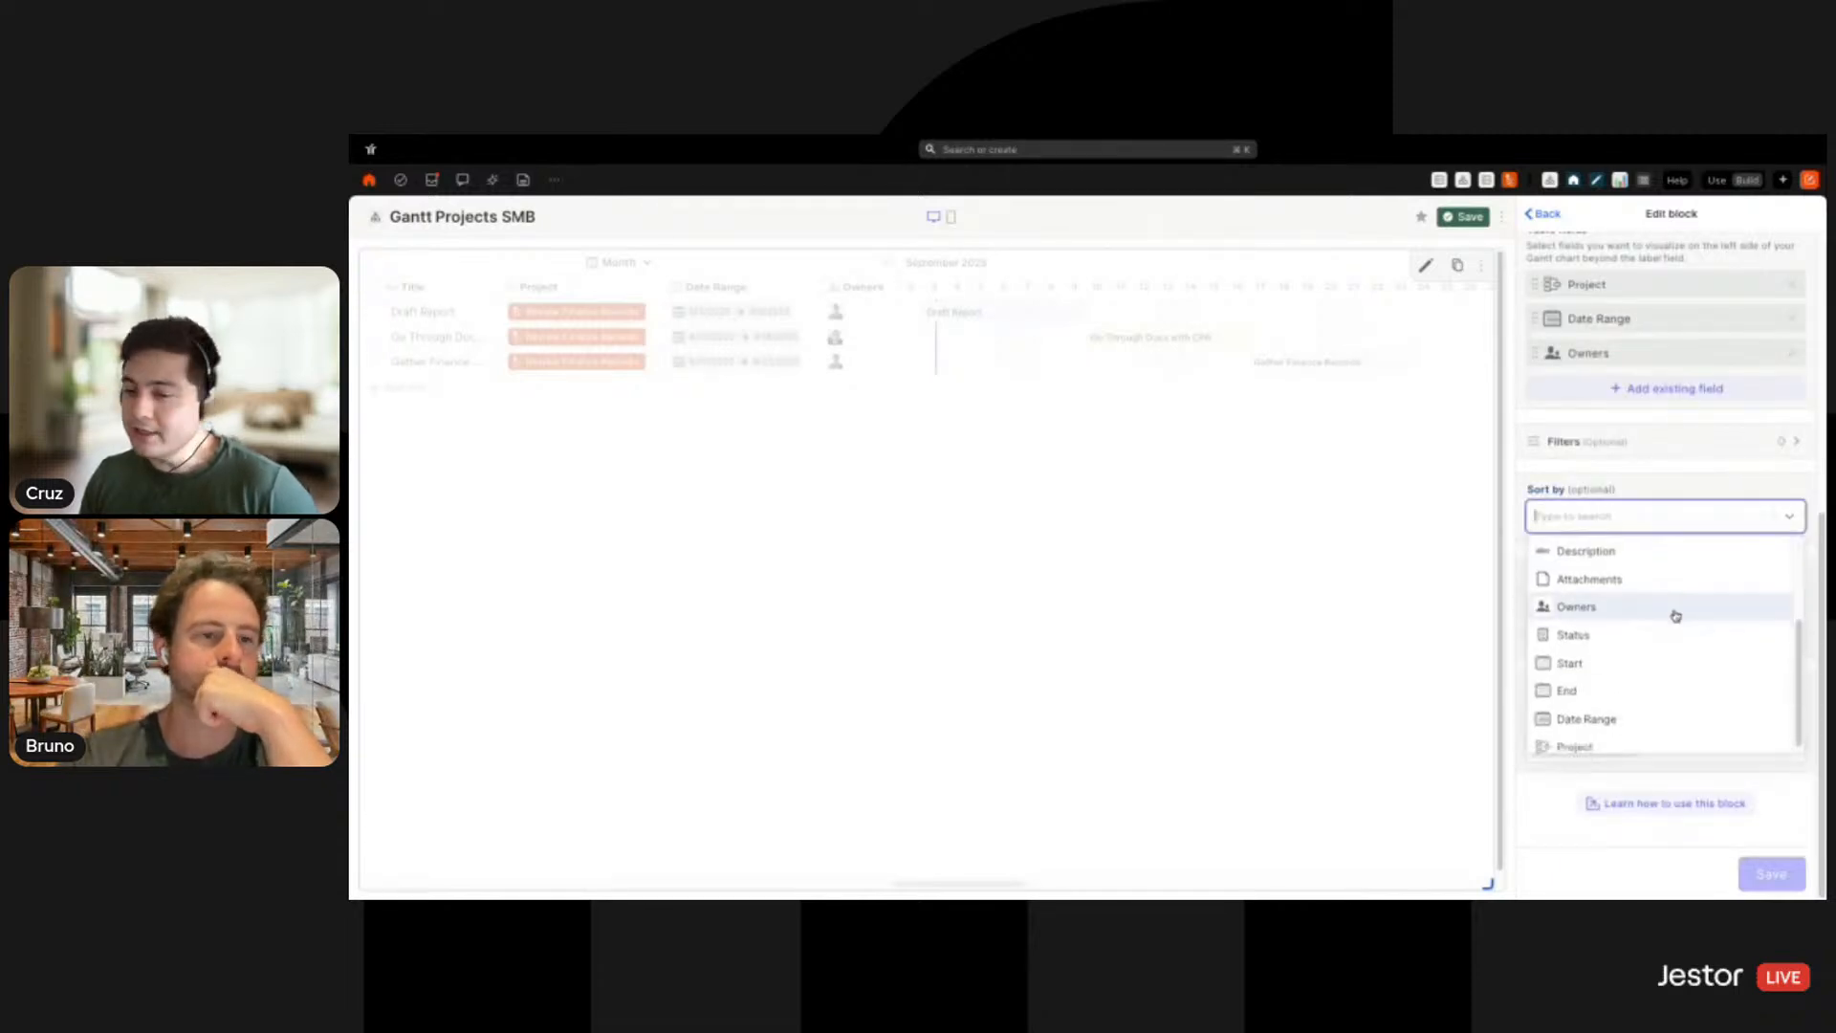
left_click(1630, 662)
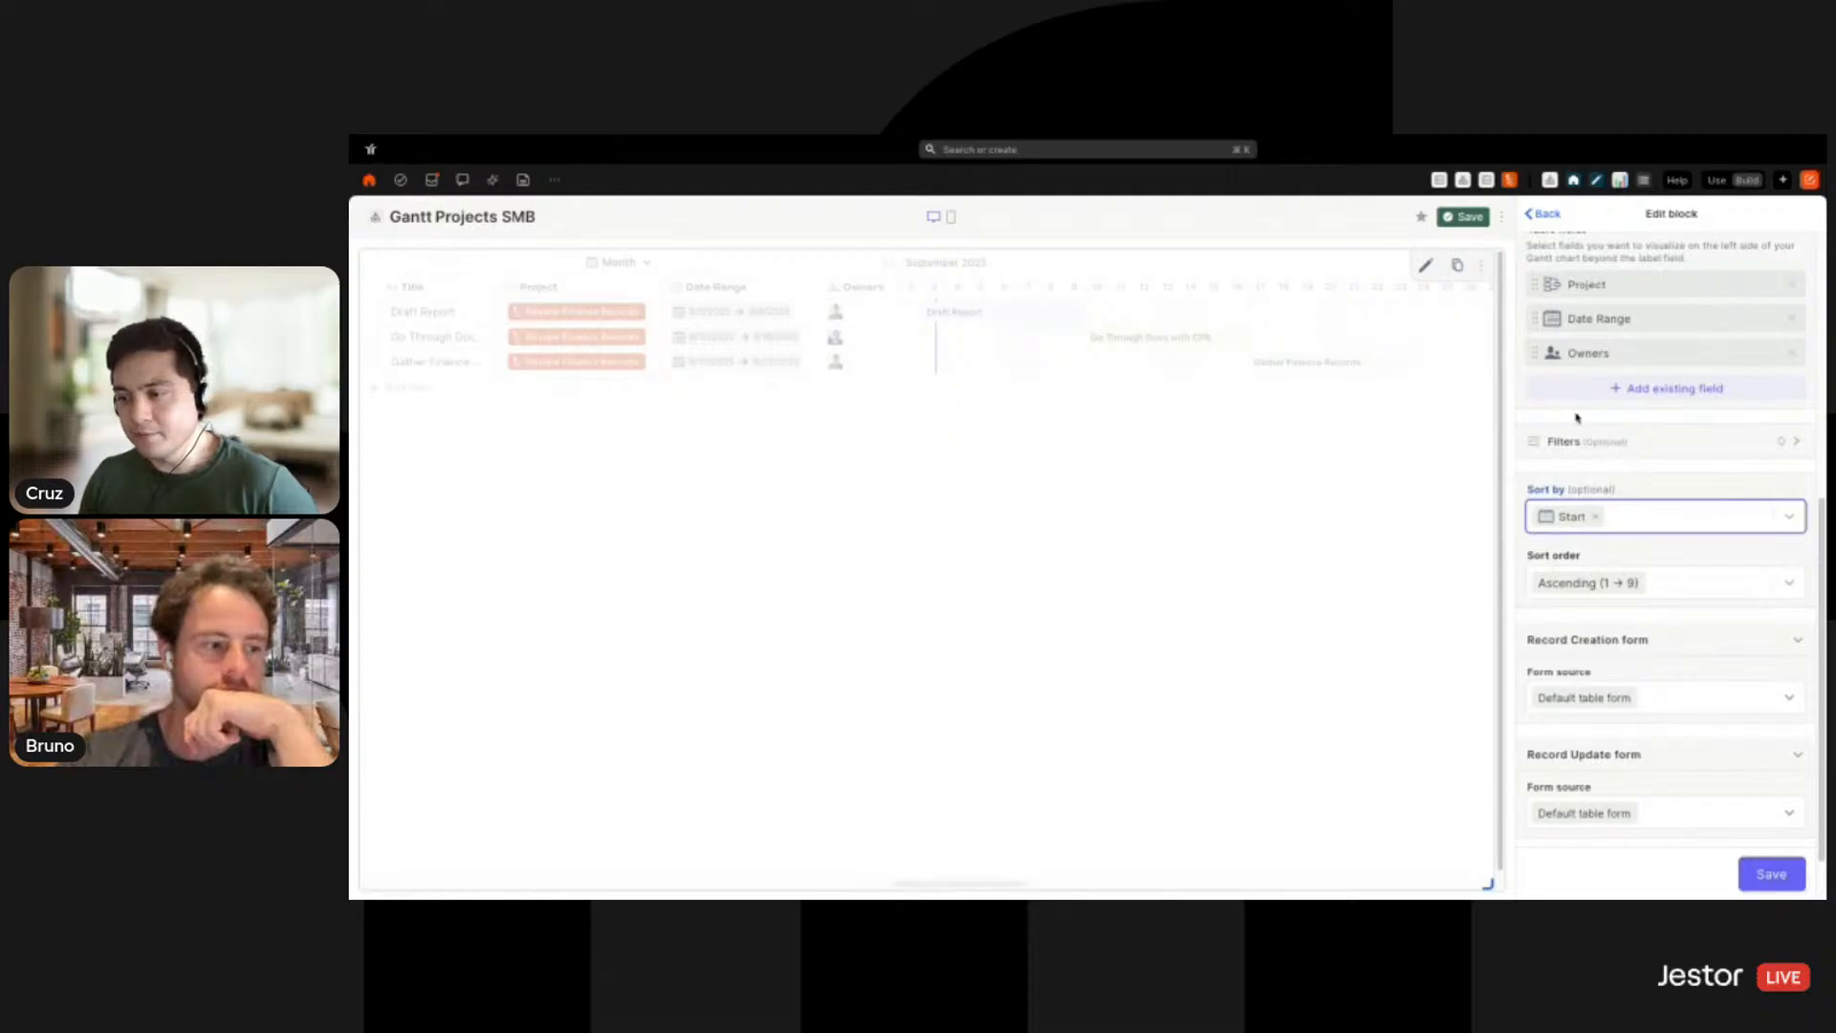
left_click(1771, 874)
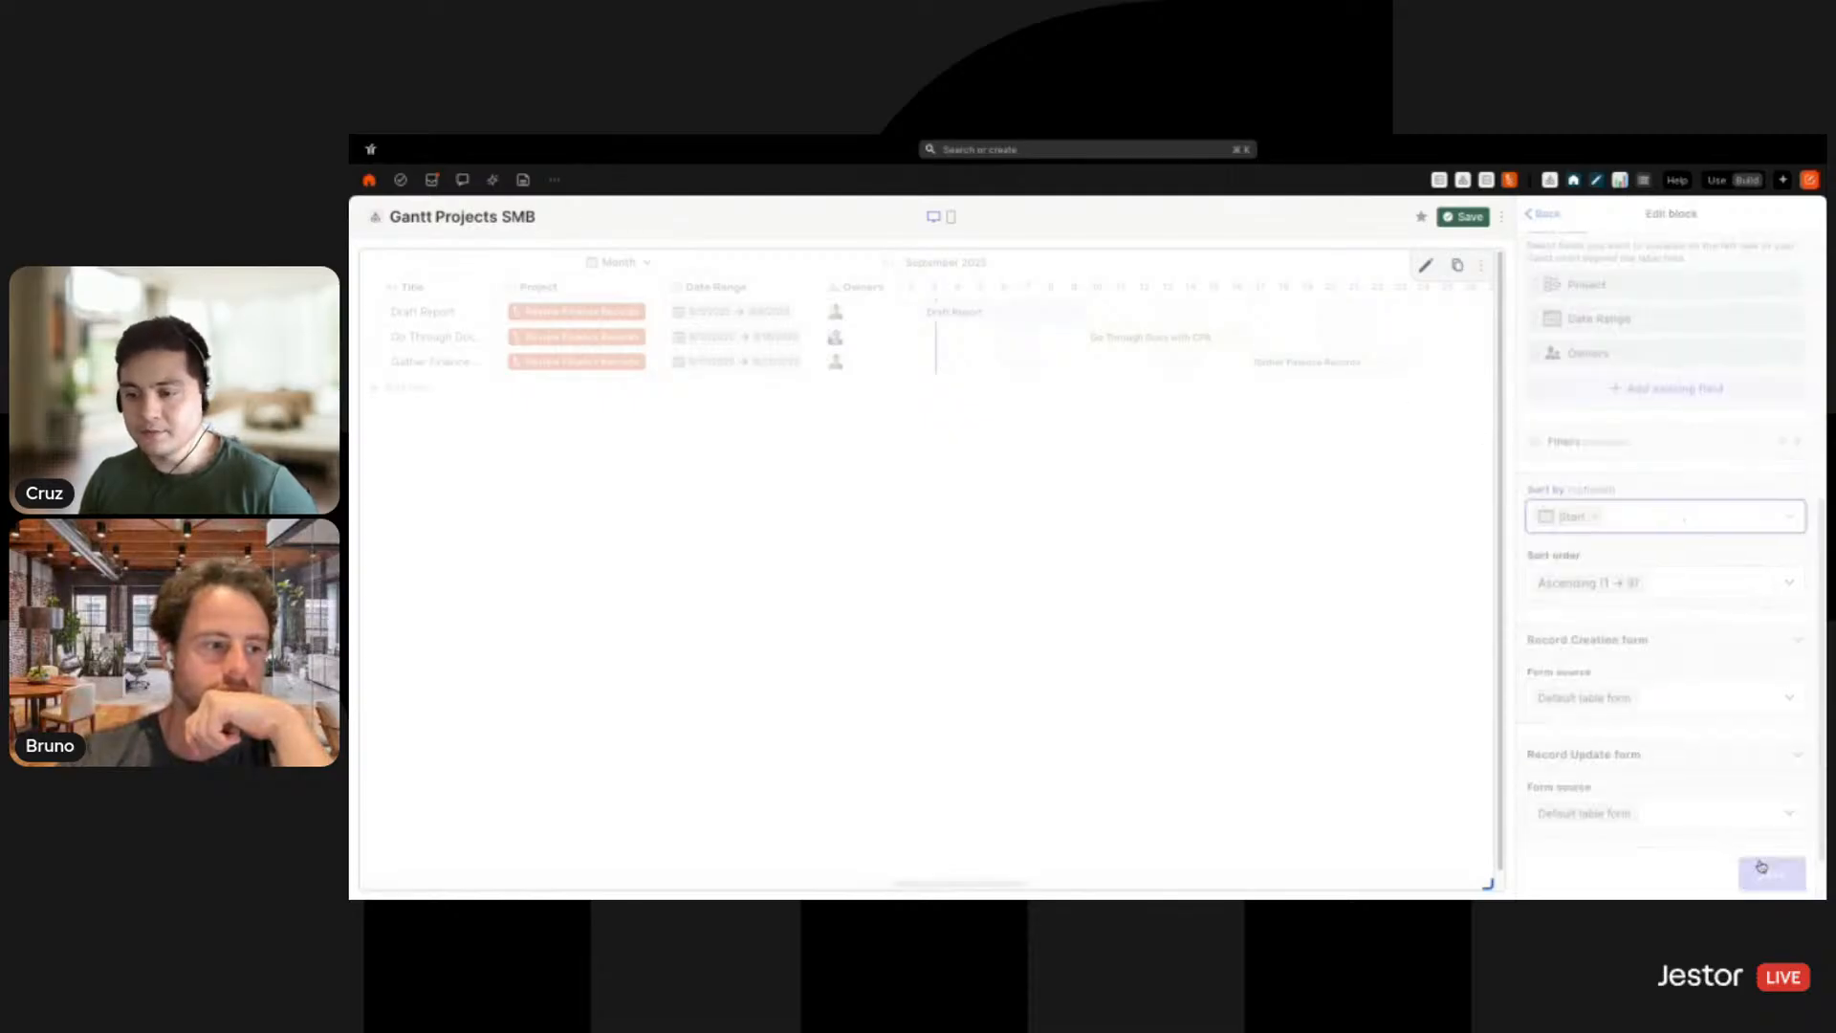
Save the app and change the Gantt block's sort order to Descending (9 → 1), saving the block
left_click(1464, 216)
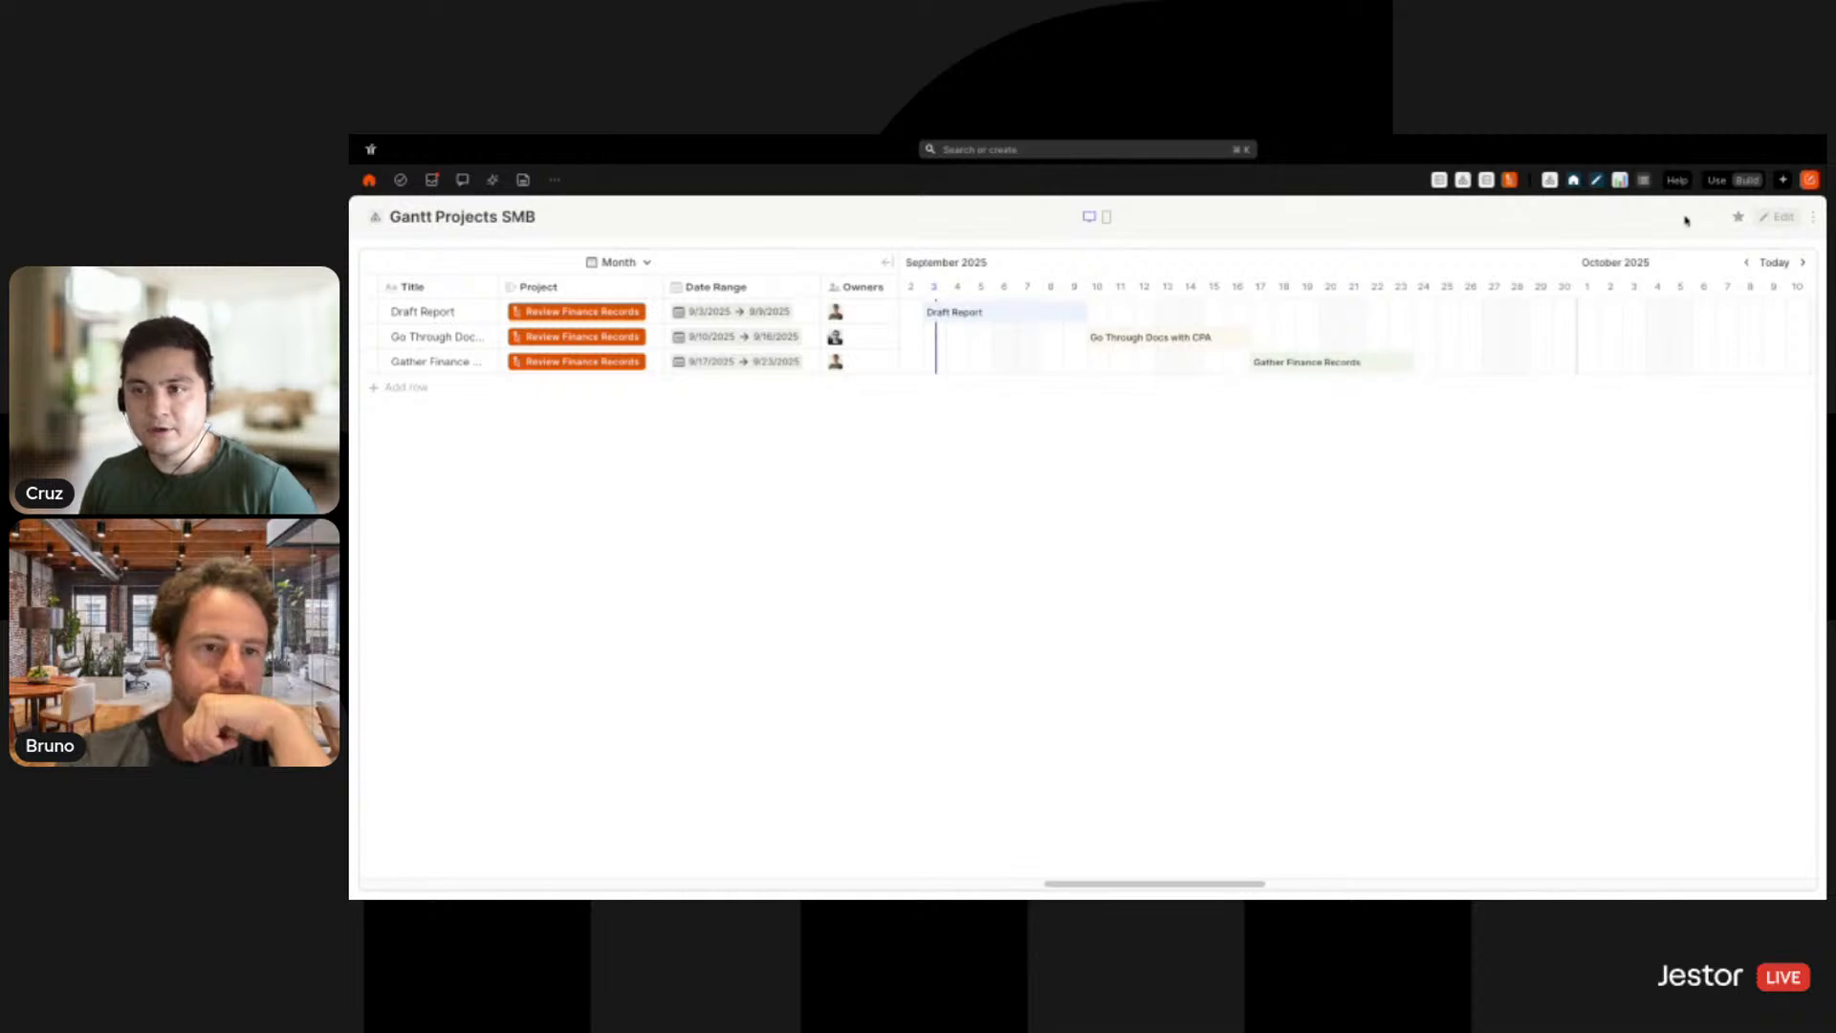
left_click(1779, 217)
left_click(1425, 265)
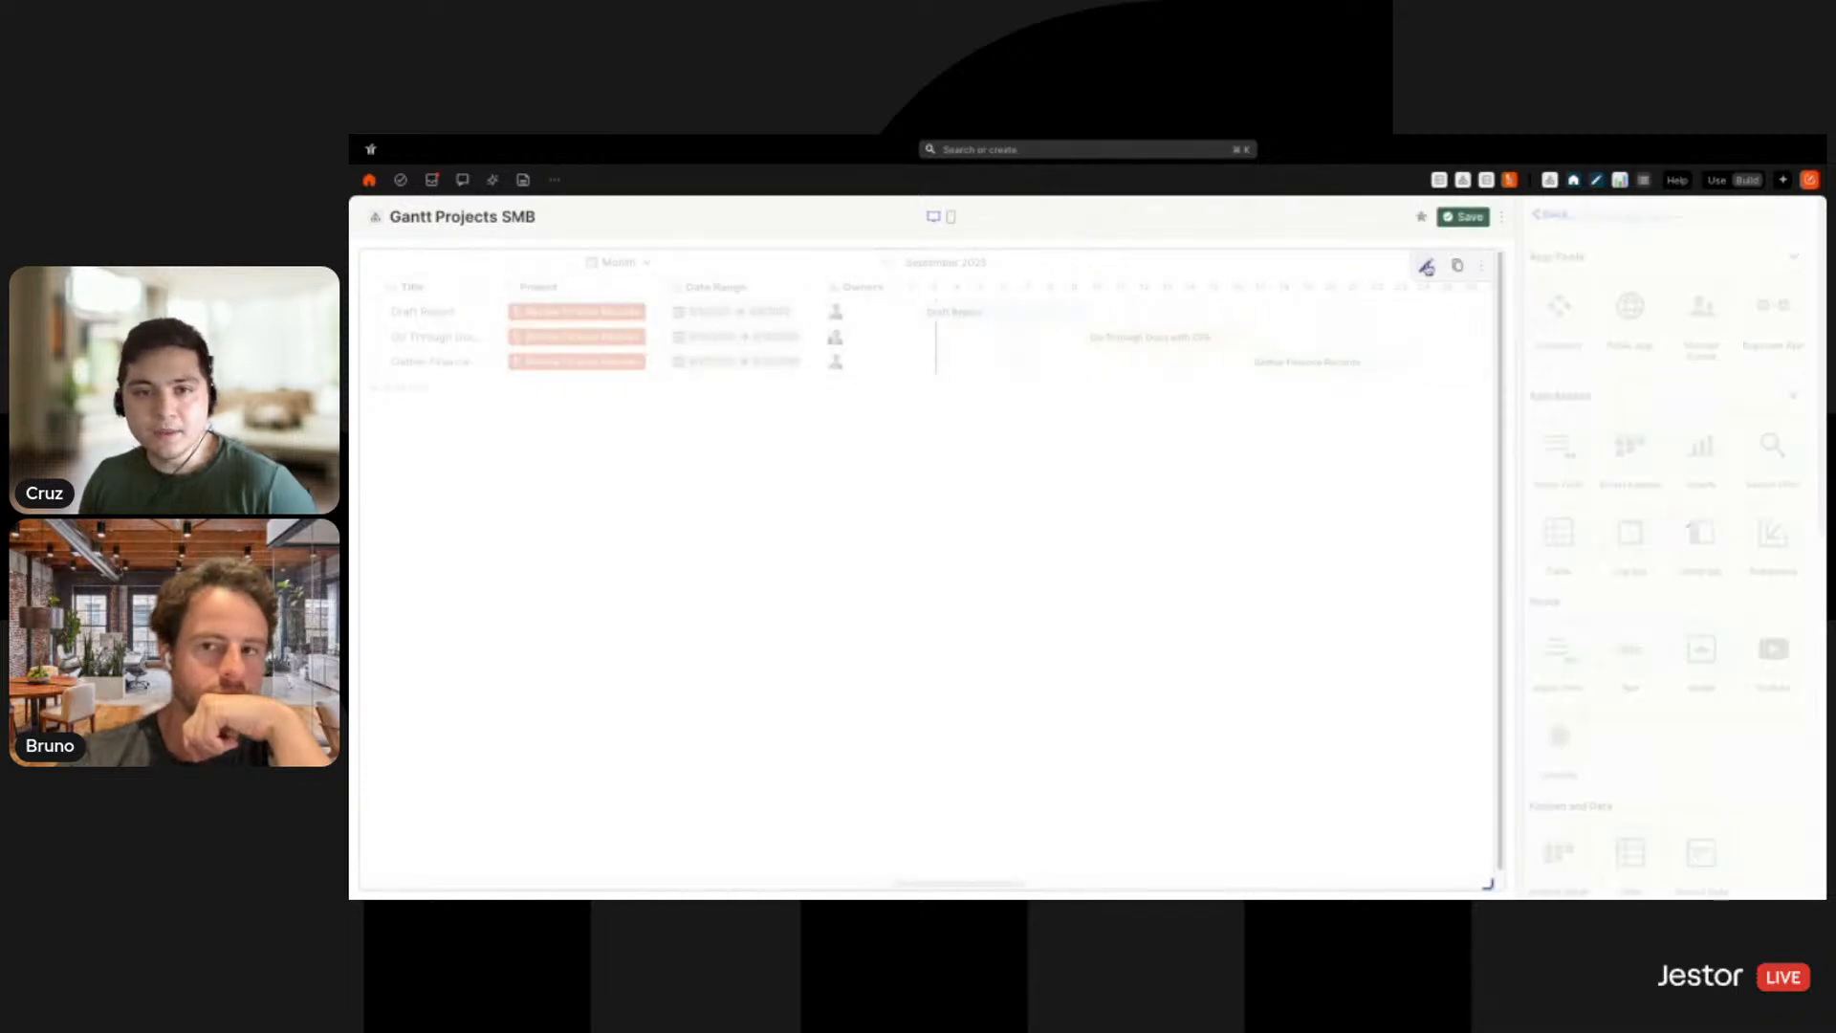
scroll(1717, 459, "down", 5)
left_click(1710, 524)
left_click(1626, 579)
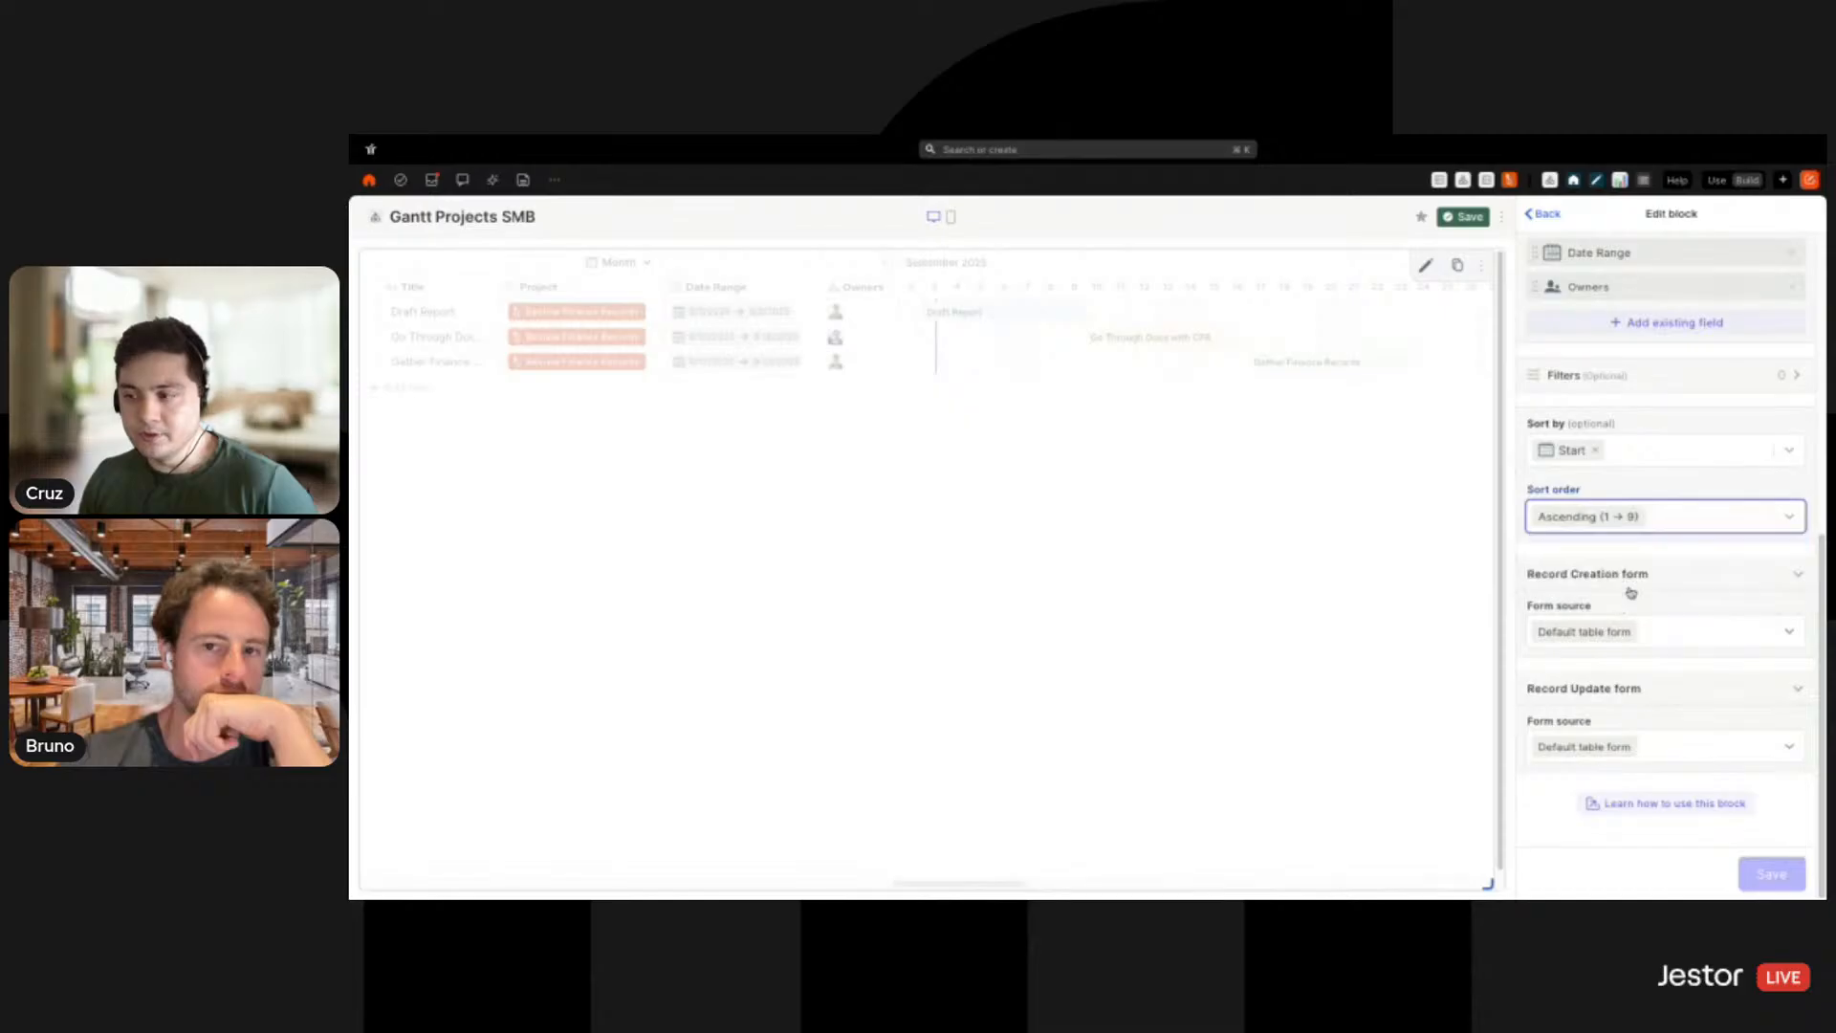
left_click(1775, 875)
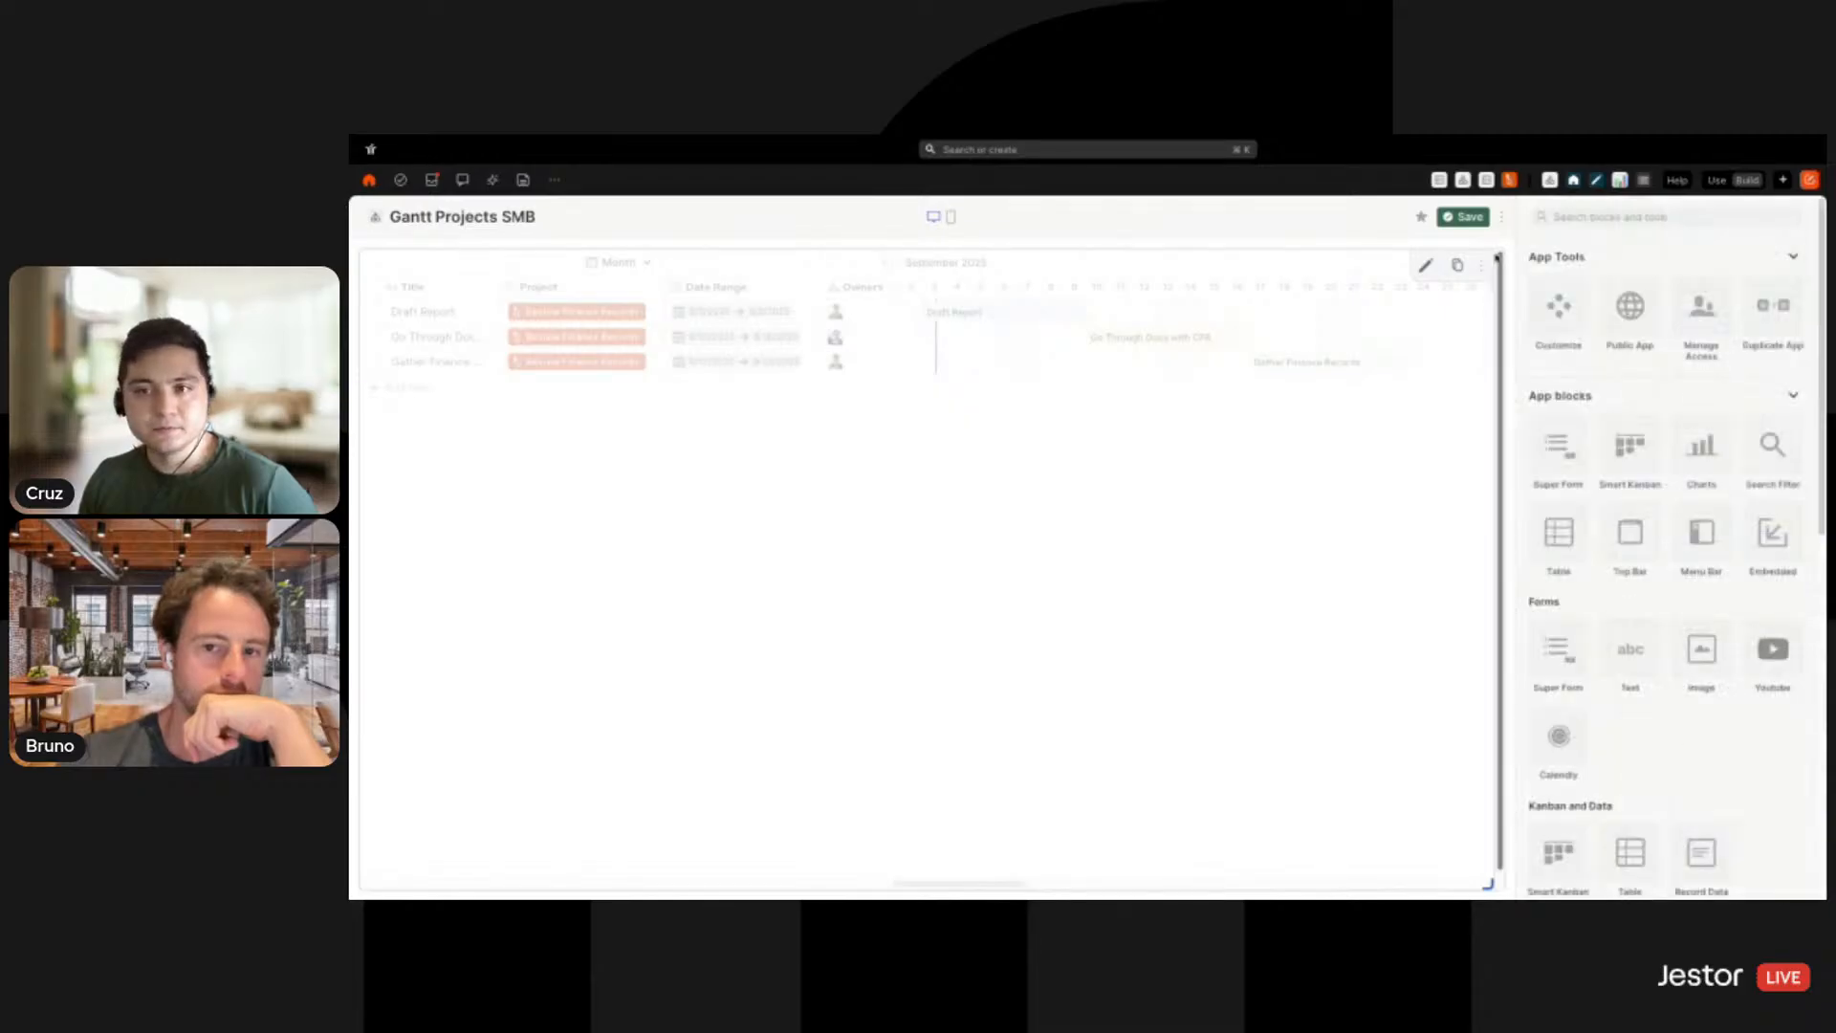
left_click(1717, 181)
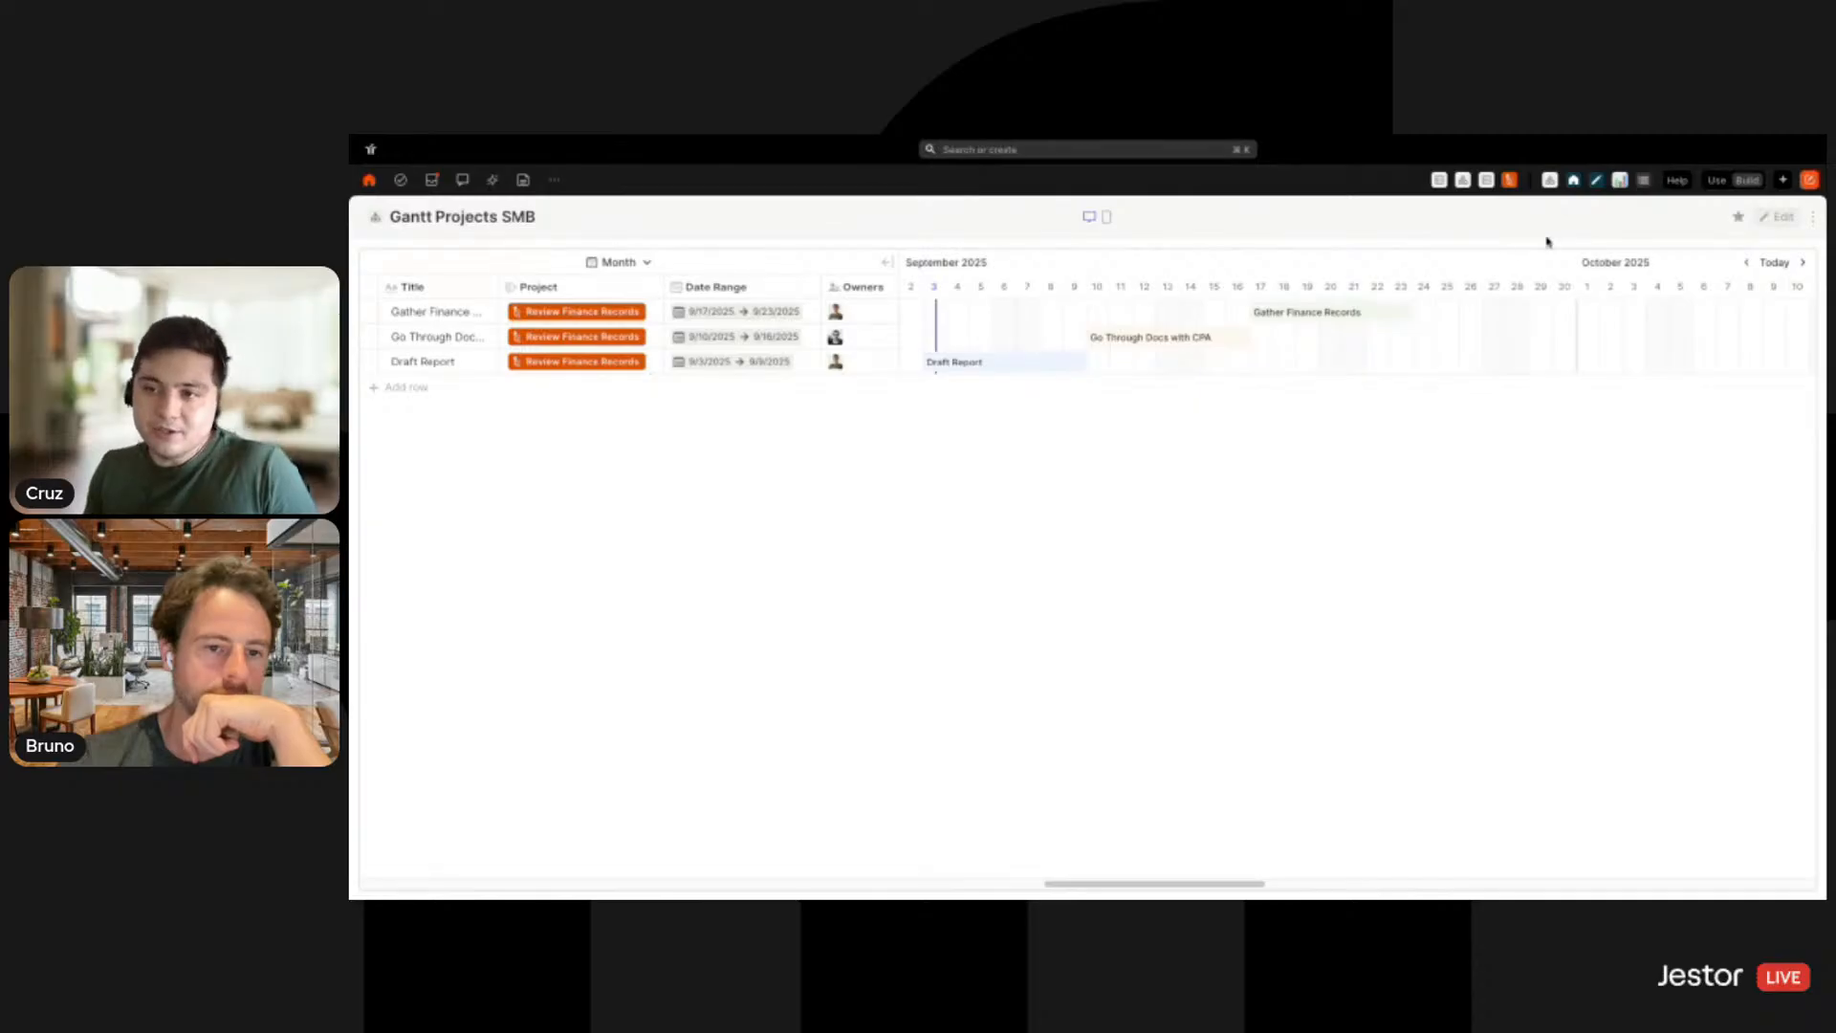
Edit the Gantt block to set its sort order back to Ascending (1 → 9), and save the block
left_click(1779, 218)
left_click(1425, 268)
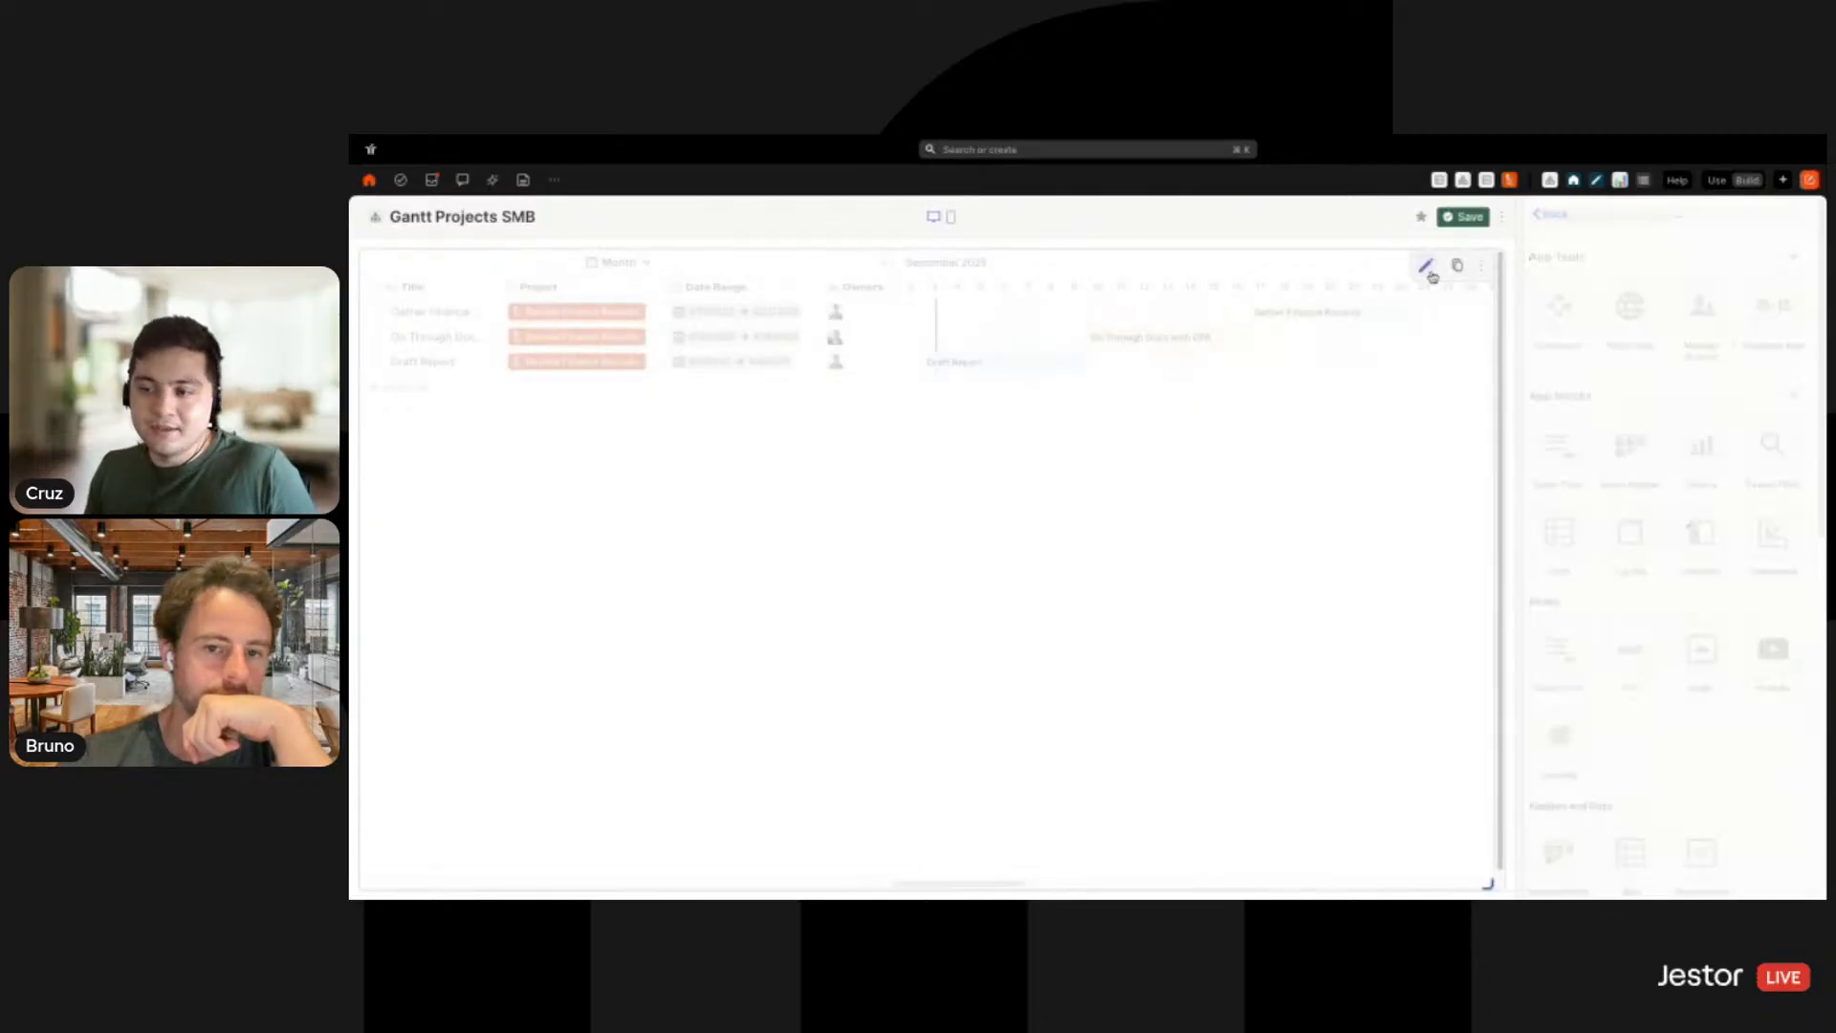
scroll(1732, 579, "down", 5)
scroll(1731, 579, "down", 1)
left_click(1693, 522)
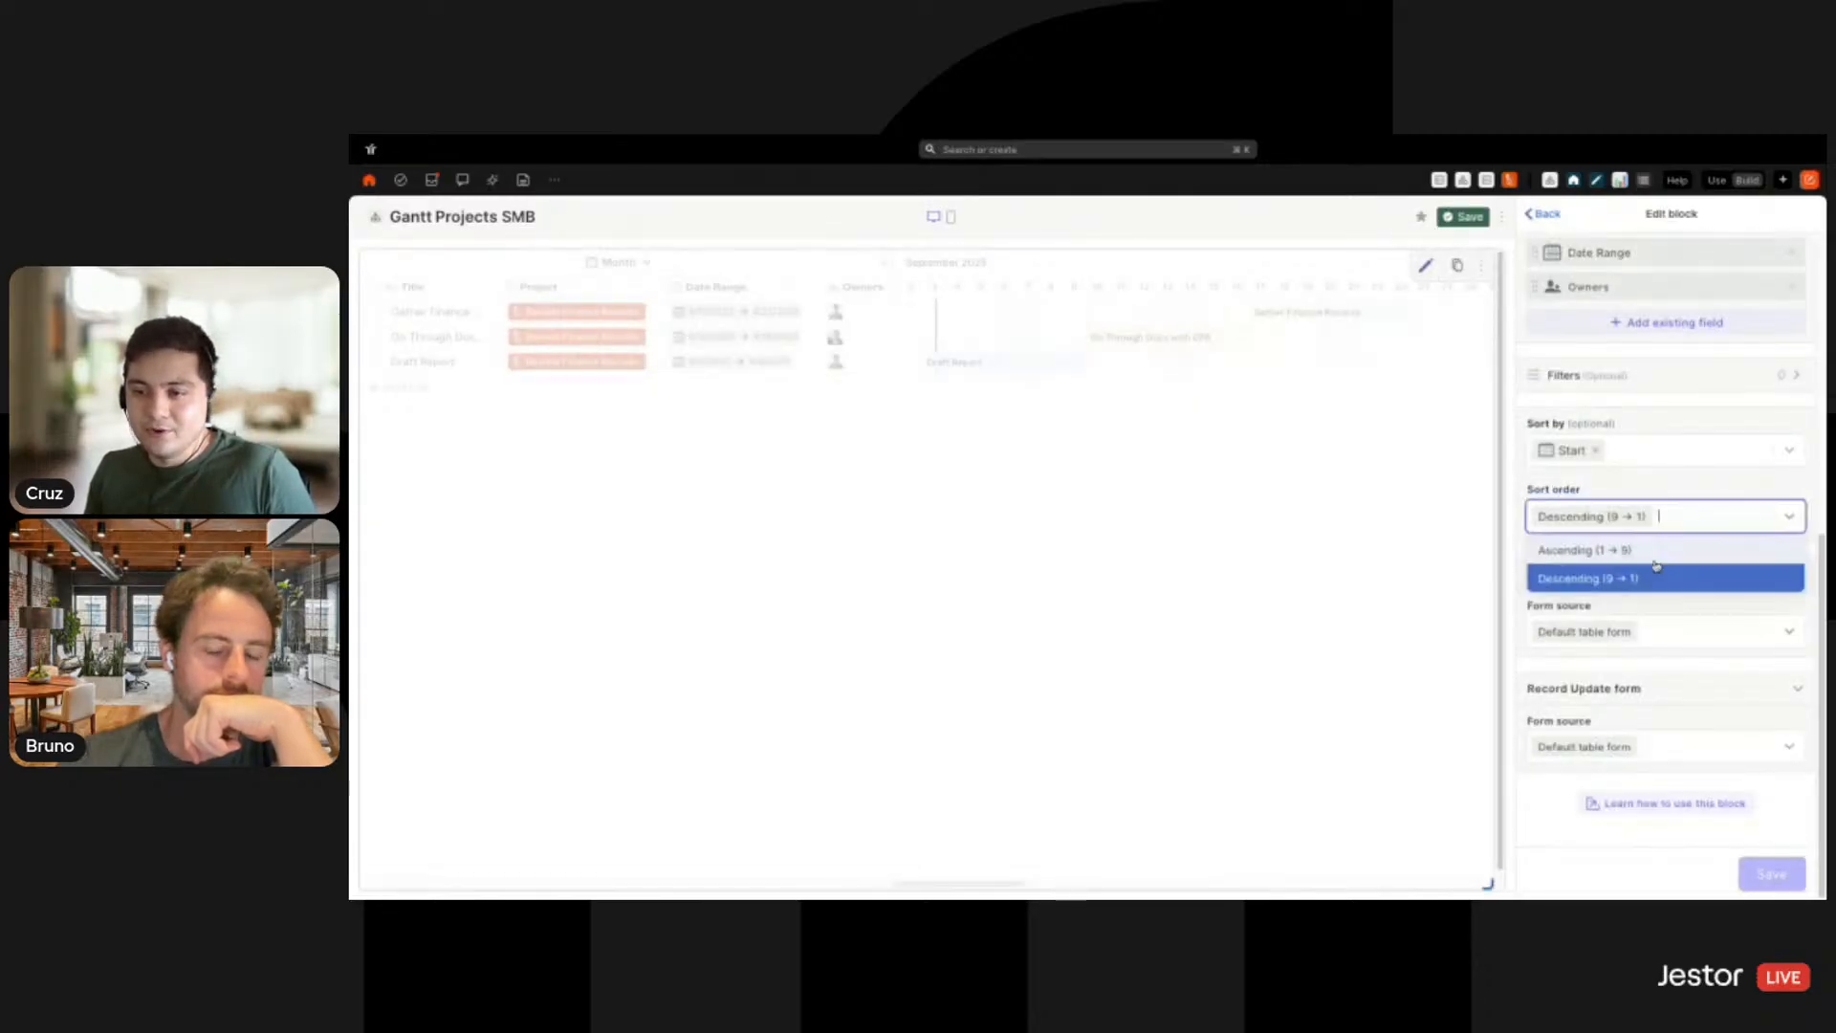
left_click(1648, 550)
left_click(1773, 874)
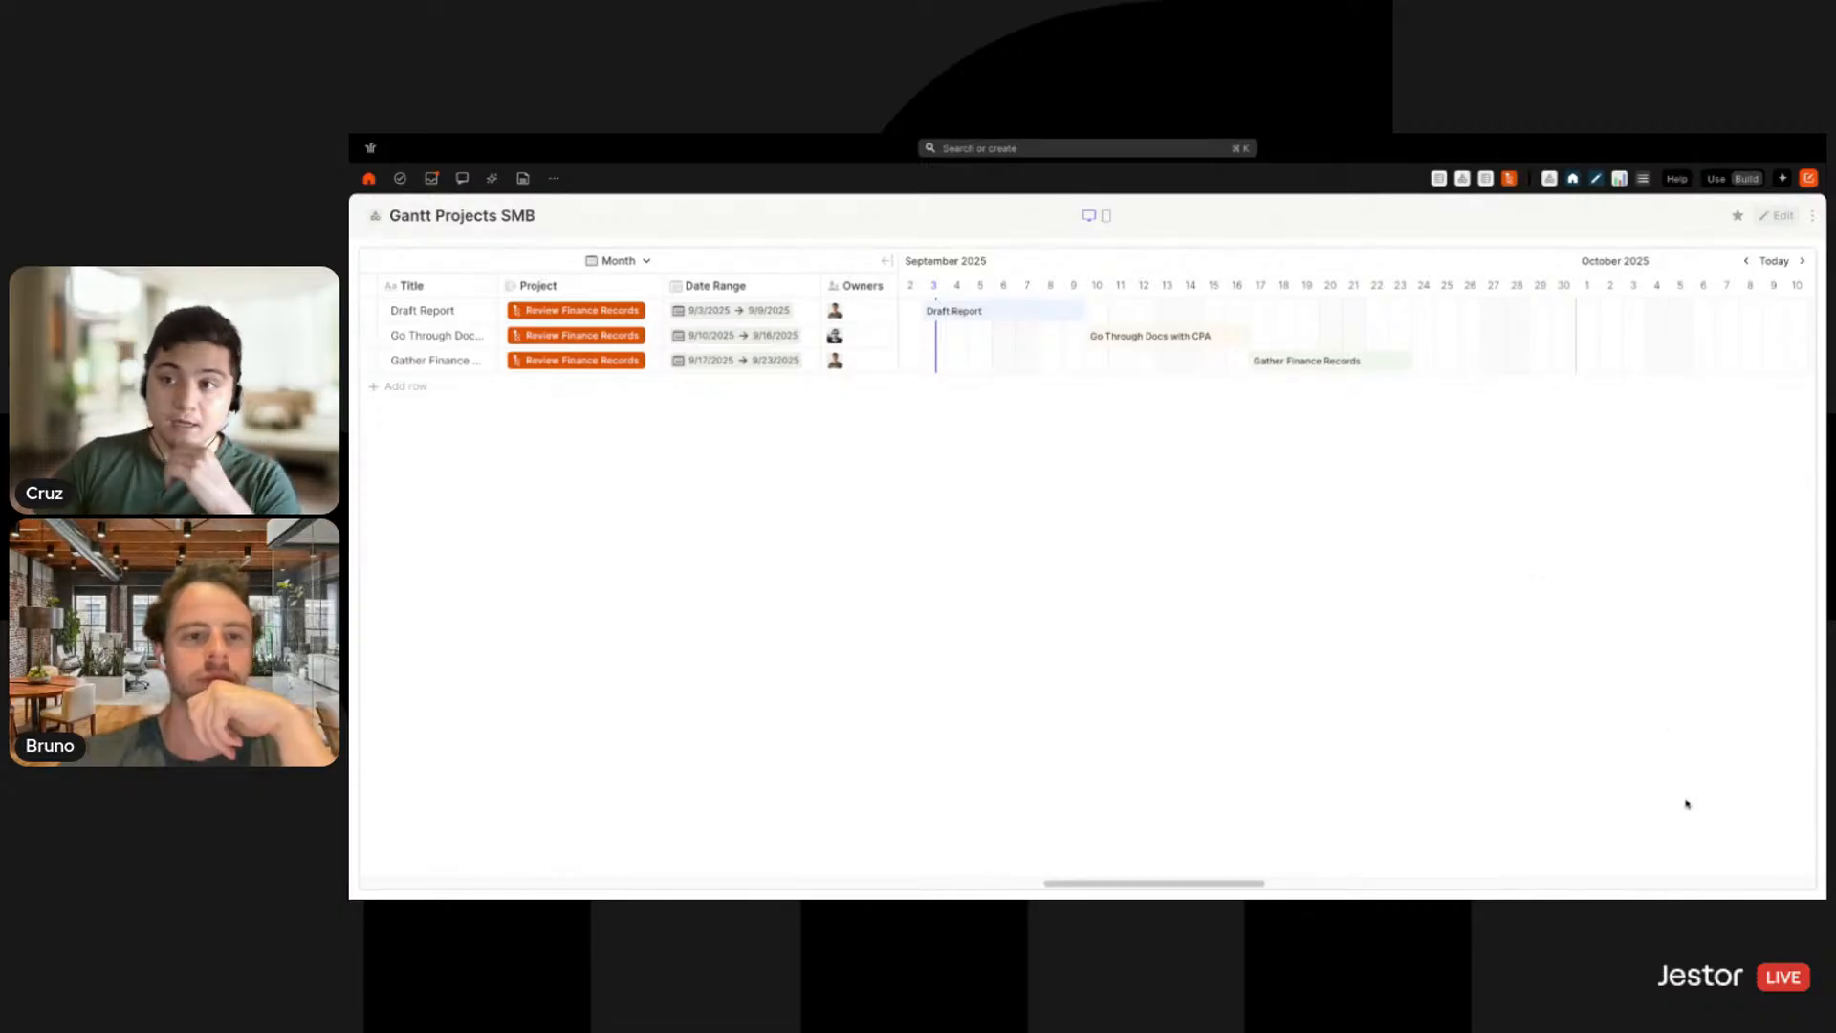
Add a Title Bar block to the Gantt app and set its bar color to hex f8f8f8
left_click(1775, 218)
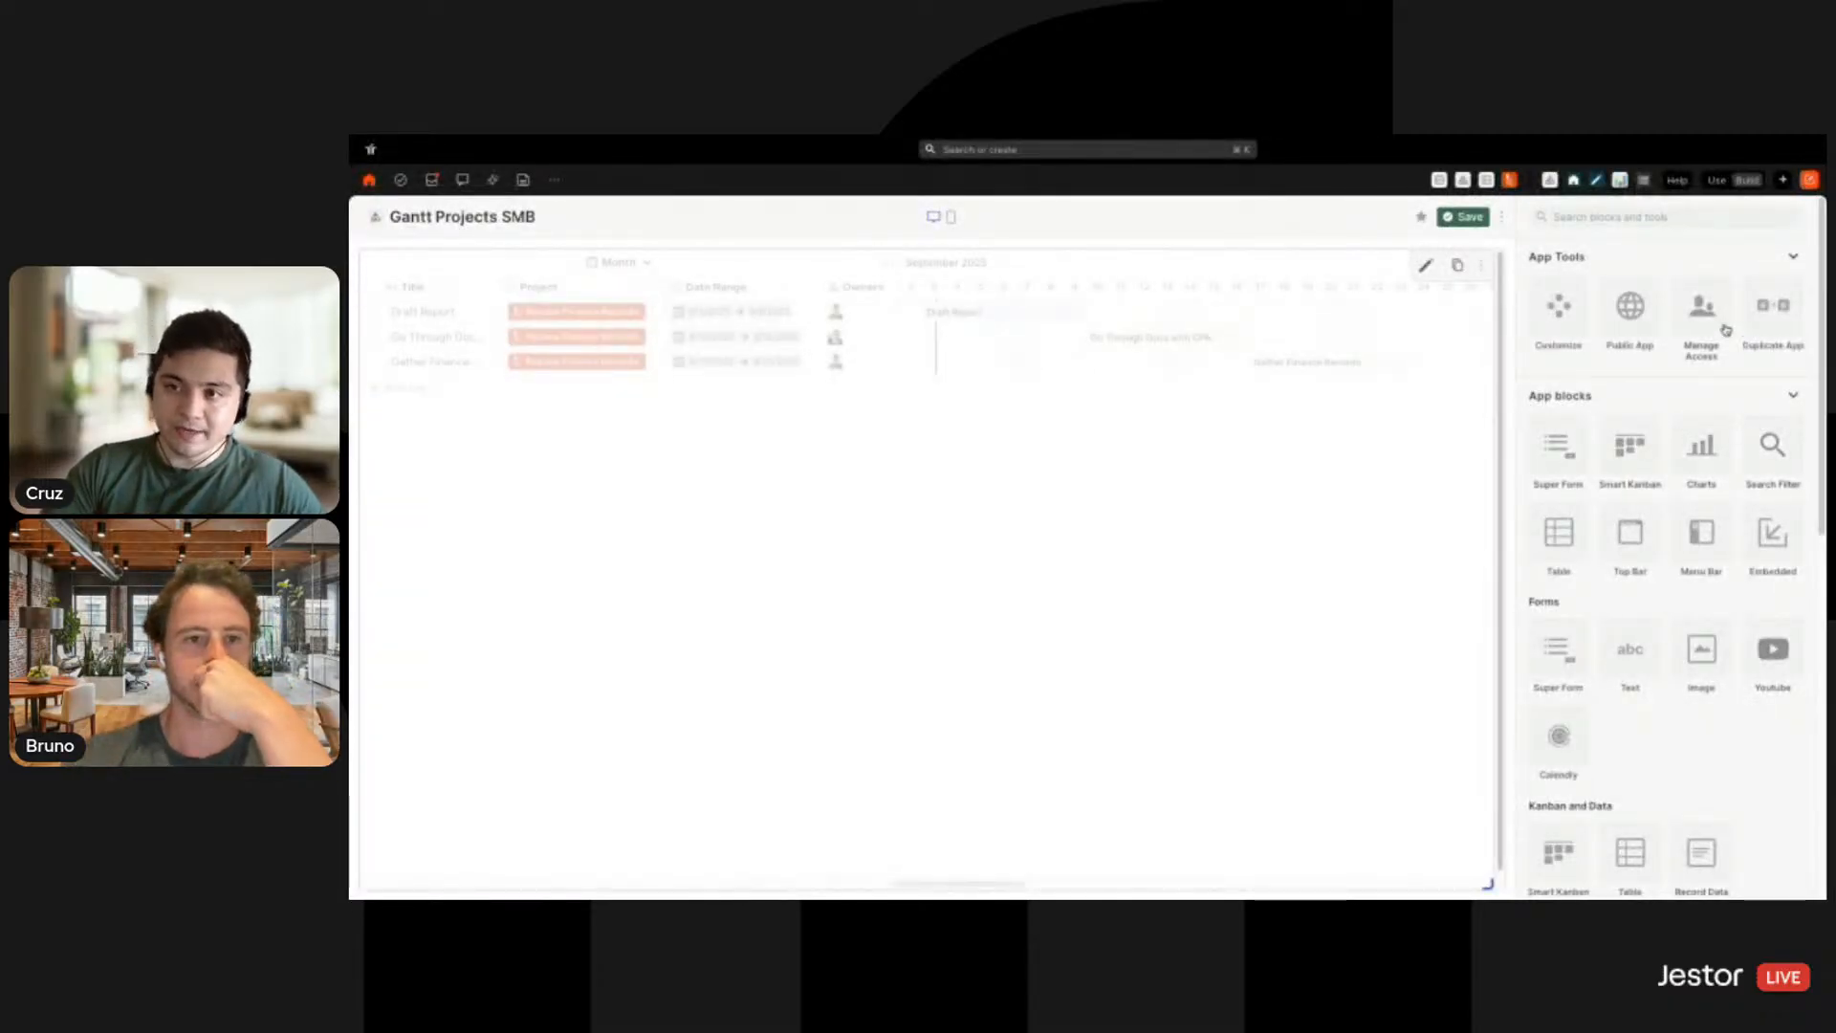
type("title")
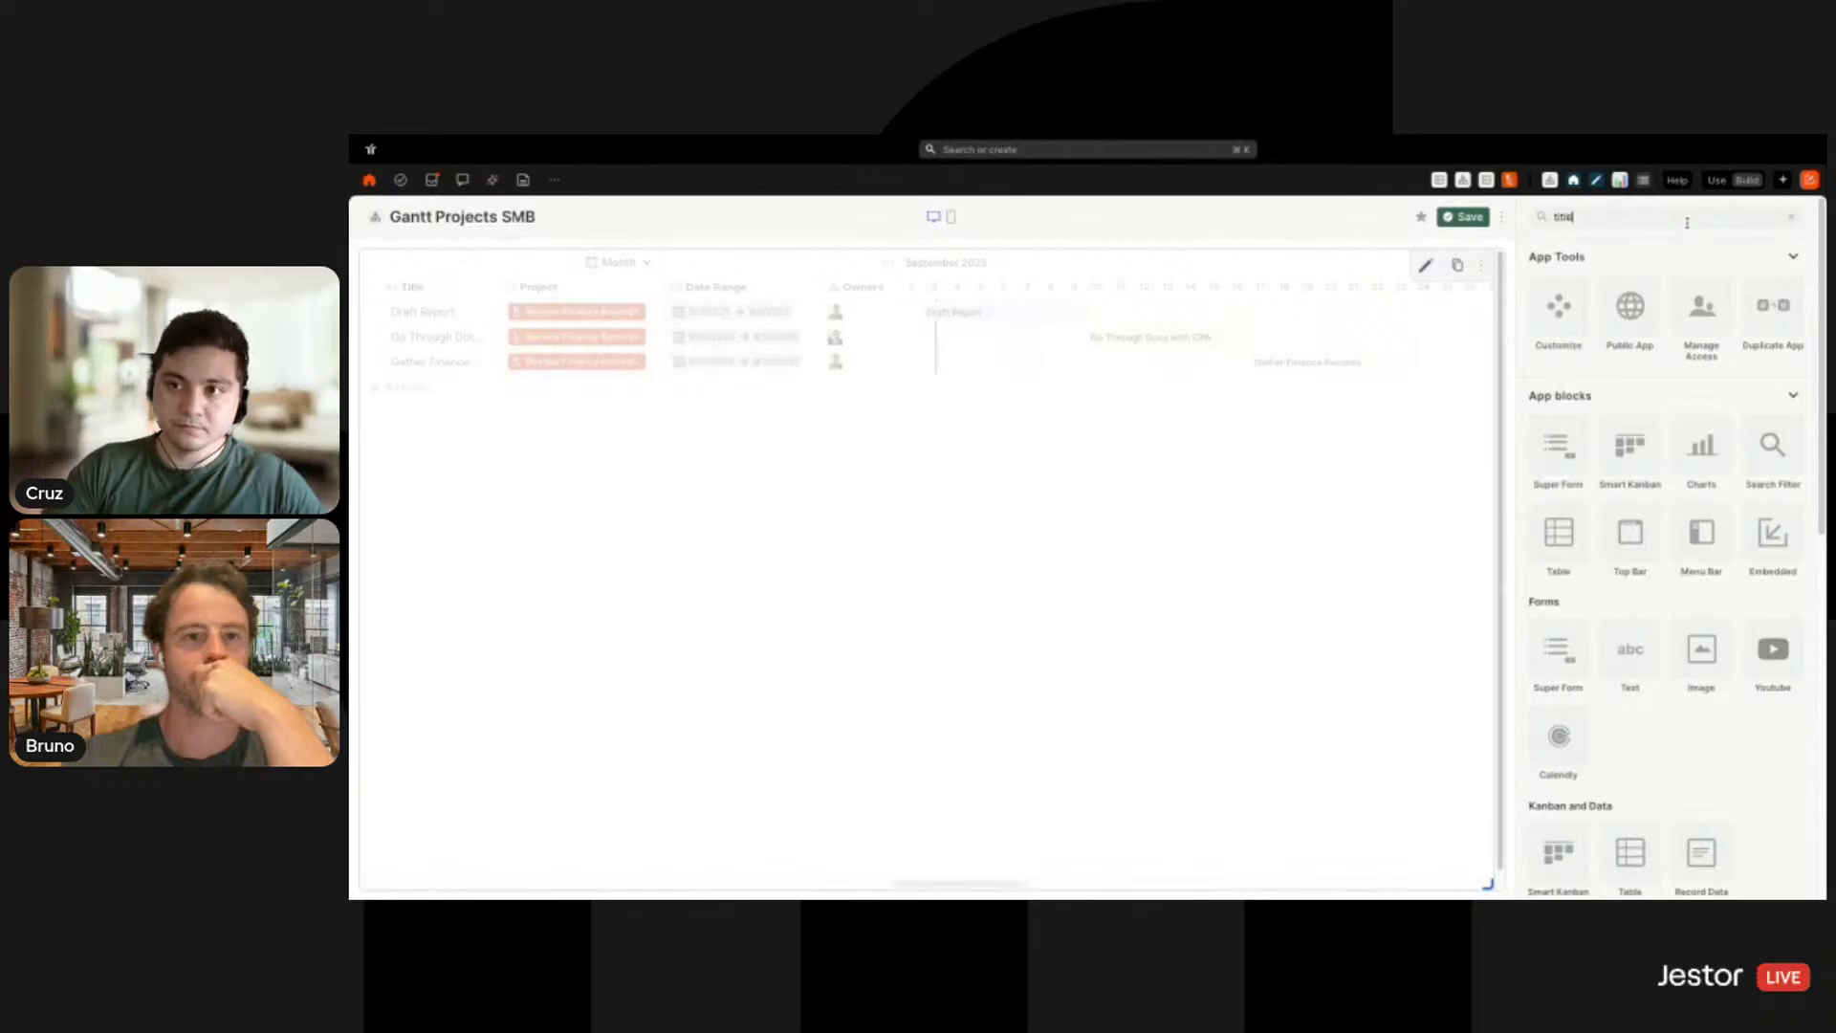
left_click(1566, 333)
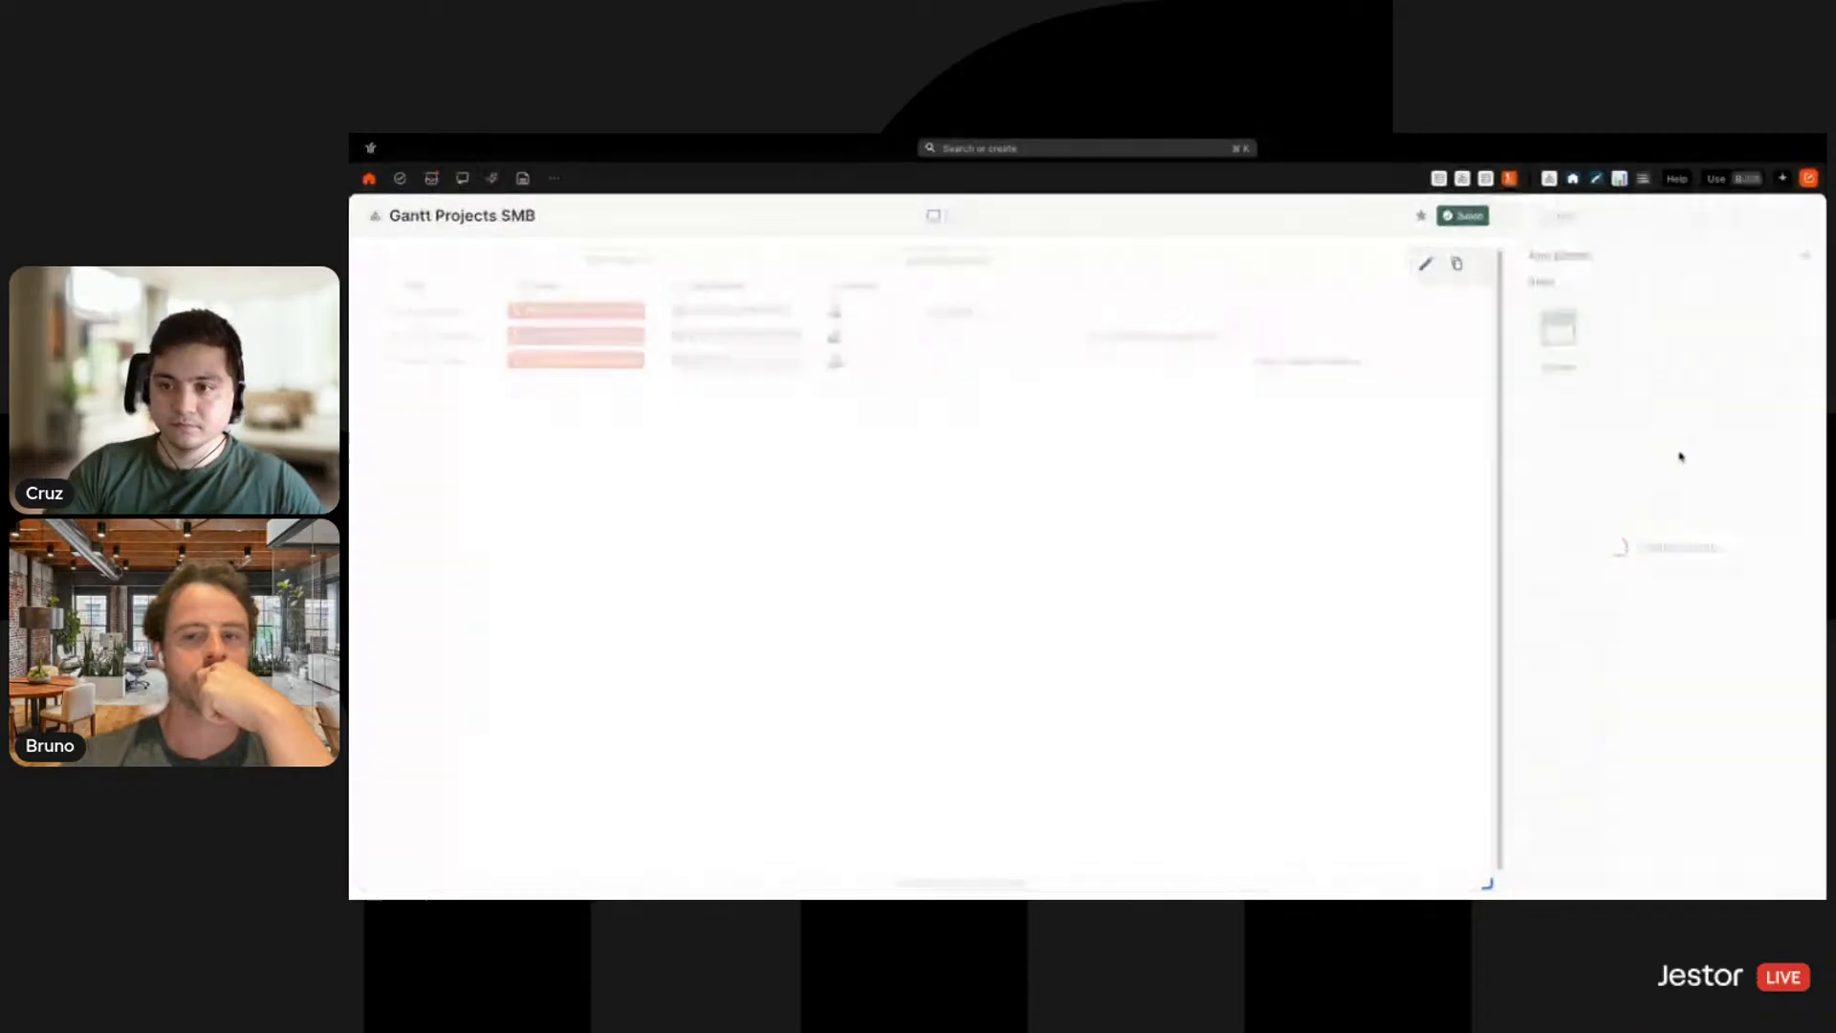
left_click(1733, 422)
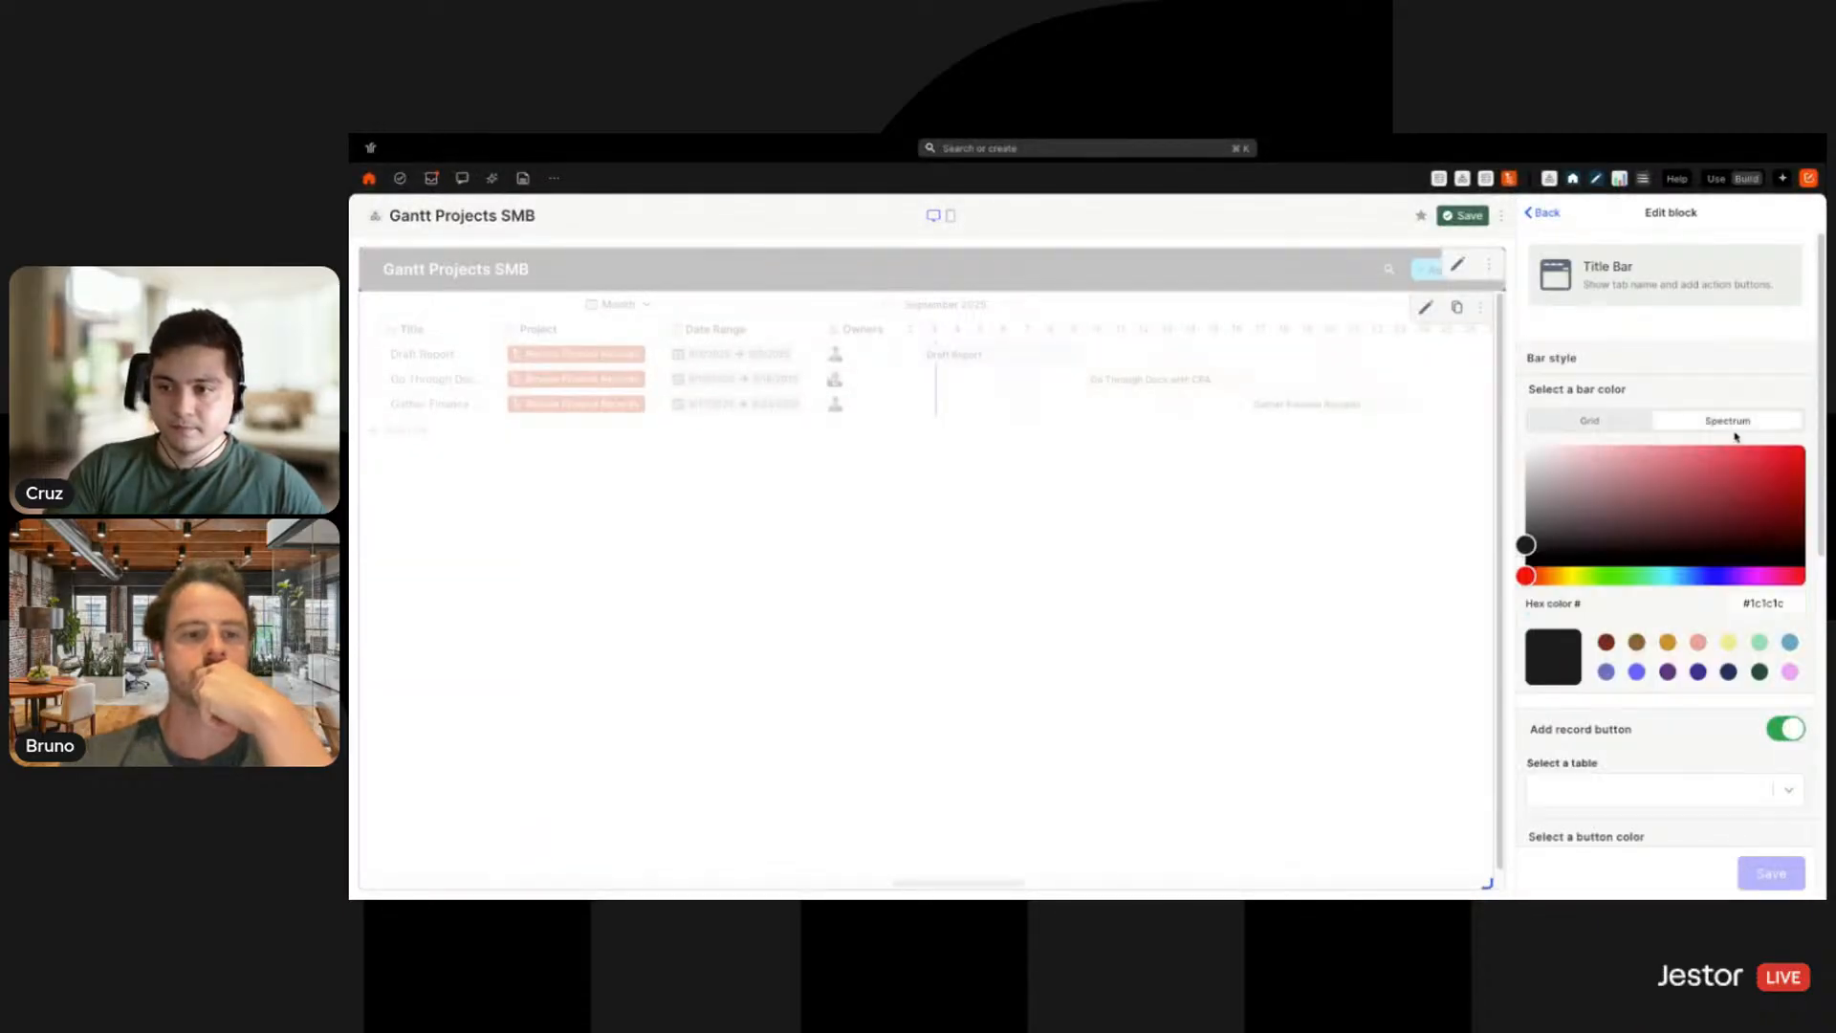
double_click(1774, 604)
type("f8f8f8")
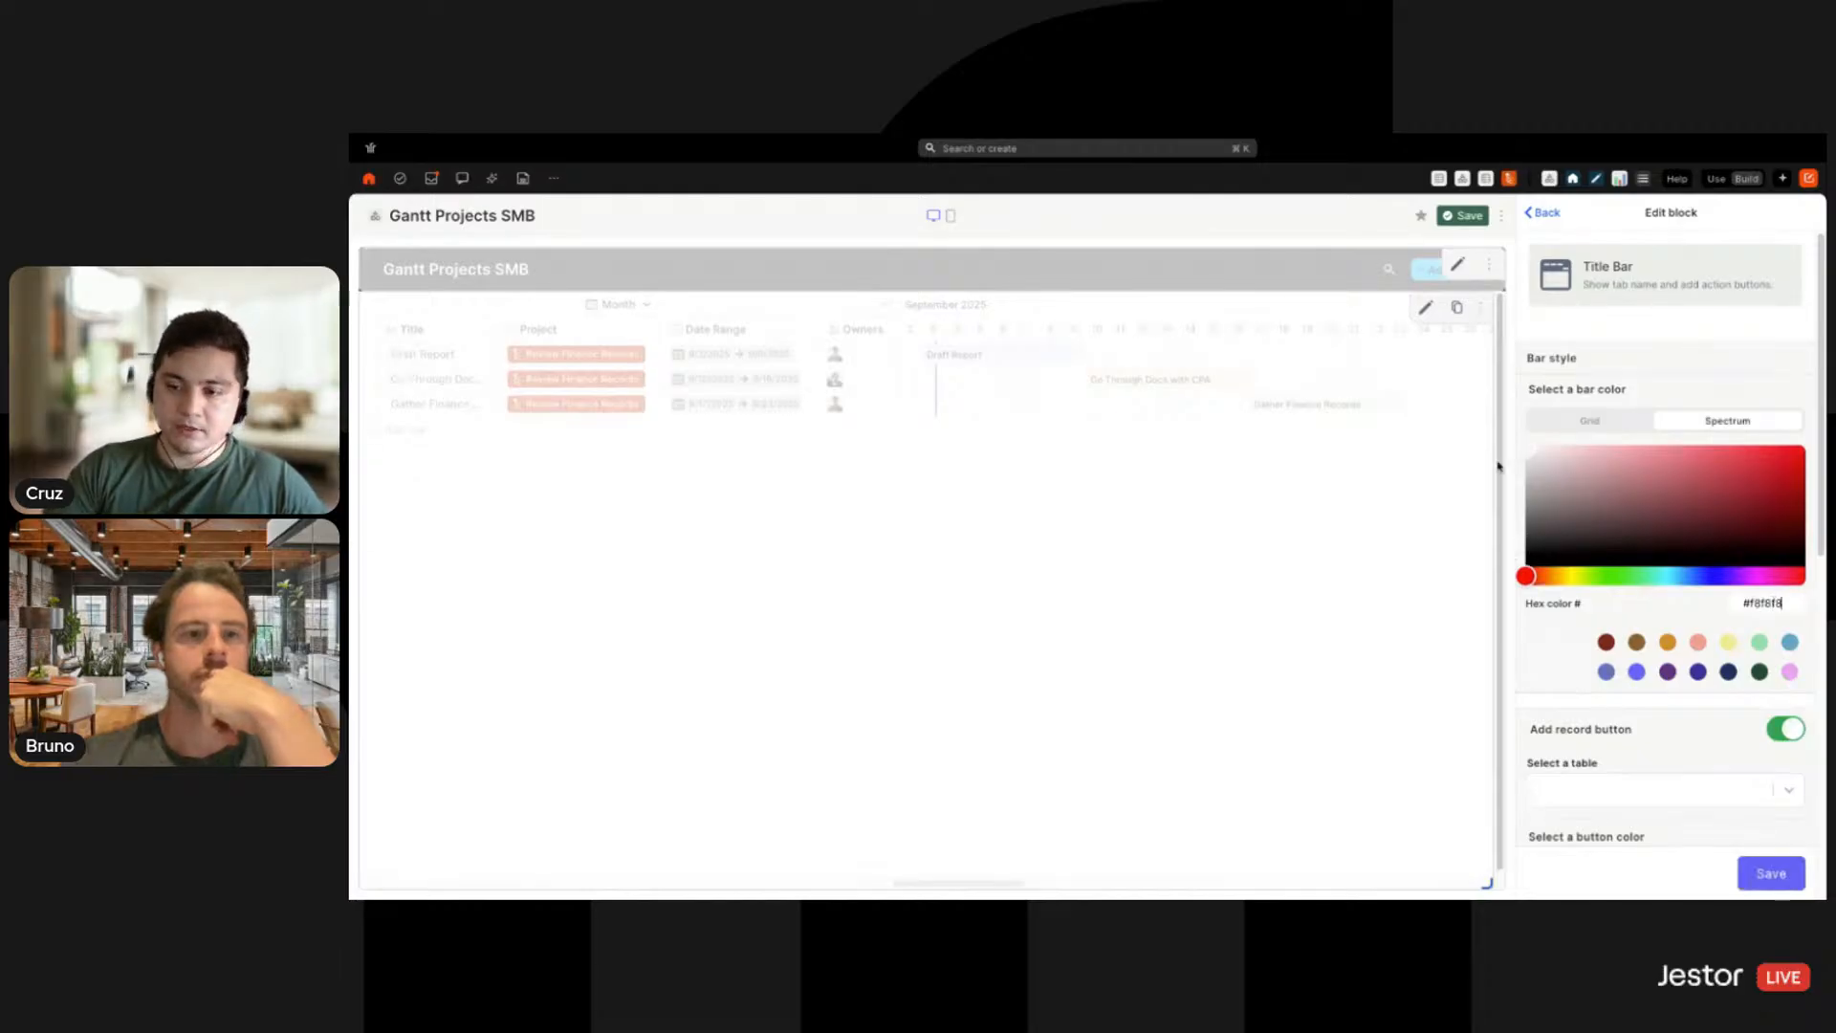
Link the title bar's add record button to the Steps SMB table and color the button orange
scroll(1648, 640, "down", 2)
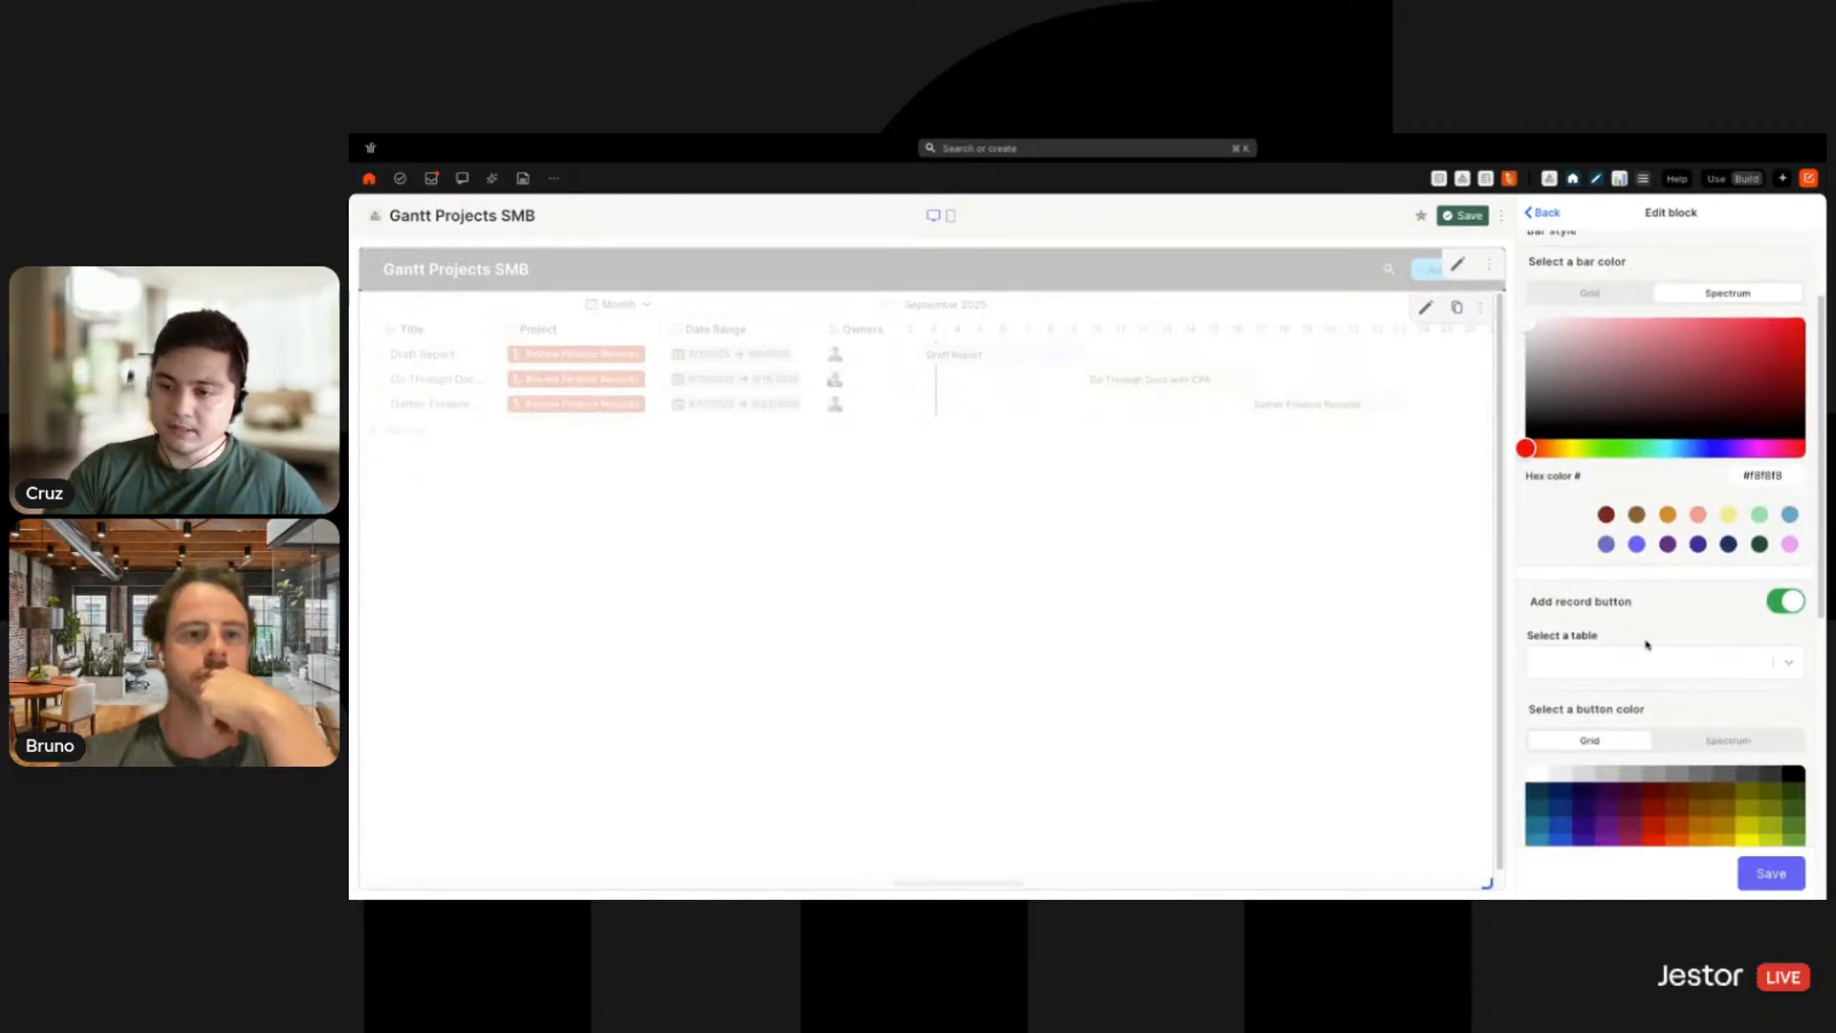
left_click(1631, 667)
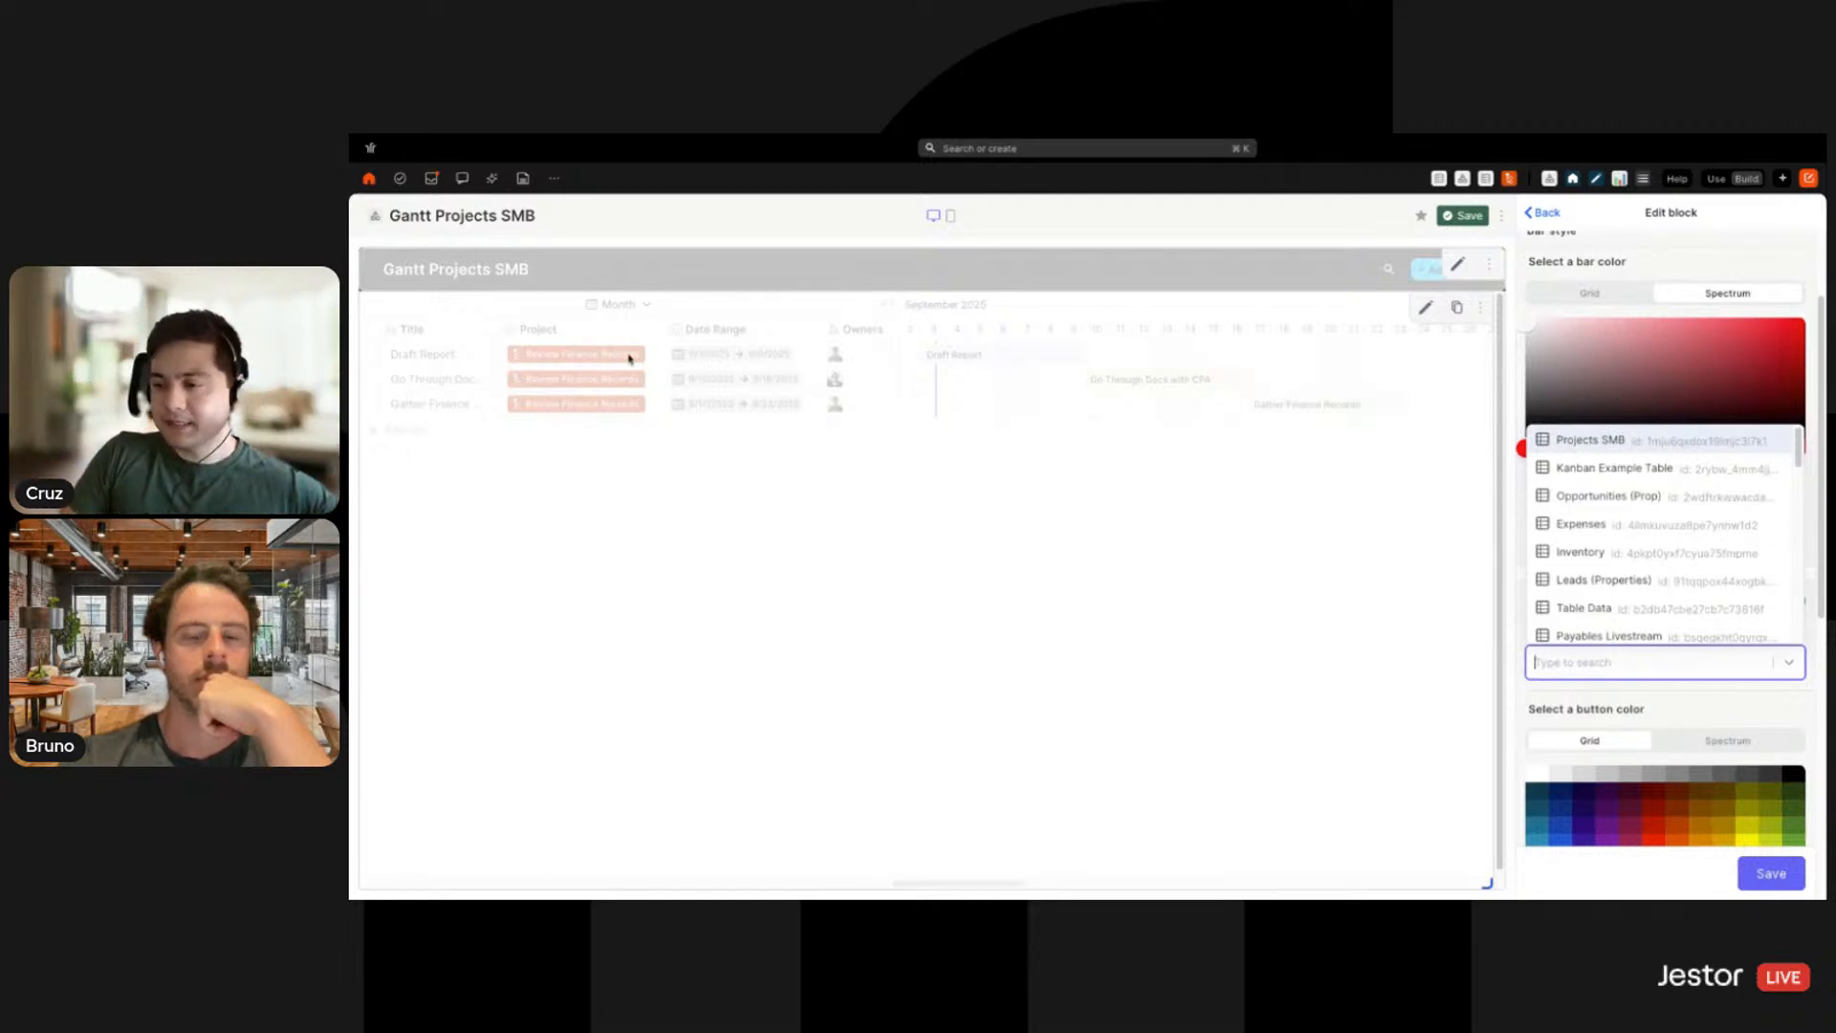
type("ste")
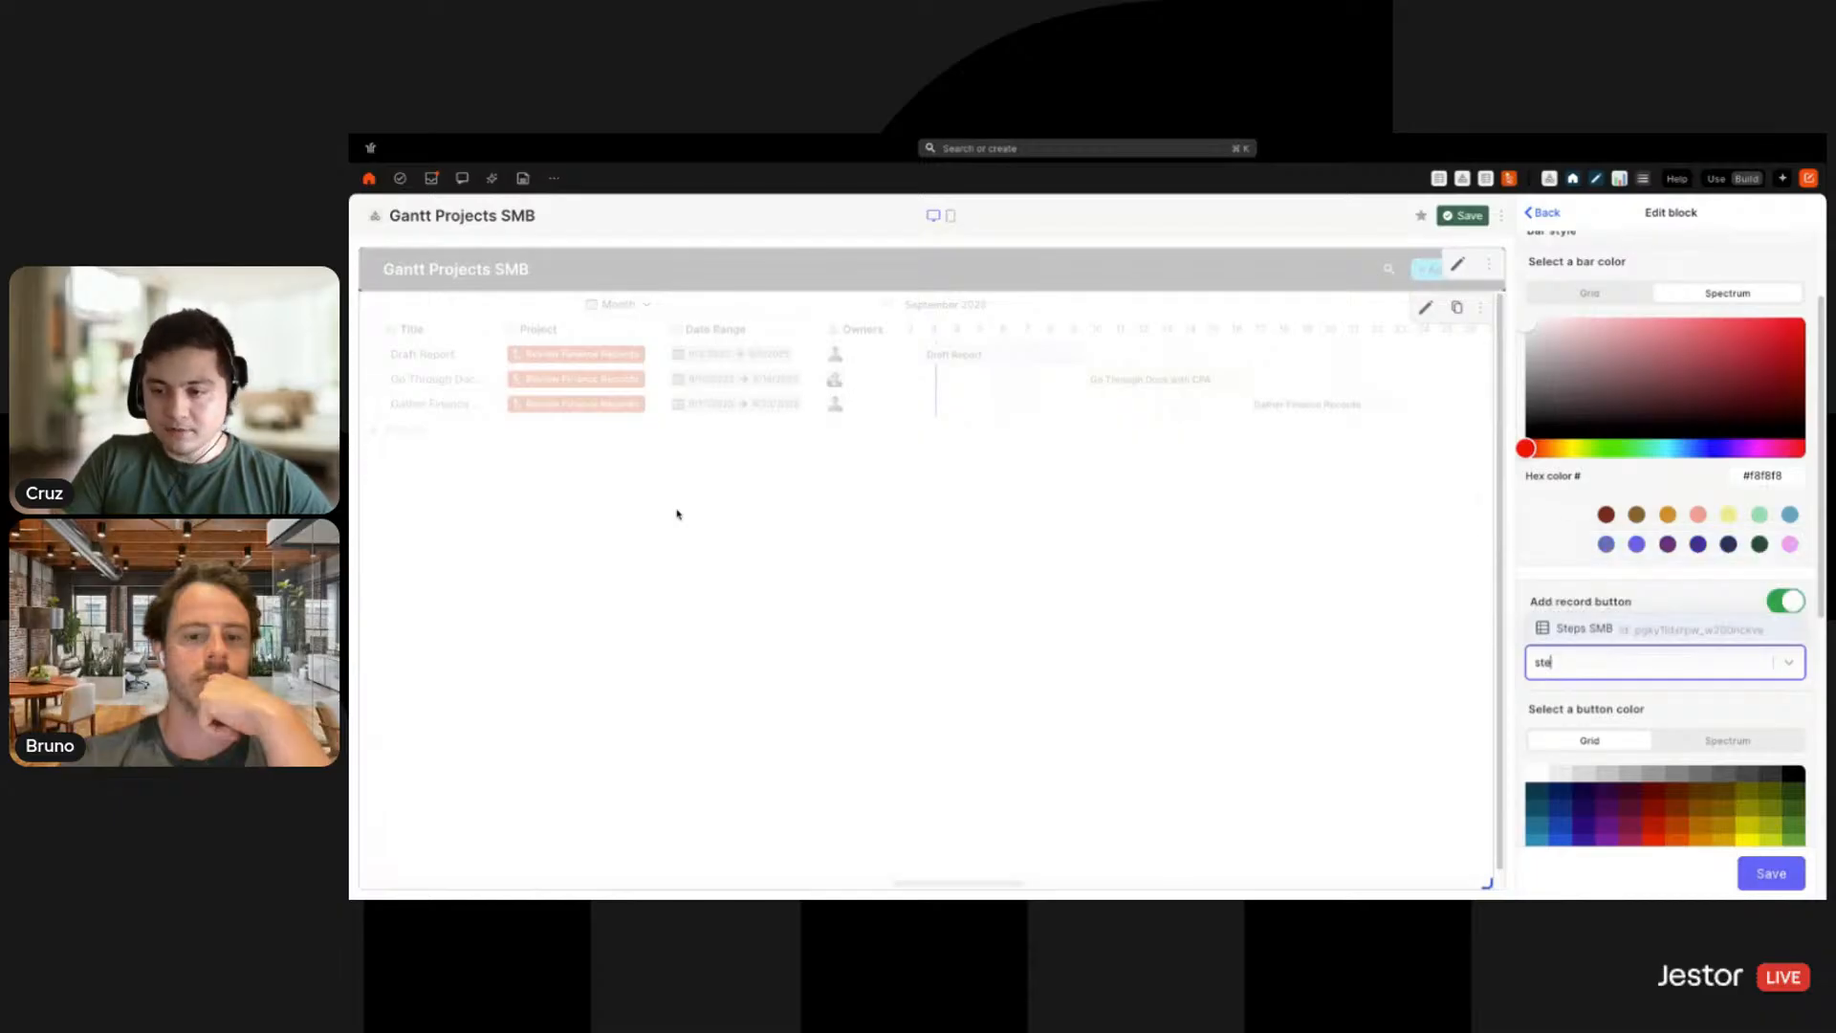
left_click(1644, 630)
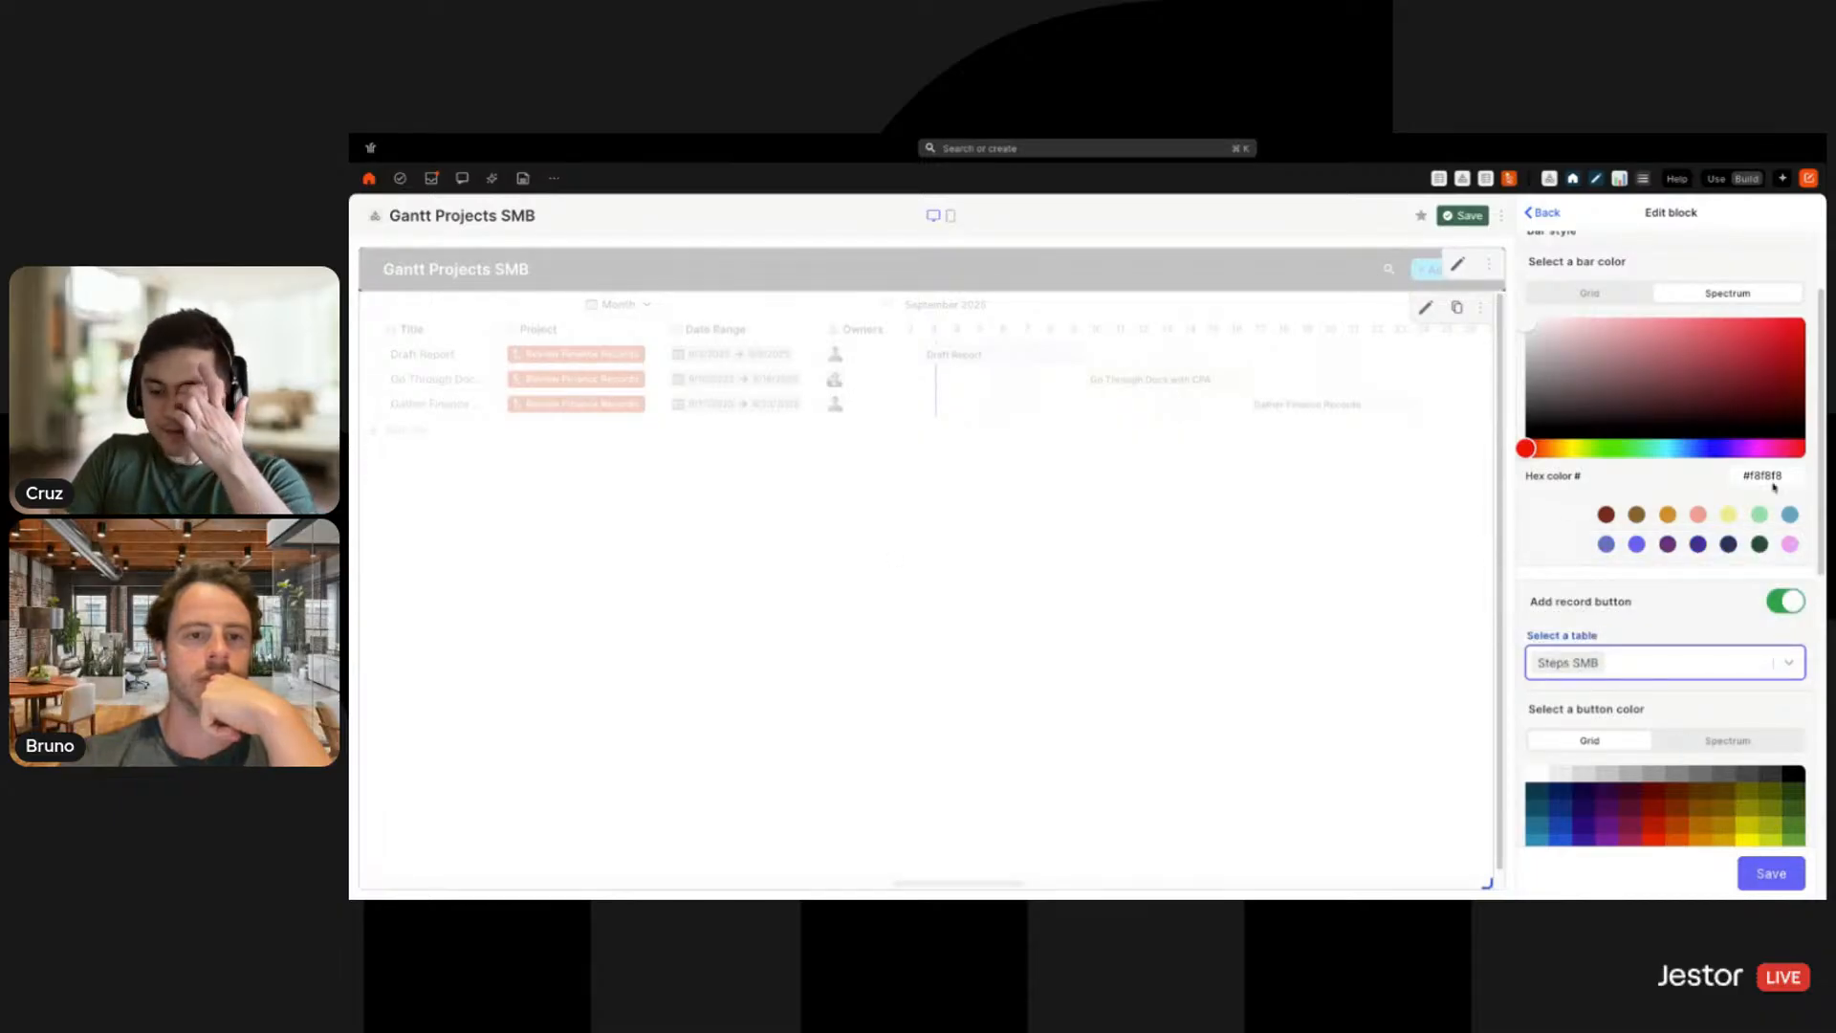
scroll(1784, 401, "down", 3)
left_click(1666, 575)
Label the button New Step with the default table form as creation form, turn off search, and save the block and app
scroll(1645, 639, "down", 4)
left_click(1649, 456)
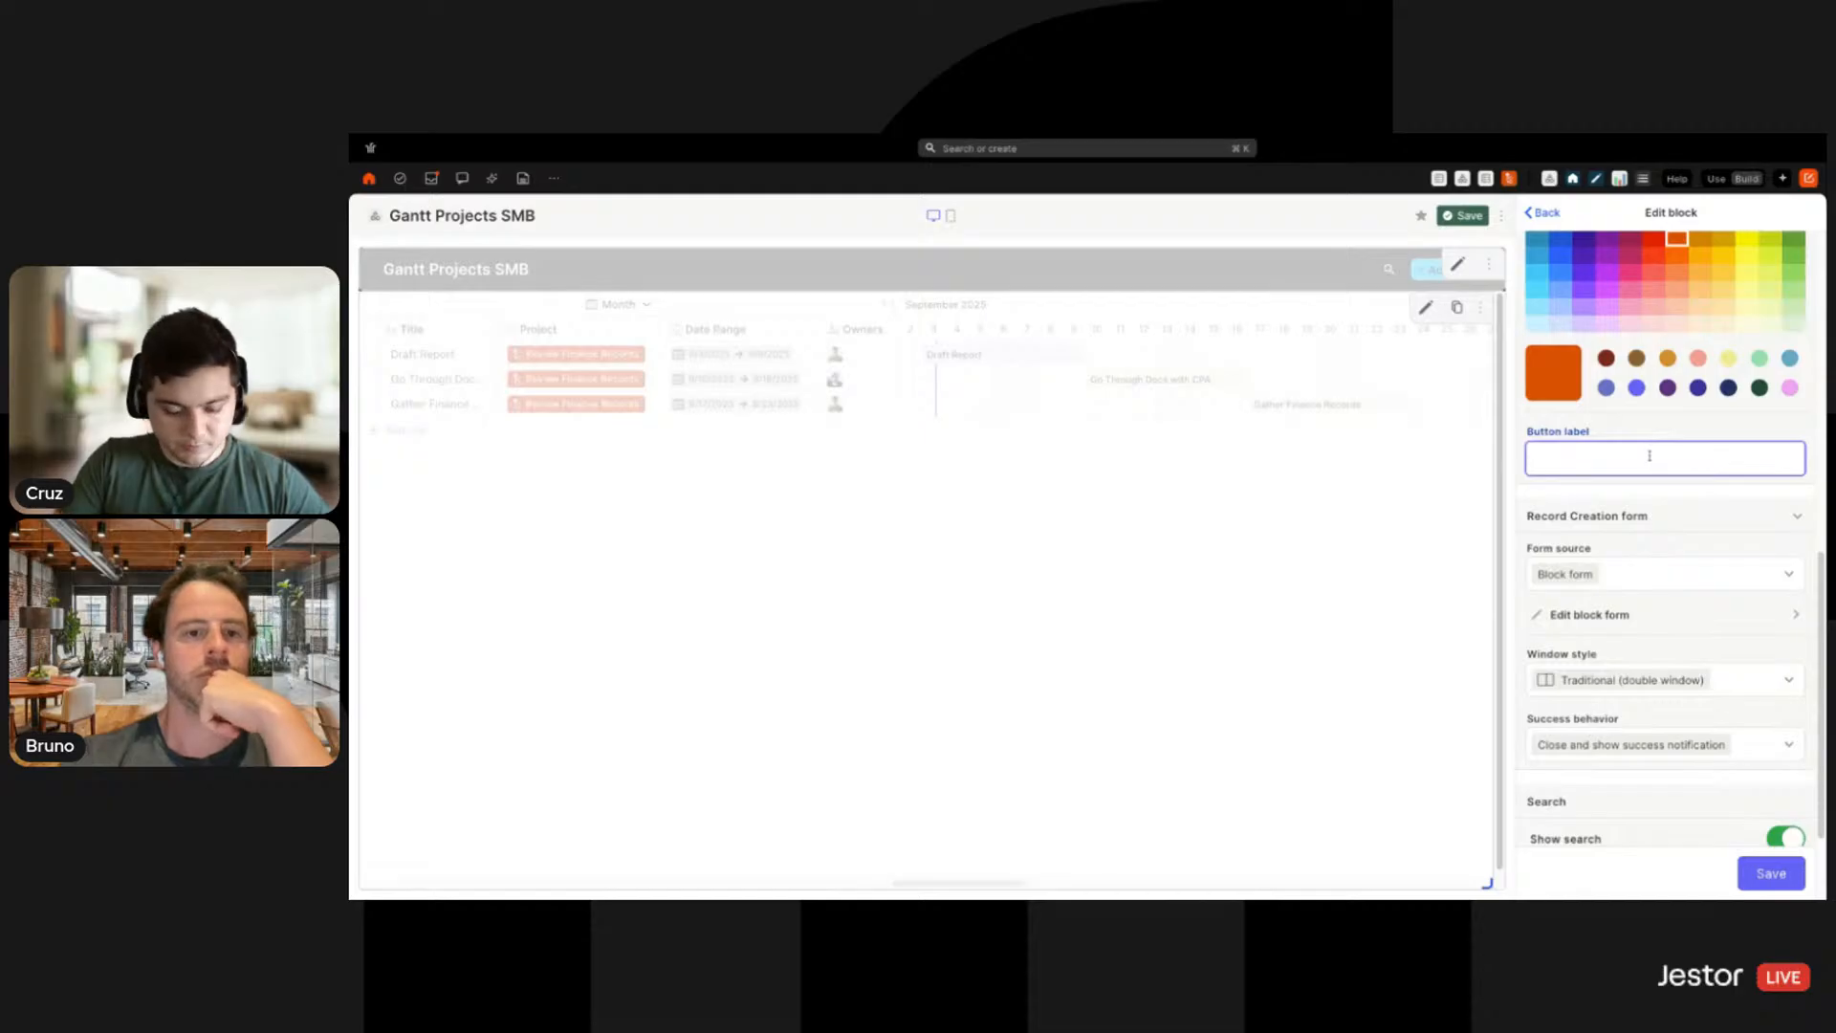
type("New Step")
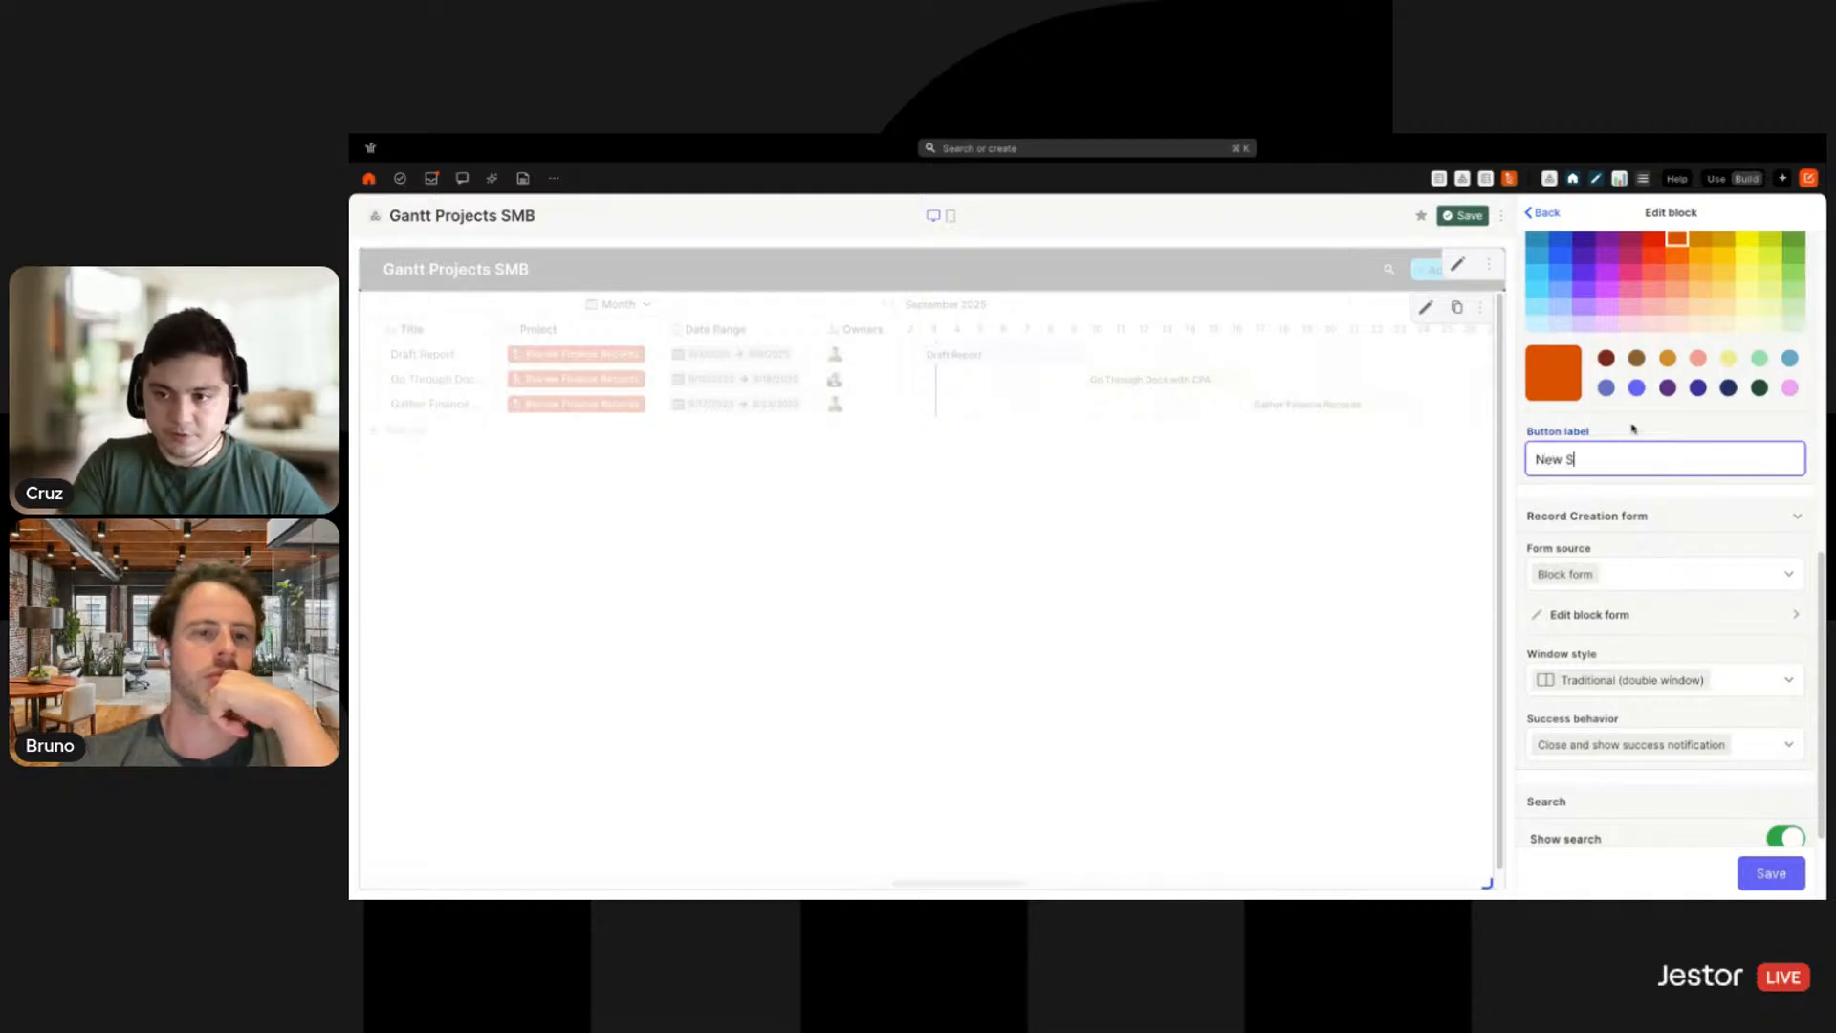
key("Tab")
key("Down")
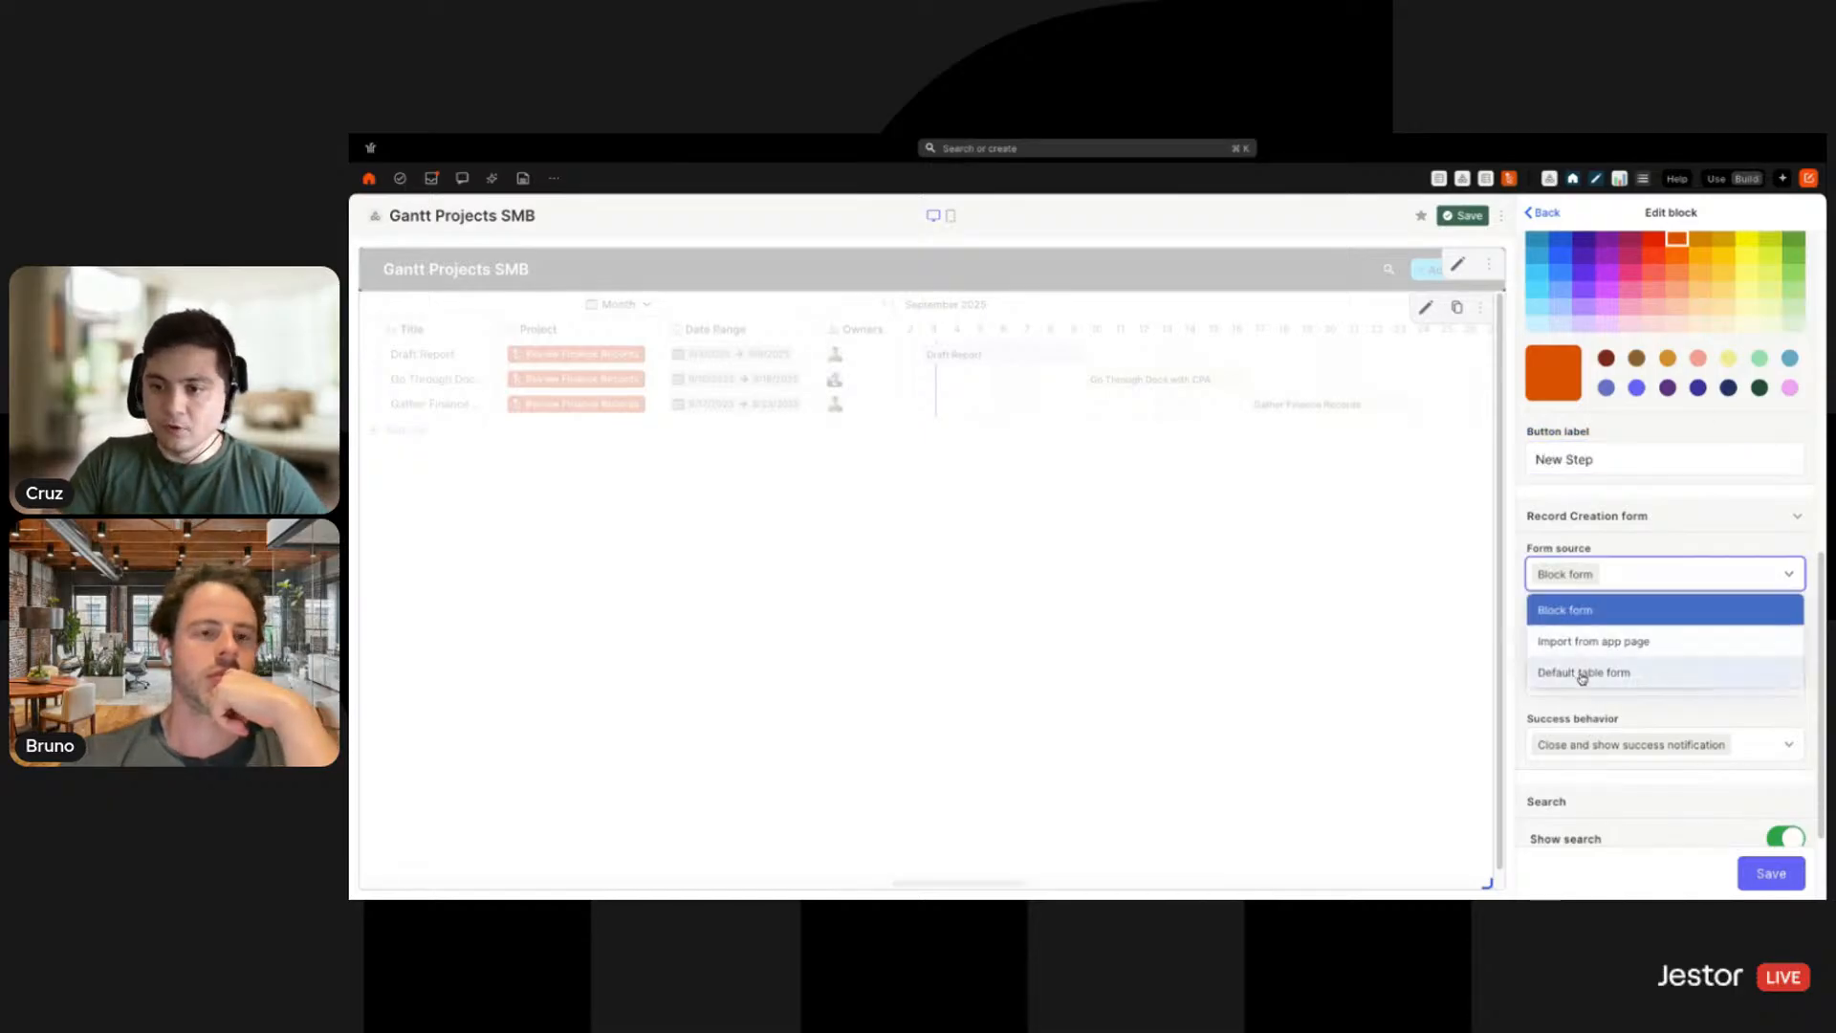
left_click(1593, 669)
left_click(1774, 878)
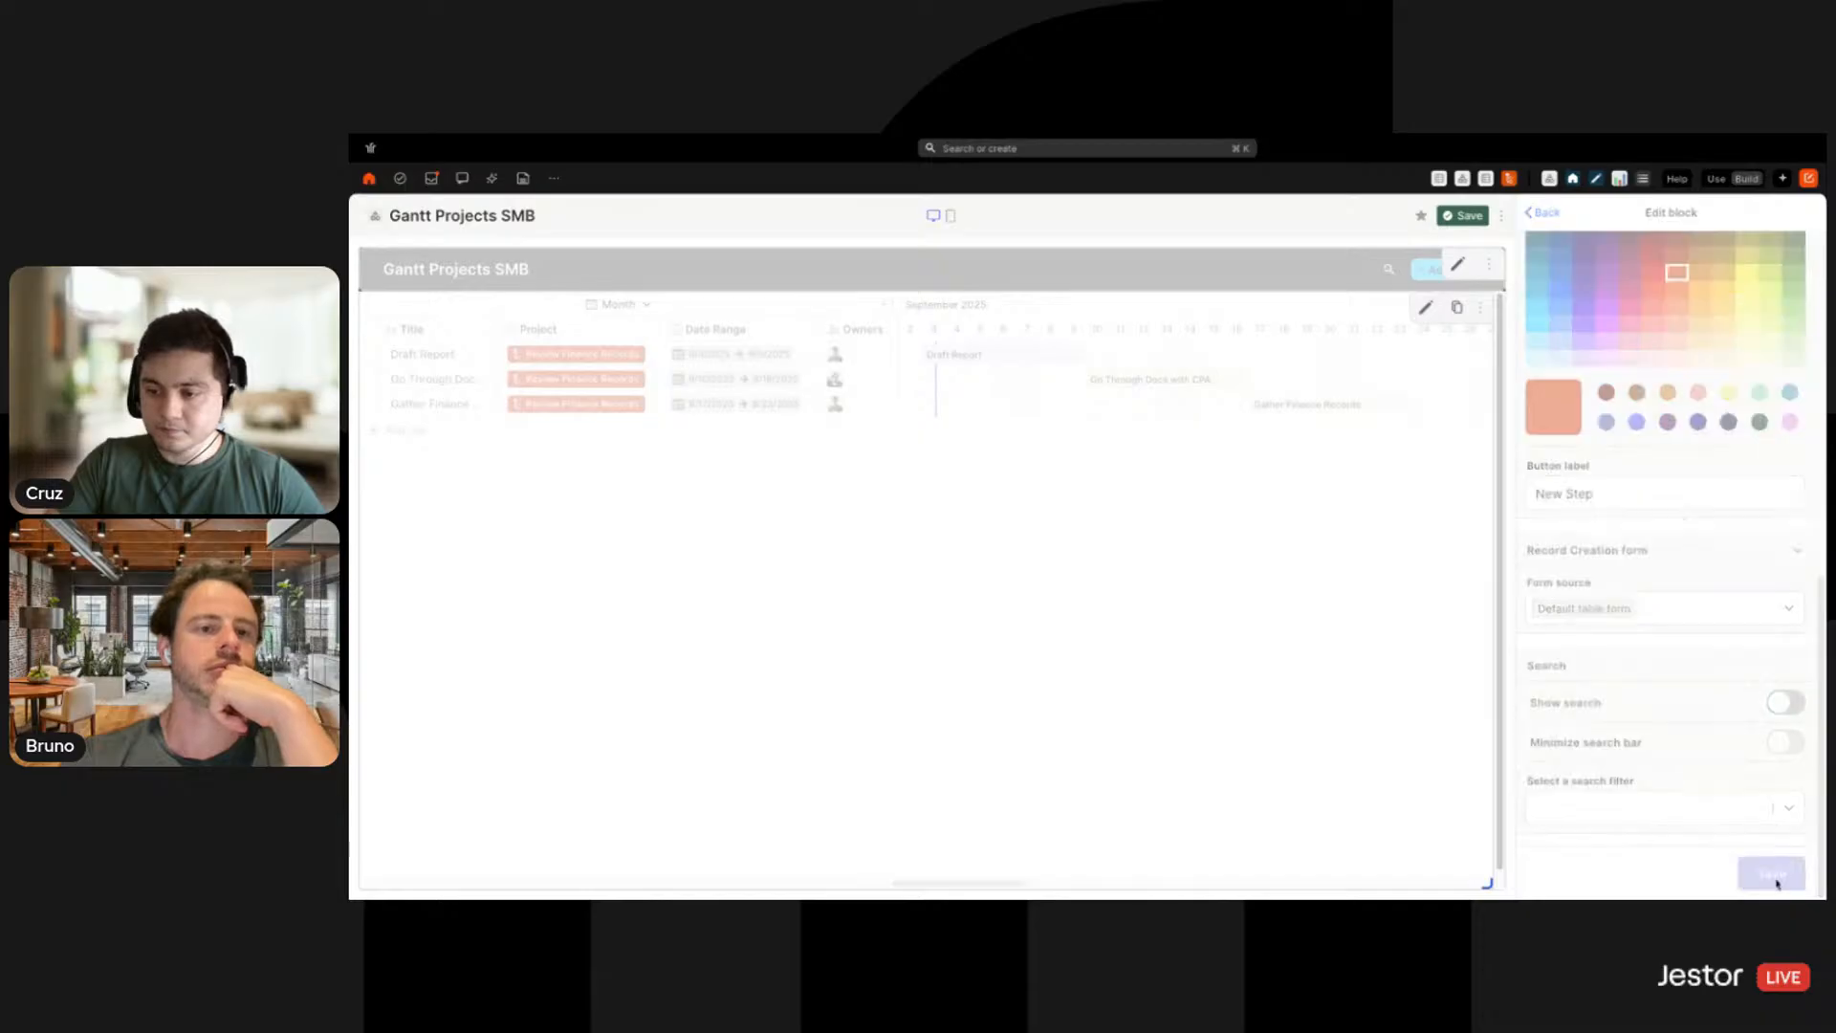
left_click(1463, 217)
Open the New Step form to check its fields and Project choices, and close it
left_click(1768, 275)
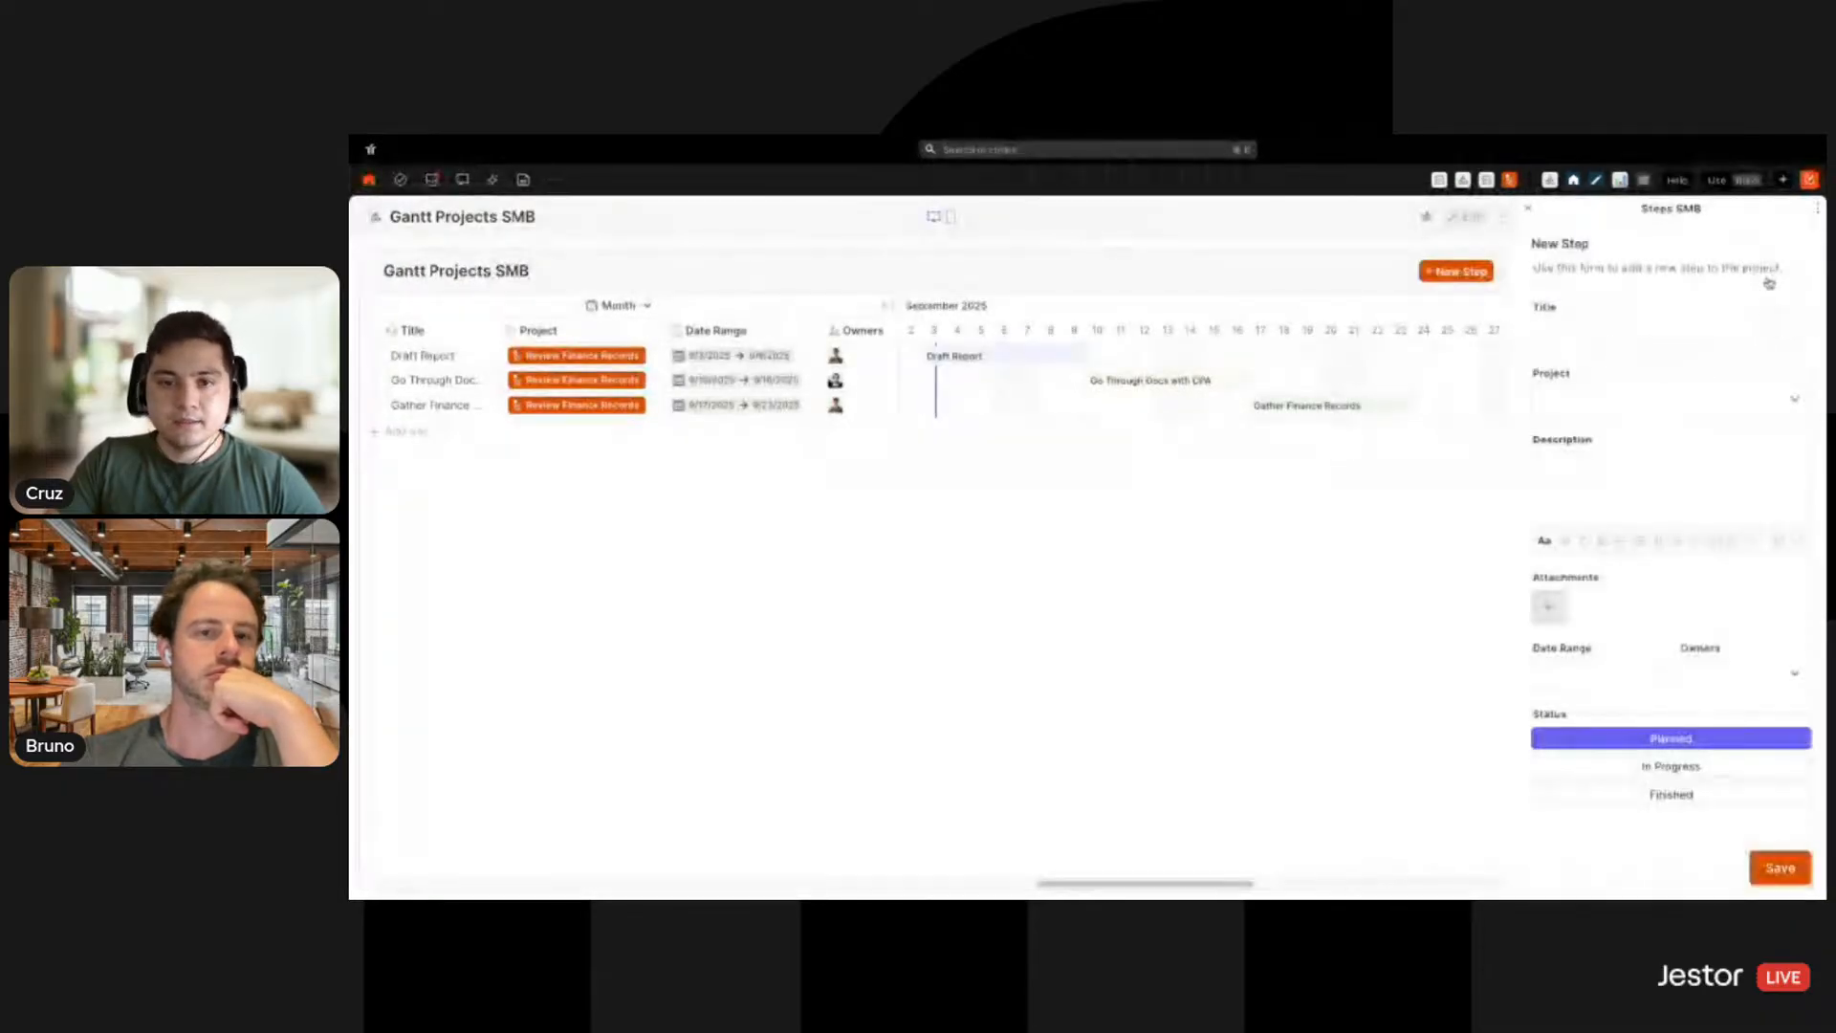
left_click(1645, 399)
left_click(1474, 522)
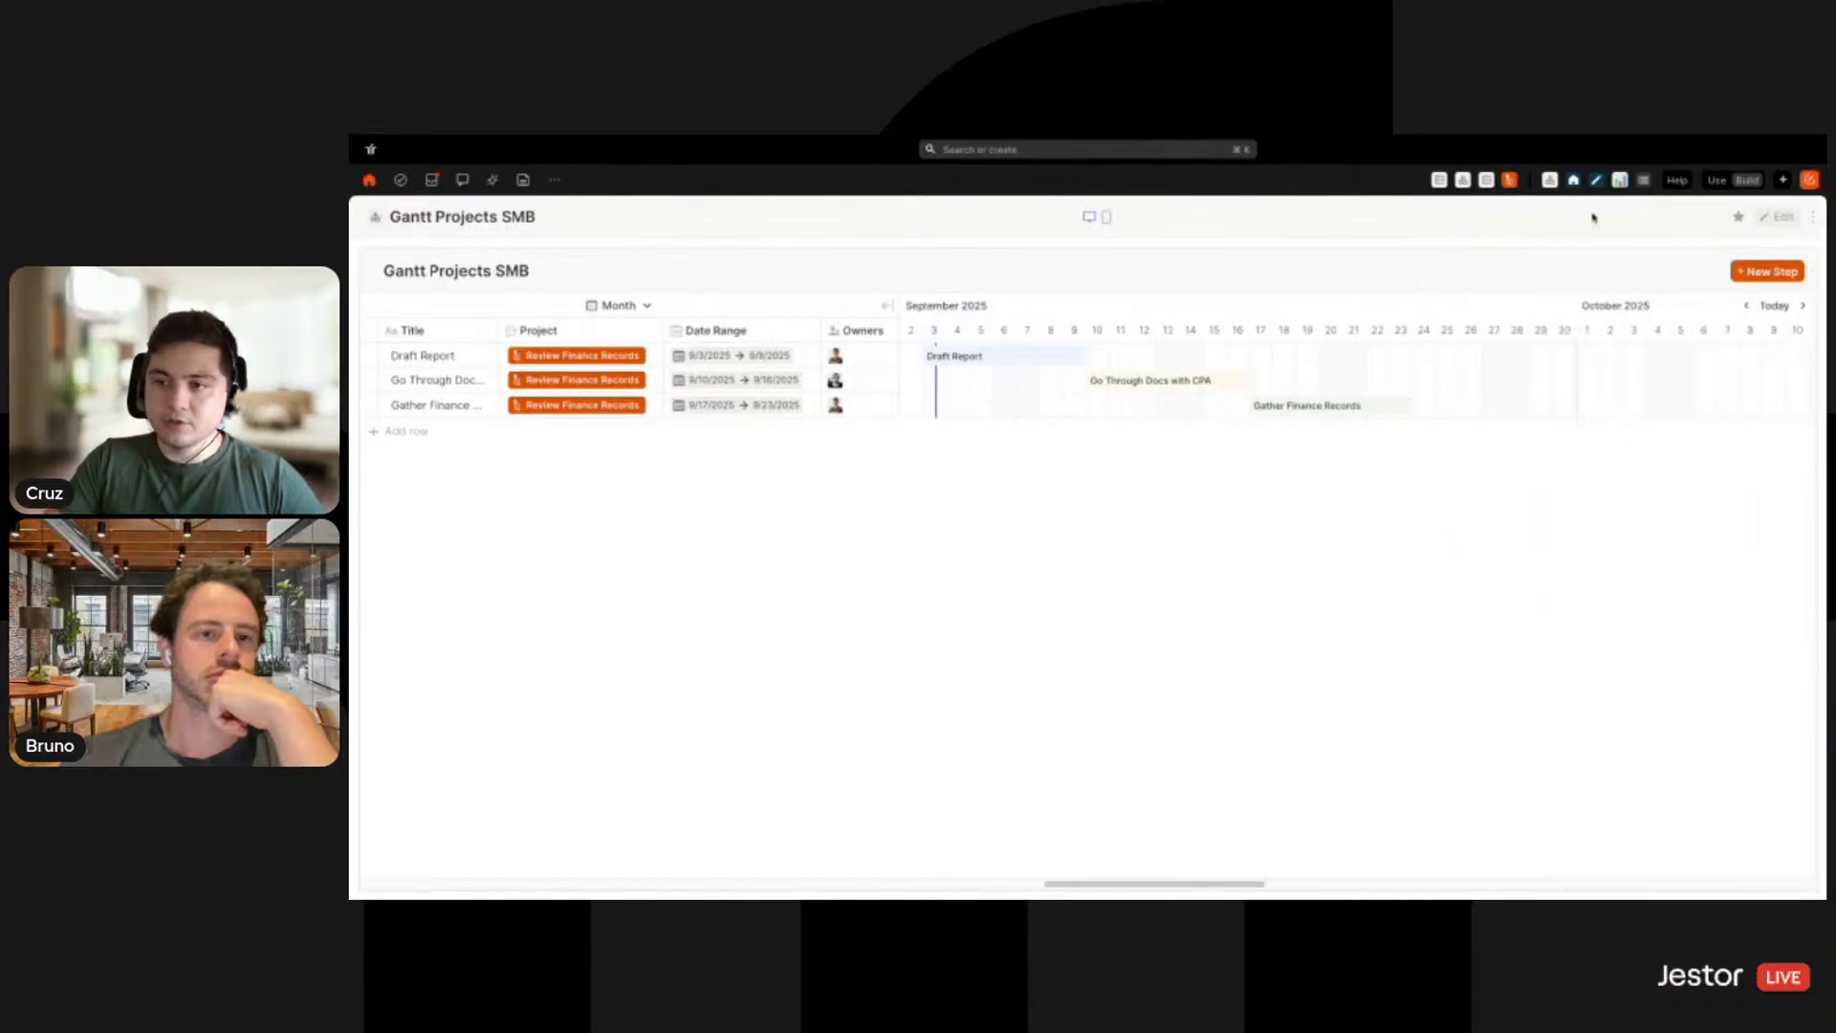
Start a Search Filter block in the Gantt app and name it Custom Filter
left_click(1779, 216)
left_click(1772, 447)
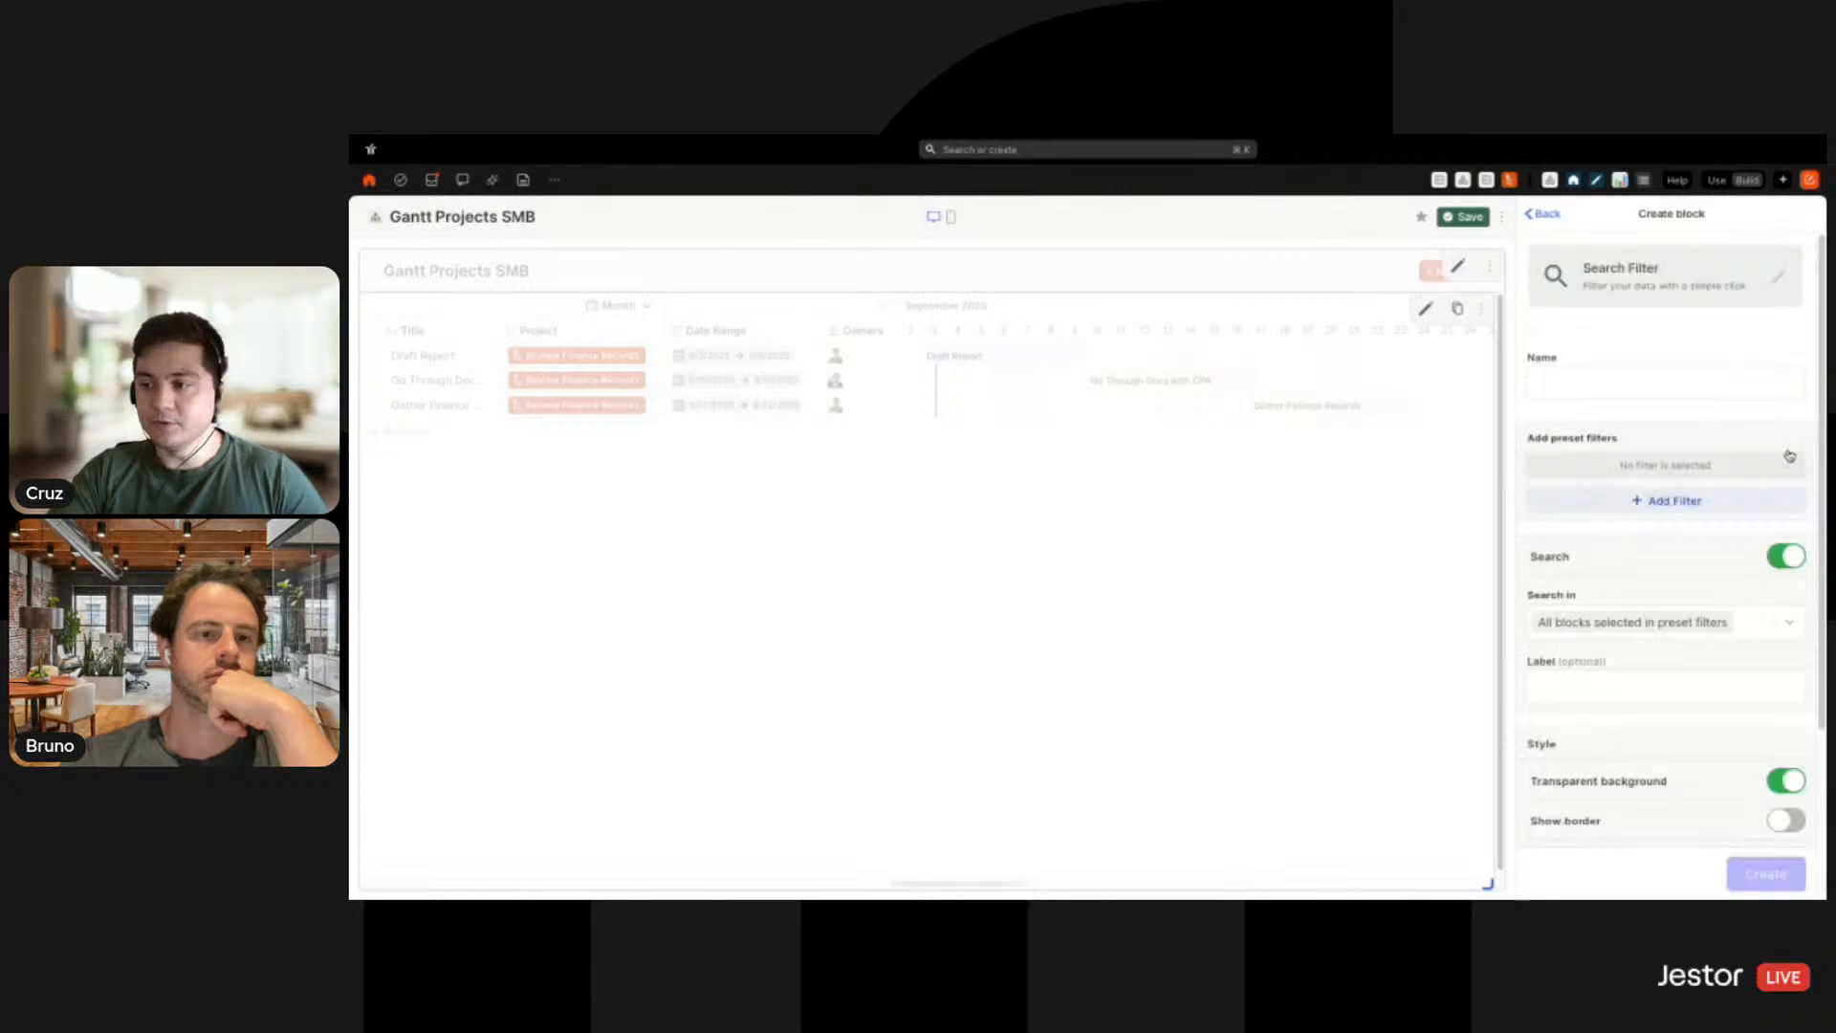
left_click(1669, 370)
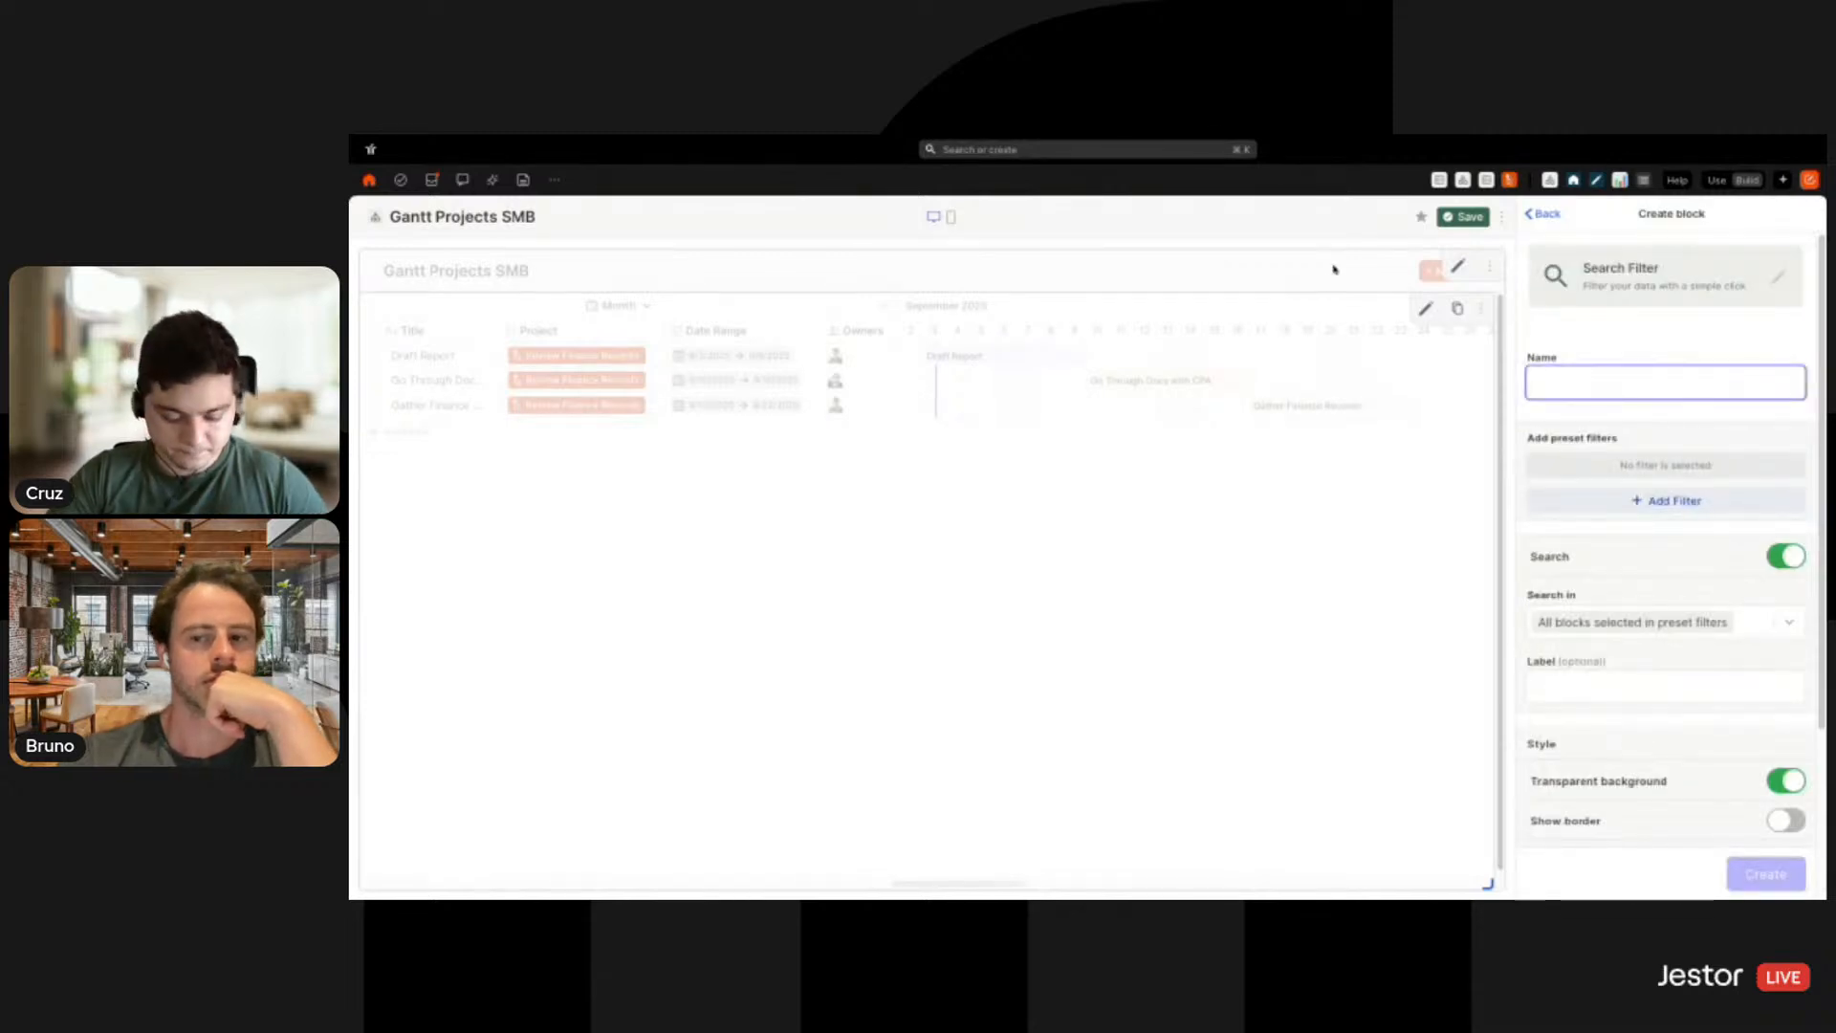
type("Custom Filter")
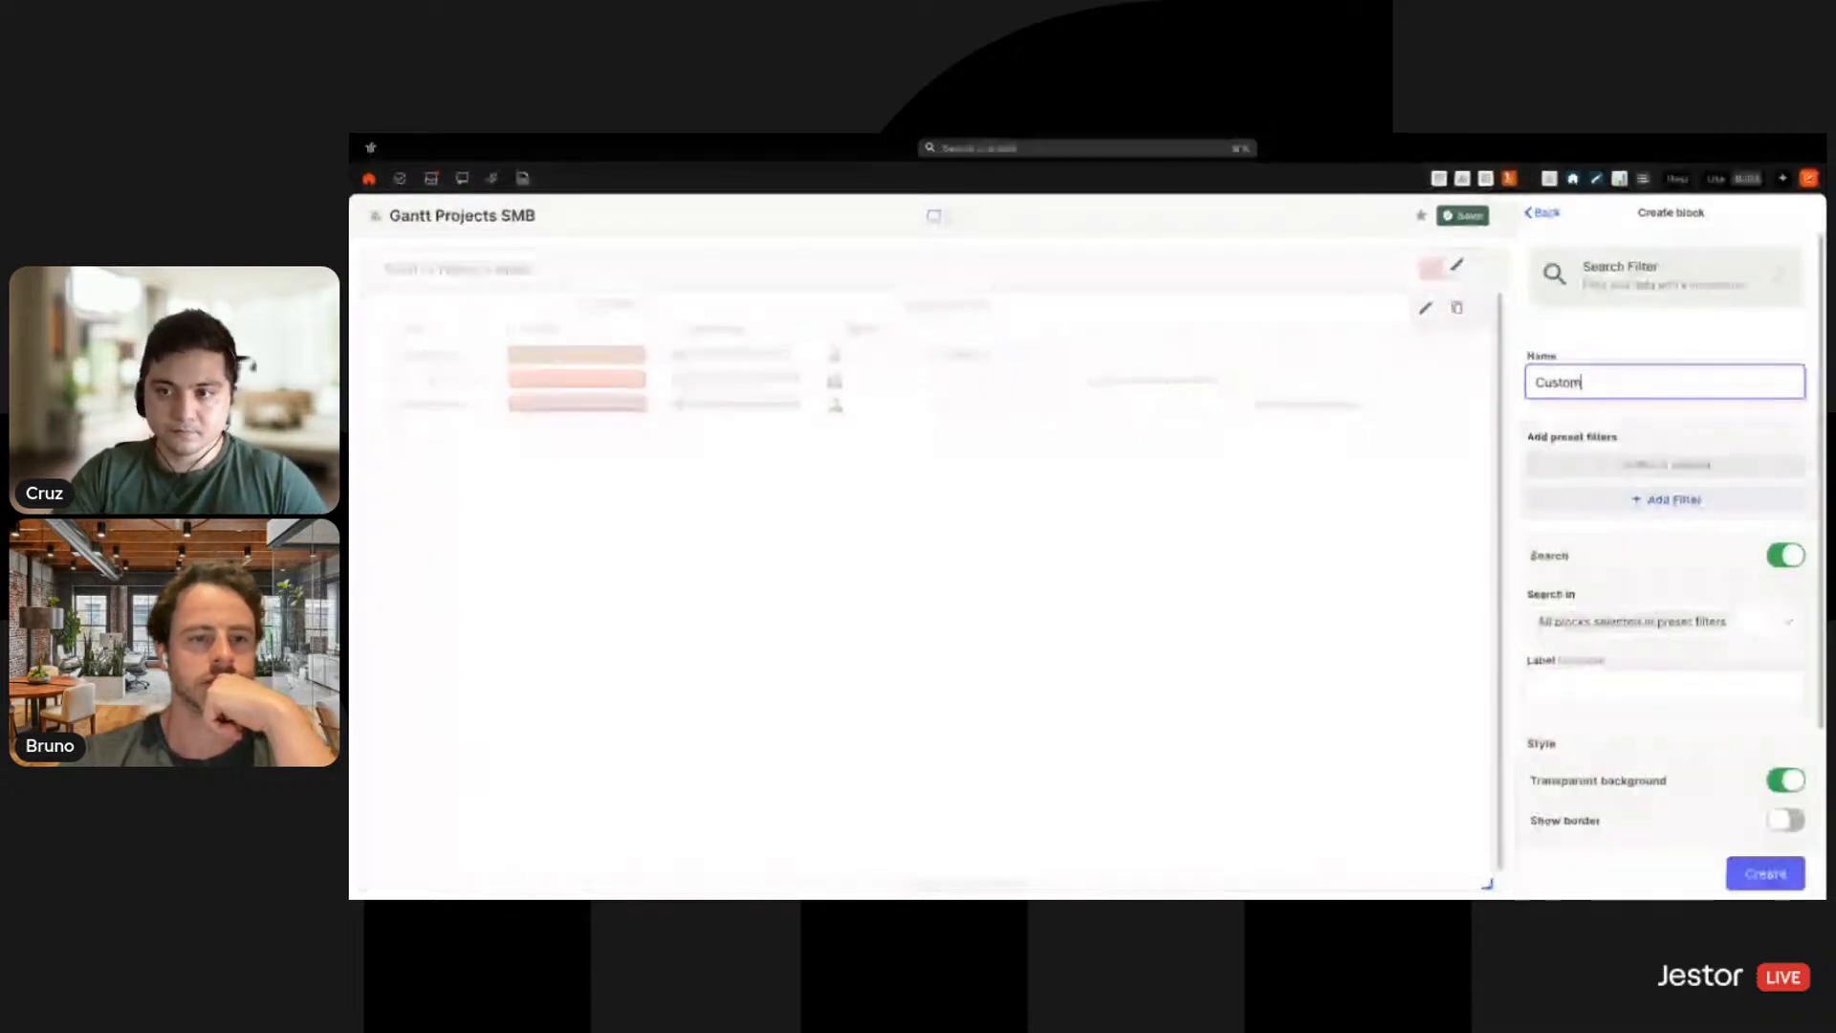
Start a preset filter button named Filter and give it a dark blue color
left_click(1683, 499)
left_click(1712, 363)
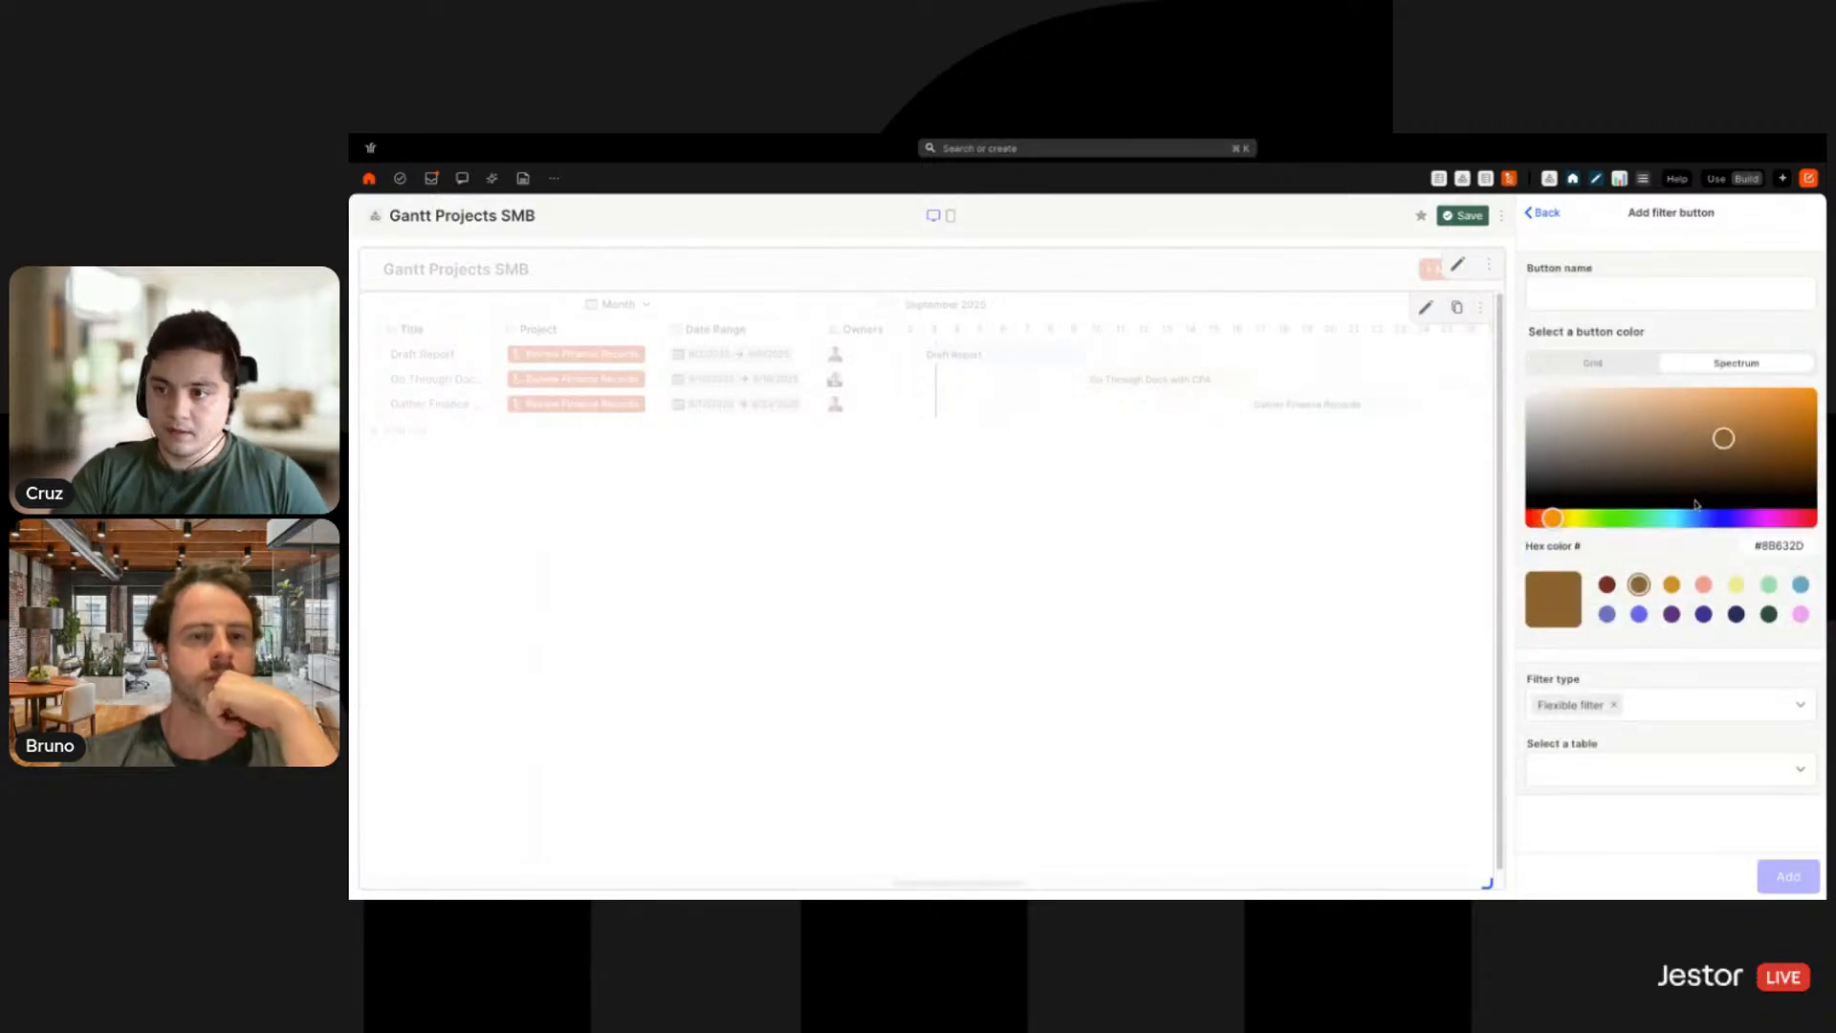
left_click(1613, 373)
left_click(1693, 505)
left_click(1695, 492)
left_click(1698, 478)
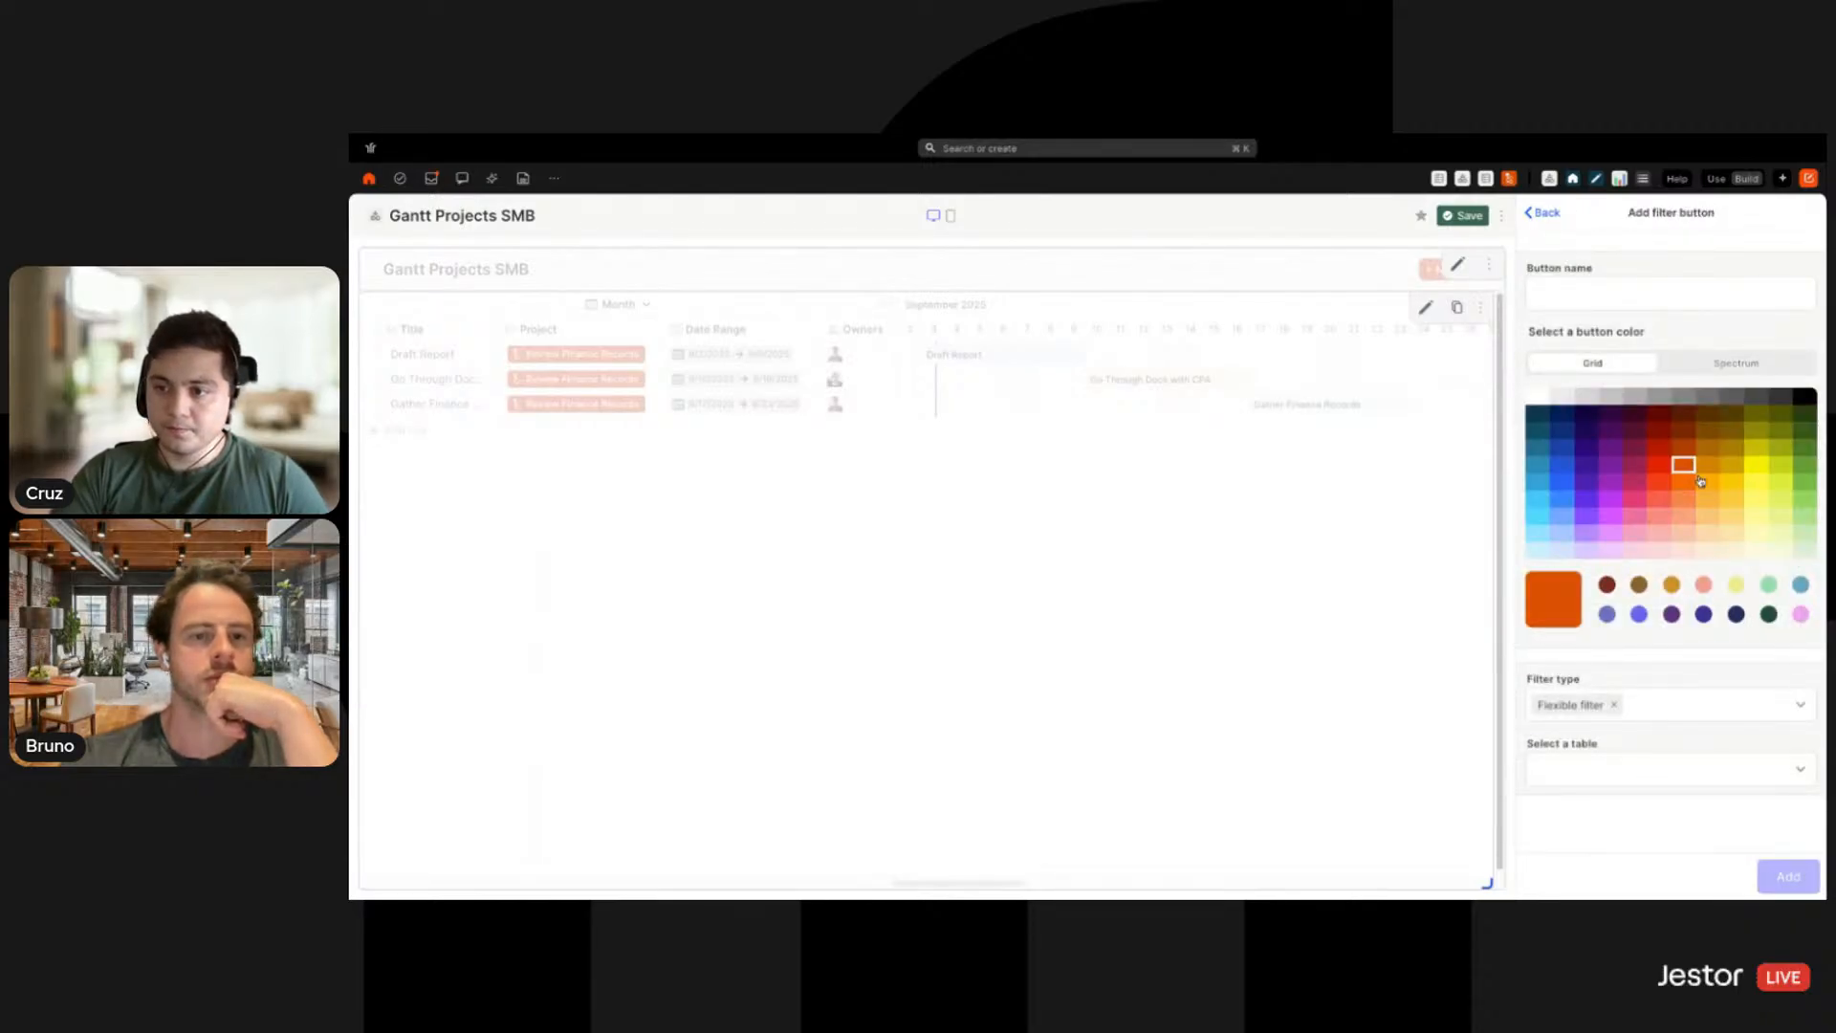
left_click(1563, 413)
left_click(1577, 304)
type("Filter")
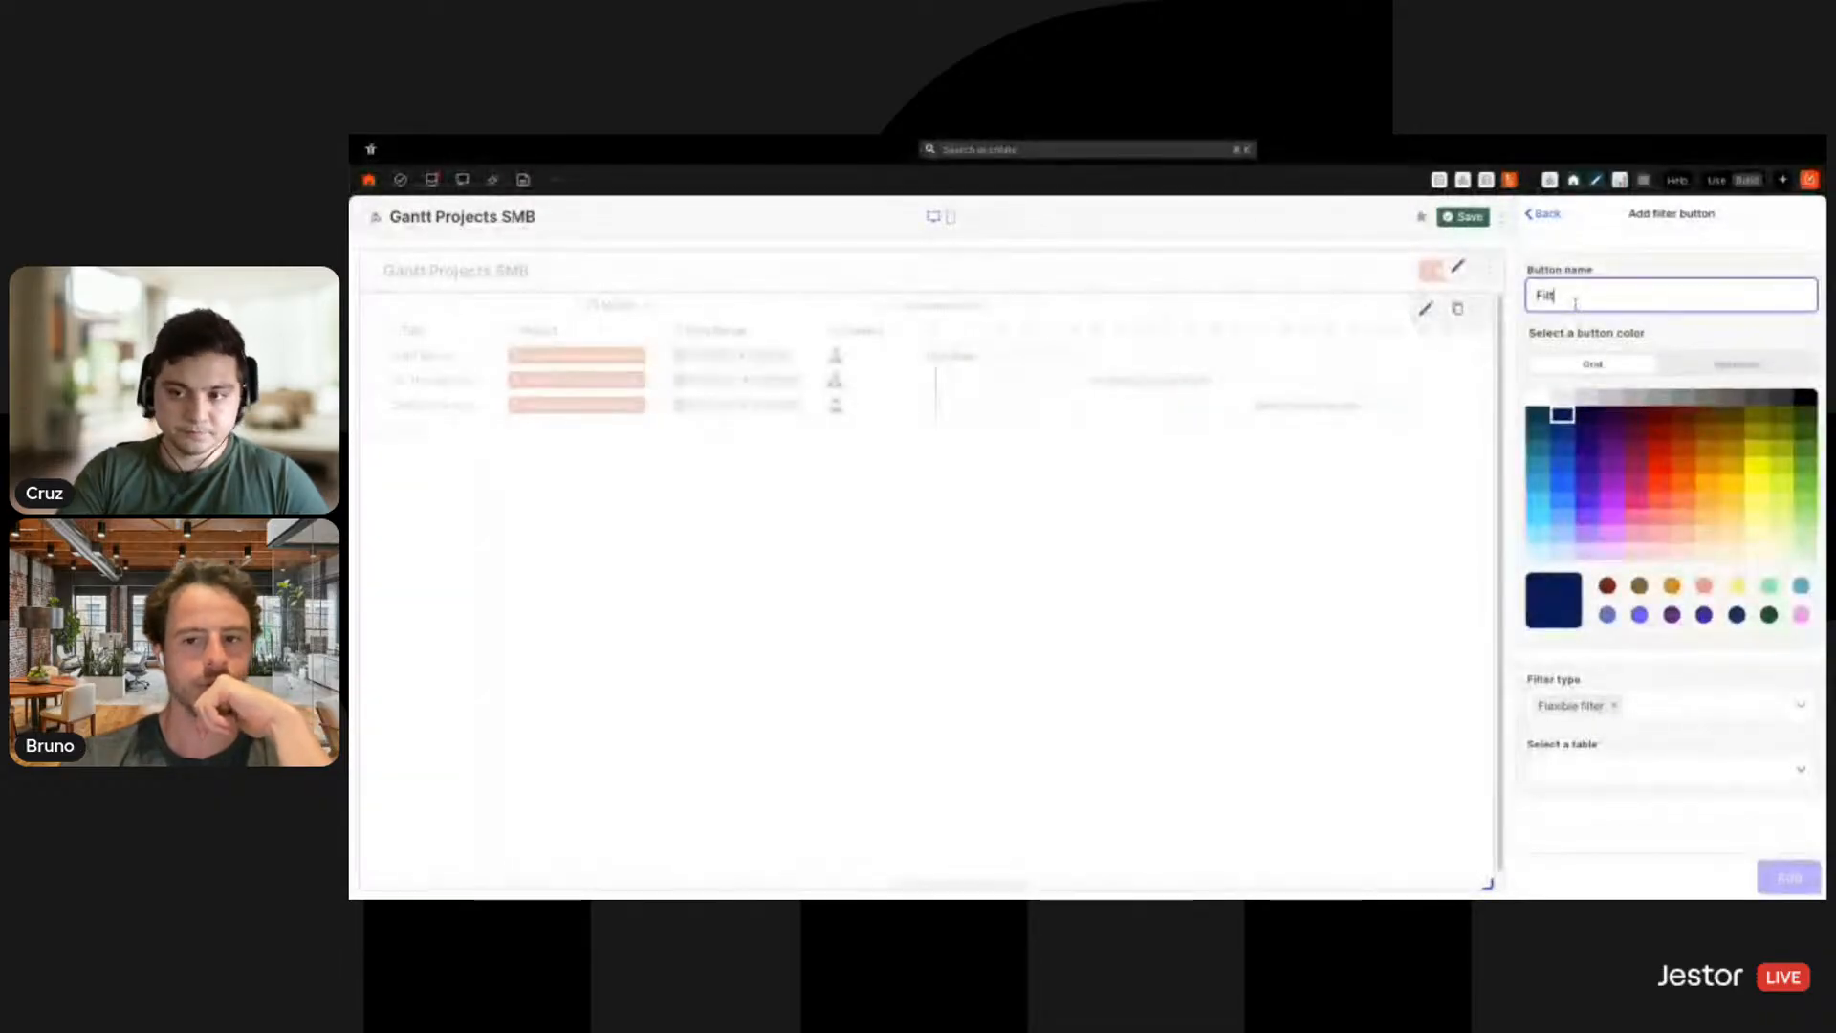
Apply the flexible filter to the Steps SMB table and the Gantt component, and add it to the block
left_click(1619, 773)
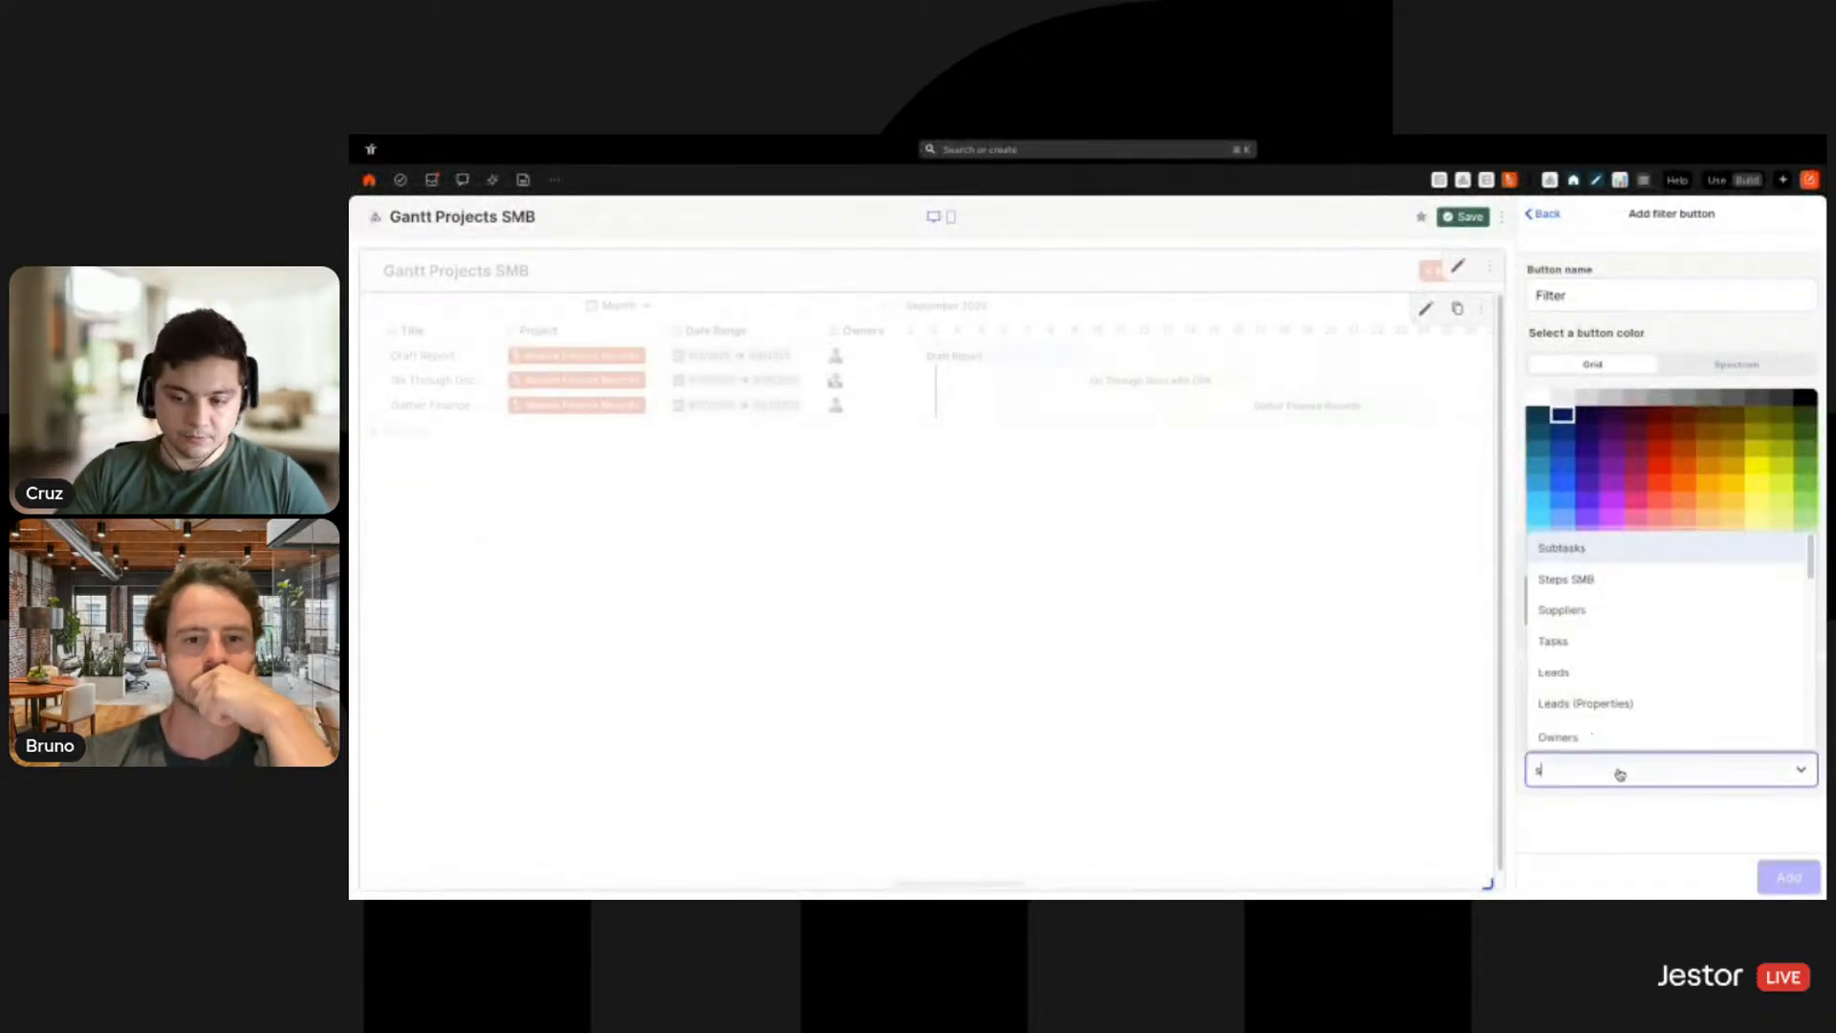
type("step")
left_click(1658, 807)
scroll(1696, 800, "down", 3)
left_click(1626, 767)
left_click(1593, 801)
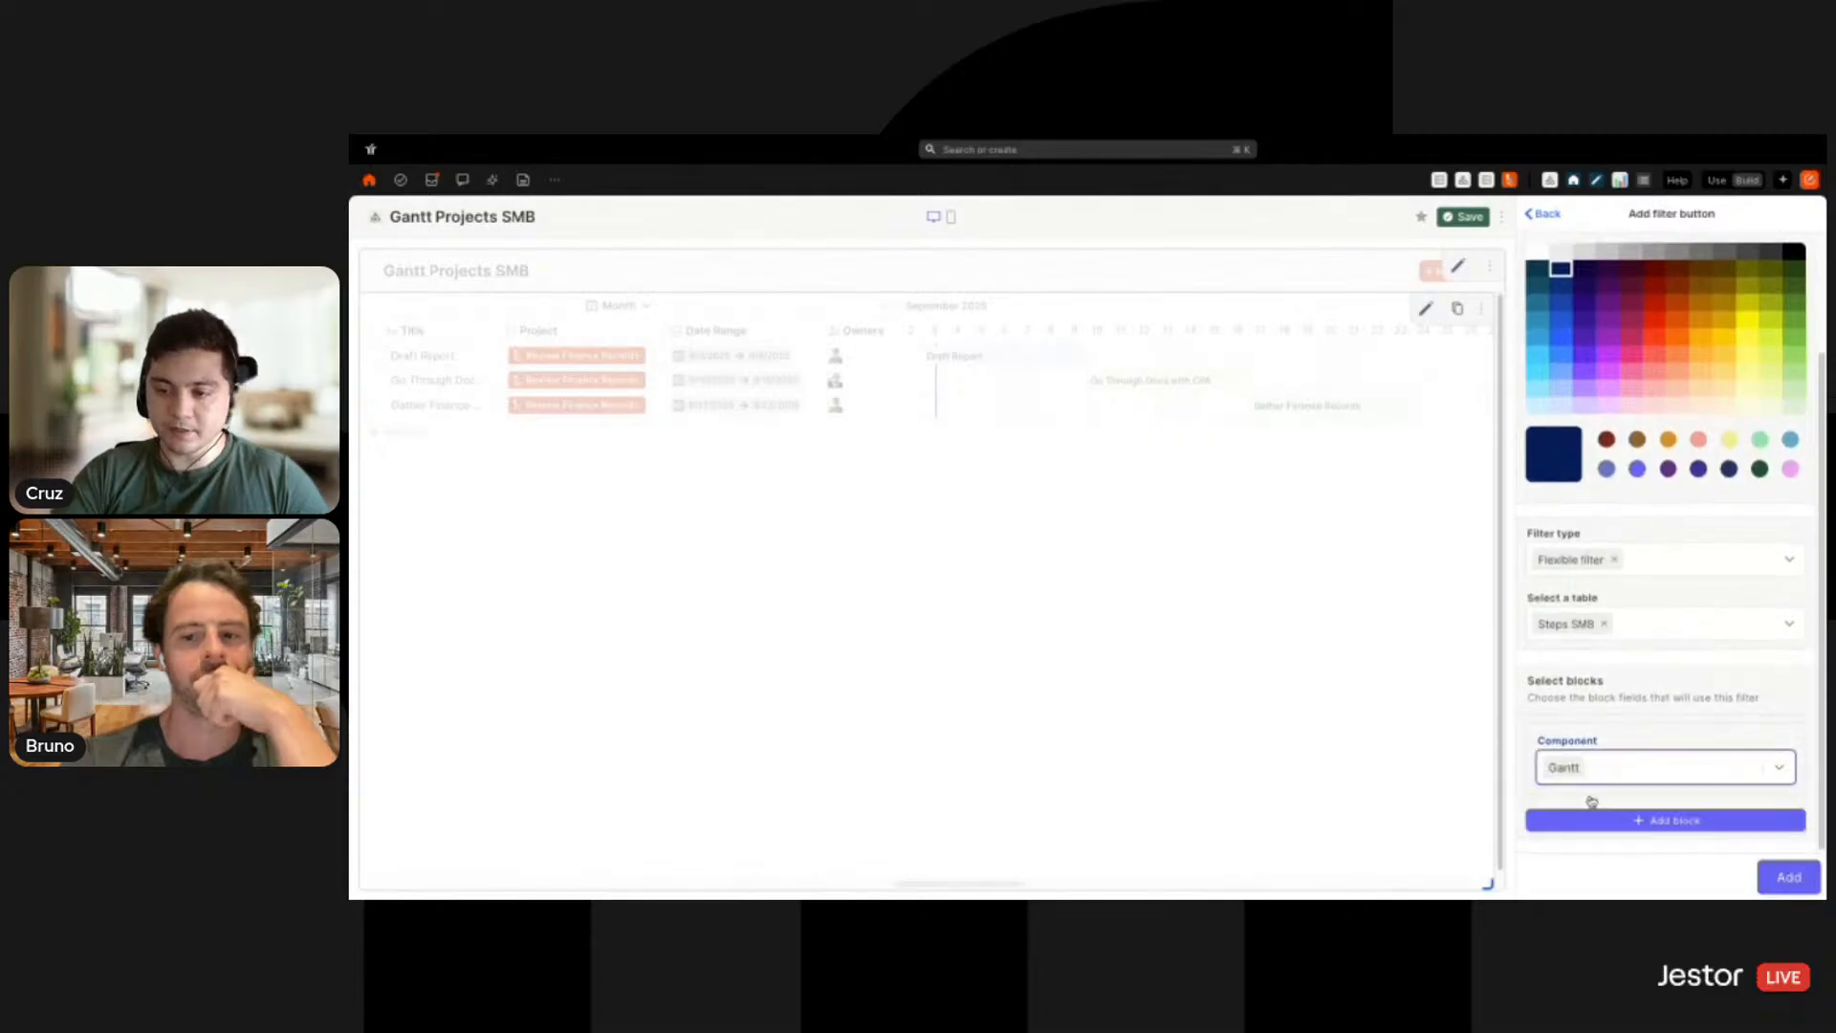
left_click(1787, 876)
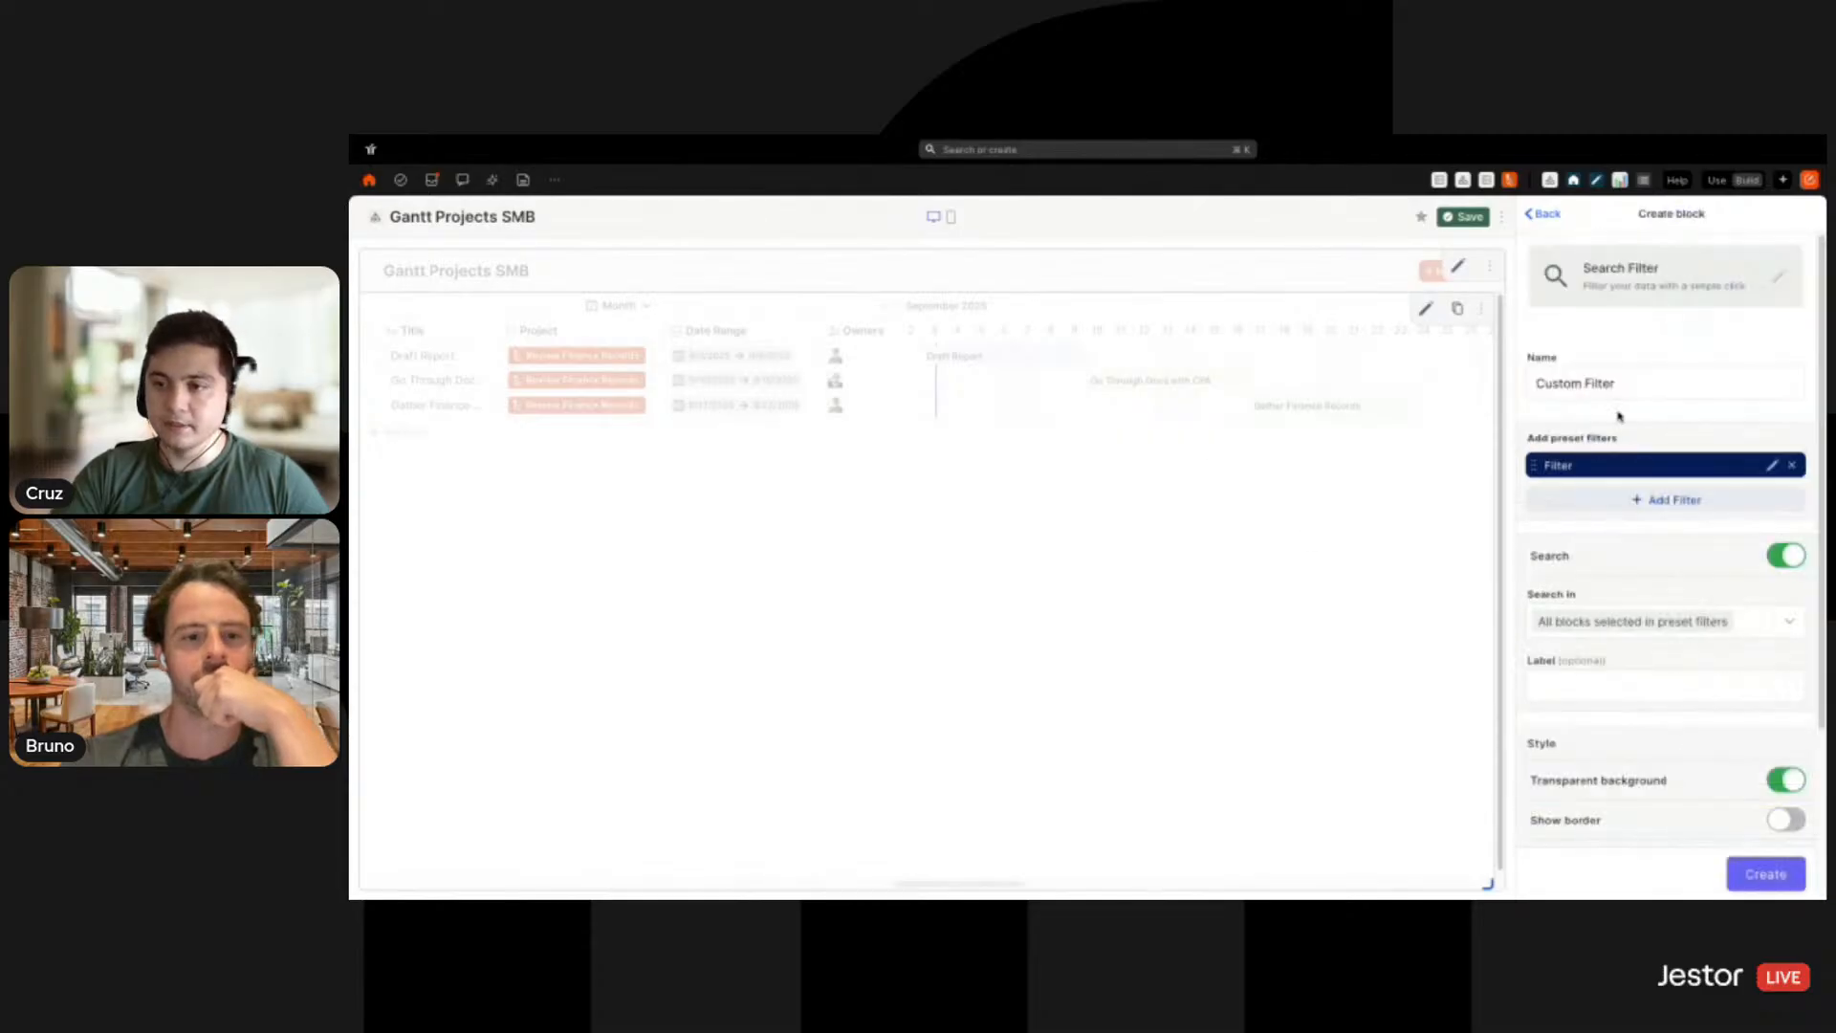
Start a second preset filter button named Project and give it an orange color
left_click(1647, 501)
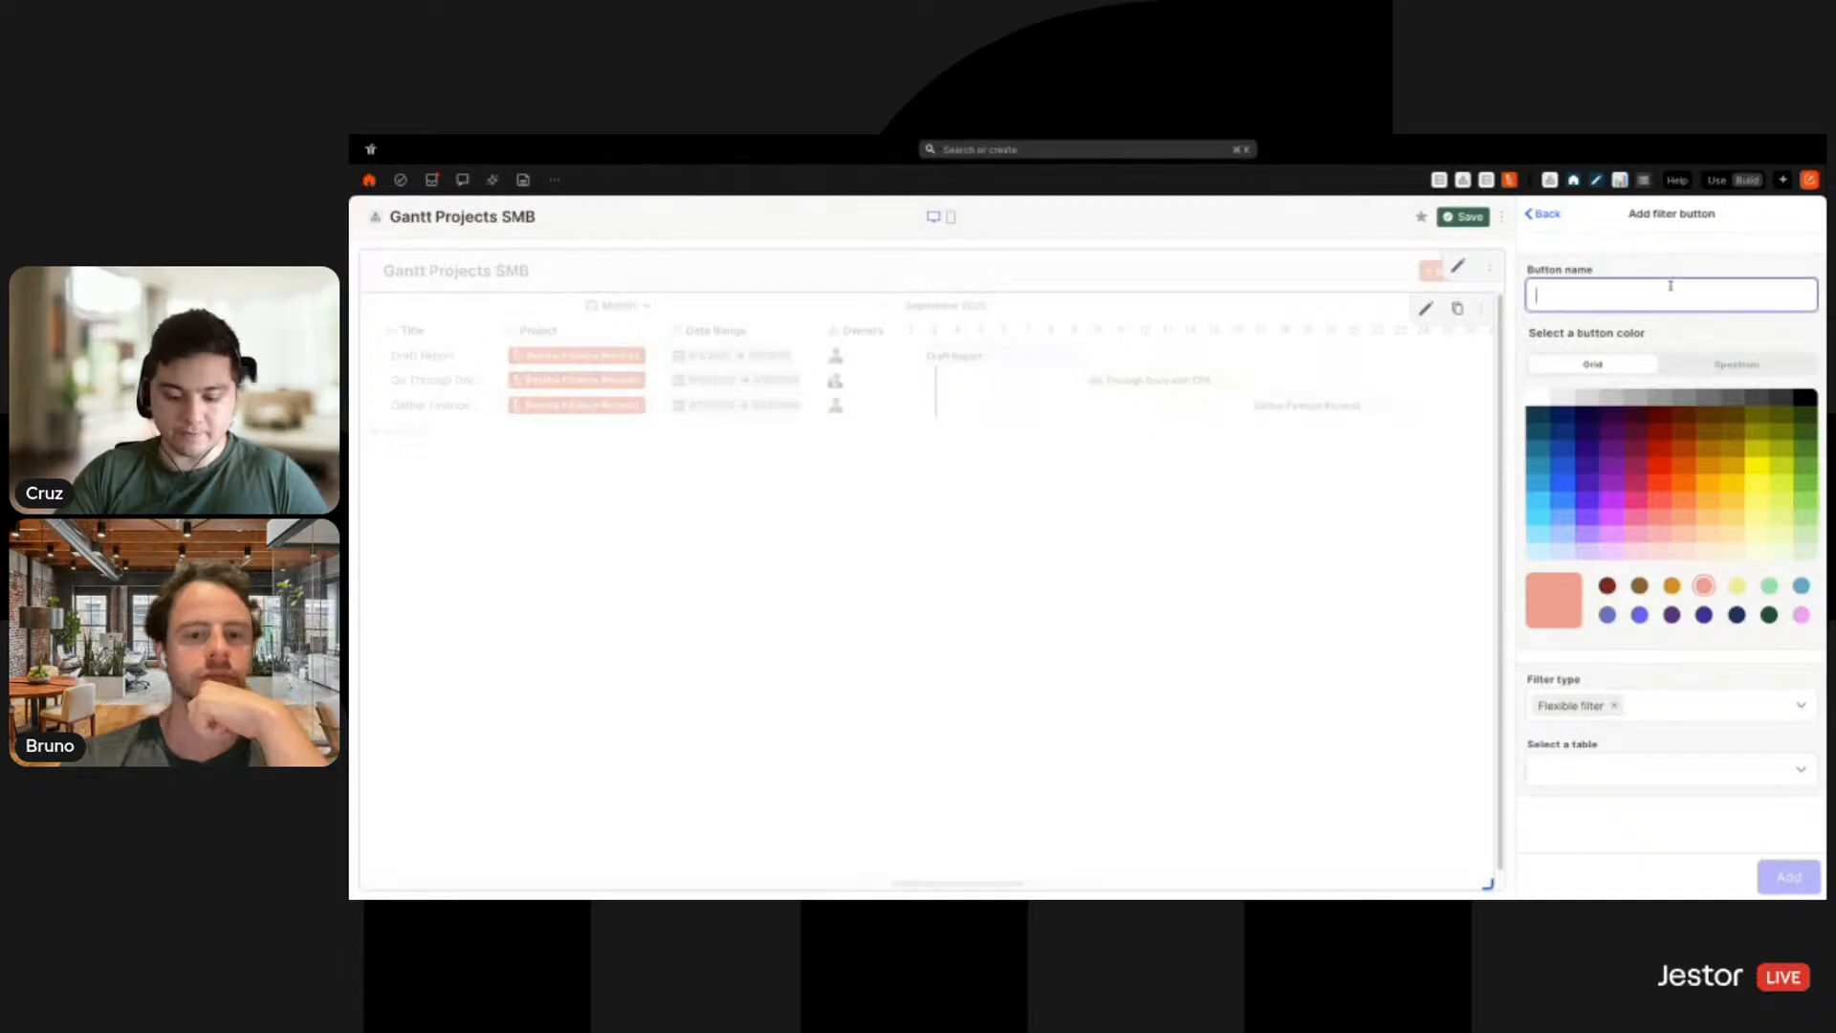
left_click(1685, 488)
left_click(1684, 466)
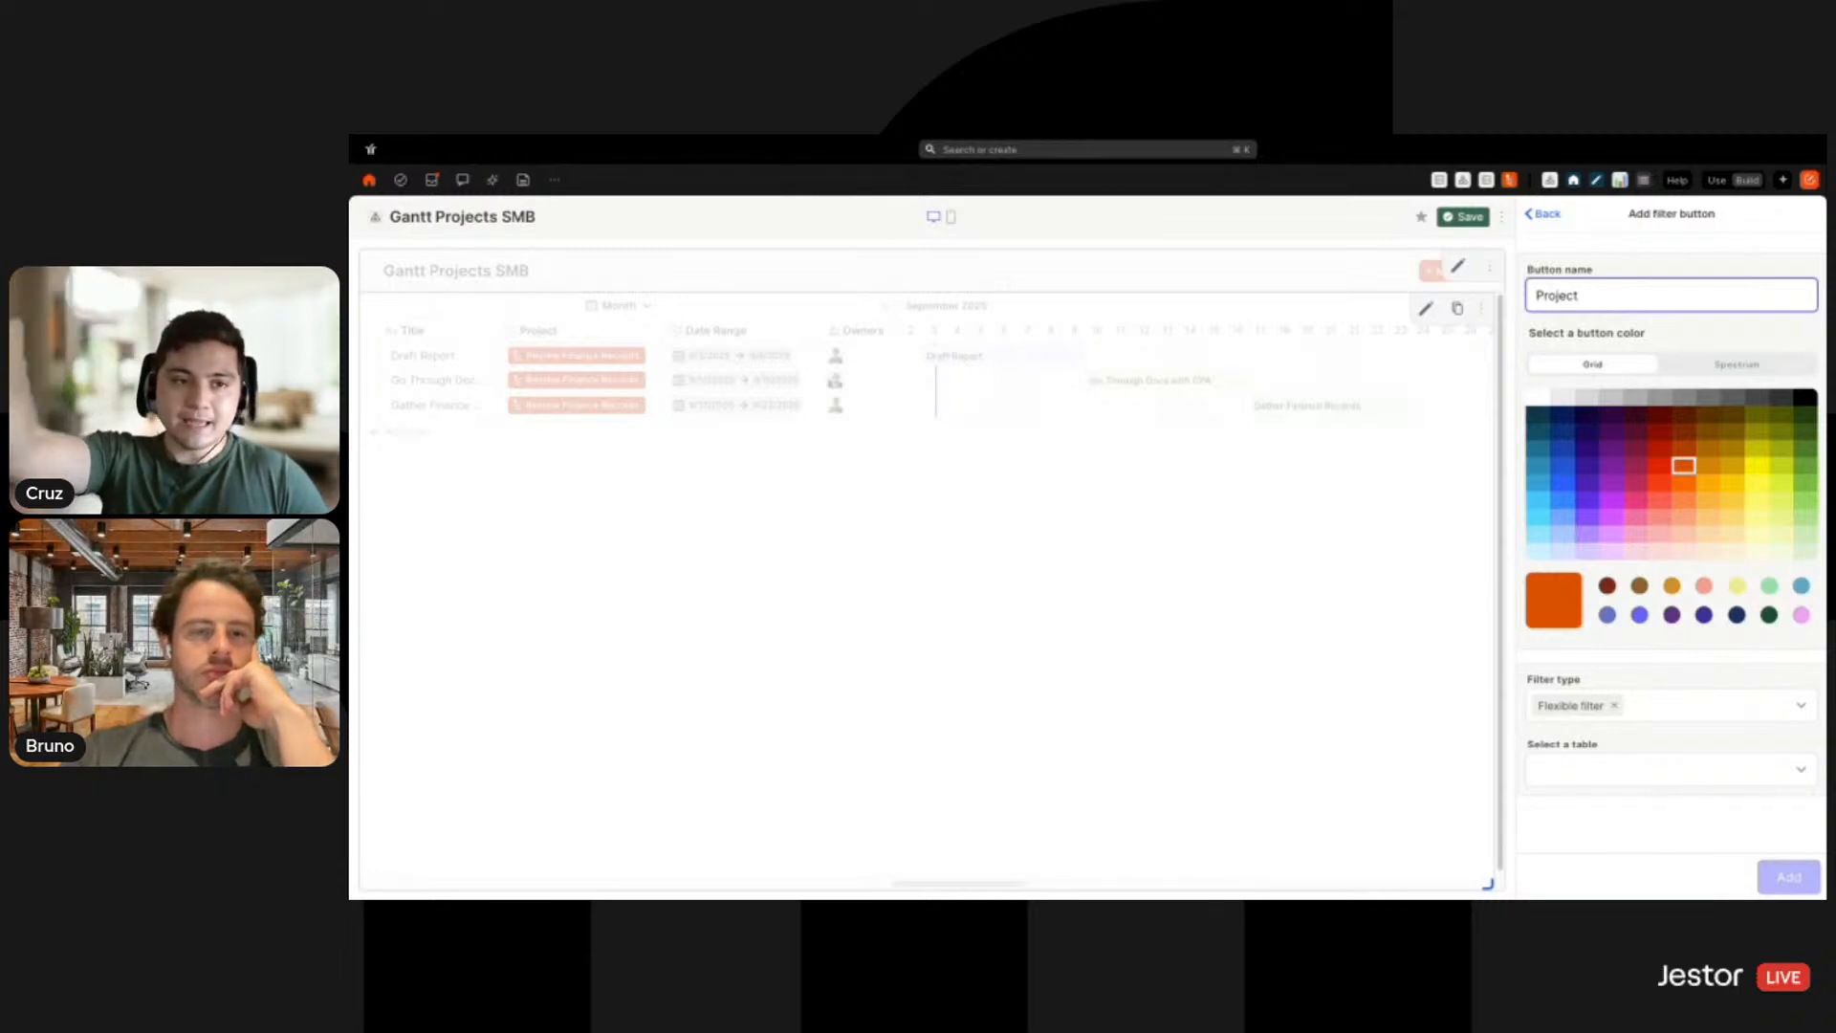
Set the Project filter's type to Record ID and its table to Projects SMB
left_click(1673, 714)
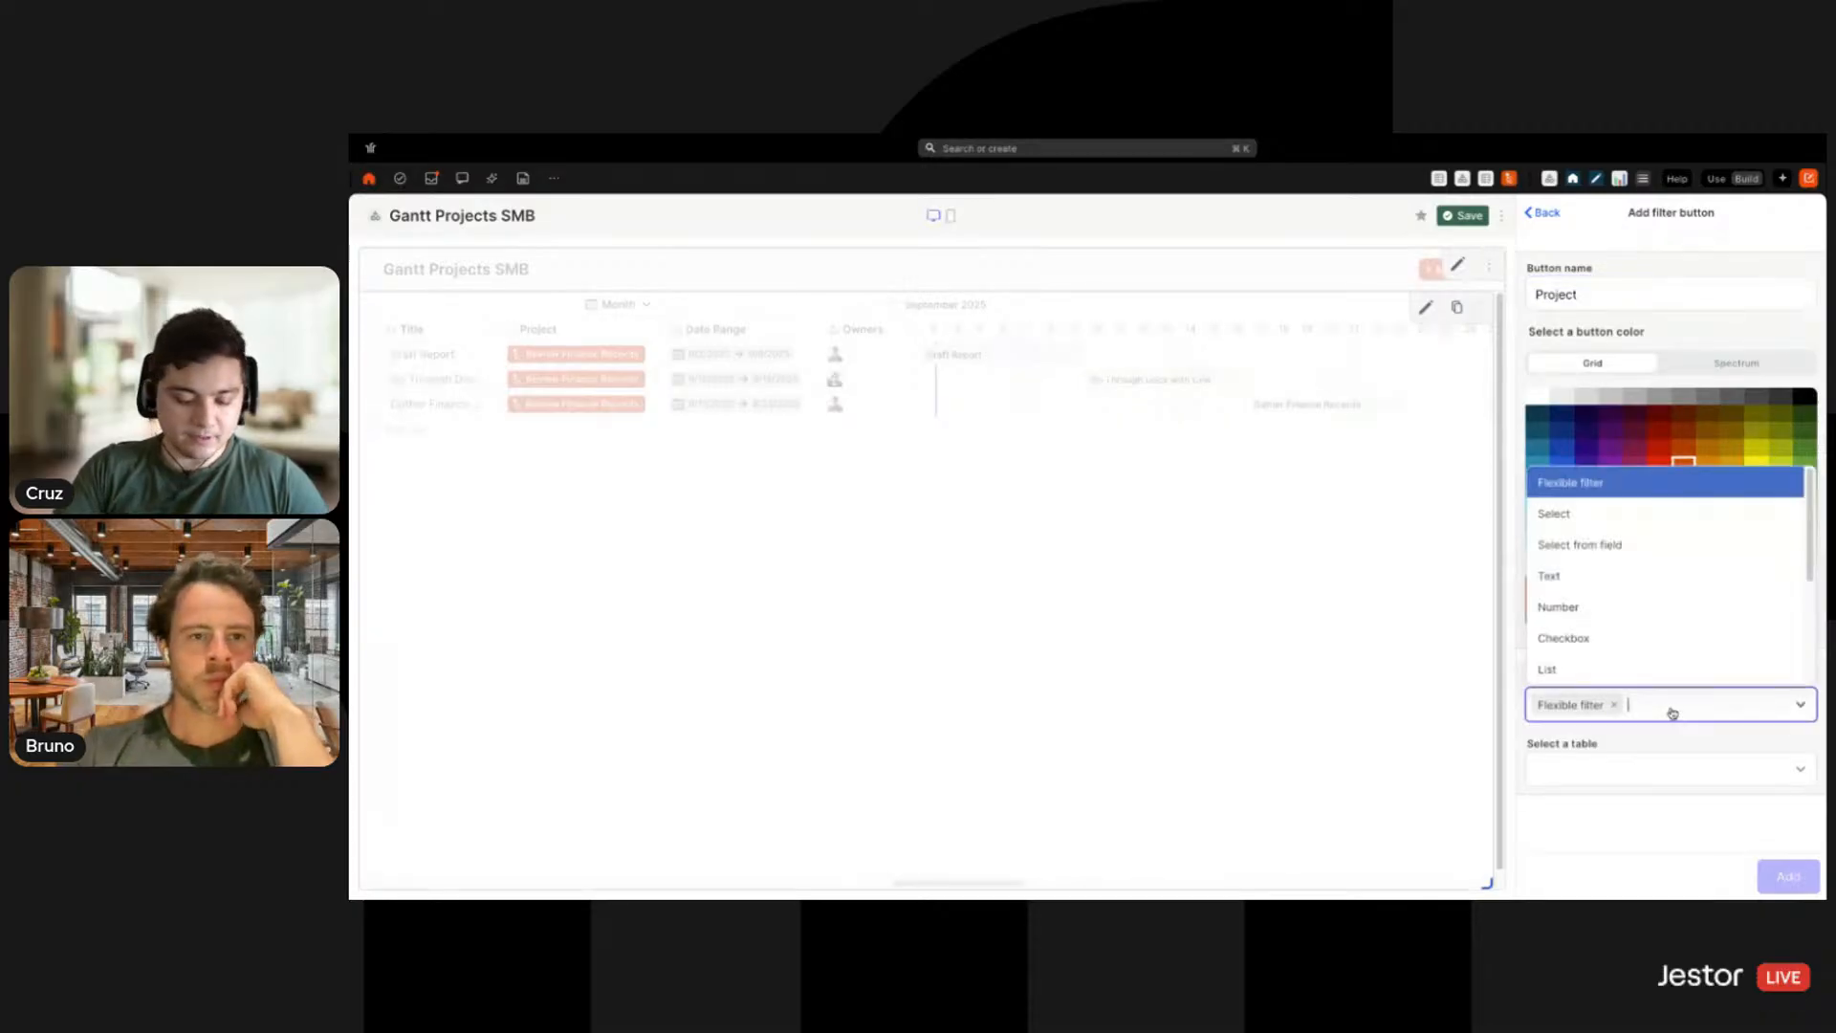
type("rec")
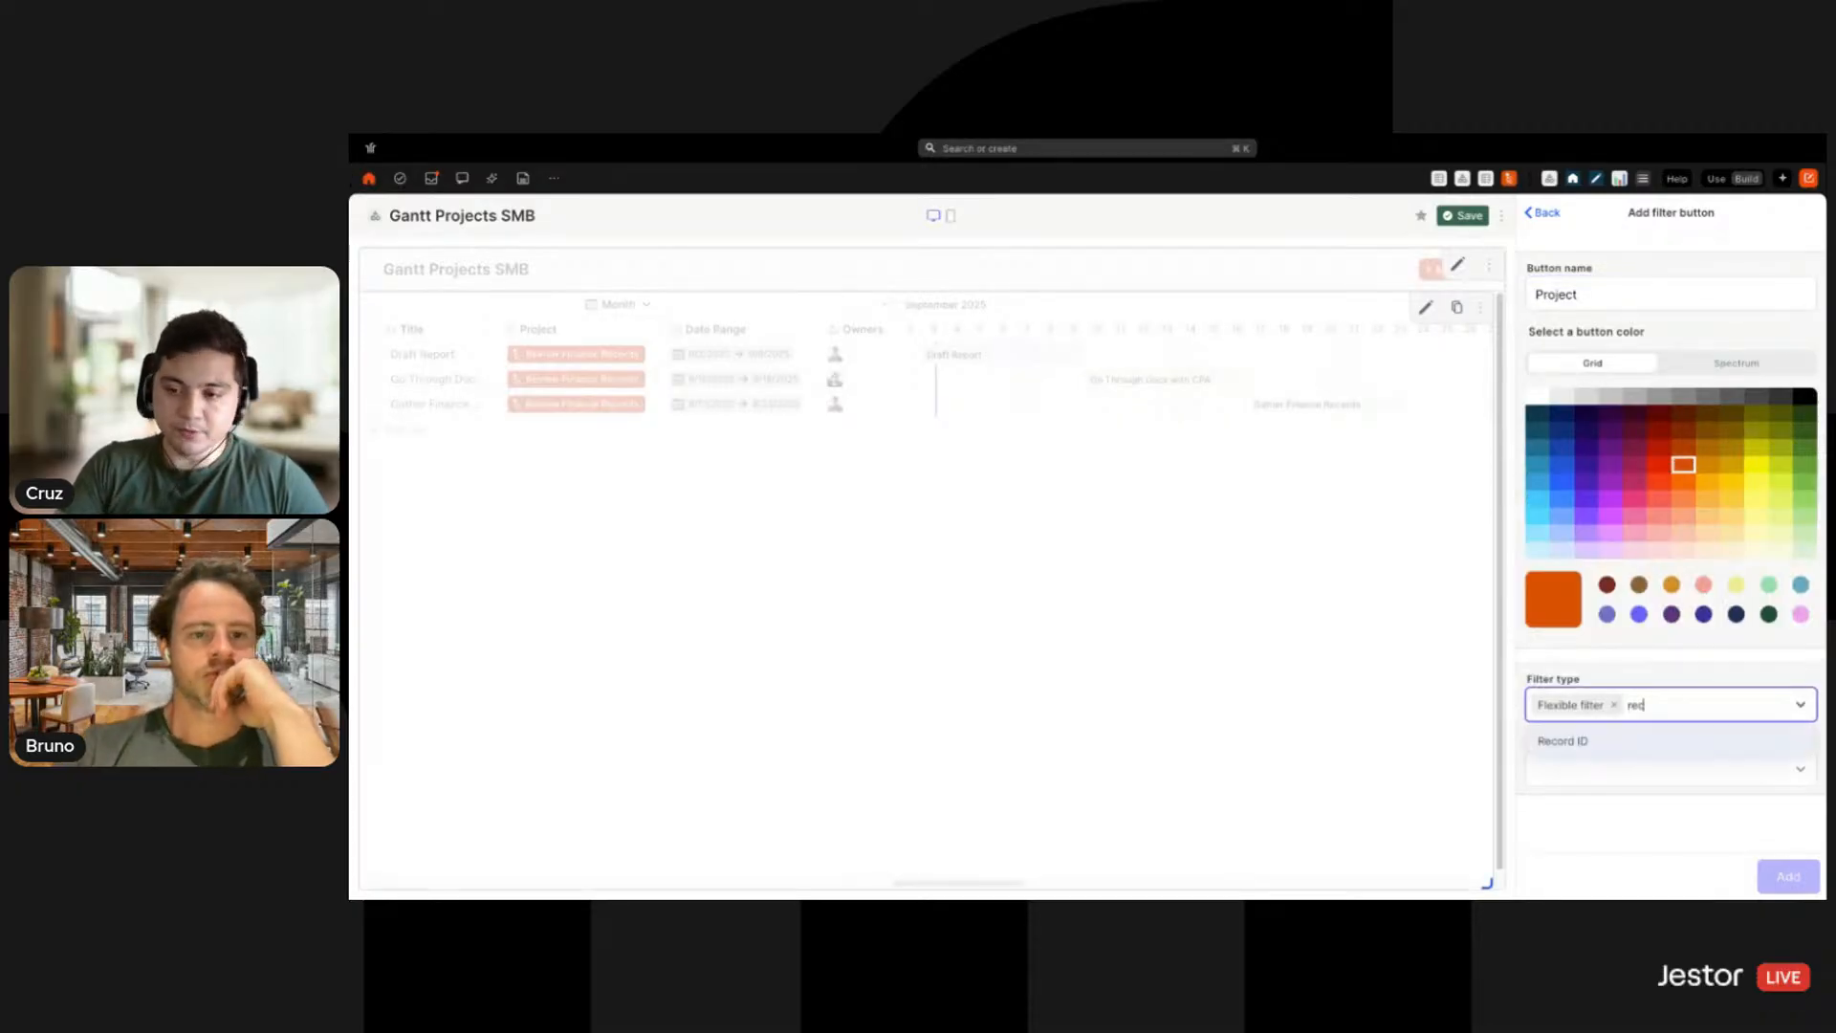
left_click(1676, 747)
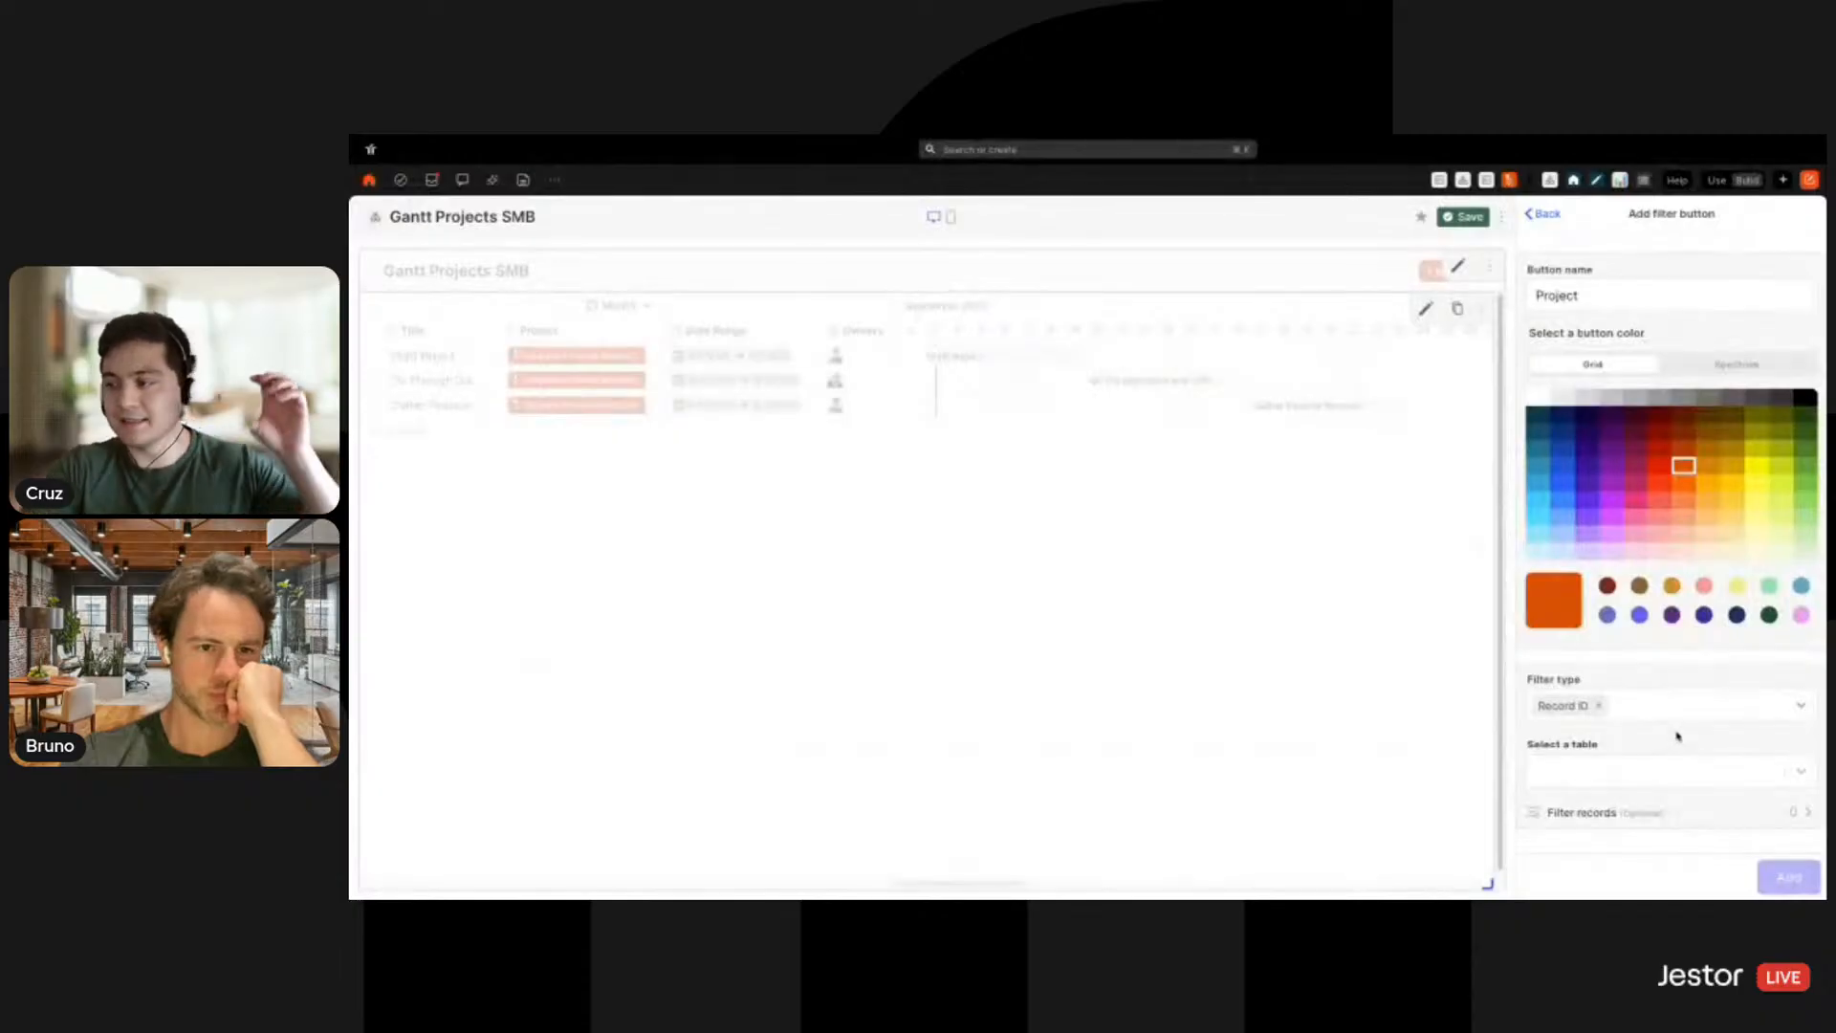
left_click(1699, 769)
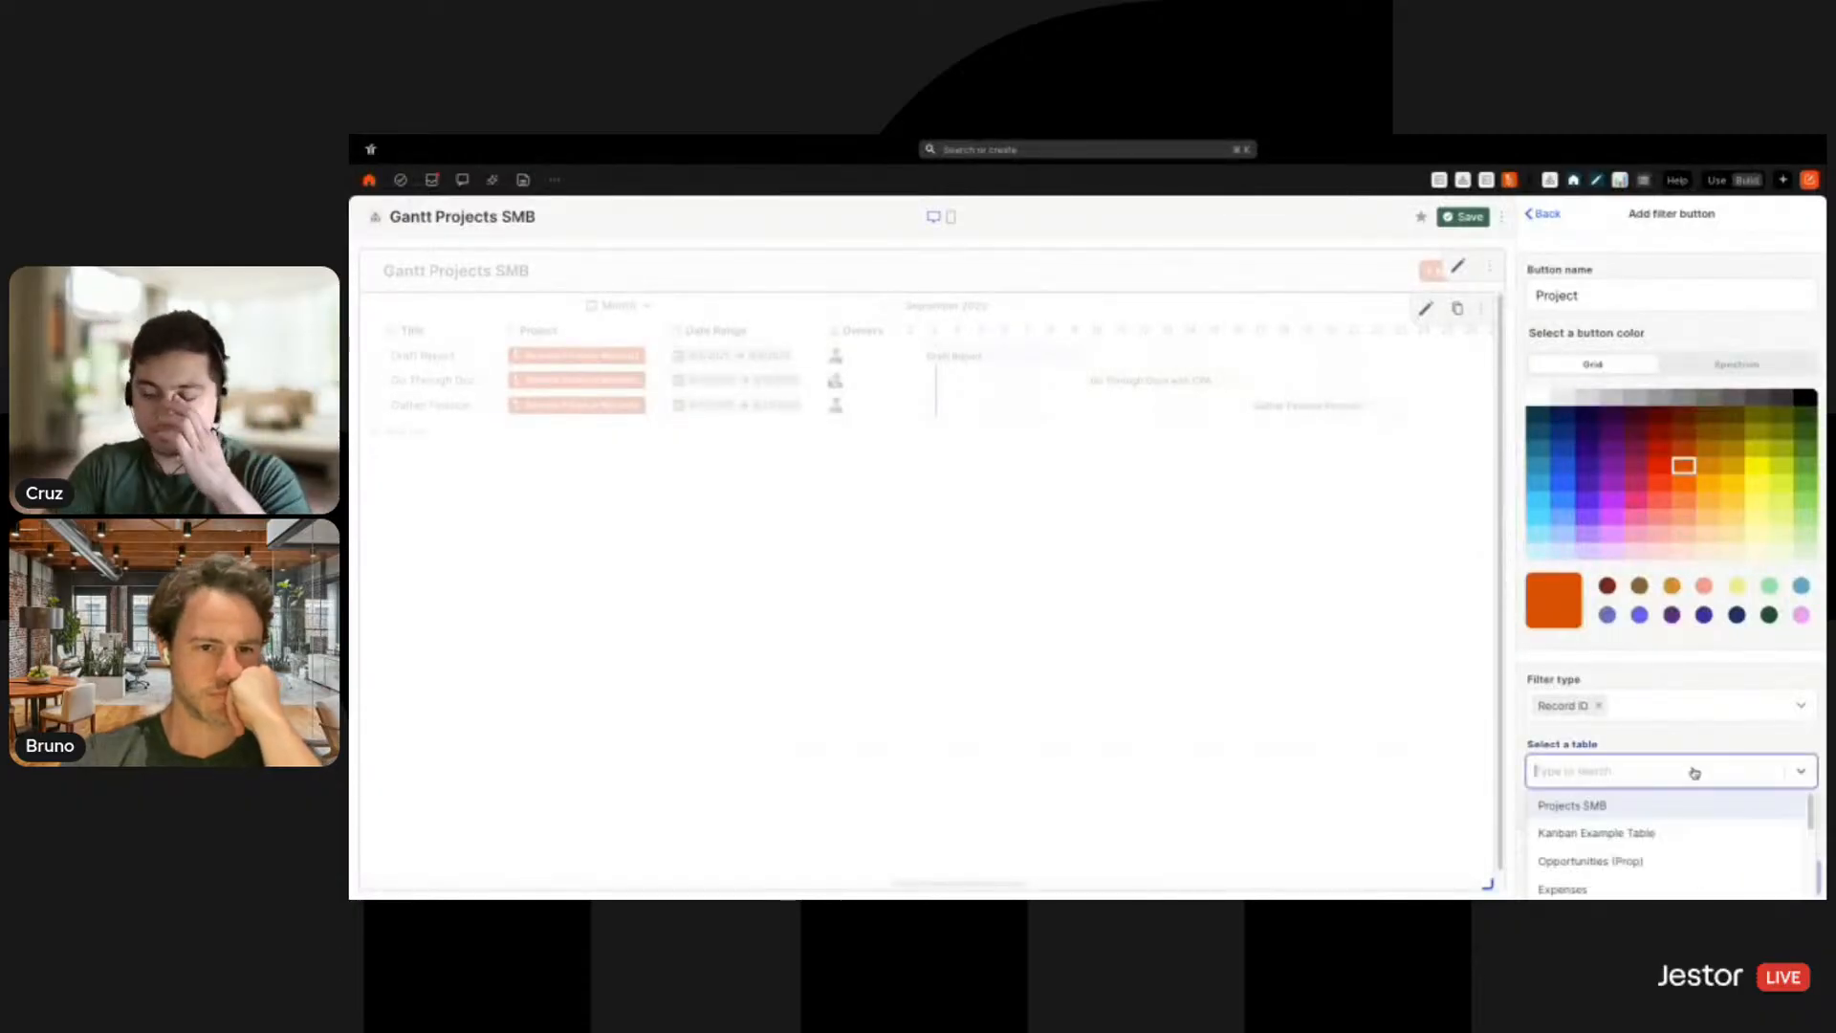
type("step")
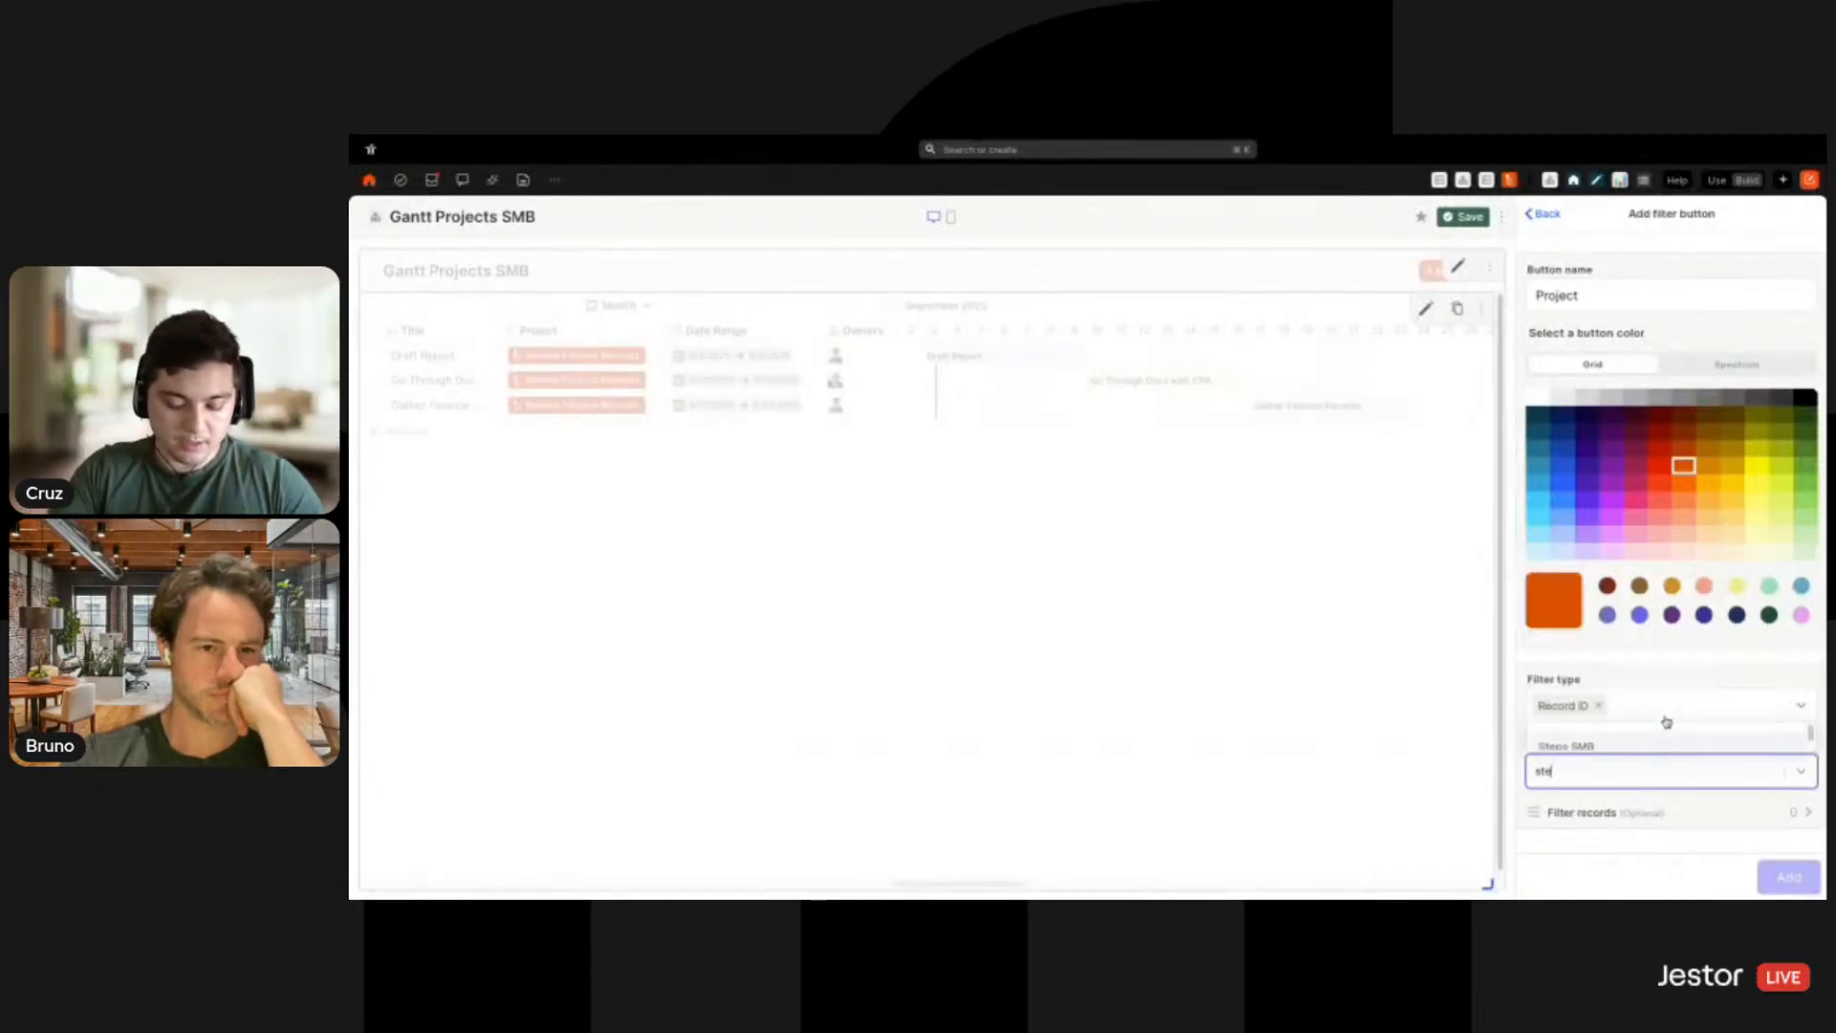
left_click(1661, 748)
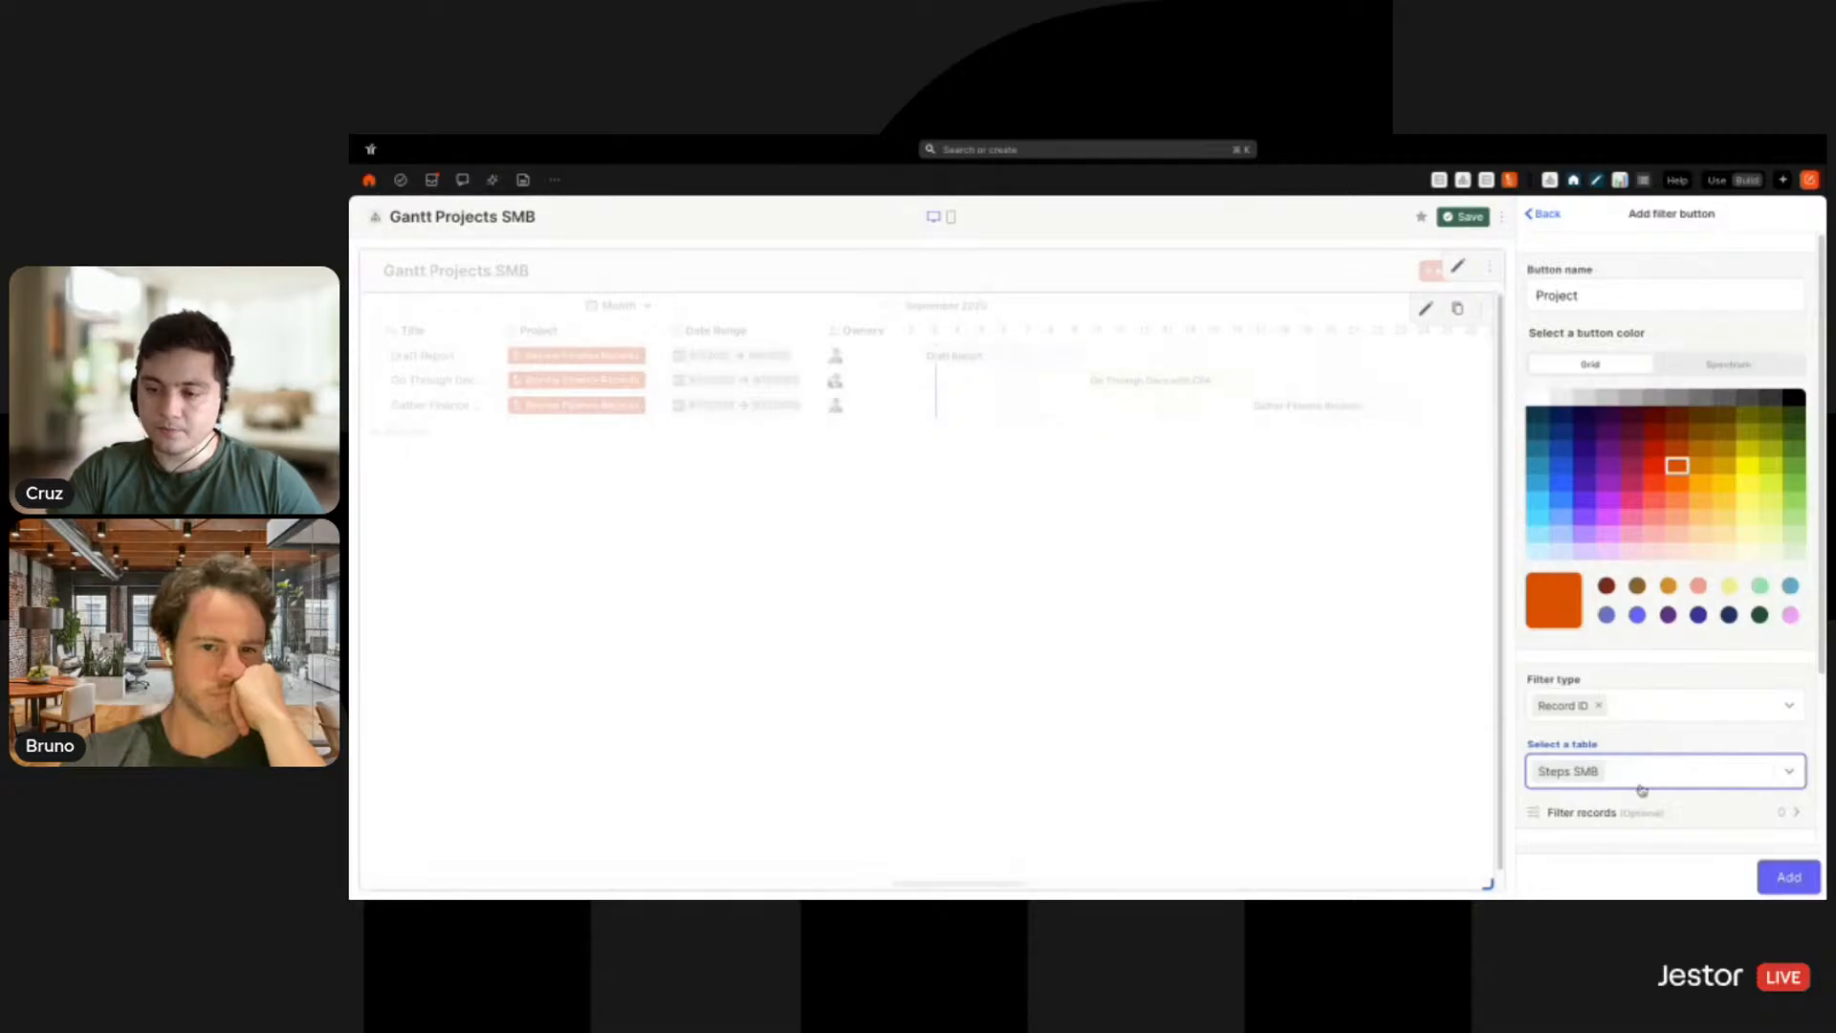
left_click(1642, 790)
type("proje")
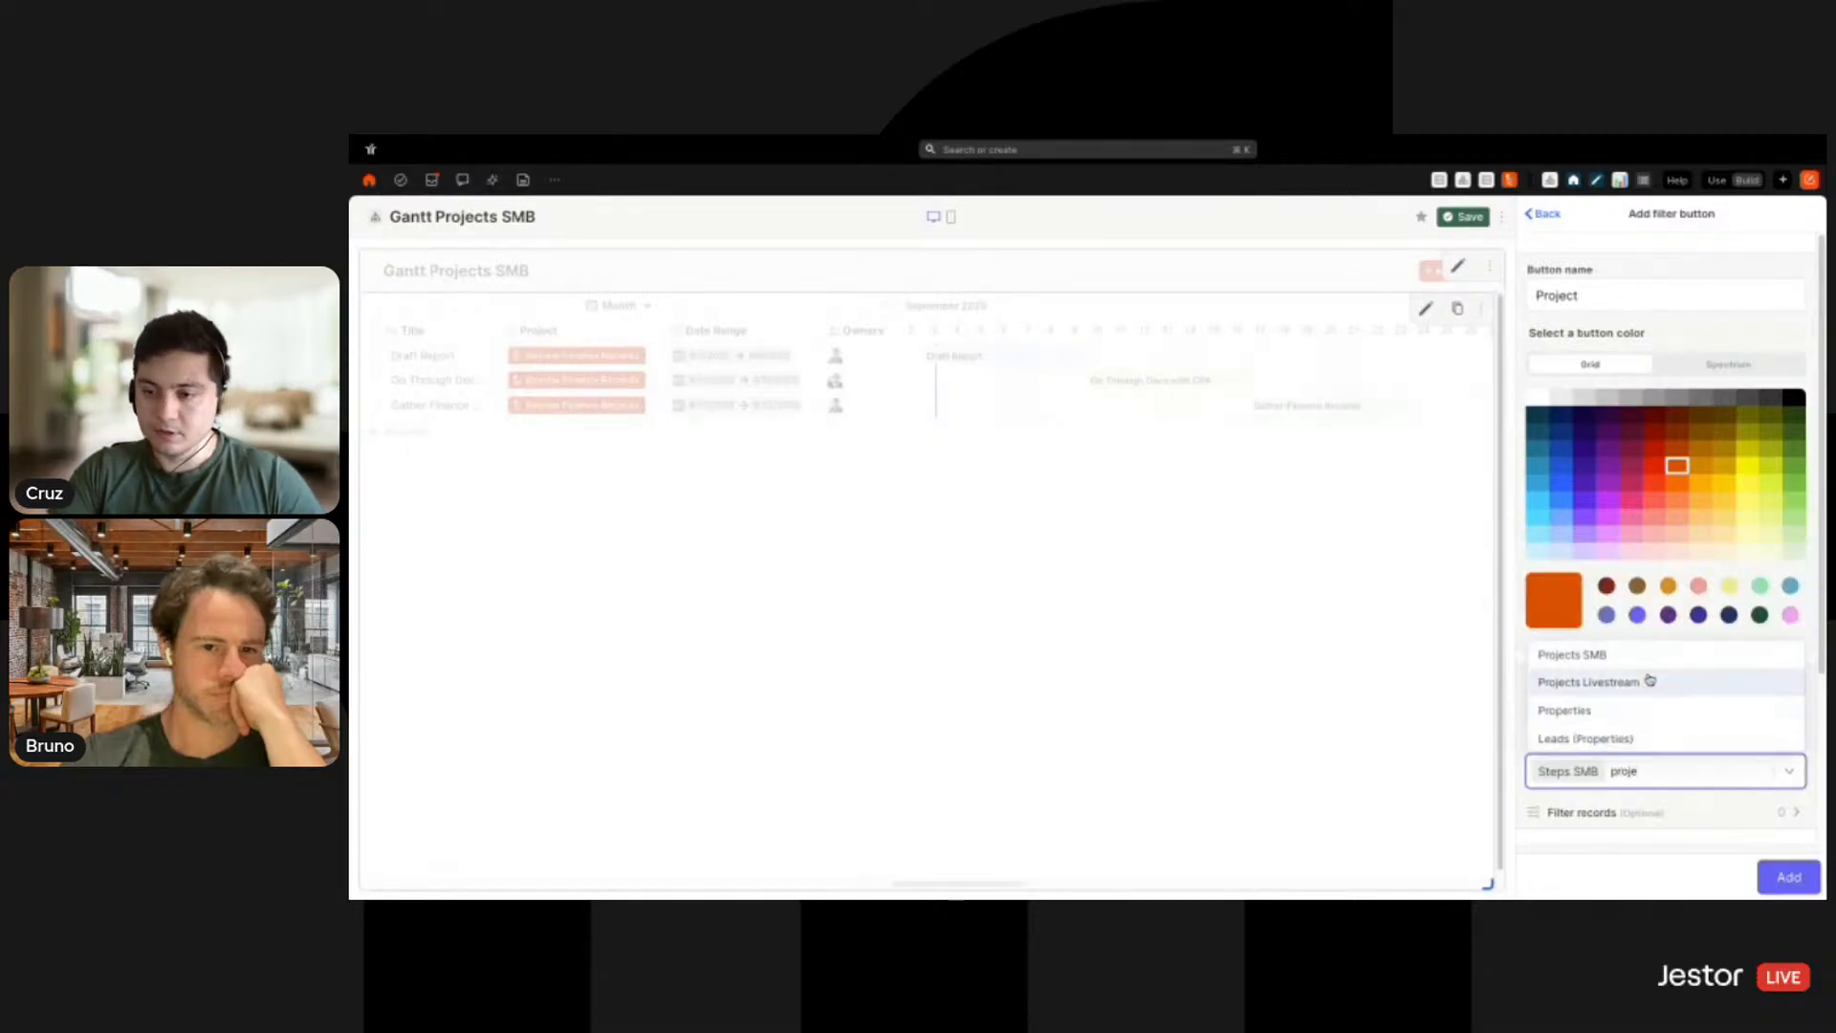
left_click(1587, 654)
Apply the Project filter to the Project field of the Gantt component and add it to the block
scroll(1637, 770, "down", 1)
scroll(1638, 771, "down", 1)
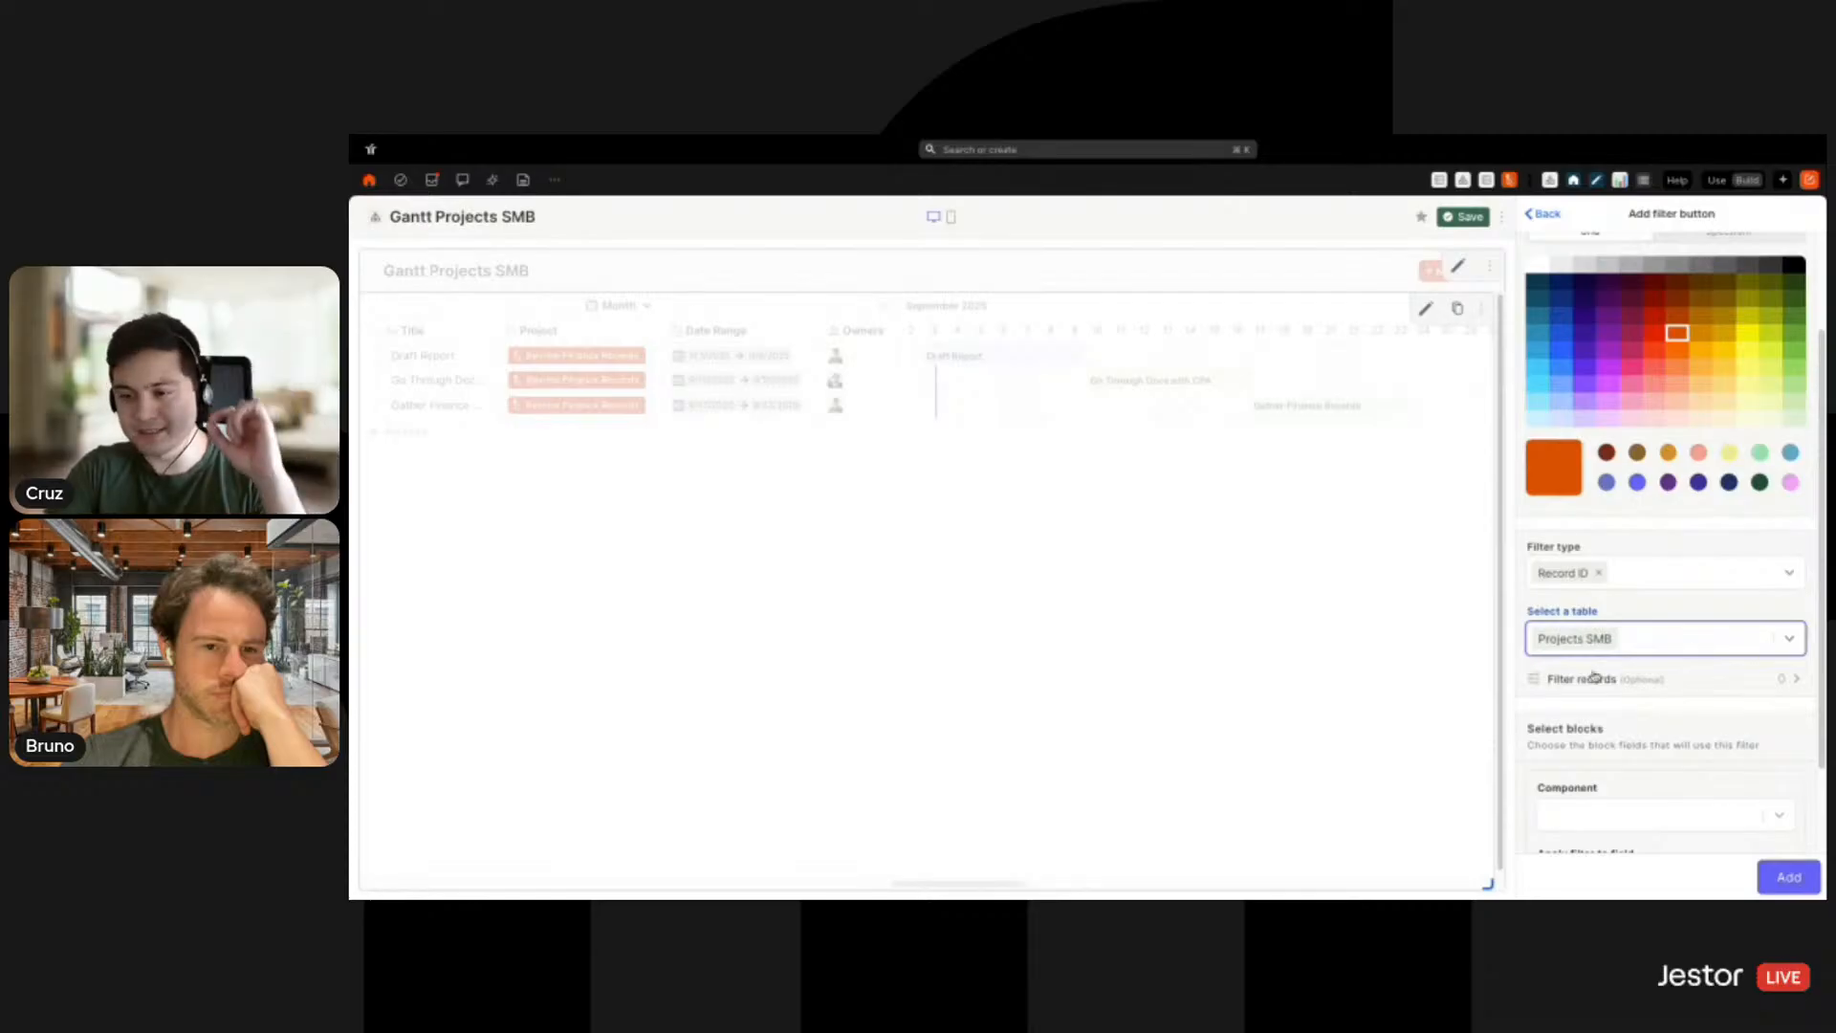
scroll(1645, 647, "down", 2)
left_click(1639, 697)
left_click(1599, 736)
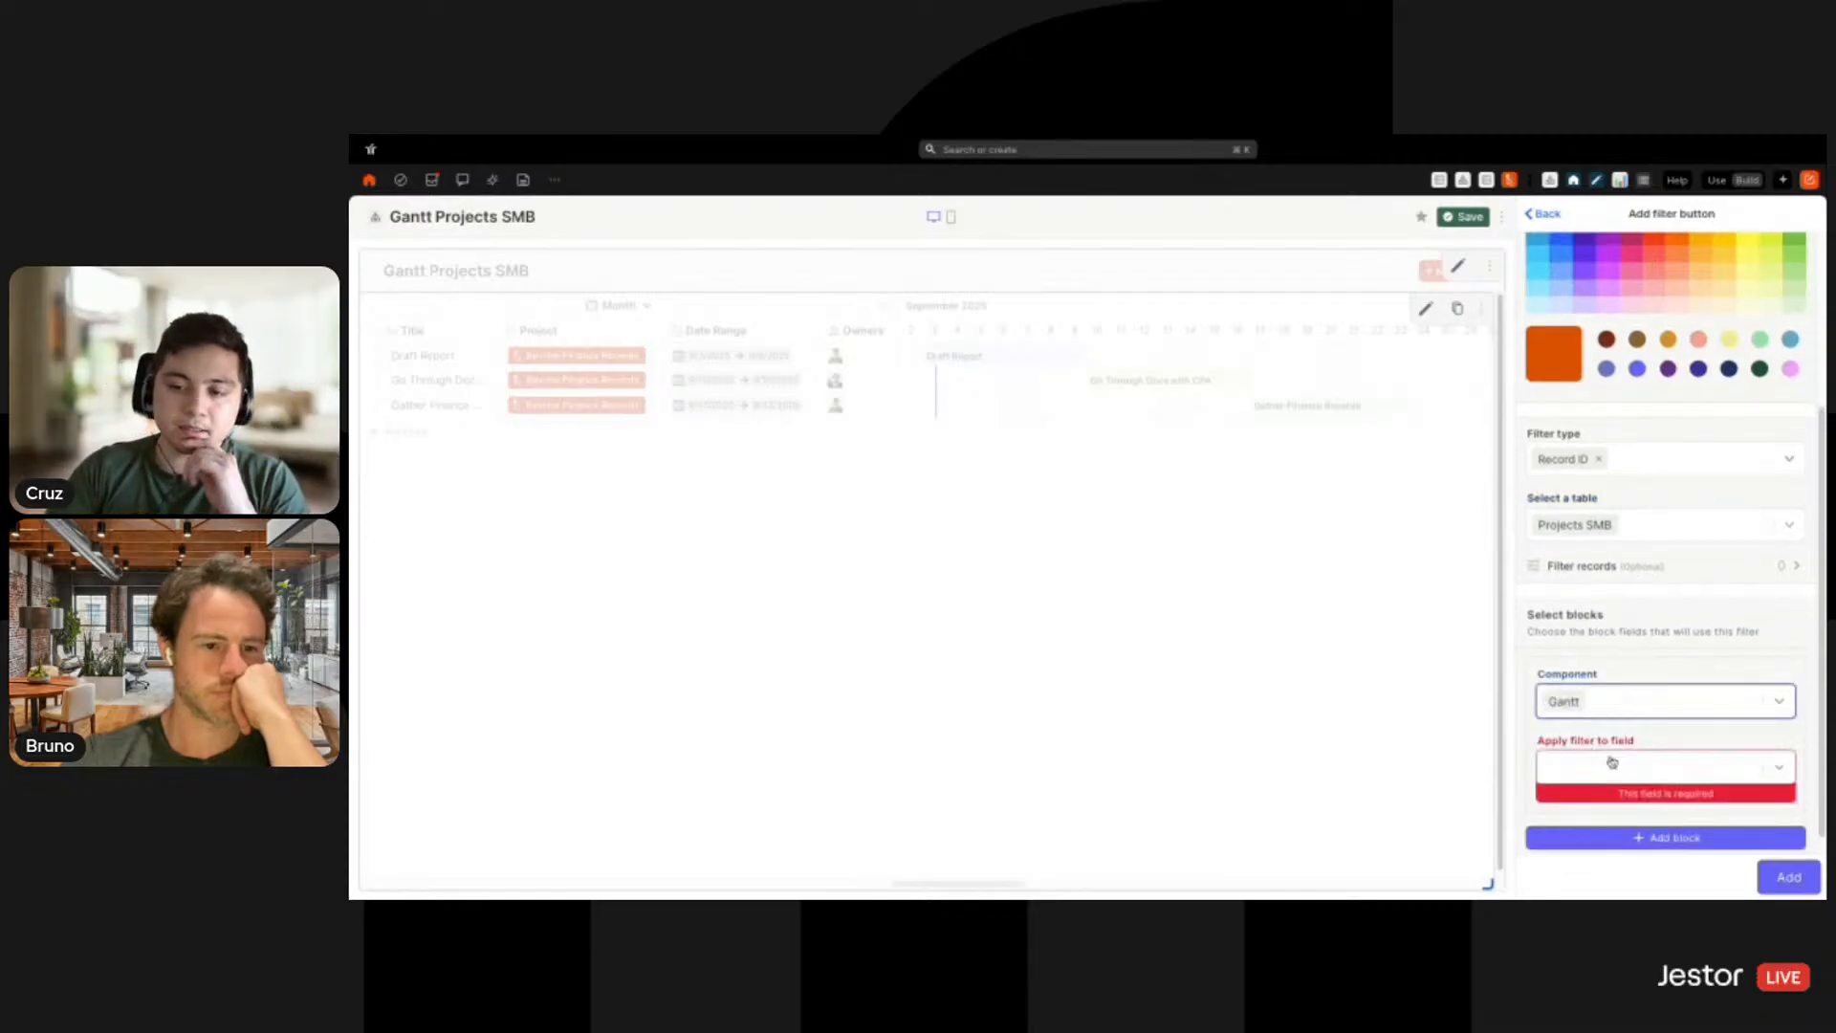
left_click(1610, 765)
left_click(1616, 887)
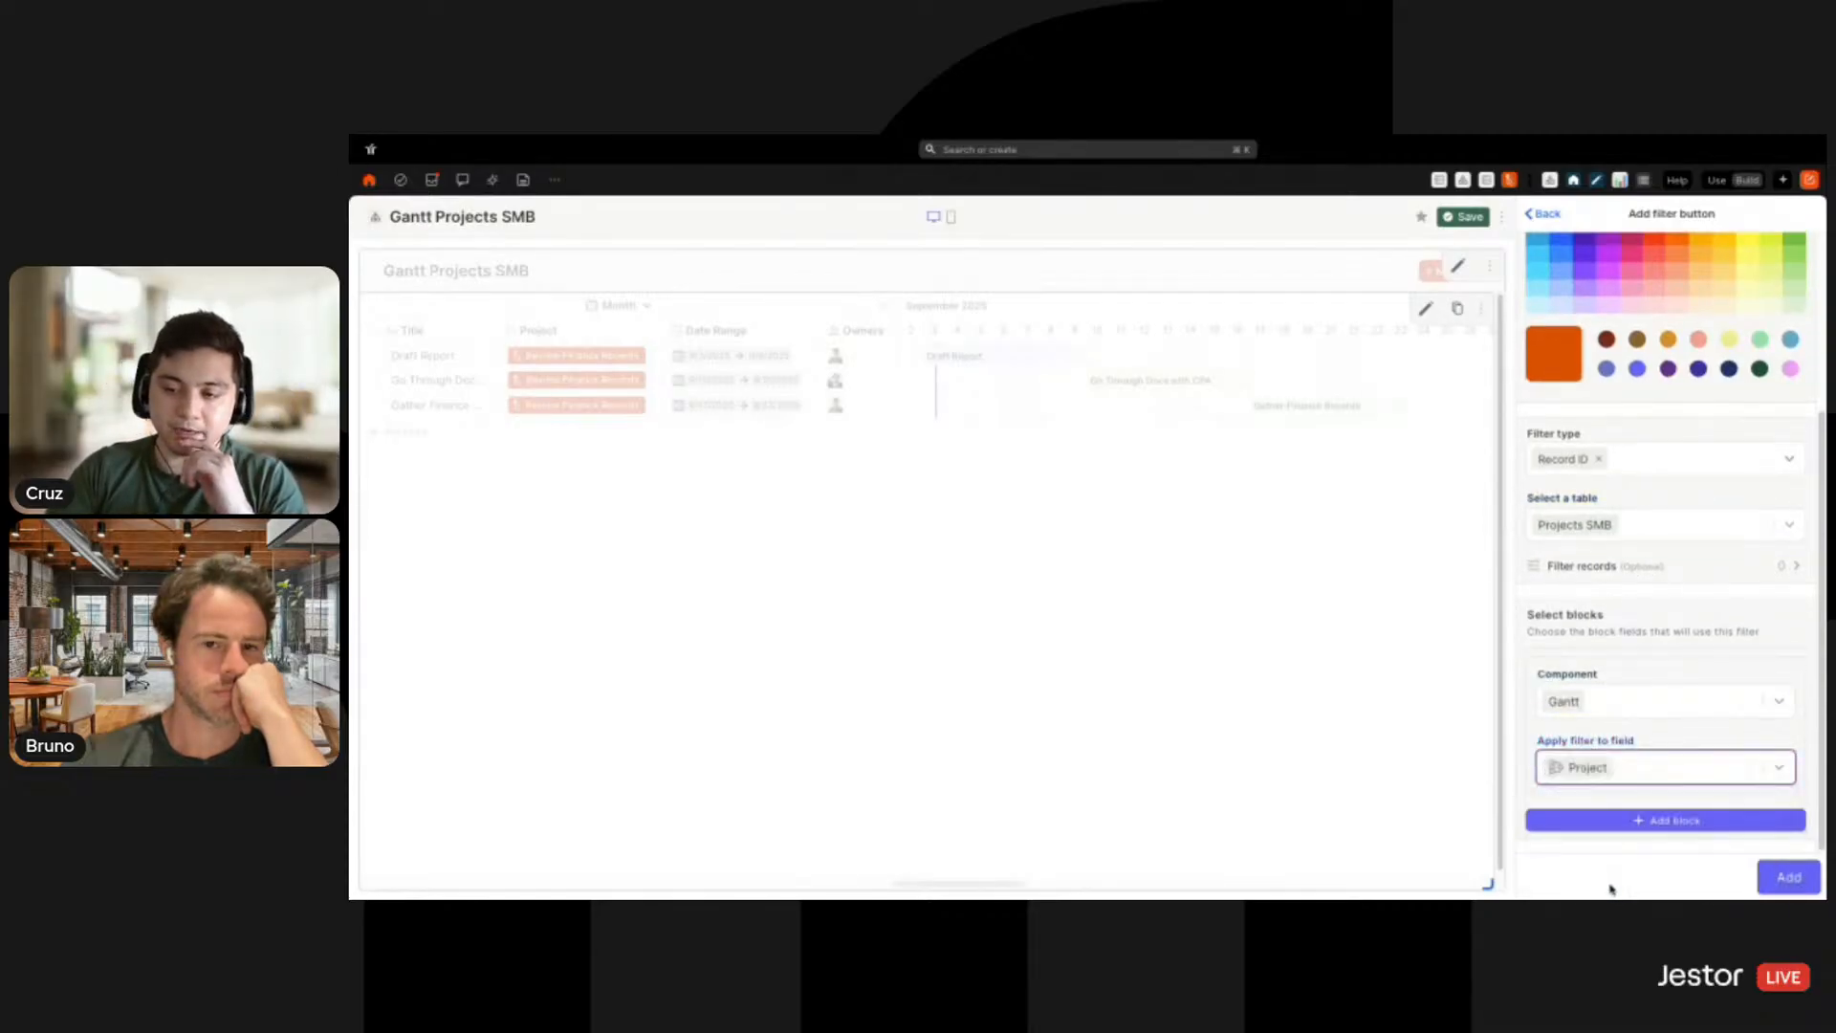
left_click(1770, 874)
Start a third preset filter button named Owner with an orange color and the User filter type
left_click(1632, 532)
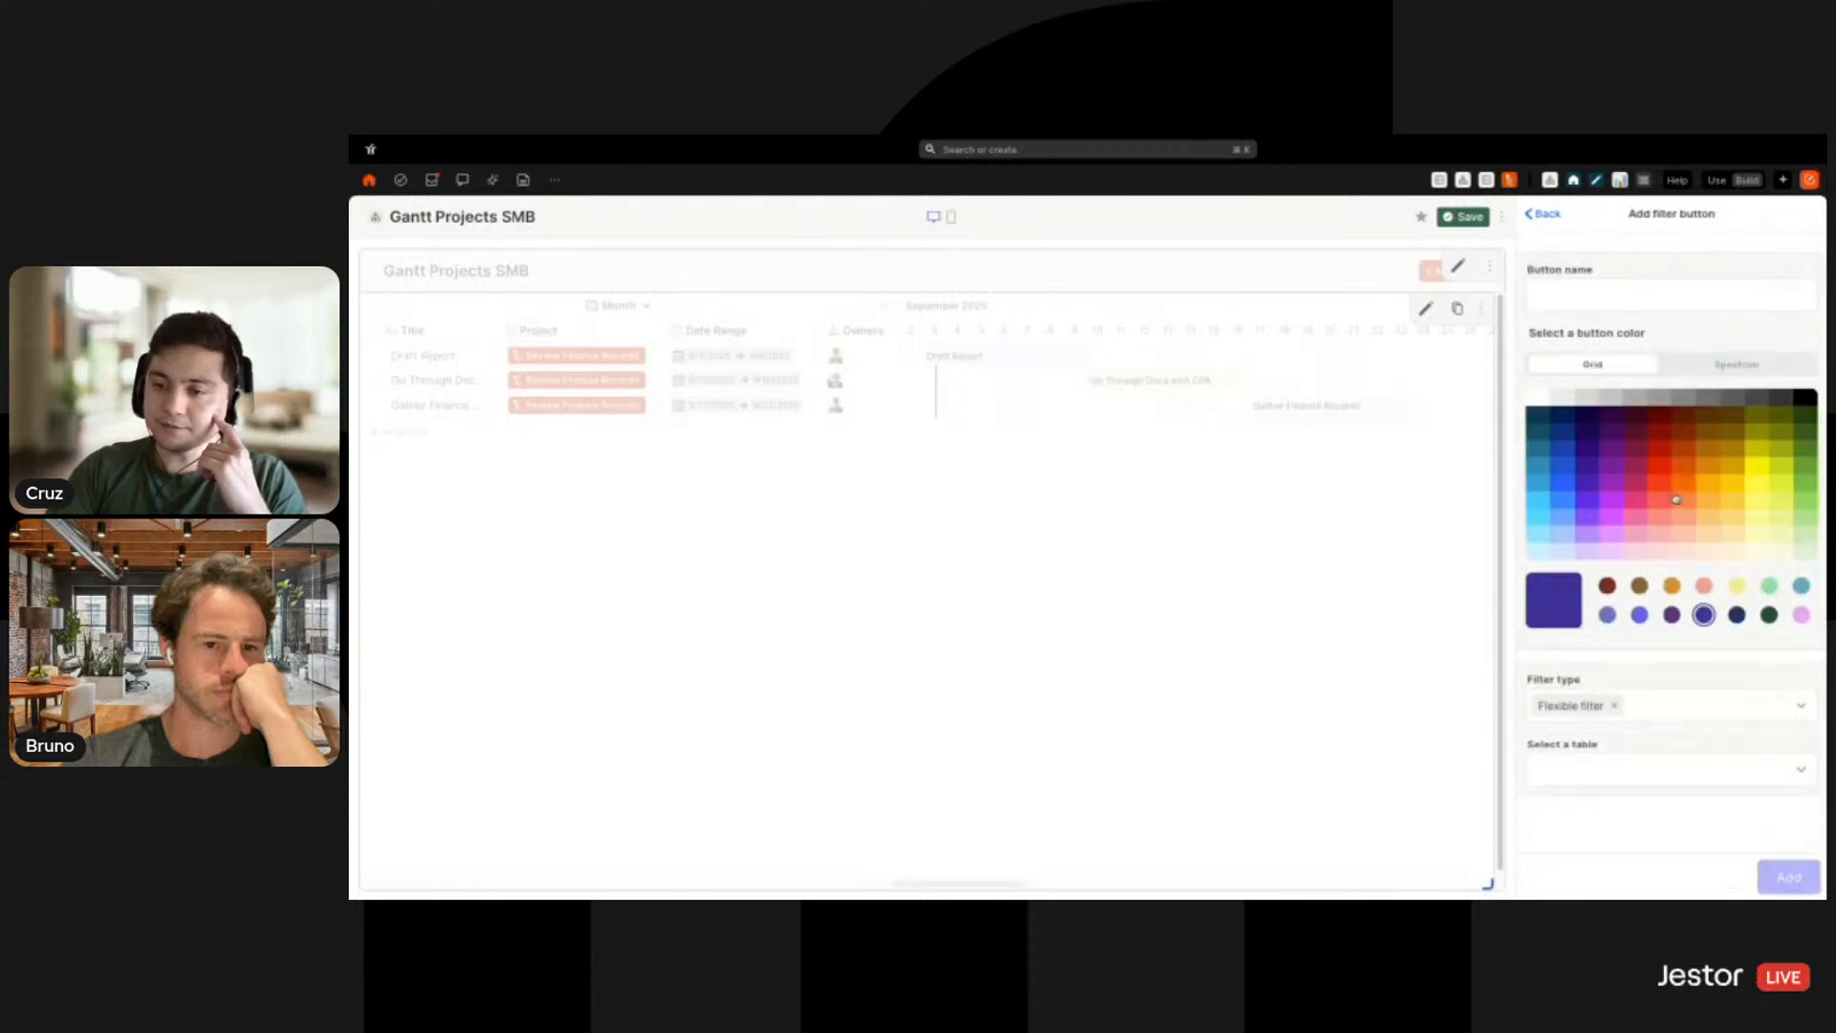
left_click(1649, 293)
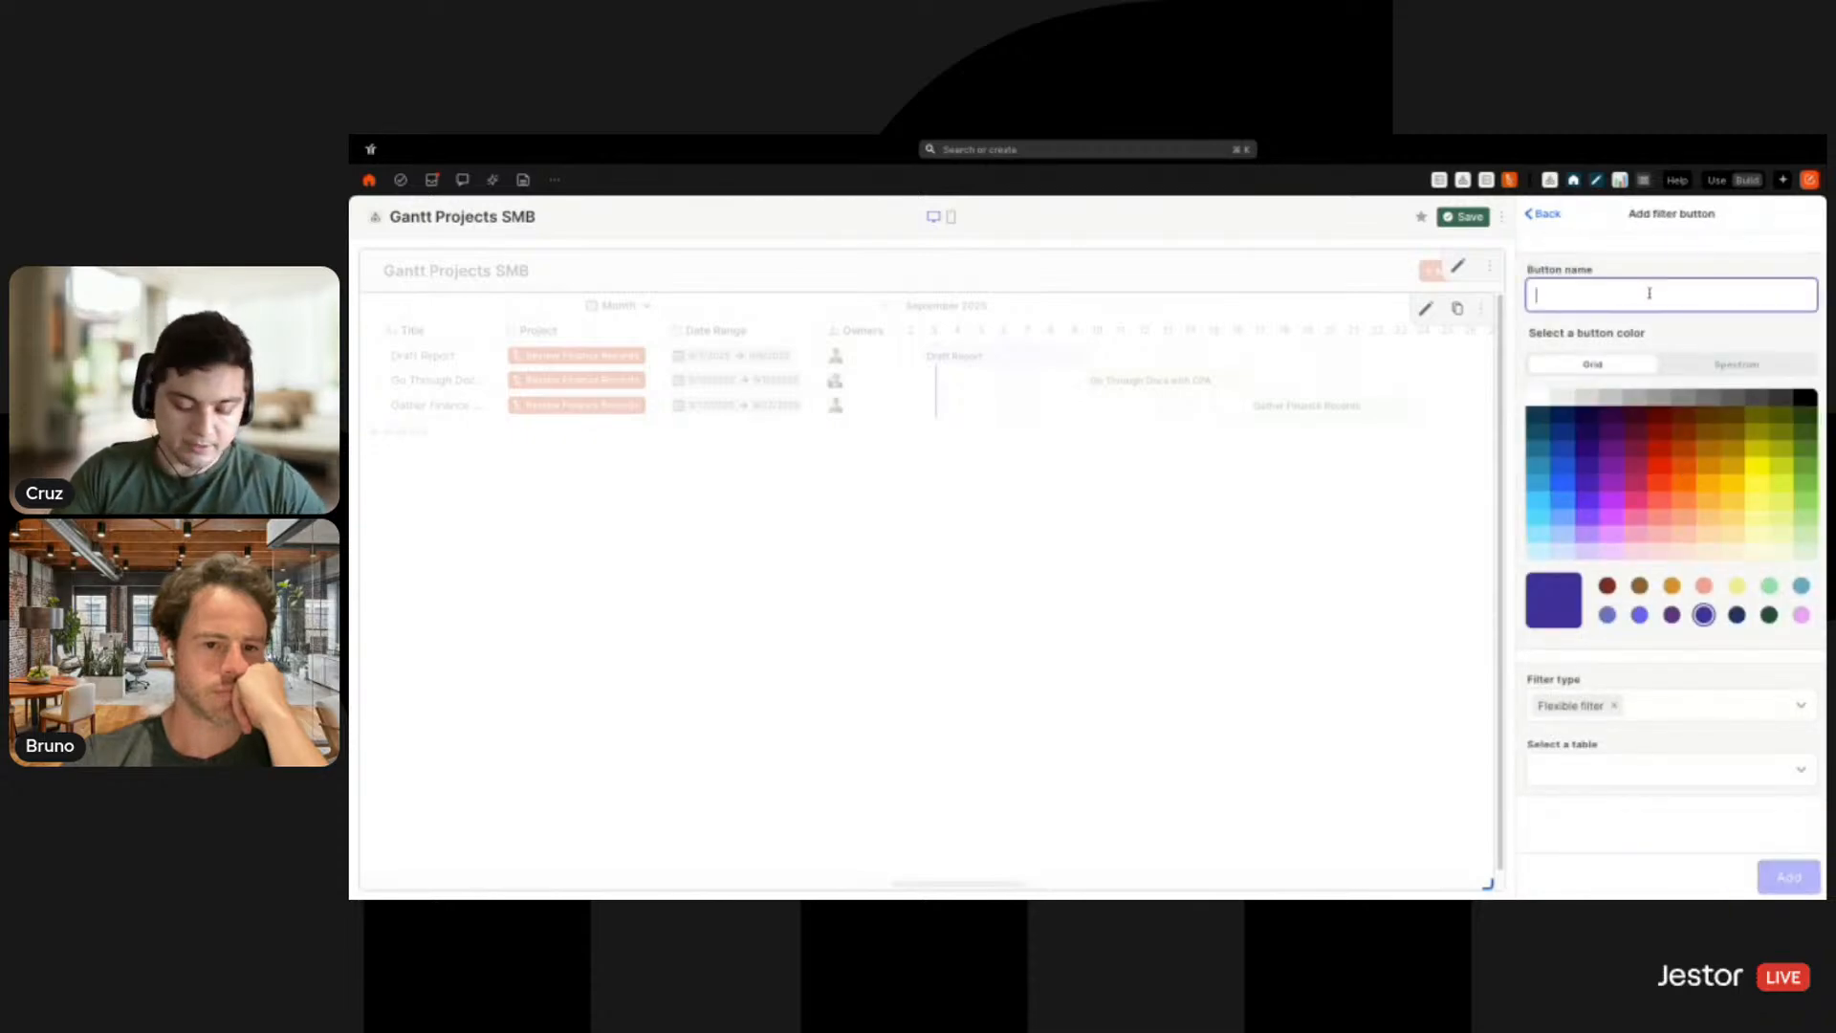
type("Owner")
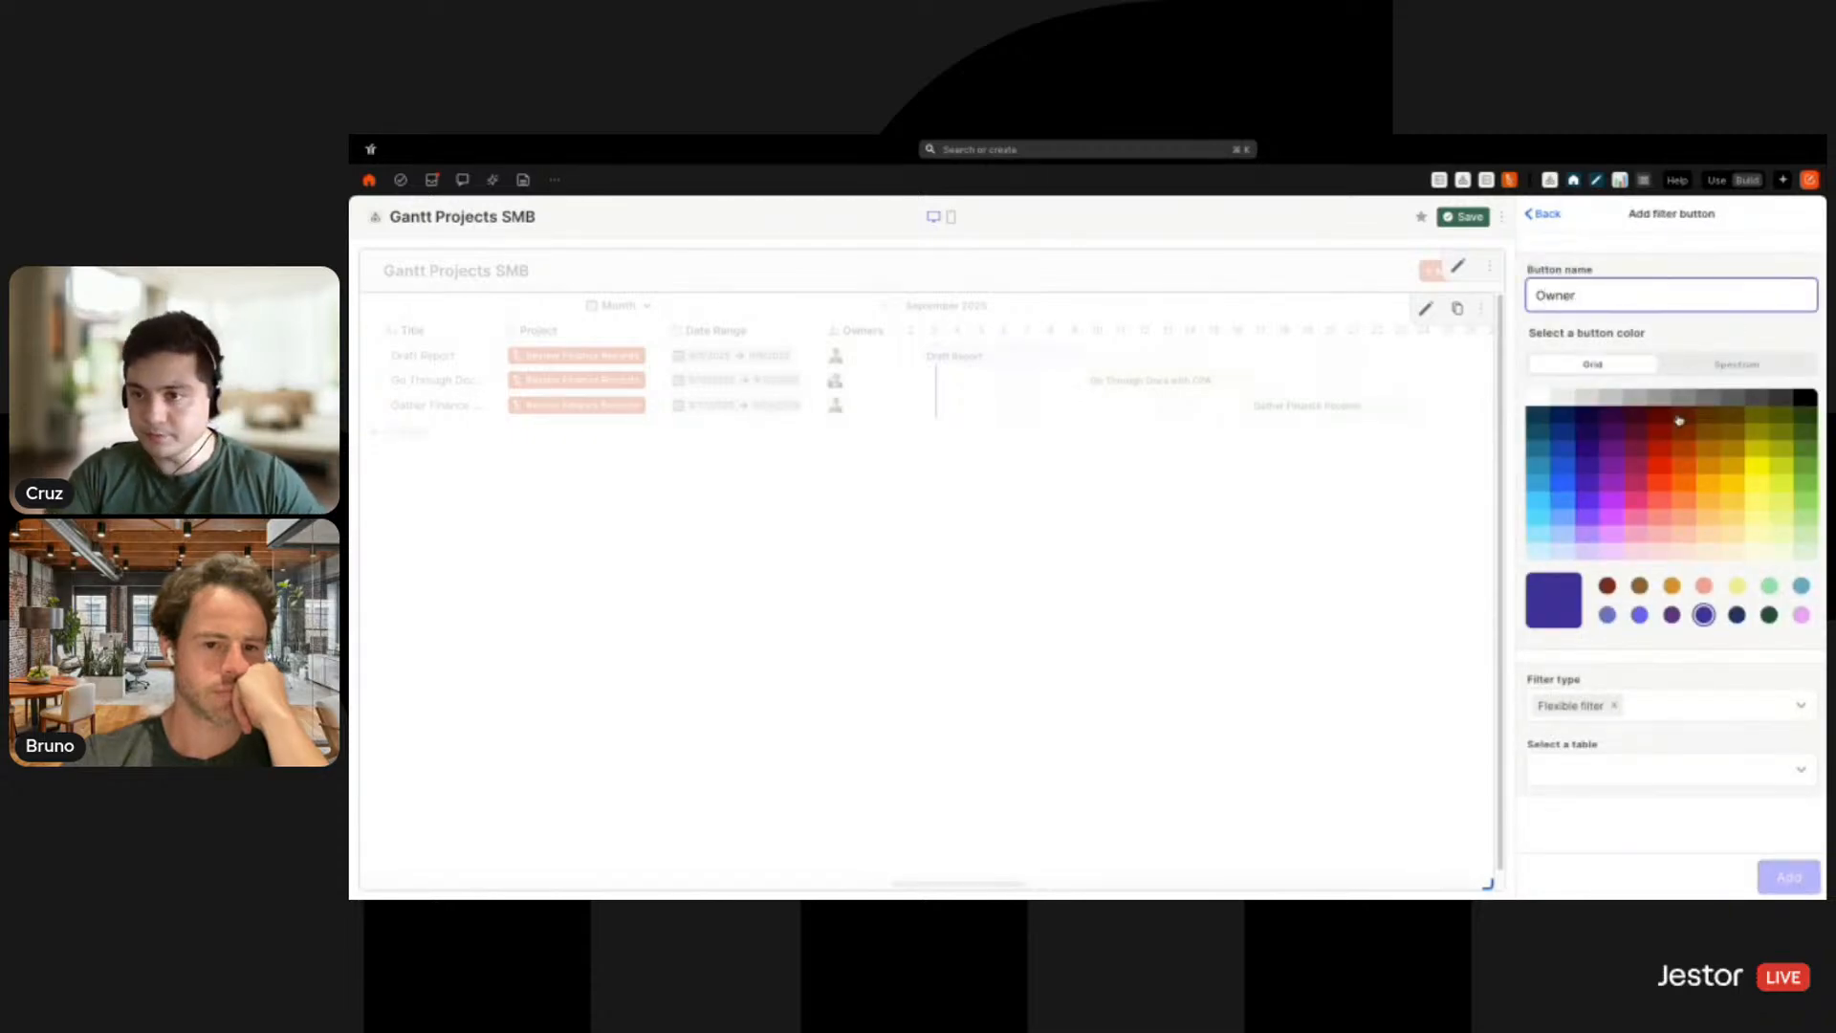
left_click(1684, 469)
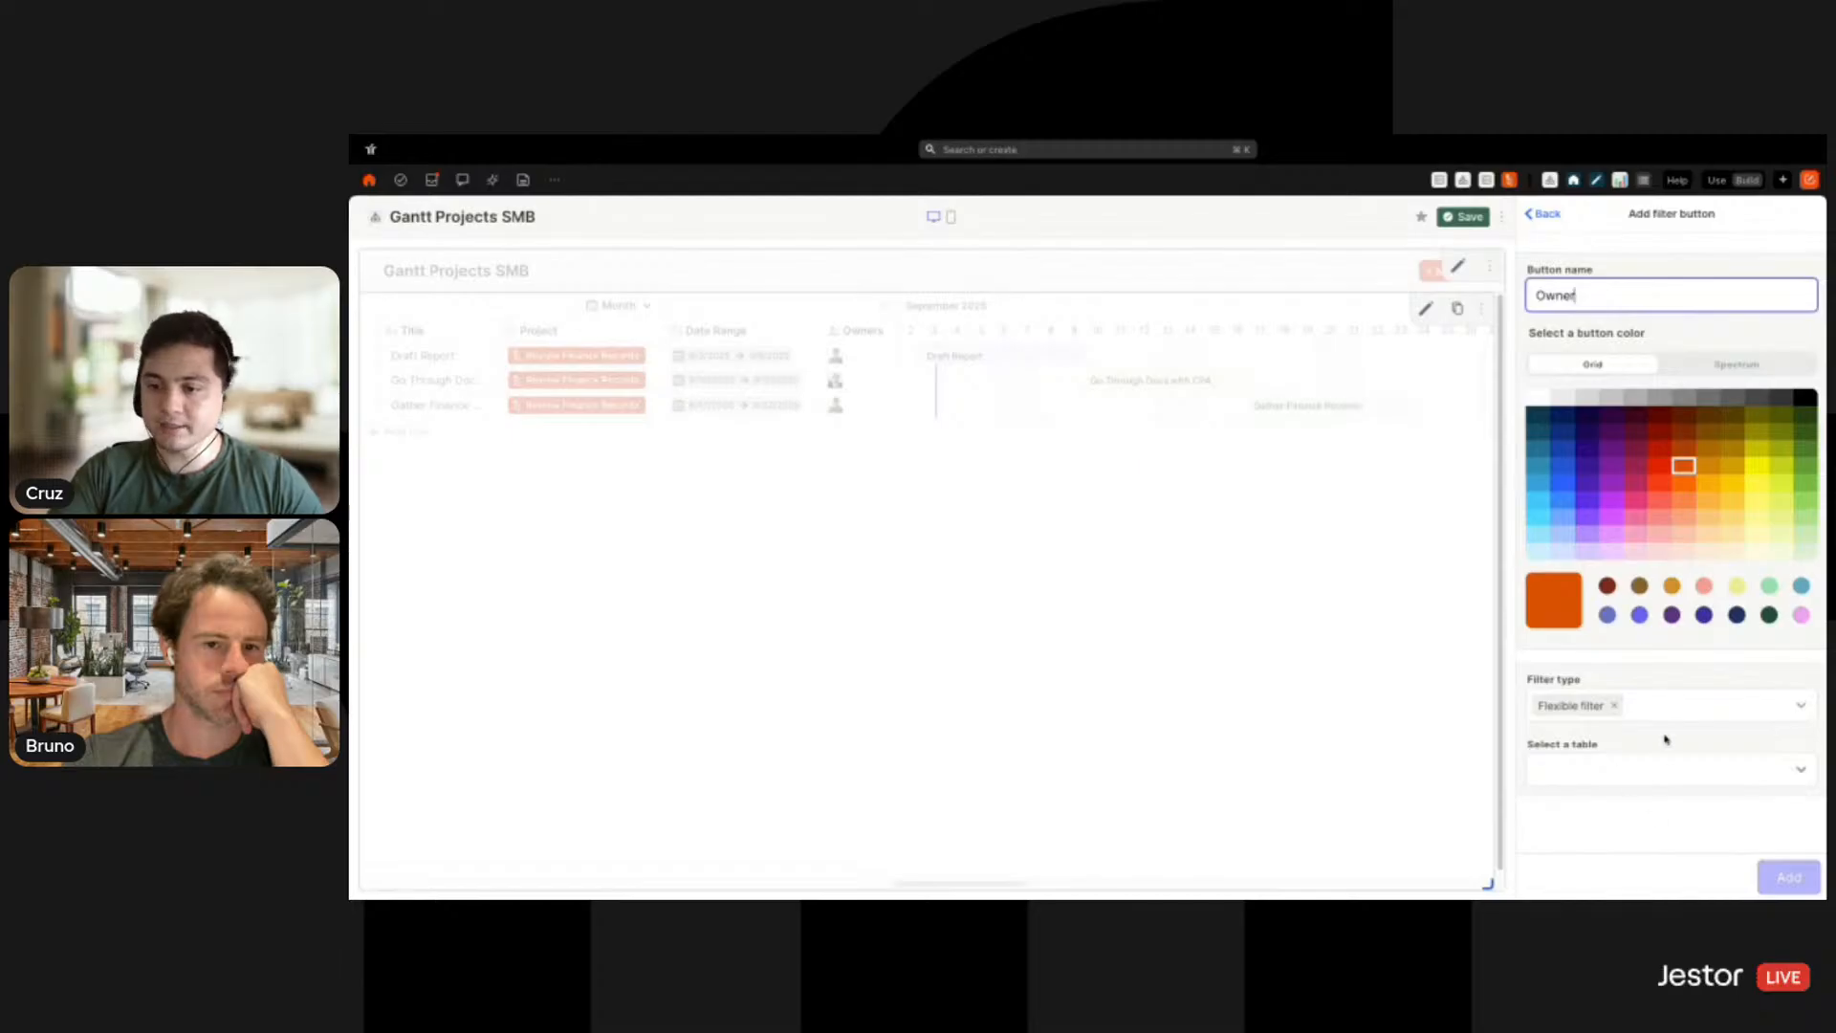
left_click(1667, 705)
scroll(1683, 651, "down", 4)
left_click(1610, 640)
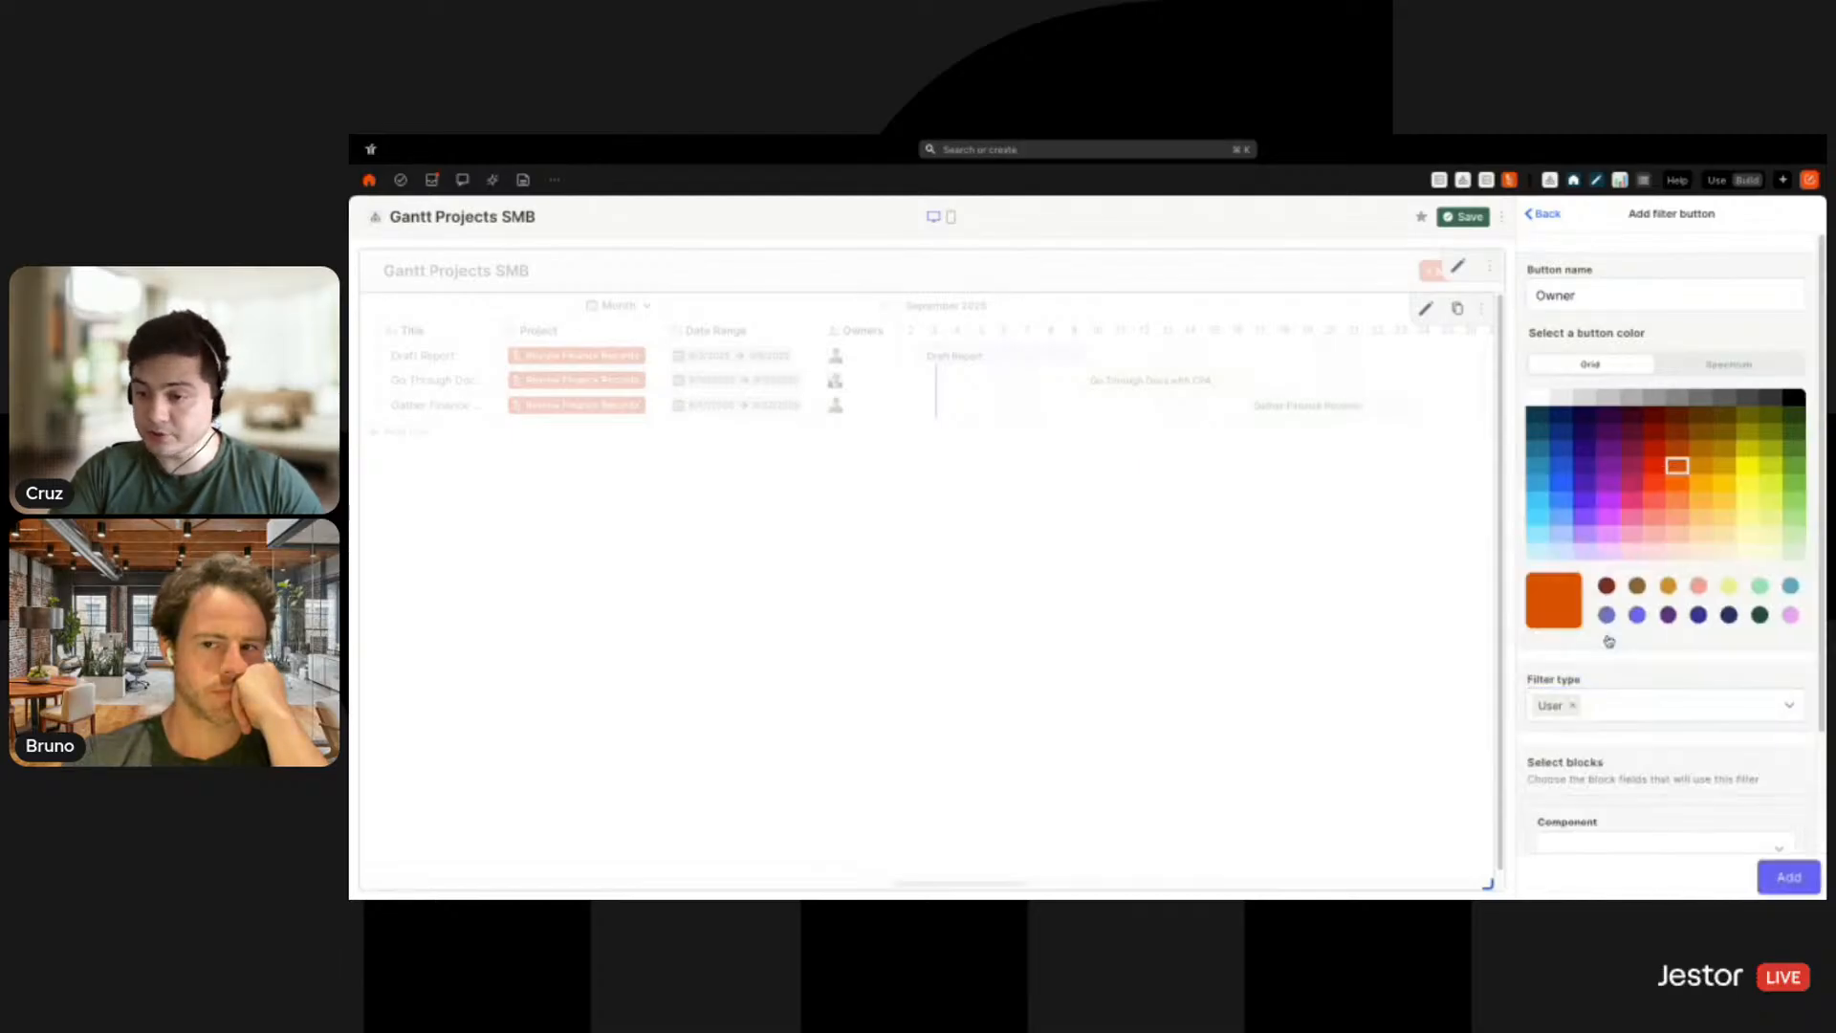
Apply the Owner filter to the Gantt component's Owners field, add it, and create the Custom Filter block
scroll(1714, 675, "down", 3)
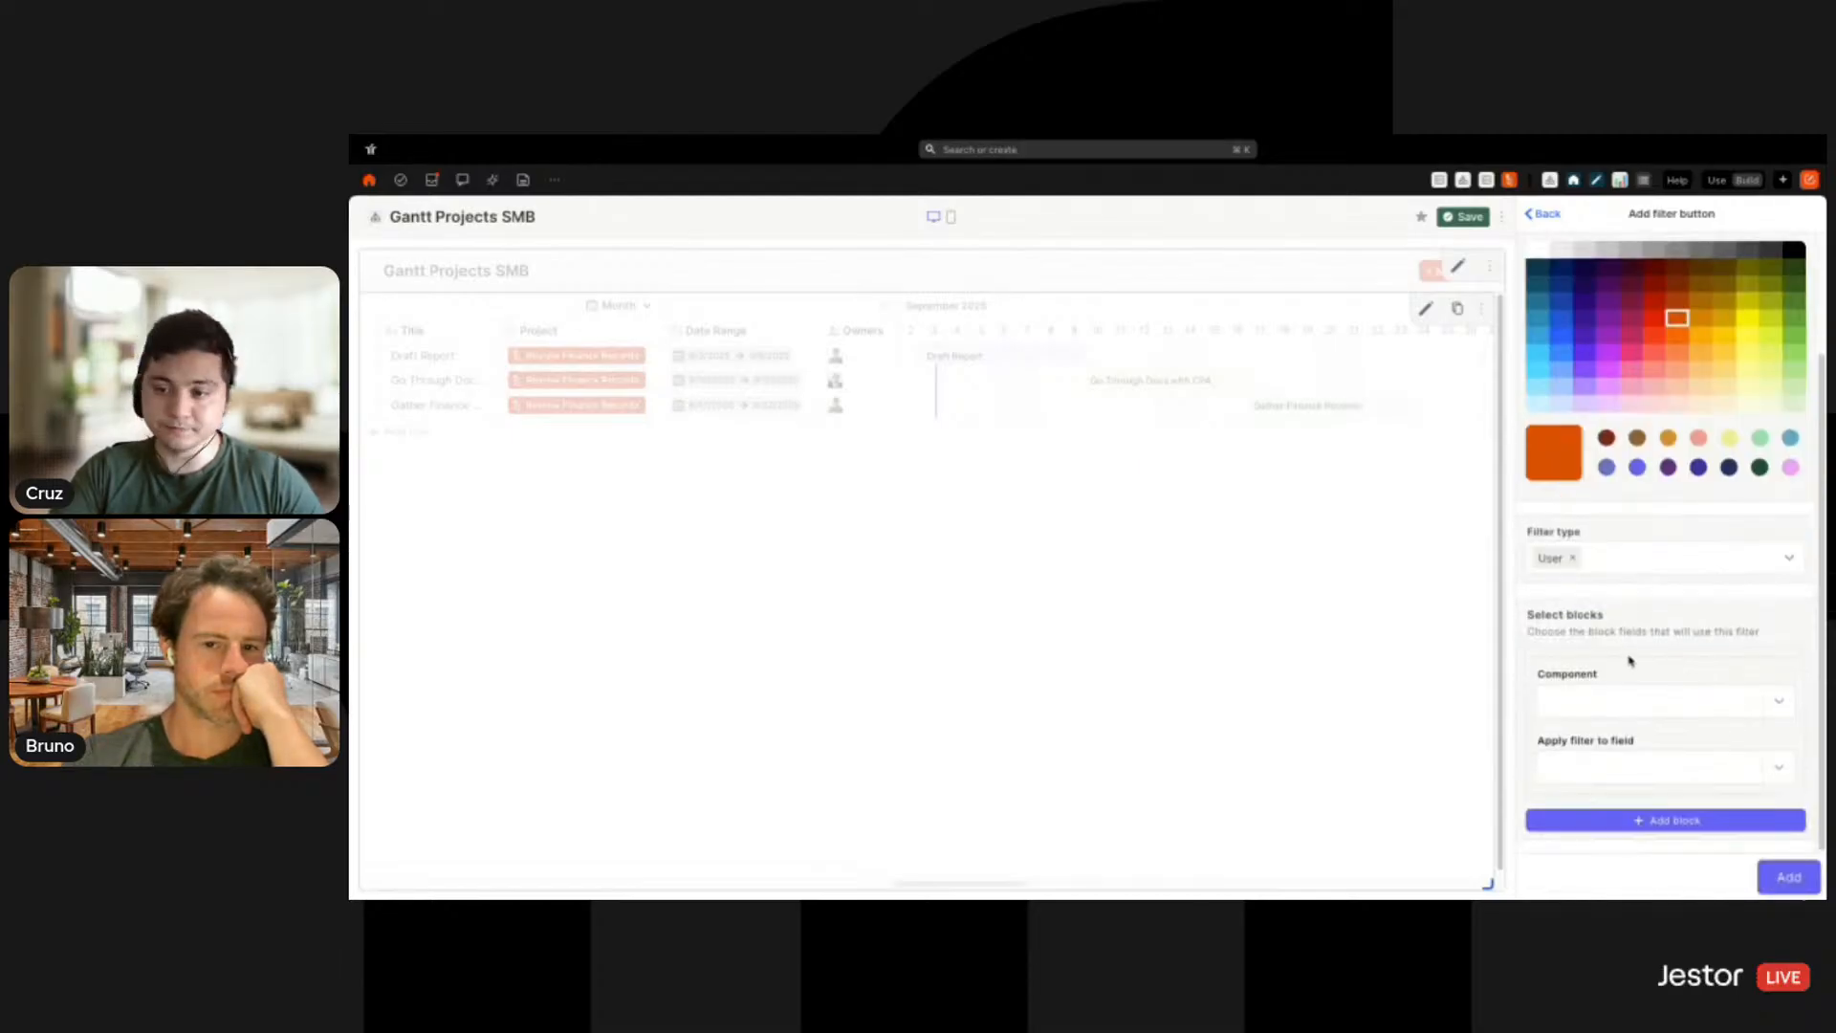
left_click(1628, 701)
left_click(1602, 737)
left_click(1653, 771)
left_click(1588, 856)
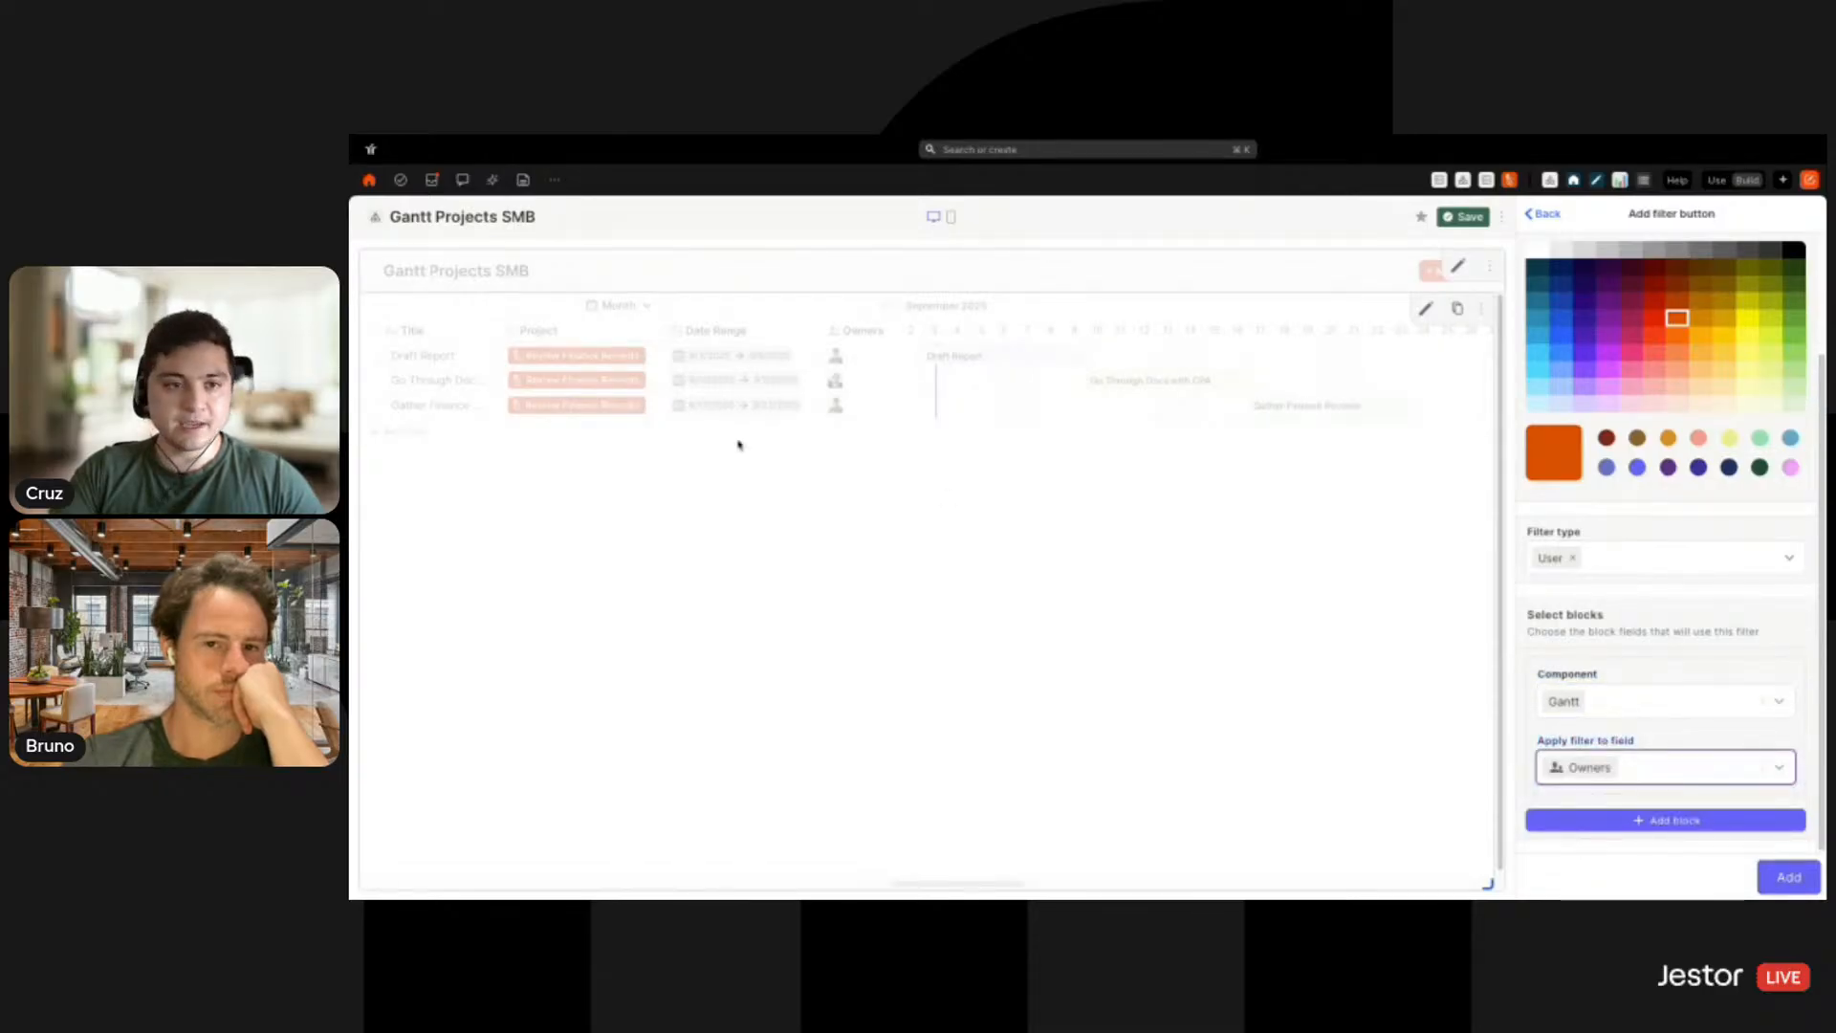
left_click(1789, 877)
left_click(1768, 872)
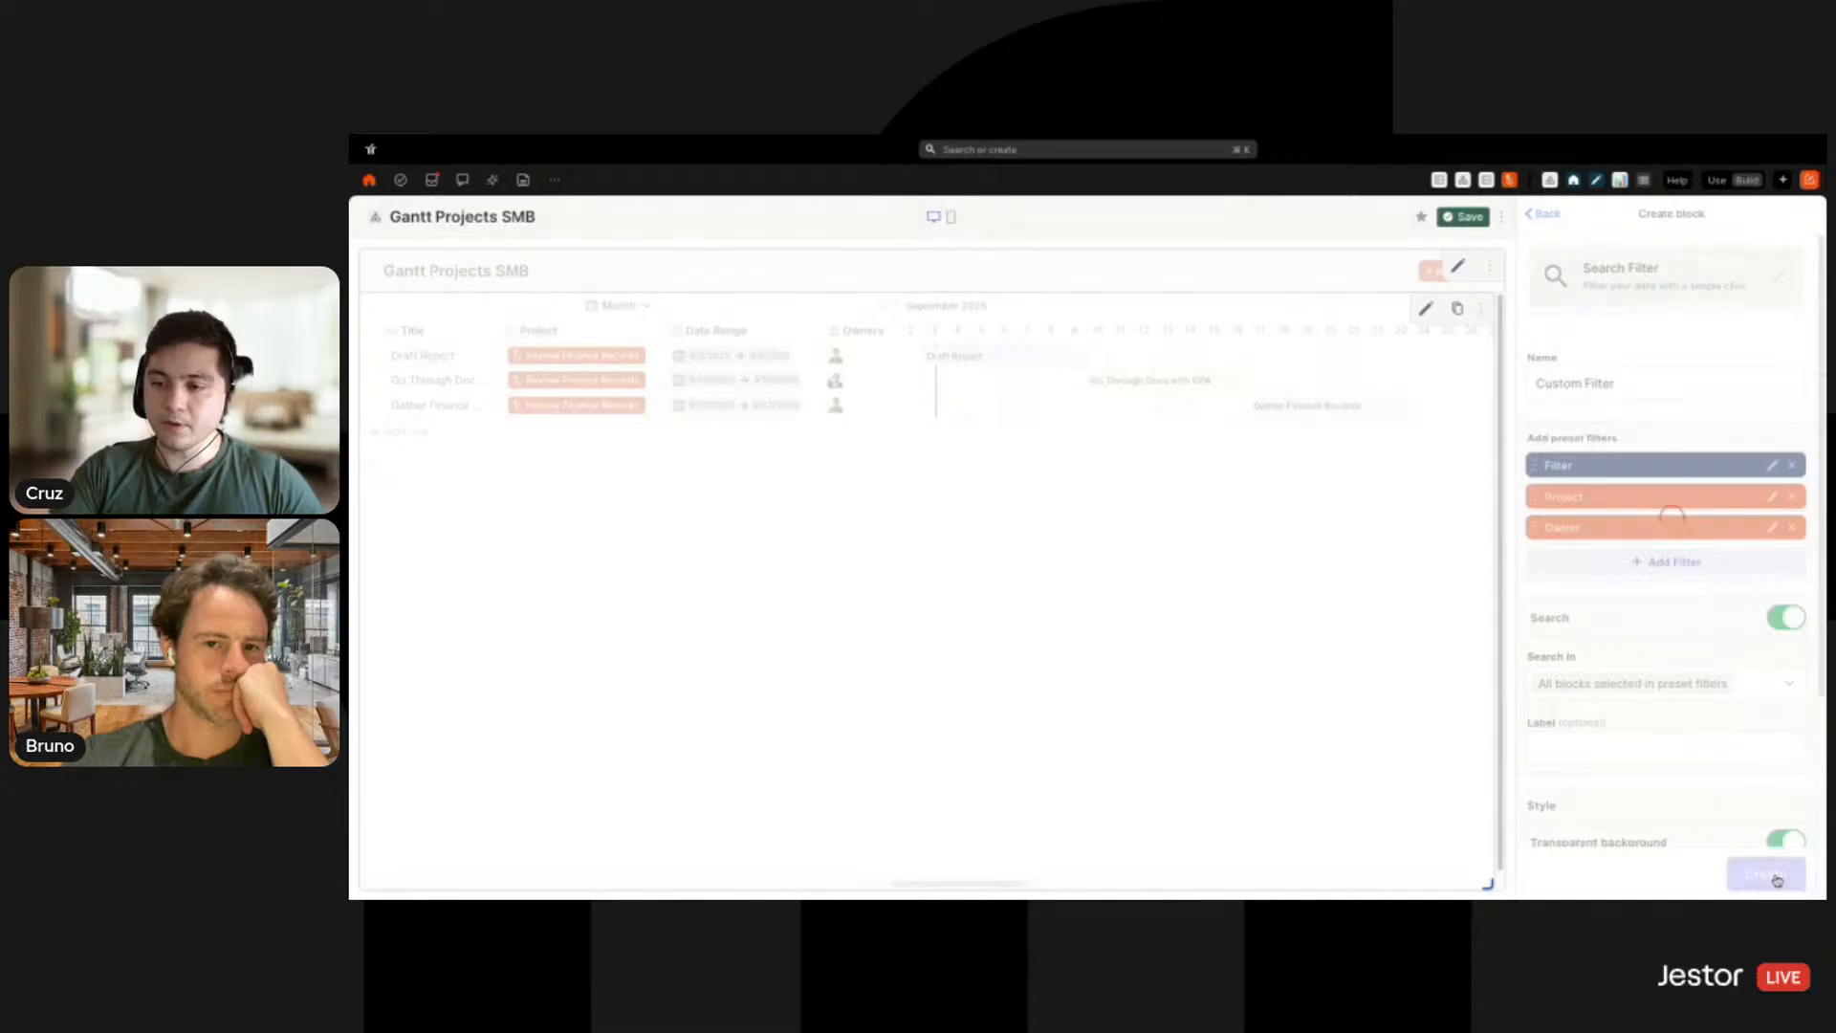
Set Custom Filter as the title bar's search filter, then save the title bar and the app
left_click(1474, 308)
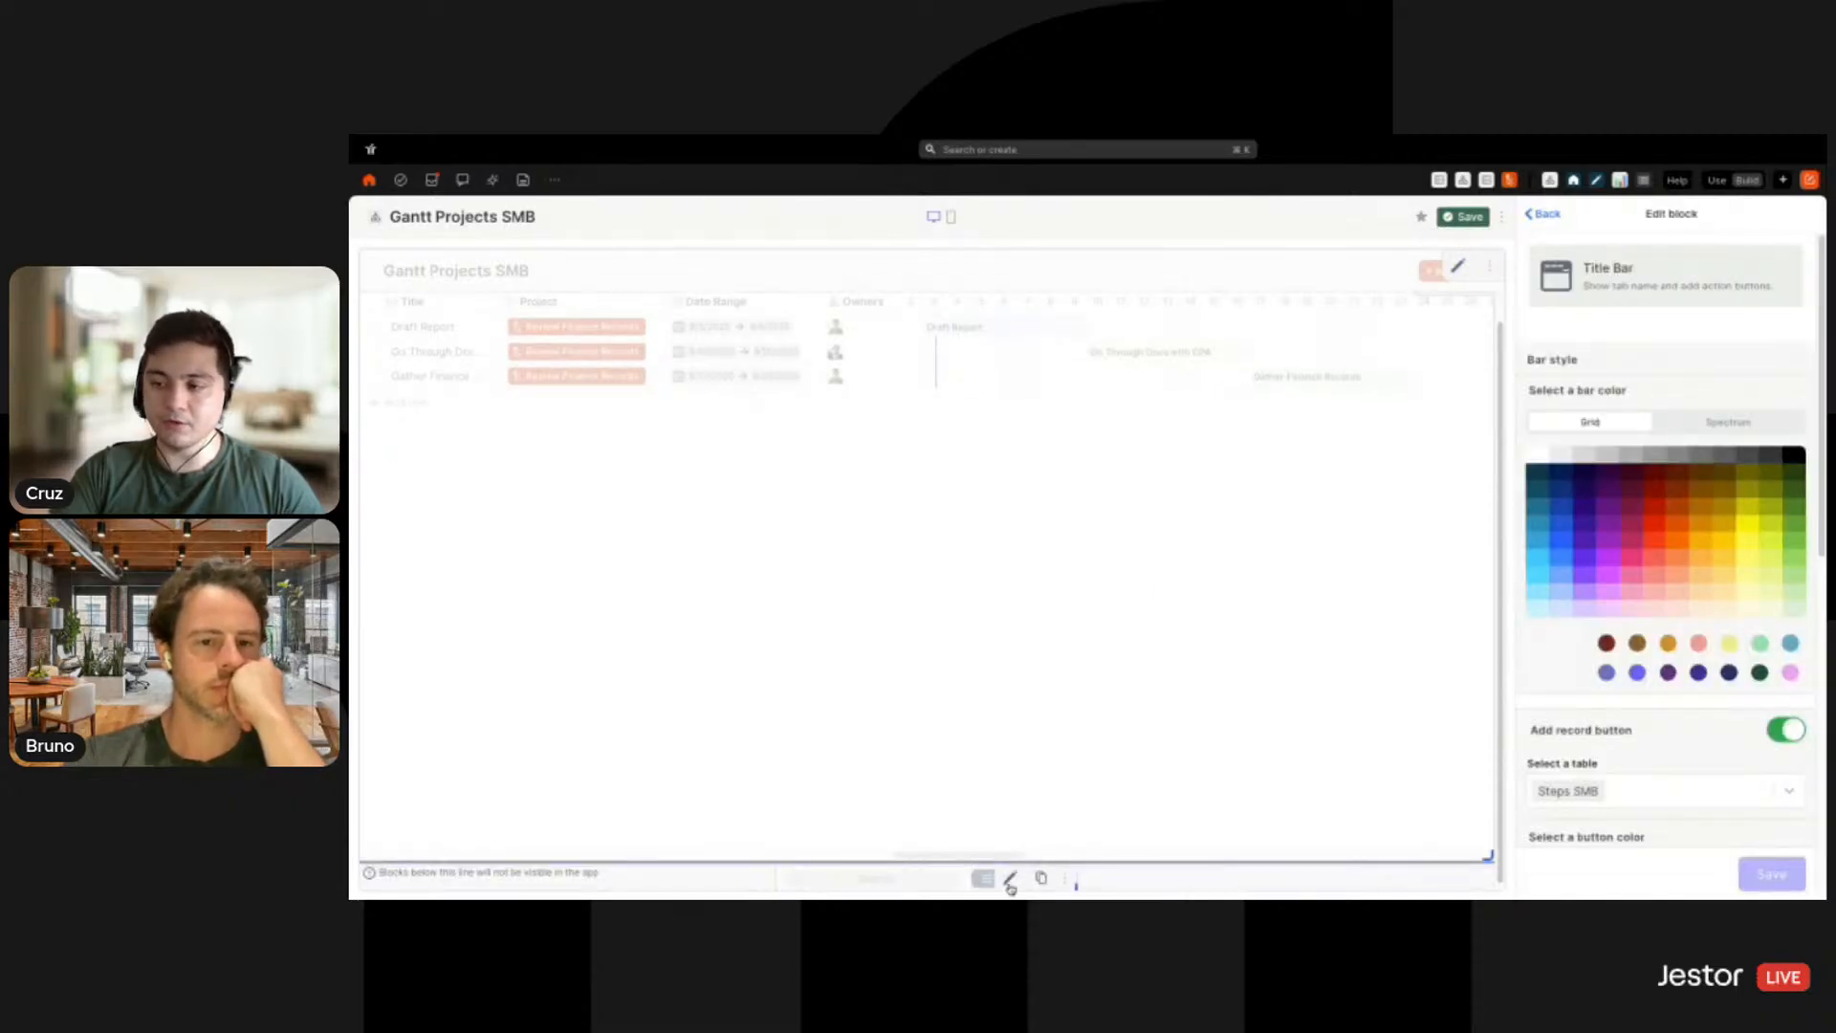
scroll(1713, 679, "down", 5)
left_click(1676, 819)
left_click(1631, 851)
left_click(1764, 871)
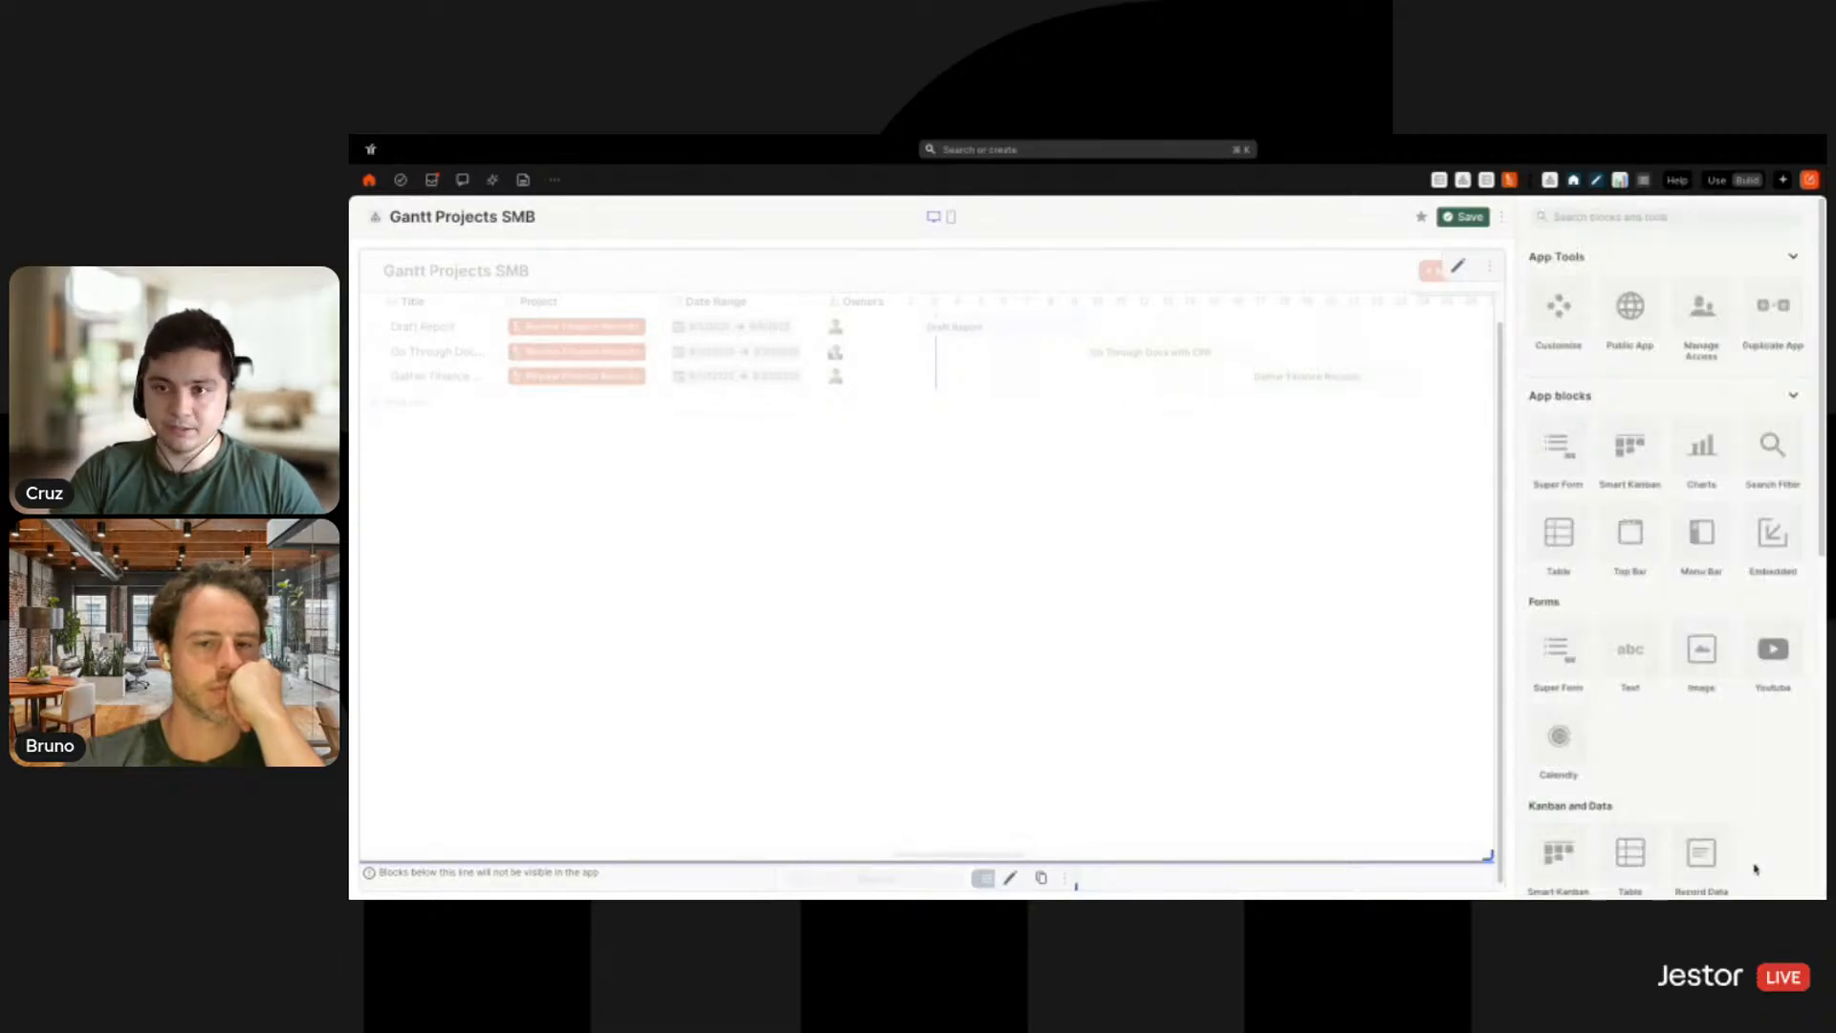
left_click(1464, 218)
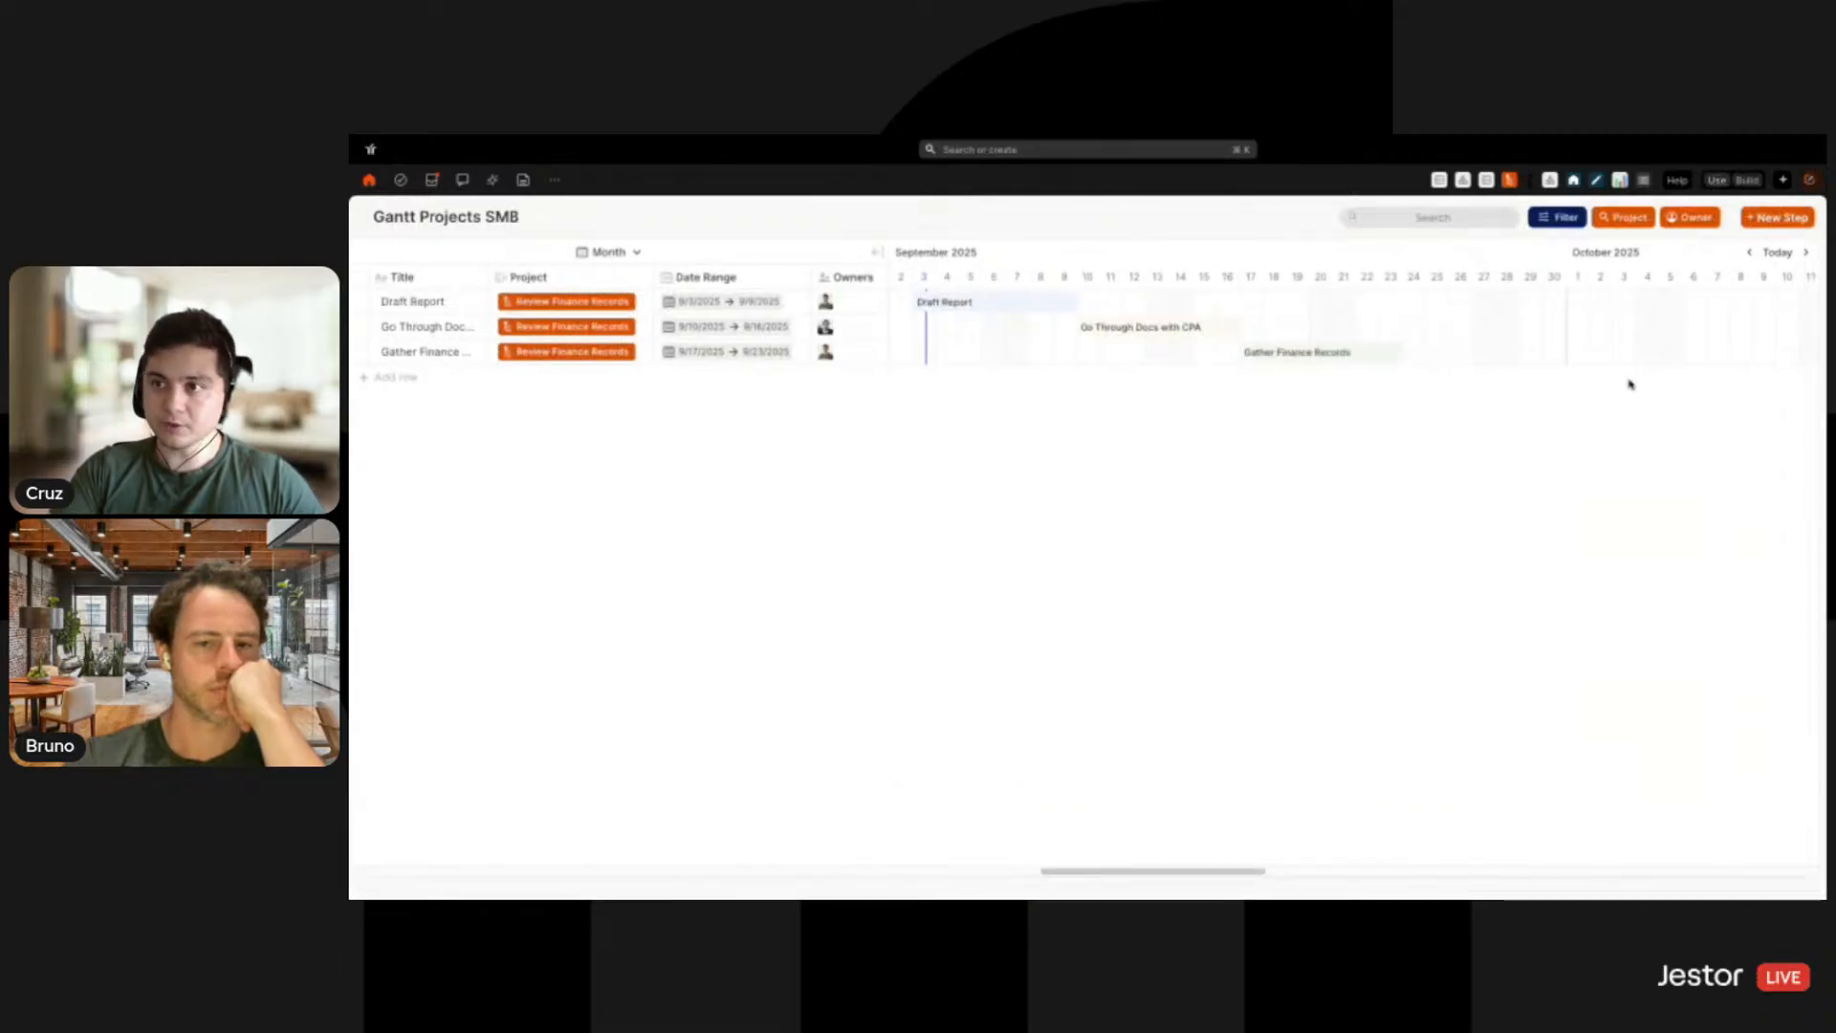
Test the Gantt filters by project Review Finance Records and by one owner, clearing each selection
left_click(1565, 218)
left_click(1524, 215)
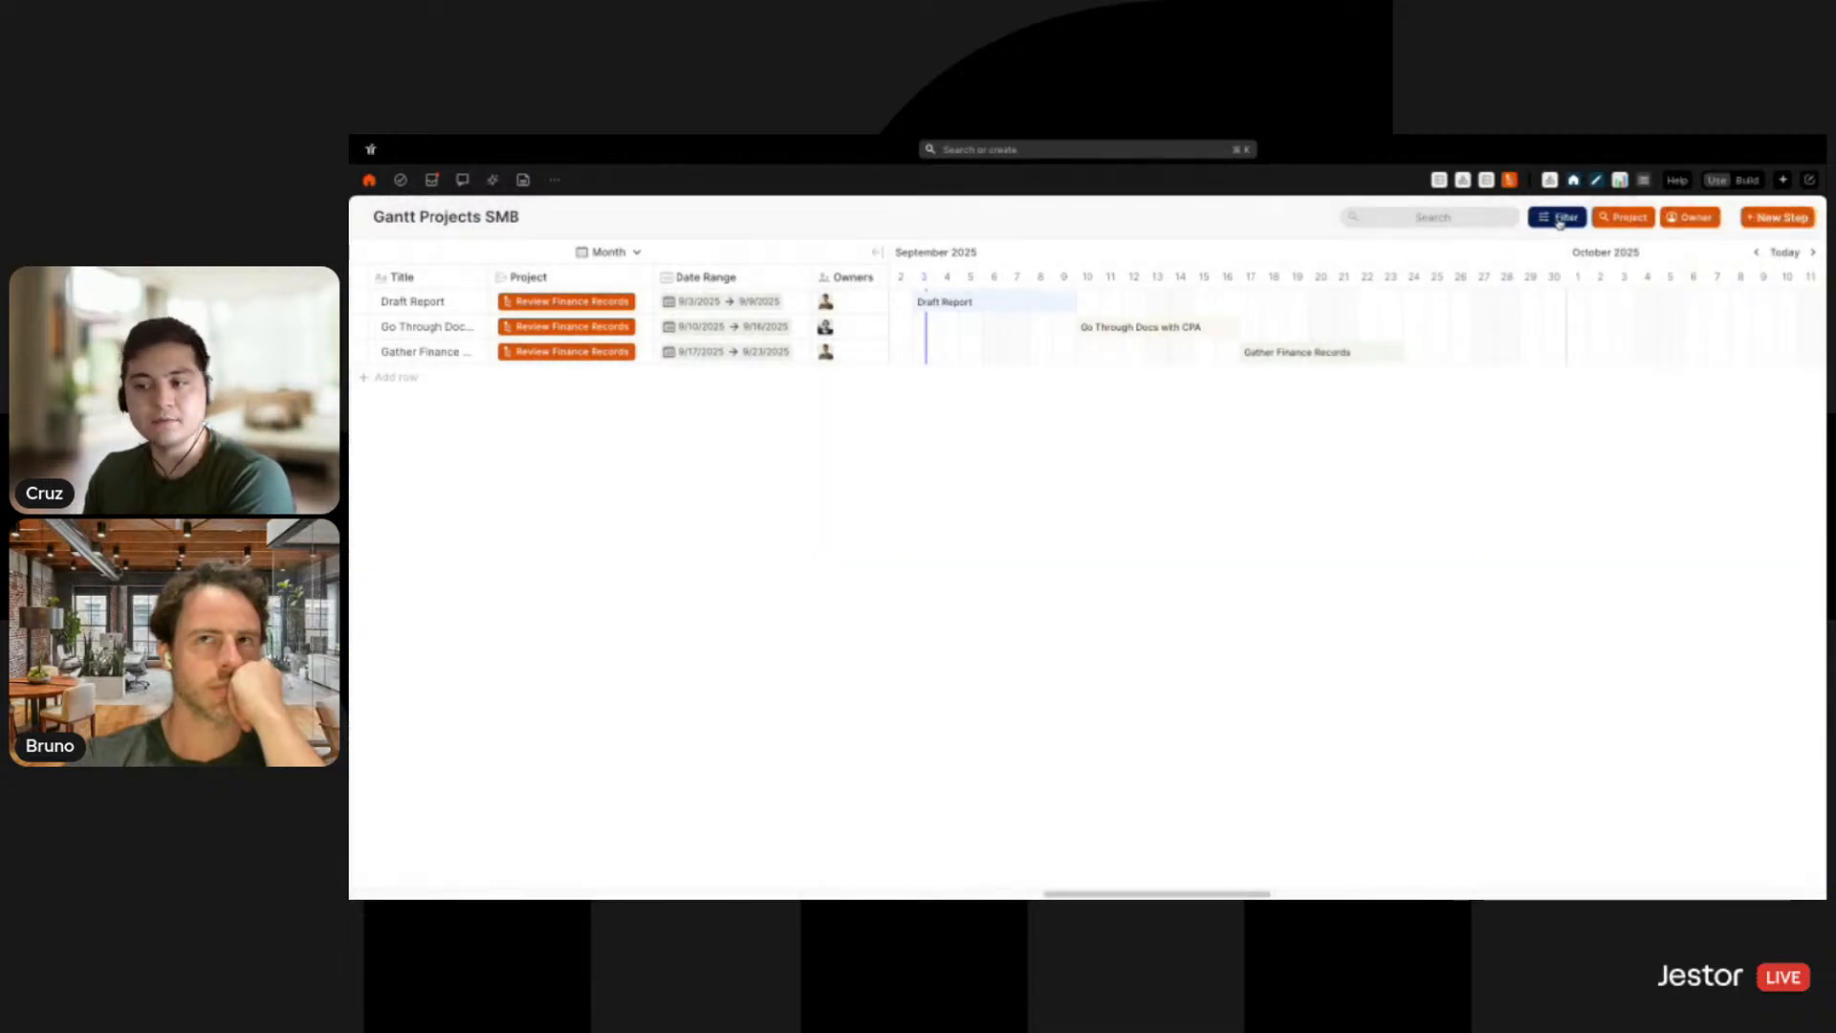
left_click(1623, 217)
left_click(1618, 252)
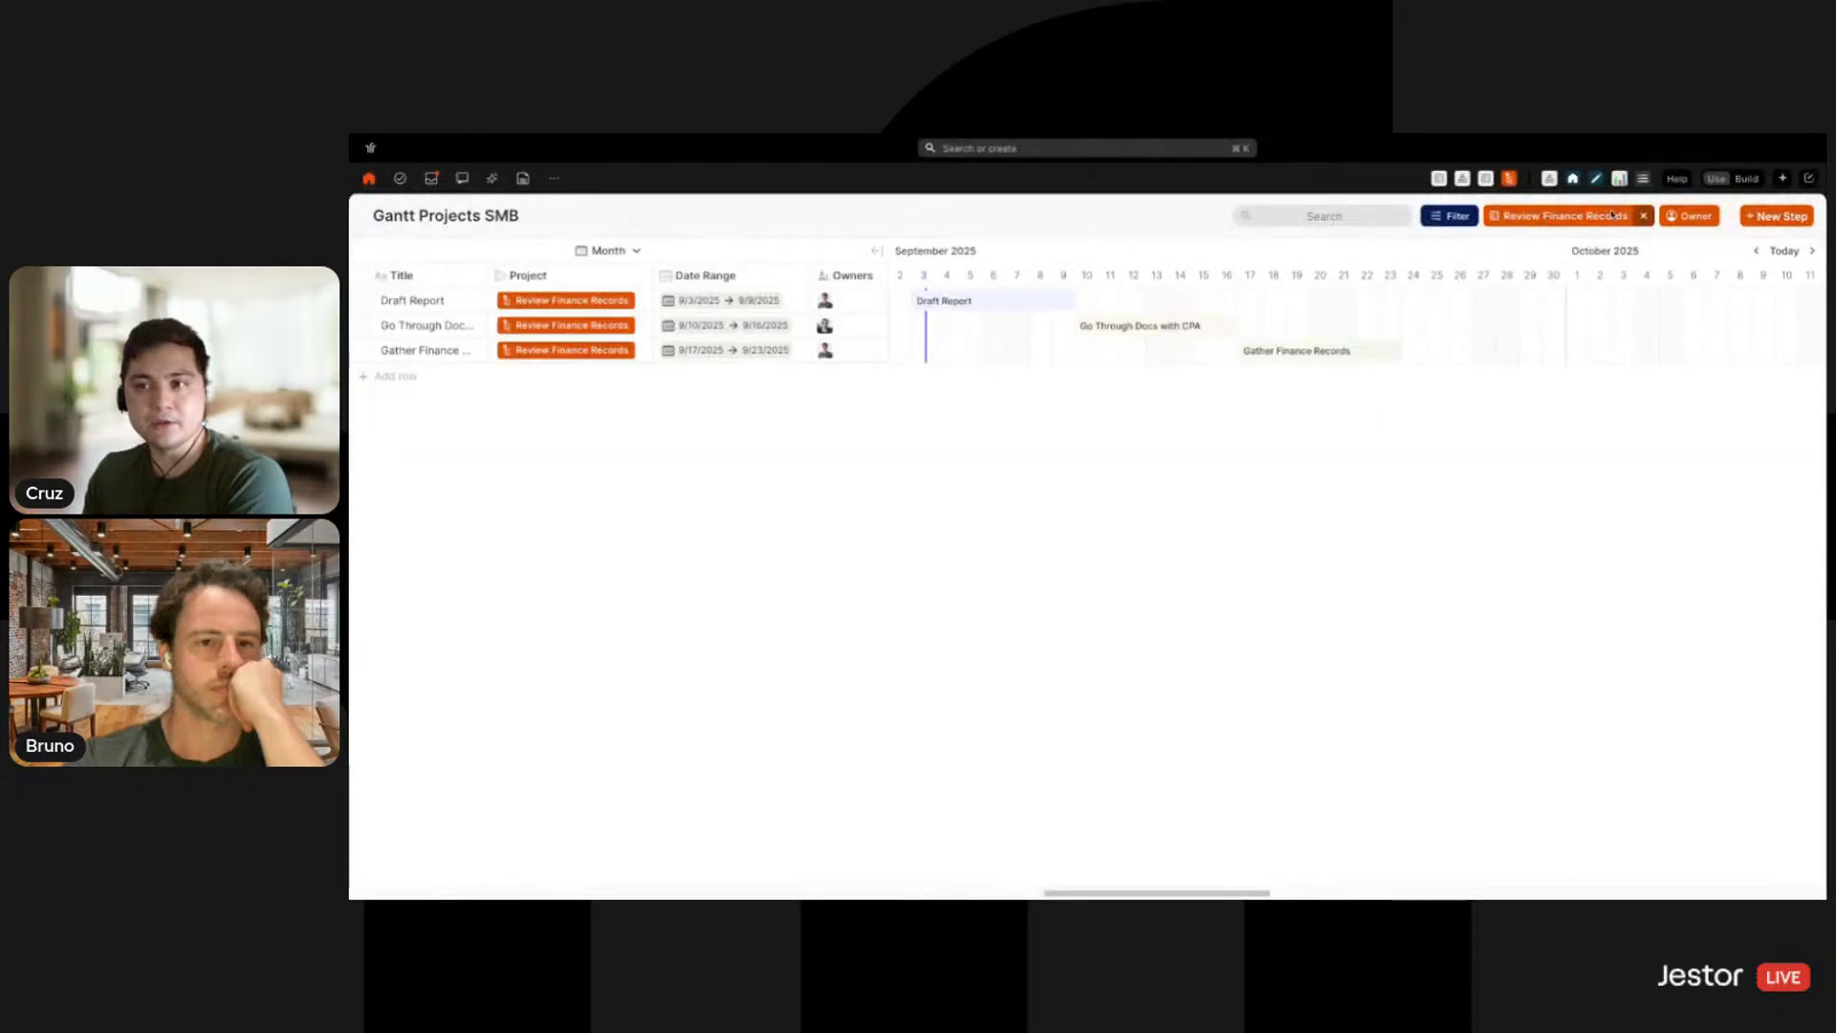
left_click(1642, 216)
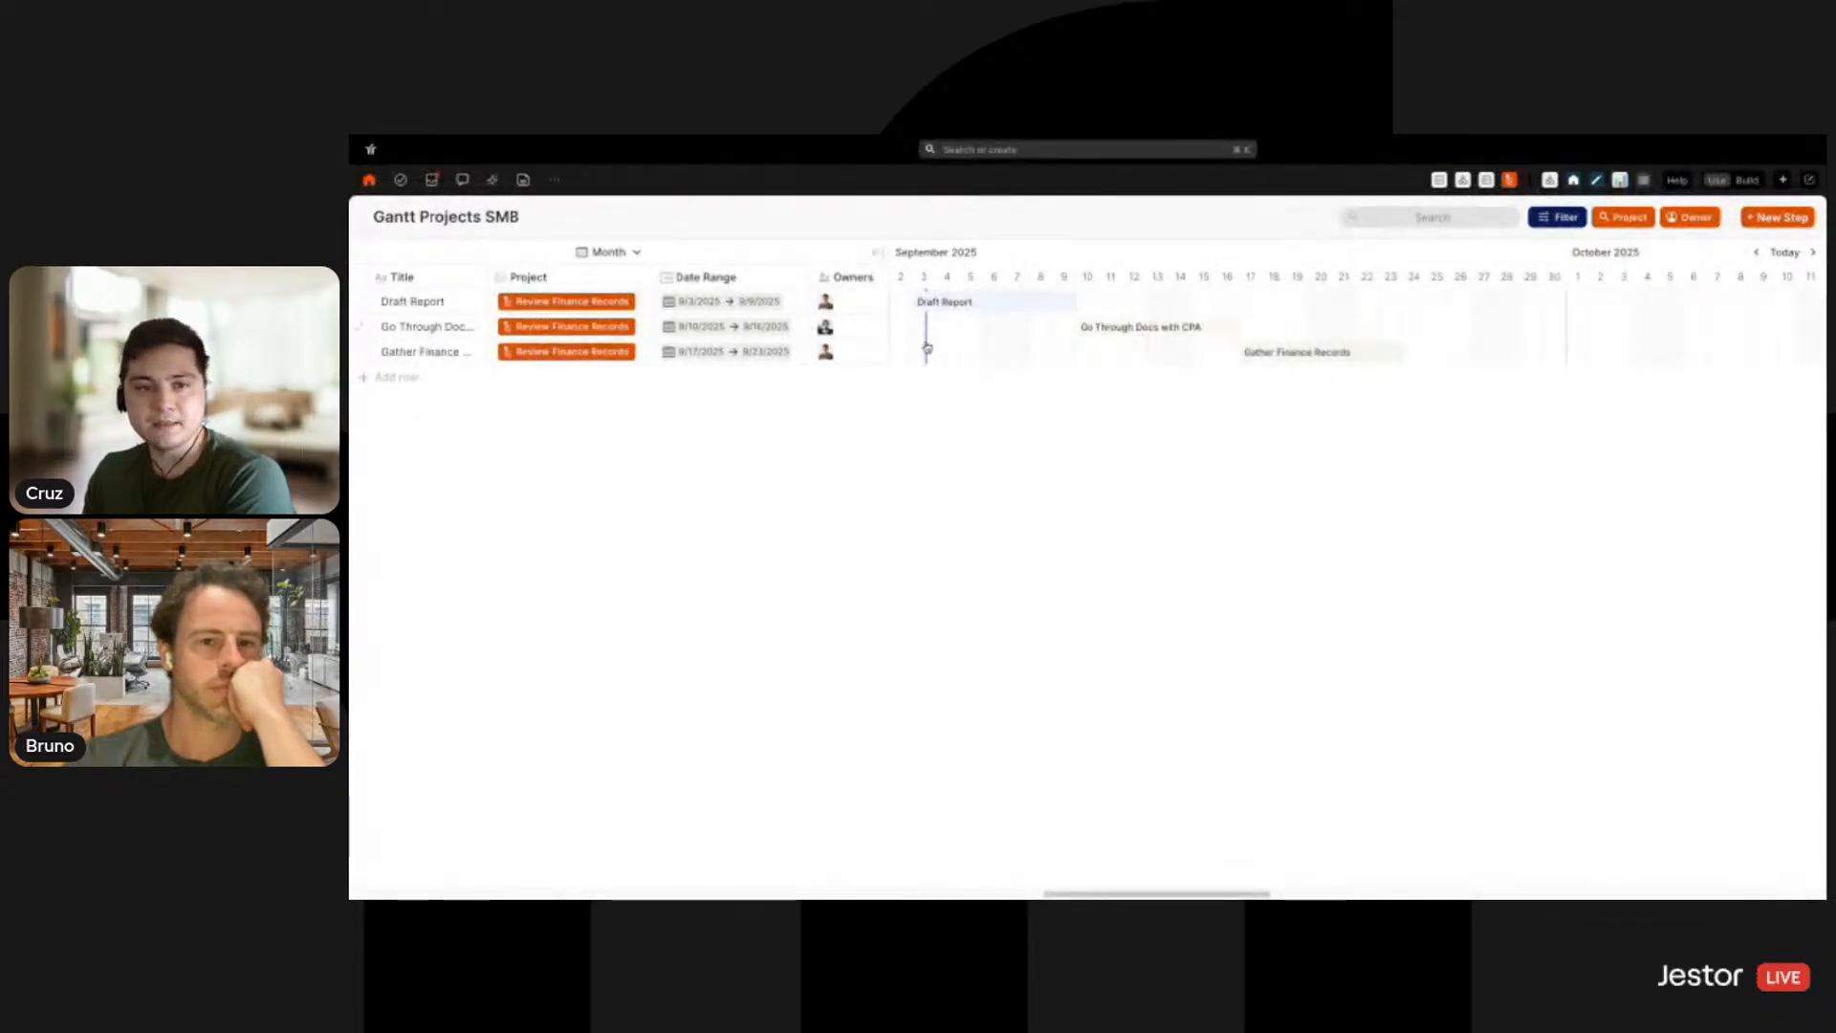
left_click(1696, 220)
left_click(1578, 250)
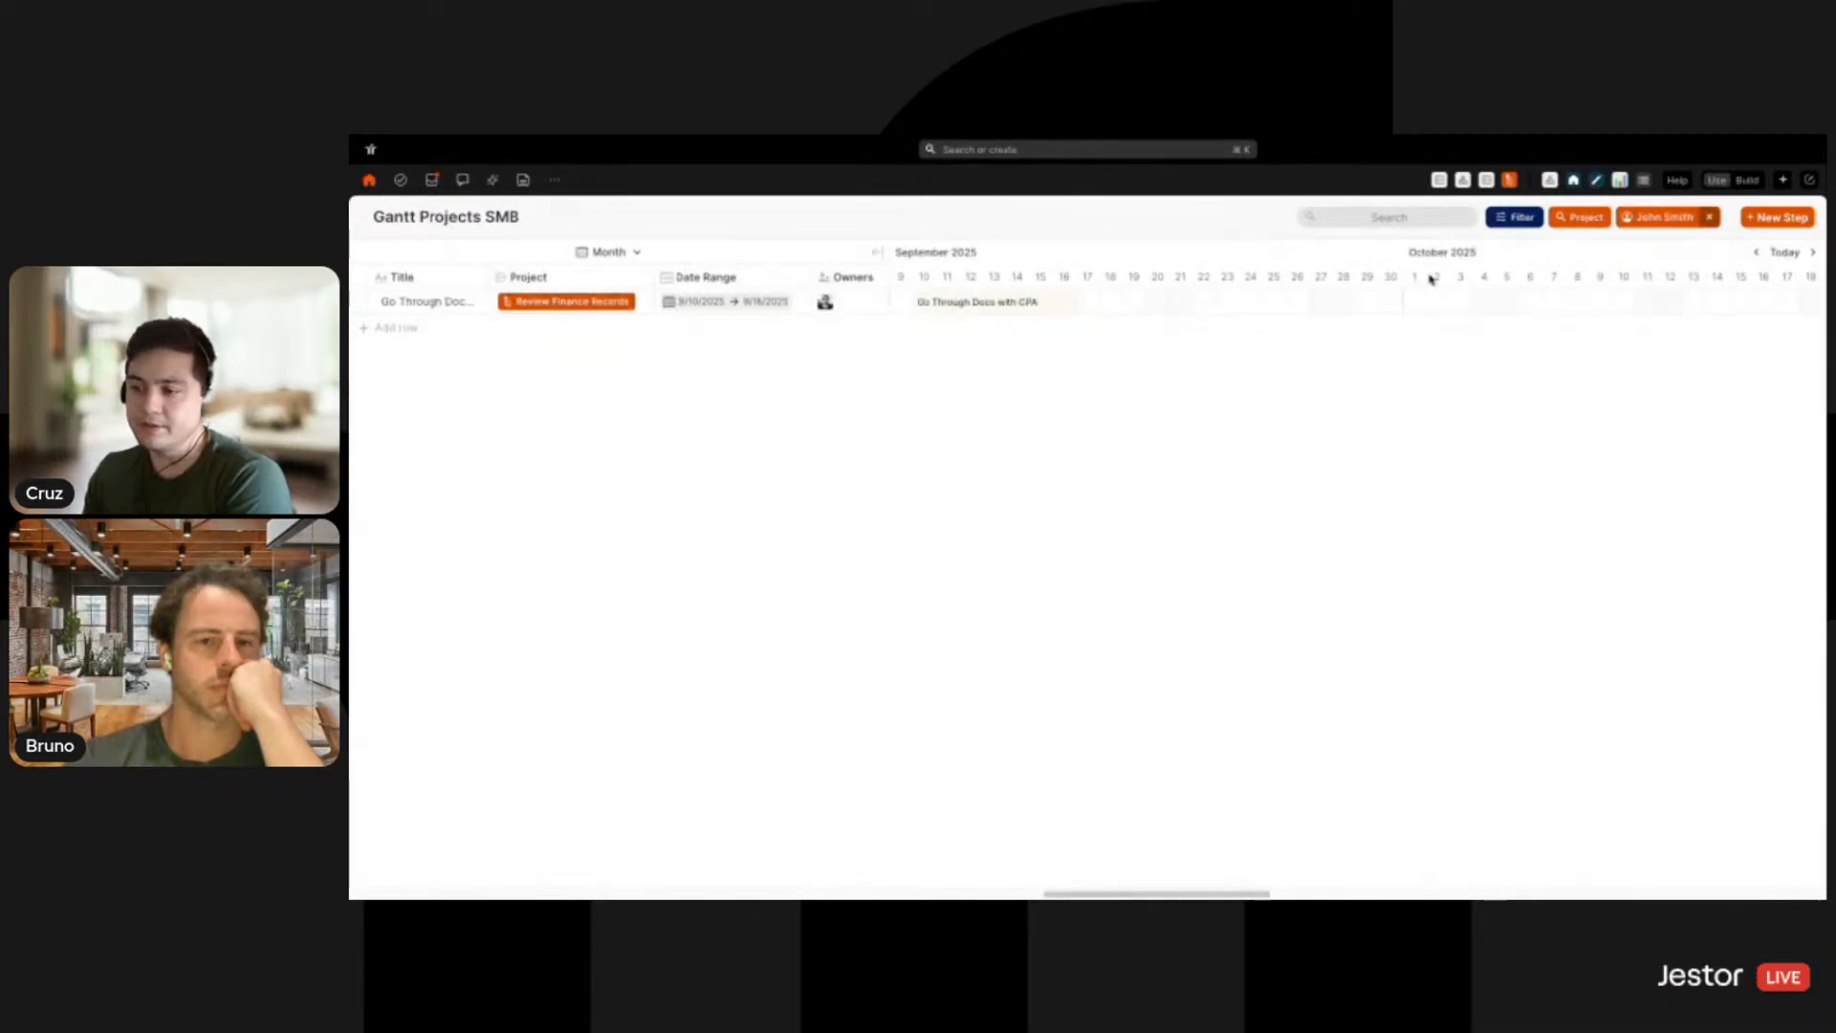
left_click(1711, 218)
Recolor the Filter button white in the title bar's Custom Filter, and save the filter and the app
left_click(1748, 181)
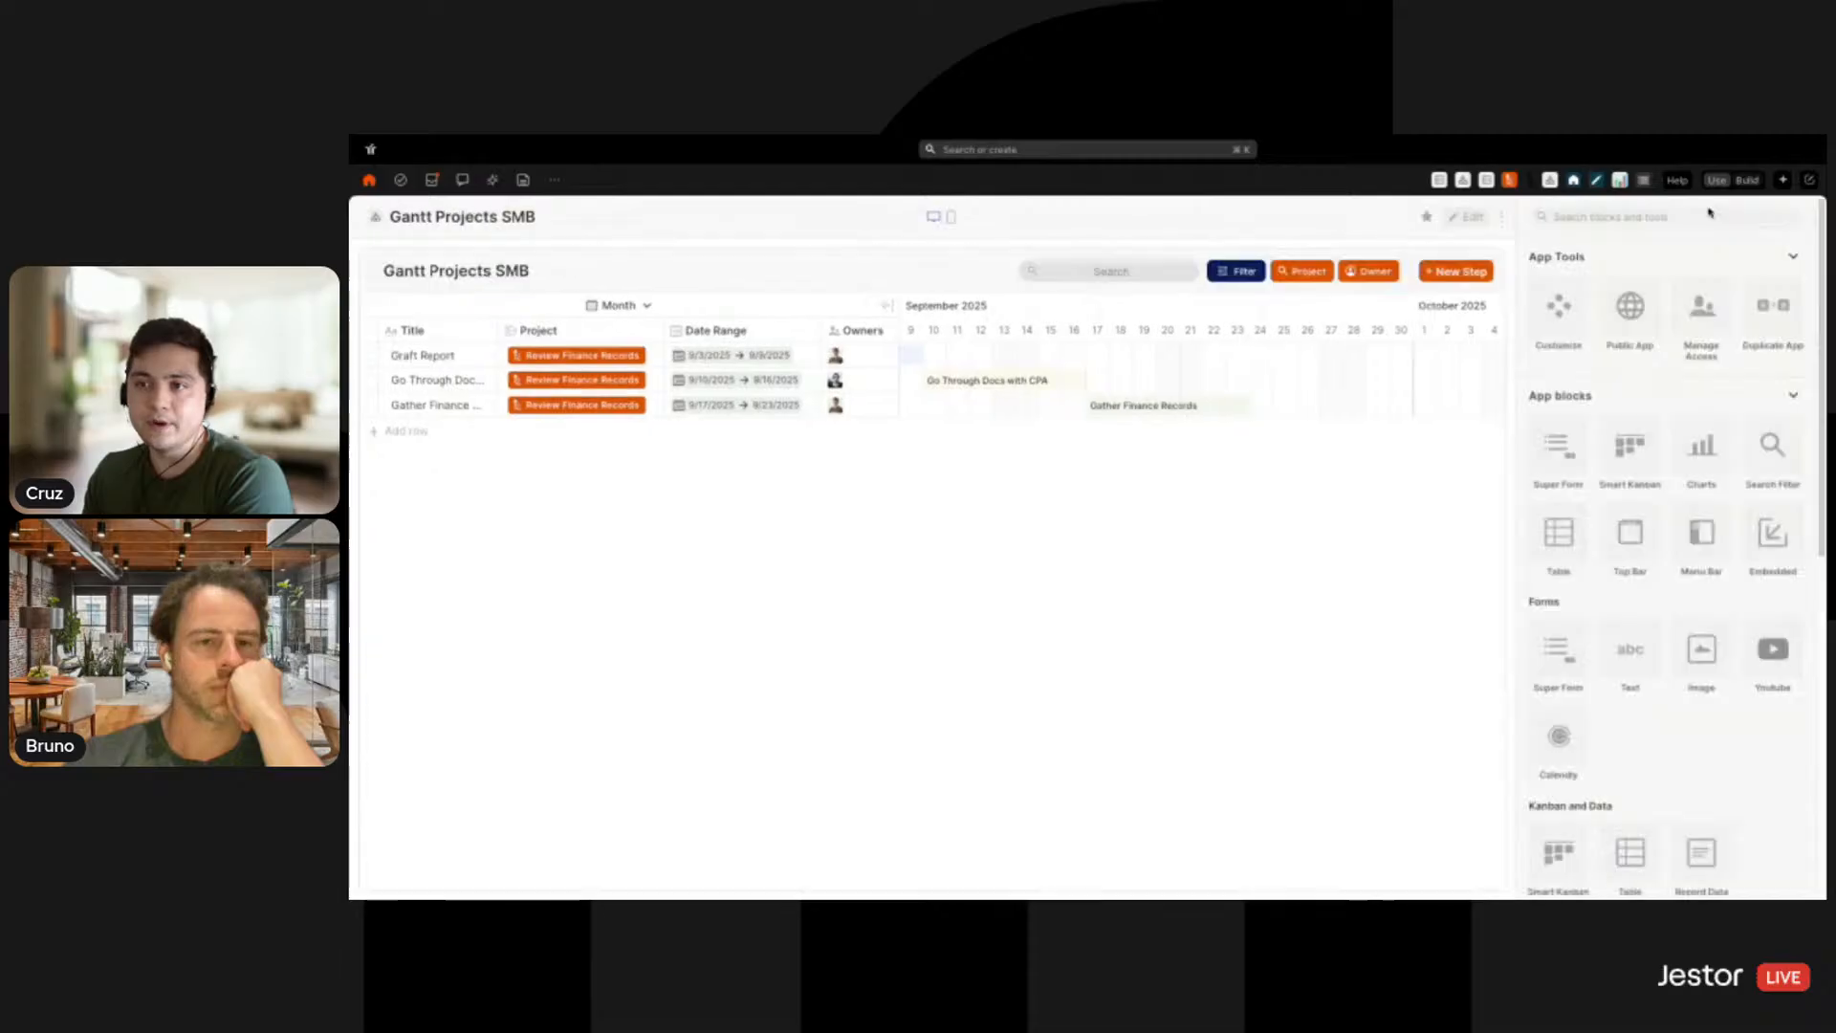
left_click(1460, 269)
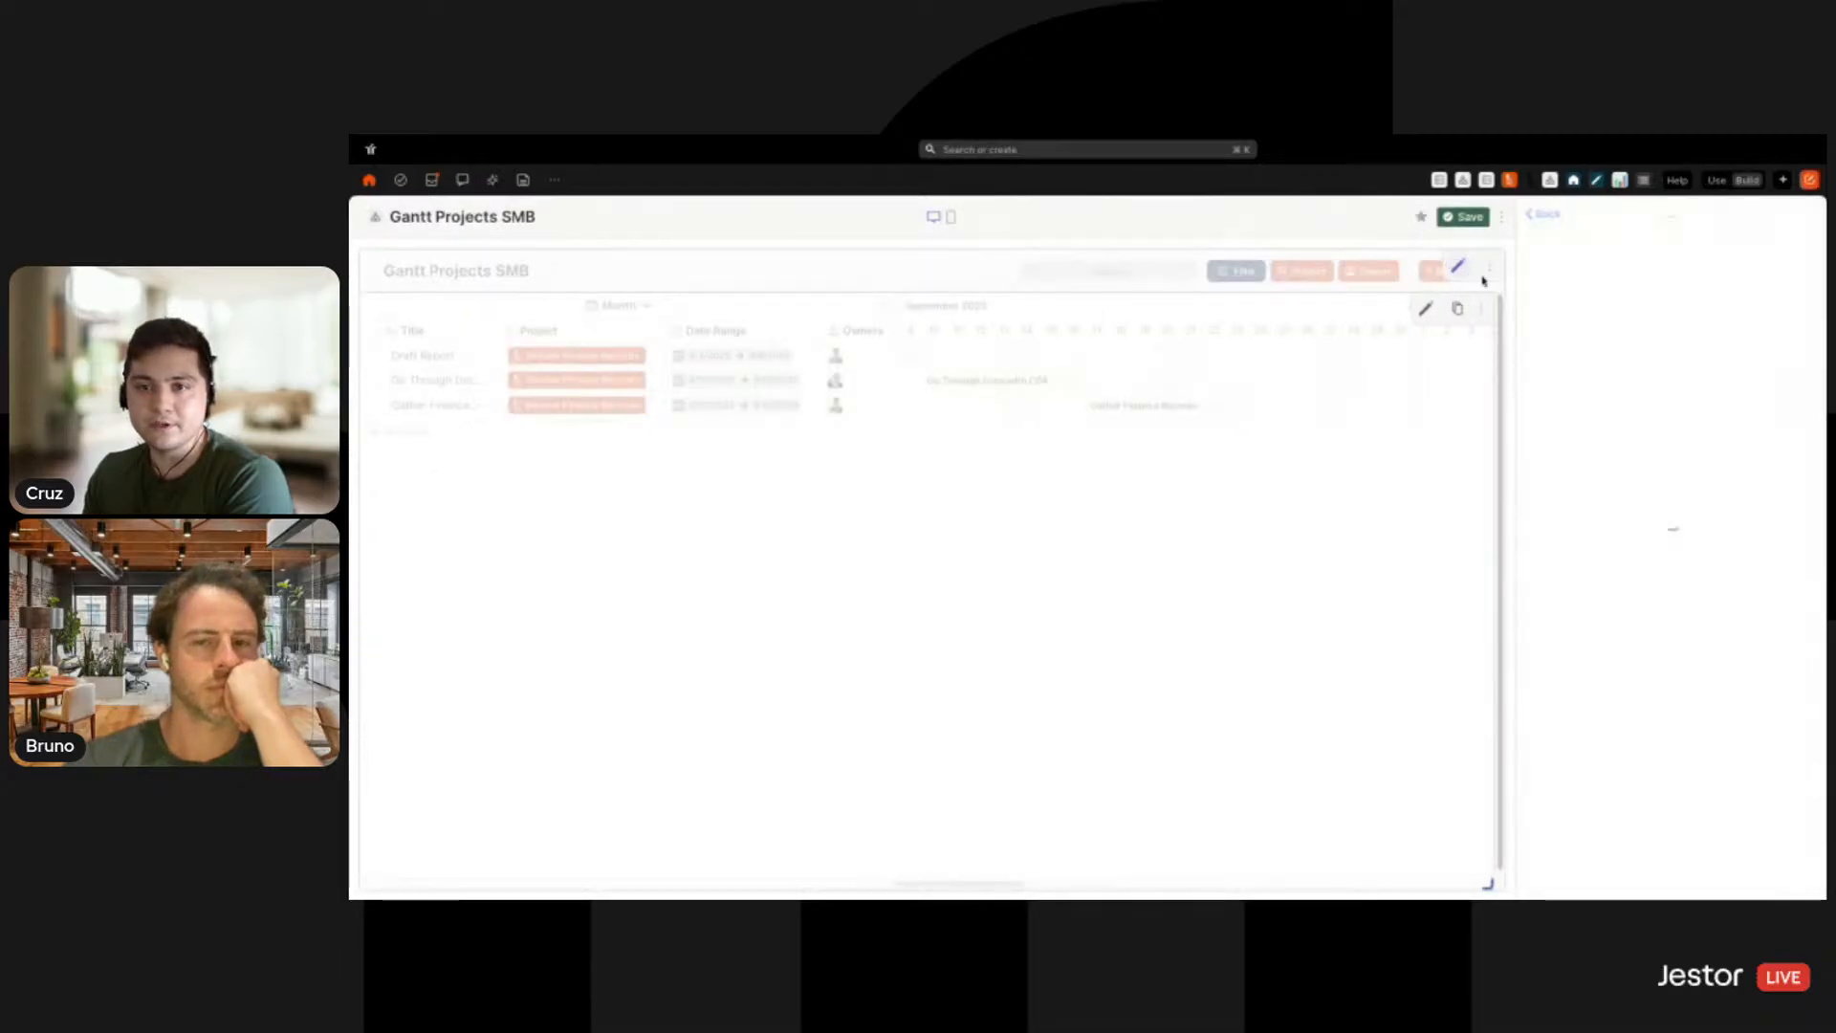
scroll(1666, 435, "down", 3)
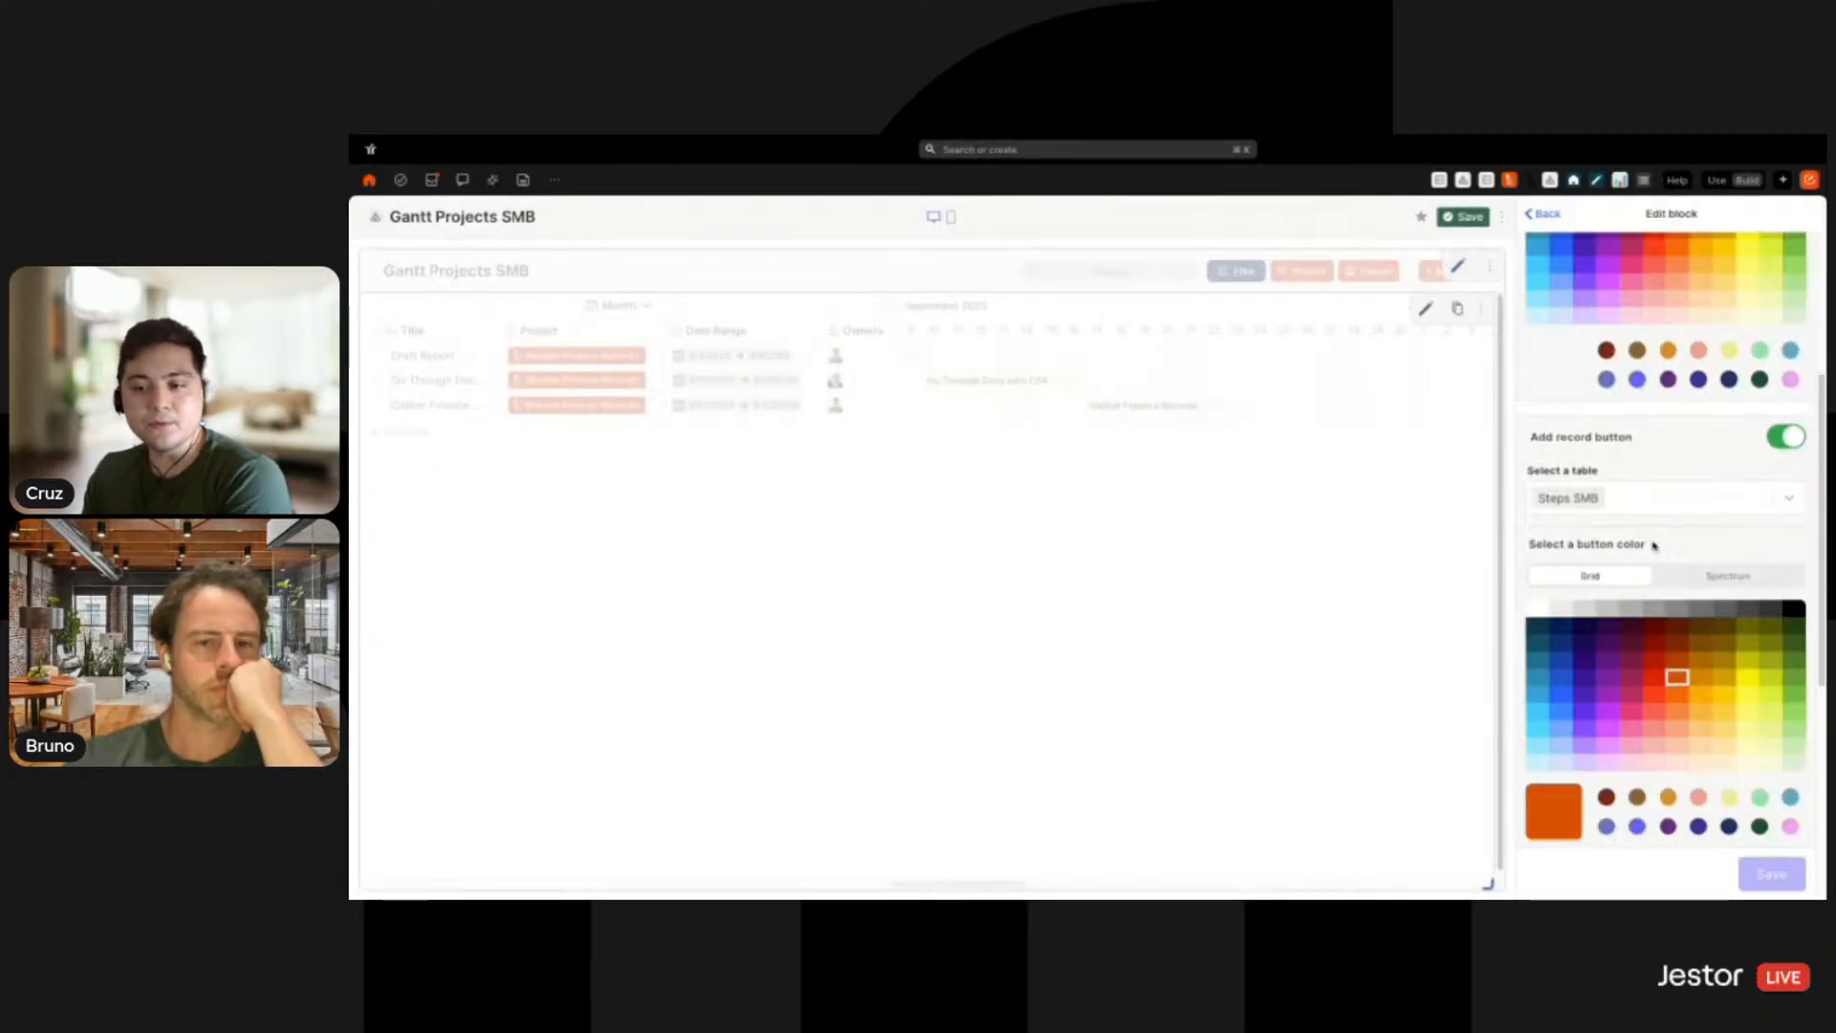
scroll(1742, 564, "down", 5)
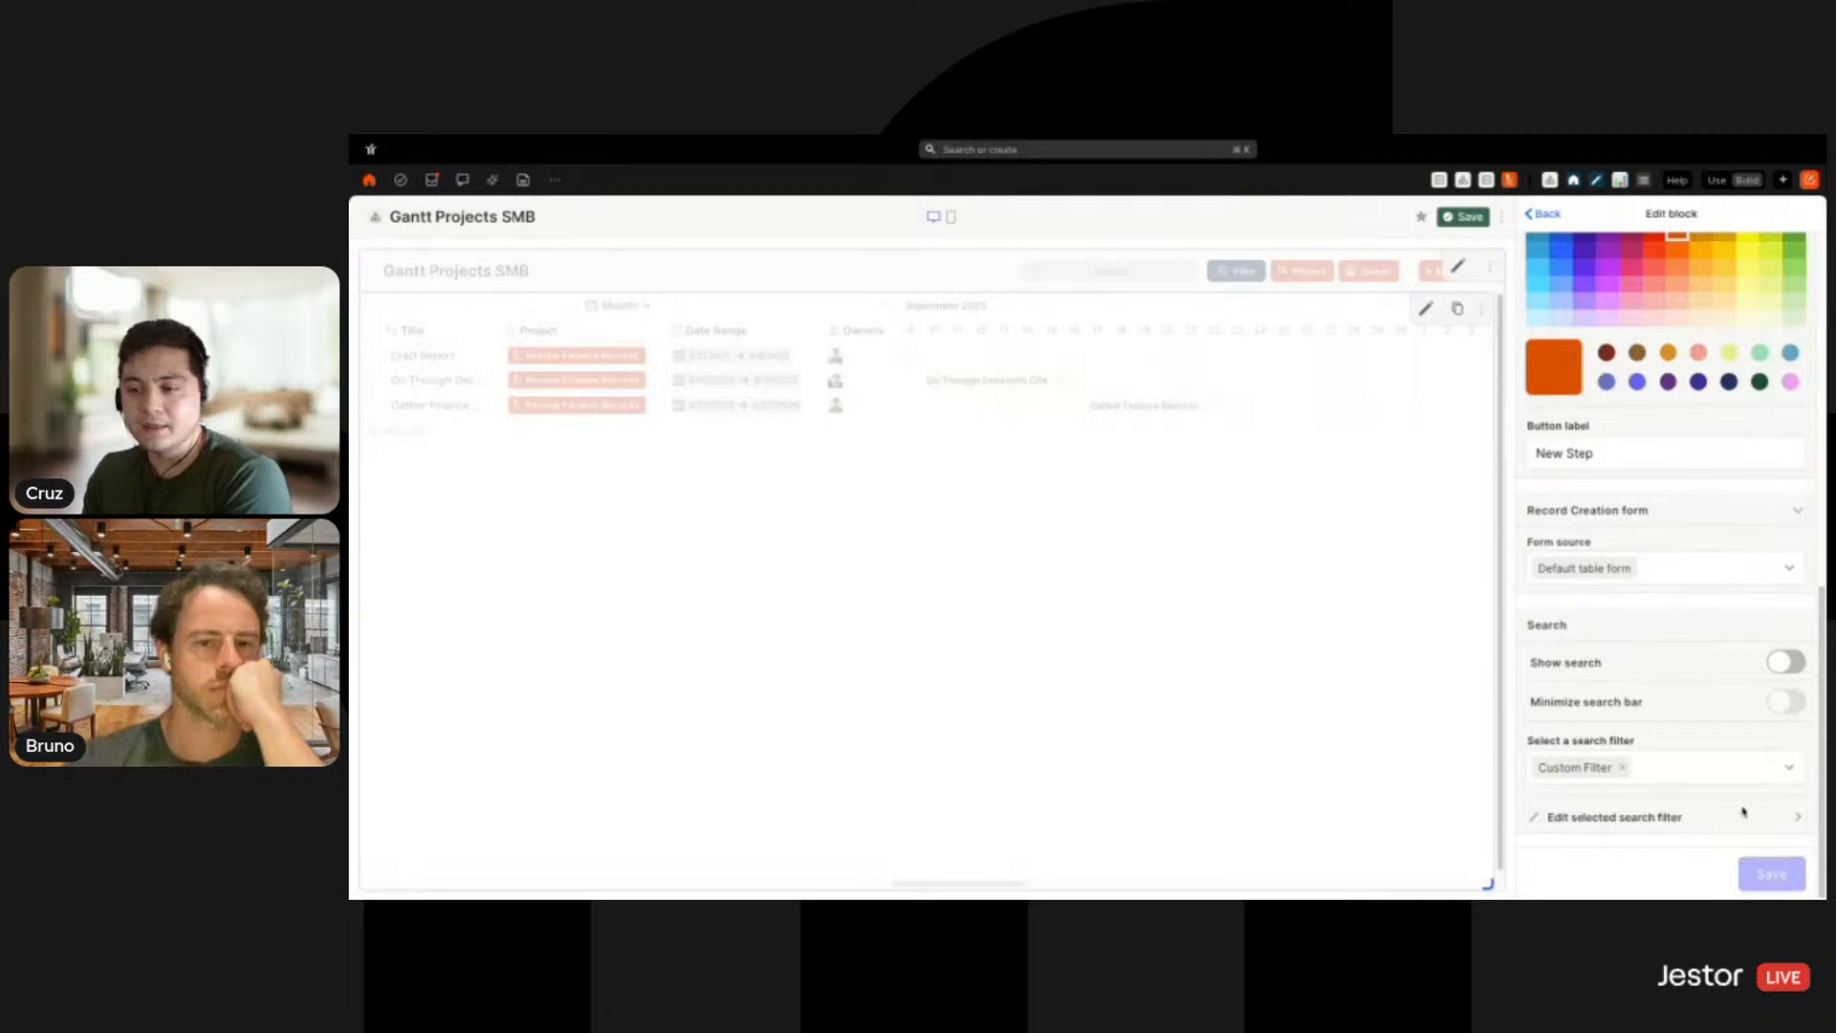
left_click(1747, 819)
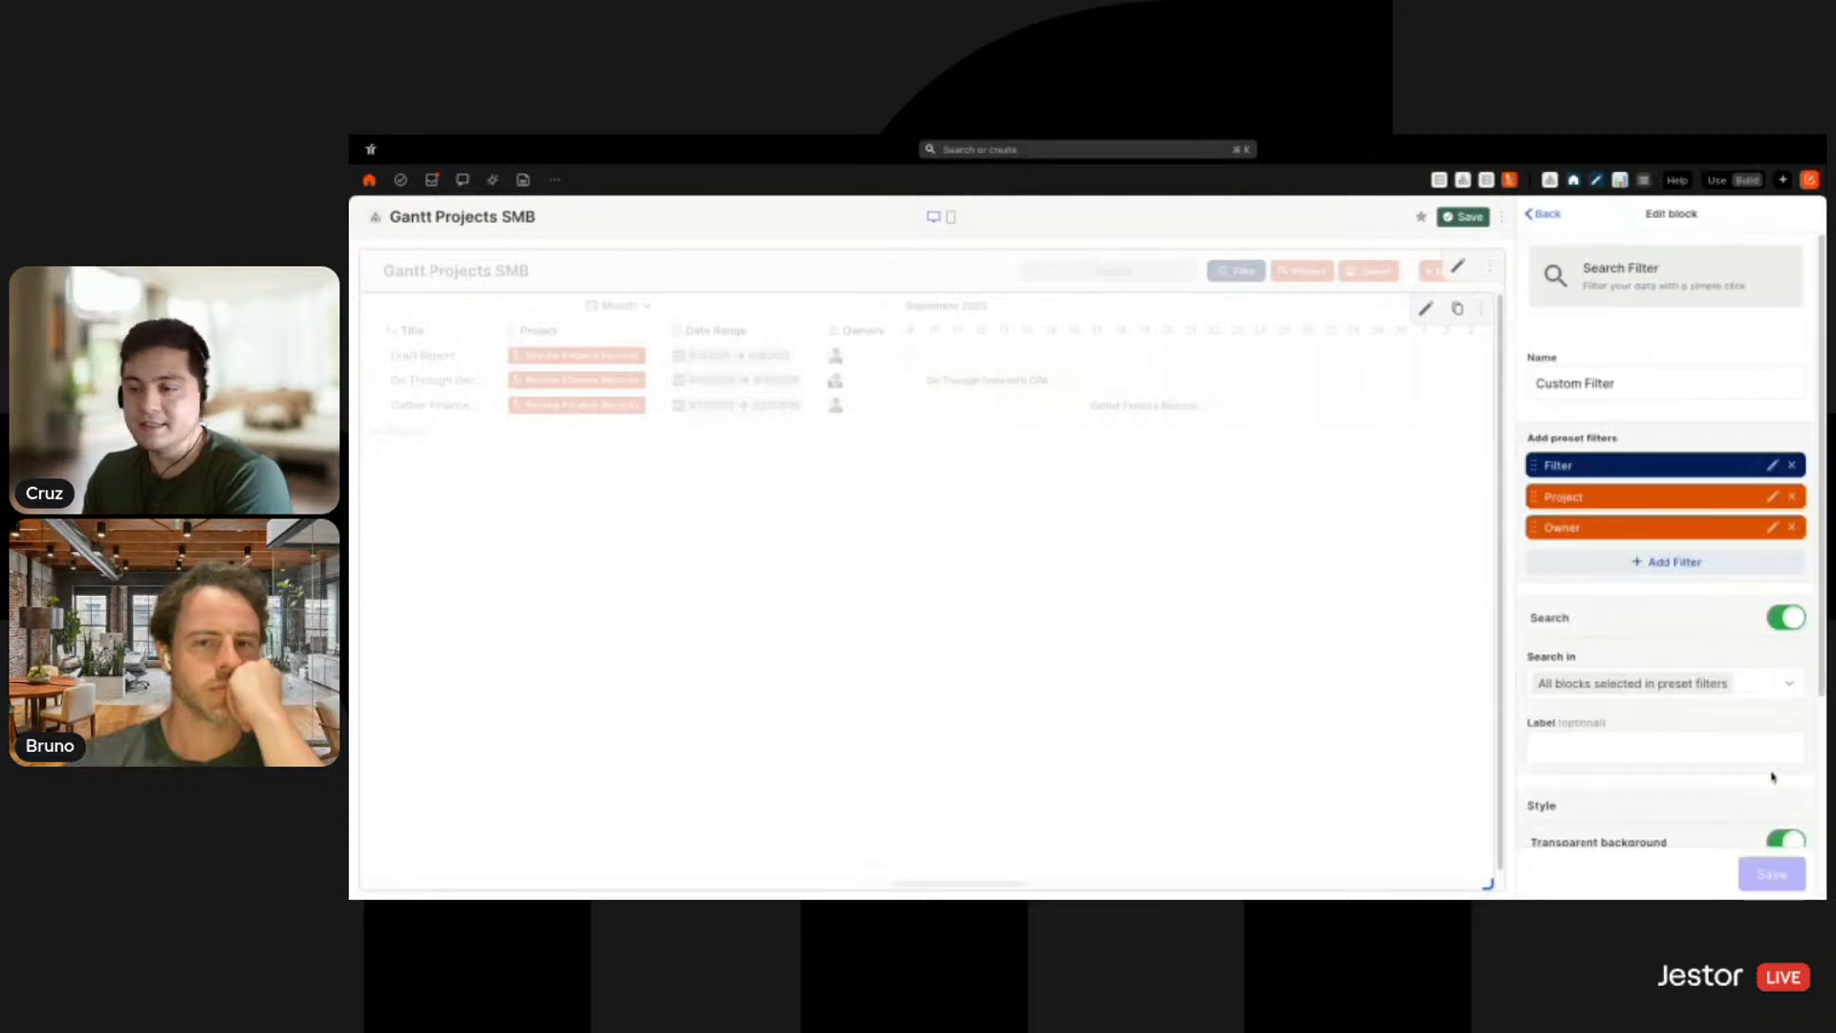
left_click(1772, 465)
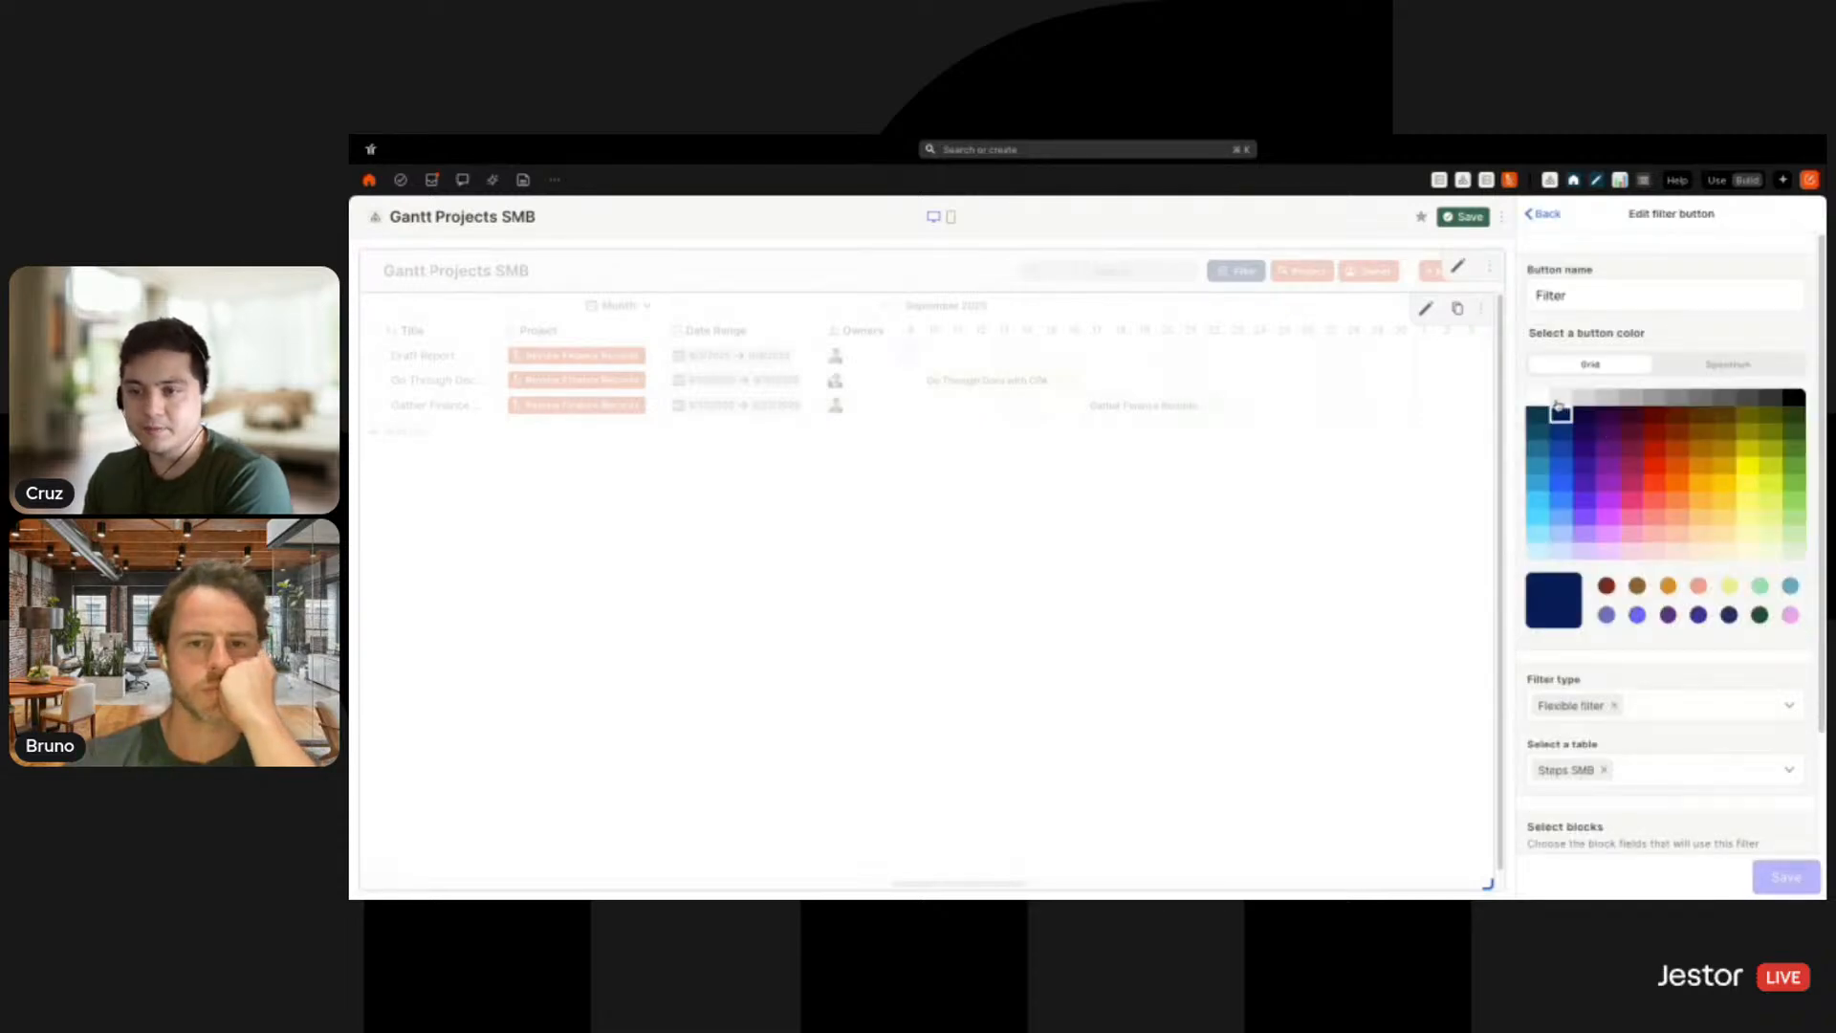
left_click(1559, 409)
left_click(1785, 877)
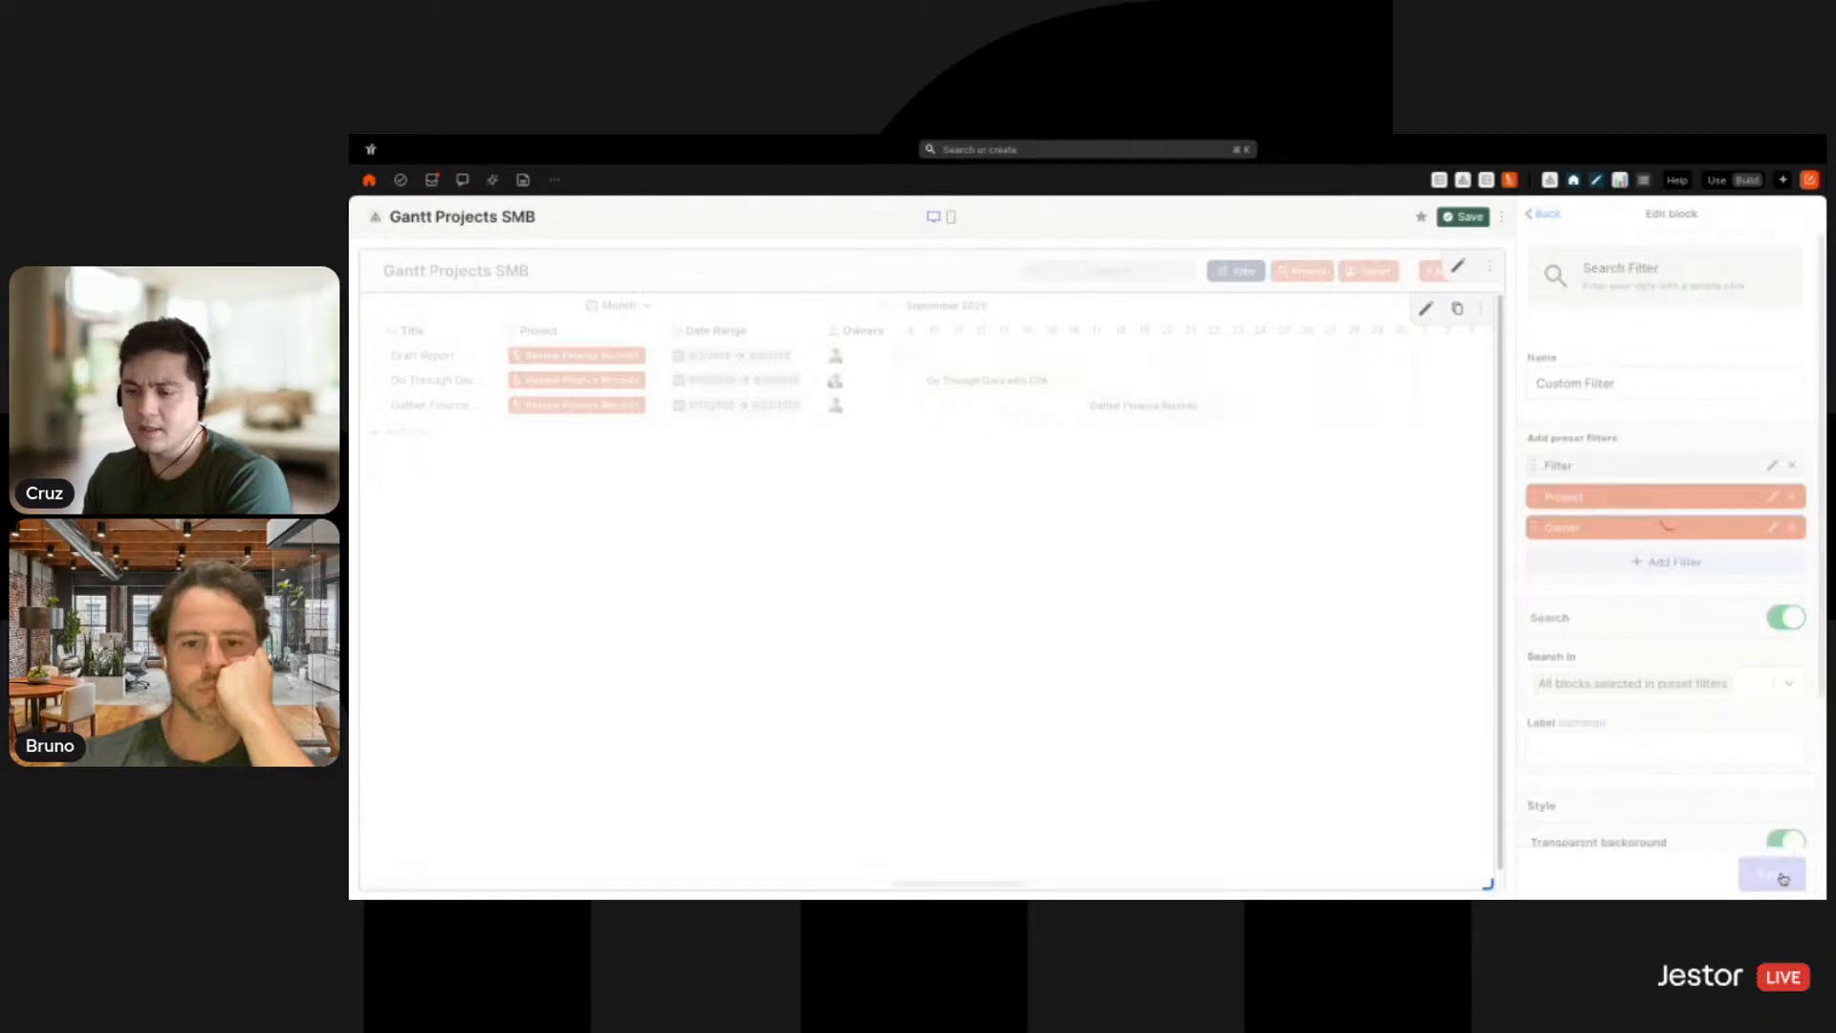
left_click(1474, 220)
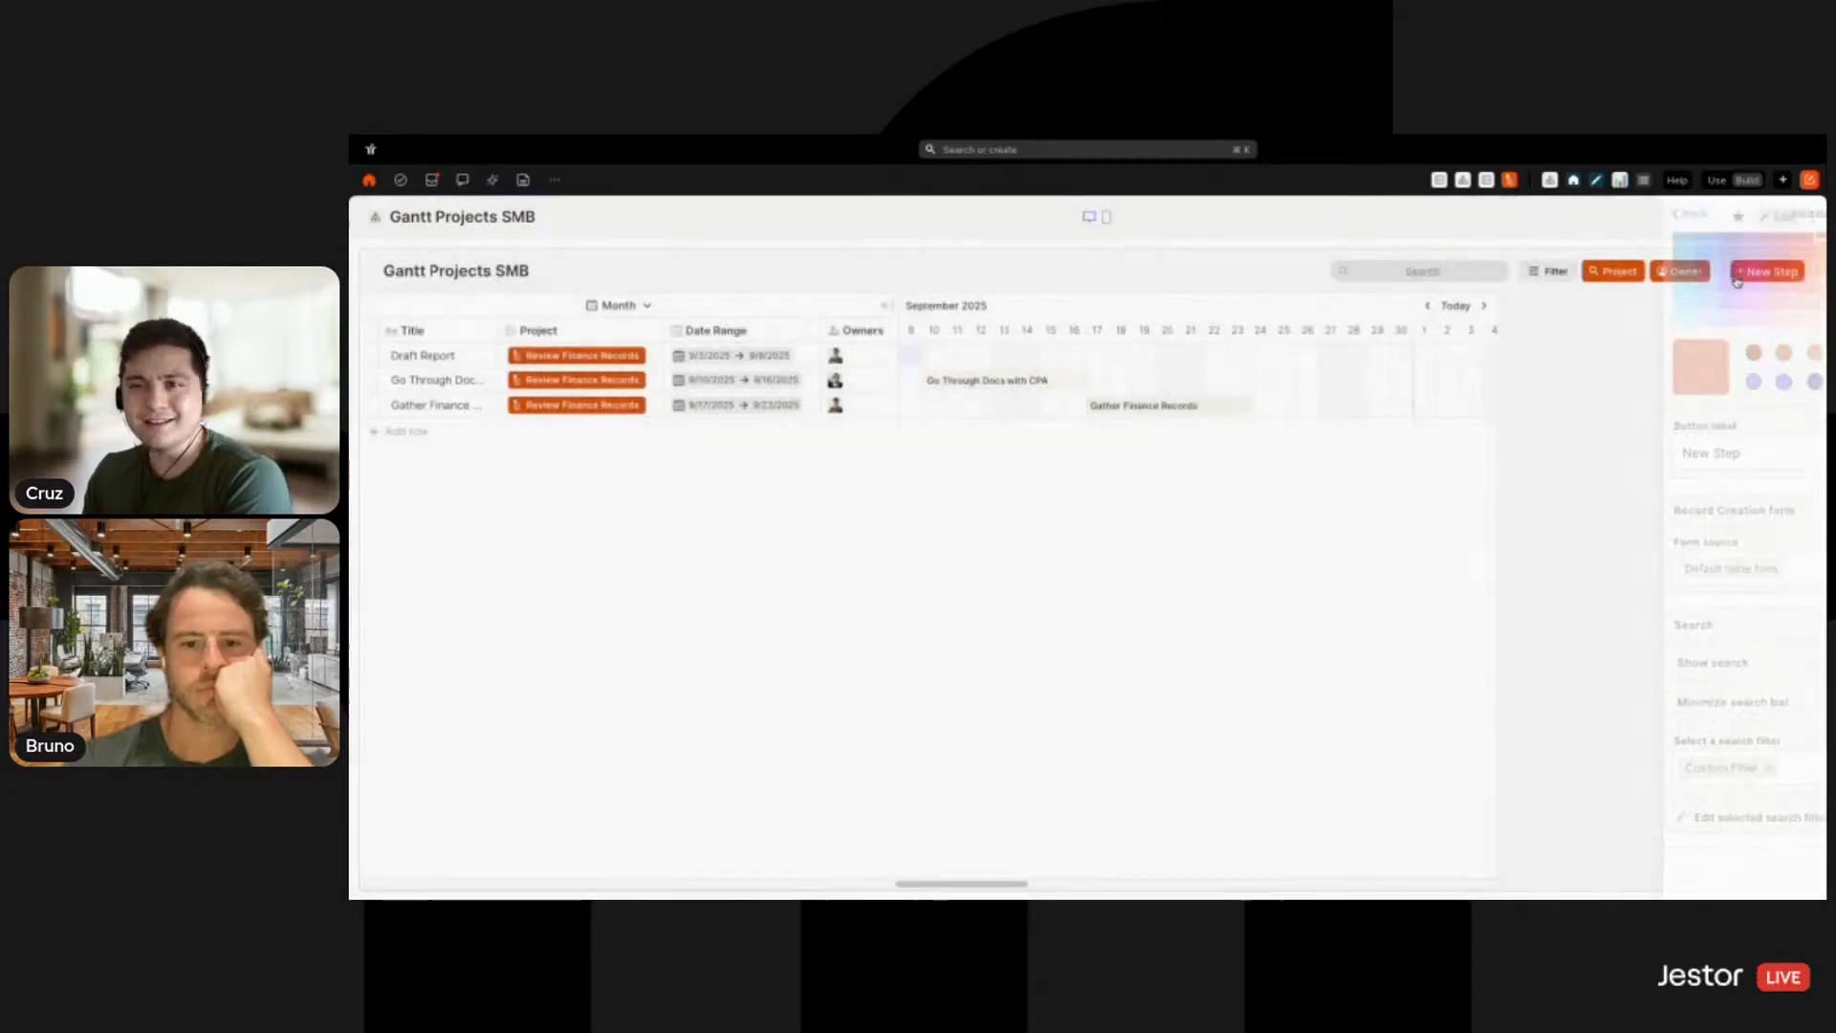
Switch the Gantt Projects SMB app to use mode and create a new blank app
left_click(1718, 181)
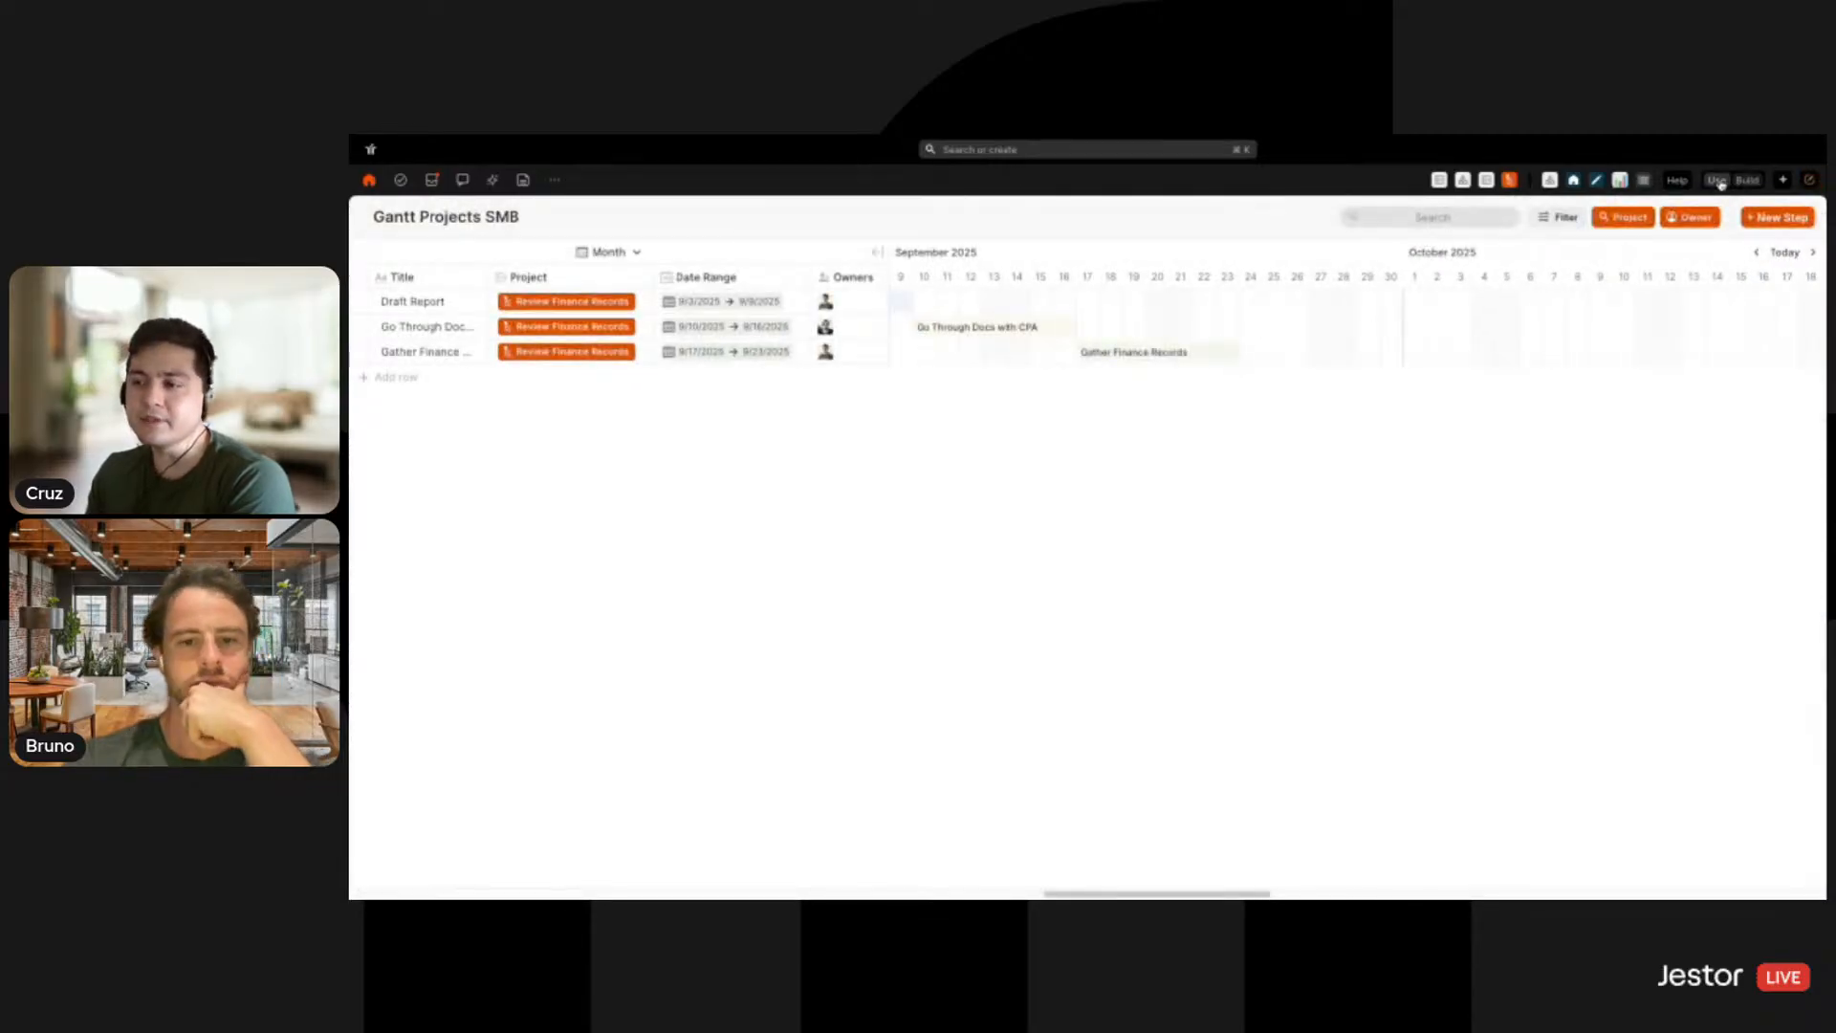
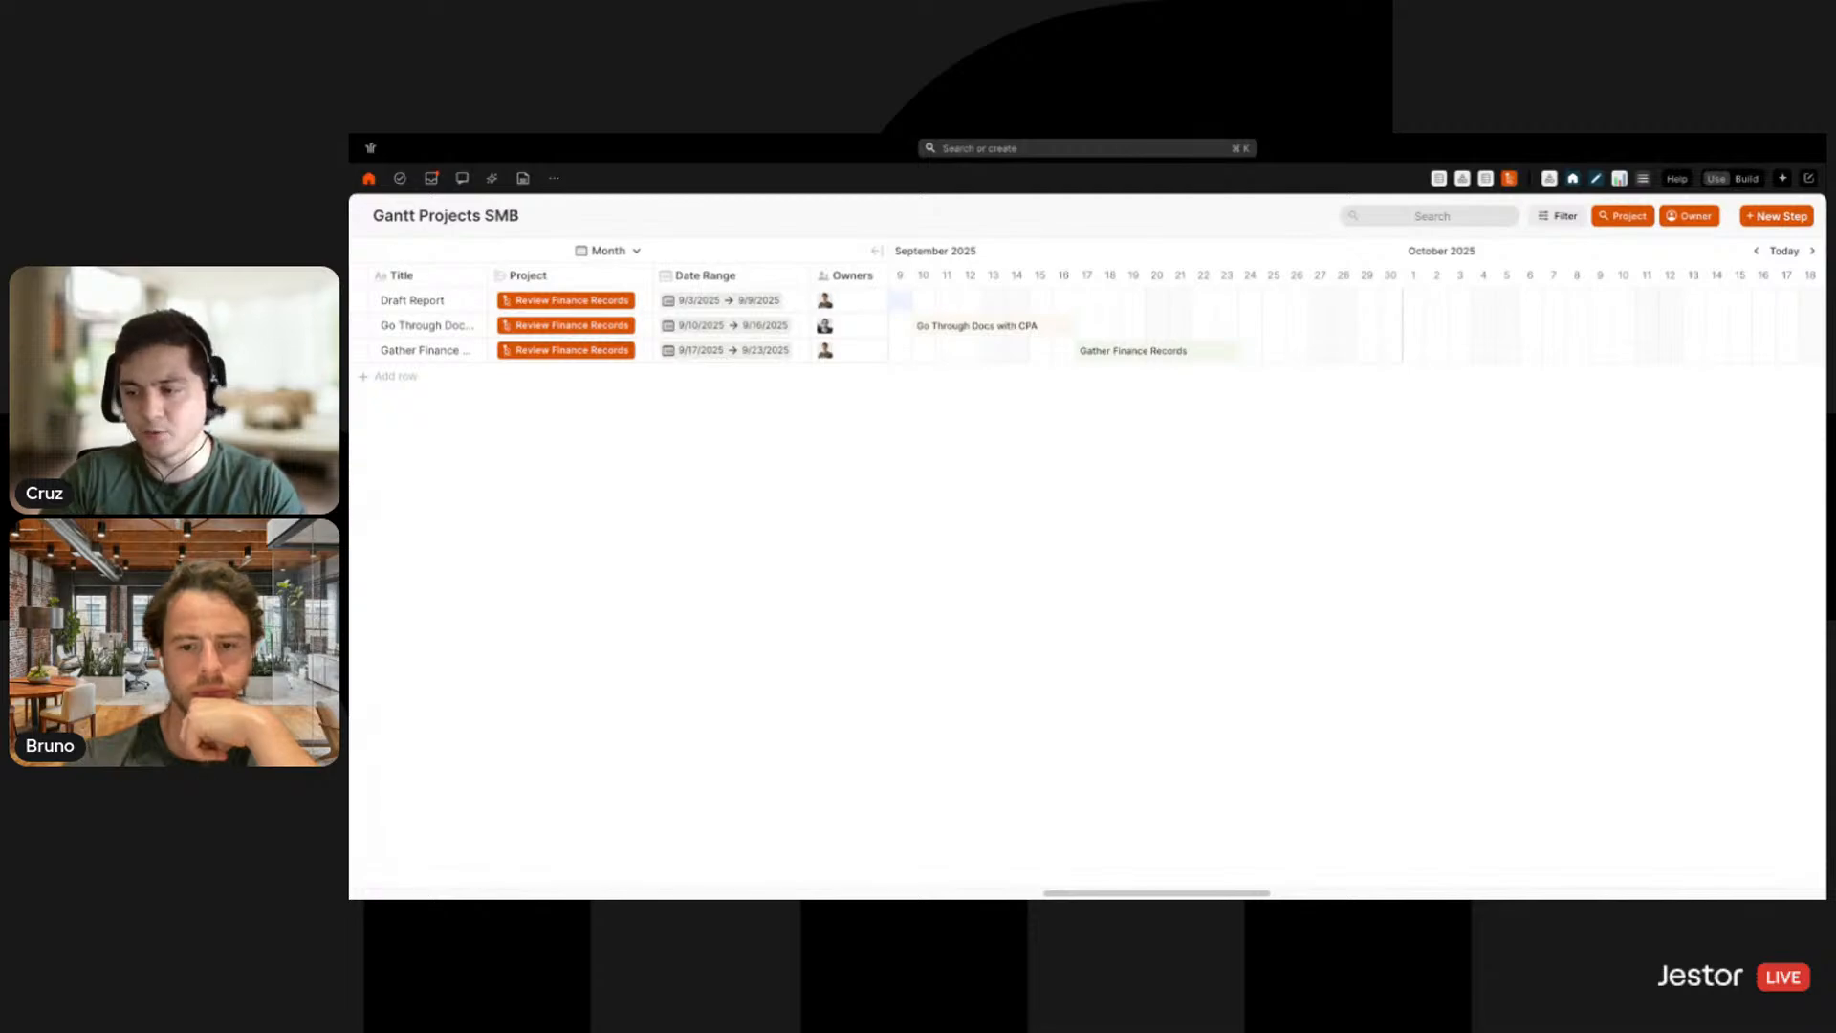
left_click(1807, 180)
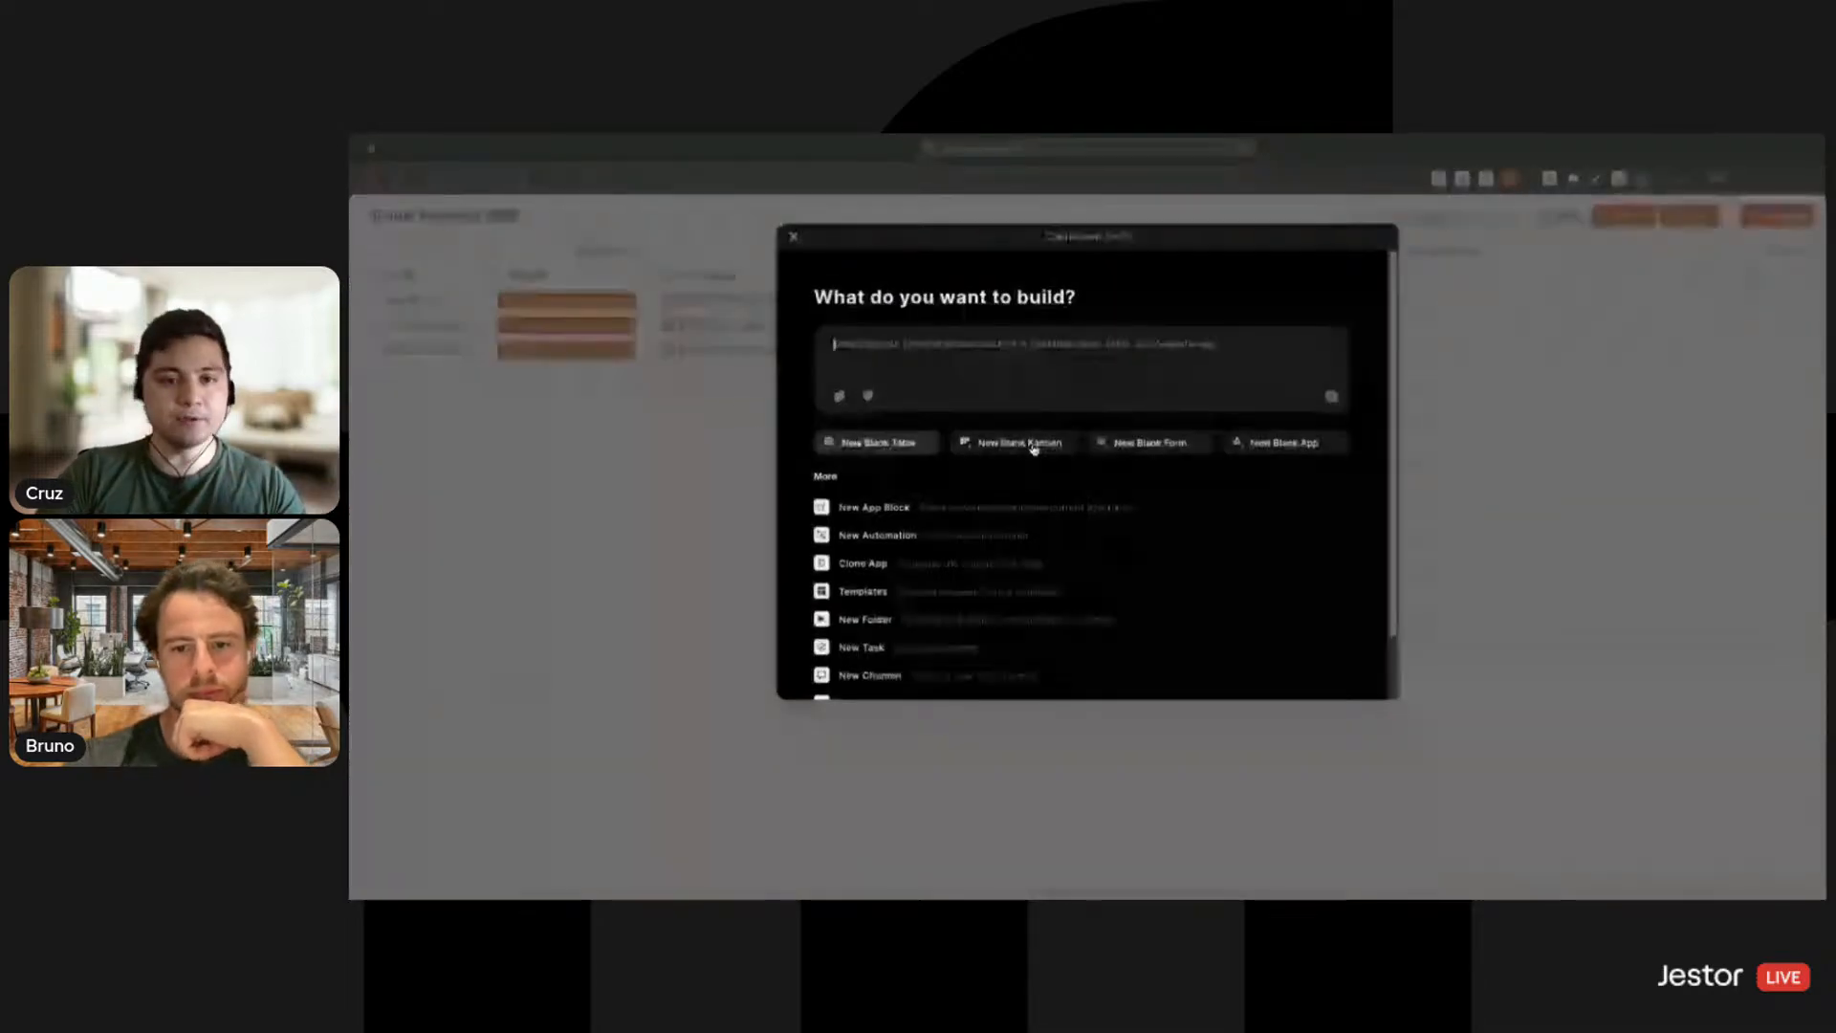
left_click(1286, 443)
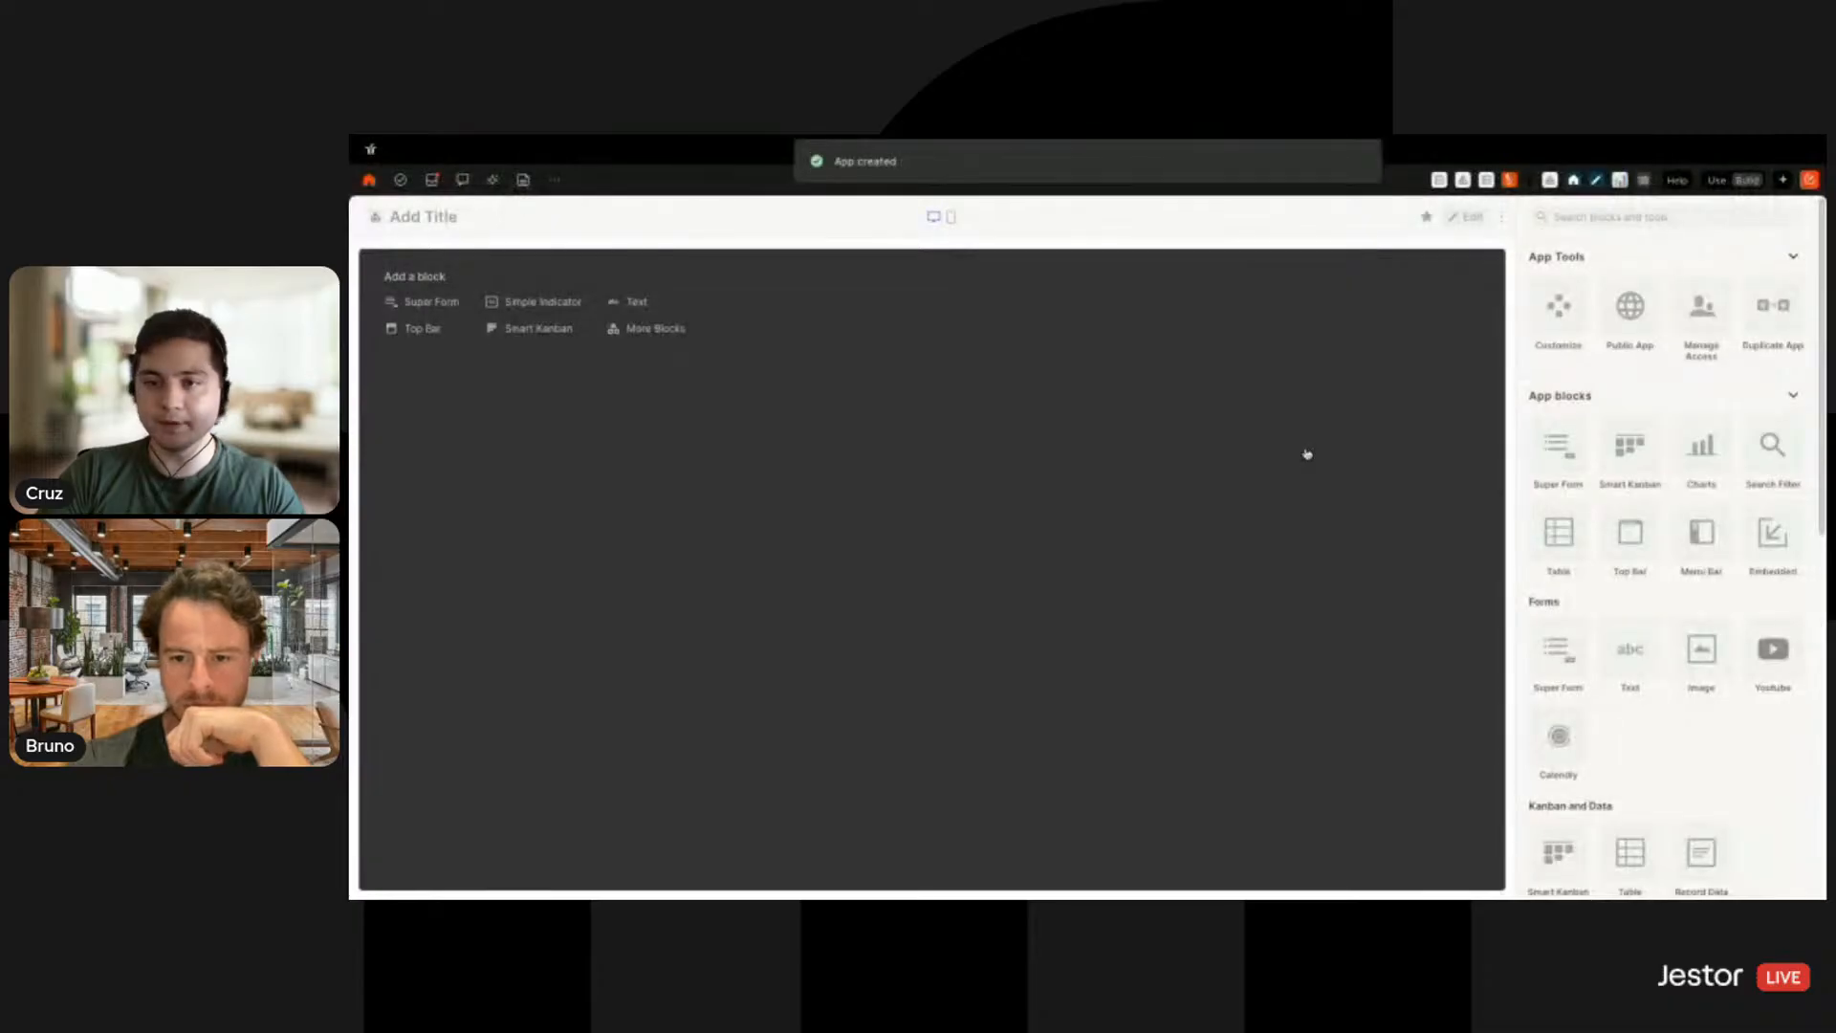
Customize the new app with background color #f8f8f8 and page scrolling disabled in desktop, and save the customization
left_click(1569, 308)
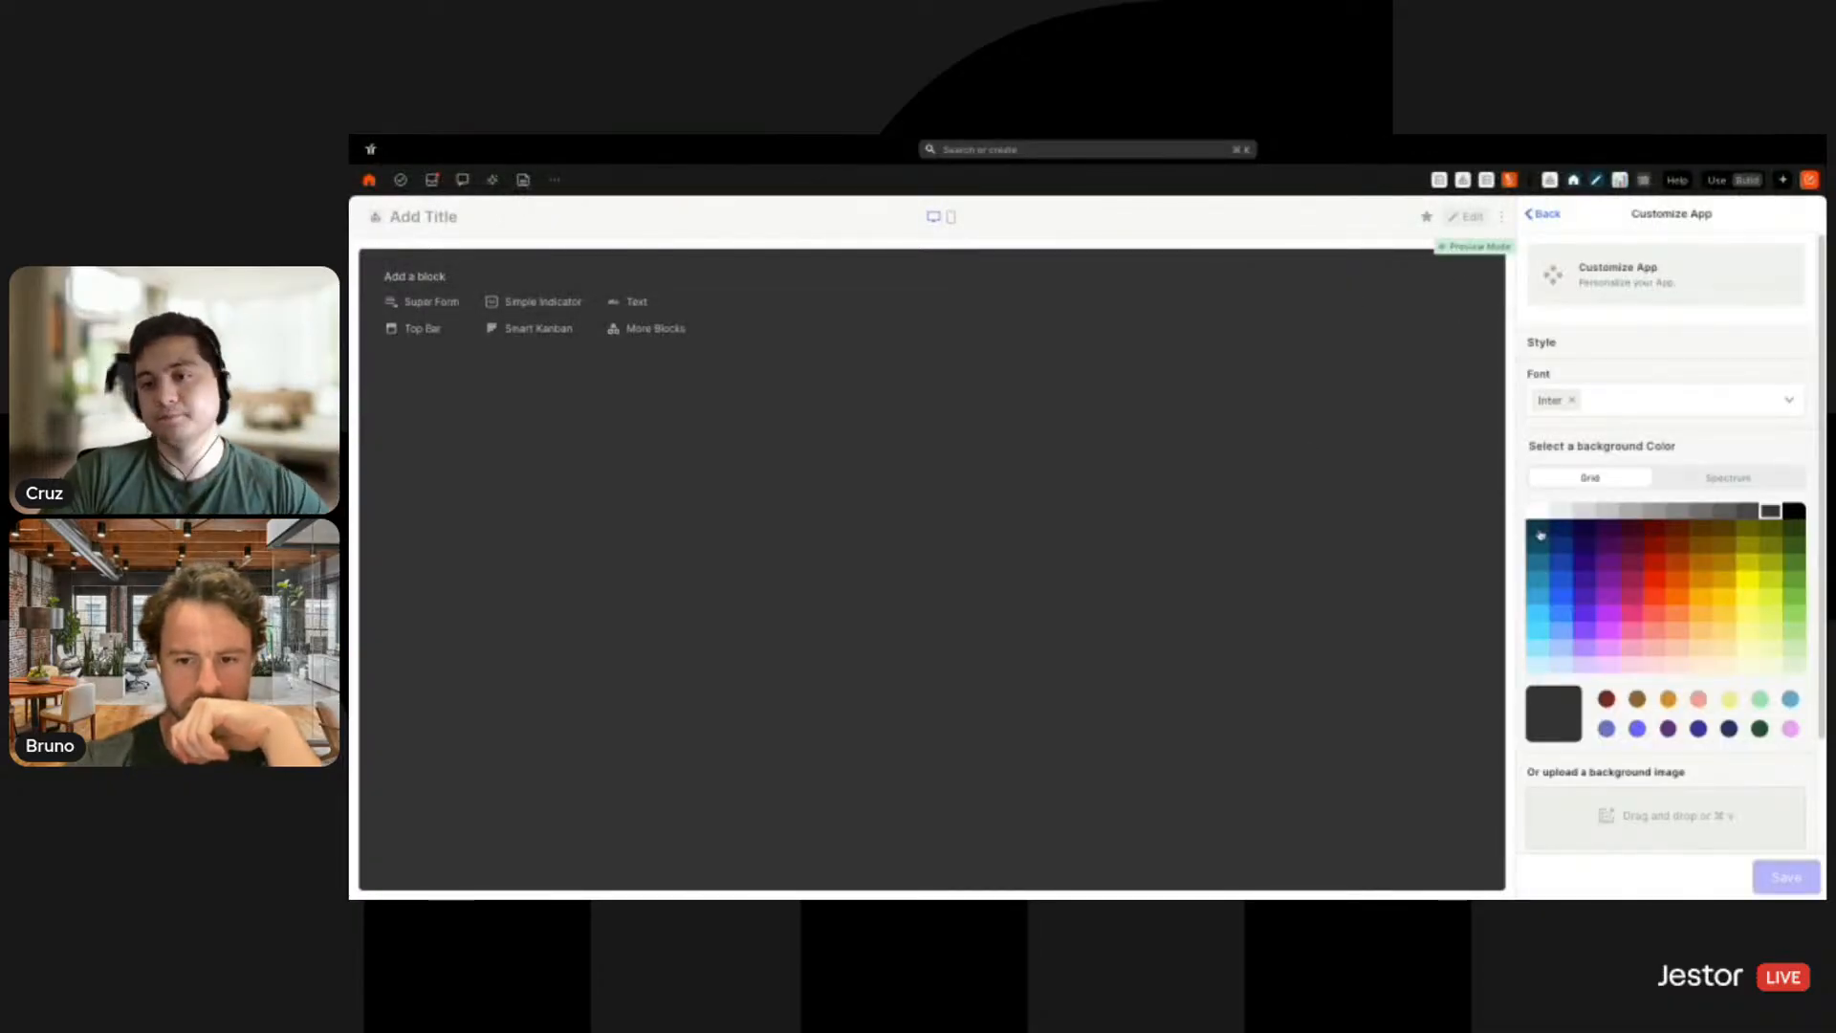
left_click(1749, 480)
double_click(1767, 663)
type("f8f8f8")
scroll(1736, 677, "down", 3)
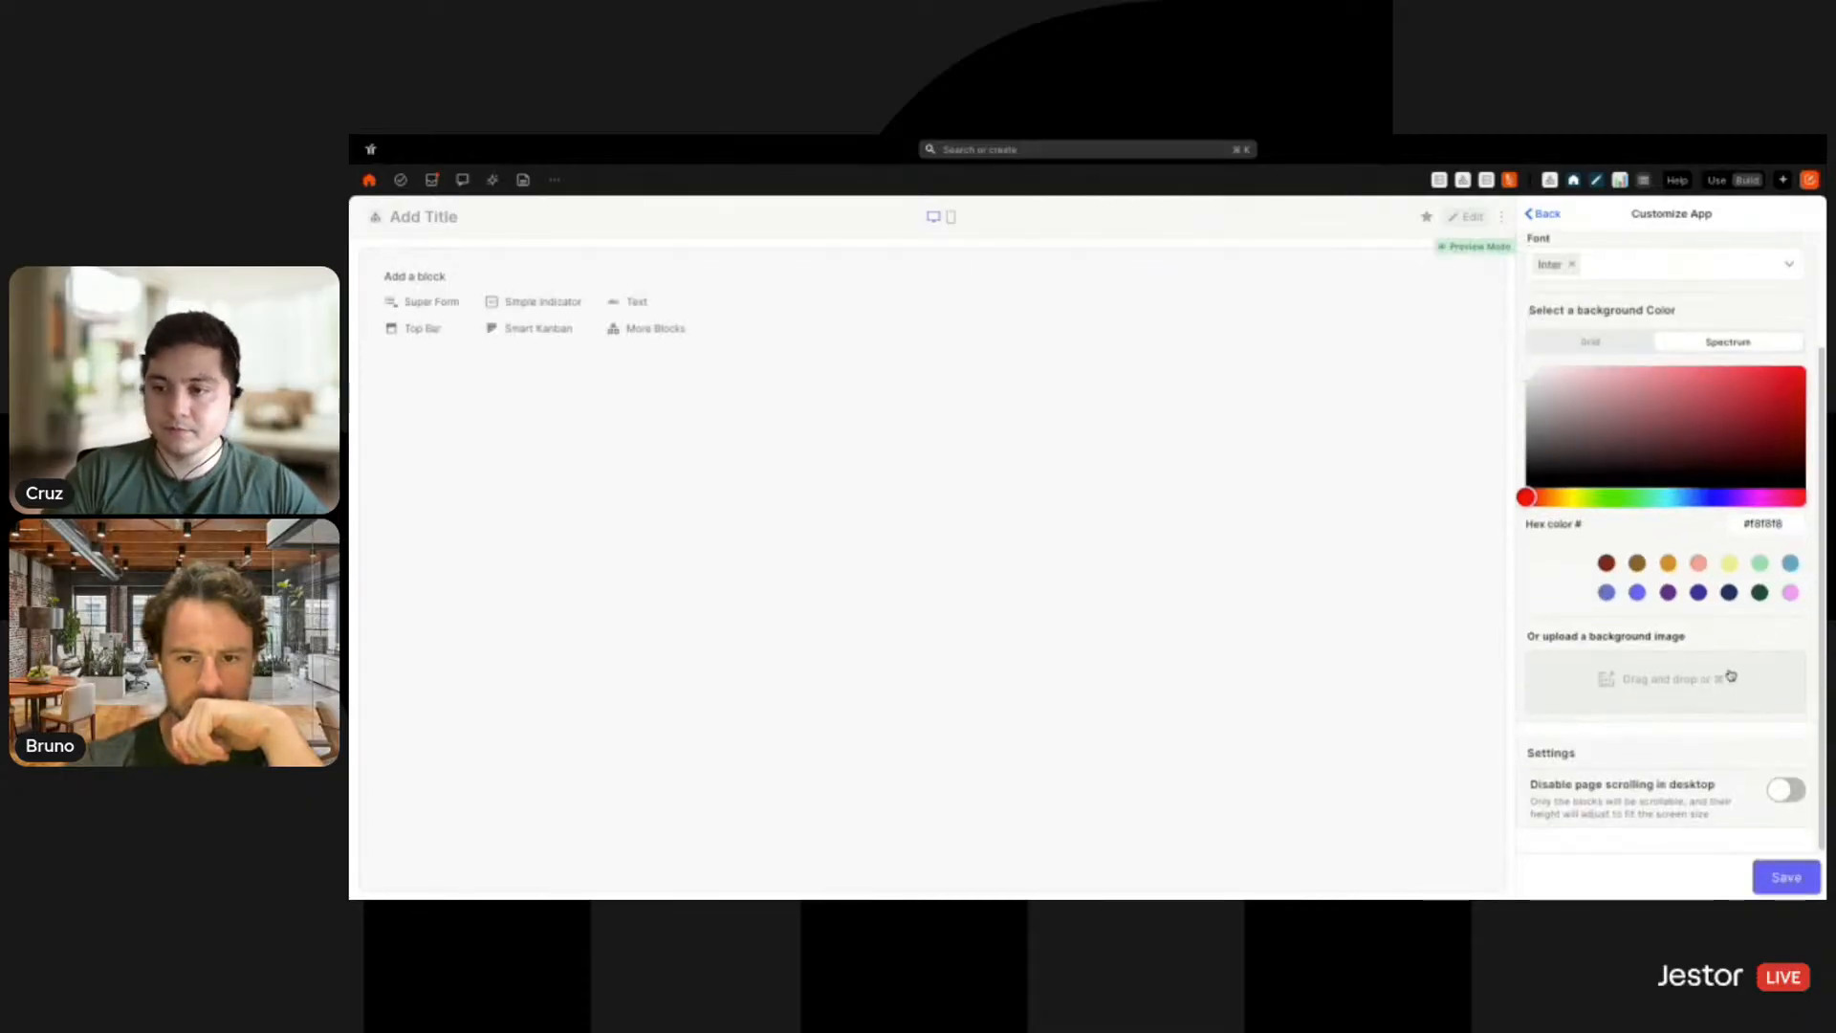
left_click(1785, 790)
left_click(1785, 877)
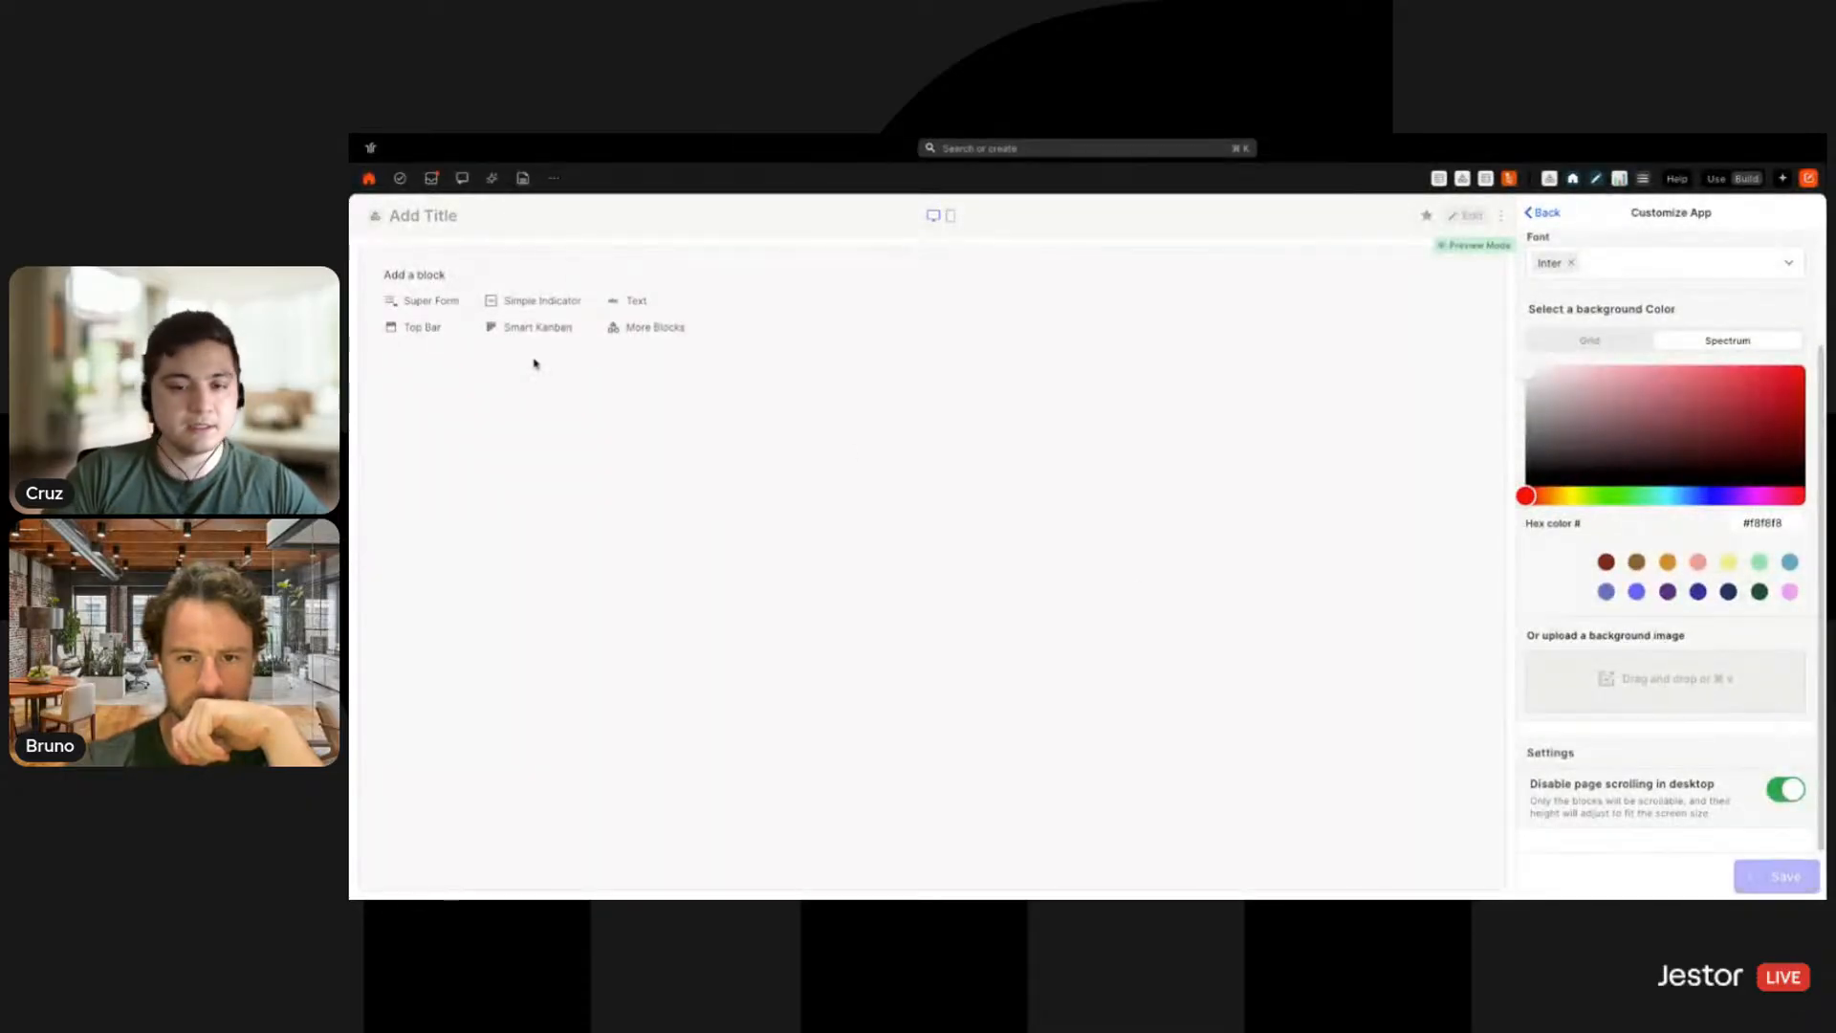
Title the new app Dashboard Projects SMB
left_click(429, 217)
type("Dashboard Project")
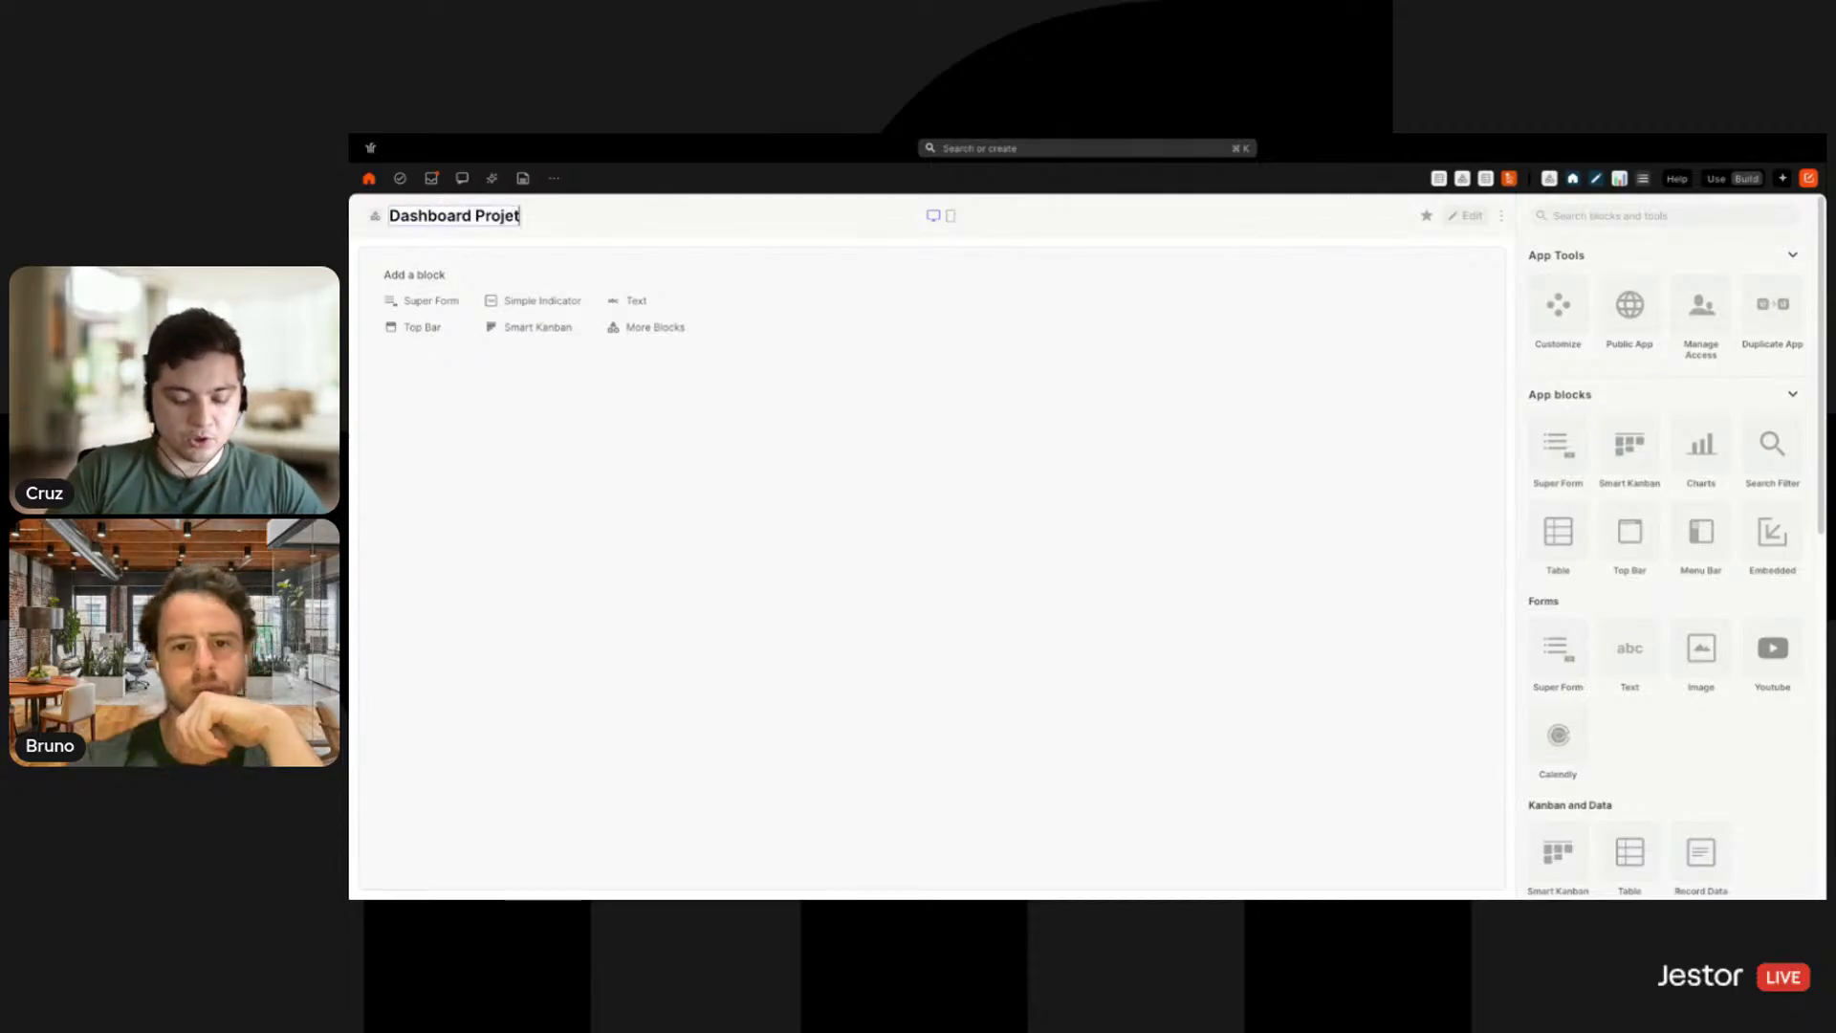
type("s SMB")
key("Return")
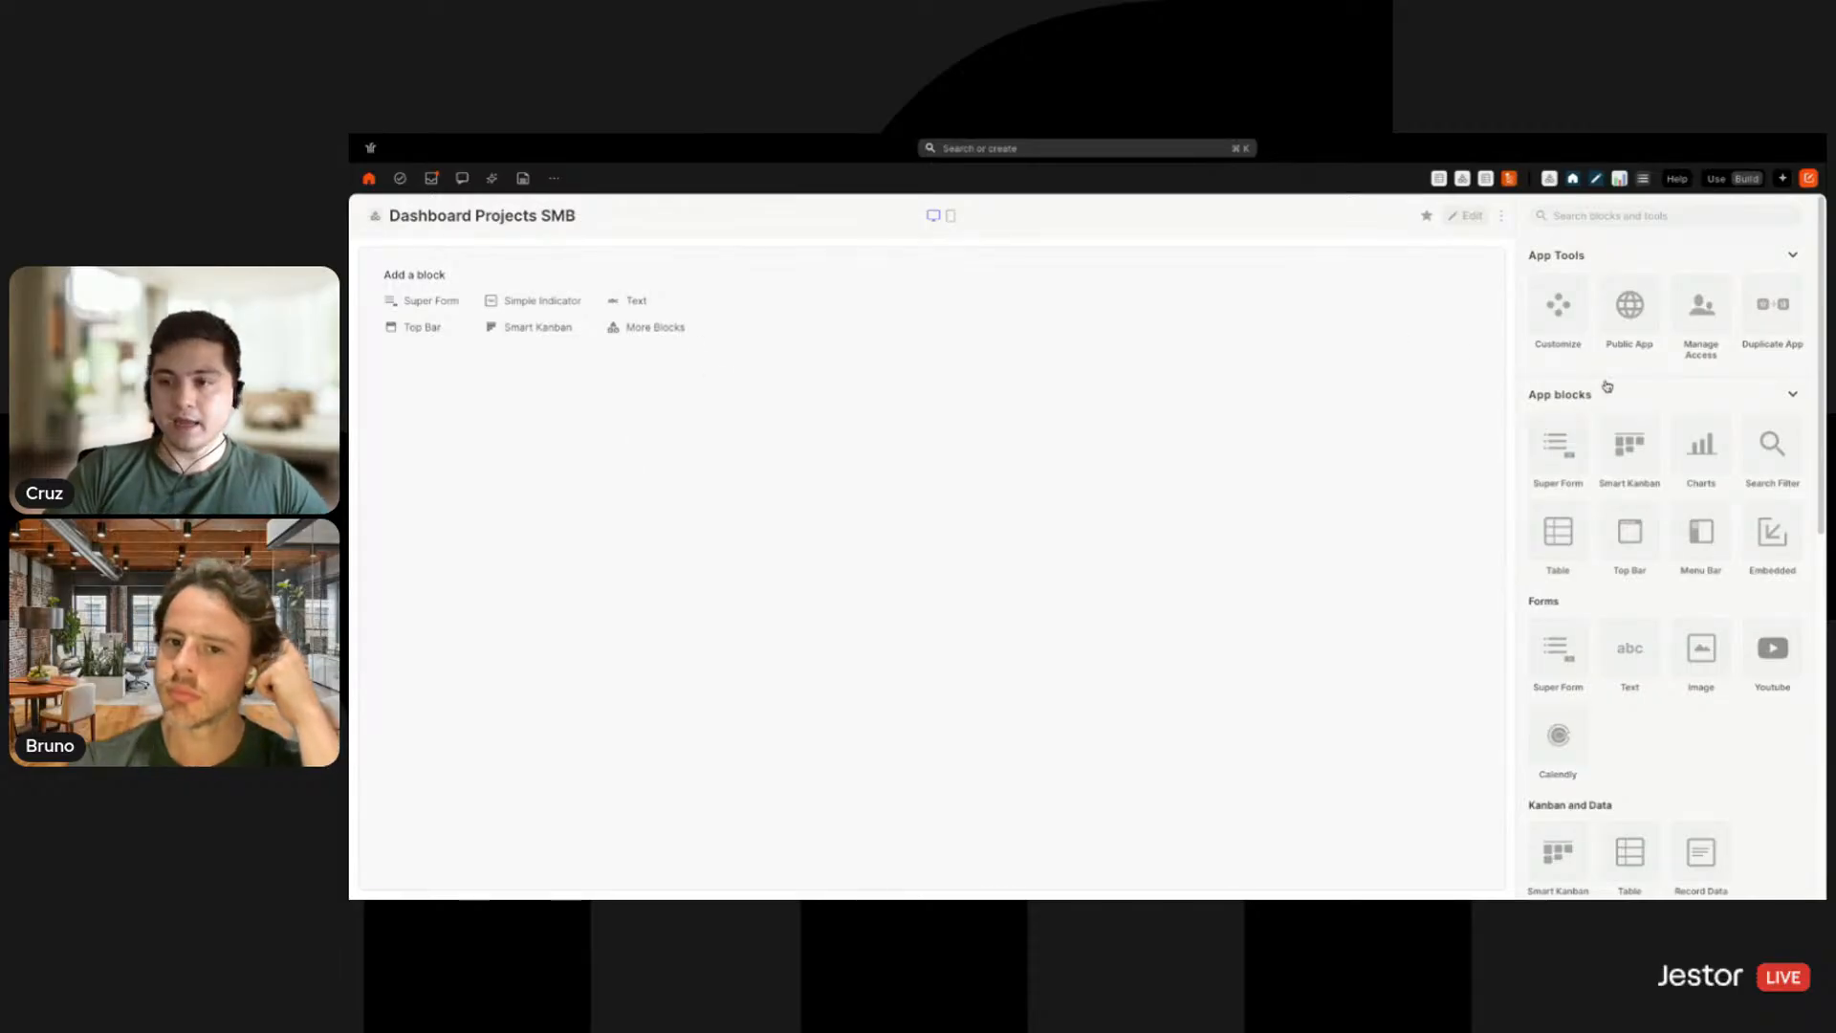
Add a Simple Indicator block at the canvas's upper-left corner and shrink it to a small tile
left_click(1619, 217)
type("indi")
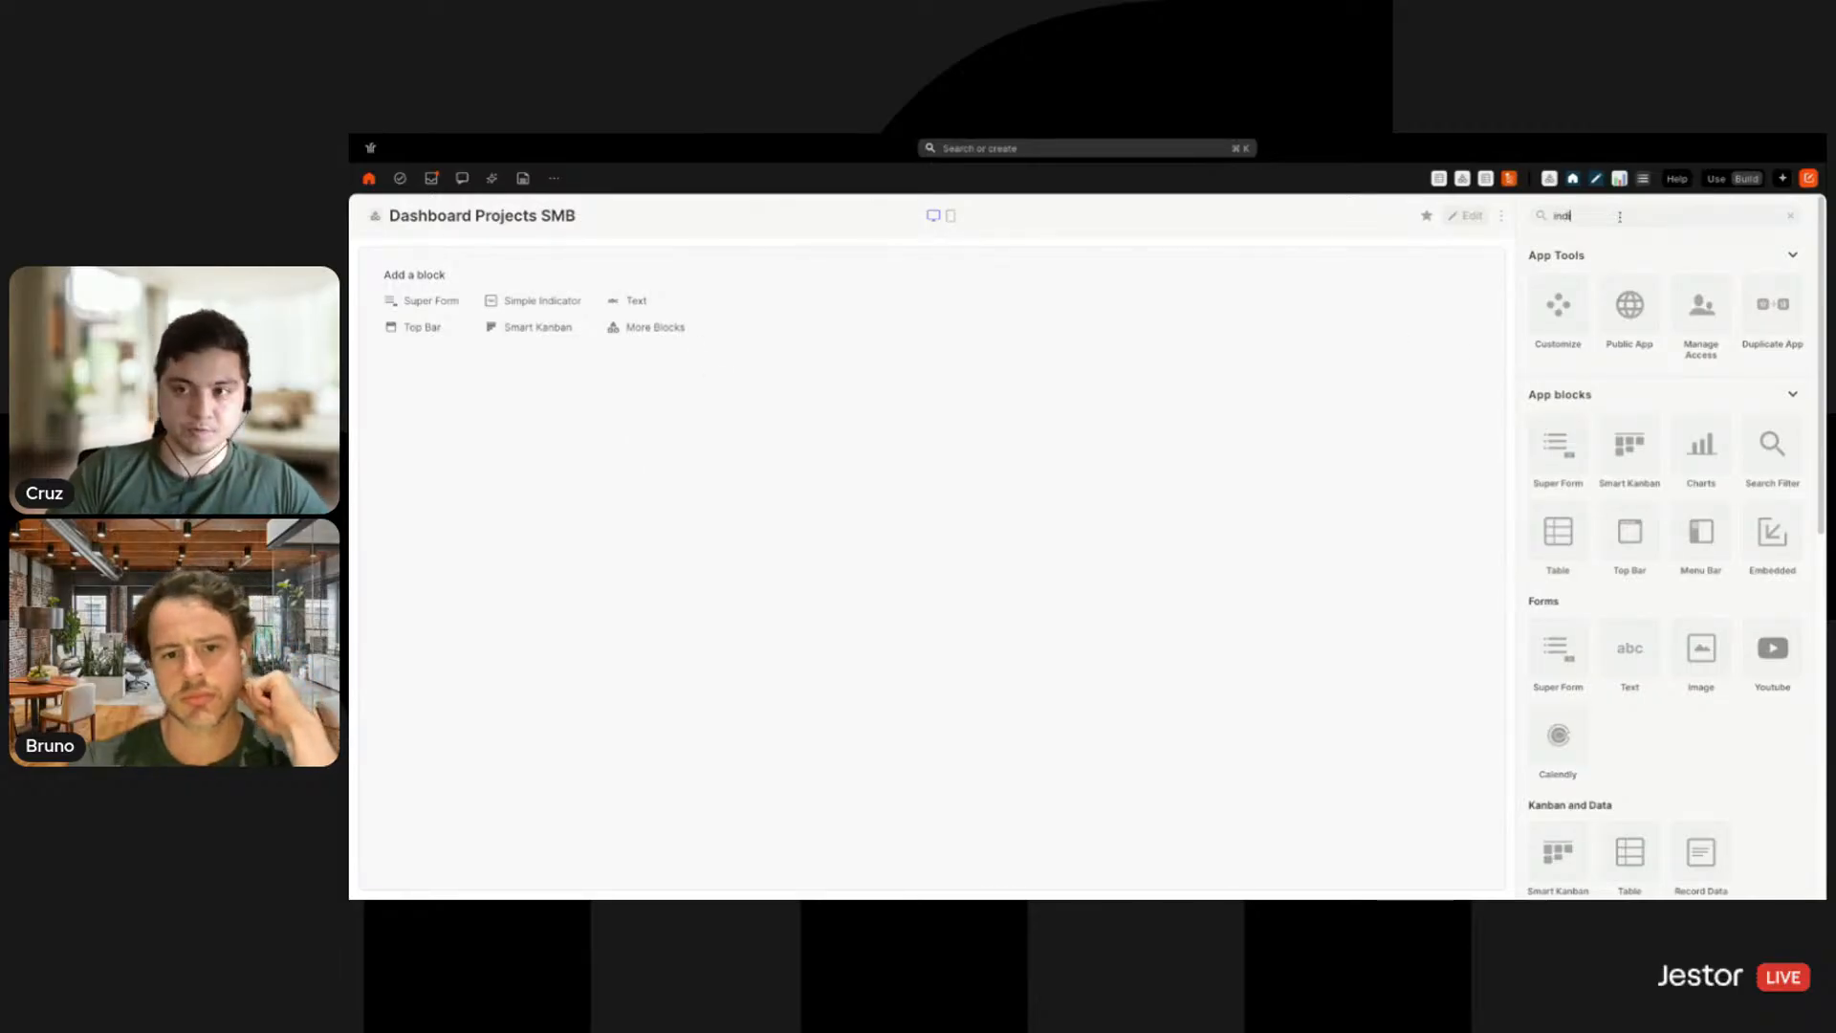
left_click(1569, 342)
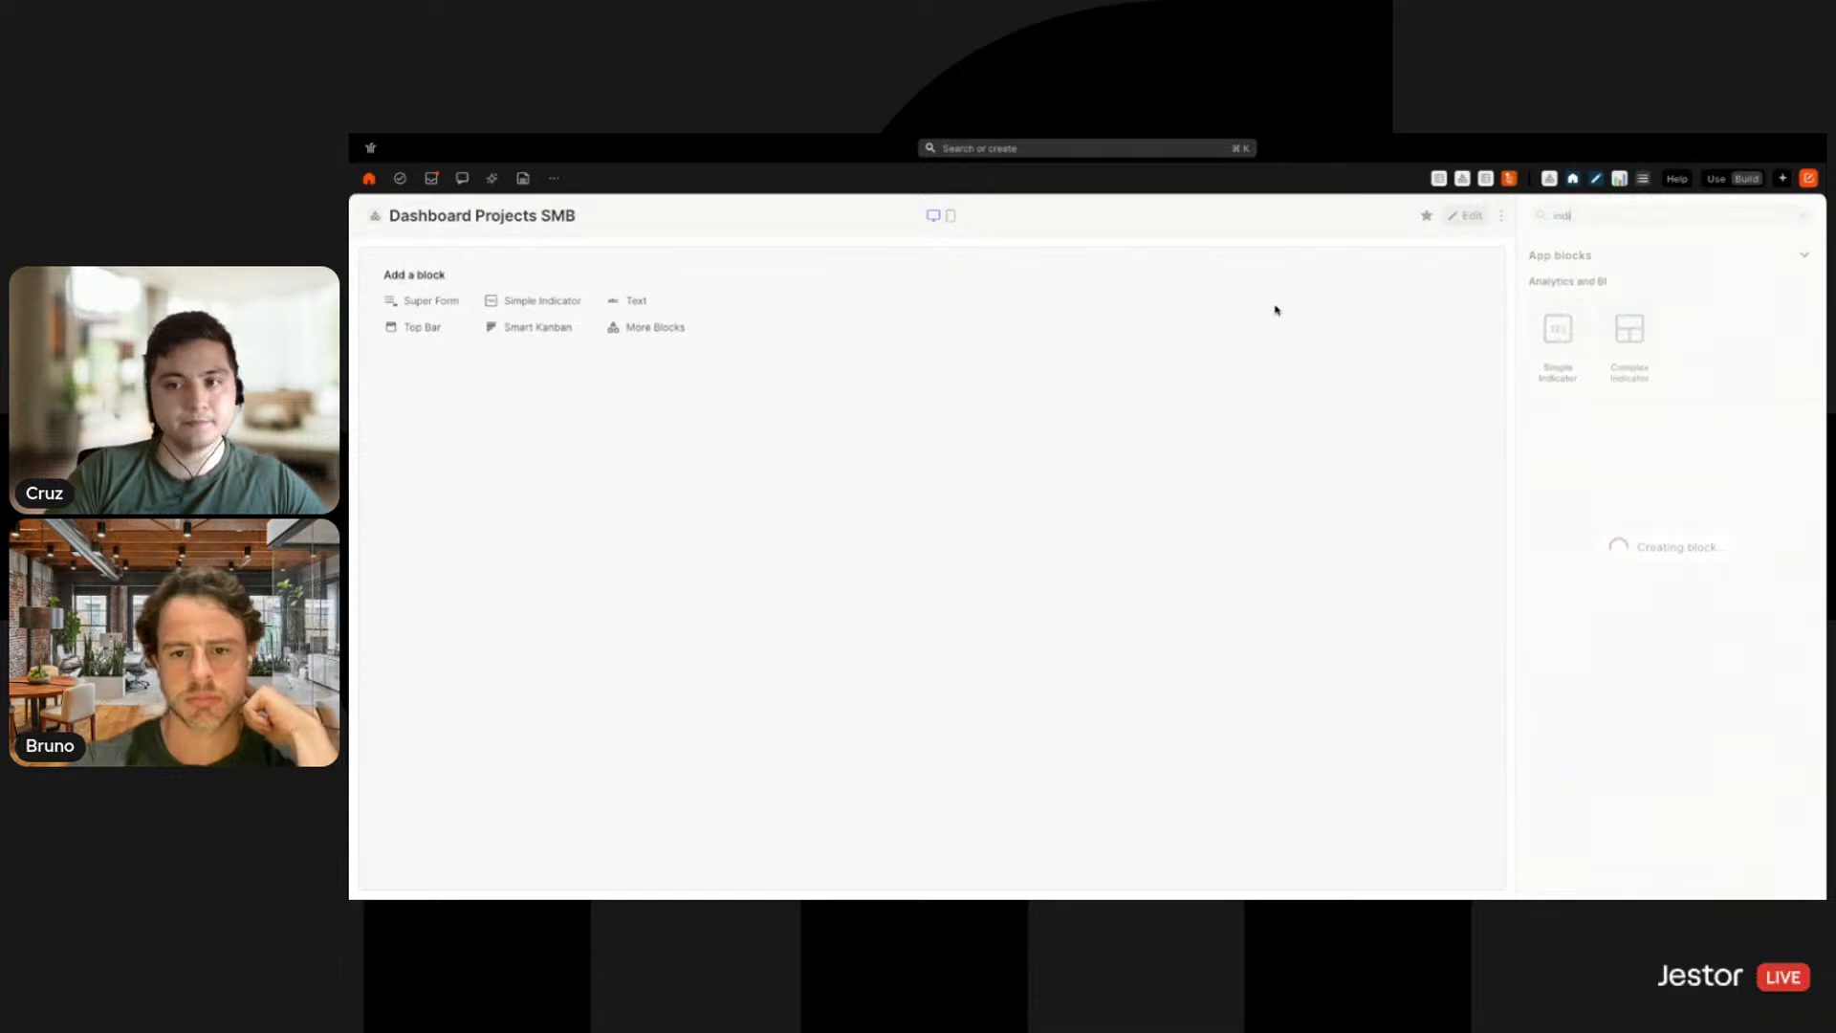
left_click_drag(841, 325, 453, 341)
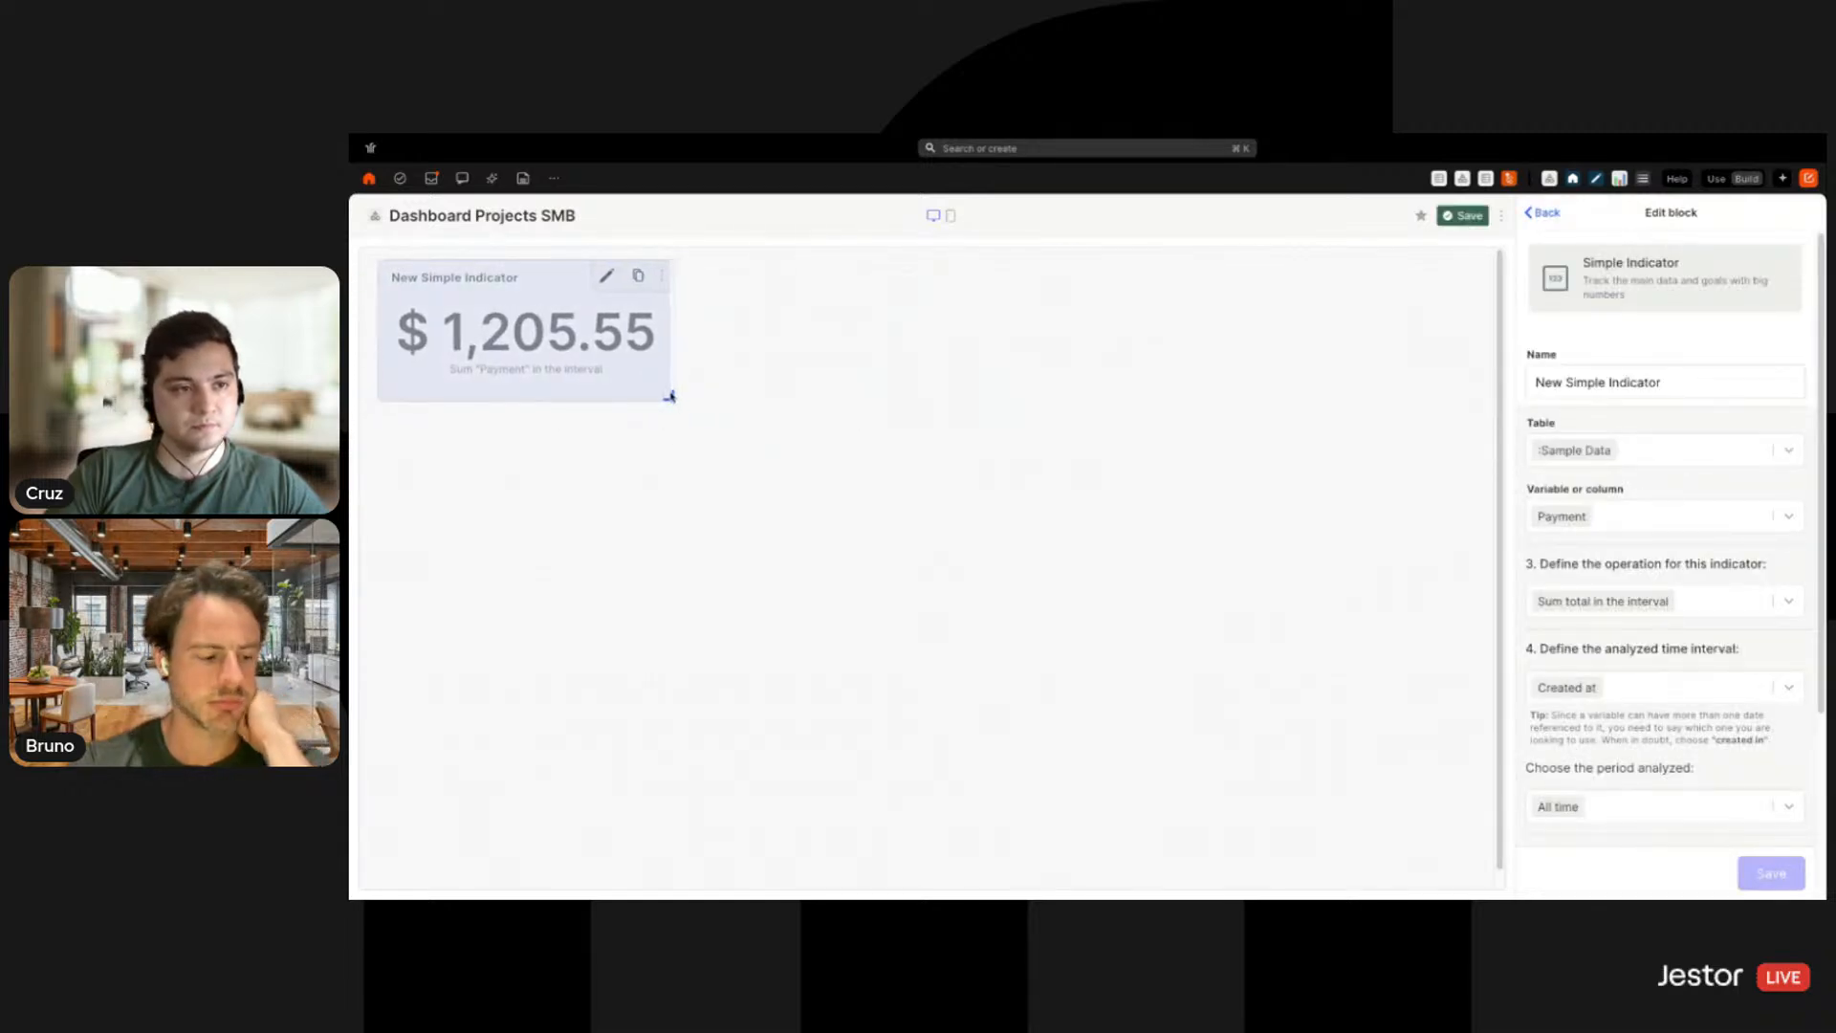
left_click_drag(675, 397, 484, 369)
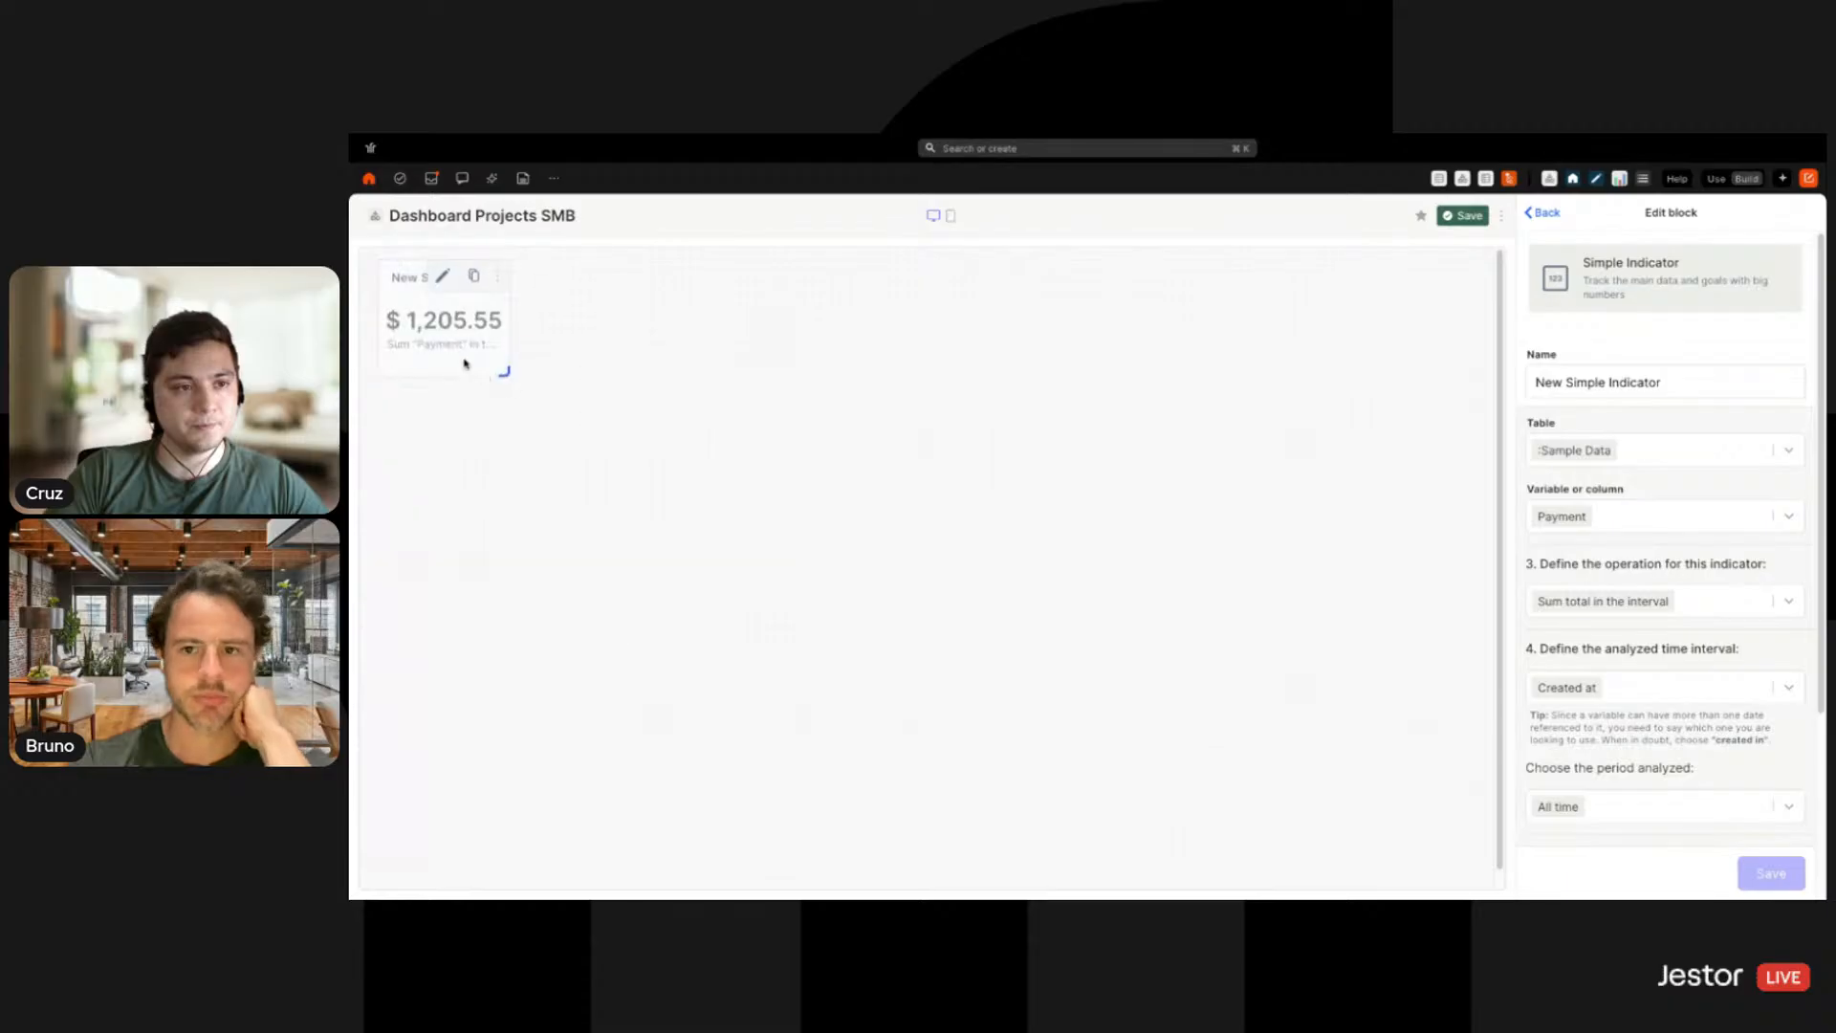
Name the indicator Open Projects and base it on the Projects SMB table with Number of records in the interval
triple_click(1630, 382)
type("Open Projects")
left_click(1694, 450)
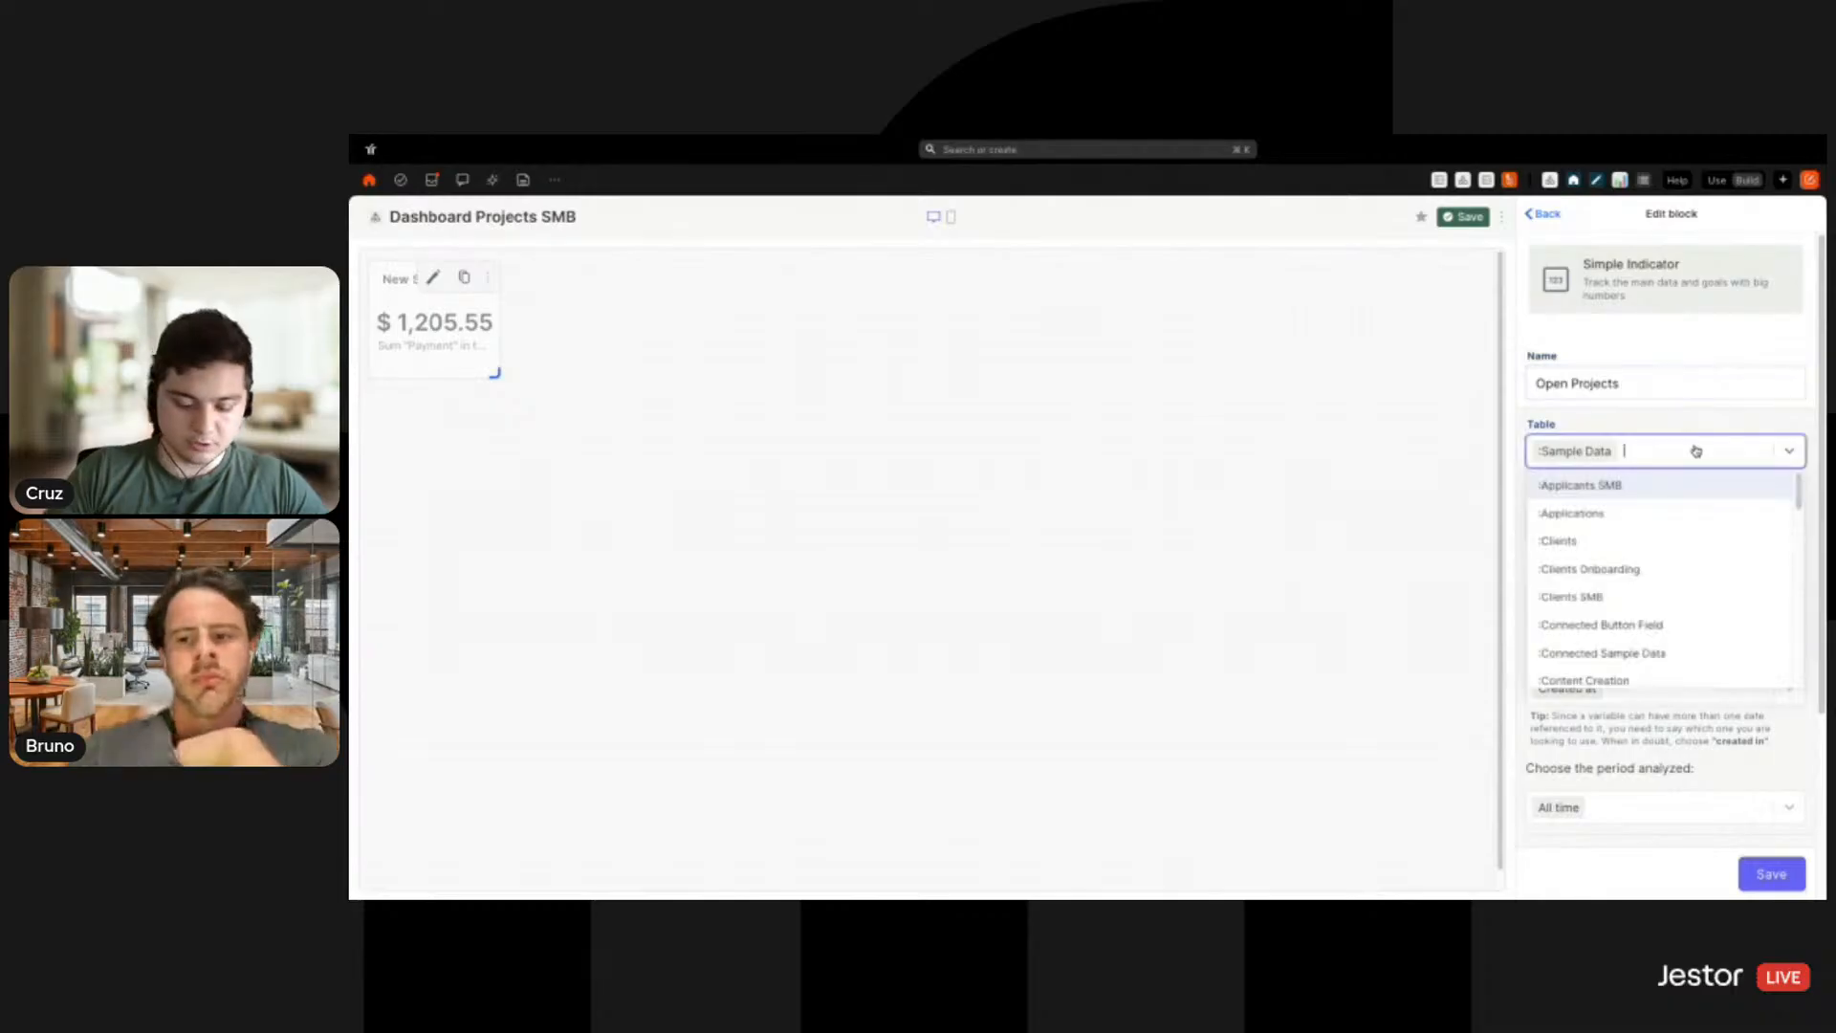
type("proj")
left_click(1638, 486)
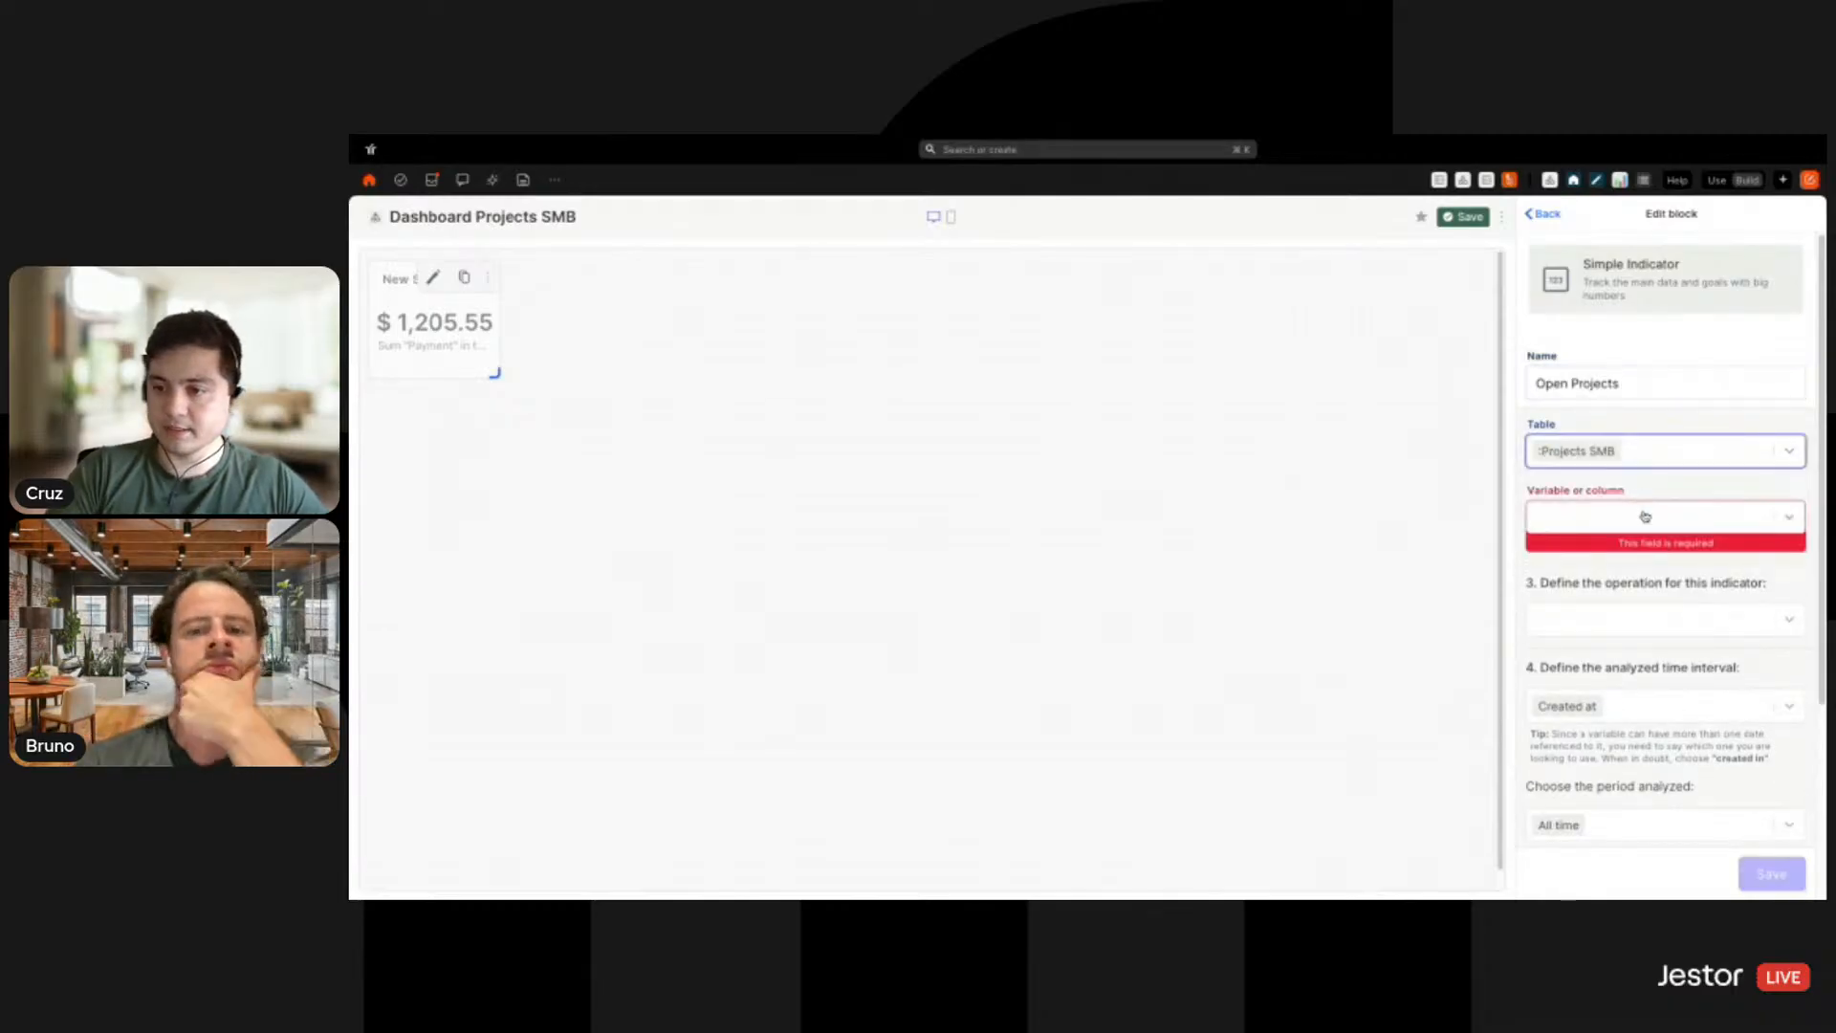
left_click(1645, 515)
left_click(1617, 543)
scroll(1616, 554, "down", 2)
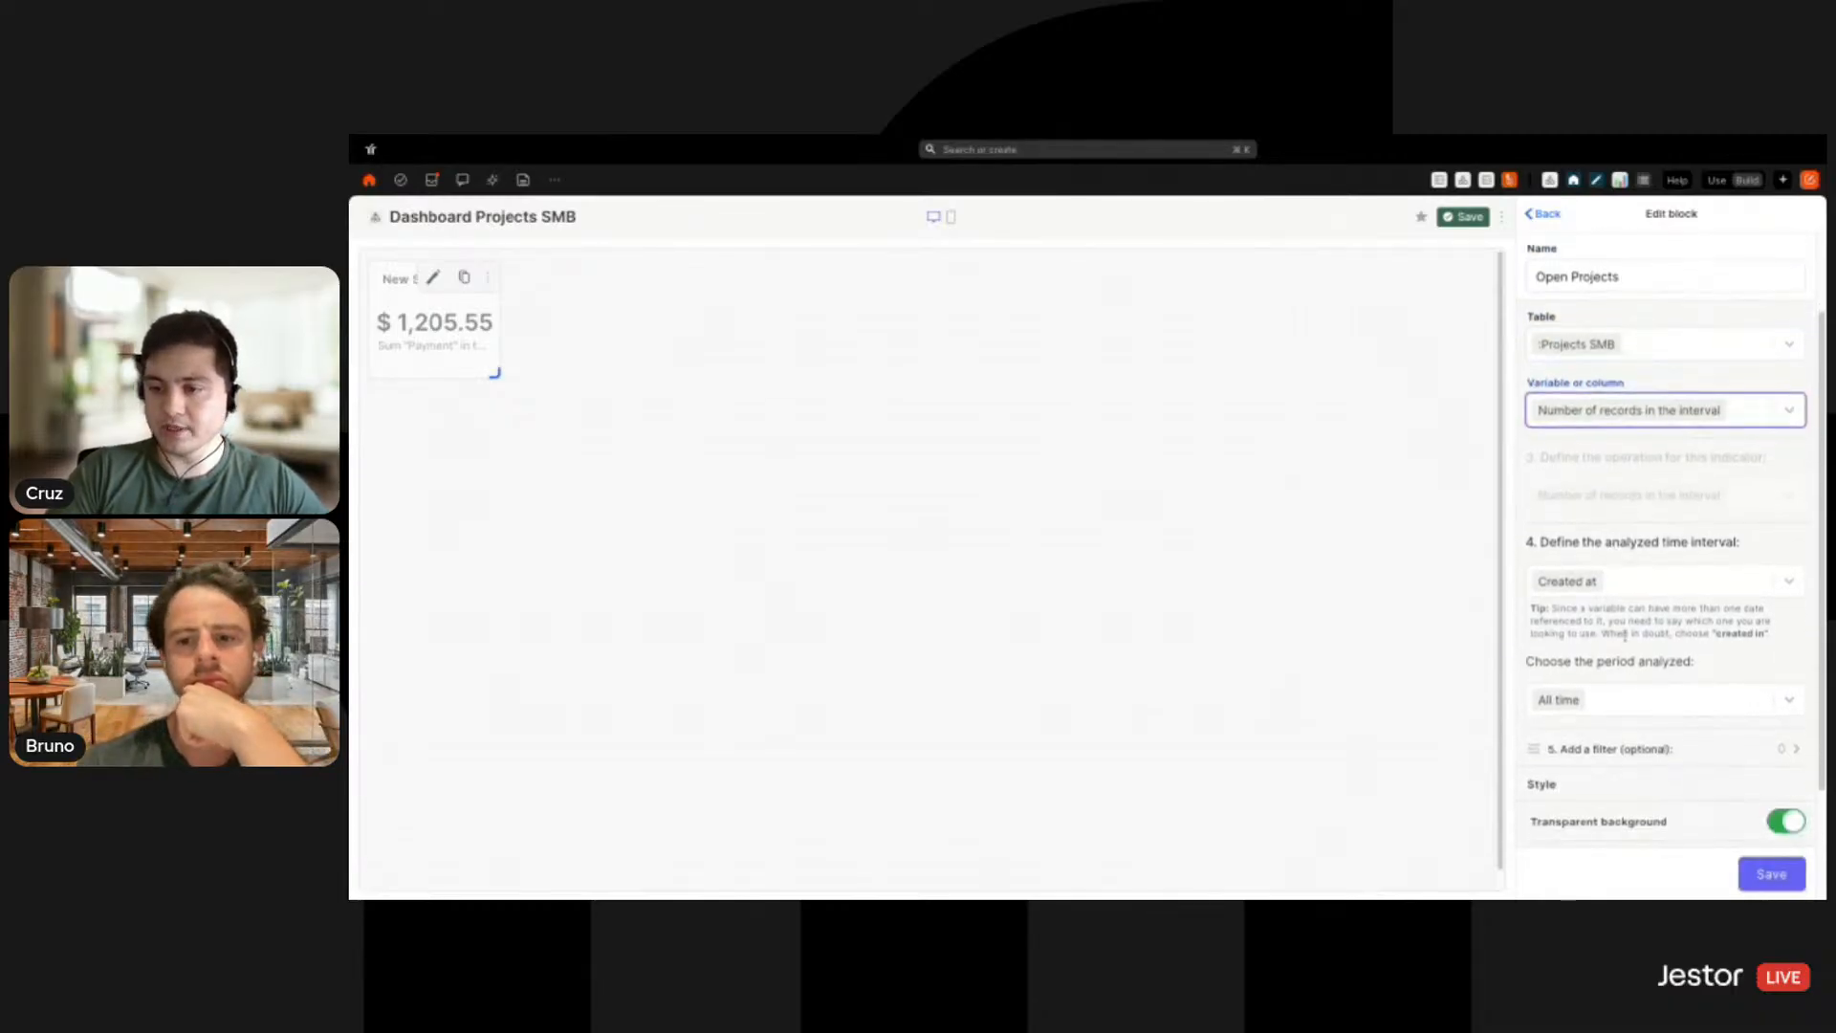
Filter the Open Projects indicator to records whose Stage is any of the first two listed stages, and save the filter
left_click(1623, 746)
left_click(1628, 335)
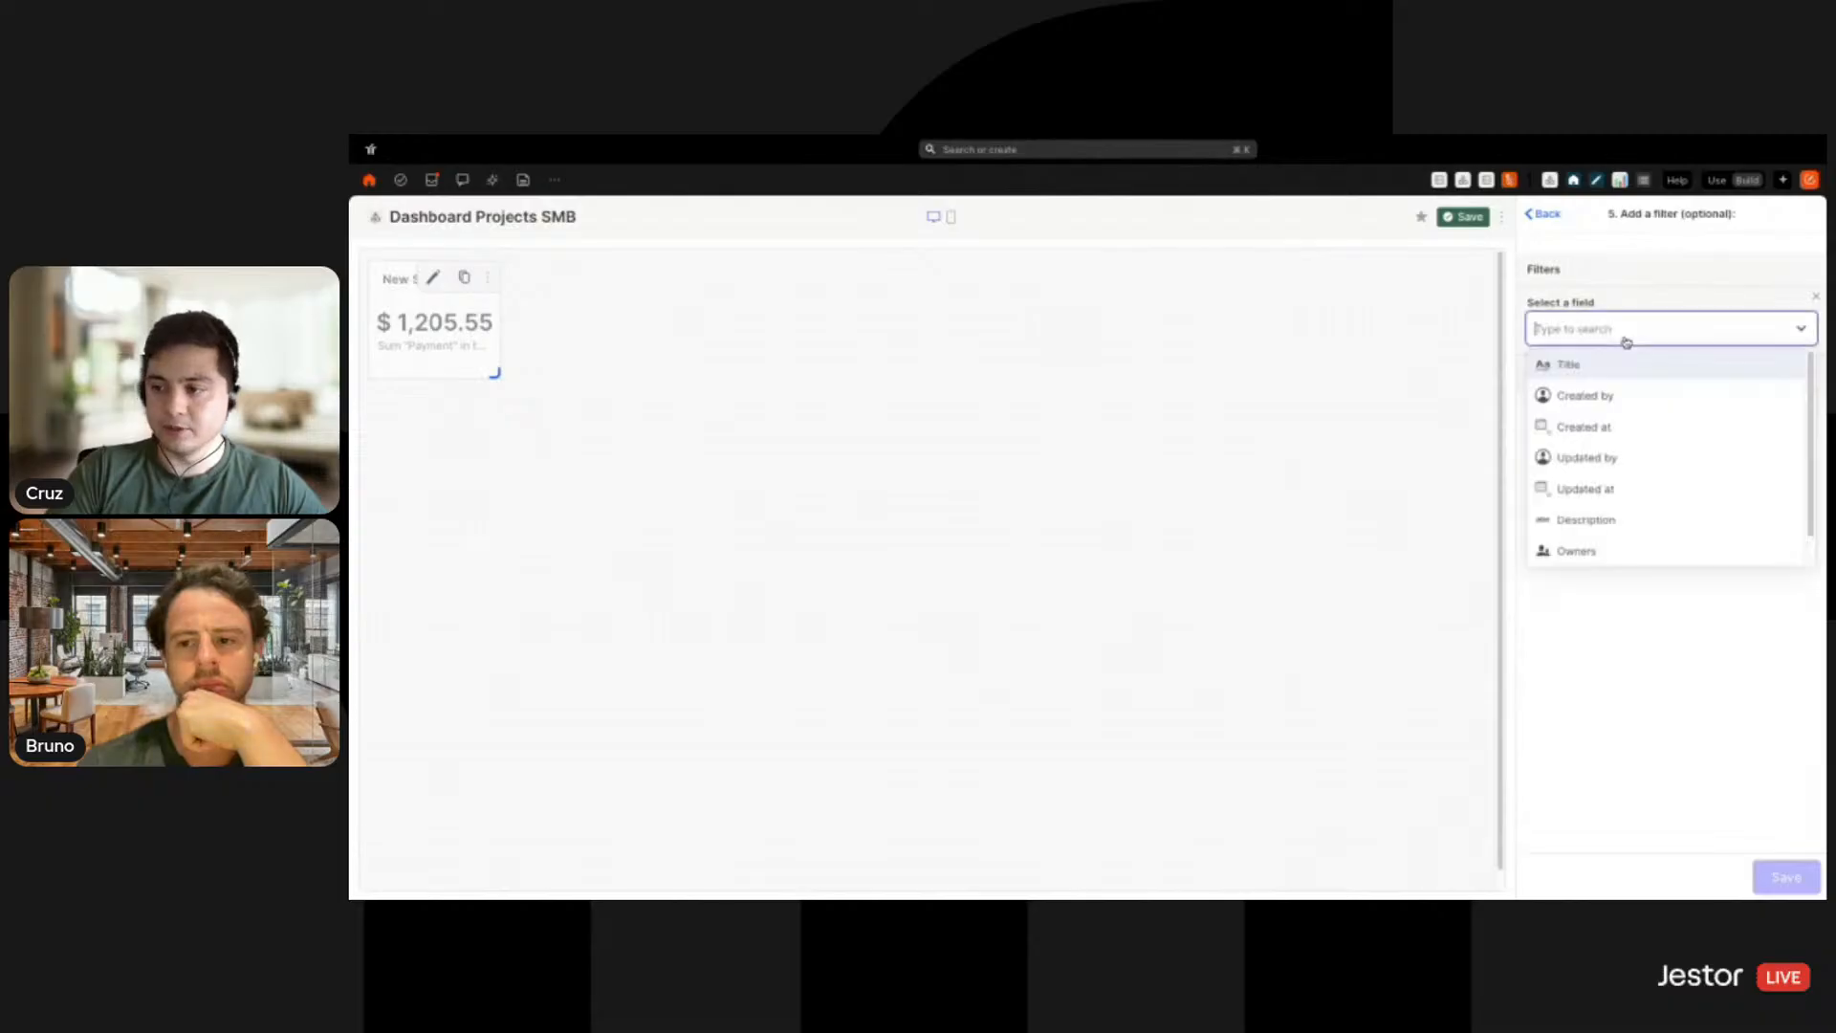
scroll(1623, 411, "down", 2)
left_click(1616, 551)
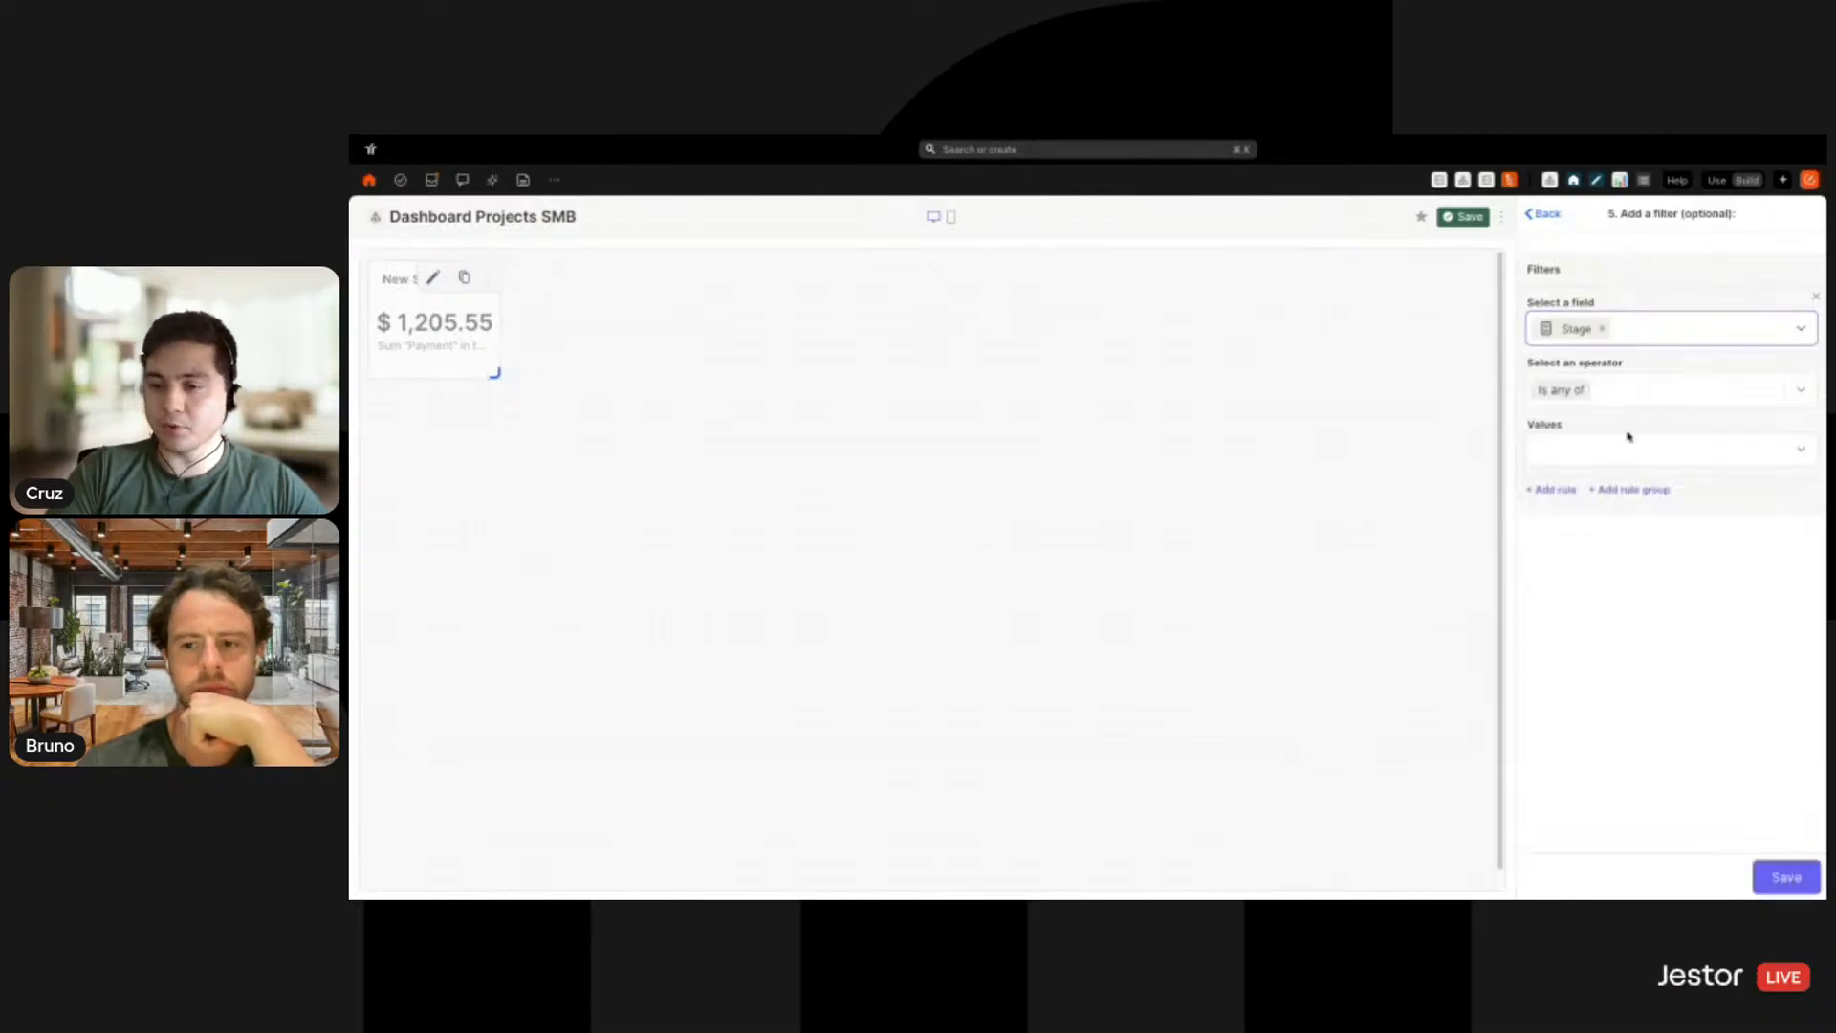
left_click(1615, 454)
left_click(1576, 489)
left_click(1578, 488)
left_click(1804, 873)
left_click(1804, 872)
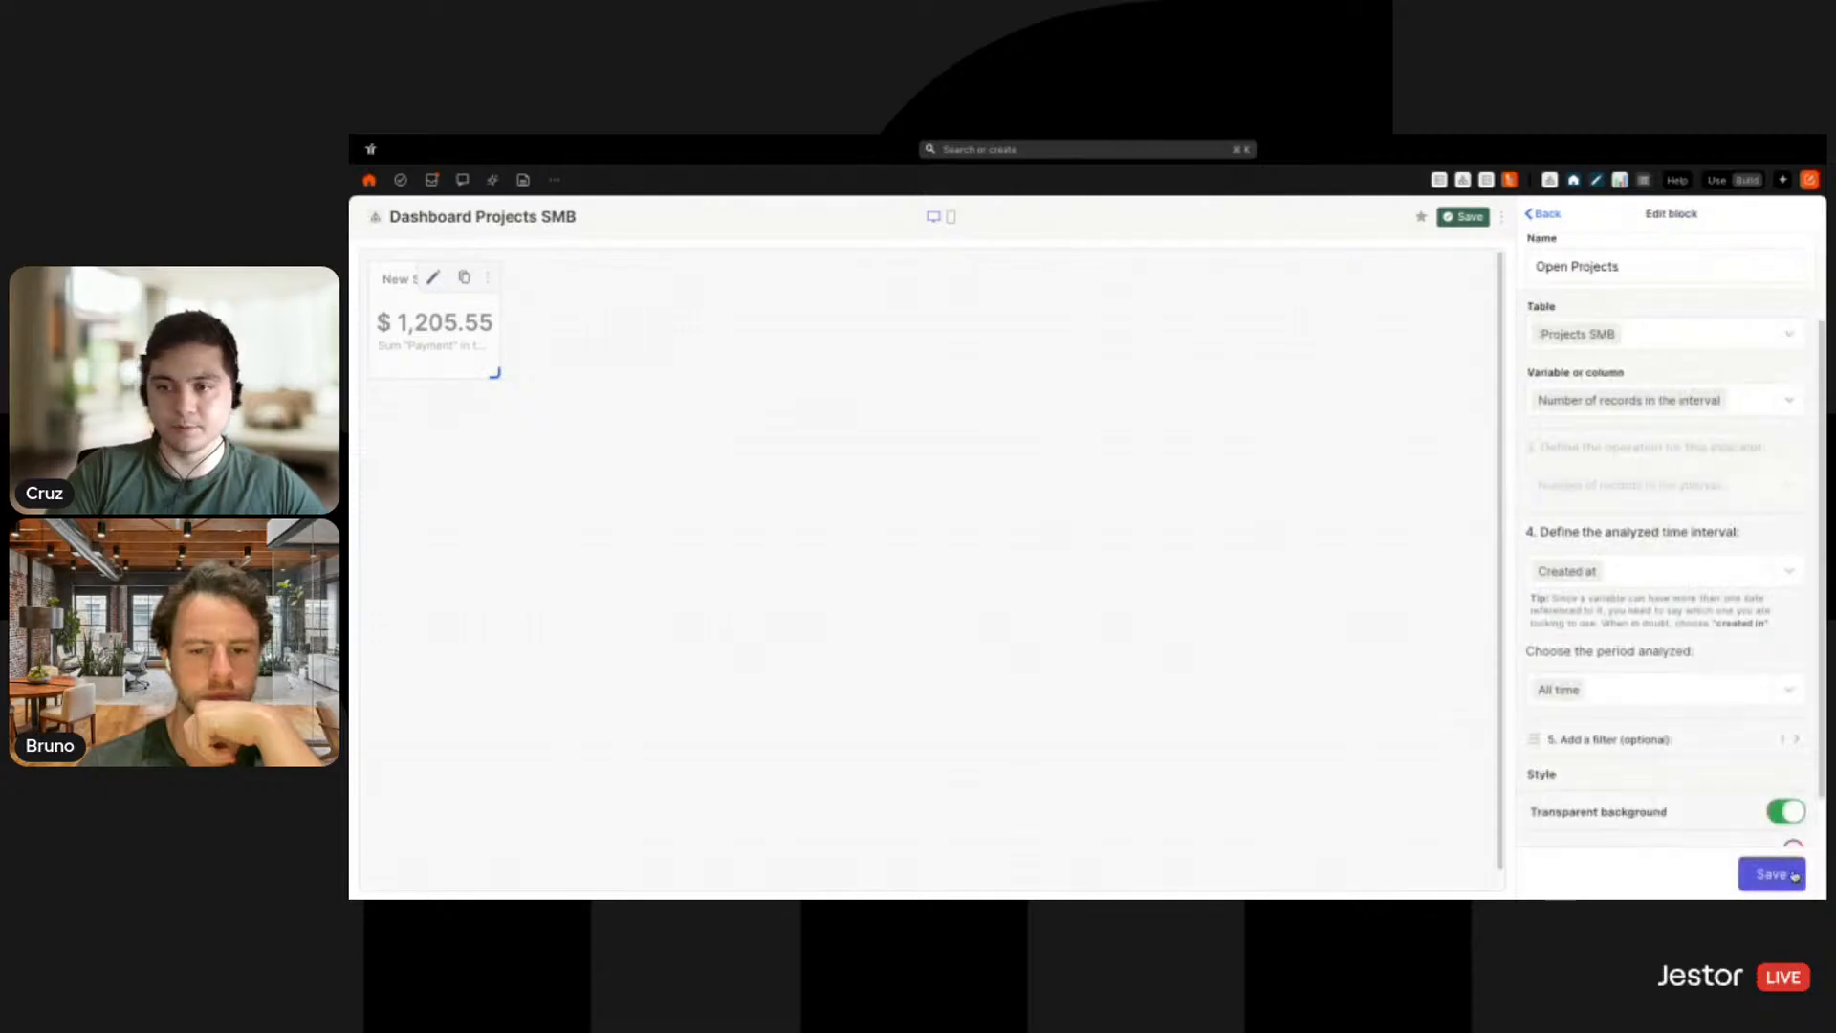
Give the Open Projects indicator an orange background color and save the block
scroll(1793, 838, "down", 2)
left_click(1790, 716)
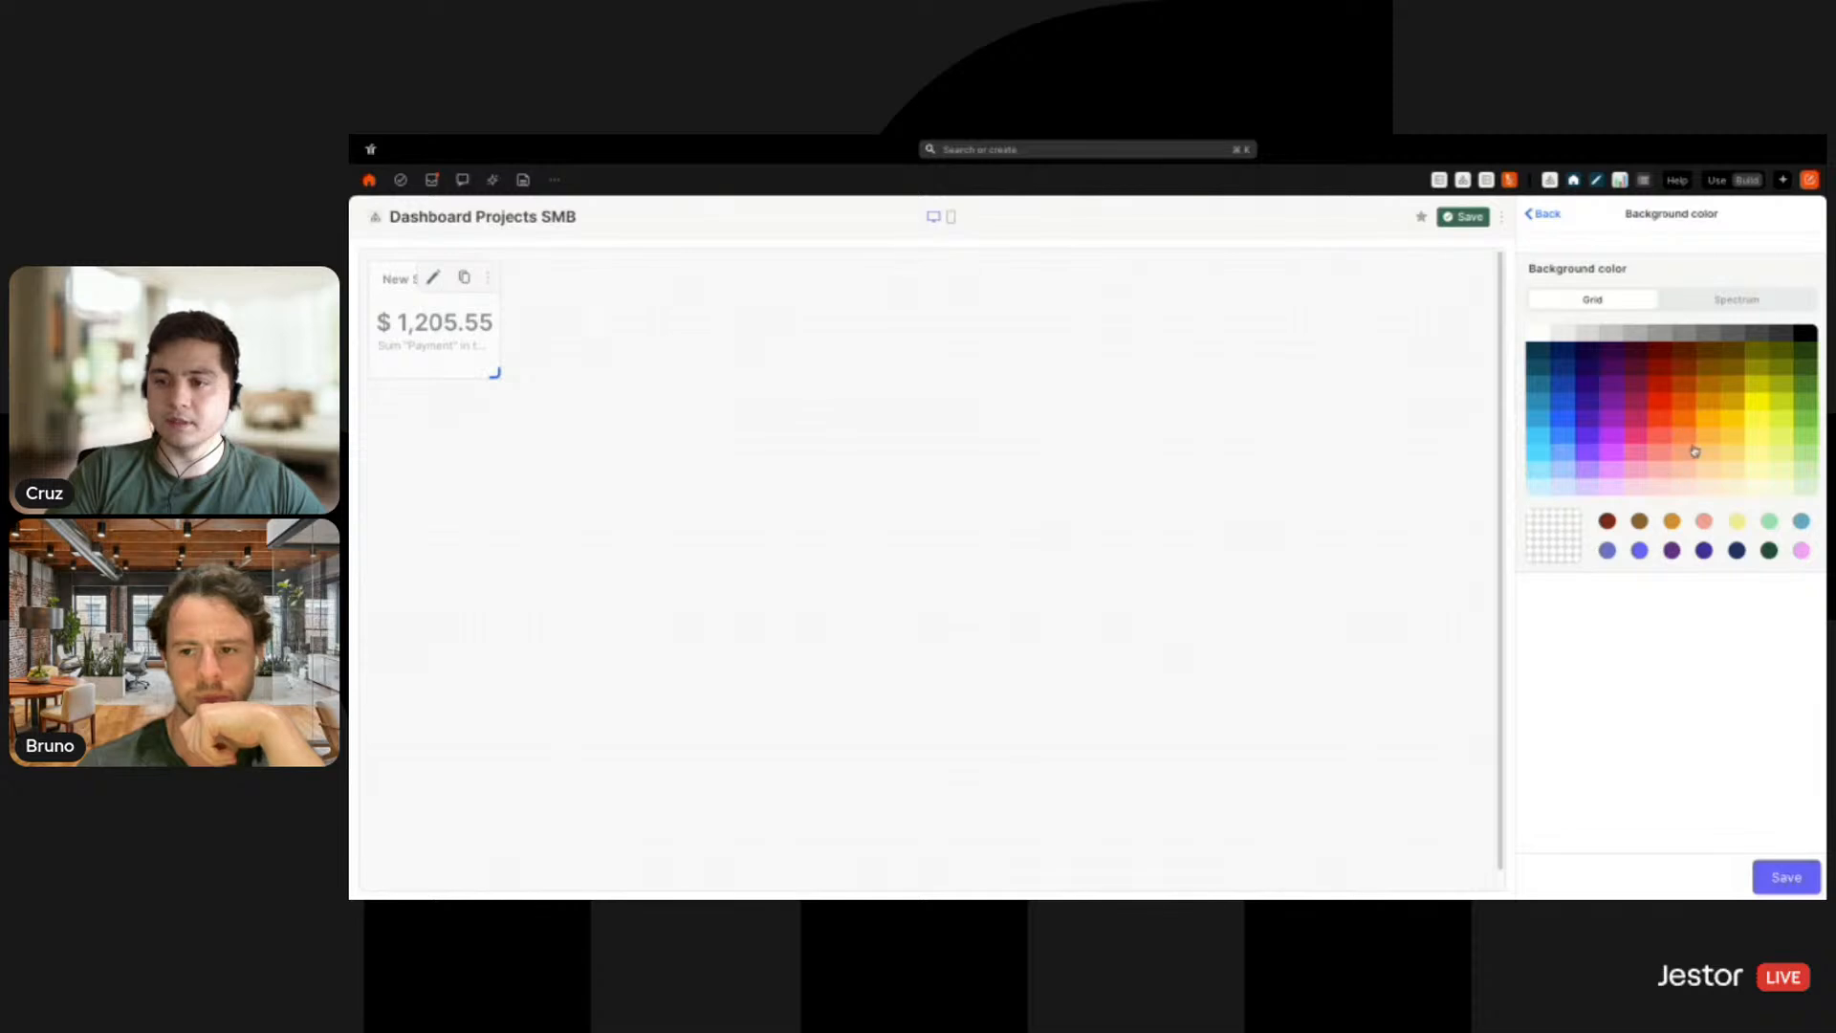
left_click(1691, 409)
left_click(1785, 877)
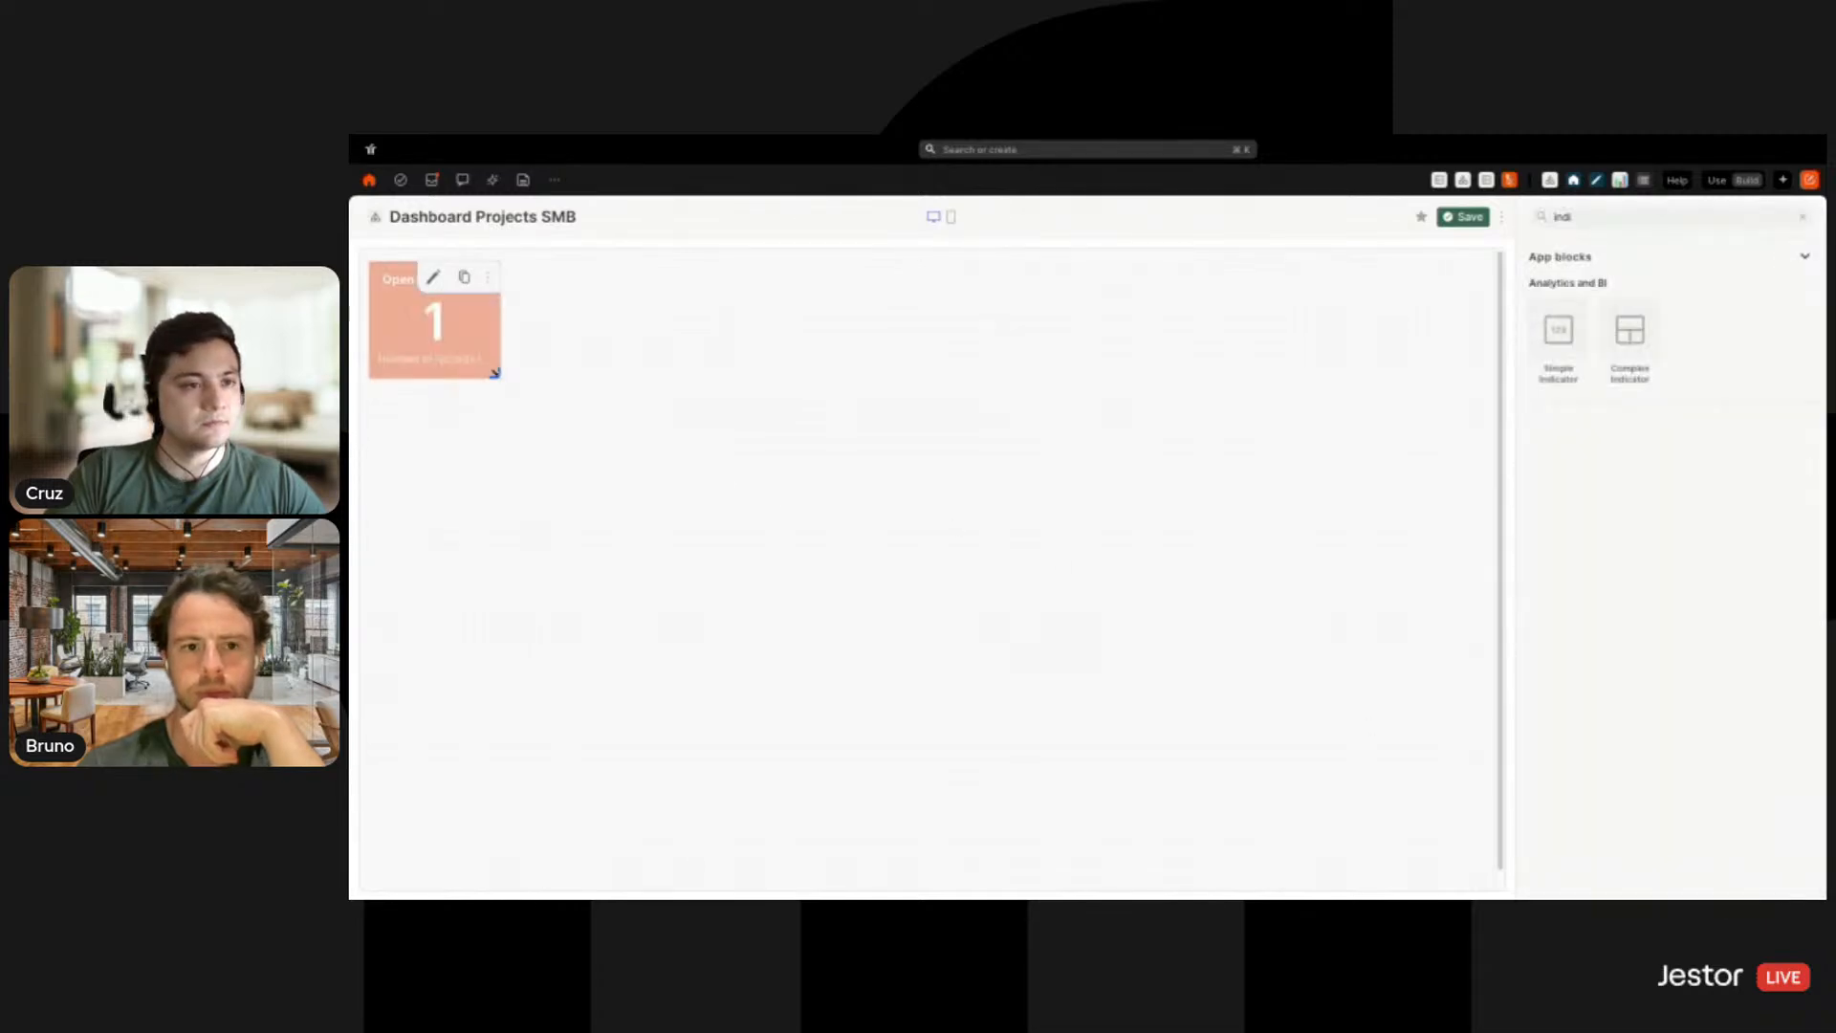
Shrink the Open Projects tile slightly, place a duplicate beside it, and resize the duplicate to match
mouse_move(467, 355)
left_mouse_down()
mouse_move(481, 340)
mouse_move(477, 367)
left_mouse_up()
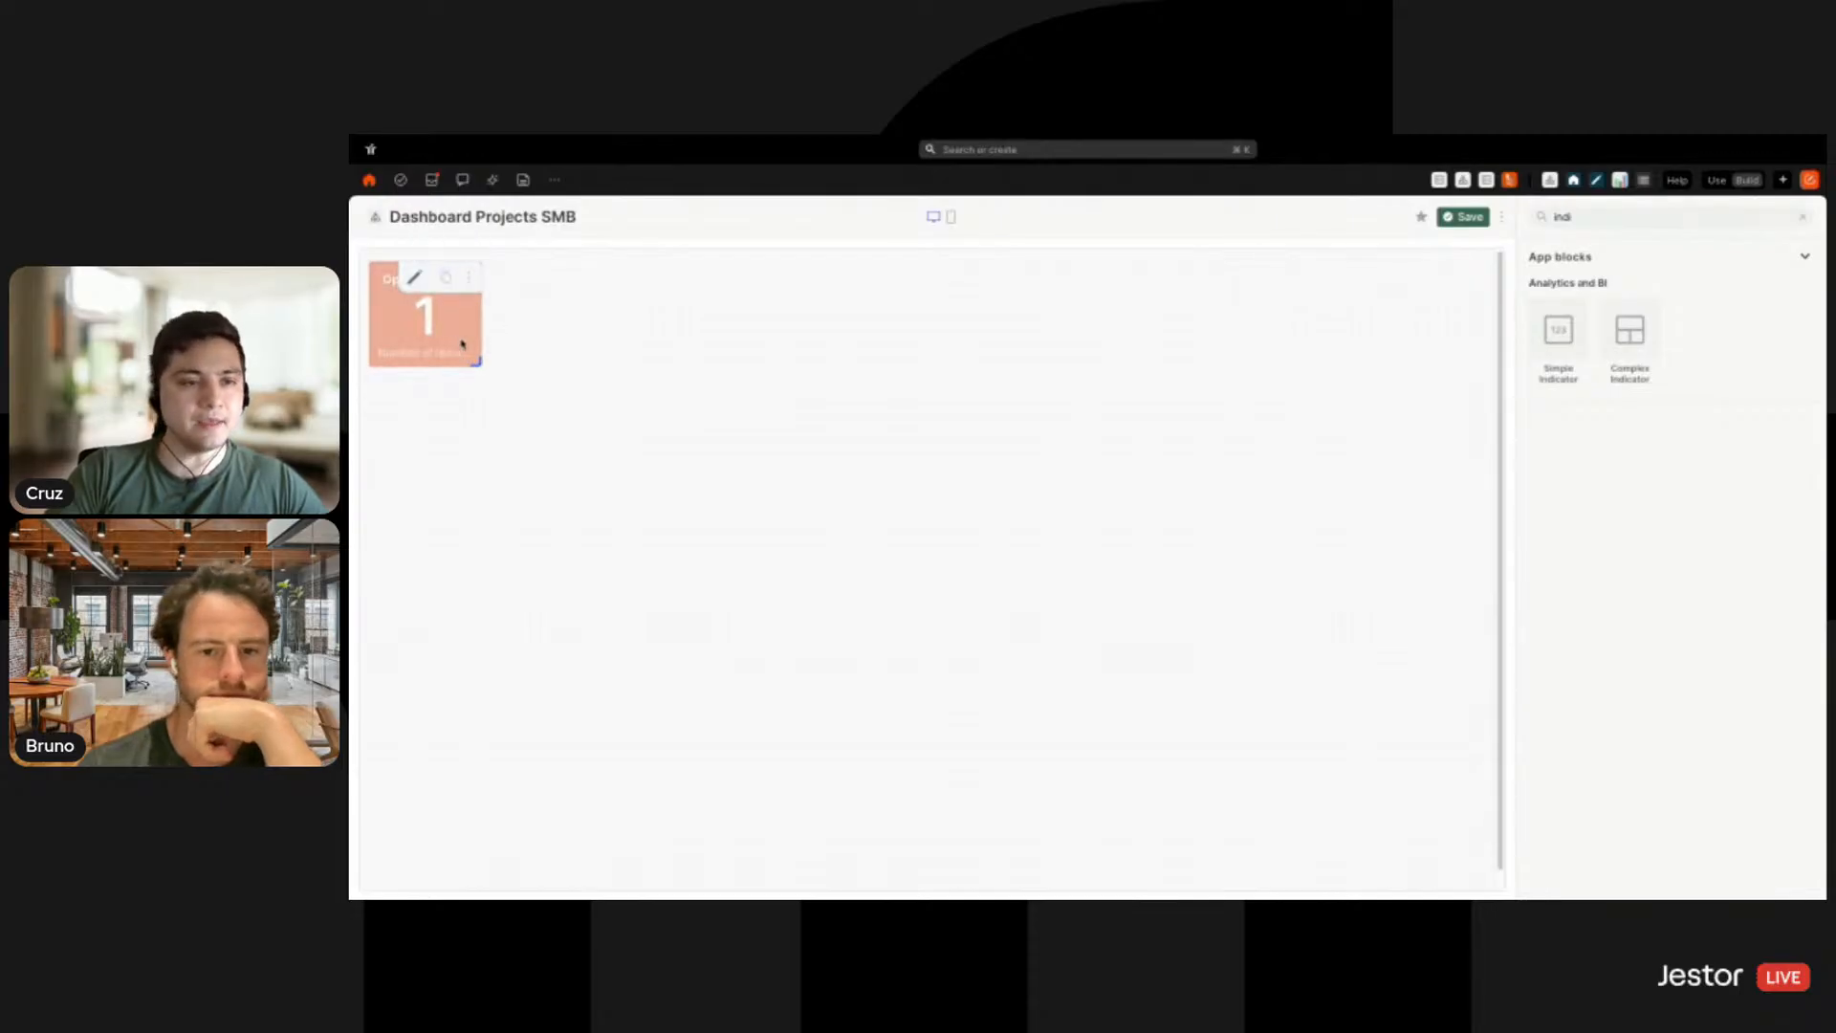
mouse_move(422, 382)
left_mouse_down()
mouse_move(434, 393)
mouse_move(565, 292)
mouse_move(547, 299)
left_mouse_up()
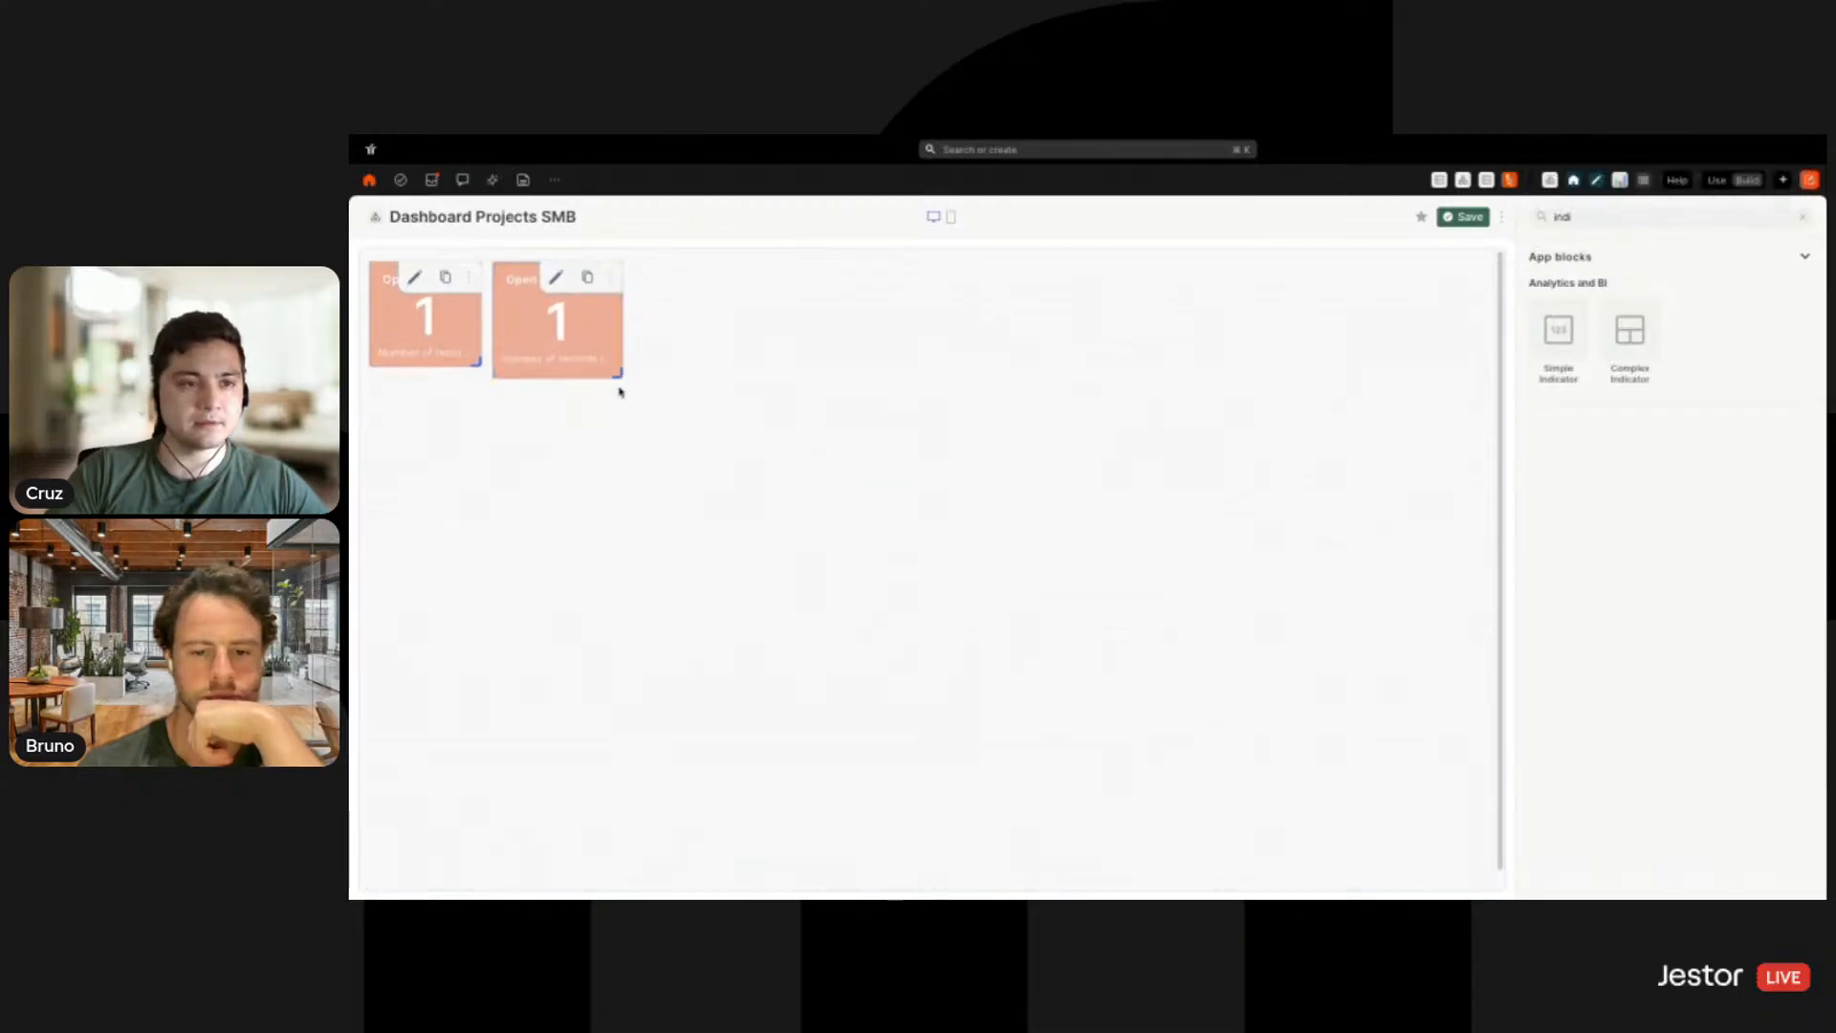
left_click_drag(617, 376, 601, 370)
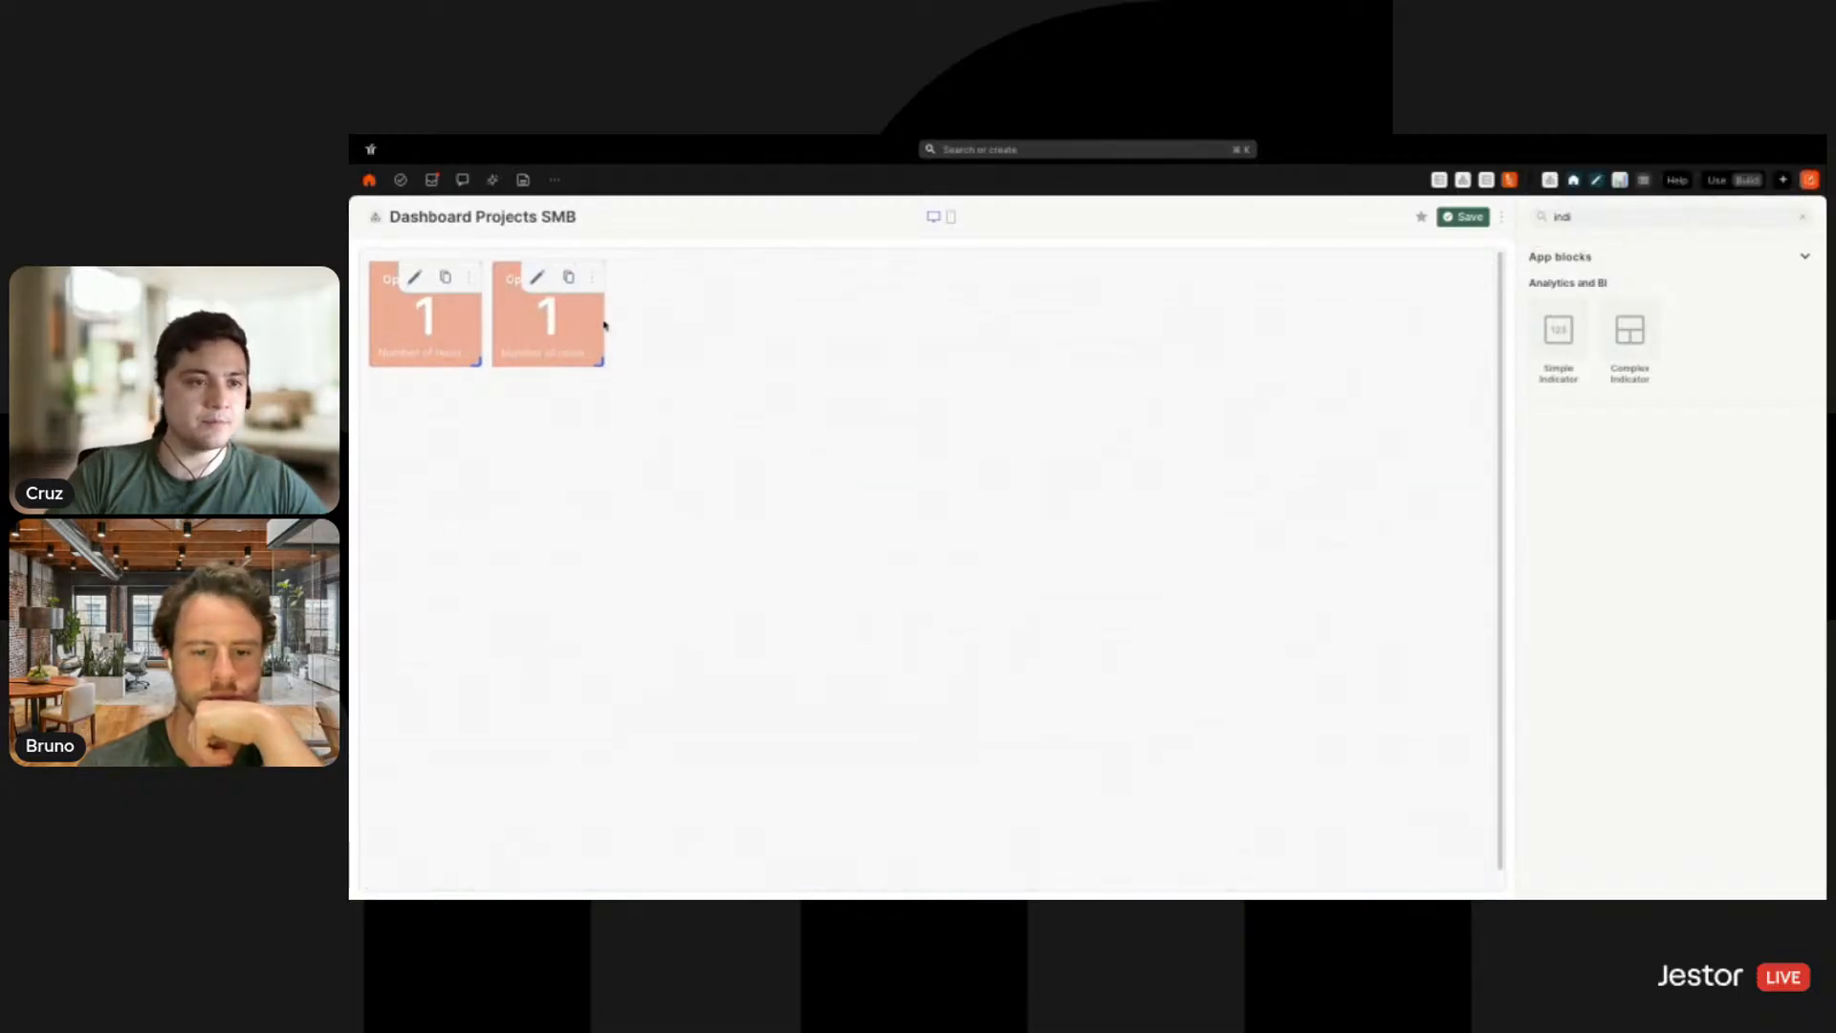
Rename the duplicated indicator Open Steps and base it on the Steps SMB table with Number of records in the interval
left_click(537, 278)
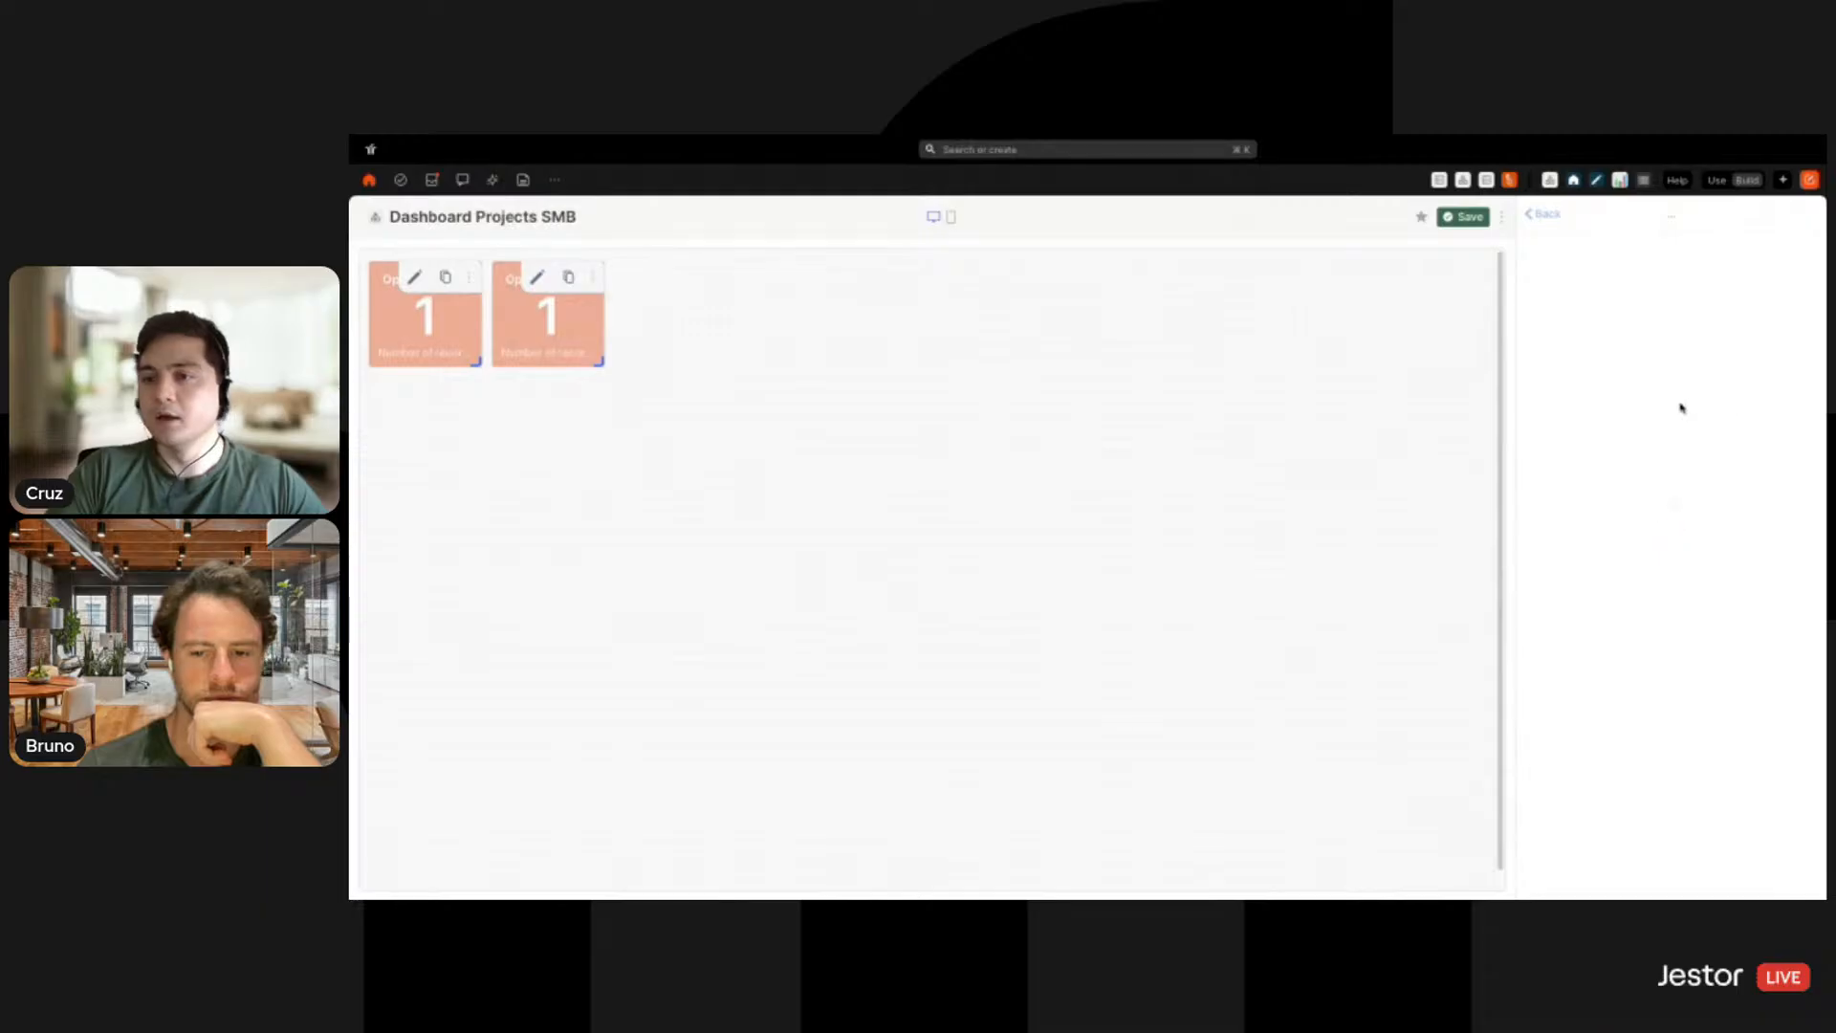
left_click(1598, 380)
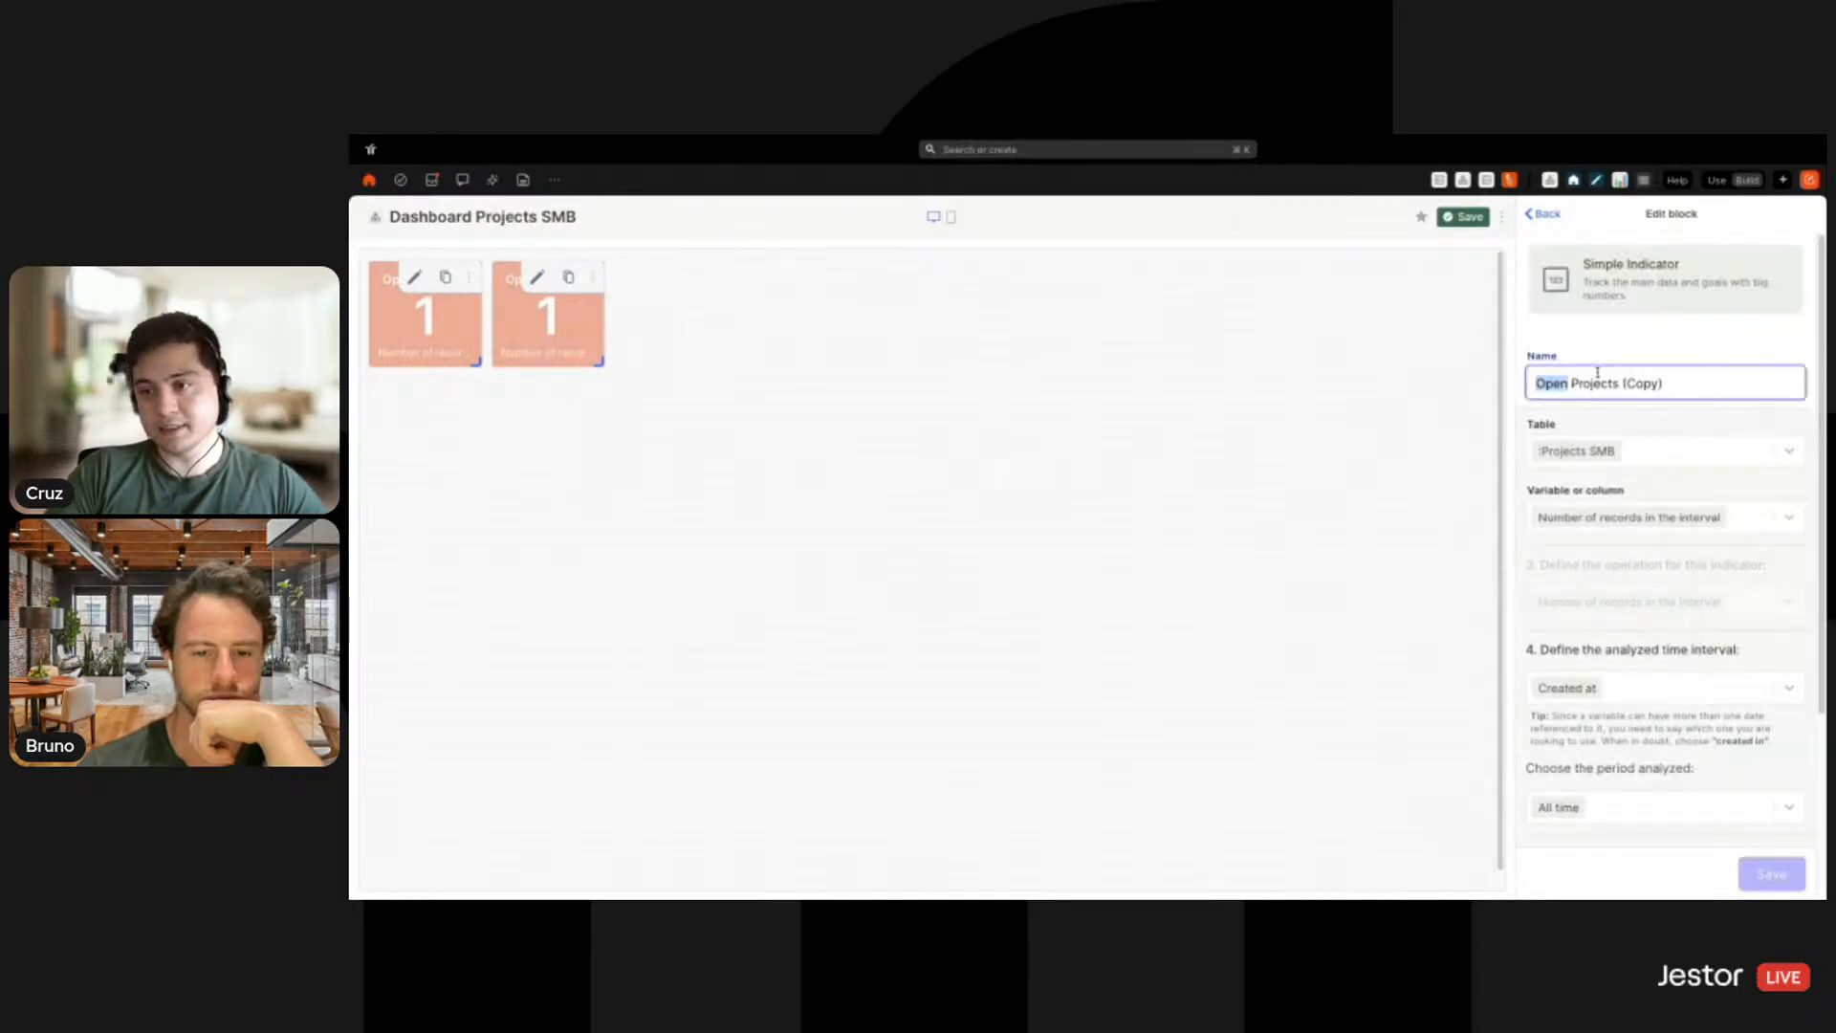
left_click_drag(1571, 383, 1712, 378)
type("Steps")
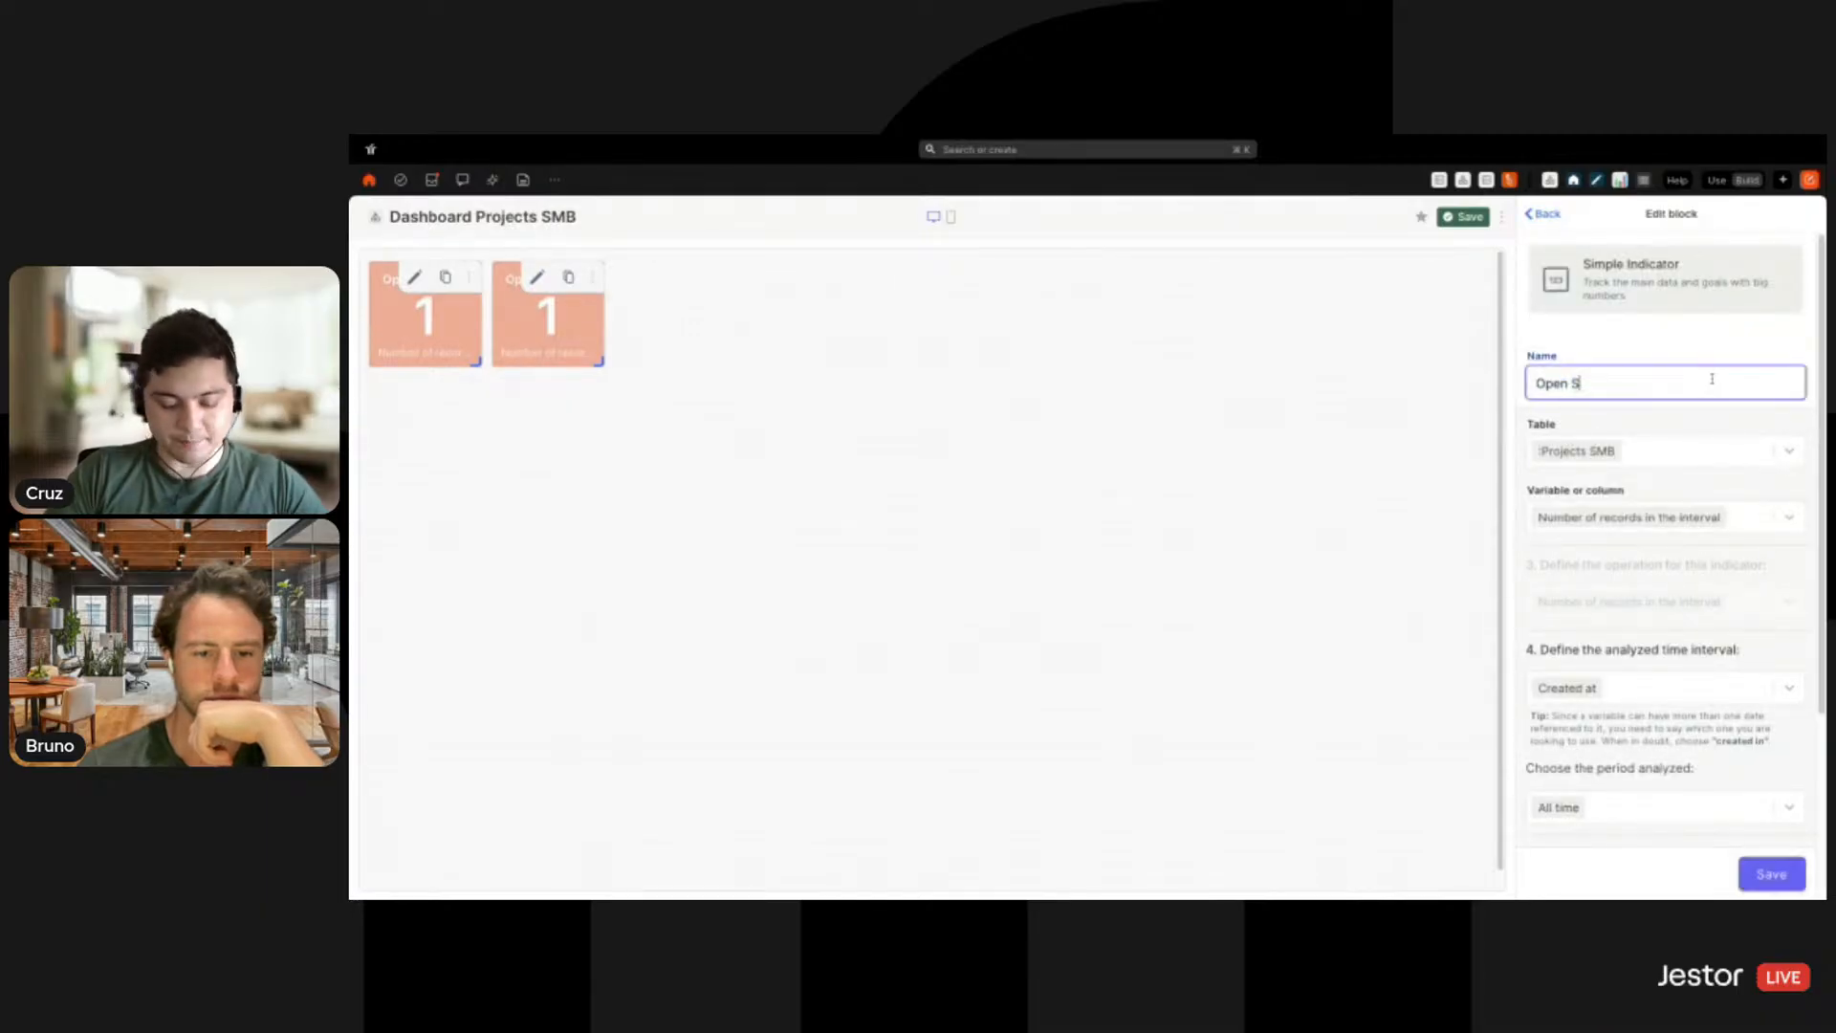
left_click(1717, 459)
type("step")
left_click(1719, 488)
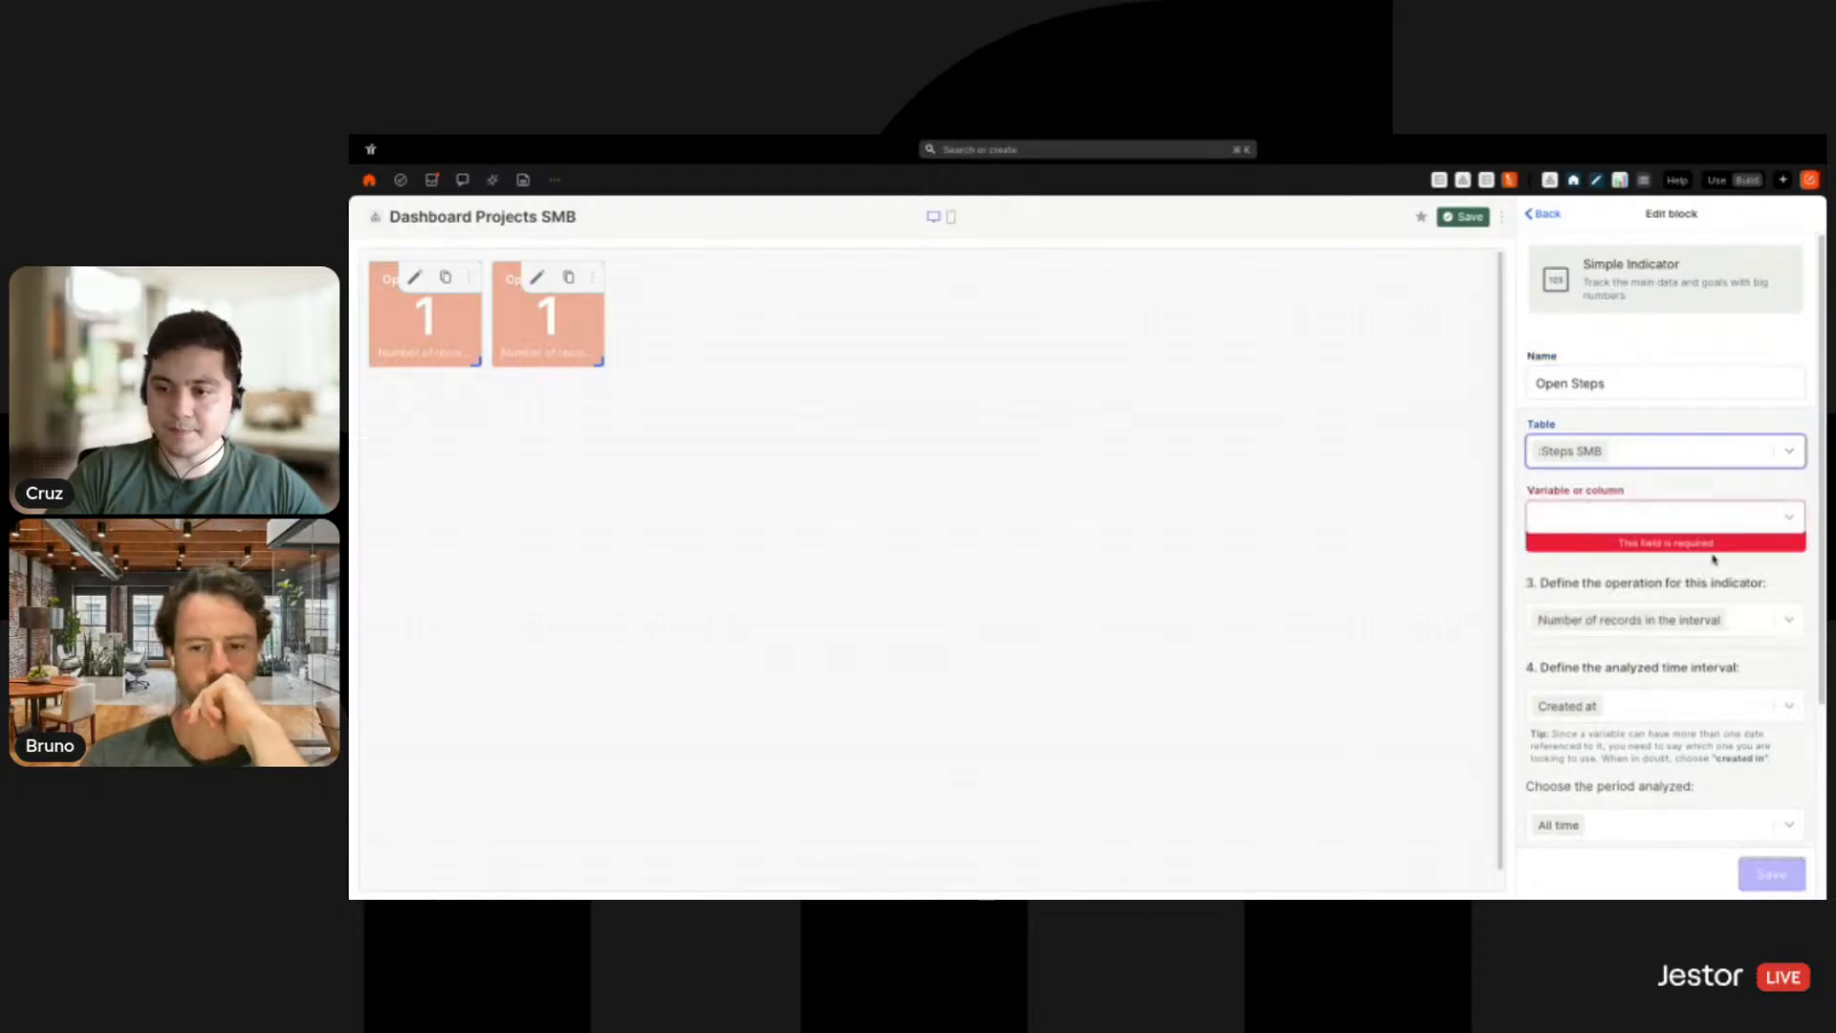
left_click(1708, 516)
left_click(1660, 551)
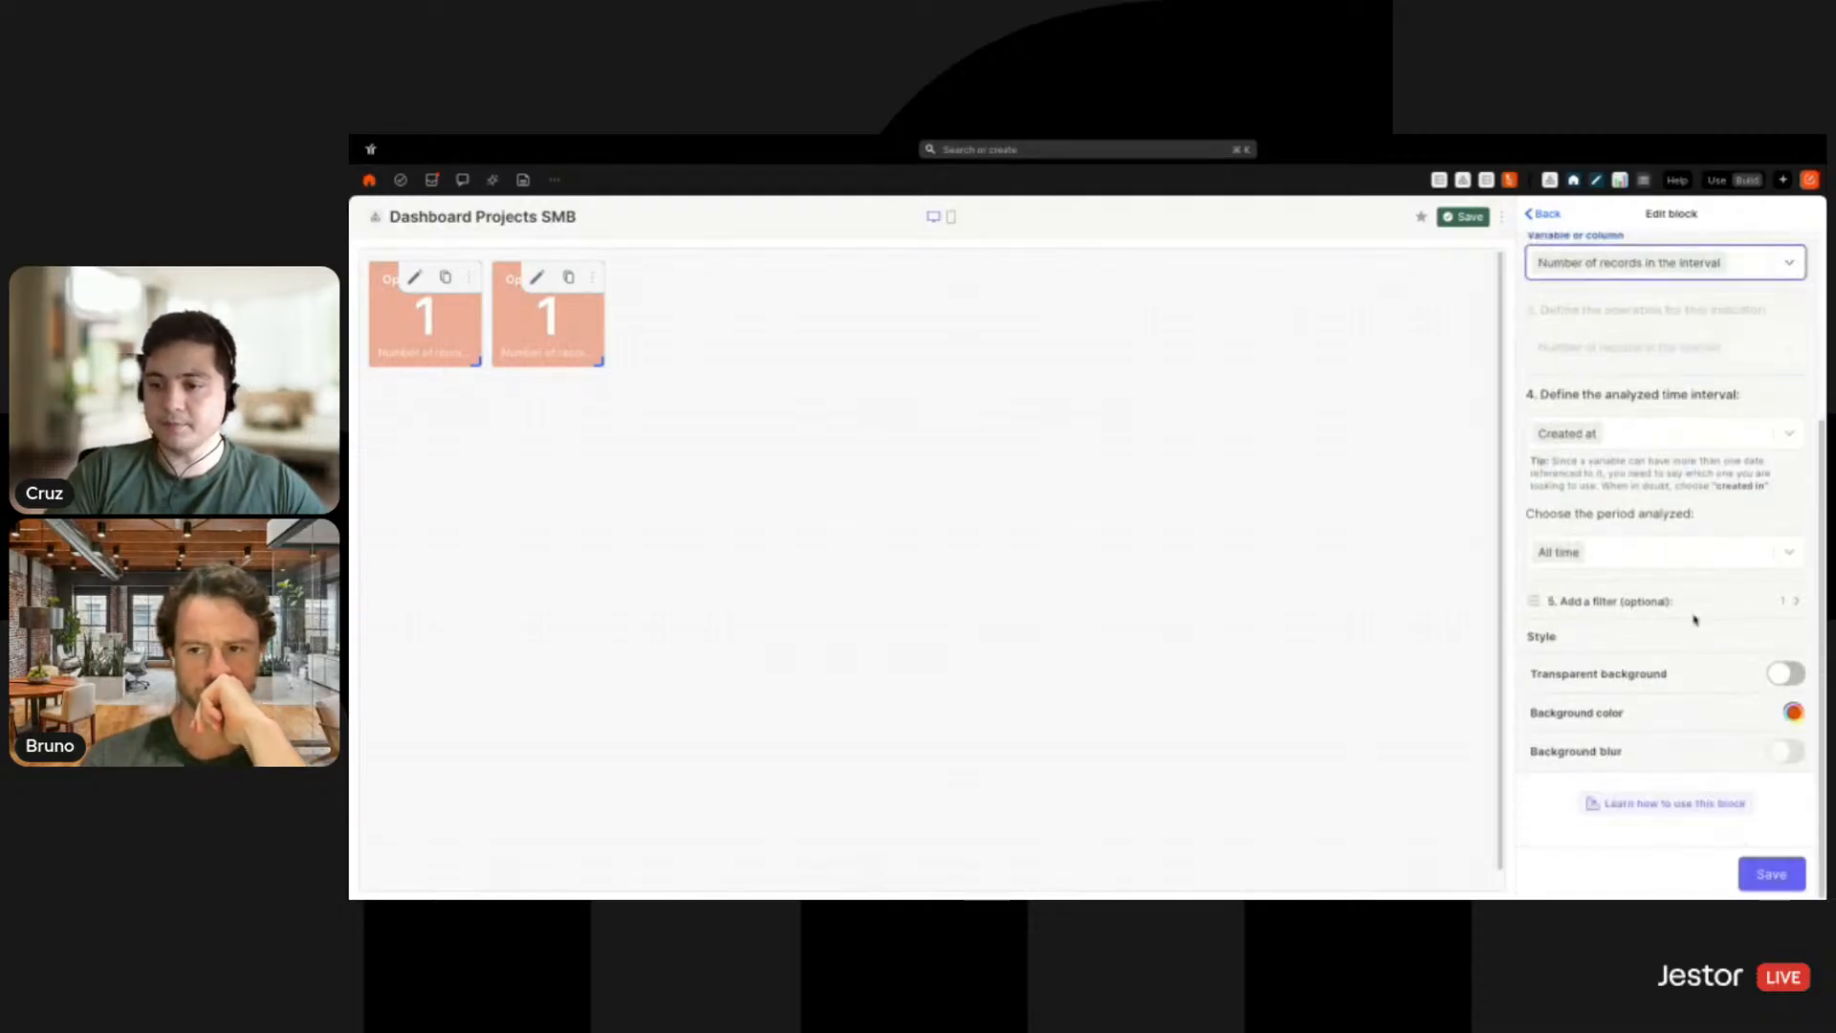
Filter the Open Steps indicator to Status is any of Planned and In Progress, and save the filter and the block
left_click(1694, 603)
left_click(1673, 347)
scroll(1588, 478, "down", 3)
left_click(1579, 457)
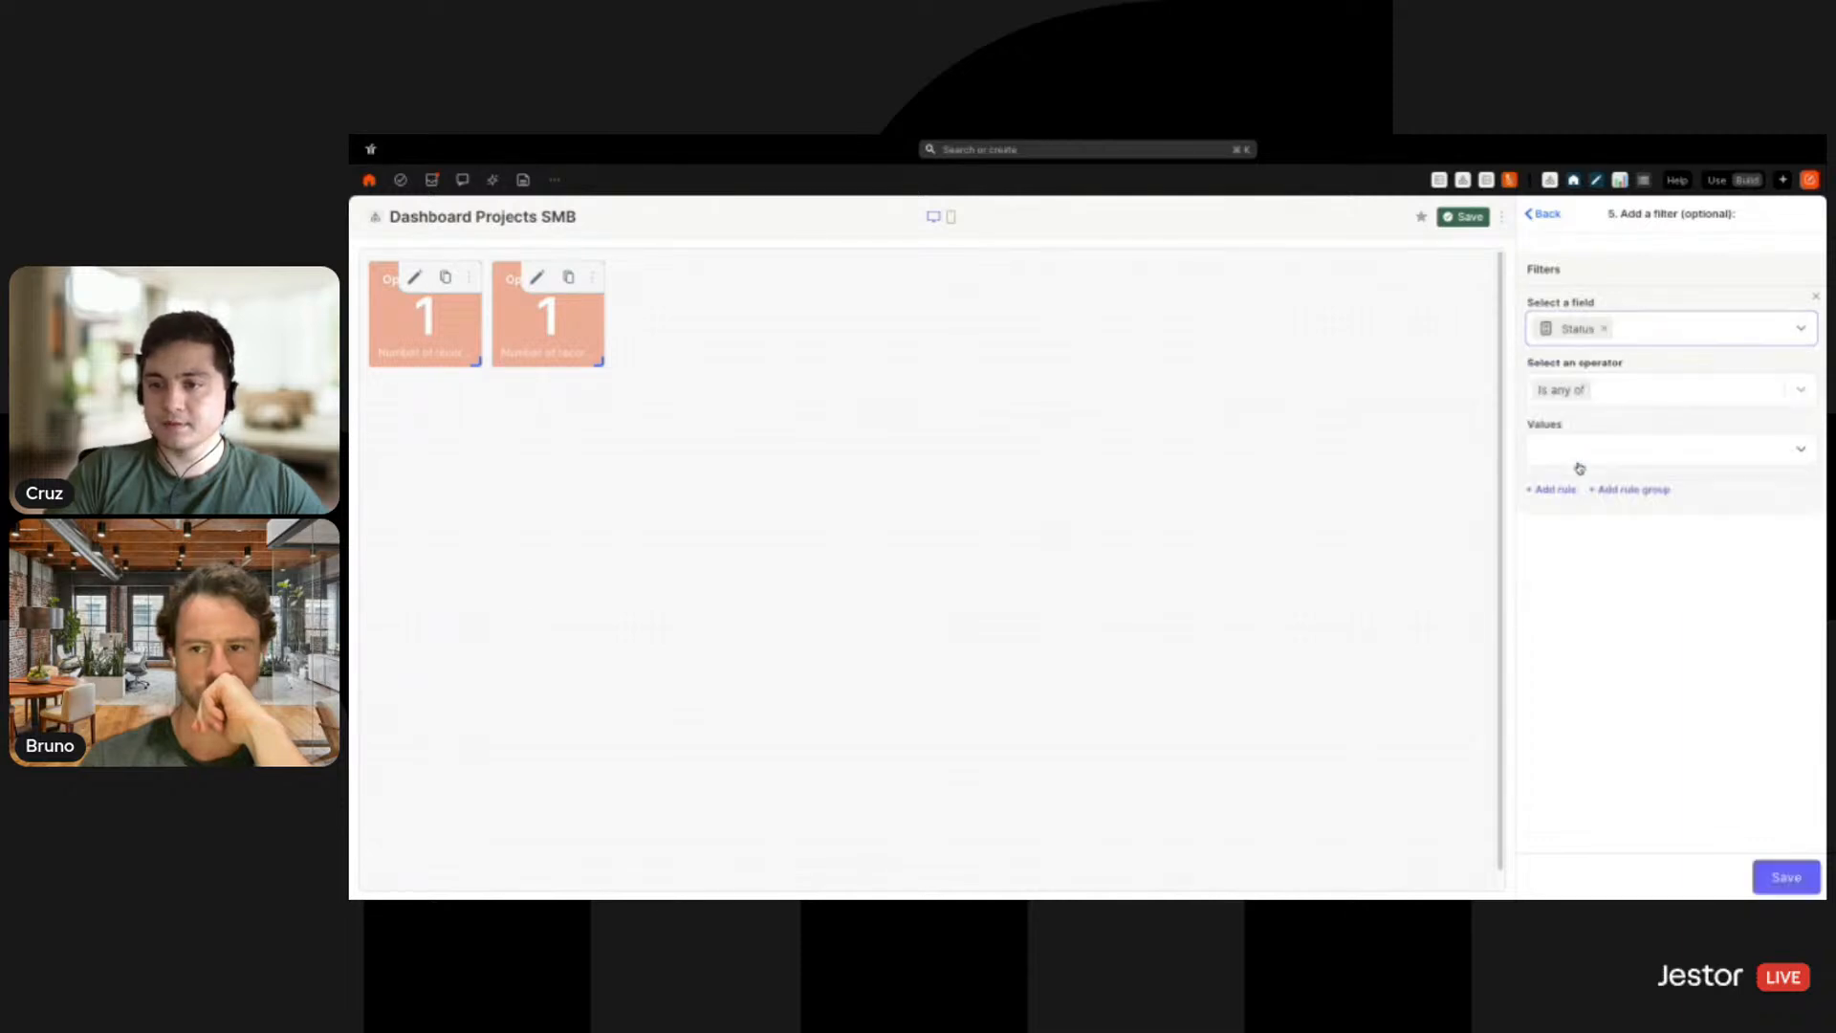
left_click(1581, 451)
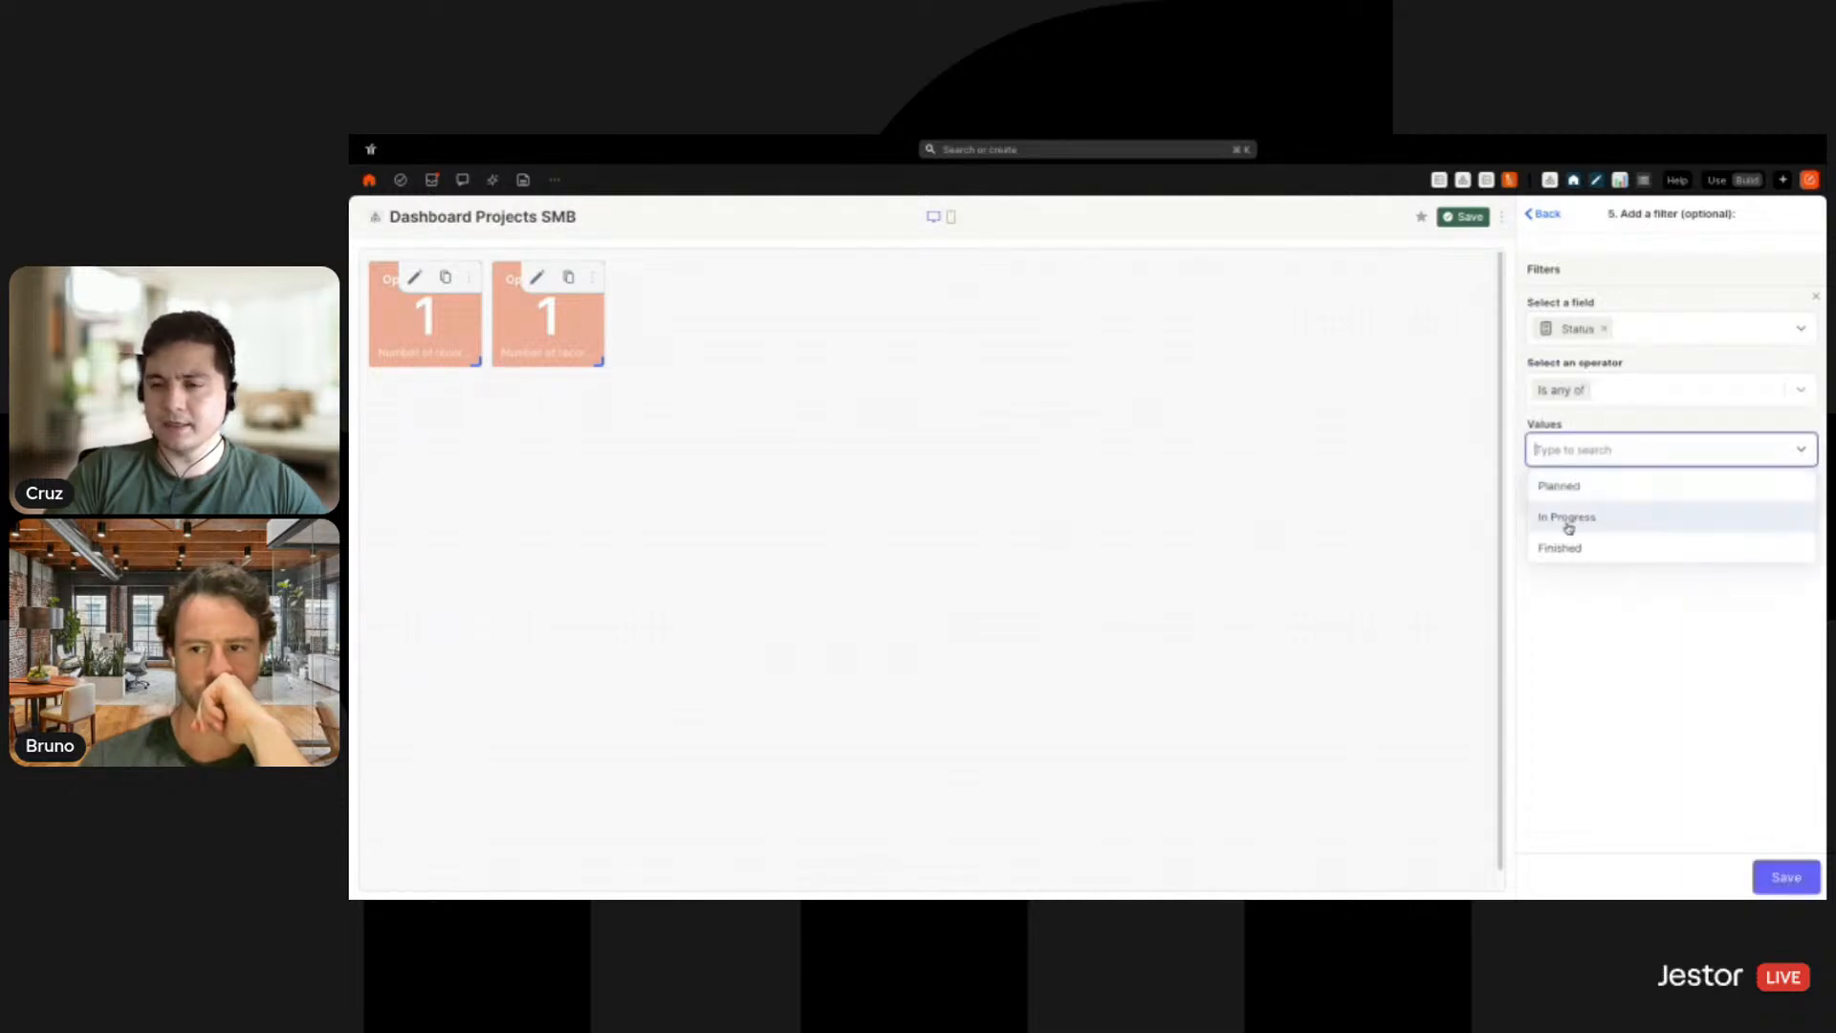
left_click(1581, 496)
left_click(1570, 488)
left_click(1735, 766)
left_click(1777, 877)
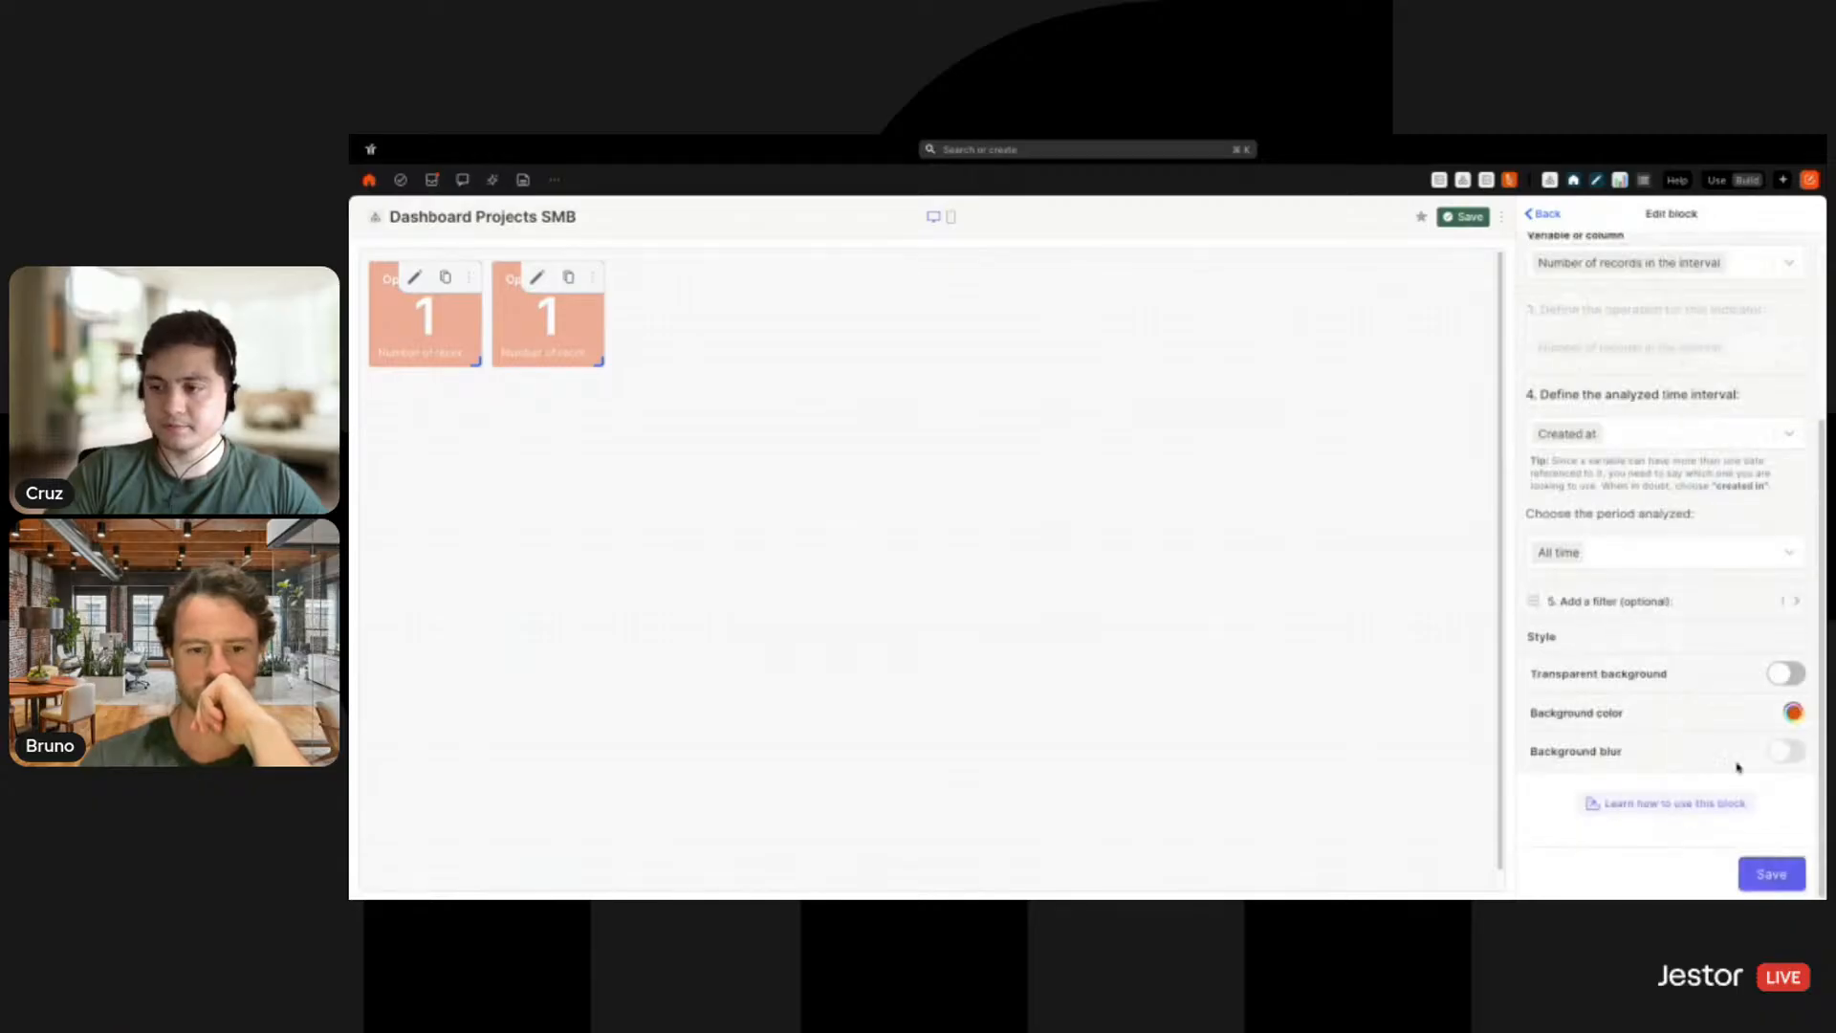
left_click(1773, 877)
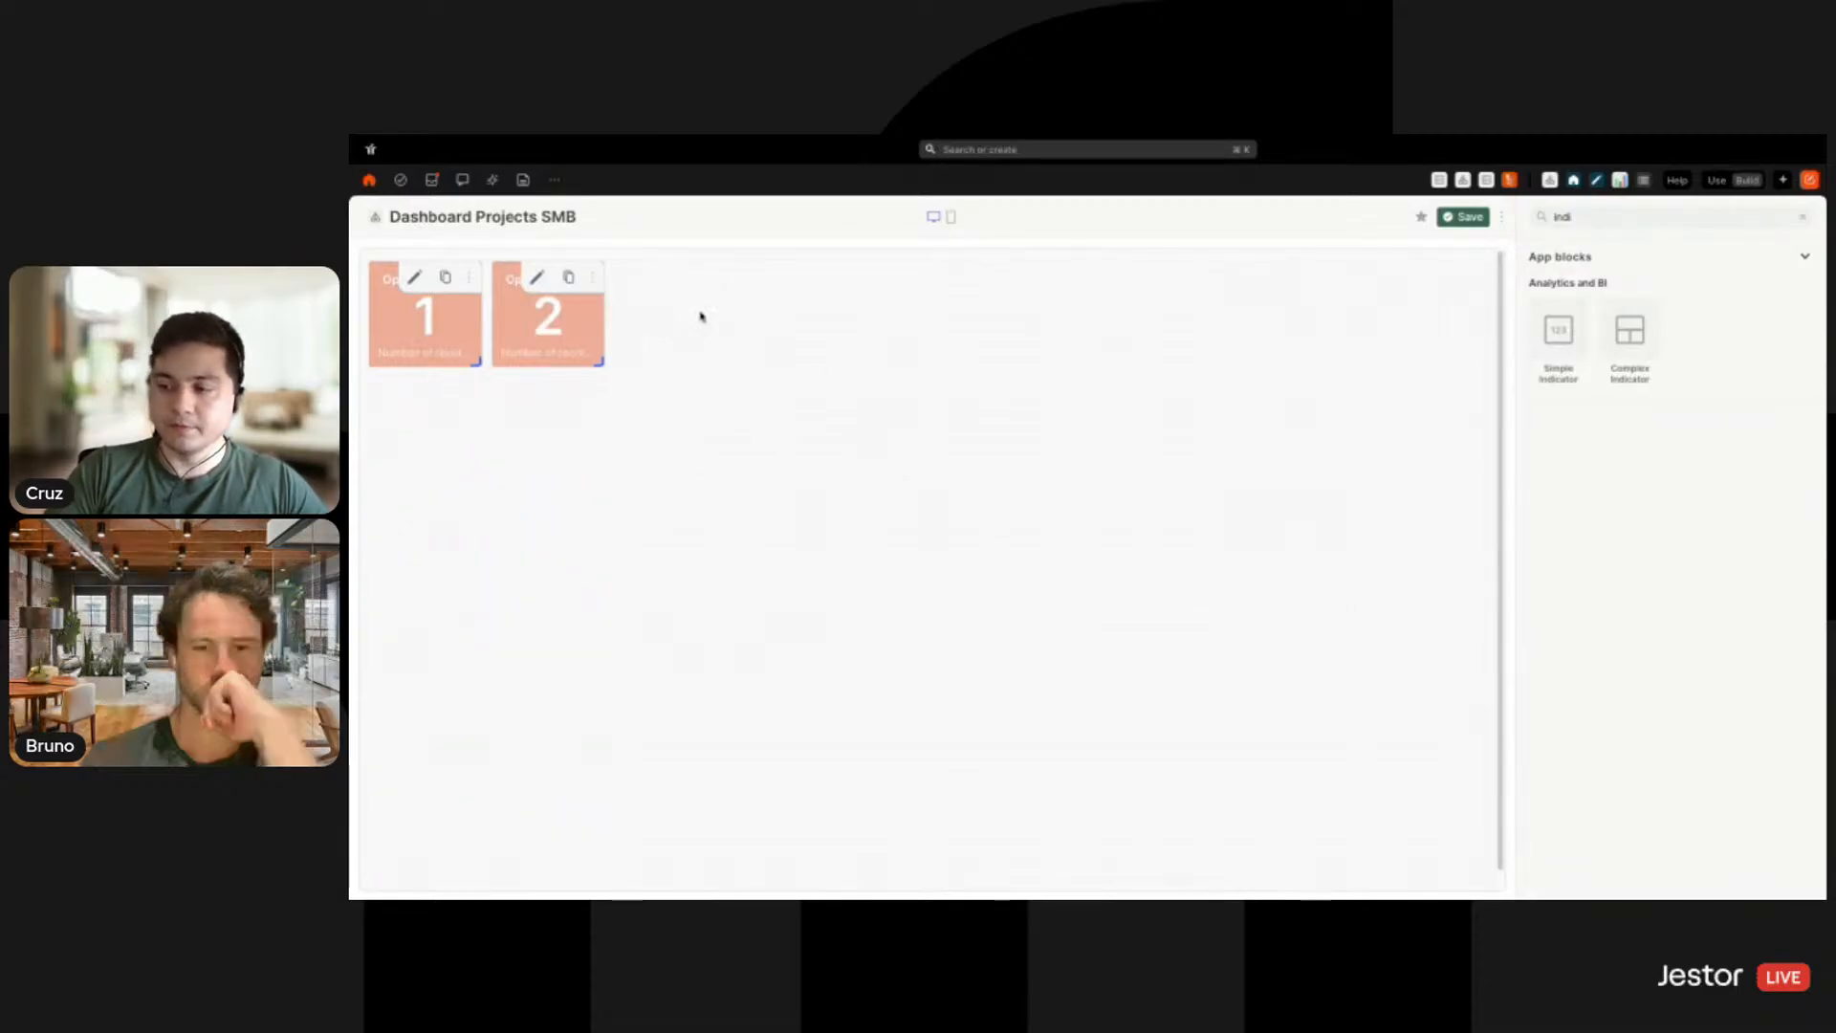
Add a Pie Chart block, place it directly below the two indicators, and resize it to their combined width
left_click(1650, 218)
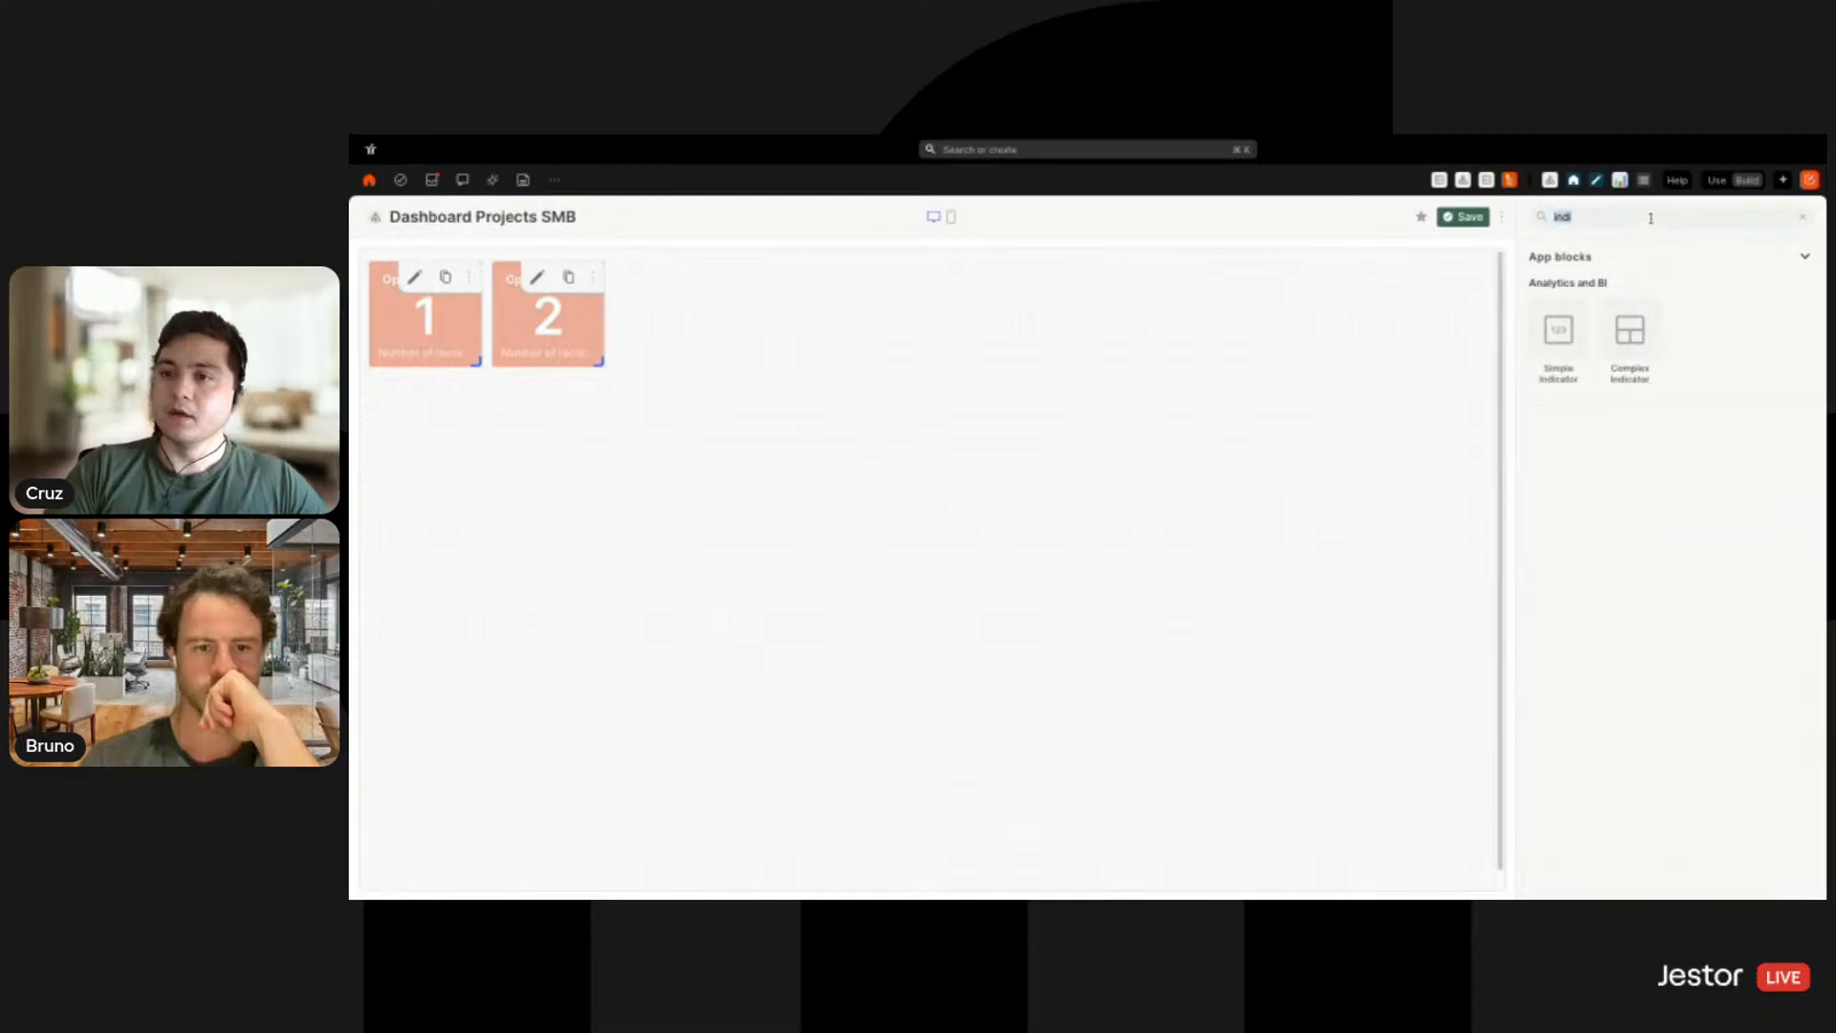
type("pie")
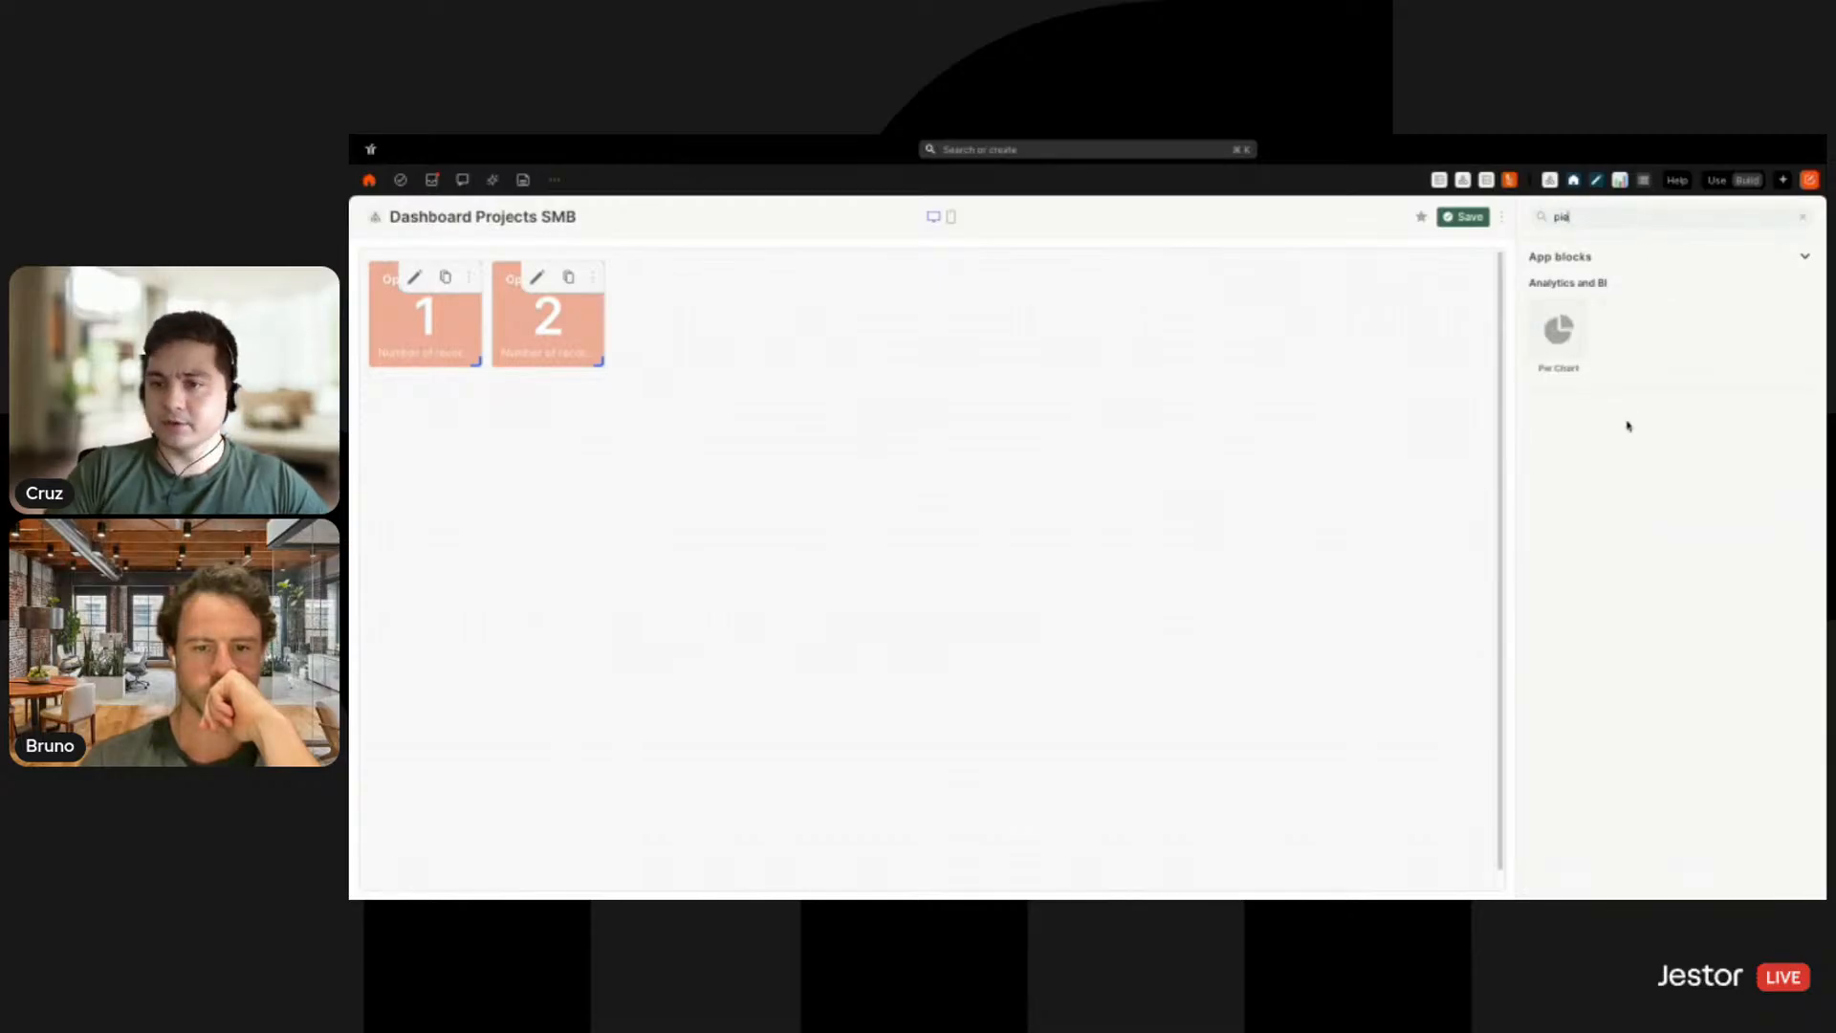
left_click_drag(1586, 360, 919, 394)
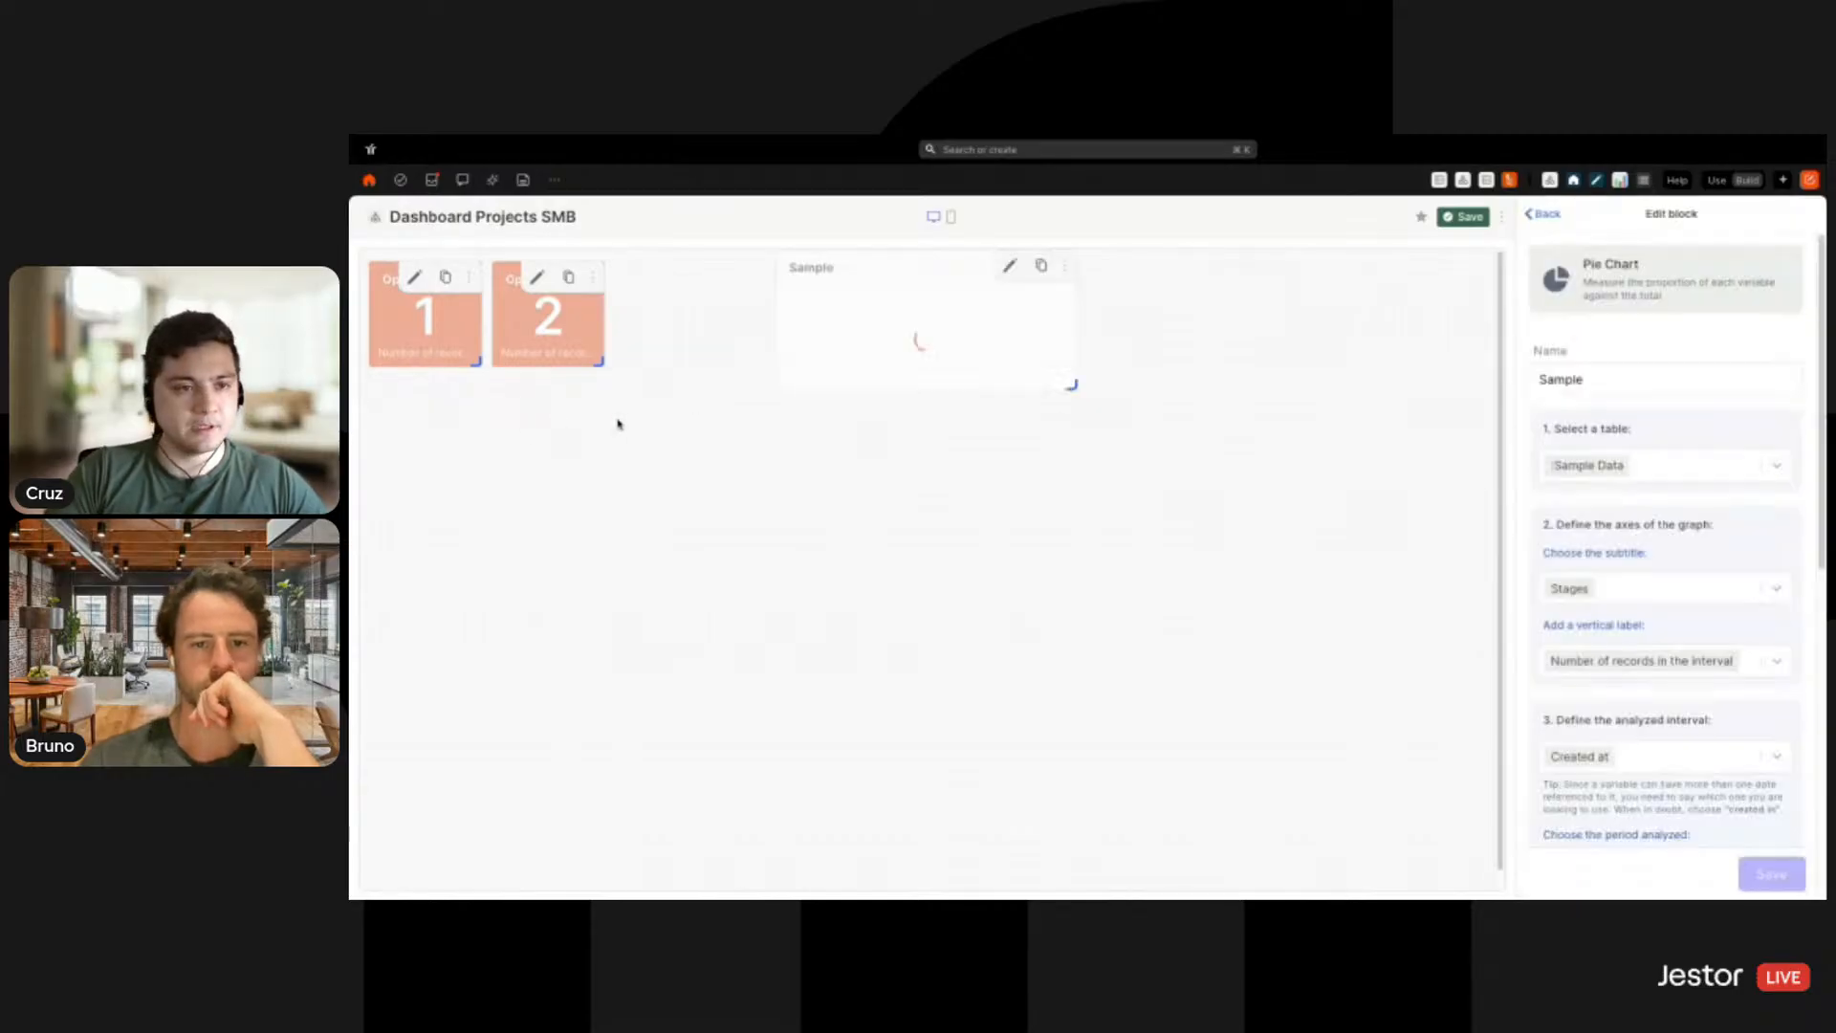
left_click_drag(882, 330, 520, 441)
left_click_drag(665, 518, 602, 539)
Name the new pie chart Projects by Stage and base it on the Projects SMB table
left_click(540, 397)
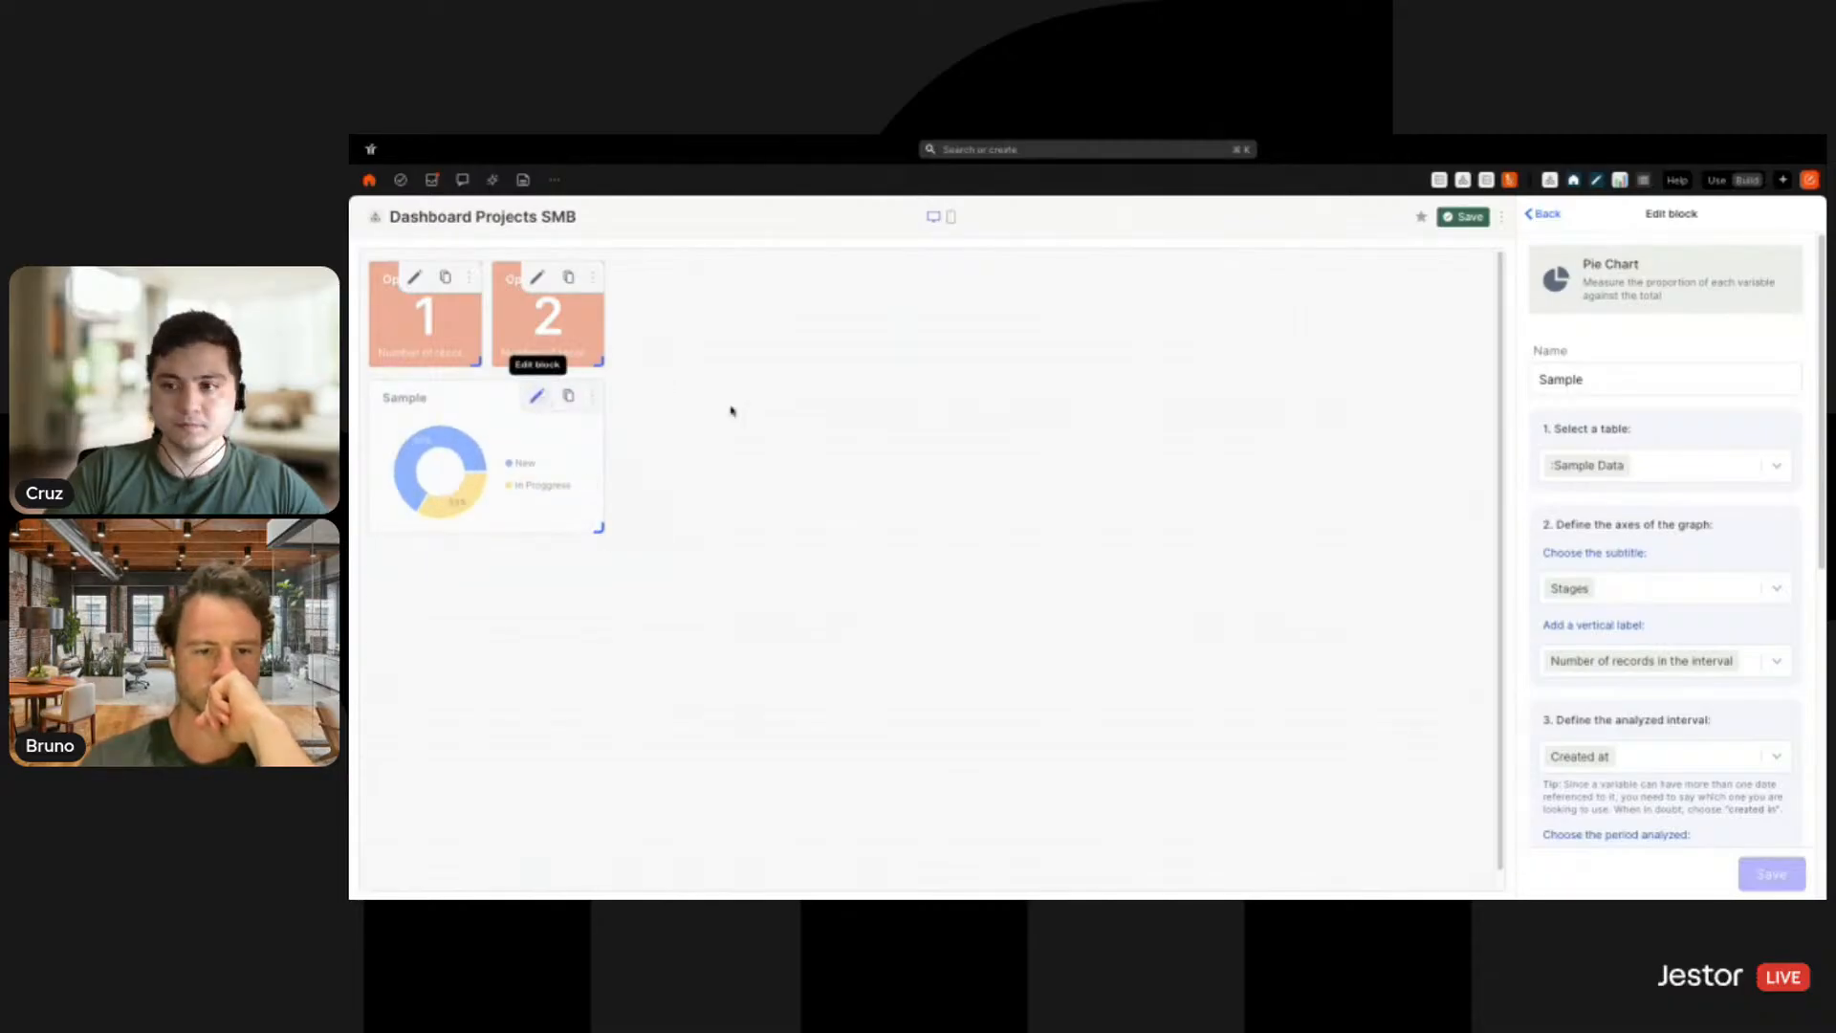
left_click(1602, 377)
double_click(1602, 376)
type("Projects by Stage")
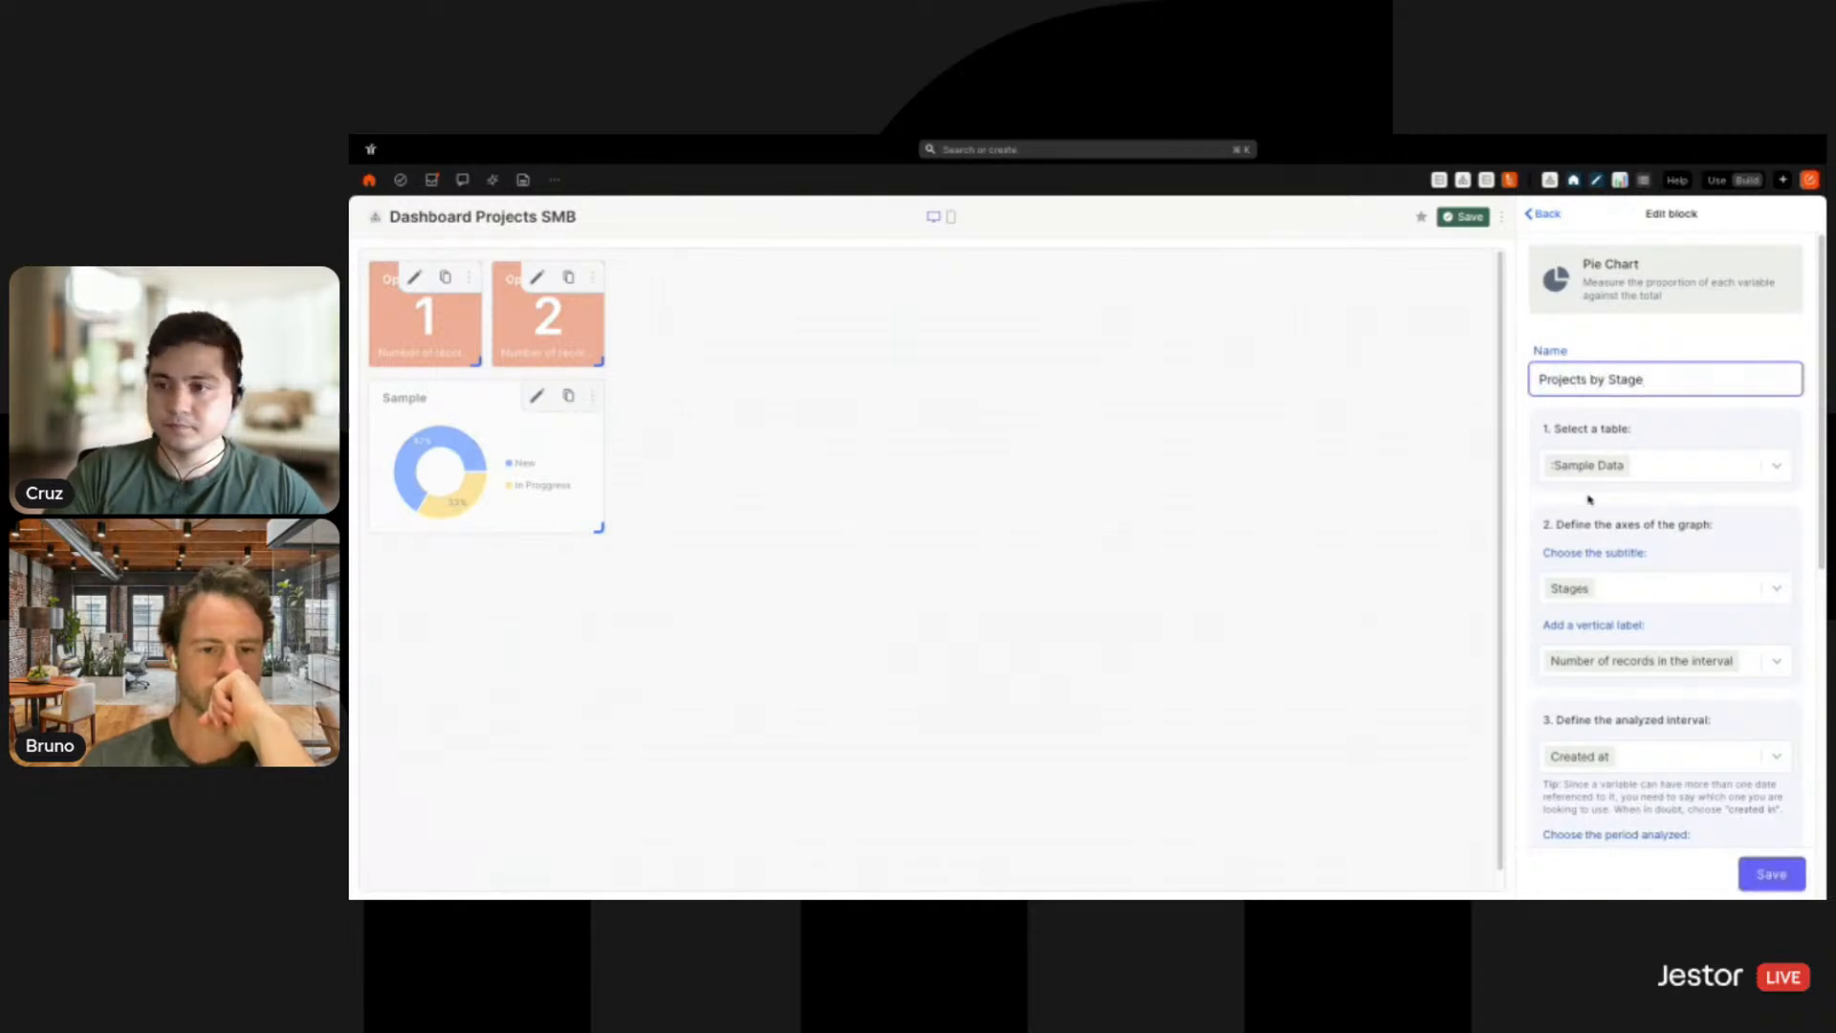
left_click(1639, 465)
type("proje")
left_click(1587, 499)
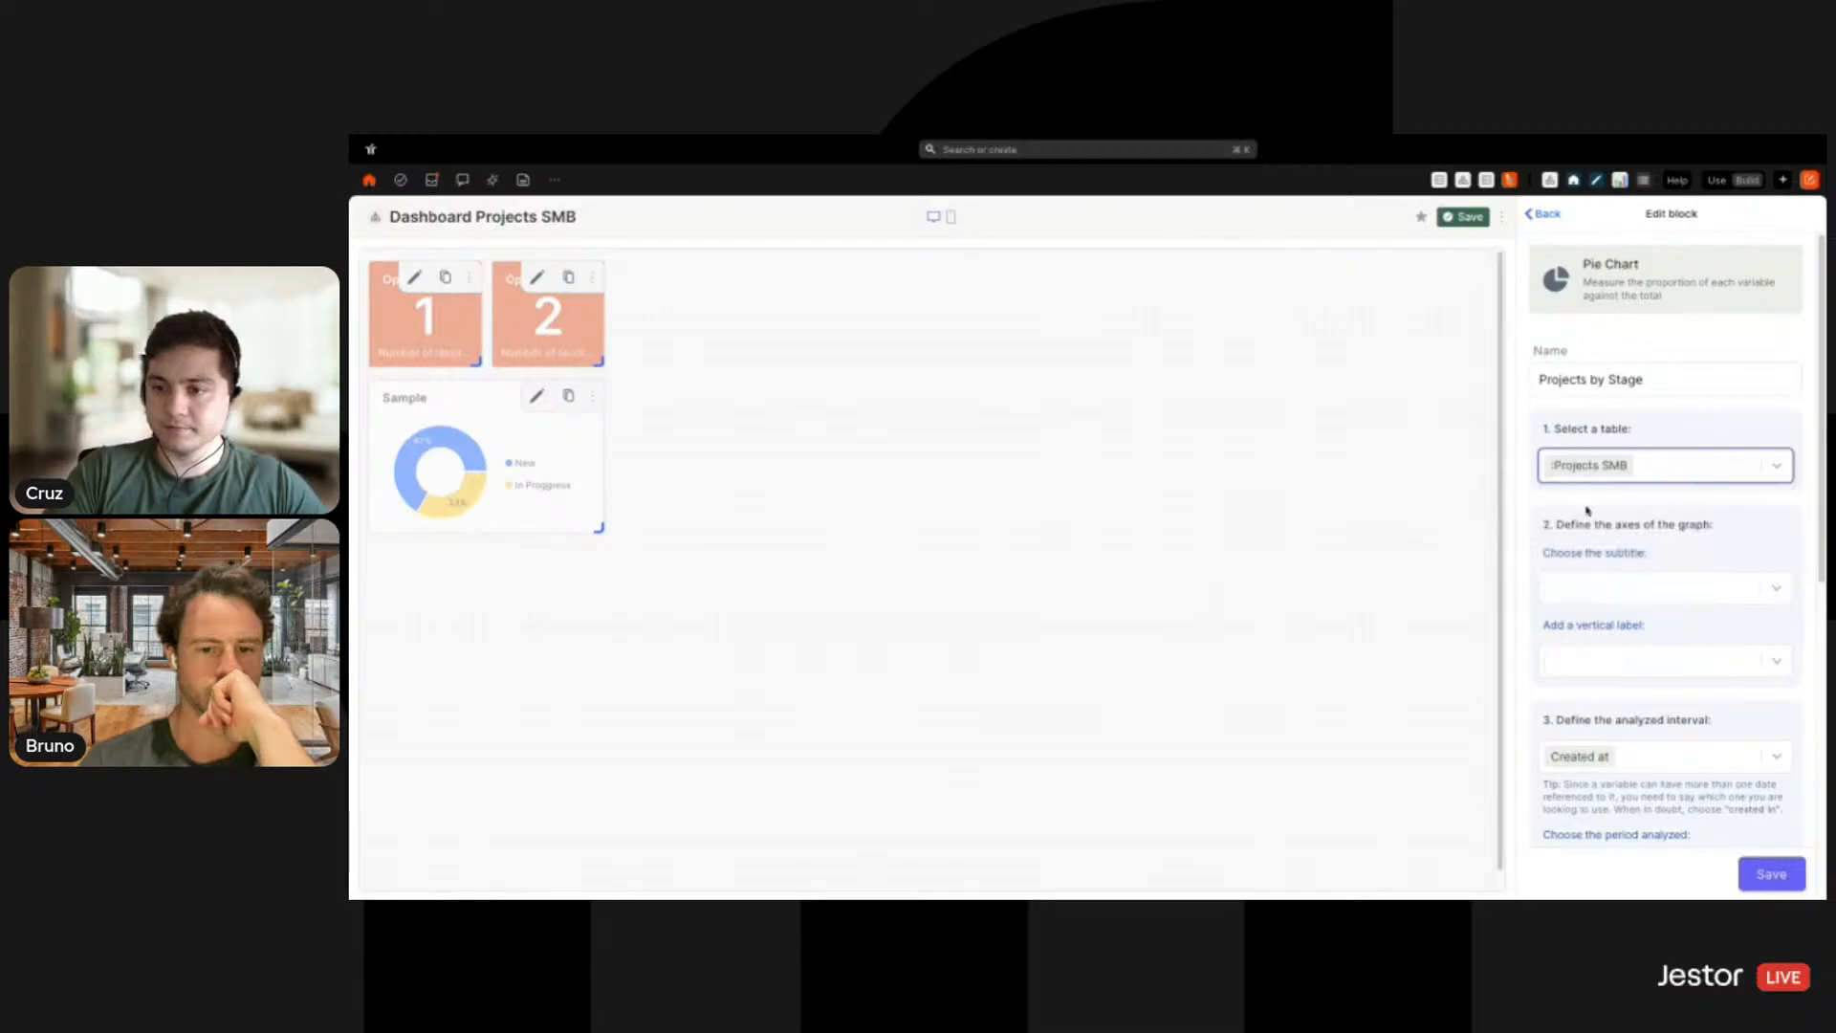
Use Stage as the chart's subtitle, set the chart type to Pizza without a stroke, and save the block
left_click(1652, 574)
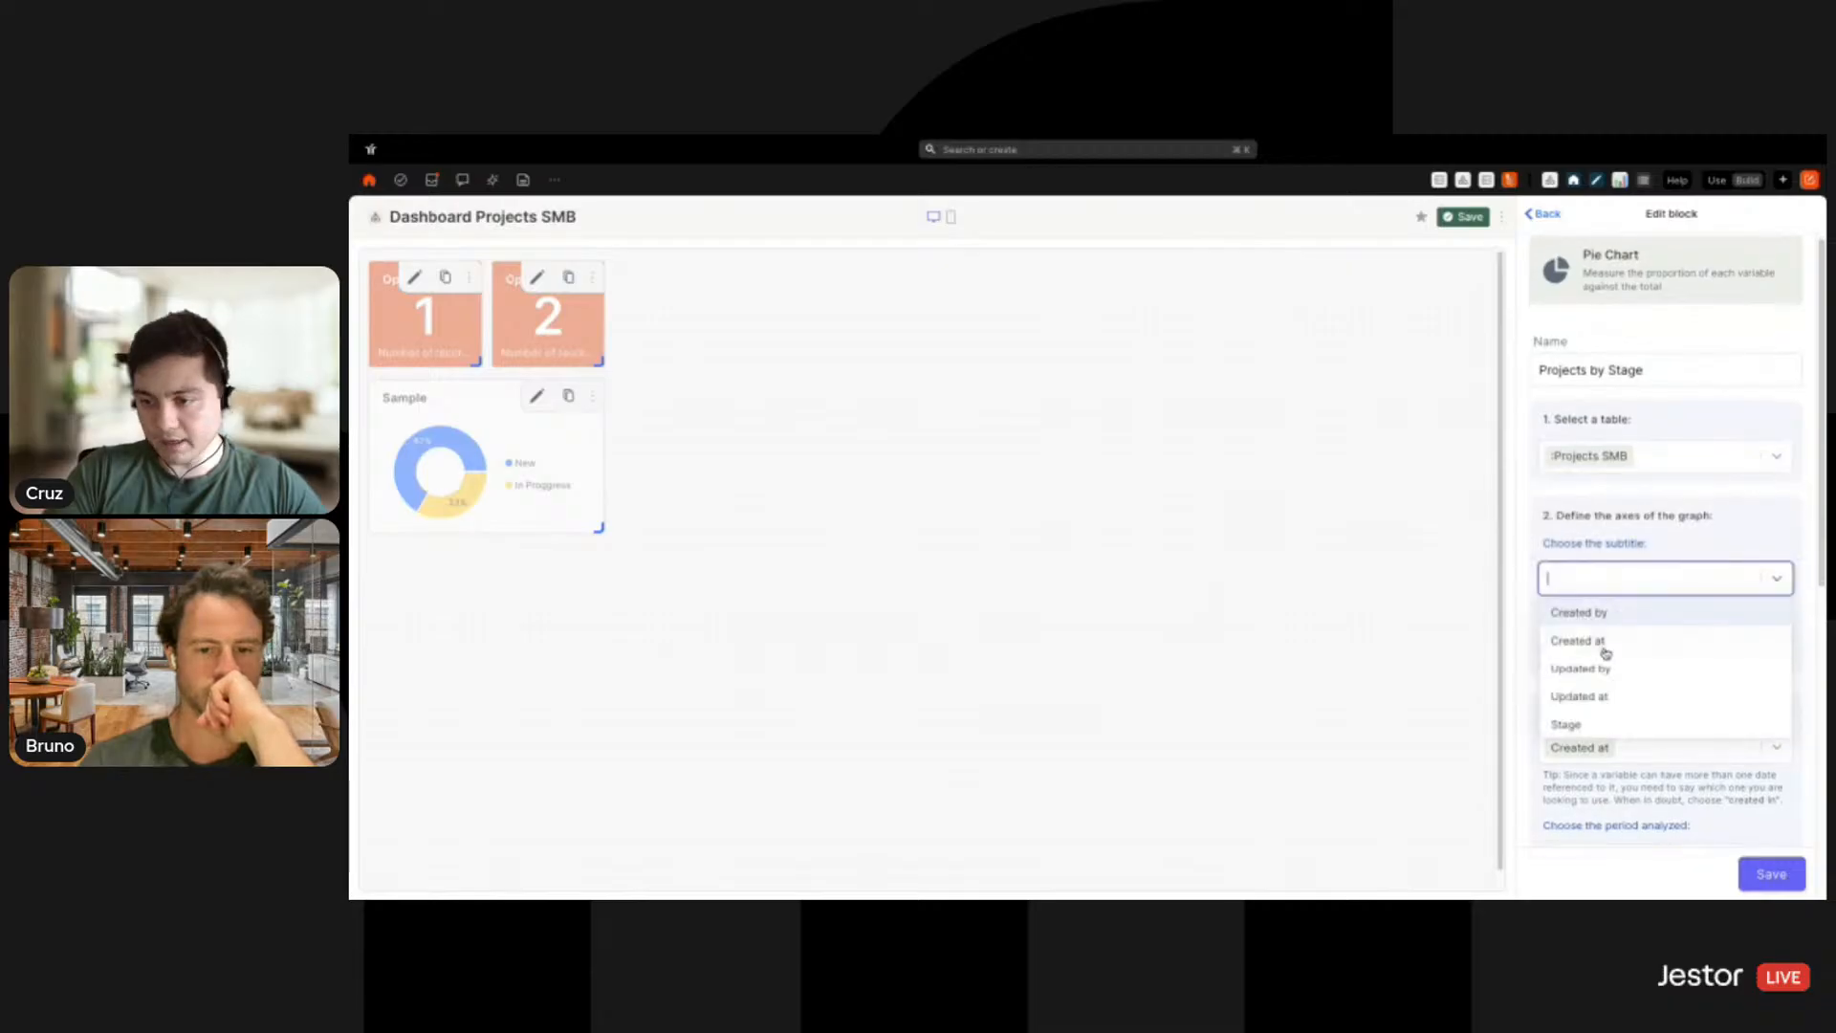
left_click(1576, 725)
scroll(1687, 576, "down", 5)
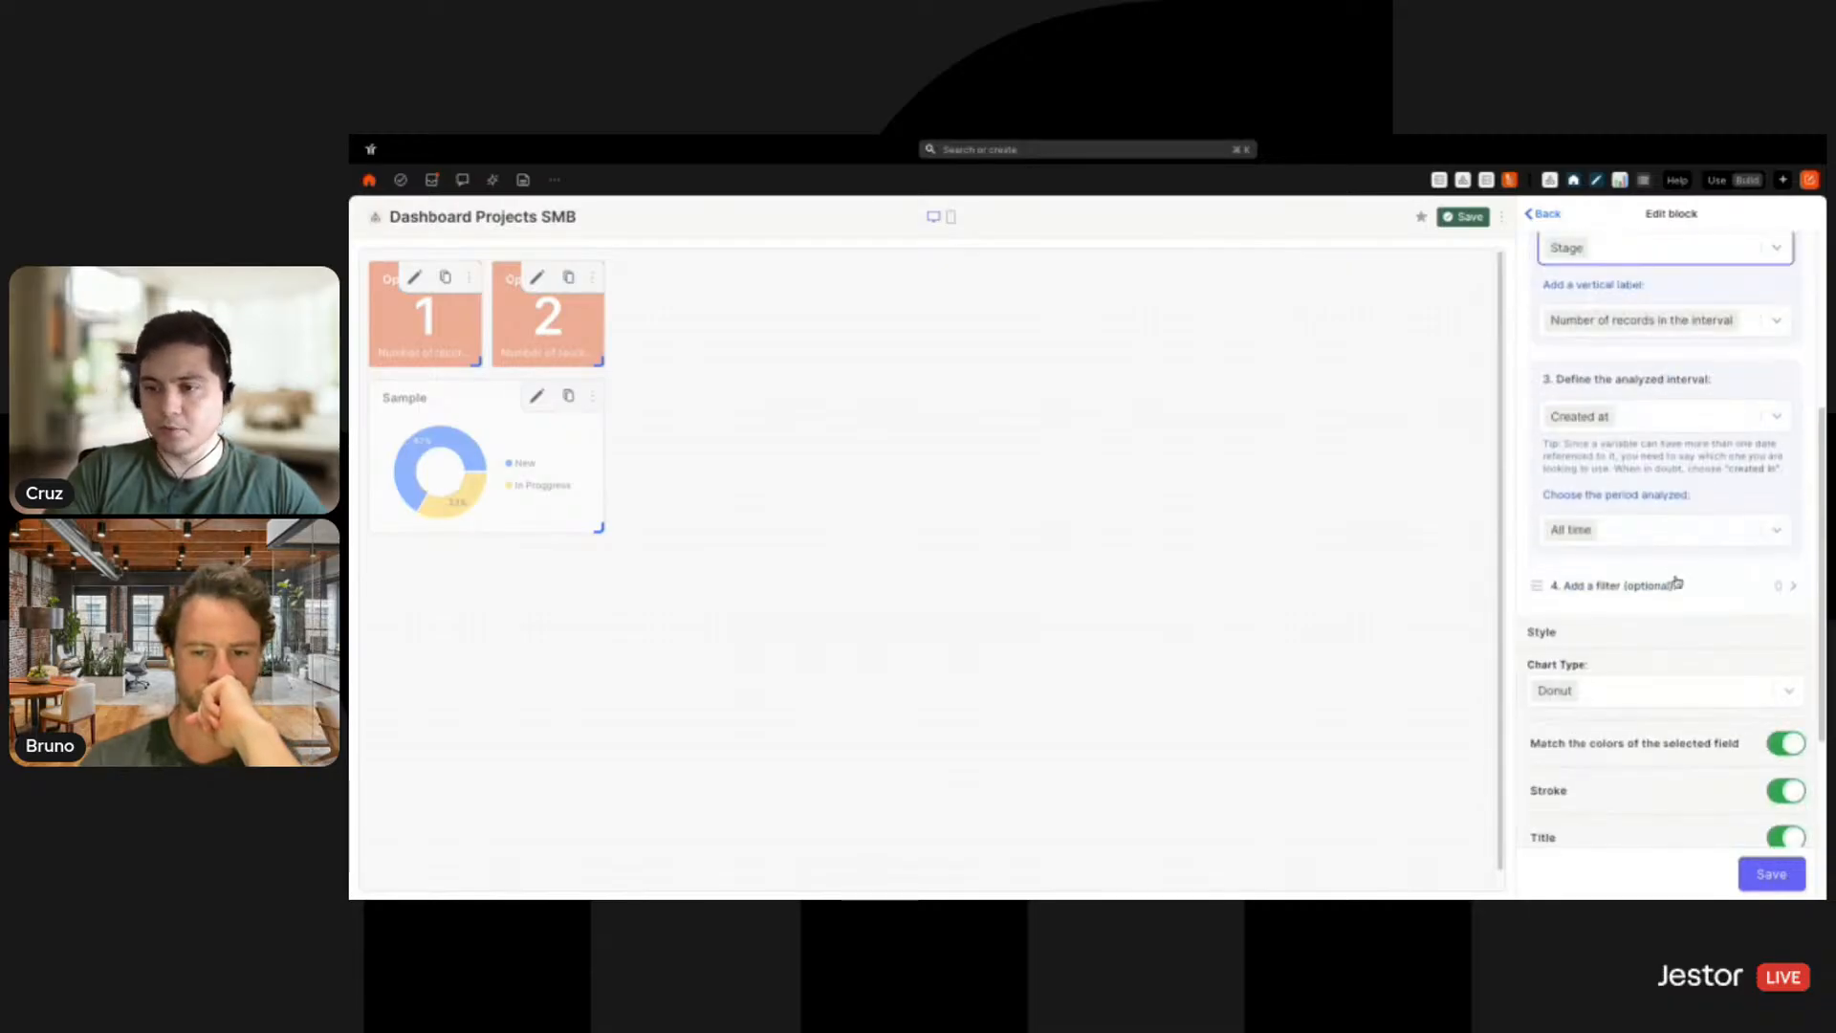
left_click(1758, 563)
left_click(1607, 624)
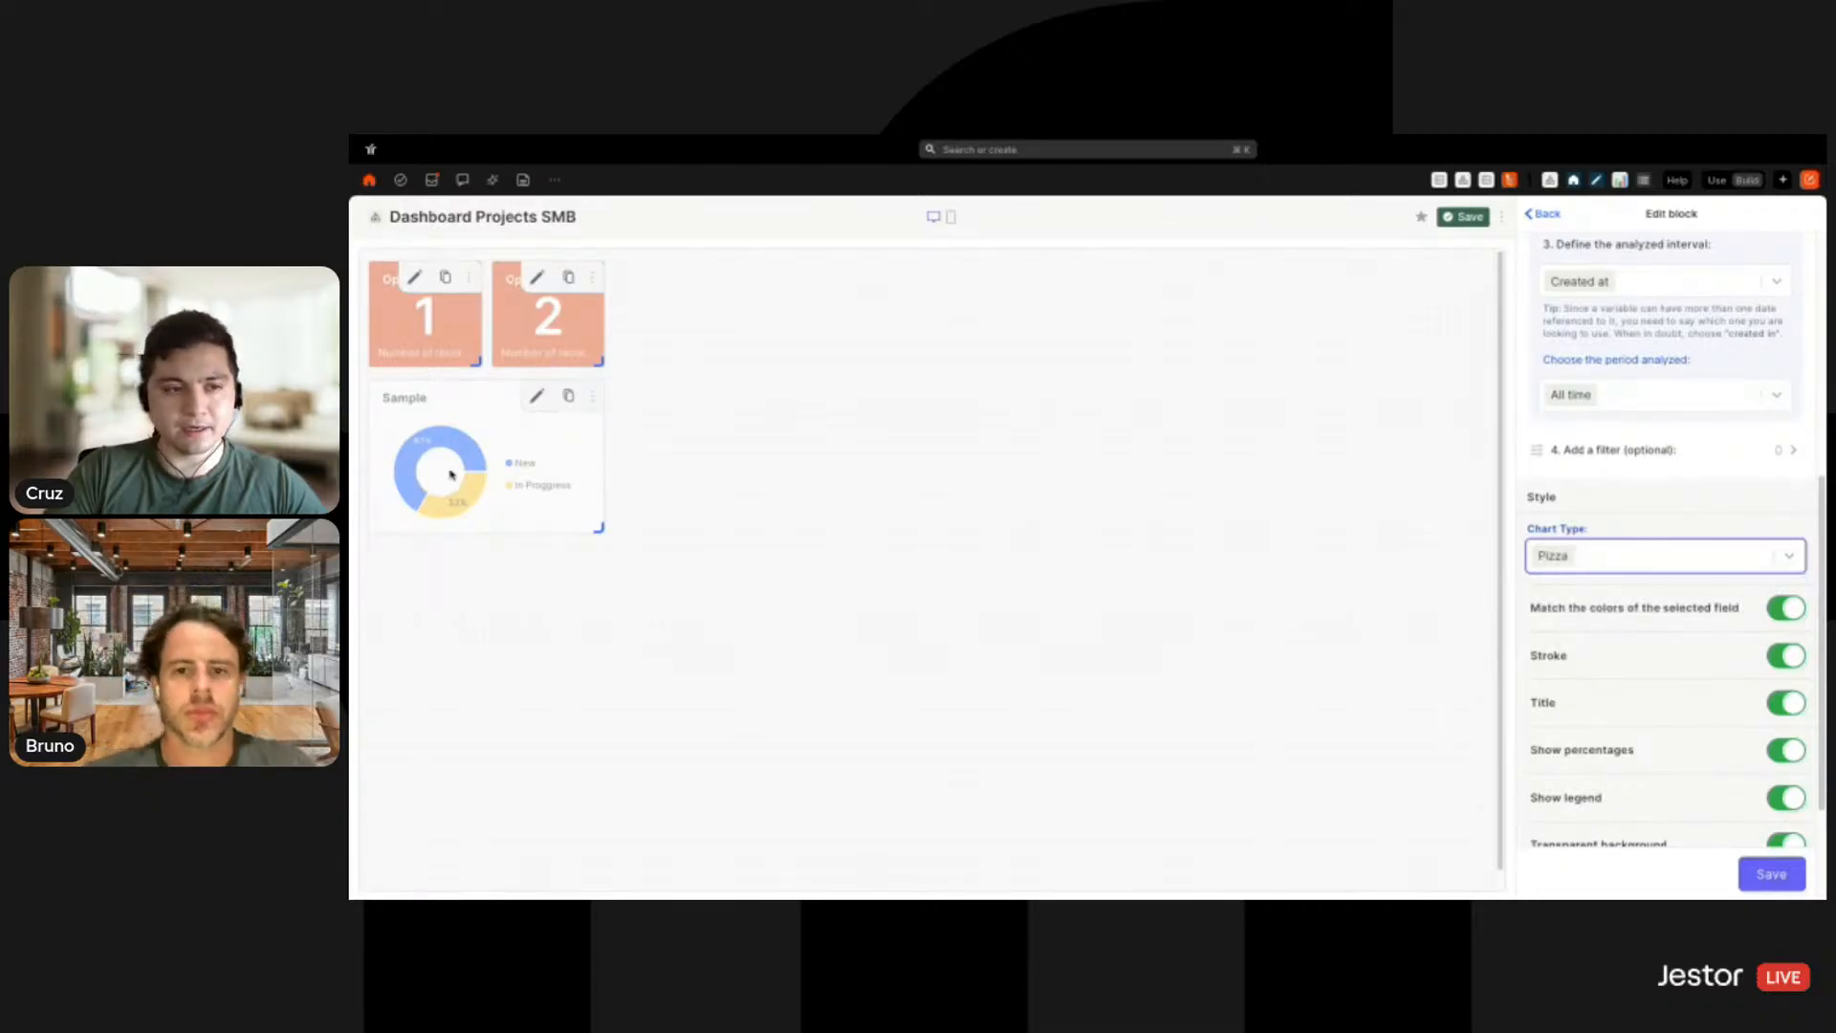
left_click(1785, 657)
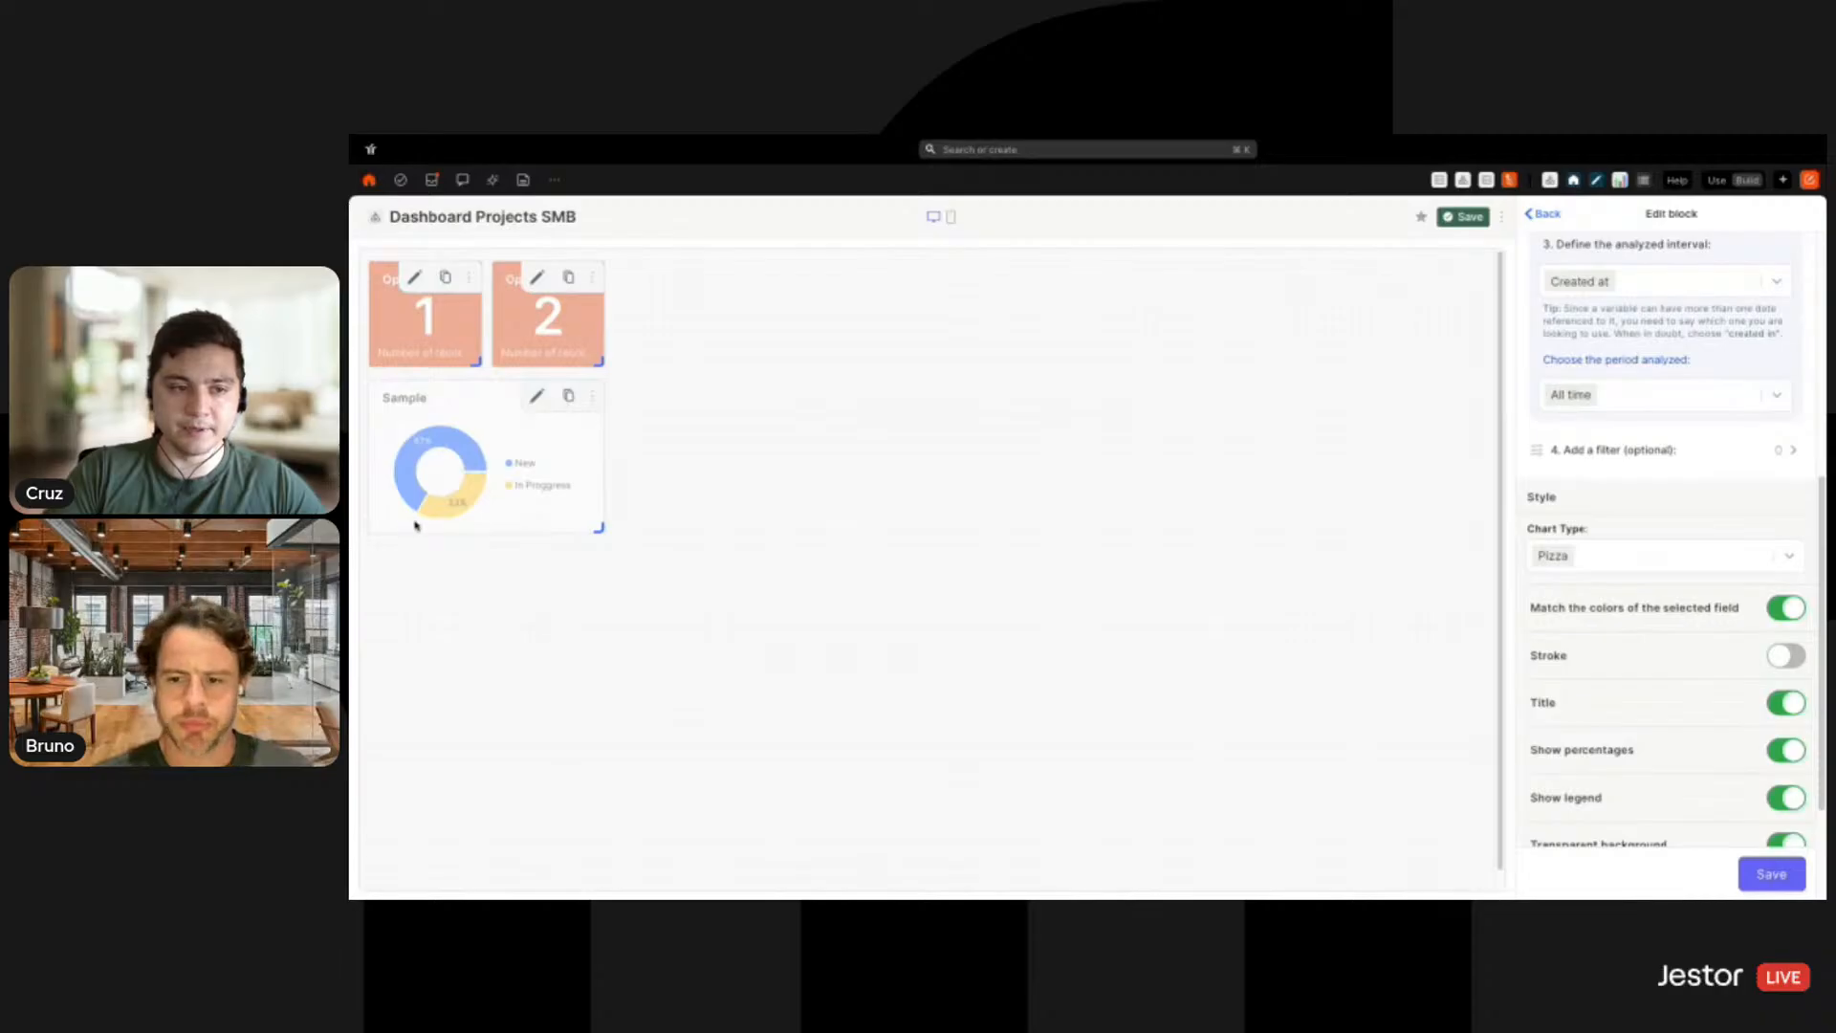
left_click(1772, 874)
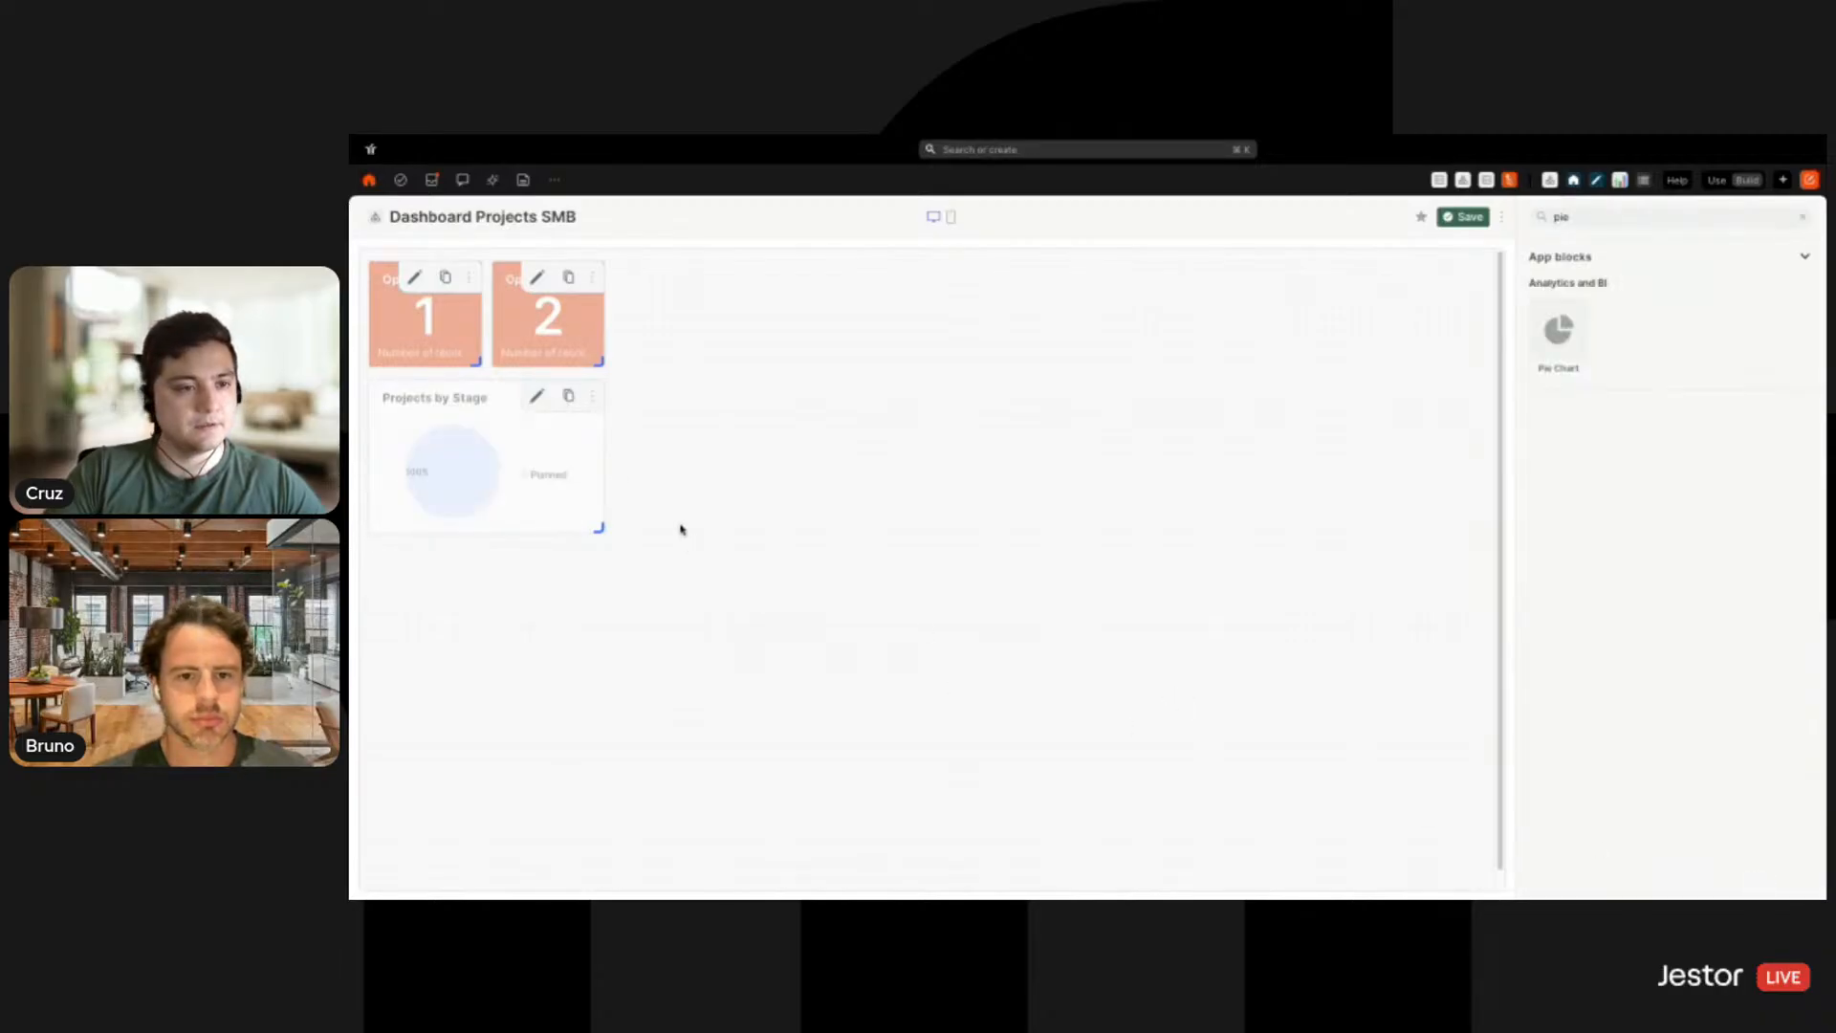
Duplicate the Projects by Stage chart, place the copy beside the original, and name it Steps by Stage
left_click(568, 396)
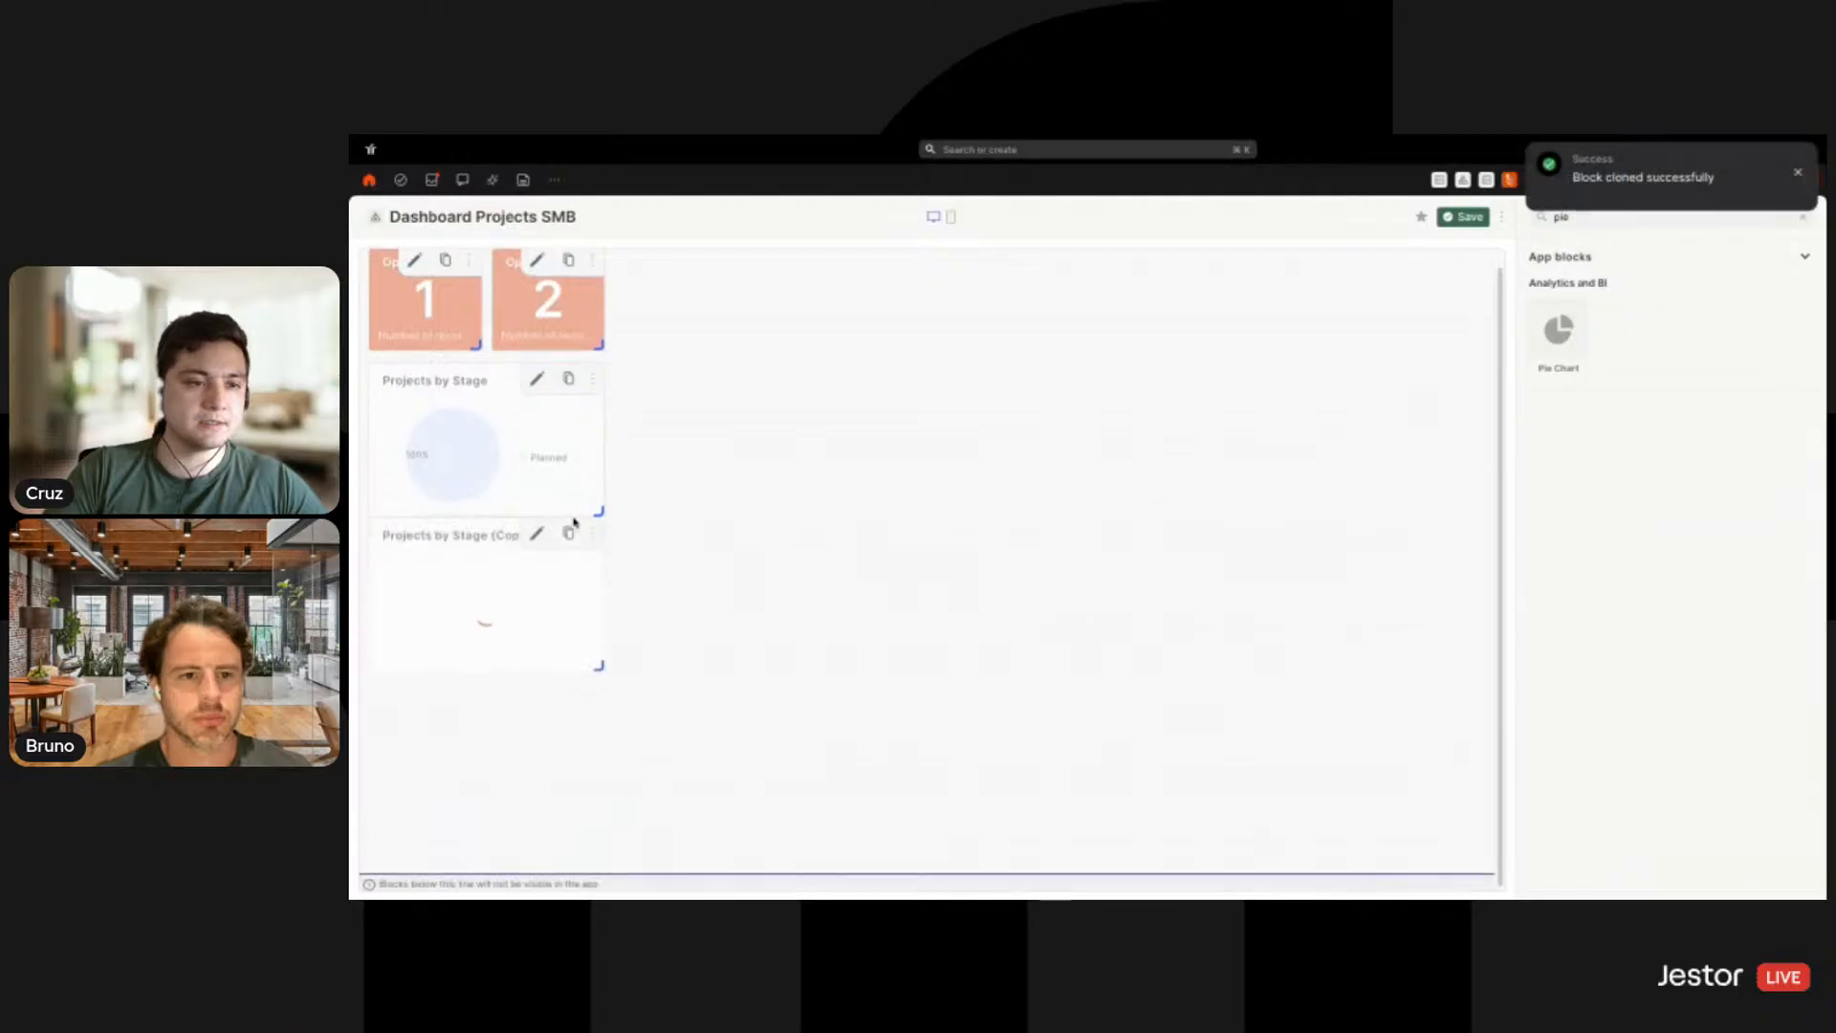
mouse_move(422, 628)
left_mouse_down()
mouse_move(698, 488)
mouse_move(680, 479)
left_mouse_up()
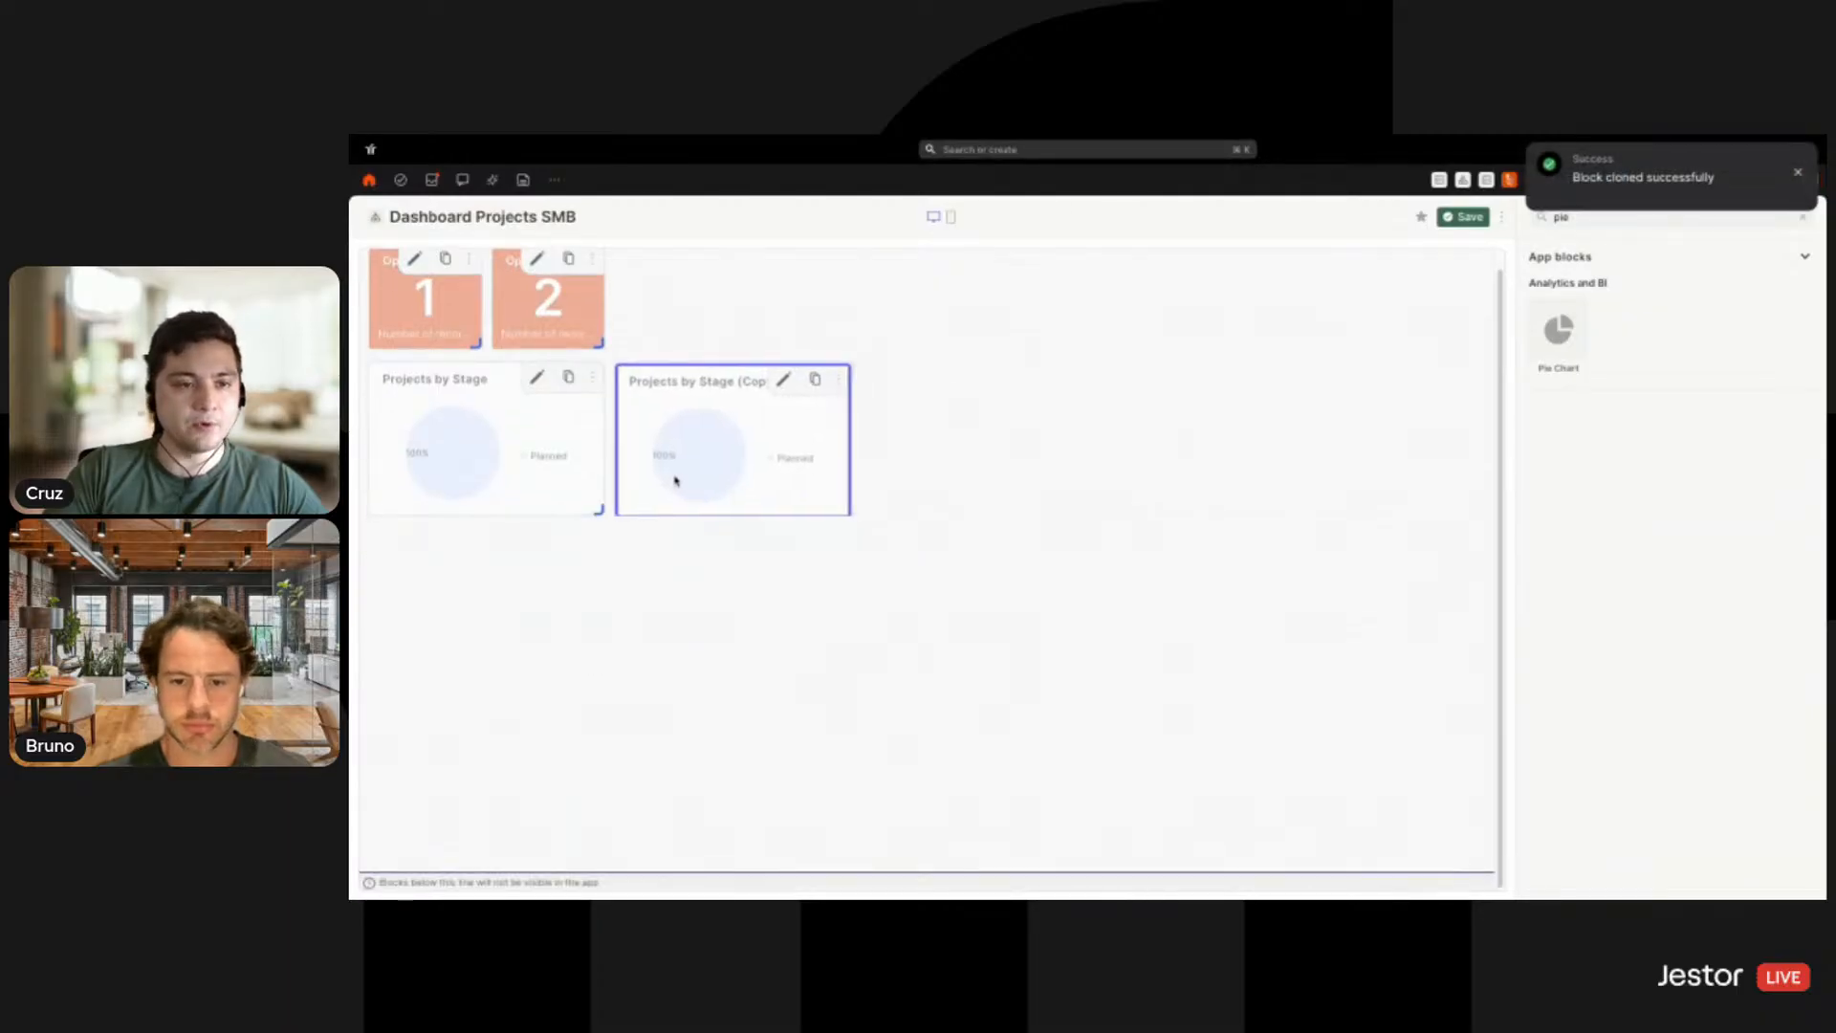
left_click(780, 380)
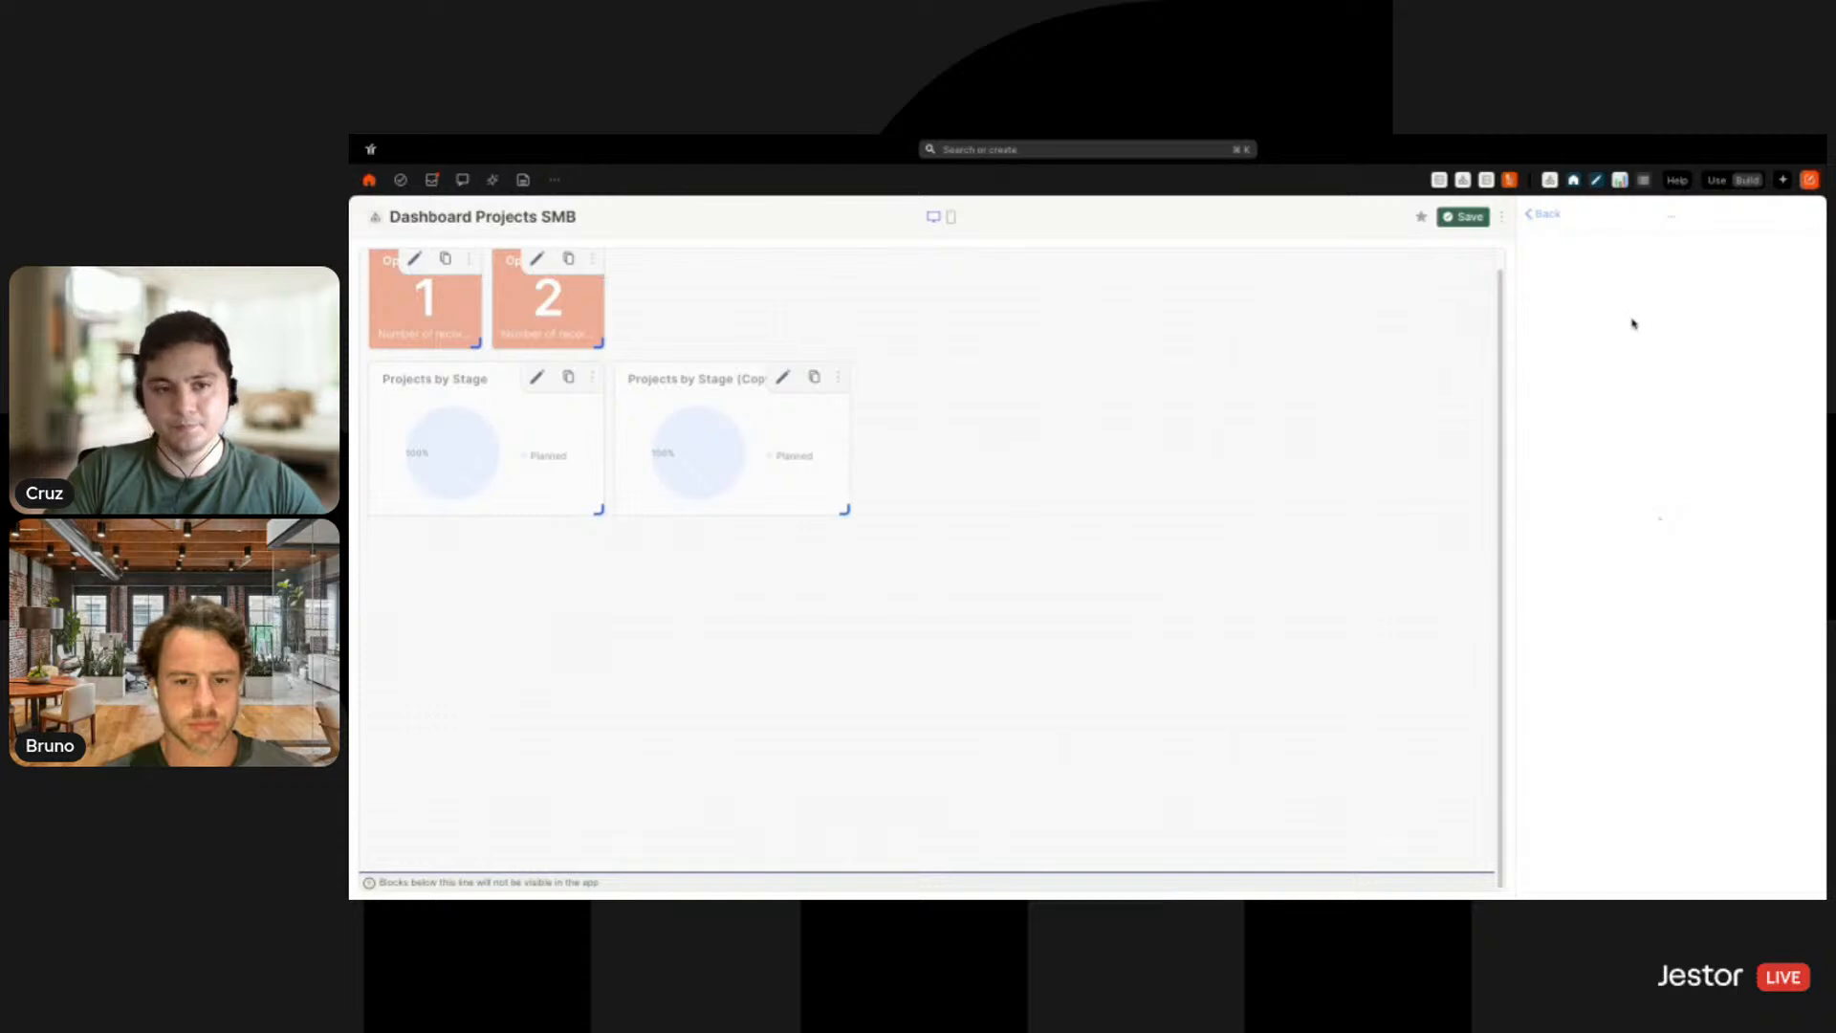
triple_click(1643, 377)
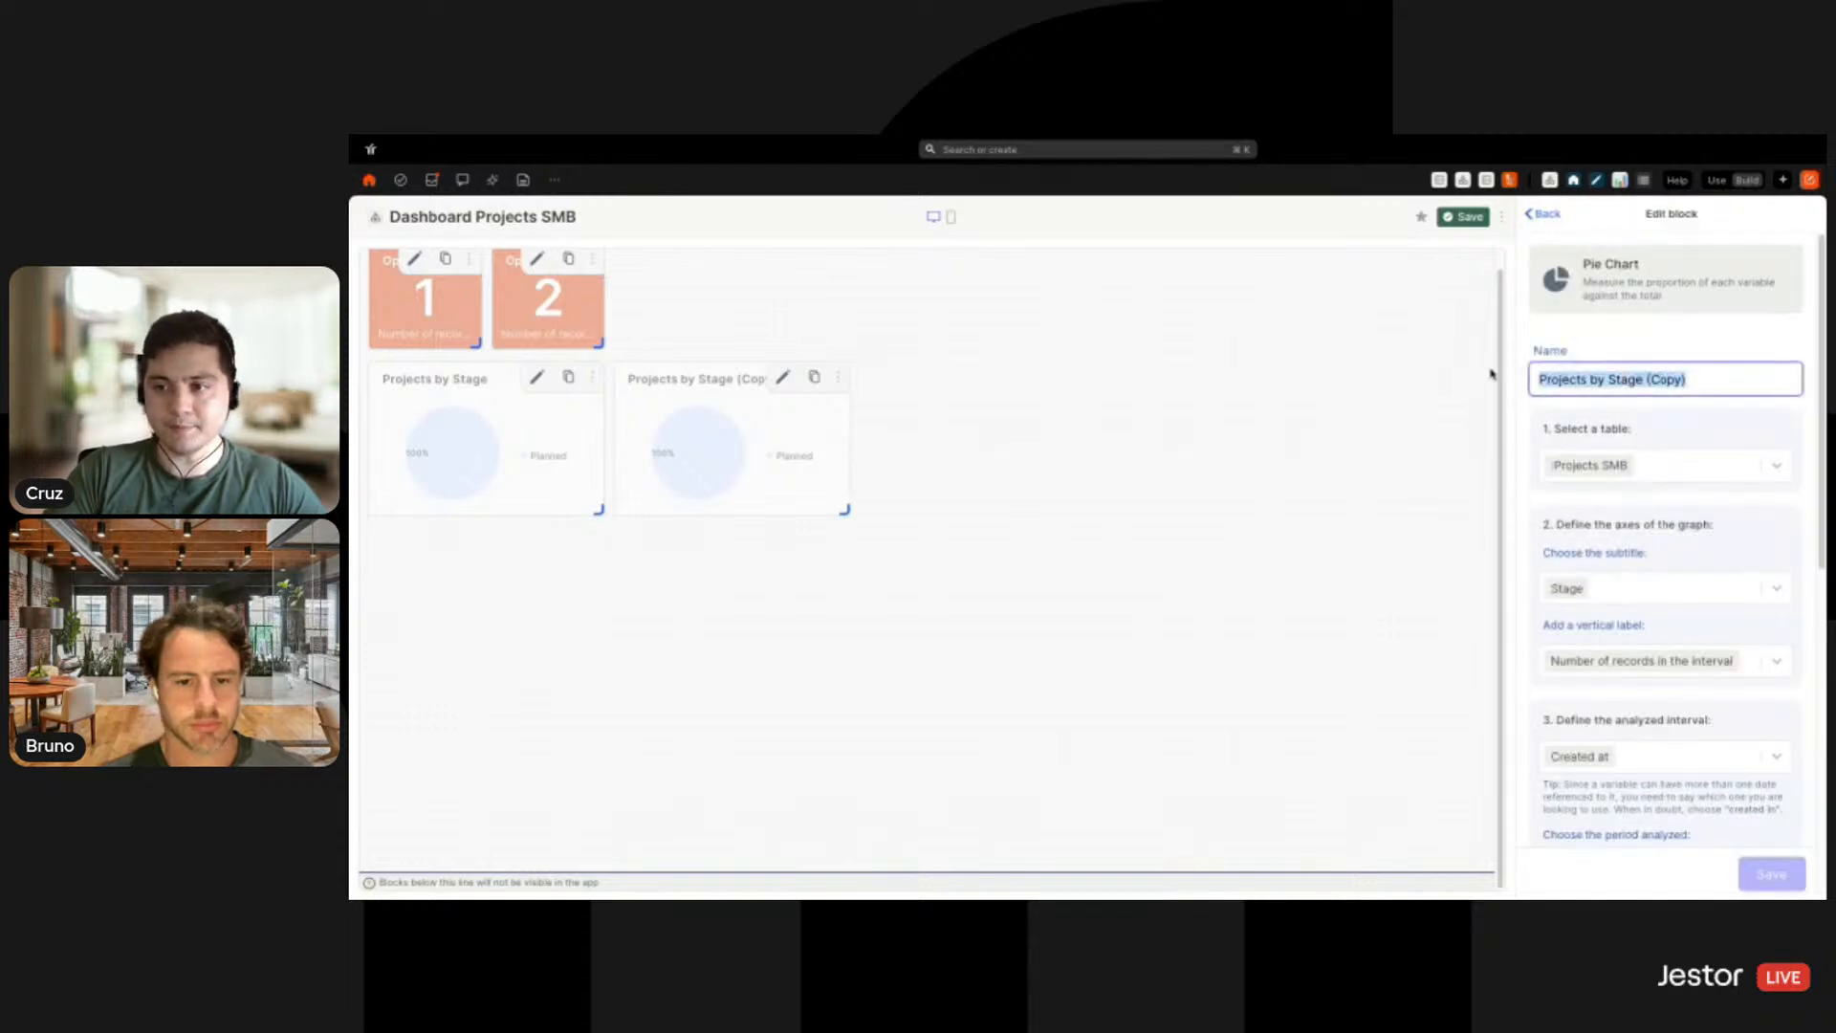
type("Steps by Stage")
Base the duplicated chart on the Steps SMB table with Status as its subtitle
left_click(1664, 467)
type("step")
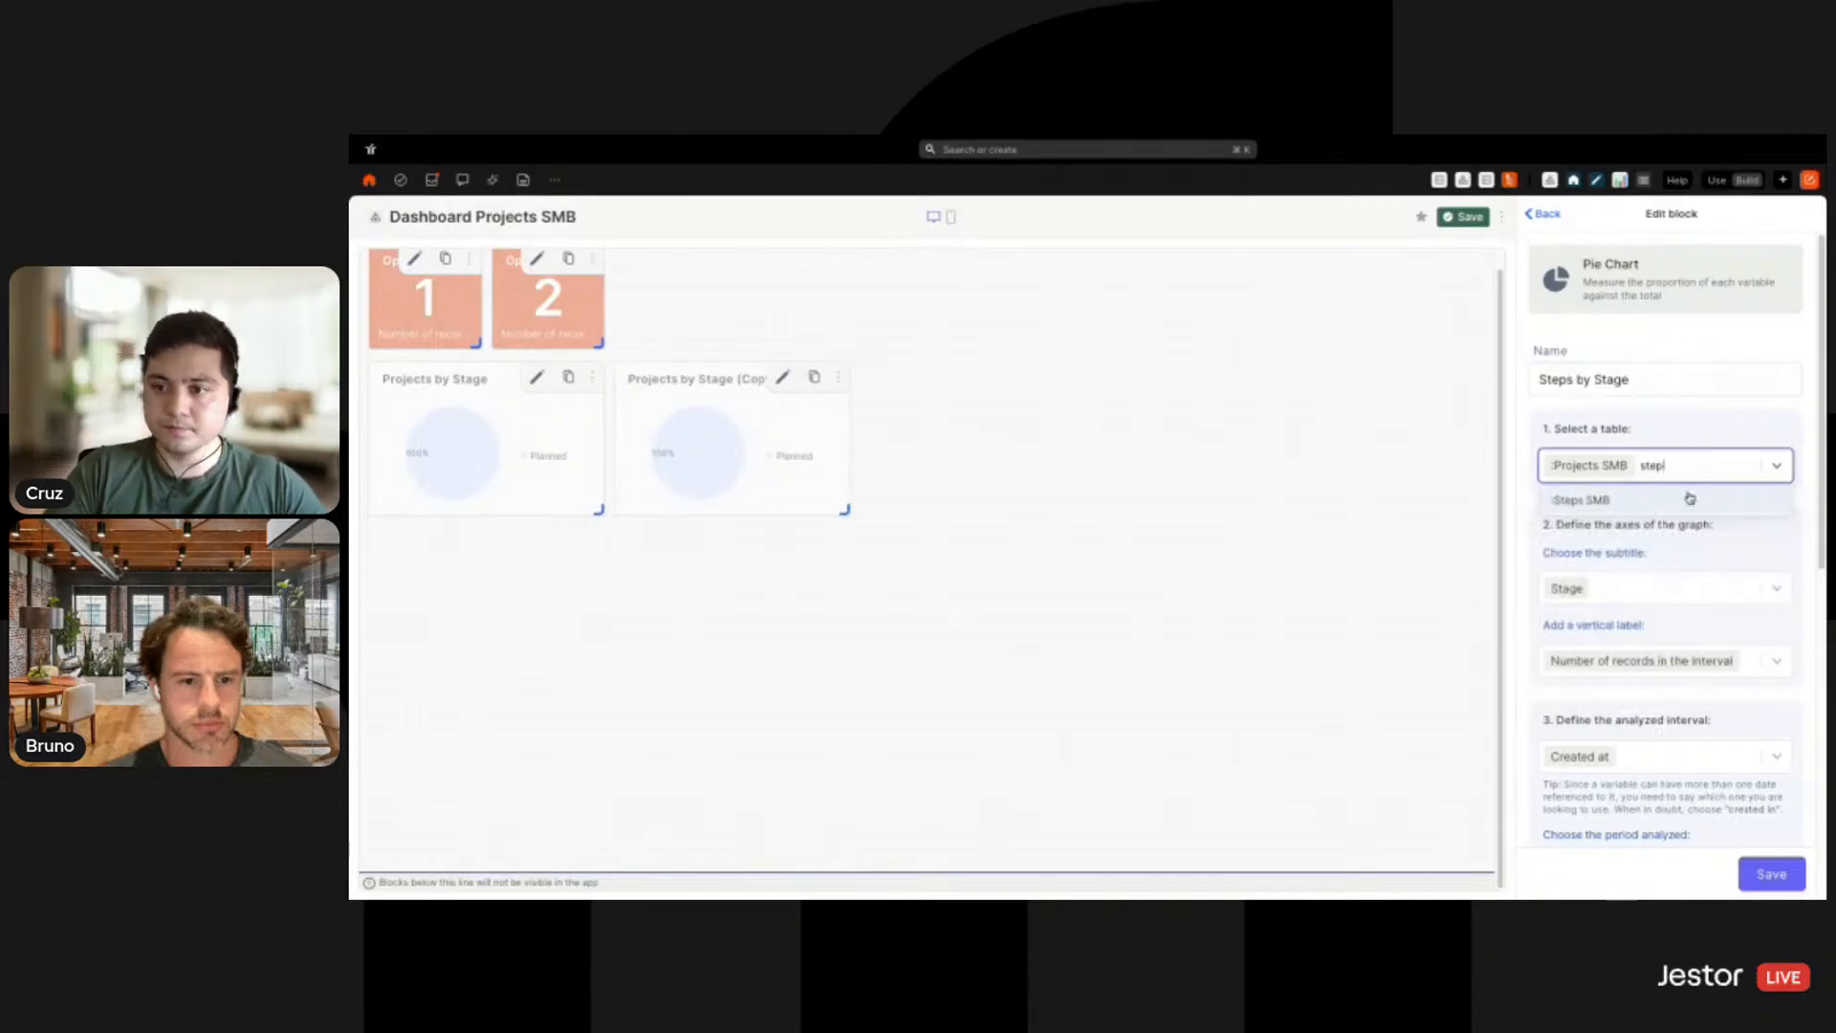
left_click(1684, 500)
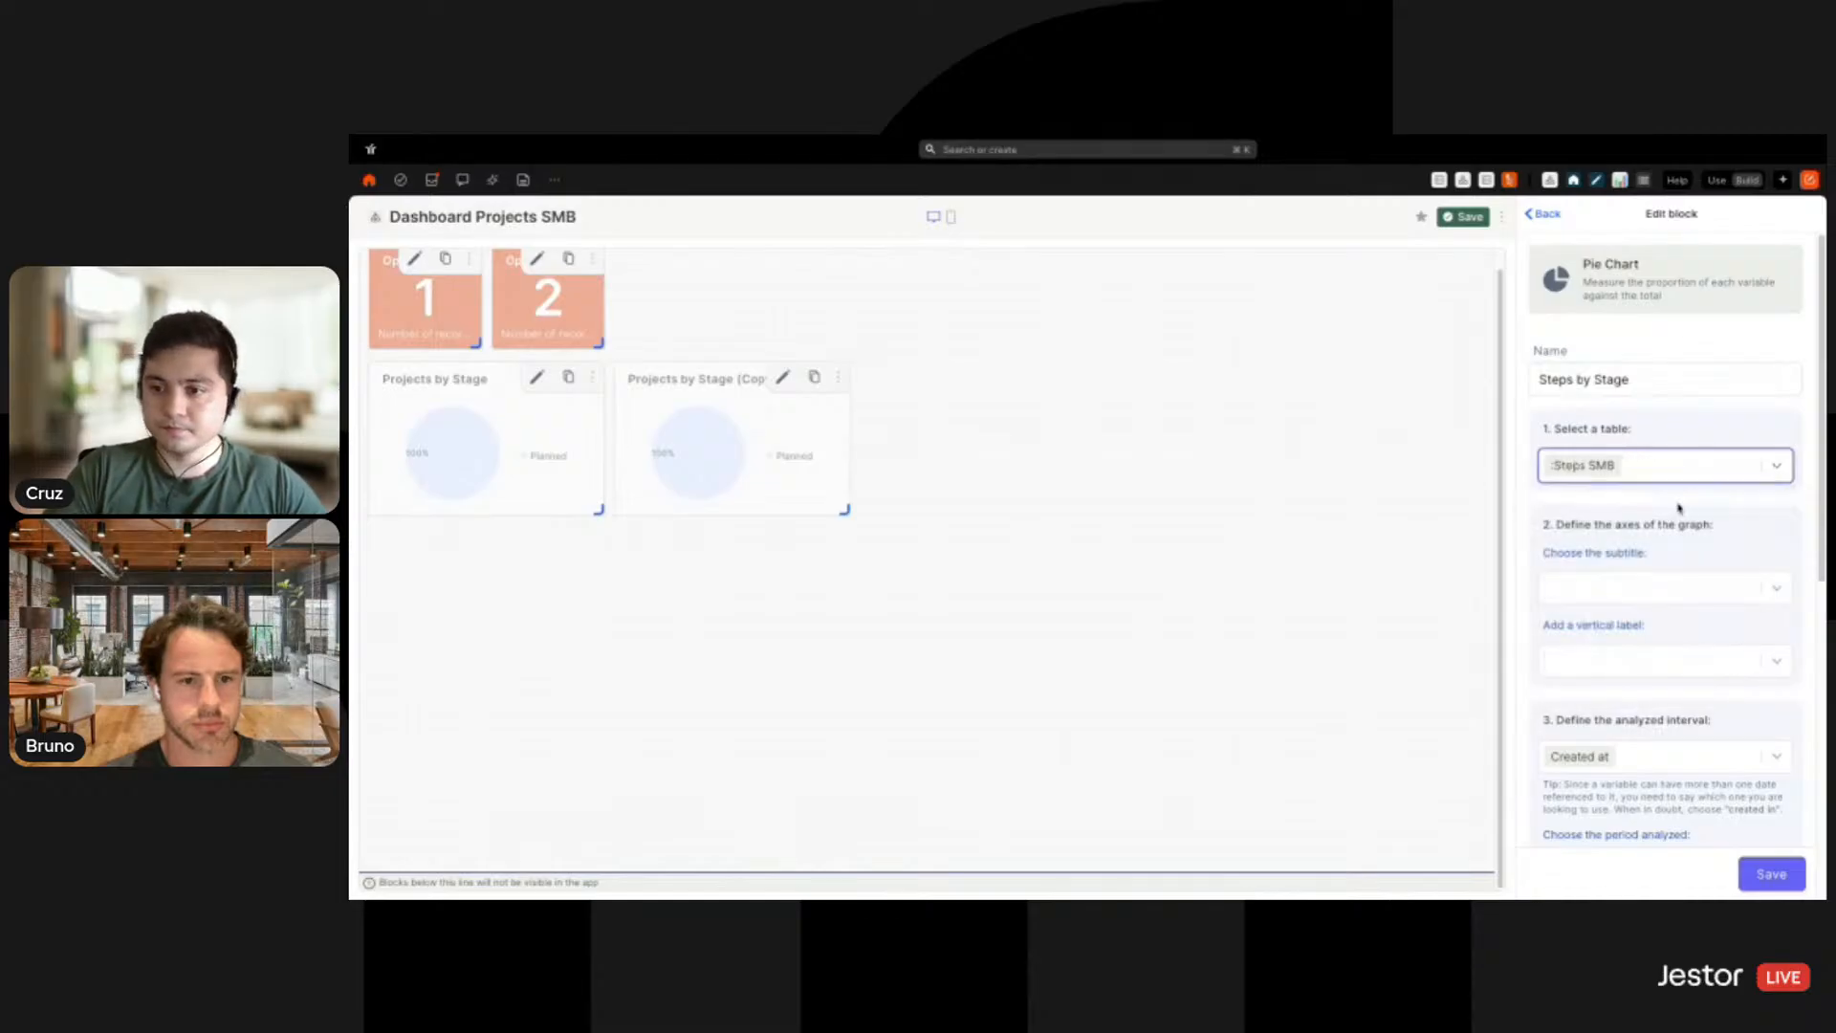
left_click(1673, 562)
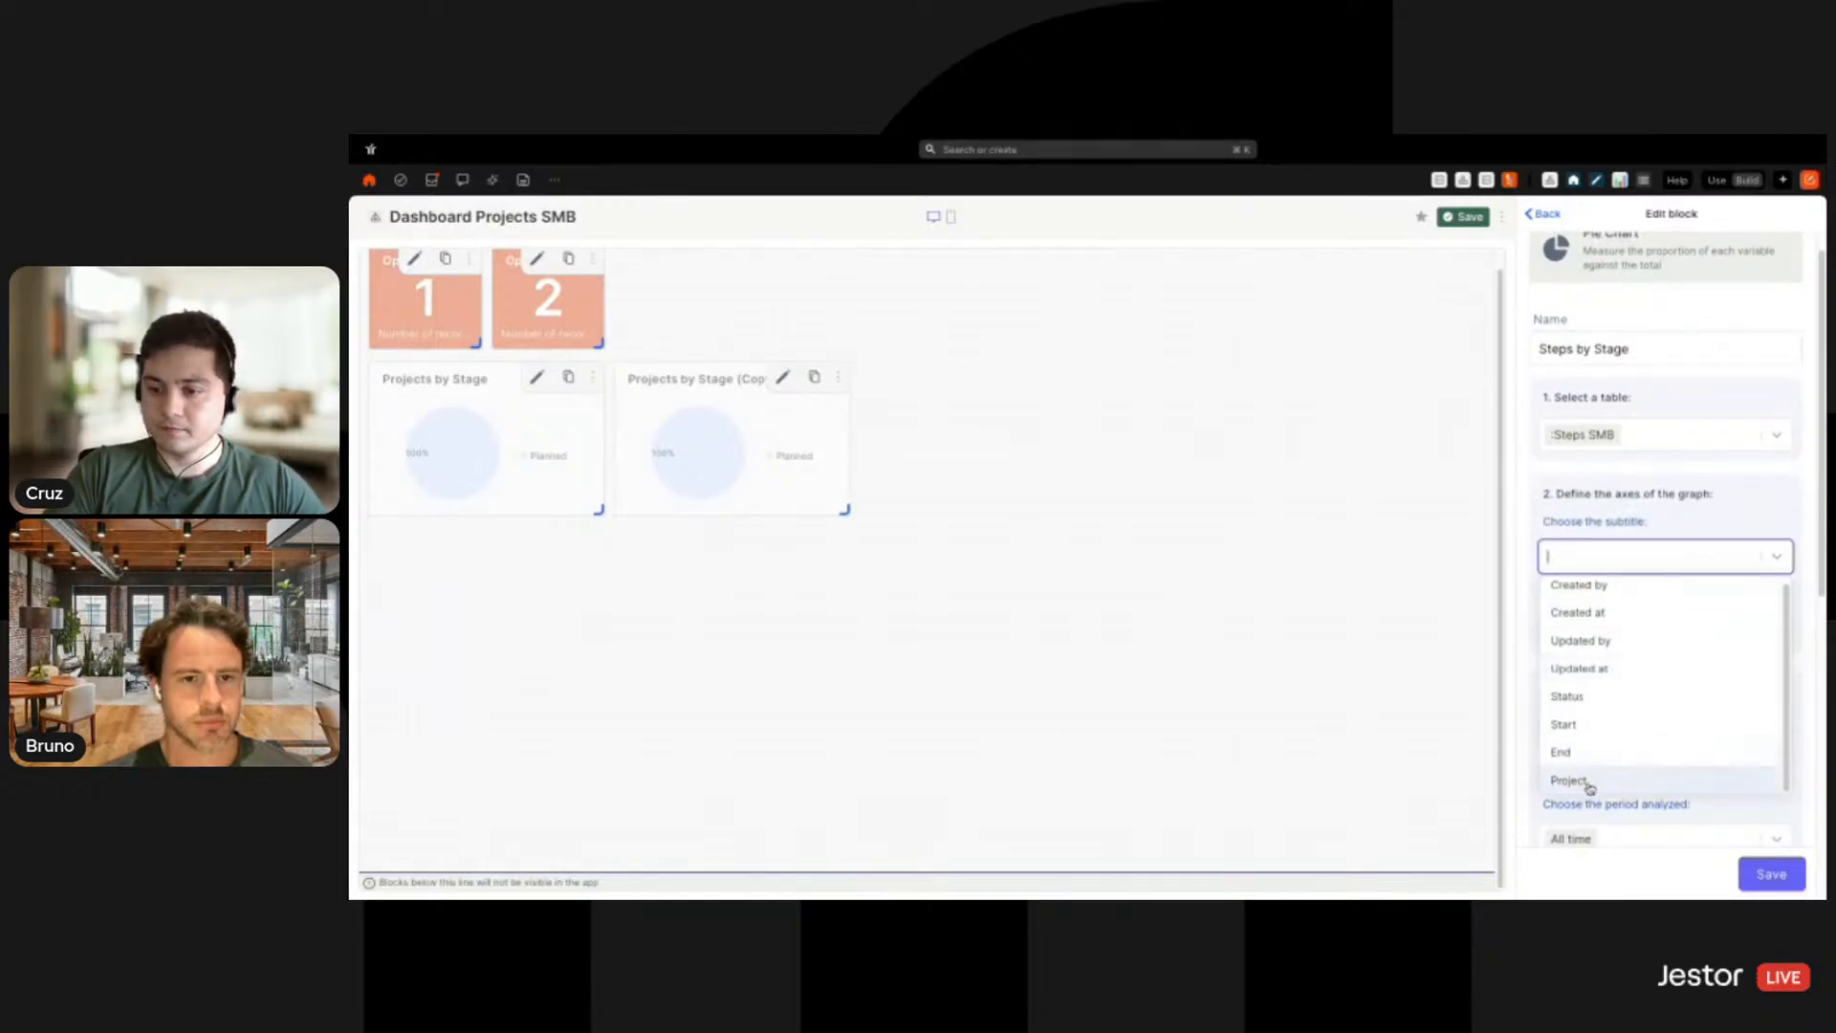
left_click(1621, 696)
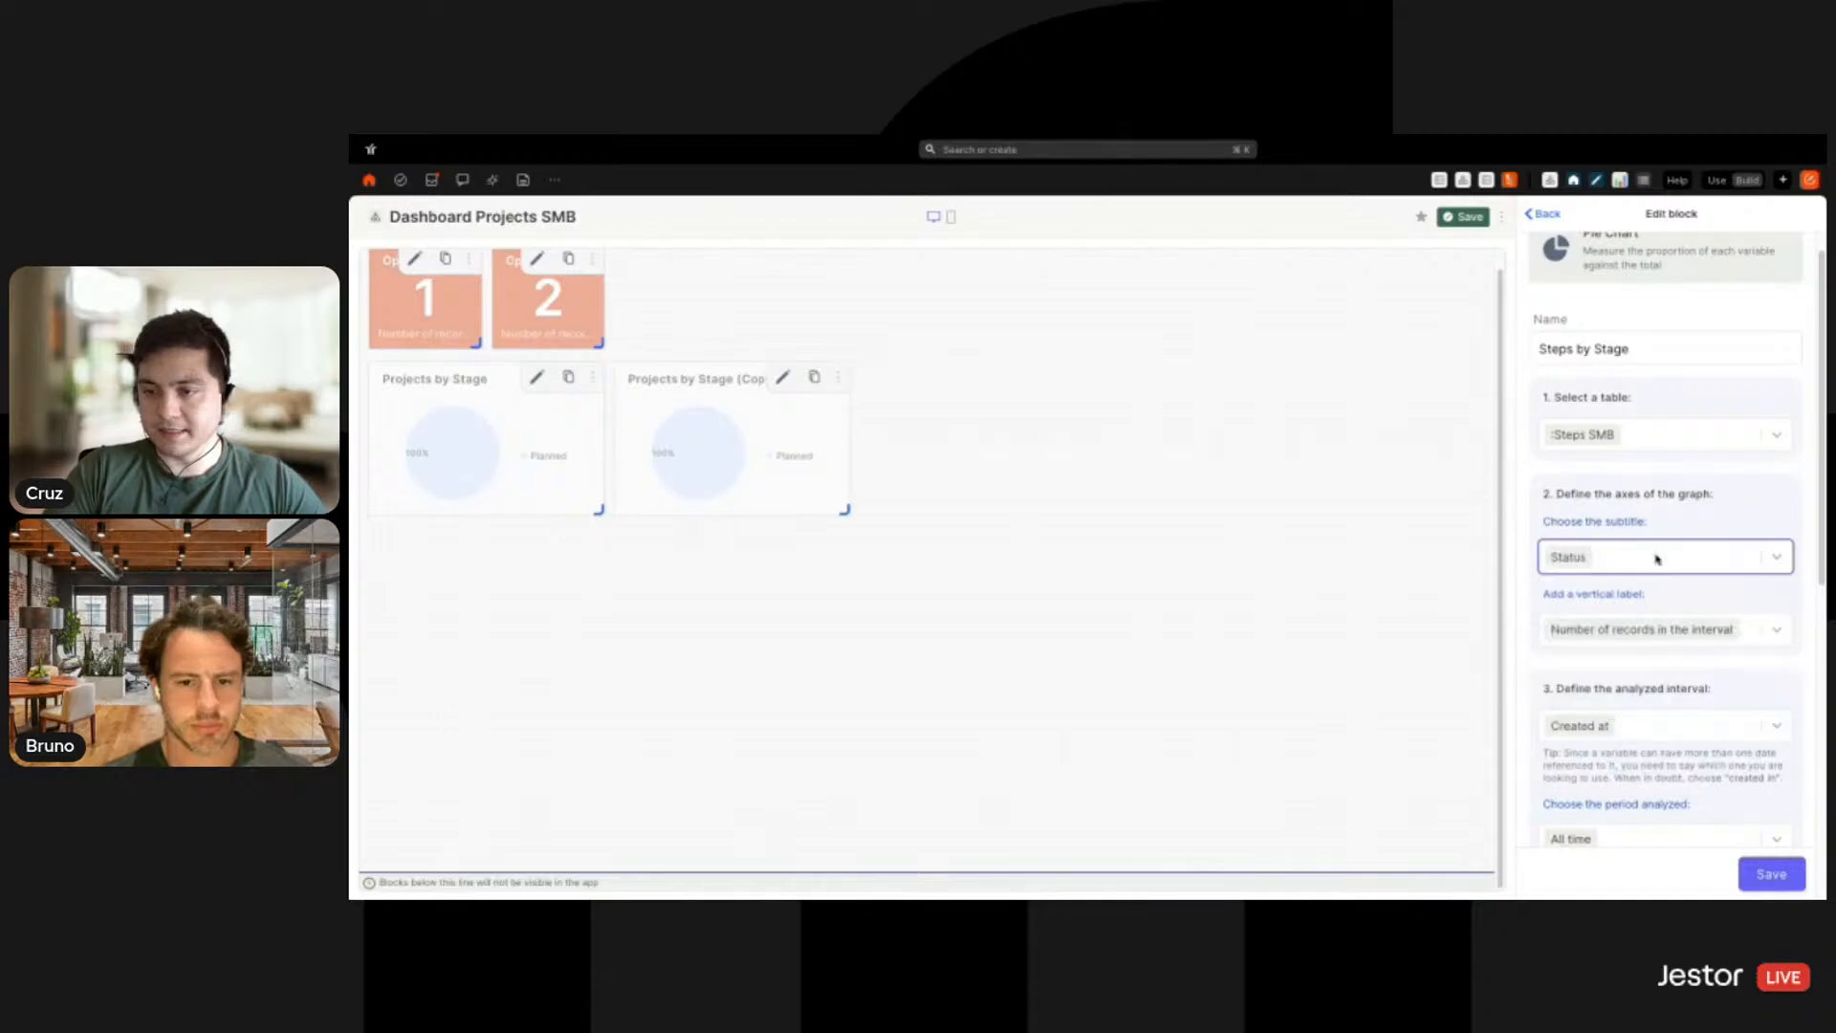
Rename the duplicated chart Steps by Status, and save both the block and the dashboard
double_click(1600, 348)
type("Status")
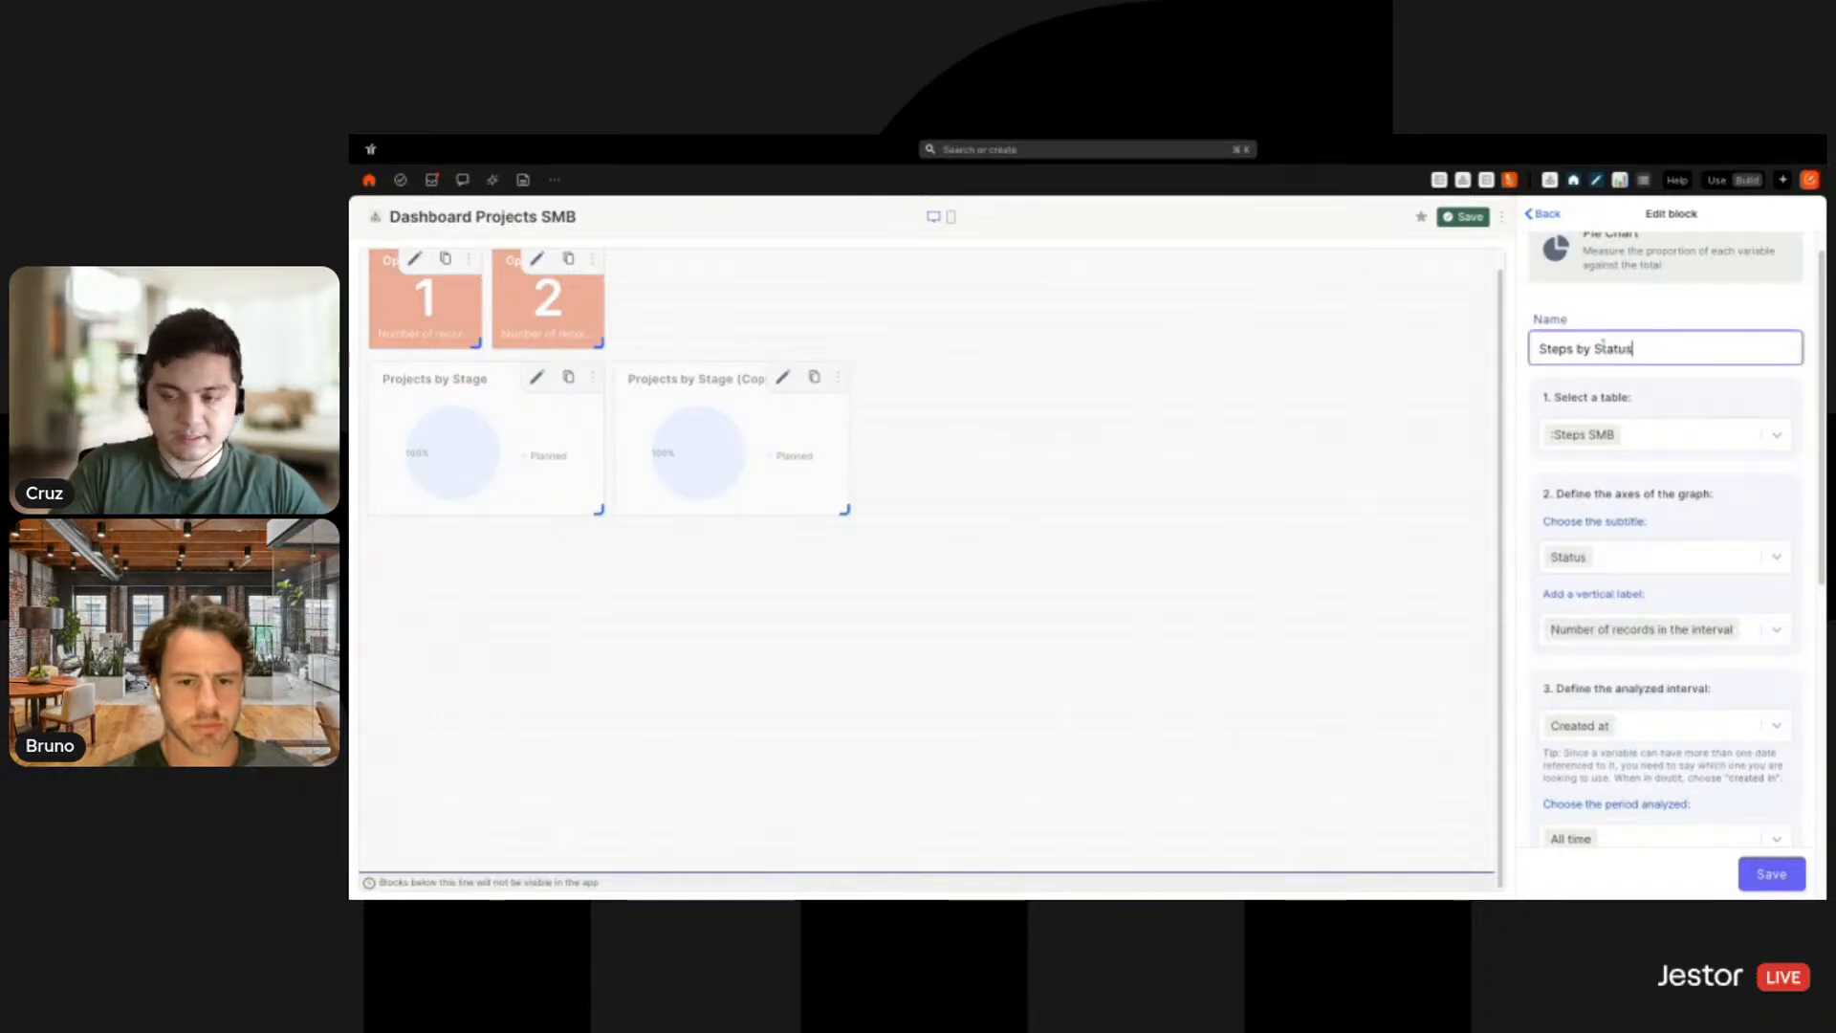
scroll(1673, 537, "down", 2)
scroll(1678, 516, "down", 3)
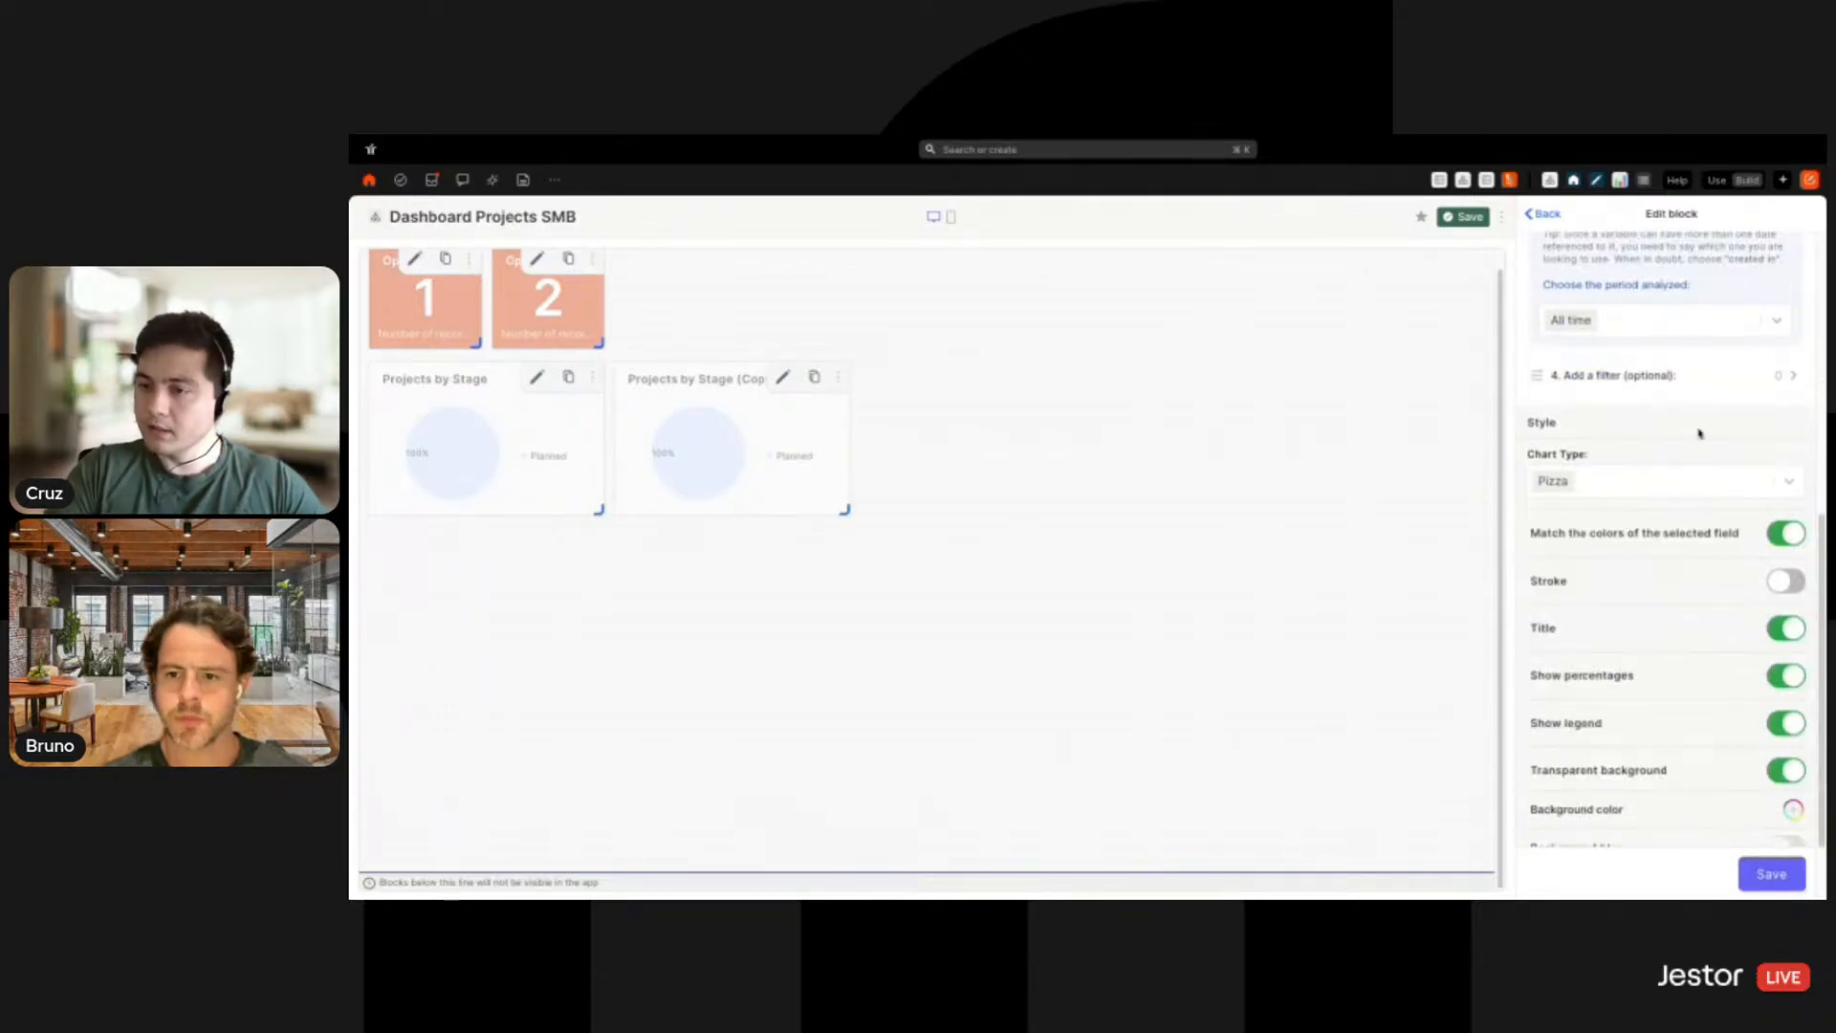
left_click(1776, 880)
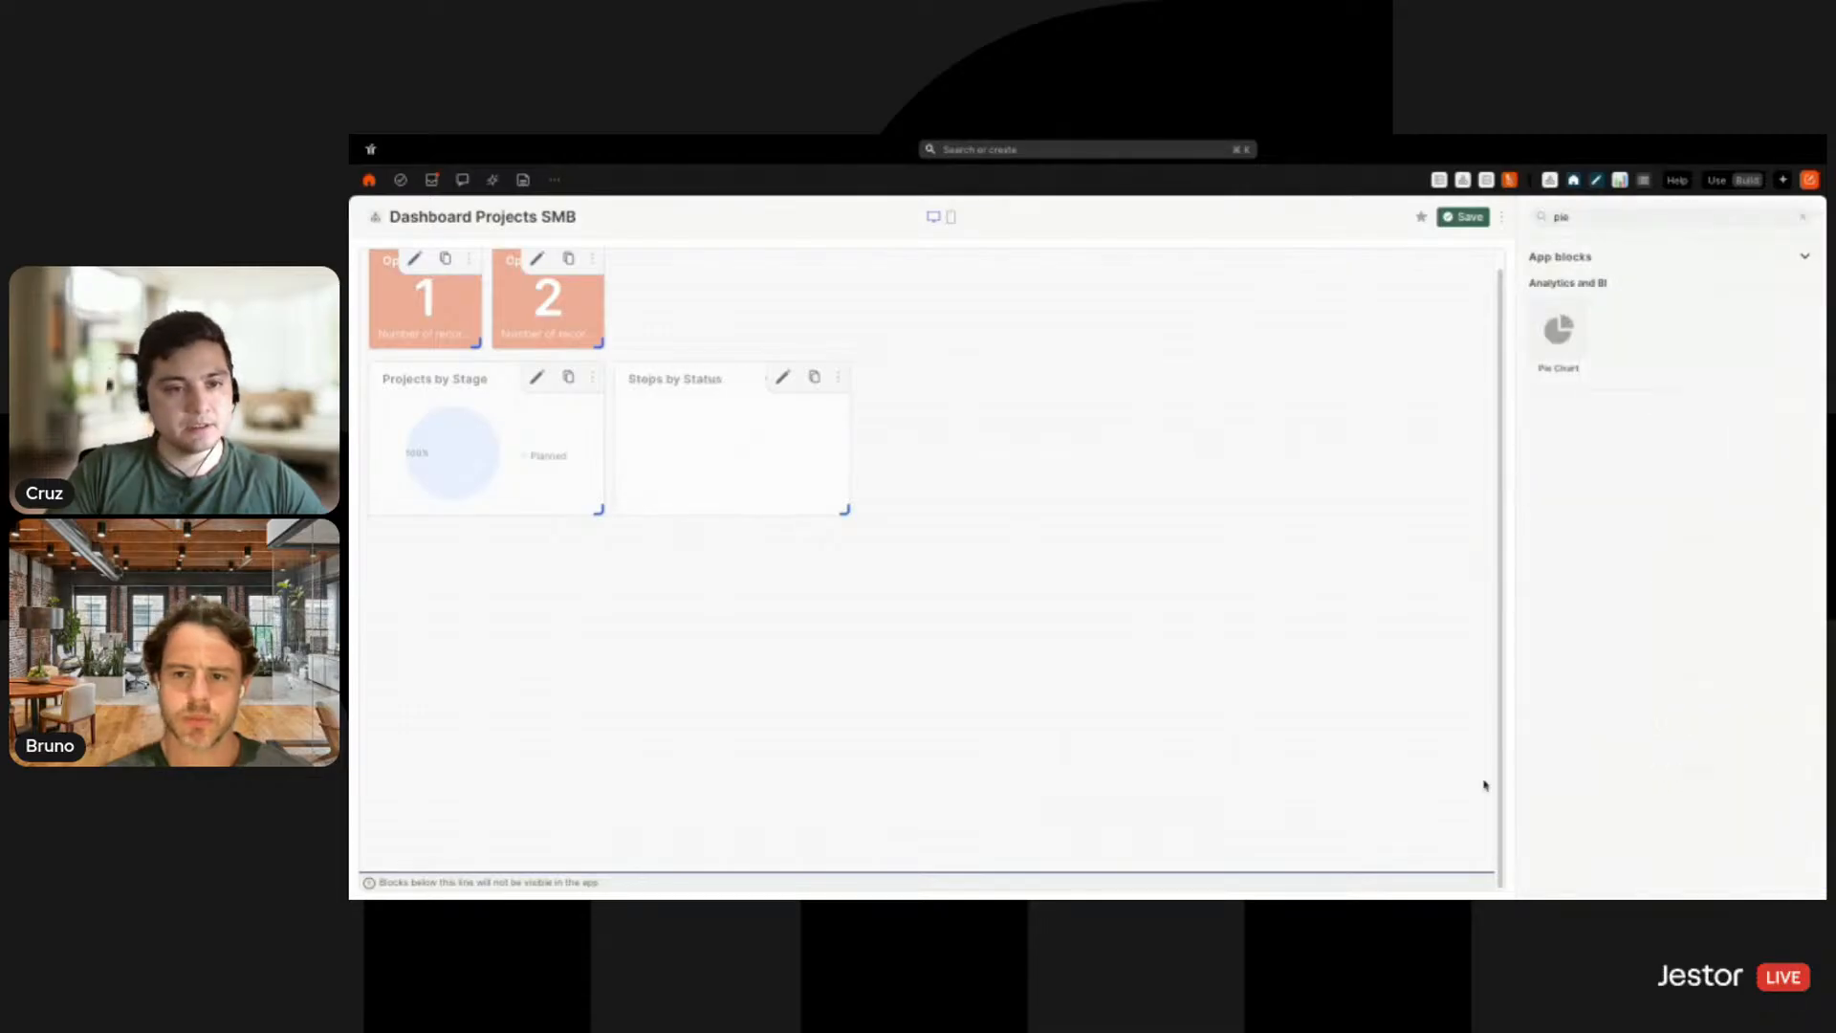
left_click(1465, 218)
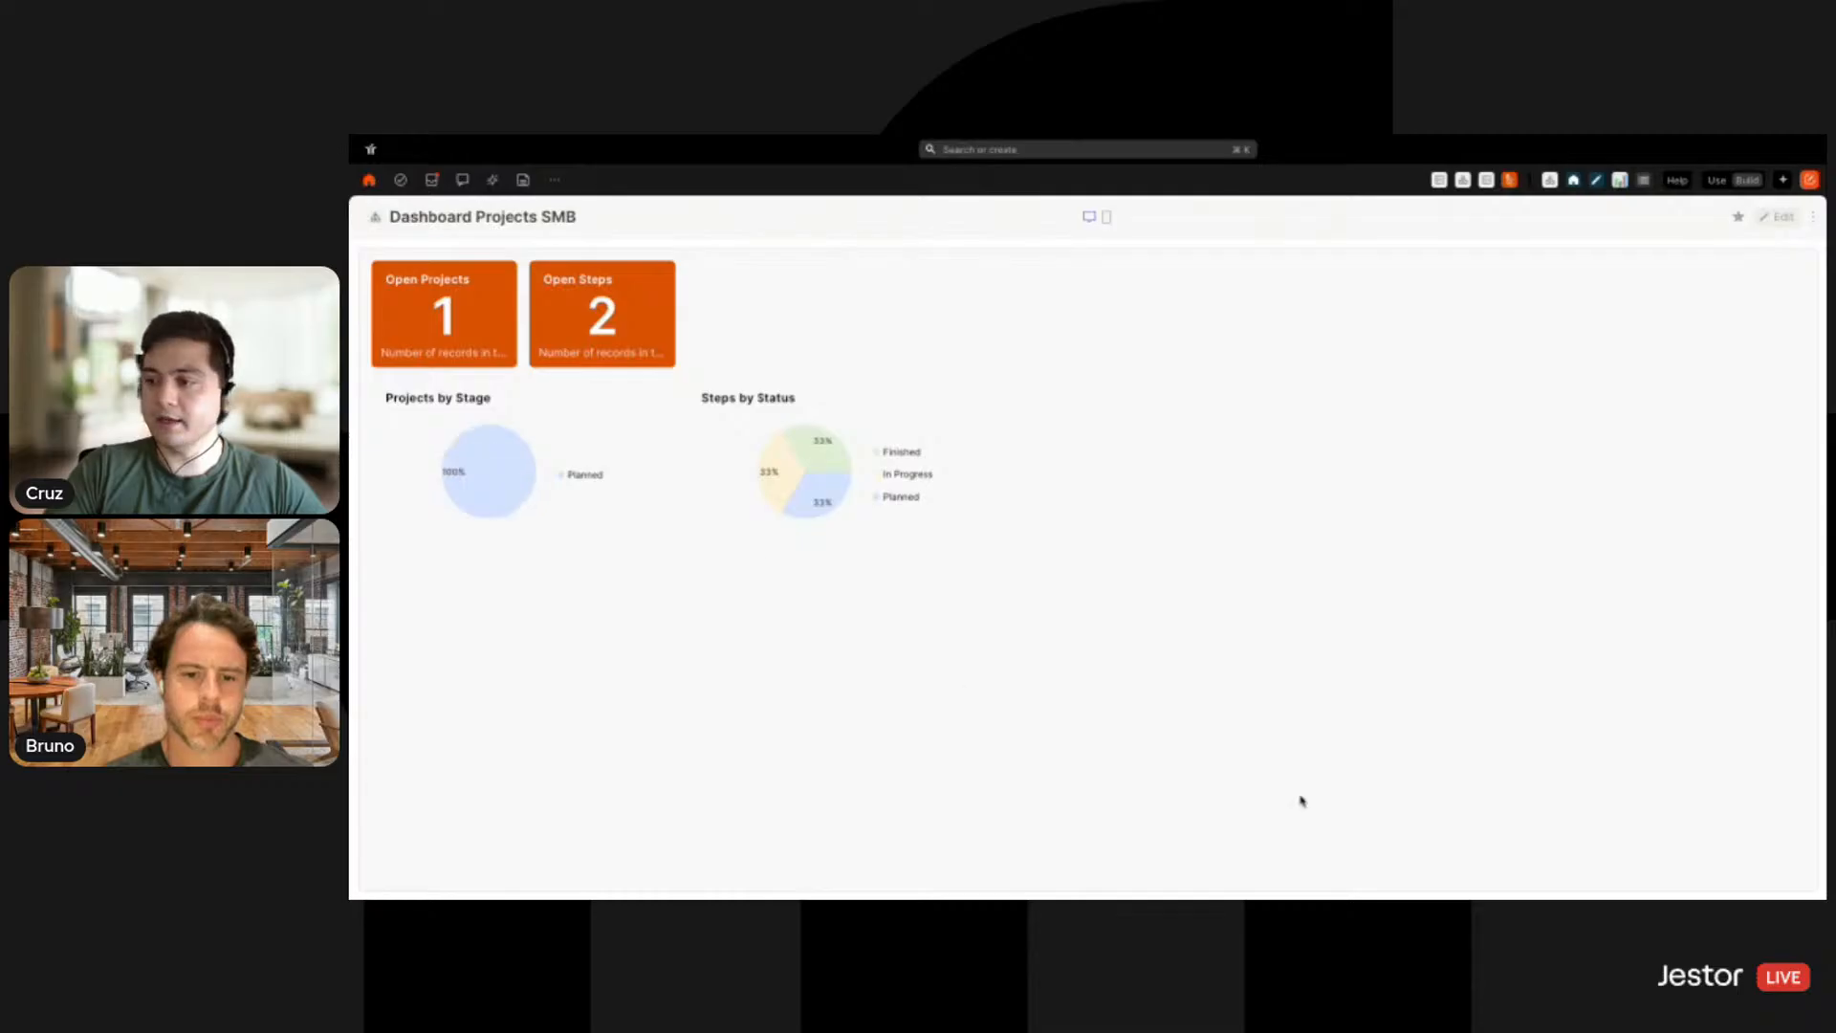
Preview the dashboard in Use mode, return to Build mode, and reopen the dashboard for editing
left_click(1718, 181)
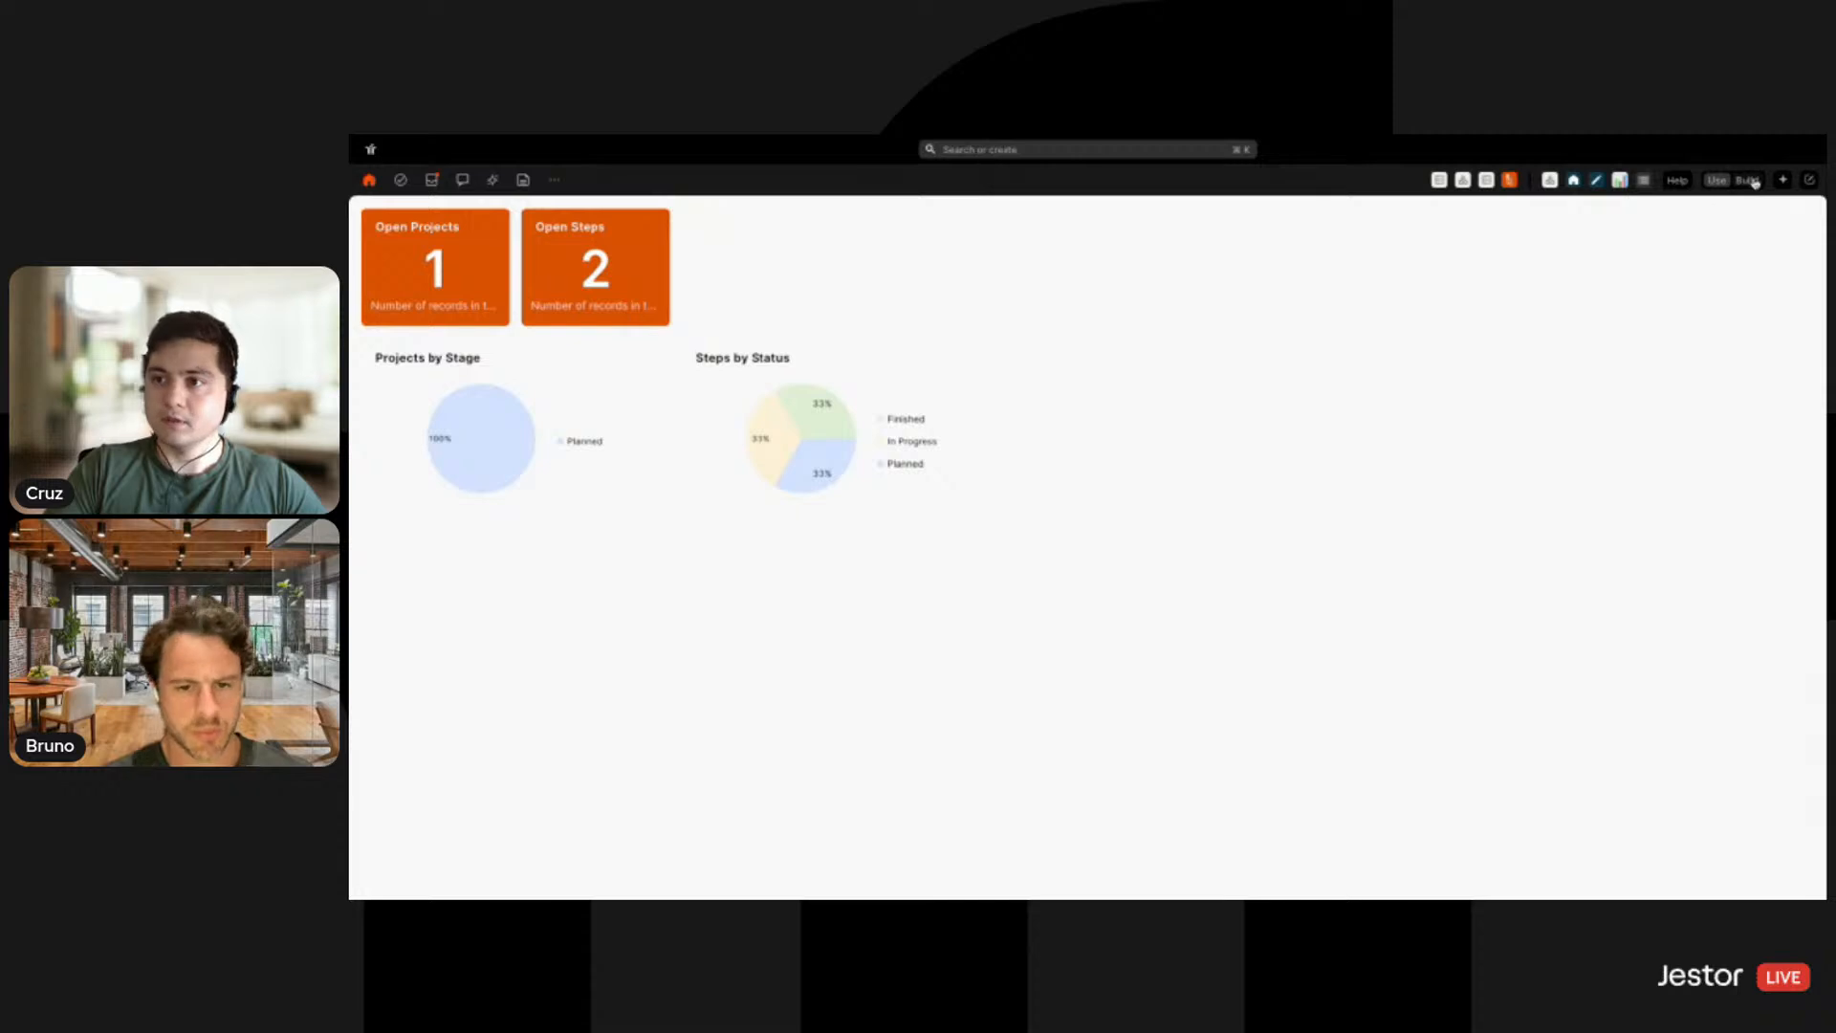
left_click(1749, 182)
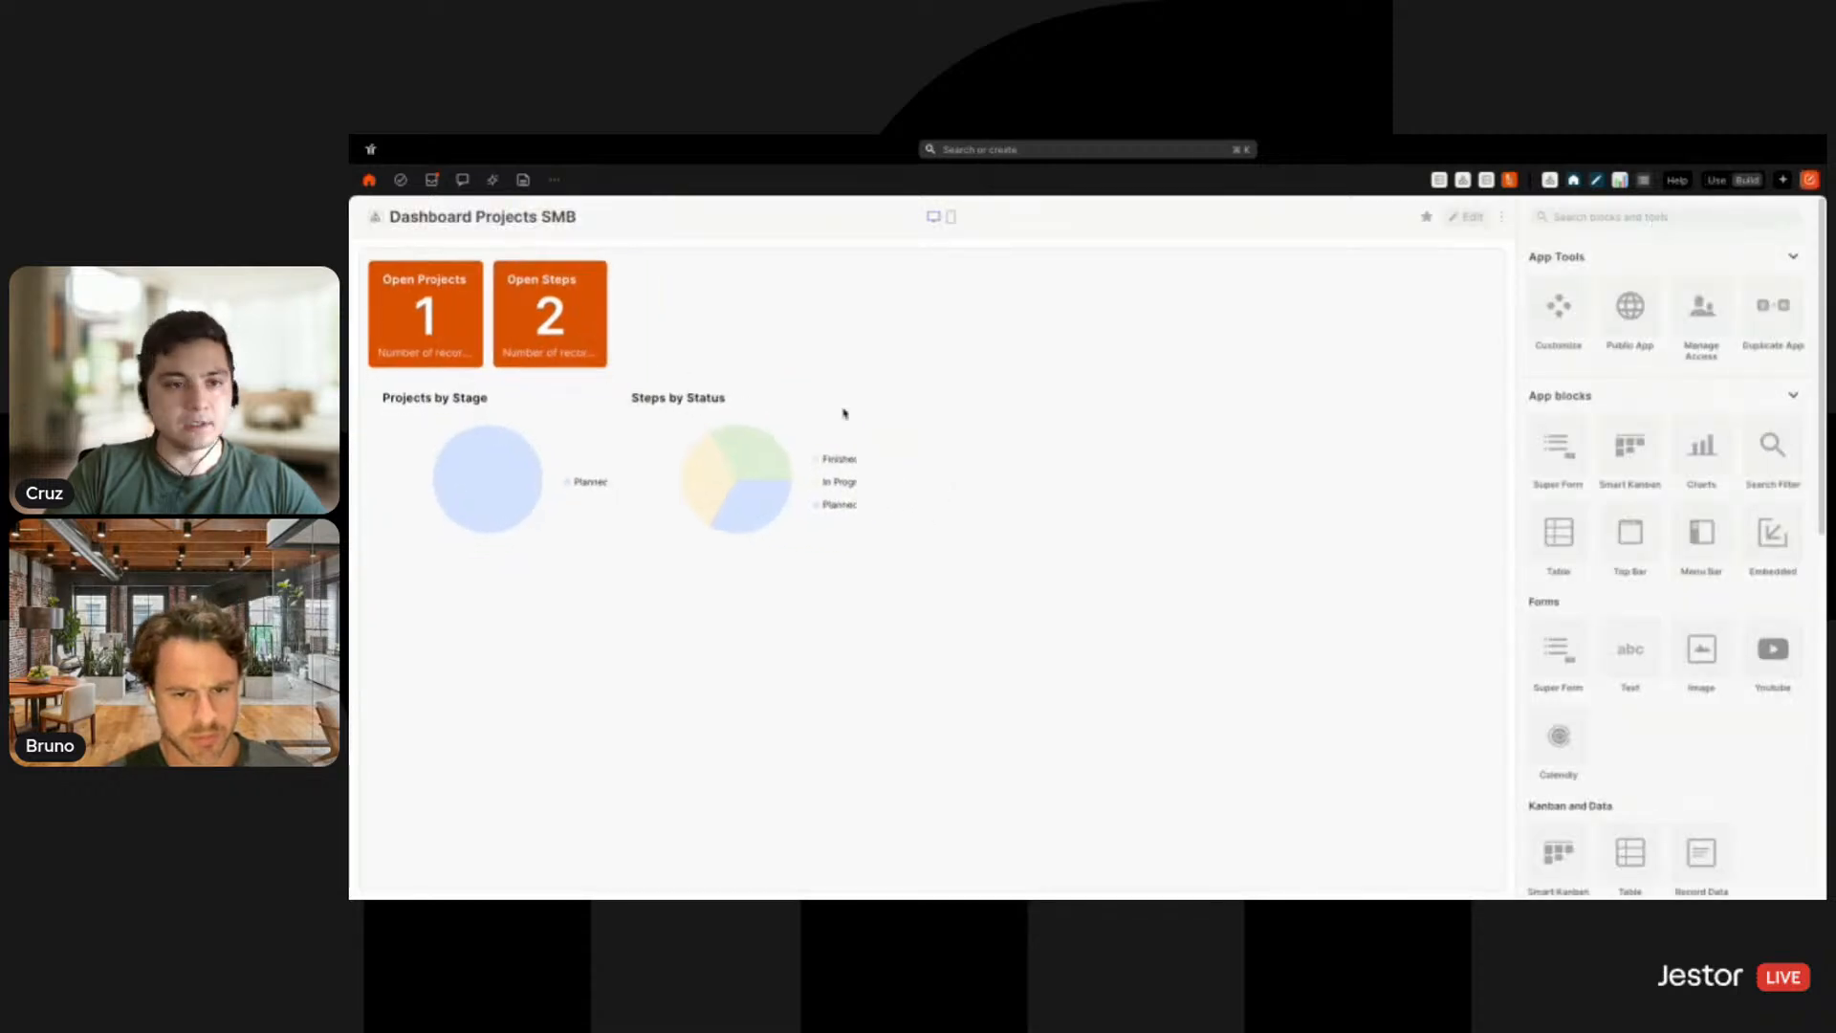
left_click(1473, 217)
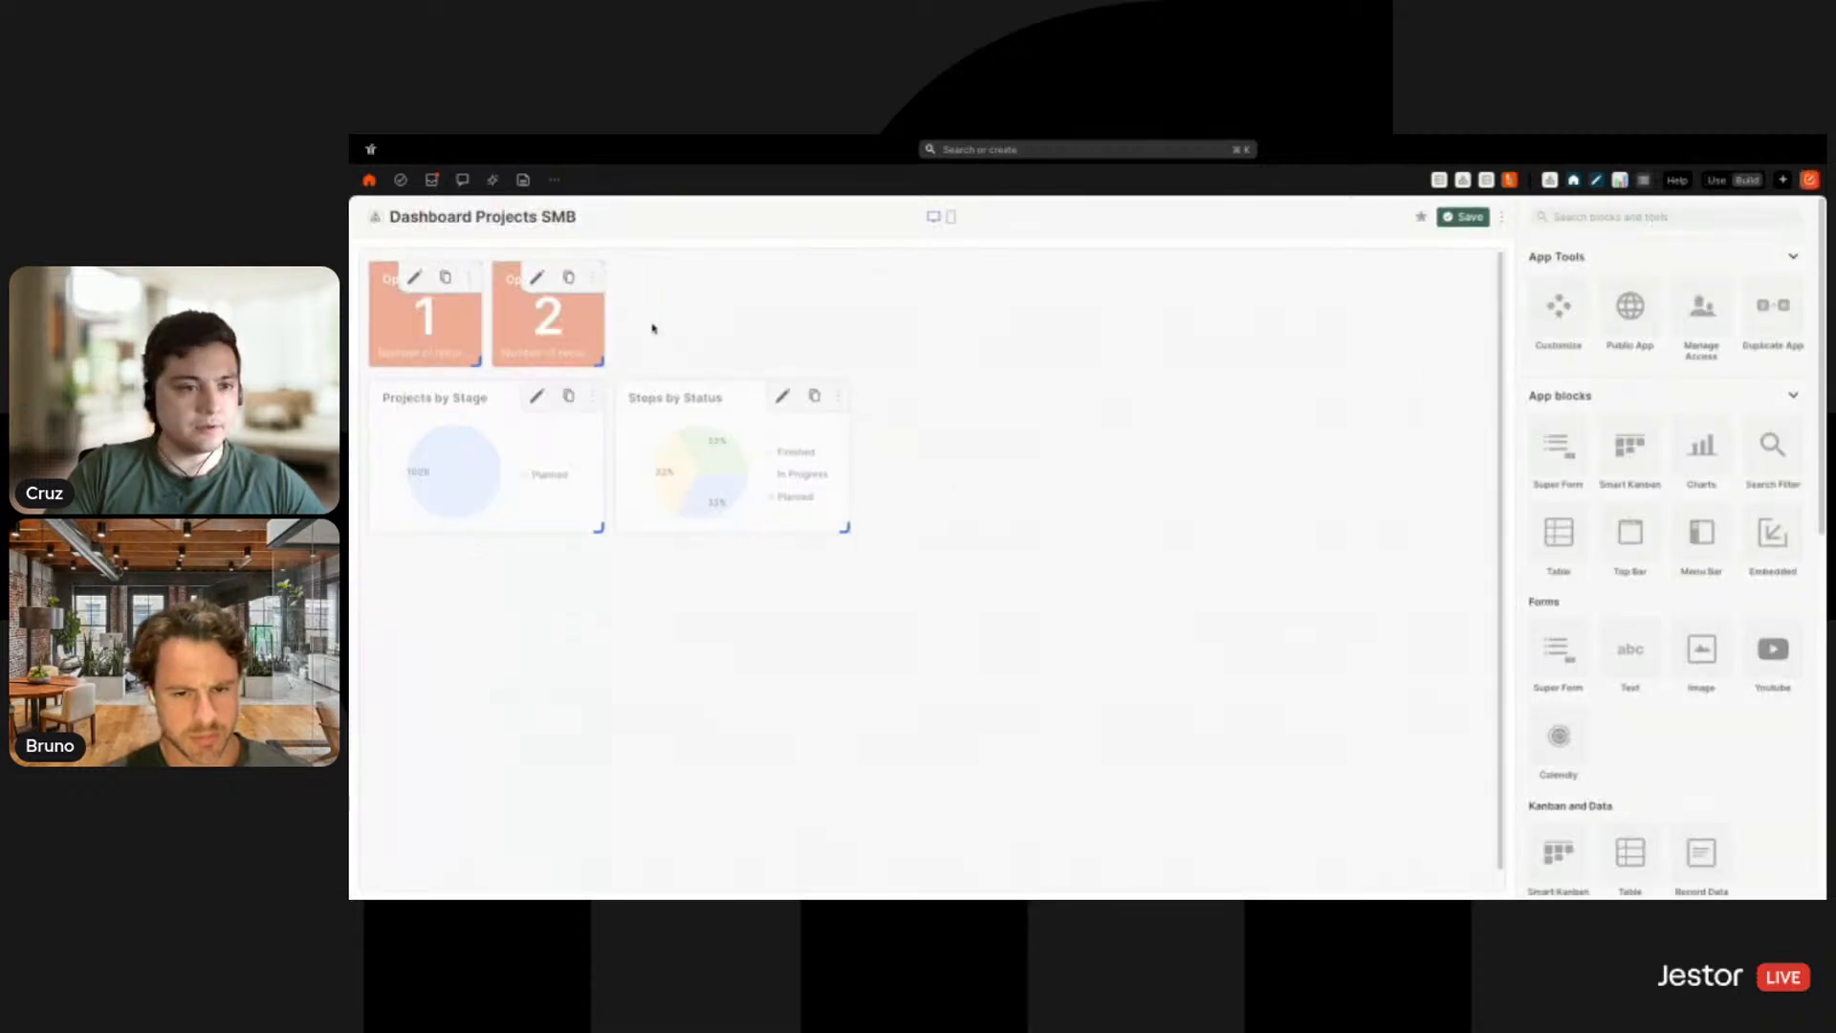
Give the Projects by Stage chart a white background color and save the block
left_click(536, 400)
scroll(1617, 603, "down", 5)
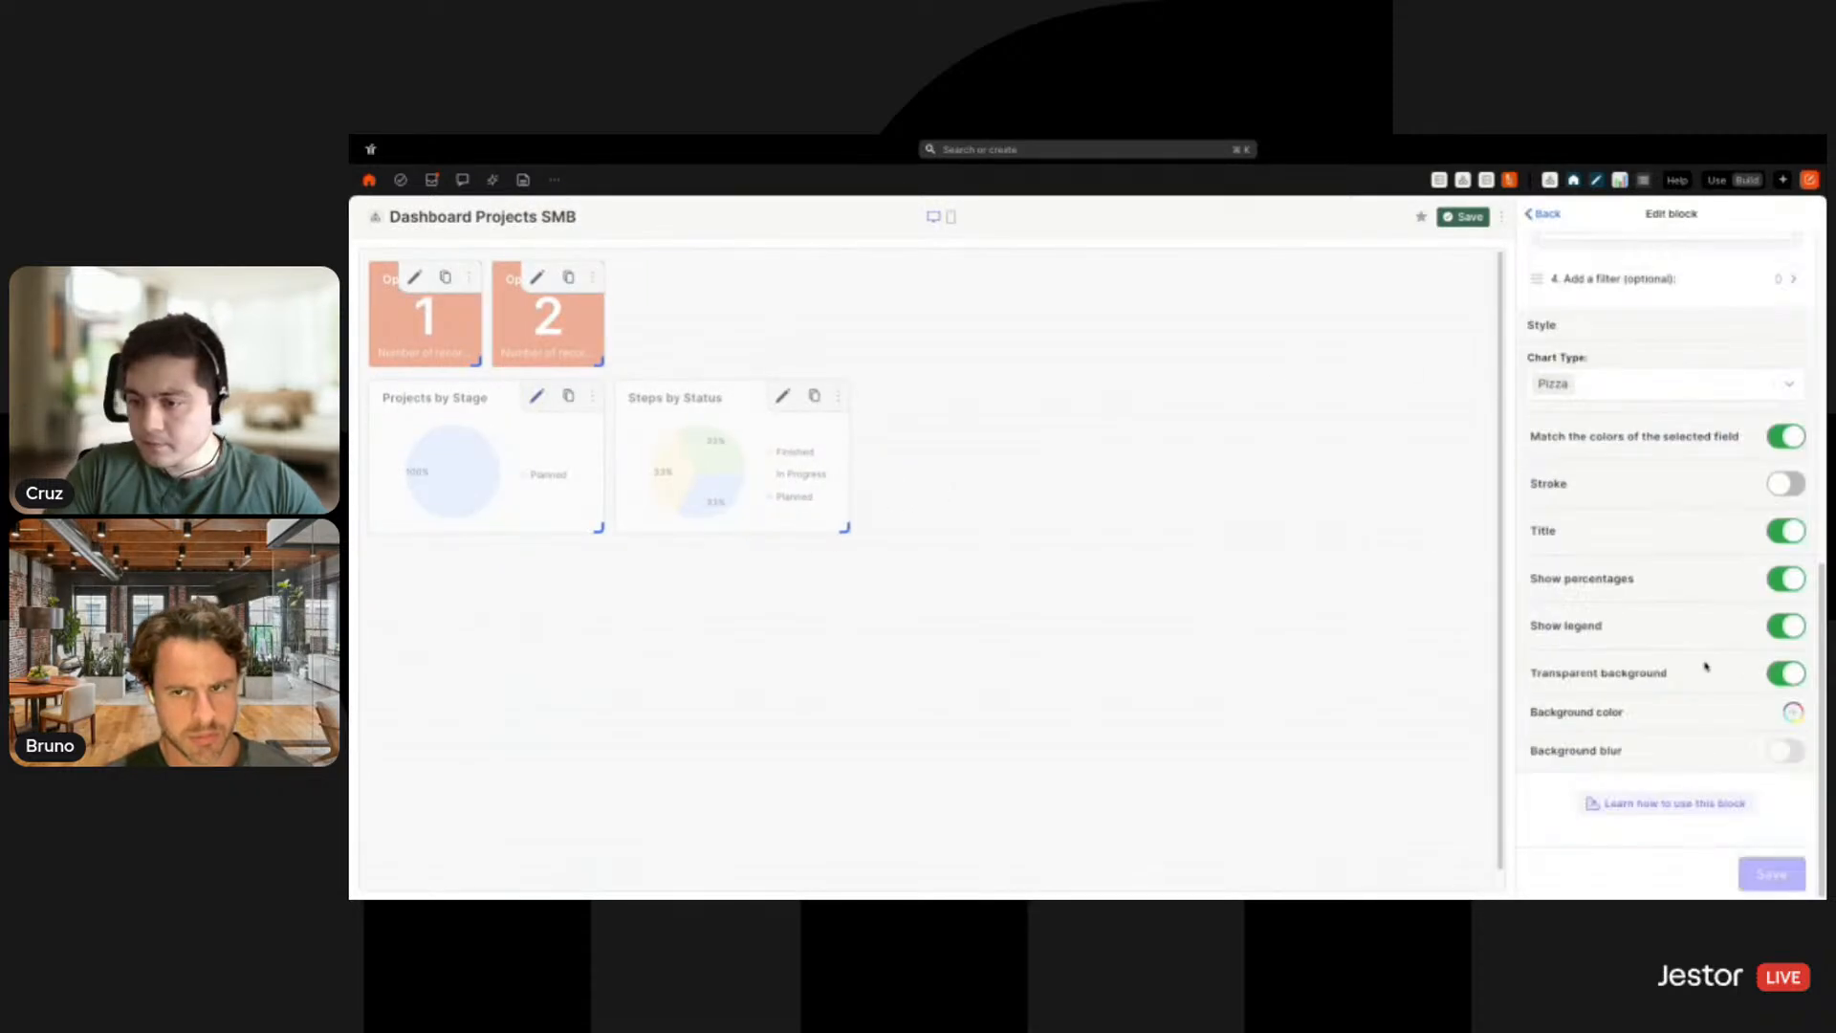
left_click(1794, 713)
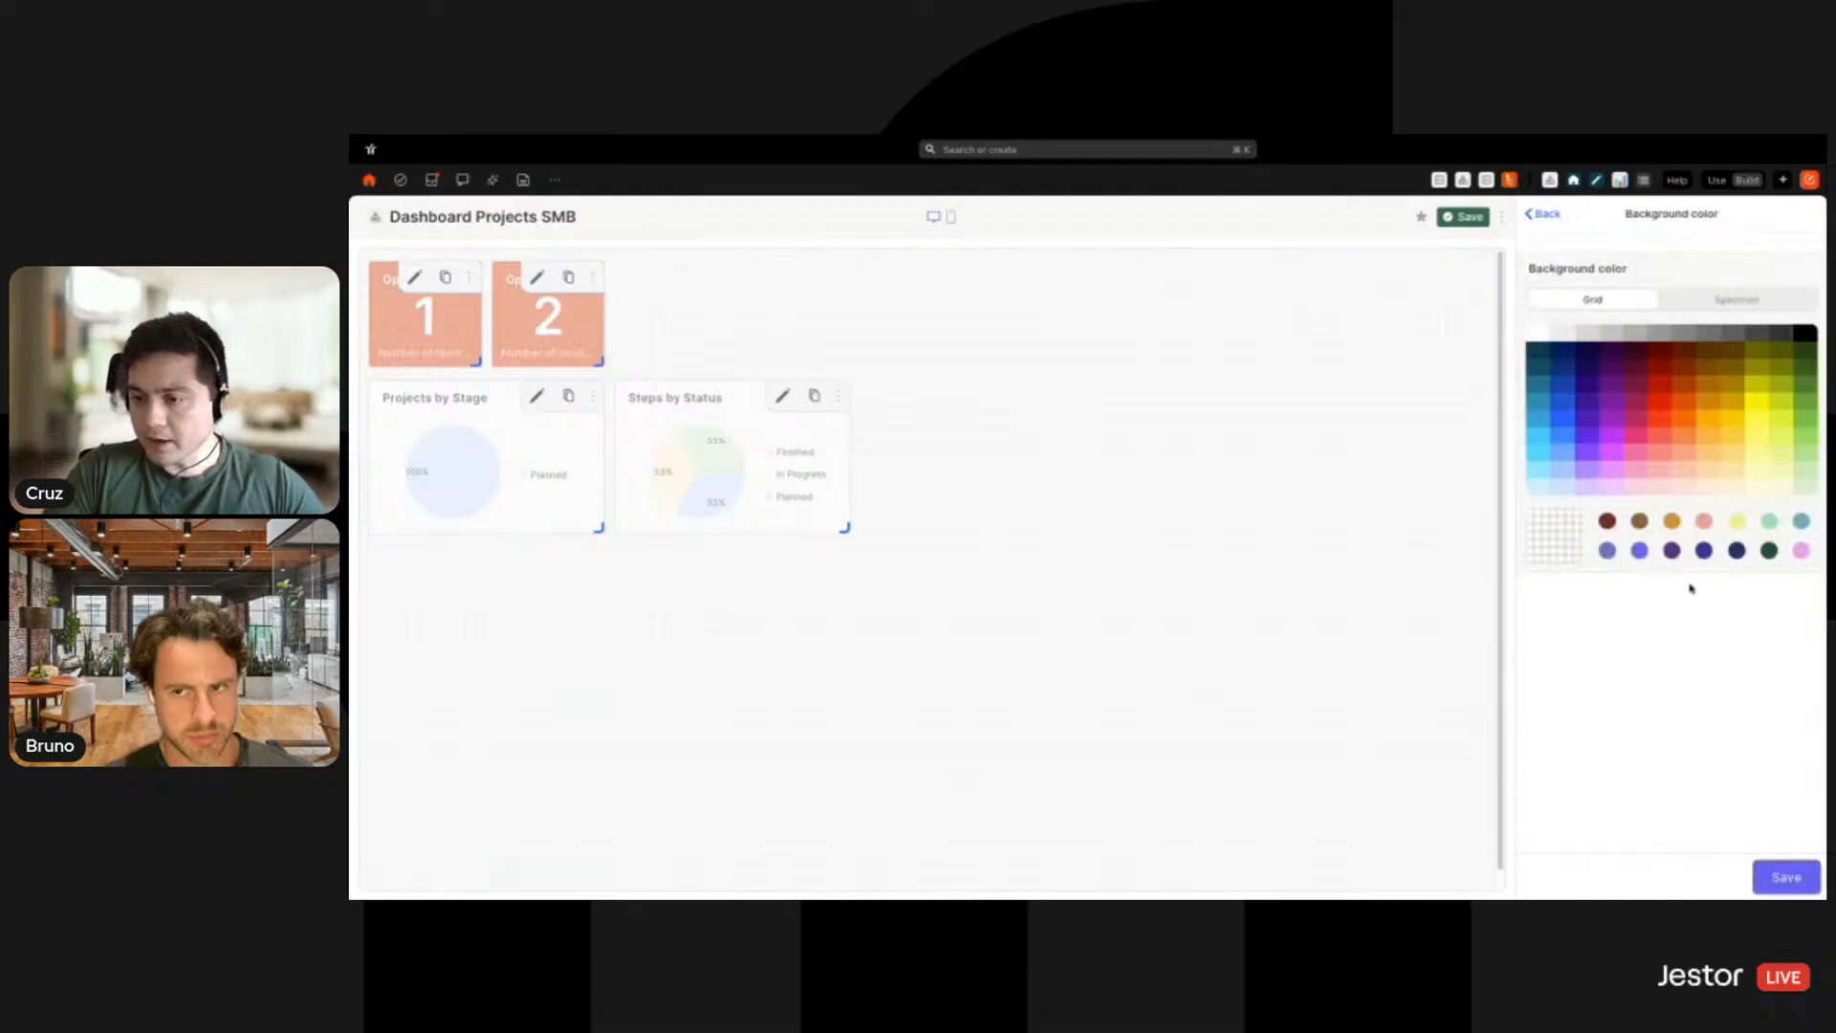
left_click(1789, 878)
left_click(1753, 867)
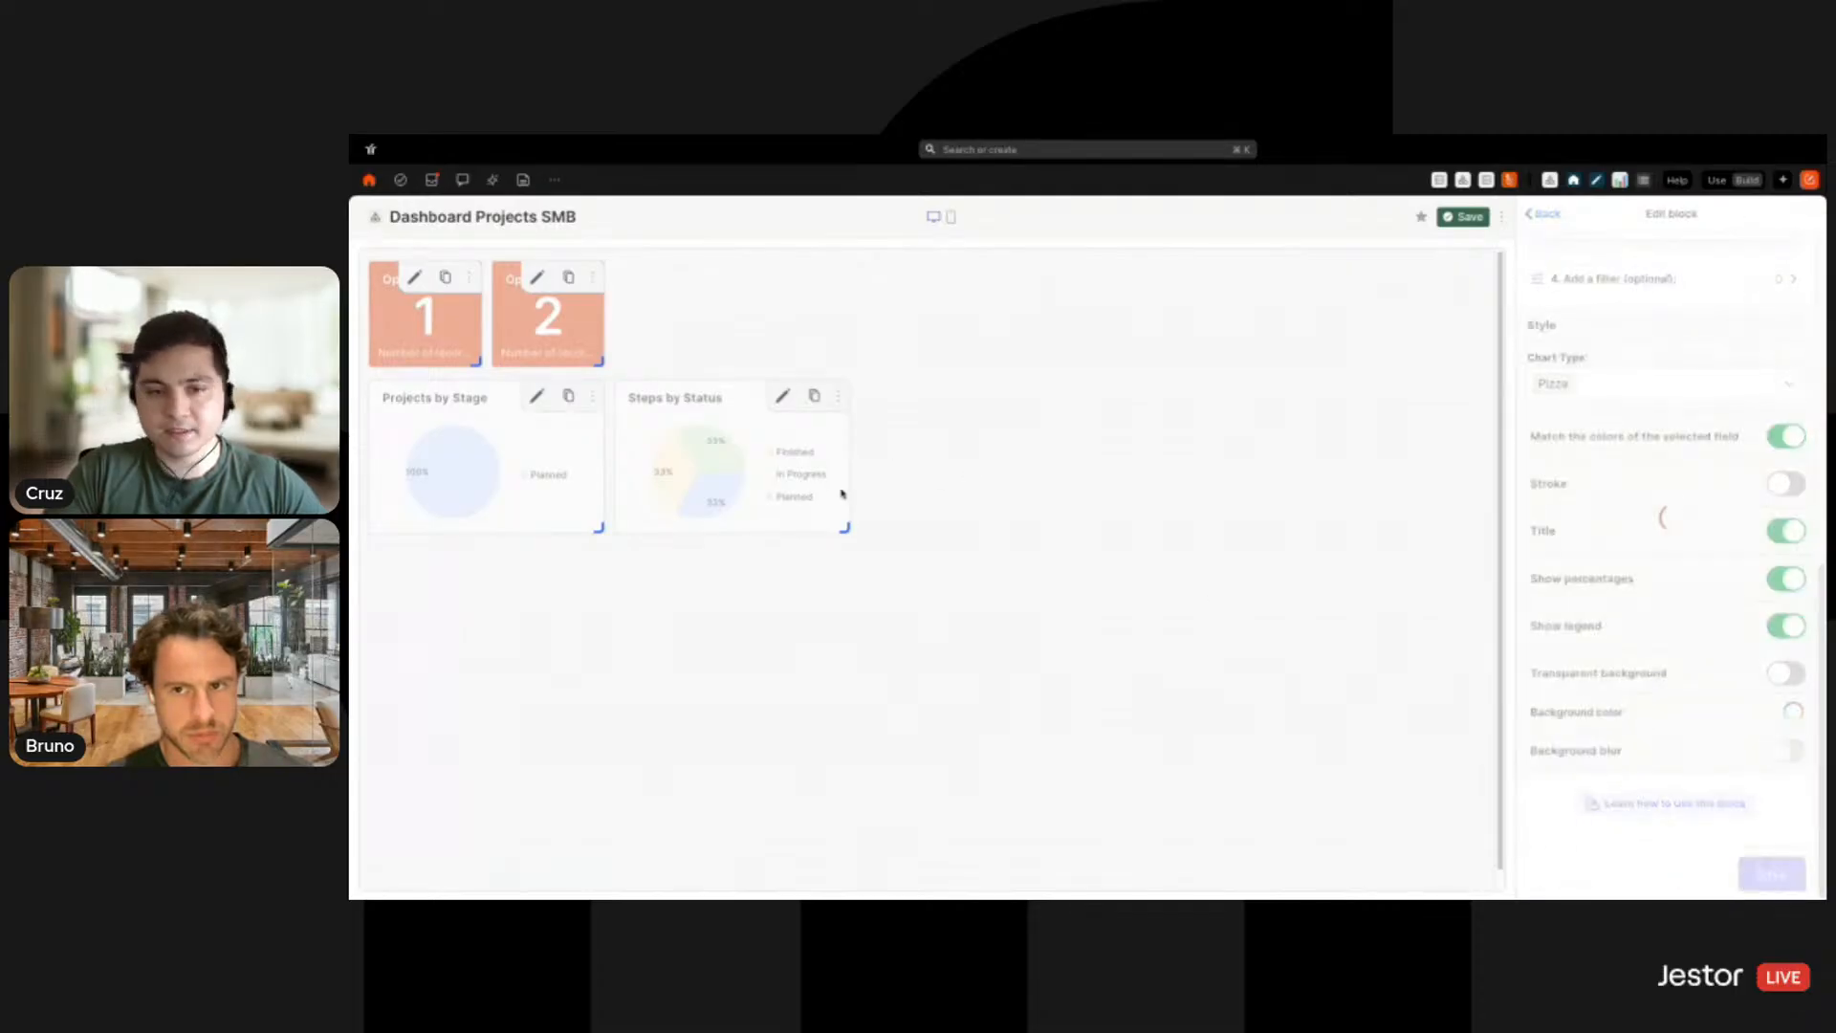
Give the Steps by Status chart the same white background color and save the block
left_click(783, 400)
scroll(1681, 635, "down", 10)
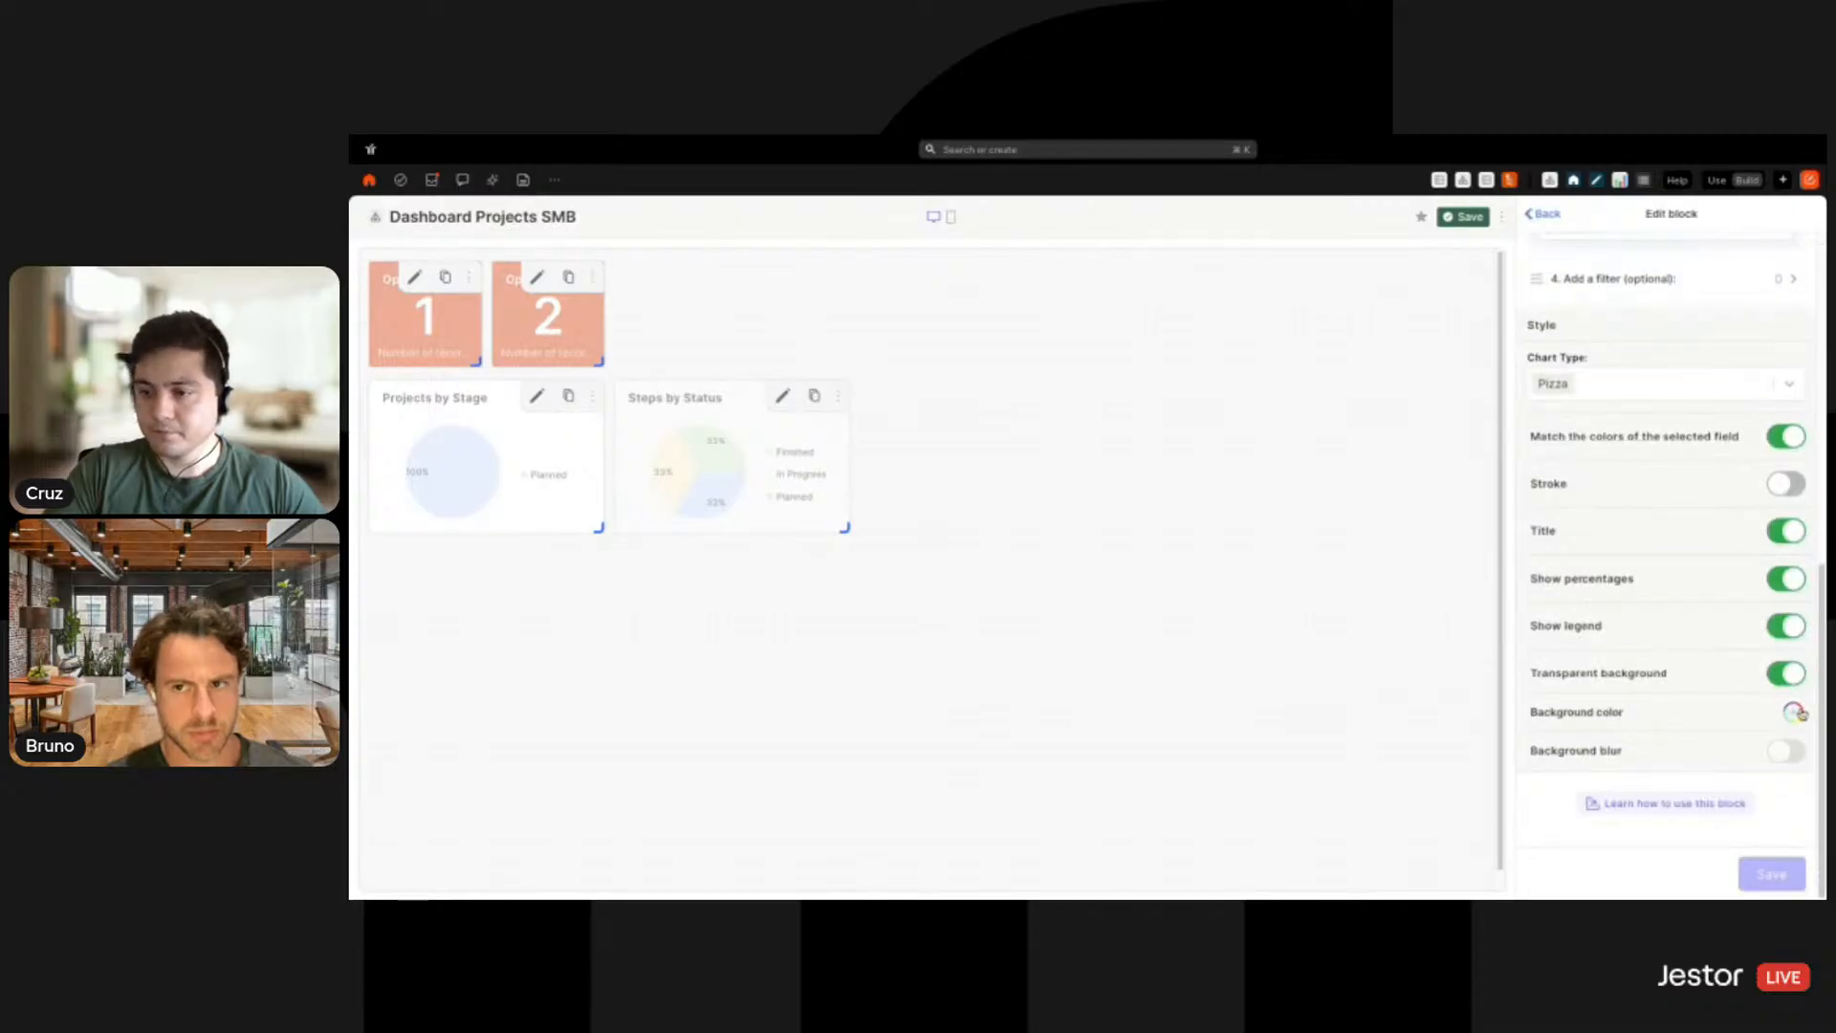
left_click(1806, 712)
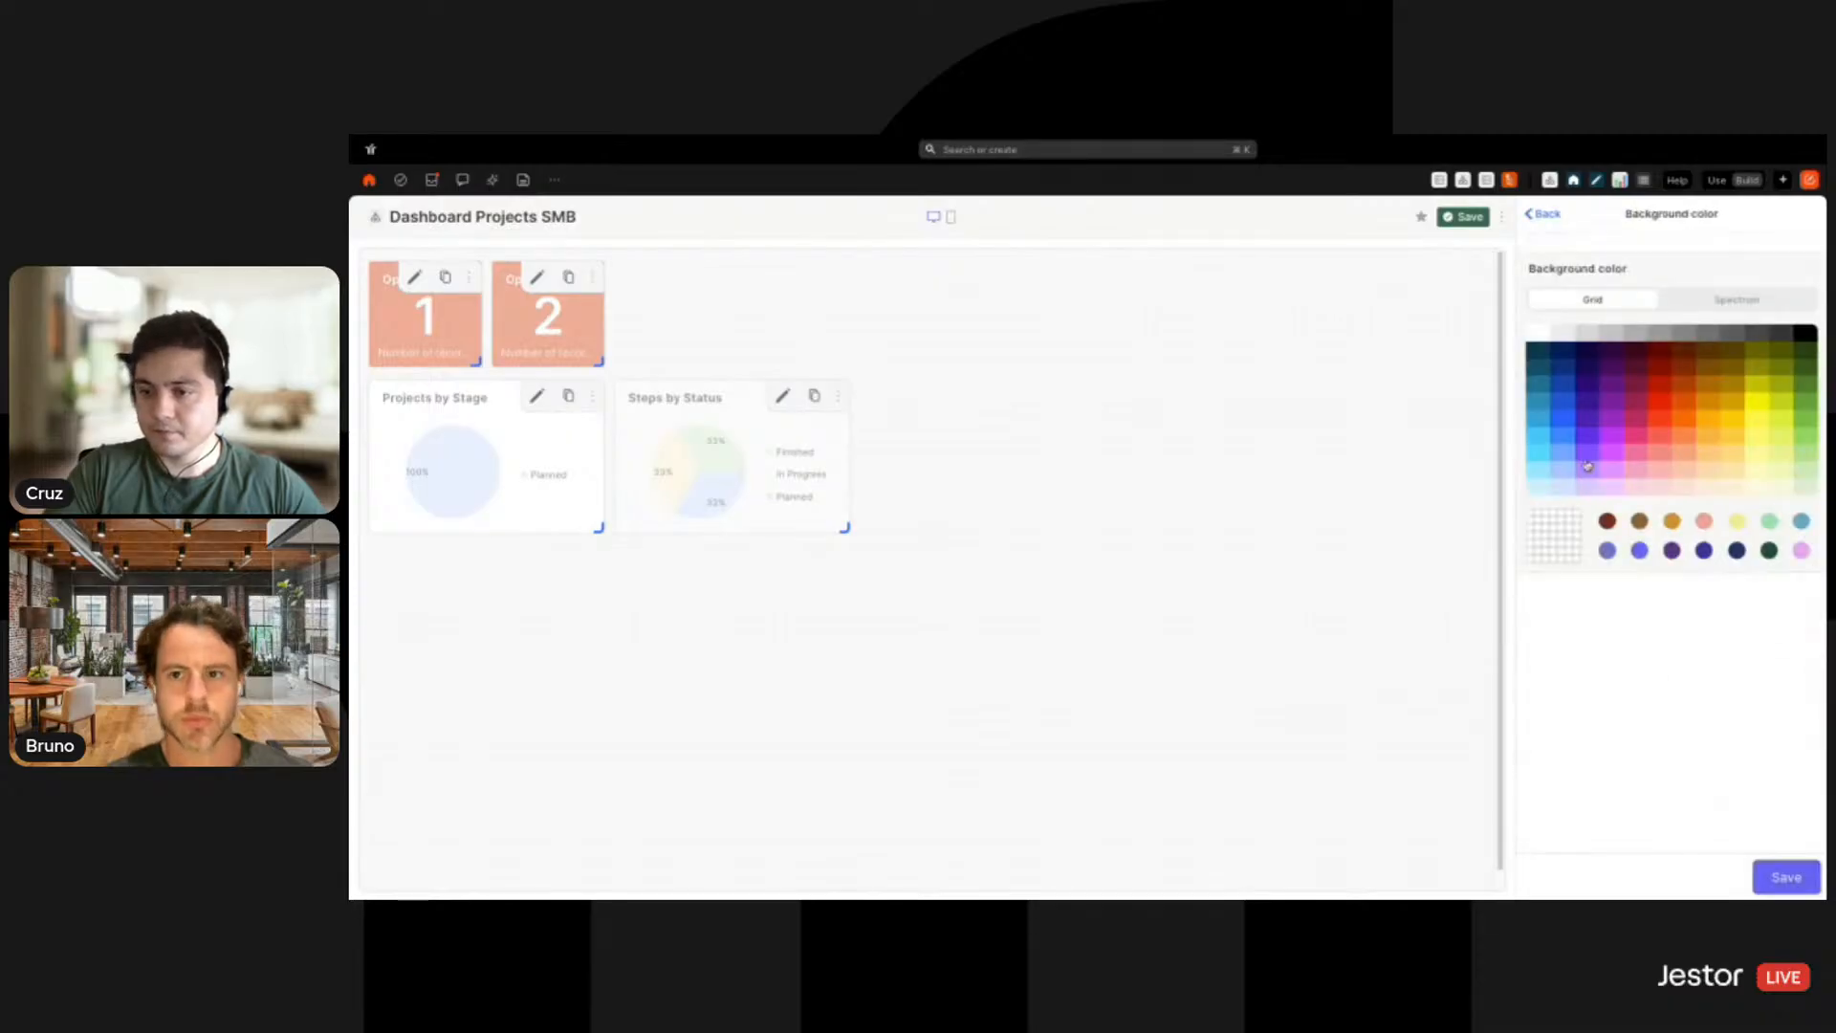
left_click(1785, 880)
left_click(1785, 875)
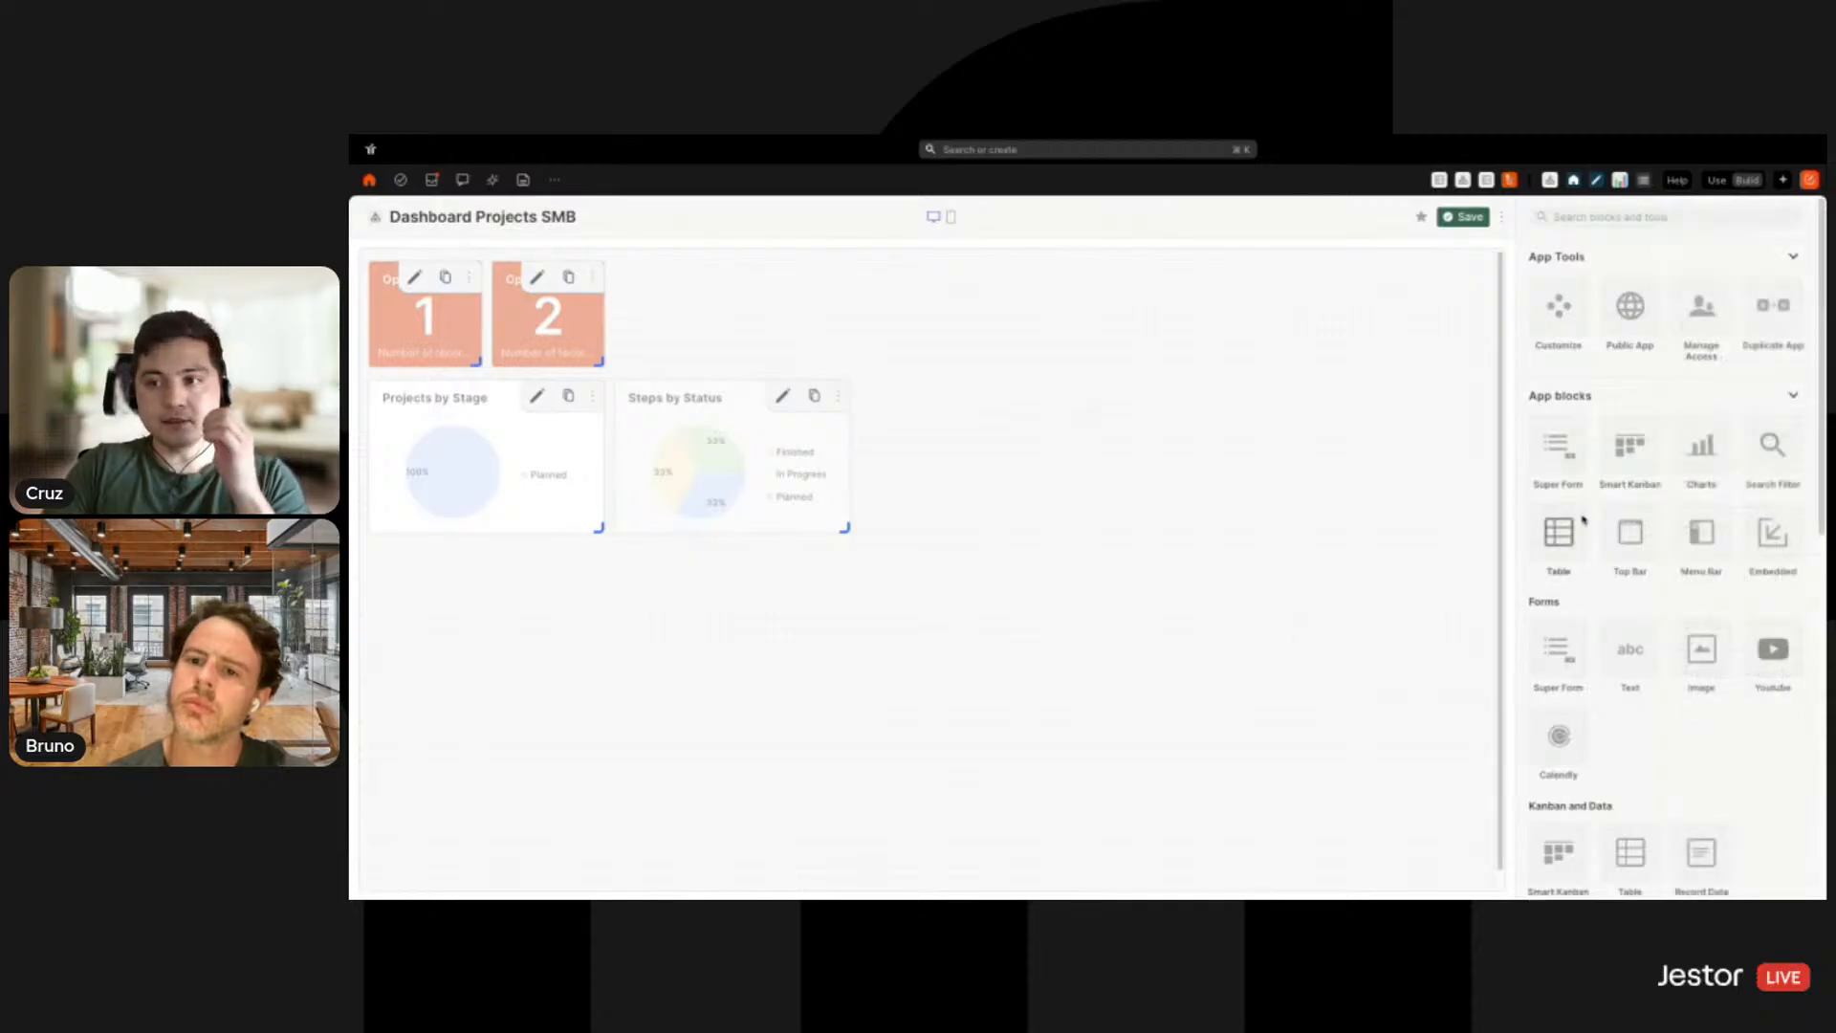
Add a Table block below the two pie charts and extend its height toward the visible page limit
left_click(1652, 215)
type("table")
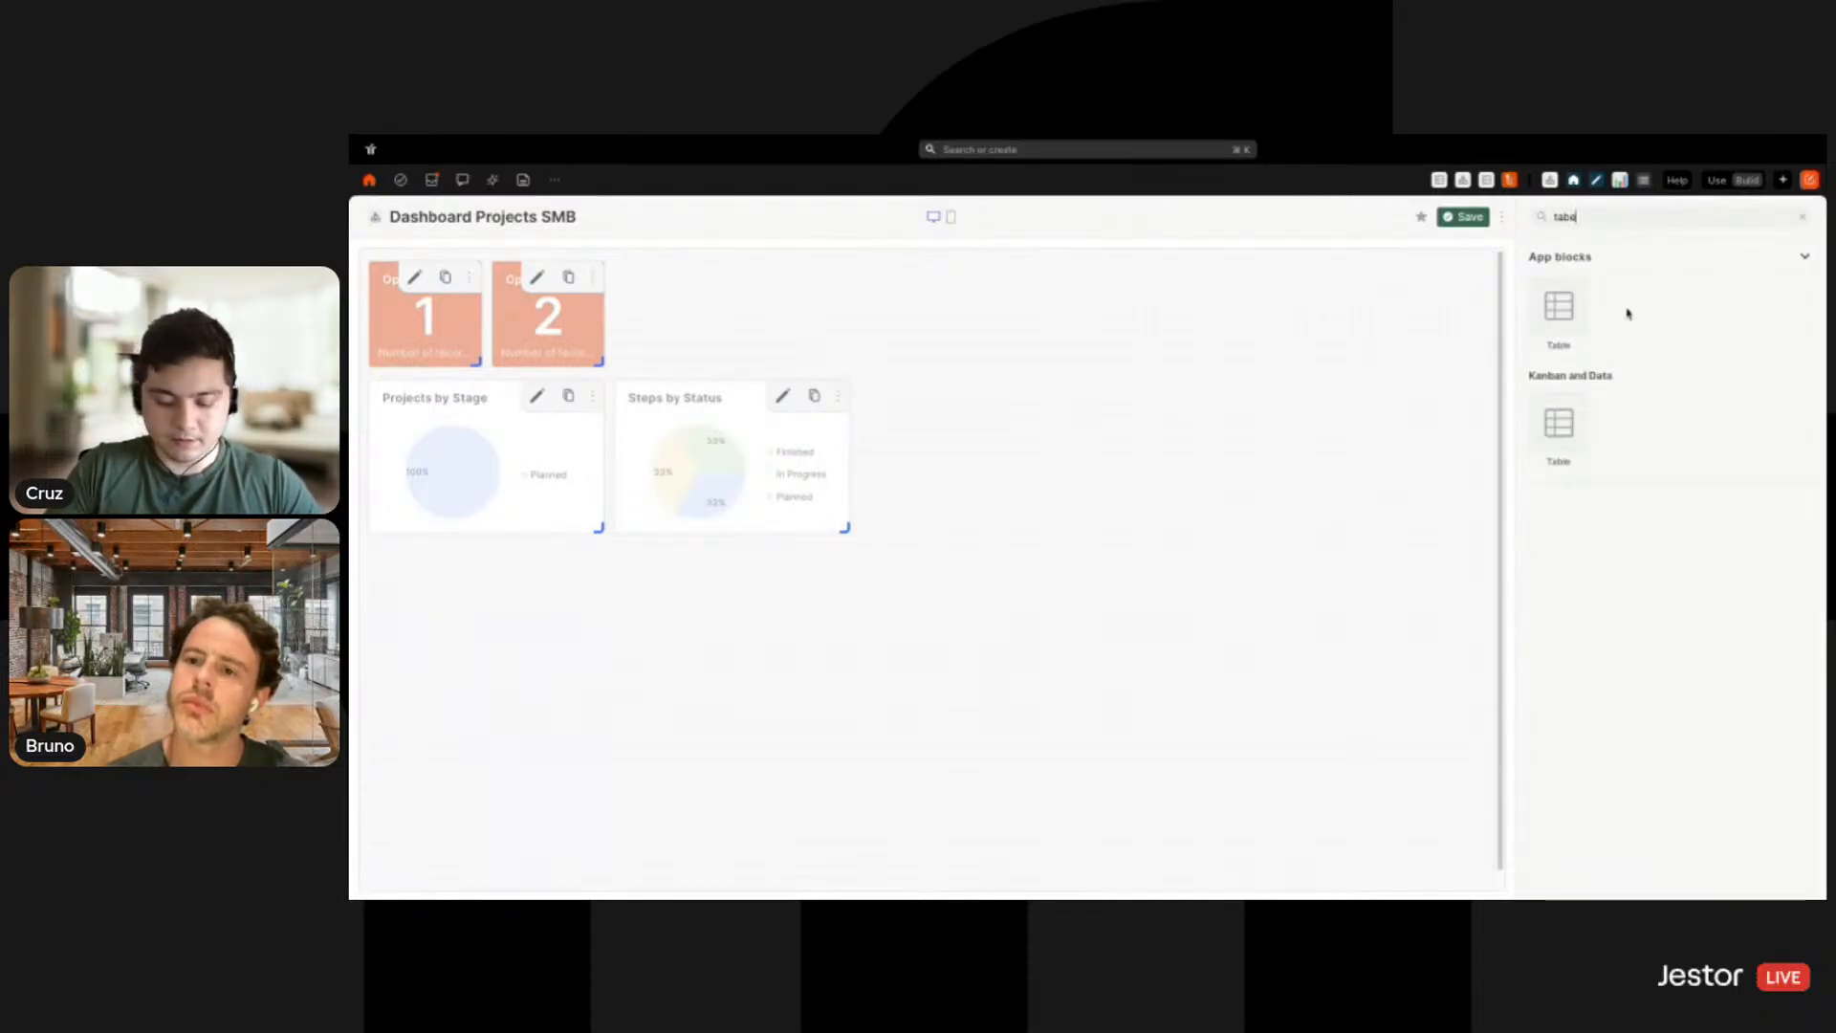
left_click(1568, 311)
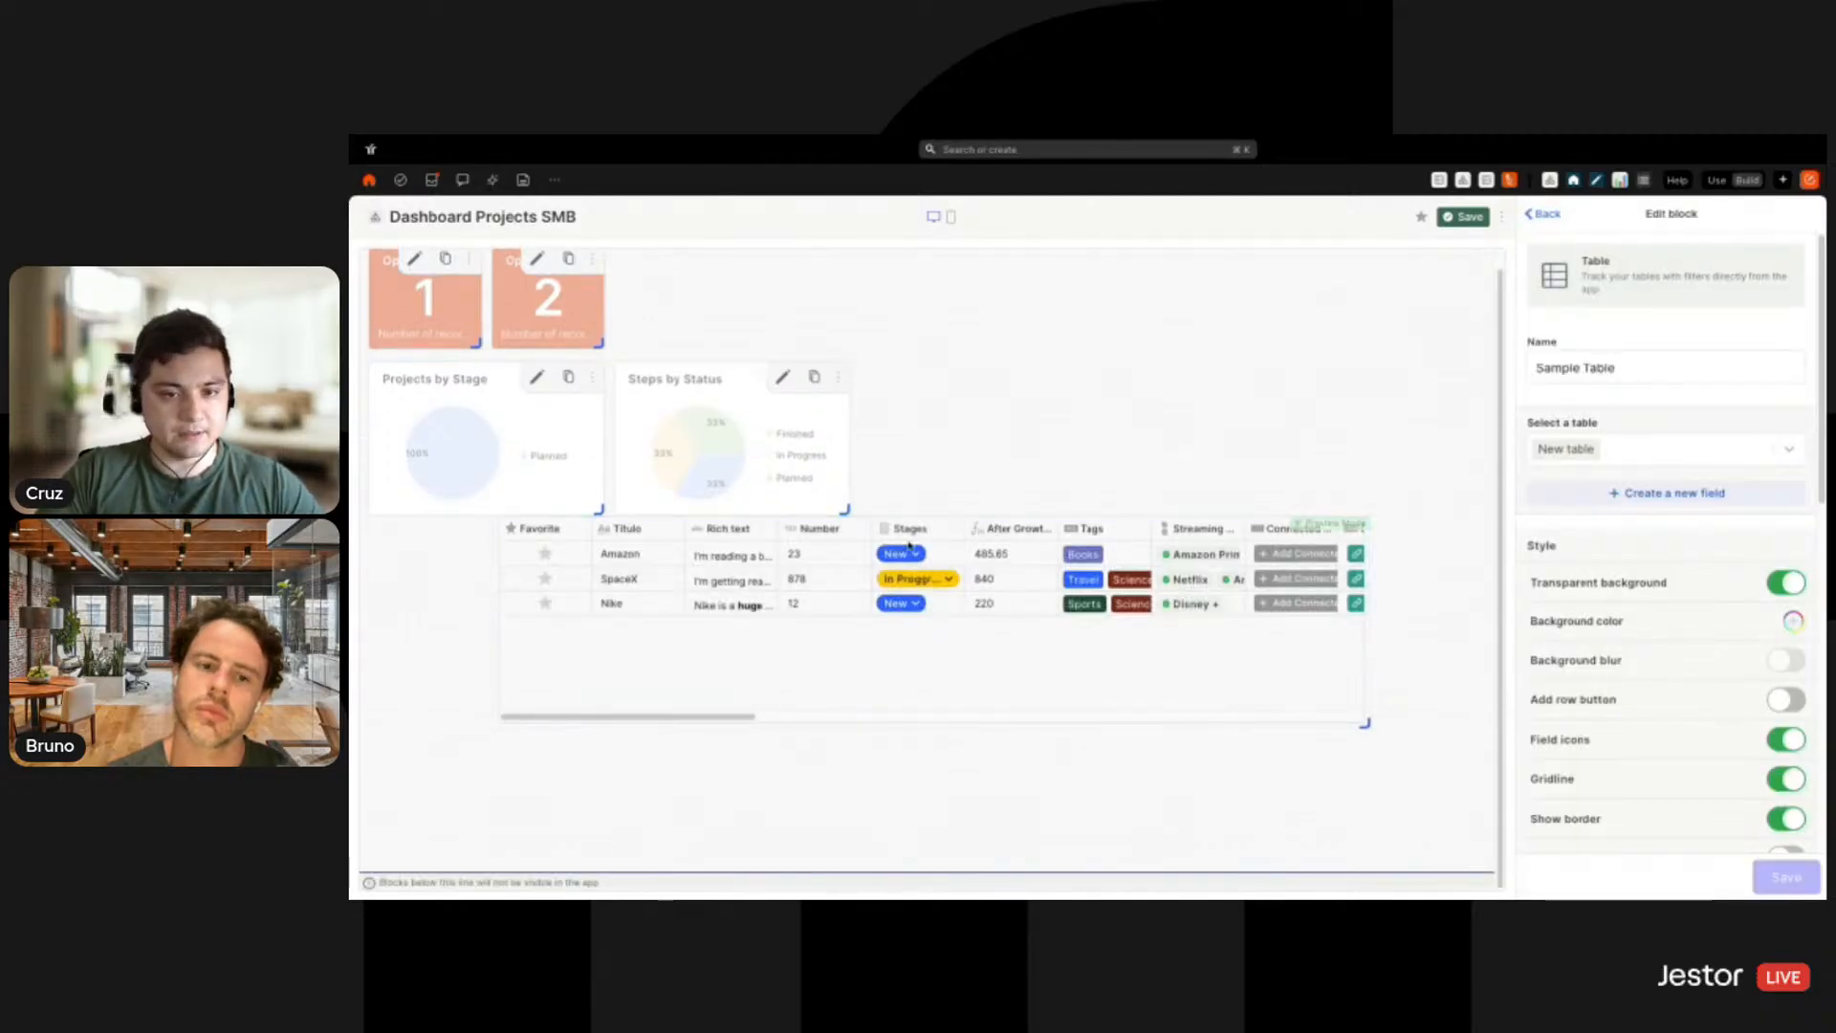
left_click_drag(1365, 724, 1365, 830)
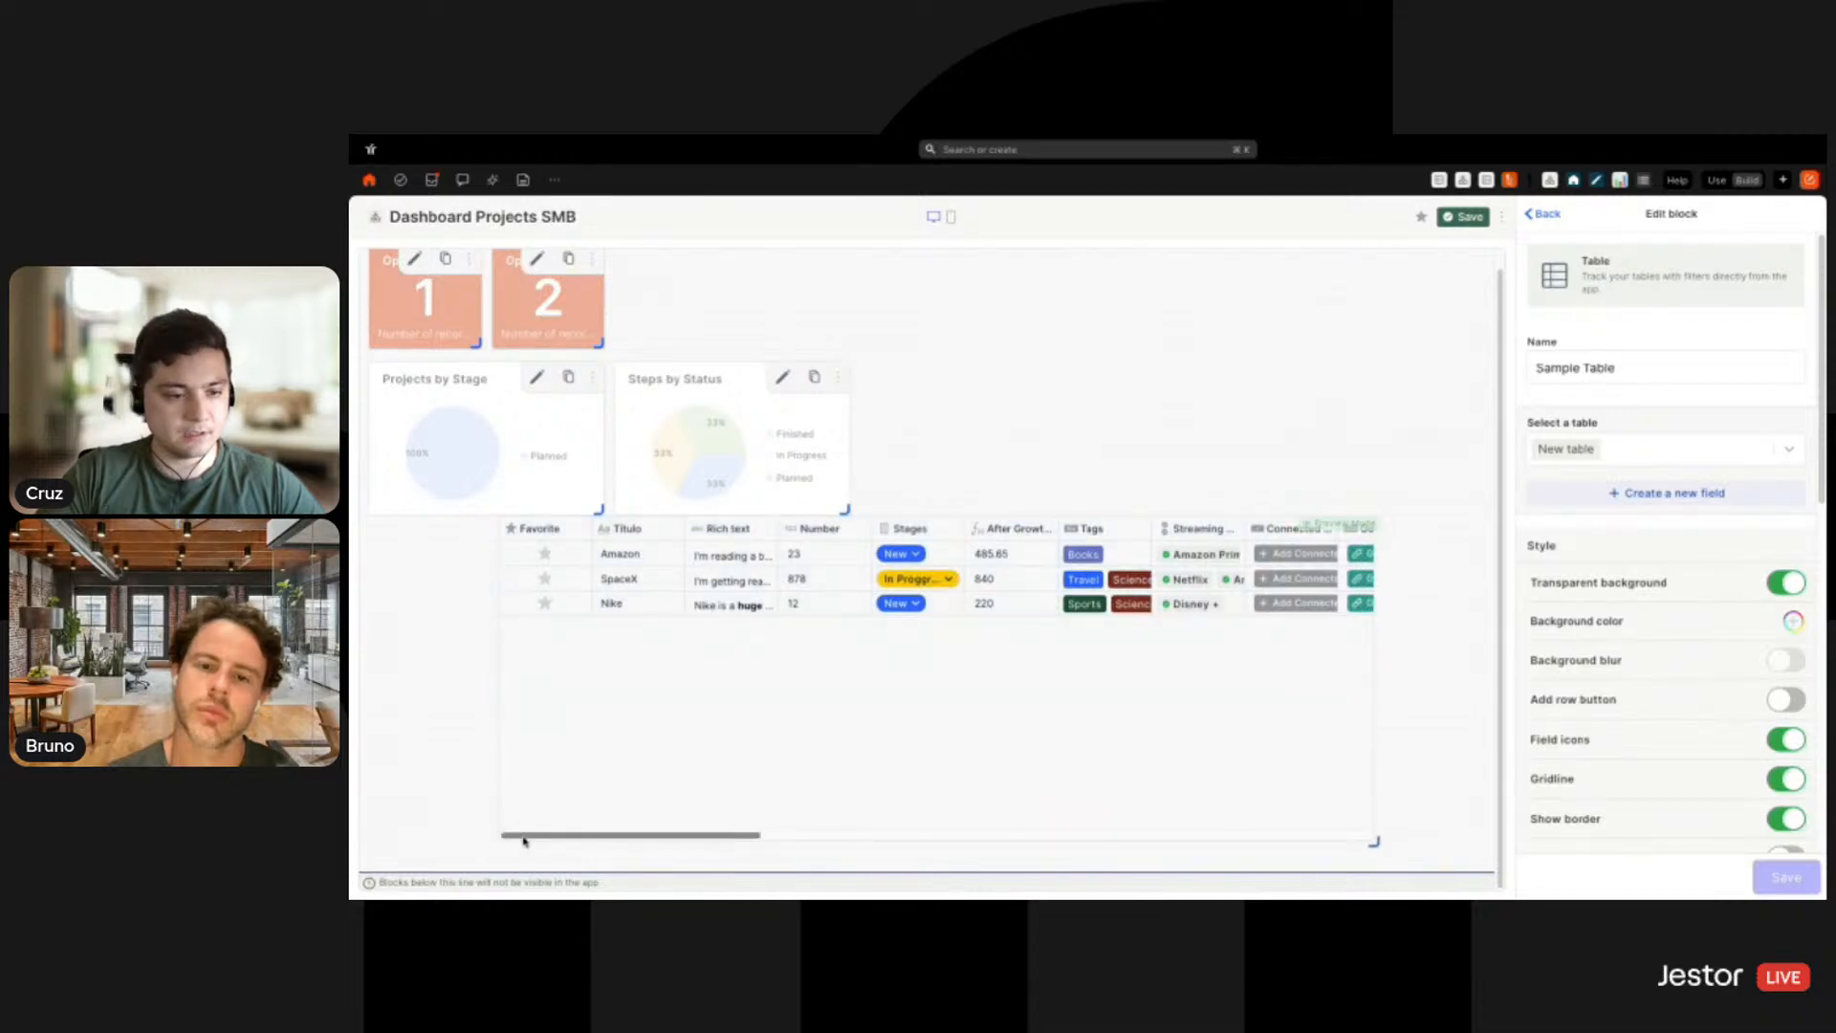
Show the table block's title, move the block to the page's left edge below the charts, and widen it across the page
scroll(1715, 507, "down", 2)
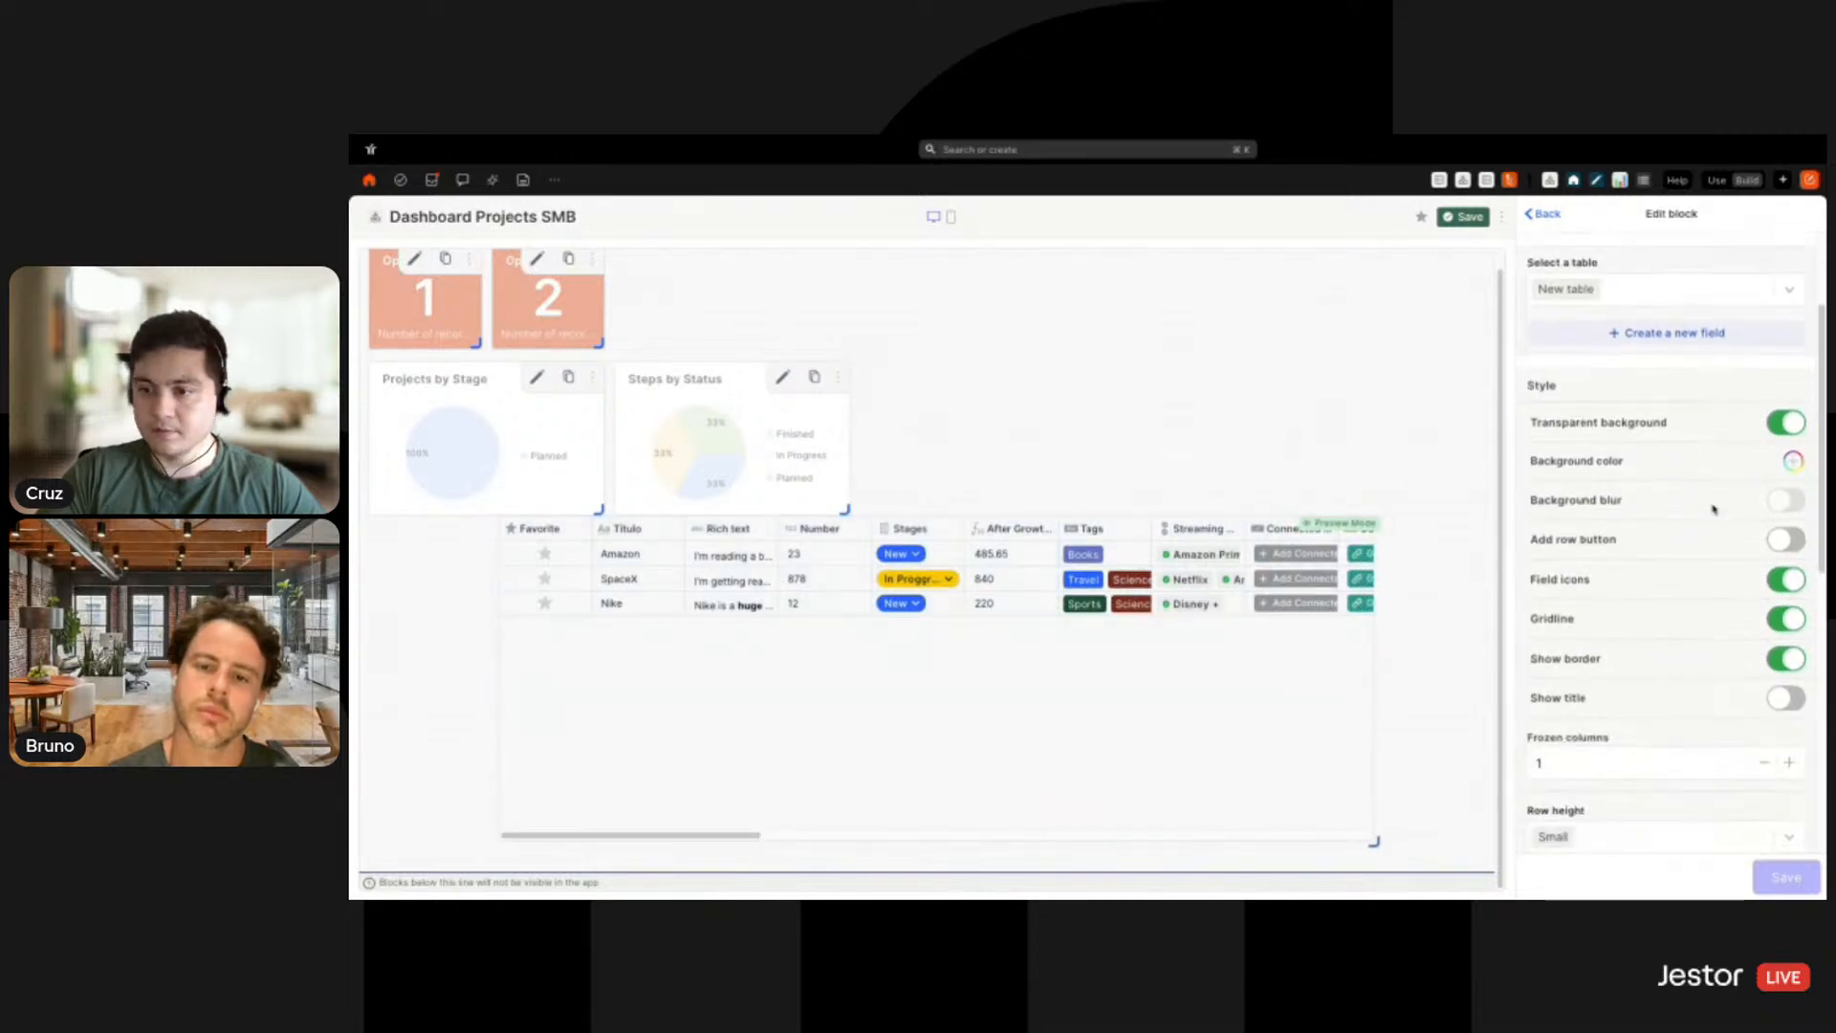
left_click(1787, 697)
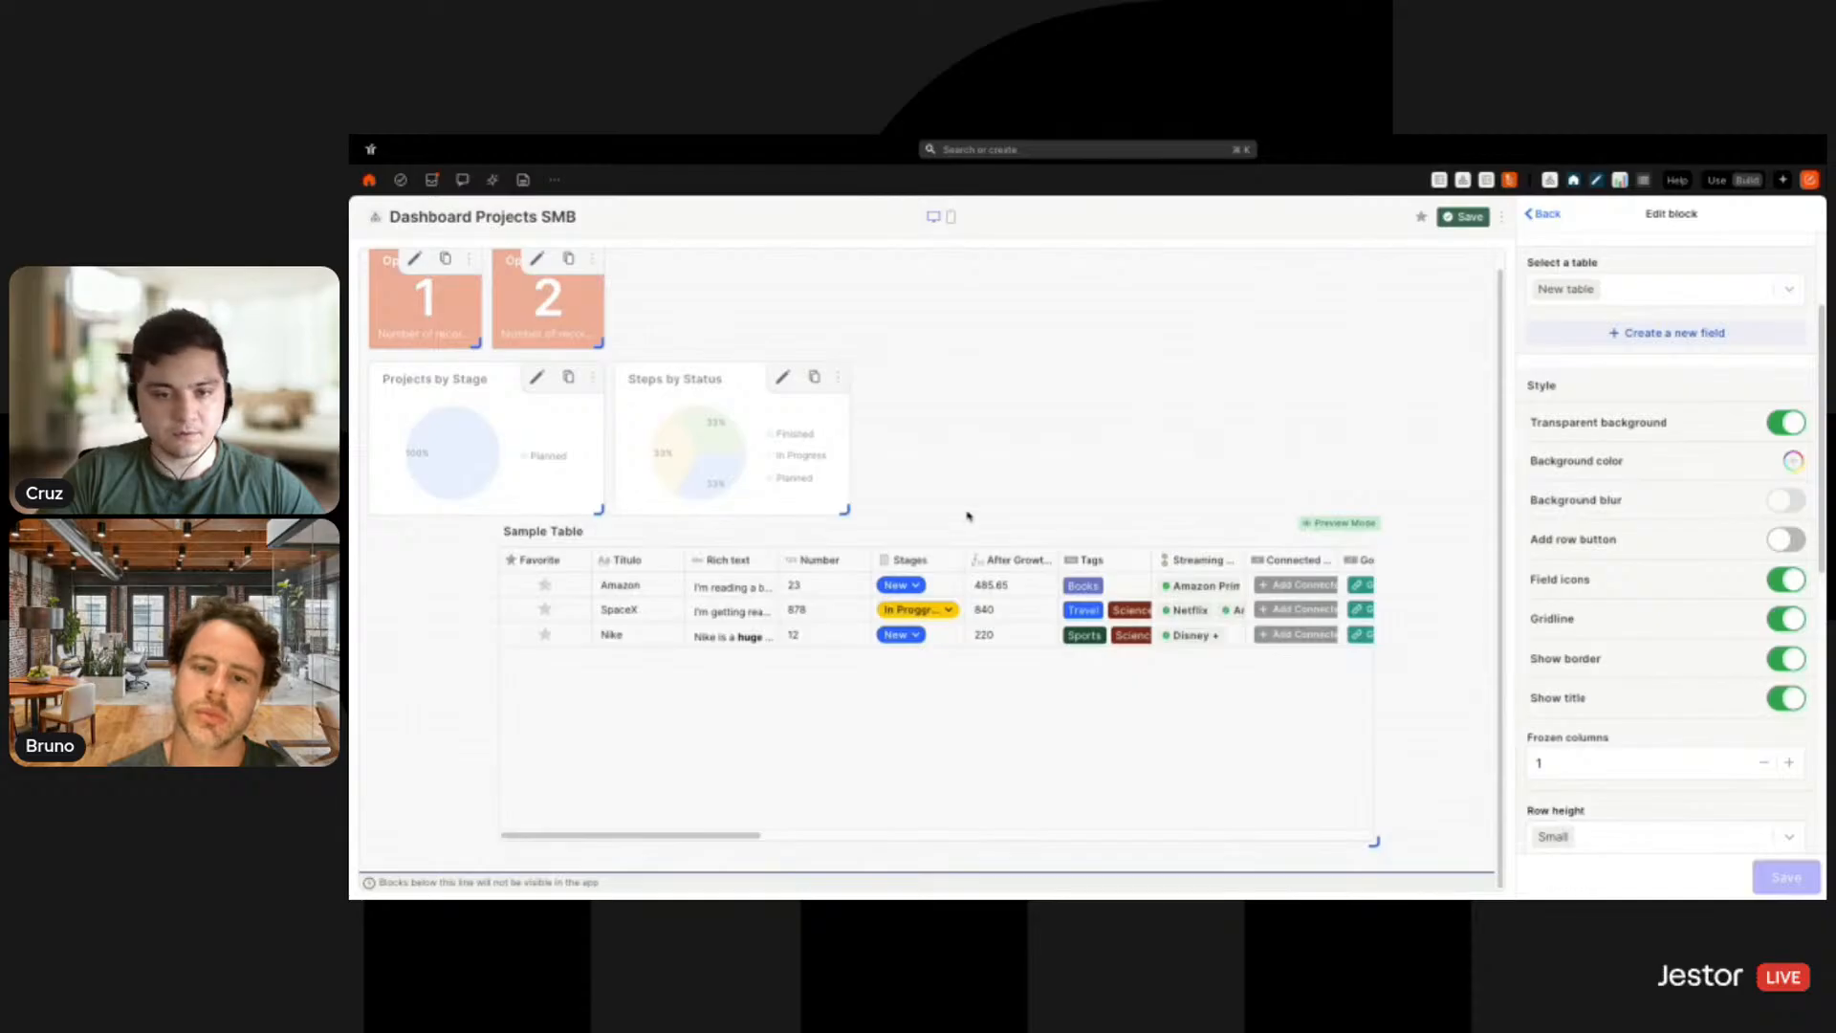
left_click_drag(871, 545, 857, 541)
left_click_drag(1252, 855, 1479, 867)
scroll(1156, 670, "up", 2)
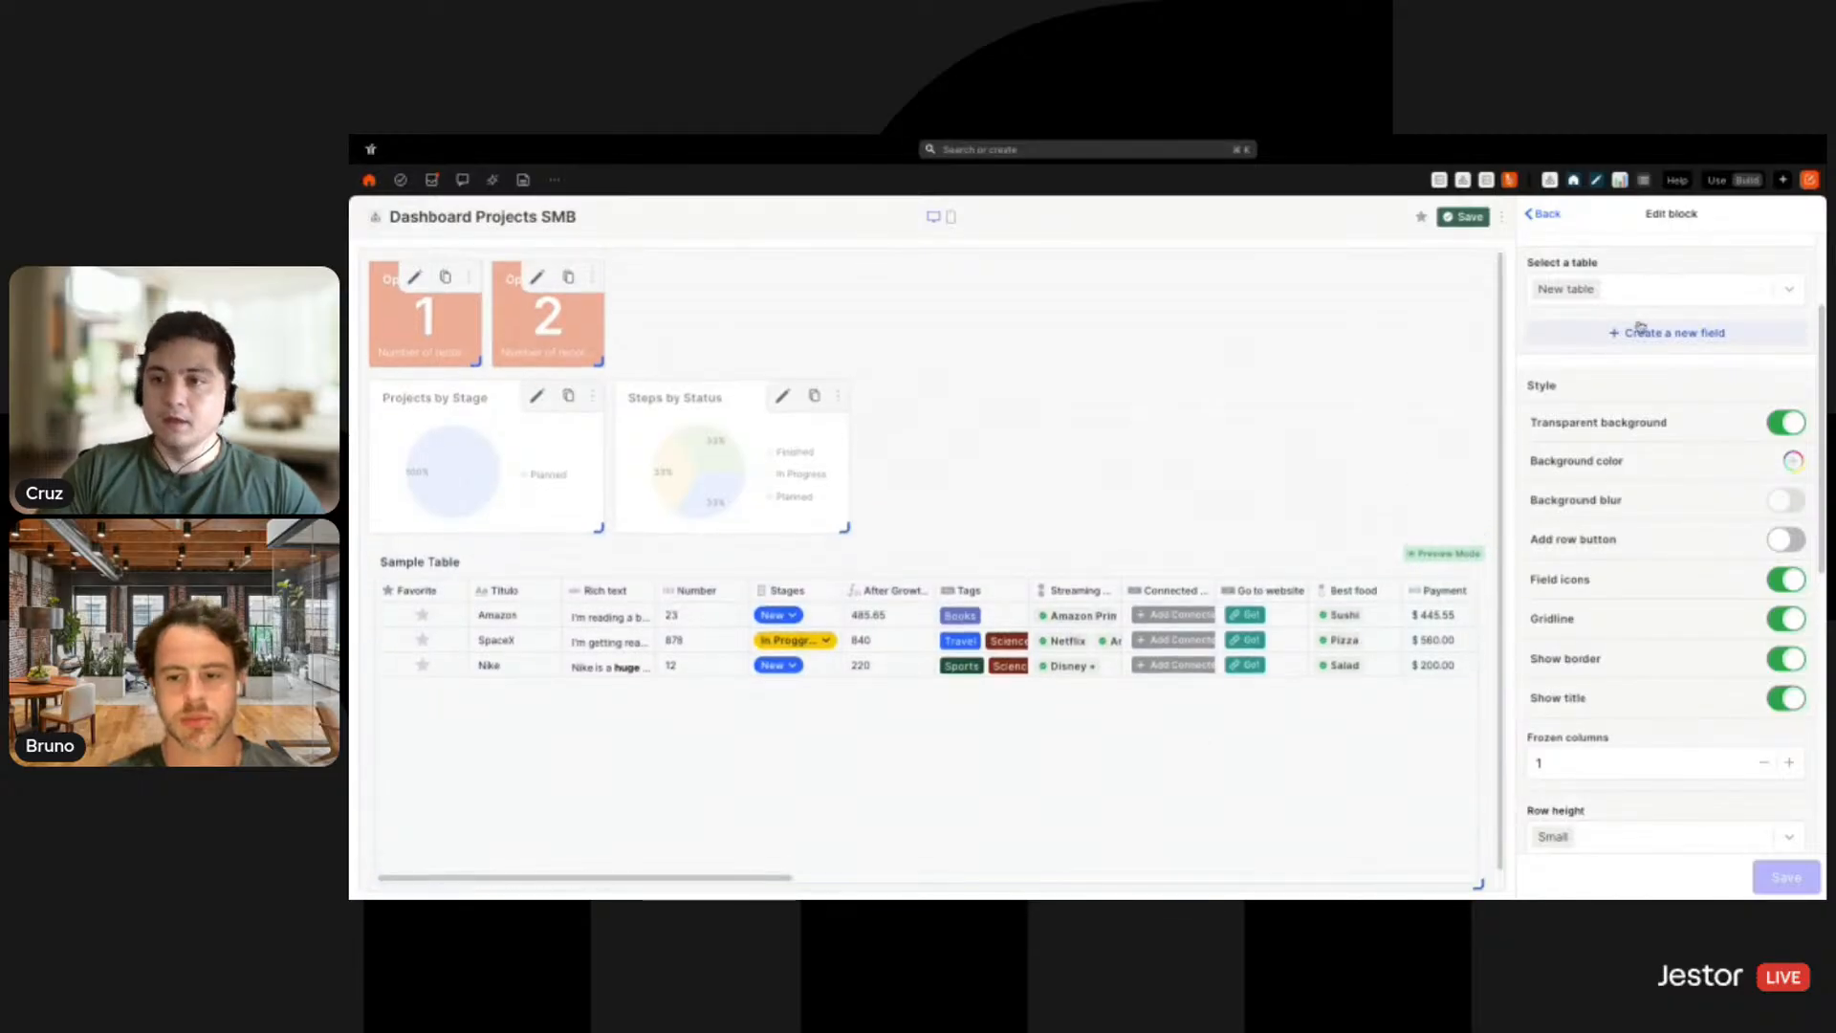
Set the table block's data source to the Projects SMB table
scroll(1619, 355, "up", 1)
left_click(1648, 322)
type("proje")
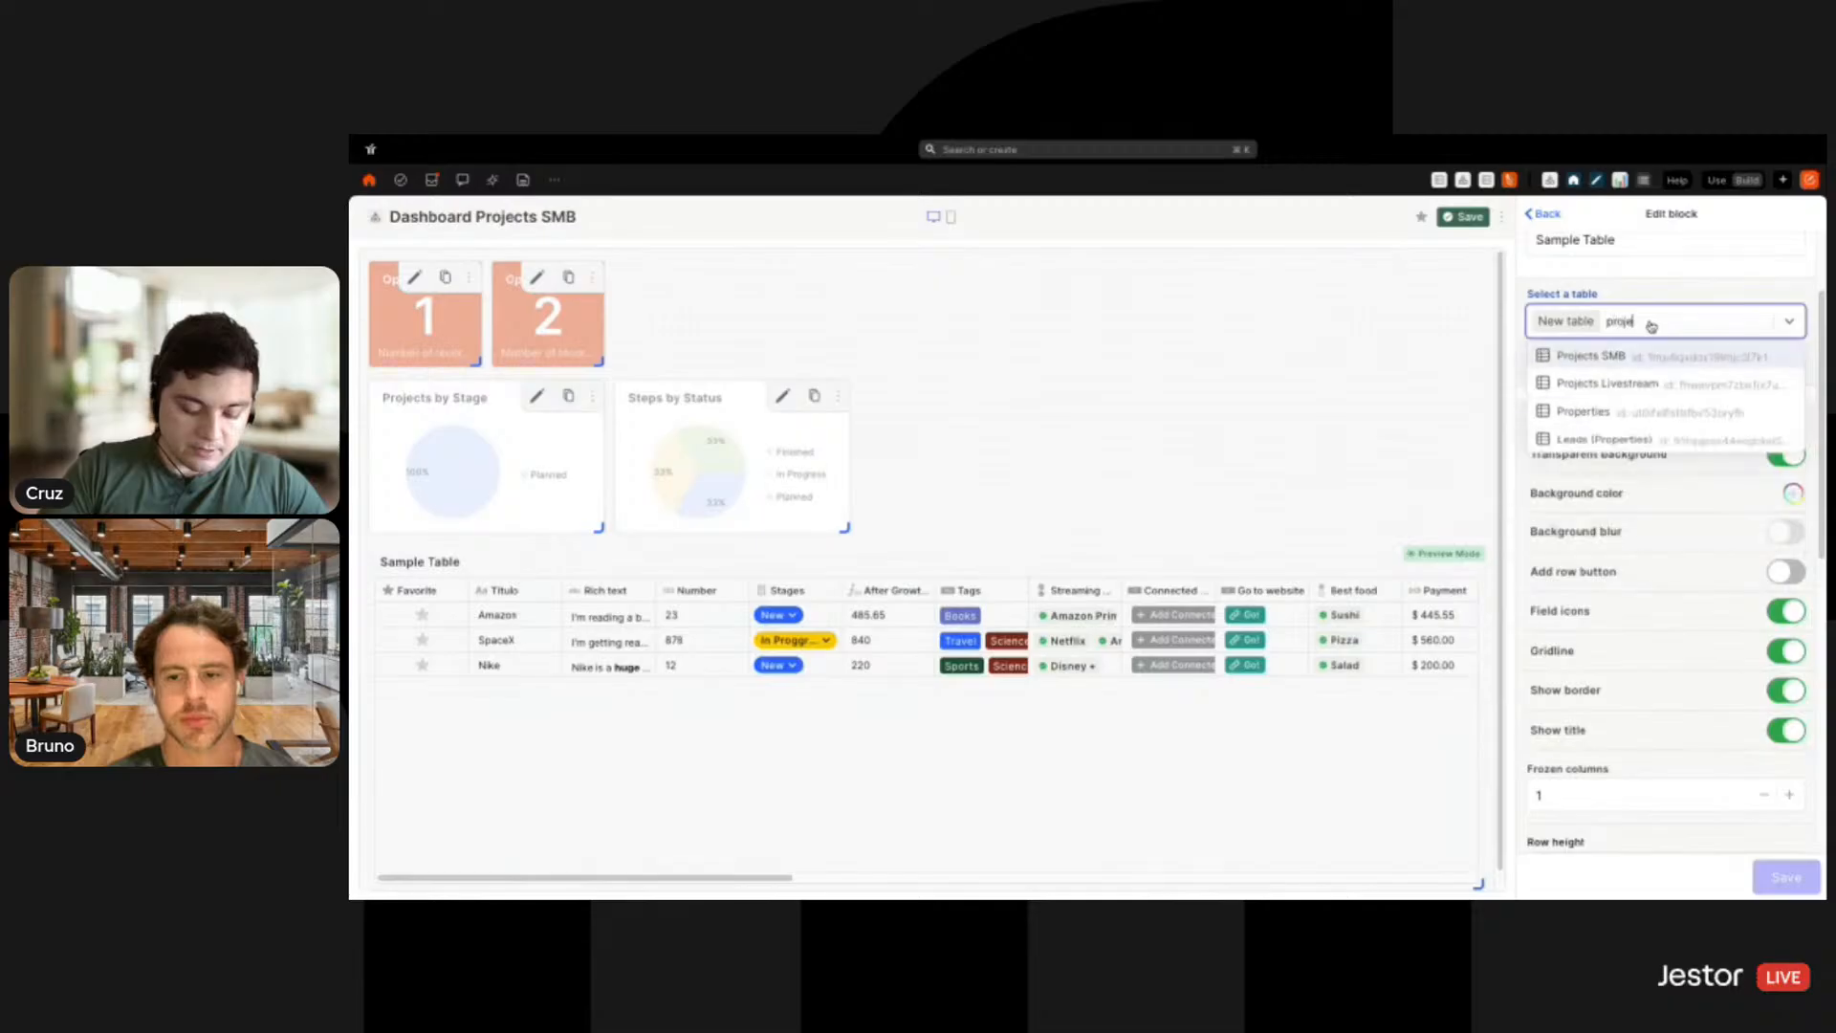
left_click(1683, 358)
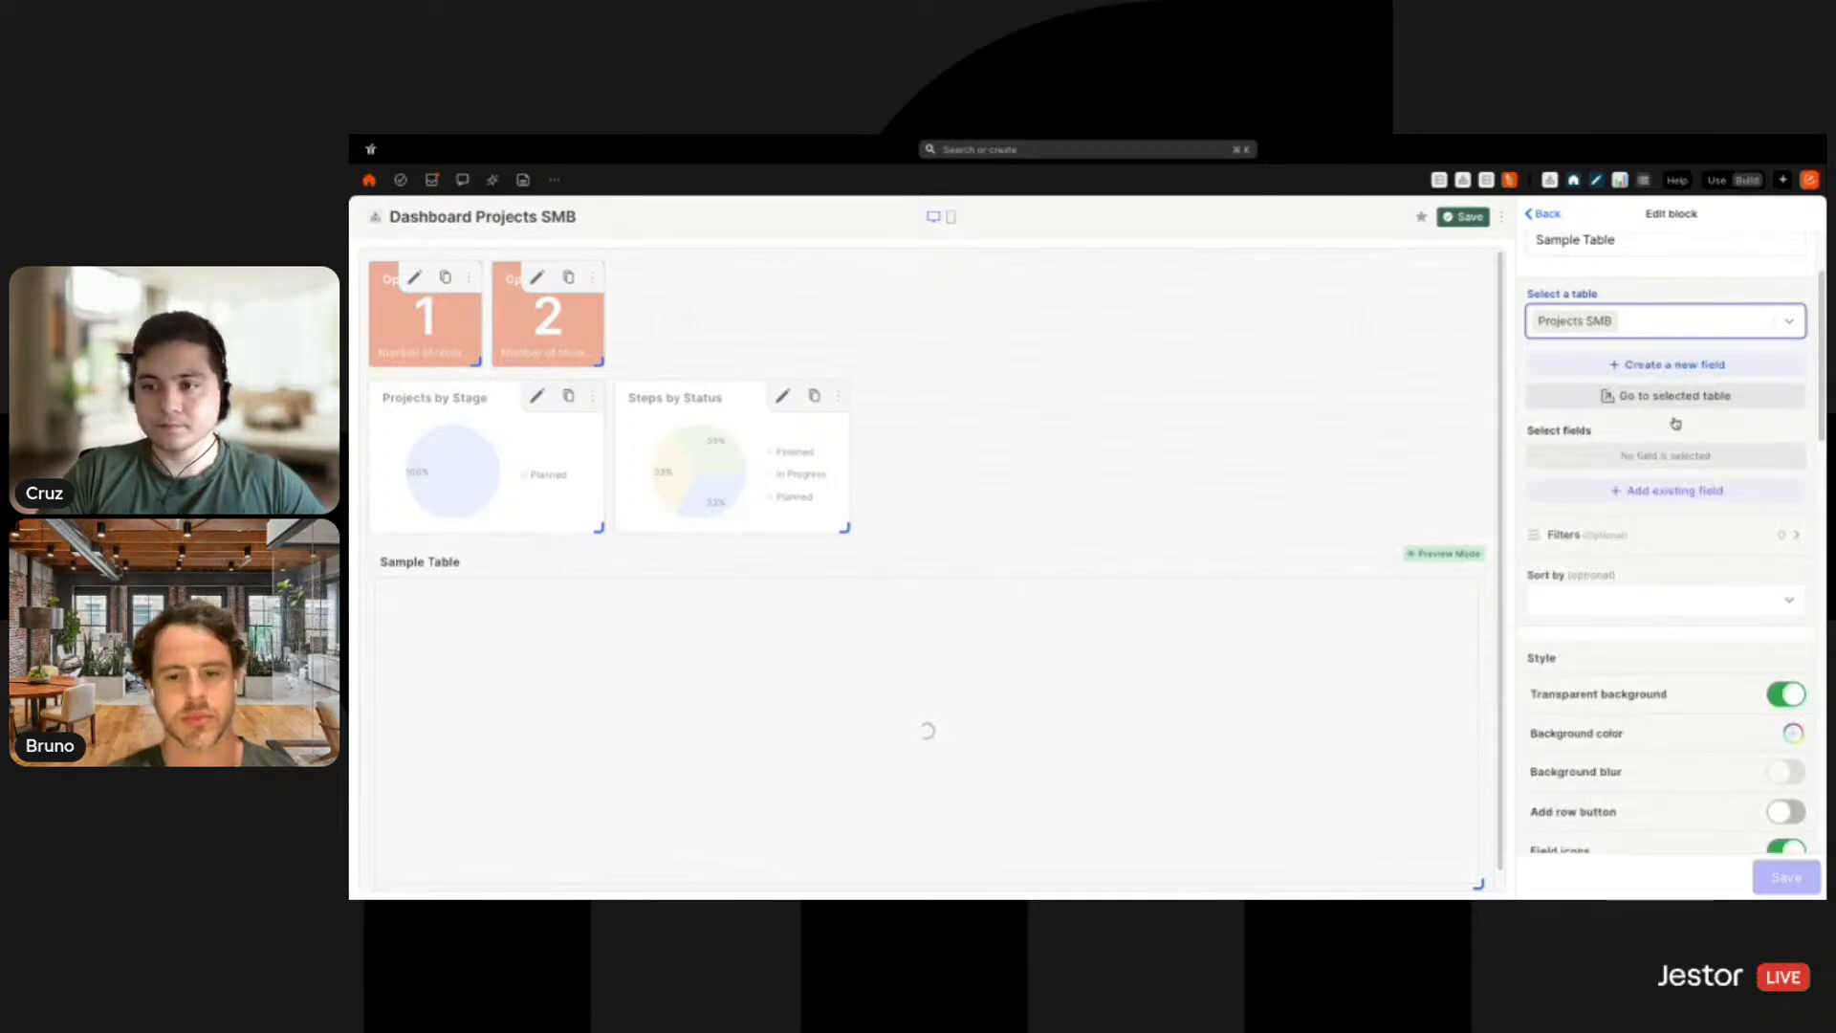
Add the fields Title, Description, Cover, Owners, Attachments, Tasks, Chat and Stage to the table block
left_click(1671, 497)
left_click(1626, 521)
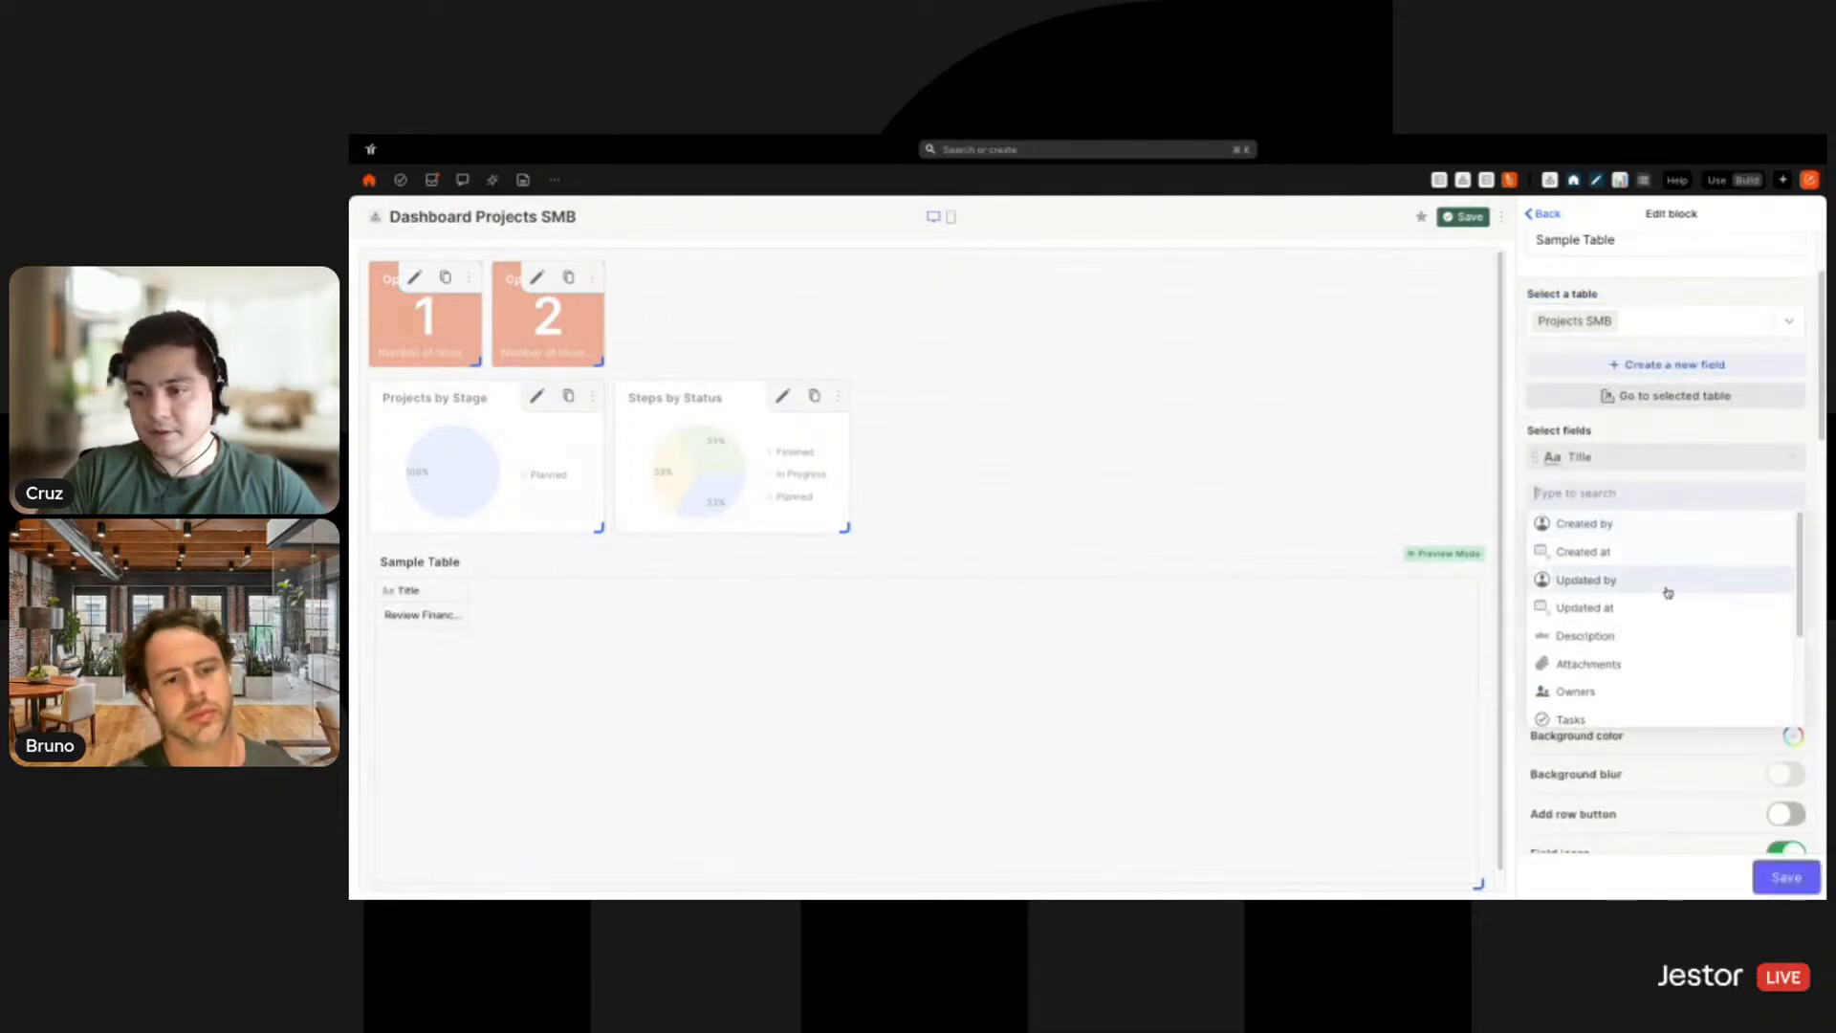
left_click(1635, 619)
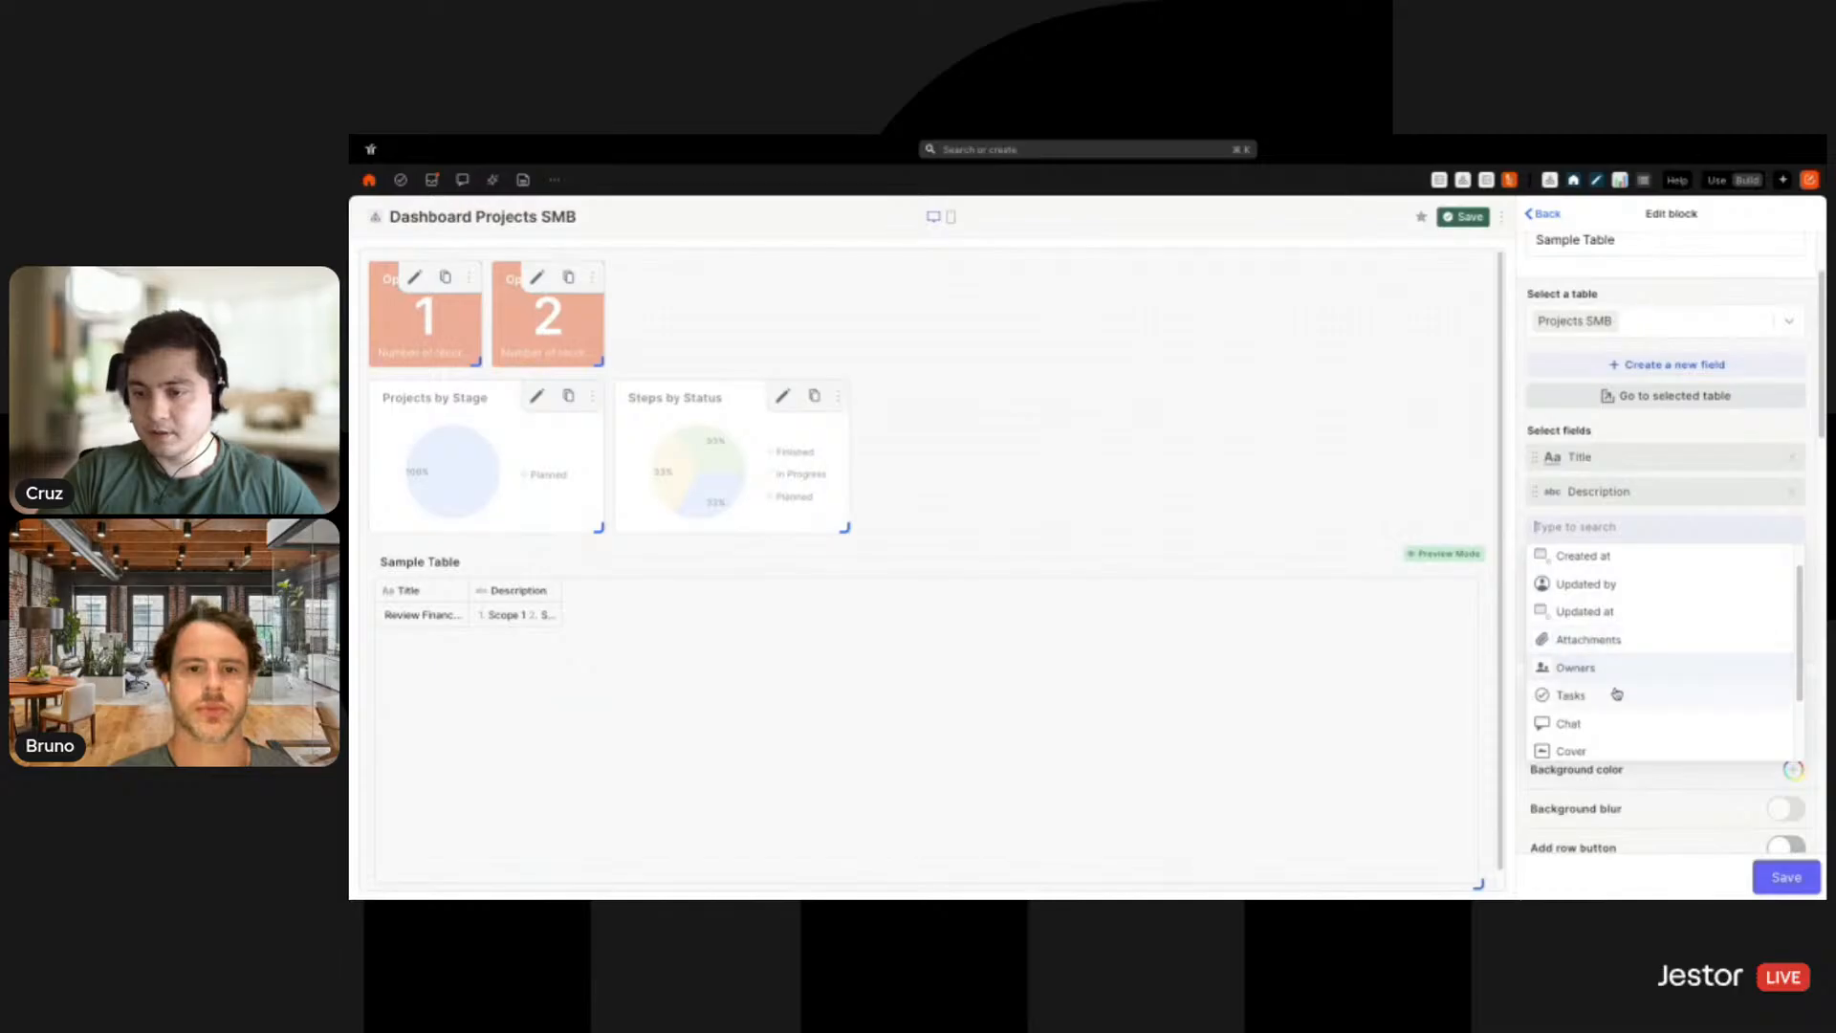
scroll(1616, 693, "down", 2)
left_click(1615, 668)
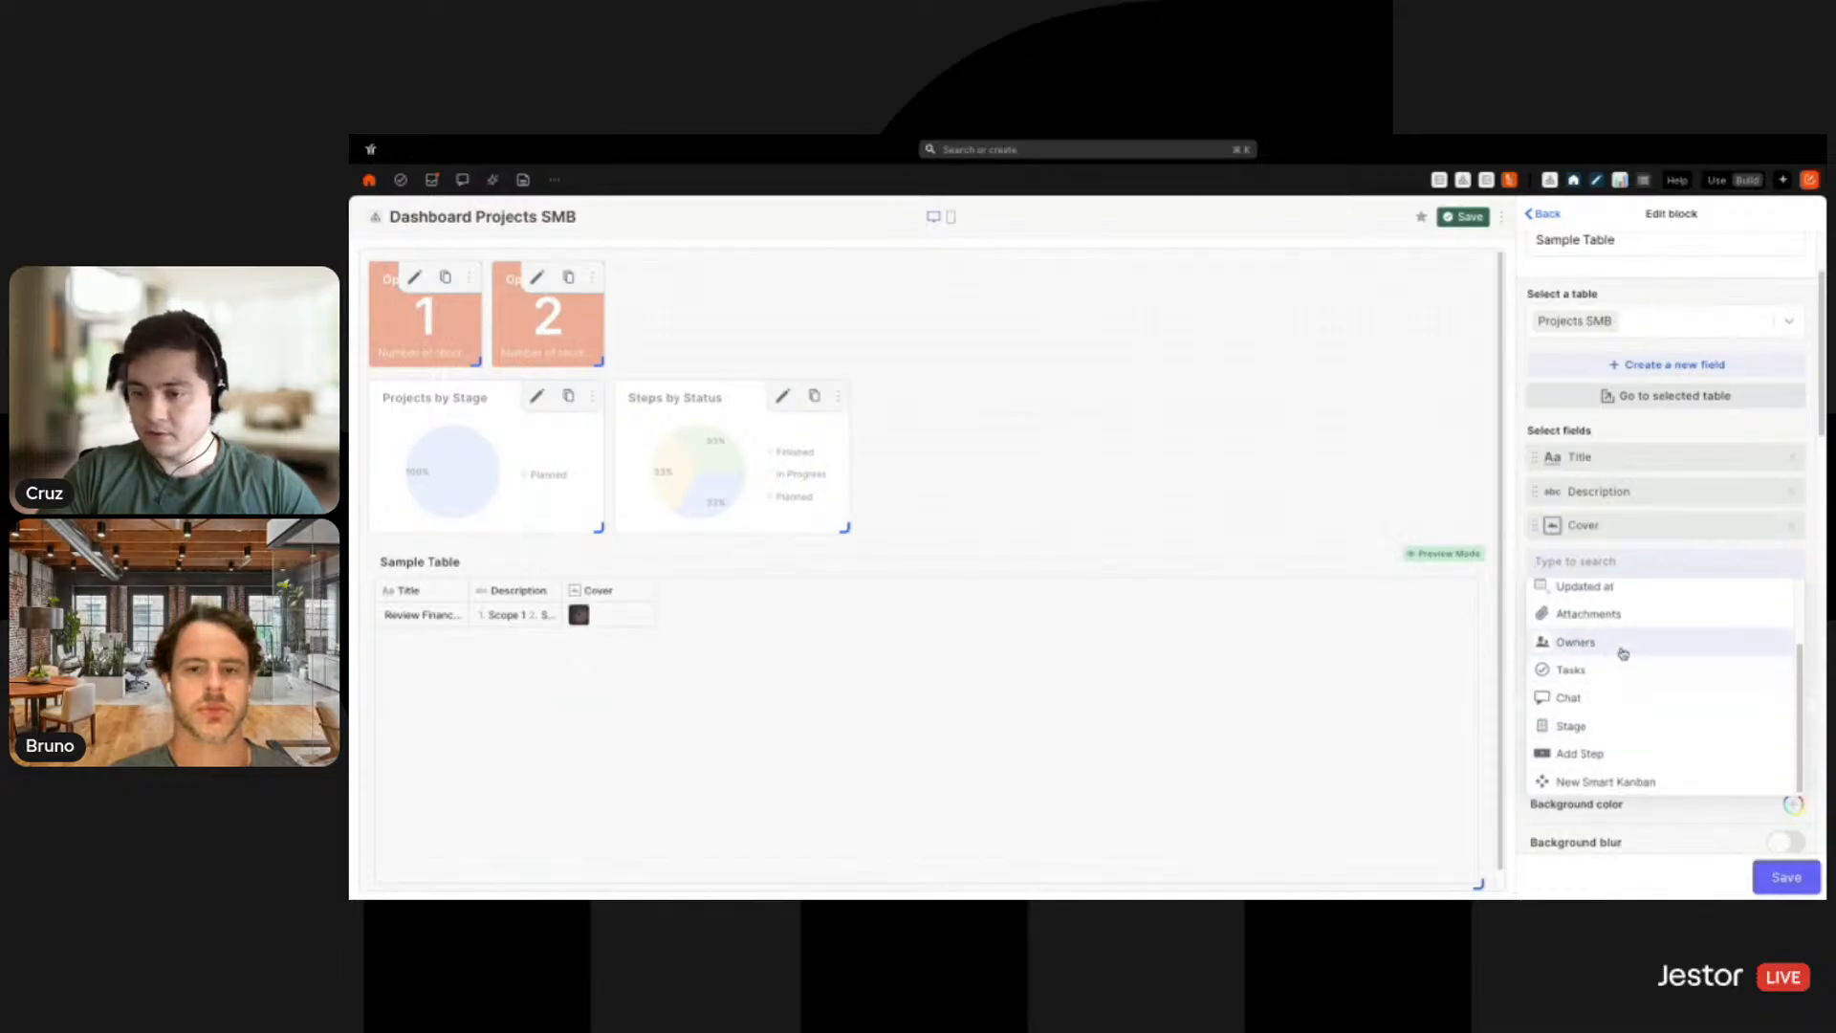
left_click(1620, 645)
left_click(1607, 687)
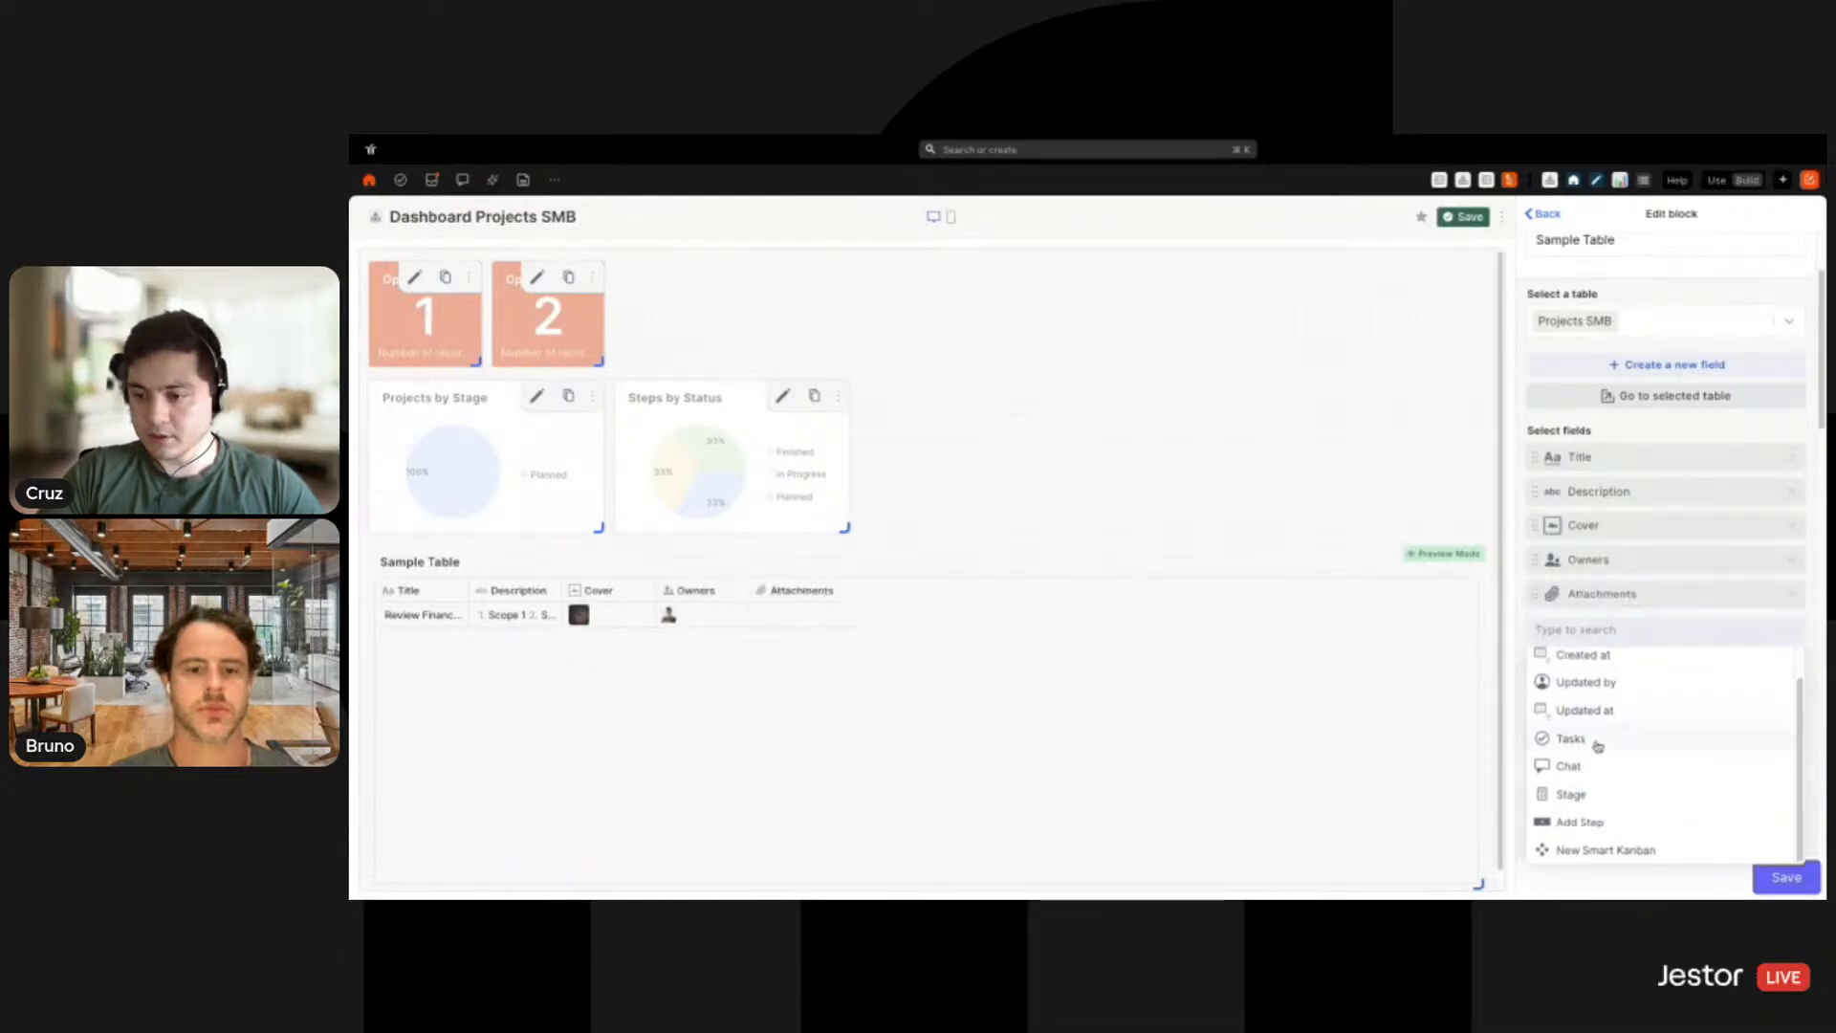
left_click(1594, 744)
left_click(1579, 804)
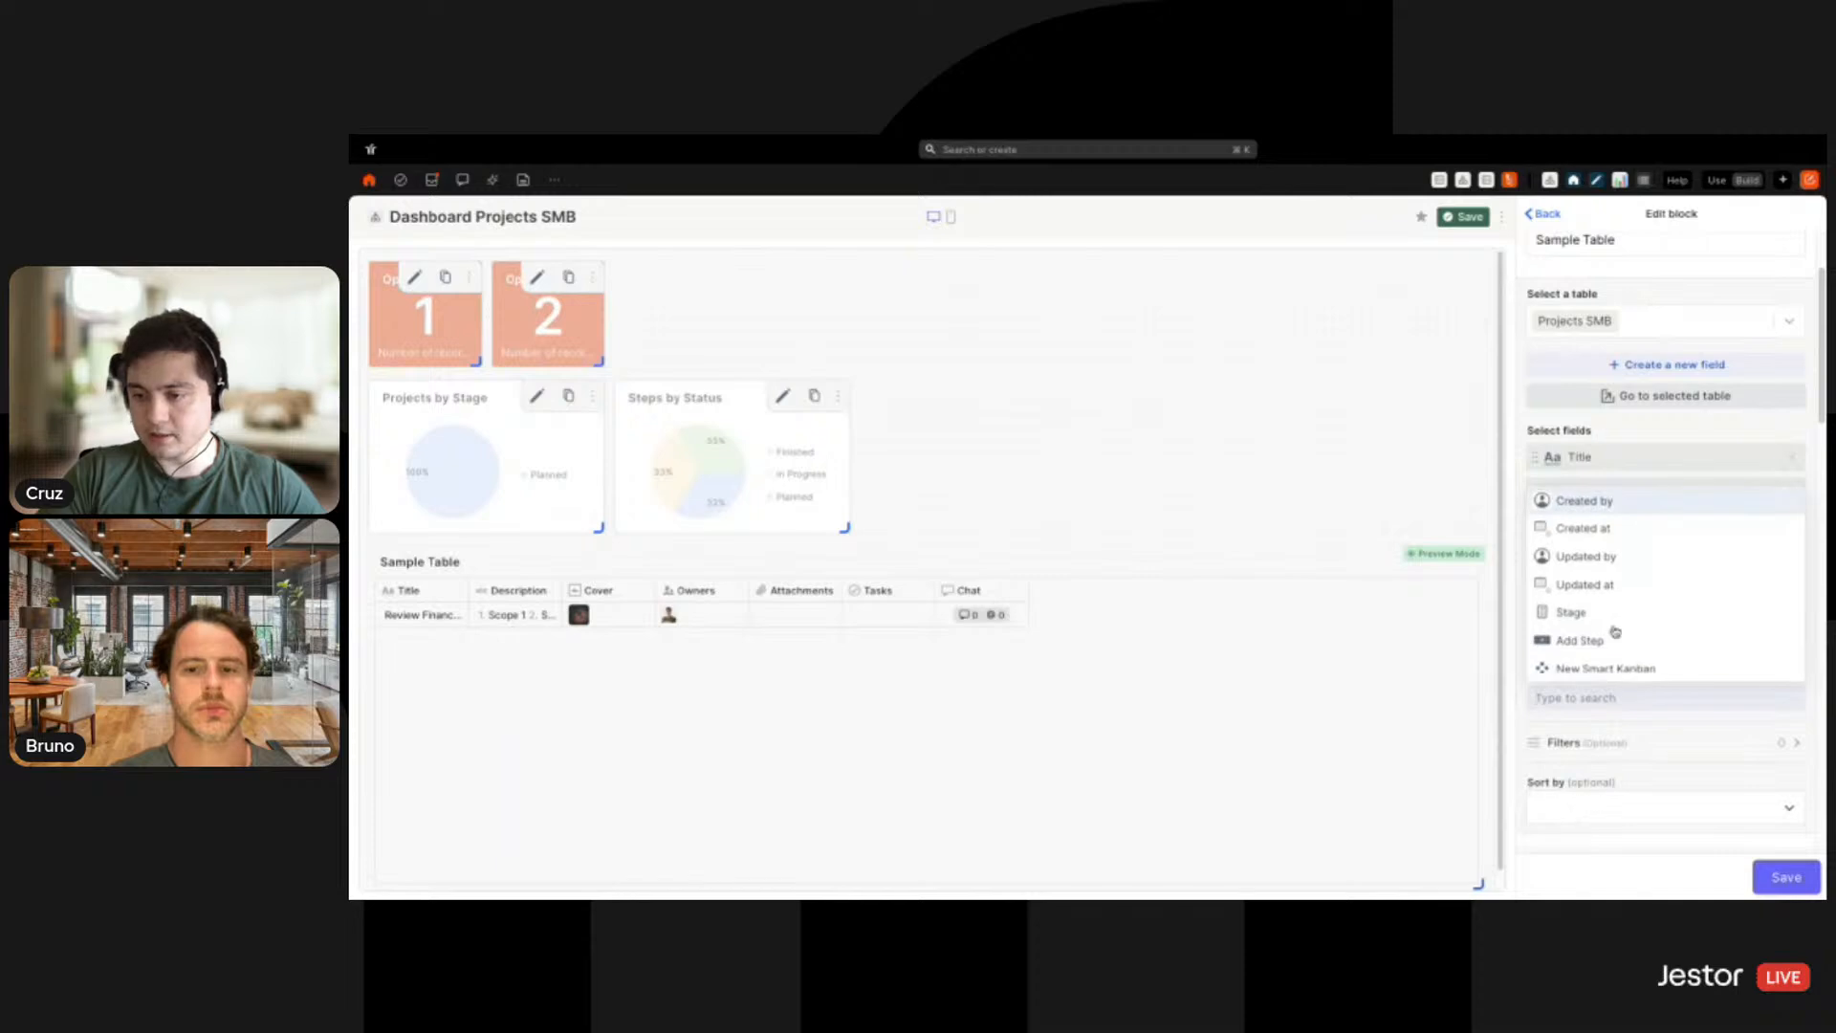
left_click(1574, 610)
left_click(1726, 446)
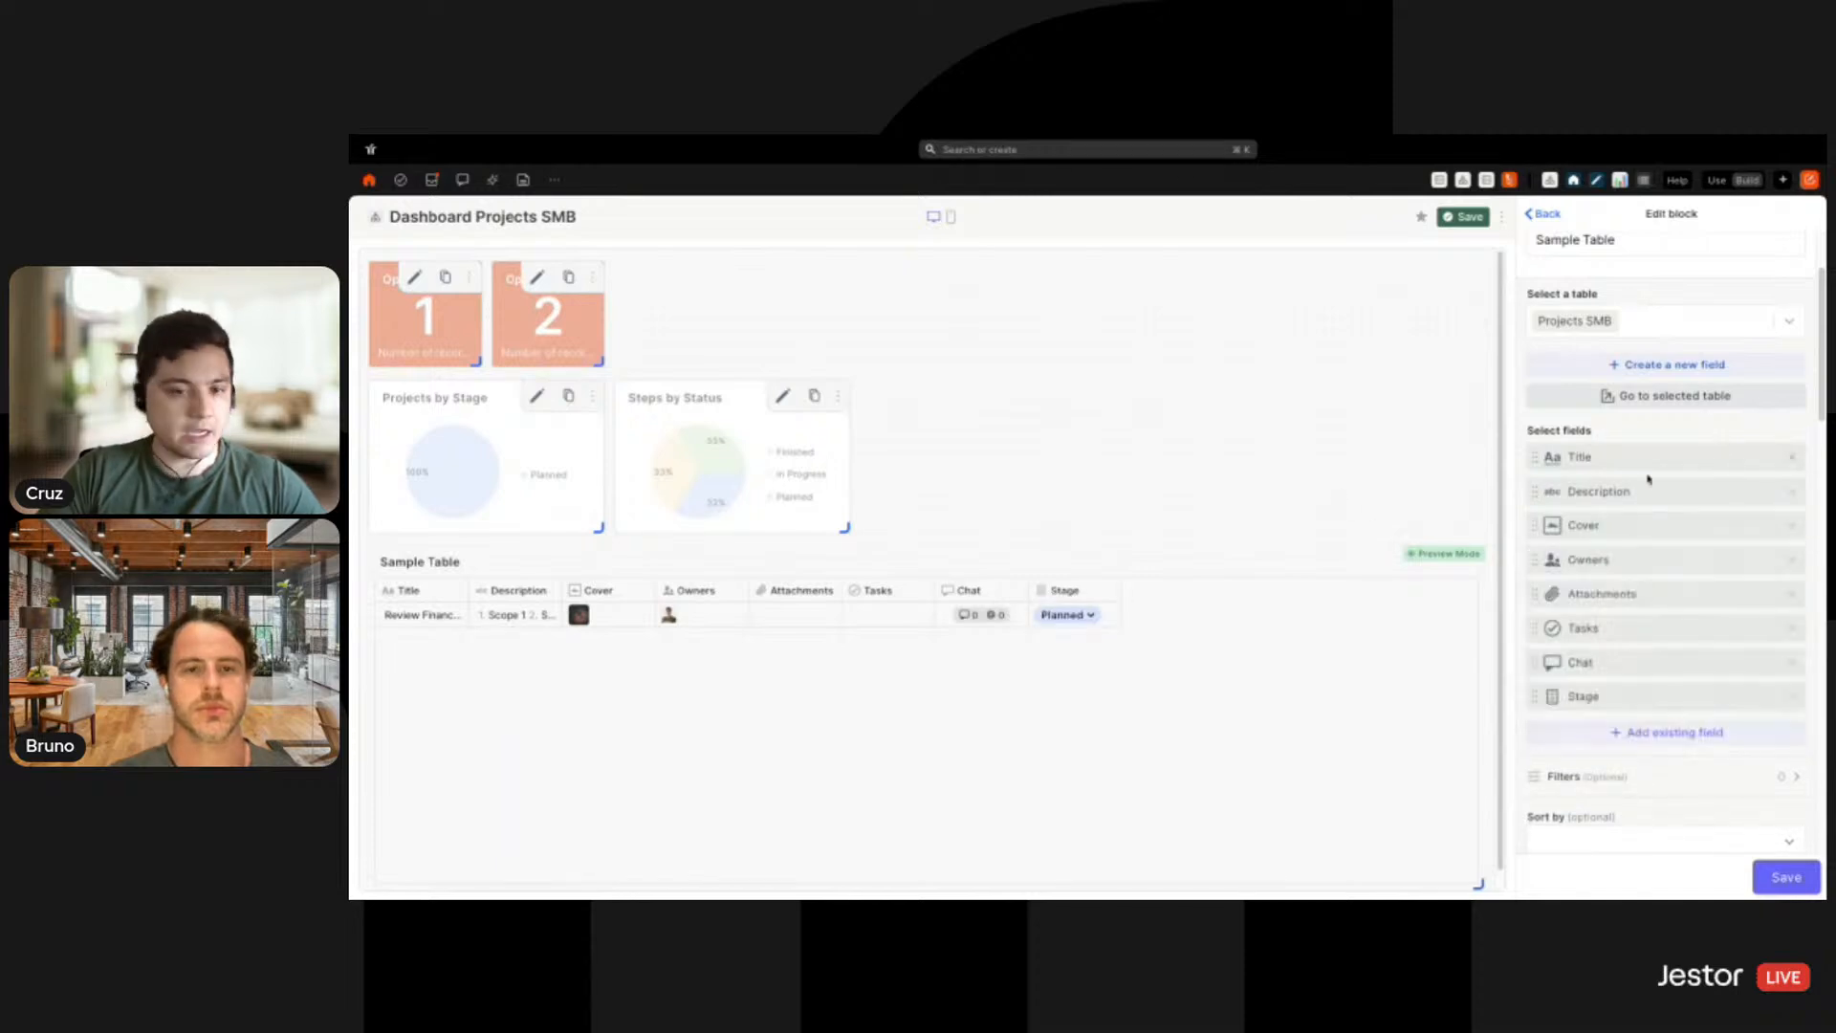
Reorder the table fields so that Cover sits between Chat and Stage
mouse_move(1623, 529)
left_mouse_down()
mouse_move(1602, 463)
mouse_move(1596, 486)
mouse_move(1626, 493)
left_mouse_up()
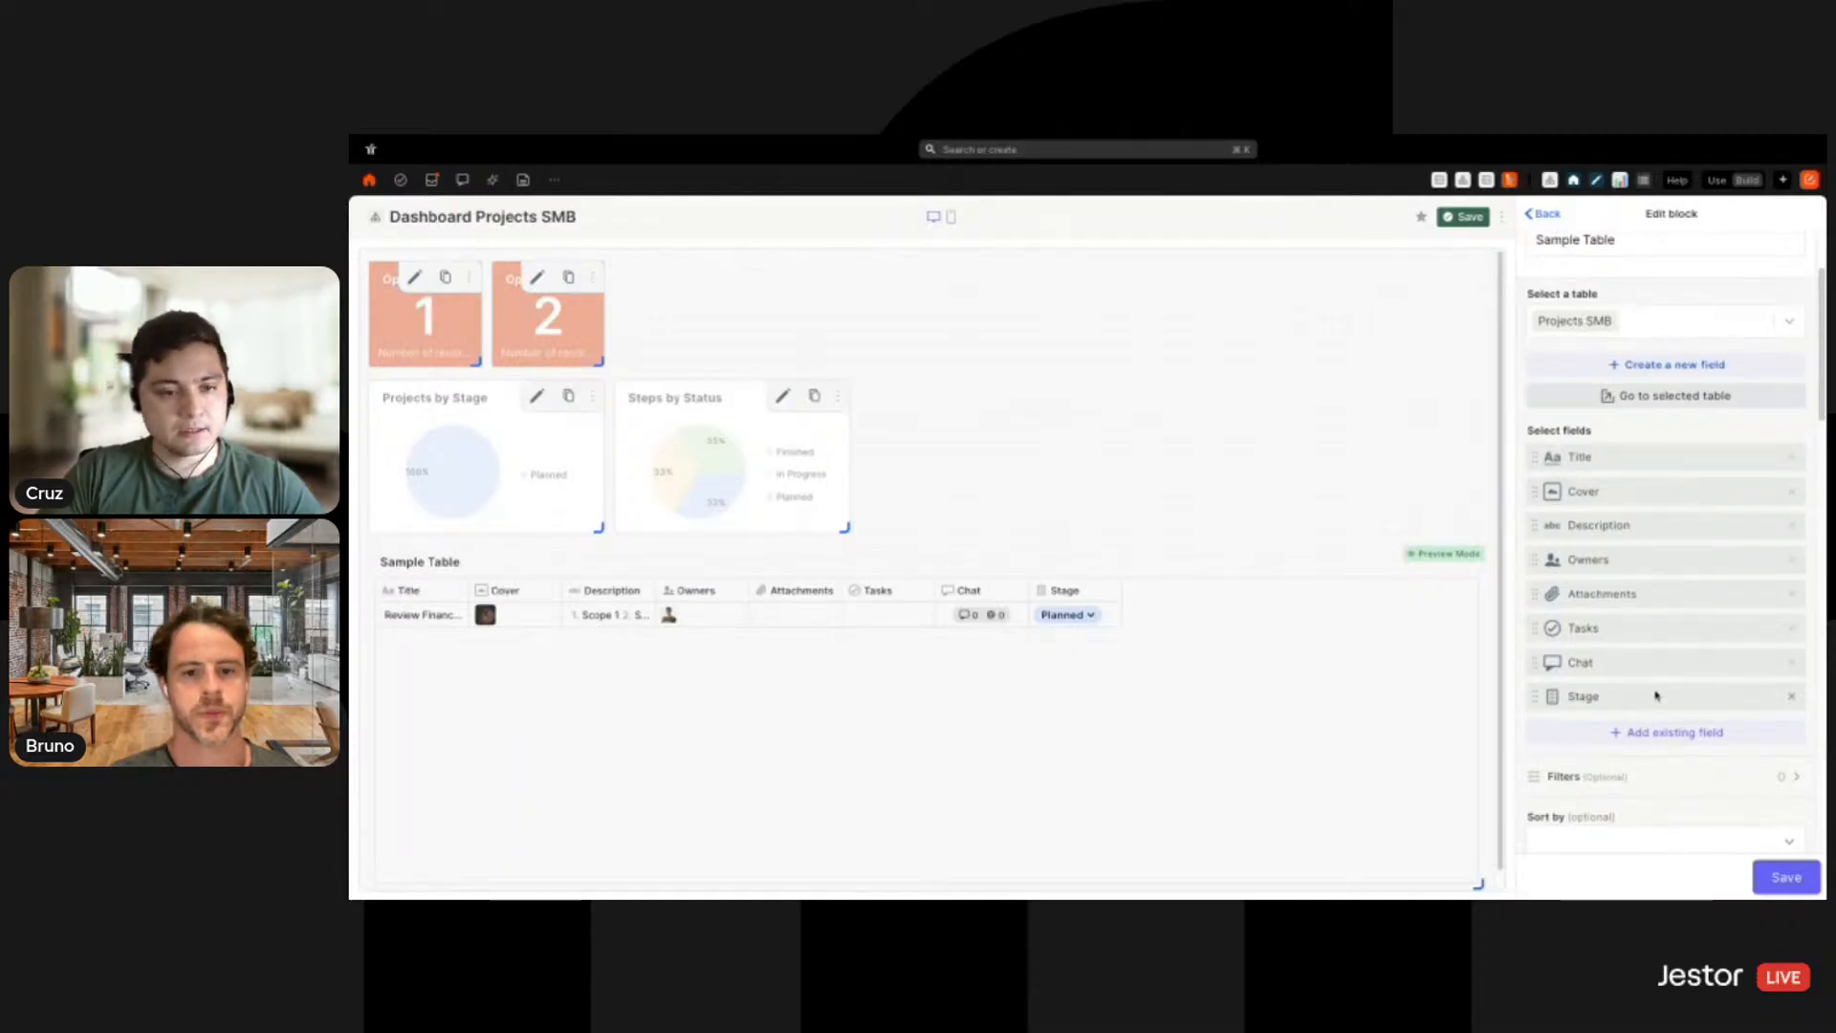
left_click_drag(1636, 525, 1638, 676)
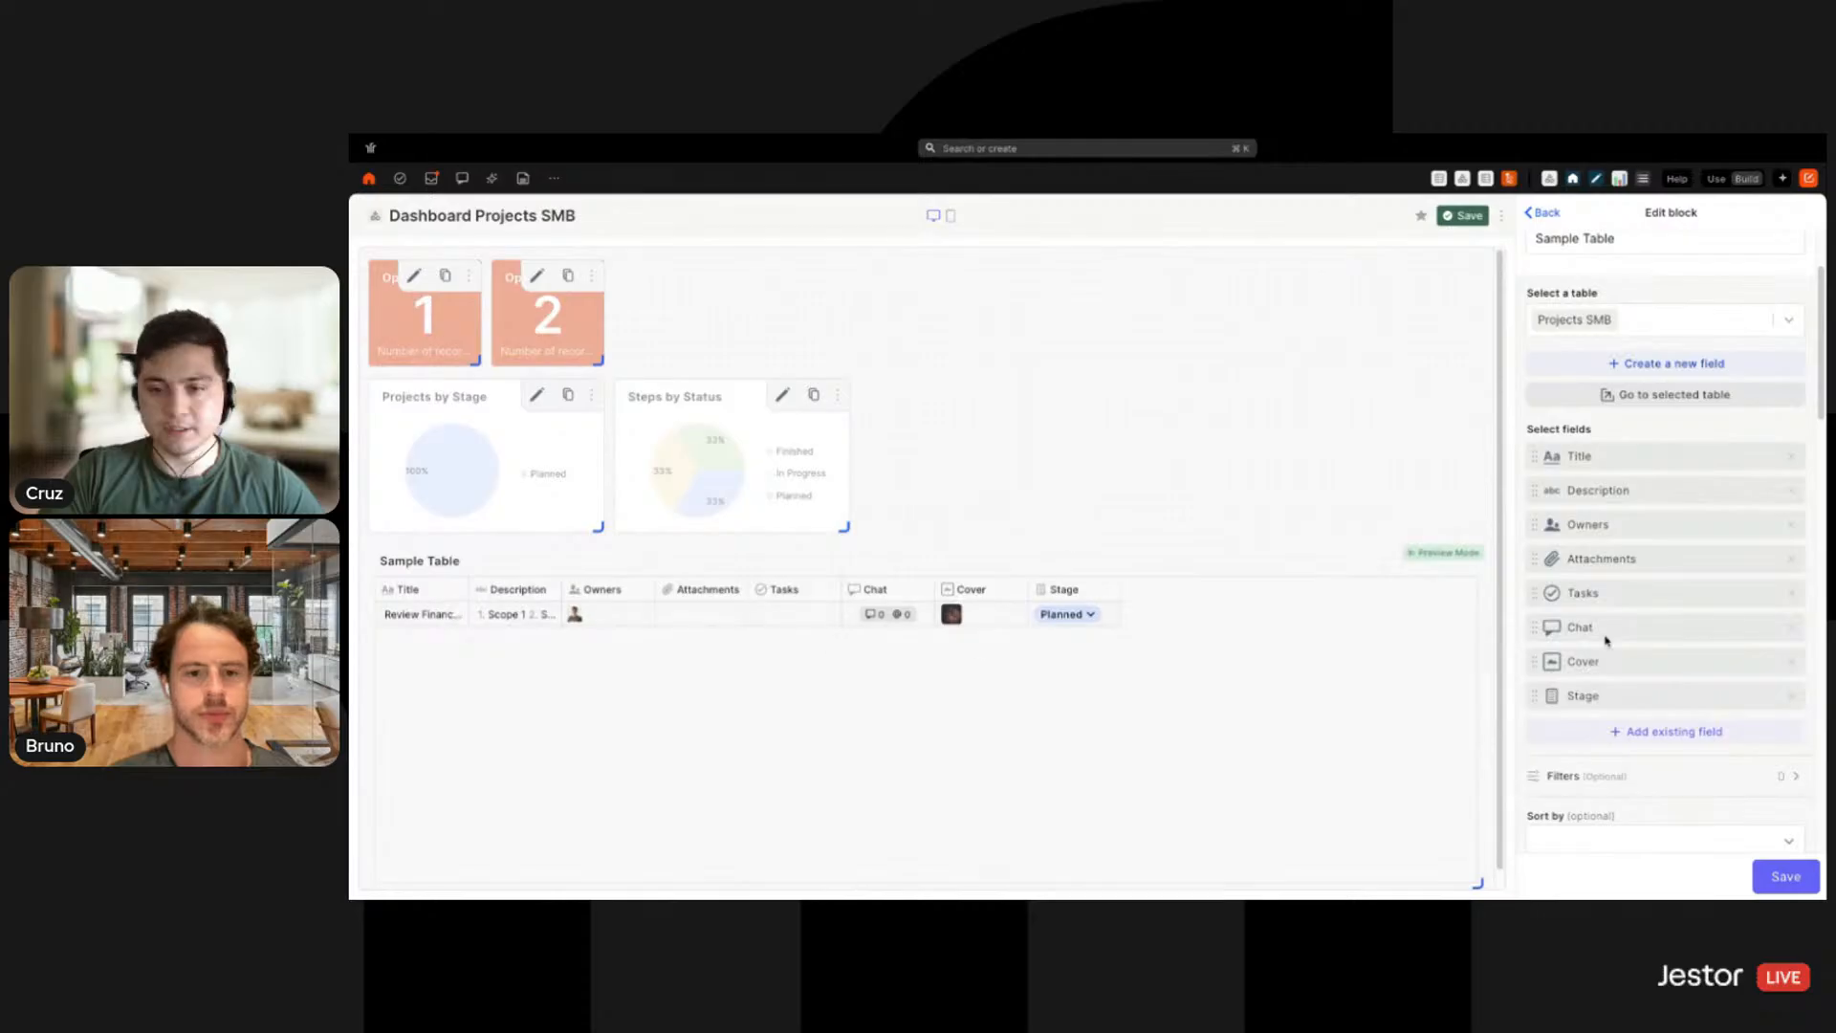
scroll(1642, 522, "down", 3)
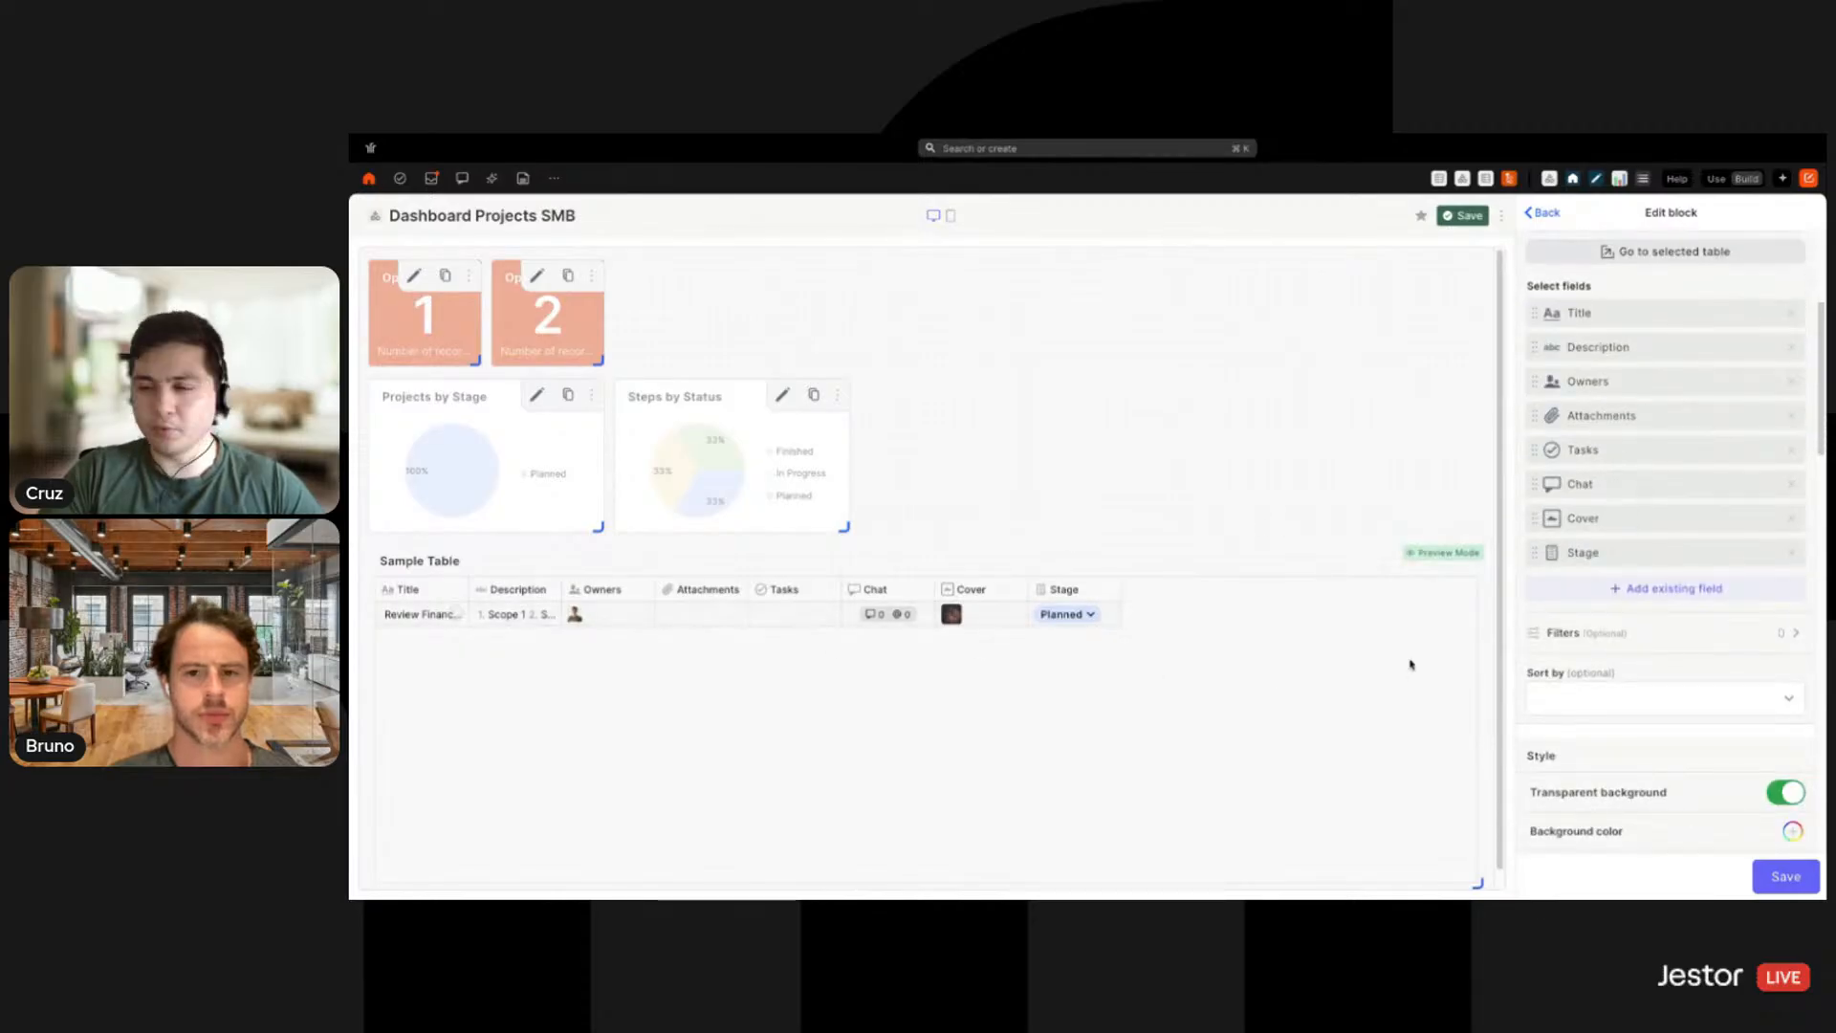
Rename the table block as Project Log
scroll(1632, 582, "up", 5)
double_click(1603, 373)
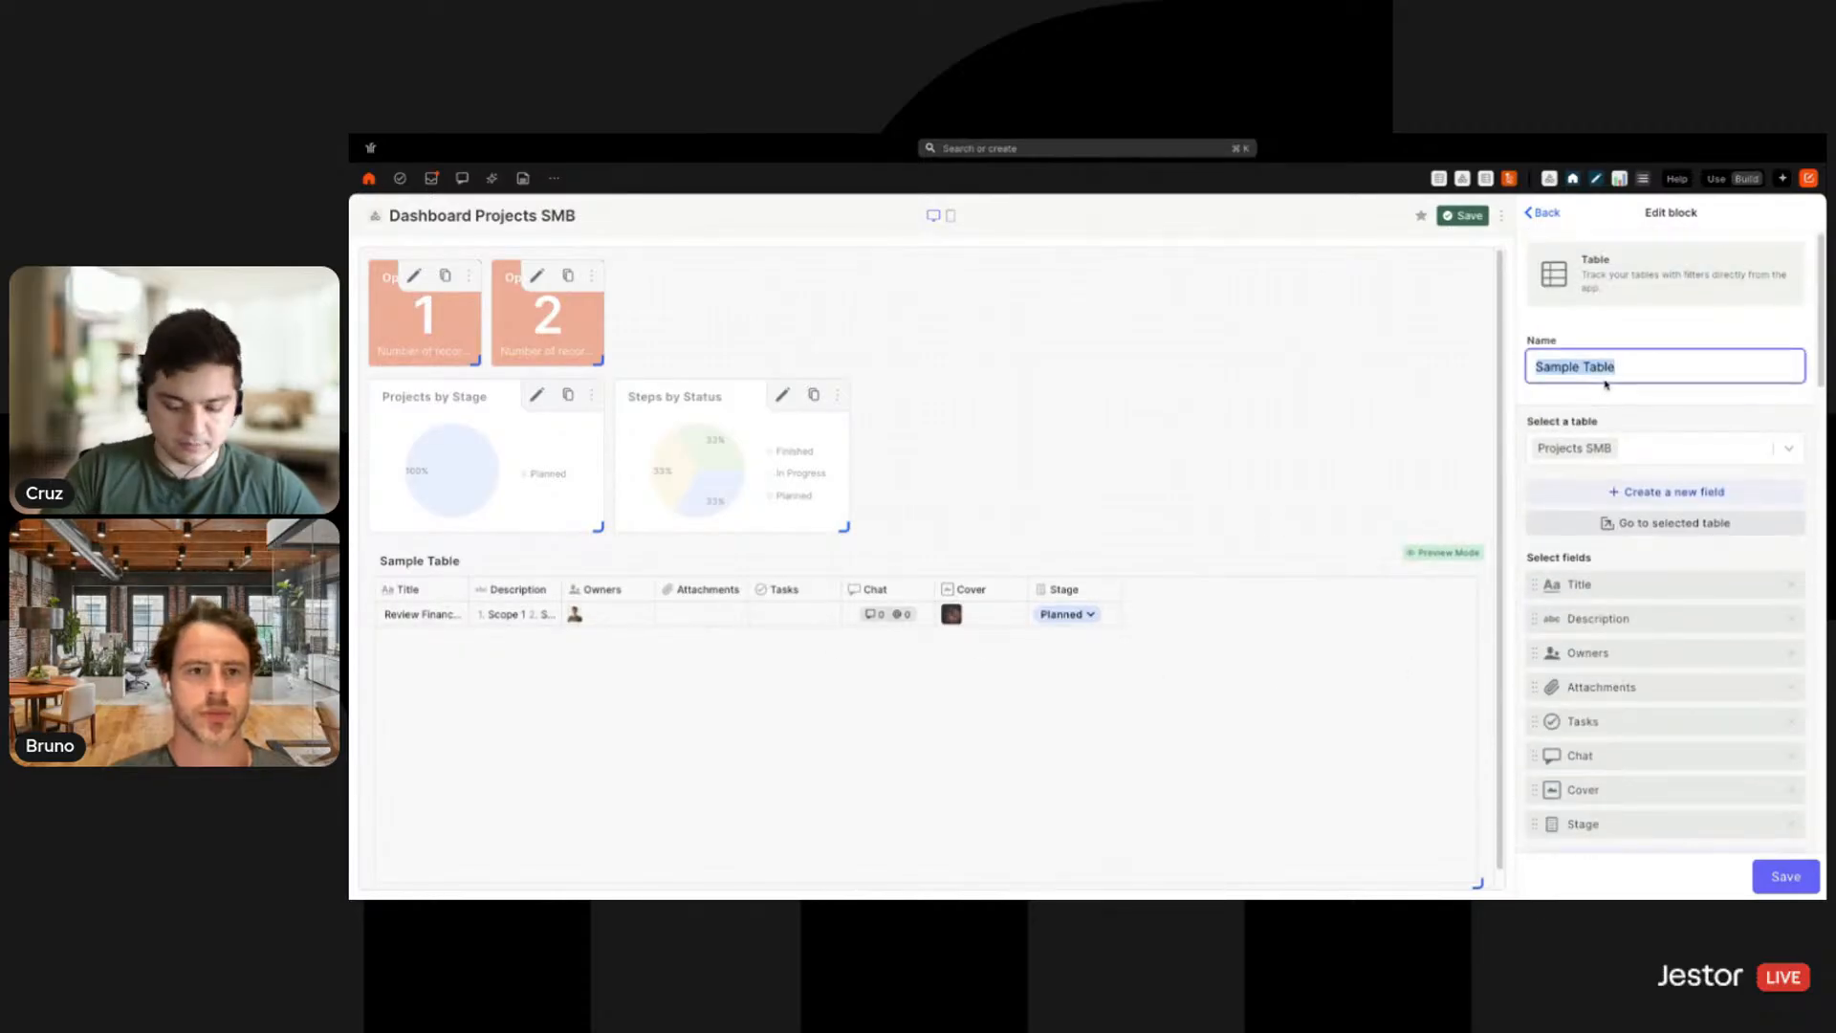
type("Project Log")
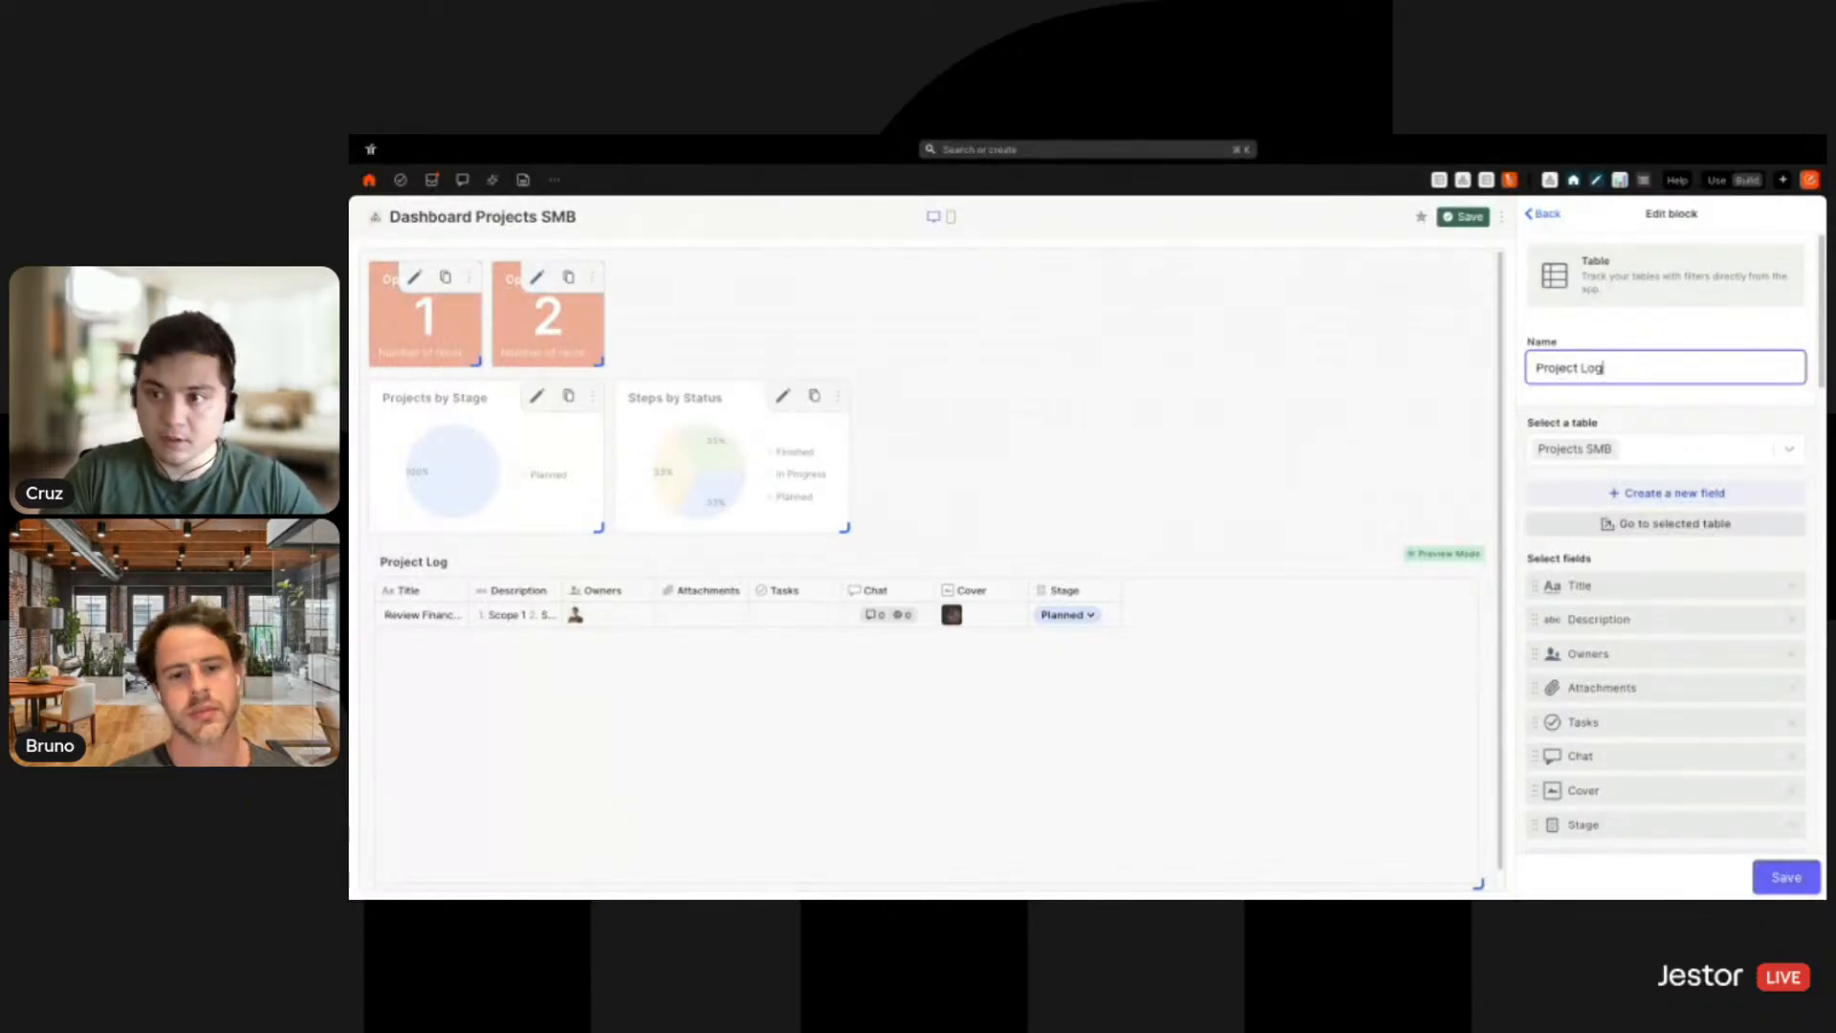
scroll(1741, 689, "down", 6)
scroll(1739, 590, "down", 1)
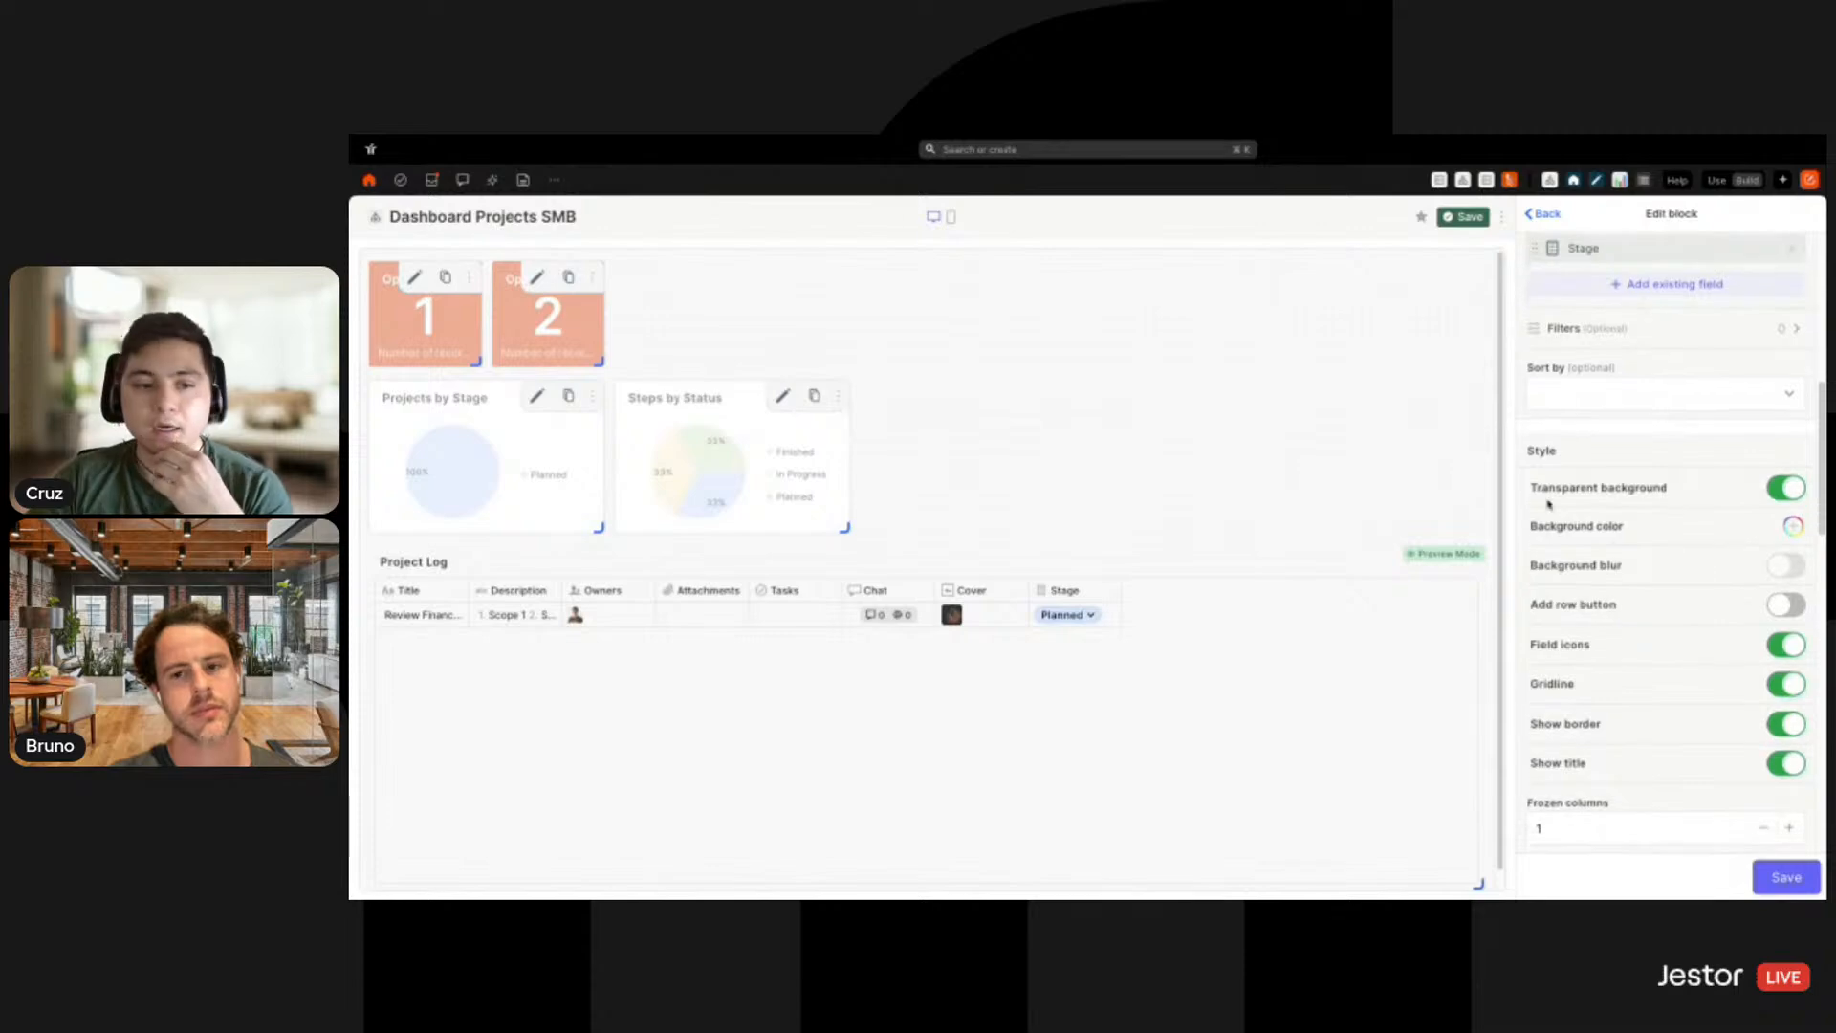
scroll(1601, 454, "down", 1)
left_click(1656, 385)
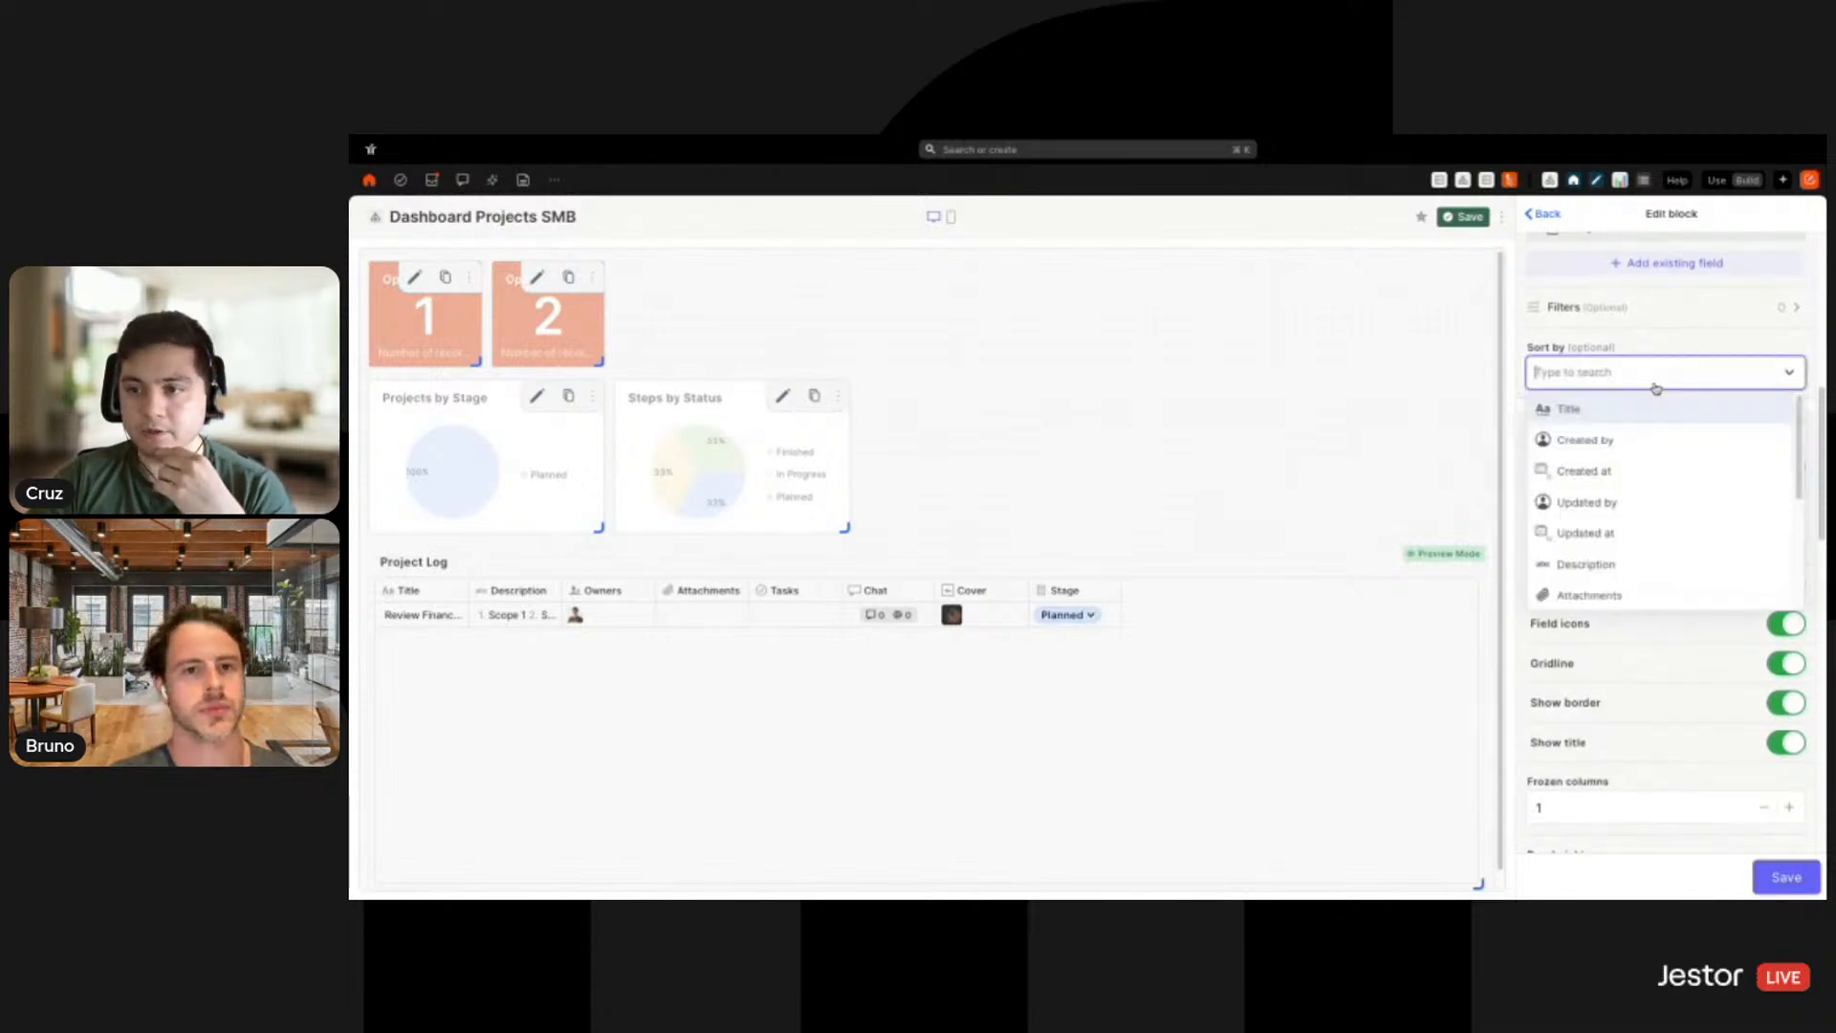
left_click(1731, 337)
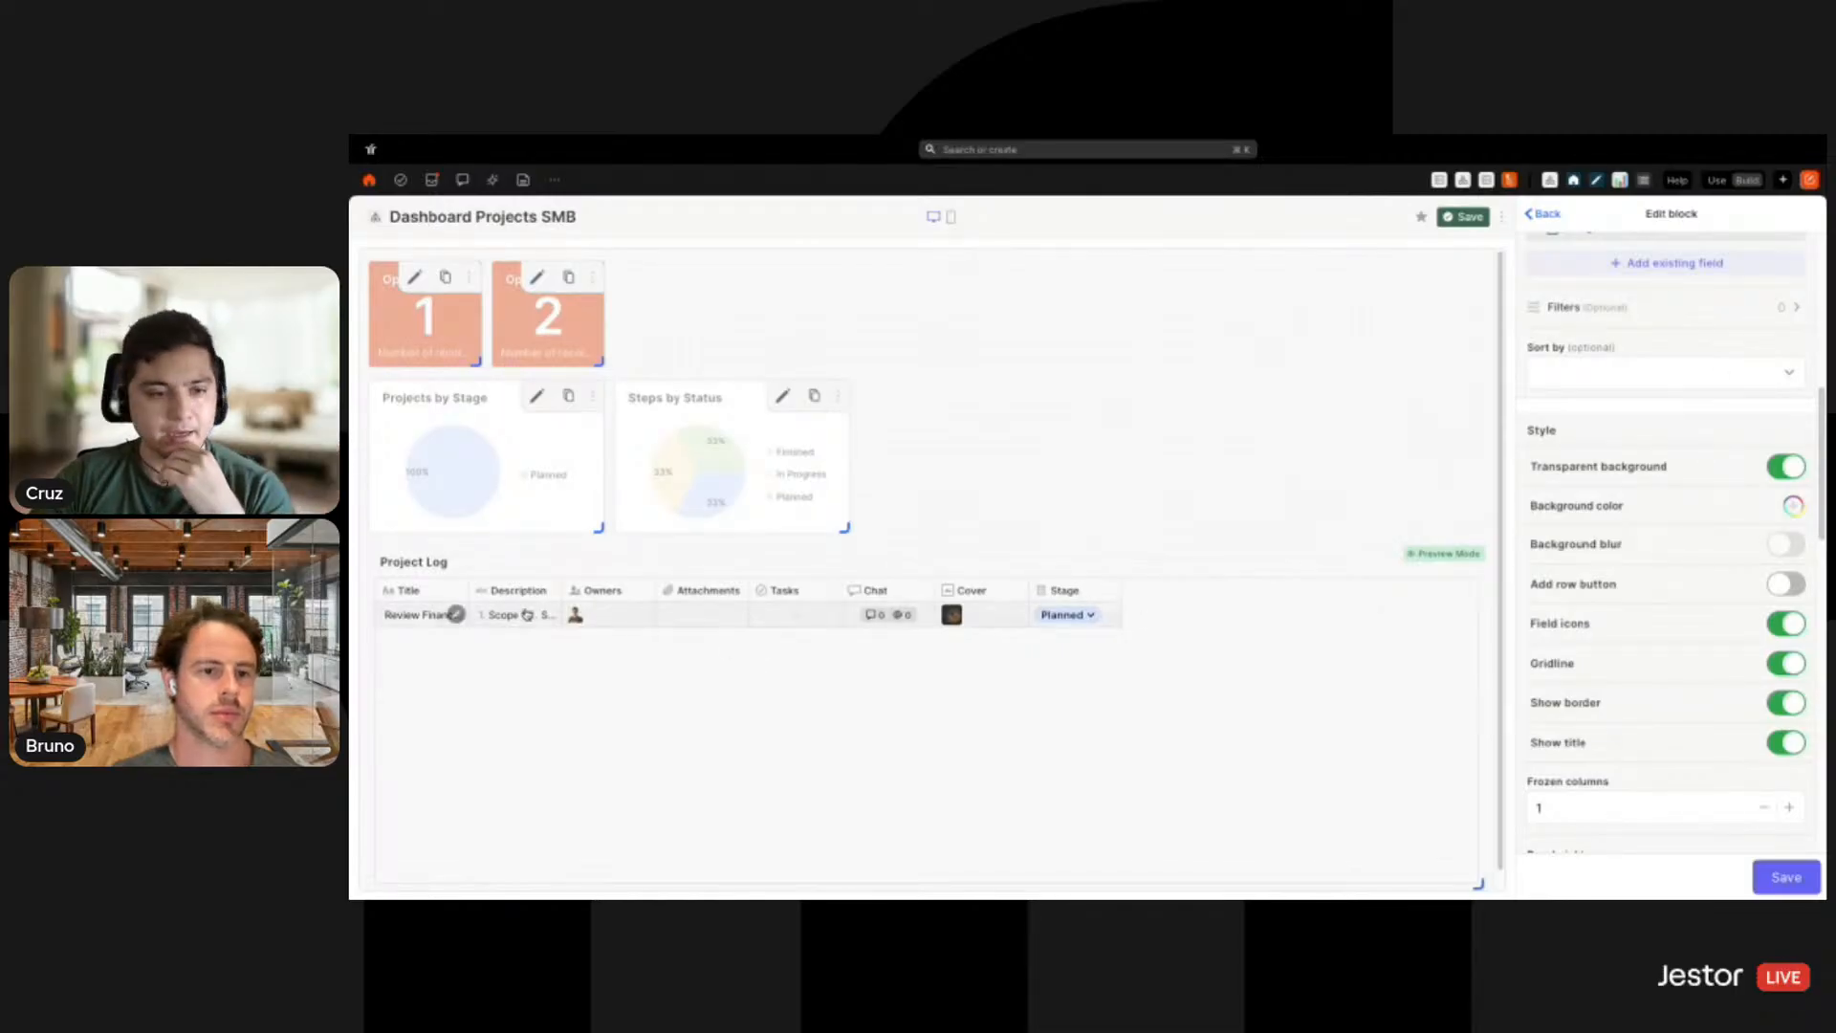
Turn off the gridlines and field icons of the Project Log table
left_click(1785, 669)
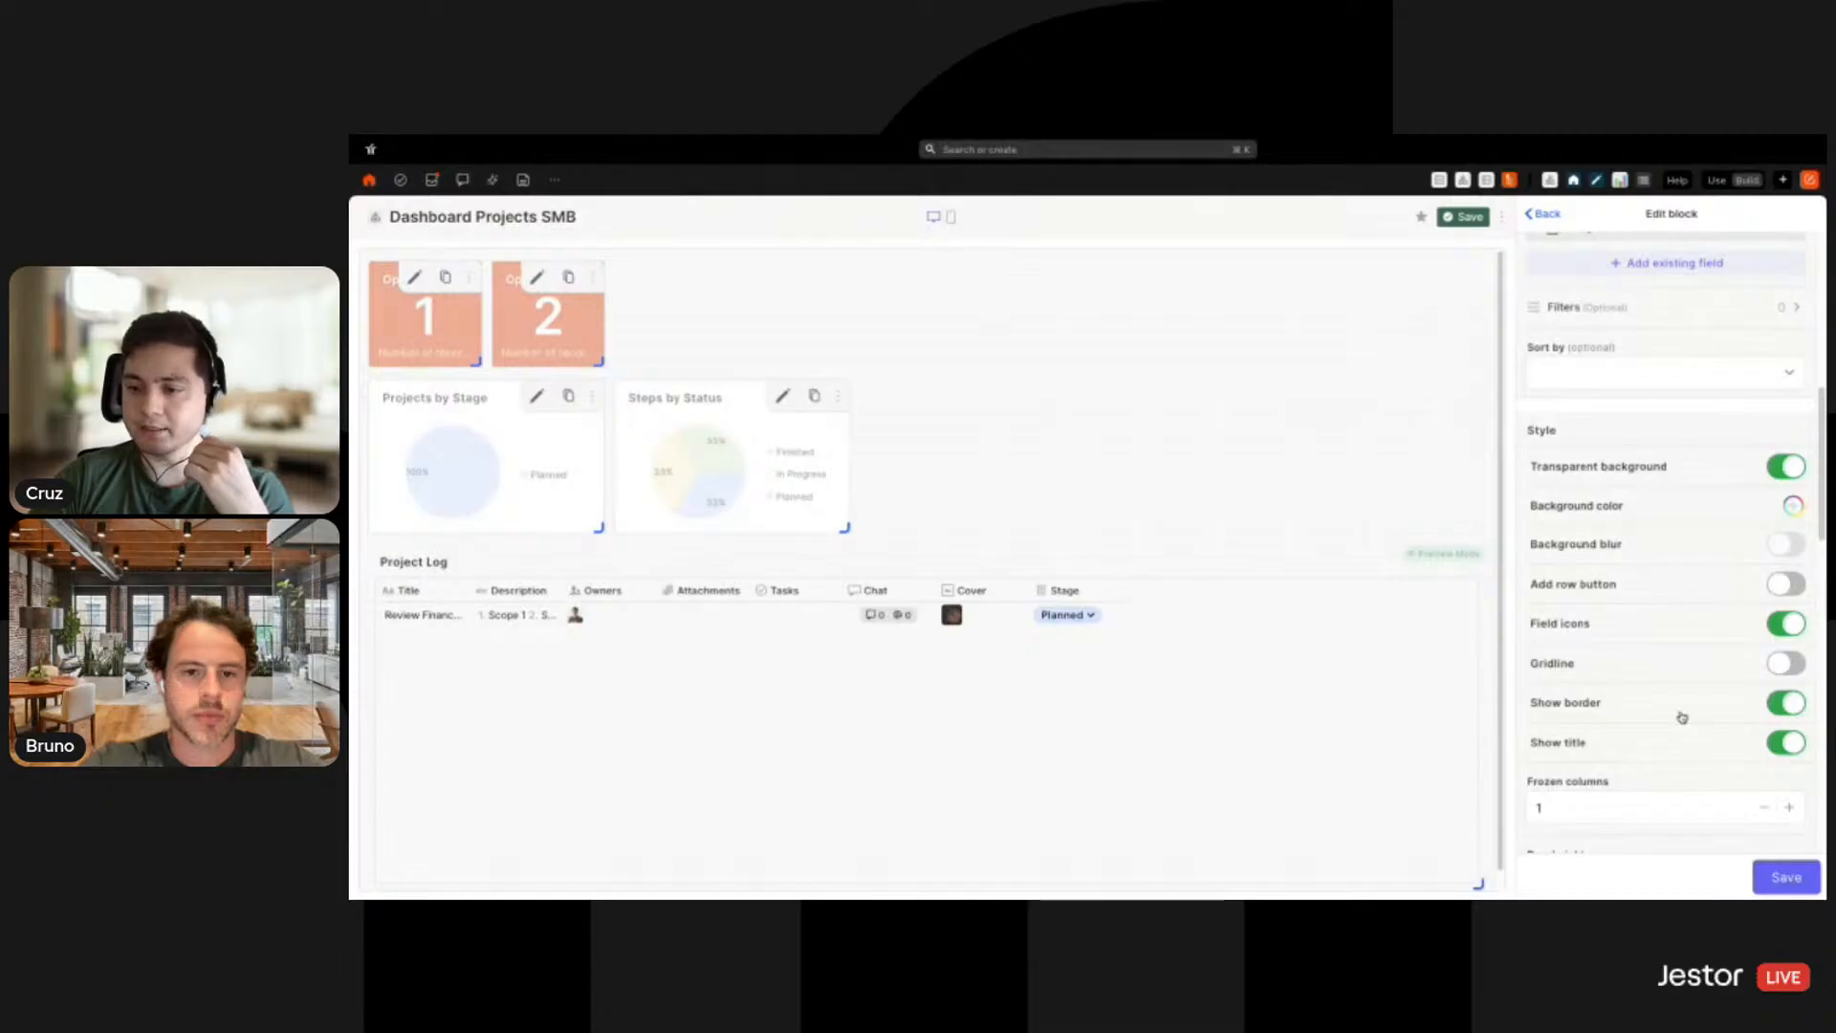
left_click(1795, 627)
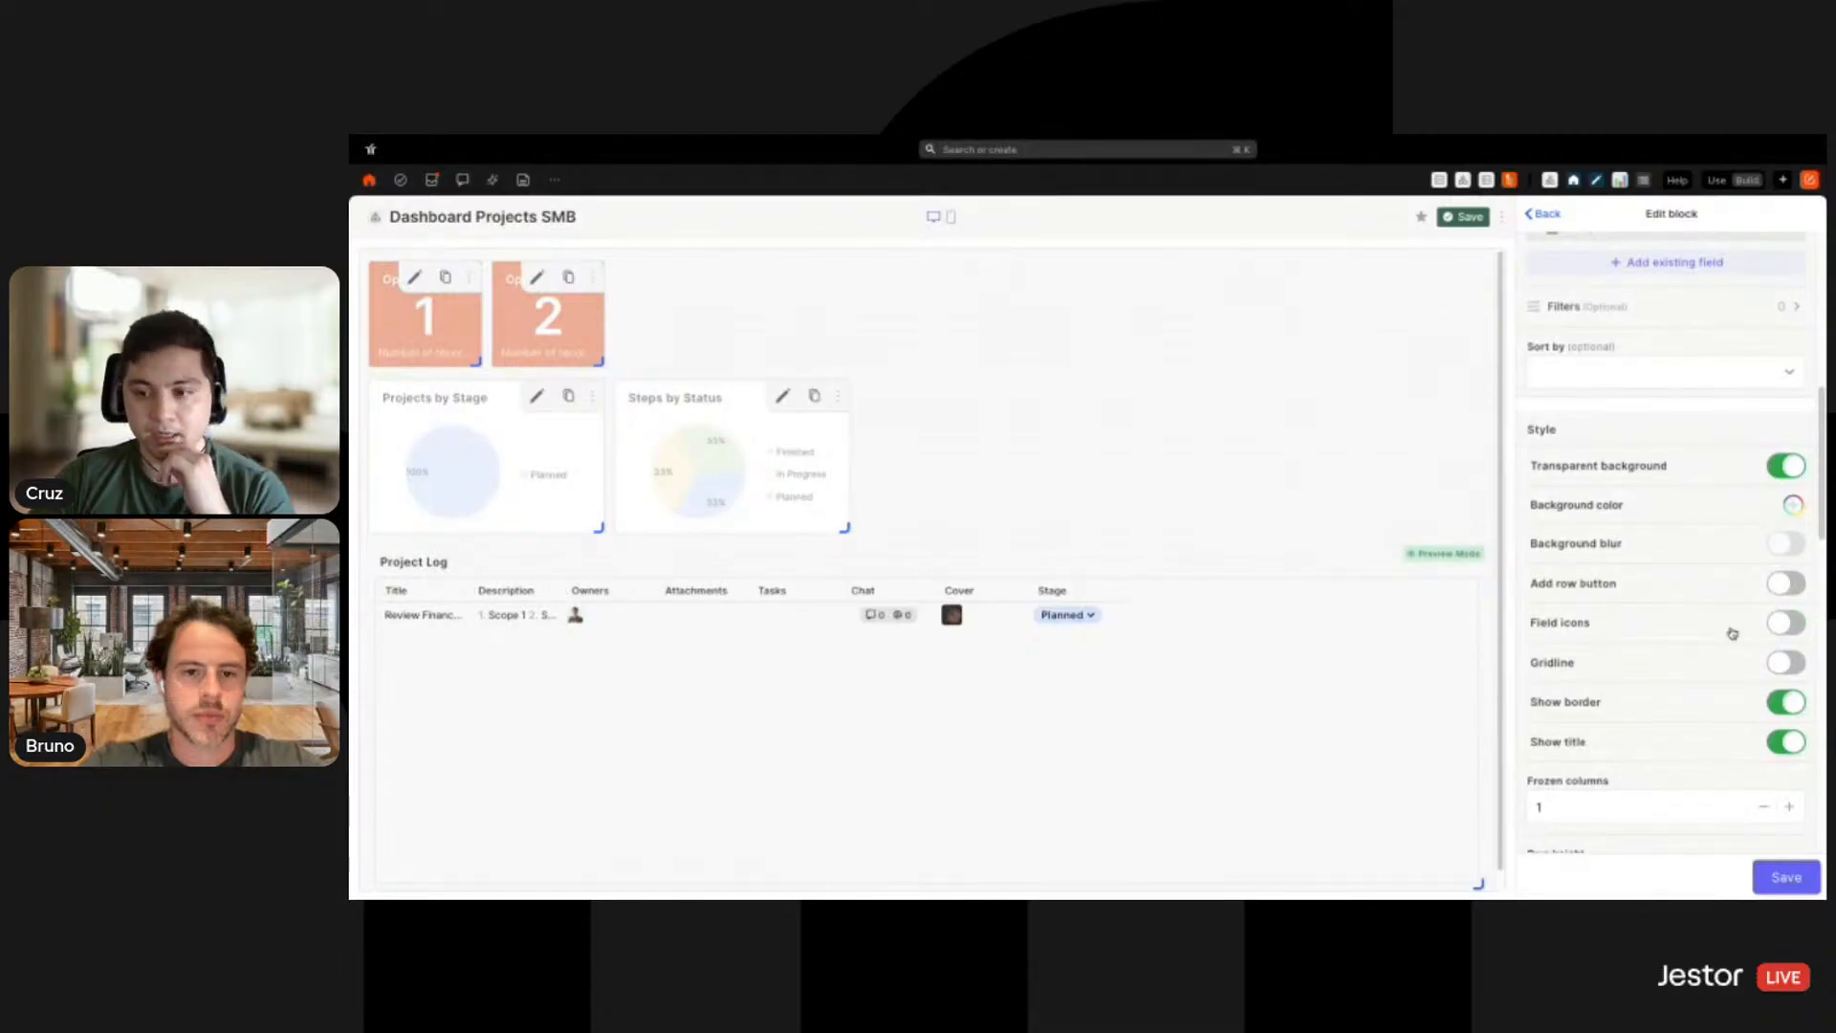
scroll(1732, 634, "down", 5)
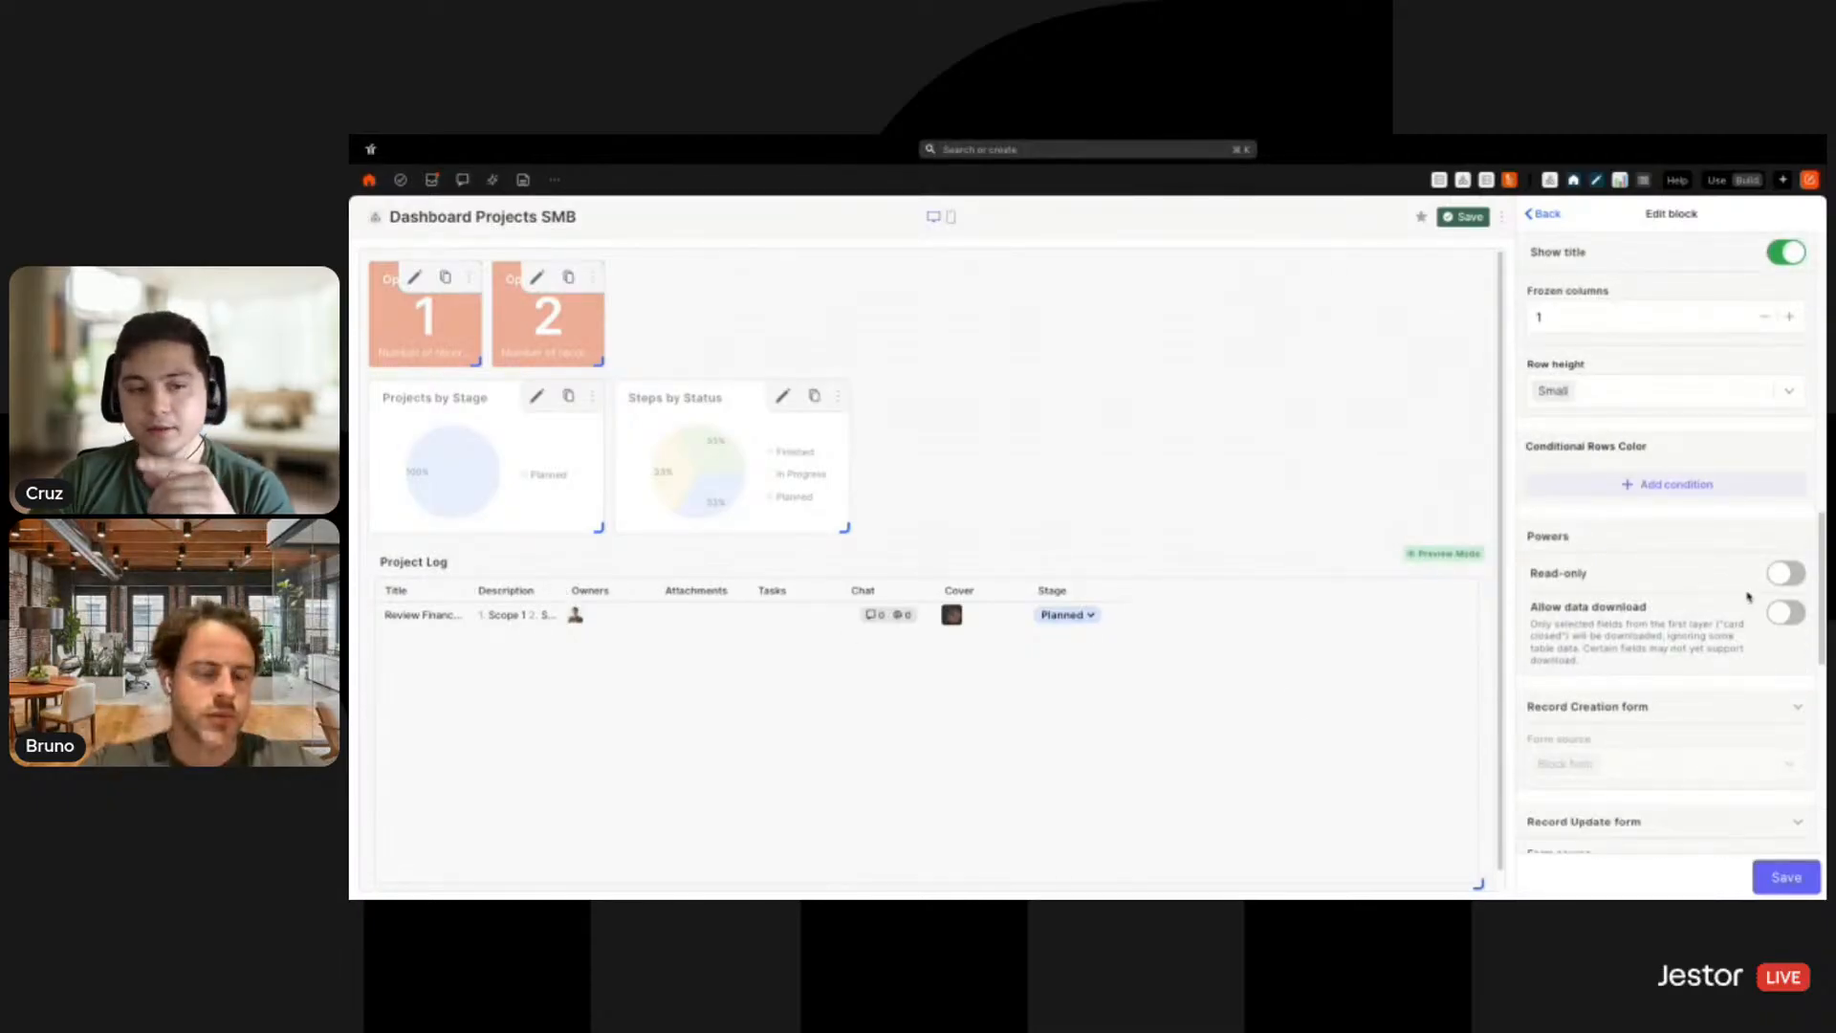
left_click(1674, 392)
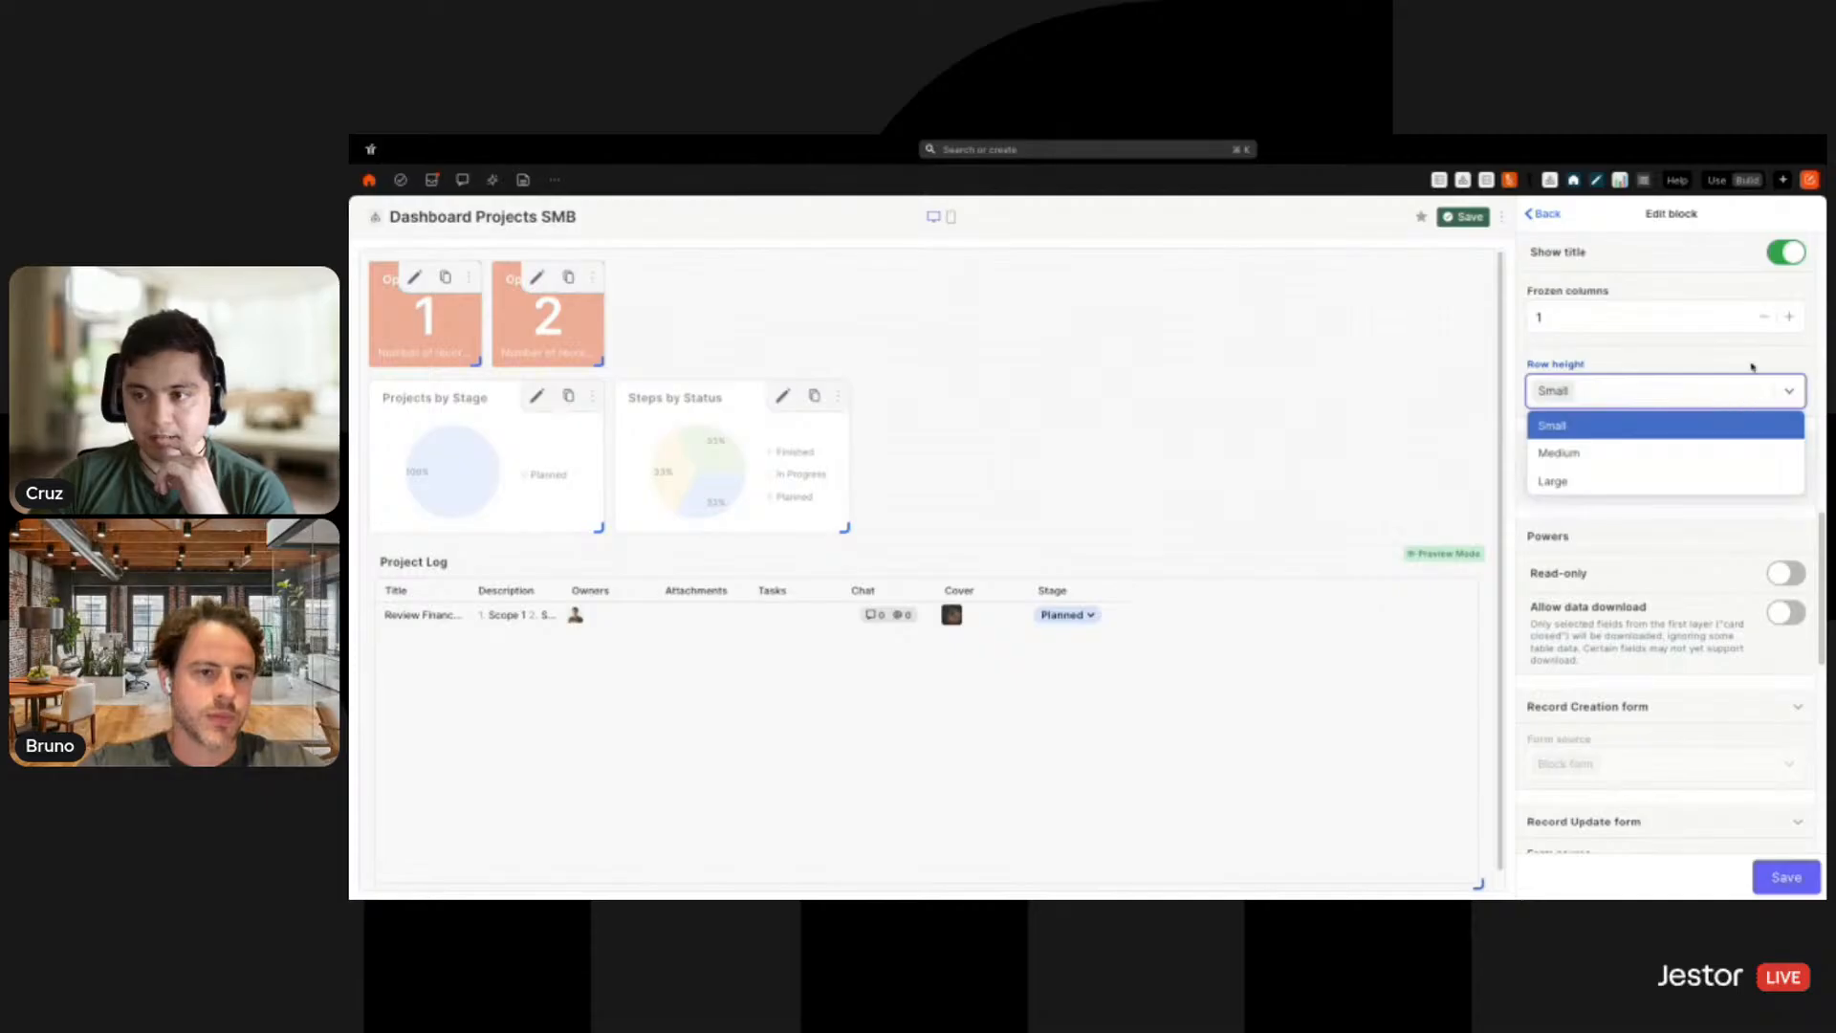
left_click(1751, 360)
Set the record update form source to Default table form and make the Project Log table read-only
scroll(1684, 738, "down", 3)
left_click(1623, 571)
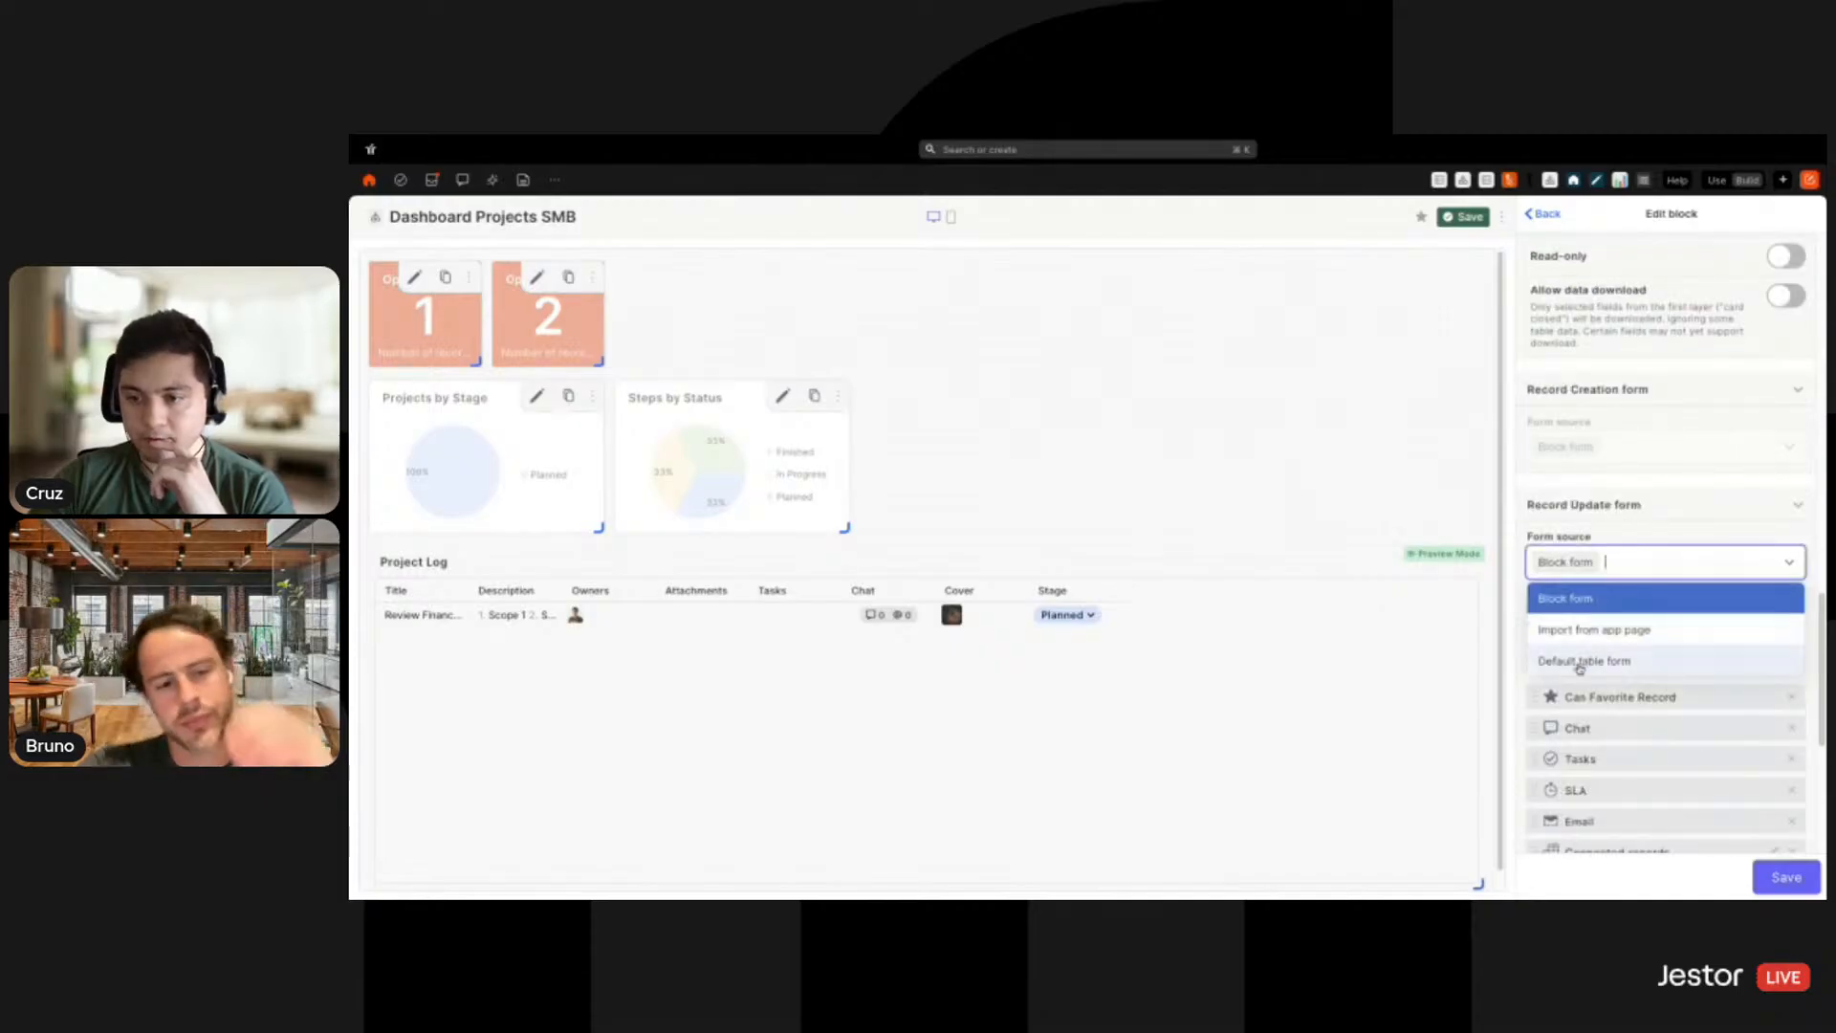
left_click(1587, 628)
left_click(1781, 387)
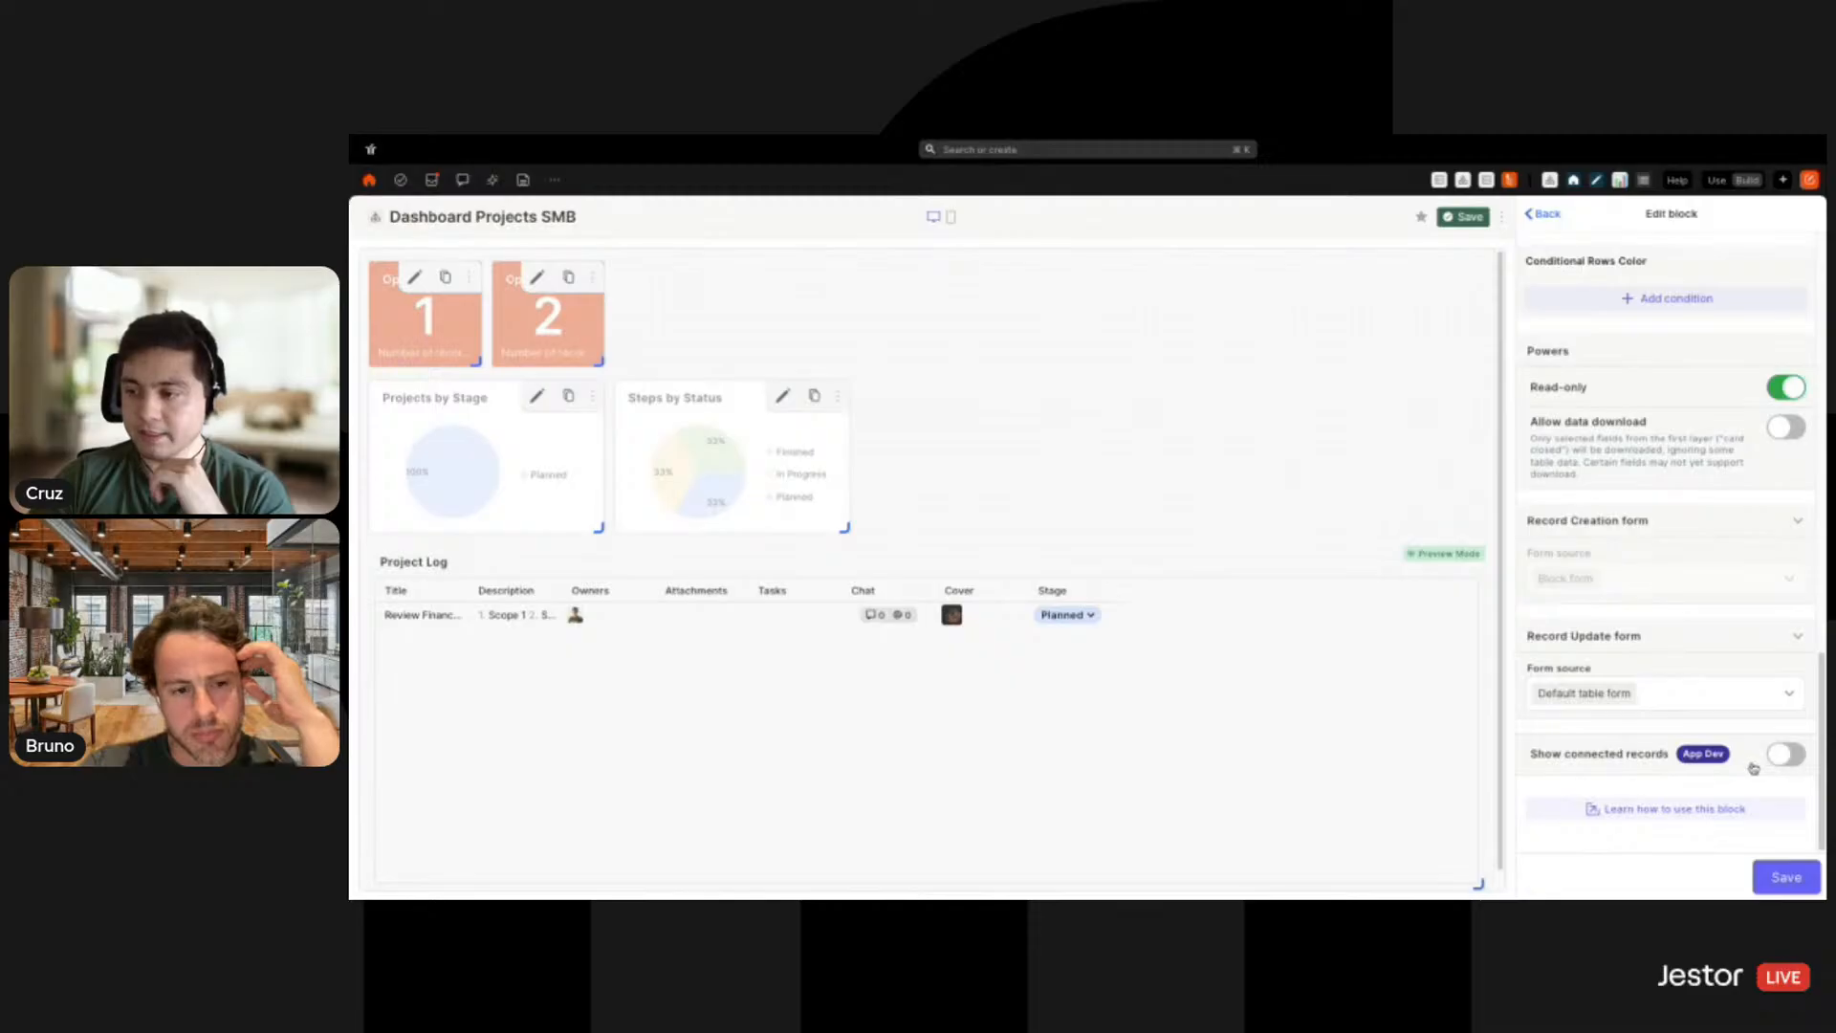
Enable connected records for the Project Log table and add Steps SMB as the connected table
left_click(1781, 756)
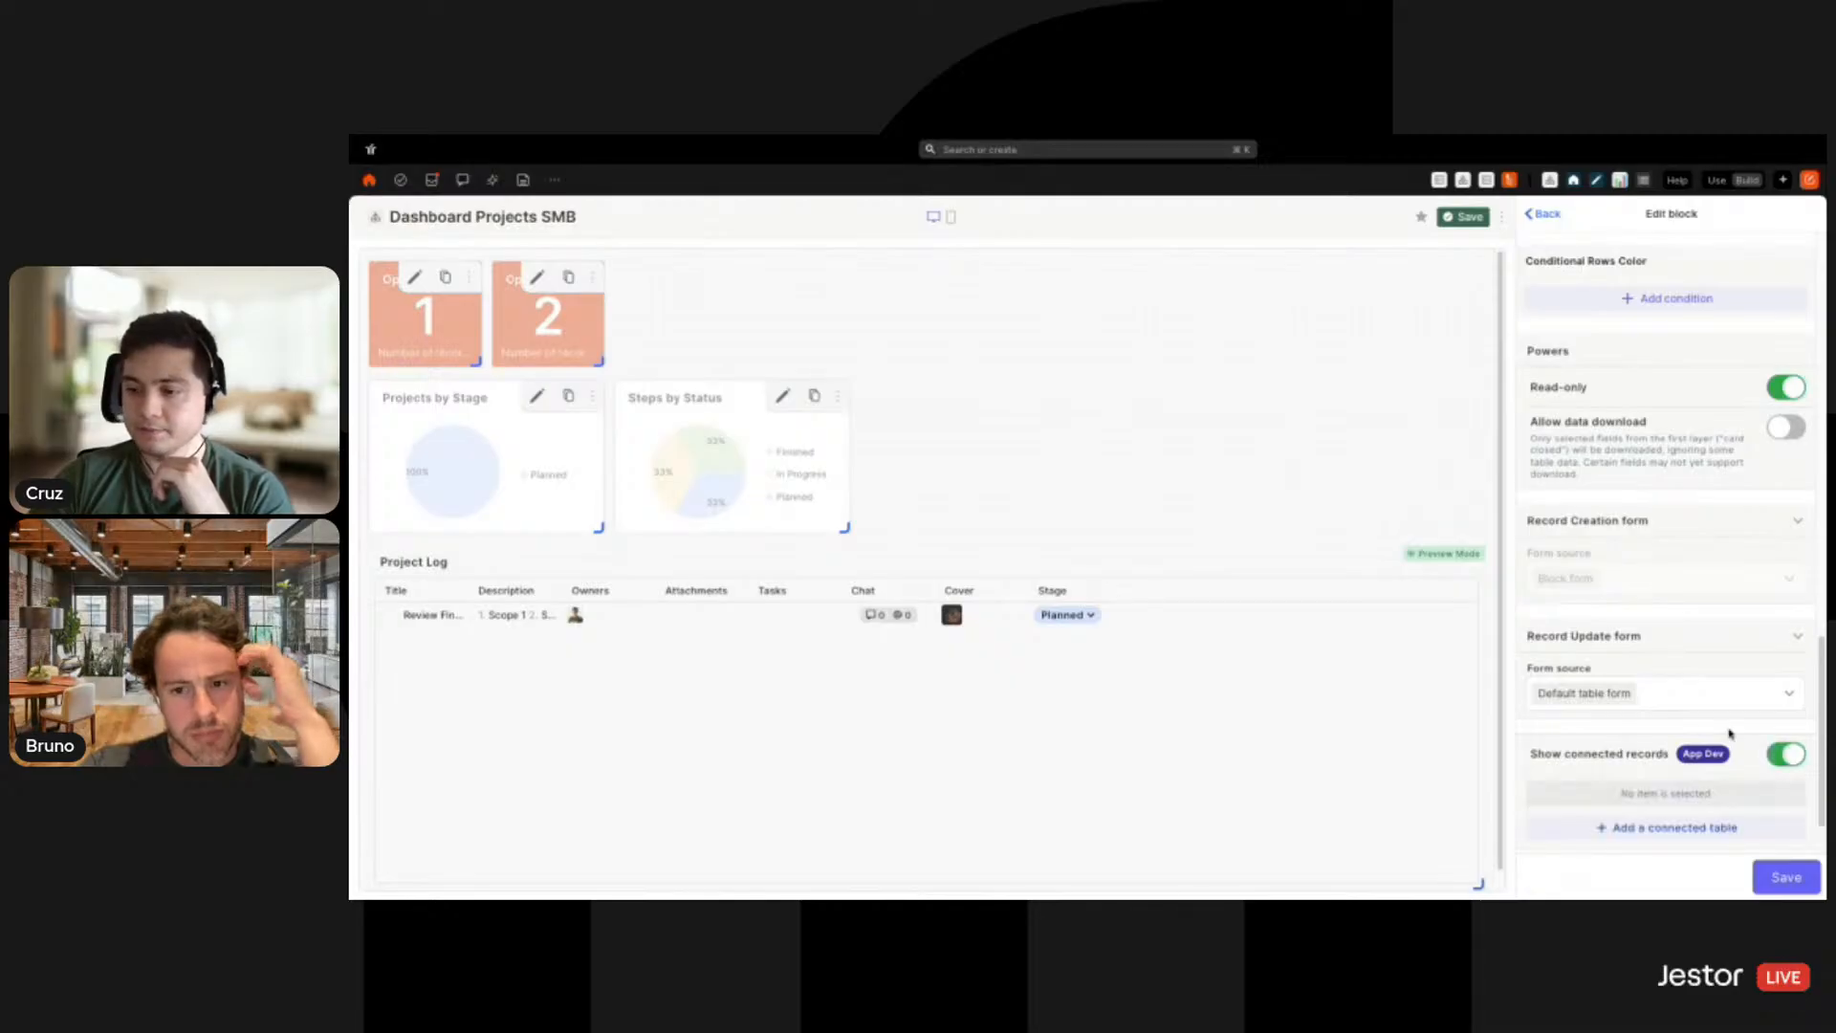
scroll(1721, 737, "down", 1)
left_click(1669, 750)
left_click(1617, 785)
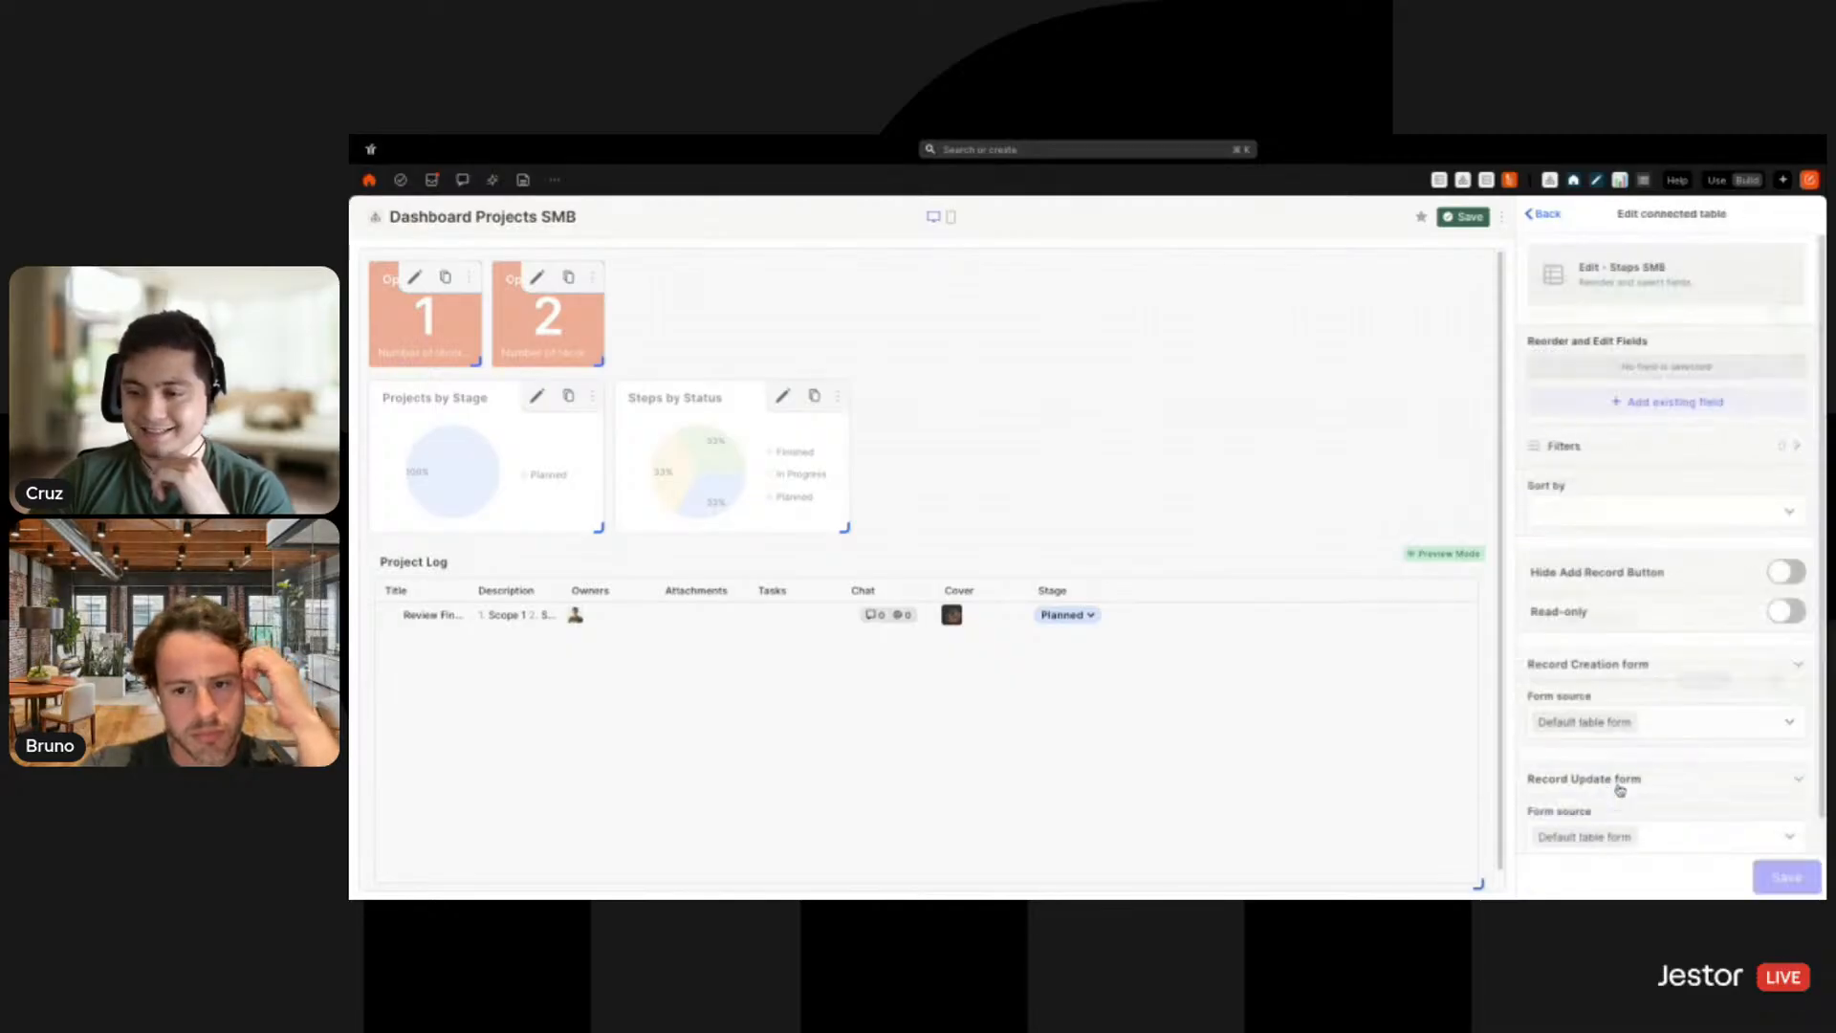
Add Title, Description, Owners, Attachments, Date Range and Status to the Steps SMB connected table, placing Date Range after Description
left_click(1640, 406)
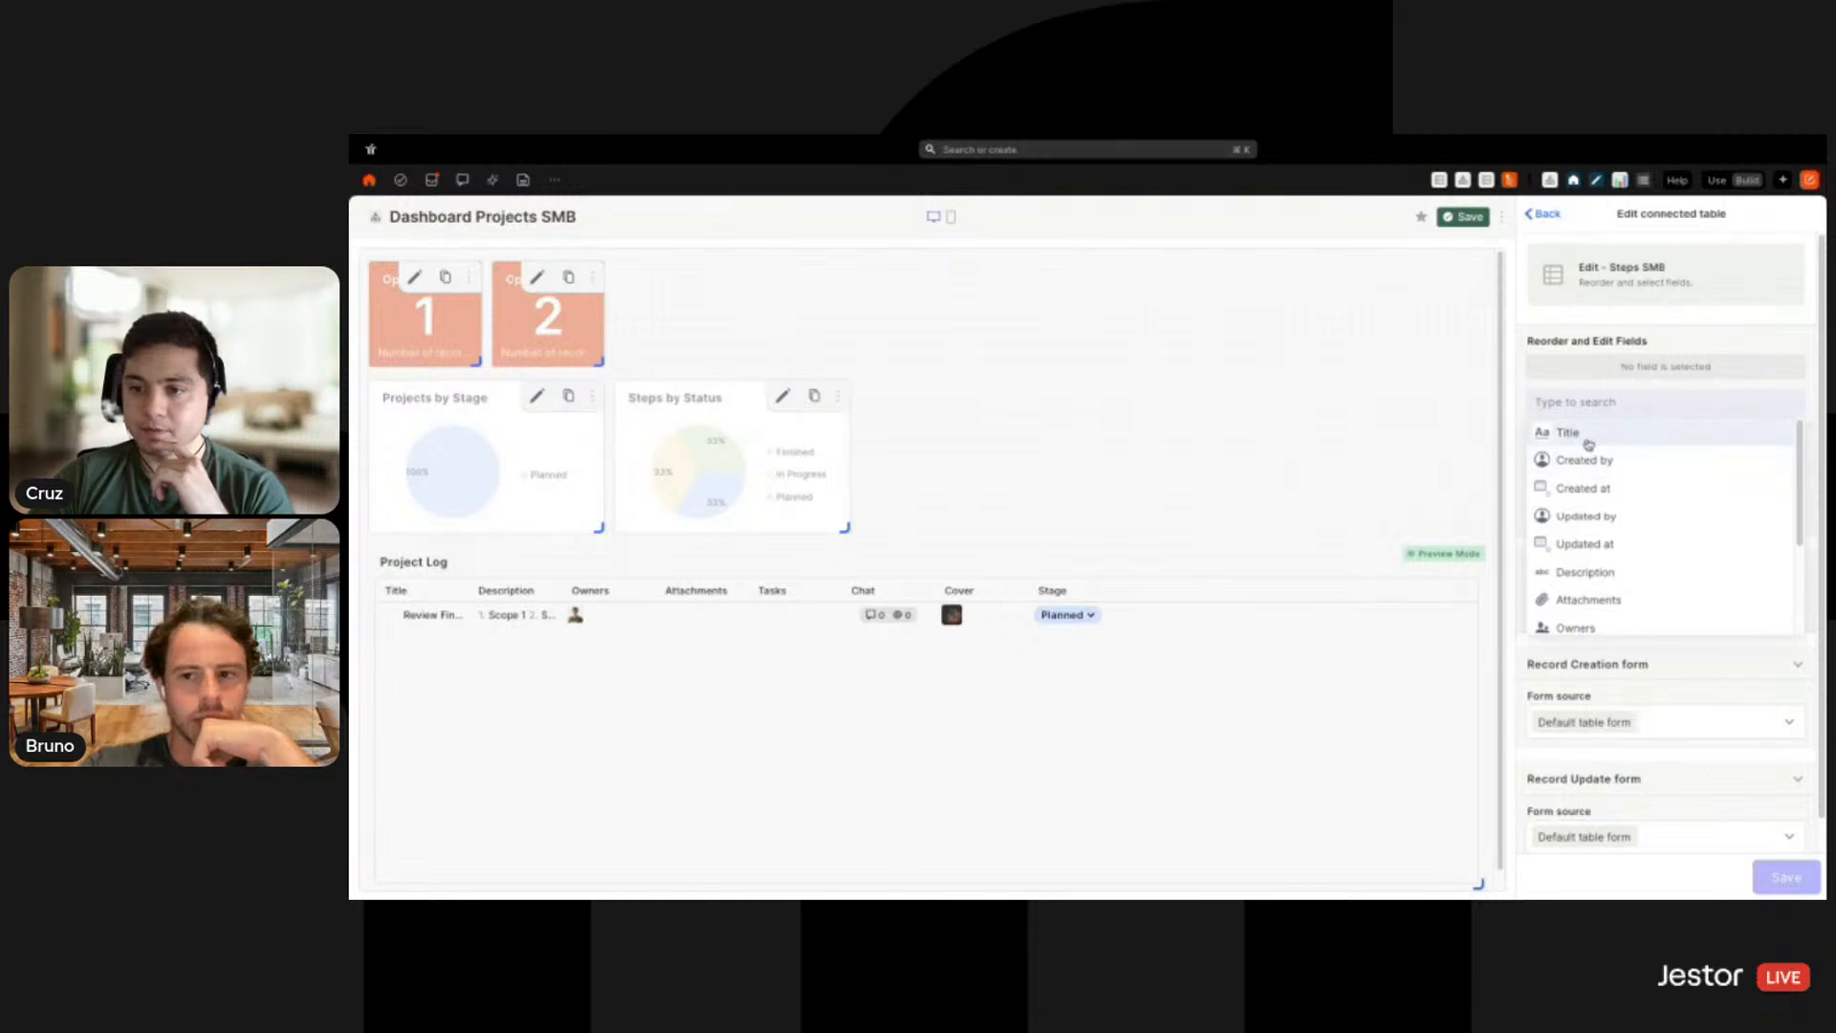
left_click(1587, 432)
left_click(1615, 545)
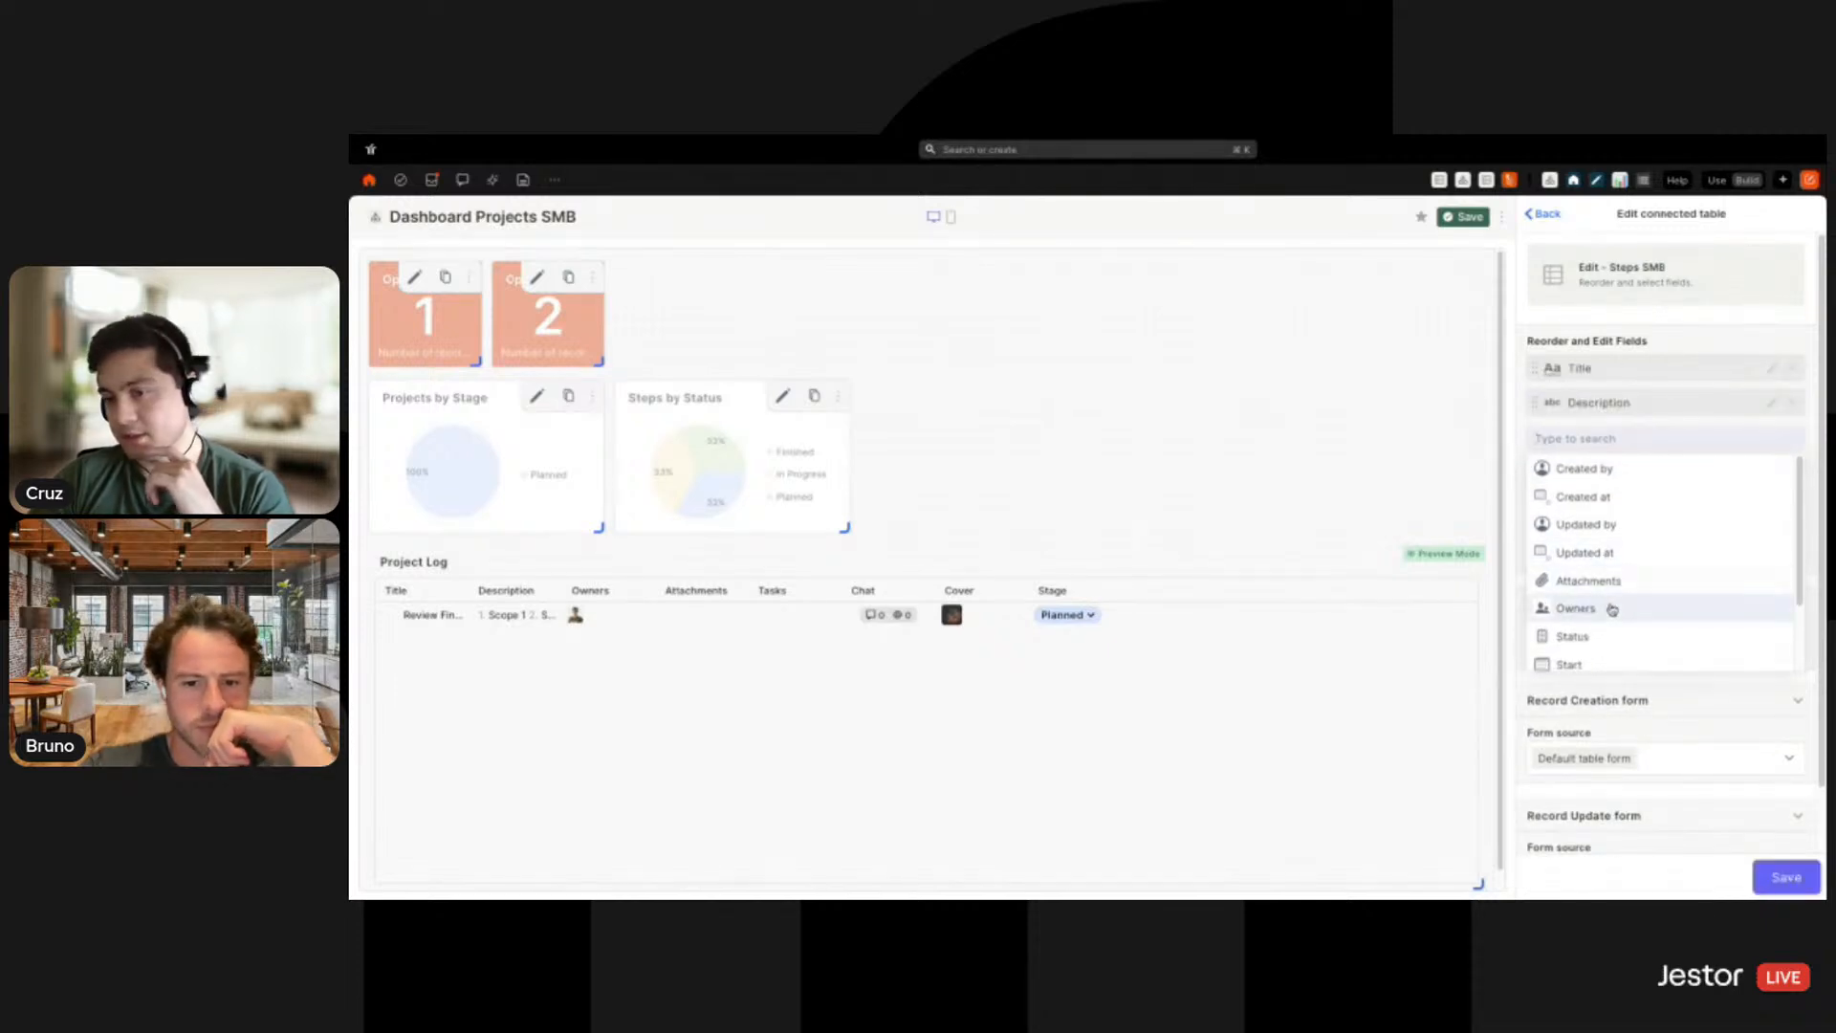
left_click(1613, 608)
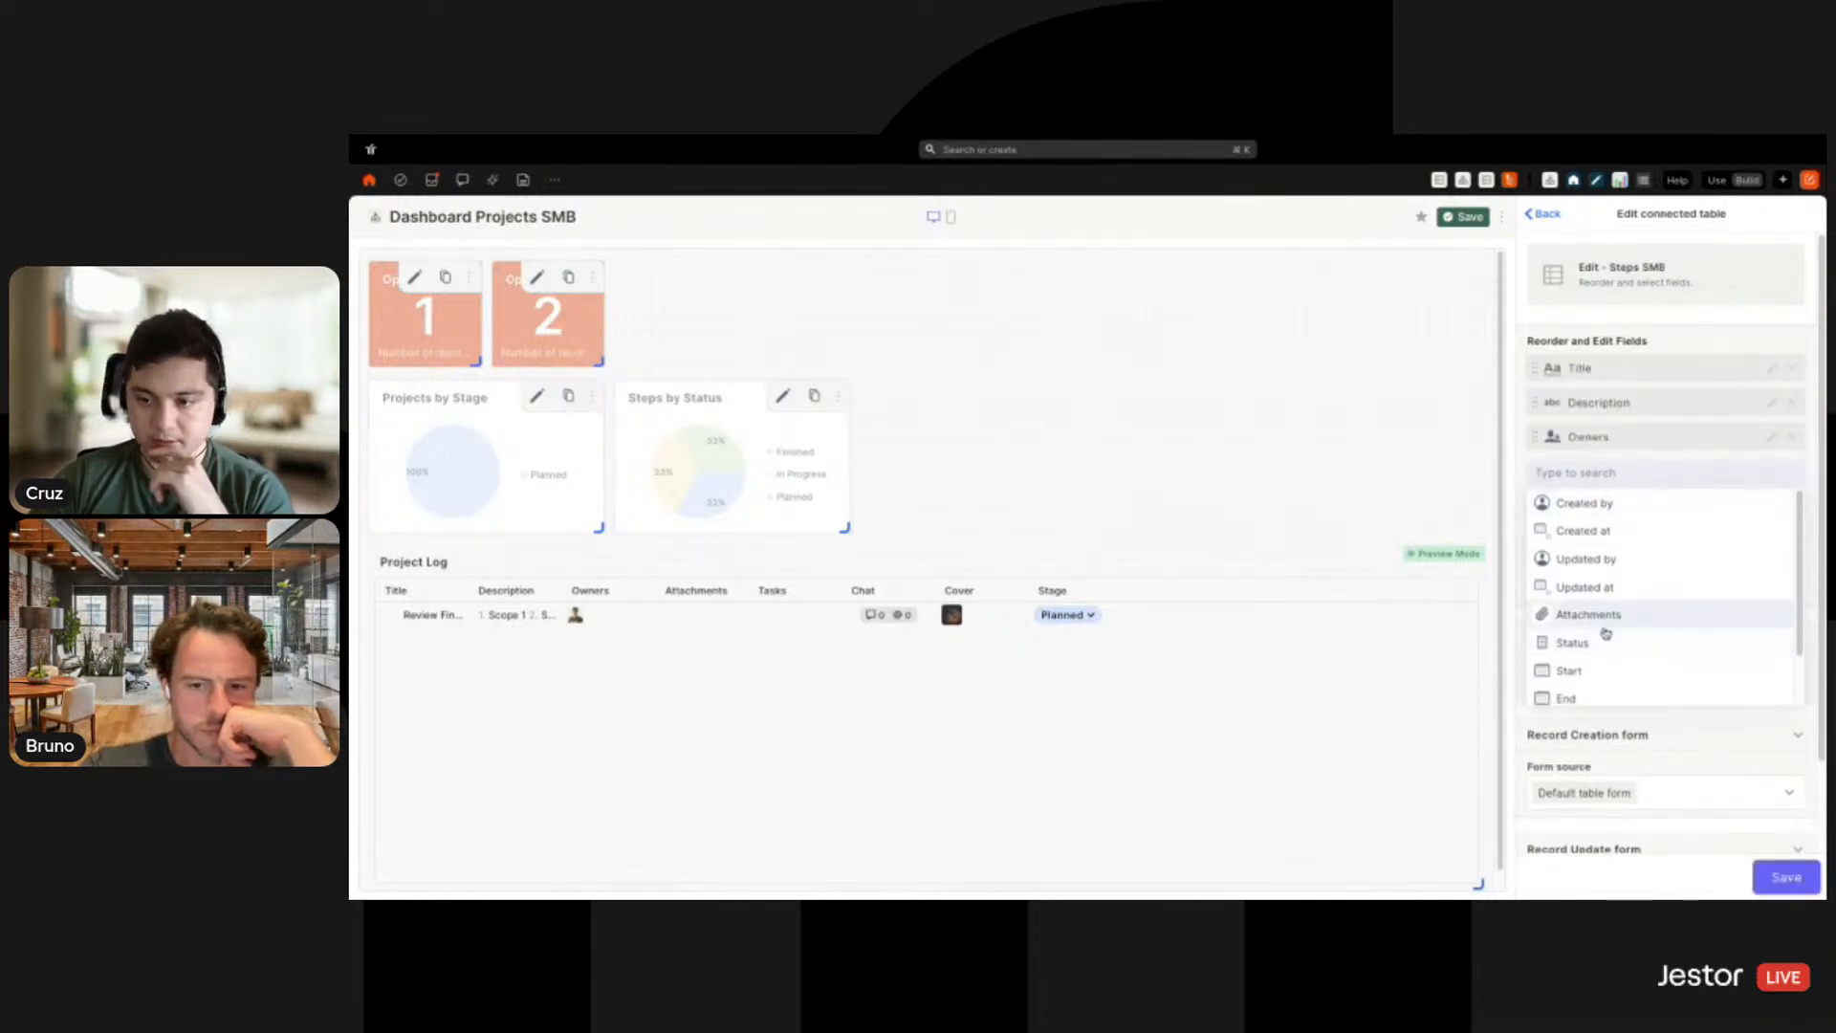
left_click(1605, 626)
left_click(1600, 734)
left_click_drag(1622, 502, 1615, 449)
left_click(1681, 536)
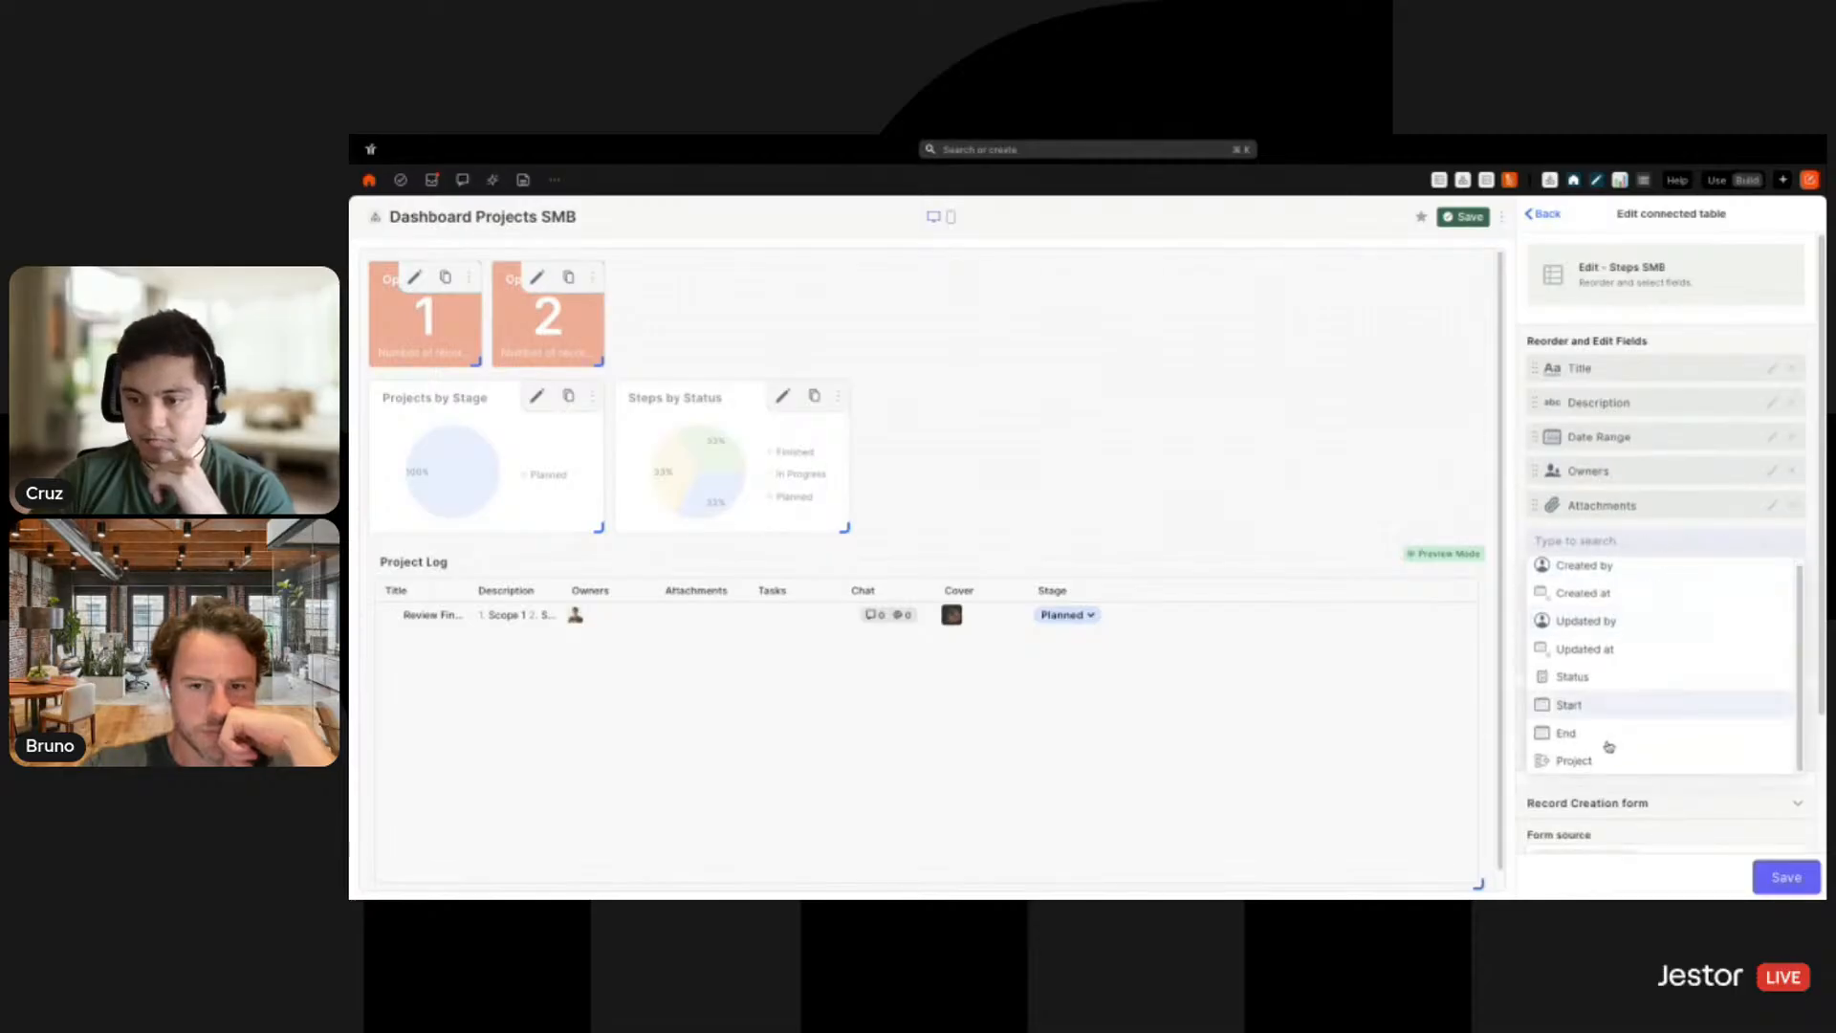
left_click(1620, 678)
left_click(1728, 450)
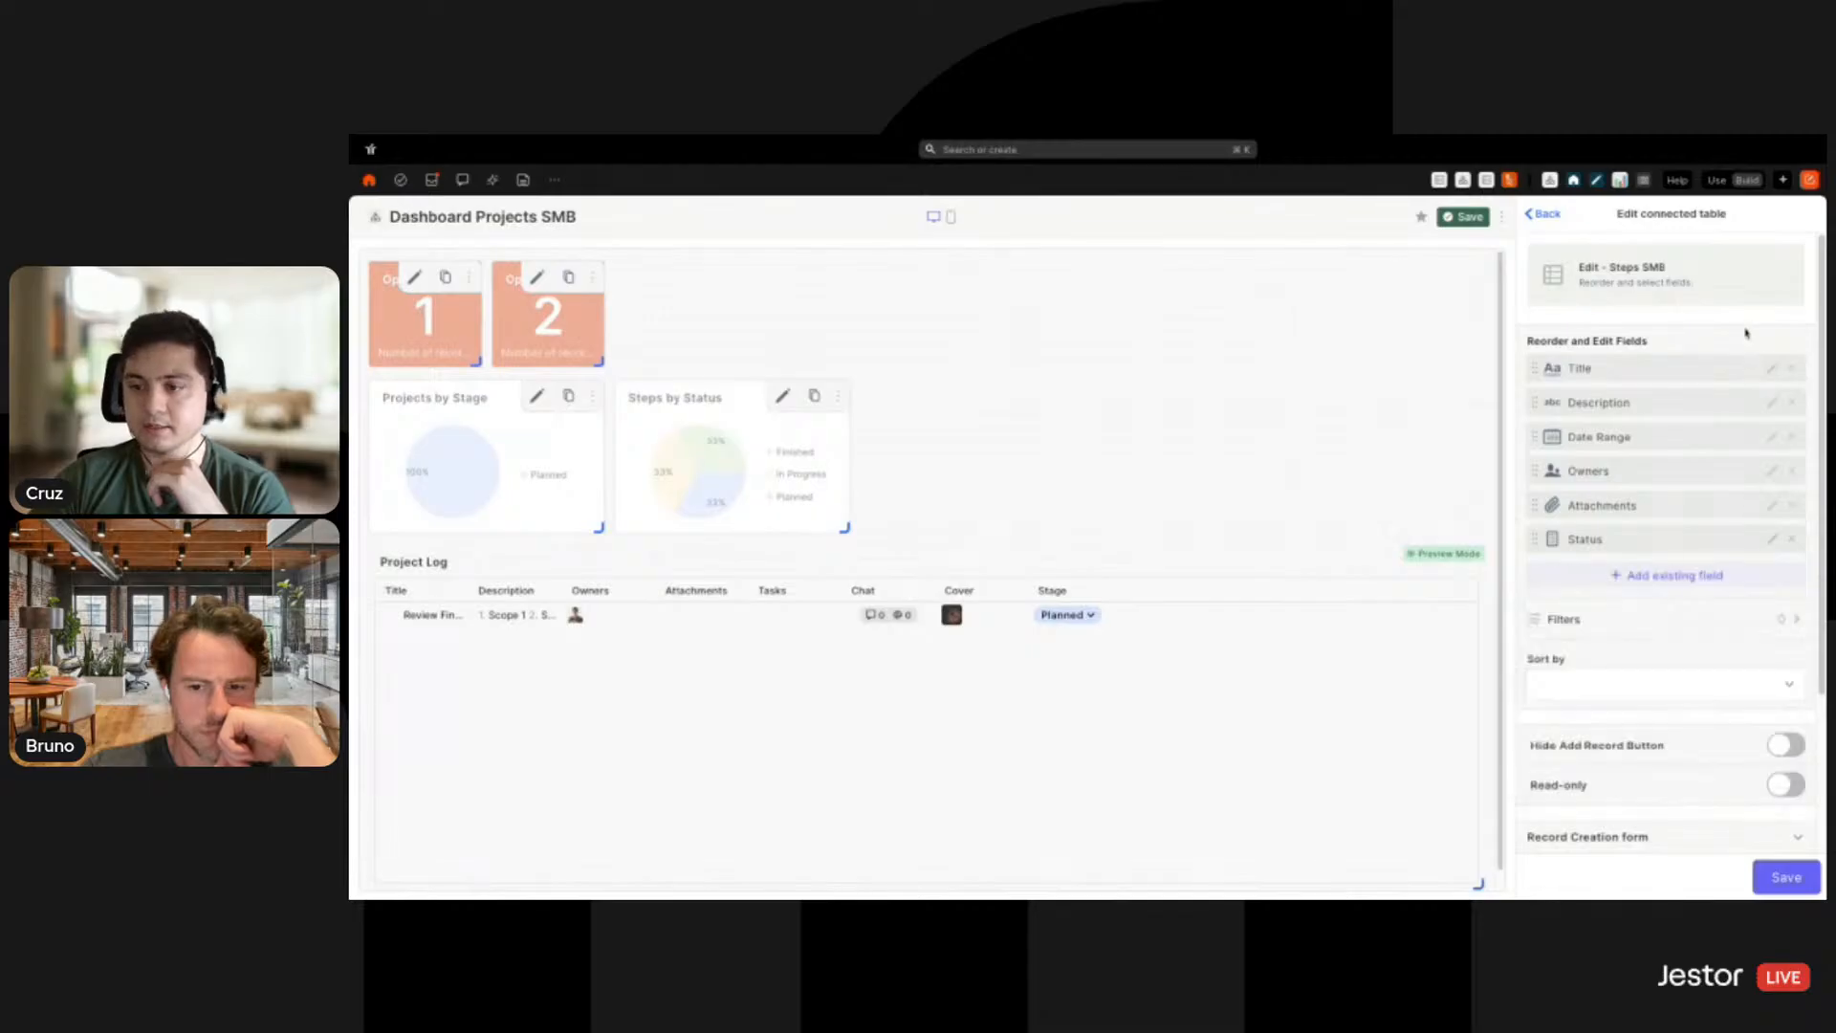
Make the Steps SMB connected table read-only, hide its add record button, and save the settings
scroll(1715, 583, "down", 3)
left_click(1787, 669)
scroll(1750, 709, "down", 2)
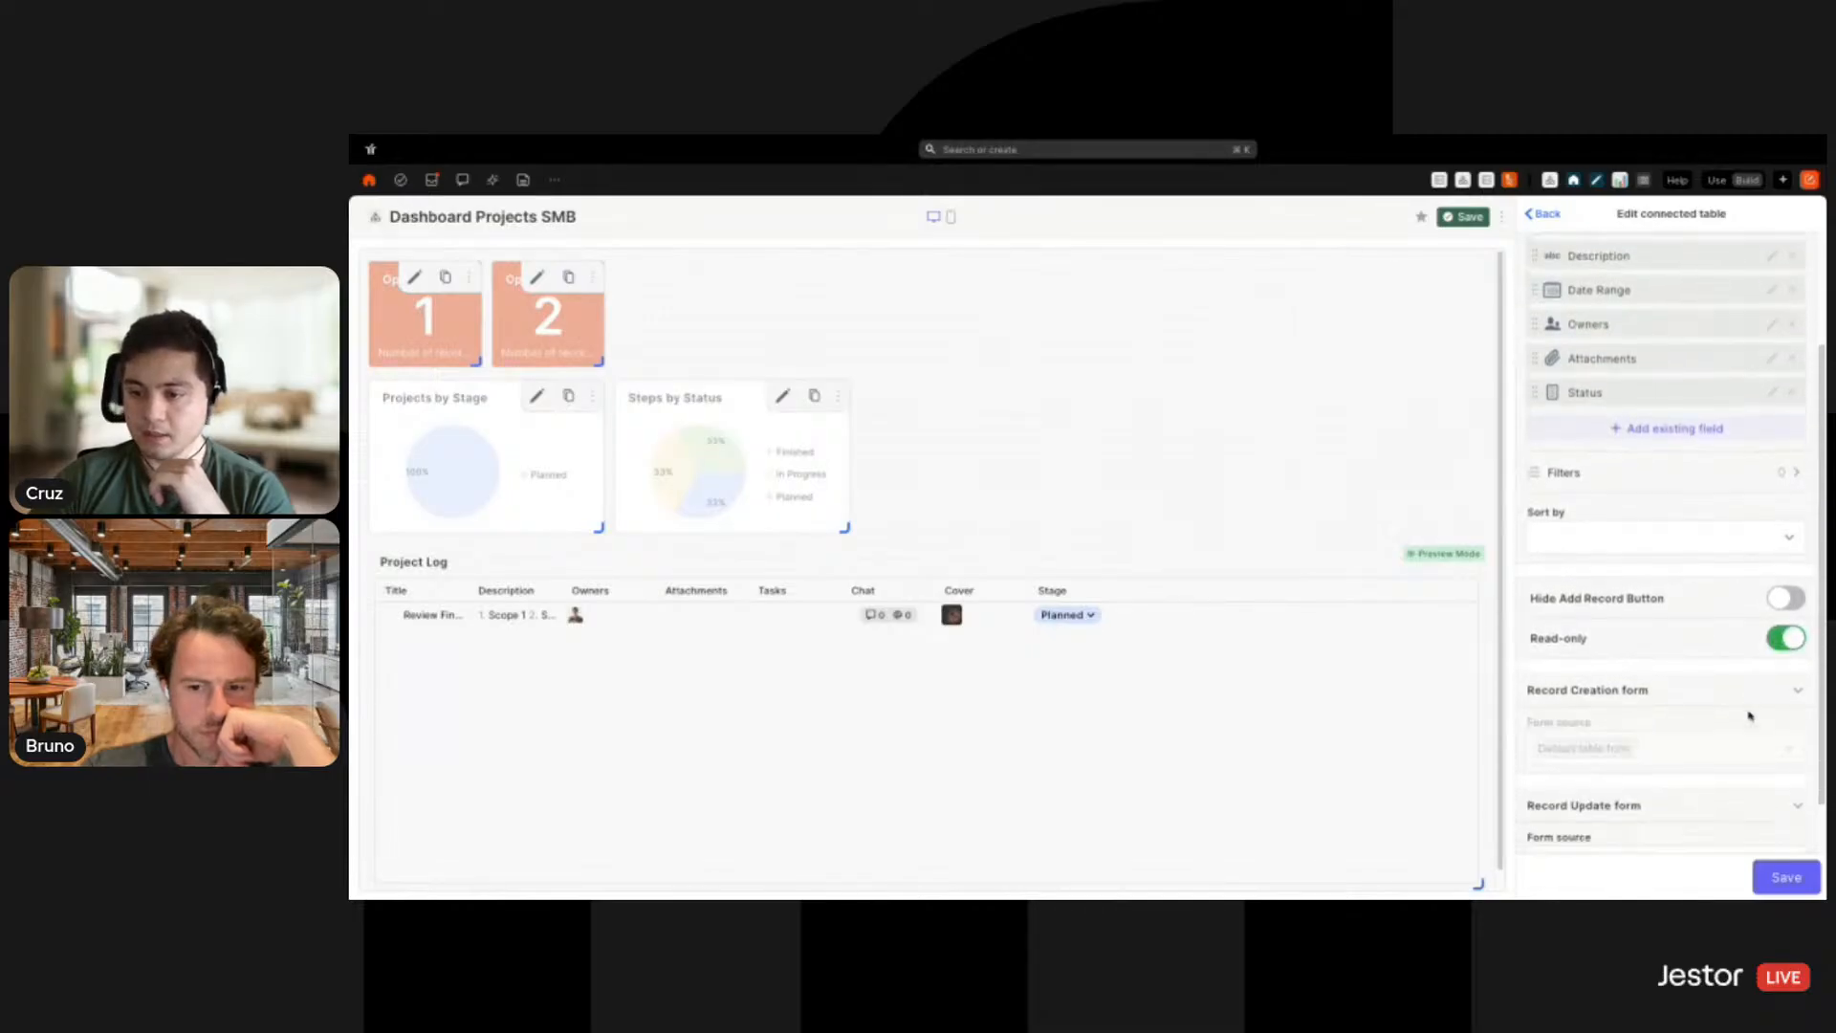
left_click(1769, 803)
left_click(1640, 838)
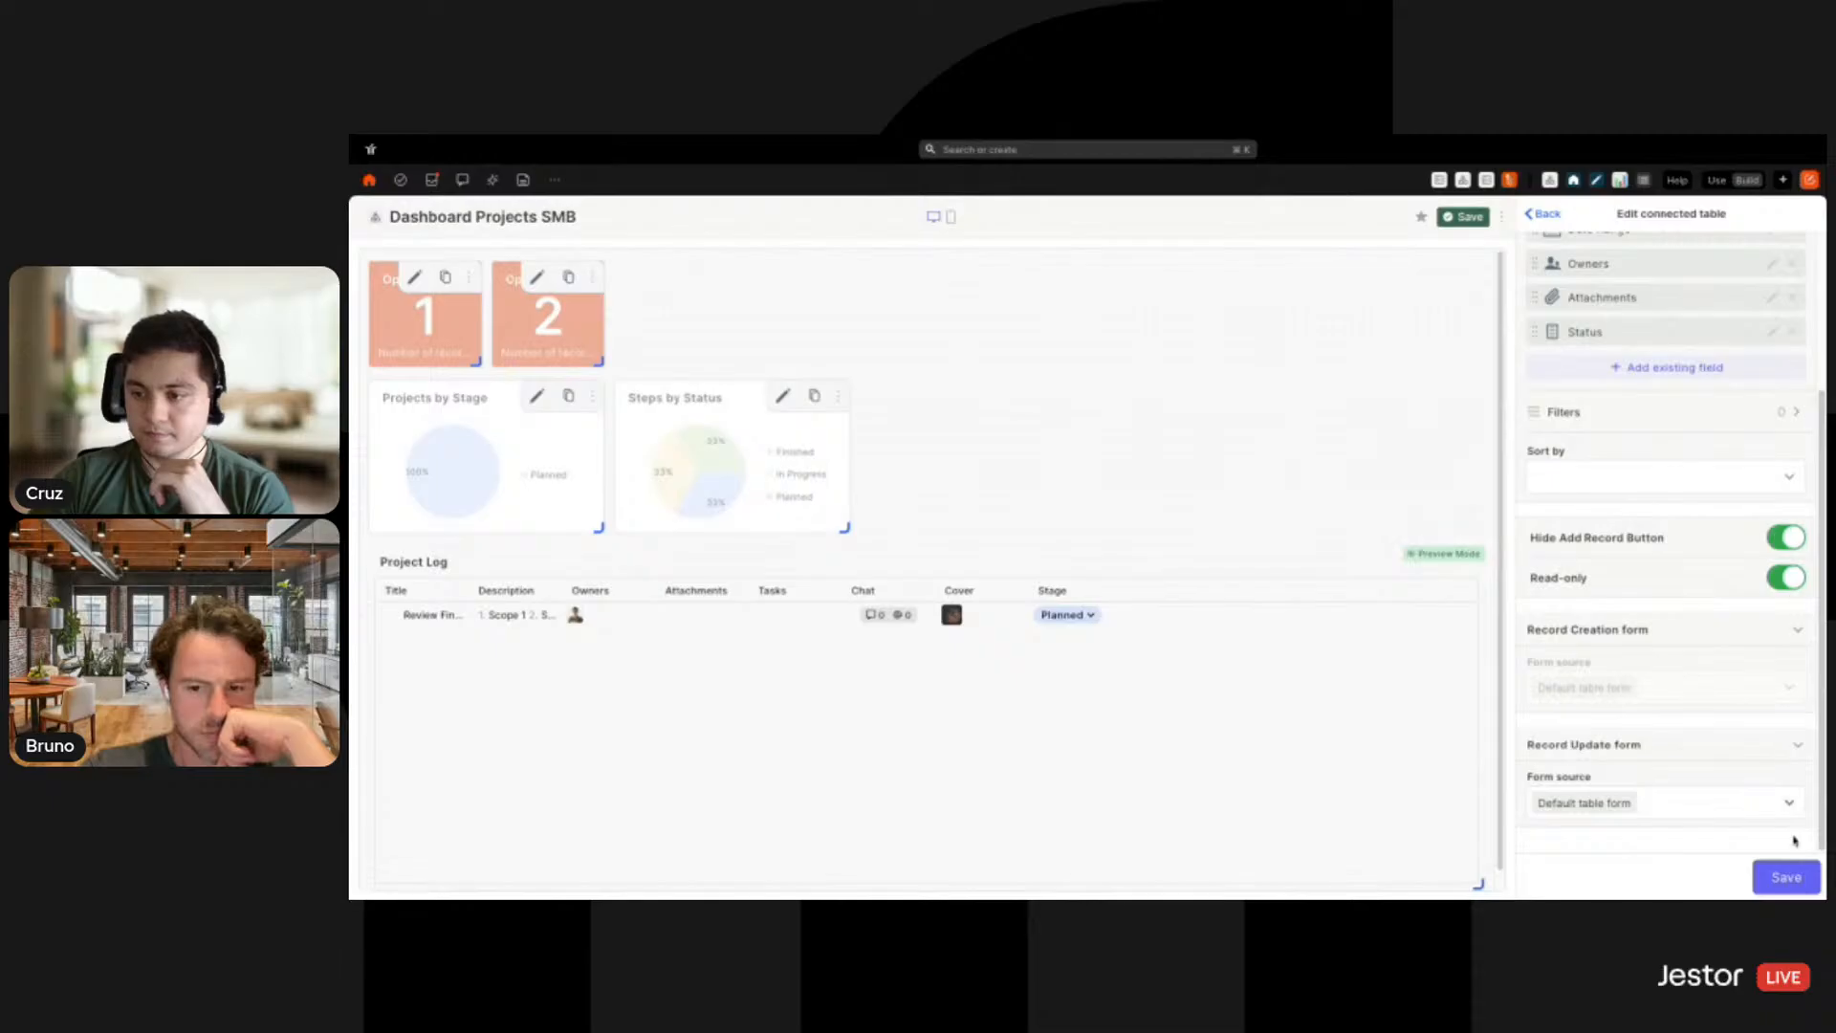
left_click(1787, 877)
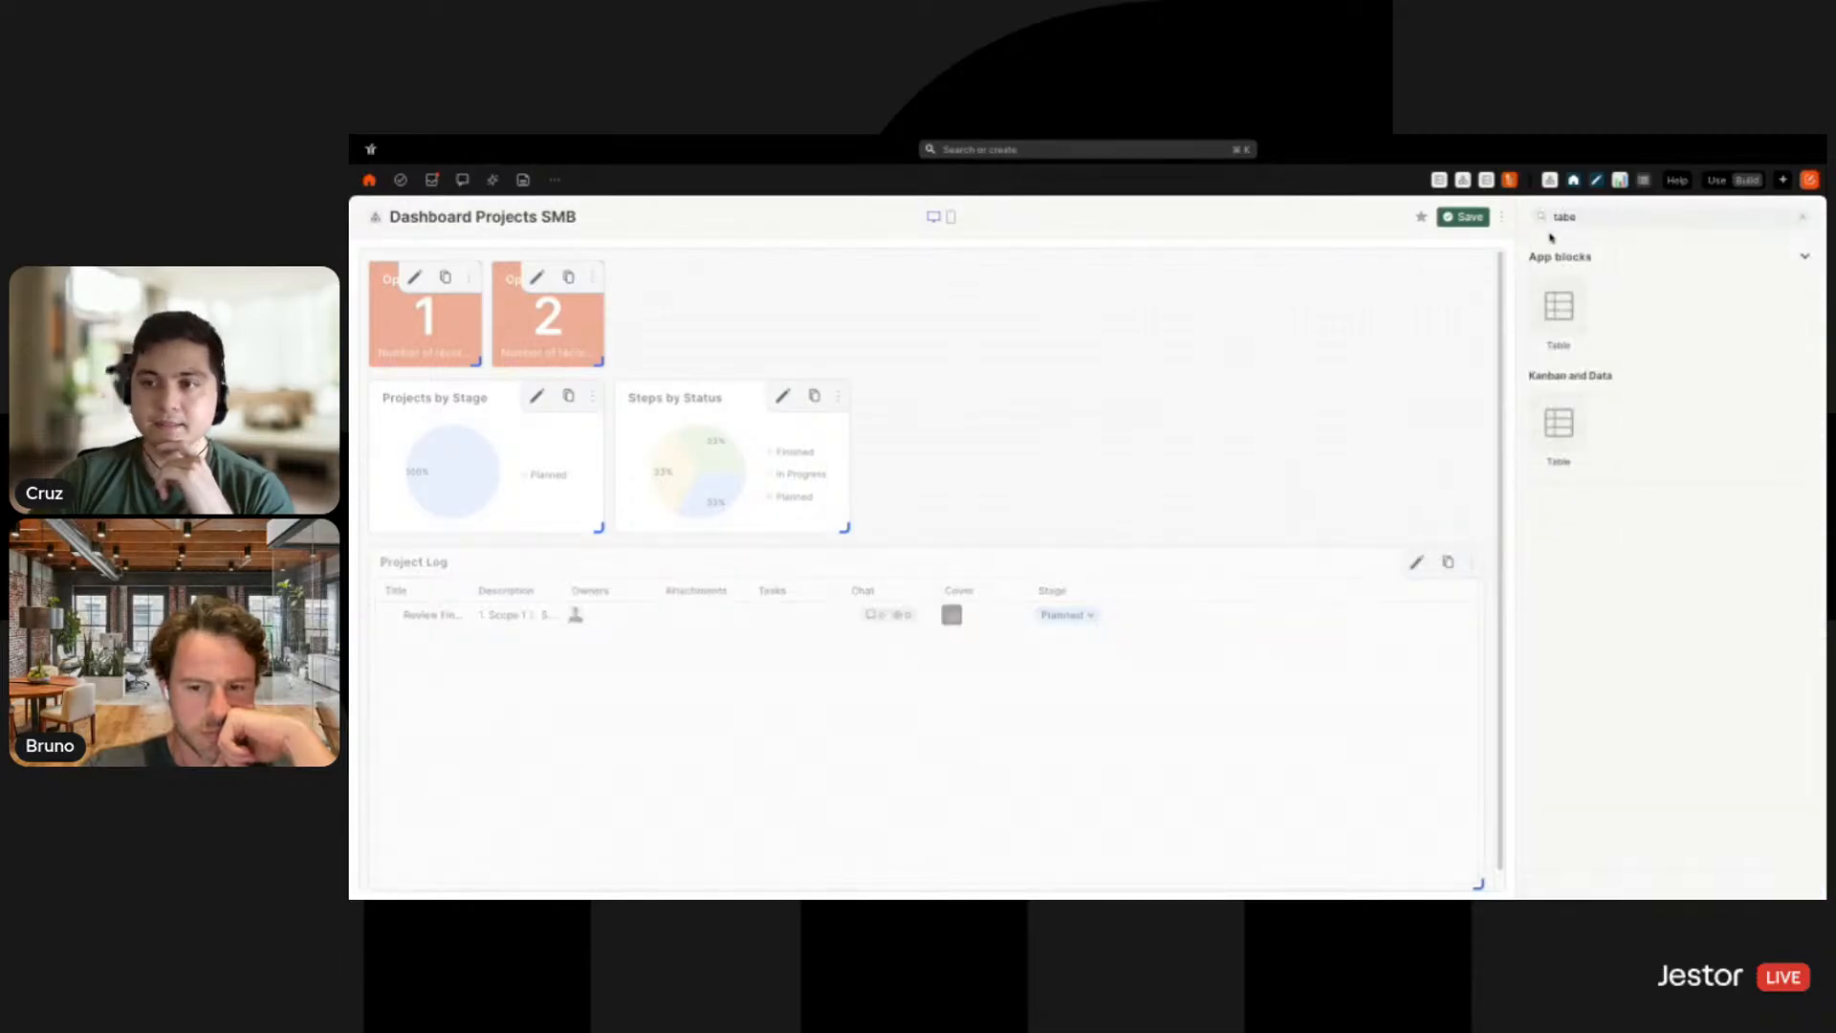
Save the dashboard layout, switch to use mode, widen the Project Log's Title column, and expand the project's connected Steps SMB records
left_click(1803, 218)
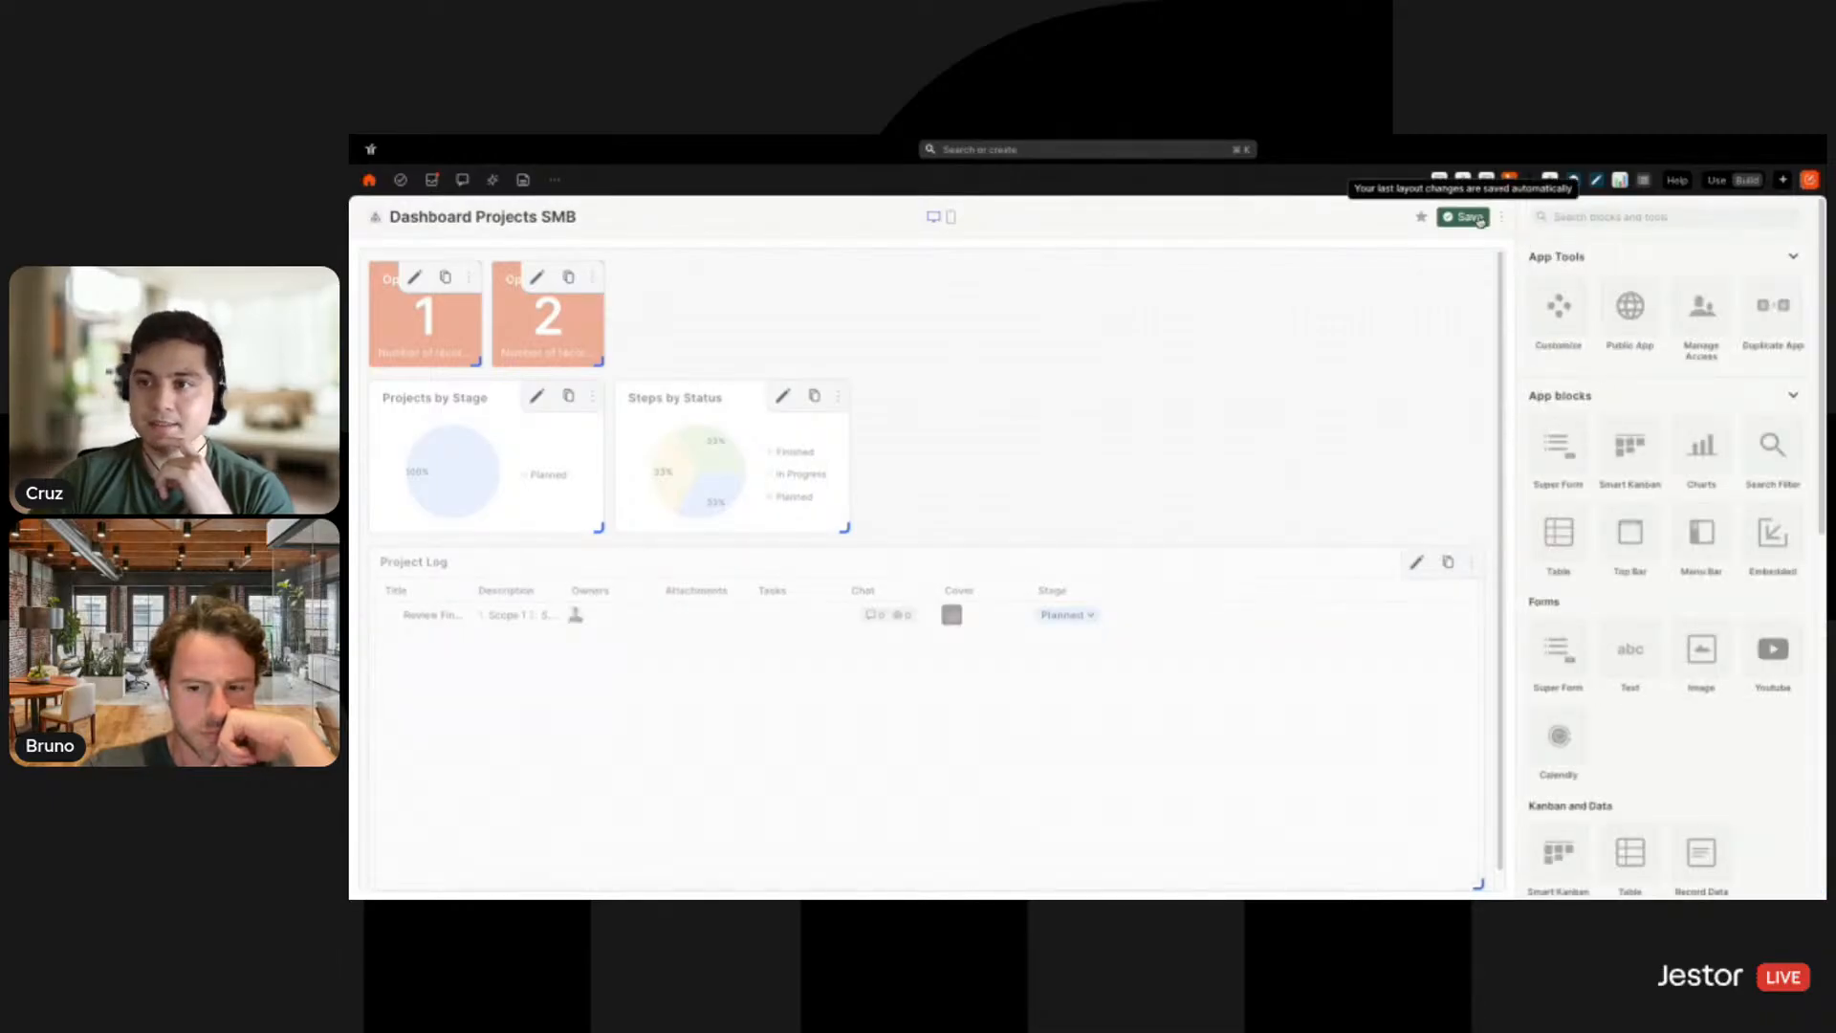
left_click(1476, 219)
left_click(1718, 181)
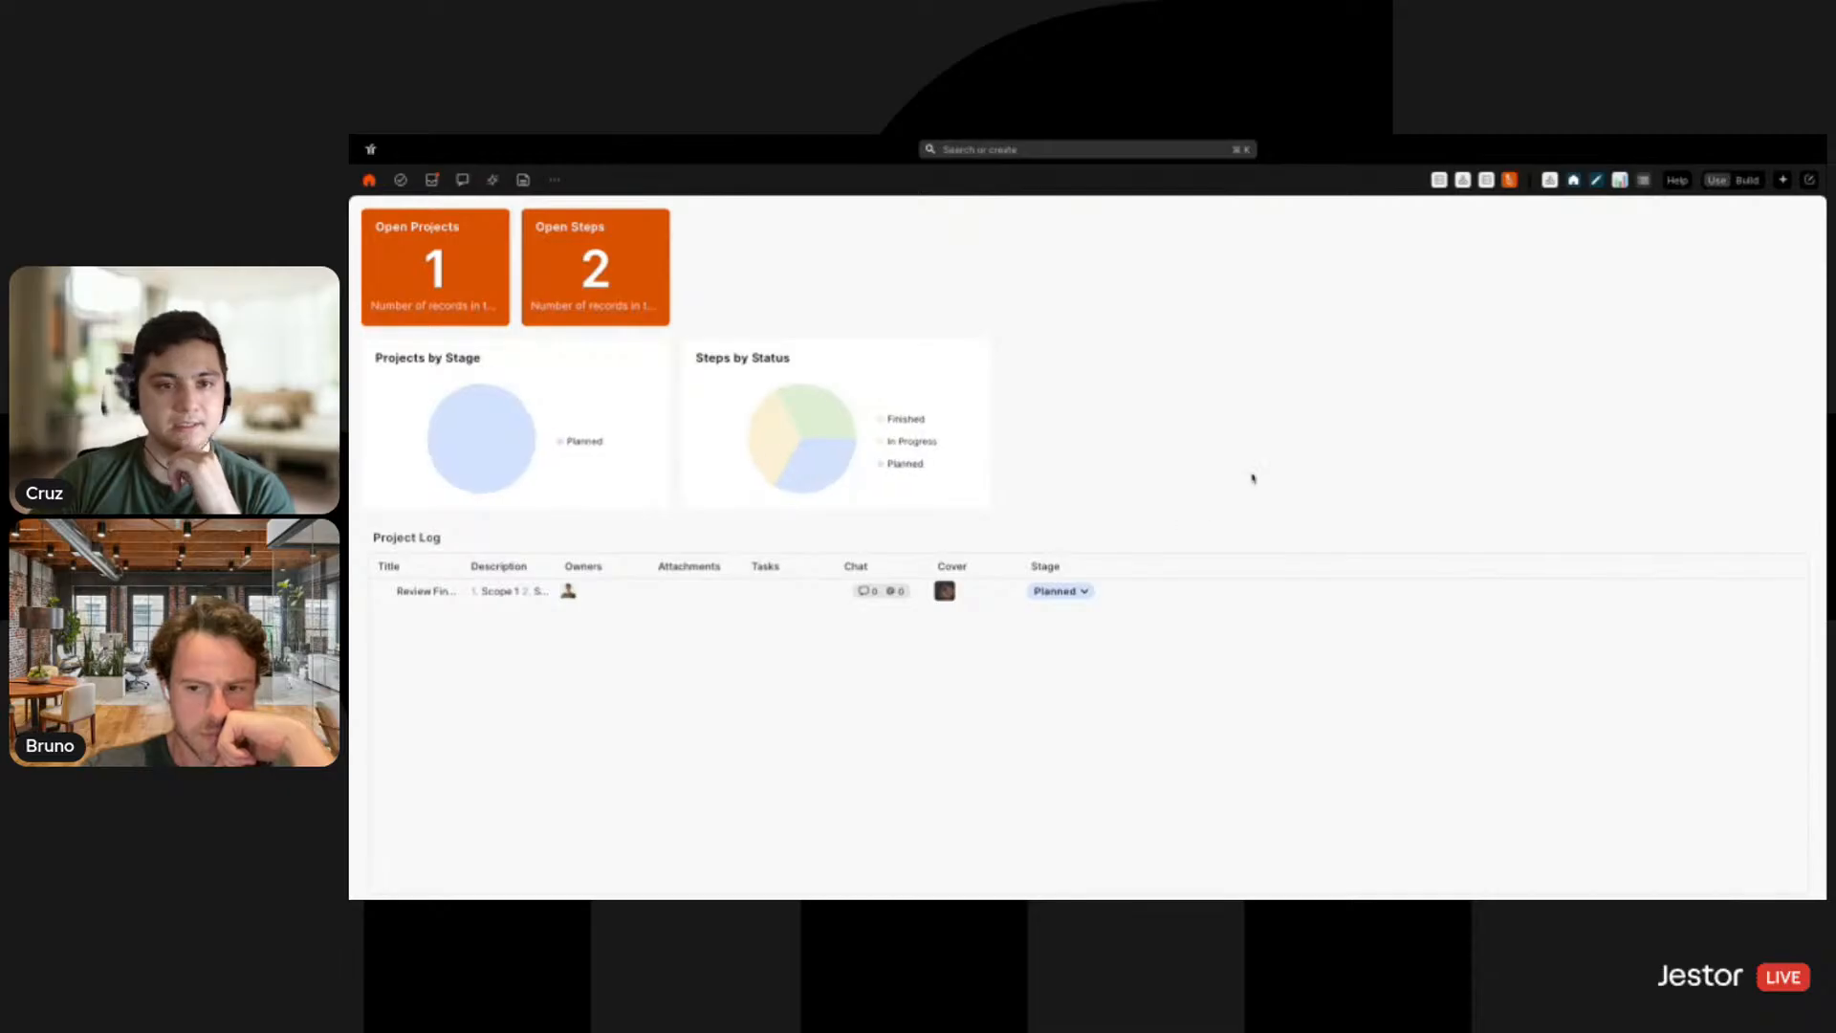
left_click(380, 591)
left_click_drag(463, 566, 540, 578)
left_click(391, 616)
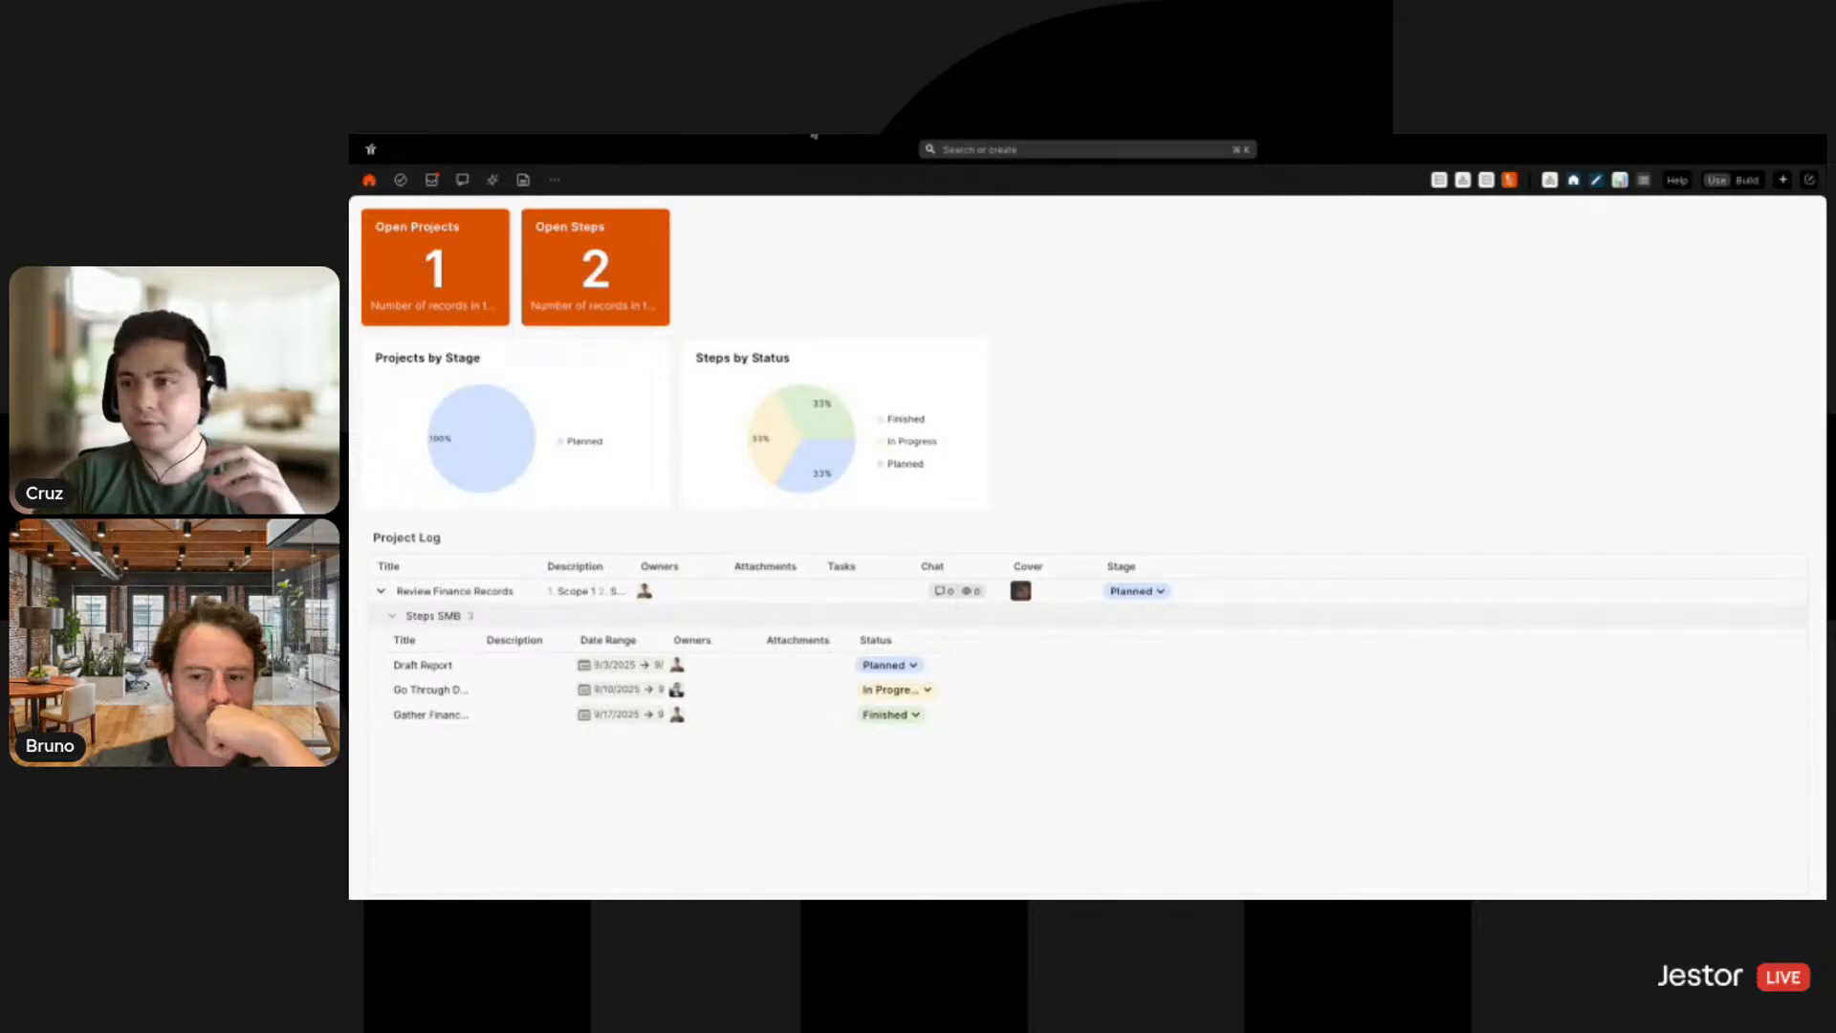
Narrow the Open Projects and Open Steps indicator cards in build mode, save the dashboard, and return to use mode
left_click(1746, 182)
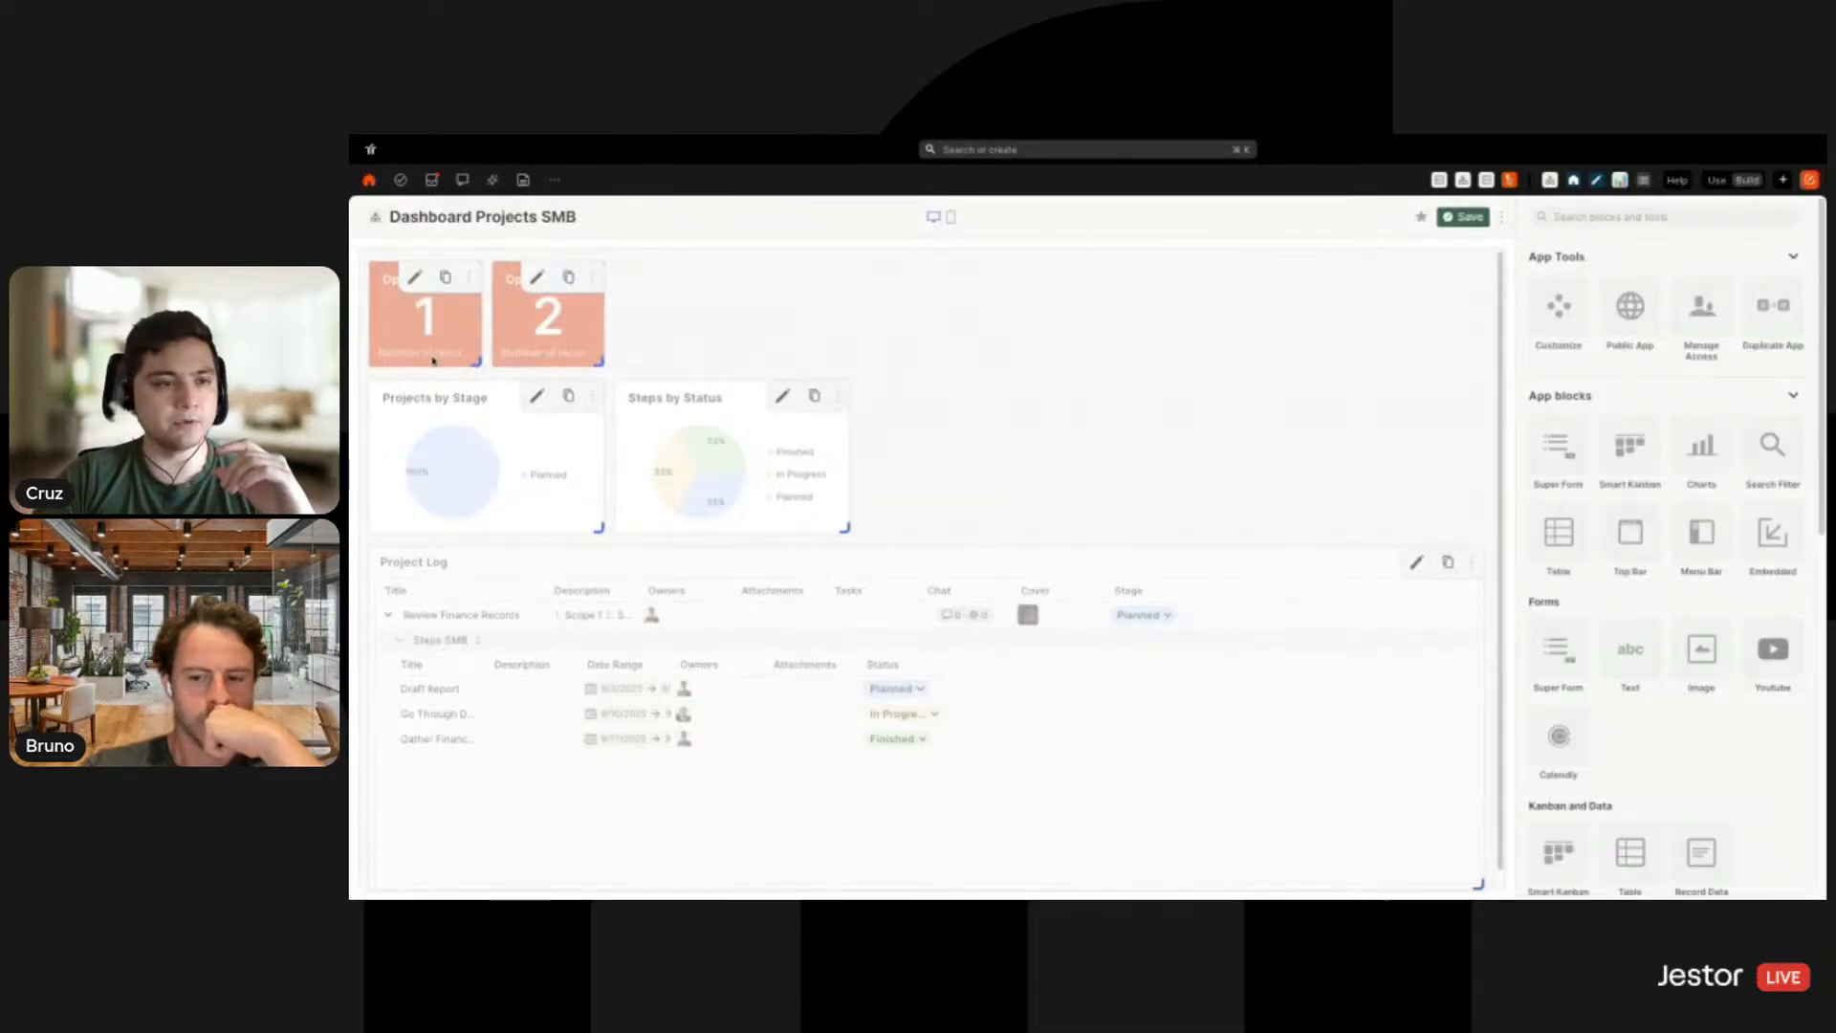
left_click_drag(472, 363, 445, 362)
mouse_move(552, 340)
left_mouse_down()
mouse_move(525, 342)
mouse_move(541, 364)
left_mouse_up()
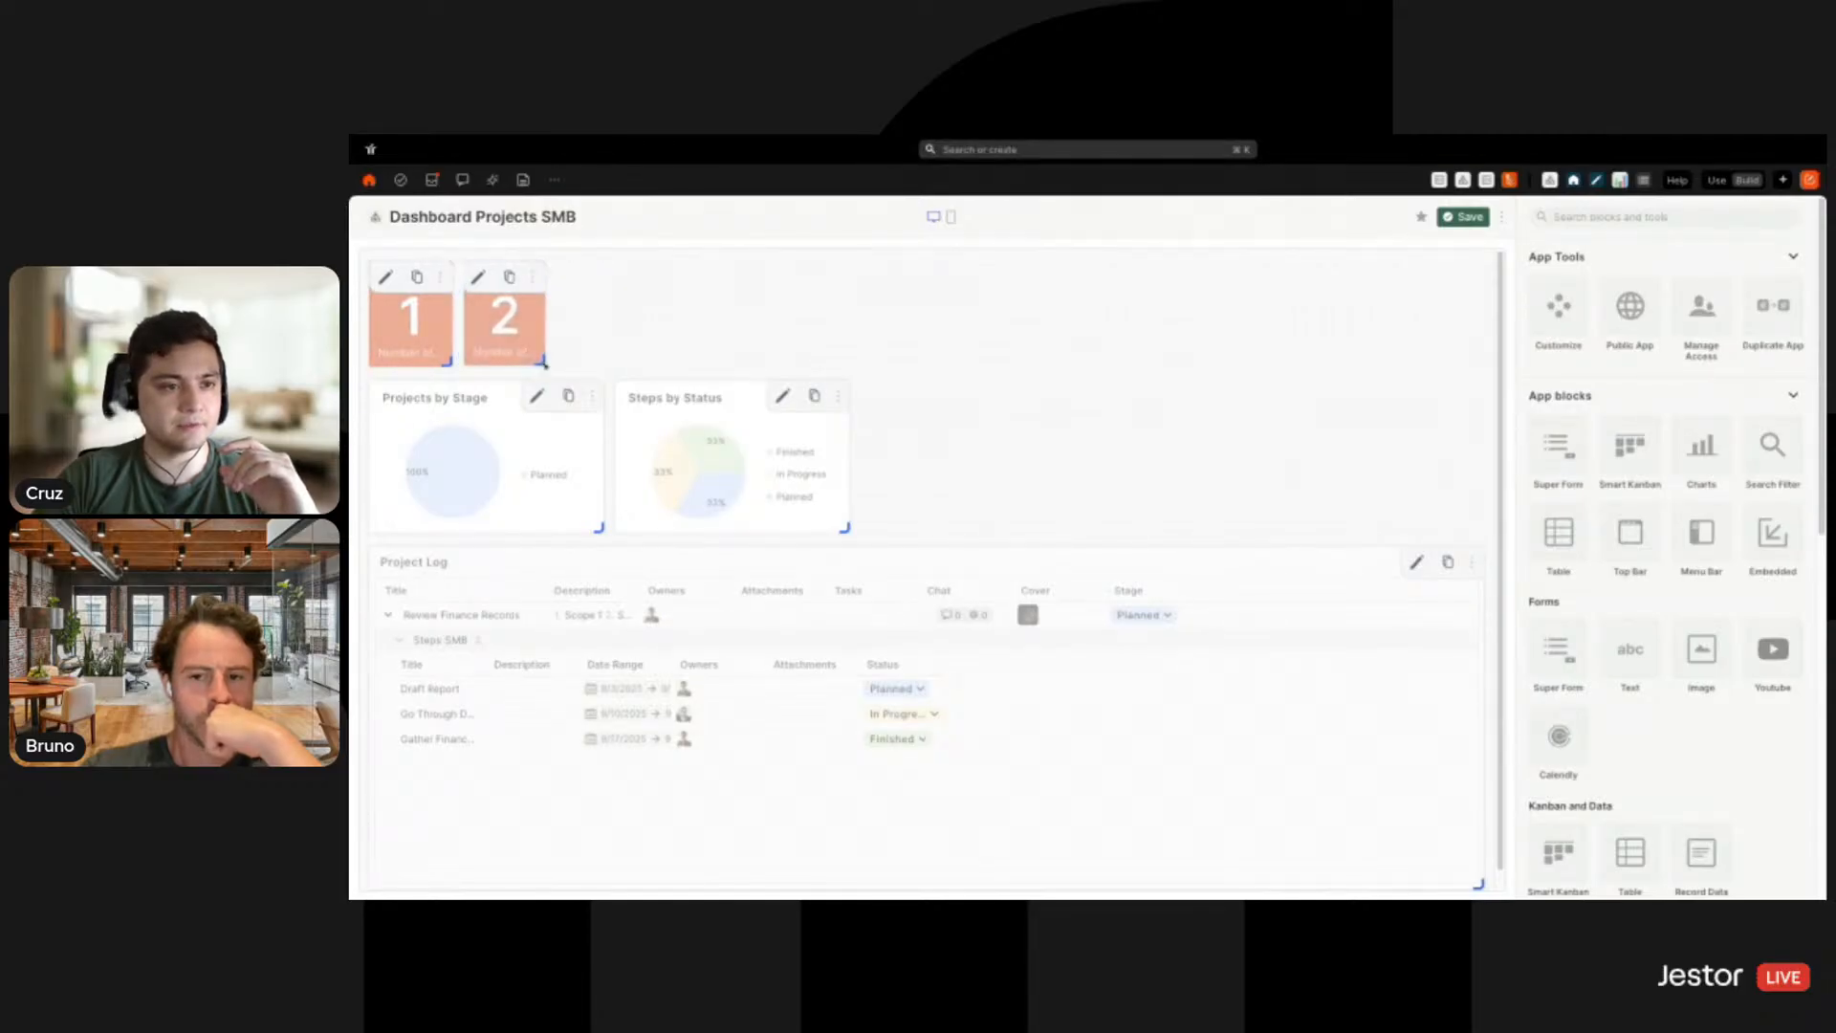
left_click(1473, 218)
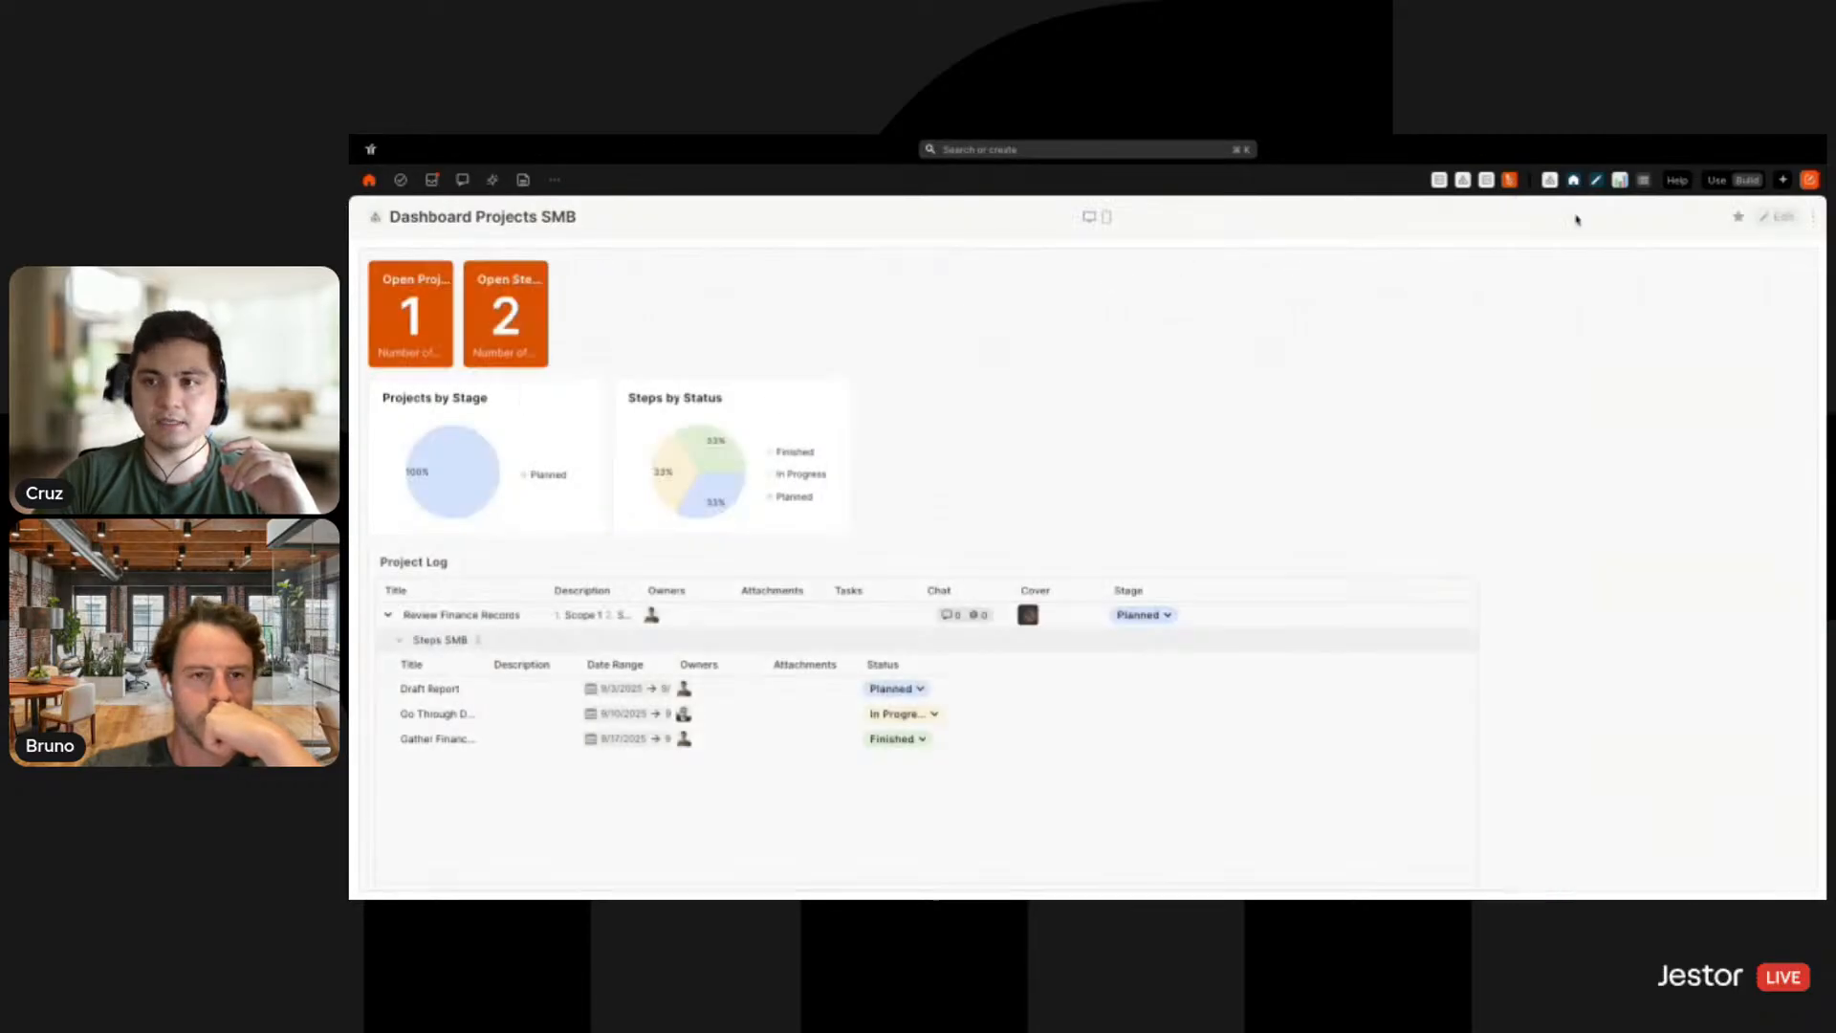
left_click(1718, 180)
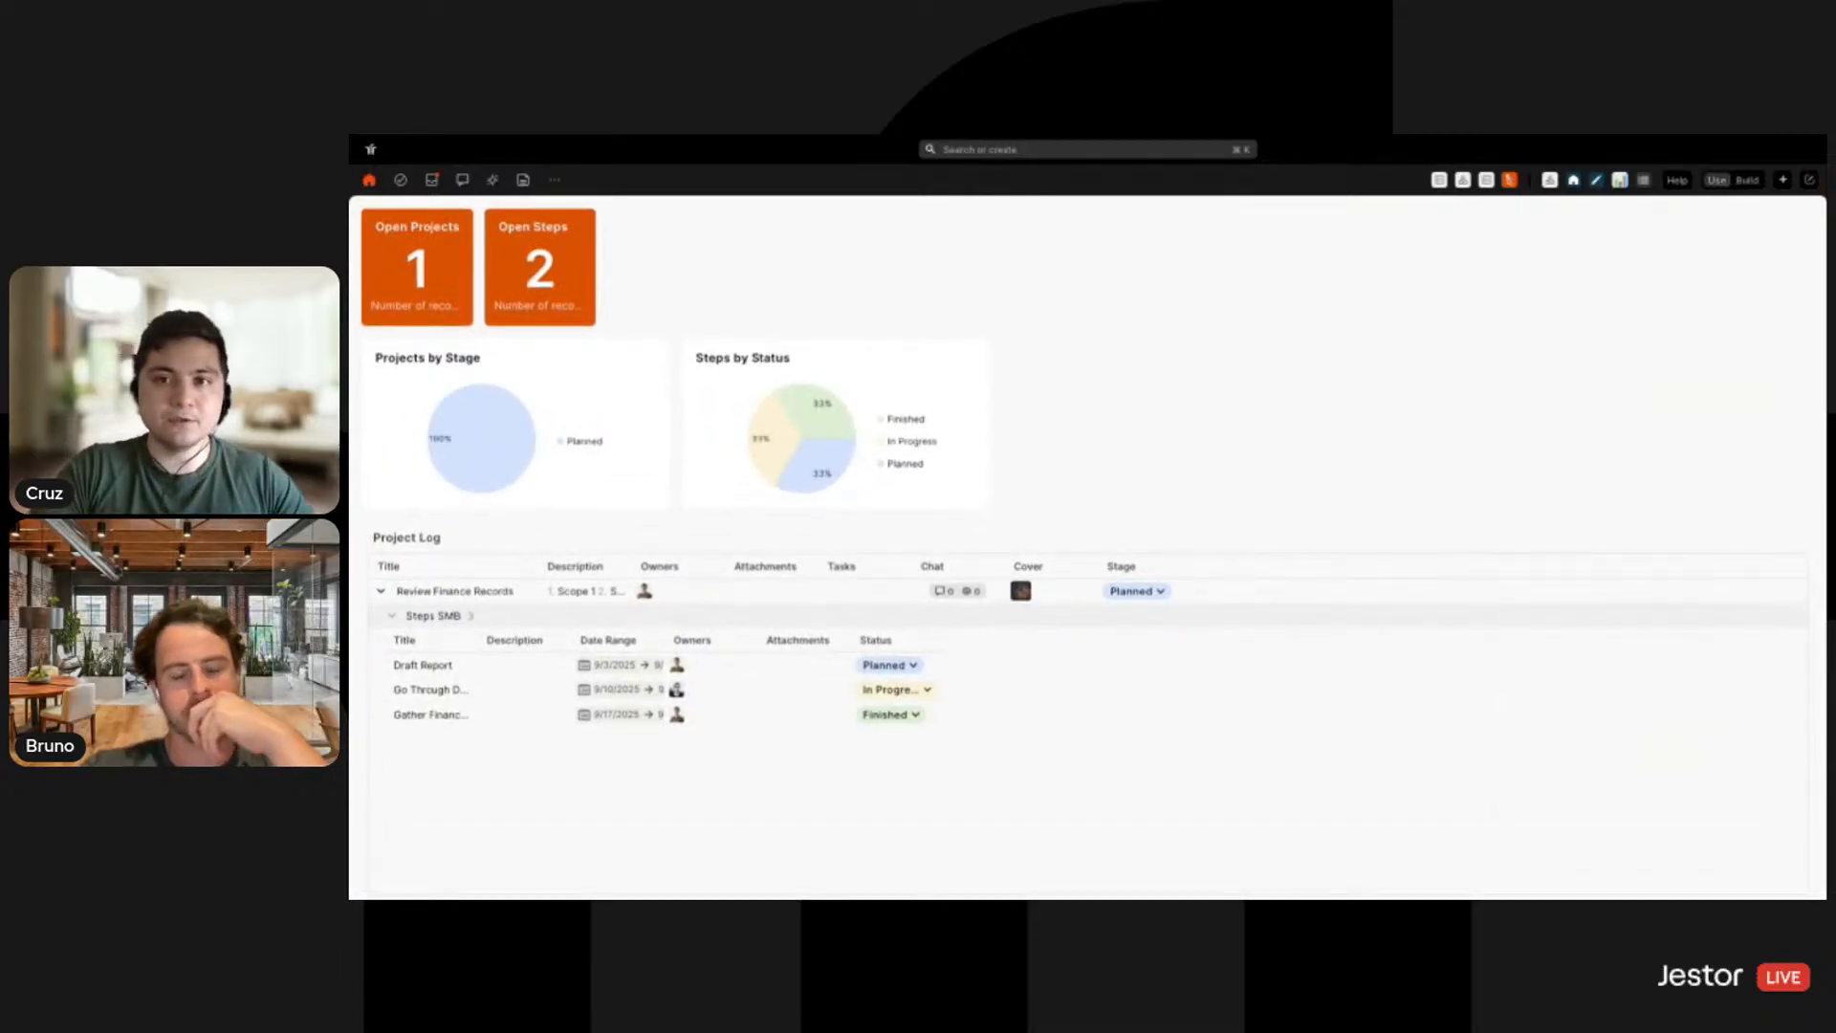
left_click(1144, 151)
left_click(1472, 144)
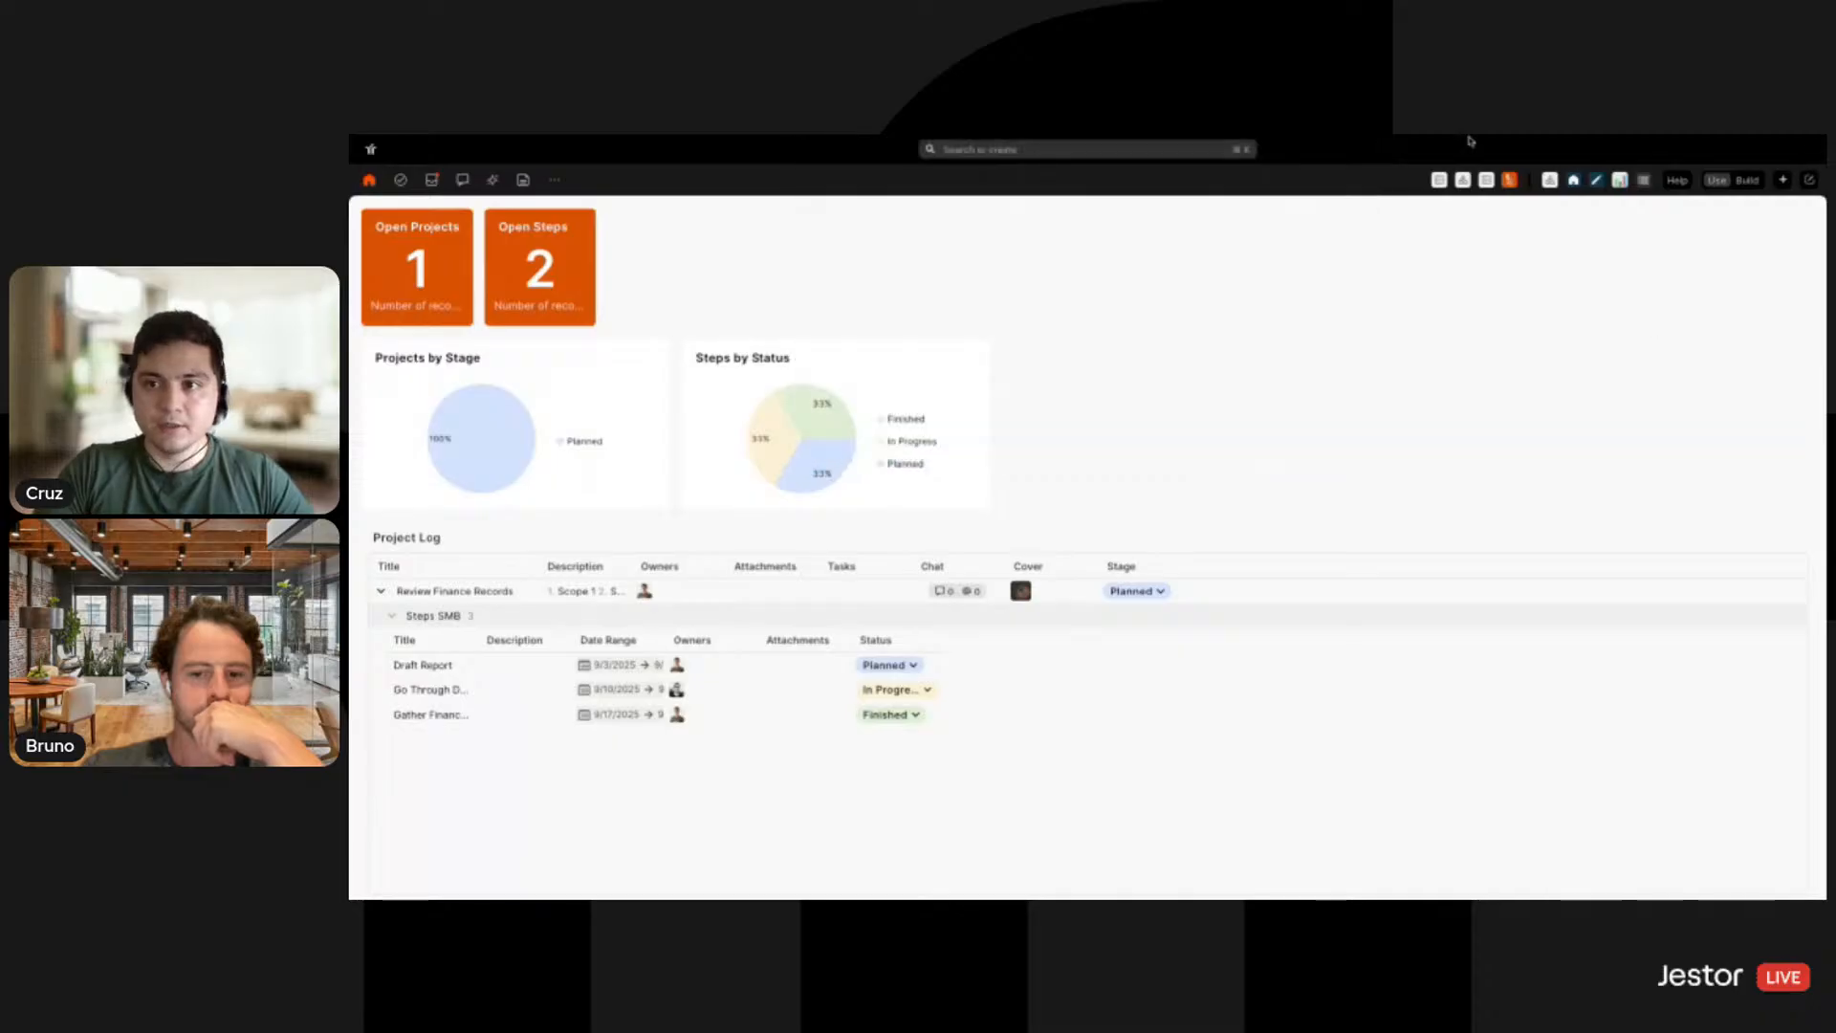
Open the Projects SMB app in build mode and add a Top Bar block
left_click(1508, 180)
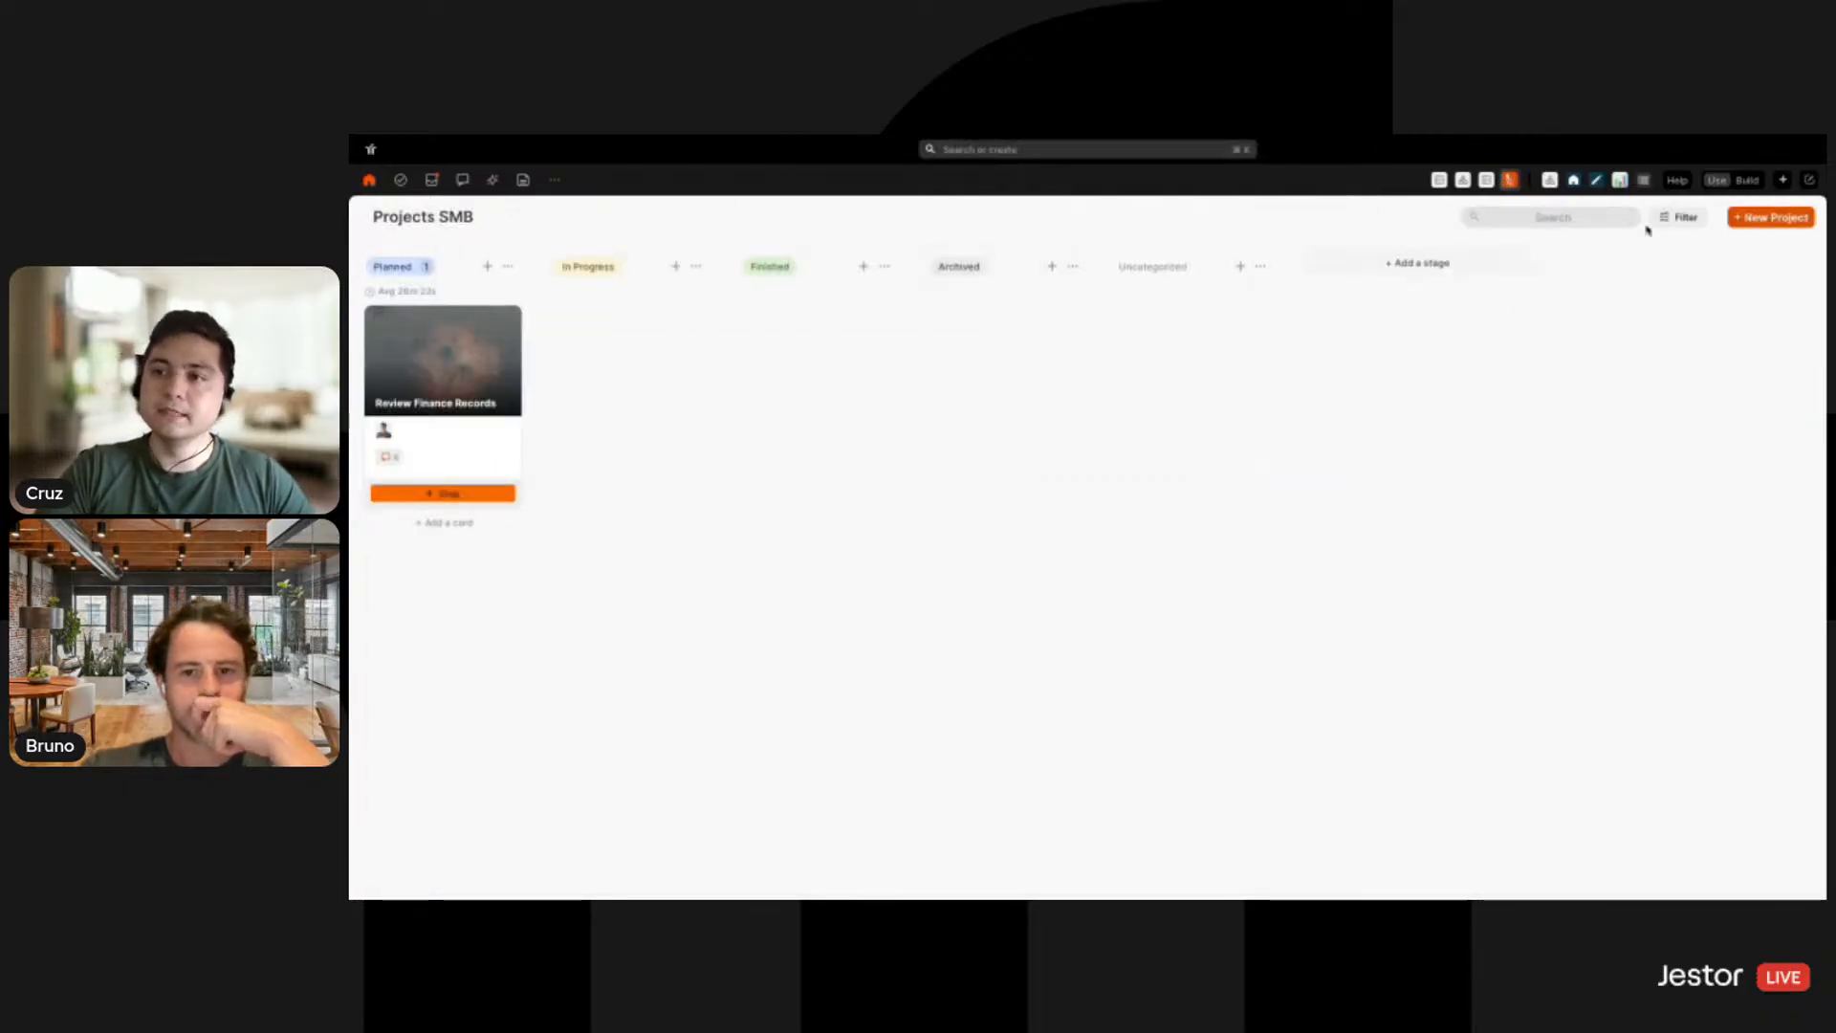
left_click(1748, 180)
type("top")
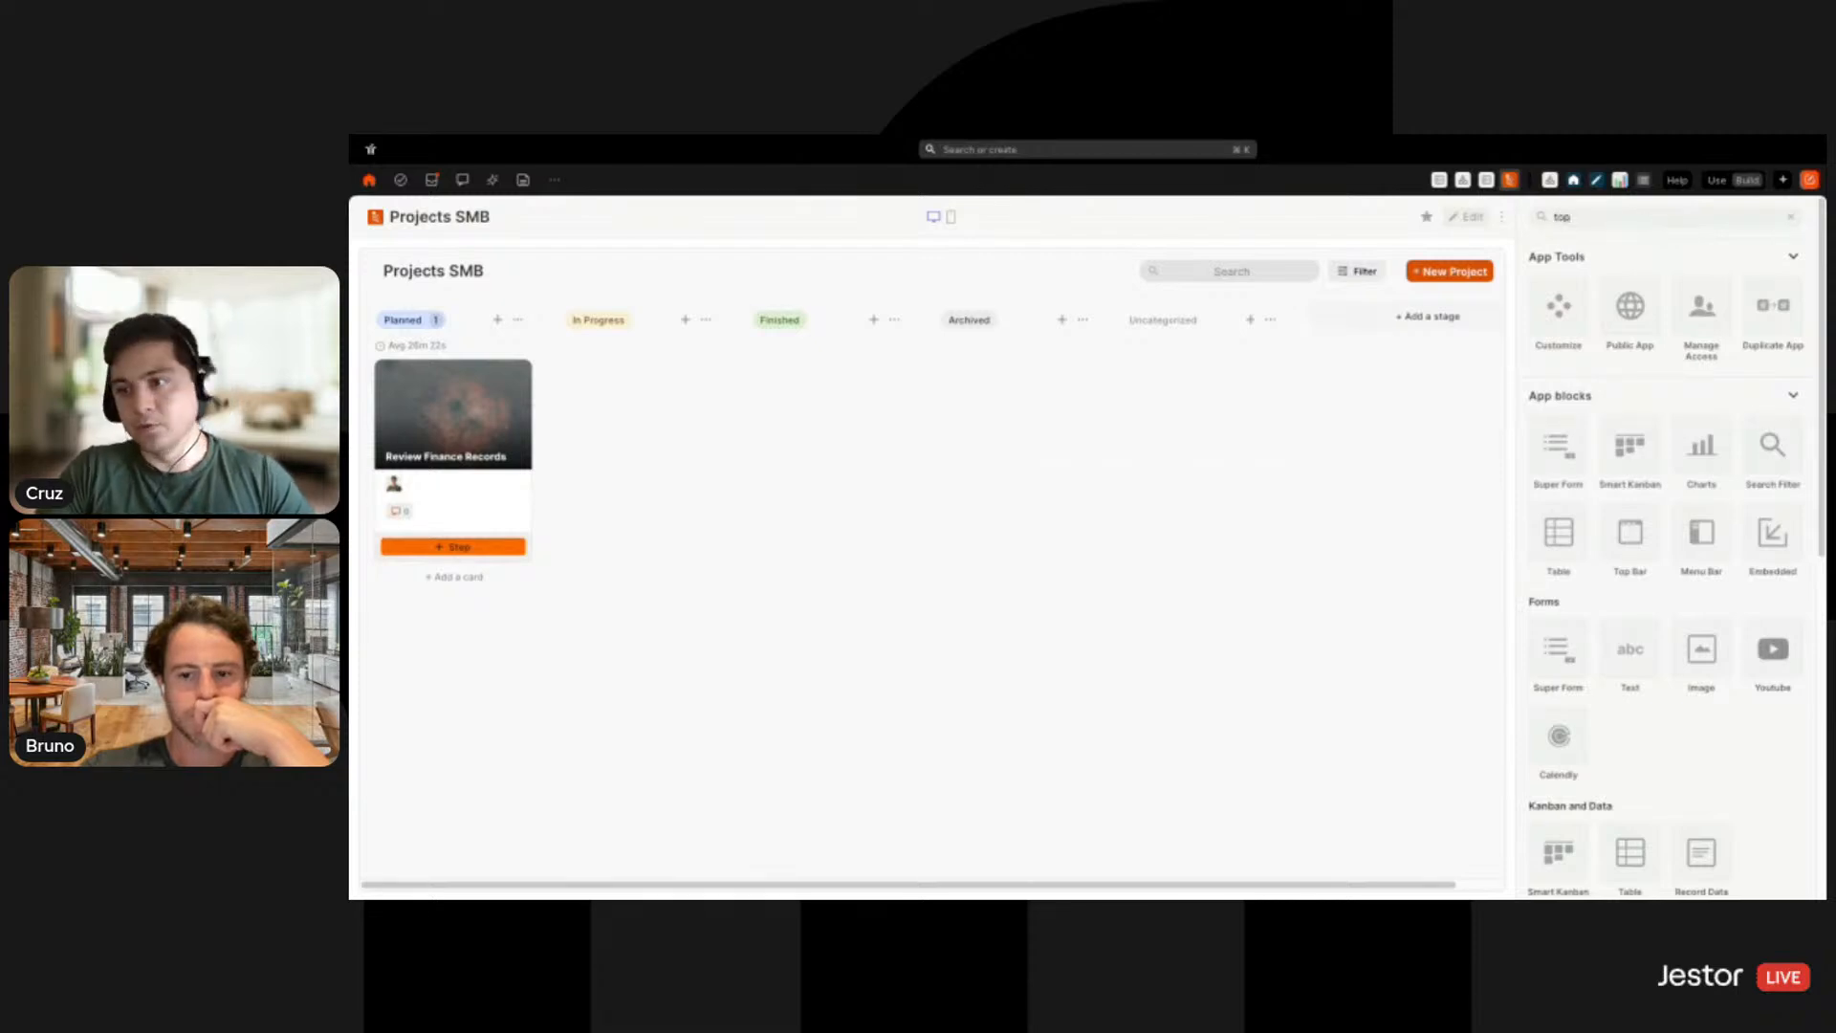
left_click(1565, 319)
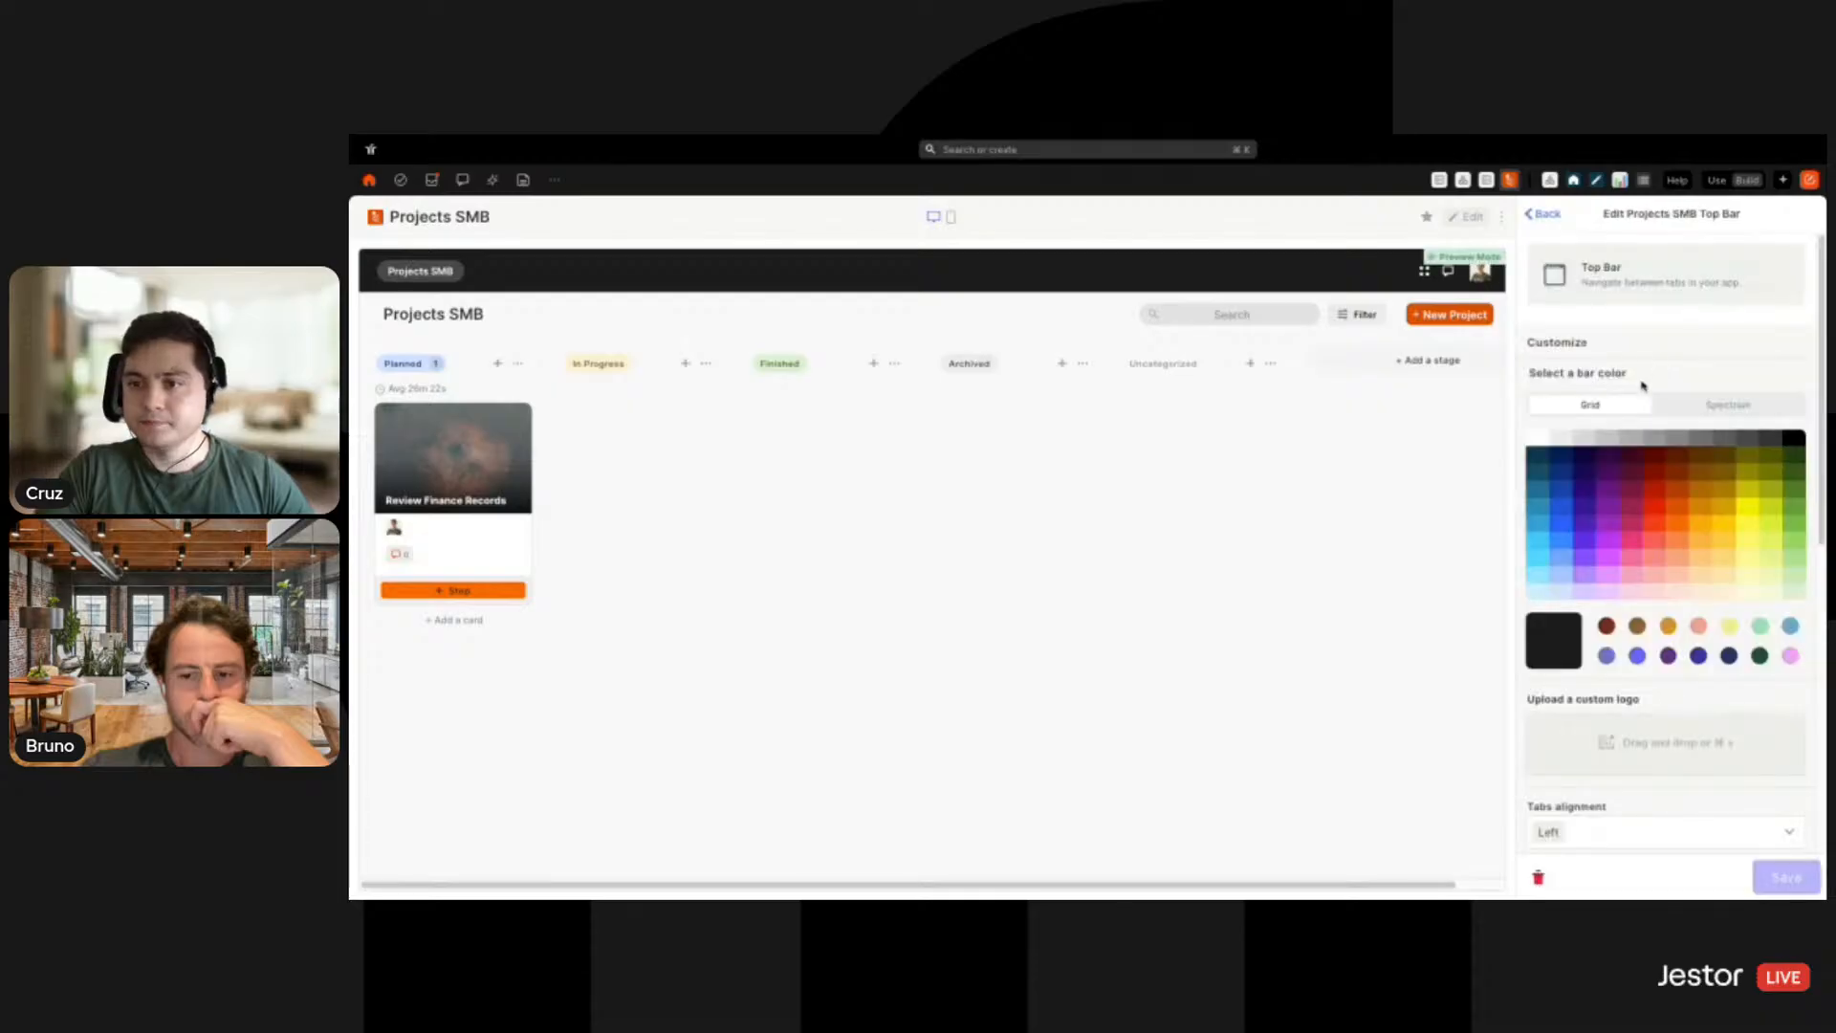
Set the top bar colour to #f8f8f8 and its style to With custom icons
left_click(1739, 403)
left_click(1774, 585)
type("#f8f8f8")
scroll(1686, 660, "down", 3)
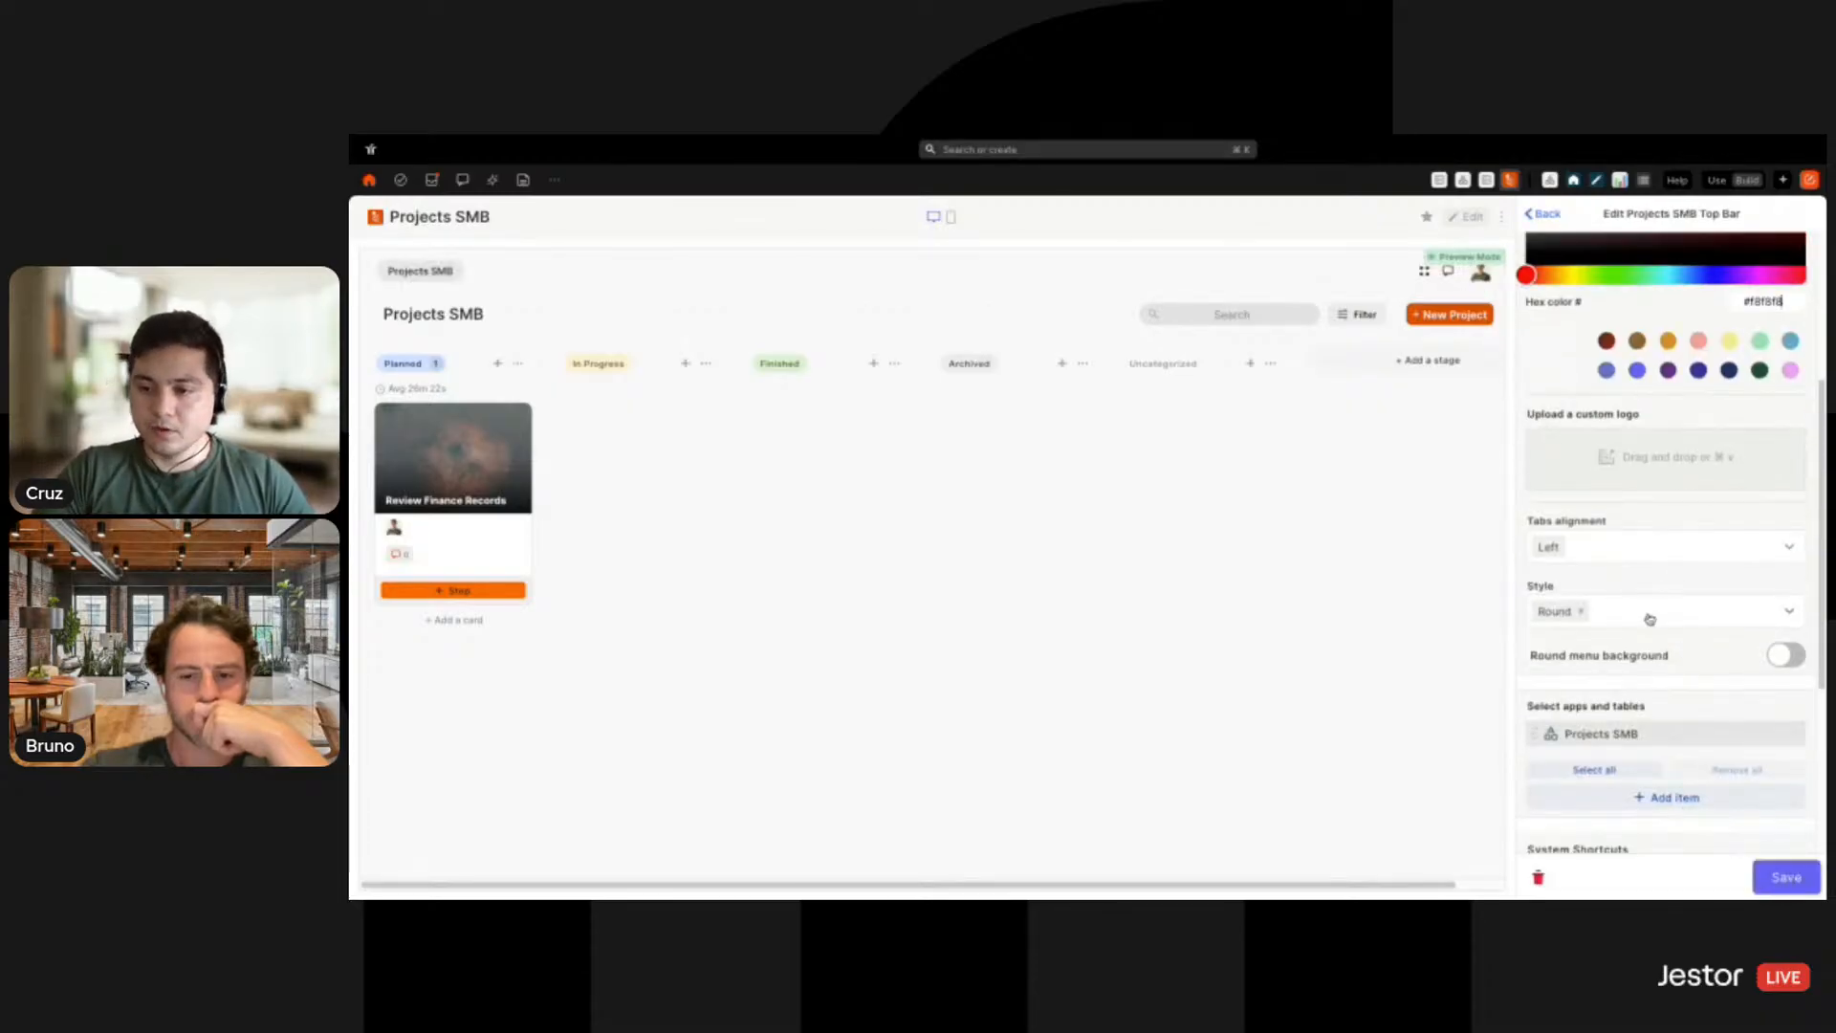
left_click(1649, 619)
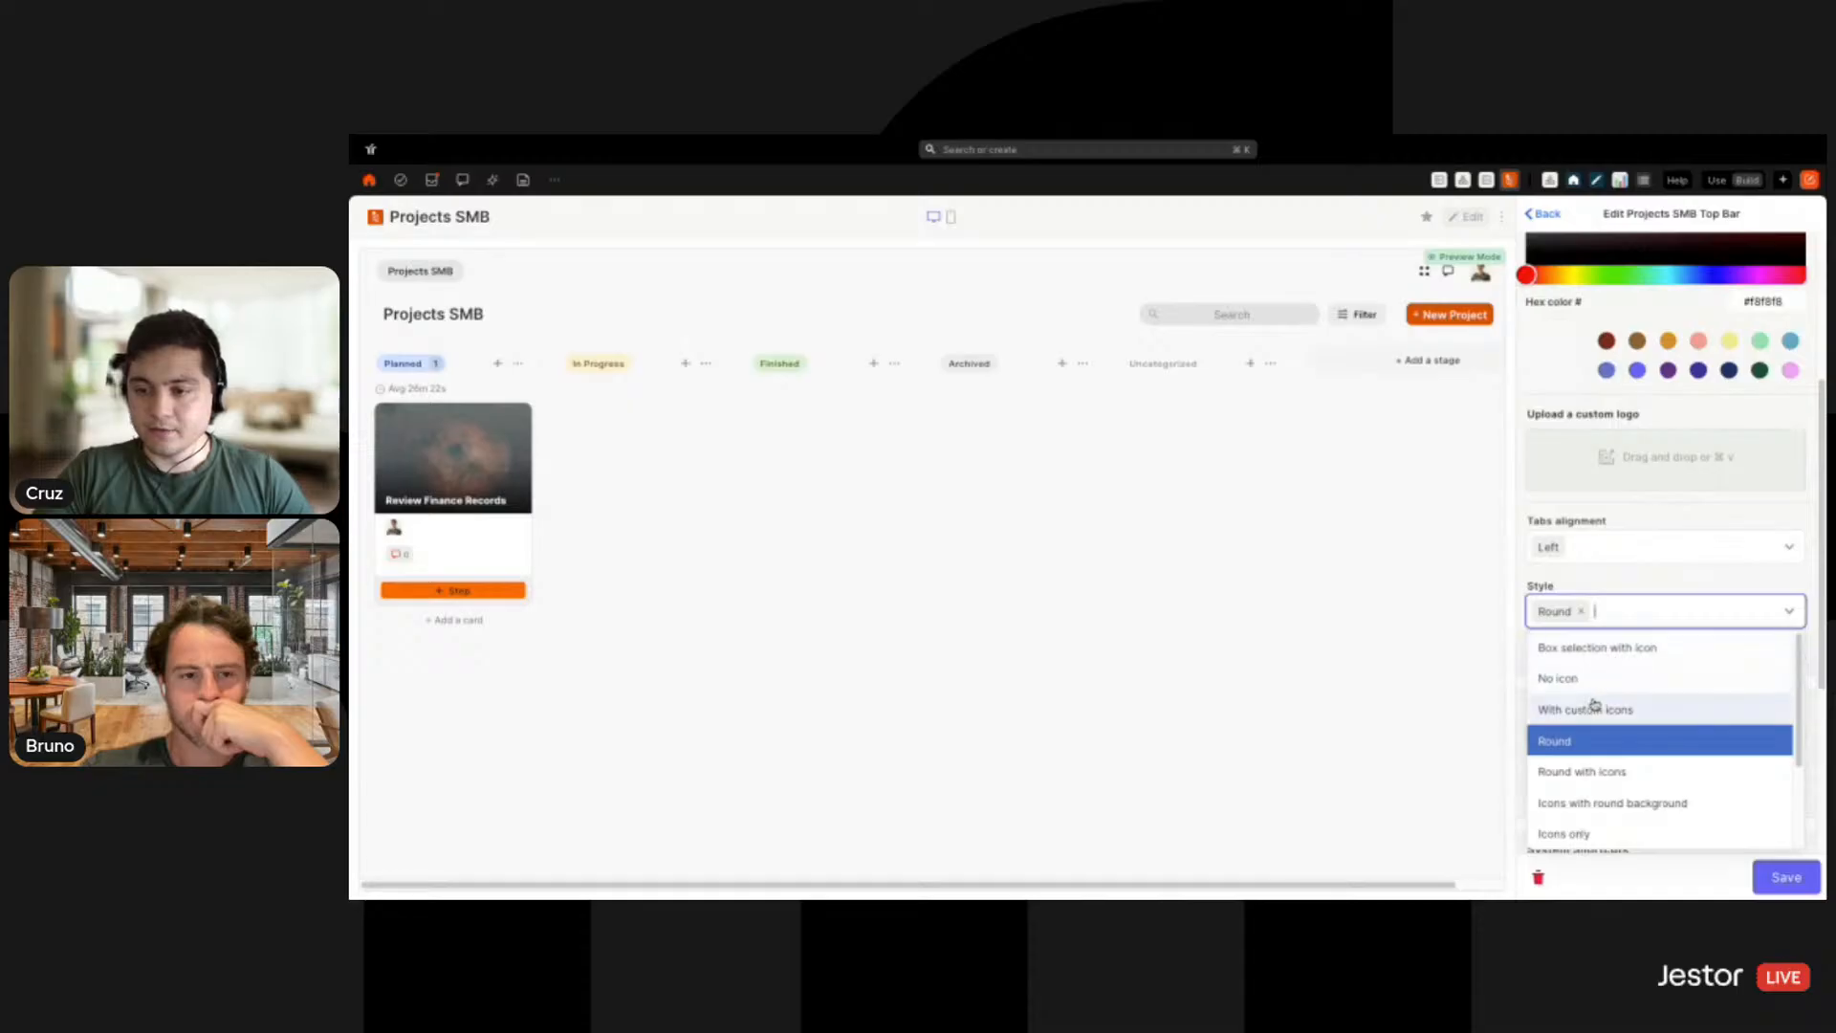
left_click(1573, 705)
Add the Gantt Projects SMB and Dashboard Projects SMB apps to the top bar
scroll(1730, 660, "down", 1)
left_click(1699, 750)
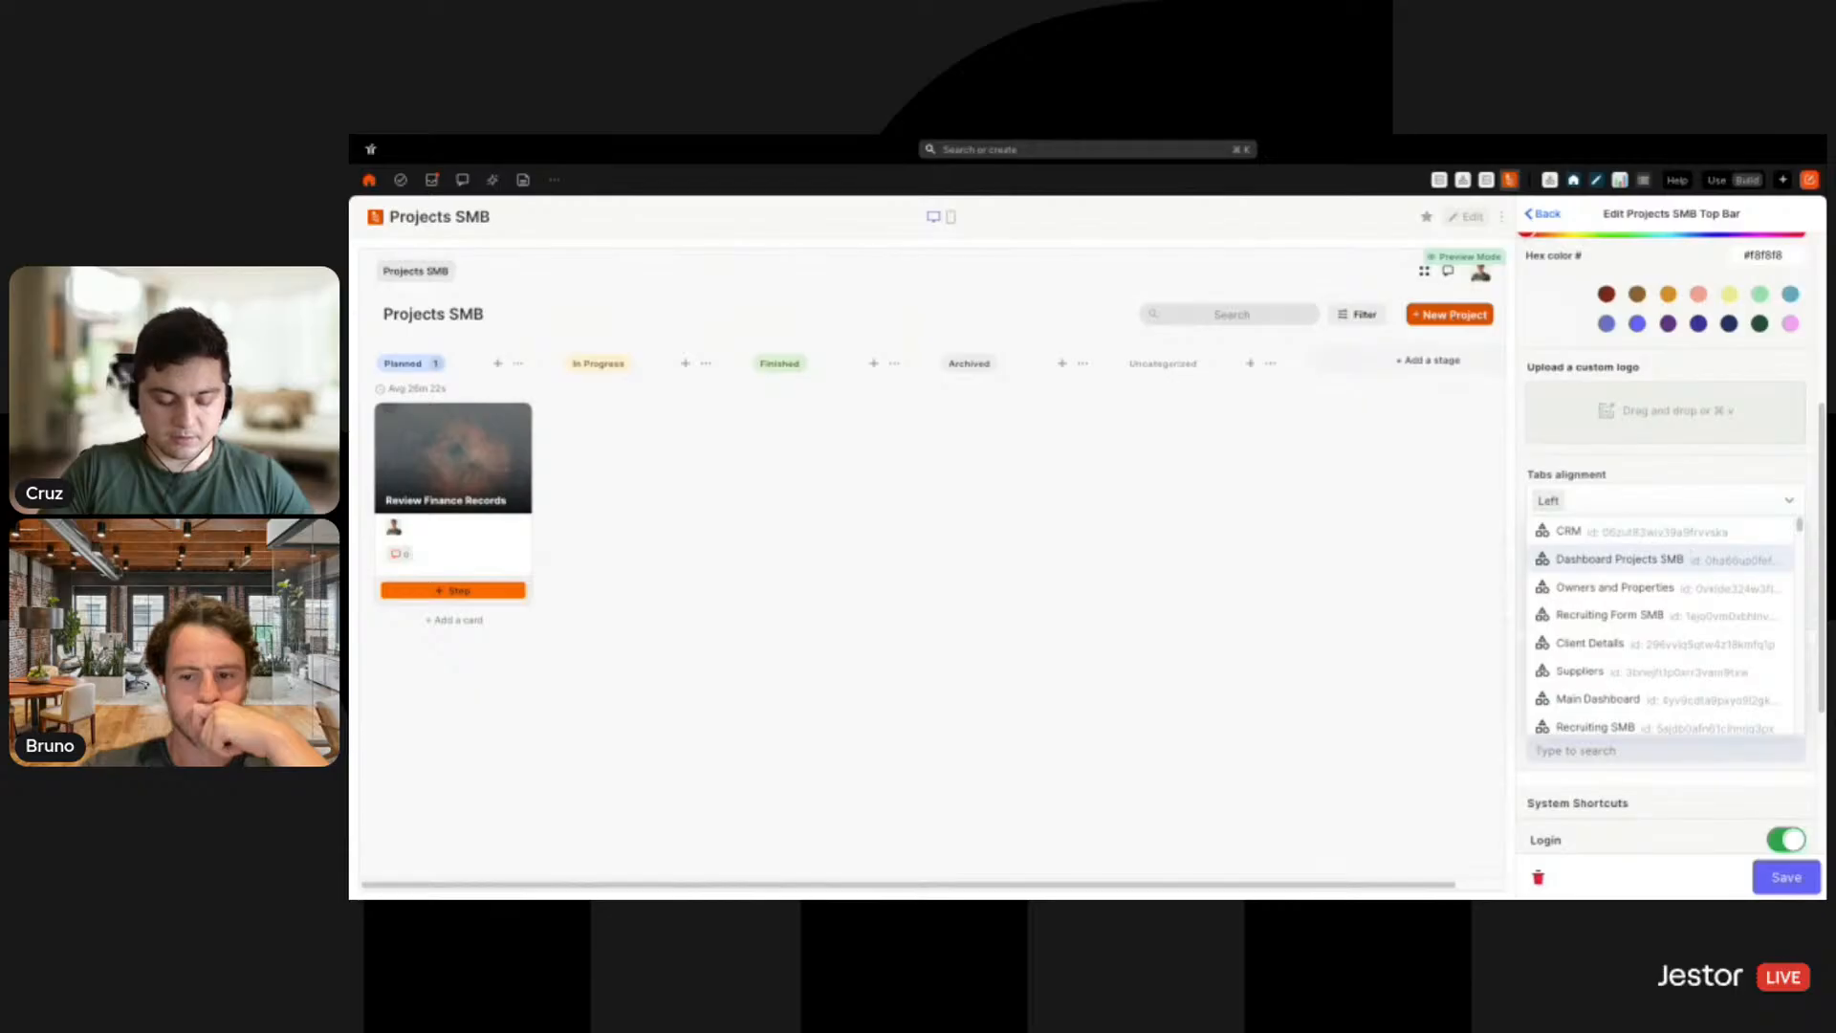
type("s")
key("BackSpace")
type("gantt")
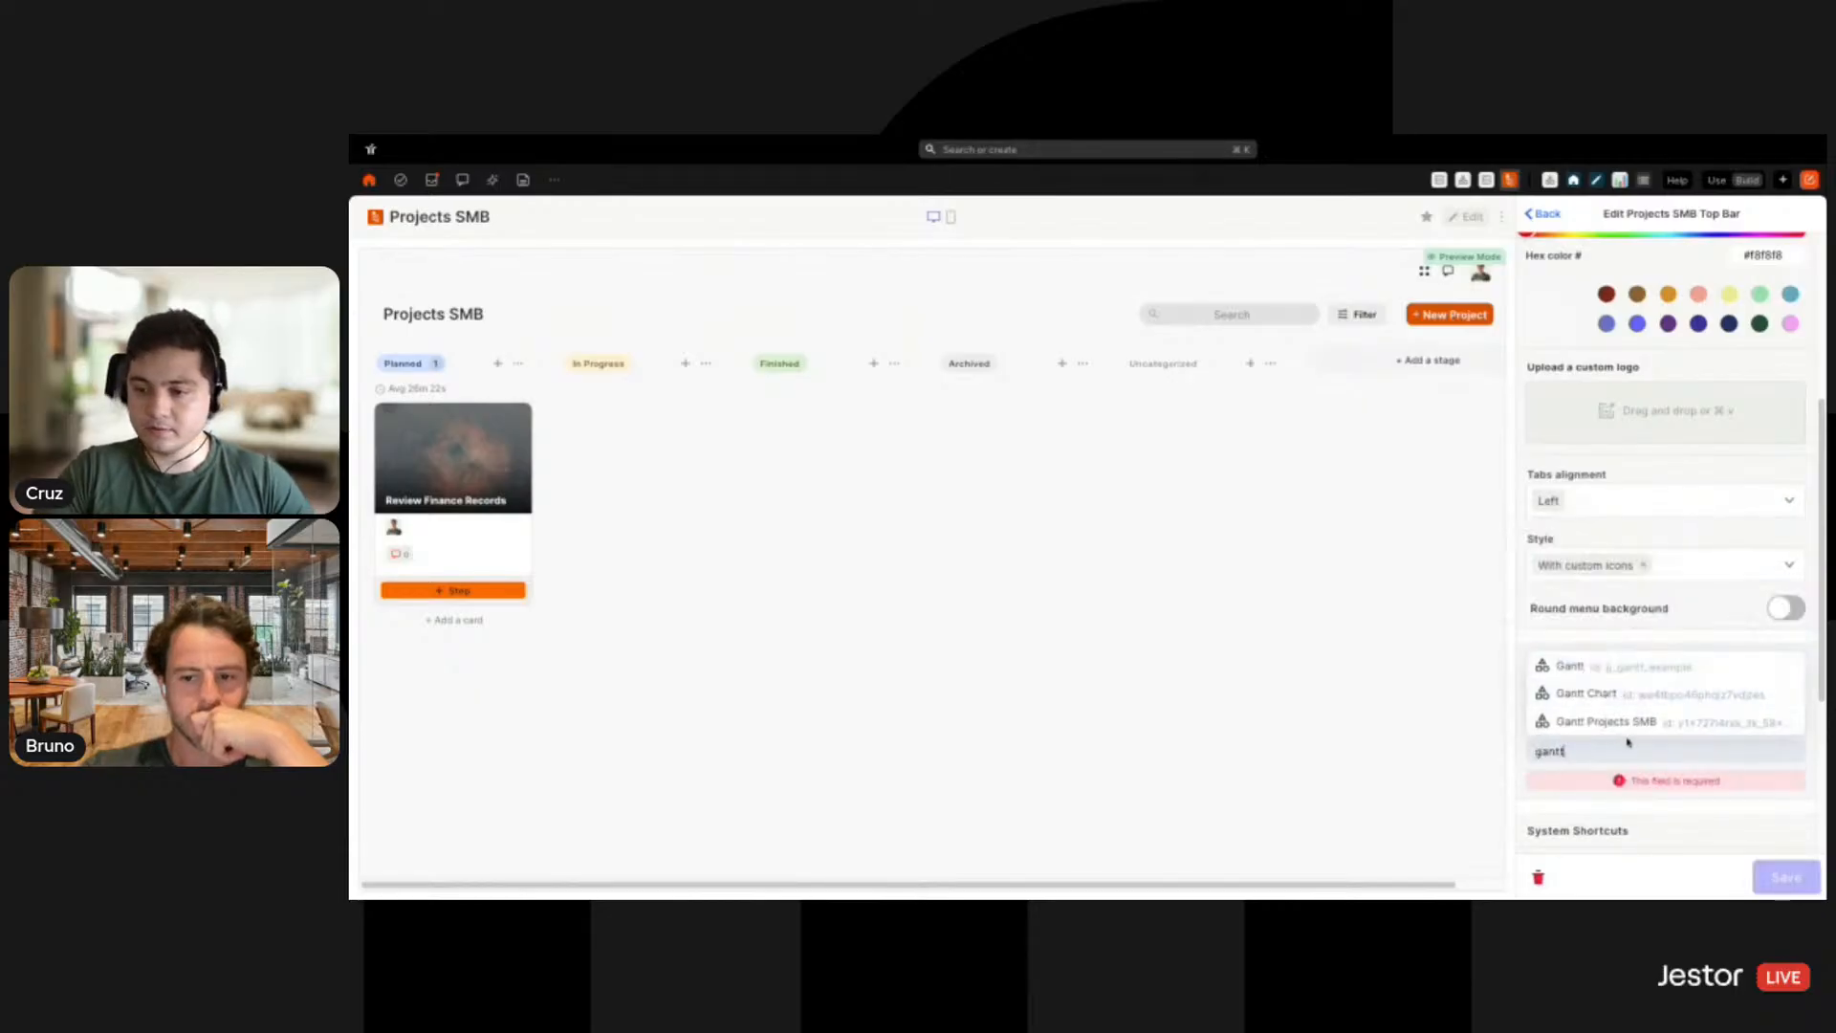
left_click(1617, 725)
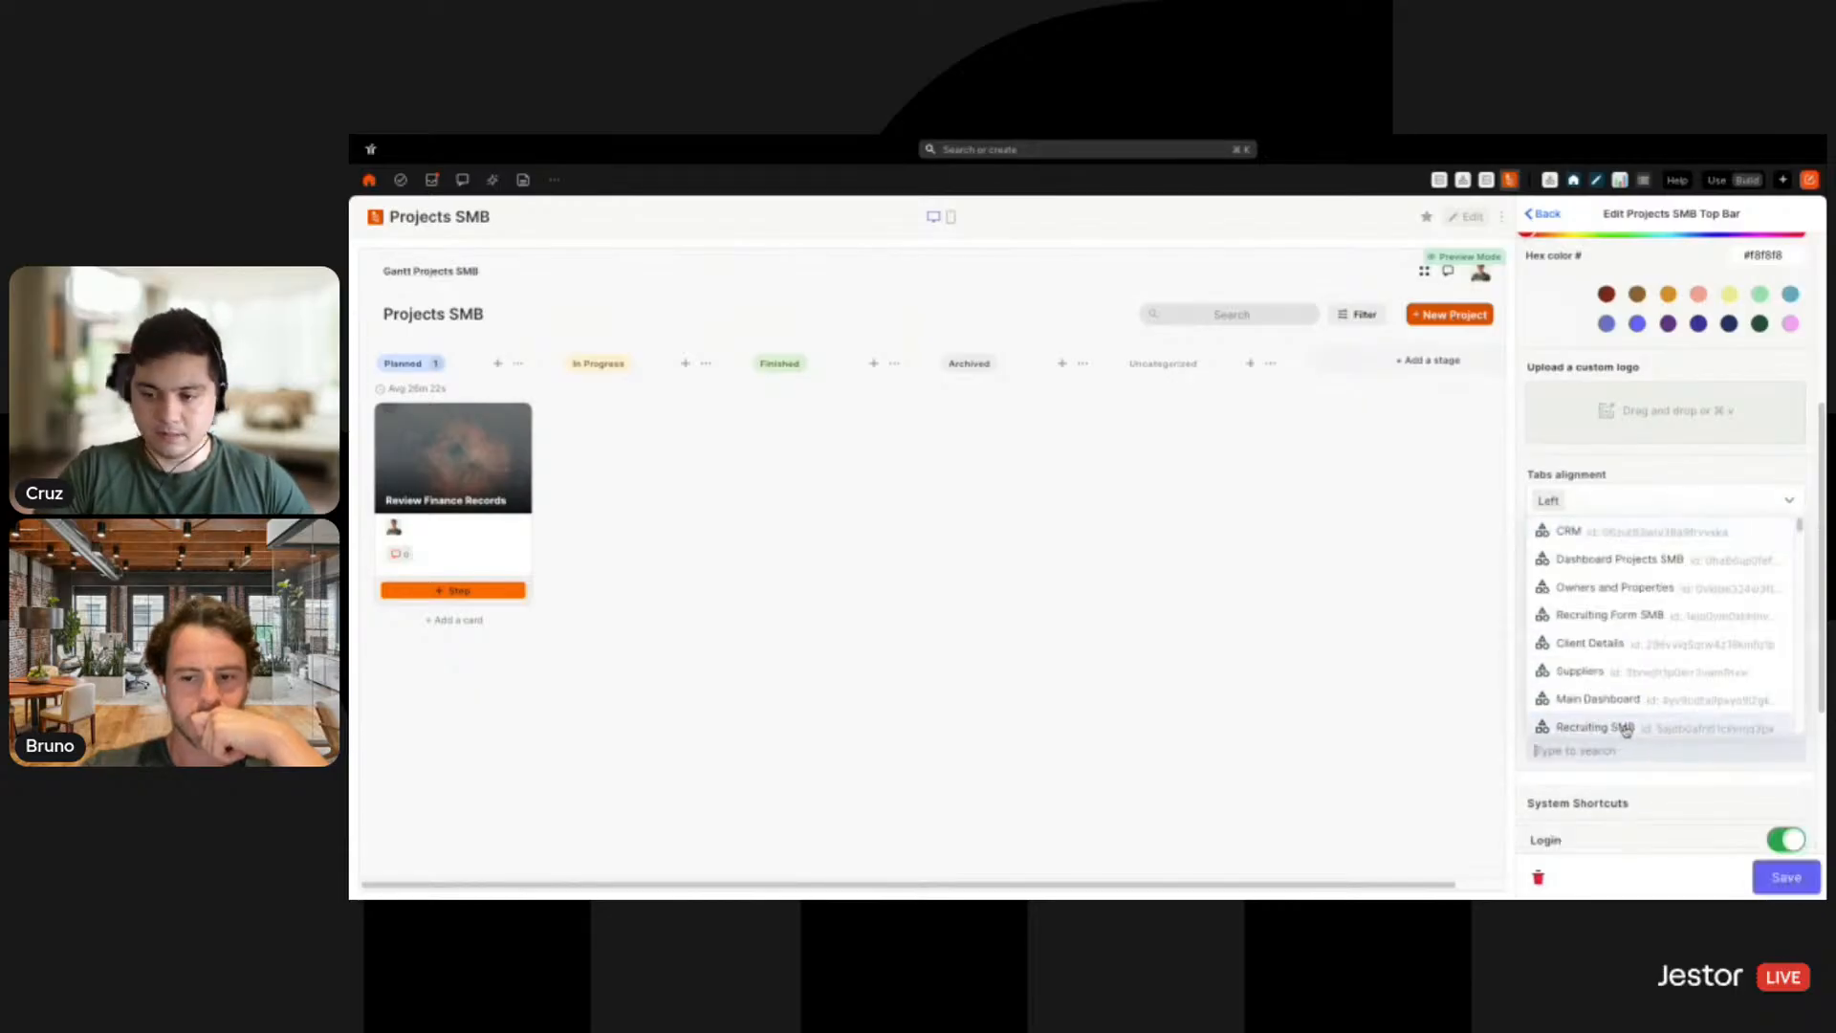
type("dashboar")
scroll(1626, 650, "down", 2)
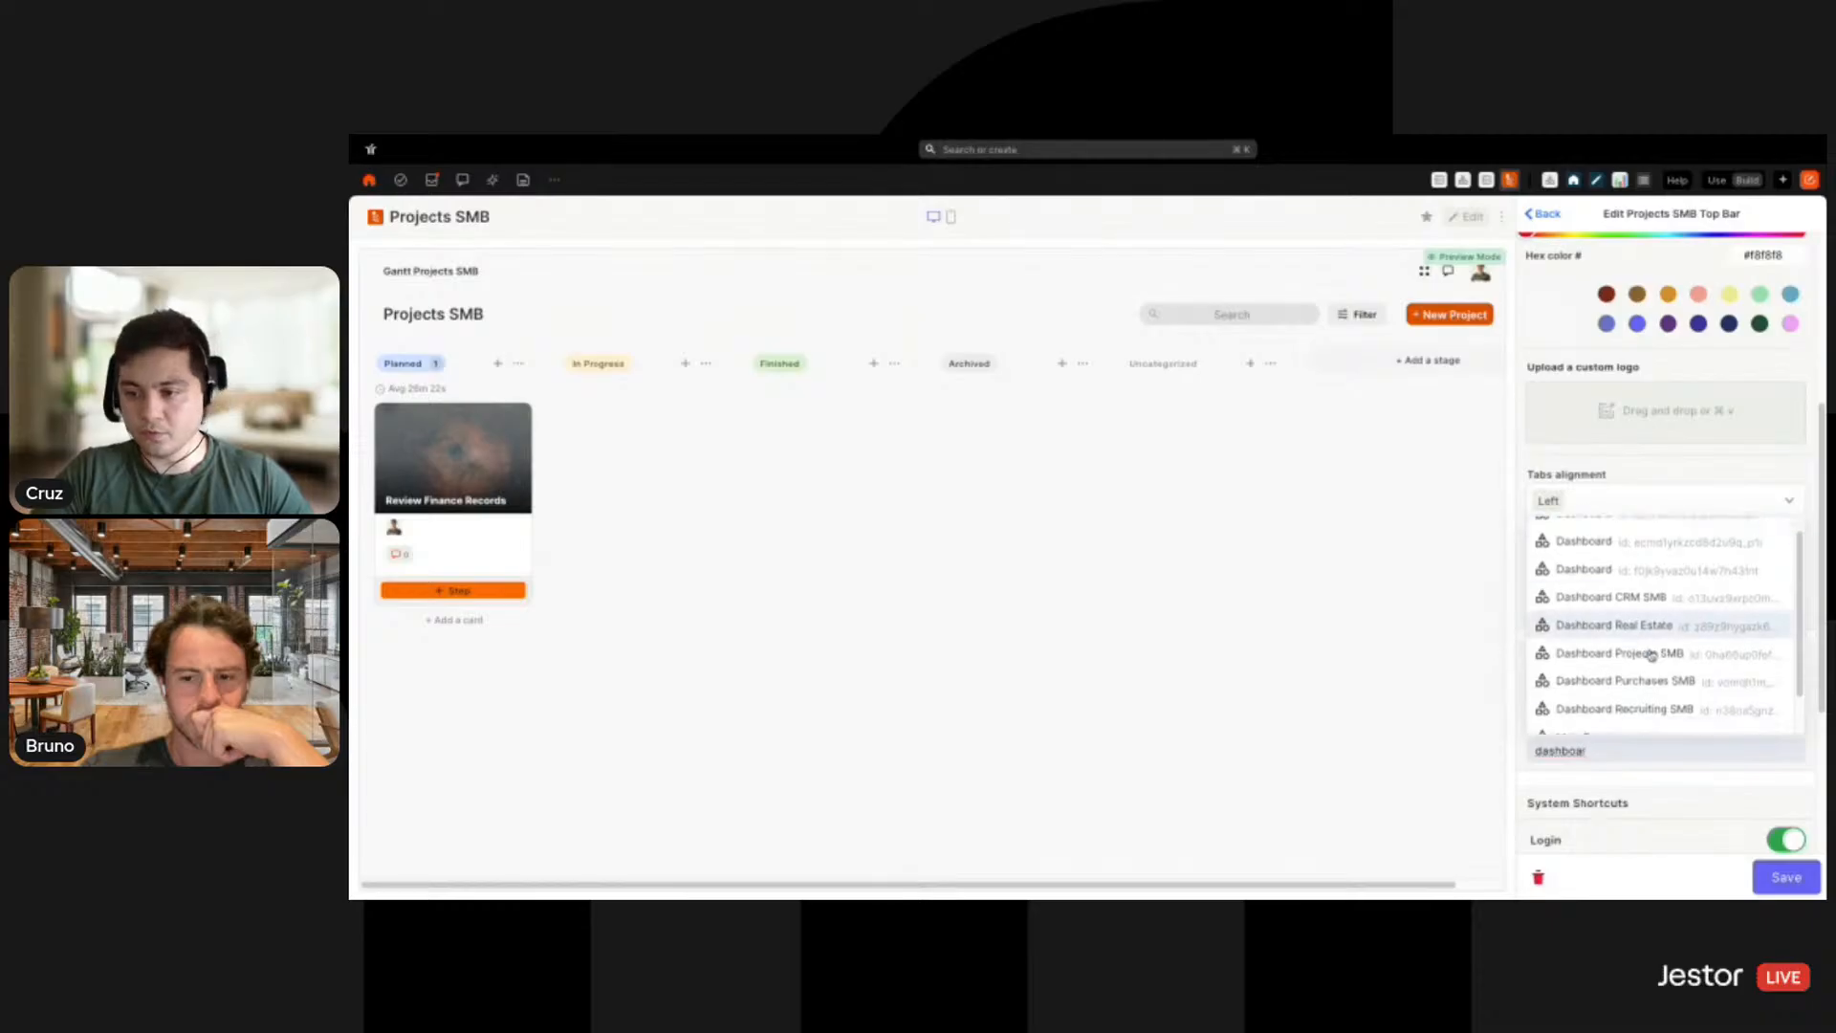
scroll(1626, 641, "up", 2)
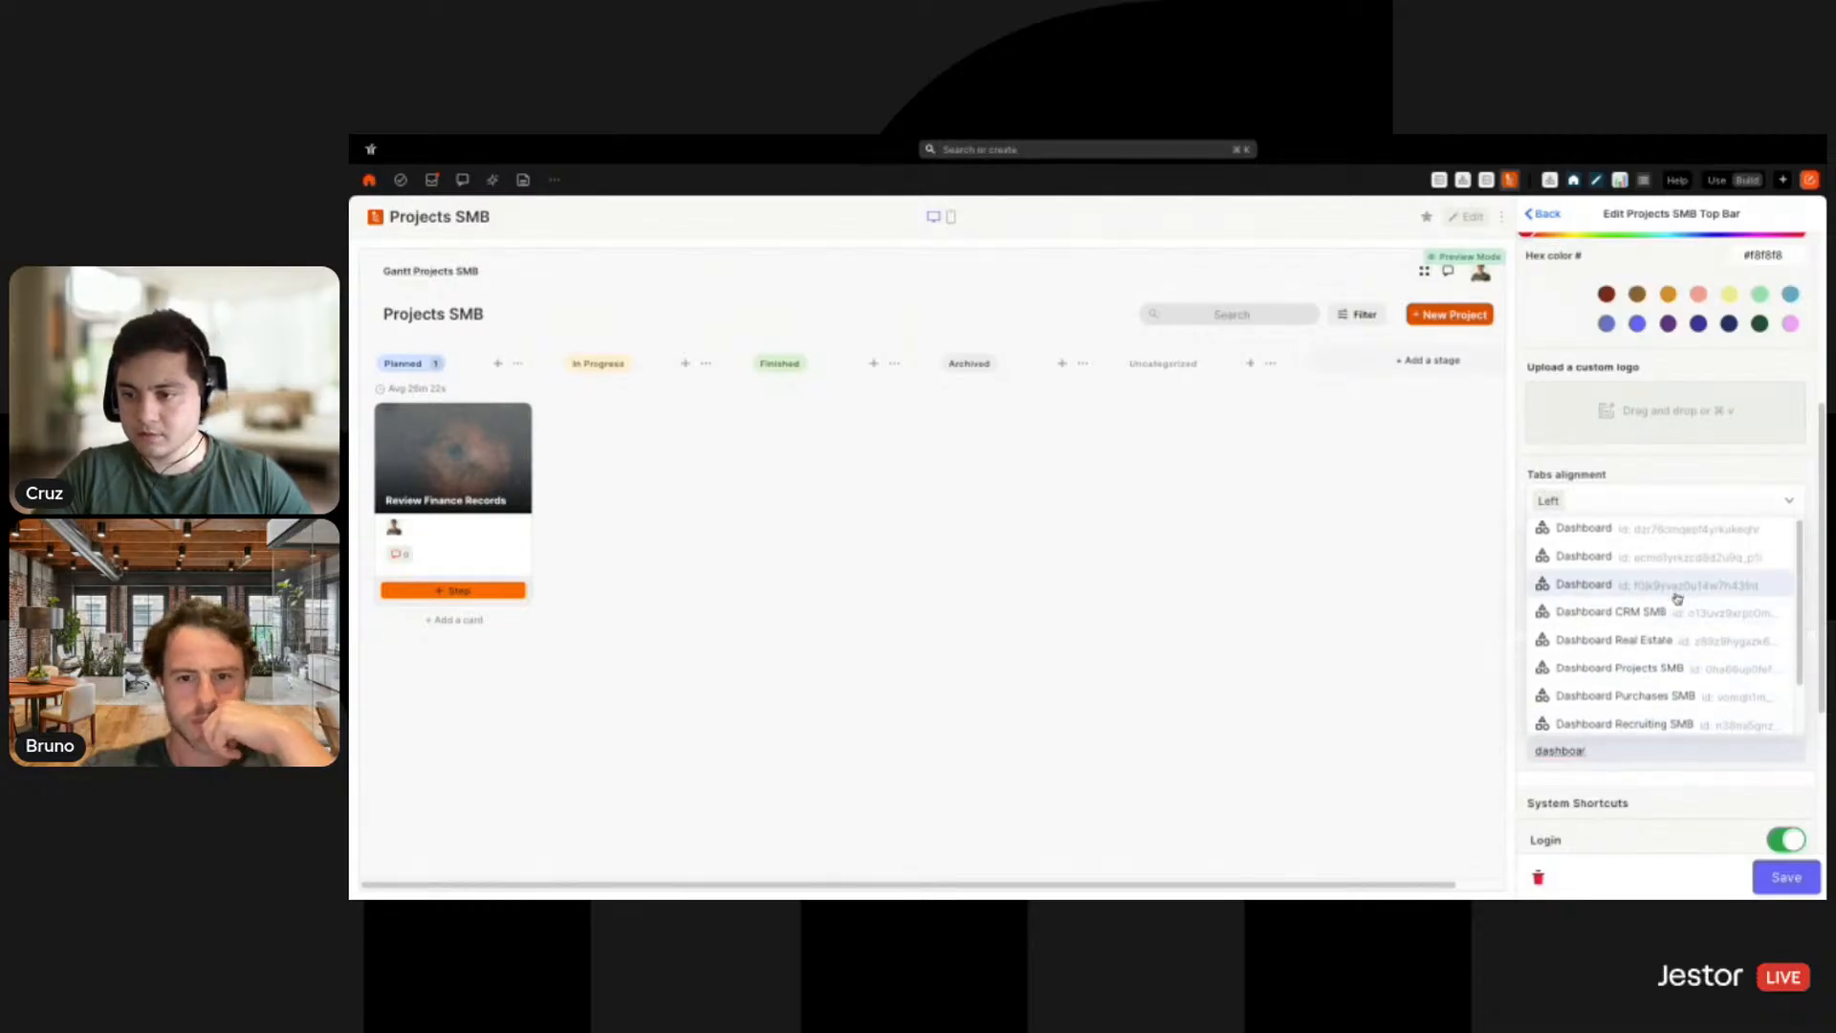
left_click(1626, 671)
left_click(1733, 542)
Add the Projects SMB app back to the top bar and place it before Gantt Projects SMB
scroll(1742, 676, "down", 2)
left_click(1686, 751)
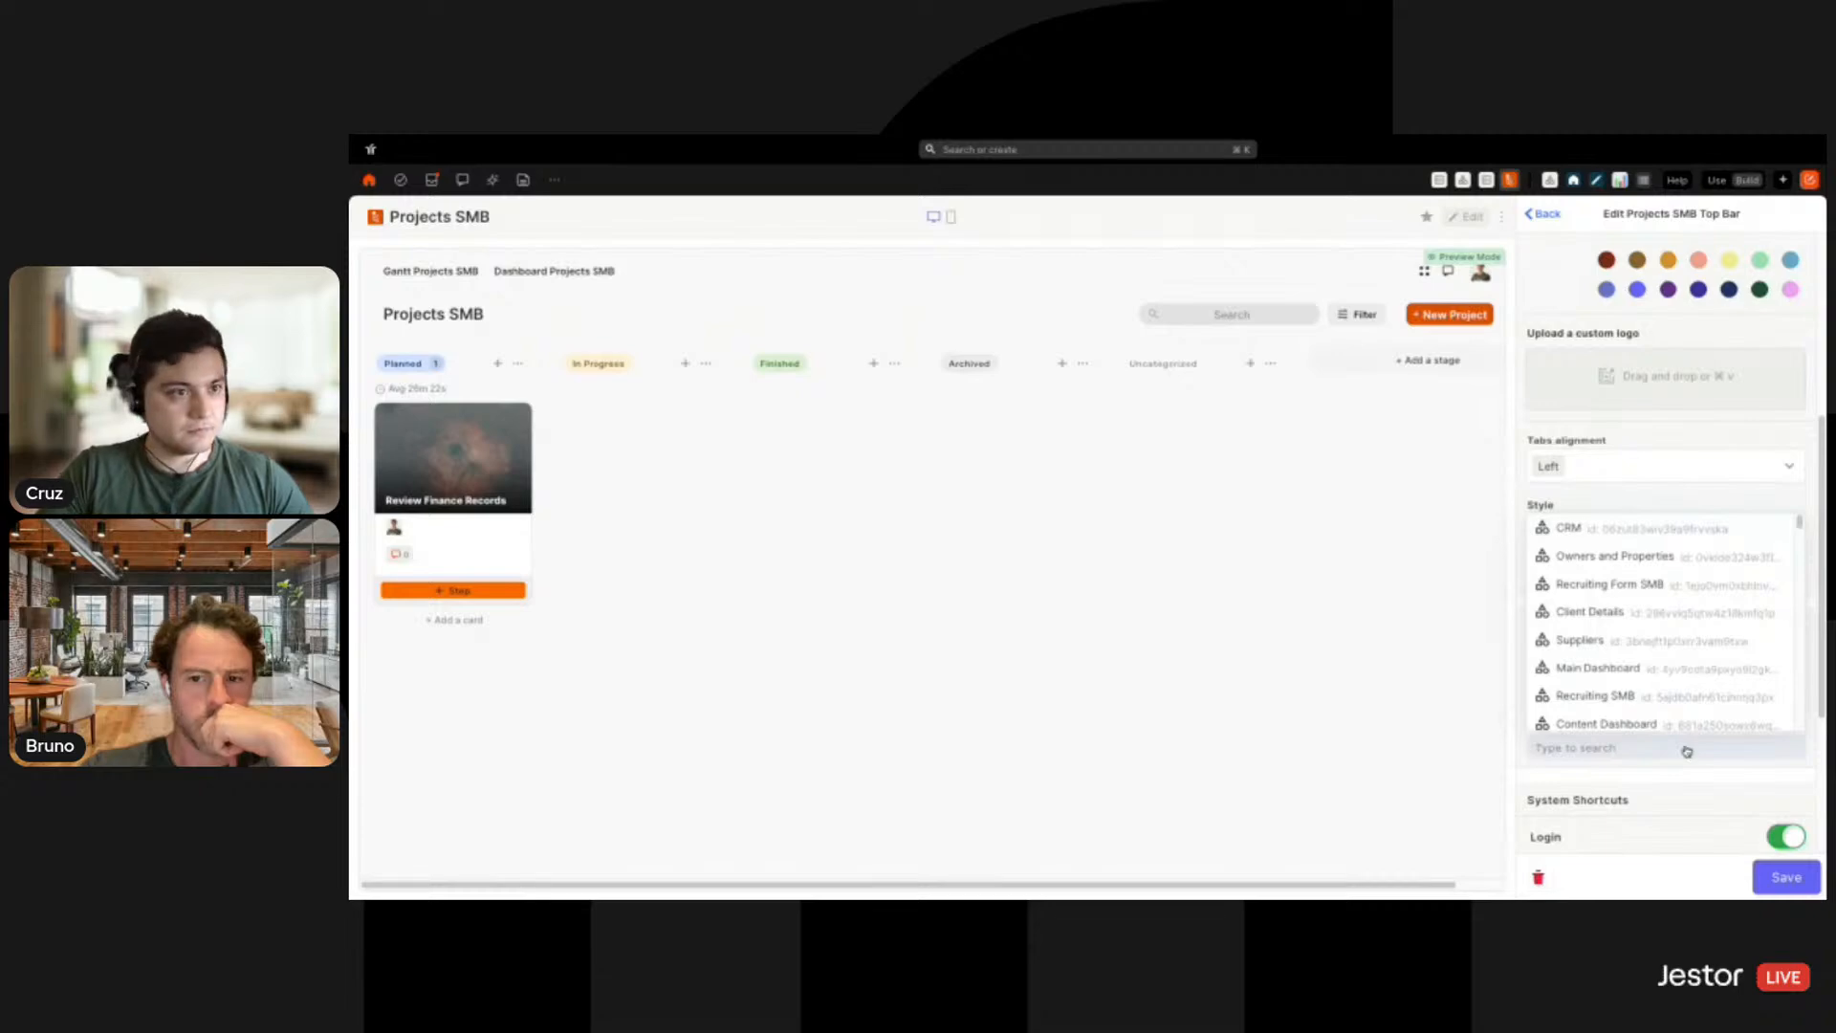
type("proj")
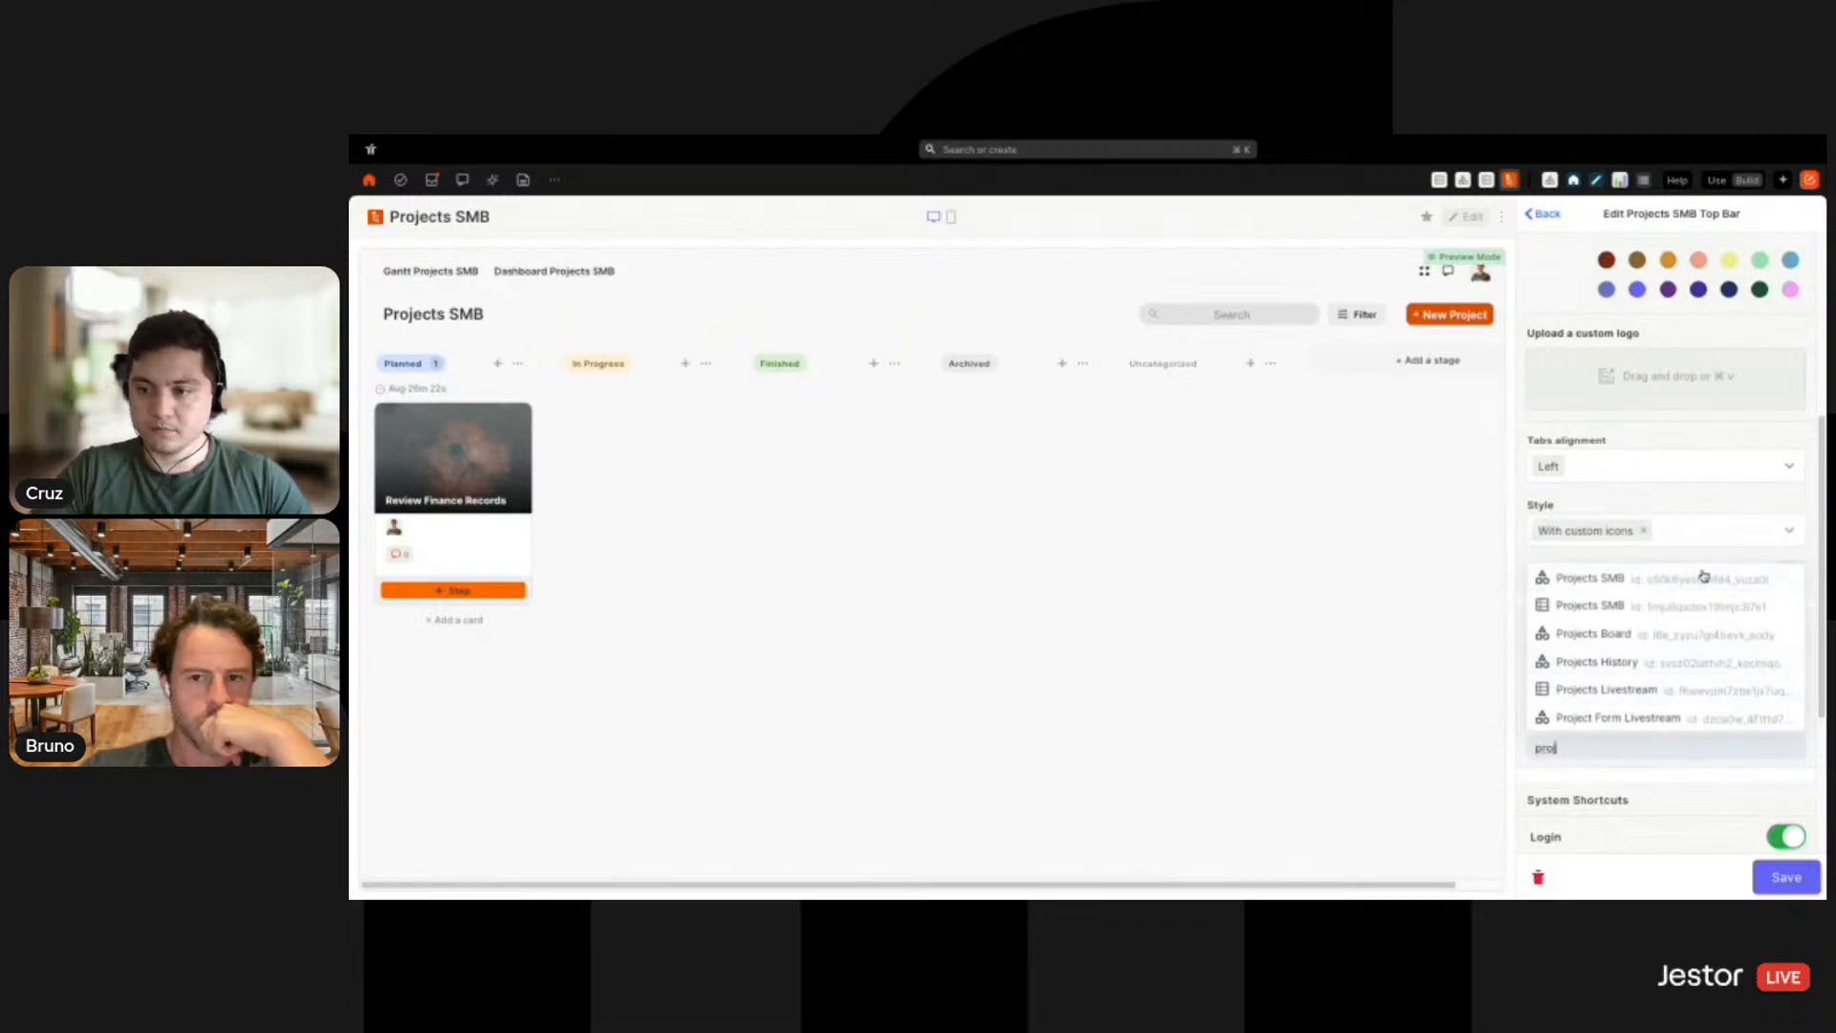
left_click(1703, 575)
left_click(1745, 519)
left_click_drag(1613, 723, 1624, 653)
Choose a custom icon for the Projects SMB top bar item and save it
left_click(1788, 656)
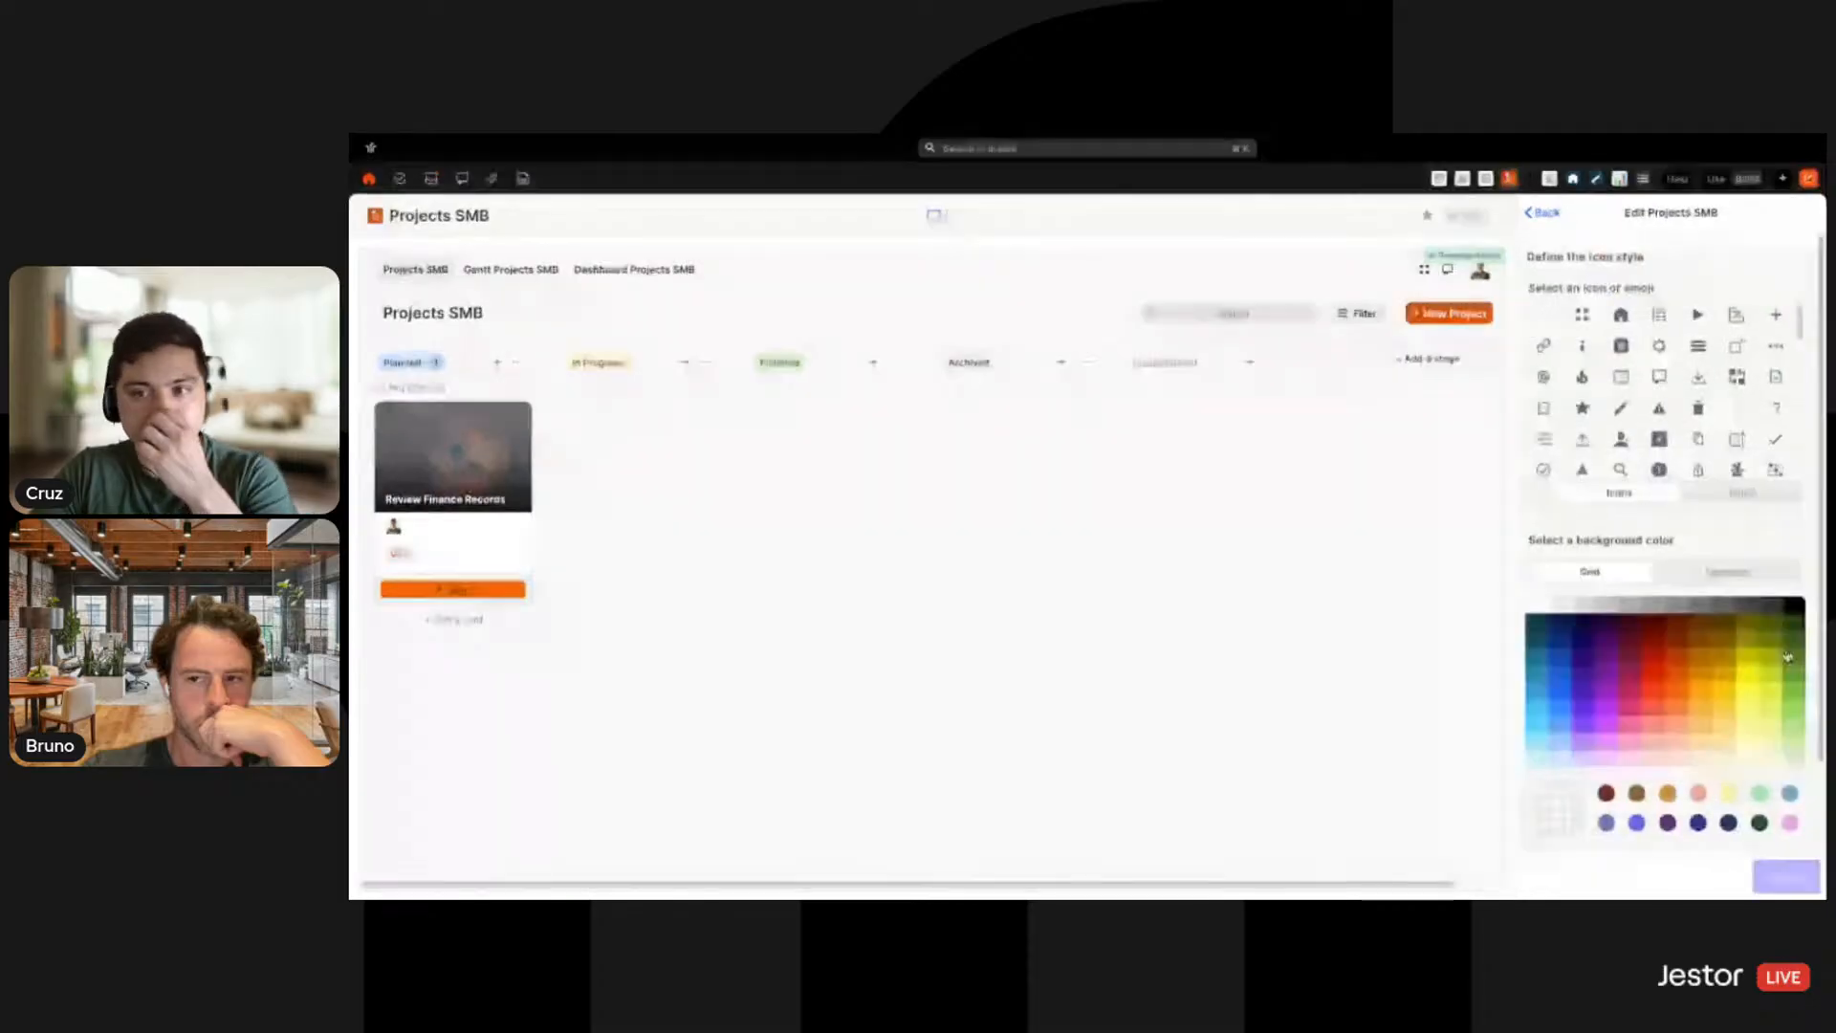
scroll(1667, 507, "down", 3)
scroll(1666, 507, "up", 2)
scroll(1626, 402, "down", 5)
left_click(1621, 371)
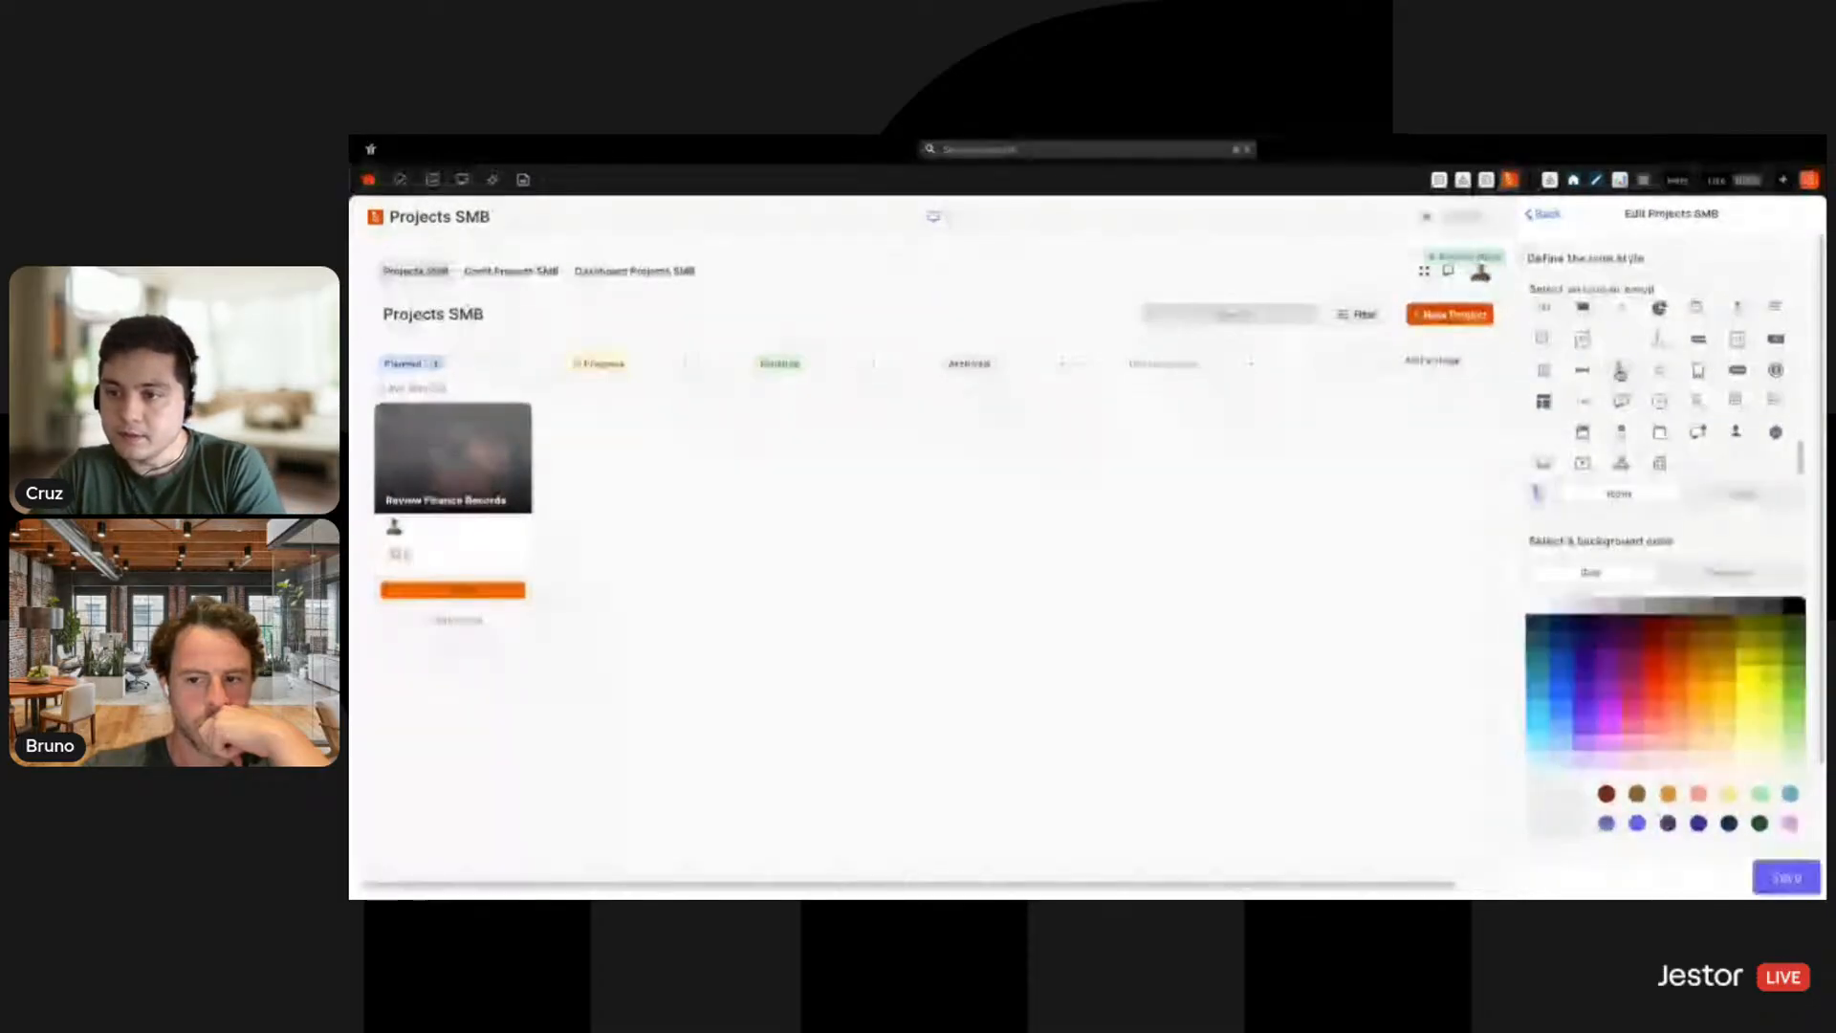
left_click(1772, 866)
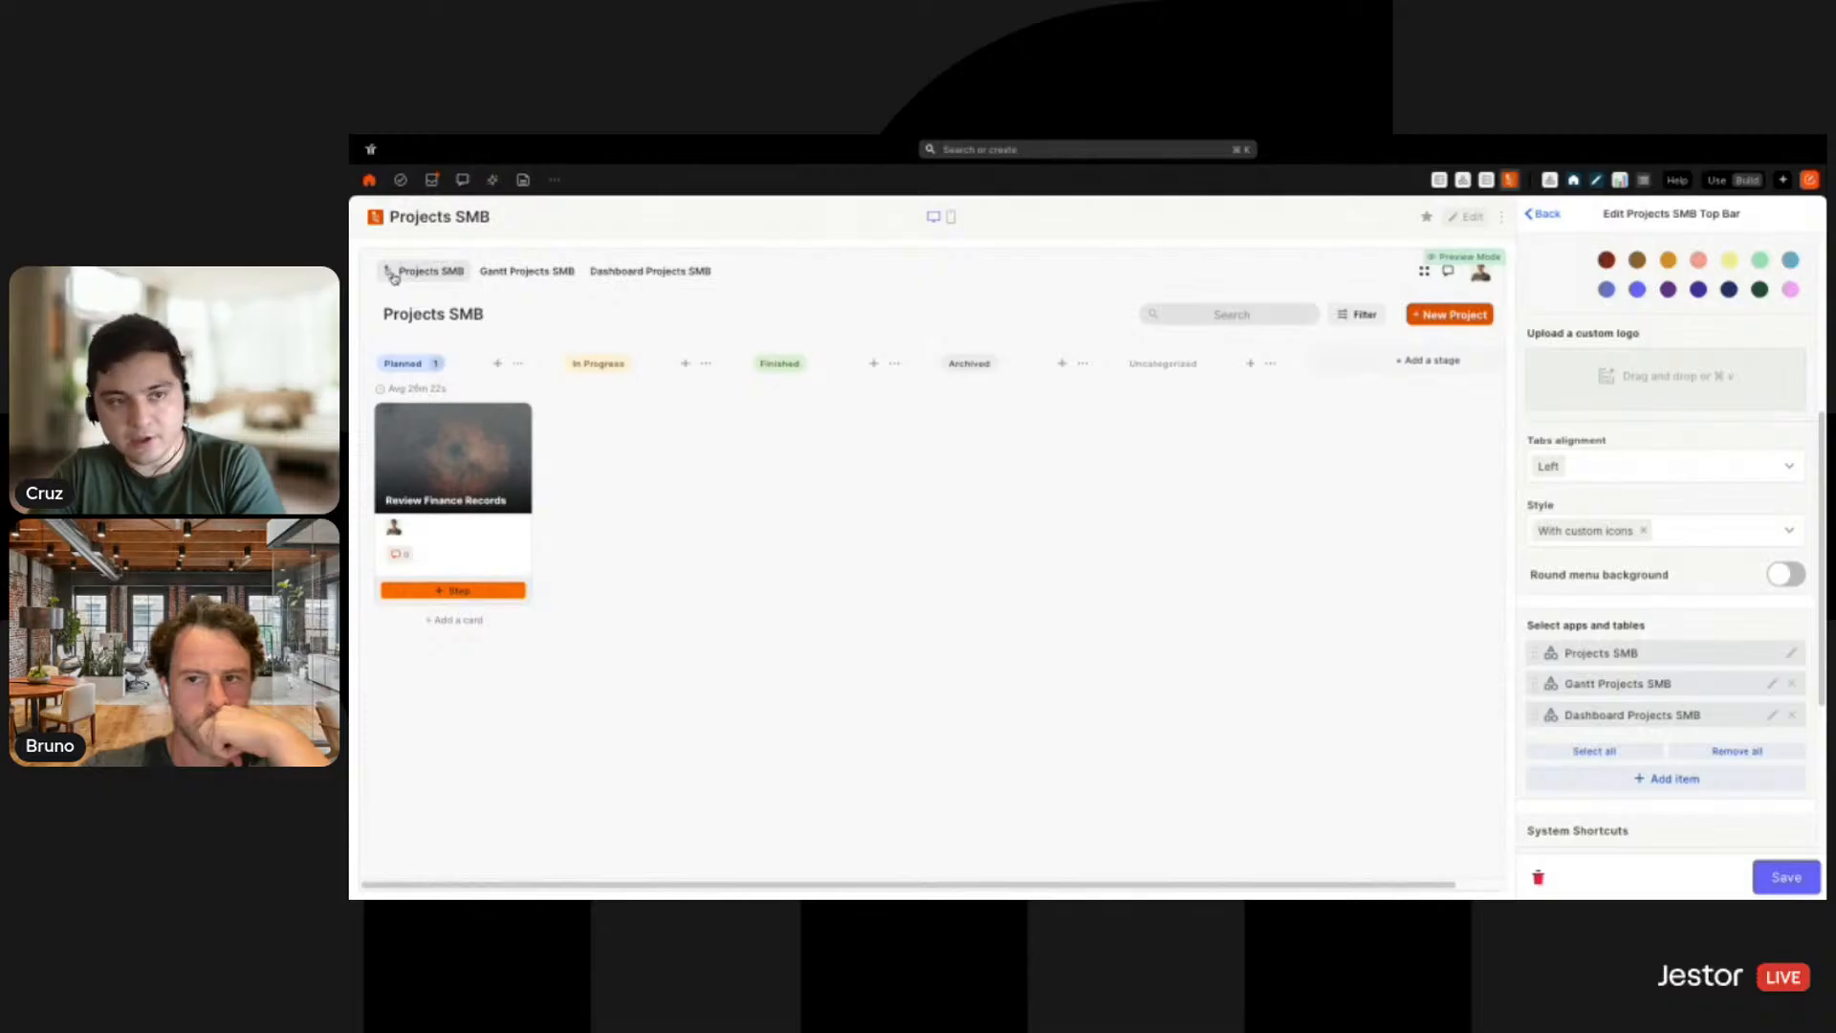
Give Gantt Projects SMB a calendar icon and Dashboard Projects SMB a bar chart icon, saving each one
left_click(1773, 685)
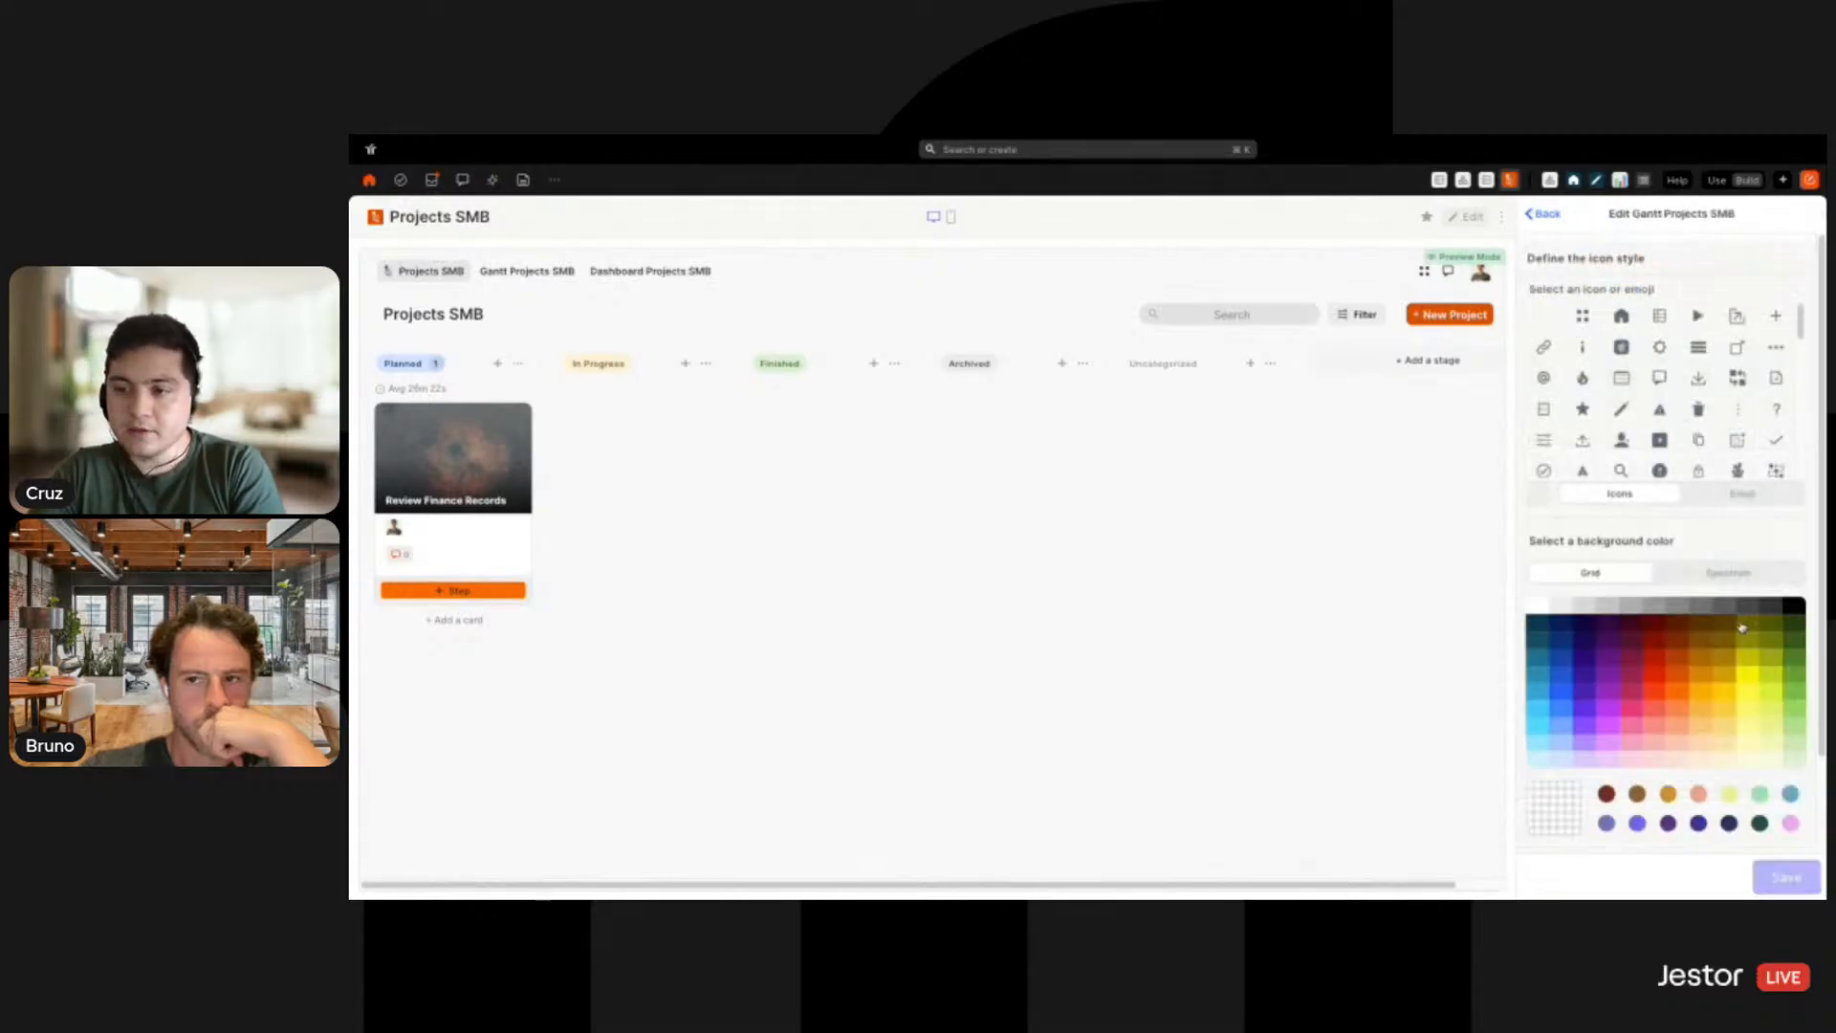
left_click(1621, 378)
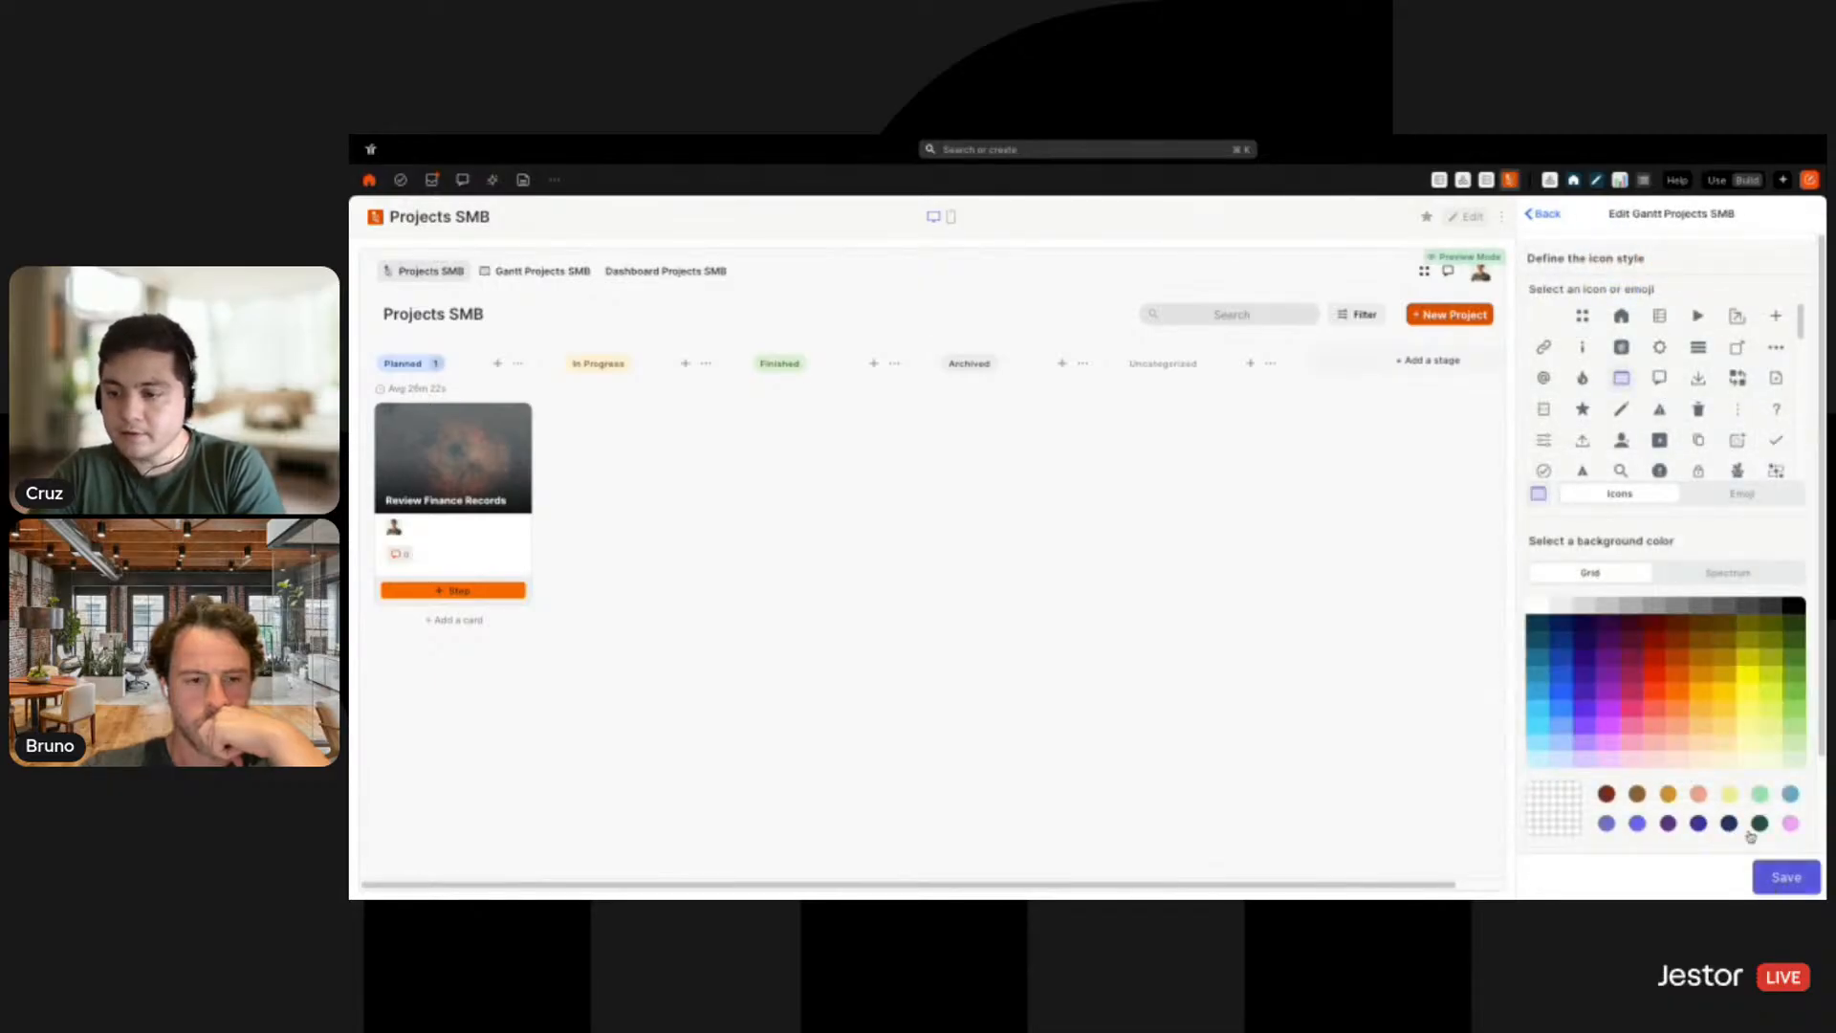
left_click(1786, 877)
left_click(1772, 714)
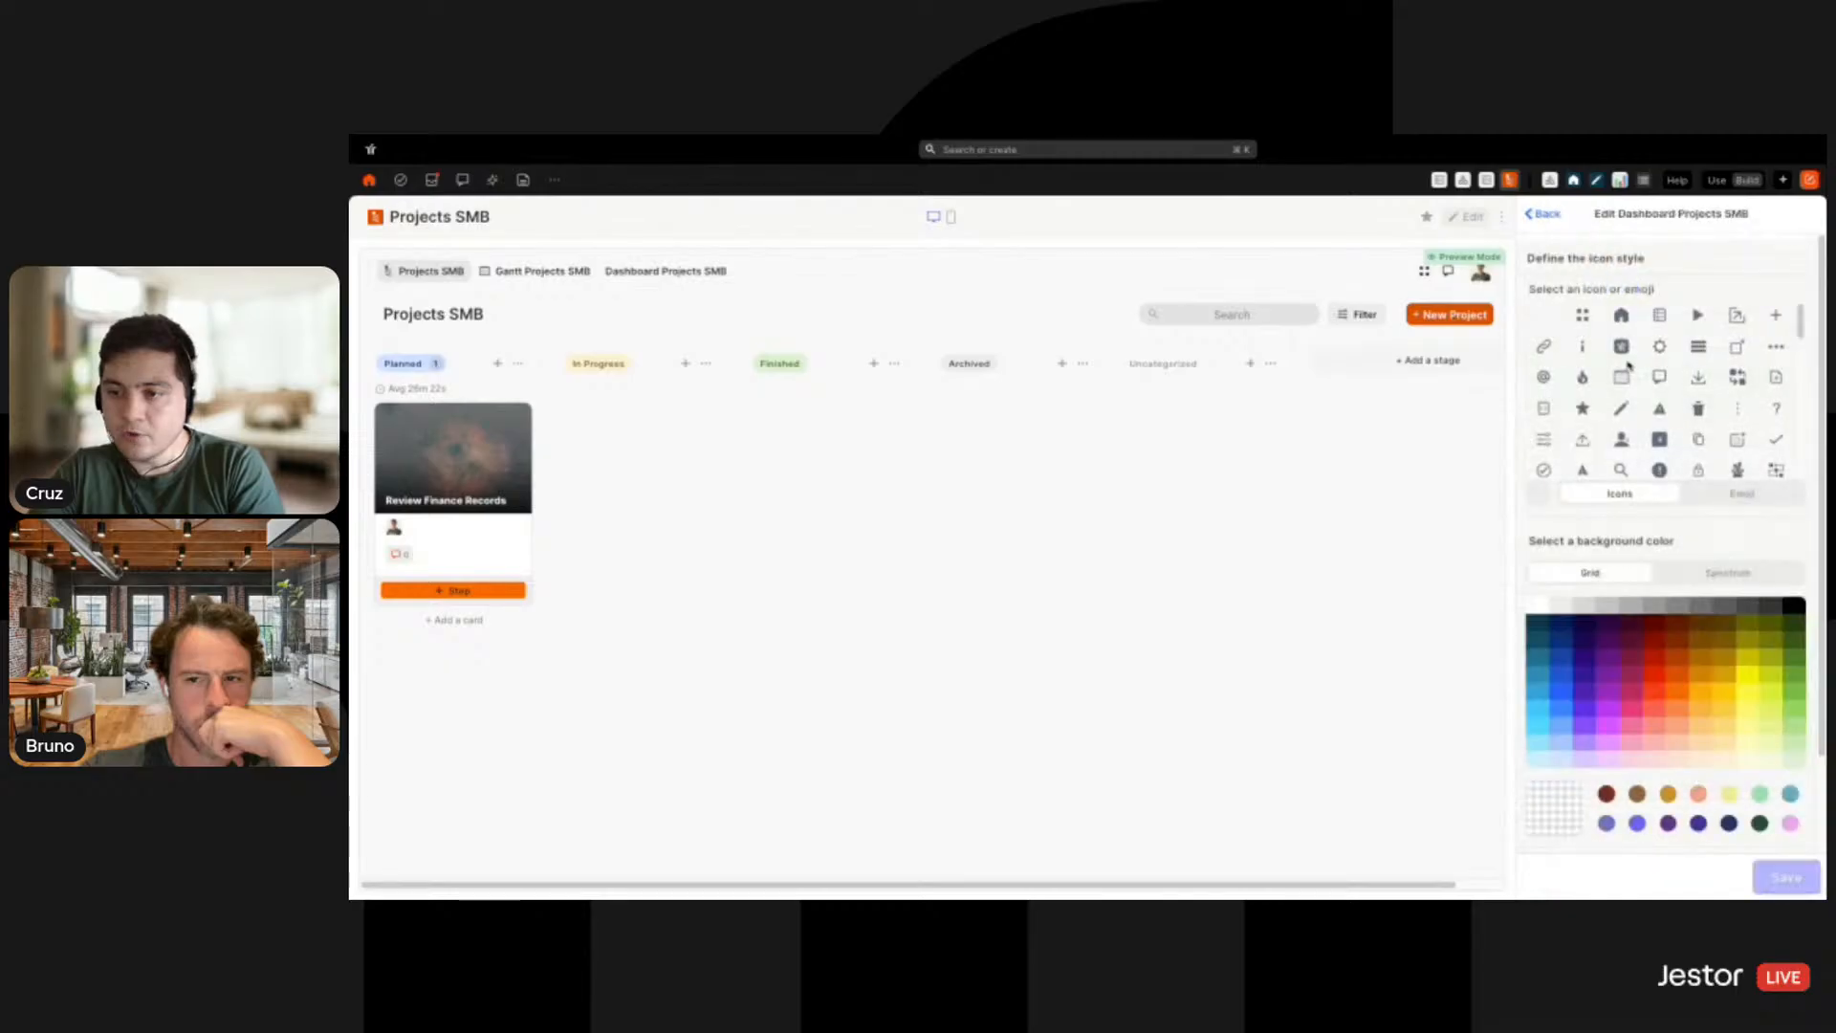
scroll(1586, 406, "down", 1)
left_click(1584, 457)
left_click(1788, 881)
Turn off the Login, Chat and Apps system shortcuts and save the top bar
scroll(1785, 849, "down", 3)
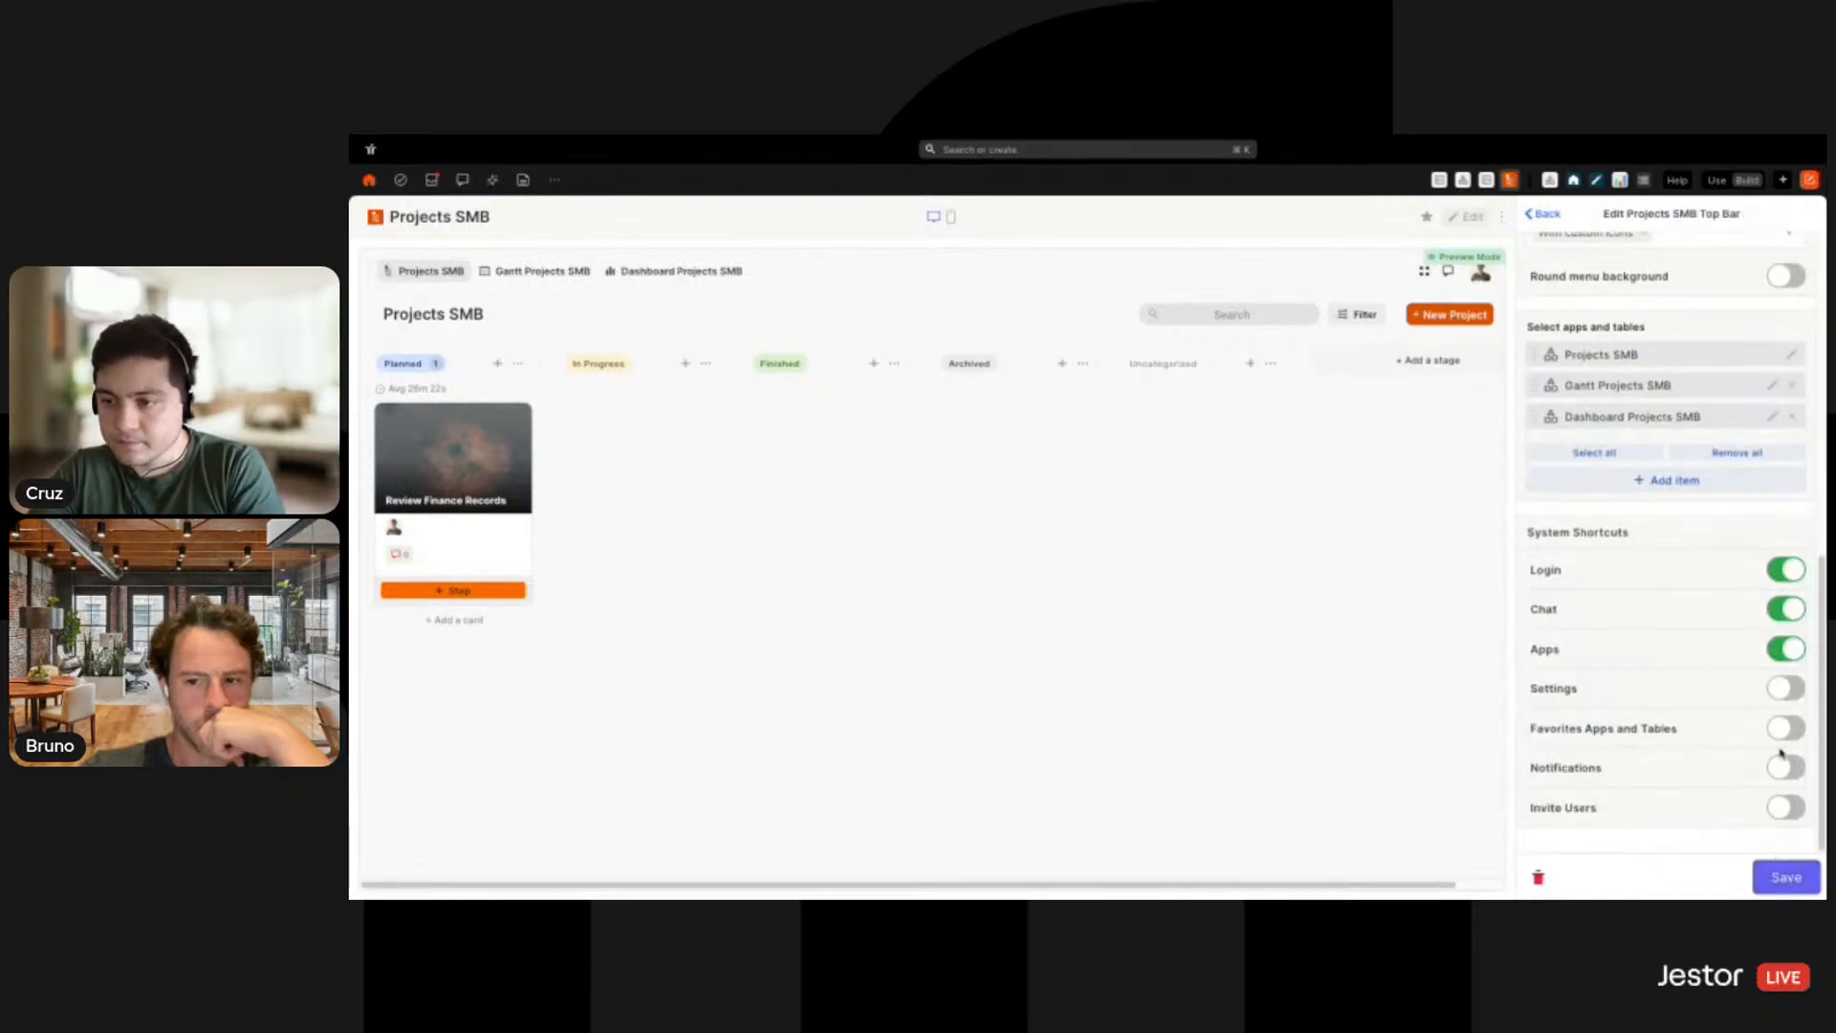
left_click(1797, 574)
left_click(1786, 609)
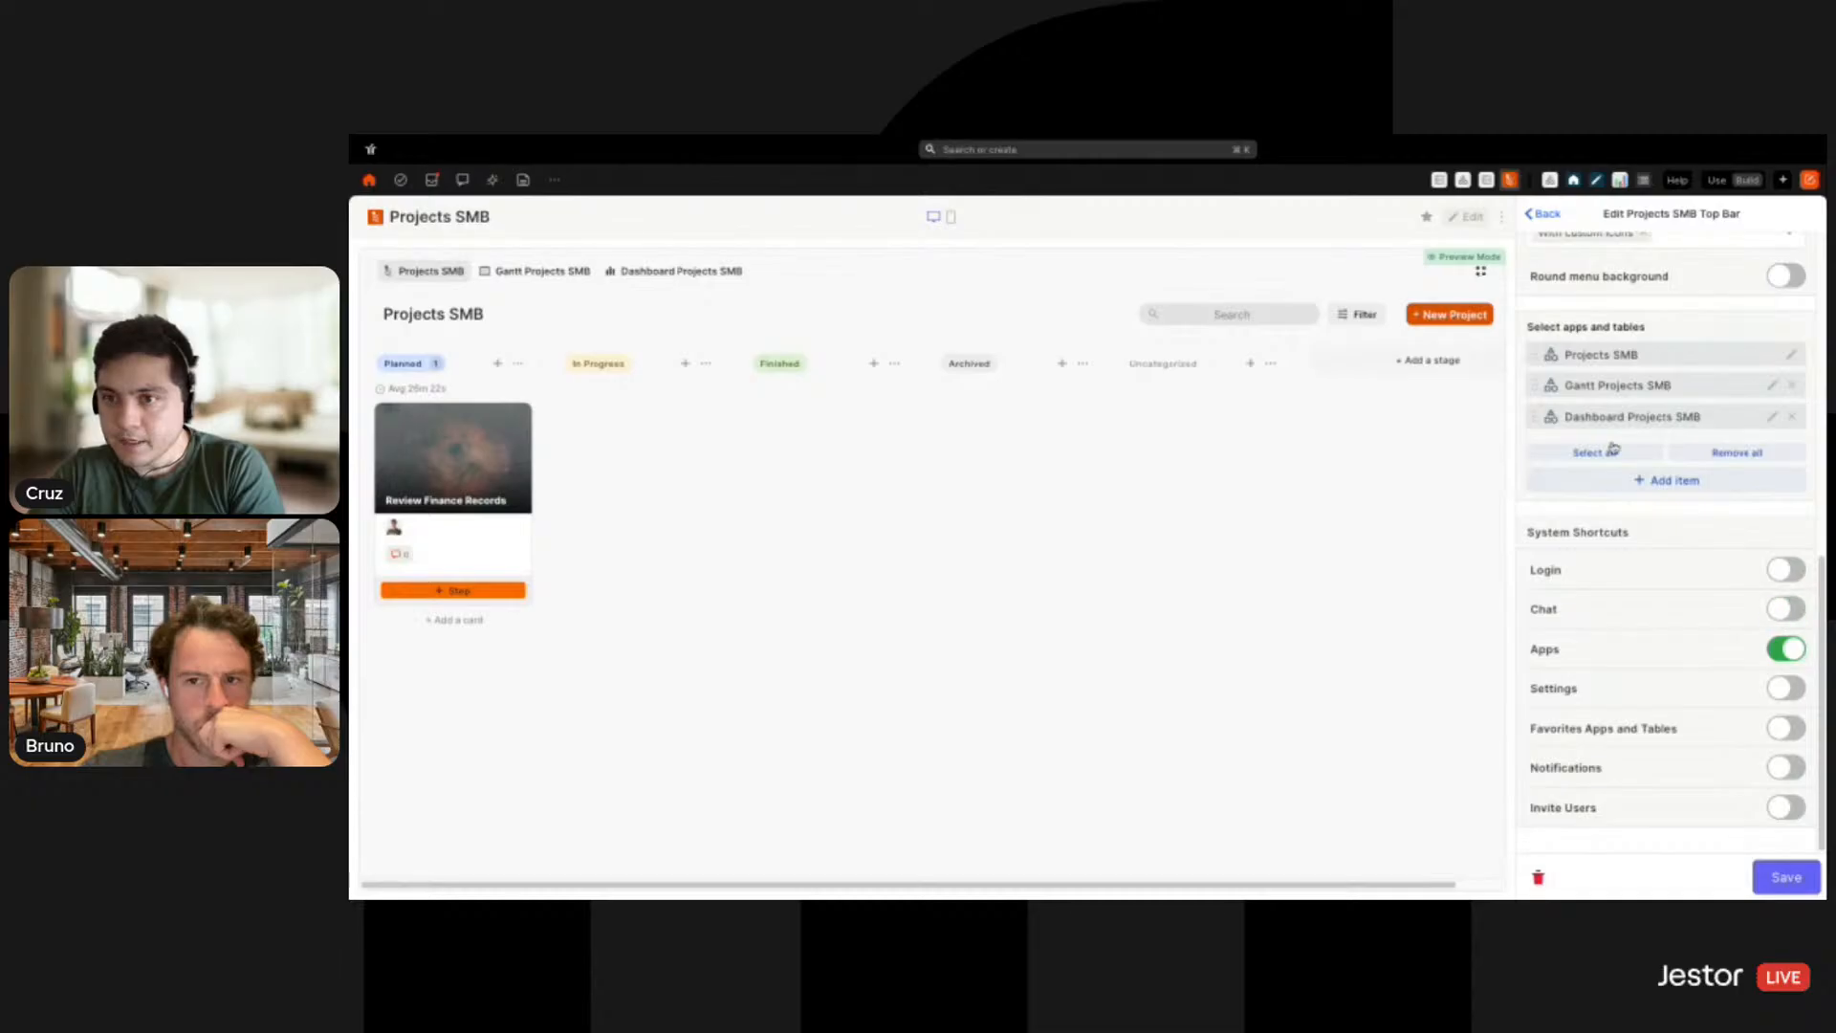
left_click(1784, 649)
left_click(1786, 877)
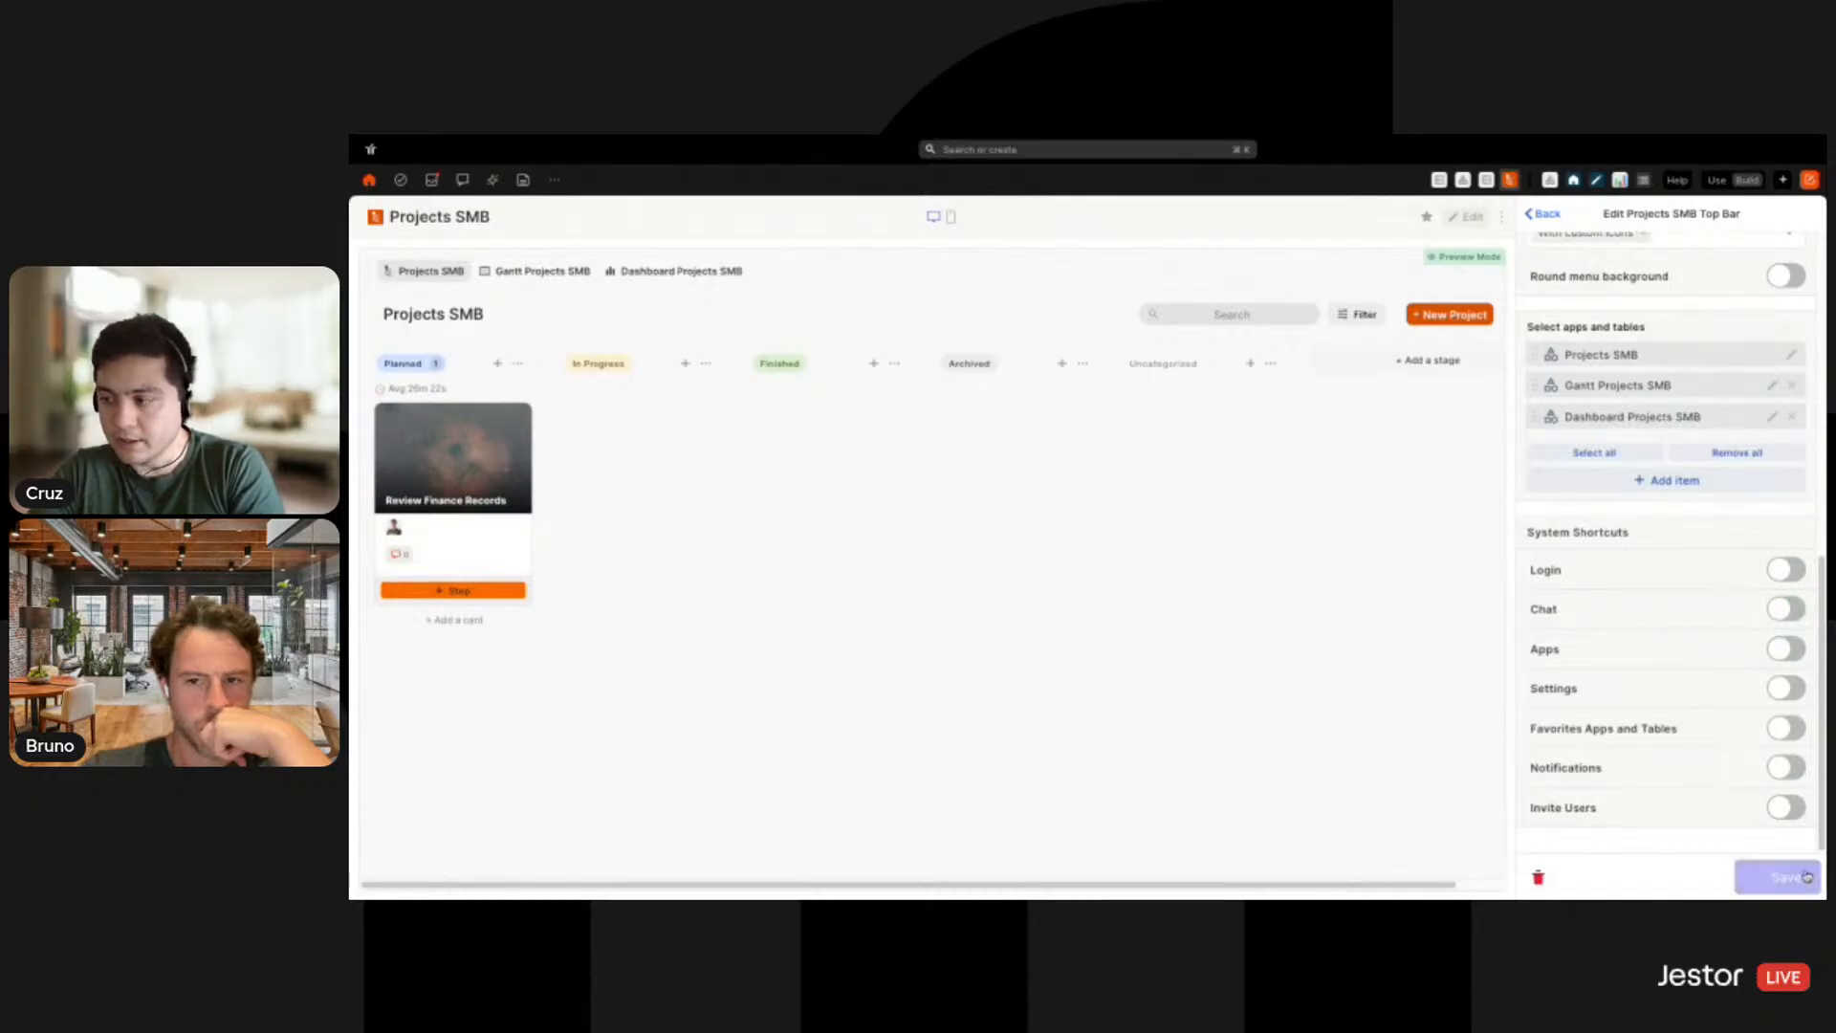
In use mode, check the Gantt, Dashboard and Projects top bar items, and review the steps in the Review Finance Records project
left_click(1718, 180)
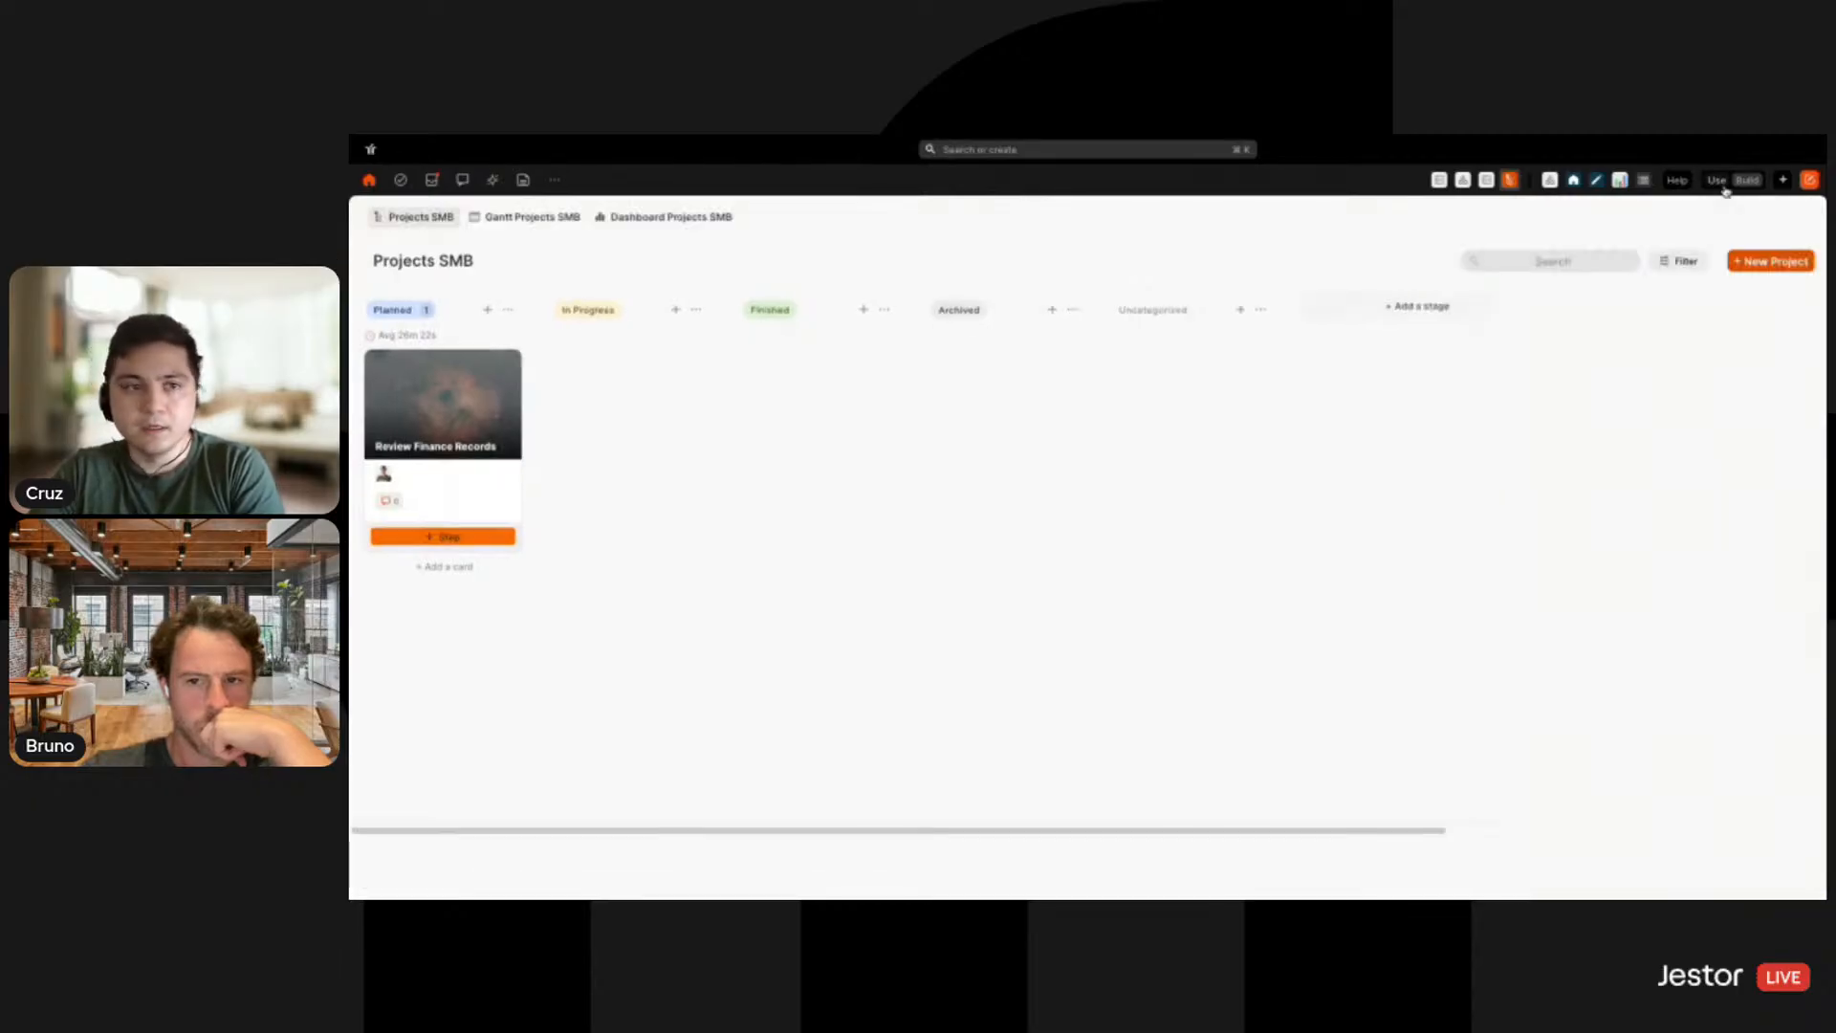
left_click(506, 222)
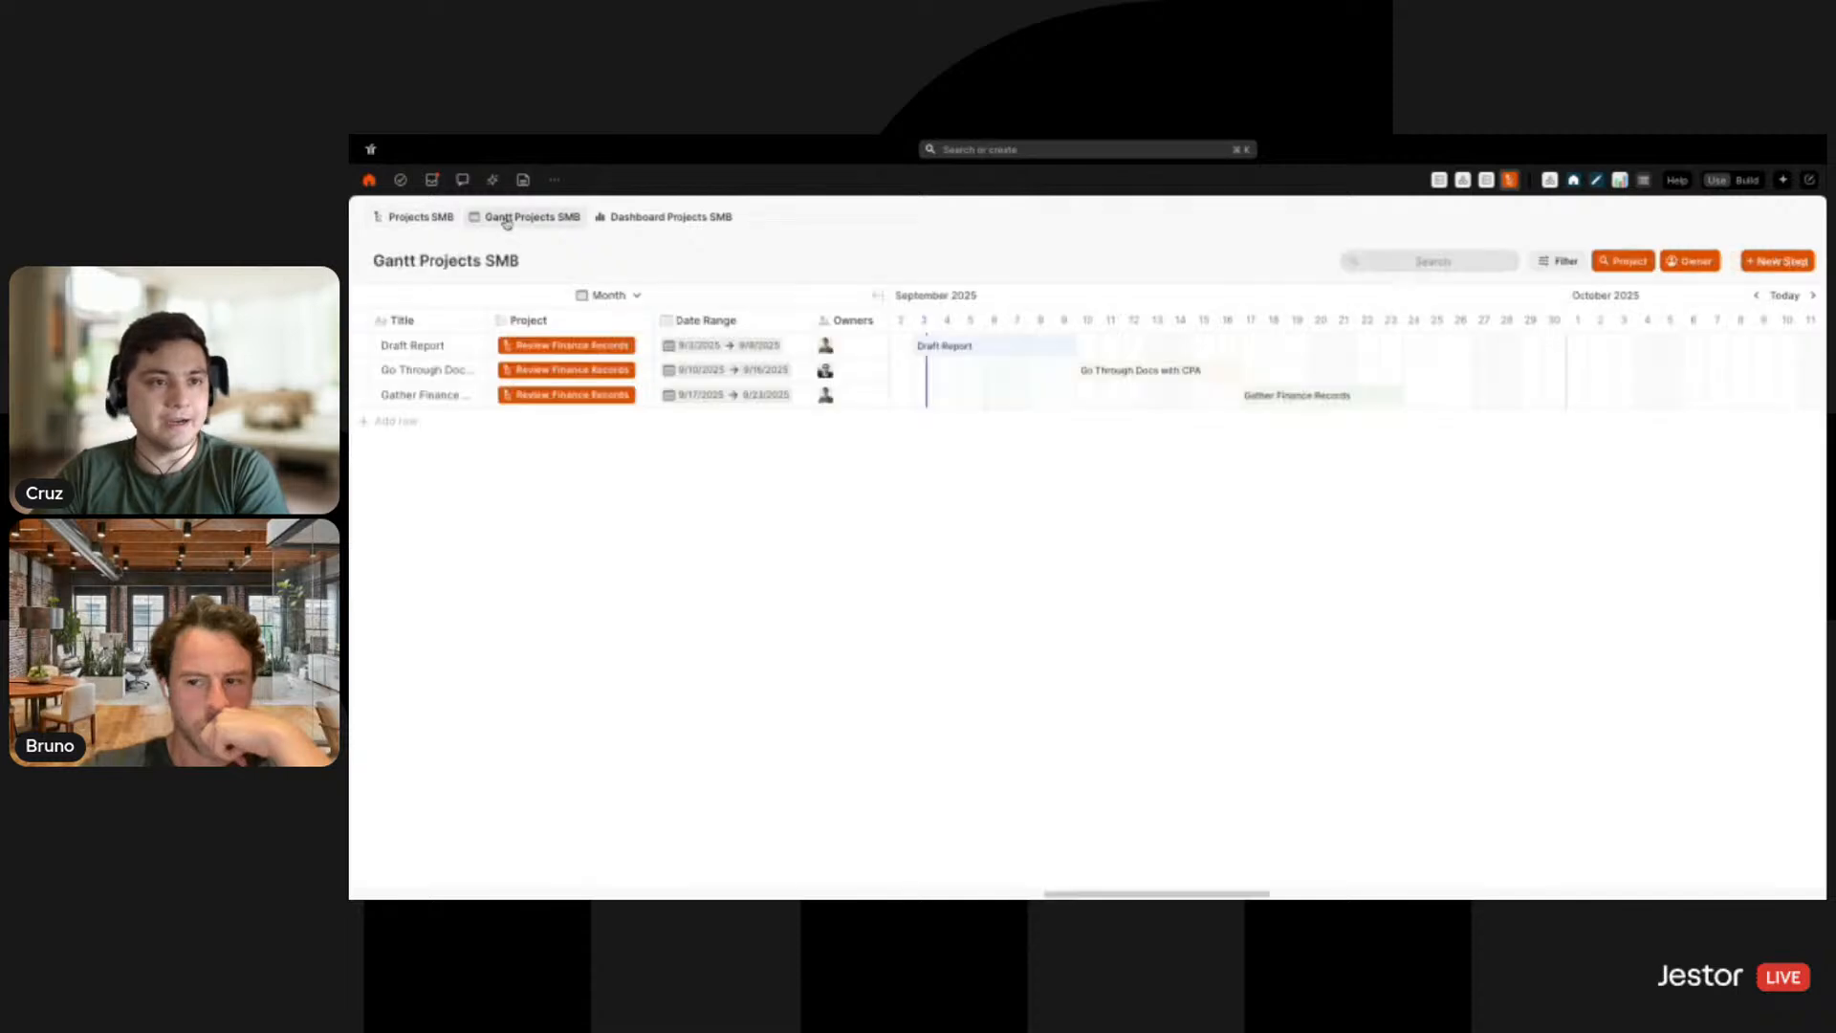
left_click(706, 217)
left_click(452, 217)
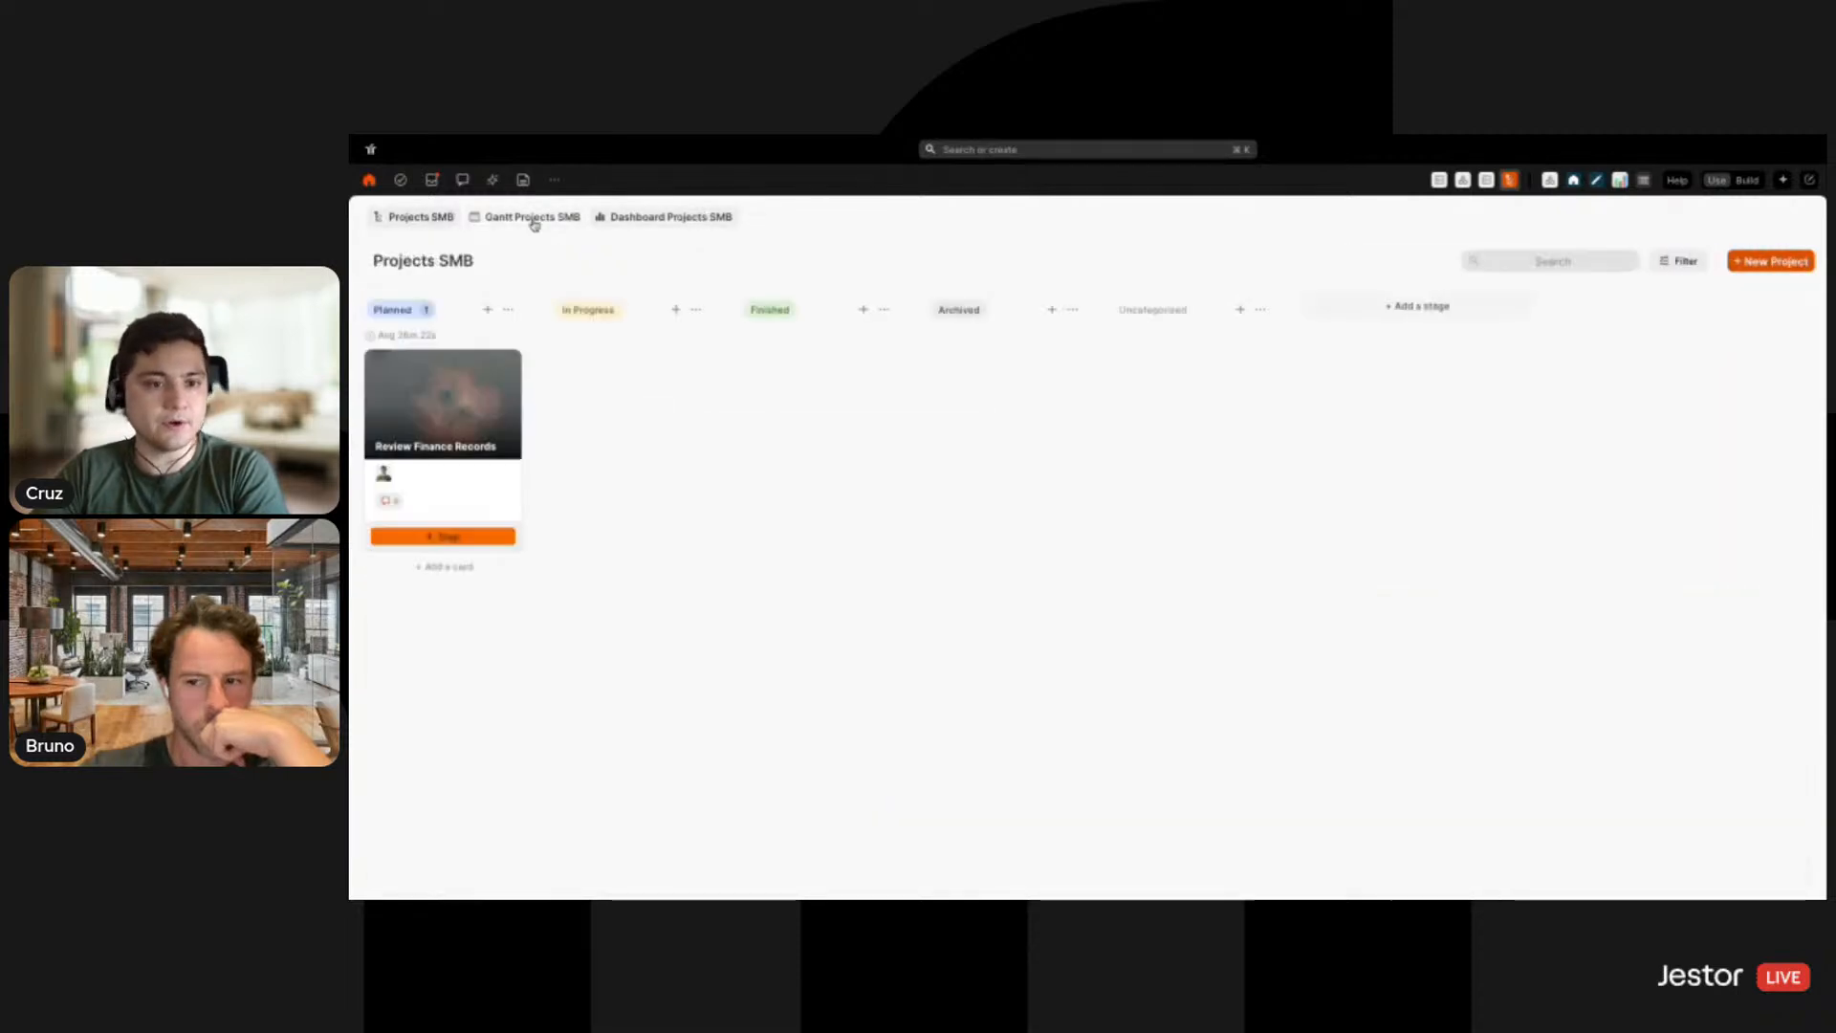
left_click(499, 519)
scroll(1093, 504, "down", 3)
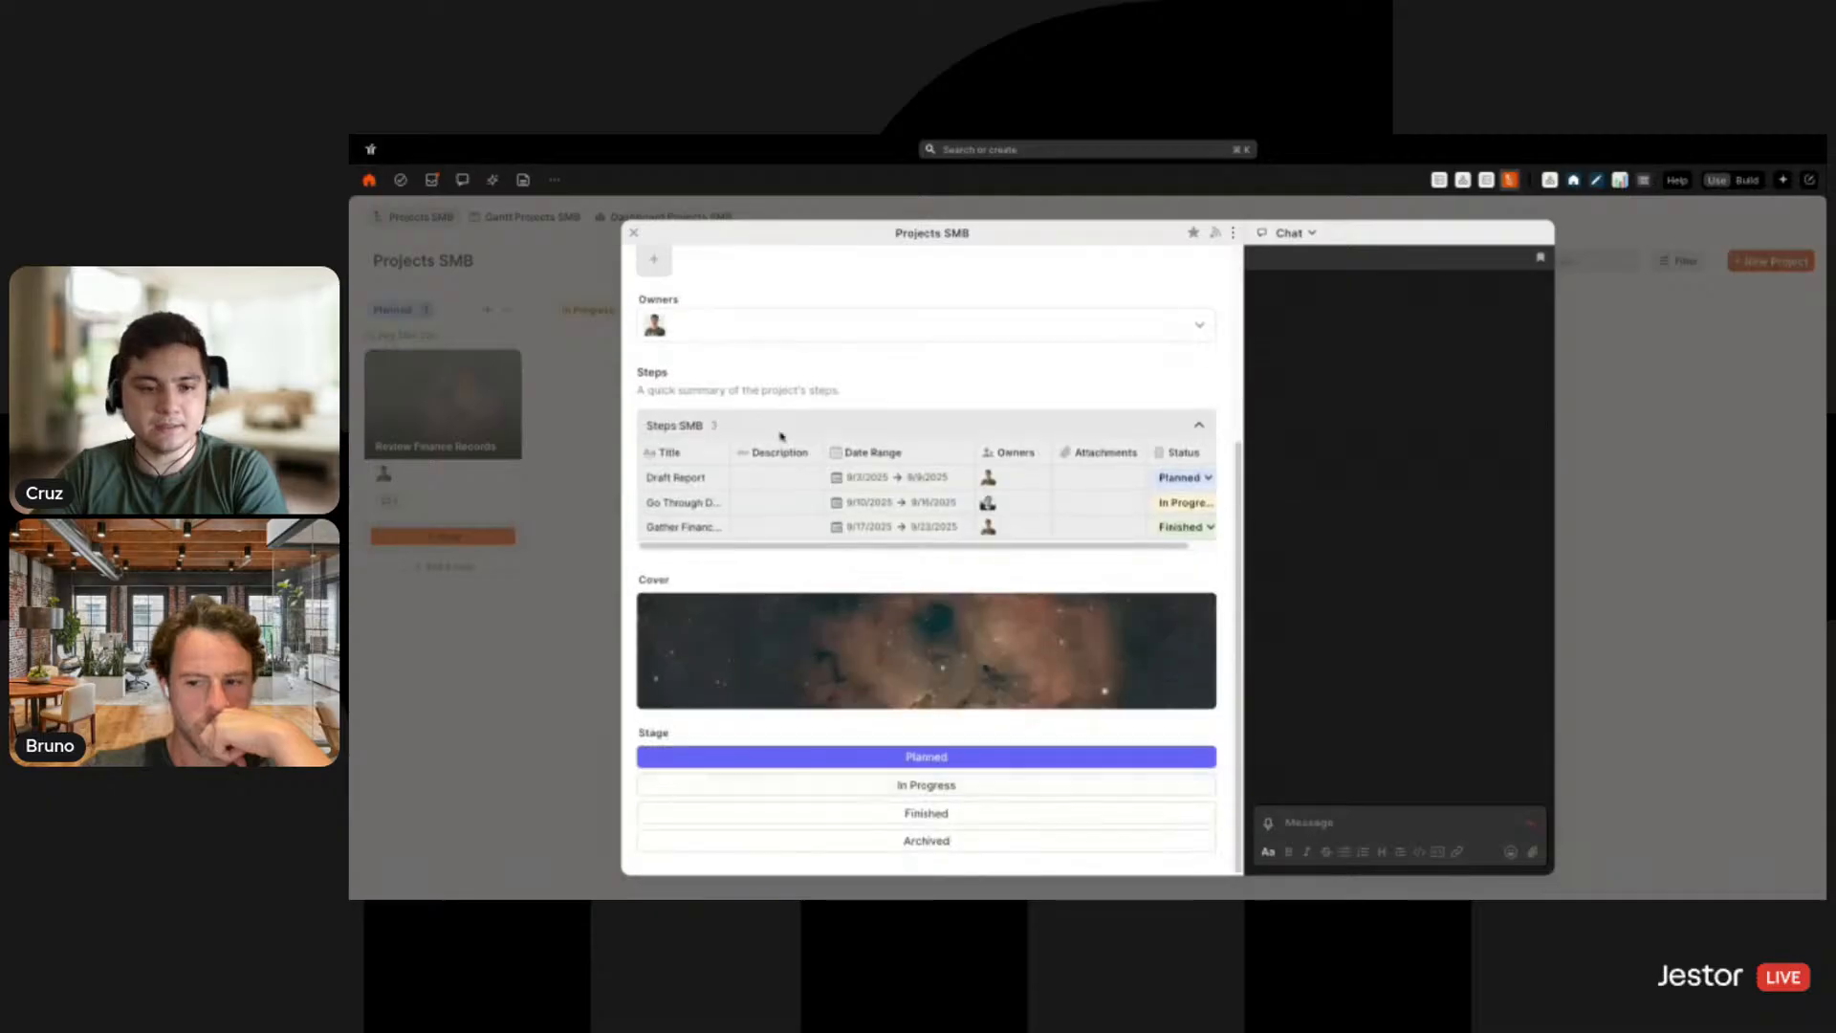
left_click(1689, 231)
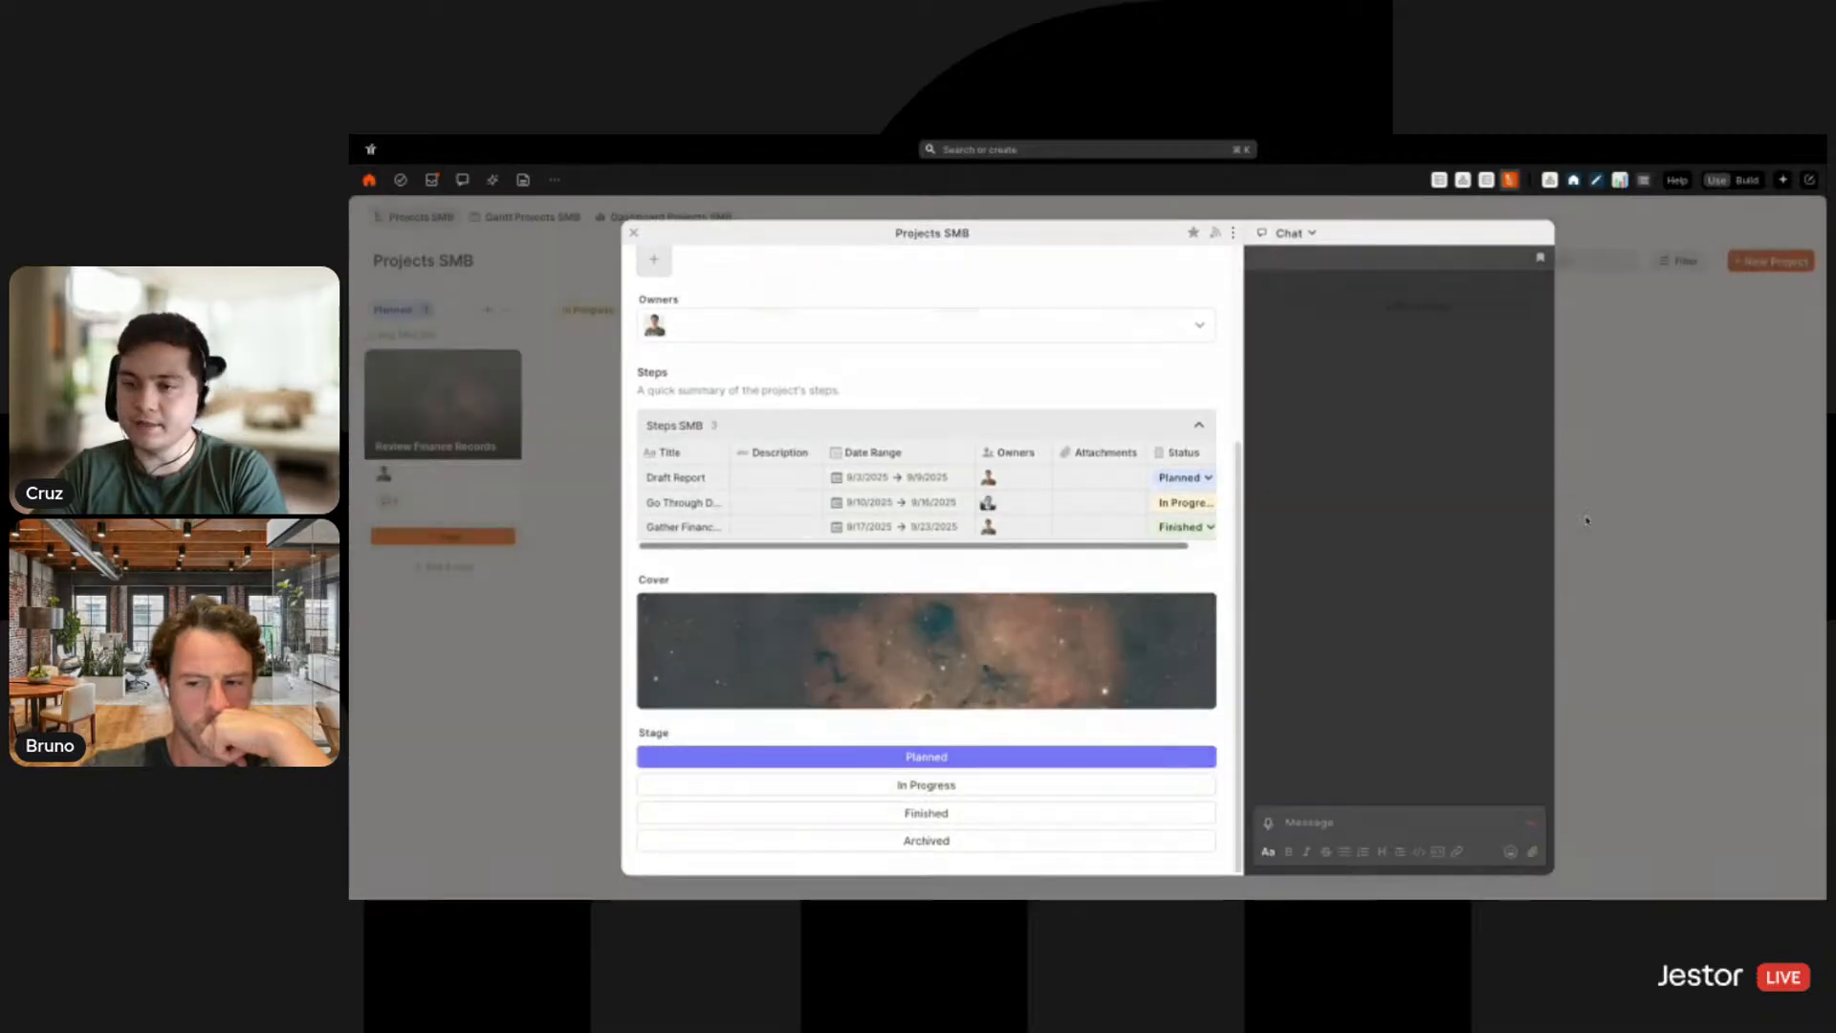
In the Home Page app's build mode, add the Projects SMB app as an item in its menu bar
left_click(1573, 181)
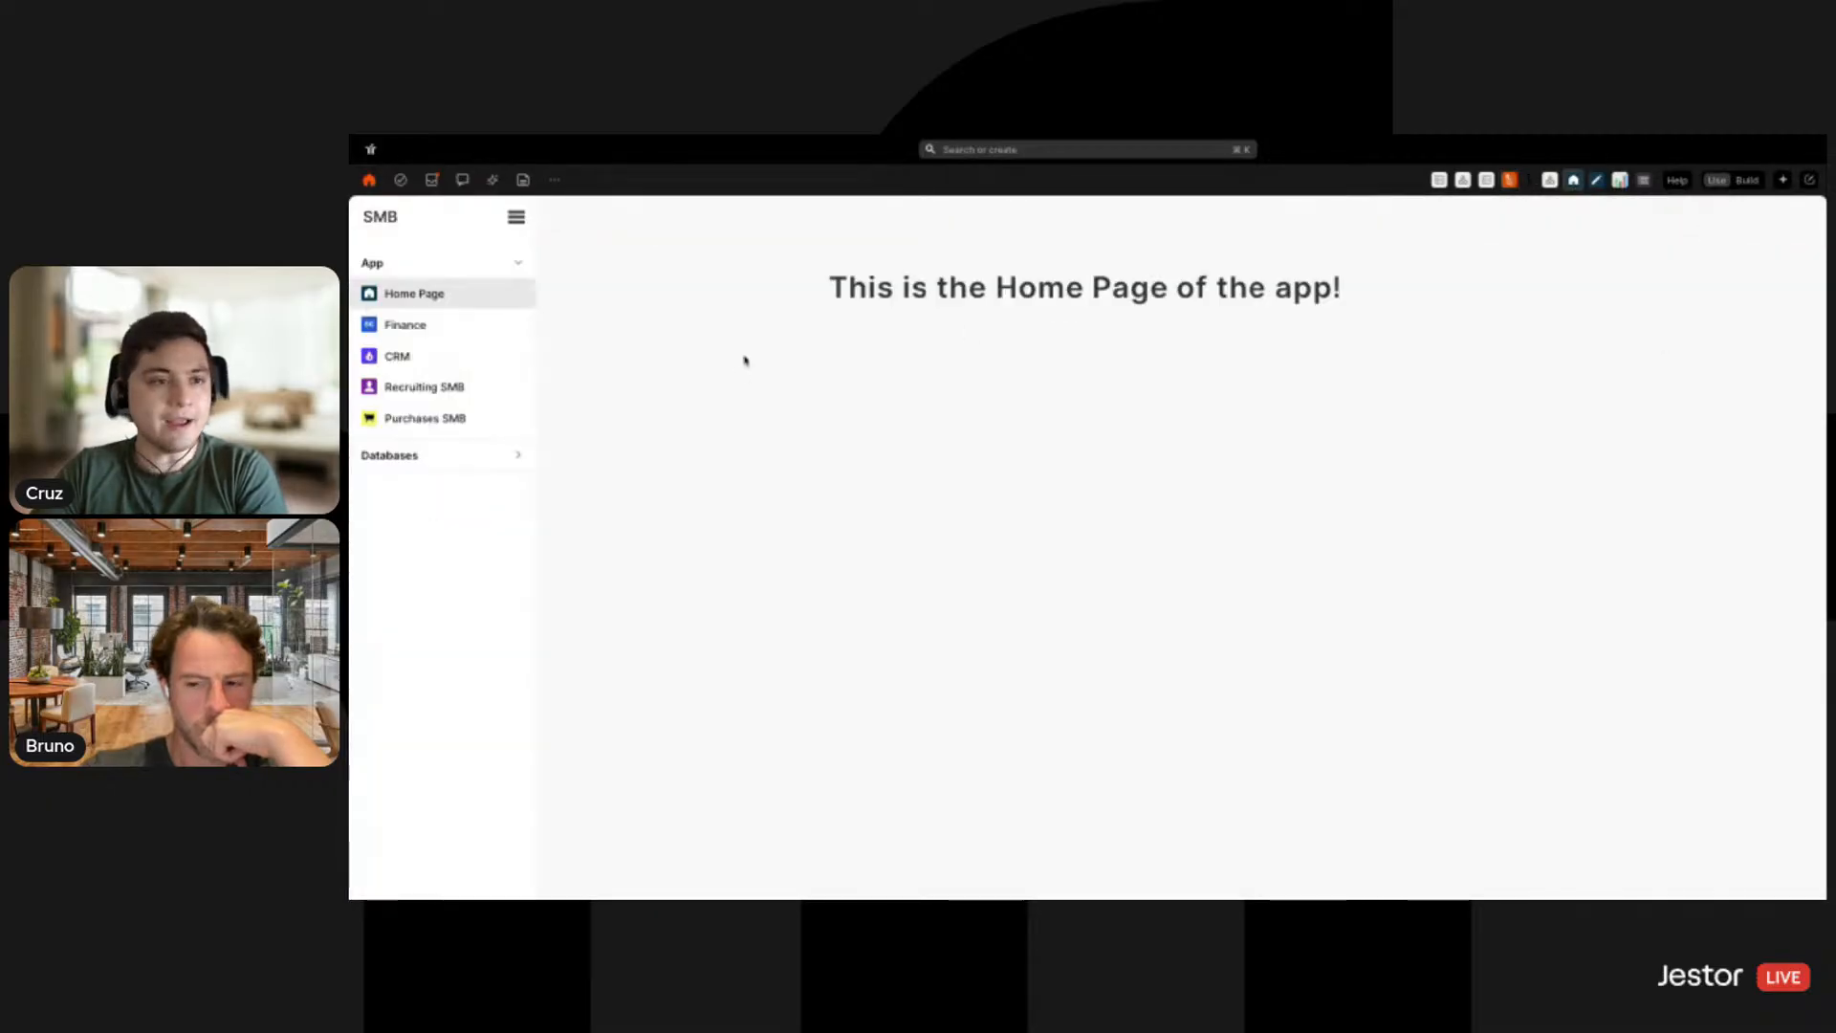
left_click(1748, 180)
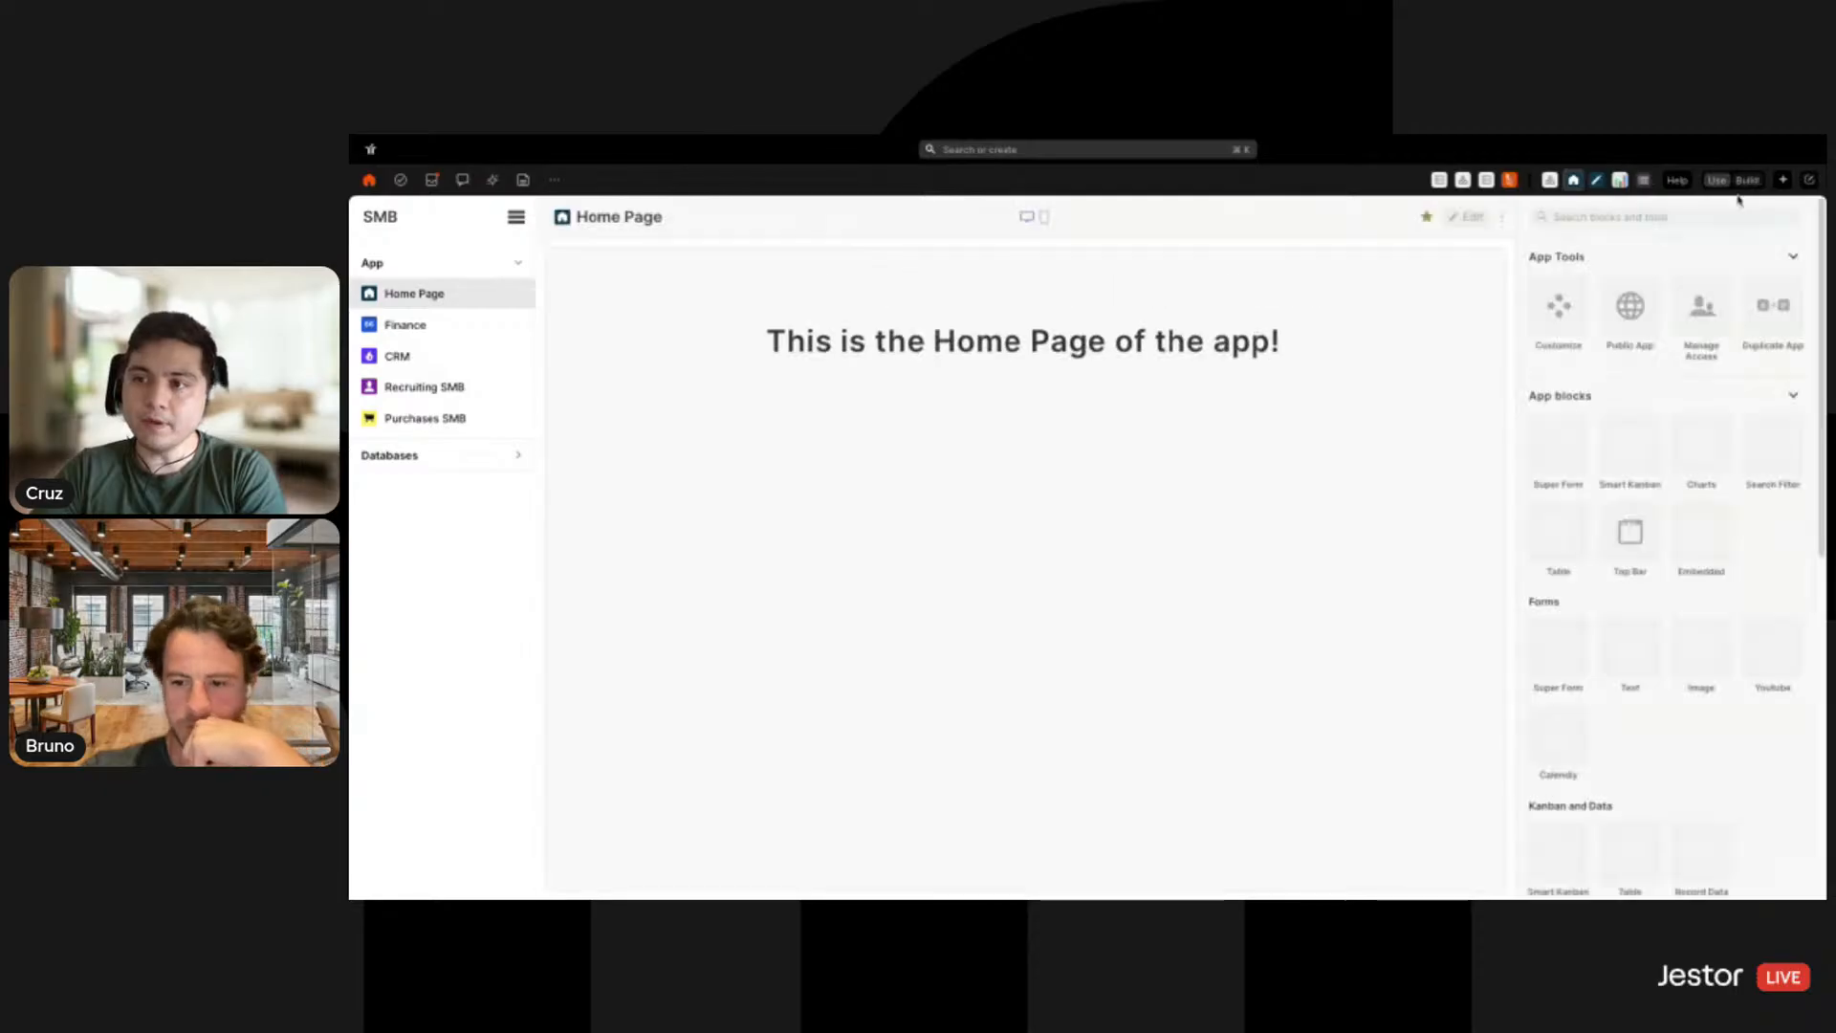
left_click(518, 213)
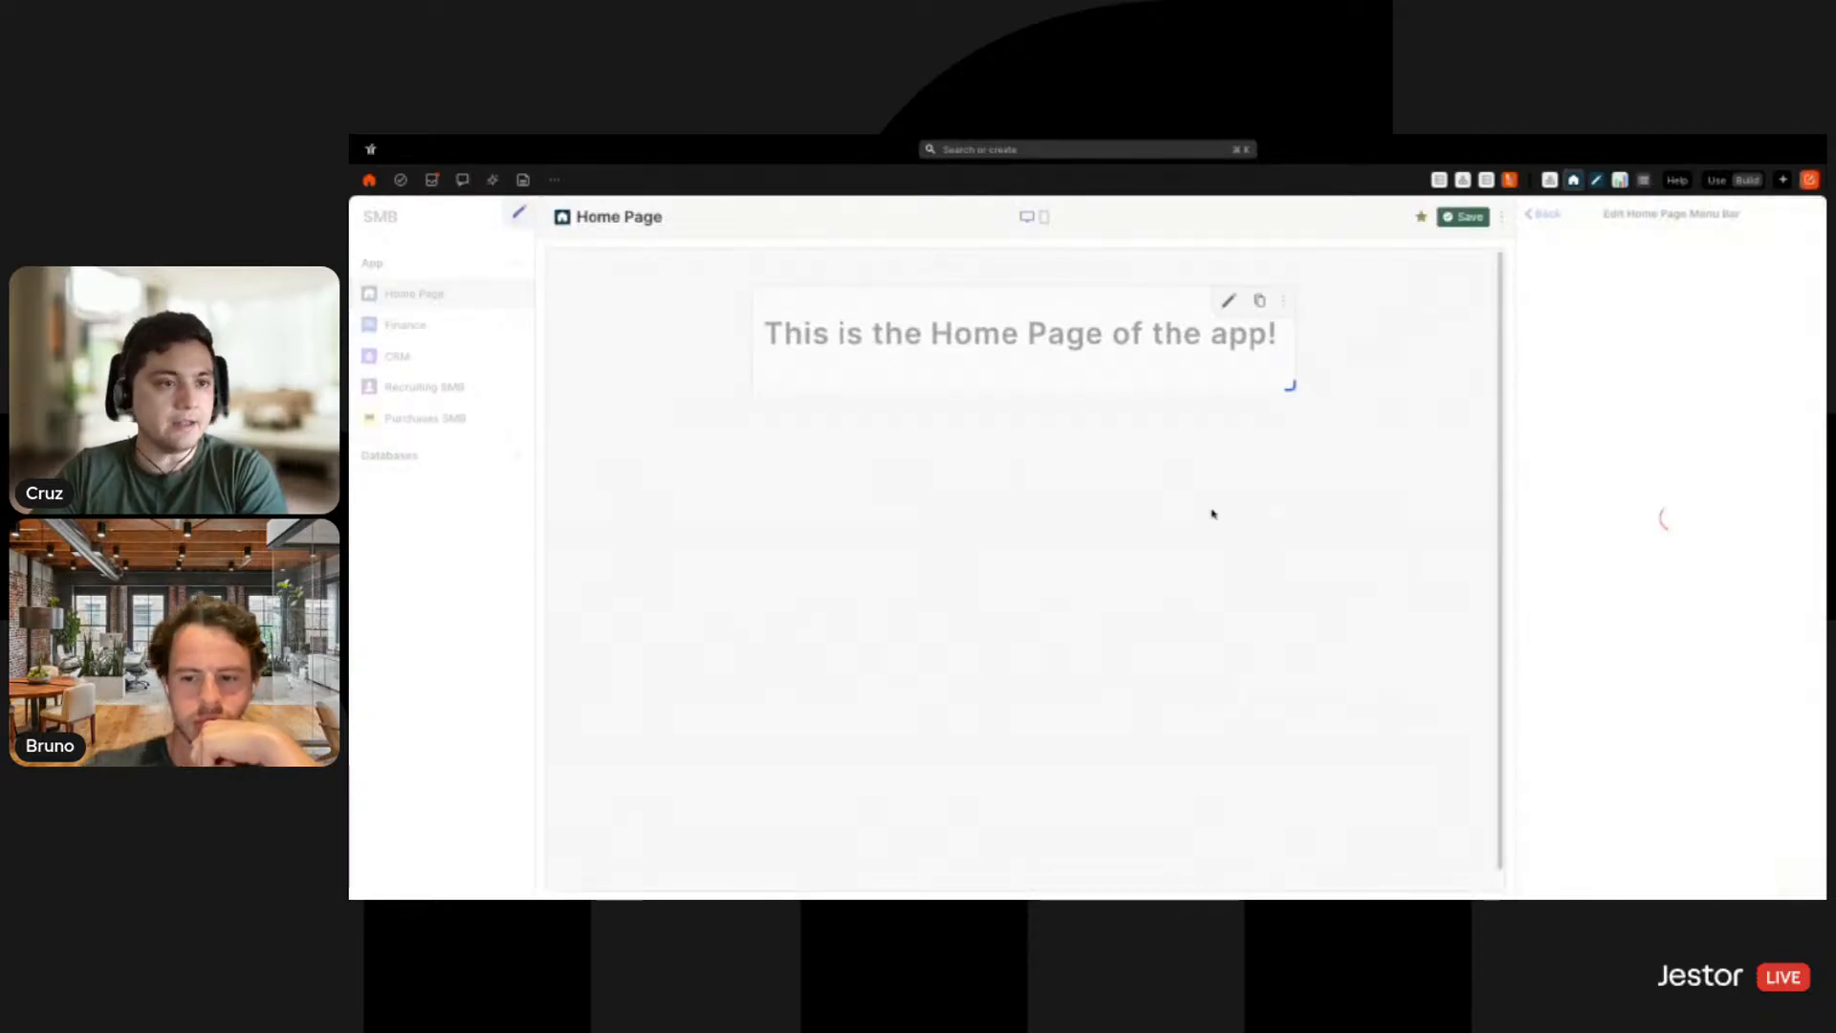
scroll(1626, 621, "down", 10)
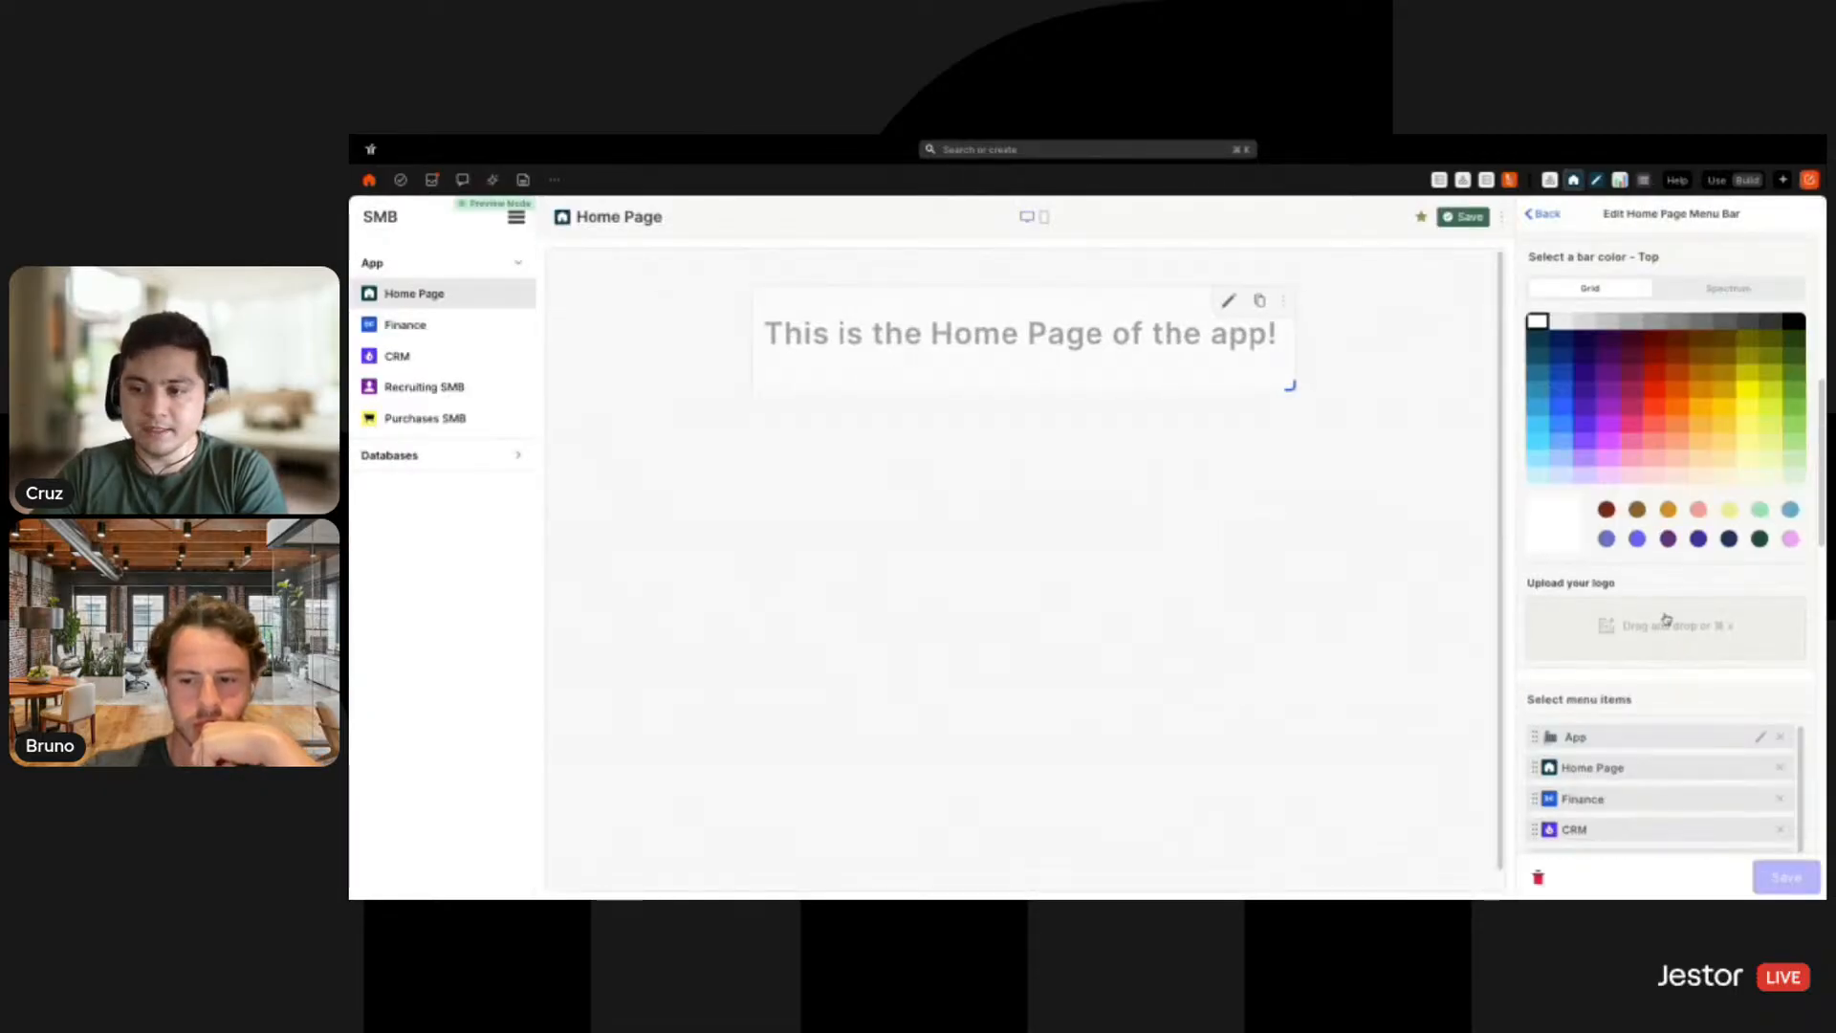
left_click(1616, 467)
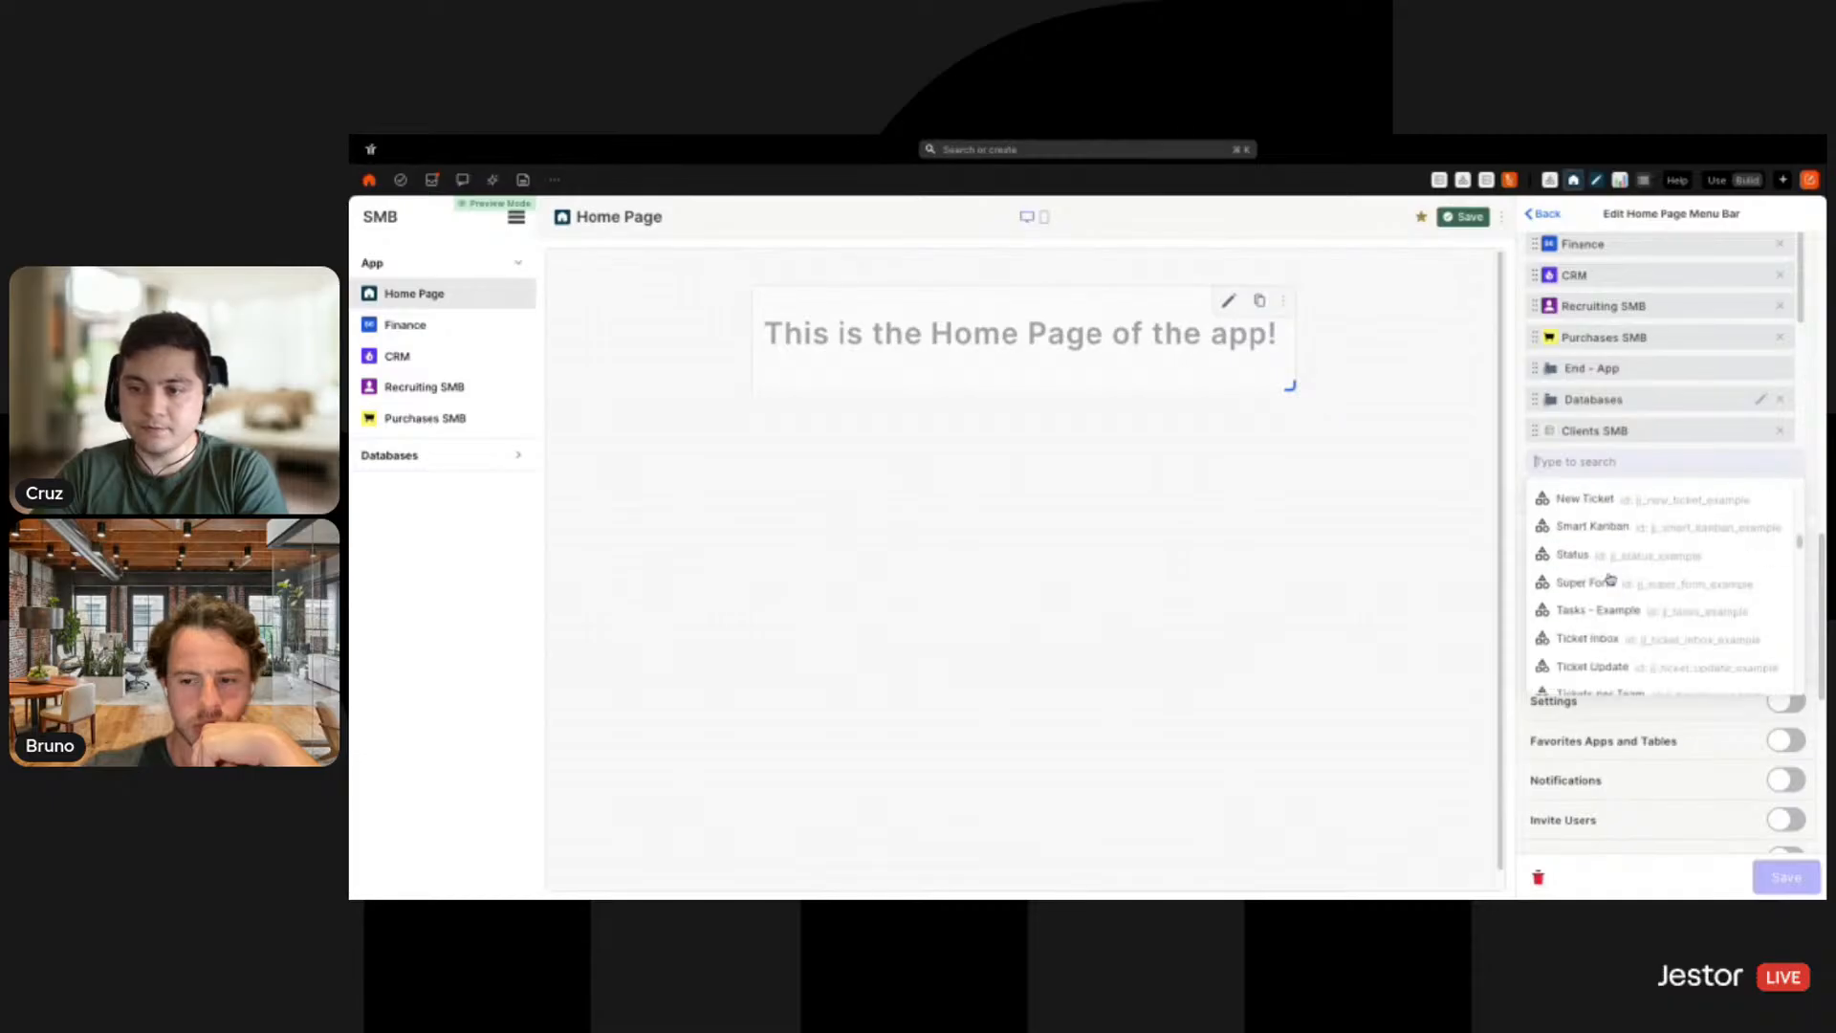
type("projec")
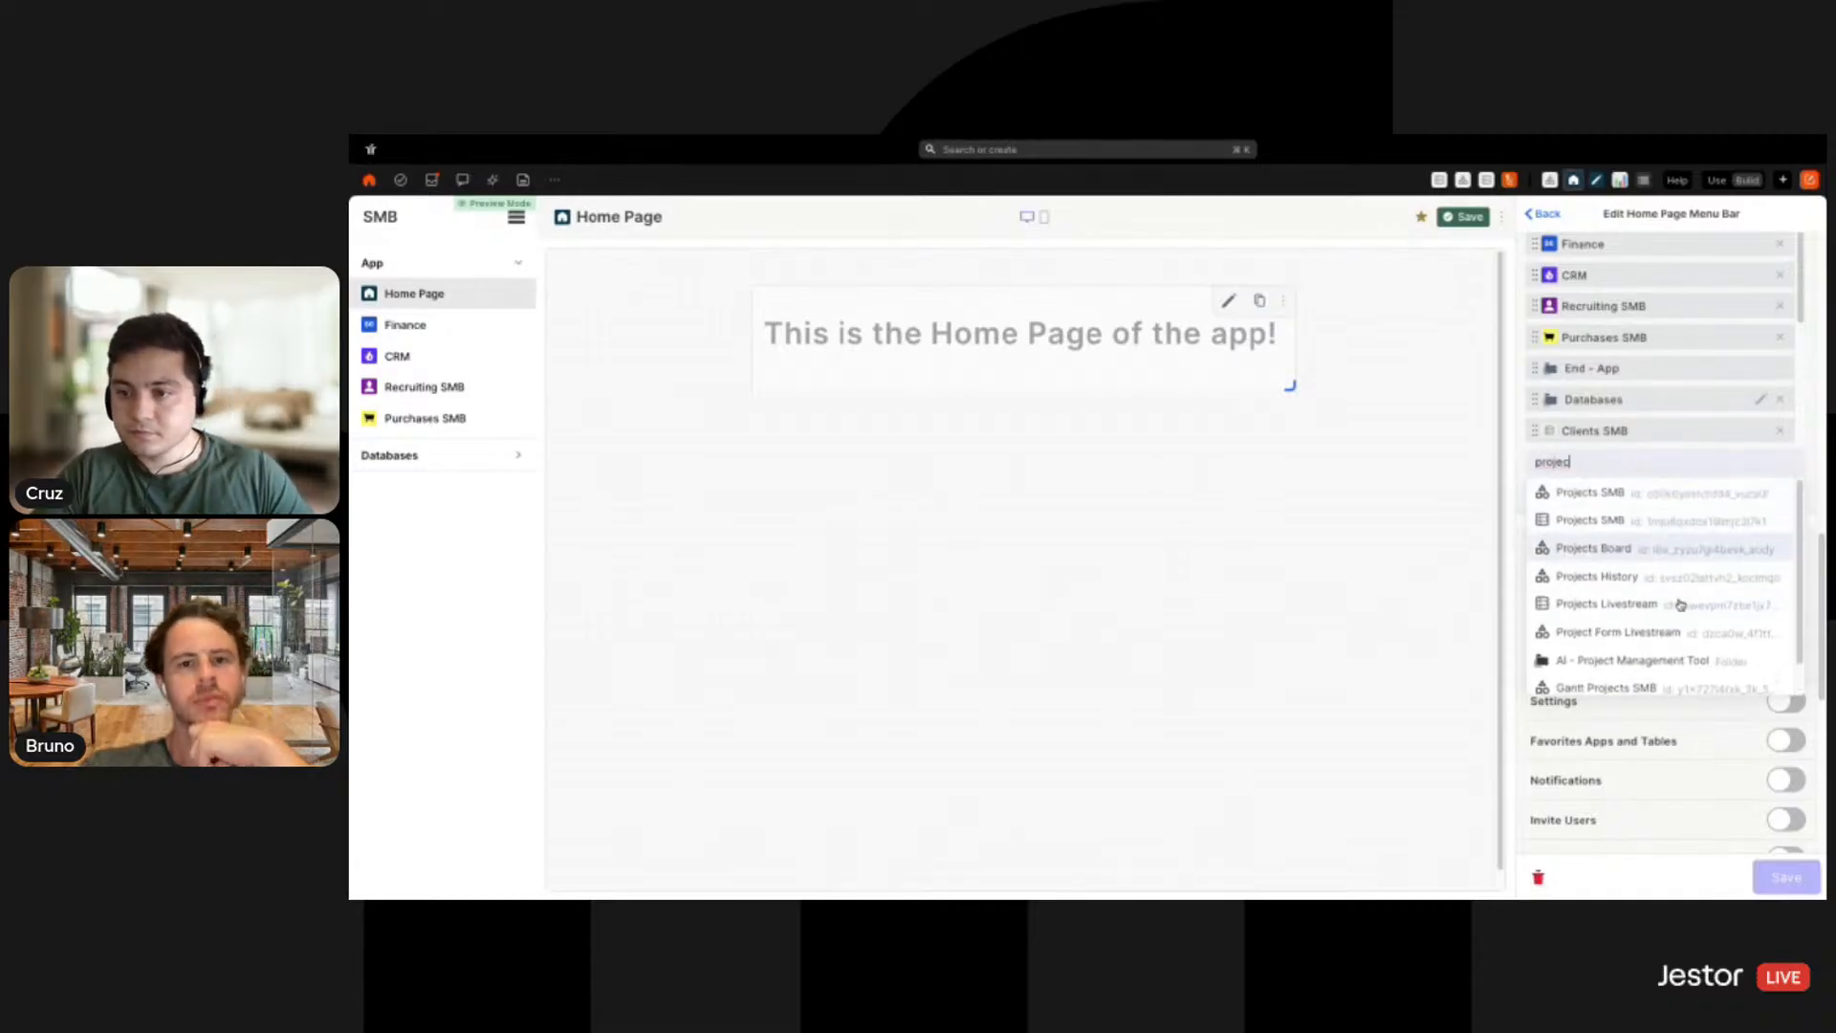
left_click(1660, 493)
Move the Projects SMB menu item into the App folder below Purchases SMB and save the menu bar
scroll(1642, 418, "down", 3)
left_click_drag(1640, 426, 1632, 550)
left_click(1778, 876)
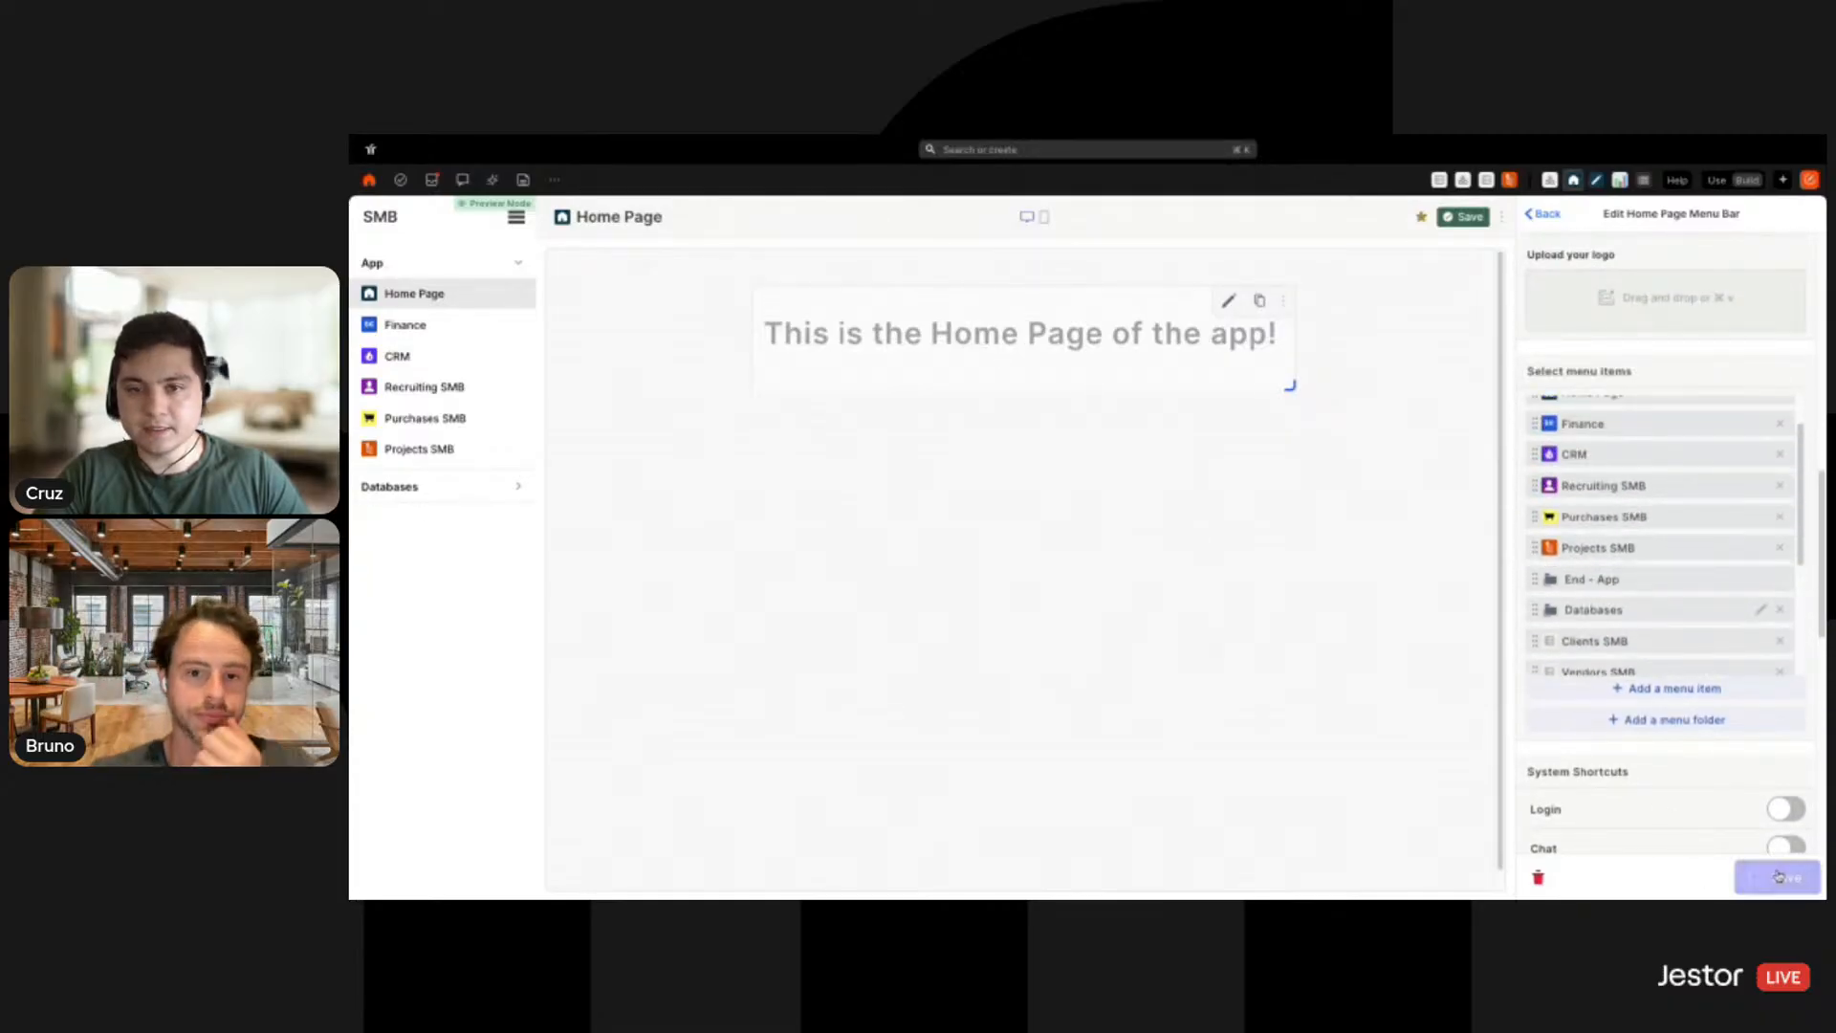
In use mode, check the Recruiting SMB and Projects SMB items of the side menu and the Gantt Projects SMB view
left_click(1717, 181)
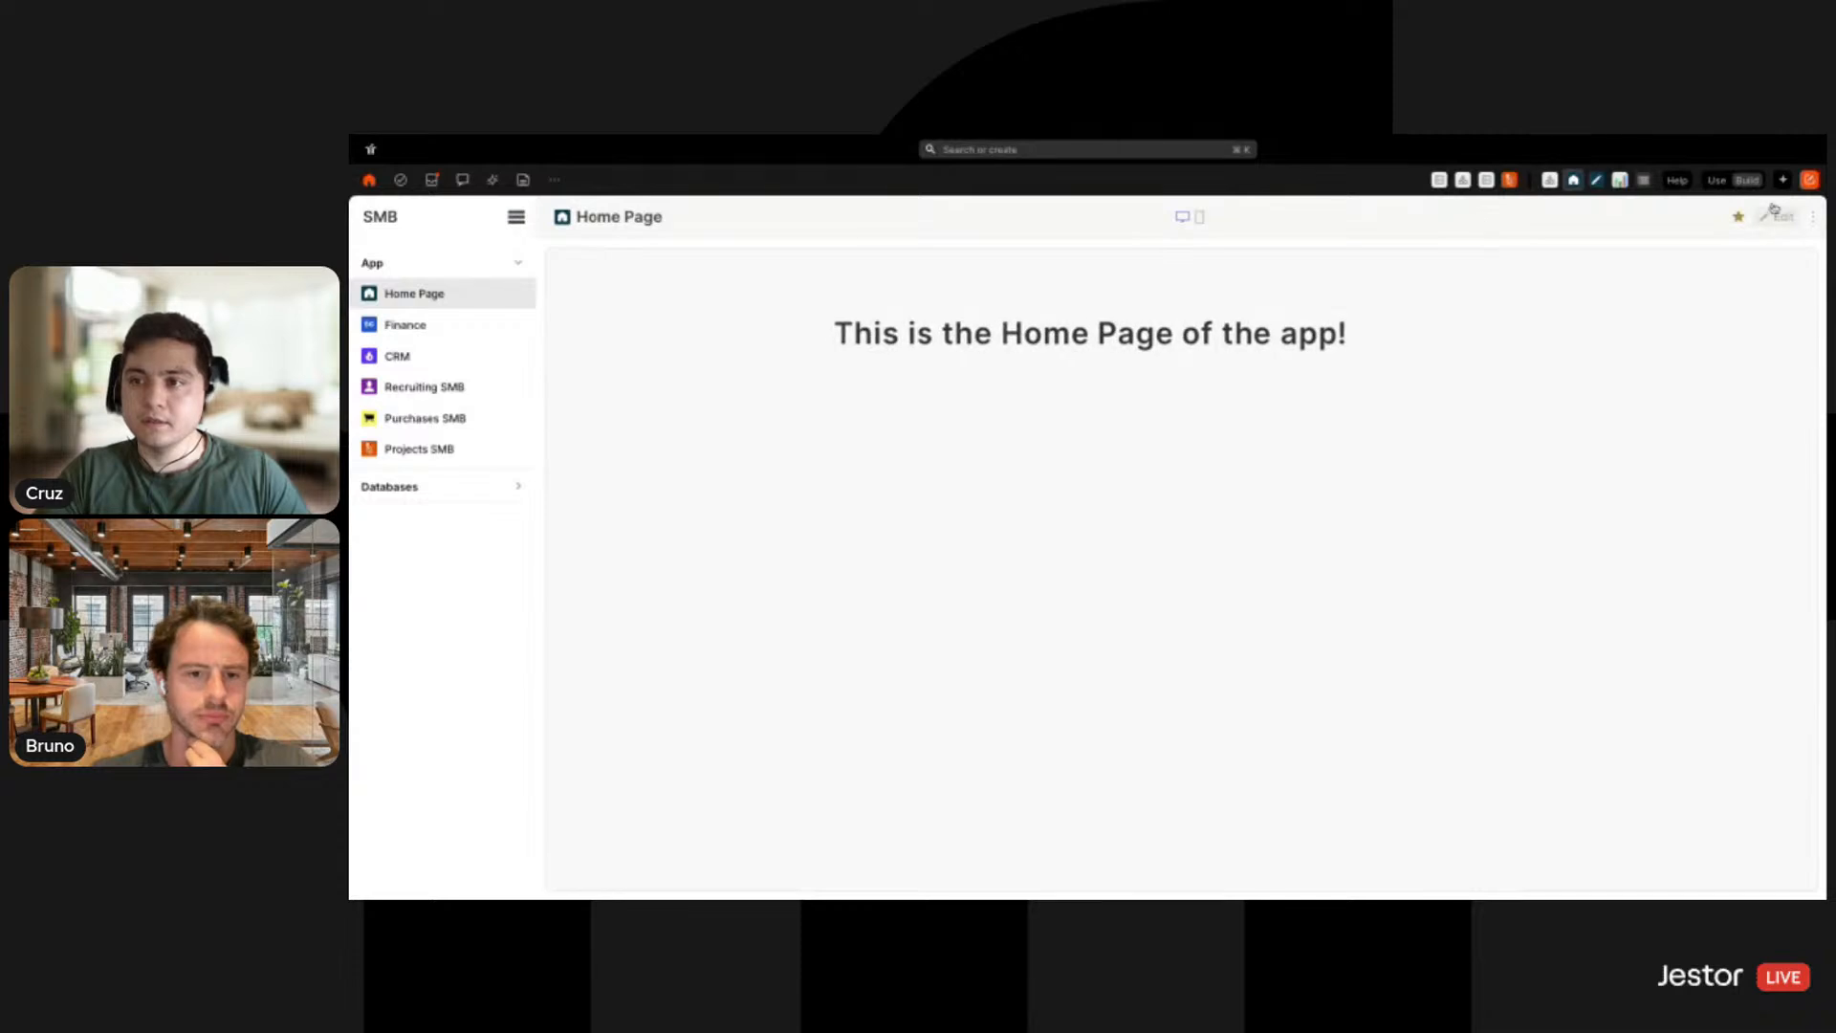
left_click(392, 448)
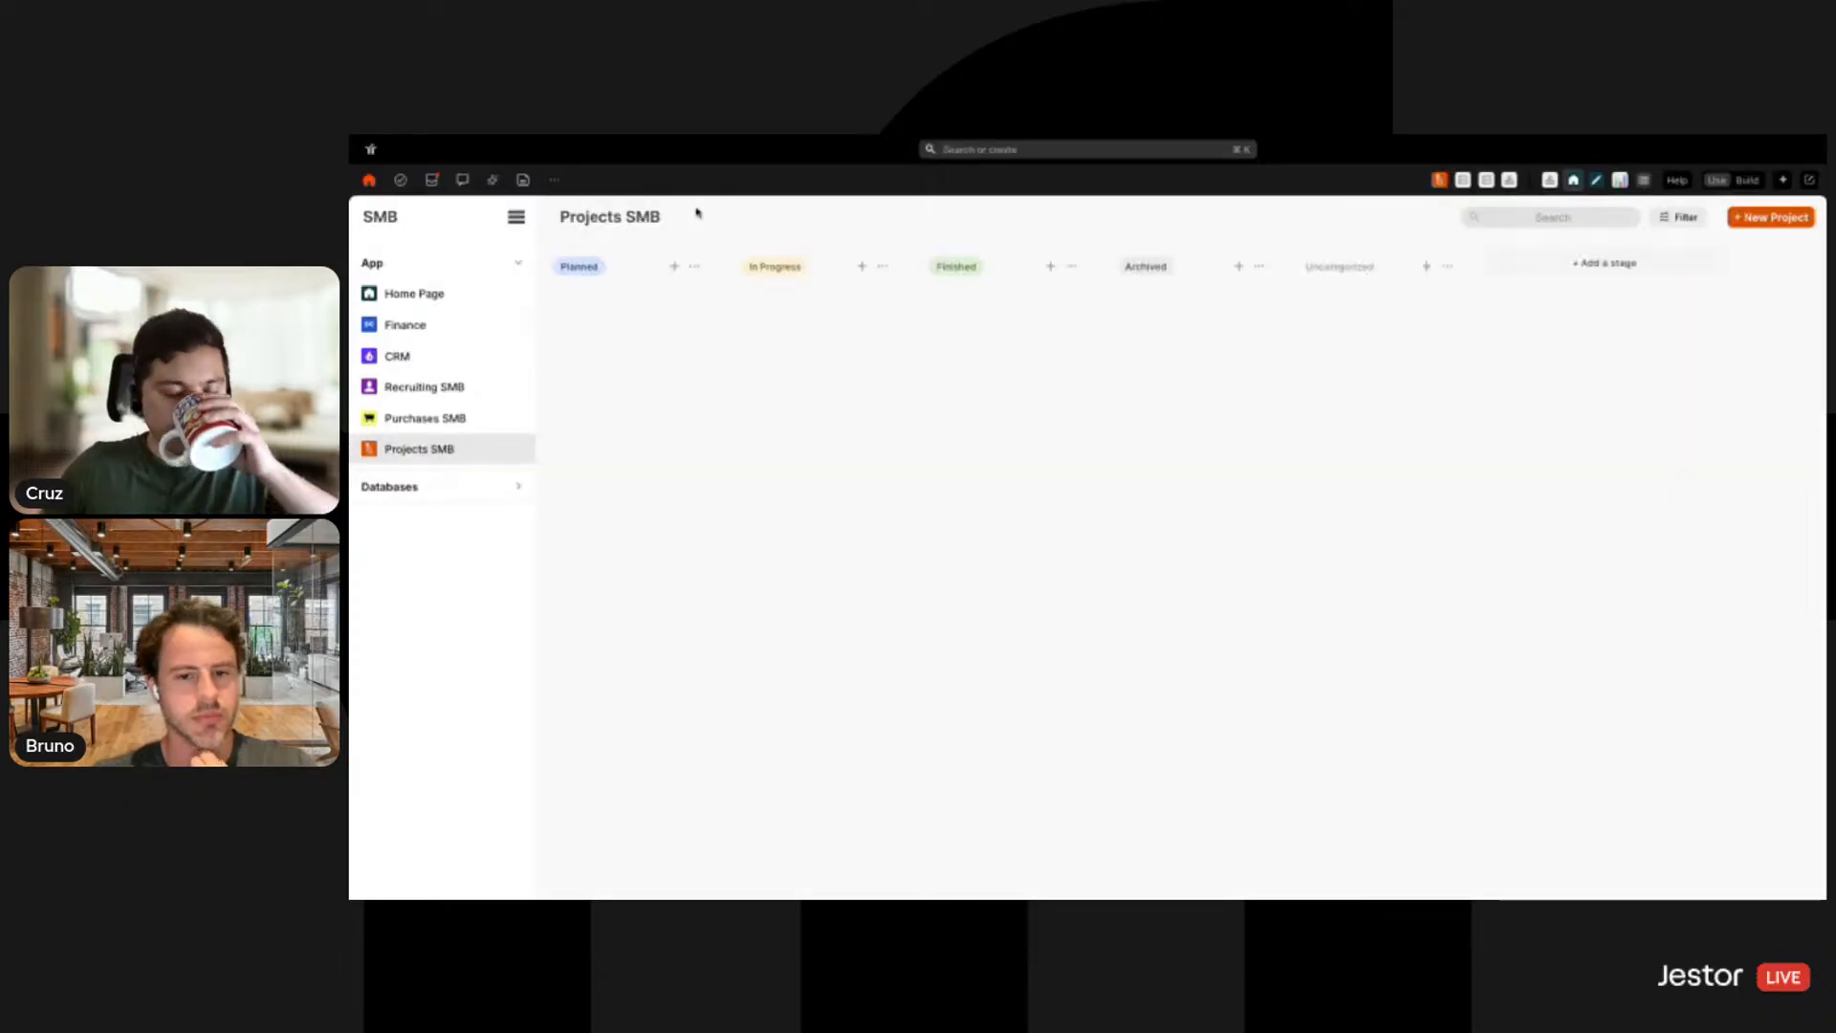
left_click(448, 385)
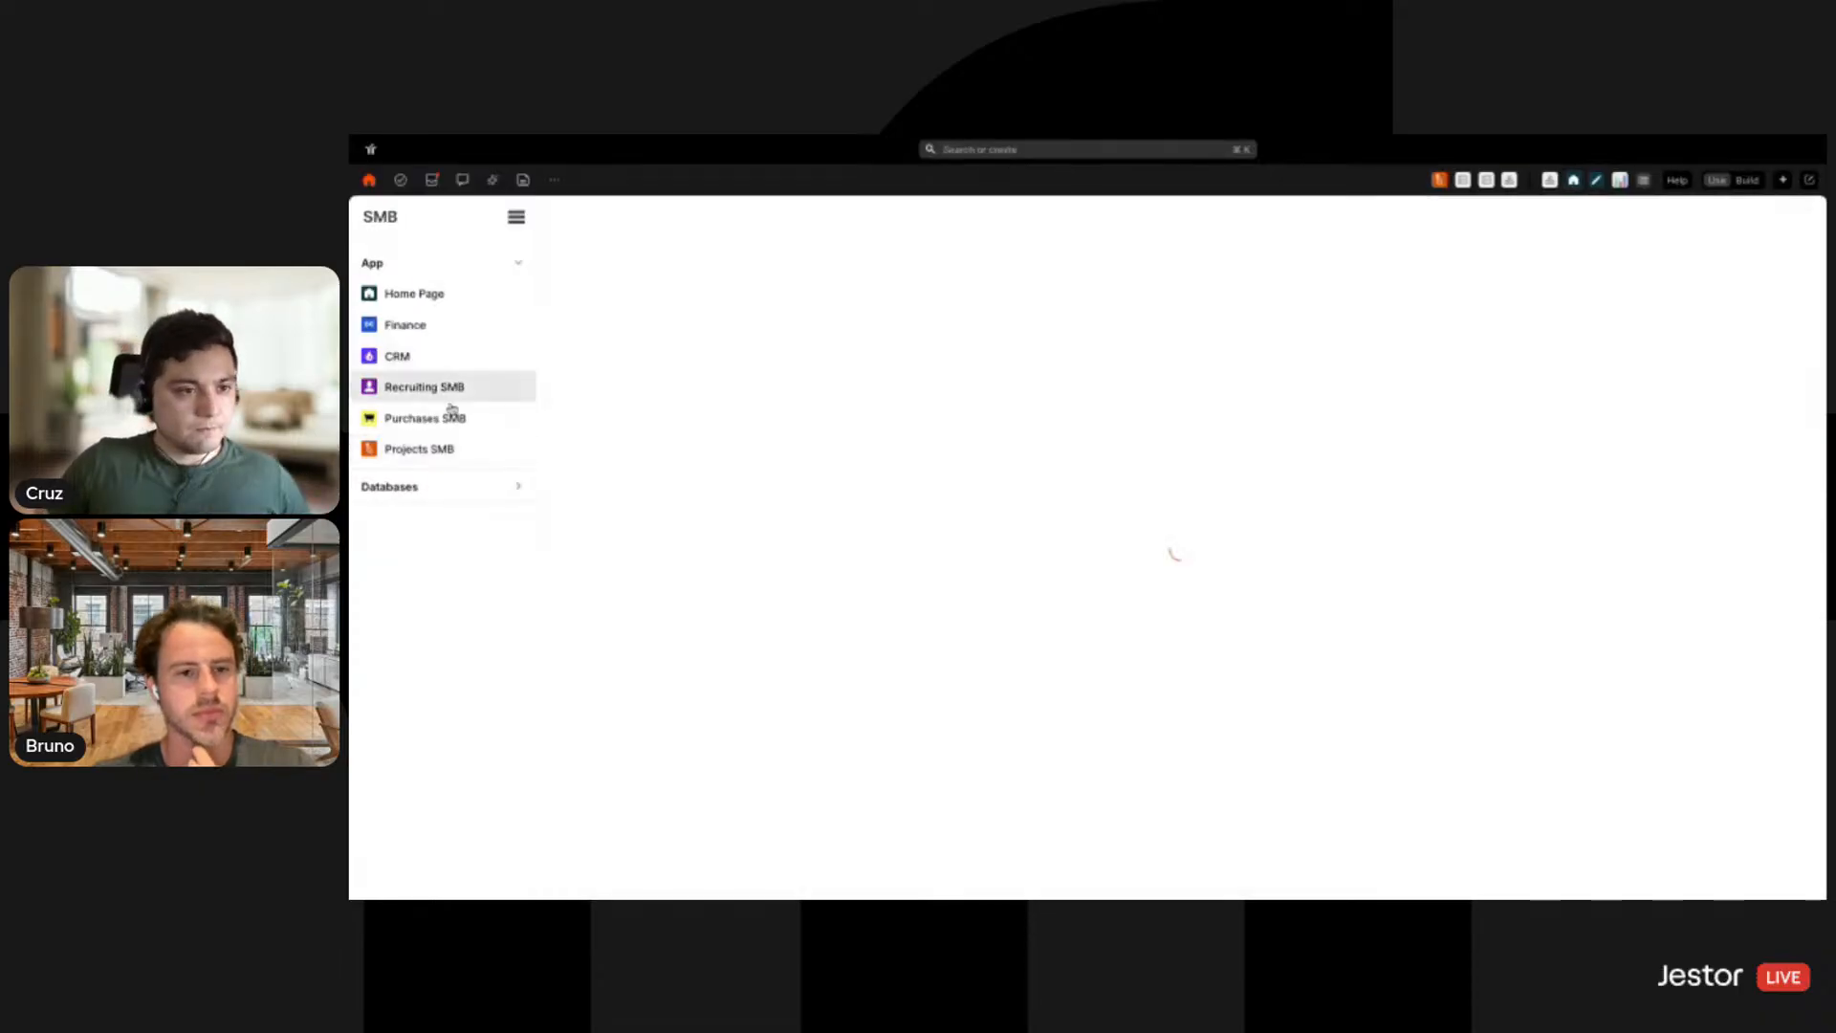
left_click(449, 450)
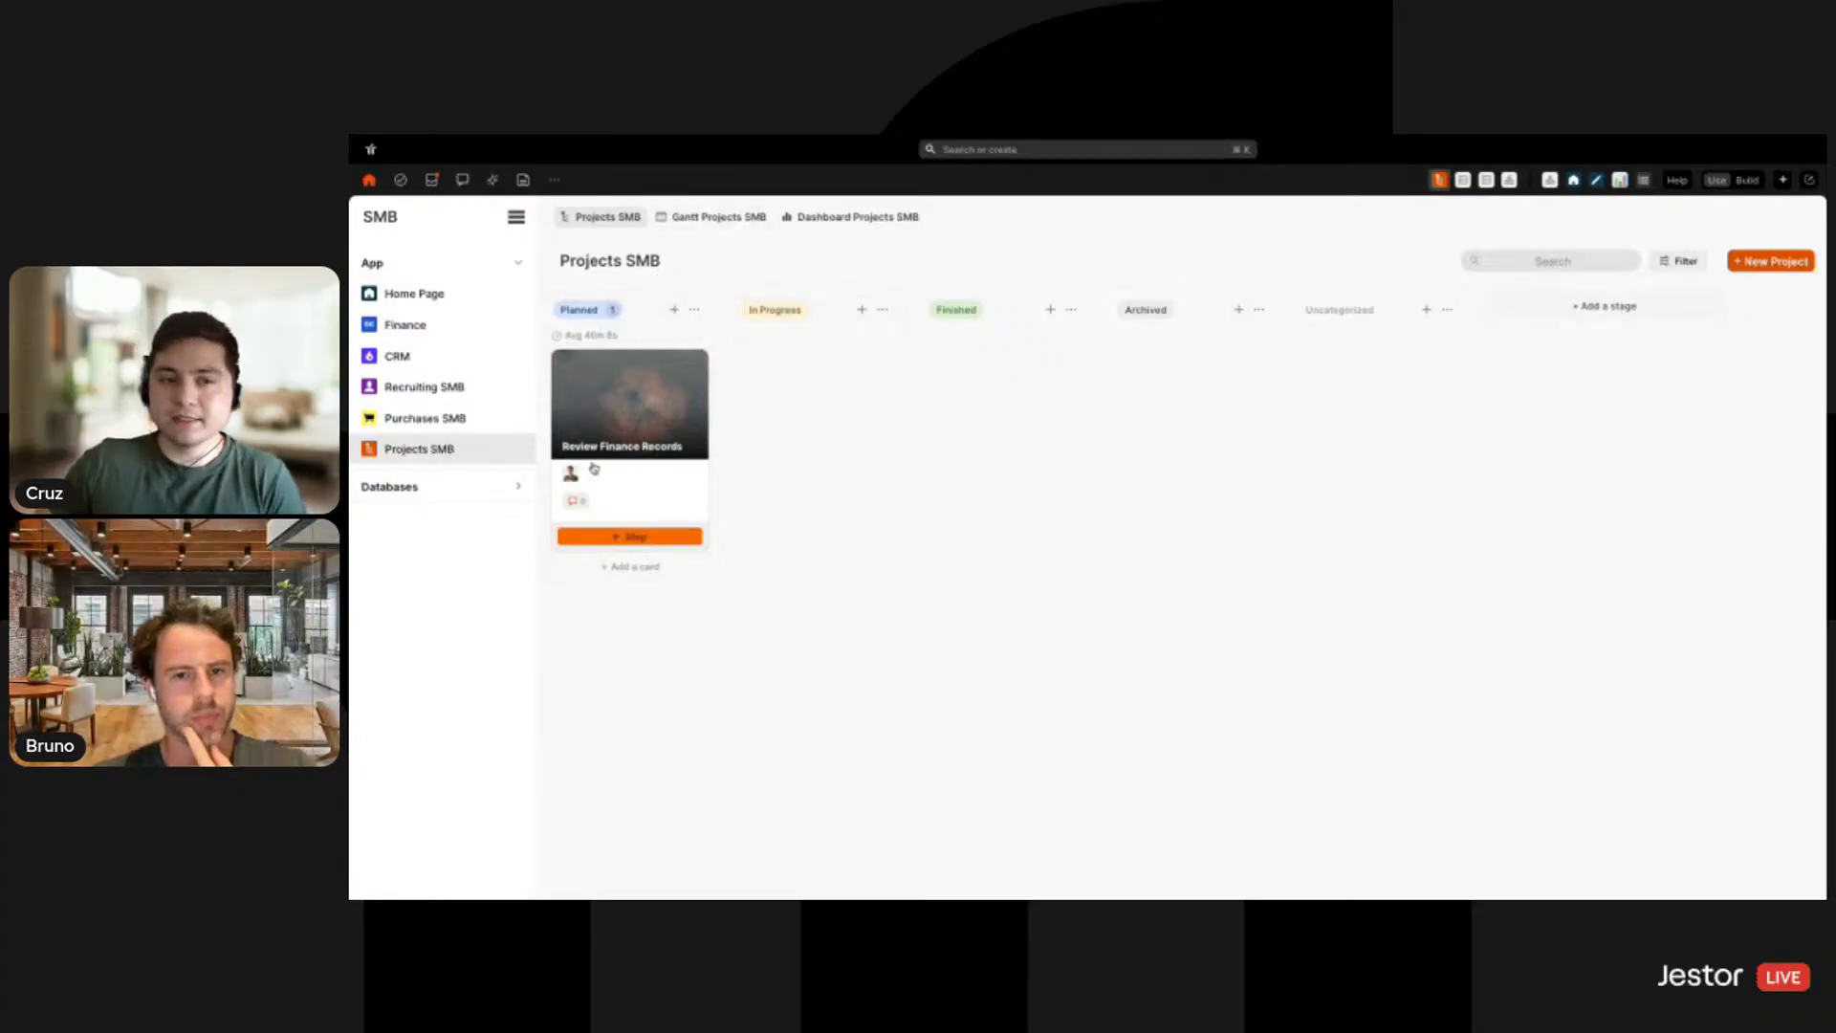
left_click(761, 219)
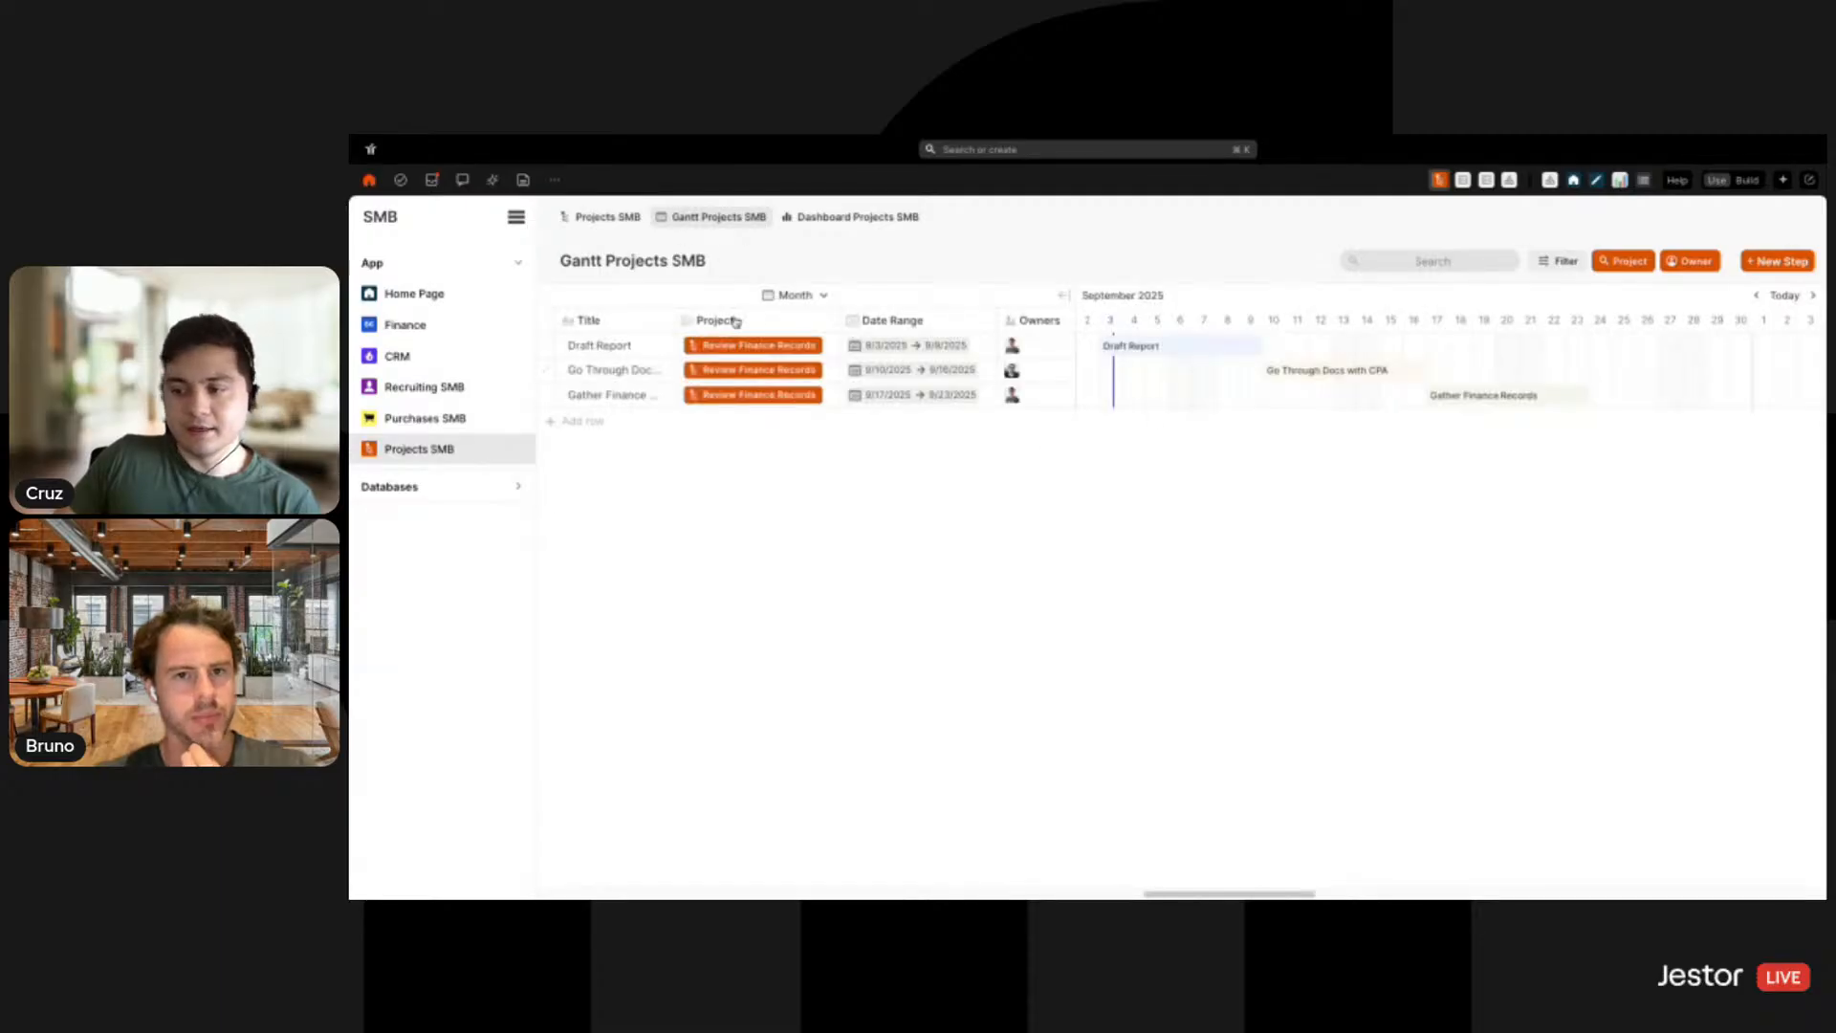
Return to the Projects SMB board, review the Review Finance Records project's details and steps, and close the record
left_click(607, 218)
left_click(632, 431)
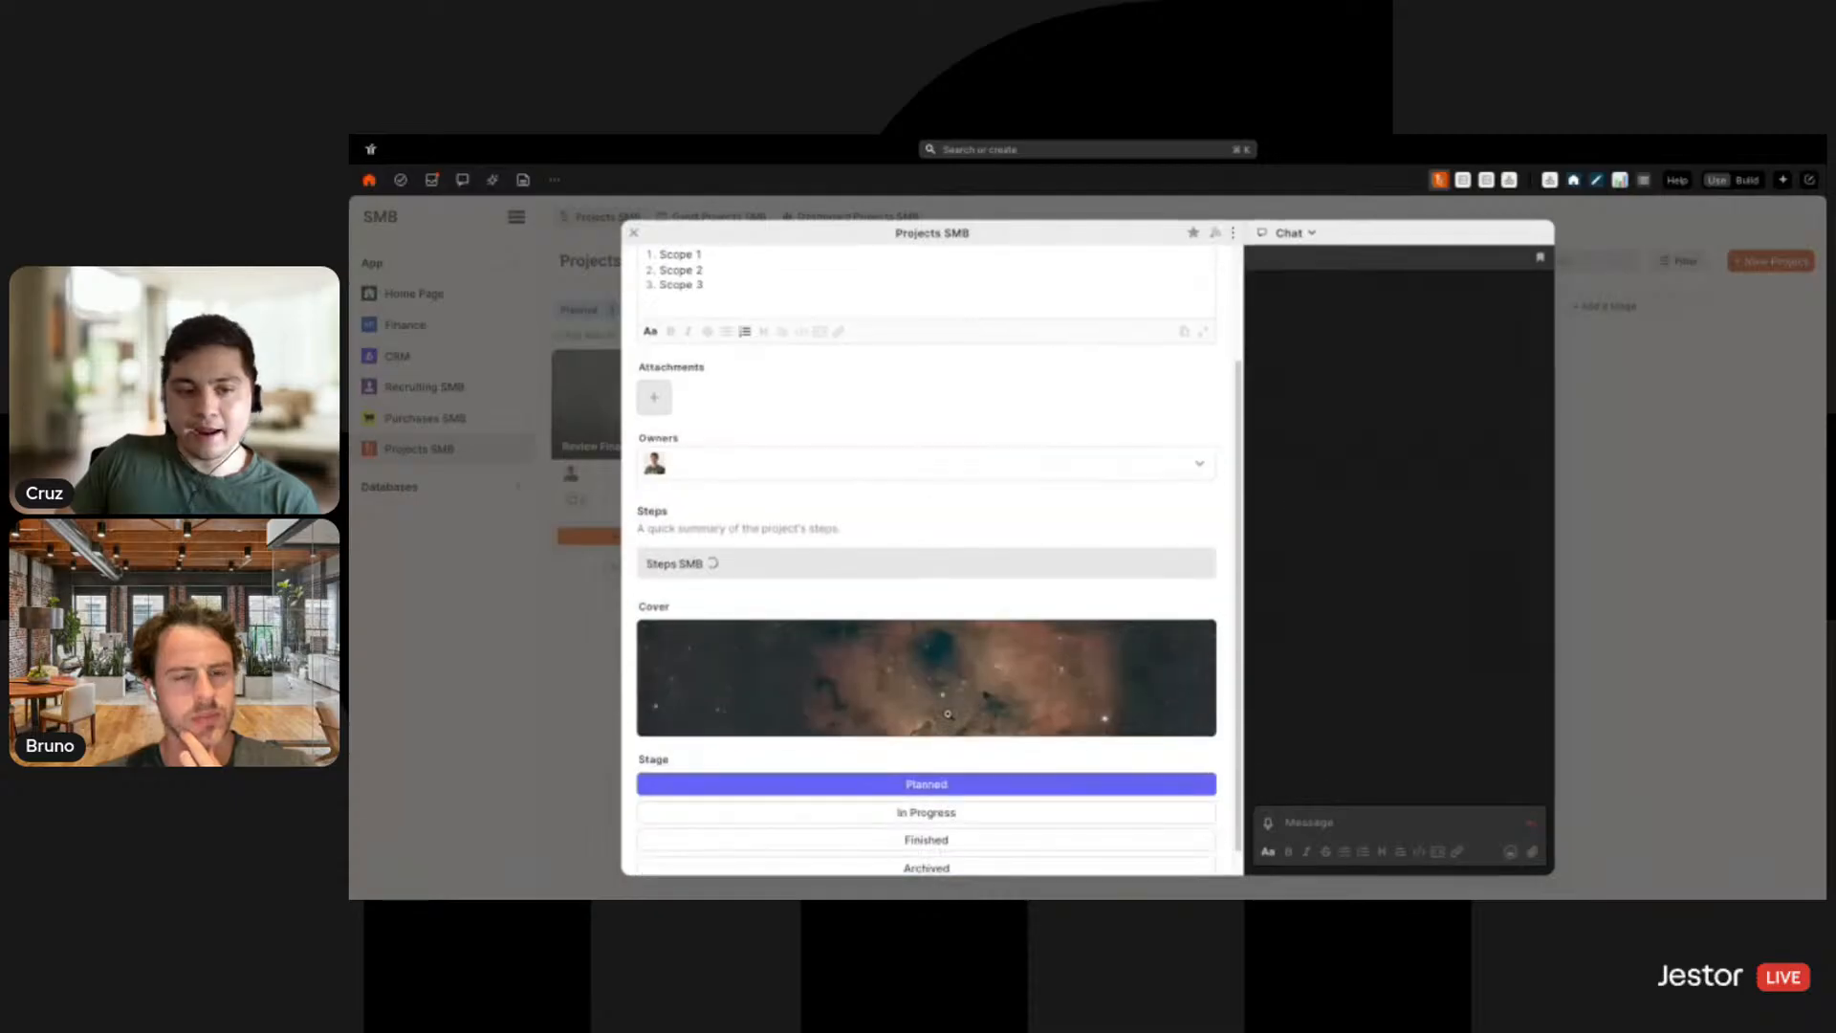
scroll(765, 593, "down", 1)
scroll(931, 503, "up", 3)
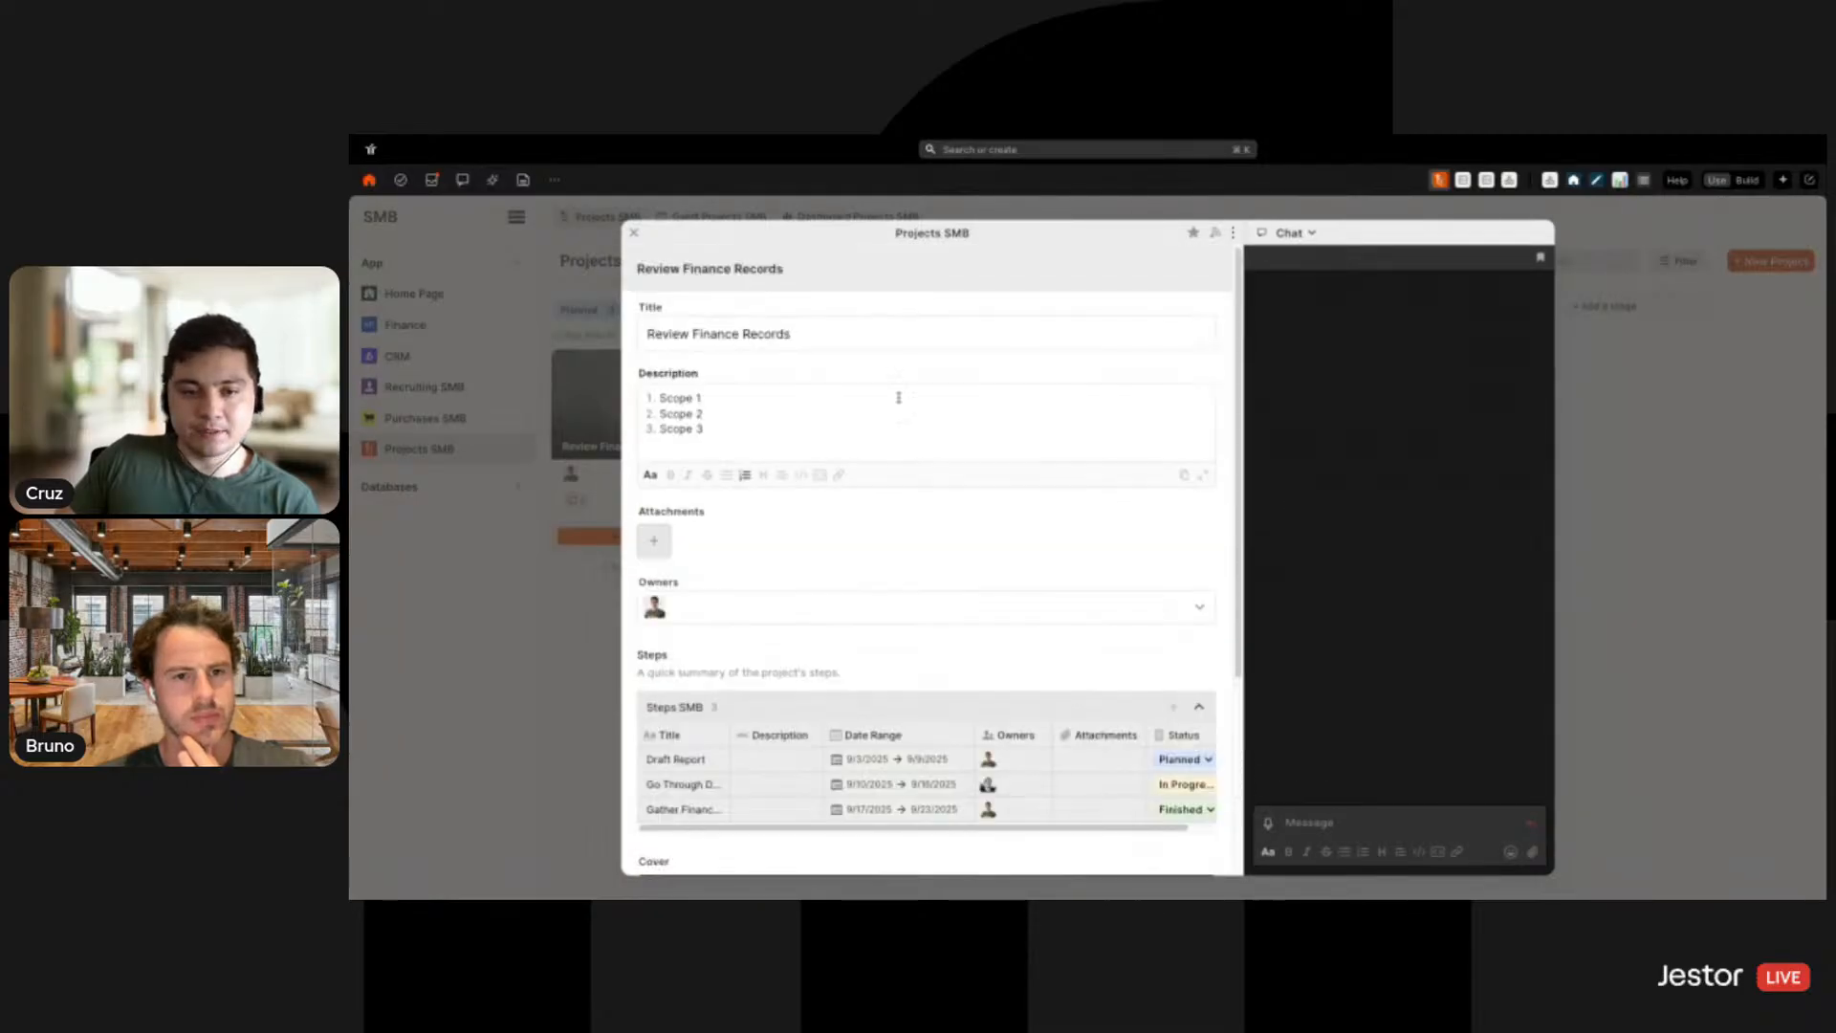
left_click(1607, 449)
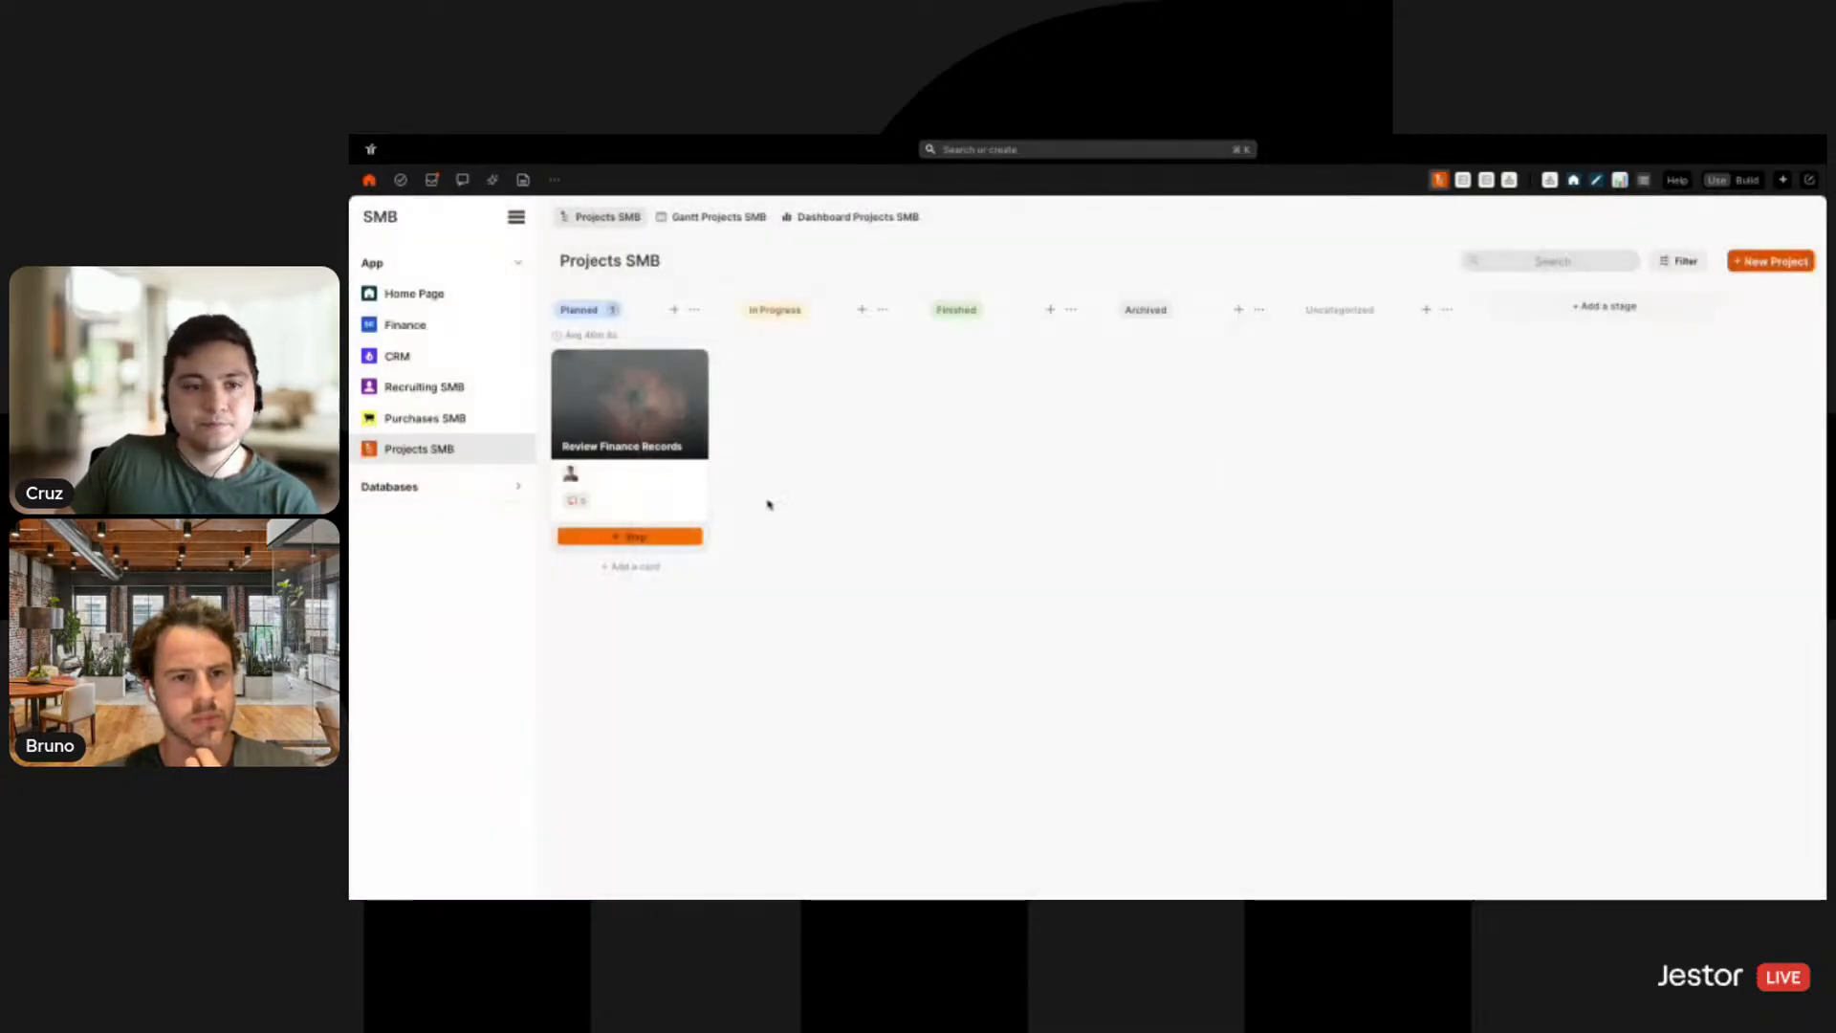
Switch the Review Finance Records side tool from Chat to Tasks, close the record and check Dashboard Projects SMB
left_click(631, 421)
left_click(1312, 236)
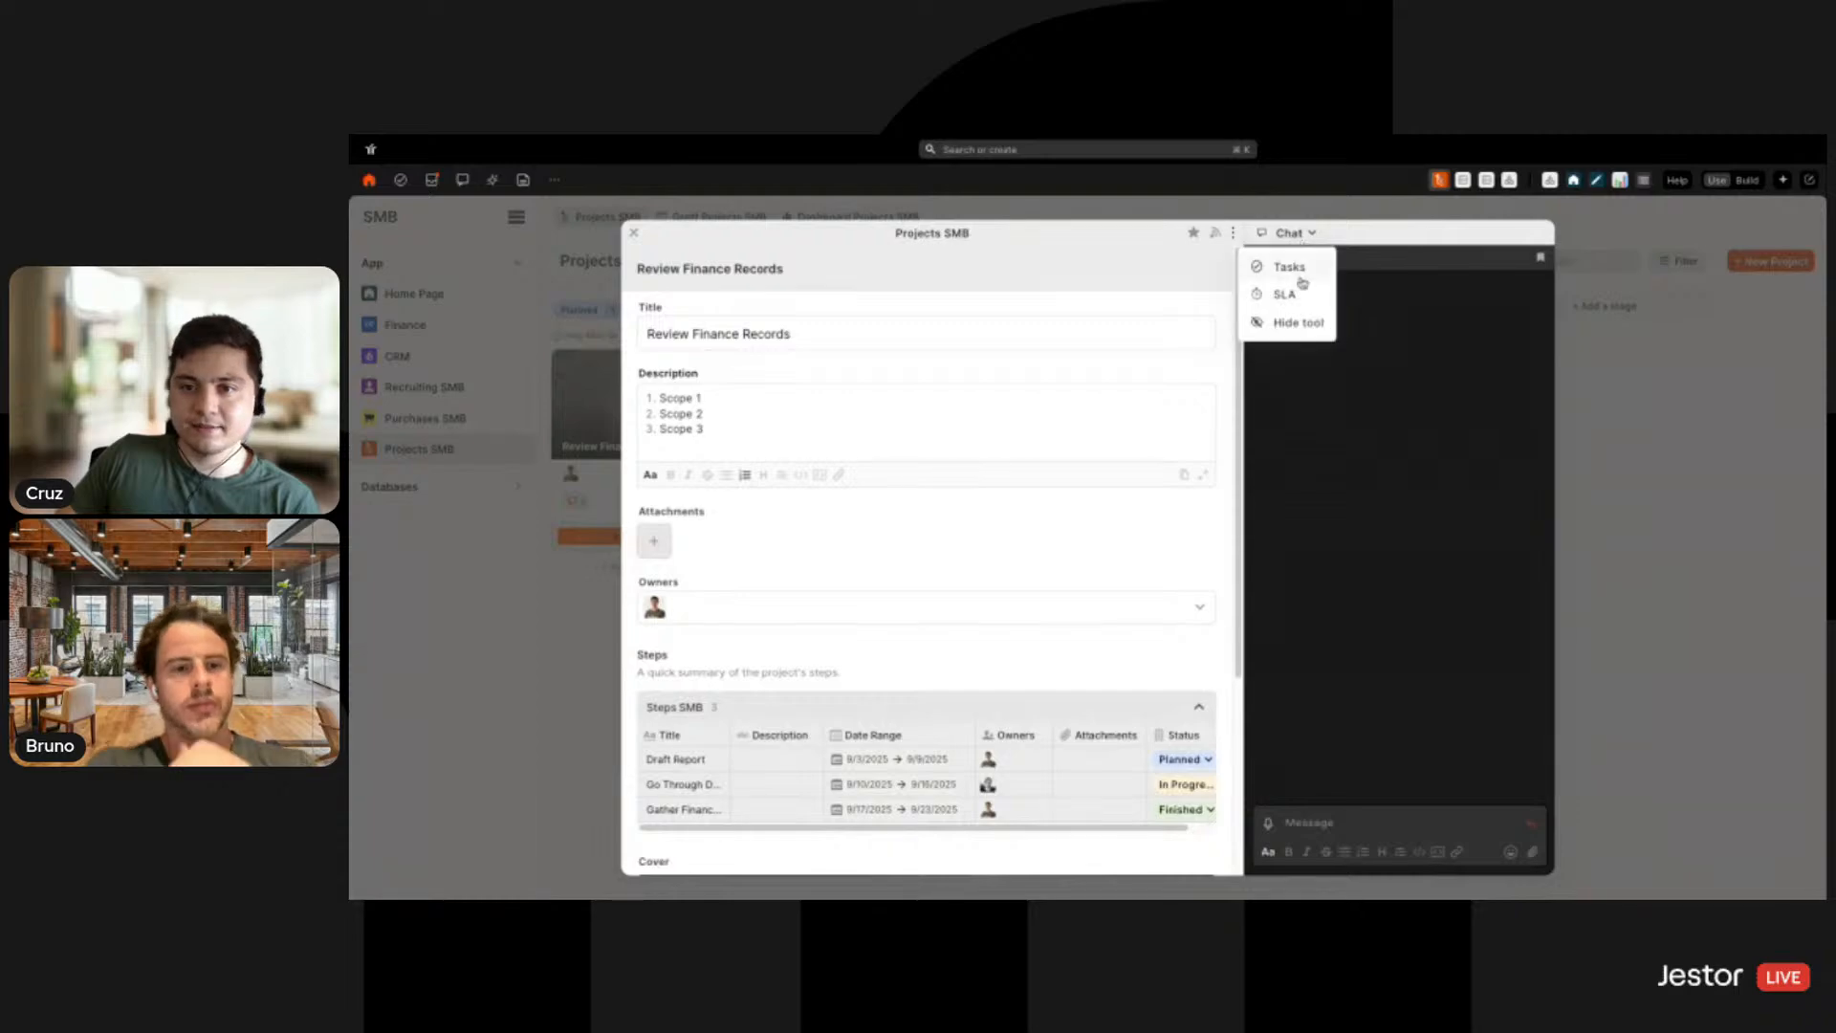
left_click(1308, 264)
left_click(1523, 263)
left_click(1528, 213)
key("Escape")
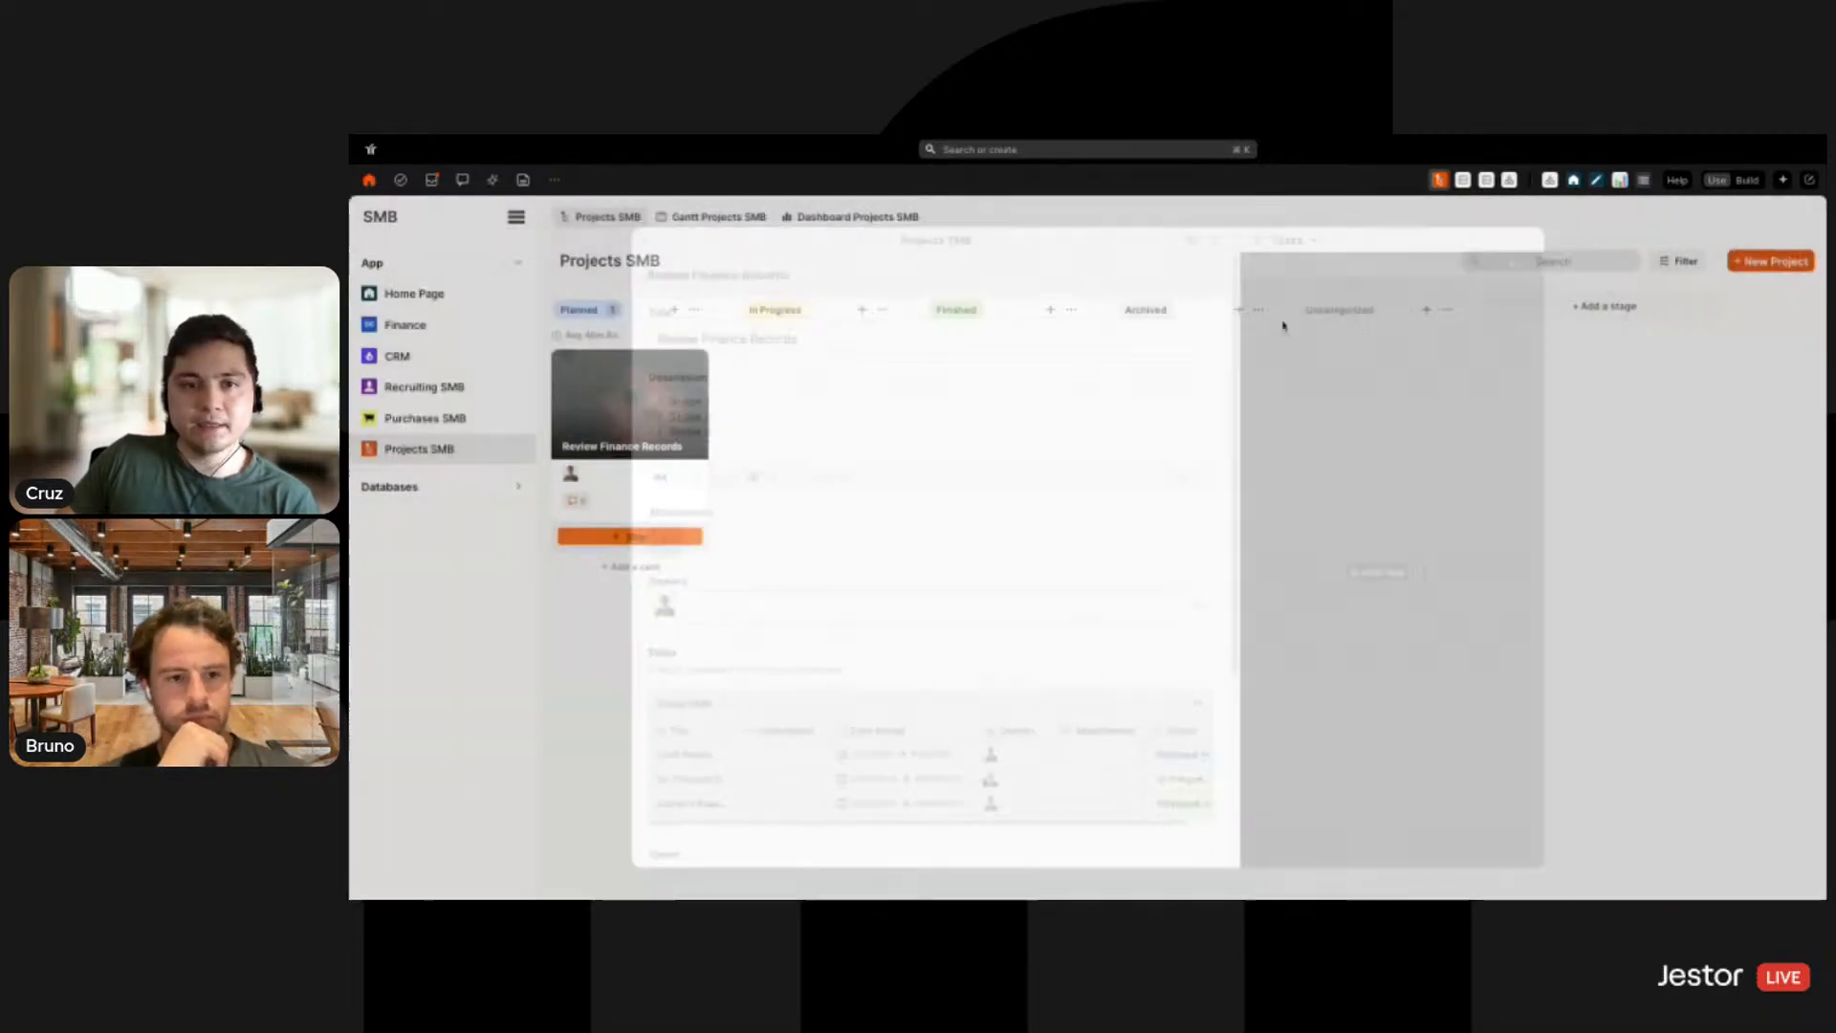
left_click(911, 217)
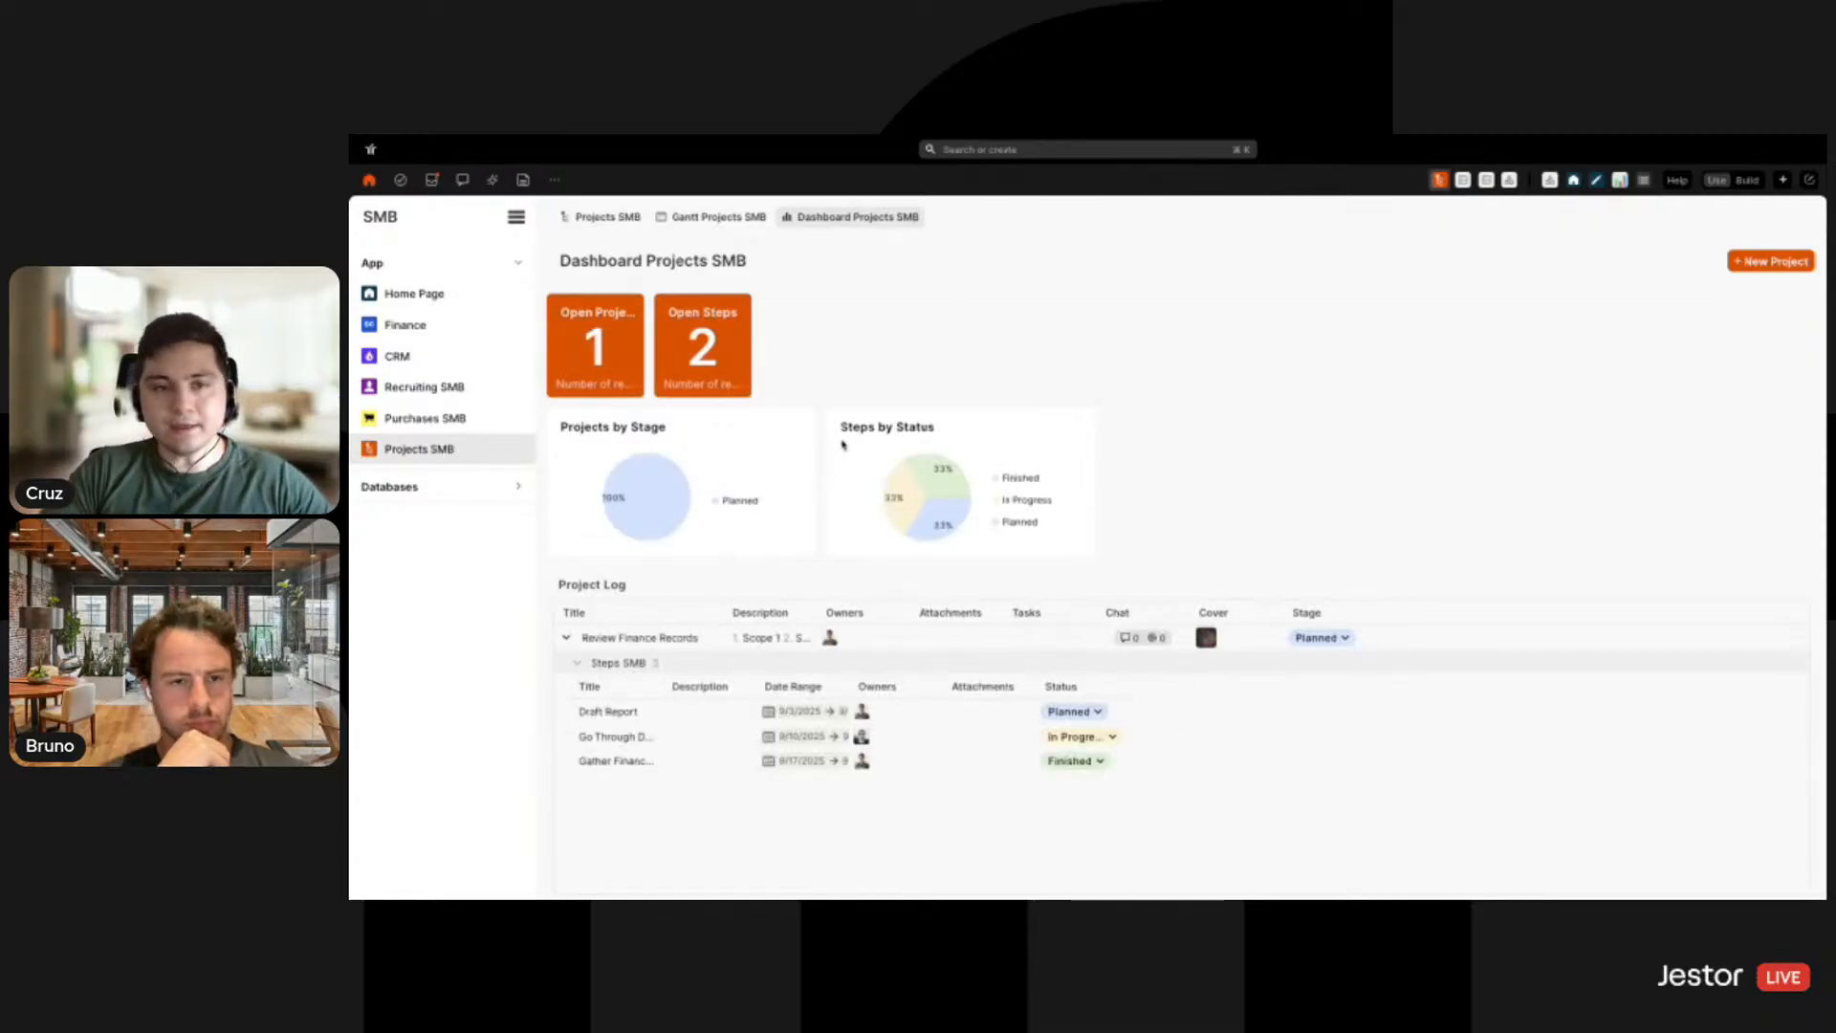
Start a new project titled "Redesign Website" and describe what it is trying to achieve as "a more Enterprise-focused website."
left_click(614, 217)
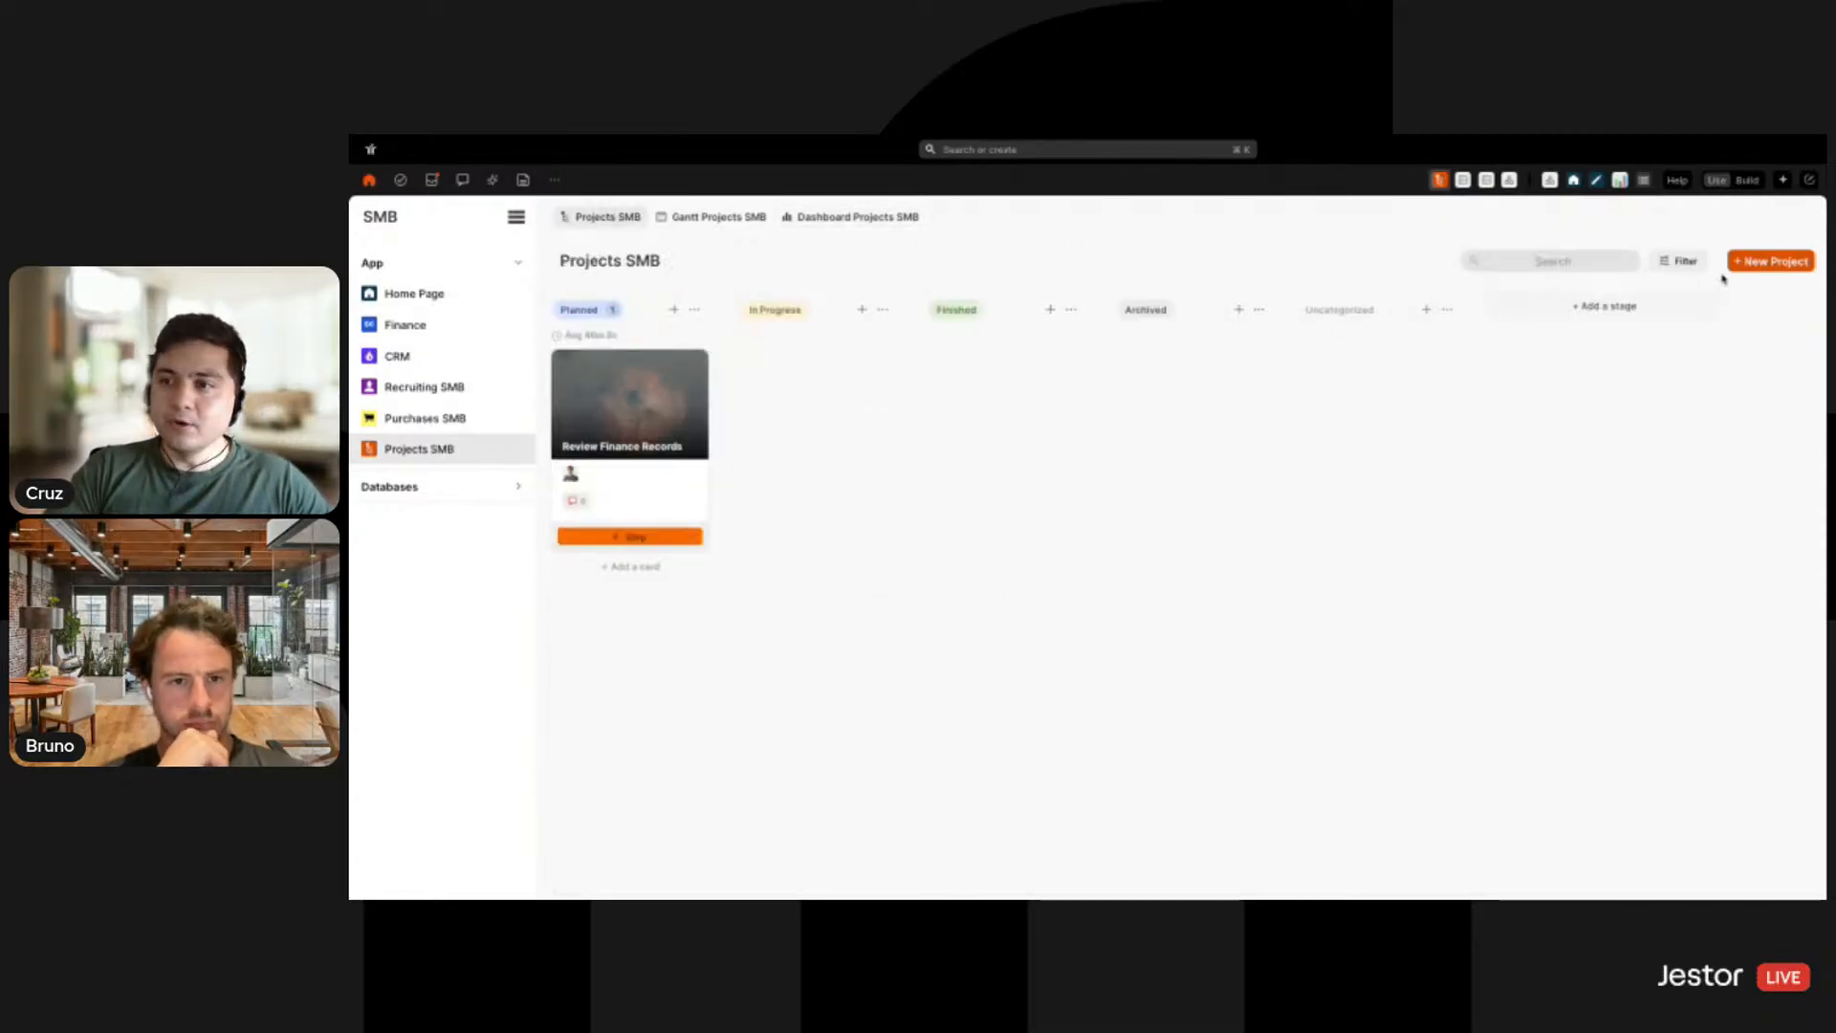
left_click(1760, 261)
left_click(1632, 409)
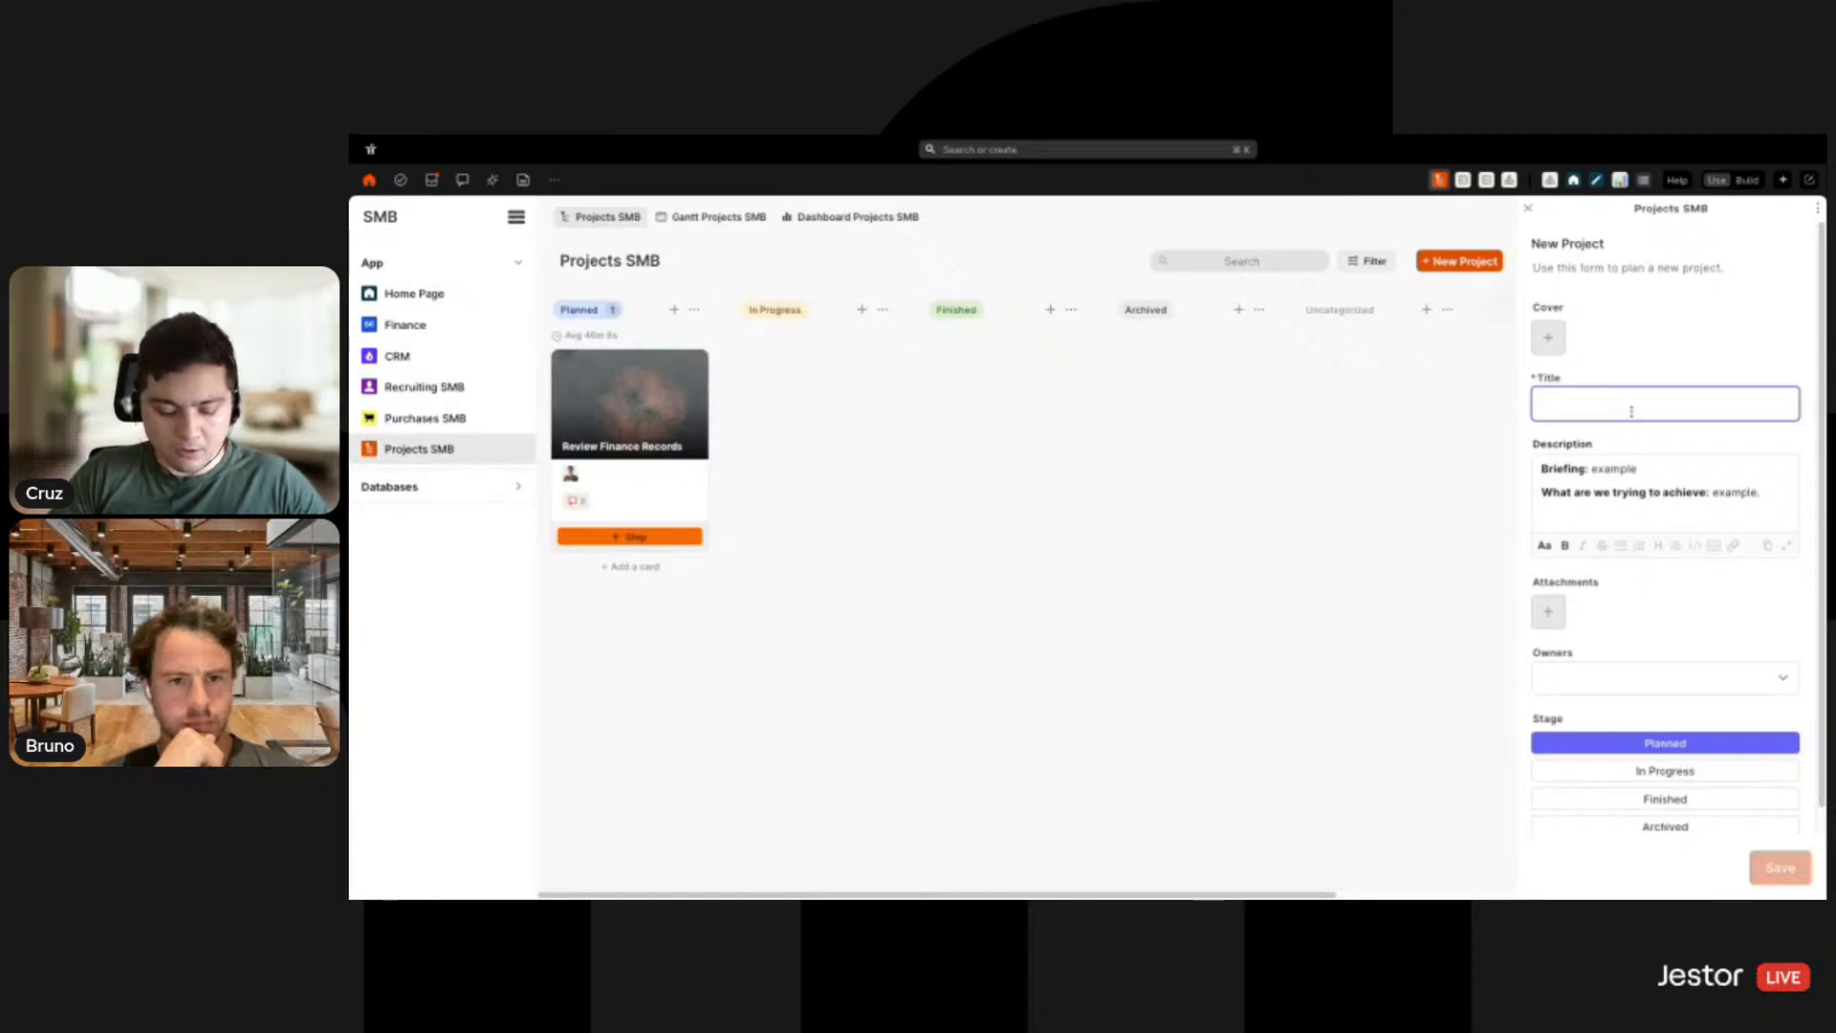
type("Redesig")
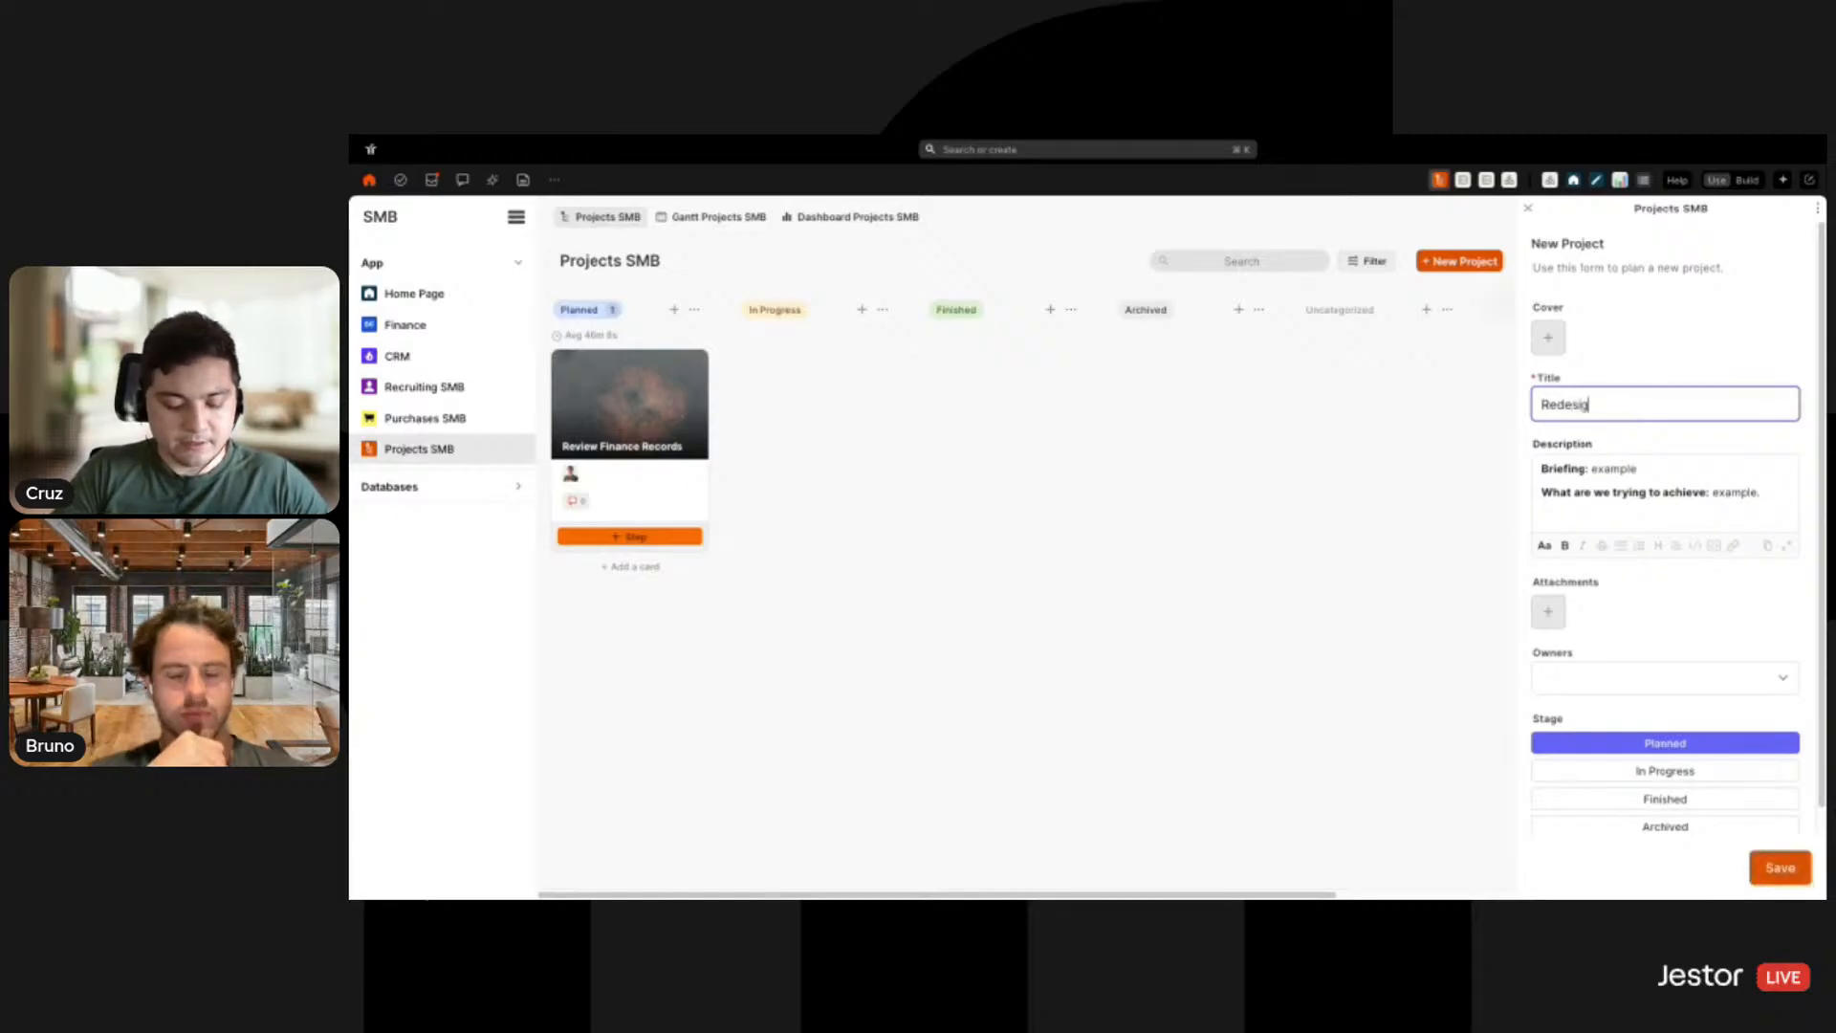
type("n Website")
double_click(1630, 468)
double_click(1734, 493)
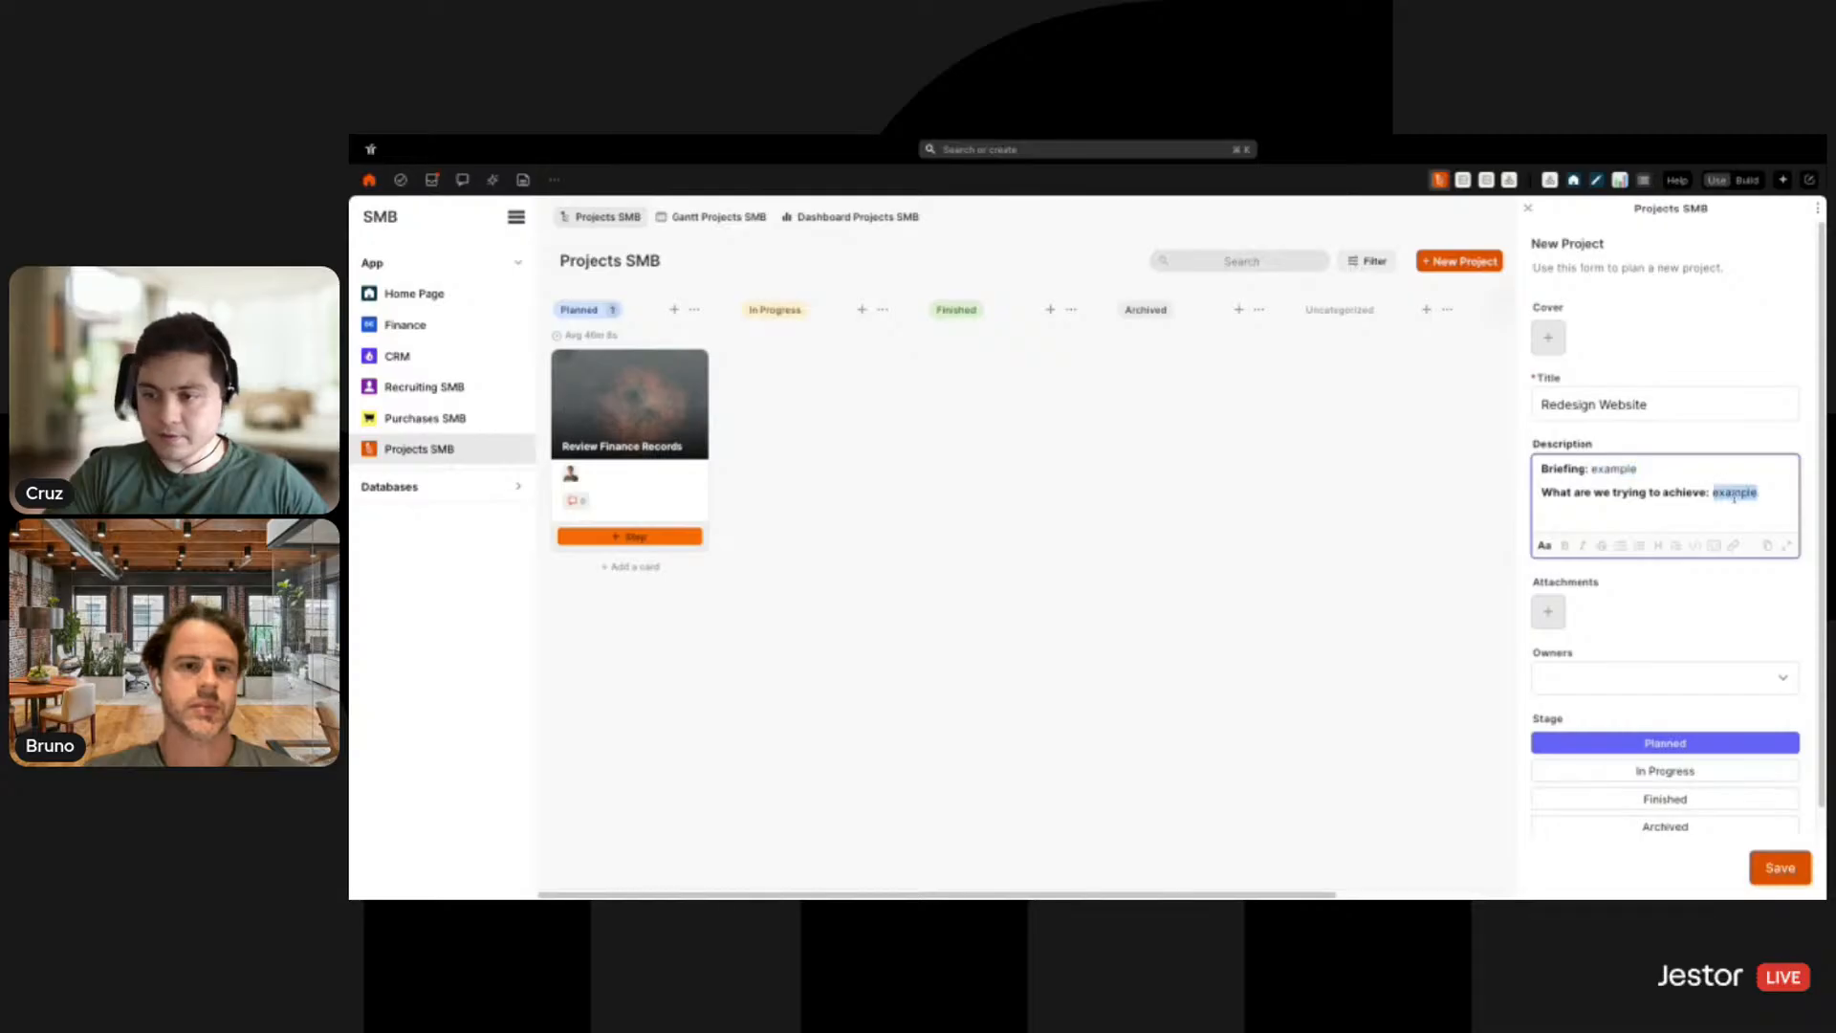
type("a more Enterprise-focused website.")
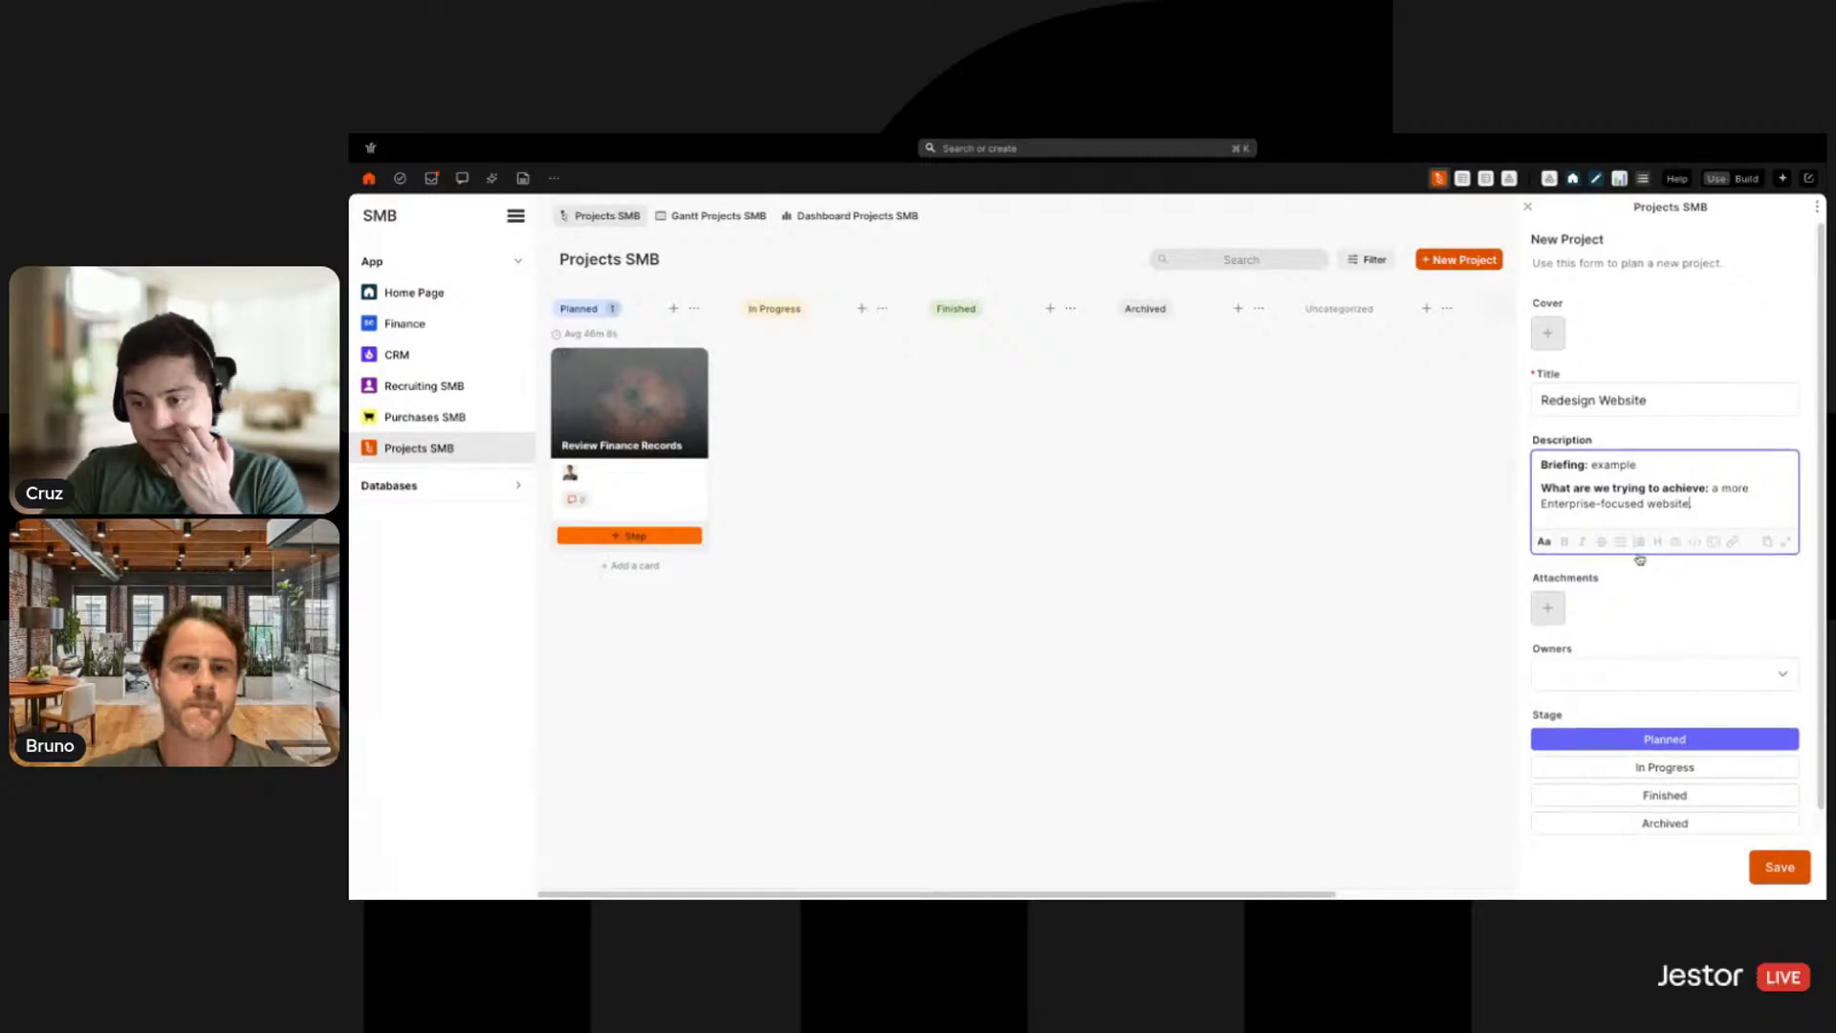
Assign an owner to the Redesign Website project, save it, and move its card to the In Progress stage
left_click(1603, 677)
left_click(1603, 736)
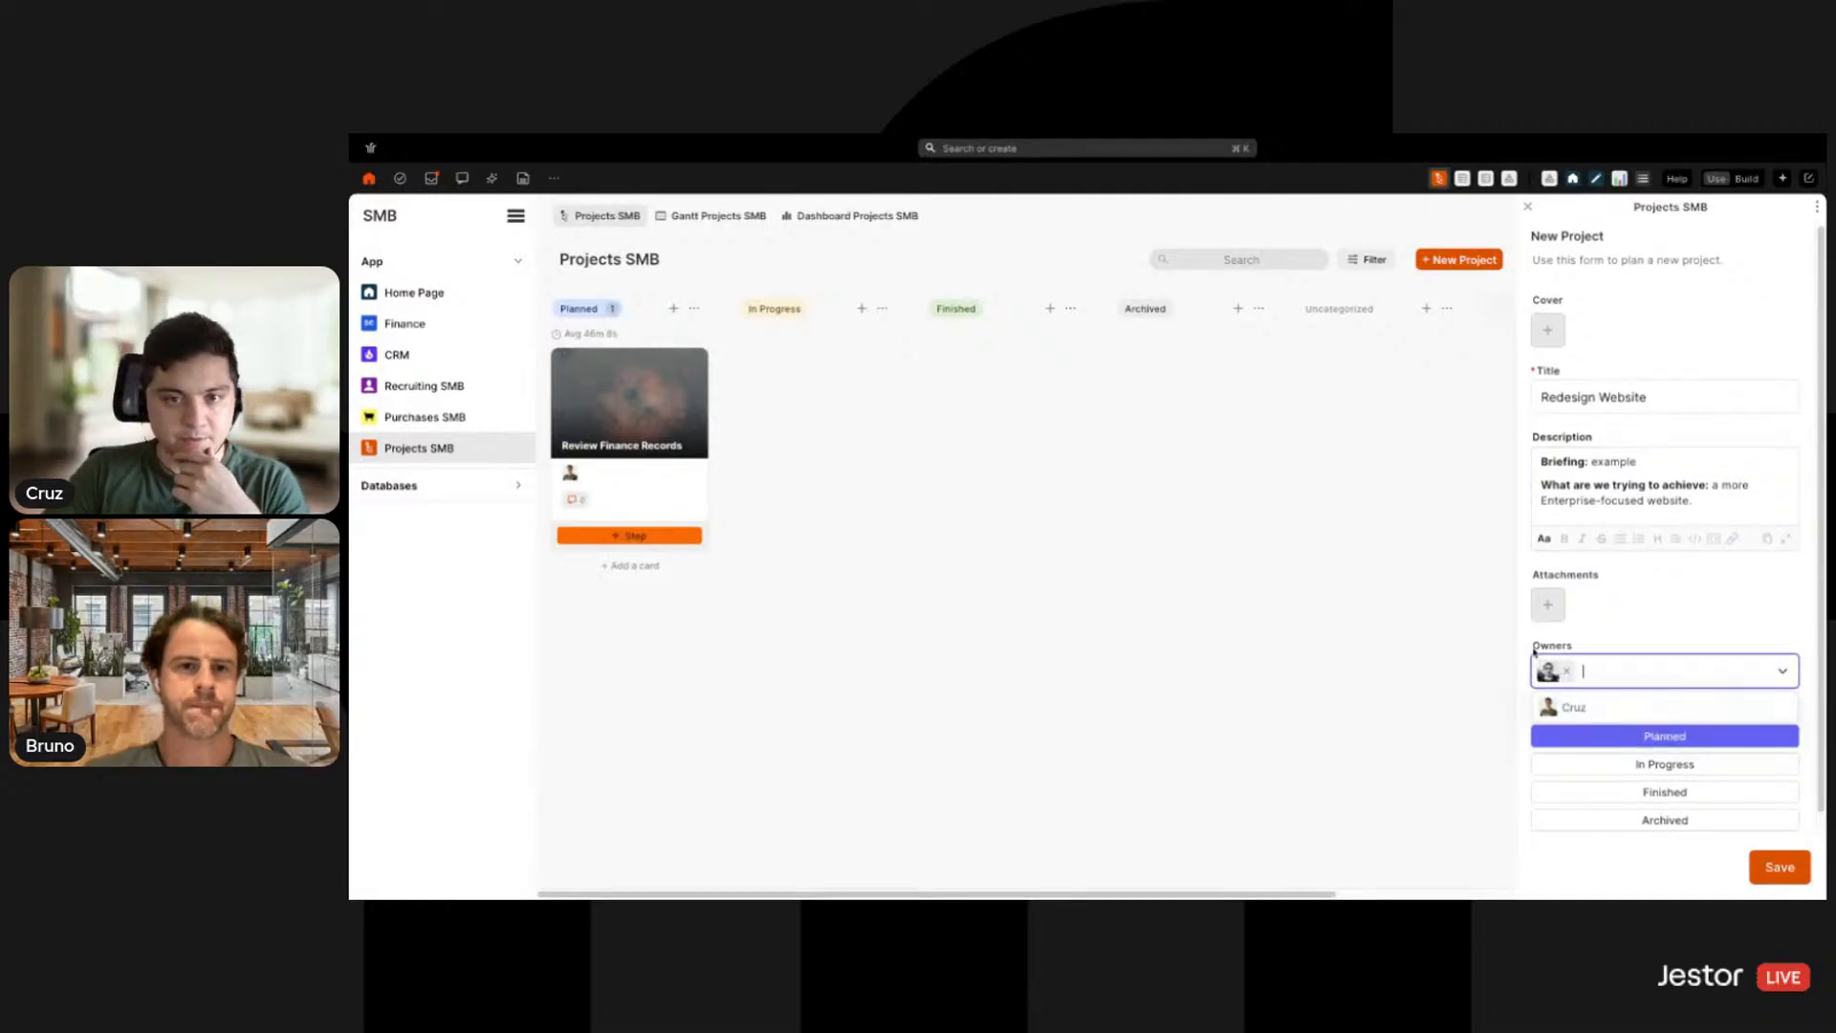
left_click(1686, 620)
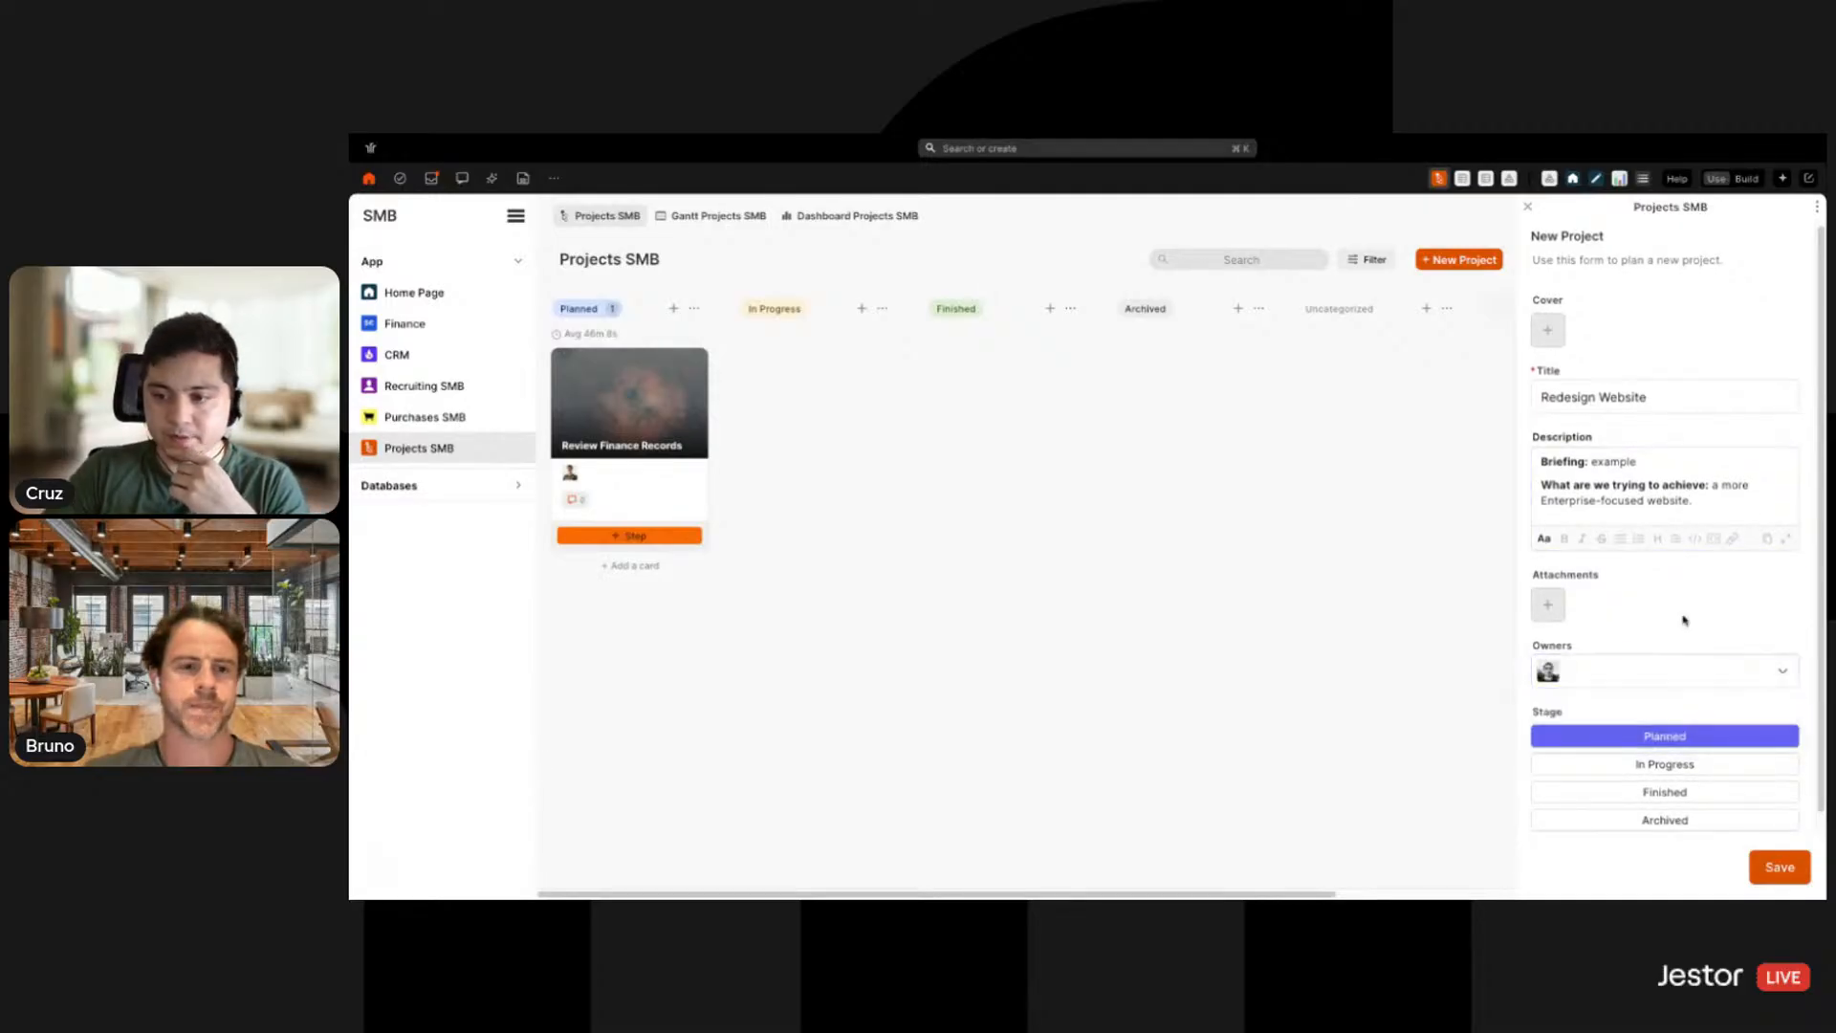
left_click(1760, 869)
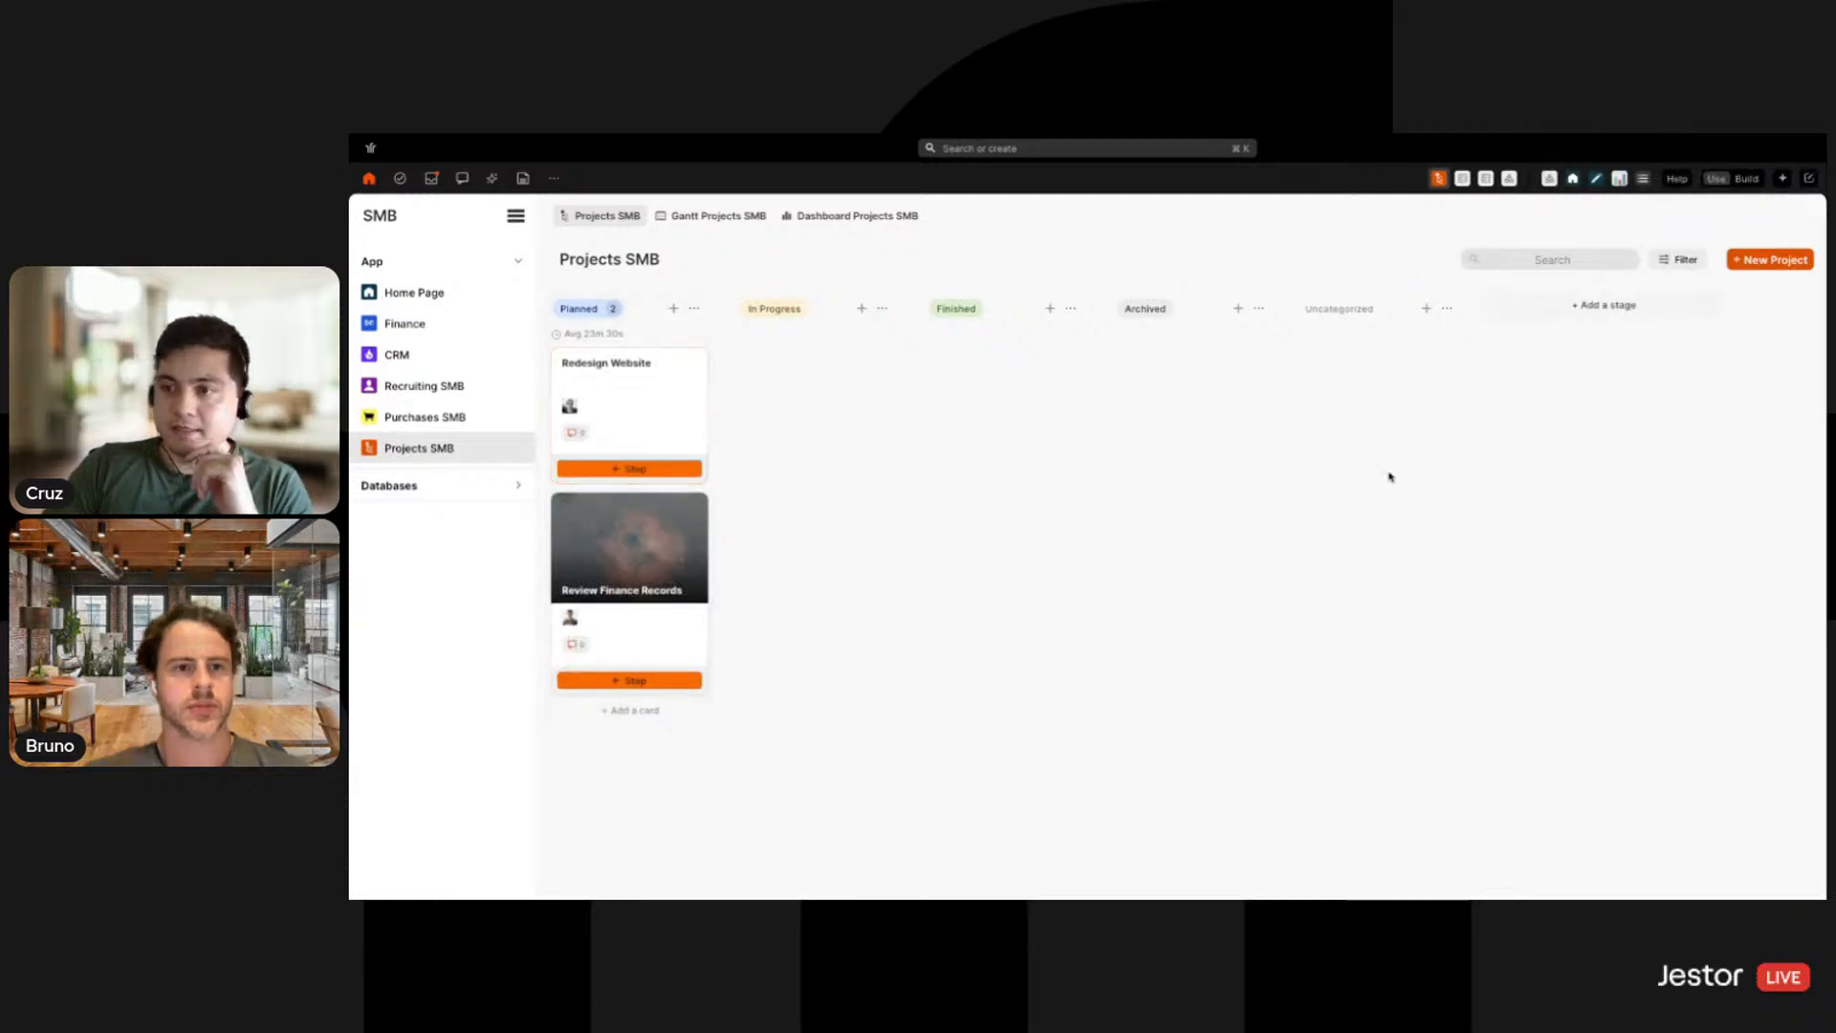
left_click_drag(688, 407, 822, 407)
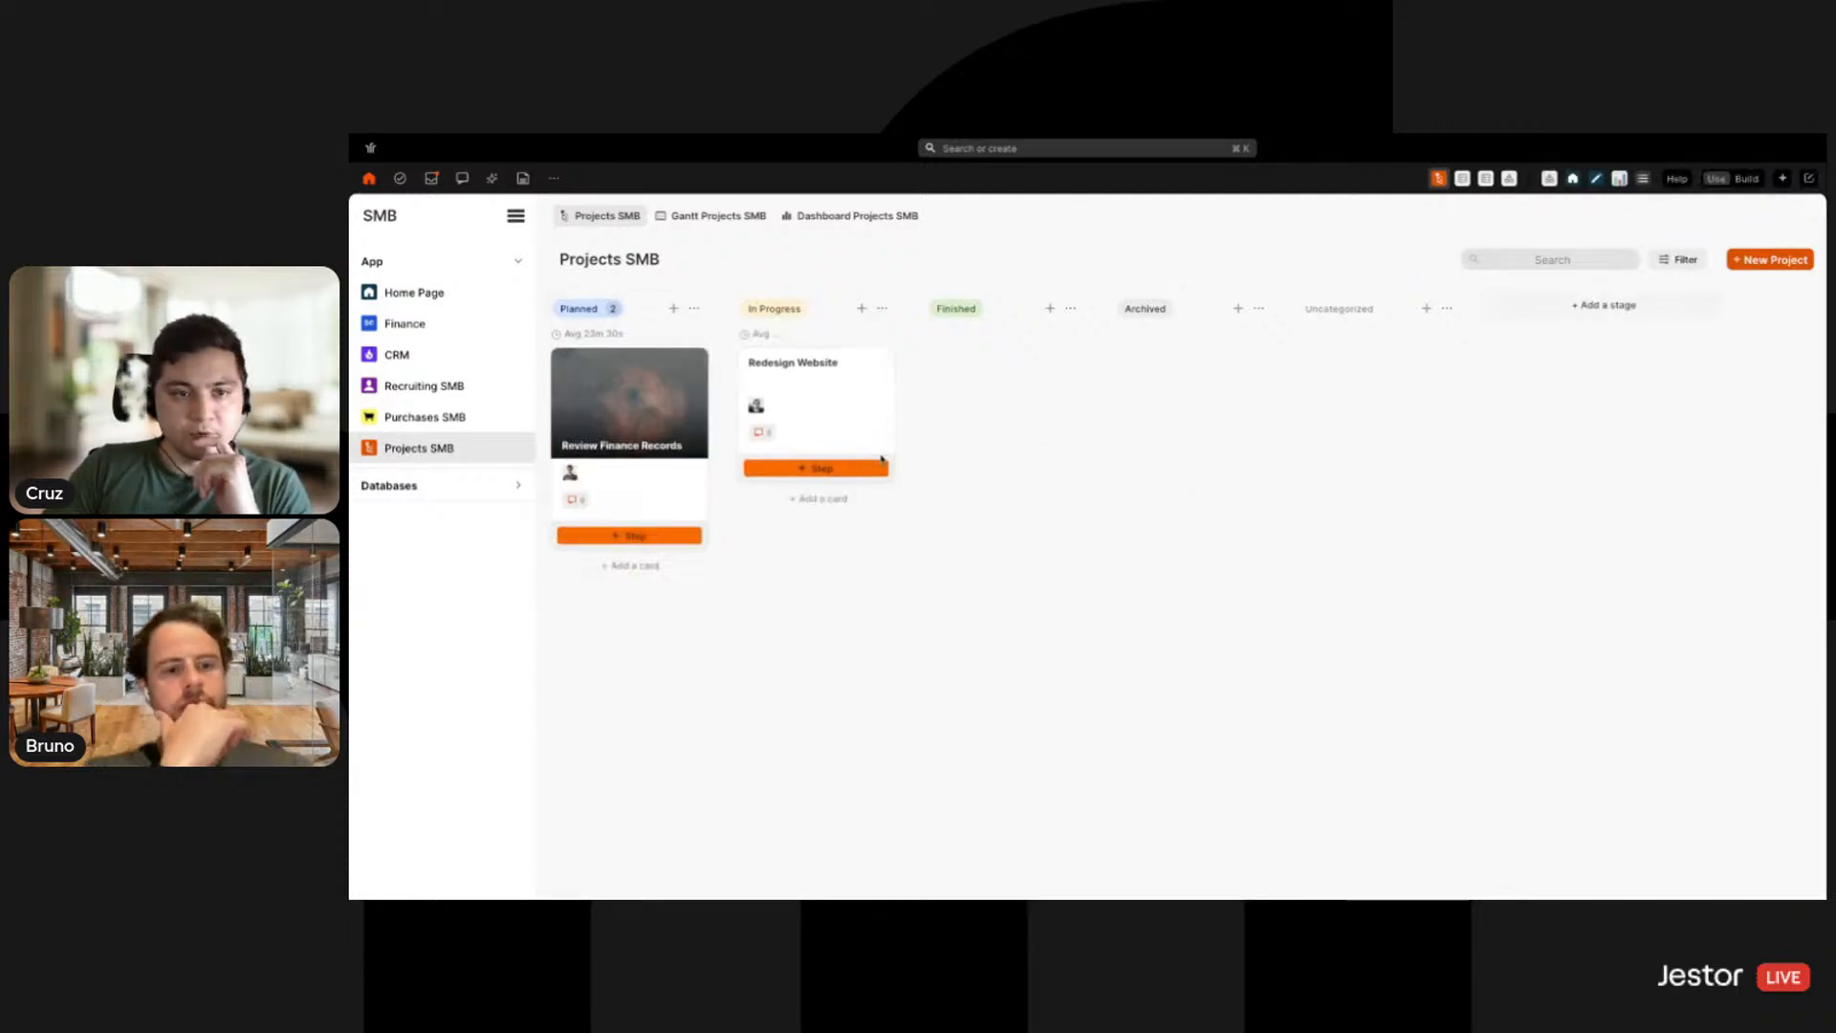
Add a step titled "Review logo/branding" to the Redesign Website project, running 9/8/2025 to 9/12/2025 with one owner, and save it
left_click(824, 469)
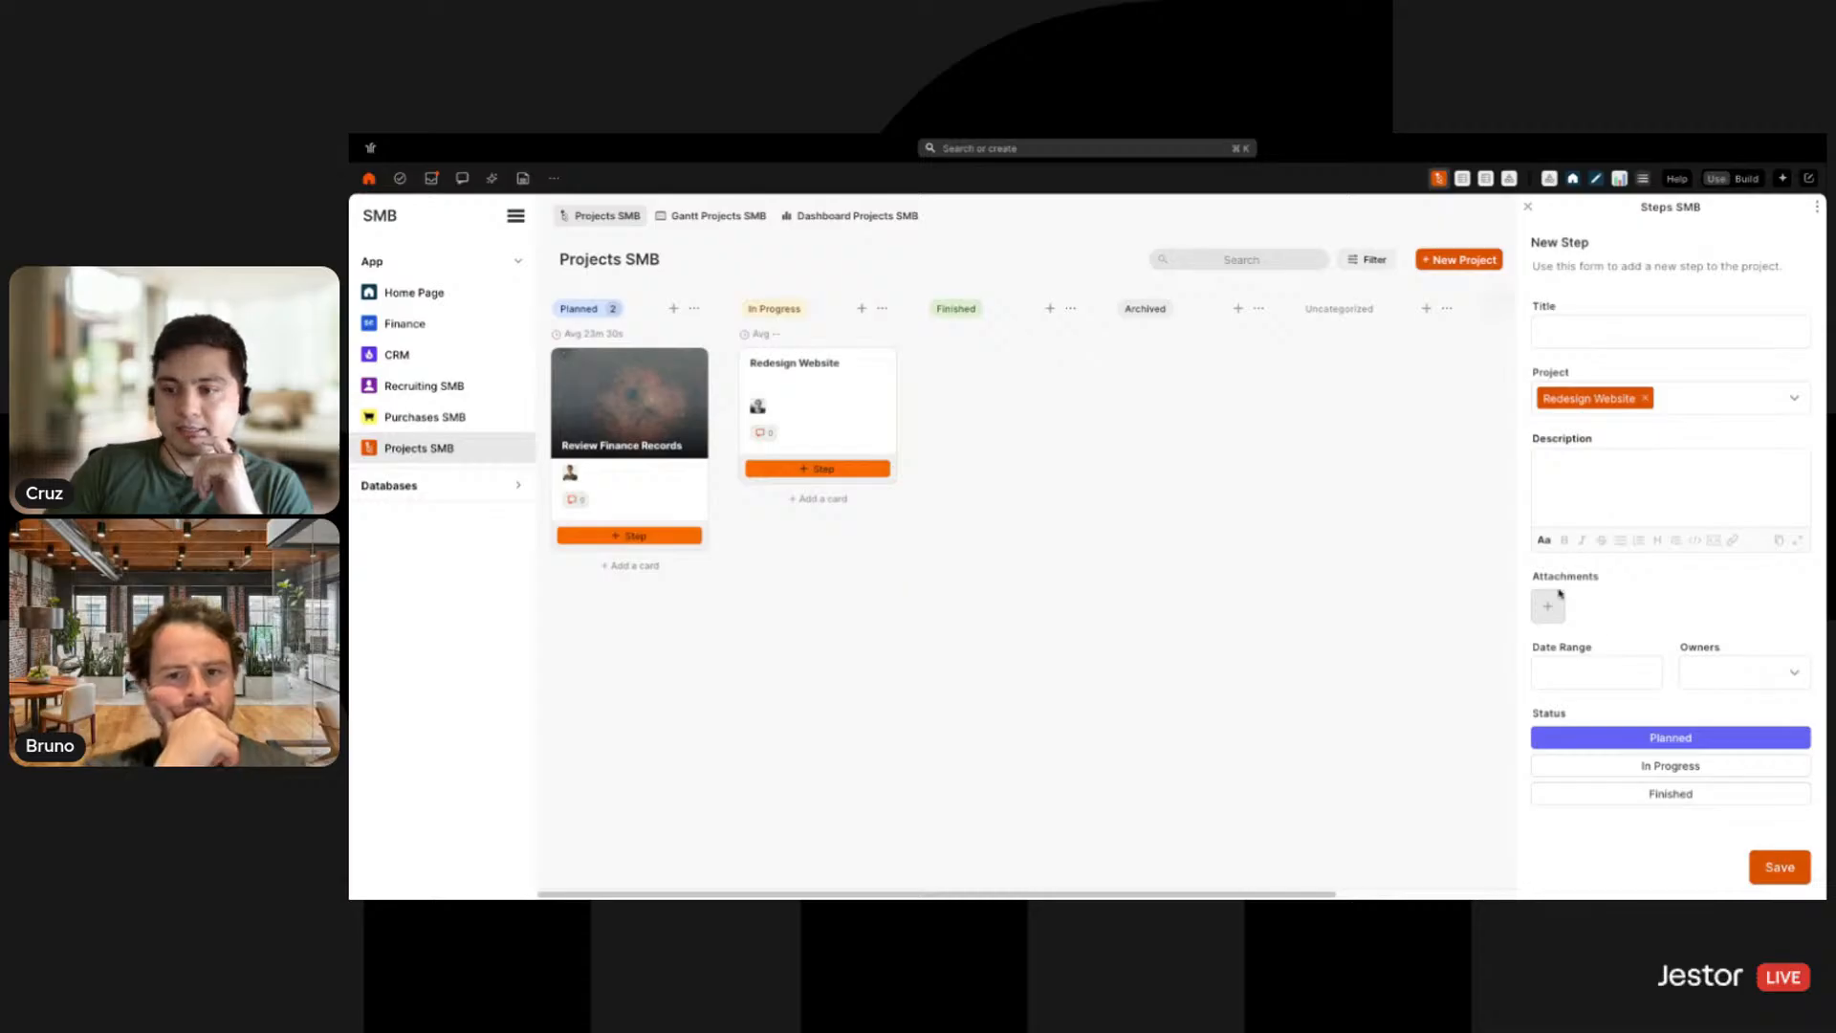
left_click(1641, 342)
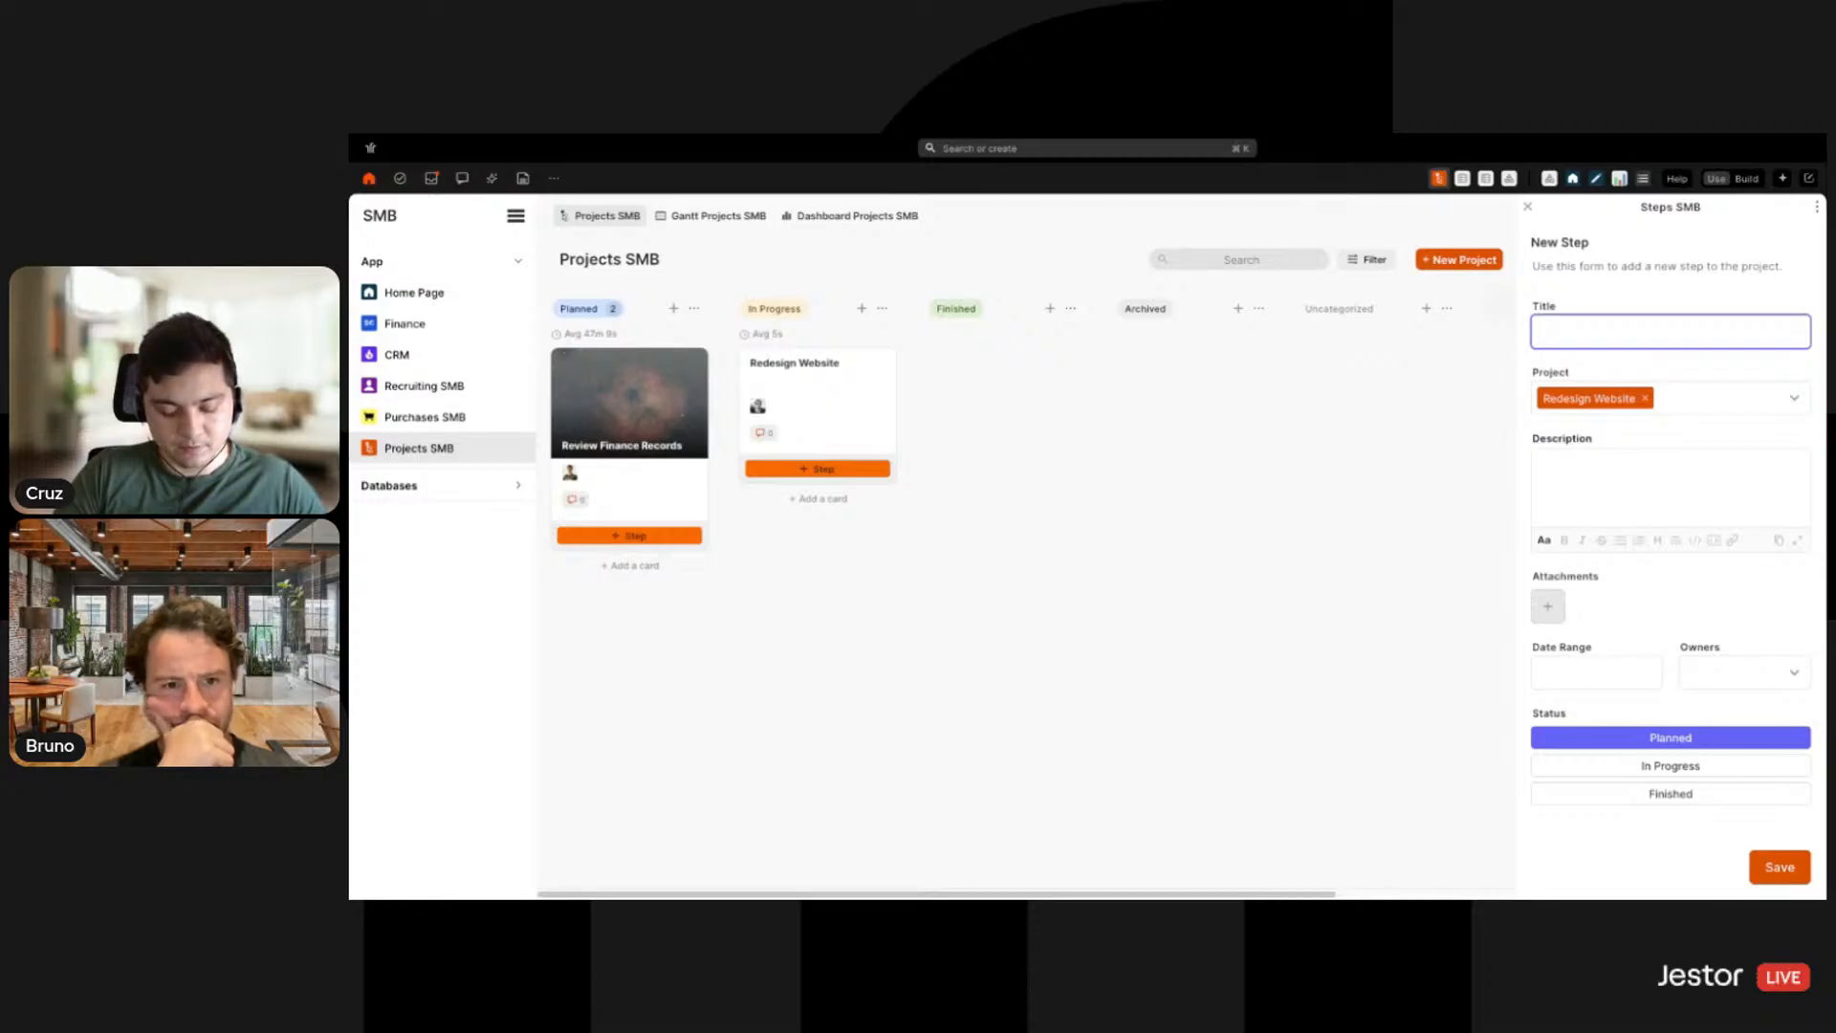
type("Review logo/branding")
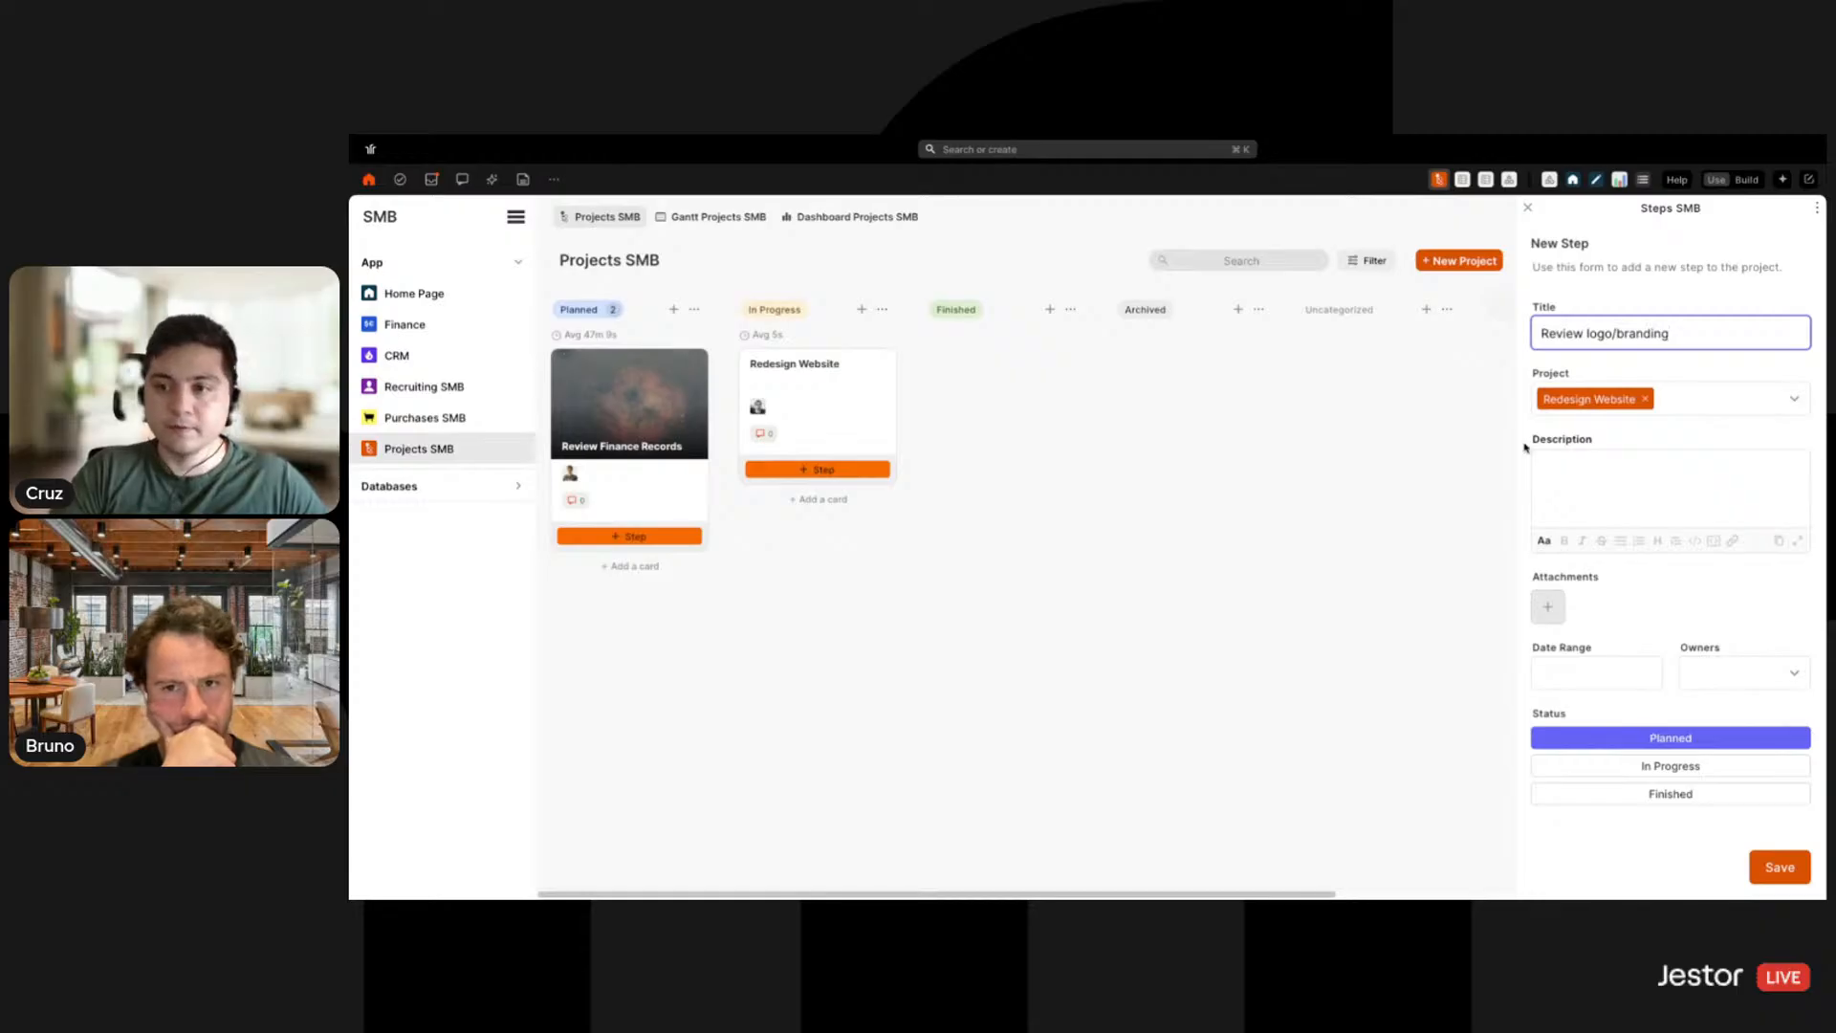
left_click(1589, 670)
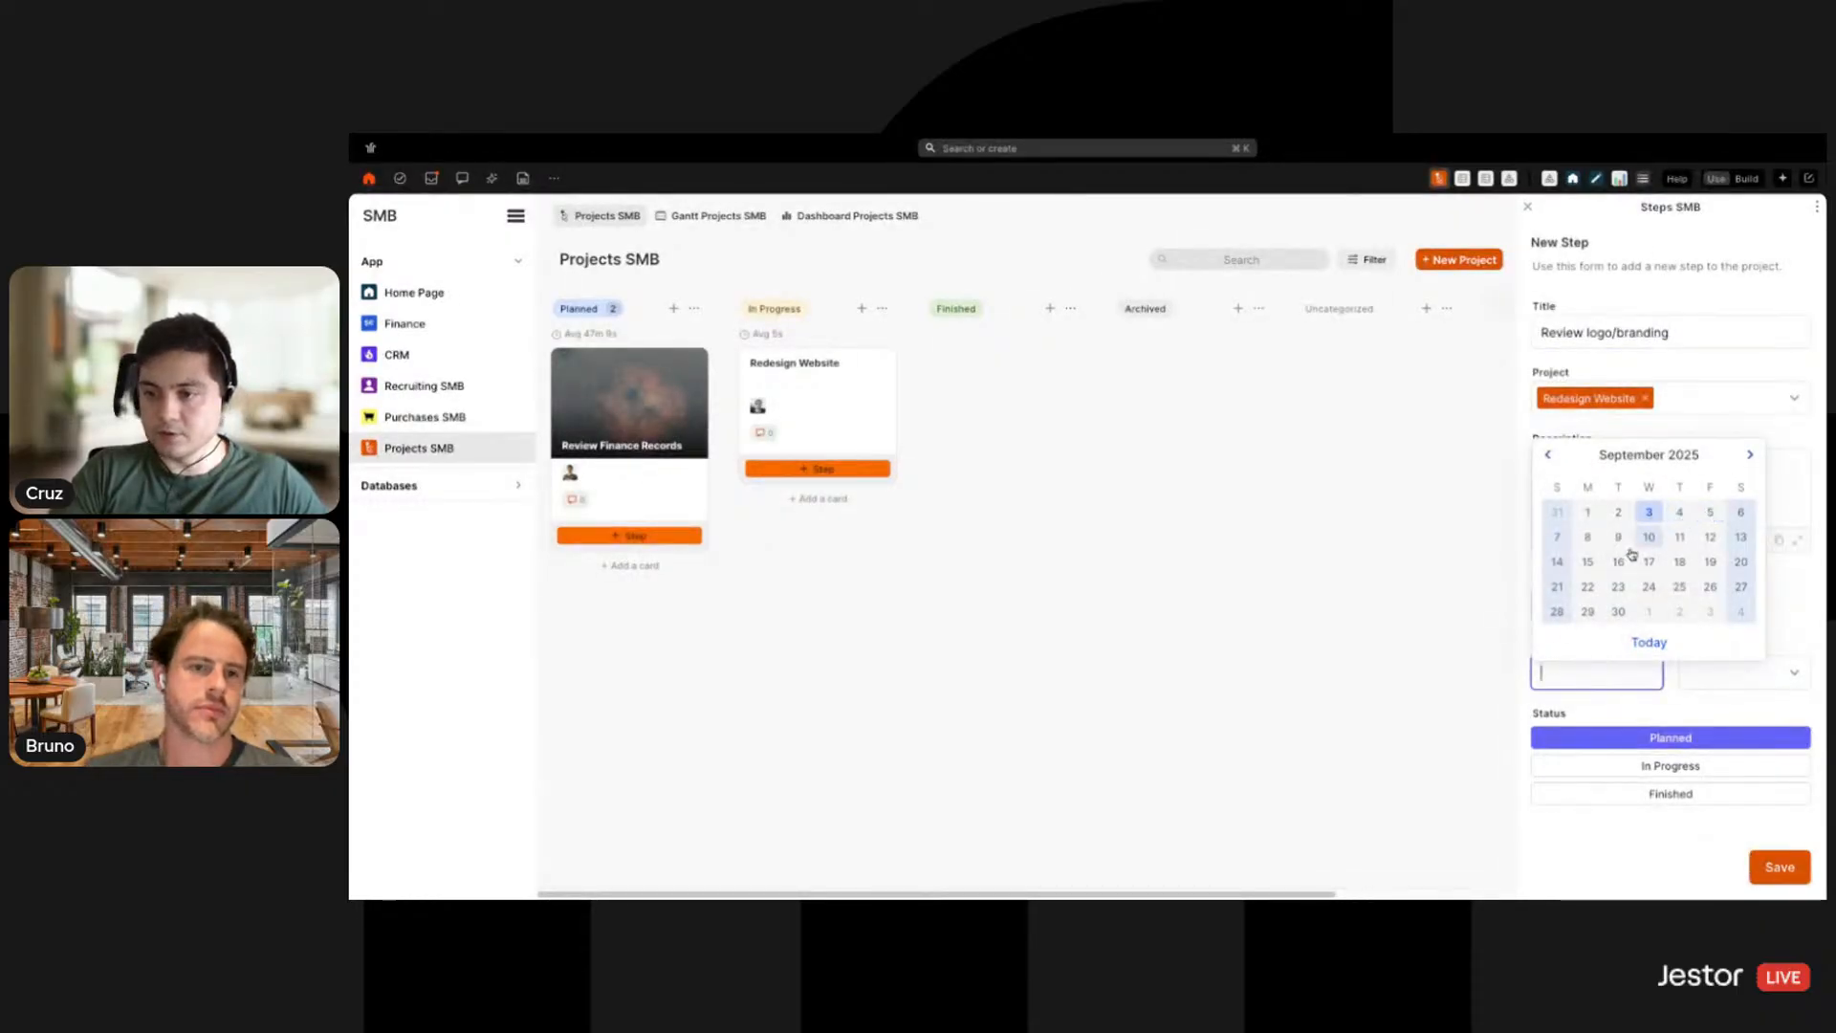
left_click(1588, 536)
left_click(1713, 559)
left_click(1753, 685)
left_click(1712, 740)
left_click(1777, 882)
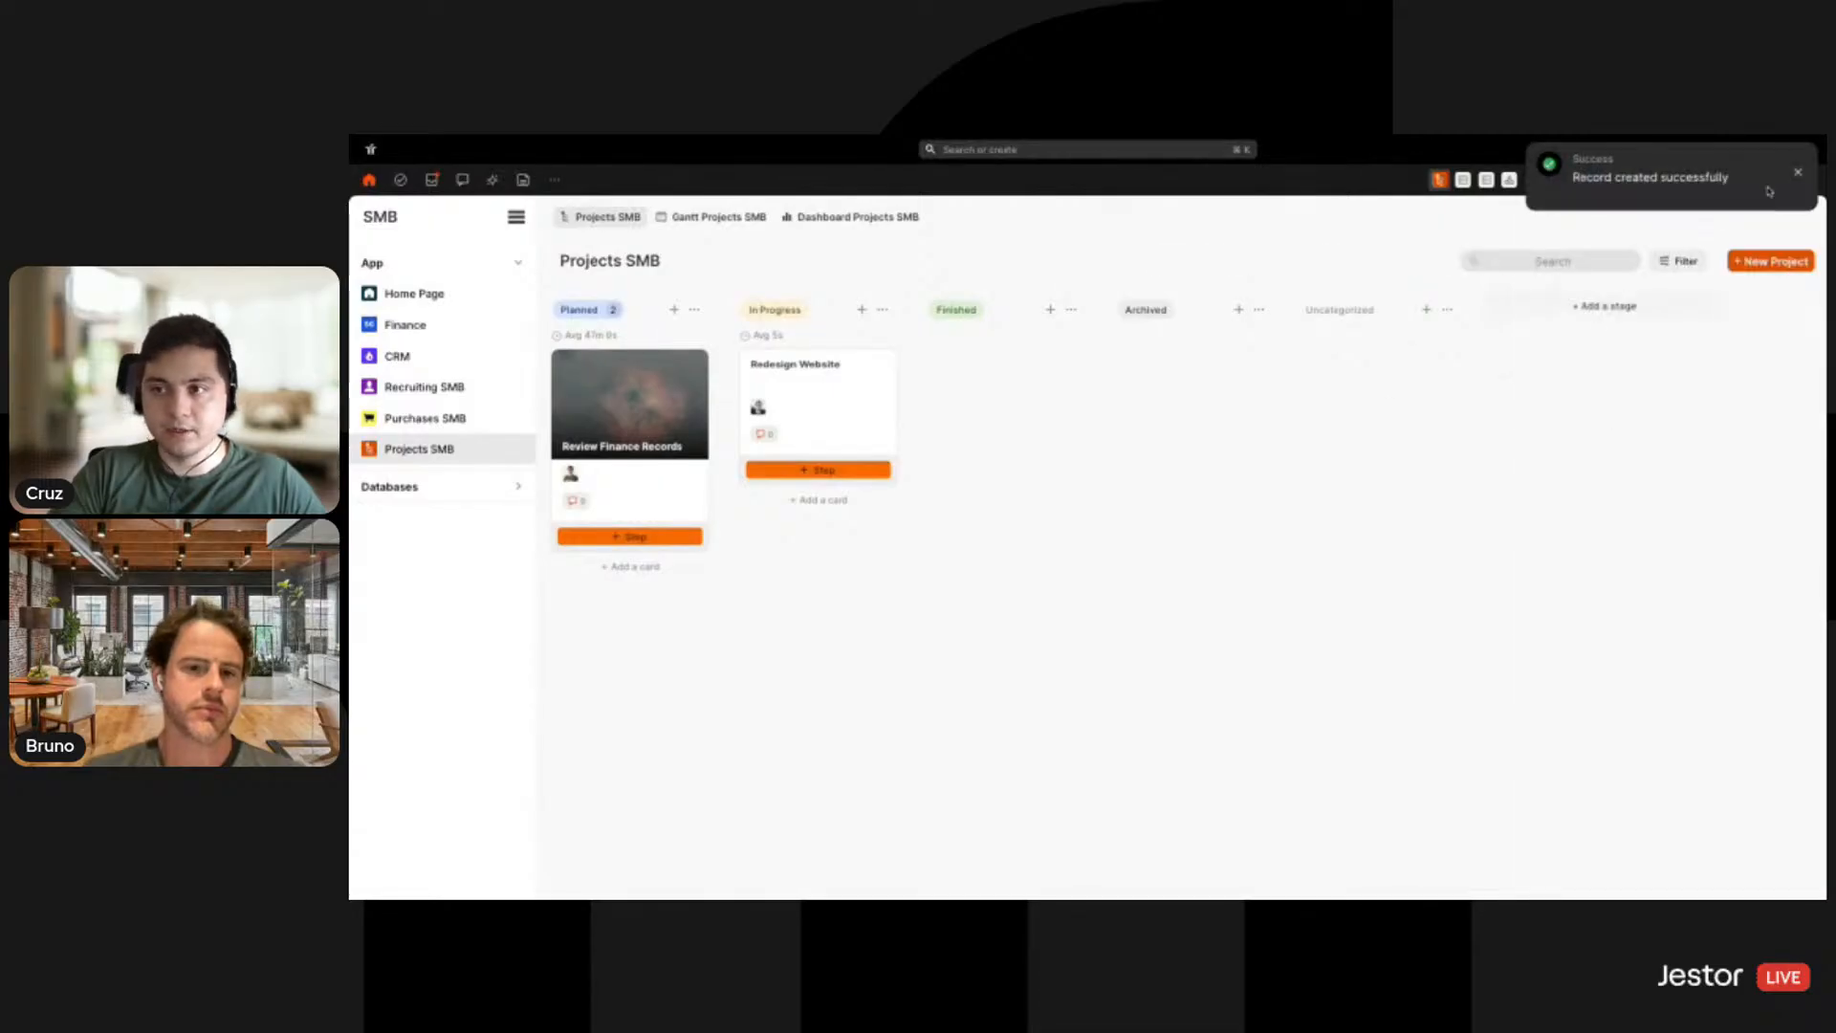
Open the Redesign Website project record and review its list of steps and its stage
left_click(879, 367)
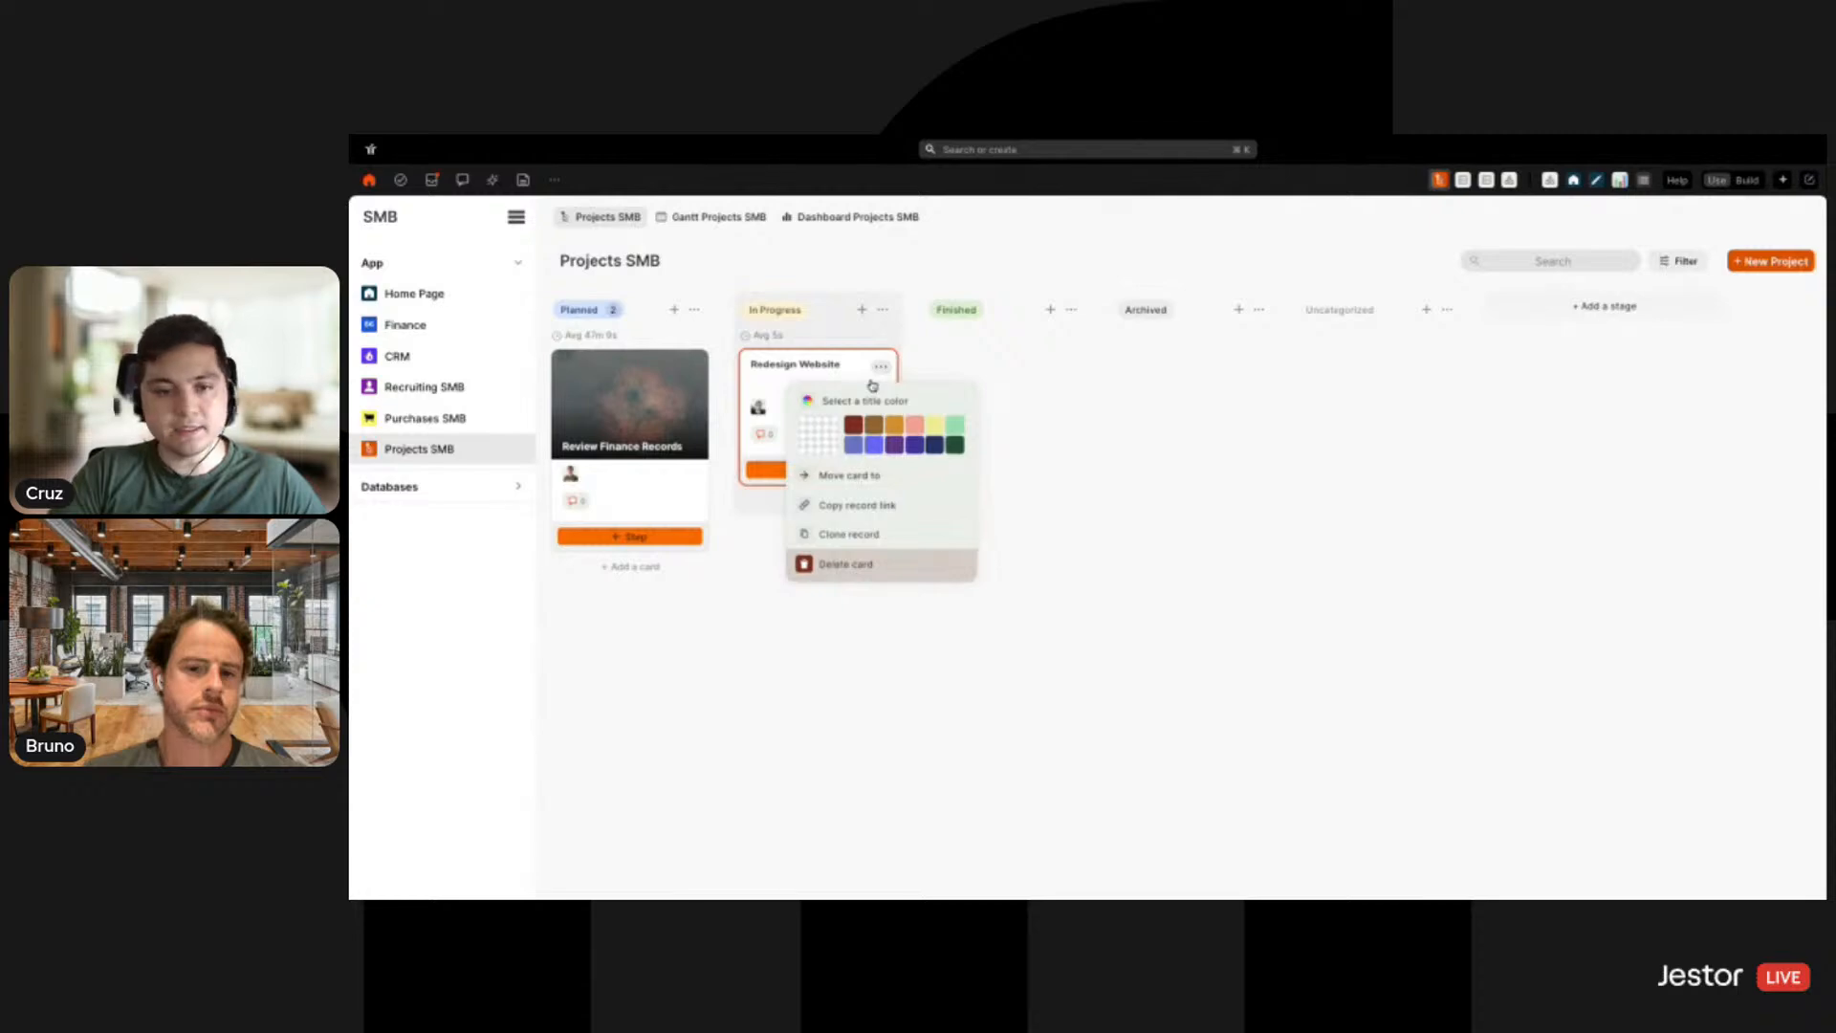
left_click(890, 380)
left_click(883, 416)
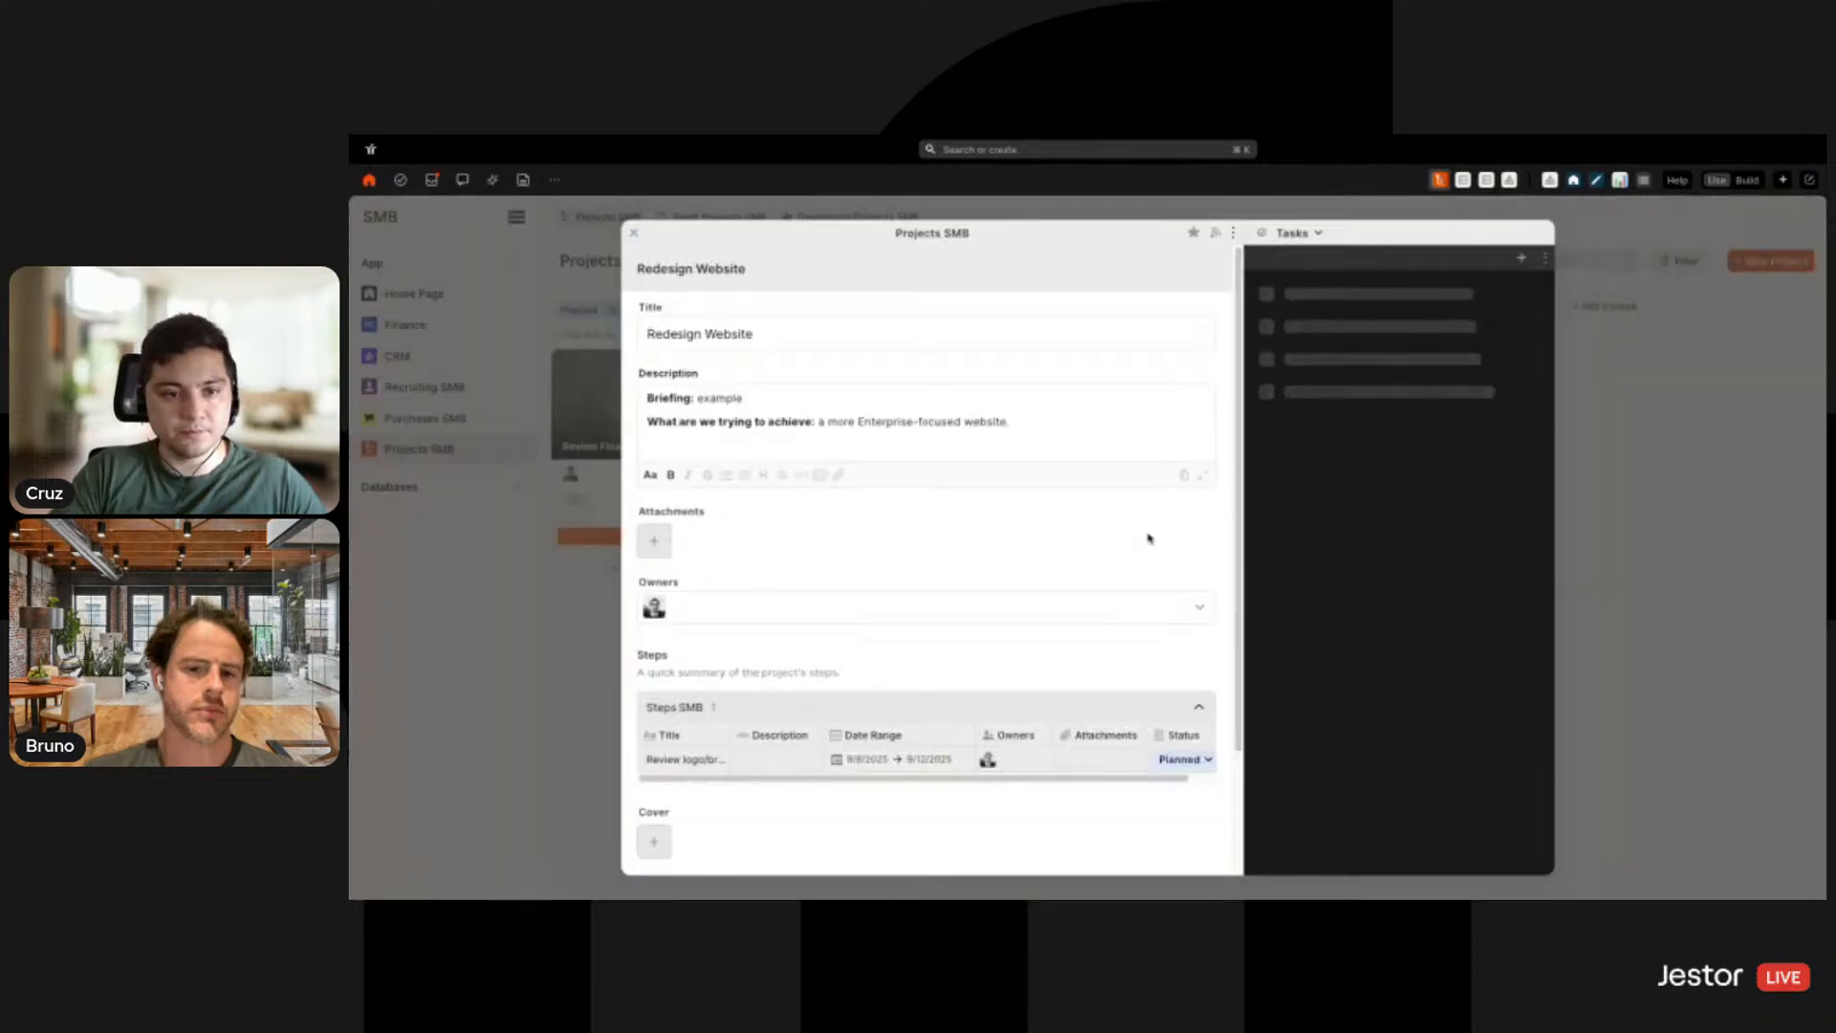
scroll(914, 668, "down", 3)
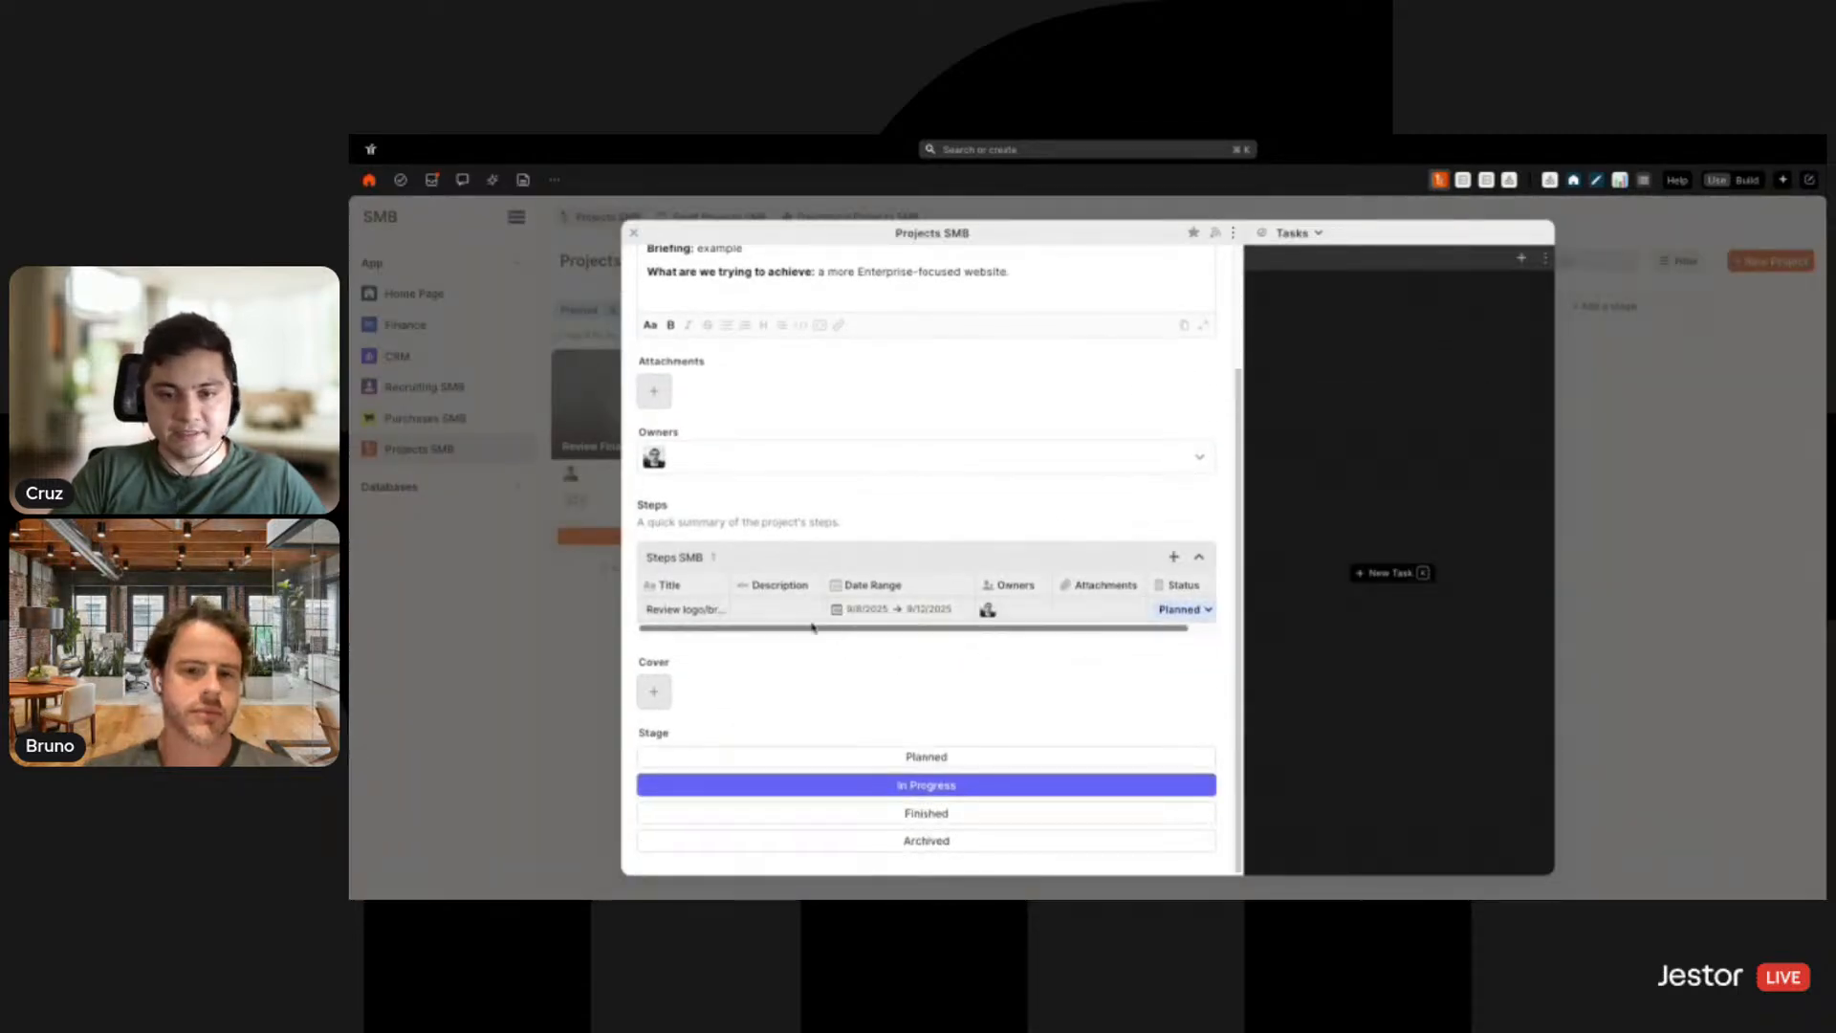
Close the project record and filter the Gantt view by the Redesign Website project and by Review Finance Records
key("Escape")
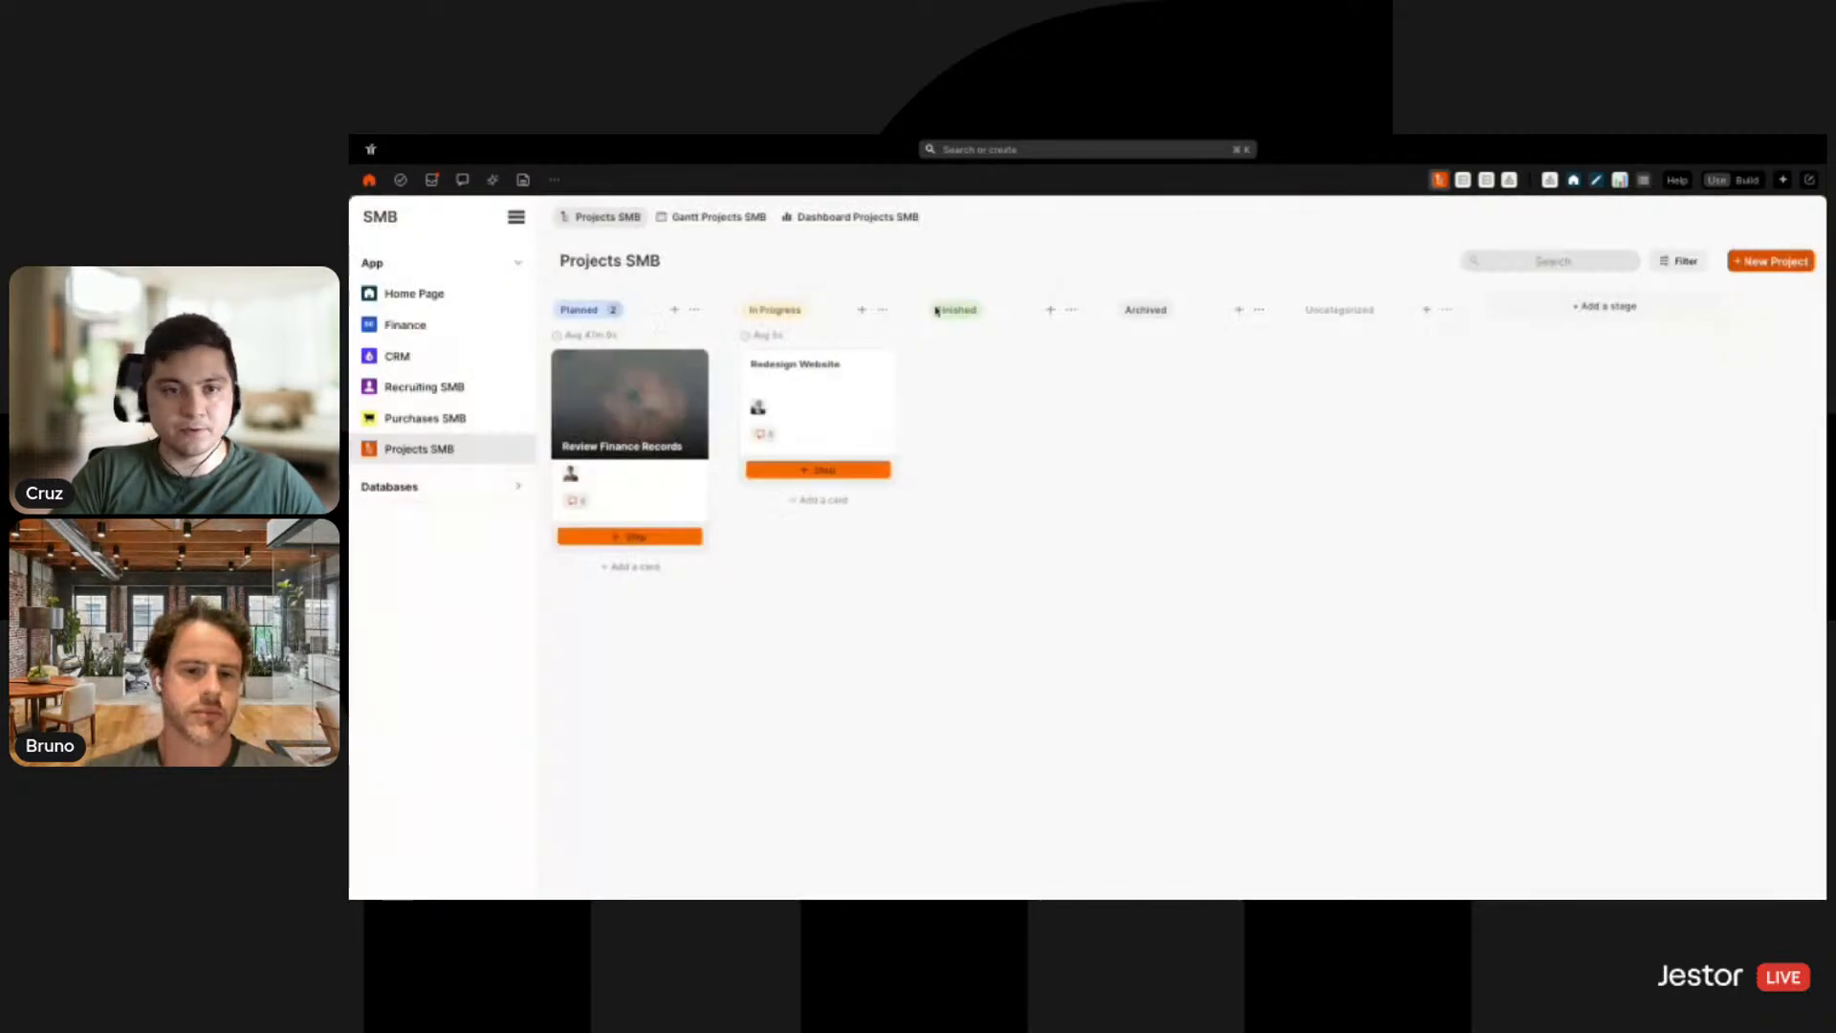
left_click(727, 219)
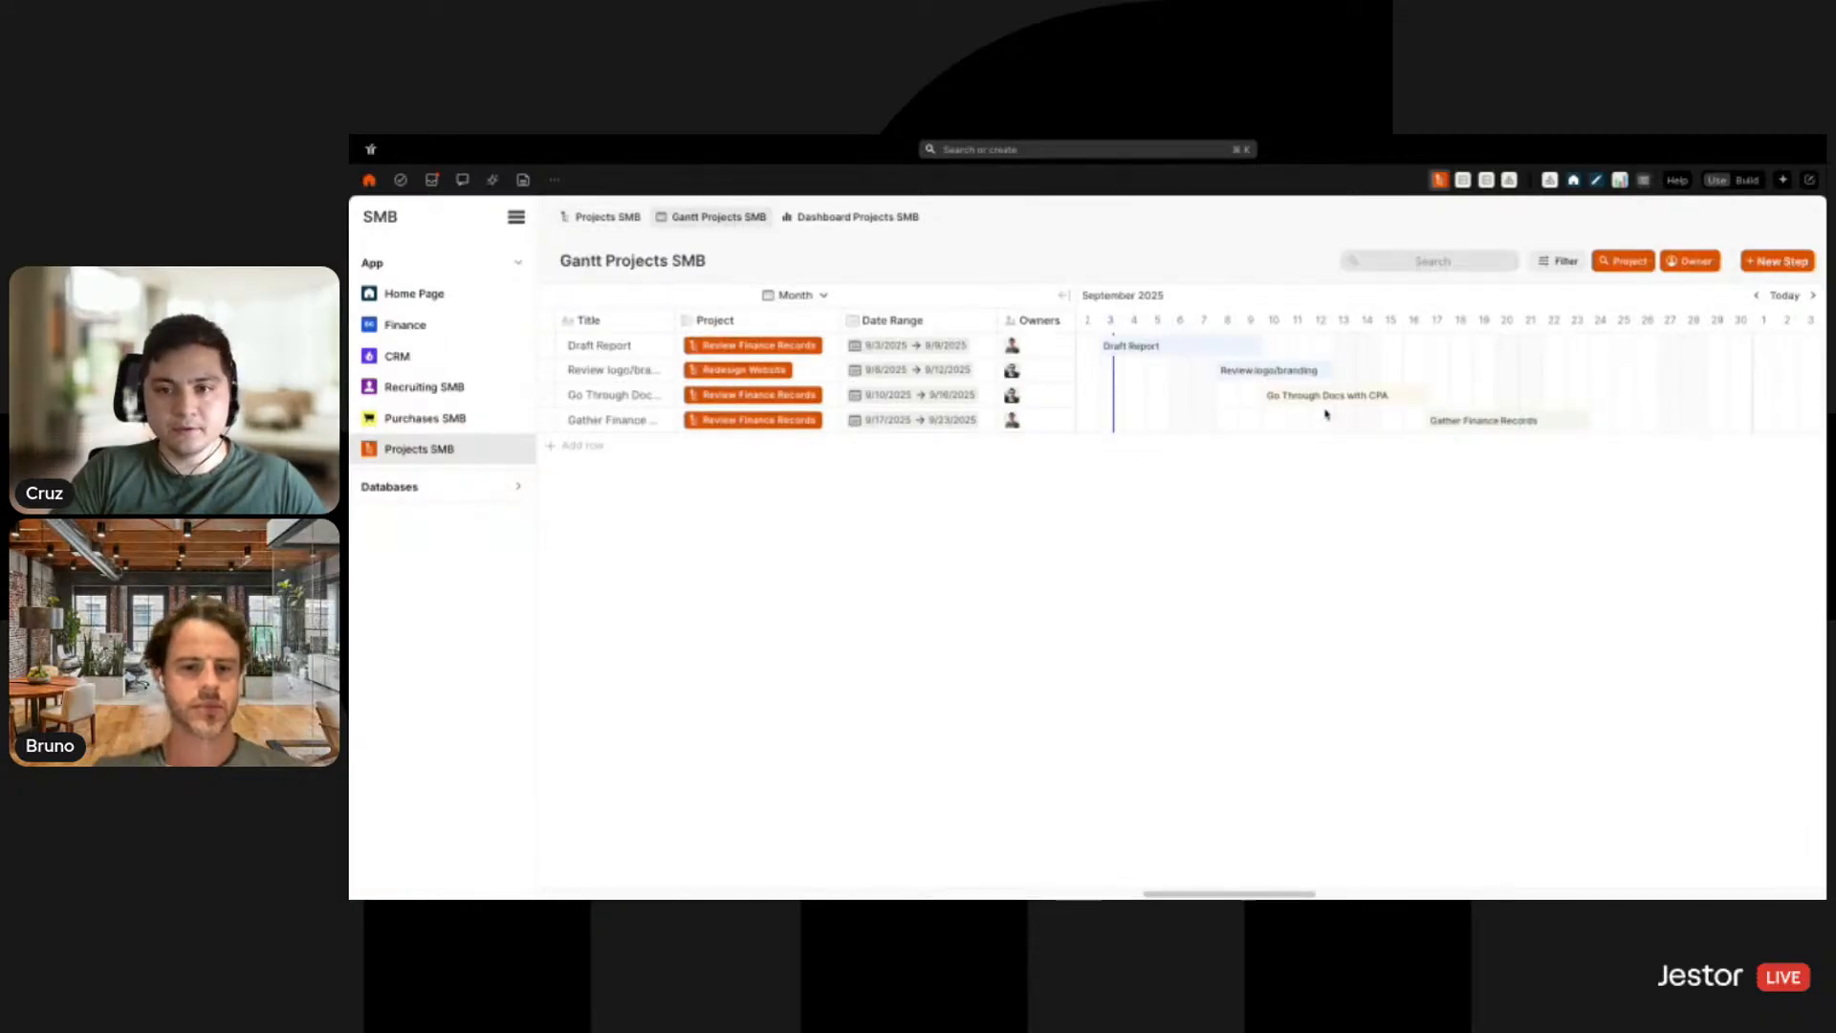
left_click(1631, 264)
left_click(1620, 291)
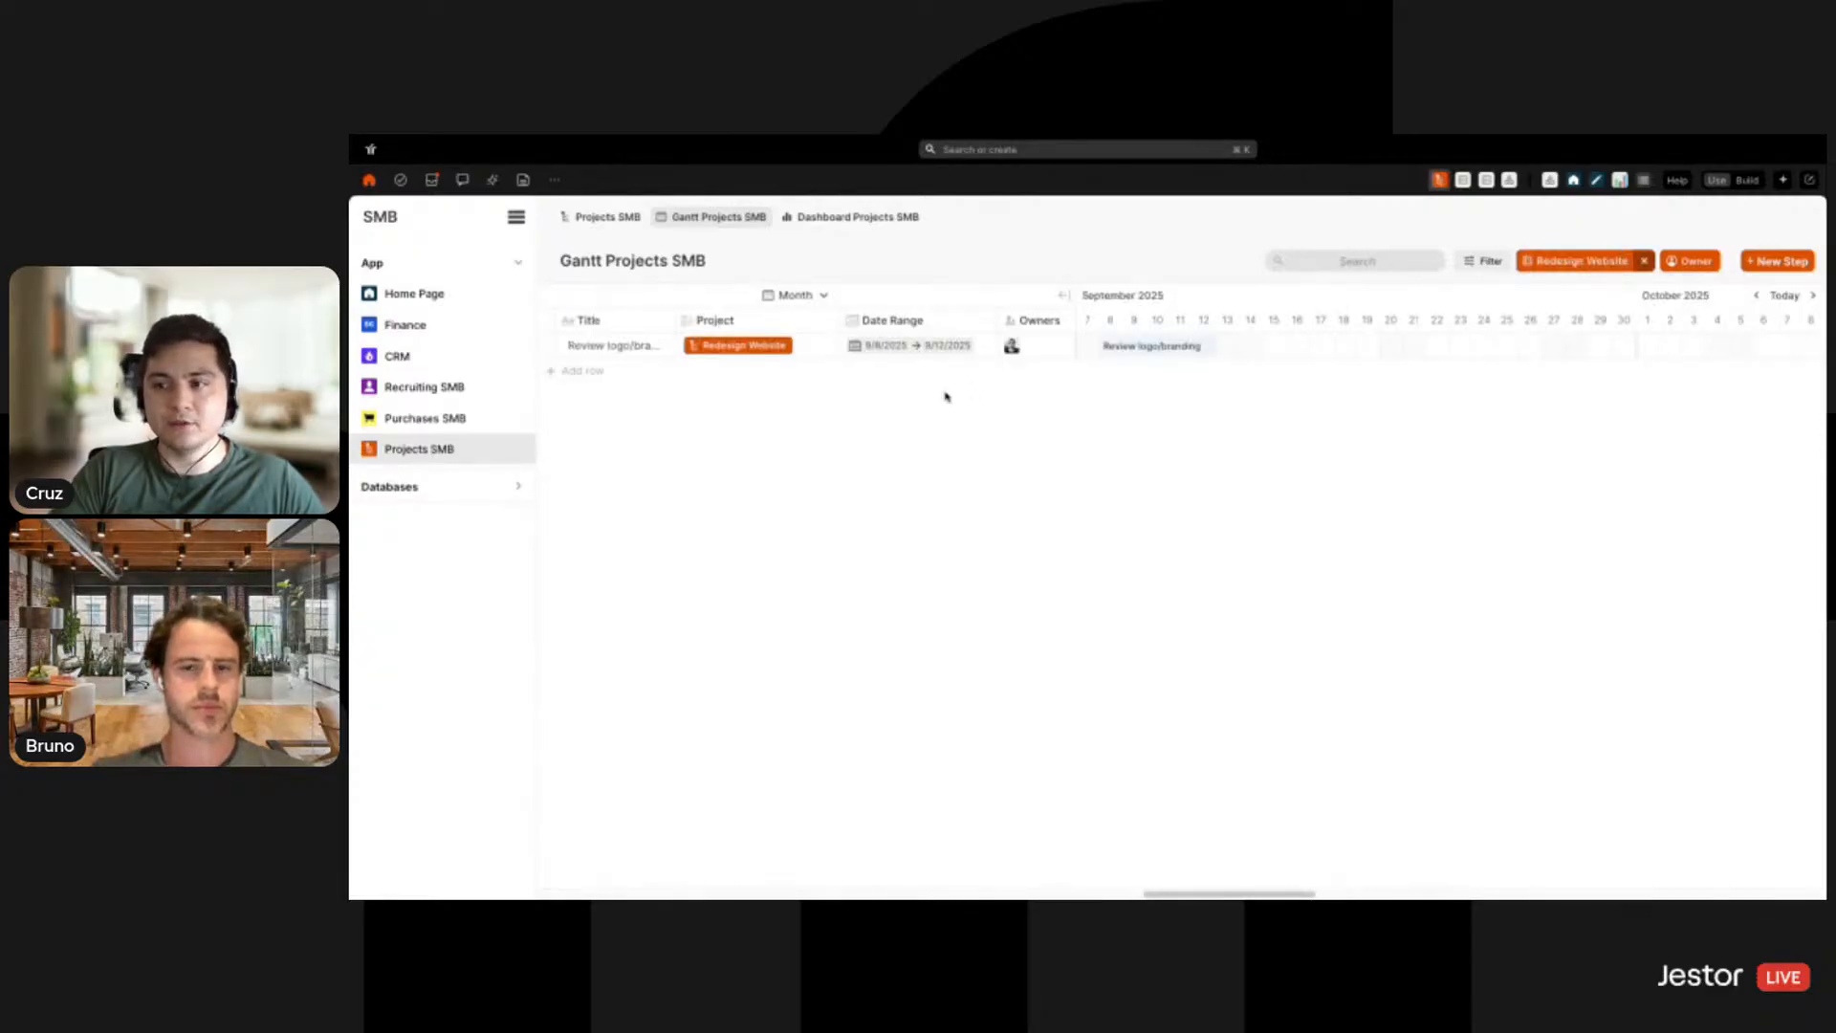
left_click(1592, 260)
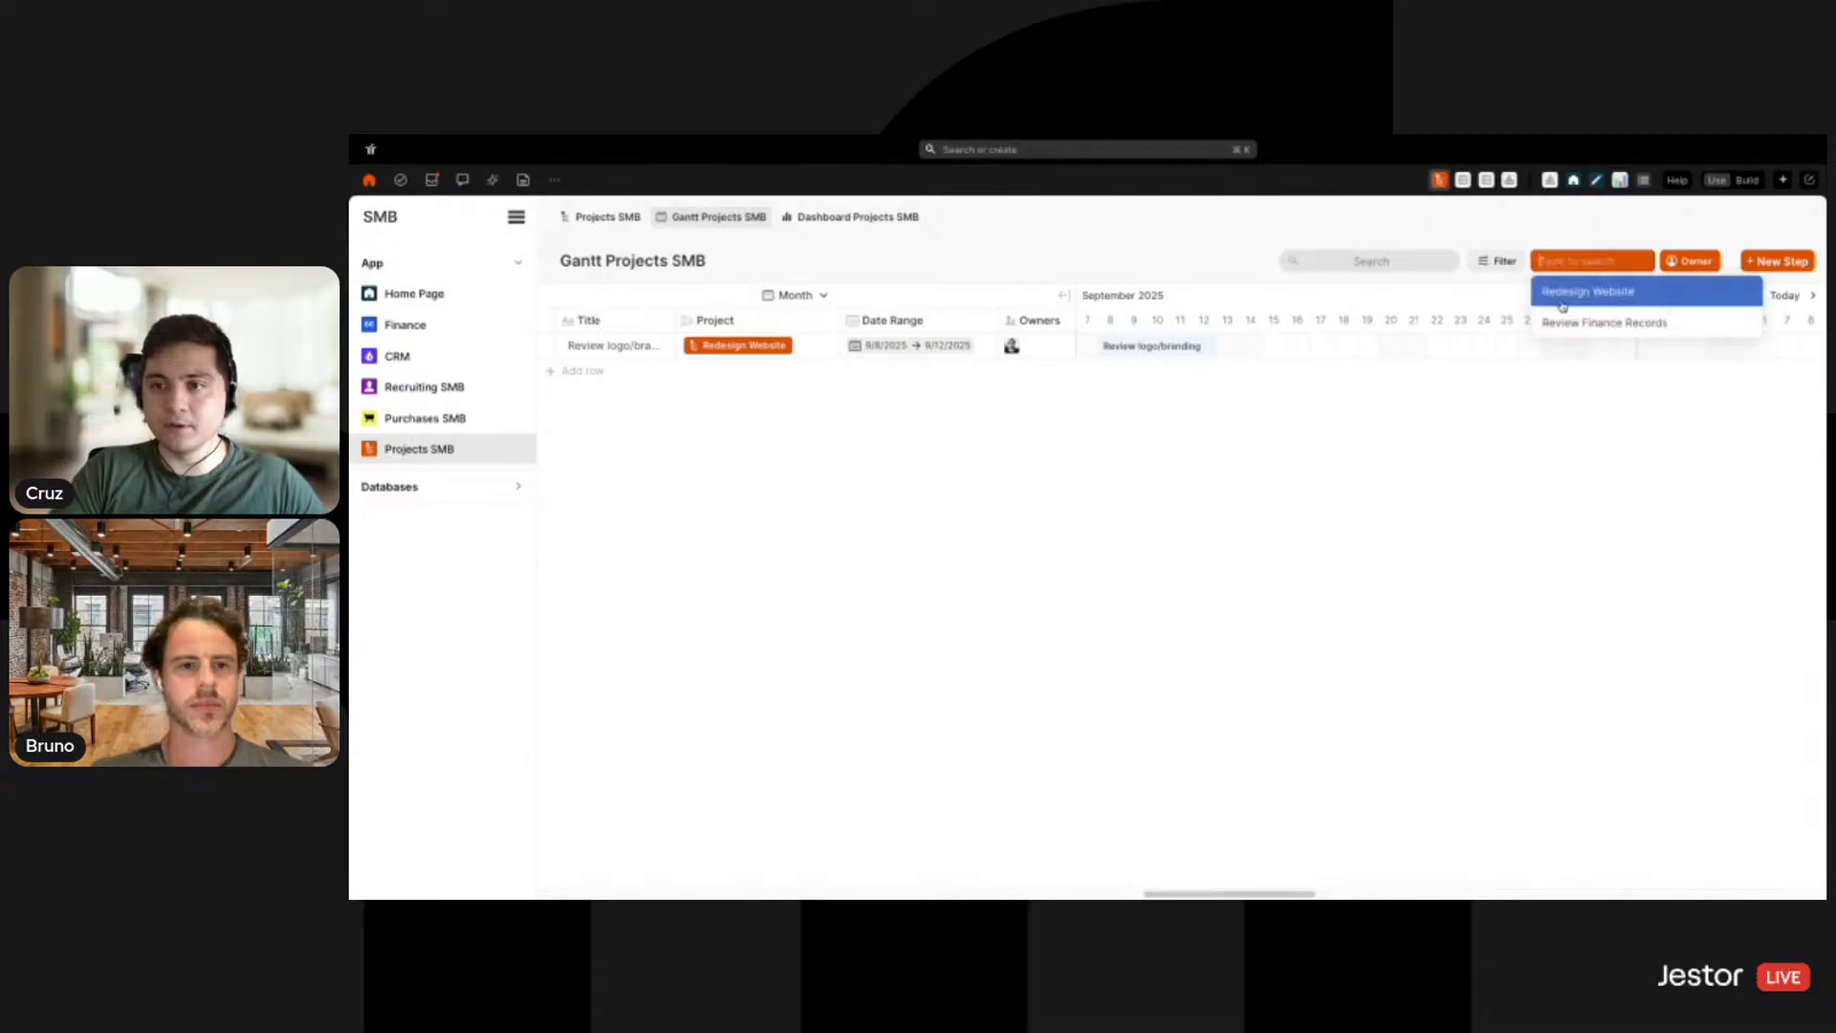
left_click(1563, 322)
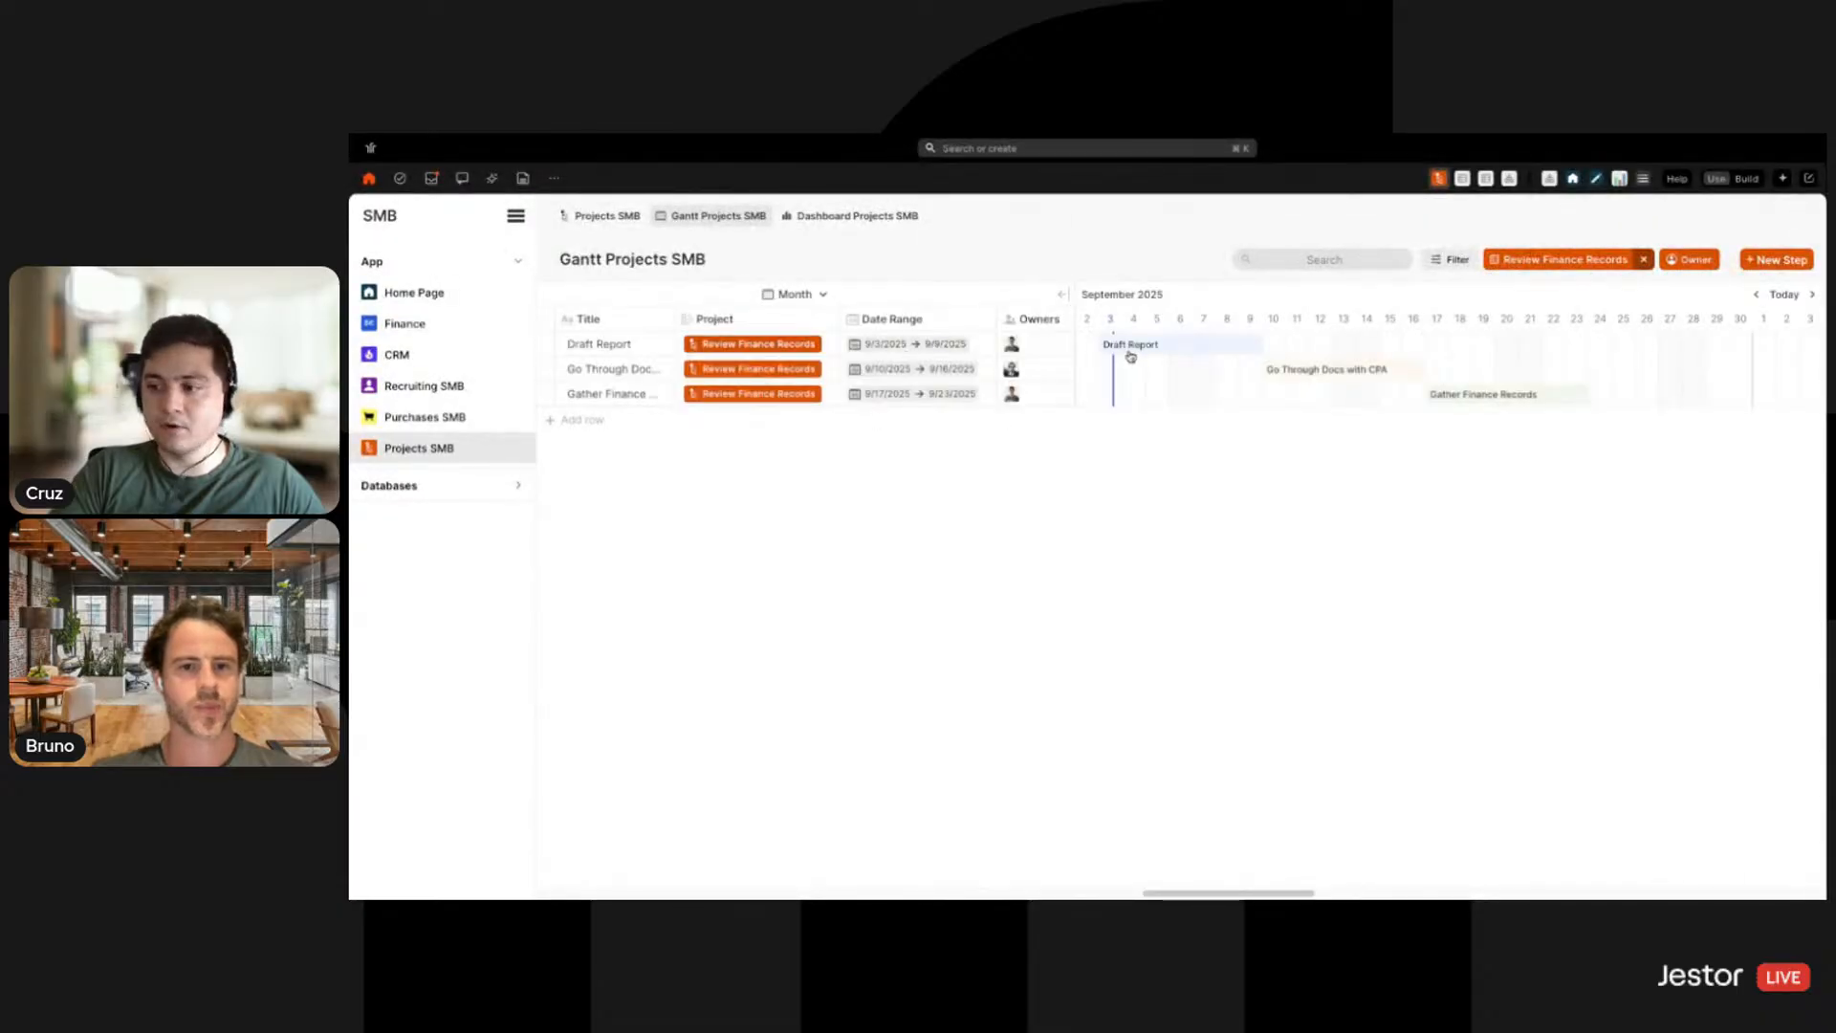
Examine the projects dashboard, expanding and collapsing the steps nested under both projects in the Project Log
left_click(878, 218)
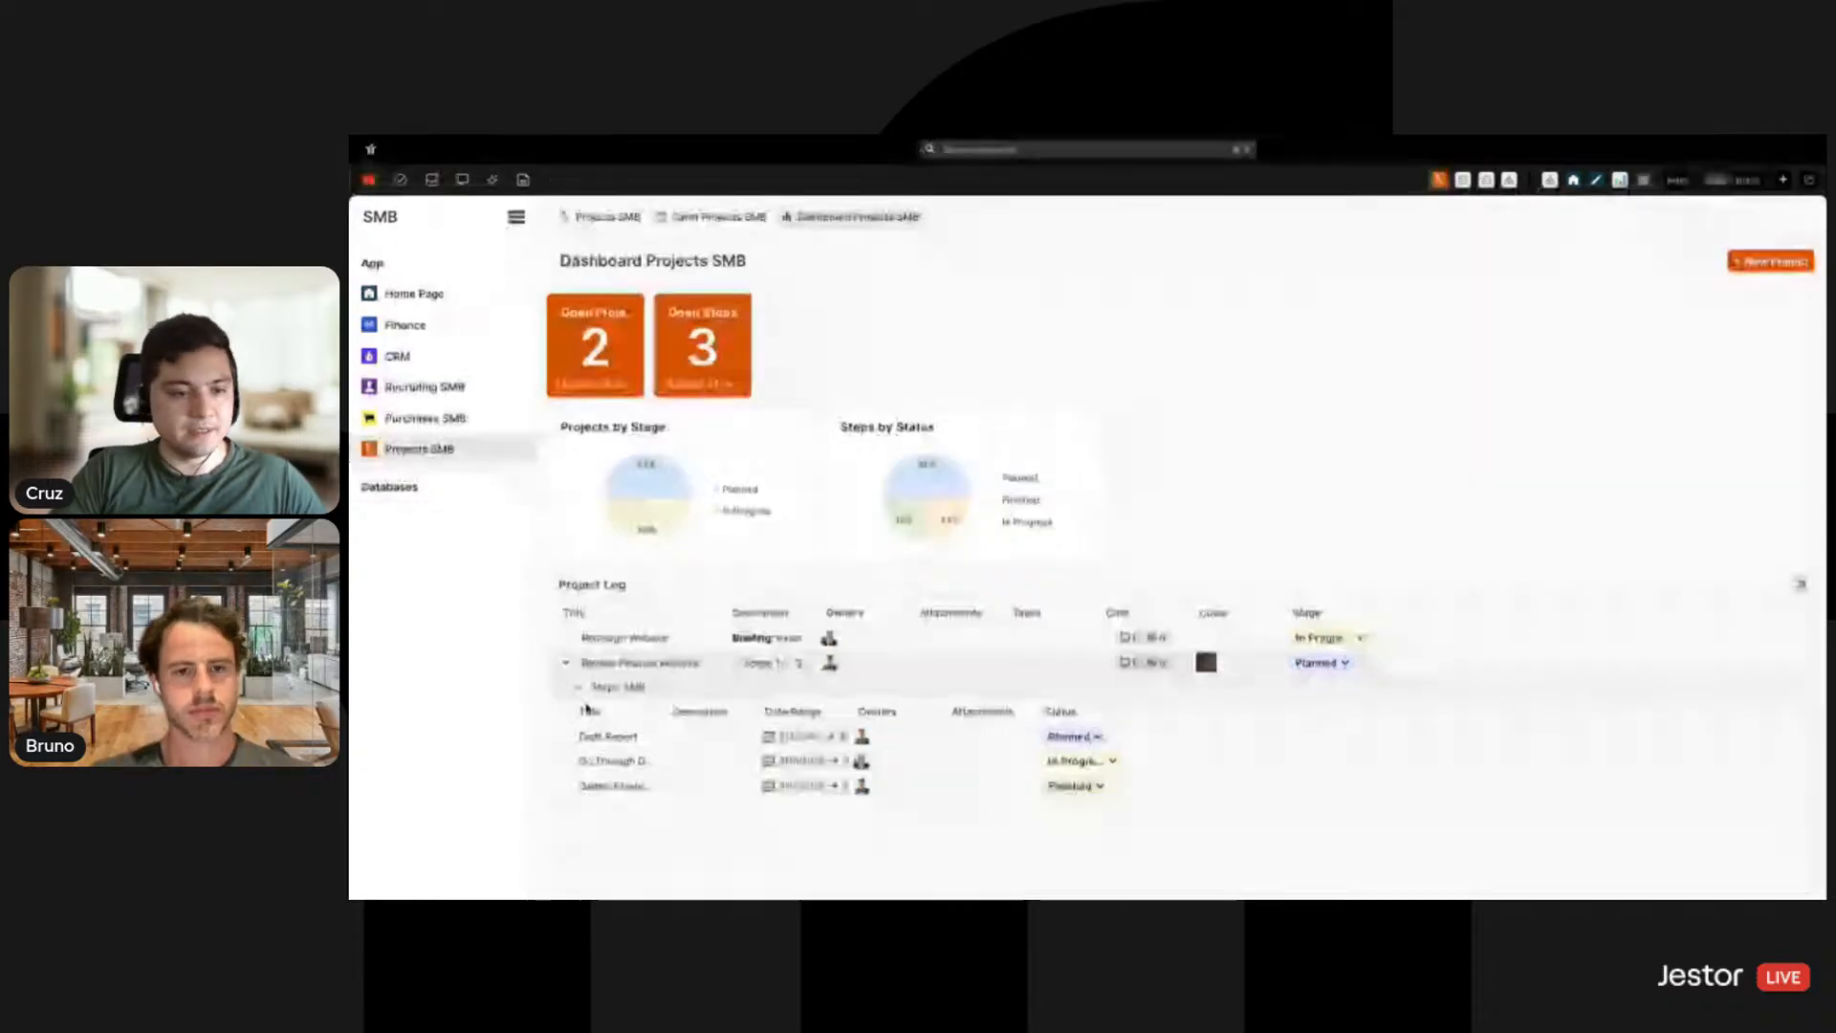
left_click(566, 662)
left_click(566, 637)
left_click(577, 664)
left_click(577, 664)
left_click(566, 637)
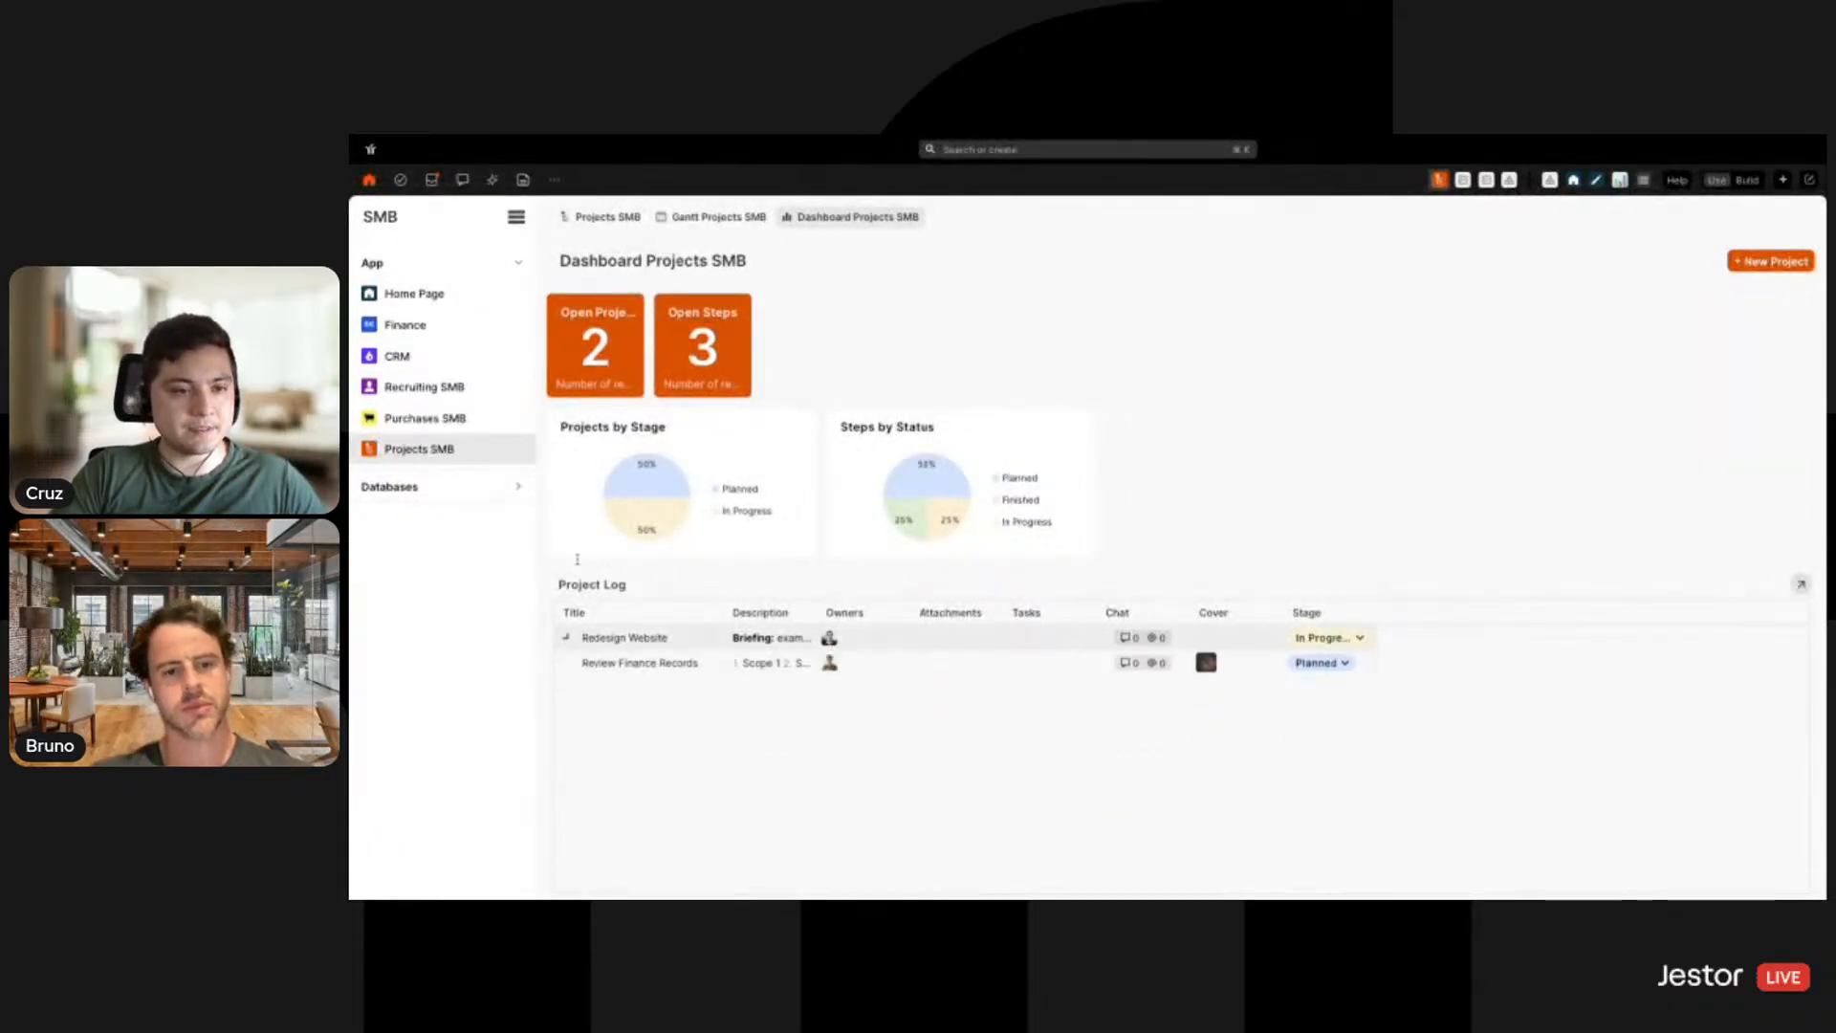
Give the Redesign Website card on the project board a dark blue title color
left_click(619, 221)
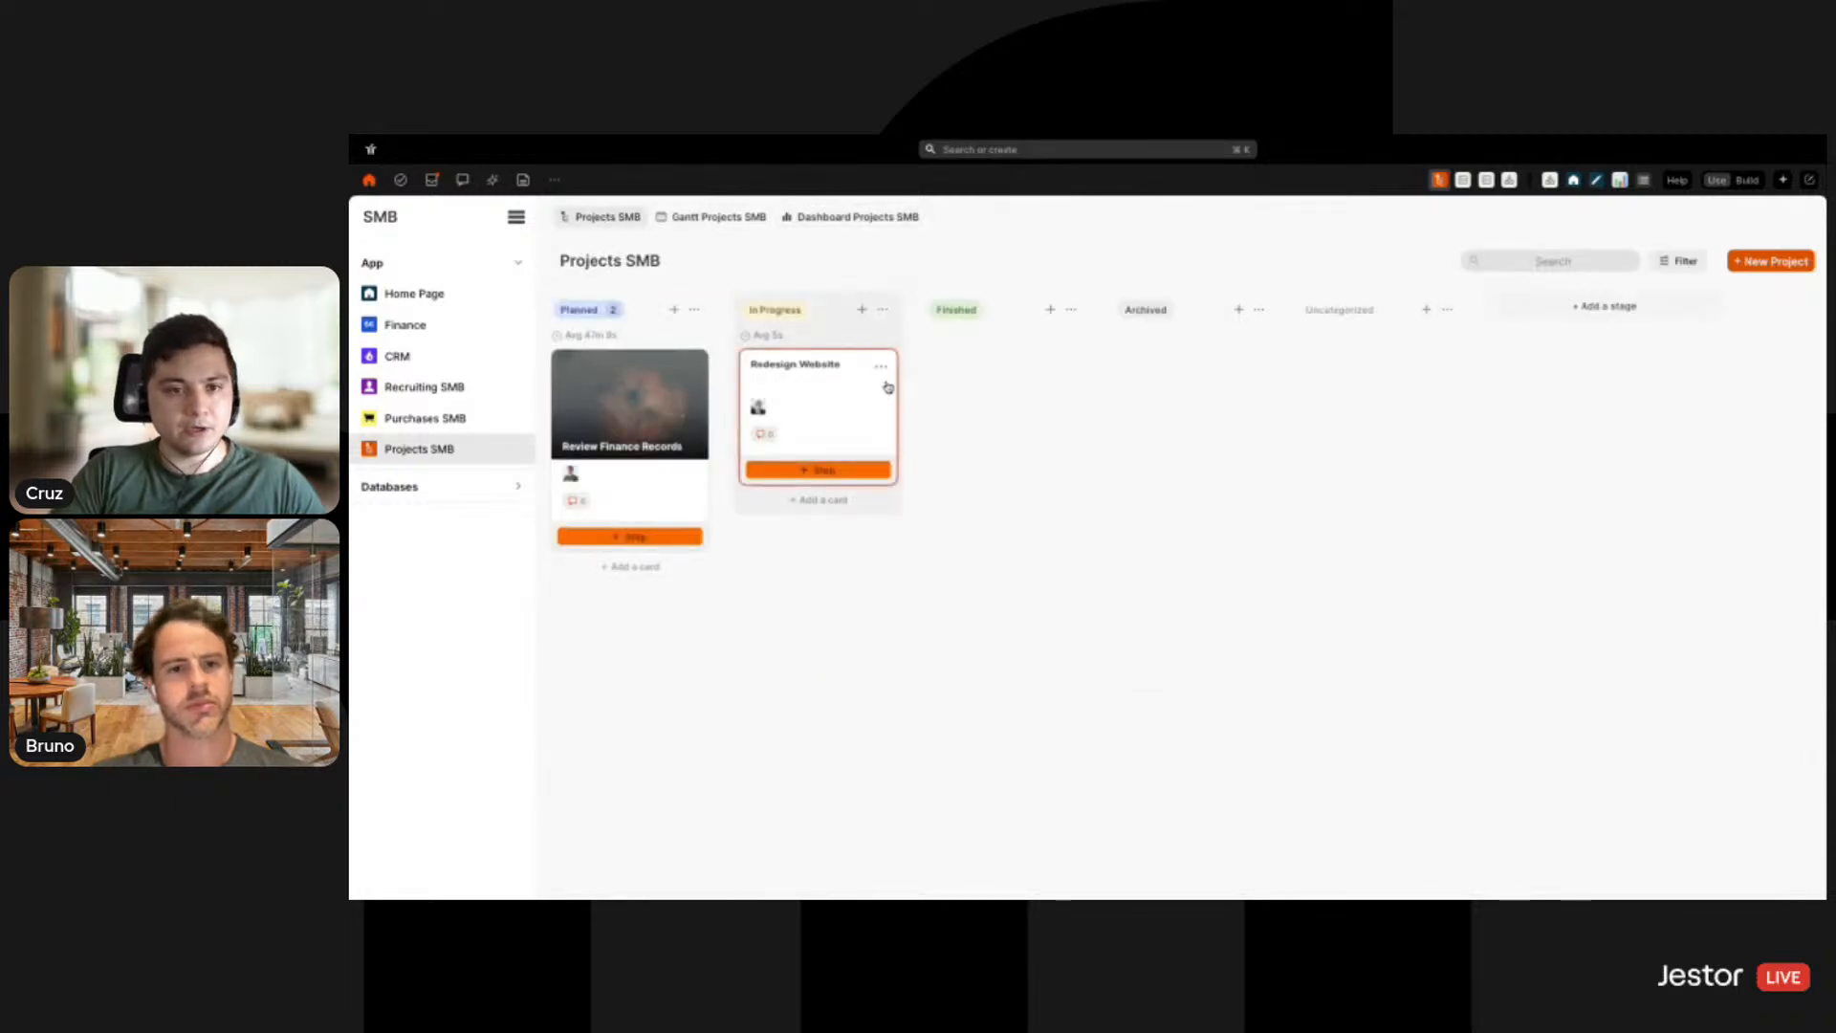
left_click(881, 366)
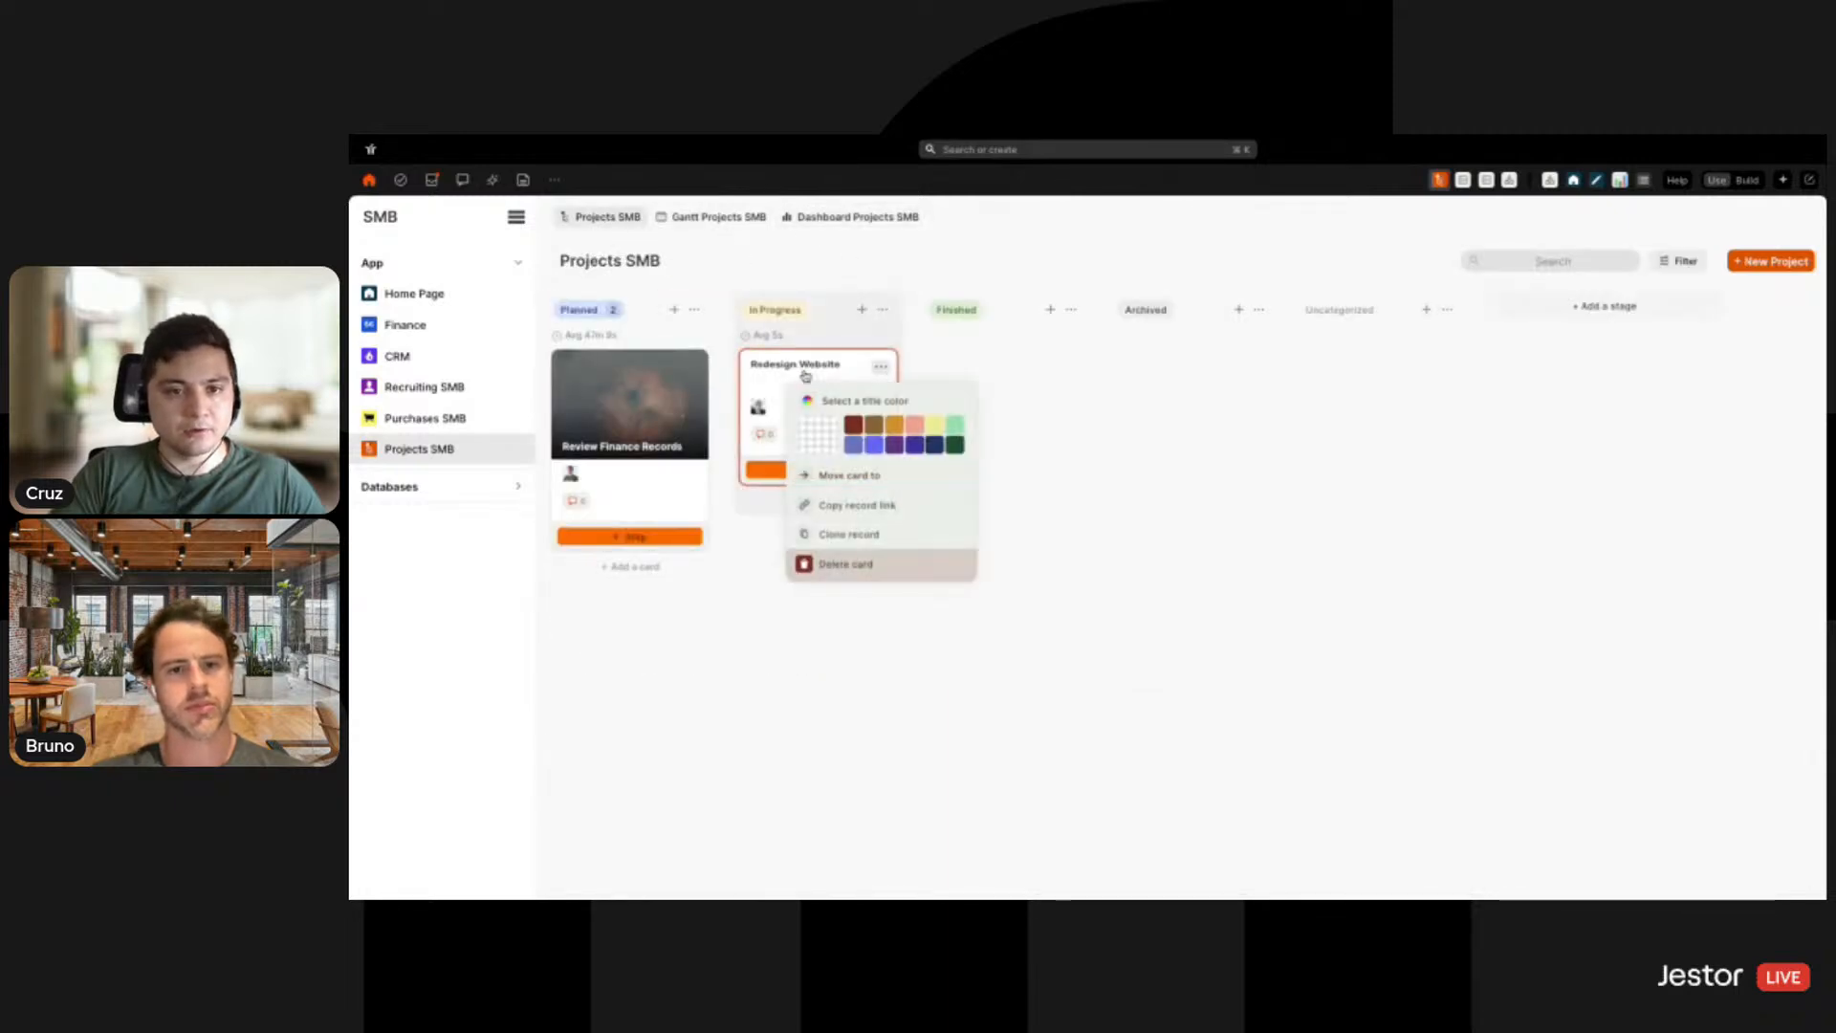
left_click(934, 445)
left_click(1291, 545)
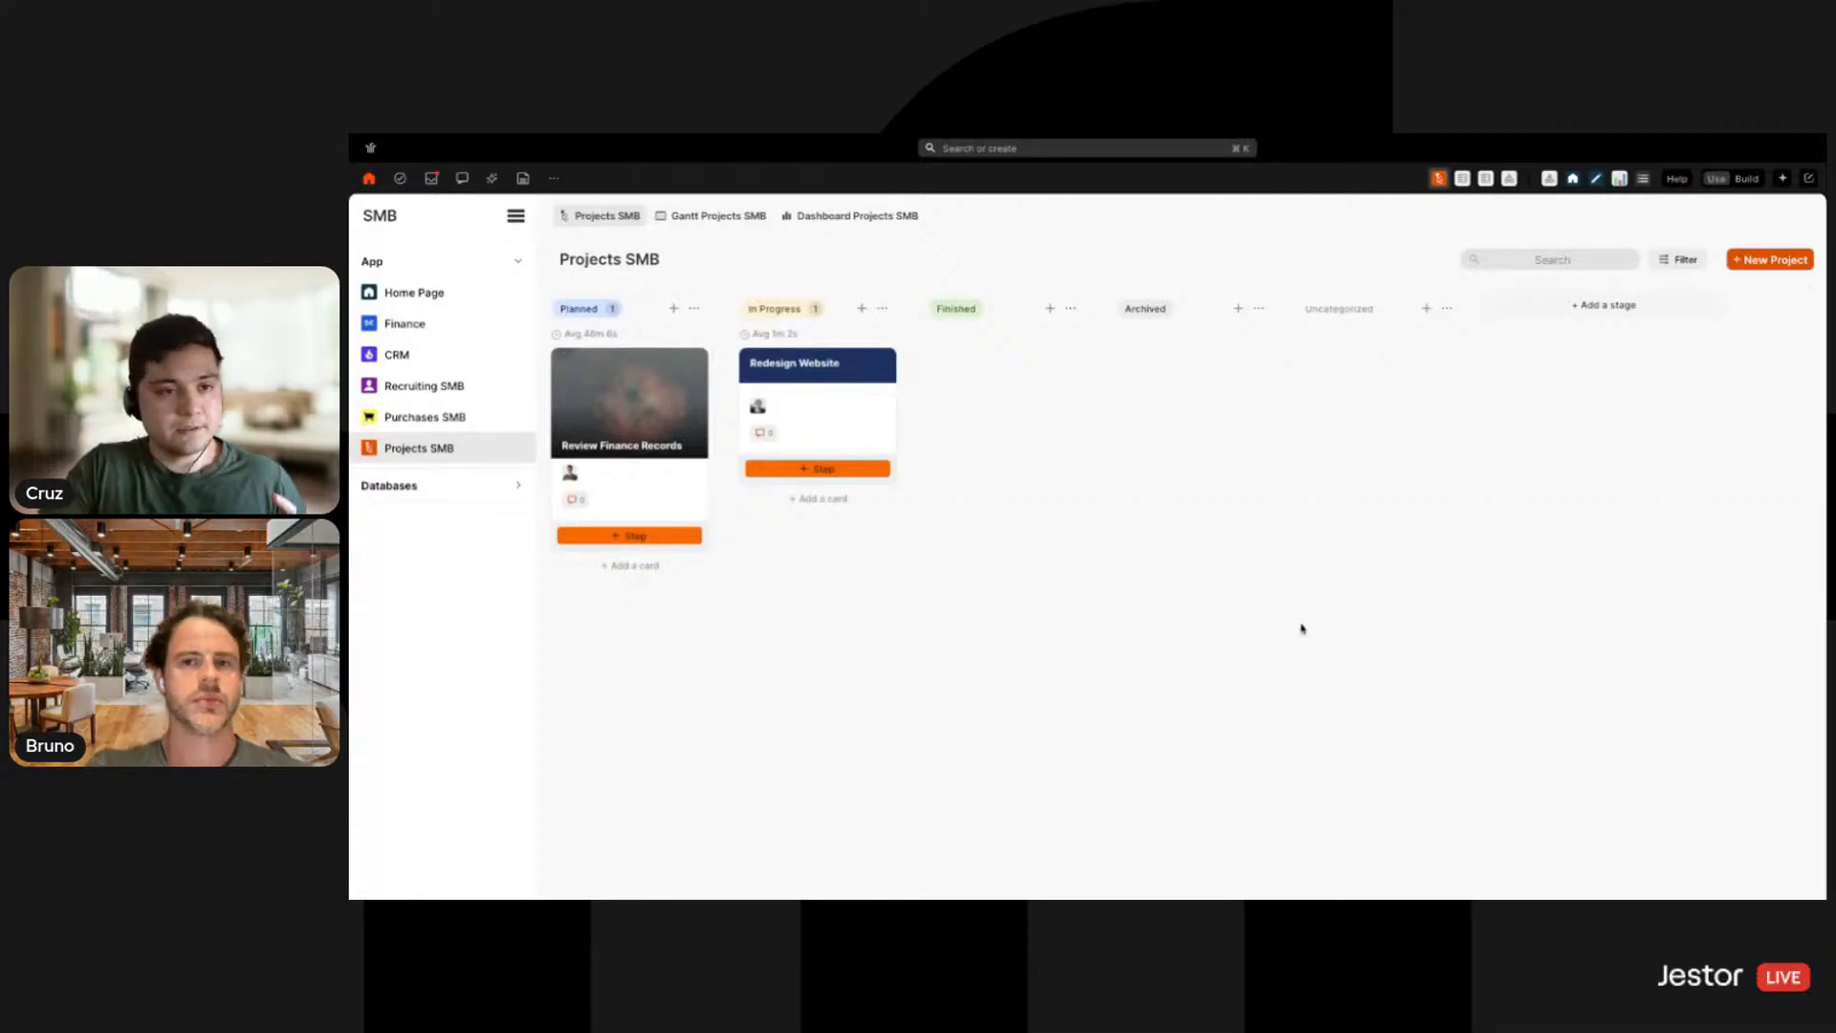
Open the Review Finance Records project from the board and review its description, owners and steps
left_click(631, 411)
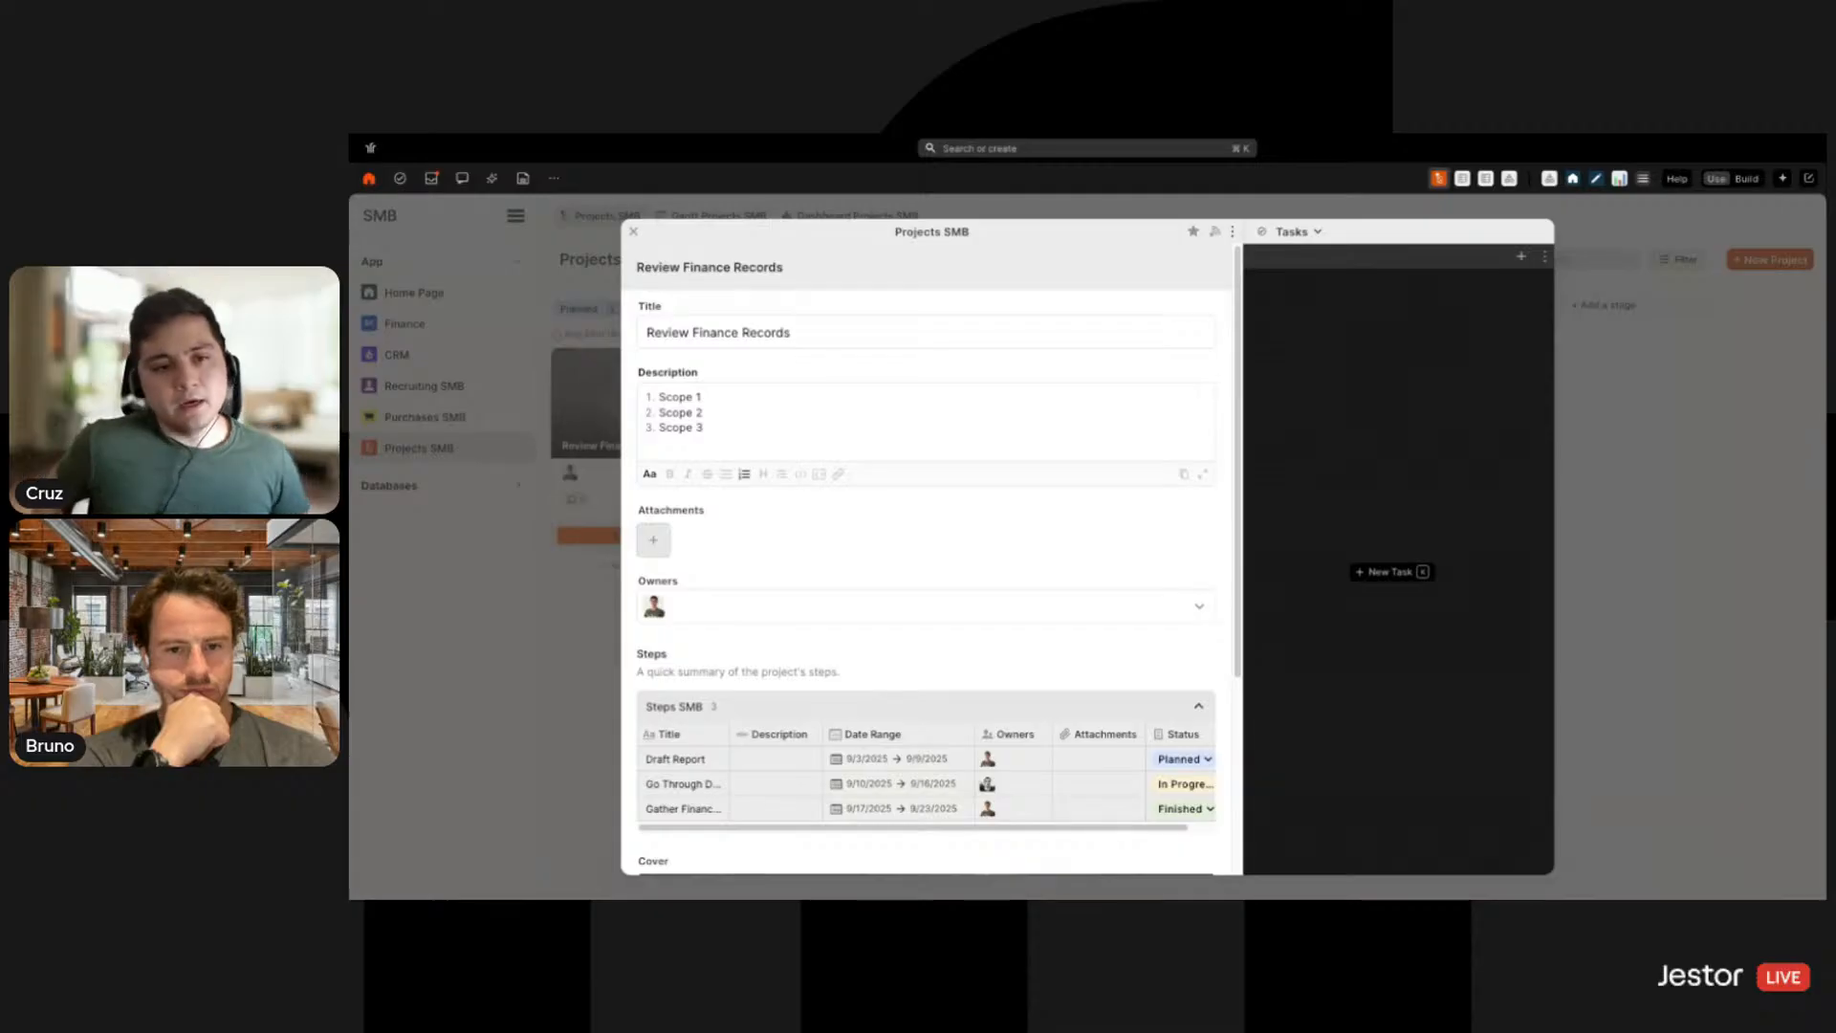
left_click(1757, 449)
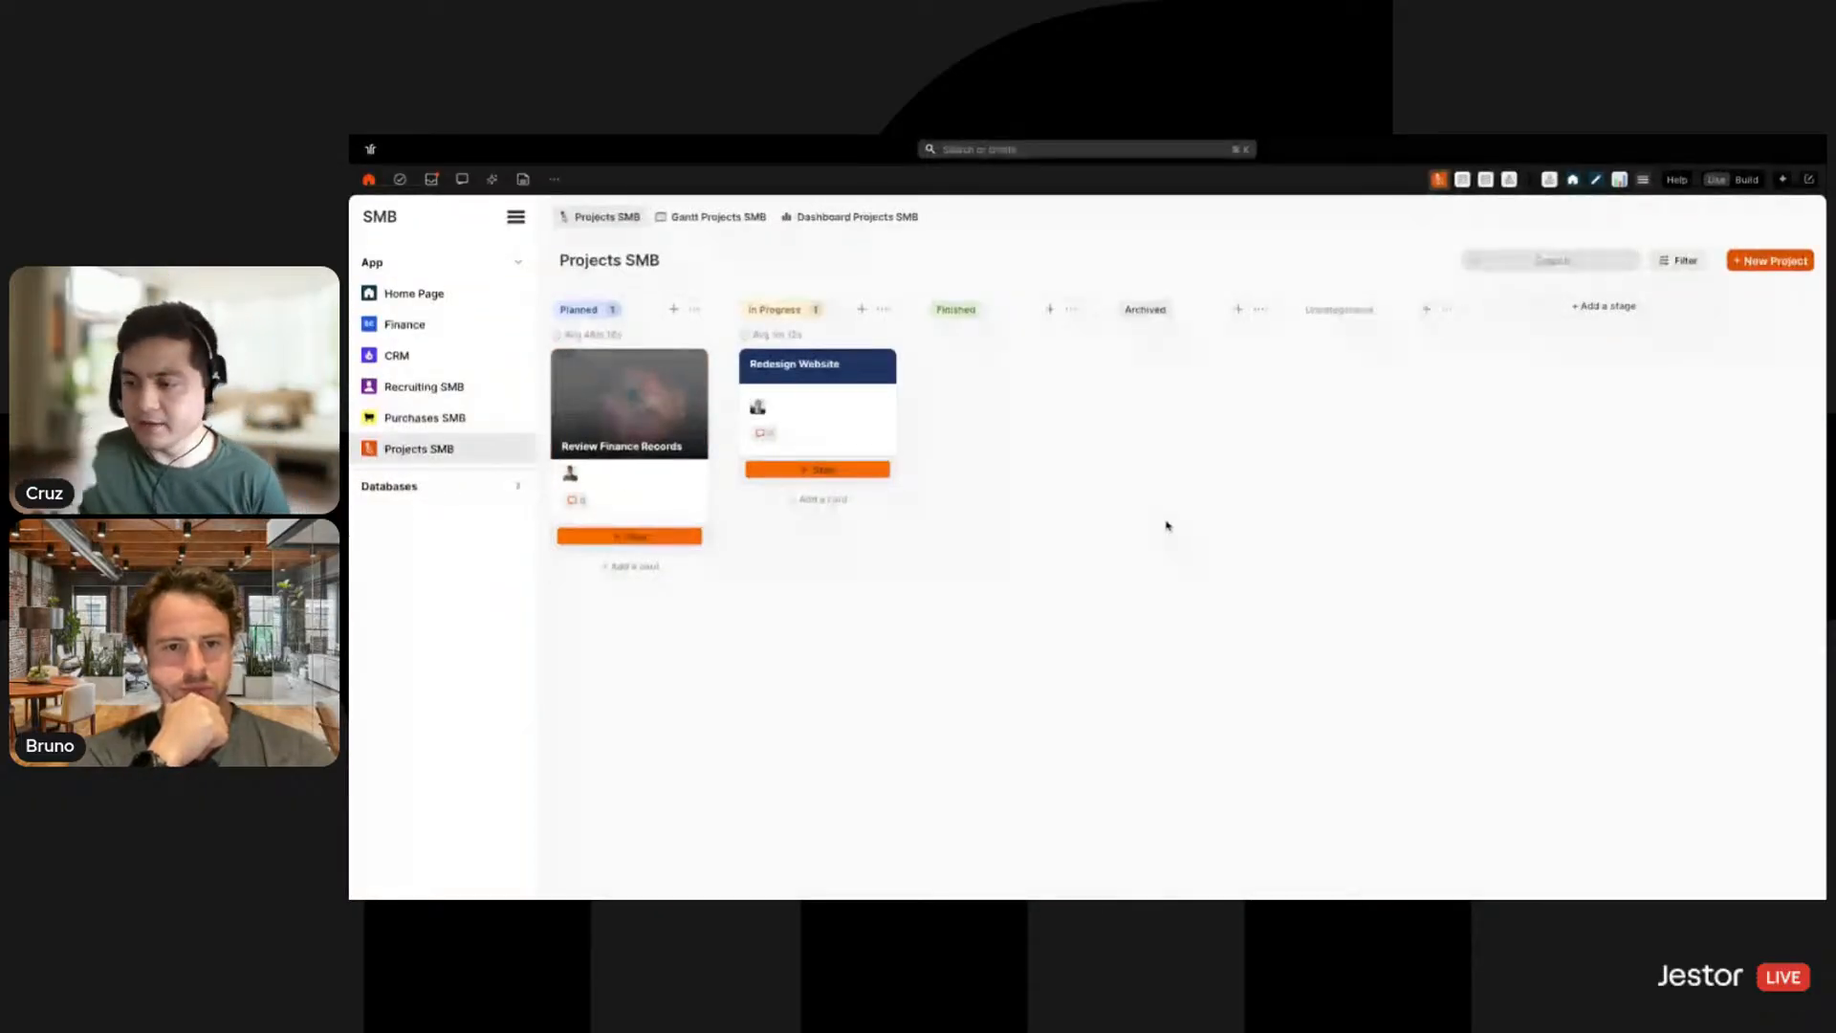
left_click(699, 222)
left_click(618, 226)
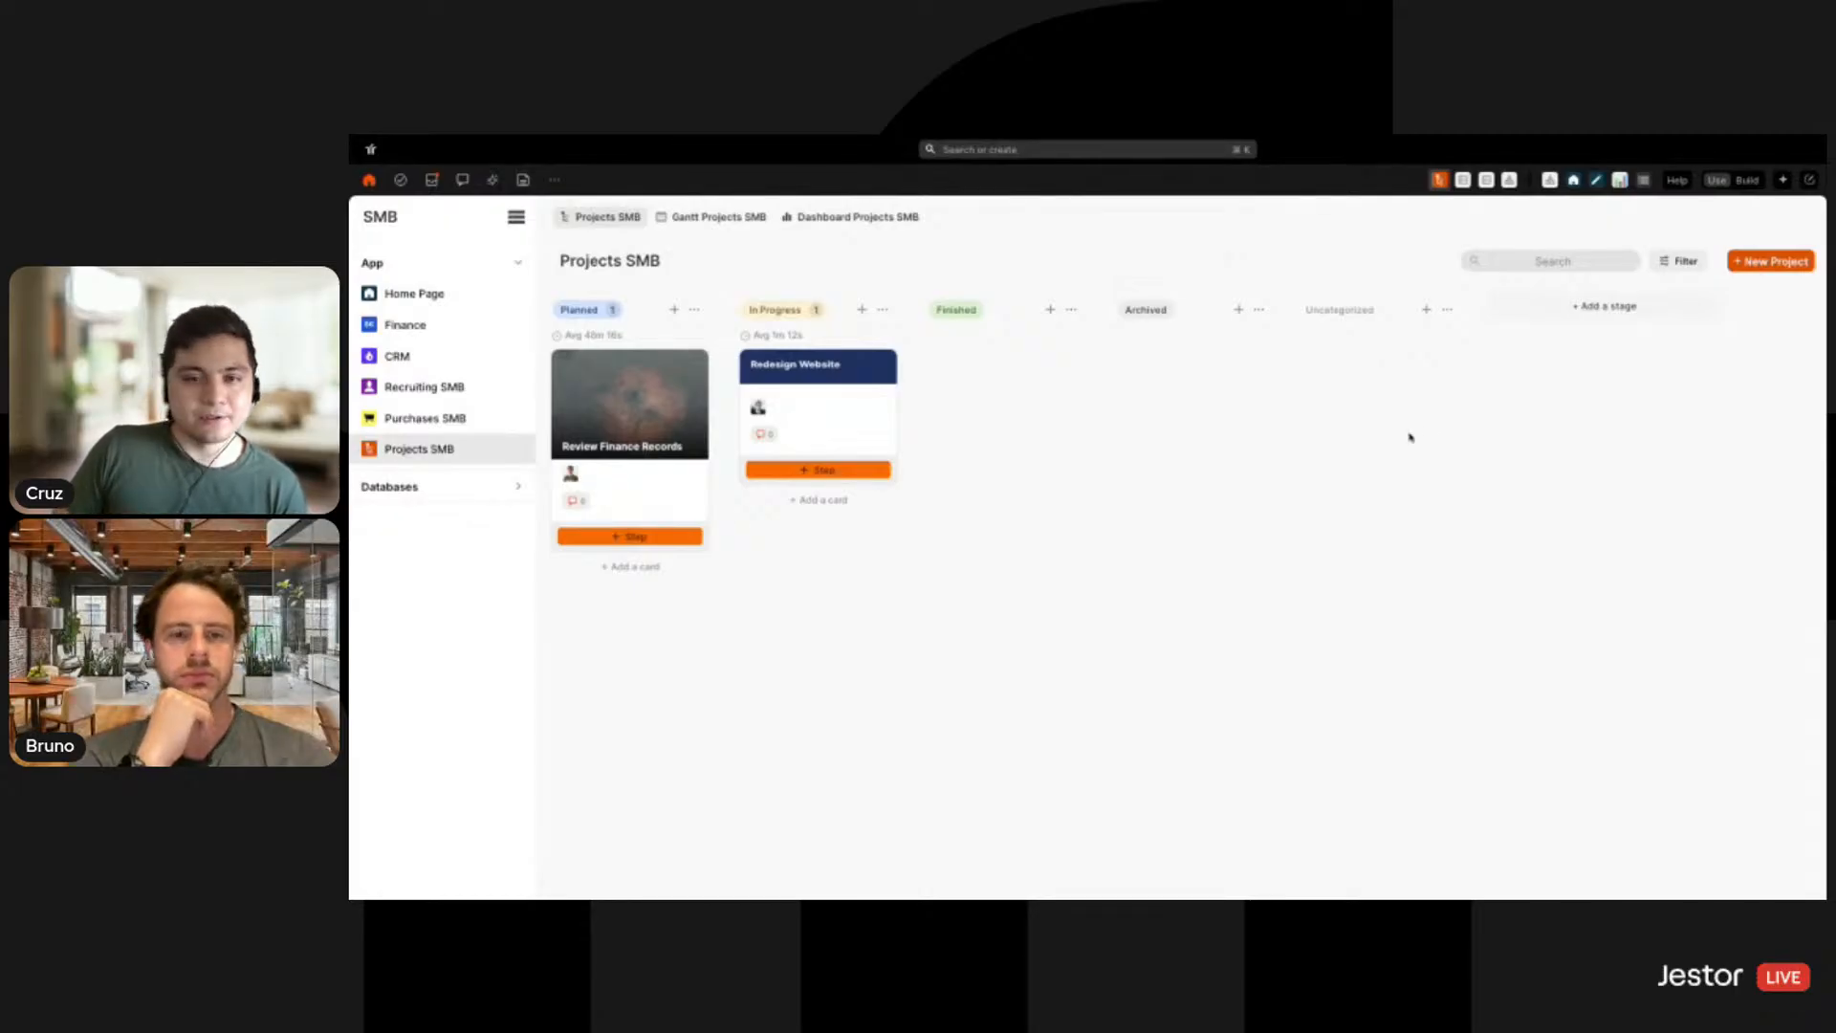
left_click(631, 412)
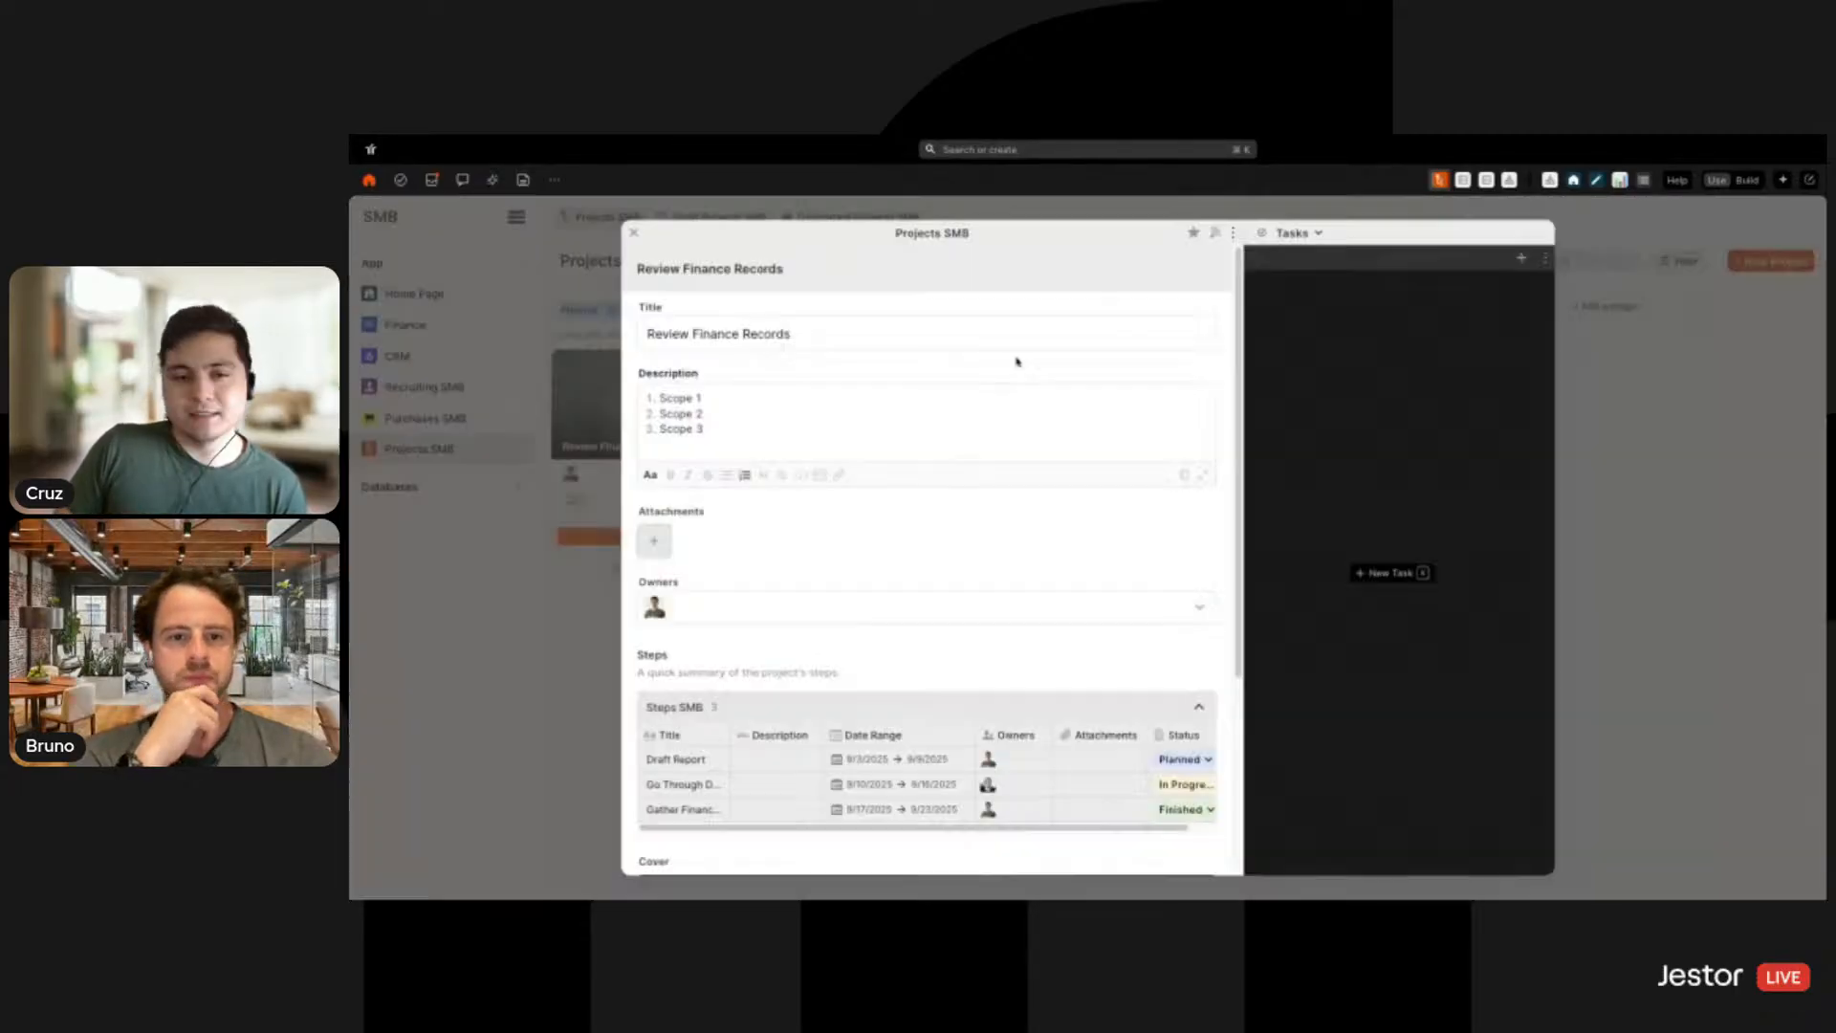
scroll(763, 686, "down", 1)
left_click(598, 603)
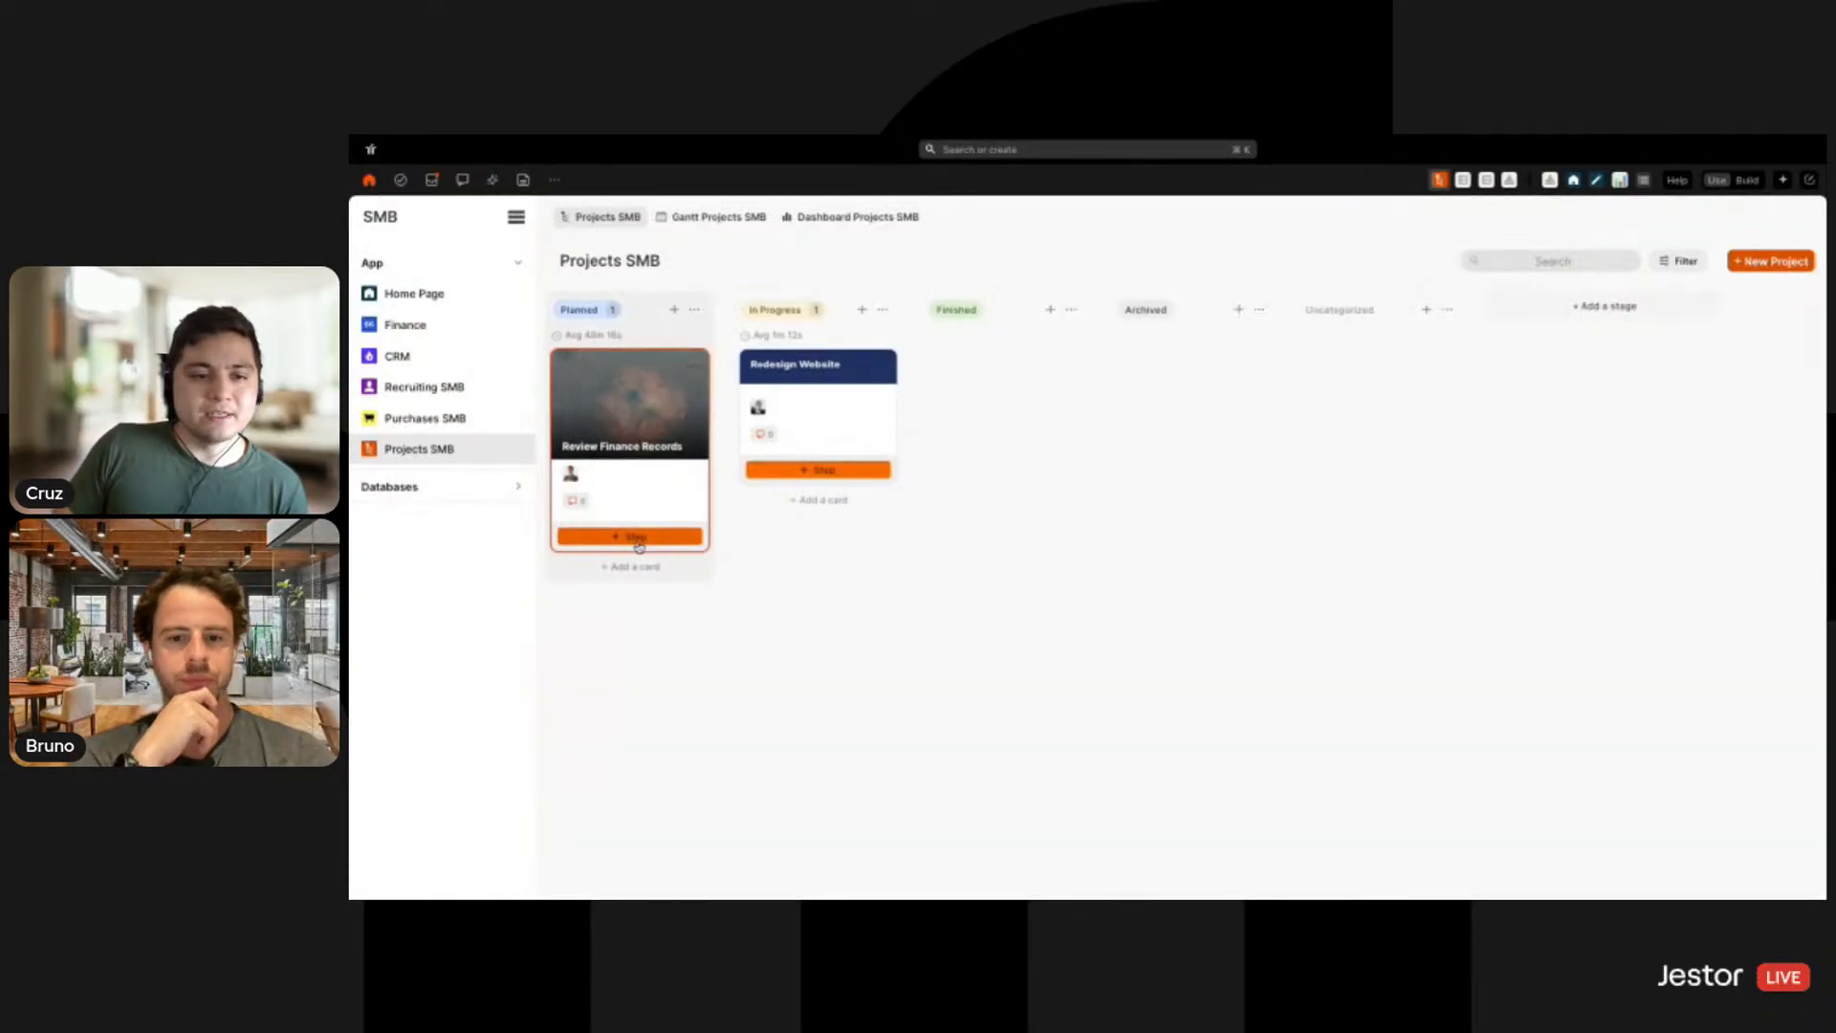
Clear the Review Finance Records project filter from the Gantt view and return to the projects dashboard
left_click(727, 223)
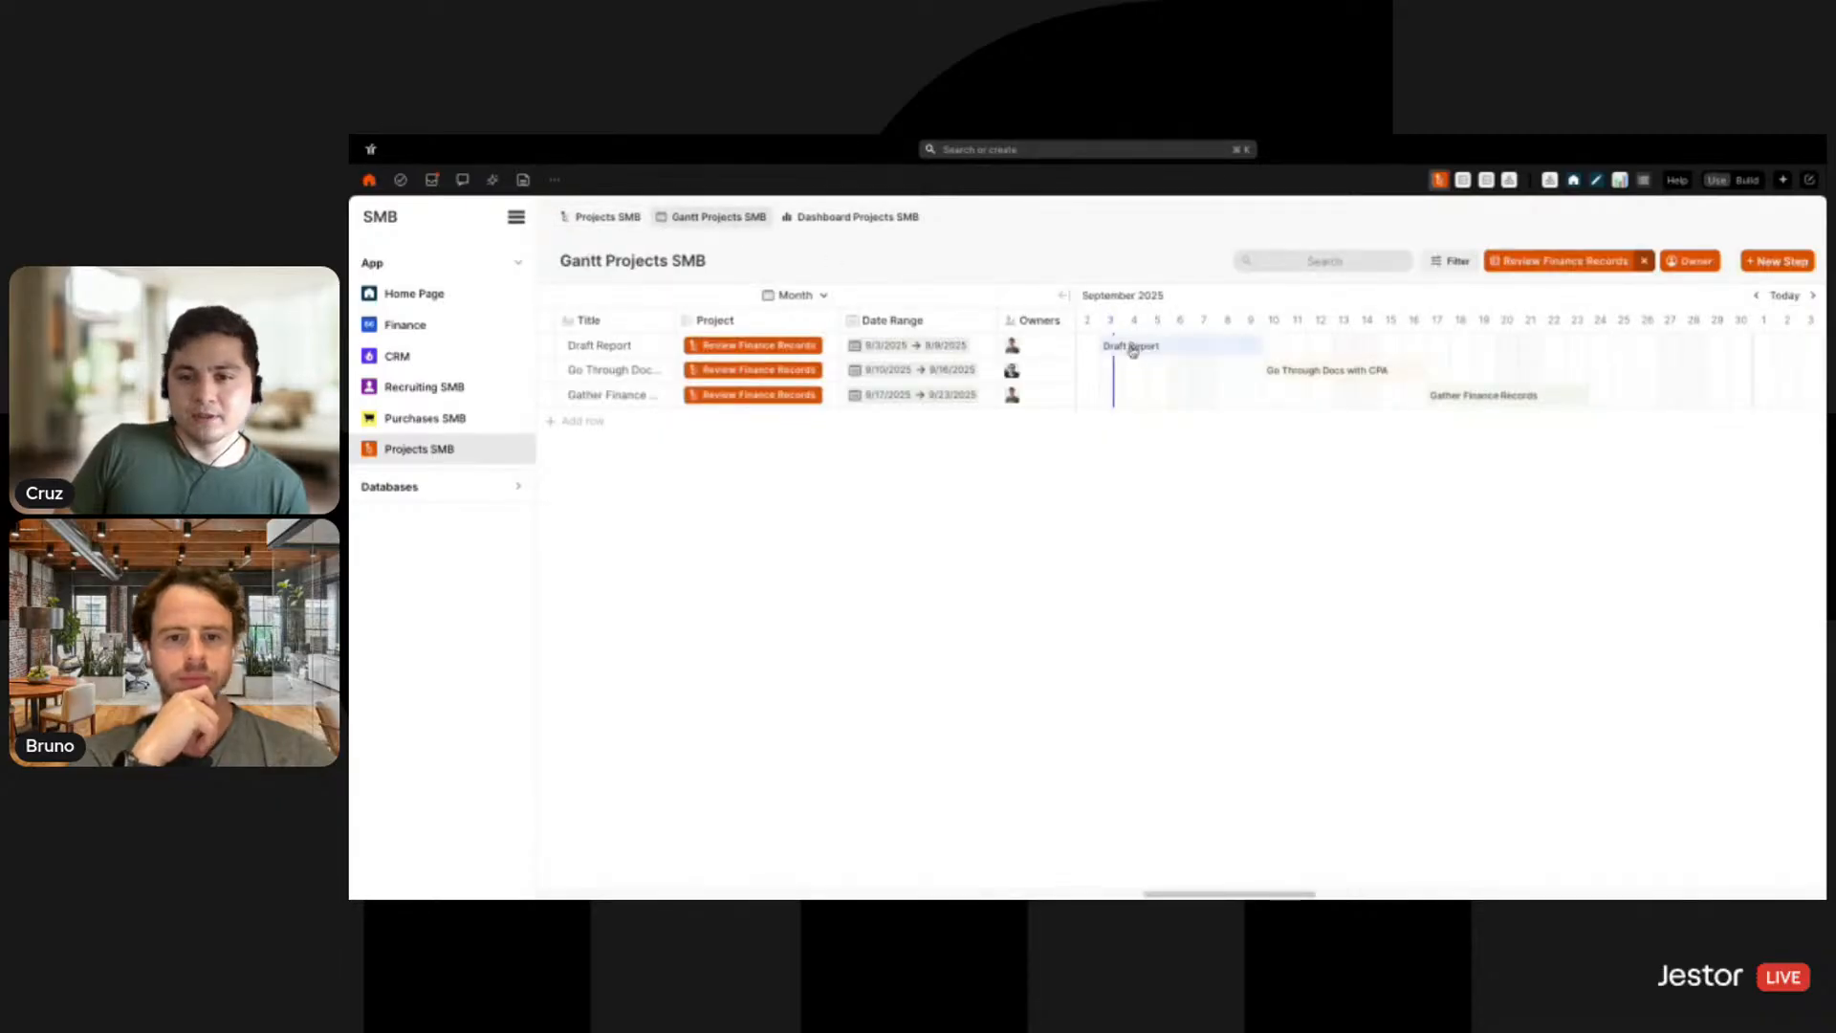
left_click(1641, 262)
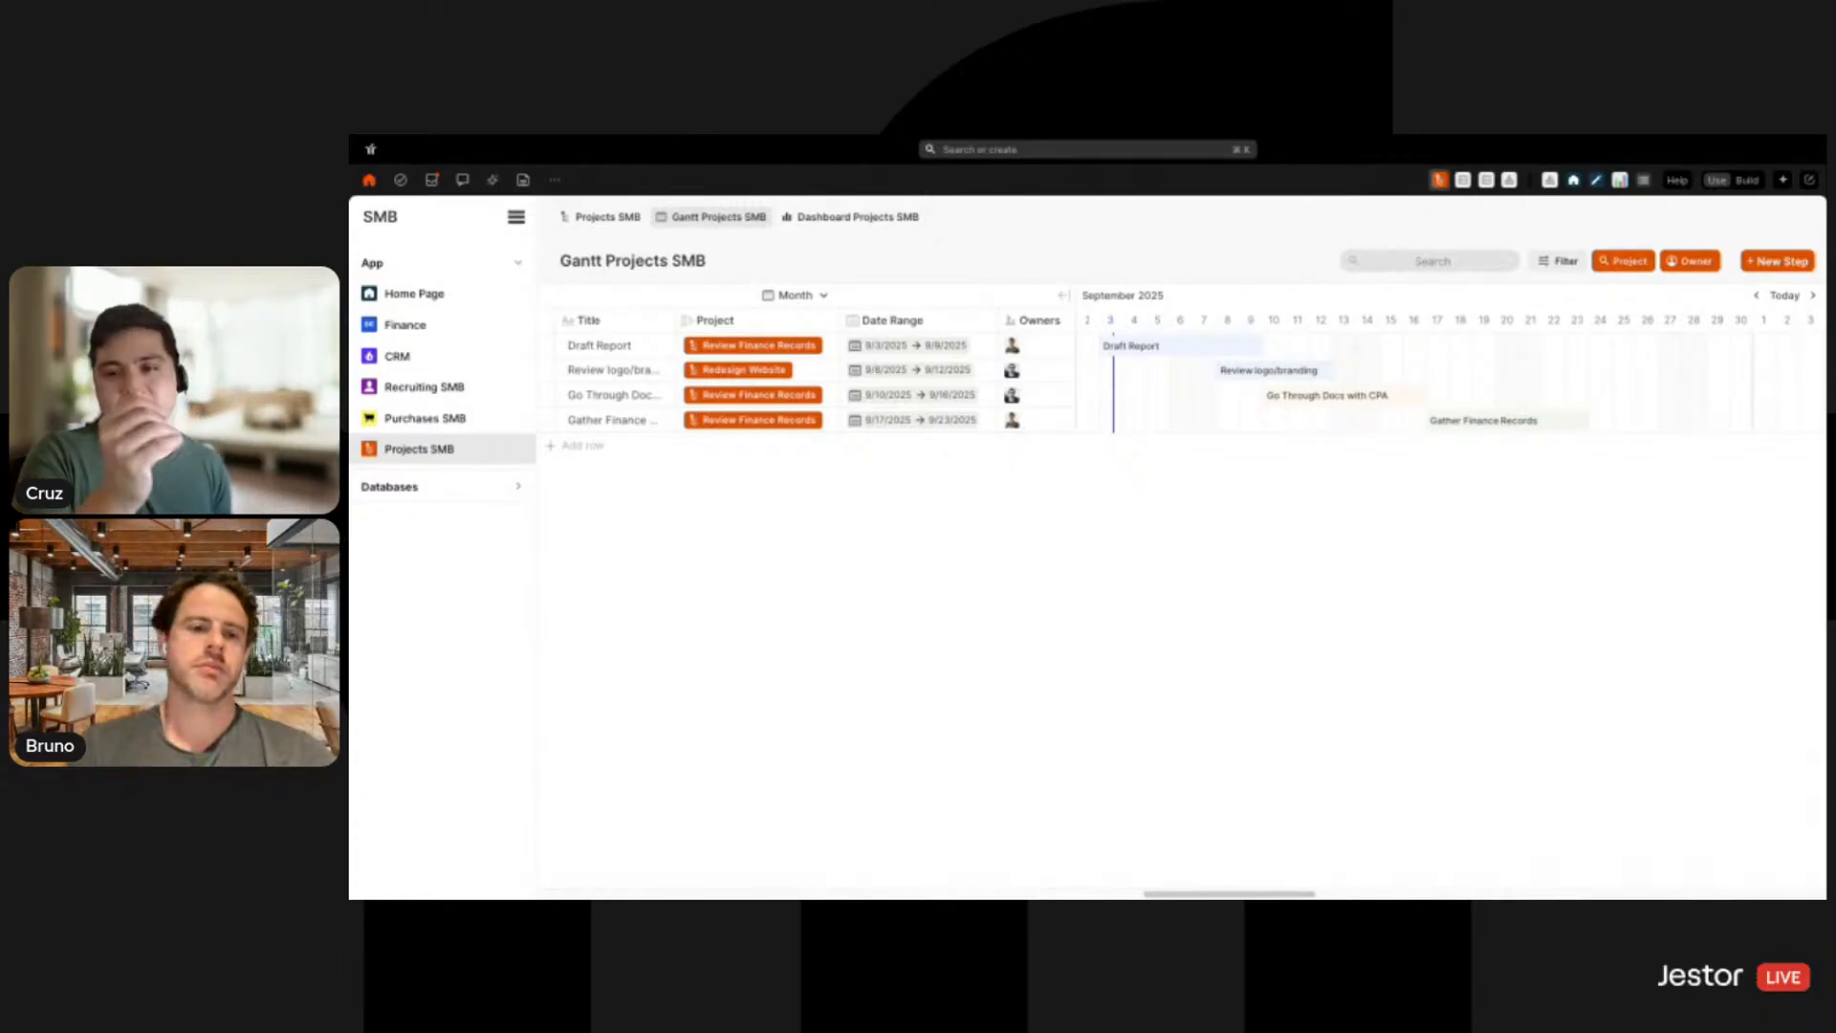
left_click(885, 222)
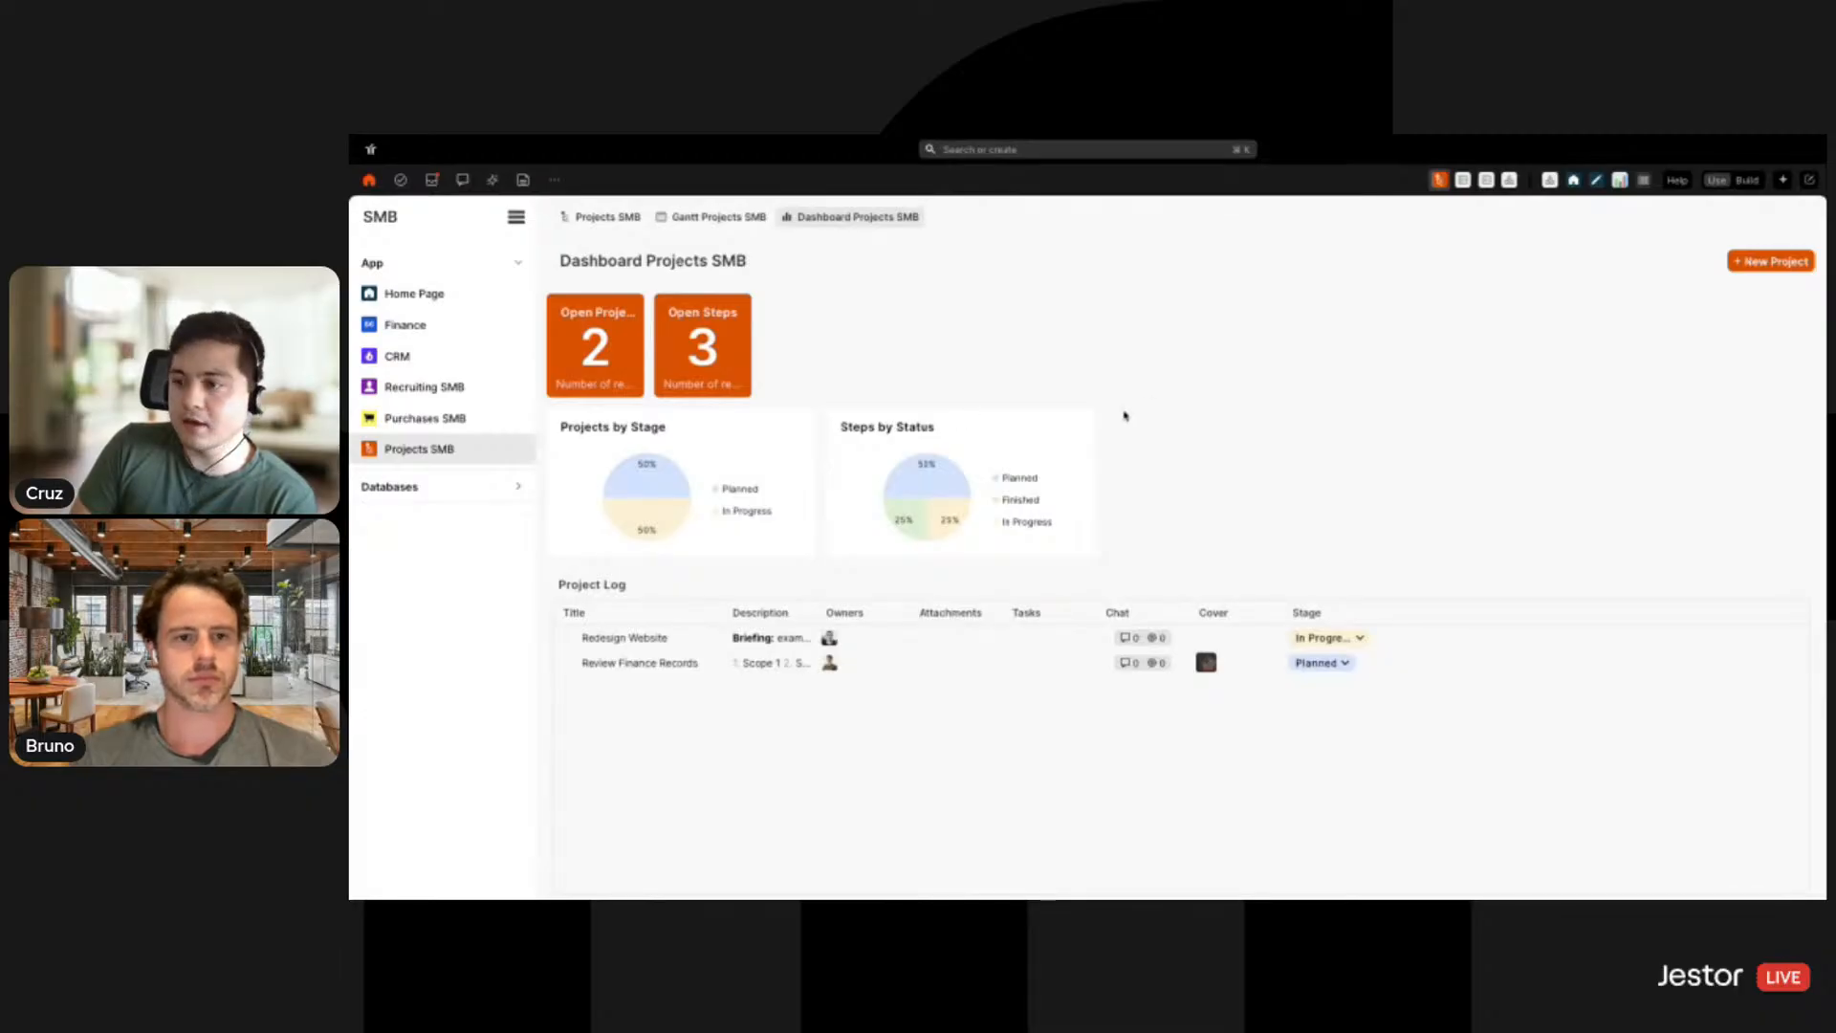
Edit the projects dashboard and set the Open Projects indicator's background color to dark gray, saving the block
left_click(1747, 180)
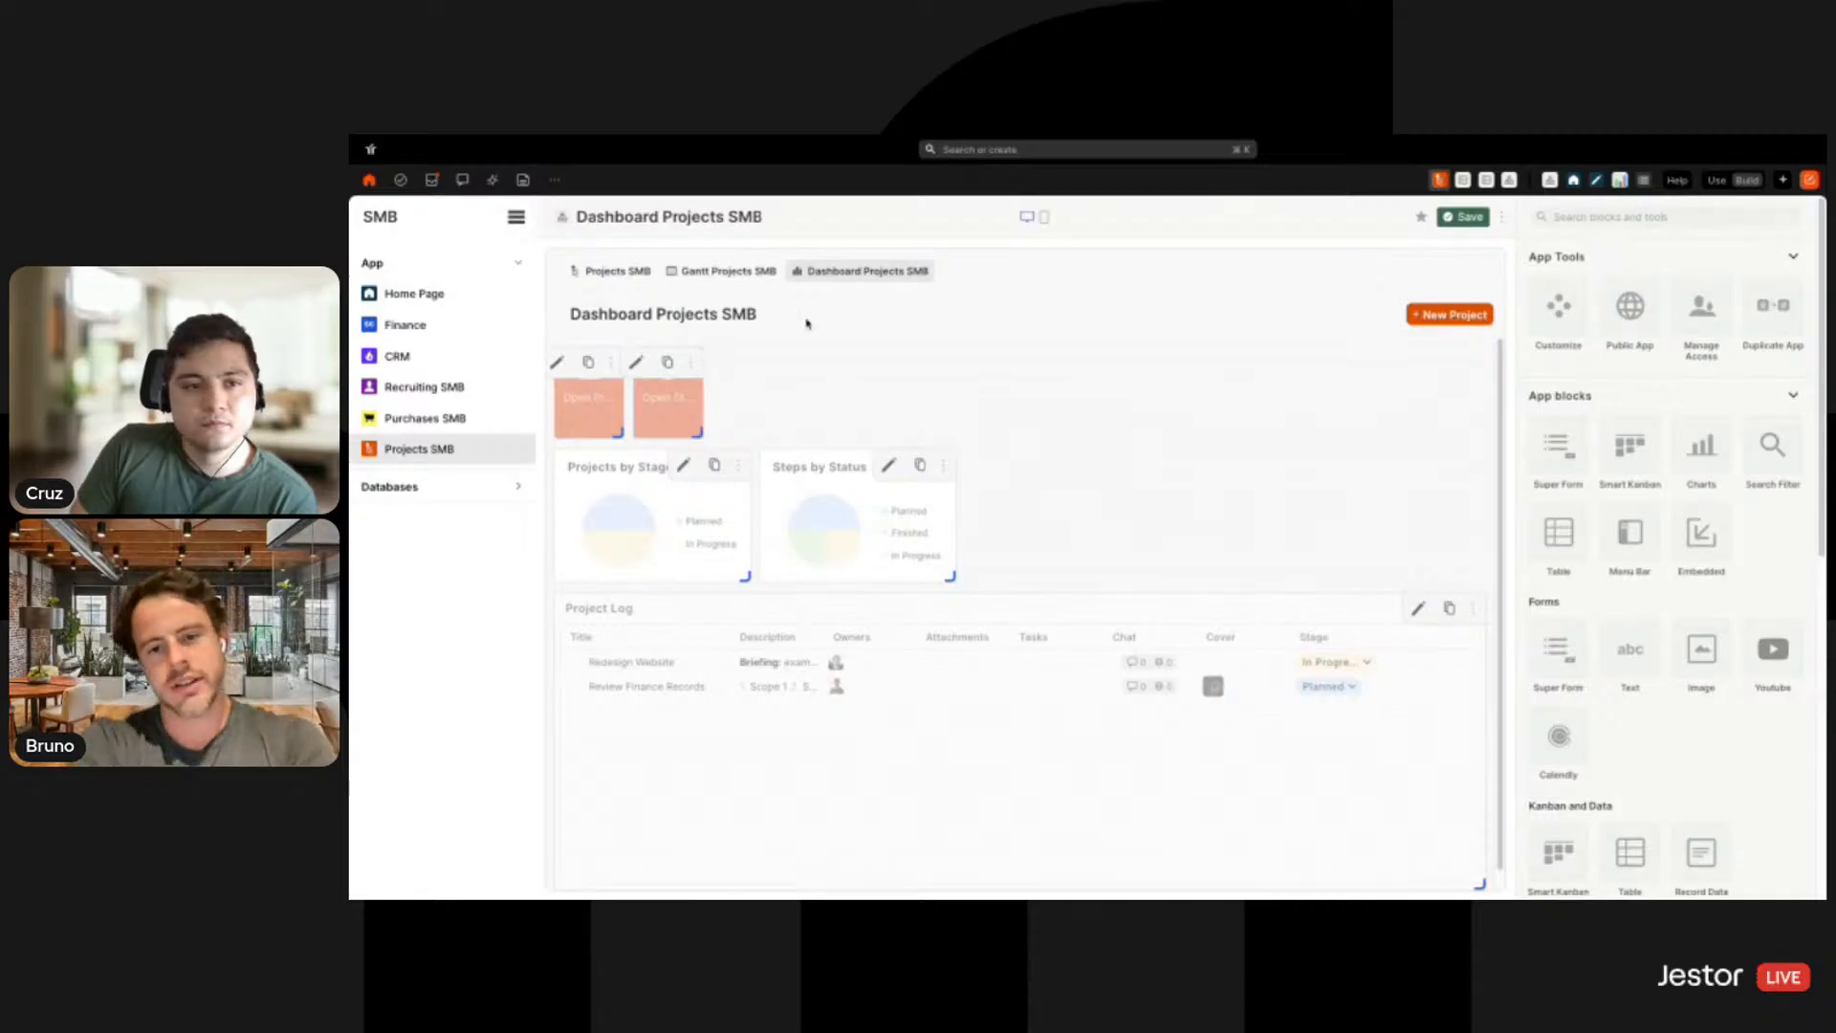
left_click(557, 362)
scroll(1758, 493, "down", 5)
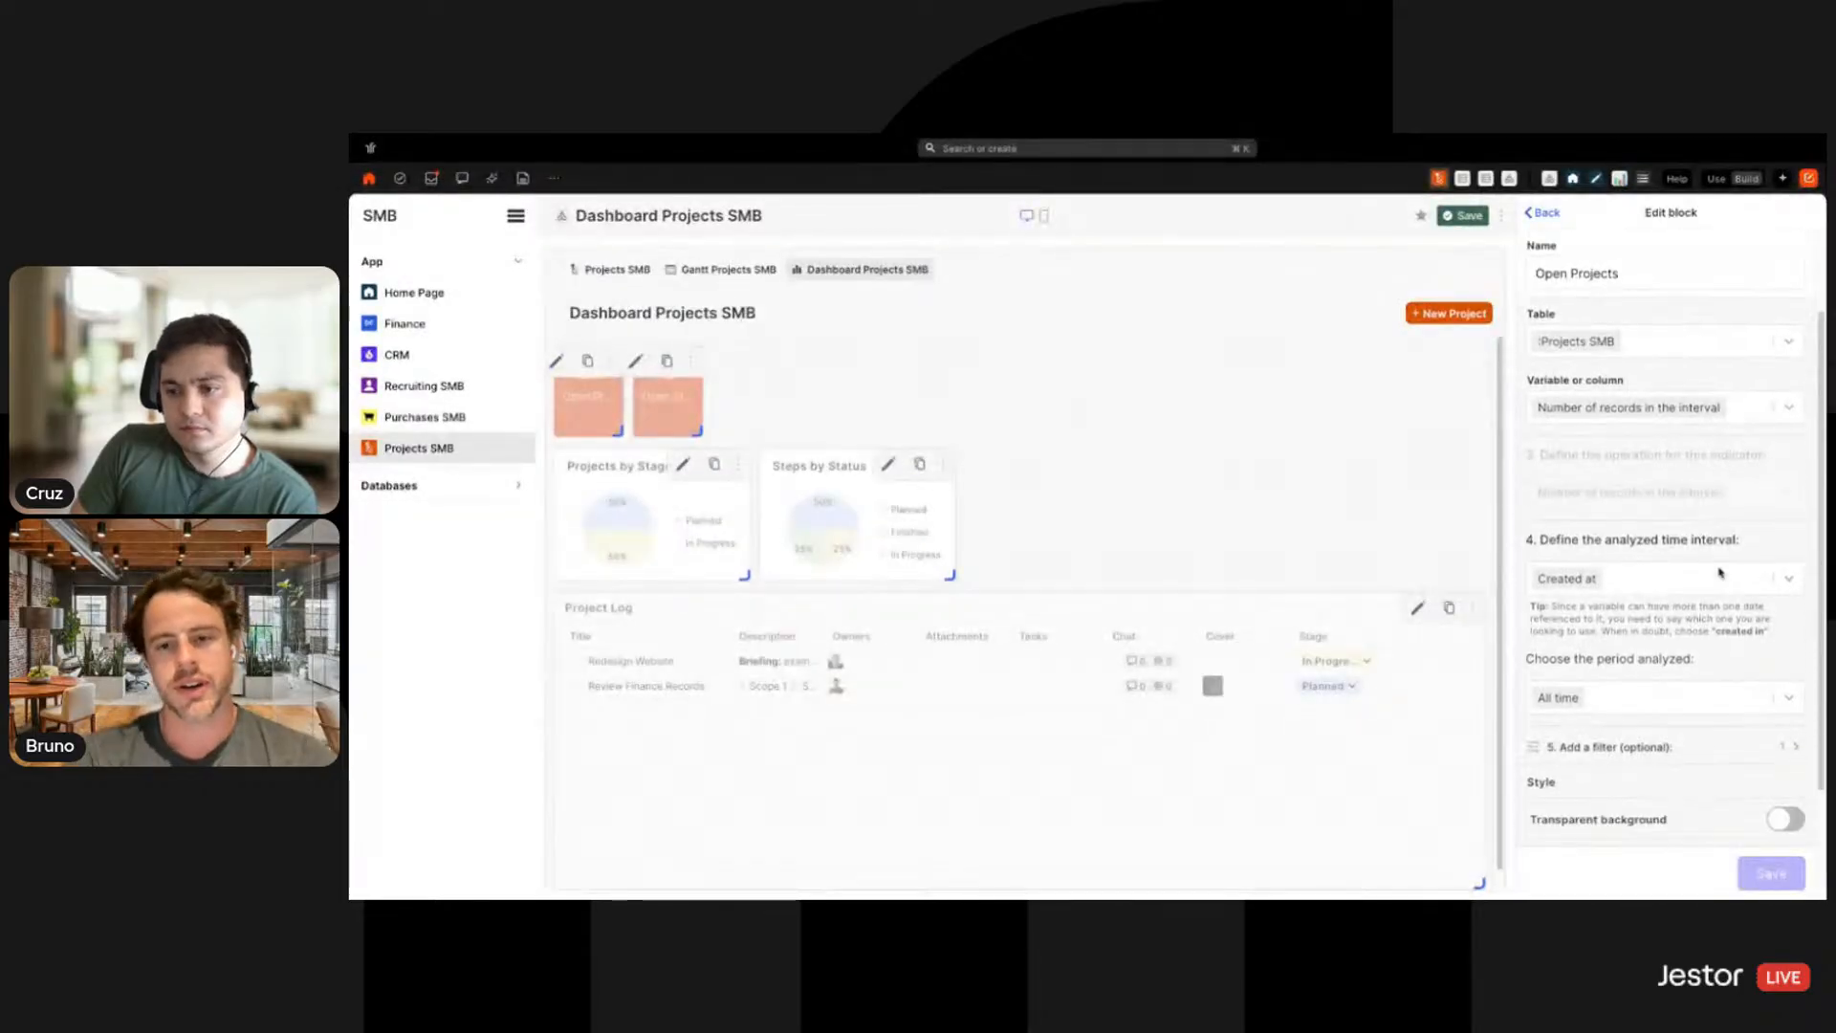
left_click(1788, 721)
left_click(1782, 333)
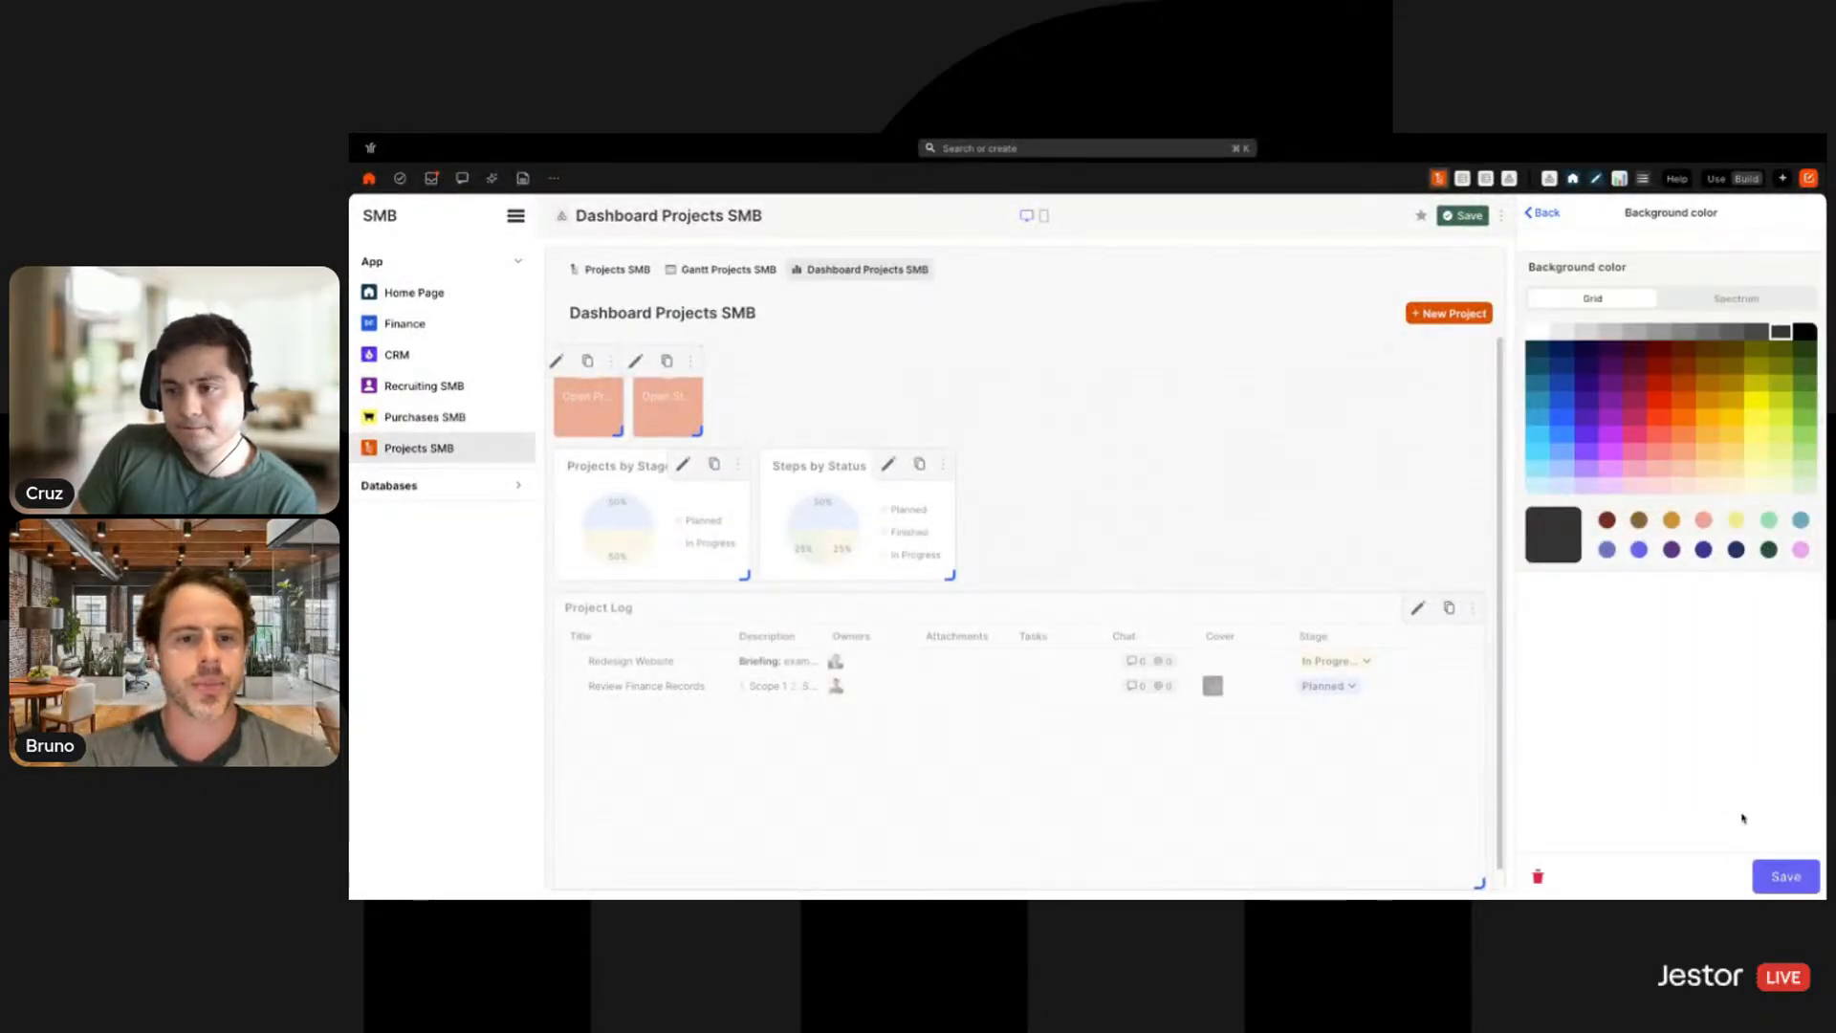
left_click(1765, 877)
left_click(1762, 874)
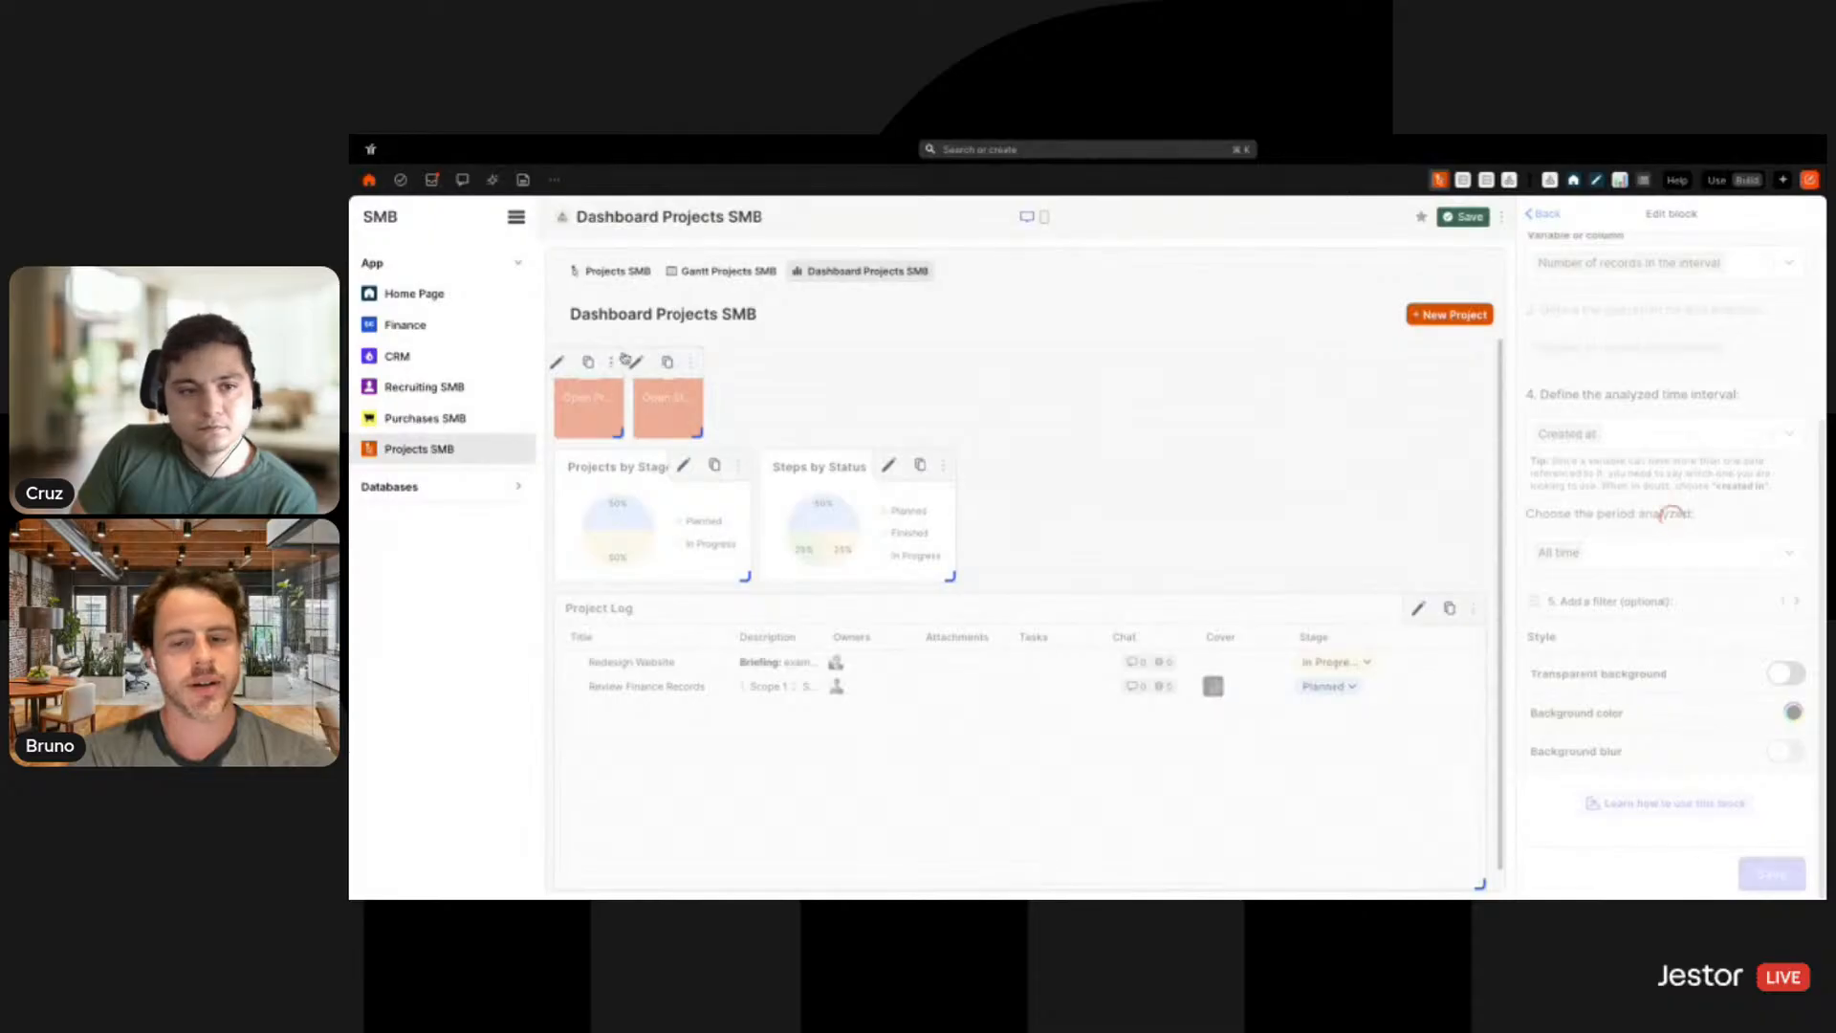
Set the Open Steps indicator's background color to dark gray as well and save the dashboard
left_click(636, 363)
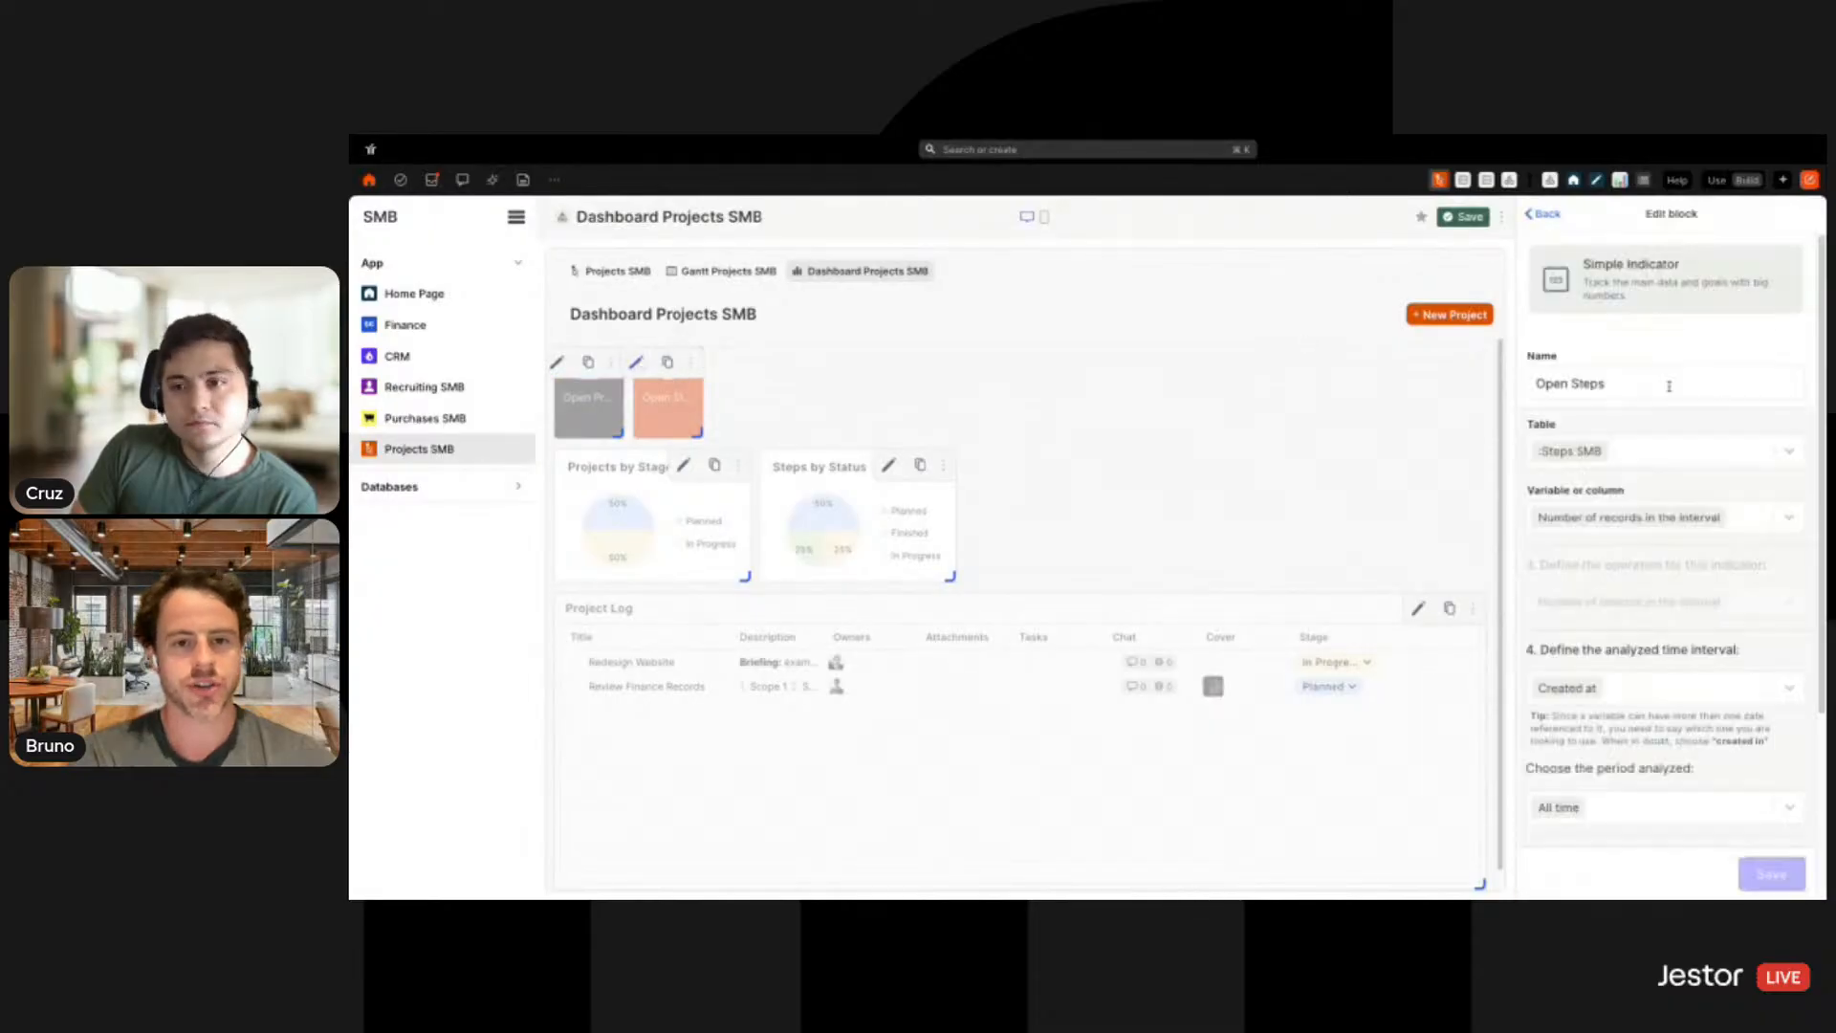
scroll(1780, 621, "down", 5)
left_click(1793, 714)
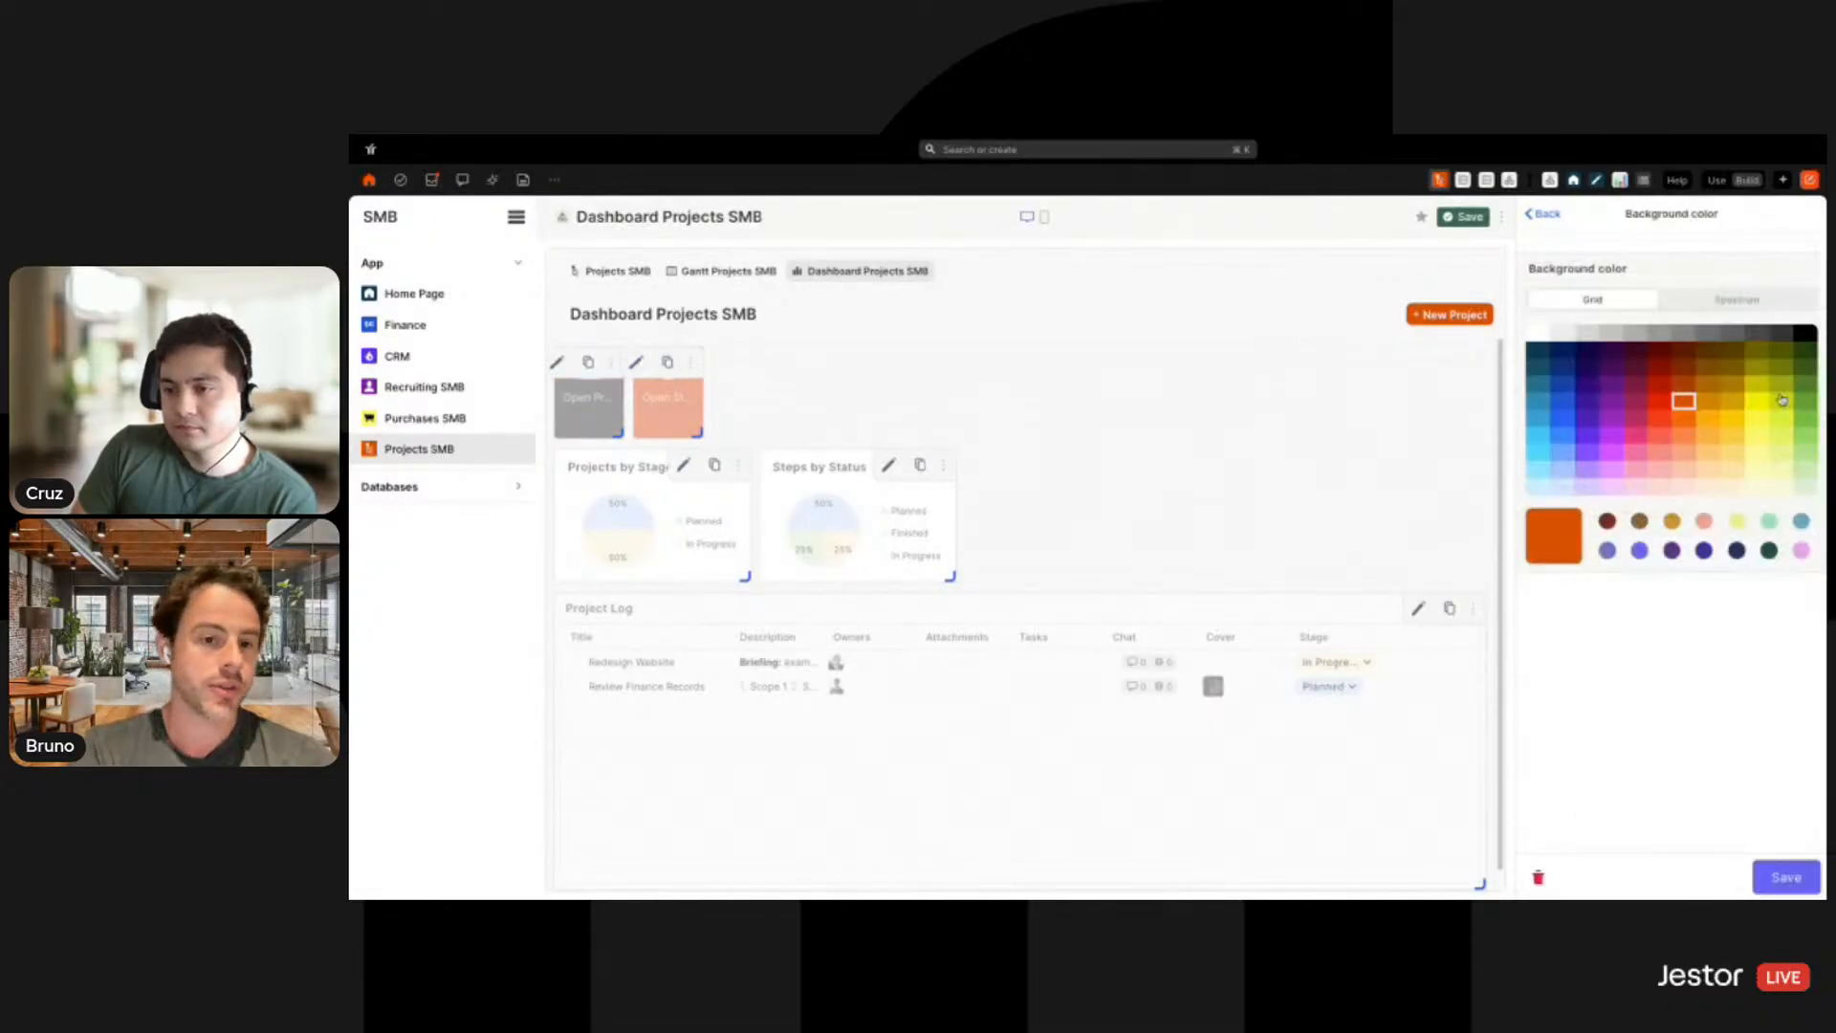
left_click(1783, 338)
left_click(1786, 877)
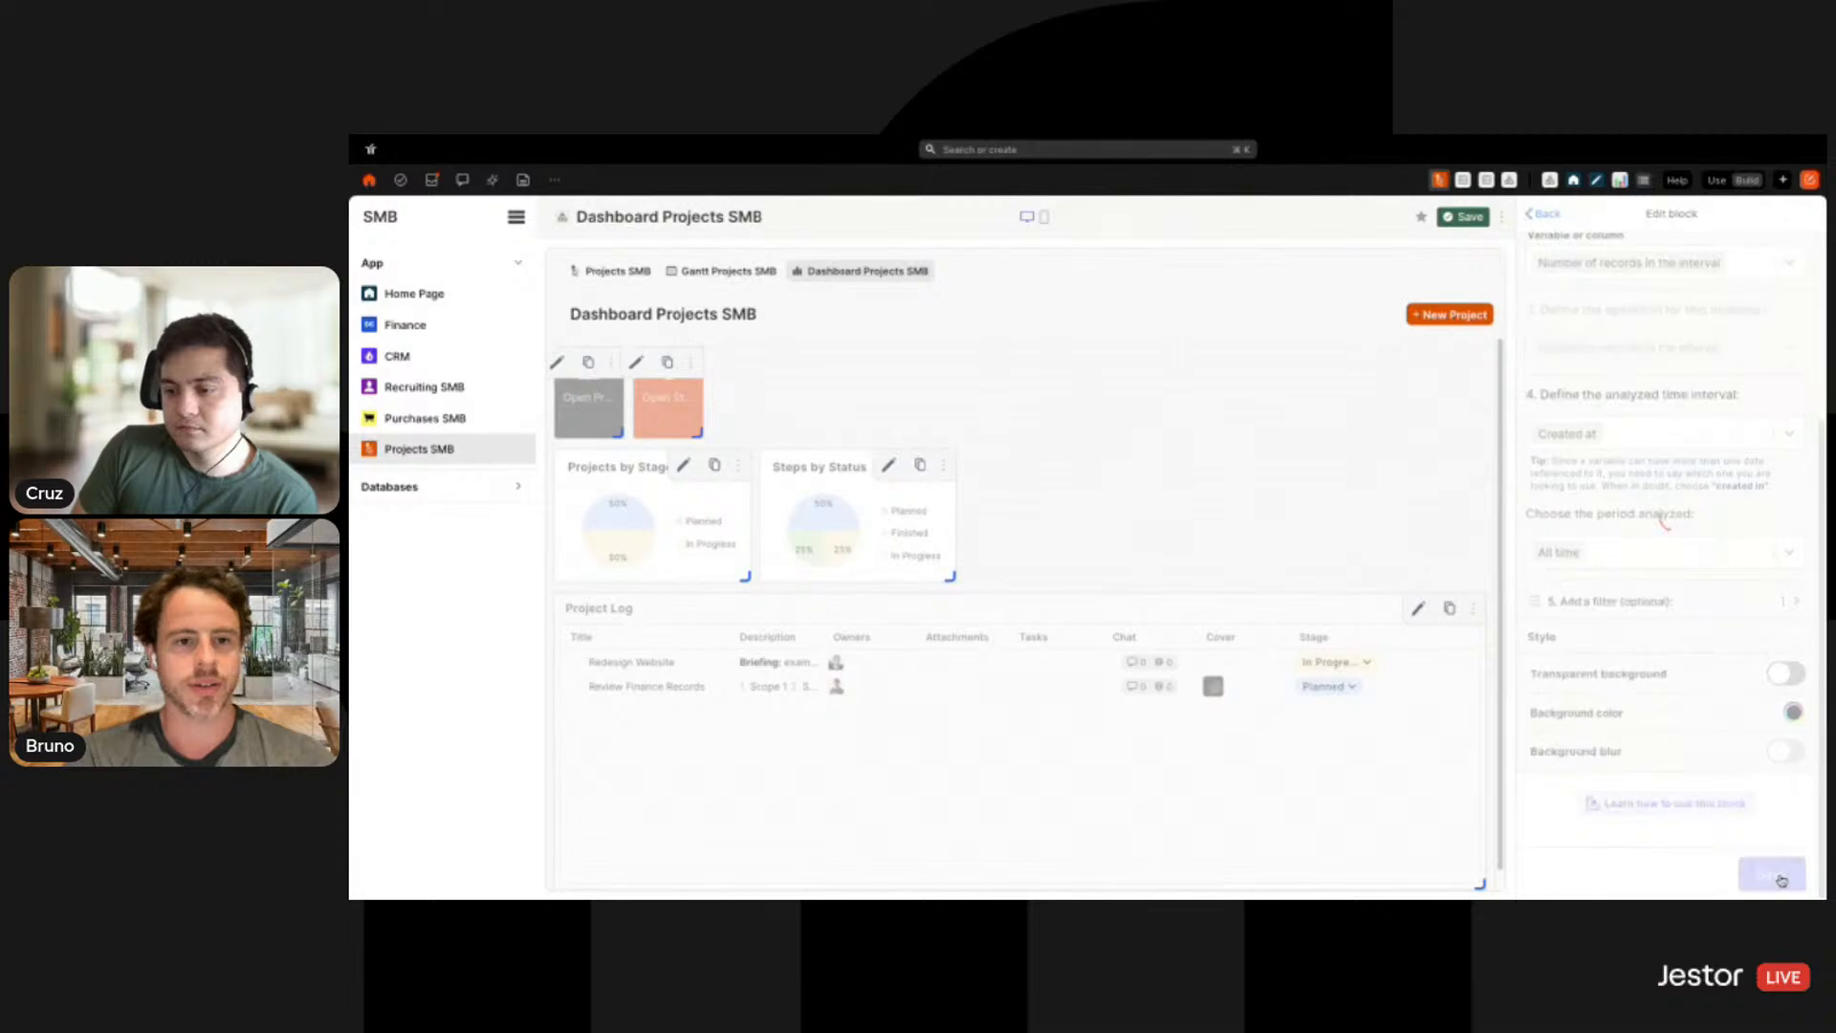
left_click(1464, 216)
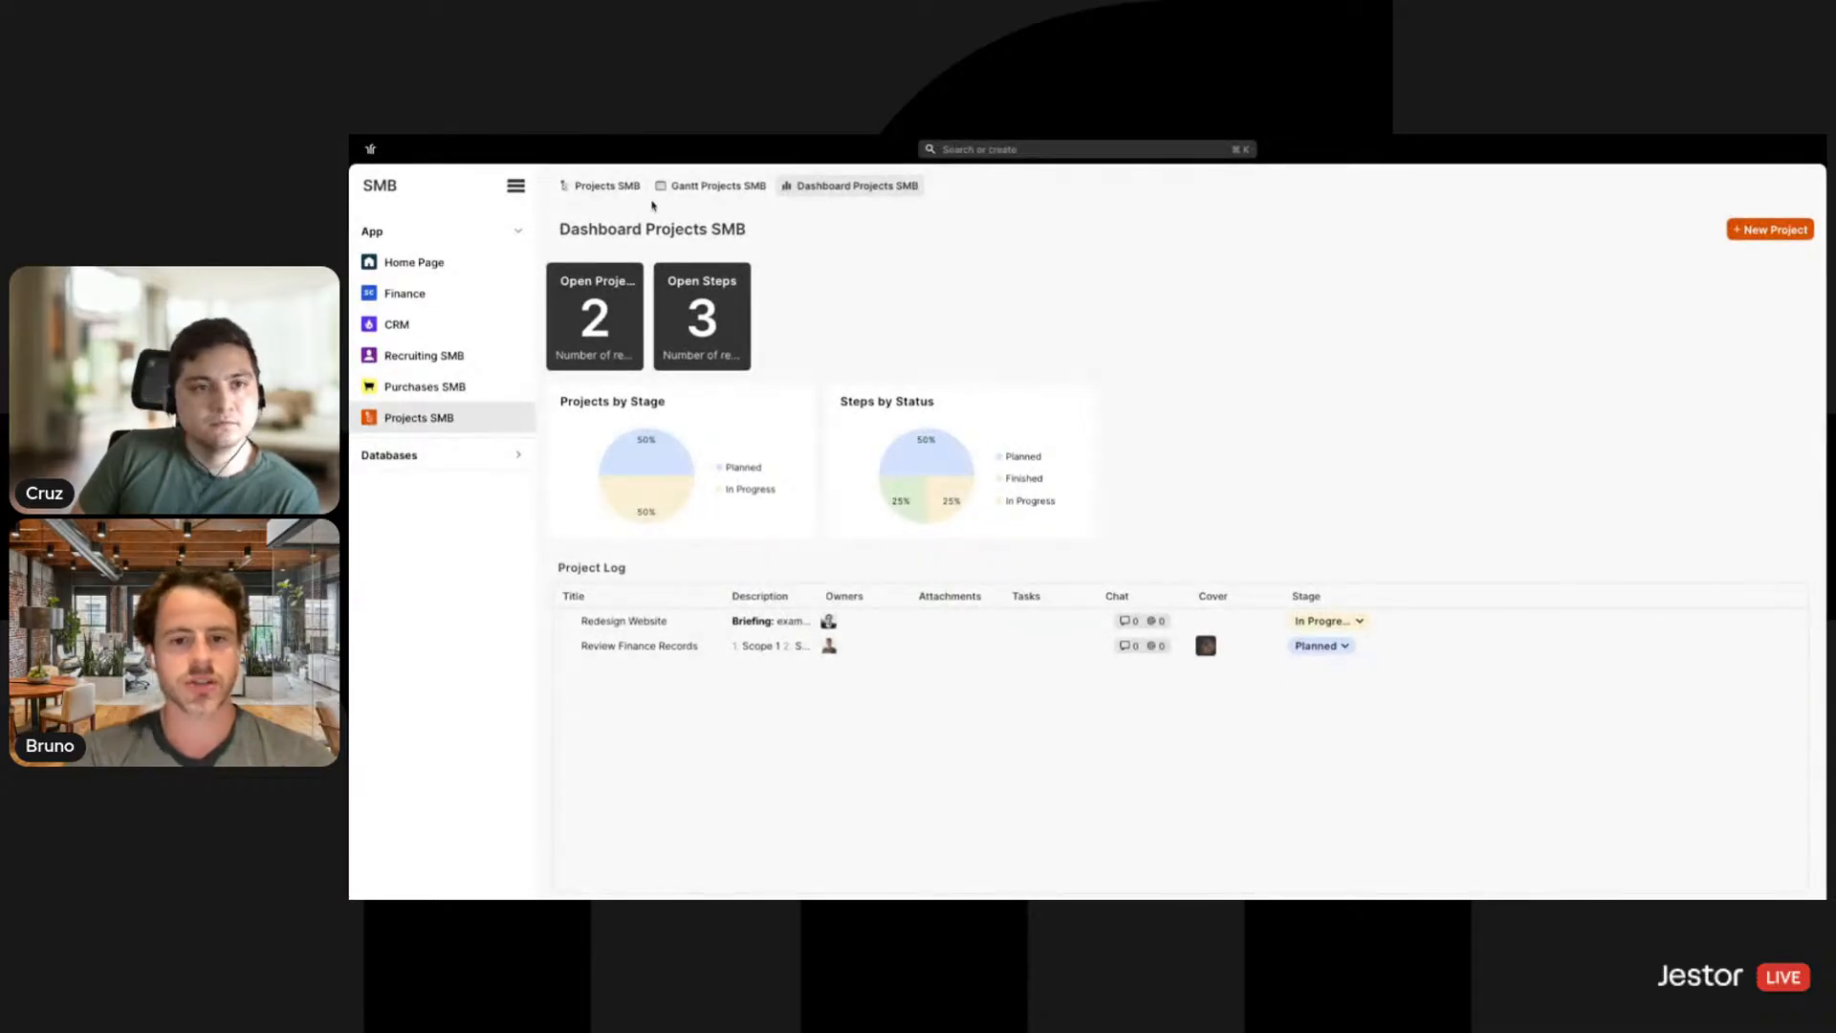
Revisit the project board and Gantt view, and open the Review logo/branding step's record for review
left_click(607, 186)
left_click(747, 189)
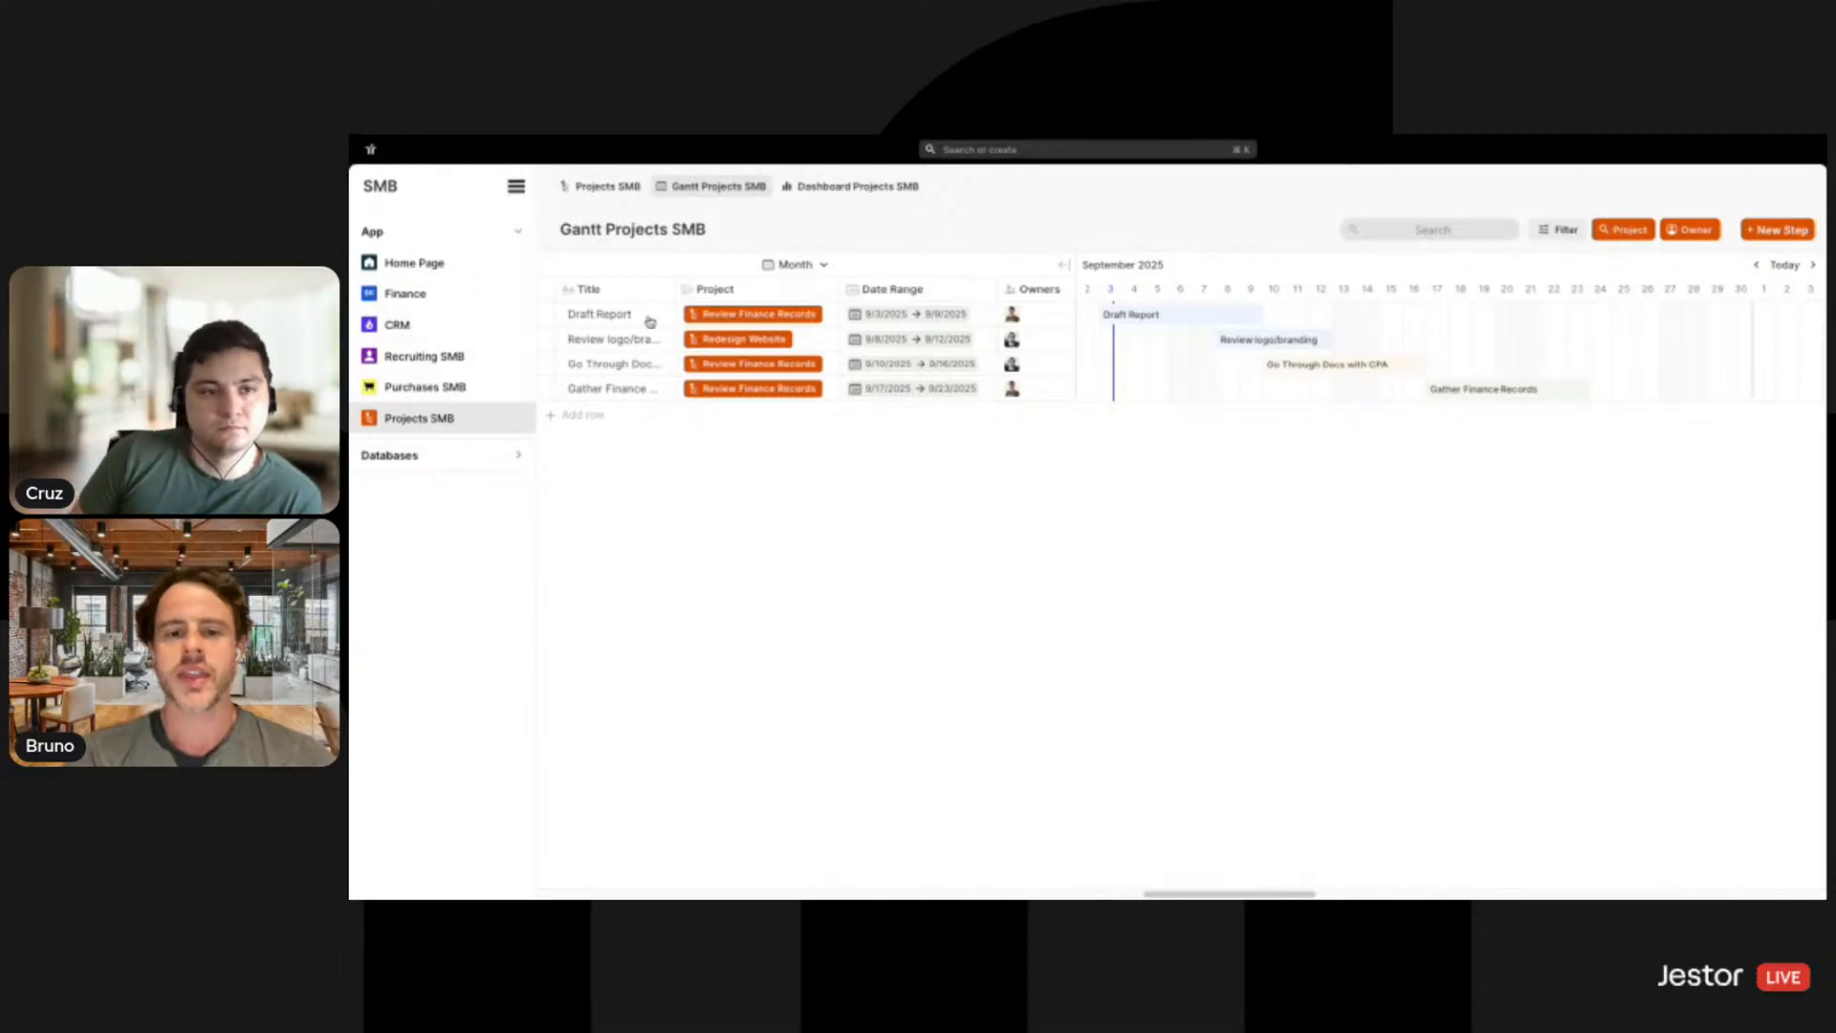
left_click(545, 347)
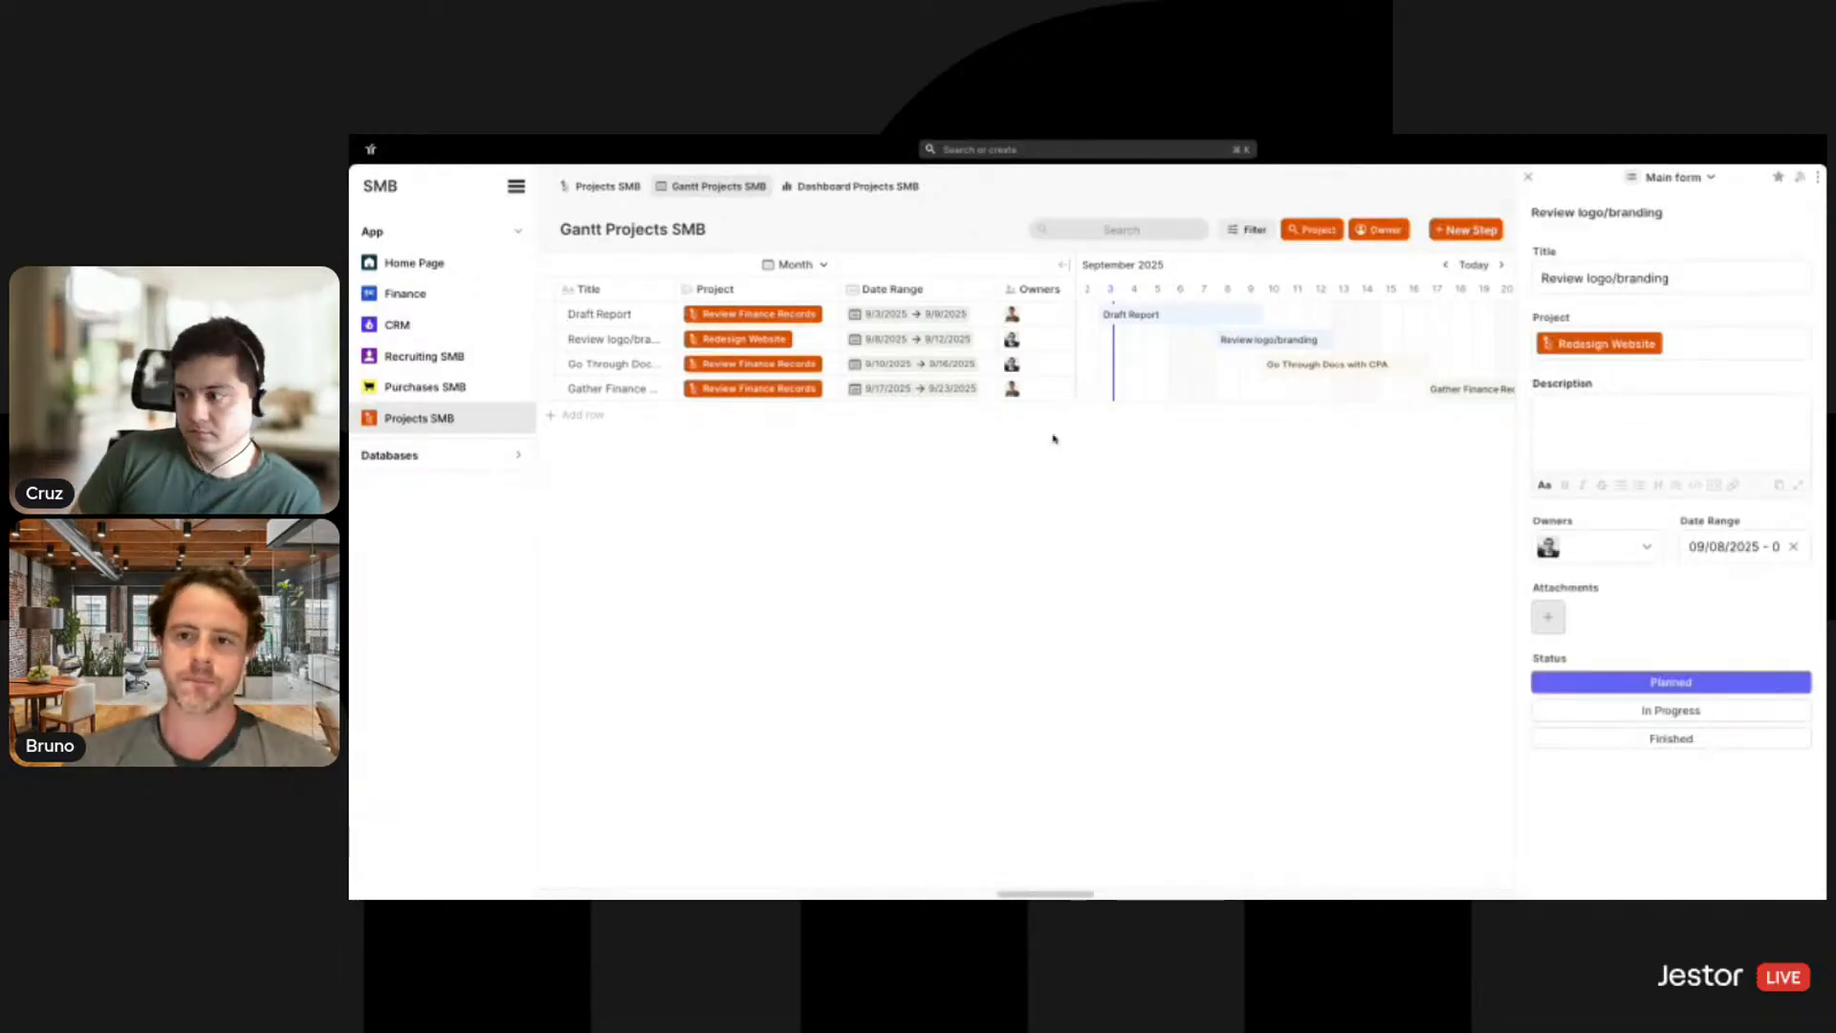